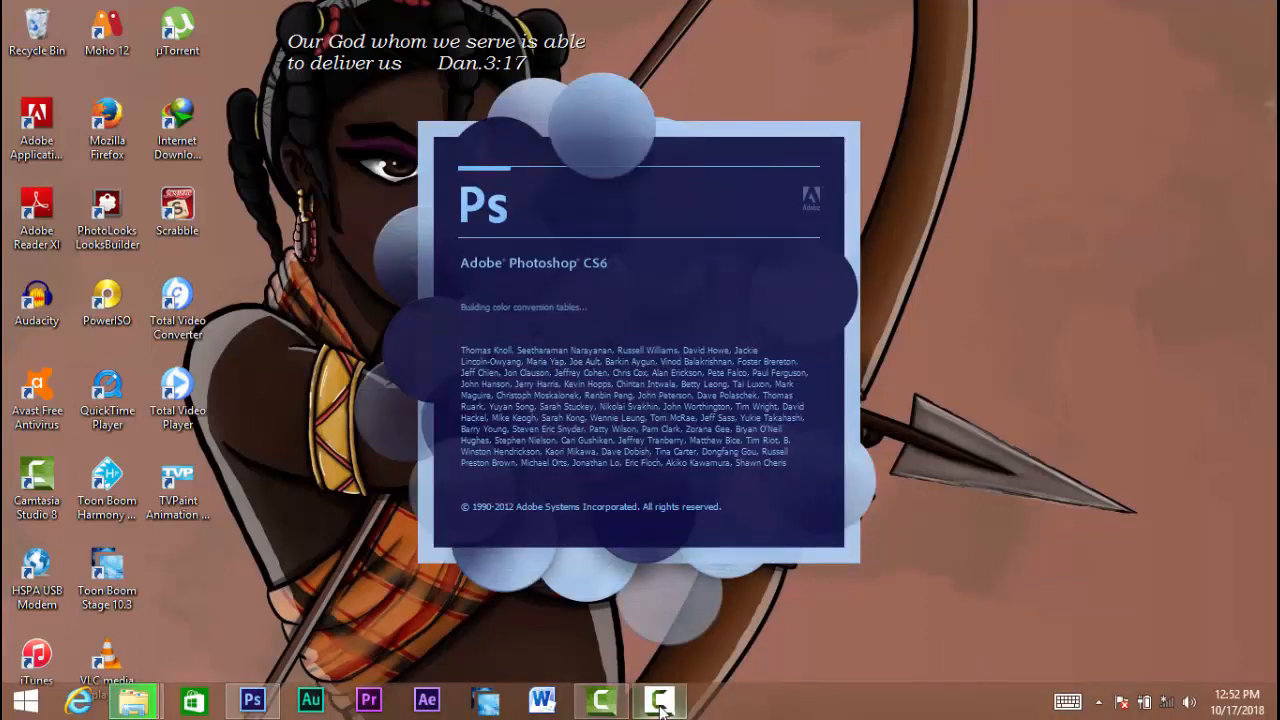
{"action": "left_click", "coordinate": [659, 703]}
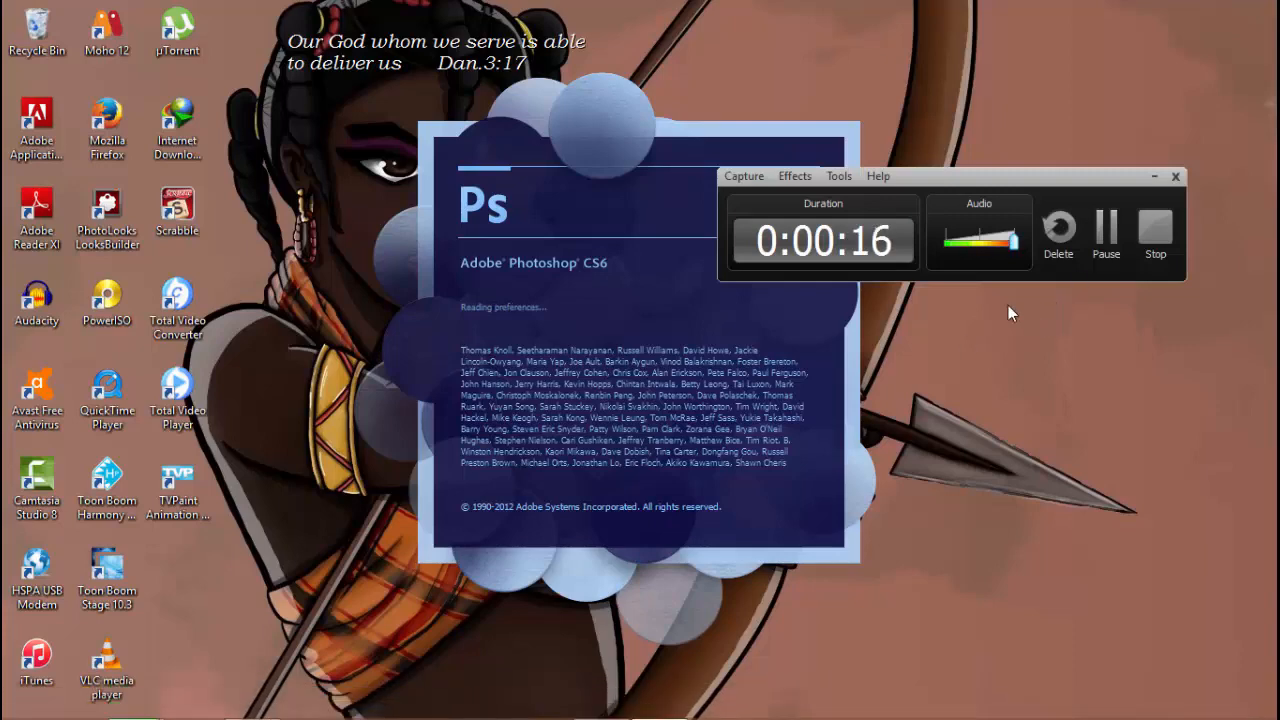
{"action": "left_click", "coordinate": [1153, 176]}
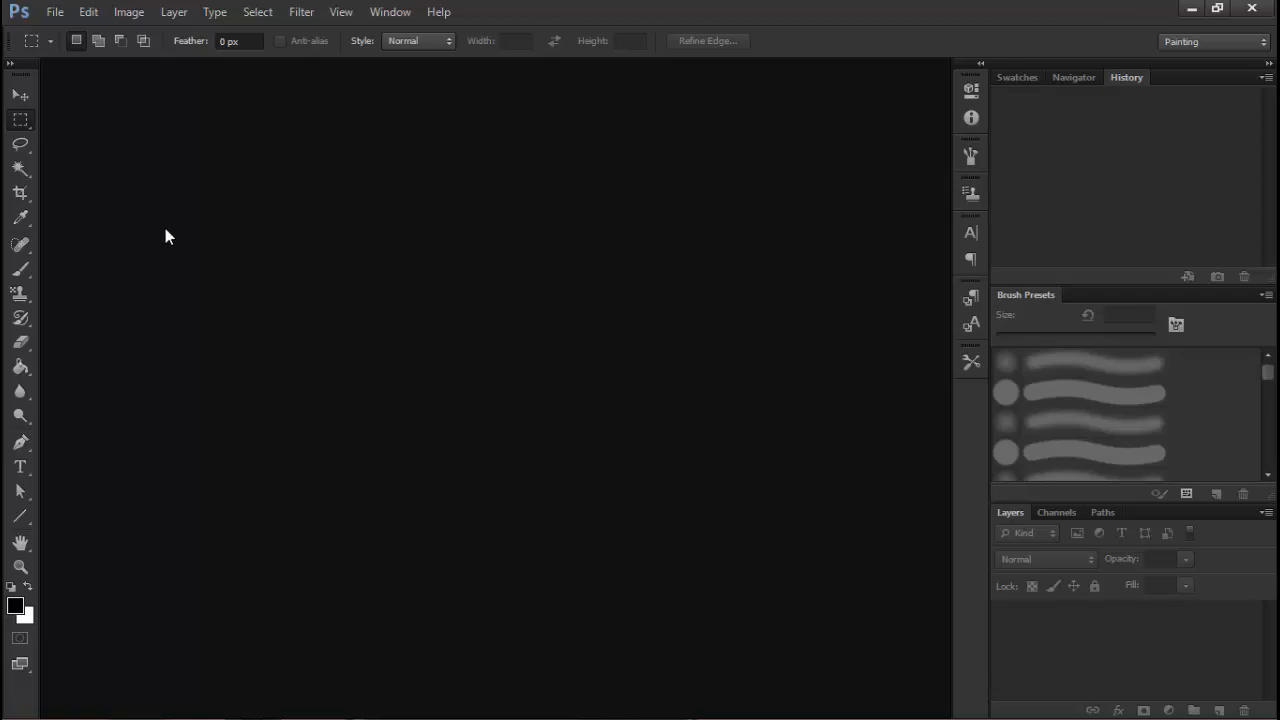
Start a new document and name it "character design"
{"action": "left_click", "coordinate": [55, 12]}
{"action": "left_click", "coordinate": [62, 33]}
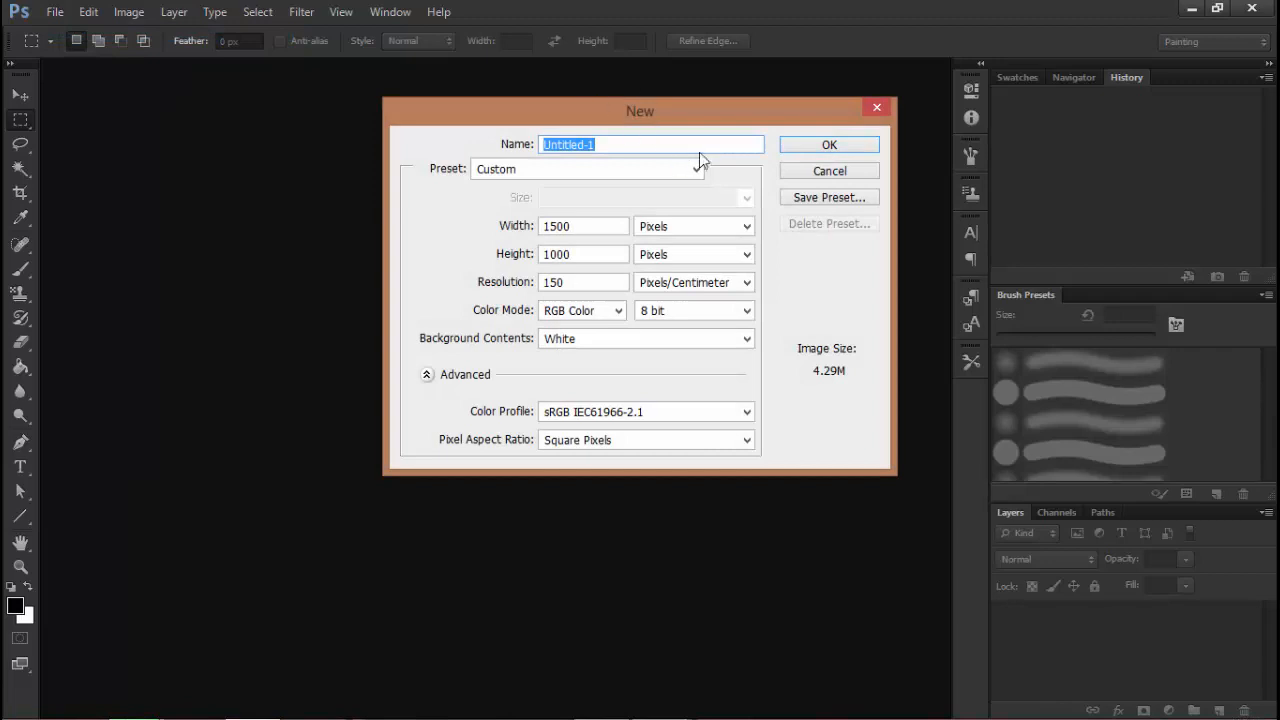
{"action": "left_click_drag", "start_coordinate": [660, 104], "coordinate": [568, 130]}
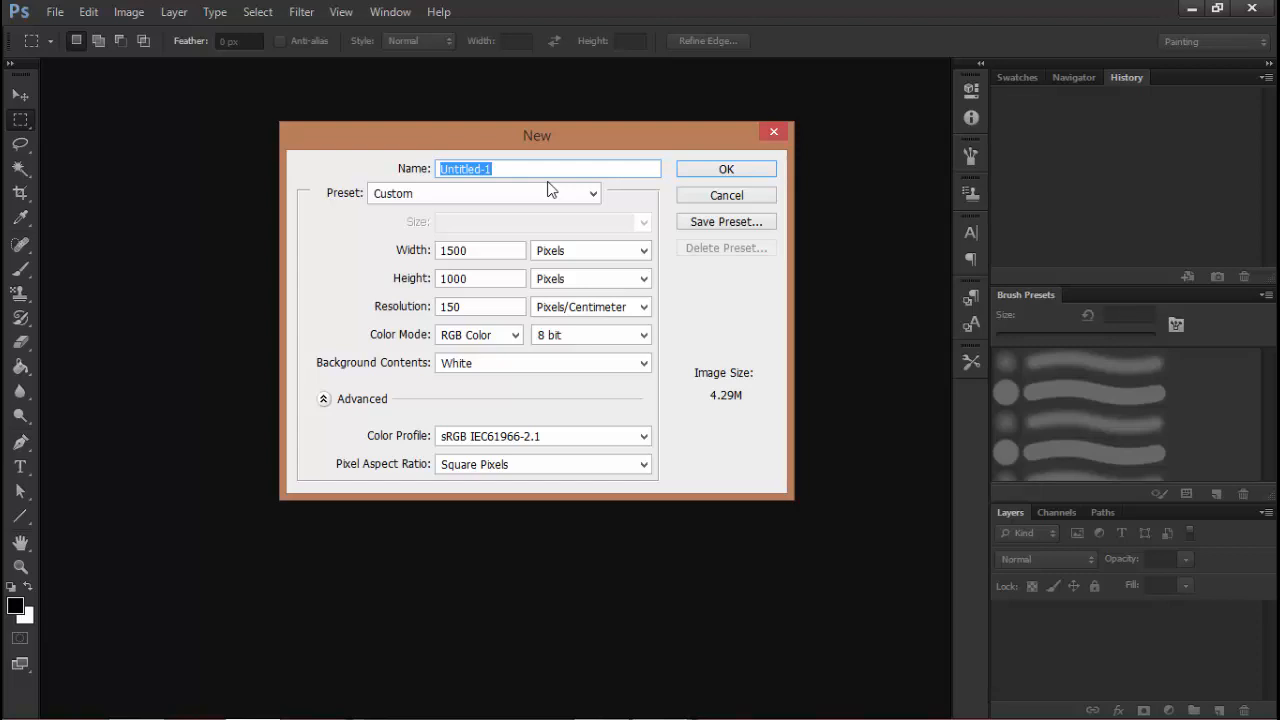
{"action": "type", "text": "character design"}
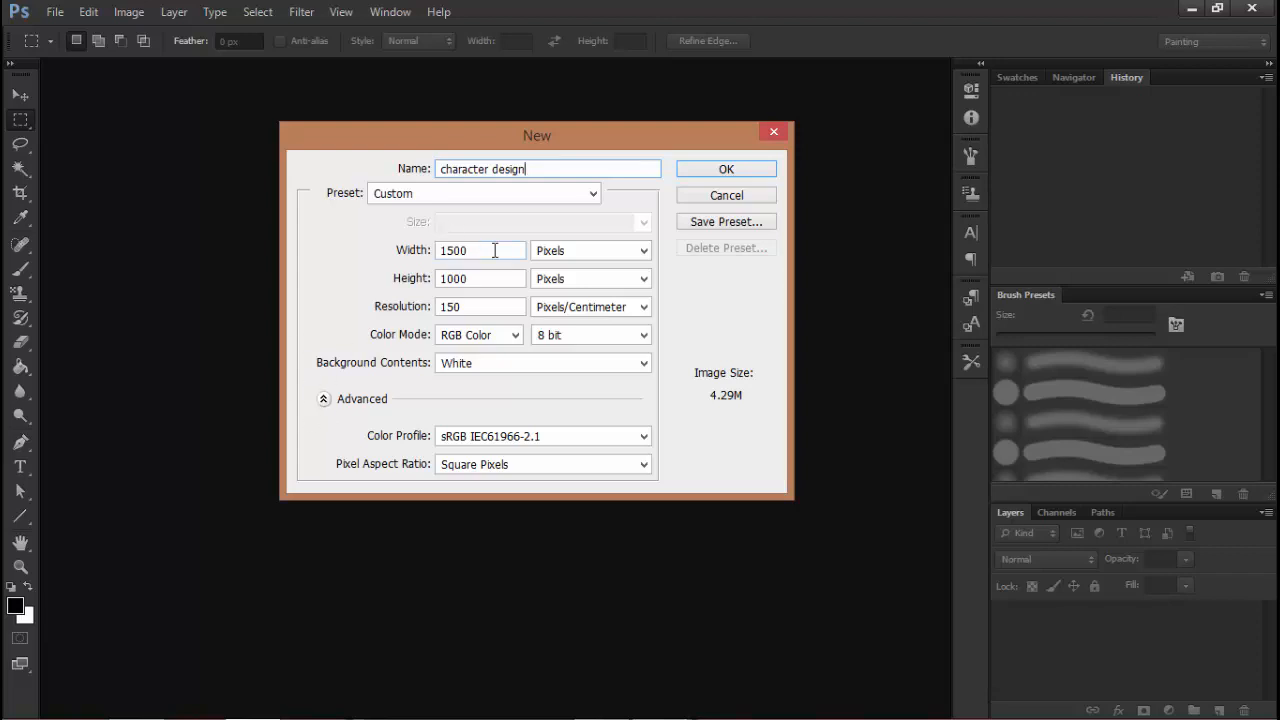
Set the new document's width to 2500 pixels and its height to 2000 pixels
{"action": "left_click_drag", "start_coordinate": [483, 246], "coordinate": [430, 243]}
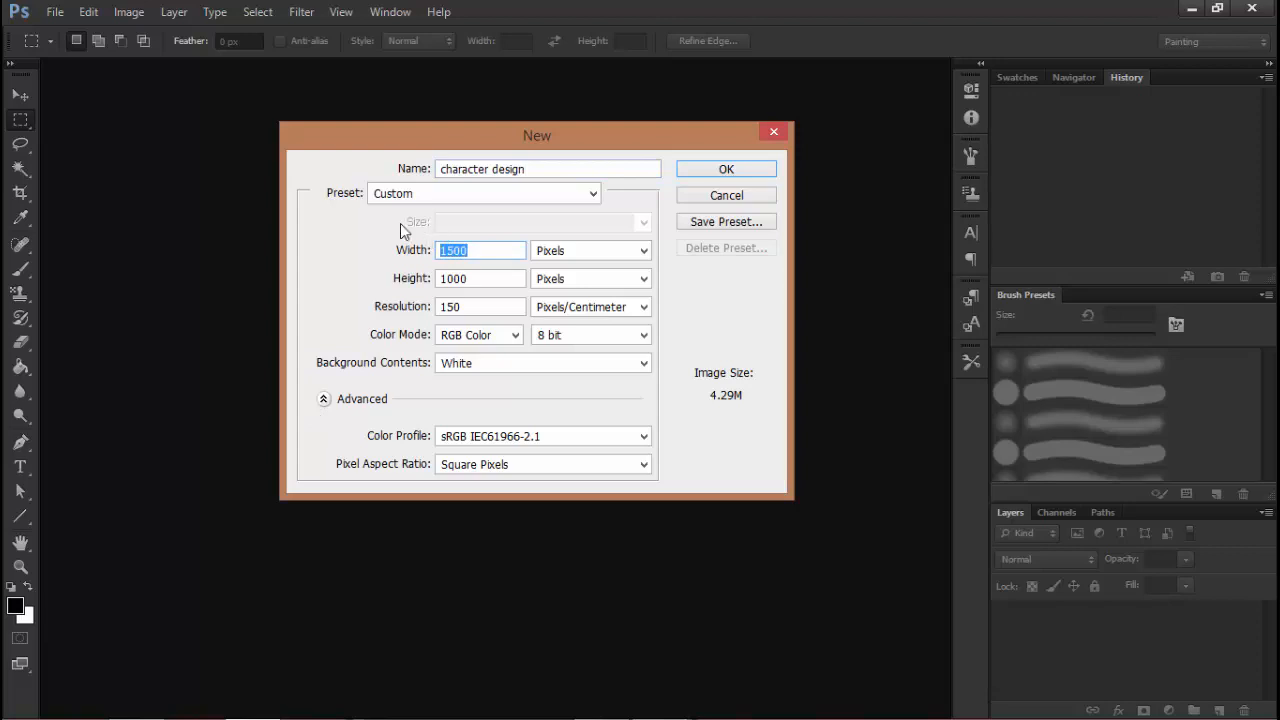
{"action": "type", "text": "2500"}
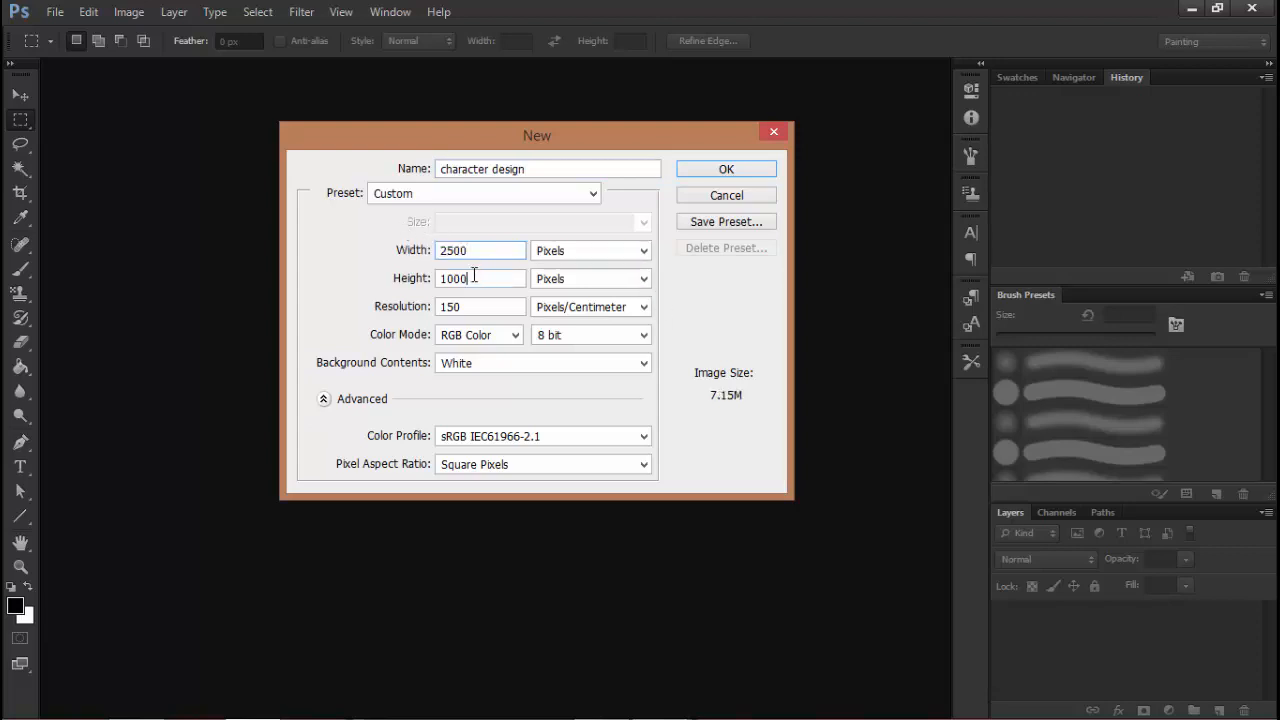
{"action": "left_click_drag", "start_coordinate": [474, 277], "coordinate": [425, 279]}
{"action": "type", "text": "2000"}
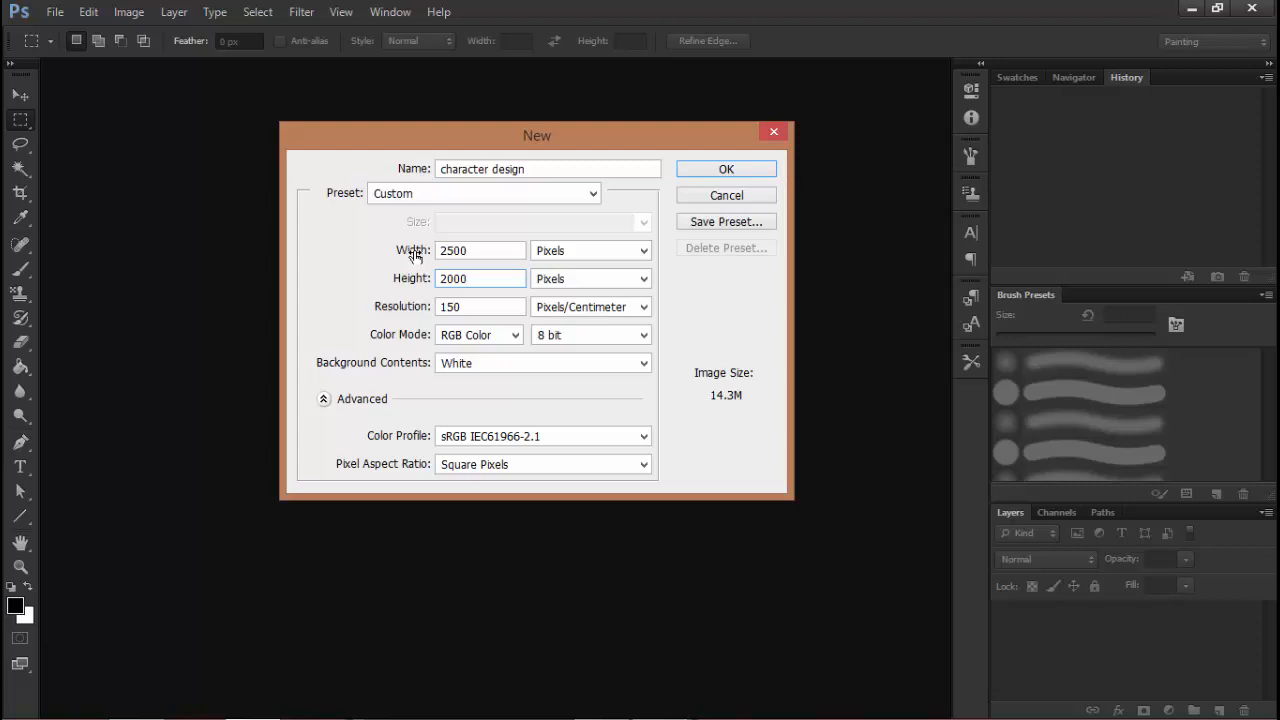
Set the new document's width to 1500 pixels and its height to 1000 pixels
{"action": "left_click_drag", "start_coordinate": [474, 250], "coordinate": [388, 232]}
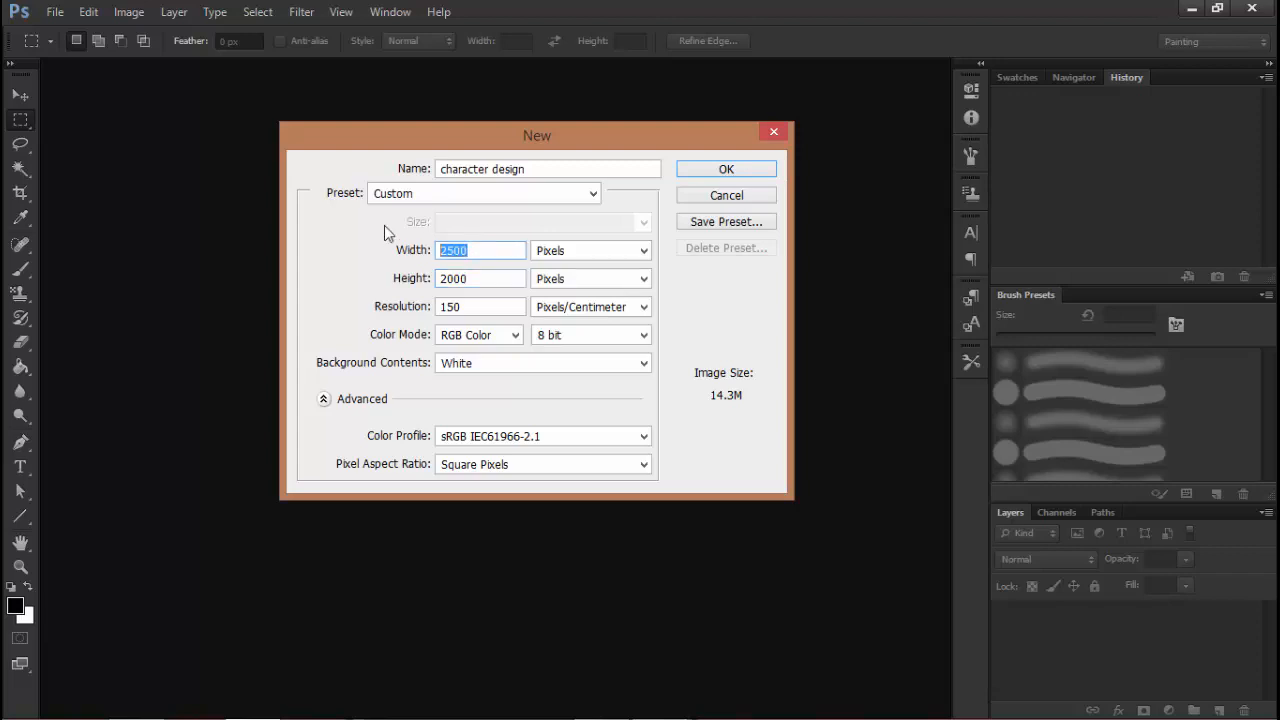
{"action": "type", "text": "1500"}
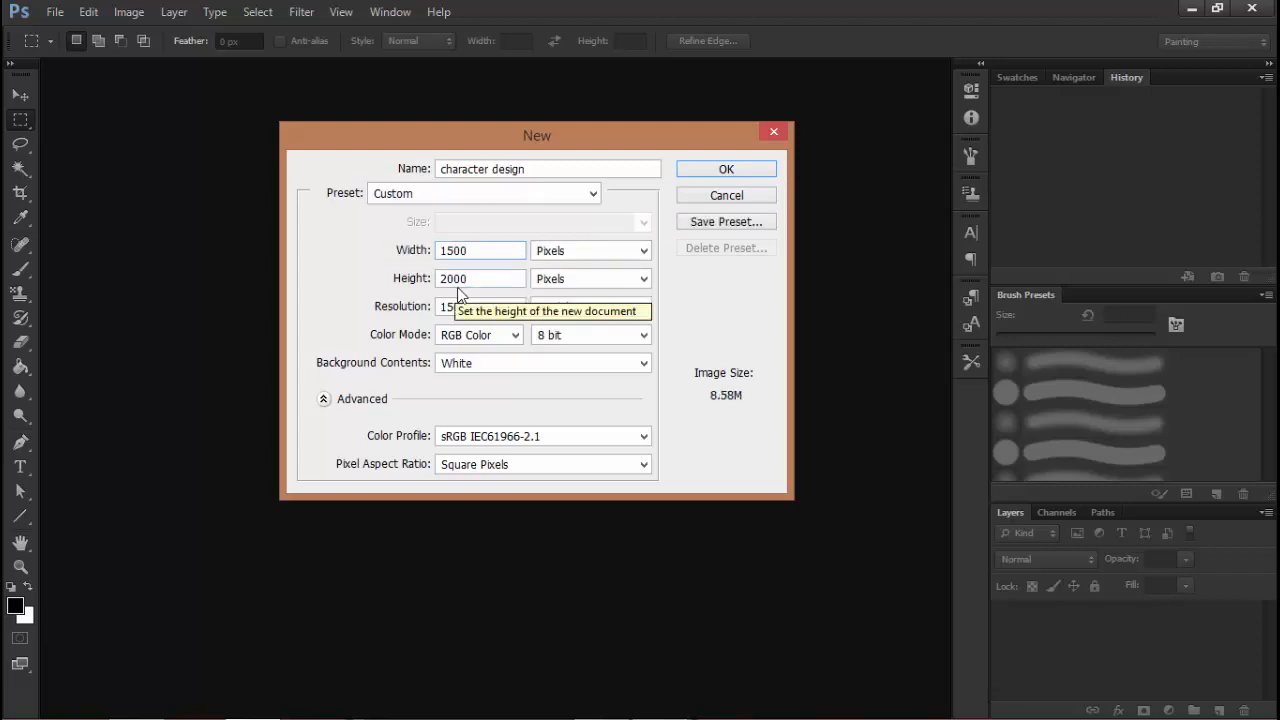
{"action": "left_click", "coordinate": [460, 280]}
{"action": "left_click_drag", "start_coordinate": [460, 280], "coordinate": [366, 243]}
{"action": "type", "text": "1000"}
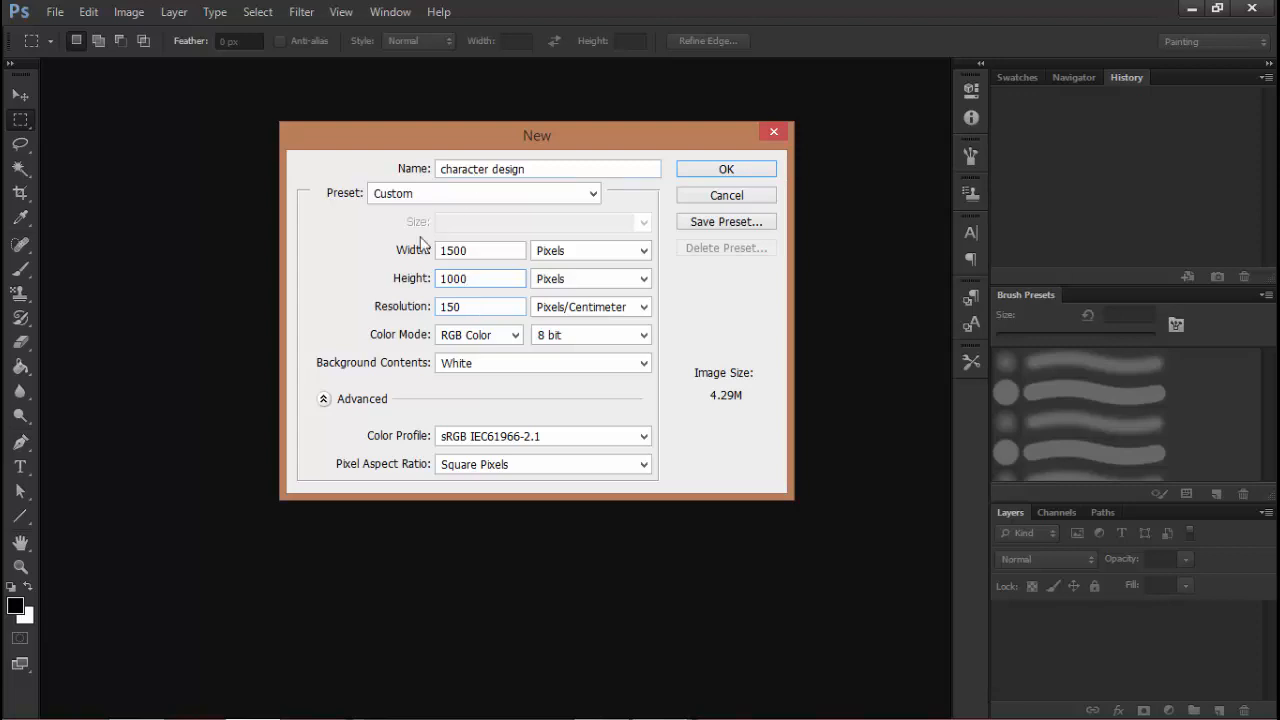
Choose sRGB IEC61966-2.1 as the color profile and create the document
{"action": "left_click_drag", "start_coordinate": [481, 302], "coordinate": [441, 283]}
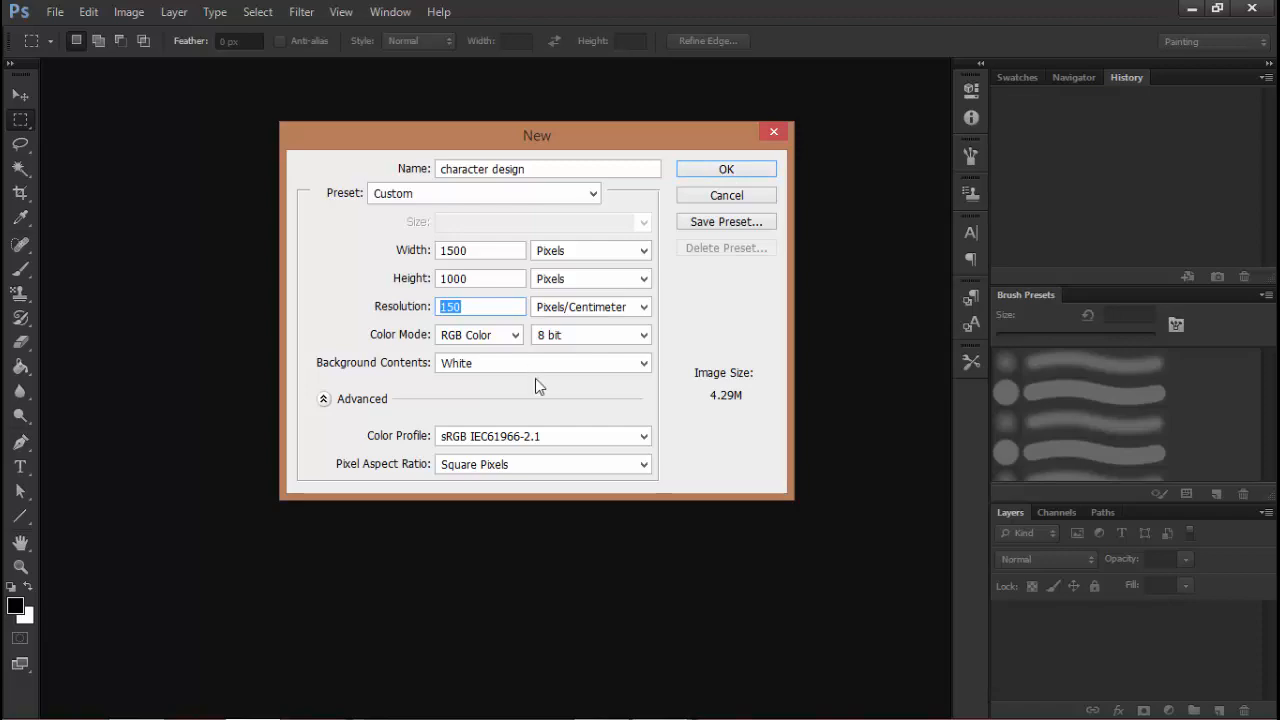
{"action": "left_click", "coordinate": [645, 439]}
{"action": "left_click", "coordinate": [645, 439]}
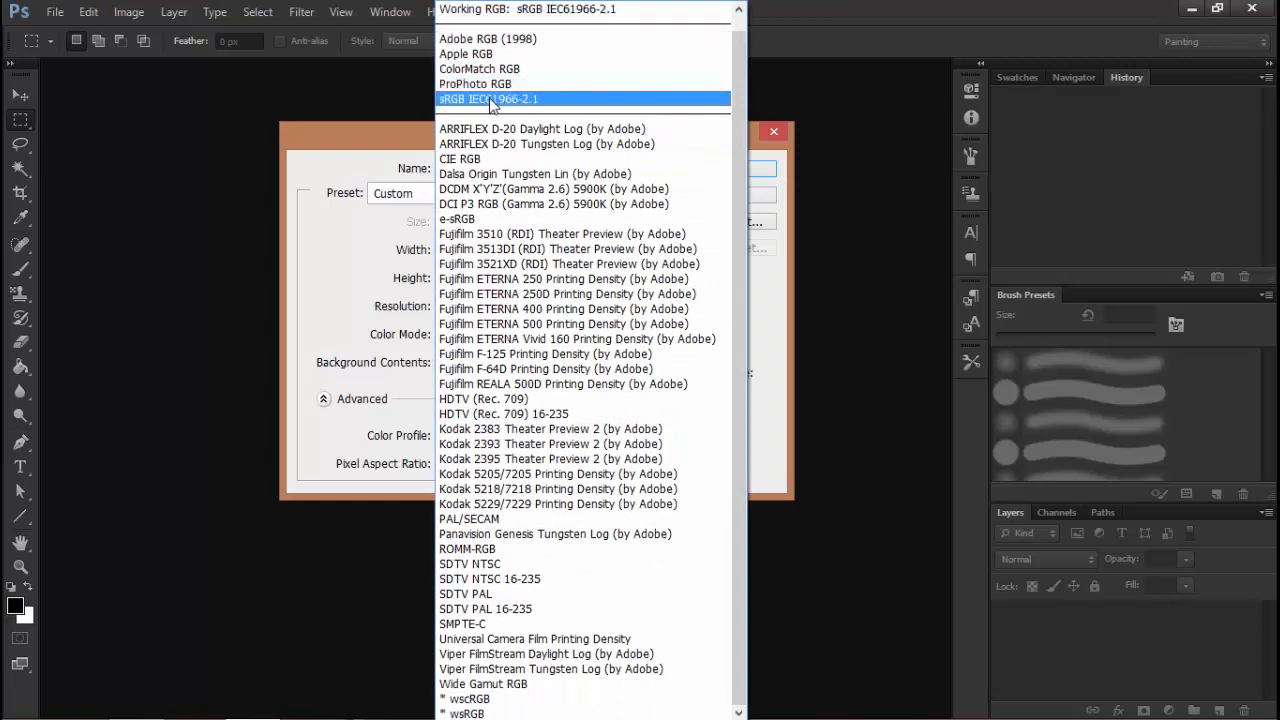
{"action": "left_click", "coordinate": [488, 100]}
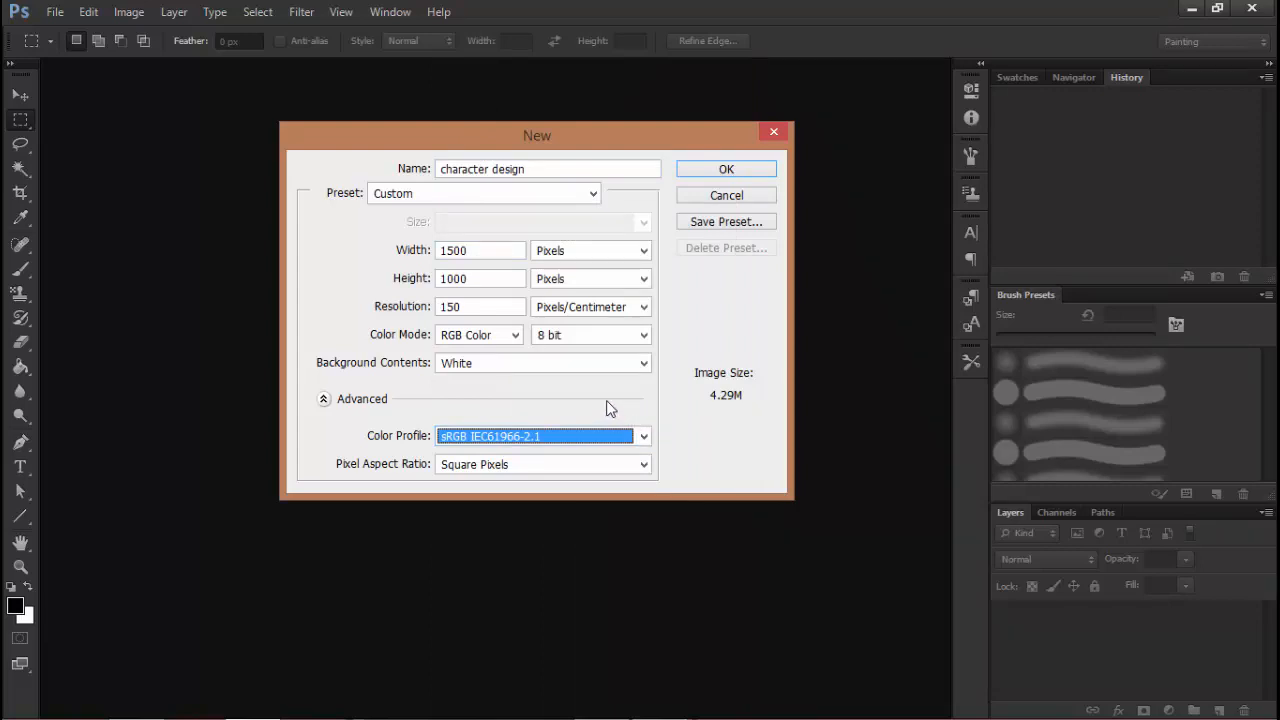
{"action": "left_click", "coordinate": [645, 436]}
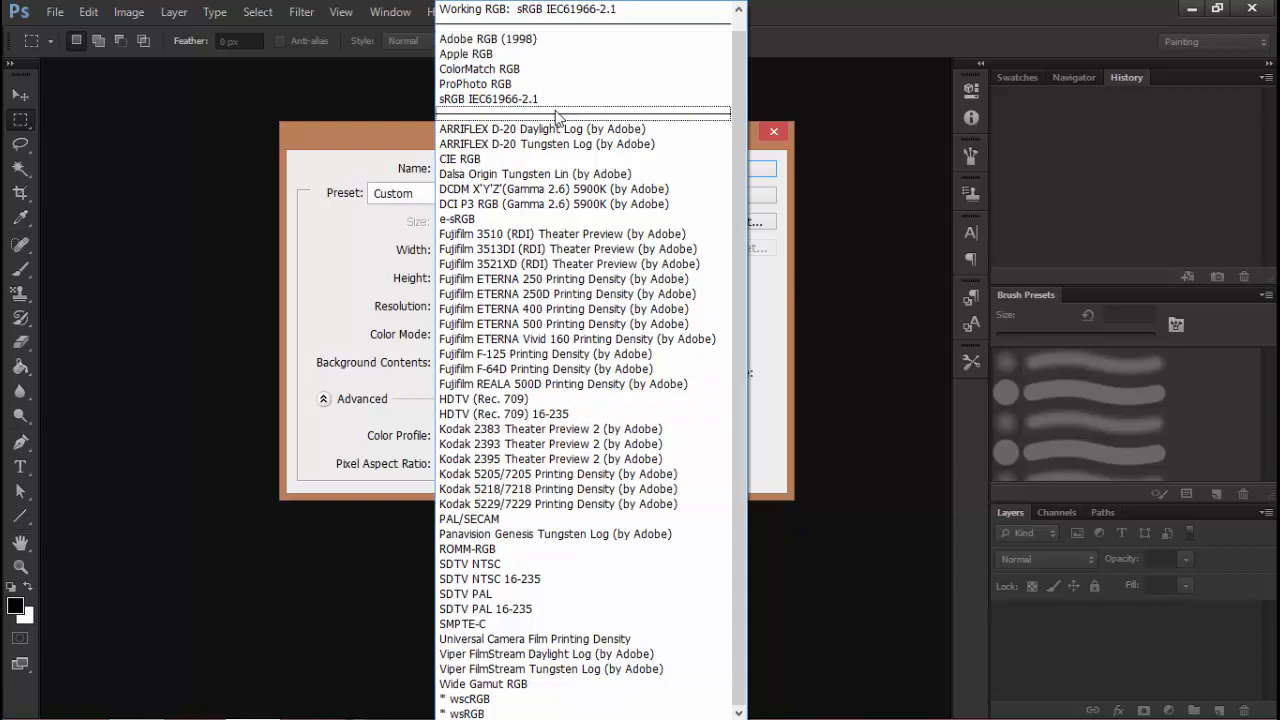
{"action": "left_click", "coordinate": [555, 101]}
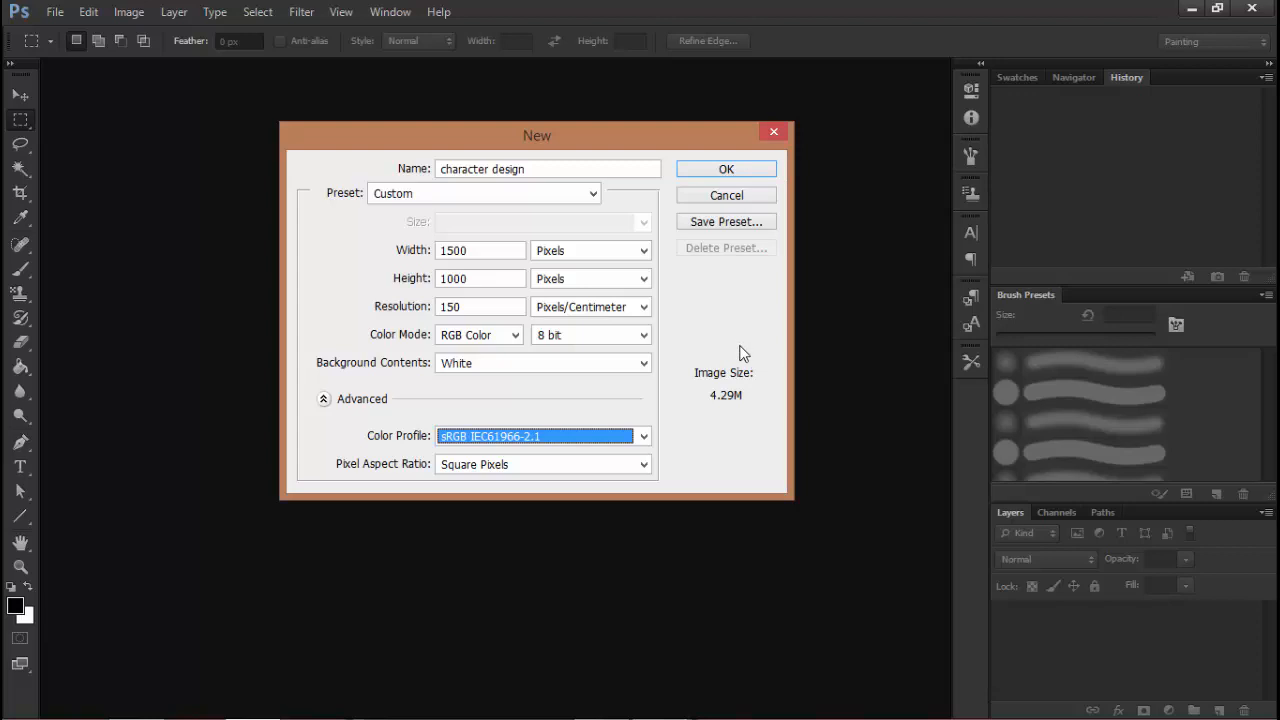
{"action": "left_click", "coordinate": [721, 176]}
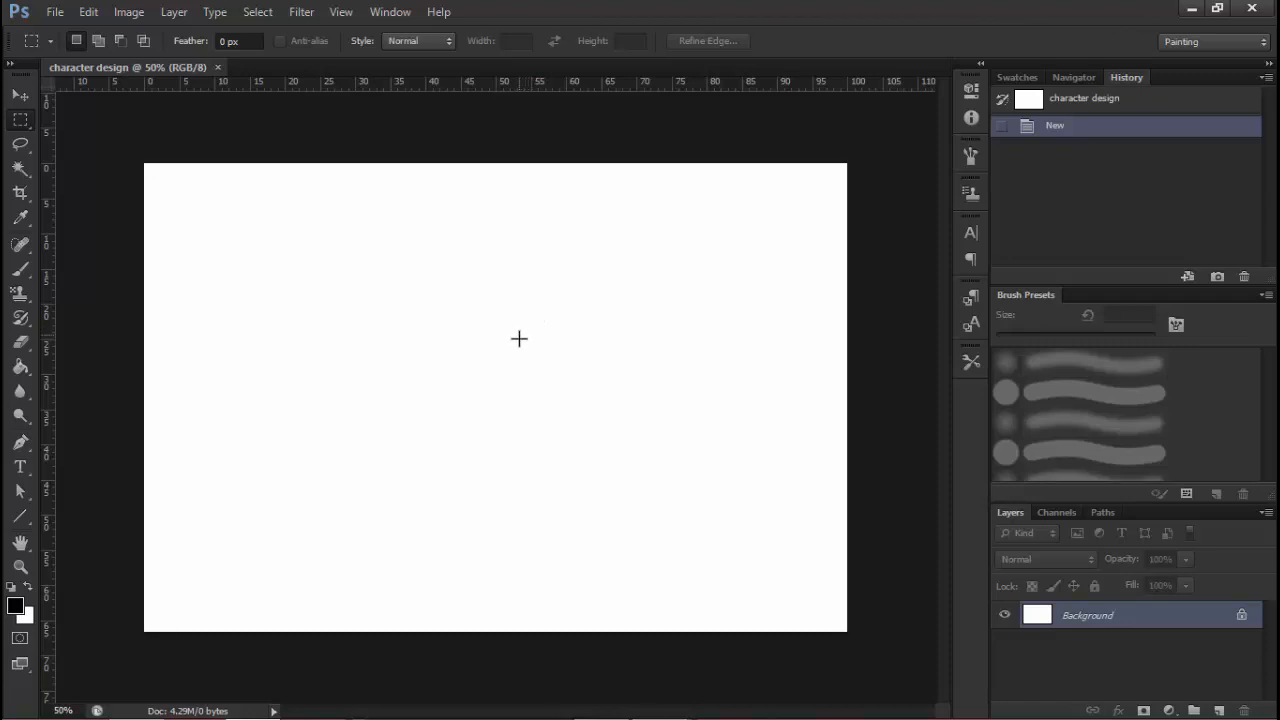
{"action": "left_click", "coordinate": [55, 11]}
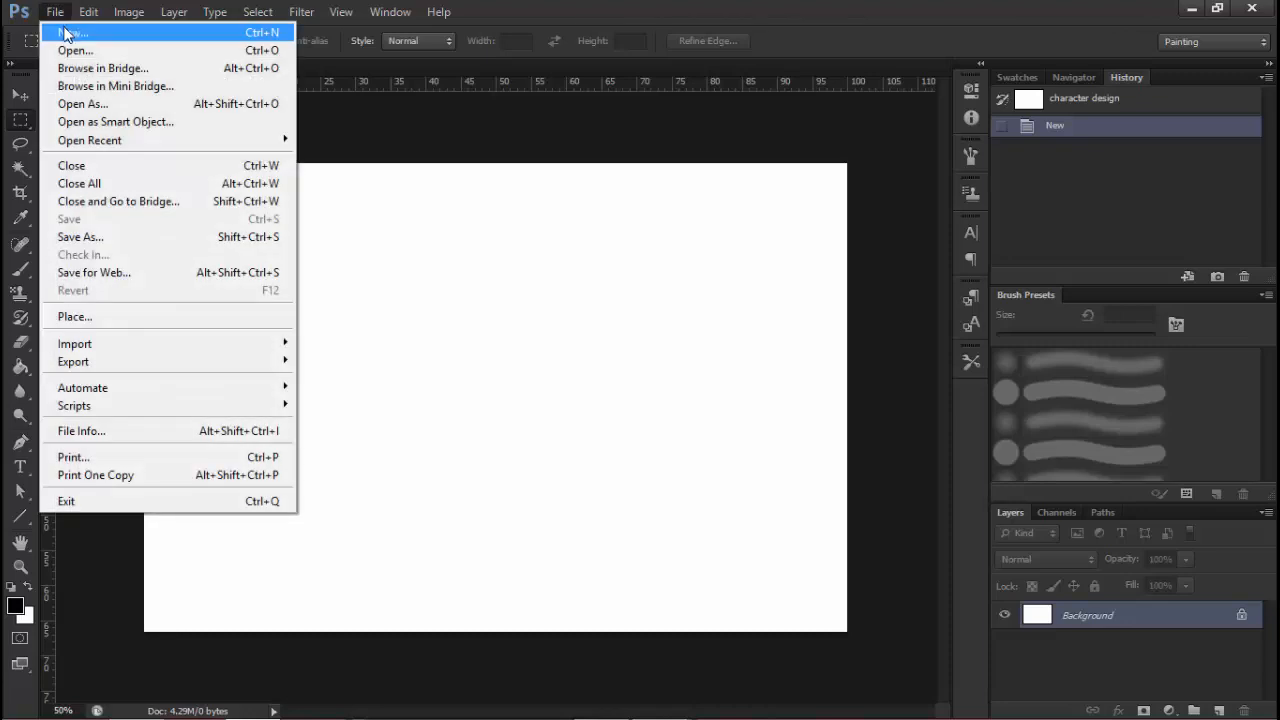
{"action": "left_click", "coordinate": [110, 33]}
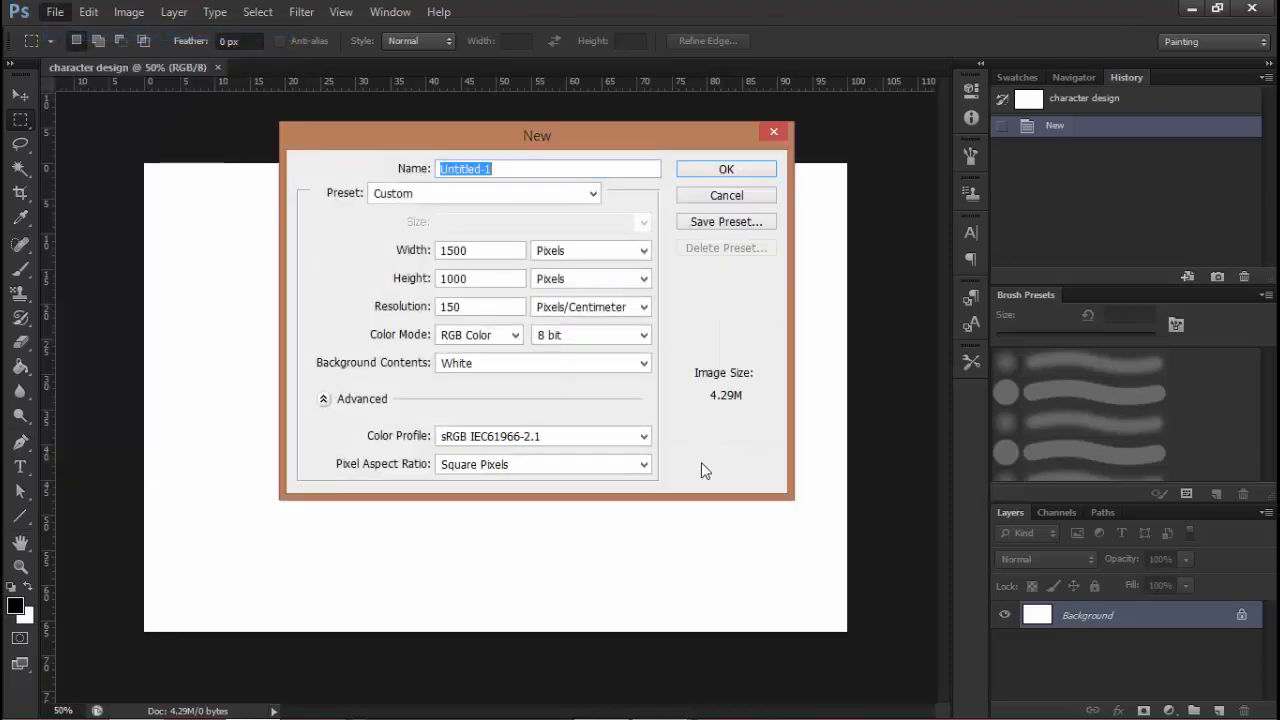
{"action": "left_click", "coordinate": [644, 364]}
{"action": "left_click", "coordinate": [644, 364]}
{"action": "left_click", "coordinate": [644, 364]}
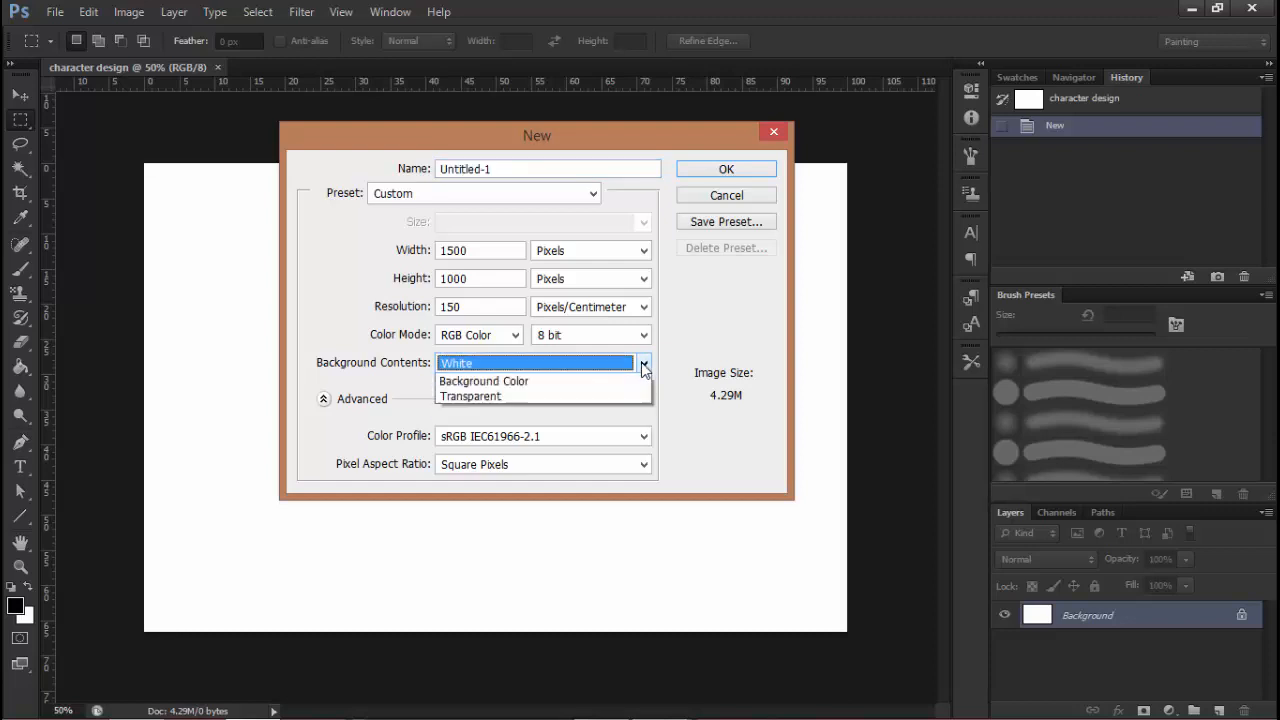
{"action": "left_click", "coordinate": [644, 364]}
{"action": "left_click", "coordinate": [644, 364]}
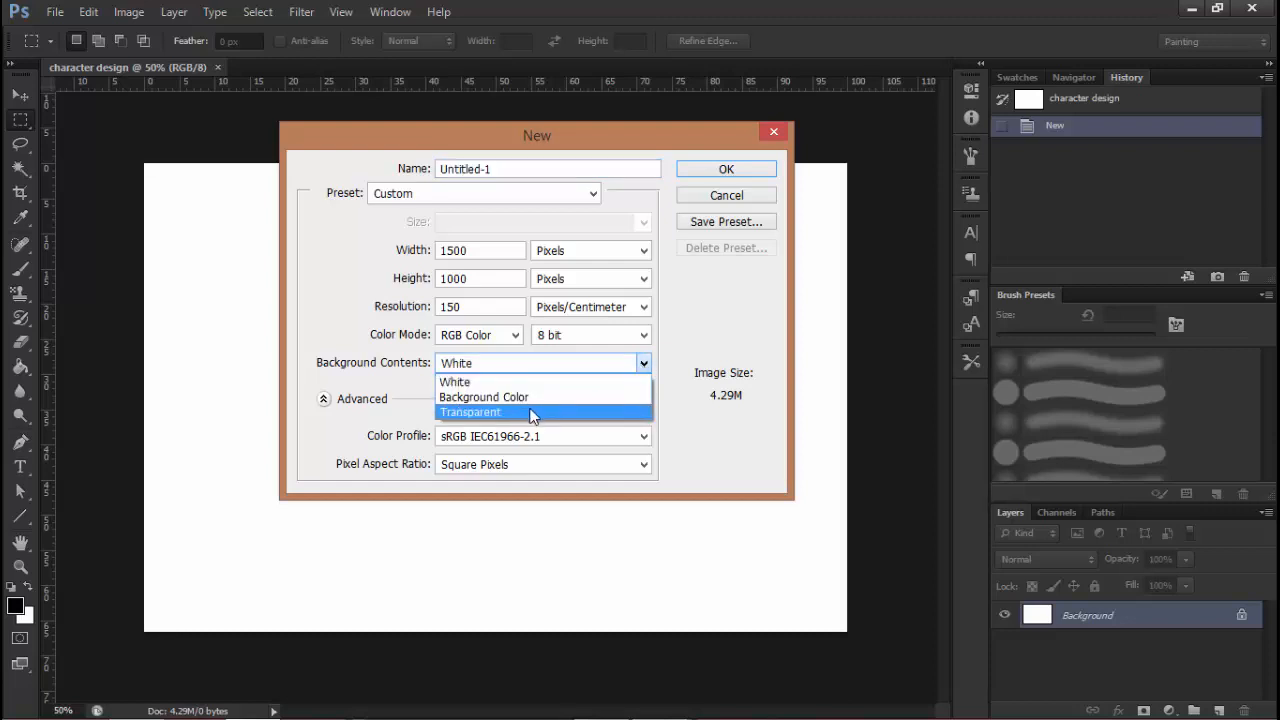
{"action": "left_click", "coordinate": [530, 413]}
{"action": "left_click", "coordinate": [620, 364]}
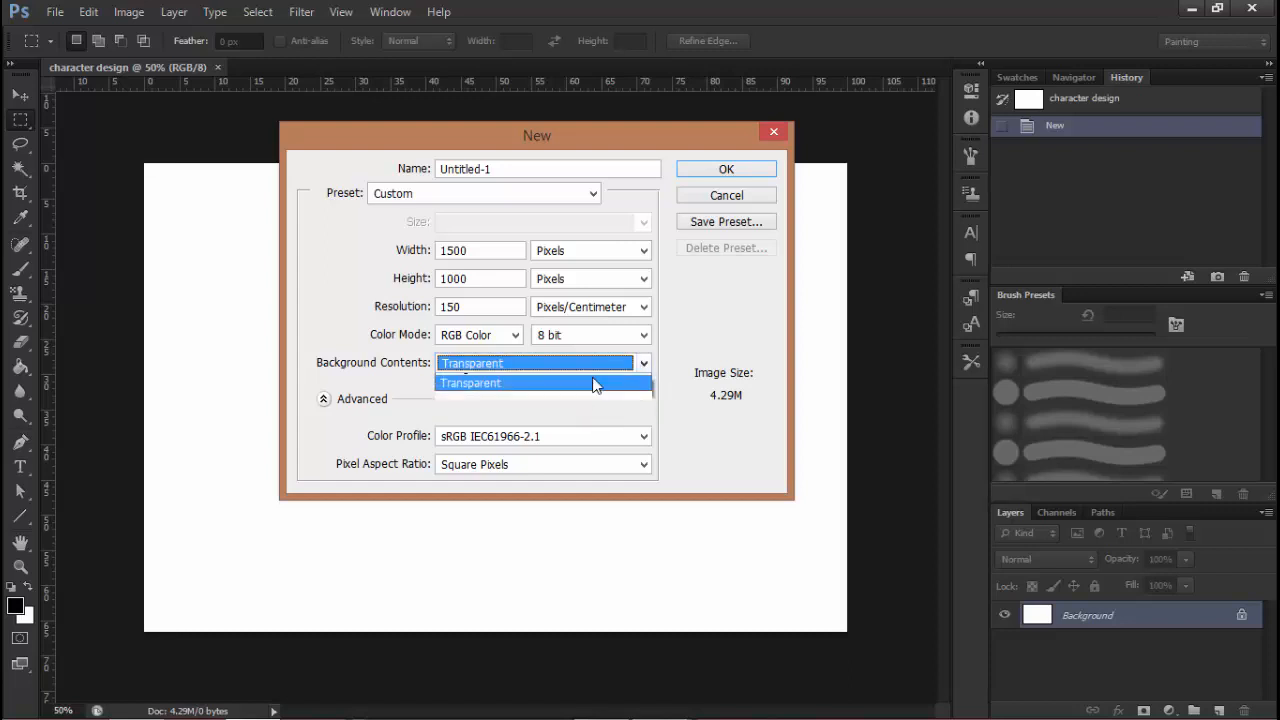
{"action": "left_click", "coordinate": [565, 377]}
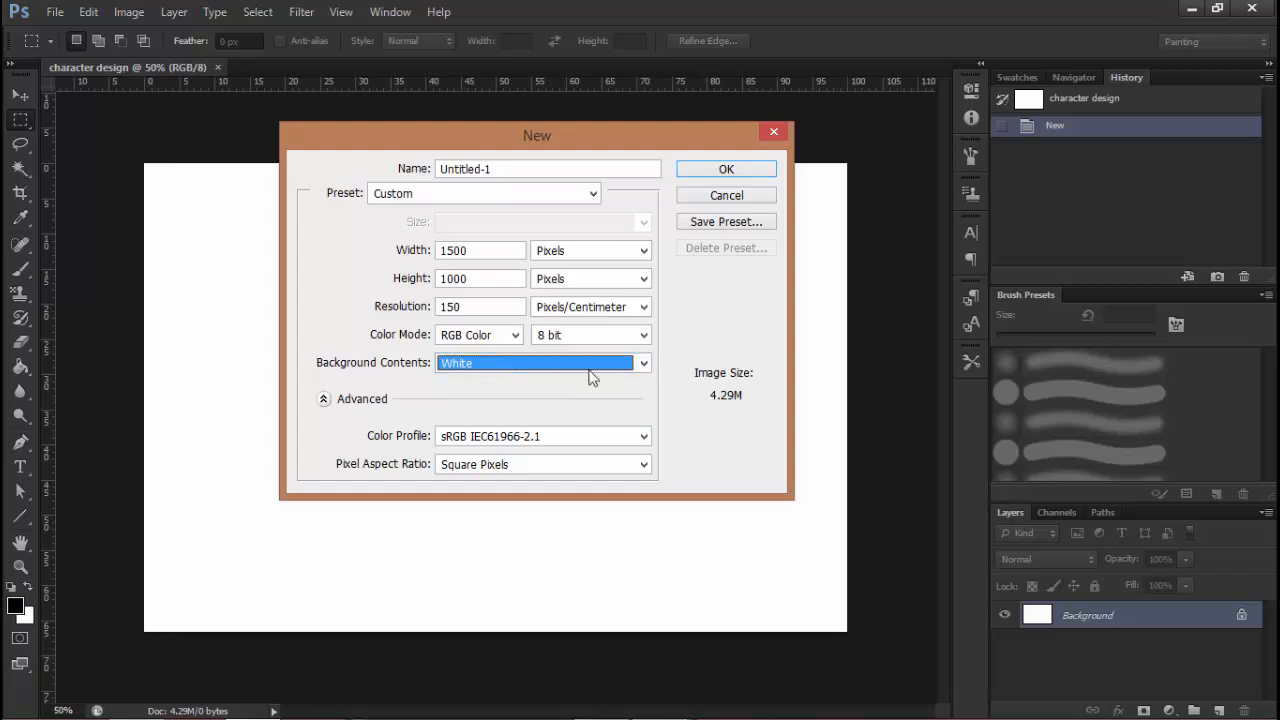
{"action": "left_click", "coordinate": [726, 169]}
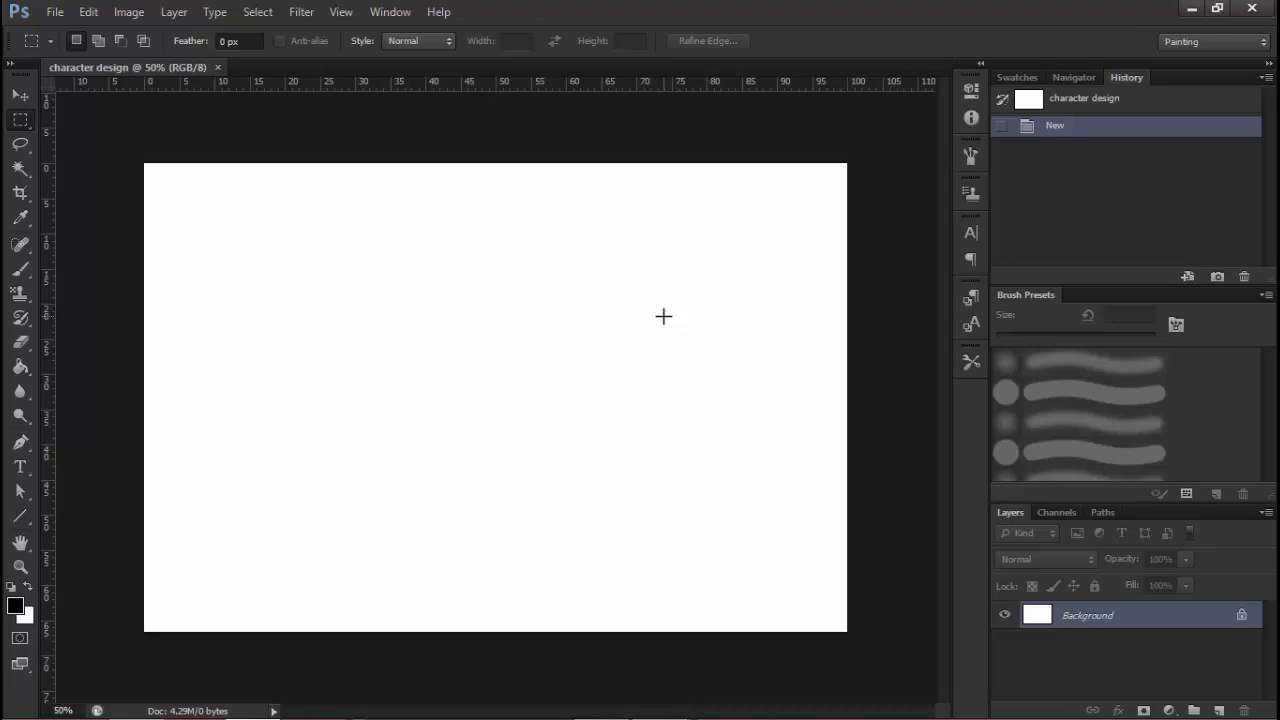
Switch to File Explorer and open the My projects folder inside the personal user folder
{"action": "left_click", "coordinate": [1191, 10]}
{"action": "mouse_move", "coordinate": [136, 702]}
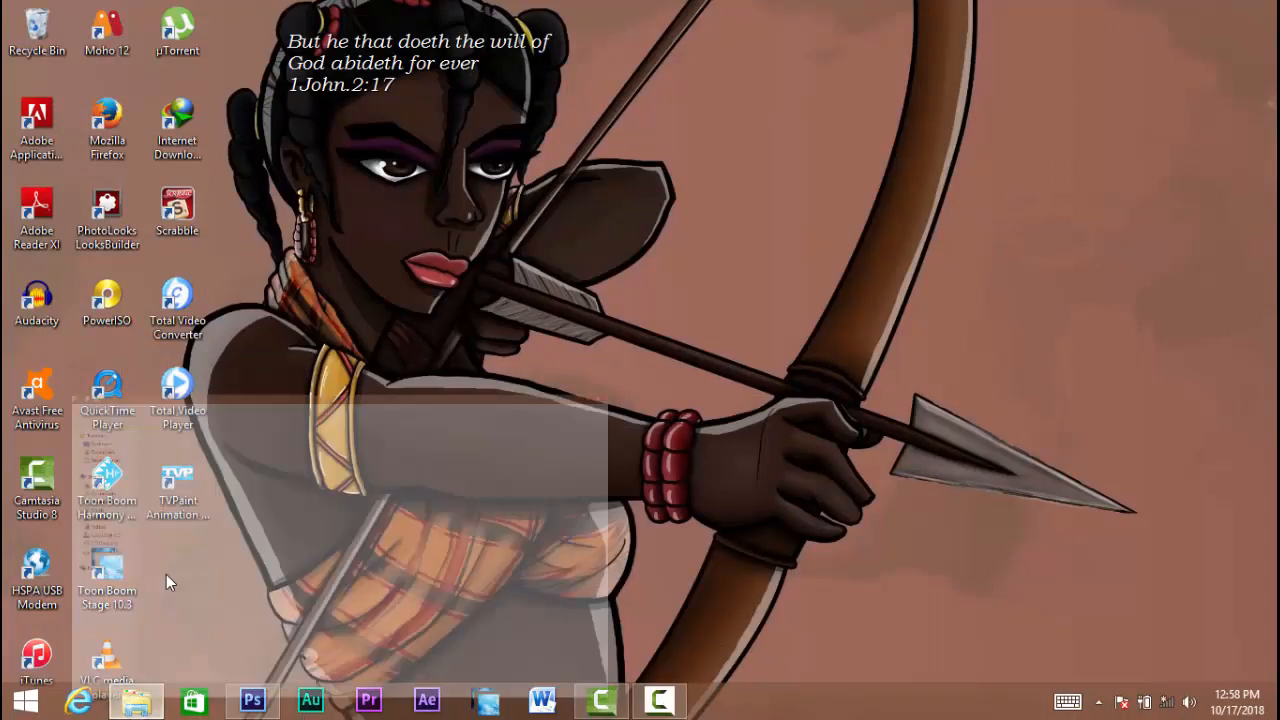
{"action": "left_click", "coordinate": [166, 574]}
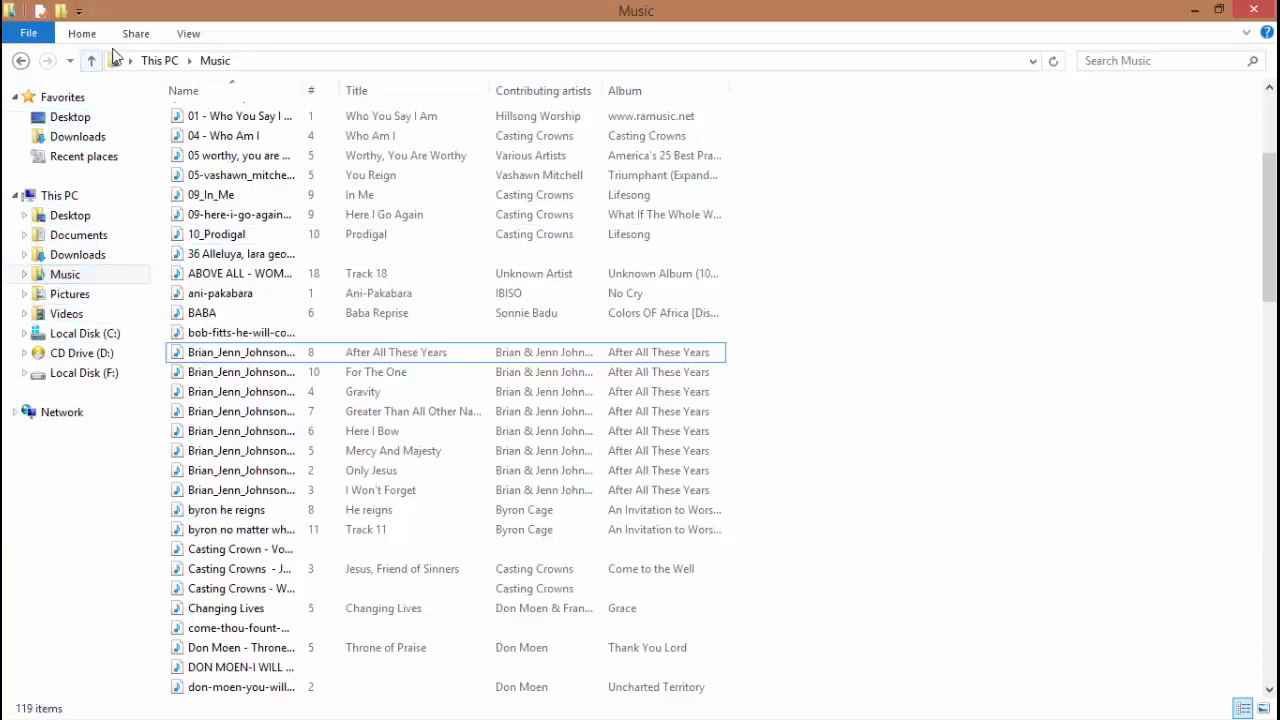
{"action": "left_click_drag", "start_coordinate": [114, 58], "coordinate": [131, 68]}
{"action": "left_click", "coordinate": [20, 61]}
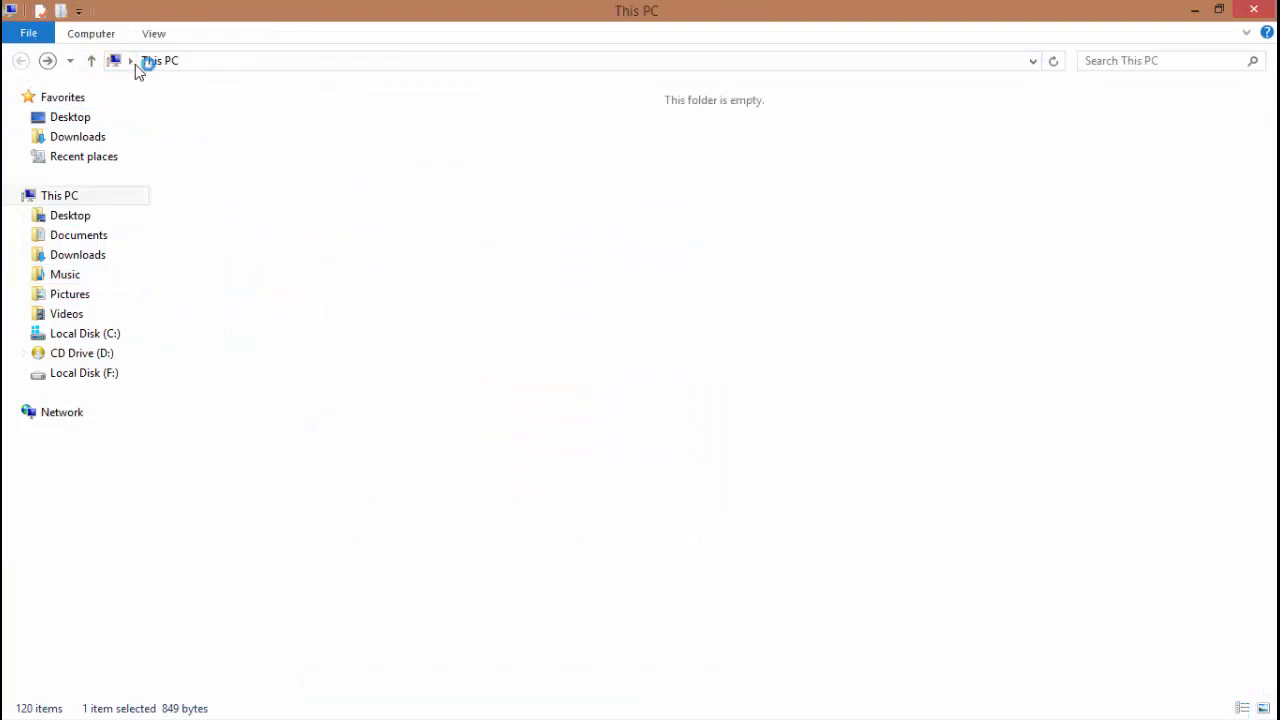
{"action": "left_click", "coordinate": [131, 62]}
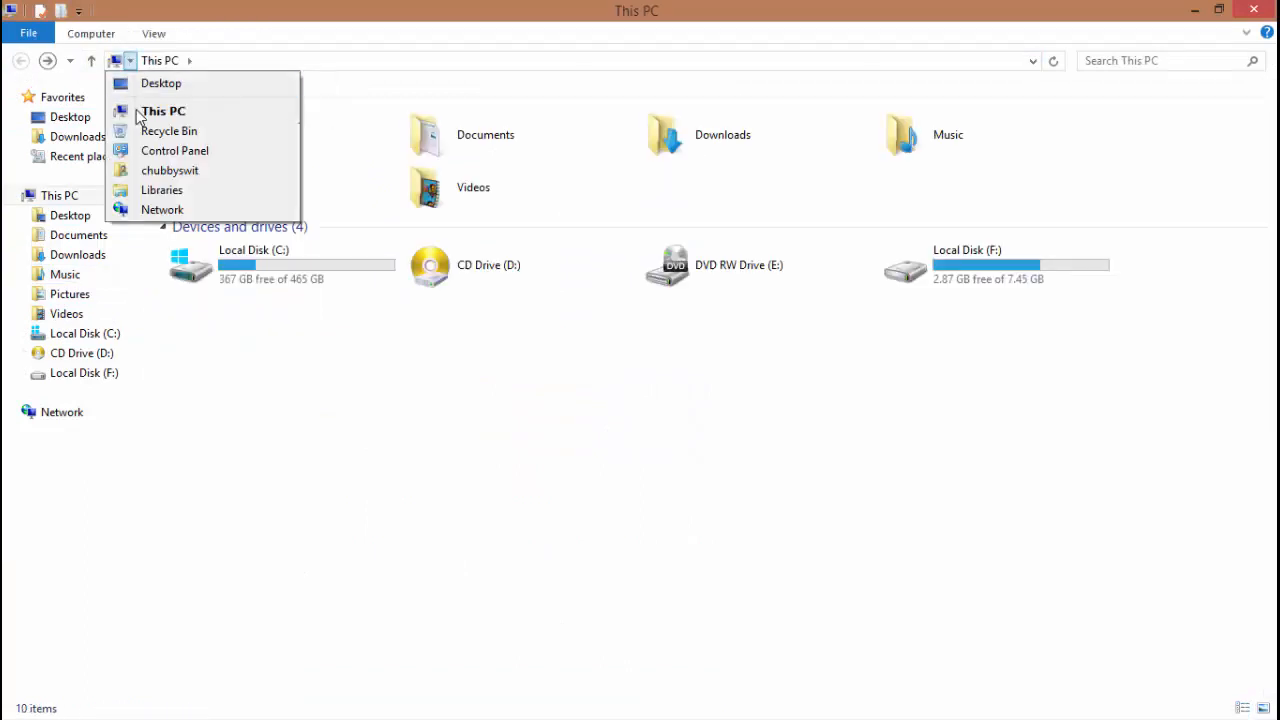
{"action": "left_click", "coordinate": [157, 176]}
{"action": "left_click", "coordinate": [880, 138]}
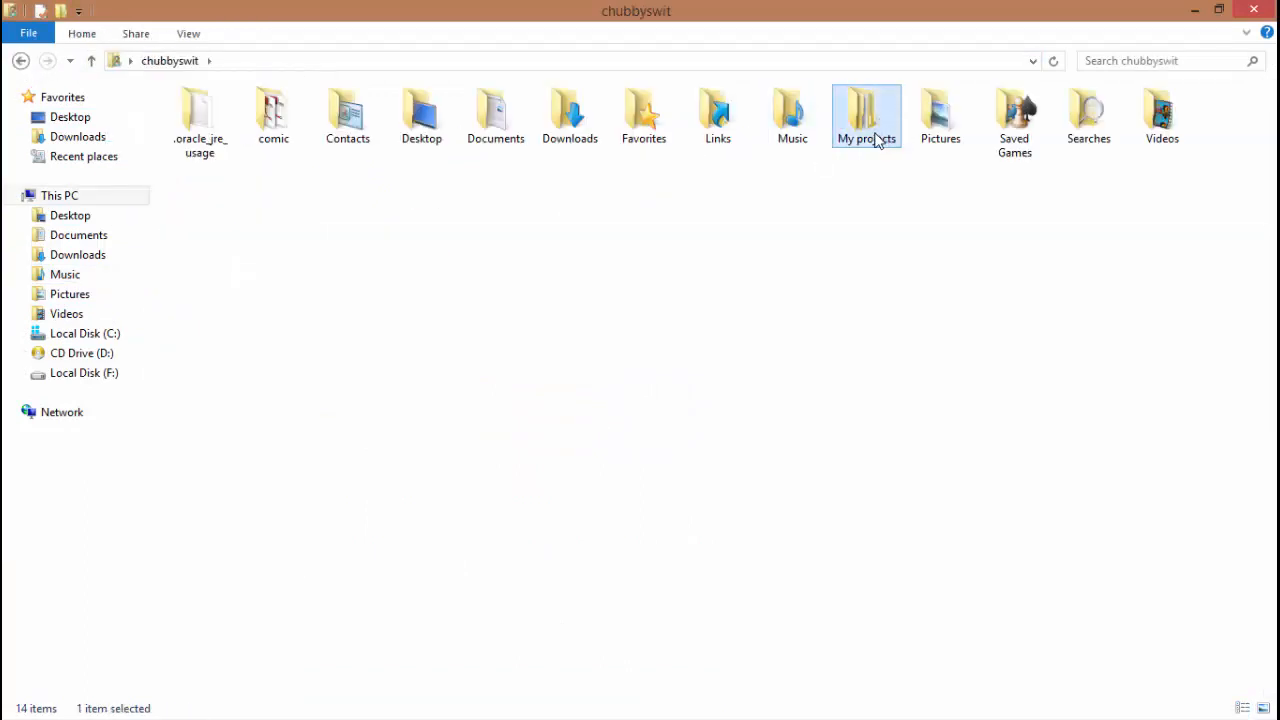
{"action": "double_click", "coordinate": [875, 134]}
View the dancer1 image from the teens HQ folder inside rendered images
{"action": "double_click", "coordinate": [228, 179]}
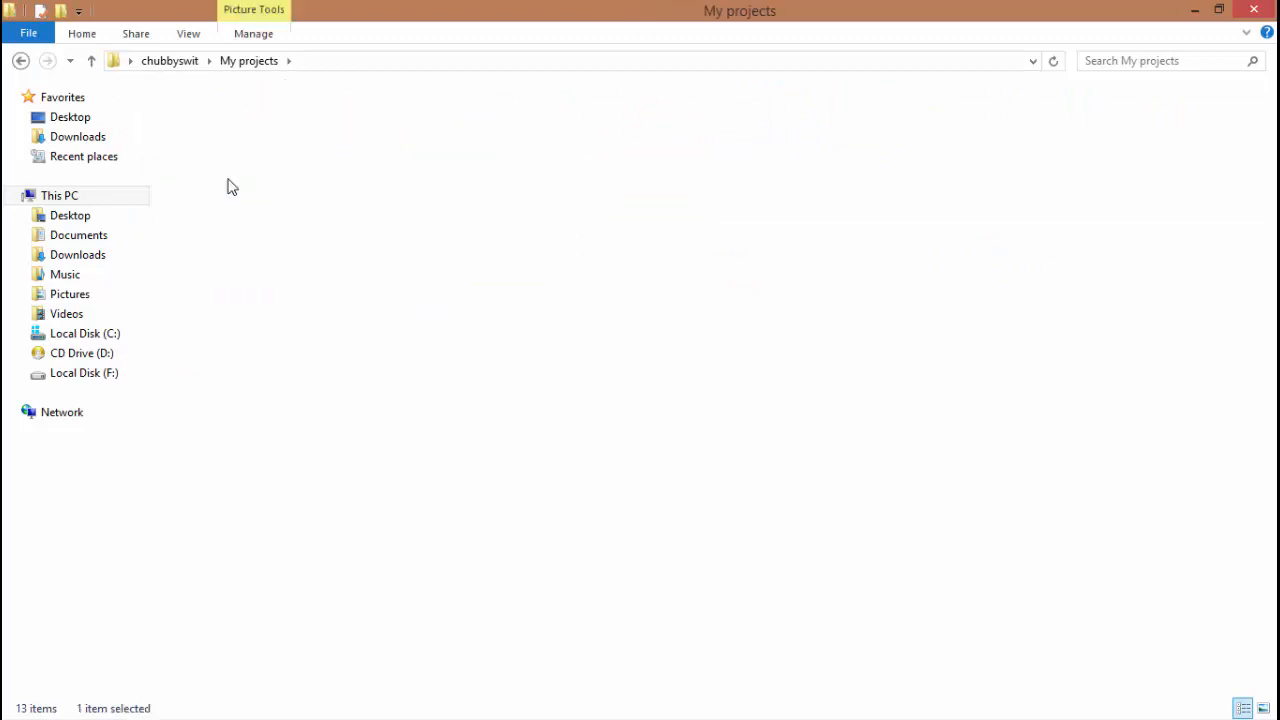
{"action": "left_click", "coordinate": [20, 61]}
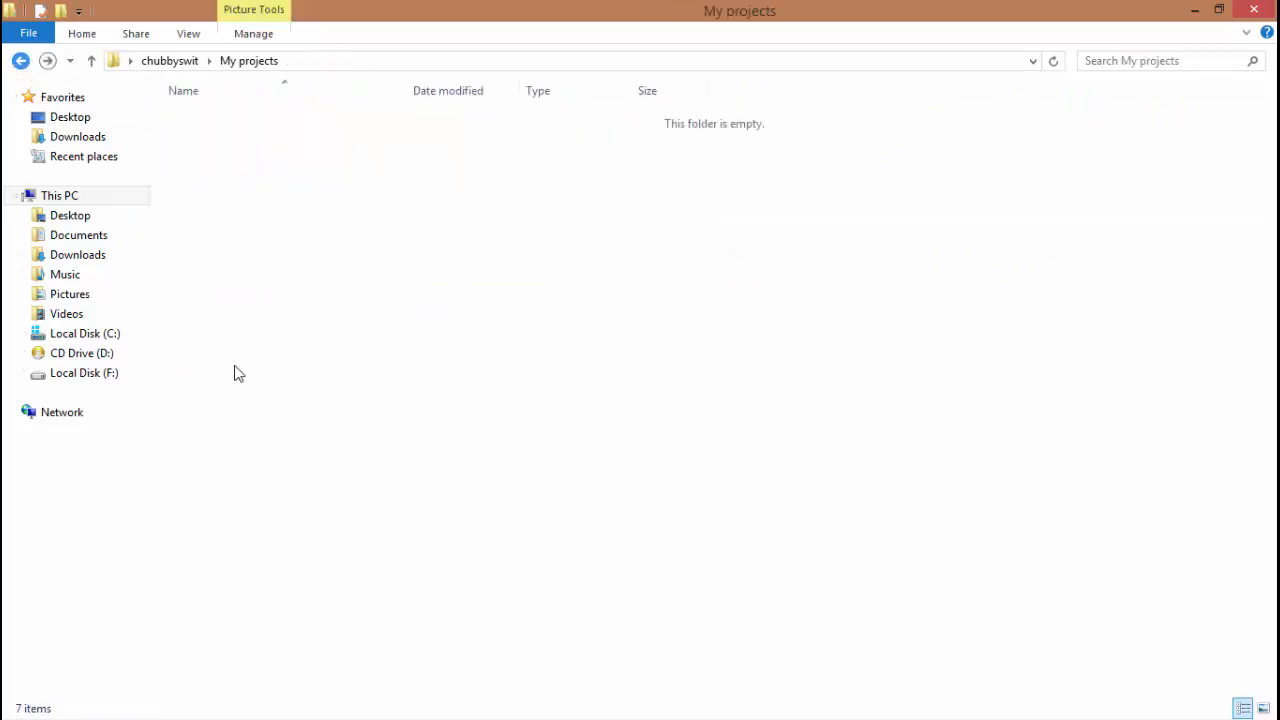
{"action": "double_click", "coordinate": [235, 293]}
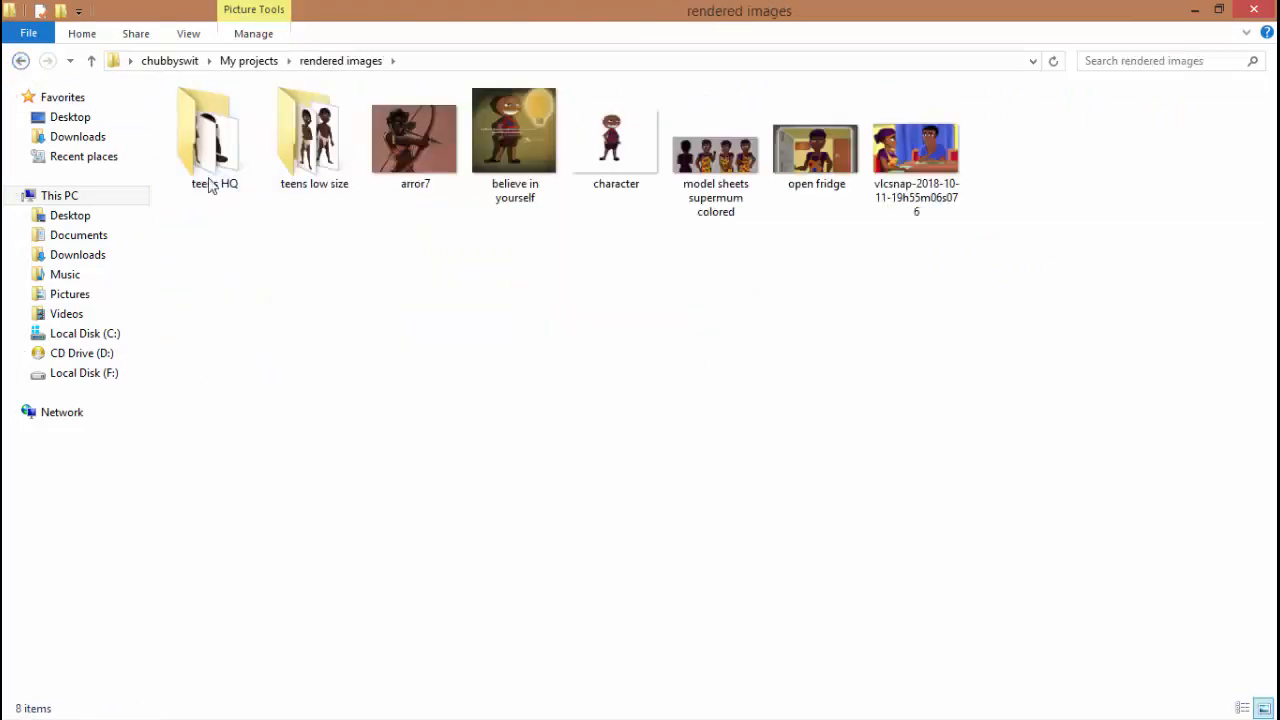
{"action": "double_click", "coordinate": [210, 187]}
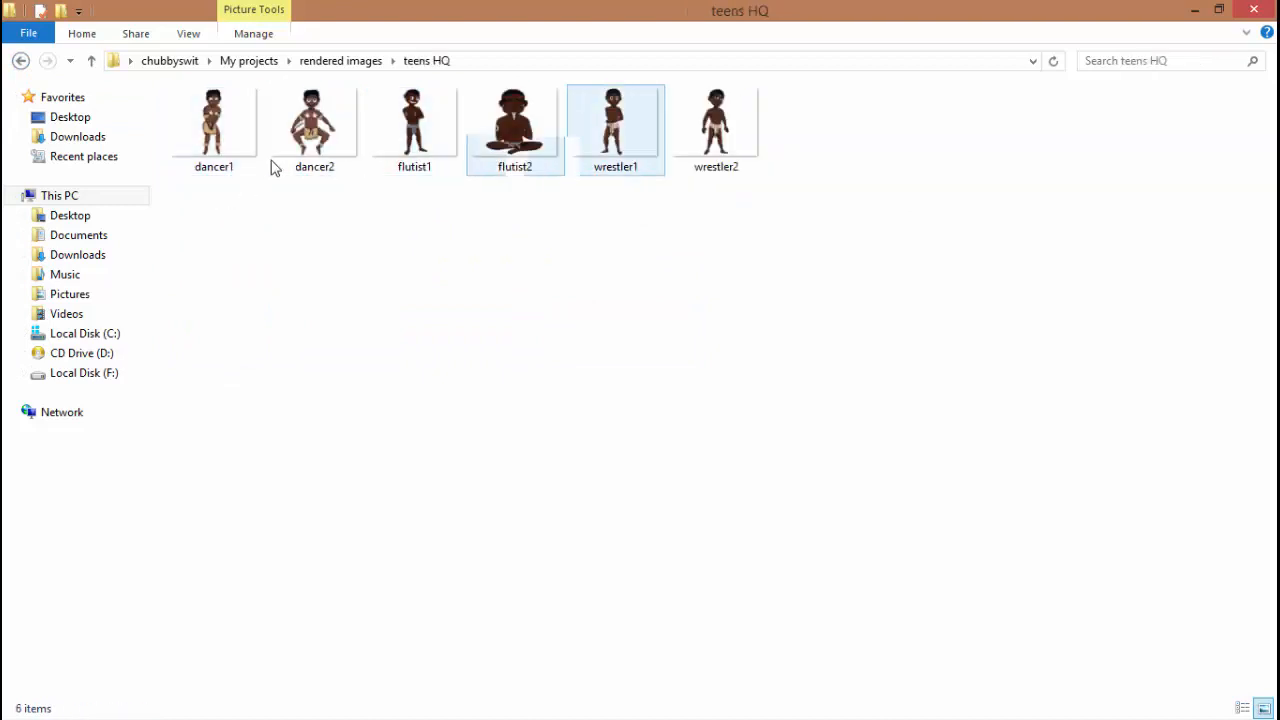
{"action": "left_click", "coordinate": [224, 140]}
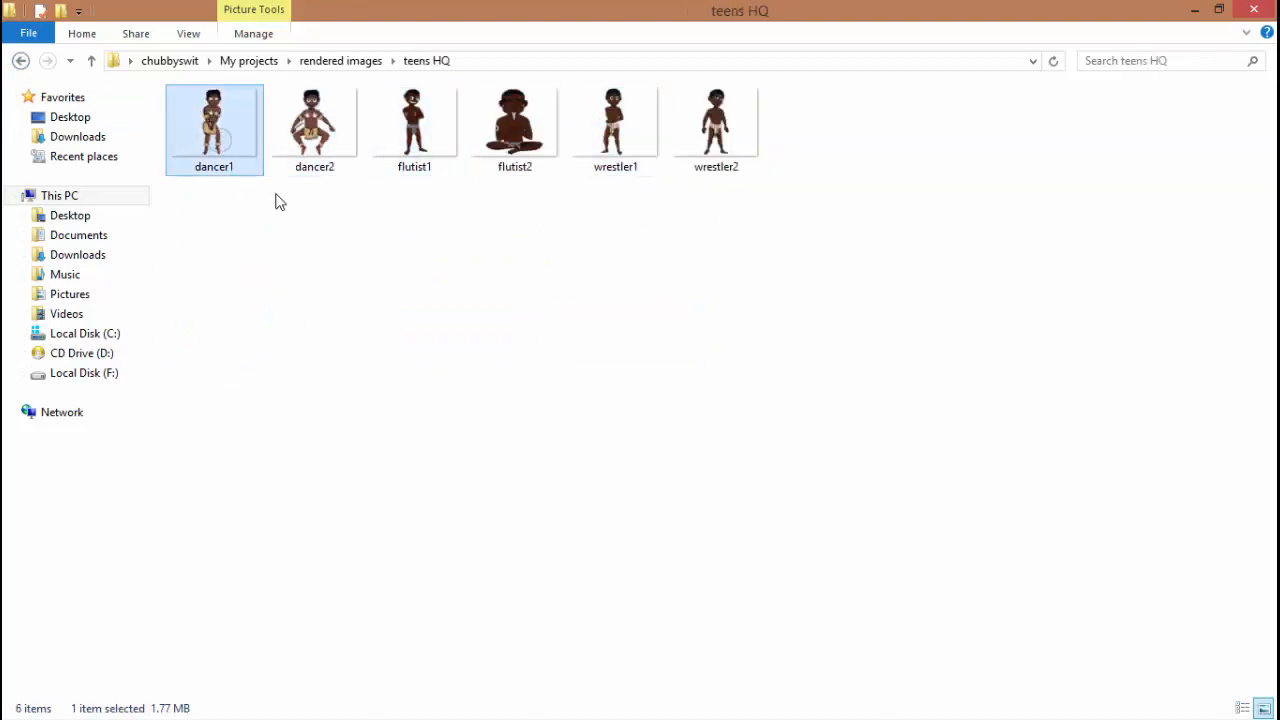
{"action": "double_click", "coordinate": [224, 135]}
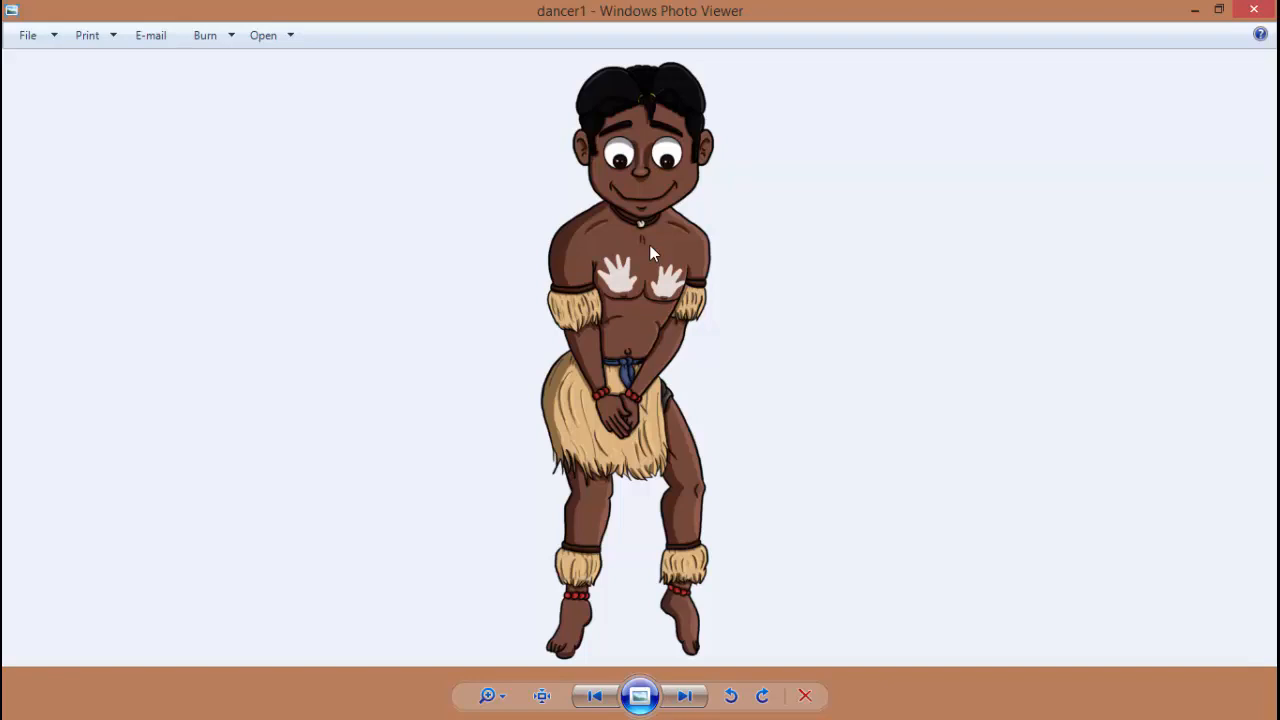
Close the dancer1 image, minimize the teens HQ folder window and switch back to Photoshop
{"action": "left_click", "coordinate": [1255, 10]}
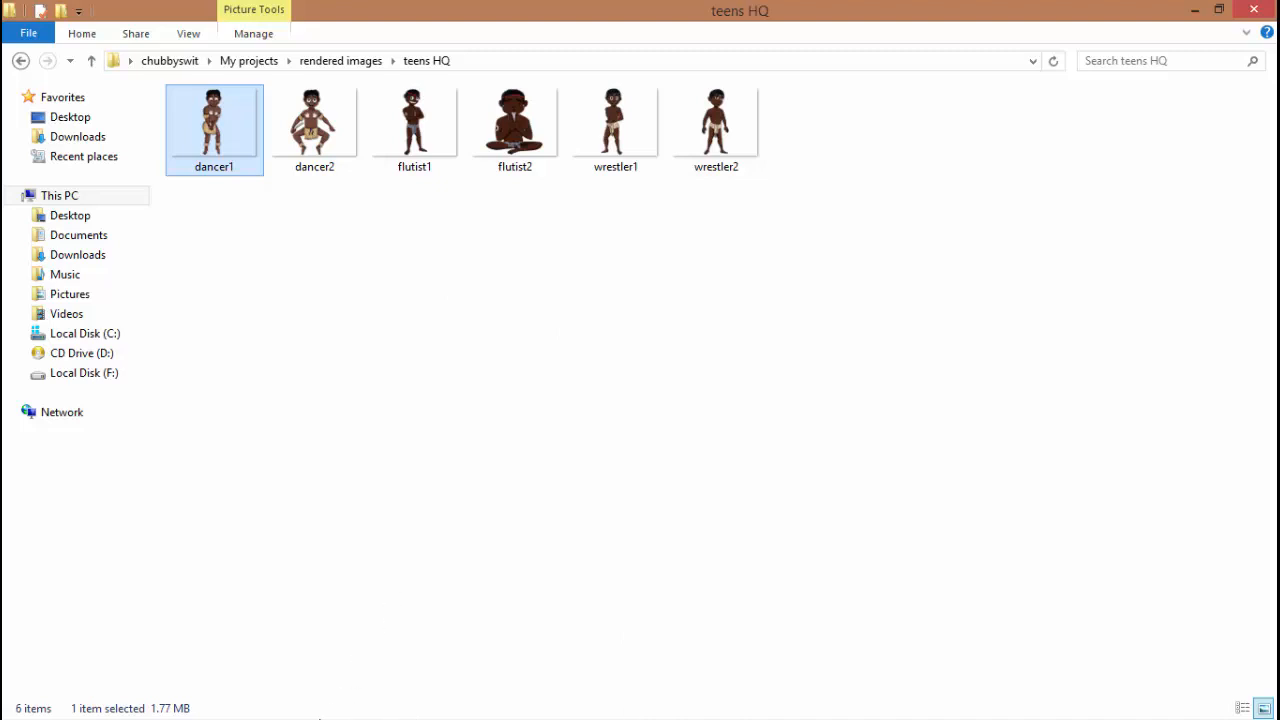
{"action": "left_click", "coordinate": [912, 314]}
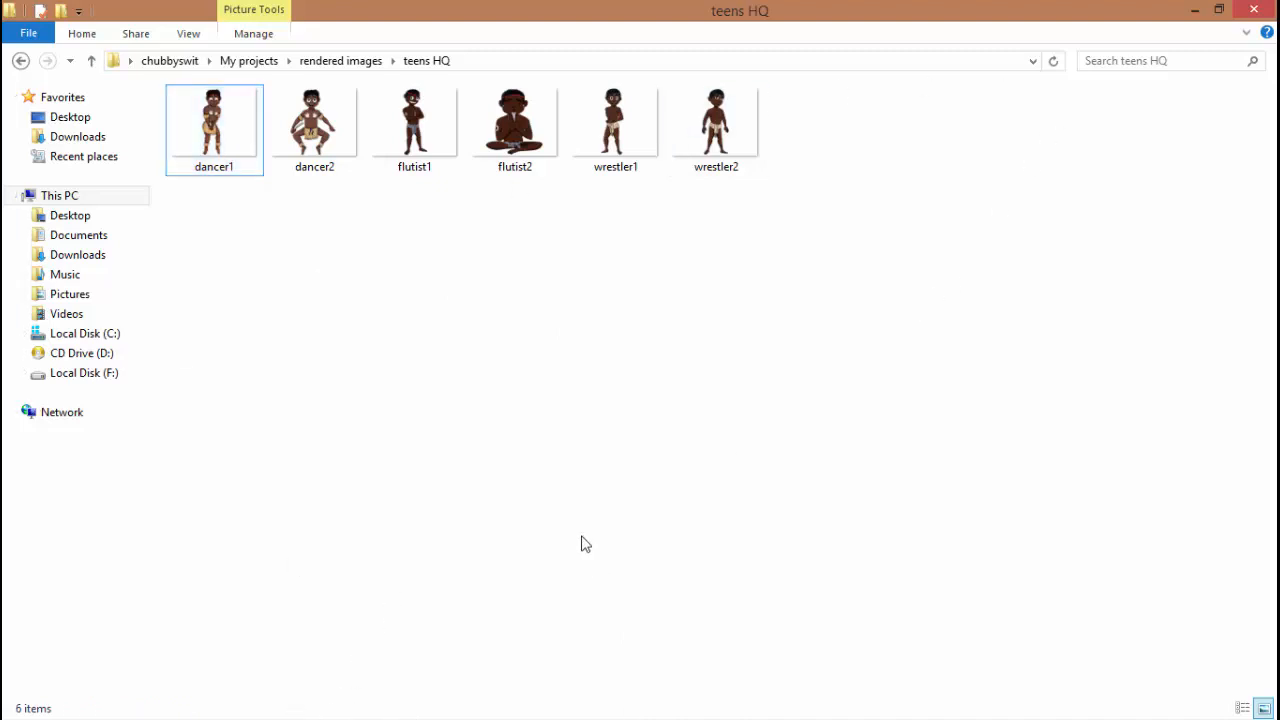
{"action": "left_click", "coordinate": [1195, 10]}
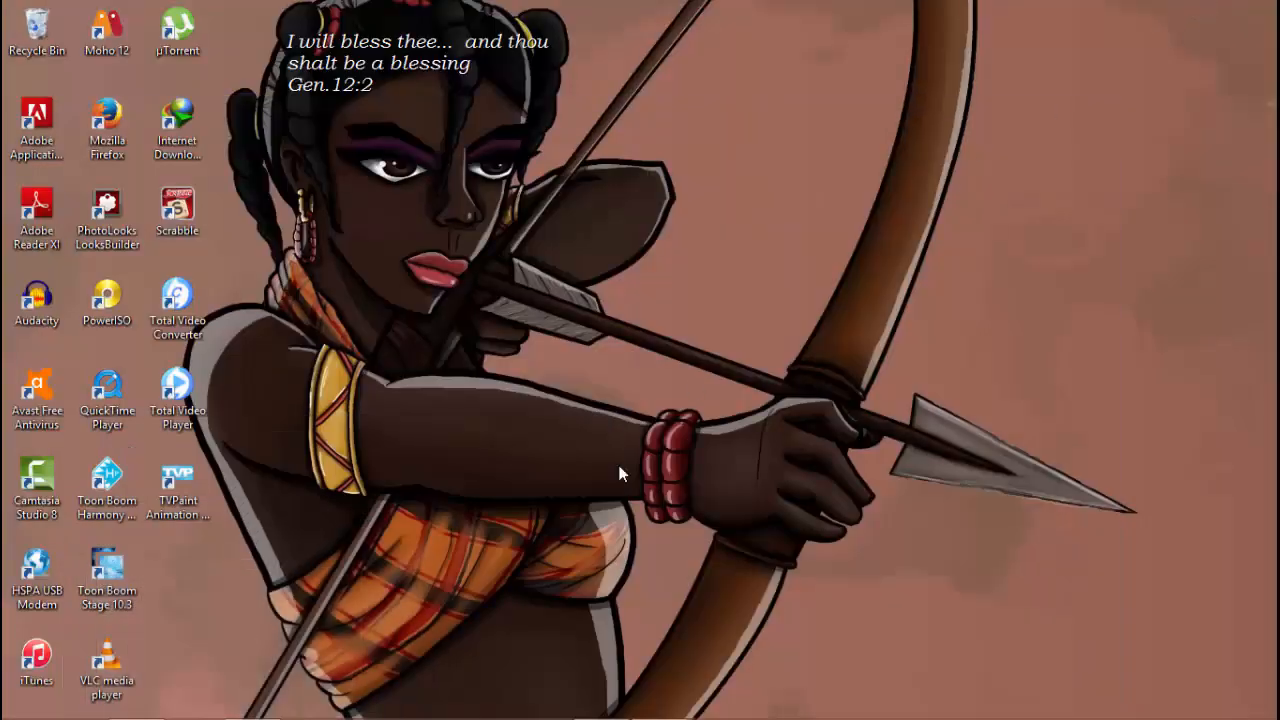
{"action": "left_click", "coordinate": [252, 700]}
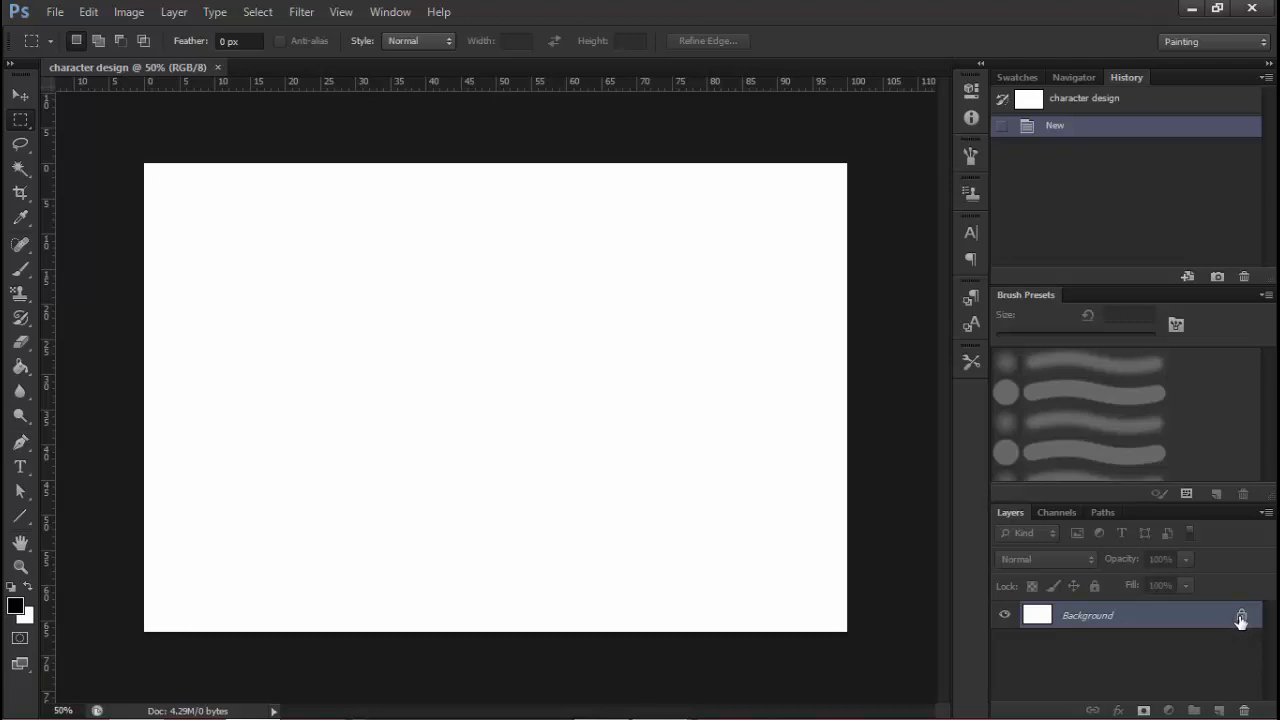
Convert the locked Background into a regular layer named Layer 0 and pick the Paint Bucket tool
{"action": "double_click", "coordinate": [1242, 618]}
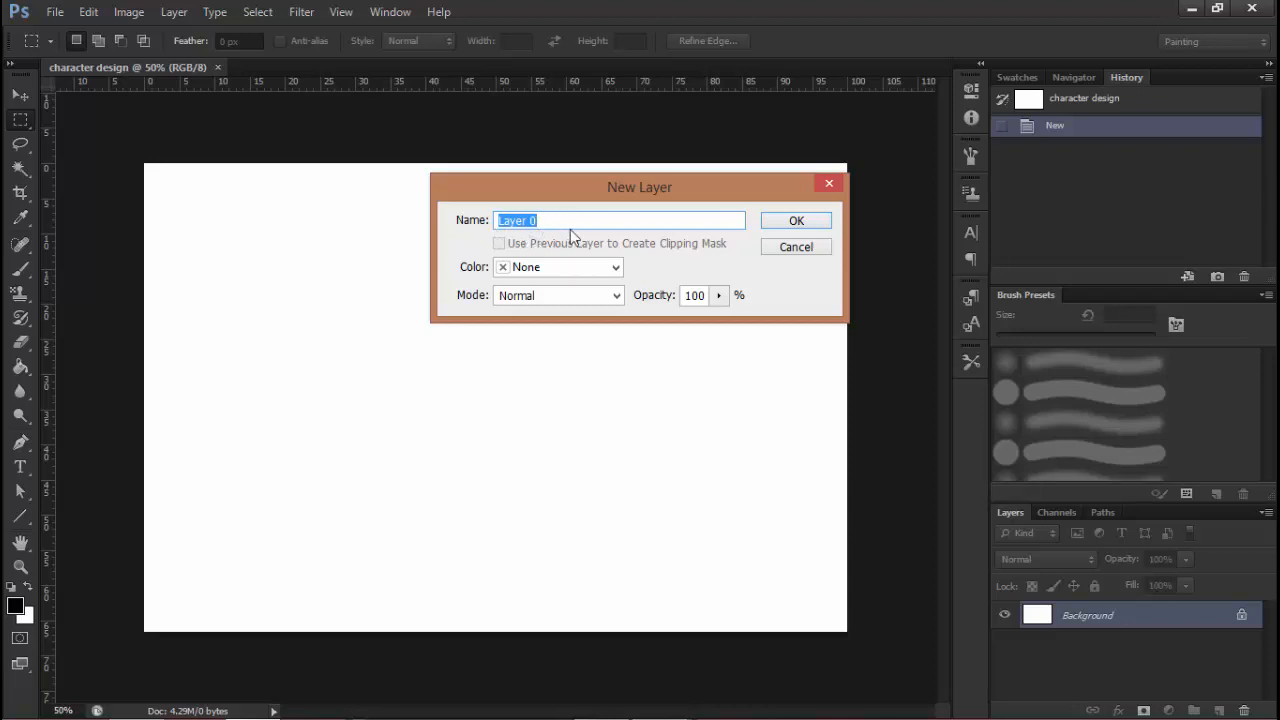
{"action": "left_click", "coordinate": [796, 222]}
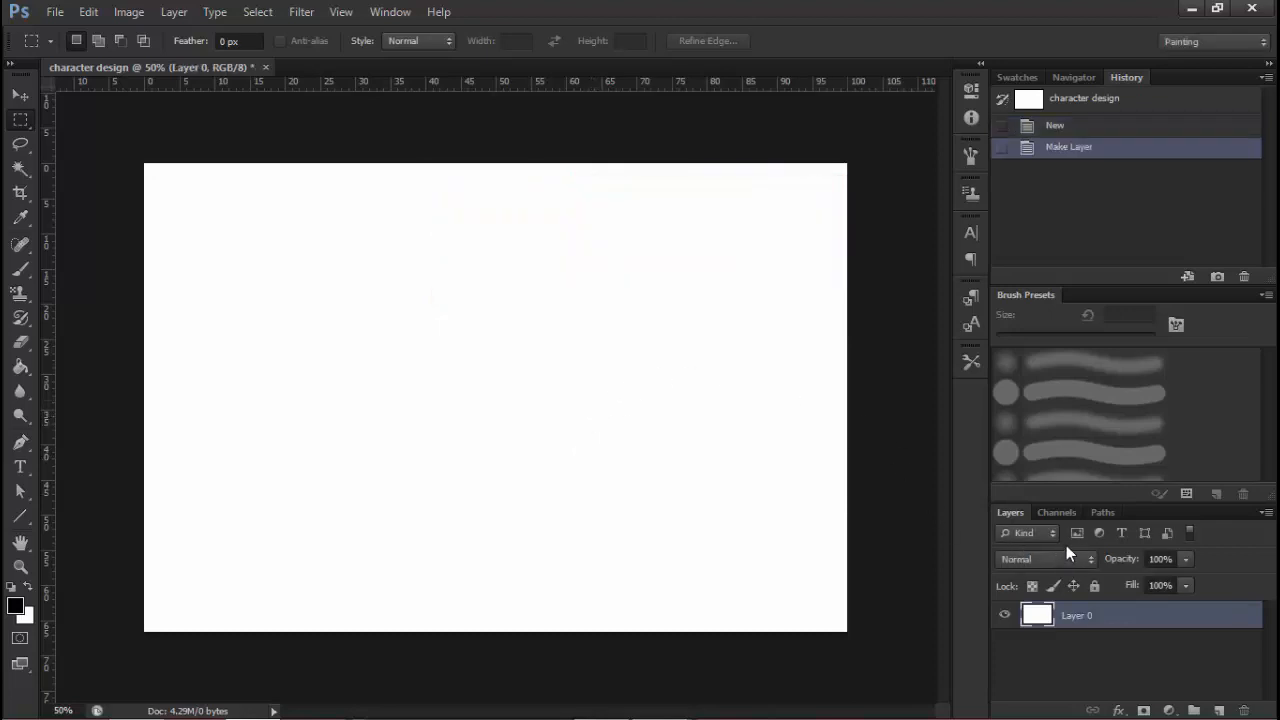
{"action": "left_click", "coordinate": [20, 368]}
{"action": "left_click", "coordinate": [18, 371]}
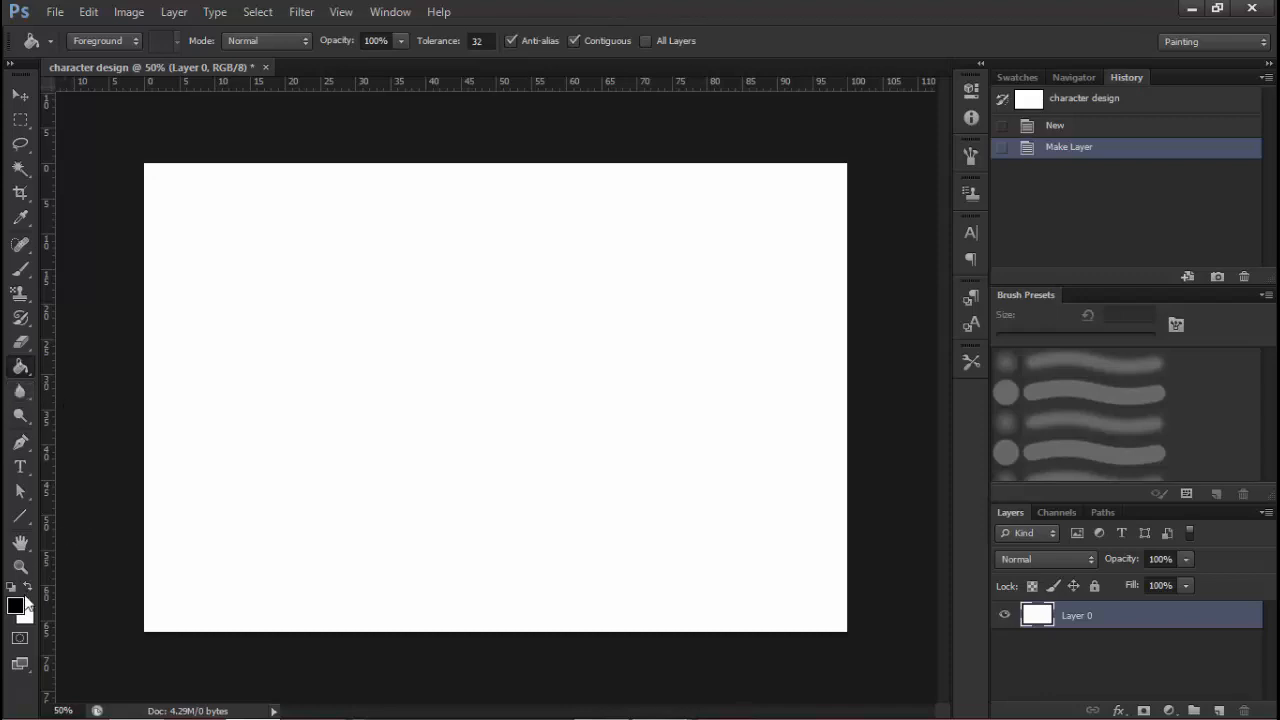
Open and cancel the foreground color picker, and swap the black and white foreground and background colors back and forth
{"action": "left_click", "coordinate": [16, 607]}
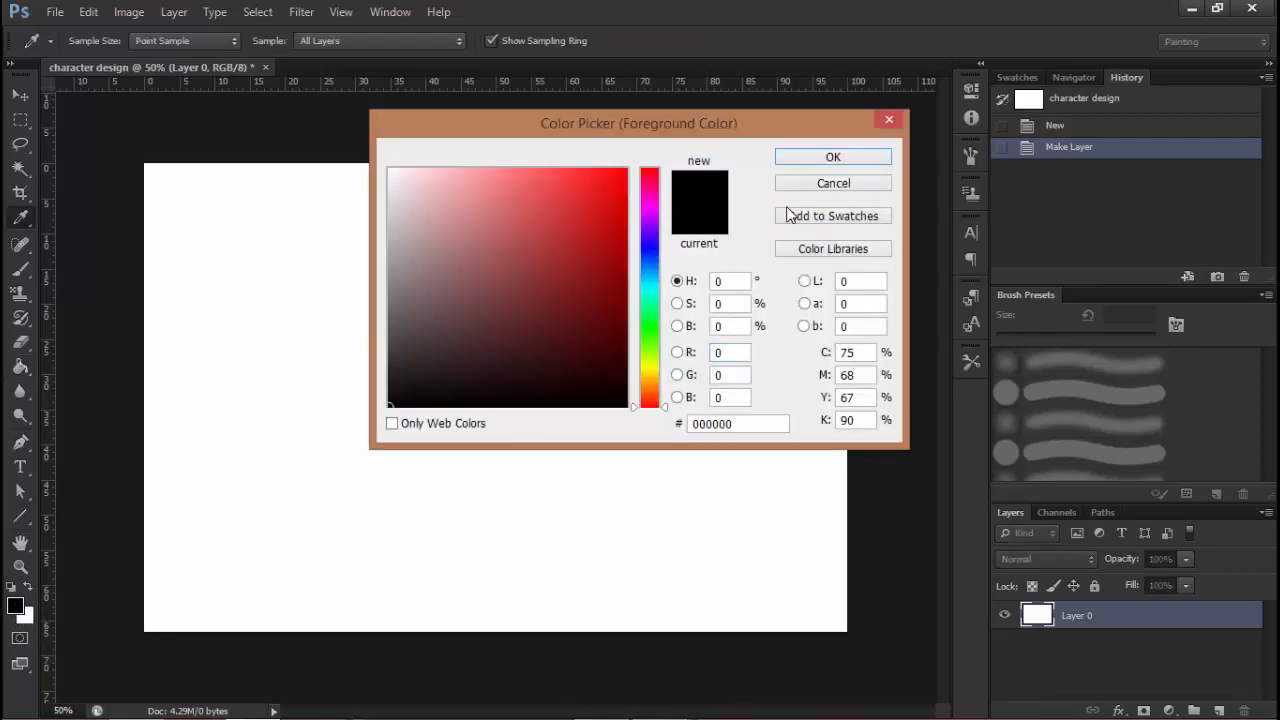
{"action": "left_click", "coordinate": [838, 185]}
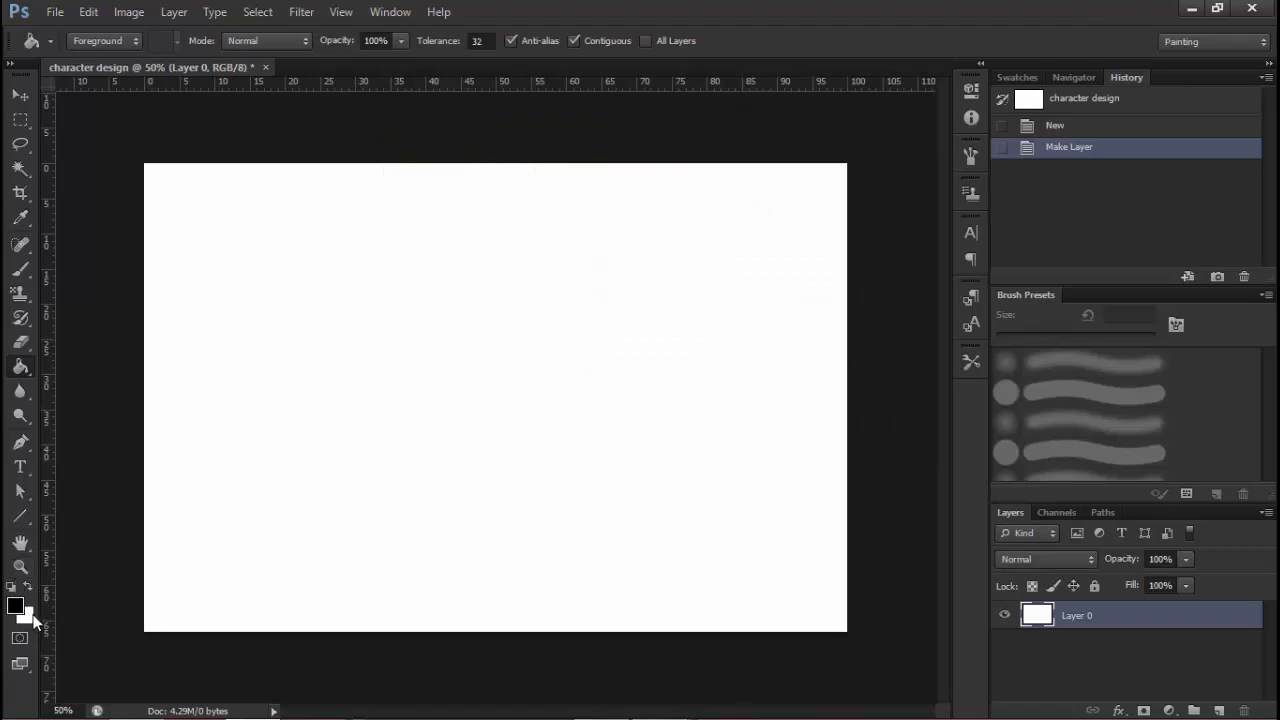
{"action": "key", "text": "x"}
{"action": "key", "text": "x"}
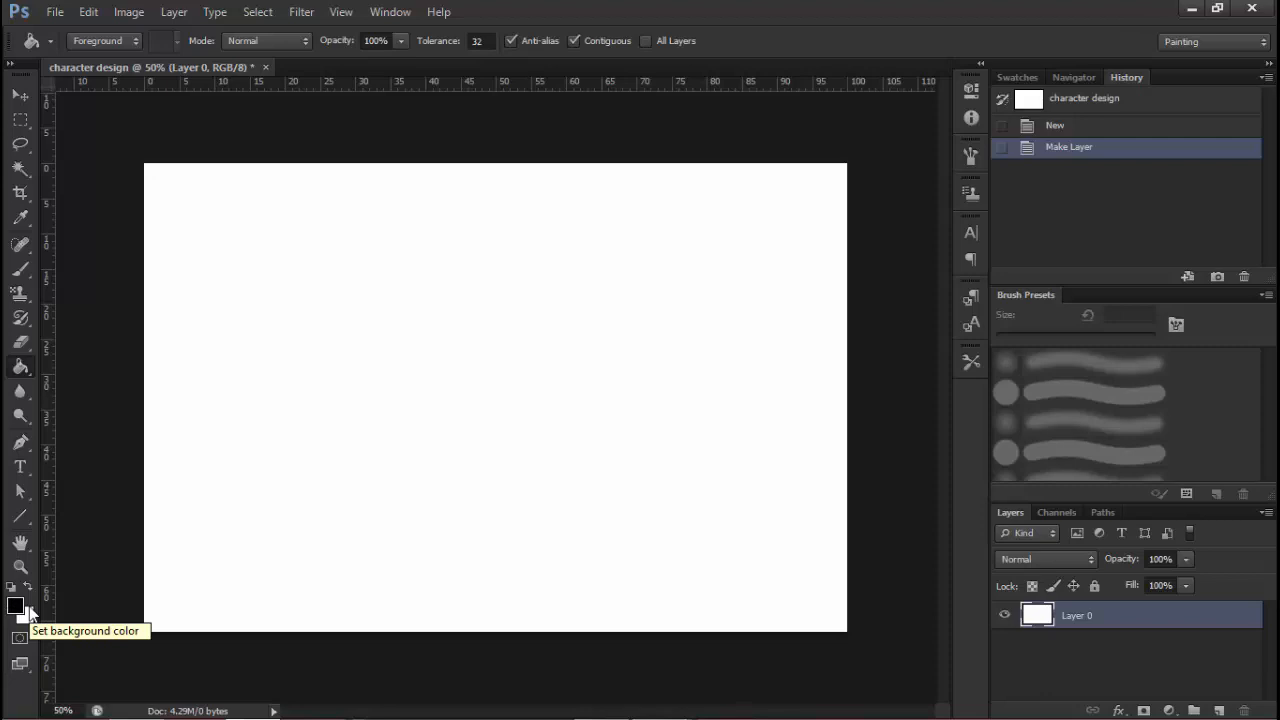
{"action": "key", "text": "x"}
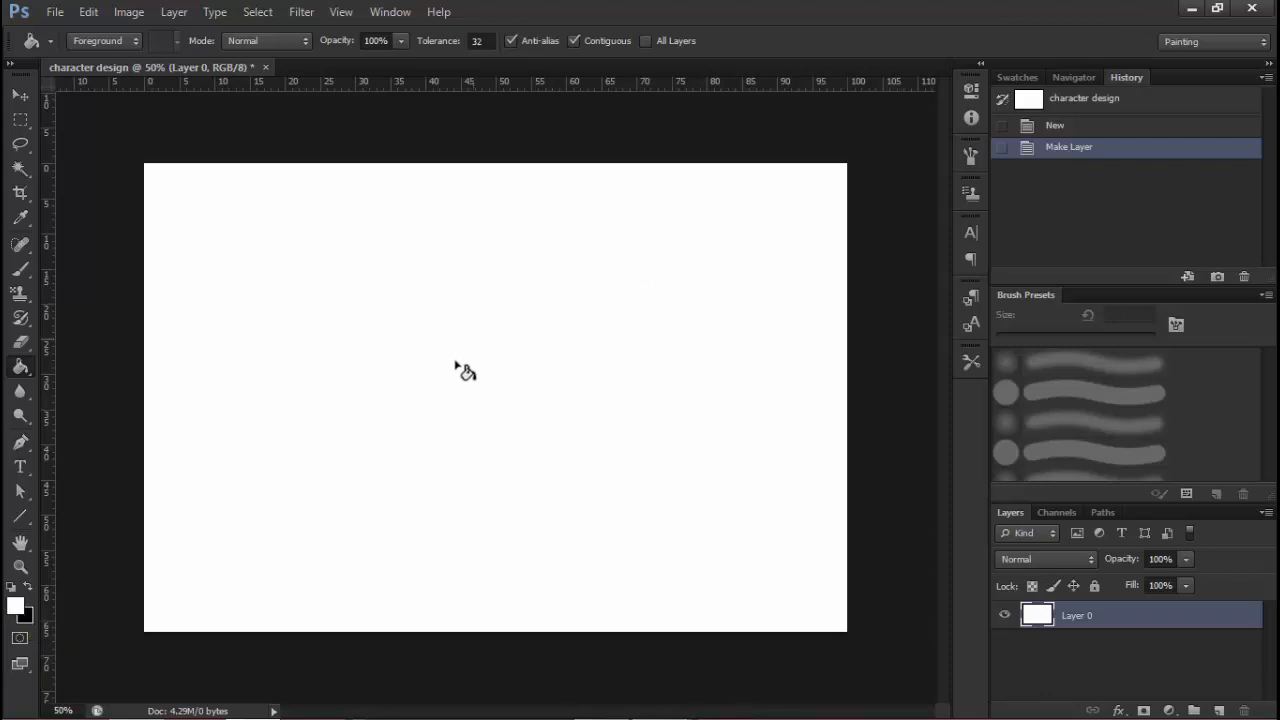
{"action": "key", "text": "x"}
{"action": "key", "text": "x"}
{"action": "key", "text": "x"}
Set the foreground color to gray #adadad and fill Layer 0 with it using the Paint Bucket
{"action": "left_click", "coordinate": [16, 606]}
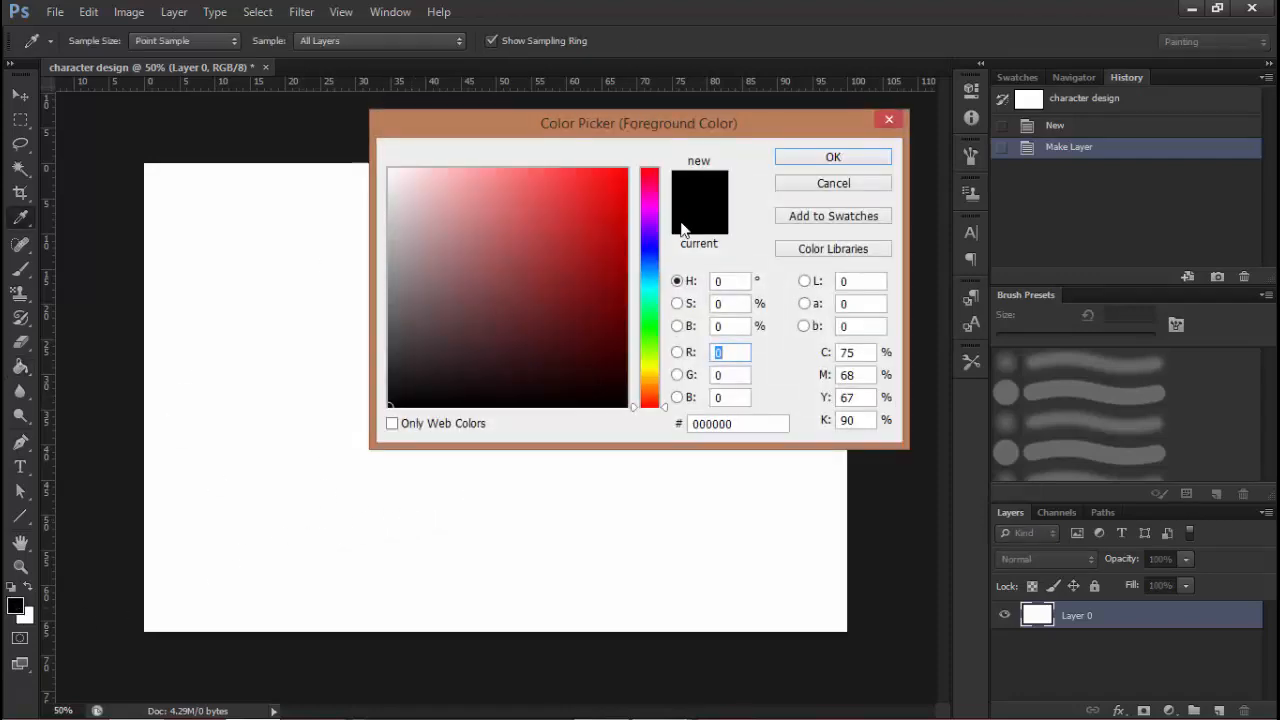
{"action": "left_click_drag", "start_coordinate": [700, 123], "coordinate": [886, 161]}
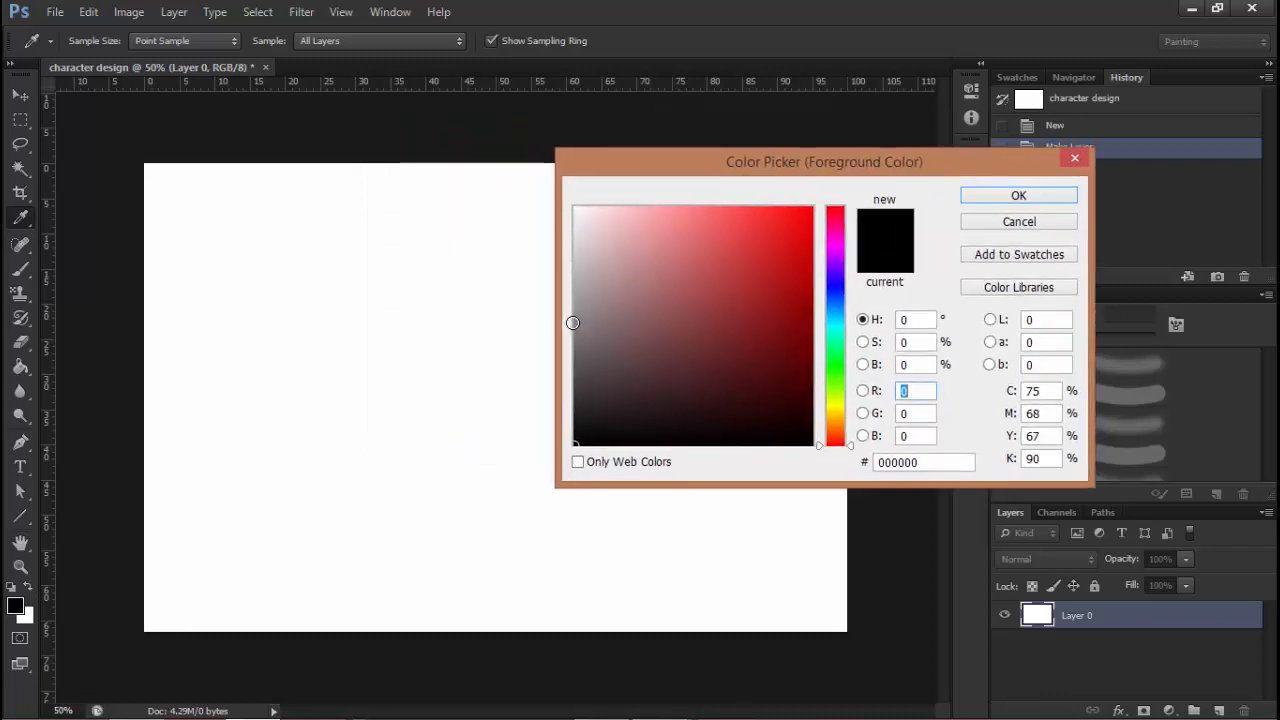
{"action": "left_click", "coordinate": [607, 297]}
{"action": "left_click_drag", "start_coordinate": [607, 297], "coordinate": [551, 280]}
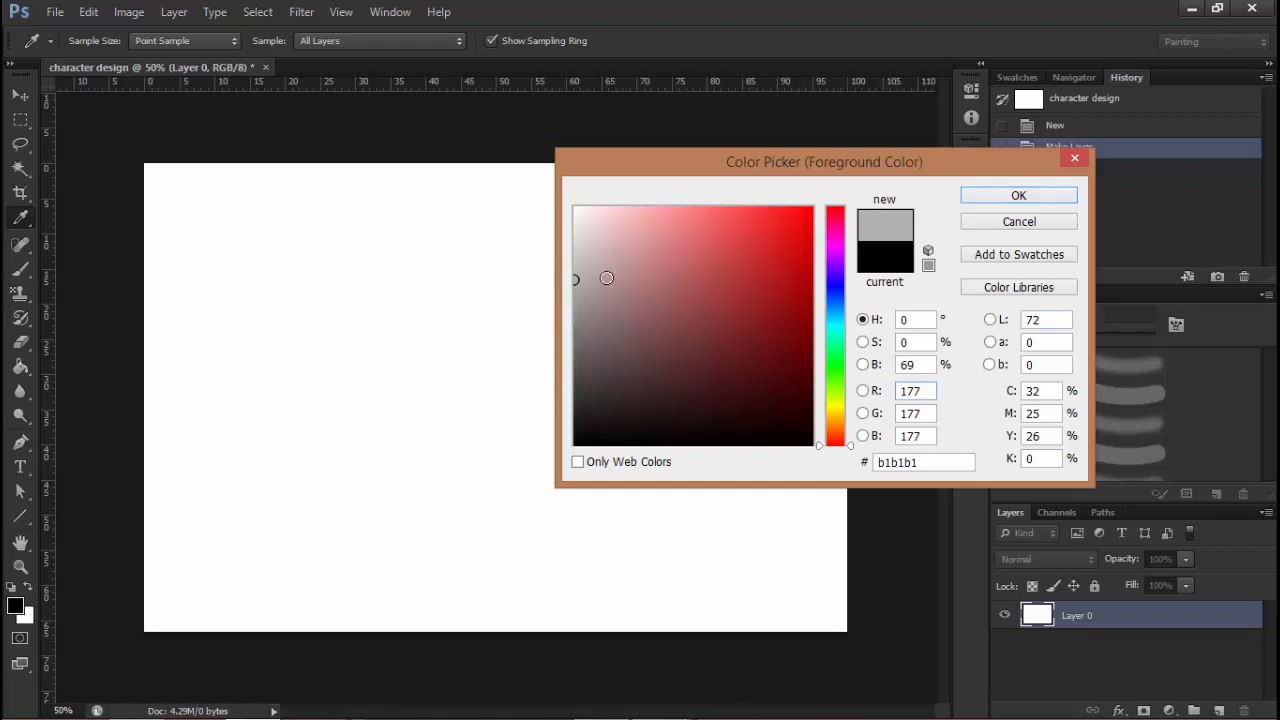
{"action": "left_click_drag", "start_coordinate": [711, 271], "coordinate": [530, 283]}
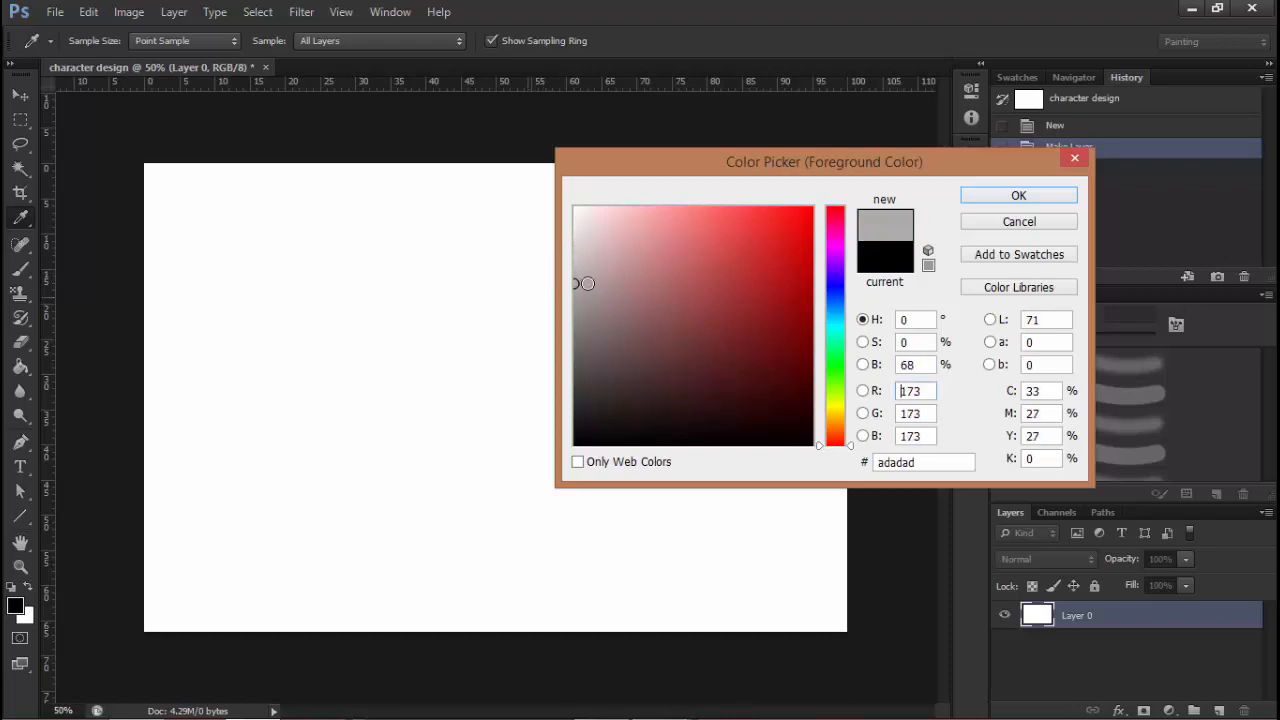
{"action": "left_click", "coordinate": [1037, 203]}
{"action": "key", "text": "g"}
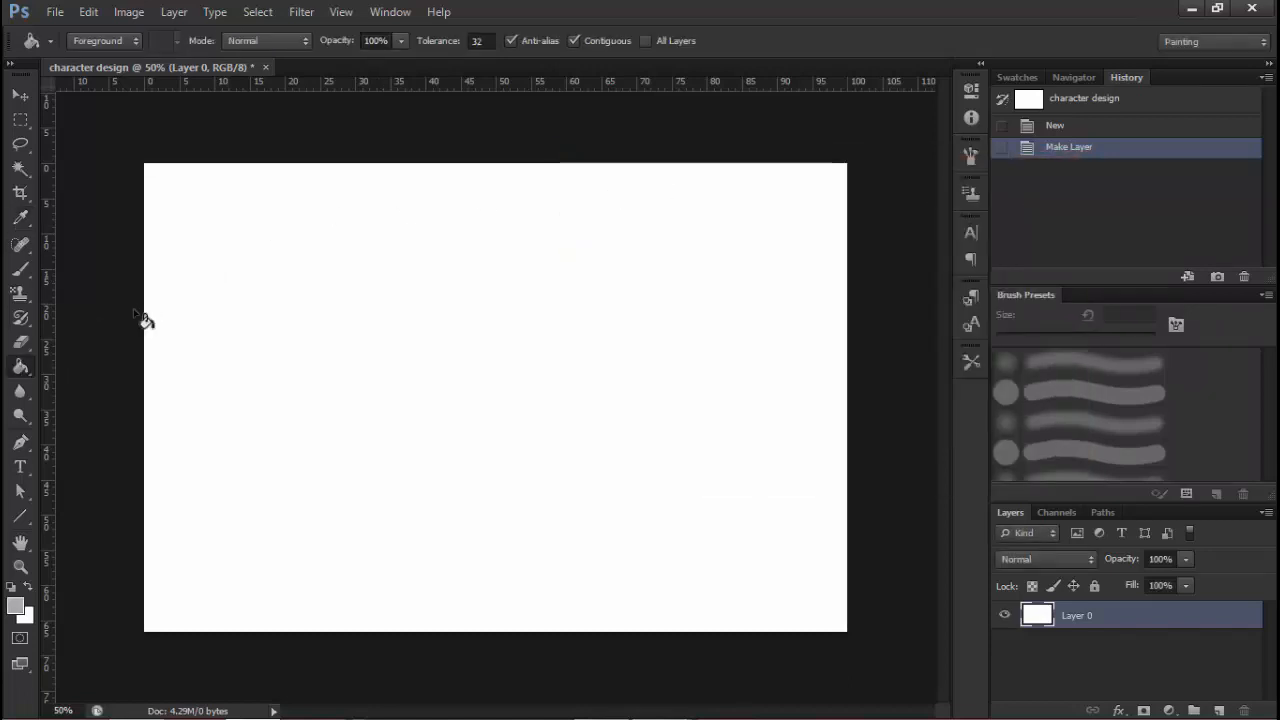
{"action": "left_click", "coordinate": [395, 228]}
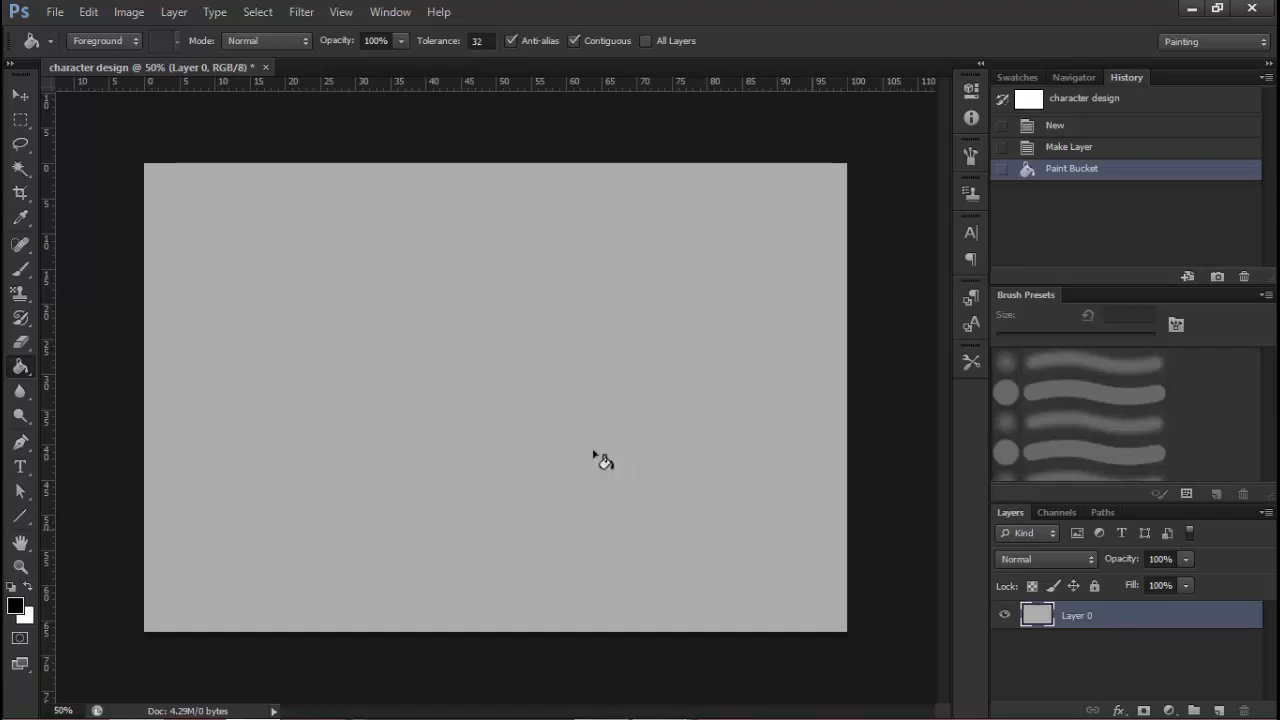
Paint a black freehand test stroke directly on the gray Layer 0 with a 30 px brush
{"action": "left_click", "coordinate": [22, 269]}
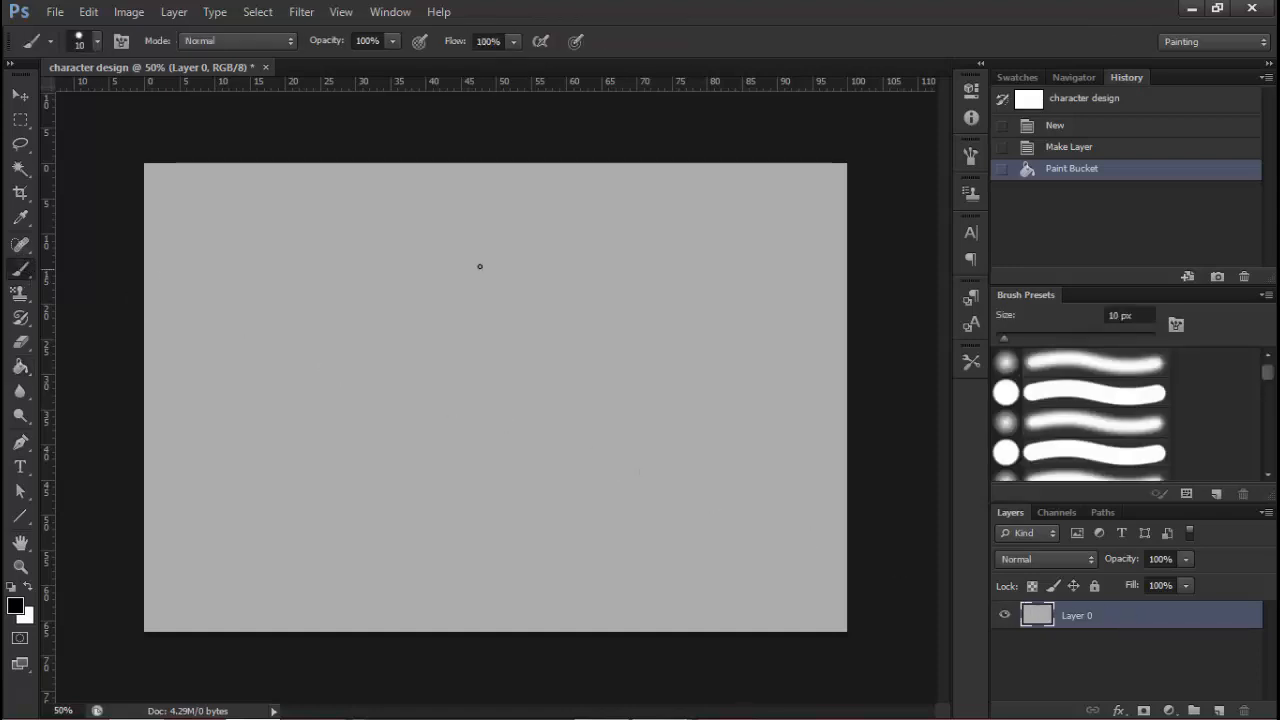
{"action": "key", "text": "bracketright"}
{"action": "key", "text": "bracketright"}
{"action": "mouse_move", "coordinate": [500, 224]}
{"action": "left_mouse_down"}
{"action": "mouse_move", "coordinate": [437, 283]}
{"action": "mouse_move", "coordinate": [485, 445]}
{"action": "mouse_move", "coordinate": [643, 240]}
{"action": "mouse_move", "coordinate": [431, 429]}
{"action": "mouse_move", "coordinate": [420, 458]}
{"action": "left_mouse_up"}
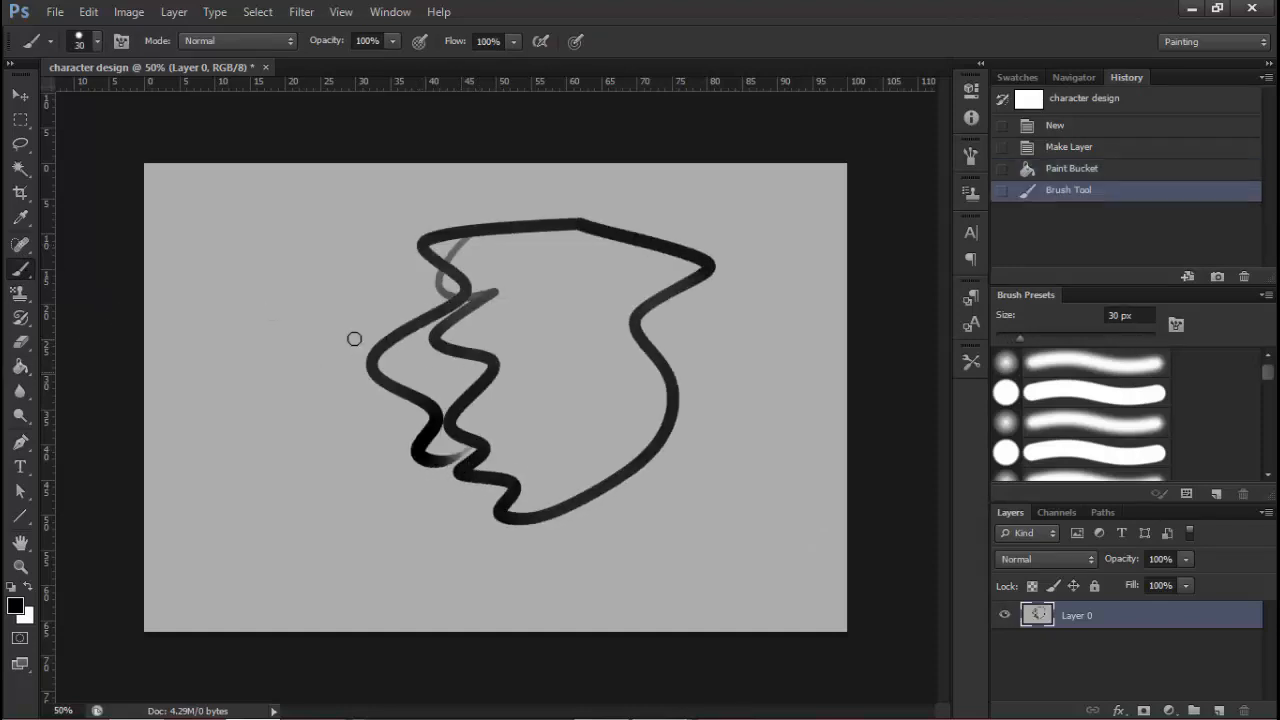
Try erasing across the test stroke on Layer 0, and undo both the erasing and the brush stroke
{"action": "left_click", "coordinate": [20, 342]}
{"action": "mouse_move", "coordinate": [380, 346]}
{"action": "left_mouse_down"}
{"action": "mouse_move", "coordinate": [468, 292]}
{"action": "mouse_move", "coordinate": [310, 395]}
{"action": "mouse_move", "coordinate": [410, 265]}
{"action": "mouse_move", "coordinate": [520, 335]}
{"action": "left_mouse_up"}
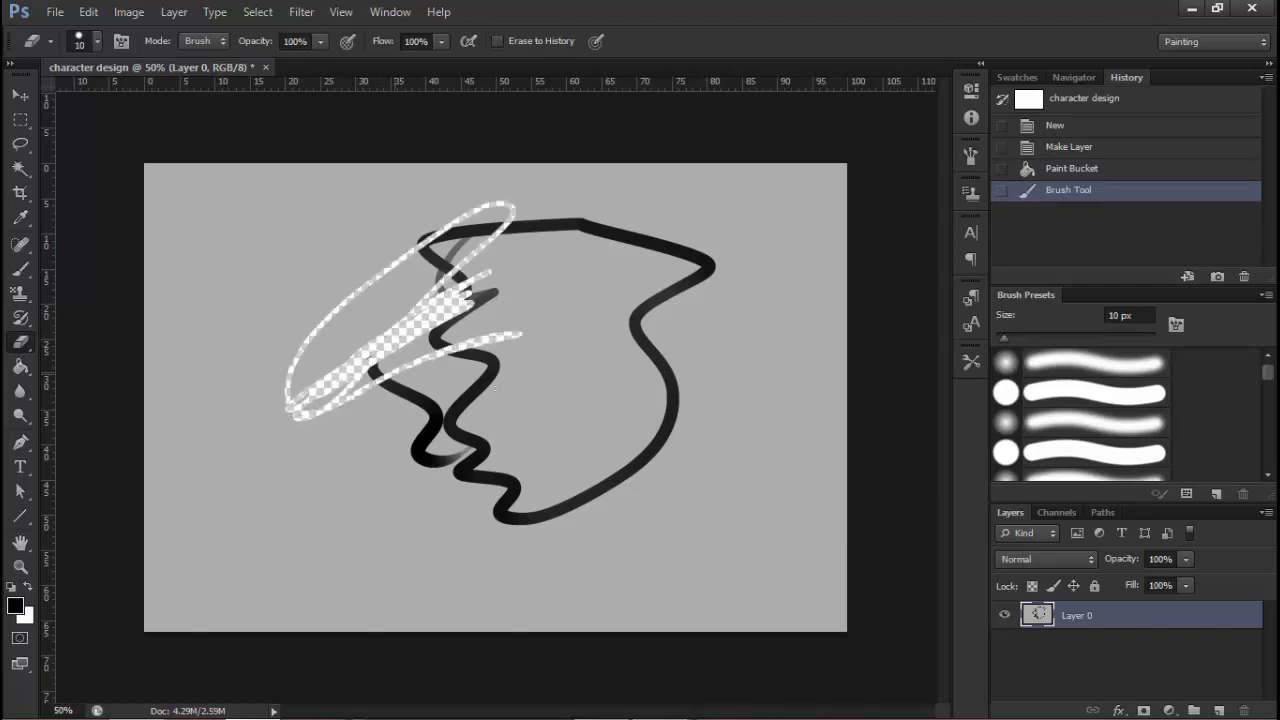
{"action": "mouse_move", "coordinate": [494, 389]}
{"action": "left_mouse_down"}
{"action": "mouse_move", "coordinate": [560, 380]}
{"action": "mouse_move", "coordinate": [470, 465]}
{"action": "left_mouse_up"}
{"action": "key", "text": "ctrl+z"}
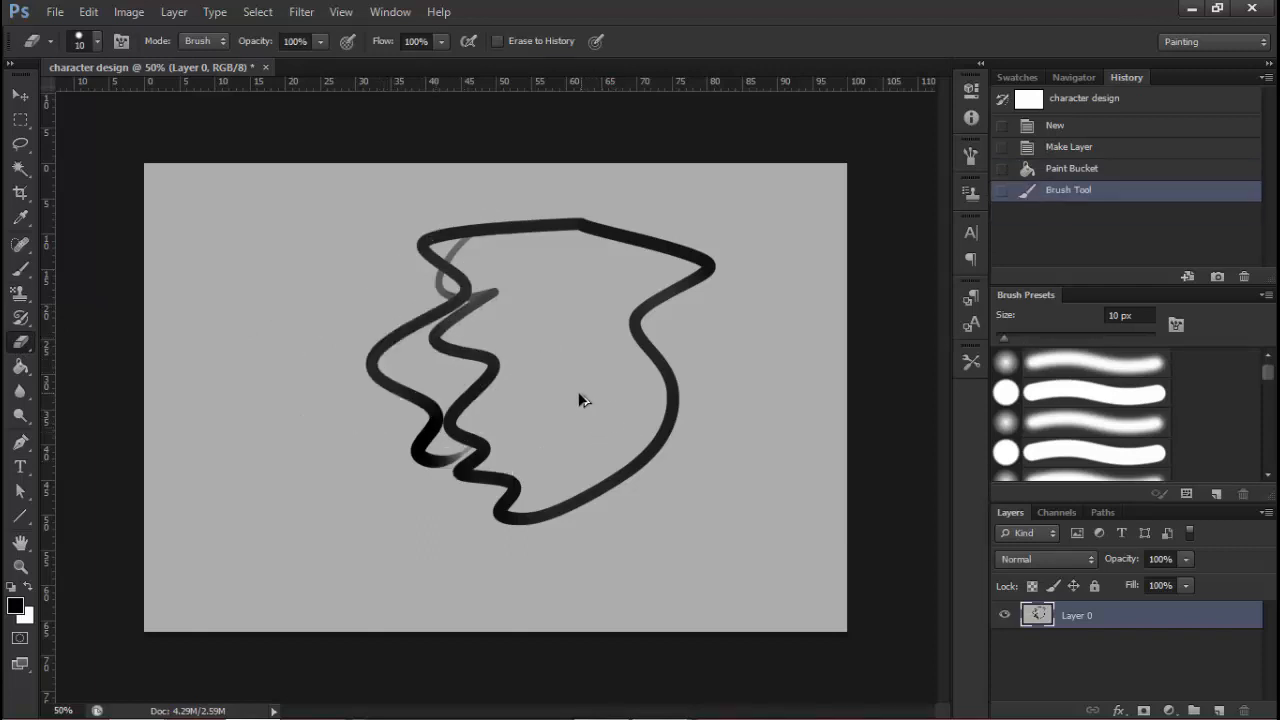
{"action": "key", "text": "ctrl+alt+z"}
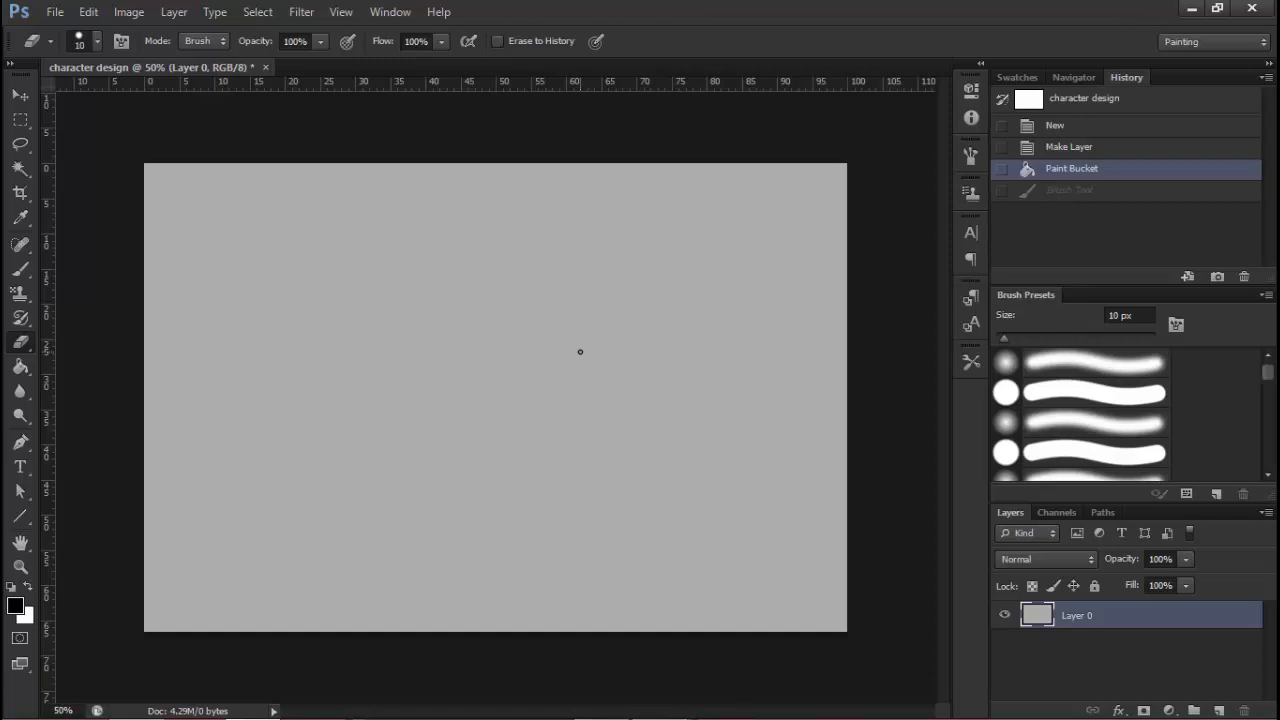
Add a new layer above Layer 0 and name it sketch1
{"action": "left_click", "coordinate": [1218, 711]}
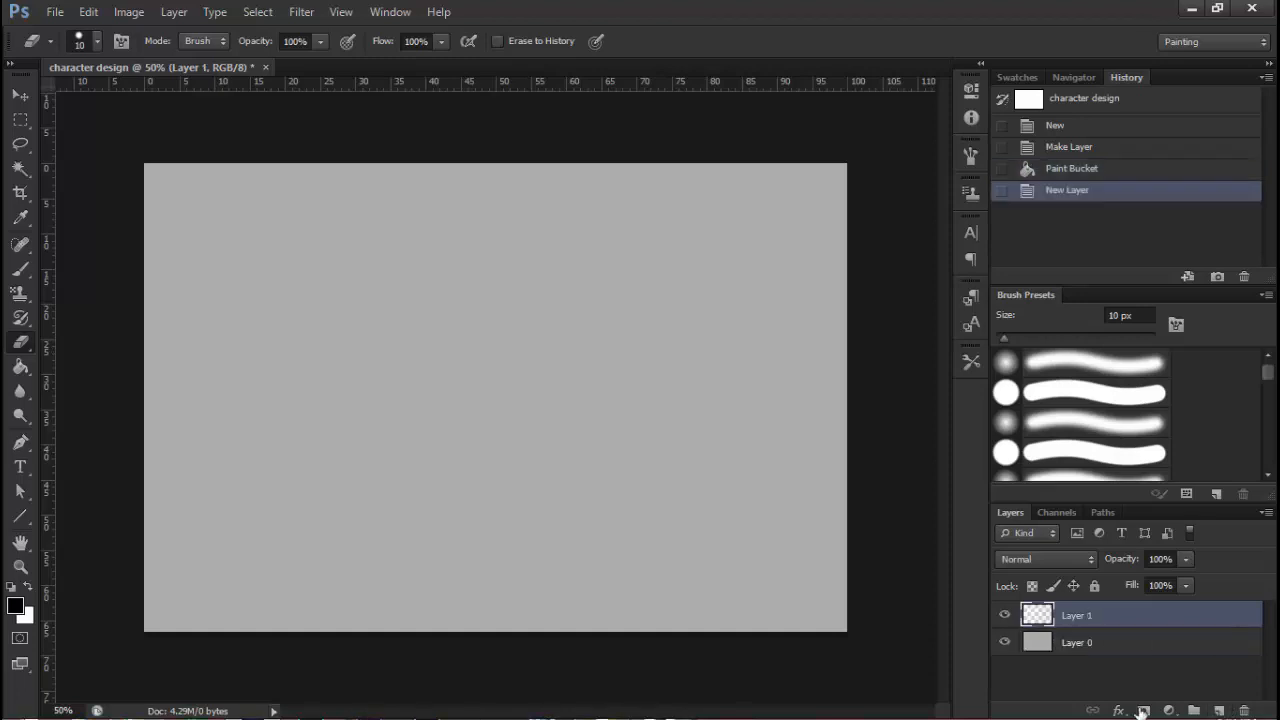
{"action": "double_click", "coordinate": [1078, 618]}
{"action": "type", "text": "sketch1"}
{"action": "key", "text": "Return"}
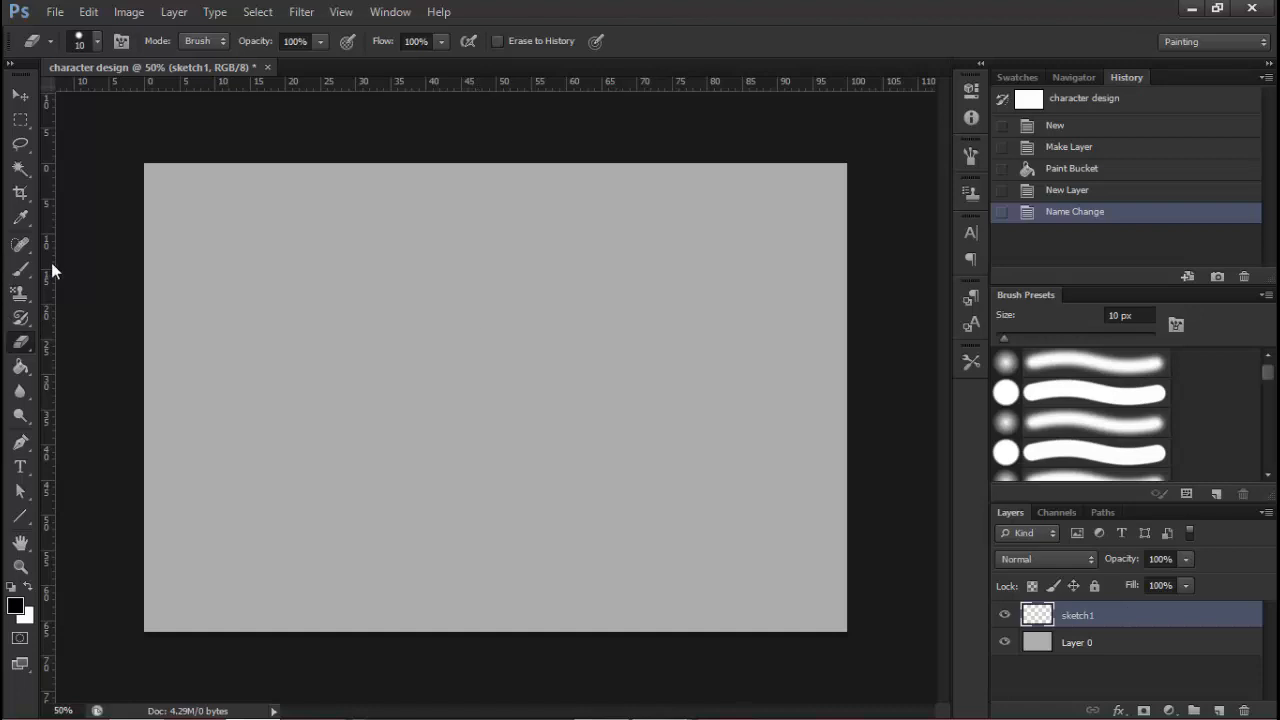
Pick the Brush tool and examine its Shape Dynamics and Transfer settings
{"action": "left_click", "coordinate": [21, 269]}
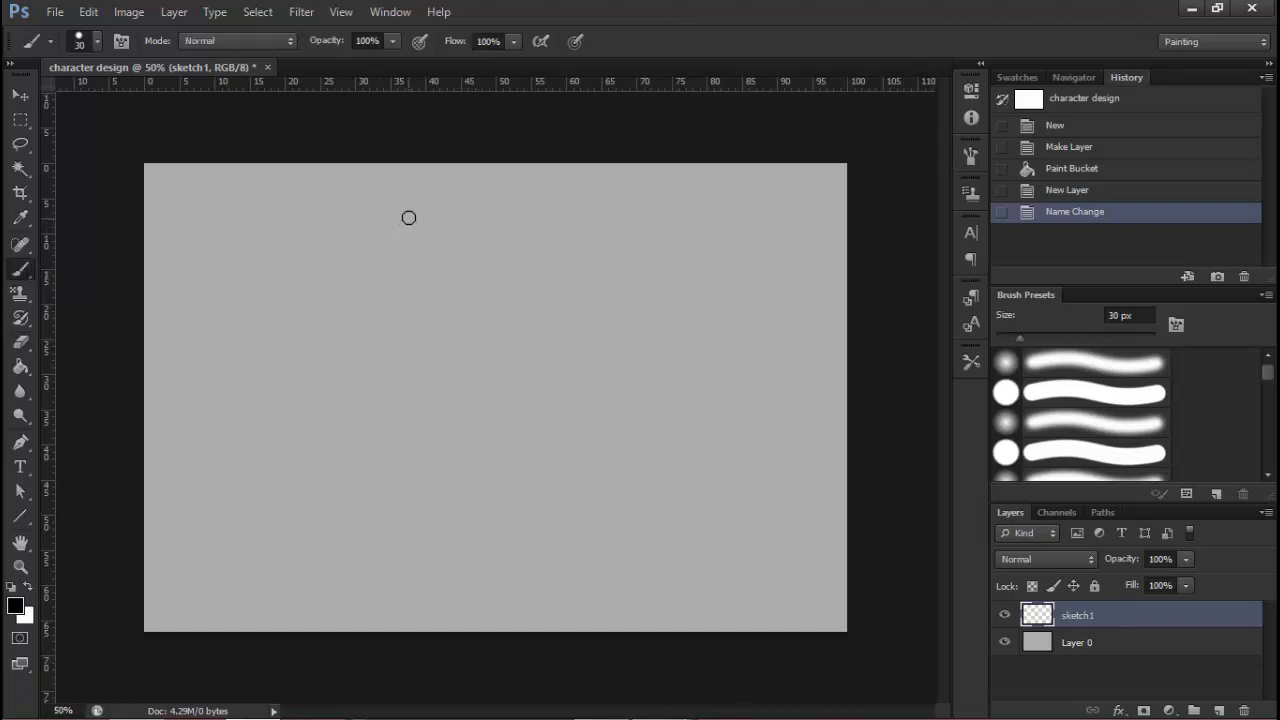
{"action": "key", "text": "ctrl+space"}
{"action": "mouse_move", "coordinate": [496, 283]}
{"action": "left_mouse_down"}
{"action": "mouse_move", "coordinate": [532, 280]}
{"action": "mouse_move", "coordinate": [508, 283]}
{"action": "left_mouse_up"}
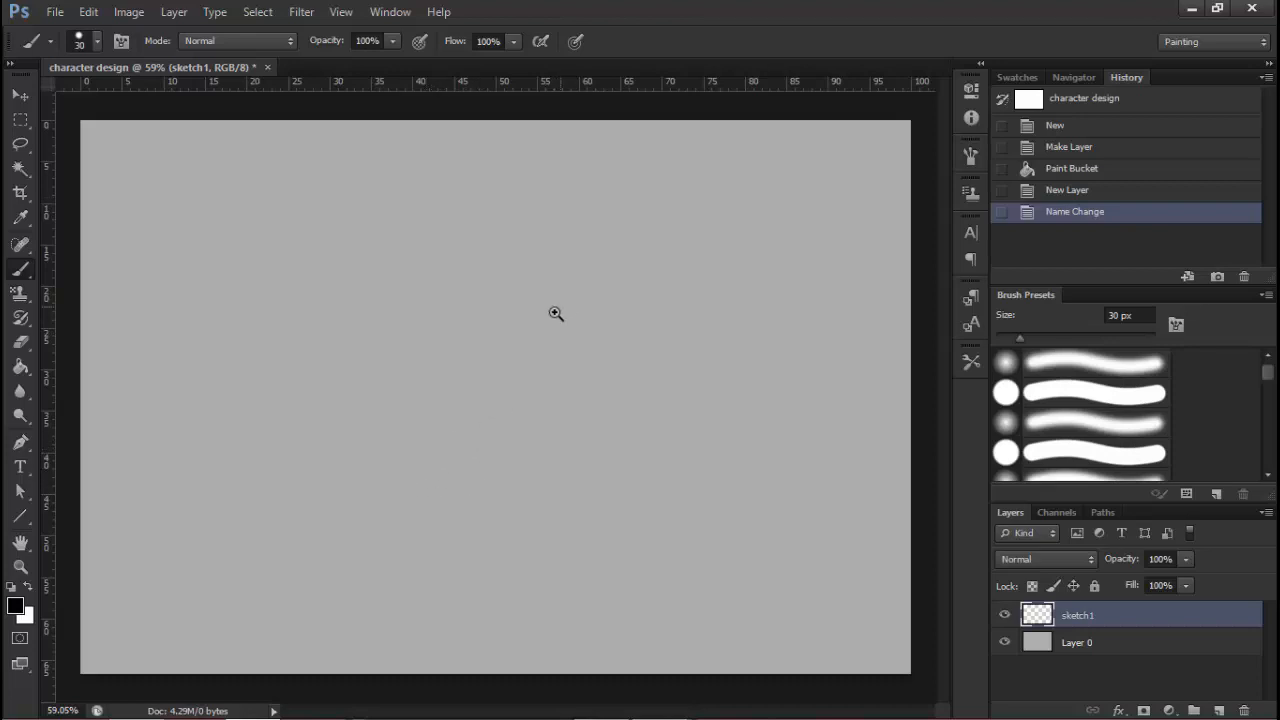
{"action": "mouse_move", "coordinate": [556, 314]}
{"action": "left_mouse_down"}
{"action": "mouse_move", "coordinate": [524, 321]}
{"action": "mouse_move", "coordinate": [543, 338]}
{"action": "mouse_move", "coordinate": [564, 270]}
{"action": "mouse_move", "coordinate": [538, 298]}
{"action": "left_mouse_up"}
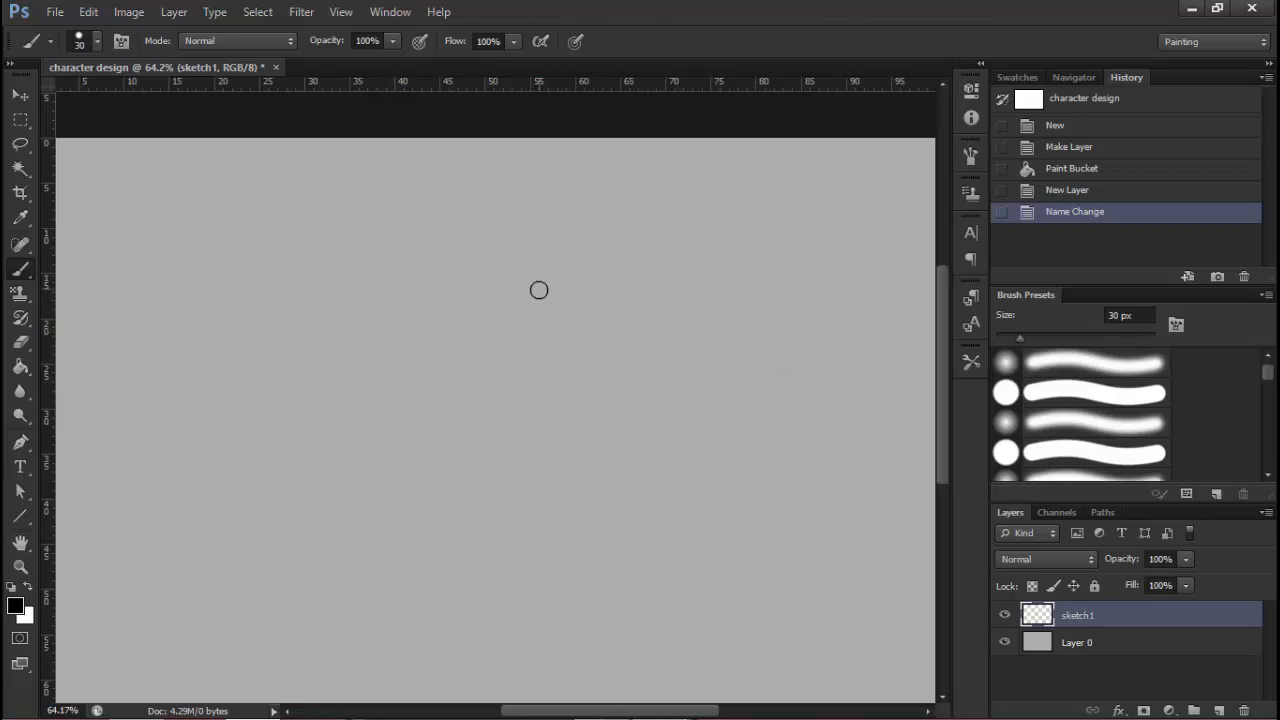
{"action": "left_click", "coordinate": [1176, 326]}
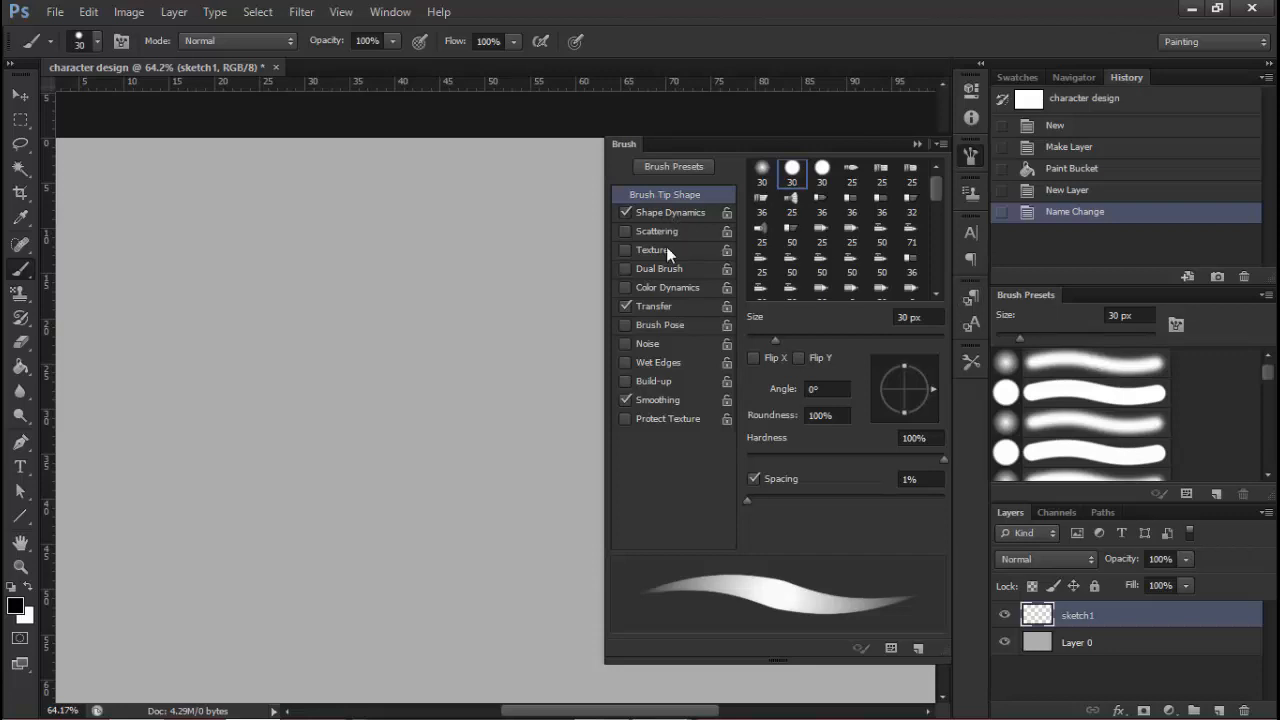
{"action": "left_click", "coordinate": [670, 212]}
{"action": "left_click", "coordinate": [657, 306]}
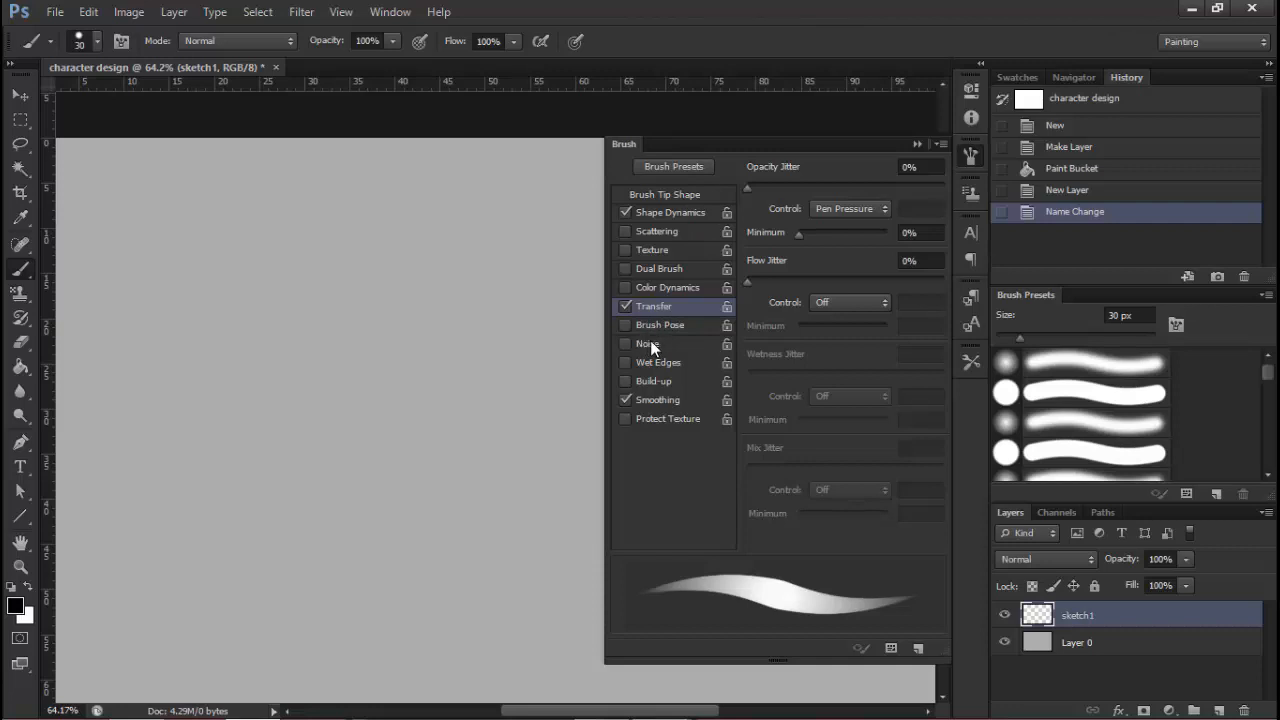
{"action": "left_click", "coordinate": [668, 212]}
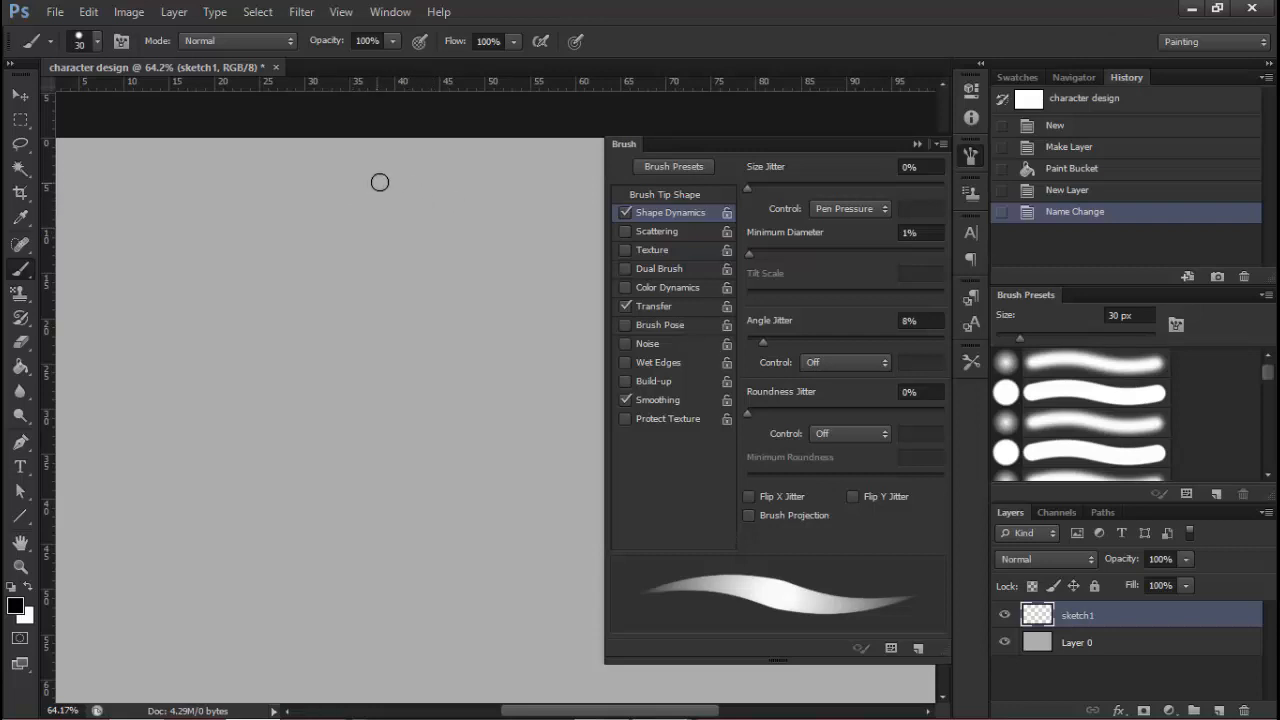
Paint a test stroke and undo it, and turn off the Transfer option for the brush
{"action": "mouse_move", "coordinate": [391, 174]}
{"action": "left_mouse_down"}
{"action": "mouse_move", "coordinate": [369, 196]}
{"action": "mouse_move", "coordinate": [372, 232]}
{"action": "left_mouse_up"}
{"action": "key", "text": "ctrl+z"}
{"action": "left_click", "coordinate": [625, 306]}
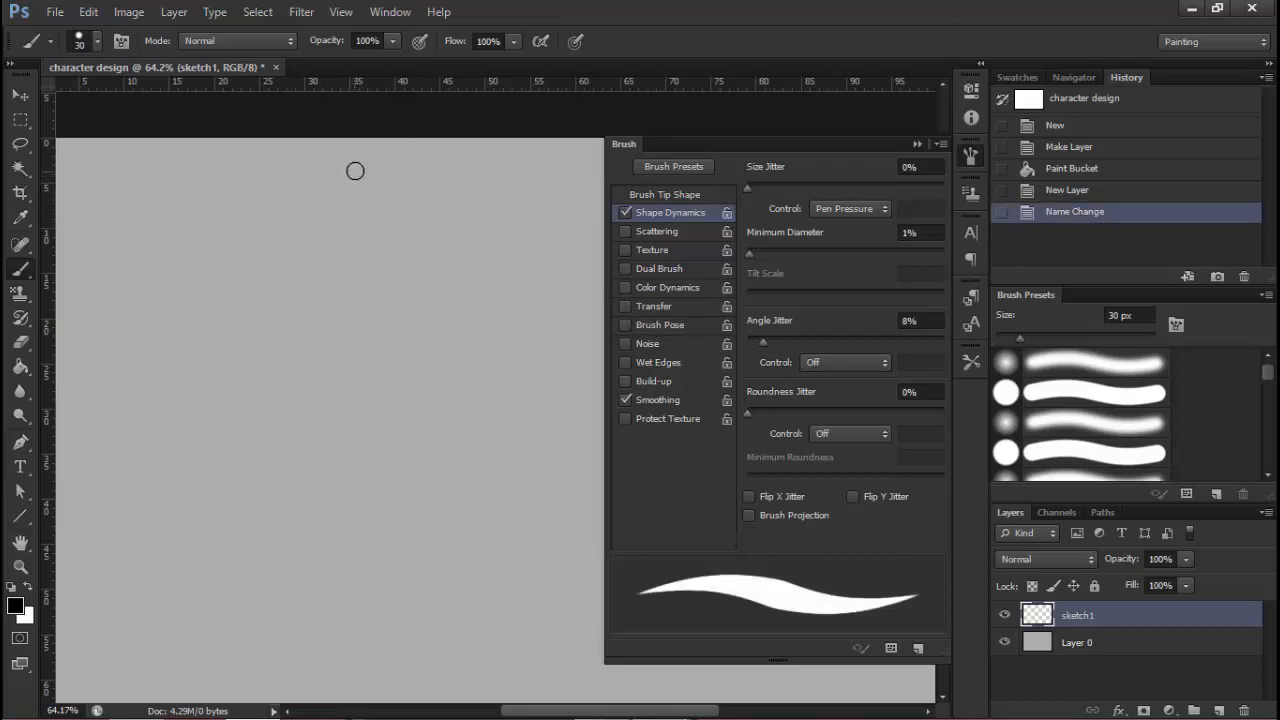
Paint a long wavy test stroke with varying pen pressure, and undo it together with the layer's rename
{"action": "mouse_move", "coordinate": [356, 170]}
{"action": "left_mouse_down"}
{"action": "mouse_move", "coordinate": [337, 189]}
{"action": "mouse_move", "coordinate": [348, 205]}
{"action": "mouse_move", "coordinate": [324, 226]}
{"action": "mouse_move", "coordinate": [339, 239]}
{"action": "mouse_move", "coordinate": [317, 271]}
{"action": "mouse_move", "coordinate": [332, 312]}
{"action": "mouse_move", "coordinate": [280, 347]}
{"action": "mouse_move", "coordinate": [286, 363]}
{"action": "mouse_move", "coordinate": [334, 369]}
{"action": "mouse_move", "coordinate": [346, 414]}
{"action": "mouse_move", "coordinate": [269, 434]}
{"action": "mouse_move", "coordinate": [374, 526]}
{"action": "mouse_move", "coordinate": [357, 566]}
{"action": "mouse_move", "coordinate": [441, 390]}
{"action": "mouse_move", "coordinate": [451, 306]}
{"action": "mouse_move", "coordinate": [401, 224]}
{"action": "left_mouse_up"}
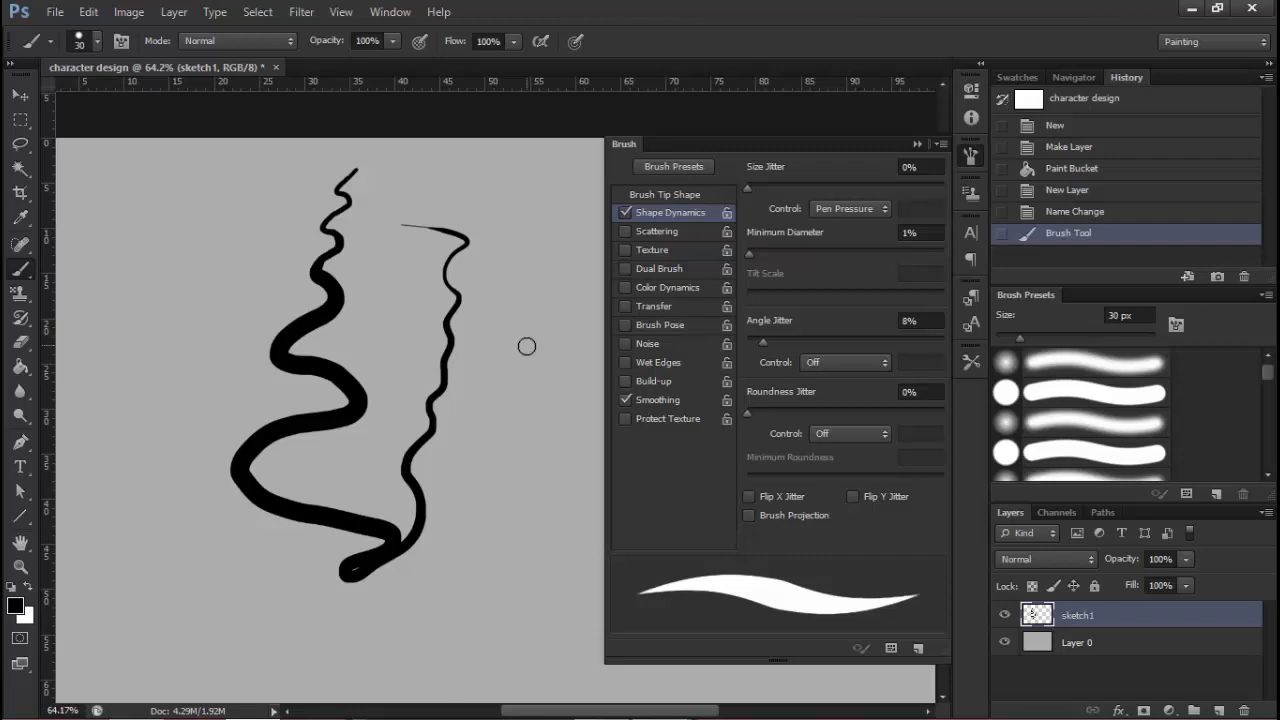
{"action": "key", "text": "ctrl+z"}
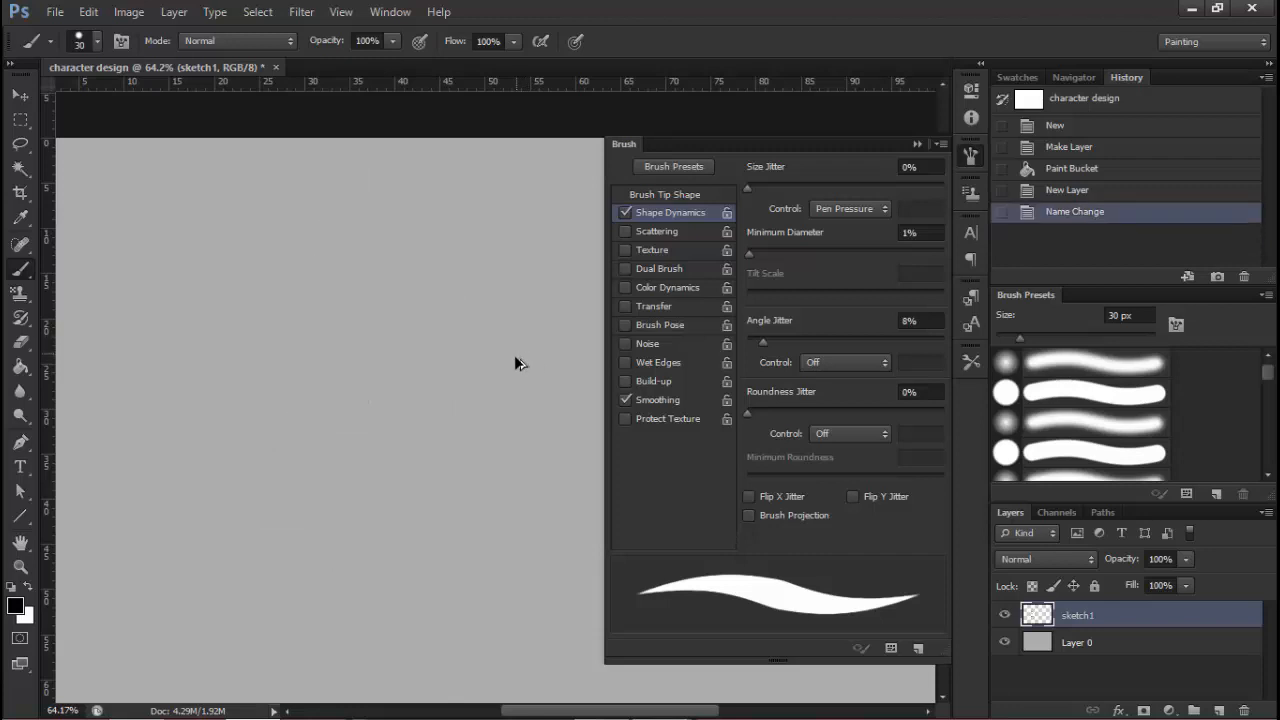
{"action": "key", "text": "ctrl+z"}
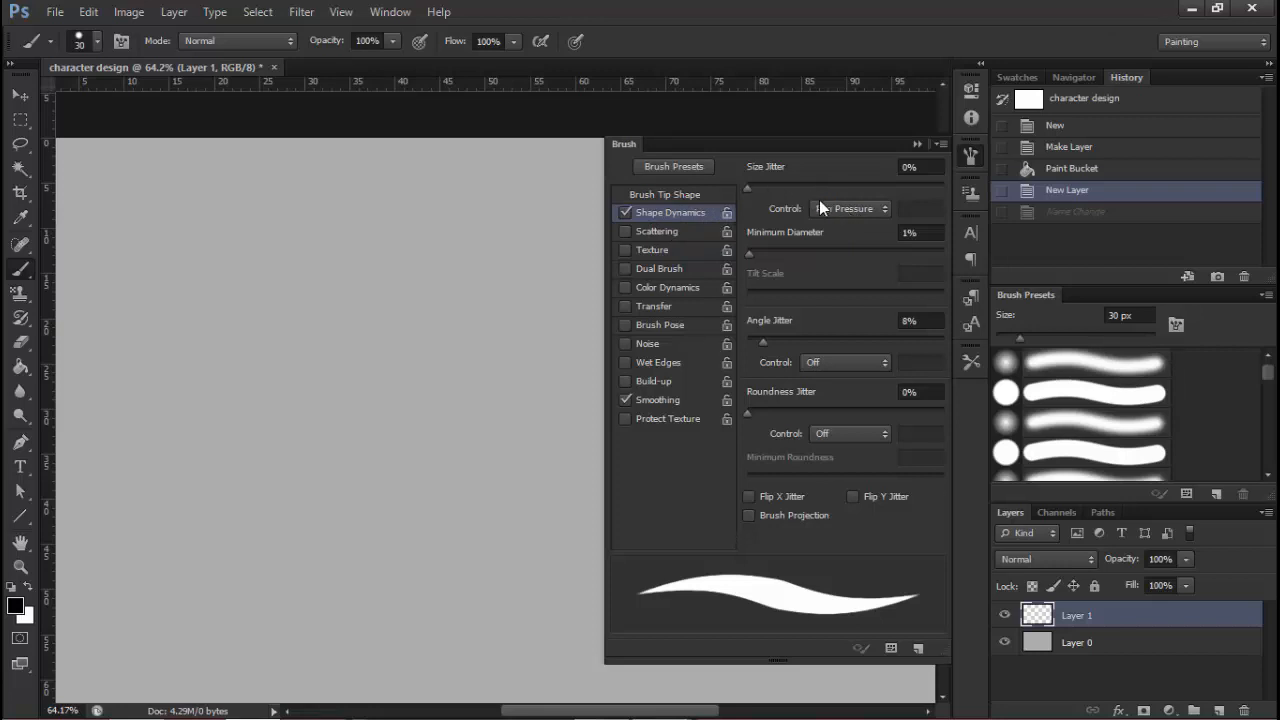
Switch the brush's size jitter control to Off, paint a short vertical test stroke and undo it
{"action": "left_click", "coordinate": [849, 211]}
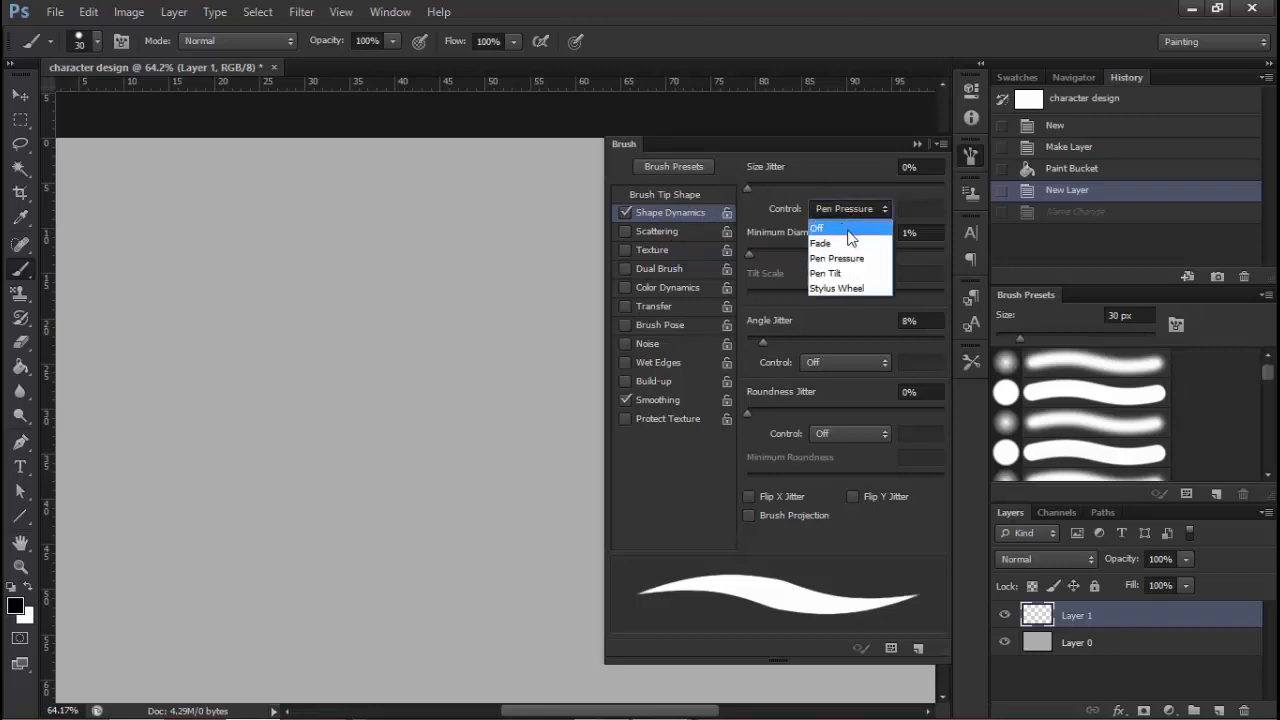
{"action": "left_click", "coordinate": [828, 230]}
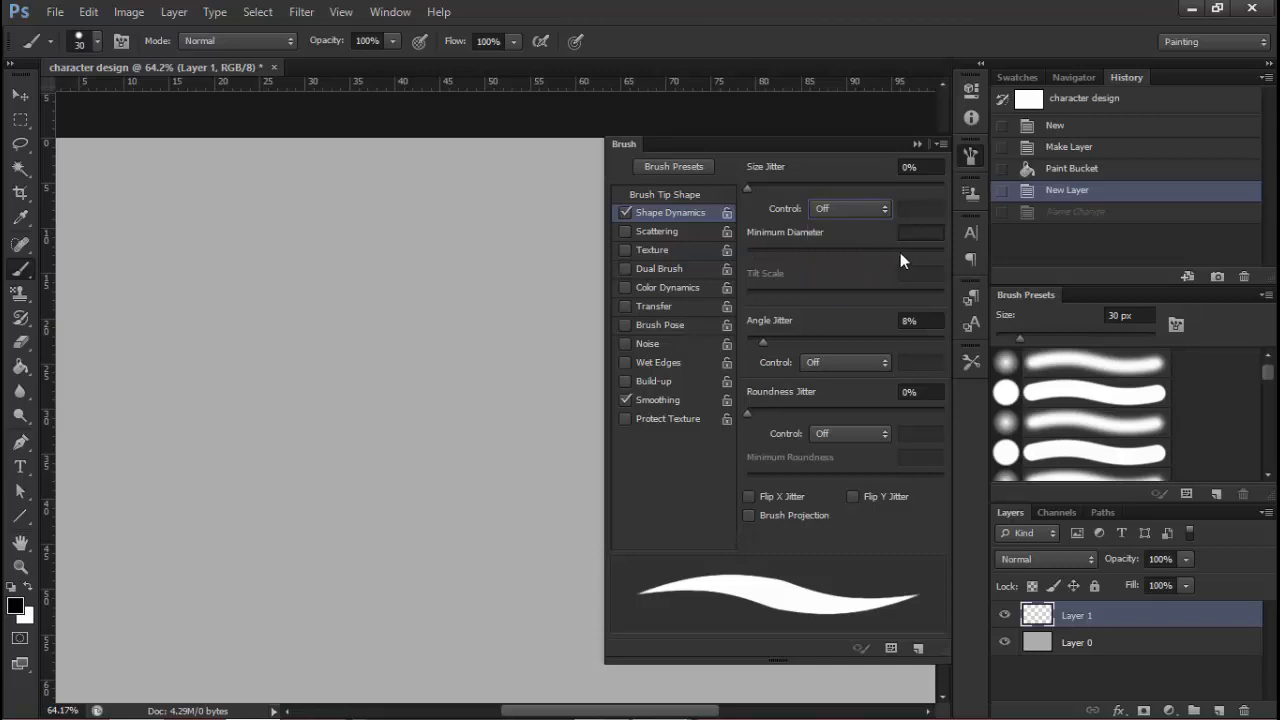
{"action": "mouse_move", "coordinate": [430, 228]}
{"action": "left_mouse_down"}
{"action": "mouse_move", "coordinate": [297, 465]}
{"action": "mouse_move", "coordinate": [334, 326]}
{"action": "mouse_move", "coordinate": [230, 395]}
{"action": "mouse_move", "coordinate": [470, 260]}
{"action": "mouse_move", "coordinate": [430, 300]}
{"action": "left_mouse_up"}
{"action": "key", "text": "ctrl+z"}
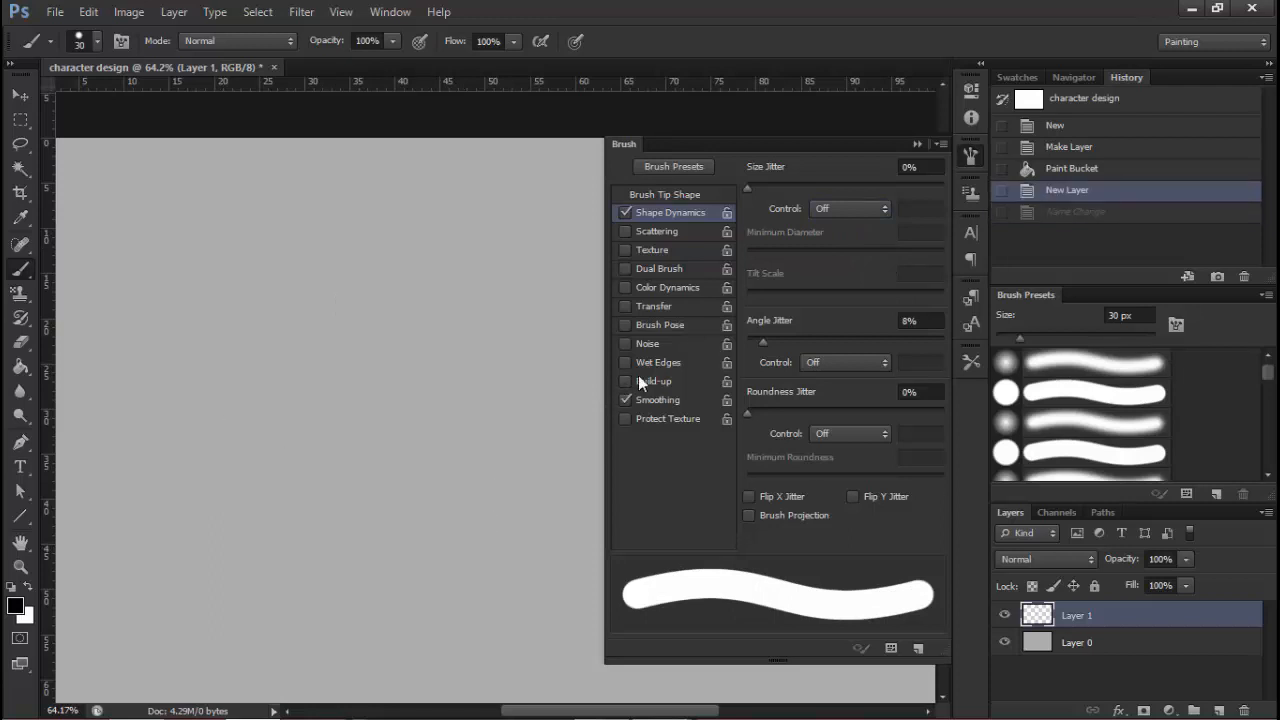
Set the size jitter control to Pen Pressure, paint a long zigzag test stroke with varying pressure and undo it
{"action": "left_click", "coordinate": [853, 207]}
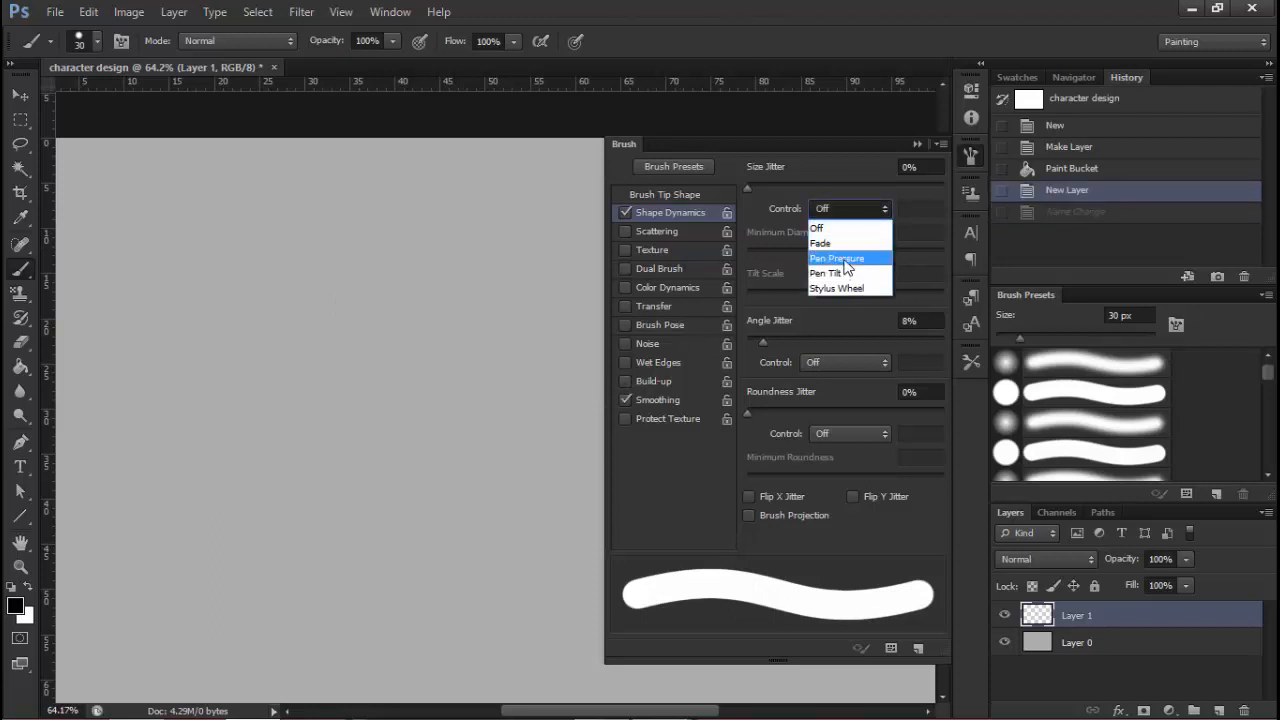
{"action": "left_click", "coordinate": [847, 262]}
{"action": "mouse_move", "coordinate": [422, 214]}
{"action": "left_mouse_down"}
{"action": "mouse_move", "coordinate": [404, 243]}
{"action": "mouse_move", "coordinate": [426, 249]}
{"action": "mouse_move", "coordinate": [380, 277]}
{"action": "mouse_move", "coordinate": [409, 294]}
{"action": "mouse_move", "coordinate": [388, 310]}
{"action": "mouse_move", "coordinate": [424, 313]}
{"action": "mouse_move", "coordinate": [379, 336]}
{"action": "mouse_move", "coordinate": [414, 337]}
{"action": "mouse_move", "coordinate": [377, 383]}
{"action": "mouse_move", "coordinate": [443, 466]}
{"action": "mouse_move", "coordinate": [501, 372]}
{"action": "left_mouse_up"}
{"action": "left_click_drag", "start_coordinate": [559, 305], "coordinate": [232, 380]}
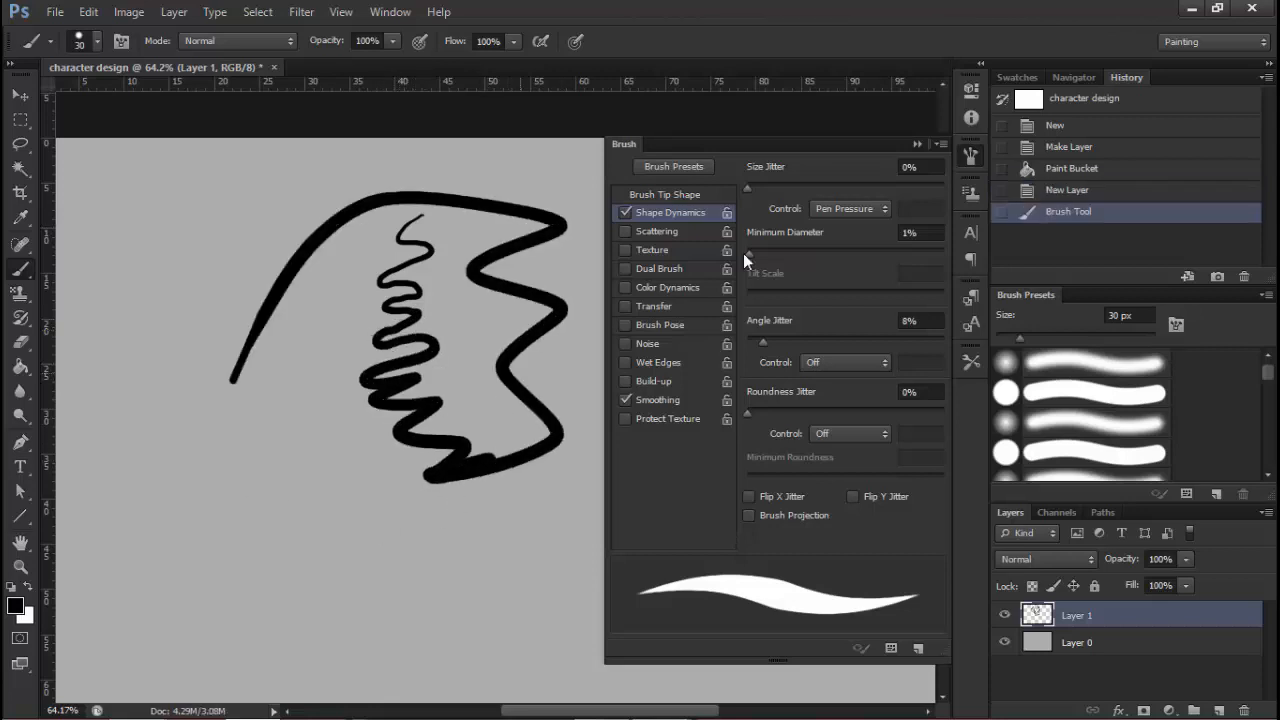
{"action": "key", "text": "ctrl+z"}
Switch the size jitter control to Fade, paint six scattered test dabs and undo them all
{"action": "left_click", "coordinate": [859, 213]}
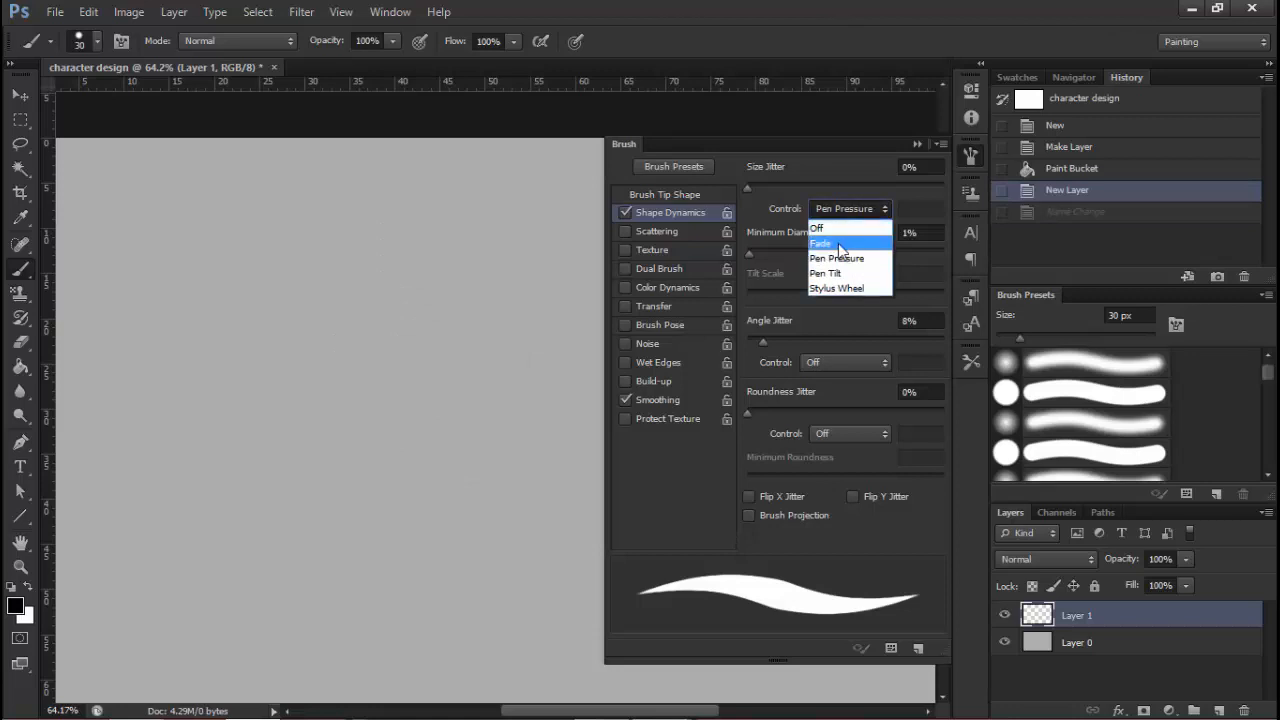
{"action": "left_click", "coordinate": [838, 244]}
{"action": "left_click_drag", "start_coordinate": [406, 229], "coordinate": [382, 345]}
{"action": "left_click", "coordinate": [404, 398]}
{"action": "left_click", "coordinate": [453, 422]}
{"action": "left_click", "coordinate": [299, 335]}
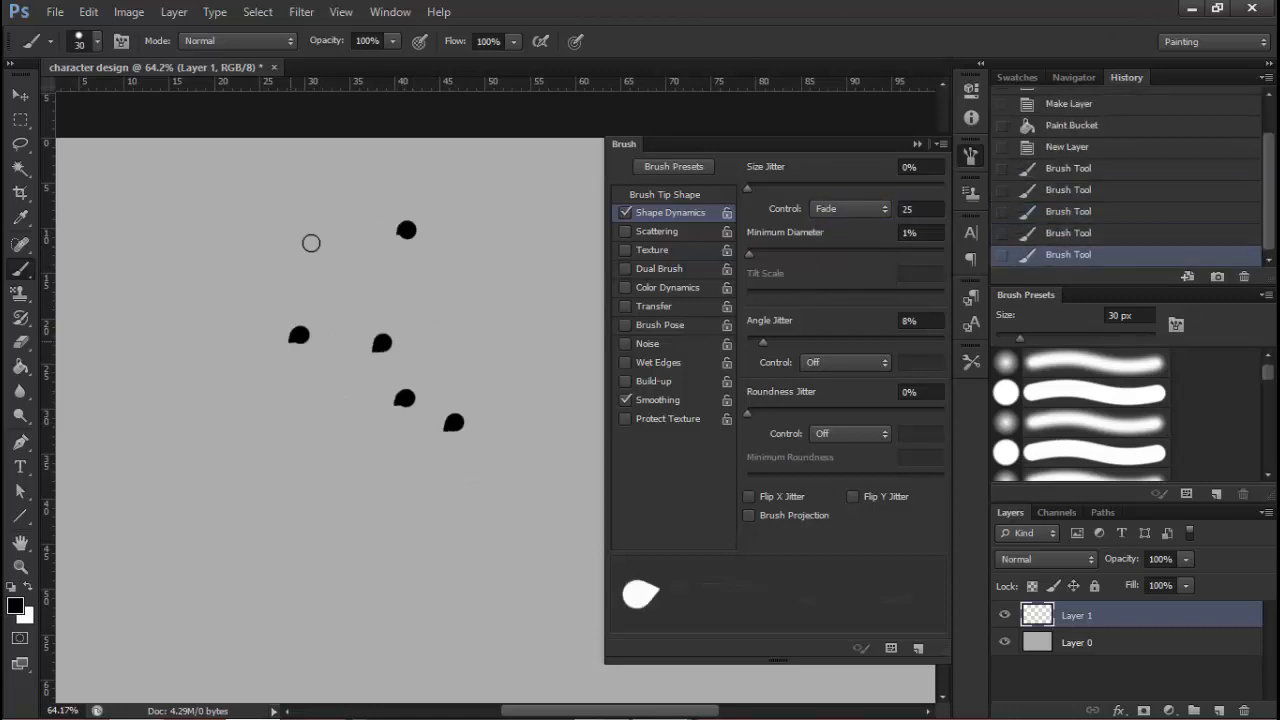
{"action": "left_click", "coordinate": [307, 233]}
{"action": "key", "text": "ctrl+alt+z"}
{"action": "key", "text": "ctrl+alt+z"}
{"action": "key", "text": "ctrl+alt+z"}
{"action": "key", "text": "ctrl+alt+z"}
{"action": "key", "text": "ctrl+alt+z"}
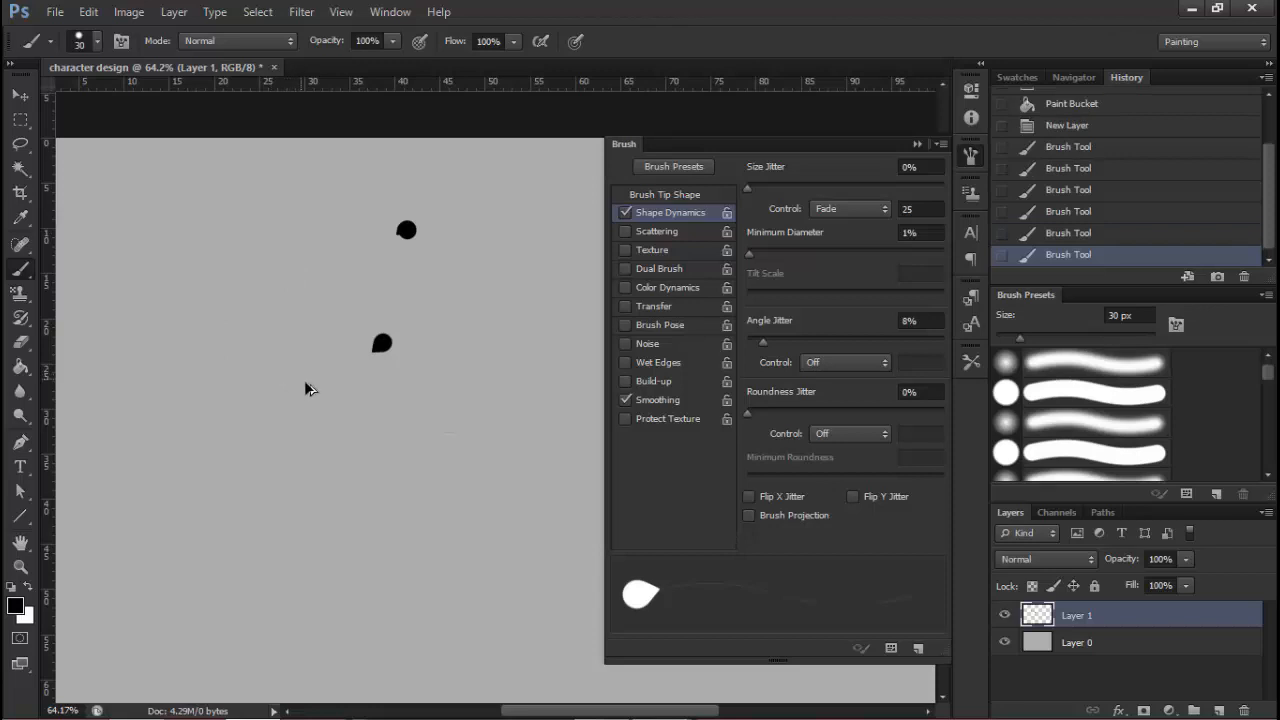
Reselect Fade as the size jitter control, paint three test dabs on the canvas and undo them
{"action": "left_click", "coordinate": [848, 212]}
{"action": "left_click", "coordinate": [828, 245]}
{"action": "left_click", "coordinate": [304, 220]}
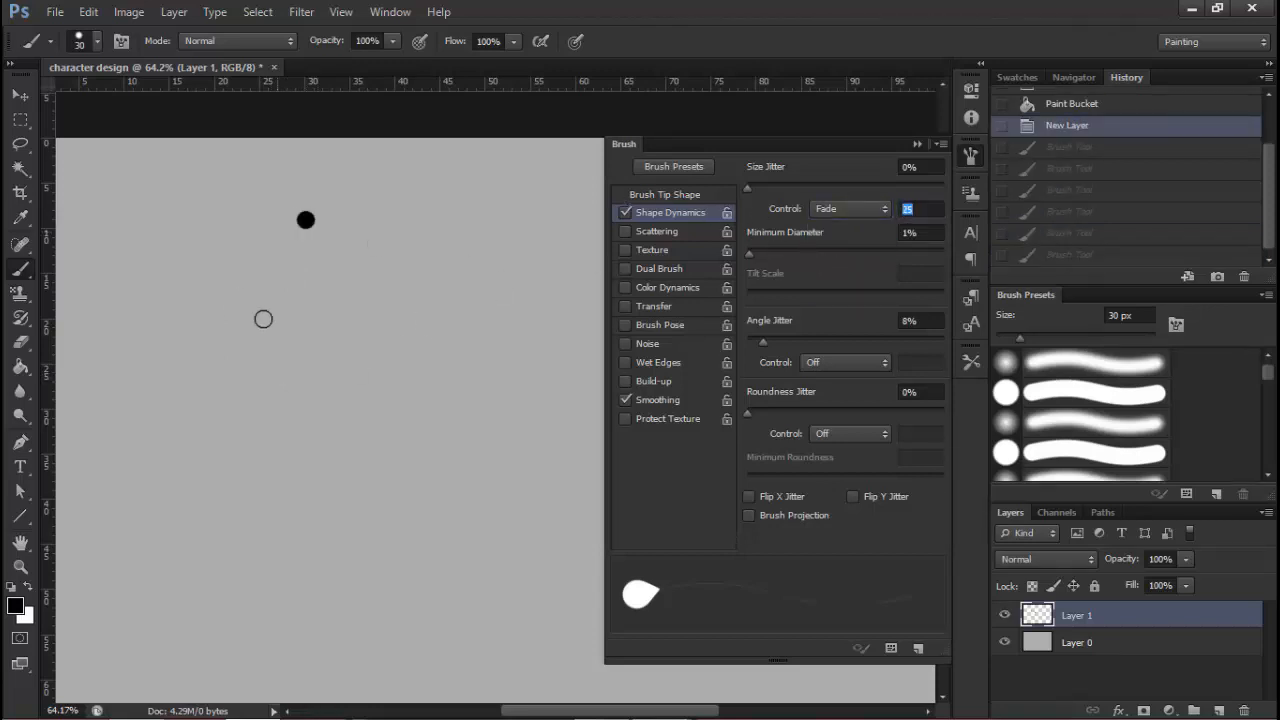
{"action": "left_click", "coordinate": [318, 298]}
{"action": "left_click", "coordinate": [405, 350]}
{"action": "key", "text": "ctrl+alt+z"}
{"action": "key", "text": "ctrl+alt+z"}
{"action": "key", "text": "ctrl+alt+z"}
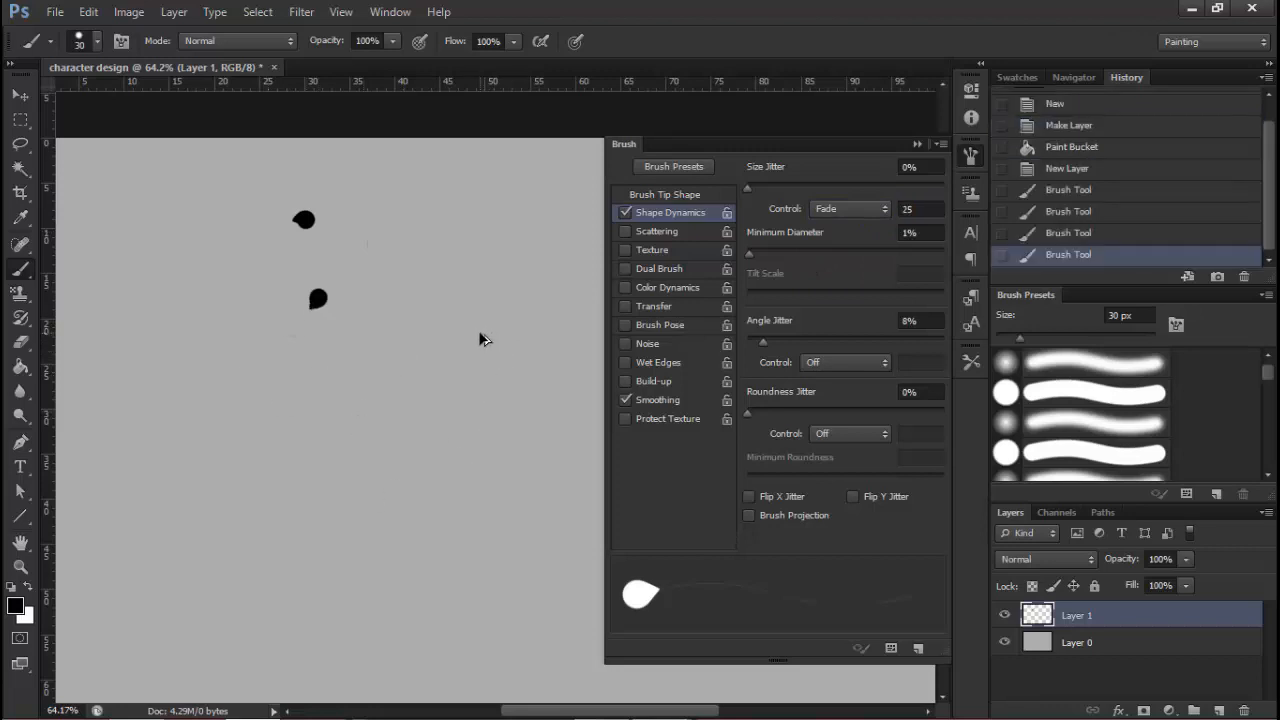
Switch the size jitter control to Pen Pressure and from there to Pen Tilt
{"action": "left_click", "coordinate": [840, 210]}
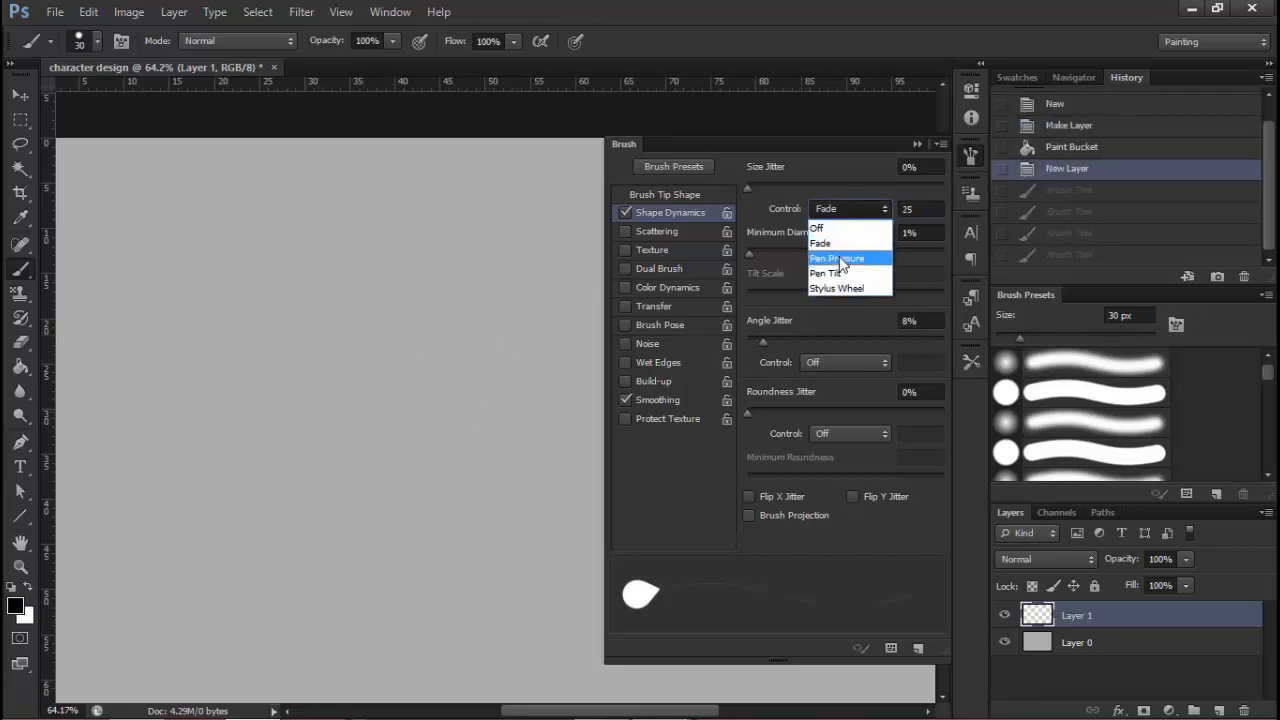
{"action": "left_click", "coordinate": [840, 262]}
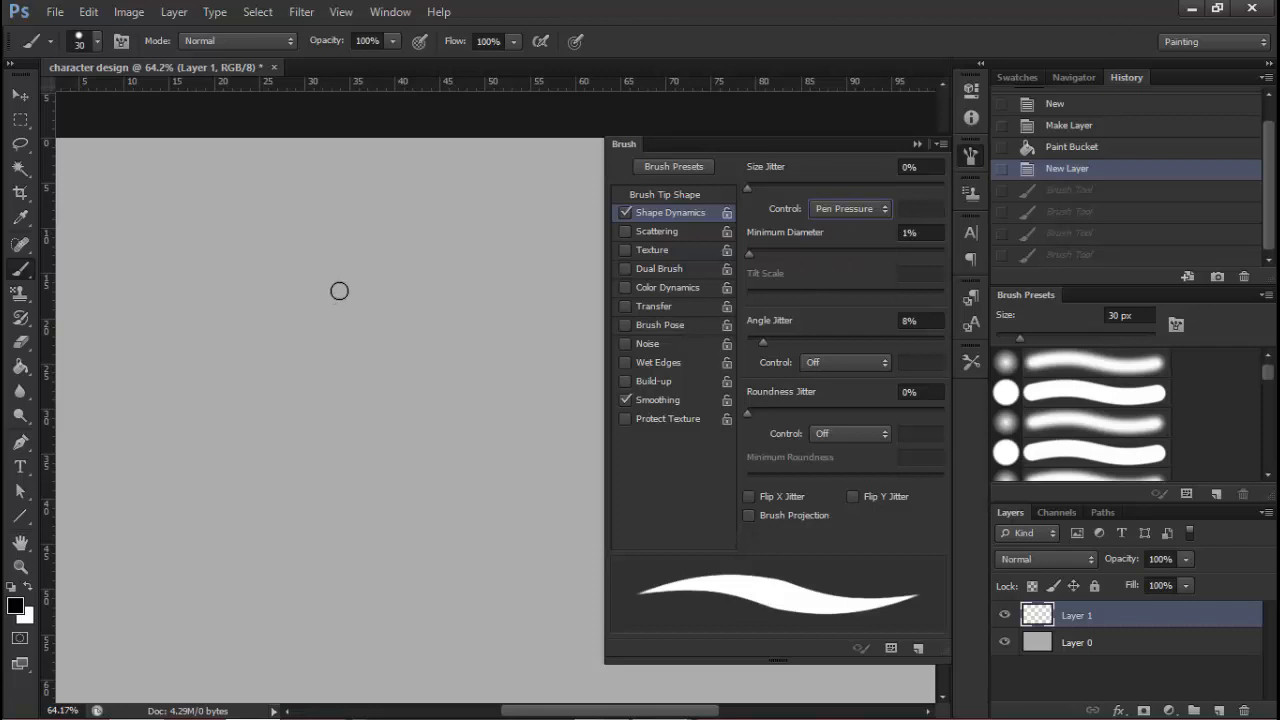
{"action": "left_click", "coordinate": [849, 212]}
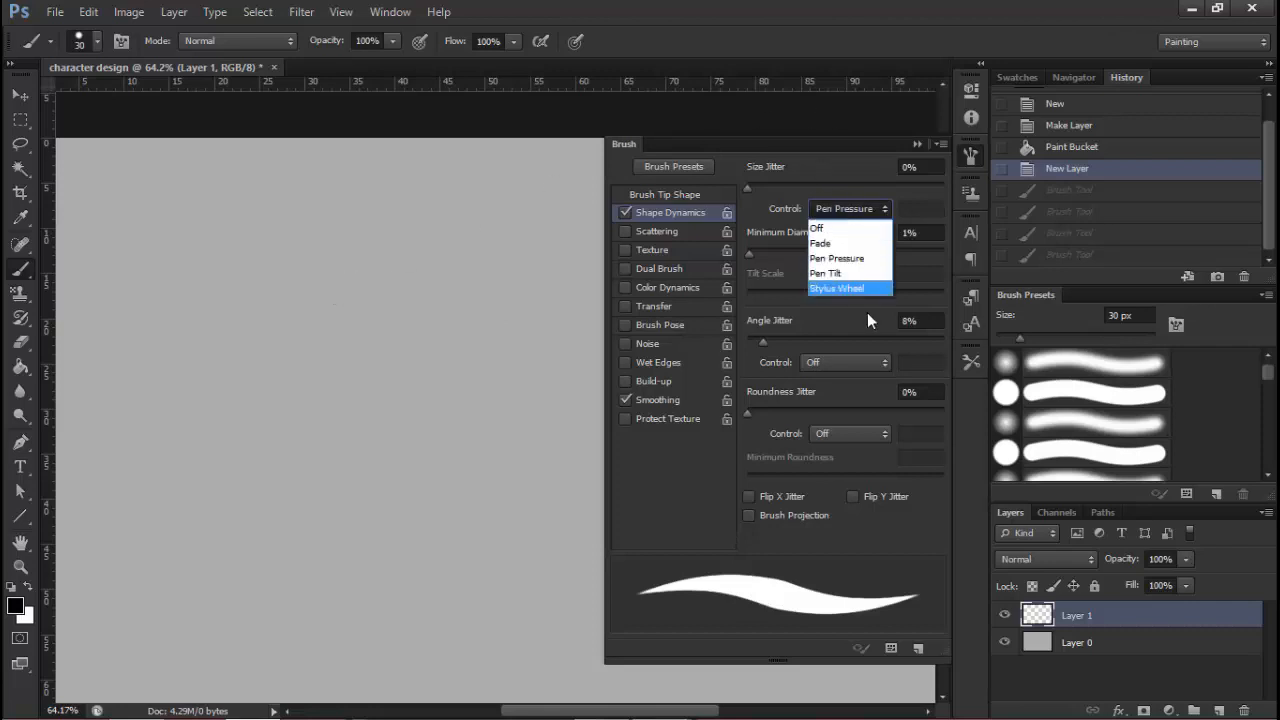
{"action": "left_click", "coordinate": [852, 273]}
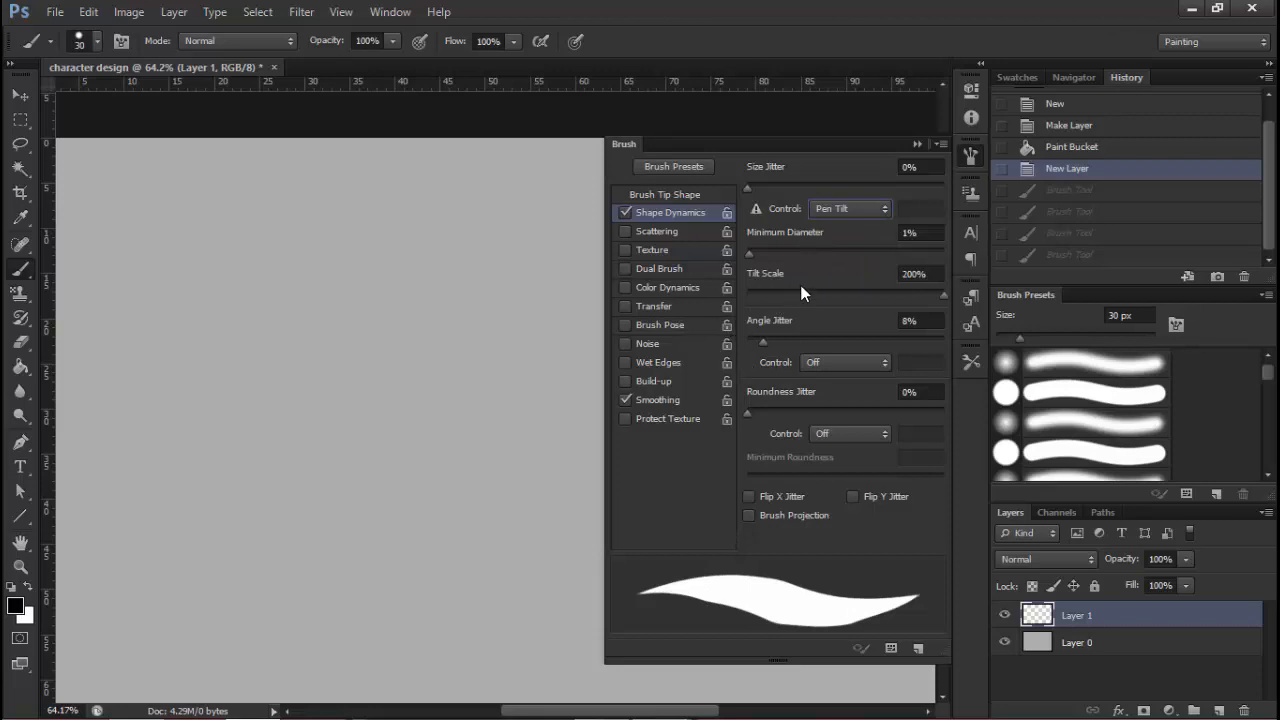
Change the size jitter control from Pen Tilt to Fade, paint another six scattered dabs and undo them
{"action": "left_click", "coordinate": [858, 208]}
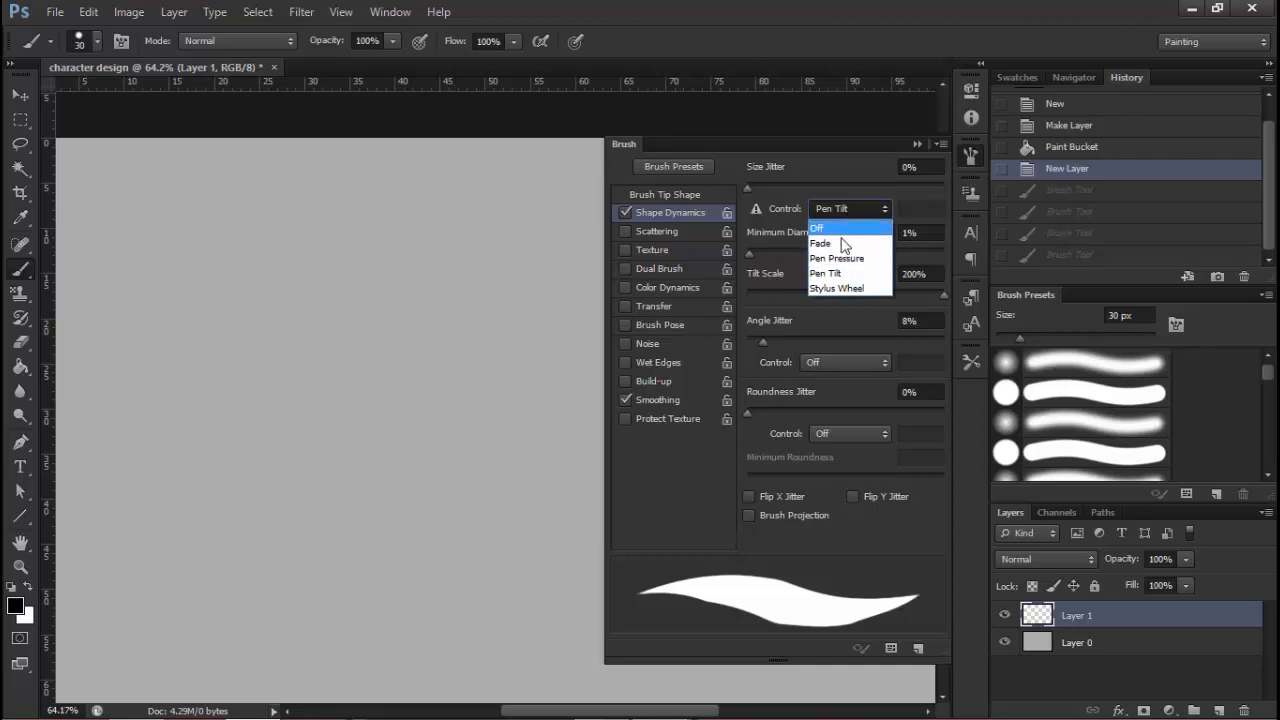
{"action": "left_click", "coordinate": [838, 244]}
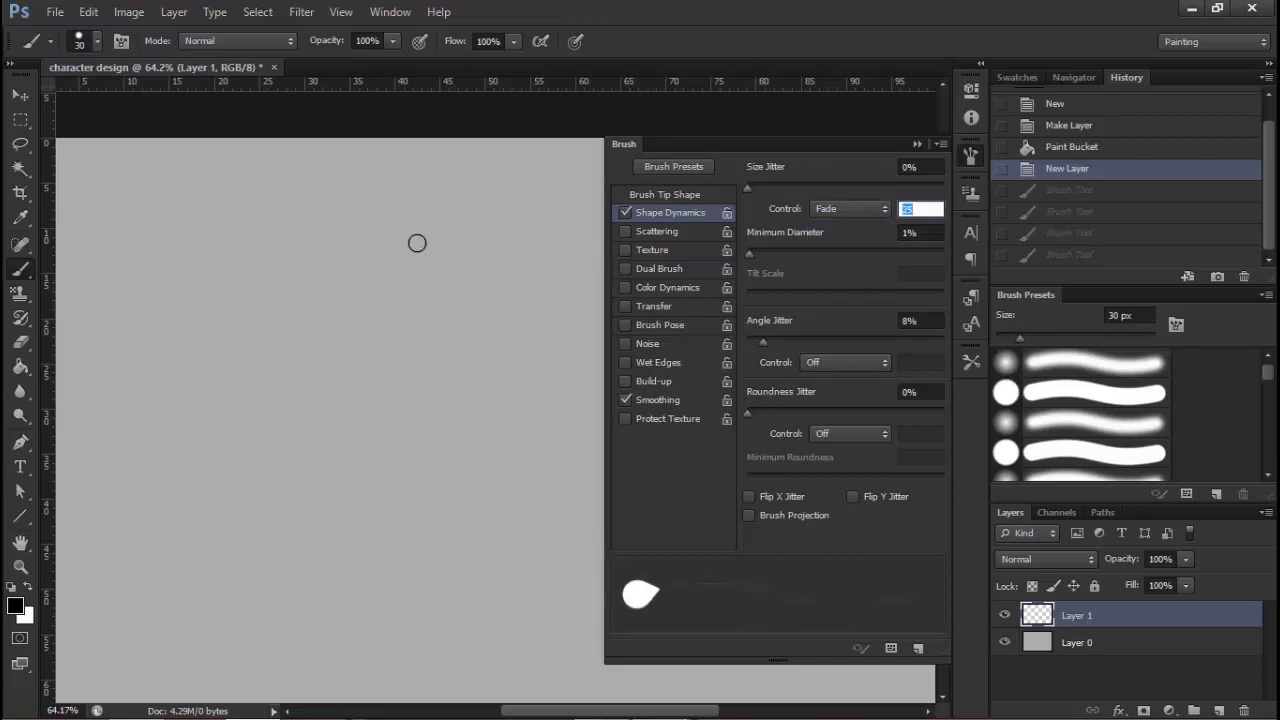
{"action": "left_click", "coordinate": [845, 208]}
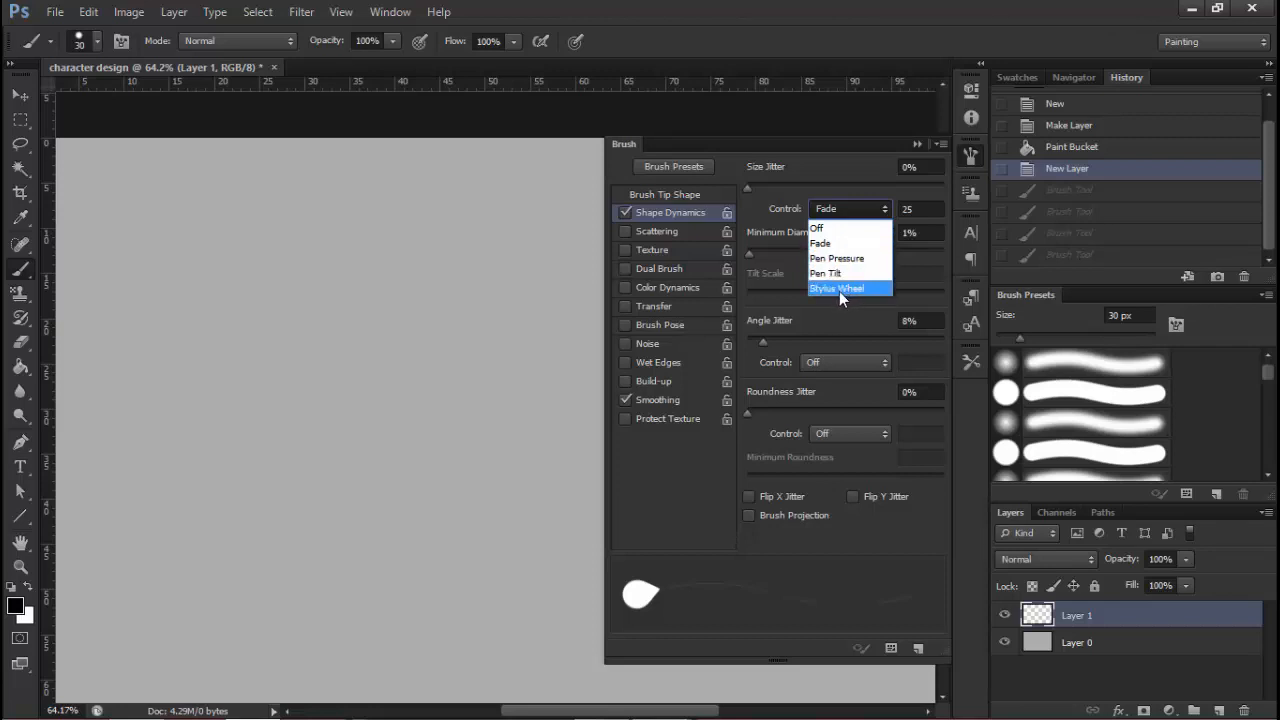
{"action": "left_click", "coordinate": [820, 243]}
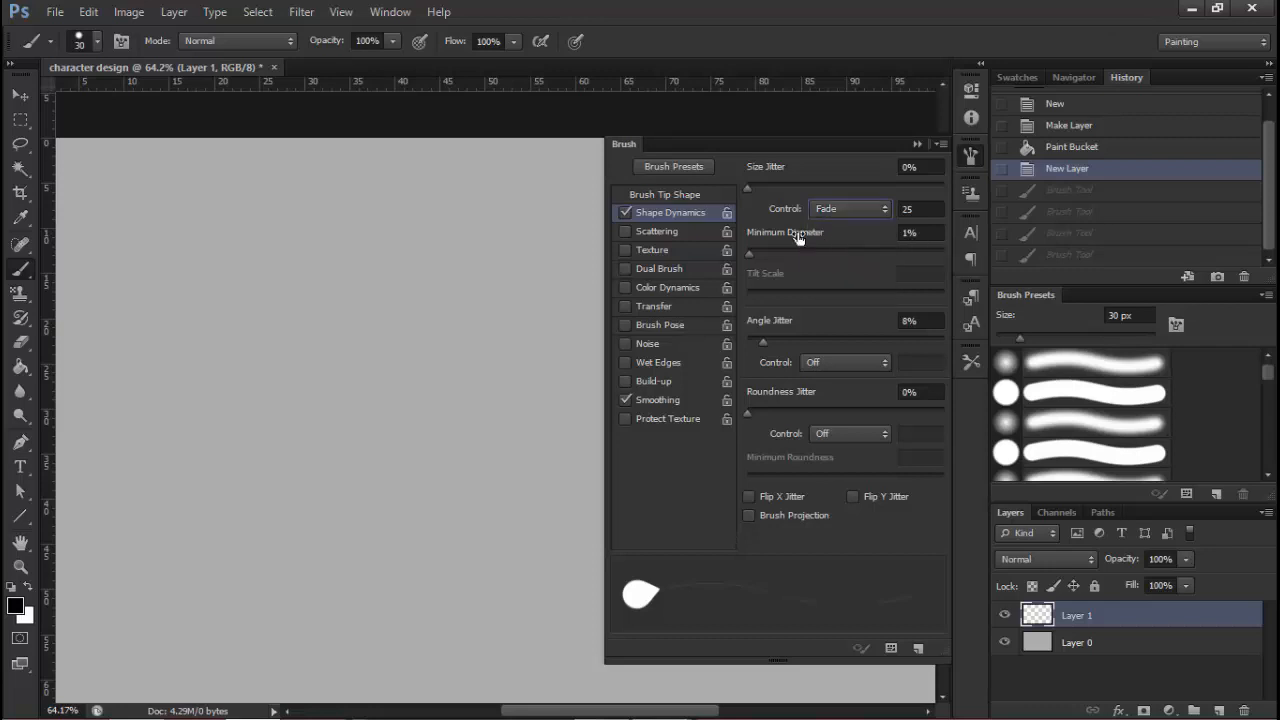
{"action": "left_click", "coordinate": [345, 203]}
{"action": "left_click", "coordinate": [396, 279]}
{"action": "left_click", "coordinate": [298, 361]}
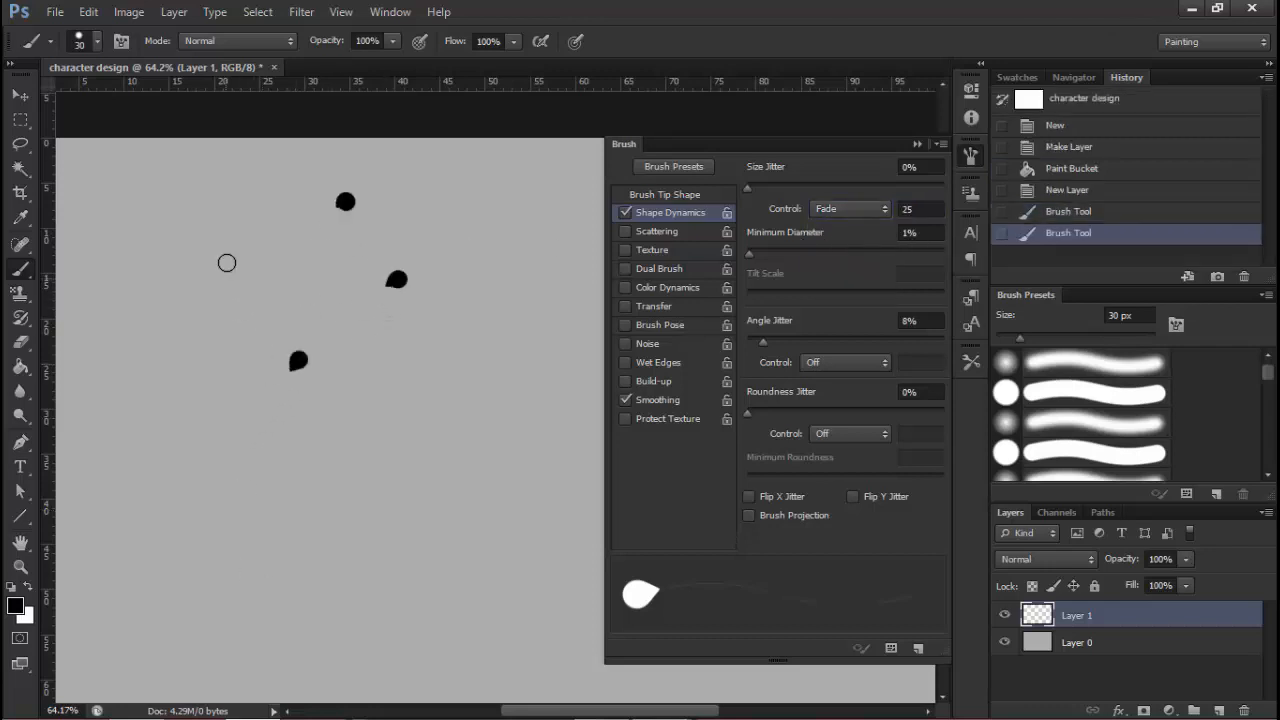
{"action": "left_click", "coordinate": [233, 256]}
{"action": "left_click", "coordinate": [432, 344]}
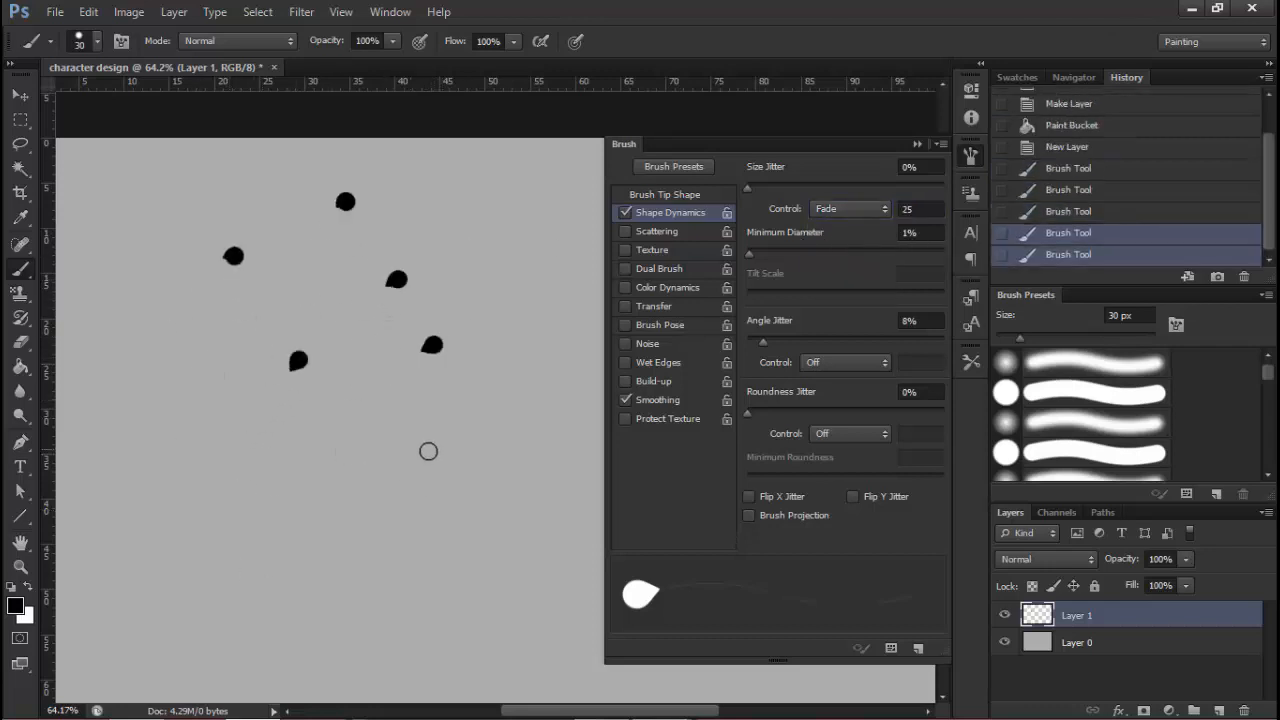
{"action": "left_click", "coordinate": [430, 449]}
{"action": "key", "text": "ctrl+alt+z"}
{"action": "key", "text": "ctrl+alt+z"}
{"action": "key", "text": "ctrl+alt+z"}
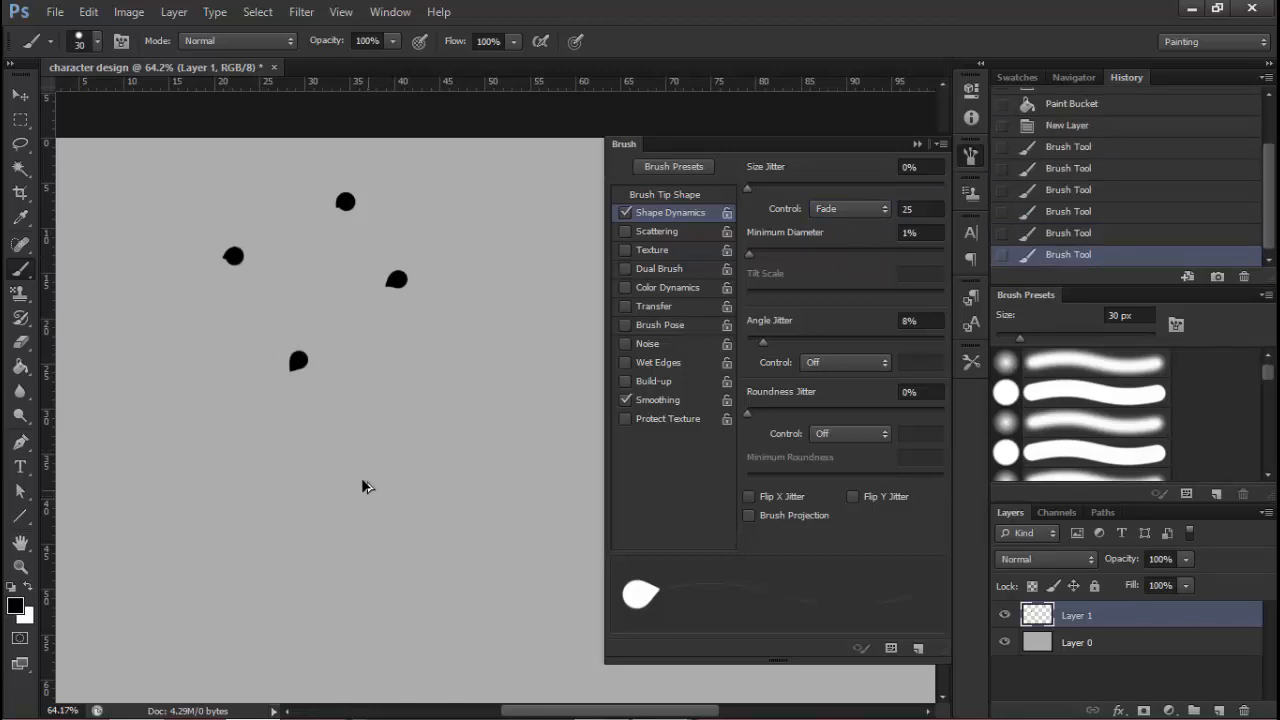
{"action": "key", "text": "ctrl+alt+z"}
{"action": "key", "text": "ctrl+alt+z"}
{"action": "key", "text": "ctrl+alt+z"}
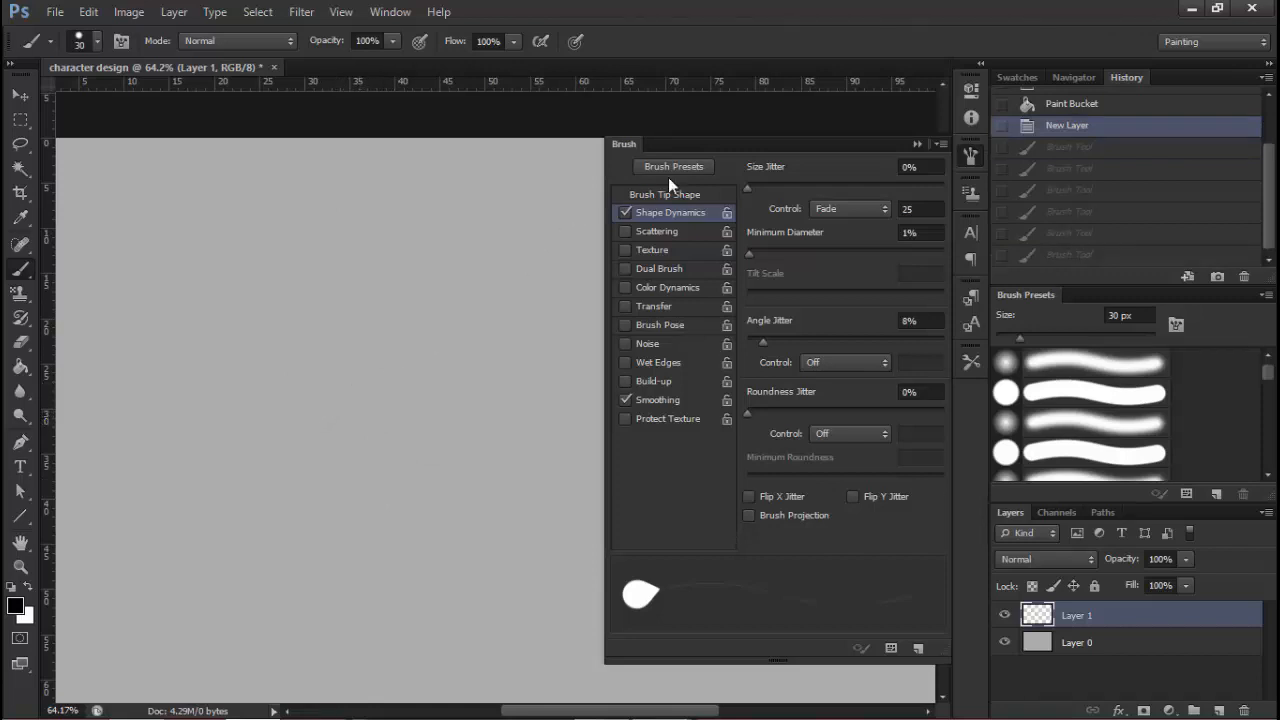
Set the size jitter control back to Pen Pressure, then paint a long test stroke with varying pressure and undo it
{"action": "left_click", "coordinate": [855, 210]}
{"action": "left_click", "coordinate": [846, 255]}
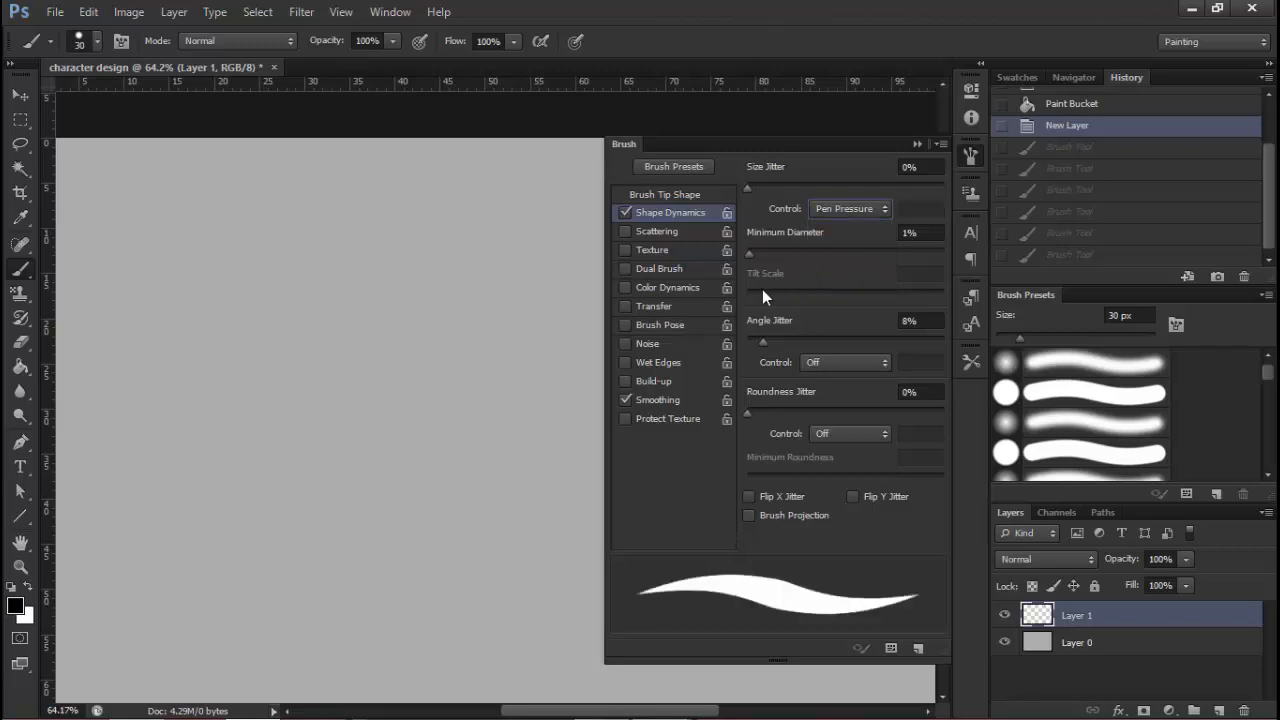
{"action": "left_click", "coordinate": [846, 210]}
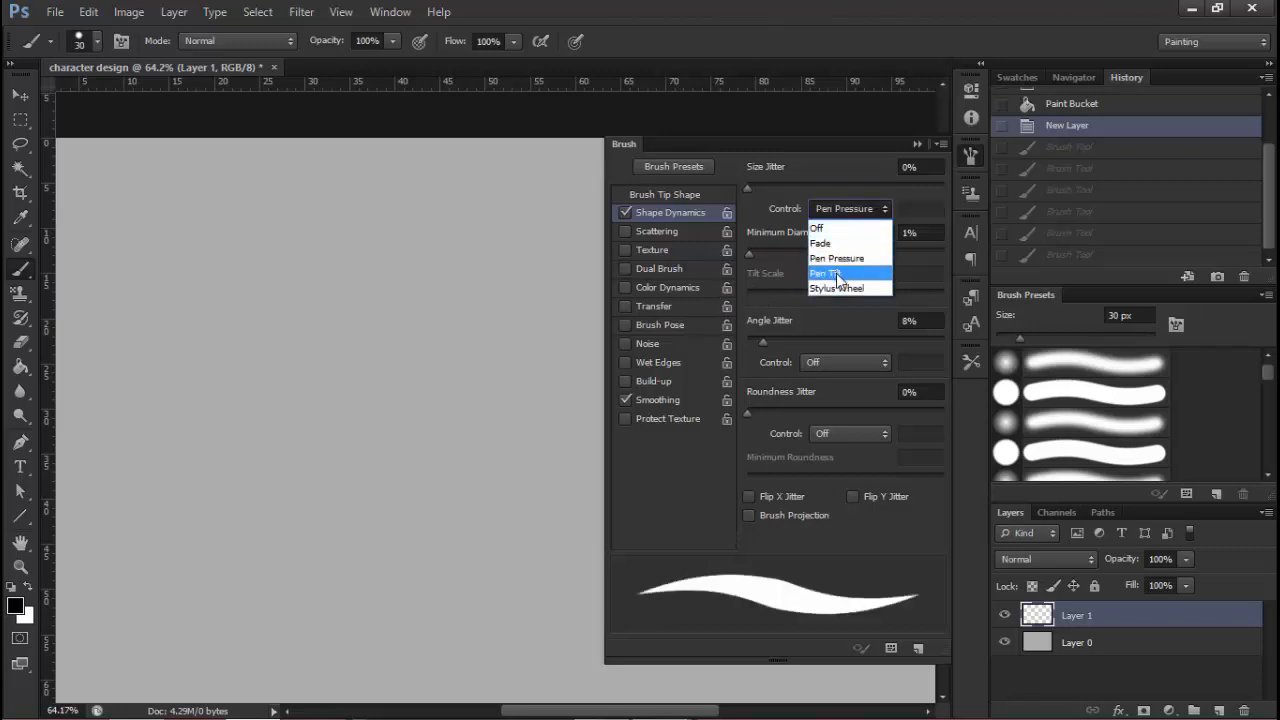
{"action": "left_click", "coordinate": [849, 210]}
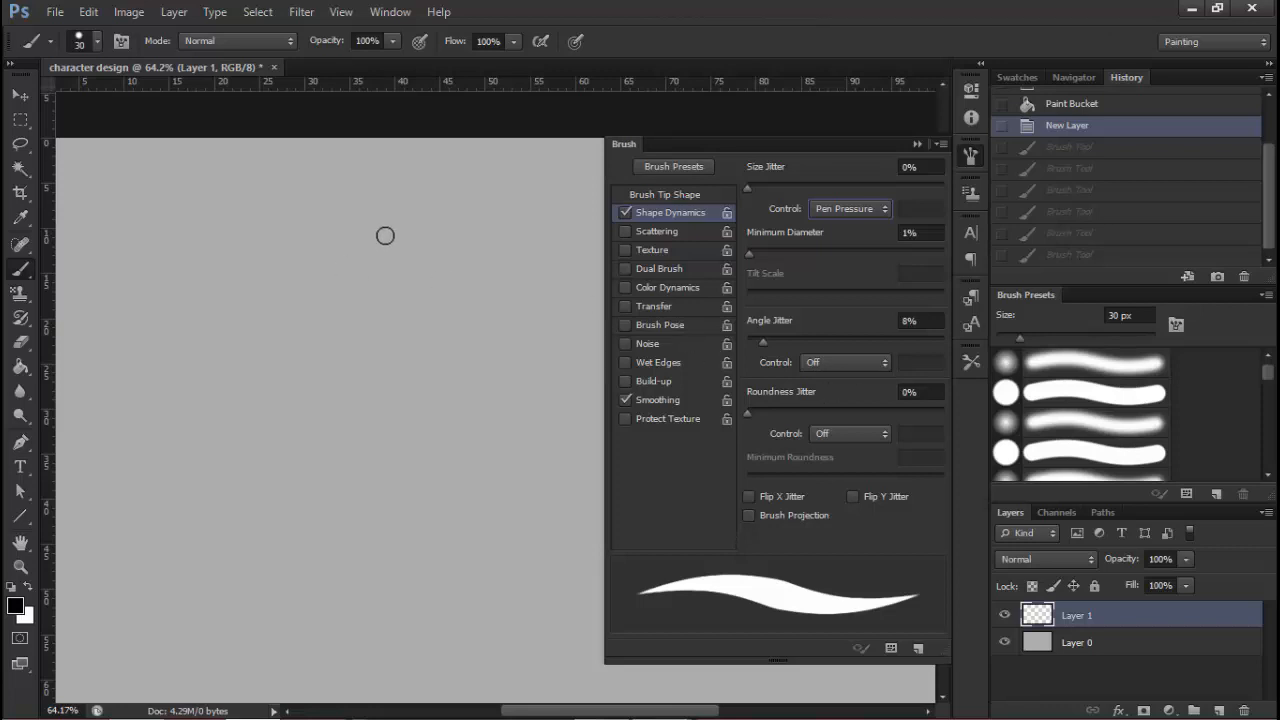
{"action": "mouse_move", "coordinate": [424, 206]}
{"action": "left_mouse_down"}
{"action": "mouse_move", "coordinate": [391, 269]}
{"action": "mouse_move", "coordinate": [396, 324]}
{"action": "mouse_move", "coordinate": [429, 369]}
{"action": "mouse_move", "coordinate": [351, 431]}
{"action": "mouse_move", "coordinate": [469, 434]}
{"action": "mouse_move", "coordinate": [414, 529]}
{"action": "mouse_move", "coordinate": [533, 513]}
{"action": "left_mouse_up"}
{"action": "mouse_move", "coordinate": [581, 405]}
{"action": "left_mouse_down"}
{"action": "mouse_move", "coordinate": [551, 194]}
{"action": "mouse_move", "coordinate": [340, 220]}
{"action": "mouse_move", "coordinate": [331, 434]}
{"action": "mouse_move", "coordinate": [352, 515]}
{"action": "left_mouse_up"}
{"action": "key", "text": "ctrl+z"}
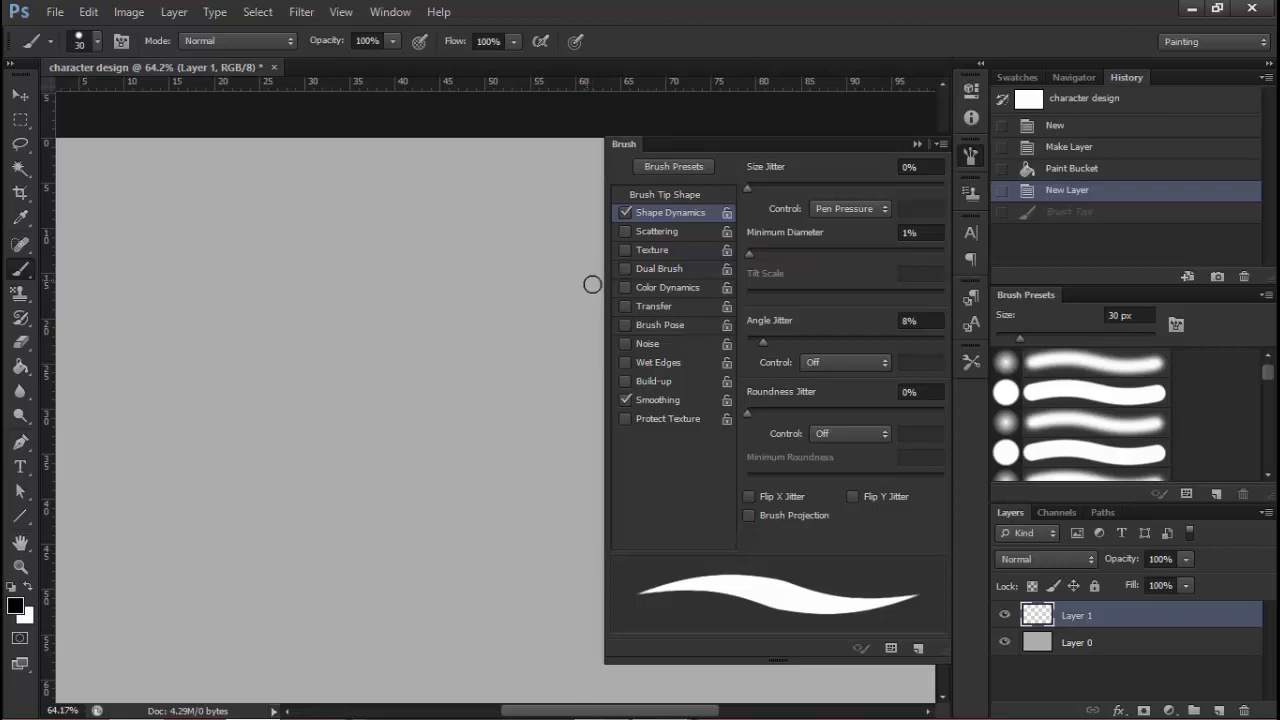
Turn on Transfer with opacity controlled by Pen Pressure, then paint a wavy test stroke and undo it
{"action": "left_click", "coordinate": [653, 307]}
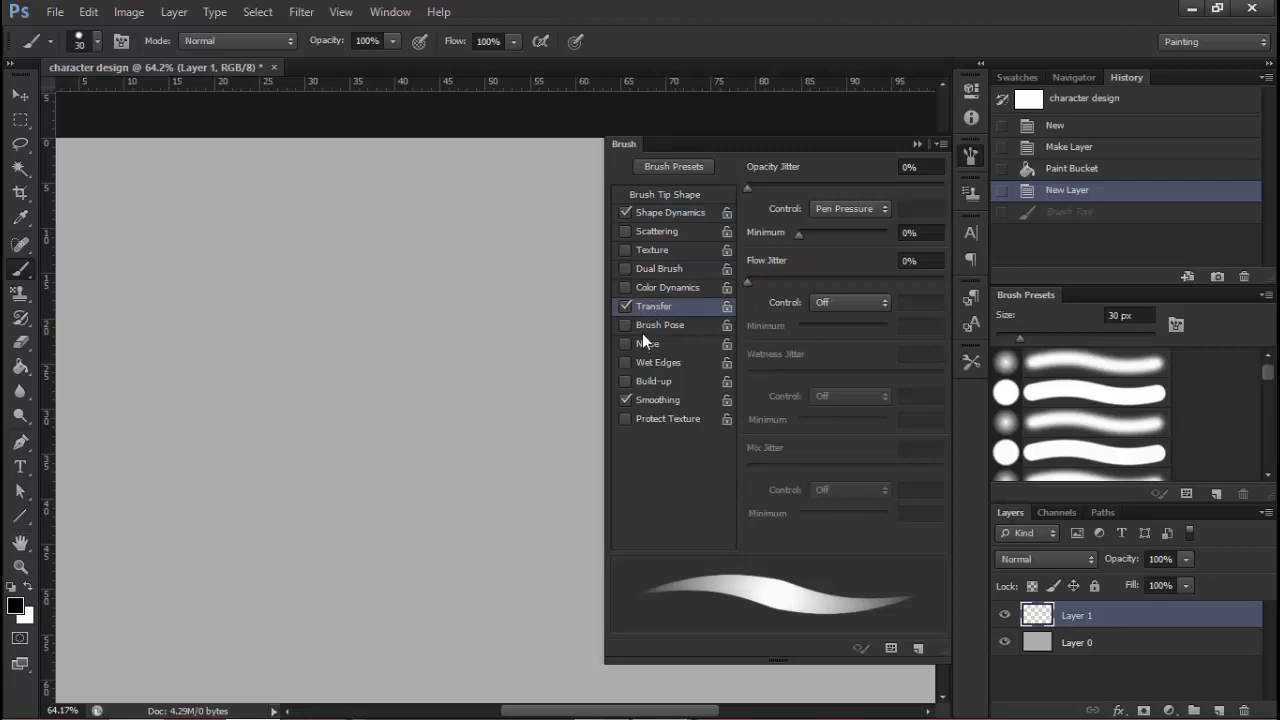
{"action": "left_click", "coordinate": [841, 209]}
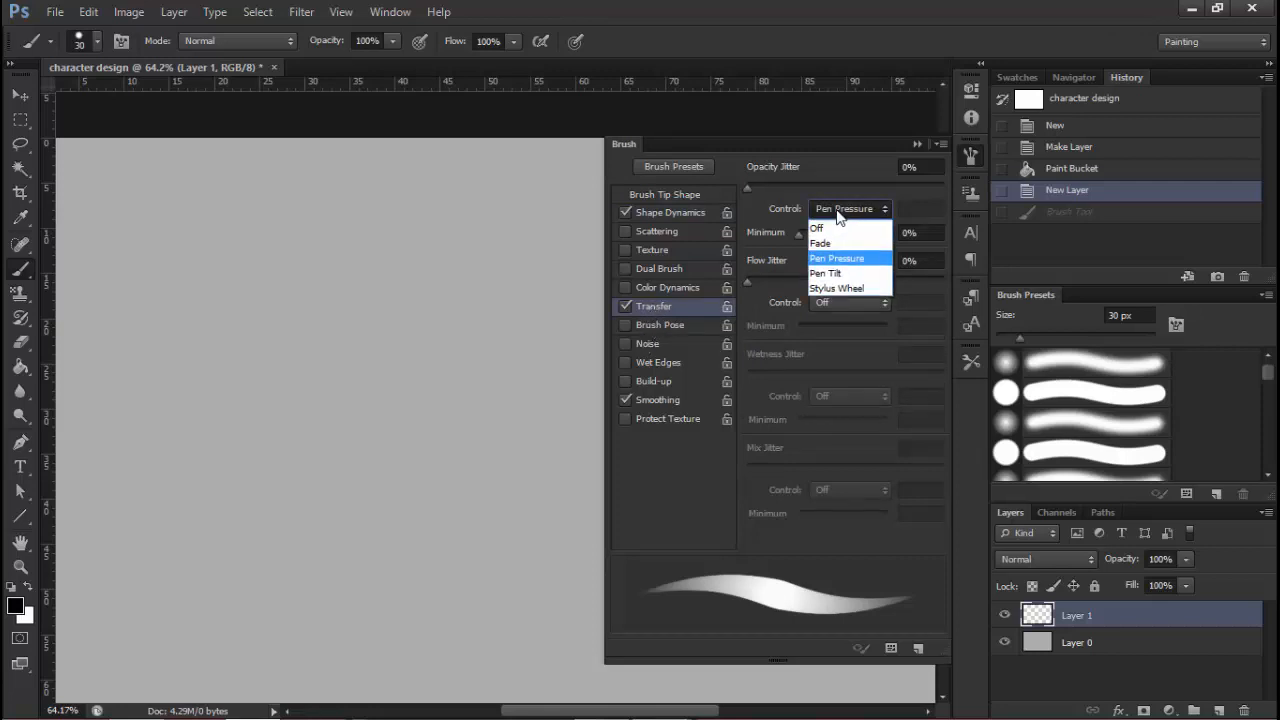
{"action": "left_click", "coordinate": [844, 205]}
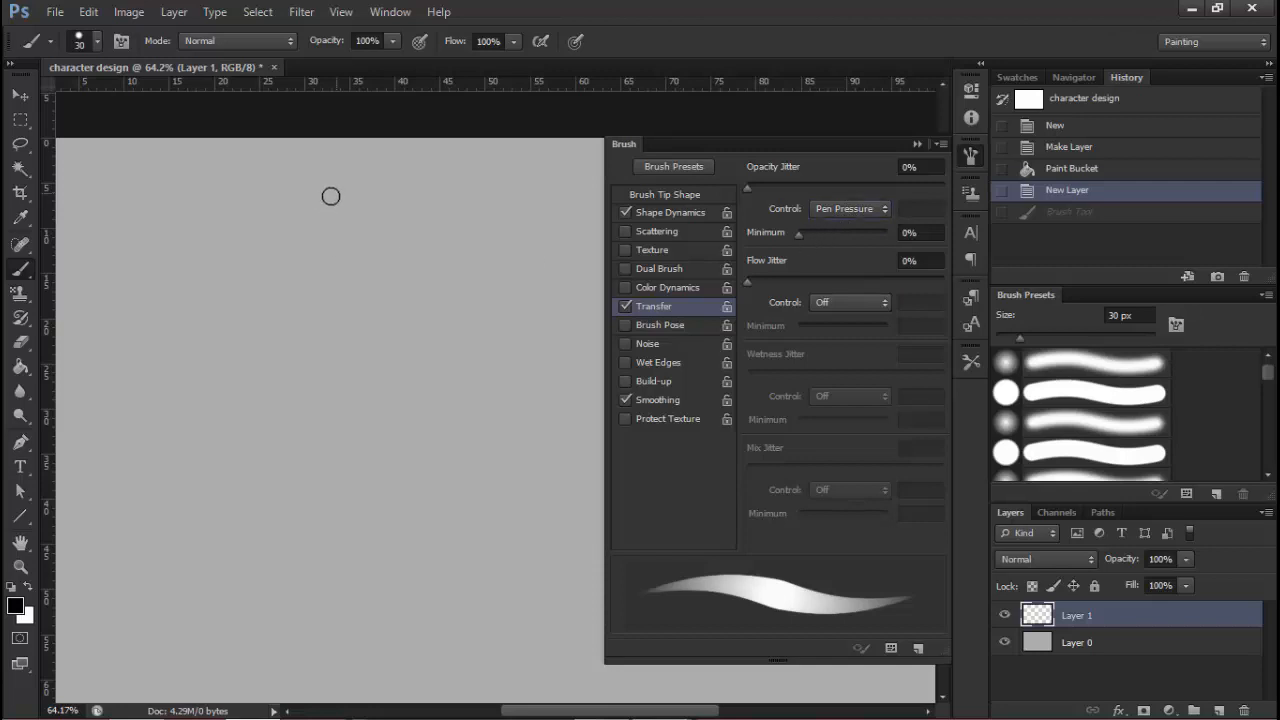
{"action": "mouse_move", "coordinate": [335, 193]}
{"action": "left_mouse_down"}
{"action": "mouse_move", "coordinate": [325, 210]}
{"action": "mouse_move", "coordinate": [346, 229]}
{"action": "mouse_move", "coordinate": [309, 258]}
{"action": "mouse_move", "coordinate": [343, 275]}
{"action": "mouse_move", "coordinate": [291, 310]}
{"action": "mouse_move", "coordinate": [334, 320]}
{"action": "mouse_move", "coordinate": [354, 350]}
{"action": "mouse_move", "coordinate": [300, 384]}
{"action": "mouse_move", "coordinate": [289, 409]}
{"action": "mouse_move", "coordinate": [318, 414]}
{"action": "mouse_move", "coordinate": [276, 452]}
{"action": "mouse_move", "coordinate": [316, 456]}
{"action": "left_mouse_up"}
{"action": "mouse_move", "coordinate": [371, 461]}
{"action": "left_mouse_down"}
{"action": "mouse_move", "coordinate": [284, 499]}
{"action": "mouse_move", "coordinate": [273, 522]}
{"action": "mouse_move", "coordinate": [501, 488]}
{"action": "left_mouse_up"}
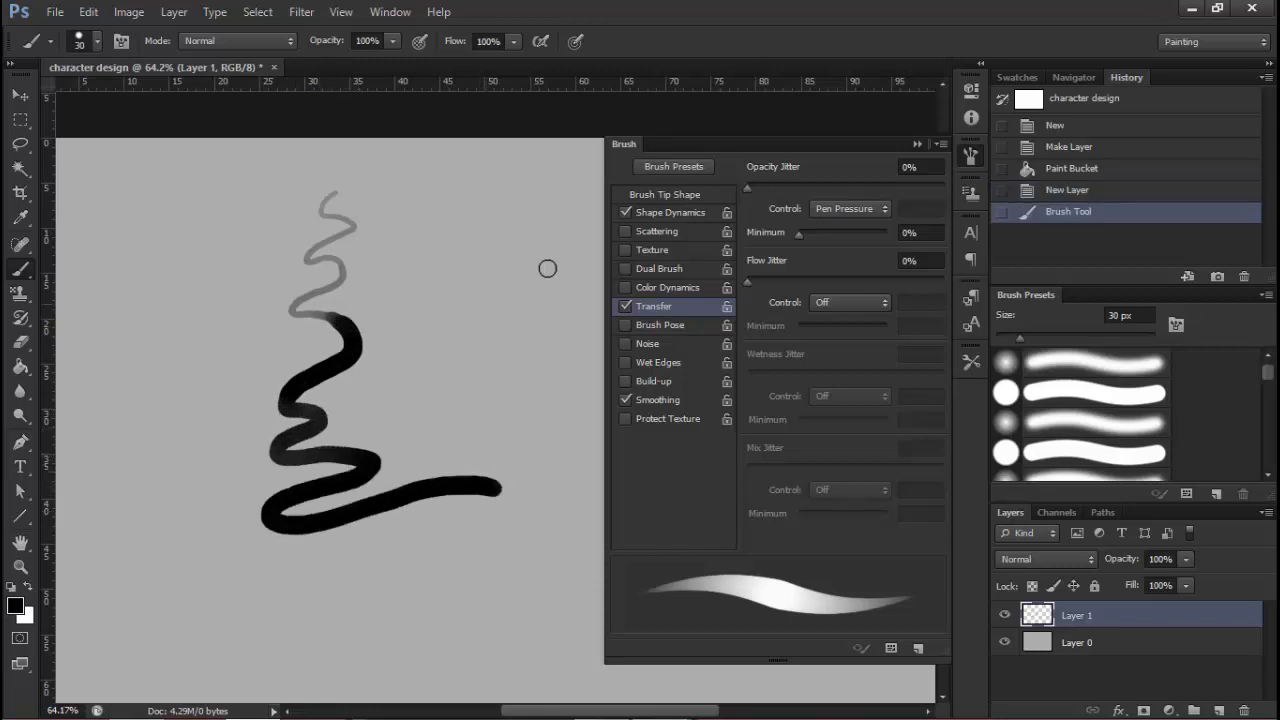
{"action": "key", "text": "ctrl+z"}
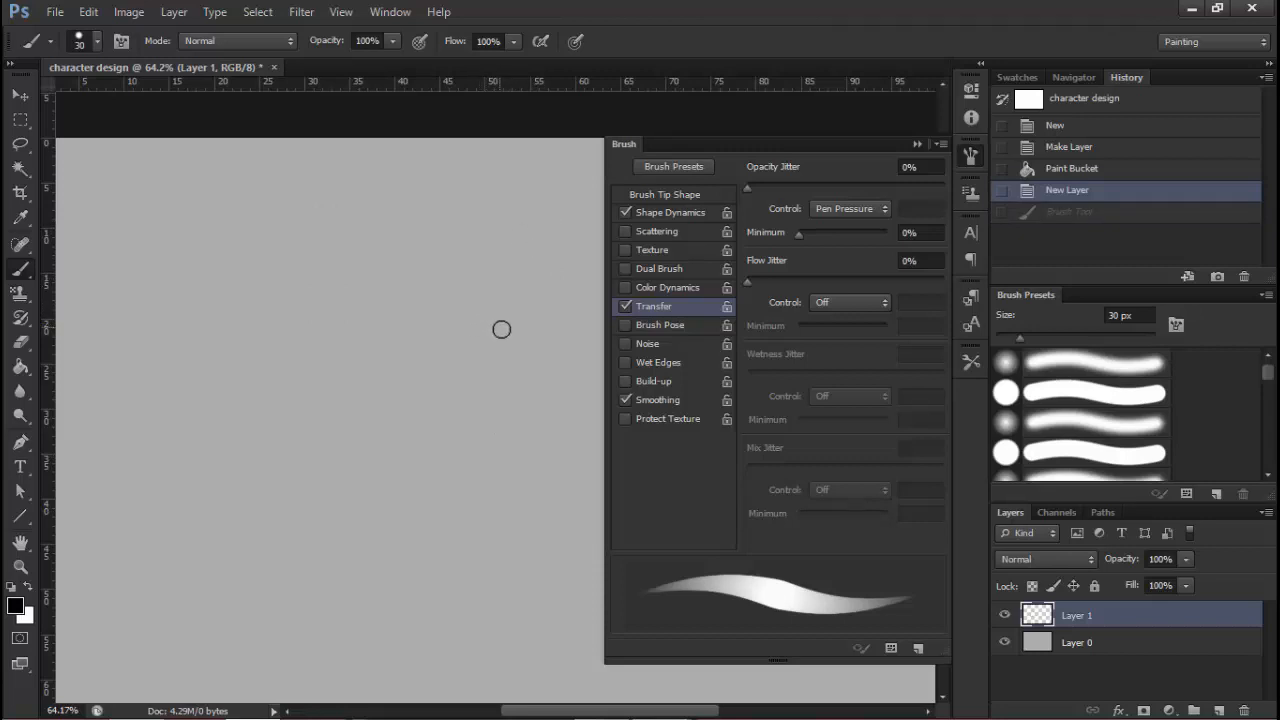
Hide the brush settings, reduce the brush size to 20 px and show the Transfer settings again
{"action": "left_click", "coordinate": [916, 144]}
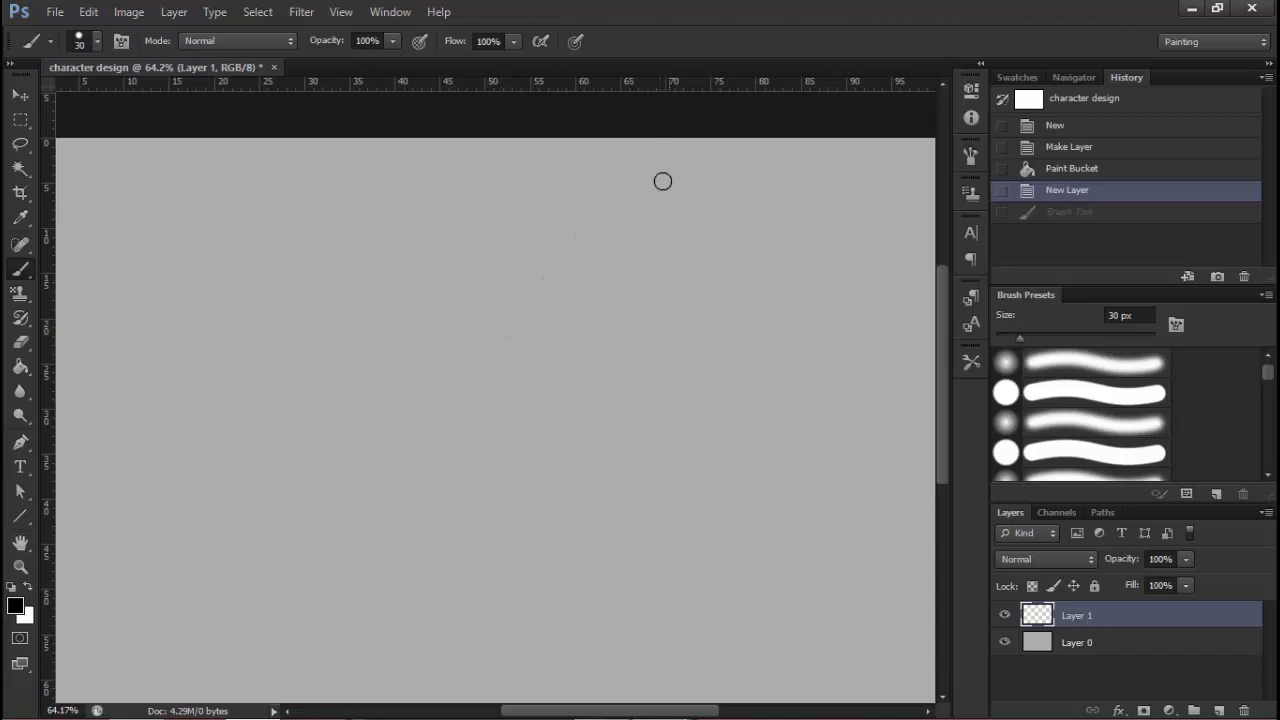
{"action": "key", "text": "bracketleft"}
{"action": "left_click", "coordinate": [1175, 325]}
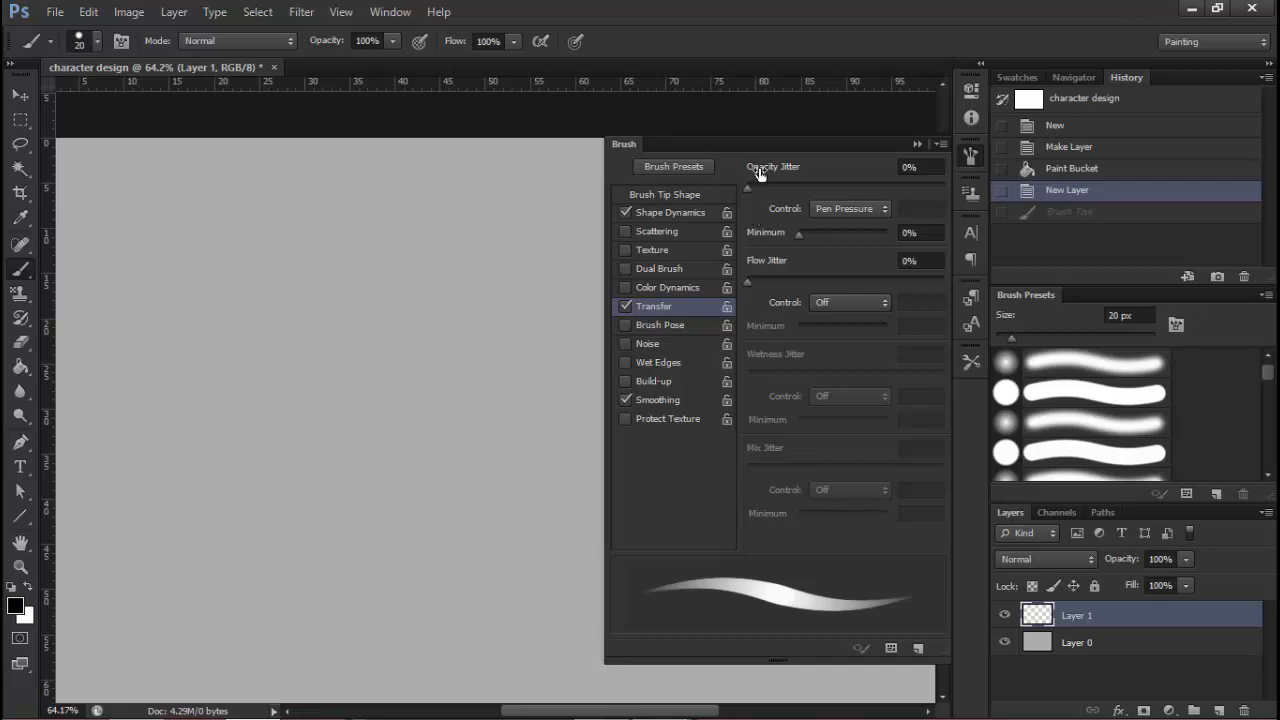
Raise the minimum opacity in the Transfer settings to 84% and paint a long zigzag test stroke
{"action": "left_click_drag", "start_coordinate": [803, 235], "coordinate": [875, 236]}
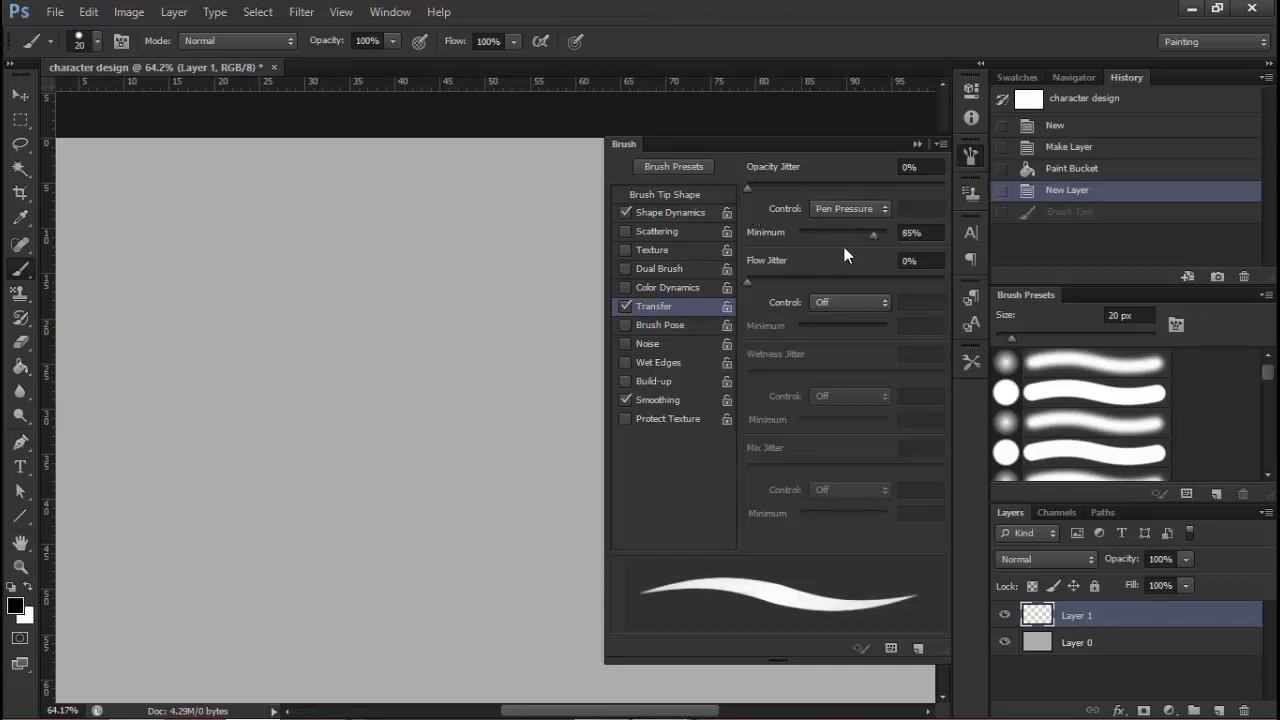
{"action": "mouse_move", "coordinate": [441, 261]}
{"action": "left_mouse_down"}
{"action": "mouse_move", "coordinate": [432, 361]}
{"action": "mouse_move", "coordinate": [460, 495]}
{"action": "mouse_move", "coordinate": [502, 418]}
{"action": "mouse_move", "coordinate": [527, 291]}
{"action": "mouse_move", "coordinate": [462, 234]}
{"action": "mouse_move", "coordinate": [373, 263]}
{"action": "mouse_move", "coordinate": [378, 406]}
{"action": "mouse_move", "coordinate": [364, 482]}
{"action": "mouse_move", "coordinate": [412, 515]}
{"action": "left_mouse_up"}
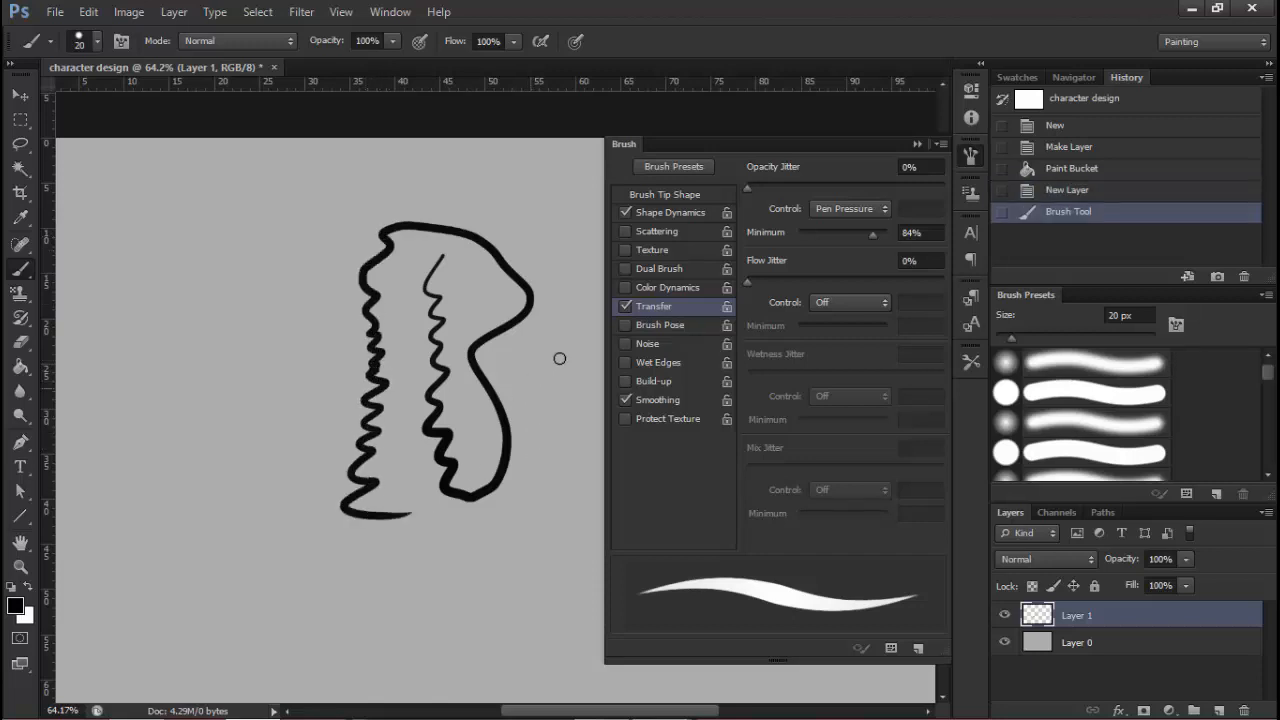
Undo the zigzag stroke, set the Transfer minimum opacity to 0%, then paint another wavy test stroke and undo it
{"action": "key", "text": "ctrl+z"}
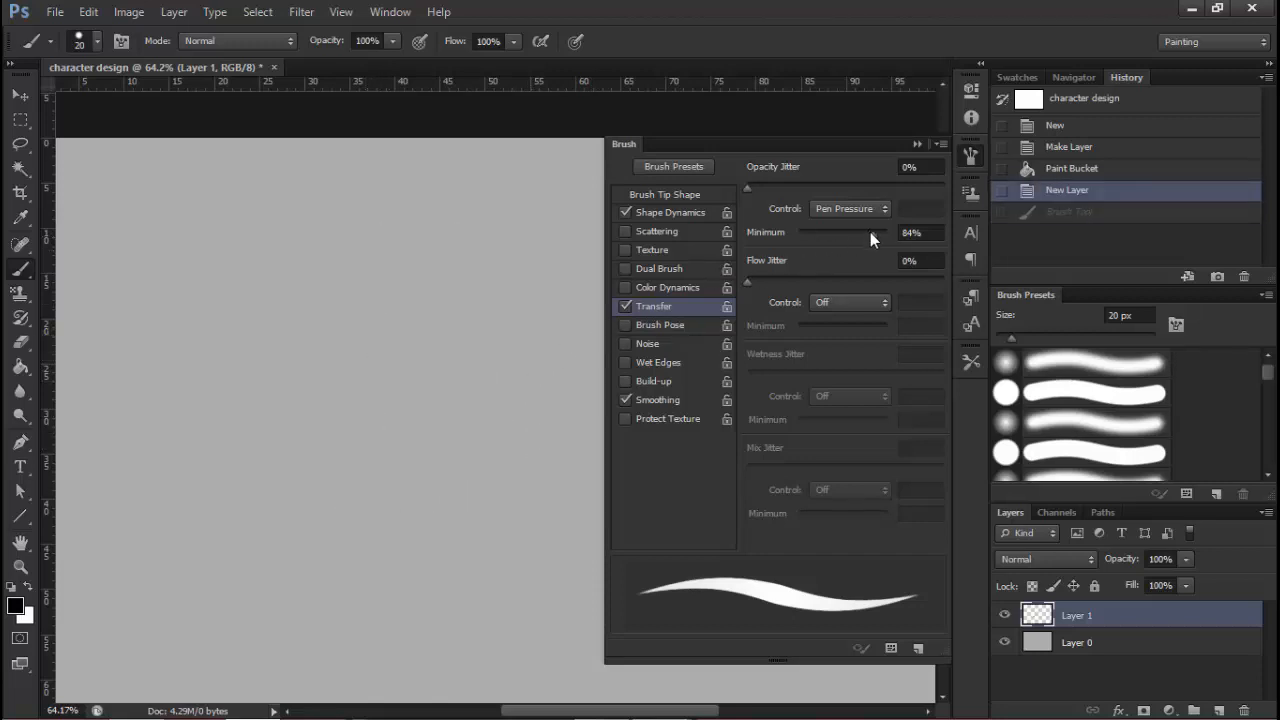
{"action": "left_click_drag", "start_coordinate": [870, 232], "coordinate": [787, 232]}
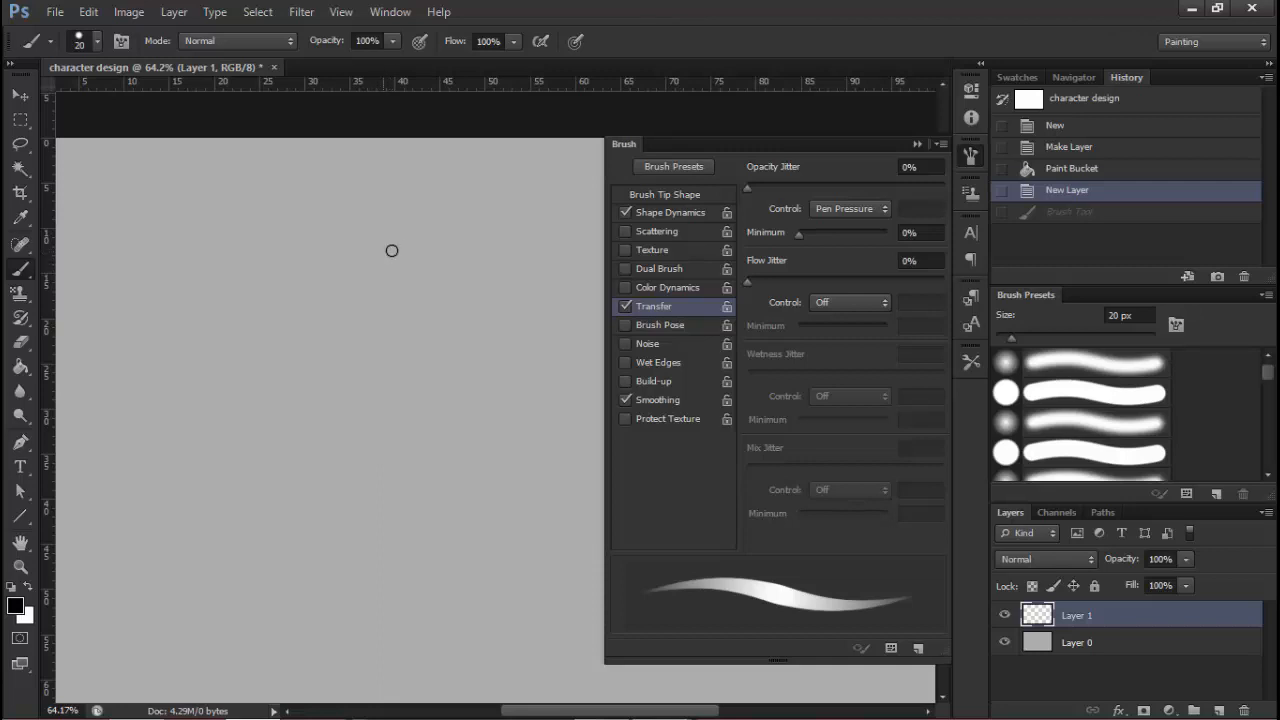
{"action": "left_click_drag", "start_coordinate": [399, 229], "coordinate": [373, 238]}
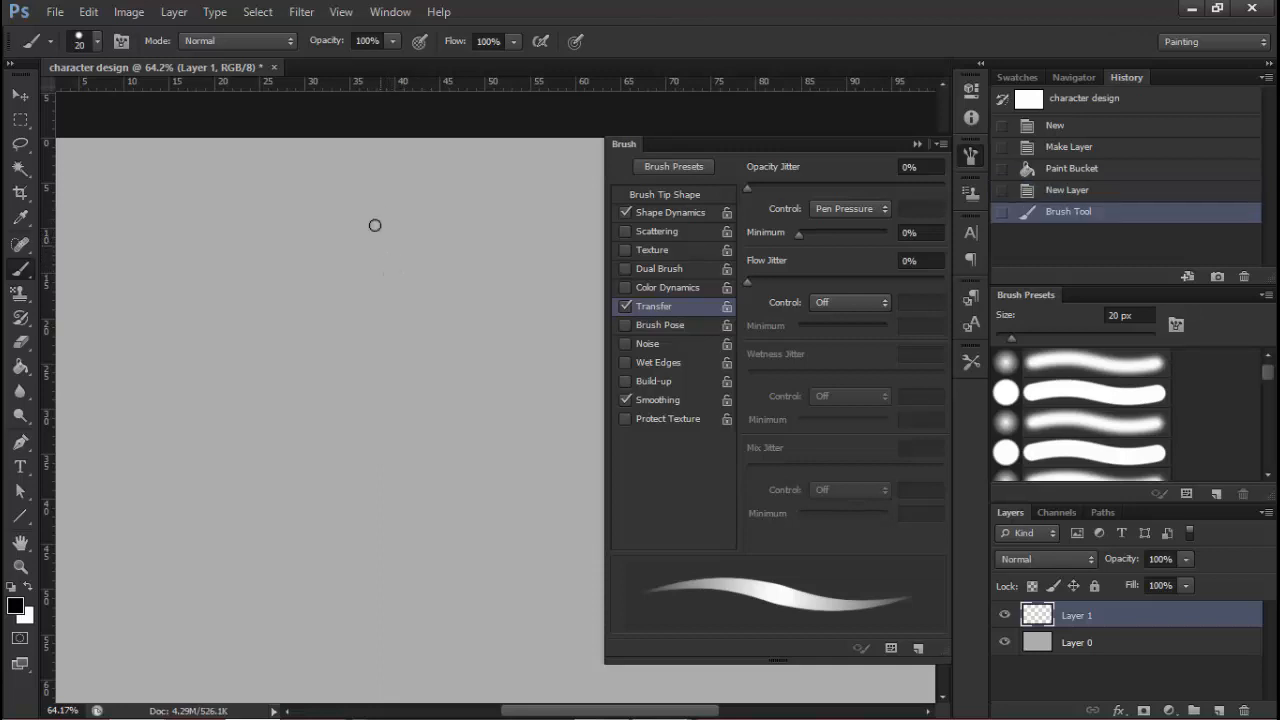
{"action": "key", "text": "ctrl+z"}
{"action": "mouse_move", "coordinate": [393, 189]}
{"action": "left_mouse_down"}
{"action": "mouse_move", "coordinate": [382, 236]}
{"action": "mouse_move", "coordinate": [394, 247]}
{"action": "mouse_move", "coordinate": [380, 275]}
{"action": "mouse_move", "coordinate": [396, 292]}
{"action": "mouse_move", "coordinate": [386, 338]}
{"action": "mouse_move", "coordinate": [418, 356]}
{"action": "mouse_move", "coordinate": [326, 384]}
{"action": "mouse_move", "coordinate": [382, 433]}
{"action": "mouse_move", "coordinate": [317, 463]}
{"action": "mouse_move", "coordinate": [370, 514]}
{"action": "mouse_move", "coordinate": [394, 586]}
{"action": "left_mouse_up"}
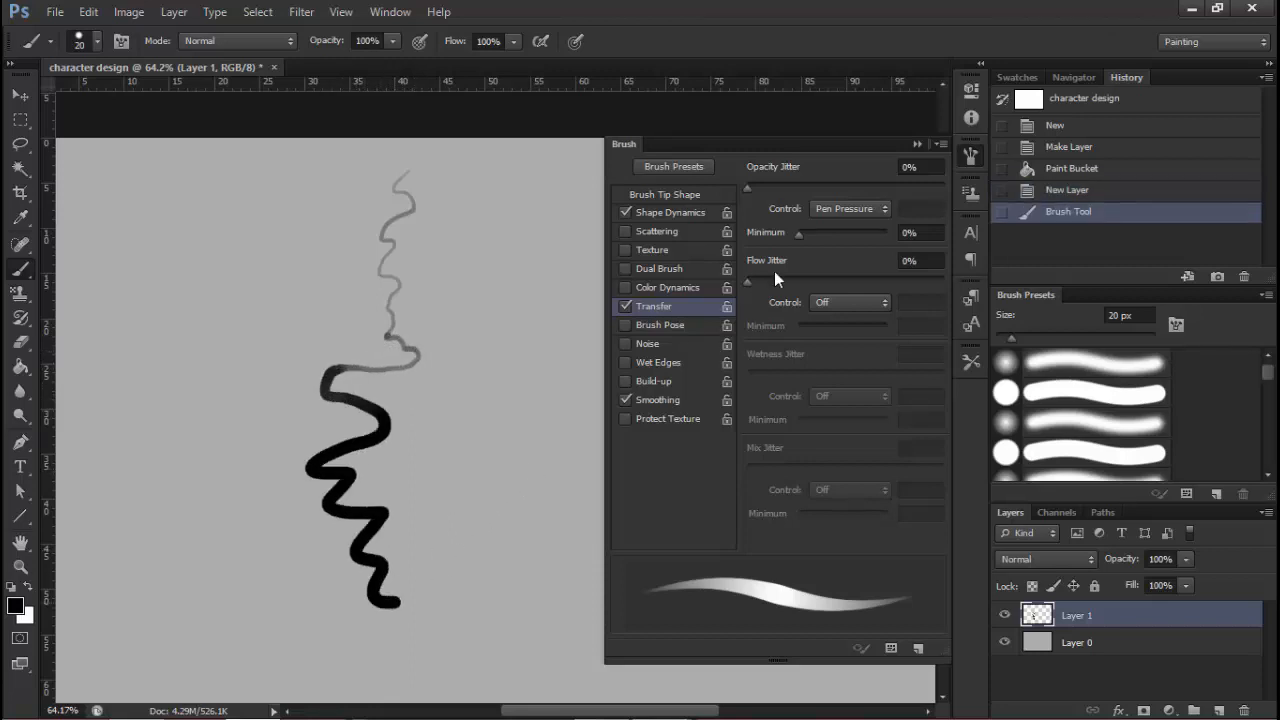
{"action": "key", "text": "ctrl+z"}
Raise the minimum opacity to 57%, then paint a test stroke and undo it
{"action": "left_click_drag", "start_coordinate": [799, 232], "coordinate": [849, 244]}
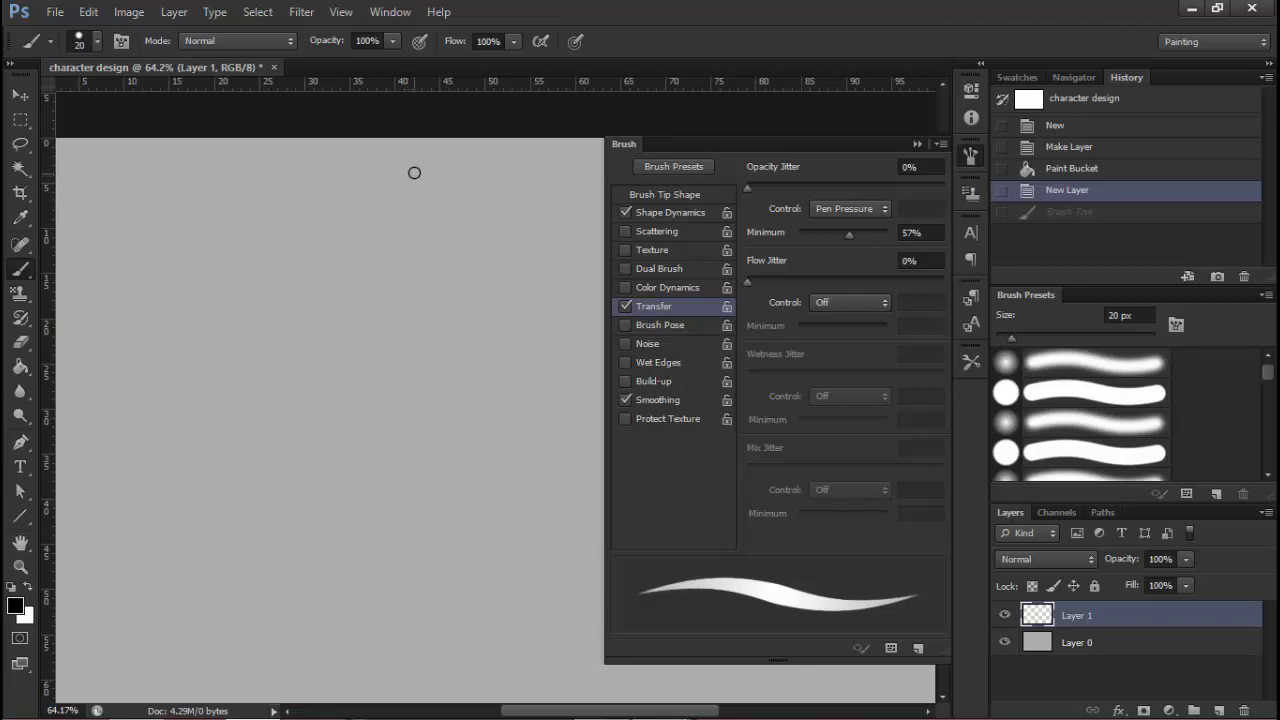
{"action": "mouse_move", "coordinate": [414, 172]}
{"action": "left_mouse_down"}
{"action": "mouse_move", "coordinate": [377, 229]}
{"action": "mouse_move", "coordinate": [419, 238]}
{"action": "mouse_move", "coordinate": [423, 254]}
{"action": "mouse_move", "coordinate": [362, 273]}
{"action": "mouse_move", "coordinate": [358, 286]}
{"action": "mouse_move", "coordinate": [389, 302]}
{"action": "mouse_move", "coordinate": [358, 337]}
{"action": "mouse_move", "coordinate": [385, 343]}
{"action": "mouse_move", "coordinate": [359, 371]}
{"action": "mouse_move", "coordinate": [377, 378]}
{"action": "mouse_move", "coordinate": [387, 492]}
{"action": "mouse_move", "coordinate": [414, 570]}
{"action": "left_mouse_up"}
{"action": "key", "text": "ctrl+z"}
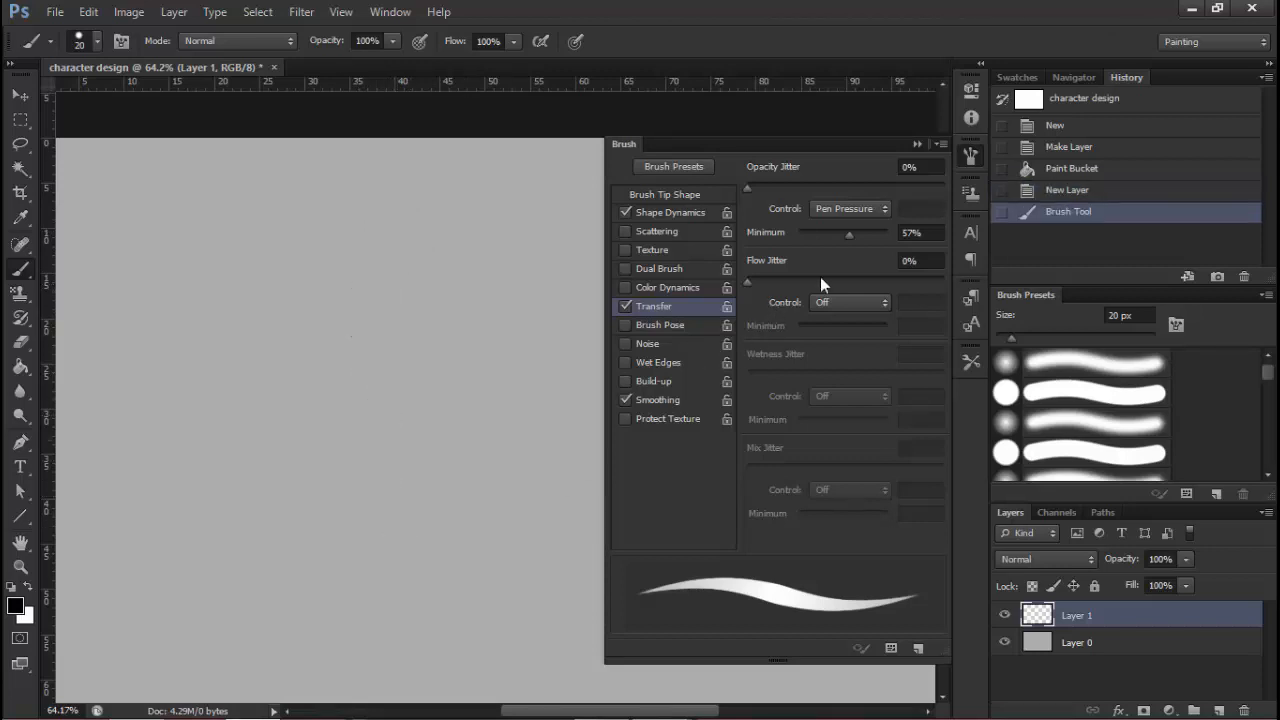
Return the minimum opacity to 0%, paint and undo test strokes, then hide the brush settings
{"action": "left_click_drag", "start_coordinate": [850, 234], "coordinate": [700, 249]}
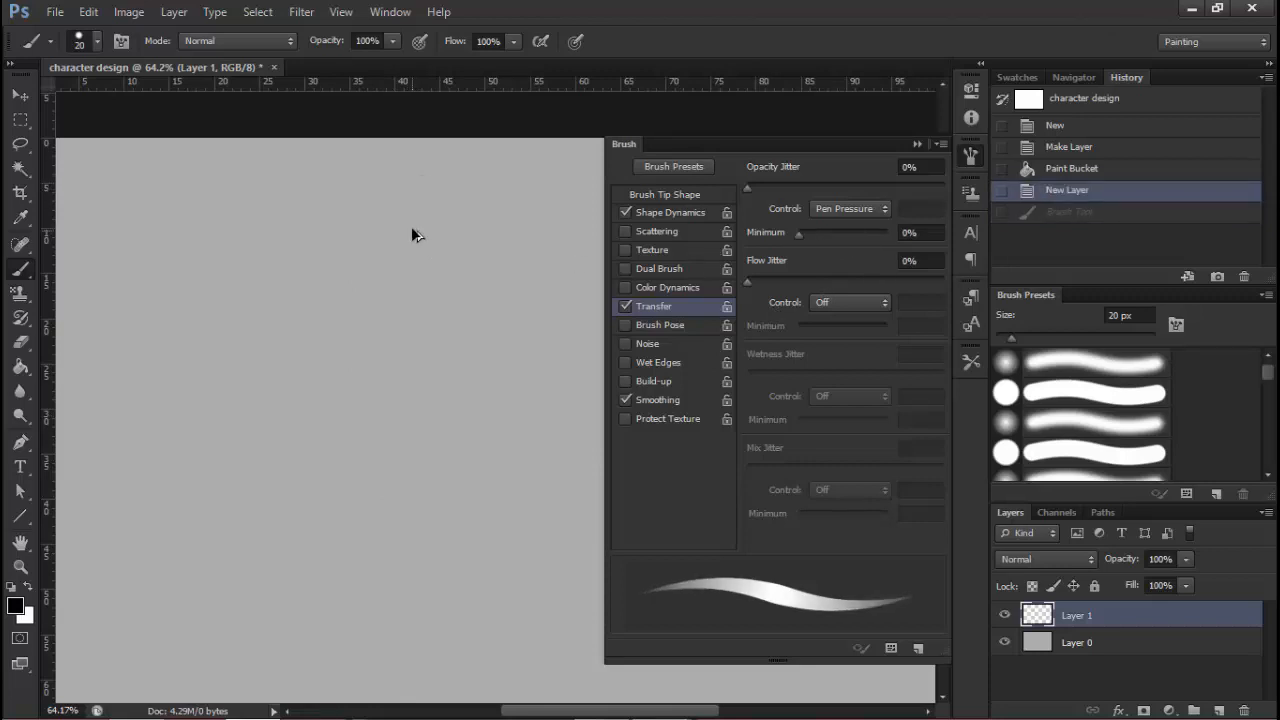
{"action": "left_click_drag", "start_coordinate": [418, 178], "coordinate": [430, 220]}
{"action": "key", "text": "ctrl+z"}
{"action": "left_click_drag", "start_coordinate": [429, 180], "coordinate": [623, 392]}
{"action": "key", "text": "ctrl+z"}
{"action": "left_click", "coordinate": [917, 144]}
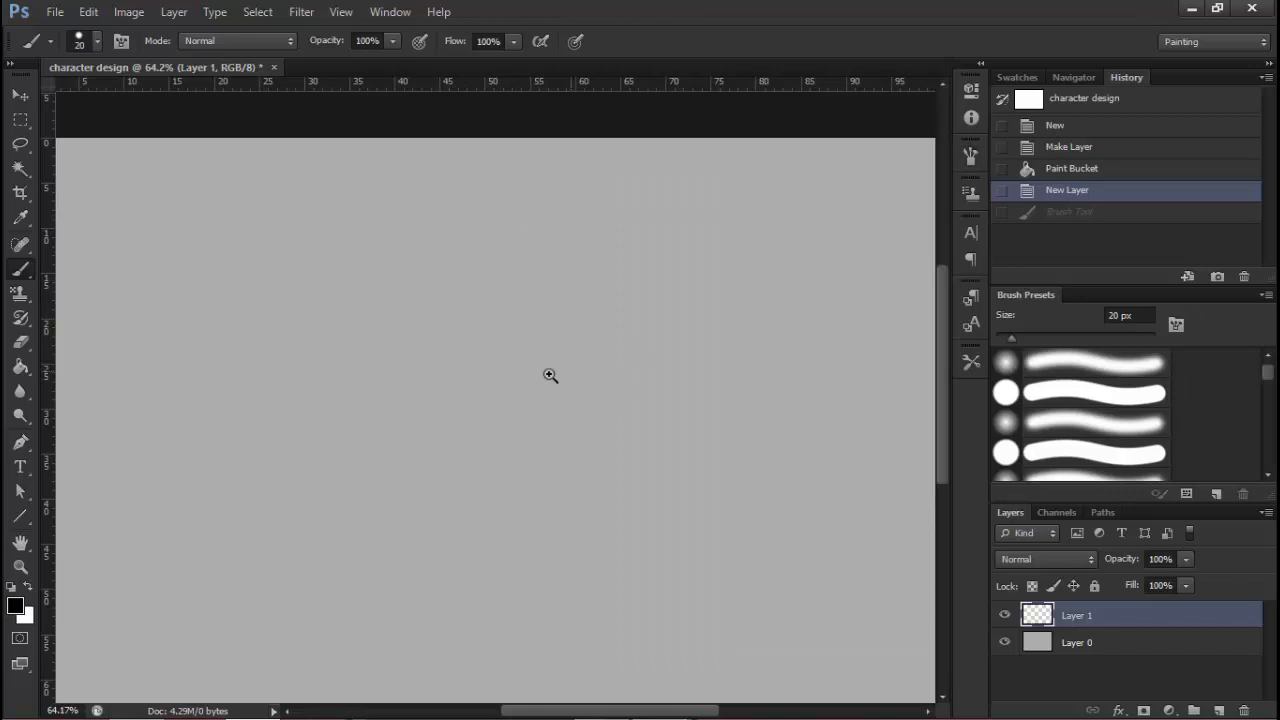
{"action": "left_click_drag", "start_coordinate": [549, 375], "coordinate": [509, 394]}
{"action": "left_click_drag", "start_coordinate": [494, 280], "coordinate": [540, 262]}
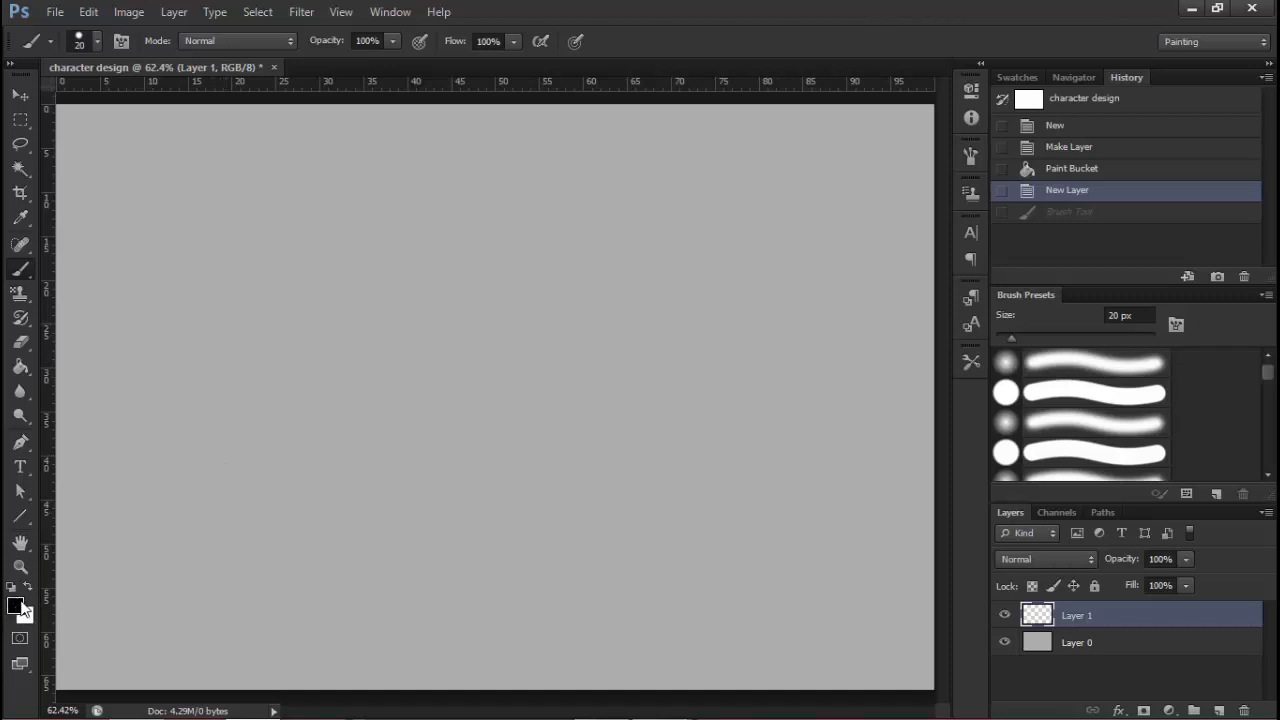
{"action": "left_click", "coordinate": [463, 201]}
{"action": "left_click", "coordinate": [466, 214]}
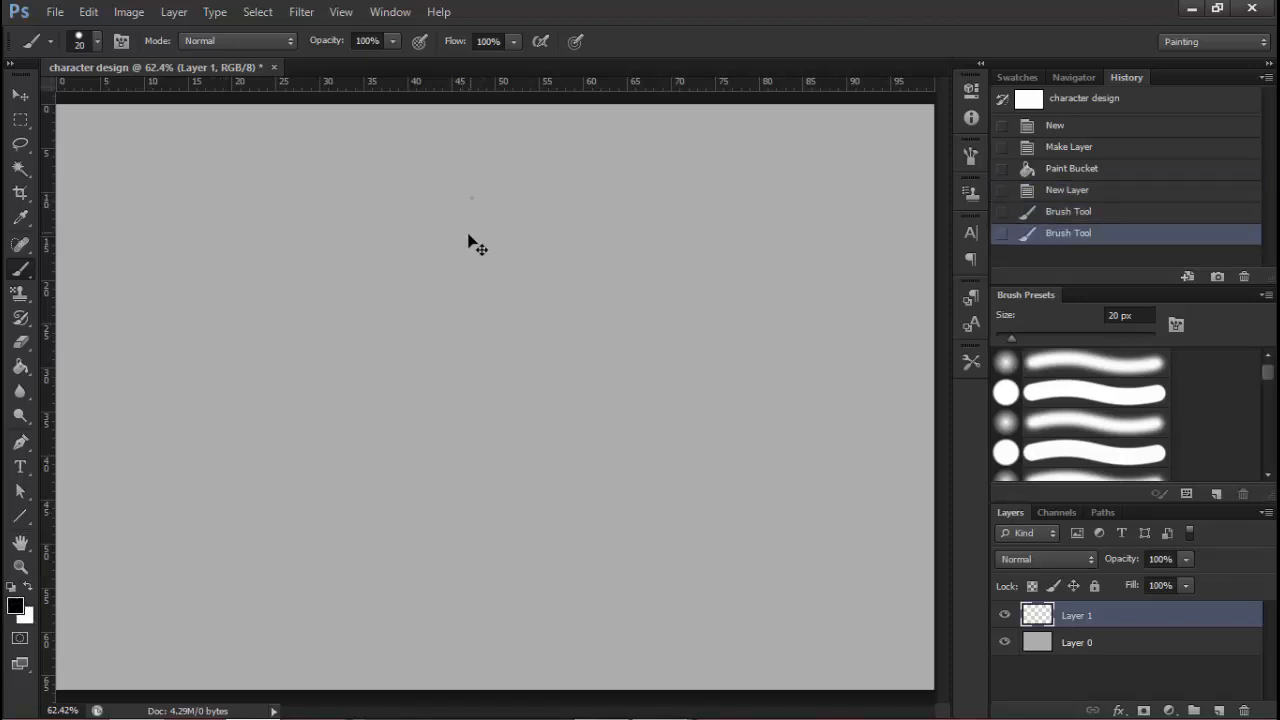
{"action": "key", "text": "ctrl+alt+z"}
{"action": "key", "text": "ctrl+alt+z"}
Sketch a rough circle for the character's head on Layer 1 in the canvas's upper middle, using light overlapping strokes and undoing stray ones
{"action": "mouse_move", "coordinate": [491, 214]}
{"action": "left_mouse_down"}
{"action": "mouse_move", "coordinate": [471, 217]}
{"action": "mouse_move", "coordinate": [484, 227]}
{"action": "left_mouse_up"}
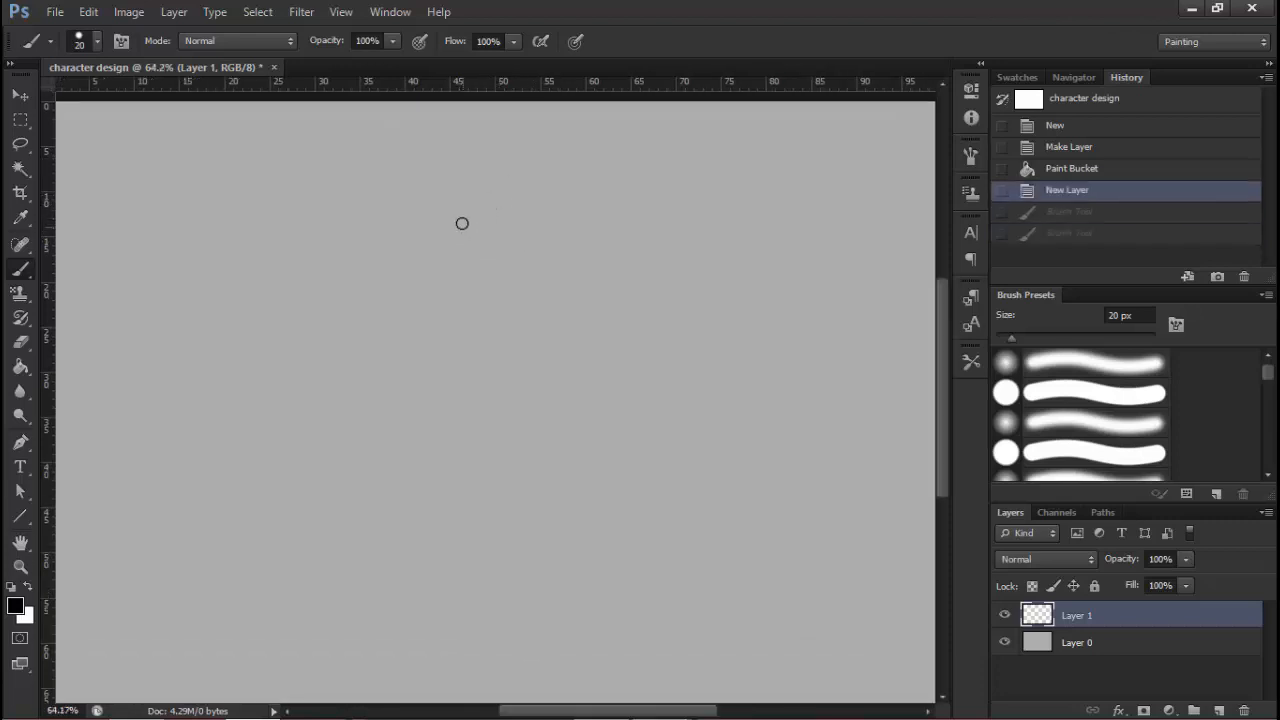
{"action": "mouse_move", "coordinate": [474, 217]}
{"action": "left_mouse_down"}
{"action": "mouse_move", "coordinate": [511, 211]}
{"action": "mouse_move", "coordinate": [486, 237]}
{"action": "left_mouse_up"}
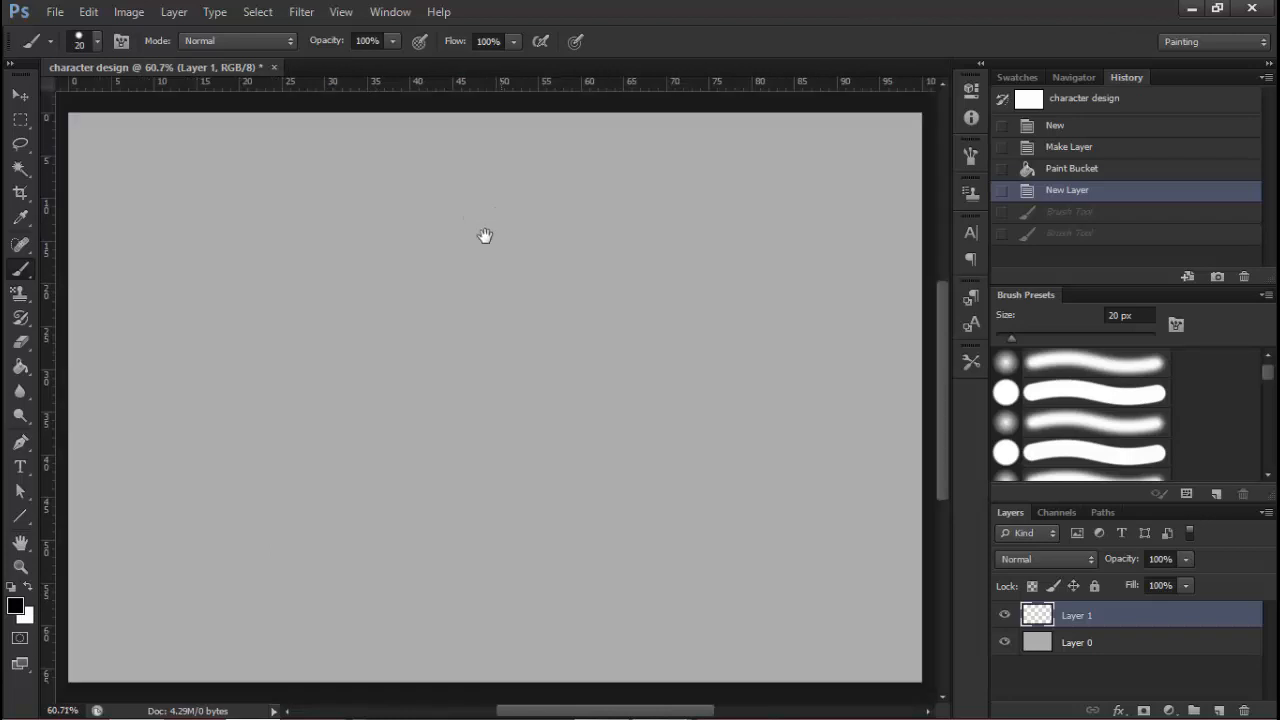
{"action": "mouse_move", "coordinate": [473, 189]}
{"action": "left_mouse_down"}
{"action": "mouse_move", "coordinate": [484, 200]}
{"action": "mouse_move", "coordinate": [462, 216]}
{"action": "left_mouse_up"}
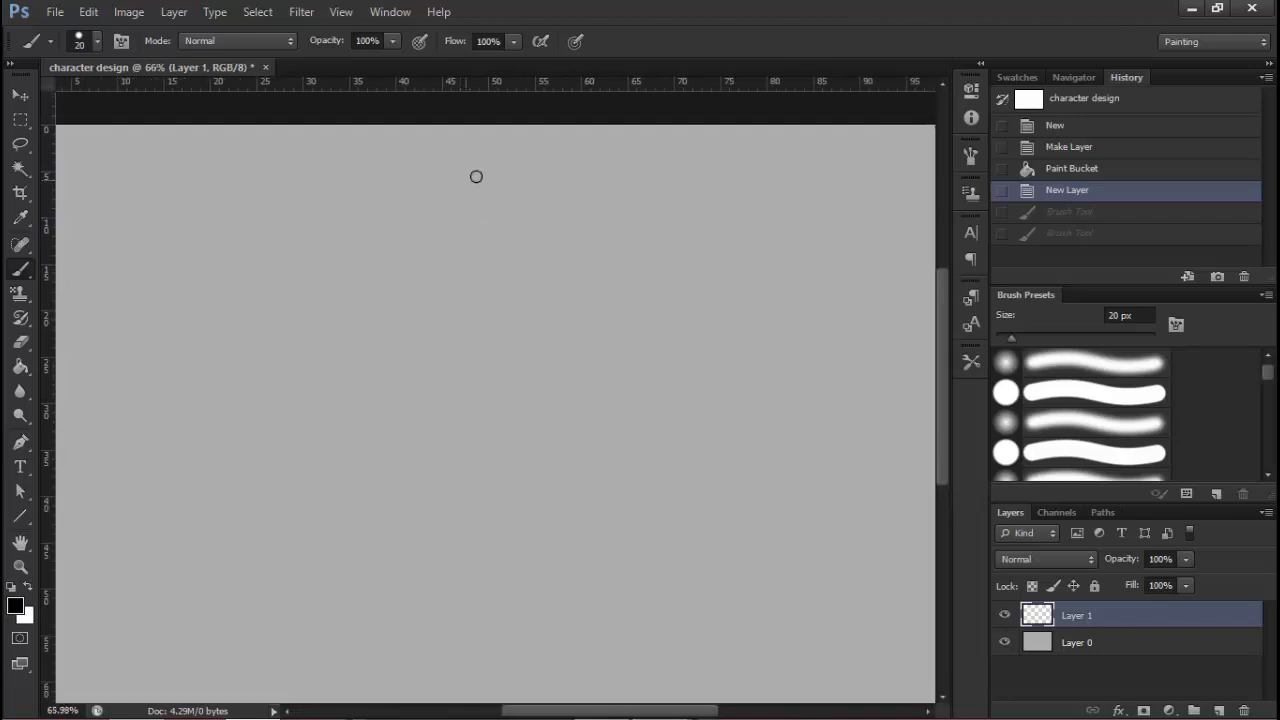
{"action": "left_click", "coordinate": [434, 251]}
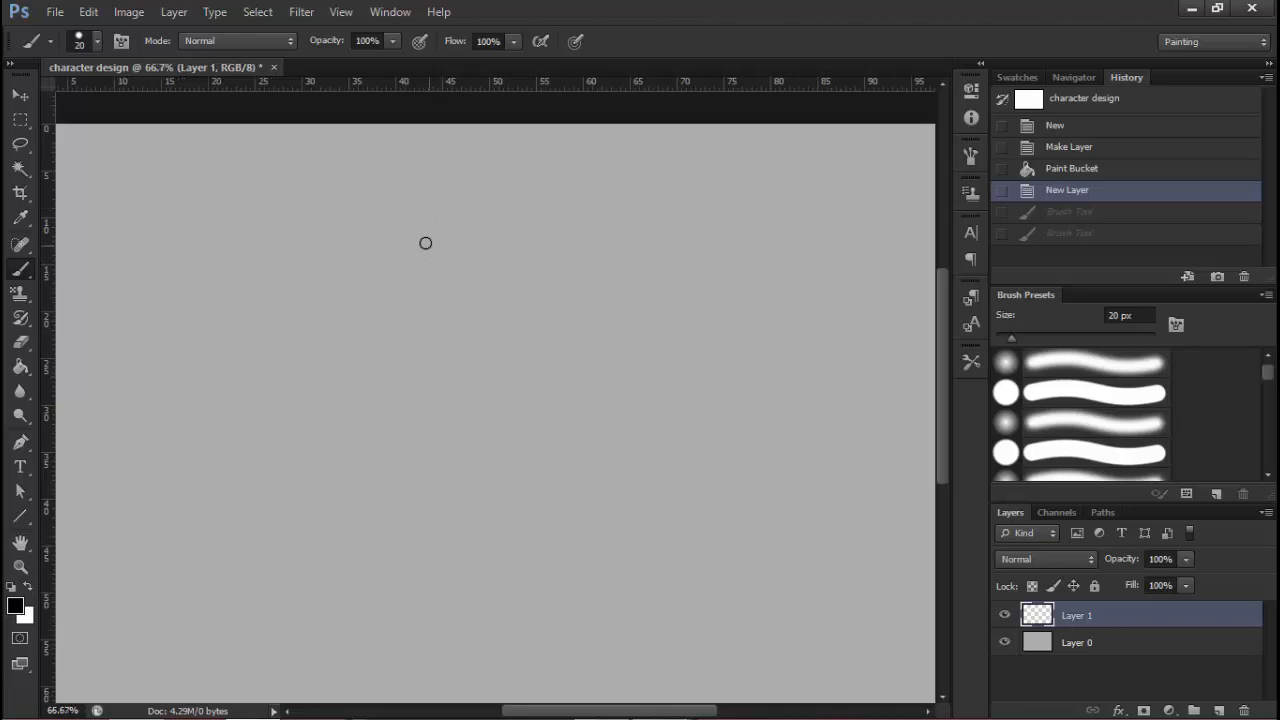
{"action": "mouse_move", "coordinate": [414, 244]}
{"action": "left_mouse_down"}
{"action": "mouse_move", "coordinate": [478, 211]}
{"action": "mouse_move", "coordinate": [484, 224]}
{"action": "mouse_move", "coordinate": [443, 222]}
{"action": "mouse_move", "coordinate": [494, 212]}
{"action": "mouse_move", "coordinate": [482, 217]}
{"action": "mouse_move", "coordinate": [529, 227]}
{"action": "mouse_move", "coordinate": [502, 218]}
{"action": "mouse_move", "coordinate": [540, 268]}
{"action": "left_mouse_up"}
{"action": "left_click", "coordinate": [496, 221]}
{"action": "key", "text": "ctrl+z"}
{"action": "mouse_move", "coordinate": [454, 220]}
{"action": "left_mouse_down"}
{"action": "mouse_move", "coordinate": [407, 253]}
{"action": "mouse_move", "coordinate": [433, 229]}
{"action": "mouse_move", "coordinate": [407, 259]}
{"action": "mouse_move", "coordinate": [414, 318]}
{"action": "left_mouse_up"}
{"action": "left_click_drag", "start_coordinate": [410, 278], "coordinate": [439, 320]}
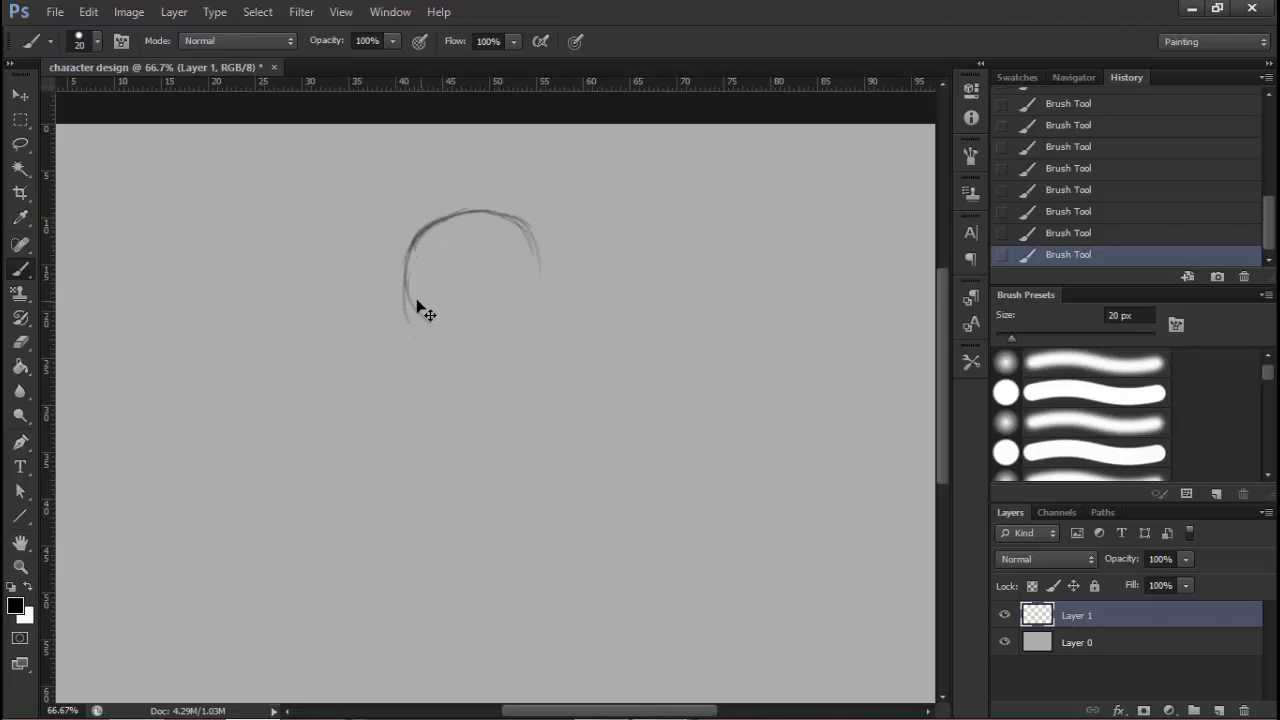
{"action": "key", "text": "ctrl+z"}
{"action": "key", "text": "ctrl+alt+z"}
{"action": "mouse_move", "coordinate": [404, 266]}
{"action": "left_mouse_down"}
{"action": "mouse_move", "coordinate": [413, 305]}
{"action": "mouse_move", "coordinate": [449, 319]}
{"action": "mouse_move", "coordinate": [410, 288]}
{"action": "mouse_move", "coordinate": [474, 321]}
{"action": "mouse_move", "coordinate": [414, 306]}
{"action": "mouse_move", "coordinate": [473, 322]}
{"action": "mouse_move", "coordinate": [421, 315]}
{"action": "mouse_move", "coordinate": [468, 318]}
{"action": "mouse_move", "coordinate": [464, 328]}
{"action": "mouse_move", "coordinate": [526, 307]}
{"action": "mouse_move", "coordinate": [478, 326]}
{"action": "mouse_move", "coordinate": [542, 277]}
{"action": "mouse_move", "coordinate": [520, 308]}
{"action": "mouse_move", "coordinate": [538, 251]}
{"action": "mouse_move", "coordinate": [530, 305]}
{"action": "mouse_move", "coordinate": [525, 226]}
{"action": "mouse_move", "coordinate": [531, 310]}
{"action": "mouse_move", "coordinate": [535, 230]}
{"action": "left_mouse_up"}
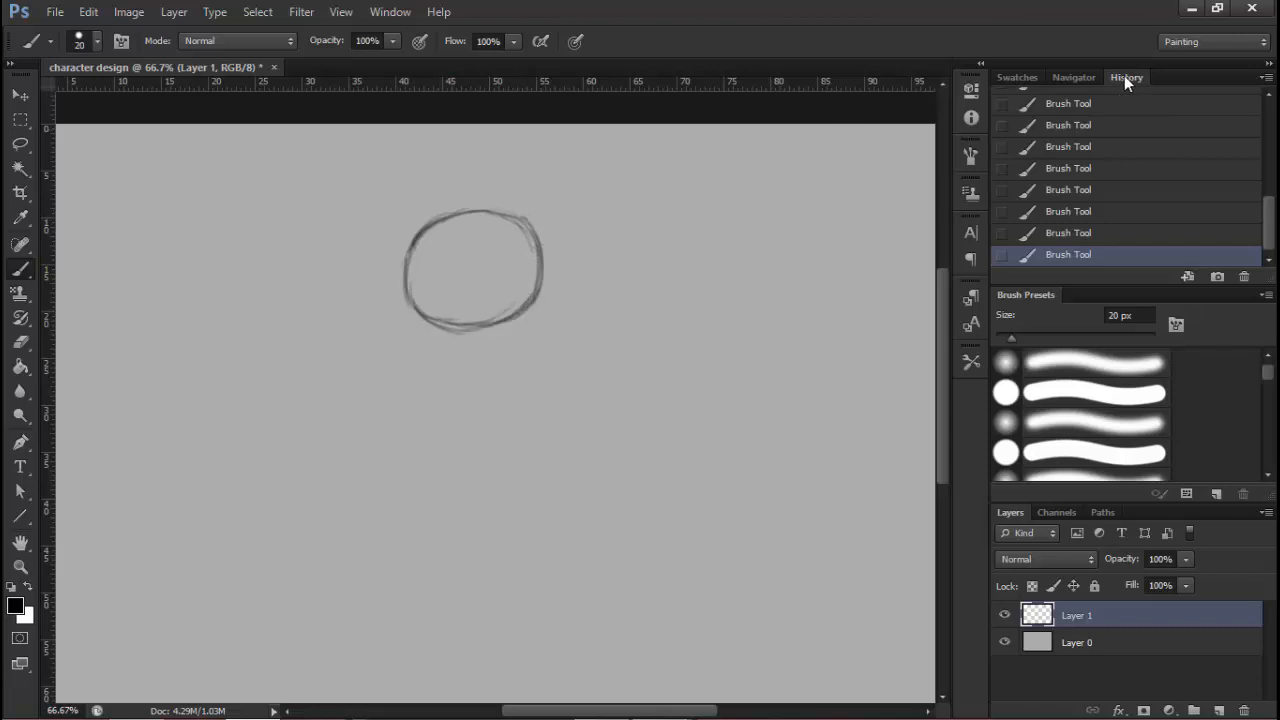
Revert the document to its initial history snapshot, then restore the state of the latest brush stroke
{"action": "mouse_move", "coordinate": [1266, 219]}
{"action": "left_mouse_down"}
{"action": "mouse_move", "coordinate": [1266, 180]}
{"action": "mouse_move", "coordinate": [1266, 228]}
{"action": "left_mouse_up"}
{"action": "scroll", "coordinate": [1271, 225], "scroll_direction": "down", "scroll_amount": 1}
{"action": "left_click_drag", "start_coordinate": [1271, 219], "coordinate": [1266, 127]}
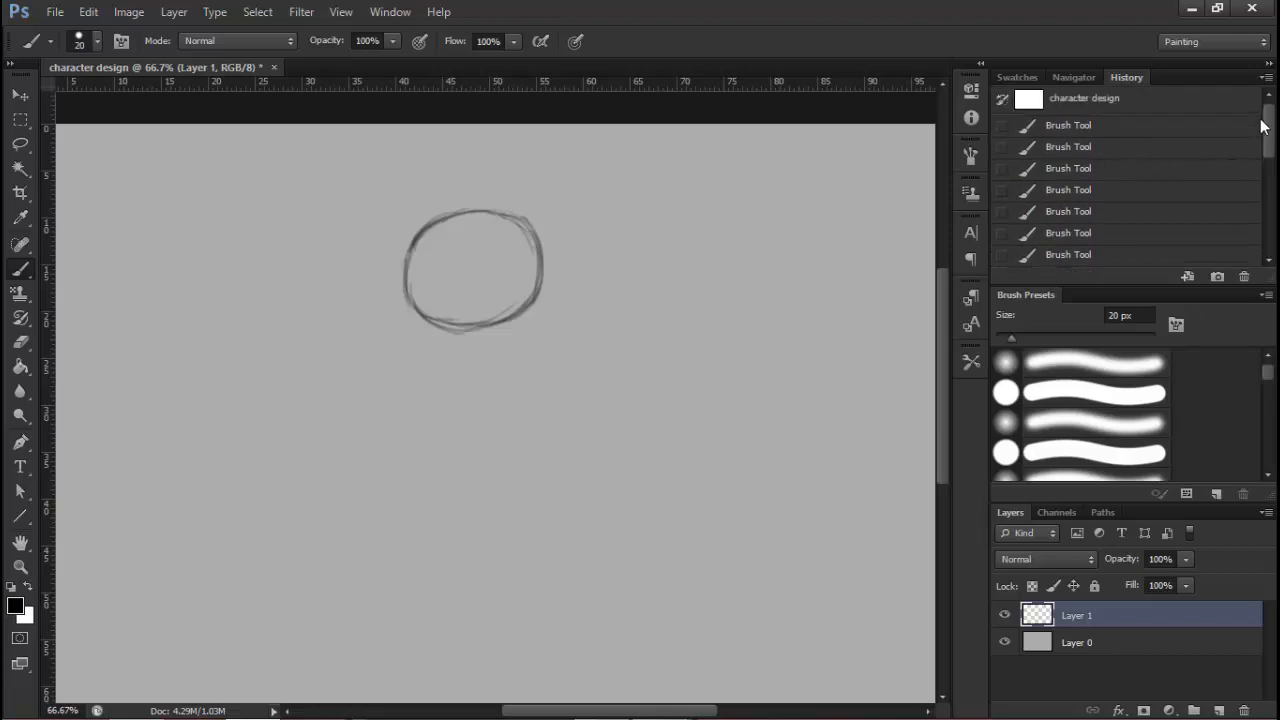
{"action": "left_click", "coordinate": [1085, 102]}
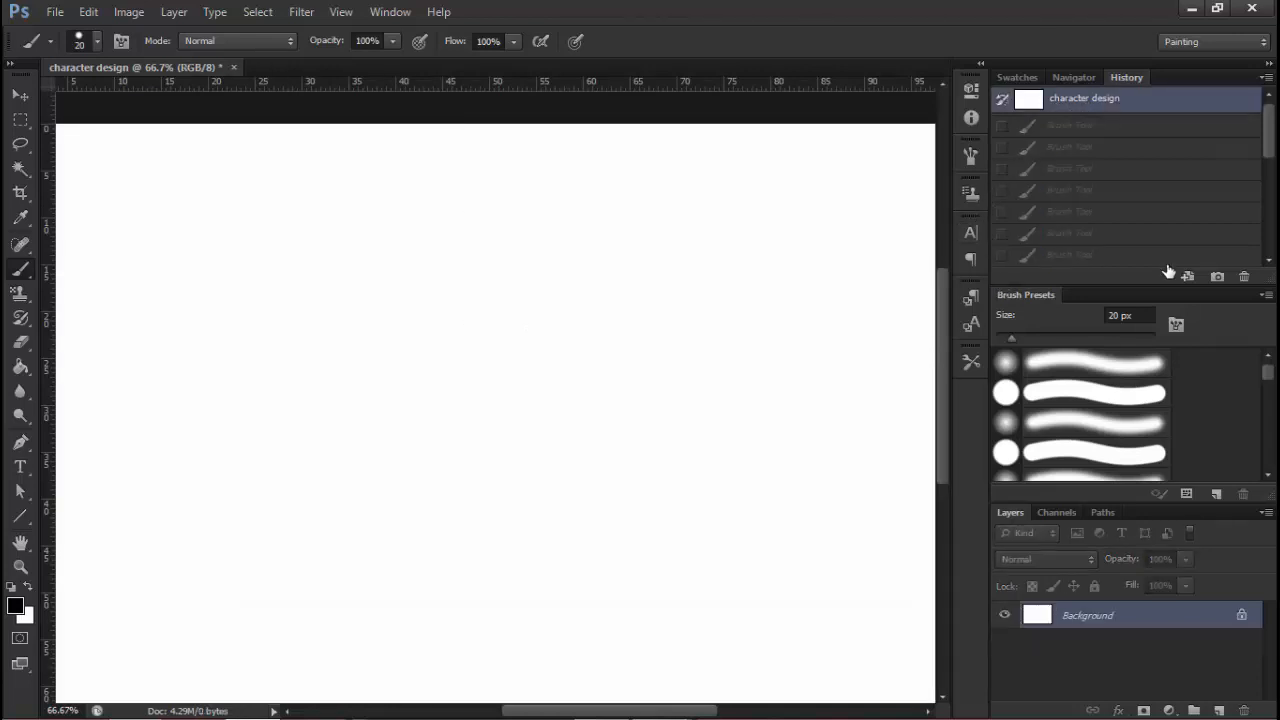
{"action": "scroll", "coordinate": [1265, 133], "scroll_direction": "down", "scroll_amount": 5}
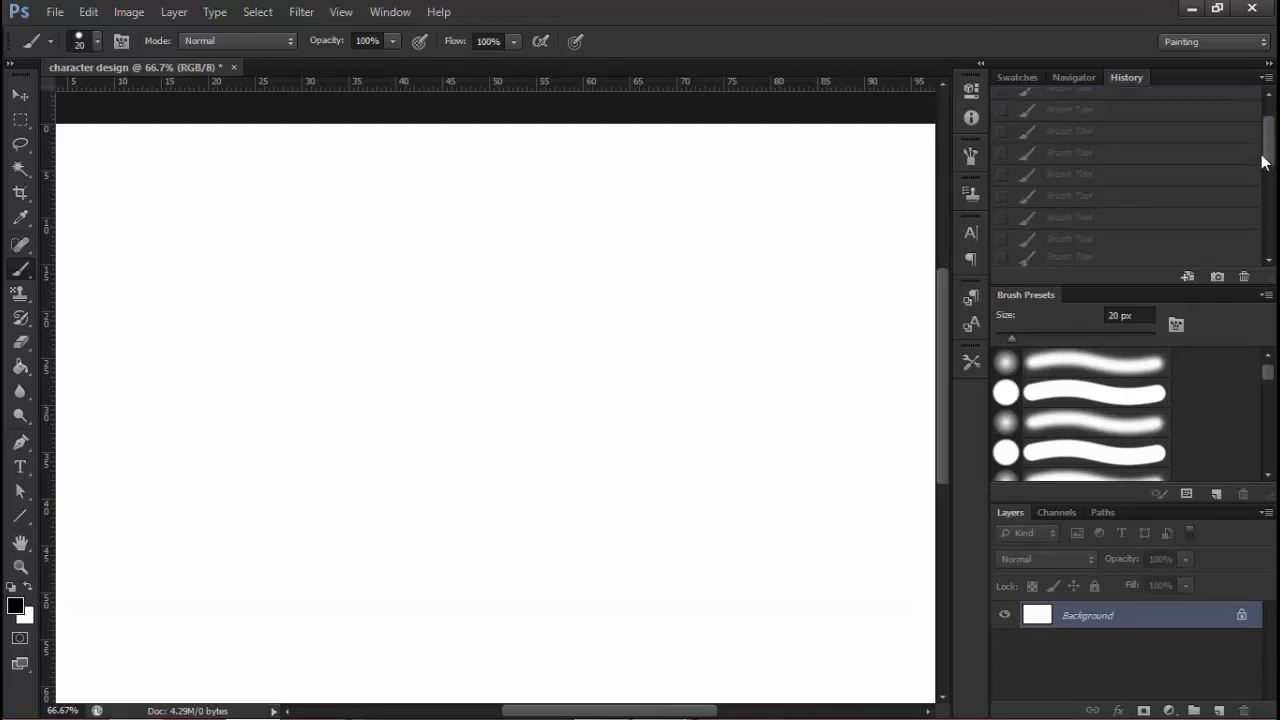
{"action": "left_click", "coordinate": [1066, 258]}
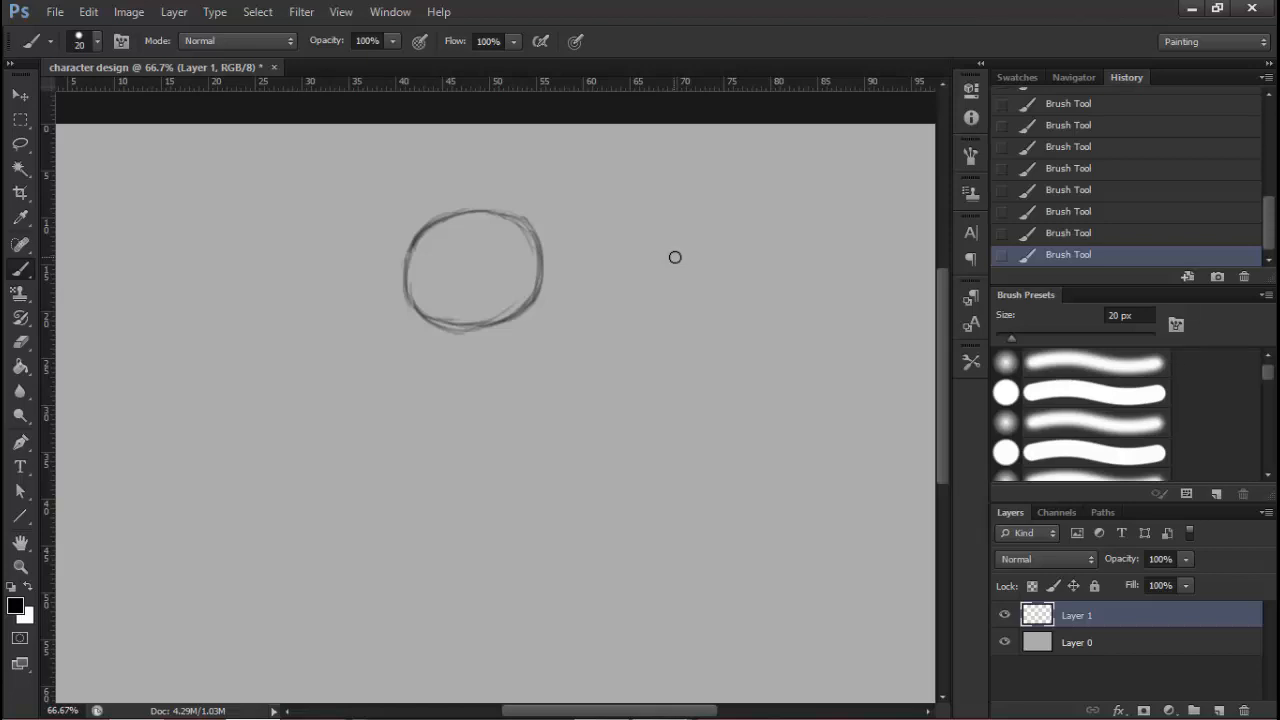
Switch between Layer 0 and Layer 1, ending on Layer 1, then open the foreground color picker and cancel it
{"action": "left_click", "coordinate": [1099, 650]}
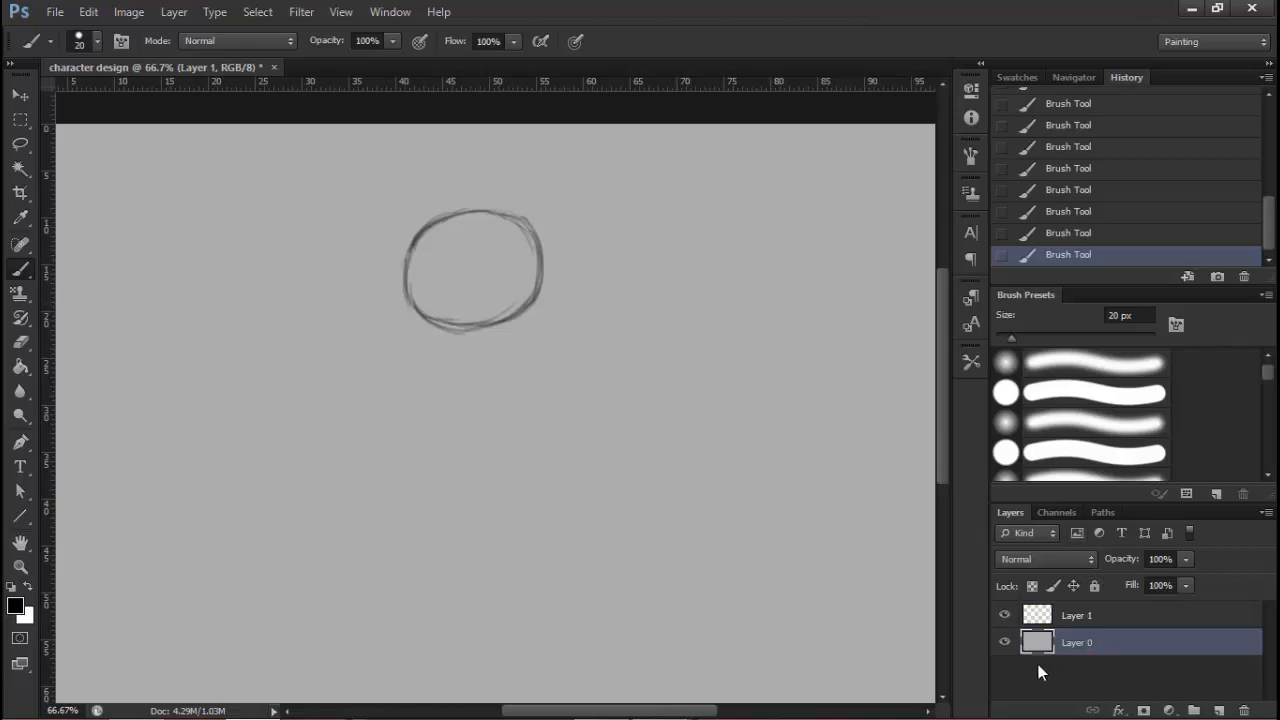
{"action": "left_click", "coordinate": [1108, 626]}
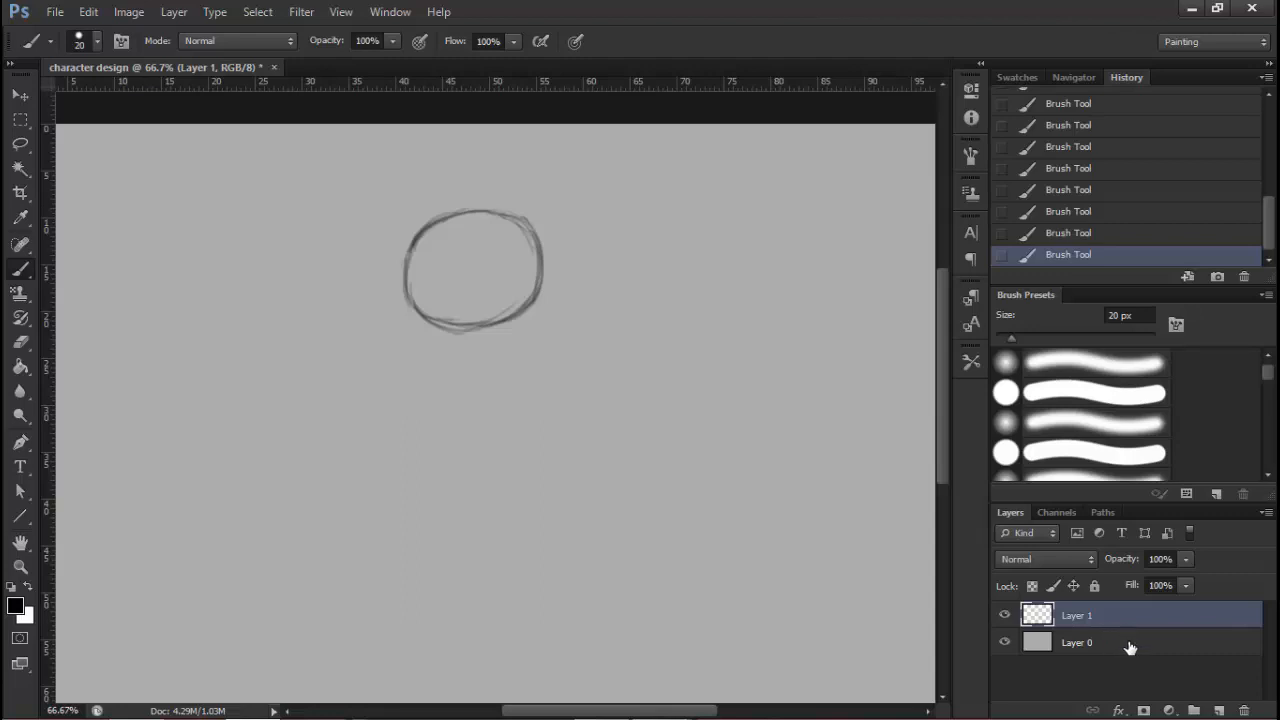
{"action": "left_click", "coordinate": [1122, 650]}
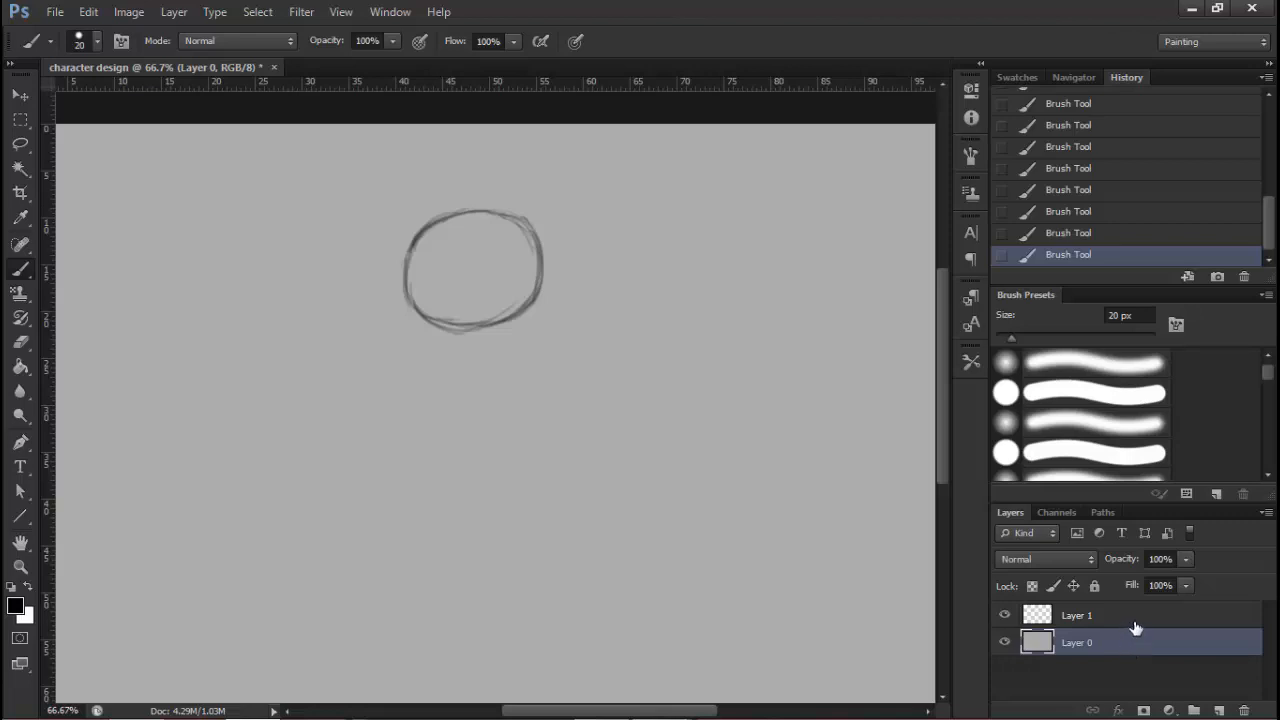
{"action": "left_click", "coordinate": [1134, 620]}
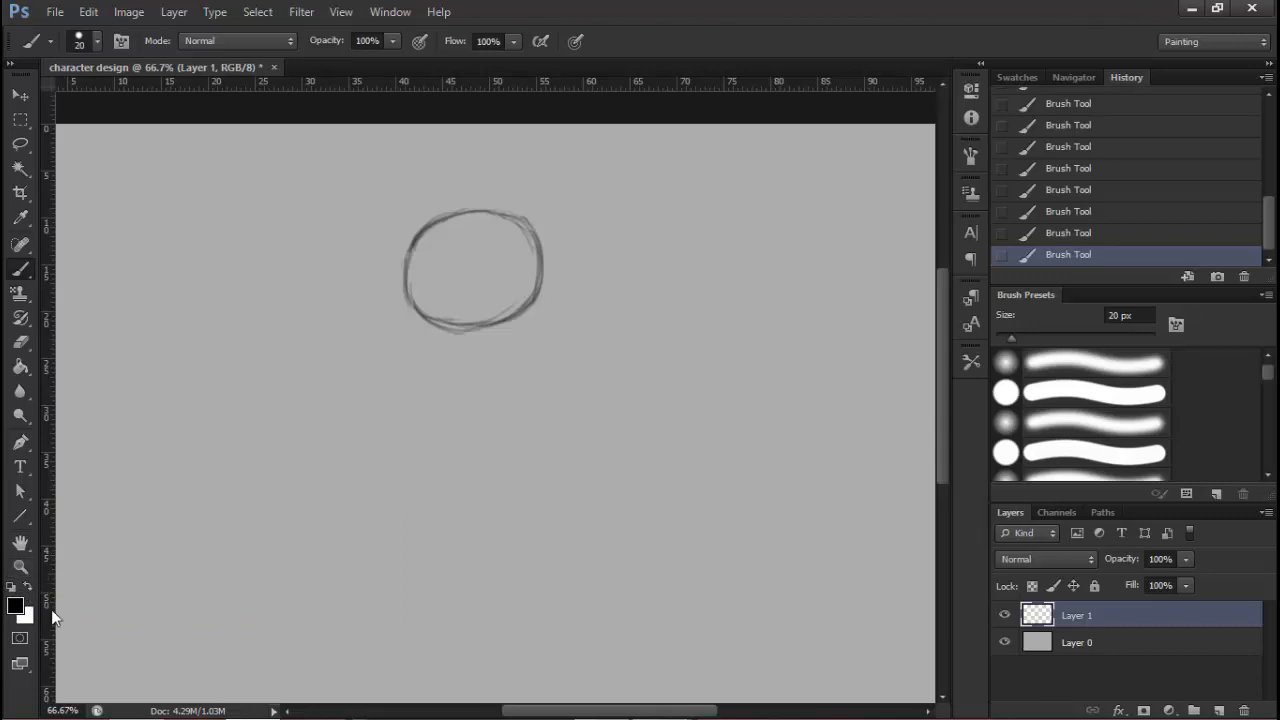
{"action": "left_click", "coordinate": [16, 606]}
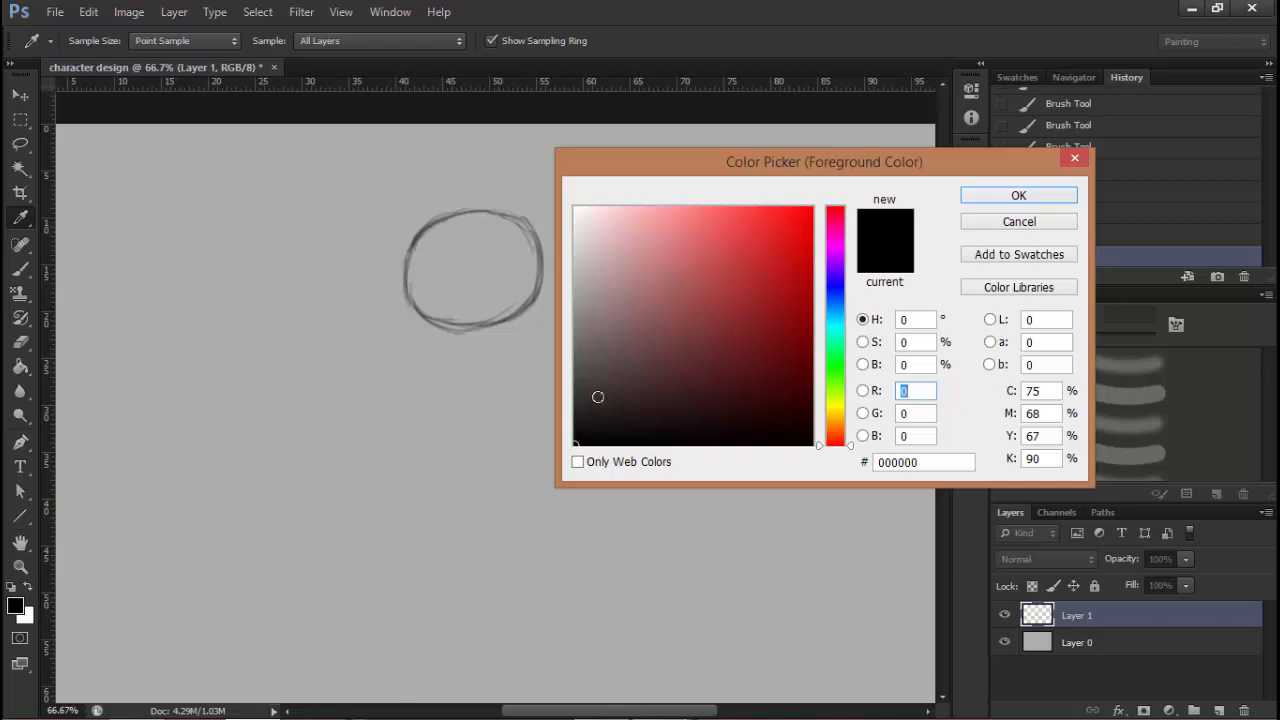
{"action": "left_click", "coordinate": [1040, 226]}
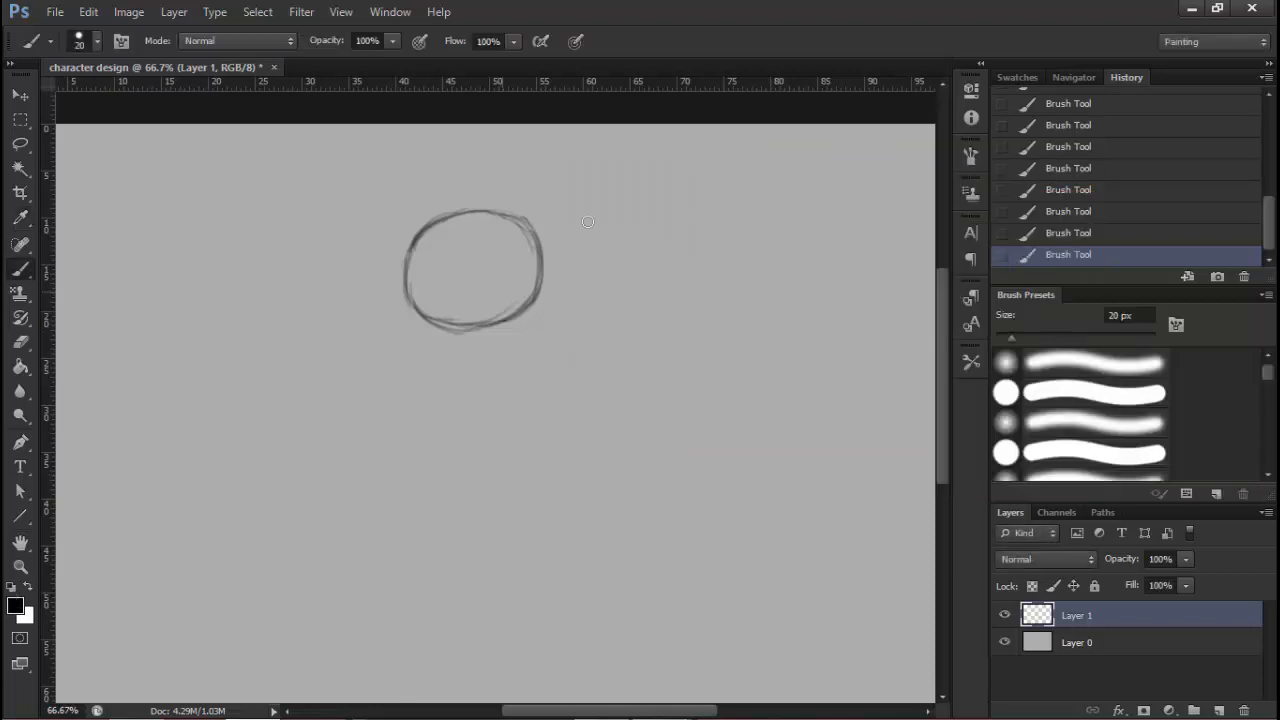
Paint a short test stroke inside the head circle and remove it with the Eraser at 10 px
{"action": "mouse_move", "coordinate": [497, 263]}
{"action": "left_mouse_down"}
{"action": "mouse_move", "coordinate": [527, 261]}
{"action": "mouse_move", "coordinate": [502, 285]}
{"action": "left_mouse_up"}
{"action": "left_click", "coordinate": [24, 342]}
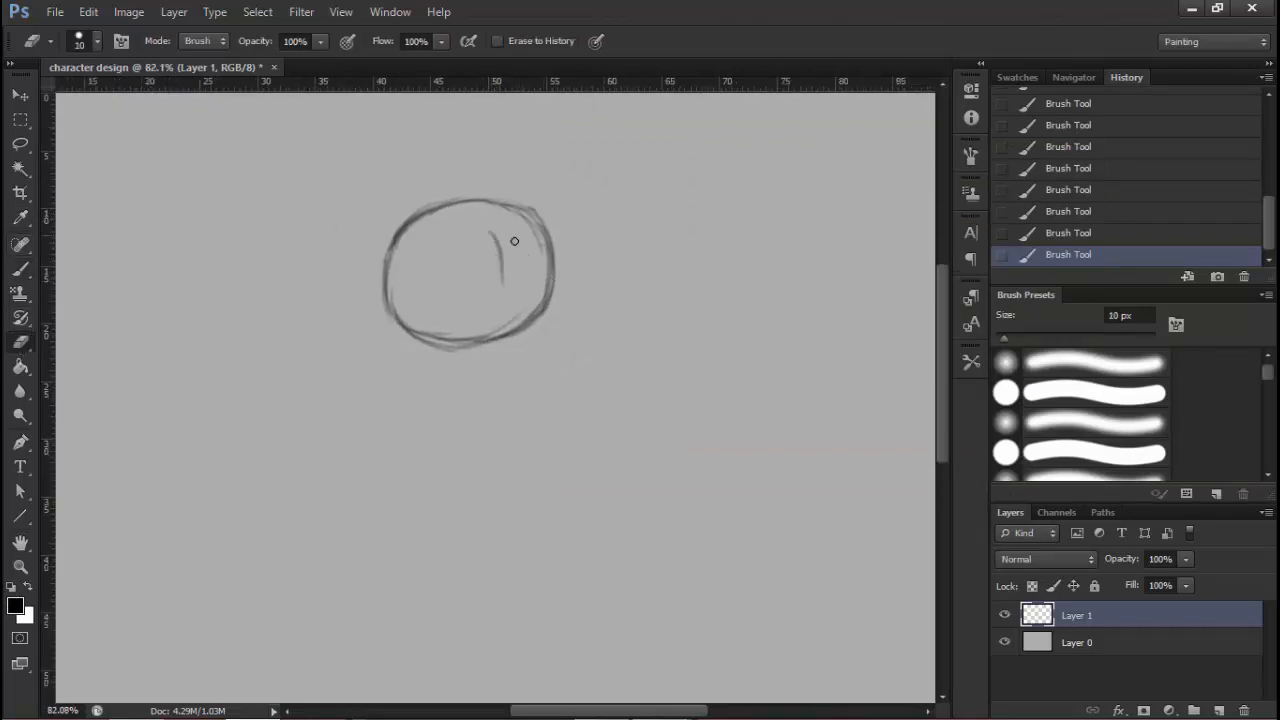
{"action": "left_click_drag", "start_coordinate": [502, 305], "coordinate": [502, 300]}
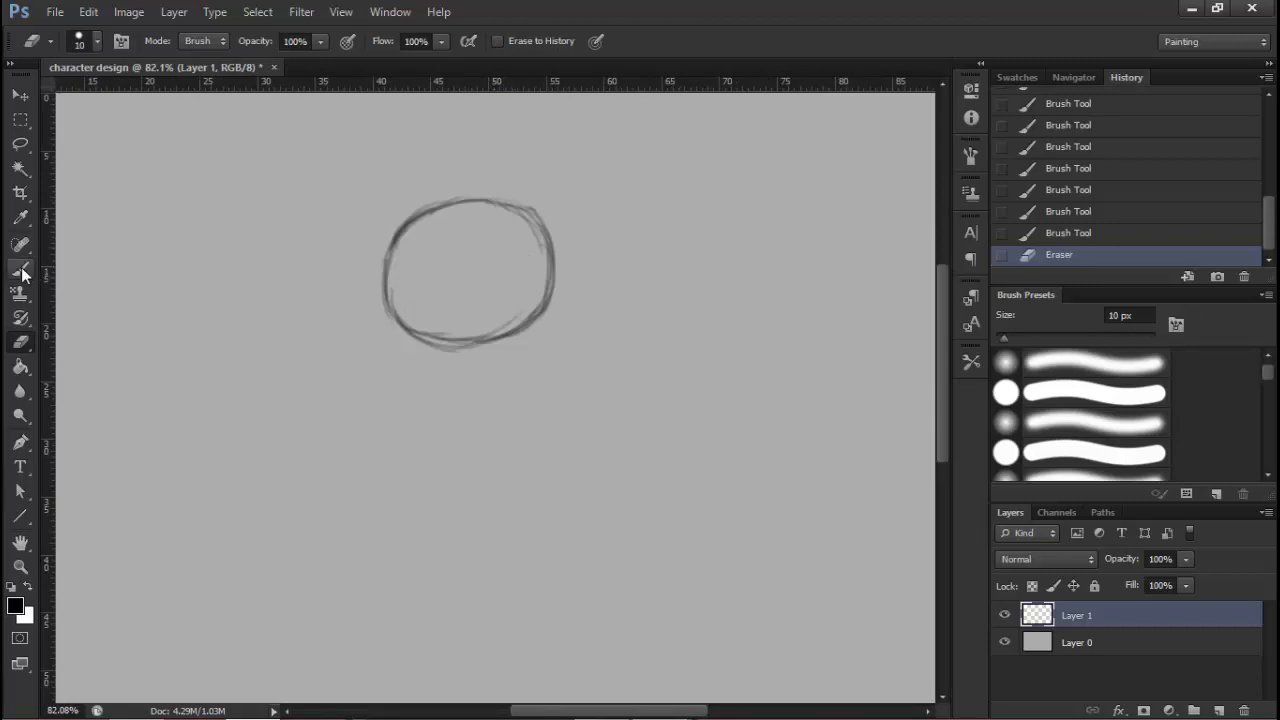
With the Brush, draw a vertical and a horizontal guide line crossing at the head's center, undoing the first attempts
{"action": "left_click", "coordinate": [22, 270]}
{"action": "key", "text": "space"}
{"action": "mouse_move", "coordinate": [501, 249]}
{"action": "left_mouse_down"}
{"action": "mouse_move", "coordinate": [508, 234]}
{"action": "mouse_move", "coordinate": [465, 292]}
{"action": "left_mouse_up"}
{"action": "left_click_drag", "start_coordinate": [472, 206], "coordinate": [463, 298]}
{"action": "key", "text": "ctrl+alt+z"}
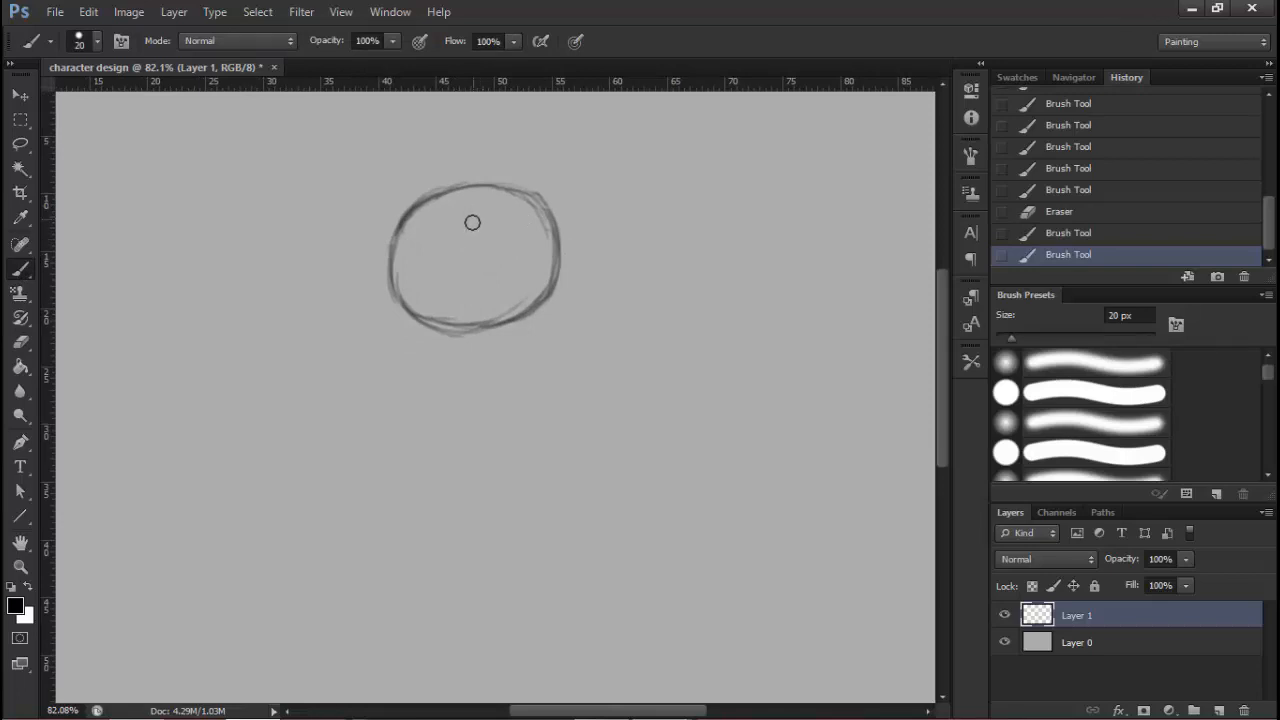
{"action": "key", "text": "ctrl+alt+z"}
{"action": "mouse_move", "coordinate": [472, 212]}
{"action": "left_mouse_down"}
{"action": "mouse_move", "coordinate": [475, 307]}
{"action": "mouse_move", "coordinate": [475, 219]}
{"action": "mouse_move", "coordinate": [475, 270]}
{"action": "mouse_move", "coordinate": [520, 262]}
{"action": "left_mouse_up"}
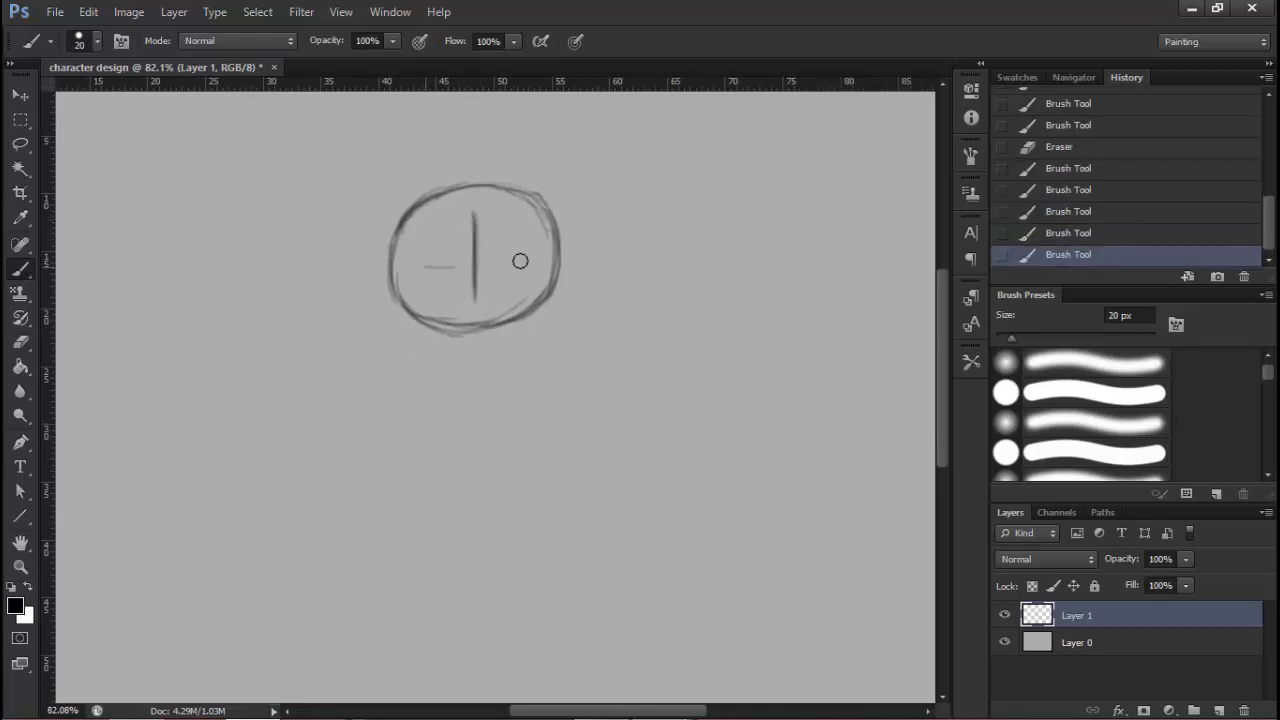
{"action": "mouse_move", "coordinate": [428, 267]}
{"action": "left_mouse_down"}
{"action": "mouse_move", "coordinate": [486, 266]}
{"action": "mouse_move", "coordinate": [431, 268]}
{"action": "mouse_move", "coordinate": [525, 264]}
{"action": "left_mouse_up"}
Sketch a short neck line below the head and a pear-shaped body hanging from it
{"action": "mouse_move", "coordinate": [487, 321]}
{"action": "left_mouse_down"}
{"action": "mouse_move", "coordinate": [494, 281]}
{"action": "mouse_move", "coordinate": [492, 305]}
{"action": "mouse_move", "coordinate": [481, 260]}
{"action": "mouse_move", "coordinate": [457, 284]}
{"action": "mouse_move", "coordinate": [494, 267]}
{"action": "mouse_move", "coordinate": [510, 282]}
{"action": "mouse_move", "coordinate": [450, 308]}
{"action": "mouse_move", "coordinate": [467, 267]}
{"action": "mouse_move", "coordinate": [404, 375]}
{"action": "mouse_move", "coordinate": [413, 353]}
{"action": "mouse_move", "coordinate": [427, 413]}
{"action": "mouse_move", "coordinate": [416, 375]}
{"action": "mouse_move", "coordinate": [447, 414]}
{"action": "mouse_move", "coordinate": [423, 402]}
{"action": "mouse_move", "coordinate": [458, 423]}
{"action": "mouse_move", "coordinate": [425, 412]}
{"action": "mouse_move", "coordinate": [502, 420]}
{"action": "mouse_move", "coordinate": [529, 401]}
{"action": "mouse_move", "coordinate": [483, 421]}
{"action": "mouse_move", "coordinate": [533, 394]}
{"action": "left_mouse_up"}
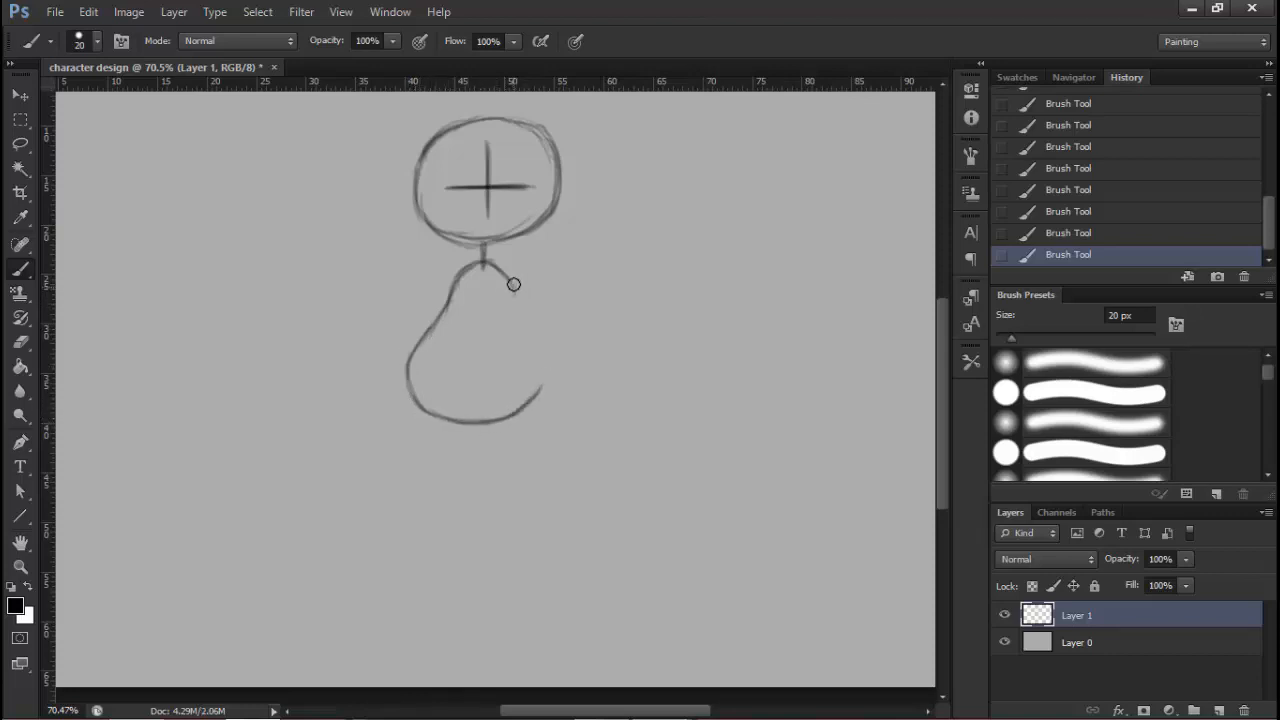
{"action": "mouse_move", "coordinate": [514, 284]}
{"action": "left_mouse_down"}
{"action": "mouse_move", "coordinate": [524, 327]}
{"action": "mouse_move", "coordinate": [514, 295]}
{"action": "mouse_move", "coordinate": [527, 335]}
{"action": "mouse_move", "coordinate": [516, 290]}
{"action": "mouse_move", "coordinate": [544, 375]}
{"action": "mouse_move", "coordinate": [516, 430]}
{"action": "mouse_move", "coordinate": [511, 265]}
{"action": "mouse_move", "coordinate": [552, 395]}
{"action": "mouse_move", "coordinate": [548, 423]}
{"action": "mouse_move", "coordinate": [560, 404]}
{"action": "mouse_move", "coordinate": [530, 455]}
{"action": "mouse_move", "coordinate": [485, 478]}
{"action": "left_mouse_up"}
Draw two straight leg lines down from the body's underside, redoing the second one longer
{"action": "mouse_move", "coordinate": [380, 457]}
{"action": "left_mouse_down"}
{"action": "mouse_move", "coordinate": [394, 377]}
{"action": "mouse_move", "coordinate": [388, 510]}
{"action": "left_mouse_up"}
{"action": "left_click_drag", "start_coordinate": [506, 391], "coordinate": [510, 478]}
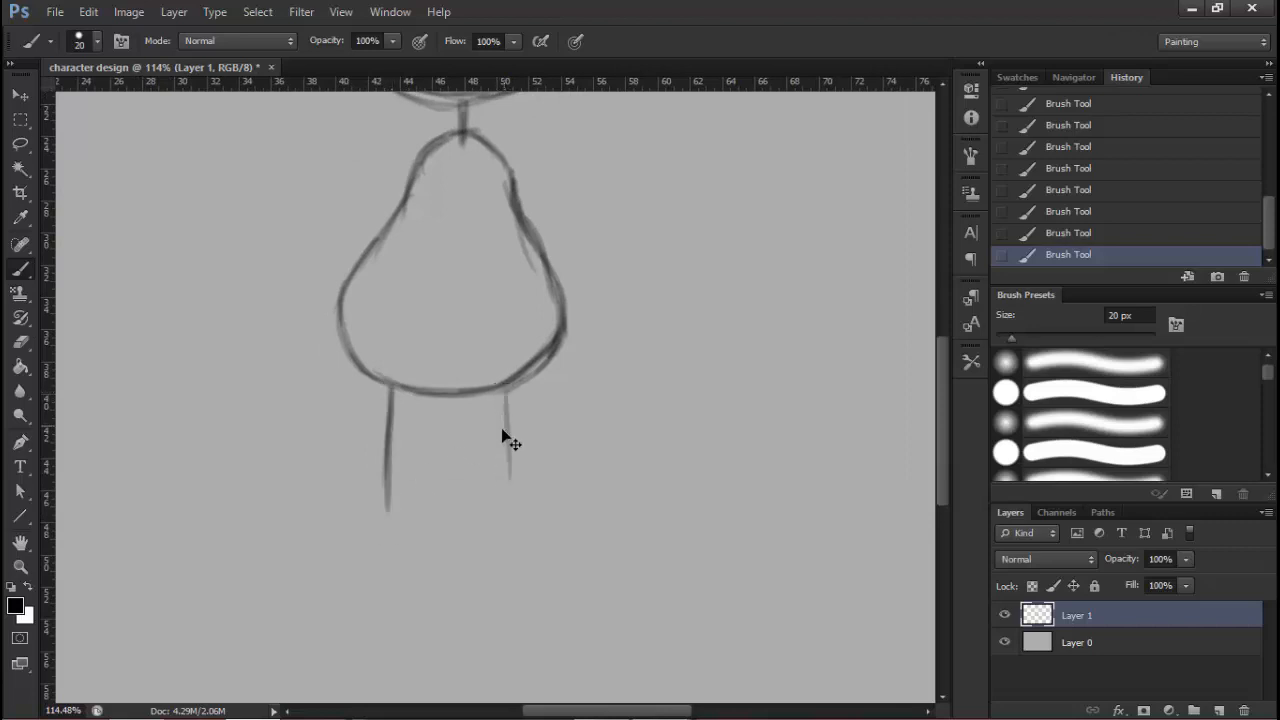
{"action": "key", "text": "ctrl+z"}
{"action": "left_click_drag", "start_coordinate": [500, 390], "coordinate": [505, 515]}
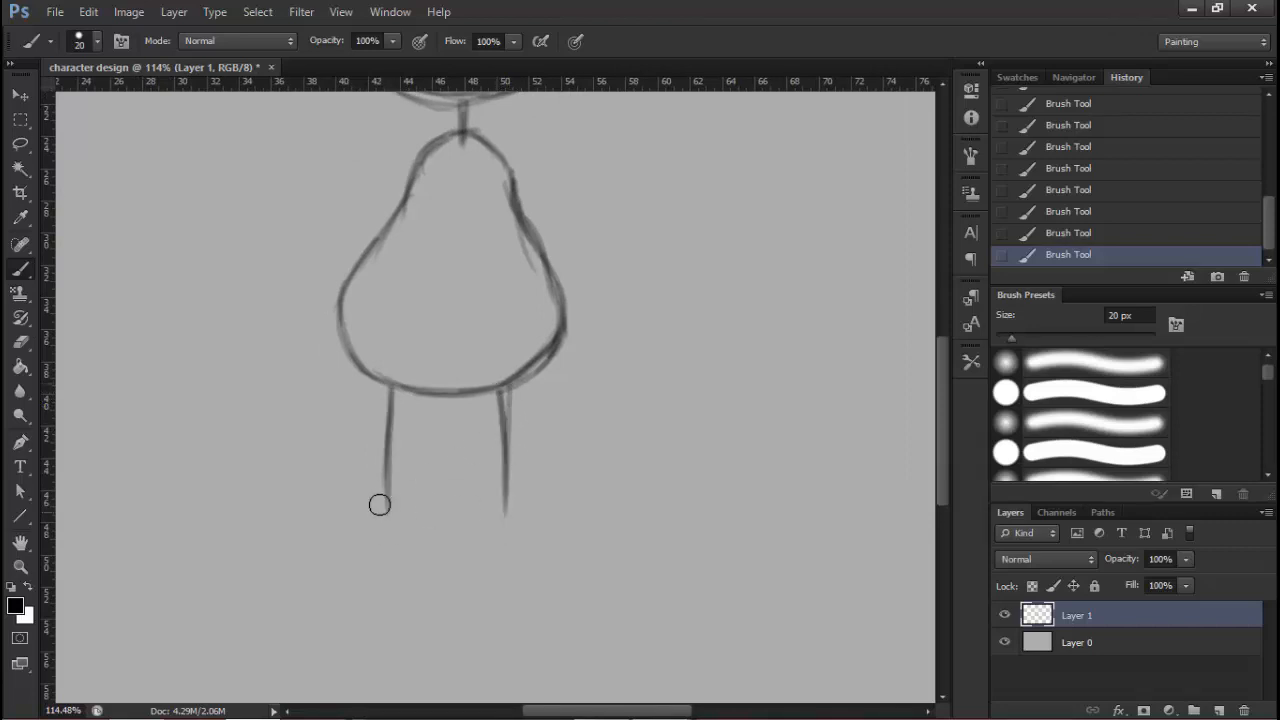
Sketch a small outward-pointing oval foot at the end of each leg
{"action": "mouse_move", "coordinate": [387, 488]}
{"action": "left_mouse_down"}
{"action": "mouse_move", "coordinate": [386, 523]}
{"action": "mouse_move", "coordinate": [336, 546]}
{"action": "mouse_move", "coordinate": [351, 563]}
{"action": "mouse_move", "coordinate": [389, 540]}
{"action": "mouse_move", "coordinate": [389, 524]}
{"action": "left_mouse_up"}
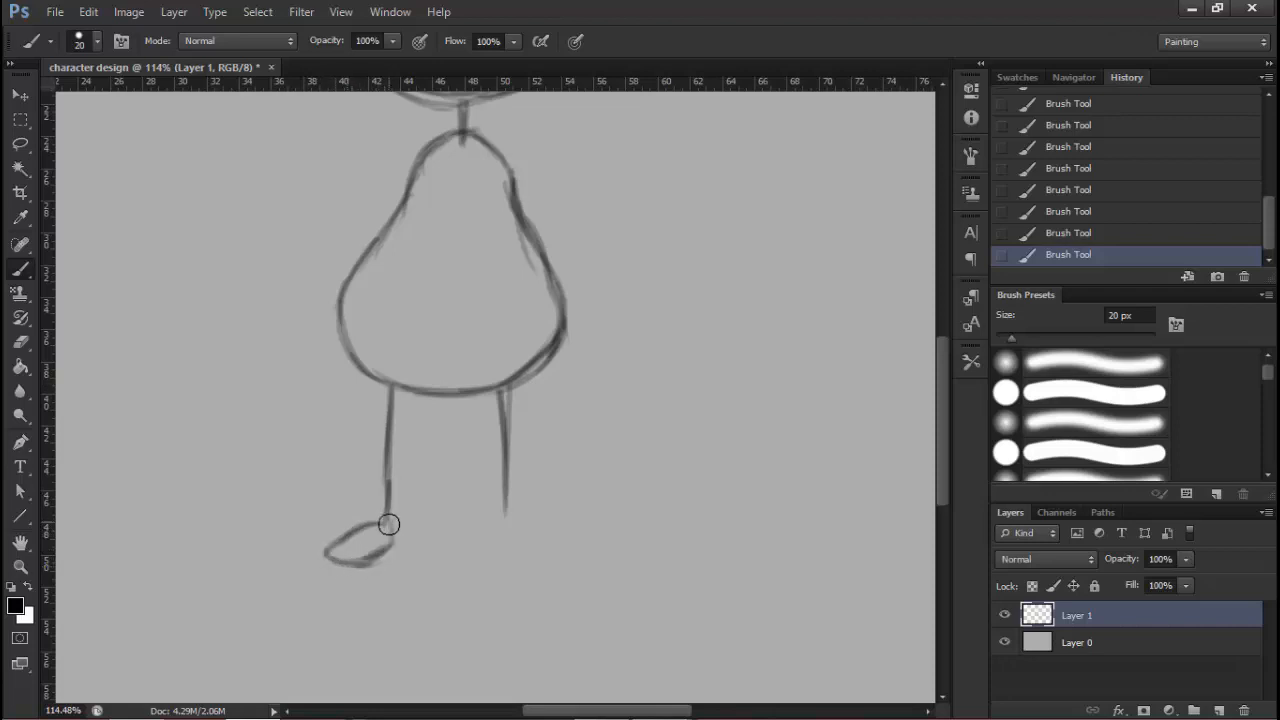
{"action": "mouse_move", "coordinate": [505, 510]}
{"action": "left_mouse_down"}
{"action": "mouse_move", "coordinate": [534, 536]}
{"action": "mouse_move", "coordinate": [530, 521]}
{"action": "mouse_move", "coordinate": [518, 558]}
{"action": "mouse_move", "coordinate": [549, 557]}
{"action": "mouse_move", "coordinate": [507, 557]}
{"action": "mouse_move", "coordinate": [541, 534]}
{"action": "mouse_move", "coordinate": [552, 541]}
{"action": "mouse_move", "coordinate": [512, 558]}
{"action": "left_mouse_up"}
{"action": "key", "text": "space"}
{"action": "left_click_drag", "start_coordinate": [529, 417], "coordinate": [511, 547]}
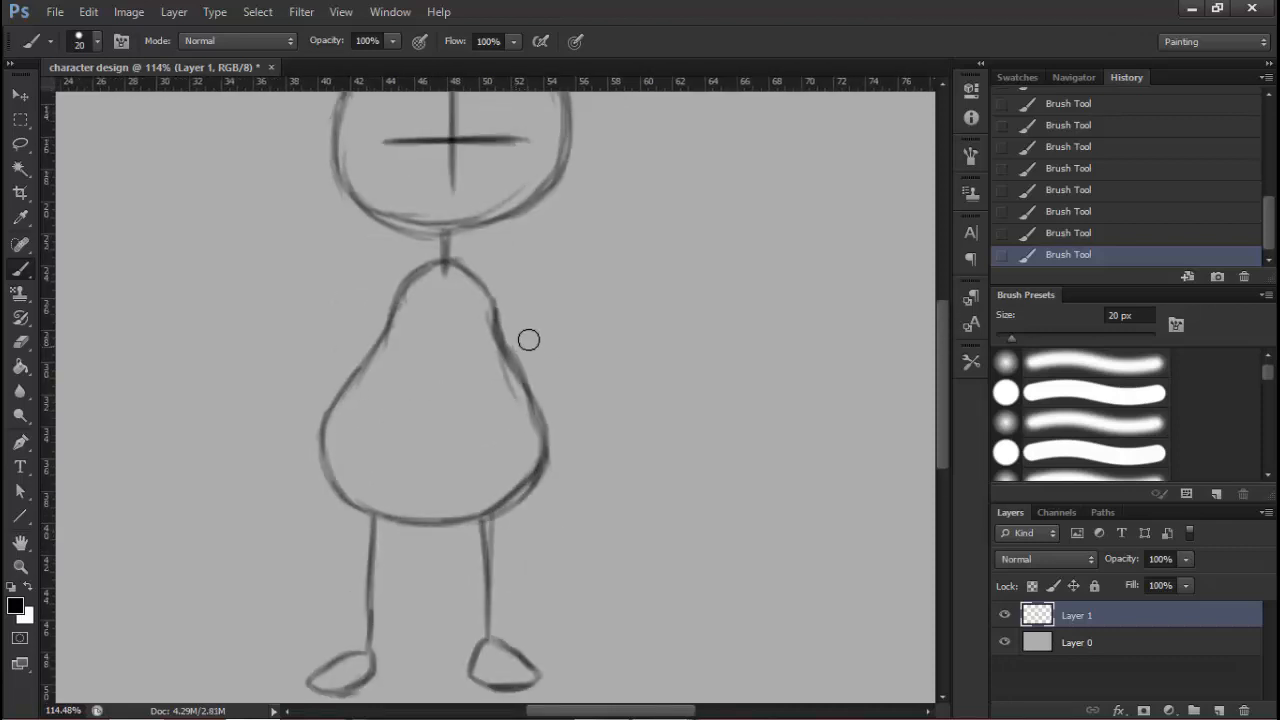
{"action": "mouse_move", "coordinate": [529, 340]}
{"action": "left_mouse_down"}
{"action": "mouse_move", "coordinate": [534, 366]}
{"action": "mouse_move", "coordinate": [491, 316]}
{"action": "mouse_move", "coordinate": [540, 340]}
{"action": "left_mouse_up"}
{"action": "key", "text": "ctrl+alt+z"}
{"action": "key", "text": "ctrl+alt+z"}
{"action": "key", "text": "ctrl+alt+z"}
Rework the outline at the body's right shoulder with the Brush and Eraser, sloping it outward where the arm attaches
{"action": "mouse_move", "coordinate": [489, 294]}
{"action": "left_mouse_down"}
{"action": "mouse_move", "coordinate": [559, 355]}
{"action": "mouse_move", "coordinate": [537, 390]}
{"action": "mouse_move", "coordinate": [563, 430]}
{"action": "mouse_move", "coordinate": [547, 392]}
{"action": "mouse_move", "coordinate": [534, 419]}
{"action": "mouse_move", "coordinate": [556, 408]}
{"action": "mouse_move", "coordinate": [577, 432]}
{"action": "mouse_move", "coordinate": [540, 387]}
{"action": "mouse_move", "coordinate": [558, 438]}
{"action": "mouse_move", "coordinate": [554, 380]}
{"action": "mouse_move", "coordinate": [509, 302]}
{"action": "left_mouse_up"}
{"action": "left_click", "coordinate": [30, 346]}
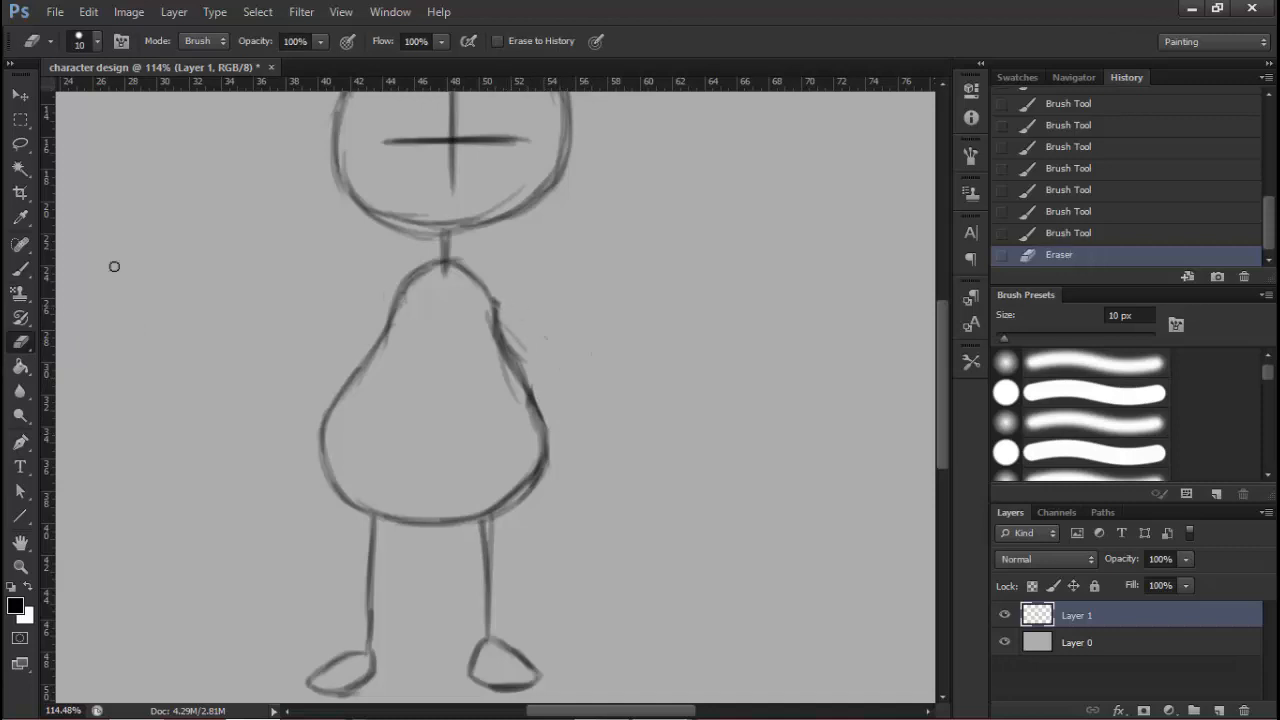
{"action": "left_click", "coordinate": [20, 268]}
{"action": "left_click_drag", "start_coordinate": [491, 295], "coordinate": [510, 304]}
{"action": "left_click", "coordinate": [20, 341]}
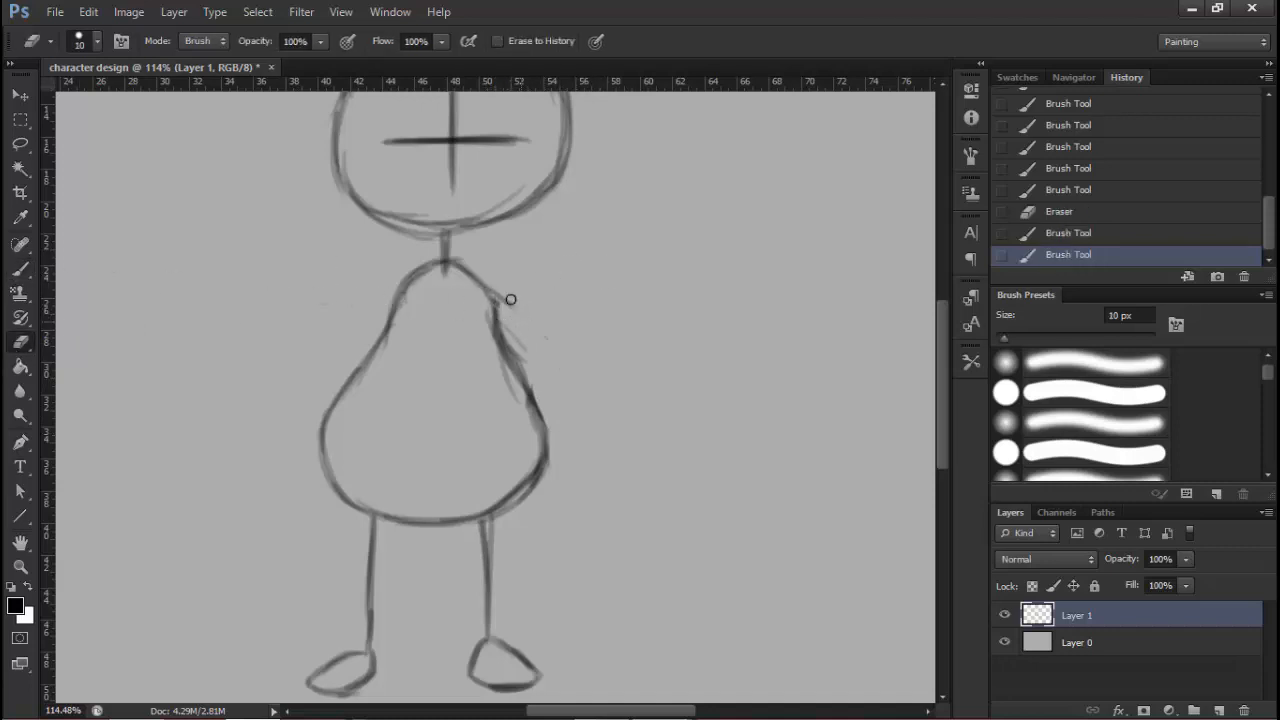
{"action": "mouse_move", "coordinate": [497, 291]}
{"action": "left_mouse_down"}
{"action": "mouse_move", "coordinate": [496, 305]}
{"action": "mouse_move", "coordinate": [483, 289]}
{"action": "mouse_move", "coordinate": [632, 293]}
{"action": "left_mouse_up"}
Draw a straight horizontal arm out from each shoulder and sketch a small oval hand at its end with the Brush
{"action": "left_click", "coordinate": [20, 268]}
{"action": "mouse_move", "coordinate": [600, 294]}
{"action": "left_mouse_down"}
{"action": "mouse_move", "coordinate": [663, 293]}
{"action": "mouse_move", "coordinate": [650, 290]}
{"action": "mouse_move", "coordinate": [682, 276]}
{"action": "mouse_move", "coordinate": [687, 299]}
{"action": "mouse_move", "coordinate": [648, 299]}
{"action": "mouse_move", "coordinate": [697, 305]}
{"action": "left_mouse_up"}
{"action": "left_click_drag", "start_coordinate": [683, 332], "coordinate": [862, 369]}
{"action": "left_click_drag", "start_coordinate": [580, 329], "coordinate": [418, 331]}
{"action": "mouse_move", "coordinate": [420, 331]}
{"action": "left_mouse_down"}
{"action": "mouse_move", "coordinate": [376, 326]}
{"action": "mouse_move", "coordinate": [392, 318]}
{"action": "mouse_move", "coordinate": [361, 349]}
{"action": "mouse_move", "coordinate": [375, 334]}
{"action": "mouse_move", "coordinate": [379, 360]}
{"action": "mouse_move", "coordinate": [371, 346]}
{"action": "mouse_move", "coordinate": [420, 341]}
{"action": "left_mouse_up"}
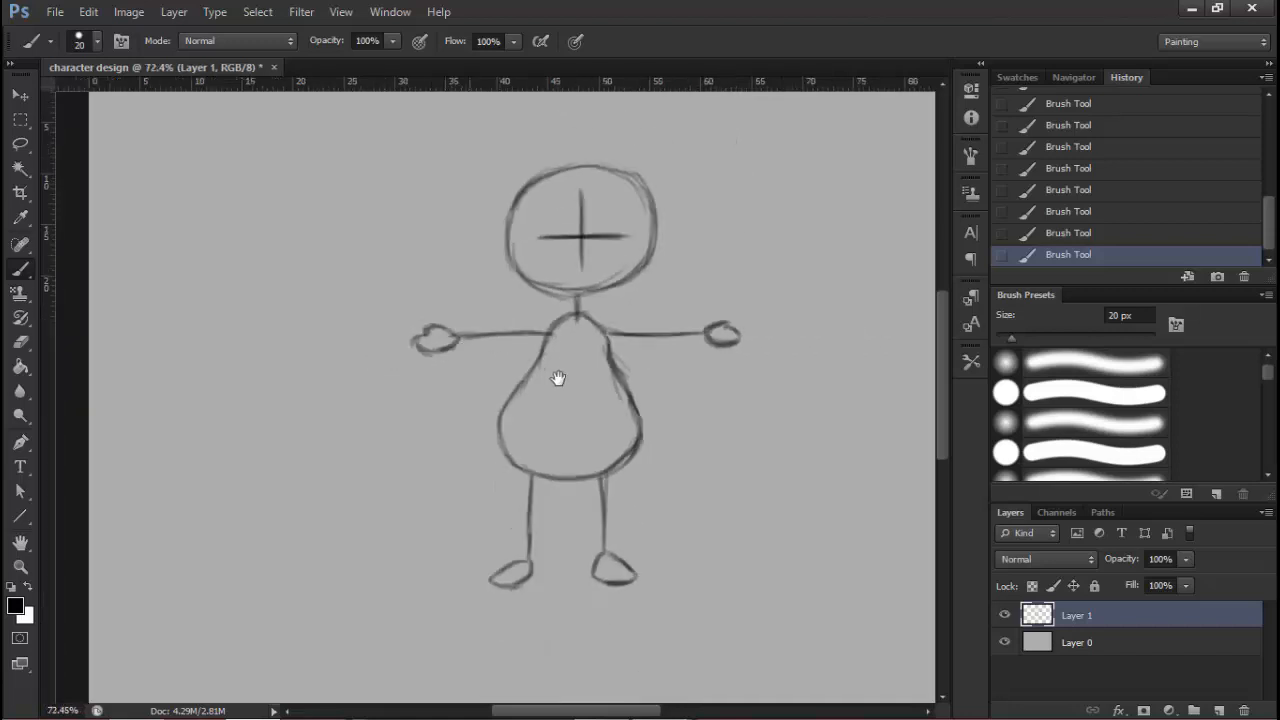
Add a new empty layer above the character sketch's layer
{"action": "left_click_drag", "start_coordinate": [557, 377], "coordinate": [430, 354]}
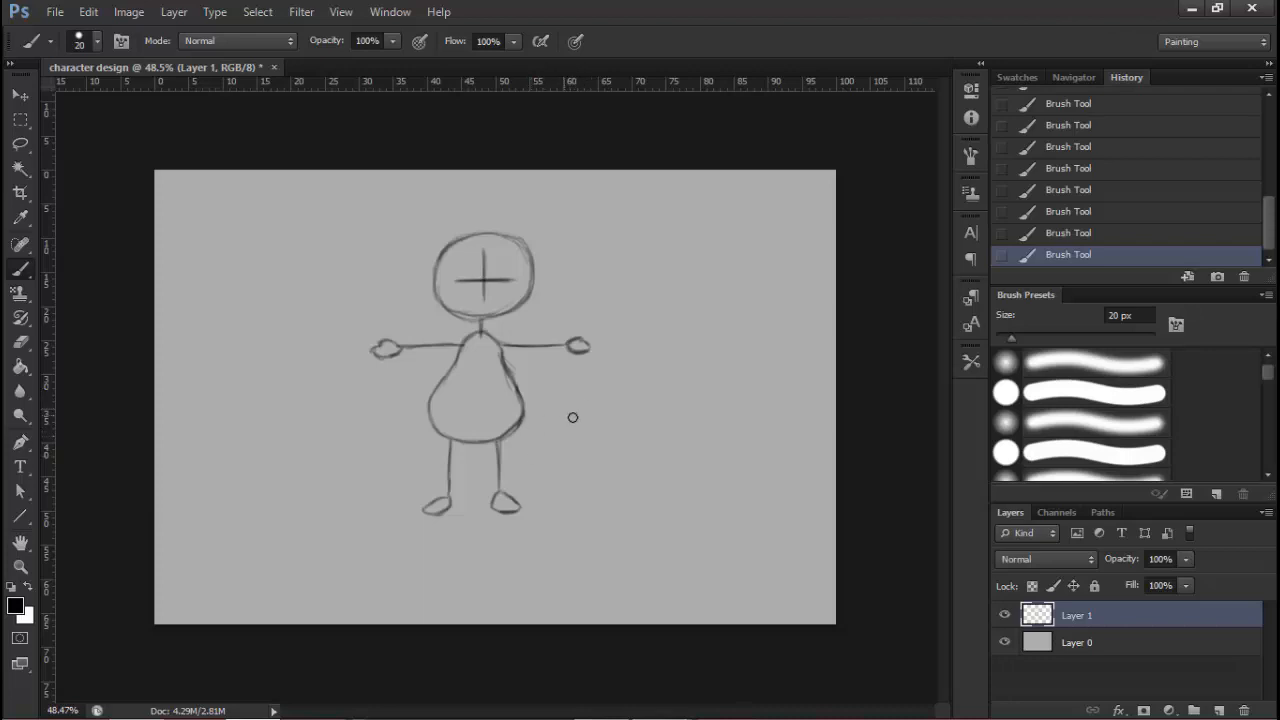
{"action": "left_click_drag", "start_coordinate": [484, 401], "coordinate": [520, 418]}
{"action": "left_click_drag", "start_coordinate": [521, 359], "coordinate": [500, 410]}
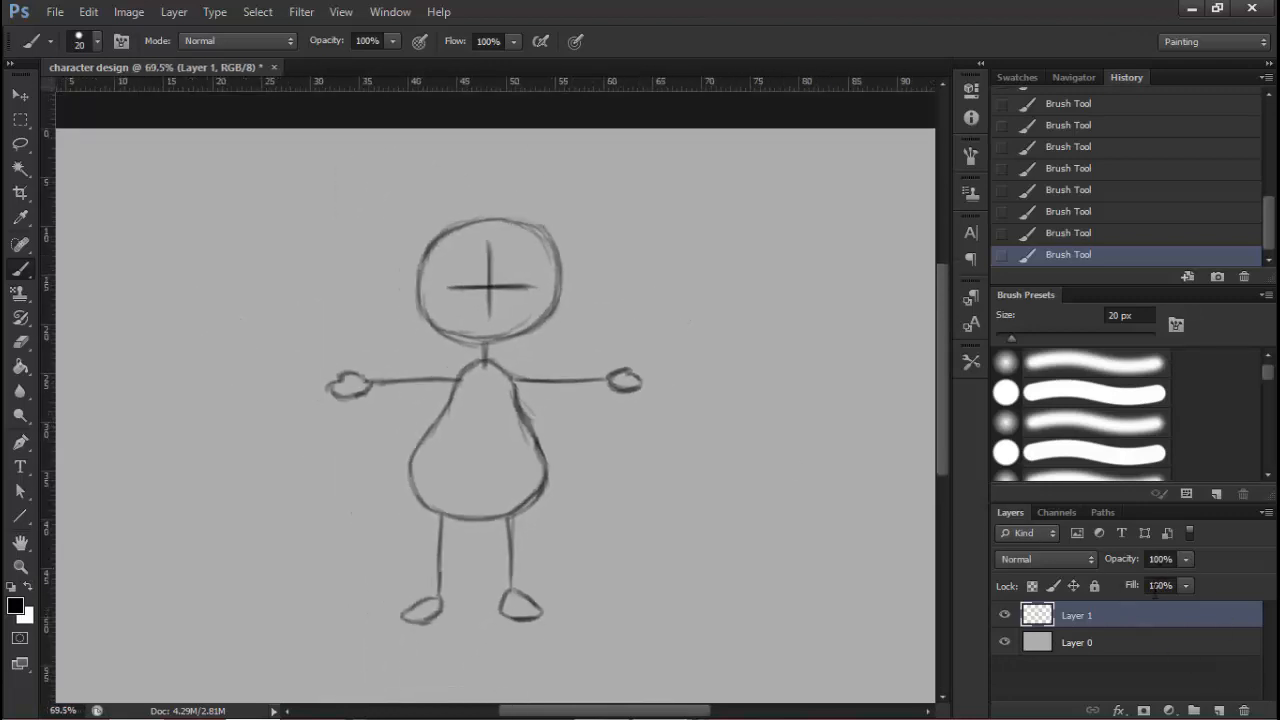
{"action": "left_click", "coordinate": [1219, 710]}
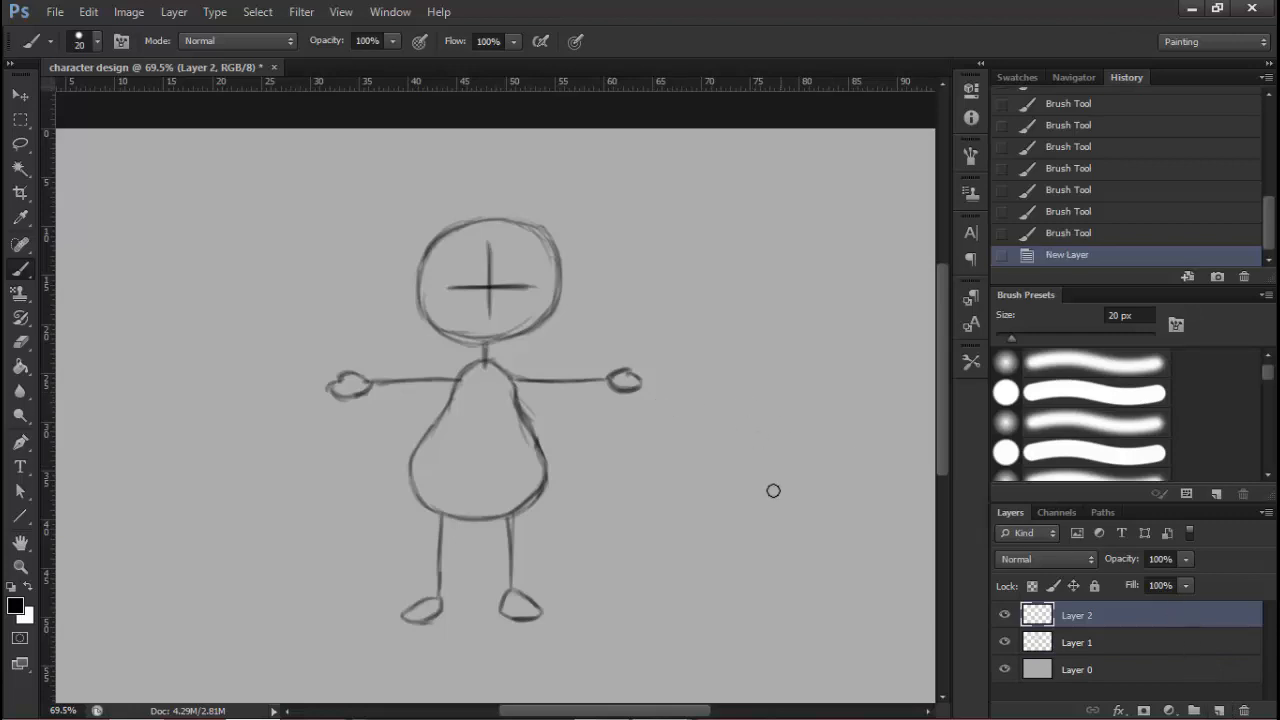
{"action": "left_click_drag", "start_coordinate": [762, 490], "coordinate": [694, 476]}
{"action": "mouse_move", "coordinate": [610, 437]}
{"action": "left_mouse_down"}
{"action": "mouse_move", "coordinate": [591, 434]}
{"action": "mouse_move", "coordinate": [656, 449]}
{"action": "mouse_move", "coordinate": [602, 451]}
{"action": "left_mouse_up"}
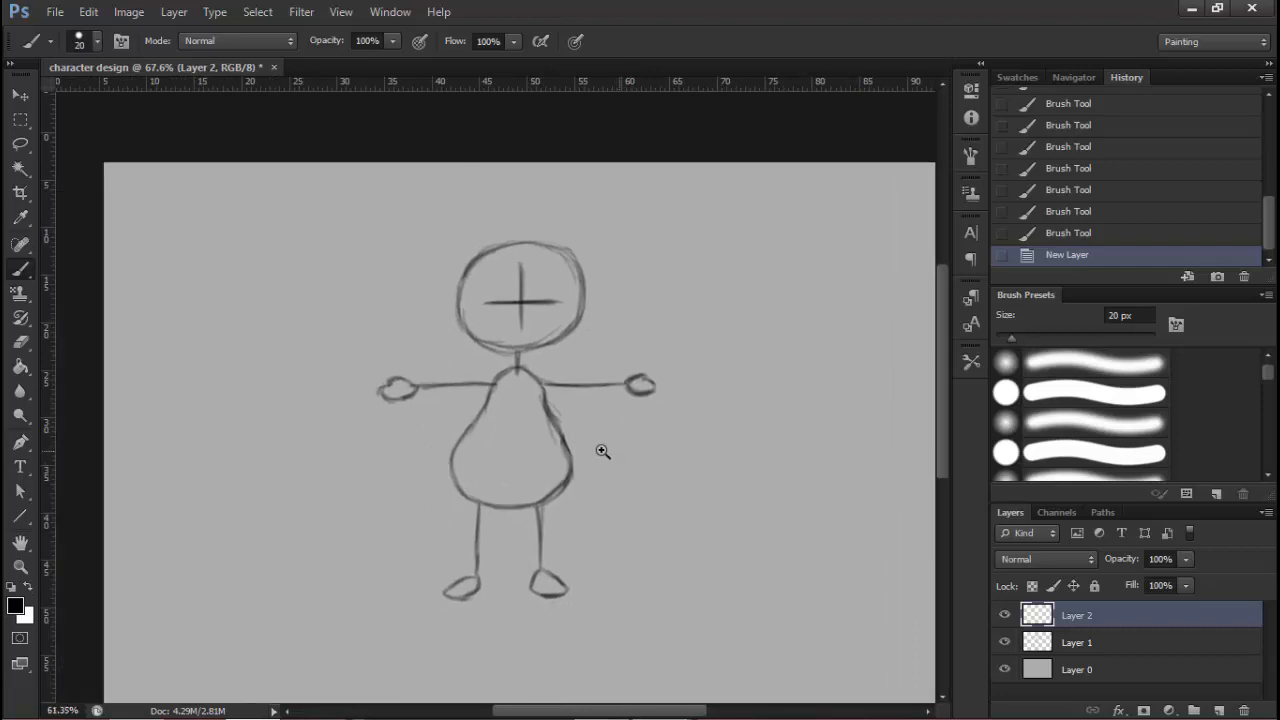
{"action": "left_click_drag", "start_coordinate": [652, 508], "coordinate": [631, 463]}
{"action": "left_click_drag", "start_coordinate": [601, 340], "coordinate": [646, 429]}
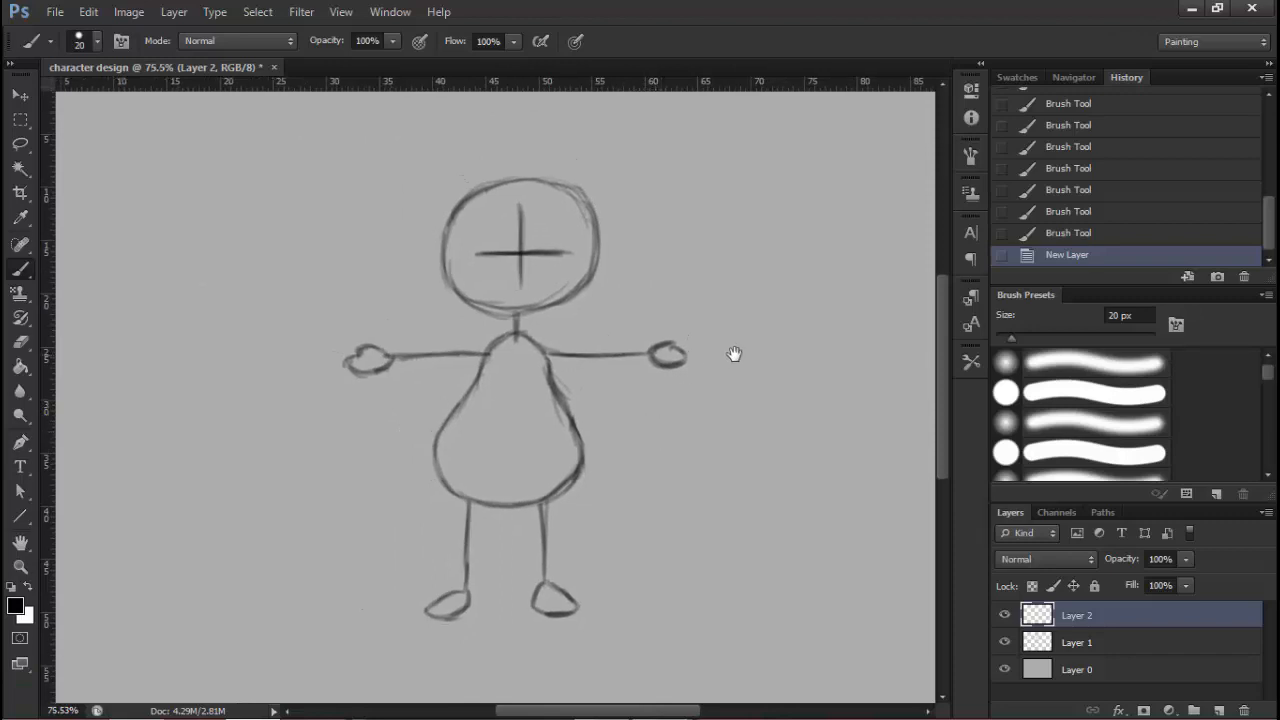
{"action": "left_click", "coordinate": [654, 449], "text": "alt"}
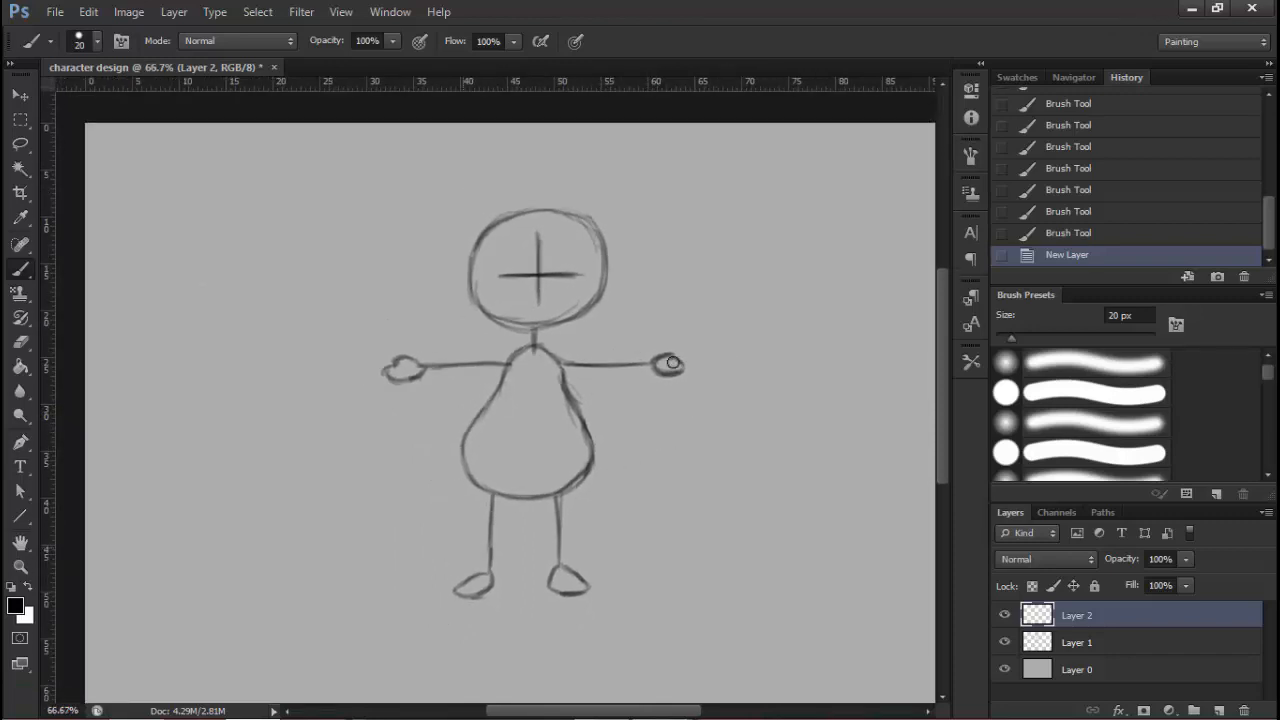
{"action": "left_click_drag", "start_coordinate": [583, 379], "coordinate": [598, 377]}
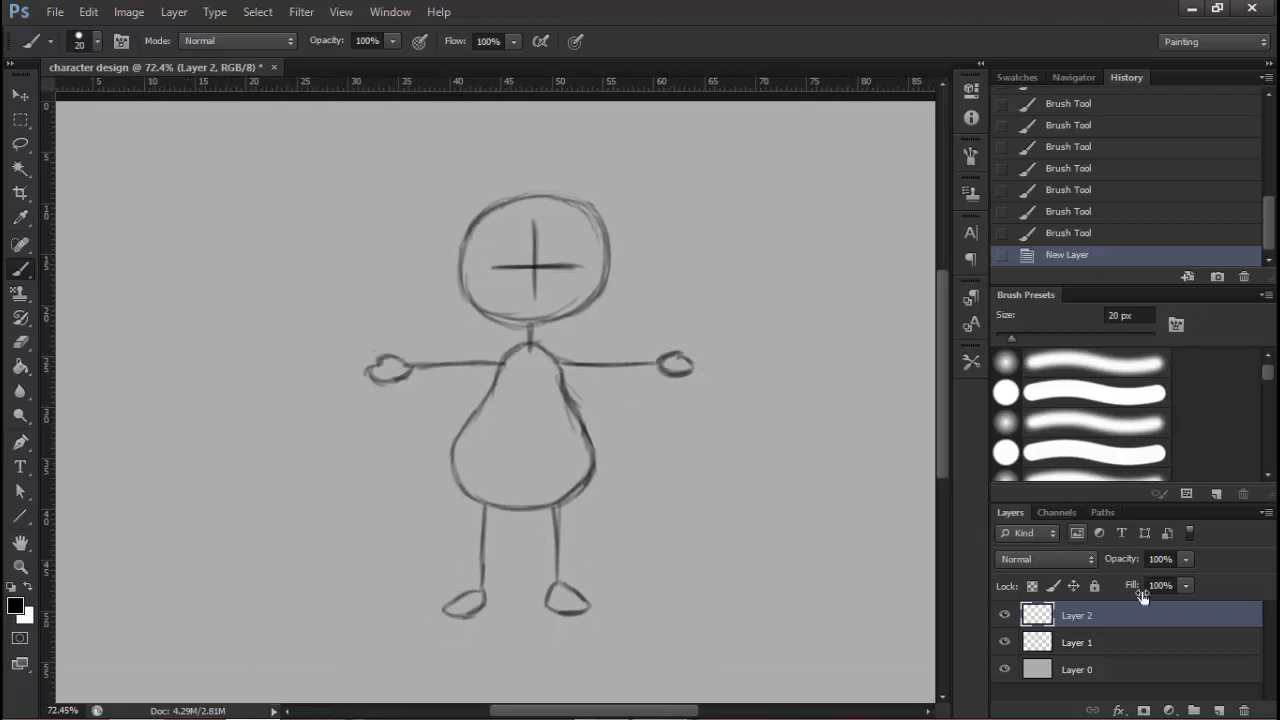
Move the character sketch on Layer 1 from the canvas center over to the left side of the canvas
{"action": "left_click", "coordinate": [1126, 649]}
{"action": "mouse_move", "coordinate": [572, 405]}
{"action": "left_mouse_down"}
{"action": "mouse_move", "coordinate": [549, 411]}
{"action": "mouse_move", "coordinate": [562, 412]}
{"action": "left_mouse_up"}
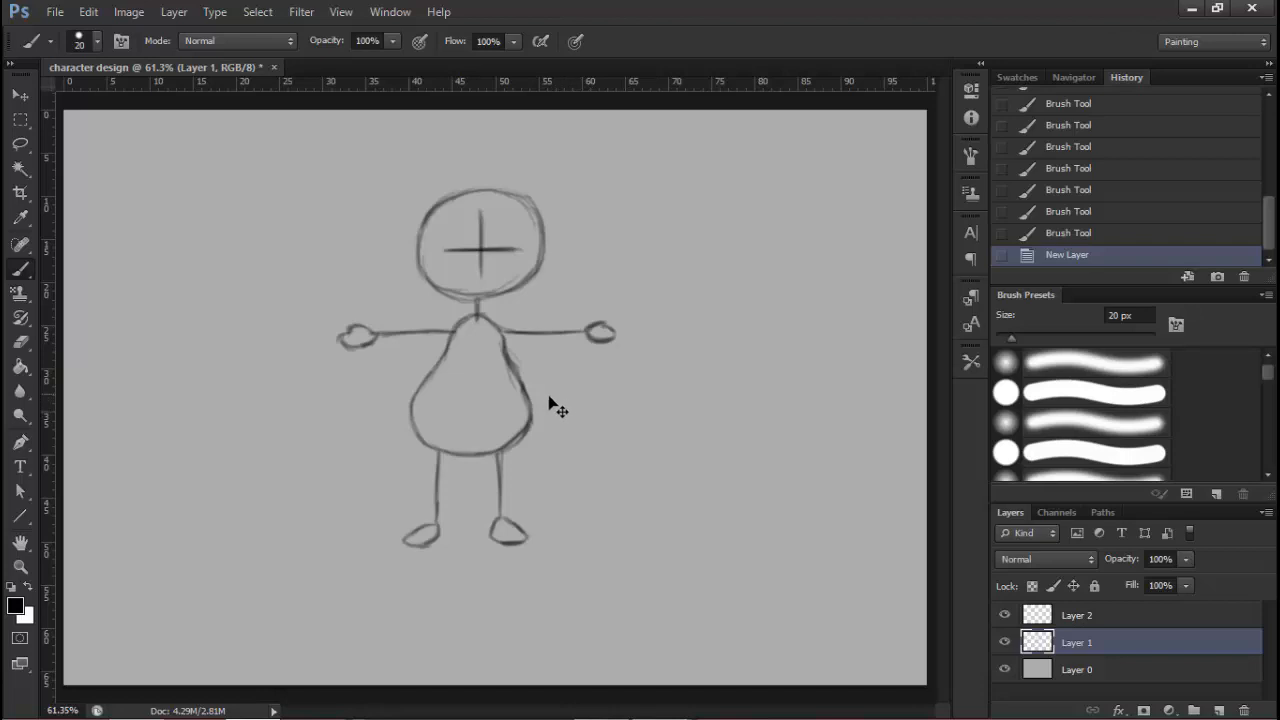
{"action": "left_click_drag", "start_coordinate": [534, 413], "coordinate": [216, 382]}
{"action": "left_click_drag", "start_coordinate": [416, 406], "coordinate": [360, 401]}
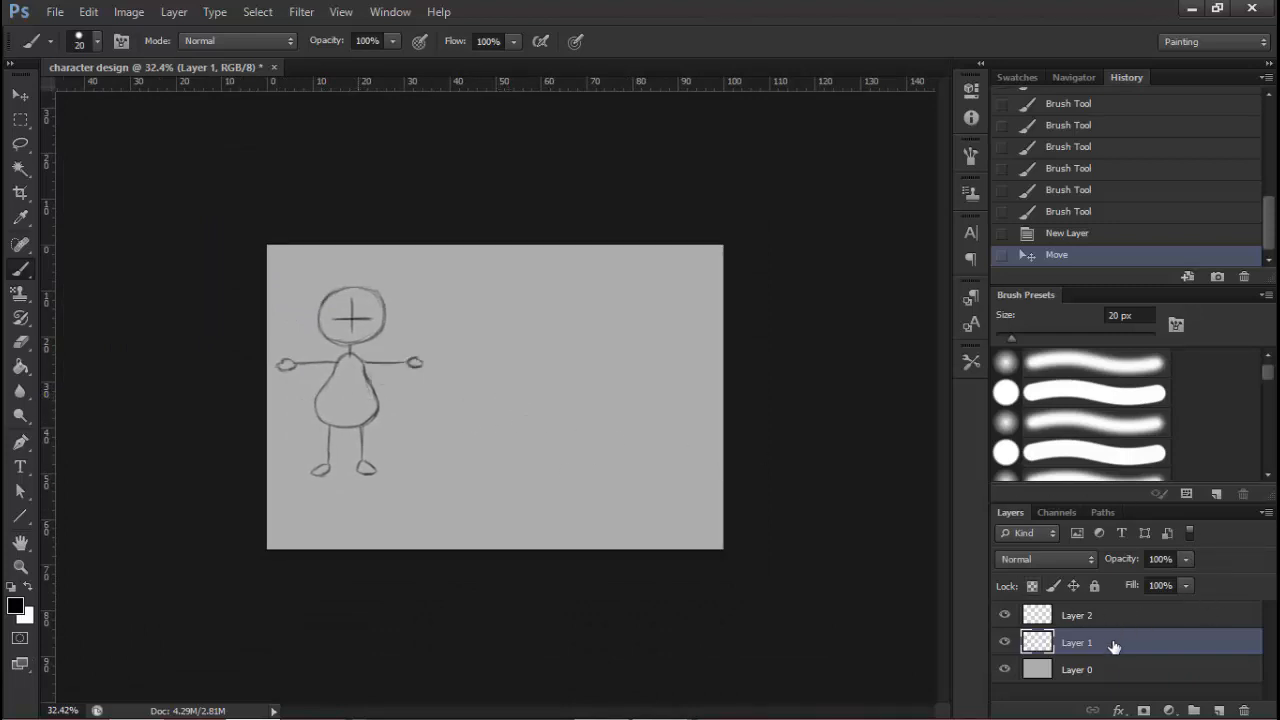
Reposition the Layer 1 sketch so it stands slightly farther in from the canvas's left edge
{"action": "left_click", "coordinate": [1108, 672]}
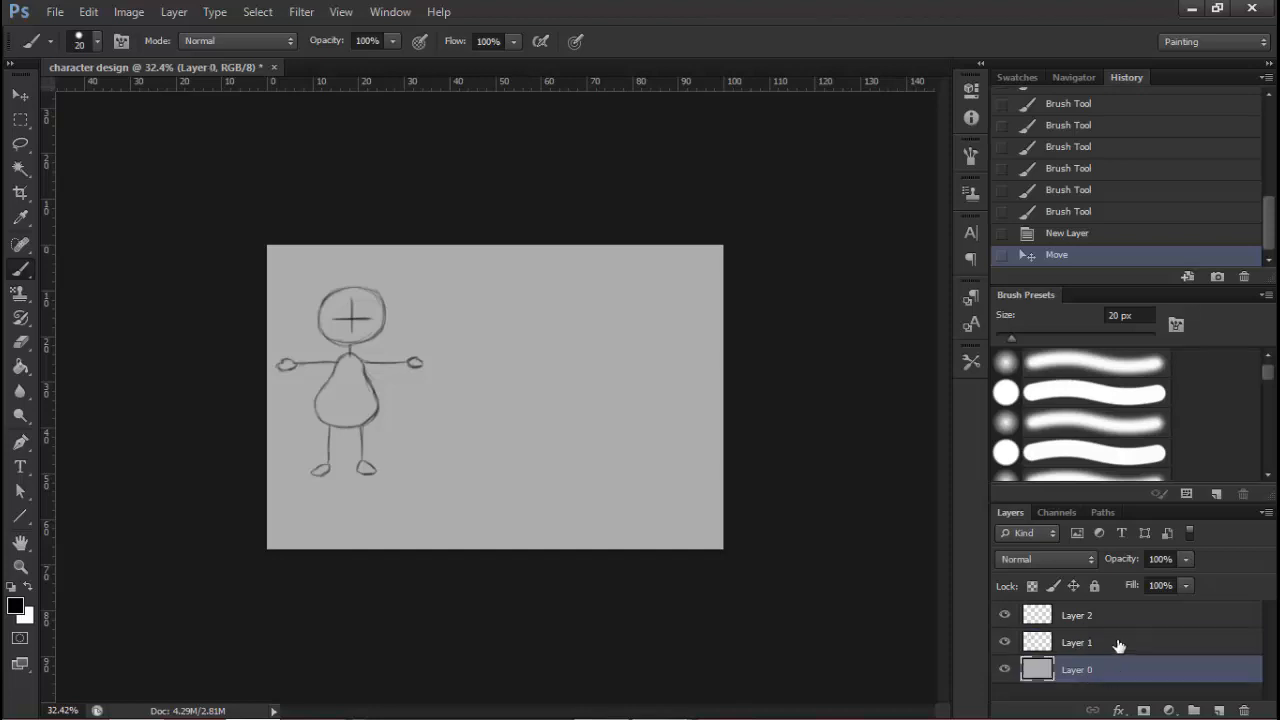
{"action": "left_click", "coordinate": [1122, 646]}
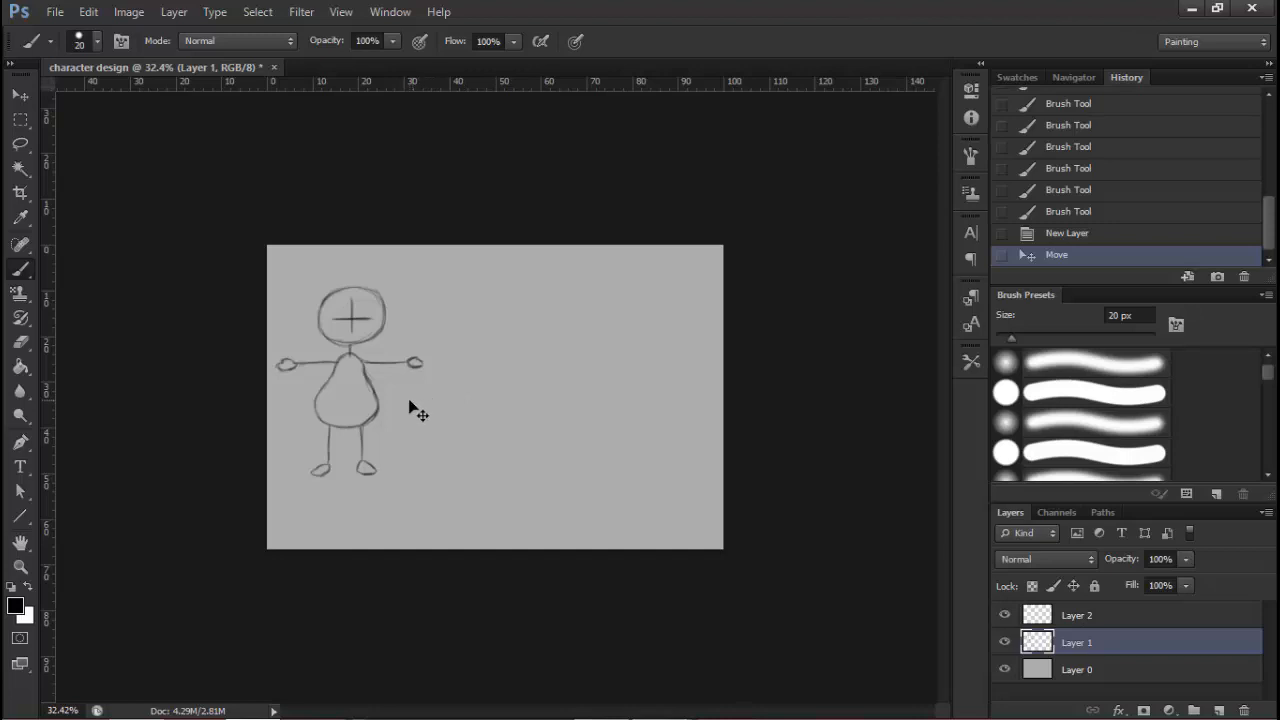
{"action": "left_click_drag", "start_coordinate": [357, 411], "coordinate": [605, 361]}
{"action": "left_click_drag", "start_coordinate": [506, 357], "coordinate": [369, 381]}
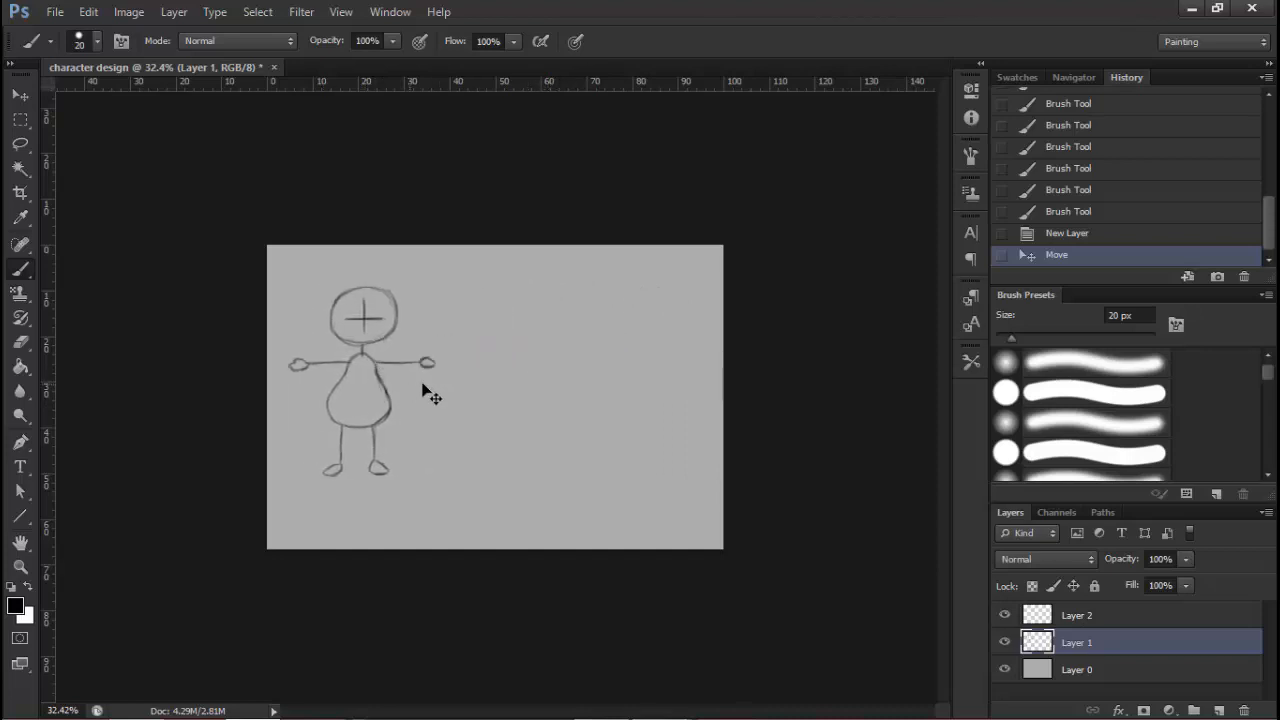
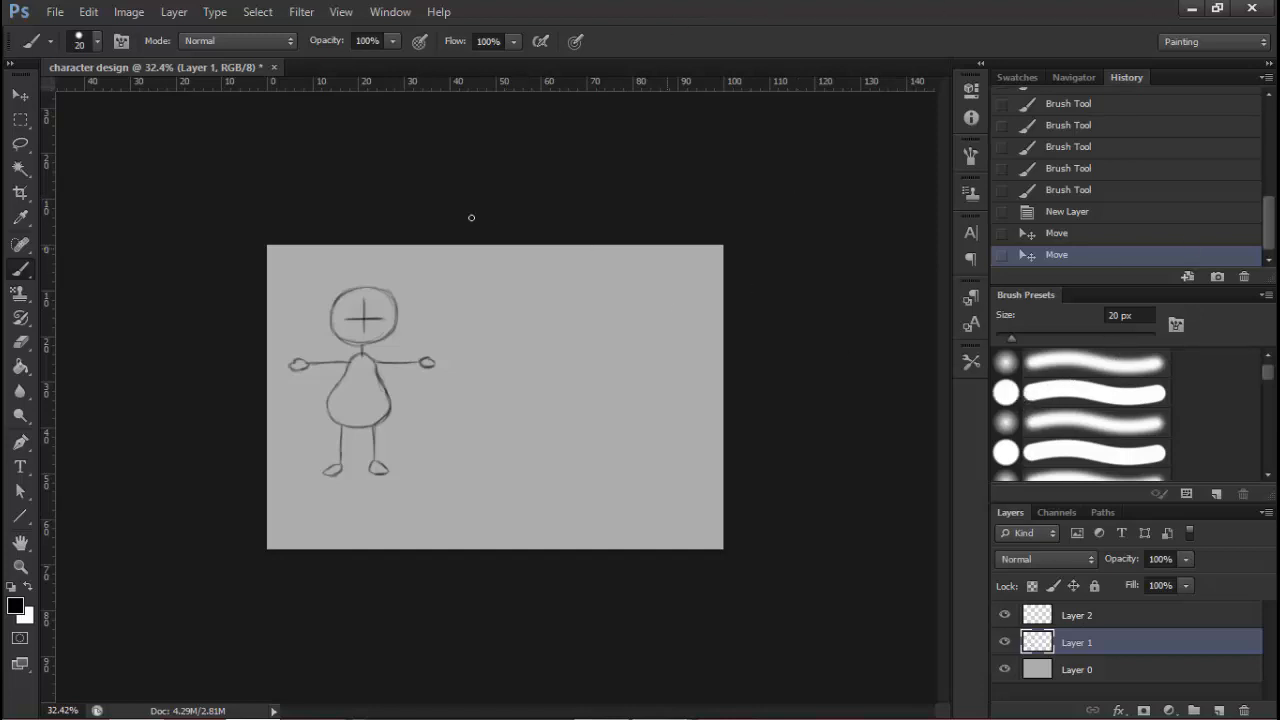
Try deleting Layer 1 and undo the deletion
{"action": "mouse_move", "coordinate": [405, 360]}
{"action": "left_mouse_down"}
{"action": "mouse_move", "coordinate": [425, 346]}
{"action": "mouse_move", "coordinate": [366, 349]}
{"action": "mouse_move", "coordinate": [372, 378]}
{"action": "mouse_move", "coordinate": [377, 363]}
{"action": "mouse_move", "coordinate": [364, 378]}
{"action": "mouse_move", "coordinate": [374, 366]}
{"action": "mouse_move", "coordinate": [371, 380]}
{"action": "mouse_move", "coordinate": [371, 369]}
{"action": "mouse_move", "coordinate": [383, 377]}
{"action": "mouse_move", "coordinate": [360, 377]}
{"action": "left_mouse_up"}
{"action": "key", "text": "ctrl+0"}
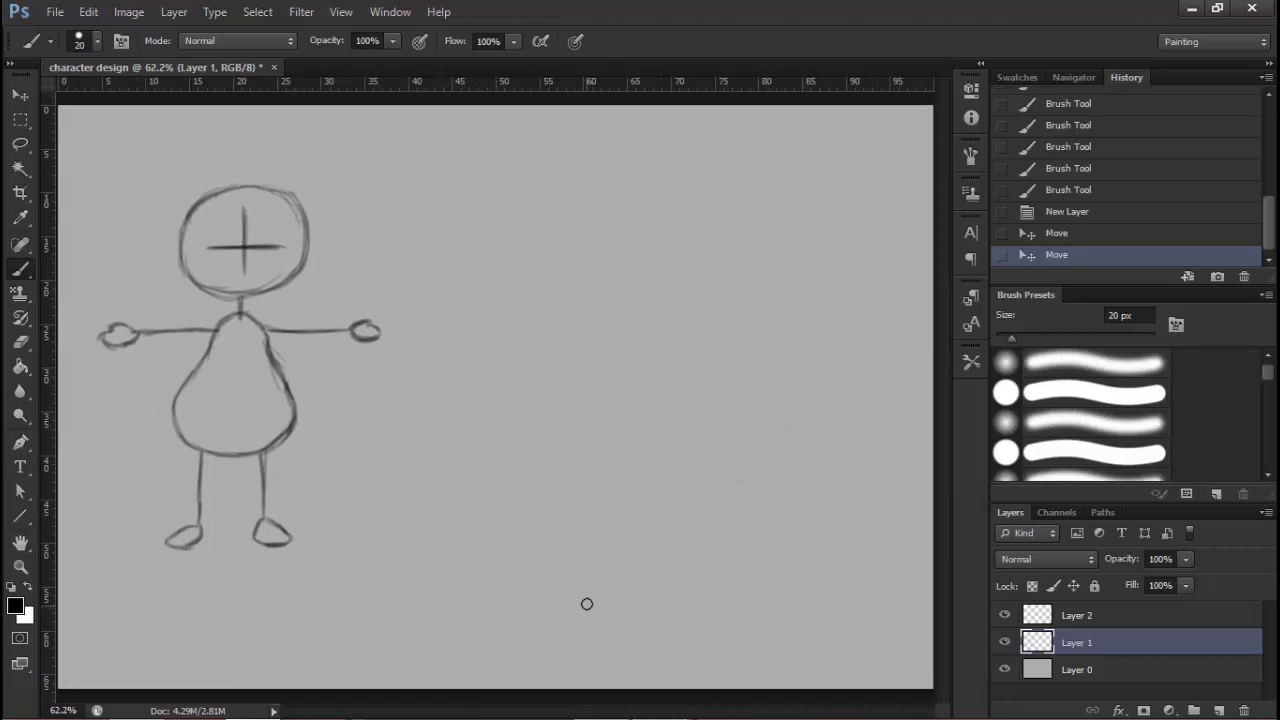
{"action": "mouse_move", "coordinate": [409, 514]}
{"action": "left_mouse_down"}
{"action": "mouse_move", "coordinate": [383, 520]}
{"action": "mouse_move", "coordinate": [410, 535]}
{"action": "left_mouse_up"}
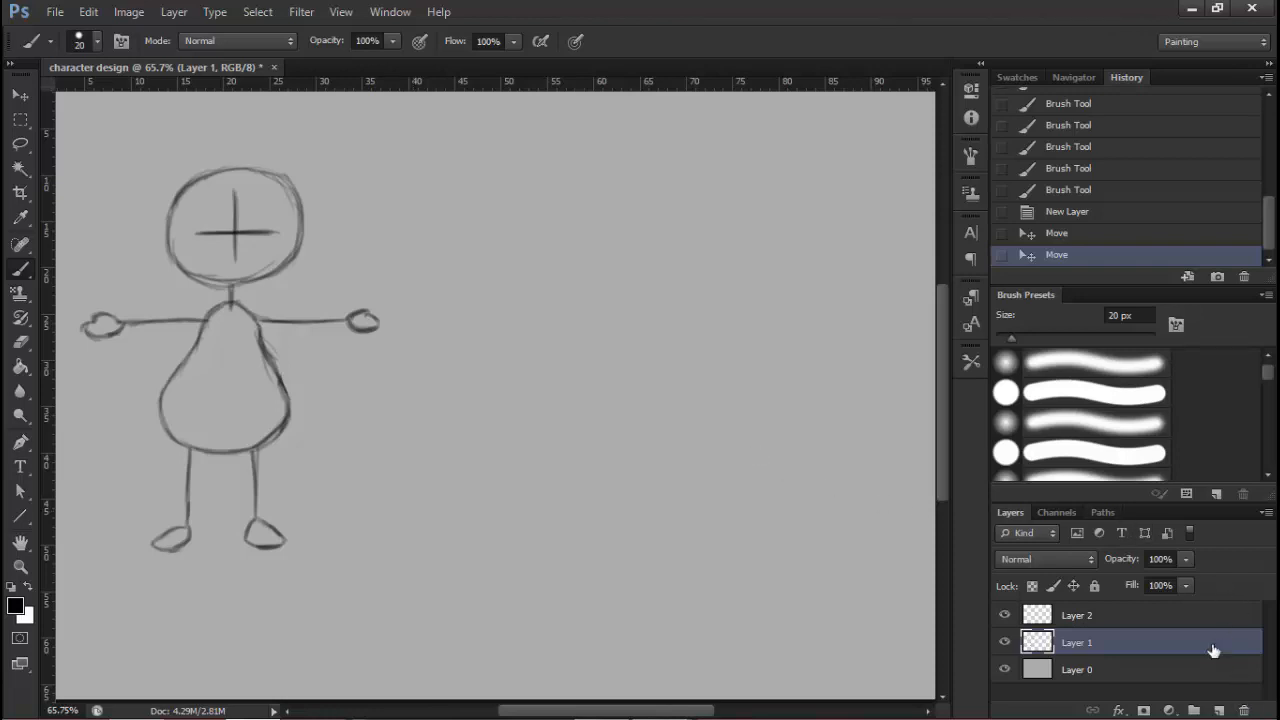
{"action": "left_click_drag", "start_coordinate": [1200, 645], "coordinate": [1246, 710]}
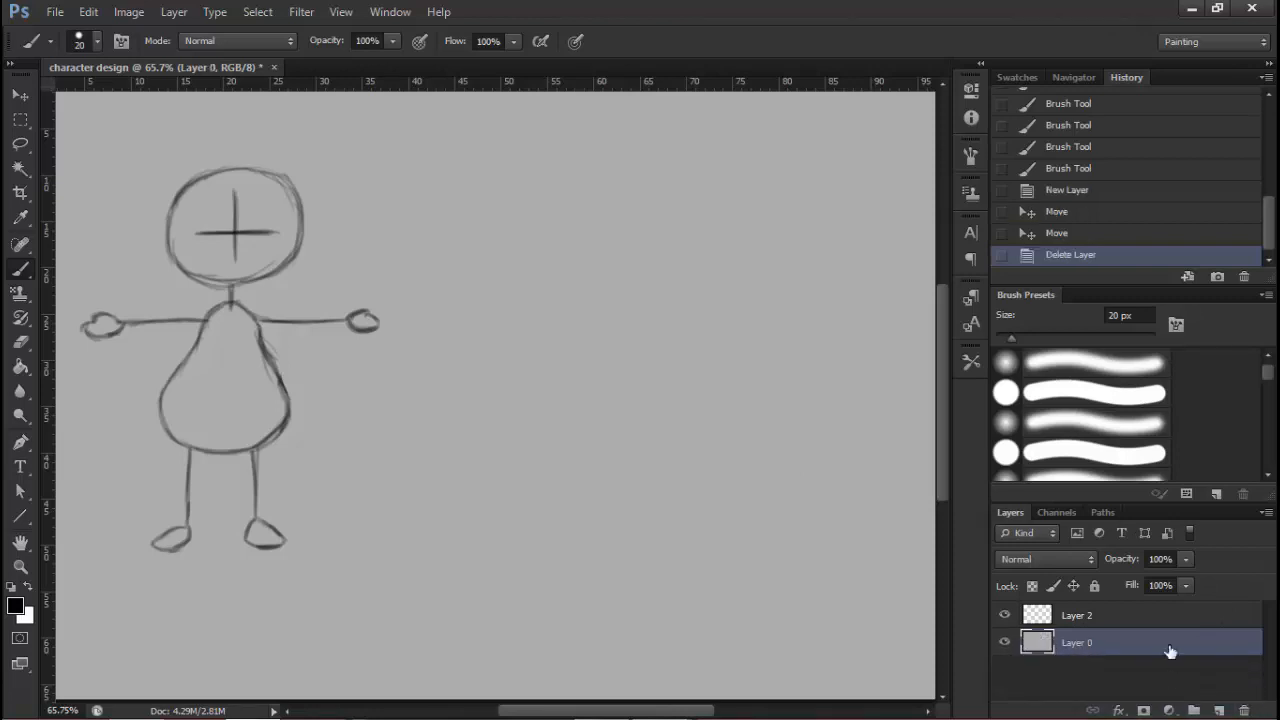
{"action": "key", "text": "ctrl+z"}
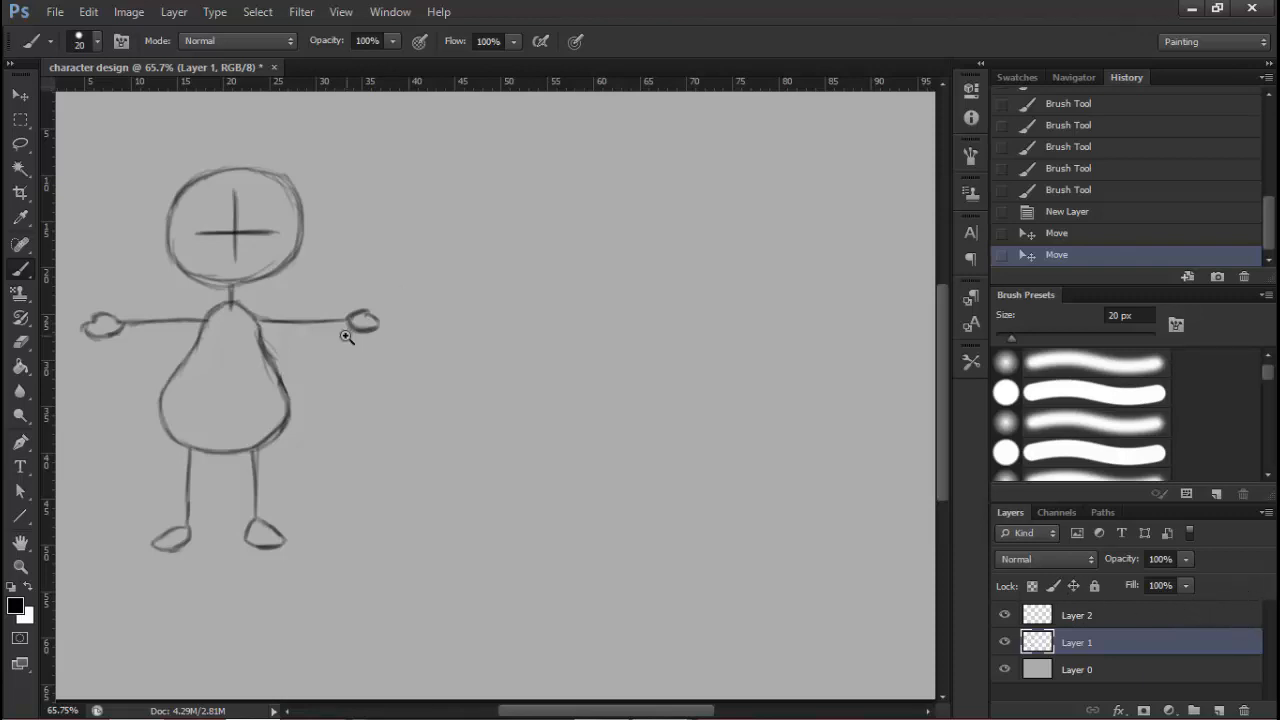
Hide Layer 1 and show it again to check which artwork it holds
{"action": "mouse_move", "coordinate": [345, 337]}
{"action": "left_mouse_down"}
{"action": "mouse_move", "coordinate": [321, 343]}
{"action": "mouse_move", "coordinate": [329, 363]}
{"action": "mouse_move", "coordinate": [357, 346]}
{"action": "mouse_move", "coordinate": [394, 357]}
{"action": "mouse_move", "coordinate": [369, 356]}
{"action": "mouse_move", "coordinate": [366, 306]}
{"action": "mouse_move", "coordinate": [377, 300]}
{"action": "mouse_move", "coordinate": [369, 324]}
{"action": "mouse_move", "coordinate": [387, 306]}
{"action": "left_mouse_up"}
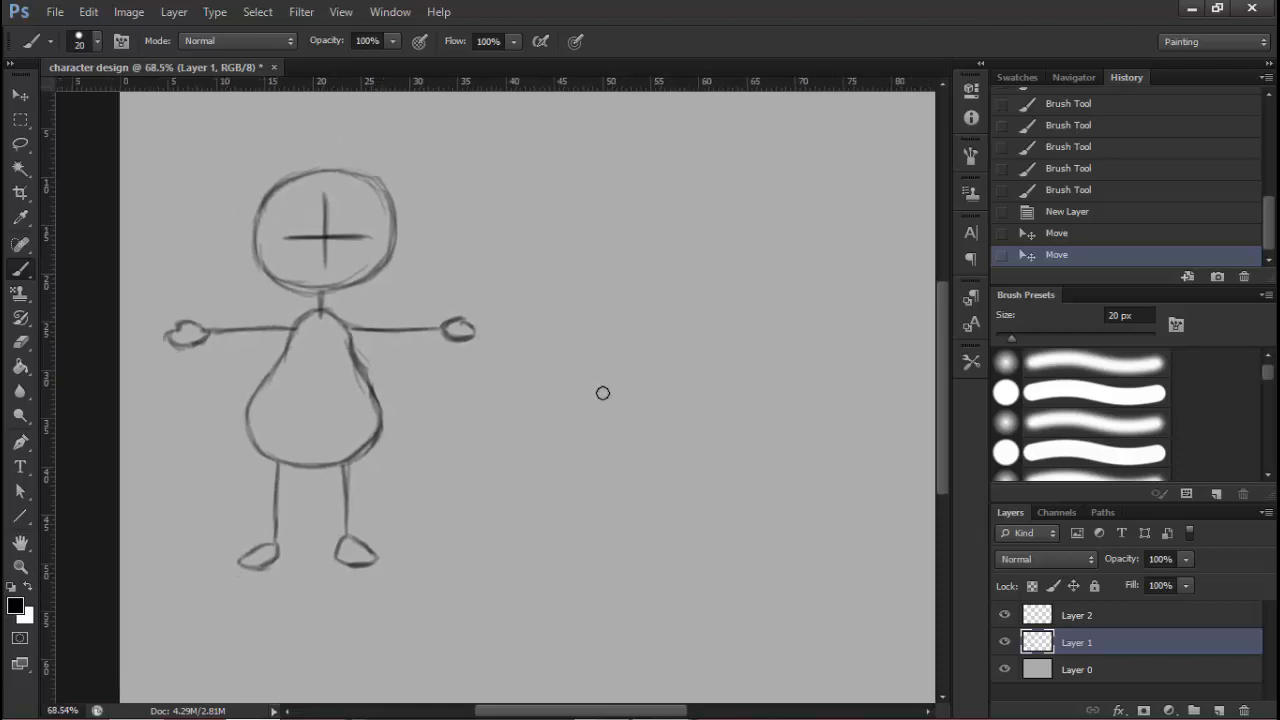
{"action": "mouse_move", "coordinate": [598, 381]}
{"action": "left_mouse_down"}
{"action": "mouse_move", "coordinate": [579, 378]}
{"action": "mouse_move", "coordinate": [608, 382]}
{"action": "left_mouse_up"}
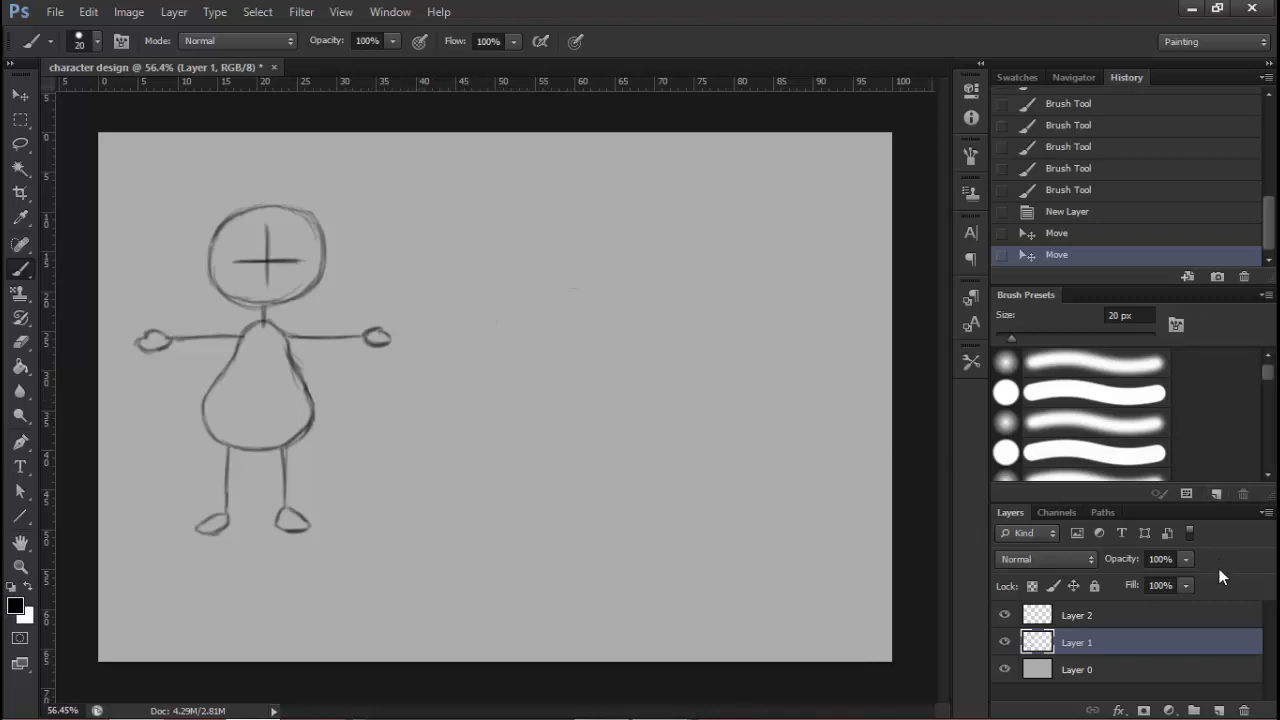
{"action": "left_click", "coordinate": [1005, 642]}
{"action": "left_click", "coordinate": [1005, 643]}
{"action": "left_click_drag", "start_coordinate": [322, 283], "coordinate": [410, 332]}
{"action": "left_click_drag", "start_coordinate": [410, 281], "coordinate": [459, 160]}
{"action": "left_click_drag", "start_coordinate": [460, 222], "coordinate": [417, 287]}
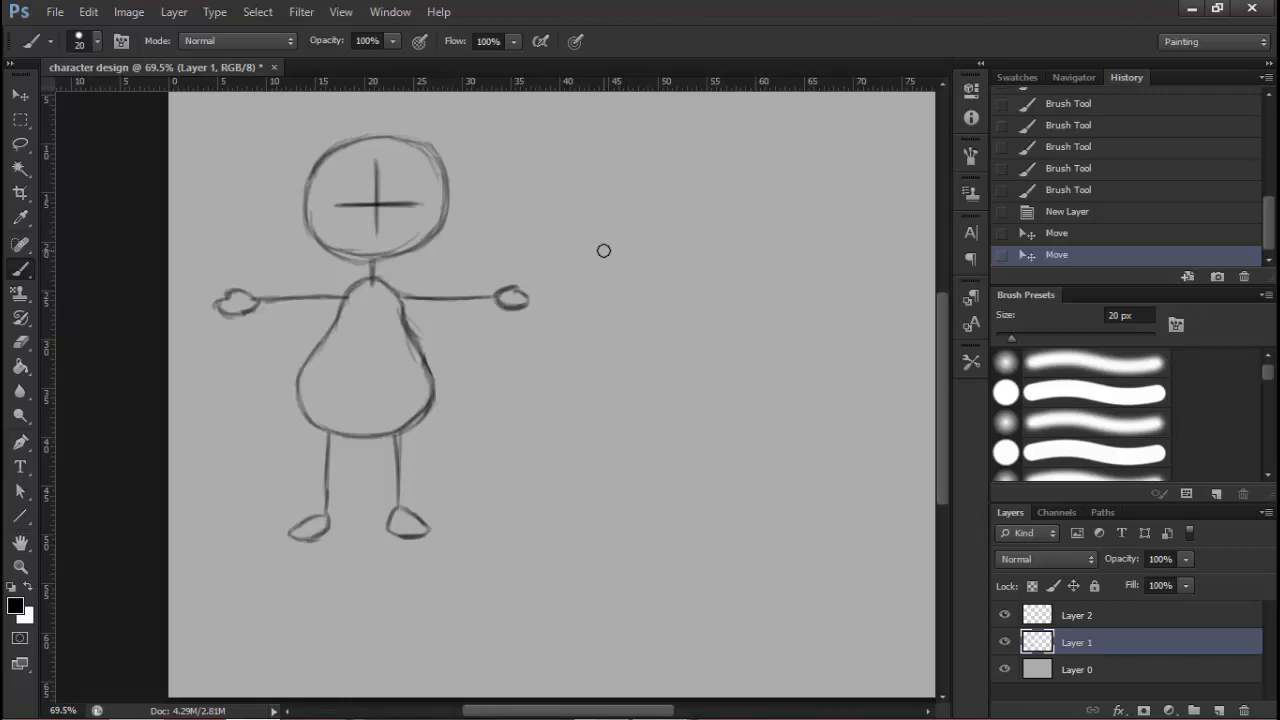
{"action": "scroll", "coordinate": [495, 295], "scroll_direction": "down", "scroll_amount": 3}
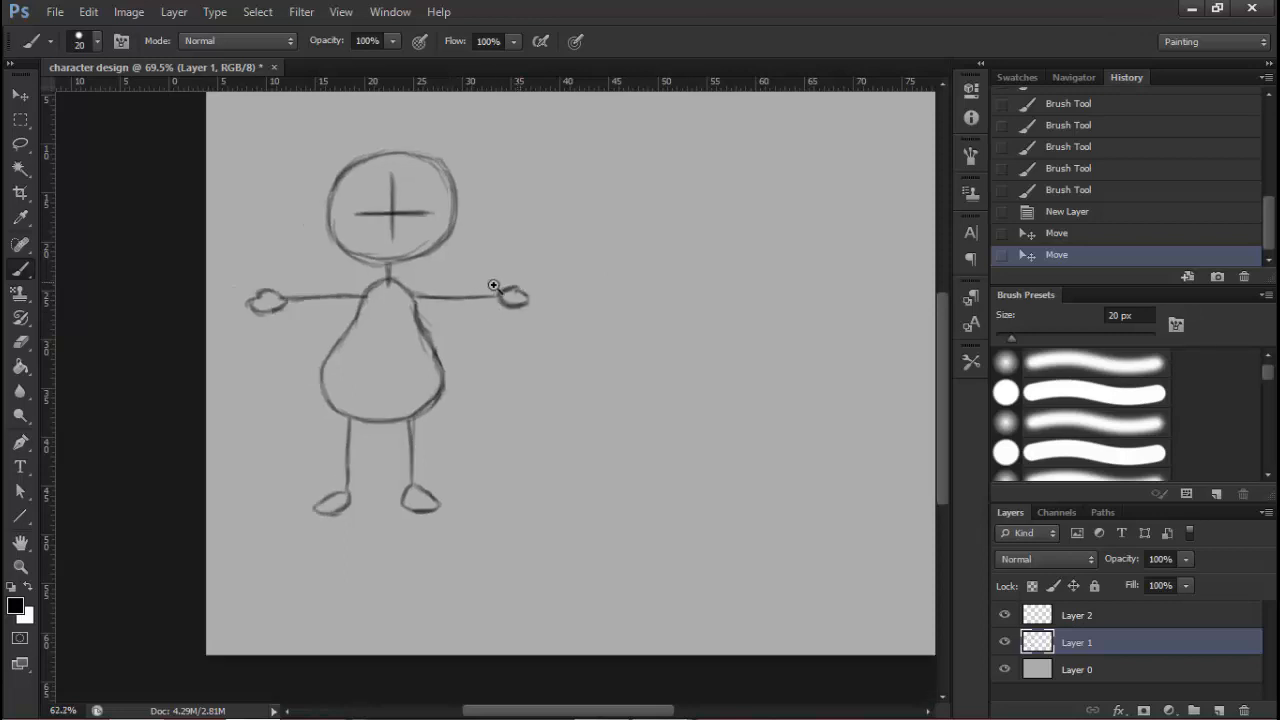
{"action": "scroll", "coordinate": [506, 340], "scroll_direction": "up", "scroll_amount": 3}
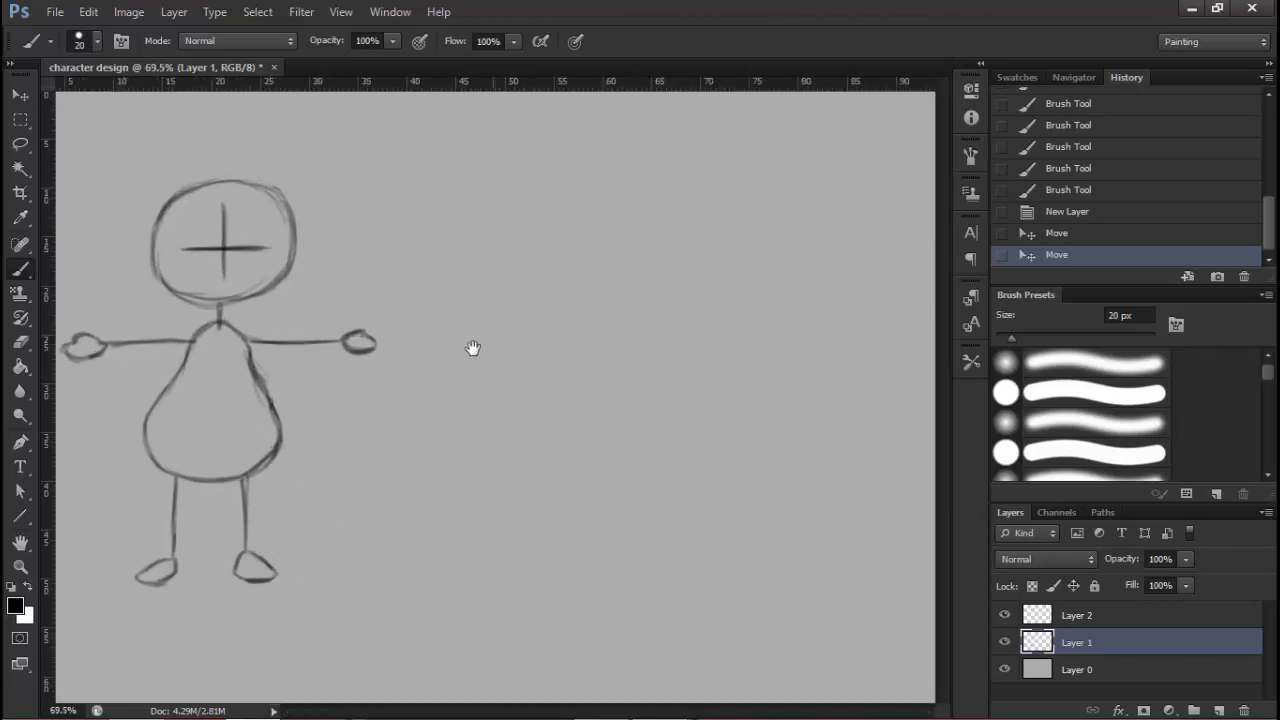
{"action": "scroll", "coordinate": [520, 360], "scroll_direction": "down", "scroll_amount": 2}
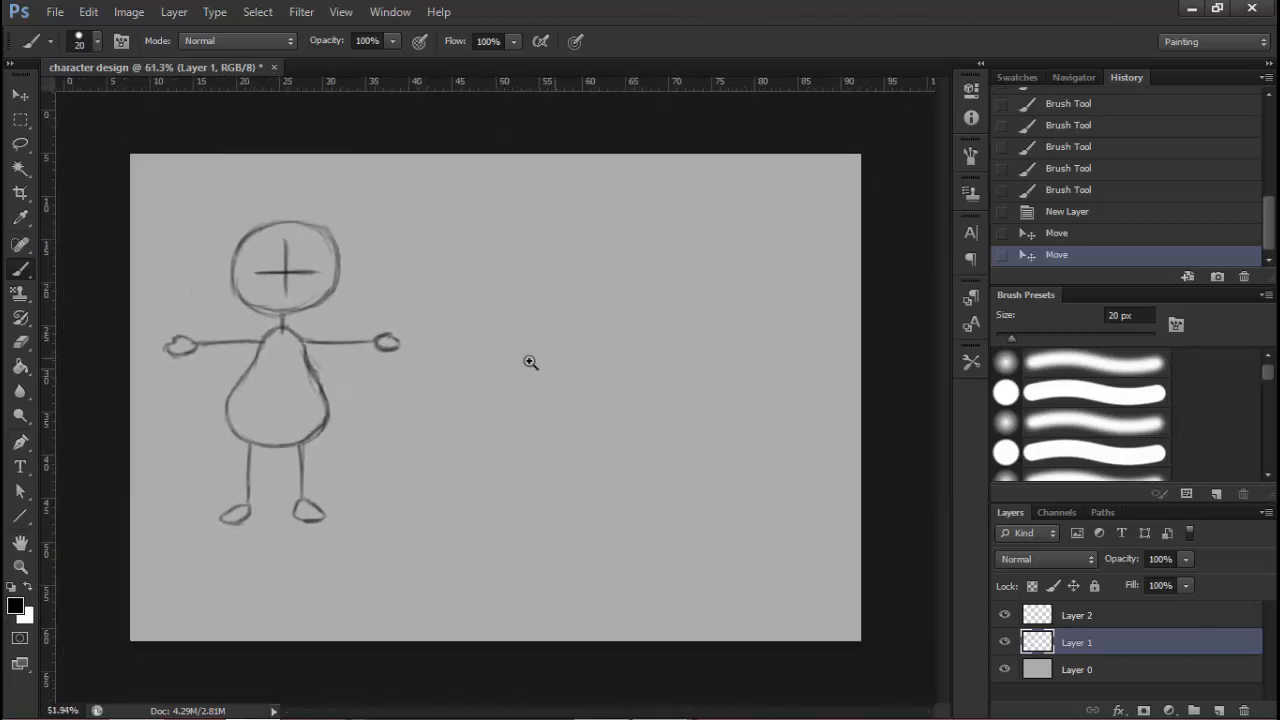
On Layer 2, sketch a round head with a face guide cross to the right of the first character
{"action": "left_click", "coordinate": [1128, 621]}
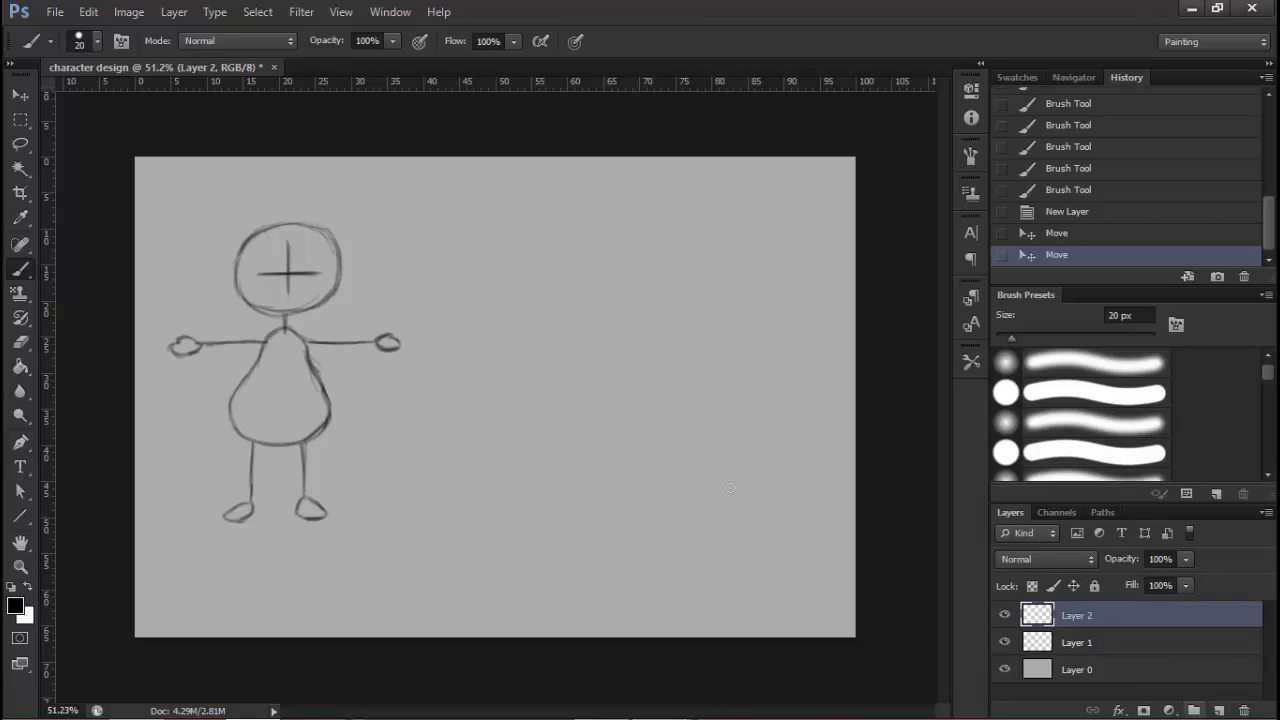
{"action": "scroll", "coordinate": [397, 257], "scroll_direction": "up", "scroll_amount": 3}
{"action": "left_click_drag", "start_coordinate": [413, 270], "coordinate": [350, 230]}
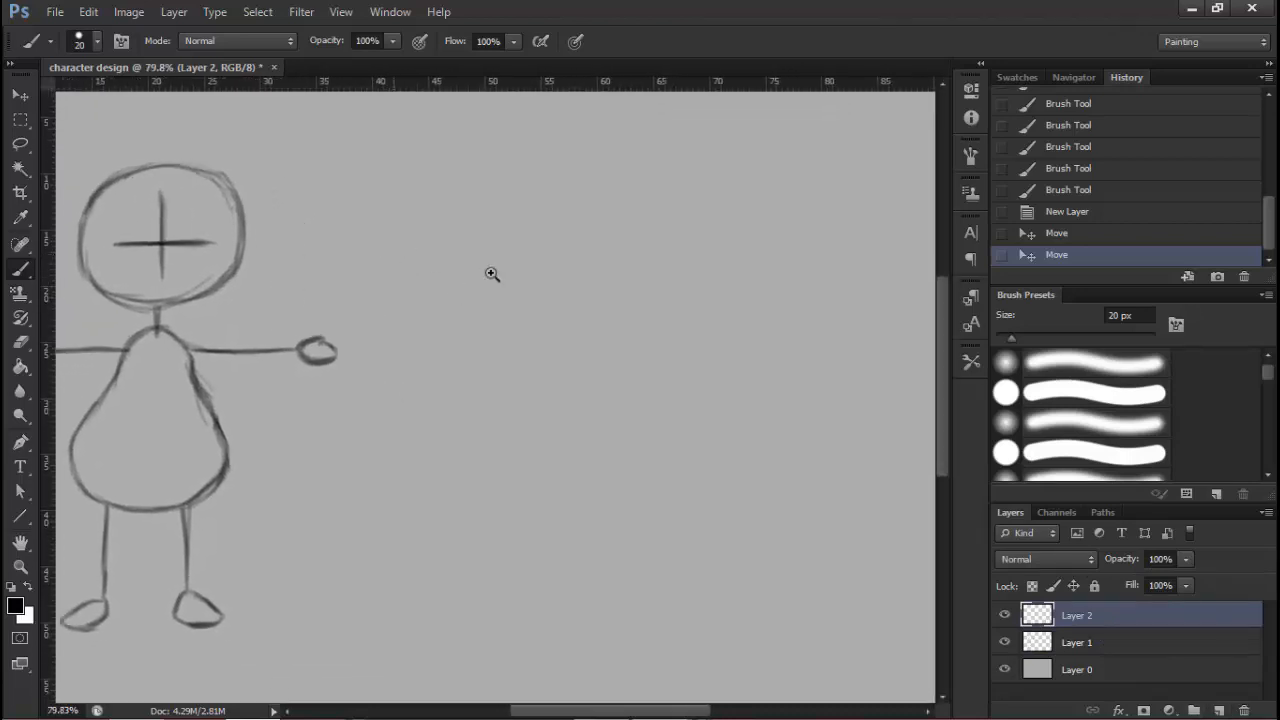
{"action": "mouse_move", "coordinate": [504, 262]}
{"action": "left_mouse_down"}
{"action": "mouse_move", "coordinate": [523, 254]}
{"action": "mouse_move", "coordinate": [598, 335]}
{"action": "mouse_move", "coordinate": [566, 297]}
{"action": "left_mouse_up"}
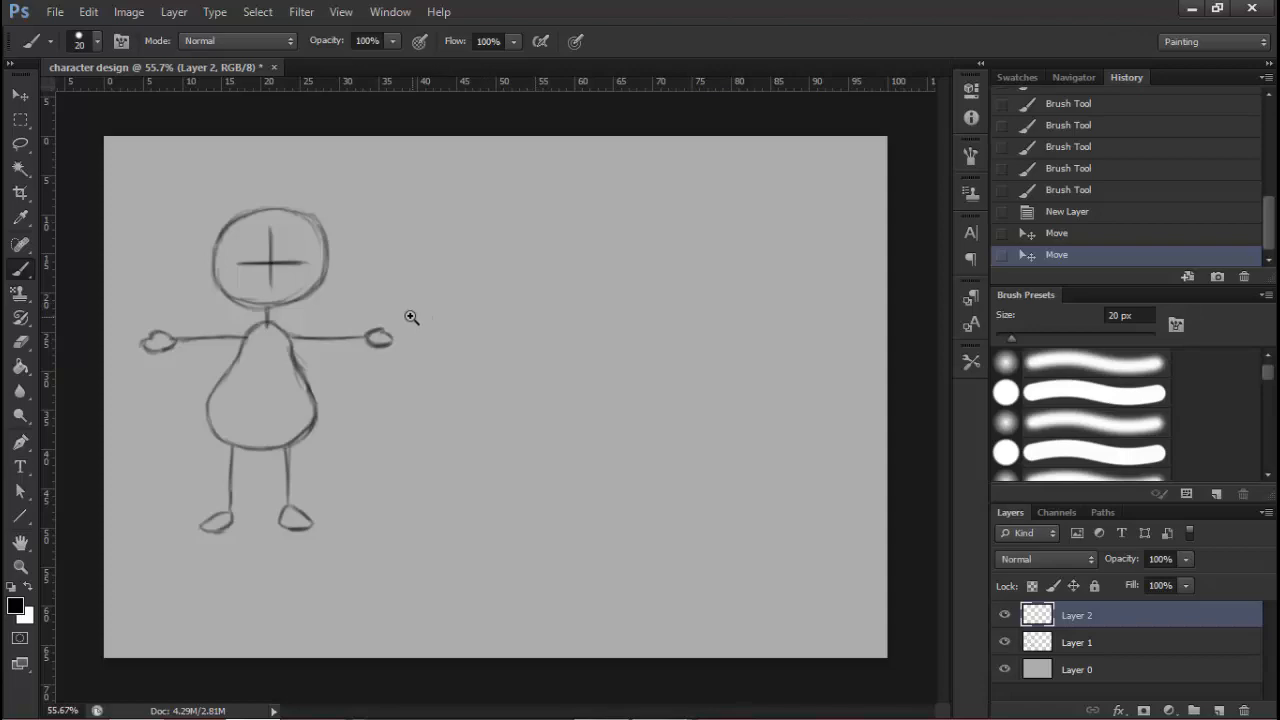
{"action": "mouse_move", "coordinate": [385, 320]}
{"action": "left_mouse_down"}
{"action": "mouse_move", "coordinate": [571, 297]}
{"action": "mouse_move", "coordinate": [269, 337]}
{"action": "mouse_move", "coordinate": [620, 309]}
{"action": "mouse_move", "coordinate": [471, 309]}
{"action": "mouse_move", "coordinate": [320, 329]}
{"action": "mouse_move", "coordinate": [637, 320]}
{"action": "mouse_move", "coordinate": [300, 340]}
{"action": "mouse_move", "coordinate": [543, 329]}
{"action": "mouse_move", "coordinate": [370, 345]}
{"action": "mouse_move", "coordinate": [436, 359]}
{"action": "left_mouse_up"}
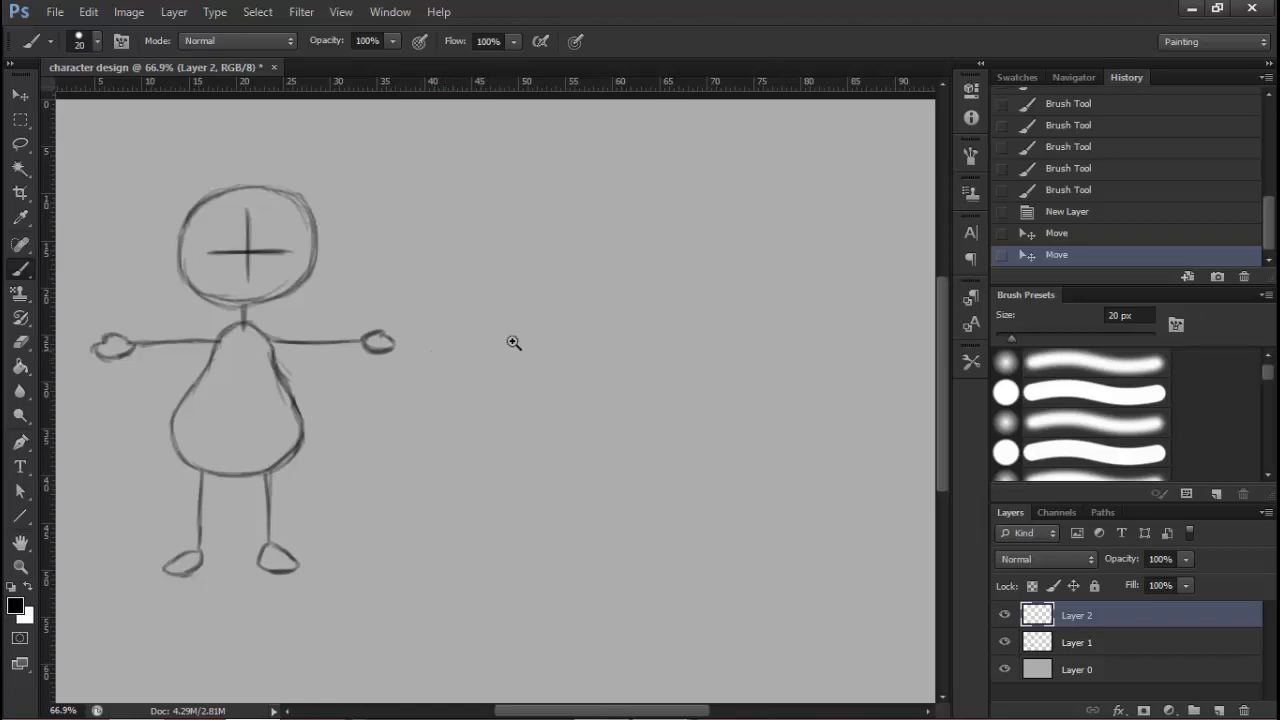
{"action": "mouse_move", "coordinate": [513, 342]}
{"action": "left_mouse_down"}
{"action": "mouse_move", "coordinate": [434, 354]}
{"action": "mouse_move", "coordinate": [556, 352]}
{"action": "mouse_move", "coordinate": [371, 363]}
{"action": "mouse_move", "coordinate": [510, 355]}
{"action": "mouse_move", "coordinate": [434, 357]}
{"action": "mouse_move", "coordinate": [444, 313]}
{"action": "left_mouse_up"}
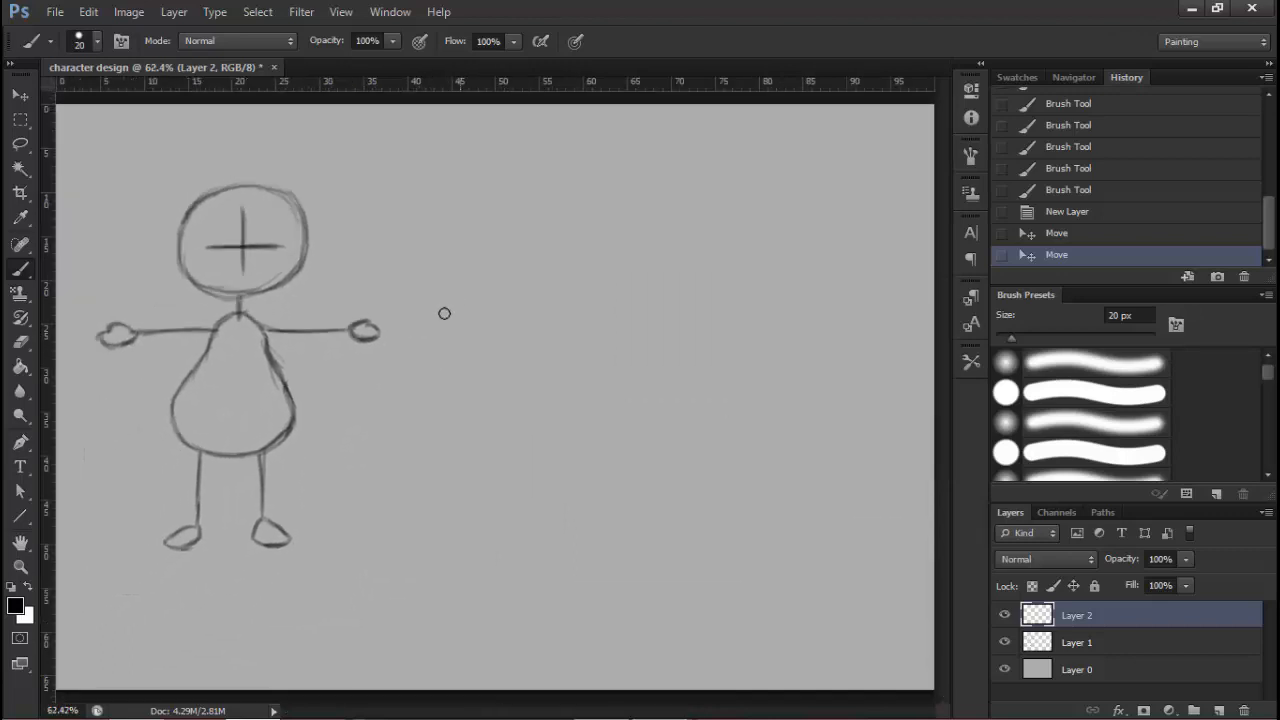
{"action": "left_click_drag", "start_coordinate": [311, 332], "coordinate": [395, 349]}
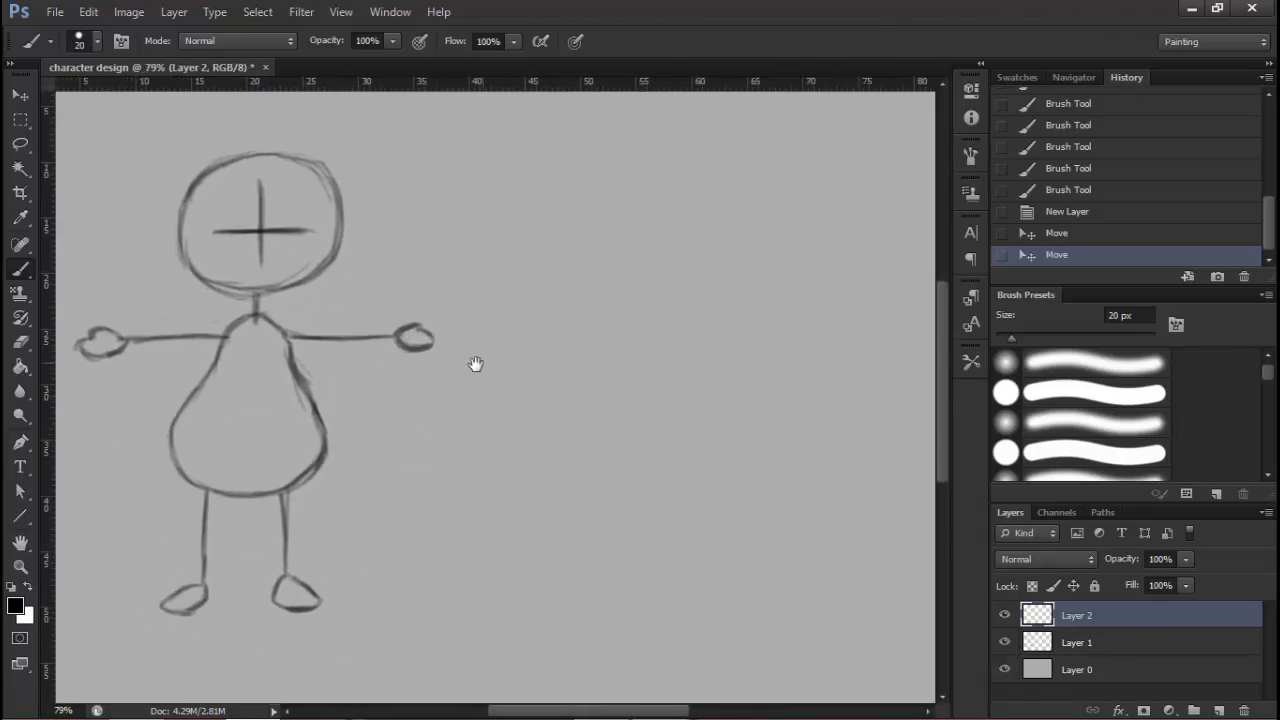
{"action": "left_click_drag", "start_coordinate": [475, 363], "coordinate": [460, 356]}
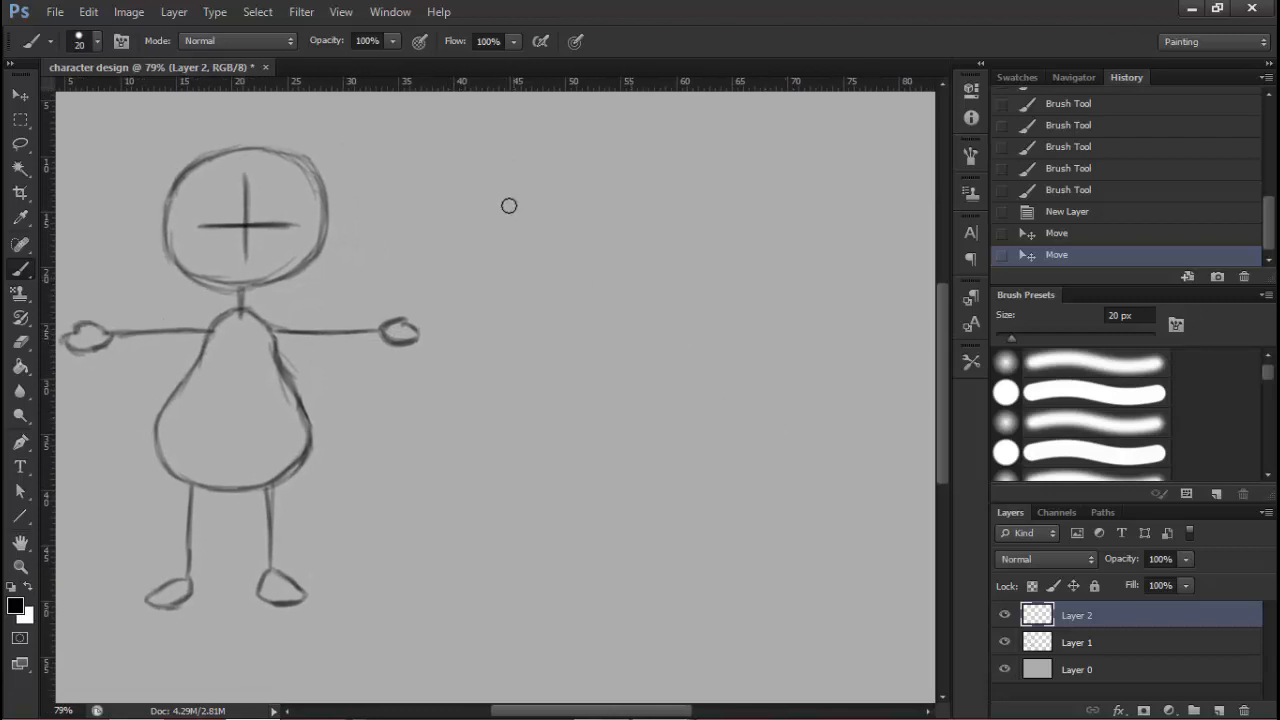
{"action": "left_click_drag", "start_coordinate": [566, 271], "coordinate": [572, 289]}
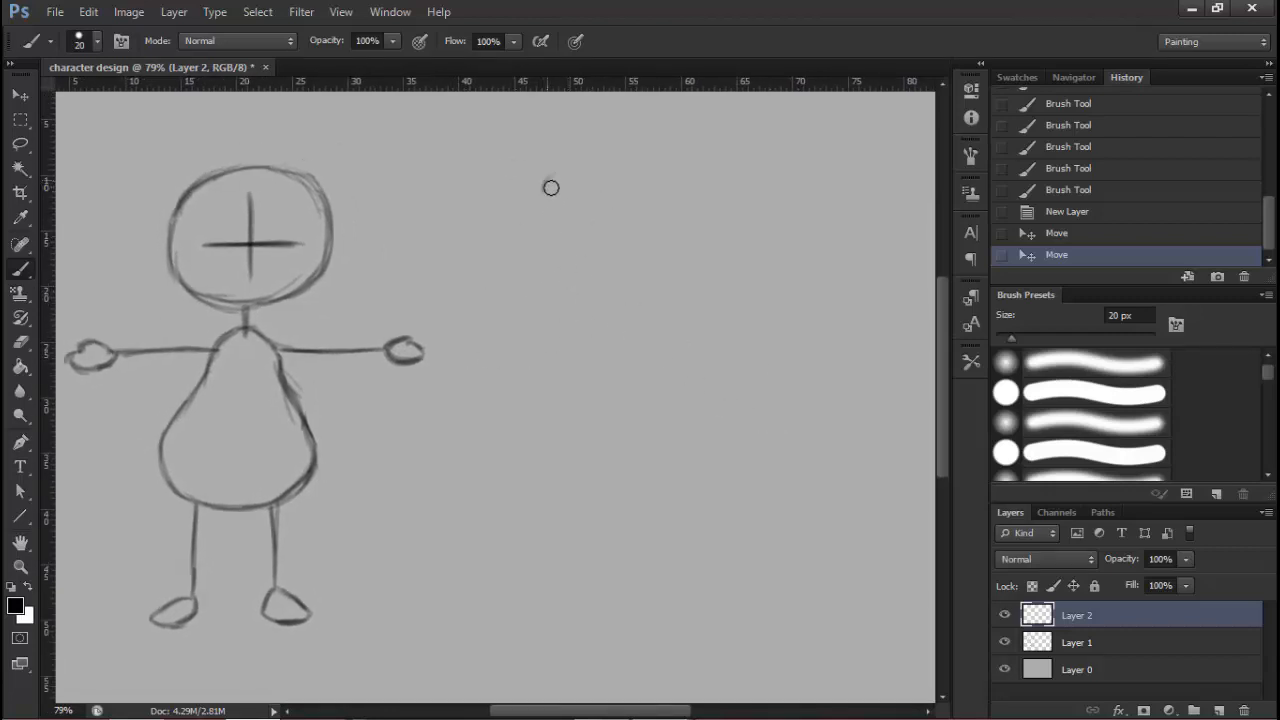
{"action": "mouse_move", "coordinate": [551, 182]}
{"action": "left_mouse_down"}
{"action": "mouse_move", "coordinate": [543, 197]}
{"action": "mouse_move", "coordinate": [598, 164]}
{"action": "left_mouse_up"}
{"action": "left_click_drag", "start_coordinate": [586, 163], "coordinate": [646, 180]}
{"action": "left_click_drag", "start_coordinate": [629, 165], "coordinate": [654, 184]}
{"action": "left_click_drag", "start_coordinate": [640, 167], "coordinate": [656, 188]}
{"action": "left_click_drag", "start_coordinate": [651, 175], "coordinate": [666, 218]}
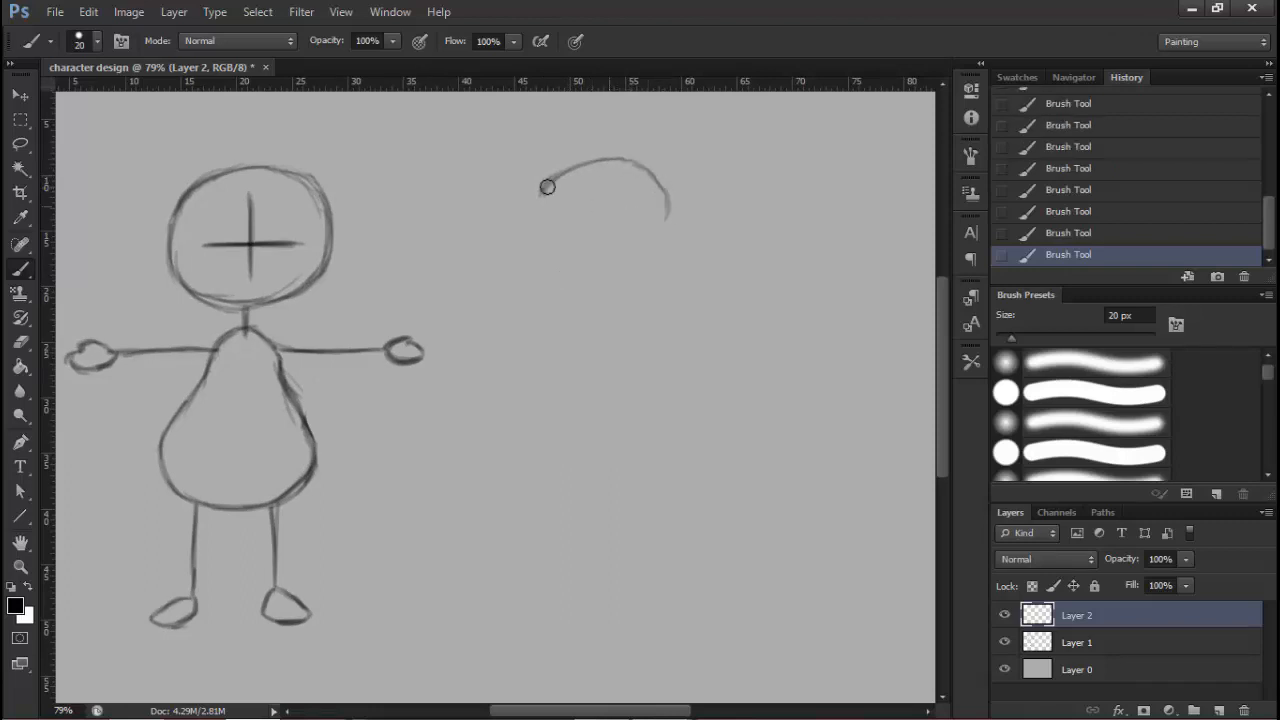
{"action": "mouse_move", "coordinate": [543, 194]}
{"action": "left_mouse_down"}
{"action": "mouse_move", "coordinate": [535, 256]}
{"action": "mouse_move", "coordinate": [545, 200]}
{"action": "mouse_move", "coordinate": [552, 279]}
{"action": "mouse_move", "coordinate": [539, 234]}
{"action": "mouse_move", "coordinate": [575, 273]}
{"action": "mouse_move", "coordinate": [544, 256]}
{"action": "mouse_move", "coordinate": [593, 277]}
{"action": "mouse_move", "coordinate": [562, 282]}
{"action": "mouse_move", "coordinate": [627, 288]}
{"action": "mouse_move", "coordinate": [657, 254]}
{"action": "mouse_move", "coordinate": [662, 202]}
{"action": "mouse_move", "coordinate": [663, 247]}
{"action": "mouse_move", "coordinate": [666, 192]}
{"action": "mouse_move", "coordinate": [657, 263]}
{"action": "mouse_move", "coordinate": [600, 190]}
{"action": "left_mouse_up"}
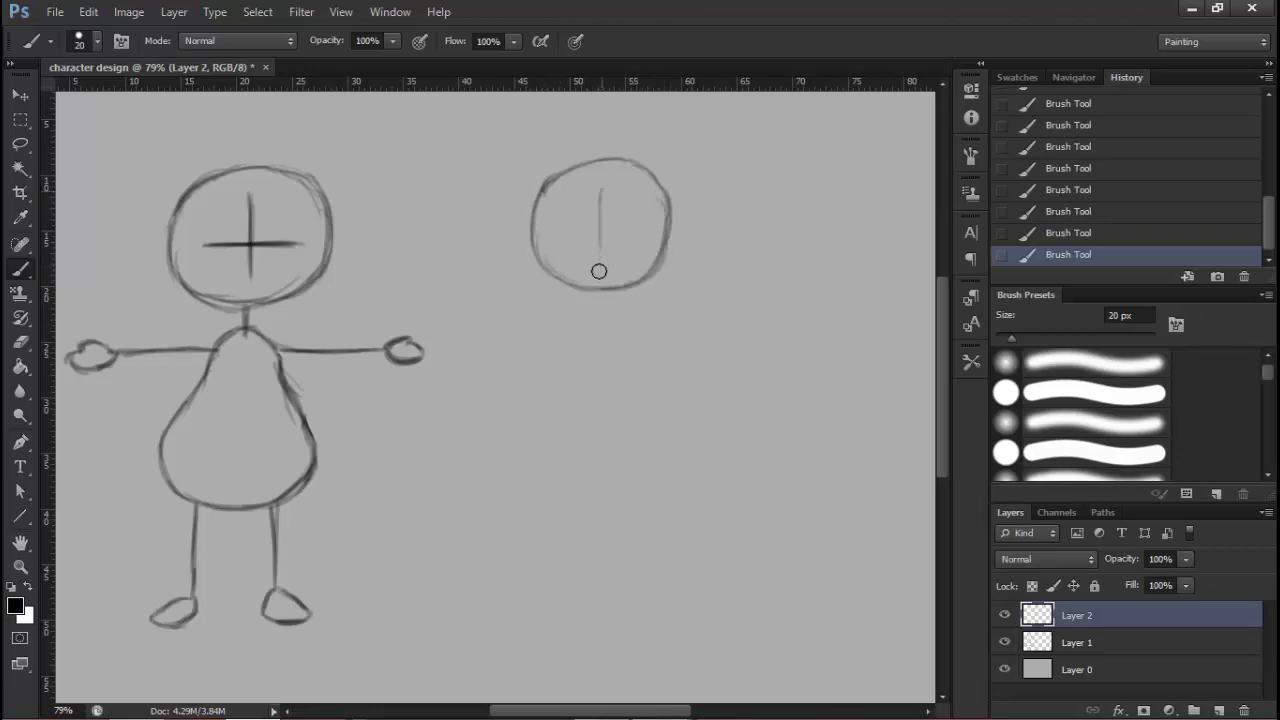
{"action": "left_click_drag", "start_coordinate": [600, 258], "coordinate": [600, 187]}
{"action": "left_click_drag", "start_coordinate": [560, 230], "coordinate": [640, 230]}
Draw a short neck and a large, wide rounded body beneath the second character's head
{"action": "mouse_move", "coordinate": [602, 338]}
{"action": "left_mouse_down"}
{"action": "mouse_move", "coordinate": [600, 265]}
{"action": "mouse_move", "coordinate": [514, 337]}
{"action": "mouse_move", "coordinate": [500, 374]}
{"action": "mouse_move", "coordinate": [517, 417]}
{"action": "mouse_move", "coordinate": [534, 434]}
{"action": "mouse_move", "coordinate": [626, 449]}
{"action": "mouse_move", "coordinate": [543, 443]}
{"action": "mouse_move", "coordinate": [513, 410]}
{"action": "mouse_move", "coordinate": [543, 443]}
{"action": "mouse_move", "coordinate": [574, 451]}
{"action": "mouse_move", "coordinate": [667, 436]}
{"action": "mouse_move", "coordinate": [540, 413]}
{"action": "left_mouse_up"}
{"action": "mouse_move", "coordinate": [528, 274]}
{"action": "left_mouse_down"}
{"action": "mouse_move", "coordinate": [590, 316]}
{"action": "mouse_move", "coordinate": [577, 302]}
{"action": "mouse_move", "coordinate": [609, 358]}
{"action": "mouse_move", "coordinate": [598, 324]}
{"action": "mouse_move", "coordinate": [608, 338]}
{"action": "mouse_move", "coordinate": [617, 386]}
{"action": "left_mouse_up"}
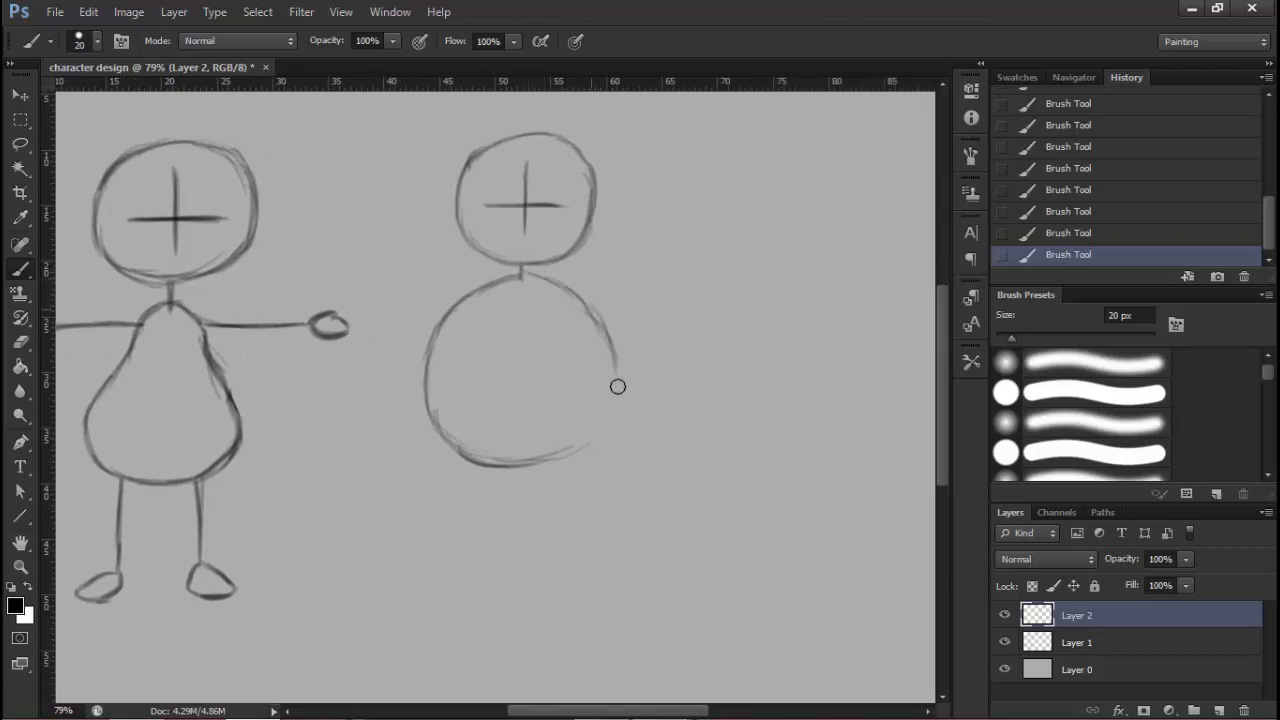
{"action": "mouse_move", "coordinate": [590, 312]}
{"action": "left_mouse_down"}
{"action": "mouse_move", "coordinate": [612, 337]}
{"action": "mouse_move", "coordinate": [624, 400]}
{"action": "mouse_move", "coordinate": [600, 437]}
{"action": "mouse_move", "coordinate": [560, 458]}
{"action": "left_mouse_up"}
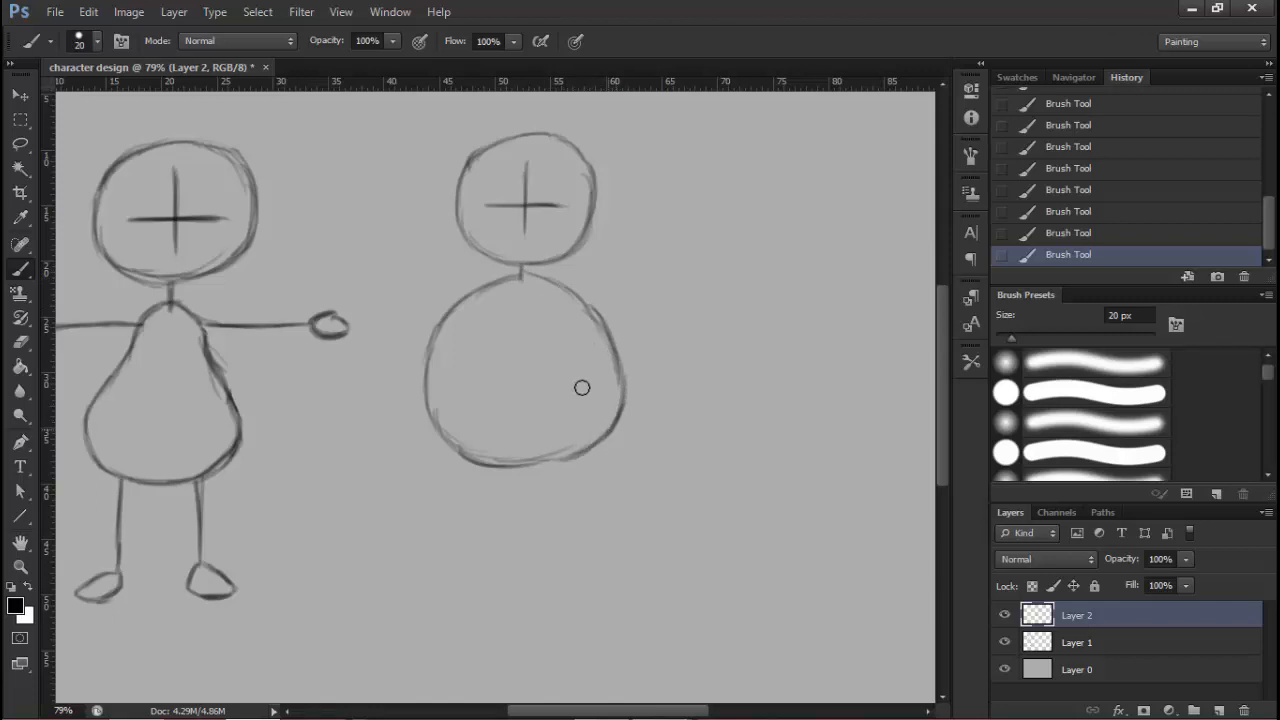
Draw the second character's two arms sloping down from the shoulders, each ending in an oval hand
{"action": "left_click_drag", "start_coordinate": [592, 365], "coordinate": [554, 371]}
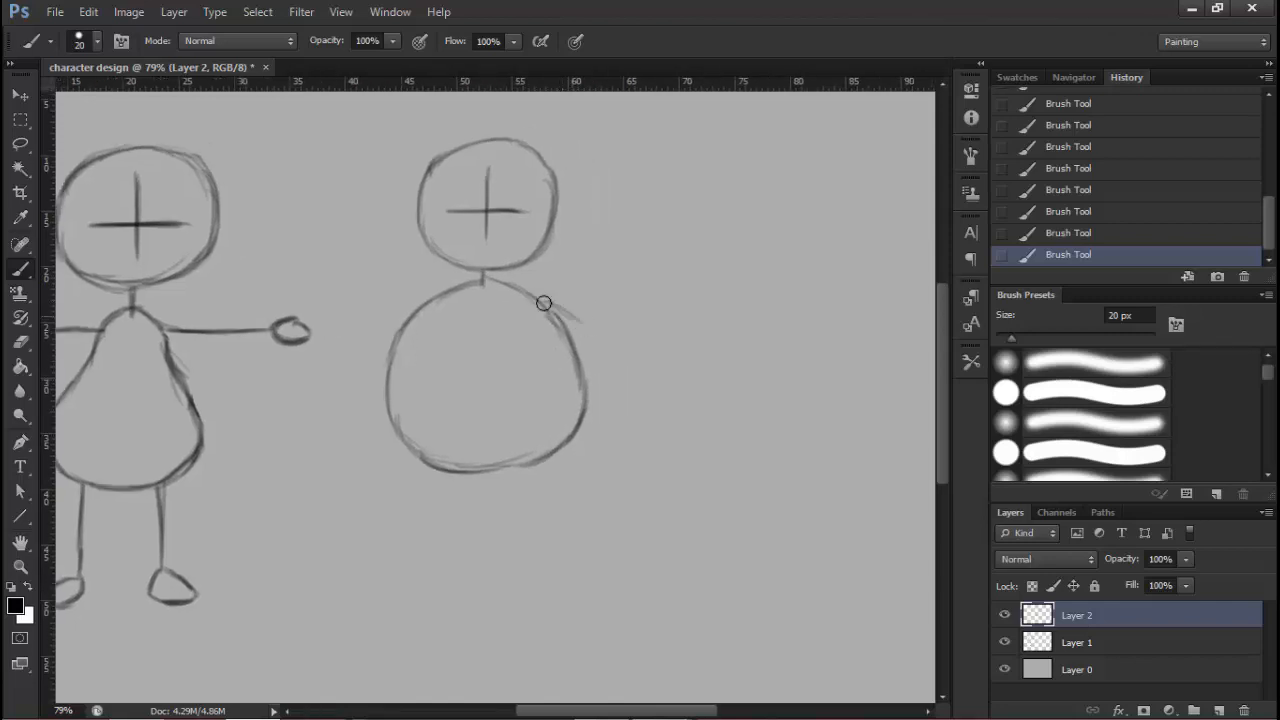
{"action": "mouse_move", "coordinate": [543, 303]}
{"action": "left_mouse_down"}
{"action": "mouse_move", "coordinate": [612, 339]}
{"action": "mouse_move", "coordinate": [539, 299]}
{"action": "mouse_move", "coordinate": [641, 357]}
{"action": "mouse_move", "coordinate": [602, 331]}
{"action": "mouse_move", "coordinate": [656, 360]}
{"action": "mouse_move", "coordinate": [675, 354]}
{"action": "mouse_move", "coordinate": [681, 374]}
{"action": "mouse_move", "coordinate": [656, 354]}
{"action": "left_mouse_up"}
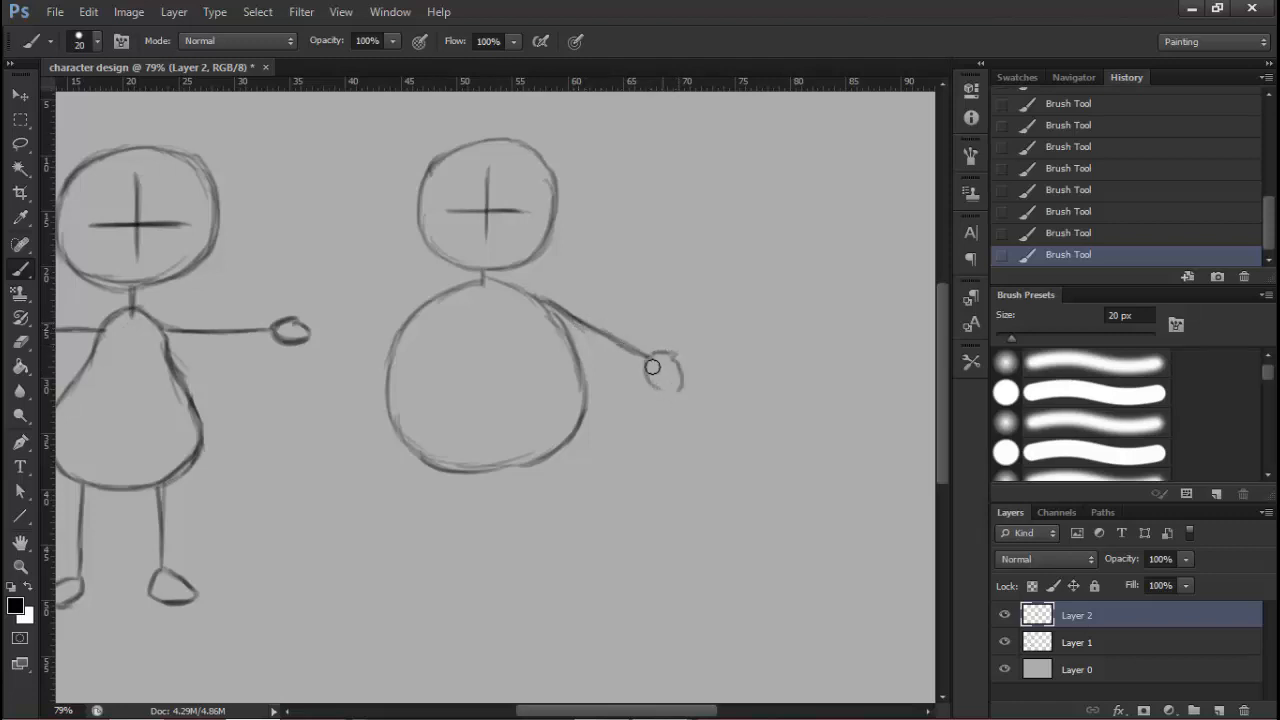
{"action": "left_click_drag", "start_coordinate": [524, 347], "coordinate": [672, 355]}
{"action": "mouse_move", "coordinate": [560, 303]}
{"action": "left_mouse_down"}
{"action": "mouse_move", "coordinate": [506, 338]}
{"action": "mouse_move", "coordinate": [581, 313]}
{"action": "mouse_move", "coordinate": [472, 352]}
{"action": "left_mouse_up"}
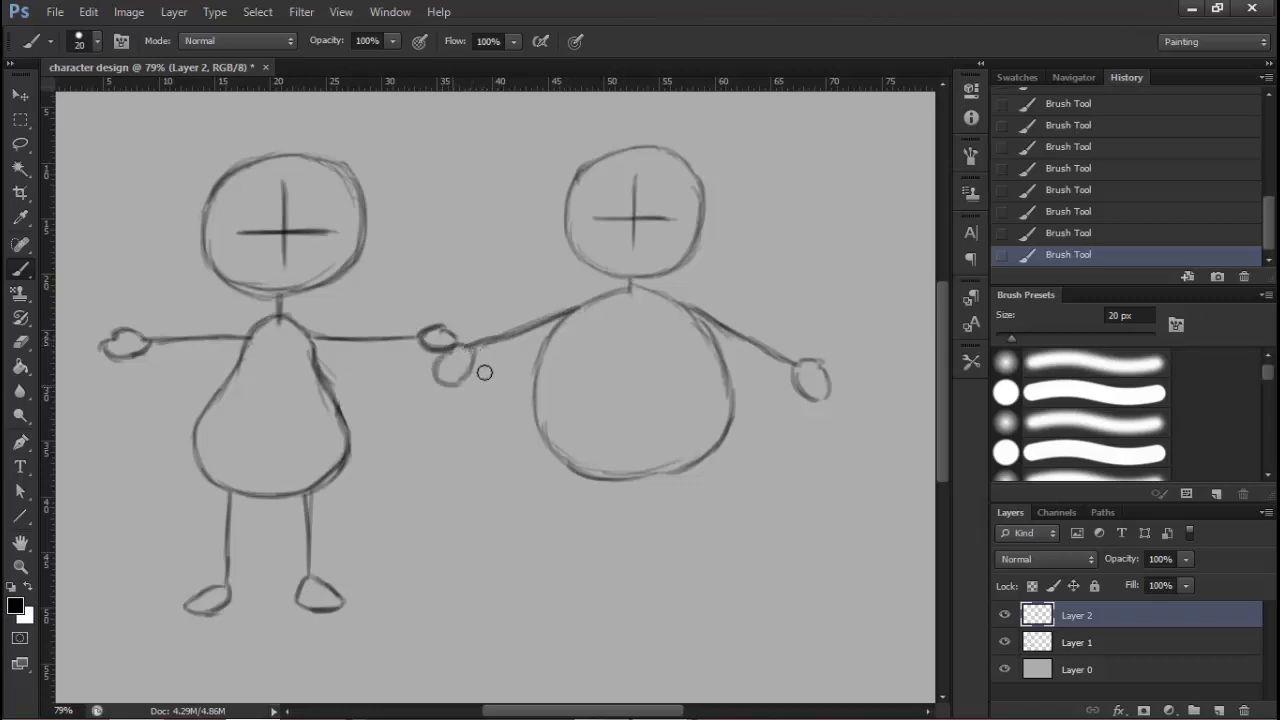
Draw two straight legs with rounded feet below the second character's body
{"action": "mouse_move", "coordinate": [589, 441]}
{"action": "left_mouse_down"}
{"action": "mouse_move", "coordinate": [526, 360]}
{"action": "mouse_move", "coordinate": [529, 471]}
{"action": "left_mouse_up"}
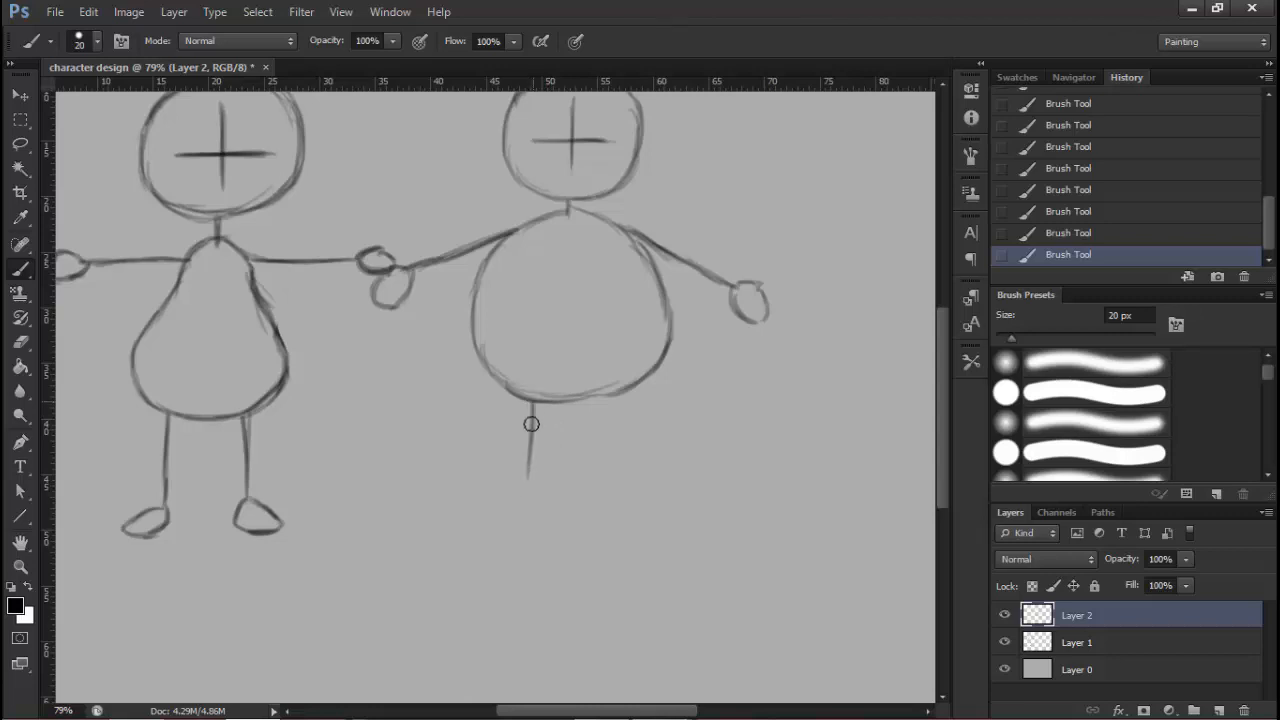
{"action": "mouse_move", "coordinate": [531, 423]}
{"action": "left_mouse_down"}
{"action": "mouse_move", "coordinate": [528, 501]}
{"action": "mouse_move", "coordinate": [486, 524]}
{"action": "mouse_move", "coordinate": [512, 495]}
{"action": "mouse_move", "coordinate": [487, 523]}
{"action": "mouse_move", "coordinate": [534, 526]}
{"action": "left_mouse_up"}
{"action": "mouse_move", "coordinate": [616, 399]}
{"action": "left_mouse_down"}
{"action": "mouse_move", "coordinate": [632, 488]}
{"action": "mouse_move", "coordinate": [670, 505]}
{"action": "mouse_move", "coordinate": [640, 512]}
{"action": "mouse_move", "coordinate": [663, 518]}
{"action": "left_mouse_up"}
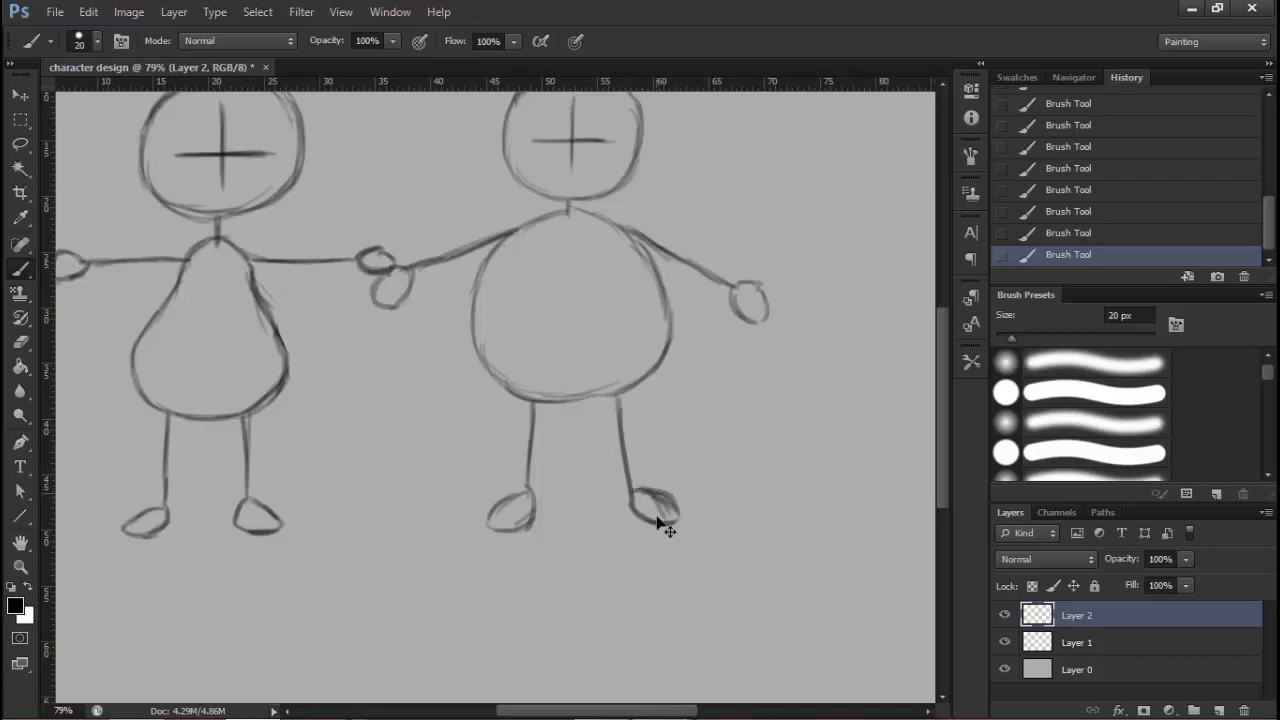
Add a new layer above Layer 2 and move the Layer 2 character to the right side of the canvas
{"action": "scroll", "coordinate": [660, 465], "scroll_direction": "down", "scroll_amount": 3}
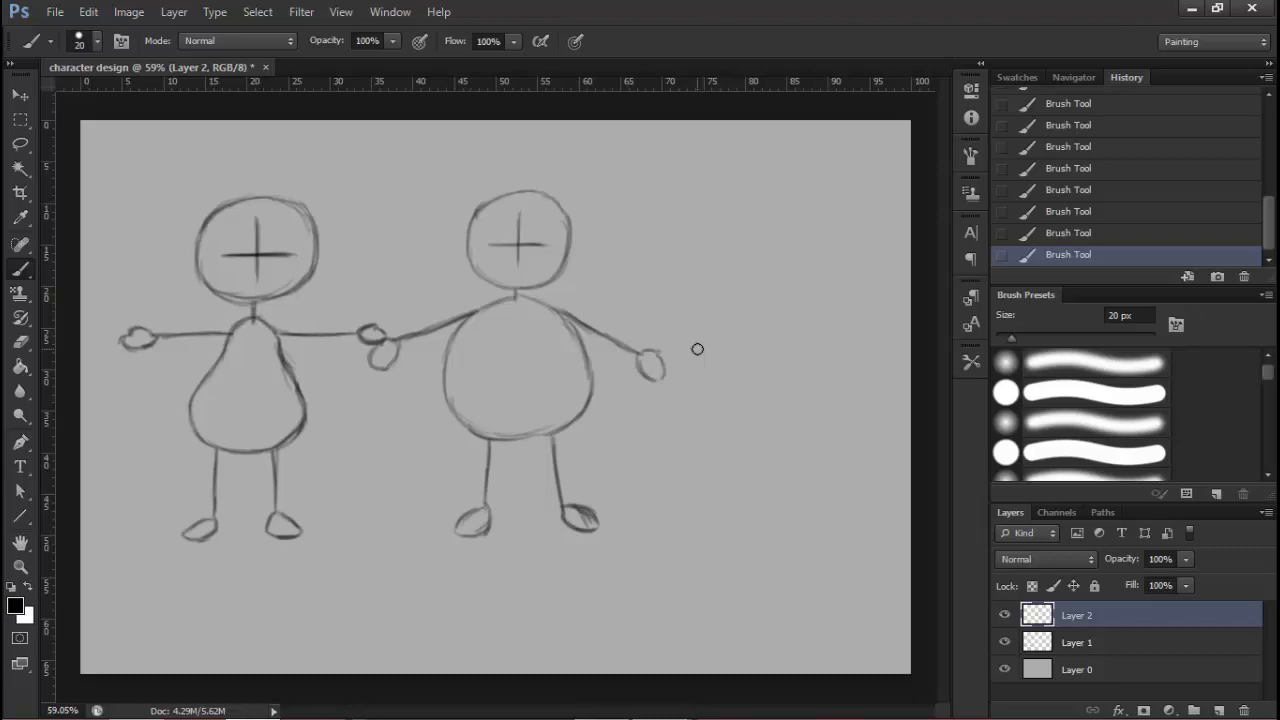
{"action": "left_click", "coordinate": [537, 357]}
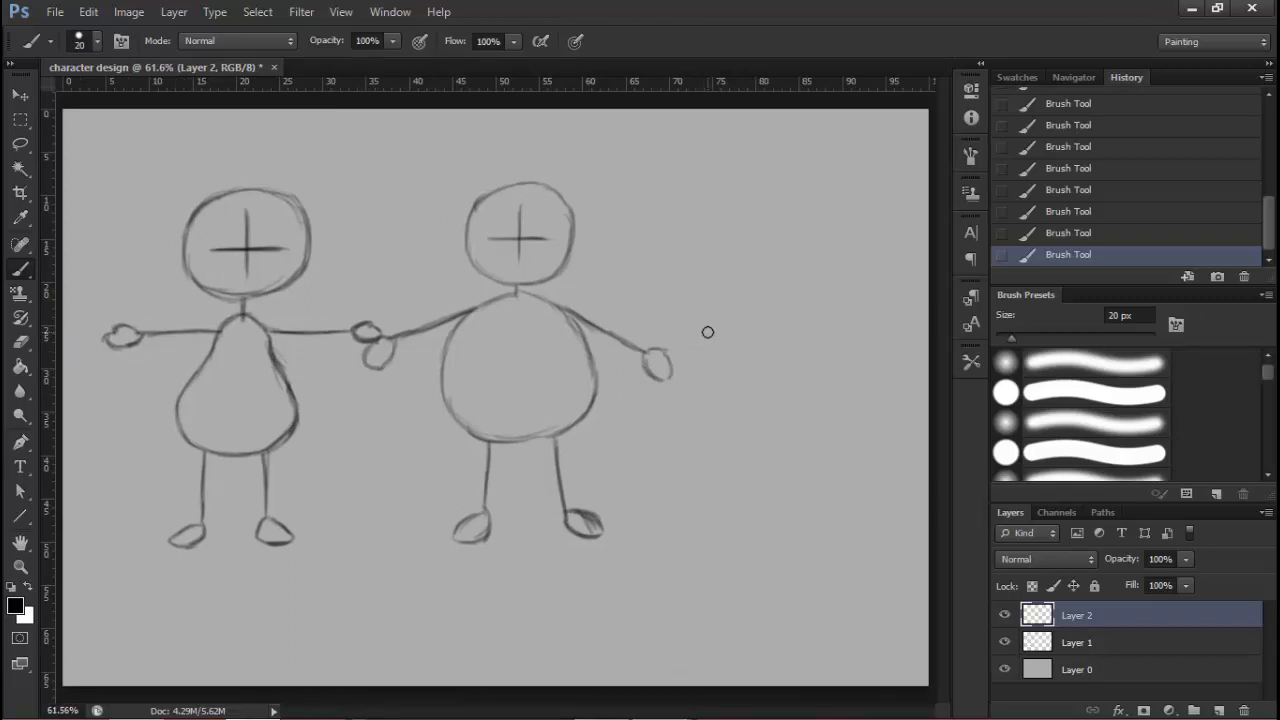
{"action": "left_click", "coordinate": [1219, 710]}
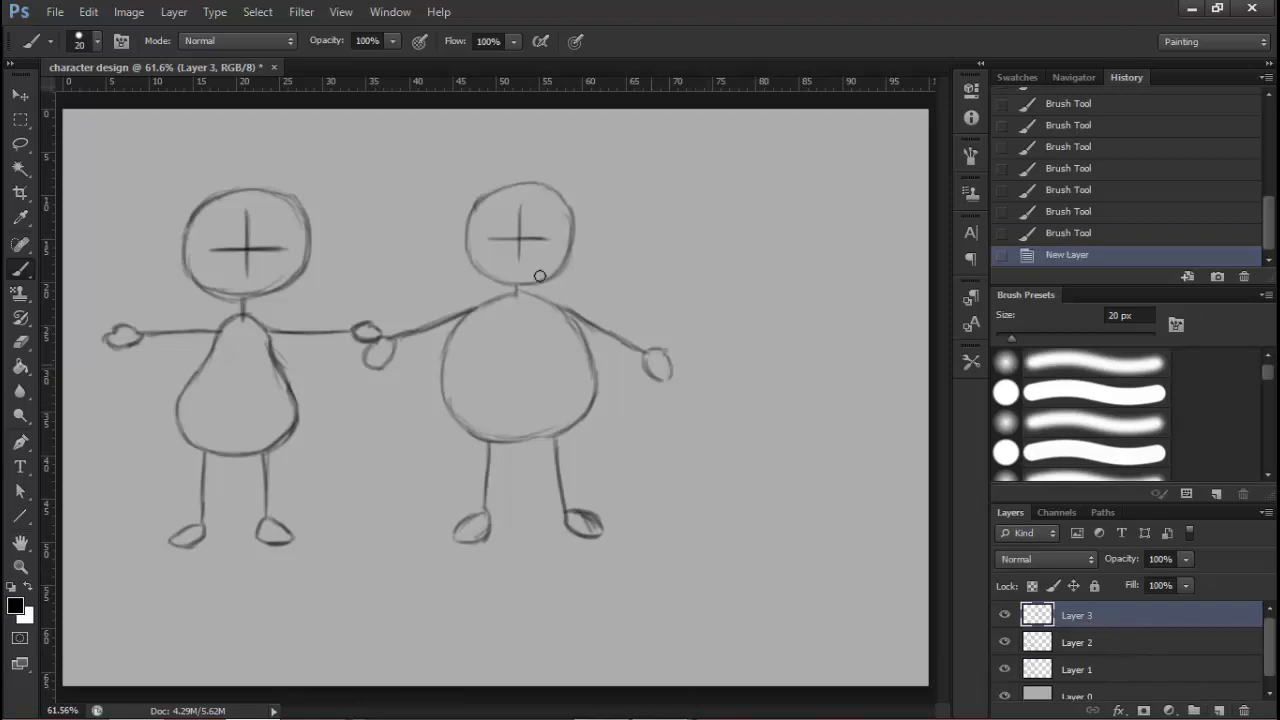
{"action": "left_click", "coordinate": [1128, 642]}
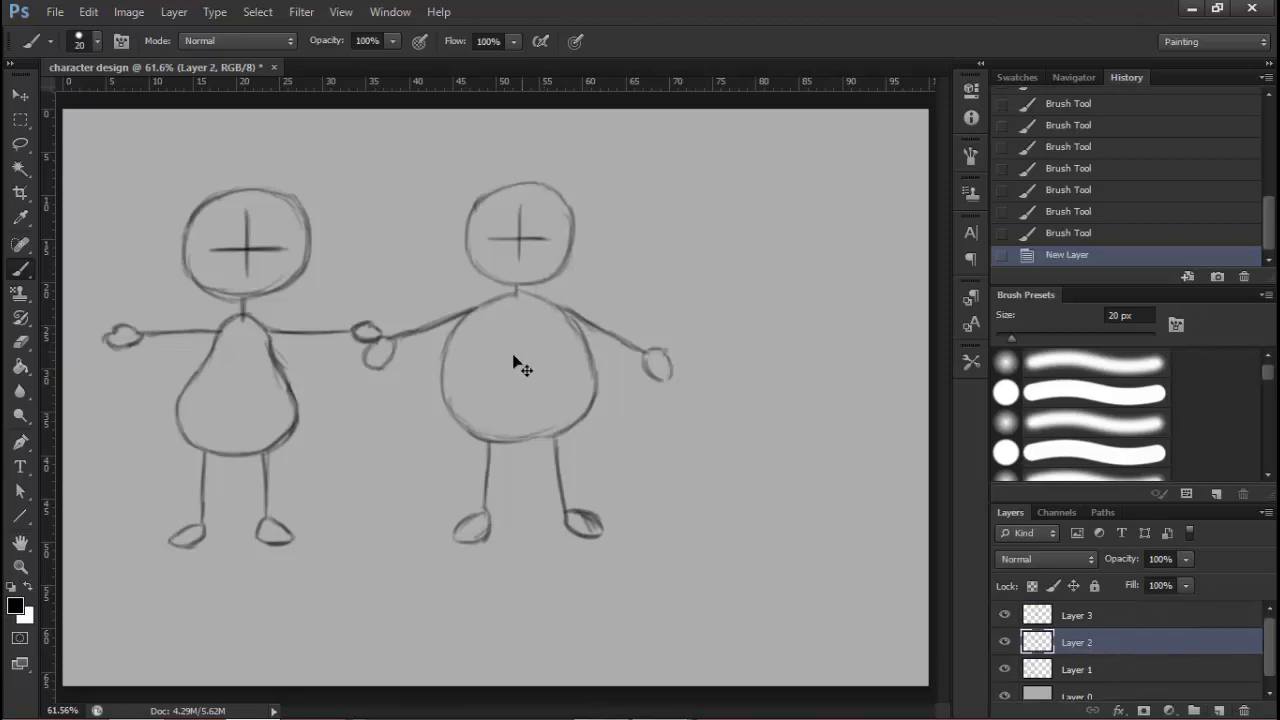
{"action": "left_click_drag", "start_coordinate": [514, 363], "coordinate": [746, 379]}
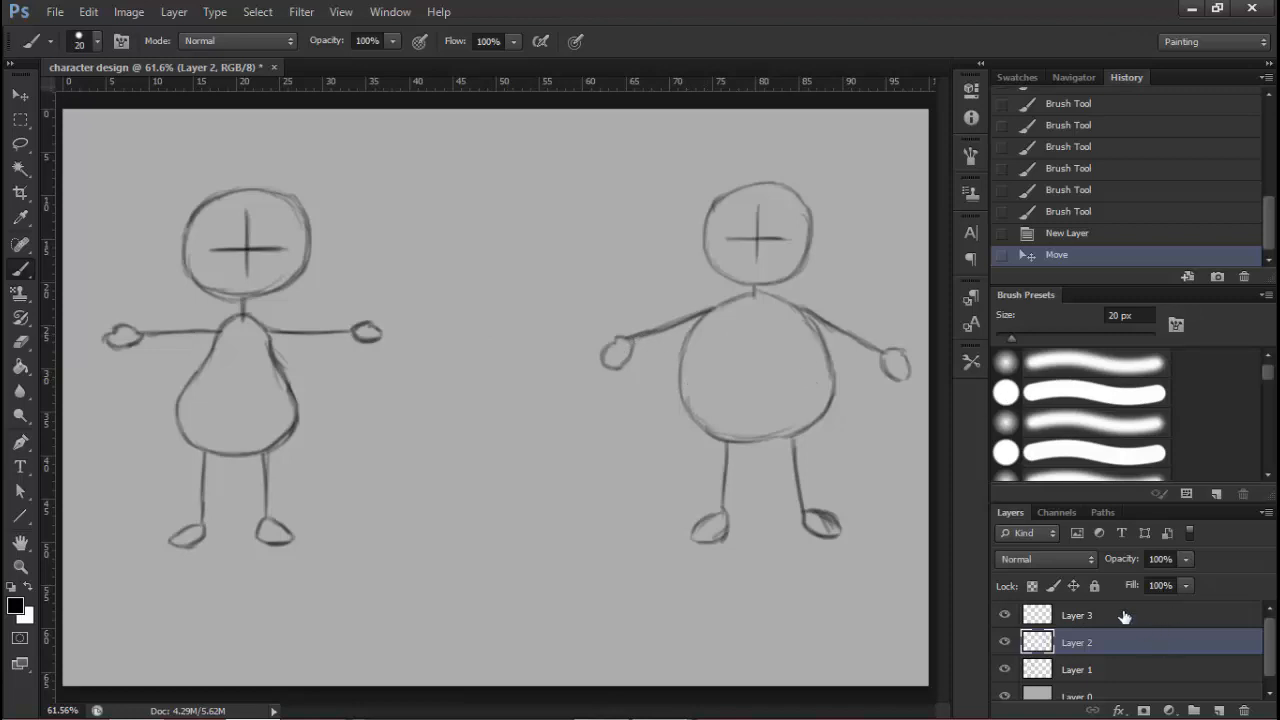
On Layer 3, sketch a round head with a face guide cross in the space between the two characters
{"action": "key", "text": "alt+bracketright"}
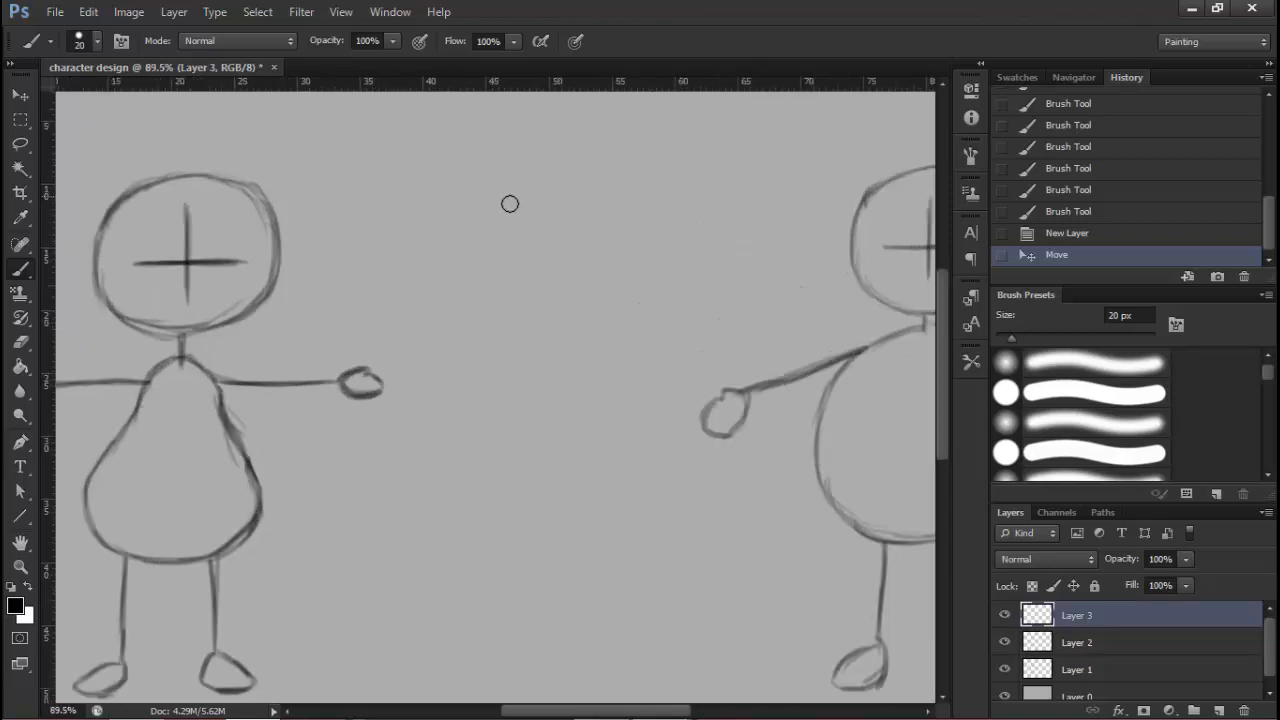
{"action": "left_click_drag", "start_coordinate": [470, 213], "coordinate": [526, 180]}
{"action": "left_click_drag", "start_coordinate": [470, 212], "coordinate": [535, 179]}
{"action": "mouse_move", "coordinate": [490, 190]}
{"action": "left_mouse_down"}
{"action": "mouse_move", "coordinate": [563, 191]}
{"action": "mouse_move", "coordinate": [603, 219]}
{"action": "mouse_move", "coordinate": [572, 185]}
{"action": "left_mouse_up"}
{"action": "mouse_move", "coordinate": [503, 182]}
{"action": "left_mouse_down"}
{"action": "mouse_move", "coordinate": [468, 211]}
{"action": "mouse_move", "coordinate": [457, 256]}
{"action": "left_mouse_up"}
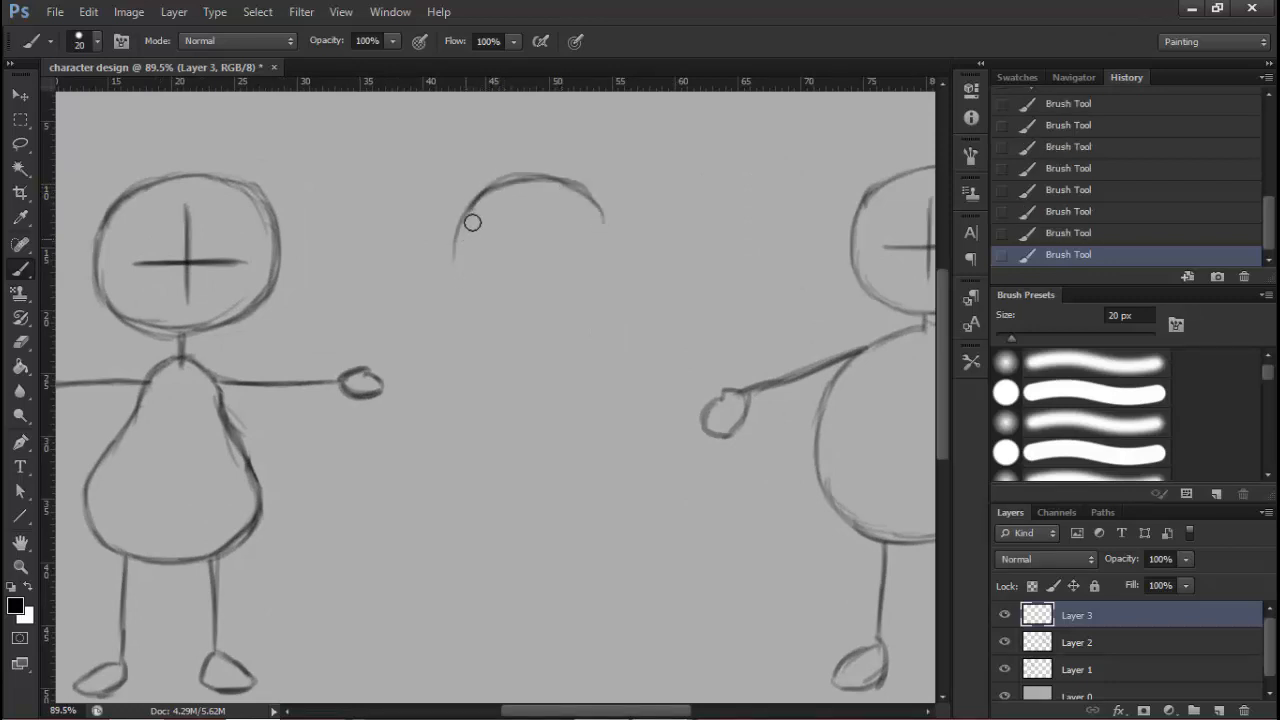
{"action": "left_click_drag", "start_coordinate": [474, 208], "coordinate": [469, 283]}
{"action": "mouse_move", "coordinate": [465, 229]}
{"action": "left_mouse_down"}
{"action": "mouse_move", "coordinate": [497, 298]}
{"action": "mouse_move", "coordinate": [554, 312]}
{"action": "mouse_move", "coordinate": [598, 298]}
{"action": "mouse_move", "coordinate": [608, 215]}
{"action": "mouse_move", "coordinate": [598, 291]}
{"action": "left_mouse_up"}
{"action": "left_click_drag", "start_coordinate": [527, 213], "coordinate": [532, 292]}
{"action": "left_click_drag", "start_coordinate": [486, 251], "coordinate": [588, 252]}
Draw a short neck beneath the Layer 3 head and clean it up with the Eraser
{"action": "mouse_move", "coordinate": [544, 324]}
{"action": "left_mouse_down"}
{"action": "mouse_move", "coordinate": [526, 266]}
{"action": "mouse_move", "coordinate": [511, 306]}
{"action": "mouse_move", "coordinate": [520, 263]}
{"action": "mouse_move", "coordinate": [552, 272]}
{"action": "mouse_move", "coordinate": [494, 274]}
{"action": "mouse_move", "coordinate": [523, 279]}
{"action": "left_mouse_up"}
{"action": "left_click", "coordinate": [20, 342]}
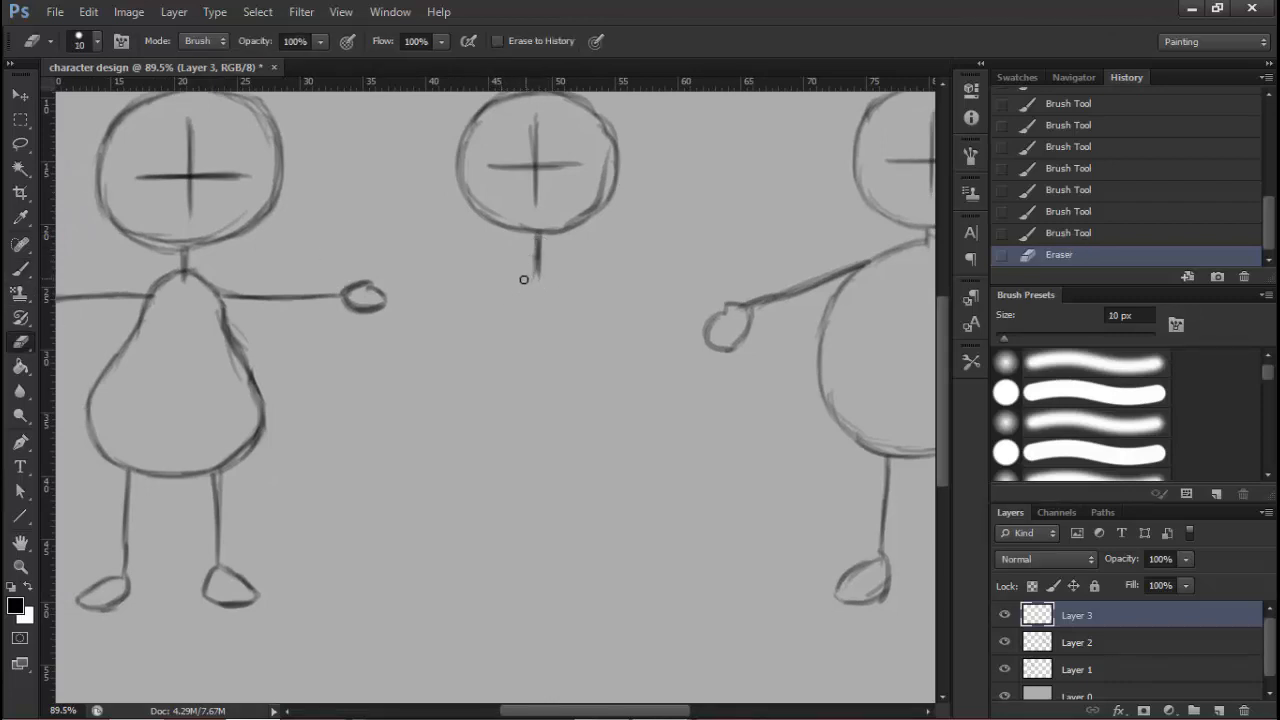
{"action": "key", "text": "bracketright"}
{"action": "key", "text": "bracketright"}
{"action": "key", "text": "bracketright"}
{"action": "left_click", "coordinate": [21, 269]}
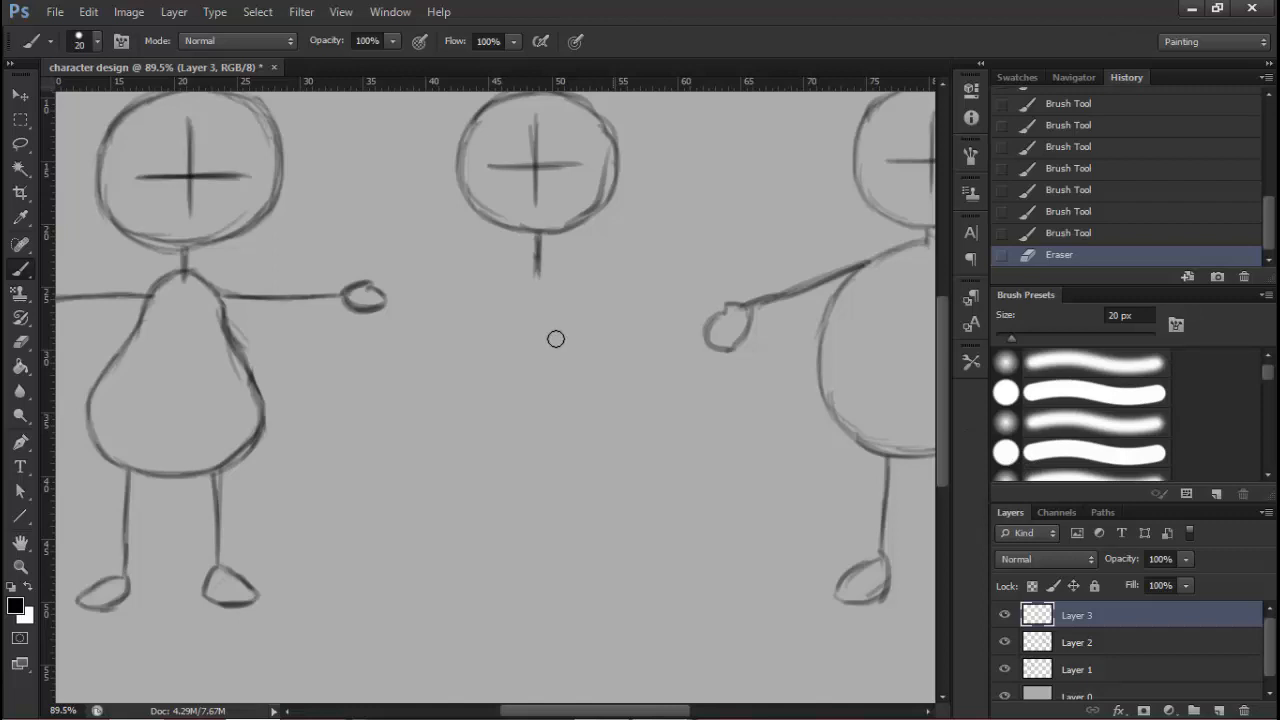
Try sketching shoulder strokes at the base of the third character's neck and erase them
{"action": "key", "text": "space"}
{"action": "mouse_move", "coordinate": [535, 272]}
{"action": "left_mouse_down"}
{"action": "mouse_move", "coordinate": [547, 266]}
{"action": "mouse_move", "coordinate": [492, 294]}
{"action": "left_mouse_up"}
{"action": "left_click_drag", "start_coordinate": [510, 276], "coordinate": [488, 306]}
{"action": "mouse_move", "coordinate": [504, 284]}
{"action": "left_mouse_down"}
{"action": "mouse_move", "coordinate": [475, 302]}
{"action": "mouse_move", "coordinate": [487, 322]}
{"action": "mouse_move", "coordinate": [501, 272]}
{"action": "mouse_move", "coordinate": [527, 256]}
{"action": "left_mouse_up"}
{"action": "key", "text": "space"}
{"action": "left_click", "coordinate": [22, 346]}
{"action": "left_click", "coordinate": [20, 268]}
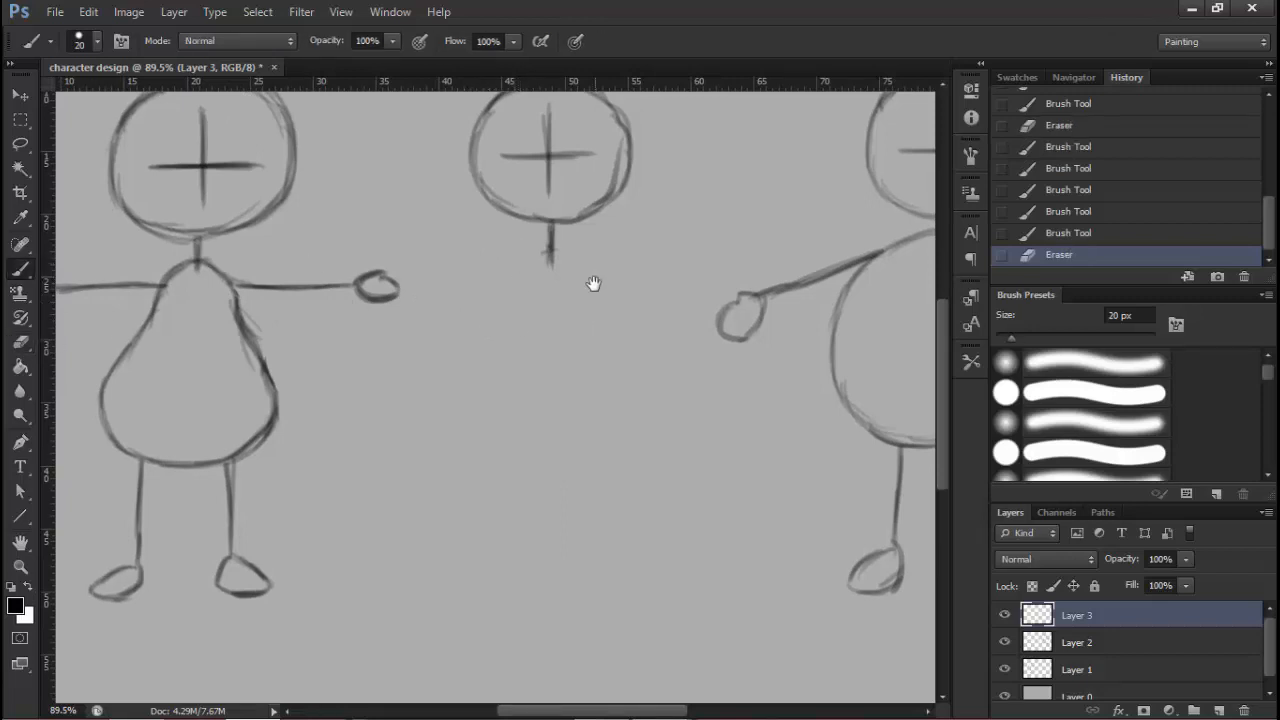
Draw the third character's curved shoulders from the neck base and the upper part of the torso's right side
{"action": "key", "text": "space"}
{"action": "left_click_drag", "start_coordinate": [614, 280], "coordinate": [626, 286]}
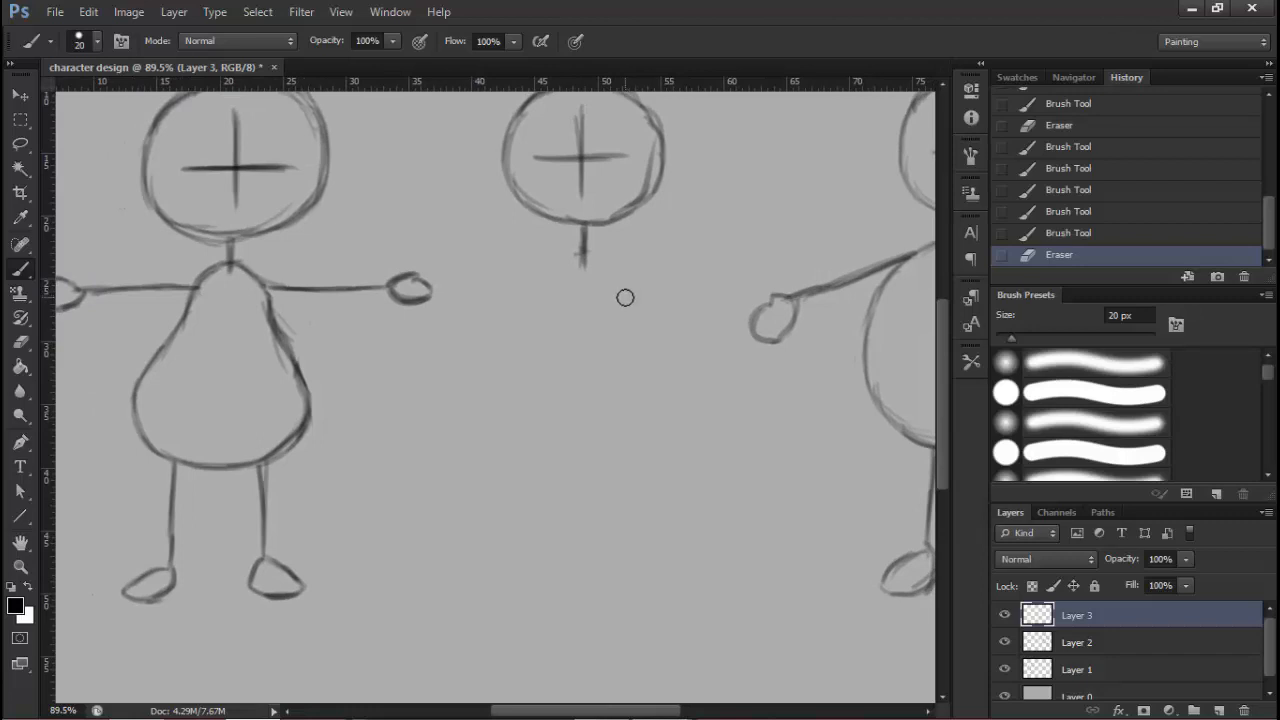
{"action": "key", "text": "space"}
{"action": "mouse_move", "coordinate": [583, 257]}
{"action": "left_mouse_down"}
{"action": "mouse_move", "coordinate": [593, 252]}
{"action": "mouse_move", "coordinate": [545, 270]}
{"action": "left_mouse_up"}
{"action": "left_click_drag", "start_coordinate": [572, 256], "coordinate": [545, 268]}
{"action": "mouse_move", "coordinate": [566, 260]}
{"action": "left_mouse_down"}
{"action": "mouse_move", "coordinate": [527, 304]}
{"action": "mouse_move", "coordinate": [581, 252]}
{"action": "mouse_move", "coordinate": [620, 257]}
{"action": "left_mouse_up"}
{"action": "mouse_move", "coordinate": [600, 252]}
{"action": "left_mouse_down"}
{"action": "mouse_move", "coordinate": [653, 274]}
{"action": "mouse_move", "coordinate": [677, 319]}
{"action": "left_mouse_up"}
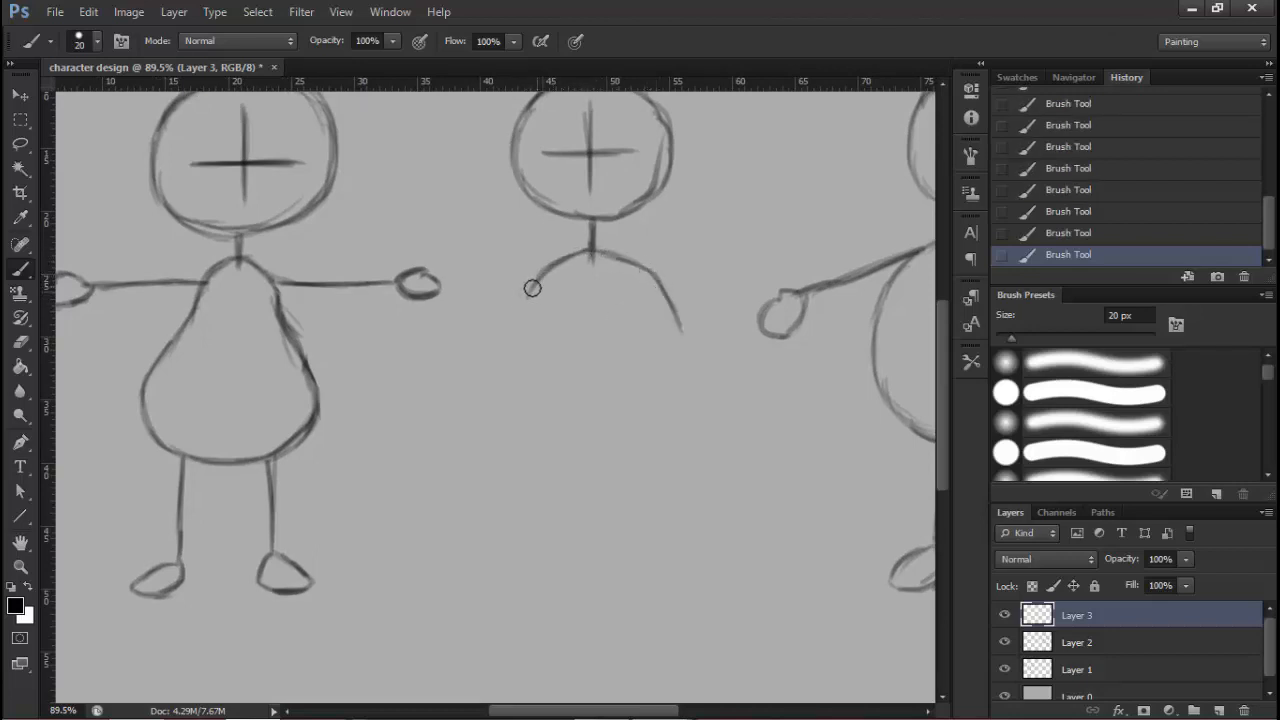
Extend the left side of the third character's torso diagonally down and outward from the shoulder
{"action": "left_click_drag", "start_coordinate": [527, 296], "coordinate": [500, 334]}
{"action": "key", "text": "space"}
{"action": "mouse_move", "coordinate": [497, 348]}
{"action": "left_mouse_down"}
{"action": "mouse_move", "coordinate": [516, 296]}
{"action": "mouse_move", "coordinate": [482, 358]}
{"action": "left_mouse_up"}
{"action": "left_click_drag", "start_coordinate": [519, 295], "coordinate": [480, 365]}
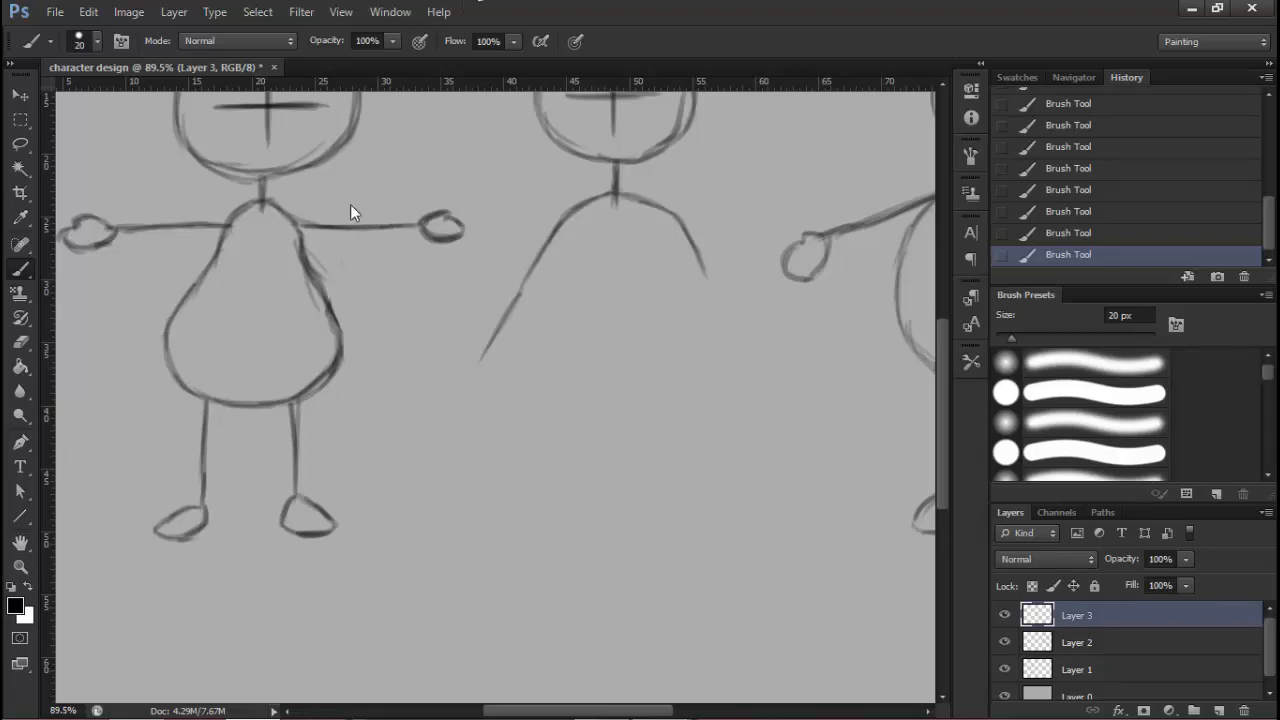
{"action": "left_click", "coordinate": [1190, 8]}
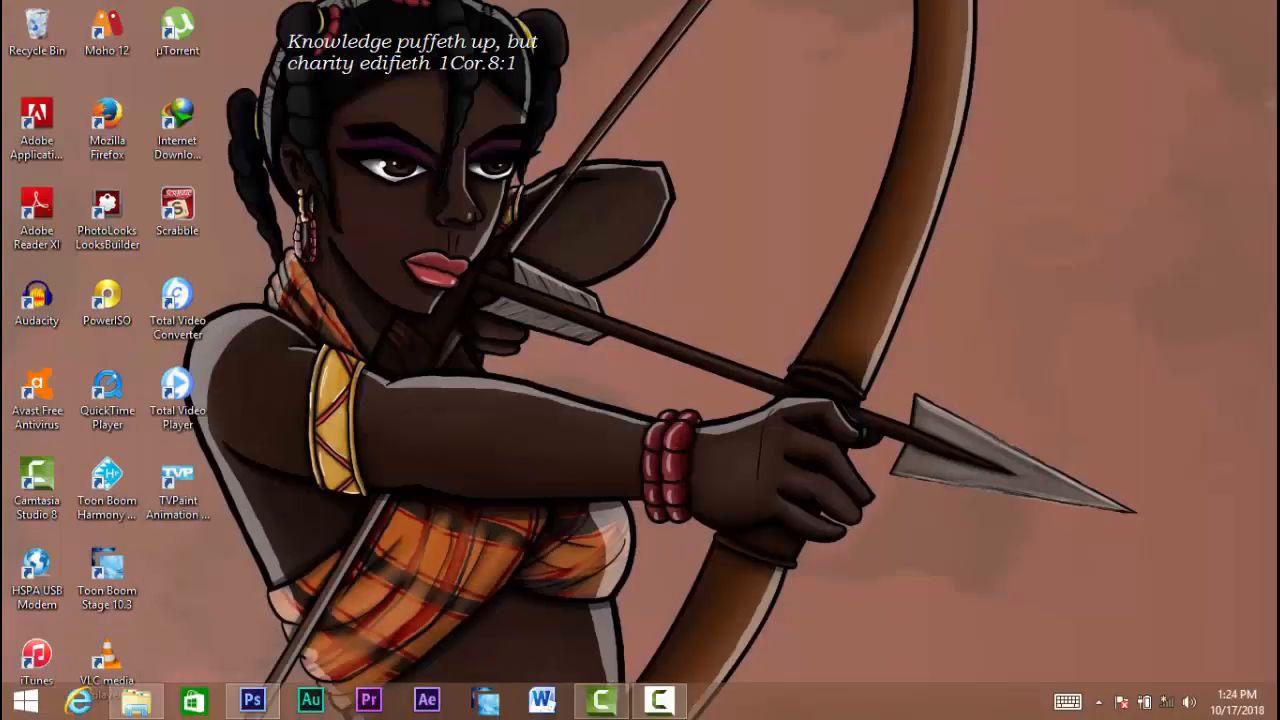
{"action": "left_click", "coordinate": [659, 700]}
{"action": "left_click", "coordinate": [1108, 230]}
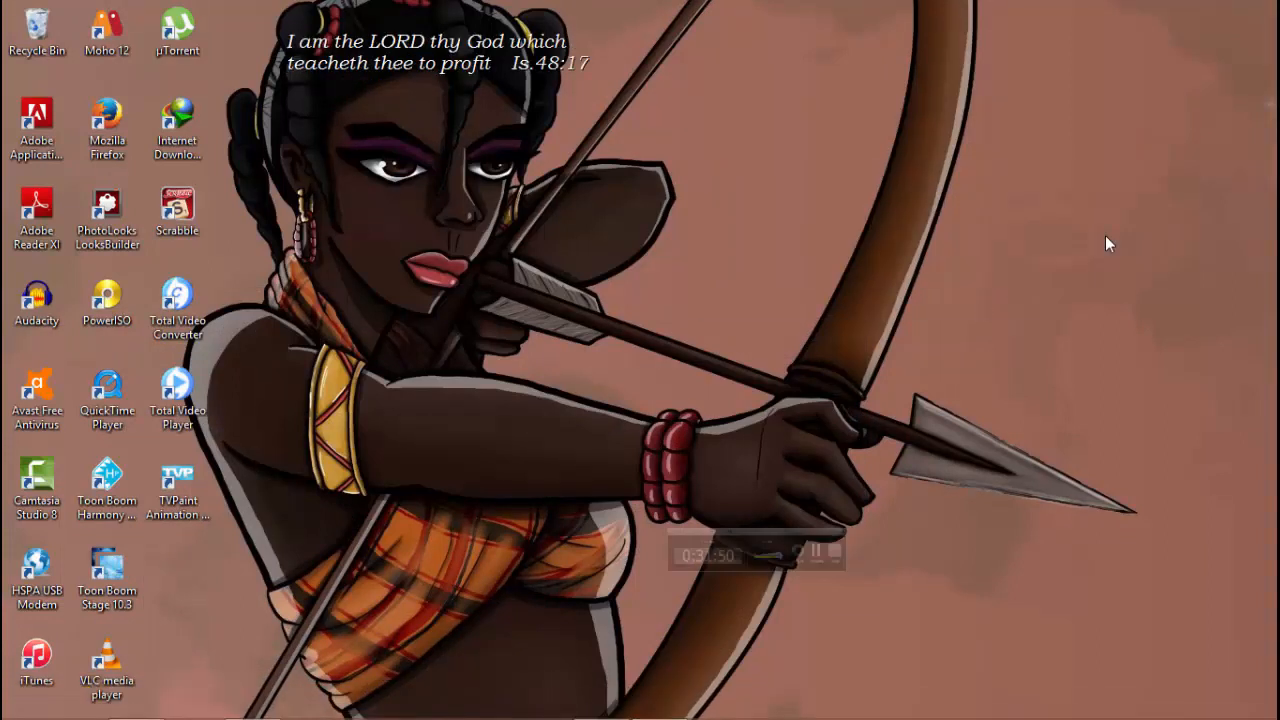
{"action": "left_click", "coordinate": [655, 703]}
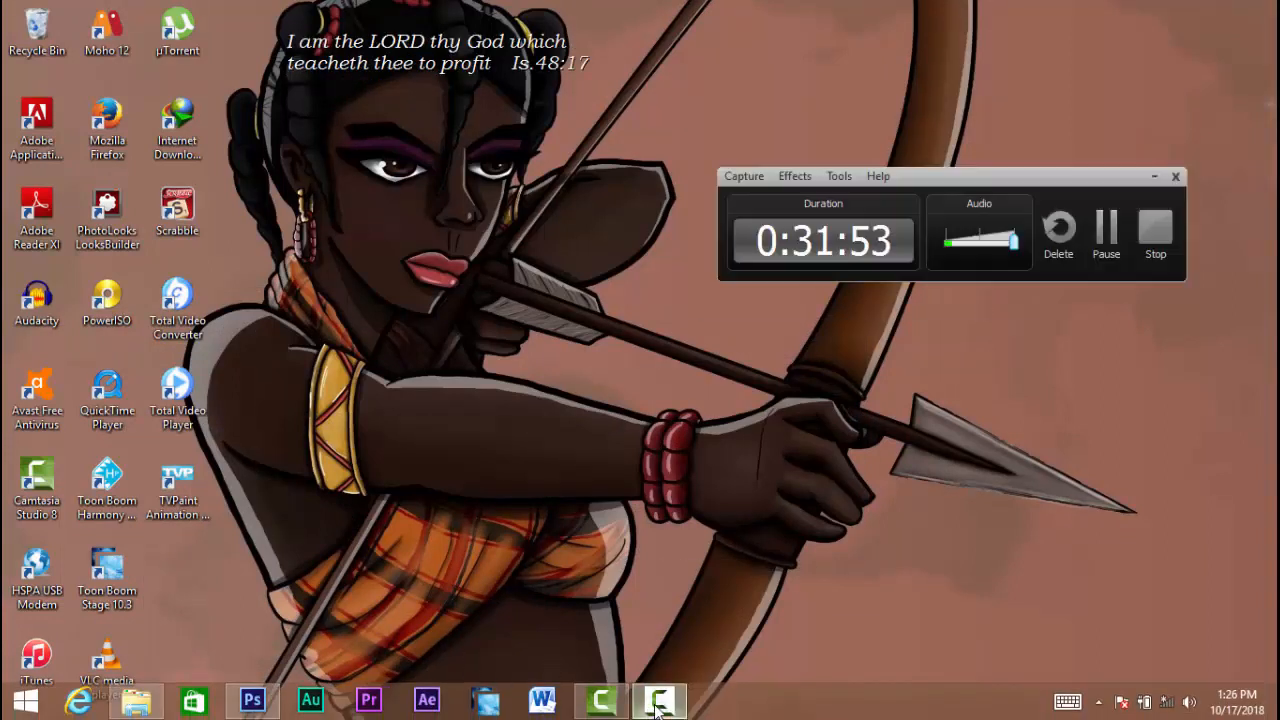
{"action": "left_click", "coordinate": [252, 700]}
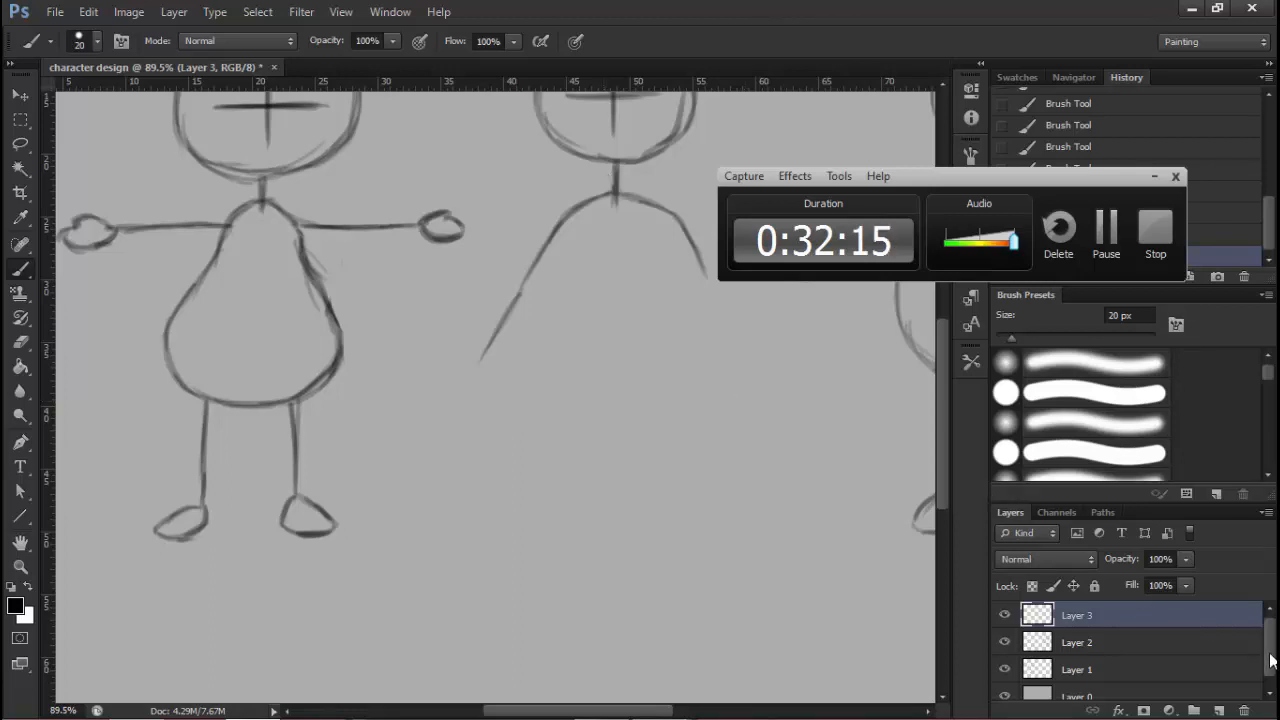
{"action": "left_click_drag", "start_coordinate": [1271, 657], "coordinate": [1269, 664]}
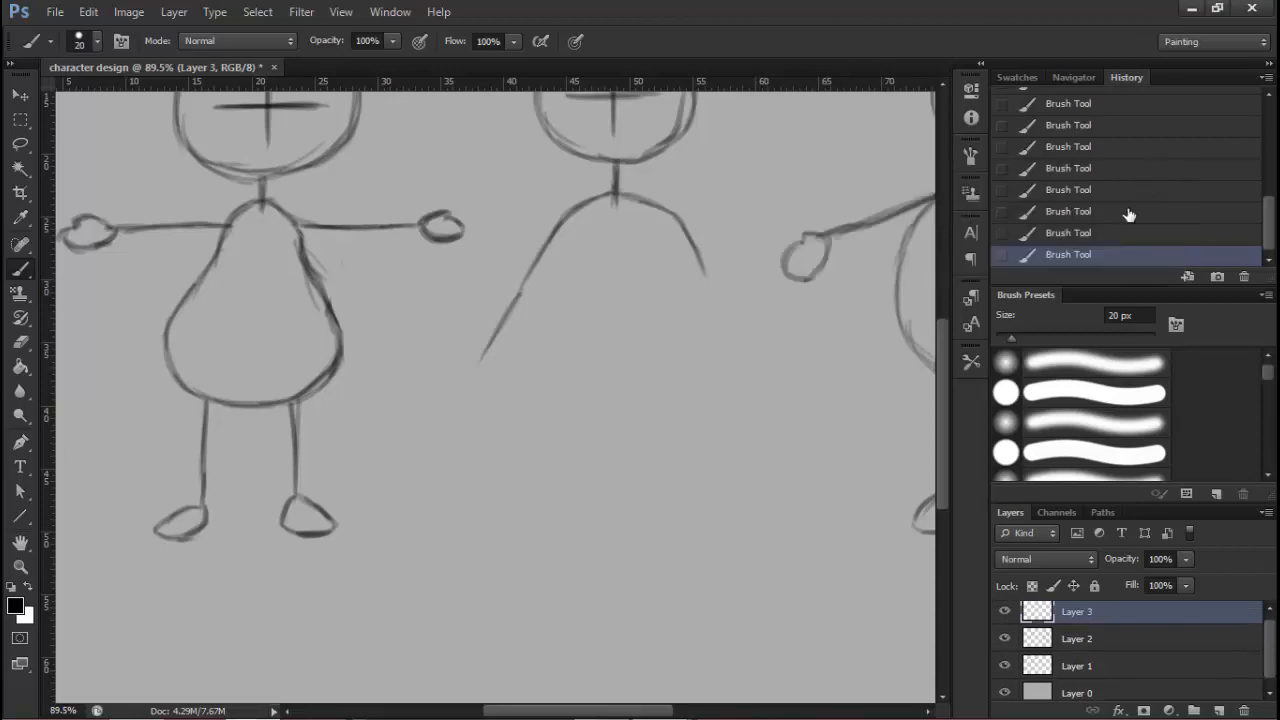
Extend the third character's right-hand arm line diagonally down and draw a rounded hand at the end of each arm
{"action": "left_click", "coordinate": [1153, 178]}
{"action": "mouse_move", "coordinate": [583, 316]}
{"action": "left_mouse_down"}
{"action": "mouse_move", "coordinate": [563, 337]}
{"action": "mouse_move", "coordinate": [537, 331]}
{"action": "mouse_move", "coordinate": [550, 325]}
{"action": "left_mouse_up"}
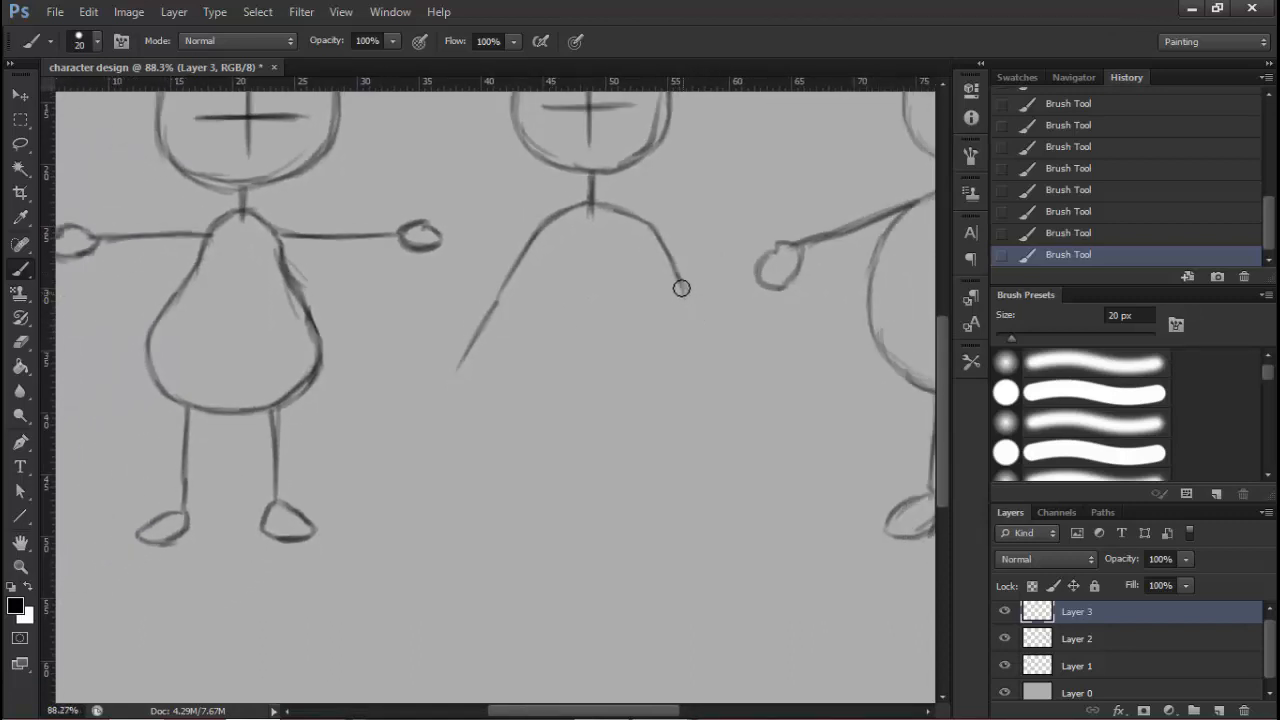
{"action": "mouse_move", "coordinate": [681, 288]}
{"action": "left_mouse_down"}
{"action": "mouse_move", "coordinate": [711, 357]}
{"action": "mouse_move", "coordinate": [700, 339]}
{"action": "left_mouse_up"}
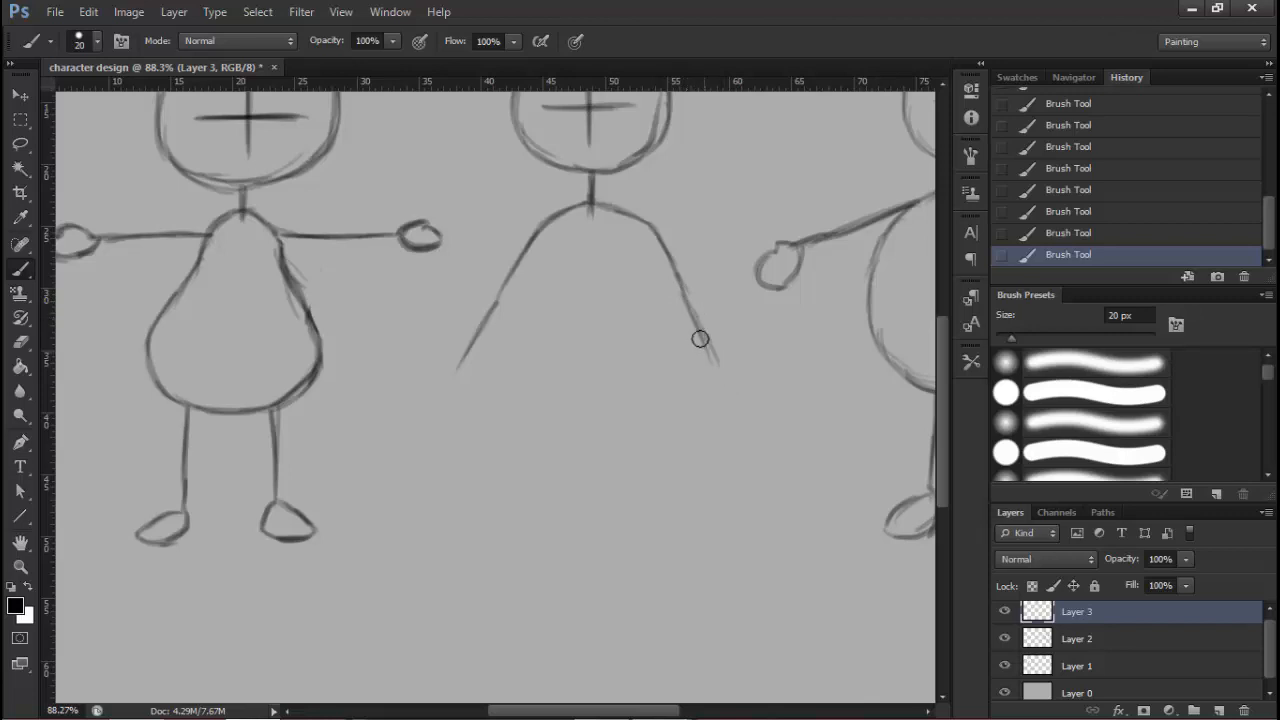
{"action": "mouse_move", "coordinate": [451, 368]}
{"action": "left_mouse_down"}
{"action": "mouse_move", "coordinate": [422, 397]}
{"action": "mouse_move", "coordinate": [440, 411]}
{"action": "mouse_move", "coordinate": [457, 370]}
{"action": "mouse_move", "coordinate": [443, 420]}
{"action": "left_mouse_up"}
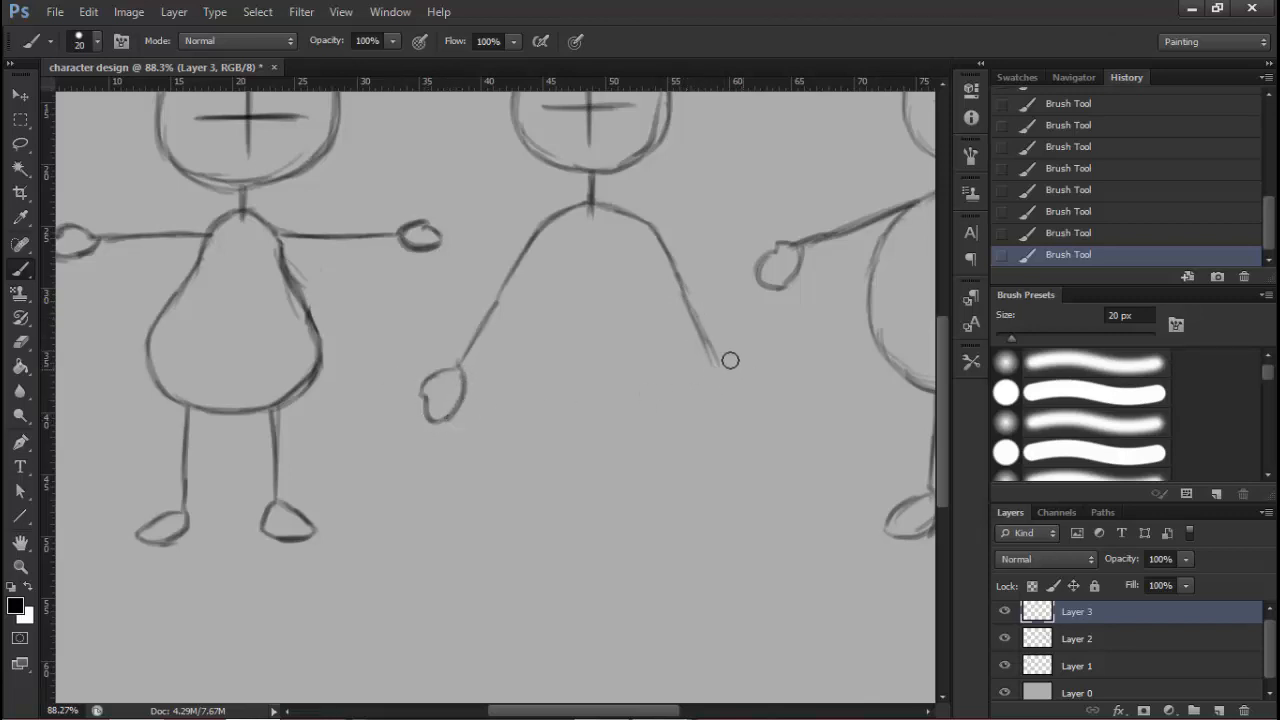
{"action": "mouse_move", "coordinate": [722, 371]}
{"action": "left_mouse_down"}
{"action": "mouse_move", "coordinate": [749, 389]}
{"action": "mouse_move", "coordinate": [745, 423]}
{"action": "left_mouse_up"}
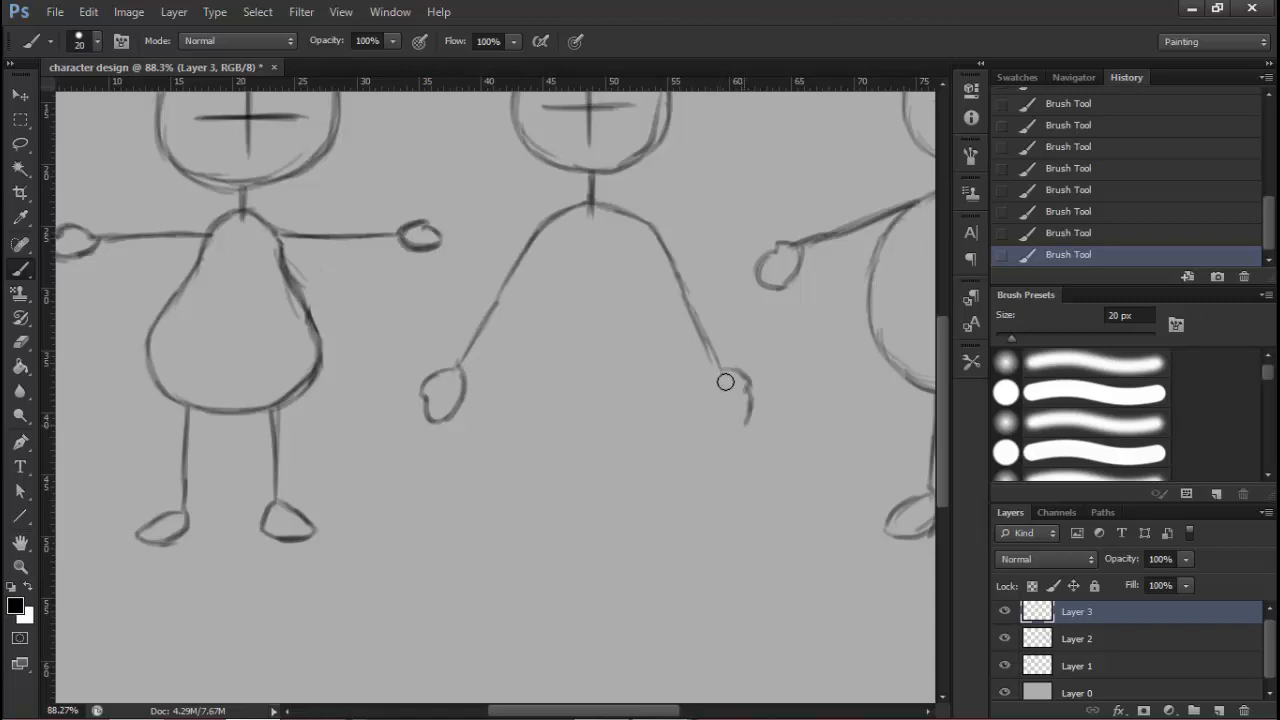
{"action": "left_click_drag", "start_coordinate": [717, 381], "coordinate": [731, 423]}
Draw the third character's straight spine and bowl-shaped pelvis, plus two long legs ending in oval feet
{"action": "mouse_move", "coordinate": [589, 206]}
{"action": "left_mouse_down"}
{"action": "mouse_move", "coordinate": [584, 374]}
{"action": "mouse_move", "coordinate": [535, 379]}
{"action": "mouse_move", "coordinate": [627, 380]}
{"action": "mouse_move", "coordinate": [539, 386]}
{"action": "mouse_move", "coordinate": [610, 389]}
{"action": "mouse_move", "coordinate": [570, 399]}
{"action": "mouse_move", "coordinate": [538, 378]}
{"action": "mouse_move", "coordinate": [608, 366]}
{"action": "mouse_move", "coordinate": [571, 361]}
{"action": "mouse_move", "coordinate": [629, 377]}
{"action": "mouse_move", "coordinate": [535, 377]}
{"action": "mouse_move", "coordinate": [542, 368]}
{"action": "mouse_move", "coordinate": [540, 417]}
{"action": "mouse_move", "coordinate": [537, 380]}
{"action": "mouse_move", "coordinate": [575, 433]}
{"action": "mouse_move", "coordinate": [561, 432]}
{"action": "mouse_move", "coordinate": [626, 400]}
{"action": "mouse_move", "coordinate": [620, 411]}
{"action": "mouse_move", "coordinate": [628, 381]}
{"action": "left_mouse_up"}
{"action": "mouse_move", "coordinate": [620, 426]}
{"action": "left_mouse_down"}
{"action": "mouse_move", "coordinate": [608, 359]}
{"action": "mouse_move", "coordinate": [612, 462]}
{"action": "left_mouse_up"}
{"action": "mouse_move", "coordinate": [535, 338]}
{"action": "left_mouse_down"}
{"action": "mouse_move", "coordinate": [501, 506]}
{"action": "mouse_move", "coordinate": [451, 543]}
{"action": "mouse_move", "coordinate": [469, 549]}
{"action": "mouse_move", "coordinate": [498, 530]}
{"action": "left_mouse_up"}
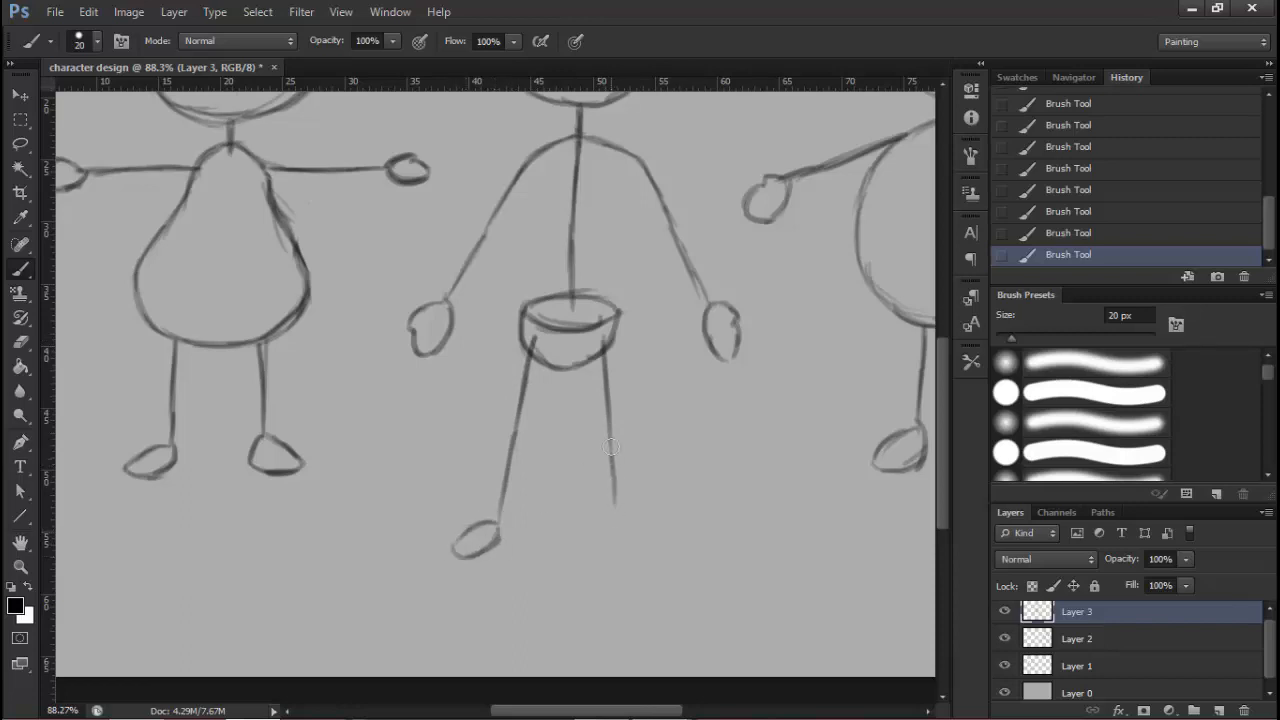
{"action": "mouse_move", "coordinate": [611, 448]}
{"action": "left_mouse_down"}
{"action": "mouse_move", "coordinate": [620, 525]}
{"action": "mouse_move", "coordinate": [651, 538]}
{"action": "mouse_move", "coordinate": [631, 526]}
{"action": "mouse_move", "coordinate": [618, 544]}
{"action": "mouse_move", "coordinate": [616, 531]}
{"action": "mouse_move", "coordinate": [648, 548]}
{"action": "left_mouse_up"}
{"action": "left_click_drag", "start_coordinate": [685, 438], "coordinate": [634, 446]}
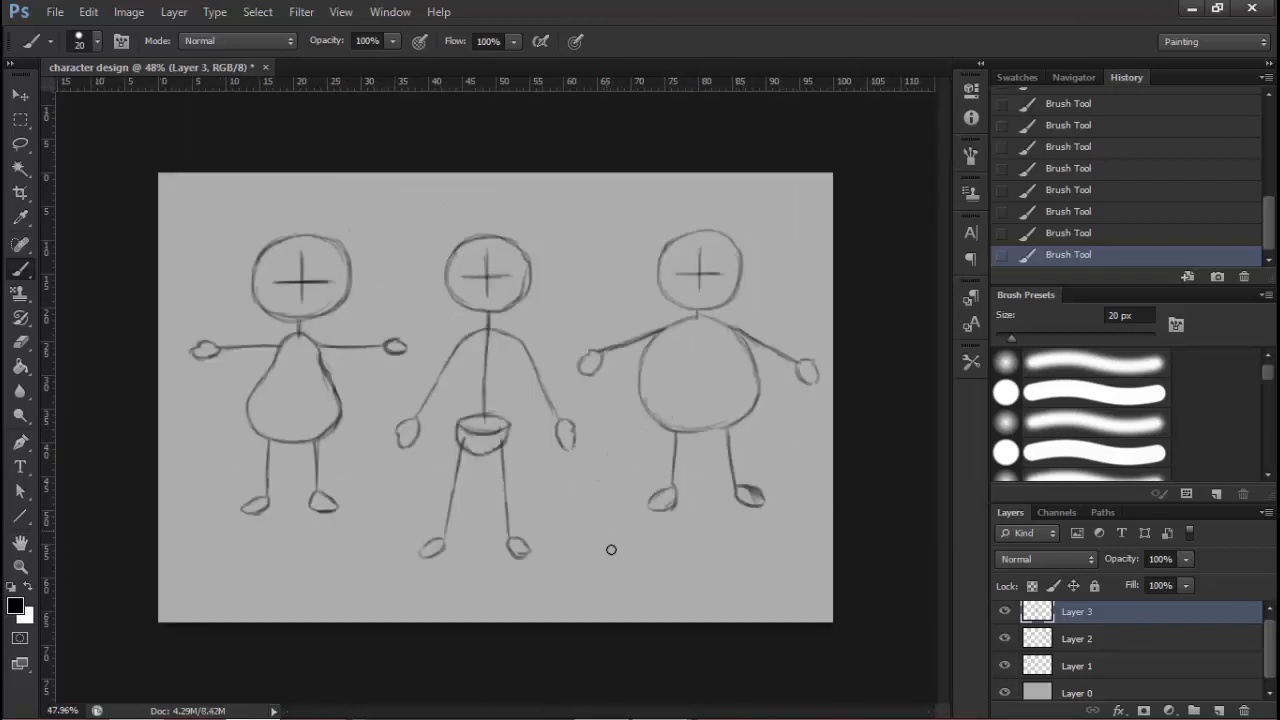
Toggle the visibility of Layer 3 and Layer 2 to check which character each holds, leaving both shown
{"action": "mouse_move", "coordinate": [1271, 654]}
{"action": "left_mouse_down"}
{"action": "mouse_move", "coordinate": [1273, 668]}
{"action": "mouse_move", "coordinate": [1273, 652]}
{"action": "left_mouse_up"}
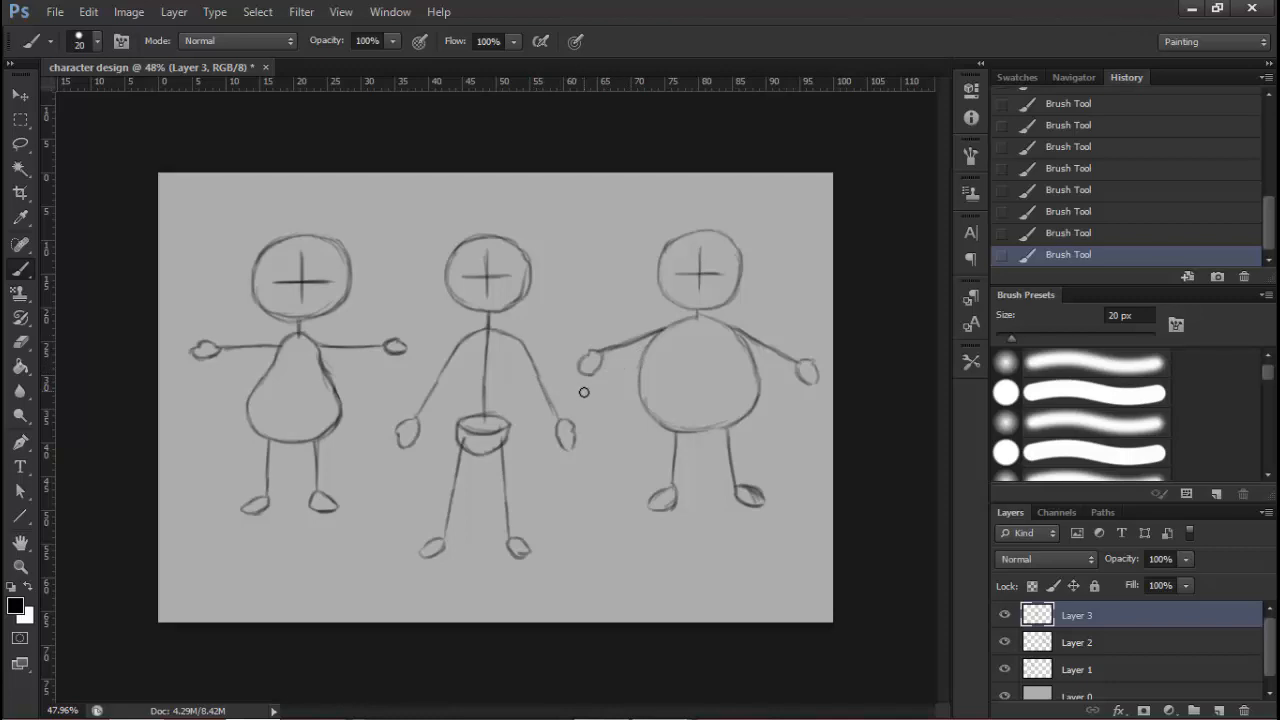
{"action": "left_click_drag", "start_coordinate": [480, 392], "coordinate": [533, 357]}
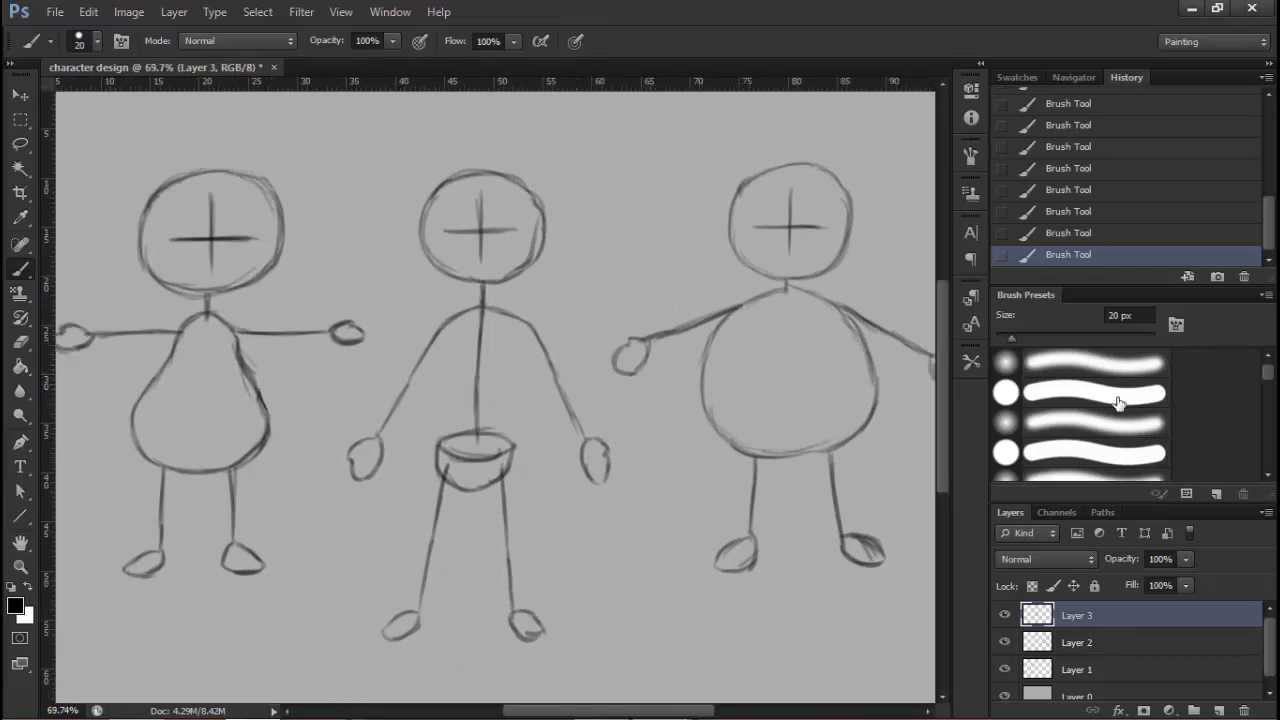
{"action": "left_click", "coordinate": [1006, 644]}
{"action": "left_click", "coordinate": [1005, 616]}
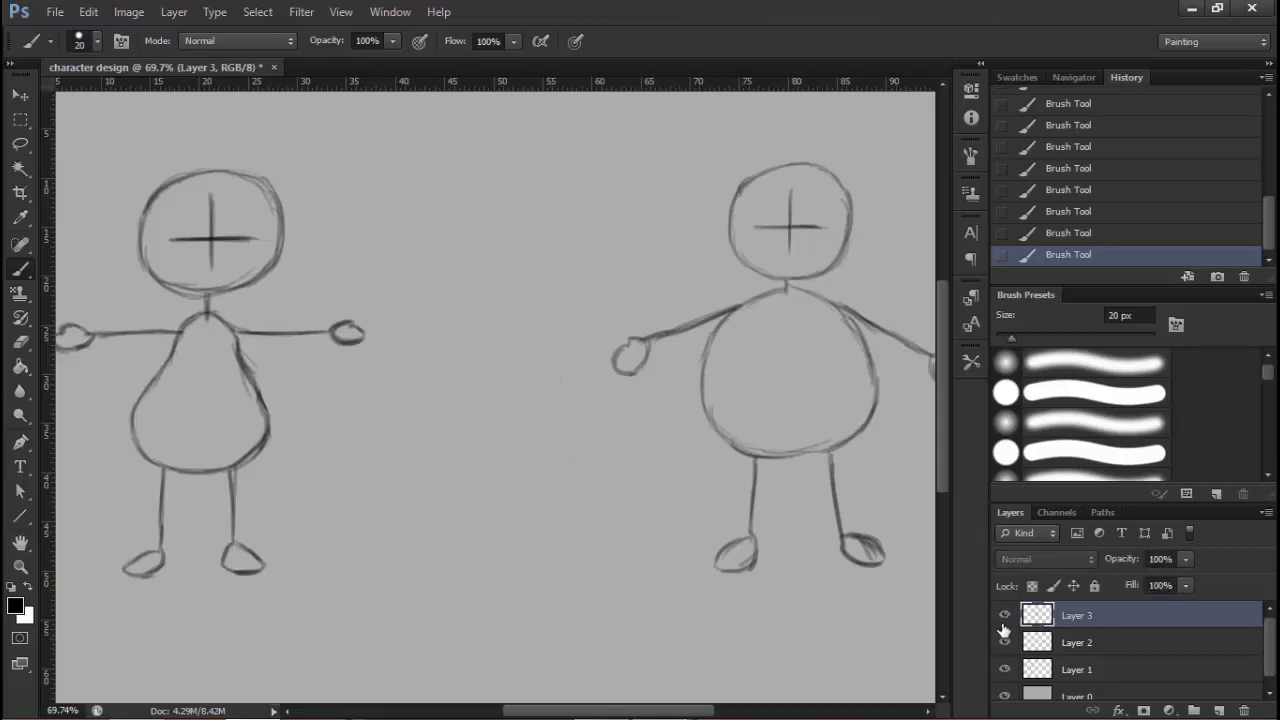
{"action": "left_click", "coordinate": [1004, 618]}
{"action": "left_click", "coordinate": [1005, 618]}
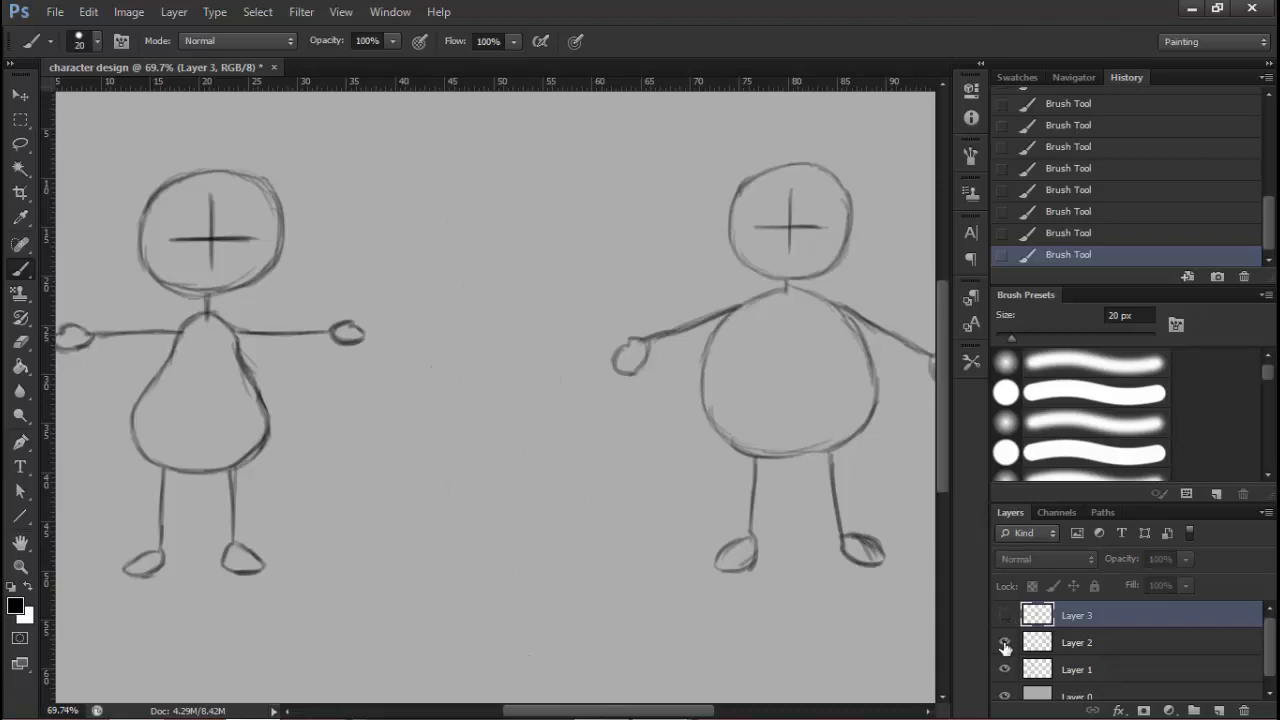
{"action": "left_click", "coordinate": [1005, 645]}
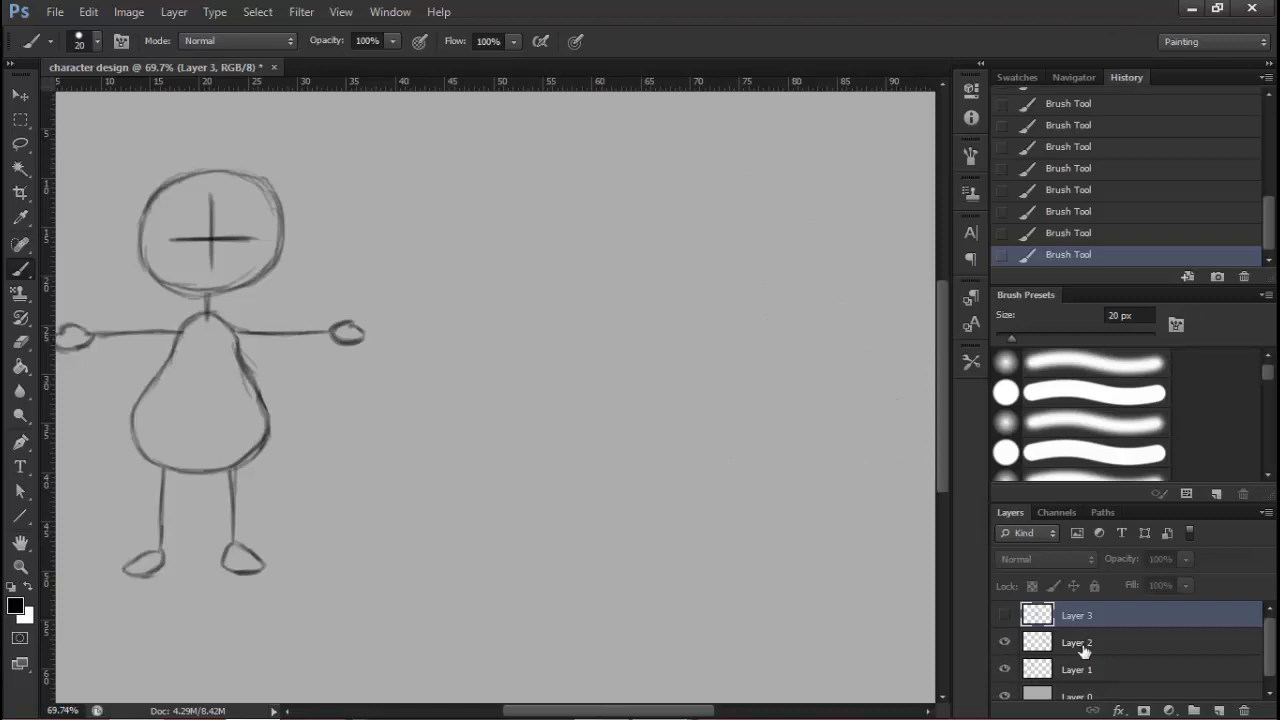
{"action": "left_click", "coordinate": [1004, 645]}
{"action": "scroll", "coordinate": [1008, 655], "scroll_direction": "down", "scroll_amount": 1}
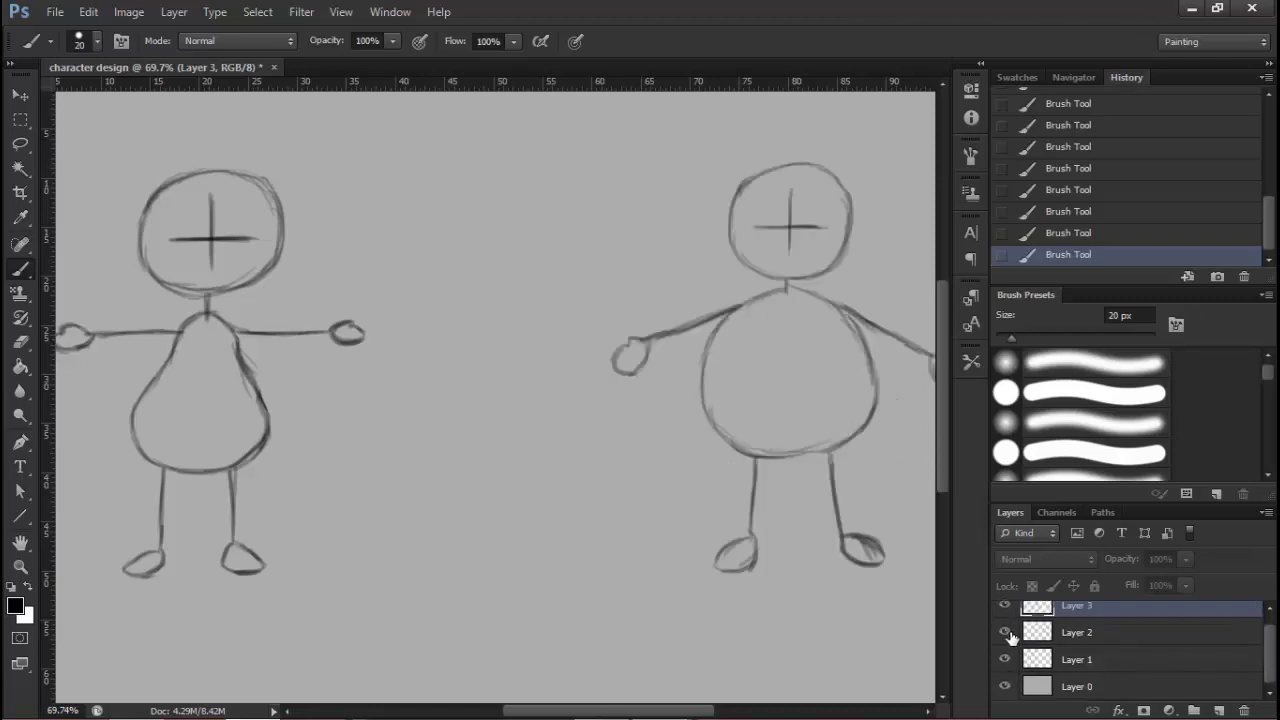
{"action": "left_click", "coordinate": [1004, 607]}
{"action": "scroll", "coordinate": [624, 391], "scroll_direction": "down", "scroll_amount": 3}
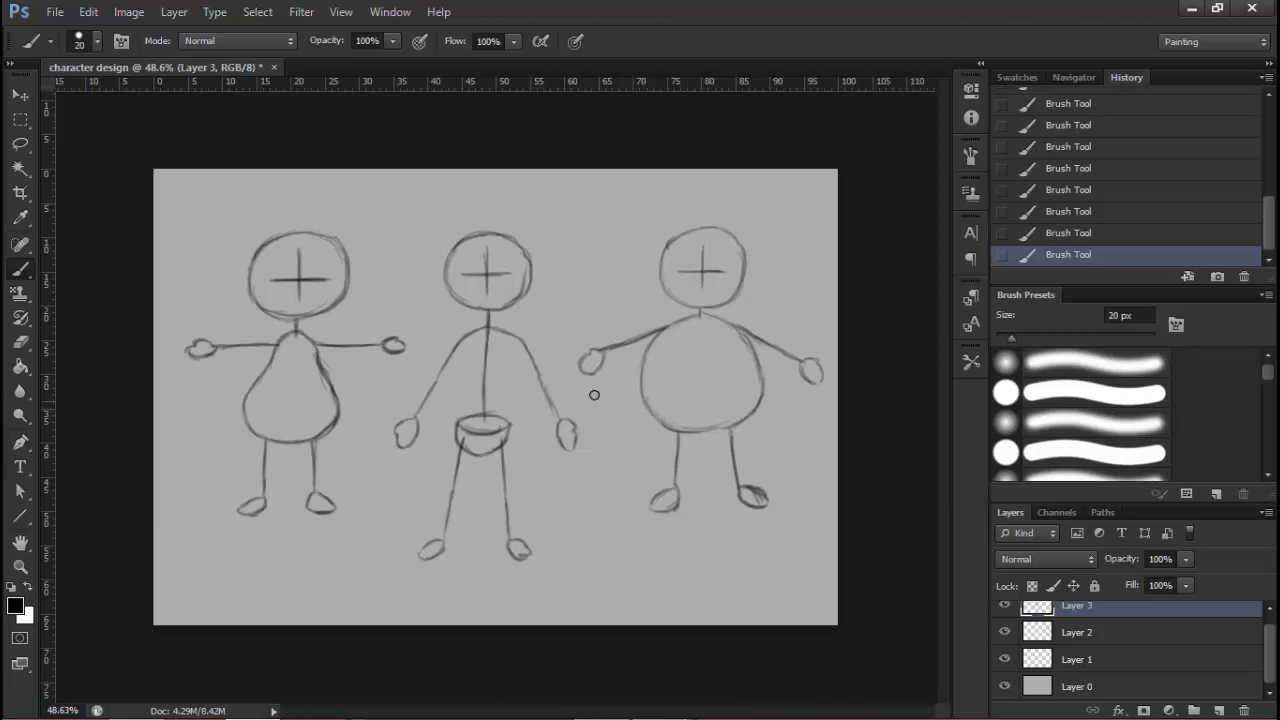
{"action": "scroll", "coordinate": [565, 340], "scroll_direction": "up", "scroll_amount": 1}
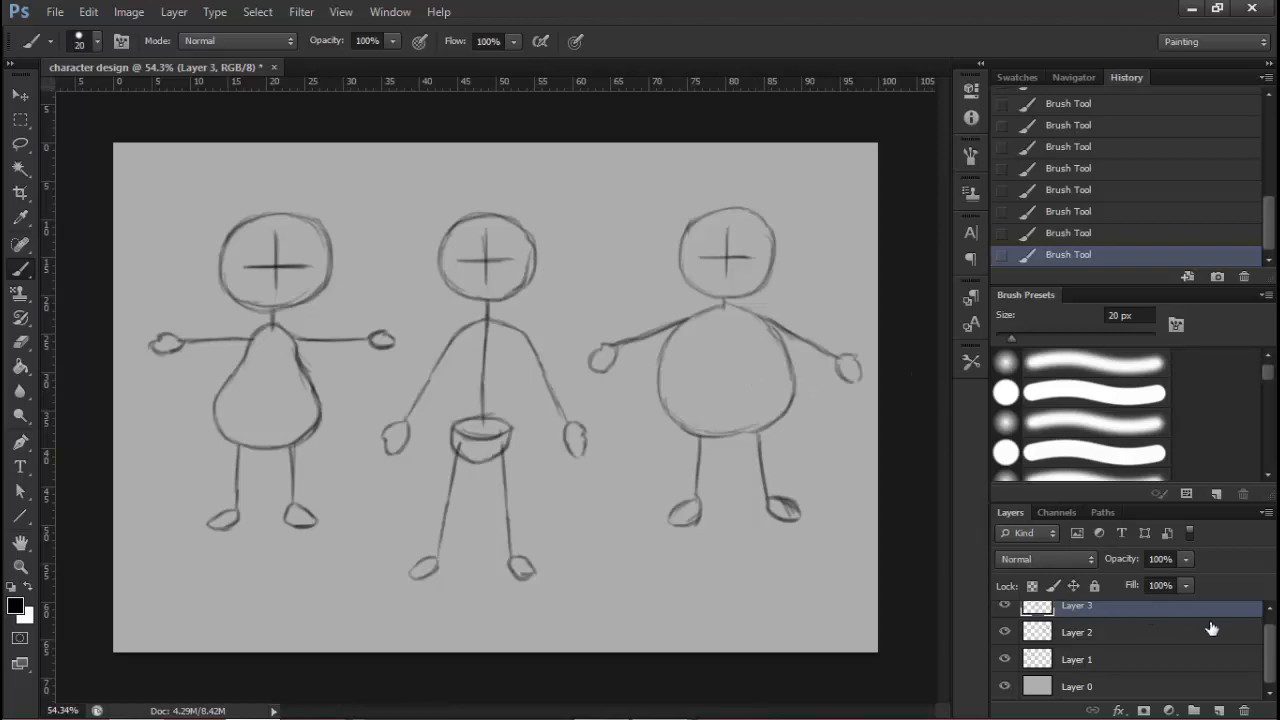
Identify Layer 1's character by toggling its visibility and rename the layer as pearsketch
{"action": "mouse_move", "coordinate": [1268, 670]}
{"action": "left_mouse_down"}
{"action": "mouse_move", "coordinate": [1268, 650]}
{"action": "mouse_move", "coordinate": [1270, 661]}
{"action": "left_mouse_up"}
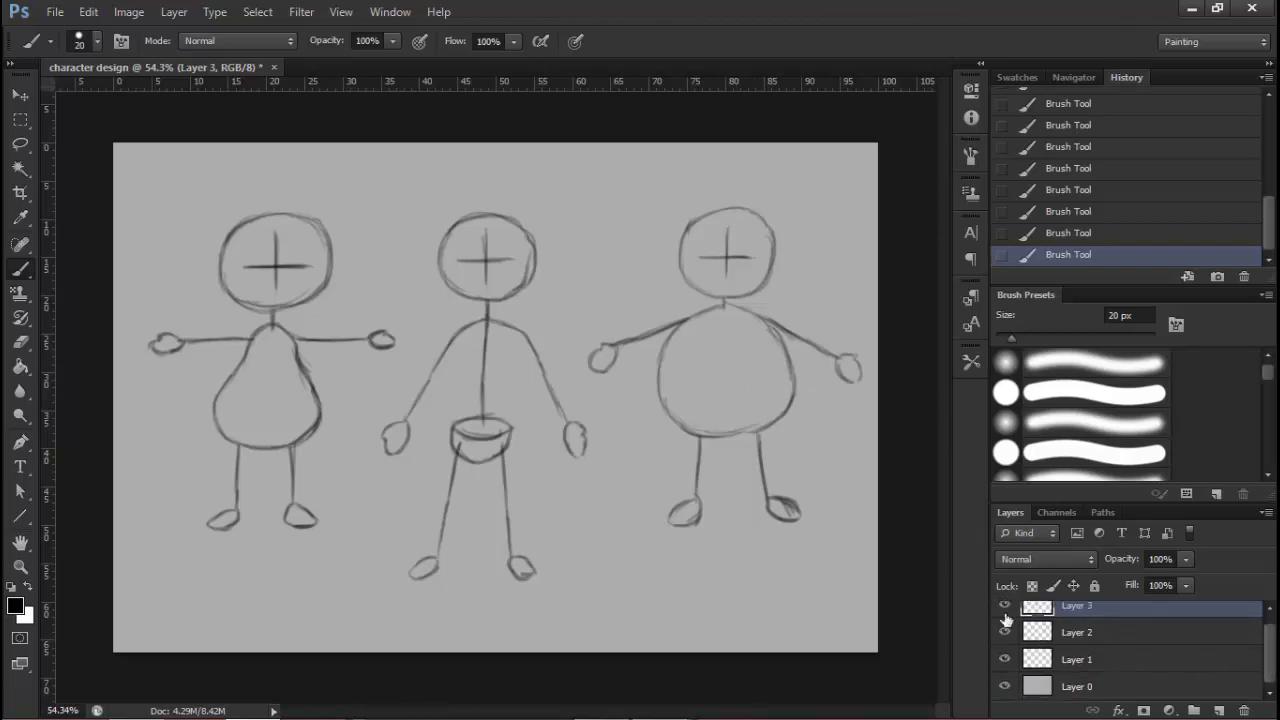
{"action": "double_click", "coordinate": [1080, 661]}
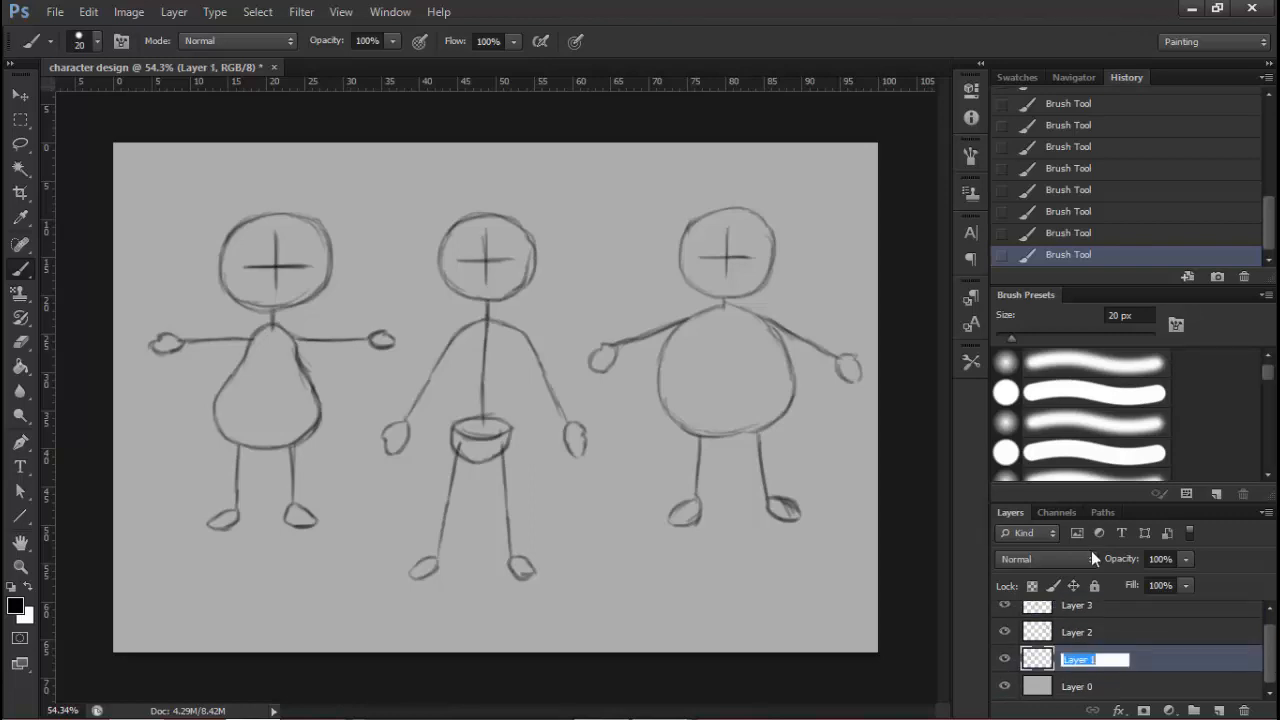
{"action": "left_click", "coordinate": [1018, 684]}
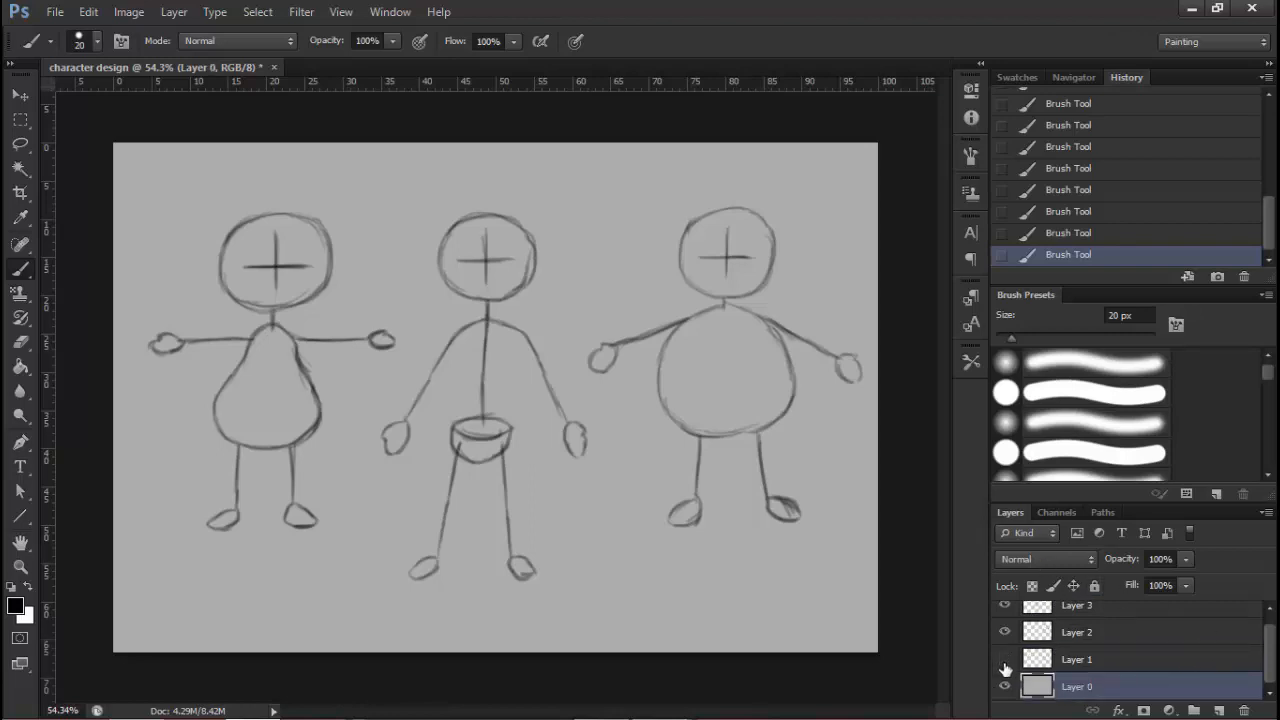
{"action": "left_click", "coordinate": [1004, 661]}
{"action": "left_click", "coordinate": [1004, 661]}
{"action": "double_click", "coordinate": [1078, 659]}
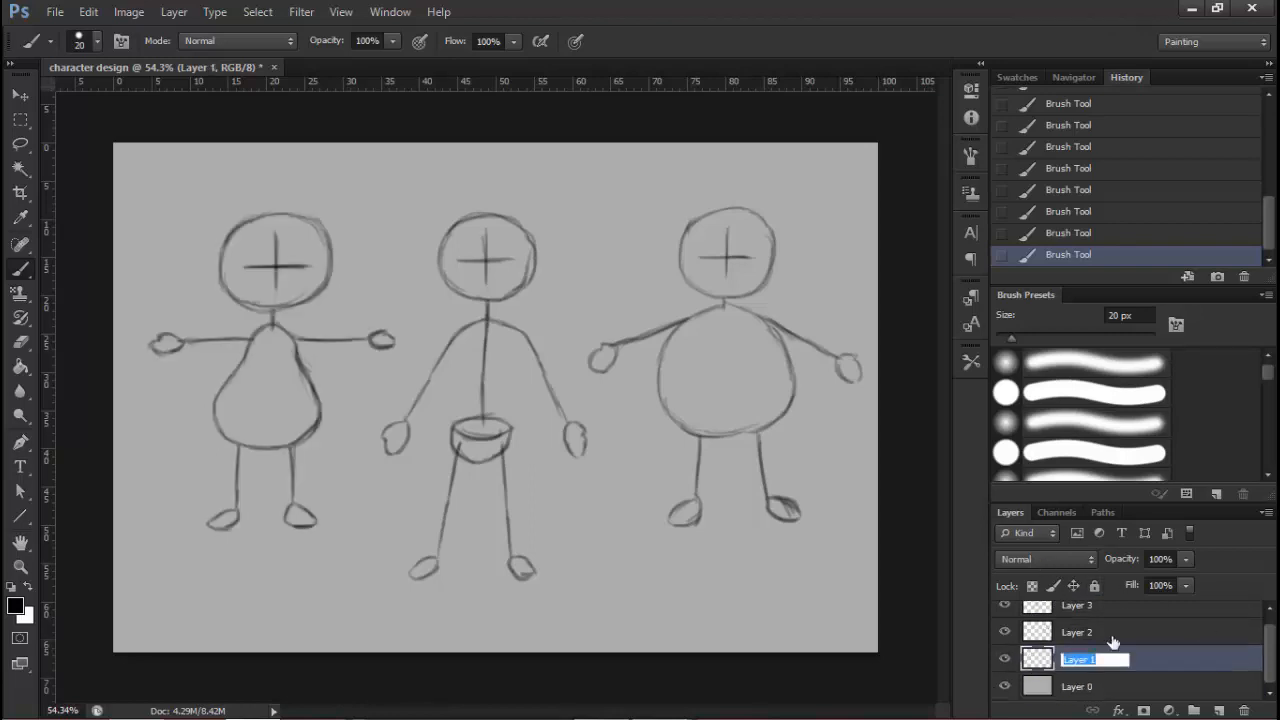
{"action": "type", "text": "pearsketch"}
{"action": "key", "text": "Return"}
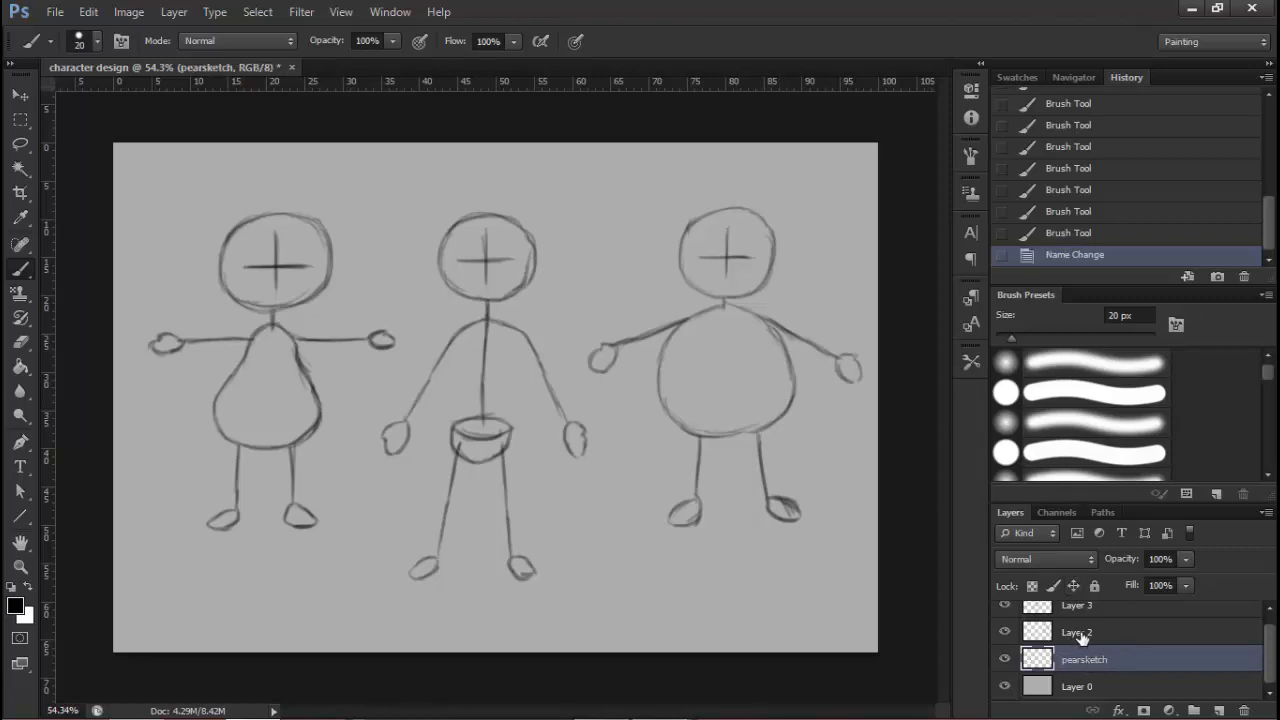
Rename Layer 2 as orangesketch and Layer 3 as stickfigure
{"action": "left_click", "coordinate": [1005, 632]}
{"action": "double_click", "coordinate": [1085, 633]}
{"action": "type", "text": "orangesketch"}
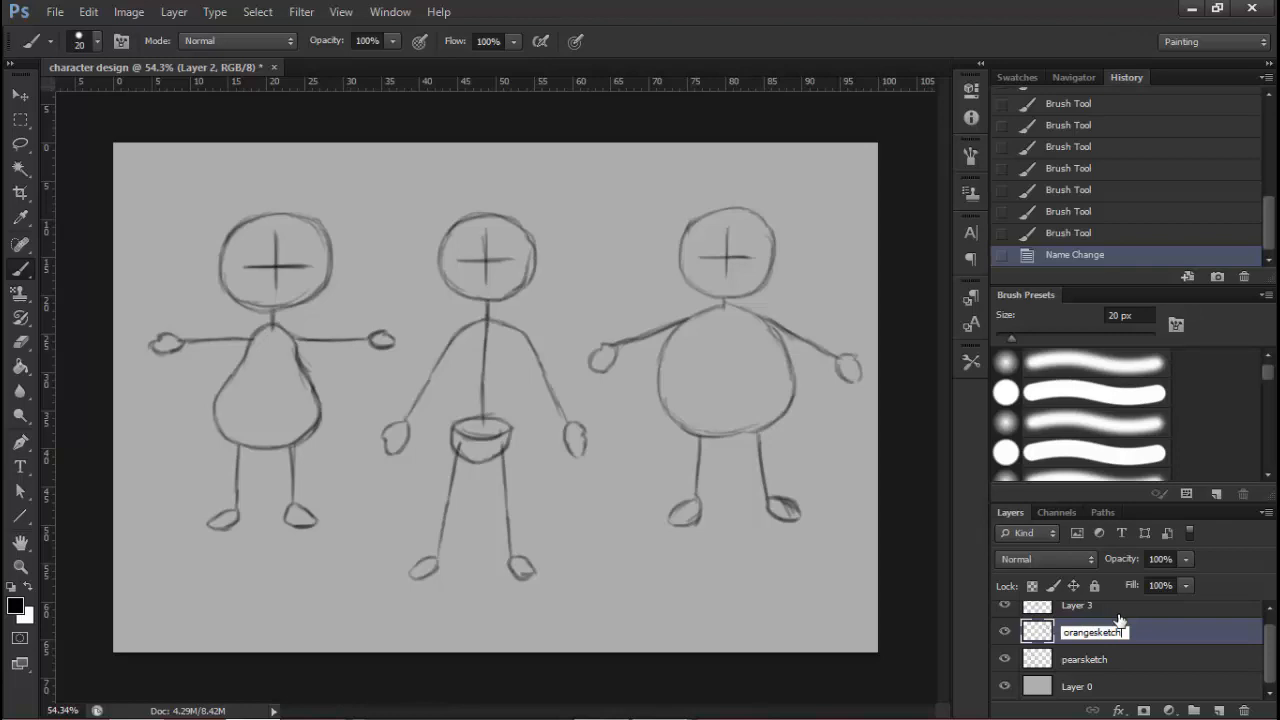
{"action": "key", "text": "Return"}
{"action": "double_click", "coordinate": [1077, 606]}
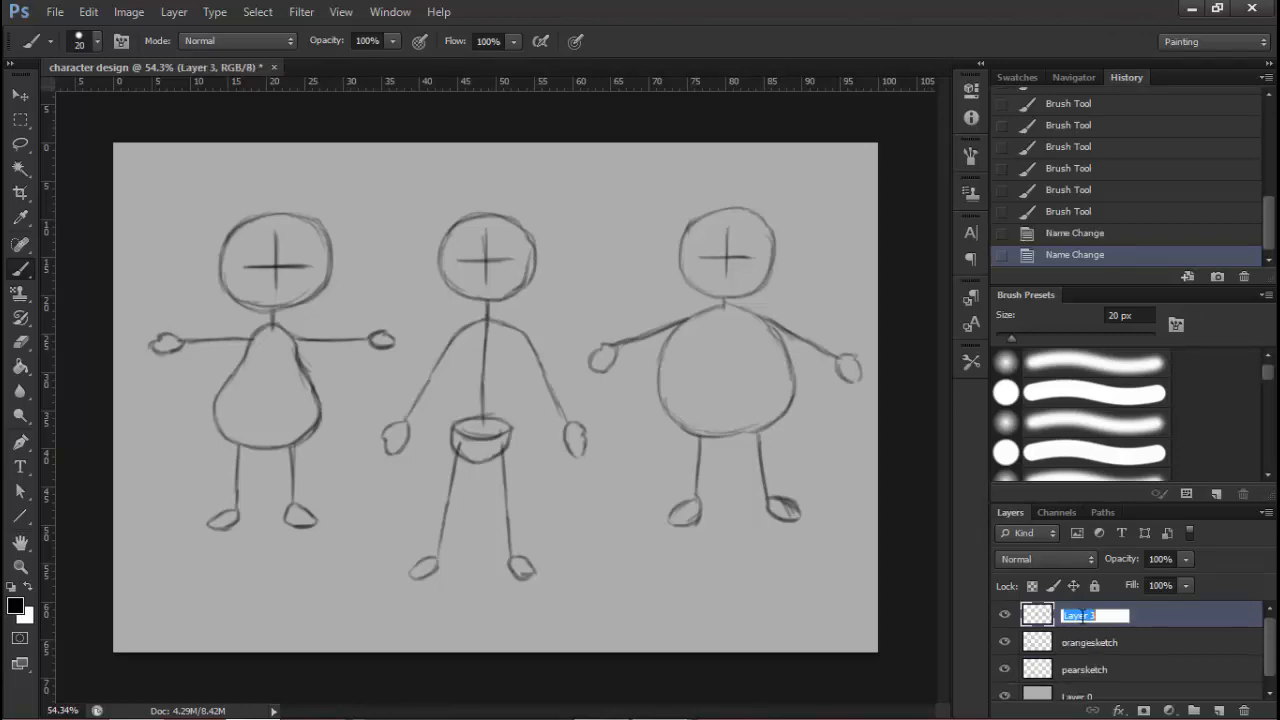
{"action": "type", "text": "stickfigure"}
{"action": "key", "text": "Return"}
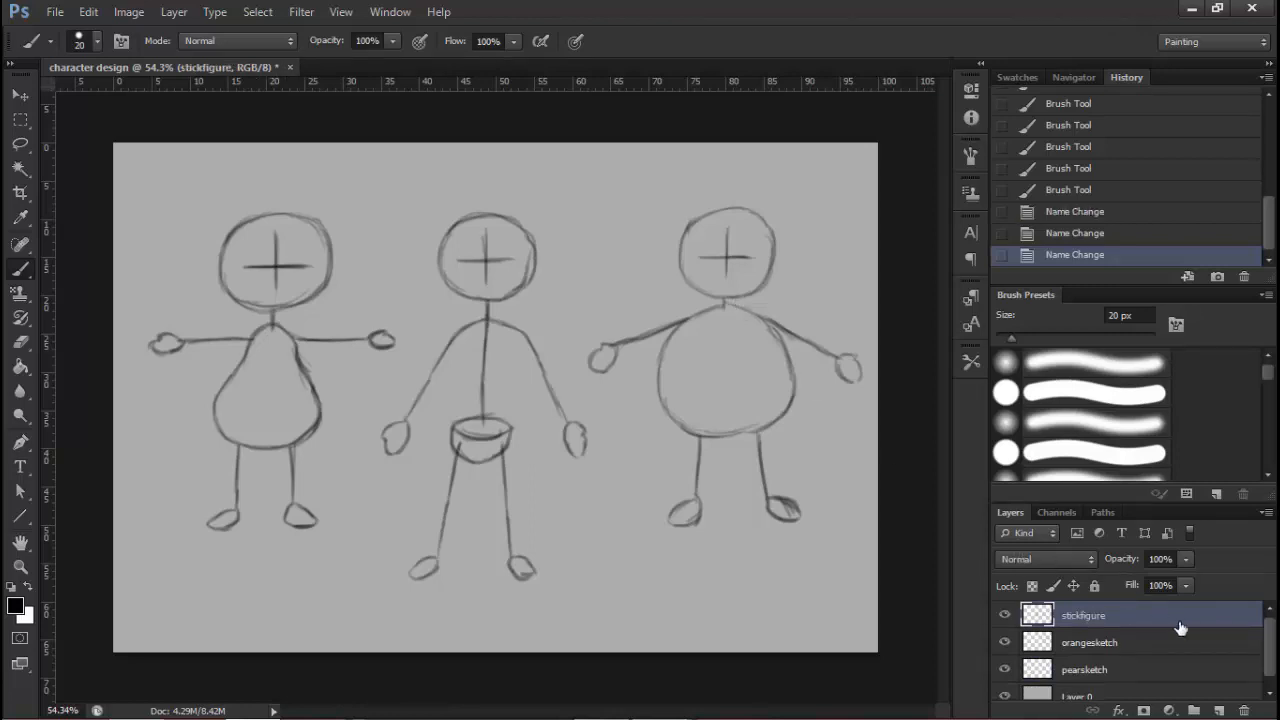
Hide the stickfigure and pearsketch layers so only the orangesketch character shows over the grey background
{"action": "left_click", "coordinate": [1100, 678]}
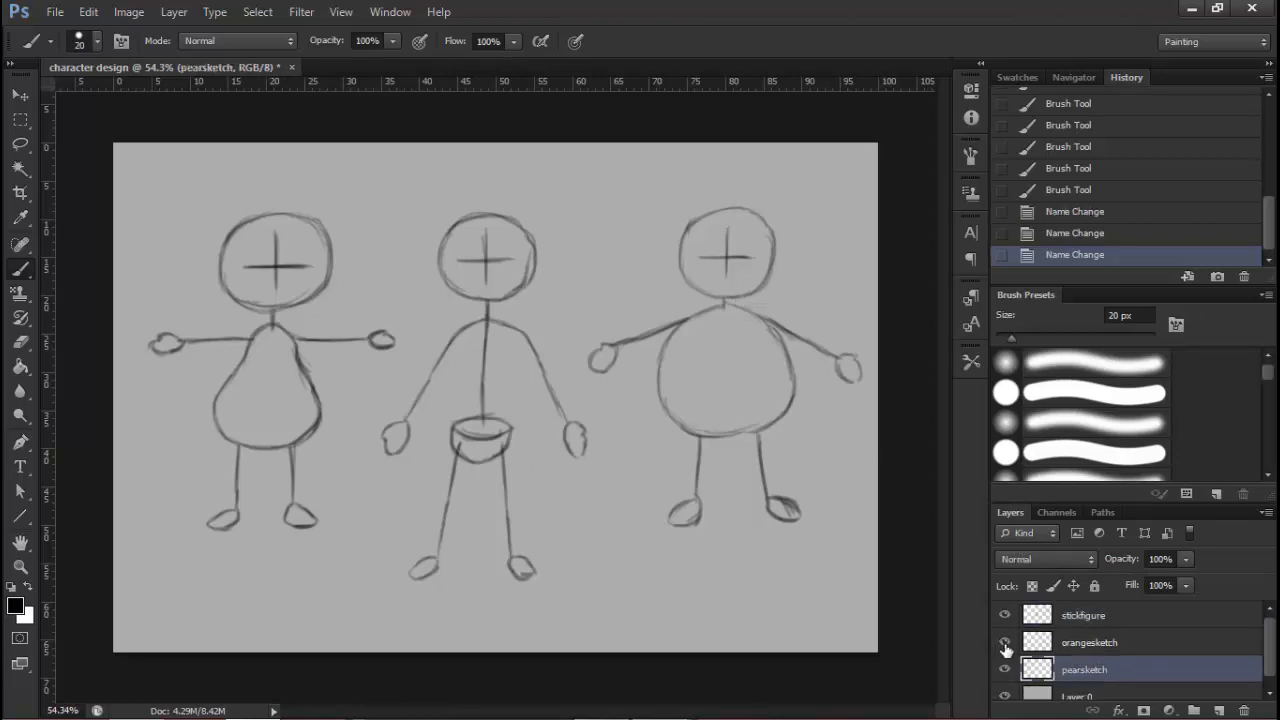
{"action": "left_click", "coordinate": [1005, 642]}
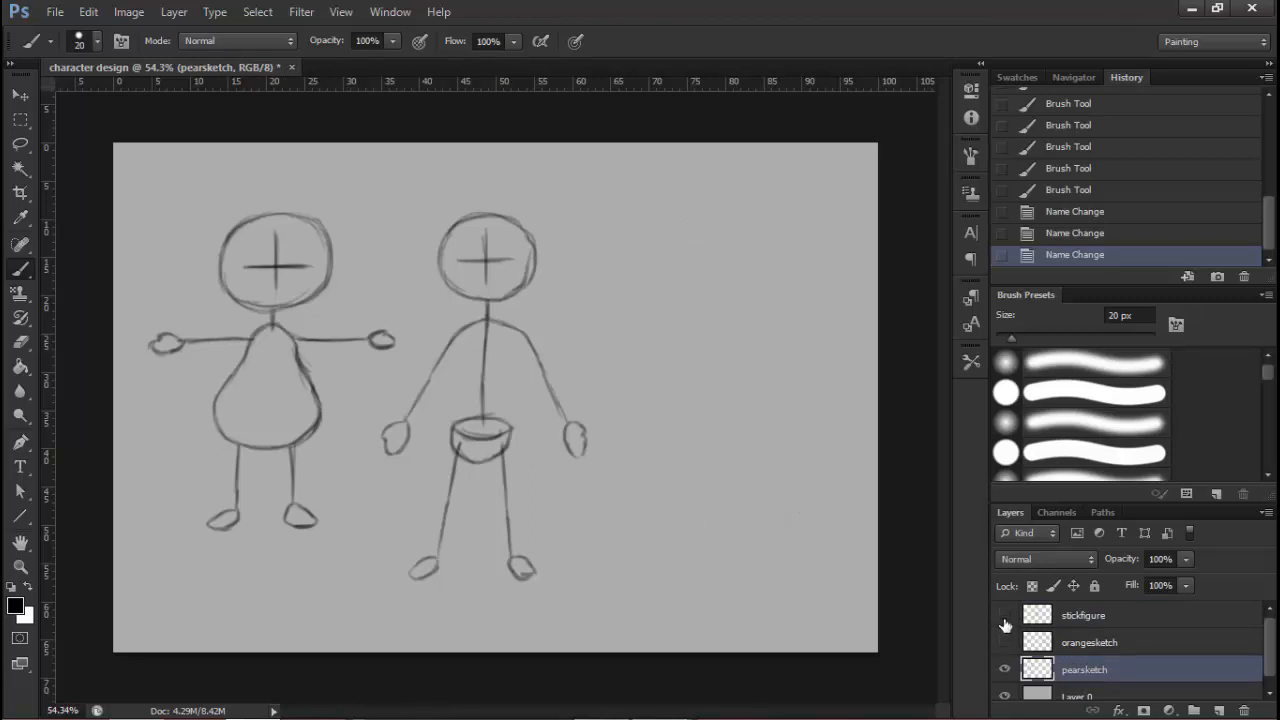
{"action": "left_click", "coordinate": [1005, 615]}
{"action": "left_click", "coordinate": [1005, 642]}
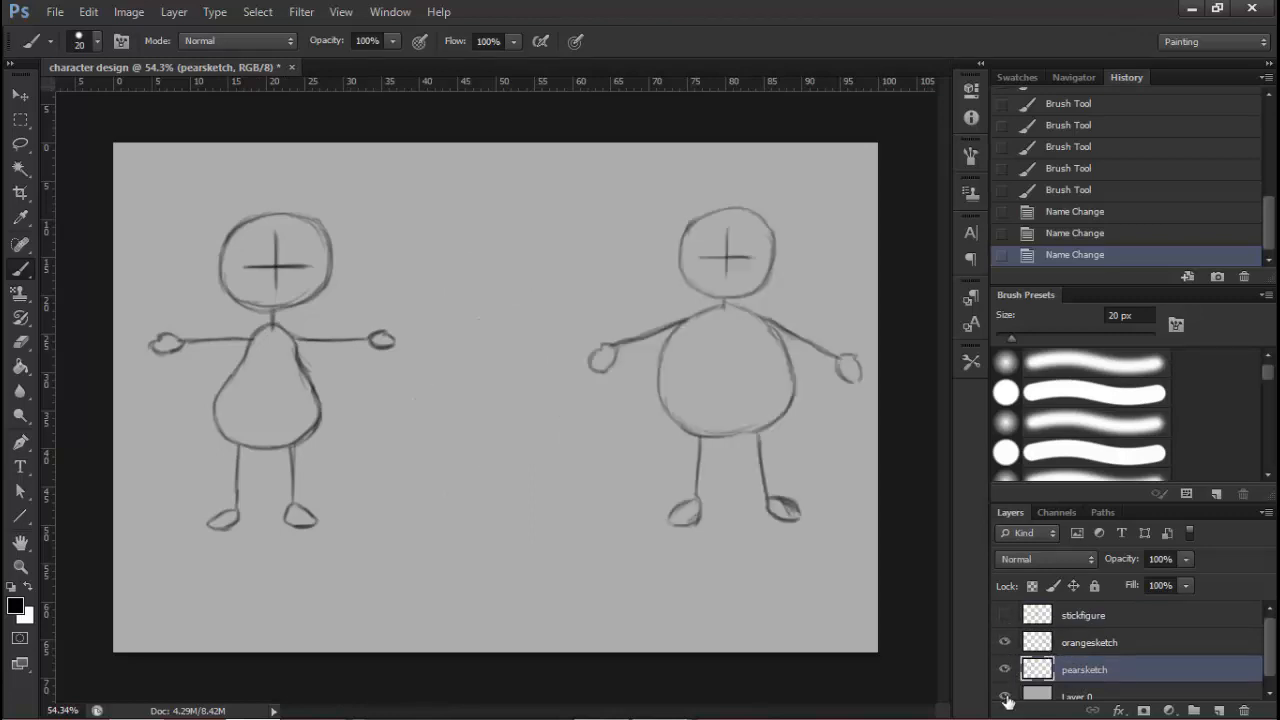
{"action": "left_click", "coordinate": [1005, 669]}
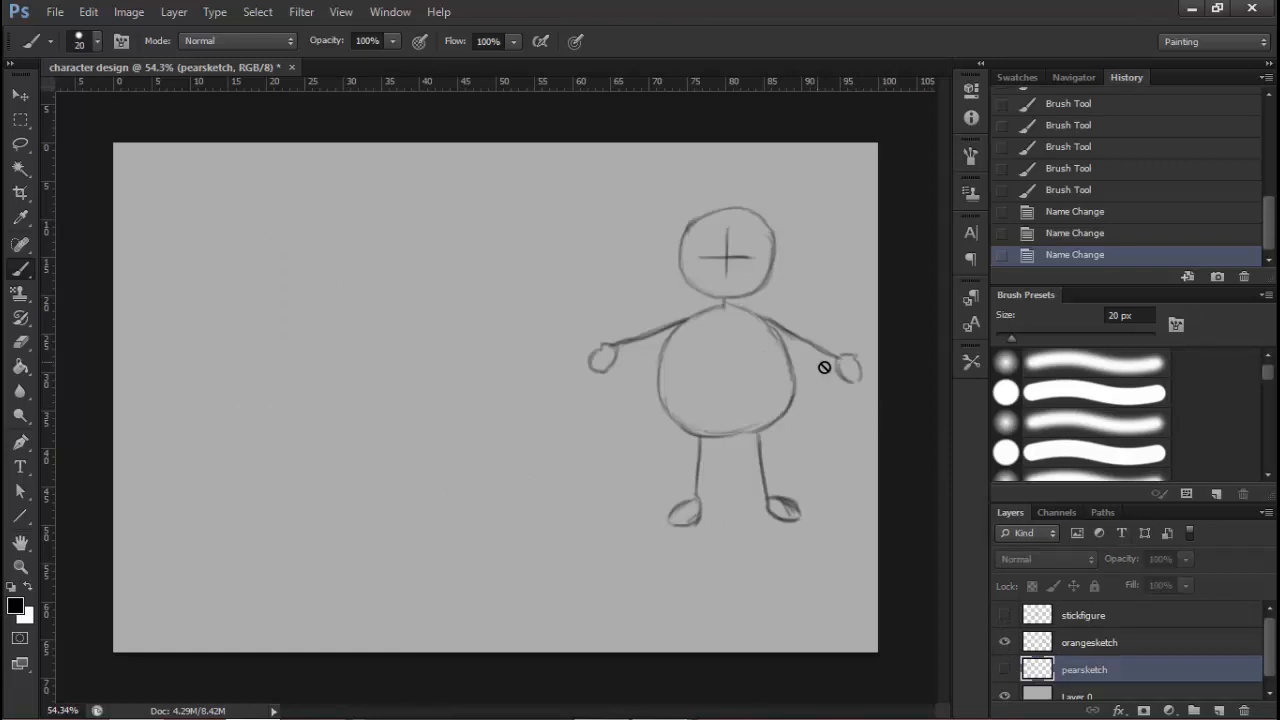
Reorder the orangesketch layer above stickfigure and move its round-bodied figure to the middle of the canvas
{"action": "left_click", "coordinate": [1130, 642]}
{"action": "left_click_drag", "start_coordinate": [1266, 643], "coordinate": [1266, 662]}
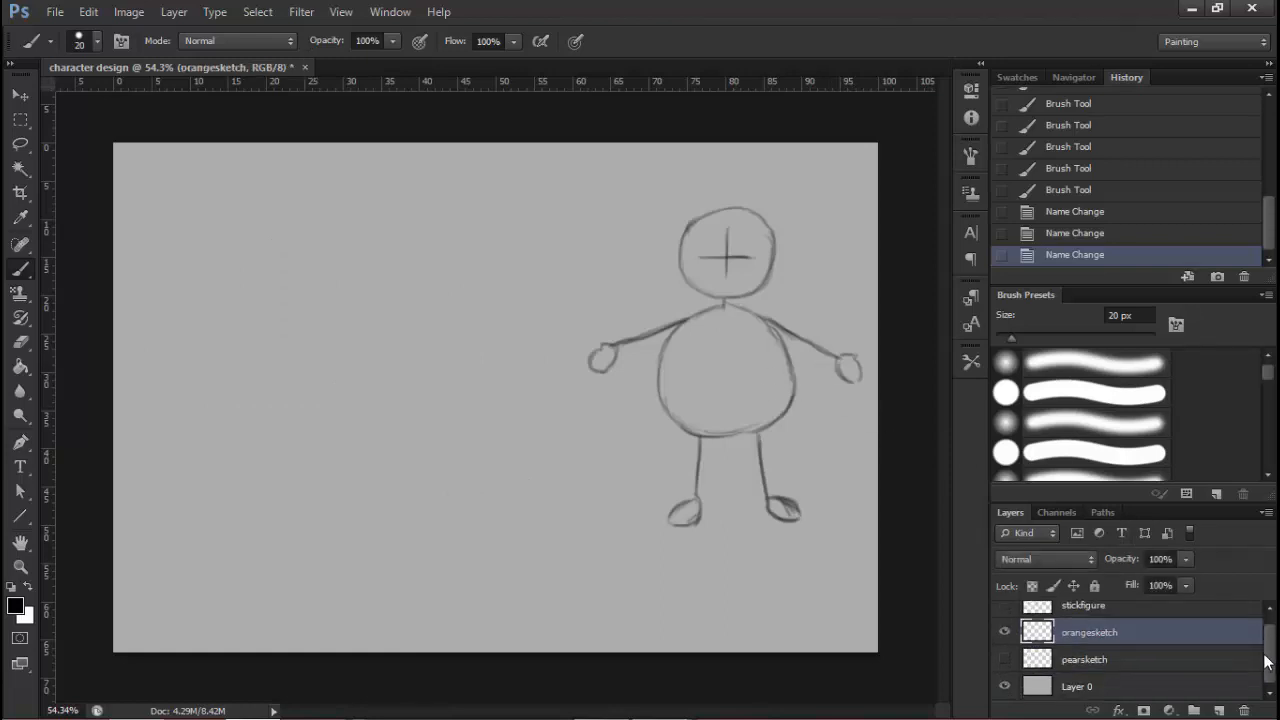
{"action": "left_click_drag", "start_coordinate": [1103, 648], "coordinate": [1100, 606]}
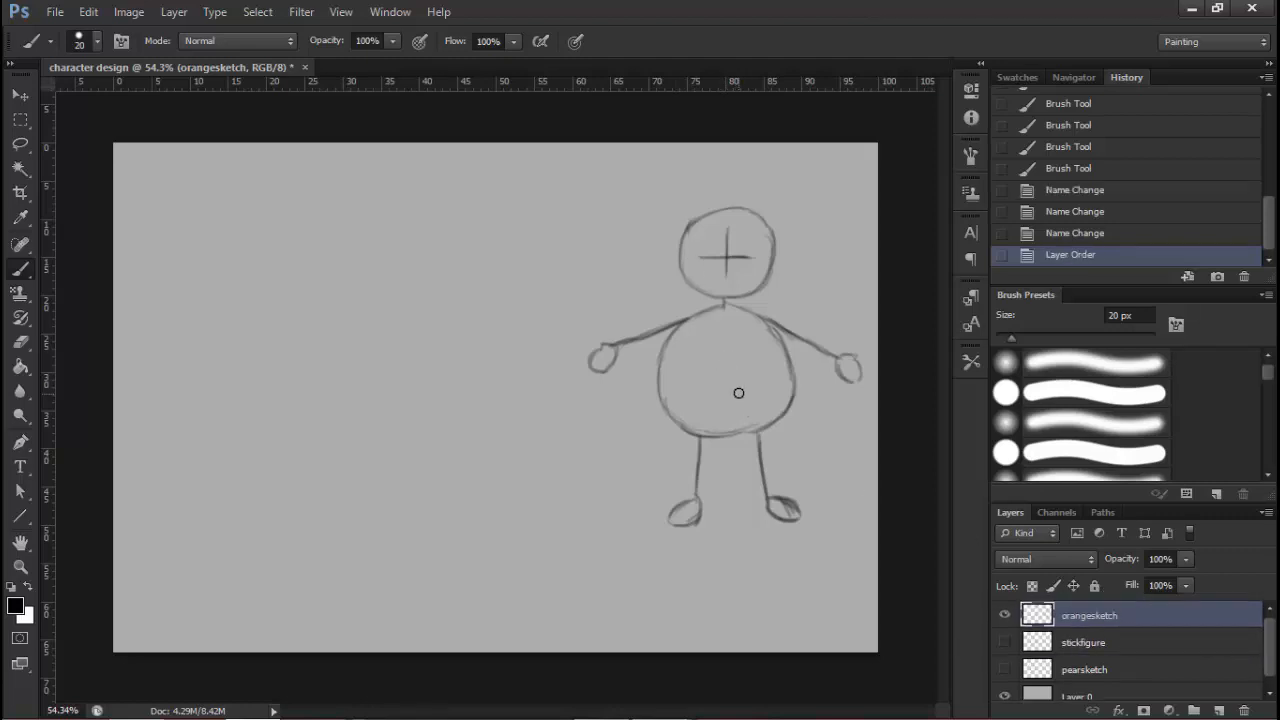
{"action": "left_click_drag", "start_coordinate": [740, 402], "coordinate": [520, 401]}
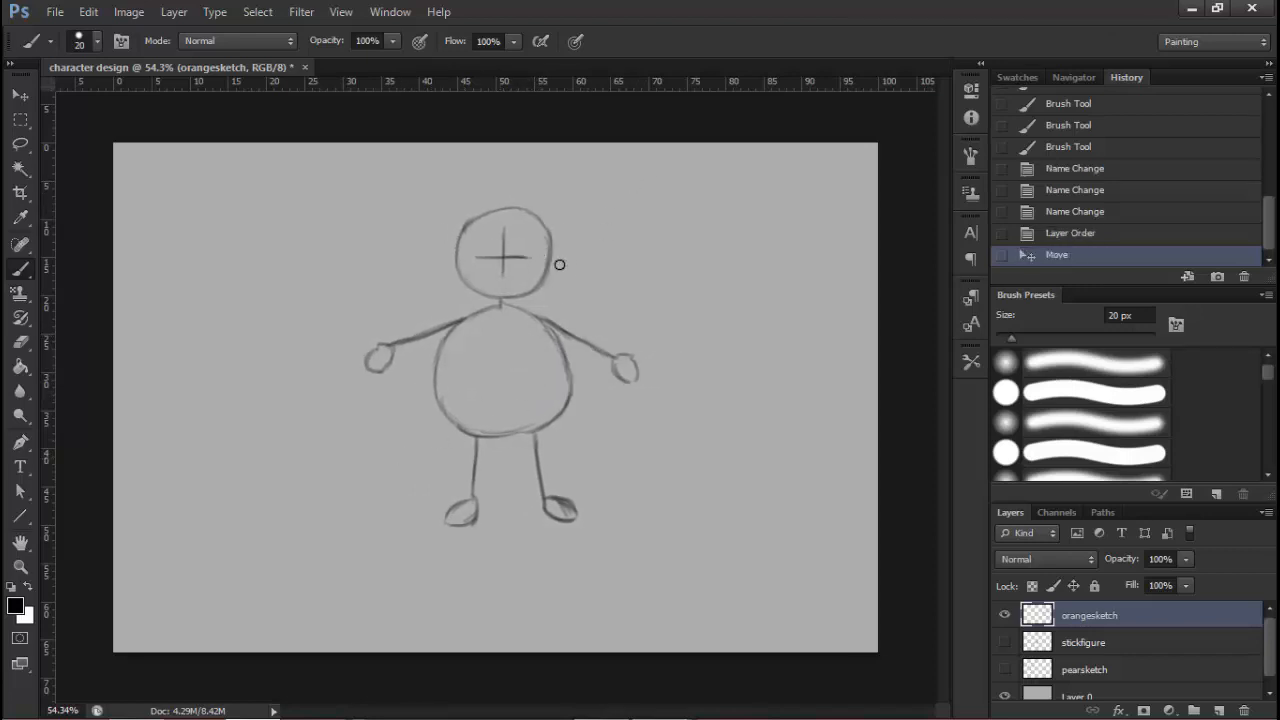
{"action": "key", "text": "r"}
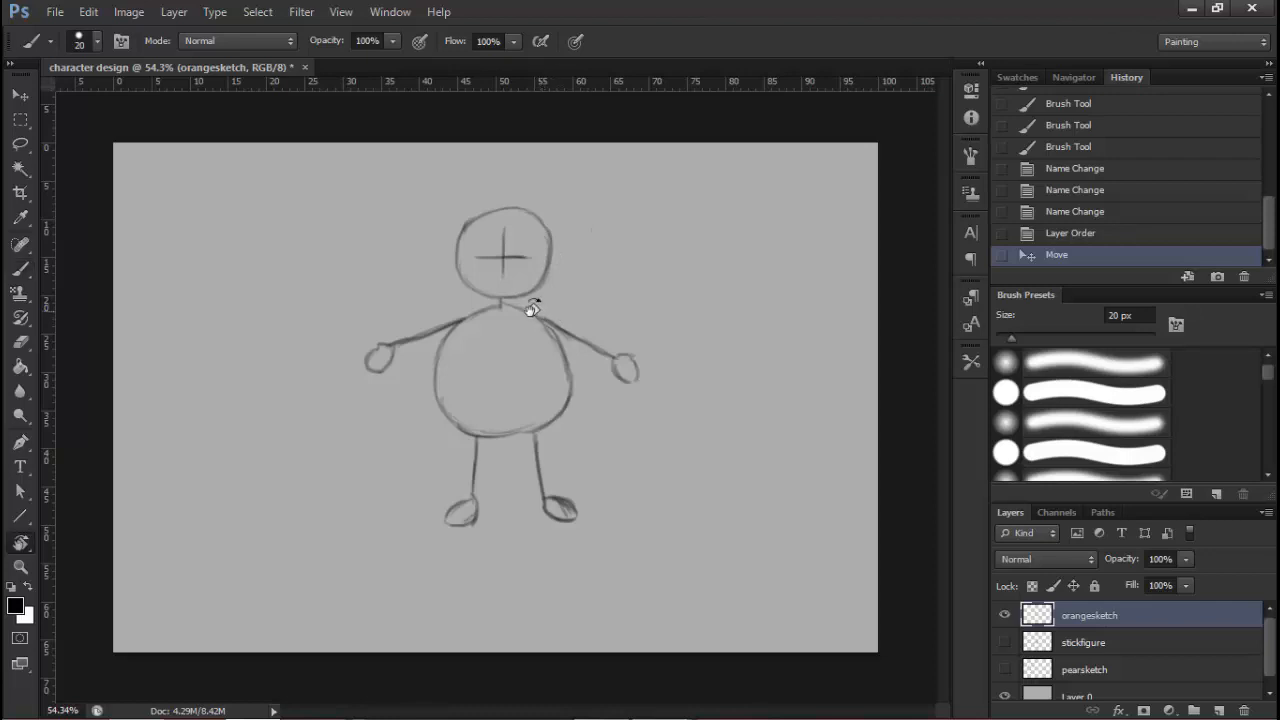
{"action": "left_click", "coordinate": [22, 267]}
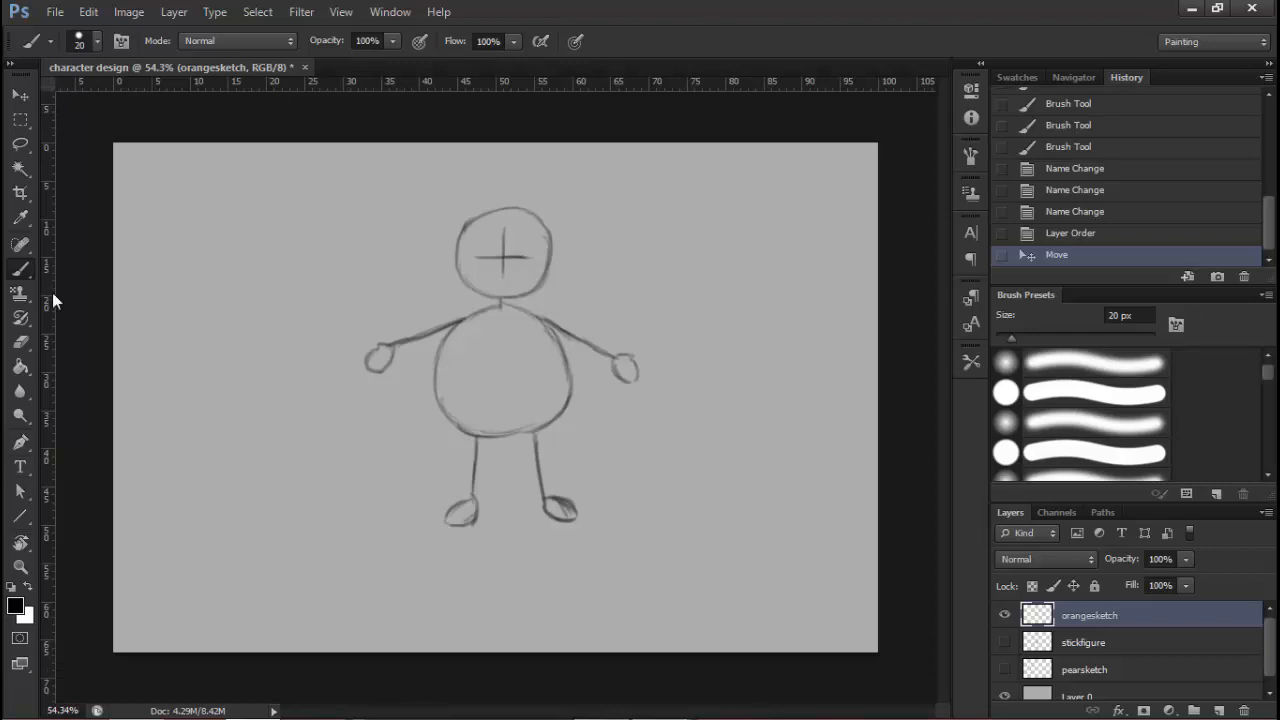
{"action": "left_click", "coordinate": [342, 12]}
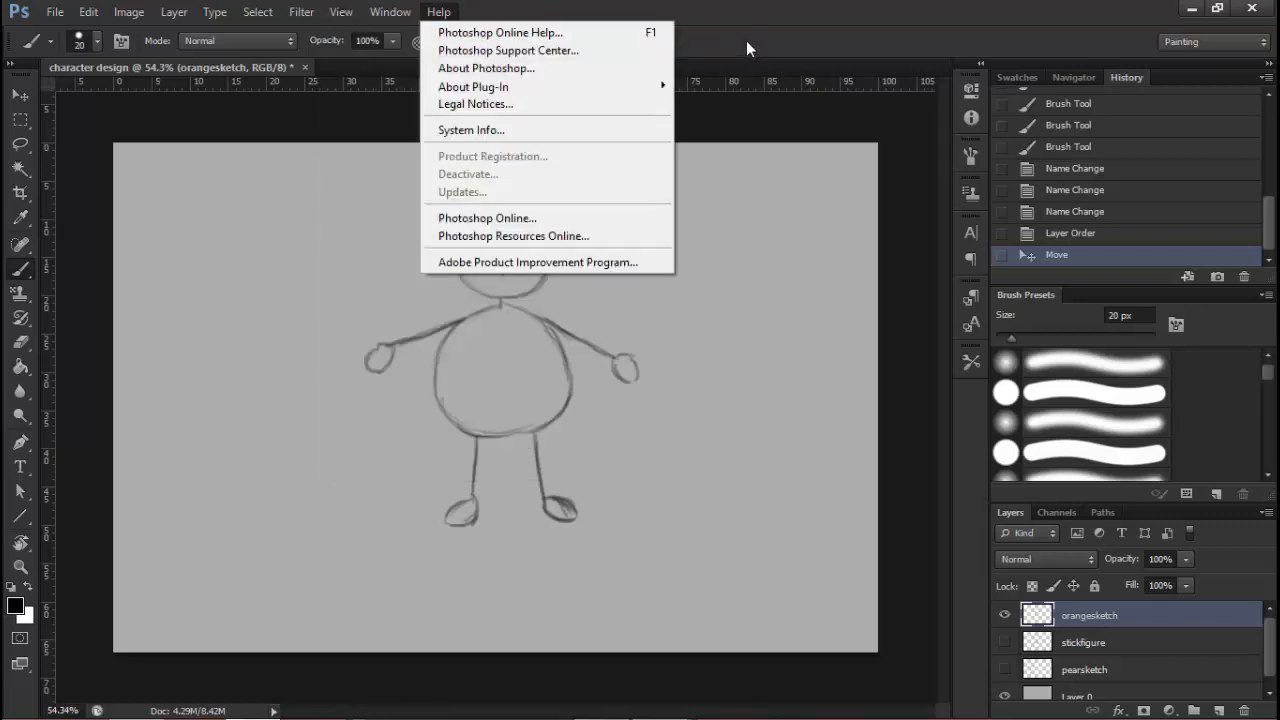
{"action": "left_click", "coordinate": [738, 36]}
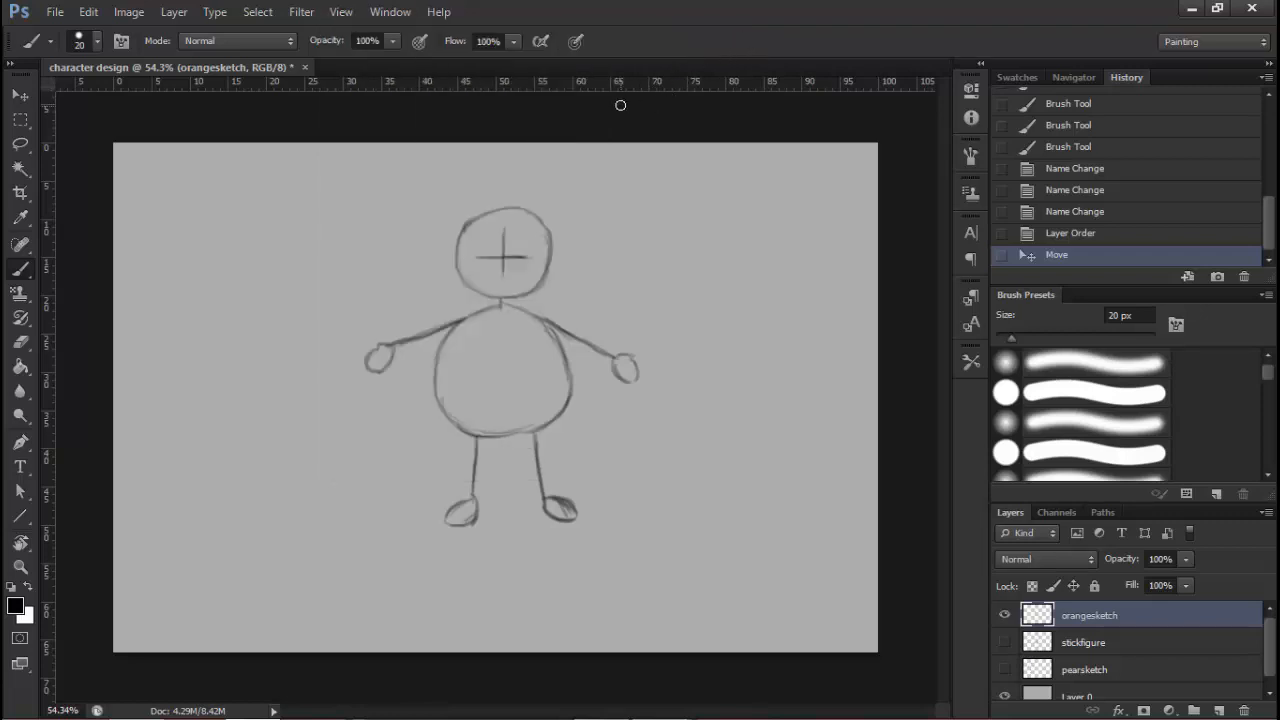
Rotate the canvas view to -23° with the Rotate View tool and reset the view
{"action": "key", "text": "r"}
{"action": "left_click_drag", "start_coordinate": [503, 266], "coordinate": [385, 192]}
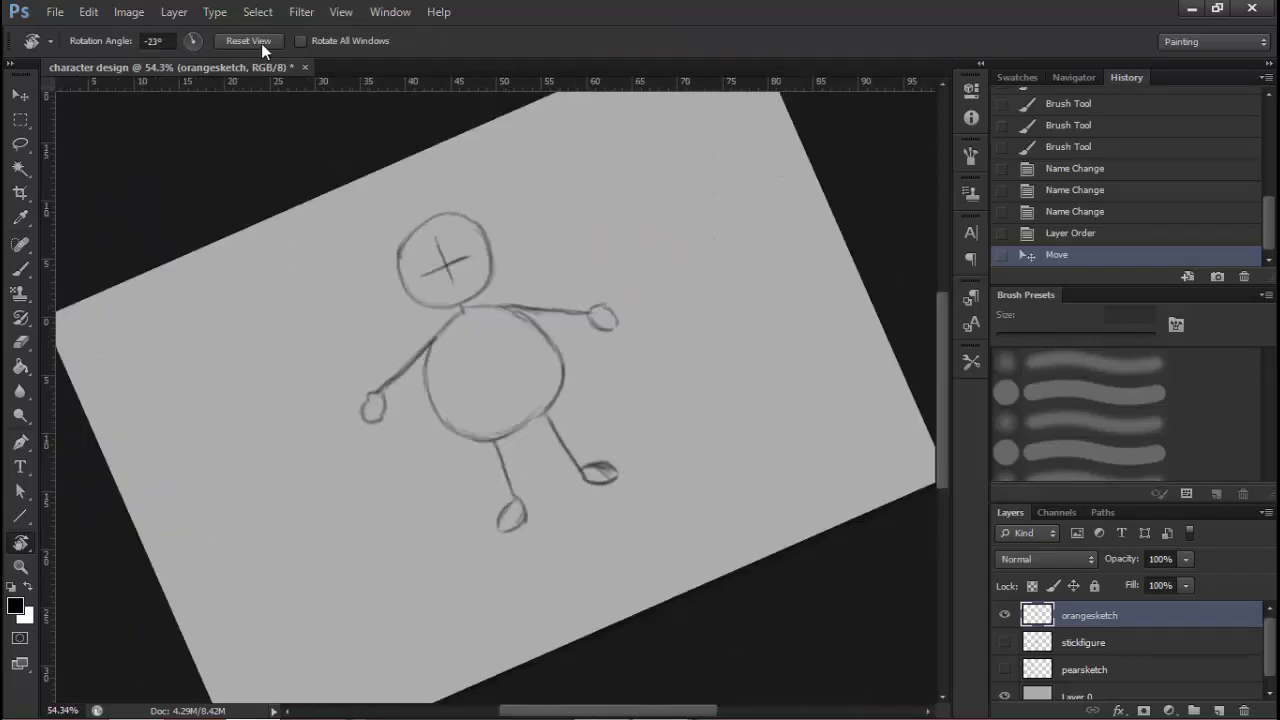
{"action": "left_click", "coordinate": [248, 41]}
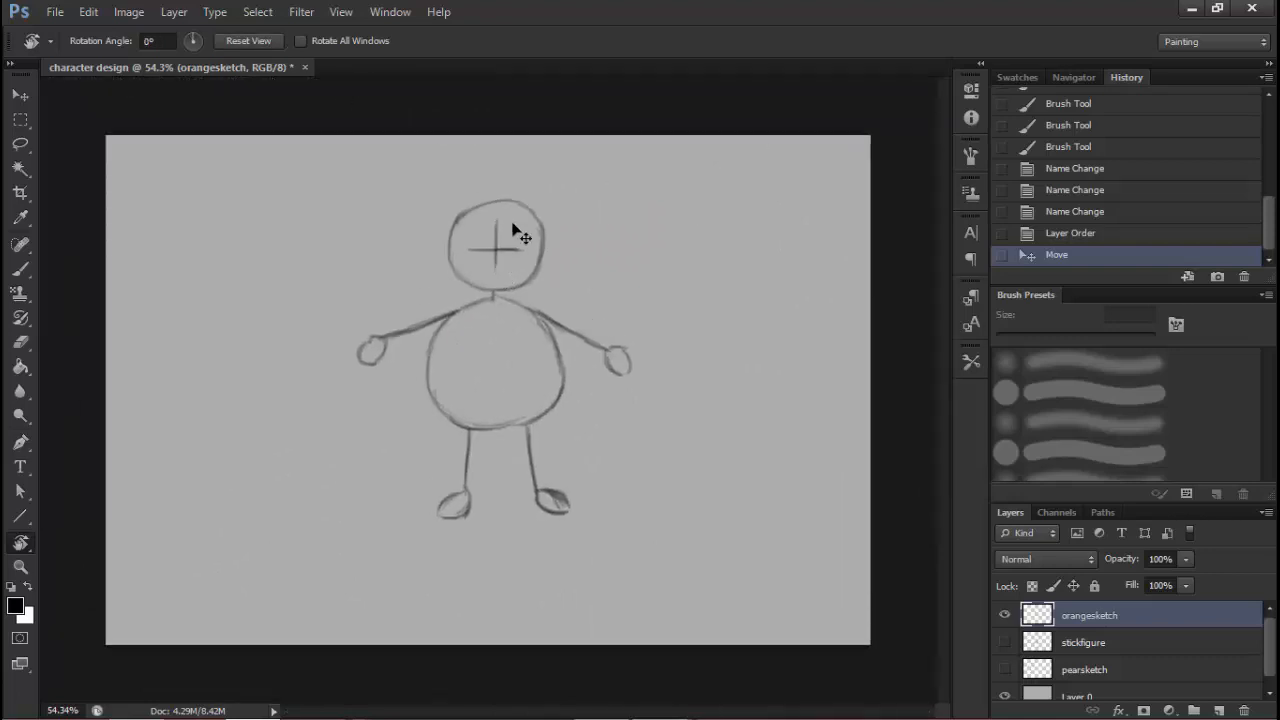
Show the rulers around the canvas and open the list of ruler units without choosing a different unit
{"action": "key", "text": "ctrl+r"}
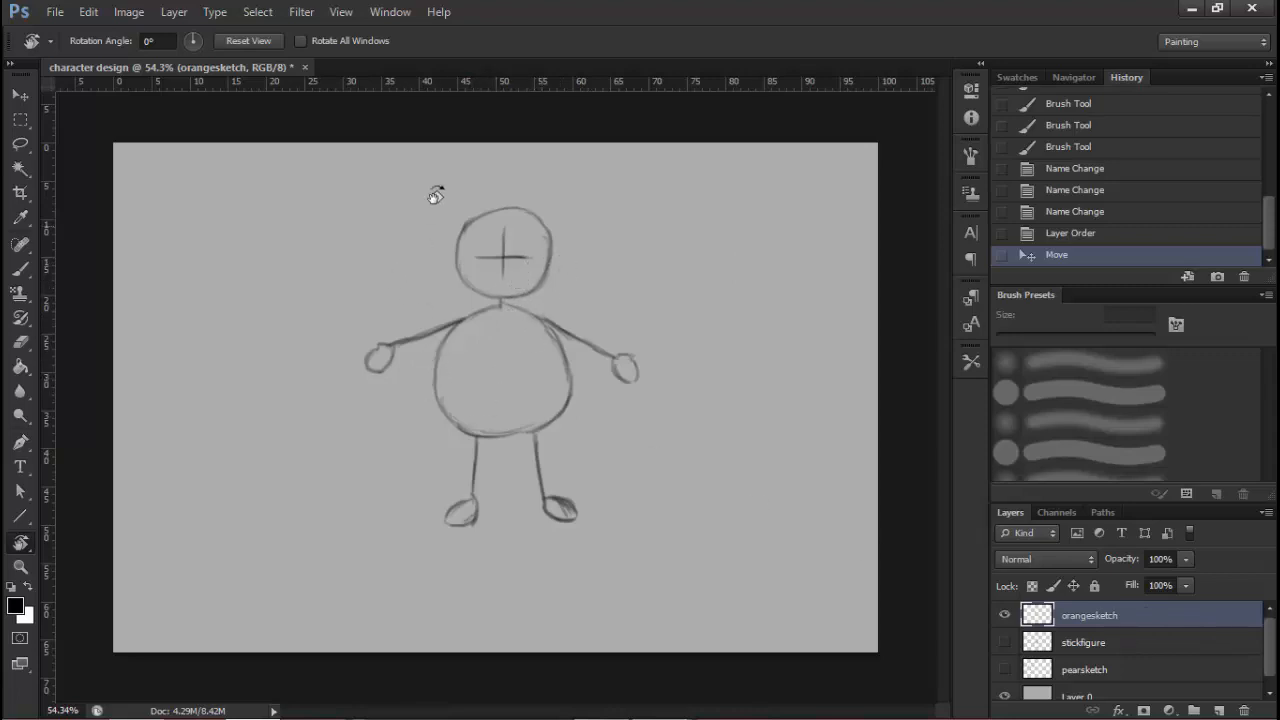
{"action": "right_click", "coordinate": [483, 85]}
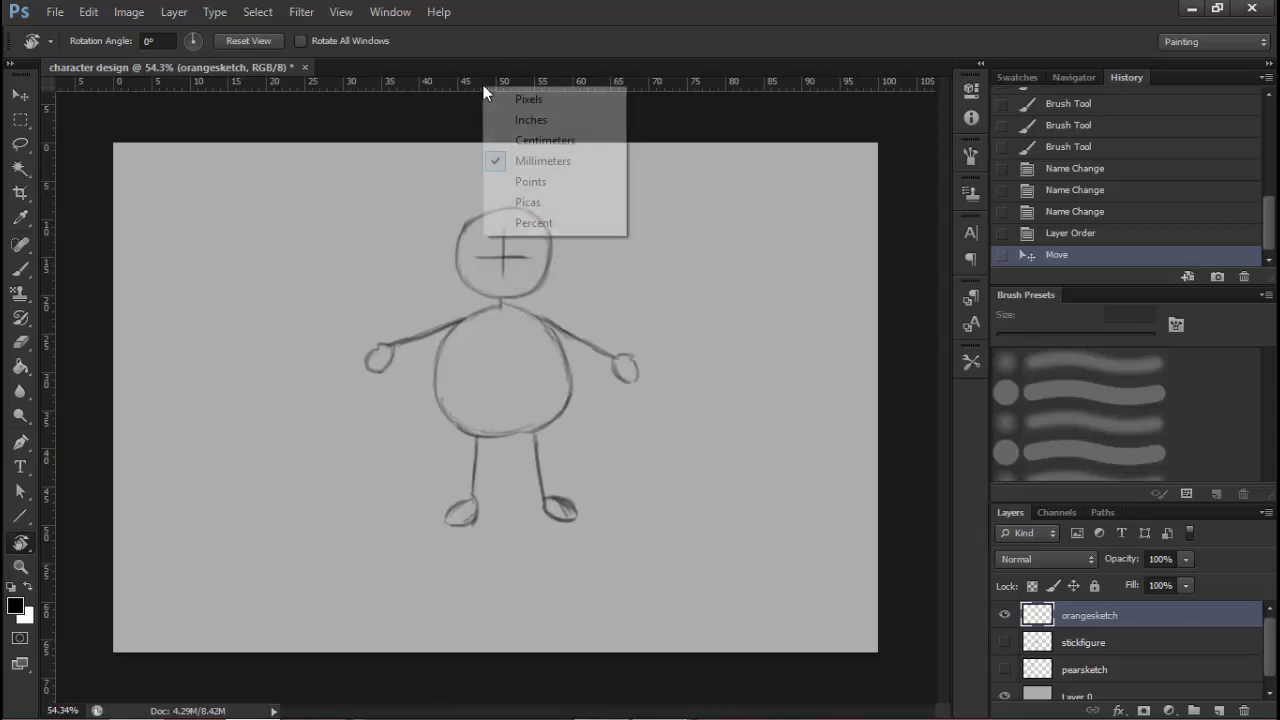
{"action": "left_click", "coordinate": [476, 87]}
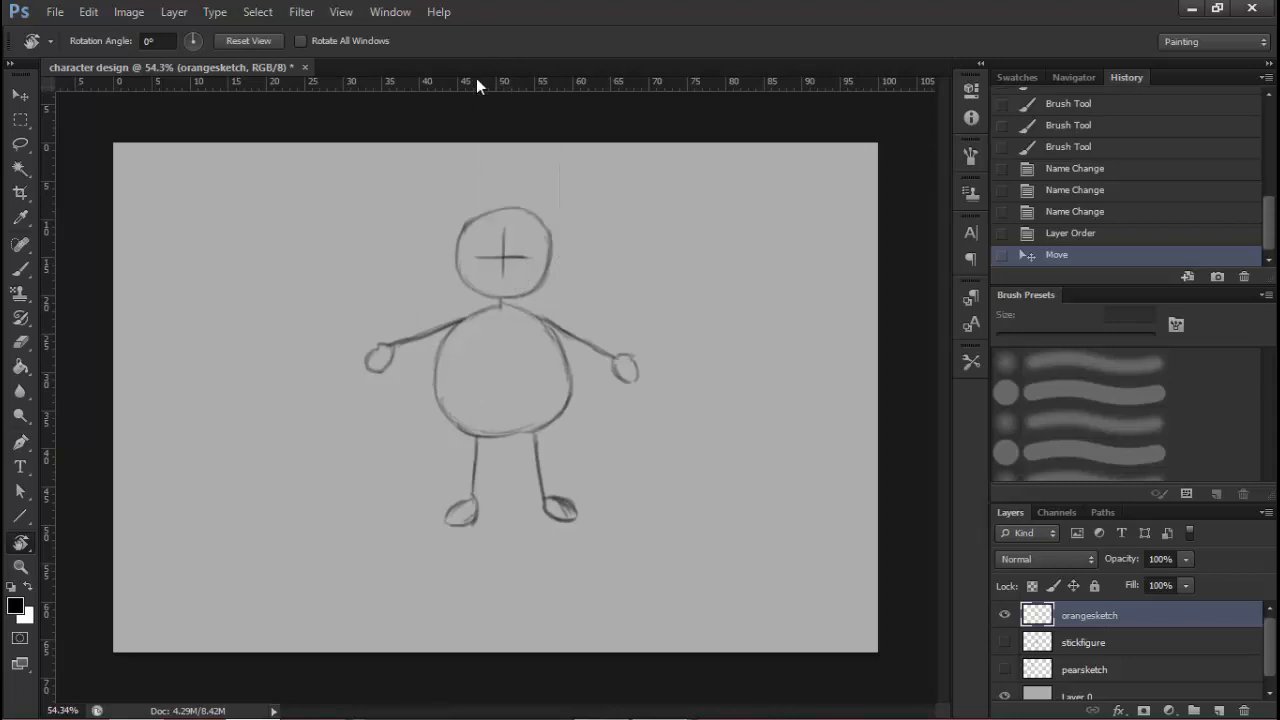
{"action": "right_click", "coordinate": [475, 81]}
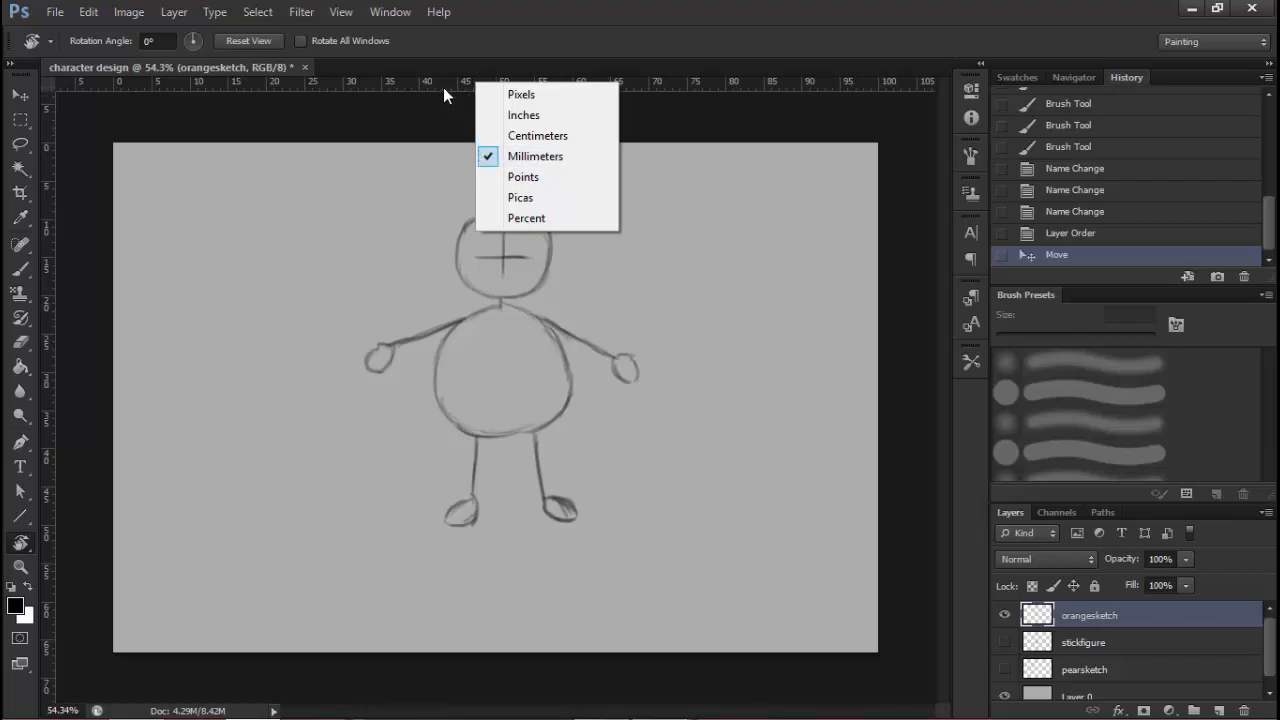
{"action": "left_click", "coordinate": [444, 86]}
Add a new layer above orangesketch, lower the orangesketch opacity to 50%, and make the new layer active
{"action": "left_click_drag", "start_coordinate": [508, 304], "coordinate": [562, 288]}
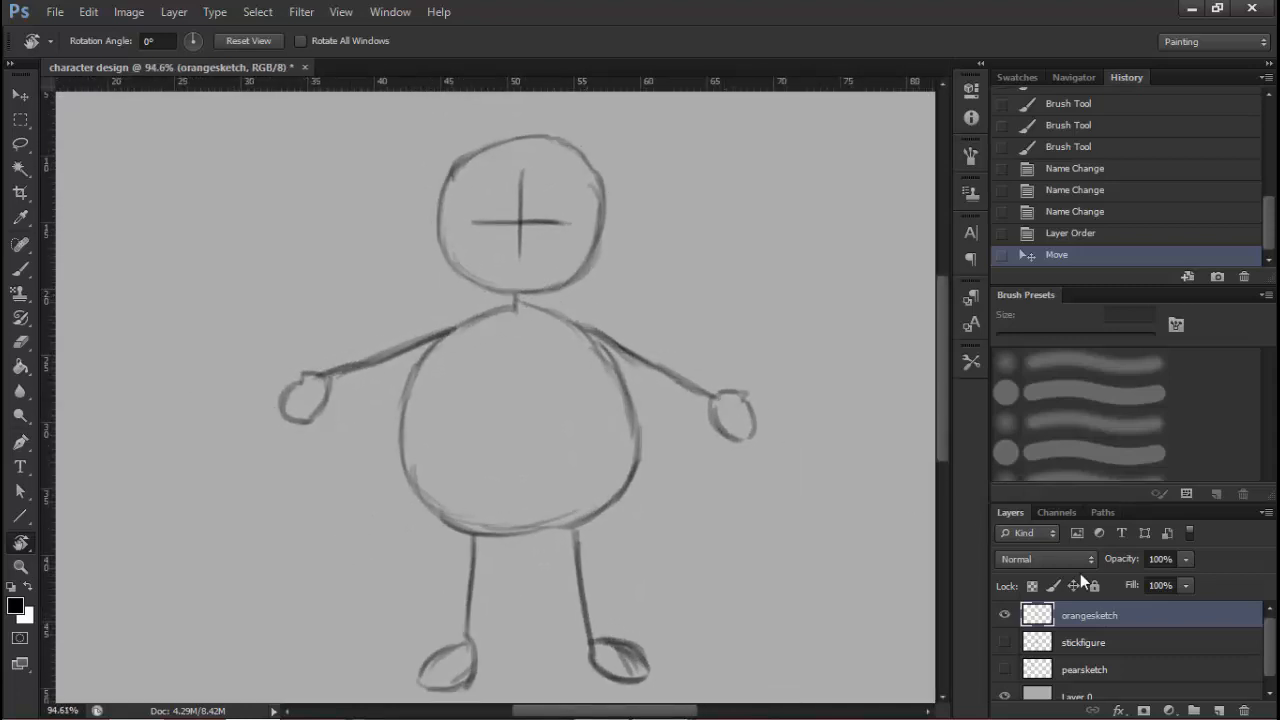
{"action": "left_click", "coordinate": [1220, 711]}
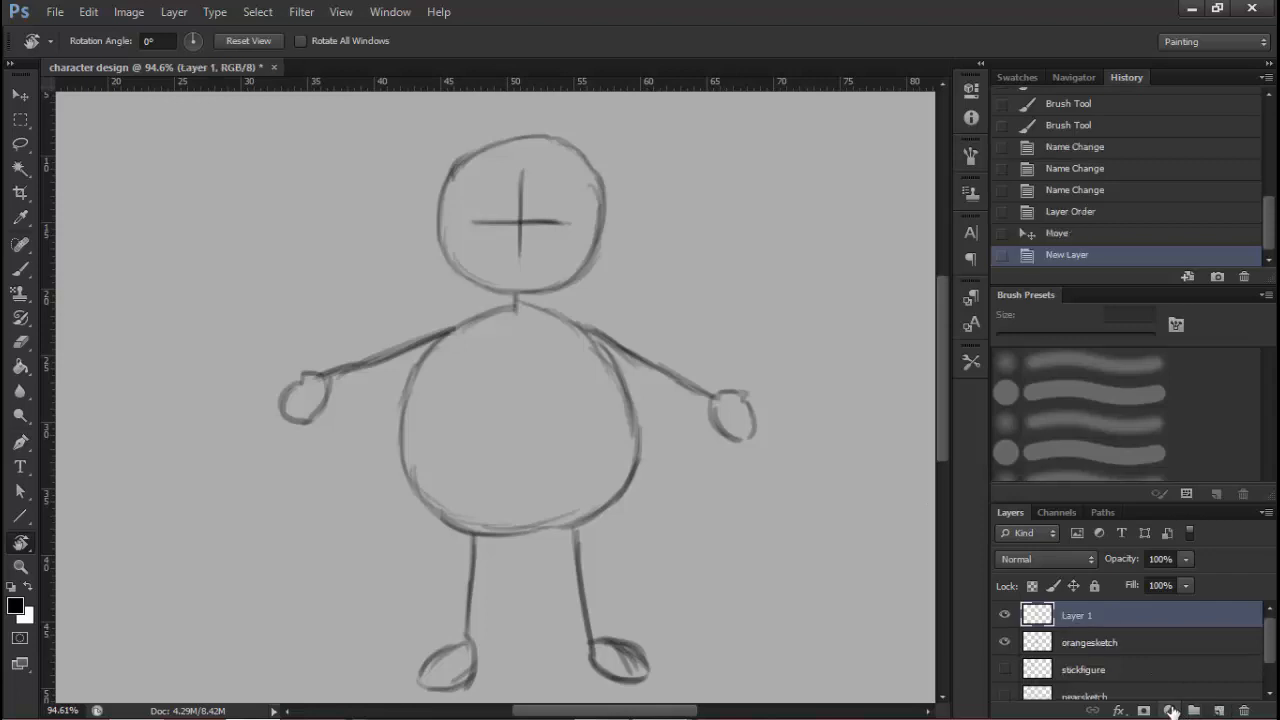
{"action": "left_click", "coordinate": [1102, 646]}
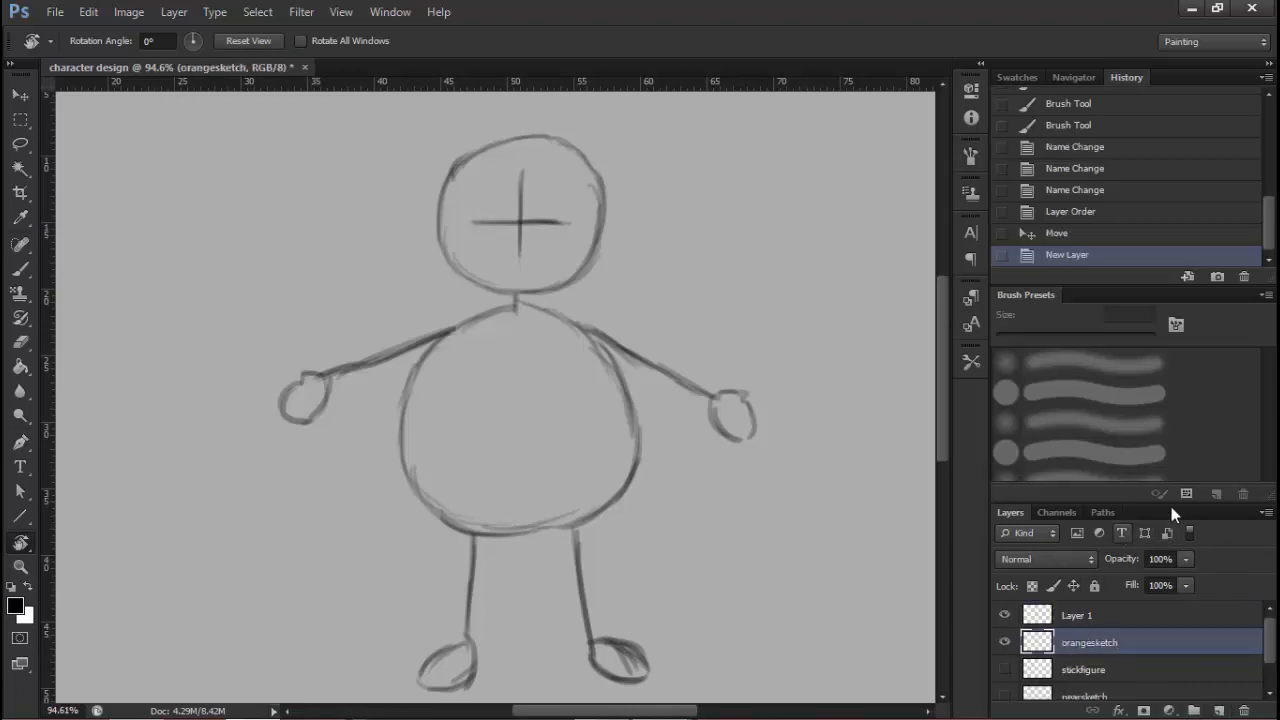
{"action": "left_click_drag", "start_coordinate": [1127, 563], "coordinate": [1085, 567]}
{"action": "left_click", "coordinate": [1100, 617]}
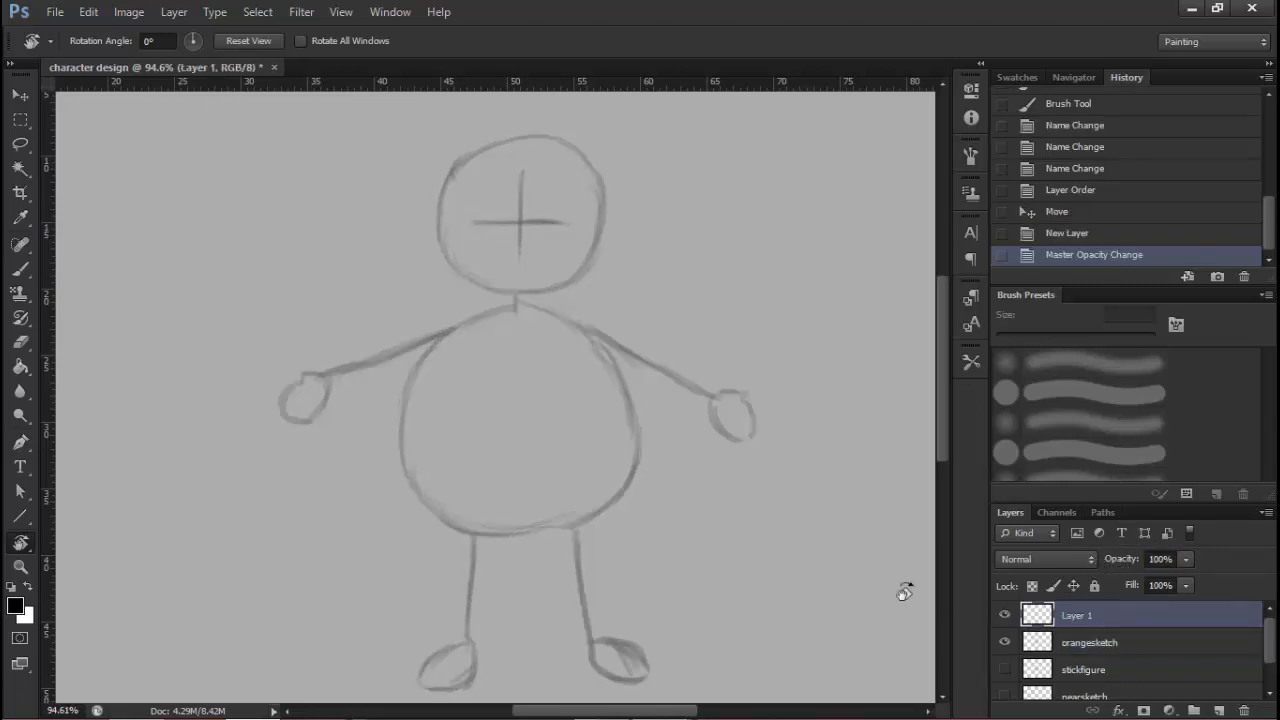
Trace the head circle and its facial guide cross on Layer 1 with the 20 px black Brush
{"action": "left_click_drag", "start_coordinate": [454, 163], "coordinate": [439, 177]}
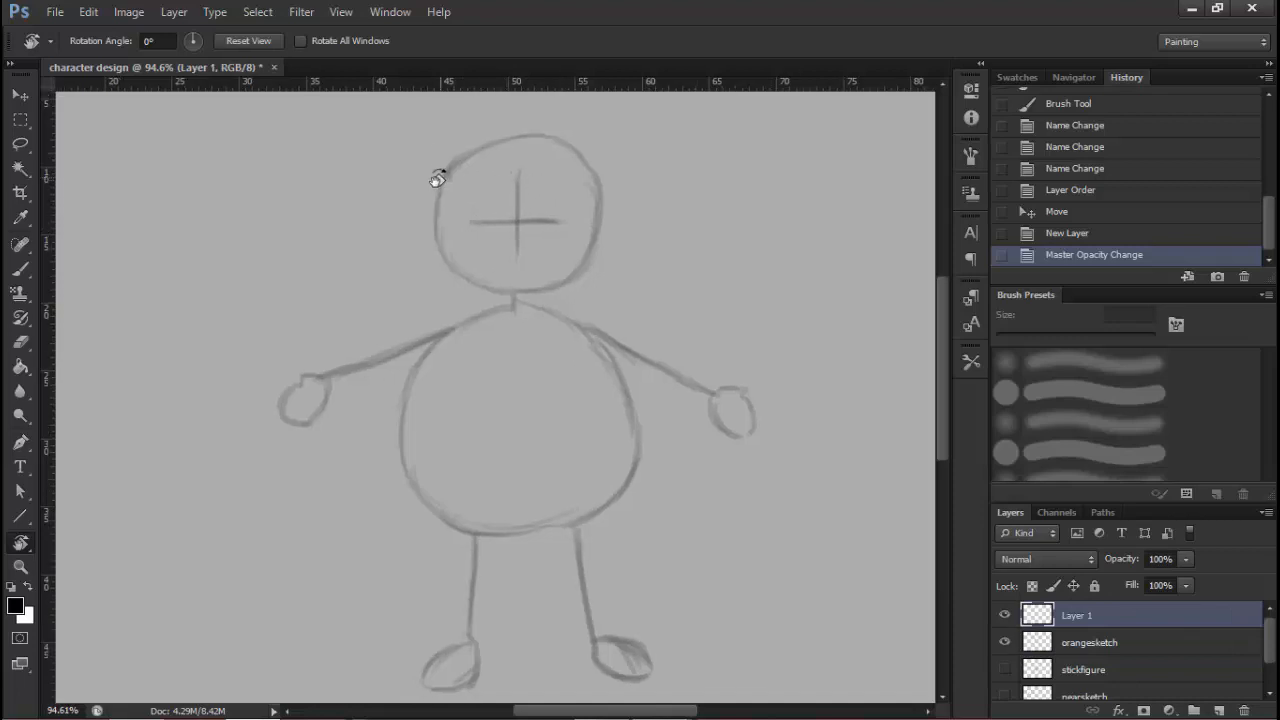
{"action": "left_click", "coordinate": [249, 46]}
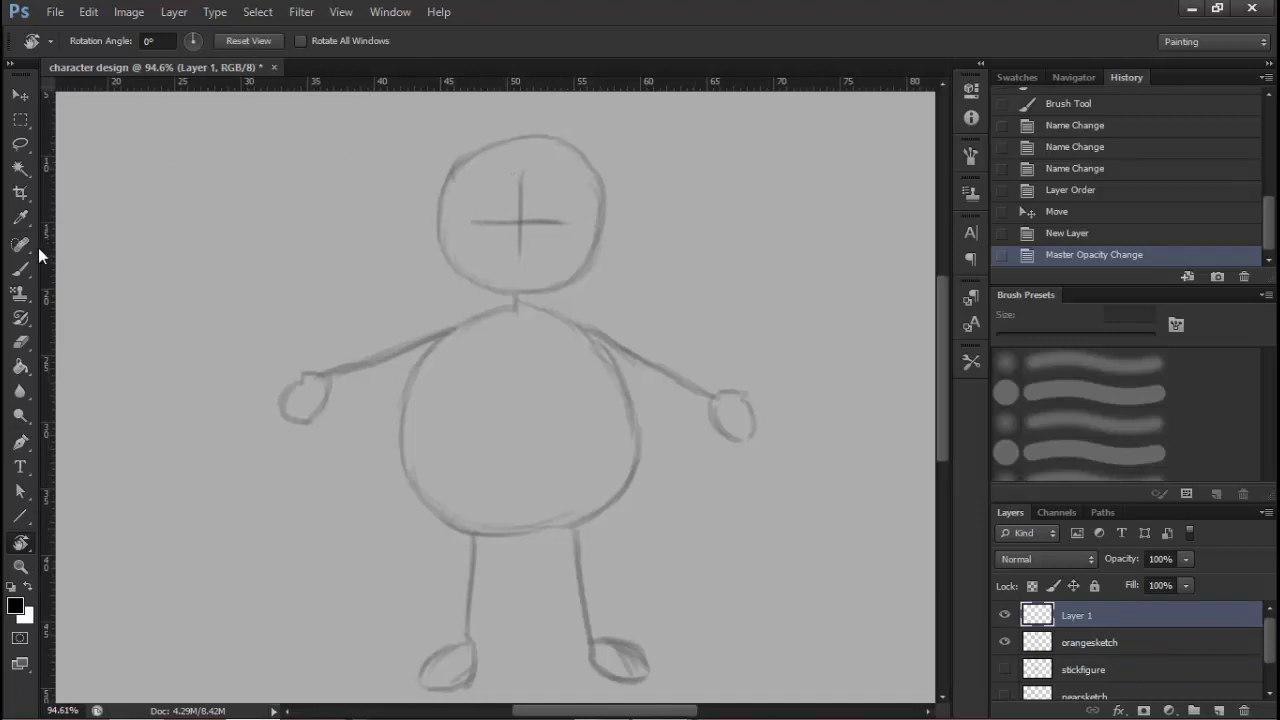
{"action": "left_click", "coordinate": [20, 268]}
{"action": "left_click_drag", "start_coordinate": [570, 220], "coordinate": [603, 217]}
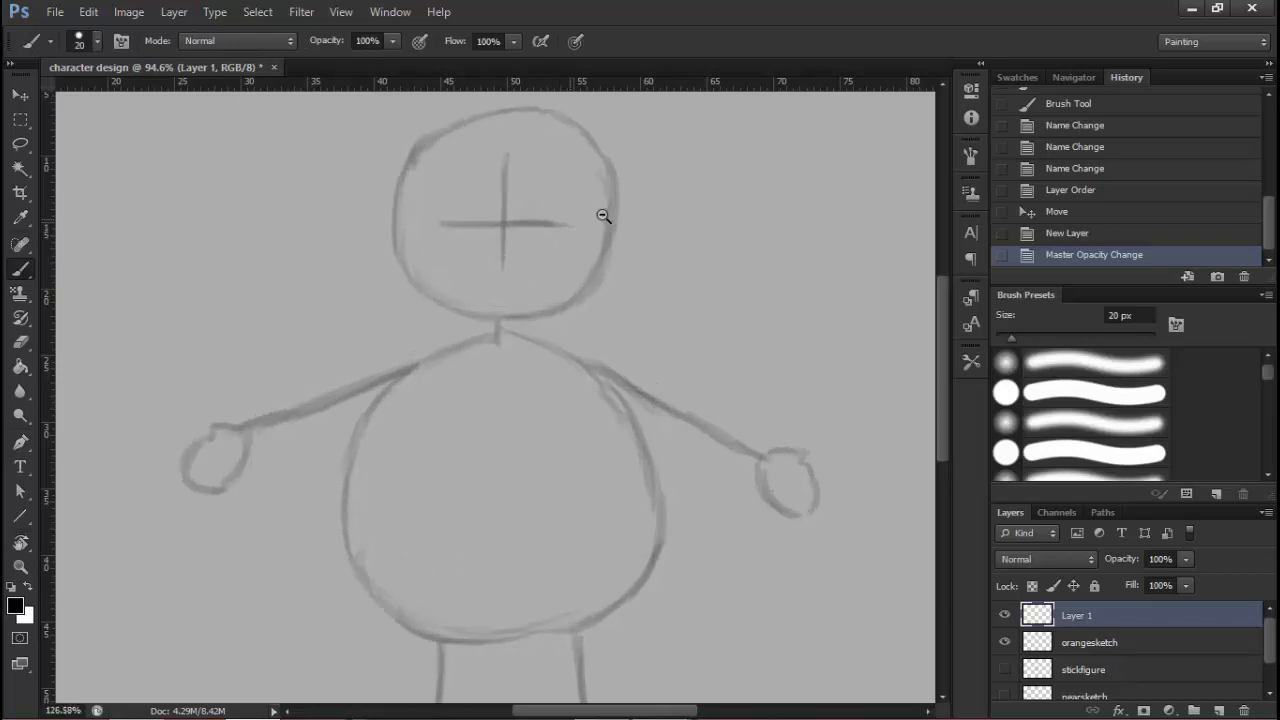
{"action": "mouse_move", "coordinate": [526, 214]}
{"action": "left_mouse_down"}
{"action": "mouse_move", "coordinate": [520, 247]}
{"action": "mouse_move", "coordinate": [536, 220]}
{"action": "mouse_move", "coordinate": [508, 232]}
{"action": "mouse_move", "coordinate": [479, 204]}
{"action": "mouse_move", "coordinate": [429, 200]}
{"action": "mouse_move", "coordinate": [390, 235]}
{"action": "left_mouse_up"}
{"action": "mouse_move", "coordinate": [430, 180]}
{"action": "left_mouse_down"}
{"action": "mouse_move", "coordinate": [401, 224]}
{"action": "mouse_move", "coordinate": [456, 172]}
{"action": "mouse_move", "coordinate": [404, 211]}
{"action": "mouse_move", "coordinate": [510, 163]}
{"action": "mouse_move", "coordinate": [470, 175]}
{"action": "mouse_move", "coordinate": [561, 174]}
{"action": "mouse_move", "coordinate": [527, 162]}
{"action": "mouse_move", "coordinate": [591, 201]}
{"action": "mouse_move", "coordinate": [572, 183]}
{"action": "mouse_move", "coordinate": [610, 256]}
{"action": "mouse_move", "coordinate": [603, 216]}
{"action": "mouse_move", "coordinate": [593, 325]}
{"action": "left_mouse_up"}
{"action": "mouse_move", "coordinate": [418, 213]}
{"action": "left_mouse_down"}
{"action": "mouse_move", "coordinate": [394, 244]}
{"action": "mouse_move", "coordinate": [382, 340]}
{"action": "left_mouse_up"}
{"action": "mouse_move", "coordinate": [389, 260]}
{"action": "left_mouse_down"}
{"action": "mouse_move", "coordinate": [411, 360]}
{"action": "mouse_move", "coordinate": [425, 367]}
{"action": "mouse_move", "coordinate": [400, 334]}
{"action": "mouse_move", "coordinate": [466, 393]}
{"action": "mouse_move", "coordinate": [410, 354]}
{"action": "mouse_move", "coordinate": [512, 396]}
{"action": "mouse_move", "coordinate": [604, 346]}
{"action": "left_mouse_up"}
{"action": "left_click_drag", "start_coordinate": [548, 386], "coordinate": [612, 292]}
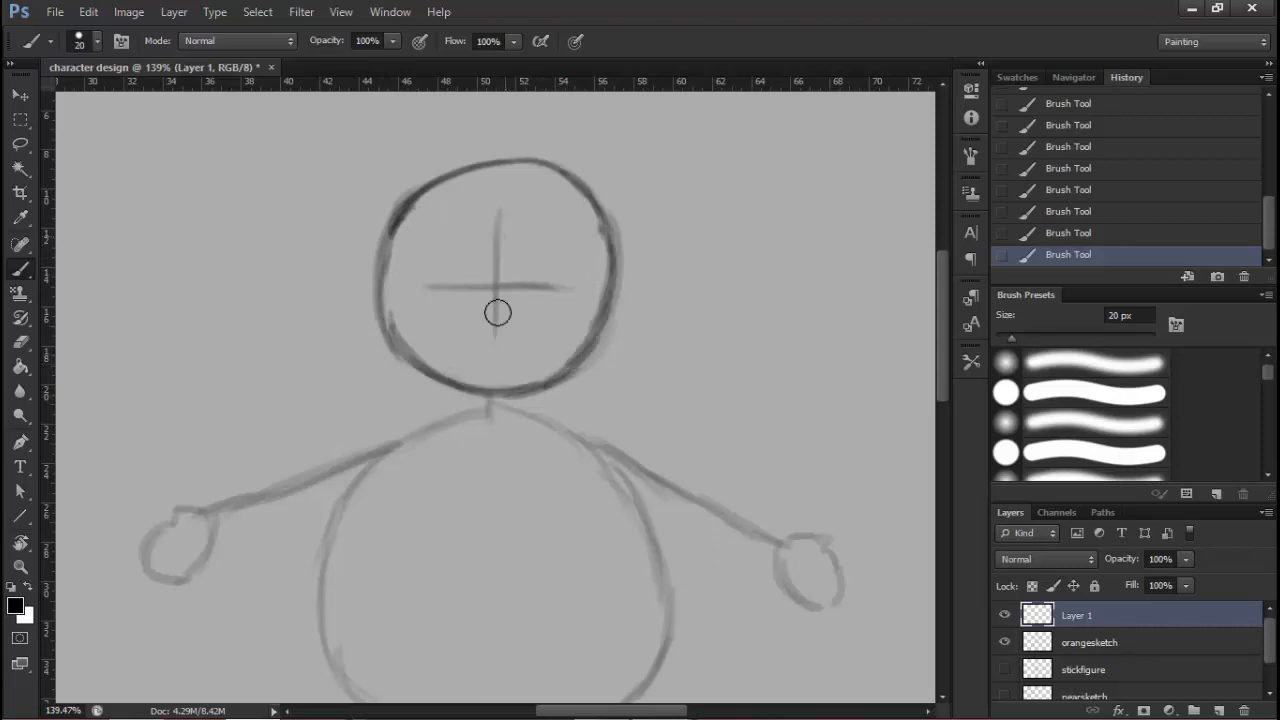
{"action": "left_click_drag", "start_coordinate": [498, 232], "coordinate": [497, 346]}
{"action": "mouse_move", "coordinate": [438, 290]}
{"action": "left_mouse_down"}
{"action": "mouse_move", "coordinate": [559, 293]}
{"action": "mouse_move", "coordinate": [545, 292]}
{"action": "left_mouse_up"}
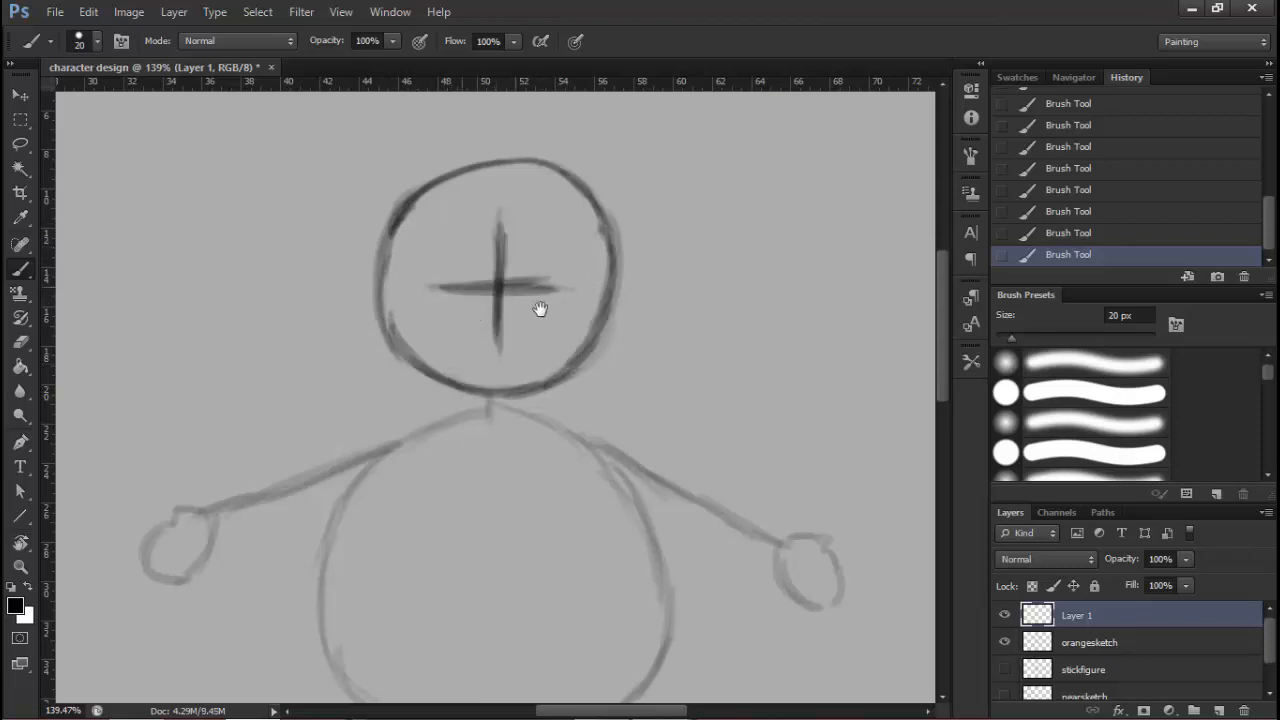
Trace the neck, both shoulders and the left side of the round torso on Layer 1 over the faded sketch
{"action": "mouse_move", "coordinate": [494, 405]}
{"action": "left_mouse_down"}
{"action": "mouse_move", "coordinate": [528, 249]}
{"action": "mouse_move", "coordinate": [527, 264]}
{"action": "mouse_move", "coordinate": [551, 214]}
{"action": "left_mouse_up"}
{"action": "mouse_move", "coordinate": [555, 210]}
{"action": "left_mouse_down"}
{"action": "mouse_move", "coordinate": [480, 236]}
{"action": "mouse_move", "coordinate": [432, 278]}
{"action": "left_mouse_up"}
{"action": "mouse_move", "coordinate": [486, 246]}
{"action": "left_mouse_down"}
{"action": "mouse_move", "coordinate": [390, 327]}
{"action": "mouse_move", "coordinate": [386, 379]}
{"action": "left_mouse_up"}
{"action": "mouse_move", "coordinate": [428, 280]}
{"action": "left_mouse_down"}
{"action": "mouse_move", "coordinate": [388, 420]}
{"action": "mouse_move", "coordinate": [393, 341]}
{"action": "mouse_move", "coordinate": [406, 478]}
{"action": "left_mouse_up"}
{"action": "key", "text": "space"}
{"action": "left_click_drag", "start_coordinate": [599, 300], "coordinate": [540, 315]}
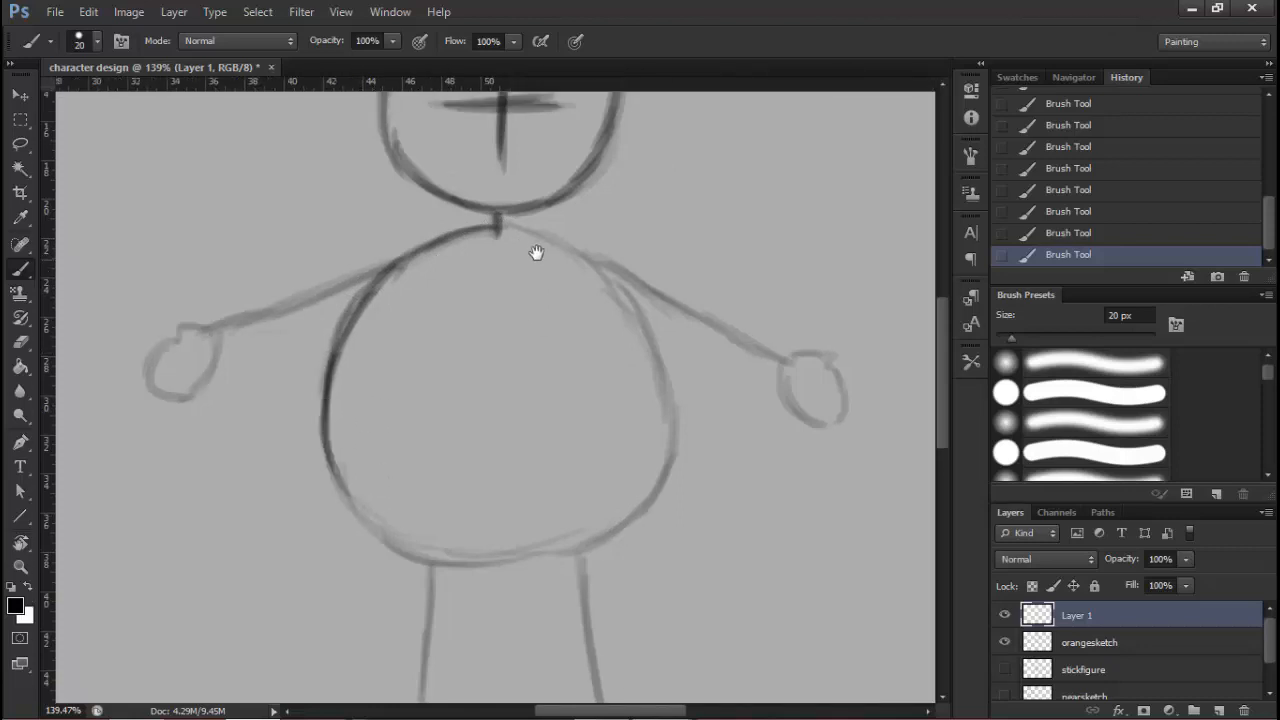
{"action": "left_click_drag", "start_coordinate": [505, 225], "coordinate": [570, 248]}
{"action": "mouse_move", "coordinate": [525, 228]}
{"action": "left_mouse_down"}
{"action": "mouse_move", "coordinate": [620, 305]}
{"action": "mouse_move", "coordinate": [608, 281]}
{"action": "mouse_move", "coordinate": [641, 348]}
{"action": "left_mouse_up"}
{"action": "left_click_drag", "start_coordinate": [630, 308], "coordinate": [643, 396]}
Close the torso outline by tracing its bottom curve and right side
{"action": "key", "text": "space"}
{"action": "left_click_drag", "start_coordinate": [565, 412], "coordinate": [575, 370]}
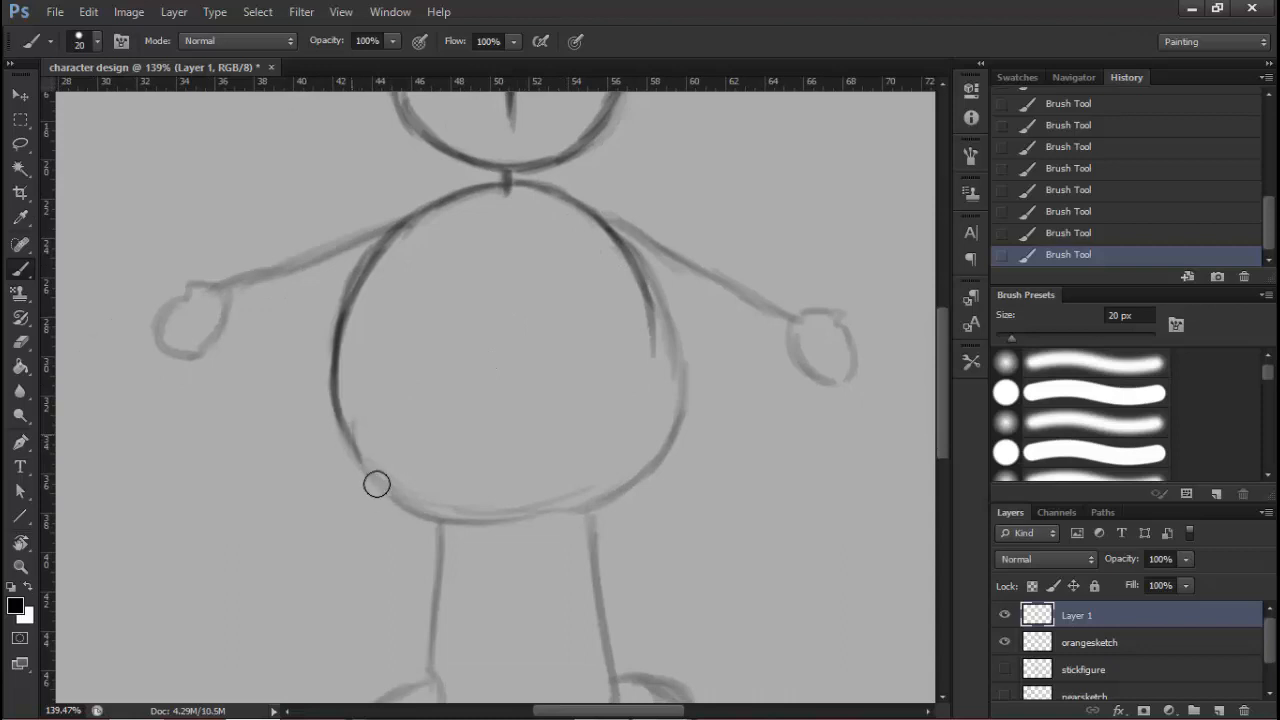
{"action": "mouse_move", "coordinate": [362, 450]}
{"action": "left_mouse_down"}
{"action": "mouse_move", "coordinate": [400, 488]}
{"action": "mouse_move", "coordinate": [459, 512]}
{"action": "left_mouse_up"}
{"action": "mouse_move", "coordinate": [391, 481]}
{"action": "left_mouse_down"}
{"action": "mouse_move", "coordinate": [541, 520]}
{"action": "mouse_move", "coordinate": [481, 511]}
{"action": "mouse_move", "coordinate": [556, 510]}
{"action": "mouse_move", "coordinate": [525, 514]}
{"action": "mouse_move", "coordinate": [645, 456]}
{"action": "left_mouse_up"}
{"action": "left_click_drag", "start_coordinate": [640, 268], "coordinate": [664, 378]}
{"action": "left_click_drag", "start_coordinate": [646, 294], "coordinate": [663, 414]}
{"action": "left_click_drag", "start_coordinate": [652, 320], "coordinate": [666, 414]}
{"action": "mouse_move", "coordinate": [674, 368]}
{"action": "left_mouse_down"}
{"action": "mouse_move", "coordinate": [669, 410]}
{"action": "mouse_move", "coordinate": [582, 500]}
{"action": "left_mouse_up"}
Draw the left arm with thickness from shoulder to wrist and outline an oval hand at its end
{"action": "left_click_drag", "start_coordinate": [382, 276], "coordinate": [495, 322]}
{"action": "left_click_drag", "start_coordinate": [519, 261], "coordinate": [466, 282]}
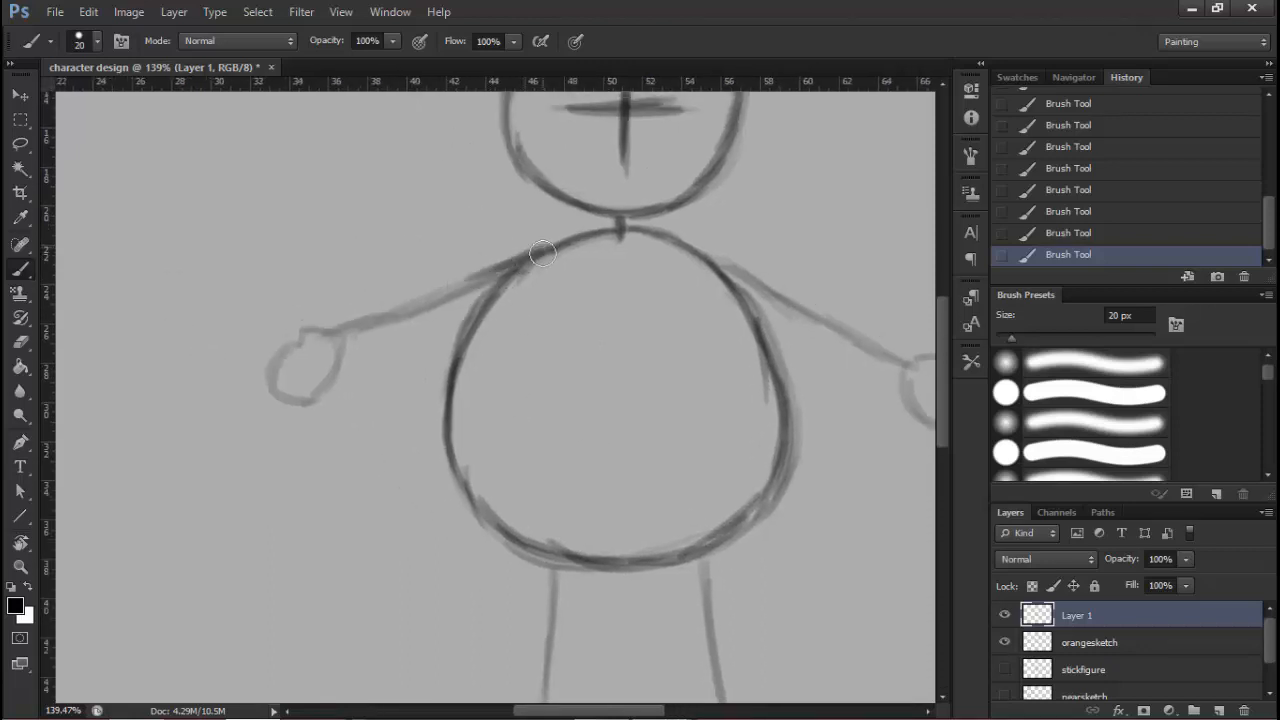
{"action": "left_click_drag", "start_coordinate": [555, 242], "coordinate": [440, 298]}
{"action": "mouse_move", "coordinate": [505, 264]}
{"action": "left_mouse_down"}
{"action": "mouse_move", "coordinate": [451, 316]}
{"action": "mouse_move", "coordinate": [440, 284]}
{"action": "left_mouse_up"}
{"action": "mouse_move", "coordinate": [348, 328]}
{"action": "left_mouse_down"}
{"action": "mouse_move", "coordinate": [436, 282]}
{"action": "mouse_move", "coordinate": [378, 338]}
{"action": "mouse_move", "coordinate": [371, 323]}
{"action": "mouse_move", "coordinate": [392, 312]}
{"action": "mouse_move", "coordinate": [428, 327]}
{"action": "mouse_move", "coordinate": [318, 322]}
{"action": "mouse_move", "coordinate": [243, 385]}
{"action": "mouse_move", "coordinate": [250, 412]}
{"action": "mouse_move", "coordinate": [291, 420]}
{"action": "mouse_move", "coordinate": [354, 368]}
{"action": "mouse_move", "coordinate": [322, 405]}
{"action": "left_mouse_up"}
{"action": "left_click_drag", "start_coordinate": [449, 345], "coordinate": [336, 356]}
{"action": "left_click_drag", "start_coordinate": [502, 372], "coordinate": [441, 376]}
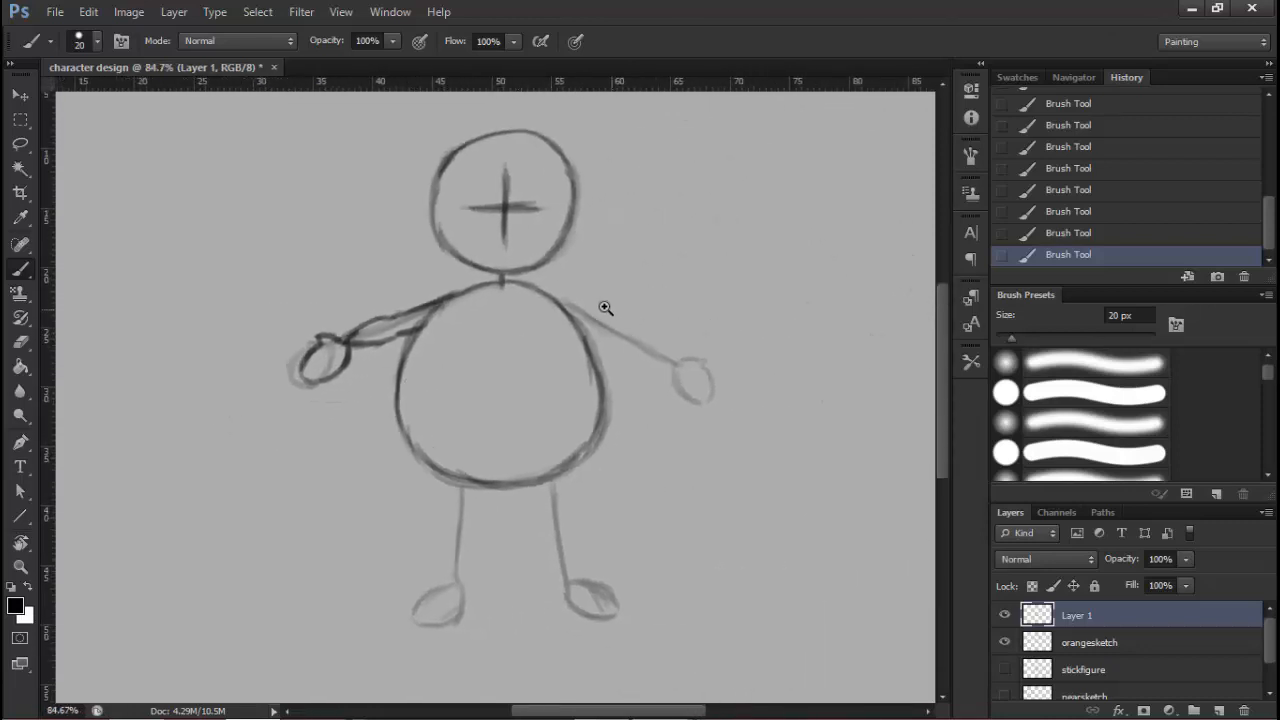
Draw the right arm with upper and lower contours around the sketch line and outline its rounded hand
{"action": "mouse_move", "coordinate": [605, 308]}
{"action": "left_mouse_down"}
{"action": "mouse_move", "coordinate": [650, 308]}
{"action": "mouse_move", "coordinate": [560, 305]}
{"action": "left_mouse_up"}
{"action": "left_click_drag", "start_coordinate": [525, 261], "coordinate": [565, 261]}
{"action": "mouse_move", "coordinate": [540, 306]}
{"action": "left_mouse_down"}
{"action": "mouse_move", "coordinate": [463, 286]}
{"action": "mouse_move", "coordinate": [561, 316]}
{"action": "left_mouse_up"}
{"action": "left_click_drag", "start_coordinate": [463, 286], "coordinate": [568, 325]}
{"action": "left_click_drag", "start_coordinate": [546, 368], "coordinate": [599, 382]}
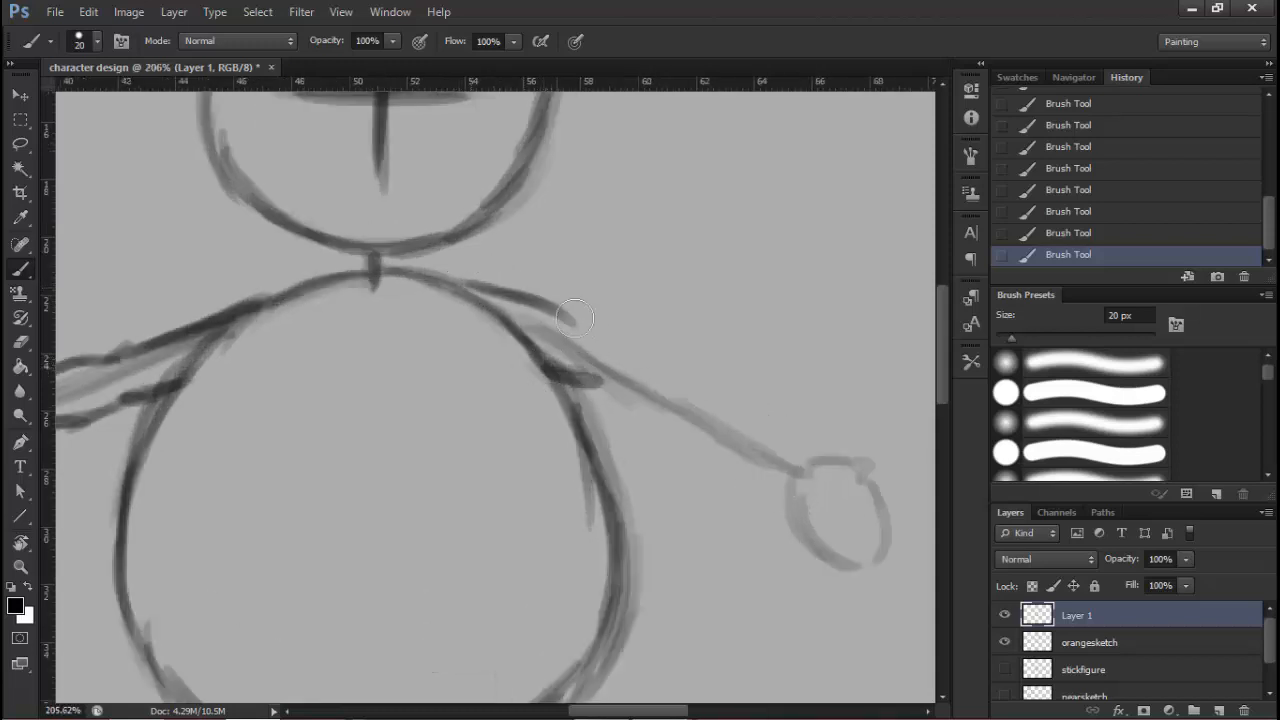
{"action": "mouse_move", "coordinate": [575, 318]}
{"action": "left_mouse_down"}
{"action": "mouse_move", "coordinate": [628, 368]}
{"action": "mouse_move", "coordinate": [718, 406]}
{"action": "mouse_move", "coordinate": [616, 371]}
{"action": "mouse_move", "coordinate": [577, 323]}
{"action": "mouse_move", "coordinate": [706, 389]}
{"action": "left_mouse_up"}
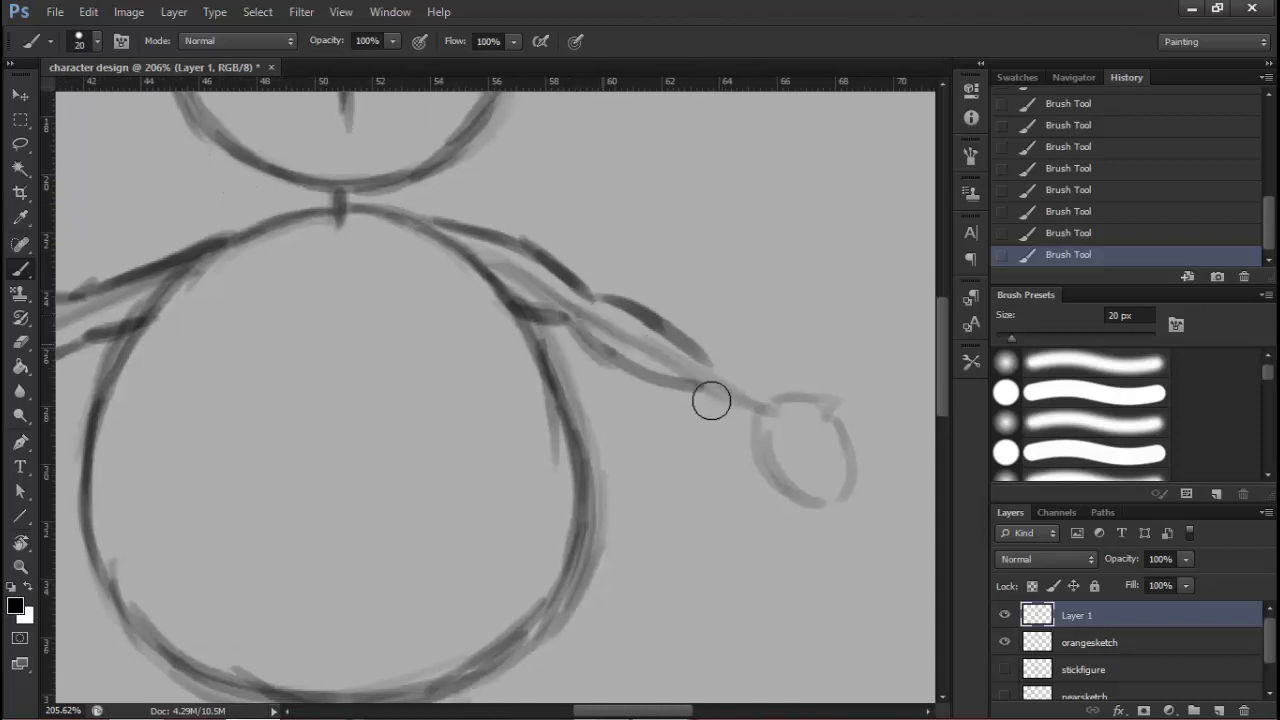
{"action": "mouse_move", "coordinate": [620, 356]}
{"action": "left_mouse_down"}
{"action": "mouse_move", "coordinate": [712, 394]}
{"action": "mouse_move", "coordinate": [729, 375]}
{"action": "mouse_move", "coordinate": [789, 366]}
{"action": "mouse_move", "coordinate": [828, 438]}
{"action": "left_mouse_up"}
{"action": "left_click_drag", "start_coordinate": [715, 386], "coordinate": [738, 398]}
{"action": "mouse_move", "coordinate": [719, 392]}
{"action": "left_mouse_down"}
{"action": "mouse_move", "coordinate": [731, 457]}
{"action": "mouse_move", "coordinate": [727, 416]}
{"action": "mouse_move", "coordinate": [759, 450]}
{"action": "mouse_move", "coordinate": [798, 454]}
{"action": "left_mouse_up"}
{"action": "left_click_drag", "start_coordinate": [680, 454], "coordinate": [591, 449]}
{"action": "left_click_drag", "start_coordinate": [624, 489], "coordinate": [657, 383]}
Draw the two slightly curved contours of the left leg below the torso, around the faded sketch line
{"action": "mouse_move", "coordinate": [497, 526]}
{"action": "left_mouse_down"}
{"action": "mouse_move", "coordinate": [514, 437]}
{"action": "mouse_move", "coordinate": [568, 422]}
{"action": "left_mouse_up"}
{"action": "mouse_move", "coordinate": [443, 391]}
{"action": "left_mouse_down"}
{"action": "mouse_move", "coordinate": [454, 364]}
{"action": "mouse_move", "coordinate": [519, 353]}
{"action": "mouse_move", "coordinate": [487, 430]}
{"action": "left_mouse_up"}
{"action": "left_click_drag", "start_coordinate": [555, 369], "coordinate": [534, 443]}
{"action": "mouse_move", "coordinate": [548, 393]}
{"action": "left_mouse_down"}
{"action": "mouse_move", "coordinate": [561, 331]}
{"action": "mouse_move", "coordinate": [540, 525]}
{"action": "left_mouse_up"}
{"action": "left_click_drag", "start_coordinate": [500, 363], "coordinate": [505, 530]}
{"action": "left_click_drag", "start_coordinate": [574, 428], "coordinate": [503, 528]}
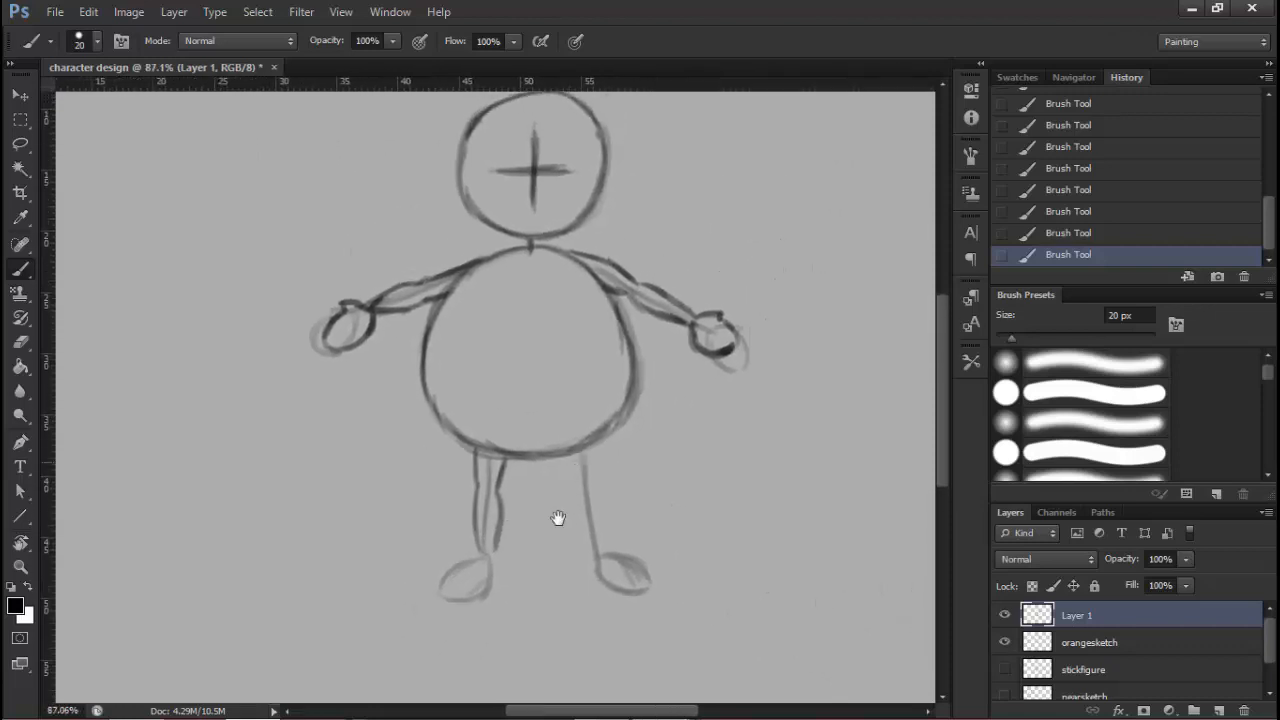
{"action": "left_click_drag", "start_coordinate": [586, 459], "coordinate": [514, 515]}
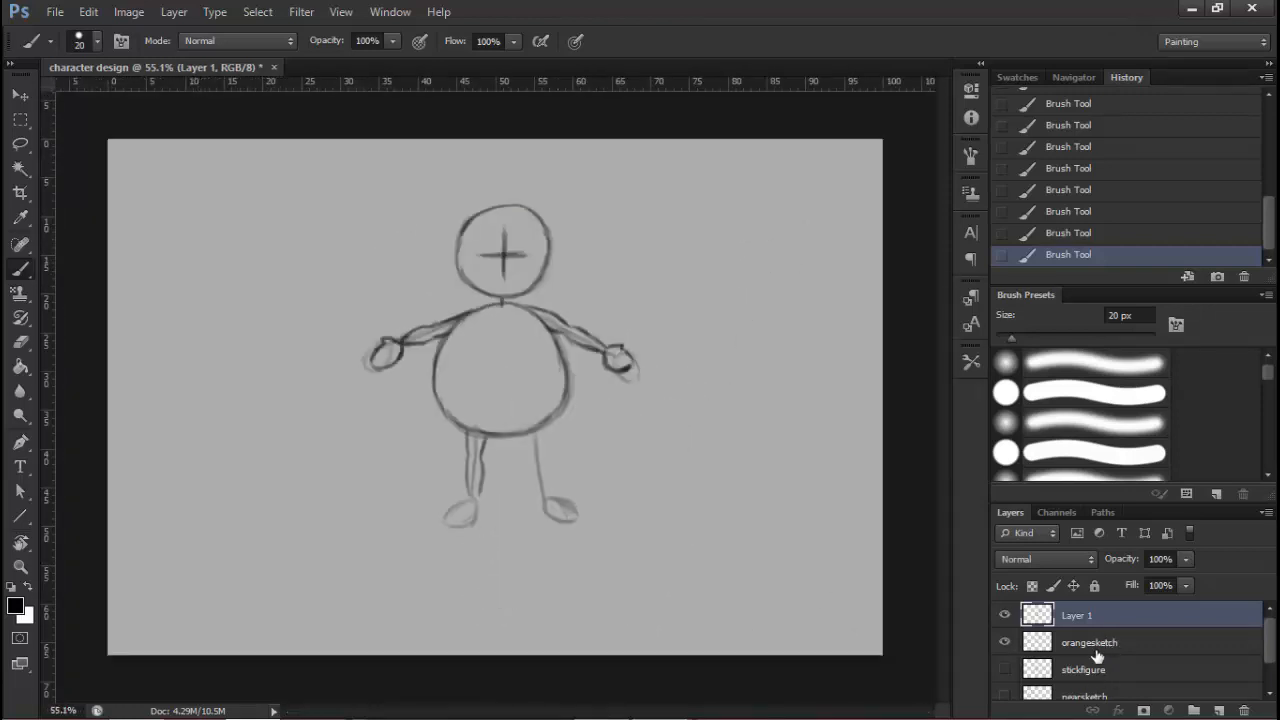
{"action": "left_click", "coordinate": [1097, 652]}
{"action": "left_click_drag", "start_coordinate": [461, 383], "coordinate": [575, 362]}
{"action": "key", "text": "ctrl+z"}
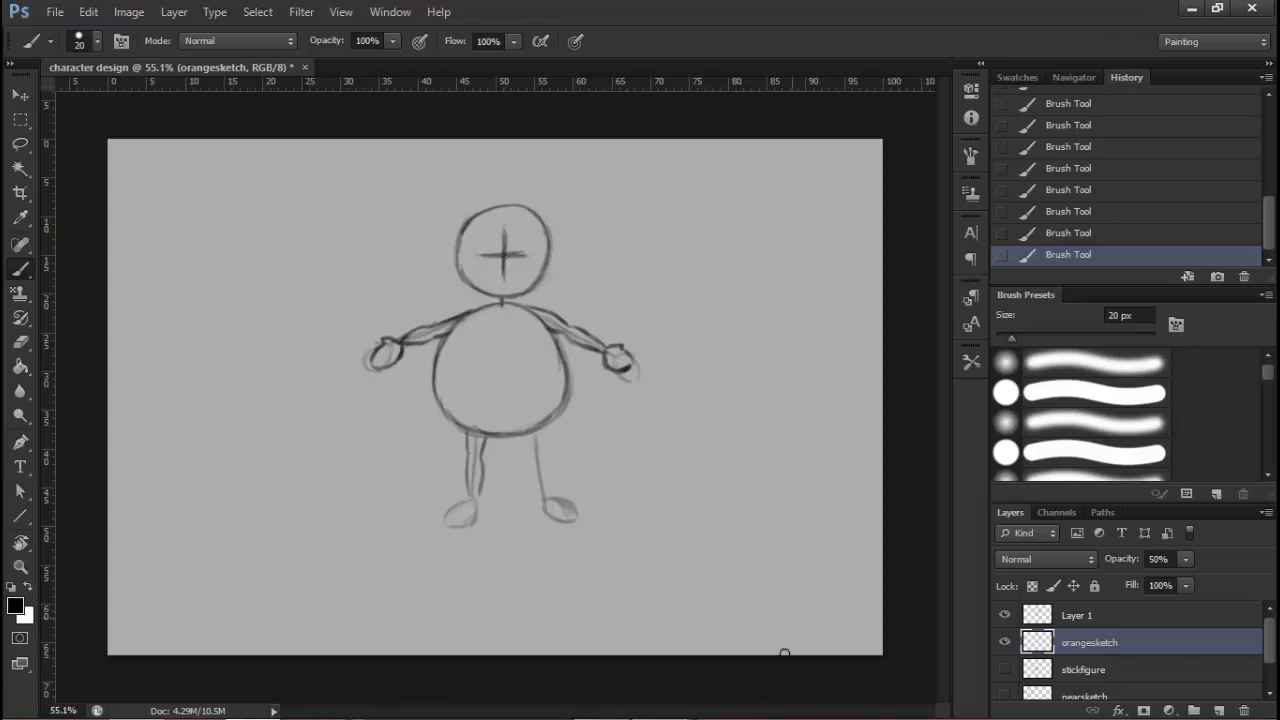
{"action": "left_click", "coordinate": [1191, 8]}
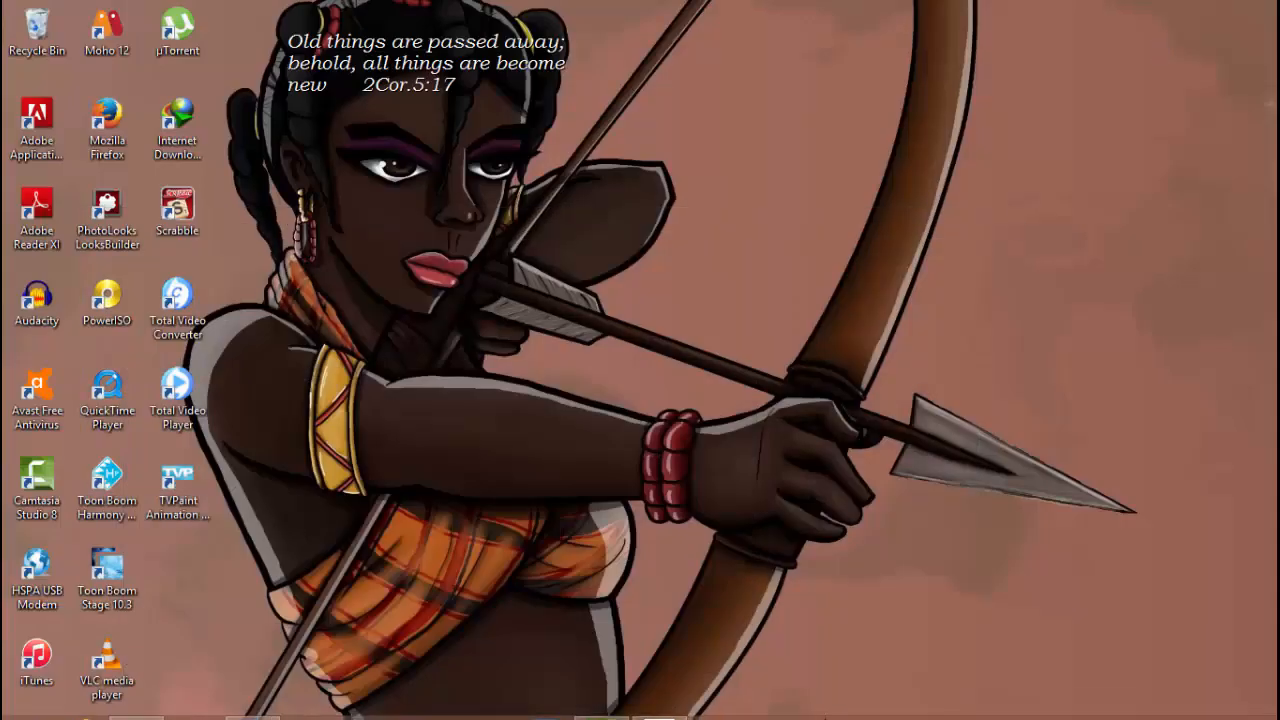
{"action": "left_click", "coordinate": [662, 702]}
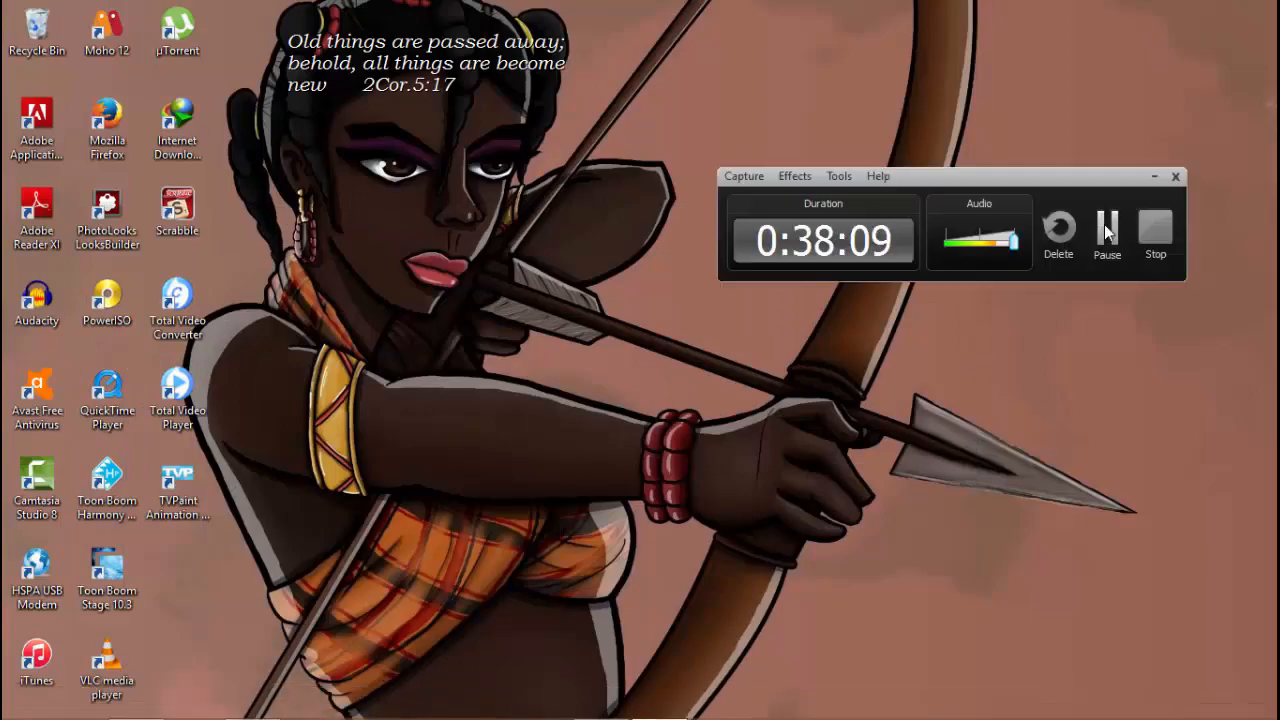
{"action": "left_click", "coordinate": [1109, 224]}
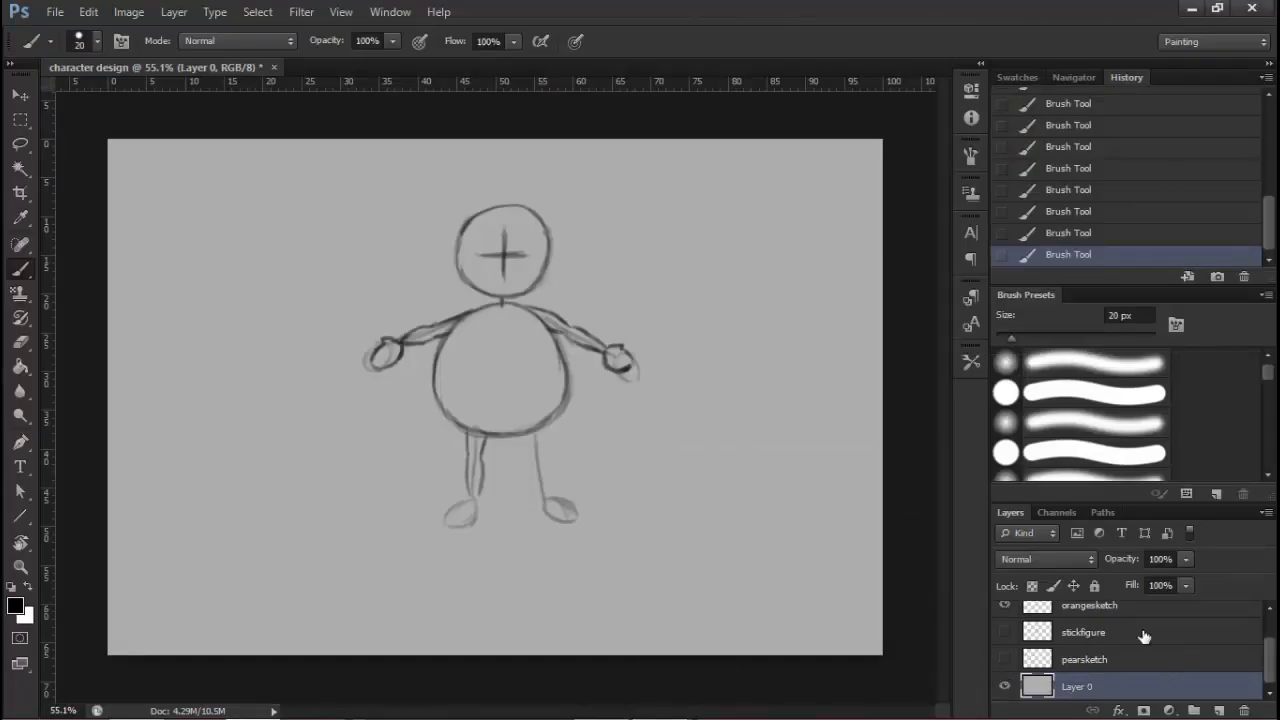
Make Layer 1 active and toggle its visibility off and on to compare it with the sketch beneath
{"action": "left_click_drag", "start_coordinate": [1271, 665], "coordinate": [1268, 630]}
{"action": "left_click", "coordinate": [1083, 615]}
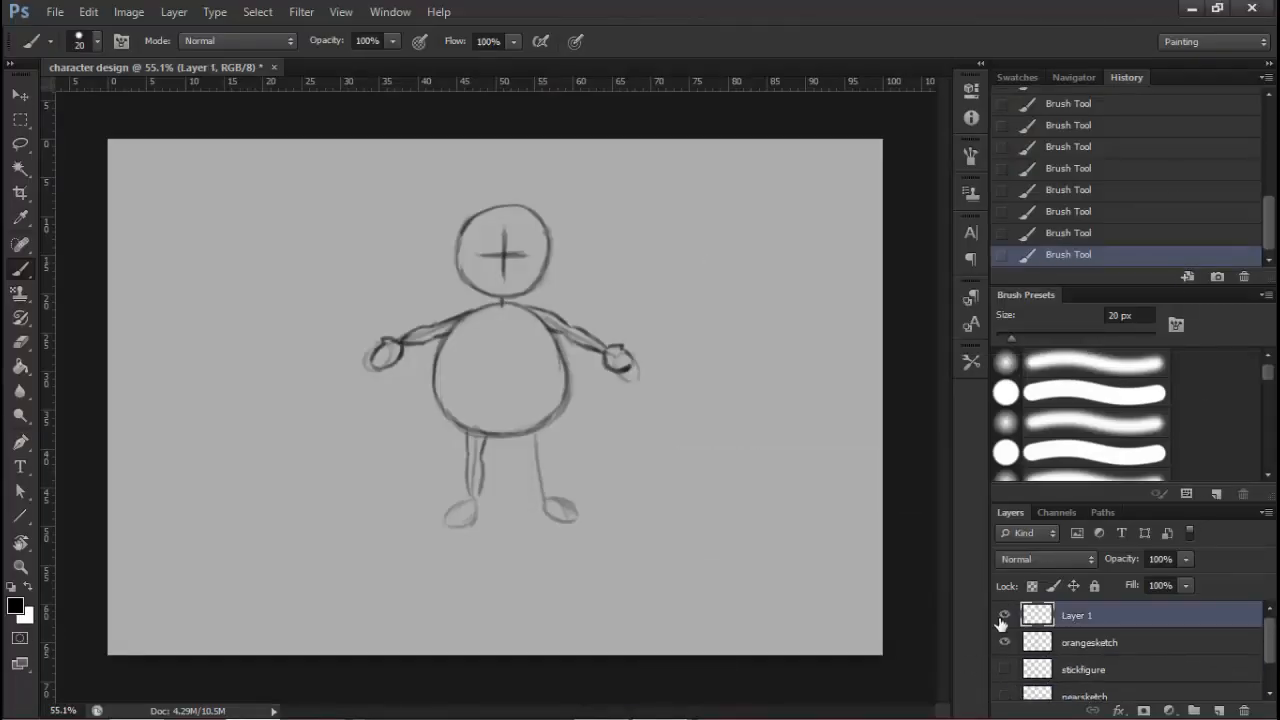
{"action": "left_click", "coordinate": [1004, 615]}
{"action": "left_click", "coordinate": [1004, 615]}
Outline the left foot and draw the right leg's two contours with its oval foot on Layer 1
{"action": "mouse_move", "coordinate": [484, 454]}
{"action": "left_mouse_down"}
{"action": "mouse_move", "coordinate": [551, 434]}
{"action": "mouse_move", "coordinate": [537, 403]}
{"action": "mouse_move", "coordinate": [597, 296]}
{"action": "left_mouse_up"}
{"action": "left_click_drag", "start_coordinate": [540, 339], "coordinate": [537, 418]}
{"action": "left_click_drag", "start_coordinate": [519, 496], "coordinate": [551, 451]}
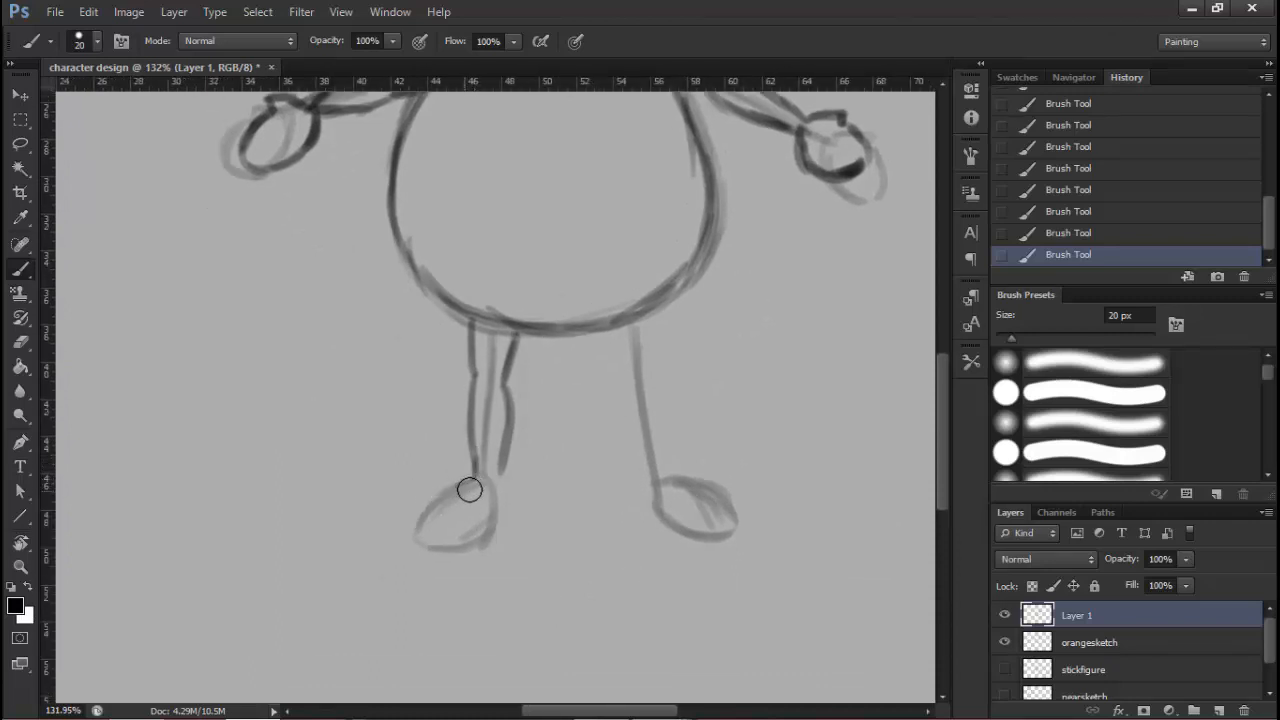
{"action": "mouse_move", "coordinate": [478, 482]}
{"action": "left_mouse_down"}
{"action": "mouse_move", "coordinate": [414, 524]}
{"action": "mouse_move", "coordinate": [497, 517]}
{"action": "mouse_move", "coordinate": [480, 524]}
{"action": "mouse_move", "coordinate": [503, 480]}
{"action": "left_mouse_up"}
{"action": "left_click_drag", "start_coordinate": [639, 445], "coordinate": [585, 456]}
{"action": "left_click_drag", "start_coordinate": [553, 342], "coordinate": [566, 407]}
{"action": "mouse_move", "coordinate": [598, 327]}
{"action": "left_mouse_down"}
{"action": "mouse_move", "coordinate": [596, 394]}
{"action": "mouse_move", "coordinate": [569, 443]}
{"action": "mouse_move", "coordinate": [585, 490]}
{"action": "left_mouse_up"}
{"action": "left_click_drag", "start_coordinate": [574, 431], "coordinate": [588, 494]}
{"action": "mouse_move", "coordinate": [598, 396]}
{"action": "left_mouse_down"}
{"action": "mouse_move", "coordinate": [612, 480]}
{"action": "mouse_move", "coordinate": [603, 523]}
{"action": "mouse_move", "coordinate": [617, 489]}
{"action": "mouse_move", "coordinate": [602, 497]}
{"action": "mouse_move", "coordinate": [669, 509]}
{"action": "mouse_move", "coordinate": [612, 538]}
{"action": "mouse_move", "coordinate": [595, 505]}
{"action": "mouse_move", "coordinate": [623, 526]}
{"action": "mouse_move", "coordinate": [677, 517]}
{"action": "mouse_move", "coordinate": [667, 527]}
{"action": "mouse_move", "coordinate": [629, 509]}
{"action": "left_mouse_up"}
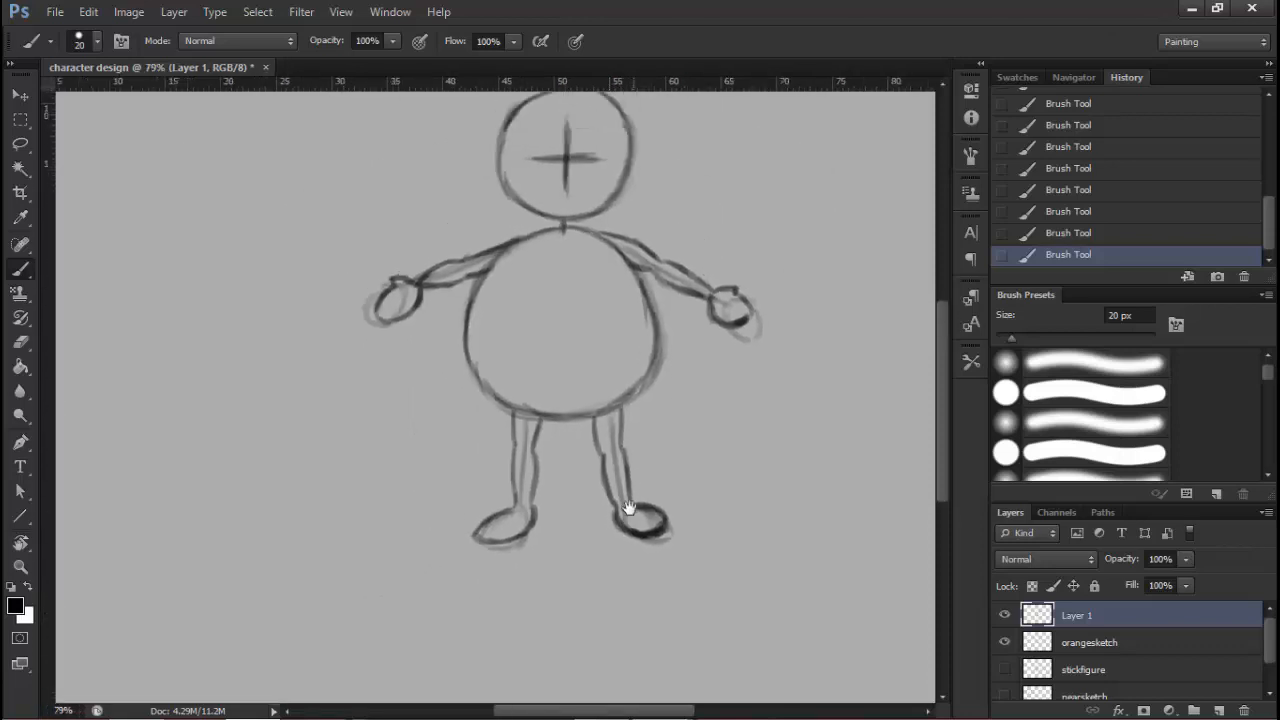
Lower the opacity of Layer 1 and add a new layer above it
{"action": "left_click_drag", "start_coordinate": [606, 316], "coordinate": [623, 446]}
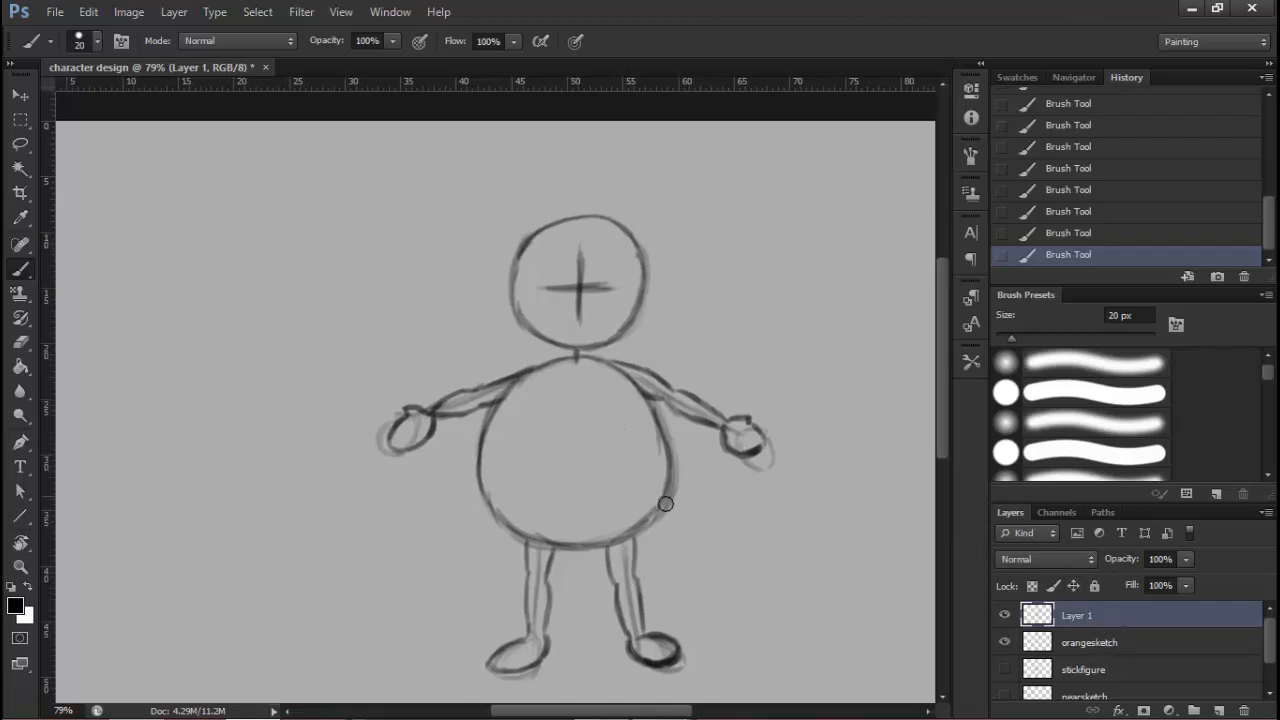
{"action": "left_click_drag", "start_coordinate": [625, 529], "coordinate": [683, 503]}
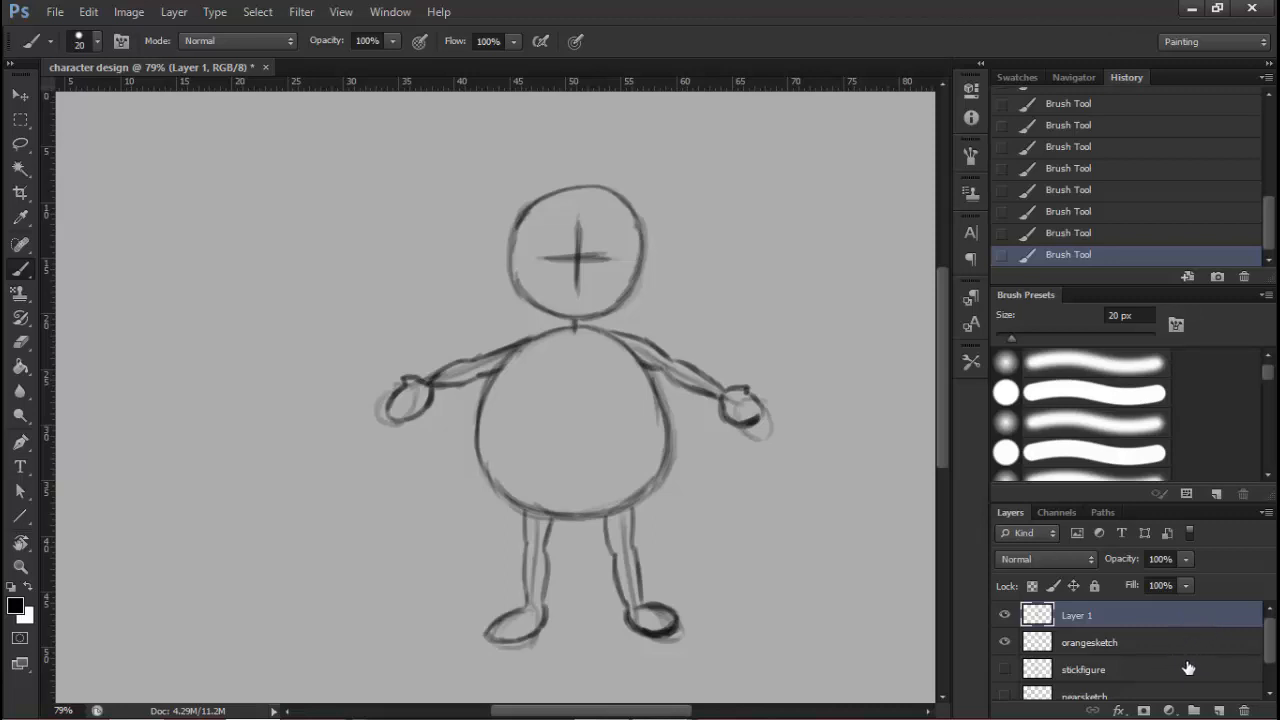
{"action": "left_click_drag", "start_coordinate": [1130, 567], "coordinate": [1087, 568]}
{"action": "left_click", "coordinate": [1220, 711]}
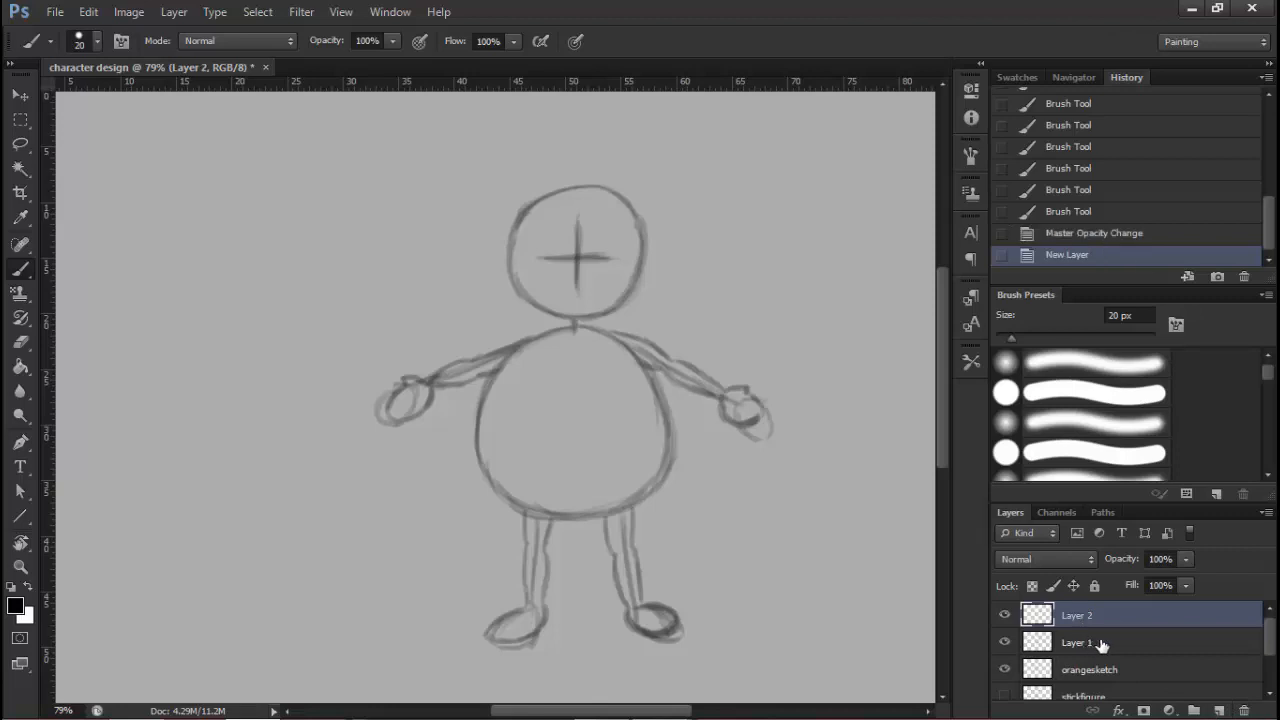
Trace a dark arc over the top of the head on Layer 2 with the 20 px Brush
{"action": "left_click_drag", "start_coordinate": [582, 208], "coordinate": [630, 271]}
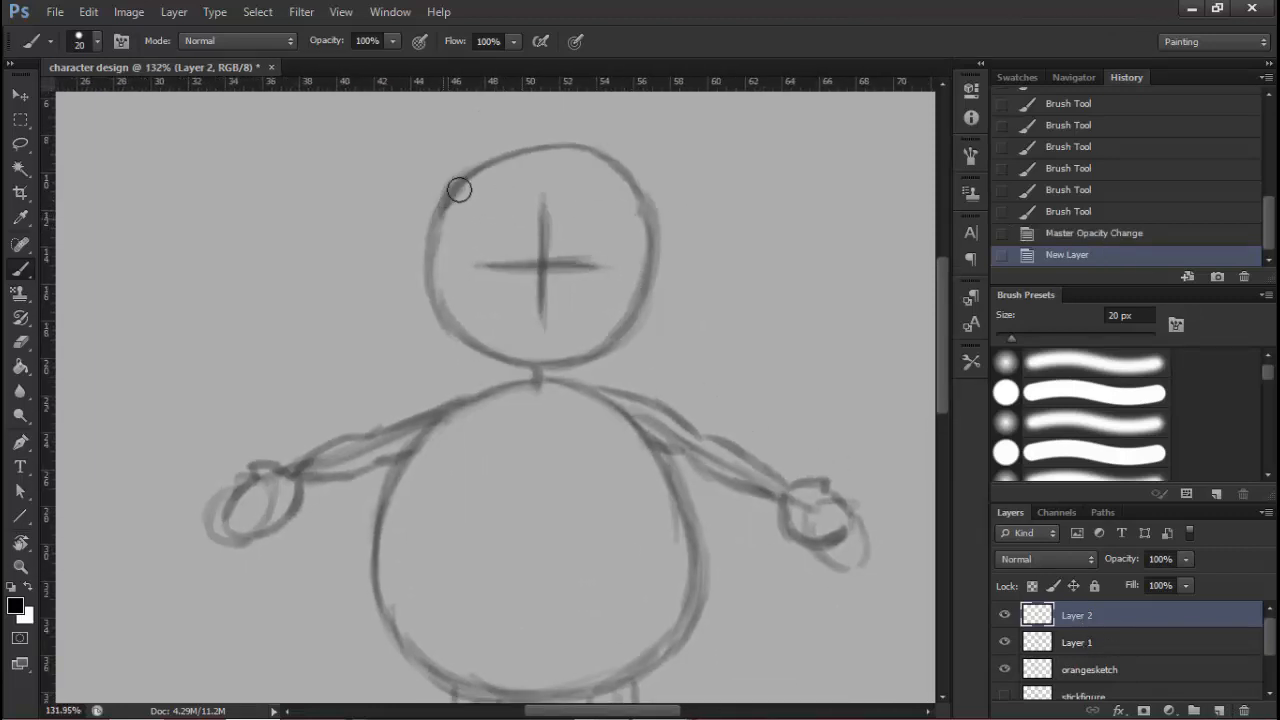
{"action": "left_click_drag", "start_coordinate": [459, 190], "coordinate": [443, 219]}
{"action": "mouse_move", "coordinate": [491, 166]}
{"action": "left_mouse_down"}
{"action": "mouse_move", "coordinate": [454, 196]}
{"action": "mouse_move", "coordinate": [510, 158]}
{"action": "left_mouse_up"}
{"action": "mouse_move", "coordinate": [560, 149]}
{"action": "left_mouse_down"}
{"action": "mouse_move", "coordinate": [500, 164]}
{"action": "mouse_move", "coordinate": [578, 151]}
{"action": "mouse_move", "coordinate": [548, 149]}
{"action": "left_mouse_up"}
{"action": "left_click_drag", "start_coordinate": [552, 148], "coordinate": [636, 180]}
{"action": "left_click_drag", "start_coordinate": [632, 180], "coordinate": [608, 160]}
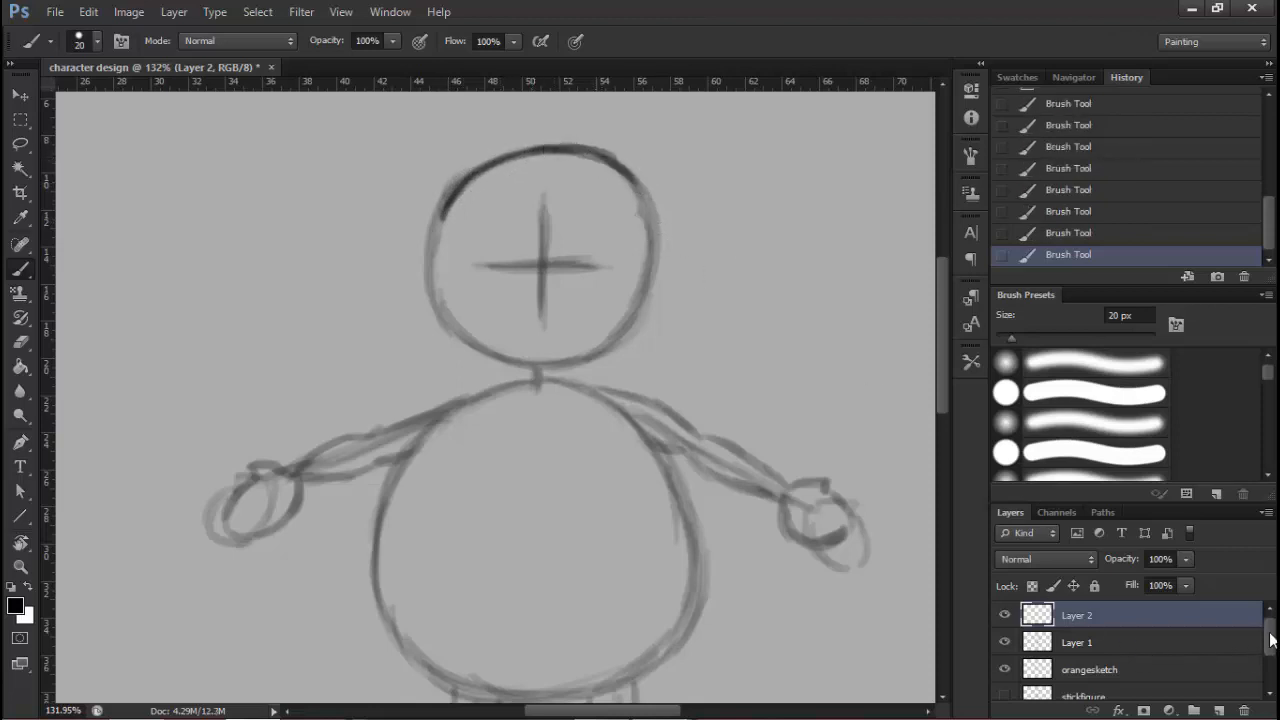
Hide the orangesketch layer so only the refined drawing guides the new outline
{"action": "left_click_drag", "start_coordinate": [1270, 634], "coordinate": [1269, 641]}
{"action": "left_click", "coordinate": [1004, 655]}
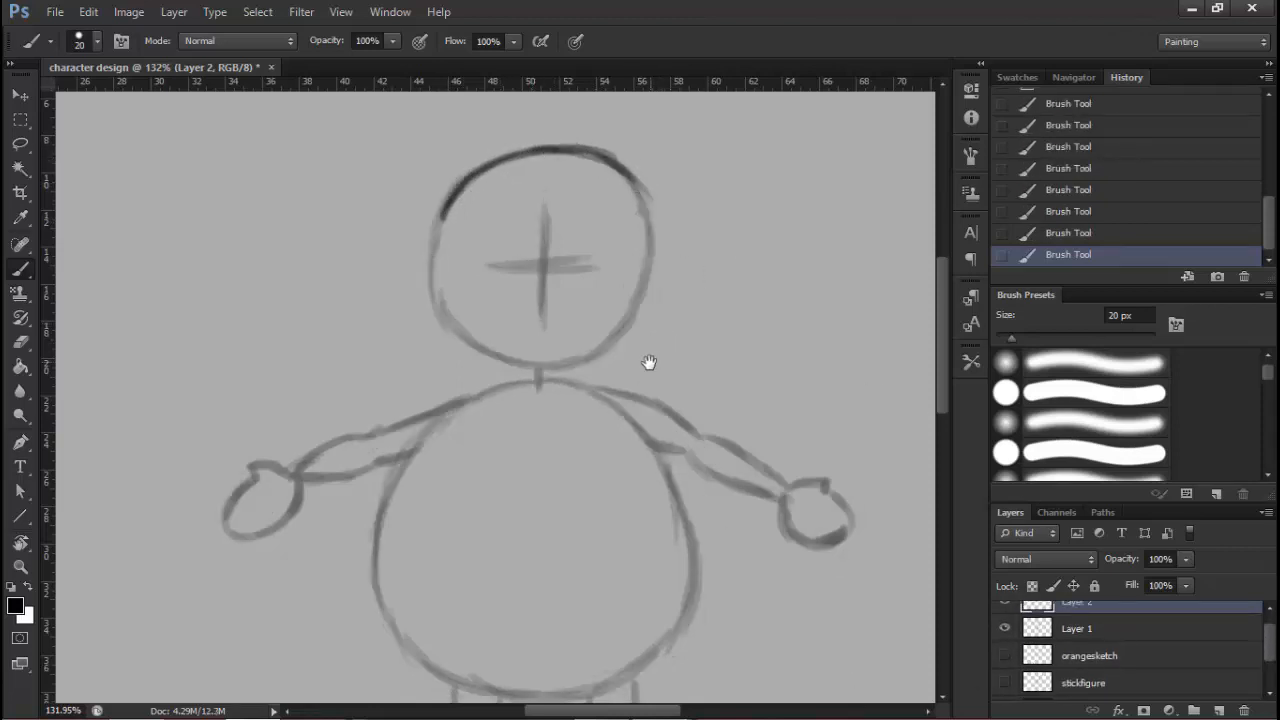
{"action": "left_click_drag", "start_coordinate": [649, 362], "coordinate": [651, 336]}
{"action": "scroll", "coordinate": [653, 304], "scroll_direction": "down", "scroll_amount": 2}
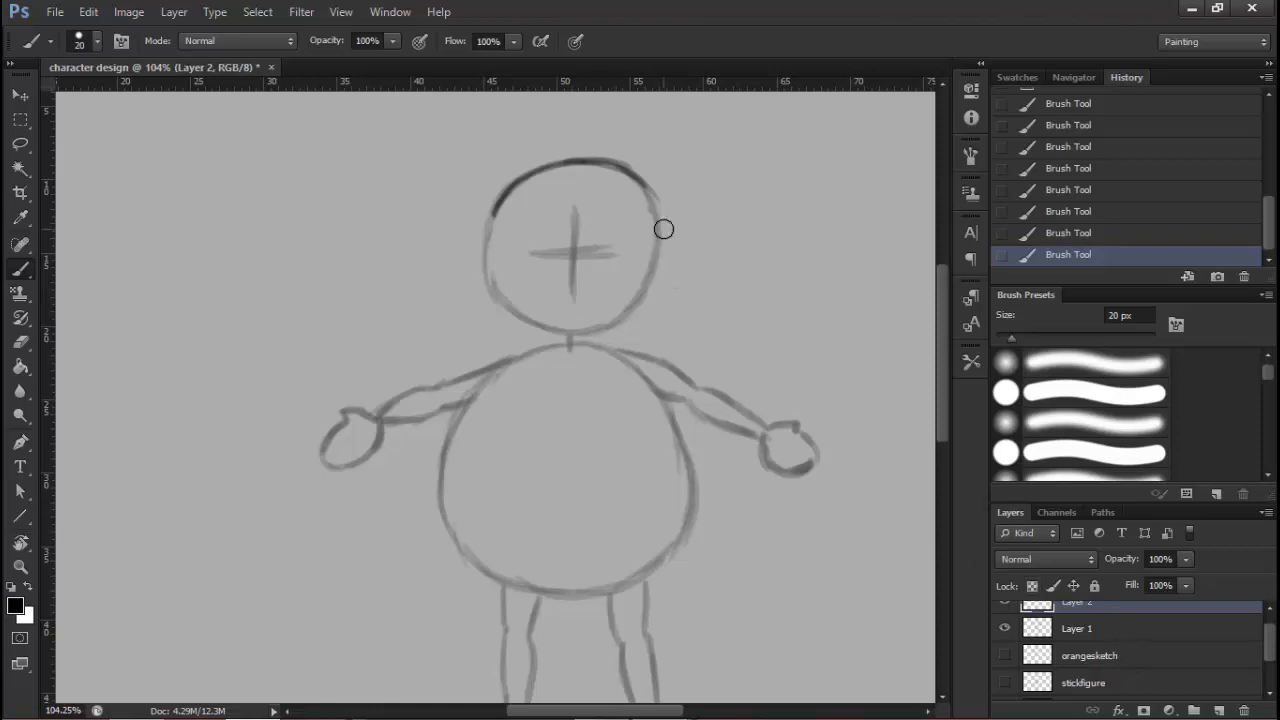
Trace the rest of the head's circular outline on Layer 2 with the 20 px Brush
{"action": "mouse_move", "coordinate": [605, 208]}
{"action": "left_mouse_down"}
{"action": "mouse_move", "coordinate": [689, 217]}
{"action": "mouse_move", "coordinate": [663, 206]}
{"action": "left_mouse_up"}
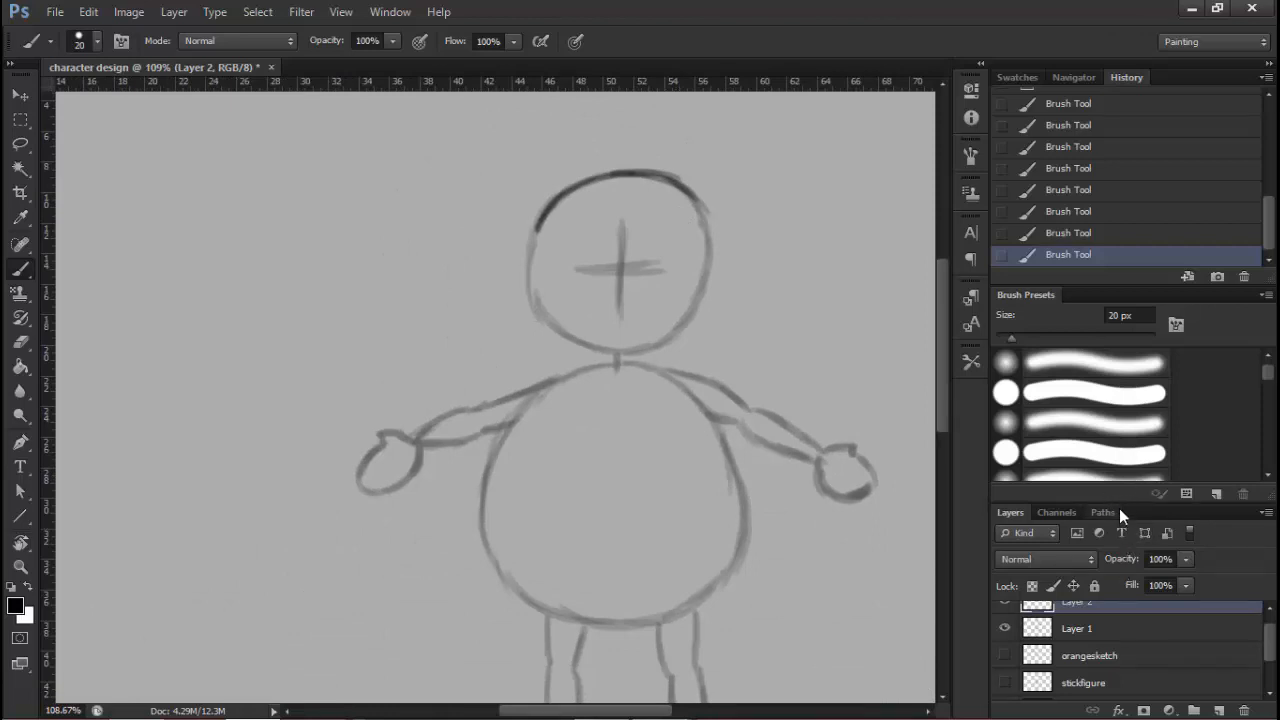
{"action": "left_click_drag", "start_coordinate": [1130, 503], "coordinate": [1133, 462]}
{"action": "mouse_move", "coordinate": [720, 295]}
{"action": "left_mouse_down"}
{"action": "mouse_move", "coordinate": [671, 237]}
{"action": "mouse_move", "coordinate": [731, 194]}
{"action": "mouse_move", "coordinate": [676, 205]}
{"action": "left_mouse_up"}
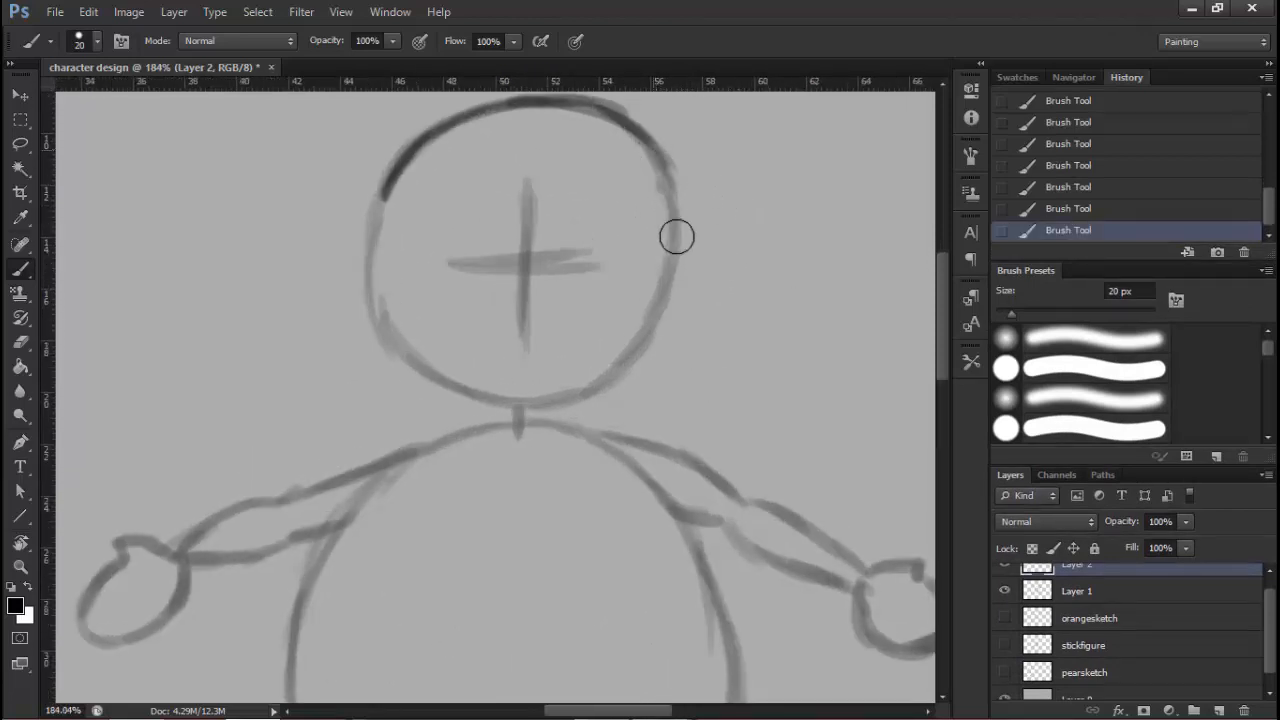
{"action": "mouse_move", "coordinate": [383, 178]}
{"action": "left_mouse_down"}
{"action": "mouse_move", "coordinate": [374, 306]}
{"action": "mouse_move", "coordinate": [423, 363]}
{"action": "mouse_move", "coordinate": [411, 357]}
{"action": "mouse_move", "coordinate": [431, 374]}
{"action": "mouse_move", "coordinate": [586, 380]}
{"action": "mouse_move", "coordinate": [566, 397]}
{"action": "mouse_move", "coordinate": [612, 373]}
{"action": "left_mouse_up"}
{"action": "mouse_move", "coordinate": [653, 336]}
{"action": "left_mouse_down"}
{"action": "mouse_move", "coordinate": [637, 349]}
{"action": "mouse_move", "coordinate": [660, 197]}
{"action": "mouse_move", "coordinate": [648, 338]}
{"action": "left_mouse_up"}
{"action": "left_click_drag", "start_coordinate": [493, 291], "coordinate": [499, 342]}
{"action": "left_click_drag", "start_coordinate": [597, 352], "coordinate": [591, 425]}
{"action": "left_click_drag", "start_coordinate": [564, 302], "coordinate": [620, 302]}
{"action": "left_click_drag", "start_coordinate": [558, 260], "coordinate": [578, 158]}
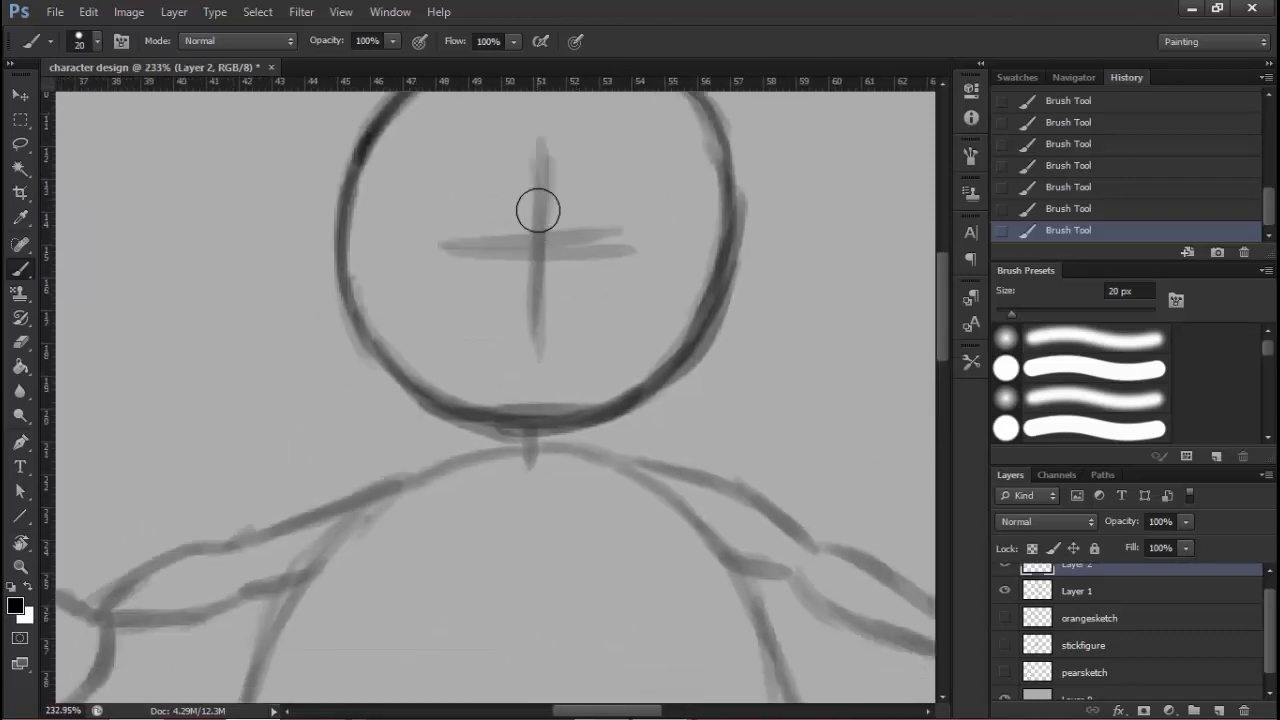
Trace the face's cross guidelines and draw two short vertical neck lines beneath the head on Layer 2
{"action": "mouse_move", "coordinate": [524, 338]}
{"action": "left_mouse_down"}
{"action": "mouse_move", "coordinate": [546, 183]}
{"action": "mouse_move", "coordinate": [531, 328]}
{"action": "left_mouse_up"}
{"action": "left_click_drag", "start_coordinate": [463, 239], "coordinate": [613, 239]}
{"action": "left_click_drag", "start_coordinate": [613, 250], "coordinate": [492, 253]}
{"action": "left_click_drag", "start_coordinate": [578, 326], "coordinate": [550, 340]}
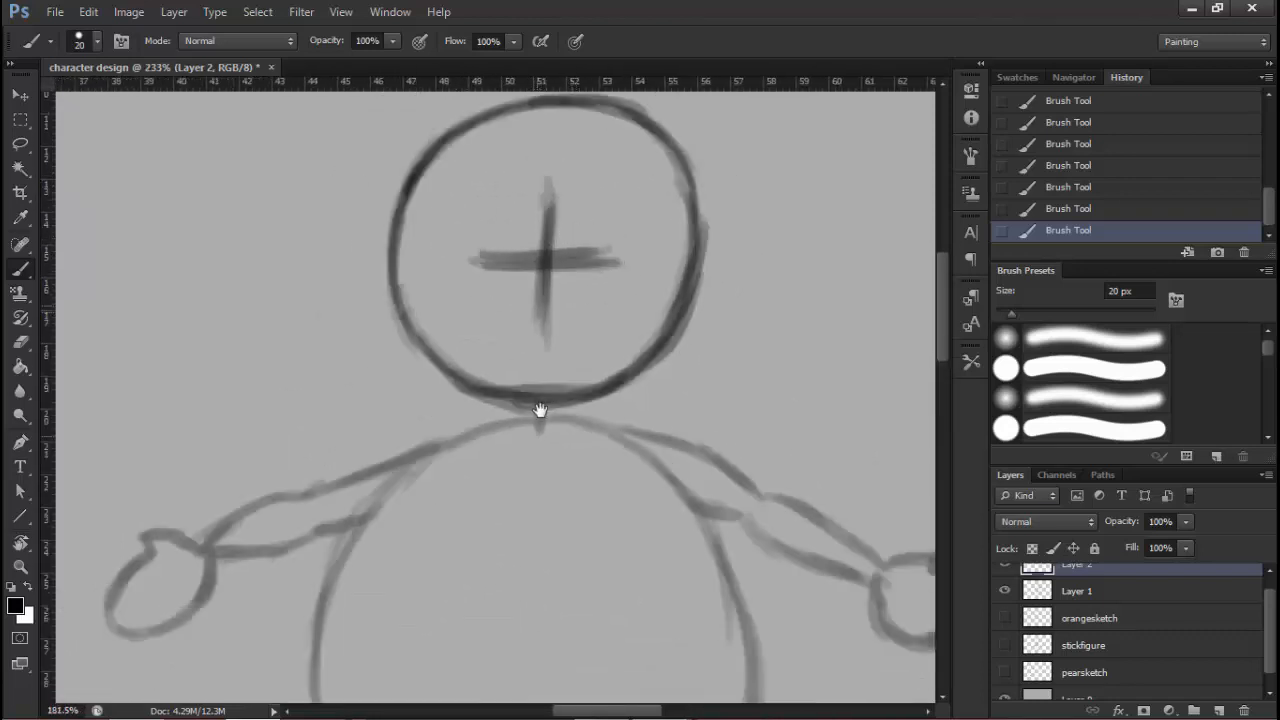
{"action": "mouse_move", "coordinate": [540, 414]}
{"action": "left_mouse_down"}
{"action": "mouse_move", "coordinate": [534, 254]}
{"action": "mouse_move", "coordinate": [505, 272]}
{"action": "left_mouse_up"}
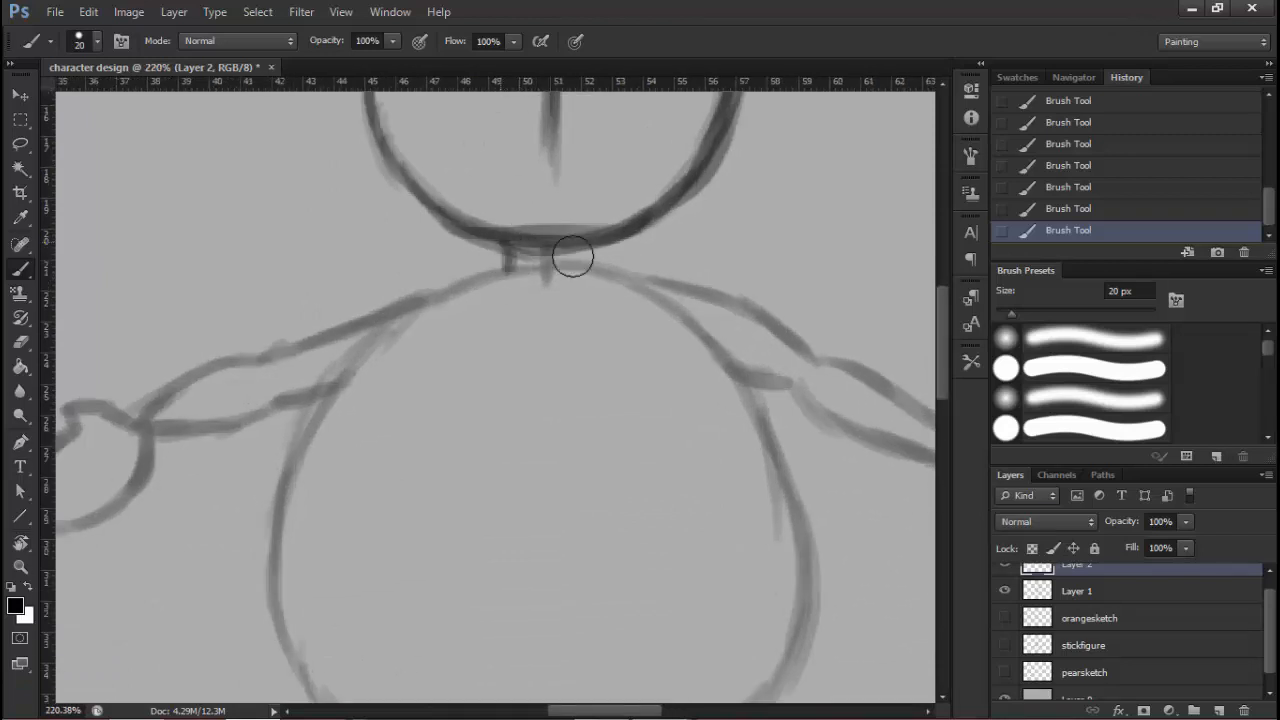
{"action": "left_click_drag", "start_coordinate": [574, 245], "coordinate": [576, 268]}
{"action": "mouse_move", "coordinate": [566, 345]}
{"action": "left_mouse_down"}
{"action": "mouse_move", "coordinate": [540, 397]}
{"action": "mouse_move", "coordinate": [540, 196]}
{"action": "left_mouse_up"}
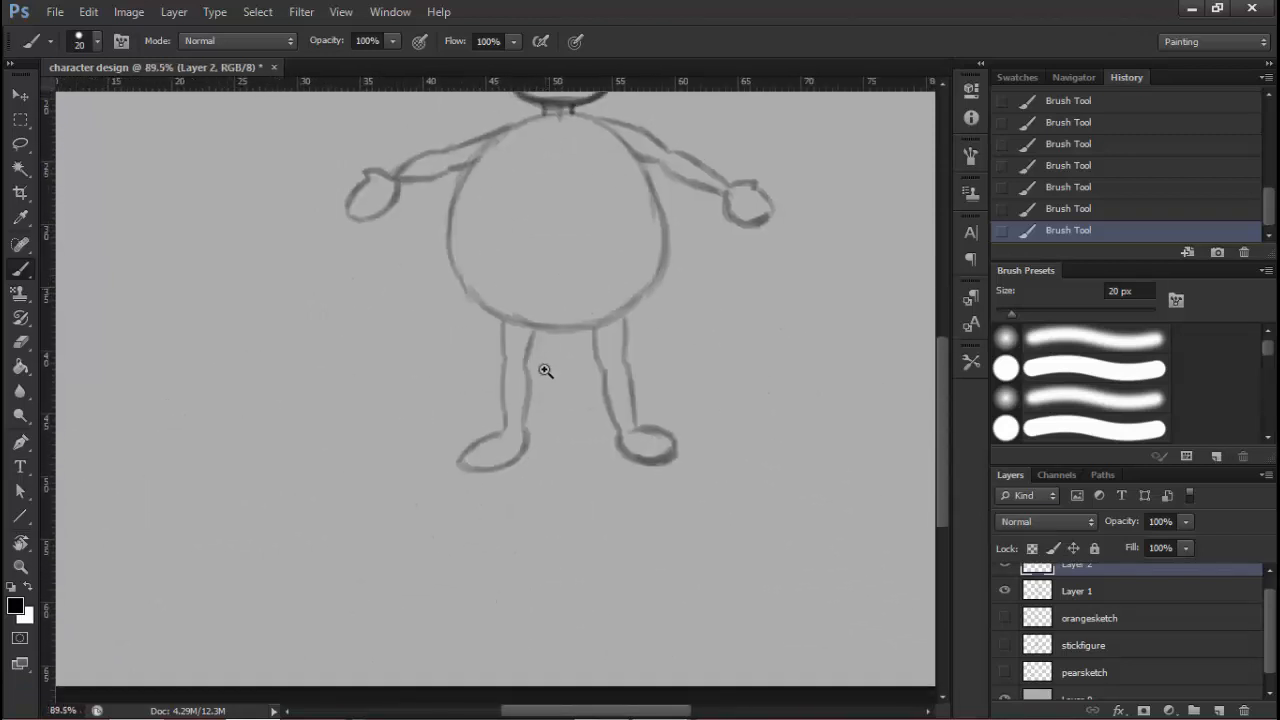
Examine the figure's body, arms and legs with the orangesketch layer shown and hidden to compare the two drawings
{"action": "left_click_drag", "start_coordinate": [530, 369], "coordinate": [598, 369]}
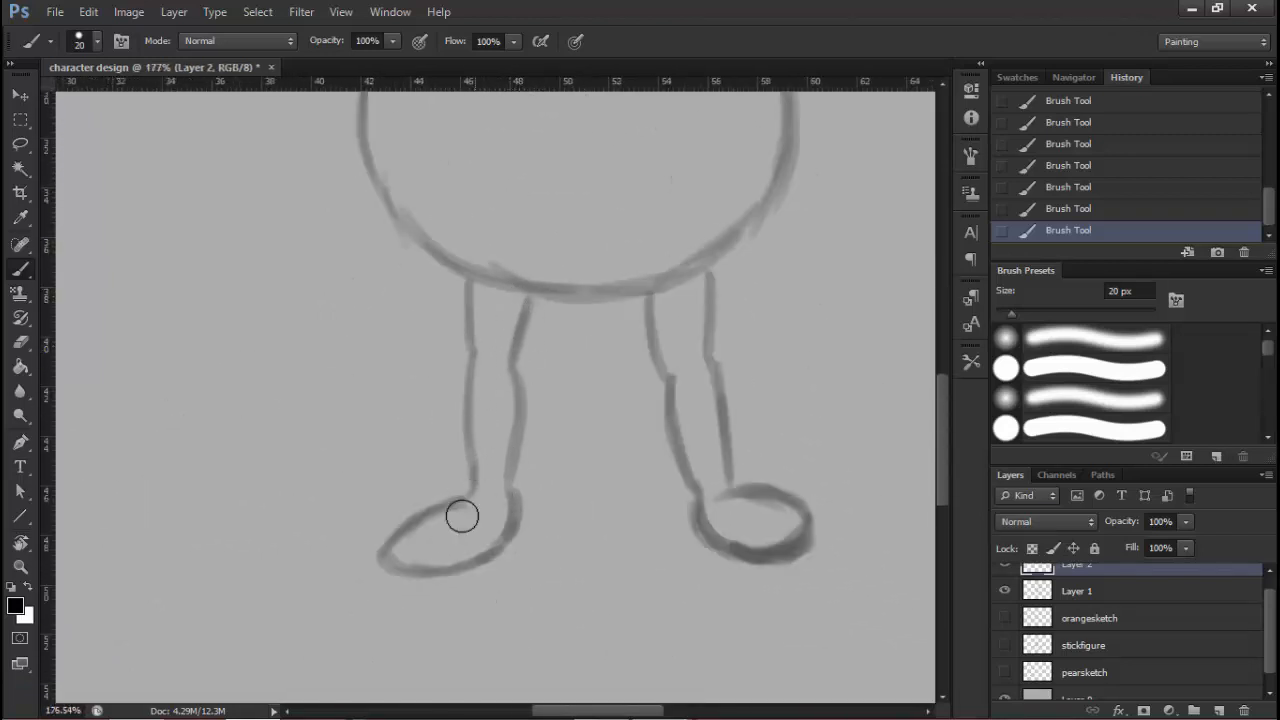
{"action": "mouse_move", "coordinate": [597, 243]}
{"action": "left_mouse_down"}
{"action": "mouse_move", "coordinate": [500, 554]}
{"action": "mouse_move", "coordinate": [510, 602]}
{"action": "left_mouse_up"}
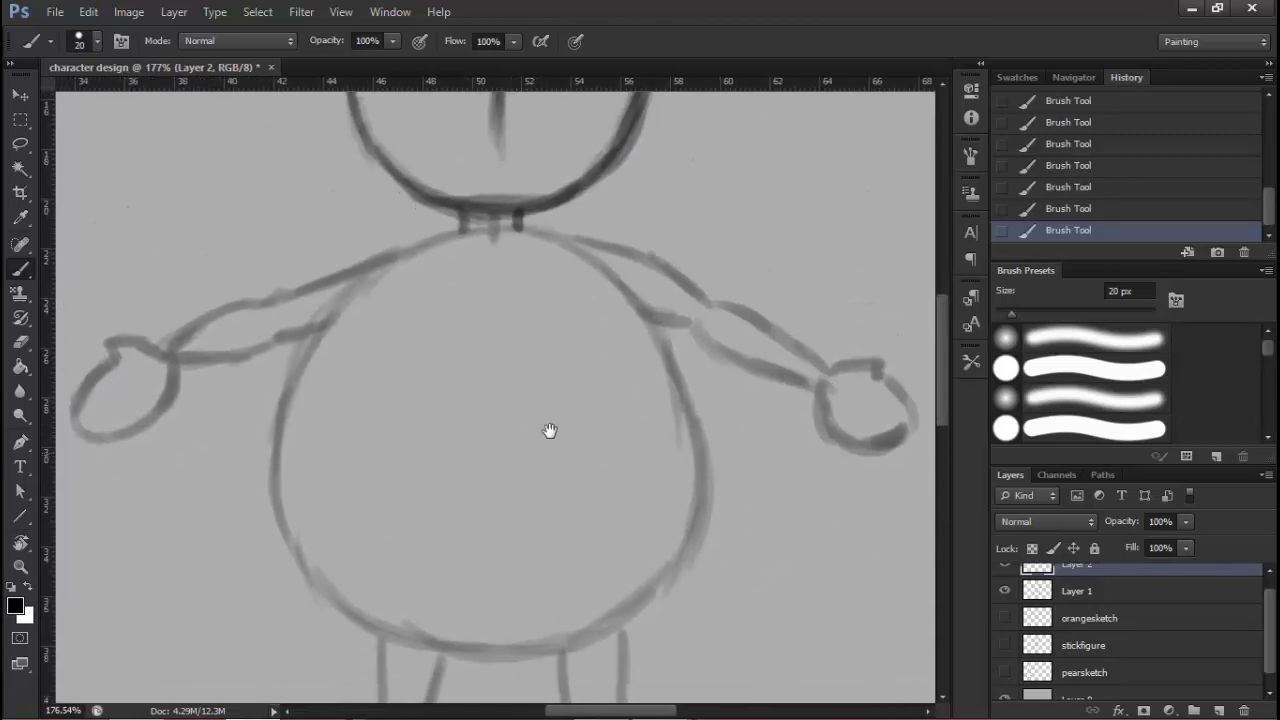
{"action": "left_click_drag", "start_coordinate": [549, 430], "coordinate": [576, 240]}
{"action": "left_click_drag", "start_coordinate": [439, 440], "coordinate": [511, 240]}
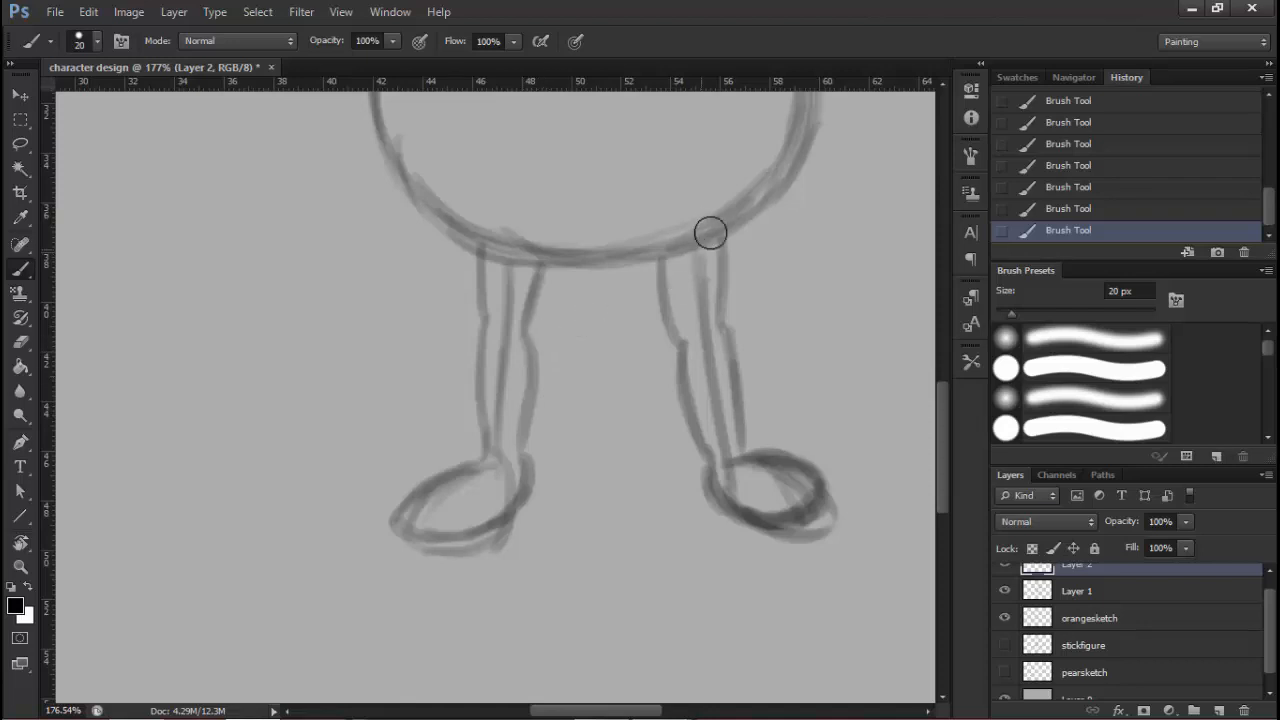
{"action": "left_click_drag", "start_coordinate": [655, 260], "coordinate": [592, 474]}
{"action": "left_click_drag", "start_coordinate": [654, 351], "coordinate": [580, 449]}
{"action": "left_click_drag", "start_coordinate": [580, 309], "coordinate": [619, 309]}
{"action": "left_click_drag", "start_coordinate": [668, 383], "coordinate": [726, 352]}
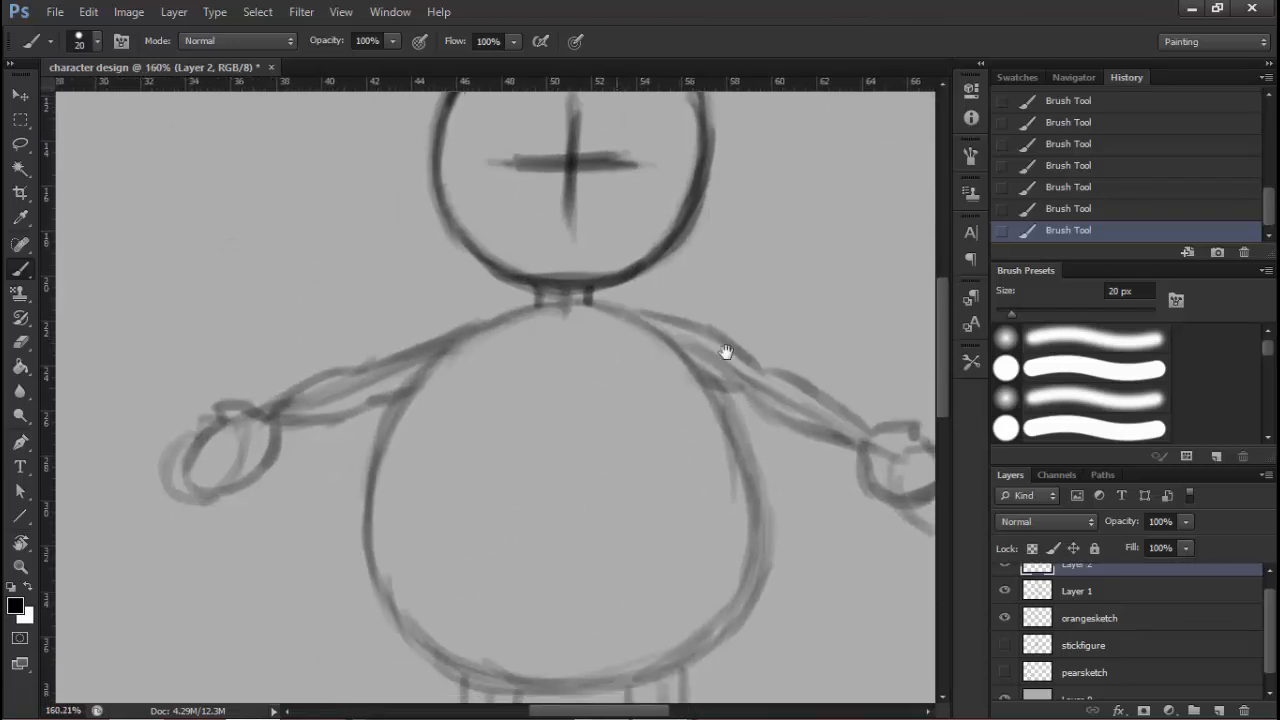
{"action": "scroll", "coordinate": [1157, 601], "scroll_direction": "up", "scroll_amount": 2}
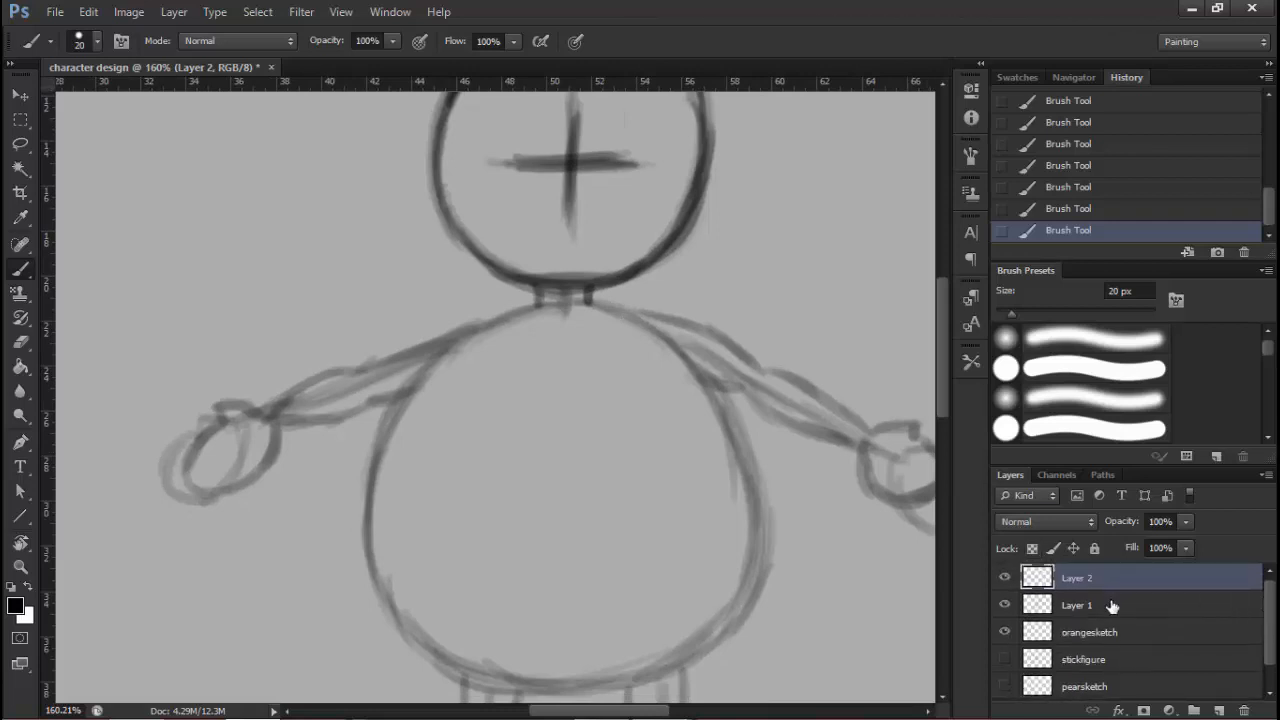
{"action": "left_click", "coordinate": [1004, 632]}
{"action": "left_click", "coordinate": [1004, 632]}
{"action": "left_click_drag", "start_coordinate": [571, 206], "coordinate": [591, 18]}
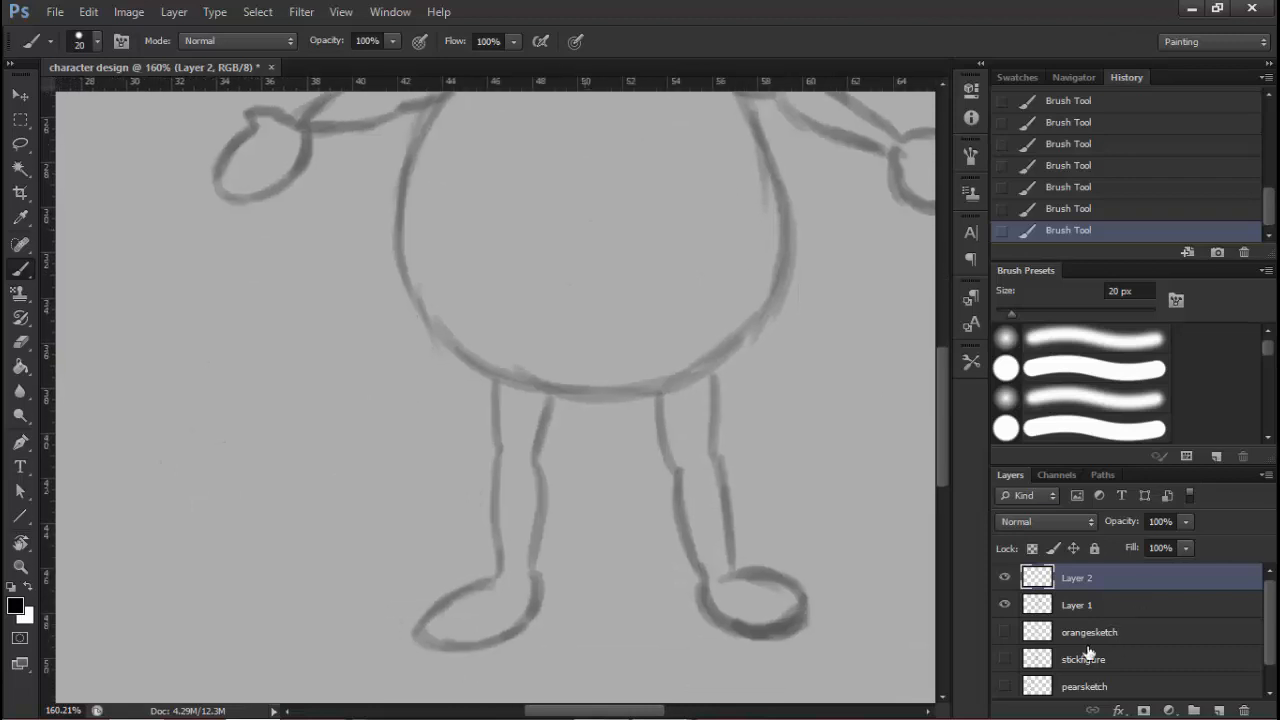
{"action": "left_click", "coordinate": [1005, 633]}
{"action": "mouse_move", "coordinate": [703, 463]}
{"action": "left_mouse_down"}
{"action": "mouse_move", "coordinate": [749, 429]}
{"action": "mouse_move", "coordinate": [731, 291]}
{"action": "left_mouse_up"}
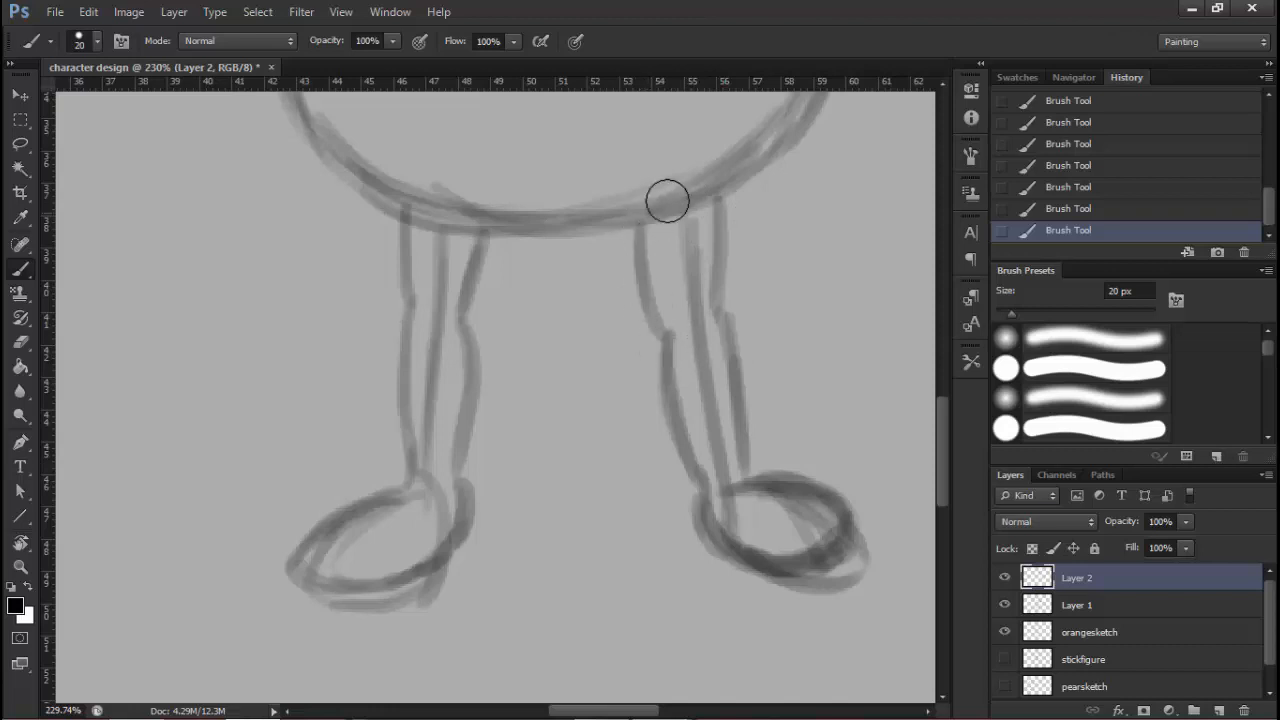
{"action": "left_click_drag", "start_coordinate": [656, 352], "coordinate": [663, 551]}
{"action": "left_click_drag", "start_coordinate": [667, 391], "coordinate": [790, 531]}
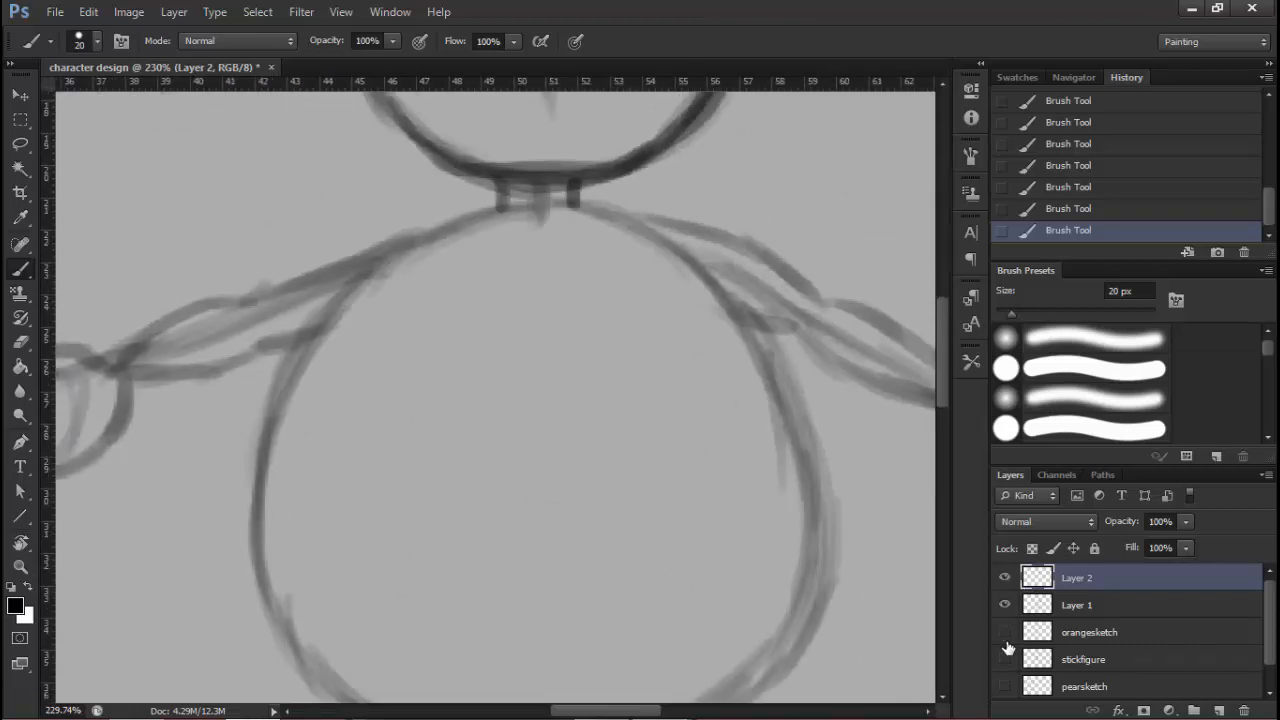
{"action": "scroll", "coordinate": [603, 391], "scroll_direction": "up", "scroll_amount": 5}
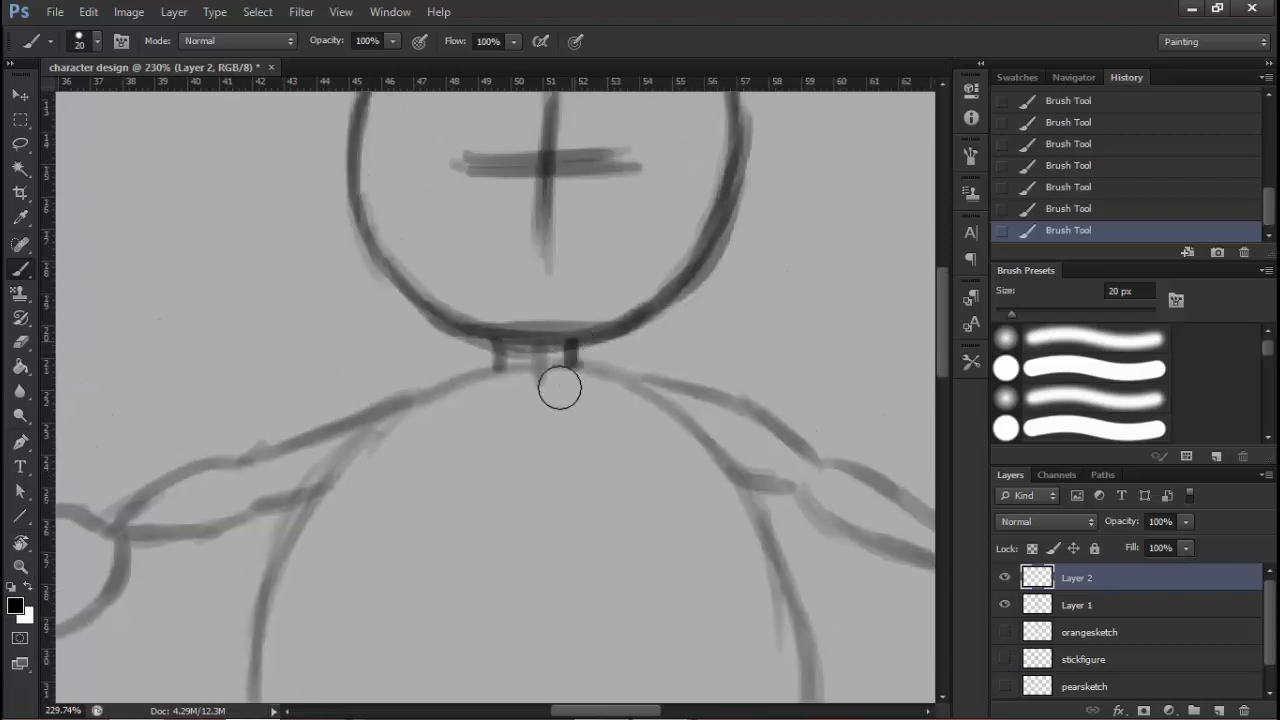
Trace the left arm's shoulder line and the short underarm line beside the body, touching up with the 10 px Eraser
{"action": "mouse_move", "coordinate": [560, 388]}
{"action": "left_mouse_down"}
{"action": "mouse_move", "coordinate": [653, 294]}
{"action": "mouse_move", "coordinate": [648, 253]}
{"action": "mouse_move", "coordinate": [605, 278]}
{"action": "mouse_move", "coordinate": [651, 252]}
{"action": "mouse_move", "coordinate": [615, 275]}
{"action": "mouse_move", "coordinate": [522, 294]}
{"action": "mouse_move", "coordinate": [457, 334]}
{"action": "mouse_move", "coordinate": [623, 234]}
{"action": "mouse_move", "coordinate": [652, 256]}
{"action": "mouse_move", "coordinate": [593, 263]}
{"action": "mouse_move", "coordinate": [700, 237]}
{"action": "mouse_move", "coordinate": [601, 272]}
{"action": "mouse_move", "coordinate": [676, 269]}
{"action": "mouse_move", "coordinate": [669, 318]}
{"action": "left_mouse_up"}
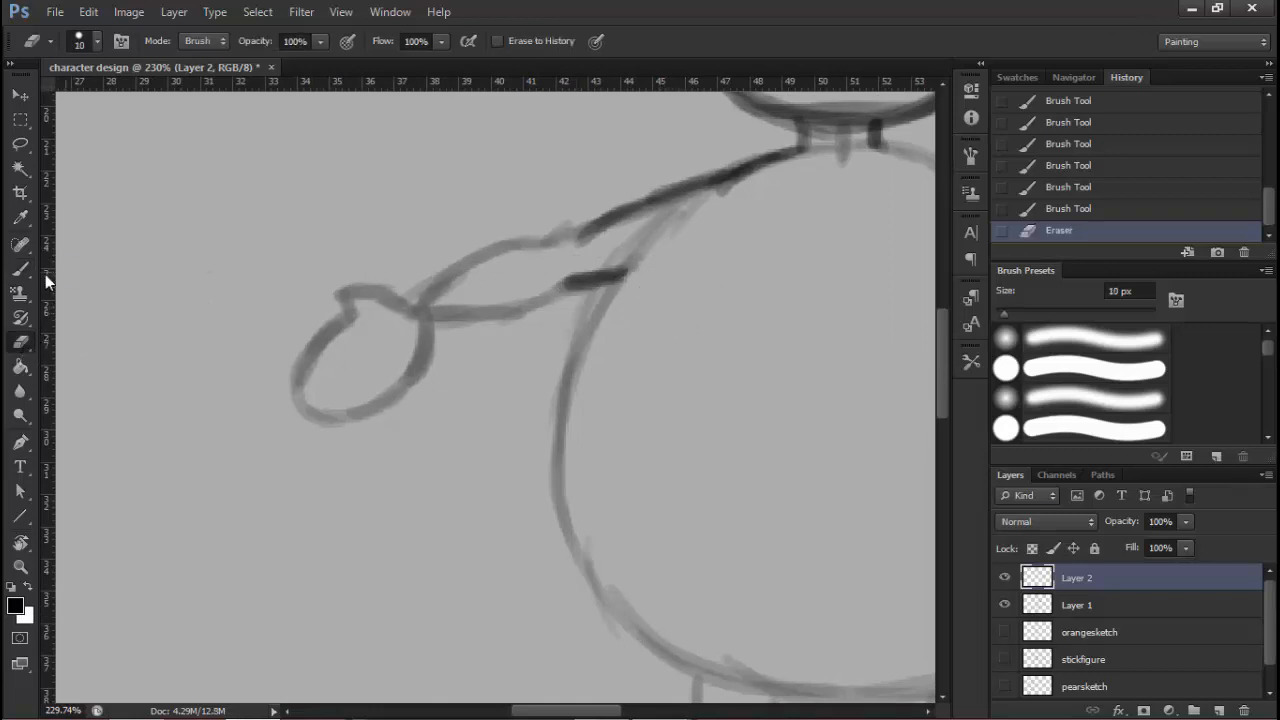
{"action": "left_click", "coordinate": [20, 268]}
Delete the orangesketch layer and make Layer 2 active again
{"action": "left_click", "coordinate": [1089, 632]}
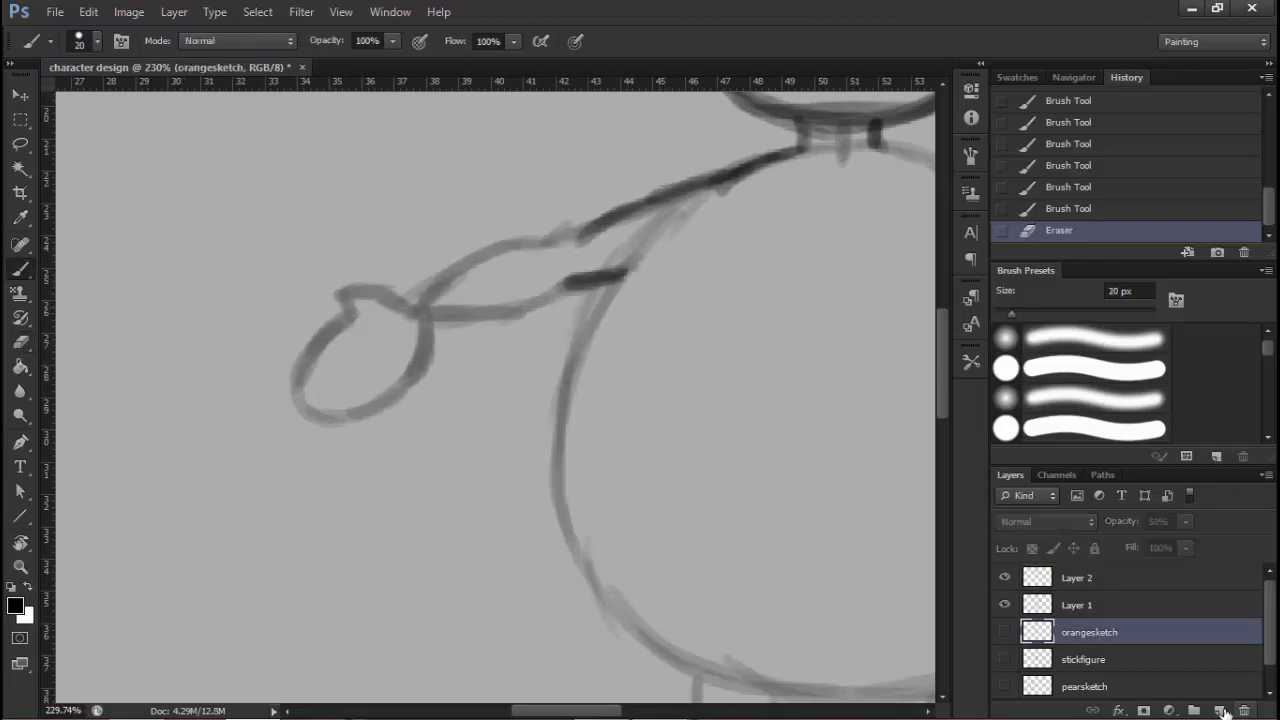
{"action": "left_click", "coordinate": [1244, 710]}
{"action": "left_click", "coordinate": [1090, 580]}
Trace the upper left side of the body, the left forearm's contours and the left hand on Layer 2
{"action": "mouse_move", "coordinate": [637, 306]}
{"action": "left_mouse_down"}
{"action": "mouse_move", "coordinate": [523, 260]}
{"action": "mouse_move", "coordinate": [477, 337]}
{"action": "left_mouse_up"}
{"action": "left_click_drag", "start_coordinate": [558, 230], "coordinate": [468, 362]}
{"action": "left_click_drag", "start_coordinate": [555, 232], "coordinate": [462, 400]}
{"action": "left_click_drag", "start_coordinate": [463, 479], "coordinate": [466, 368]}
{"action": "left_click_drag", "start_coordinate": [437, 268], "coordinate": [532, 291]}
{"action": "mouse_move", "coordinate": [579, 242]}
{"action": "left_mouse_down"}
{"action": "mouse_move", "coordinate": [600, 233]}
{"action": "mouse_move", "coordinate": [491, 260]}
{"action": "mouse_move", "coordinate": [503, 269]}
{"action": "left_mouse_up"}
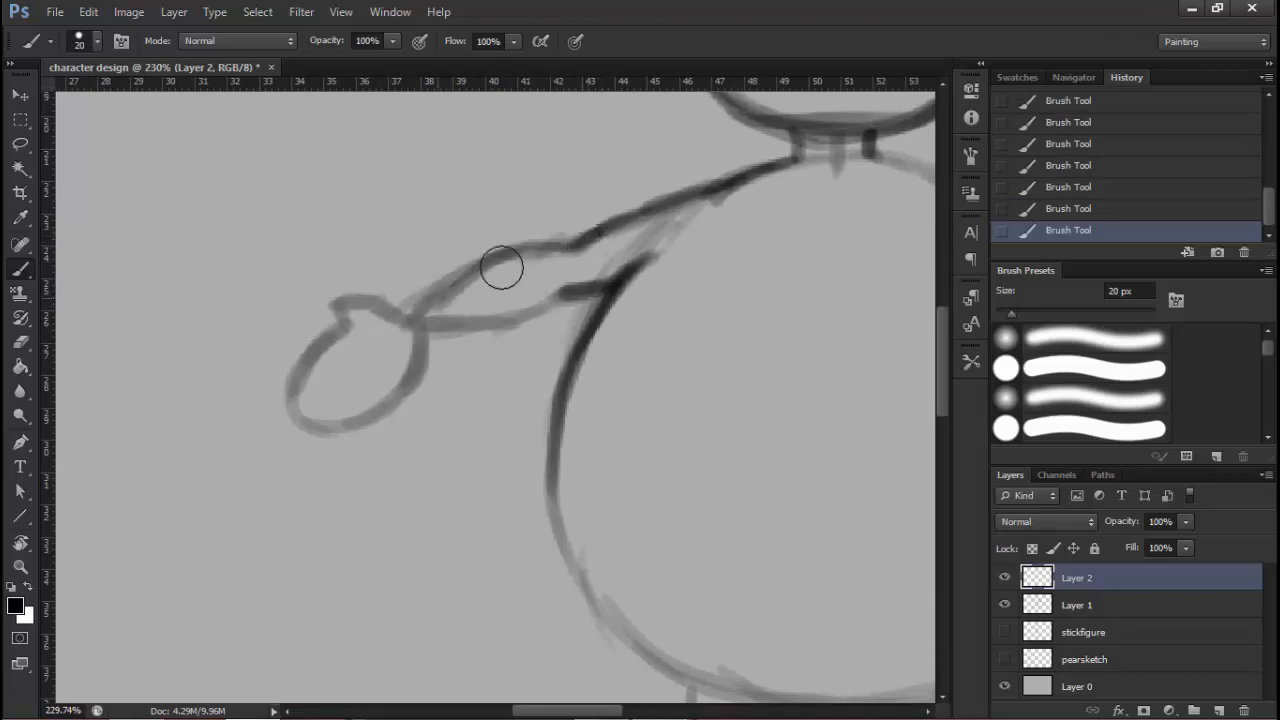
{"action": "mouse_move", "coordinate": [566, 299]}
{"action": "left_mouse_down"}
{"action": "mouse_move", "coordinate": [440, 320]}
{"action": "mouse_move", "coordinate": [466, 280]}
{"action": "mouse_move", "coordinate": [403, 304]}
{"action": "mouse_move", "coordinate": [410, 312]}
{"action": "mouse_move", "coordinate": [338, 291]}
{"action": "mouse_move", "coordinate": [329, 330]}
{"action": "mouse_move", "coordinate": [337, 300]}
{"action": "mouse_move", "coordinate": [336, 320]}
{"action": "mouse_move", "coordinate": [370, 284]}
{"action": "mouse_move", "coordinate": [360, 278]}
{"action": "mouse_move", "coordinate": [333, 333]}
{"action": "mouse_move", "coordinate": [297, 361]}
{"action": "mouse_move", "coordinate": [333, 334]}
{"action": "mouse_move", "coordinate": [281, 418]}
{"action": "mouse_move", "coordinate": [324, 443]}
{"action": "mouse_move", "coordinate": [295, 397]}
{"action": "mouse_move", "coordinate": [391, 409]}
{"action": "mouse_move", "coordinate": [334, 429]}
{"action": "mouse_move", "coordinate": [386, 404]}
{"action": "mouse_move", "coordinate": [425, 340]}
{"action": "mouse_move", "coordinate": [413, 381]}
{"action": "mouse_move", "coordinate": [425, 346]}
{"action": "left_mouse_up"}
Trace the right shoulder line and the upper right side of the body, undoing the misplaced strokes
{"action": "mouse_move", "coordinate": [932, 165]}
{"action": "left_mouse_down"}
{"action": "mouse_move", "coordinate": [557, 220]}
{"action": "mouse_move", "coordinate": [511, 206]}
{"action": "mouse_move", "coordinate": [546, 216]}
{"action": "mouse_move", "coordinate": [380, 220]}
{"action": "mouse_move", "coordinate": [543, 234]}
{"action": "mouse_move", "coordinate": [600, 263]}
{"action": "left_mouse_up"}
{"action": "key", "text": "ctrl+alt+z"}
{"action": "key", "text": "ctrl+alt+z"}
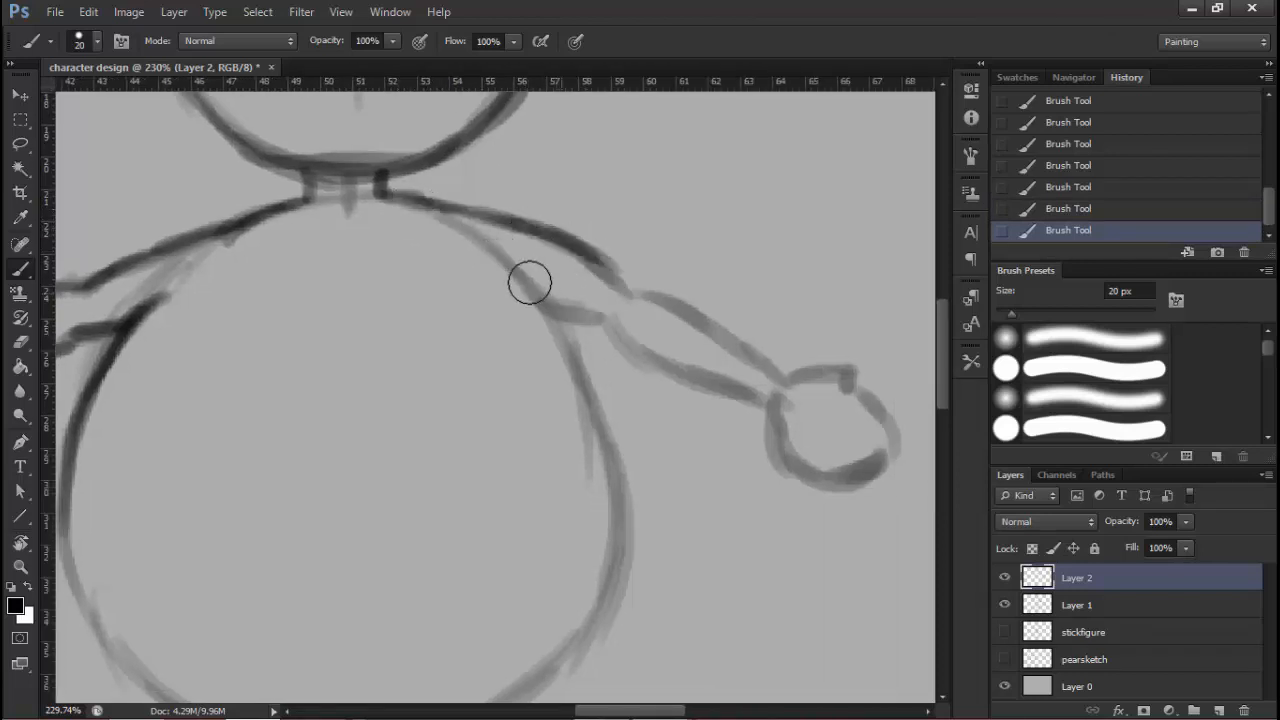
{"action": "mouse_move", "coordinate": [532, 287]}
{"action": "left_mouse_down"}
{"action": "mouse_move", "coordinate": [566, 350]}
{"action": "mouse_move", "coordinate": [584, 222]}
{"action": "mouse_move", "coordinate": [598, 241]}
{"action": "left_mouse_up"}
{"action": "key", "text": "ctrl+alt+z"}
{"action": "mouse_move", "coordinate": [556, 185]}
{"action": "left_mouse_down"}
{"action": "mouse_move", "coordinate": [595, 234]}
{"action": "mouse_move", "coordinate": [554, 180]}
{"action": "mouse_move", "coordinate": [602, 268]}
{"action": "left_mouse_up"}
{"action": "mouse_move", "coordinate": [589, 320]}
{"action": "left_mouse_down"}
{"action": "mouse_move", "coordinate": [523, 389]}
{"action": "mouse_move", "coordinate": [530, 299]}
{"action": "left_mouse_up"}
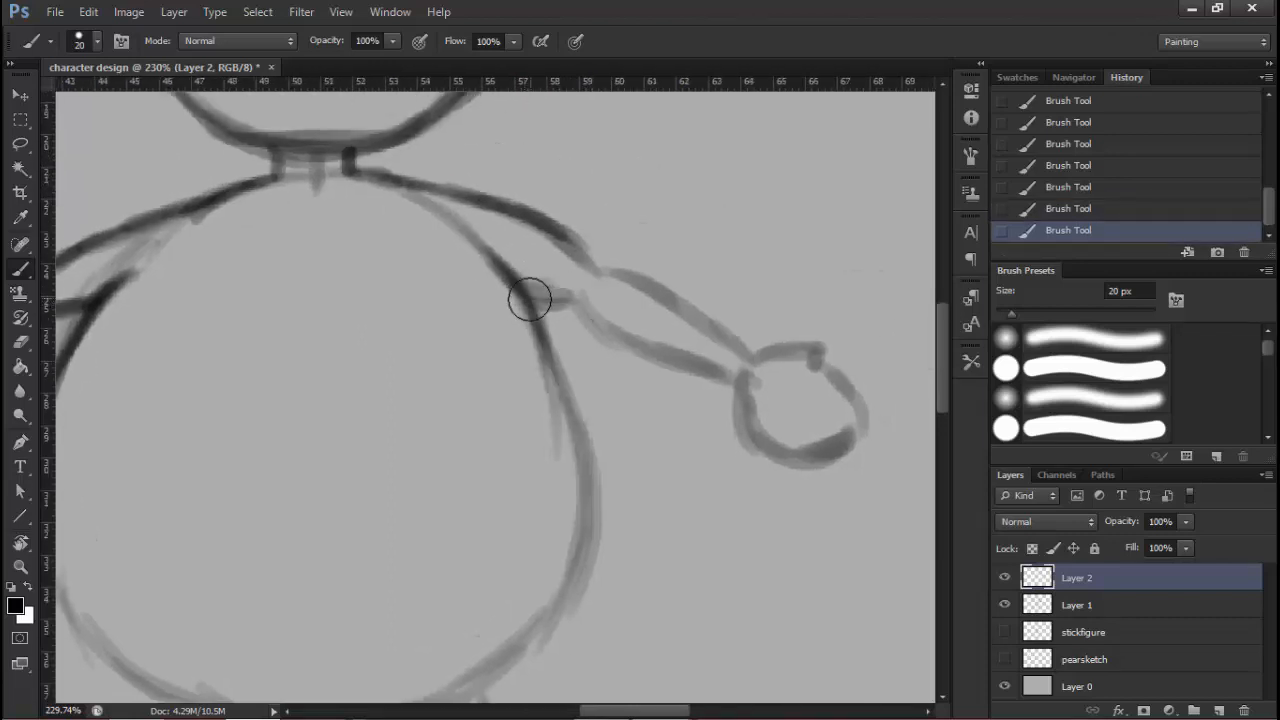
Trace the right forearm's upper and lower contours and outline the right hand on Layer 2
{"action": "mouse_move", "coordinate": [647, 342]}
{"action": "left_mouse_down"}
{"action": "mouse_move", "coordinate": [580, 300]}
{"action": "mouse_move", "coordinate": [565, 233]}
{"action": "mouse_move", "coordinate": [711, 334]}
{"action": "left_mouse_up"}
{"action": "left_click_drag", "start_coordinate": [660, 292], "coordinate": [714, 346]}
{"action": "mouse_move", "coordinate": [622, 340]}
{"action": "left_mouse_down"}
{"action": "mouse_move", "coordinate": [711, 374]}
{"action": "mouse_move", "coordinate": [752, 371]}
{"action": "mouse_move", "coordinate": [697, 319]}
{"action": "mouse_move", "coordinate": [720, 322]}
{"action": "left_mouse_up"}
{"action": "mouse_move", "coordinate": [652, 303]}
{"action": "left_mouse_down"}
{"action": "mouse_move", "coordinate": [701, 326]}
{"action": "mouse_move", "coordinate": [663, 303]}
{"action": "left_mouse_up"}
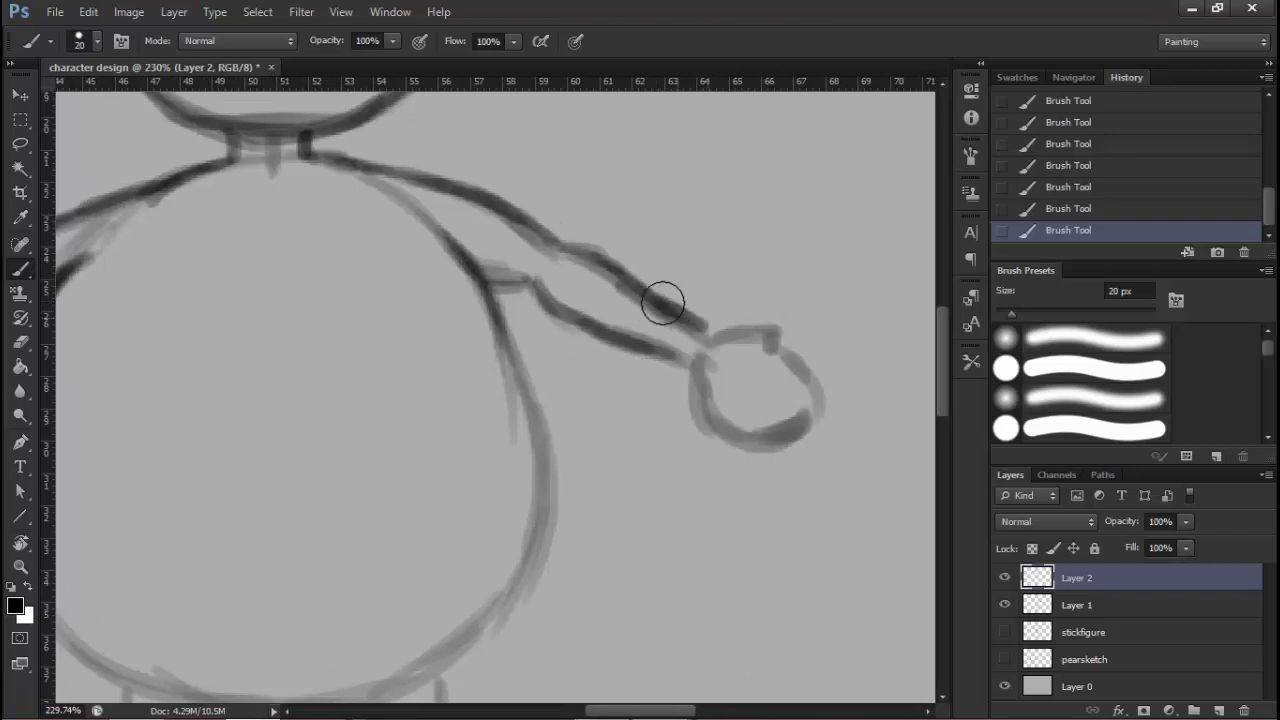
{"action": "mouse_move", "coordinate": [663, 350]}
{"action": "left_mouse_down"}
{"action": "mouse_move", "coordinate": [700, 315]}
{"action": "mouse_move", "coordinate": [691, 374]}
{"action": "mouse_move", "coordinate": [731, 400]}
{"action": "left_mouse_up"}
{"action": "mouse_move", "coordinate": [700, 300]}
{"action": "left_mouse_down"}
{"action": "mouse_move", "coordinate": [760, 294]}
{"action": "mouse_move", "coordinate": [805, 374]}
{"action": "mouse_move", "coordinate": [735, 405]}
{"action": "left_mouse_up"}
Continue the dark body outline along its right side and around its lower left curve to the left leg
{"action": "left_click_drag", "start_coordinate": [545, 353], "coordinate": [743, 315]}
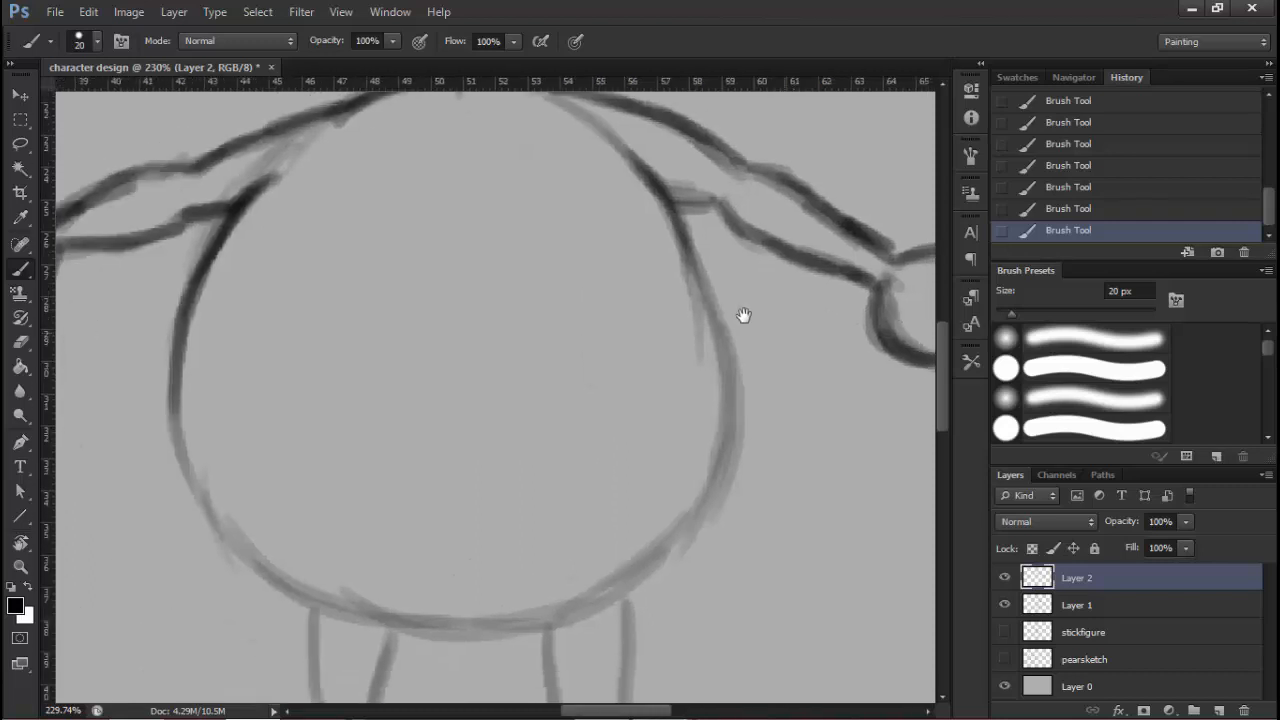
{"action": "mouse_move", "coordinate": [662, 278]}
{"action": "left_mouse_down"}
{"action": "mouse_move", "coordinate": [682, 271]}
{"action": "mouse_move", "coordinate": [738, 310]}
{"action": "left_mouse_up"}
{"action": "left_click_drag", "start_coordinate": [706, 245], "coordinate": [746, 357]}
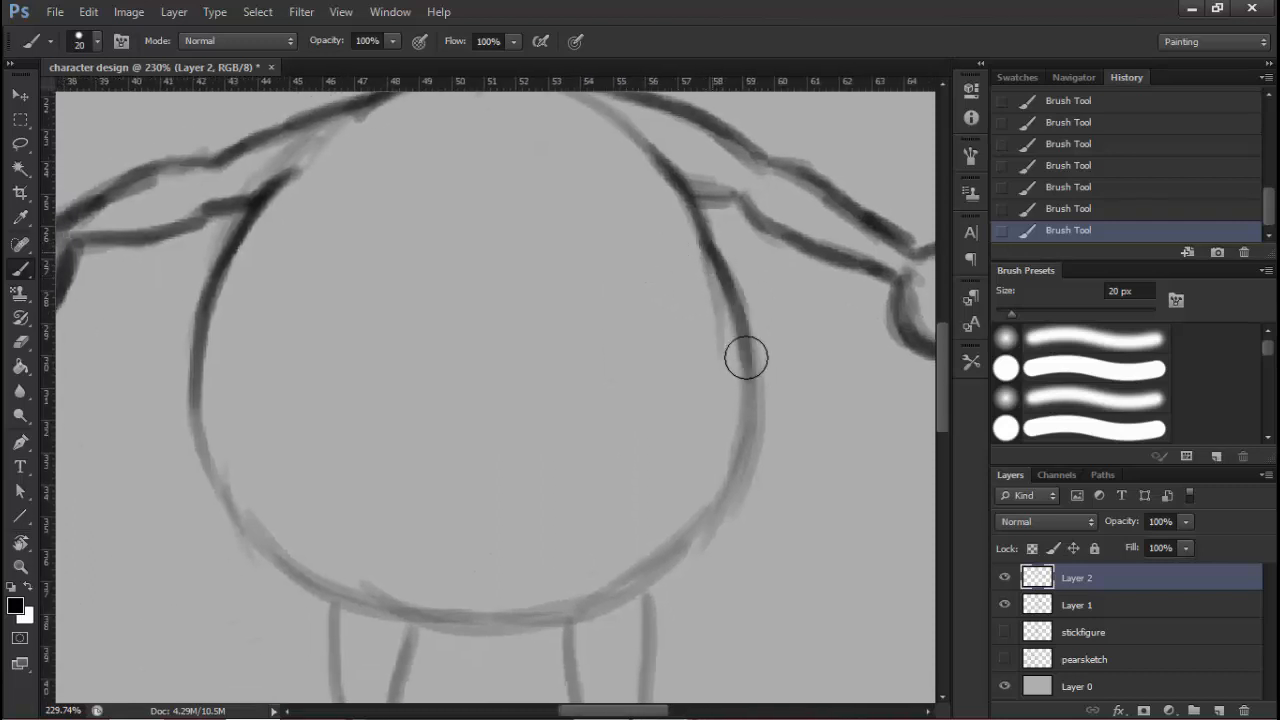
{"action": "mouse_move", "coordinate": [738, 304]}
{"action": "left_mouse_down"}
{"action": "mouse_move", "coordinate": [737, 437]}
{"action": "mouse_move", "coordinate": [718, 495]}
{"action": "left_mouse_up"}
{"action": "left_click_drag", "start_coordinate": [560, 306], "coordinate": [578, 241]}
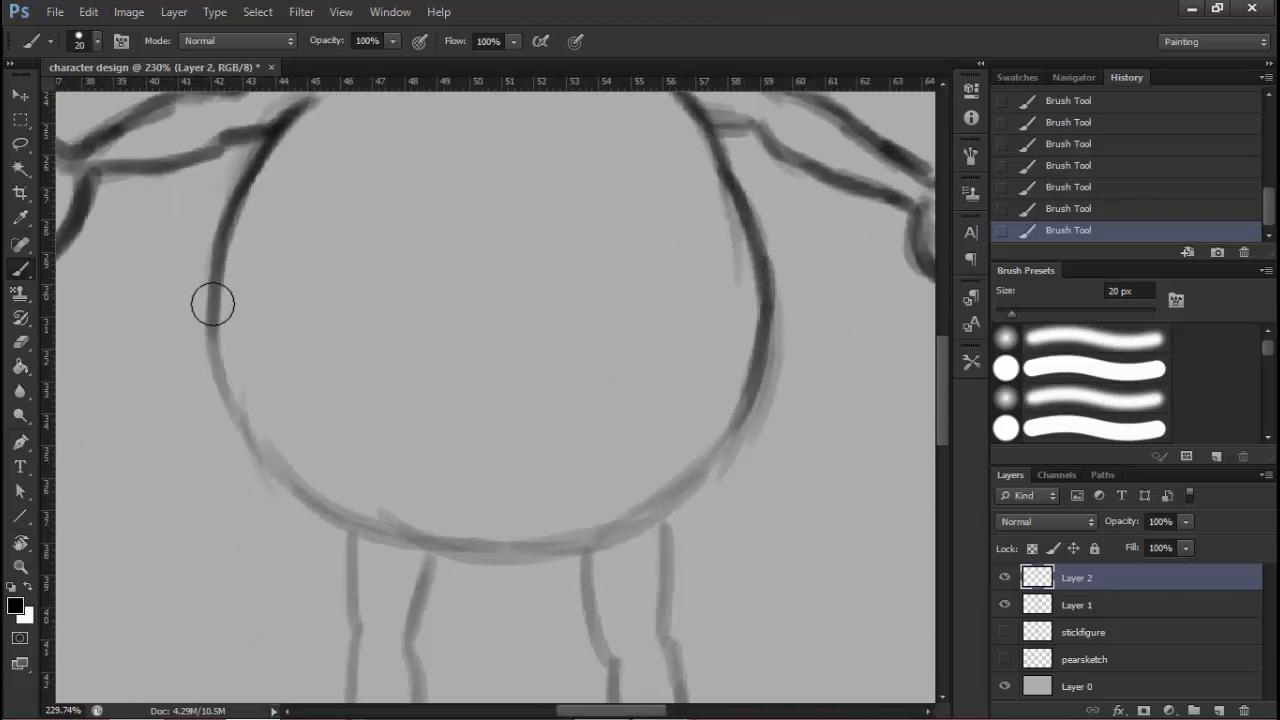
{"action": "left_click_drag", "start_coordinate": [243, 433], "coordinate": [248, 410]}
{"action": "mouse_move", "coordinate": [227, 347]}
{"action": "left_mouse_down"}
{"action": "mouse_move", "coordinate": [290, 479]}
{"action": "mouse_move", "coordinate": [323, 497]}
{"action": "left_mouse_up"}
{"action": "left_click_drag", "start_coordinate": [272, 459], "coordinate": [370, 524]}
Trace the left leg's outer and inner contours from the body down to the ankle
{"action": "mouse_move", "coordinate": [445, 512]}
{"action": "left_mouse_down"}
{"action": "mouse_move", "coordinate": [491, 277]}
{"action": "mouse_move", "coordinate": [511, 243]}
{"action": "left_mouse_up"}
{"action": "left_click_drag", "start_coordinate": [415, 326], "coordinate": [417, 269]}
{"action": "mouse_move", "coordinate": [411, 421]}
{"action": "left_mouse_down"}
{"action": "mouse_move", "coordinate": [423, 261]}
{"action": "mouse_move", "coordinate": [409, 405]}
{"action": "left_mouse_up"}
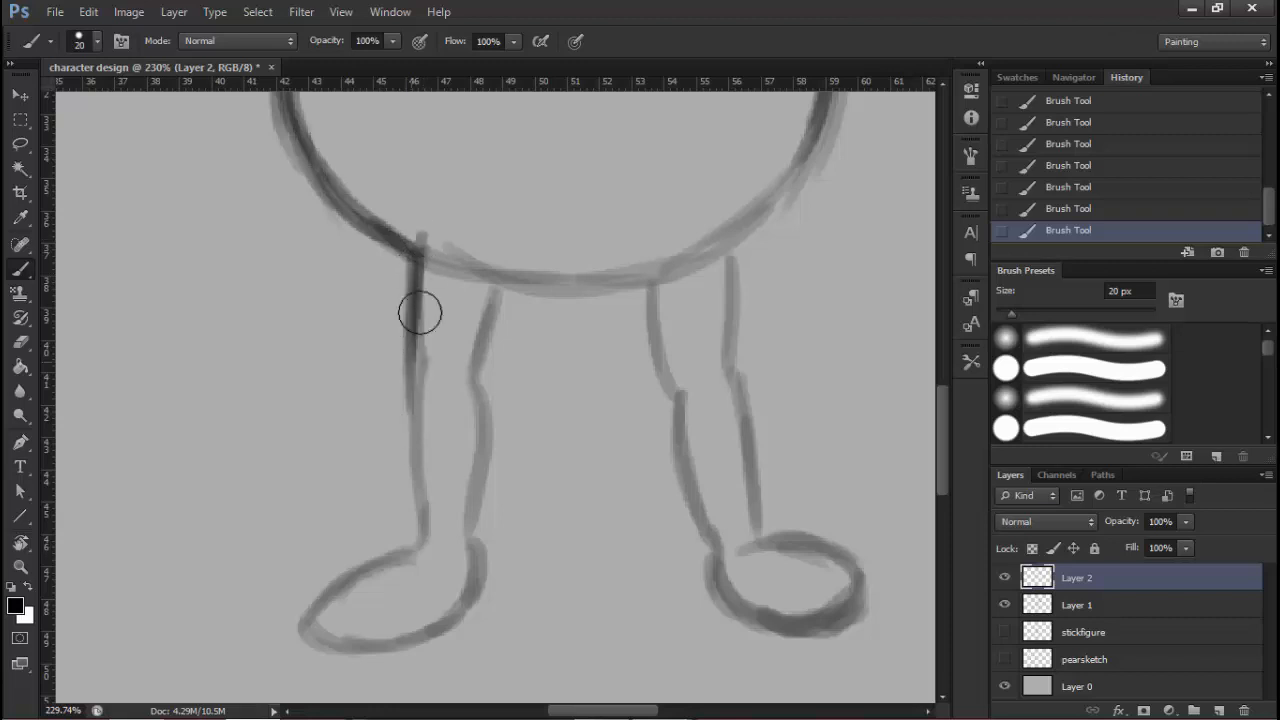
{"action": "mouse_move", "coordinate": [487, 295]}
{"action": "left_mouse_down"}
{"action": "mouse_move", "coordinate": [468, 380]}
{"action": "mouse_move", "coordinate": [478, 495]}
{"action": "left_mouse_up"}
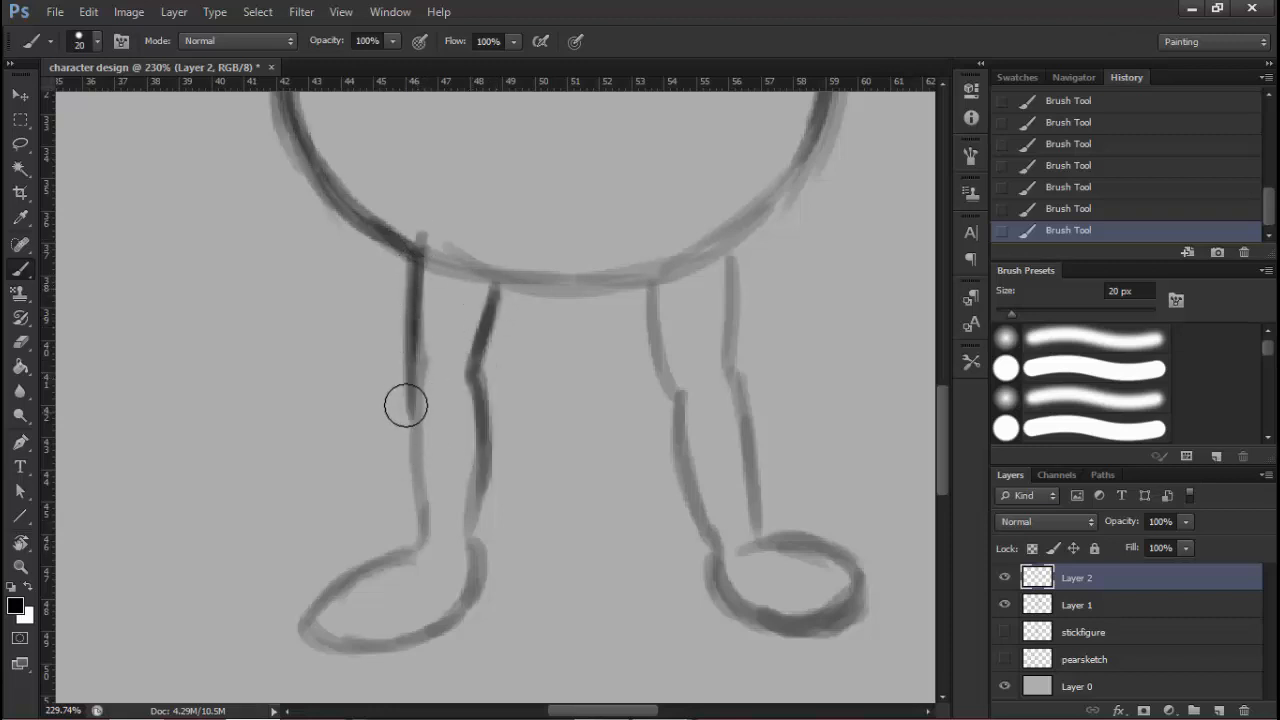
{"action": "left_click_drag", "start_coordinate": [406, 405], "coordinate": [425, 520]}
Extend the body's lower right outline to the top of the right leg and touch up with the 10 px Eraser
{"action": "mouse_move", "coordinate": [820, 175]}
{"action": "left_mouse_down"}
{"action": "mouse_move", "coordinate": [714, 226]}
{"action": "mouse_move", "coordinate": [673, 305]}
{"action": "mouse_move", "coordinate": [608, 362]}
{"action": "left_mouse_up"}
{"action": "mouse_move", "coordinate": [657, 277]}
{"action": "left_mouse_down"}
{"action": "mouse_move", "coordinate": [569, 369]}
{"action": "mouse_move", "coordinate": [616, 263]}
{"action": "mouse_move", "coordinate": [618, 312]}
{"action": "left_mouse_up"}
{"action": "mouse_move", "coordinate": [540, 298]}
{"action": "left_mouse_down"}
{"action": "mouse_move", "coordinate": [553, 405]}
{"action": "mouse_move", "coordinate": [572, 440]}
{"action": "left_mouse_up"}
{"action": "mouse_move", "coordinate": [575, 318]}
{"action": "left_mouse_down"}
{"action": "mouse_move", "coordinate": [533, 215]}
{"action": "mouse_move", "coordinate": [543, 338]}
{"action": "mouse_move", "coordinate": [551, 234]}
{"action": "mouse_move", "coordinate": [566, 347]}
{"action": "left_mouse_up"}
{"action": "left_click", "coordinate": [21, 342]}
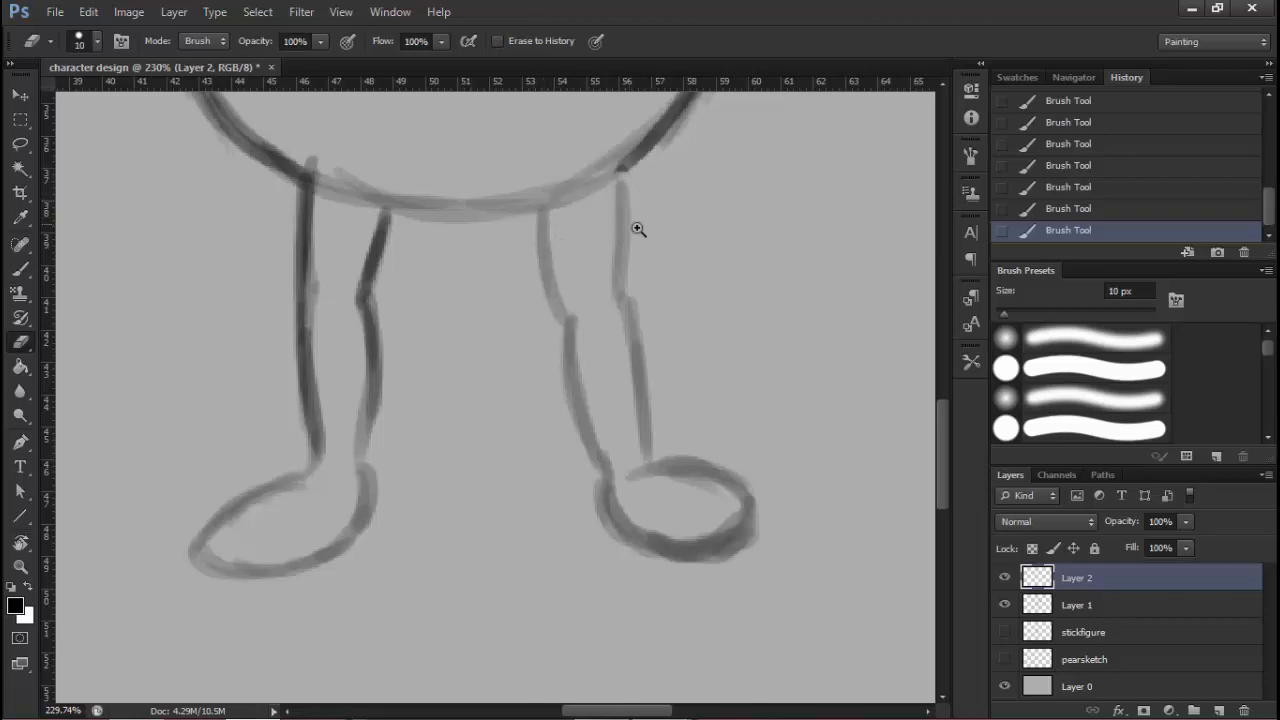
{"action": "left_click_drag", "start_coordinate": [637, 229], "coordinate": [554, 431]}
{"action": "left_click_drag", "start_coordinate": [564, 379], "coordinate": [584, 300]}
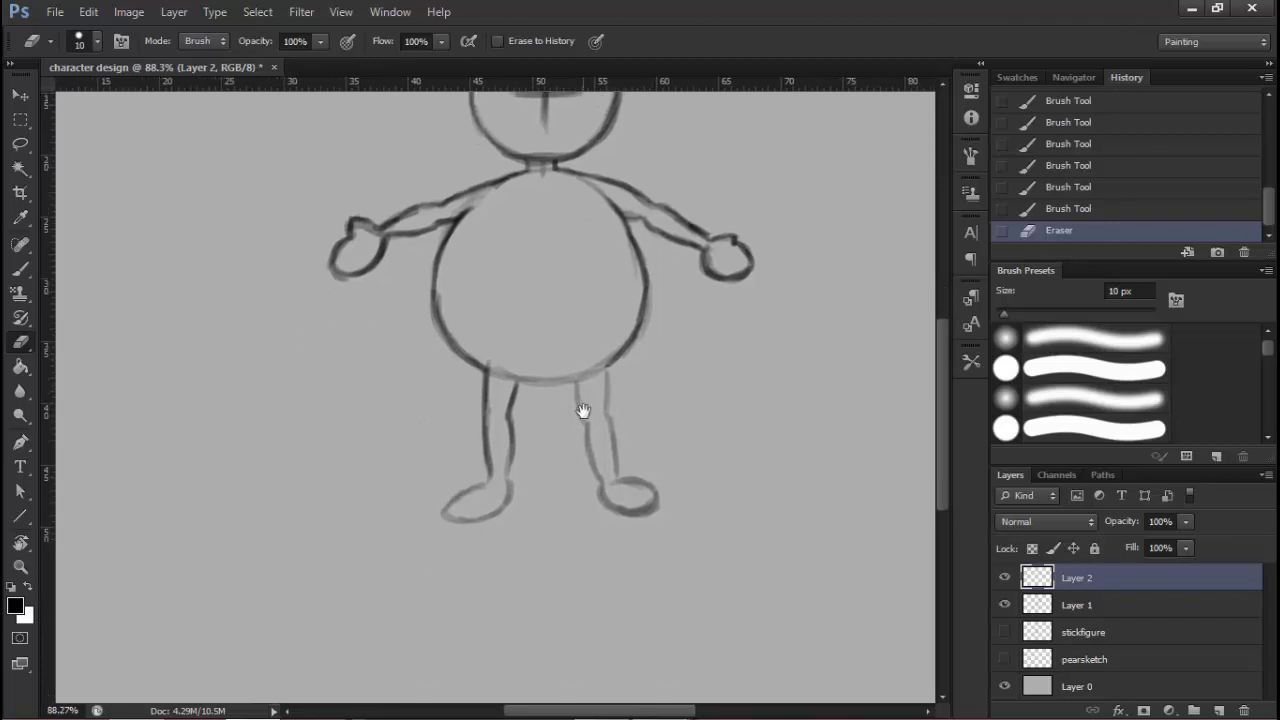
{"action": "left_click_drag", "start_coordinate": [561, 407], "coordinate": [603, 326]}
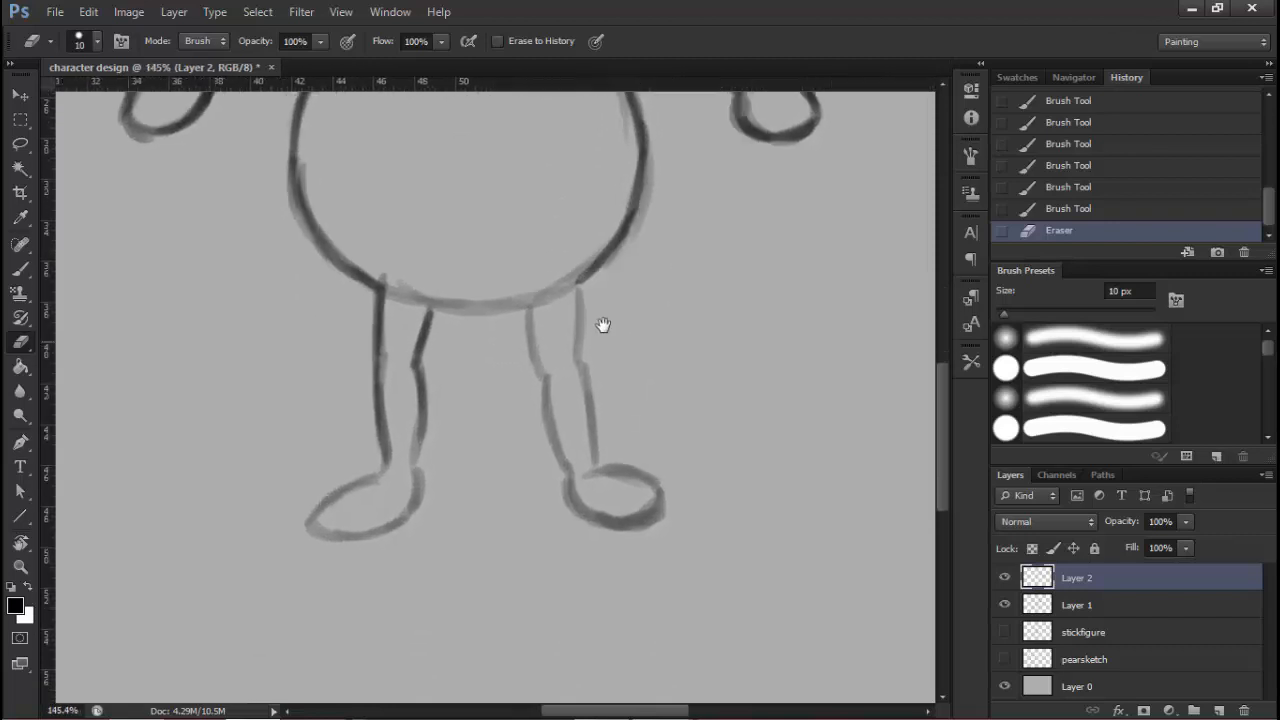
{"action": "left_click_drag", "start_coordinate": [562, 278], "coordinate": [600, 272]}
Trace the right leg's two contours and its oval foot on Layer 2 with the 20 px Brush
{"action": "left_click", "coordinate": [20, 269]}
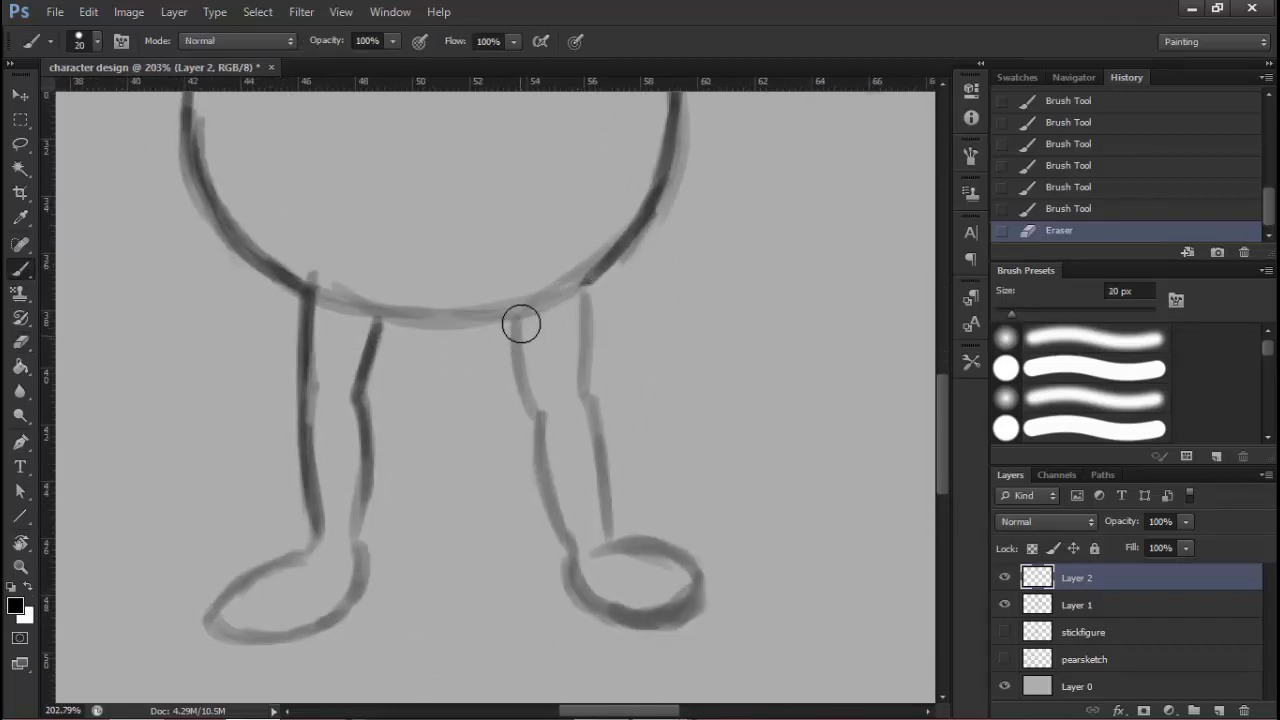
{"action": "mouse_move", "coordinate": [541, 412]}
{"action": "left_mouse_down"}
{"action": "mouse_move", "coordinate": [522, 317]}
{"action": "mouse_move", "coordinate": [536, 408]}
{"action": "mouse_move", "coordinate": [593, 281]}
{"action": "mouse_move", "coordinate": [585, 398]}
{"action": "left_mouse_up"}
{"action": "left_click_drag", "start_coordinate": [585, 423], "coordinate": [593, 237]}
{"action": "left_click_drag", "start_coordinate": [548, 314], "coordinate": [573, 432]}
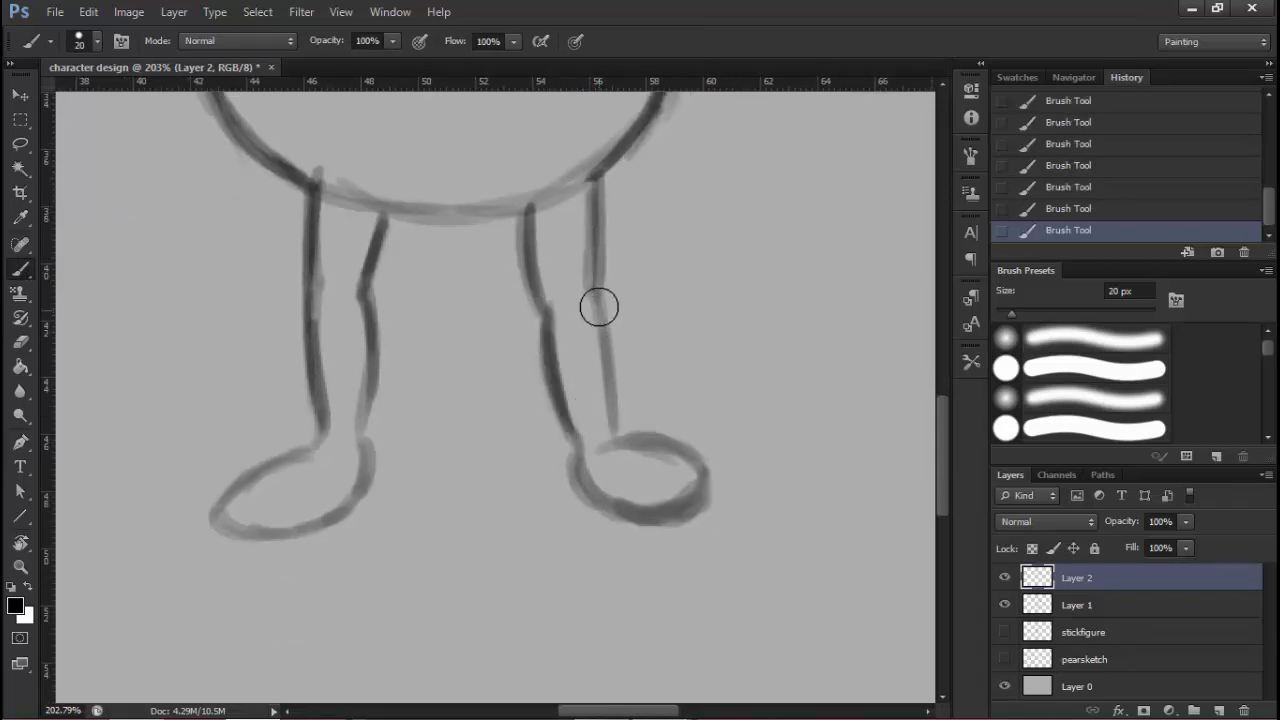
{"action": "mouse_move", "coordinate": [608, 386]}
{"action": "left_mouse_down"}
{"action": "mouse_move", "coordinate": [603, 314]}
{"action": "mouse_move", "coordinate": [613, 428]}
{"action": "left_mouse_up"}
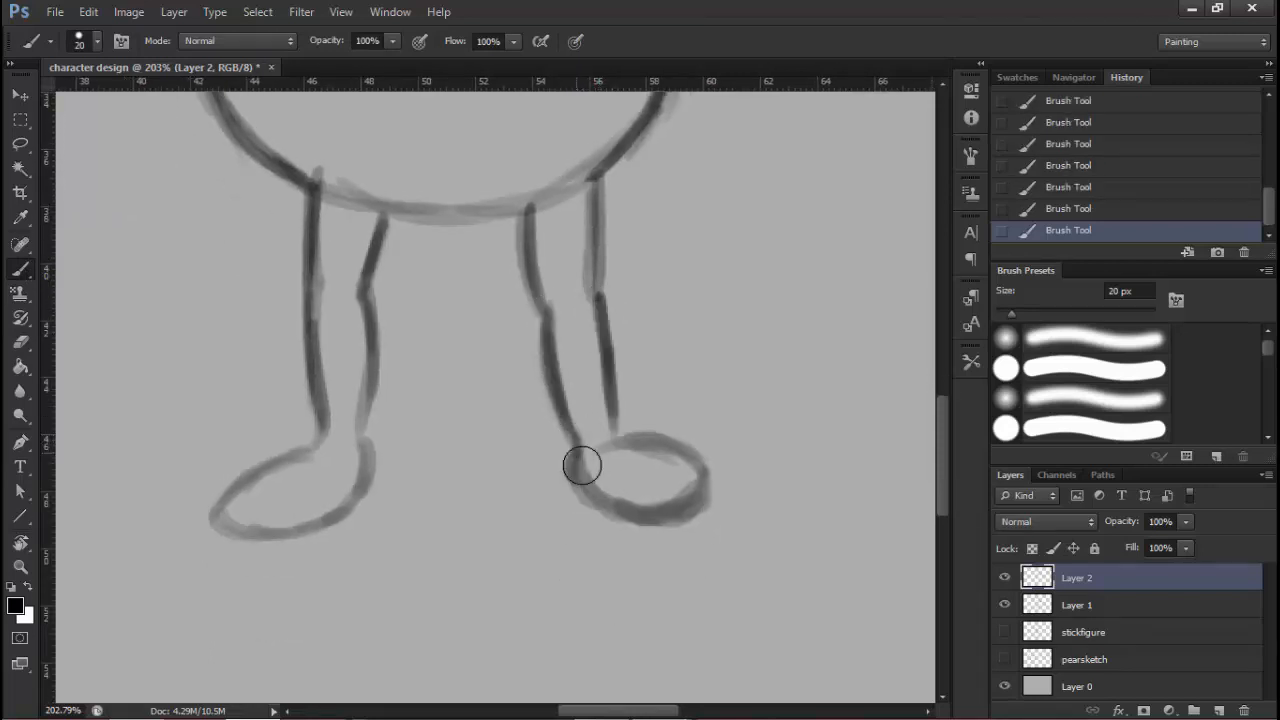
{"action": "mouse_move", "coordinate": [597, 497]}
{"action": "left_mouse_down"}
{"action": "mouse_move", "coordinate": [631, 460]}
{"action": "mouse_move", "coordinate": [623, 443]}
{"action": "mouse_move", "coordinate": [694, 464]}
{"action": "mouse_move", "coordinate": [640, 509]}
{"action": "mouse_move", "coordinate": [695, 500]}
{"action": "left_mouse_up"}
{"action": "scroll", "coordinate": [545, 350], "scroll_direction": "down", "scroll_amount": 3}
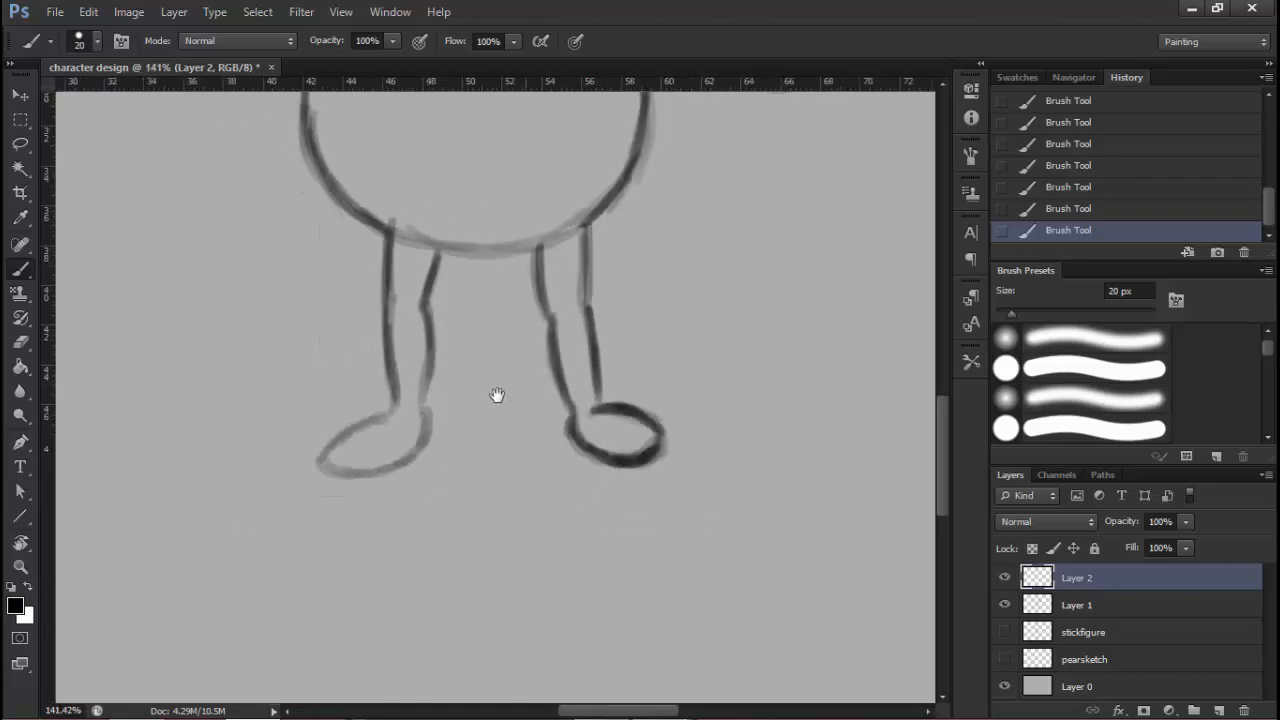
Trace the left foot's oval, the lower inner ankle line and the body's bottom edge between the legs on Layer 2
{"action": "mouse_move", "coordinate": [459, 414]}
{"action": "left_mouse_down"}
{"action": "mouse_move", "coordinate": [539, 482]}
{"action": "mouse_move", "coordinate": [541, 431]}
{"action": "left_mouse_up"}
{"action": "left_click_drag", "start_coordinate": [504, 510], "coordinate": [549, 346]}
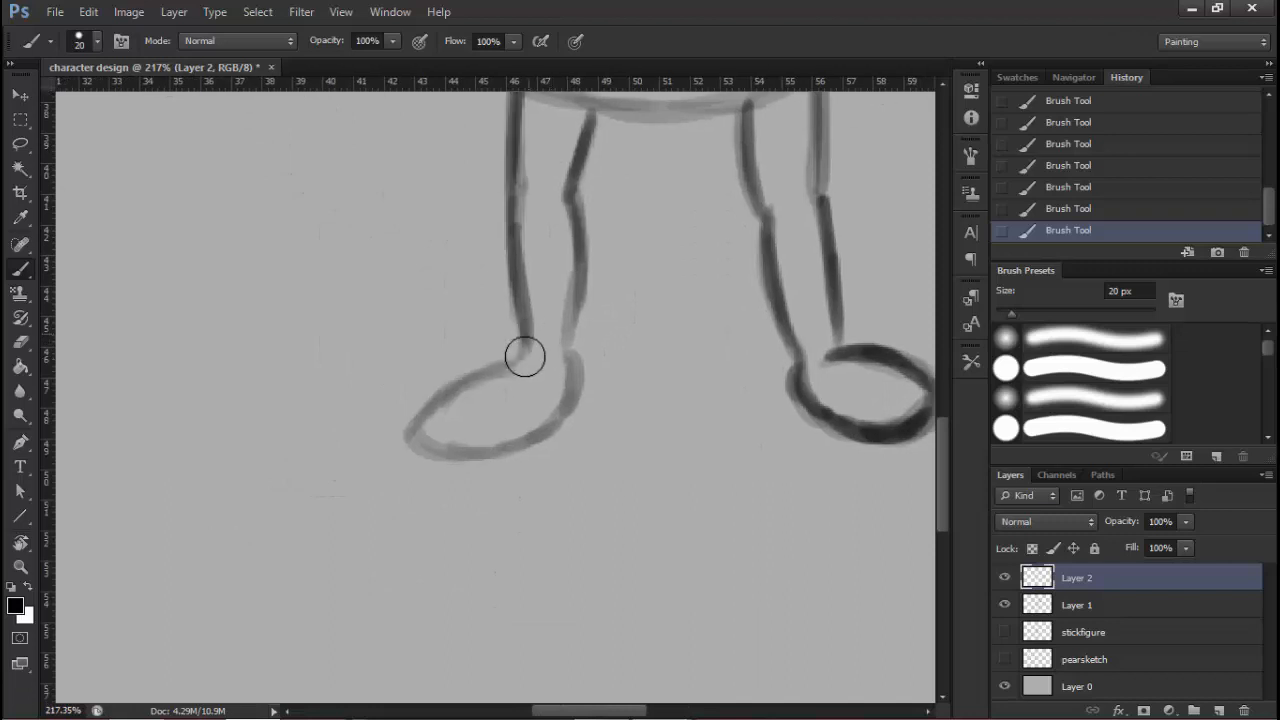
{"action": "mouse_move", "coordinate": [480, 365]}
{"action": "left_mouse_down"}
{"action": "mouse_move", "coordinate": [525, 358]}
{"action": "mouse_move", "coordinate": [437, 406]}
{"action": "mouse_move", "coordinate": [446, 383]}
{"action": "mouse_move", "coordinate": [420, 436]}
{"action": "mouse_move", "coordinate": [563, 411]}
{"action": "mouse_move", "coordinate": [575, 388]}
{"action": "left_mouse_up"}
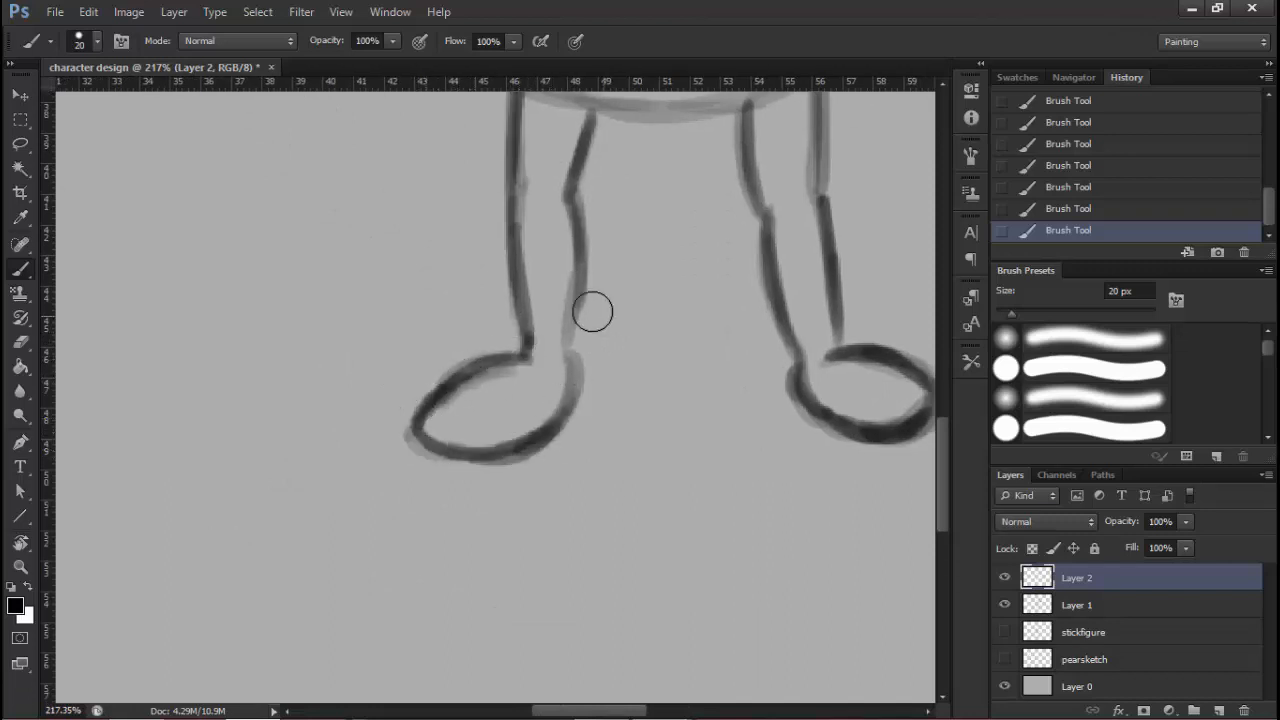
{"action": "left_click_drag", "start_coordinate": [585, 298], "coordinate": [564, 420]}
{"action": "mouse_move", "coordinate": [628, 384]}
{"action": "left_mouse_down"}
{"action": "mouse_move", "coordinate": [572, 506]}
{"action": "mouse_move", "coordinate": [545, 530]}
{"action": "left_mouse_up"}
{"action": "left_click_drag", "start_coordinate": [513, 435], "coordinate": [648, 426]}
{"action": "mouse_move", "coordinate": [400, 423]}
{"action": "left_mouse_down"}
{"action": "mouse_move", "coordinate": [540, 426]}
{"action": "mouse_move", "coordinate": [450, 428]}
{"action": "left_mouse_up"}
{"action": "left_click_drag", "start_coordinate": [562, 398], "coordinate": [538, 548]}
{"action": "left_click_drag", "start_coordinate": [534, 466], "coordinate": [562, 473]}
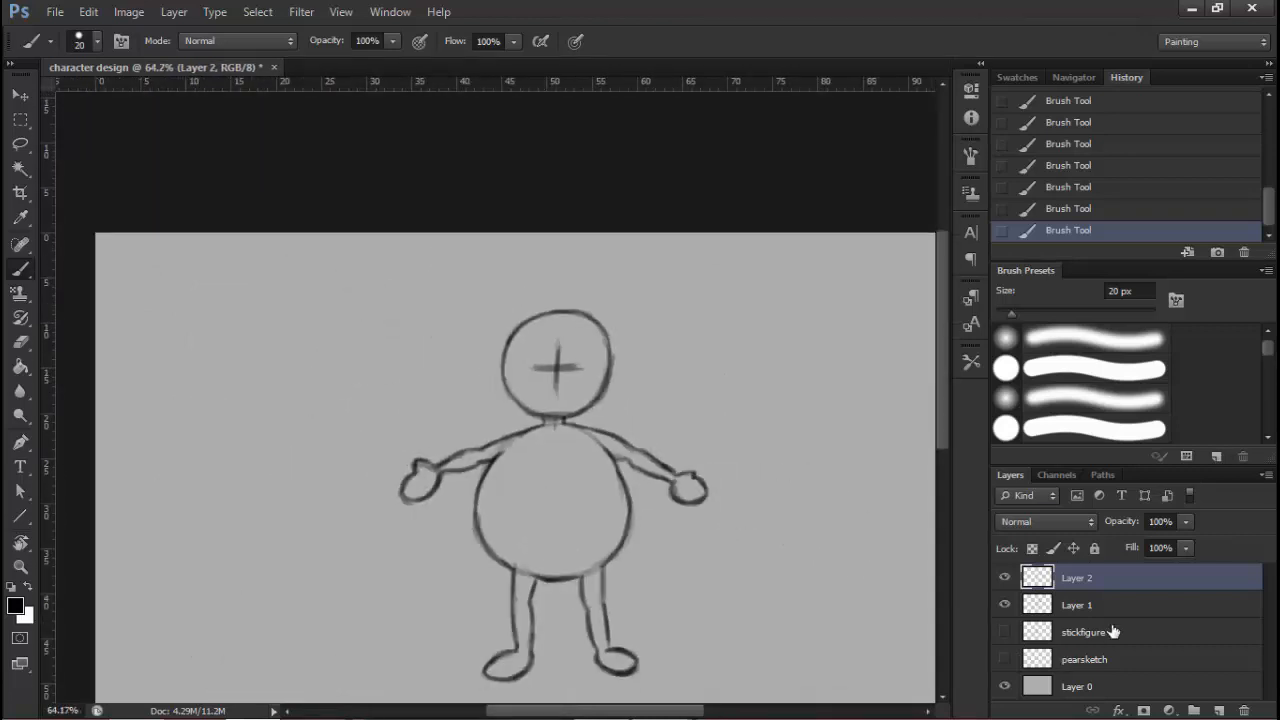
Toggle Layer 1's visibility to compare the outlines, try deleting the layer, and undo the deletion
{"action": "left_click", "coordinate": [1138, 607]}
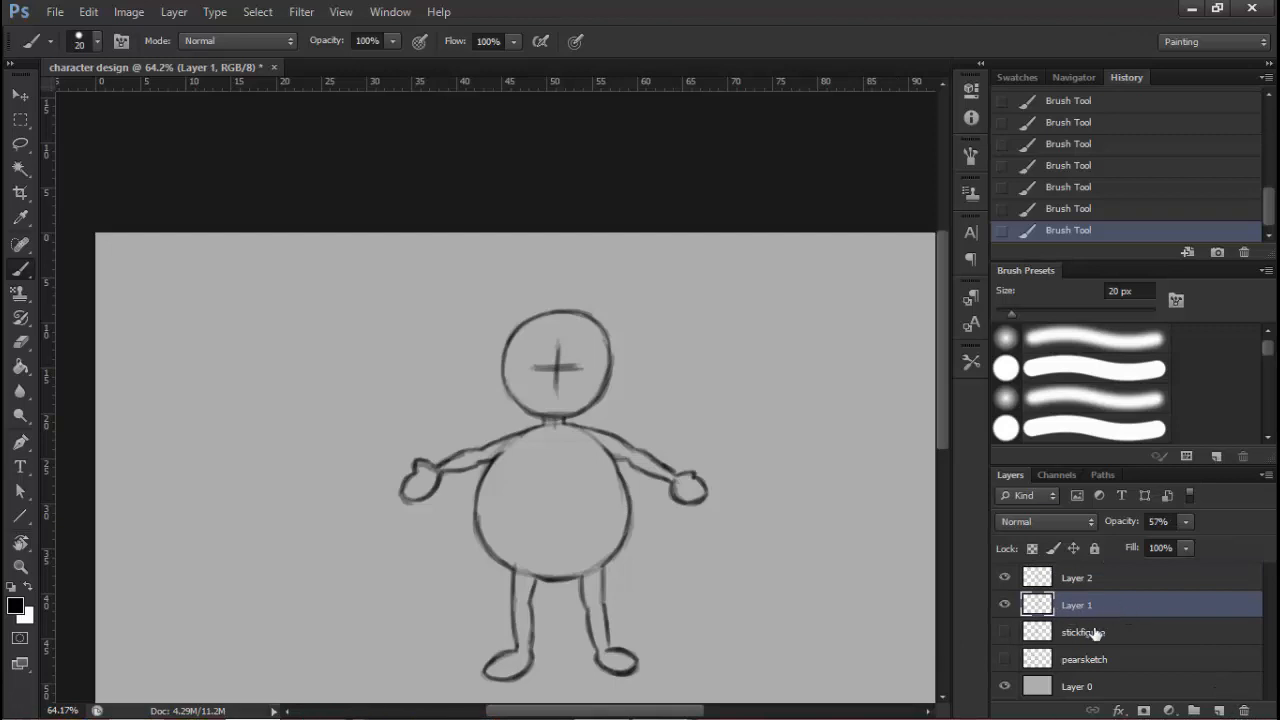
{"action": "left_click", "coordinate": [1005, 606]}
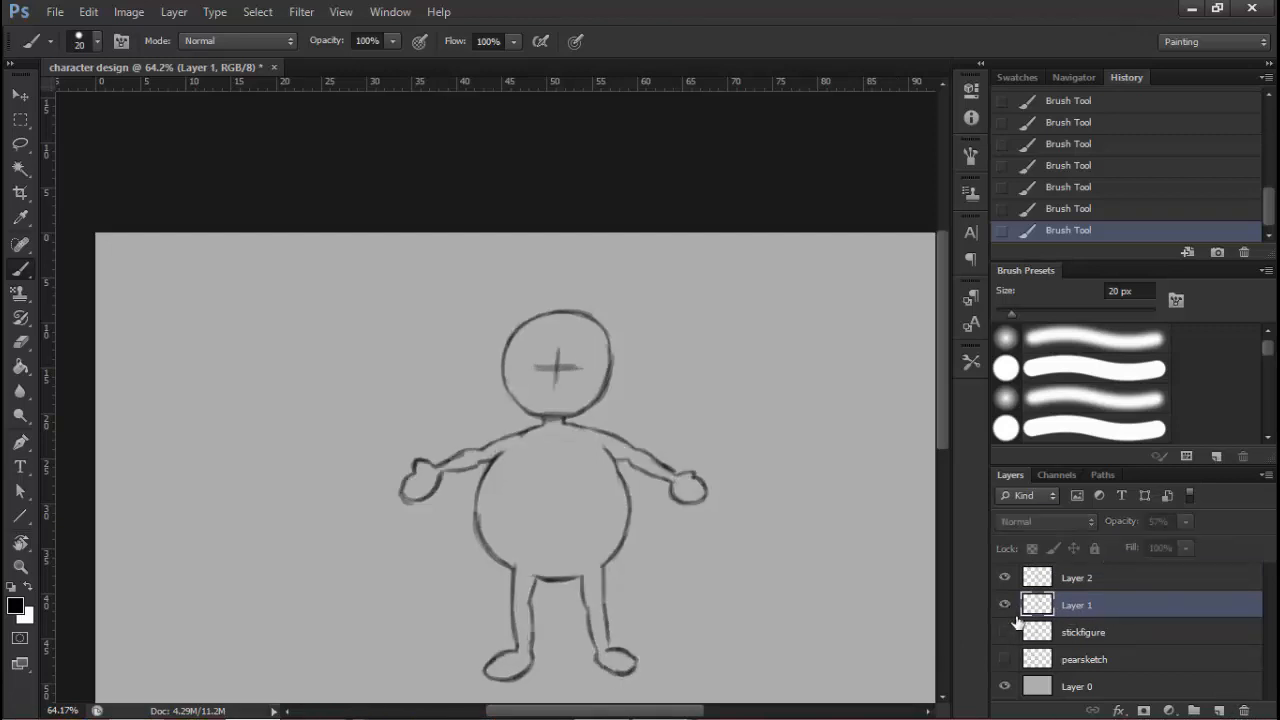
{"action": "left_click", "coordinate": [1005, 605]}
{"action": "left_click", "coordinate": [1241, 710]}
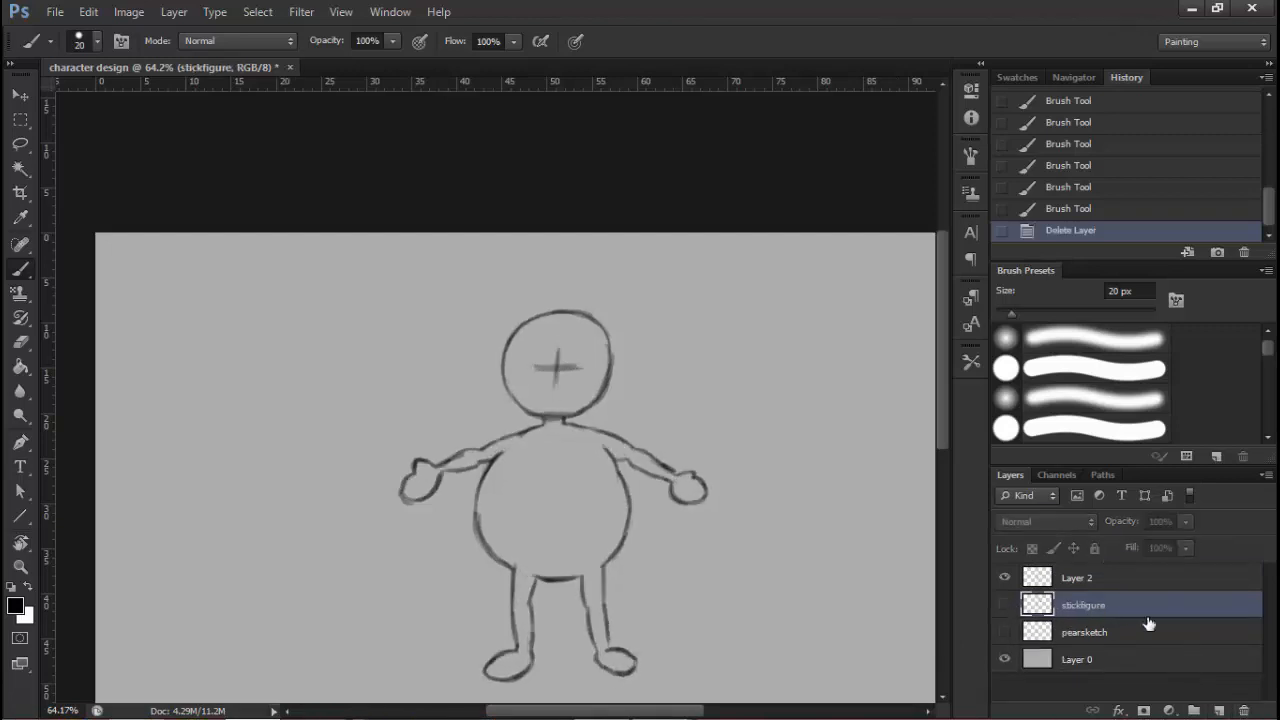
{"action": "key", "text": "ctrl+alt+z"}
{"action": "key", "text": "ctrl+alt+z"}
Delete Layer 1, add a new layer above Layer 2 and make the new layer active
{"action": "left_click", "coordinate": [1090, 613]}
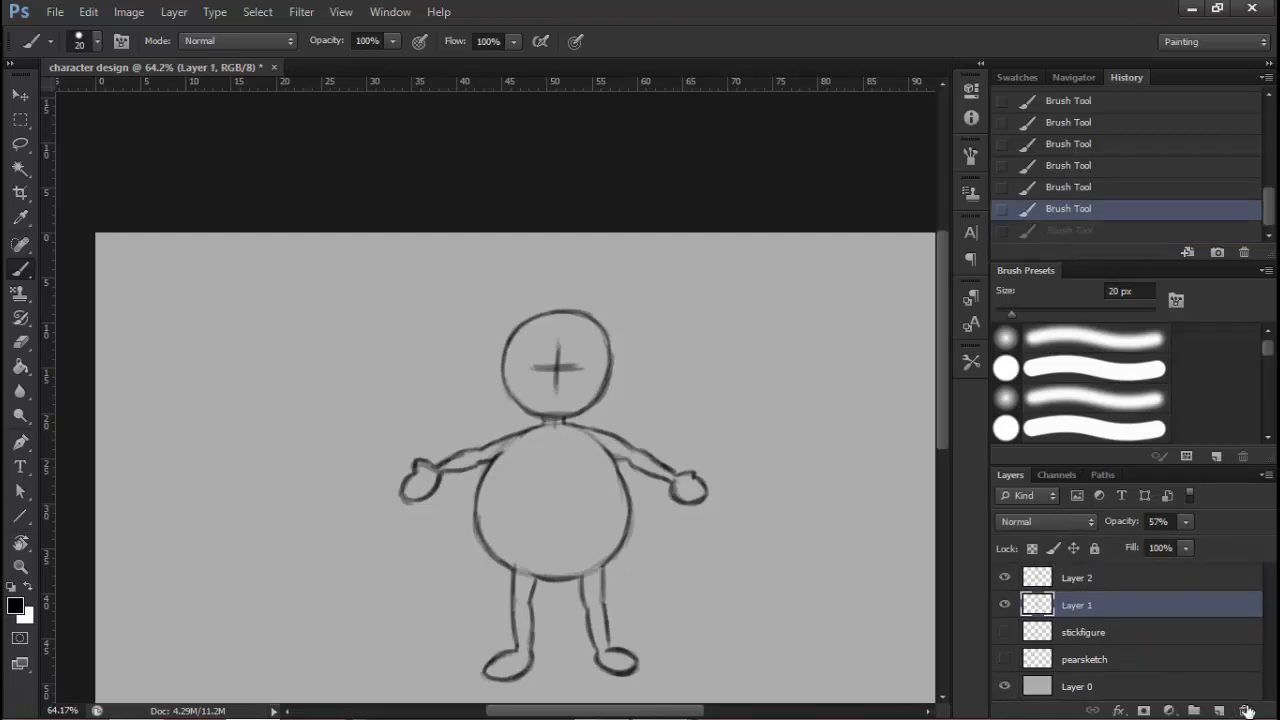
{"action": "left_click", "coordinate": [1243, 710]}
{"action": "left_click", "coordinate": [1064, 580]}
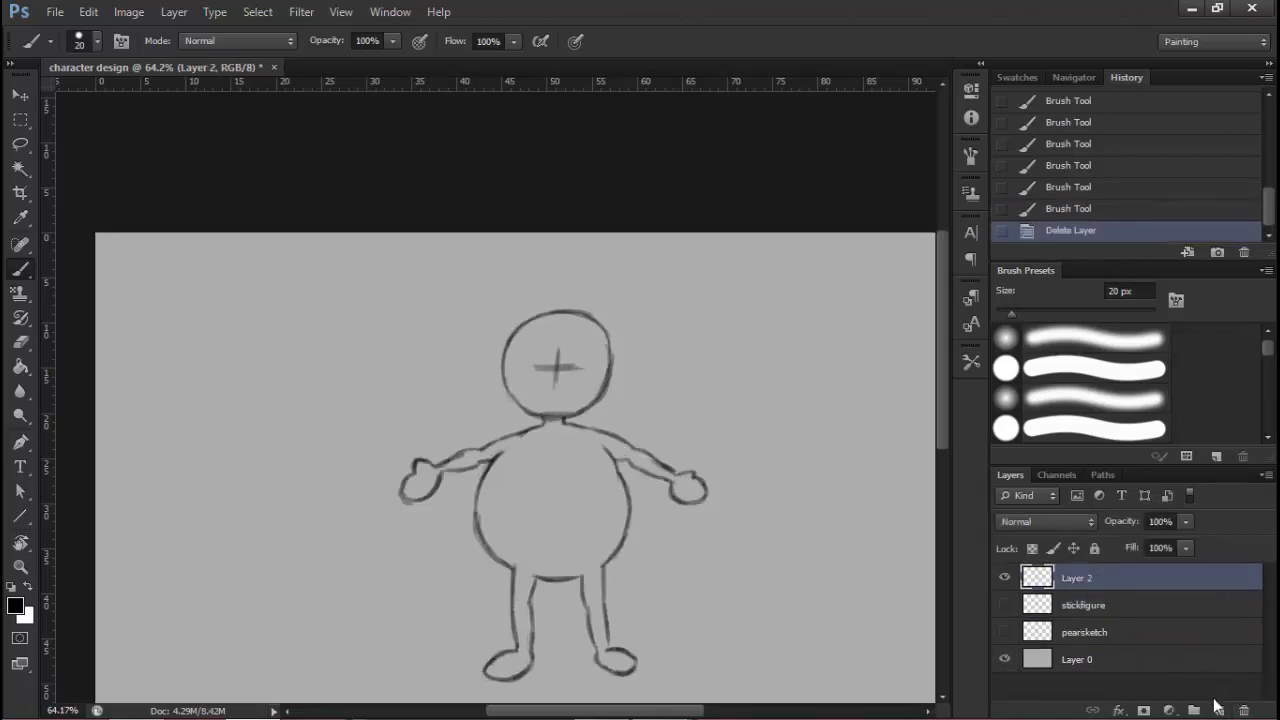
{"action": "left_click", "coordinate": [1218, 709]}
{"action": "left_click", "coordinate": [1087, 615]}
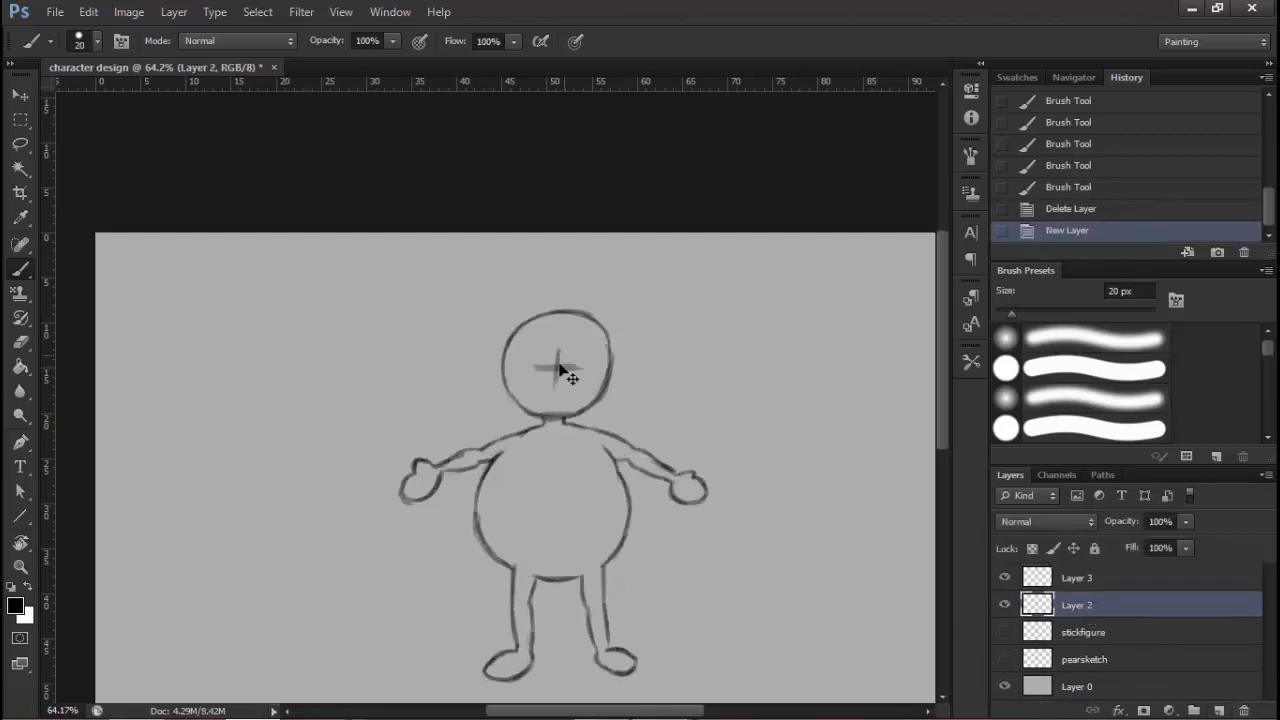
{"action": "scroll", "coordinate": [560, 369], "scroll_direction": "up", "scroll_amount": 3}
{"action": "left_click", "coordinate": [1110, 585]}
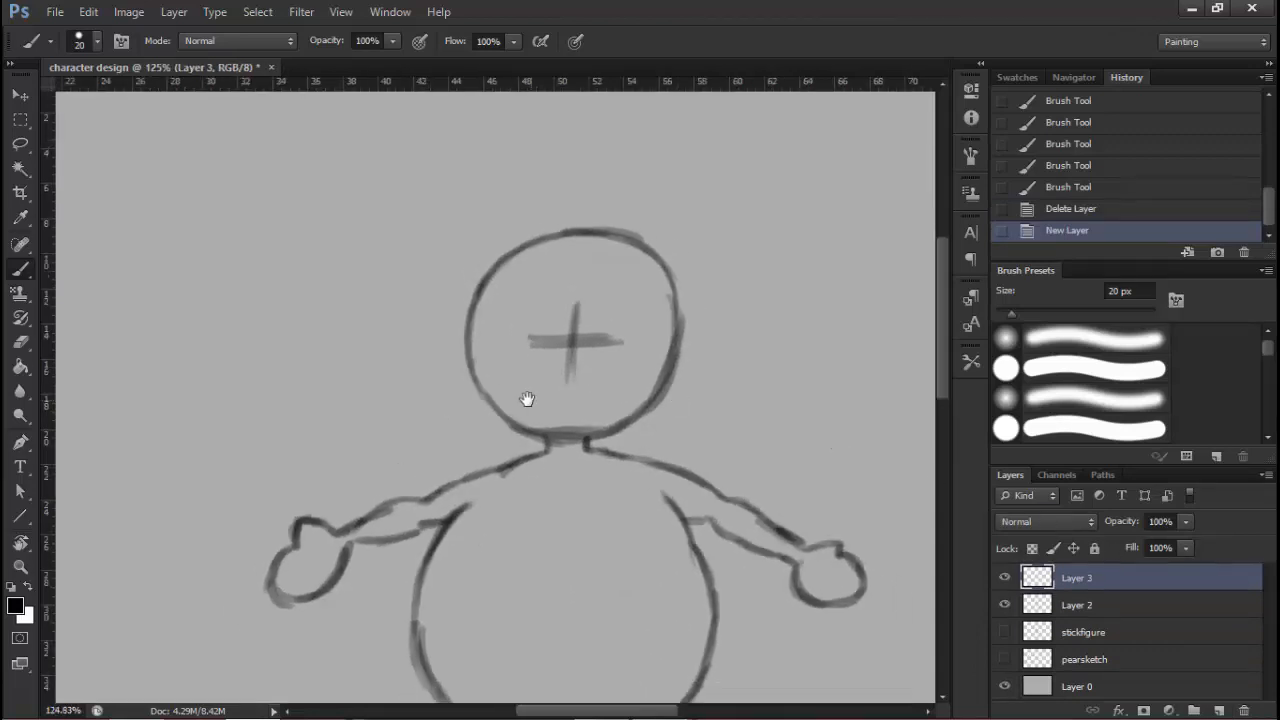
Lower Layer 2's opacity to 47% as a tracing guide and reselect Layer 3
{"action": "scroll", "coordinate": [526, 397], "scroll_direction": "down", "scroll_amount": 5}
{"action": "scroll", "coordinate": [560, 272], "scroll_direction": "down", "scroll_amount": 3}
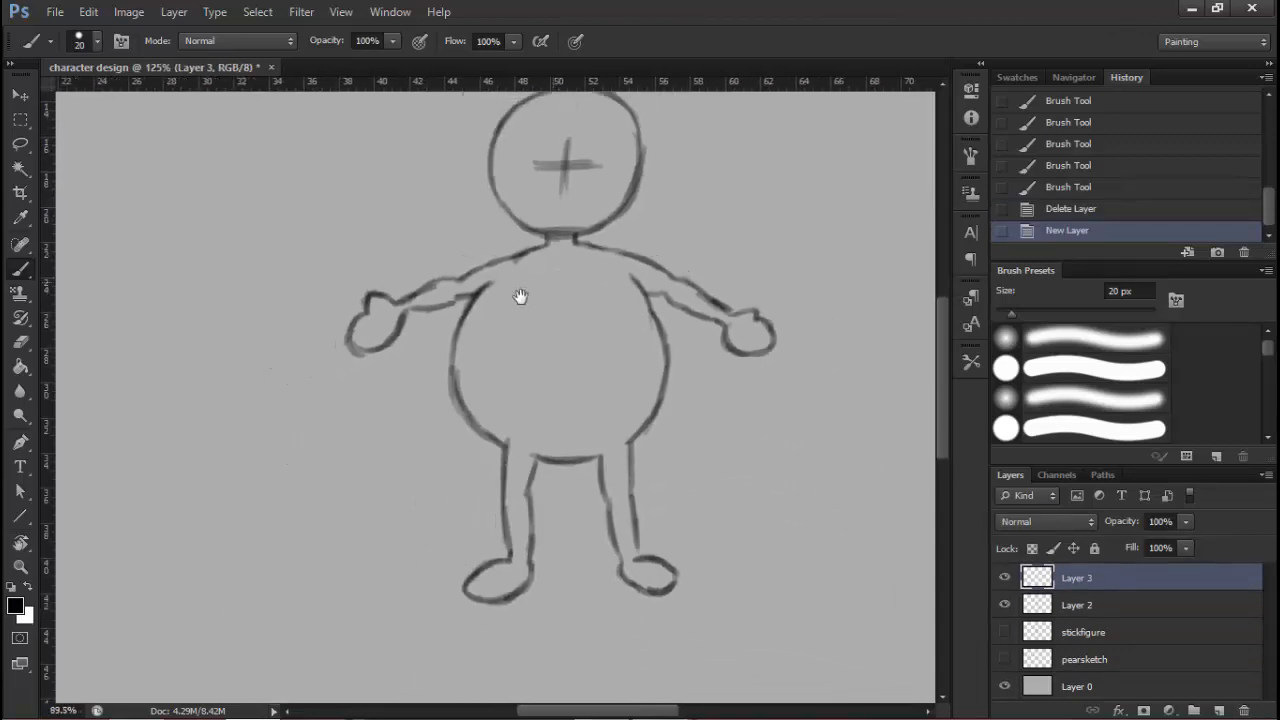
{"action": "scroll", "coordinate": [577, 266], "scroll_direction": "up", "scroll_amount": 3}
{"action": "left_click_drag", "start_coordinate": [580, 295], "coordinate": [577, 287]}
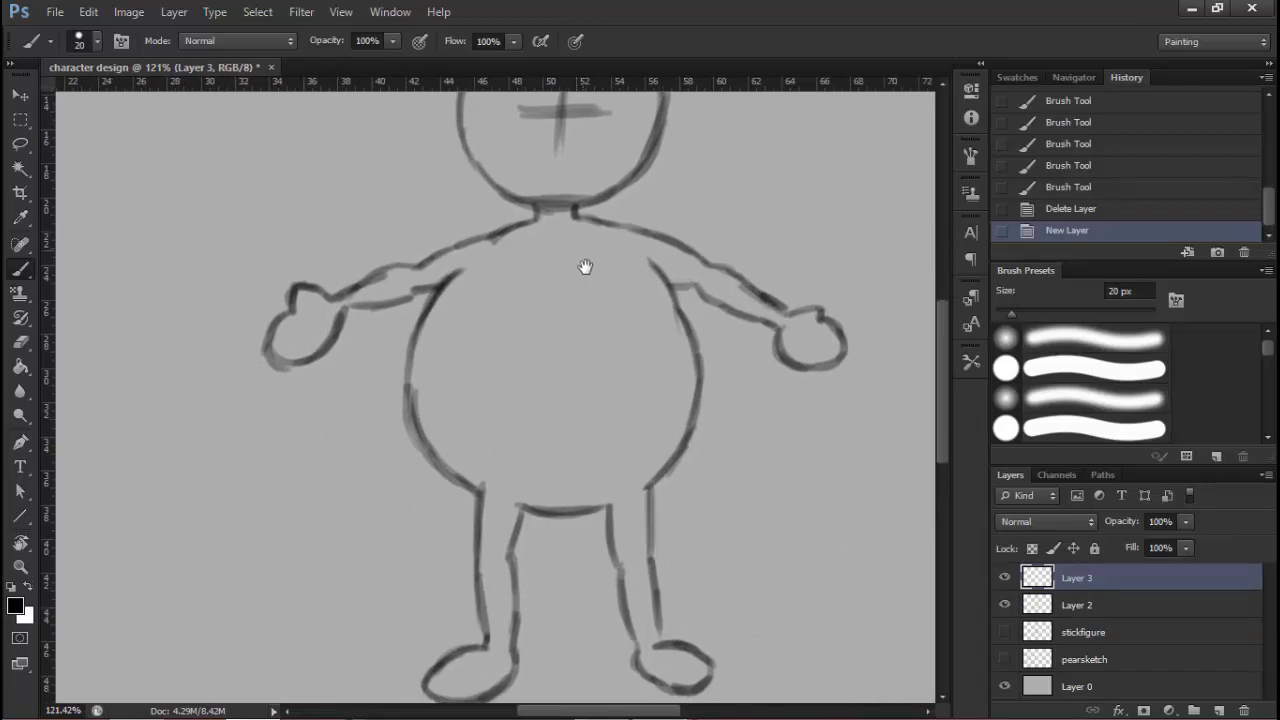
{"action": "left_click_drag", "start_coordinate": [560, 111], "coordinate": [537, 354]}
{"action": "scroll", "coordinate": [537, 350], "scroll_direction": "up", "scroll_amount": 3}
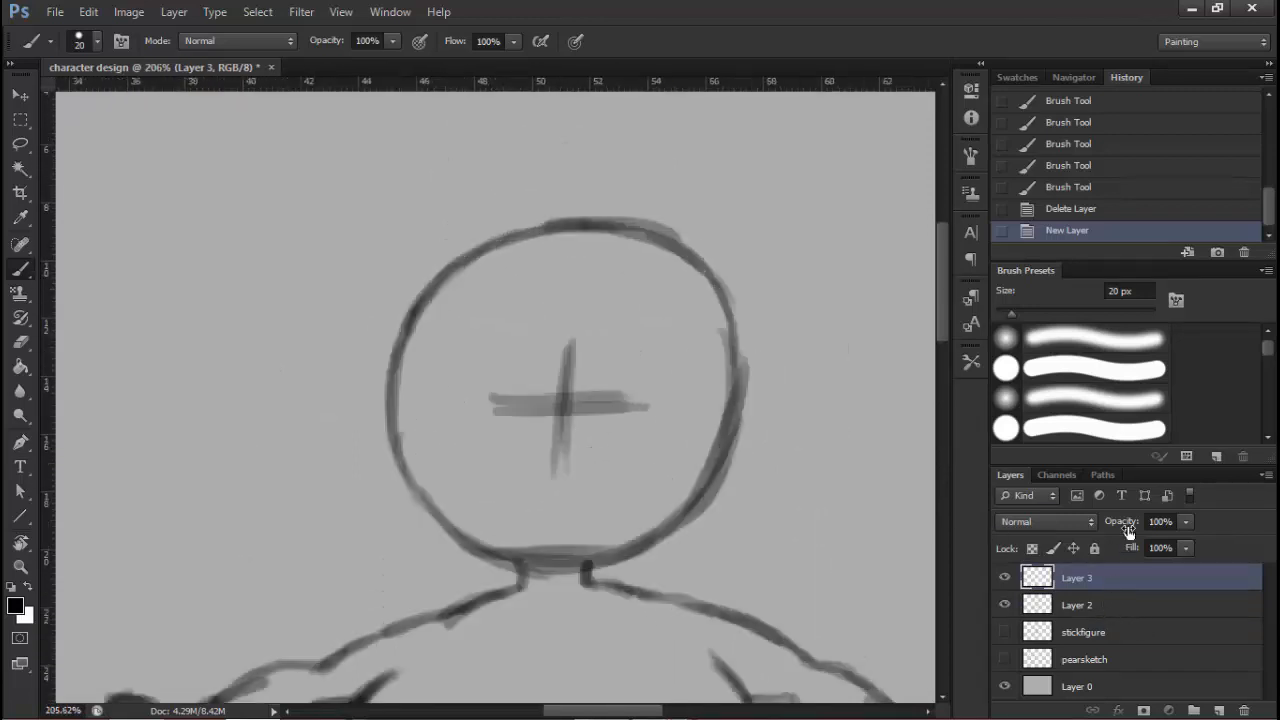
{"action": "key", "text": "alt+bracketleft"}
{"action": "left_click_drag", "start_coordinate": [1087, 530], "coordinate": [1080, 537]}
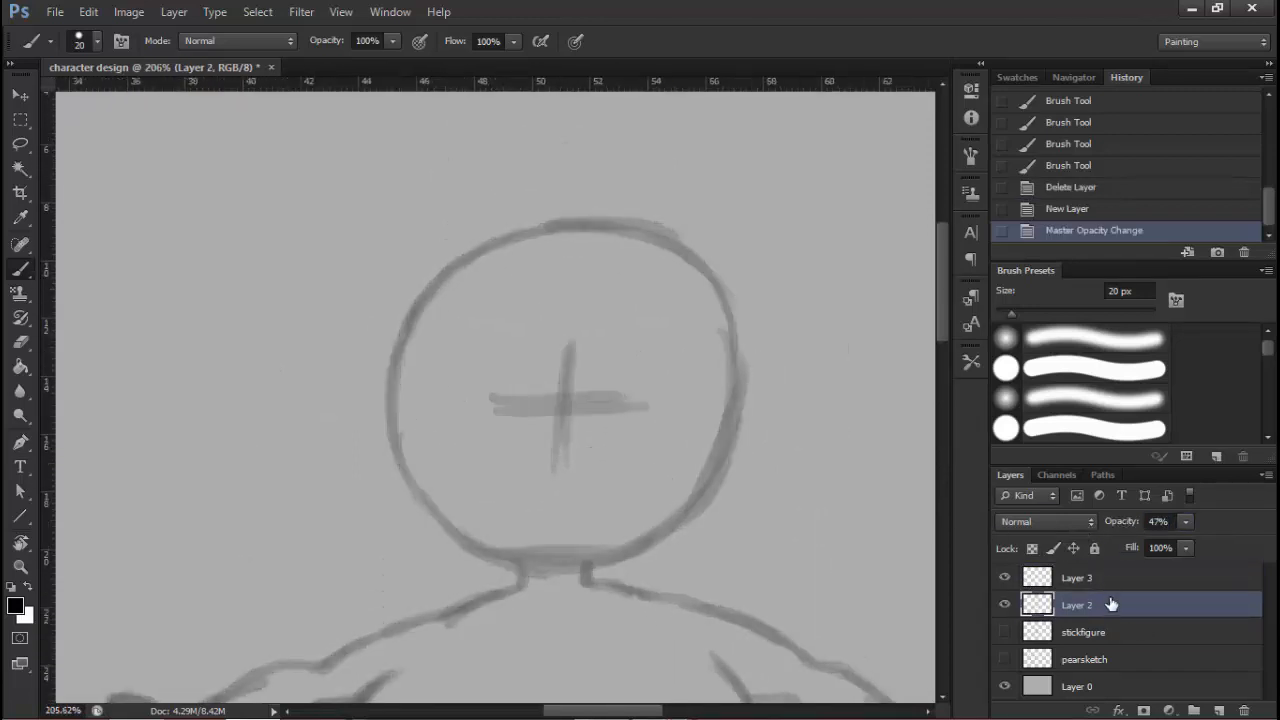
{"action": "left_click", "coordinate": [1095, 568]}
Trace the top arc of the head on Layer 3 with the Brush at 15 px
{"action": "scroll", "coordinate": [543, 214], "scroll_direction": "down", "scroll_amount": 1}
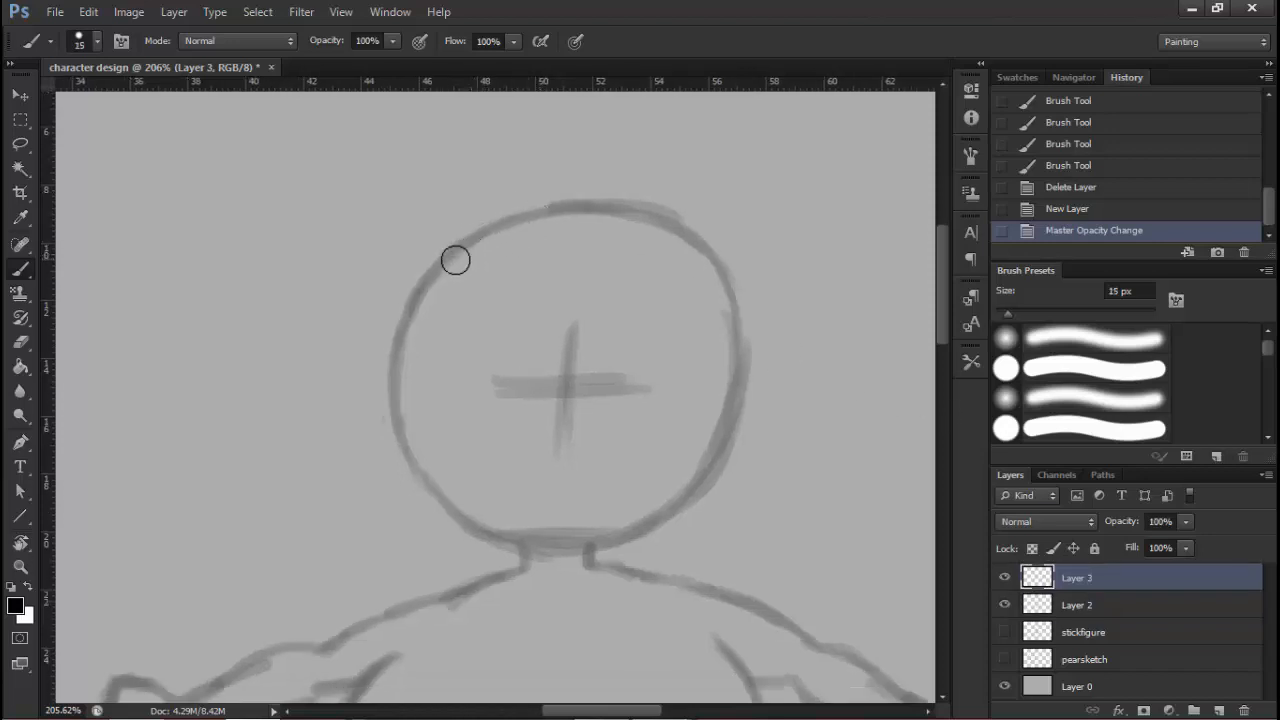
{"action": "mouse_move", "coordinate": [442, 272]}
{"action": "left_mouse_down"}
{"action": "mouse_move", "coordinate": [510, 222]}
{"action": "mouse_move", "coordinate": [575, 205]}
{"action": "left_mouse_up"}
{"action": "left_click_drag", "start_coordinate": [470, 236], "coordinate": [605, 205]}
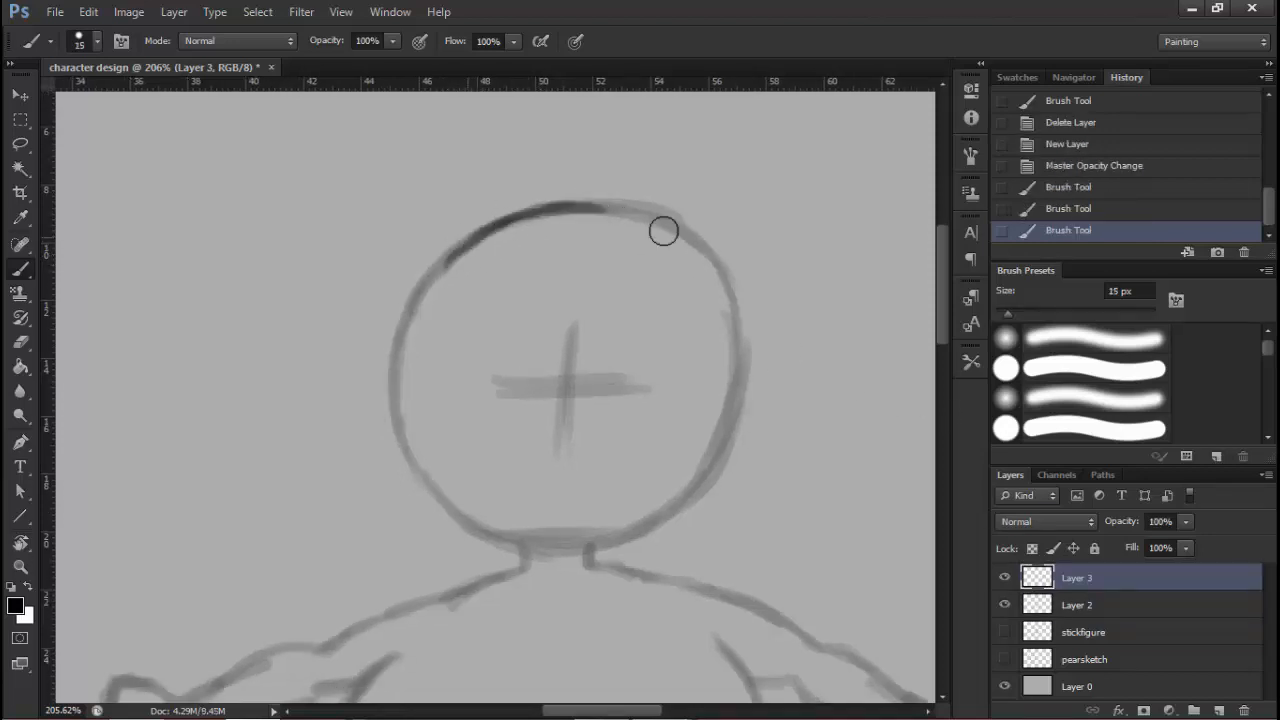
{"action": "left_click_drag", "start_coordinate": [512, 218], "coordinate": [632, 208]}
{"action": "mouse_move", "coordinate": [540, 212]}
{"action": "left_mouse_down"}
{"action": "mouse_move", "coordinate": [656, 223]}
{"action": "mouse_move", "coordinate": [698, 244]}
{"action": "left_mouse_up"}
{"action": "left_click_drag", "start_coordinate": [617, 212], "coordinate": [716, 255]}
Continue the head outline down both sides and around the chin to close the circle
{"action": "left_click_drag", "start_coordinate": [678, 200], "coordinate": [642, 154]}
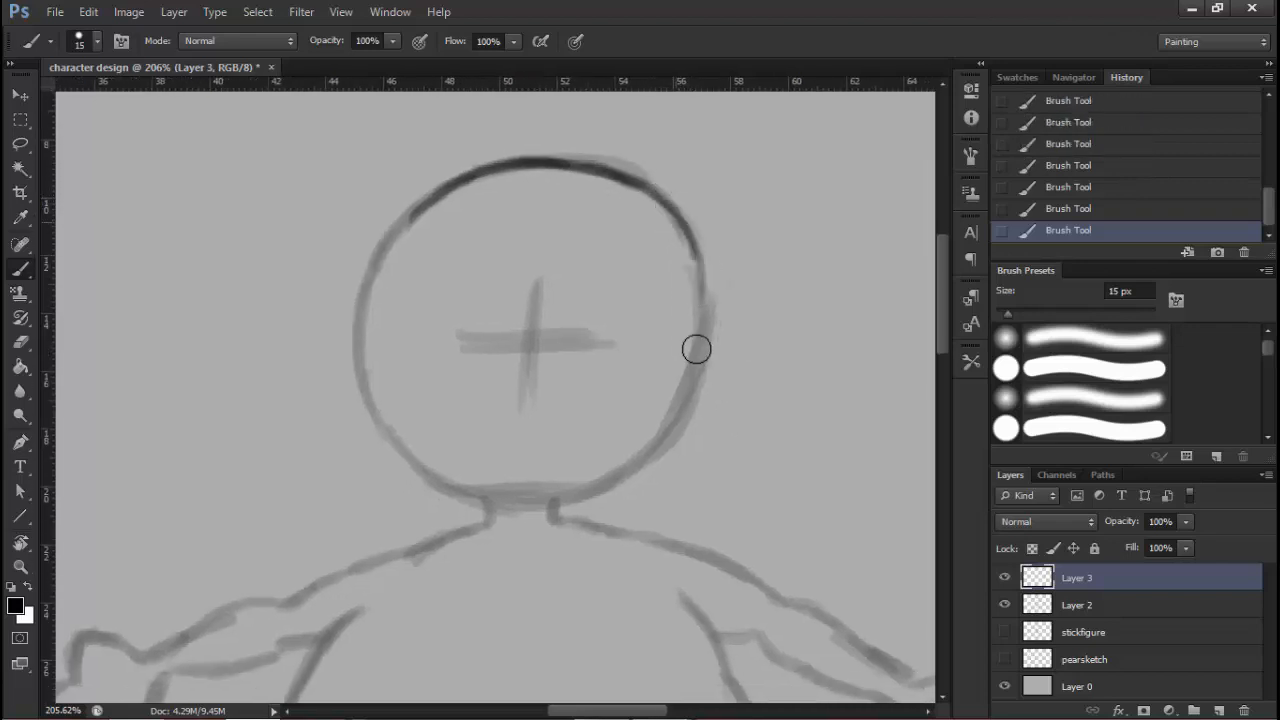
{"action": "left_click_drag", "start_coordinate": [690, 258], "coordinate": [702, 364]}
{"action": "left_click_drag", "start_coordinate": [698, 269], "coordinate": [696, 376]}
{"action": "left_click_drag", "start_coordinate": [700, 320], "coordinate": [678, 412]}
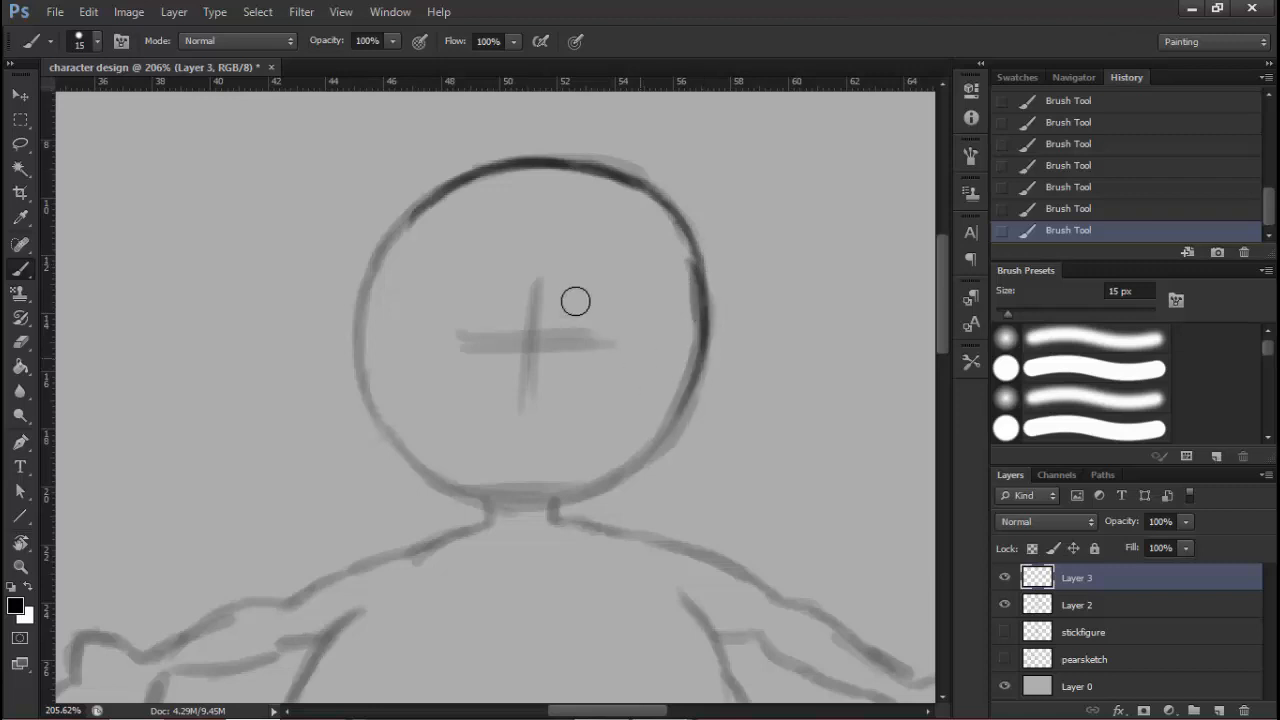
{"action": "mouse_move", "coordinate": [425, 218]}
{"action": "left_mouse_down"}
{"action": "mouse_move", "coordinate": [429, 194]}
{"action": "mouse_move", "coordinate": [351, 340]}
{"action": "mouse_move", "coordinate": [391, 440]}
{"action": "left_mouse_up"}
{"action": "mouse_move", "coordinate": [360, 364]}
{"action": "left_mouse_down"}
{"action": "mouse_move", "coordinate": [431, 470]}
{"action": "mouse_move", "coordinate": [418, 414]}
{"action": "mouse_move", "coordinate": [487, 462]}
{"action": "left_mouse_up"}
{"action": "key", "text": "space"}
{"action": "mouse_move", "coordinate": [396, 435]}
{"action": "left_mouse_down"}
{"action": "mouse_move", "coordinate": [498, 472]}
{"action": "mouse_move", "coordinate": [585, 458]}
{"action": "mouse_move", "coordinate": [574, 457]}
{"action": "mouse_move", "coordinate": [677, 289]}
{"action": "left_mouse_up"}
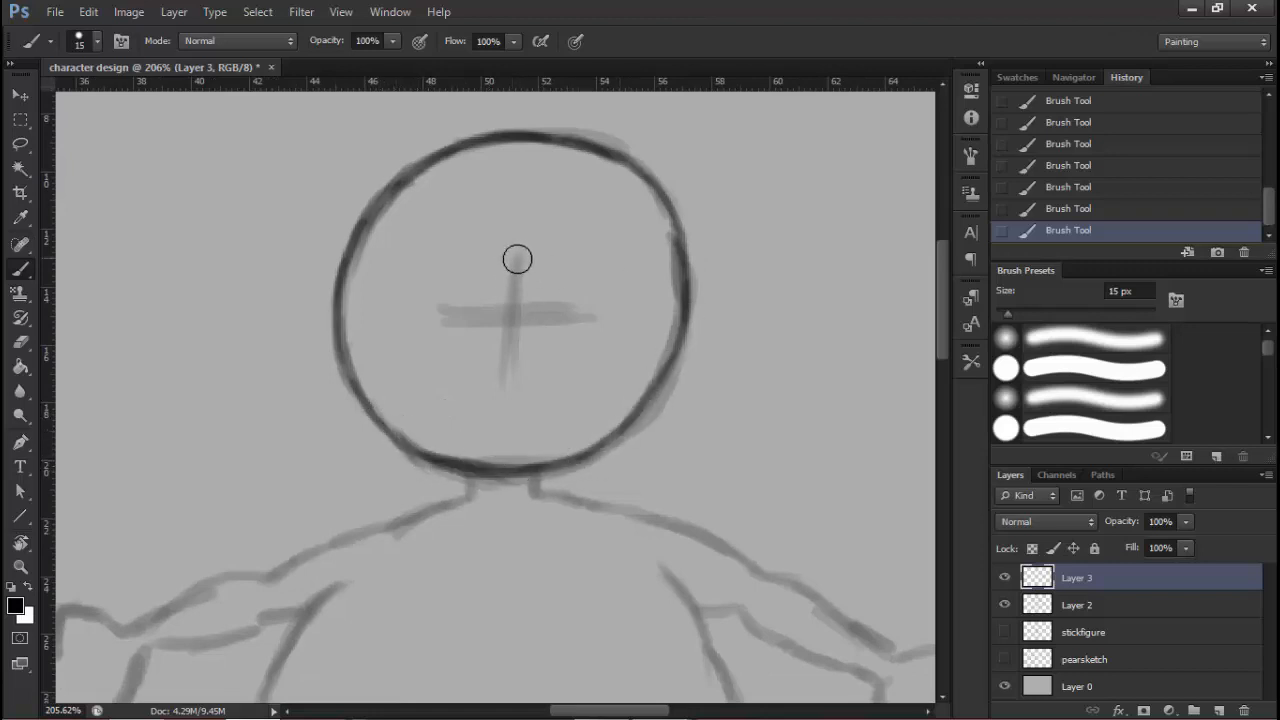
Trace the face's vertical and horizontal guide lines and the neck's short side lines on Layer 3
{"action": "left_click_drag", "start_coordinate": [517, 257], "coordinate": [507, 378]}
{"action": "left_click_drag", "start_coordinate": [443, 323], "coordinate": [566, 317]}
{"action": "key", "text": "space"}
{"action": "left_click_drag", "start_coordinate": [514, 425], "coordinate": [553, 256]}
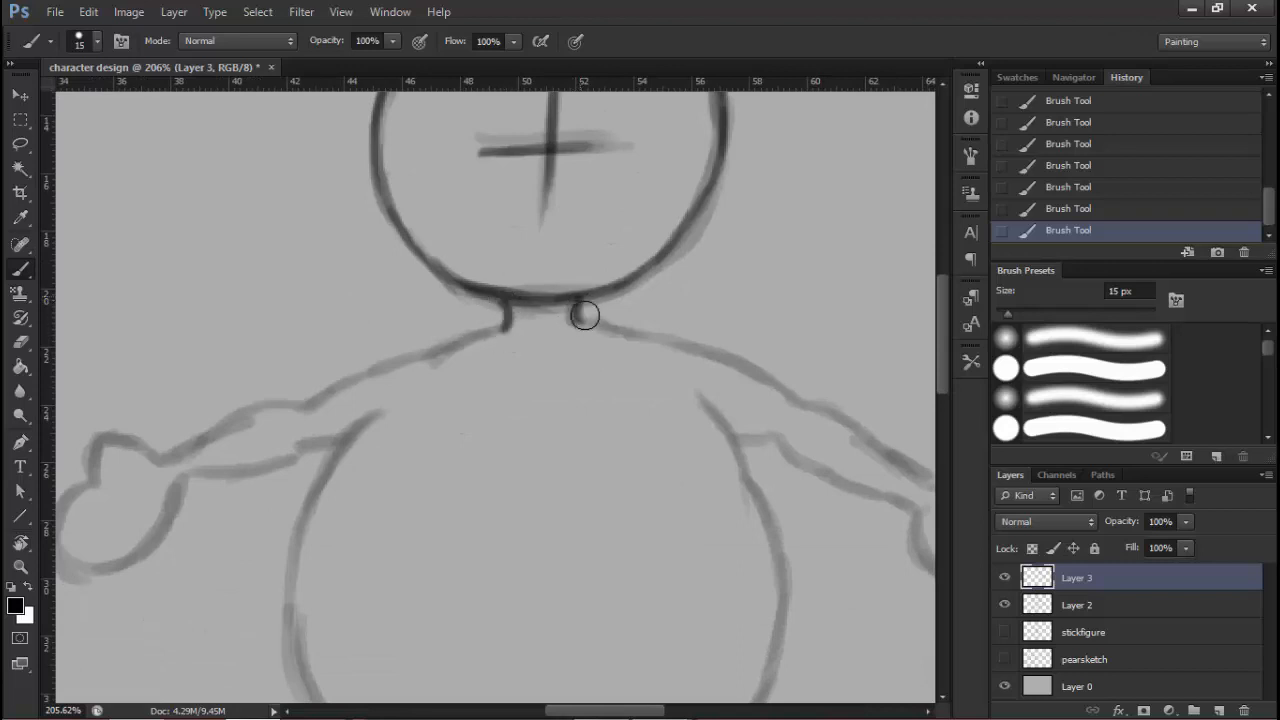
{"action": "key", "text": "ctrl+space"}
{"action": "left_click_drag", "start_coordinate": [588, 372], "coordinate": [526, 385]}
Trace the left shoulder line from the neck to the upper arm and the body's upper left edge at the armpit
{"action": "left_click_drag", "start_coordinate": [548, 411], "coordinate": [615, 383]}
{"action": "key", "text": "ctrl+space"}
{"action": "mouse_move", "coordinate": [553, 388]}
{"action": "left_mouse_down"}
{"action": "mouse_move", "coordinate": [582, 336]}
{"action": "mouse_move", "coordinate": [624, 306]}
{"action": "left_mouse_up"}
{"action": "mouse_move", "coordinate": [618, 257]}
{"action": "left_mouse_down"}
{"action": "mouse_move", "coordinate": [537, 298]}
{"action": "mouse_move", "coordinate": [616, 261]}
{"action": "mouse_move", "coordinate": [562, 281]}
{"action": "left_mouse_up"}
{"action": "mouse_move", "coordinate": [497, 321]}
{"action": "left_mouse_down"}
{"action": "mouse_move", "coordinate": [590, 269]}
{"action": "mouse_move", "coordinate": [480, 323]}
{"action": "mouse_move", "coordinate": [580, 268]}
{"action": "mouse_move", "coordinate": [483, 274]}
{"action": "mouse_move", "coordinate": [566, 277]}
{"action": "left_mouse_up"}
{"action": "left_click_drag", "start_coordinate": [664, 305], "coordinate": [458, 305]}
{"action": "mouse_move", "coordinate": [418, 234]}
{"action": "left_mouse_down"}
{"action": "mouse_move", "coordinate": [446, 236]}
{"action": "mouse_move", "coordinate": [332, 314]}
{"action": "mouse_move", "coordinate": [381, 263]}
{"action": "mouse_move", "coordinate": [300, 386]}
{"action": "left_mouse_up"}
{"action": "mouse_move", "coordinate": [327, 344]}
{"action": "left_mouse_down"}
{"action": "mouse_move", "coordinate": [477, 240]}
{"action": "mouse_move", "coordinate": [489, 406]}
{"action": "left_mouse_up"}
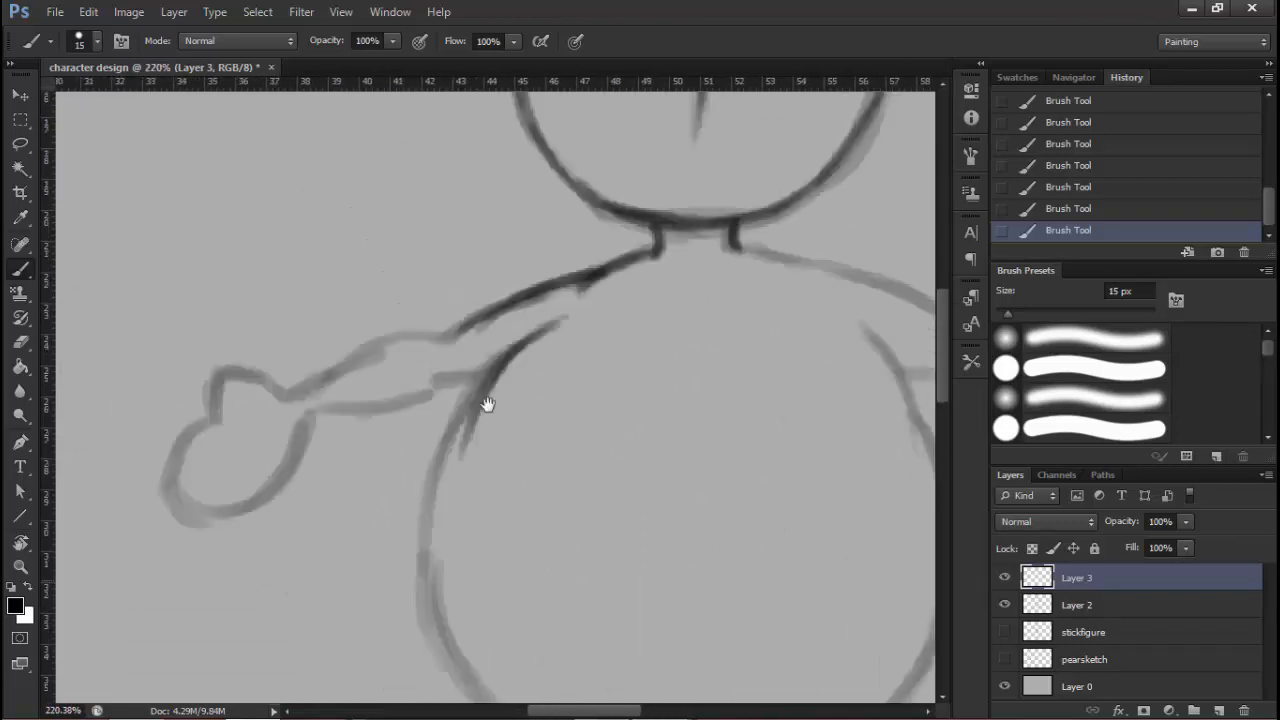
Trace the left arm's upper and lower contours and the outline of its hand with the thumb
{"action": "left_click_drag", "start_coordinate": [510, 355], "coordinate": [456, 368]}
{"action": "mouse_move", "coordinate": [470, 334]}
{"action": "left_mouse_down"}
{"action": "mouse_move", "coordinate": [532, 305]}
{"action": "mouse_move", "coordinate": [386, 338]}
{"action": "left_mouse_up"}
{"action": "mouse_move", "coordinate": [503, 351]}
{"action": "left_mouse_down"}
{"action": "mouse_move", "coordinate": [388, 376]}
{"action": "mouse_move", "coordinate": [379, 359]}
{"action": "left_mouse_up"}
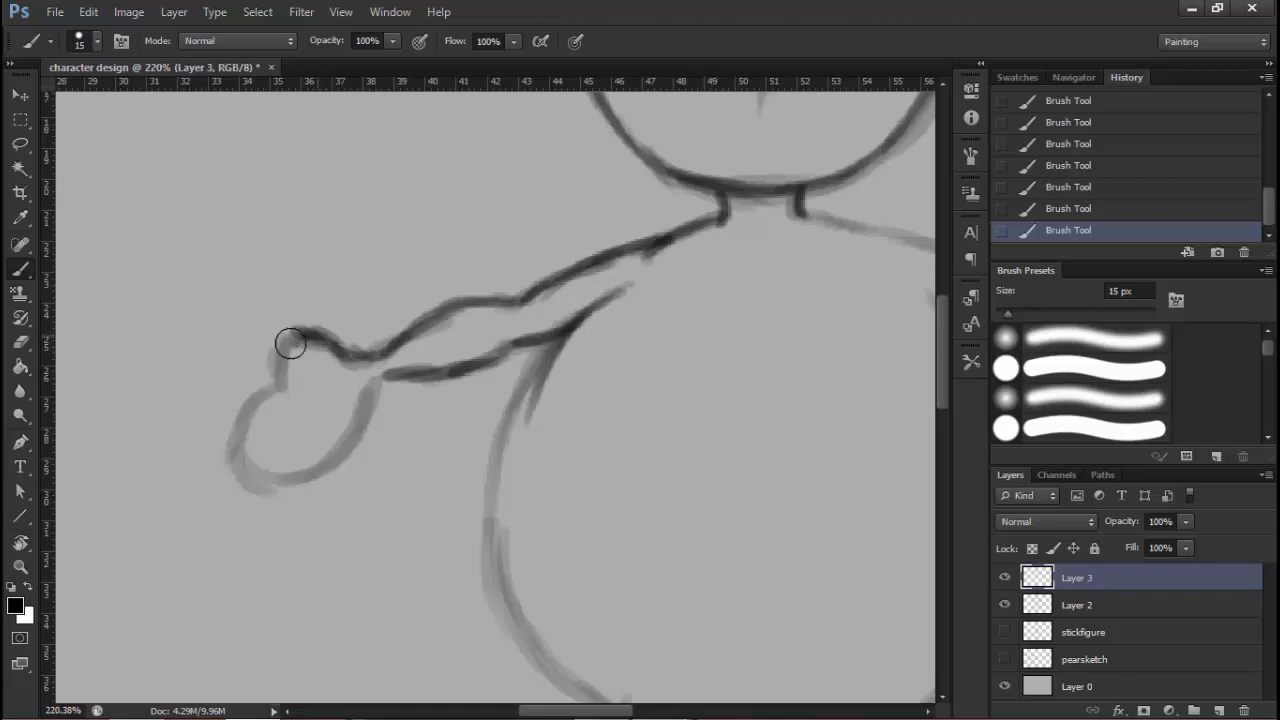
{"action": "mouse_move", "coordinate": [284, 372]}
{"action": "left_mouse_down"}
{"action": "mouse_move", "coordinate": [266, 389]}
{"action": "mouse_move", "coordinate": [260, 470]}
{"action": "left_mouse_up"}
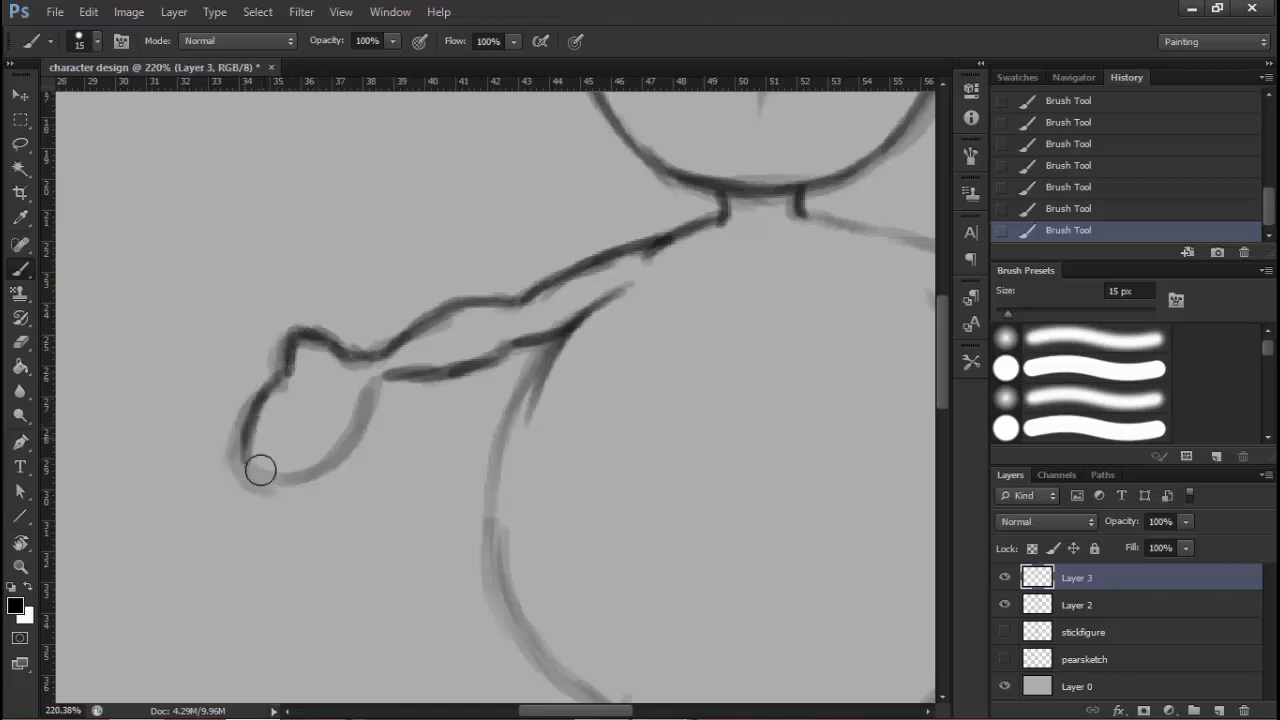
{"action": "left_click_drag", "start_coordinate": [354, 441], "coordinate": [381, 396]}
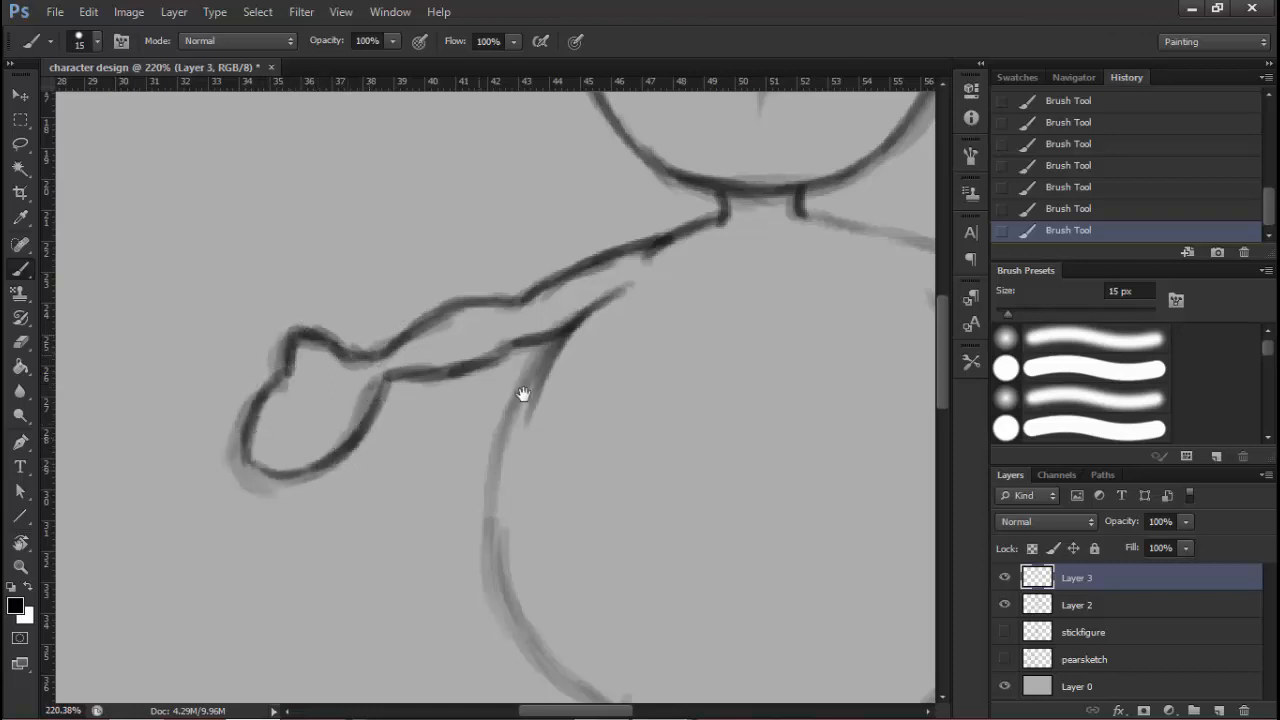
Trace the body's left curve from the armpit down to the top of the left leg
{"action": "left_click_drag", "start_coordinate": [522, 394], "coordinate": [430, 262]}
{"action": "left_click_drag", "start_coordinate": [398, 389], "coordinate": [444, 246]}
{"action": "mouse_move", "coordinate": [467, 220]}
{"action": "left_mouse_down"}
{"action": "mouse_move", "coordinate": [429, 286]}
{"action": "mouse_move", "coordinate": [400, 443]}
{"action": "mouse_move", "coordinate": [414, 484]}
{"action": "left_mouse_up"}
{"action": "key", "text": "space"}
{"action": "left_click_drag", "start_coordinate": [414, 321], "coordinate": [411, 315]}
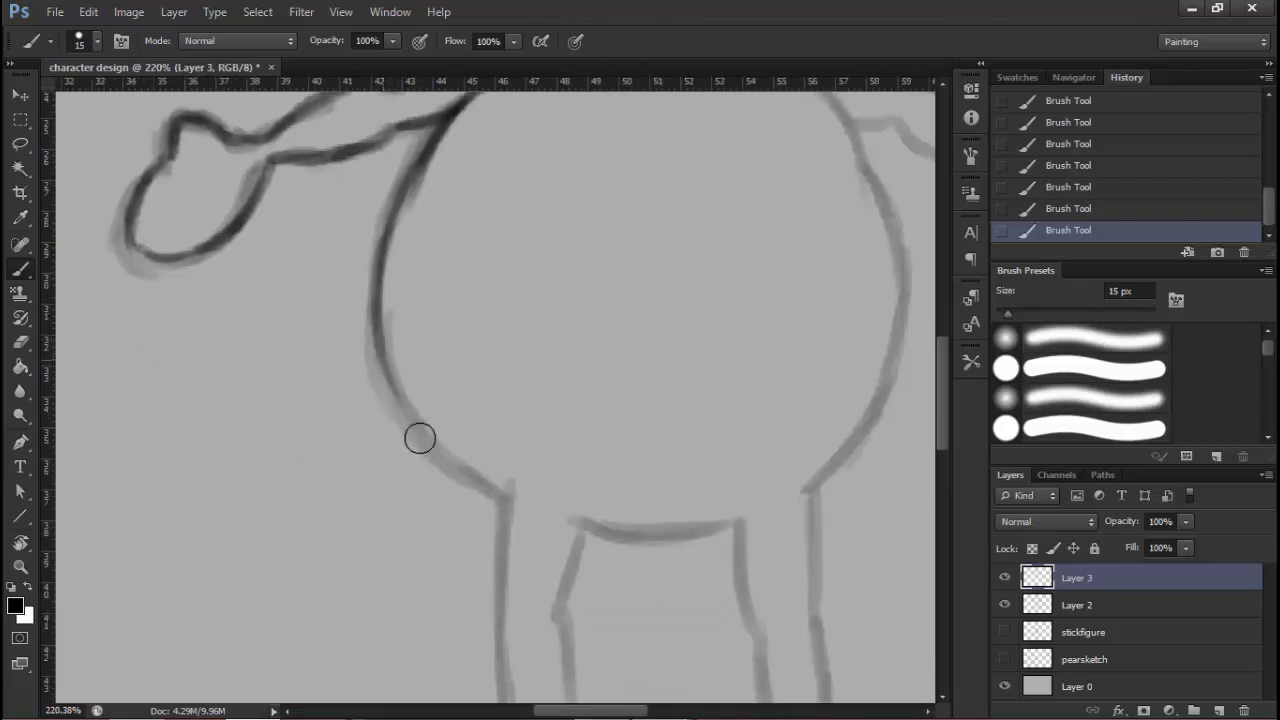
{"action": "left_click_drag", "start_coordinate": [388, 360], "coordinate": [432, 440]}
{"action": "mouse_move", "coordinate": [409, 398]}
{"action": "left_mouse_down"}
{"action": "mouse_move", "coordinate": [450, 461]}
{"action": "mouse_move", "coordinate": [510, 506]}
{"action": "left_mouse_up"}
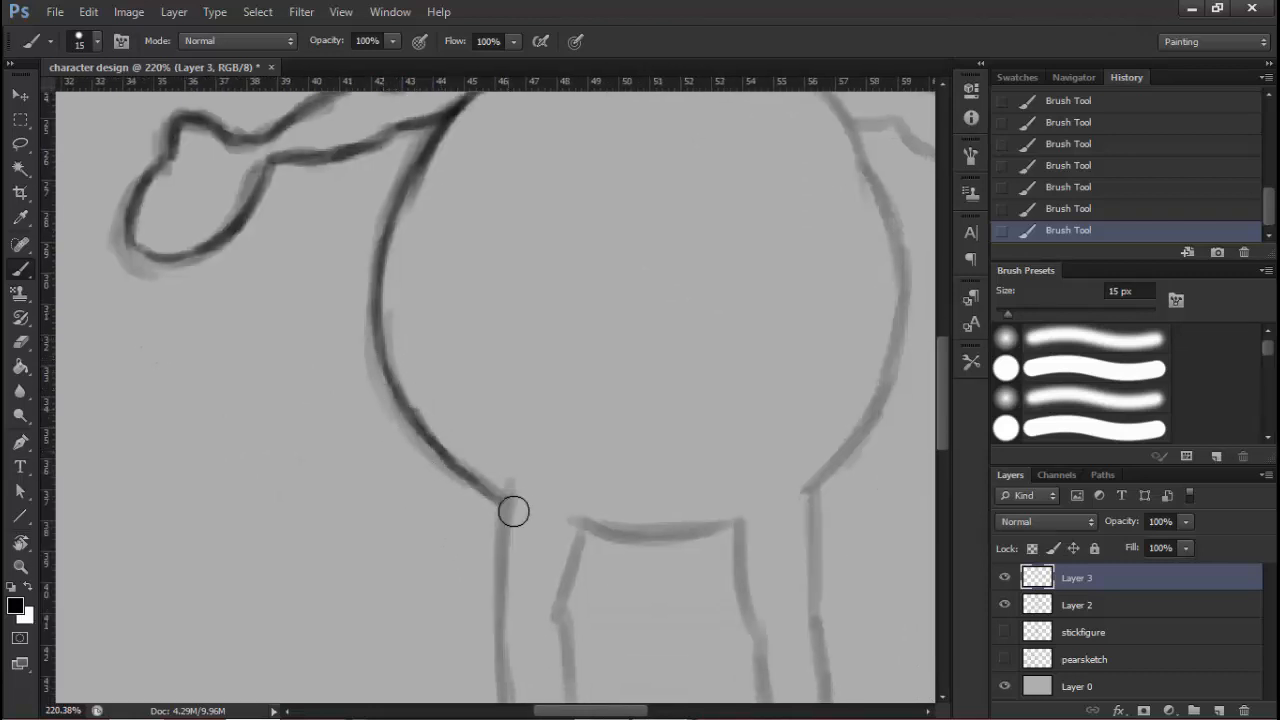
Trace the left leg's outer and inner contours and its oval foot, joining the foot to the inner ankle
{"action": "mouse_move", "coordinate": [532, 449]}
{"action": "left_mouse_down"}
{"action": "mouse_move", "coordinate": [480, 261]}
{"action": "mouse_move", "coordinate": [452, 323]}
{"action": "mouse_move", "coordinate": [438, 445]}
{"action": "left_mouse_up"}
{"action": "mouse_move", "coordinate": [505, 414]}
{"action": "left_mouse_down"}
{"action": "mouse_move", "coordinate": [529, 340]}
{"action": "mouse_move", "coordinate": [499, 428]}
{"action": "left_mouse_up"}
{"action": "left_click_drag", "start_coordinate": [519, 400], "coordinate": [535, 273]}
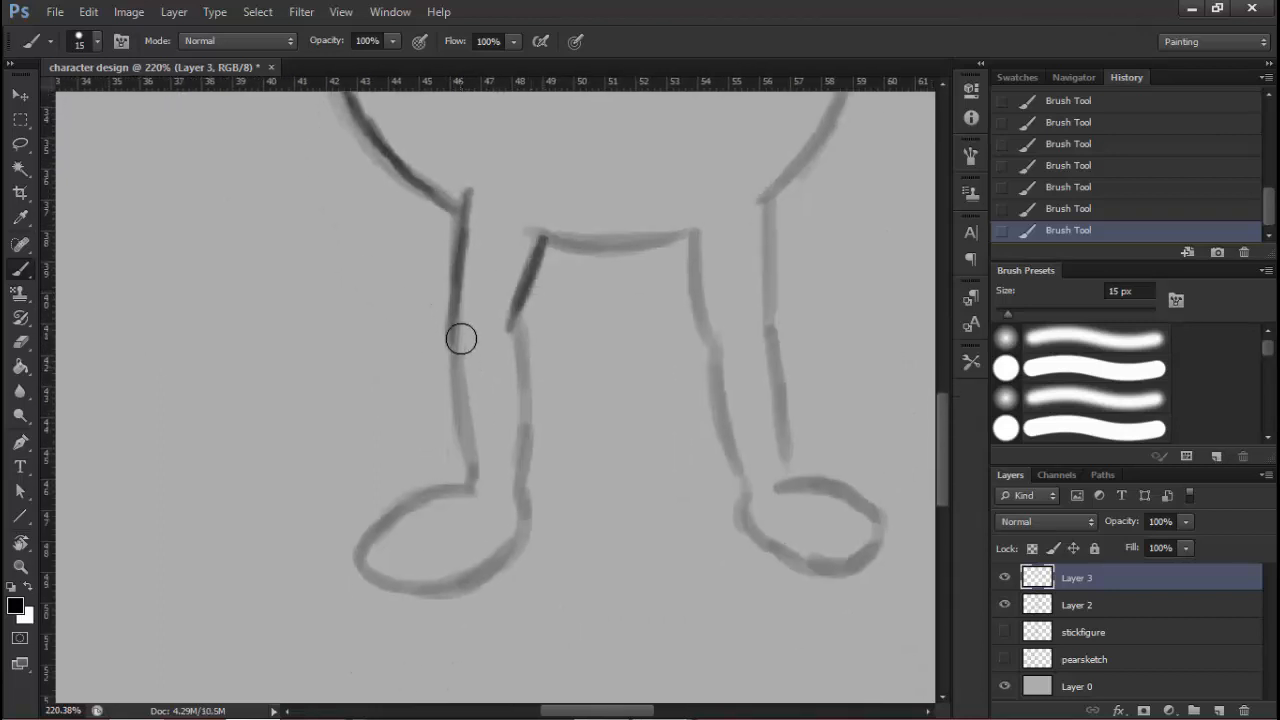
{"action": "left_click_drag", "start_coordinate": [460, 337], "coordinate": [471, 469]}
{"action": "left_click_drag", "start_coordinate": [517, 330], "coordinate": [516, 477]}
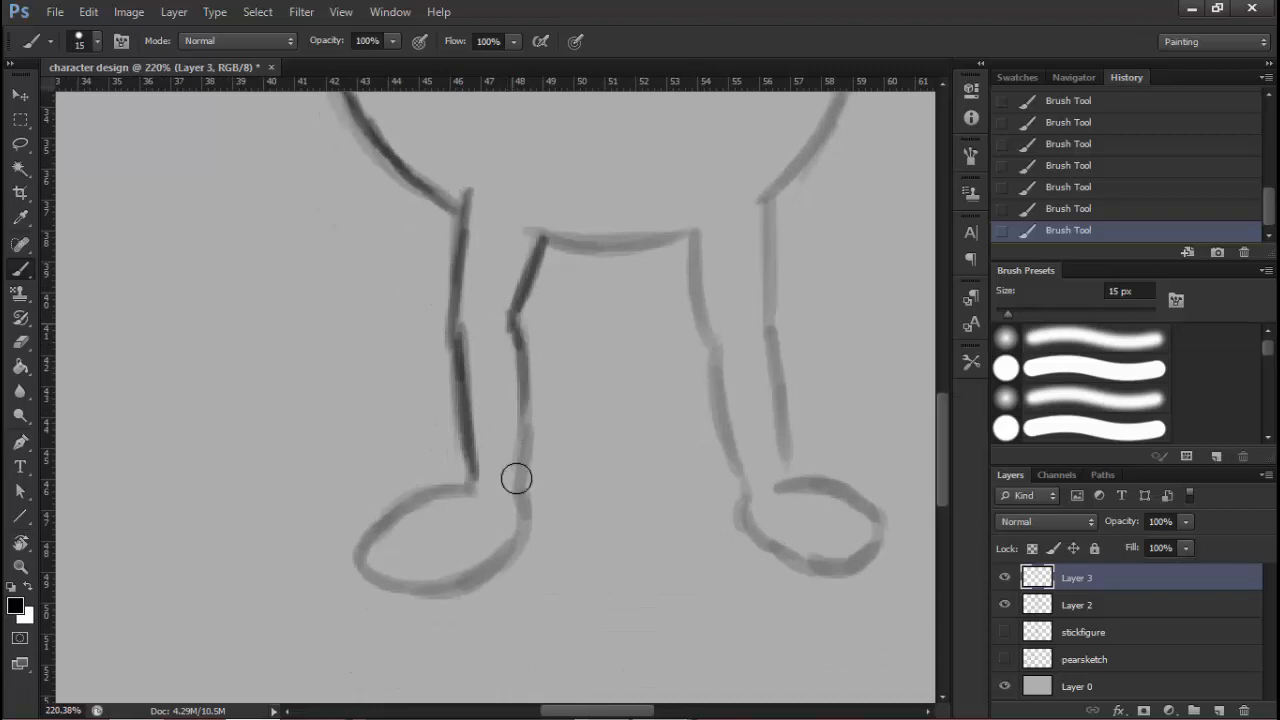
{"action": "mouse_move", "coordinate": [519, 360]}
{"action": "left_mouse_down"}
{"action": "mouse_move", "coordinate": [517, 480]}
{"action": "mouse_move", "coordinate": [534, 465]}
{"action": "mouse_move", "coordinate": [426, 497]}
{"action": "mouse_move", "coordinate": [486, 474]}
{"action": "mouse_move", "coordinate": [409, 534]}
{"action": "mouse_move", "coordinate": [437, 560]}
{"action": "mouse_move", "coordinate": [428, 554]}
{"action": "mouse_move", "coordinate": [534, 551]}
{"action": "mouse_move", "coordinate": [560, 531]}
{"action": "mouse_move", "coordinate": [543, 546]}
{"action": "left_mouse_up"}
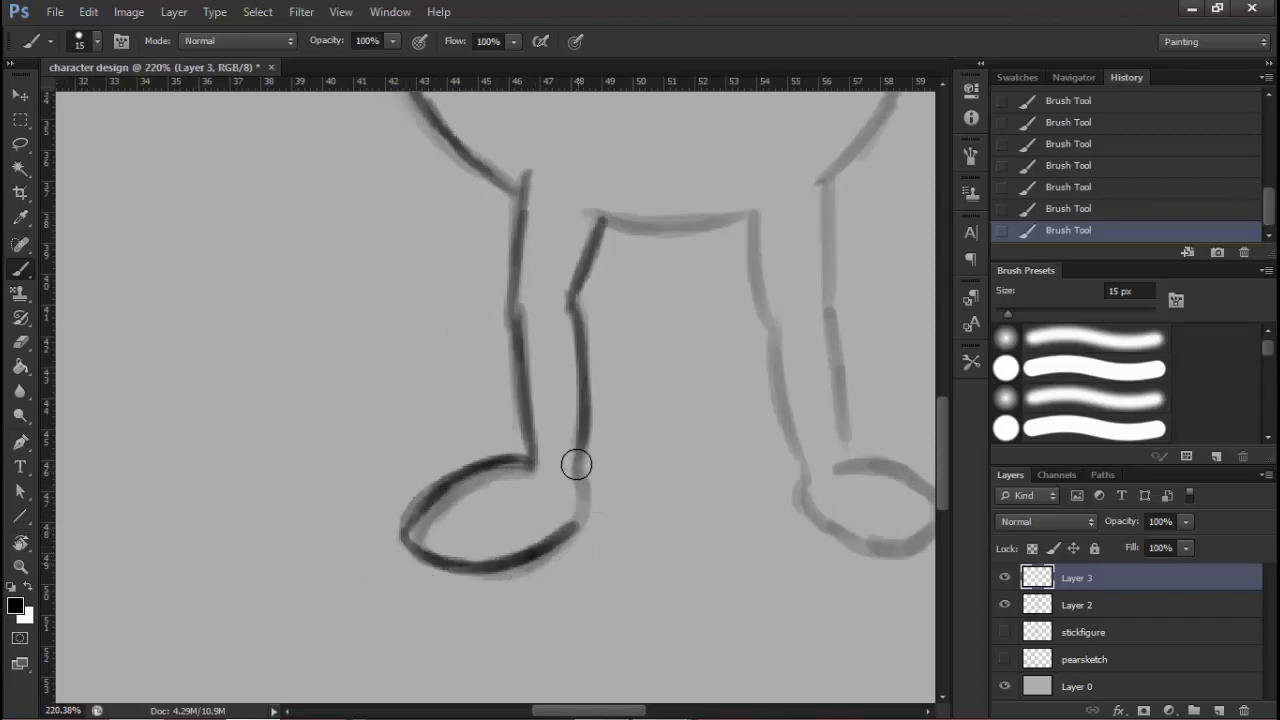
{"action": "left_click_drag", "start_coordinate": [577, 466], "coordinate": [586, 520]}
Try a freehand Lasso selection in the empty area beside the head, and undo it
{"action": "left_click_drag", "start_coordinate": [610, 493], "coordinate": [507, 522]}
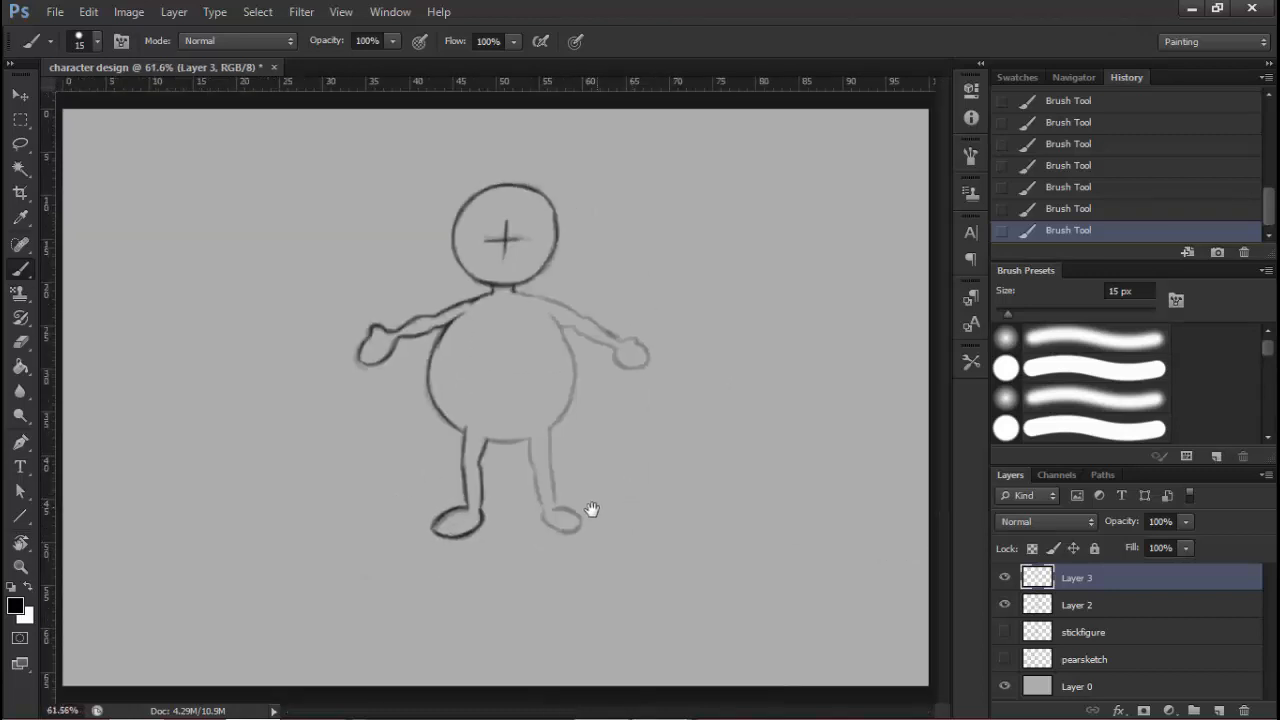
{"action": "left_click_drag", "start_coordinate": [491, 320], "coordinate": [522, 310]}
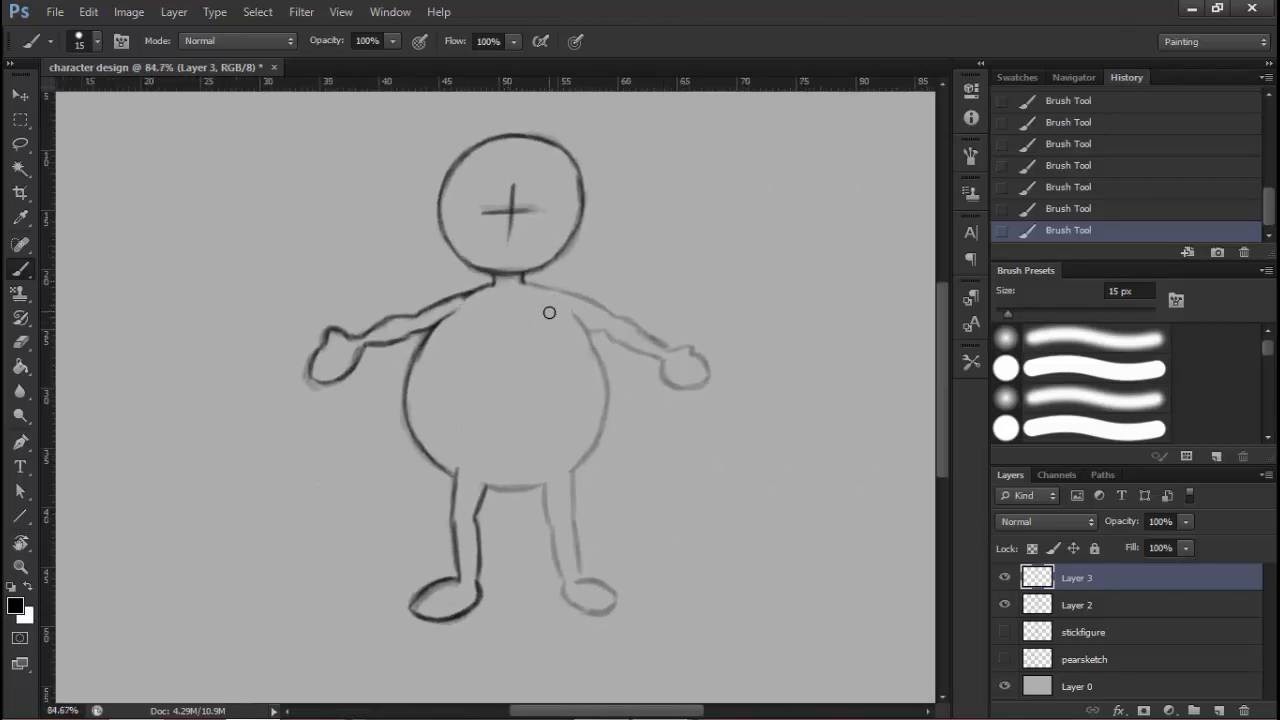
{"action": "mouse_move", "coordinate": [483, 301]}
{"action": "left_mouse_down"}
{"action": "mouse_move", "coordinate": [509, 313]}
{"action": "mouse_move", "coordinate": [514, 300]}
{"action": "left_mouse_up"}
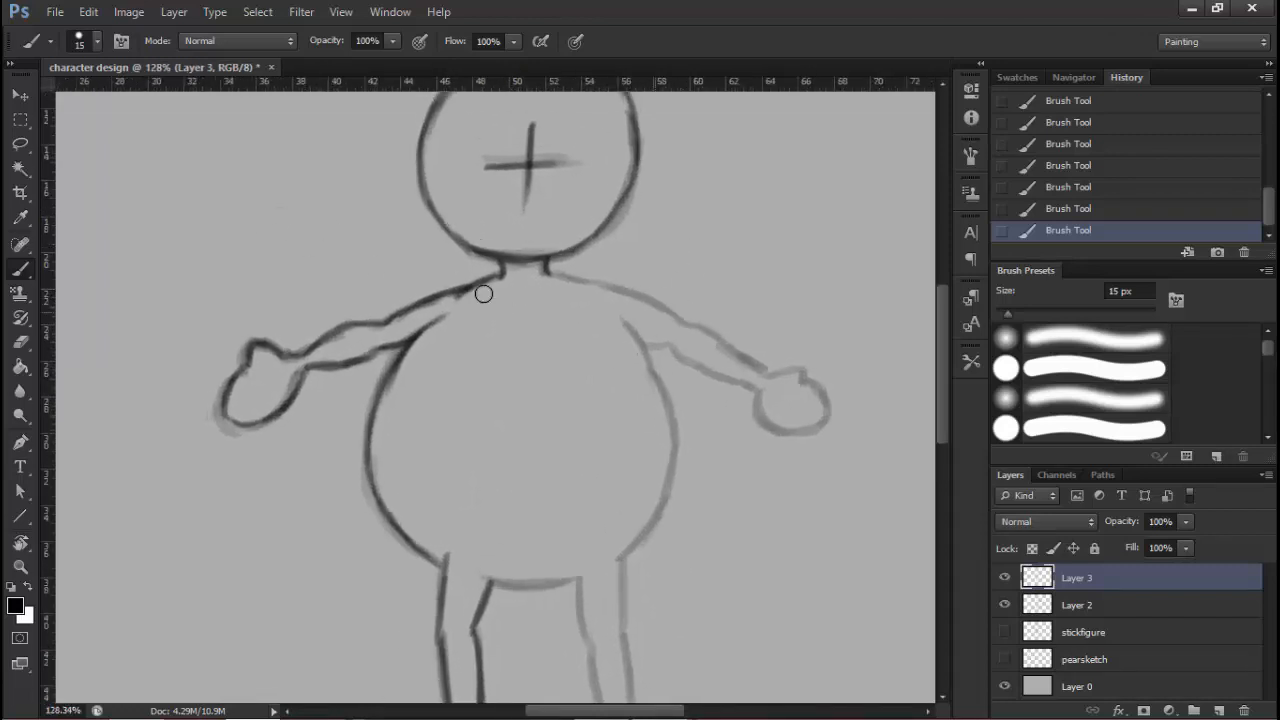
{"action": "left_click", "coordinate": [20, 145]}
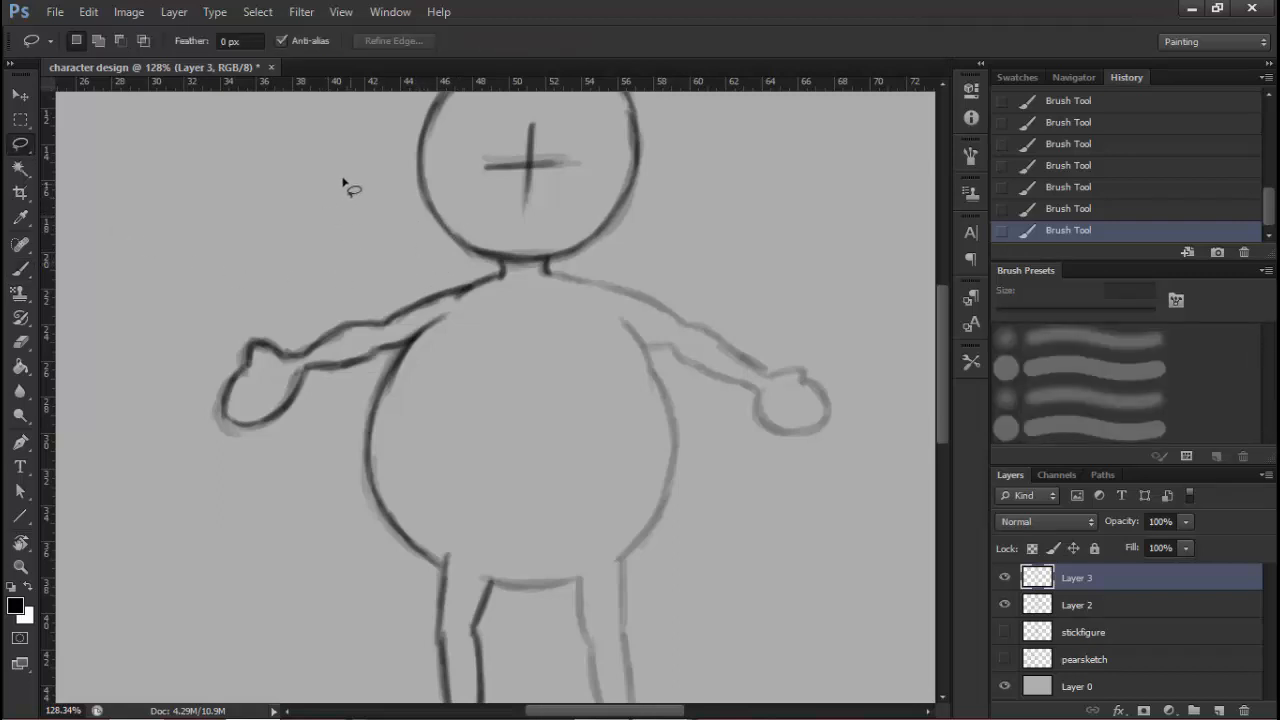
{"action": "mouse_move", "coordinate": [324, 166]}
{"action": "left_mouse_down"}
{"action": "mouse_move", "coordinate": [284, 178]}
{"action": "mouse_move", "coordinate": [349, 290]}
{"action": "mouse_move", "coordinate": [391, 162]}
{"action": "mouse_move", "coordinate": [290, 142]}
{"action": "mouse_move", "coordinate": [272, 296]}
{"action": "left_mouse_up"}
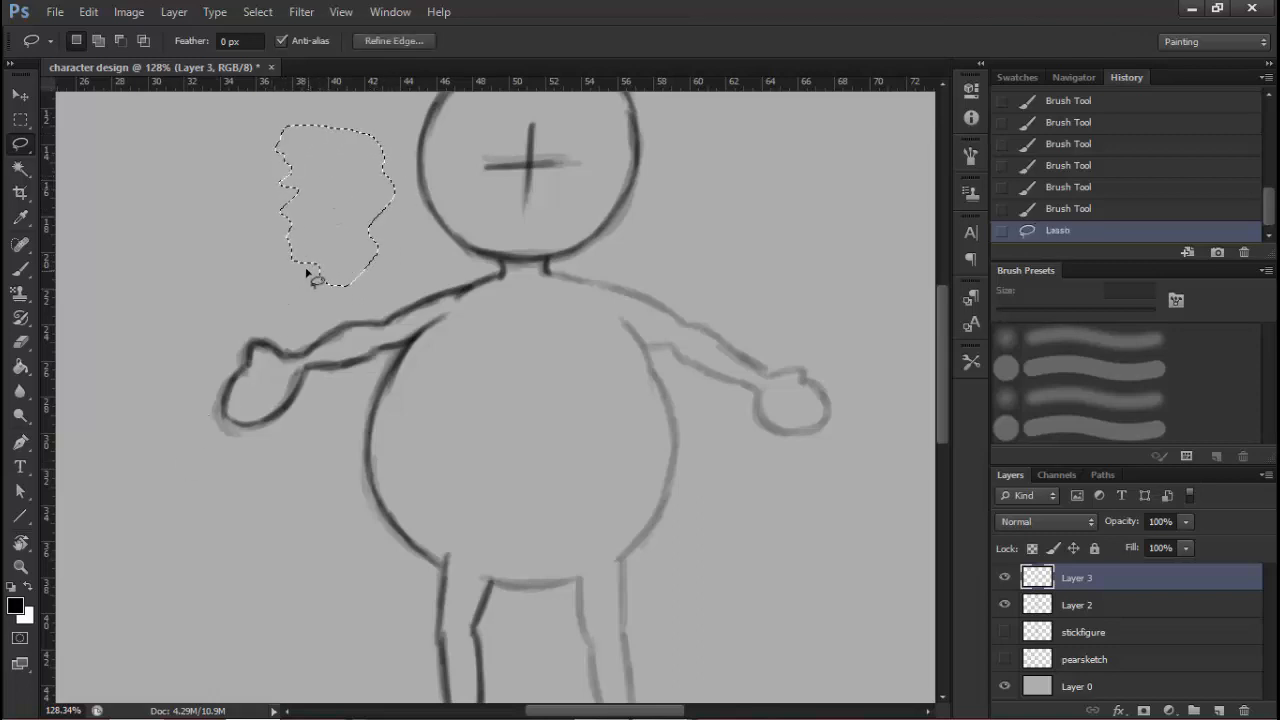
{"action": "key", "text": "ctrl+z"}
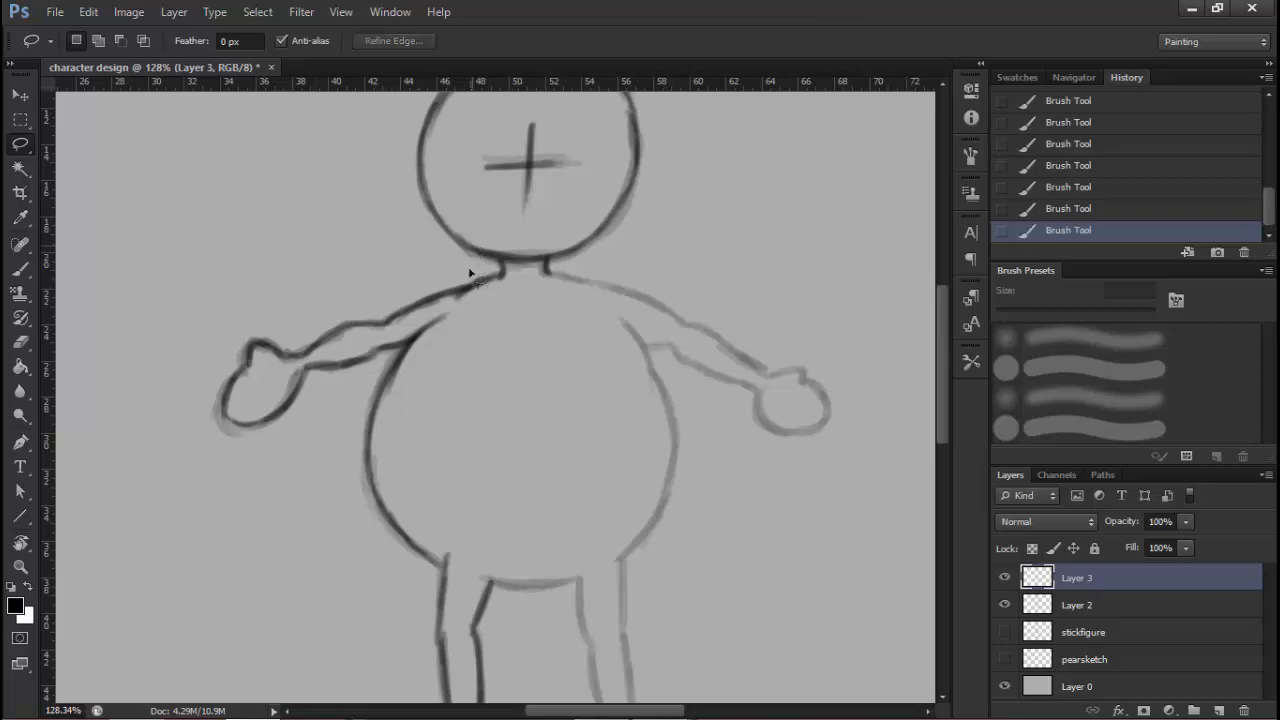
Select the darker inked arm, torso side and leg on Layer 3 with a freehand lasso outline, leaving out the head
{"action": "scroll", "coordinate": [445, 300], "scroll_direction": "down", "scroll_amount": 5}
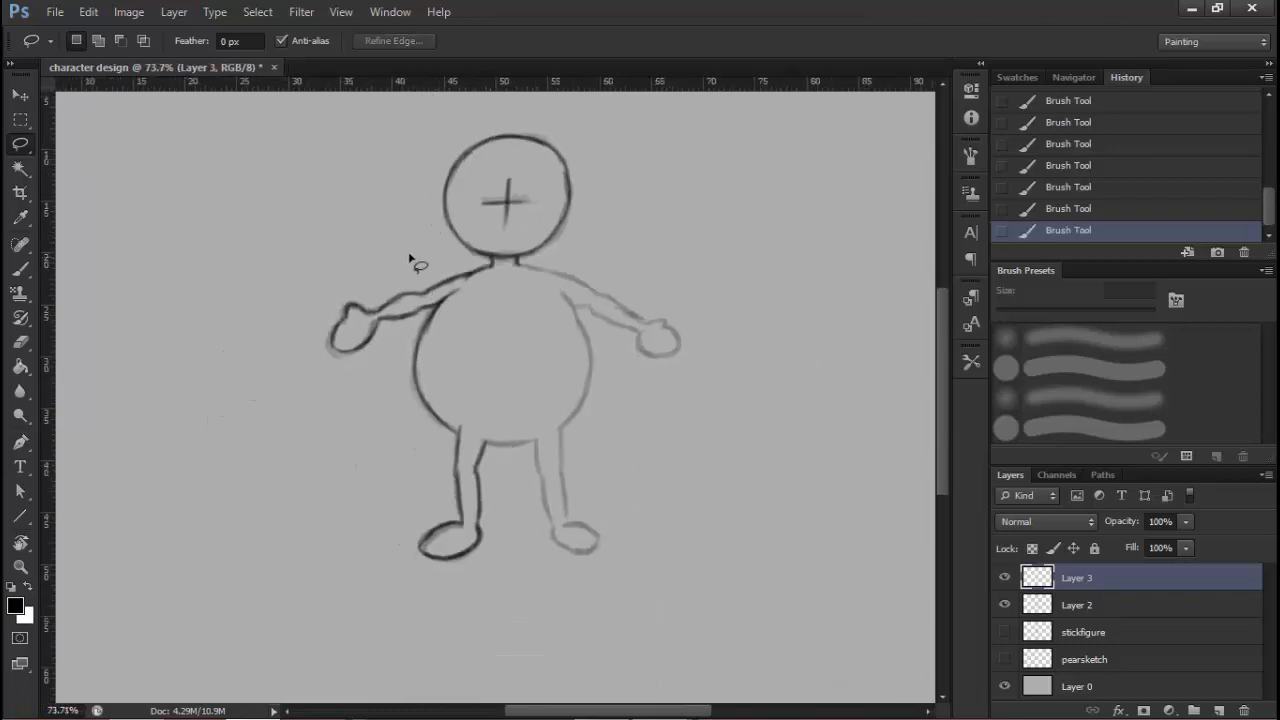
{"action": "scroll", "coordinate": [497, 281], "scroll_direction": "up", "scroll_amount": 2}
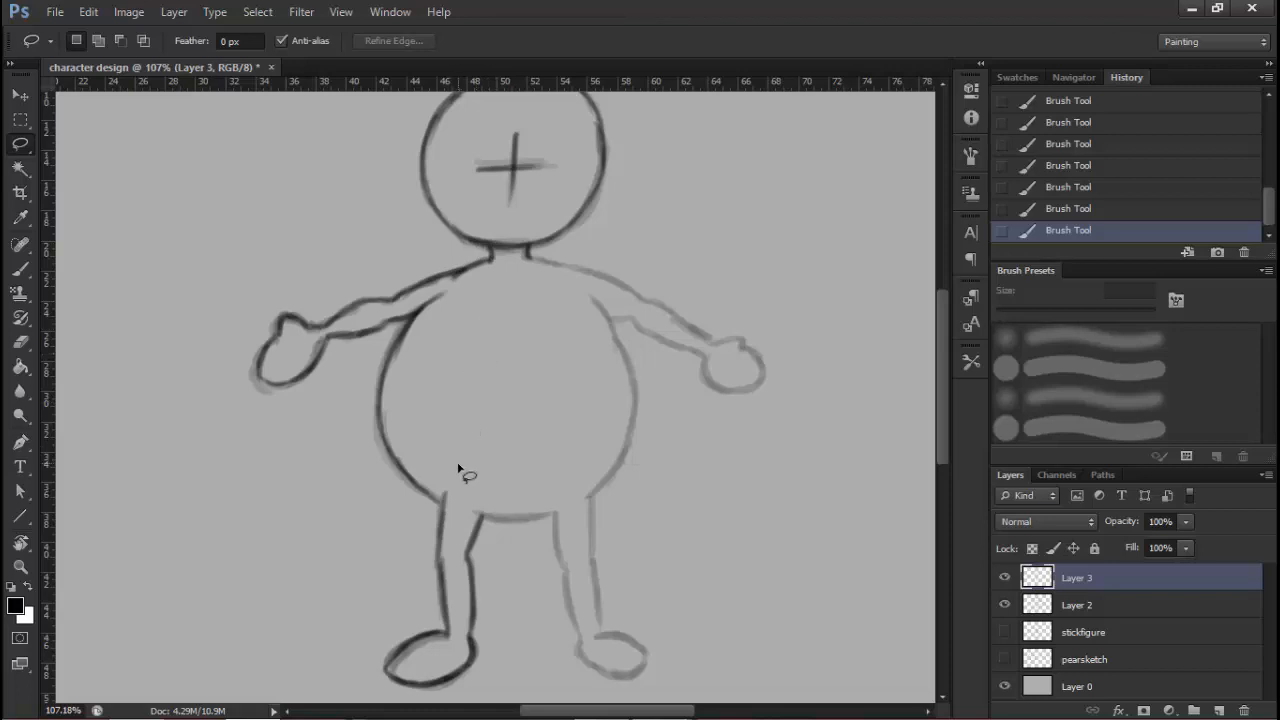
{"action": "scroll", "coordinate": [490, 358], "scroll_direction": "down", "scroll_amount": 3}
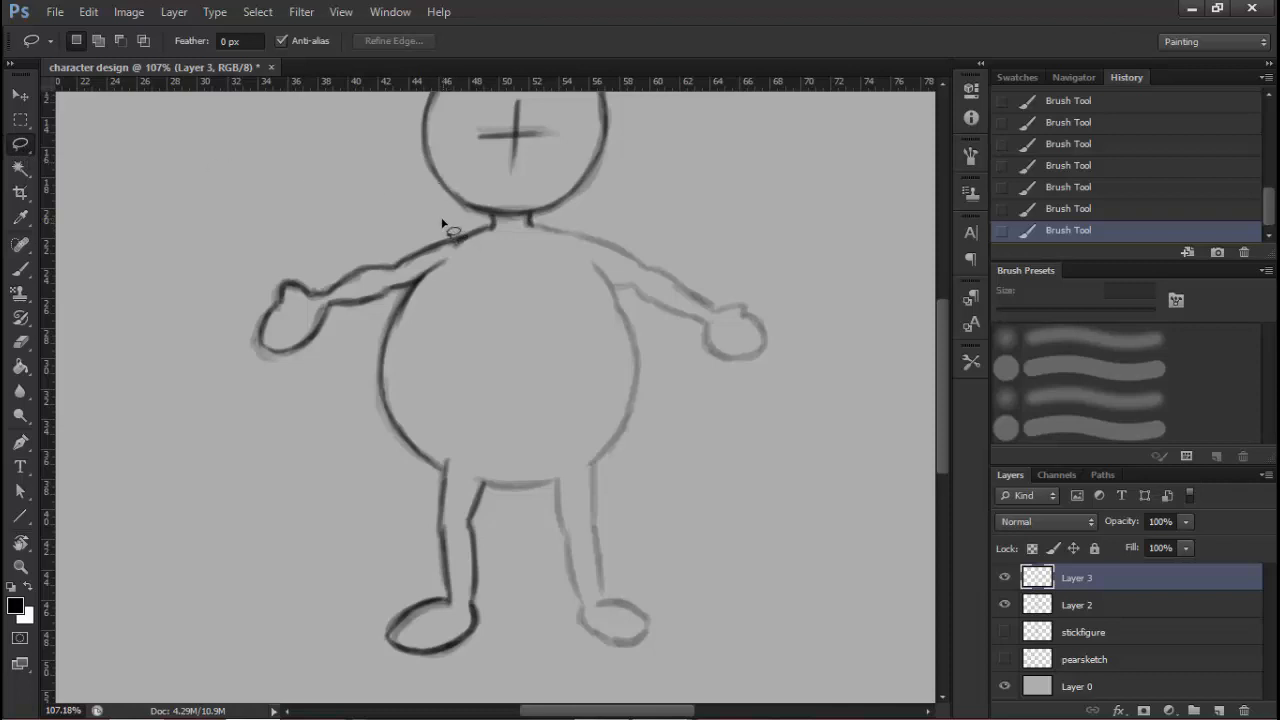
{"action": "mouse_move", "coordinate": [448, 224]}
{"action": "left_mouse_down"}
{"action": "mouse_move", "coordinate": [492, 233]}
{"action": "mouse_move", "coordinate": [486, 317]}
{"action": "mouse_move", "coordinate": [523, 560]}
{"action": "mouse_move", "coordinate": [498, 642]}
{"action": "mouse_move", "coordinate": [444, 675]}
{"action": "mouse_move", "coordinate": [358, 656]}
{"action": "mouse_move", "coordinate": [295, 590]}
{"action": "mouse_move", "coordinate": [229, 490]}
{"action": "mouse_move", "coordinate": [193, 390]}
{"action": "mouse_move", "coordinate": [195, 311]}
{"action": "mouse_move", "coordinate": [240, 246]}
{"action": "mouse_move", "coordinate": [445, 219]}
{"action": "left_mouse_up"}
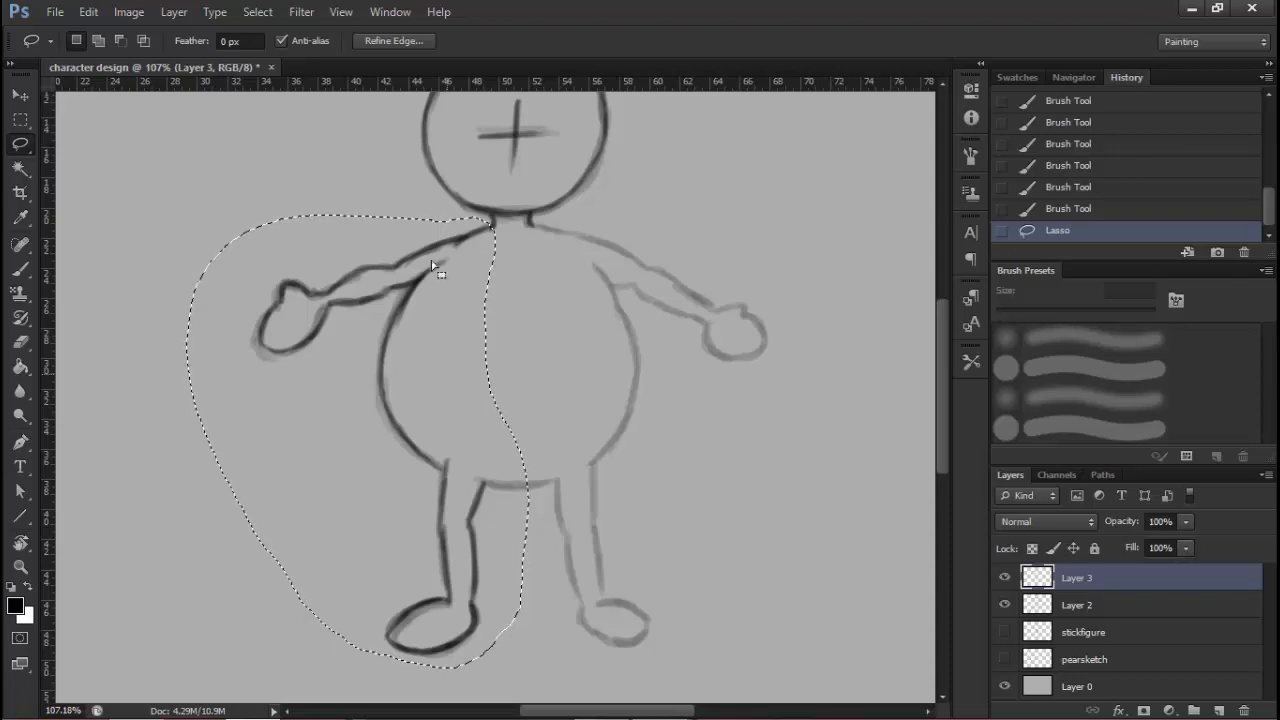
{"action": "left_click", "coordinate": [20, 268]}
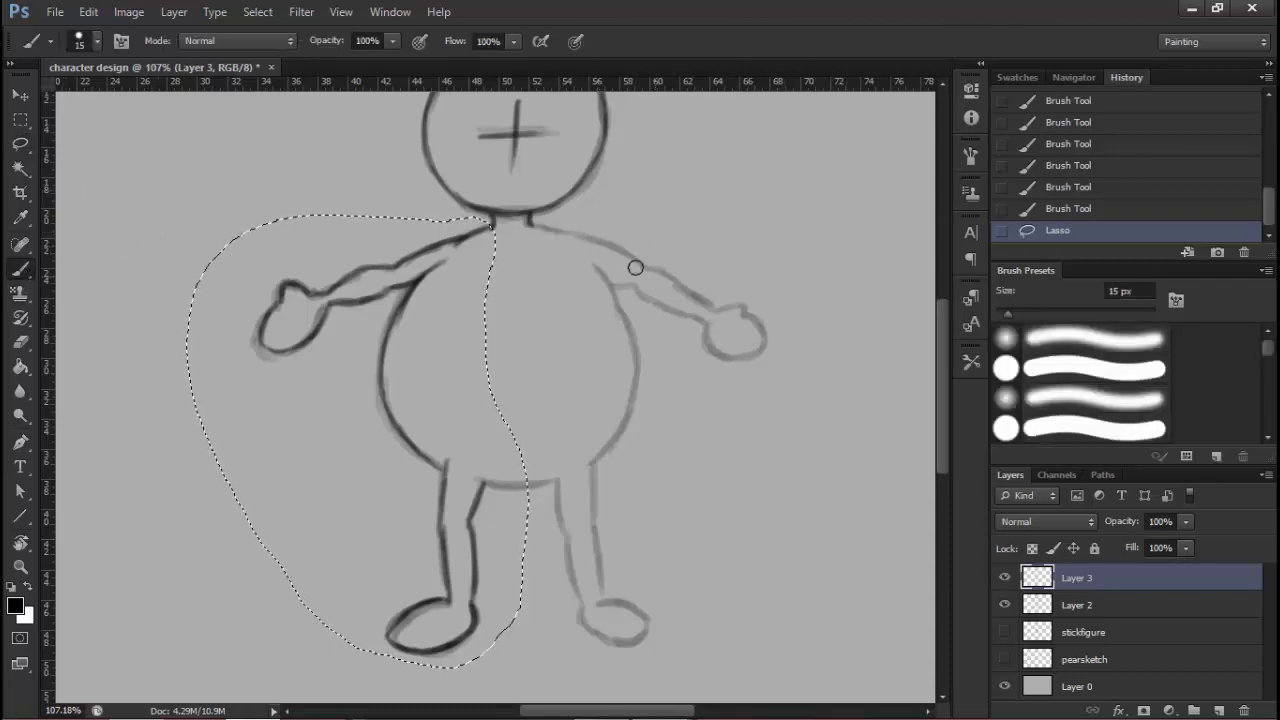
{"action": "left_click", "coordinate": [767, 595]}
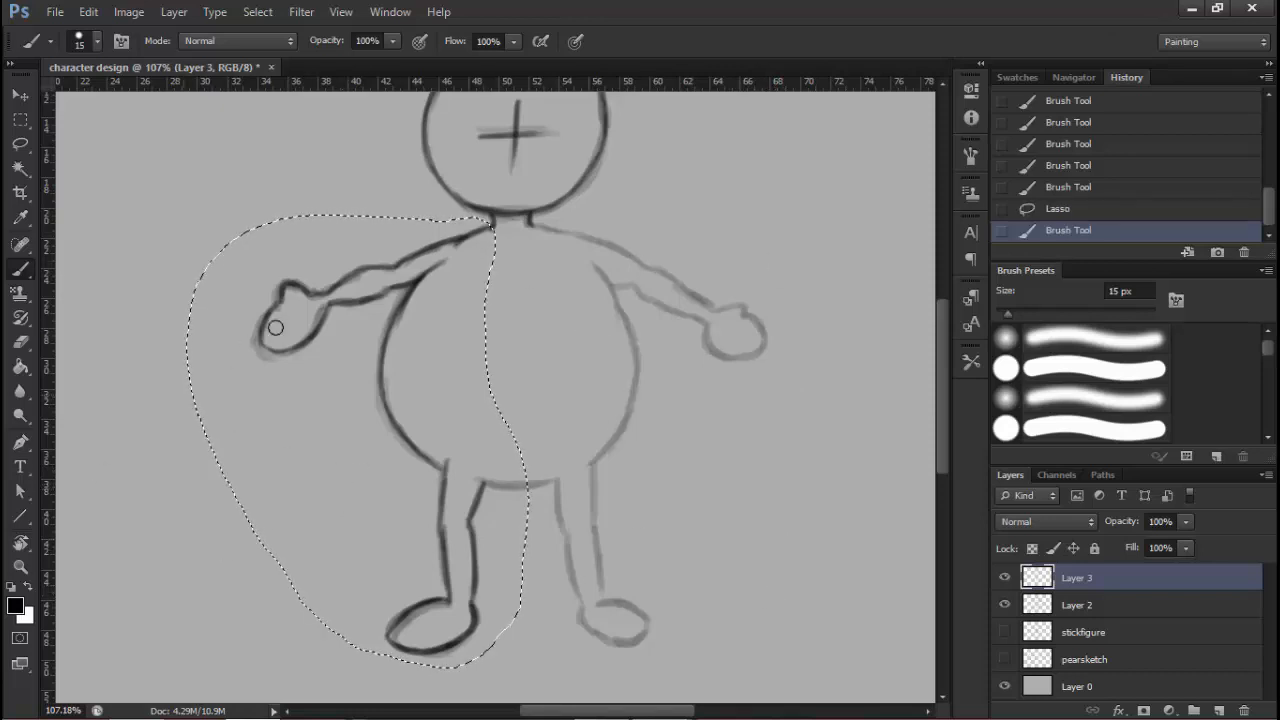
{"action": "mouse_move", "coordinate": [370, 323]}
{"action": "left_mouse_down"}
{"action": "mouse_move", "coordinate": [382, 574]}
{"action": "mouse_move", "coordinate": [317, 193]}
{"action": "mouse_move", "coordinate": [186, 205]}
{"action": "mouse_move", "coordinate": [309, 542]}
{"action": "mouse_move", "coordinate": [381, 595]}
{"action": "mouse_move", "coordinate": [402, 251]}
{"action": "mouse_move", "coordinate": [444, 366]}
{"action": "mouse_move", "coordinate": [449, 579]}
{"action": "mouse_move", "coordinate": [435, 319]}
{"action": "mouse_move", "coordinate": [398, 347]}
{"action": "mouse_move", "coordinate": [446, 527]}
{"action": "mouse_move", "coordinate": [515, 559]}
{"action": "mouse_move", "coordinate": [390, 357]}
{"action": "mouse_move", "coordinate": [752, 356]}
{"action": "left_mouse_up"}
{"action": "key", "text": "ctrl+z"}
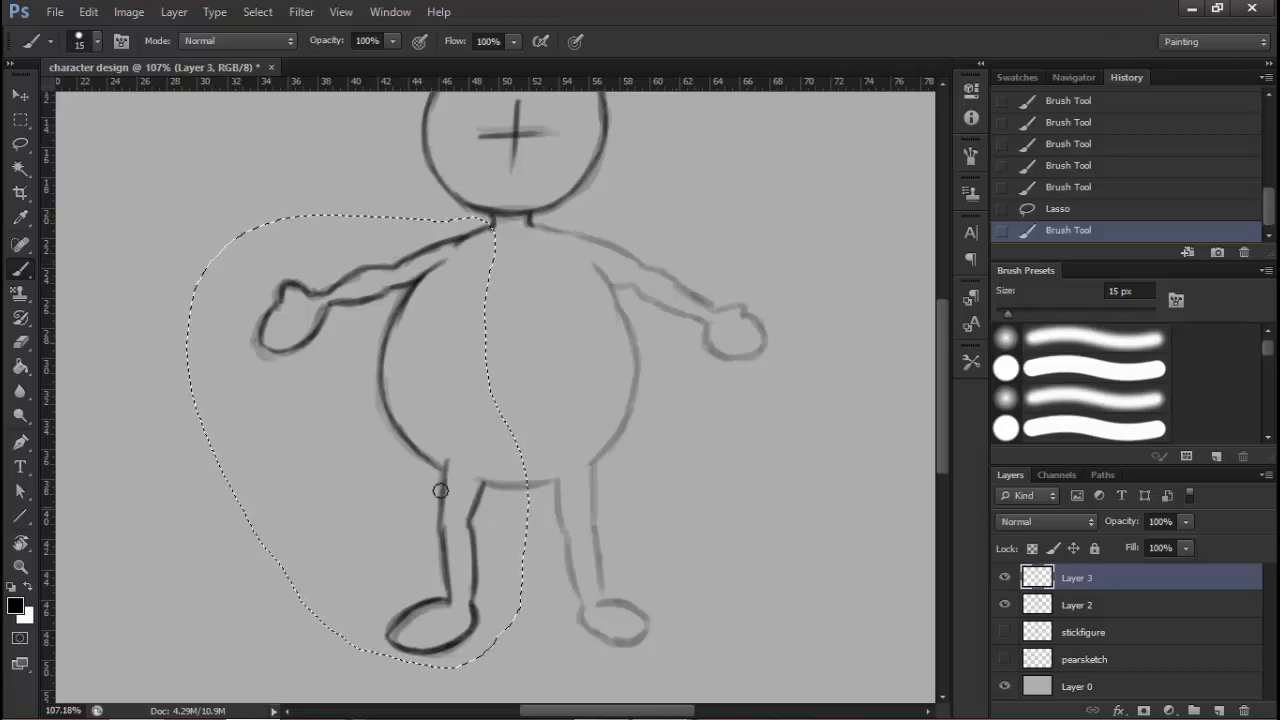
{"action": "left_click_drag", "start_coordinate": [393, 338], "coordinate": [412, 280]}
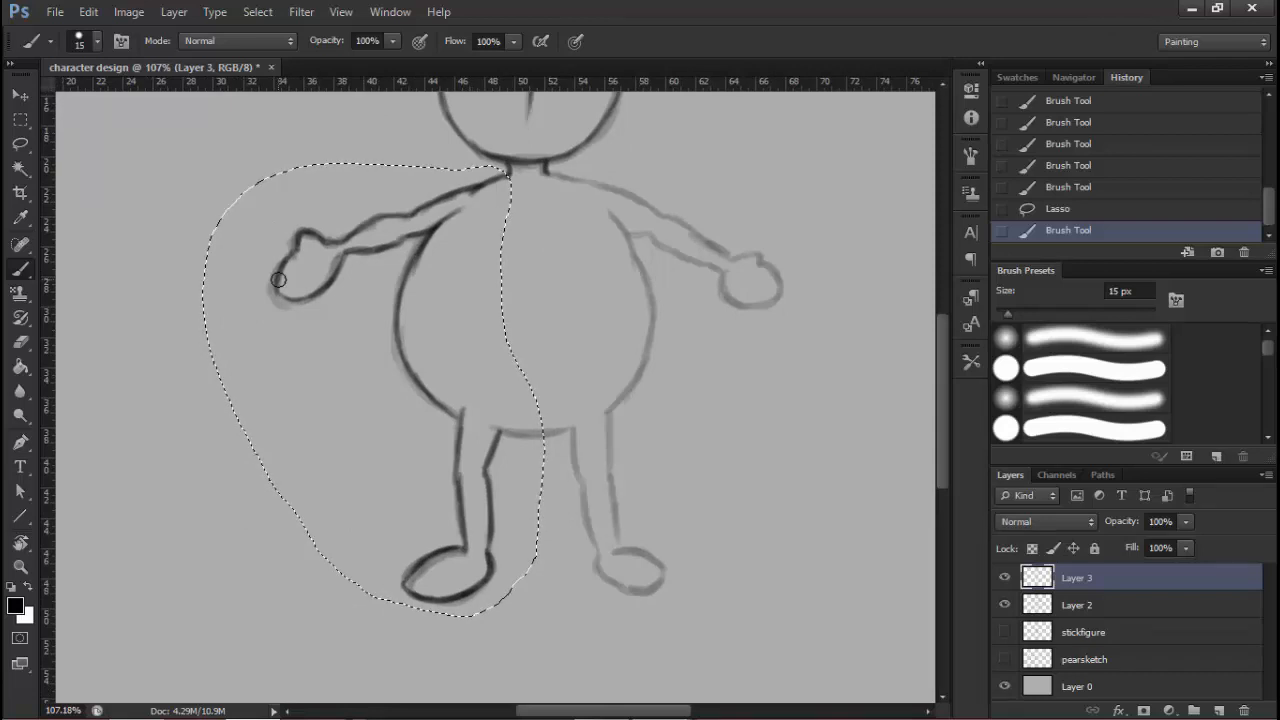
{"action": "left_click_drag", "start_coordinate": [800, 349], "coordinate": [749, 409]}
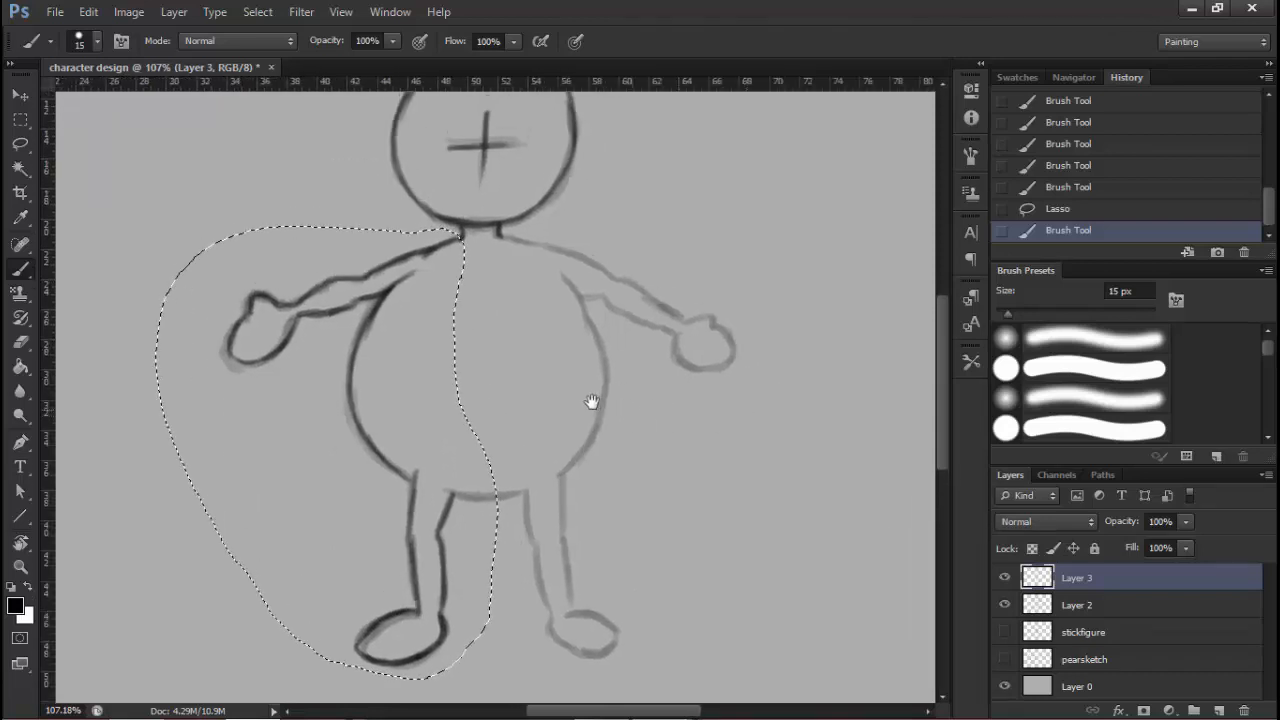
Copy the selected arm, torso side and leg from Layer 3 onto a new layer
{"action": "left_click_drag", "start_coordinate": [592, 401], "coordinate": [584, 362]}
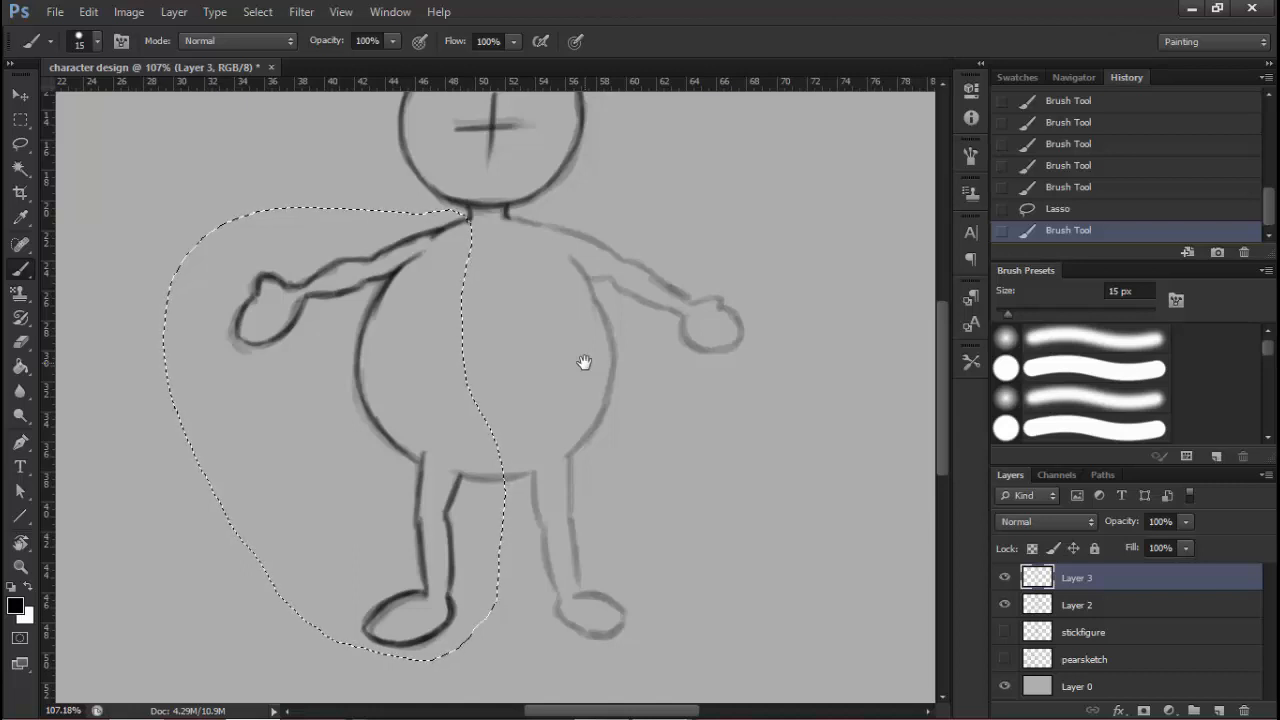
{"action": "key", "text": "ctrl+j"}
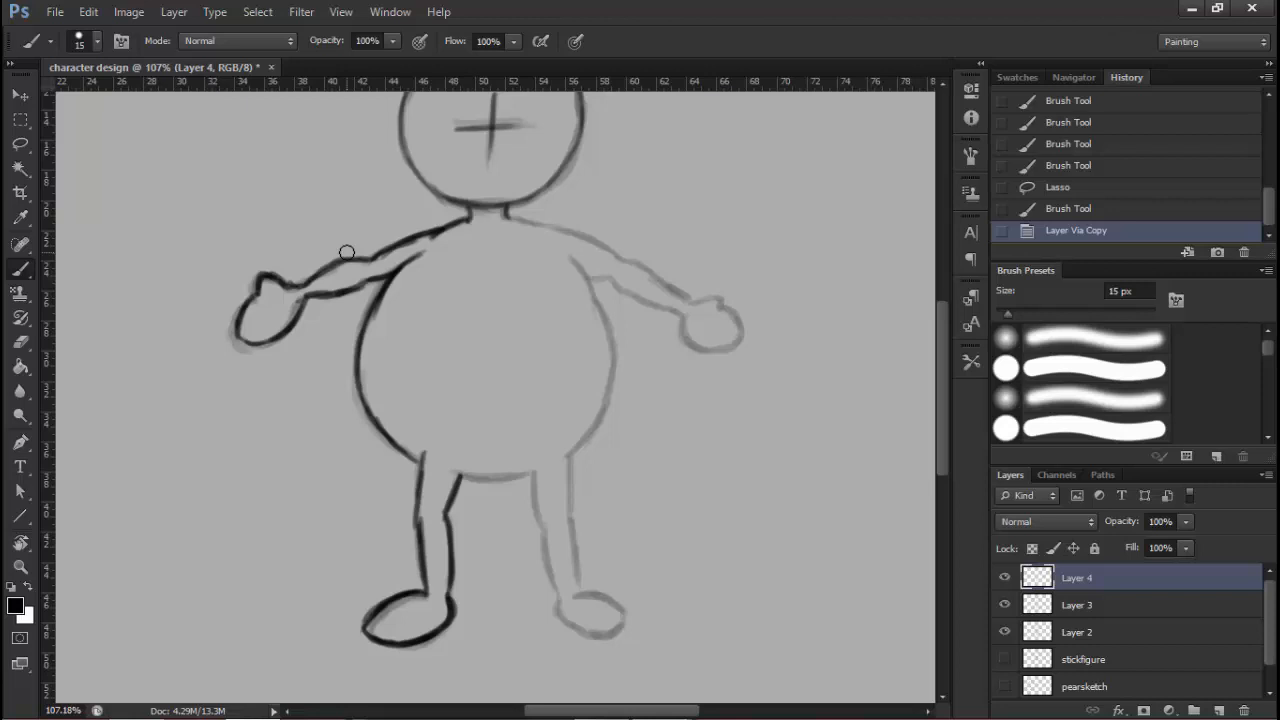
{"action": "key", "text": "ctrl+t"}
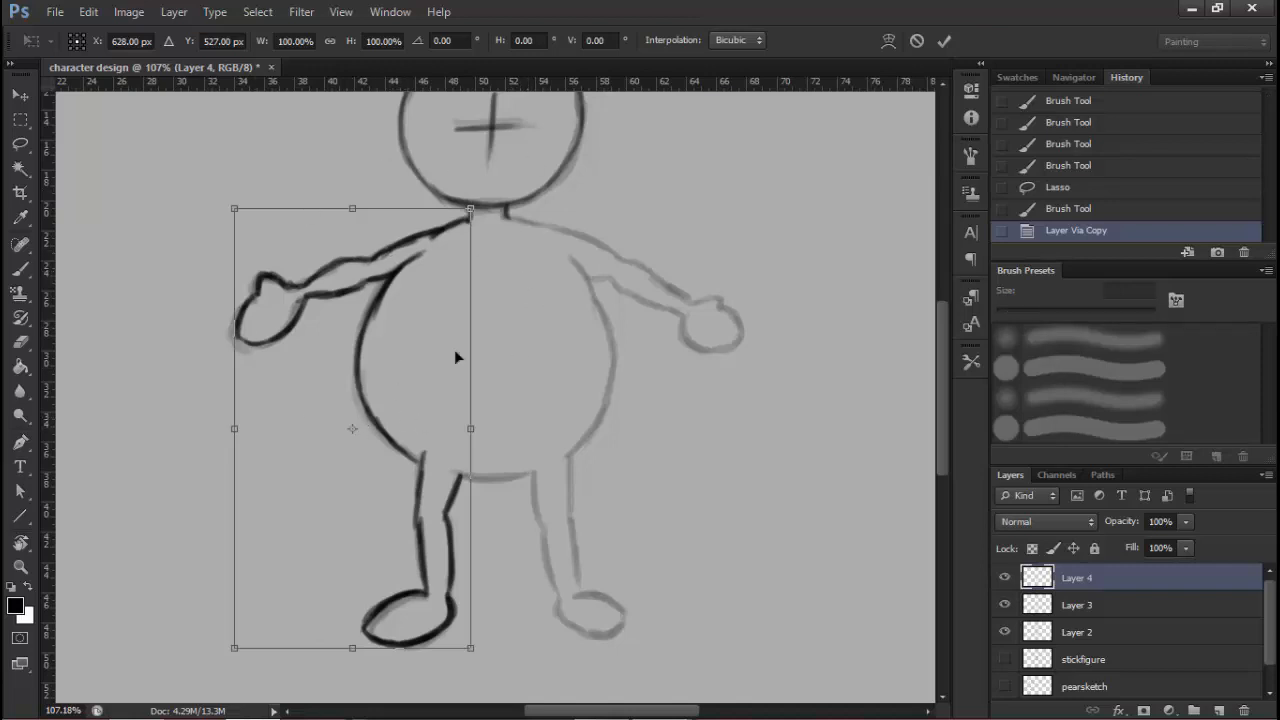
{"action": "left_click_drag", "start_coordinate": [391, 405], "coordinate": [424, 463]}
{"action": "left_click_drag", "start_coordinate": [470, 208], "coordinate": [720, 114]}
{"action": "key", "text": "ctrl+z"}
{"action": "left_click_drag", "start_coordinate": [472, 205], "coordinate": [320, 308]}
{"action": "key", "text": "ctrl+z"}
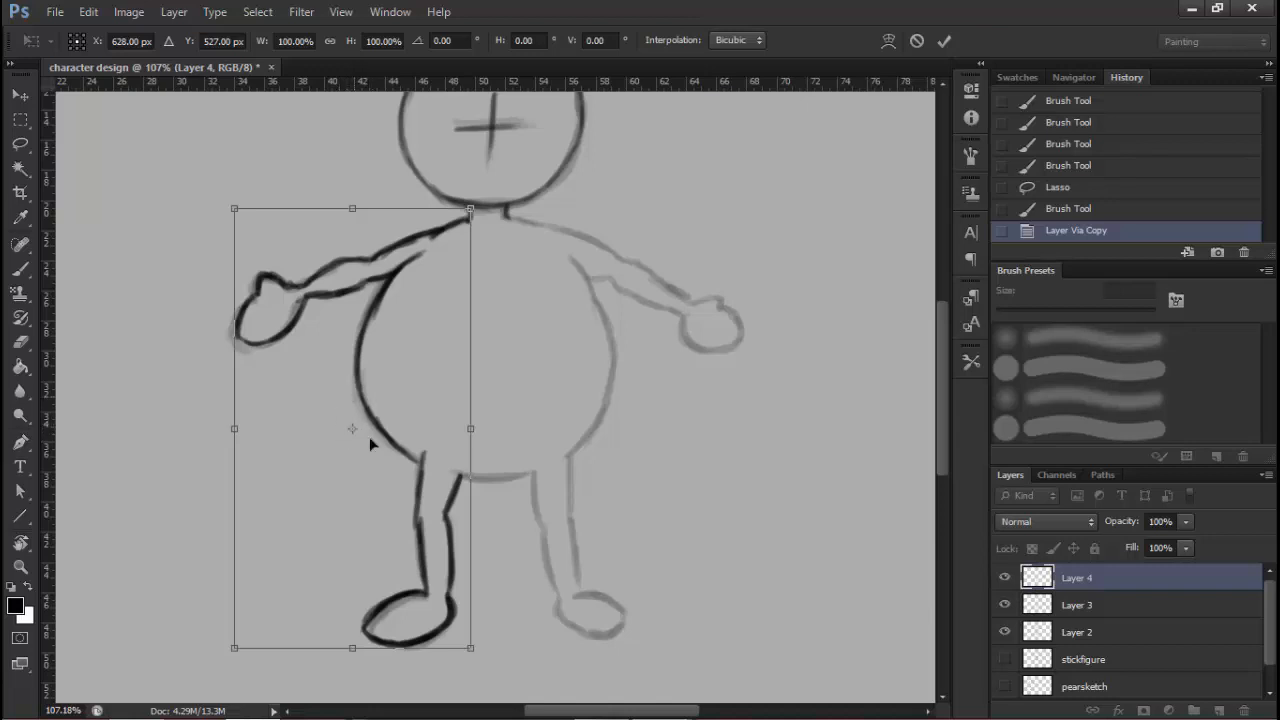
{"action": "left_click_drag", "start_coordinate": [350, 437], "coordinate": [470, 435]}
{"action": "key", "text": "b"}
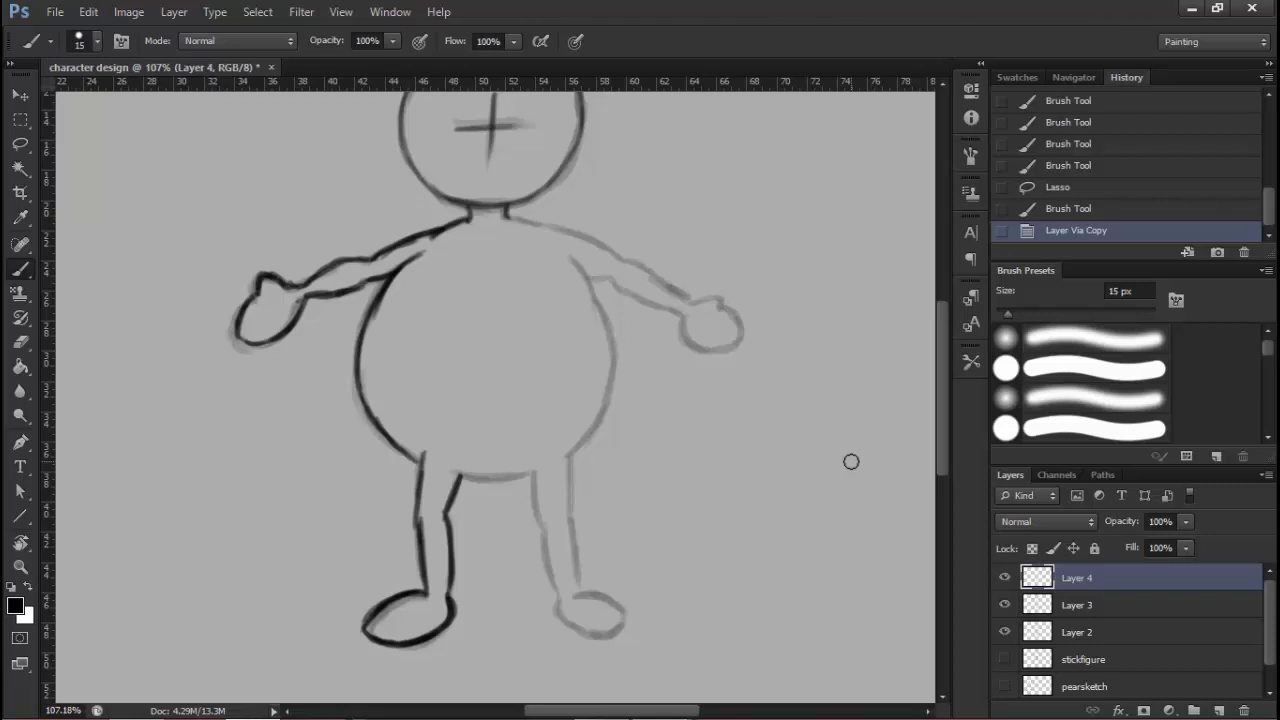
Flip the copied body half horizontally and position it as the figure's opposite side, at about X 895 px, Y 525 px
{"action": "key", "text": "ctrl+t"}
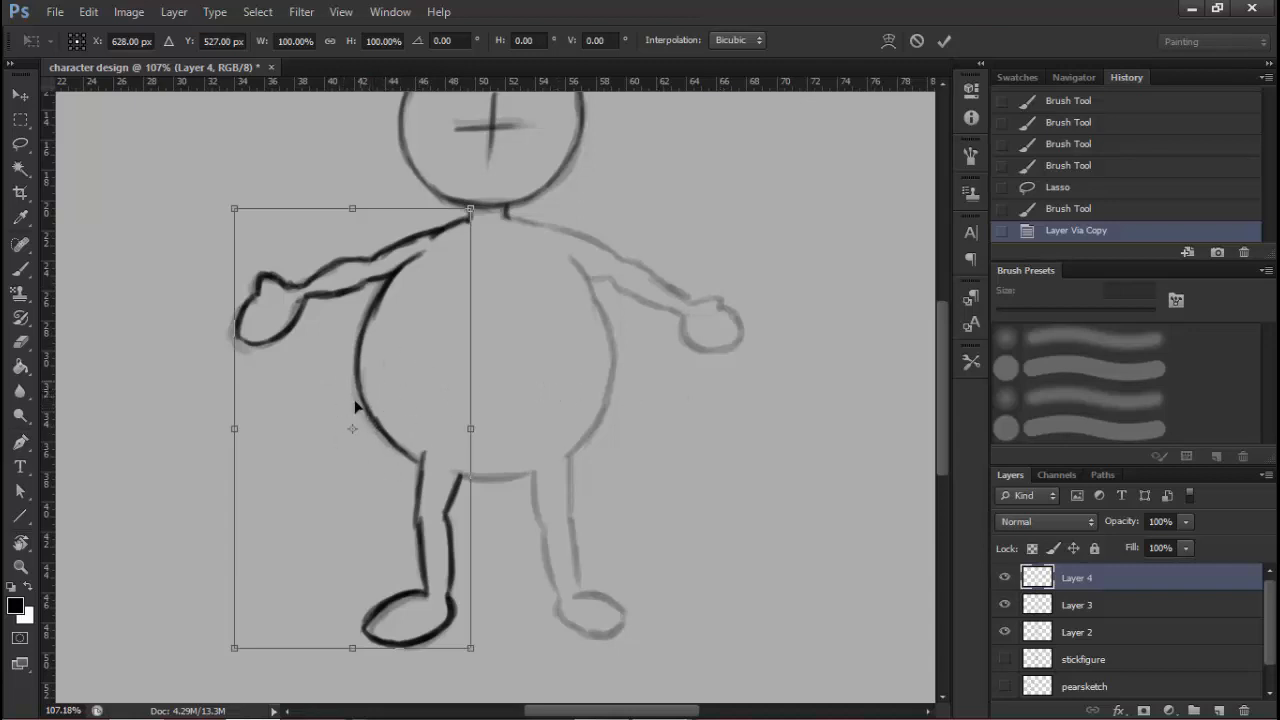
{"action": "right_click", "coordinate": [386, 400]}
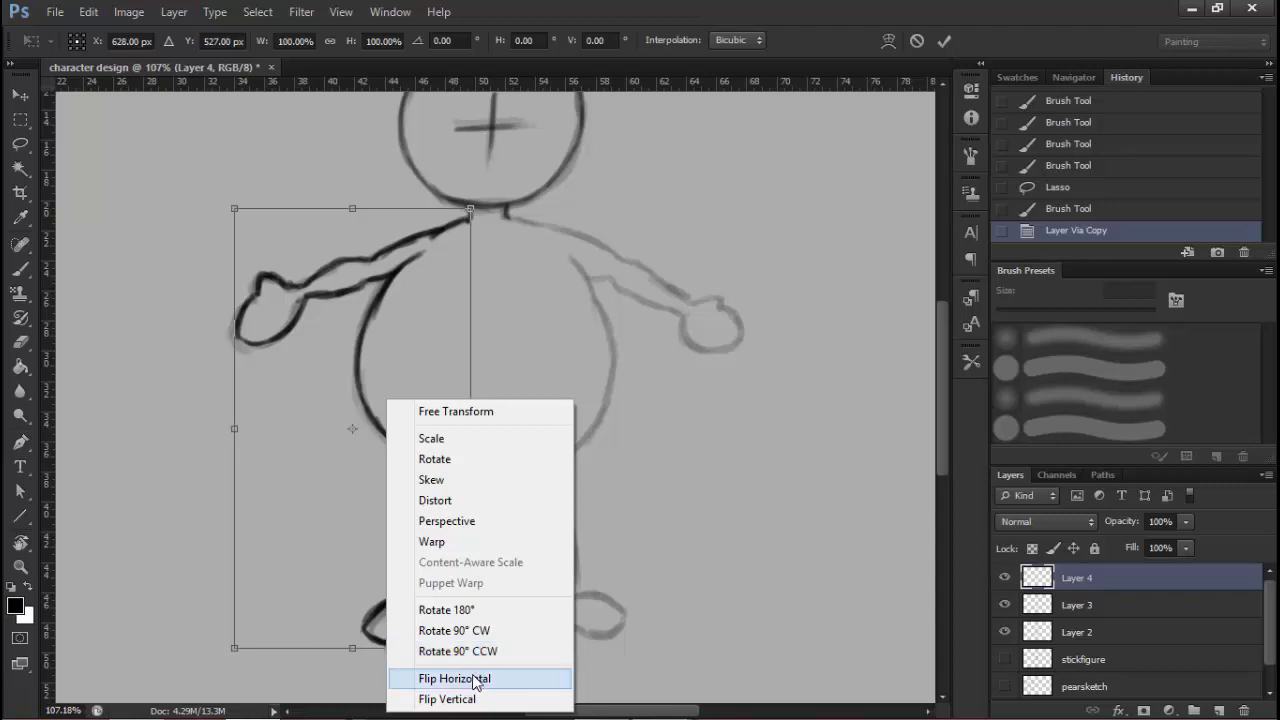
{"action": "left_click", "coordinate": [469, 686]}
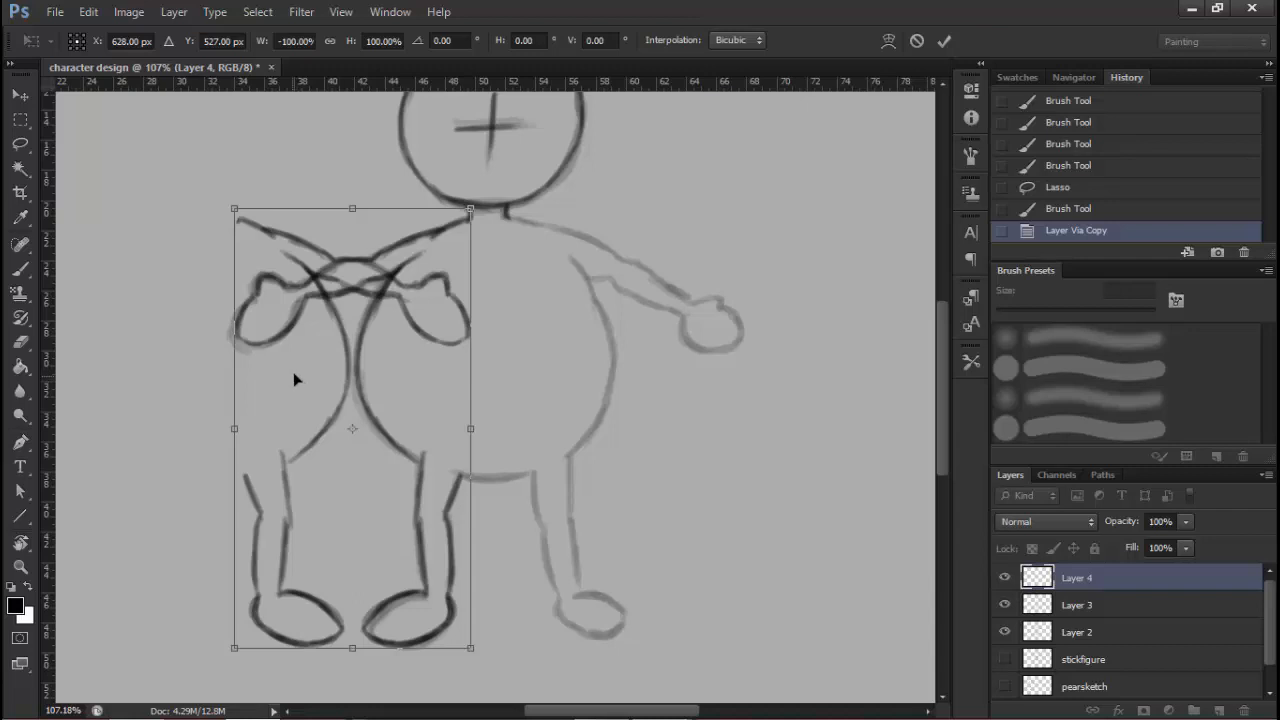
{"action": "mouse_move", "coordinate": [317, 370]}
{"action": "left_mouse_down"}
{"action": "mouse_move", "coordinate": [562, 402]}
{"action": "mouse_move", "coordinate": [535, 399]}
{"action": "mouse_move", "coordinate": [541, 386]}
{"action": "left_mouse_up"}
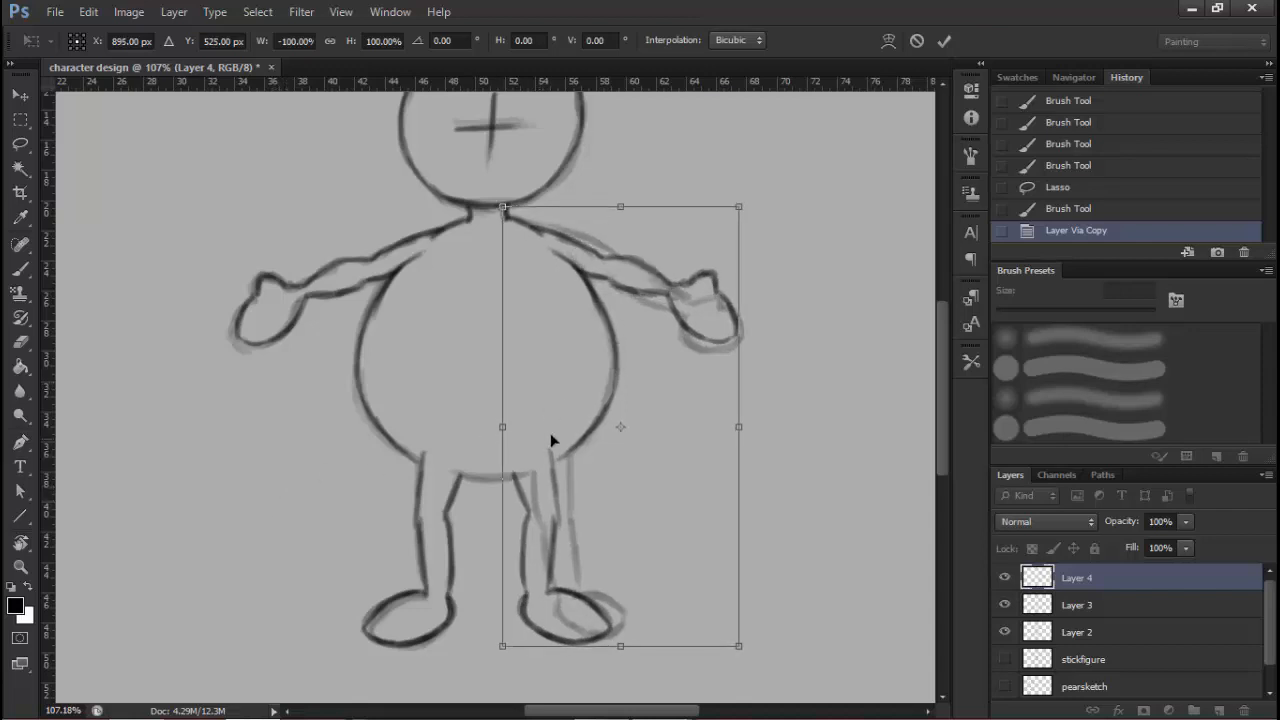
{"action": "mouse_move", "coordinate": [564, 411]}
{"action": "left_mouse_down"}
{"action": "mouse_move", "coordinate": [491, 411]}
{"action": "mouse_move", "coordinate": [561, 419]}
{"action": "left_mouse_up"}
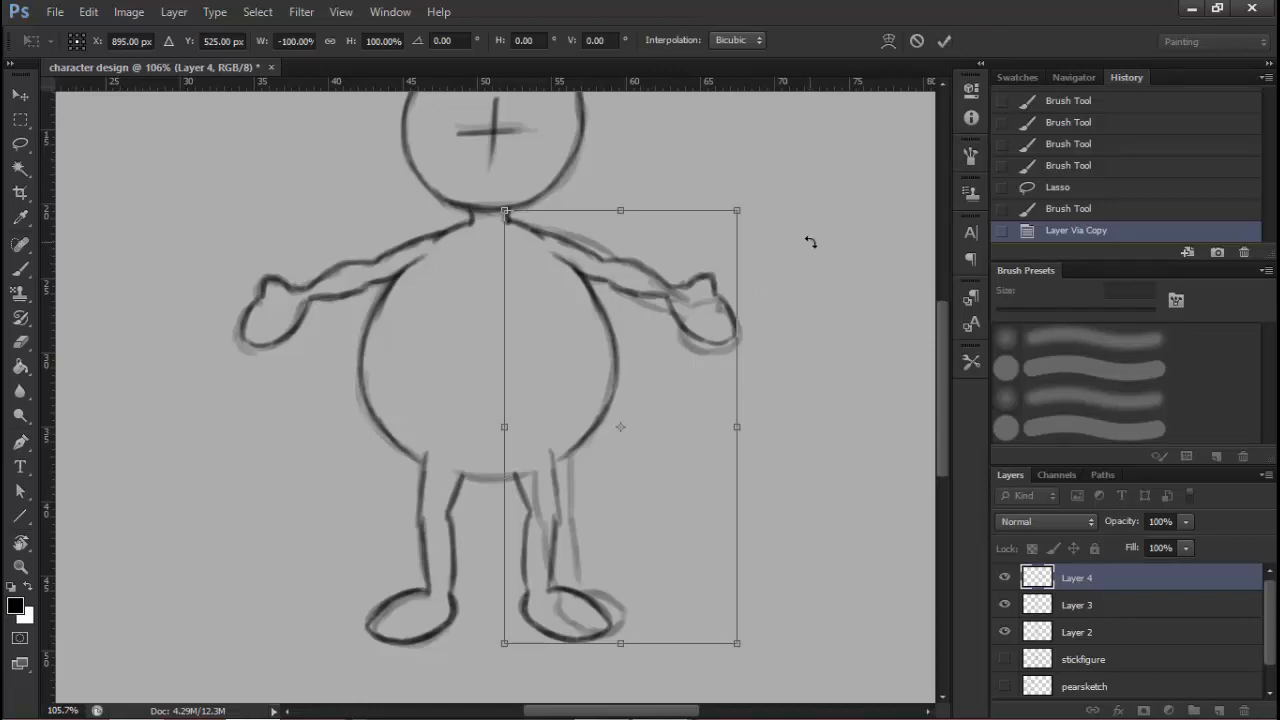
{"action": "left_click", "coordinate": [944, 41]}
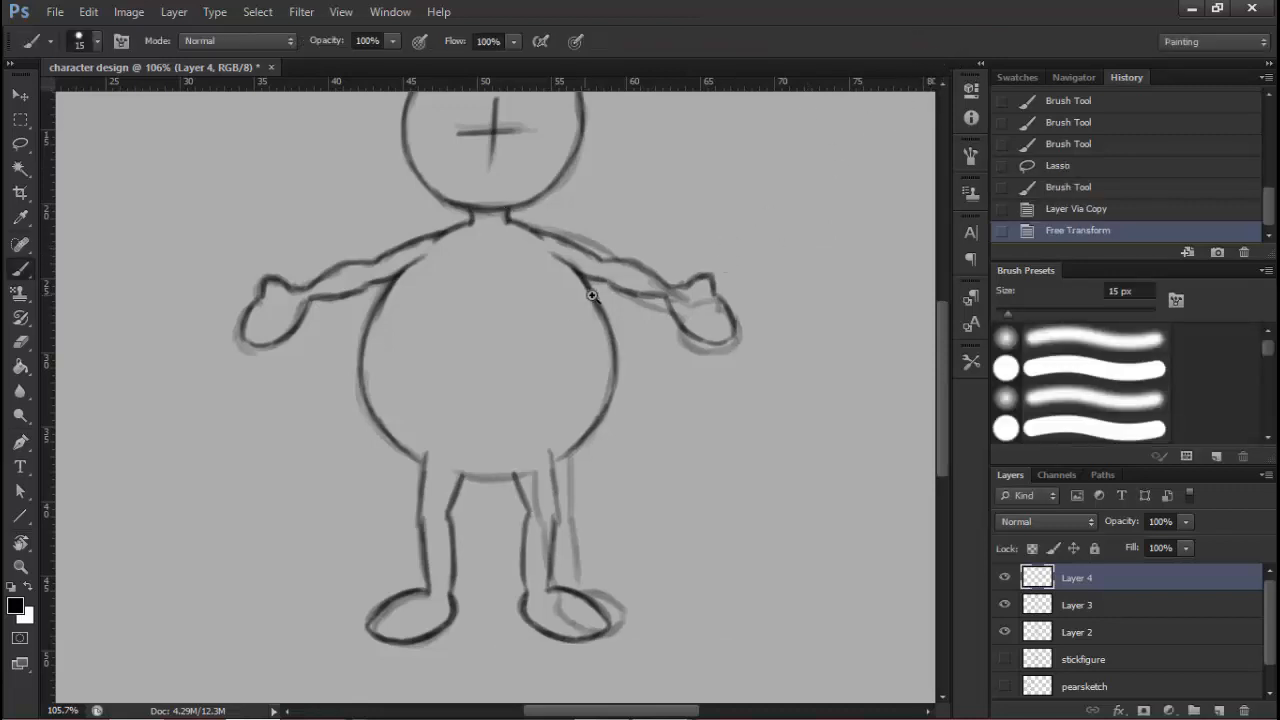
Compare the figure with and without the mirrored half by repeatedly hiding and showing Layer 4
{"action": "mouse_move", "coordinate": [593, 297]}
{"action": "left_mouse_down"}
{"action": "mouse_move", "coordinate": [523, 300]}
{"action": "mouse_move", "coordinate": [557, 320]}
{"action": "mouse_move", "coordinate": [576, 405]}
{"action": "left_mouse_up"}
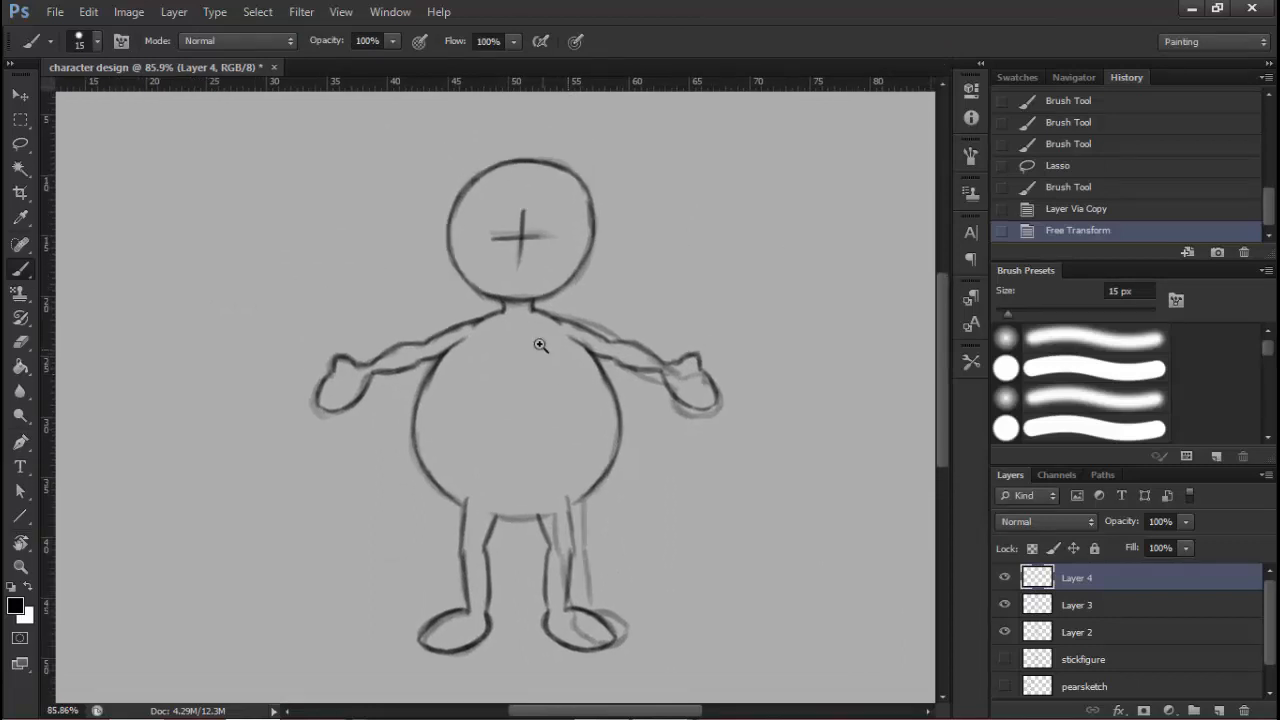
{"action": "left_click_drag", "start_coordinate": [540, 346], "coordinate": [560, 340]}
{"action": "left_click_drag", "start_coordinate": [531, 380], "coordinate": [534, 363]}
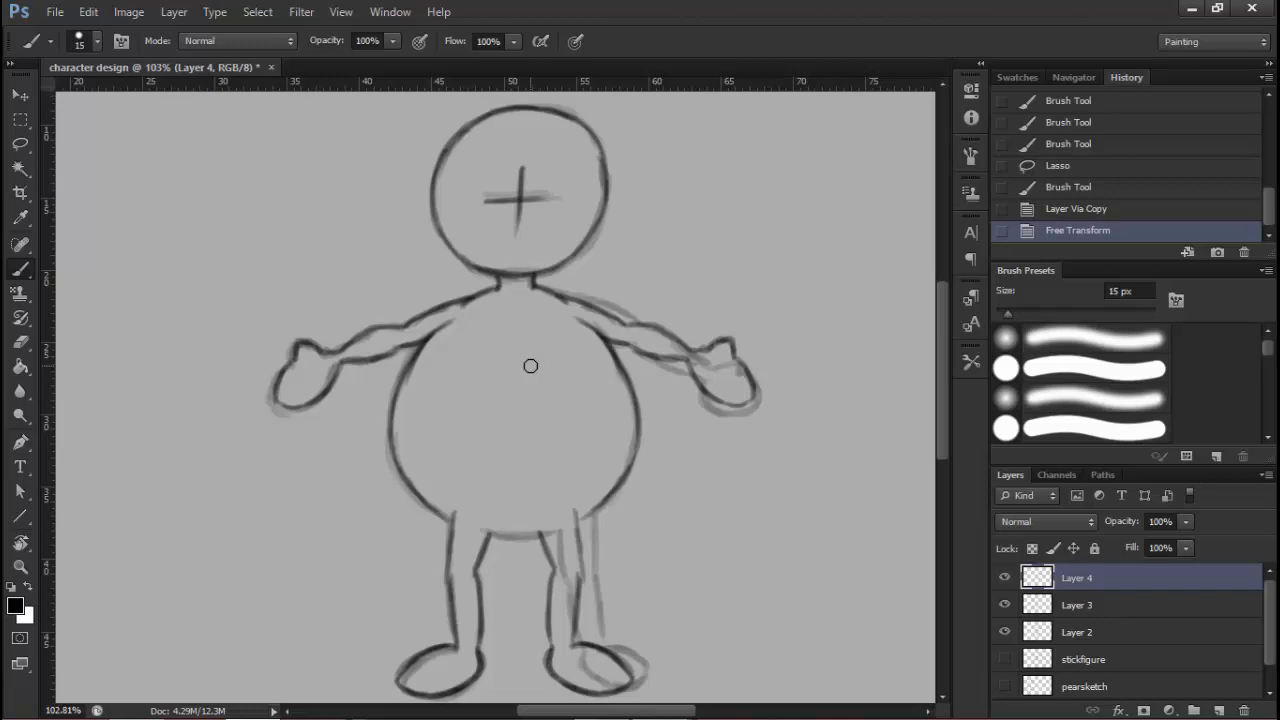
{"action": "left_click", "coordinate": [1140, 606]}
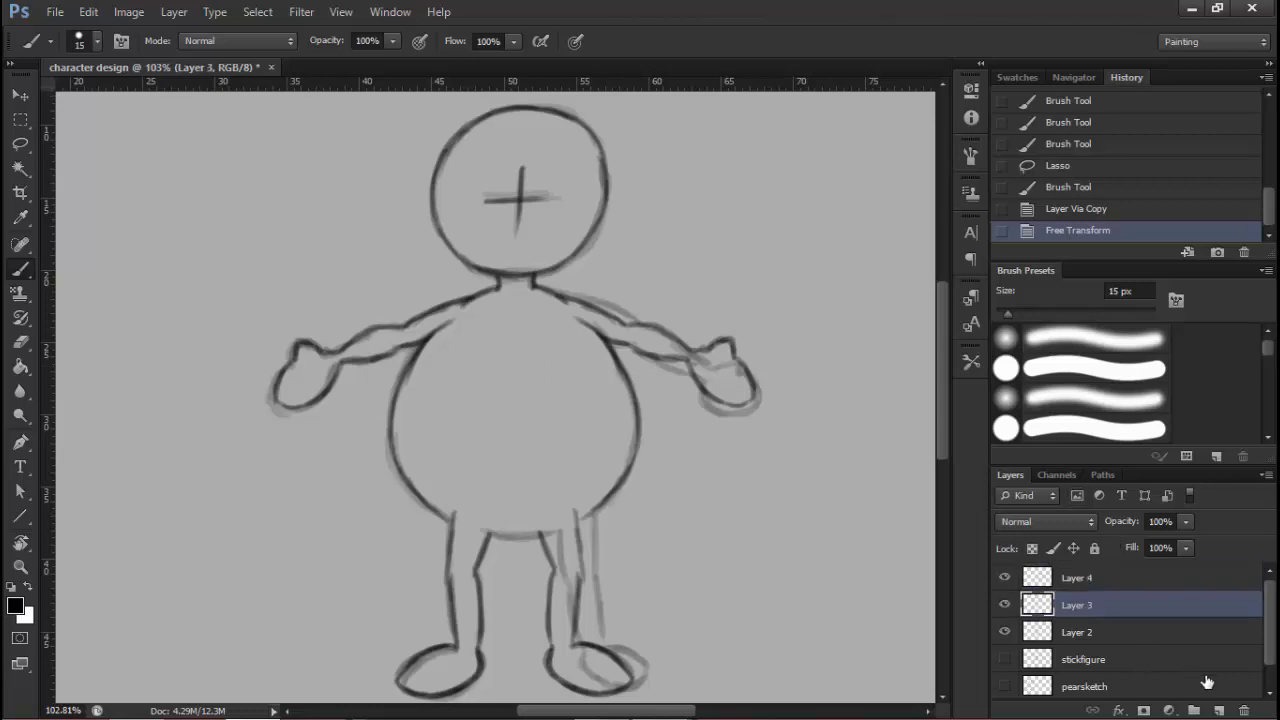
{"action": "left_click", "coordinate": [1125, 580]}
{"action": "left_click", "coordinate": [1005, 578]}
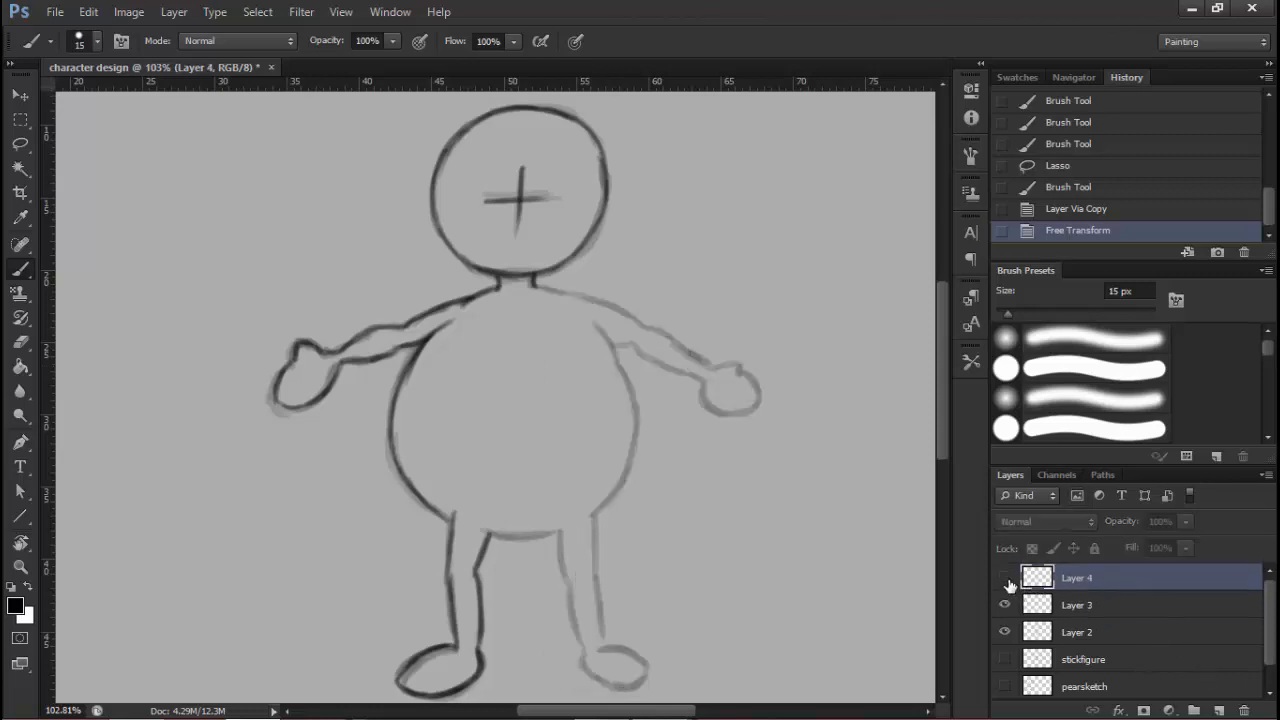
{"action": "left_click", "coordinate": [1006, 580]}
{"action": "left_click", "coordinate": [1006, 580]}
{"action": "left_click", "coordinate": [1006, 580]}
{"action": "left_click", "coordinate": [1006, 580]}
{"action": "left_click", "coordinate": [1006, 580]}
{"action": "left_click", "coordinate": [1006, 580]}
{"action": "left_click", "coordinate": [1006, 580]}
{"action": "left_click", "coordinate": [1006, 580]}
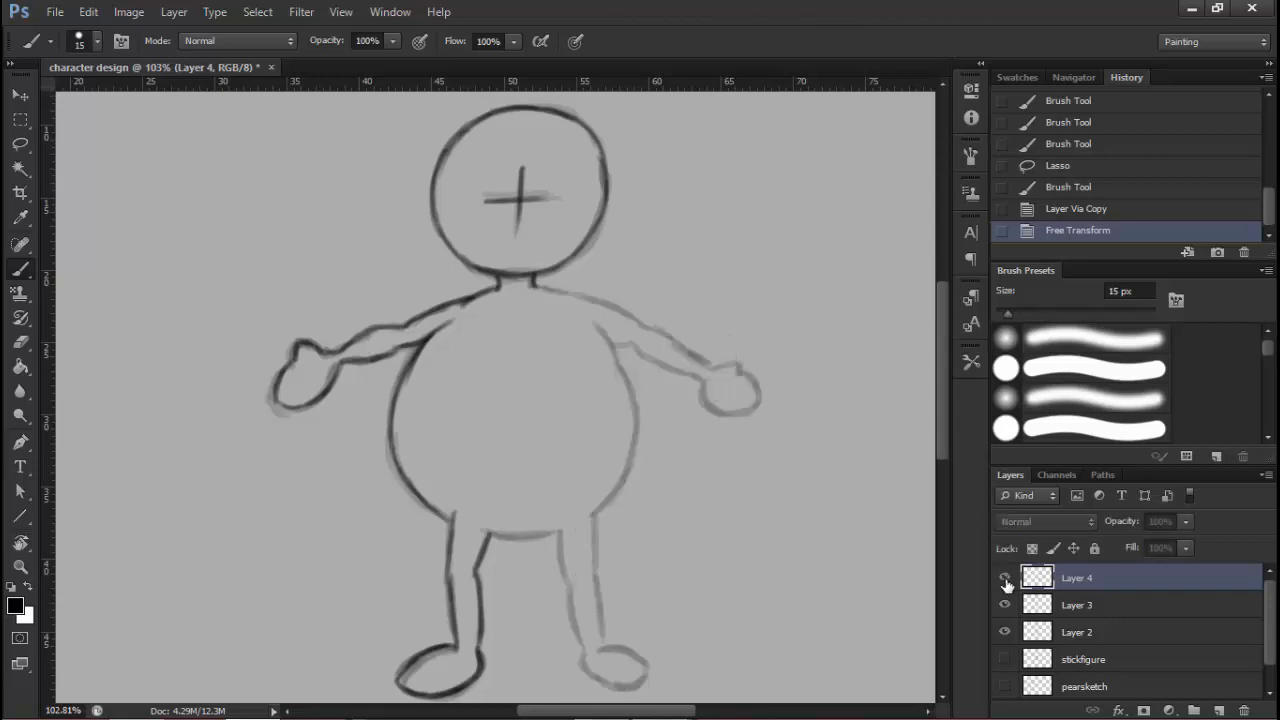
{"action": "left_click", "coordinate": [1006, 582]}
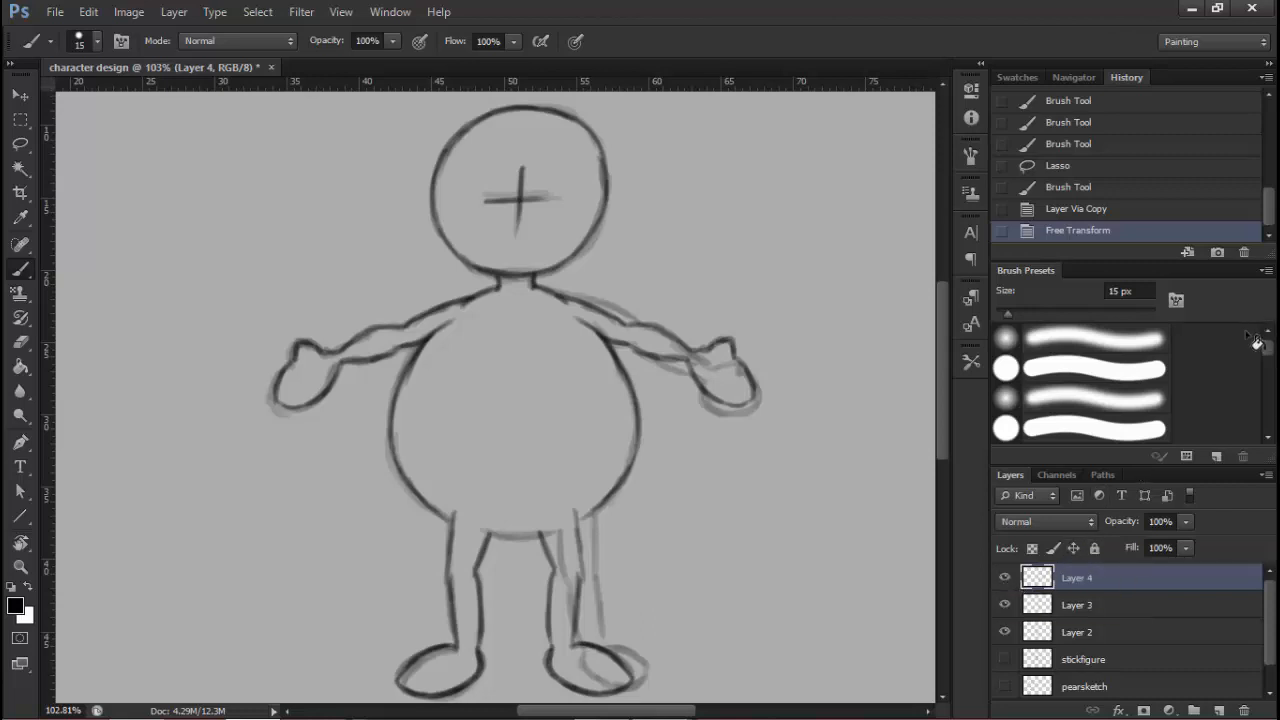
Merge the mirrored half on Layer 4 down into Layer 3
{"action": "right_click", "coordinate": [1149, 579]}
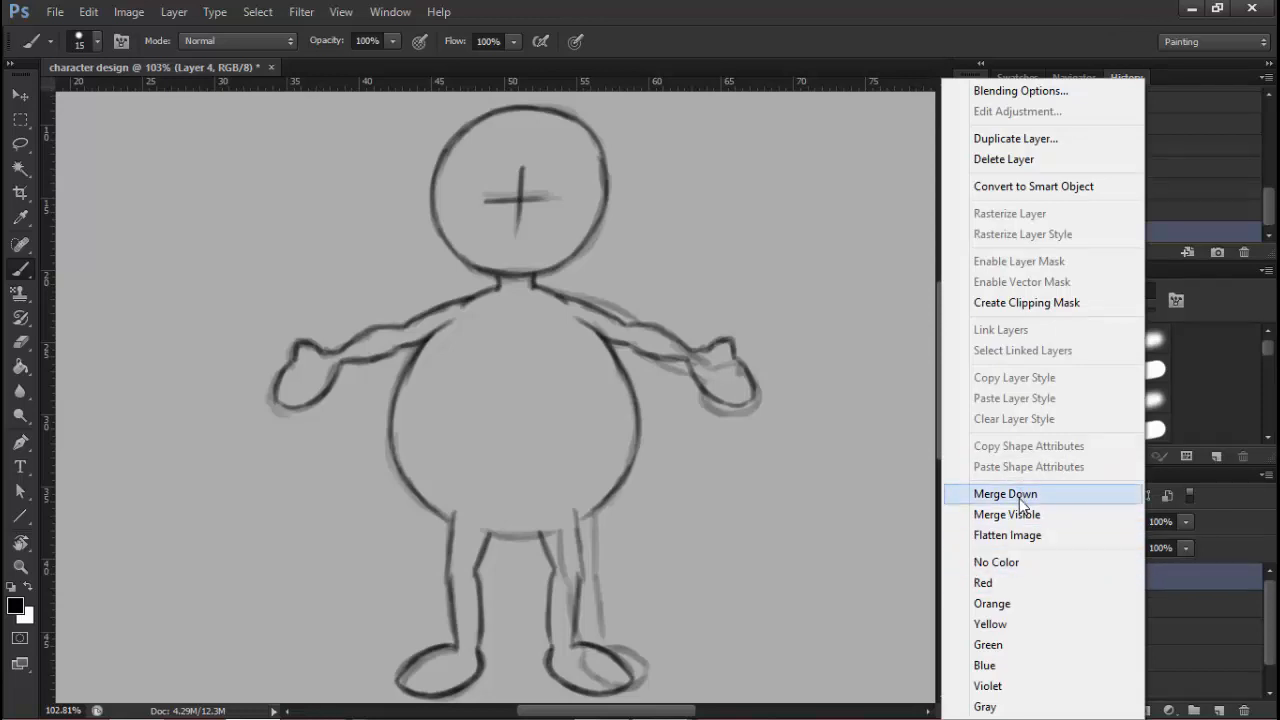
{"action": "left_click", "coordinate": [1178, 579]}
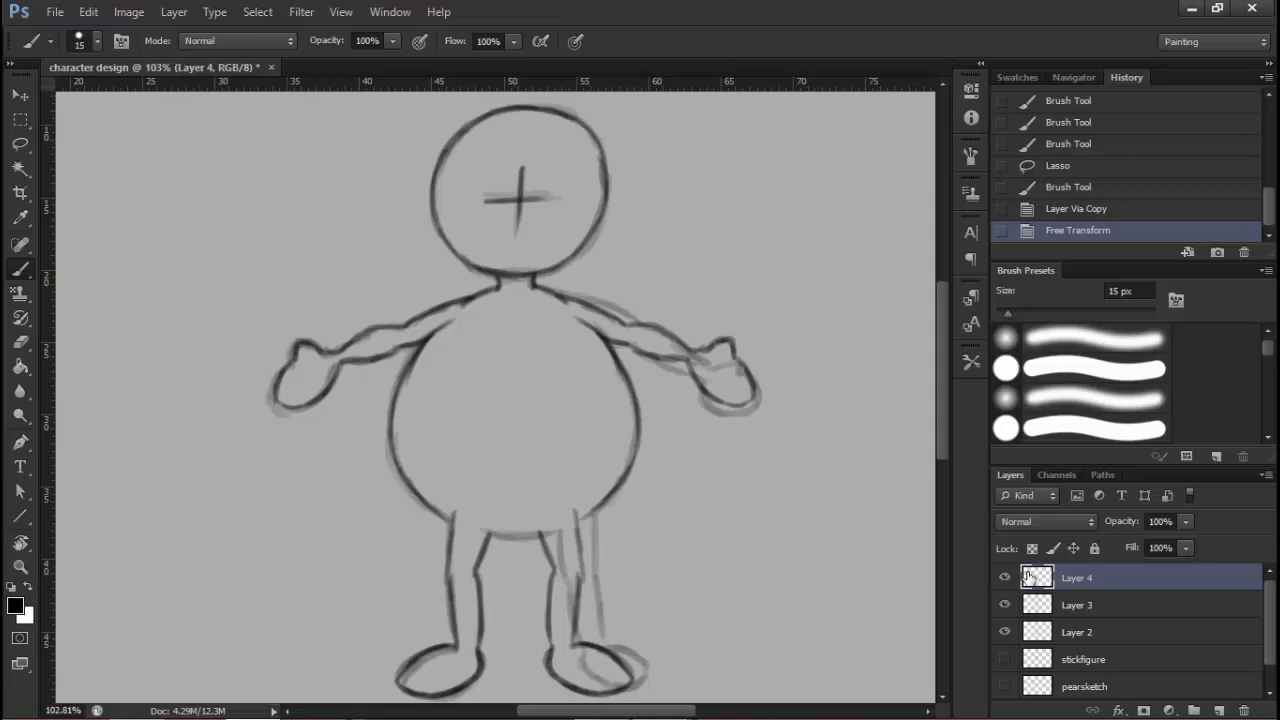
{"action": "key", "text": "ctrl+e"}
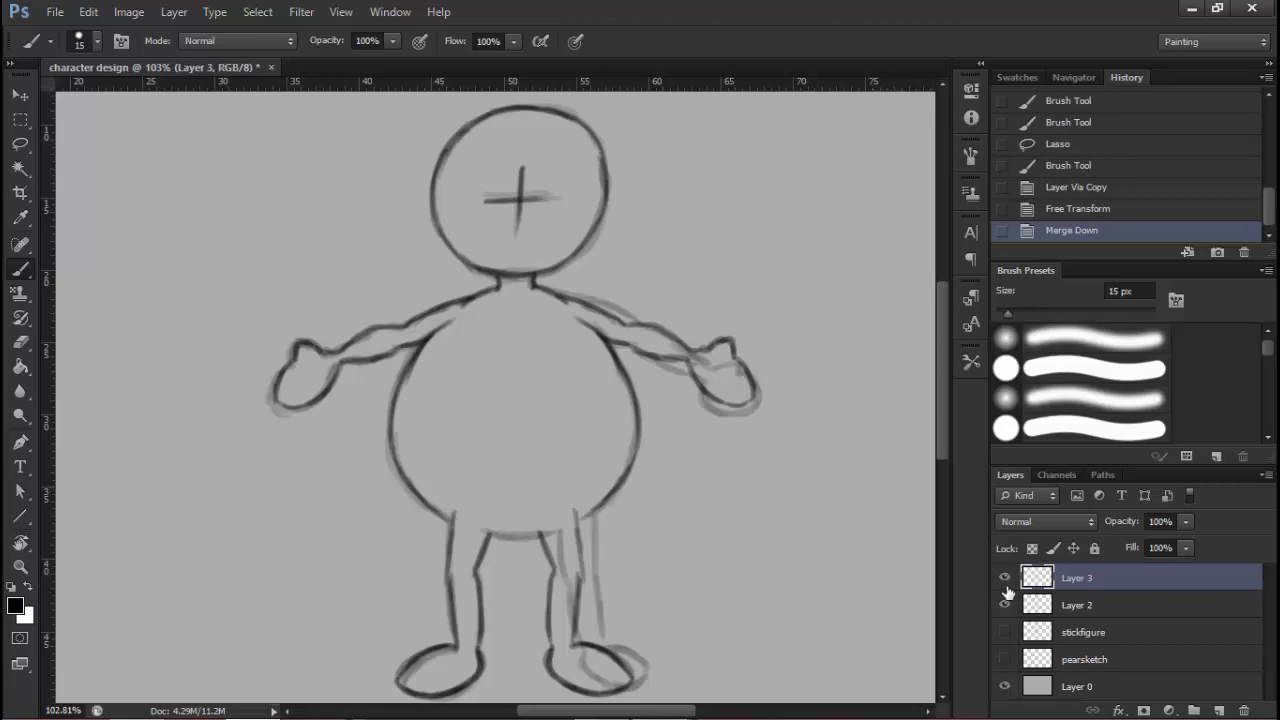
Compare the merged line art with the rough sketch by repeatedly hiding and showing Layer 3
{"action": "left_click", "coordinate": [1004, 580]}
{"action": "left_click", "coordinate": [1004, 580]}
{"action": "left_click", "coordinate": [1004, 580]}
{"action": "left_click", "coordinate": [1004, 582]}
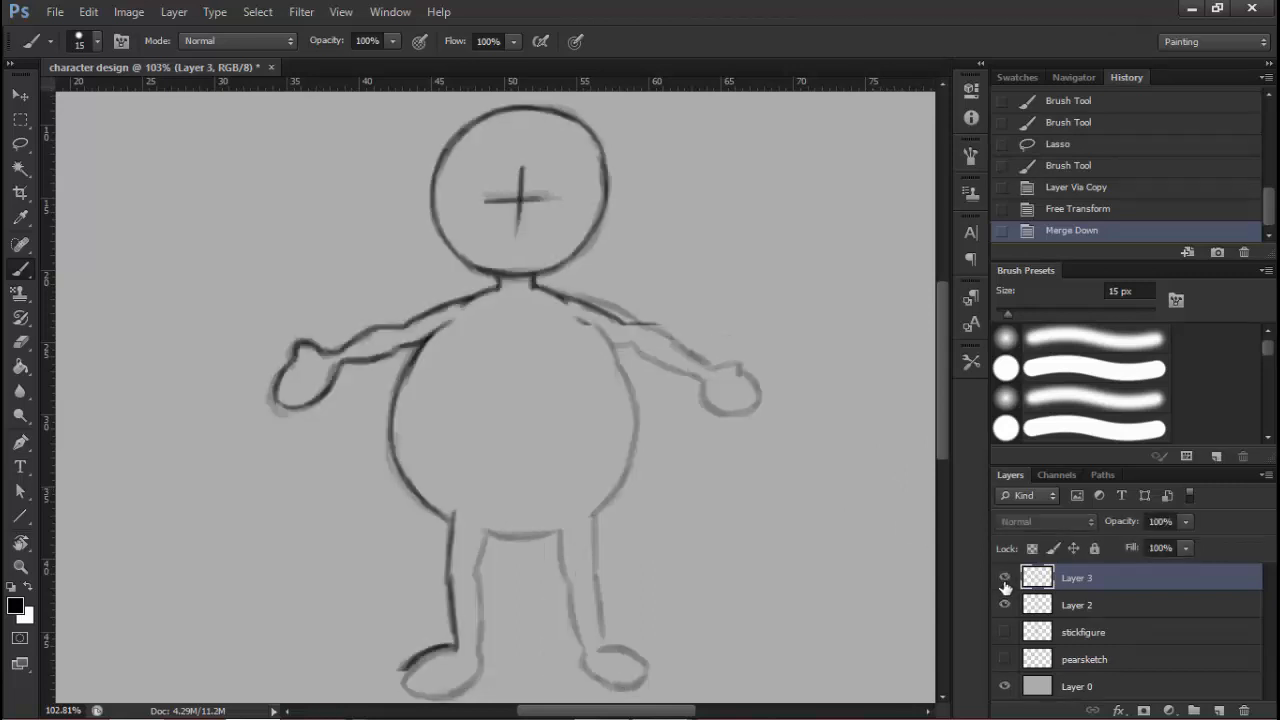
{"action": "left_click", "coordinate": [1004, 582]}
{"action": "left_click", "coordinate": [1004, 582]}
{"action": "left_click", "coordinate": [1003, 583]}
{"action": "left_click", "coordinate": [1002, 584]}
{"action": "left_click", "coordinate": [1004, 580]}
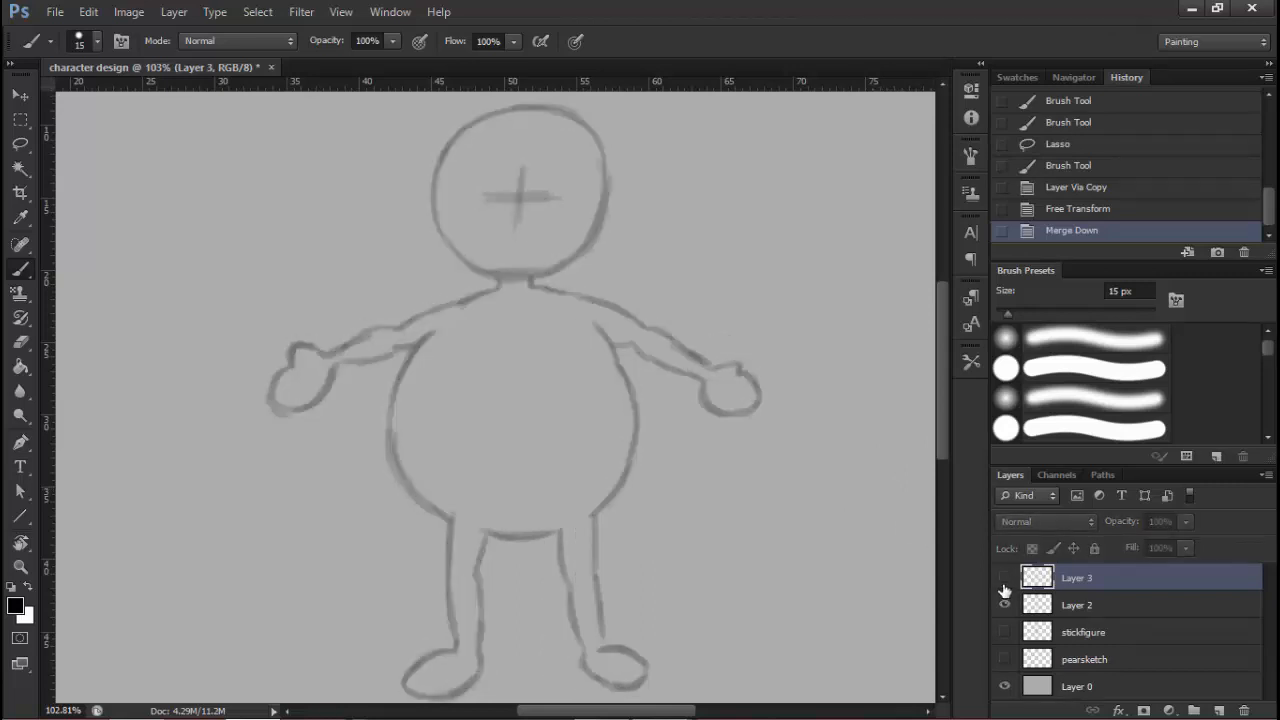
{"action": "left_click", "coordinate": [1004, 584]}
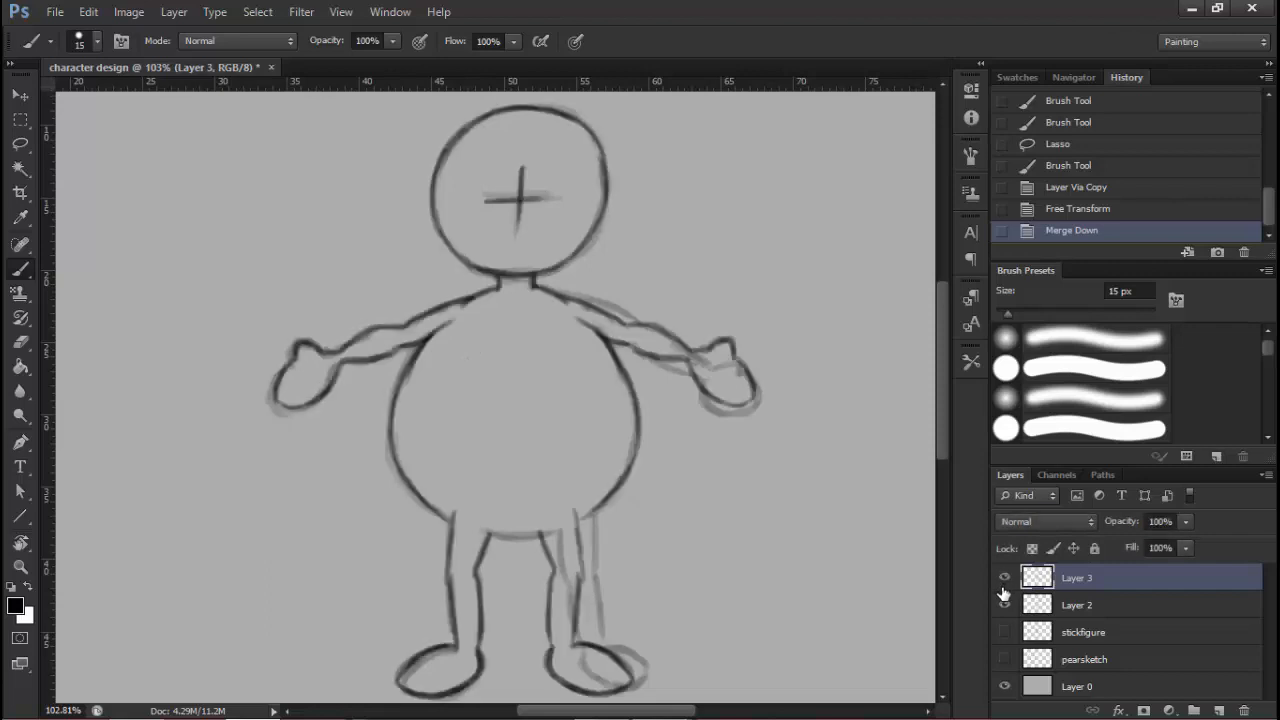
Delete Layer 2 with the rough grey sketch beneath the line art
{"action": "left_click", "coordinate": [1166, 612]}
{"action": "left_click_drag", "start_coordinate": [1250, 697], "coordinate": [1244, 710]}
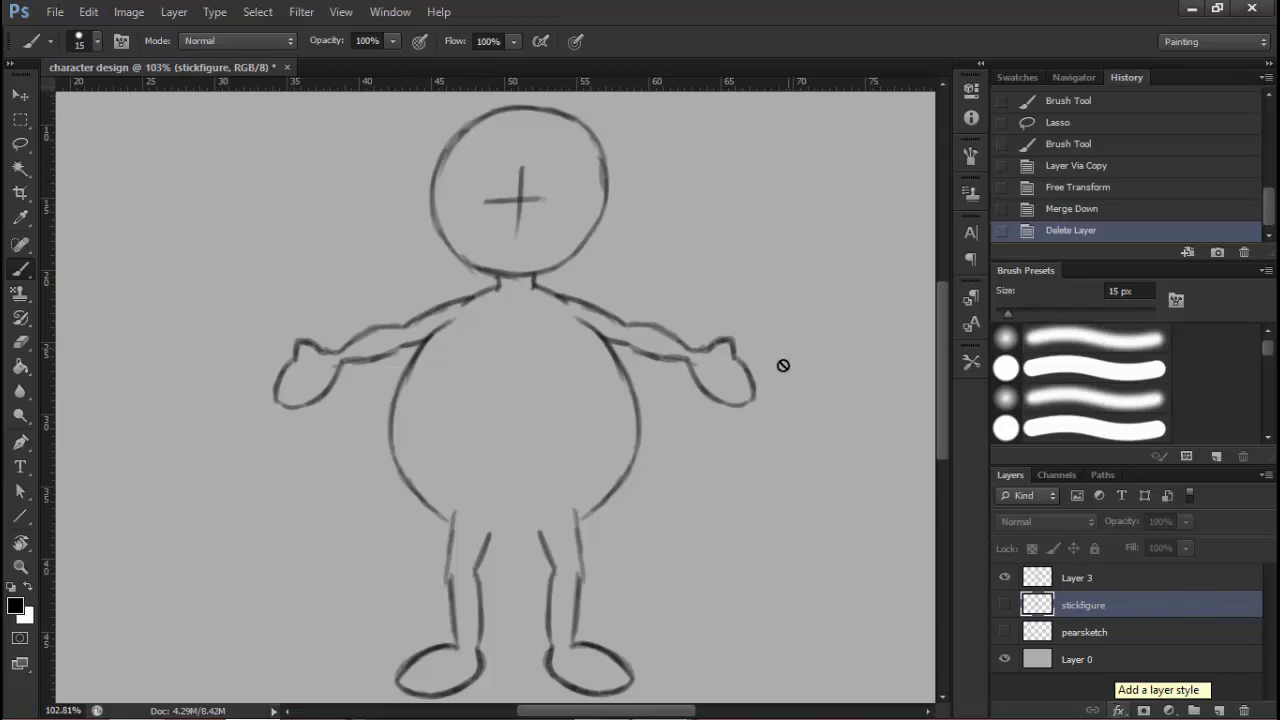
{"action": "left_click", "coordinate": [1191, 10]}
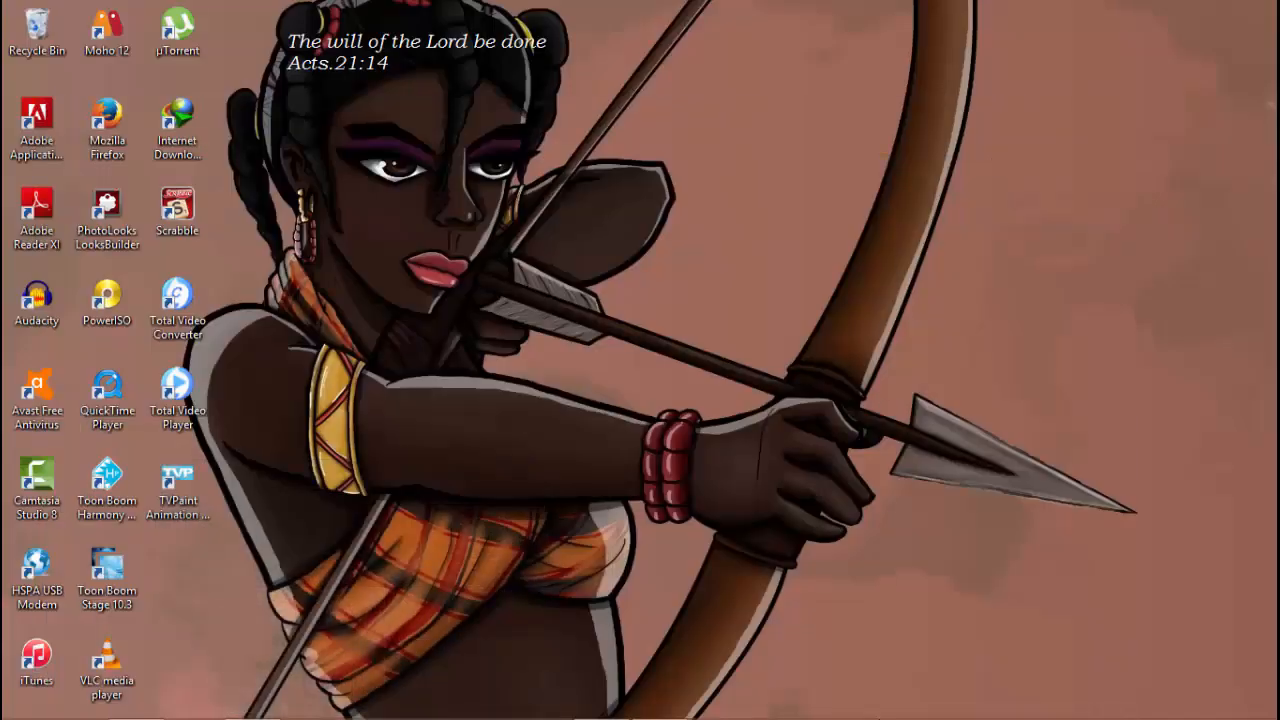
{"action": "left_click", "coordinate": [659, 708]}
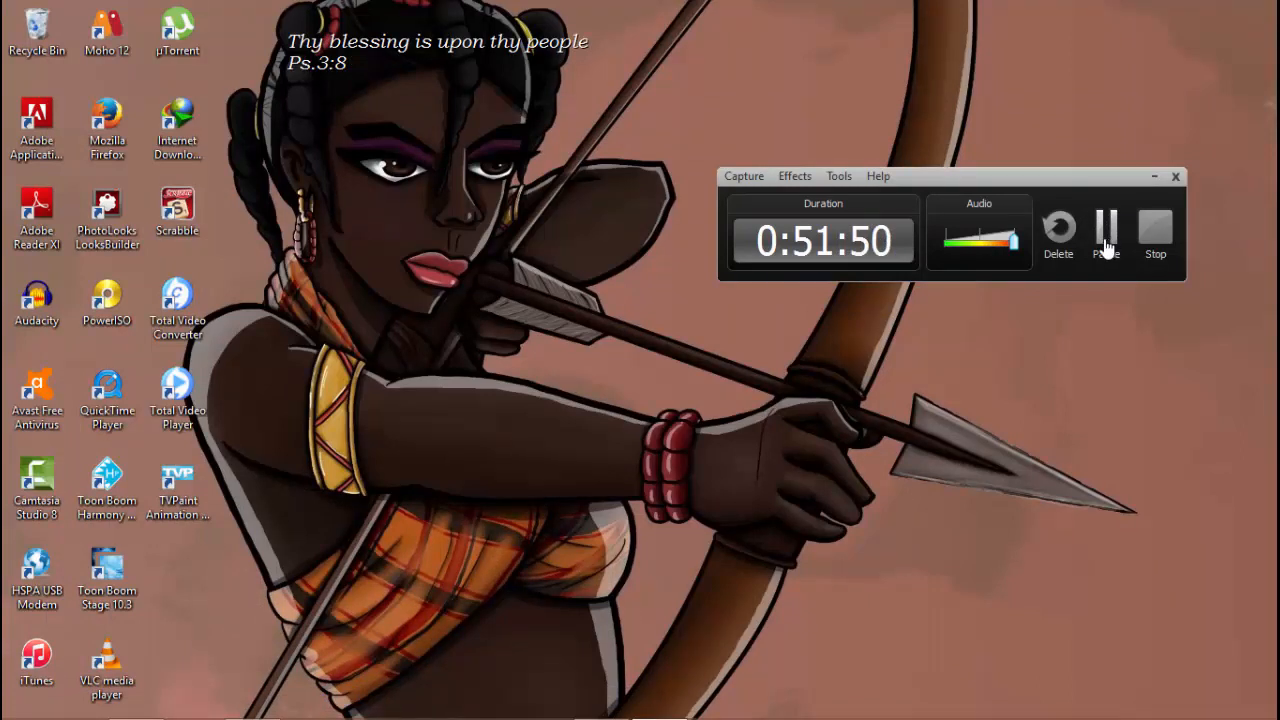
Switch to the character design document in Photoshop
{"action": "left_click", "coordinate": [1106, 248]}
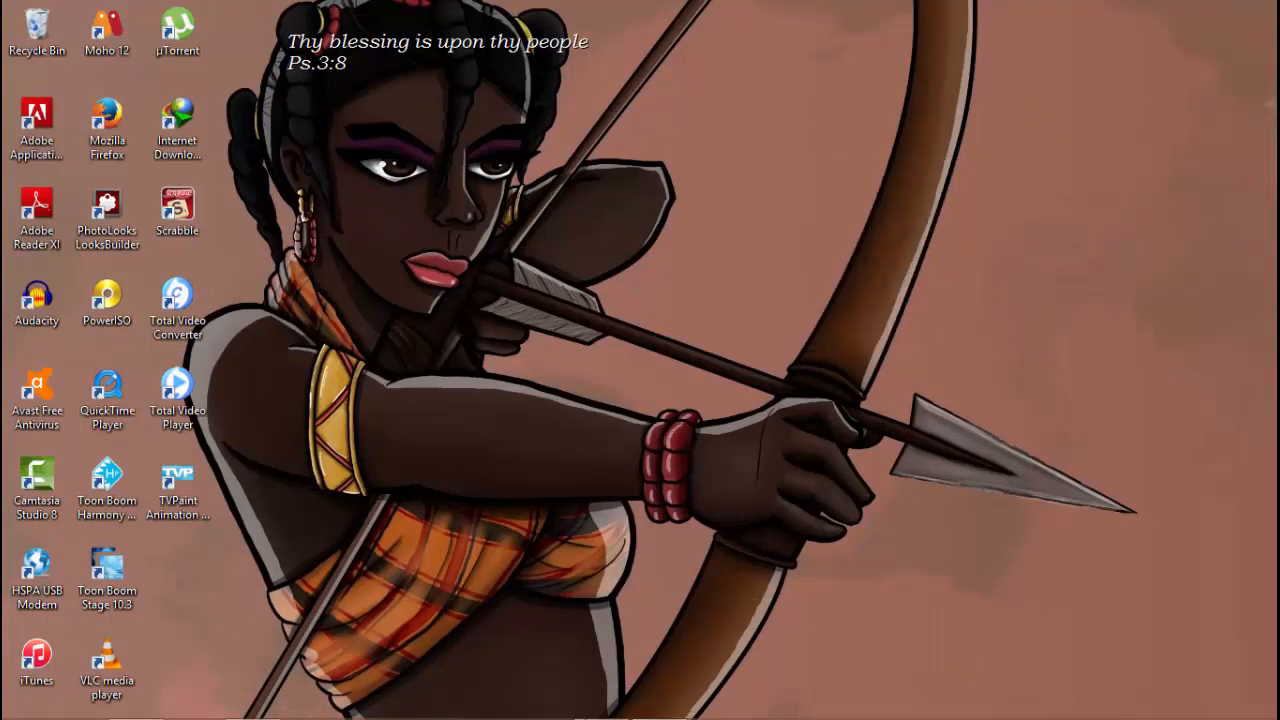
{"action": "left_click", "coordinate": [253, 700]}
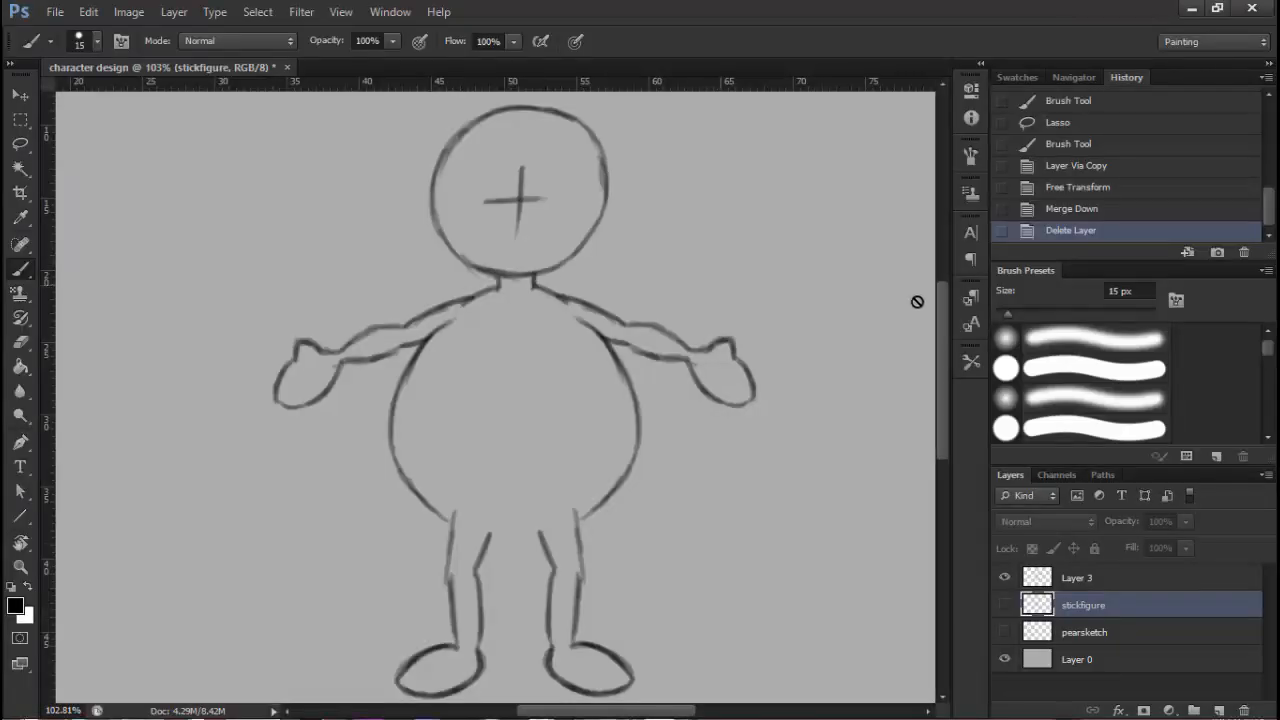
{"action": "left_click_drag", "start_coordinate": [540, 550], "coordinate": [606, 532]}
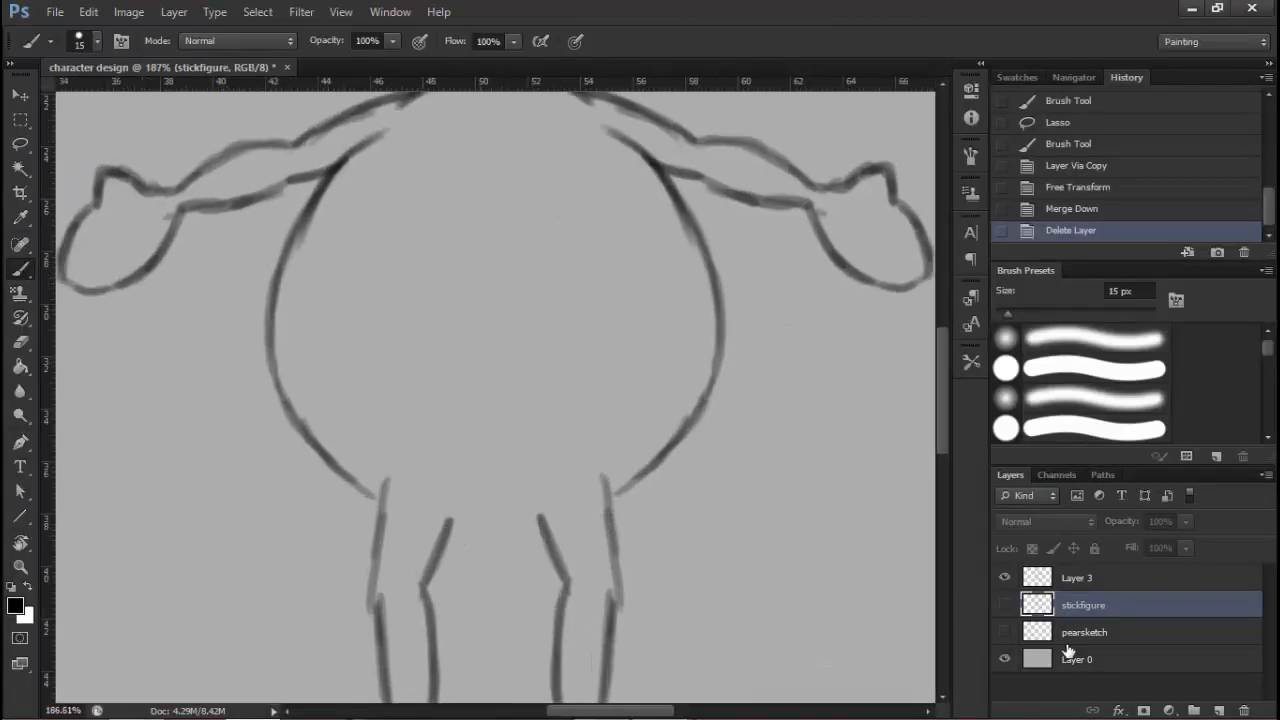
{"action": "left_click", "coordinate": [1066, 584]}
{"action": "left_click_drag", "start_coordinate": [449, 537], "coordinate": [491, 533]}
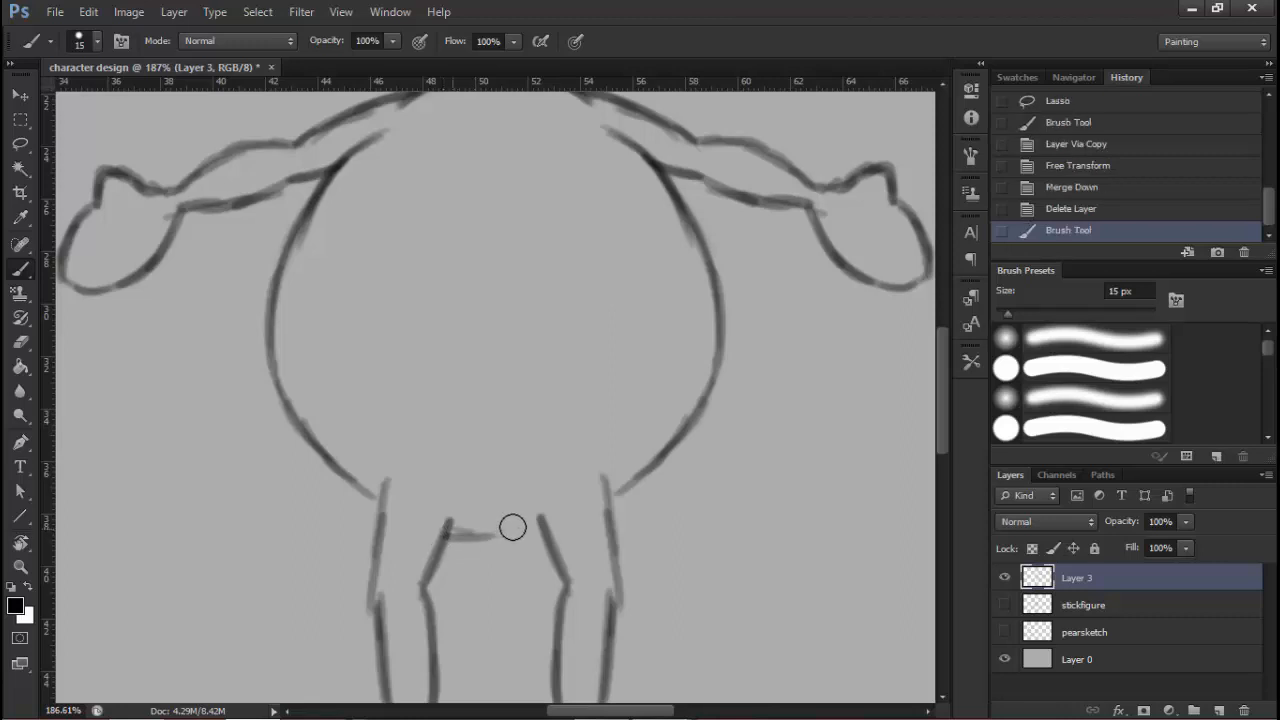
{"action": "key", "text": "ctrl+alt+z"}
{"action": "key", "text": "ctrl+alt+z"}
{"action": "left_click", "coordinate": [459, 536]}
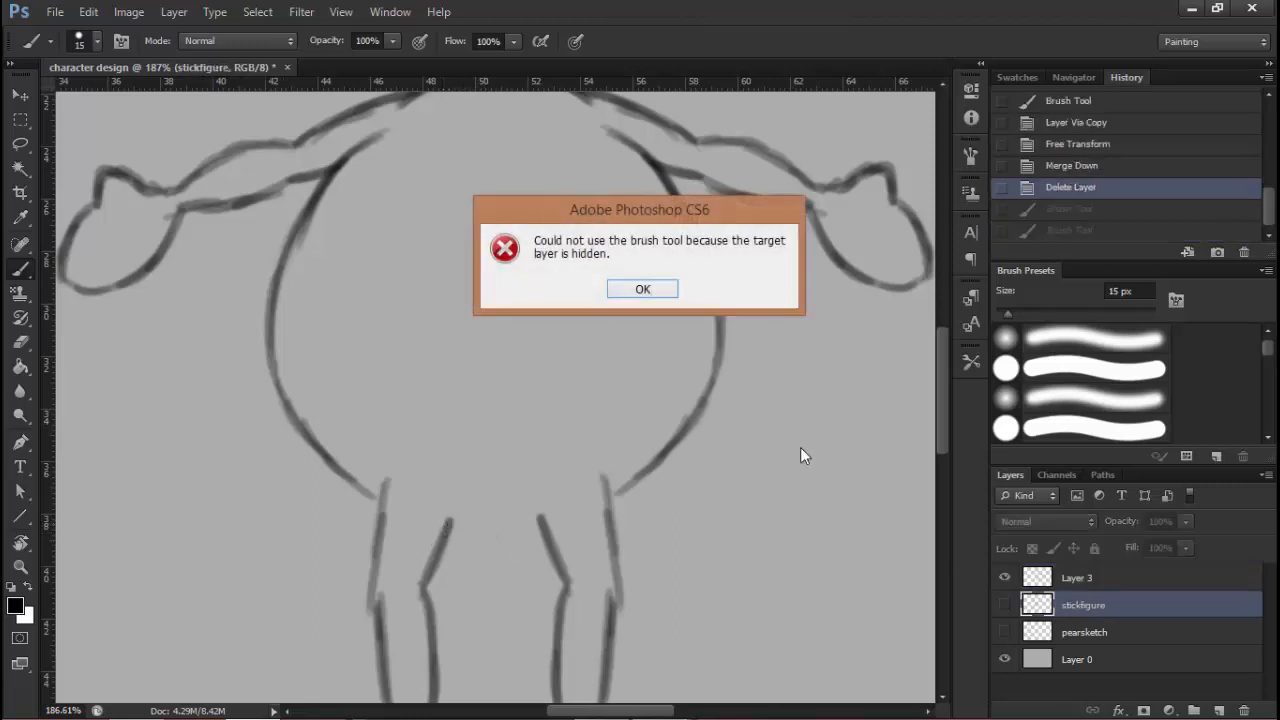
{"action": "key", "text": "Return"}
On Layer 3, brush a crotch line between the inner thighs and close the gaps between the belly outline and the outer legs
{"action": "left_click", "coordinate": [1100, 580]}
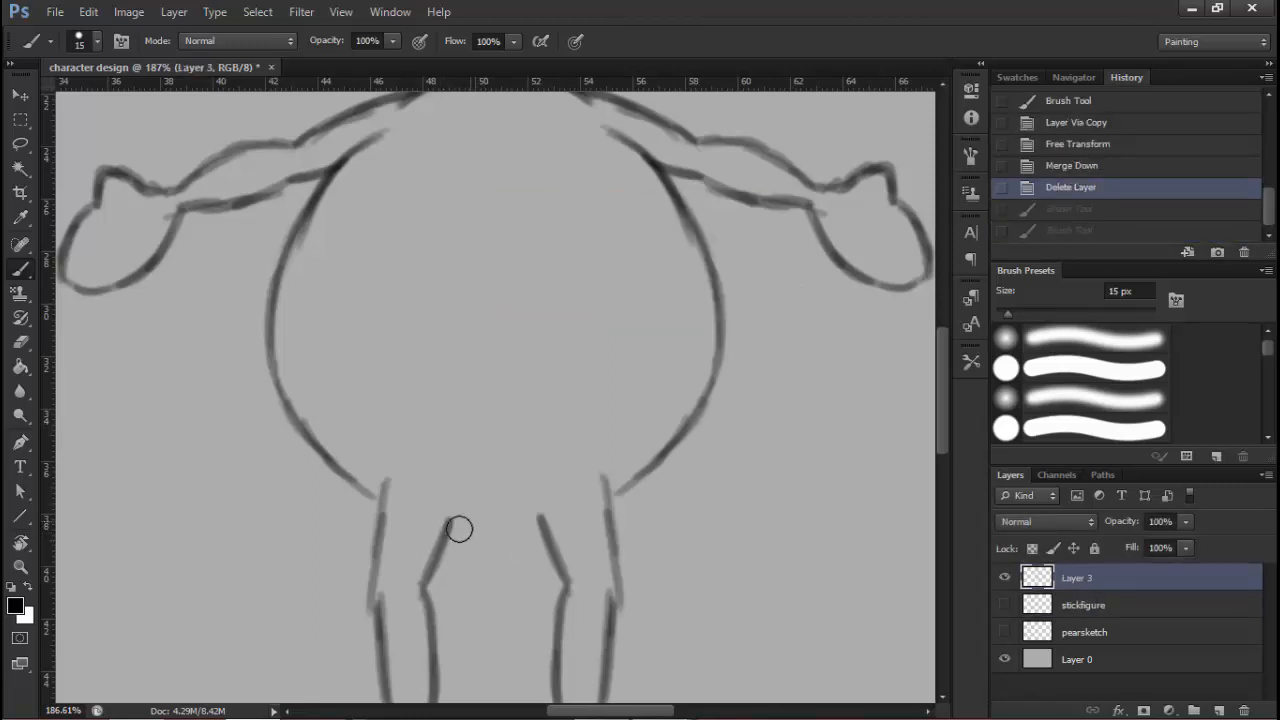
{"action": "left_click_drag", "start_coordinate": [451, 531], "coordinate": [480, 530]}
{"action": "left_click_drag", "start_coordinate": [458, 530], "coordinate": [560, 531]}
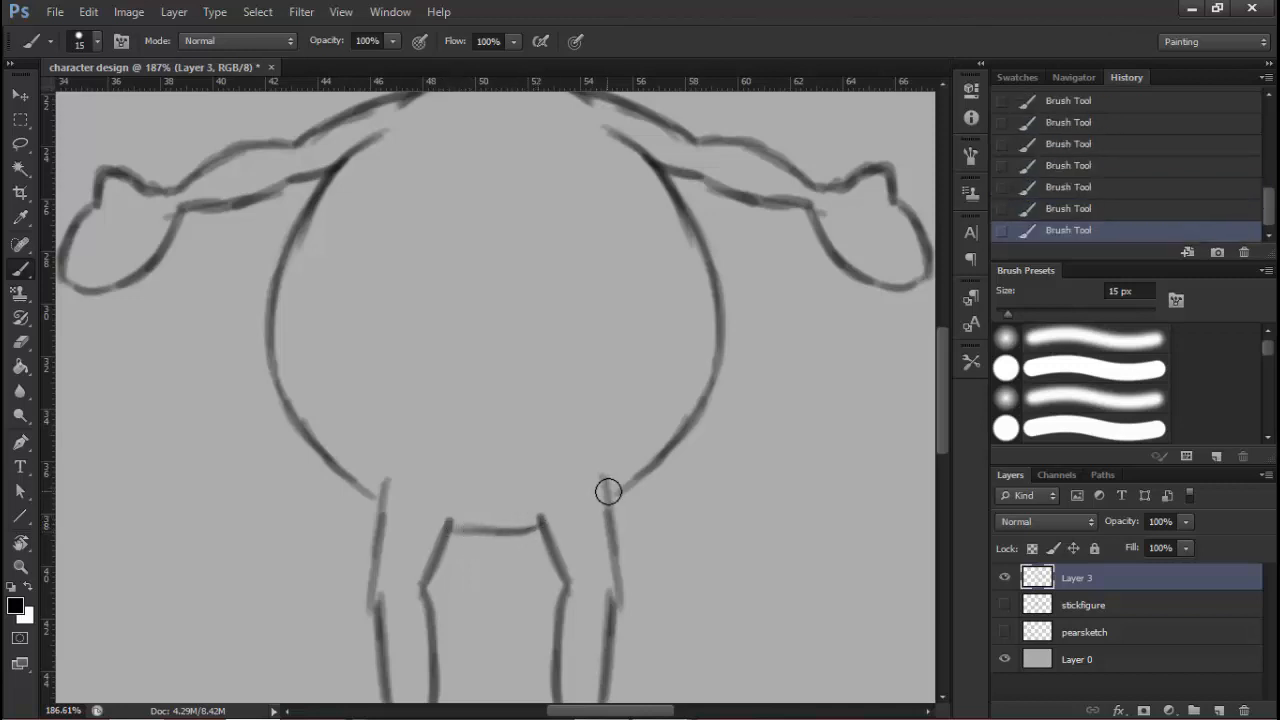
{"action": "left_click_drag", "start_coordinate": [631, 481], "coordinate": [608, 494]}
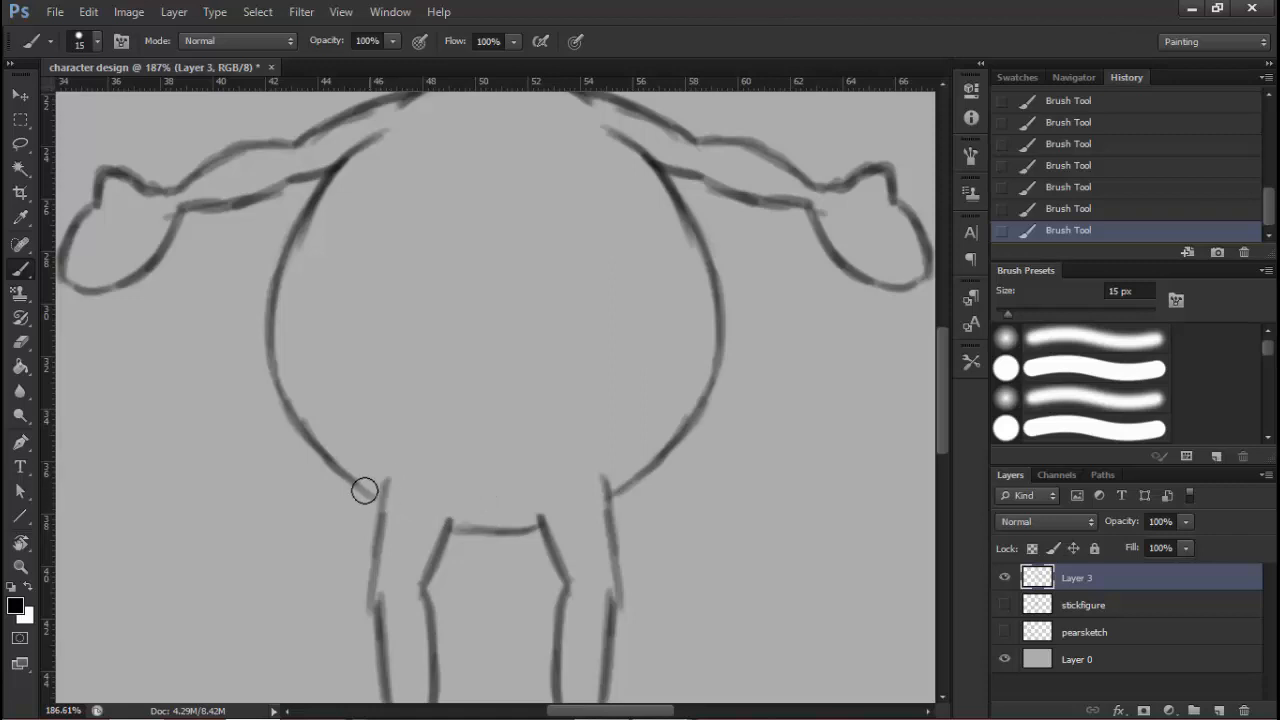
{"action": "mouse_move", "coordinate": [486, 433]}
{"action": "left_mouse_down"}
{"action": "mouse_move", "coordinate": [462, 436]}
{"action": "mouse_move", "coordinate": [503, 486]}
{"action": "mouse_move", "coordinate": [450, 472]}
{"action": "left_mouse_up"}
{"action": "left_click_drag", "start_coordinate": [536, 407], "coordinate": [600, 403]}
{"action": "left_click_drag", "start_coordinate": [540, 431], "coordinate": [572, 489]}
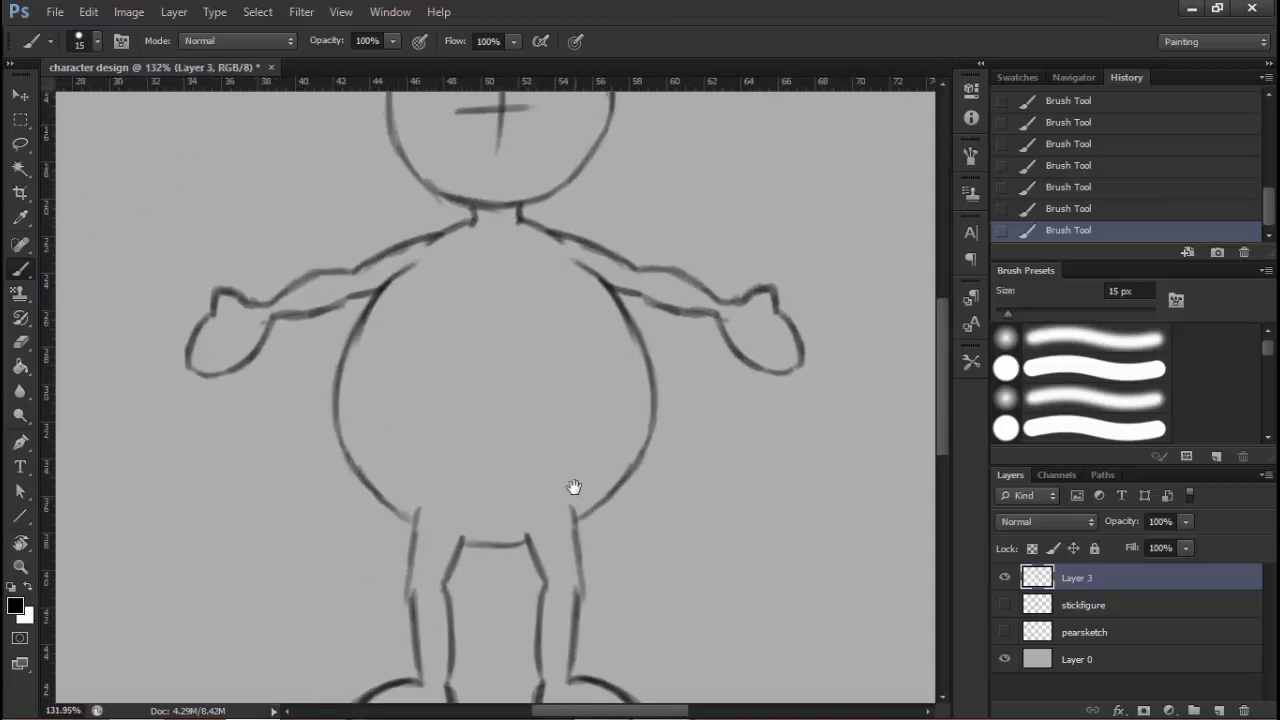
{"action": "left_click_drag", "start_coordinate": [563, 426], "coordinate": [580, 446]}
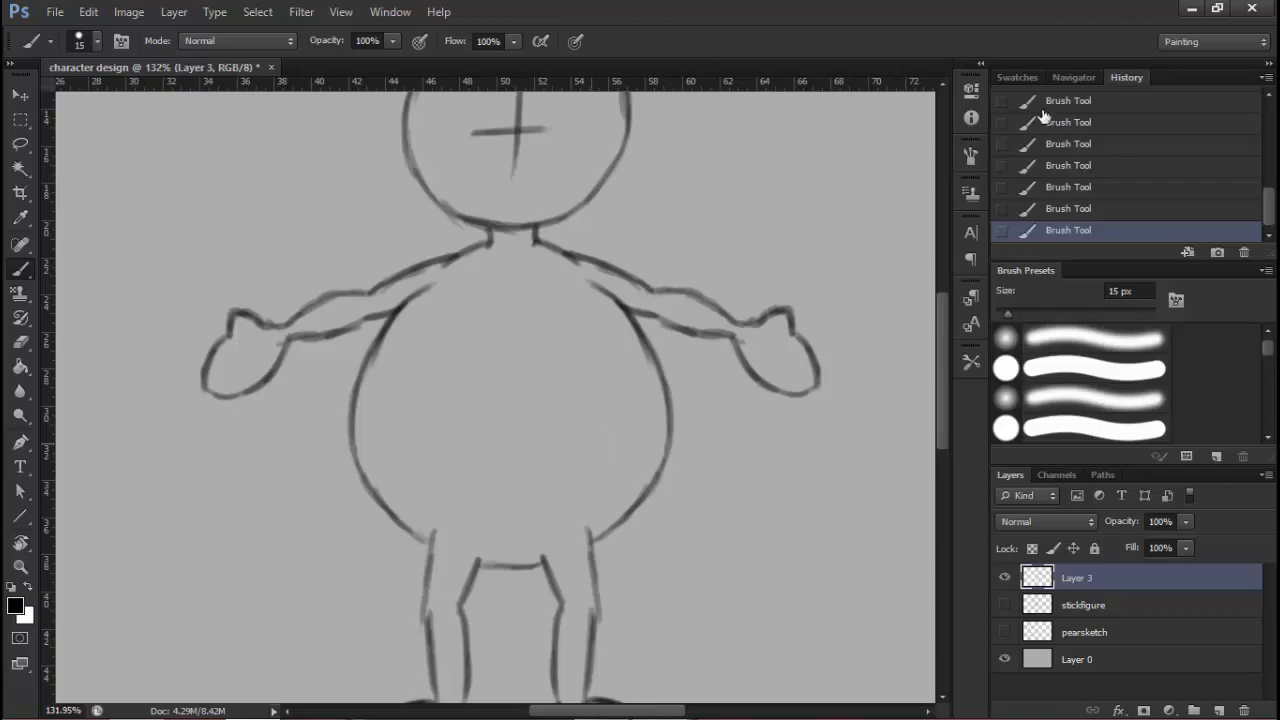
{"action": "left_click", "coordinate": [1195, 10]}
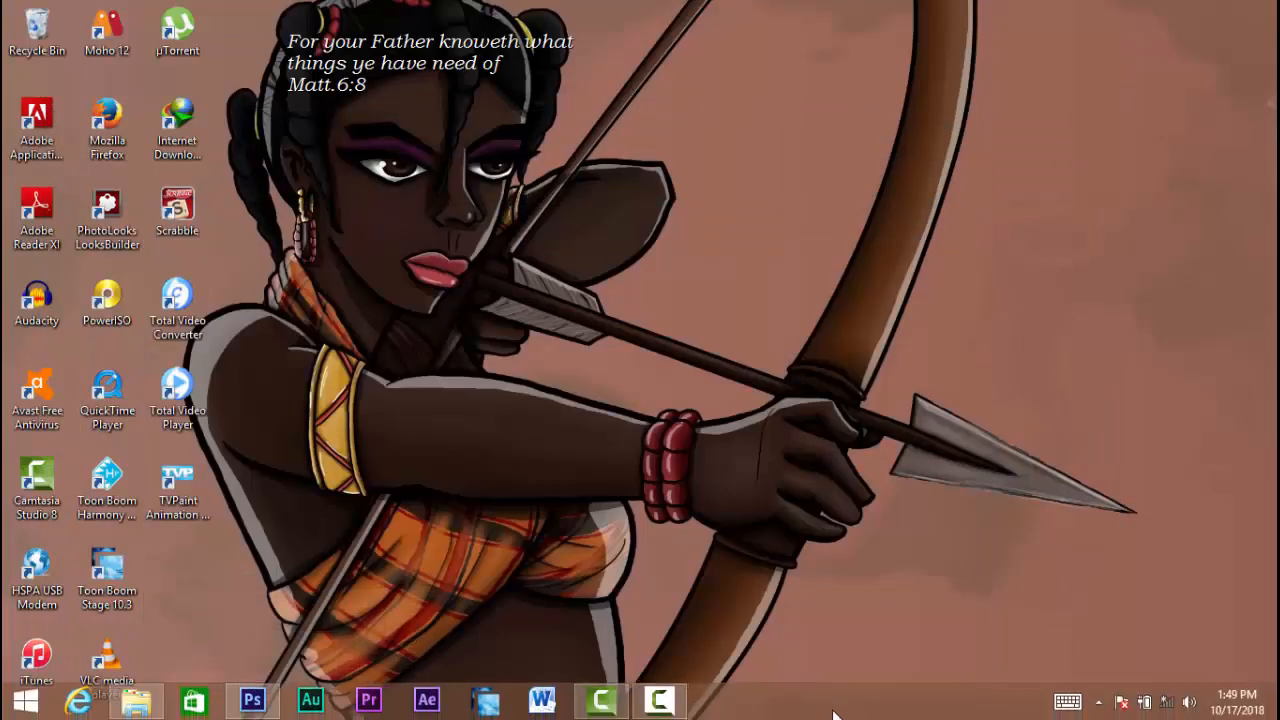
{"action": "left_click", "coordinate": [1106, 228]}
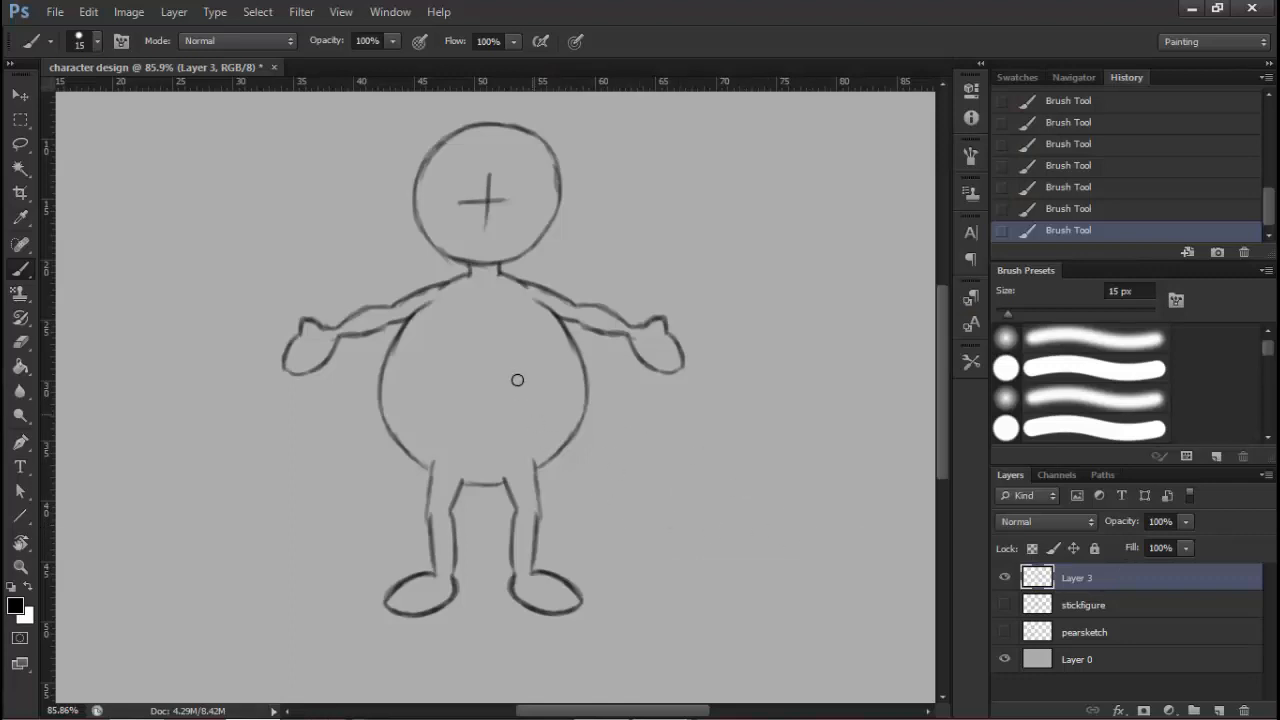
Add a new layer above Layer 3, lower Layer 3's opacity, and make the new Layer 4 active for inking
{"action": "left_click_drag", "start_coordinate": [512, 388], "coordinate": [523, 384]}
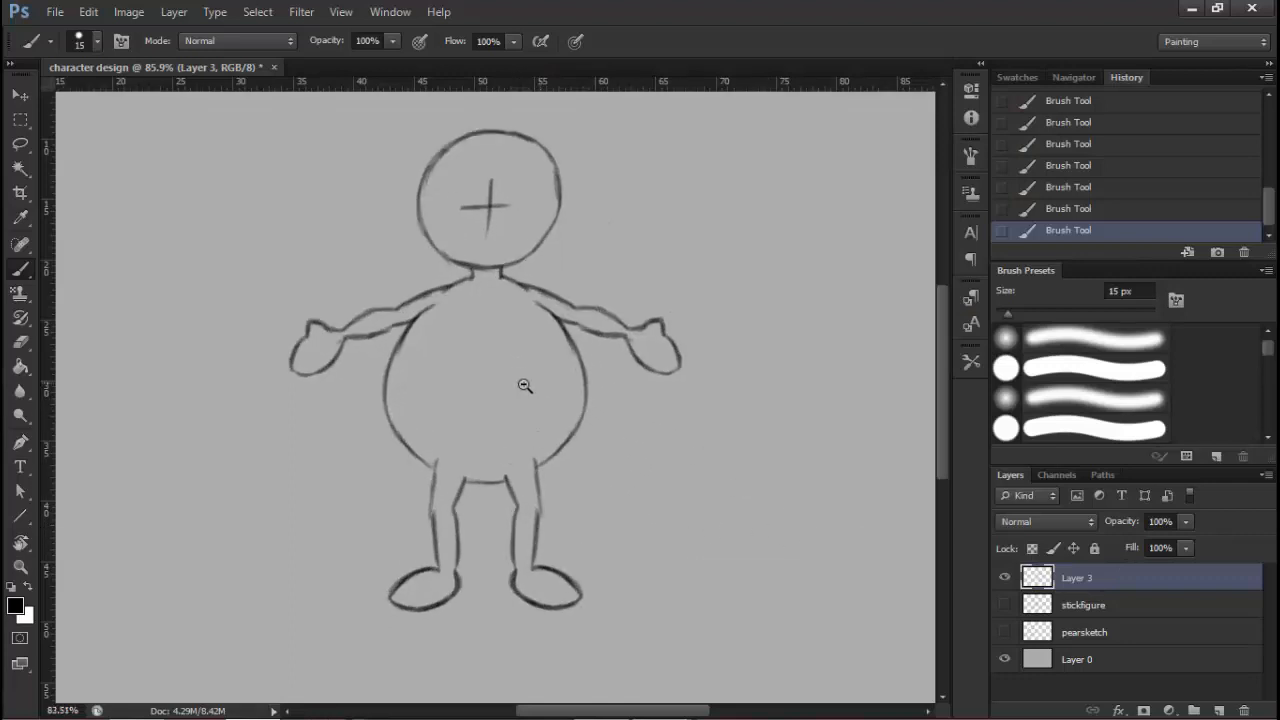
{"action": "left_click", "coordinate": [1220, 711]}
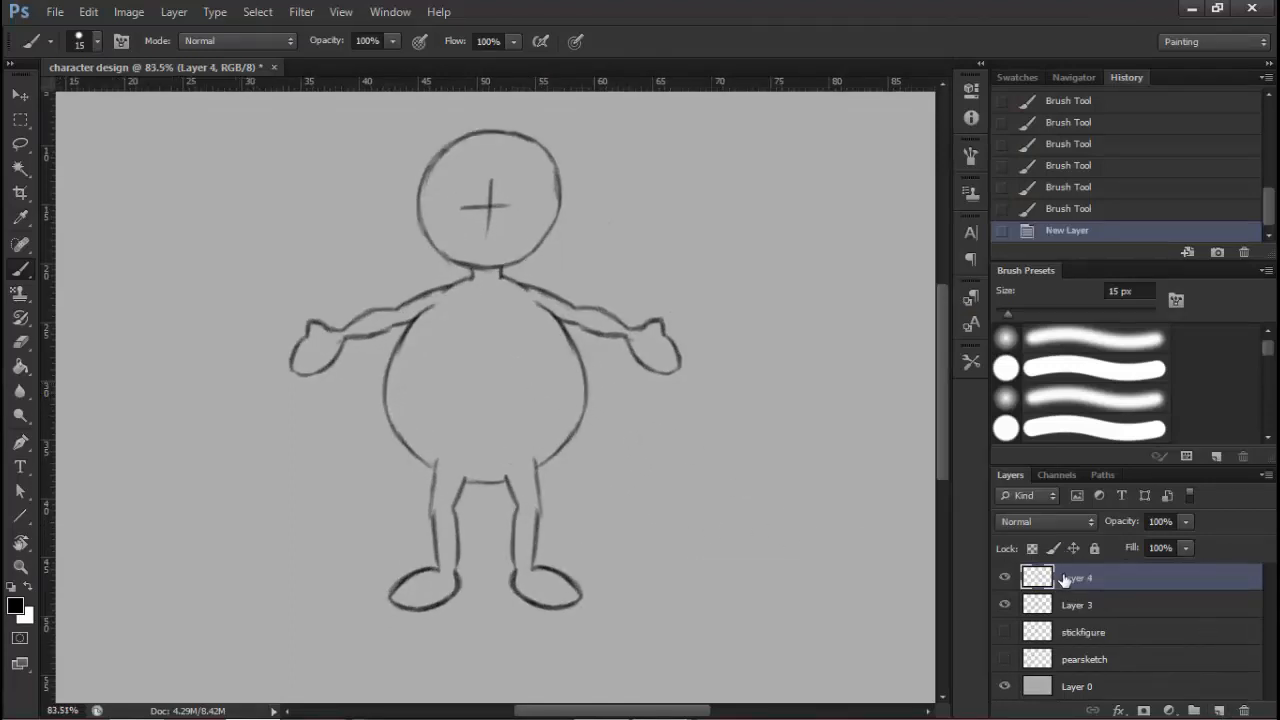
{"action": "left_click", "coordinate": [1096, 605]}
{"action": "left_click_drag", "start_coordinate": [1120, 523], "coordinate": [1095, 526]}
{"action": "key", "text": "alt+bracketright"}
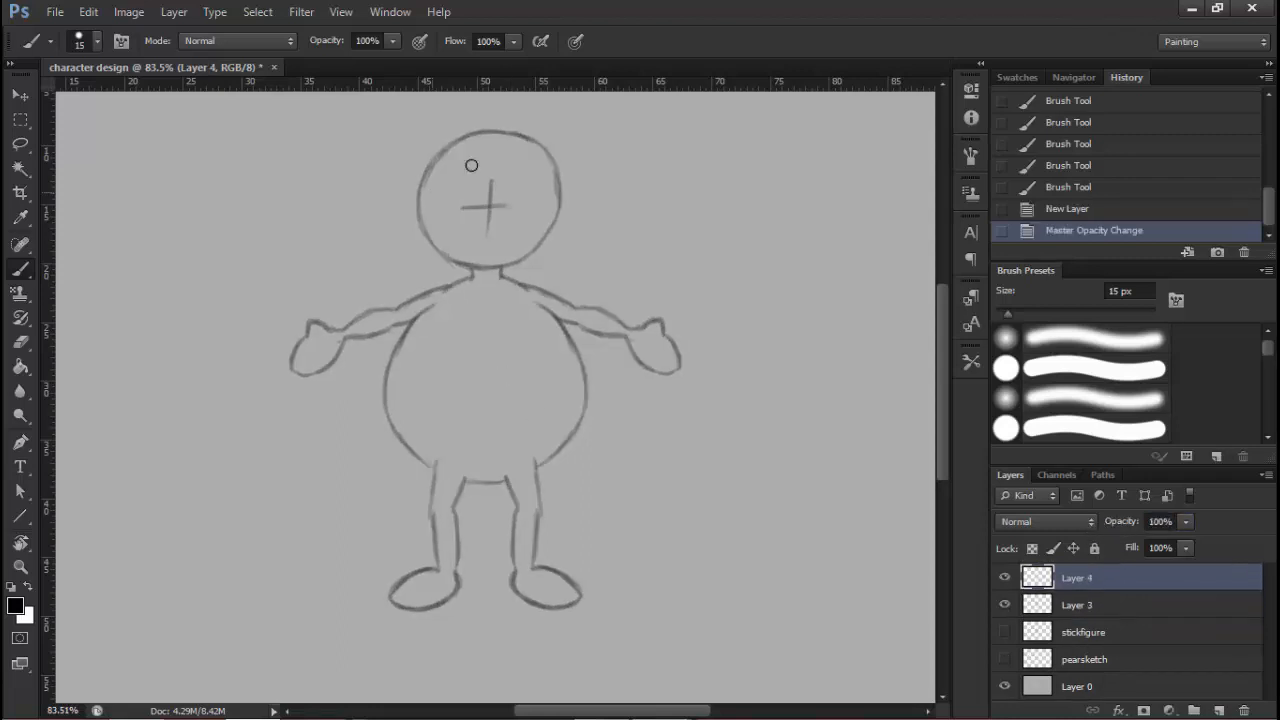
Try inking the round head outline over the faded sketch on Layer 4, erasing the rough stroke at its upper right
{"action": "left_click_drag", "start_coordinate": [467, 152], "coordinate": [541, 131]}
{"action": "mouse_move", "coordinate": [487, 195]}
{"action": "left_mouse_down"}
{"action": "mouse_move", "coordinate": [460, 206]}
{"action": "mouse_move", "coordinate": [455, 183]}
{"action": "mouse_move", "coordinate": [377, 234]}
{"action": "mouse_move", "coordinate": [409, 194]}
{"action": "mouse_move", "coordinate": [493, 163]}
{"action": "mouse_move", "coordinate": [608, 183]}
{"action": "left_mouse_up"}
{"action": "mouse_move", "coordinate": [525, 160]}
{"action": "left_mouse_down"}
{"action": "mouse_move", "coordinate": [634, 194]}
{"action": "mouse_move", "coordinate": [643, 240]}
{"action": "mouse_move", "coordinate": [629, 200]}
{"action": "mouse_move", "coordinate": [634, 211]}
{"action": "mouse_move", "coordinate": [640, 196]}
{"action": "left_mouse_up"}
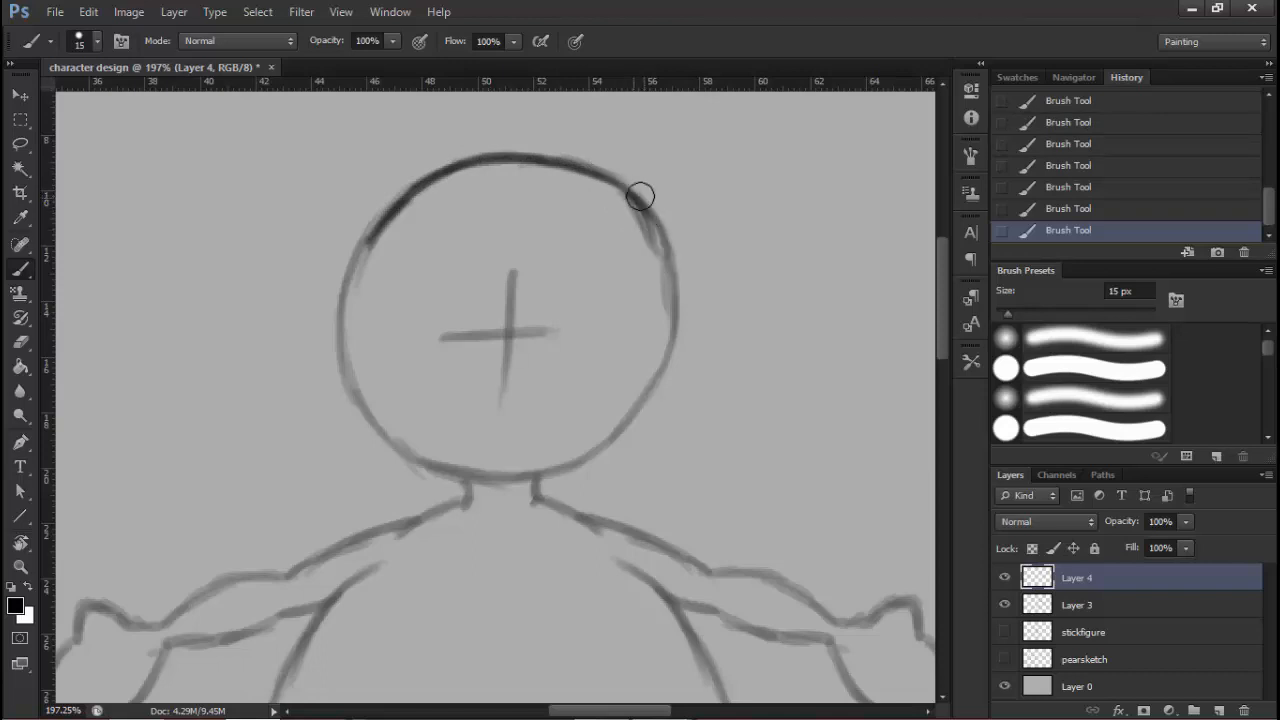
{"action": "mouse_move", "coordinate": [374, 217]}
{"action": "left_mouse_down"}
{"action": "mouse_move", "coordinate": [345, 341]}
{"action": "mouse_move", "coordinate": [371, 238]}
{"action": "mouse_move", "coordinate": [348, 386]}
{"action": "mouse_move", "coordinate": [347, 368]}
{"action": "mouse_move", "coordinate": [364, 385]}
{"action": "mouse_move", "coordinate": [353, 347]}
{"action": "mouse_move", "coordinate": [373, 437]}
{"action": "mouse_move", "coordinate": [352, 378]}
{"action": "mouse_move", "coordinate": [406, 461]}
{"action": "mouse_move", "coordinate": [411, 425]}
{"action": "mouse_move", "coordinate": [362, 417]}
{"action": "mouse_move", "coordinate": [396, 458]}
{"action": "mouse_move", "coordinate": [502, 486]}
{"action": "mouse_move", "coordinate": [436, 467]}
{"action": "mouse_move", "coordinate": [560, 468]}
{"action": "left_mouse_up"}
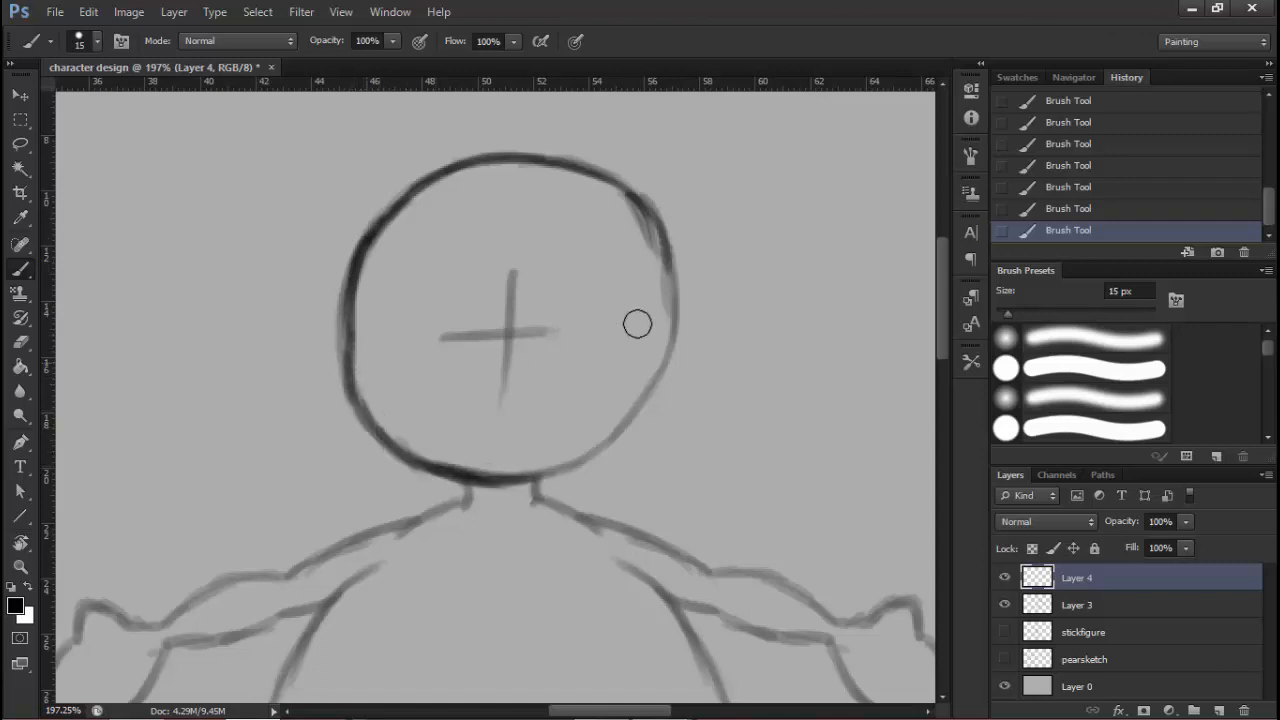
{"action": "mouse_move", "coordinate": [660, 249]}
{"action": "left_mouse_down"}
{"action": "mouse_move", "coordinate": [675, 322]}
{"action": "mouse_move", "coordinate": [688, 246]}
{"action": "mouse_move", "coordinate": [654, 261]}
{"action": "mouse_move", "coordinate": [640, 222]}
{"action": "mouse_move", "coordinate": [630, 226]}
{"action": "mouse_move", "coordinate": [668, 284]}
{"action": "mouse_move", "coordinate": [669, 241]}
{"action": "mouse_move", "coordinate": [640, 215]}
{"action": "mouse_move", "coordinate": [653, 194]}
{"action": "mouse_move", "coordinate": [596, 227]}
{"action": "mouse_move", "coordinate": [663, 206]}
{"action": "mouse_move", "coordinate": [625, 188]}
{"action": "left_mouse_up"}
{"action": "left_click", "coordinate": [20, 341]}
{"action": "left_click", "coordinate": [21, 270]}
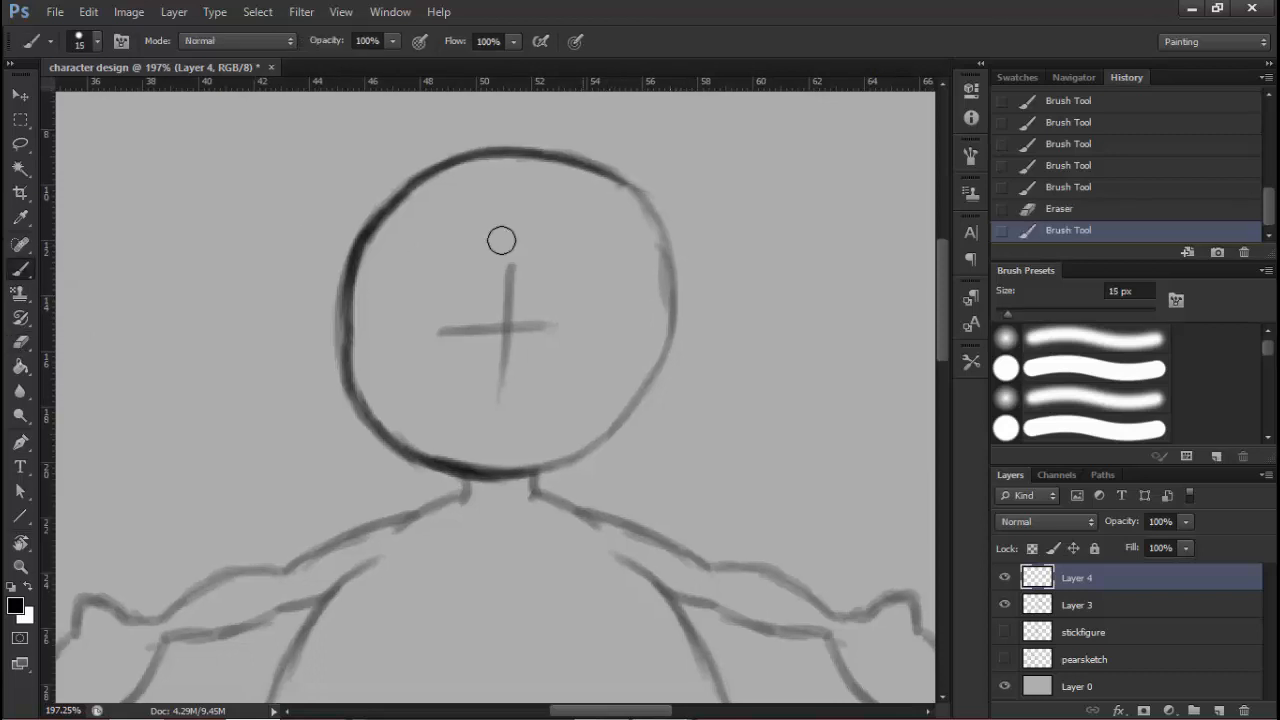
Erase the whole trial head outline from Layer 4
{"action": "left_click", "coordinate": [21, 342]}
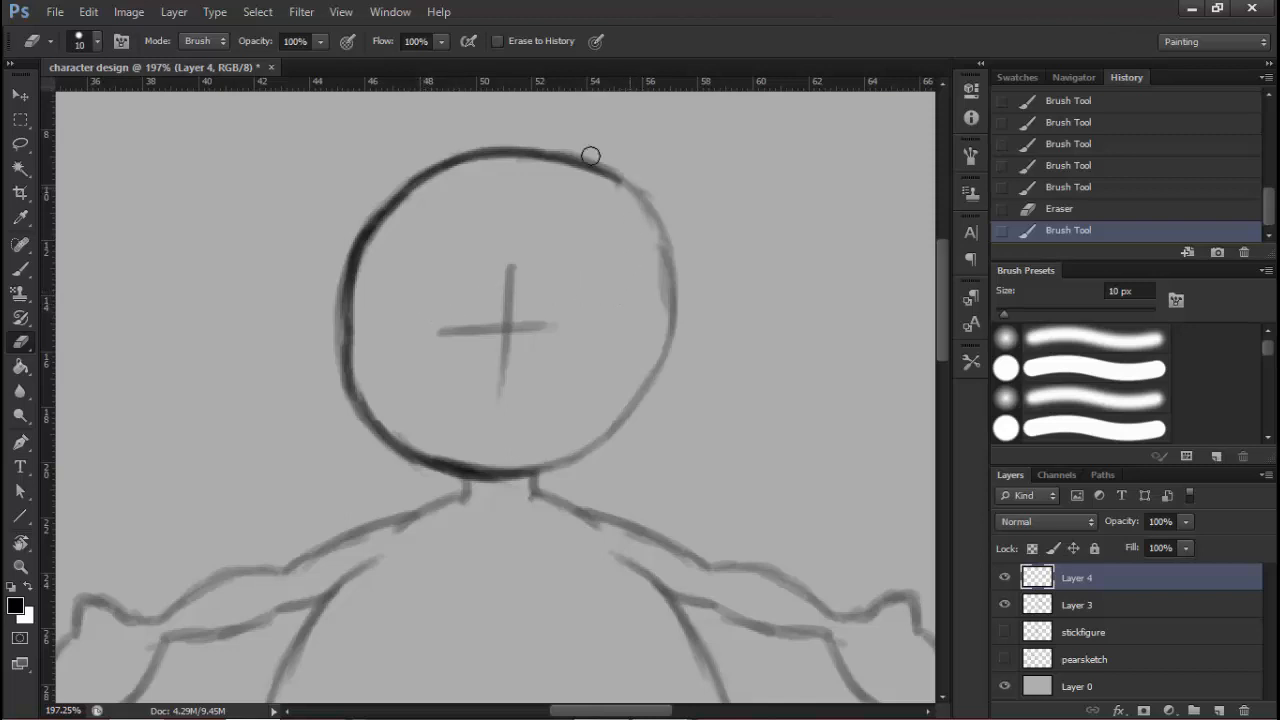
{"action": "mouse_move", "coordinate": [588, 154]}
{"action": "left_mouse_down"}
{"action": "mouse_move", "coordinate": [625, 178]}
{"action": "mouse_move", "coordinate": [558, 152]}
{"action": "left_mouse_up"}
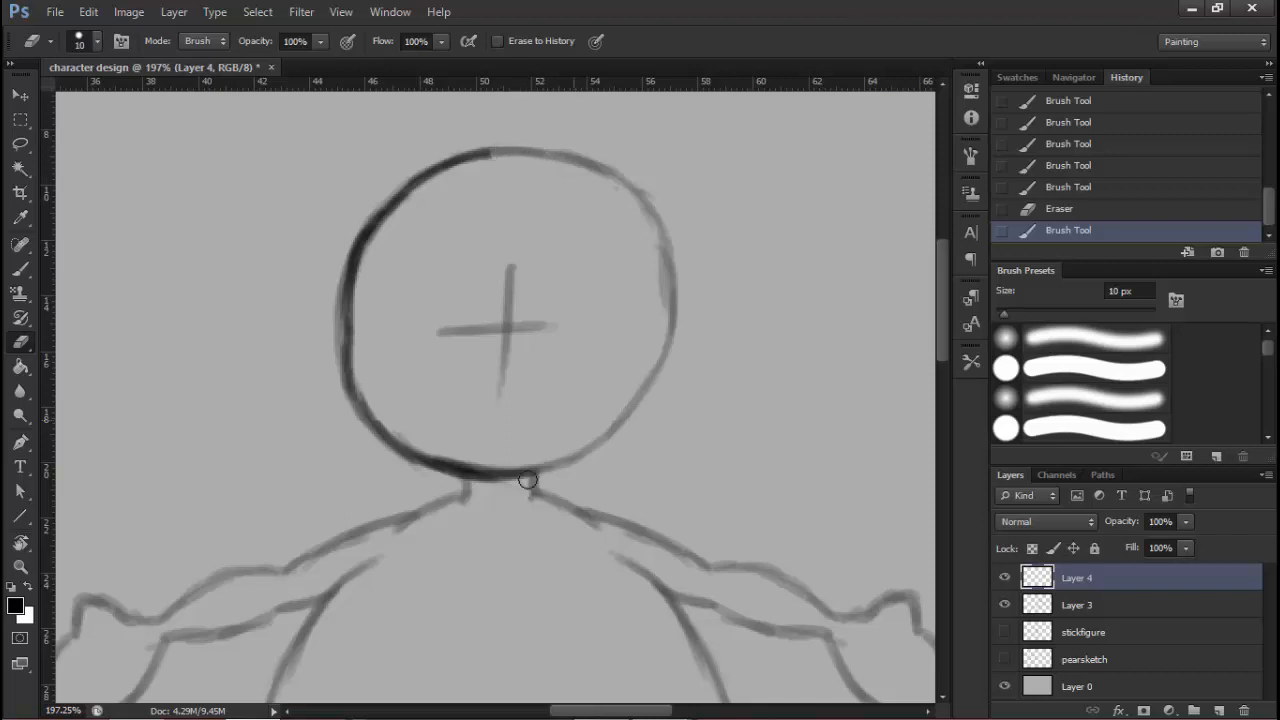
{"action": "mouse_move", "coordinate": [540, 476]}
{"action": "left_mouse_down"}
{"action": "mouse_move", "coordinate": [480, 477]}
{"action": "mouse_move", "coordinate": [481, 463]}
{"action": "mouse_move", "coordinate": [452, 478]}
{"action": "left_mouse_up"}
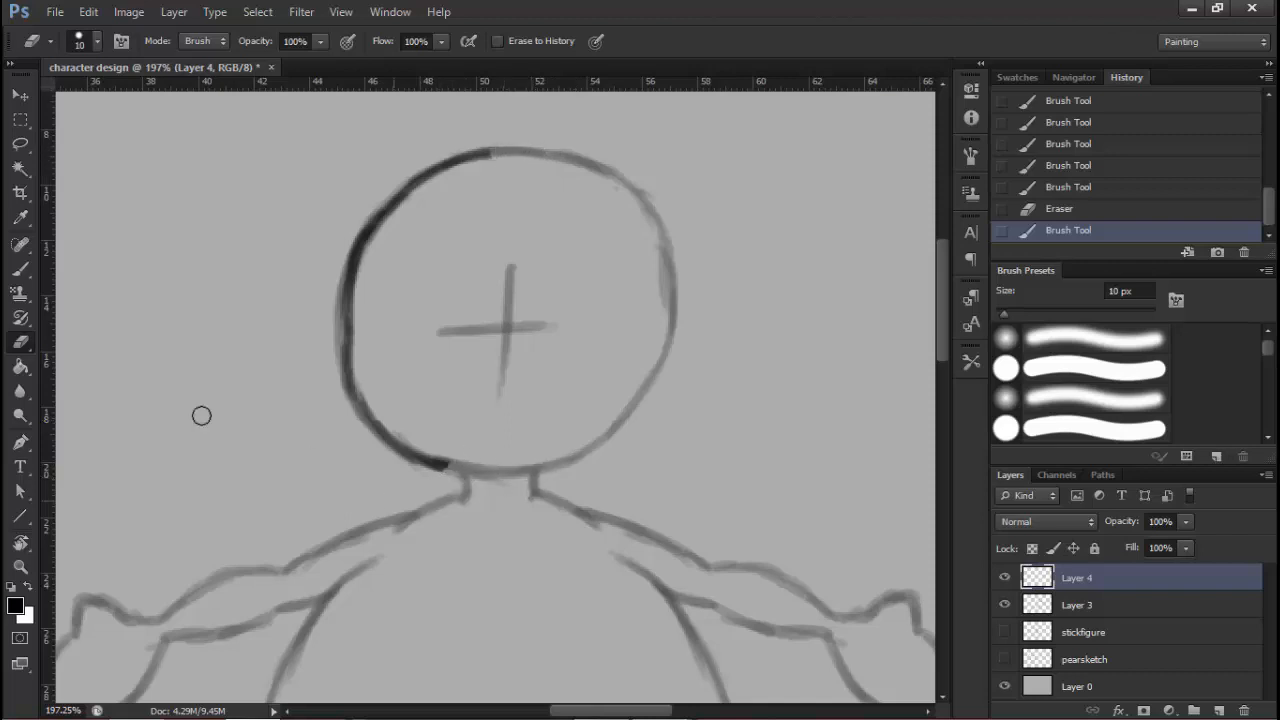
{"action": "left_click", "coordinate": [20, 268]}
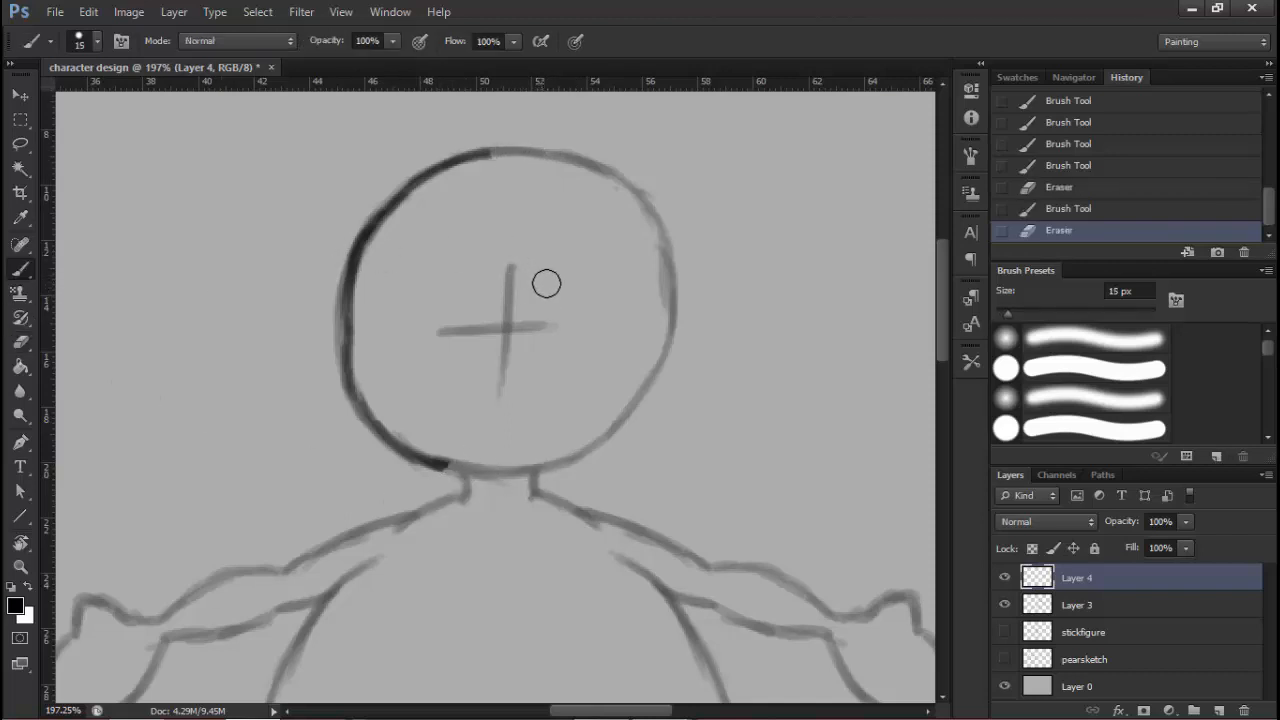
{"action": "left_click", "coordinate": [20, 343]}
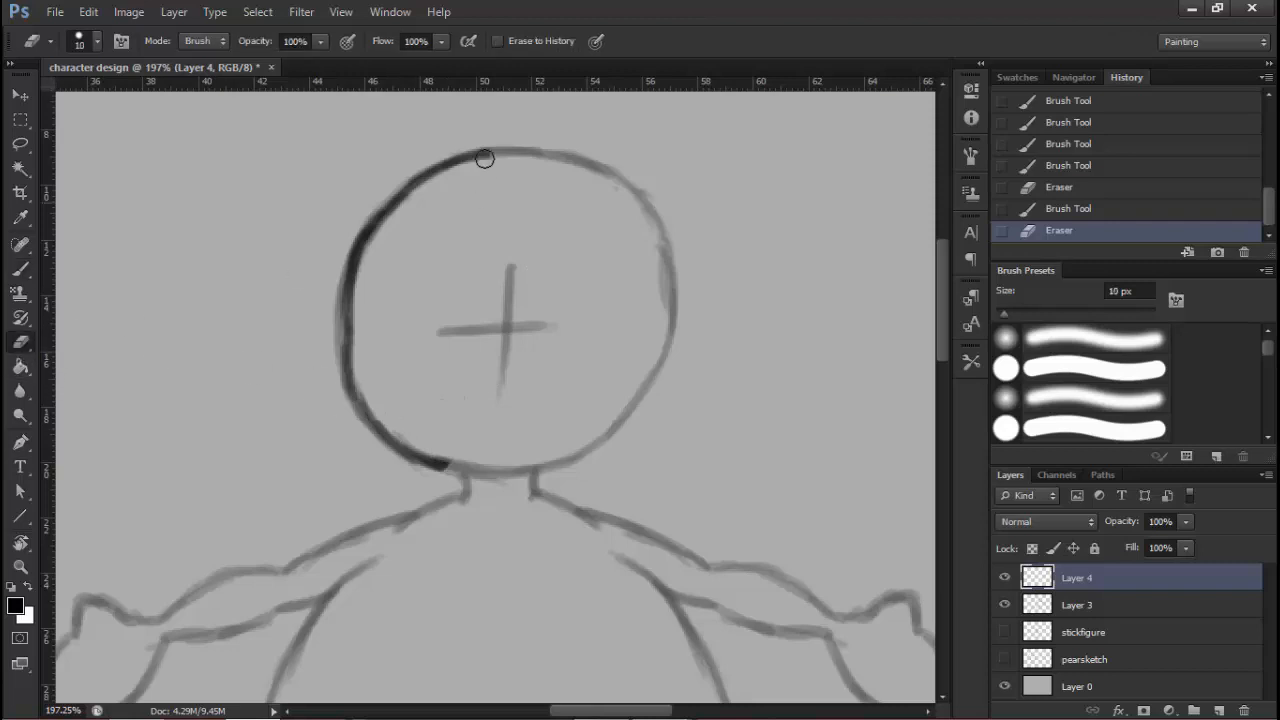
{"action": "mouse_move", "coordinate": [480, 158]}
{"action": "left_mouse_down"}
{"action": "mouse_move", "coordinate": [362, 252]}
{"action": "mouse_move", "coordinate": [348, 365]}
{"action": "mouse_move", "coordinate": [394, 452]}
{"action": "mouse_move", "coordinate": [450, 465]}
{"action": "left_mouse_up"}
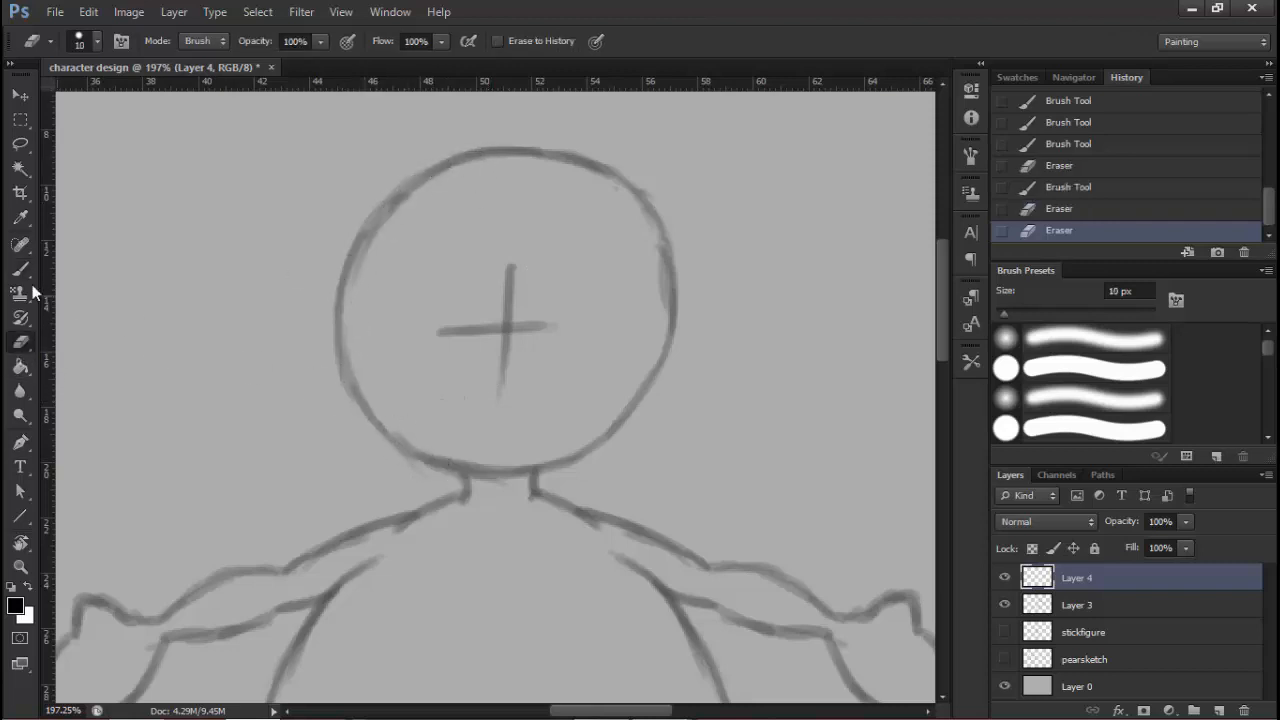
Ink the left half of the head on Layer 4 with the 15 px brush, from near the crown down to the jaw
{"action": "left_click", "coordinate": [21, 271]}
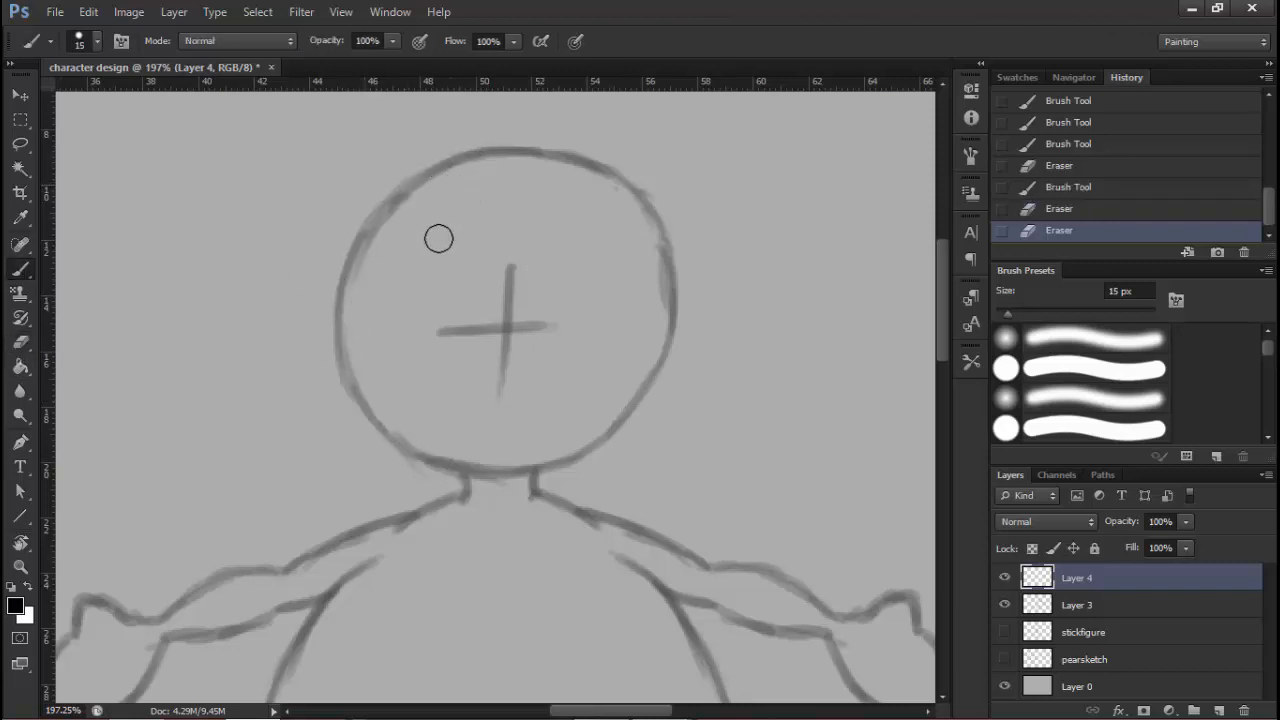
{"action": "key", "text": "ctrl+space"}
{"action": "left_click_drag", "start_coordinate": [452, 214], "coordinate": [484, 210]}
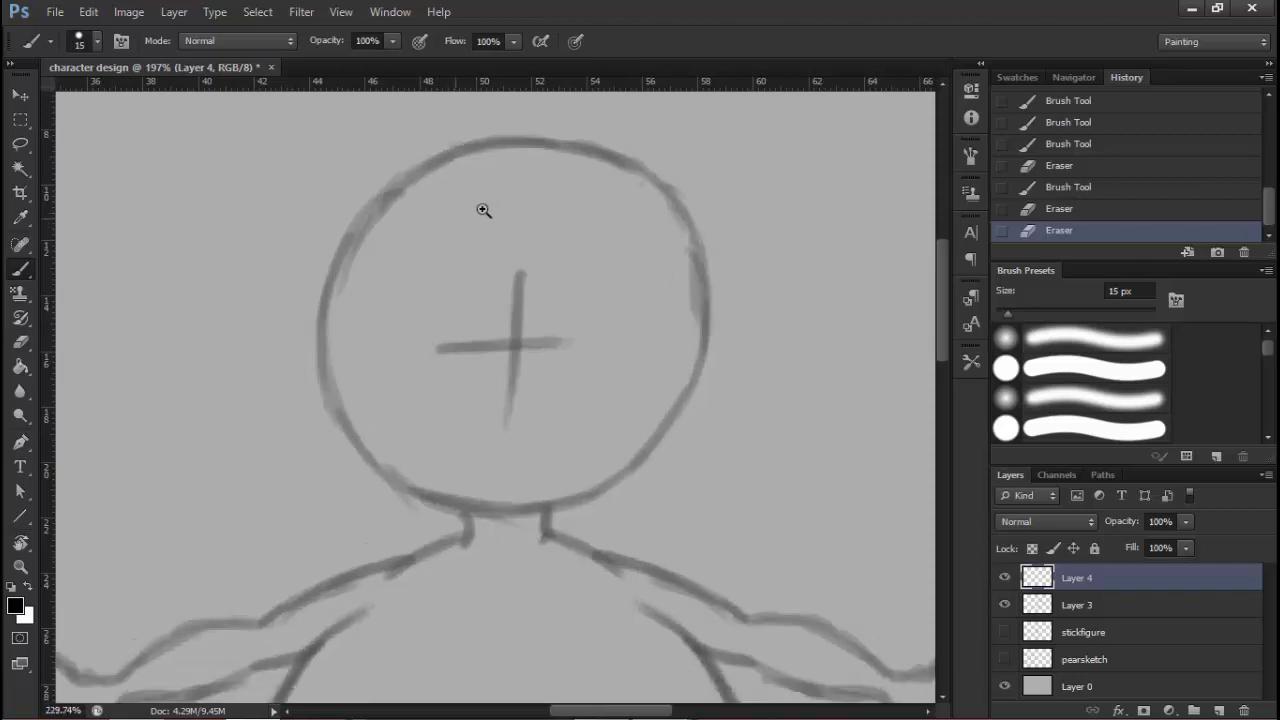
{"action": "left_click_drag", "start_coordinate": [395, 196], "coordinate": [460, 153]}
{"action": "left_click_drag", "start_coordinate": [366, 243], "coordinate": [424, 176]}
{"action": "left_click_drag", "start_coordinate": [352, 243], "coordinate": [407, 190]}
{"action": "mouse_move", "coordinate": [332, 308]}
{"action": "left_mouse_down"}
{"action": "mouse_move", "coordinate": [376, 215]}
{"action": "mouse_move", "coordinate": [338, 324]}
{"action": "mouse_move", "coordinate": [335, 287]}
{"action": "mouse_move", "coordinate": [339, 346]}
{"action": "mouse_move", "coordinate": [341, 303]}
{"action": "mouse_move", "coordinate": [338, 318]}
{"action": "mouse_move", "coordinate": [319, 304]}
{"action": "mouse_move", "coordinate": [346, 269]}
{"action": "mouse_move", "coordinate": [326, 341]}
{"action": "mouse_move", "coordinate": [333, 305]}
{"action": "mouse_move", "coordinate": [335, 375]}
{"action": "mouse_move", "coordinate": [337, 359]}
{"action": "mouse_move", "coordinate": [363, 423]}
{"action": "mouse_move", "coordinate": [337, 370]}
{"action": "mouse_move", "coordinate": [352, 444]}
{"action": "mouse_move", "coordinate": [339, 372]}
{"action": "mouse_move", "coordinate": [382, 467]}
{"action": "mouse_move", "coordinate": [381, 431]}
{"action": "mouse_move", "coordinate": [363, 419]}
{"action": "mouse_move", "coordinate": [388, 485]}
{"action": "left_mouse_up"}
{"action": "left_click_drag", "start_coordinate": [351, 414], "coordinate": [405, 498]}
{"action": "left_click_drag", "start_coordinate": [357, 446], "coordinate": [412, 503]}
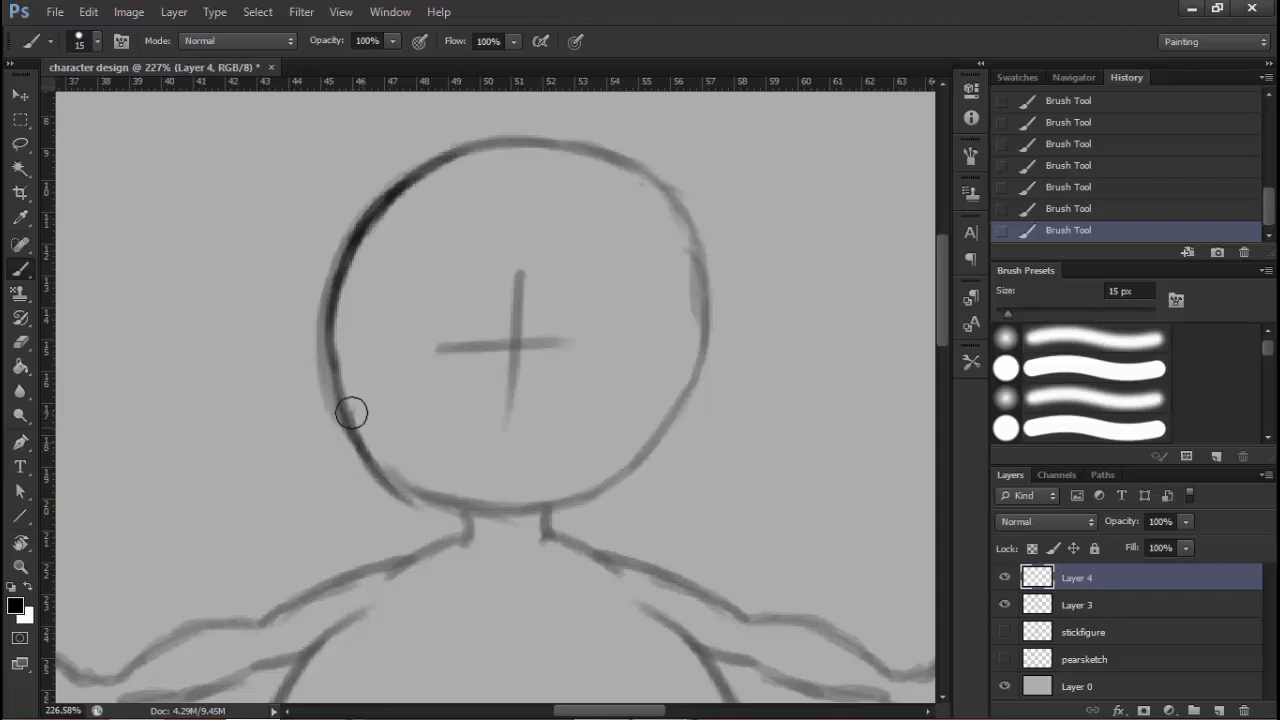
Rework the head's left cheek and jaw line with eraser and brush, carrying it down to the neck and darkening the upper curve
{"action": "left_click_drag", "start_coordinate": [340, 388], "coordinate": [414, 506]}
{"action": "mouse_move", "coordinate": [370, 462]}
{"action": "left_mouse_down"}
{"action": "mouse_move", "coordinate": [440, 499]}
{"action": "mouse_move", "coordinate": [388, 480]}
{"action": "mouse_move", "coordinate": [435, 512]}
{"action": "mouse_move", "coordinate": [369, 455]}
{"action": "mouse_move", "coordinate": [416, 522]}
{"action": "mouse_move", "coordinate": [364, 463]}
{"action": "mouse_move", "coordinate": [360, 395]}
{"action": "mouse_move", "coordinate": [337, 387]}
{"action": "mouse_move", "coordinate": [342, 370]}
{"action": "mouse_move", "coordinate": [327, 360]}
{"action": "mouse_move", "coordinate": [354, 314]}
{"action": "mouse_move", "coordinate": [341, 304]}
{"action": "mouse_move", "coordinate": [75, 307]}
{"action": "mouse_move", "coordinate": [350, 262]}
{"action": "mouse_move", "coordinate": [333, 328]}
{"action": "left_mouse_up"}
{"action": "left_click", "coordinate": [22, 342]}
{"action": "left_click", "coordinate": [21, 270]}
{"action": "left_click_drag", "start_coordinate": [346, 268], "coordinate": [336, 326]}
{"action": "mouse_move", "coordinate": [340, 292]}
{"action": "left_mouse_down"}
{"action": "mouse_move", "coordinate": [334, 431]}
{"action": "mouse_move", "coordinate": [414, 501]}
{"action": "left_mouse_up"}
{"action": "left_click_drag", "start_coordinate": [343, 413], "coordinate": [458, 529]}
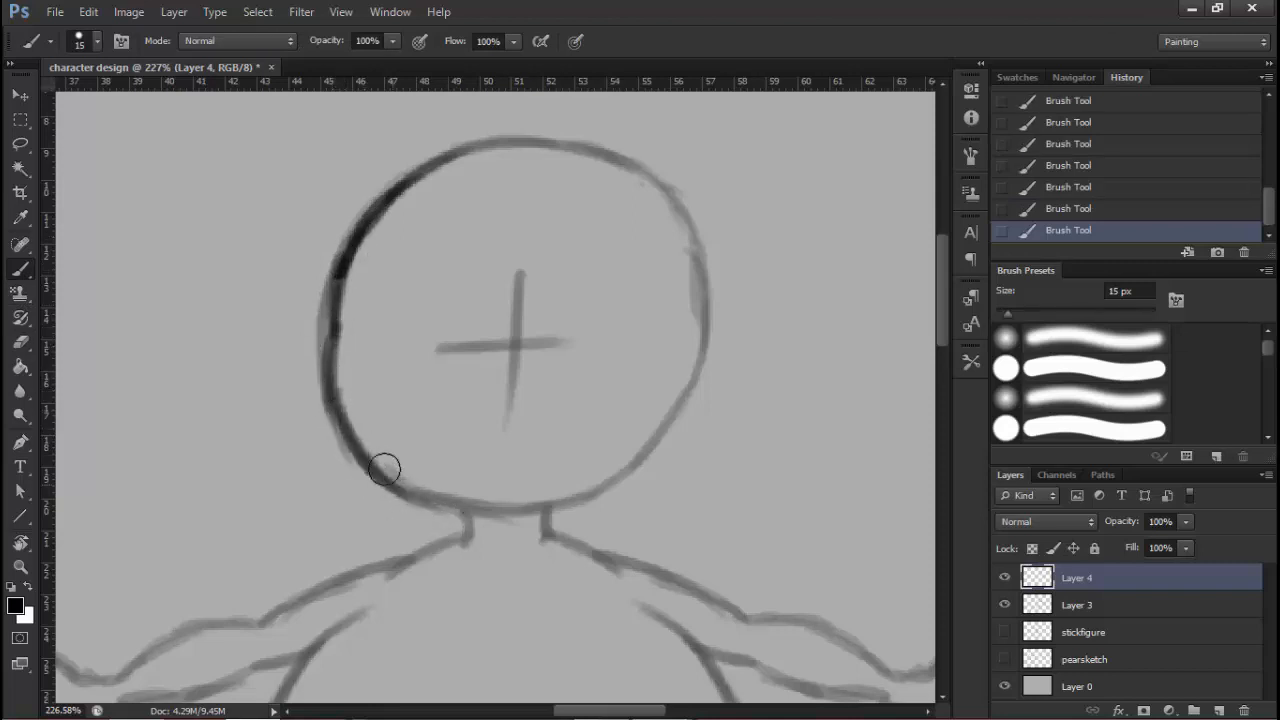
{"action": "left_click_drag", "start_coordinate": [383, 469], "coordinate": [474, 517]}
{"action": "mouse_move", "coordinate": [400, 486]}
{"action": "left_mouse_down"}
{"action": "mouse_move", "coordinate": [451, 517]}
{"action": "mouse_move", "coordinate": [491, 514]}
{"action": "left_mouse_up"}
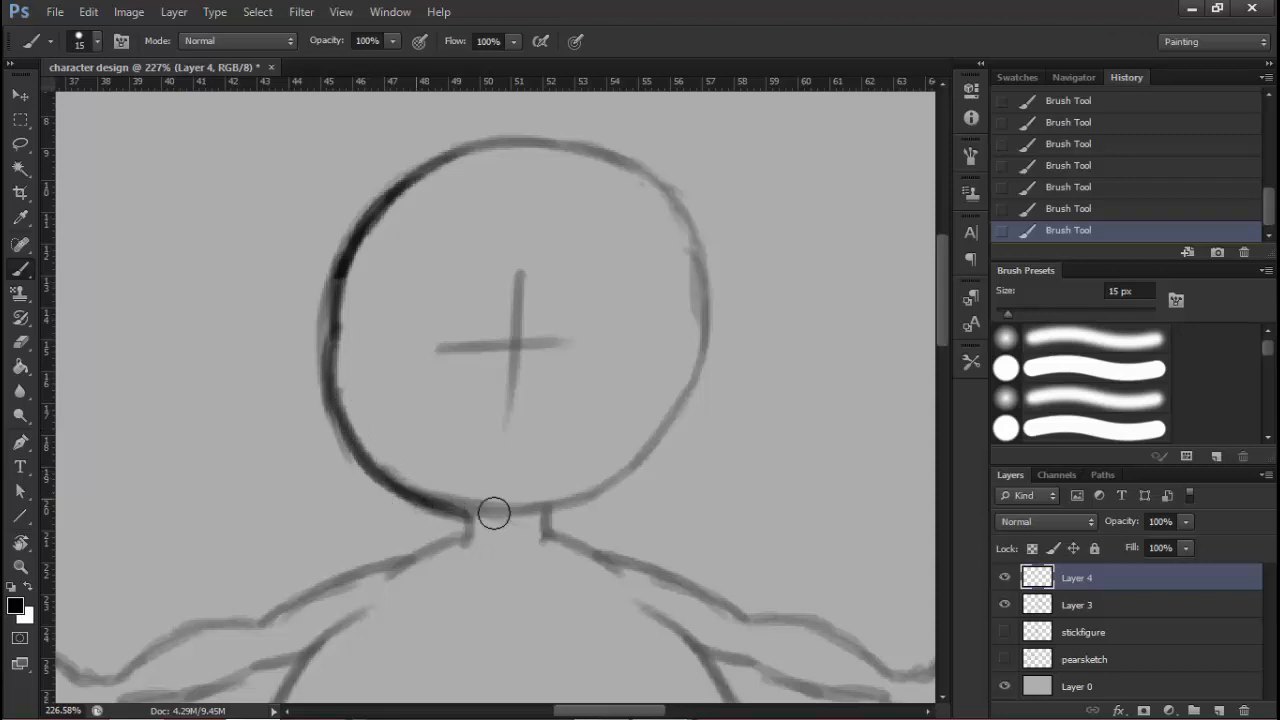
{"action": "left_click_drag", "start_coordinate": [408, 191], "coordinate": [460, 152]}
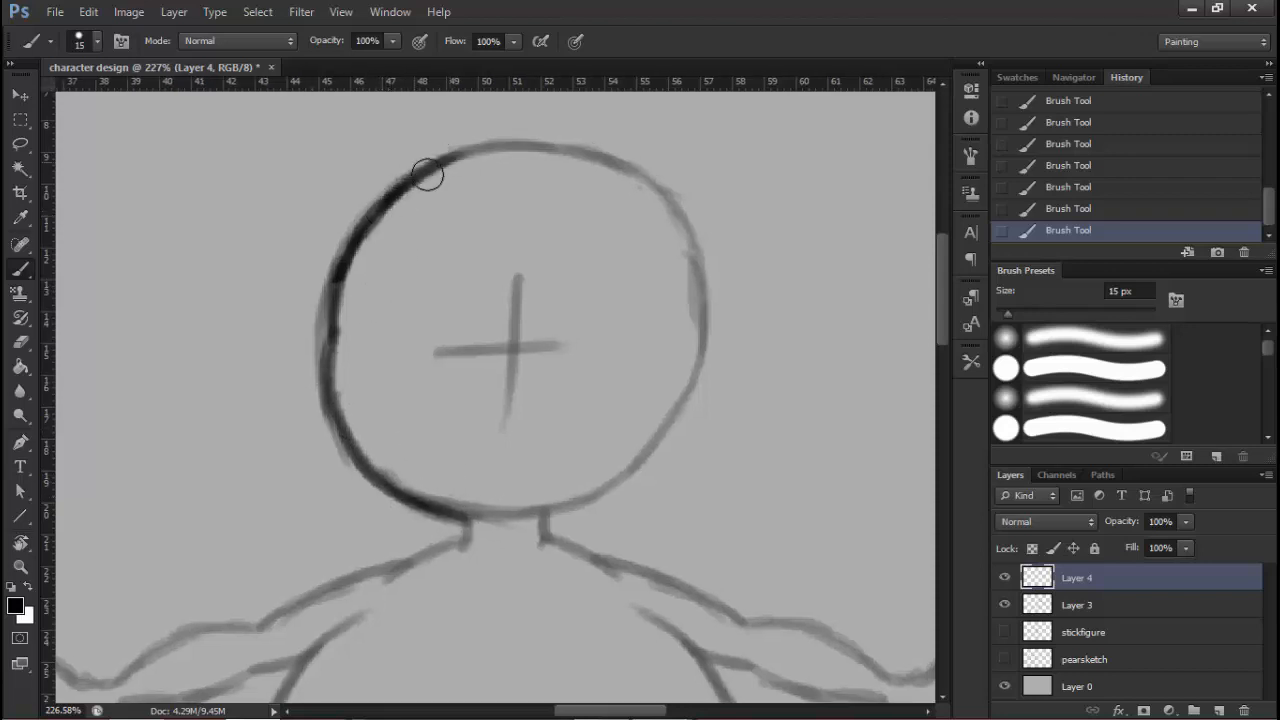
Draw an ear with an inner fold on the left side of the head and extend the inked head outline towards the crown
{"action": "mouse_move", "coordinate": [351, 300]}
{"action": "left_mouse_down"}
{"action": "mouse_move", "coordinate": [307, 294]}
{"action": "mouse_move", "coordinate": [279, 318]}
{"action": "mouse_move", "coordinate": [302, 298]}
{"action": "mouse_move", "coordinate": [292, 370]}
{"action": "mouse_move", "coordinate": [293, 301]}
{"action": "mouse_move", "coordinate": [307, 375]}
{"action": "mouse_move", "coordinate": [288, 332]}
{"action": "mouse_move", "coordinate": [327, 393]}
{"action": "mouse_move", "coordinate": [287, 300]}
{"action": "mouse_move", "coordinate": [296, 324]}
{"action": "mouse_move", "coordinate": [304, 276]}
{"action": "mouse_move", "coordinate": [321, 287]}
{"action": "mouse_move", "coordinate": [288, 285]}
{"action": "mouse_move", "coordinate": [305, 368]}
{"action": "mouse_move", "coordinate": [301, 305]}
{"action": "mouse_move", "coordinate": [330, 344]}
{"action": "mouse_move", "coordinate": [313, 319]}
{"action": "mouse_move", "coordinate": [317, 354]}
{"action": "left_mouse_up"}
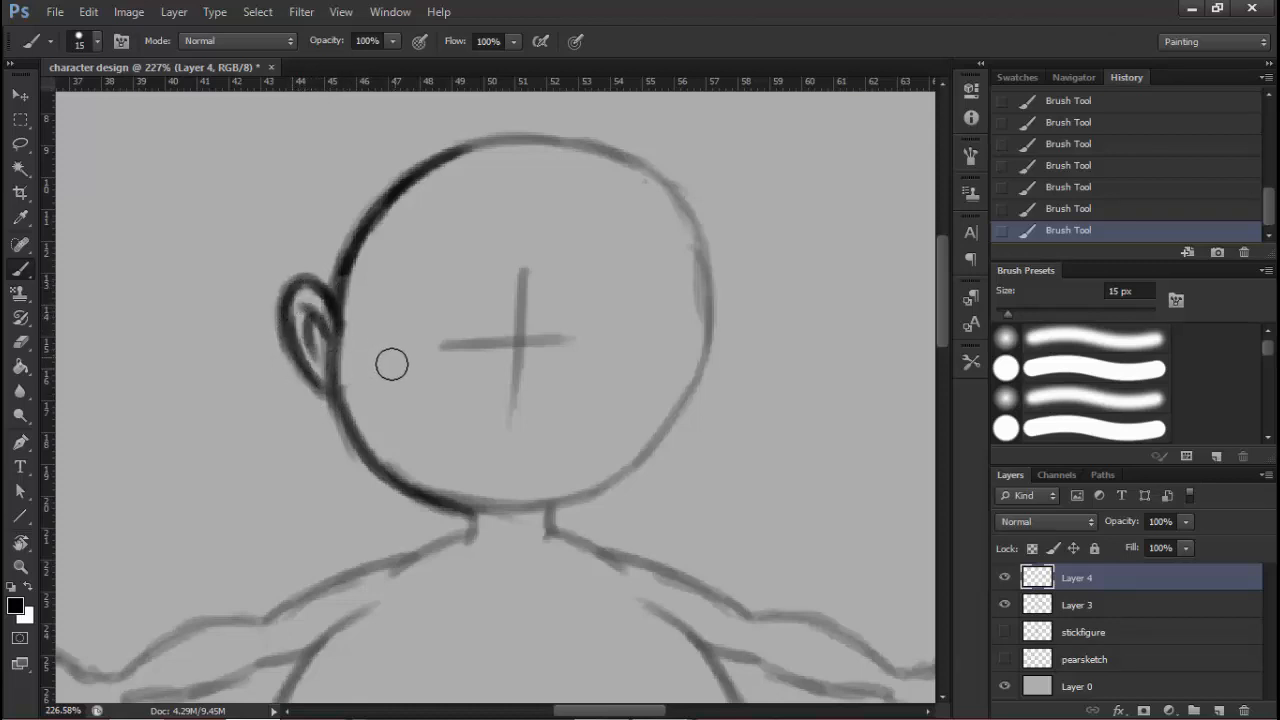
{"action": "key", "text": "ctrl+space"}
{"action": "mouse_move", "coordinate": [416, 379]}
{"action": "left_mouse_down"}
{"action": "mouse_move", "coordinate": [437, 380]}
{"action": "mouse_move", "coordinate": [454, 446]}
{"action": "left_mouse_up"}
{"action": "key", "text": "space"}
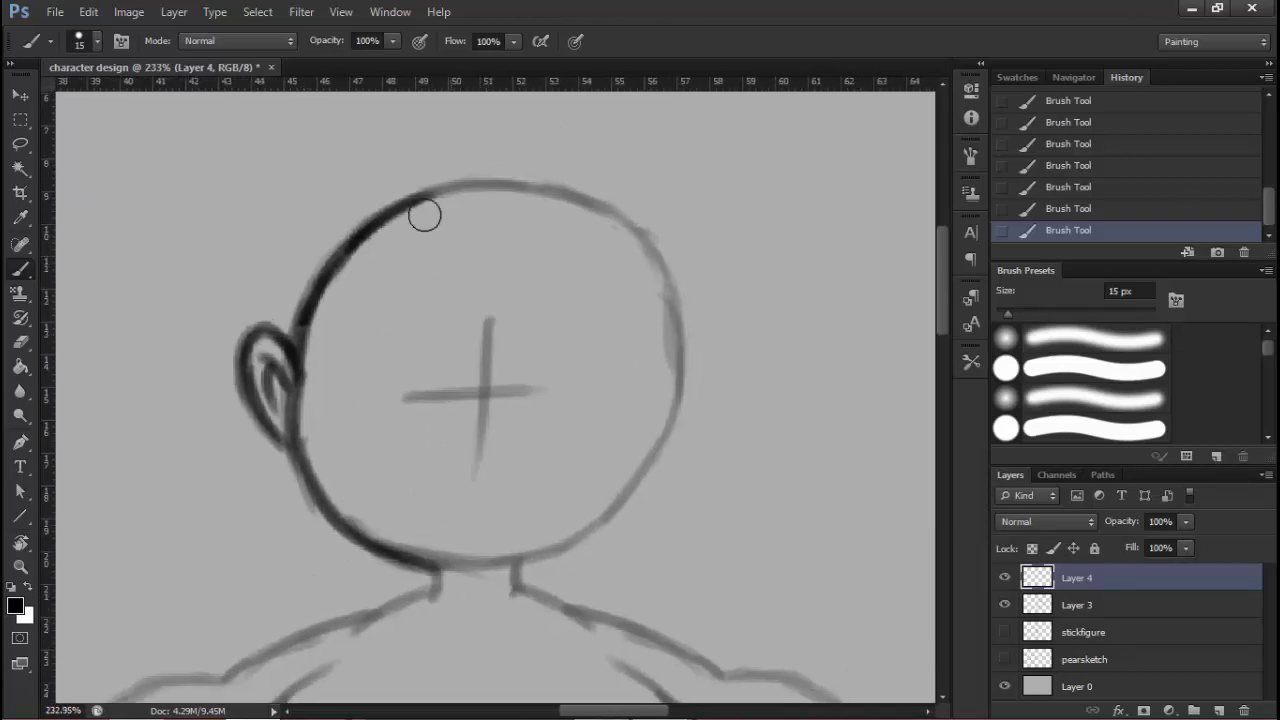
{"action": "left_click_drag", "start_coordinate": [410, 206], "coordinate": [441, 188]}
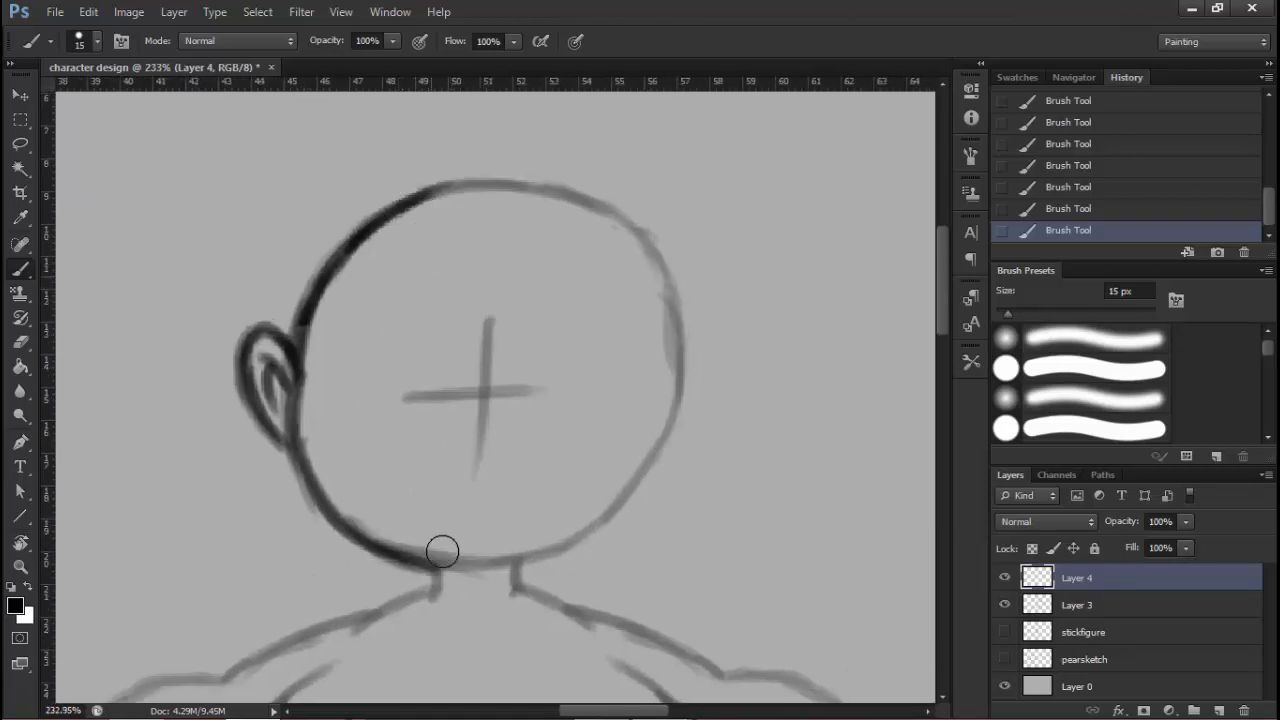
{"action": "key", "text": "space"}
{"action": "left_click_drag", "start_coordinate": [396, 442], "coordinate": [388, 403]}
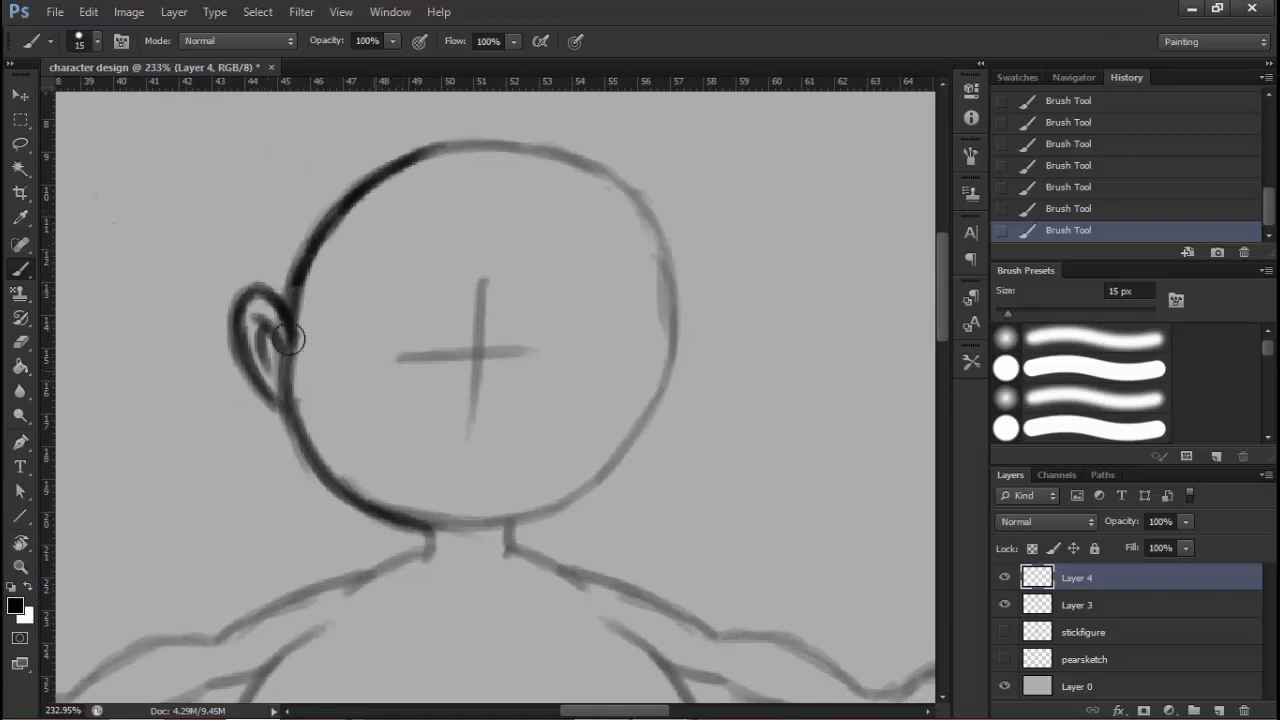
{"action": "scroll", "coordinate": [279, 333], "scroll_direction": "down", "scroll_amount": 1}
{"action": "scroll", "coordinate": [423, 294], "scroll_direction": "up", "scroll_amount": 1}
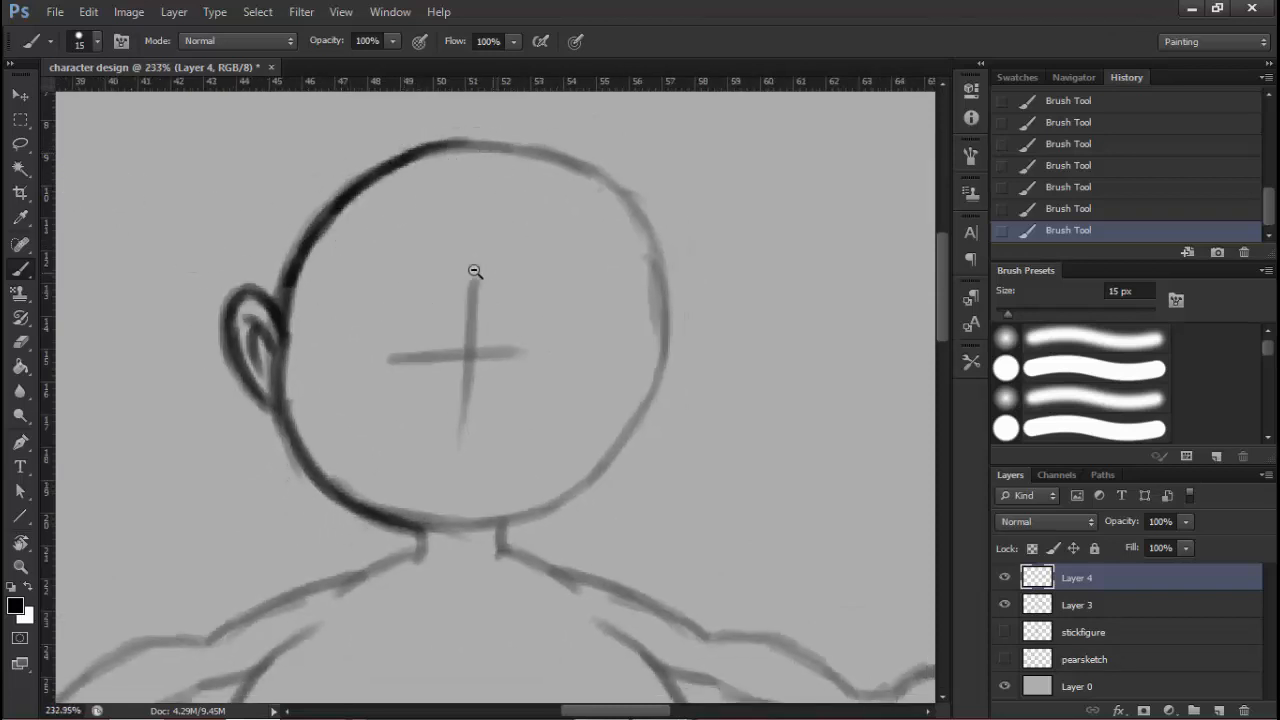
Try duplicating Layer 4 and flipping the copy of the half head horizontally in place
{"action": "scroll", "coordinate": [465, 285], "scroll_direction": "down", "scroll_amount": 6}
{"action": "left_click_drag", "start_coordinate": [470, 305], "coordinate": [454, 286]}
{"action": "scroll", "coordinate": [470, 250], "scroll_direction": "up", "scroll_amount": 4}
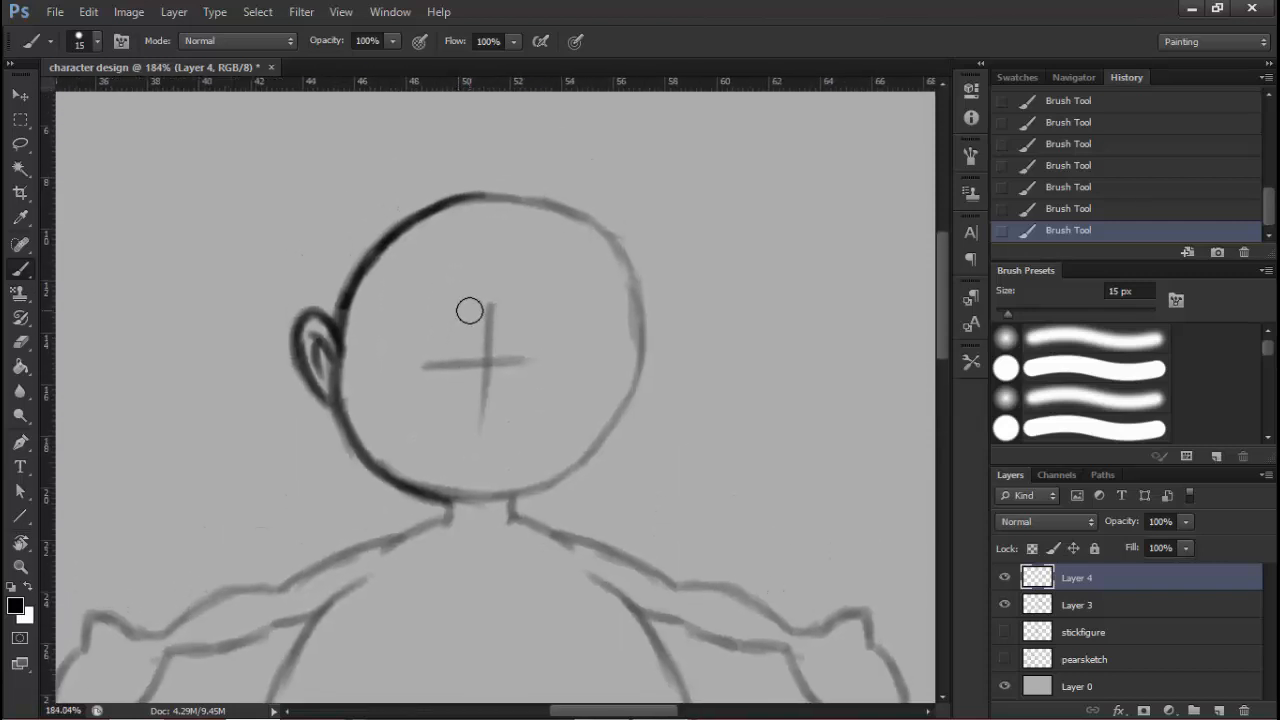
{"action": "key", "text": "ctrl+j"}
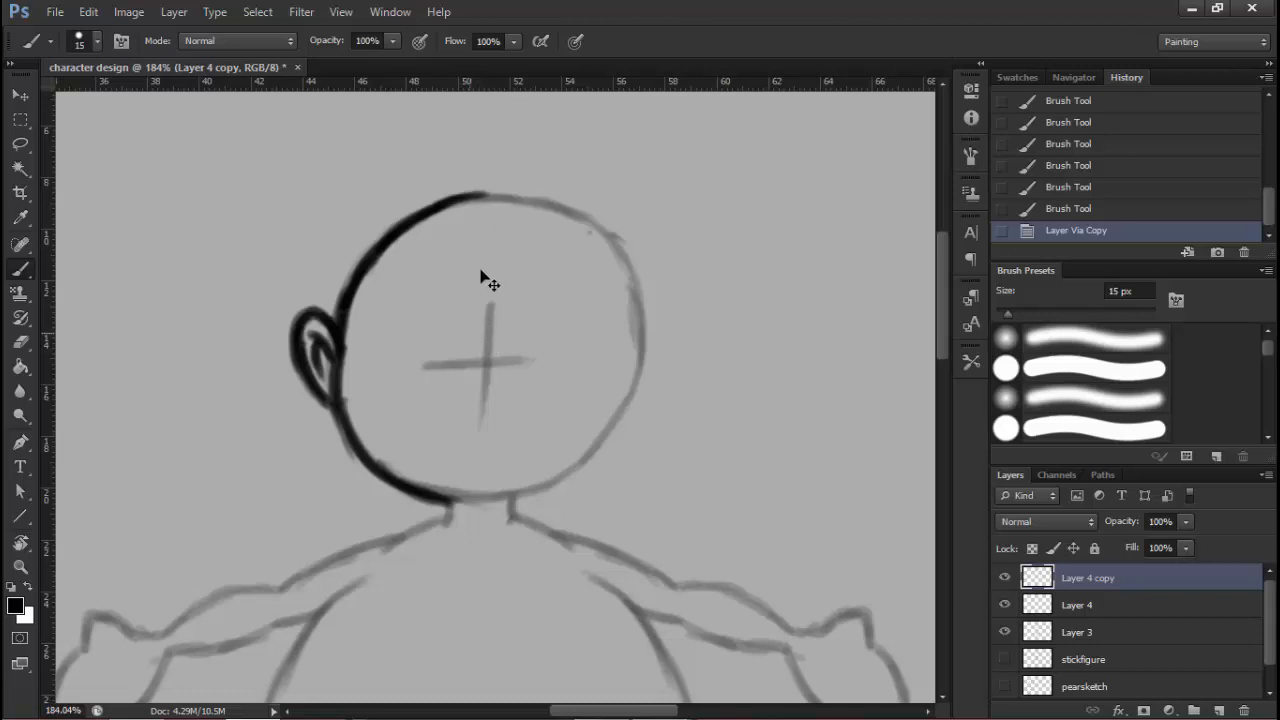
{"action": "key", "text": "ctrl+t"}
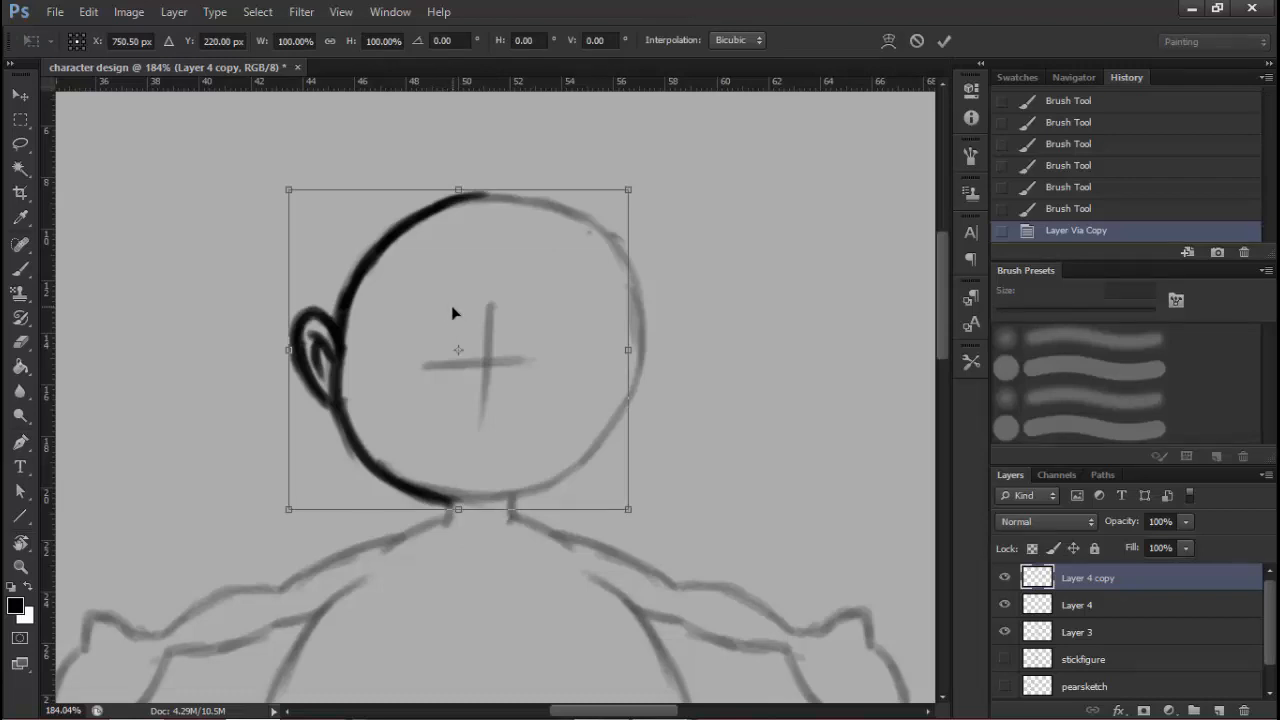
{"action": "right_click", "coordinate": [499, 400]}
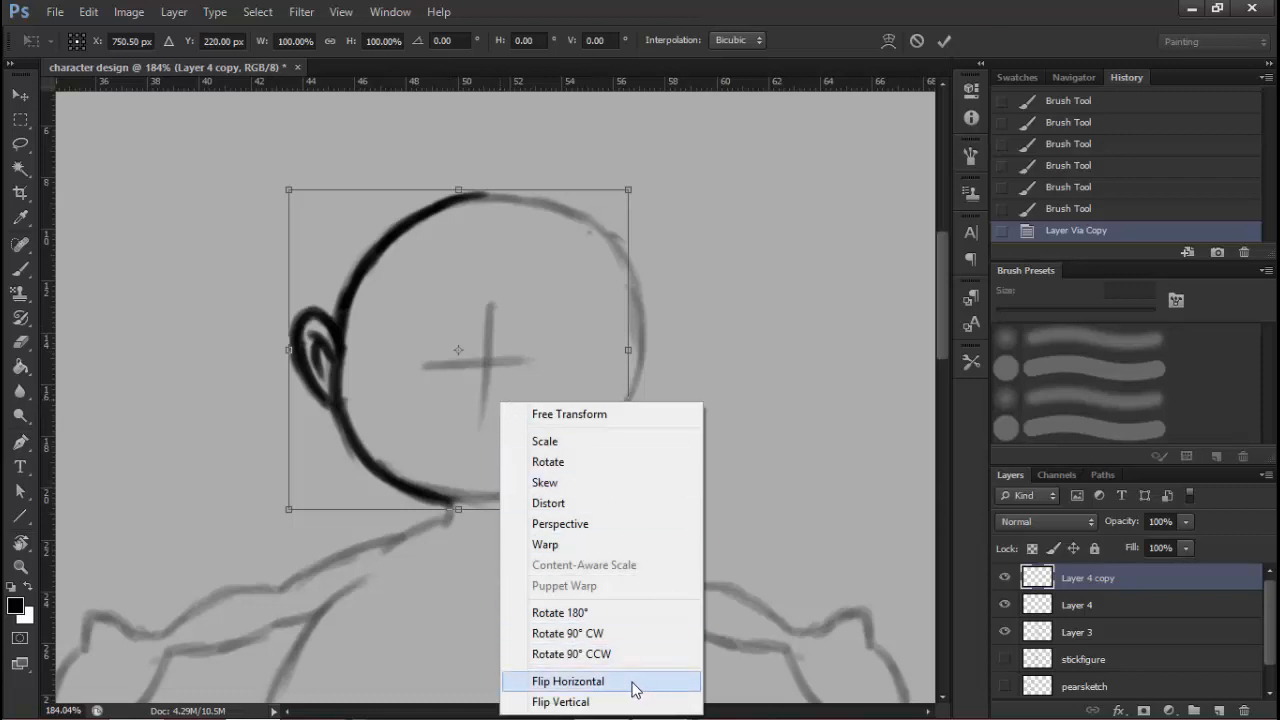
{"action": "left_click", "coordinate": [560, 681]}
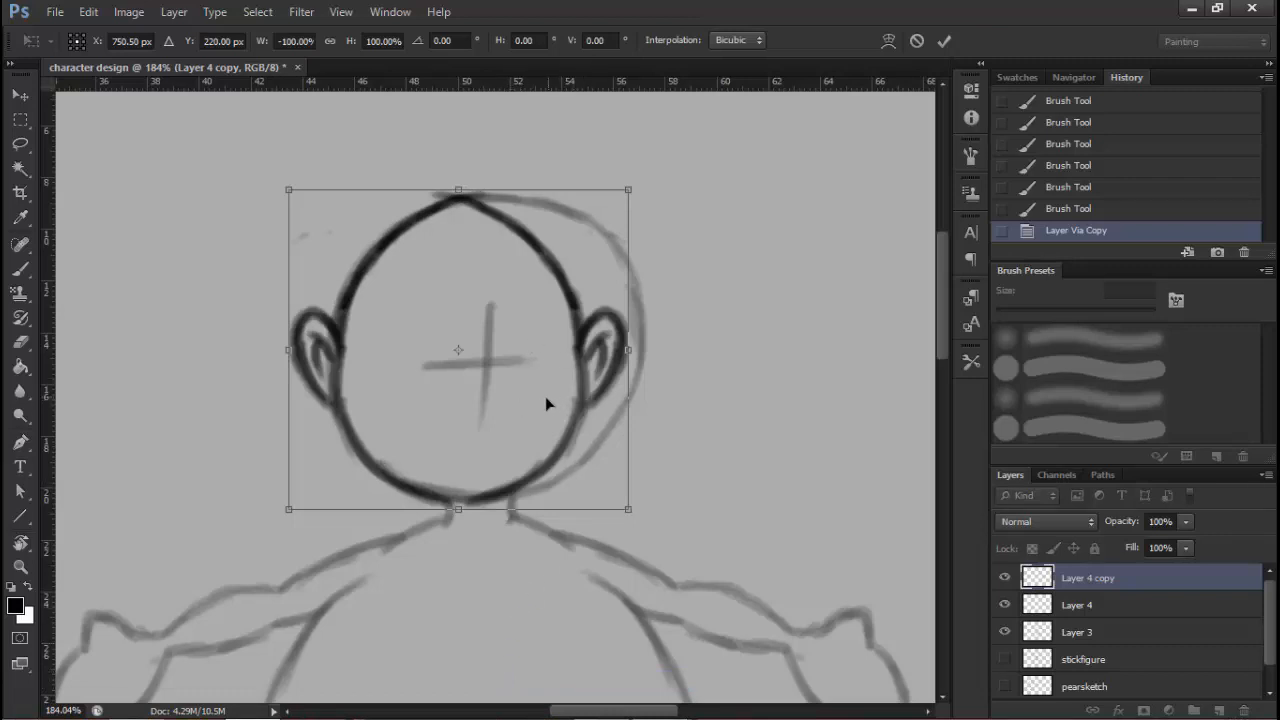
{"action": "key", "text": "b"}
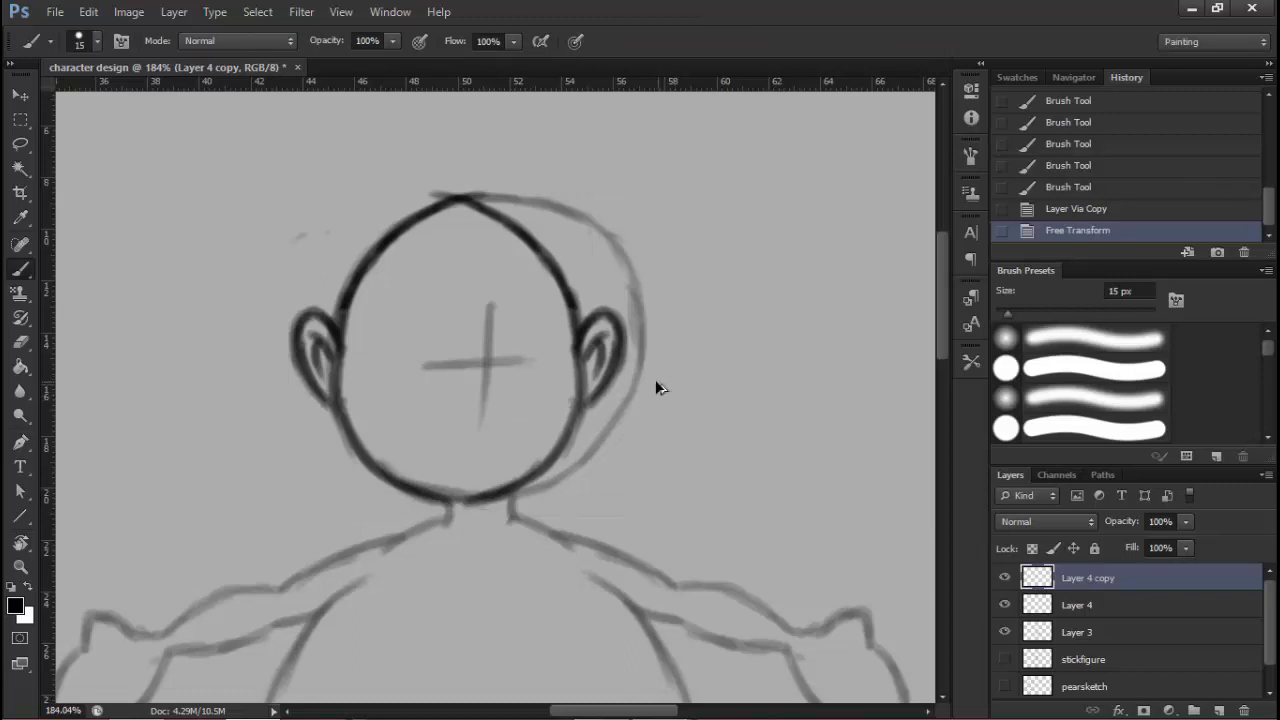
Undo the copy's horizontal flip and step back and forth through the layer duplication to compare the half head before and after
{"action": "key", "text": "ctrl+alt+z"}
{"action": "key", "text": "ctrl+alt+z"}
{"action": "key", "text": "ctrl+shift+z"}
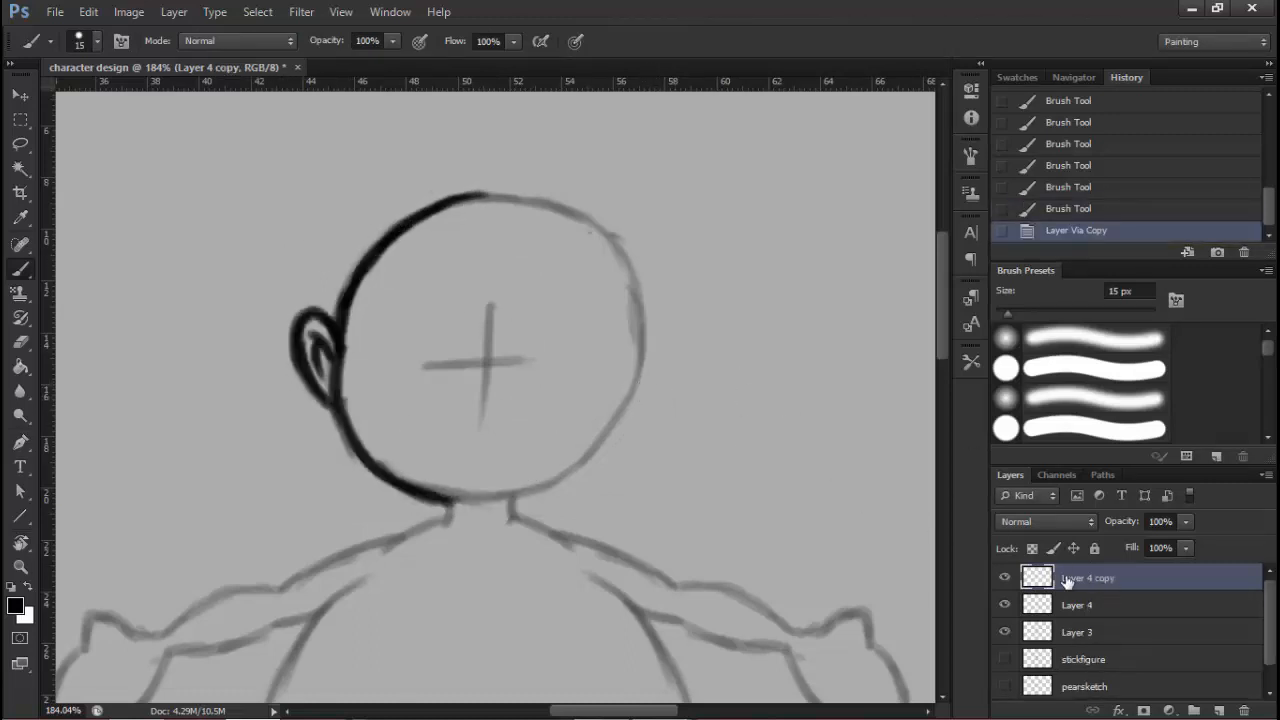
{"action": "left_click", "coordinate": [1005, 579]}
{"action": "key", "text": "ctrl+z"}
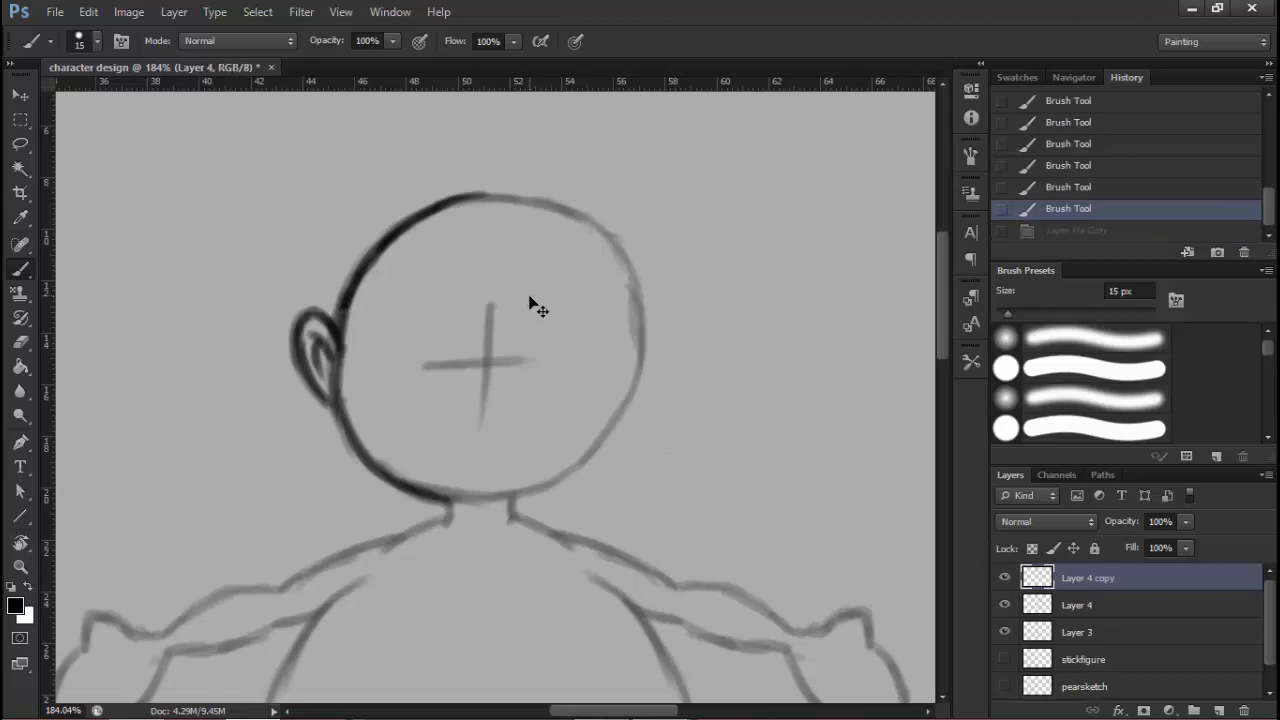
{"action": "key", "text": "ctrl+z"}
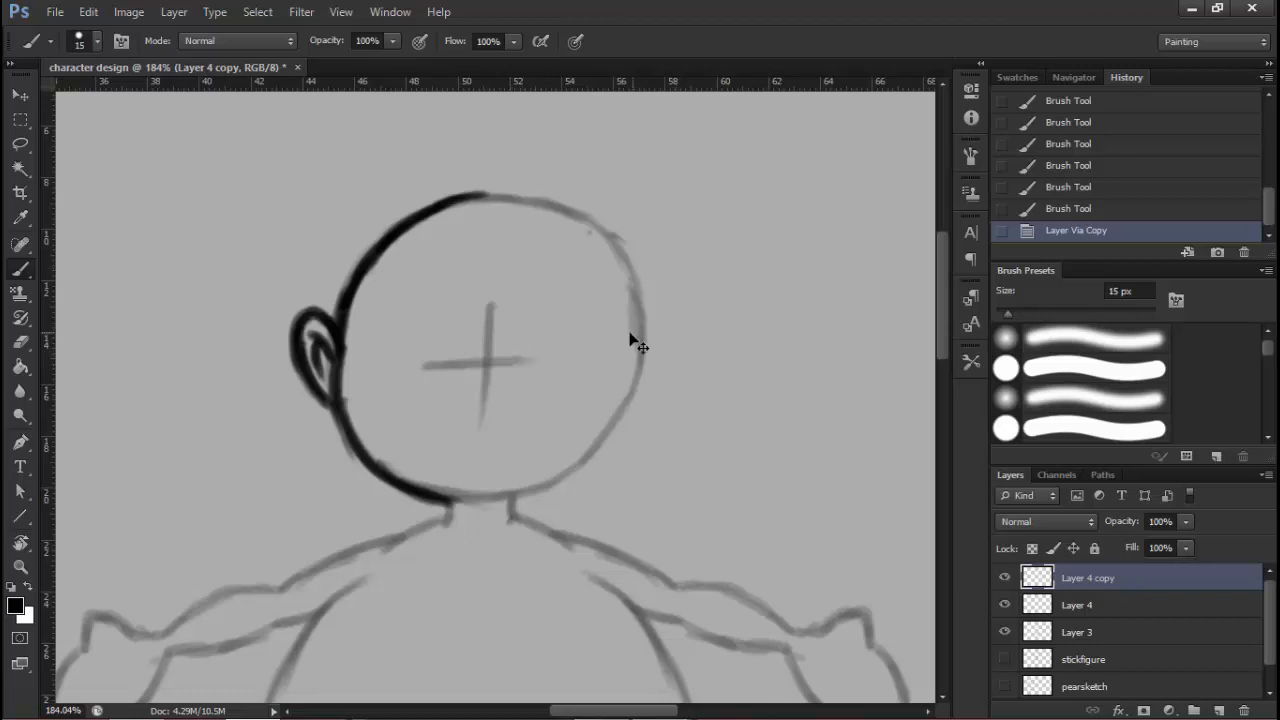
Try flipping the Layer 4 copy horizontally and shifting it over the right side of the head, and undo the transform and duplicate
{"action": "key", "text": "ctrl+t"}
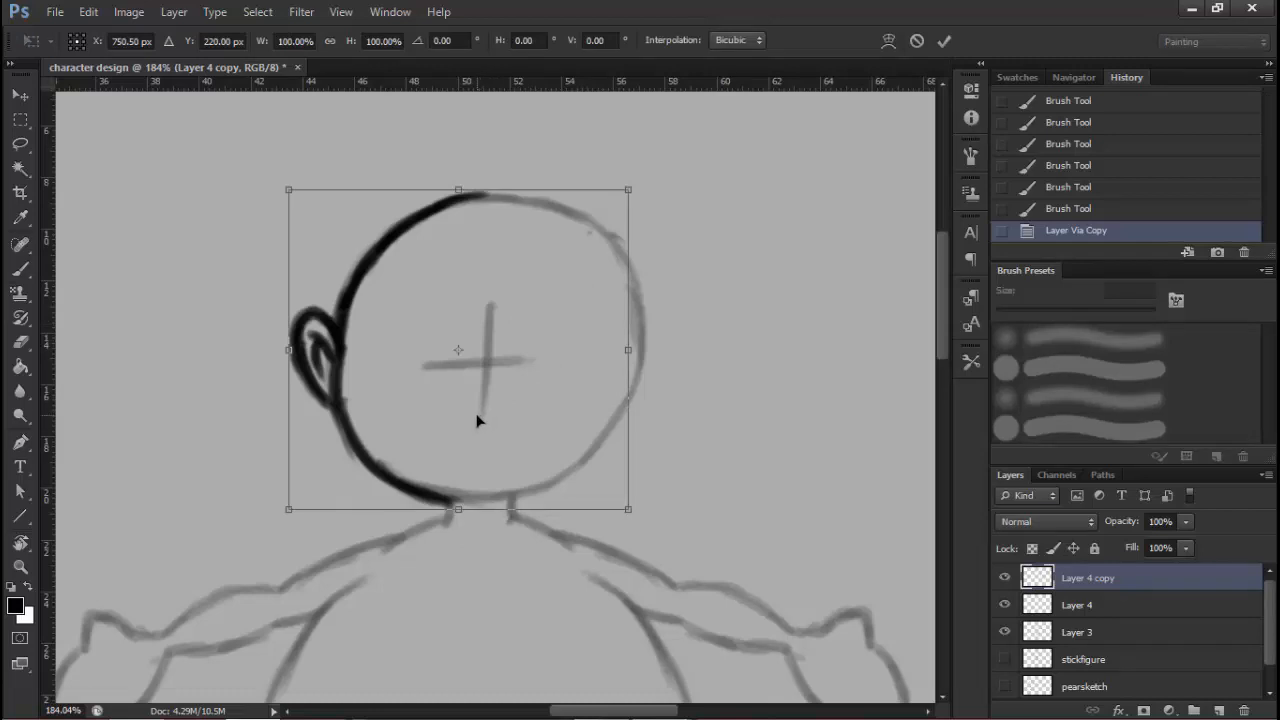
{"action": "right_click", "coordinate": [544, 386]}
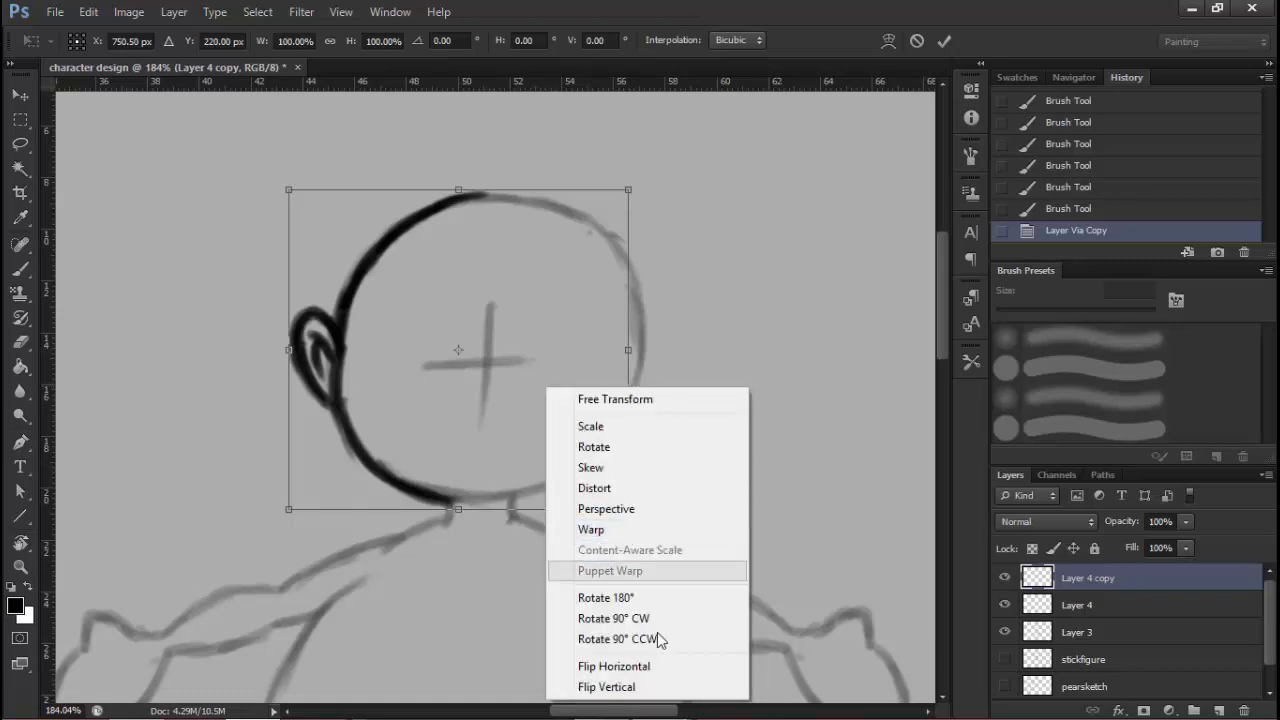
{"action": "left_click", "coordinate": [655, 665]}
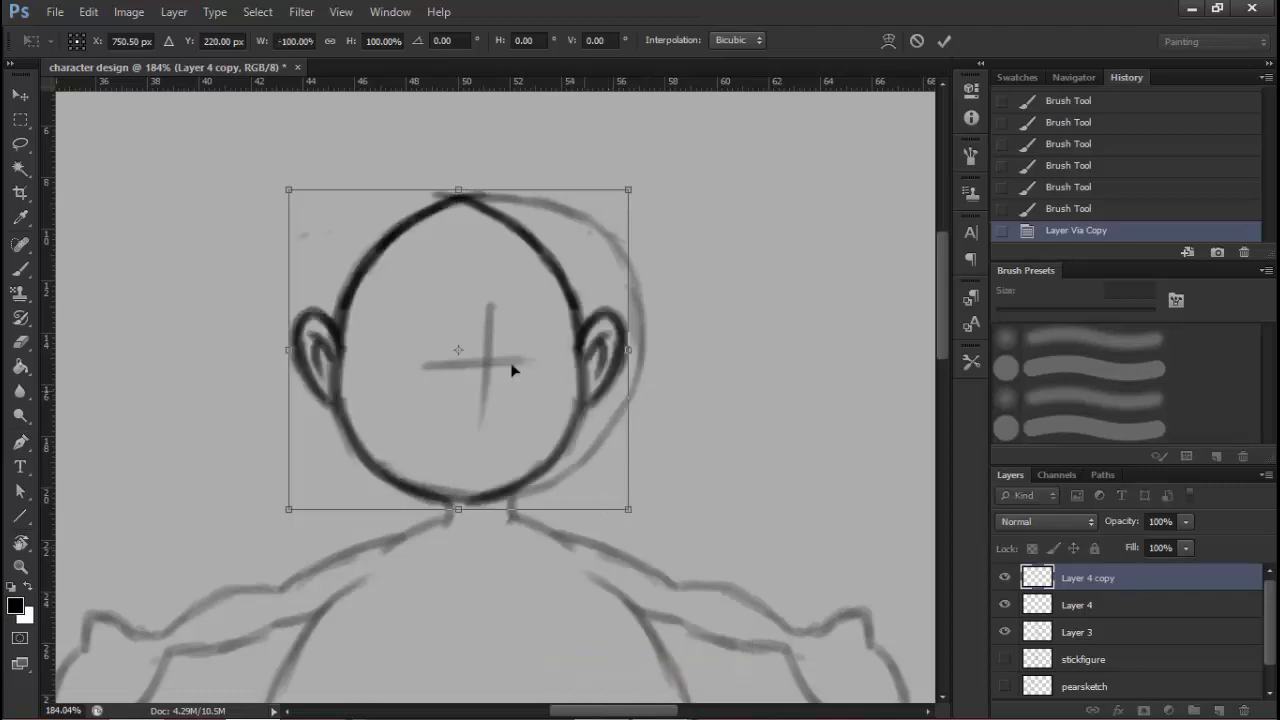
{"action": "left_click_drag", "start_coordinate": [516, 387], "coordinate": [580, 373]}
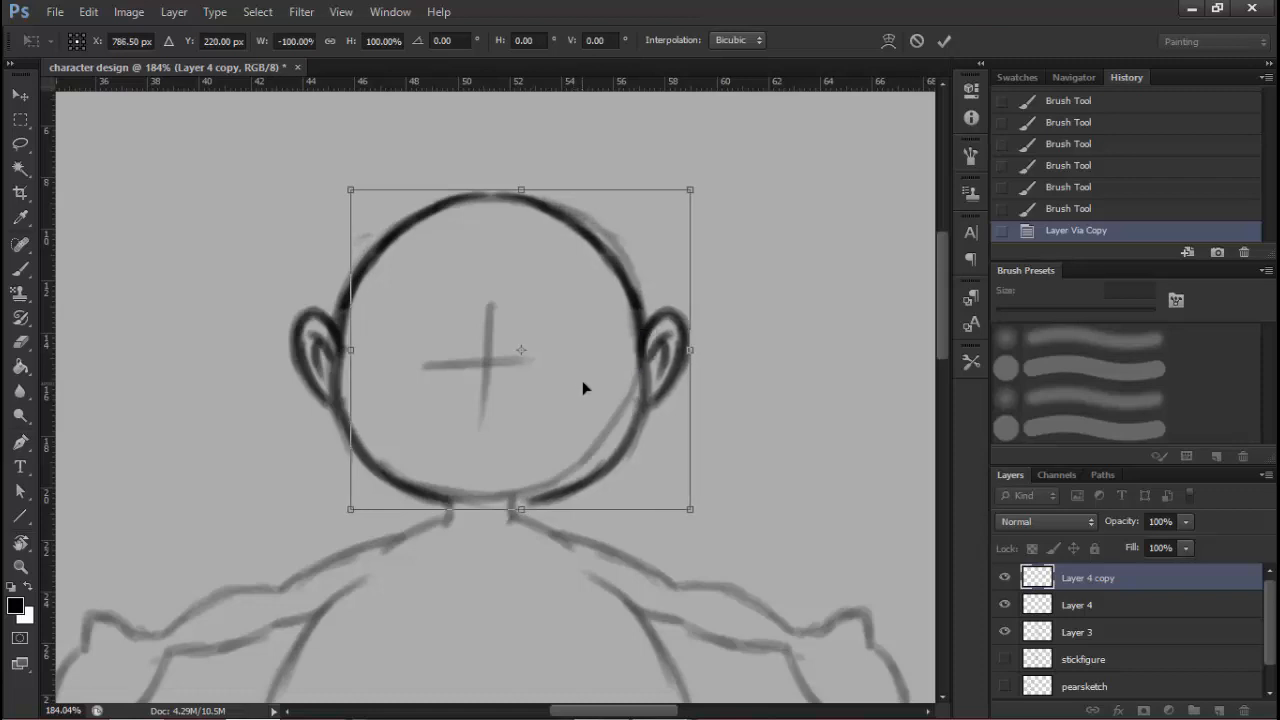
{"action": "key", "text": "Return"}
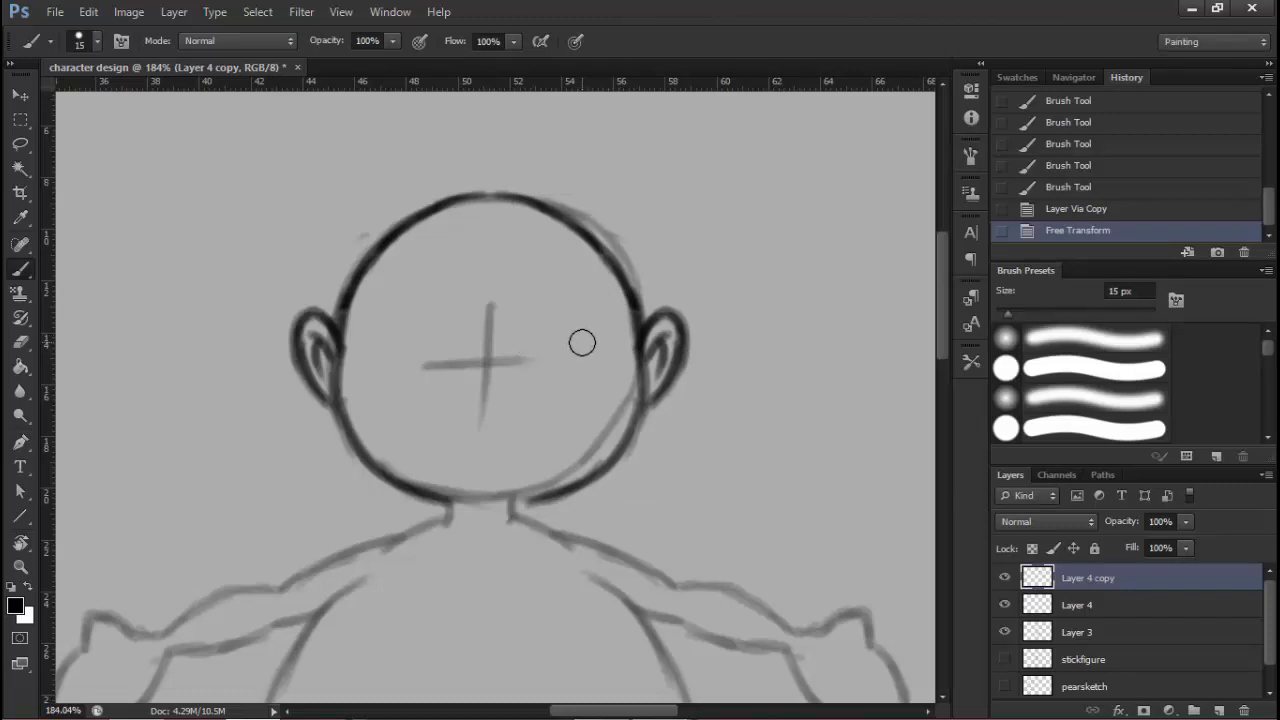
{"action": "key", "text": "ctrl+z"}
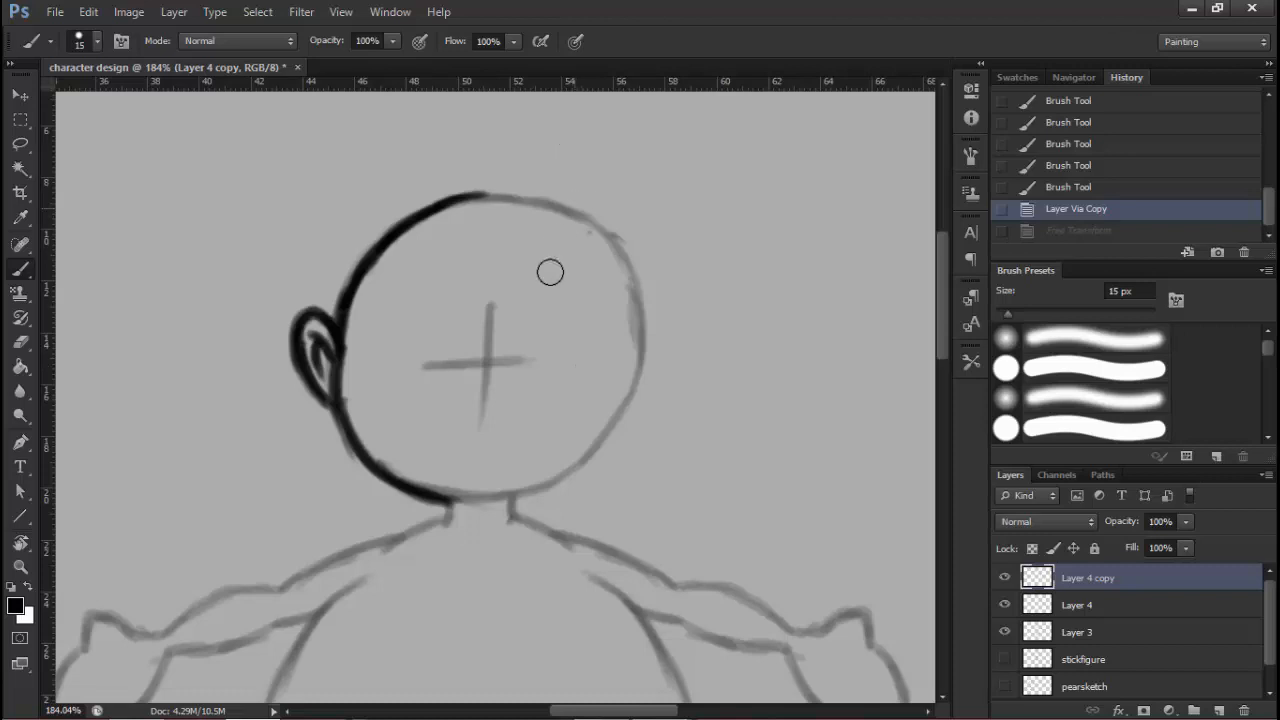
{"action": "key", "text": "ctrl+z"}
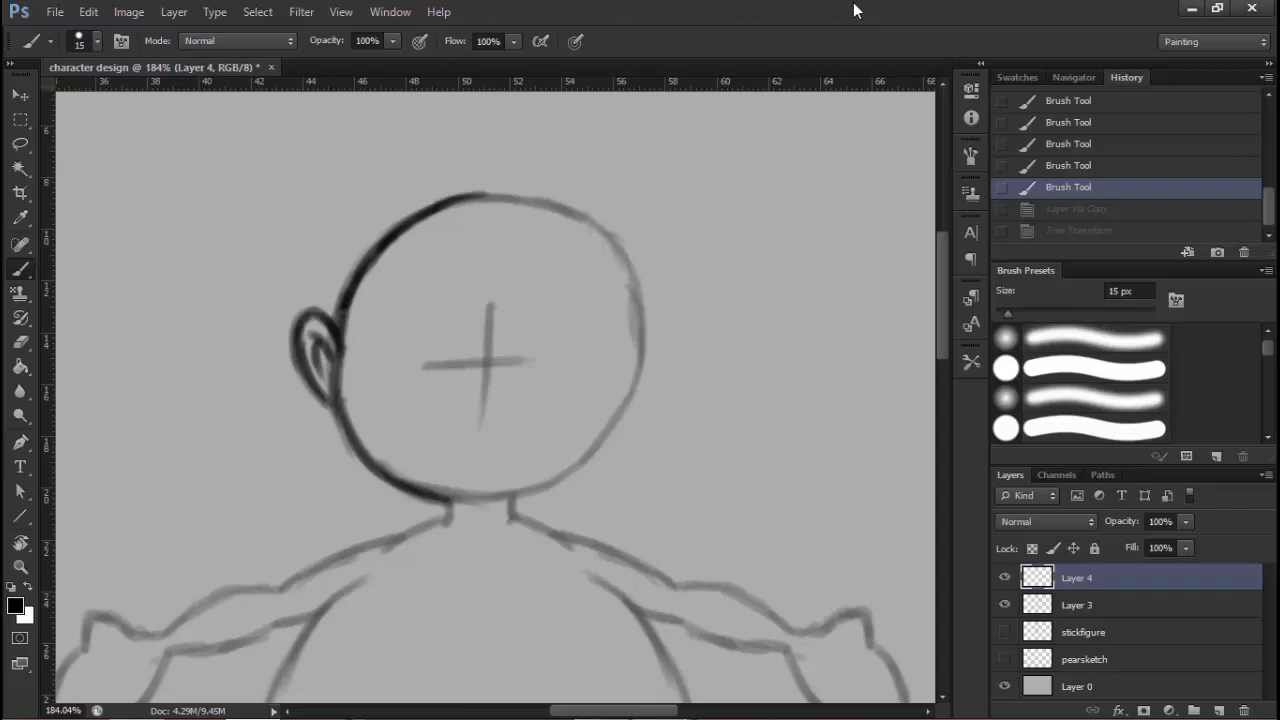
{"action": "left_click", "coordinate": [1192, 8]}
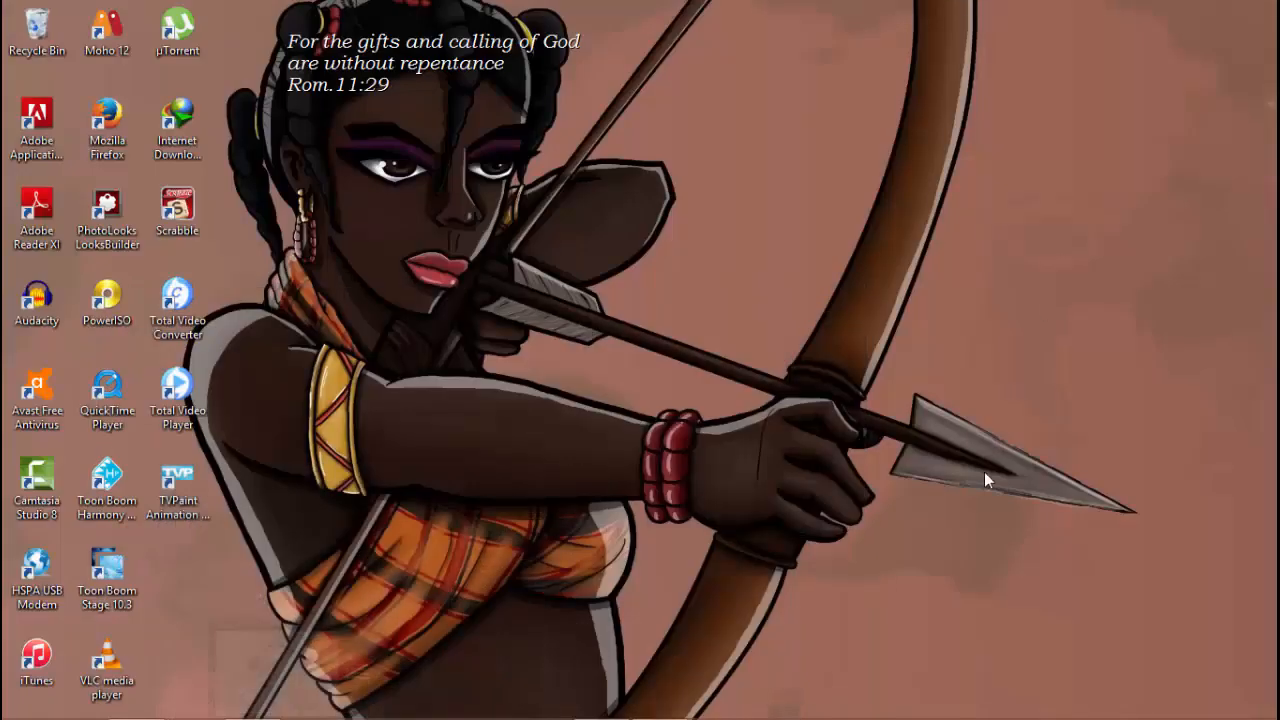
{"action": "left_click", "coordinate": [672, 708]}
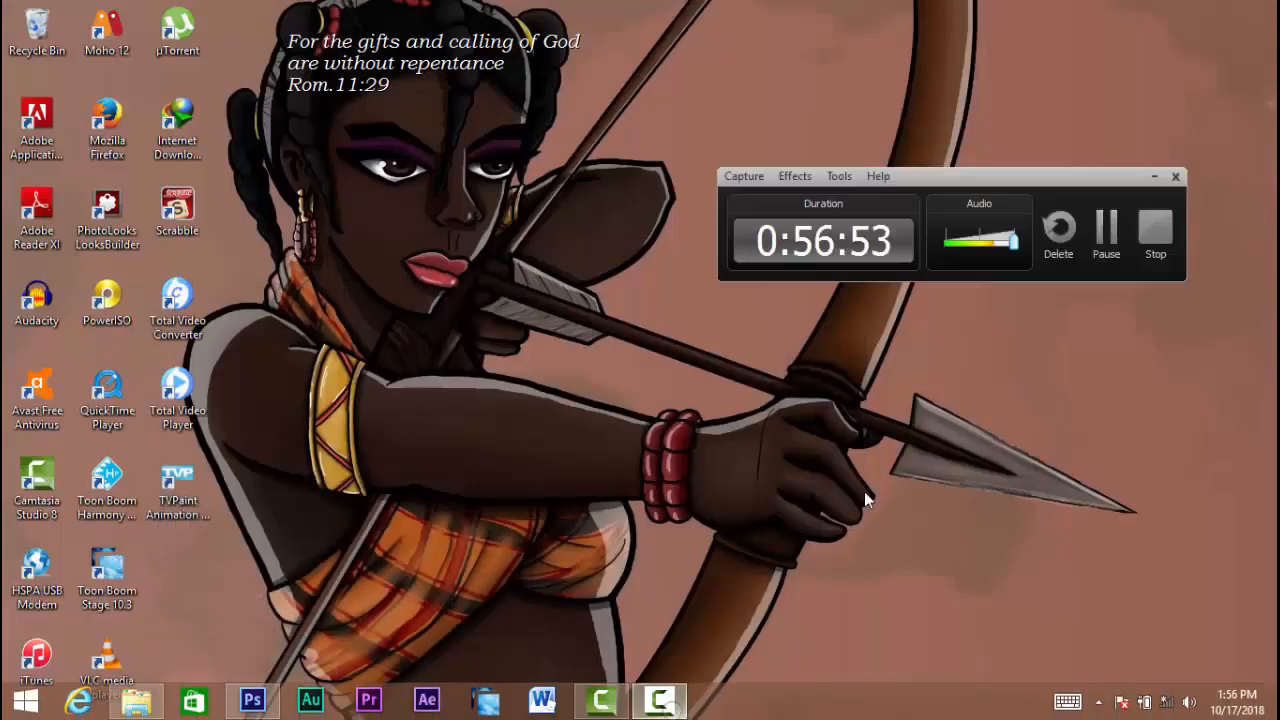
{"action": "left_click", "coordinate": [1104, 222]}
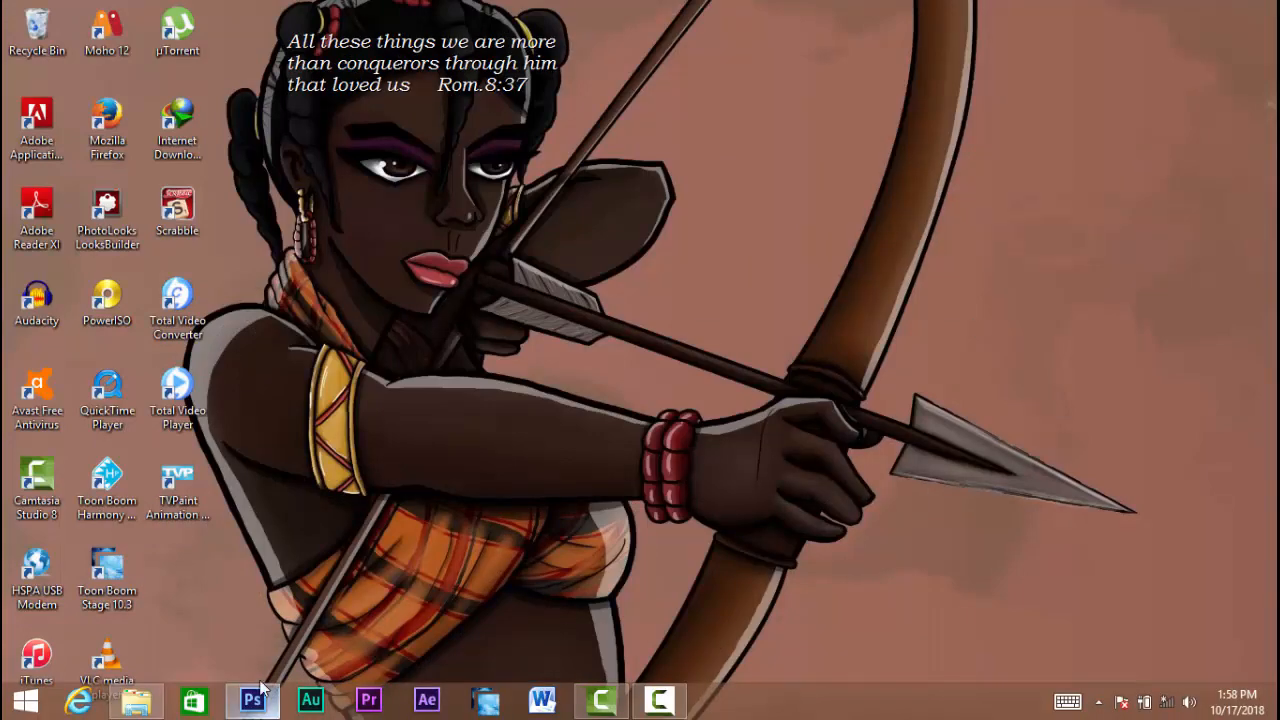
{"action": "left_click", "coordinate": [250, 700]}
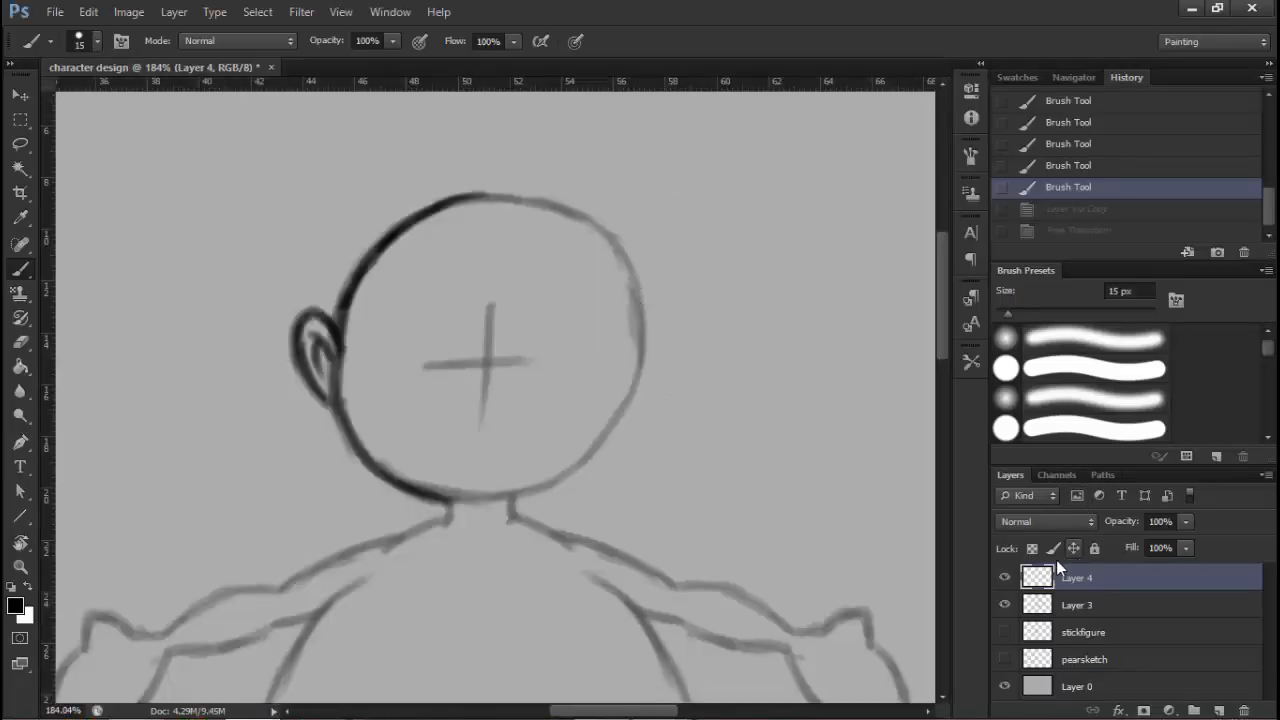
Mirror a duplicate of Layer 4 horizontally into place as the head's right half and merge it down into Layer 4
{"action": "key", "text": "ctrl+j"}
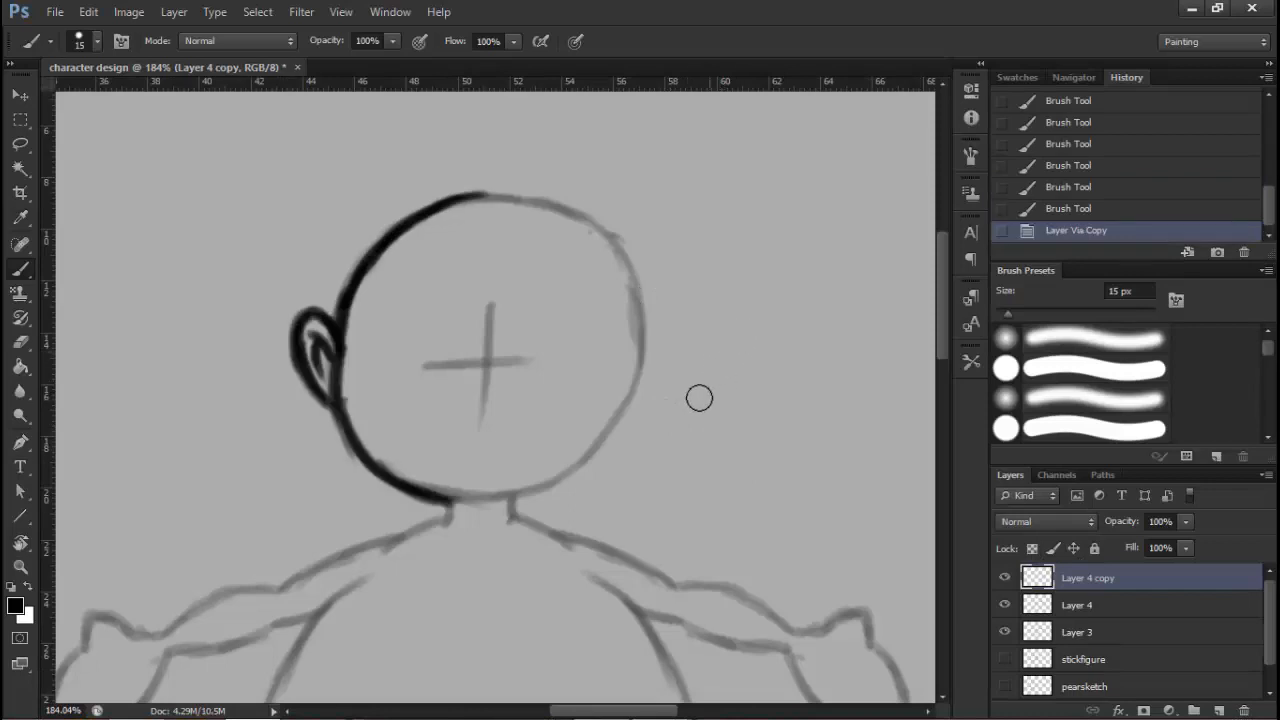
{"action": "key", "text": "ctrl+t"}
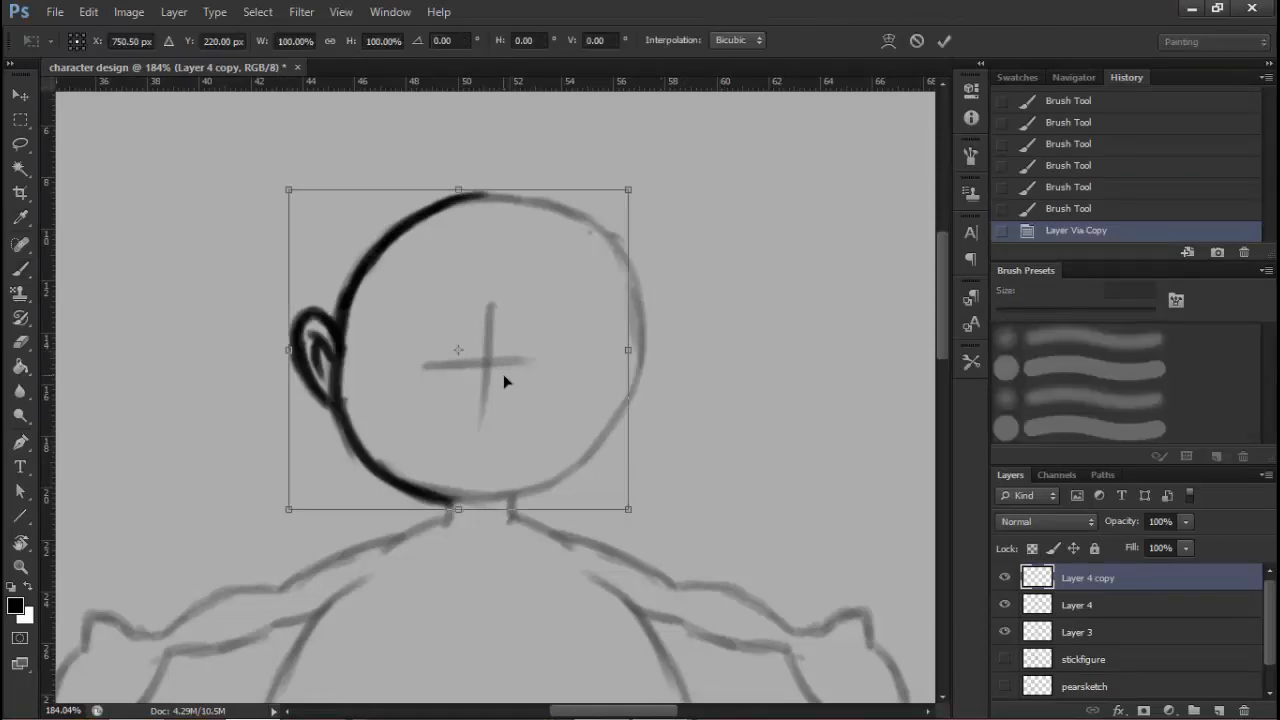
{"action": "right_click", "coordinate": [502, 378]}
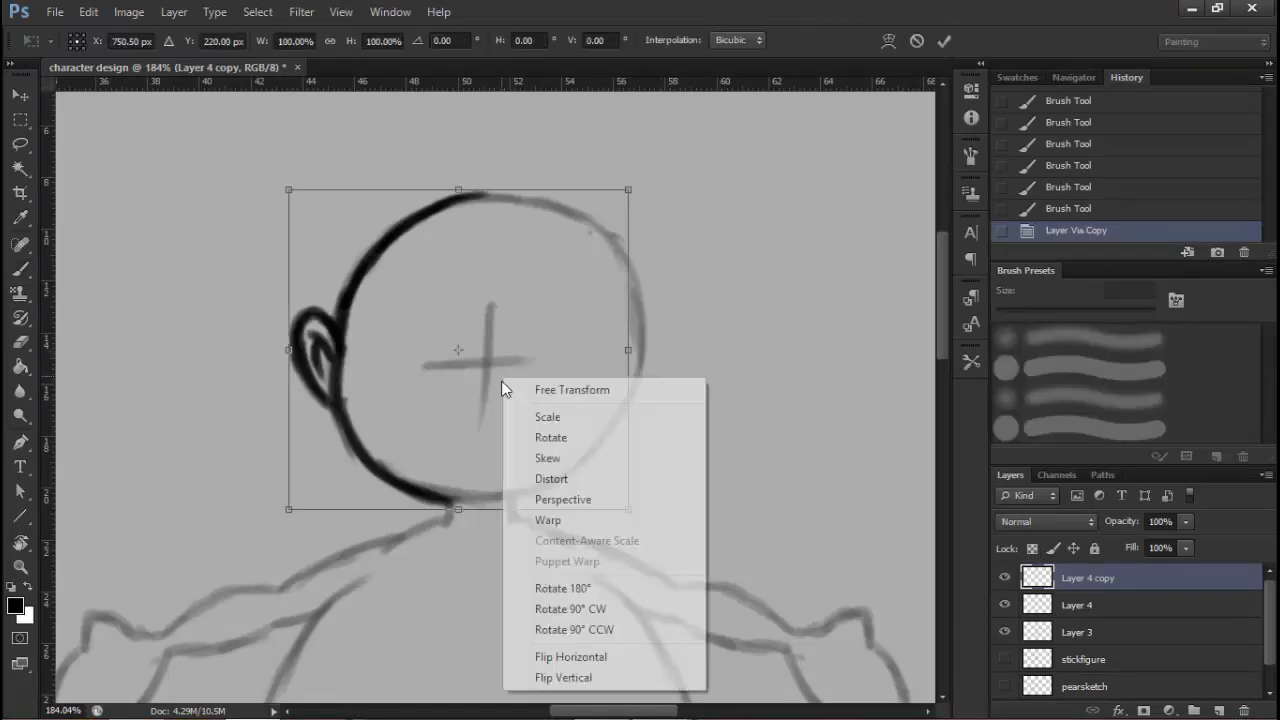
{"action": "left_click", "coordinate": [568, 657]}
{"action": "left_click_drag", "start_coordinate": [523, 435], "coordinate": [565, 433]}
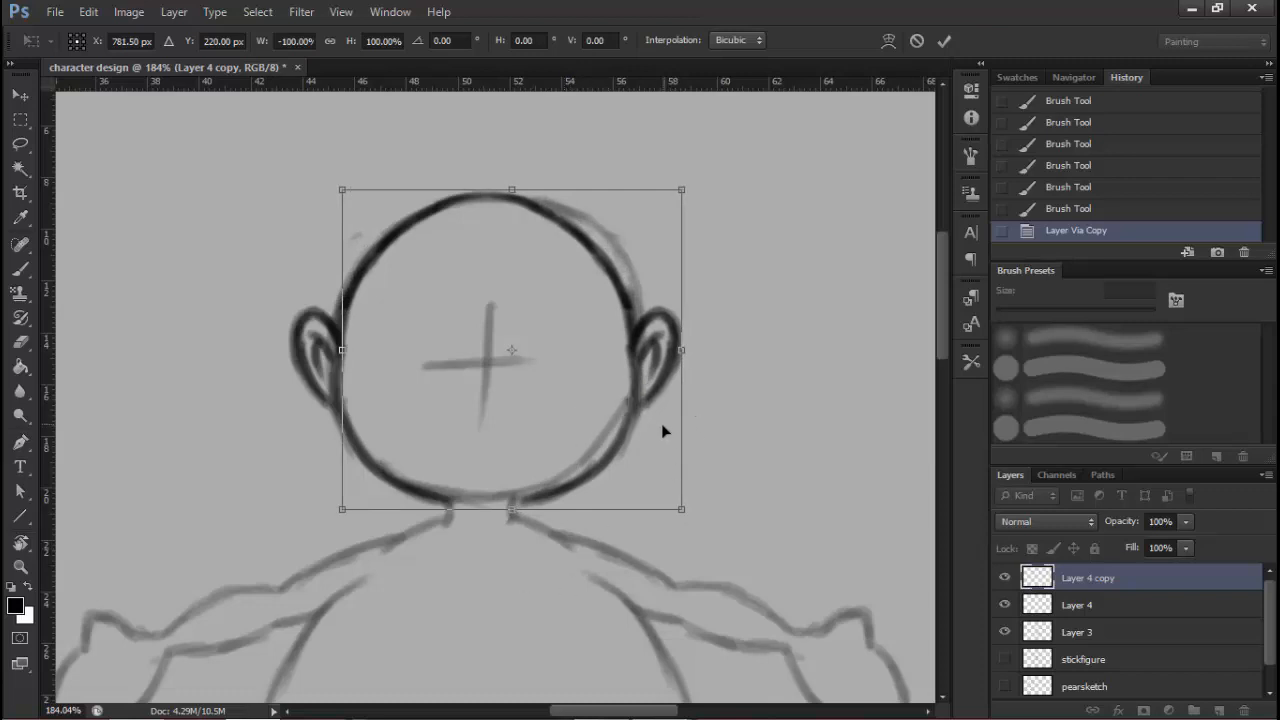
{"action": "key", "text": "b"}
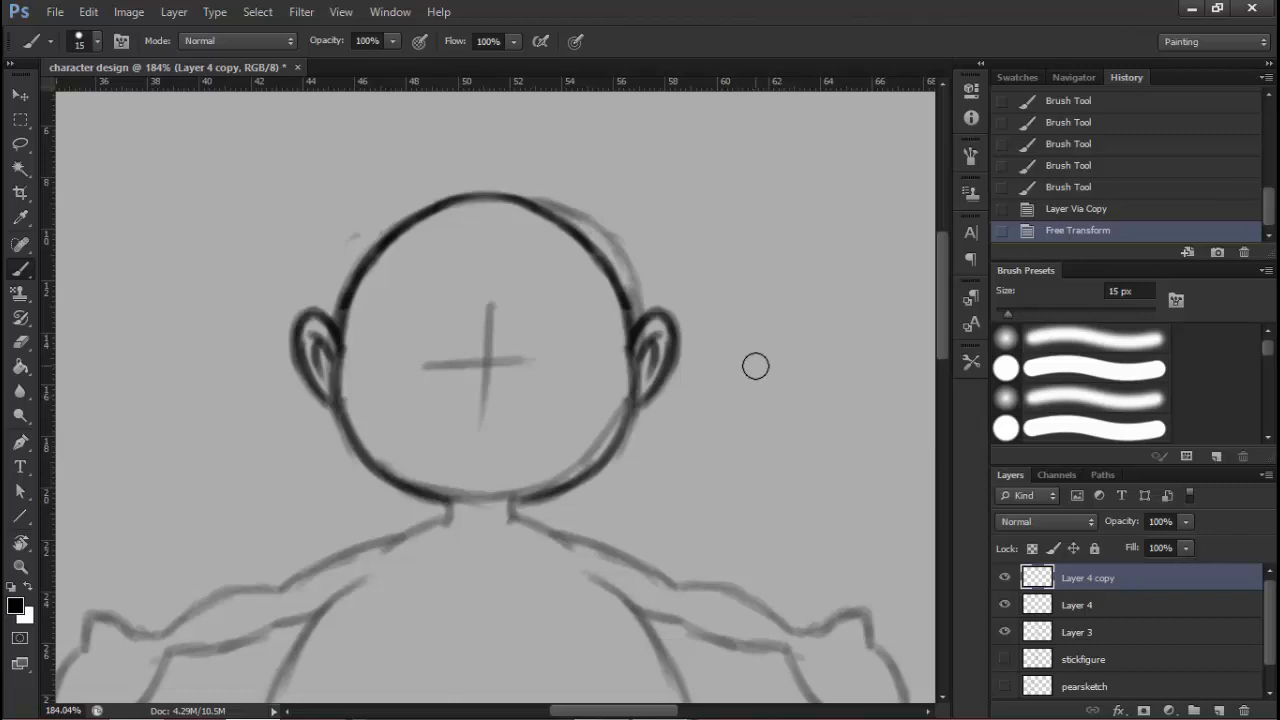
{"action": "key", "text": "ctrl+e"}
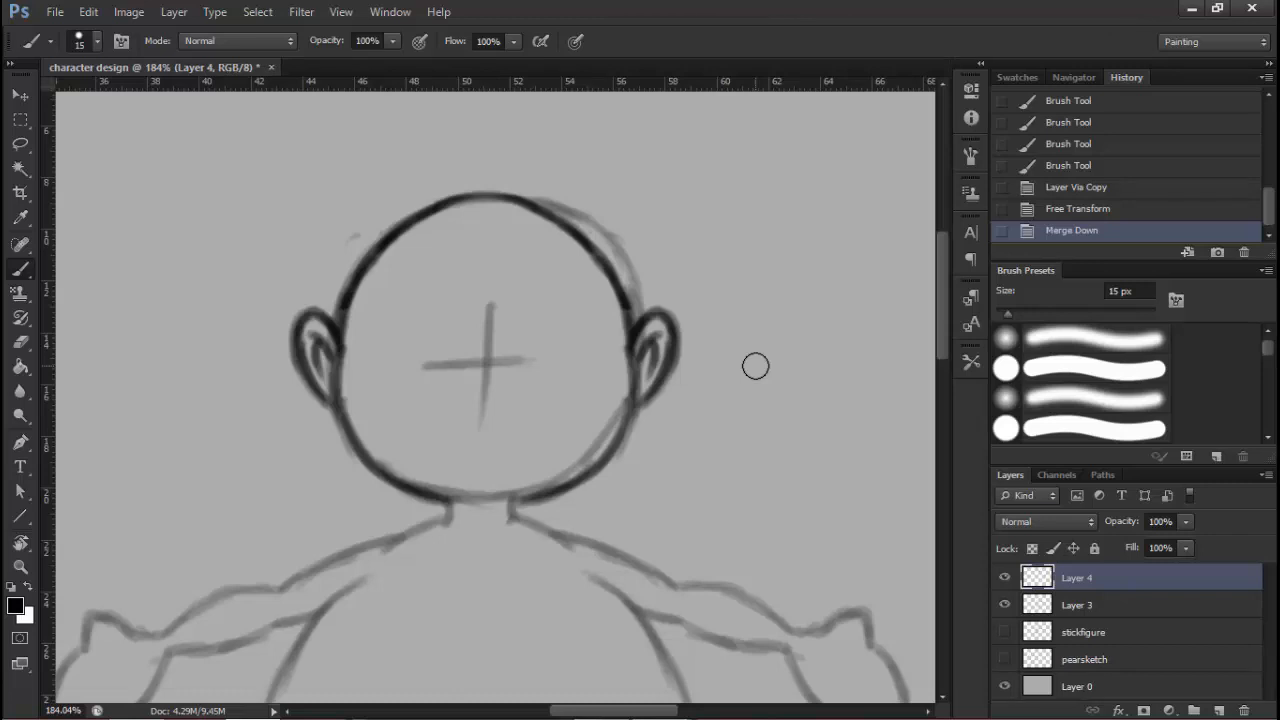
Erase the join at the head's crown with the 10 px eraser and redraw it as a smooth arc with the 15 px brush
{"action": "left_click", "coordinate": [23, 343]}
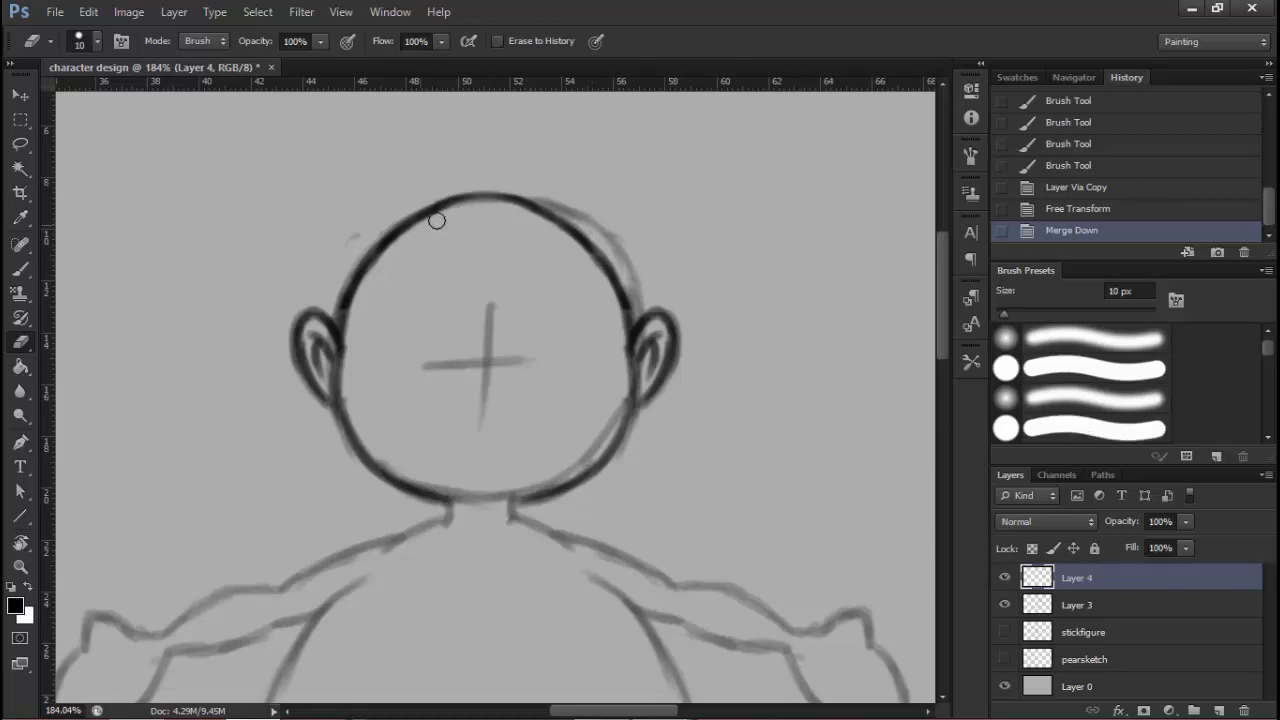
{"action": "mouse_move", "coordinate": [459, 203]}
{"action": "left_mouse_down"}
{"action": "mouse_move", "coordinate": [546, 205]}
{"action": "mouse_move", "coordinate": [451, 205]}
{"action": "left_mouse_up"}
{"action": "left_click_drag", "start_coordinate": [532, 216], "coordinate": [560, 214]}
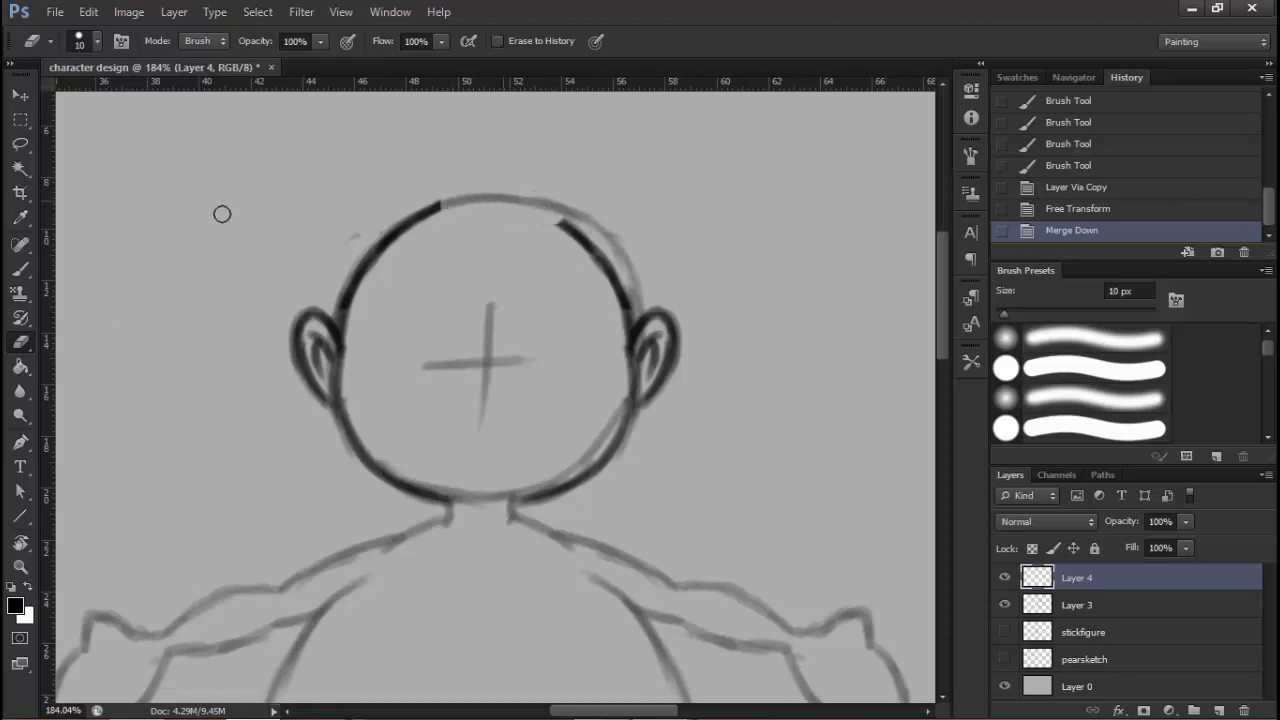
{"action": "key", "text": "b"}
{"action": "mouse_move", "coordinate": [451, 204]}
{"action": "left_mouse_down"}
{"action": "mouse_move", "coordinate": [485, 208]}
{"action": "mouse_move", "coordinate": [426, 213]}
{"action": "mouse_move", "coordinate": [520, 198]}
{"action": "left_mouse_up"}
{"action": "mouse_move", "coordinate": [520, 198]}
{"action": "left_mouse_down"}
{"action": "mouse_move", "coordinate": [442, 204]}
{"action": "mouse_move", "coordinate": [546, 208]}
{"action": "mouse_move", "coordinate": [512, 204]}
{"action": "mouse_move", "coordinate": [609, 257]}
{"action": "mouse_move", "coordinate": [548, 215]}
{"action": "mouse_move", "coordinate": [603, 237]}
{"action": "mouse_move", "coordinate": [568, 217]}
{"action": "mouse_move", "coordinate": [609, 249]}
{"action": "mouse_move", "coordinate": [556, 213]}
{"action": "mouse_move", "coordinate": [598, 249]}
{"action": "mouse_move", "coordinate": [576, 222]}
{"action": "mouse_move", "coordinate": [629, 314]}
{"action": "mouse_move", "coordinate": [565, 222]}
{"action": "left_mouse_up"}
{"action": "left_click", "coordinate": [20, 341]}
{"action": "left_click", "coordinate": [20, 268]}
Ink the short neck lines on both sides below the jaw with the 15 px brush
{"action": "scroll", "coordinate": [517, 294], "scroll_direction": "down", "scroll_amount": 2}
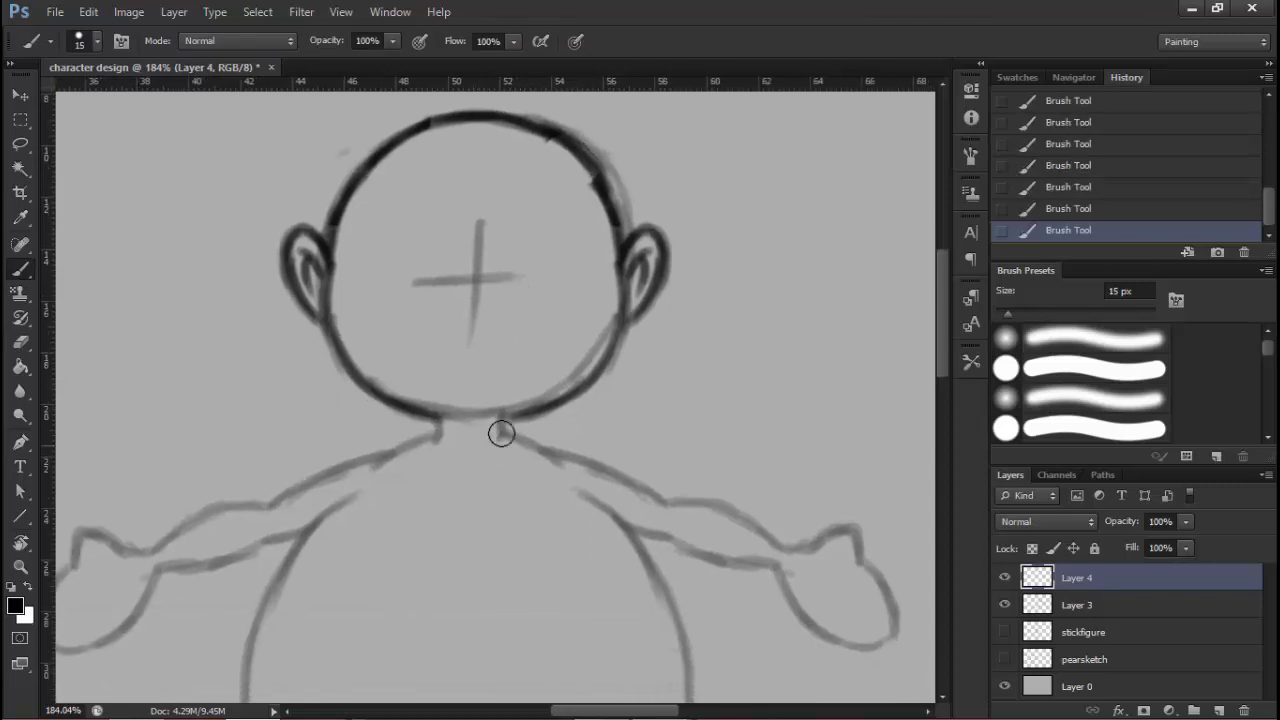
{"action": "left_click_drag", "start_coordinate": [512, 429], "coordinate": [508, 437]}
{"action": "mouse_move", "coordinate": [449, 391]}
{"action": "left_mouse_down"}
{"action": "mouse_move", "coordinate": [470, 358]}
{"action": "mouse_move", "coordinate": [496, 372]}
{"action": "mouse_move", "coordinate": [458, 381]}
{"action": "mouse_move", "coordinate": [611, 296]}
{"action": "left_mouse_up"}
{"action": "key", "text": "ctrl+z"}
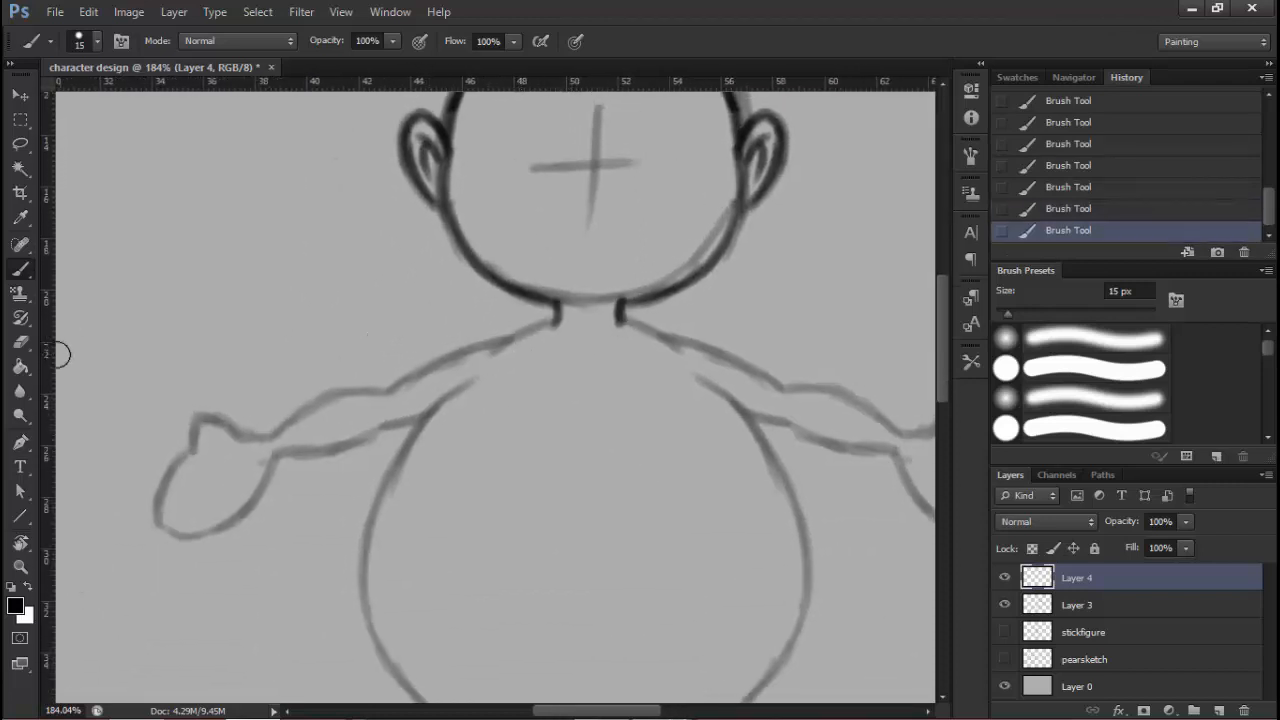
{"action": "left_click", "coordinate": [20, 346]}
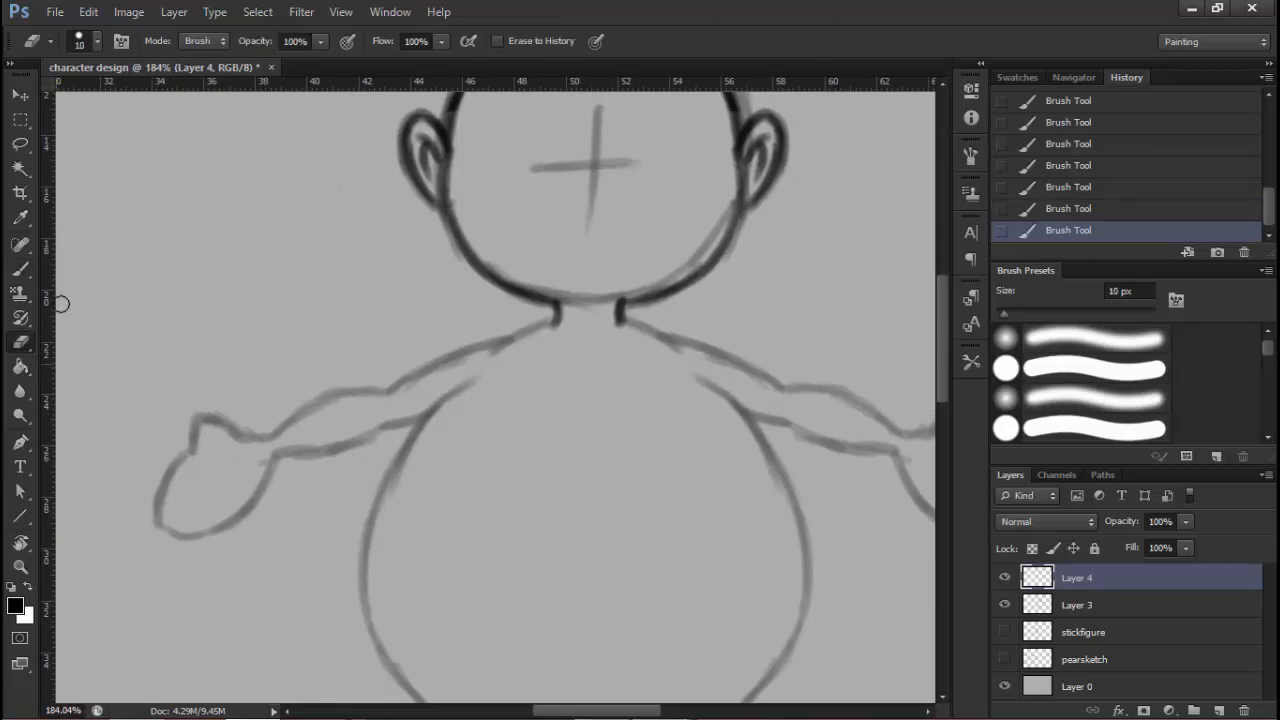
{"action": "left_click", "coordinate": [20, 268]}
{"action": "scroll", "coordinate": [608, 263], "scroll_direction": "down", "scroll_amount": 3}
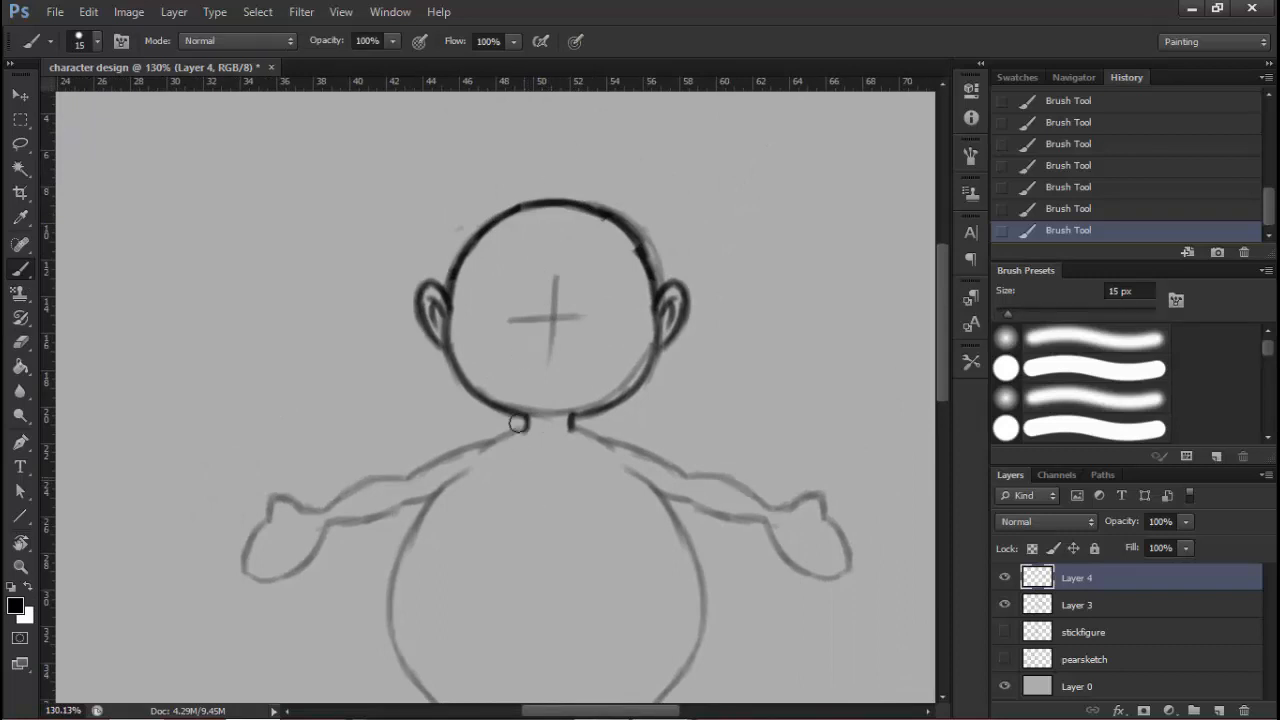
{"action": "left_click_drag", "start_coordinate": [523, 312], "coordinate": [516, 224]}
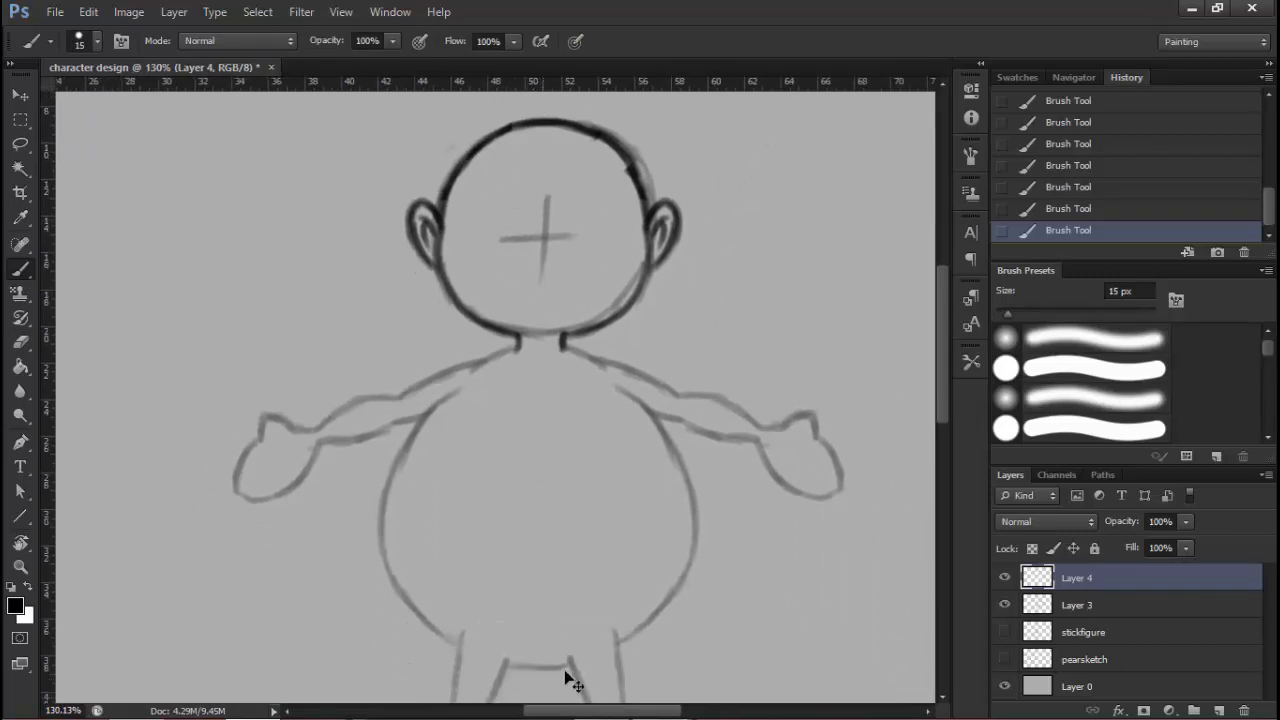
{"action": "scroll", "coordinate": [566, 678], "scroll_direction": "down", "scroll_amount": 3}
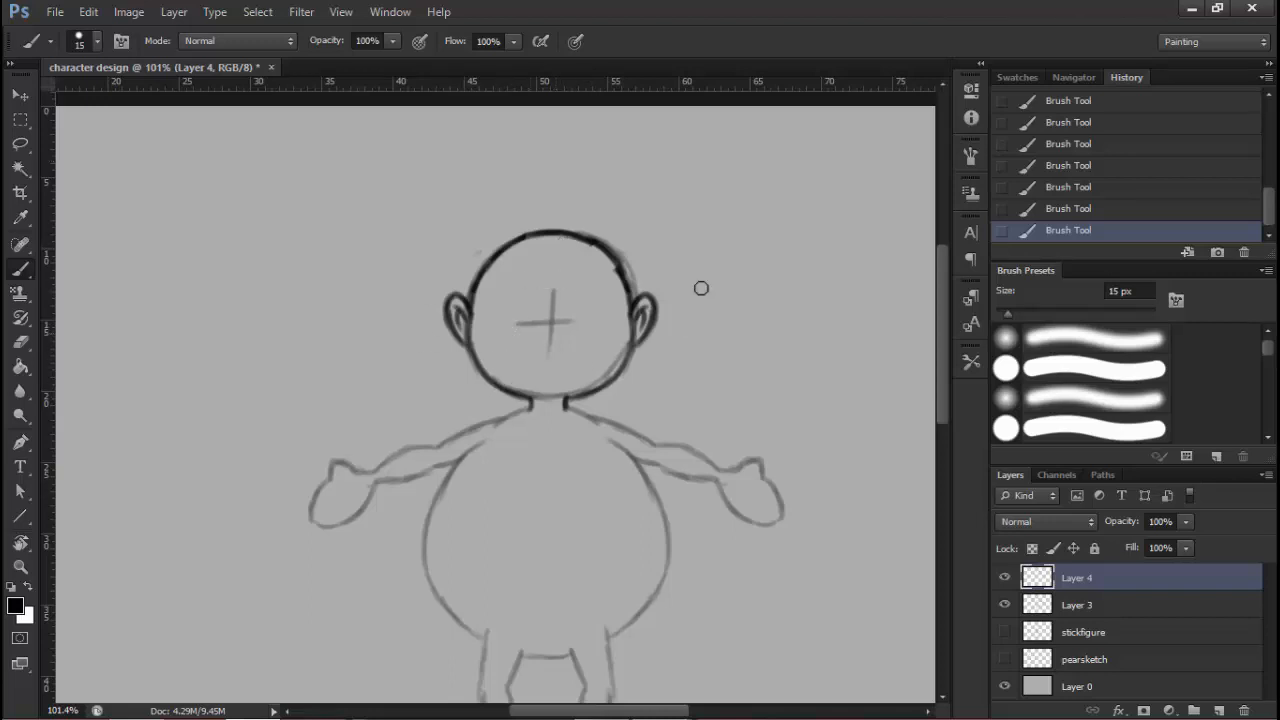
{"action": "left_click_drag", "start_coordinate": [530, 446], "coordinate": [565, 322]}
{"action": "left_click_drag", "start_coordinate": [555, 290], "coordinate": [597, 289]}
{"action": "mouse_move", "coordinate": [606, 360]}
{"action": "left_mouse_down"}
{"action": "mouse_move", "coordinate": [608, 377]}
{"action": "mouse_move", "coordinate": [559, 393]}
{"action": "mouse_move", "coordinate": [598, 388]}
{"action": "mouse_move", "coordinate": [545, 365]}
{"action": "left_mouse_up"}
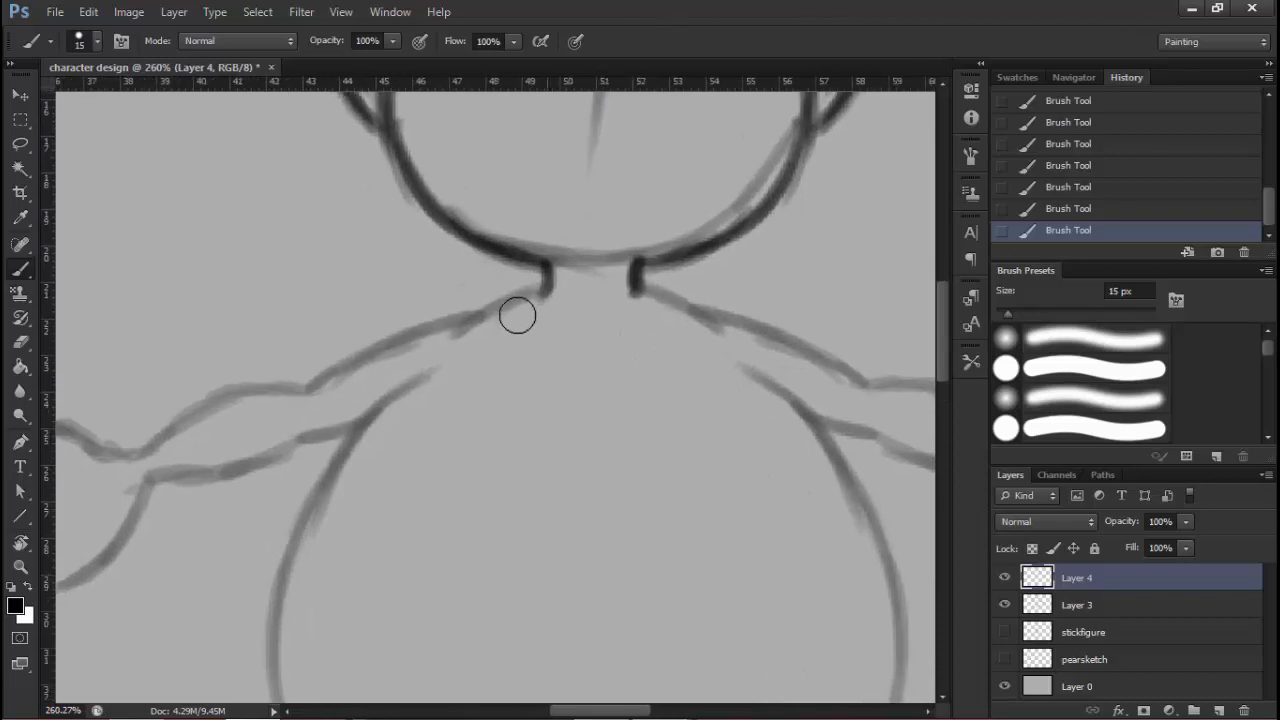
Ink the upper contour of the left arm from the neck toward the wrist along the sketch with the 15 px brush
{"action": "mouse_move", "coordinate": [472, 325]}
{"action": "left_mouse_down"}
{"action": "mouse_move", "coordinate": [534, 300]}
{"action": "mouse_move", "coordinate": [502, 311]}
{"action": "left_mouse_up"}
{"action": "left_click_drag", "start_coordinate": [449, 343], "coordinate": [408, 348]}
{"action": "left_click_drag", "start_coordinate": [529, 298], "coordinate": [634, 231]}
{"action": "mouse_move", "coordinate": [566, 263]}
{"action": "left_mouse_down"}
{"action": "mouse_move", "coordinate": [600, 253]}
{"action": "mouse_move", "coordinate": [504, 282]}
{"action": "mouse_move", "coordinate": [539, 267]}
{"action": "mouse_move", "coordinate": [447, 316]}
{"action": "mouse_move", "coordinate": [455, 299]}
{"action": "mouse_move", "coordinate": [345, 329]}
{"action": "mouse_move", "coordinate": [305, 364]}
{"action": "left_mouse_up"}
{"action": "left_click_drag", "start_coordinate": [397, 357], "coordinate": [383, 363]}
Ink the left hand, the underside of the left arm and the upper left curve of the belly over the sketch
{"action": "scroll", "coordinate": [434, 369], "scroll_direction": "down", "scroll_amount": 5}
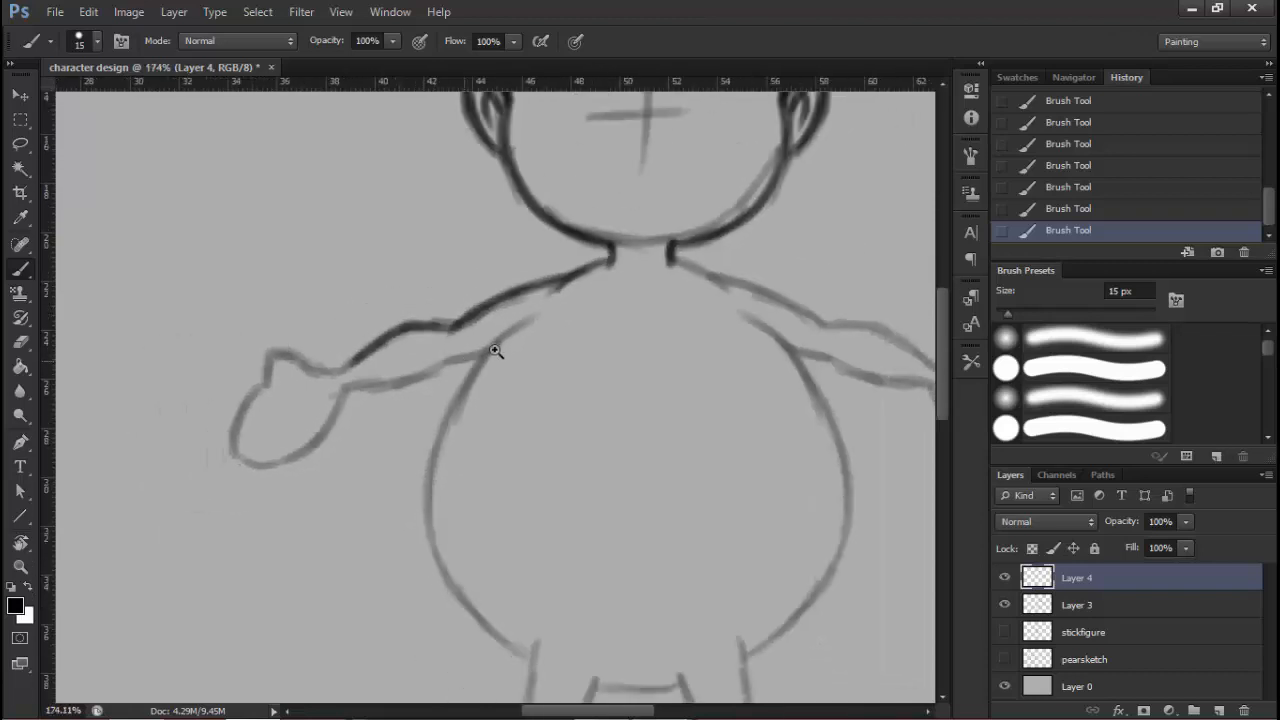
{"action": "scroll", "coordinate": [497, 350], "scroll_direction": "up", "scroll_amount": 3}
{"action": "left_click_drag", "start_coordinate": [542, 311], "coordinate": [490, 349]}
{"action": "left_click_drag", "start_coordinate": [437, 411], "coordinate": [511, 323]}
{"action": "mouse_move", "coordinate": [511, 323]}
{"action": "left_mouse_down"}
{"action": "mouse_move", "coordinate": [443, 439]}
{"action": "mouse_move", "coordinate": [484, 349]}
{"action": "mouse_move", "coordinate": [427, 493]}
{"action": "left_mouse_up"}
{"action": "mouse_move", "coordinate": [447, 379]}
{"action": "left_mouse_down"}
{"action": "mouse_move", "coordinate": [460, 374]}
{"action": "mouse_move", "coordinate": [318, 398]}
{"action": "mouse_move", "coordinate": [489, 336]}
{"action": "left_mouse_up"}
Ink the lower left curve of the belly and the outer line of the left thigh
{"action": "key", "text": "space"}
{"action": "mouse_move", "coordinate": [404, 331]}
{"action": "left_mouse_down"}
{"action": "mouse_move", "coordinate": [339, 300]}
{"action": "mouse_move", "coordinate": [359, 310]}
{"action": "mouse_move", "coordinate": [339, 301]}
{"action": "mouse_move", "coordinate": [298, 444]}
{"action": "mouse_move", "coordinate": [360, 442]}
{"action": "mouse_move", "coordinate": [431, 368]}
{"action": "left_mouse_up"}
{"action": "key", "text": "space"}
{"action": "mouse_move", "coordinate": [559, 375]}
{"action": "left_mouse_down"}
{"action": "mouse_move", "coordinate": [466, 257]}
{"action": "mouse_move", "coordinate": [440, 403]}
{"action": "mouse_move", "coordinate": [489, 520]}
{"action": "mouse_move", "coordinate": [558, 580]}
{"action": "left_mouse_up"}
{"action": "key", "text": "space"}
{"action": "mouse_move", "coordinate": [558, 458]}
{"action": "left_mouse_down"}
{"action": "mouse_move", "coordinate": [523, 294]}
{"action": "mouse_move", "coordinate": [495, 405]}
{"action": "left_mouse_up"}
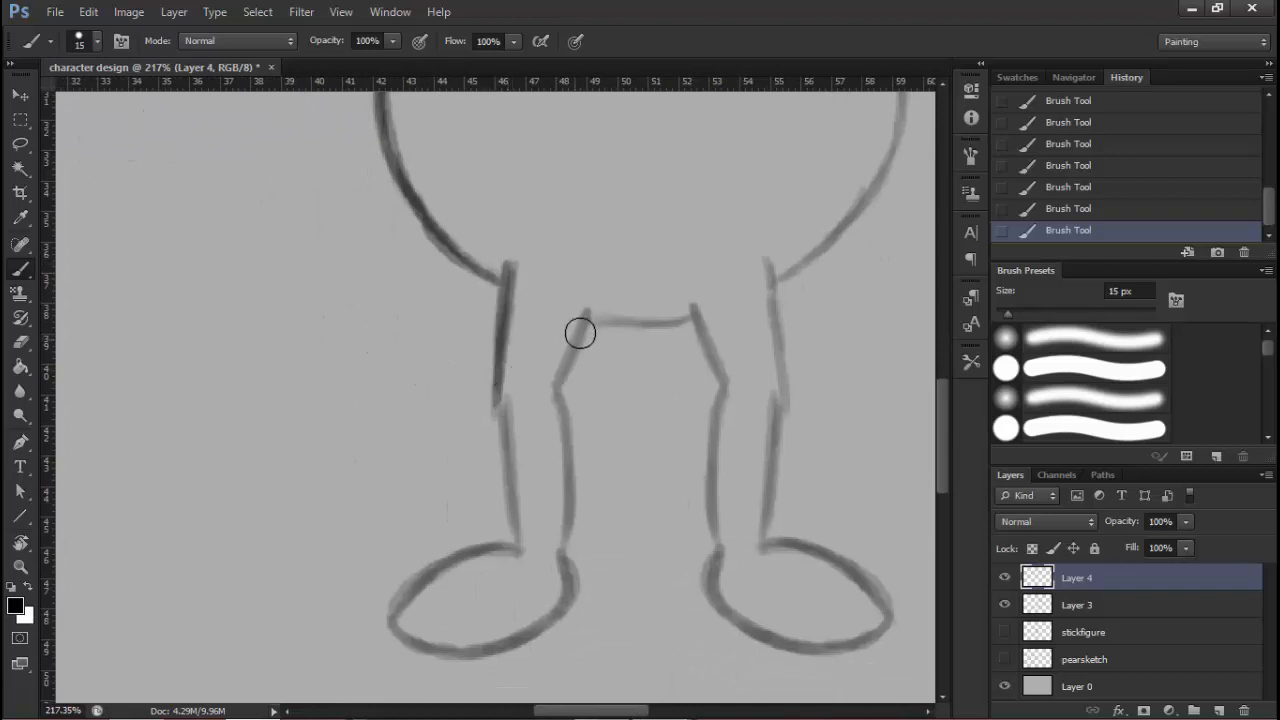
Ink the inner line of the left leg, the outer shin and the left foot along the sketch
{"action": "mouse_move", "coordinate": [588, 314]}
{"action": "left_mouse_down"}
{"action": "mouse_move", "coordinate": [553, 387]}
{"action": "mouse_move", "coordinate": [560, 511]}
{"action": "left_mouse_up"}
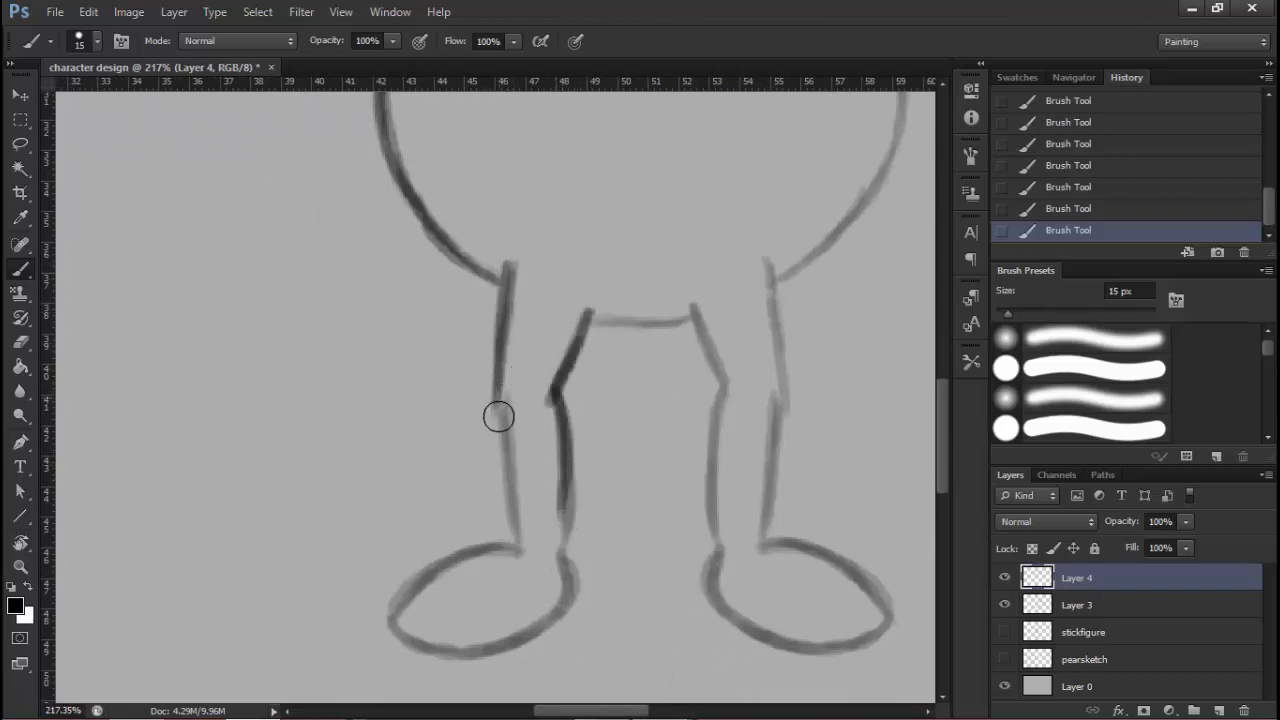
{"action": "left_click_drag", "start_coordinate": [497, 414], "coordinate": [520, 537]}
{"action": "left_click_drag", "start_coordinate": [565, 480], "coordinate": [567, 583]}
{"action": "mouse_move", "coordinate": [482, 532]}
{"action": "left_mouse_down"}
{"action": "mouse_move", "coordinate": [615, 420]}
{"action": "mouse_move", "coordinate": [528, 514]}
{"action": "mouse_move", "coordinate": [577, 540]}
{"action": "mouse_move", "coordinate": [640, 534]}
{"action": "mouse_move", "coordinate": [679, 503]}
{"action": "mouse_move", "coordinate": [694, 468]}
{"action": "mouse_move", "coordinate": [694, 489]}
{"action": "left_mouse_up"}
{"action": "mouse_move", "coordinate": [736, 405]}
{"action": "left_mouse_down"}
{"action": "mouse_move", "coordinate": [700, 398]}
{"action": "mouse_move", "coordinate": [549, 529]}
{"action": "left_mouse_up"}
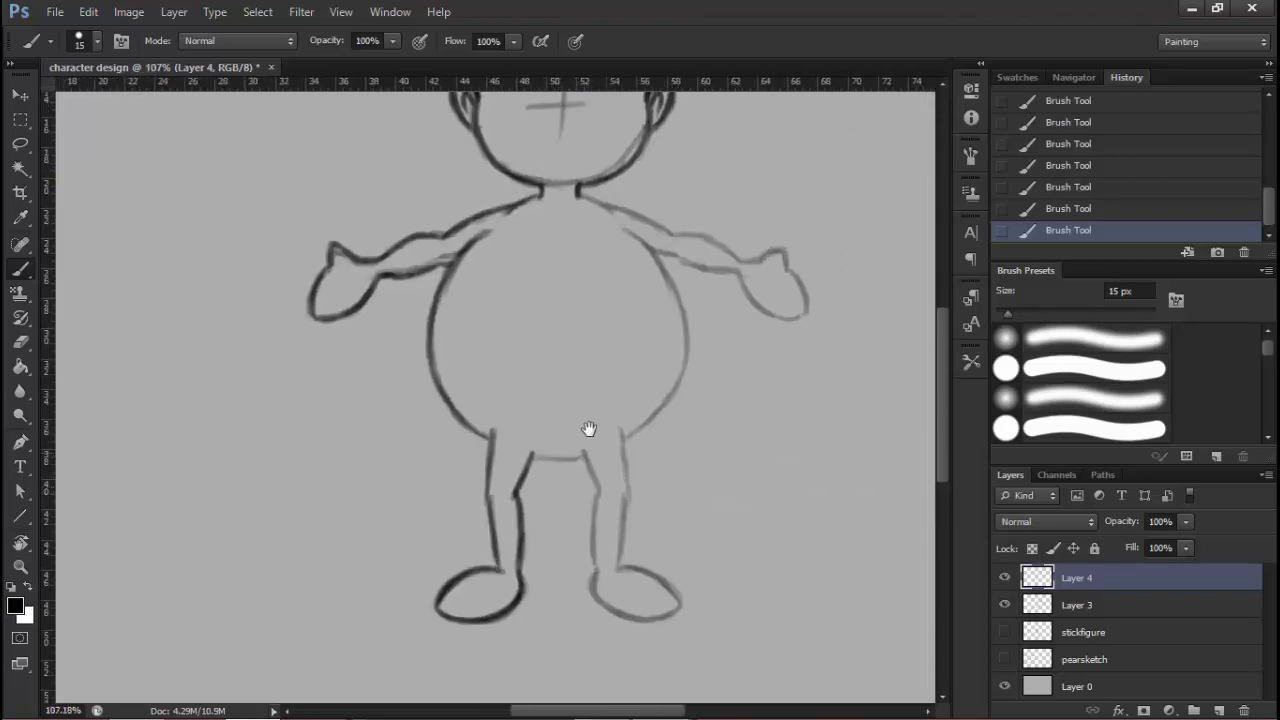
Lasso the inked left half of the body from the neck down to the foot and copy it to a new layer
{"action": "left_click_drag", "start_coordinate": [586, 429], "coordinate": [563, 506]}
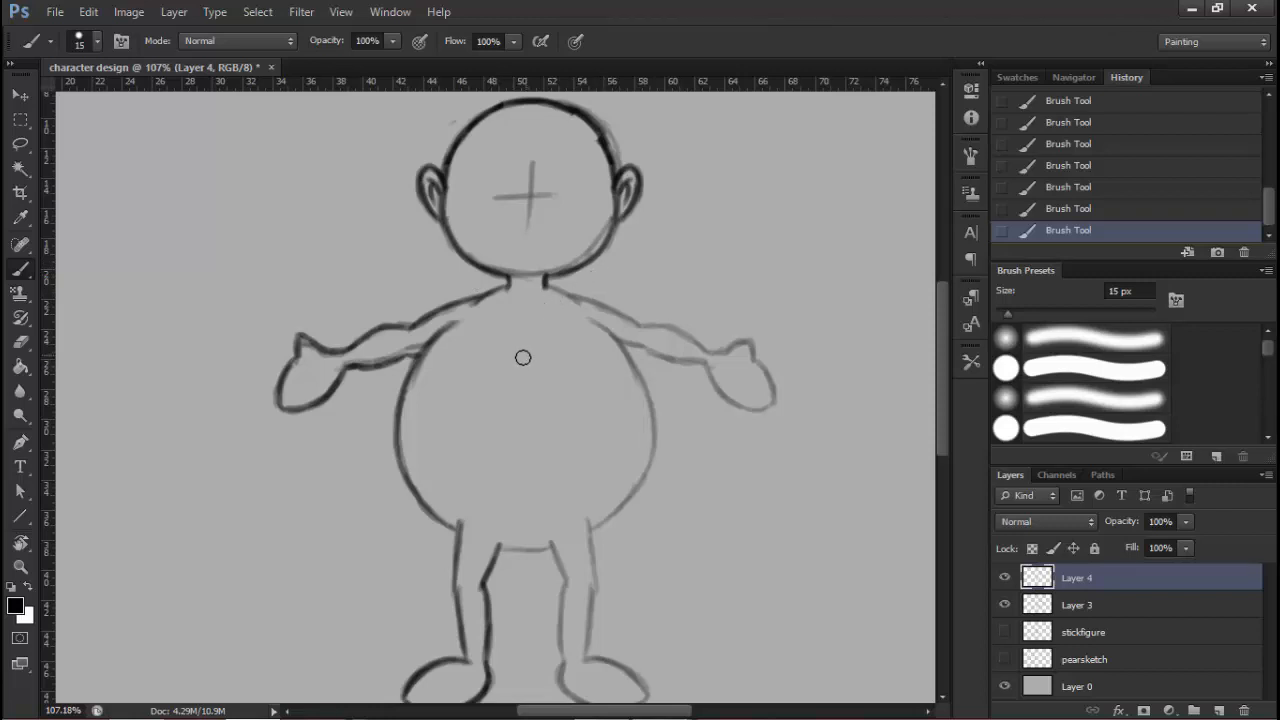
{"action": "left_click_drag", "start_coordinate": [557, 308], "coordinate": [600, 306]}
{"action": "mouse_move", "coordinate": [537, 380]}
{"action": "left_mouse_down"}
{"action": "mouse_move", "coordinate": [543, 286]}
{"action": "mouse_move", "coordinate": [523, 306]}
{"action": "mouse_move", "coordinate": [509, 430]}
{"action": "mouse_move", "coordinate": [564, 383]}
{"action": "mouse_move", "coordinate": [541, 284]}
{"action": "mouse_move", "coordinate": [452, 333]}
{"action": "left_mouse_up"}
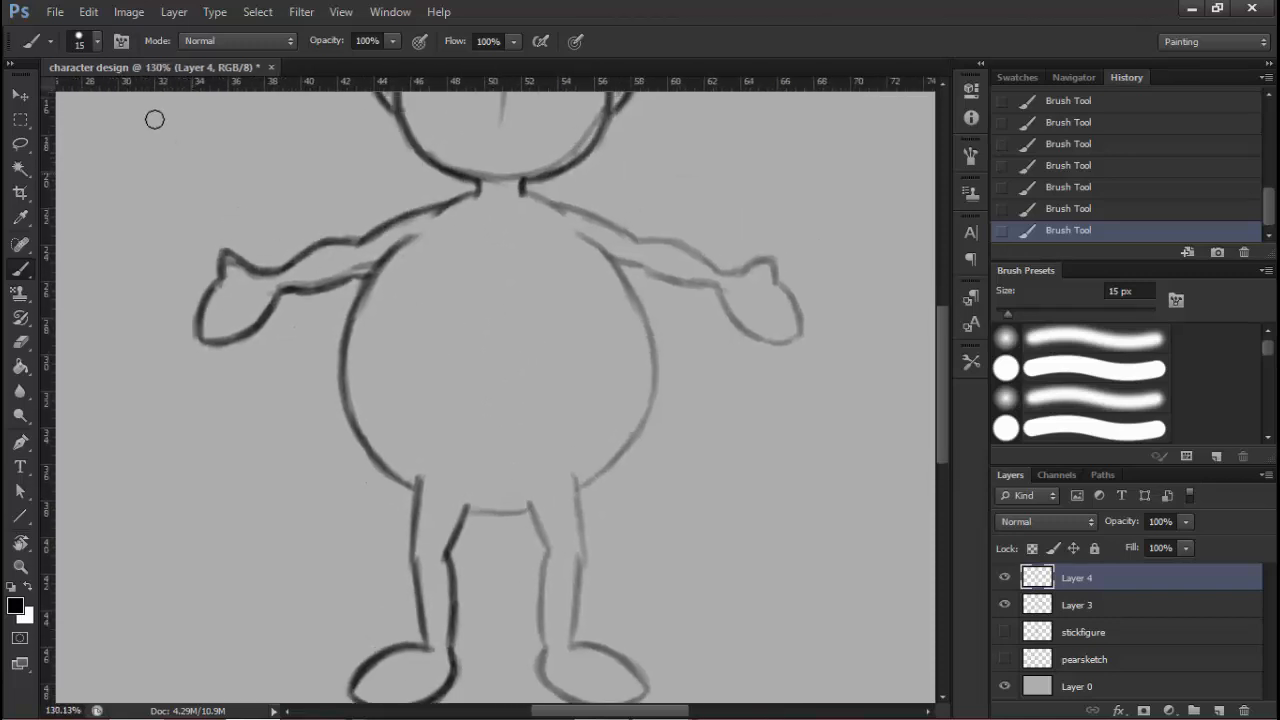
{"action": "left_click", "coordinate": [20, 143]}
{"action": "mouse_move", "coordinate": [463, 257]}
{"action": "left_mouse_down"}
{"action": "mouse_move", "coordinate": [426, 269]}
{"action": "mouse_move", "coordinate": [454, 277]}
{"action": "mouse_move", "coordinate": [451, 264]}
{"action": "left_mouse_up"}
{"action": "left_click_drag", "start_coordinate": [458, 204], "coordinate": [502, 308]}
{"action": "left_click_drag", "start_coordinate": [498, 302], "coordinate": [491, 331]}
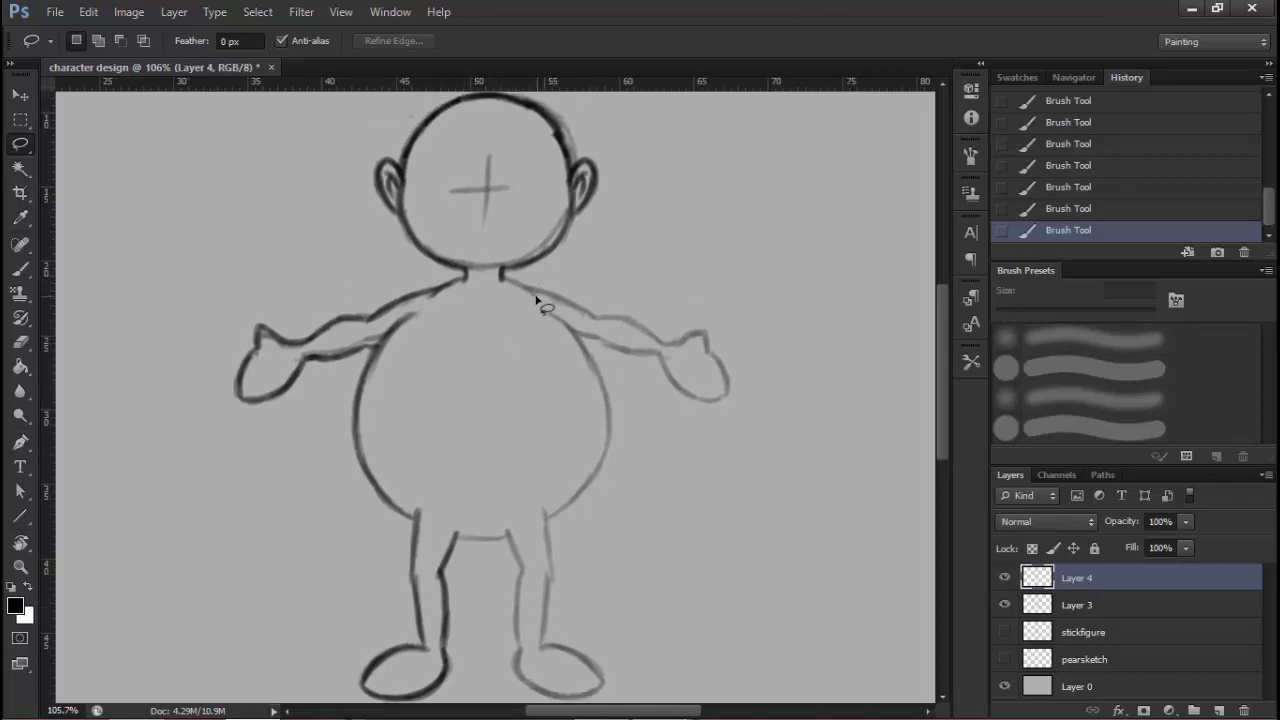
{"action": "left_click_drag", "start_coordinate": [512, 295], "coordinate": [535, 265]}
{"action": "scroll", "coordinate": [440, 191], "scroll_direction": "down", "scroll_amount": 3}
{"action": "scroll", "coordinate": [434, 180], "scroll_direction": "right", "scroll_amount": 1}
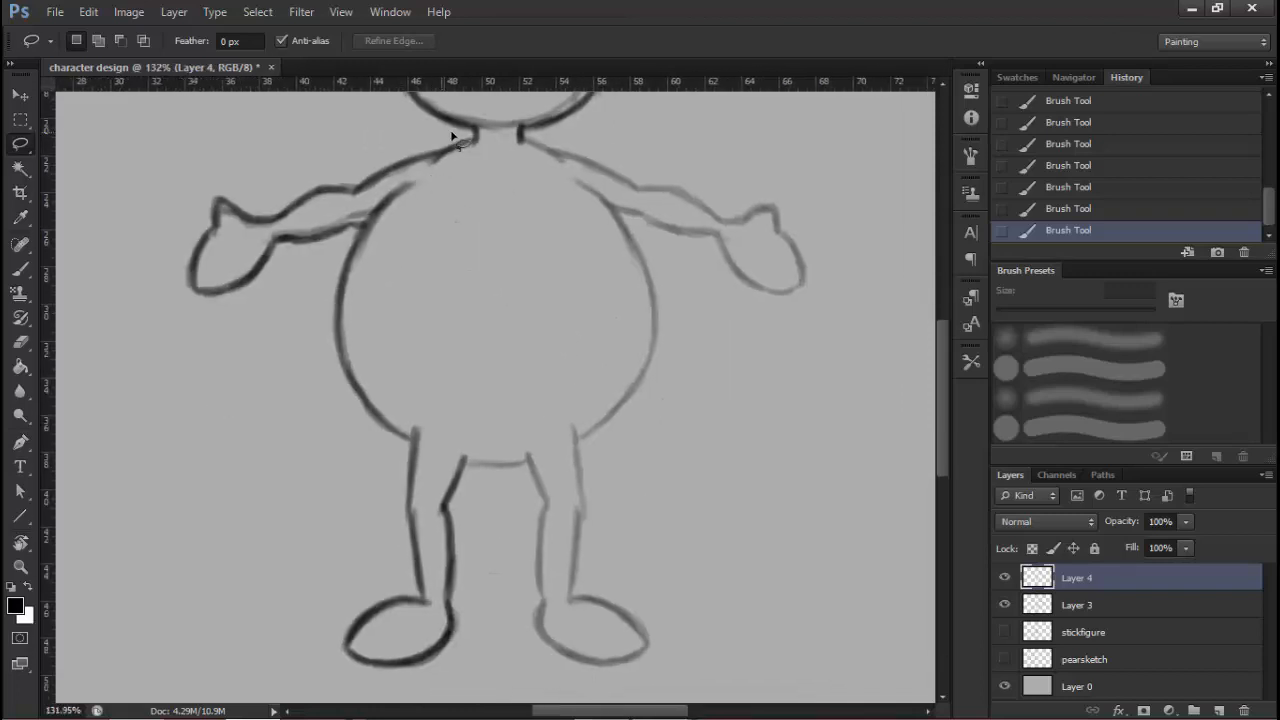
{"action": "mouse_move", "coordinate": [474, 133]}
{"action": "left_mouse_down"}
{"action": "mouse_move", "coordinate": [482, 380]}
{"action": "mouse_move", "coordinate": [513, 493]}
{"action": "mouse_move", "coordinate": [518, 583]}
{"action": "mouse_move", "coordinate": [491, 650]}
{"action": "mouse_move", "coordinate": [453, 677]}
{"action": "mouse_move", "coordinate": [387, 685]}
{"action": "mouse_move", "coordinate": [221, 638]}
{"action": "mouse_move", "coordinate": [164, 467]}
{"action": "mouse_move", "coordinate": [139, 325]}
{"action": "mouse_move", "coordinate": [137, 231]}
{"action": "mouse_move", "coordinate": [155, 185]}
{"action": "mouse_move", "coordinate": [352, 116]}
{"action": "left_mouse_up"}
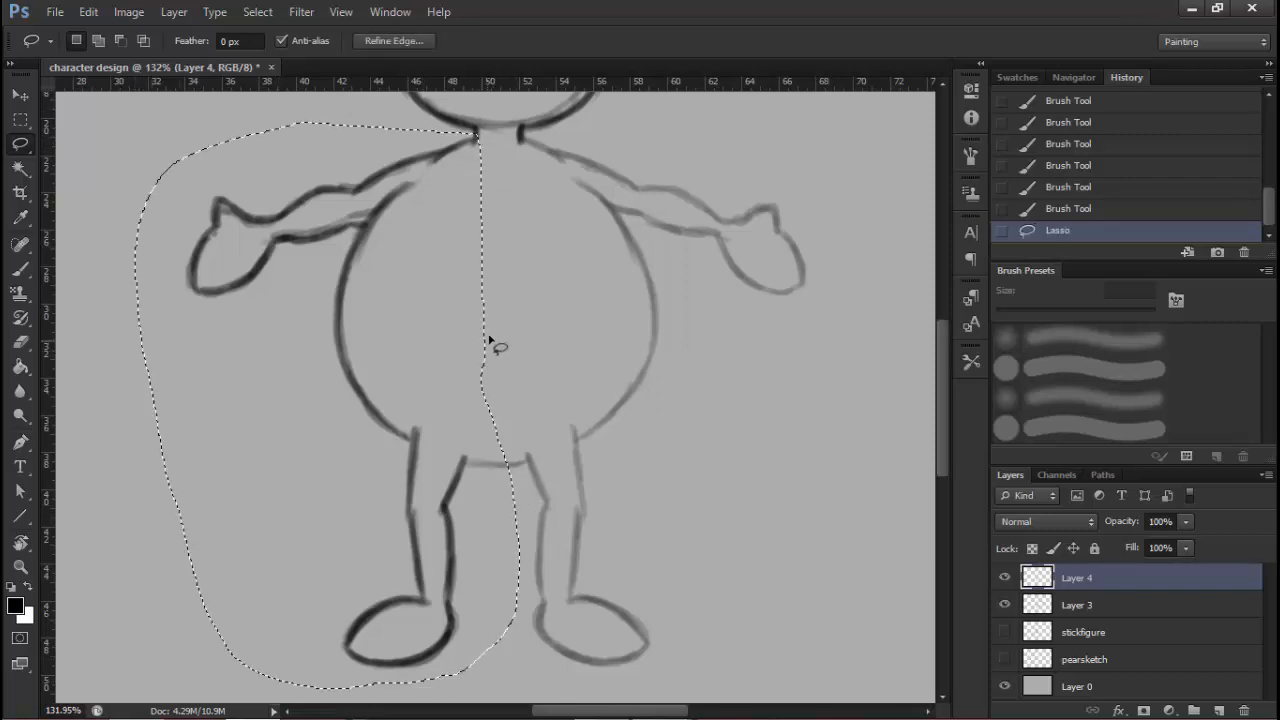
{"action": "scroll", "coordinate": [508, 334], "scroll_direction": "down", "scroll_amount": 3}
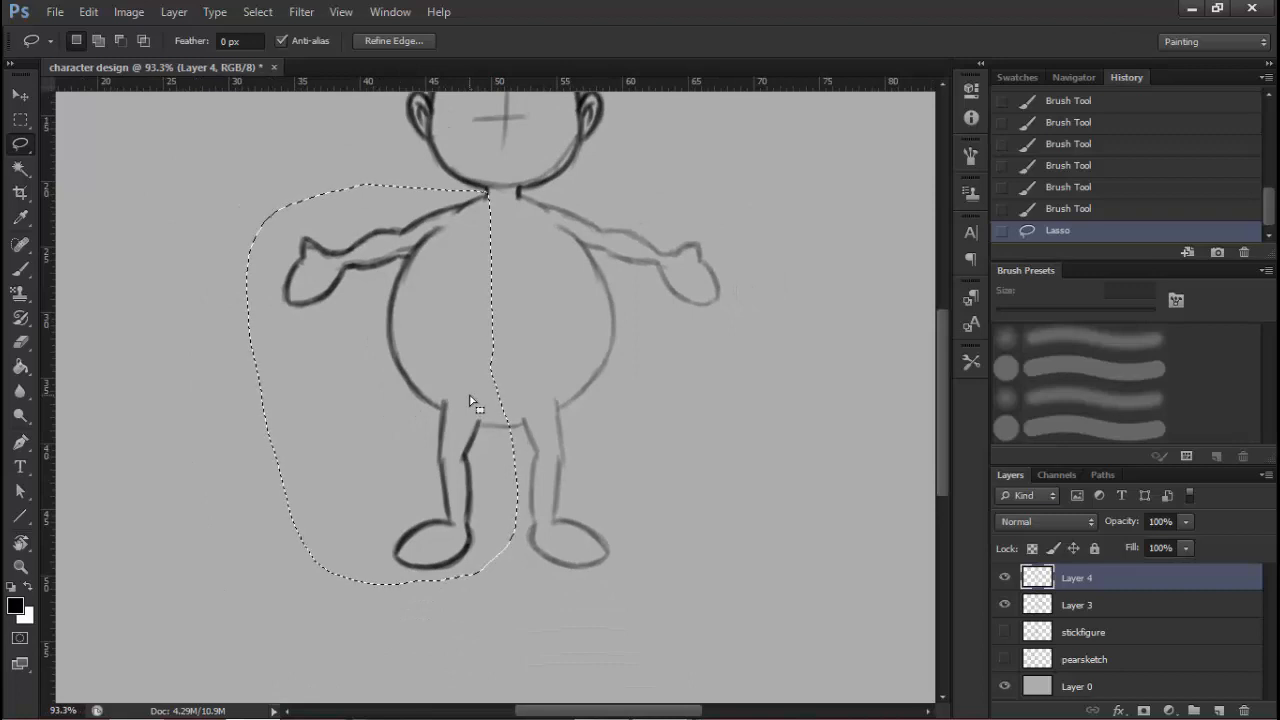
{"action": "left_click_drag", "start_coordinate": [469, 386], "coordinate": [467, 396]}
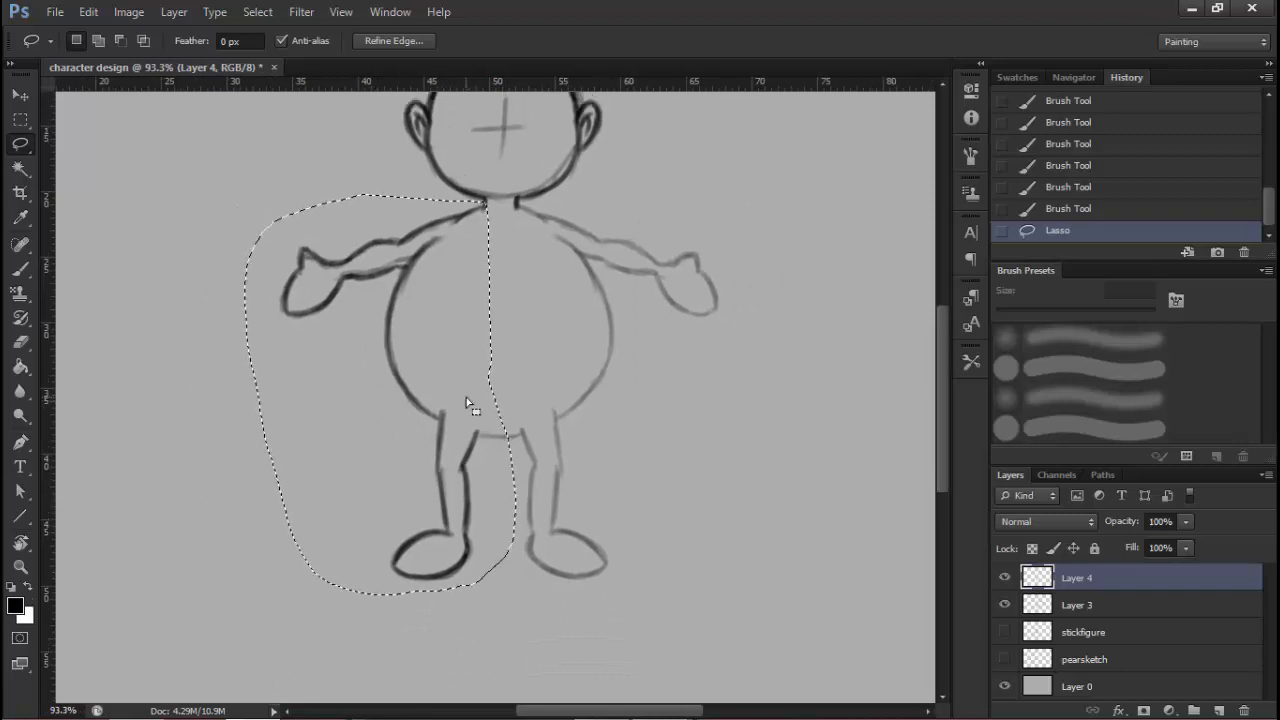
{"action": "key", "text": "ctrl+j"}
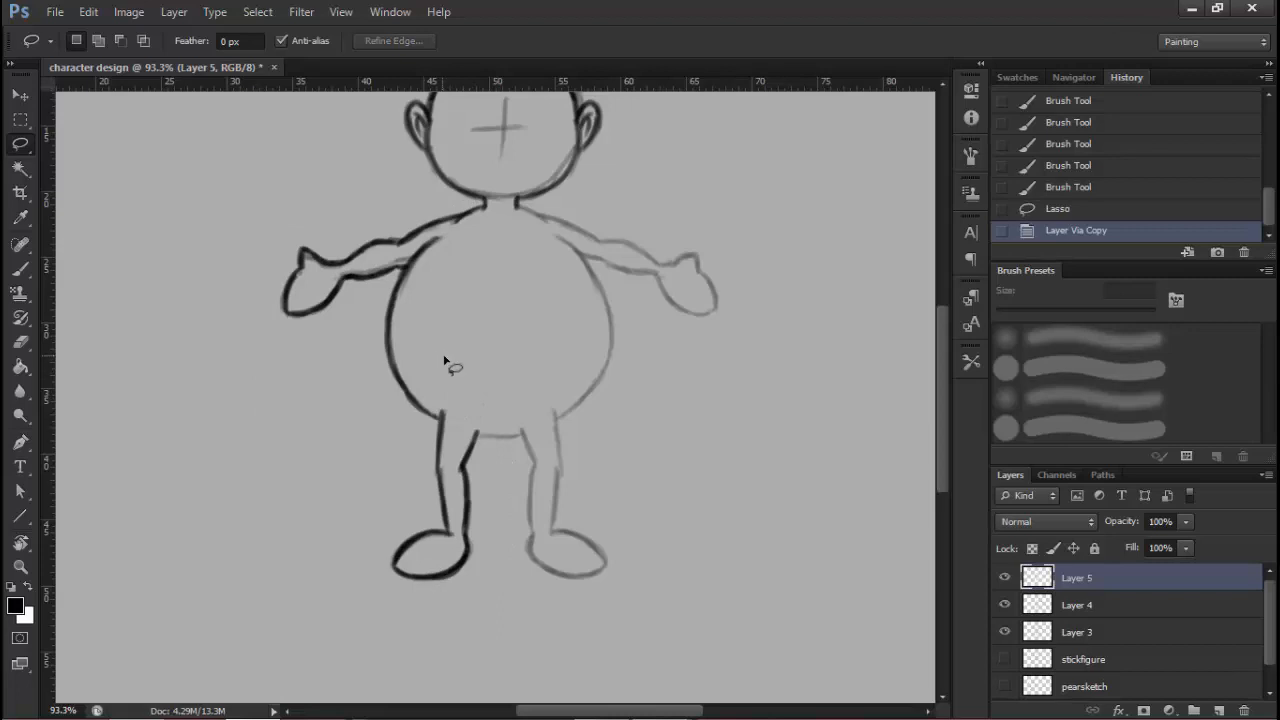
Try flipping the copied body half horizontally and shifting it over the right side of the sketch, and undo the transform
{"action": "key", "text": "ctrl+t"}
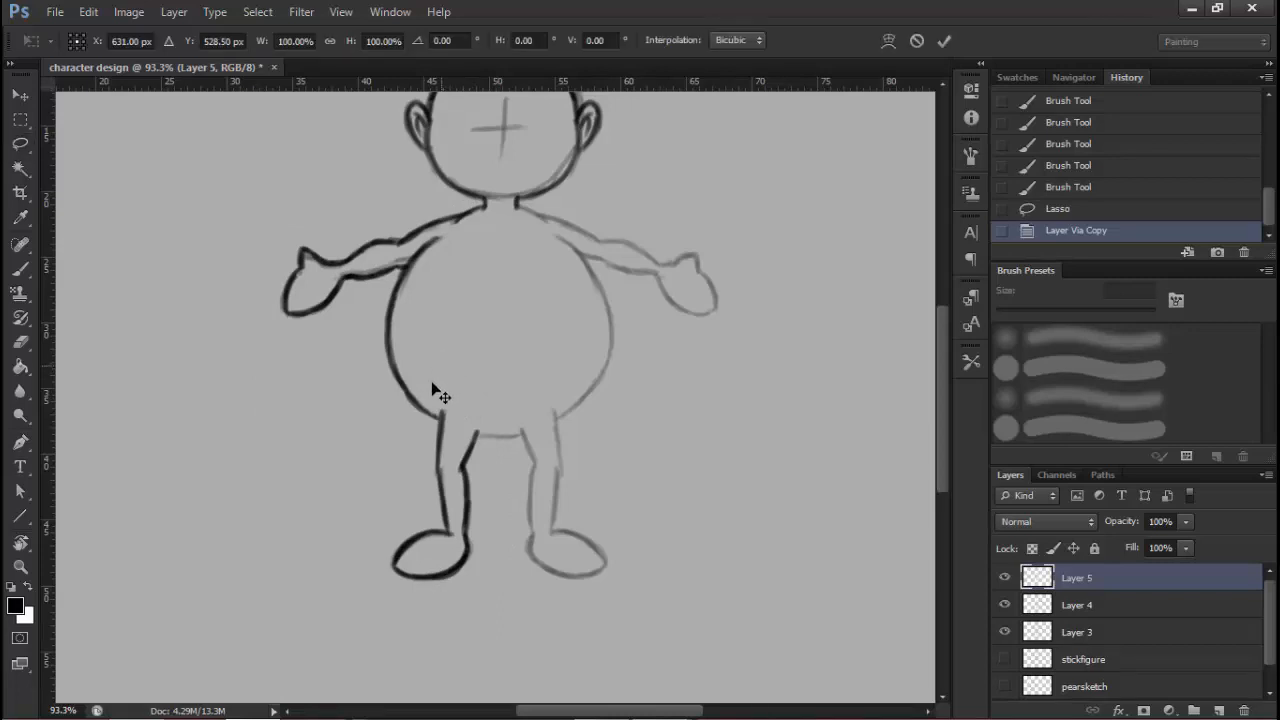
{"action": "right_click", "coordinate": [430, 393]}
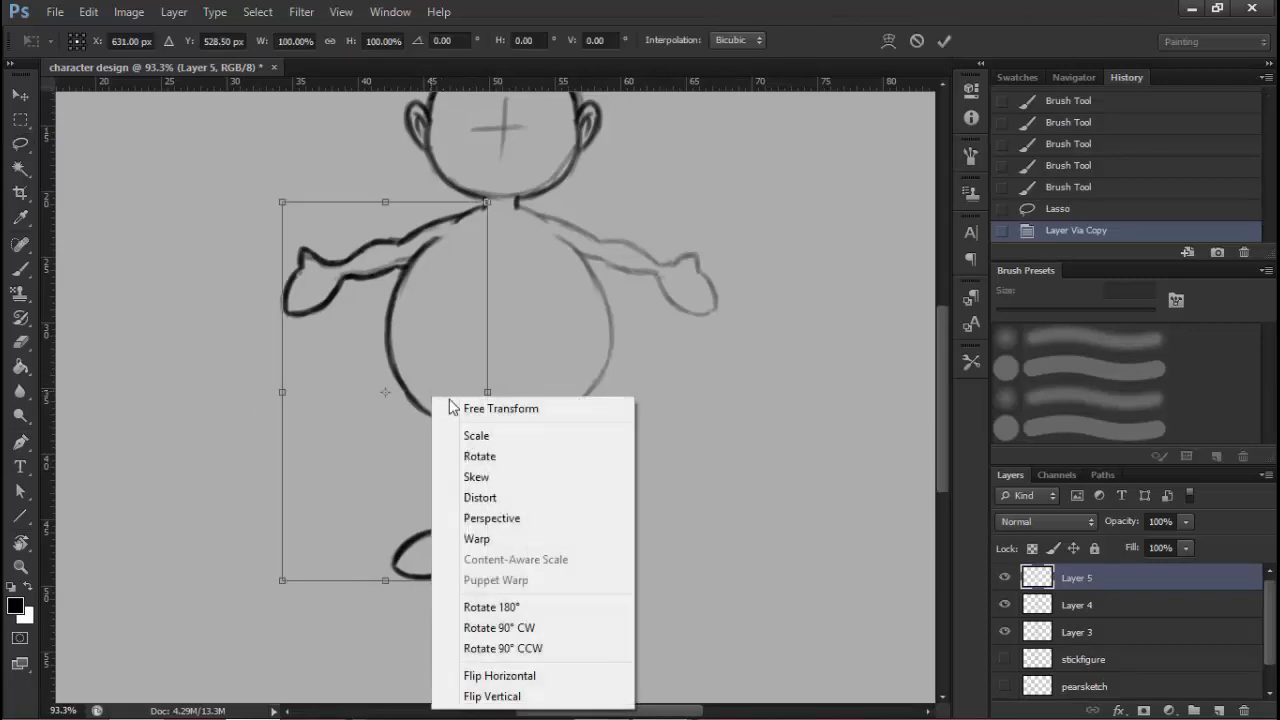
{"action": "left_click", "coordinate": [525, 677]}
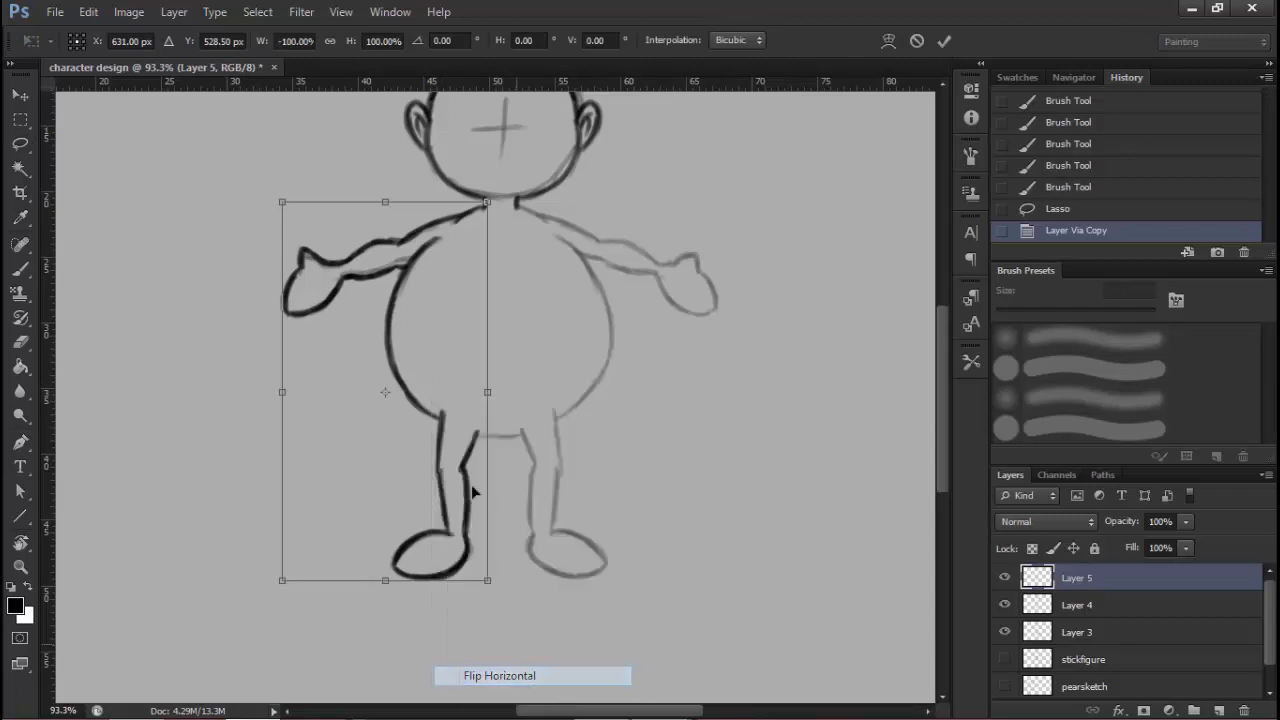
{"action": "left_click_drag", "start_coordinate": [345, 360], "coordinate": [579, 352]}
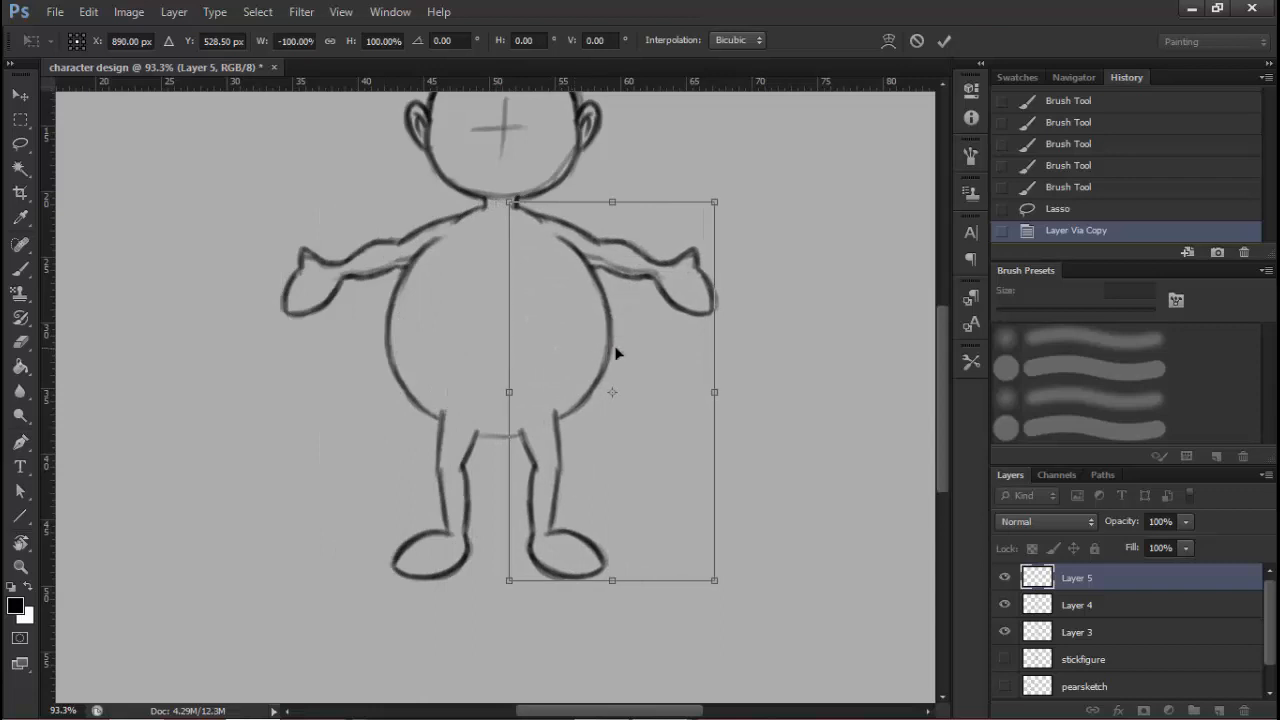
{"action": "key", "text": "Return"}
{"action": "key", "text": "l"}
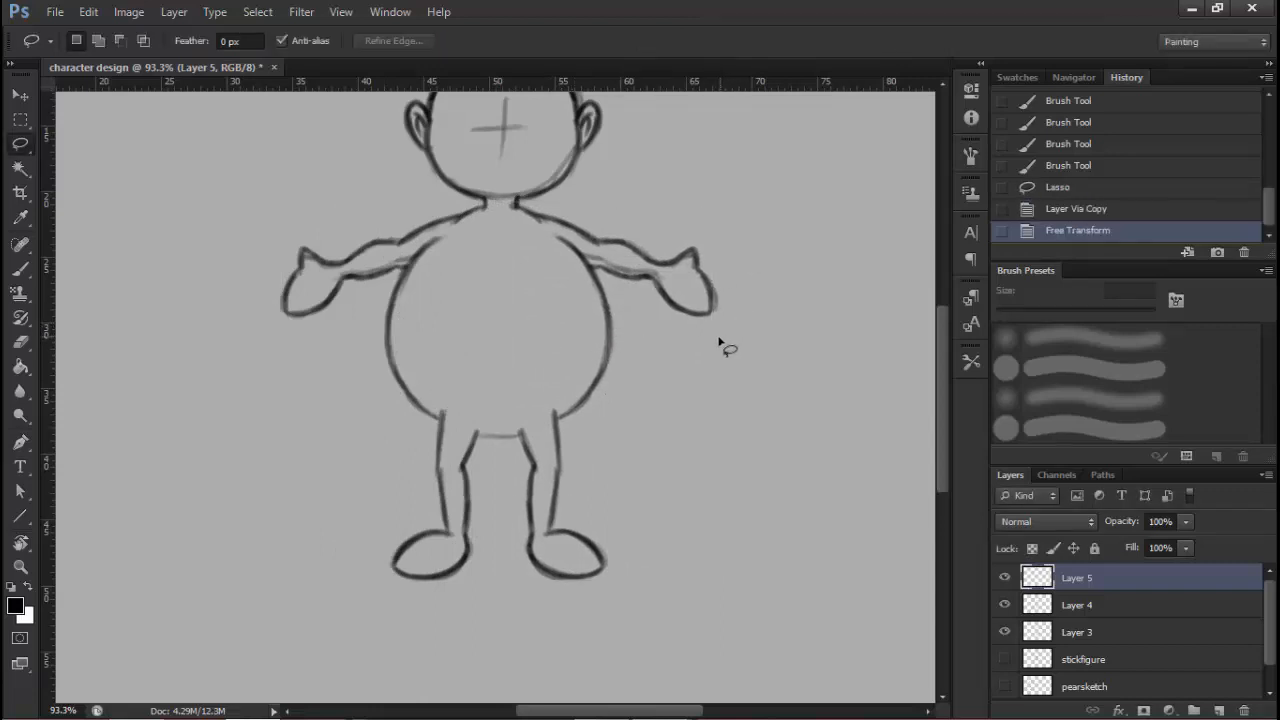
{"action": "key", "text": "ctrl+z"}
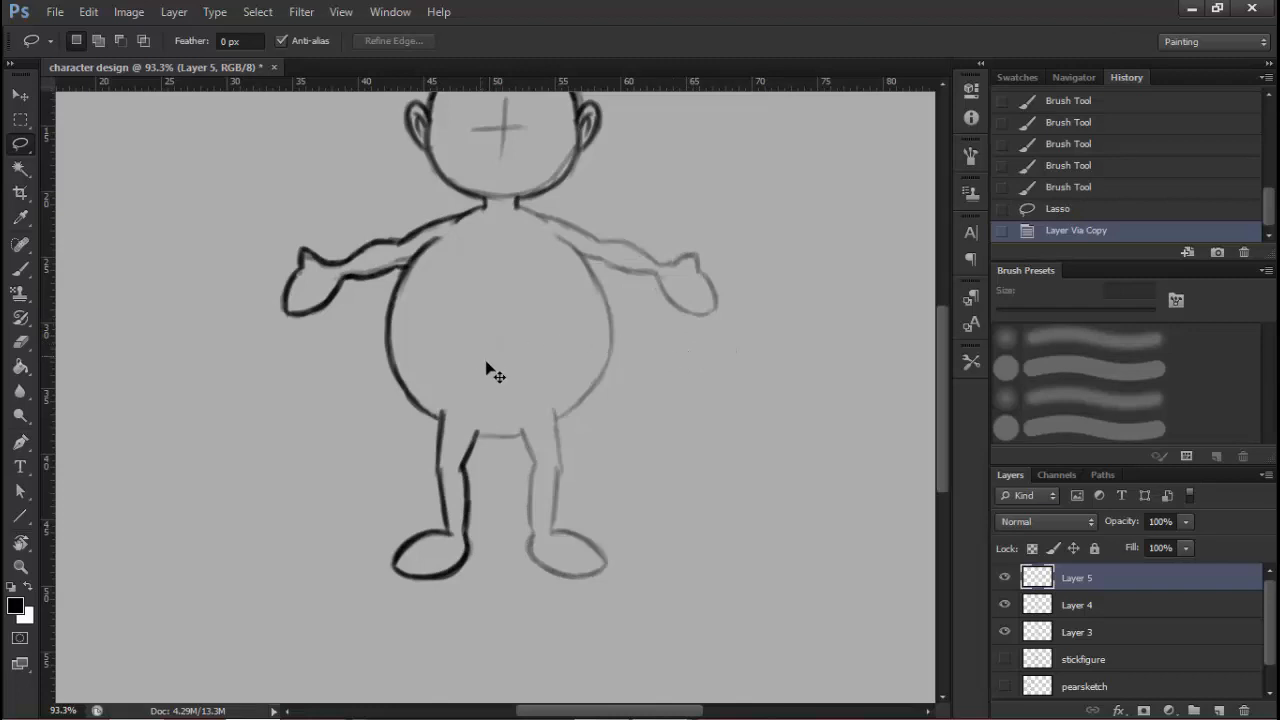
Free-transform the copied body half, placing the reference point on its right edge, and flip it horizontally about that edge
{"action": "key", "text": "ctrl+t"}
{"action": "scroll", "coordinate": [400, 414], "scroll_direction": "up", "scroll_amount": 2}
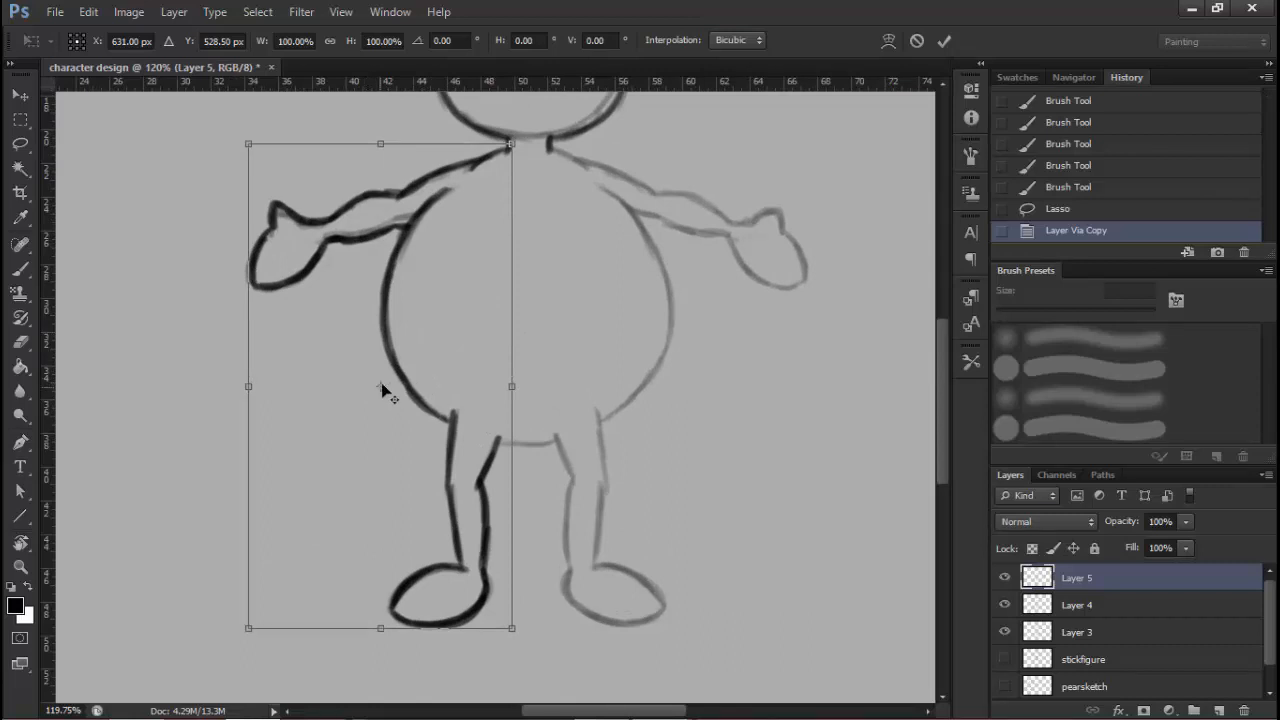
{"action": "left_click_drag", "start_coordinate": [381, 390], "coordinate": [510, 392]}
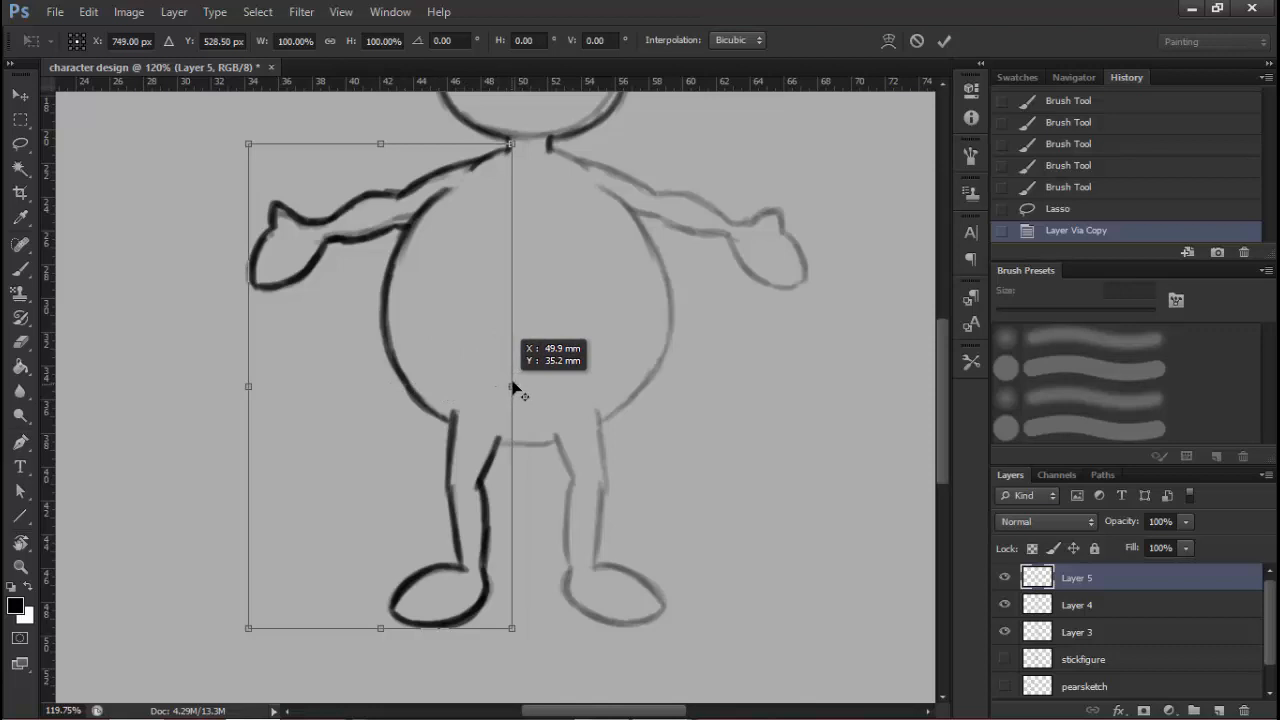
{"action": "left_click_drag", "start_coordinate": [512, 386], "coordinate": [512, 387]}
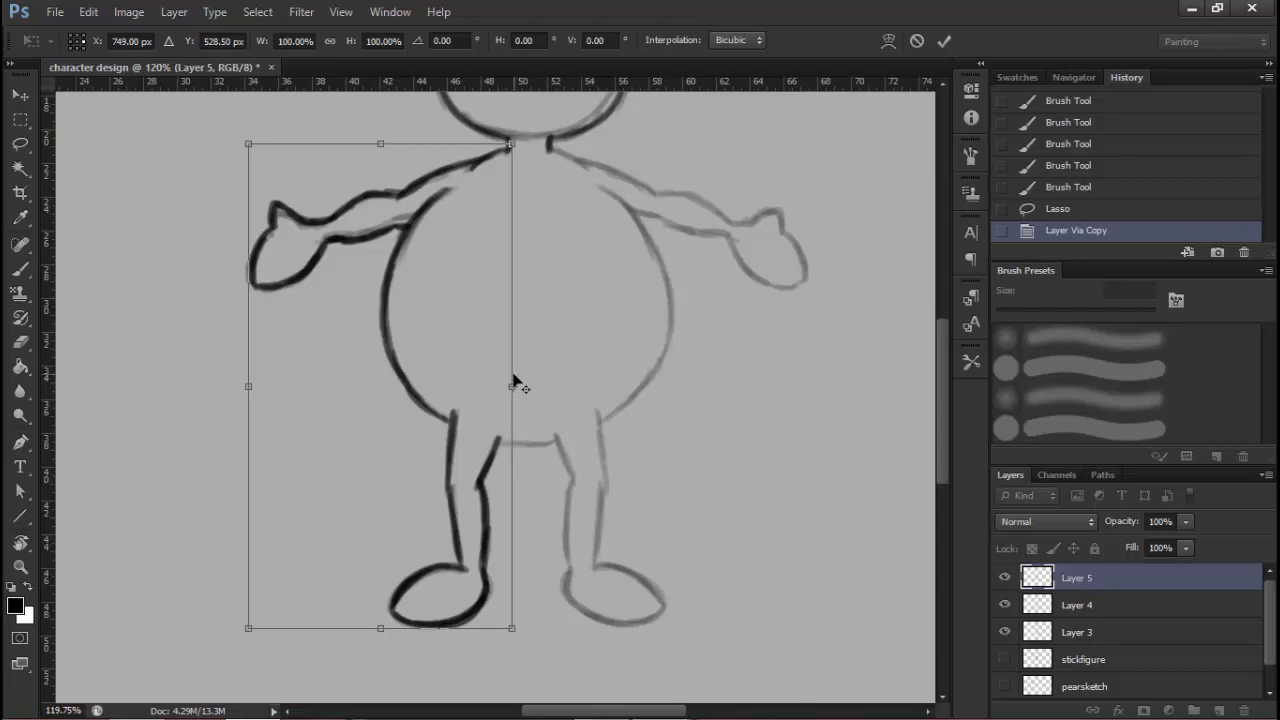
{"action": "right_click", "coordinate": [465, 342]}
{"action": "left_click", "coordinate": [535, 617]}
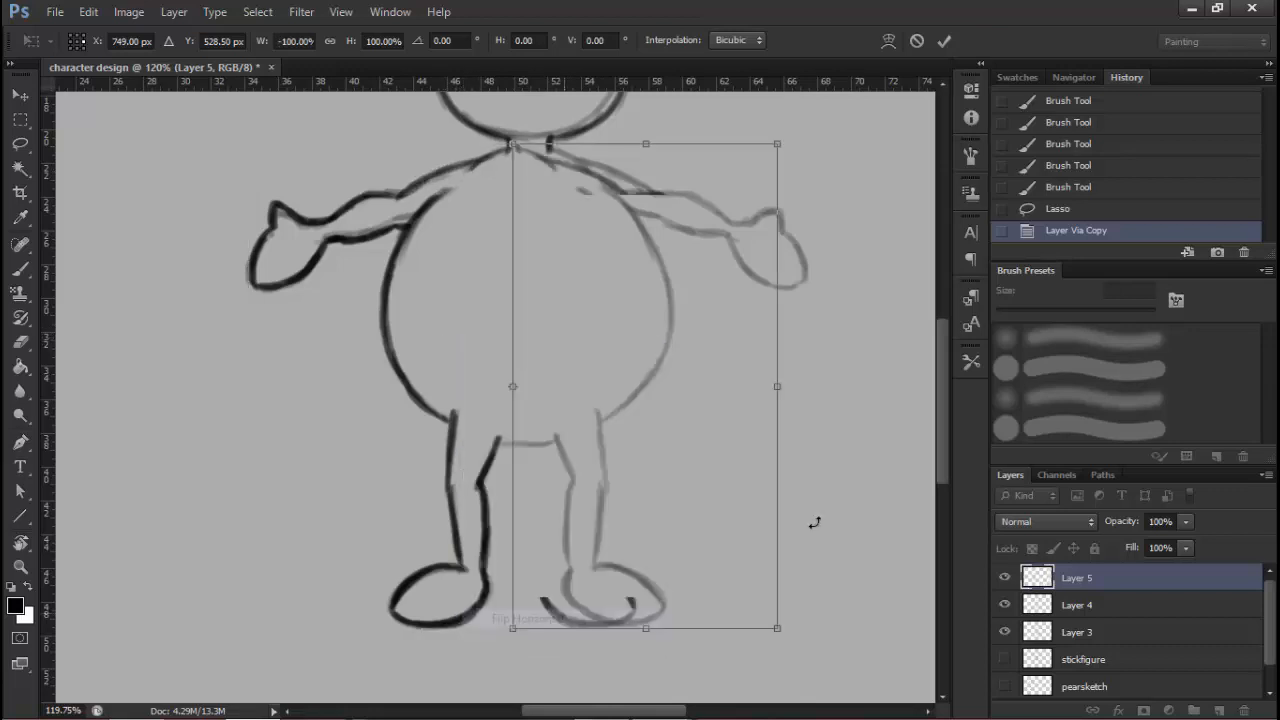
Align the mirrored half with the right side of the body sketch, apply the transform and merge it down into Layer 4
{"action": "left_click_drag", "start_coordinate": [653, 314], "coordinate": [558, 338]}
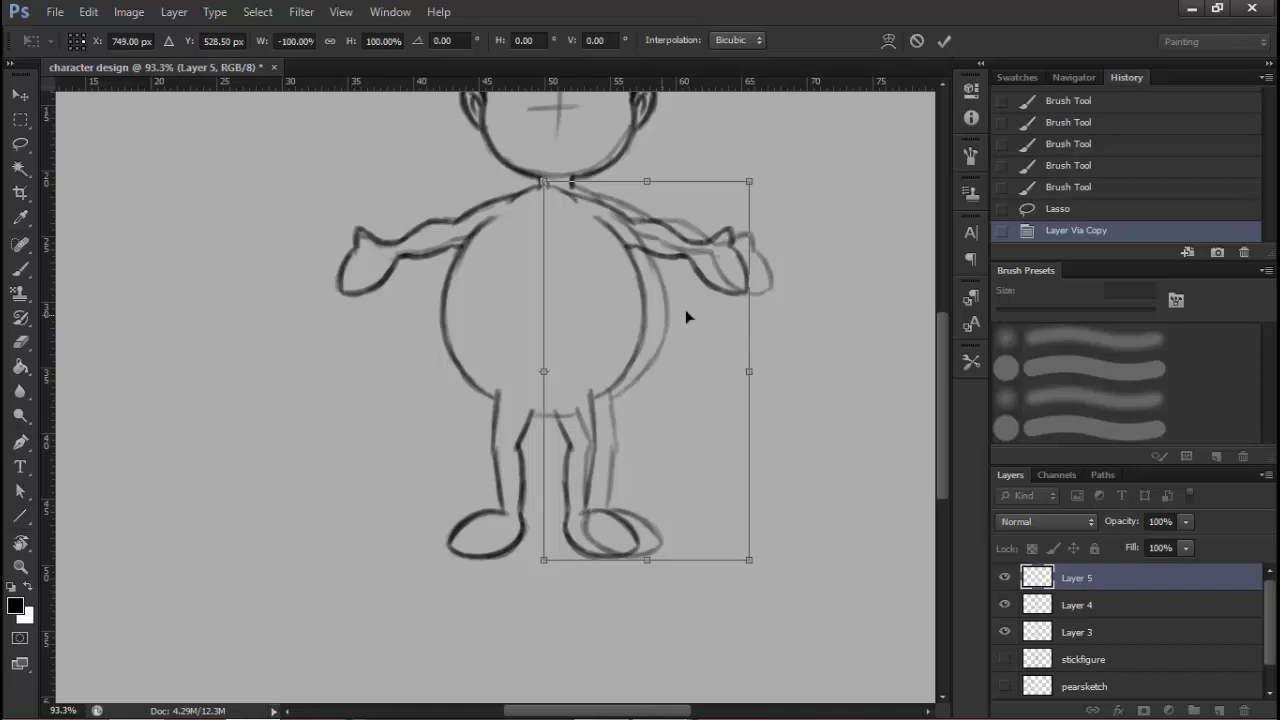
{"action": "mouse_move", "coordinate": [596, 351]}
{"action": "left_mouse_down"}
{"action": "mouse_move", "coordinate": [617, 339]}
{"action": "mouse_move", "coordinate": [589, 347]}
{"action": "left_mouse_up"}
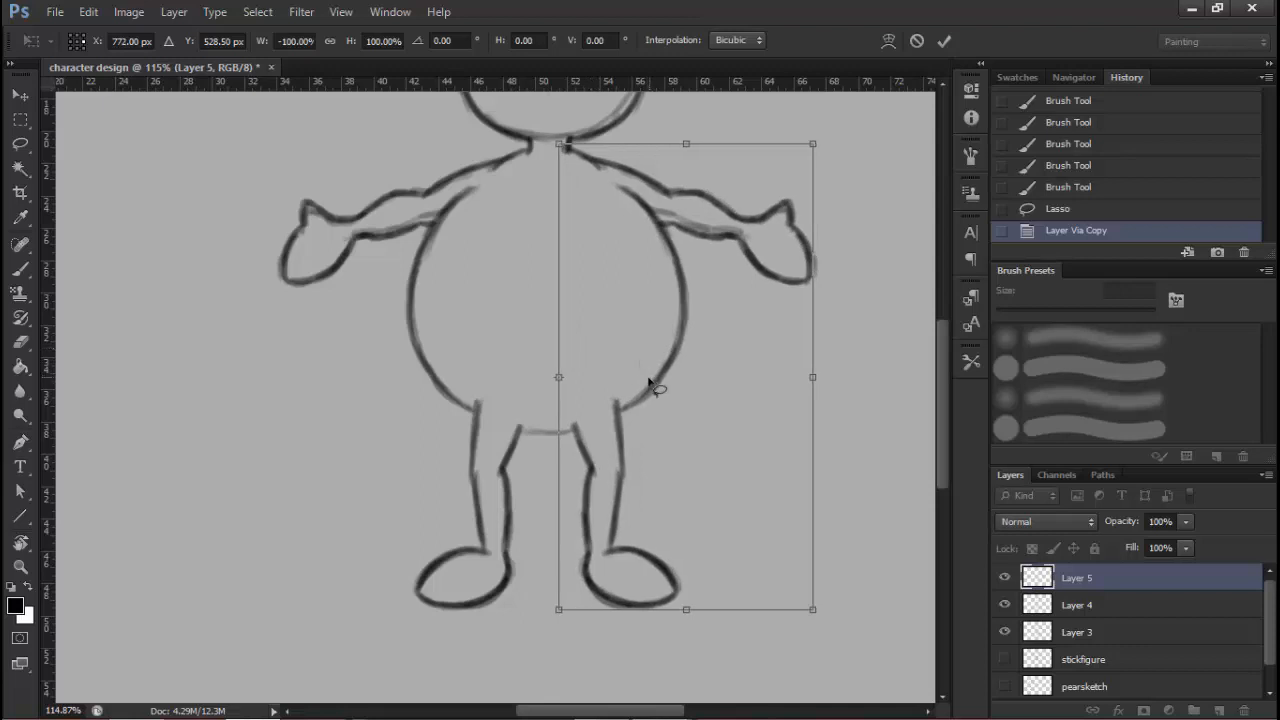
{"action": "key", "text": "Return"}
{"action": "left_click", "coordinate": [20, 268]}
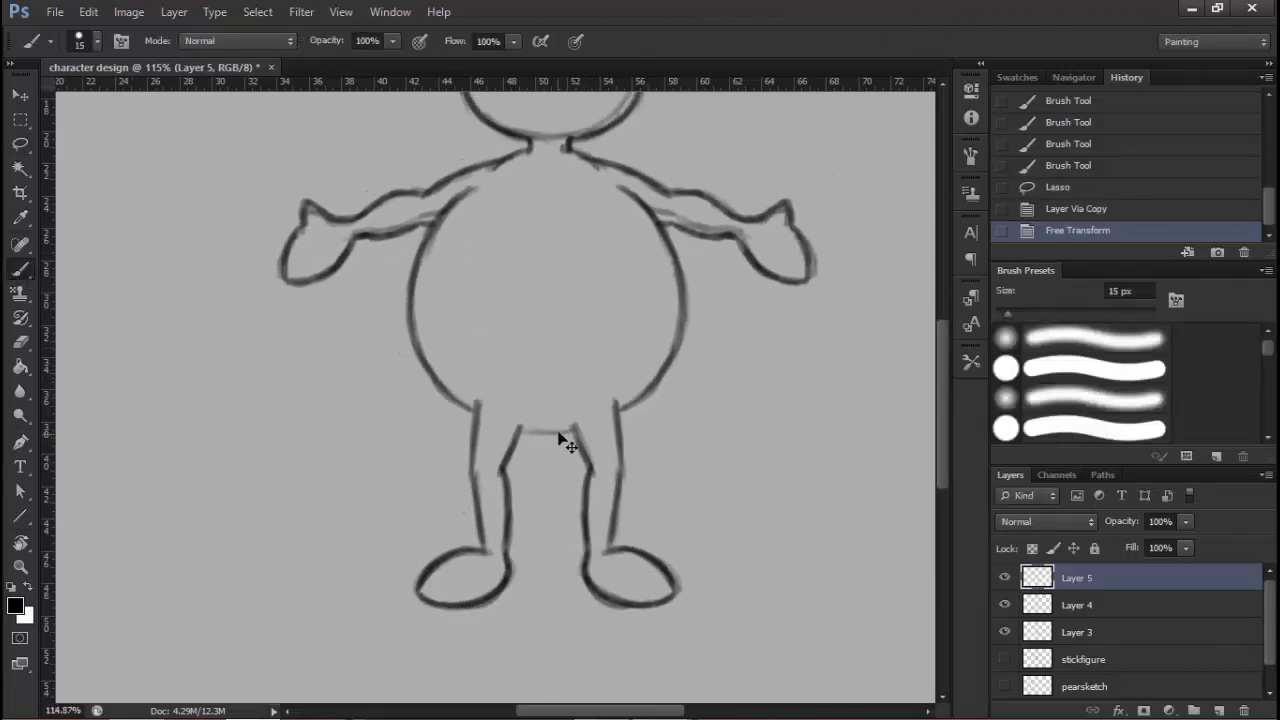
{"action": "key", "text": "ctrl+e"}
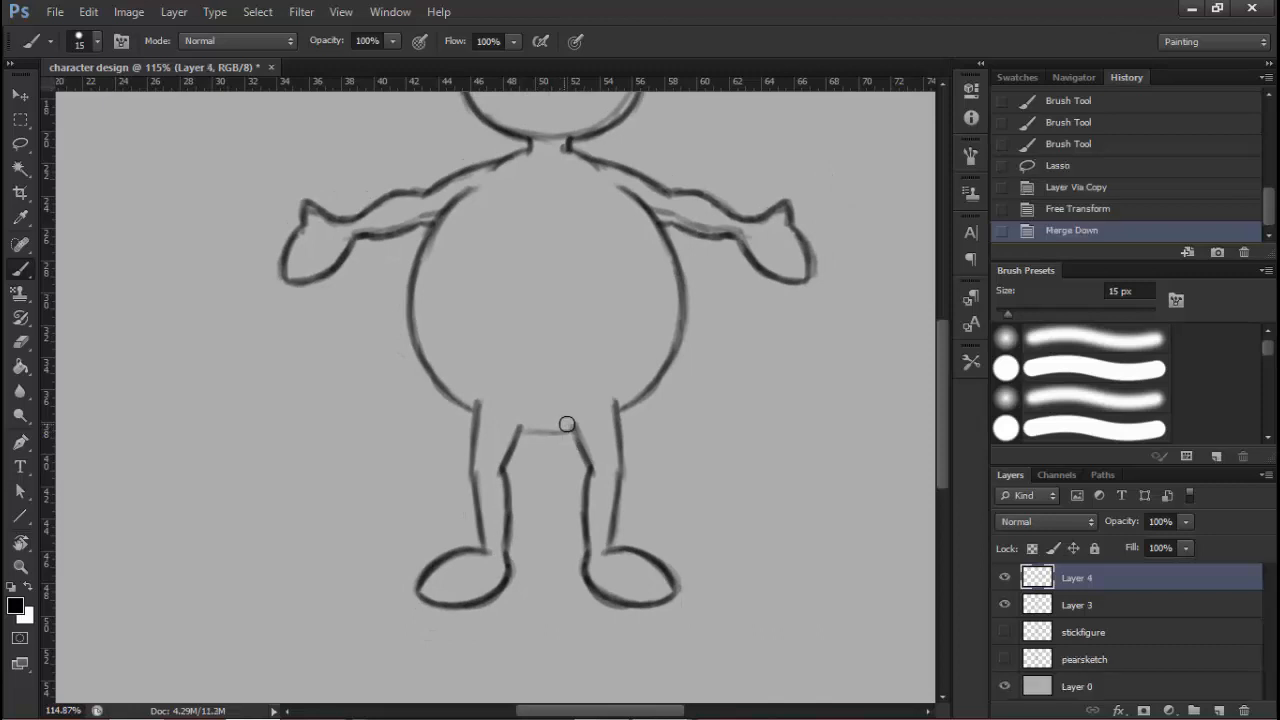
Ink the short crotch line joining the two inner thighs with the 15 px brush
{"action": "scroll", "coordinate": [590, 415], "scroll_direction": "up", "scroll_amount": 5}
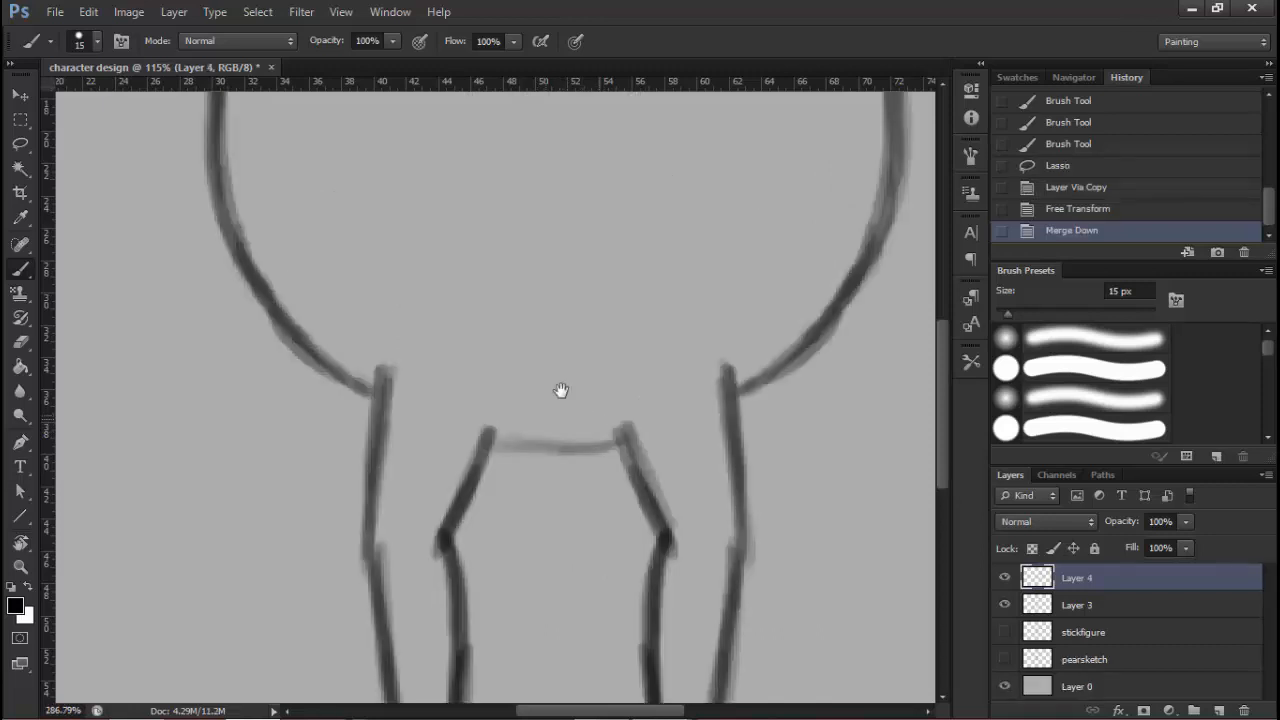
{"action": "left_click_drag", "start_coordinate": [561, 390], "coordinate": [531, 357]}
{"action": "left_click_drag", "start_coordinate": [443, 386], "coordinate": [449, 389]}
{"action": "mouse_move", "coordinate": [572, 378]}
{"action": "left_mouse_down"}
{"action": "mouse_move", "coordinate": [463, 386]}
{"action": "mouse_move", "coordinate": [564, 379]}
{"action": "mouse_move", "coordinate": [473, 390]}
{"action": "left_mouse_up"}
{"action": "left_click_drag", "start_coordinate": [554, 429], "coordinate": [464, 508]}
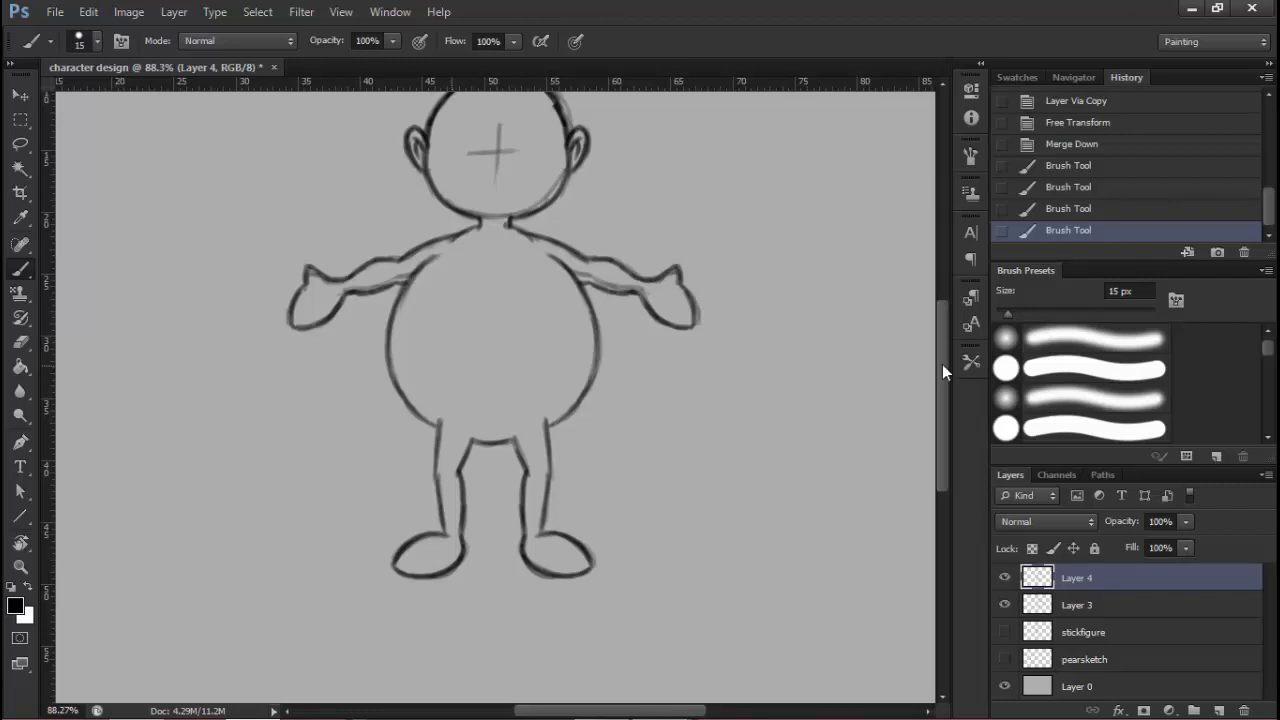
Check the inked figure on the full canvas by toggling the visibility of Layer 3
{"action": "left_click_drag", "start_coordinate": [479, 186], "coordinate": [463, 187]}
{"action": "left_click_drag", "start_coordinate": [475, 200], "coordinate": [478, 259]}
{"action": "left_click_drag", "start_coordinate": [642, 451], "coordinate": [688, 451]}
{"action": "left_click_drag", "start_coordinate": [597, 366], "coordinate": [654, 513]}
{"action": "key", "text": "ctrl+0"}
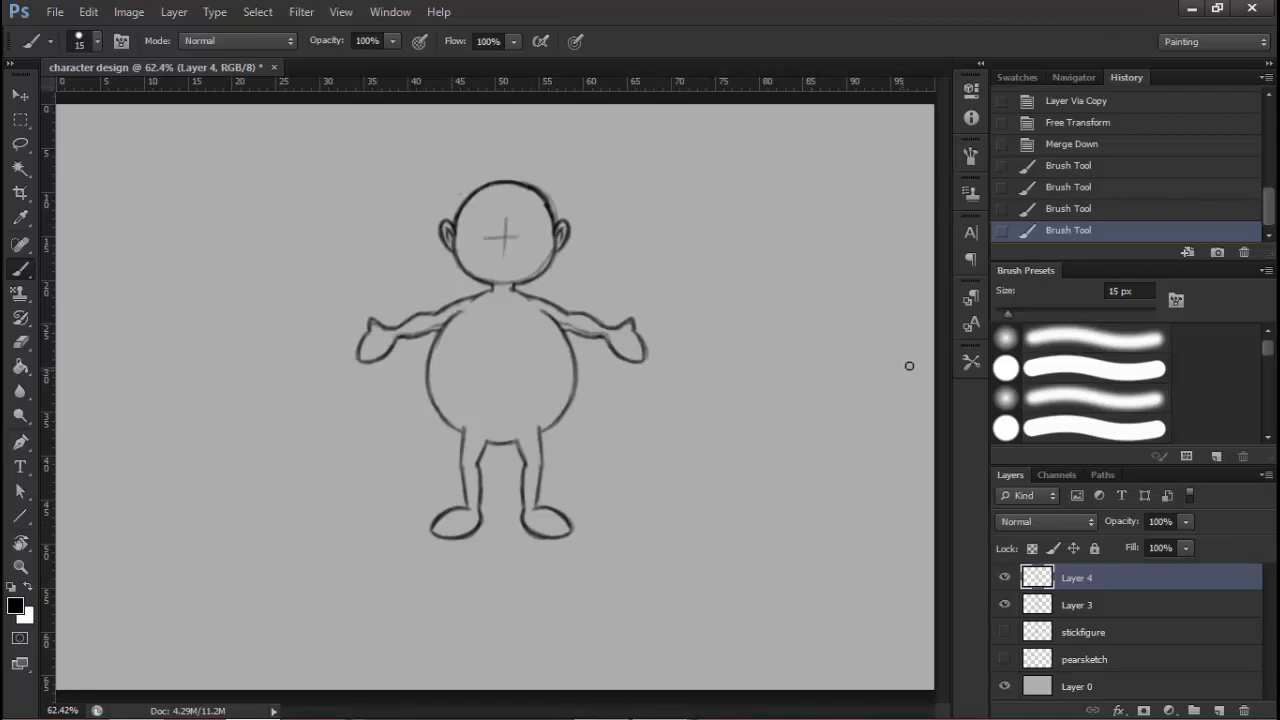
{"action": "left_click", "coordinate": [1005, 607]}
Draw an oval left eye beside the face's centre cross on Layer 4 with the 15 px brush
{"action": "left_click_drag", "start_coordinate": [473, 209], "coordinate": [537, 241]}
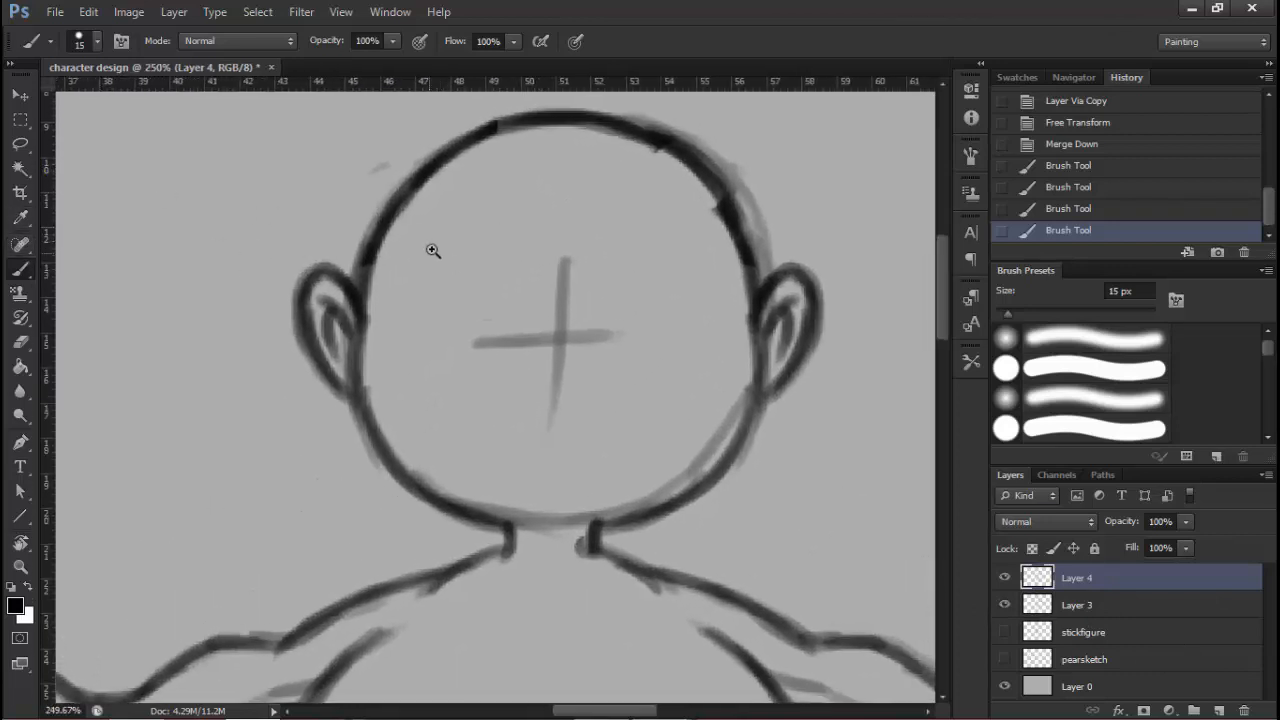
{"action": "mouse_move", "coordinate": [434, 251]}
{"action": "left_mouse_down"}
{"action": "mouse_move", "coordinate": [446, 262]}
{"action": "mouse_move", "coordinate": [393, 238]}
{"action": "mouse_move", "coordinate": [422, 216]}
{"action": "mouse_move", "coordinate": [380, 292]}
{"action": "mouse_move", "coordinate": [394, 247]}
{"action": "mouse_move", "coordinate": [390, 344]}
{"action": "left_mouse_up"}
{"action": "left_click_drag", "start_coordinate": [386, 260], "coordinate": [395, 343]}
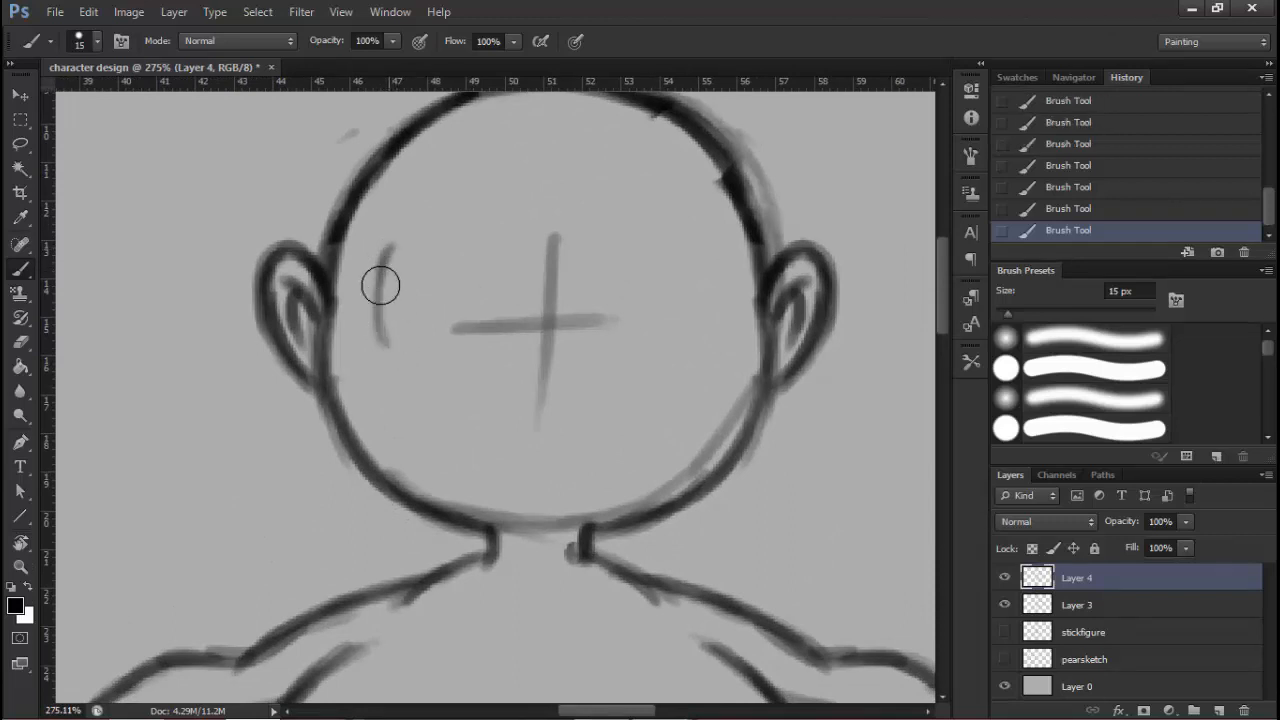
{"action": "left_click_drag", "start_coordinate": [380, 285], "coordinate": [401, 335]}
{"action": "mouse_move", "coordinate": [396, 243]}
{"action": "left_mouse_down"}
{"action": "mouse_move", "coordinate": [436, 231]}
{"action": "mouse_move", "coordinate": [478, 270]}
{"action": "mouse_move", "coordinate": [467, 248]}
{"action": "mouse_move", "coordinate": [476, 316]}
{"action": "mouse_move", "coordinate": [482, 276]}
{"action": "mouse_move", "coordinate": [489, 285]}
{"action": "mouse_move", "coordinate": [451, 344]}
{"action": "mouse_move", "coordinate": [474, 259]}
{"action": "mouse_move", "coordinate": [442, 227]}
{"action": "mouse_move", "coordinate": [392, 269]}
{"action": "mouse_move", "coordinate": [411, 235]}
{"action": "mouse_move", "coordinate": [431, 234]}
{"action": "mouse_move", "coordinate": [478, 276]}
{"action": "mouse_move", "coordinate": [454, 226]}
{"action": "mouse_move", "coordinate": [379, 306]}
{"action": "mouse_move", "coordinate": [392, 247]}
{"action": "mouse_move", "coordinate": [406, 328]}
{"action": "mouse_move", "coordinate": [393, 324]}
{"action": "mouse_move", "coordinate": [428, 347]}
{"action": "mouse_move", "coordinate": [515, 321]}
{"action": "mouse_move", "coordinate": [470, 234]}
{"action": "mouse_move", "coordinate": [467, 312]}
{"action": "left_mouse_up"}
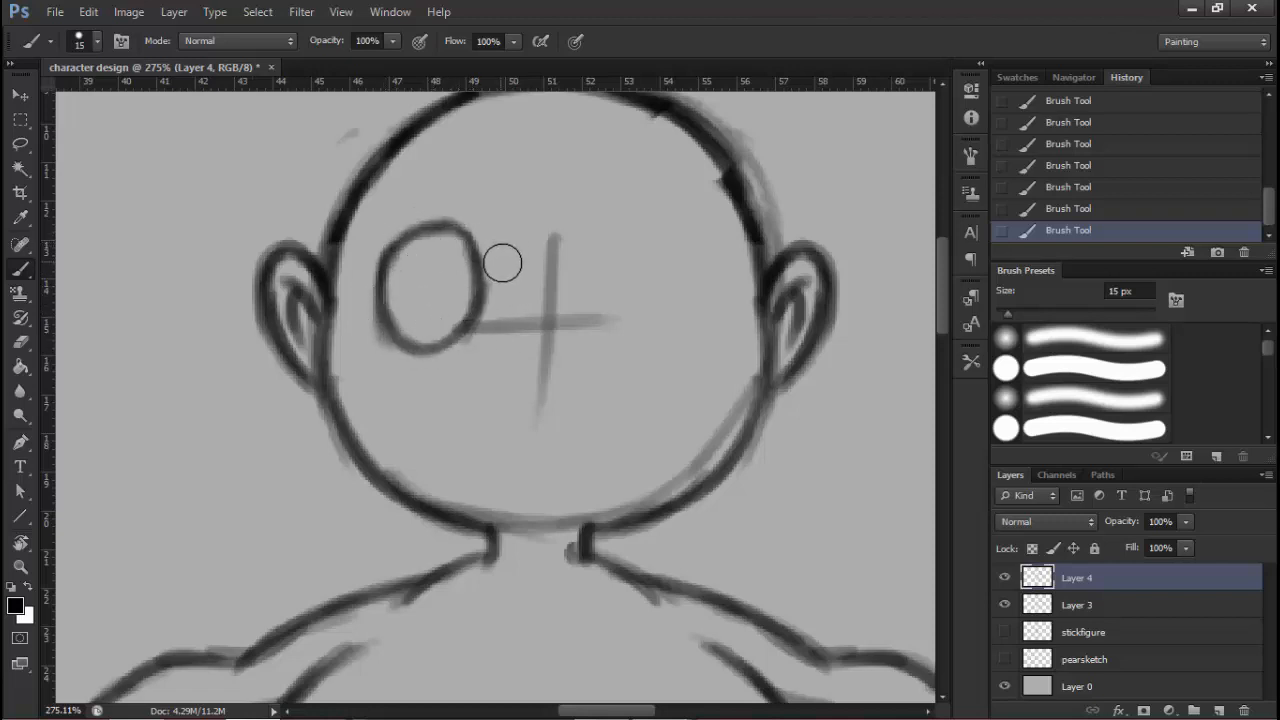
Reduce the brush to 10 px and draw a wide, rounded nose outline open at the top, centred below the face's guide cross
{"action": "key", "text": "bracketleft"}
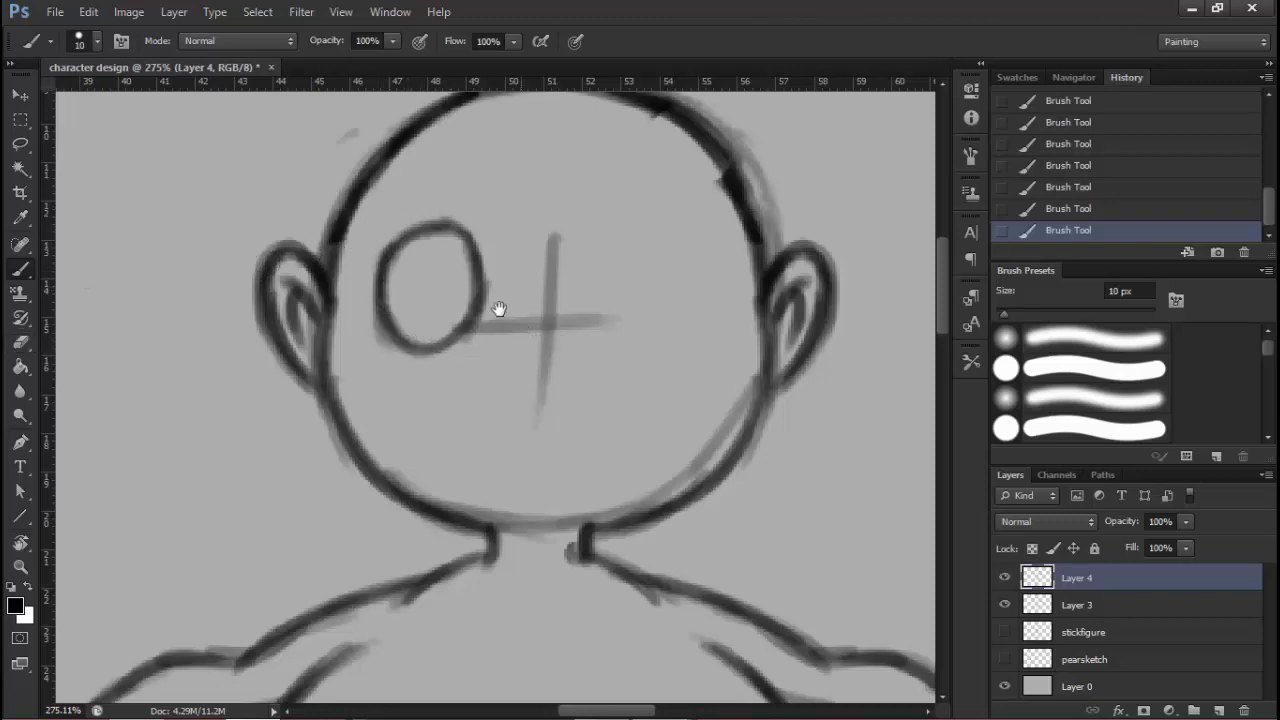
{"action": "left_click_drag", "start_coordinate": [498, 309], "coordinate": [474, 281]}
{"action": "mouse_move", "coordinate": [480, 346]}
{"action": "left_mouse_down"}
{"action": "mouse_move", "coordinate": [496, 302]}
{"action": "mouse_move", "coordinate": [486, 340]}
{"action": "mouse_move", "coordinate": [486, 308]}
{"action": "left_mouse_up"}
{"action": "key", "text": "e"}
{"action": "key", "text": "b"}
{"action": "mouse_move", "coordinate": [443, 352]}
{"action": "left_mouse_down"}
{"action": "mouse_move", "coordinate": [476, 316]}
{"action": "mouse_move", "coordinate": [449, 331]}
{"action": "mouse_move", "coordinate": [460, 369]}
{"action": "mouse_move", "coordinate": [565, 378]}
{"action": "mouse_move", "coordinate": [580, 356]}
{"action": "left_mouse_up"}
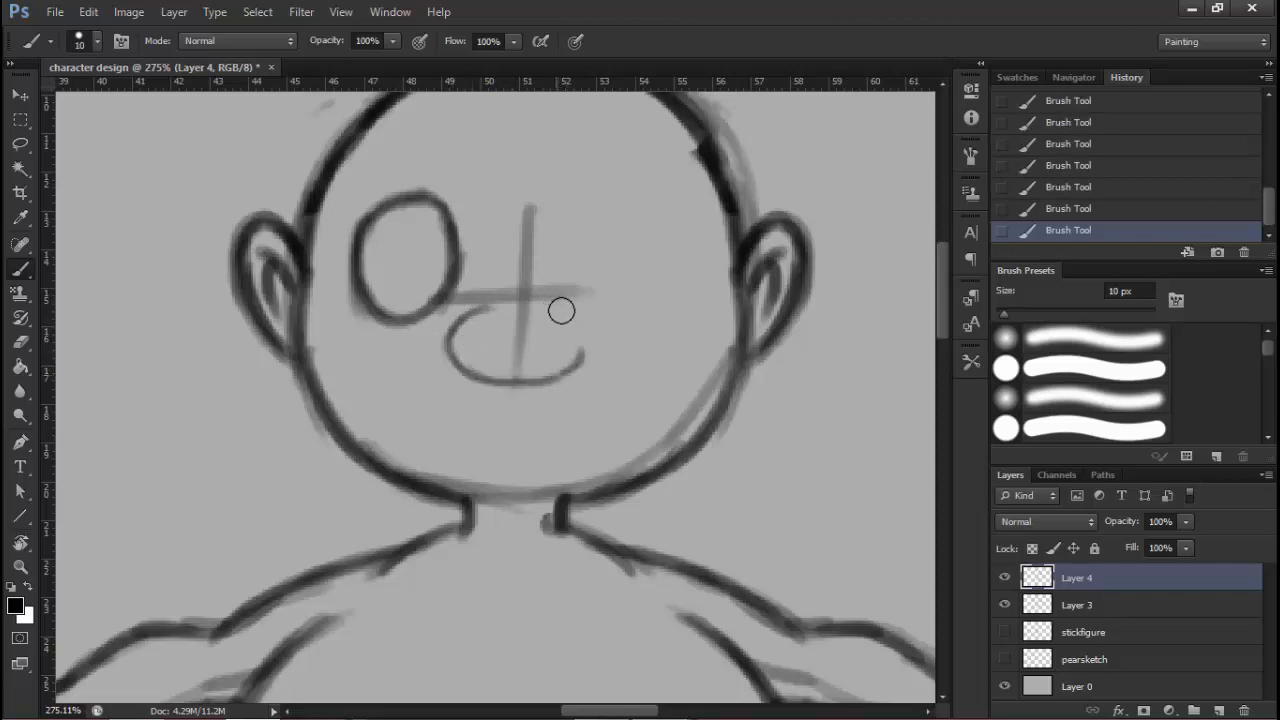
{"action": "mouse_move", "coordinate": [558, 306]}
{"action": "left_mouse_down"}
{"action": "mouse_move", "coordinate": [586, 346]}
{"action": "mouse_move", "coordinate": [510, 383]}
{"action": "left_mouse_up"}
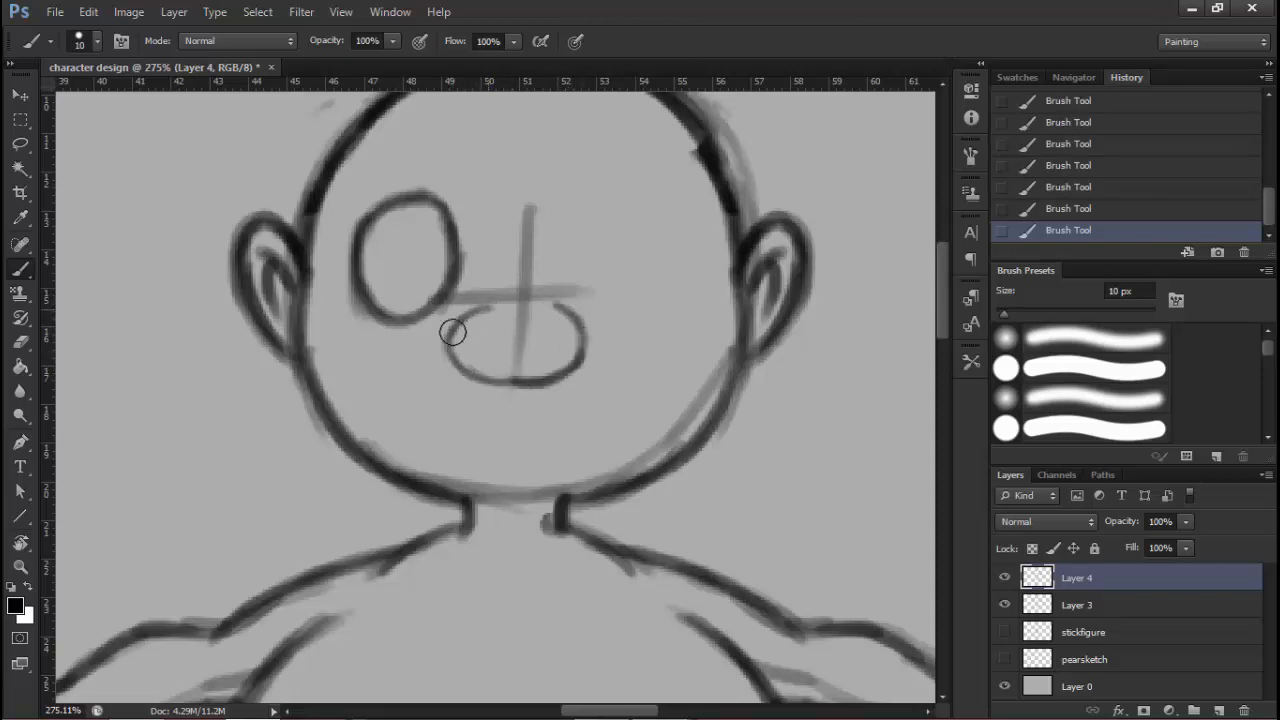
Darken the left curve and lower edge of the nose outline with the 10 px brush
{"action": "left_click_drag", "start_coordinate": [454, 331], "coordinate": [480, 310]}
{"action": "left_click_drag", "start_coordinate": [503, 383], "coordinate": [455, 350]}
{"action": "mouse_move", "coordinate": [551, 372]}
{"action": "left_mouse_down"}
{"action": "mouse_move", "coordinate": [559, 309]}
{"action": "mouse_move", "coordinate": [577, 326]}
{"action": "mouse_move", "coordinate": [580, 361]}
{"action": "mouse_move", "coordinate": [581, 335]}
{"action": "mouse_move", "coordinate": [544, 362]}
{"action": "left_mouse_up"}
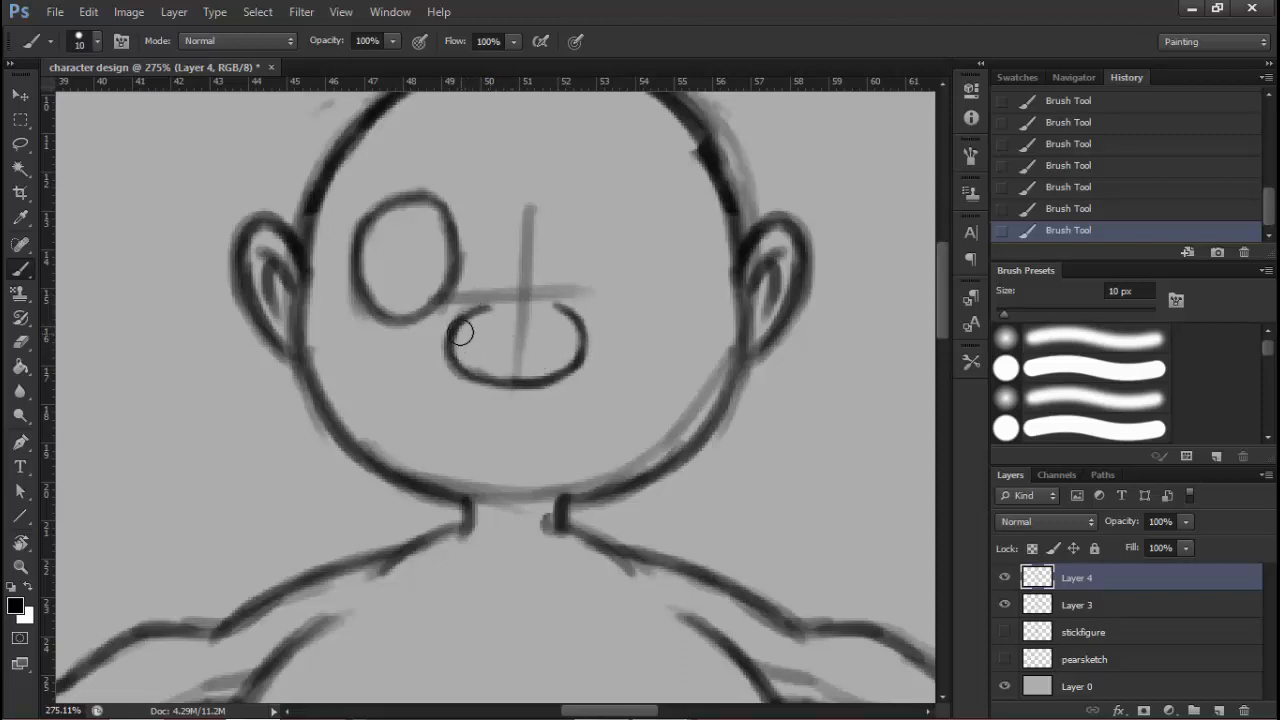
{"action": "left_click_drag", "start_coordinate": [475, 311], "coordinate": [454, 363]}
Check the inked figure at full size and up close, toggling the visibility of Layer 4
{"action": "key", "text": "ctrl+space"}
{"action": "mouse_move", "coordinate": [531, 325]}
{"action": "left_mouse_down"}
{"action": "mouse_move", "coordinate": [472, 349]}
{"action": "mouse_move", "coordinate": [502, 254]}
{"action": "mouse_move", "coordinate": [523, 291]}
{"action": "left_mouse_up"}
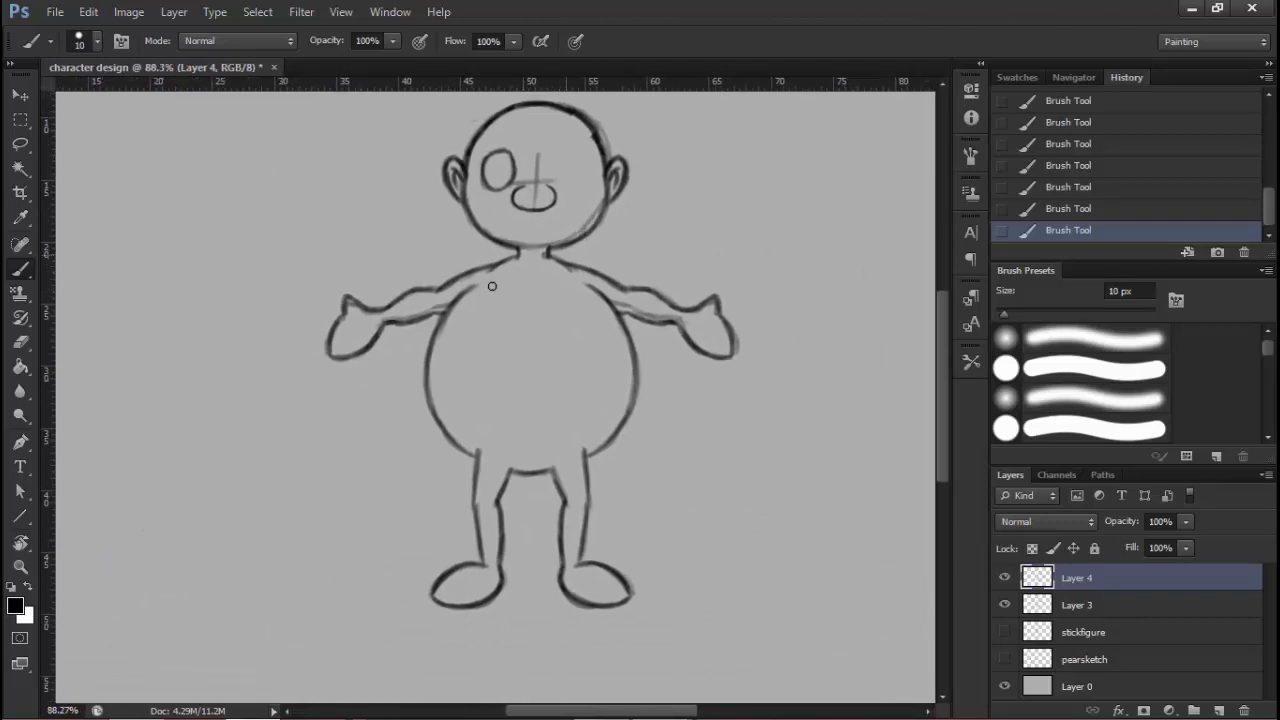
{"action": "key", "text": "ctrl+space"}
{"action": "left_click_drag", "start_coordinate": [548, 186], "coordinate": [535, 322]}
{"action": "key", "text": "space"}
{"action": "key", "text": "ctrl+space"}
{"action": "key", "text": "space"}
{"action": "left_click_drag", "start_coordinate": [526, 273], "coordinate": [525, 156]}
{"action": "left_click_drag", "start_coordinate": [538, 311], "coordinate": [505, 313]}
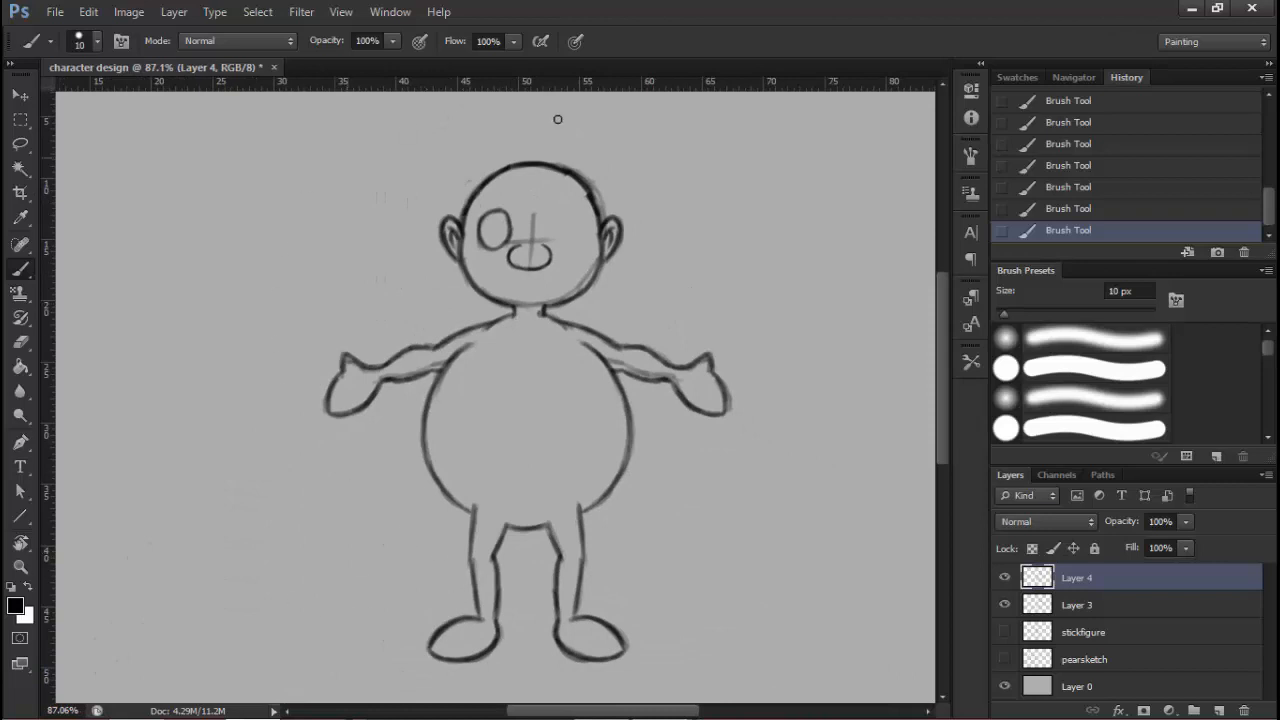
{"action": "left_click_drag", "start_coordinate": [456, 293], "coordinate": [529, 287]}
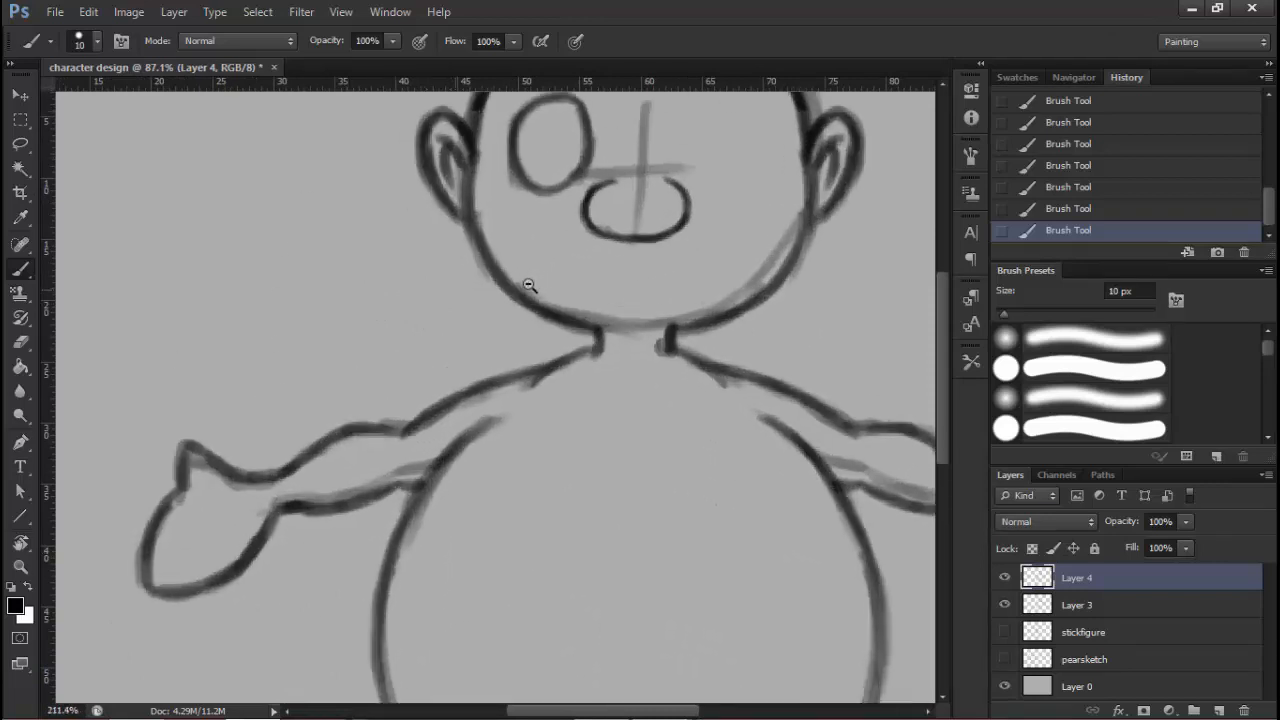
{"action": "left_click_drag", "start_coordinate": [649, 266], "coordinate": [489, 431]}
{"action": "left_click_drag", "start_coordinate": [553, 388], "coordinate": [449, 368]}
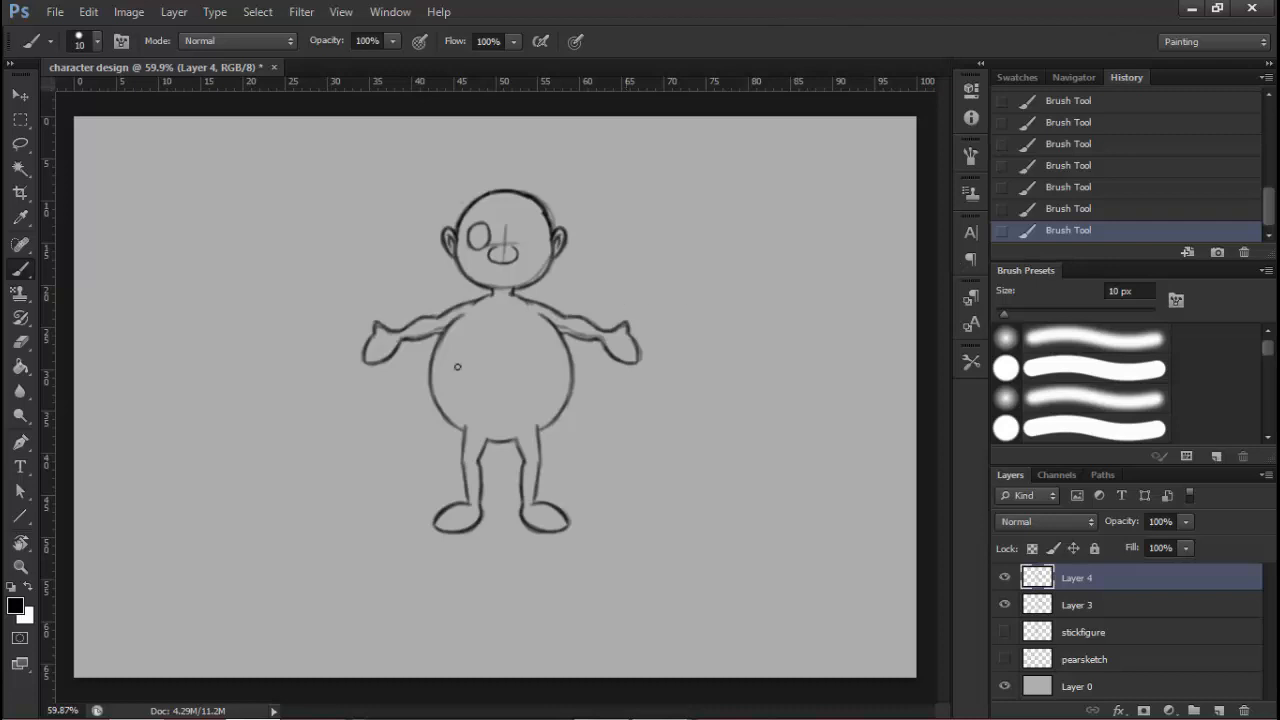
{"action": "mouse_move", "coordinate": [518, 251]}
{"action": "left_mouse_down"}
{"action": "mouse_move", "coordinate": [609, 229]}
{"action": "mouse_move", "coordinate": [745, 229]}
{"action": "mouse_move", "coordinate": [545, 313]}
{"action": "left_mouse_up"}
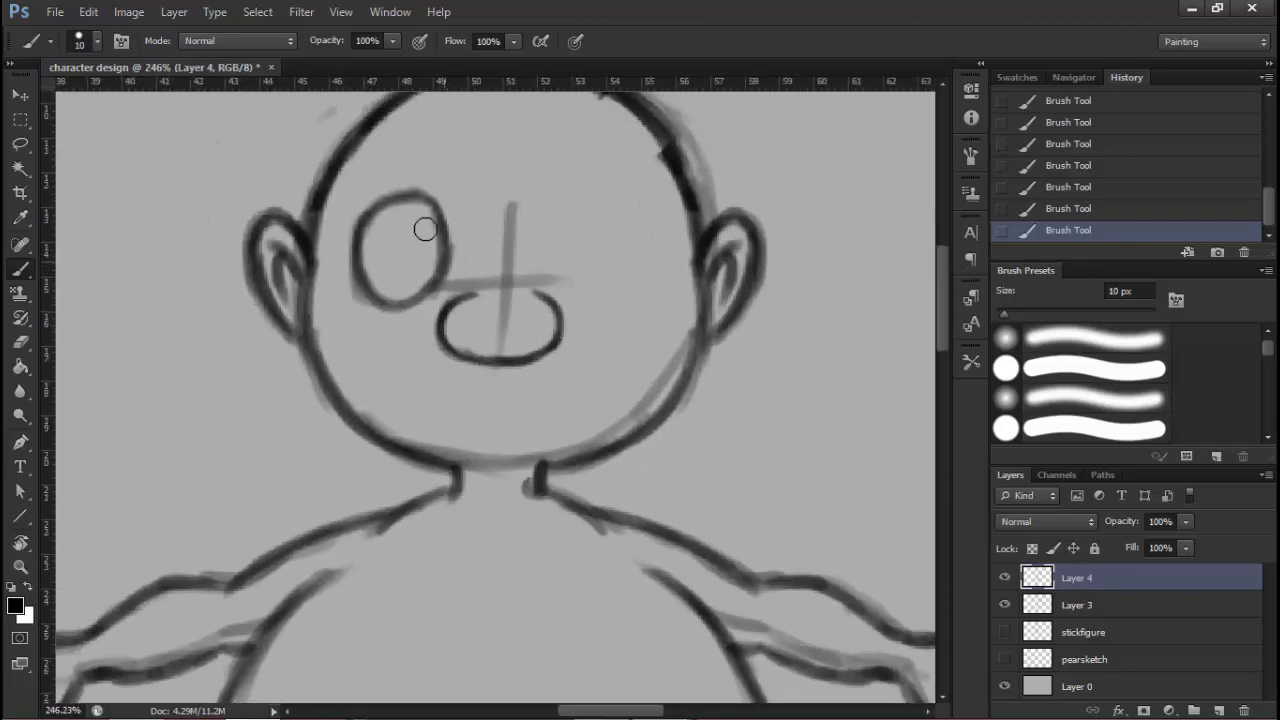
{"action": "left_click_drag", "start_coordinate": [543, 250], "coordinate": [554, 260]}
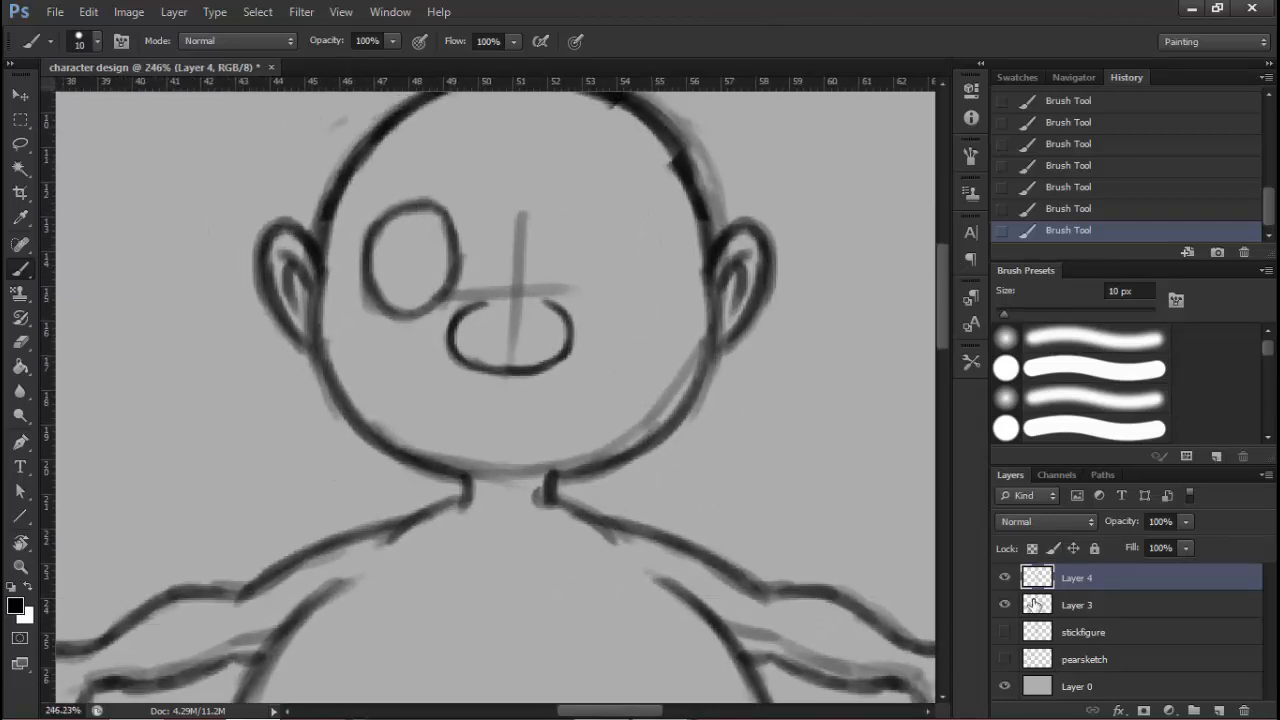
{"action": "left_click", "coordinate": [1004, 580]}
{"action": "left_click", "coordinate": [1004, 580]}
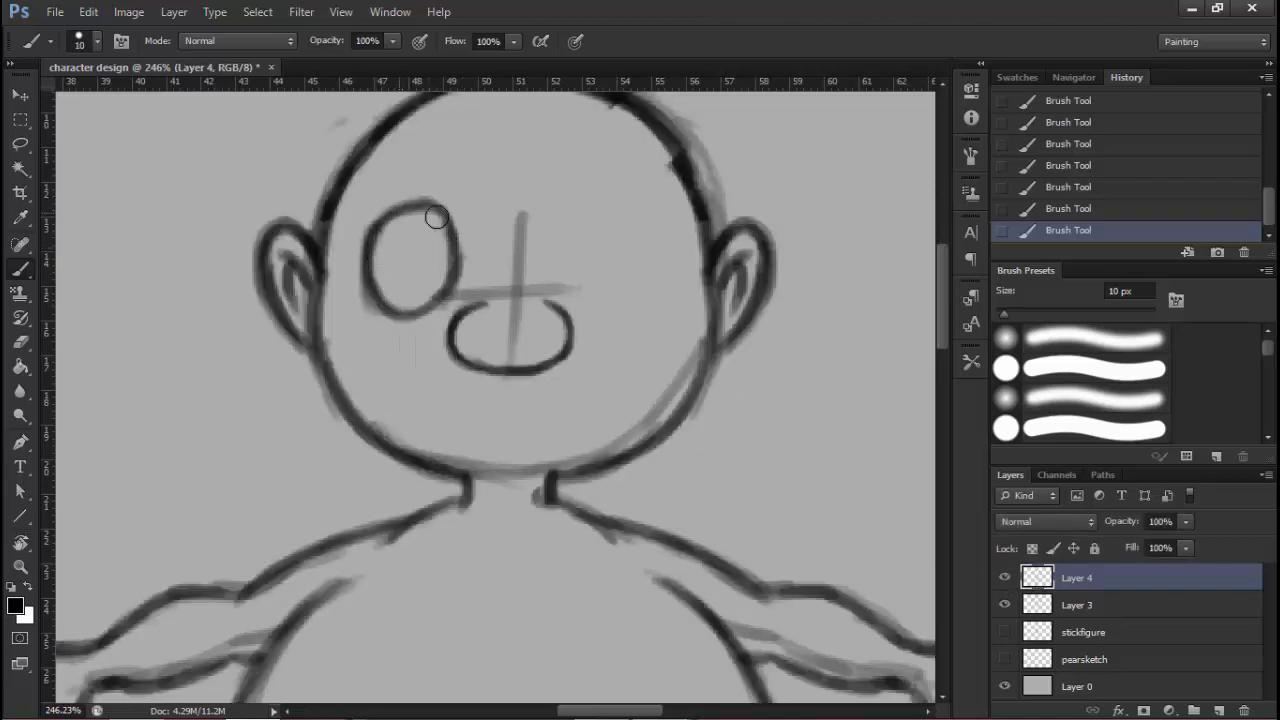
Shade a round pupil inside the left eye and draw a short horizontal eyebrow above it
{"action": "mouse_move", "coordinate": [401, 272]}
{"action": "left_mouse_down"}
{"action": "mouse_move", "coordinate": [401, 251]}
{"action": "mouse_move", "coordinate": [388, 252]}
{"action": "mouse_move", "coordinate": [420, 254]}
{"action": "mouse_move", "coordinate": [413, 243]}
{"action": "mouse_move", "coordinate": [413, 269]}
{"action": "left_mouse_up"}
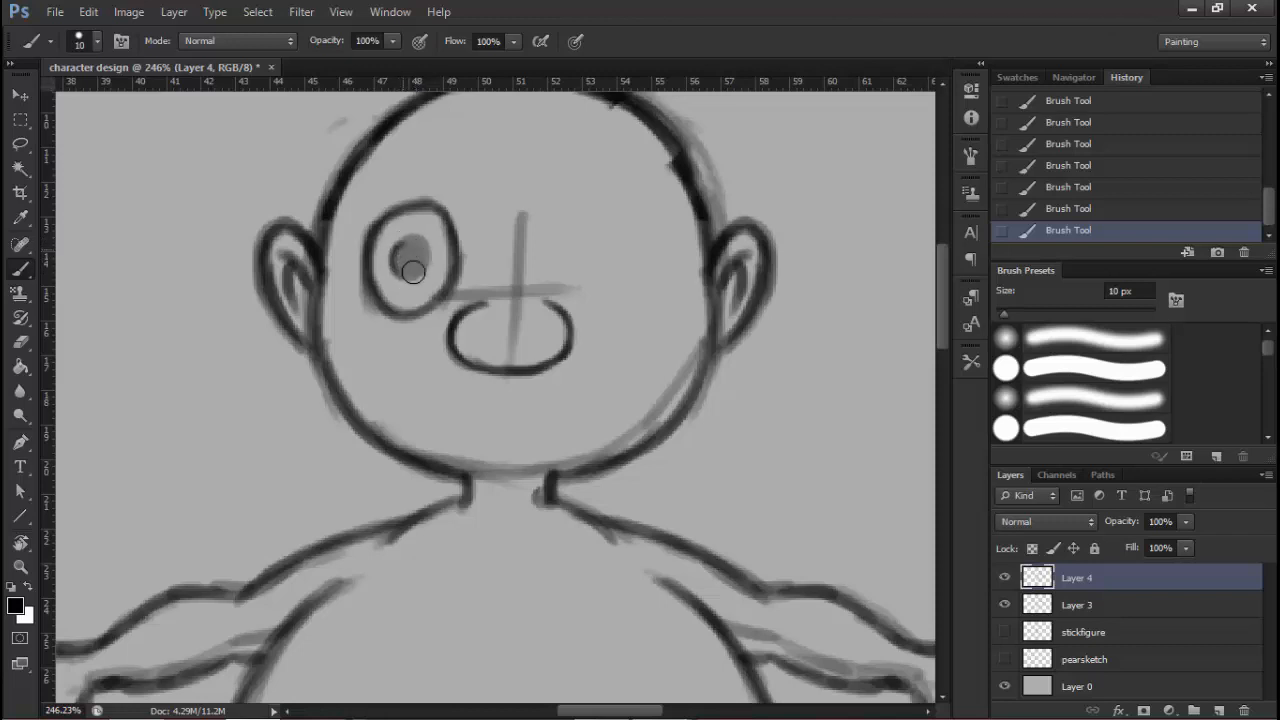
{"action": "mouse_move", "coordinate": [497, 300]}
{"action": "left_mouse_down"}
{"action": "mouse_move", "coordinate": [452, 307]}
{"action": "mouse_move", "coordinate": [488, 305]}
{"action": "left_mouse_up"}
{"action": "mouse_move", "coordinate": [434, 243]}
{"action": "left_mouse_down"}
{"action": "mouse_move", "coordinate": [431, 277]}
{"action": "mouse_move", "coordinate": [454, 241]}
{"action": "mouse_move", "coordinate": [398, 212]}
{"action": "mouse_move", "coordinate": [454, 214]}
{"action": "mouse_move", "coordinate": [389, 220]}
{"action": "mouse_move", "coordinate": [451, 217]}
{"action": "left_mouse_up"}
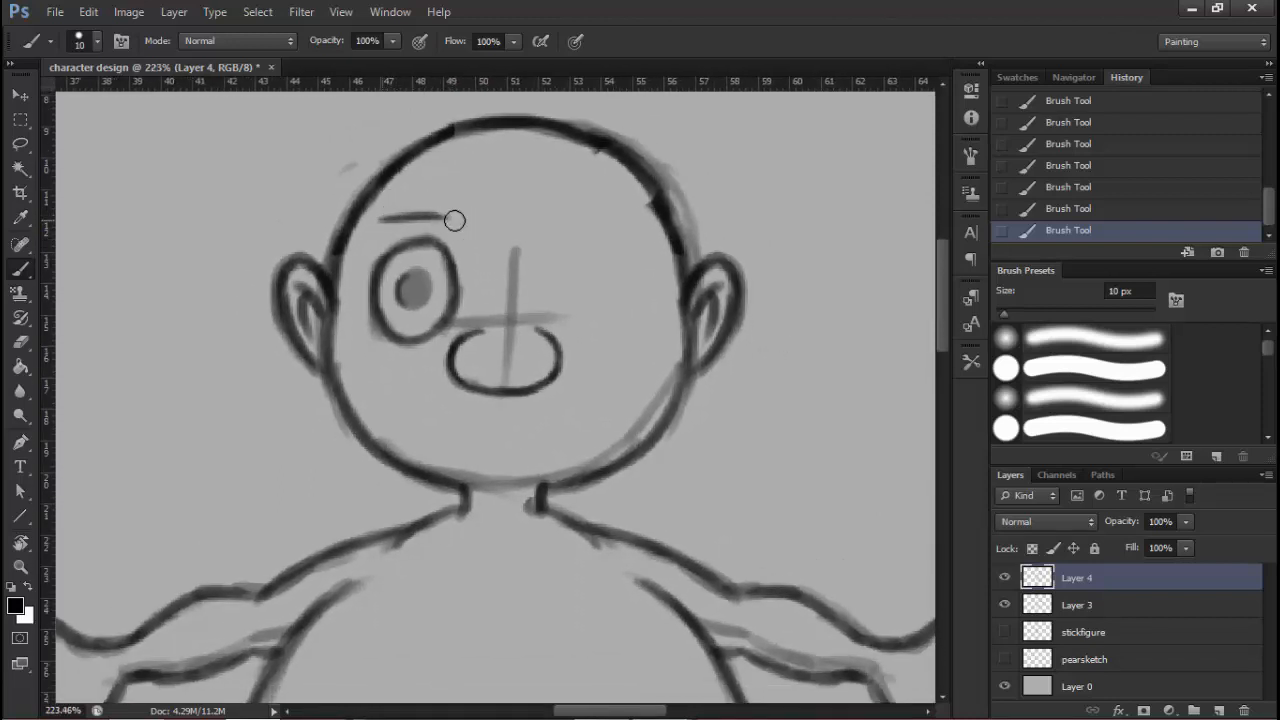
Draw a wide curved smile below the nose with the 10 px brush and add short ticks at both mouth corners
{"action": "left_click_drag", "start_coordinate": [534, 337], "coordinate": [472, 200]}
{"action": "mouse_move", "coordinate": [440, 337]}
{"action": "left_mouse_down"}
{"action": "mouse_move", "coordinate": [442, 322]}
{"action": "mouse_move", "coordinate": [480, 345]}
{"action": "mouse_move", "coordinate": [482, 375]}
{"action": "left_mouse_up"}
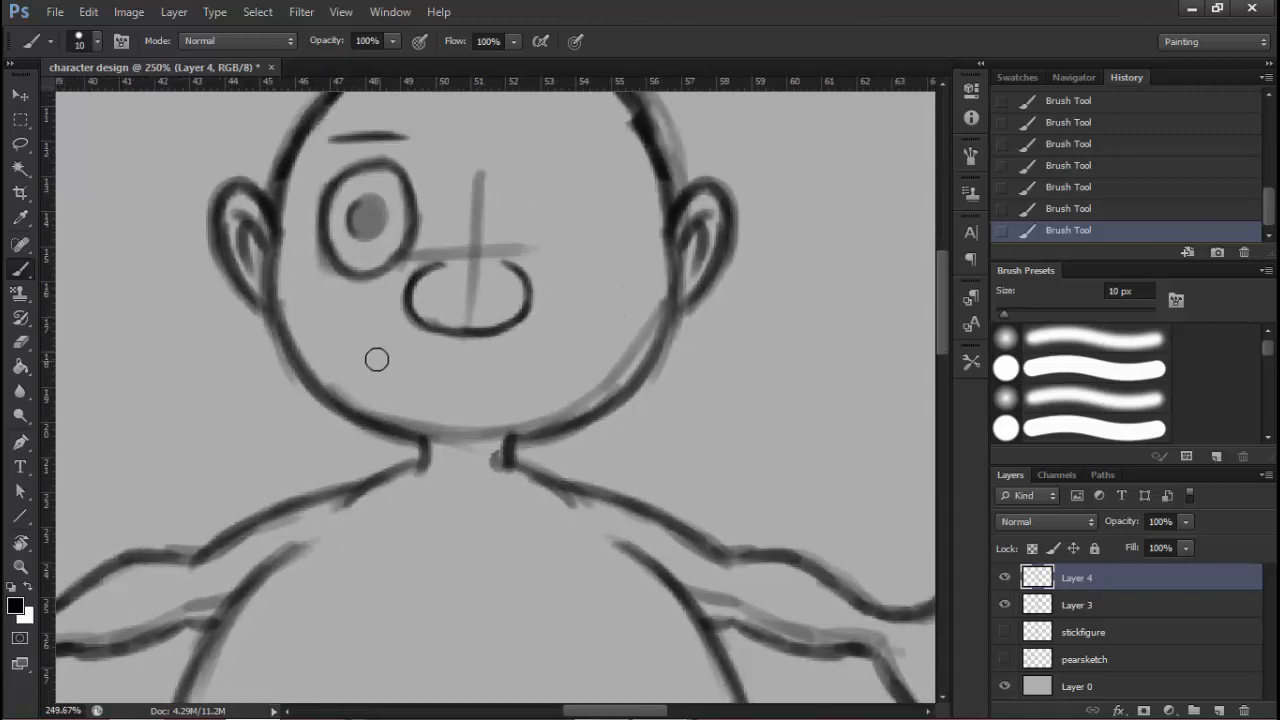
{"action": "mouse_move", "coordinate": [374, 357]}
{"action": "left_mouse_down"}
{"action": "mouse_move", "coordinate": [427, 393]}
{"action": "mouse_move", "coordinate": [366, 356]}
{"action": "mouse_move", "coordinate": [431, 384]}
{"action": "mouse_move", "coordinate": [380, 364]}
{"action": "mouse_move", "coordinate": [419, 392]}
{"action": "mouse_move", "coordinate": [433, 386]}
{"action": "mouse_move", "coordinate": [391, 375]}
{"action": "mouse_move", "coordinate": [495, 386]}
{"action": "mouse_move", "coordinate": [422, 384]}
{"action": "mouse_move", "coordinate": [545, 375]}
{"action": "left_mouse_up"}
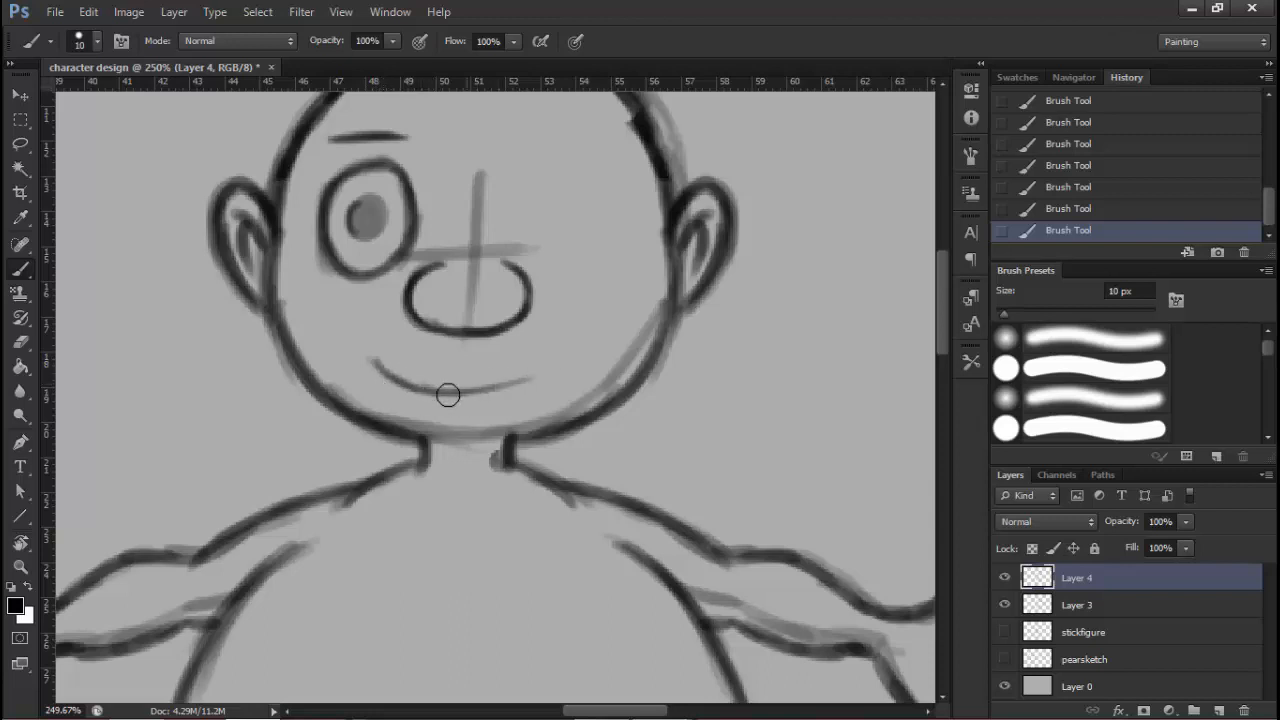
{"action": "mouse_move", "coordinate": [449, 394]}
{"action": "left_mouse_down"}
{"action": "mouse_move", "coordinate": [556, 365]}
{"action": "mouse_move", "coordinate": [512, 383]}
{"action": "left_mouse_up"}
{"action": "mouse_move", "coordinate": [374, 362]}
{"action": "left_mouse_down"}
{"action": "mouse_move", "coordinate": [442, 388]}
{"action": "mouse_move", "coordinate": [530, 377]}
{"action": "left_mouse_up"}
{"action": "left_click_drag", "start_coordinate": [431, 393], "coordinate": [564, 354]}
{"action": "mouse_move", "coordinate": [488, 389]}
{"action": "left_mouse_down"}
{"action": "mouse_move", "coordinate": [569, 352]}
{"action": "mouse_move", "coordinate": [532, 375]}
{"action": "mouse_move", "coordinate": [568, 356]}
{"action": "left_mouse_up"}
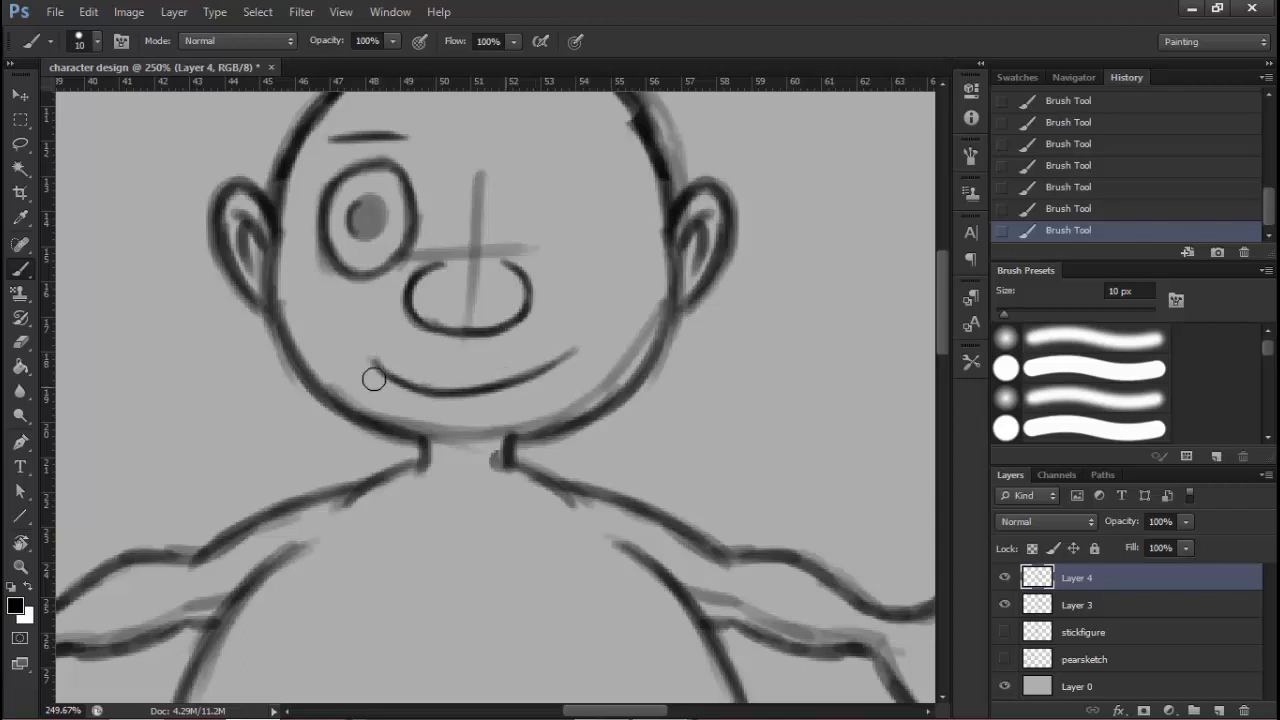
{"action": "mouse_move", "coordinate": [369, 362]}
{"action": "left_mouse_down"}
{"action": "mouse_move", "coordinate": [390, 382]}
{"action": "mouse_move", "coordinate": [356, 363]}
{"action": "mouse_move", "coordinate": [360, 347]}
{"action": "left_mouse_up"}
{"action": "left_click_drag", "start_coordinate": [566, 345], "coordinate": [578, 358]}
Select the left eye and its eyebrow with the Lasso tool and copy them onto a new layer
{"action": "key", "text": "space"}
{"action": "left_click_drag", "start_coordinate": [431, 340], "coordinate": [479, 424]}
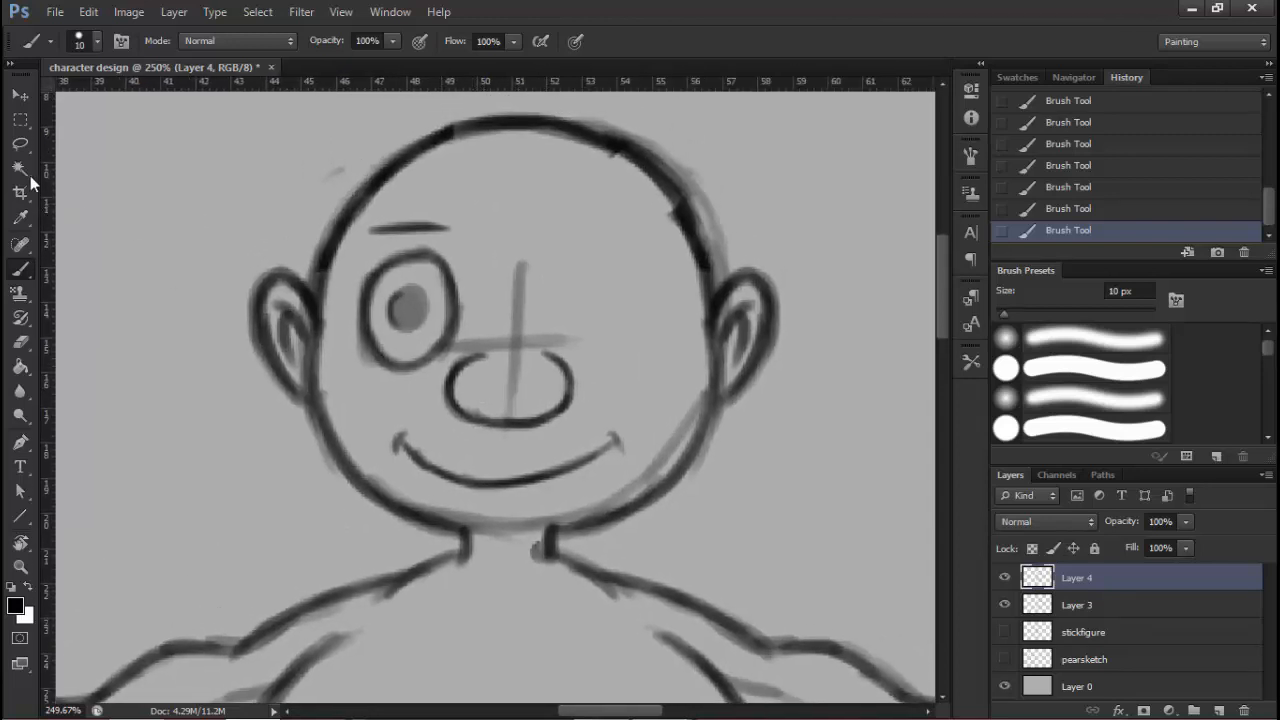
{"action": "key", "text": "l"}
{"action": "left_click_drag", "start_coordinate": [428, 252], "coordinate": [441, 250]}
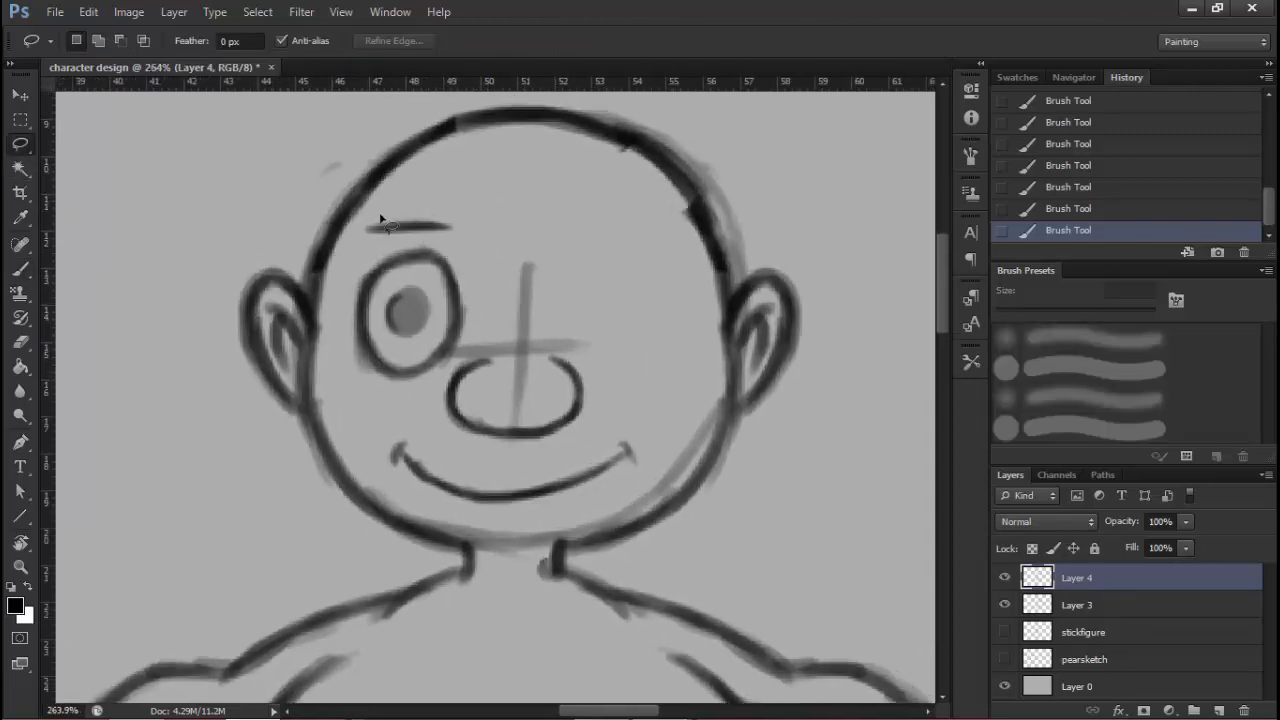
{"action": "mouse_move", "coordinate": [376, 213]}
{"action": "left_mouse_down"}
{"action": "mouse_move", "coordinate": [415, 196]}
{"action": "mouse_move", "coordinate": [478, 293]}
{"action": "mouse_move", "coordinate": [468, 351]}
{"action": "mouse_move", "coordinate": [409, 389]}
{"action": "mouse_move", "coordinate": [367, 391]}
{"action": "mouse_move", "coordinate": [352, 377]}
{"action": "mouse_move", "coordinate": [342, 283]}
{"action": "mouse_move", "coordinate": [380, 217]}
{"action": "left_mouse_up"}
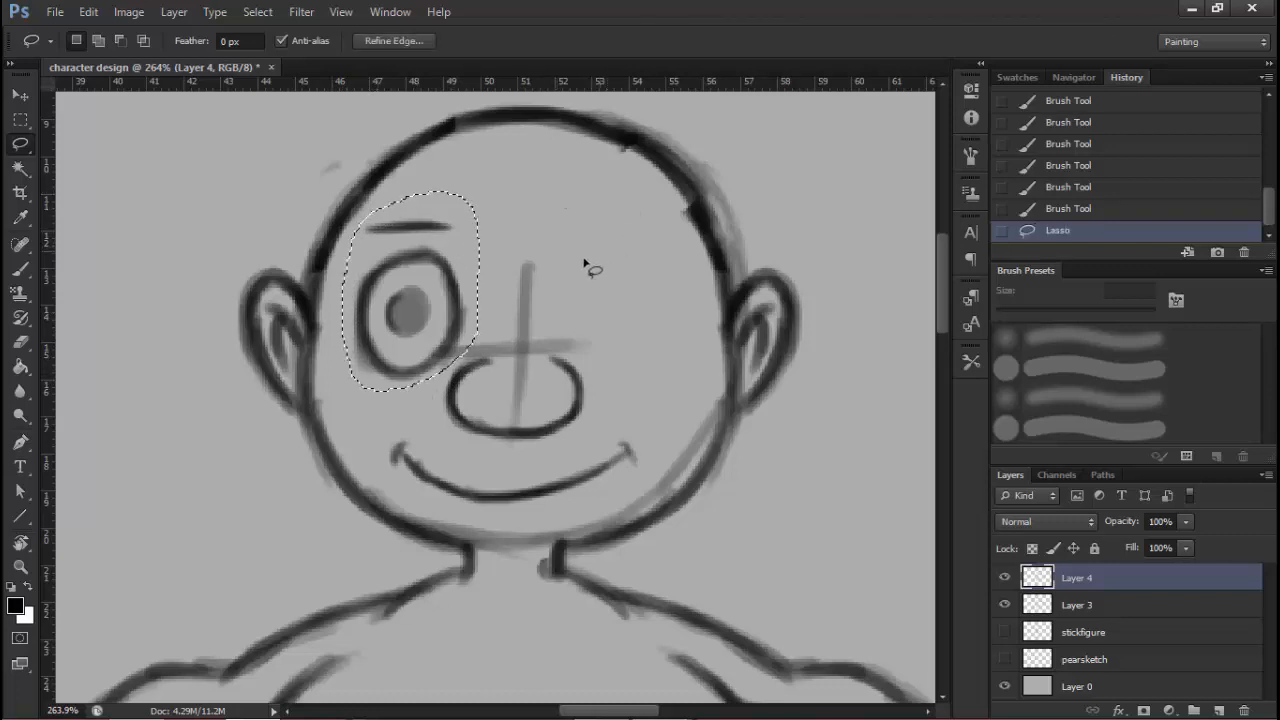
{"action": "mouse_move", "coordinate": [503, 302]}
{"action": "left_mouse_down"}
{"action": "mouse_move", "coordinate": [503, 287]}
{"action": "mouse_move", "coordinate": [449, 294]}
{"action": "mouse_move", "coordinate": [483, 291]}
{"action": "left_mouse_up"}
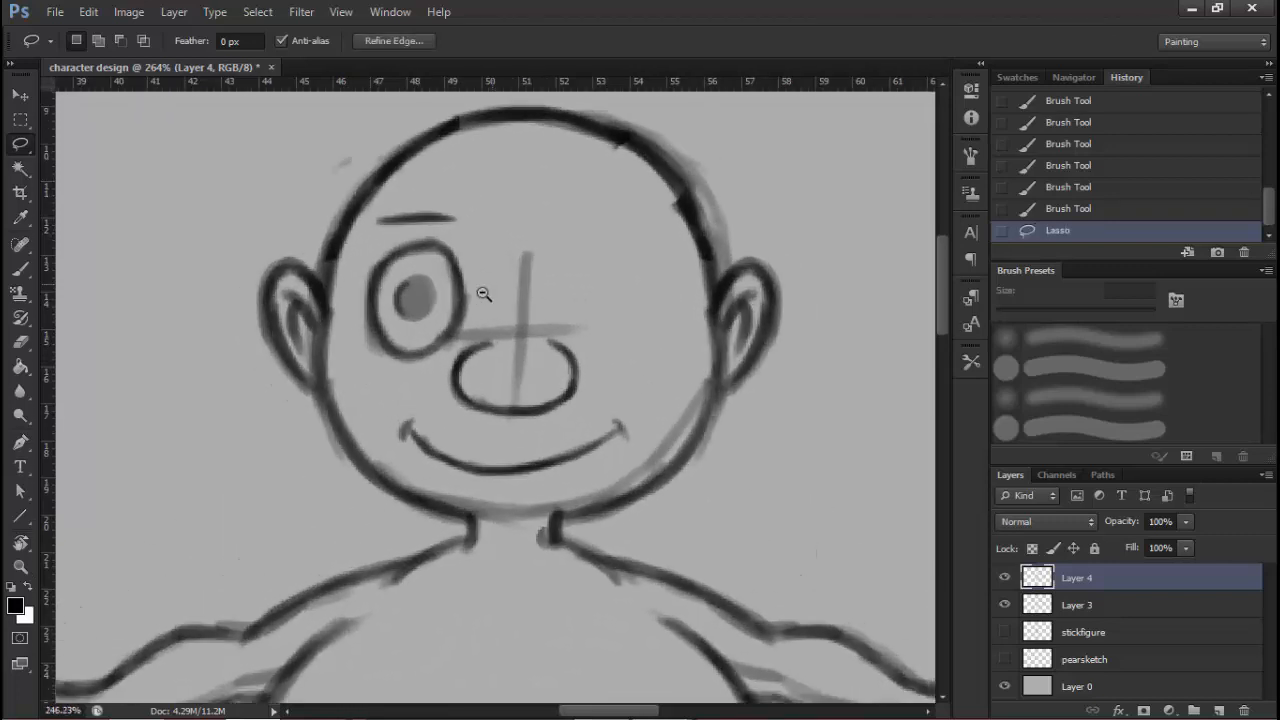
{"action": "key", "text": "ctrl+j"}
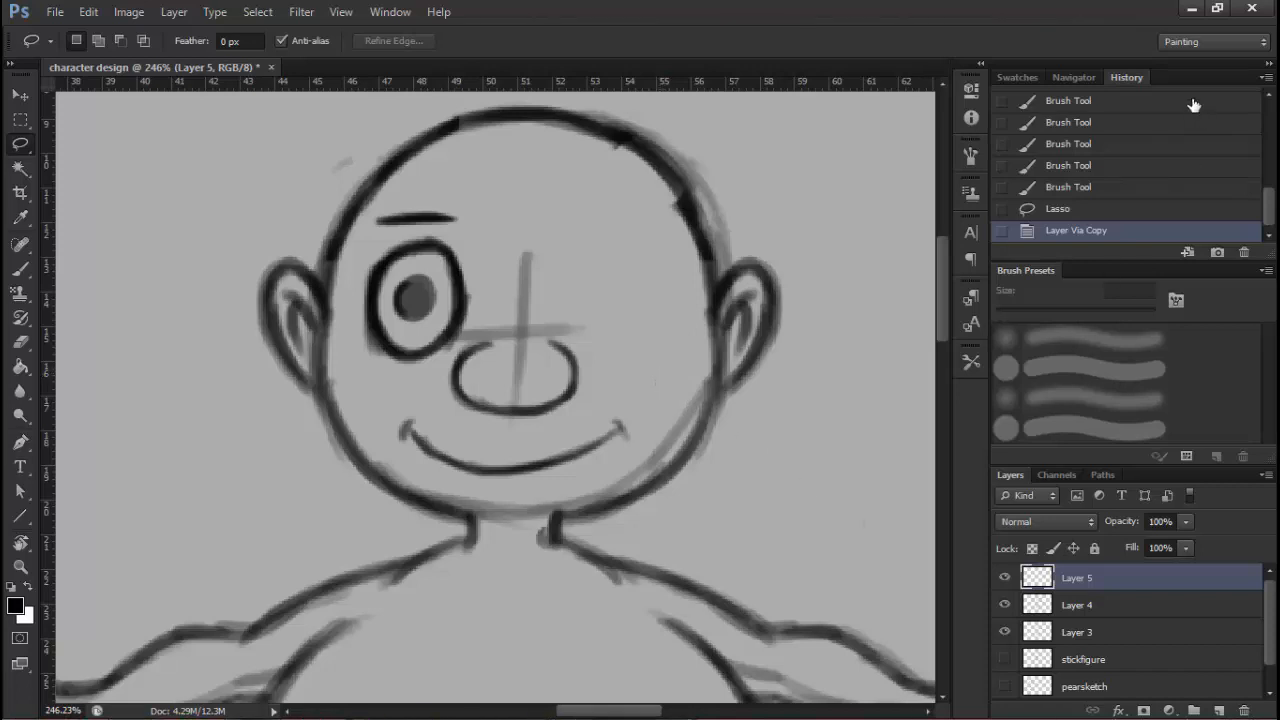
{"action": "left_click", "coordinate": [1192, 12]}
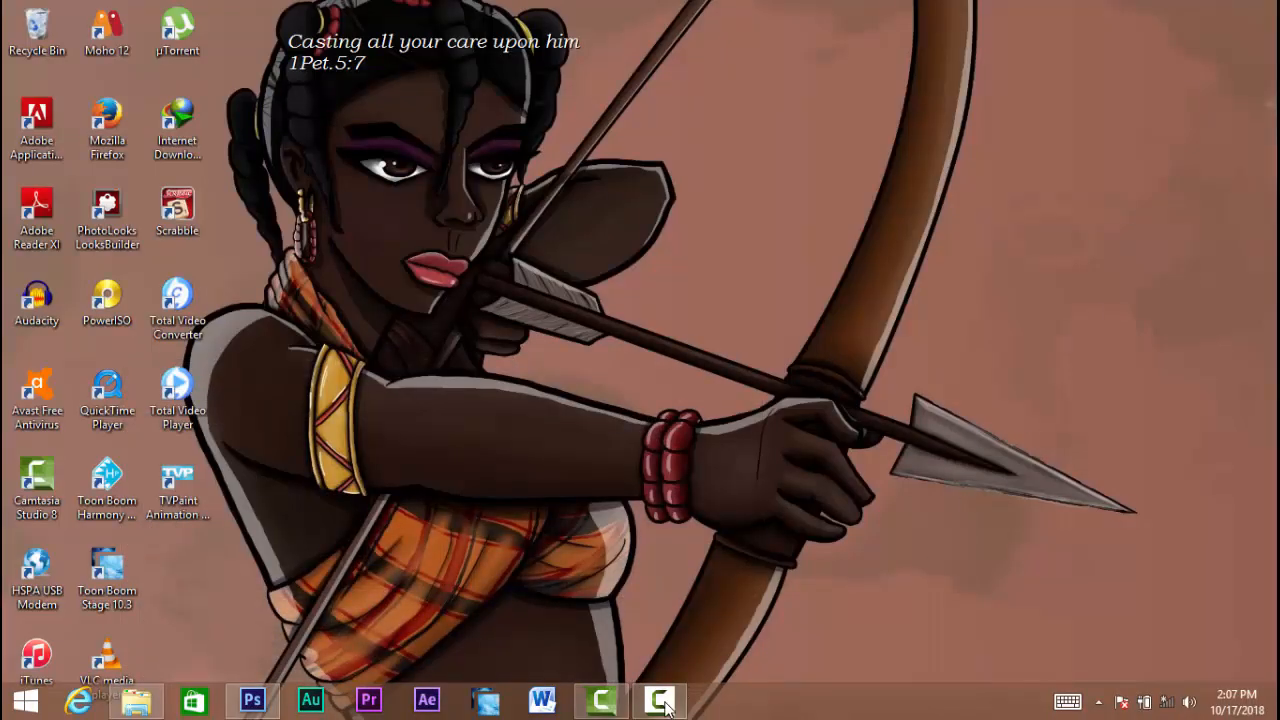
{"action": "left_click", "coordinate": [658, 709]}
{"action": "left_click", "coordinate": [1106, 232]}
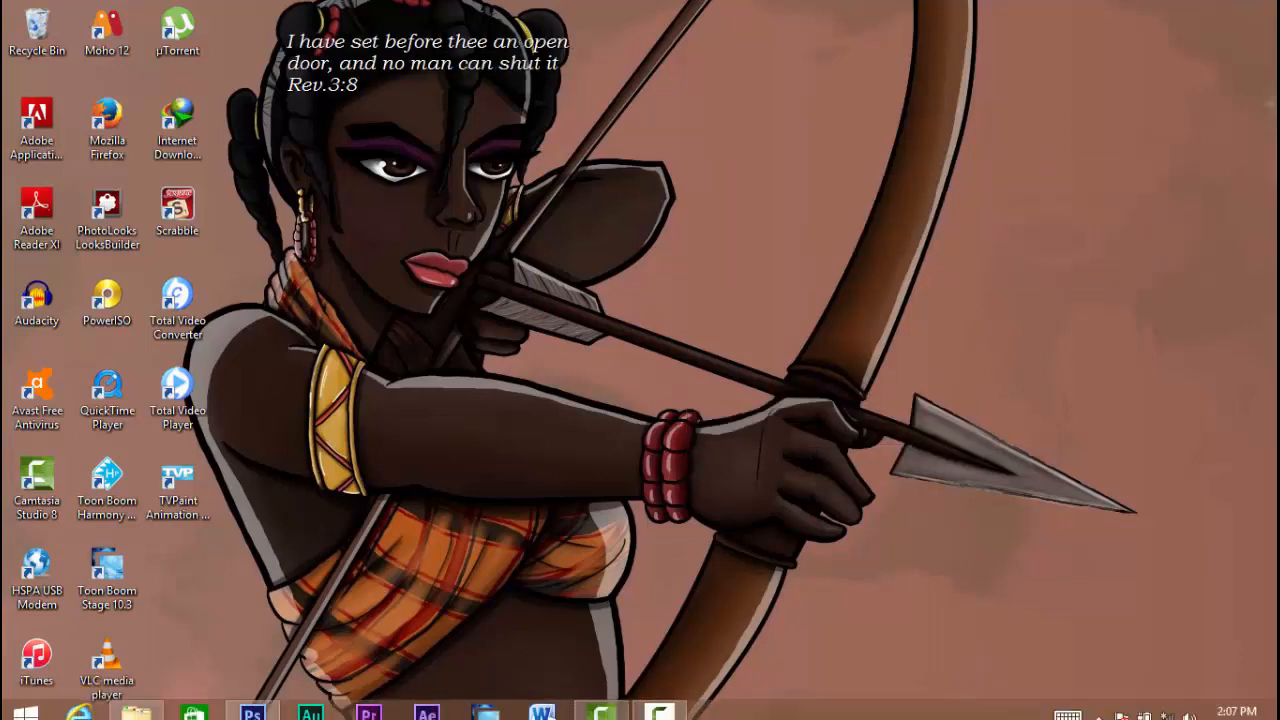
{"action": "left_click", "coordinate": [253, 700]}
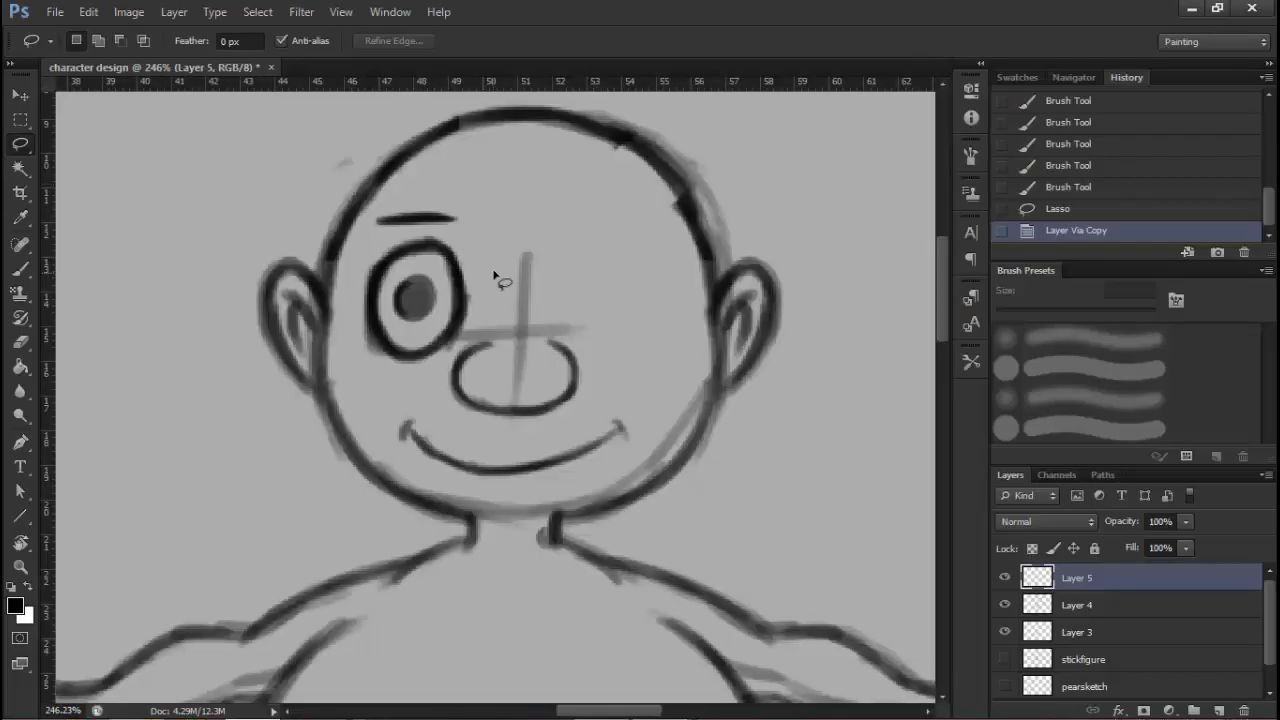
Move the copied eye and eyebrow across to the right side of the face and merge them down into Layer 4
{"action": "left_click", "coordinate": [20, 268]}
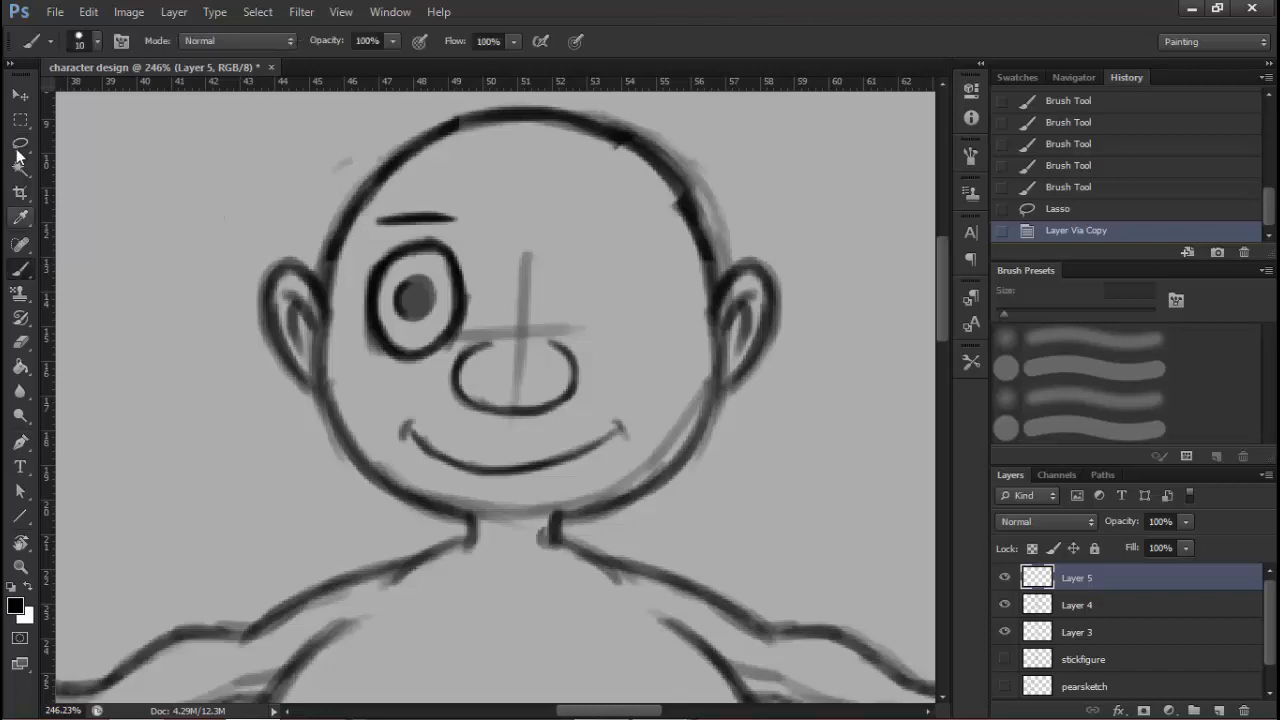
{"action": "left_click", "coordinate": [20, 145]}
{"action": "key", "text": "space"}
{"action": "mouse_move", "coordinate": [446, 279]}
{"action": "left_mouse_down"}
{"action": "mouse_move", "coordinate": [457, 272]}
{"action": "mouse_move", "coordinate": [433, 284]}
{"action": "left_mouse_up"}
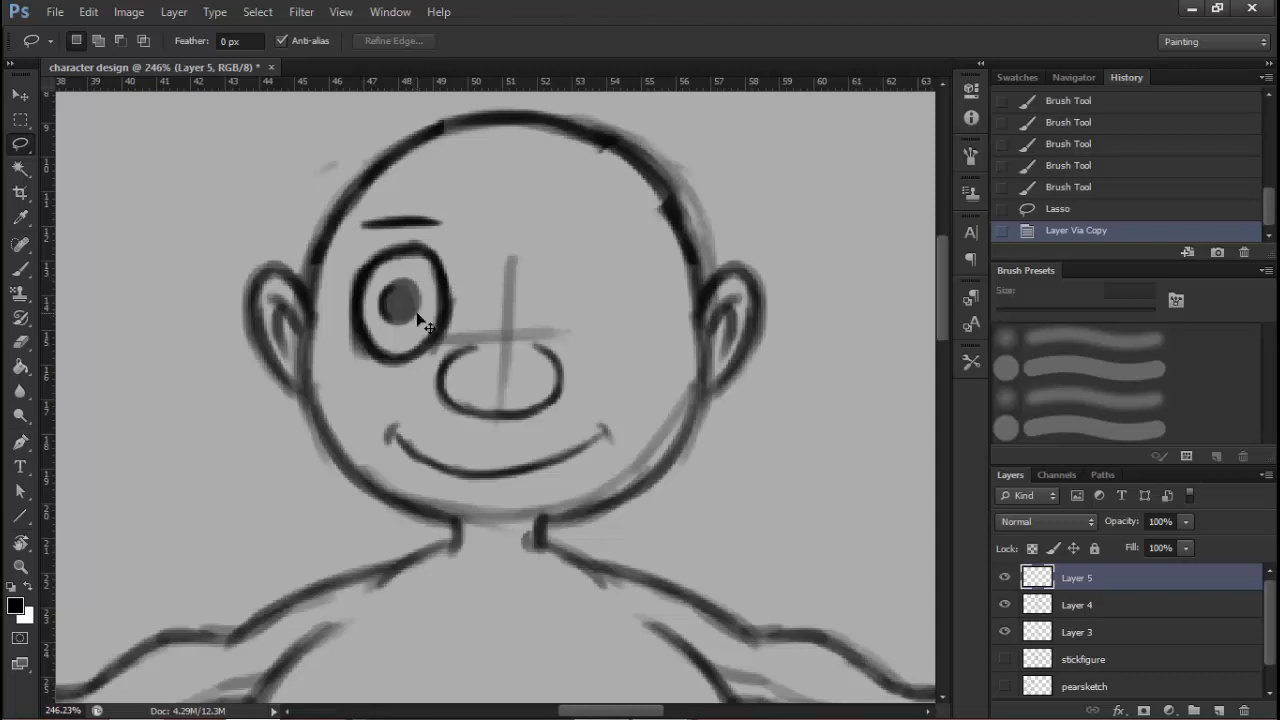
{"action": "mouse_move", "coordinate": [417, 319]}
{"action": "left_mouse_down"}
{"action": "mouse_move", "coordinate": [607, 319]}
{"action": "mouse_move", "coordinate": [480, 314]}
{"action": "mouse_move", "coordinate": [585, 338]}
{"action": "left_mouse_up"}
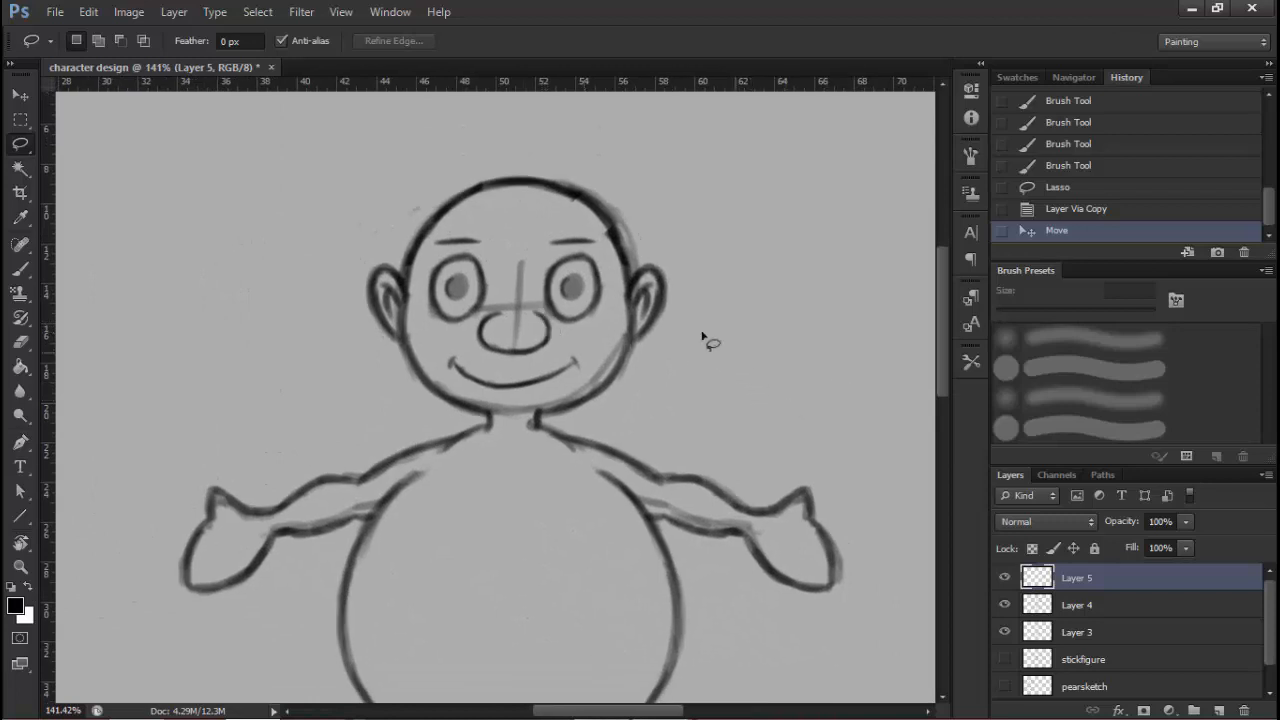
{"action": "key", "text": "ctrl+e"}
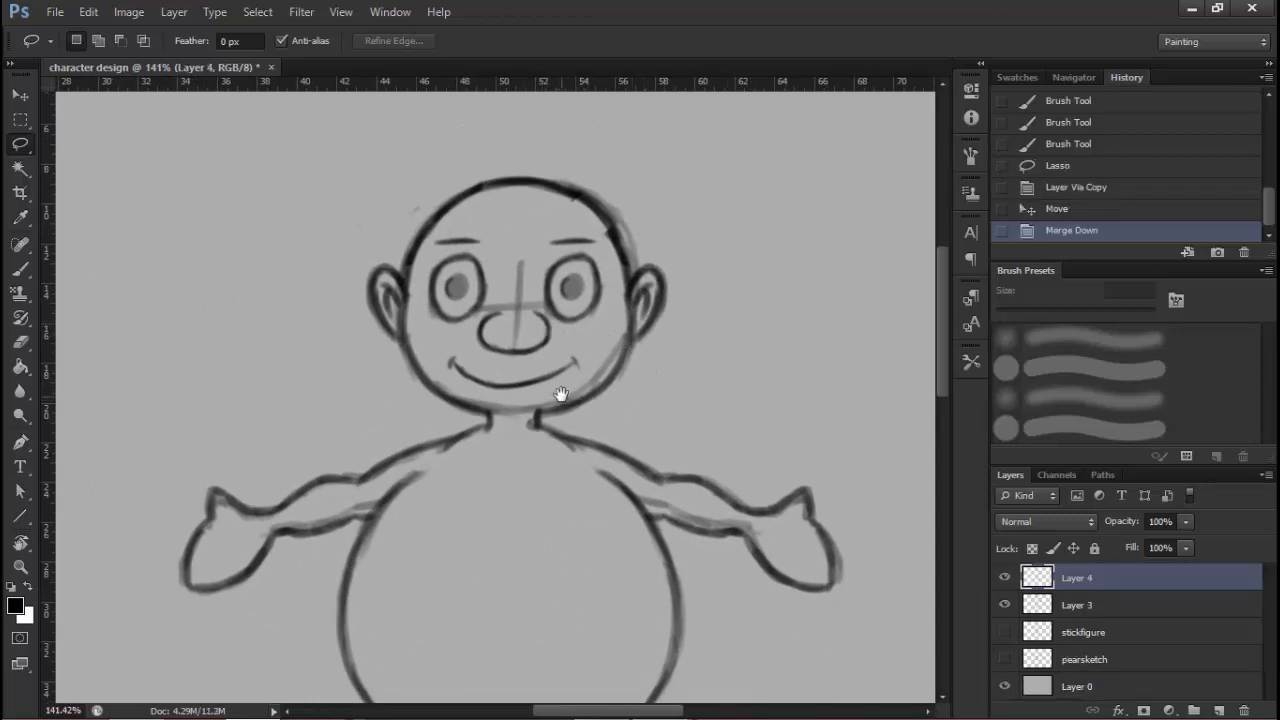
Delete the rough sketch on Layer 3 and make Layer 4 active again
{"action": "left_click_drag", "start_coordinate": [560, 394], "coordinate": [547, 371]}
{"action": "left_click_drag", "start_coordinate": [555, 423], "coordinate": [536, 392]}
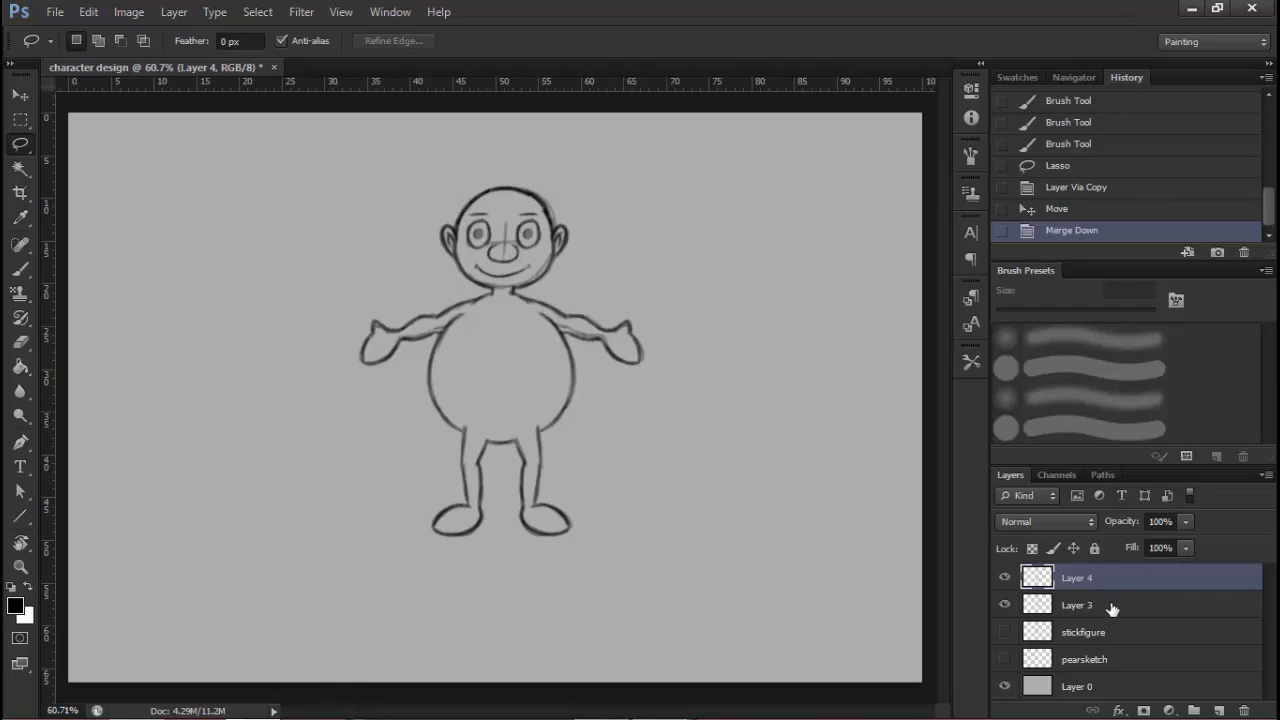
{"action": "left_click", "coordinate": [1141, 608]}
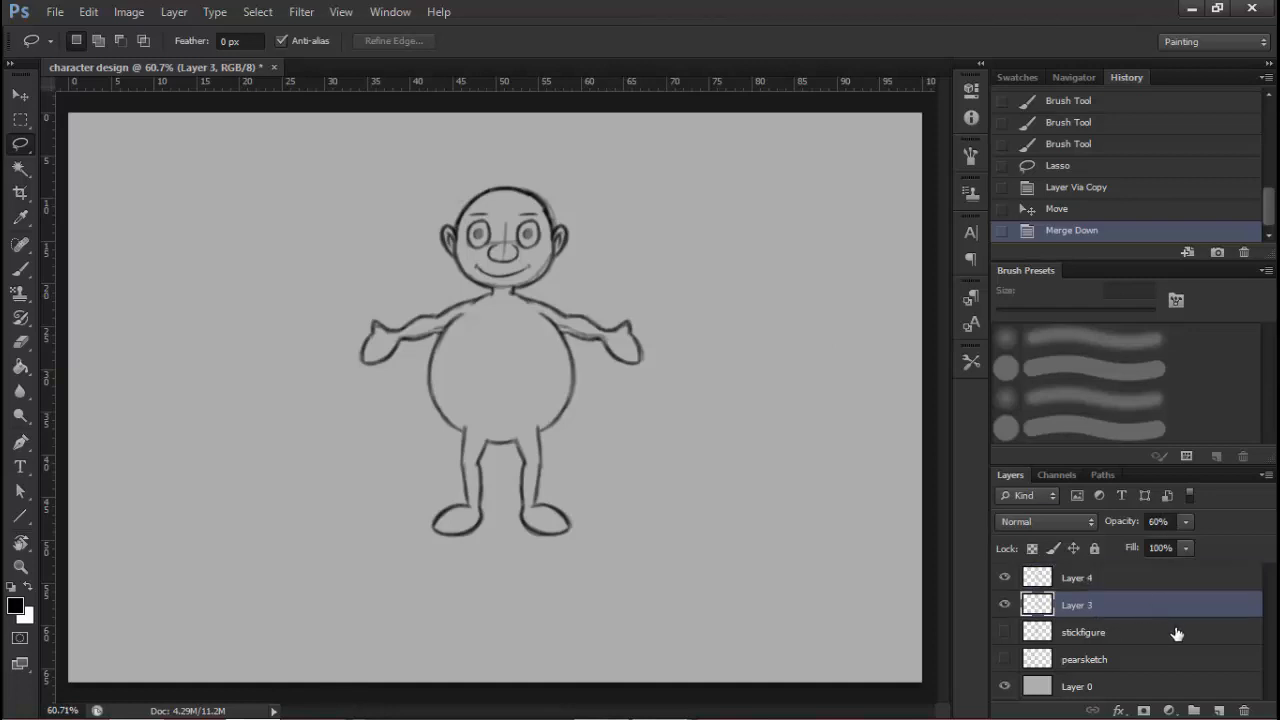
{"action": "left_click", "coordinate": [1244, 710]}
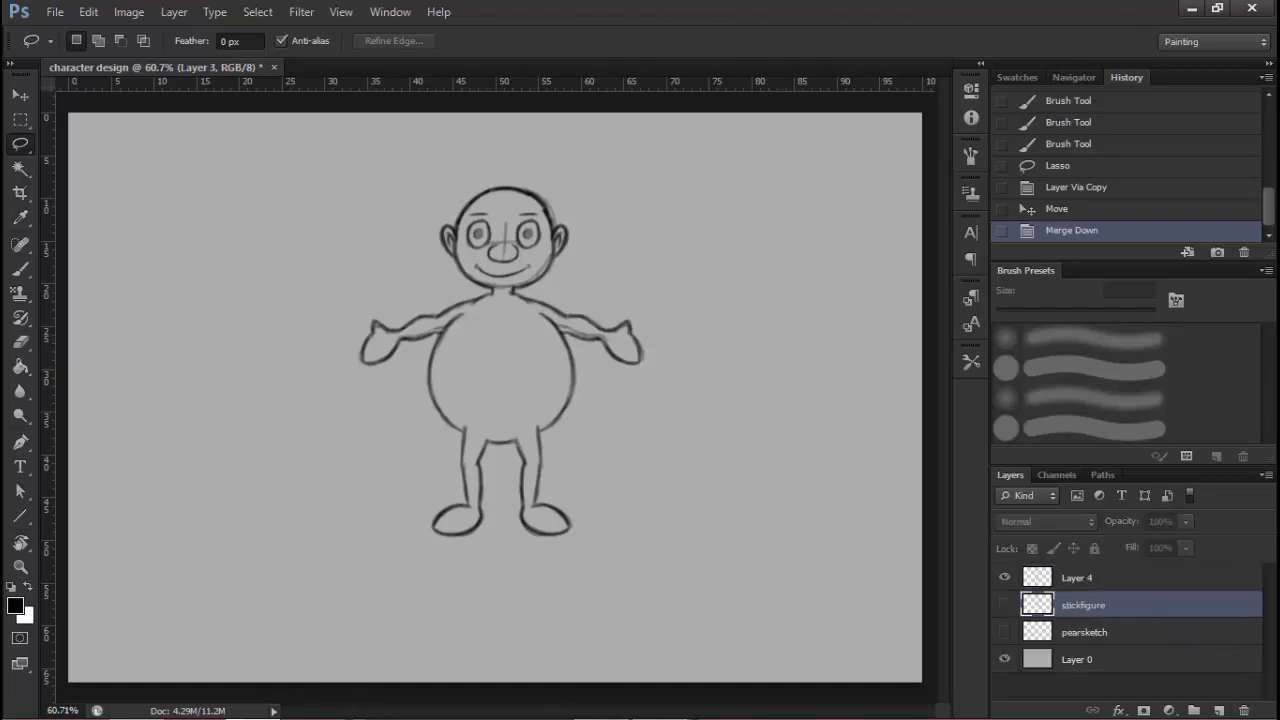
{"action": "left_click", "coordinate": [1114, 583]}
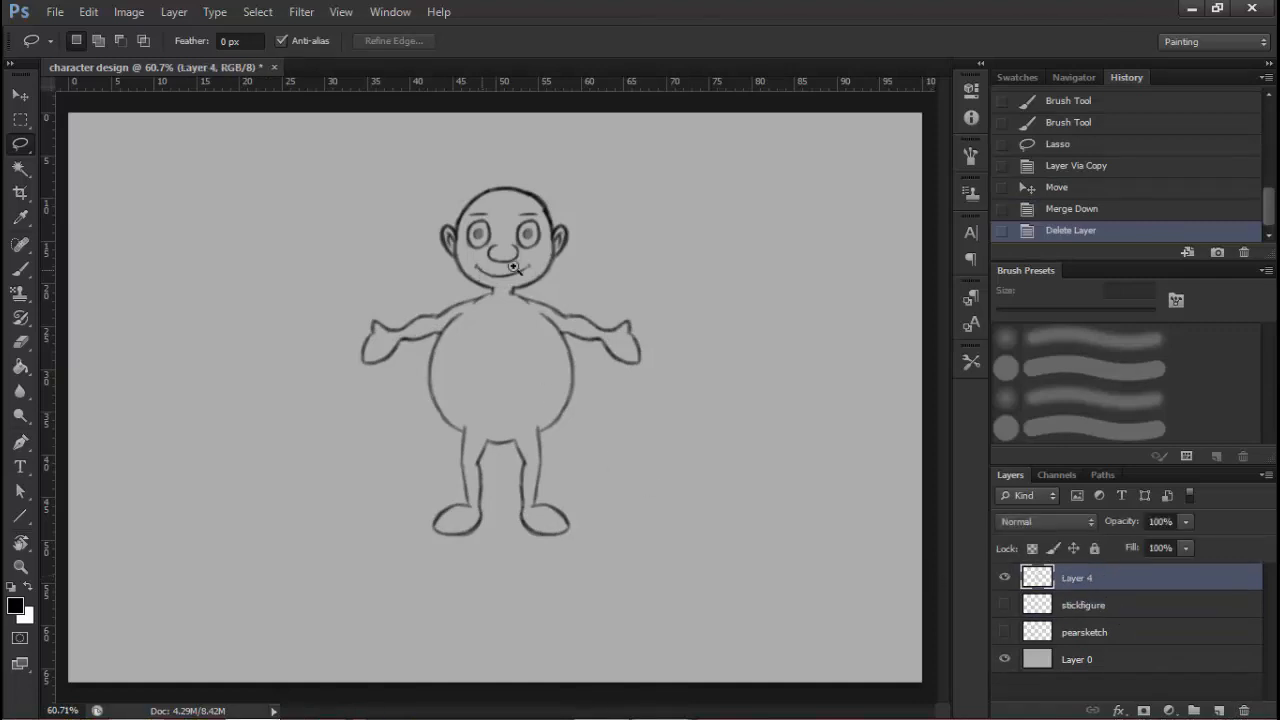
Close the gap in the chin outline above the neck with curved 10 px brush strokes on Layer 4
{"action": "left_click_drag", "start_coordinate": [484, 268], "coordinate": [656, 262]}
{"action": "left_click_drag", "start_coordinate": [585, 272], "coordinate": [427, 276]}
{"action": "left_click_drag", "start_coordinate": [544, 279], "coordinate": [474, 286]}
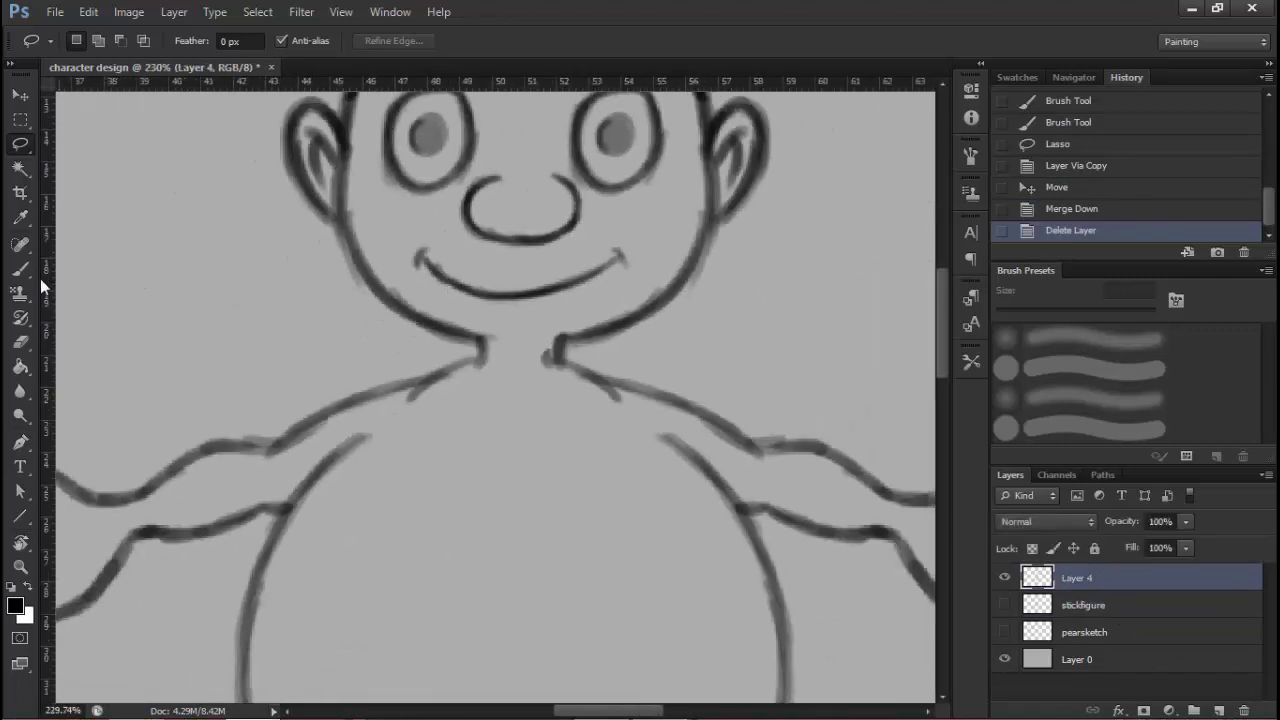
{"action": "left_click", "coordinate": [22, 270]}
{"action": "scroll", "coordinate": [600, 332], "scroll_direction": "up", "scroll_amount": 3}
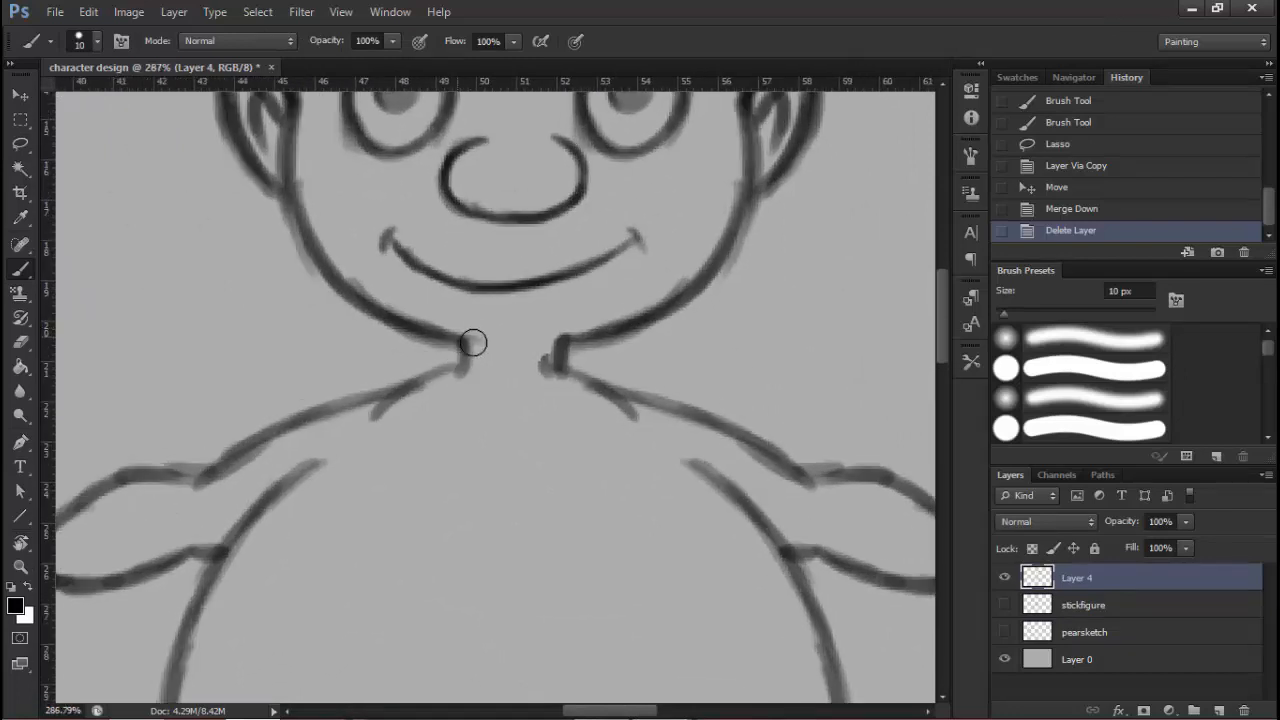
{"action": "mouse_move", "coordinate": [473, 343]}
{"action": "left_mouse_down"}
{"action": "mouse_move", "coordinate": [627, 320]}
{"action": "mouse_move", "coordinate": [600, 334]}
{"action": "left_mouse_up"}
{"action": "left_click_drag", "start_coordinate": [428, 326], "coordinate": [576, 346]}
{"action": "left_click_drag", "start_coordinate": [457, 348], "coordinate": [640, 309]}
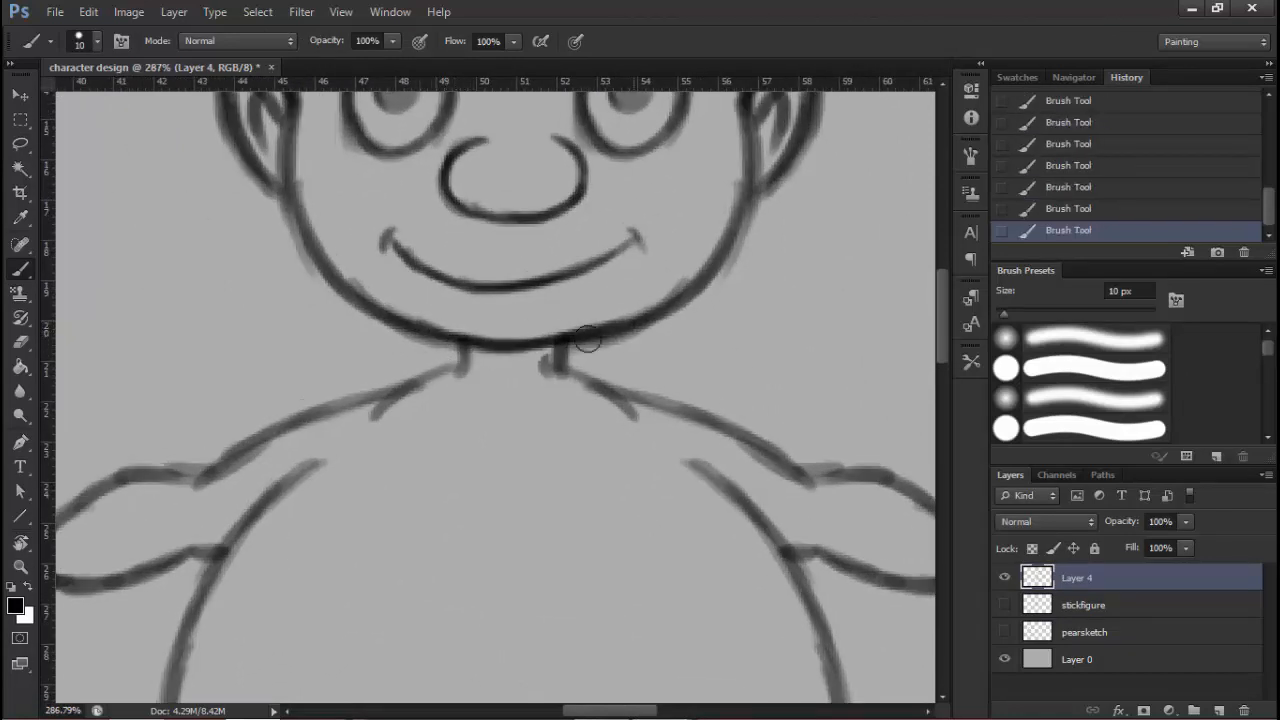
{"action": "mouse_move", "coordinate": [467, 354]}
{"action": "left_mouse_down"}
{"action": "mouse_move", "coordinate": [470, 344]}
{"action": "mouse_move", "coordinate": [468, 371]}
{"action": "left_mouse_up"}
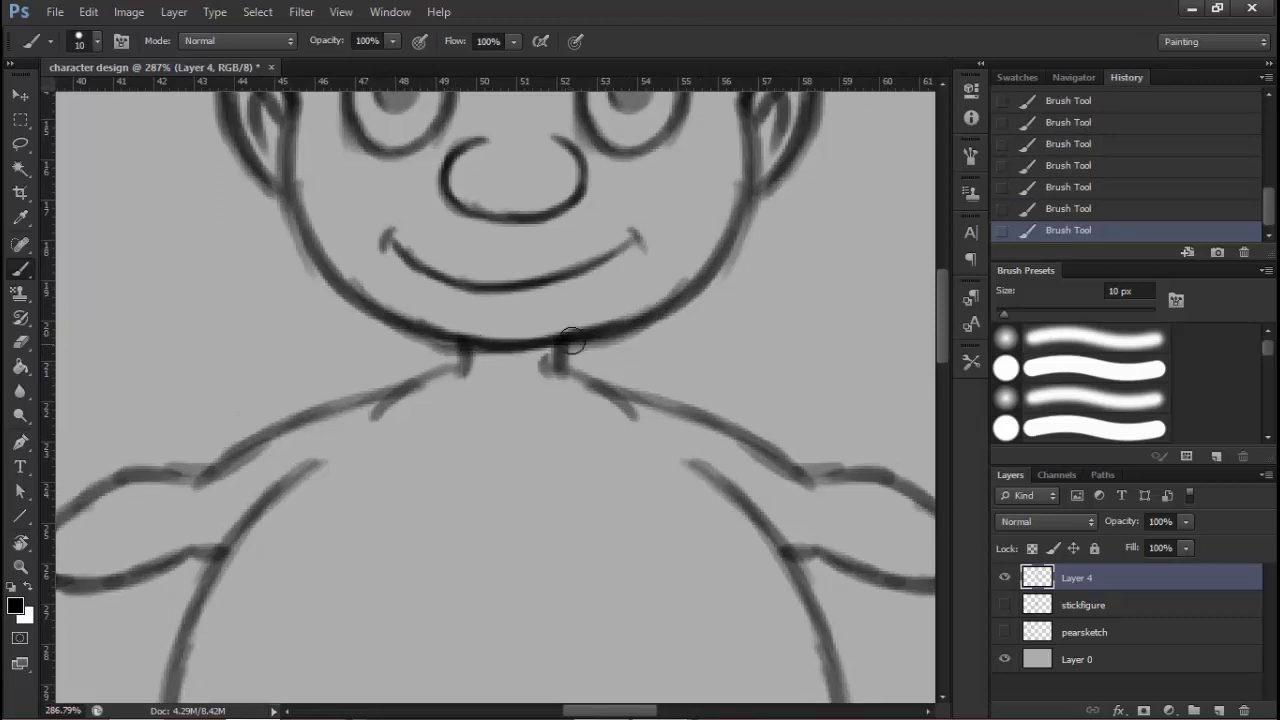
{"action": "scroll", "coordinate": [590, 383], "scroll_direction": "down", "scroll_amount": 5}
{"action": "left_click_drag", "start_coordinate": [611, 423], "coordinate": [527, 312]}
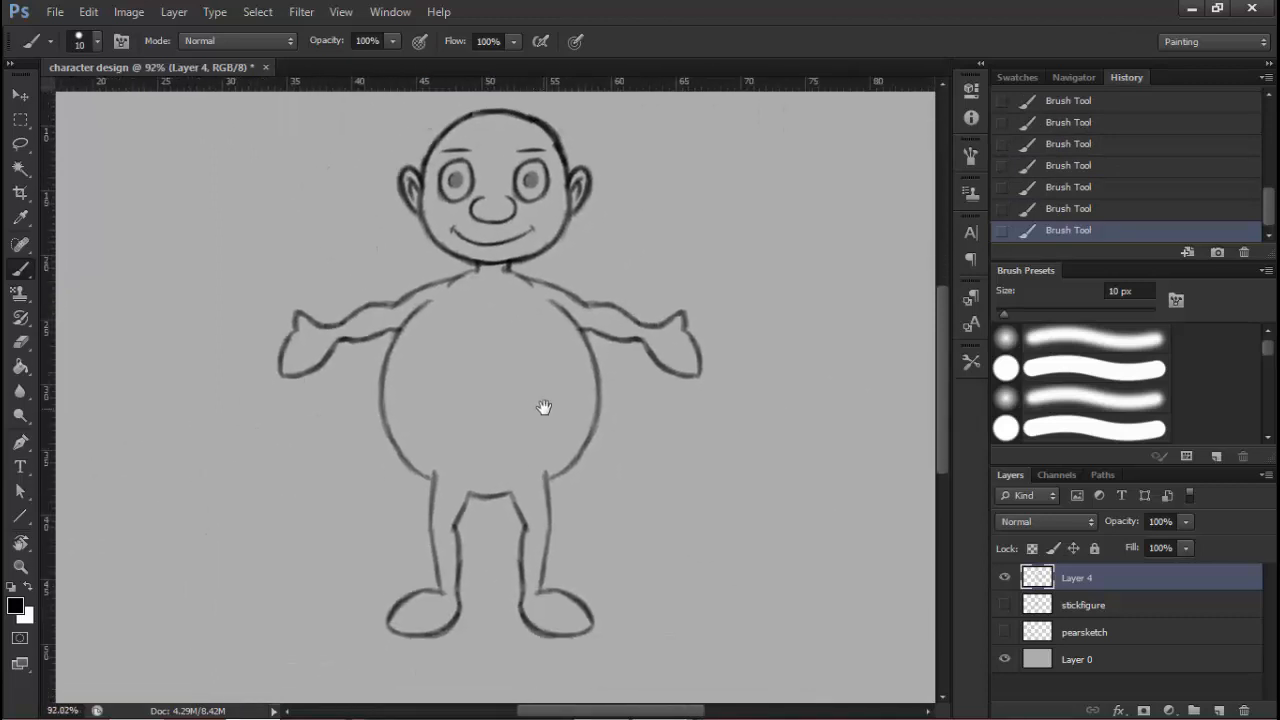
{"action": "mouse_move", "coordinate": [546, 403]}
{"action": "left_mouse_down"}
{"action": "mouse_move", "coordinate": [563, 400]}
{"action": "mouse_move", "coordinate": [573, 444]}
{"action": "mouse_move", "coordinate": [513, 437]}
{"action": "mouse_move", "coordinate": [571, 437]}
{"action": "mouse_move", "coordinate": [557, 451]}
{"action": "left_mouse_up"}
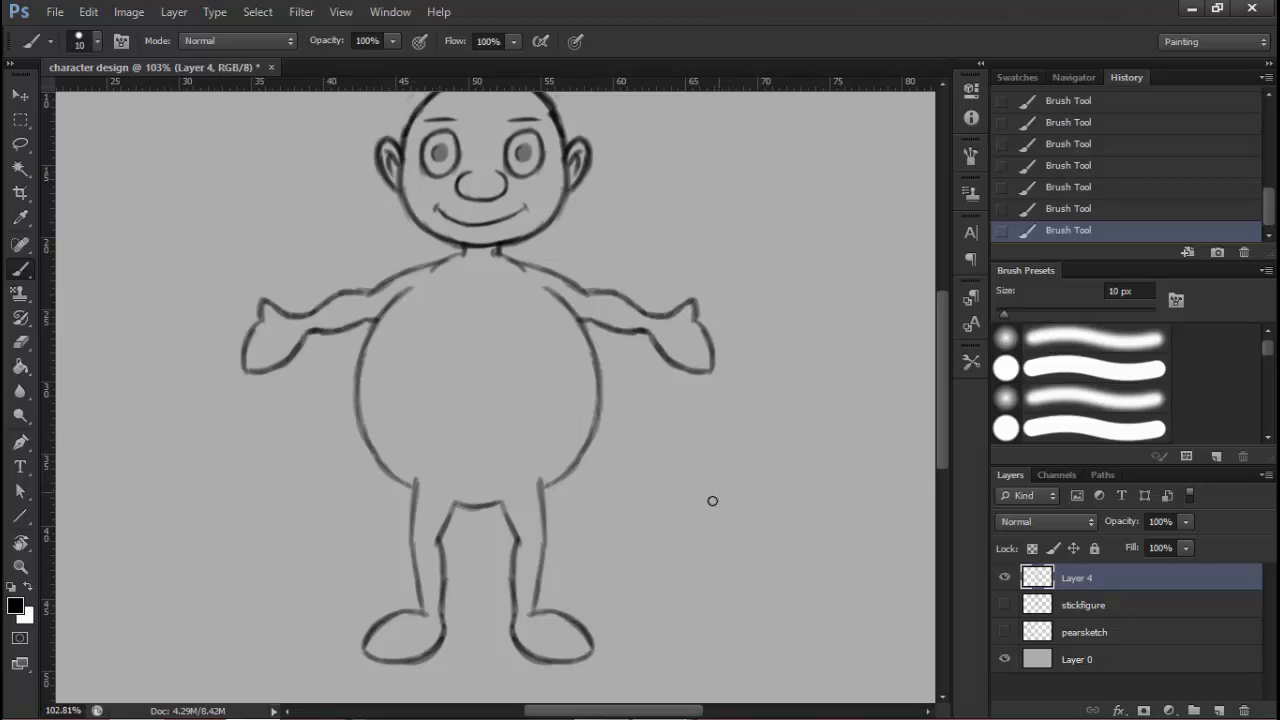
Add a new empty layer above Layer 4, with the whole character in view
{"action": "left_click_drag", "start_coordinate": [642, 486], "coordinate": [643, 476]}
{"action": "mouse_move", "coordinate": [686, 467]}
{"action": "left_mouse_down"}
{"action": "mouse_move", "coordinate": [609, 480]}
{"action": "mouse_move", "coordinate": [678, 485]}
{"action": "left_mouse_up"}
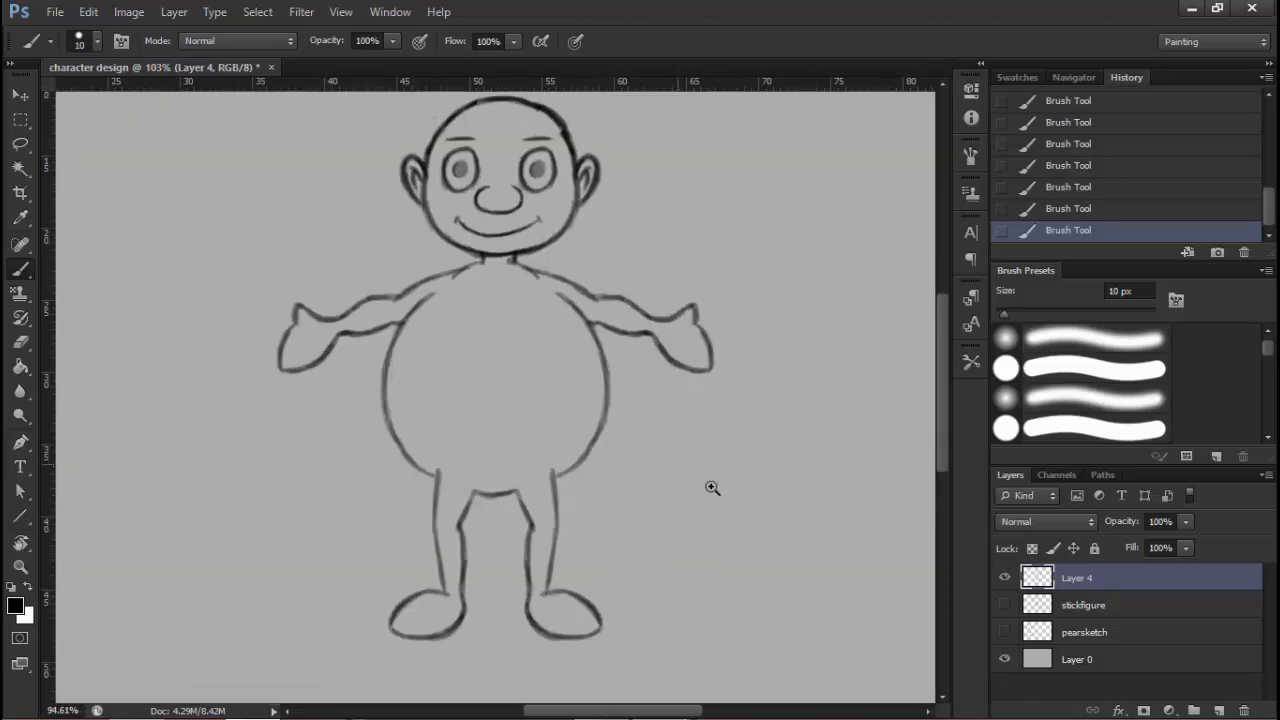
{"action": "left_click", "coordinate": [1219, 710]}
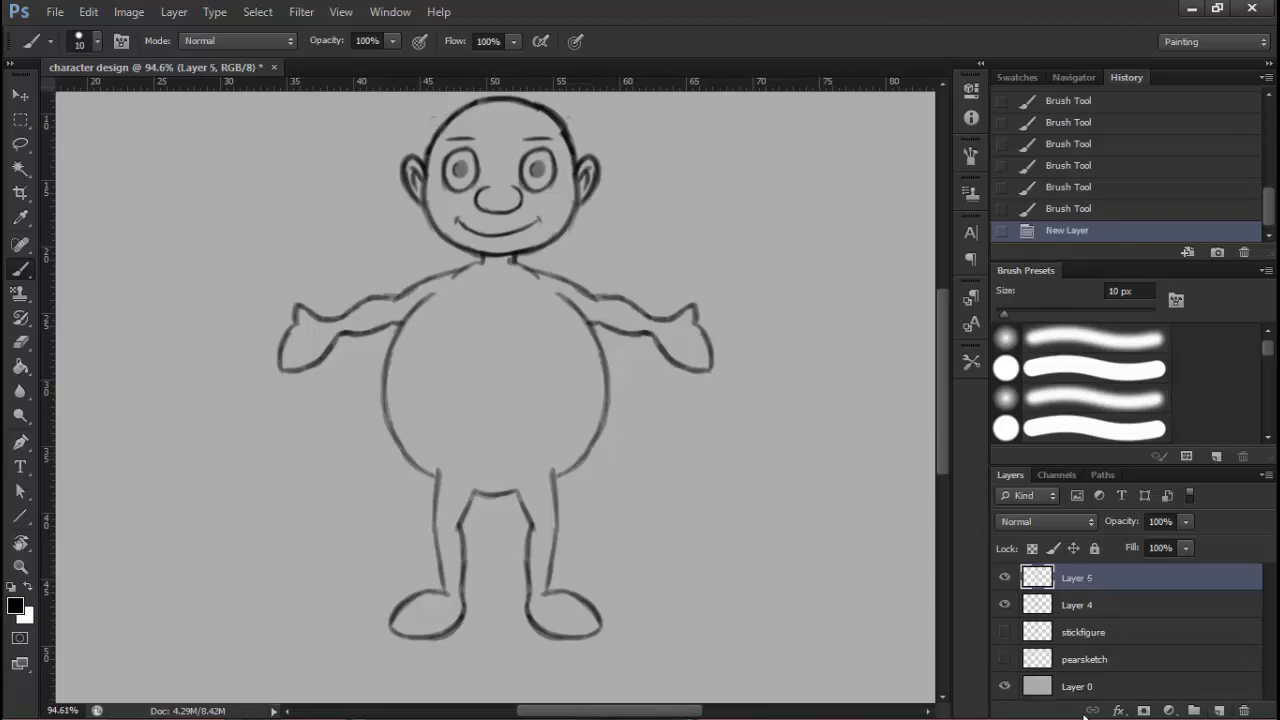
Fade the character line art on Layer 4 to 54% opacity and make Layer 5 the active layer
{"action": "left_click", "coordinate": [1122, 608]}
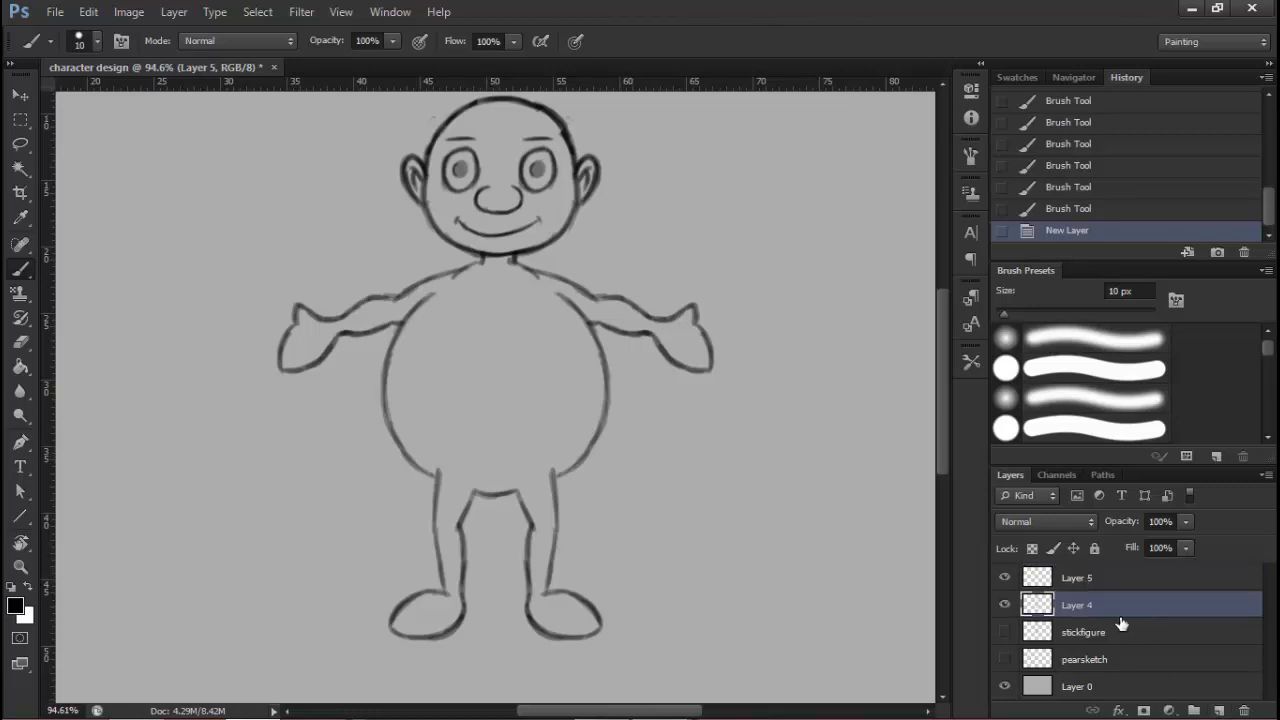
{"action": "mouse_move", "coordinate": [1128, 530]}
{"action": "left_mouse_down"}
{"action": "mouse_move", "coordinate": [1090, 528]}
{"action": "mouse_move", "coordinate": [1127, 530]}
{"action": "left_mouse_up"}
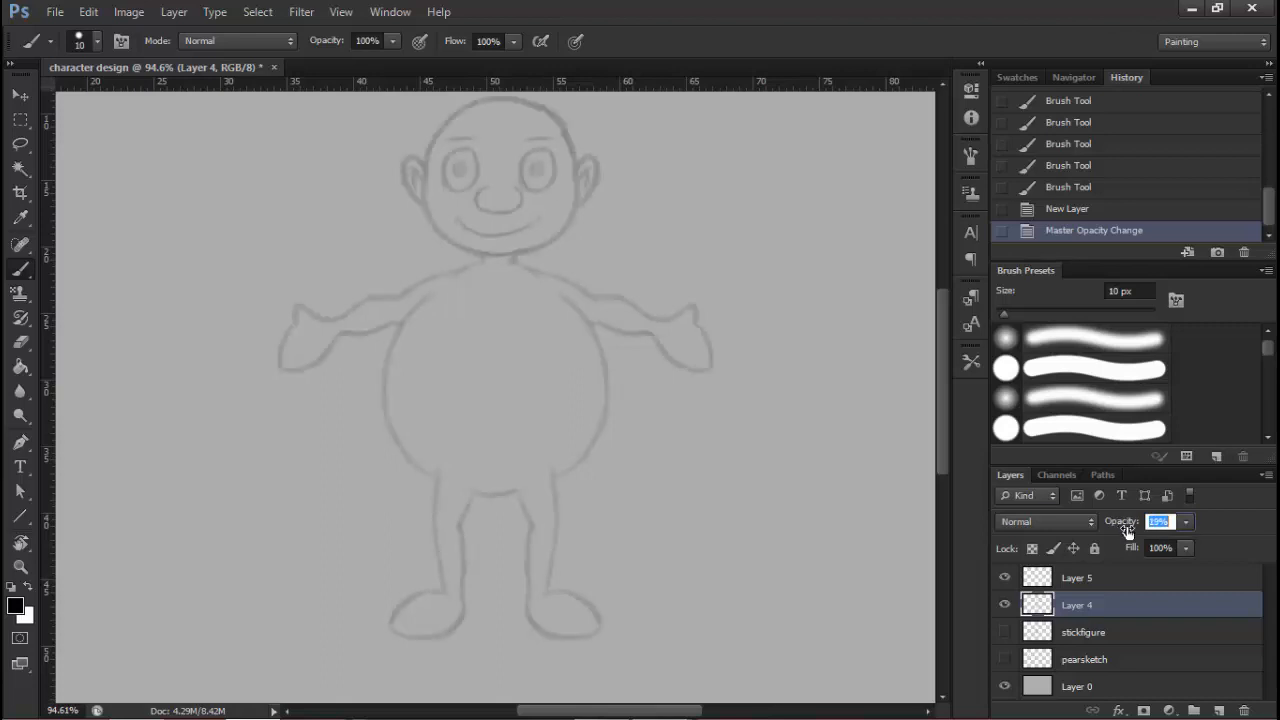
{"action": "scroll", "coordinate": [757, 506], "scroll_direction": "up", "scroll_amount": 3}
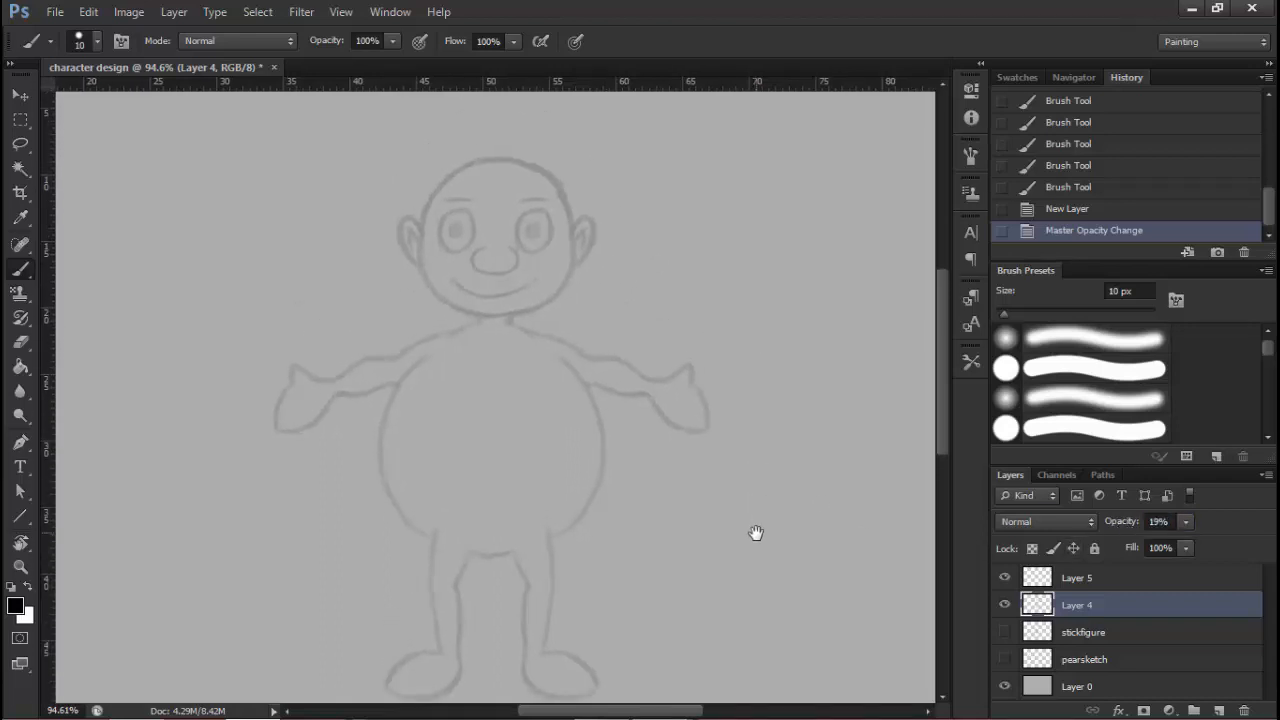
{"action": "left_click", "coordinate": [1130, 582]}
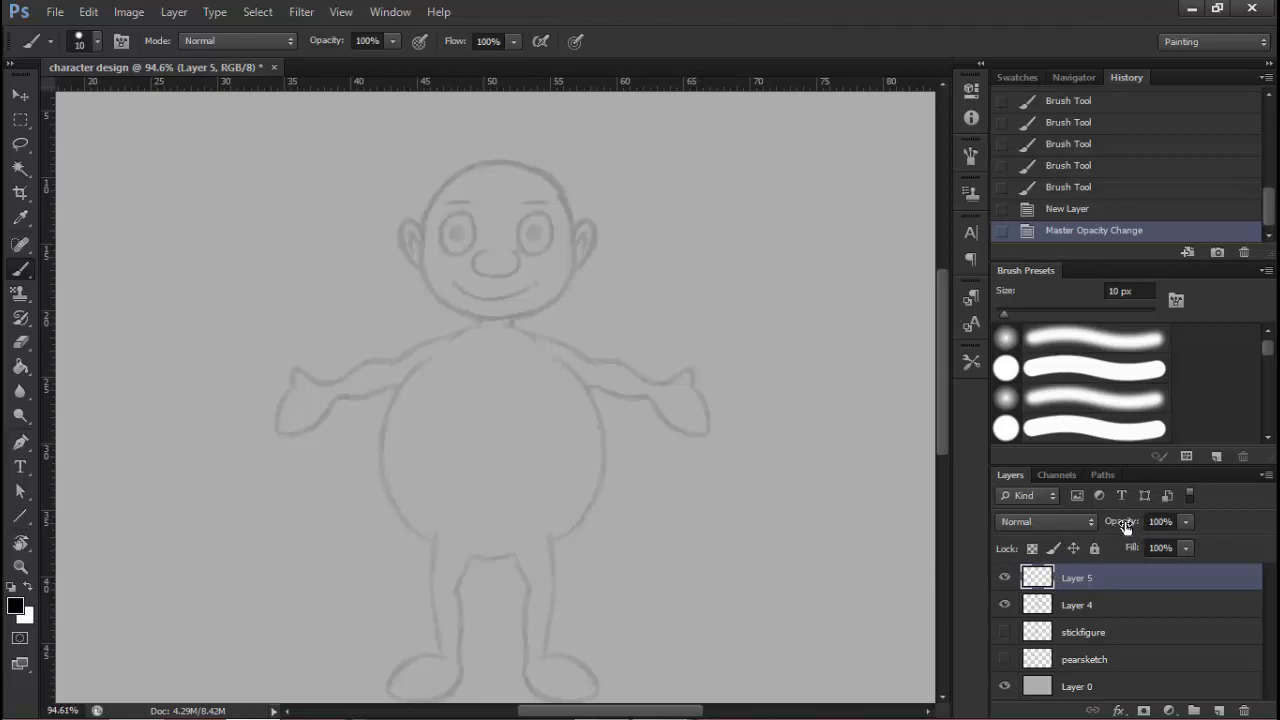
{"action": "key", "text": "alt+["}
{"action": "left_click_drag", "start_coordinate": [1125, 526], "coordinate": [1212, 529]}
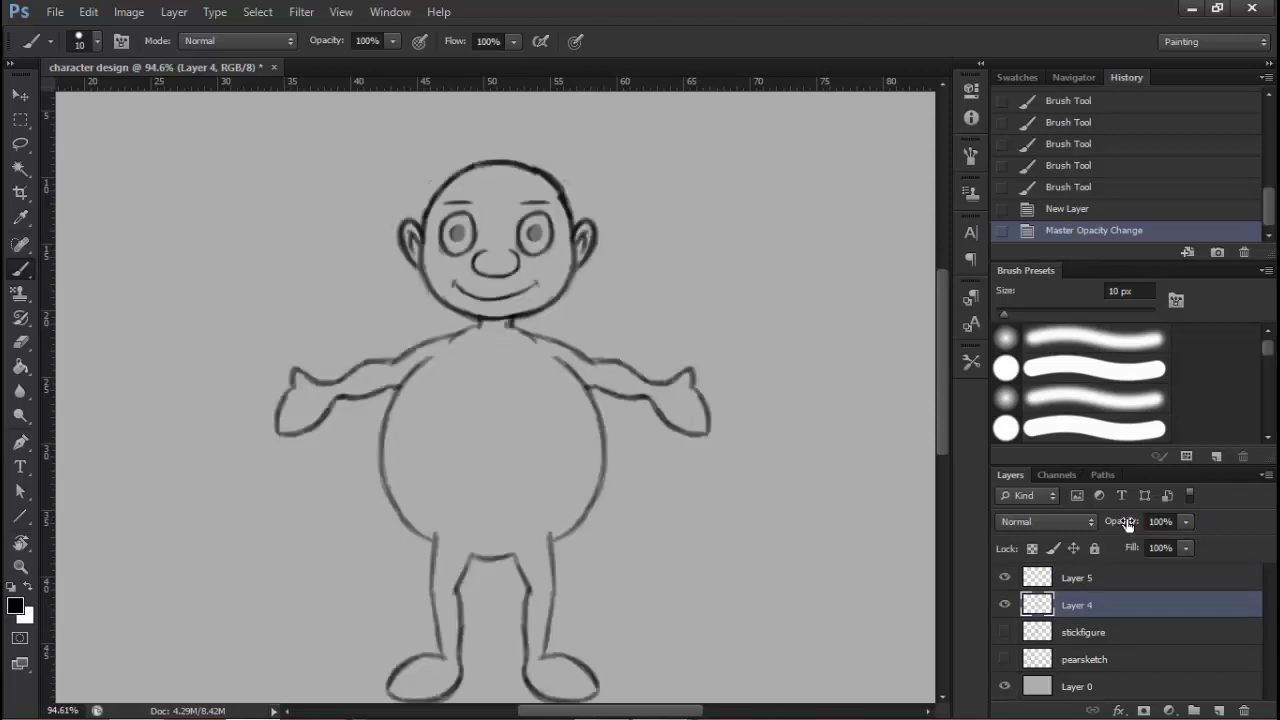
{"action": "left_click_drag", "start_coordinate": [1127, 526], "coordinate": [1083, 525]}
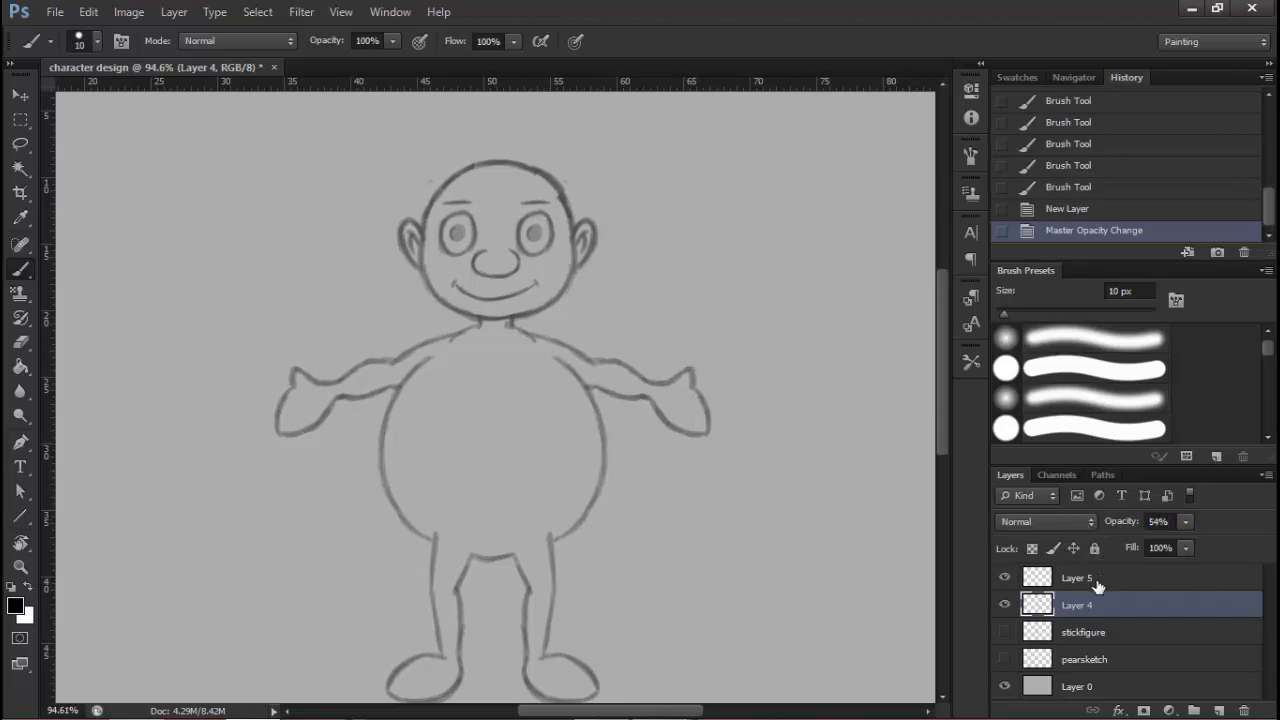
{"action": "left_click", "coordinate": [1108, 580]}
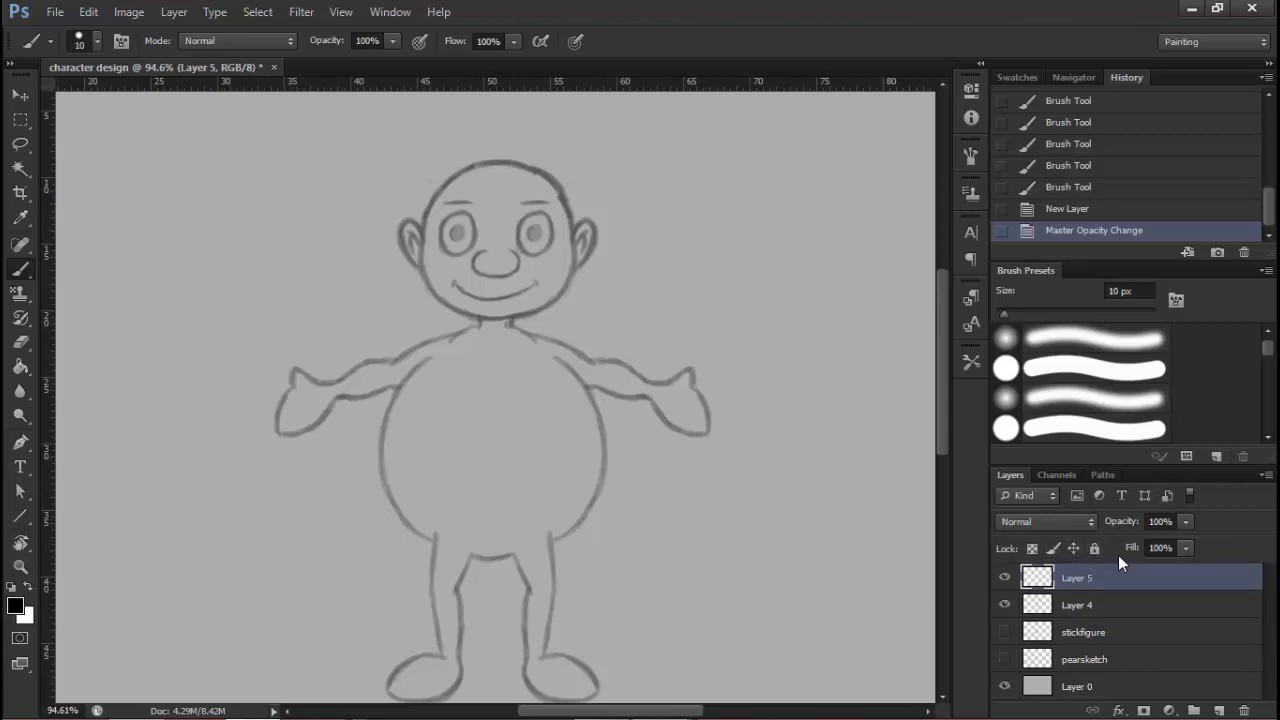
Rename Layer 4 as "body" and Layer 5 as "cloth"
{"action": "double_click", "coordinate": [1082, 608]}
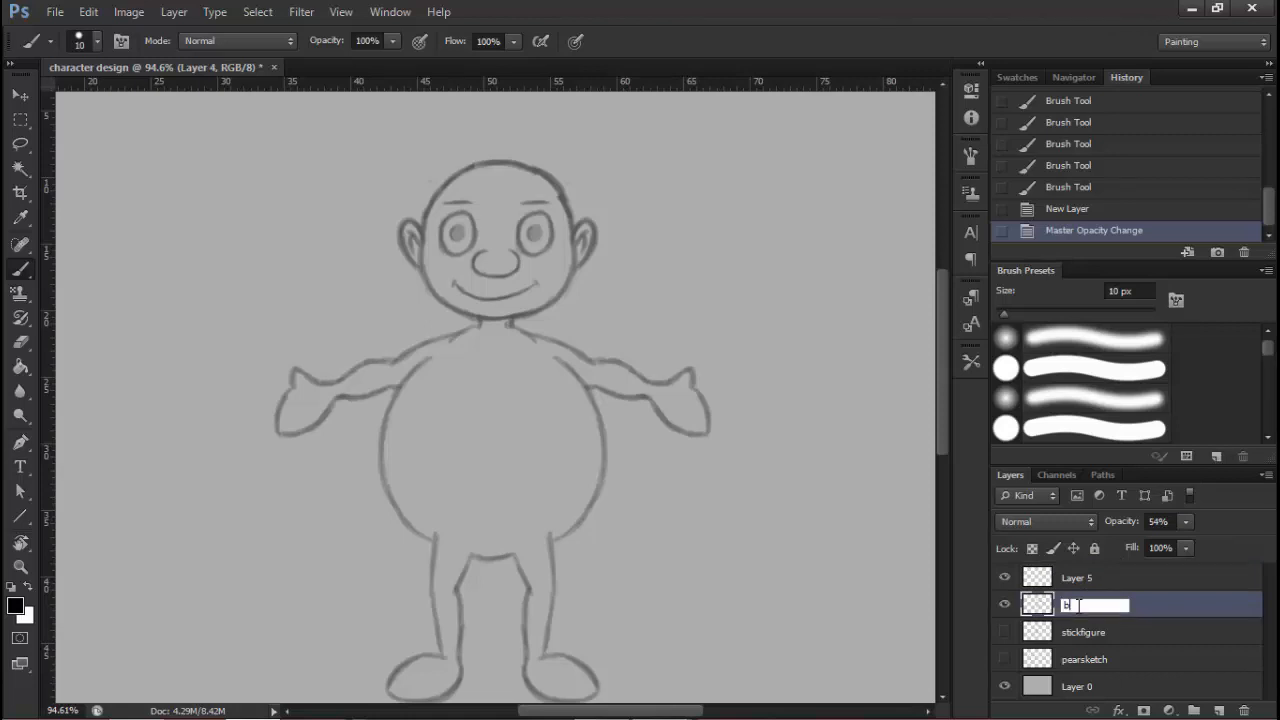
{"action": "key", "text": "Return"}
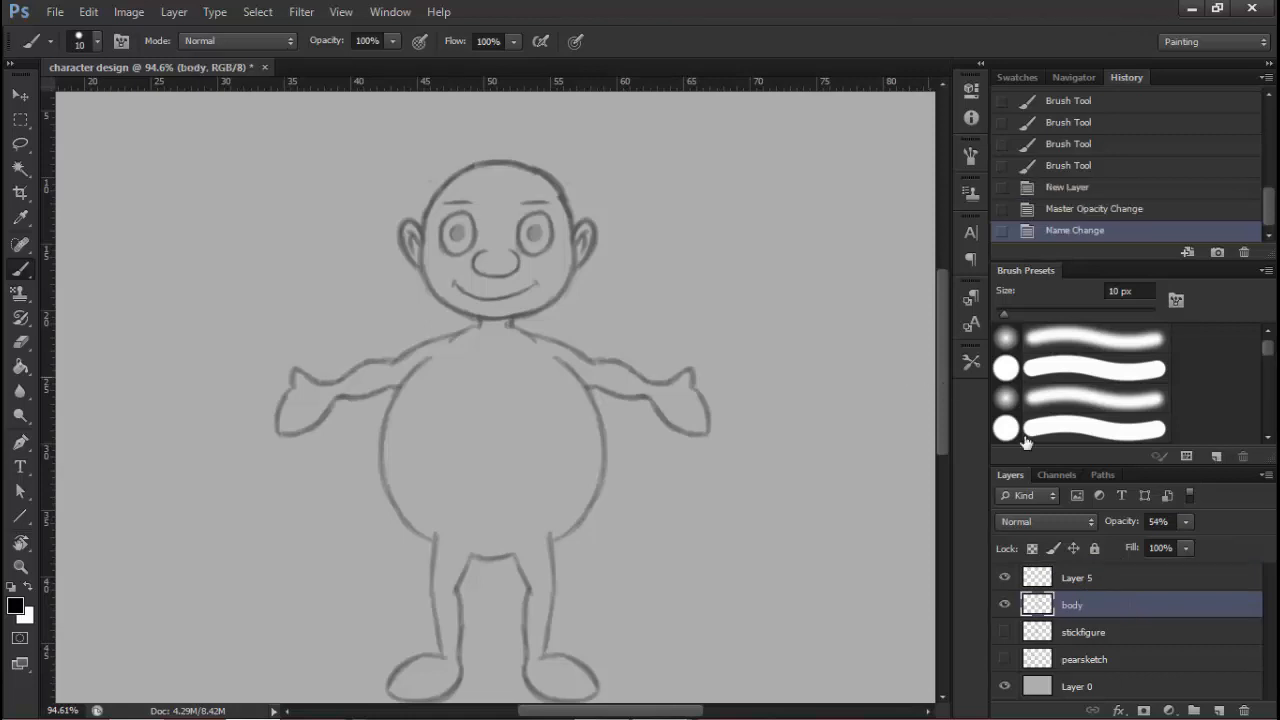
{"action": "double_click", "coordinate": [1084, 588]}
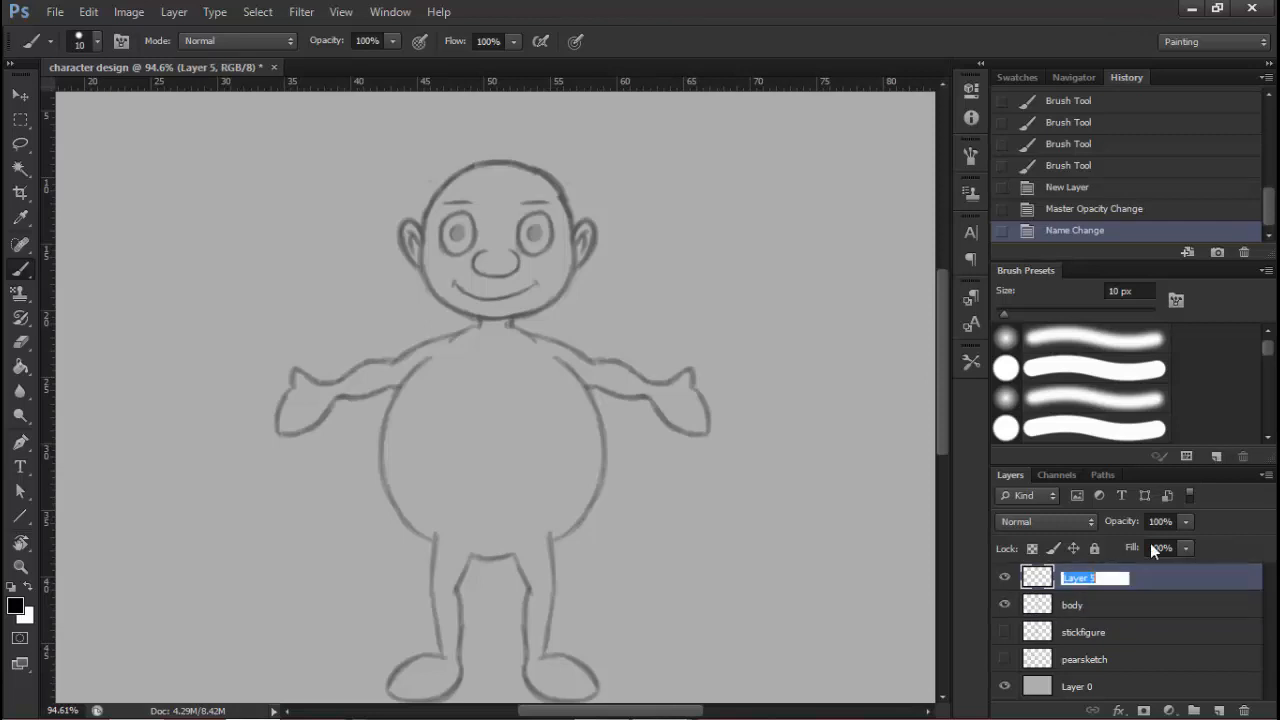
{"action": "type", "text": "cloth"}
{"action": "key", "text": "Return"}
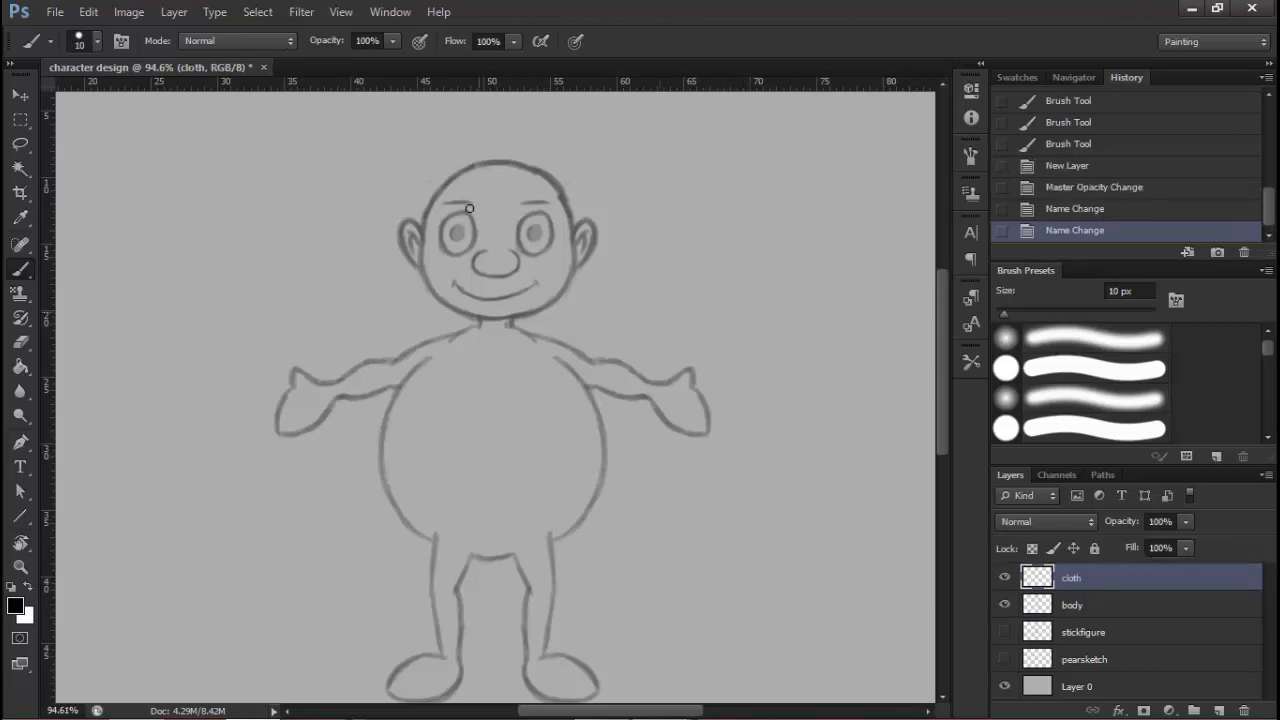
Draw a shallow curved line across the forehead just above the eyebrows on the cloth layer with the 10 px brush
{"action": "left_click_drag", "start_coordinate": [492, 195], "coordinate": [585, 178]}
{"action": "left_click_drag", "start_coordinate": [529, 205], "coordinate": [523, 234]}
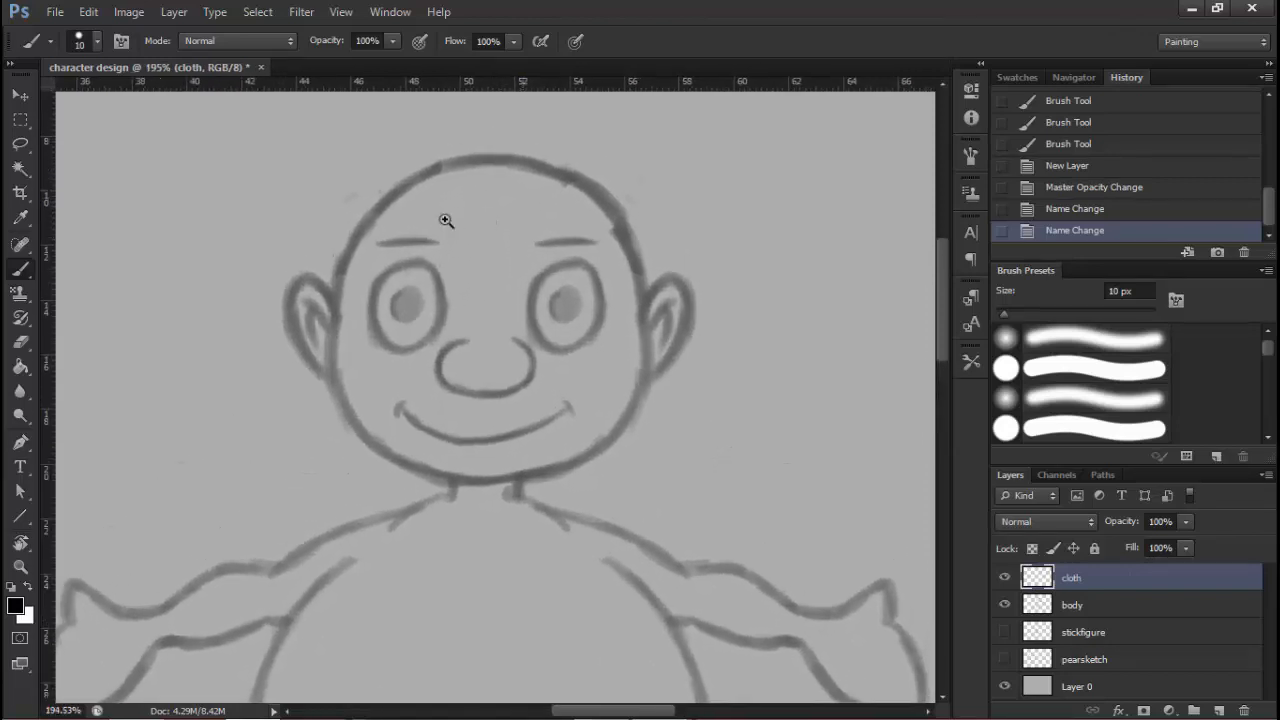
{"action": "left_click_drag", "start_coordinate": [443, 218], "coordinate": [469, 219]}
{"action": "left_click_drag", "start_coordinate": [482, 222], "coordinate": [454, 237]}
{"action": "mouse_move", "coordinate": [318, 258]}
{"action": "left_mouse_down"}
{"action": "mouse_move", "coordinate": [311, 247]}
{"action": "mouse_move", "coordinate": [500, 255]}
{"action": "mouse_move", "coordinate": [360, 257]}
{"action": "left_mouse_up"}
{"action": "mouse_move", "coordinate": [478, 246]}
{"action": "left_mouse_down"}
{"action": "mouse_move", "coordinate": [555, 250]}
{"action": "mouse_move", "coordinate": [498, 258]}
{"action": "mouse_move", "coordinate": [669, 230]}
{"action": "mouse_move", "coordinate": [295, 250]}
{"action": "mouse_move", "coordinate": [623, 248]}
{"action": "mouse_move", "coordinate": [477, 261]}
{"action": "mouse_move", "coordinate": [654, 231]}
{"action": "mouse_move", "coordinate": [537, 251]}
{"action": "left_mouse_up"}
{"action": "scroll", "coordinate": [446, 289], "scroll_direction": "up", "scroll_amount": 3}
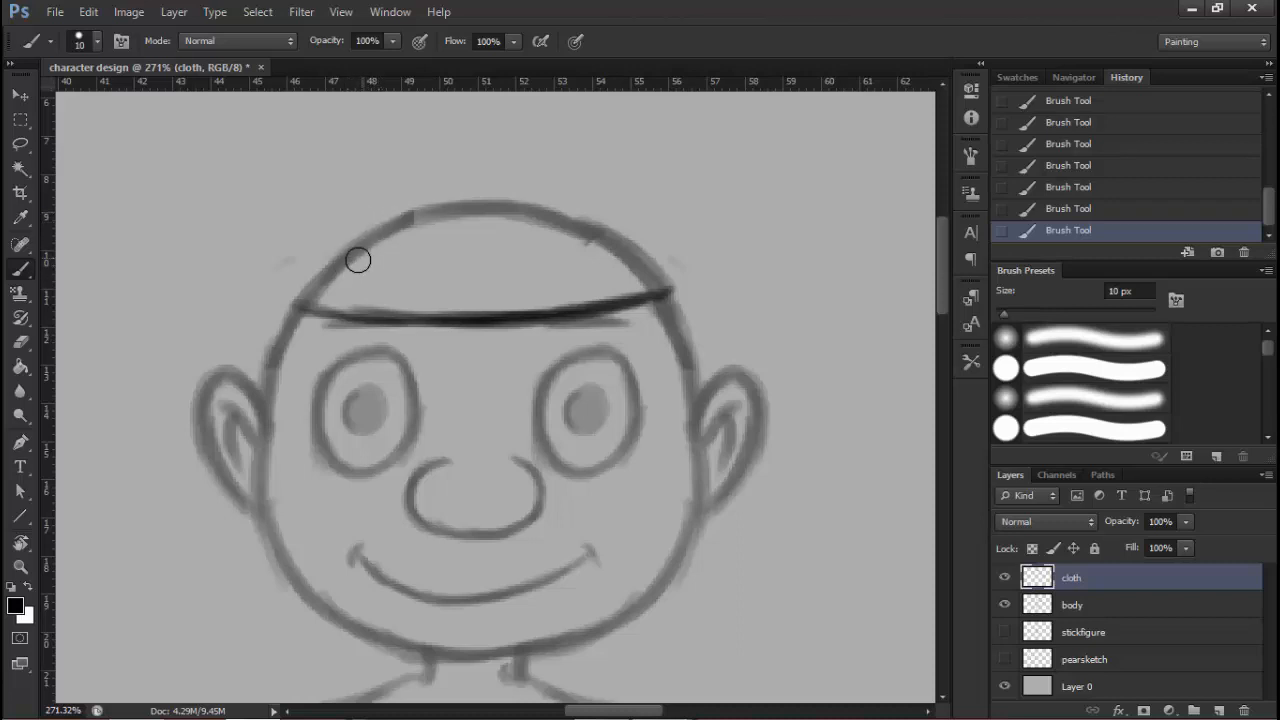
Shape the left end of the forehead line with short upward brush strokes and erase the excess
{"action": "left_click_drag", "start_coordinate": [340, 298], "coordinate": [312, 290]}
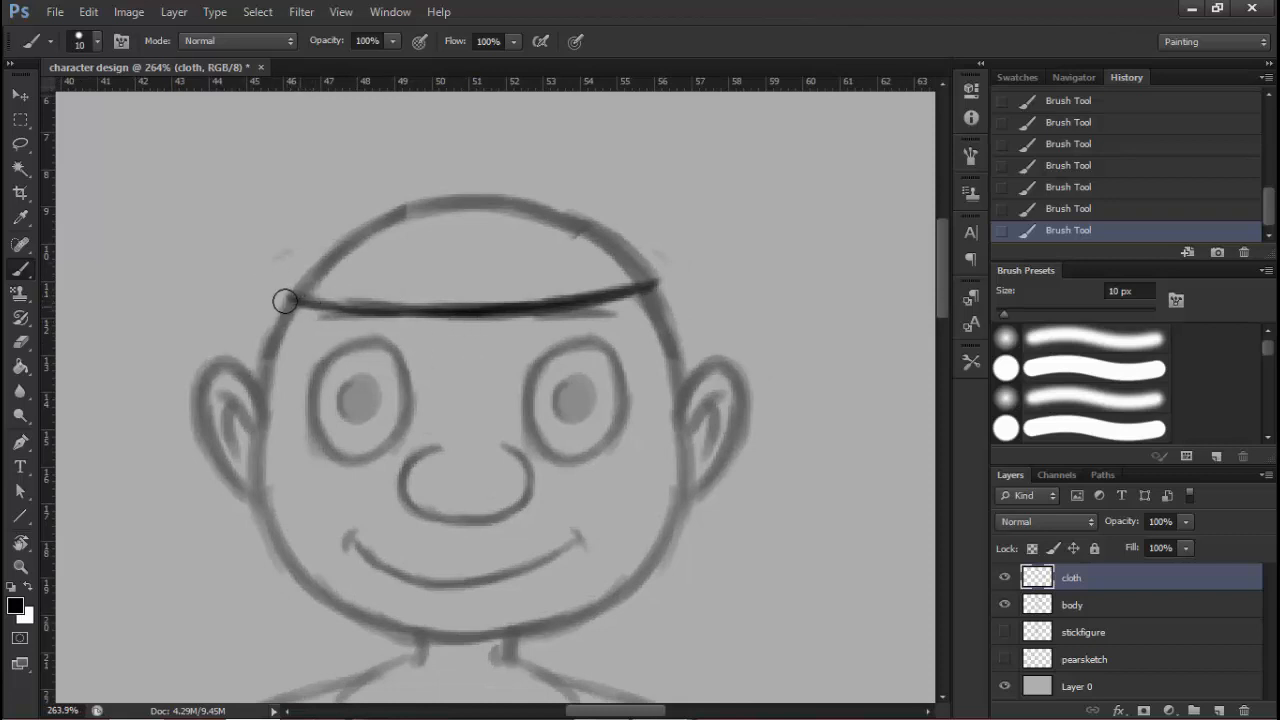
{"action": "mouse_move", "coordinate": [334, 267]}
{"action": "left_mouse_down"}
{"action": "mouse_move", "coordinate": [328, 289]}
{"action": "mouse_move", "coordinate": [289, 300]}
{"action": "mouse_move", "coordinate": [326, 252]}
{"action": "left_mouse_up"}
{"action": "mouse_move", "coordinate": [294, 294]}
{"action": "left_mouse_down"}
{"action": "mouse_move", "coordinate": [367, 216]}
{"action": "mouse_move", "coordinate": [289, 289]}
{"action": "mouse_move", "coordinate": [306, 274]}
{"action": "left_mouse_up"}
{"action": "left_click", "coordinate": [20, 340]}
{"action": "left_click", "coordinate": [20, 272]}
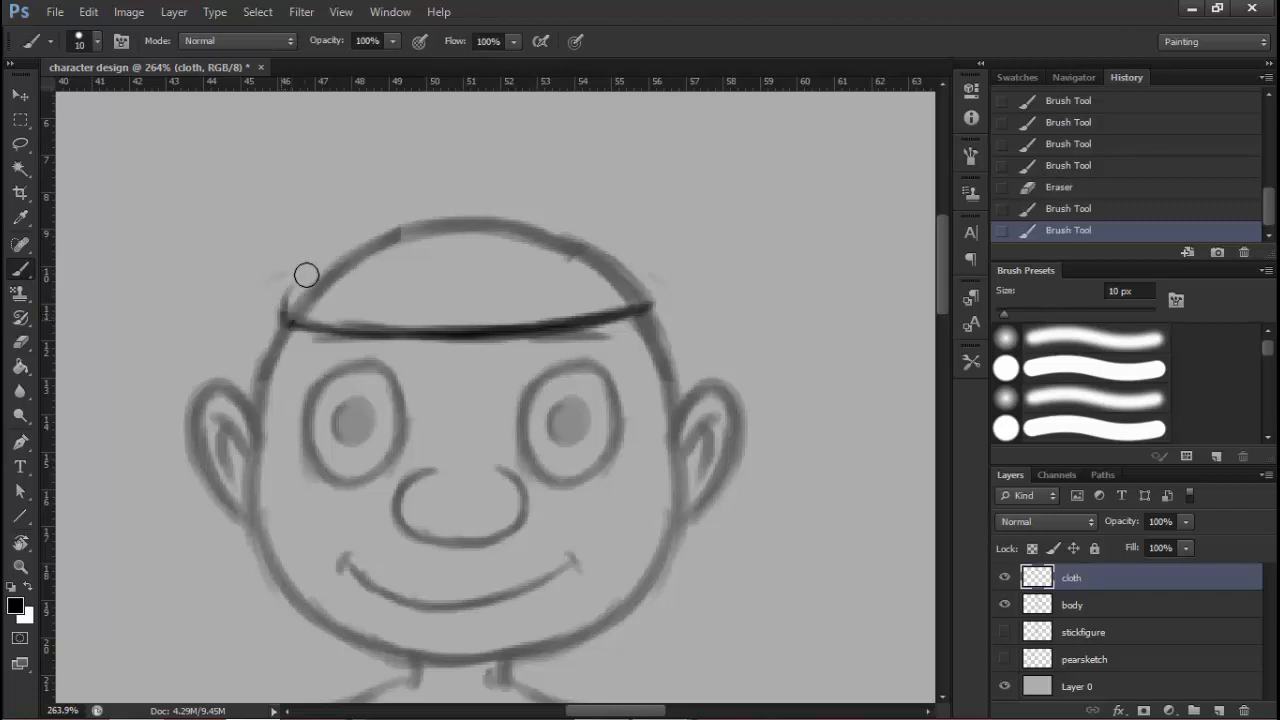
Try a raised arc from the left end of the forehead line over the head, then trim it back to its base
{"action": "left_click_drag", "start_coordinate": [280, 322], "coordinate": [322, 255]}
{"action": "mouse_move", "coordinate": [308, 276]}
{"action": "left_mouse_down"}
{"action": "mouse_move", "coordinate": [342, 225]}
{"action": "mouse_move", "coordinate": [378, 207]}
{"action": "left_mouse_up"}
{"action": "mouse_move", "coordinate": [322, 255]}
{"action": "left_mouse_down"}
{"action": "mouse_move", "coordinate": [411, 200]}
{"action": "mouse_move", "coordinate": [400, 197]}
{"action": "mouse_move", "coordinate": [384, 216]}
{"action": "mouse_move", "coordinate": [463, 180]}
{"action": "left_mouse_up"}
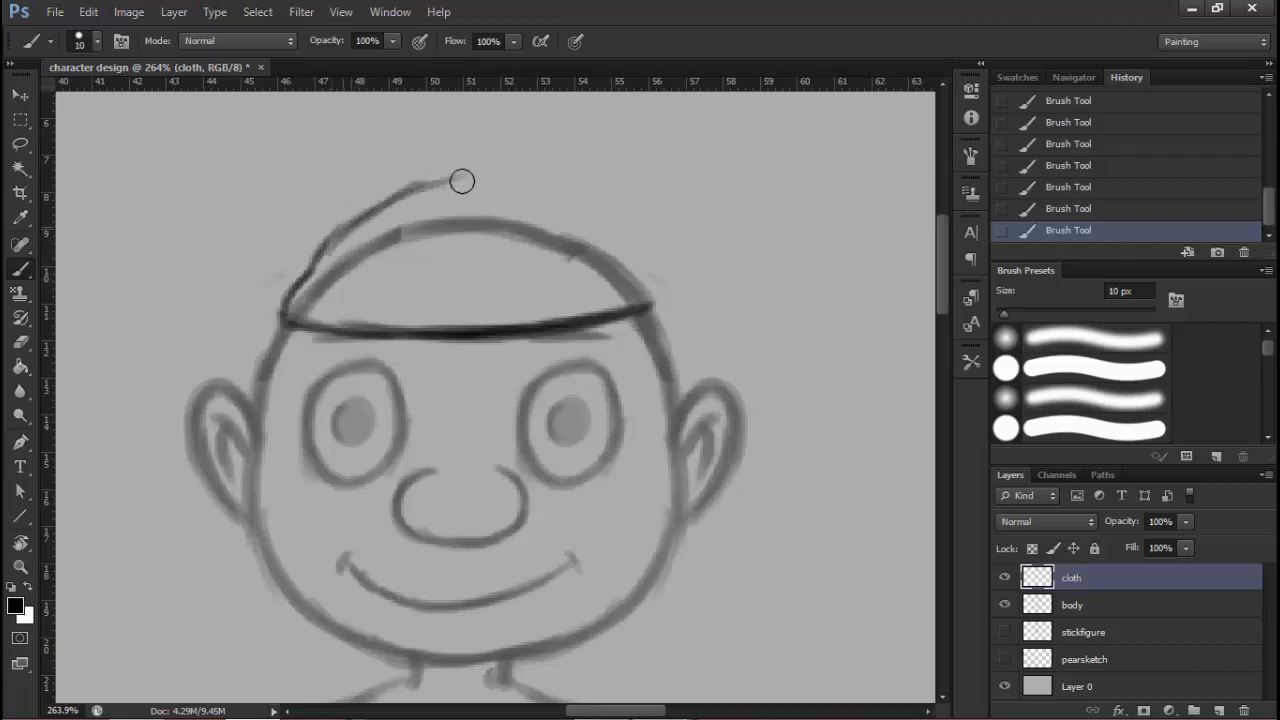
{"action": "left_click_drag", "start_coordinate": [355, 218], "coordinate": [503, 172]}
{"action": "mouse_move", "coordinate": [426, 190]}
{"action": "left_mouse_down"}
{"action": "mouse_move", "coordinate": [543, 192]}
{"action": "mouse_move", "coordinate": [397, 210]}
{"action": "mouse_move", "coordinate": [397, 196]}
{"action": "mouse_move", "coordinate": [333, 240]}
{"action": "left_mouse_up"}
{"action": "left_click", "coordinate": [20, 342]}
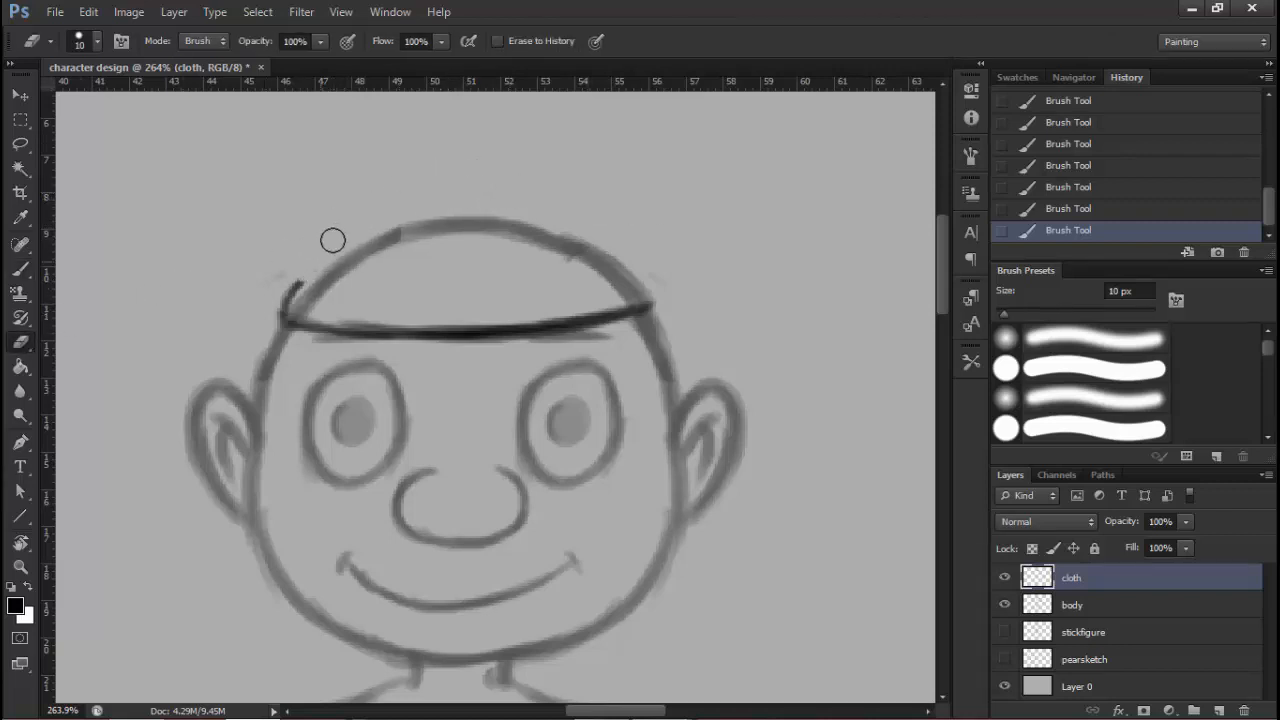
{"action": "left_click", "coordinate": [20, 268]}
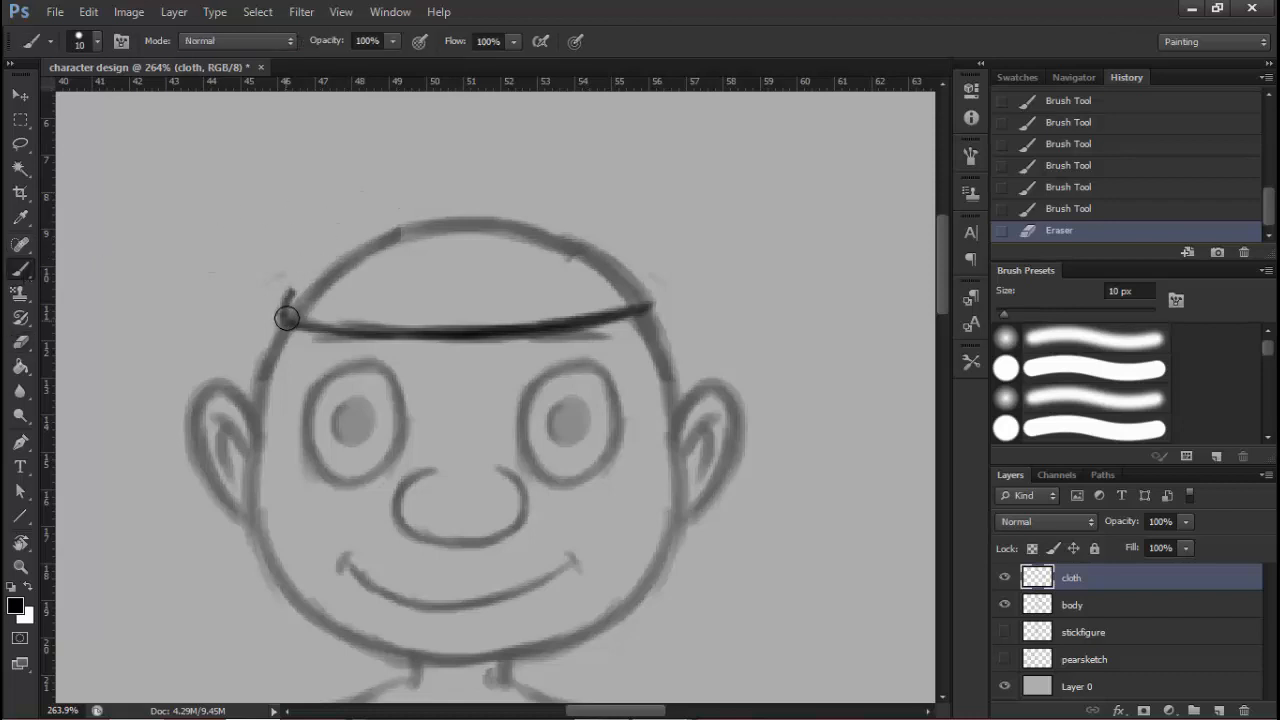
Draw a contour from the left end of the forehead line closely over the top of the head to its right side
{"action": "left_click_drag", "start_coordinate": [304, 286], "coordinate": [285, 308]}
{"action": "mouse_move", "coordinate": [285, 308]}
{"action": "left_mouse_down"}
{"action": "mouse_move", "coordinate": [371, 217]}
{"action": "mouse_move", "coordinate": [411, 211]}
{"action": "mouse_move", "coordinate": [403, 222]}
{"action": "left_mouse_up"}
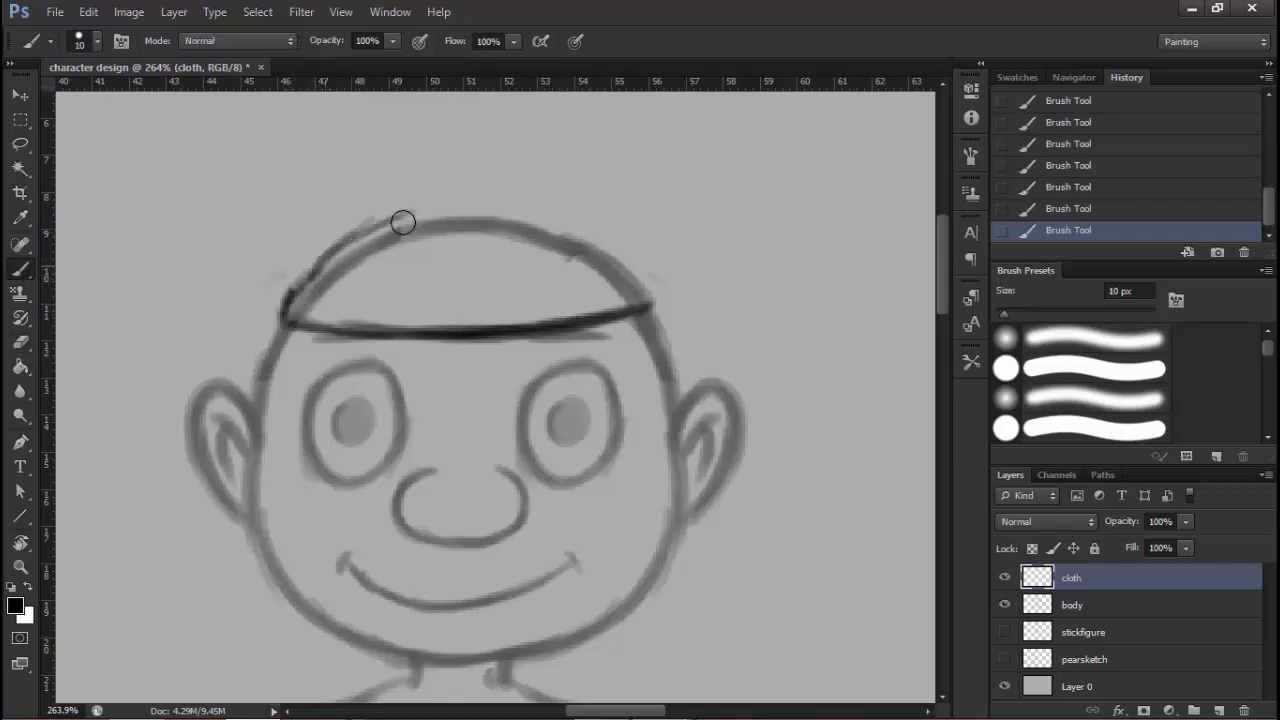
{"action": "left_click_drag", "start_coordinate": [331, 254], "coordinate": [431, 209]}
{"action": "left_click_drag", "start_coordinate": [361, 232], "coordinate": [449, 206]}
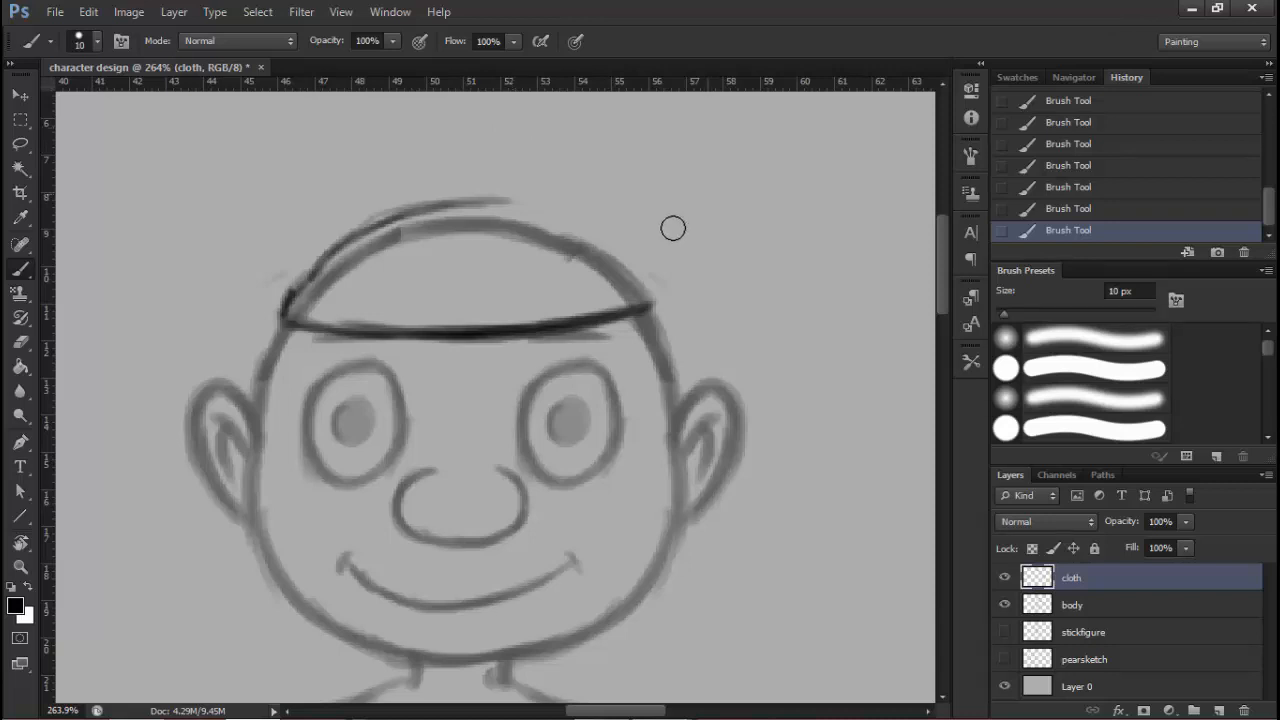
{"action": "mouse_move", "coordinate": [336, 253]}
{"action": "left_mouse_down"}
{"action": "mouse_move", "coordinate": [446, 203]}
{"action": "mouse_move", "coordinate": [517, 194]}
{"action": "mouse_move", "coordinate": [650, 255]}
{"action": "left_mouse_up"}
Erase the right end of the forehead line where it meets the head outline
{"action": "left_click", "coordinate": [20, 341]}
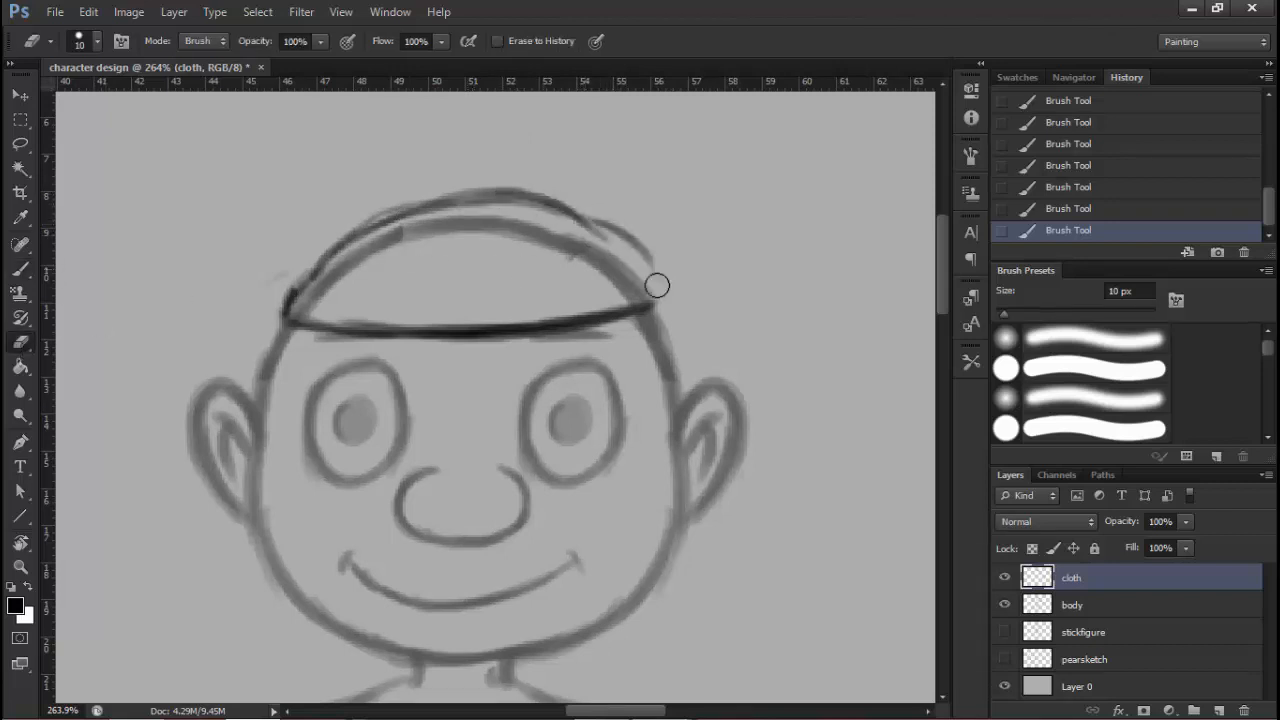
{"action": "mouse_move", "coordinate": [676, 308]}
{"action": "left_mouse_down"}
{"action": "mouse_move", "coordinate": [620, 314]}
{"action": "mouse_move", "coordinate": [626, 331]}
{"action": "mouse_move", "coordinate": [622, 308]}
{"action": "left_mouse_up"}
{"action": "left_click", "coordinate": [20, 269]}
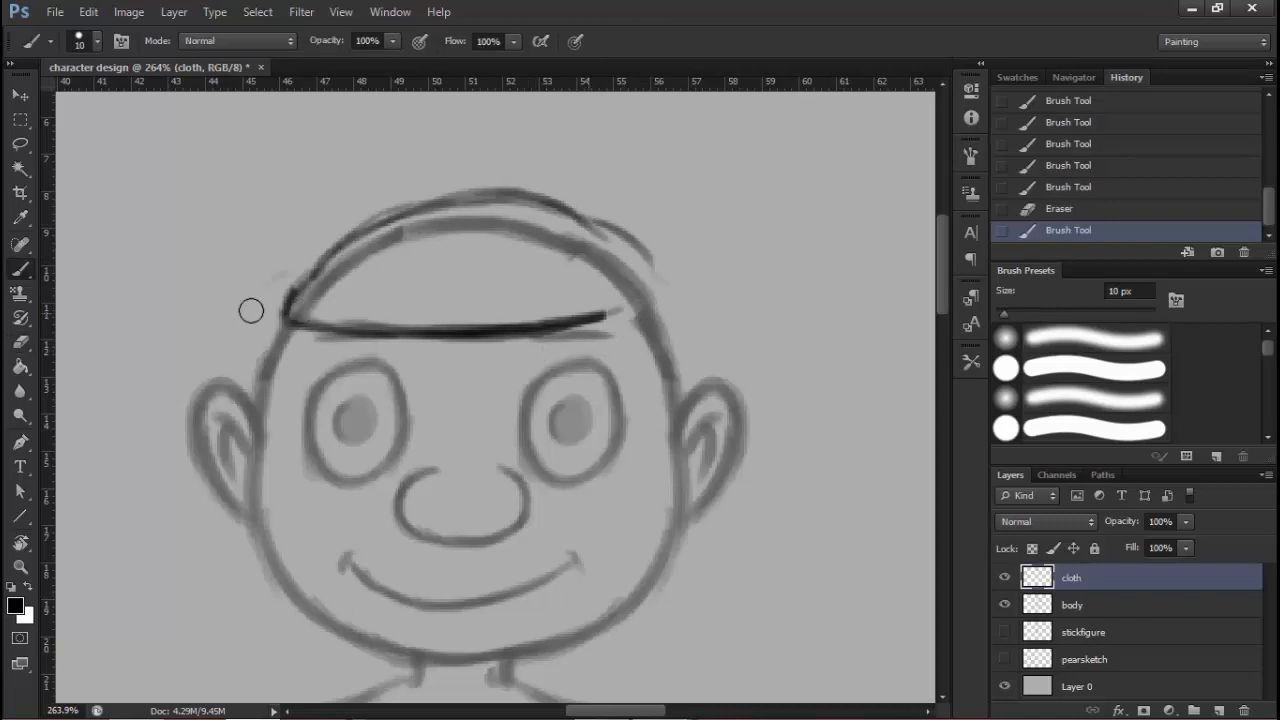
{"action": "left_click", "coordinate": [20, 341]}
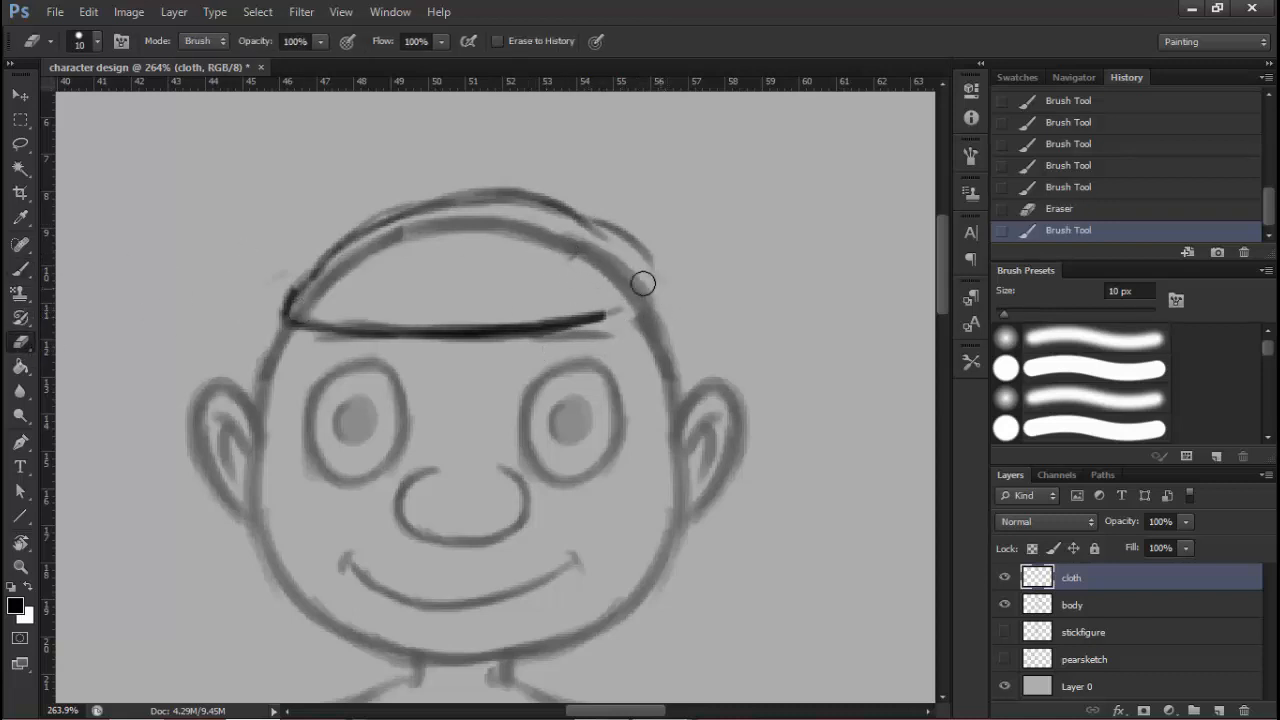
{"action": "left_click_drag", "start_coordinate": [618, 308], "coordinate": [578, 294]}
{"action": "left_click", "coordinate": [20, 269]}
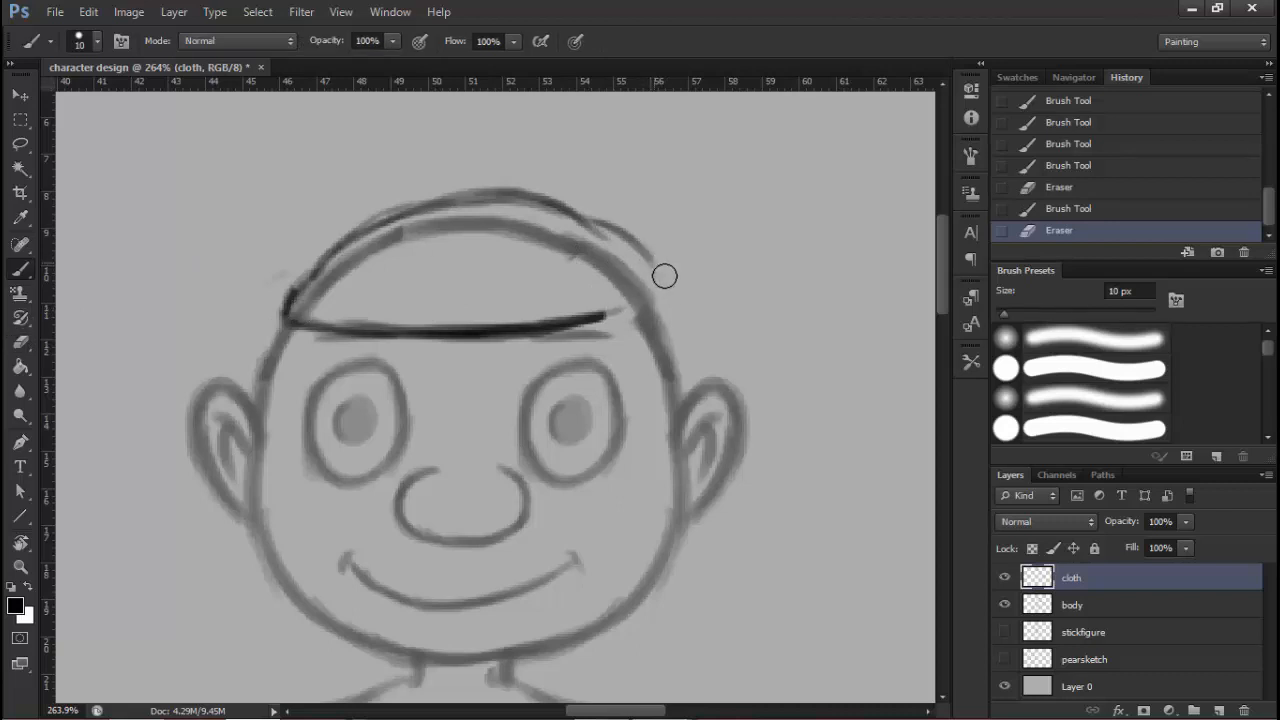
Extend the outer contour down the right side of the head toward the ear and erase the overlap at the upper bump
{"action": "left_click_drag", "start_coordinate": [654, 262], "coordinate": [672, 284]}
{"action": "left_click_drag", "start_coordinate": [648, 254], "coordinate": [696, 343]}
{"action": "left_click_drag", "start_coordinate": [682, 298], "coordinate": [695, 356]}
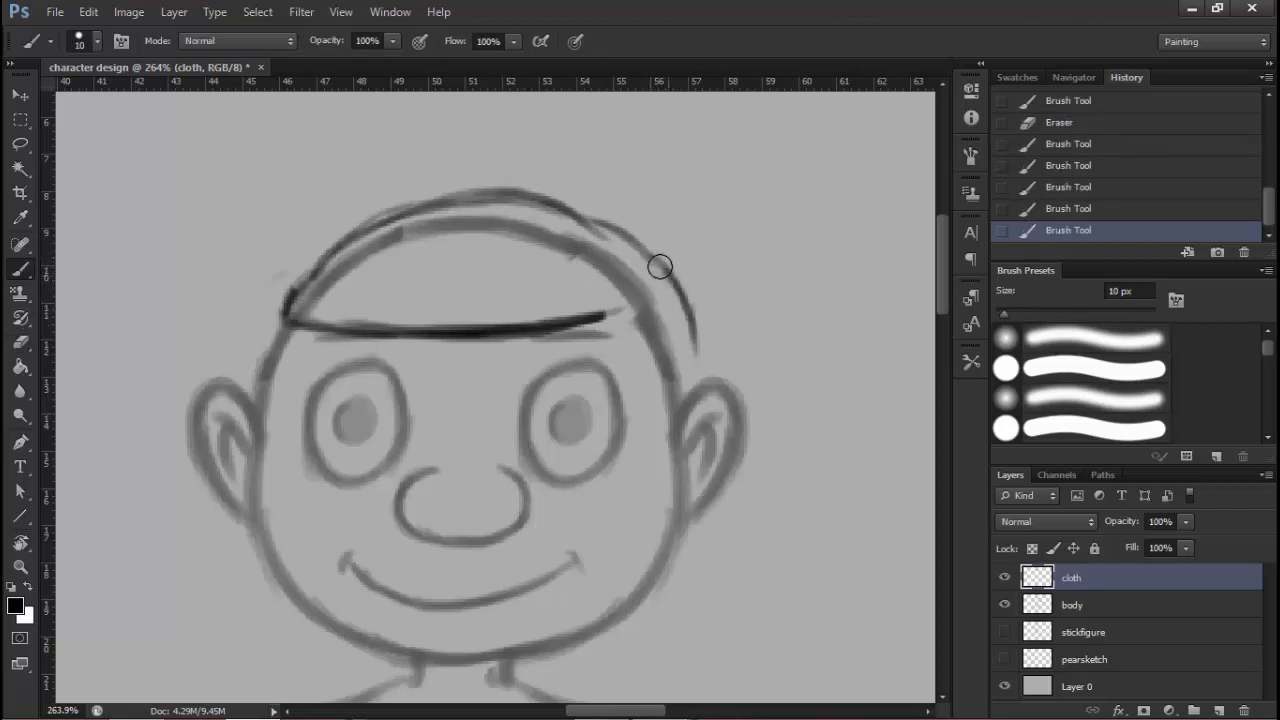
{"action": "left_click_drag", "start_coordinate": [585, 206], "coordinate": [648, 250]}
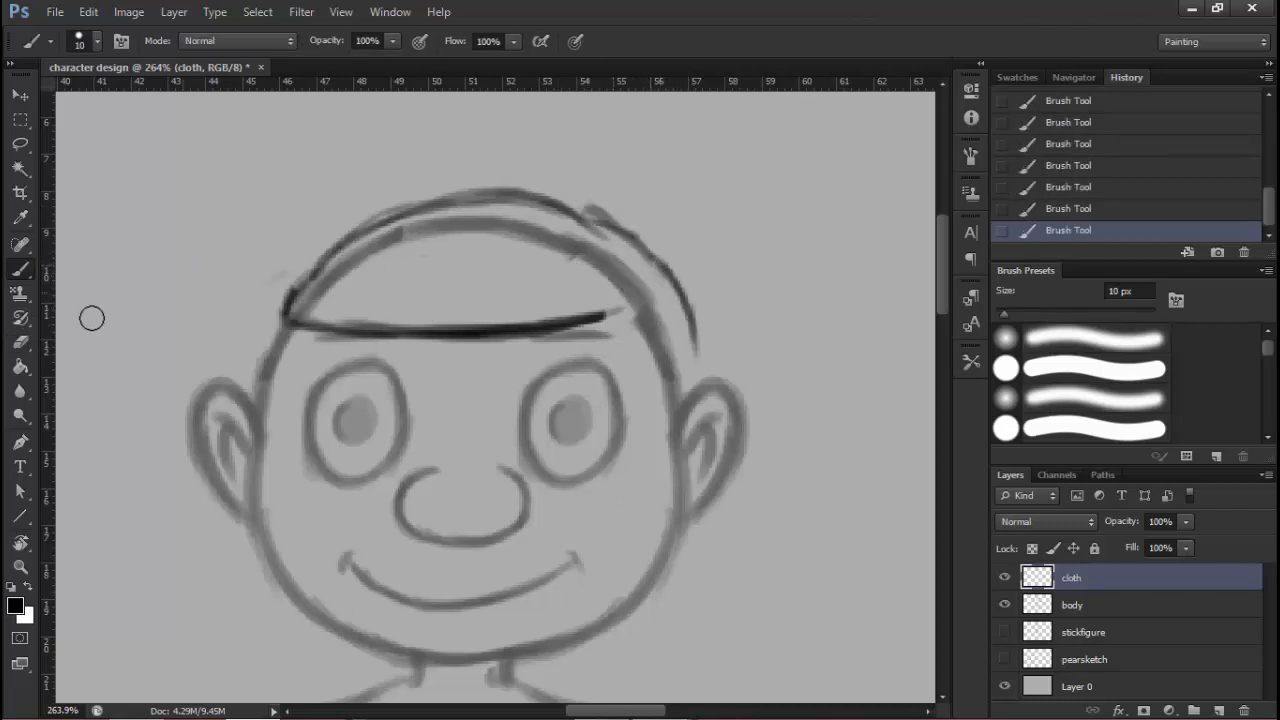
{"action": "left_click", "coordinate": [21, 342]}
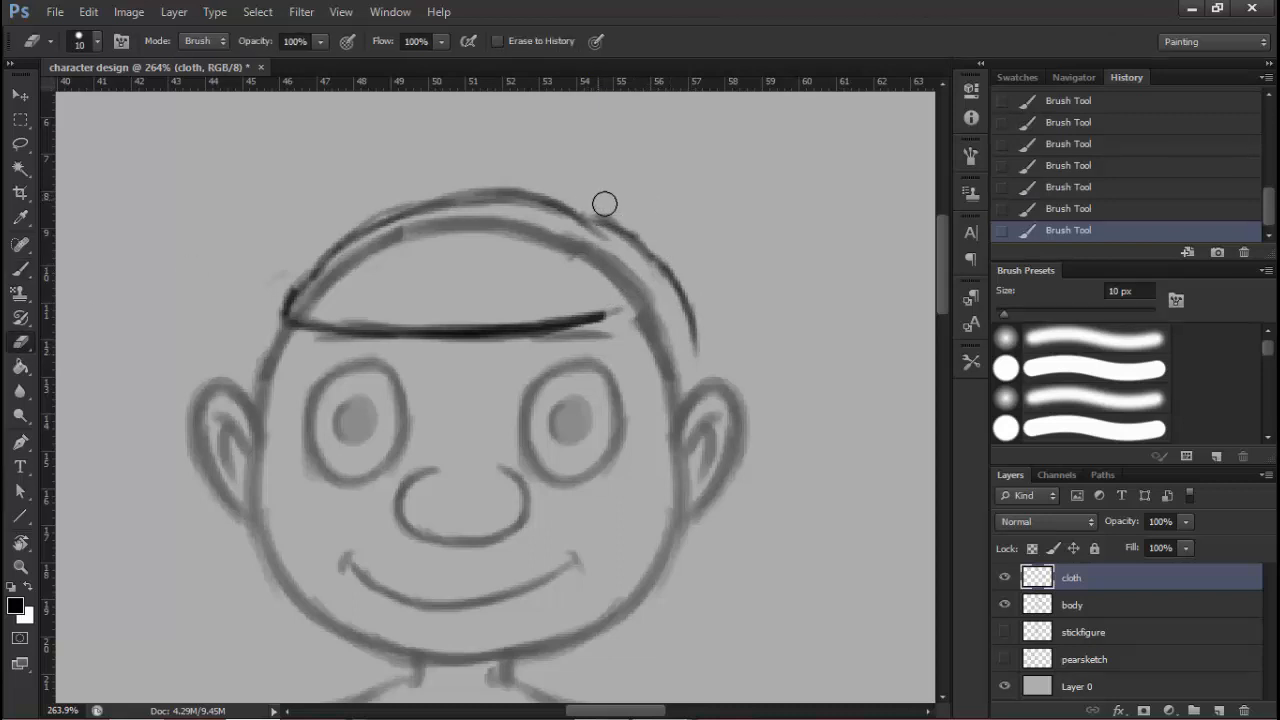
{"action": "left_click_drag", "start_coordinate": [604, 204], "coordinate": [640, 210]}
{"action": "left_click", "coordinate": [21, 268]}
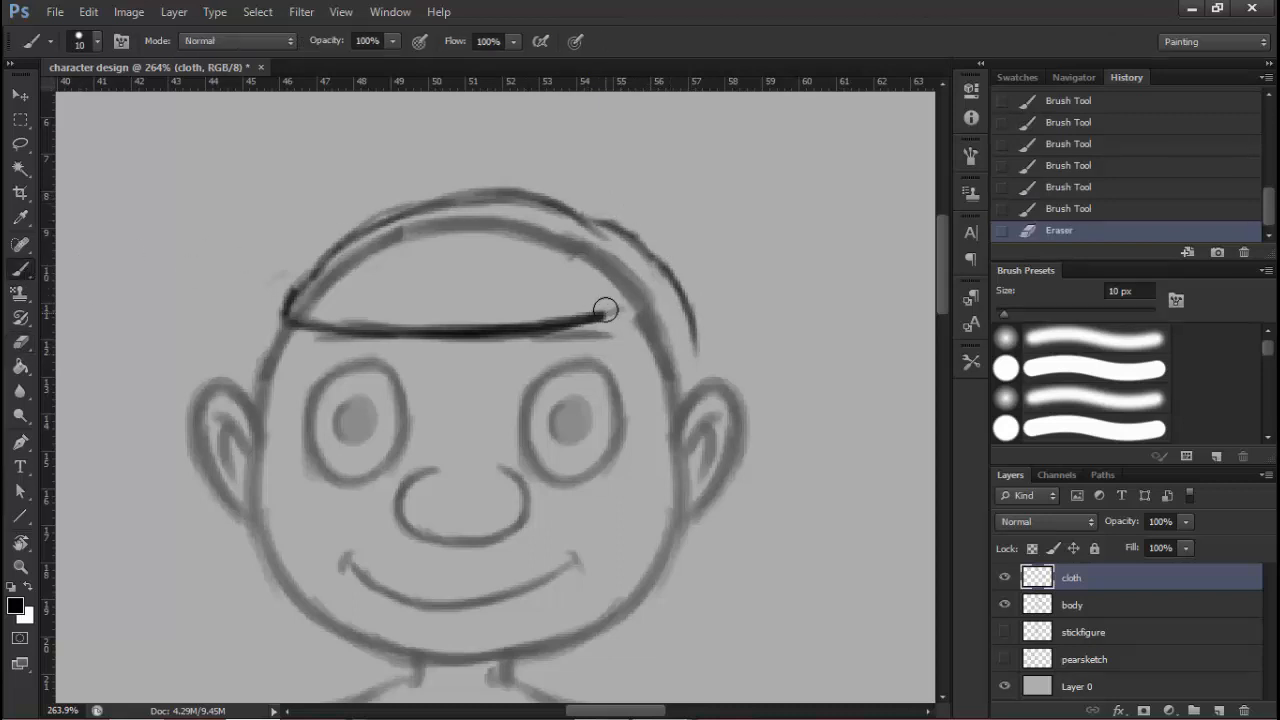
Clear the forehead line and the strokes around the head from the cloth layer
{"action": "left_click_drag", "start_coordinate": [605, 311], "coordinate": [620, 308]}
{"action": "mouse_move", "coordinate": [610, 309]}
{"action": "left_mouse_down"}
{"action": "mouse_move", "coordinate": [680, 354]}
{"action": "mouse_move", "coordinate": [666, 351]}
{"action": "mouse_move", "coordinate": [680, 358]}
{"action": "mouse_move", "coordinate": [668, 386]}
{"action": "mouse_move", "coordinate": [737, 371]}
{"action": "mouse_move", "coordinate": [671, 400]}
{"action": "mouse_move", "coordinate": [643, 363]}
{"action": "mouse_move", "coordinate": [674, 309]}
{"action": "mouse_move", "coordinate": [430, 330]}
{"action": "left_mouse_up"}
{"action": "left_click", "coordinate": [619, 307]}
{"action": "left_click", "coordinate": [20, 343]}
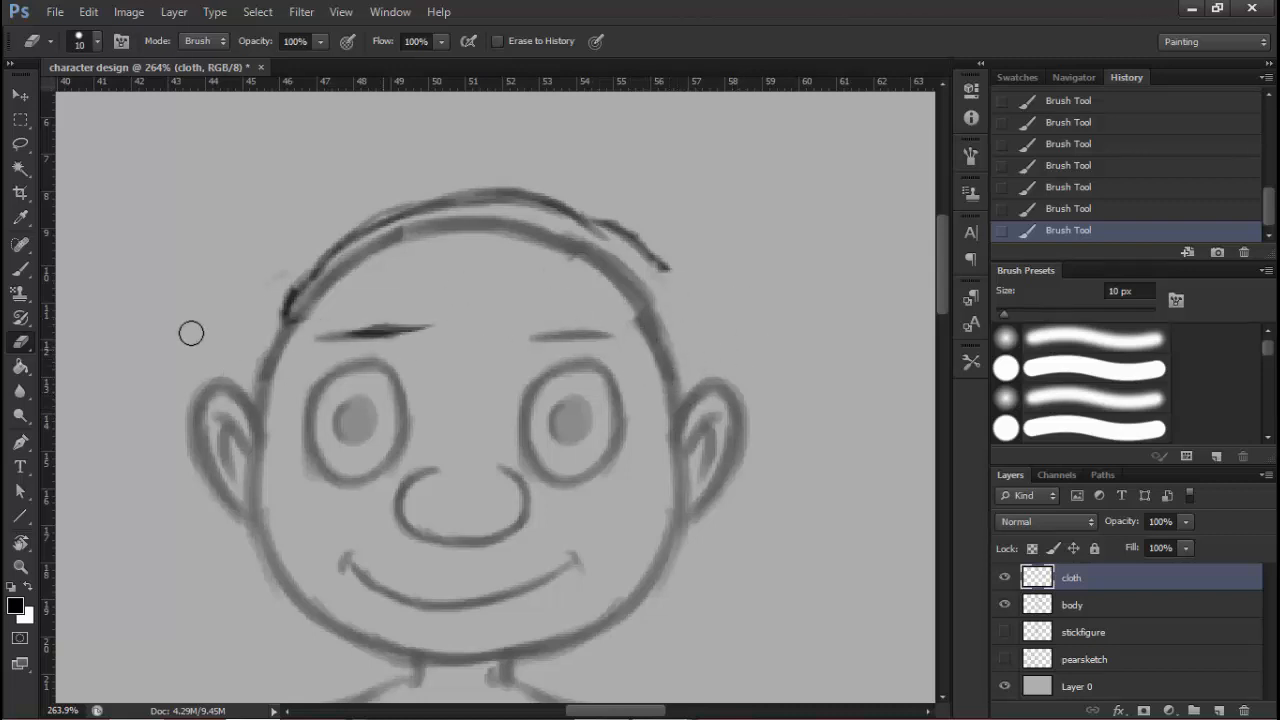
{"action": "mouse_move", "coordinate": [191, 333]}
{"action": "left_mouse_down"}
{"action": "mouse_move", "coordinate": [388, 328]}
{"action": "mouse_move", "coordinate": [542, 301]}
{"action": "mouse_move", "coordinate": [529, 256]}
{"action": "mouse_move", "coordinate": [552, 250]}
{"action": "mouse_move", "coordinate": [434, 202]}
{"action": "mouse_move", "coordinate": [530, 176]}
{"action": "mouse_move", "coordinate": [420, 280]}
{"action": "left_mouse_up"}
{"action": "left_click_drag", "start_coordinate": [480, 311], "coordinate": [519, 290]}
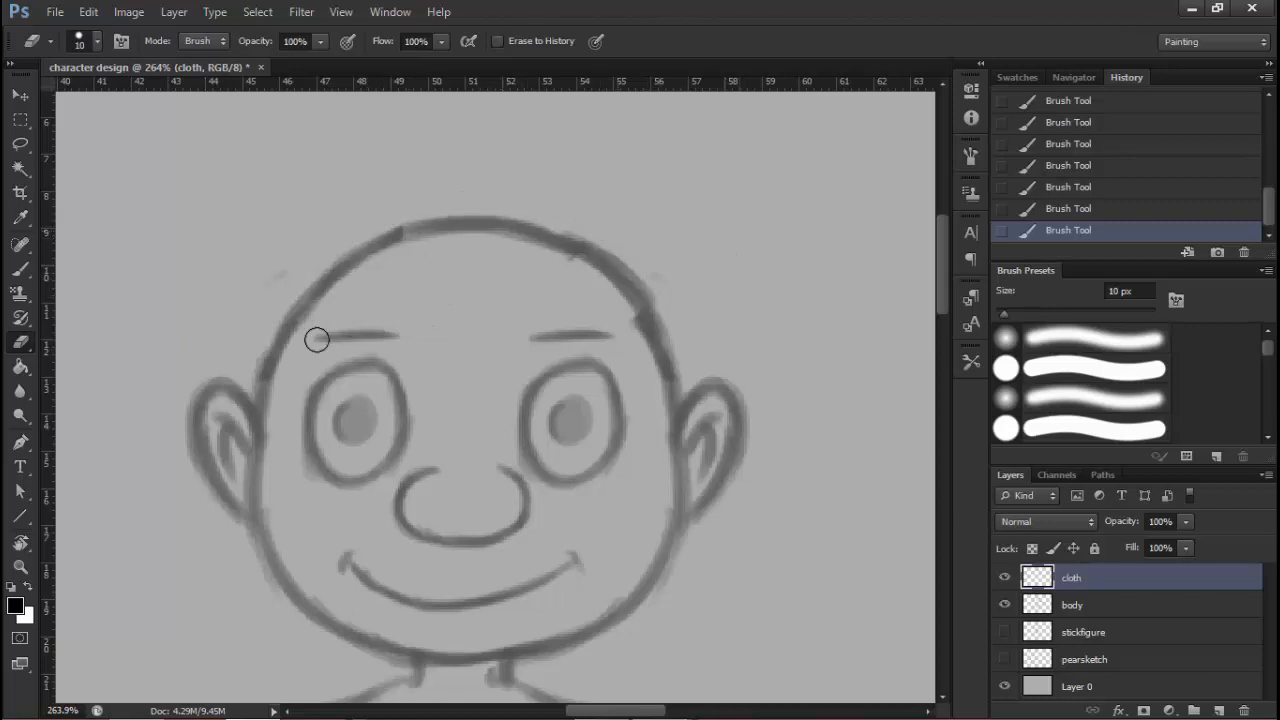
{"action": "left_click_drag", "start_coordinate": [317, 340], "coordinate": [473, 306]}
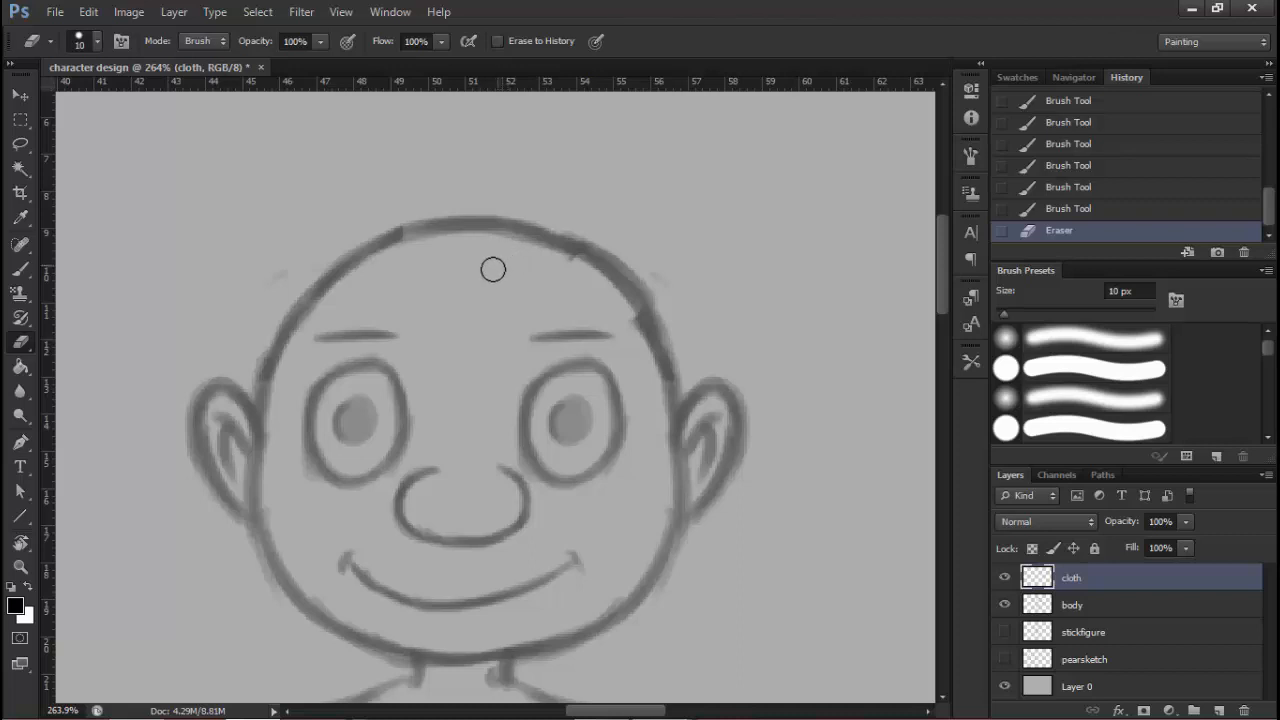
Draw the headwear's outer contour just above the skull, from the left temple over the top and down the right side
{"action": "left_click", "coordinate": [21, 267]}
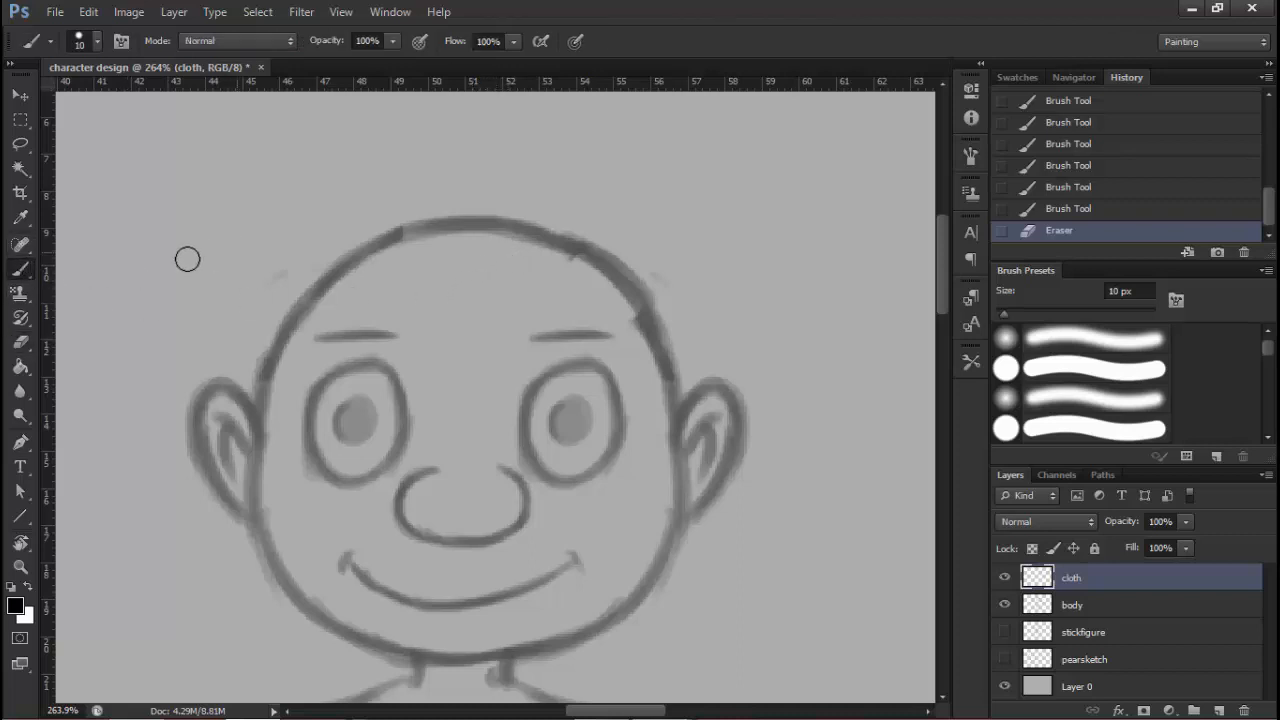
{"action": "mouse_move", "coordinate": [278, 298]}
{"action": "left_mouse_down"}
{"action": "mouse_move", "coordinate": [257, 345]}
{"action": "mouse_move", "coordinate": [330, 238]}
{"action": "mouse_move", "coordinate": [276, 318]}
{"action": "left_mouse_up"}
{"action": "left_click_drag", "start_coordinate": [400, 202], "coordinate": [296, 278]}
{"action": "mouse_move", "coordinate": [466, 188]}
{"action": "left_mouse_down"}
{"action": "mouse_move", "coordinate": [342, 228]}
{"action": "mouse_move", "coordinate": [400, 205]}
{"action": "left_mouse_up"}
{"action": "mouse_move", "coordinate": [534, 206]}
{"action": "left_mouse_down"}
{"action": "mouse_move", "coordinate": [329, 240]}
{"action": "mouse_move", "coordinate": [251, 366]}
{"action": "left_mouse_up"}
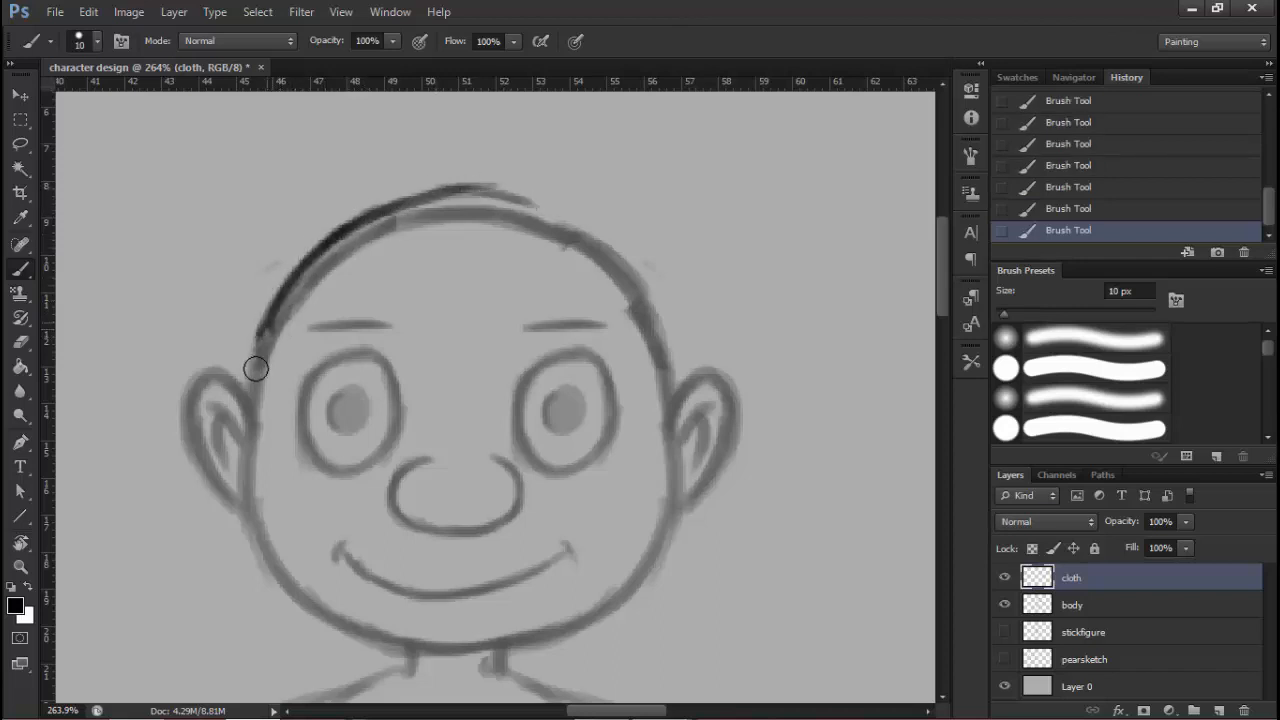
{"action": "mouse_move", "coordinate": [440, 194]}
{"action": "left_mouse_down"}
{"action": "mouse_move", "coordinate": [561, 216]}
{"action": "mouse_move", "coordinate": [526, 205]}
{"action": "mouse_move", "coordinate": [604, 242]}
{"action": "mouse_move", "coordinate": [628, 276]}
{"action": "left_mouse_up"}
Draw the headwear's lower edge across the forehead just above the eyes and extend its right contour down to the ear
{"action": "left_click_drag", "start_coordinate": [237, 328], "coordinate": [338, 339]}
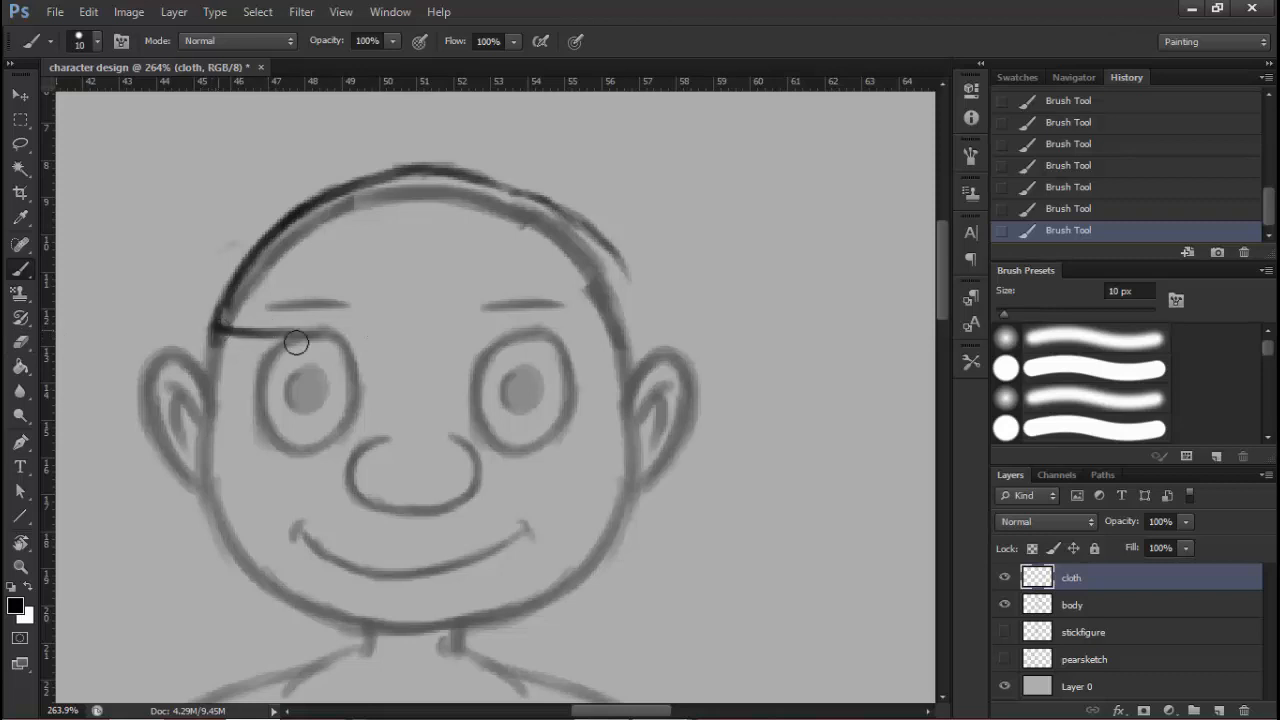
{"action": "left_click_drag", "start_coordinate": [228, 331], "coordinate": [430, 342]}
{"action": "left_click_drag", "start_coordinate": [350, 340], "coordinate": [468, 334]}
{"action": "left_click_drag", "start_coordinate": [350, 340], "coordinate": [505, 324]}
{"action": "left_click_drag", "start_coordinate": [424, 336], "coordinate": [585, 304]}
{"action": "mouse_move", "coordinate": [505, 322]}
{"action": "left_mouse_down"}
{"action": "mouse_move", "coordinate": [601, 275]}
{"action": "mouse_move", "coordinate": [654, 331]}
{"action": "left_mouse_up"}
Draw curved fold lines across the headwear above its lower edge and darken the contour end beside the right ear
{"action": "left_click_drag", "start_coordinate": [254, 297], "coordinate": [571, 297]}
{"action": "left_click_drag", "start_coordinate": [360, 296], "coordinate": [570, 271]}
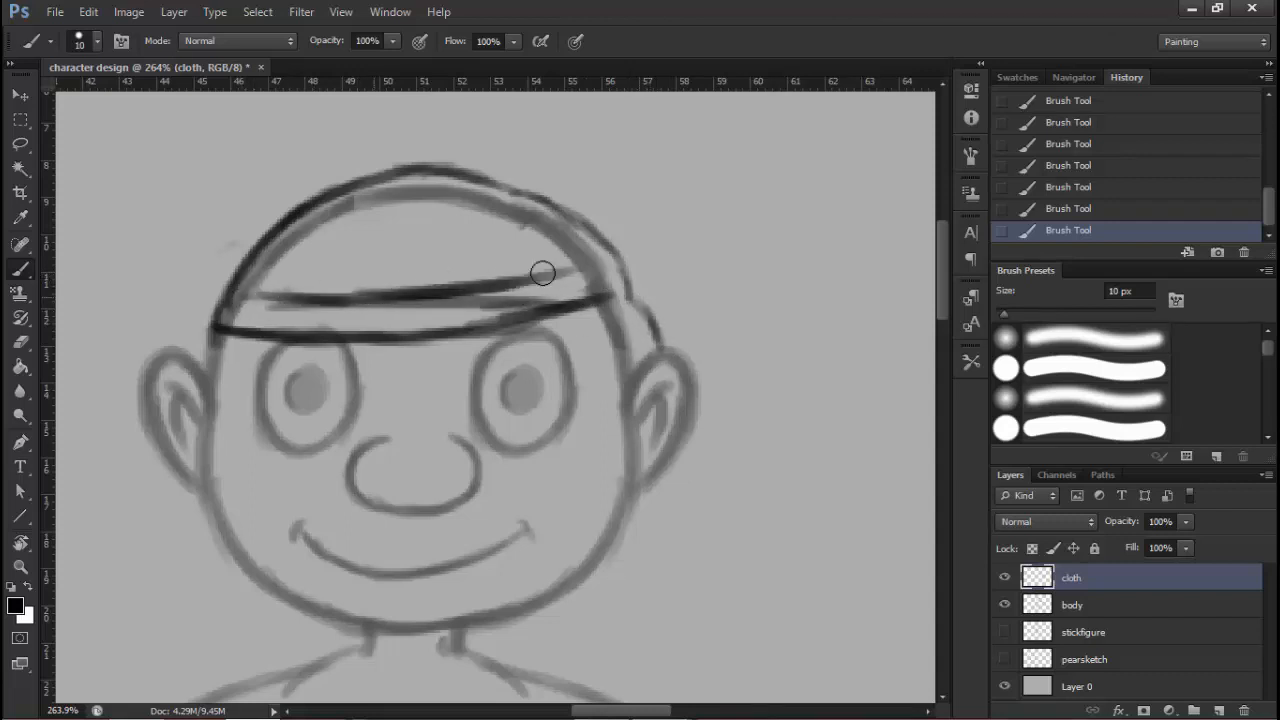
{"action": "left_click_drag", "start_coordinate": [426, 287], "coordinate": [536, 275]}
{"action": "mouse_move", "coordinate": [288, 253]}
{"action": "left_mouse_down"}
{"action": "mouse_move", "coordinate": [490, 255]}
{"action": "mouse_move", "coordinate": [496, 240]}
{"action": "left_mouse_up"}
{"action": "left_click_drag", "start_coordinate": [338, 252], "coordinate": [528, 233]}
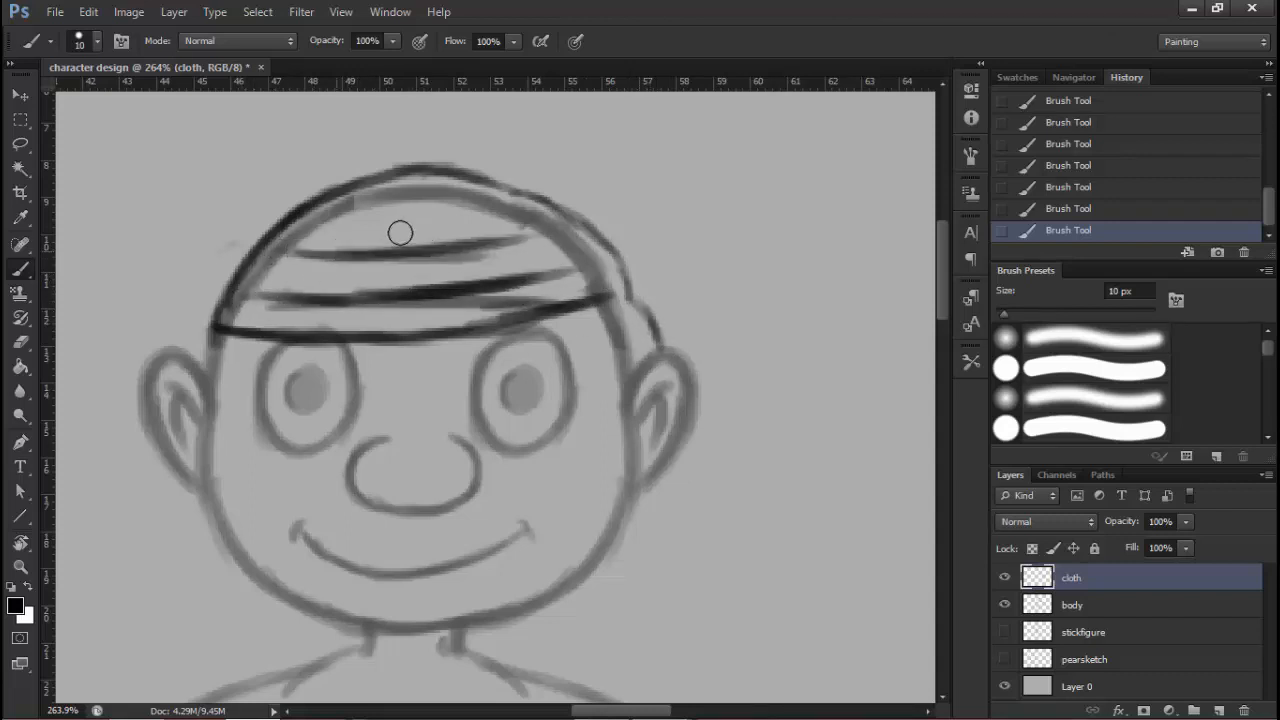
{"action": "left_click_drag", "start_coordinate": [326, 222], "coordinate": [464, 212]}
{"action": "key", "text": "space"}
{"action": "mouse_move", "coordinate": [620, 278]}
{"action": "left_mouse_down"}
{"action": "mouse_move", "coordinate": [503, 238]}
{"action": "mouse_move", "coordinate": [541, 310]}
{"action": "left_mouse_up"}
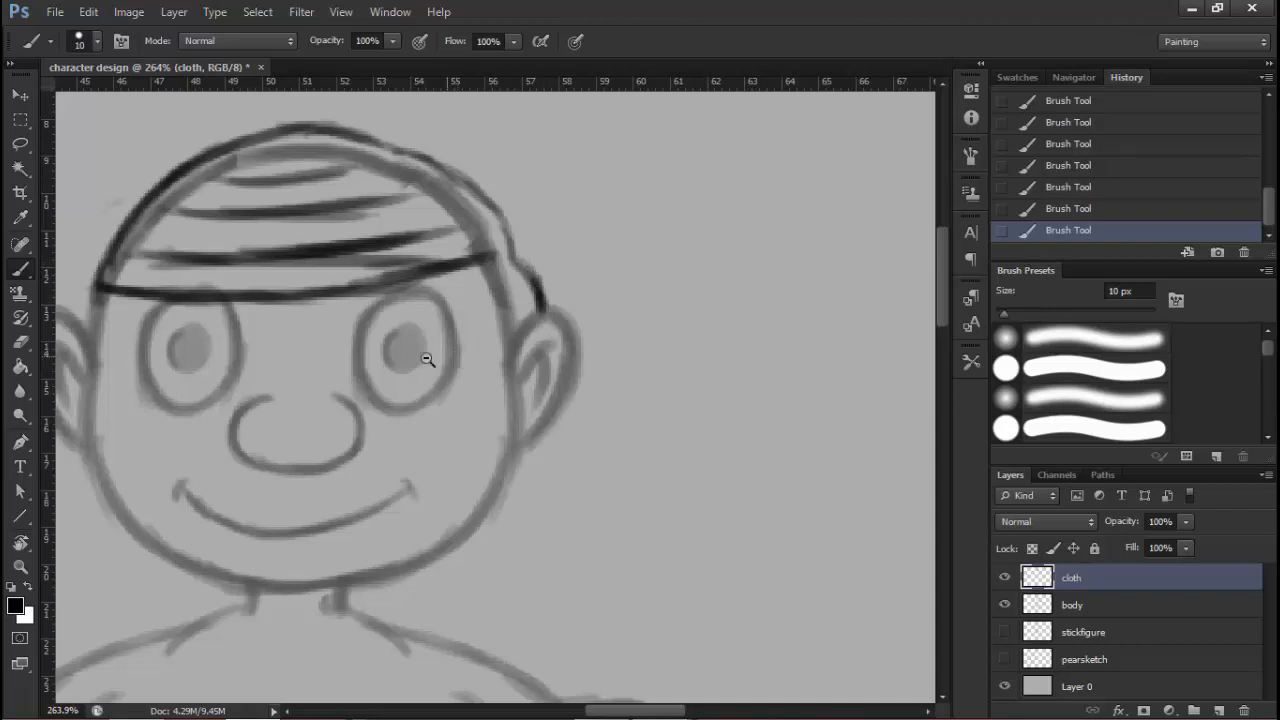
{"action": "left_click_drag", "start_coordinate": [514, 259], "coordinate": [494, 260]}
Erase the small stray mark on the left shoulder line near the neck
{"action": "left_click_drag", "start_coordinate": [361, 505], "coordinate": [570, 265]}
{"action": "left_click", "coordinate": [406, 397]}
{"action": "left_click_drag", "start_coordinate": [463, 261], "coordinate": [489, 269]}
{"action": "left_click", "coordinate": [498, 266], "text": "alt"}
{"action": "left_click_drag", "start_coordinate": [442, 448], "coordinate": [438, 458]}
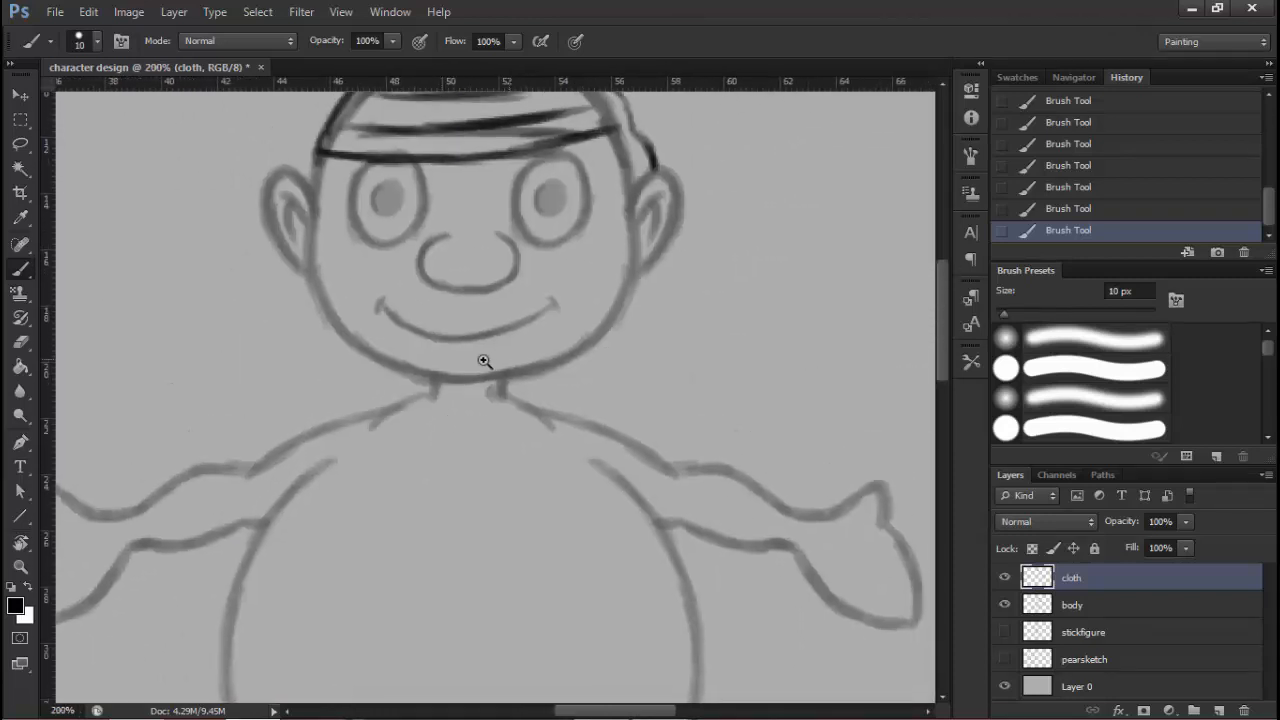
{"action": "mouse_move", "coordinate": [486, 366]}
{"action": "left_mouse_down"}
{"action": "mouse_move", "coordinate": [440, 362]}
{"action": "mouse_move", "coordinate": [470, 346]}
{"action": "mouse_move", "coordinate": [483, 360]}
{"action": "mouse_move", "coordinate": [451, 394]}
{"action": "mouse_move", "coordinate": [494, 400]}
{"action": "mouse_move", "coordinate": [504, 356]}
{"action": "left_mouse_up"}
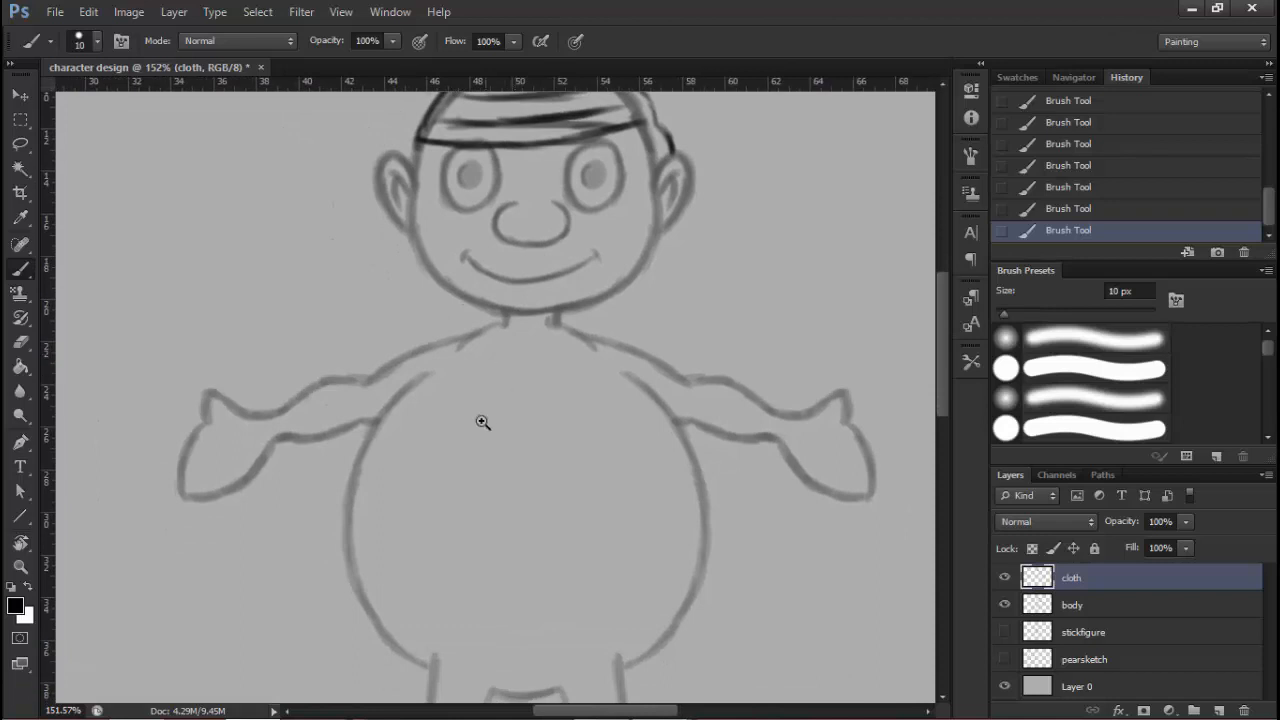
{"action": "mouse_move", "coordinate": [483, 423]}
{"action": "left_mouse_down"}
{"action": "mouse_move", "coordinate": [522, 396]}
{"action": "mouse_move", "coordinate": [548, 193]}
{"action": "left_mouse_up"}
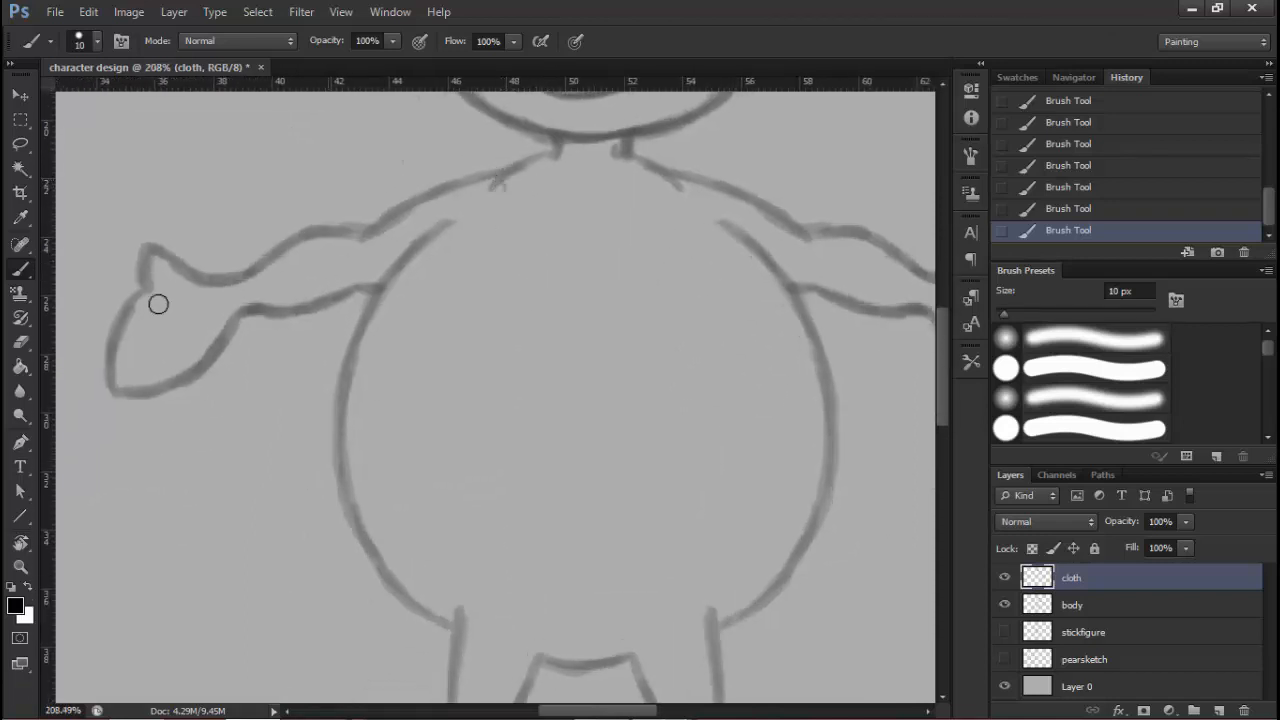
{"action": "left_click", "coordinate": [26, 341]}
{"action": "left_click", "coordinate": [488, 195]}
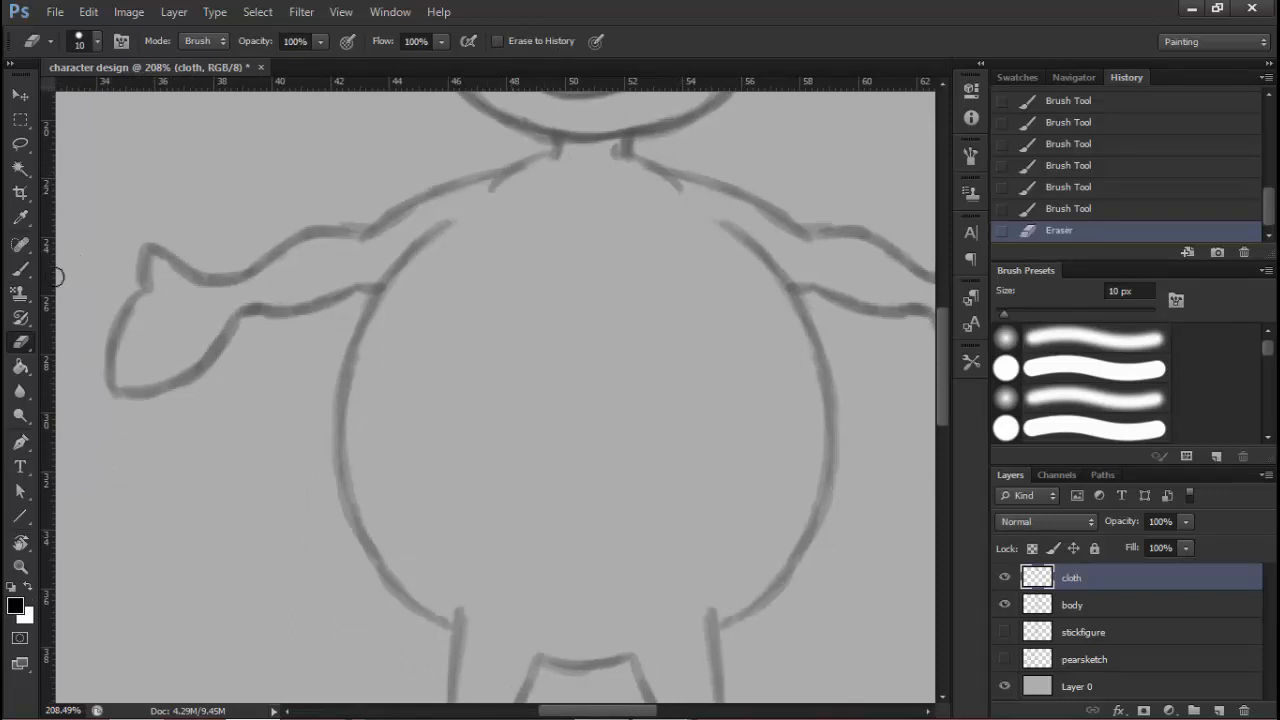
{"action": "left_click", "coordinate": [20, 268]}
{"action": "left_click_drag", "start_coordinate": [503, 178], "coordinate": [515, 238]}
{"action": "left_click_drag", "start_coordinate": [540, 164], "coordinate": [549, 241]}
{"action": "mouse_move", "coordinate": [540, 162]}
{"action": "left_mouse_down"}
{"action": "mouse_move", "coordinate": [548, 237]}
{"action": "mouse_move", "coordinate": [547, 210]}
{"action": "mouse_move", "coordinate": [503, 183]}
{"action": "mouse_move", "coordinate": [549, 206]}
{"action": "mouse_move", "coordinate": [547, 240]}
{"action": "left_mouse_up"}
{"action": "left_click", "coordinate": [33, 340]}
{"action": "key", "text": "b"}
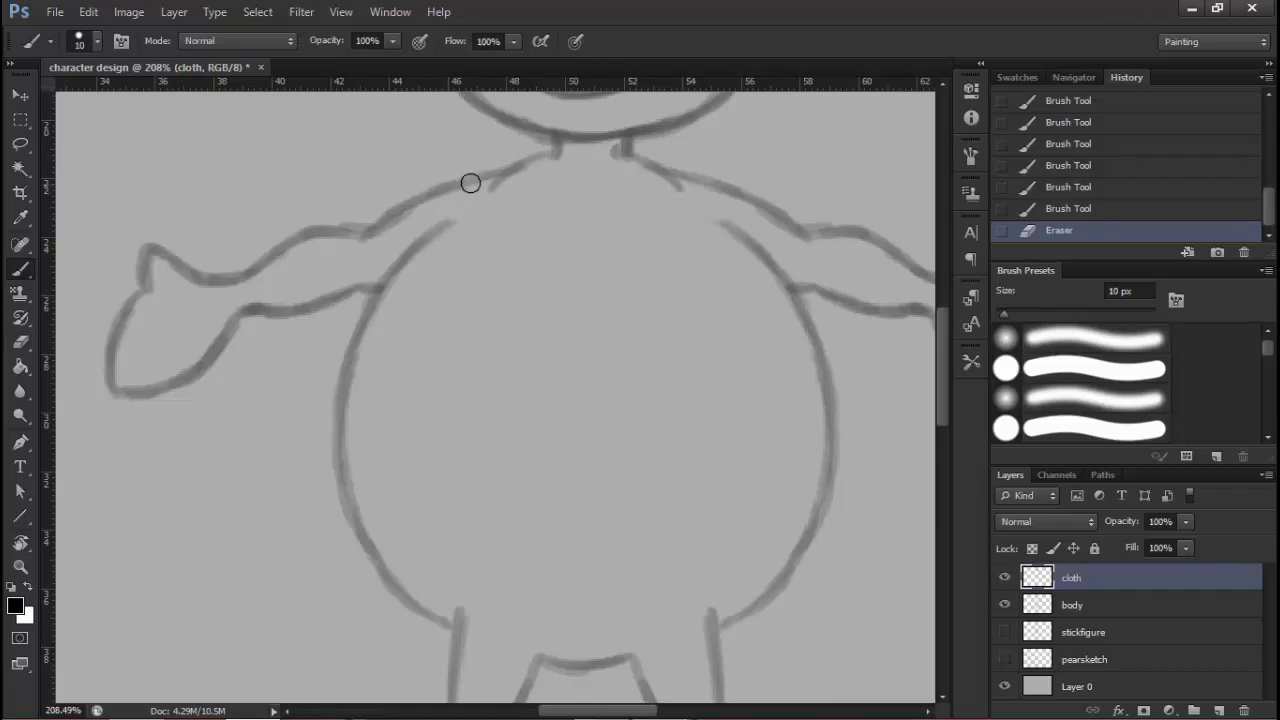
{"action": "left_click_drag", "start_coordinate": [471, 180], "coordinate": [488, 272]}
{"action": "key", "text": "ctrl+alt+z"}
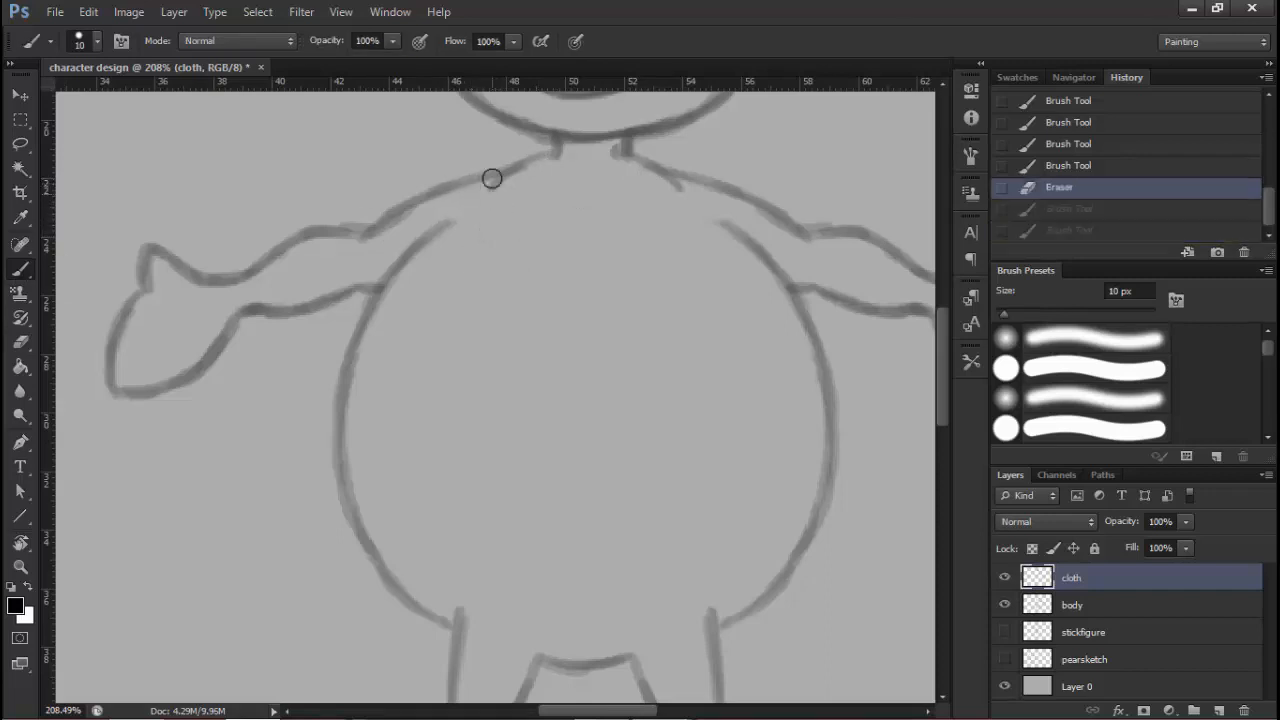
{"action": "left_click_drag", "start_coordinate": [489, 180], "coordinate": [496, 265]}
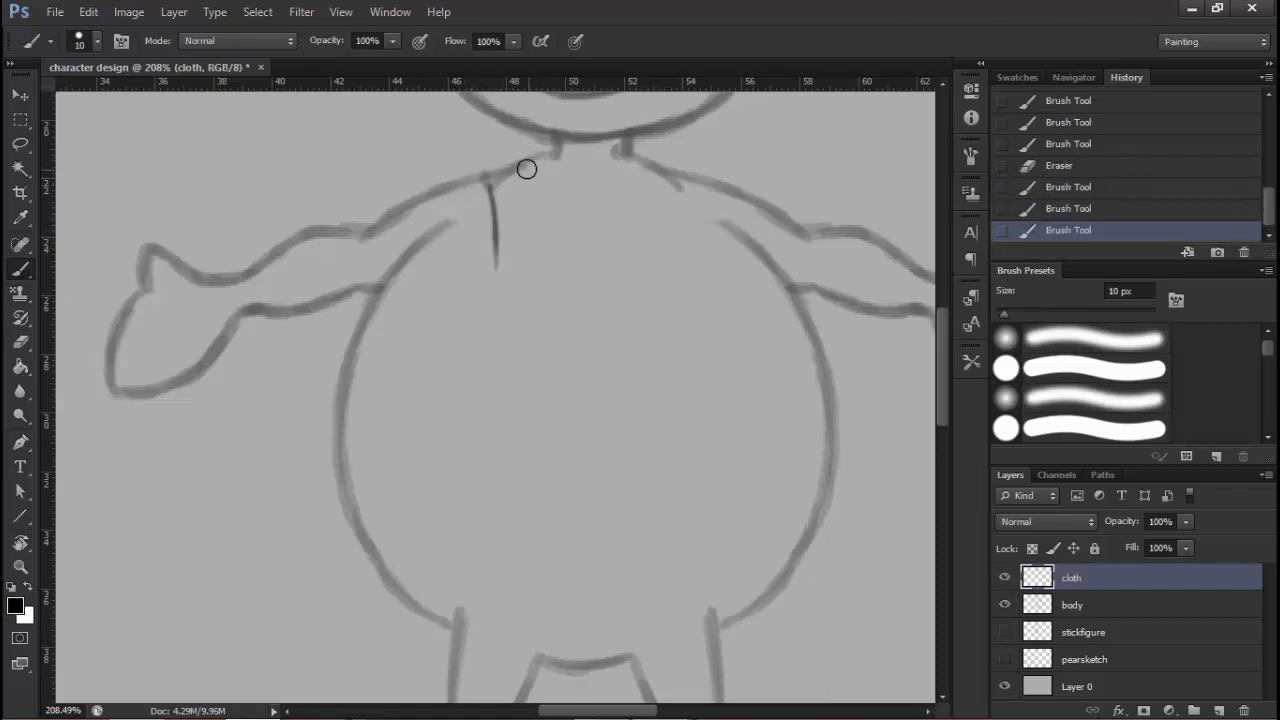
{"action": "mouse_move", "coordinate": [527, 169]}
{"action": "left_mouse_down"}
{"action": "mouse_move", "coordinate": [534, 240]}
{"action": "mouse_move", "coordinate": [526, 160]}
{"action": "mouse_move", "coordinate": [476, 172]}
{"action": "mouse_move", "coordinate": [494, 162]}
{"action": "mouse_move", "coordinate": [494, 260]}
{"action": "left_mouse_up"}
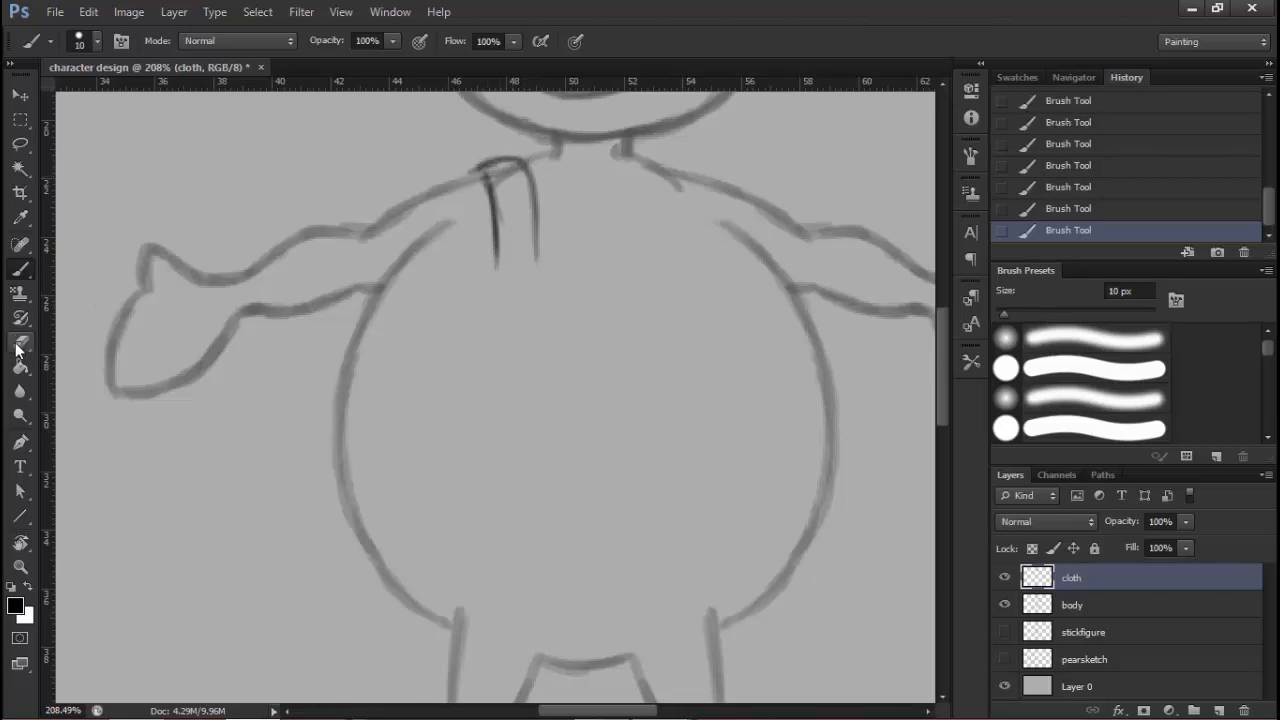
{"action": "left_click", "coordinate": [16, 348]}
{"action": "mouse_move", "coordinate": [480, 166]}
{"action": "left_mouse_down"}
{"action": "mouse_move", "coordinate": [511, 181]}
{"action": "mouse_move", "coordinate": [550, 174]}
{"action": "mouse_move", "coordinate": [506, 215]}
{"action": "mouse_move", "coordinate": [525, 225]}
{"action": "mouse_move", "coordinate": [469, 275]}
{"action": "left_mouse_up"}
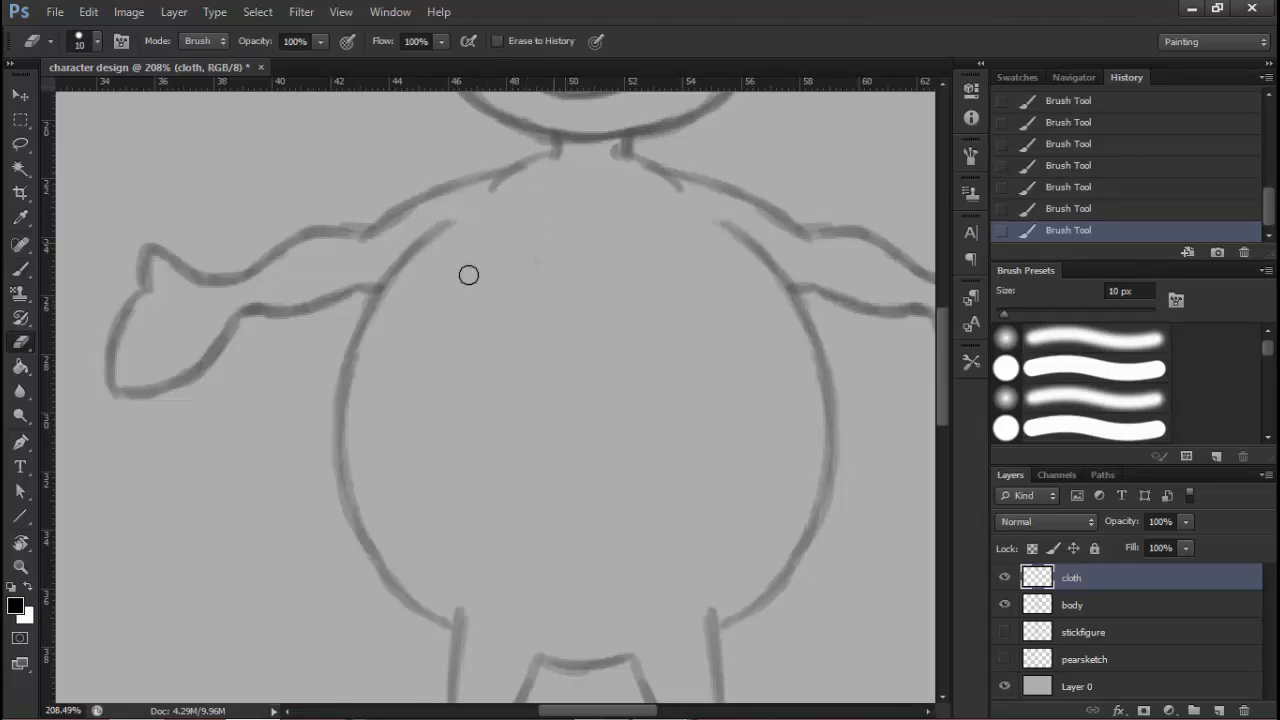
Draw a strap over the left shoulder and curve the armhole from it down to the body's left edge
{"action": "left_click", "coordinate": [20, 268]}
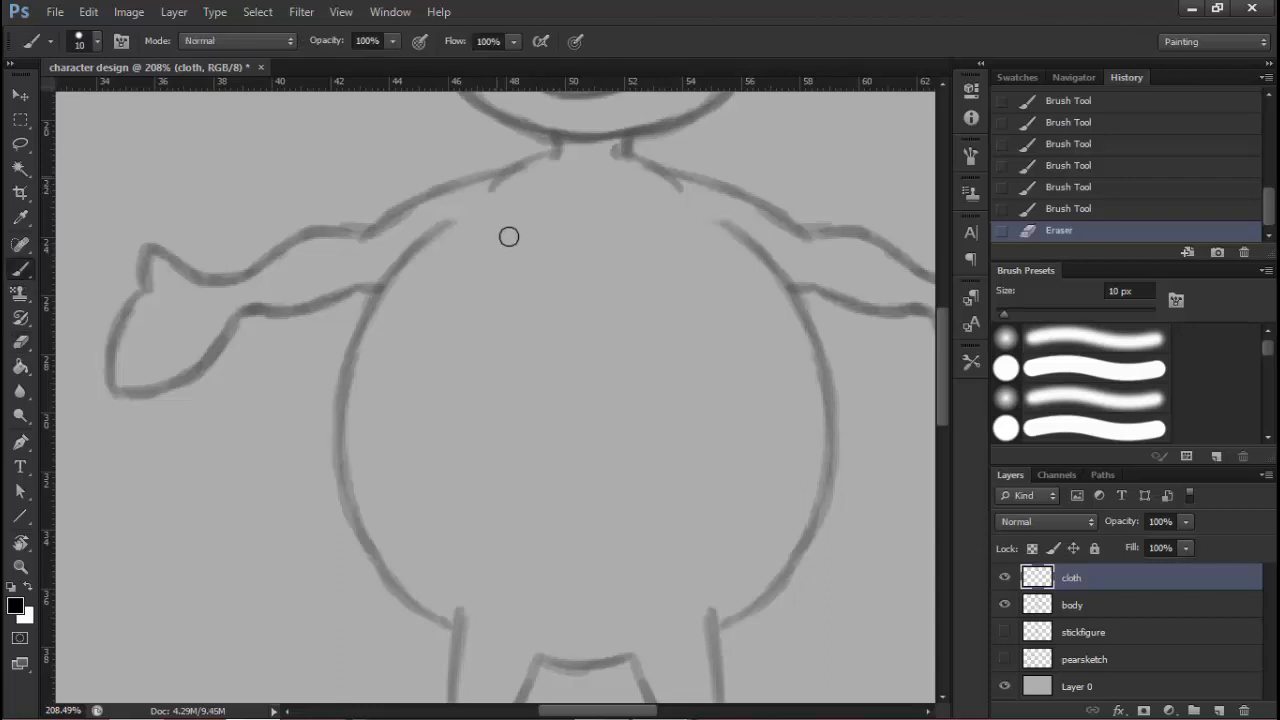
{"action": "left_click_drag", "start_coordinate": [494, 178], "coordinate": [505, 208]}
{"action": "left_click_drag", "start_coordinate": [495, 180], "coordinate": [513, 256]}
{"action": "mouse_move", "coordinate": [535, 170]}
{"action": "left_mouse_down"}
{"action": "mouse_move", "coordinate": [555, 271]}
{"action": "mouse_move", "coordinate": [541, 186]}
{"action": "mouse_move", "coordinate": [553, 236]}
{"action": "left_mouse_up"}
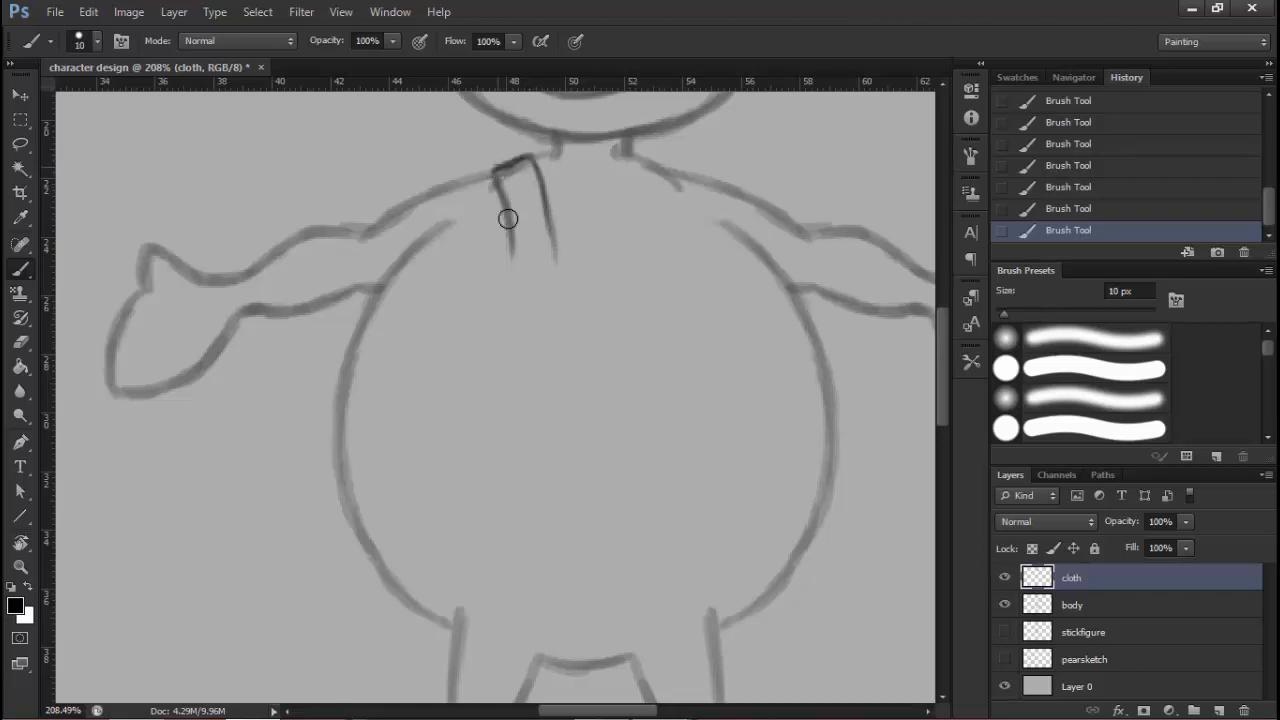
{"action": "left_click_drag", "start_coordinate": [592, 238], "coordinate": [531, 246]}
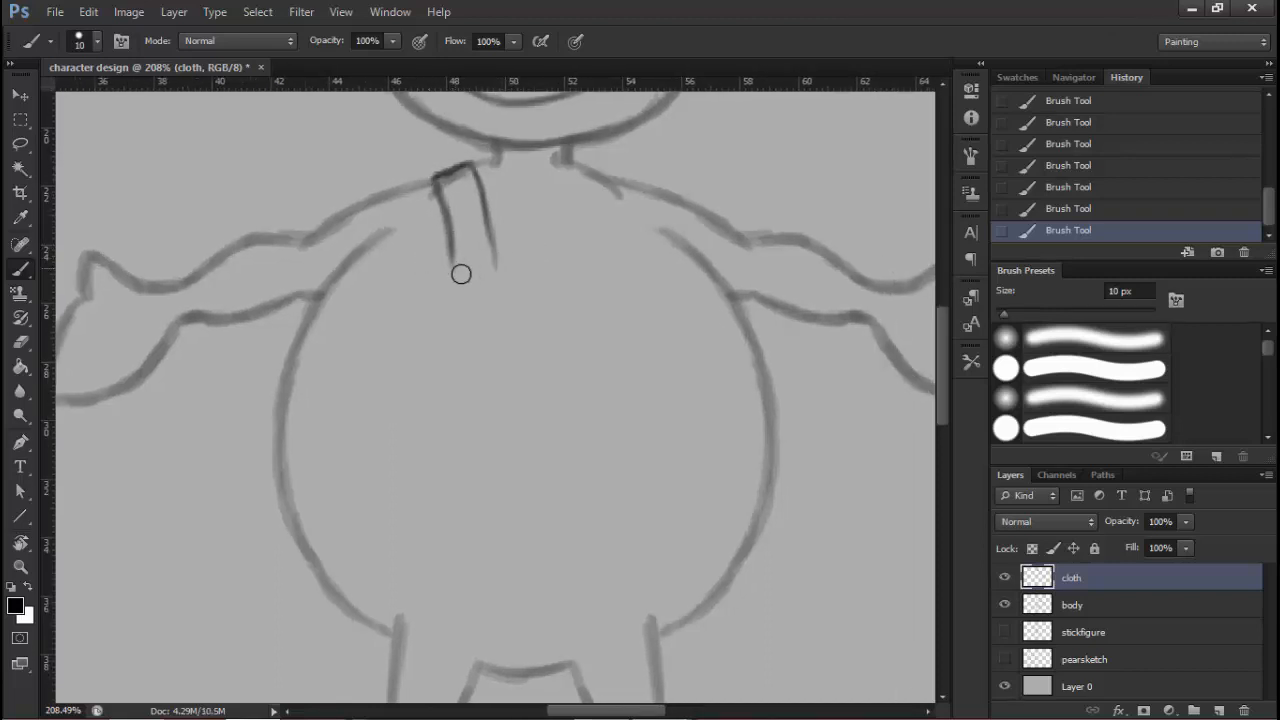
{"action": "mouse_move", "coordinate": [456, 274]}
{"action": "left_mouse_down"}
{"action": "mouse_move", "coordinate": [485, 256]}
{"action": "mouse_move", "coordinate": [451, 326]}
{"action": "mouse_move", "coordinate": [355, 362]}
{"action": "left_mouse_up"}
Trace the garment's left side down along the belly and start the outer edge of the left trouser leg
{"action": "mouse_move", "coordinate": [431, 332]}
{"action": "left_mouse_down"}
{"action": "mouse_move", "coordinate": [348, 363]}
{"action": "mouse_move", "coordinate": [364, 347]}
{"action": "mouse_move", "coordinate": [309, 341]}
{"action": "mouse_move", "coordinate": [335, 368]}
{"action": "mouse_move", "coordinate": [325, 284]}
{"action": "mouse_move", "coordinate": [314, 308]}
{"action": "mouse_move", "coordinate": [323, 396]}
{"action": "mouse_move", "coordinate": [314, 347]}
{"action": "mouse_move", "coordinate": [338, 439]}
{"action": "mouse_move", "coordinate": [325, 414]}
{"action": "mouse_move", "coordinate": [358, 426]}
{"action": "mouse_move", "coordinate": [359, 481]}
{"action": "left_mouse_up"}
{"action": "mouse_move", "coordinate": [325, 410]}
{"action": "left_mouse_down"}
{"action": "mouse_move", "coordinate": [345, 472]}
{"action": "mouse_move", "coordinate": [389, 526]}
{"action": "mouse_move", "coordinate": [343, 457]}
{"action": "mouse_move", "coordinate": [400, 520]}
{"action": "left_mouse_up"}
{"action": "mouse_move", "coordinate": [419, 465]}
{"action": "left_mouse_down"}
{"action": "mouse_move", "coordinate": [439, 406]}
{"action": "mouse_move", "coordinate": [425, 555]}
{"action": "left_mouse_up"}
{"action": "mouse_move", "coordinate": [422, 495]}
{"action": "left_mouse_down"}
{"action": "mouse_move", "coordinate": [421, 604]}
{"action": "mouse_move", "coordinate": [428, 487]}
{"action": "mouse_move", "coordinate": [425, 592]}
{"action": "mouse_move", "coordinate": [336, 399]}
{"action": "mouse_move", "coordinate": [354, 460]}
{"action": "mouse_move", "coordinate": [353, 423]}
{"action": "mouse_move", "coordinate": [339, 421]}
{"action": "mouse_move", "coordinate": [474, 452]}
{"action": "left_mouse_up"}
Draw a curved waistline across the lower belly from the left side toward the right
{"action": "mouse_move", "coordinate": [368, 437]}
{"action": "left_mouse_down"}
{"action": "mouse_move", "coordinate": [595, 463]}
{"action": "mouse_move", "coordinate": [400, 441]}
{"action": "mouse_move", "coordinate": [671, 441]}
{"action": "left_mouse_up"}
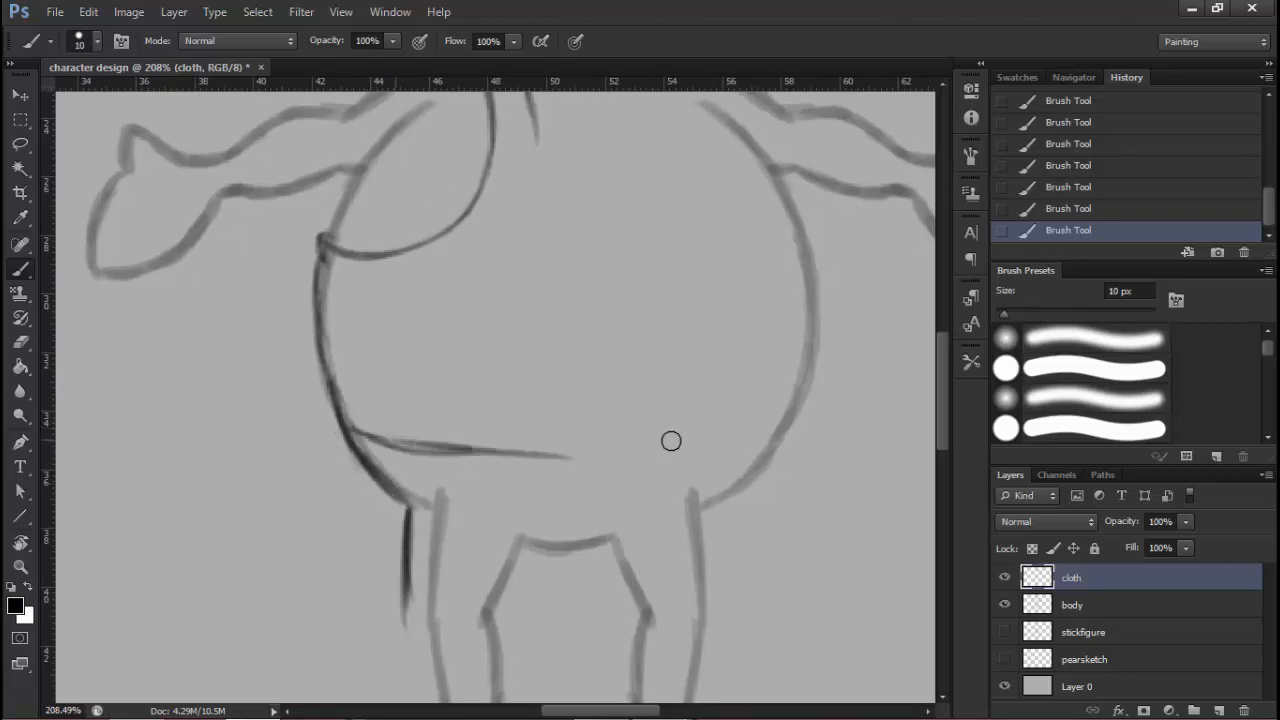
{"action": "left_click_drag", "start_coordinate": [462, 456], "coordinate": [754, 431]}
{"action": "left_click_drag", "start_coordinate": [596, 455], "coordinate": [734, 426]}
{"action": "mouse_move", "coordinate": [482, 455]}
{"action": "left_mouse_down"}
{"action": "mouse_move", "coordinate": [753, 429]}
{"action": "mouse_move", "coordinate": [567, 443]}
{"action": "mouse_move", "coordinate": [528, 475]}
{"action": "mouse_move", "coordinate": [516, 335]}
{"action": "left_mouse_up"}
Draw the left trouser leg's inner edge below the crotch and continue its outer edge down to the ankle
{"action": "left_click_drag", "start_coordinate": [402, 442], "coordinate": [397, 518]}
{"action": "mouse_move", "coordinate": [522, 426]}
{"action": "left_mouse_down"}
{"action": "mouse_move", "coordinate": [456, 515]}
{"action": "mouse_move", "coordinate": [464, 530]}
{"action": "left_mouse_up"}
{"action": "left_click_drag", "start_coordinate": [484, 480], "coordinate": [490, 595]}
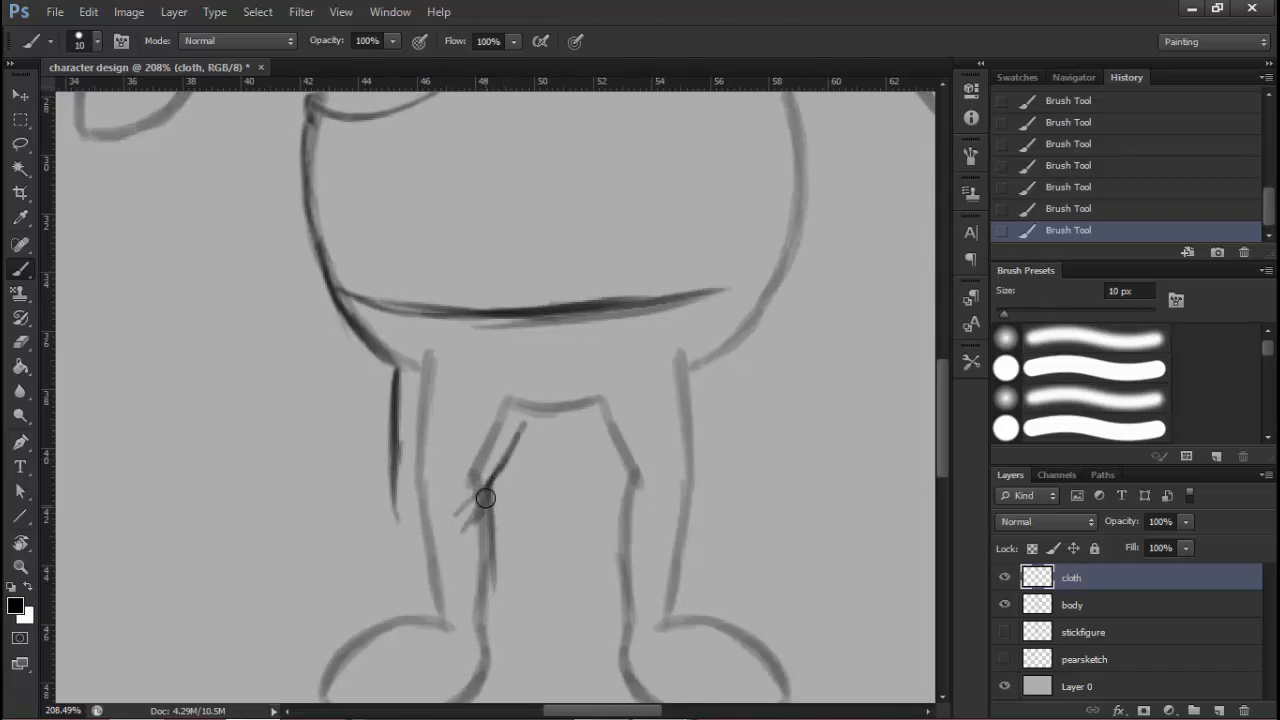
{"action": "mouse_move", "coordinate": [412, 592]}
{"action": "left_mouse_down"}
{"action": "mouse_move", "coordinate": [400, 495]}
{"action": "mouse_move", "coordinate": [416, 571]}
{"action": "left_mouse_up"}
{"action": "left_click_drag", "start_coordinate": [400, 520], "coordinate": [428, 606]}
{"action": "left_click_drag", "start_coordinate": [406, 528], "coordinate": [422, 580]}
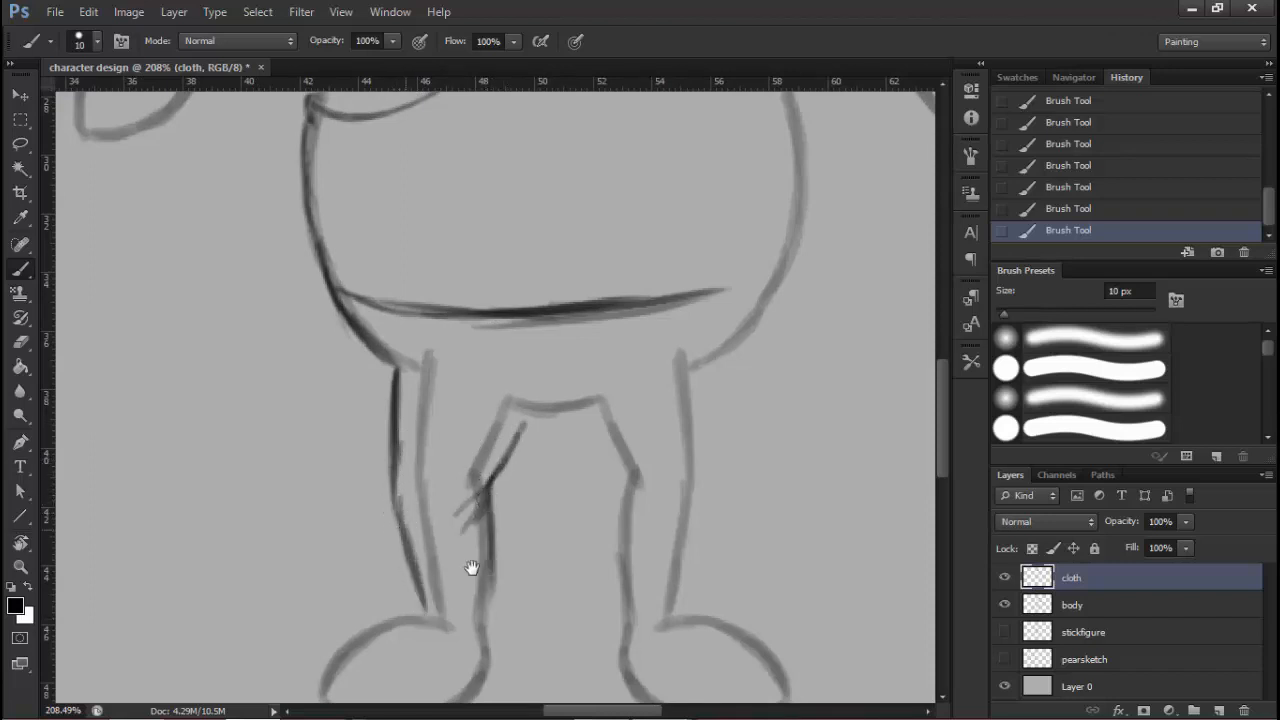
Erase the strokes along the inner side of the left trouser leg
{"action": "left_click_drag", "start_coordinate": [500, 523], "coordinate": [512, 458]}
{"action": "left_click_drag", "start_coordinate": [544, 351], "coordinate": [464, 480]}
{"action": "mouse_move", "coordinate": [540, 424]}
{"action": "left_mouse_down"}
{"action": "mouse_move", "coordinate": [504, 424]}
{"action": "mouse_move", "coordinate": [566, 410]}
{"action": "mouse_move", "coordinate": [543, 416]}
{"action": "mouse_move", "coordinate": [557, 474]}
{"action": "mouse_move", "coordinate": [580, 434]}
{"action": "mouse_move", "coordinate": [632, 420]}
{"action": "left_mouse_up"}
{"action": "left_click_drag", "start_coordinate": [598, 400], "coordinate": [582, 320]}
{"action": "mouse_move", "coordinate": [549, 425]}
{"action": "left_mouse_down"}
{"action": "mouse_move", "coordinate": [580, 407]}
{"action": "mouse_move", "coordinate": [563, 404]}
{"action": "mouse_move", "coordinate": [547, 440]}
{"action": "mouse_move", "coordinate": [515, 452]}
{"action": "mouse_move", "coordinate": [541, 451]}
{"action": "mouse_move", "coordinate": [538, 522]}
{"action": "left_mouse_up"}
{"action": "left_click", "coordinate": [20, 341]}
{"action": "mouse_move", "coordinate": [620, 371]}
{"action": "left_mouse_down"}
{"action": "mouse_move", "coordinate": [594, 503]}
{"action": "mouse_move", "coordinate": [518, 505]}
{"action": "left_mouse_up"}
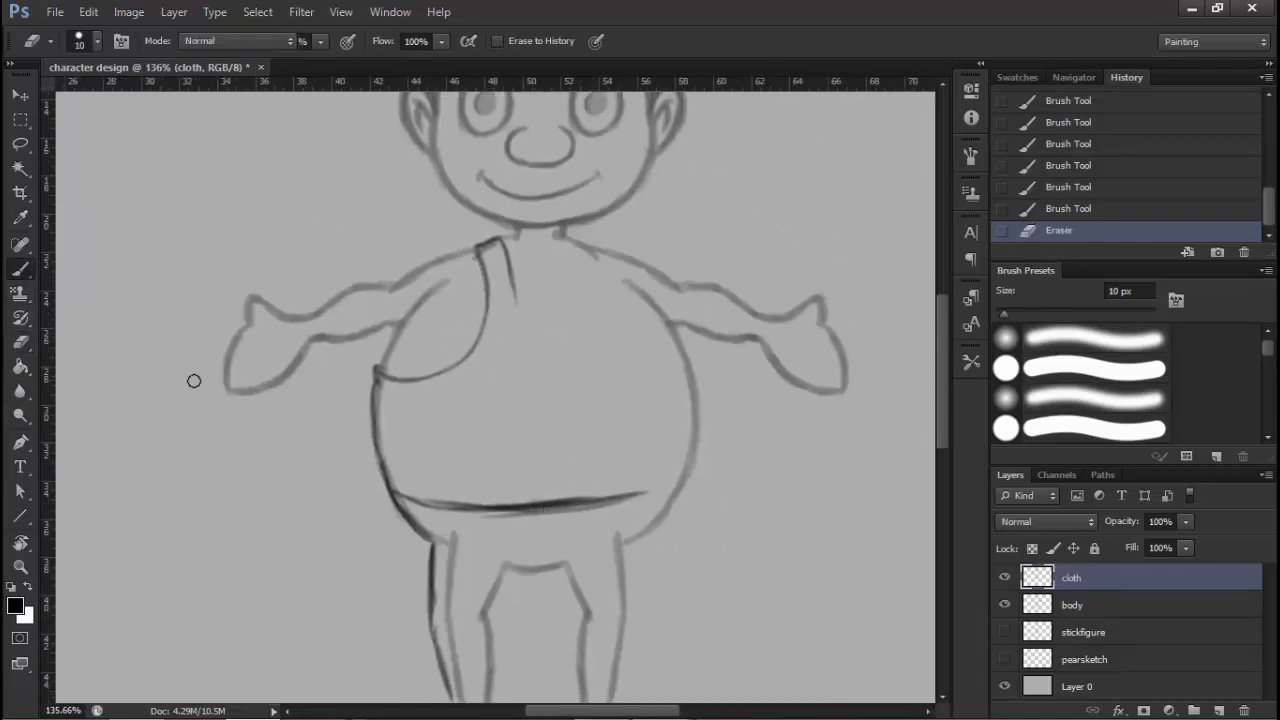
Redraw the left trouser leg's inner edge from the crotch to the ankle with a short fold at the knee
{"action": "key", "text": "b"}
{"action": "mouse_move", "coordinate": [503, 584]}
{"action": "left_mouse_down"}
{"action": "mouse_move", "coordinate": [505, 570]}
{"action": "mouse_move", "coordinate": [489, 607]}
{"action": "left_mouse_up"}
{"action": "left_click_drag", "start_coordinate": [511, 552], "coordinate": [469, 612]}
{"action": "mouse_move", "coordinate": [473, 609]}
{"action": "left_mouse_down"}
{"action": "mouse_move", "coordinate": [490, 596]}
{"action": "mouse_move", "coordinate": [475, 614]}
{"action": "left_mouse_up"}
{"action": "mouse_move", "coordinate": [495, 595]}
{"action": "left_mouse_down"}
{"action": "mouse_move", "coordinate": [500, 543]}
{"action": "mouse_move", "coordinate": [494, 563]}
{"action": "left_mouse_up"}
{"action": "mouse_move", "coordinate": [494, 563]}
{"action": "left_mouse_down"}
{"action": "mouse_move", "coordinate": [495, 646]}
{"action": "mouse_move", "coordinate": [496, 600]}
{"action": "left_mouse_up"}
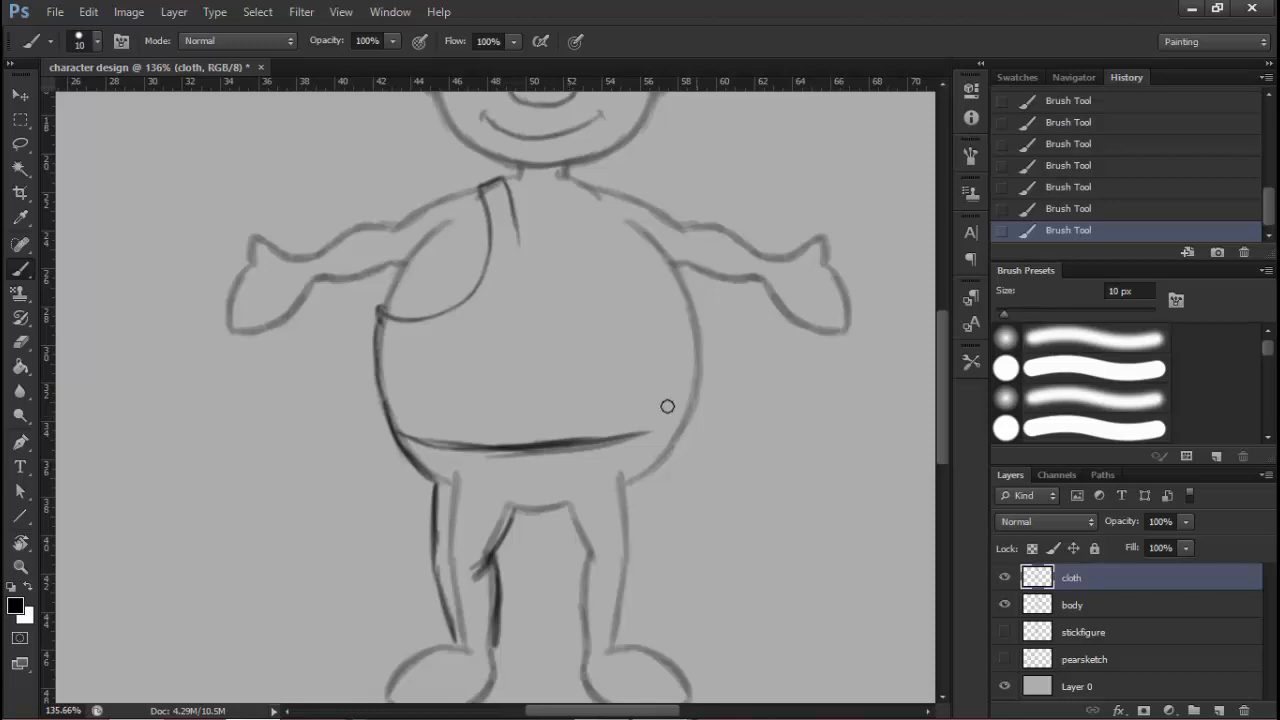
Erase the waistline except for its left end and redraw it as a flatter curve across the lower belly
{"action": "left_click_drag", "start_coordinate": [572, 411], "coordinate": [566, 406]}
{"action": "left_click", "coordinate": [20, 341]}
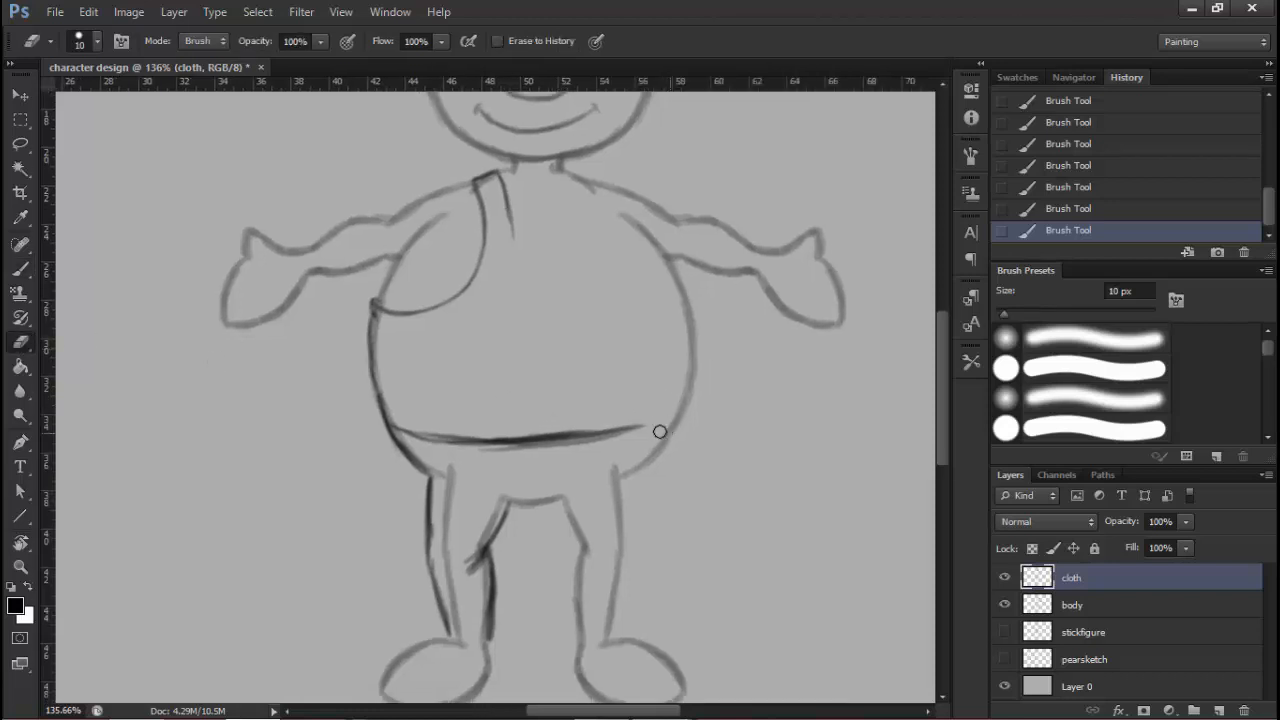
{"action": "mouse_move", "coordinate": [660, 430]}
{"action": "left_mouse_down"}
{"action": "mouse_move", "coordinate": [528, 440]}
{"action": "mouse_move", "coordinate": [500, 458]}
{"action": "left_mouse_up"}
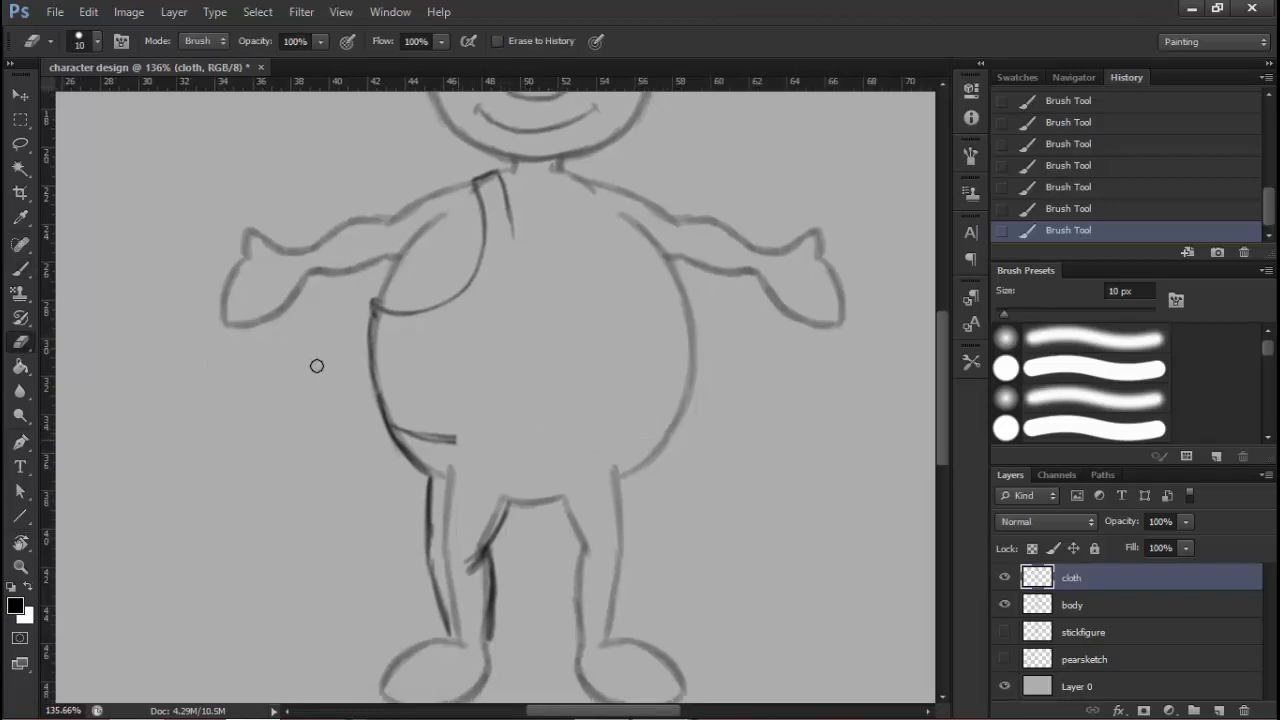
{"action": "left_click", "coordinate": [19, 275]}
{"action": "left_click_drag", "start_coordinate": [395, 424], "coordinate": [528, 440]}
{"action": "left_click_drag", "start_coordinate": [428, 440], "coordinate": [571, 448]}
{"action": "left_click_drag", "start_coordinate": [472, 440], "coordinate": [595, 443]}
{"action": "left_click_drag", "start_coordinate": [495, 442], "coordinate": [592, 442]}
Draw a U-shaped neckline from the left strap's inner edge across the chest and up to the right shoulder
{"action": "left_click_drag", "start_coordinate": [519, 250], "coordinate": [510, 264]}
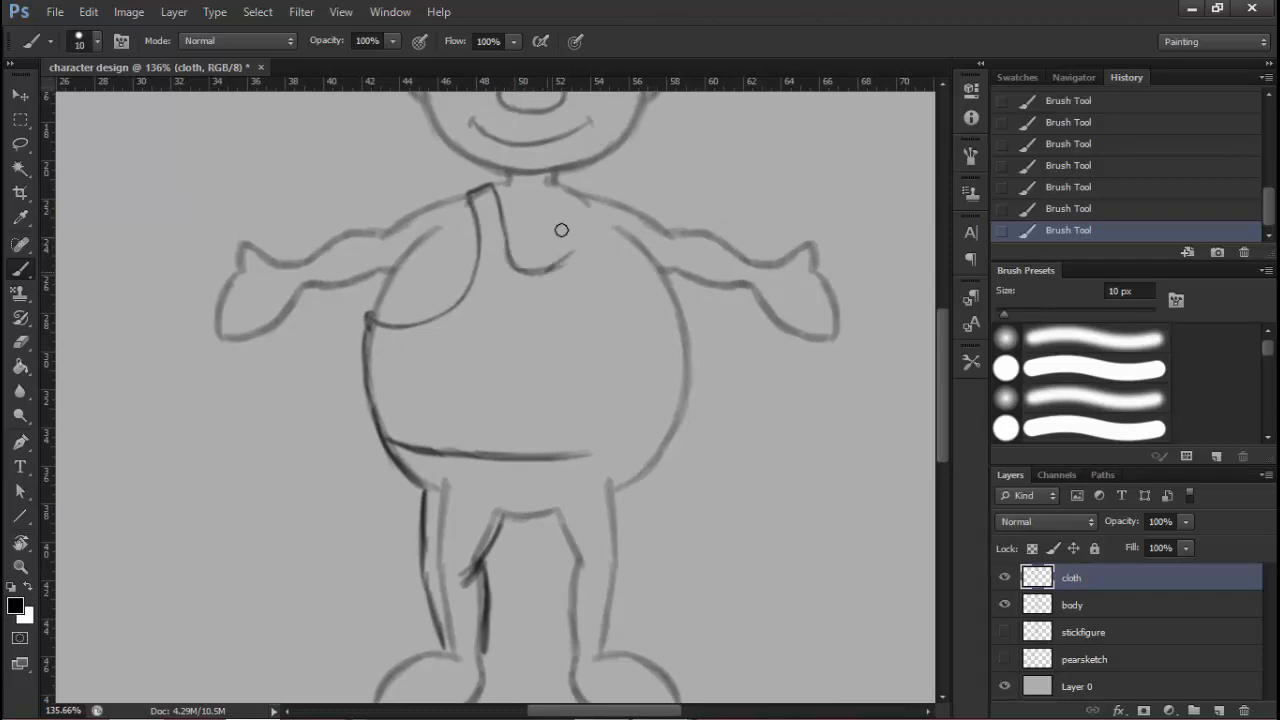
{"action": "left_click_drag", "start_coordinate": [566, 208], "coordinate": [562, 250]}
{"action": "scroll", "coordinate": [582, 198], "scroll_direction": "up", "scroll_amount": 1}
{"action": "scroll", "coordinate": [569, 212], "scroll_direction": "up", "scroll_amount": 1}
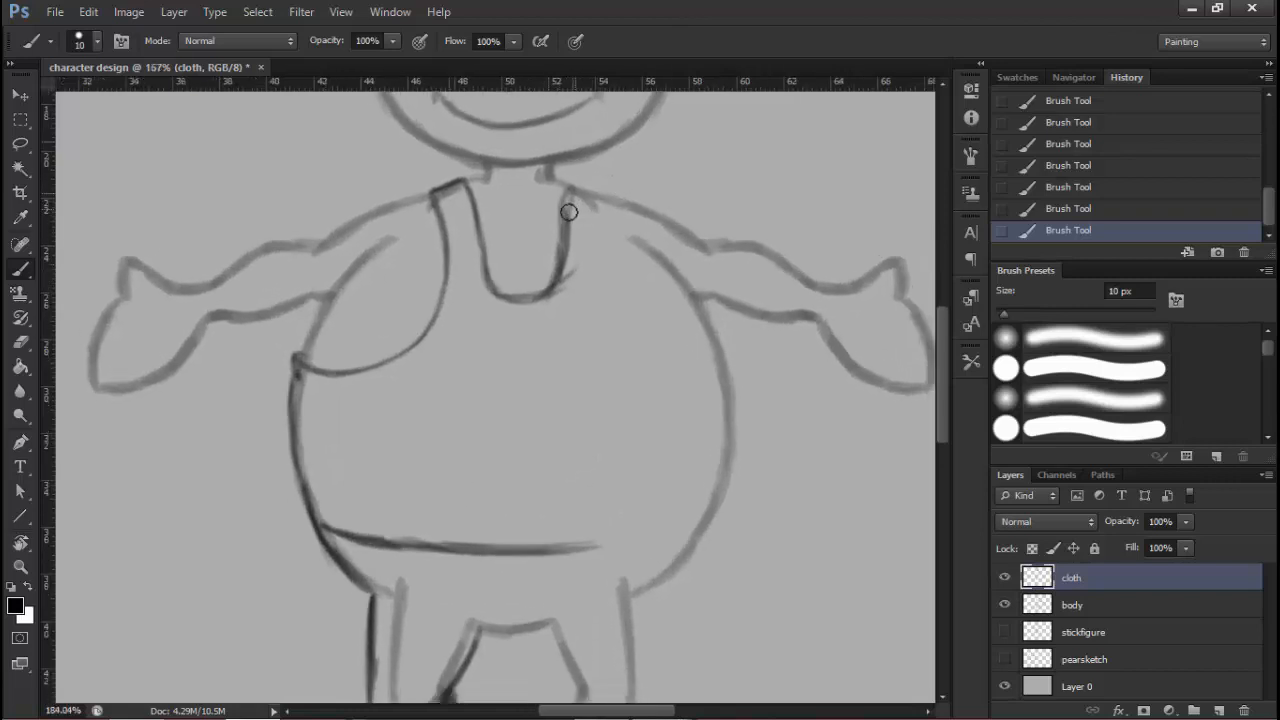
Erase the neckline's right side and bottom, leaving only the left strap's inner edge
{"action": "key", "text": "e"}
{"action": "mouse_move", "coordinate": [580, 198]}
{"action": "left_mouse_down"}
{"action": "mouse_move", "coordinate": [554, 263]}
{"action": "mouse_move", "coordinate": [594, 251]}
{"action": "left_mouse_up"}
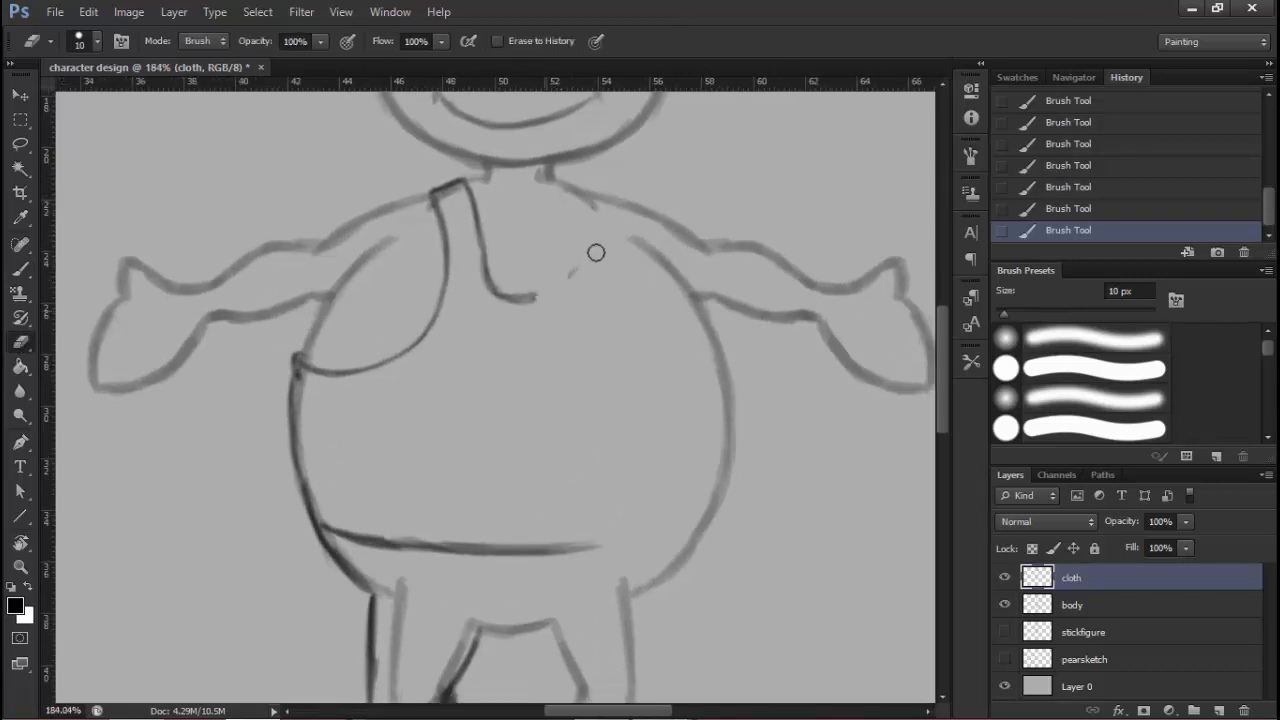
{"action": "left_click_drag", "start_coordinate": [531, 291], "coordinate": [504, 315]}
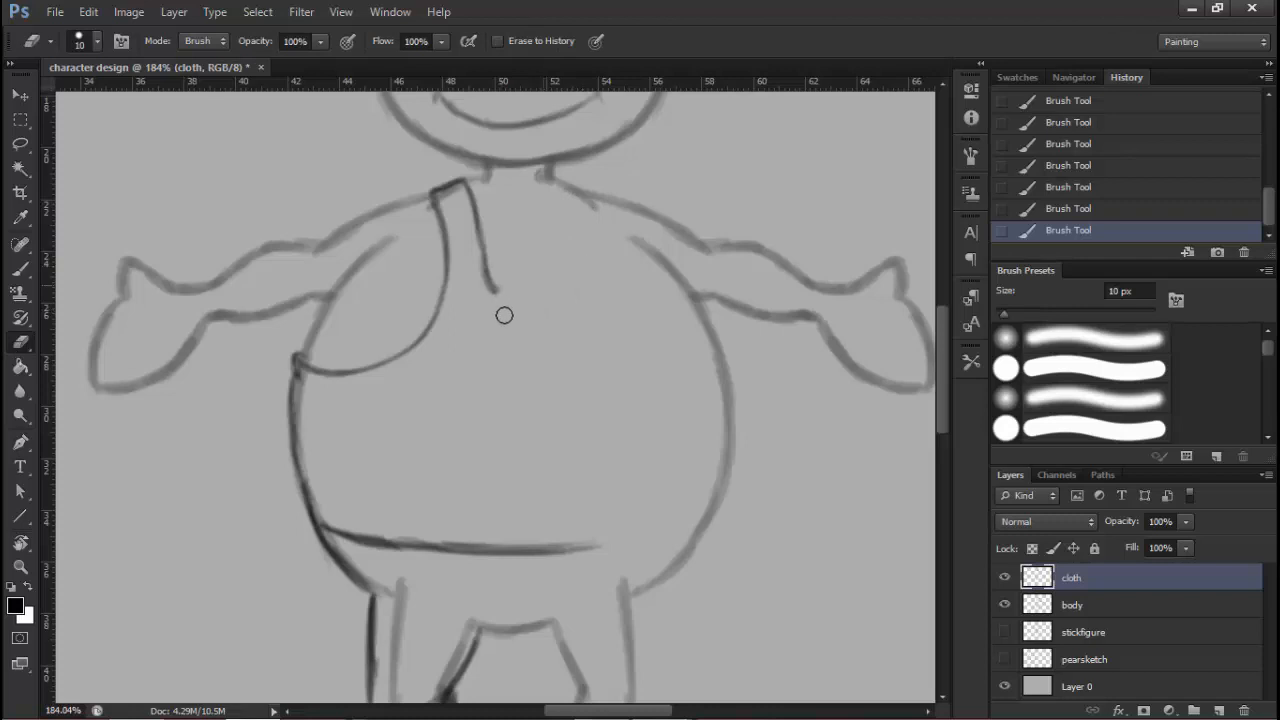
Lasso the left strap, armhole and upper side line of the top and copy them to a new layer
{"action": "left_click", "coordinate": [20, 268]}
{"action": "scroll", "coordinate": [470, 251], "scroll_direction": "down", "scroll_amount": 1}
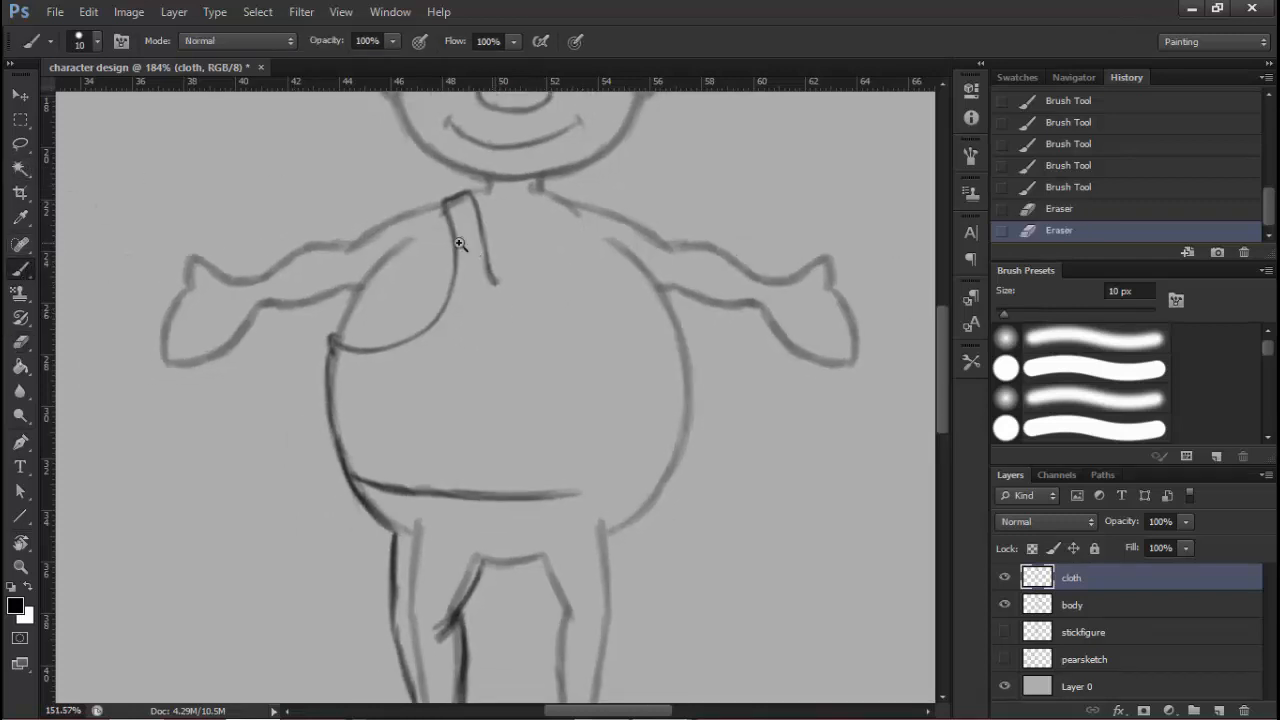
{"action": "left_click", "coordinate": [20, 143]}
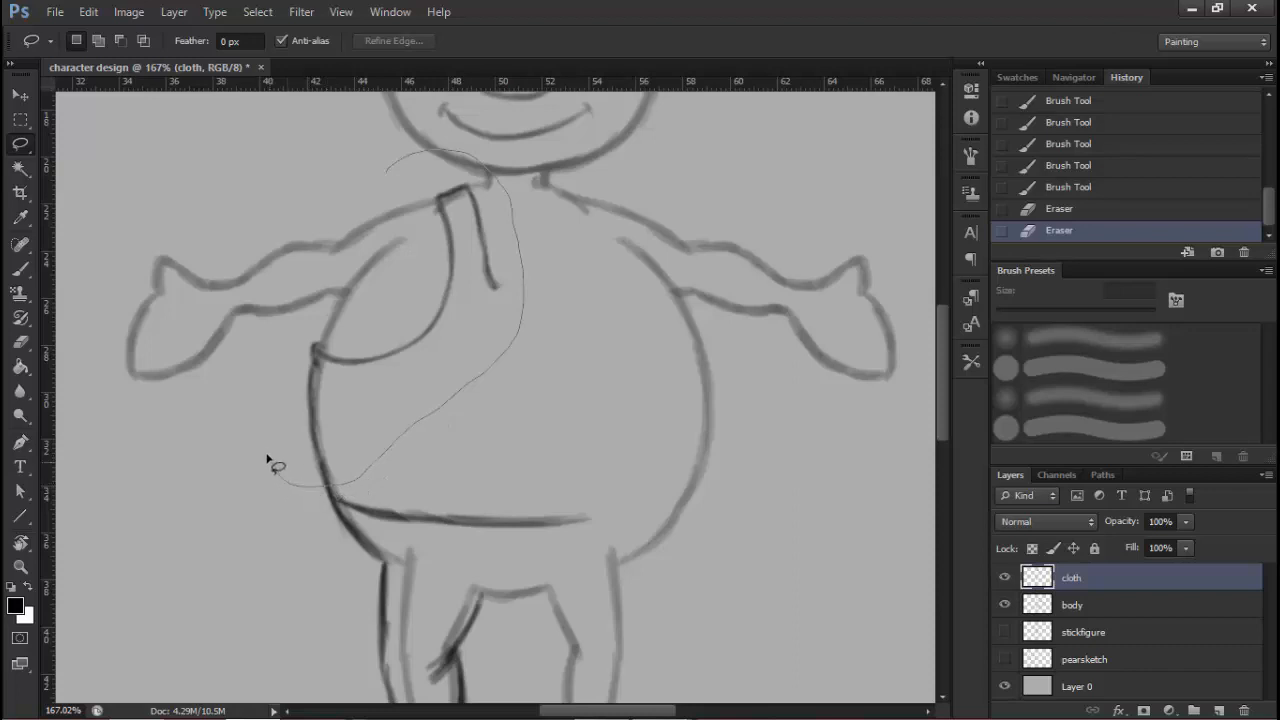
{"action": "left_click_drag", "start_coordinate": [256, 356], "coordinate": [279, 275]}
{"action": "left_click_drag", "start_coordinate": [355, 183], "coordinate": [372, 172]}
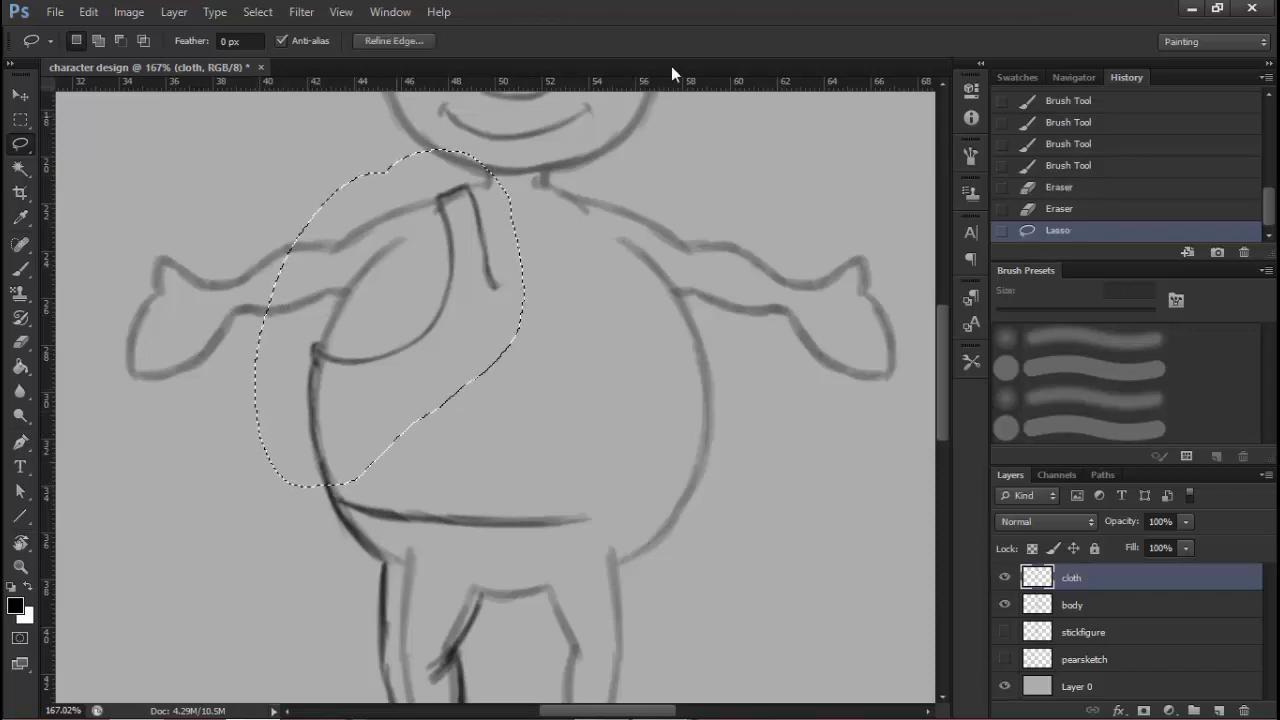
{"action": "mouse_move", "coordinate": [503, 334]}
{"action": "left_mouse_down"}
{"action": "mouse_move", "coordinate": [501, 346]}
{"action": "mouse_move", "coordinate": [488, 337]}
{"action": "left_mouse_up"}
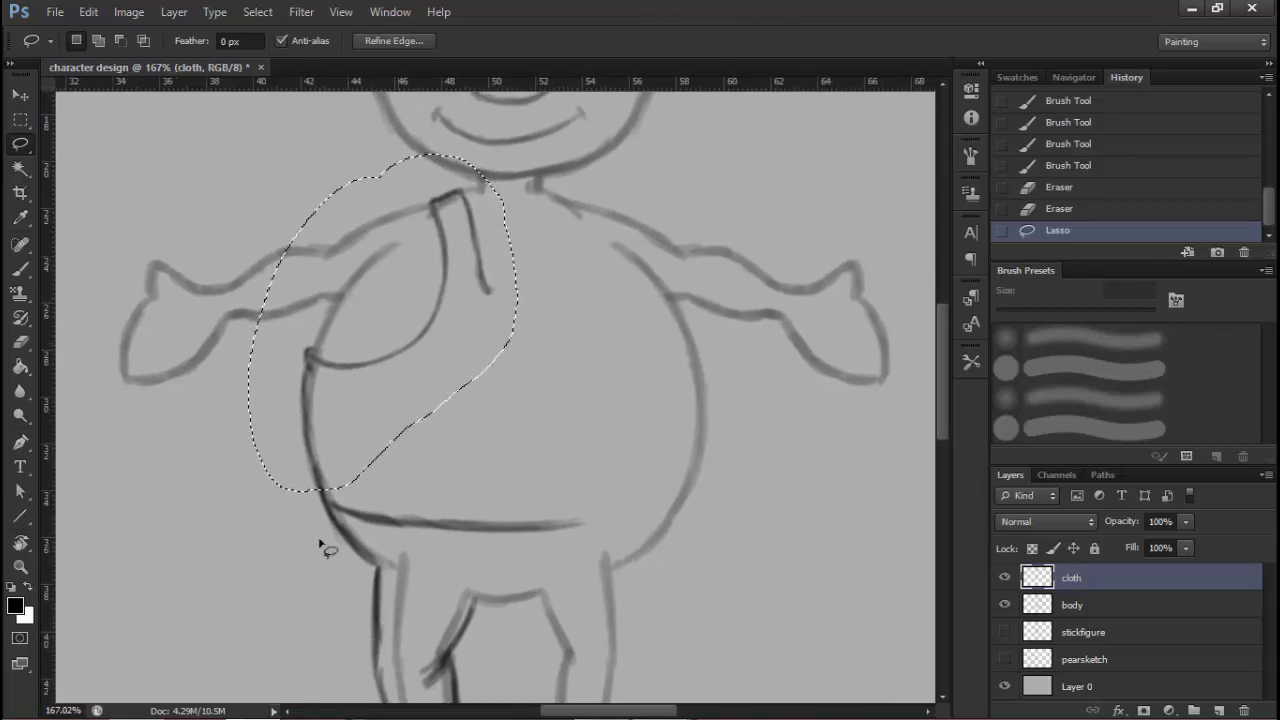
{"action": "key", "text": "ctrl+j"}
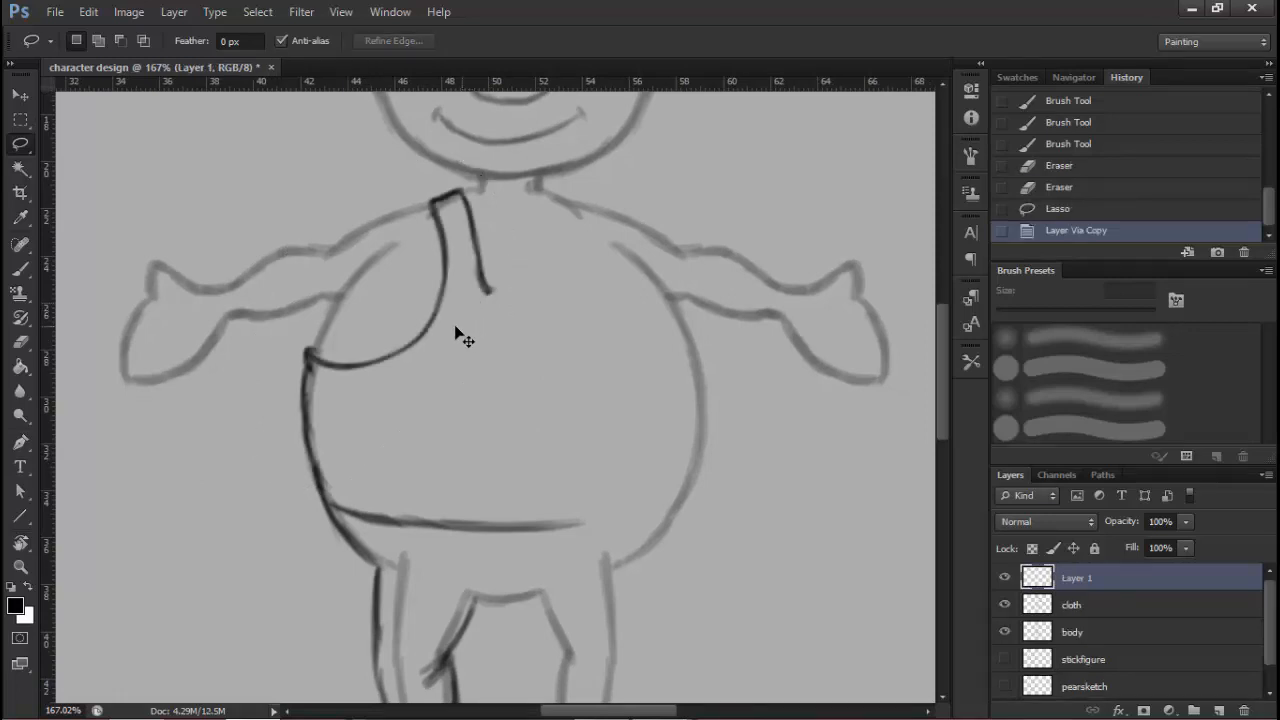
Flip the copied strap and armhole horizontally, place them on the body's right side, and merge them into the cloth layer
{"action": "key", "text": "ctrl+t"}
{"action": "right_click", "coordinate": [424, 435]}
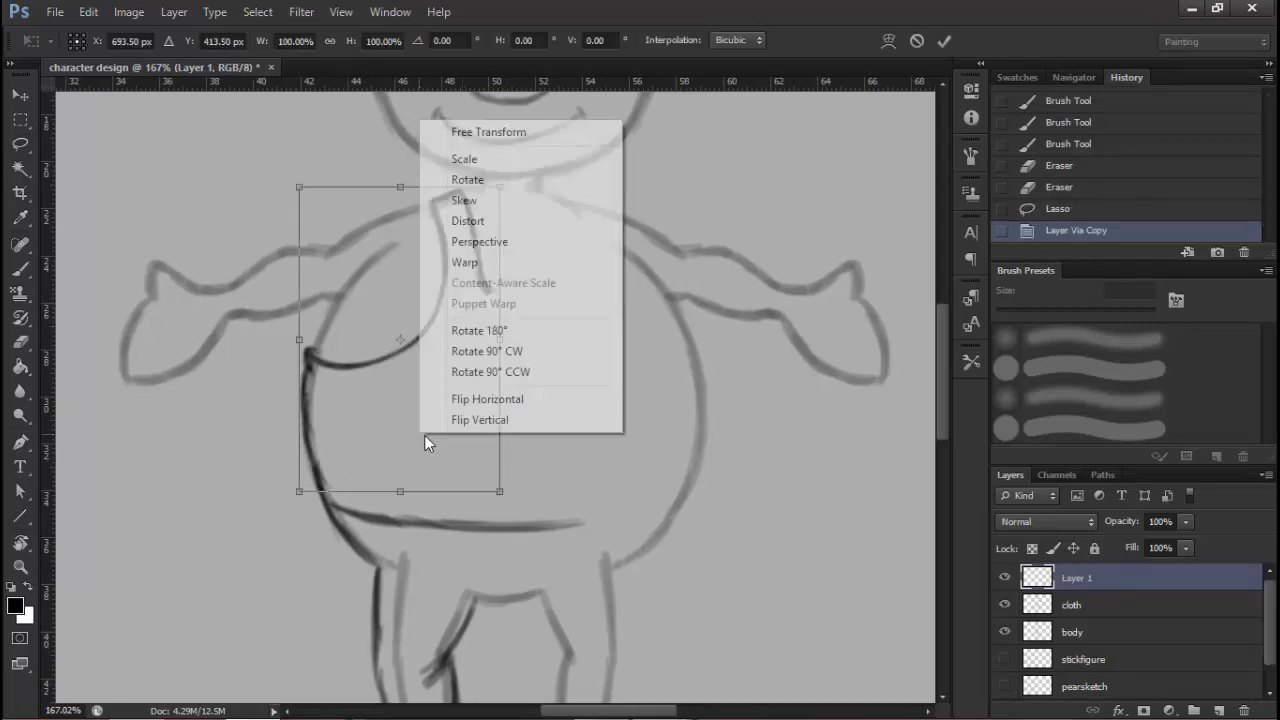
{"action": "left_click", "coordinate": [481, 399]}
{"action": "left_click_drag", "start_coordinate": [368, 405], "coordinate": [571, 397]}
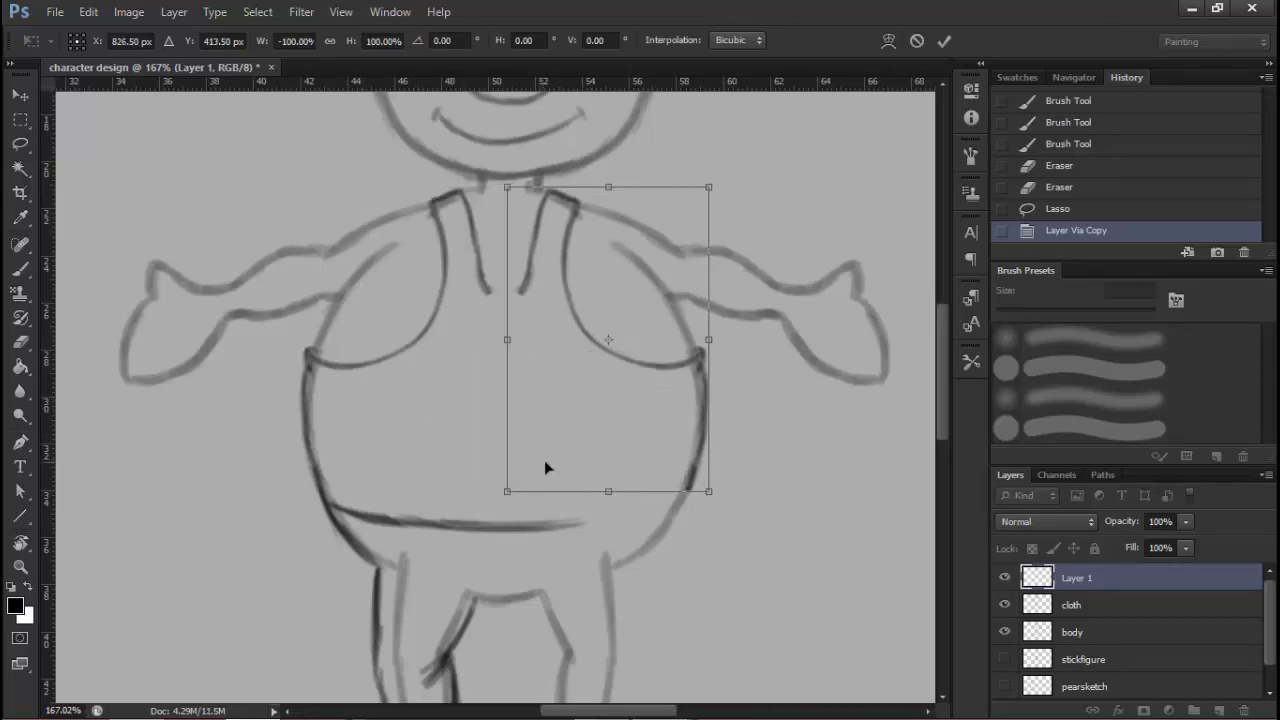
{"action": "key", "text": "Return"}
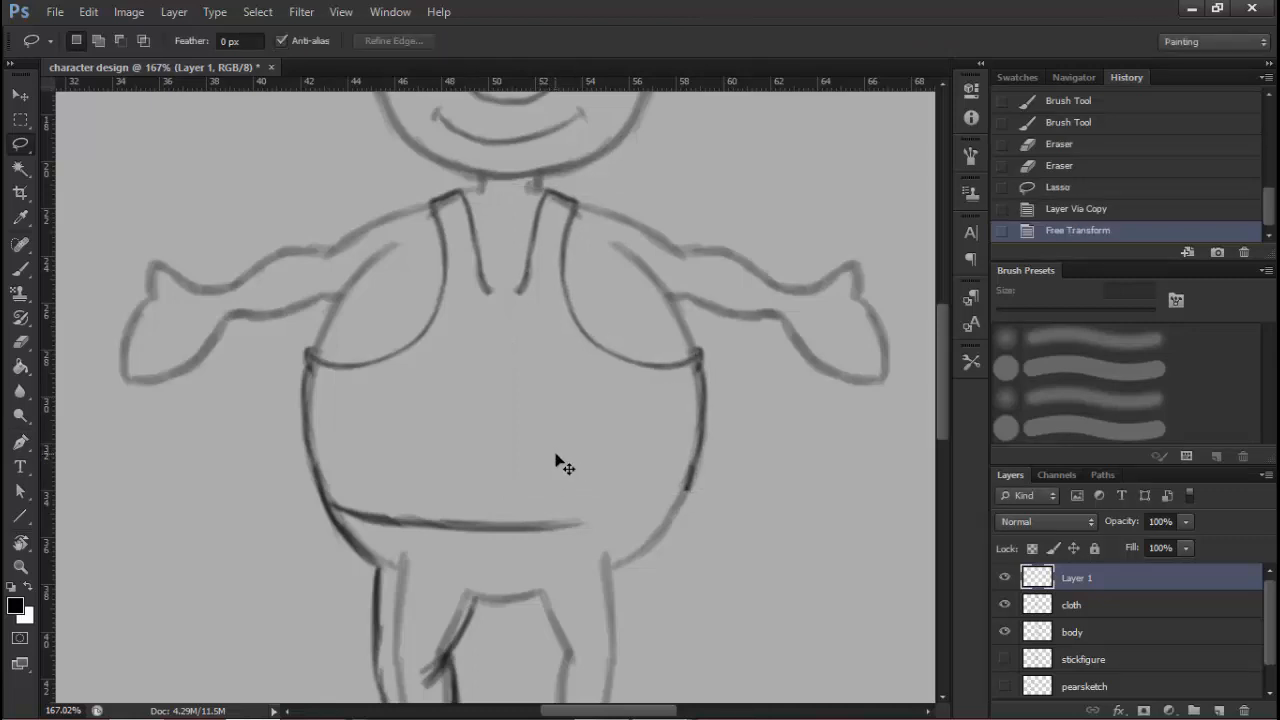
{"action": "key", "text": "ctrl+e"}
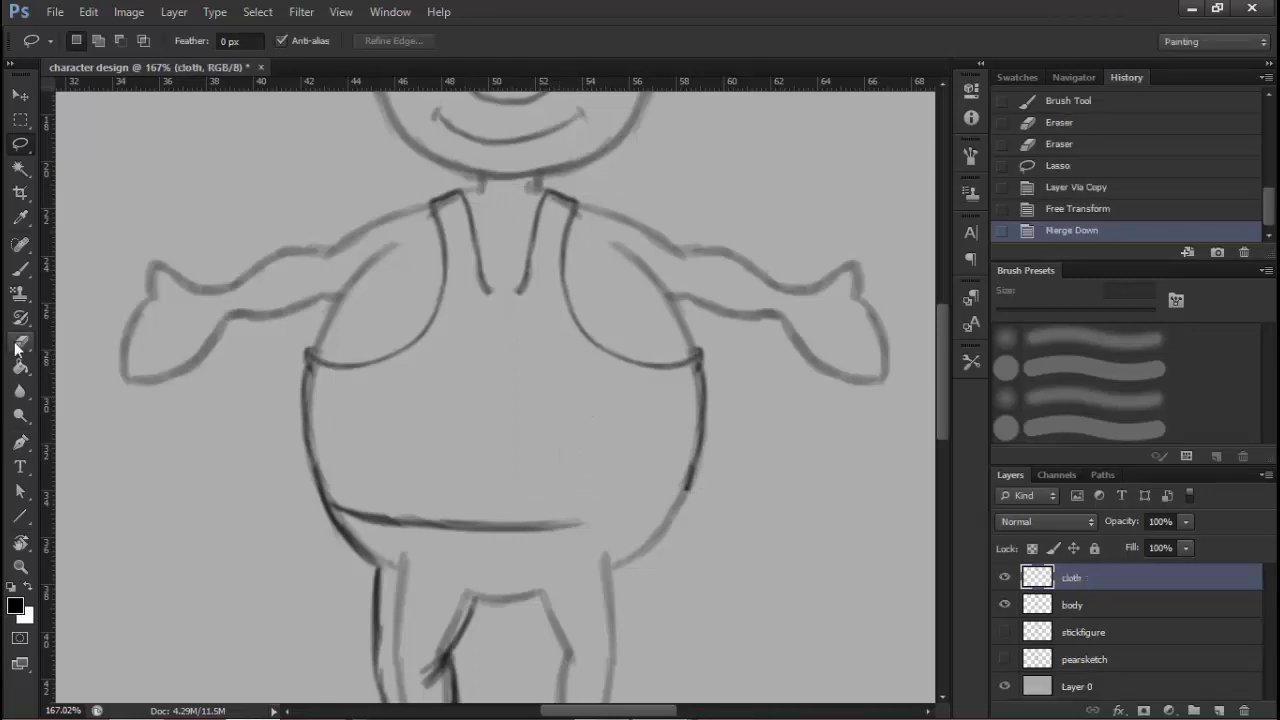
Erase the inner edges of both shoulder straps, keeping the armhole curves and the outer part of the strap tops
{"action": "left_click", "coordinate": [19, 344]}
{"action": "scroll", "coordinate": [494, 243], "scroll_direction": "up", "scroll_amount": 2}
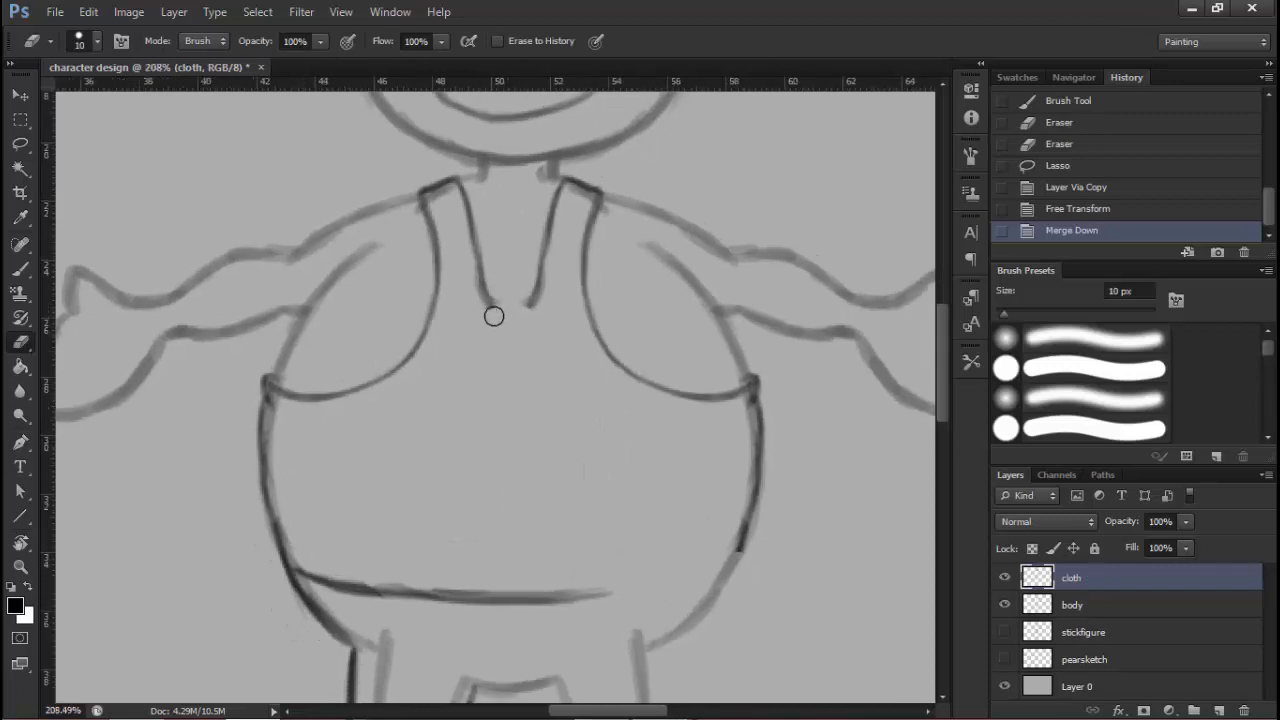
{"action": "left_click_drag", "start_coordinate": [494, 316], "coordinate": [475, 222]}
{"action": "mouse_move", "coordinate": [500, 315]}
{"action": "left_mouse_down"}
{"action": "mouse_move", "coordinate": [523, 303]}
{"action": "mouse_move", "coordinate": [558, 218]}
{"action": "mouse_move", "coordinate": [461, 192]}
{"action": "left_mouse_up"}
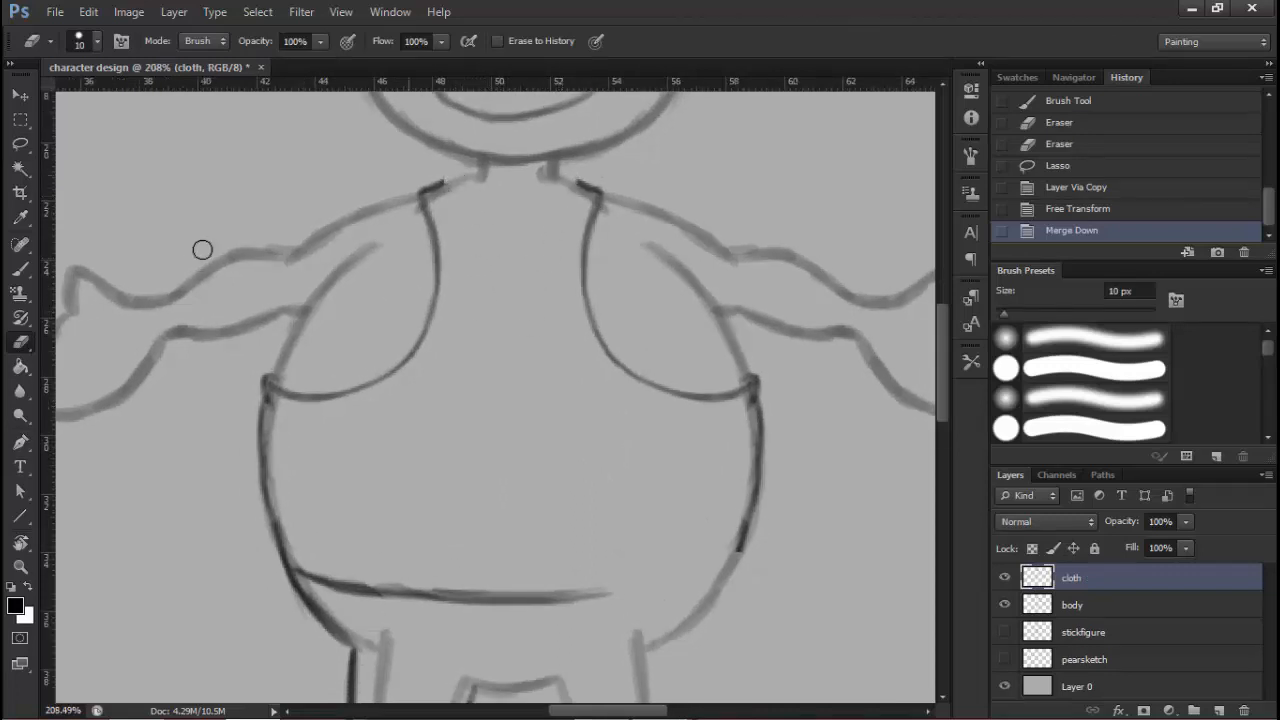
Draw a U-shaped neckline across the upper chest joining narrower left and right shoulder straps
{"action": "left_click", "coordinate": [20, 268]}
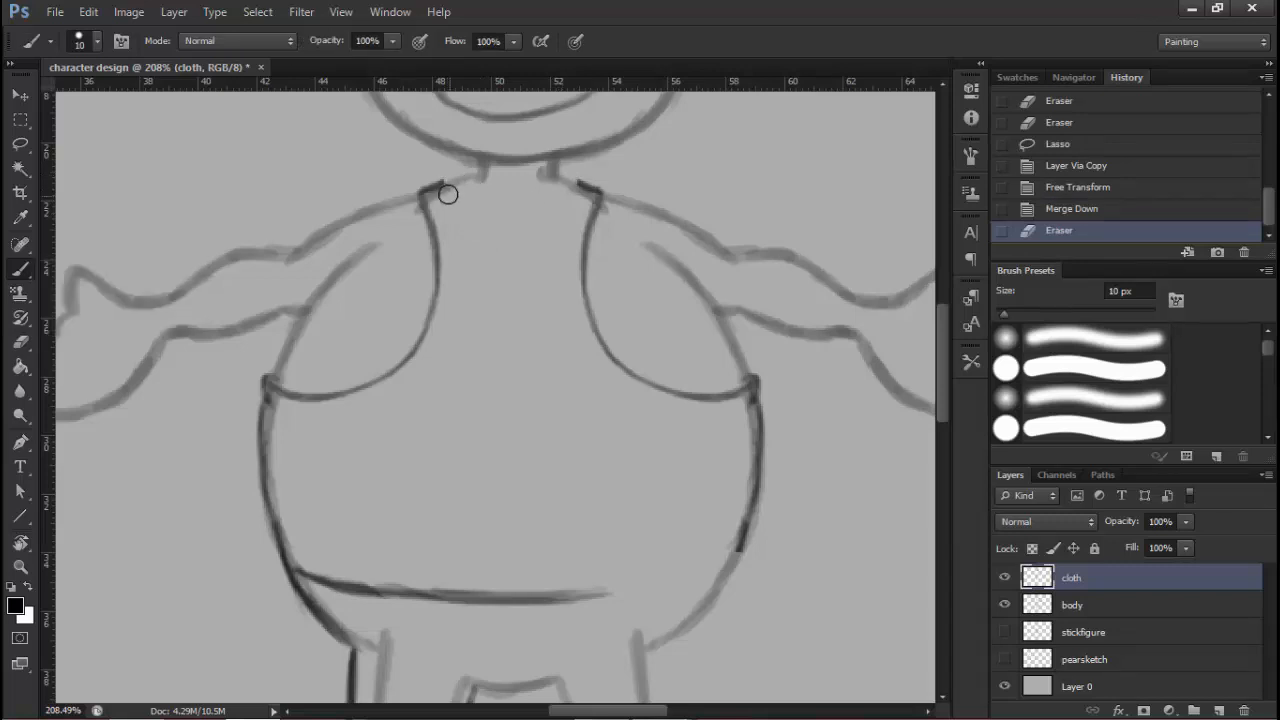
{"action": "mouse_move", "coordinate": [444, 188]}
{"action": "left_mouse_down"}
{"action": "mouse_move", "coordinate": [464, 274]}
{"action": "mouse_move", "coordinate": [456, 236]}
{"action": "left_mouse_up"}
{"action": "left_click_drag", "start_coordinate": [441, 188], "coordinate": [454, 230]}
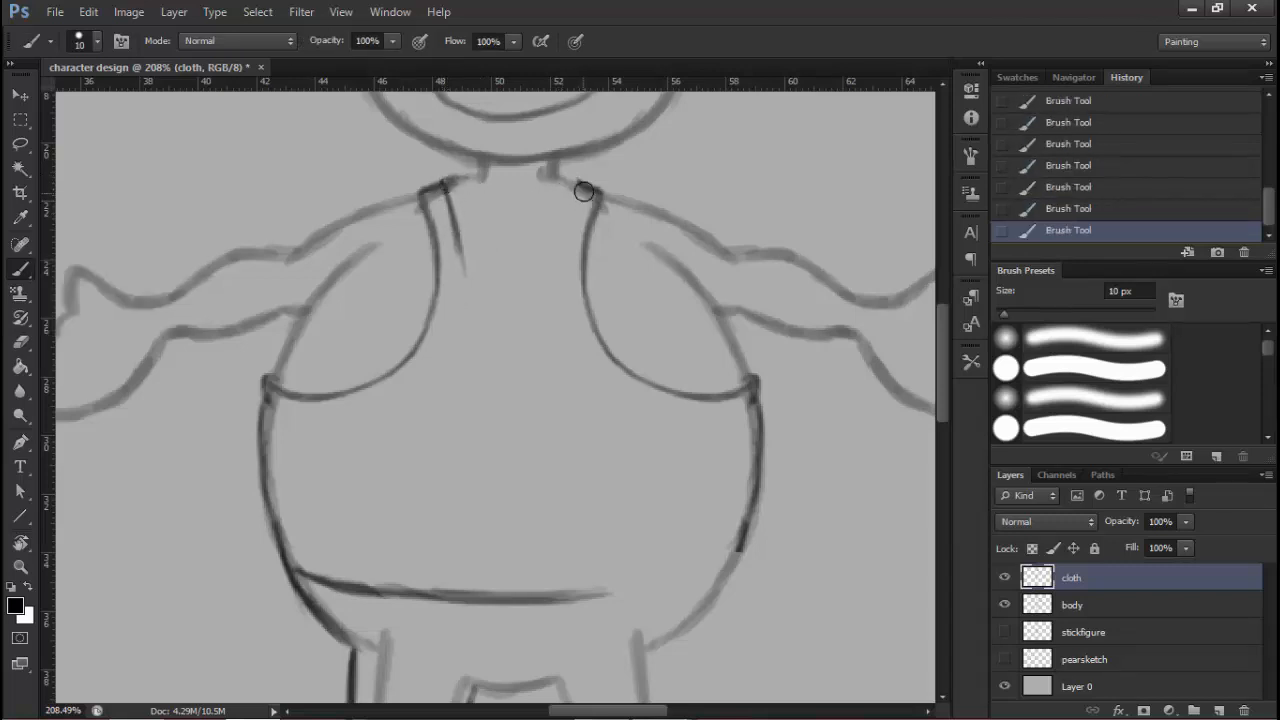
{"action": "left_click_drag", "start_coordinate": [576, 192], "coordinate": [542, 296]}
{"action": "mouse_move", "coordinate": [462, 250]}
{"action": "left_mouse_down"}
{"action": "mouse_move", "coordinate": [467, 316]}
{"action": "mouse_move", "coordinate": [491, 334]}
{"action": "mouse_move", "coordinate": [529, 318]}
{"action": "left_mouse_up"}
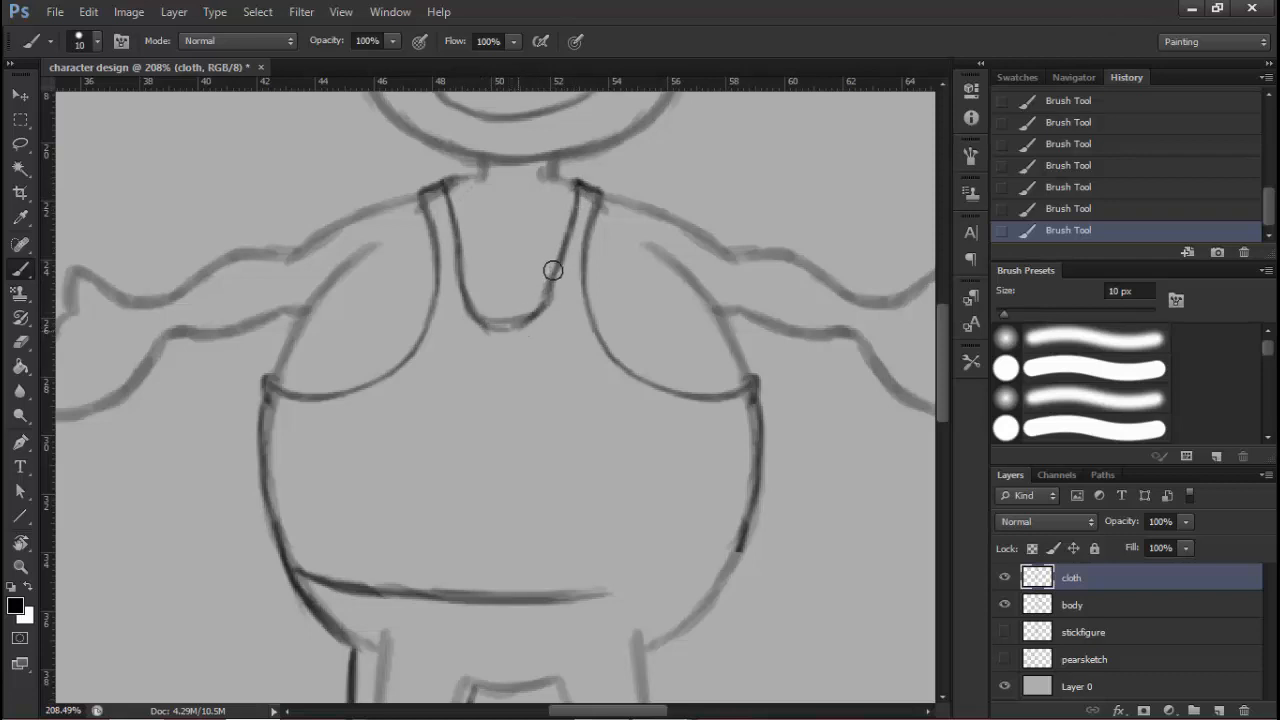
Strengthen the neckline with darker strokes along its right side, bottom curve and both strap edges
{"action": "mouse_move", "coordinate": [551, 269]}
{"action": "left_mouse_down"}
{"action": "mouse_move", "coordinate": [531, 323]}
{"action": "mouse_move", "coordinate": [425, 355]}
{"action": "left_mouse_up"}
{"action": "left_click_drag", "start_coordinate": [584, 394], "coordinate": [606, 349]}
{"action": "left_click_drag", "start_coordinate": [515, 250], "coordinate": [443, 294]}
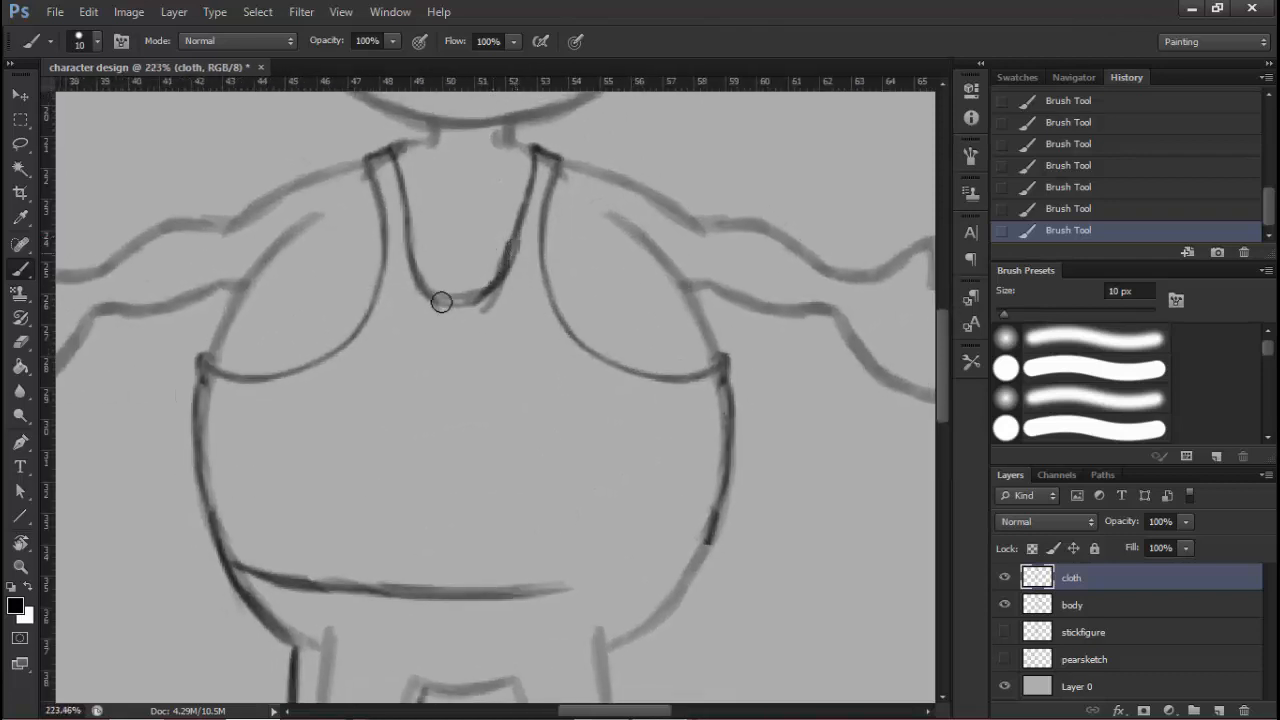
{"action": "left_click_drag", "start_coordinate": [536, 160], "coordinate": [525, 210]}
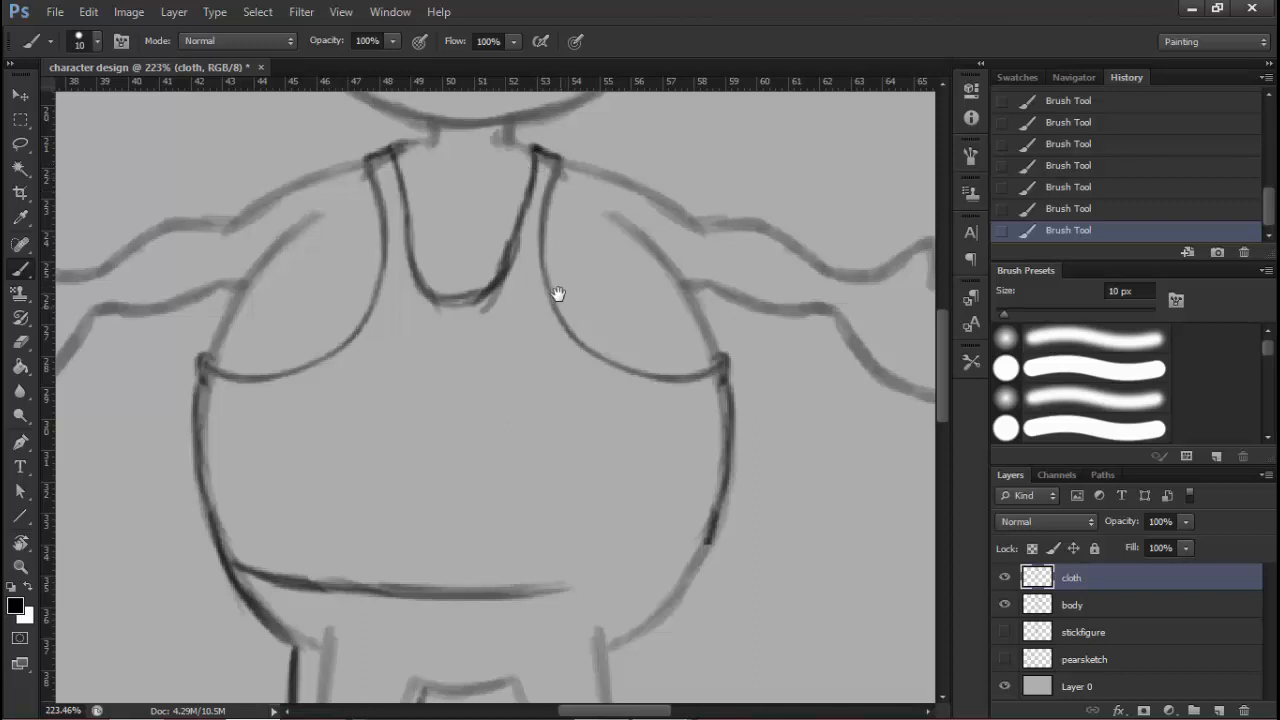
{"action": "left_click_drag", "start_coordinate": [557, 294], "coordinate": [551, 242]}
{"action": "left_click_drag", "start_coordinate": [392, 146], "coordinate": [406, 245]}
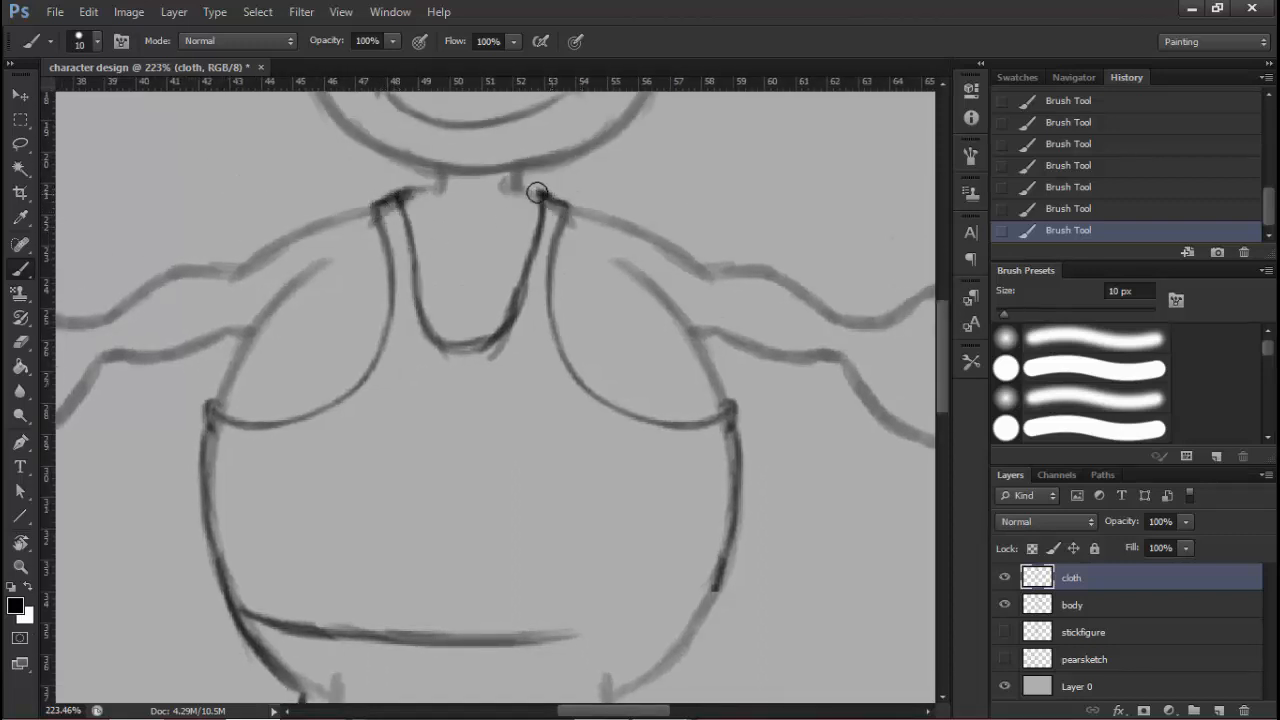
{"action": "left_click_drag", "start_coordinate": [537, 197], "coordinate": [550, 196]}
{"action": "left_click_drag", "start_coordinate": [549, 250], "coordinate": [517, 322]}
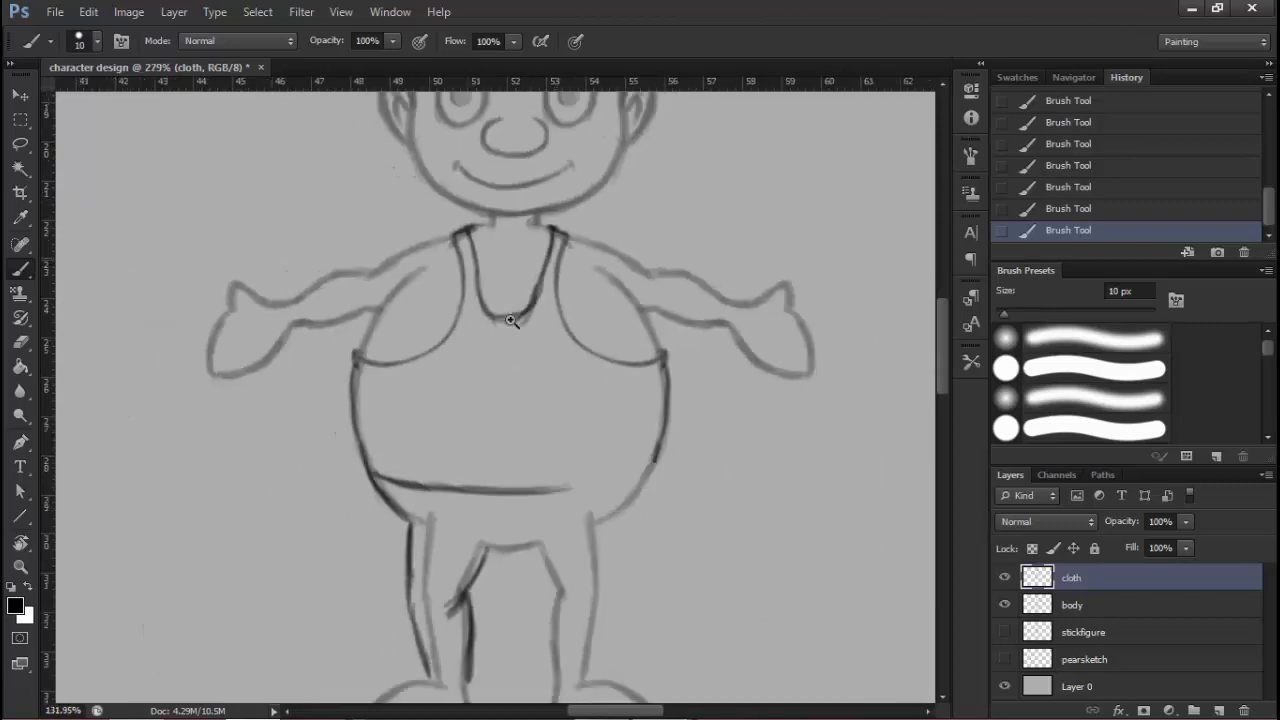
{"action": "left_click_drag", "start_coordinate": [606, 390], "coordinate": [605, 225]}
{"action": "left_click", "coordinate": [594, 360], "text": "ctrl"}
{"action": "left_click_drag", "start_coordinate": [640, 289], "coordinate": [651, 261]}
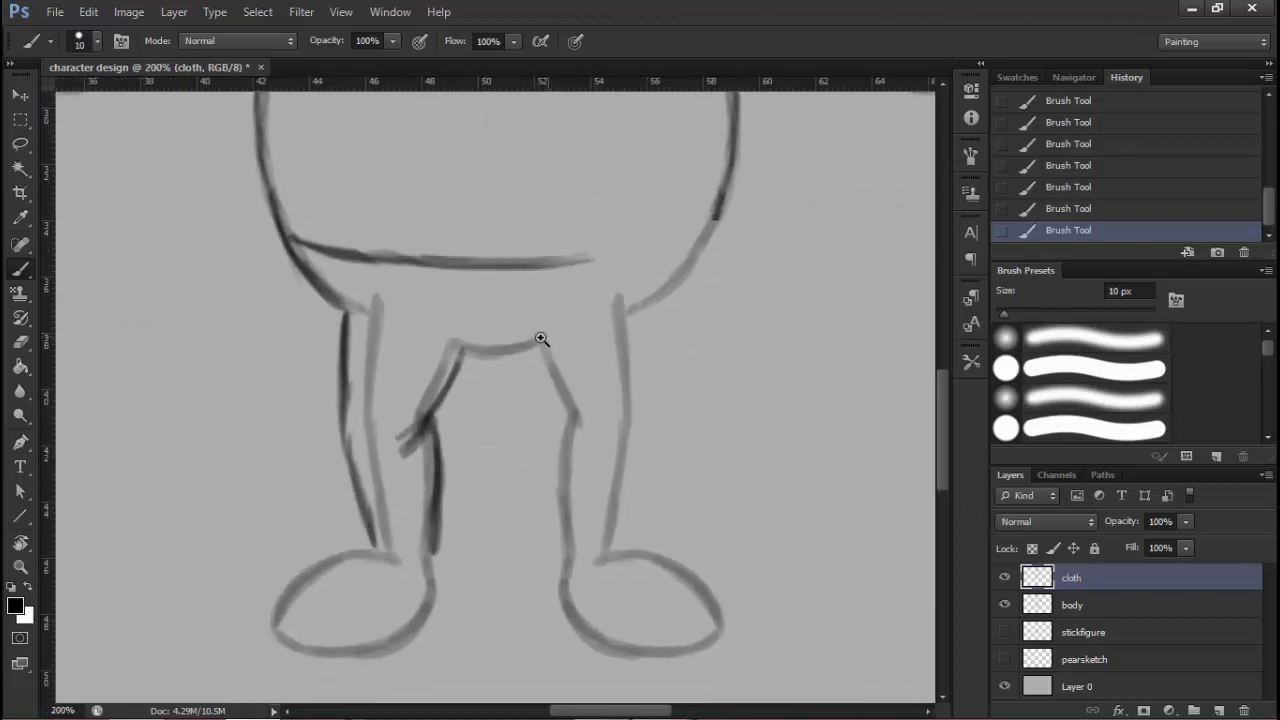
{"action": "mouse_move", "coordinate": [540, 337]}
{"action": "left_mouse_down"}
{"action": "mouse_move", "coordinate": [518, 340]}
{"action": "mouse_move", "coordinate": [534, 384]}
{"action": "left_mouse_up"}
{"action": "left_click", "coordinate": [20, 144]}
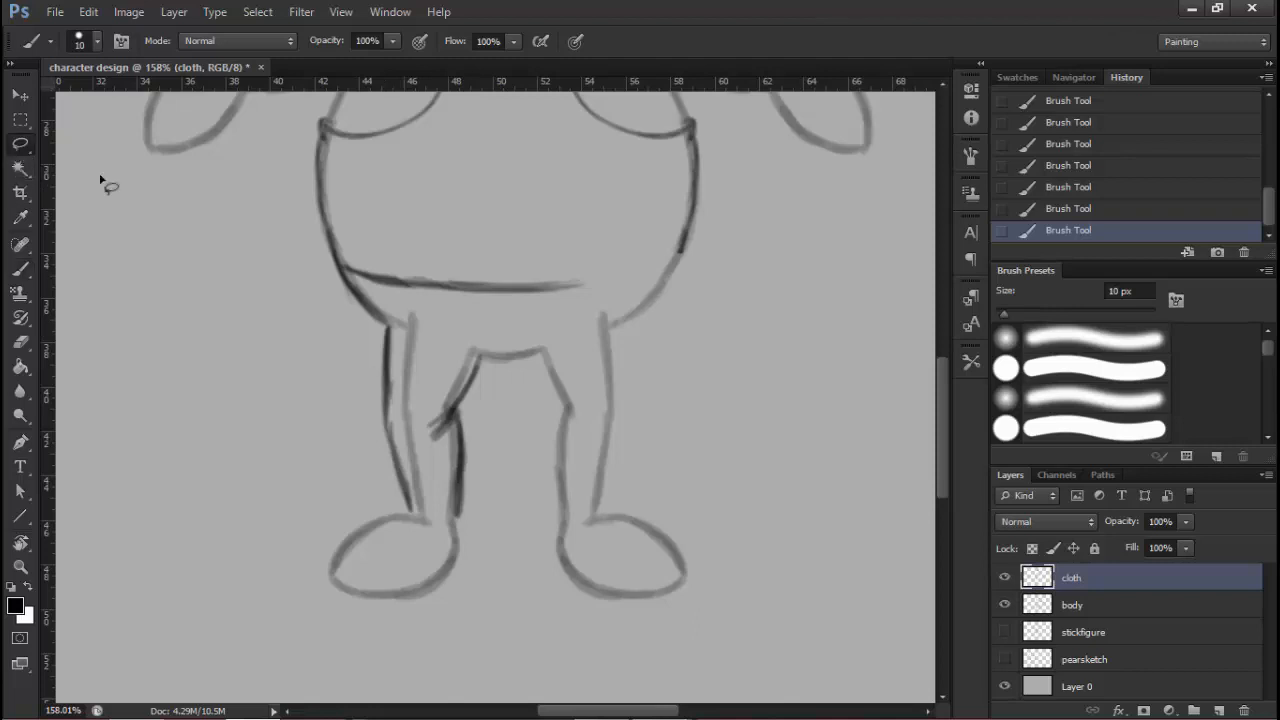
{"action": "mouse_move", "coordinate": [449, 371]}
{"action": "left_mouse_down"}
{"action": "mouse_move", "coordinate": [426, 337]}
{"action": "mouse_move", "coordinate": [467, 397]}
{"action": "mouse_move", "coordinate": [474, 380]}
{"action": "mouse_move", "coordinate": [437, 380]}
{"action": "mouse_move", "coordinate": [421, 397]}
{"action": "mouse_move", "coordinate": [451, 380]}
{"action": "mouse_move", "coordinate": [414, 320]}
{"action": "mouse_move", "coordinate": [355, 326]}
{"action": "left_mouse_up"}
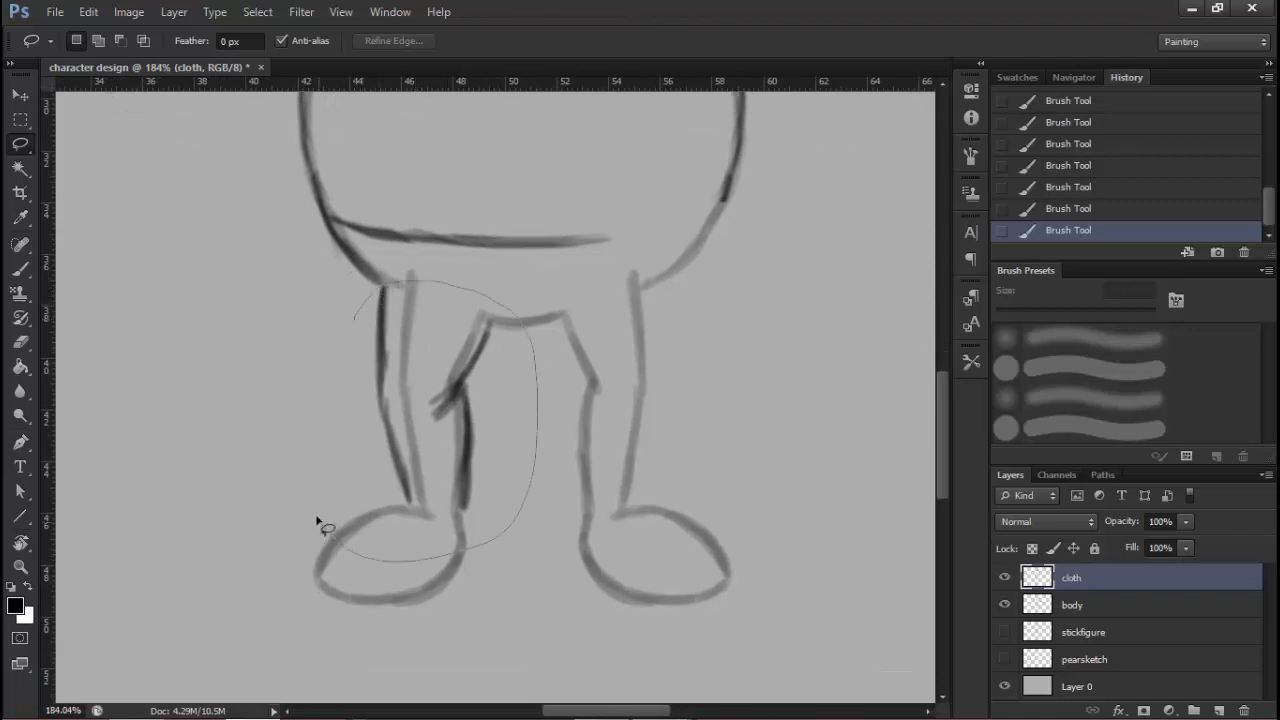
{"action": "left_click_drag", "start_coordinate": [318, 523], "coordinate": [320, 451]}
{"action": "key", "text": "ctrl+d"}
{"action": "key", "text": "b"}
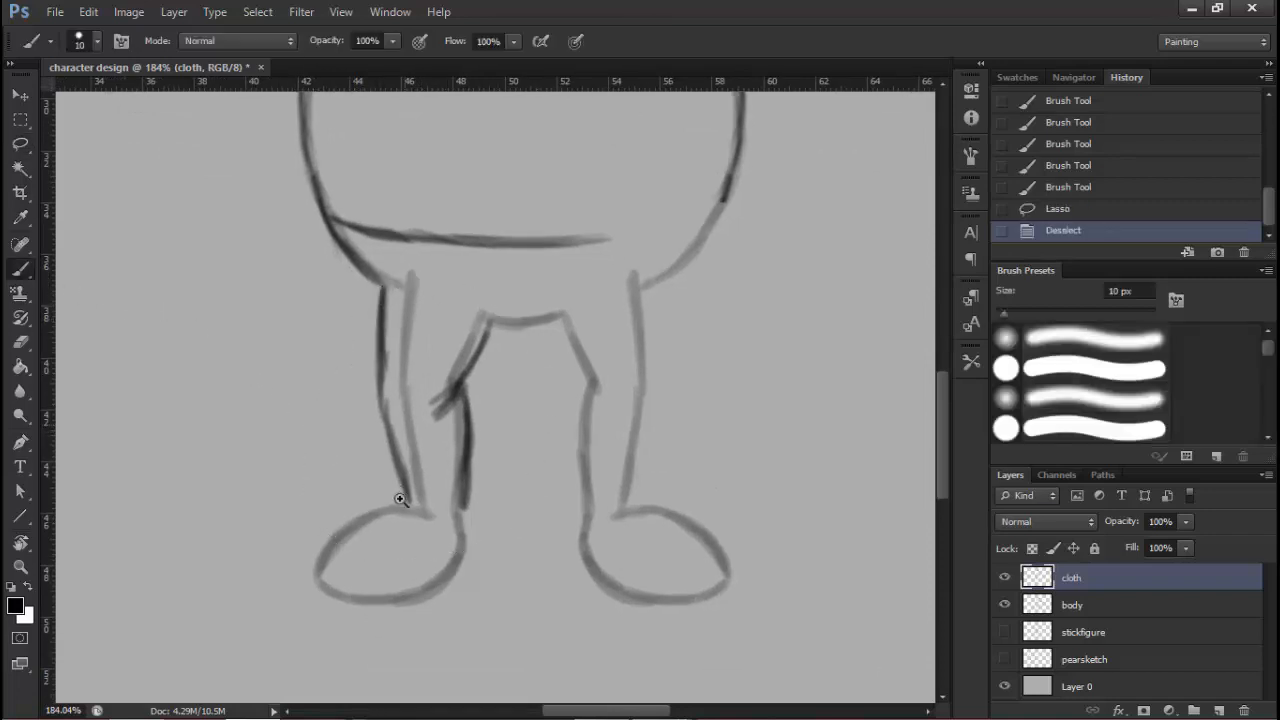
Extend the left trouser leg to the ankle and outline the left shoe around the foot
{"action": "mouse_move", "coordinate": [400, 499]}
{"action": "left_mouse_down"}
{"action": "mouse_move", "coordinate": [443, 508]}
{"action": "mouse_move", "coordinate": [443, 386]}
{"action": "mouse_move", "coordinate": [522, 392]}
{"action": "left_mouse_up"}
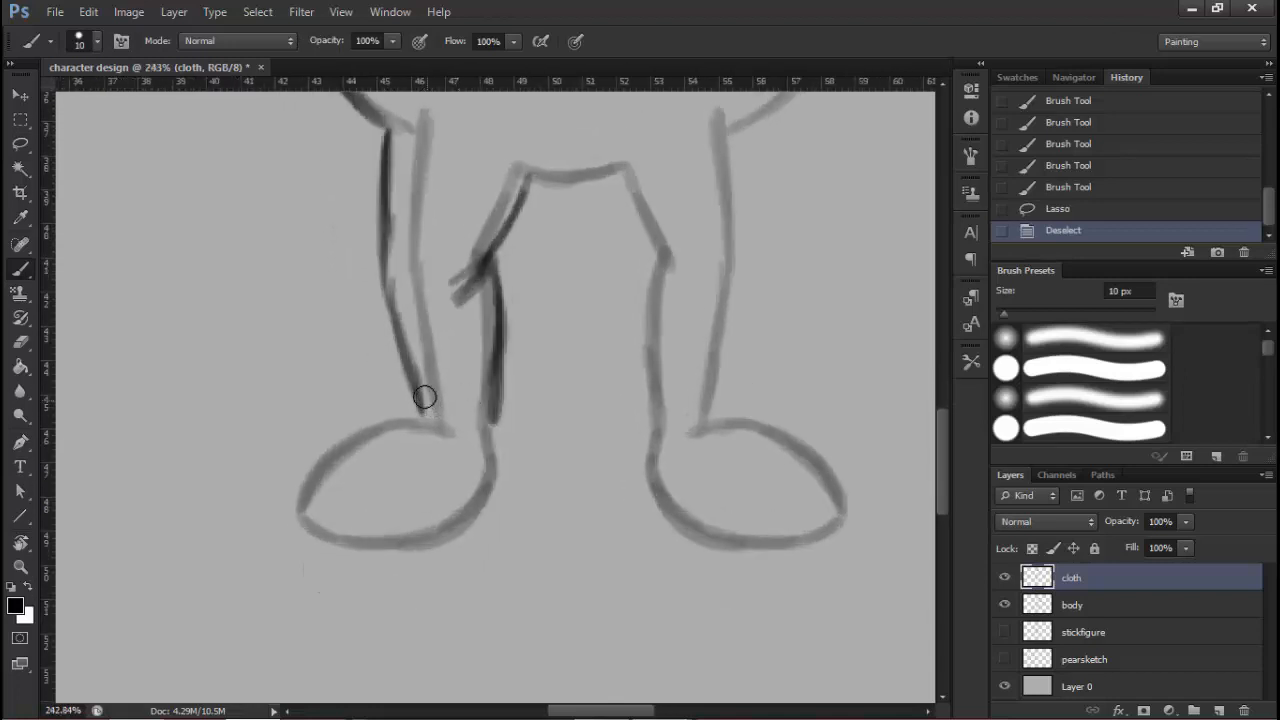
{"action": "left_click_drag", "start_coordinate": [424, 390], "coordinate": [418, 412]}
{"action": "left_click_drag", "start_coordinate": [422, 398], "coordinate": [416, 420]}
{"action": "mouse_move", "coordinate": [424, 400]}
{"action": "left_mouse_down"}
{"action": "mouse_move", "coordinate": [404, 423]}
{"action": "mouse_move", "coordinate": [430, 425]}
{"action": "mouse_move", "coordinate": [349, 451]}
{"action": "mouse_move", "coordinate": [359, 437]}
{"action": "mouse_move", "coordinate": [378, 431]}
{"action": "mouse_move", "coordinate": [322, 484]}
{"action": "left_mouse_up"}
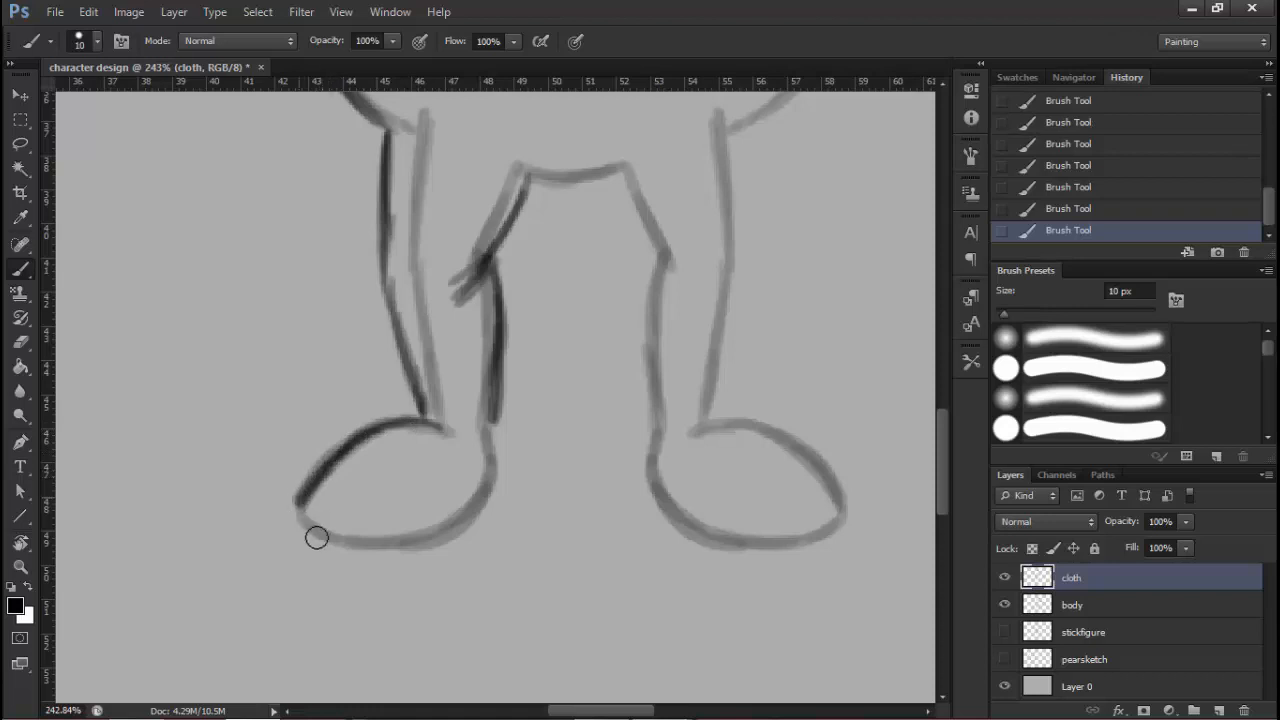
{"action": "mouse_move", "coordinate": [316, 538]}
{"action": "left_mouse_down"}
{"action": "mouse_move", "coordinate": [369, 540]}
{"action": "mouse_move", "coordinate": [473, 506]}
{"action": "mouse_move", "coordinate": [489, 491]}
{"action": "mouse_move", "coordinate": [477, 502]}
{"action": "mouse_move", "coordinate": [496, 399]}
{"action": "mouse_move", "coordinate": [499, 468]}
{"action": "mouse_move", "coordinate": [486, 431]}
{"action": "left_mouse_up"}
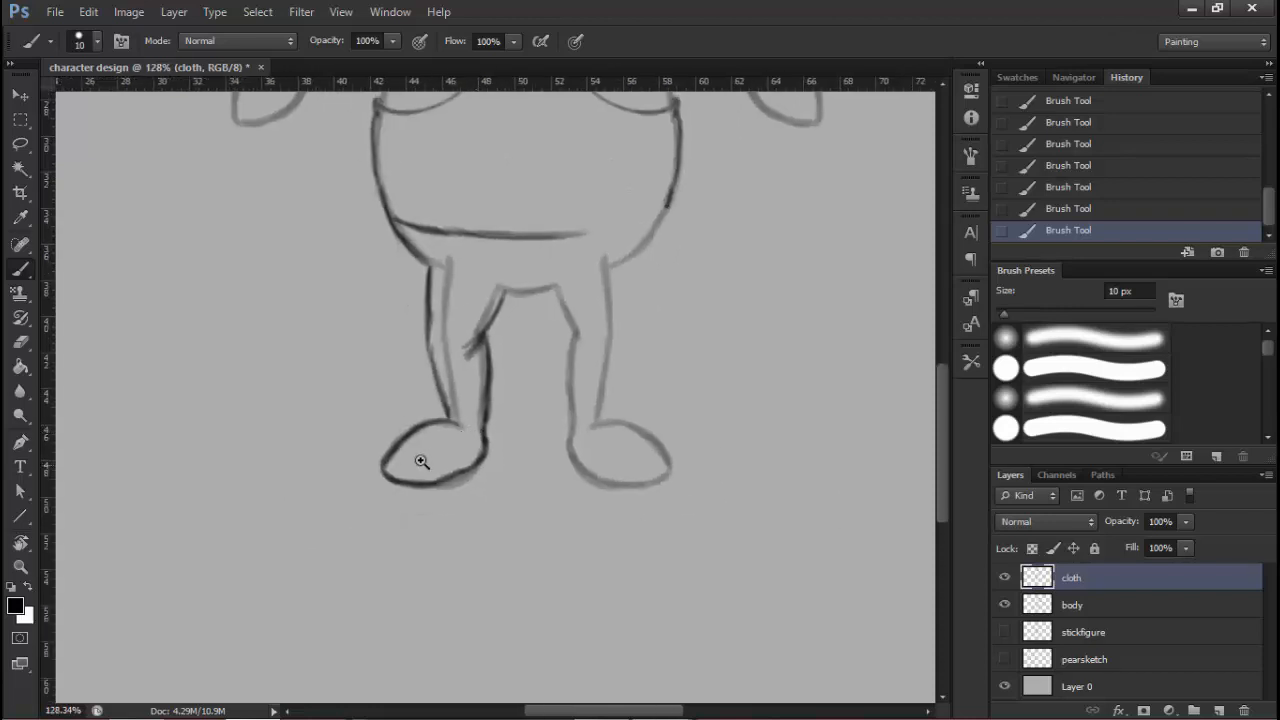
Erase the left shoe's upper and toe outline and redraw it from the ankle around the toe to the sole
{"action": "left_click_drag", "start_coordinate": [423, 458], "coordinate": [480, 458]}
{"action": "key", "text": "e"}
{"action": "mouse_move", "coordinate": [494, 403]}
{"action": "left_mouse_down"}
{"action": "mouse_move", "coordinate": [413, 396]}
{"action": "mouse_move", "coordinate": [466, 397]}
{"action": "mouse_move", "coordinate": [406, 406]}
{"action": "mouse_move", "coordinate": [317, 483]}
{"action": "left_mouse_up"}
{"action": "left_click", "coordinate": [18, 272]}
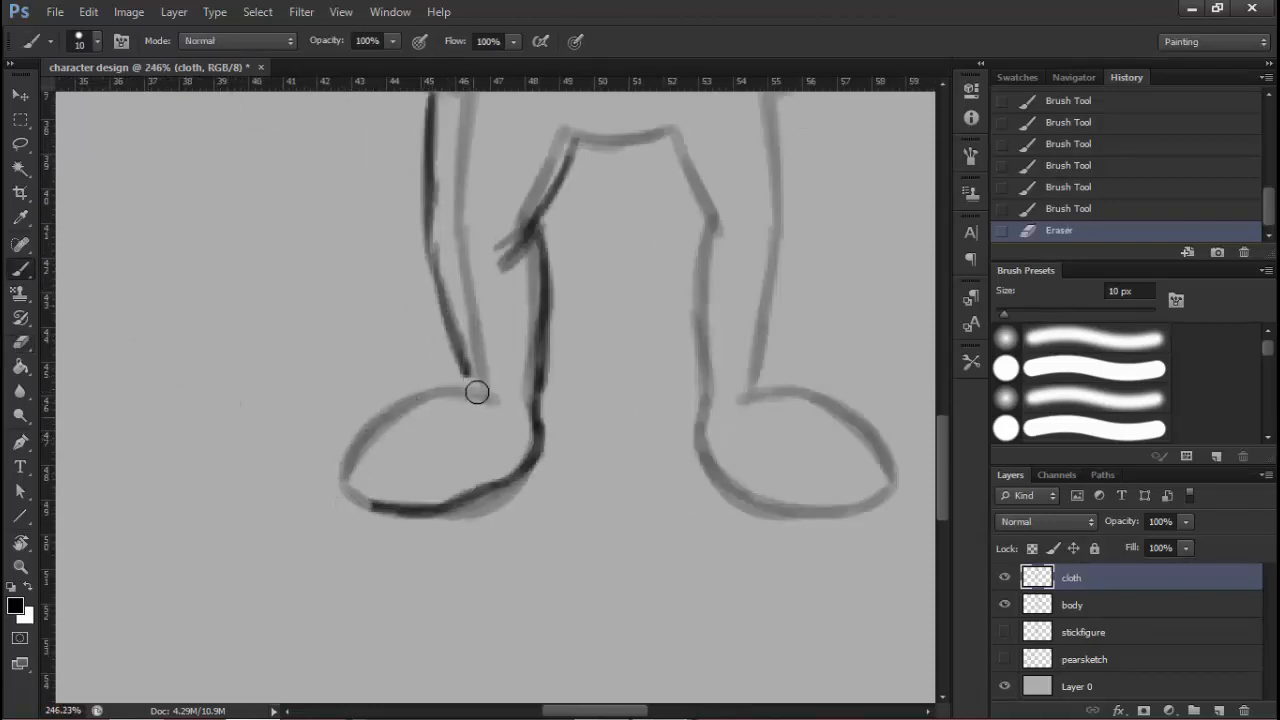
{"action": "mouse_move", "coordinate": [461, 372]}
{"action": "left_mouse_down"}
{"action": "mouse_move", "coordinate": [471, 397]}
{"action": "mouse_move", "coordinate": [437, 403]}
{"action": "mouse_move", "coordinate": [457, 391]}
{"action": "mouse_move", "coordinate": [359, 470]}
{"action": "mouse_move", "coordinate": [412, 411]}
{"action": "mouse_move", "coordinate": [354, 460]}
{"action": "mouse_move", "coordinate": [378, 505]}
{"action": "mouse_move", "coordinate": [398, 512]}
{"action": "left_mouse_up"}
{"action": "mouse_move", "coordinate": [498, 443]}
{"action": "left_mouse_down"}
{"action": "mouse_move", "coordinate": [455, 450]}
{"action": "mouse_move", "coordinate": [456, 488]}
{"action": "left_mouse_up"}
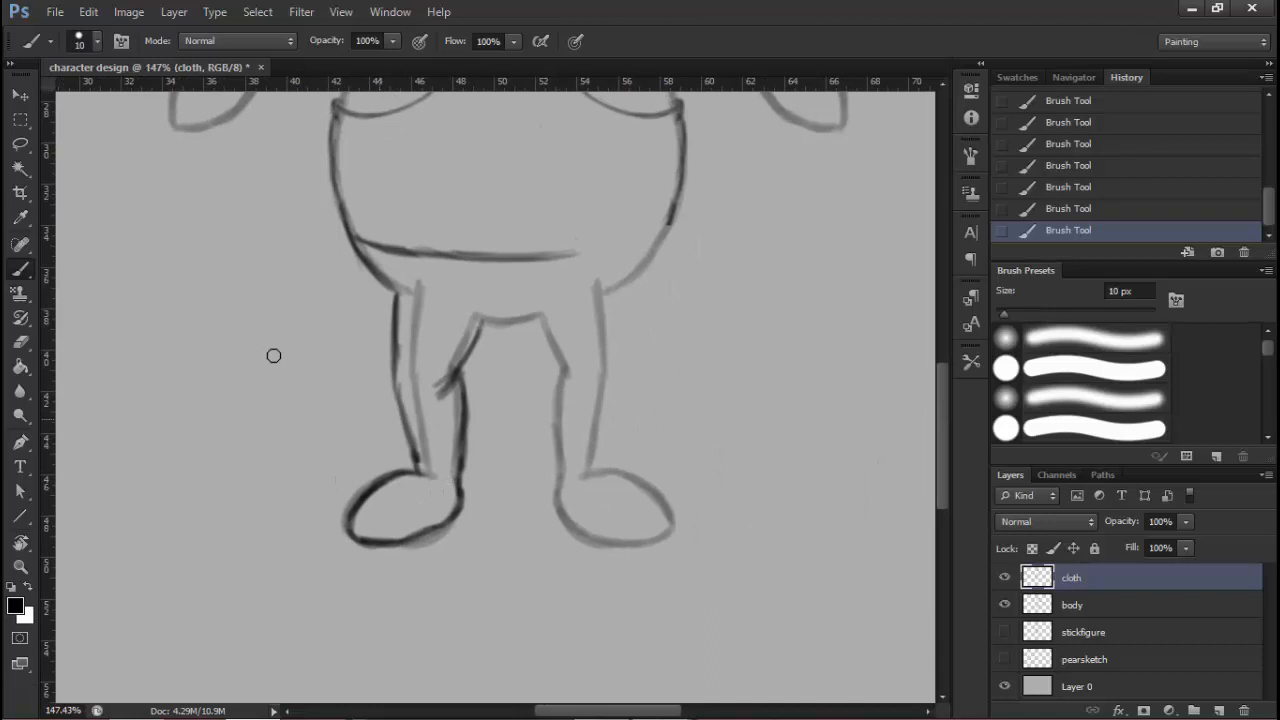
Lasso the left trouser leg with its shoe and copy it to a new layer
{"action": "left_click", "coordinate": [21, 148]}
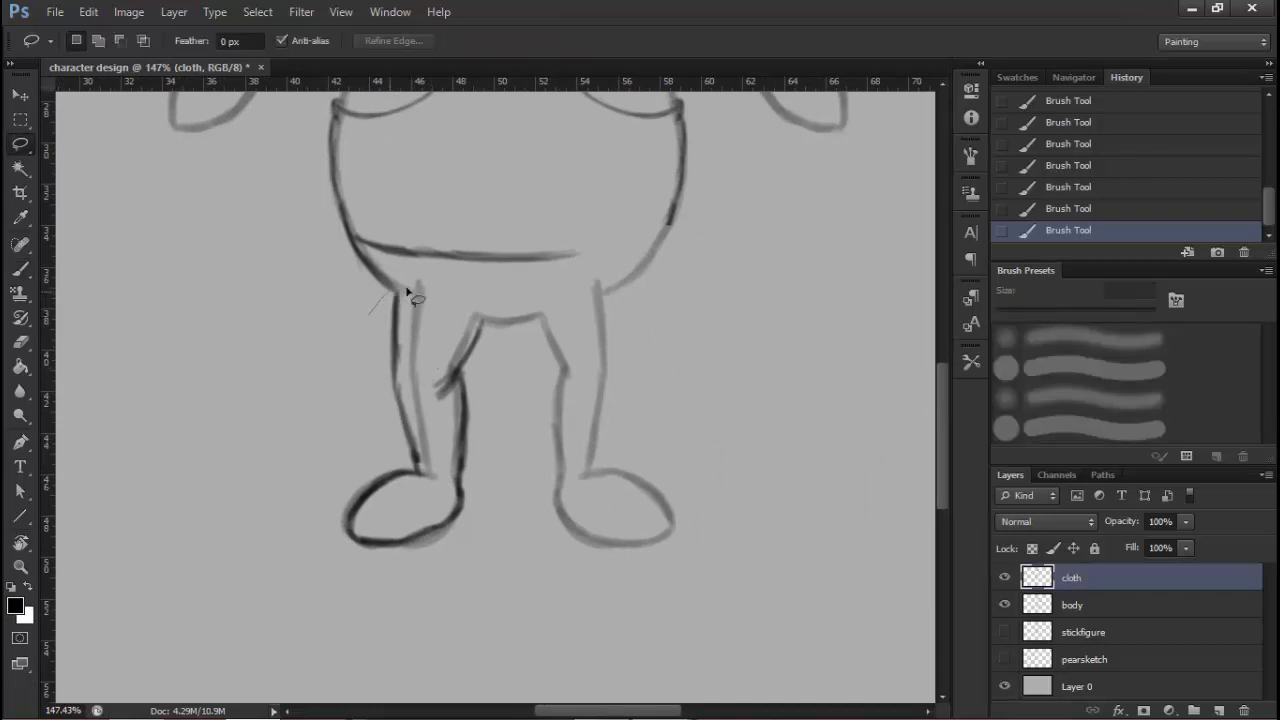
{"action": "left_click_drag", "start_coordinate": [265, 517], "coordinate": [258, 452]}
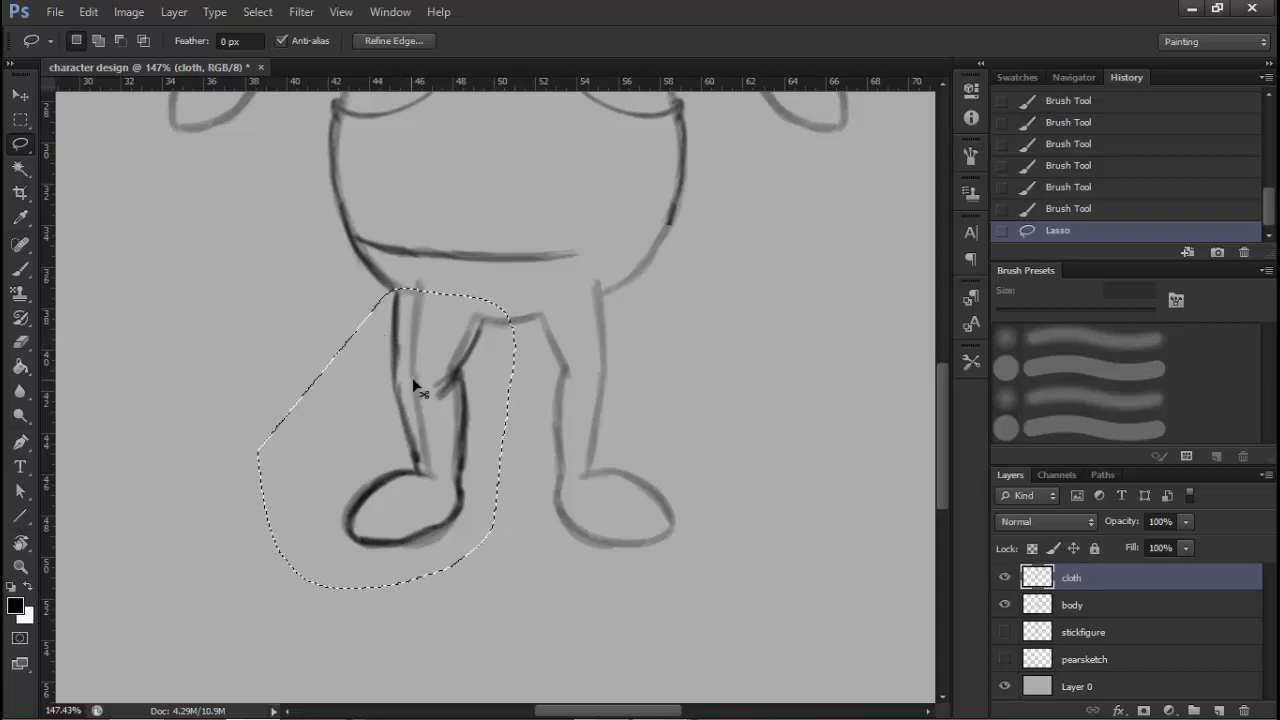
{"action": "key", "text": "ctrl+j"}
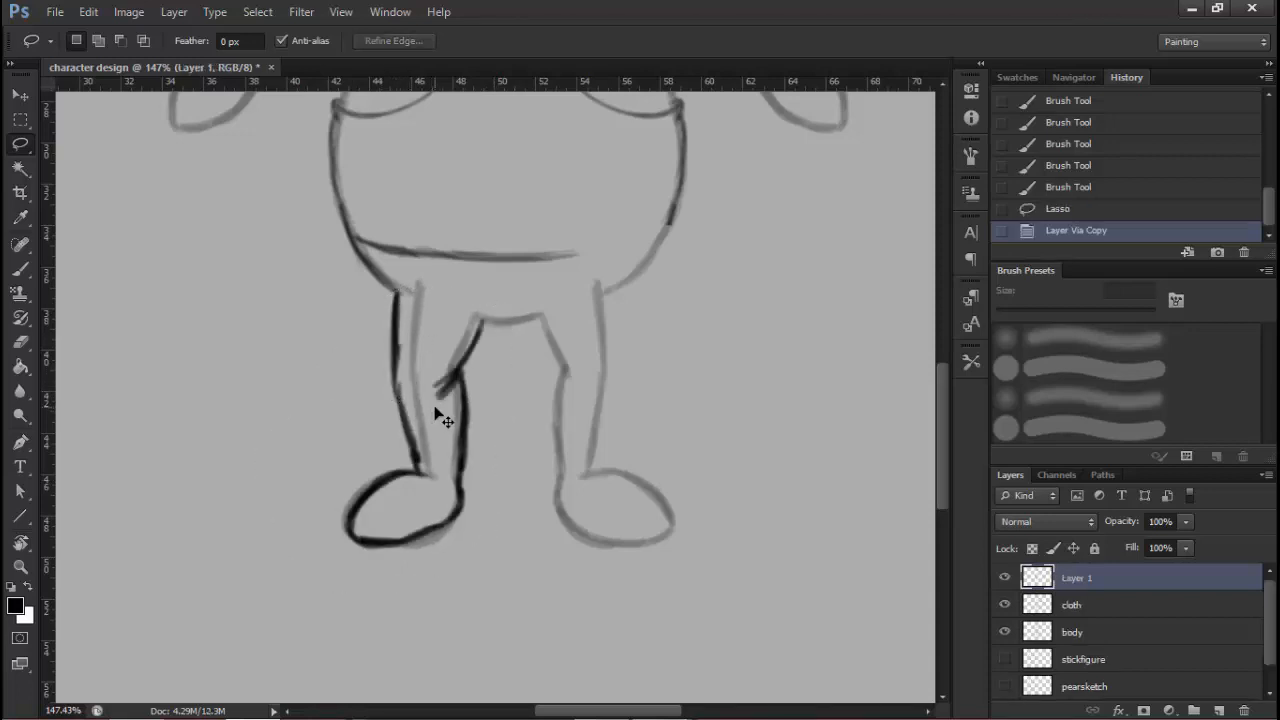
Flip the copied leg and shoe horizontally and position them over the character's right leg
{"action": "key", "text": "ctrl+t"}
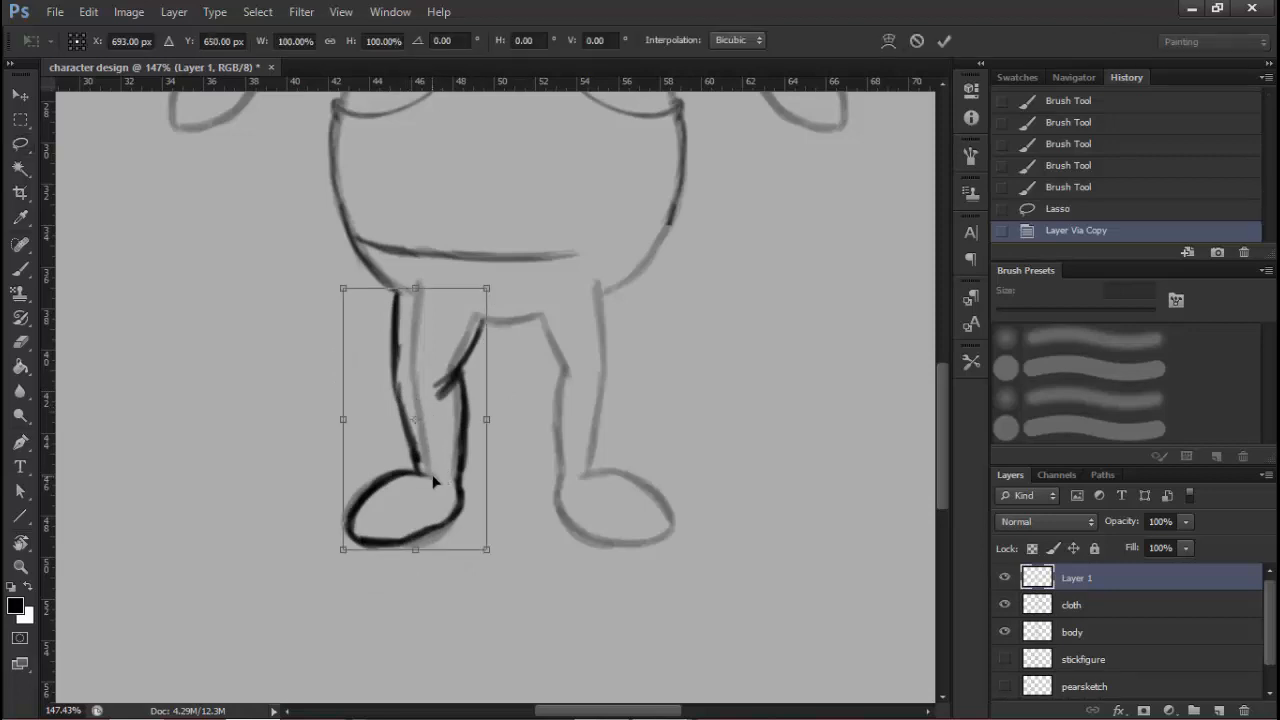
{"action": "right_click", "coordinate": [434, 480]}
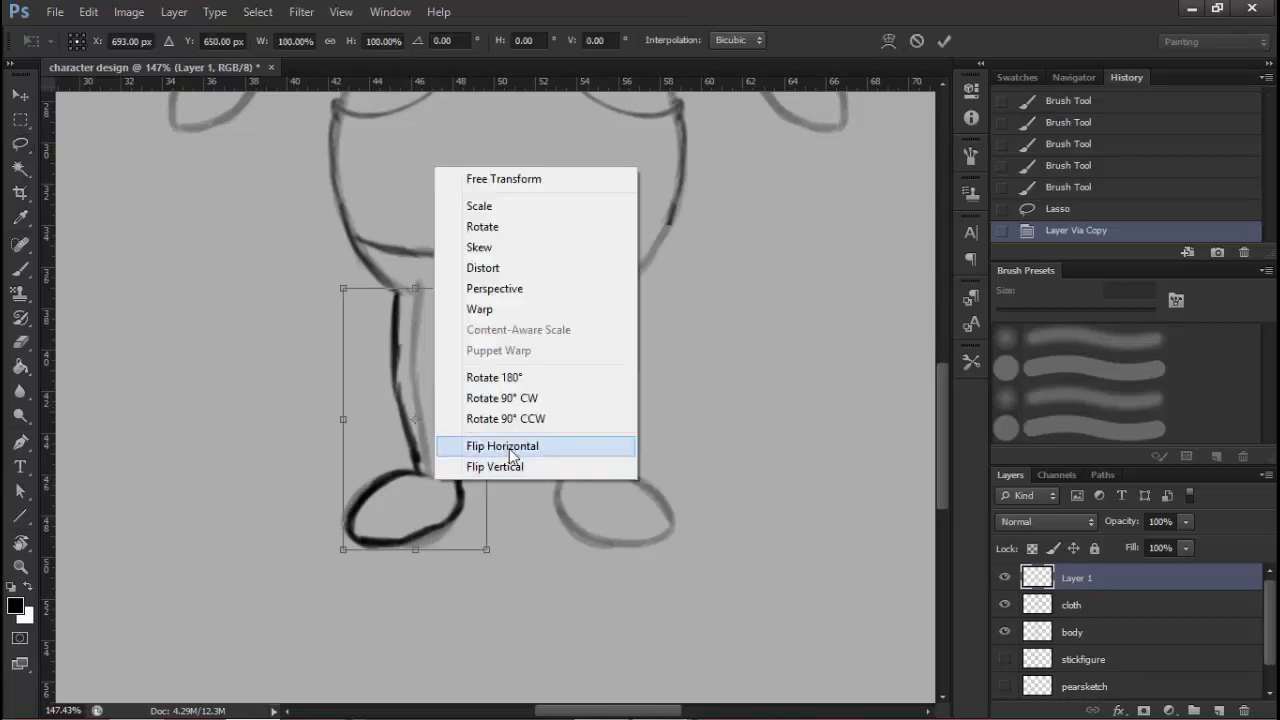
{"action": "left_click", "coordinate": [500, 446]}
{"action": "left_click_drag", "start_coordinate": [393, 453], "coordinate": [569, 457]}
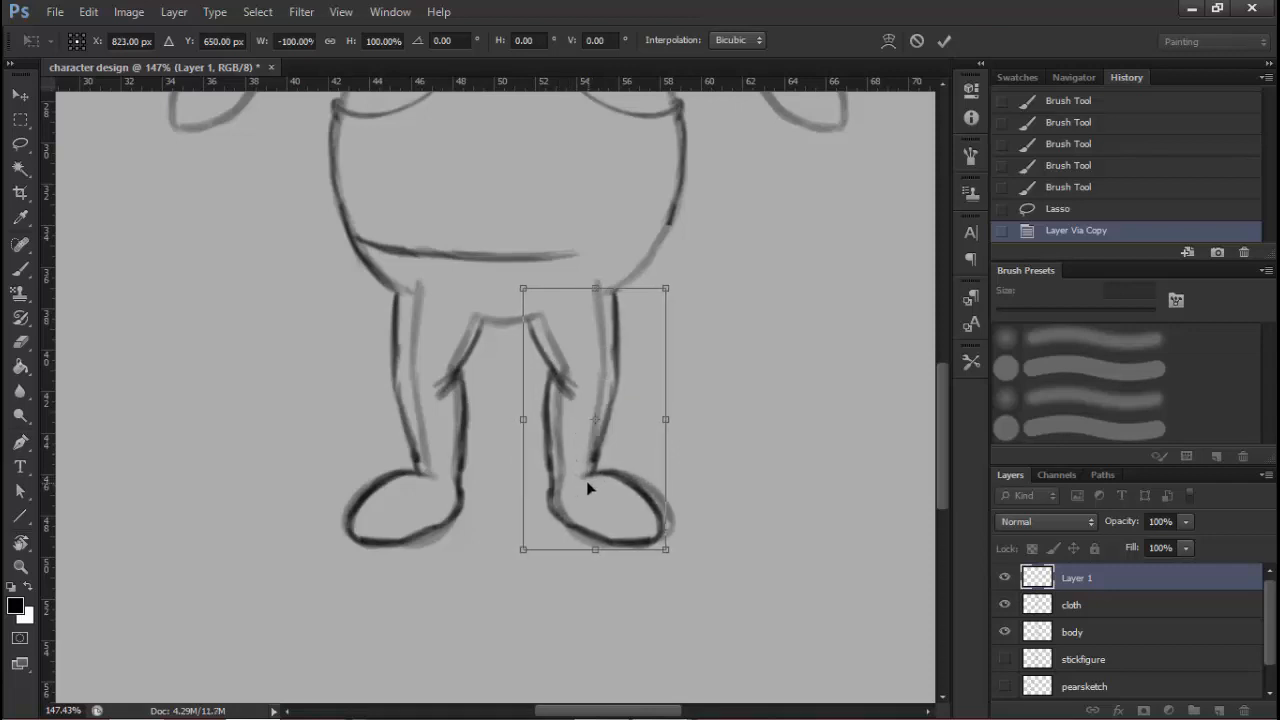
{"action": "key", "text": "Return"}
{"action": "key", "text": "l"}
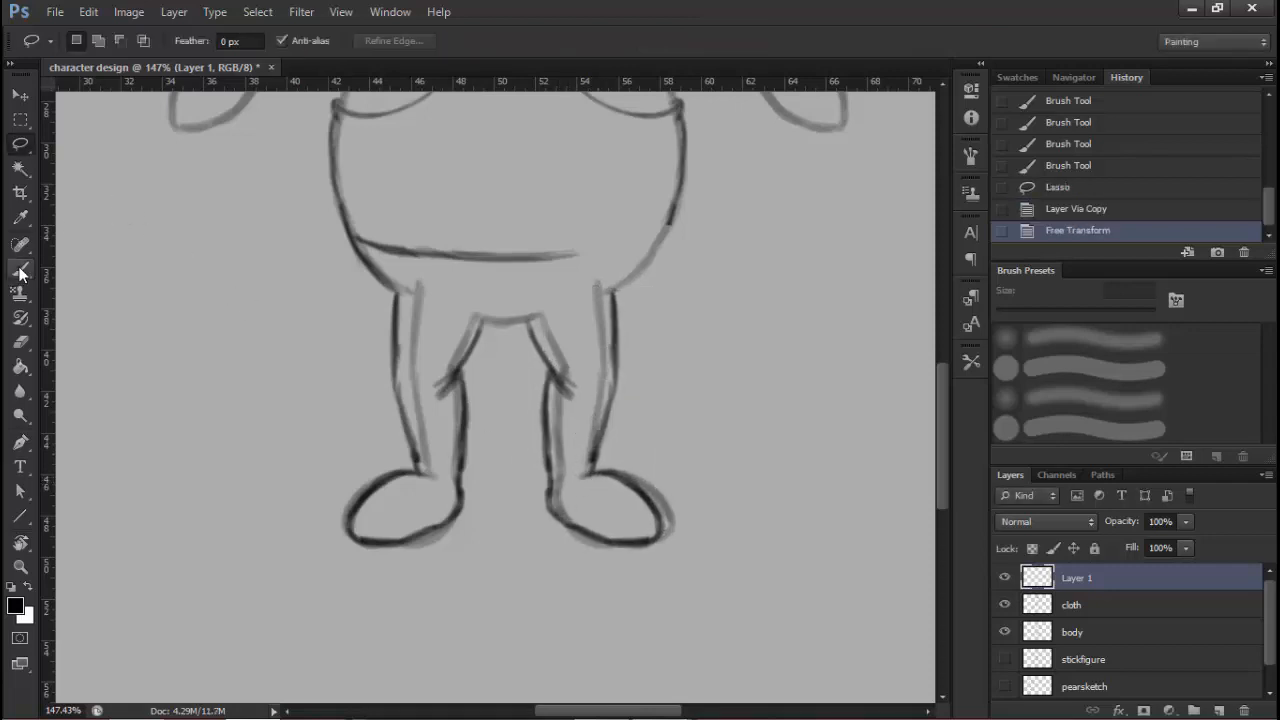
{"action": "left_click", "coordinate": [20, 270]}
{"action": "scroll", "coordinate": [665, 235], "scroll_direction": "up", "scroll_amount": 5}
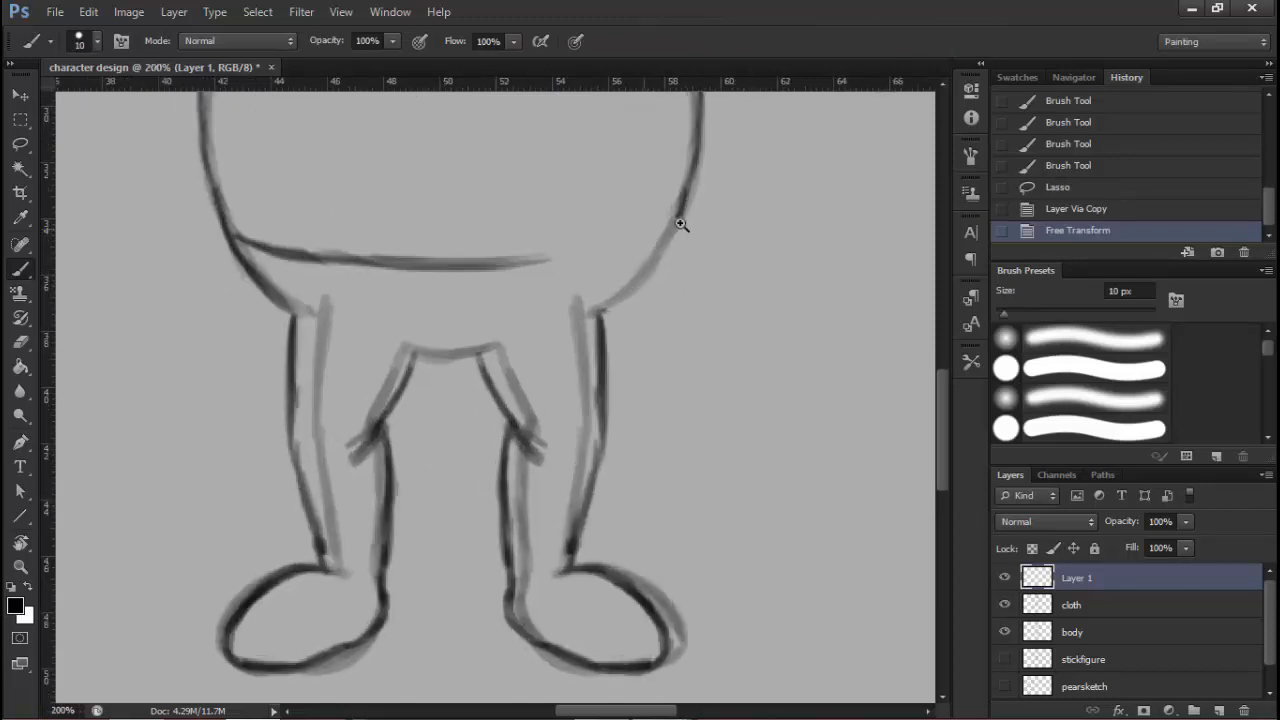
Trace the trousers' right hip curve down to the leg and extend the top's hem line across to it
{"action": "left_click_drag", "start_coordinate": [684, 238], "coordinate": [701, 207]}
{"action": "left_click_drag", "start_coordinate": [636, 294], "coordinate": [706, 208]}
{"action": "left_click_drag", "start_coordinate": [614, 319], "coordinate": [674, 250]}
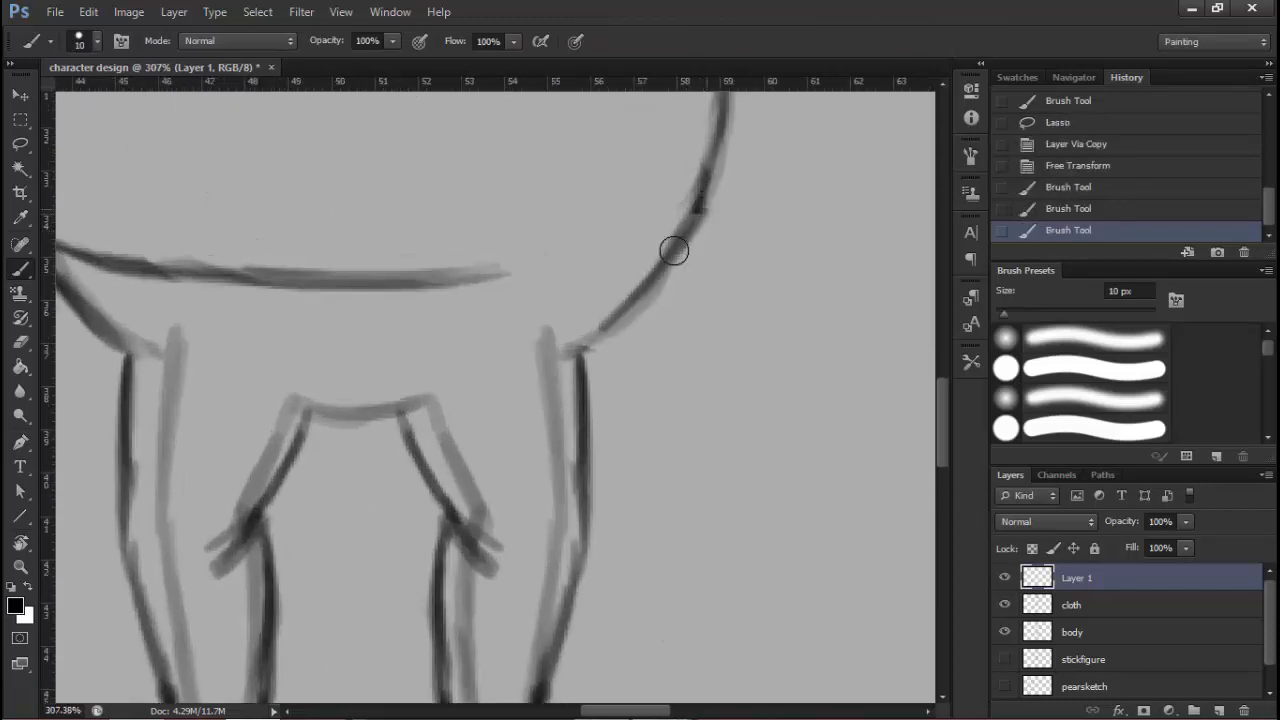
{"action": "left_click_drag", "start_coordinate": [590, 339], "coordinate": [680, 242]}
{"action": "left_click_drag", "start_coordinate": [466, 266], "coordinate": [496, 266]}
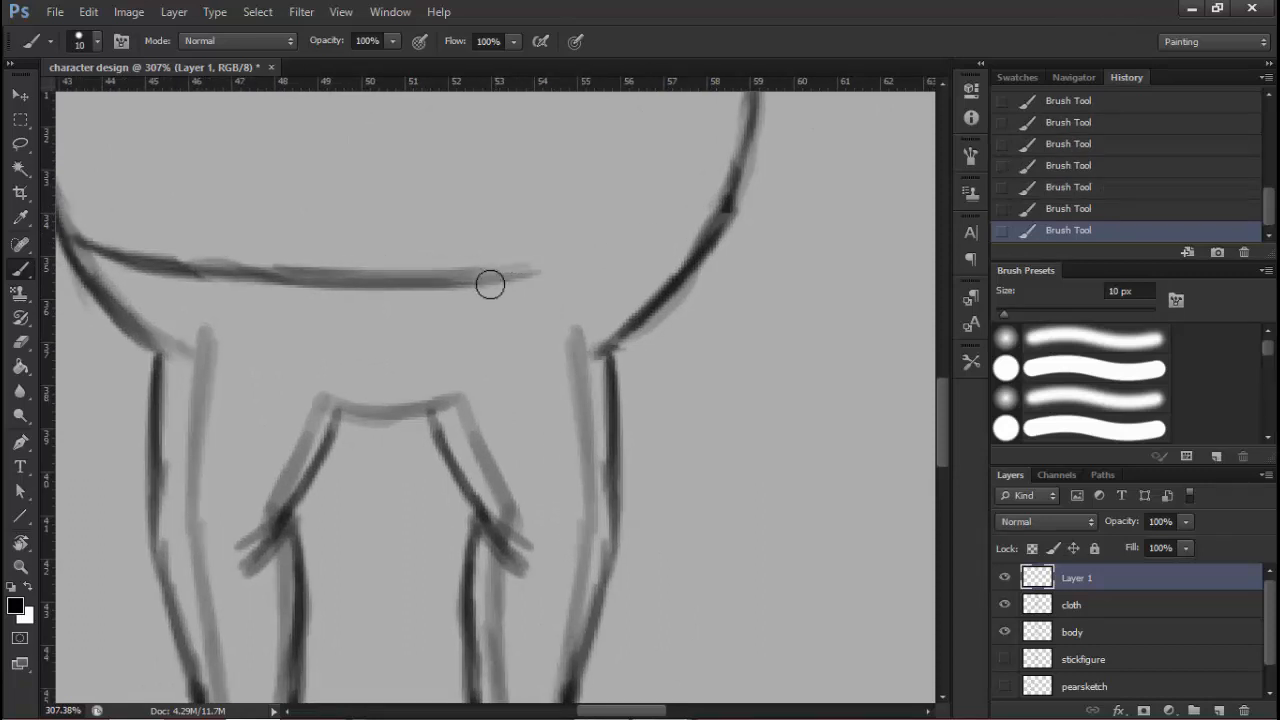
{"action": "left_click_drag", "start_coordinate": [640, 282], "coordinate": [486, 286]}
{"action": "mouse_move", "coordinate": [681, 254]}
{"action": "left_mouse_down"}
{"action": "mouse_move", "coordinate": [497, 288]}
{"action": "mouse_move", "coordinate": [700, 242]}
{"action": "left_mouse_up"}
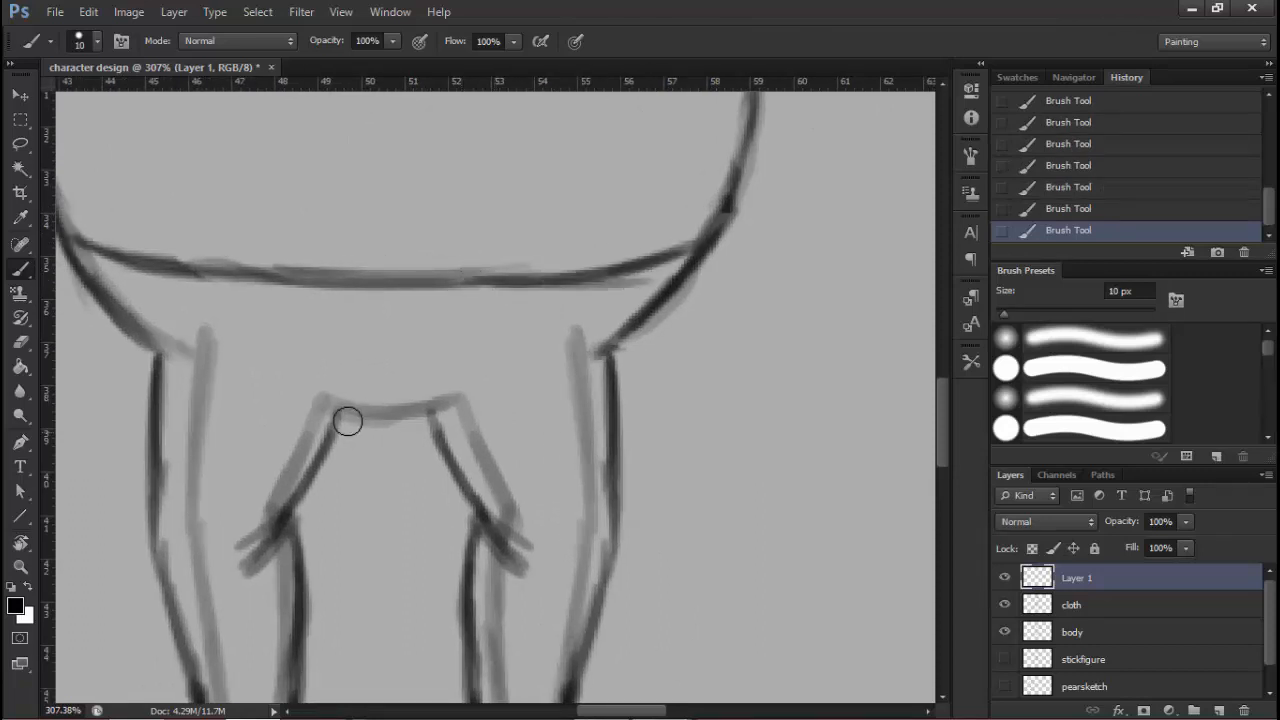
Draw the trousers' crotch line between the two inner leg lines
{"action": "mouse_move", "coordinate": [410, 418]}
{"action": "left_mouse_down"}
{"action": "mouse_move", "coordinate": [348, 423]}
{"action": "mouse_move", "coordinate": [447, 407]}
{"action": "left_mouse_up"}
{"action": "left_click_drag", "start_coordinate": [352, 422], "coordinate": [420, 414]}
{"action": "mouse_move", "coordinate": [450, 428]}
{"action": "left_mouse_down"}
{"action": "mouse_move", "coordinate": [330, 410]}
{"action": "mouse_move", "coordinate": [494, 504]}
{"action": "left_mouse_up"}
{"action": "left_click_drag", "start_coordinate": [562, 347], "coordinate": [537, 369]}
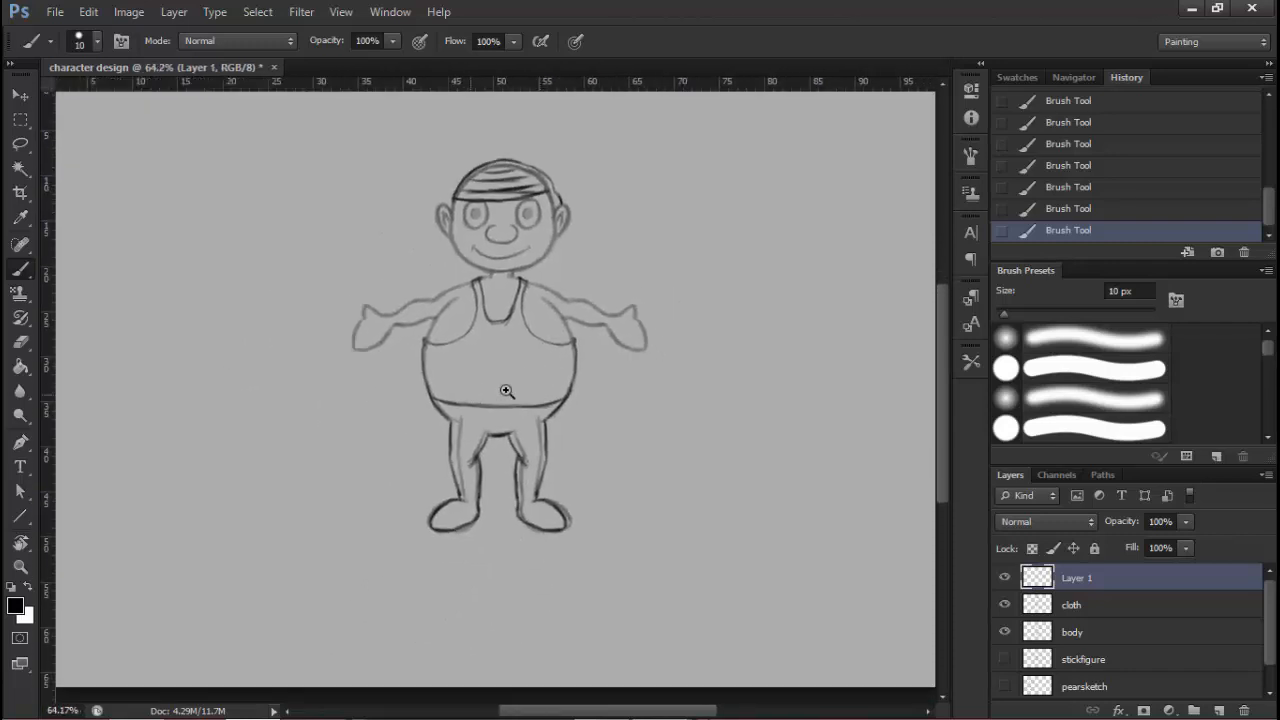
Strengthen the top's outline along the sides of the belly
{"action": "left_click_drag", "start_coordinate": [452, 394], "coordinate": [566, 398]}
{"action": "left_click_drag", "start_coordinate": [566, 398], "coordinate": [484, 401]}
{"action": "left_click_drag", "start_coordinate": [270, 358], "coordinate": [278, 408]}
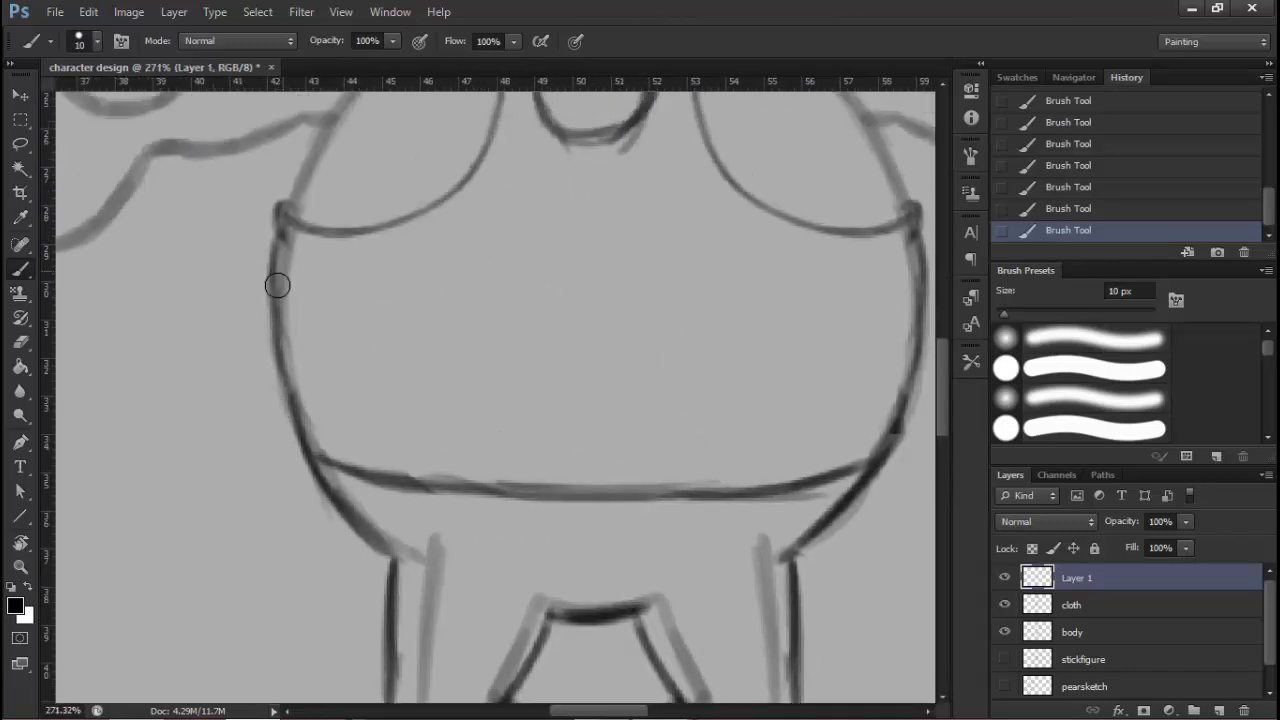
{"action": "left_click_drag", "start_coordinate": [425, 387], "coordinate": [290, 375]}
{"action": "left_click_drag", "start_coordinate": [628, 390], "coordinate": [580, 474]}
{"action": "left_click_drag", "start_coordinate": [615, 225], "coordinate": [609, 255]}
{"action": "left_click_drag", "start_coordinate": [569, 192], "coordinate": [474, 230]}
{"action": "left_click_drag", "start_coordinate": [475, 247], "coordinate": [658, 383]}
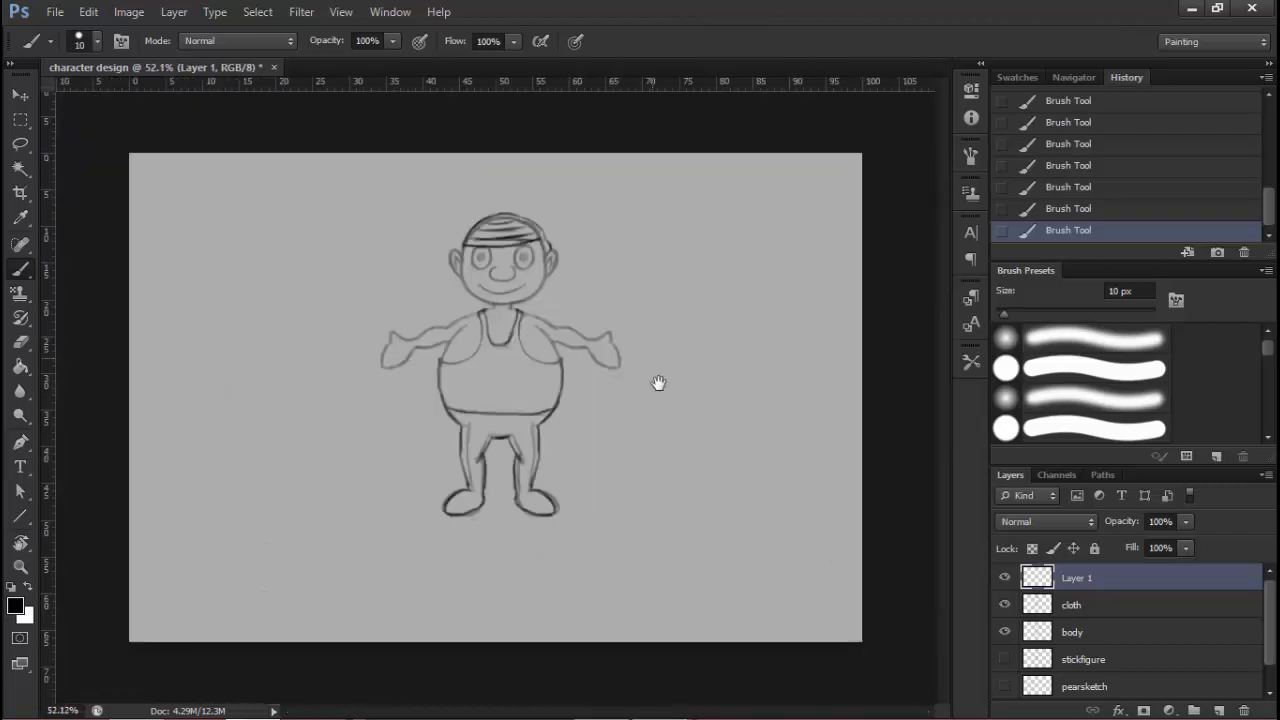
Merge the mirrored leg layer down into the cloth layer and set the body layer's opacity to 100%
{"action": "left_click", "coordinate": [1093, 605]}
{"action": "left_click", "coordinate": [1077, 588]}
{"action": "key", "text": "ctrl+e"}
{"action": "left_click", "coordinate": [1091, 612]}
{"action": "left_click", "coordinate": [1157, 521]}
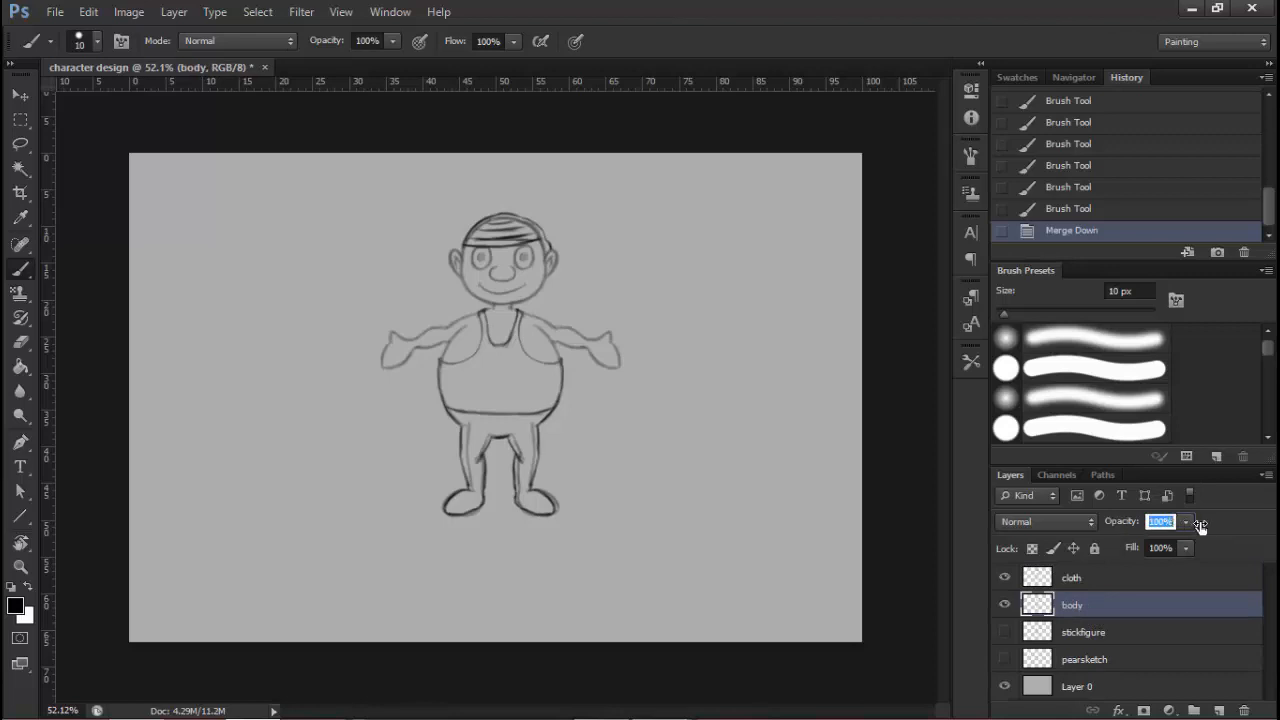
{"action": "left_click_drag", "start_coordinate": [1200, 526], "coordinate": [1189, 533]}
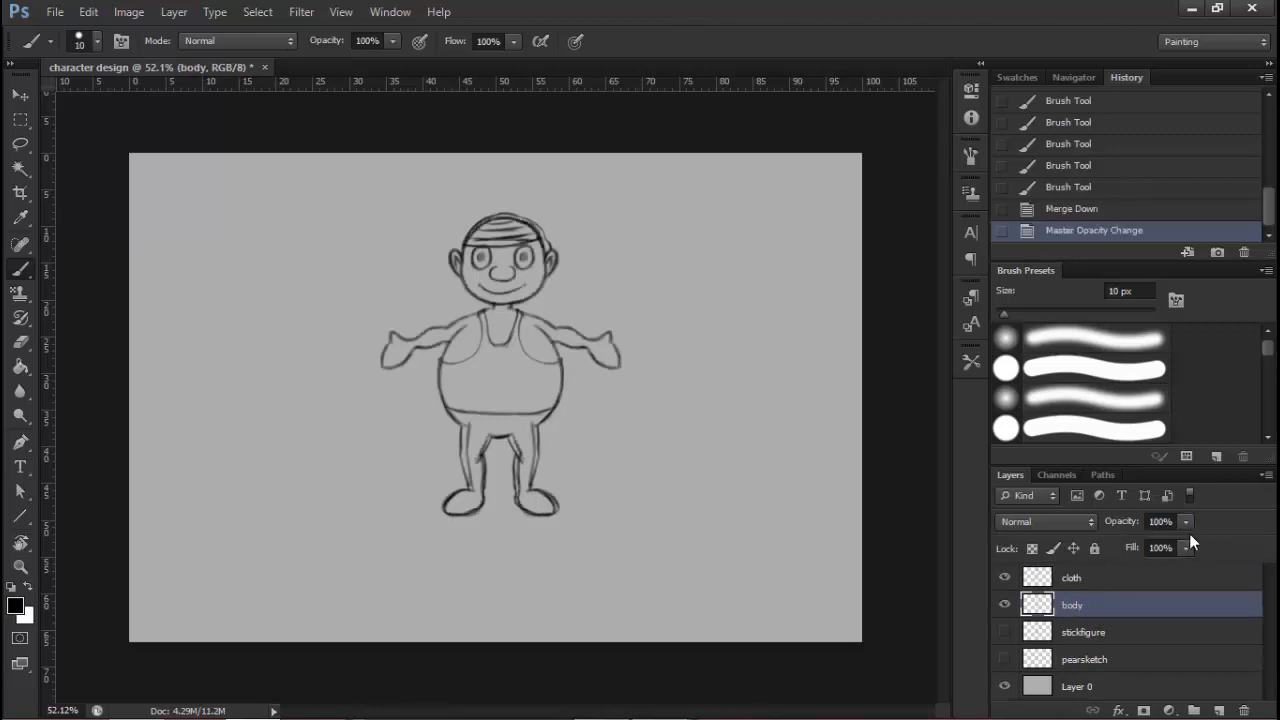
Erase the body layer's head outline beneath the headwear
{"action": "left_click", "coordinate": [22, 345]}
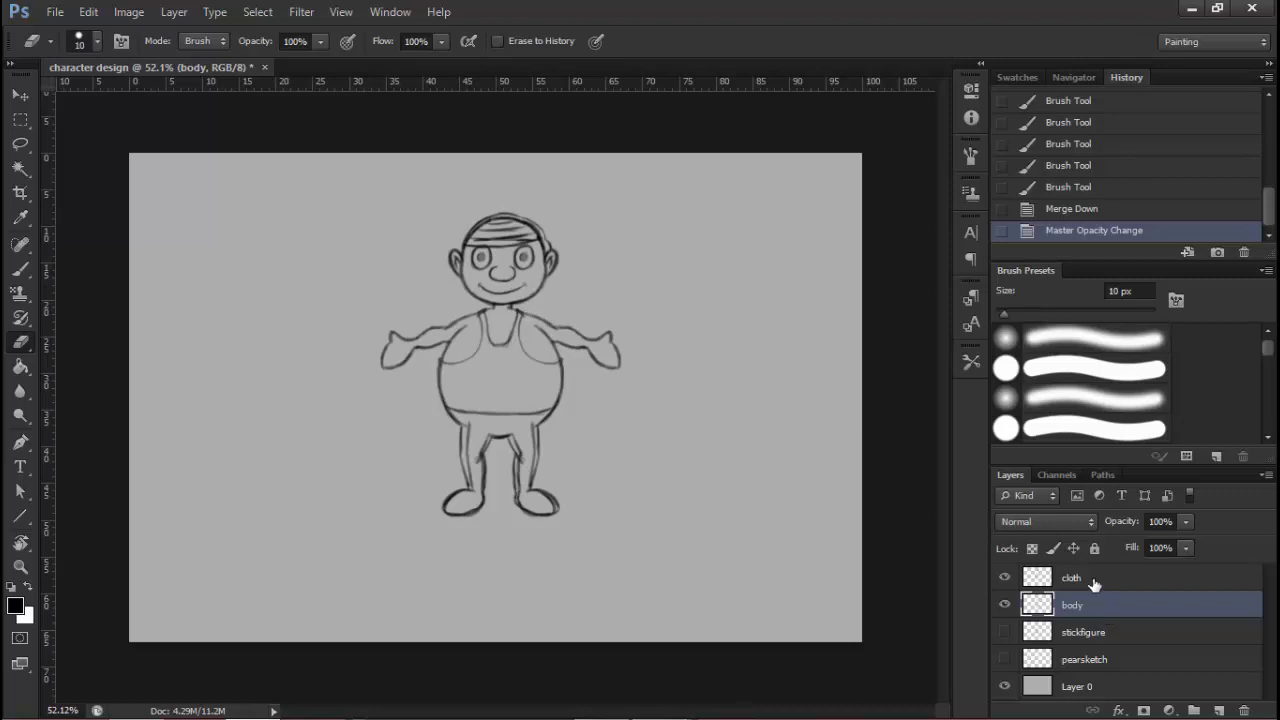
{"action": "left_click_drag", "start_coordinate": [496, 213], "coordinate": [637, 204]}
{"action": "left_click_drag", "start_coordinate": [611, 257], "coordinate": [539, 220]}
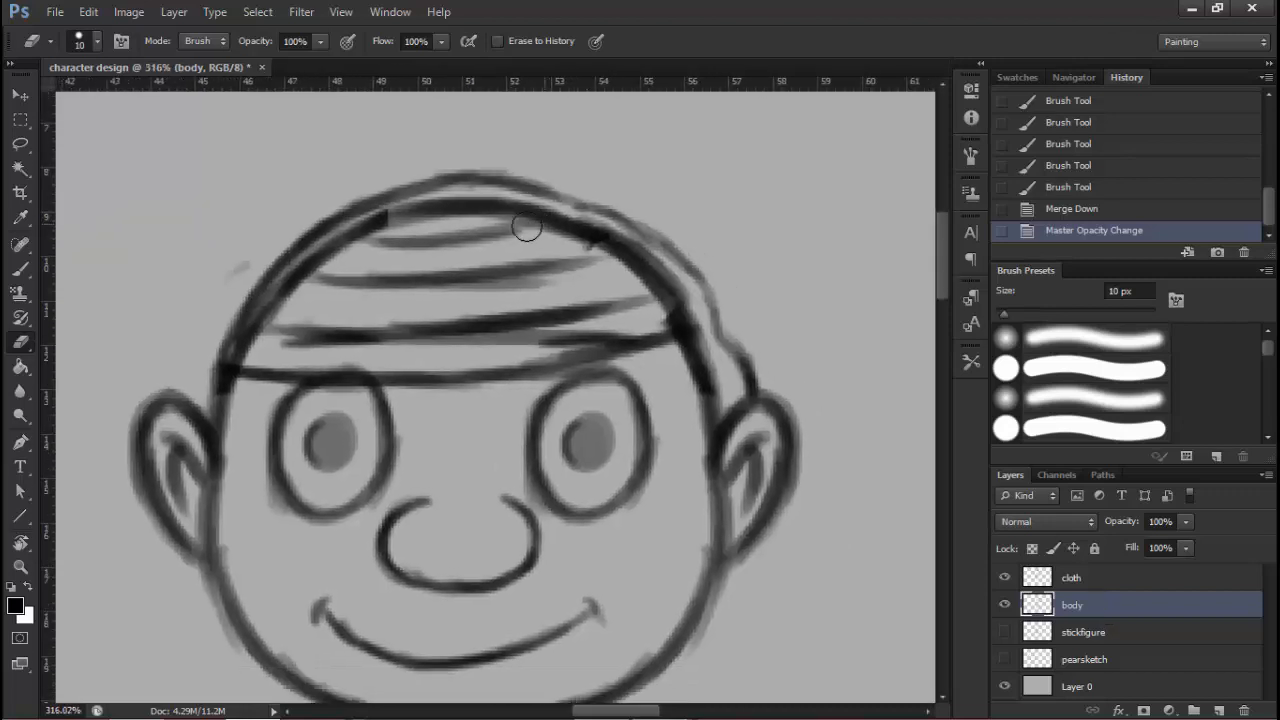
{"action": "left_click_drag", "start_coordinate": [416, 253], "coordinate": [452, 263]}
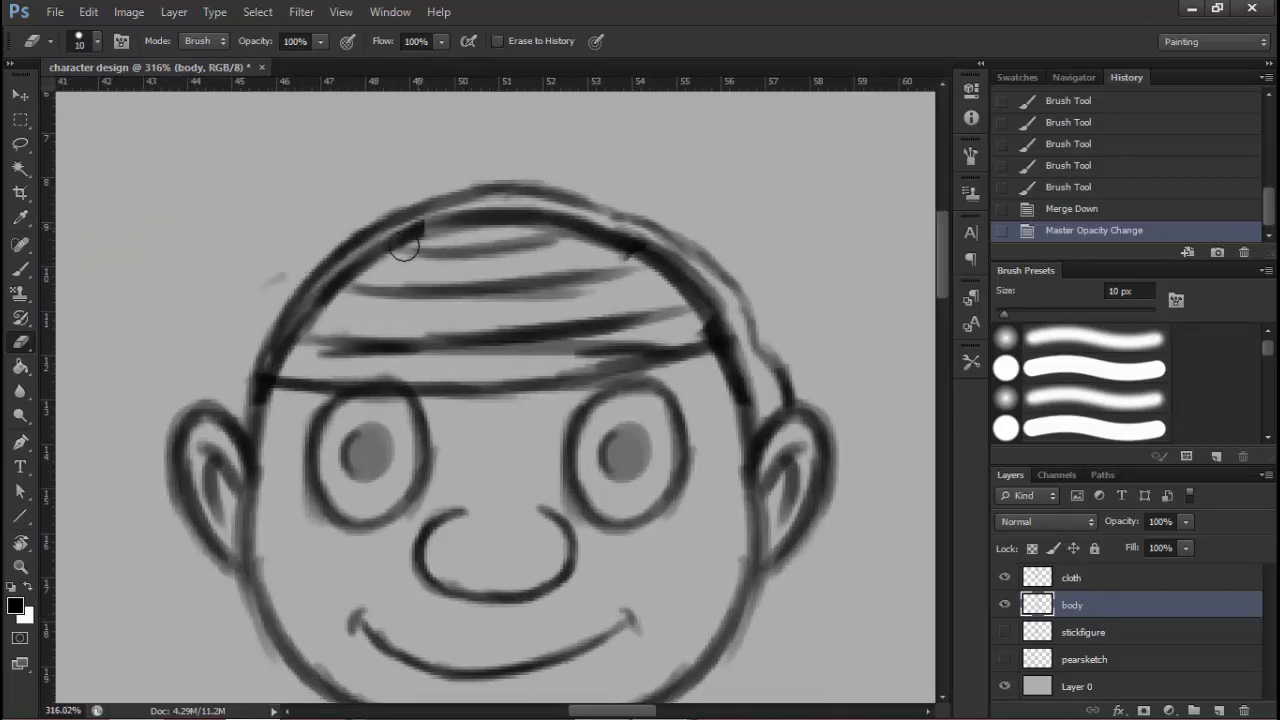
{"action": "mouse_move", "coordinate": [420, 220]}
{"action": "left_mouse_down"}
{"action": "mouse_move", "coordinate": [379, 280]}
{"action": "mouse_move", "coordinate": [284, 357]}
{"action": "left_mouse_up"}
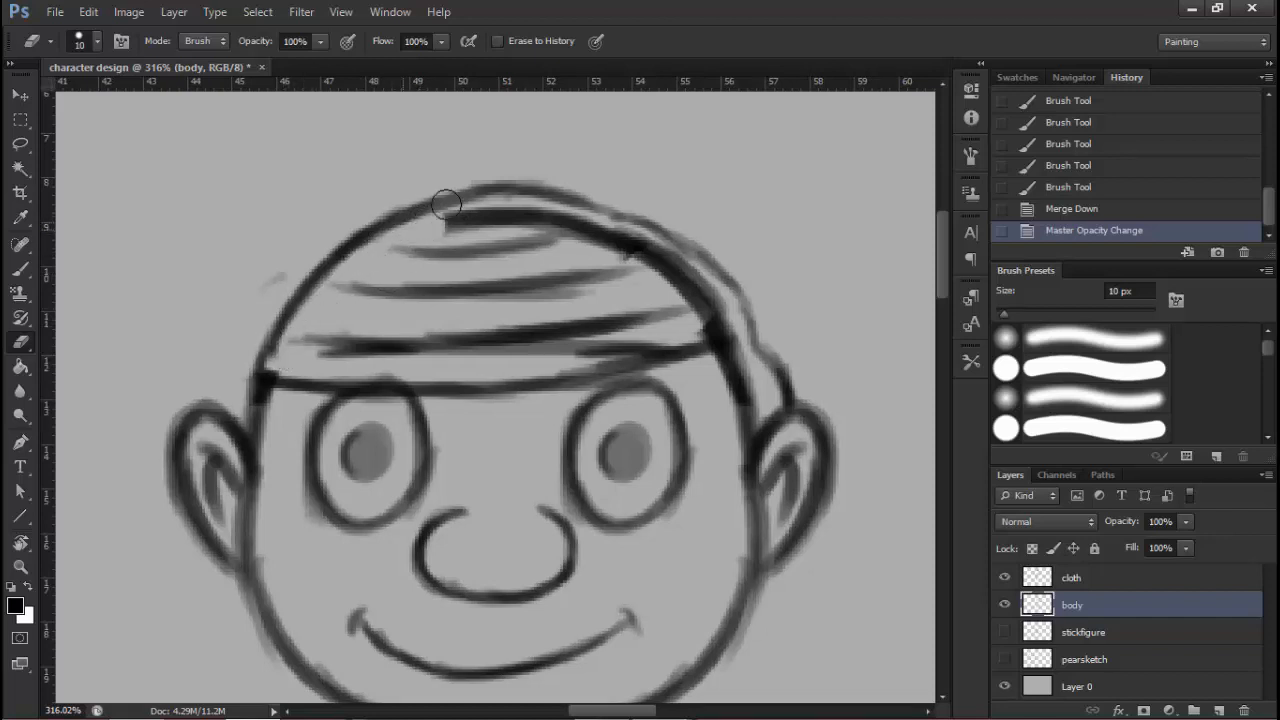
{"action": "mouse_move", "coordinate": [446, 204]}
{"action": "left_mouse_down"}
{"action": "mouse_move", "coordinate": [686, 251]}
{"action": "mouse_move", "coordinate": [600, 248]}
{"action": "mouse_move", "coordinate": [711, 298]}
{"action": "mouse_move", "coordinate": [703, 320]}
{"action": "mouse_move", "coordinate": [726, 325]}
{"action": "left_mouse_up"}
Clean up the body layer's lines beneath the top's shoulder straps with the eraser
{"action": "key", "text": "ctrl+space"}
{"action": "left_click_drag", "start_coordinate": [720, 368], "coordinate": [652, 391]}
{"action": "key", "text": "space"}
{"action": "left_click_drag", "start_coordinate": [712, 338], "coordinate": [703, 72]}
{"action": "key", "text": "ctrl+space"}
{"action": "left_click_drag", "start_coordinate": [445, 326], "coordinate": [596, 256]}
{"action": "key", "text": "space"}
{"action": "left_click_drag", "start_coordinate": [716, 315], "coordinate": [569, 295]}
{"action": "left_click_drag", "start_coordinate": [676, 231], "coordinate": [652, 243]}
{"action": "key", "text": "ctrl+z"}
{"action": "key", "text": "space"}
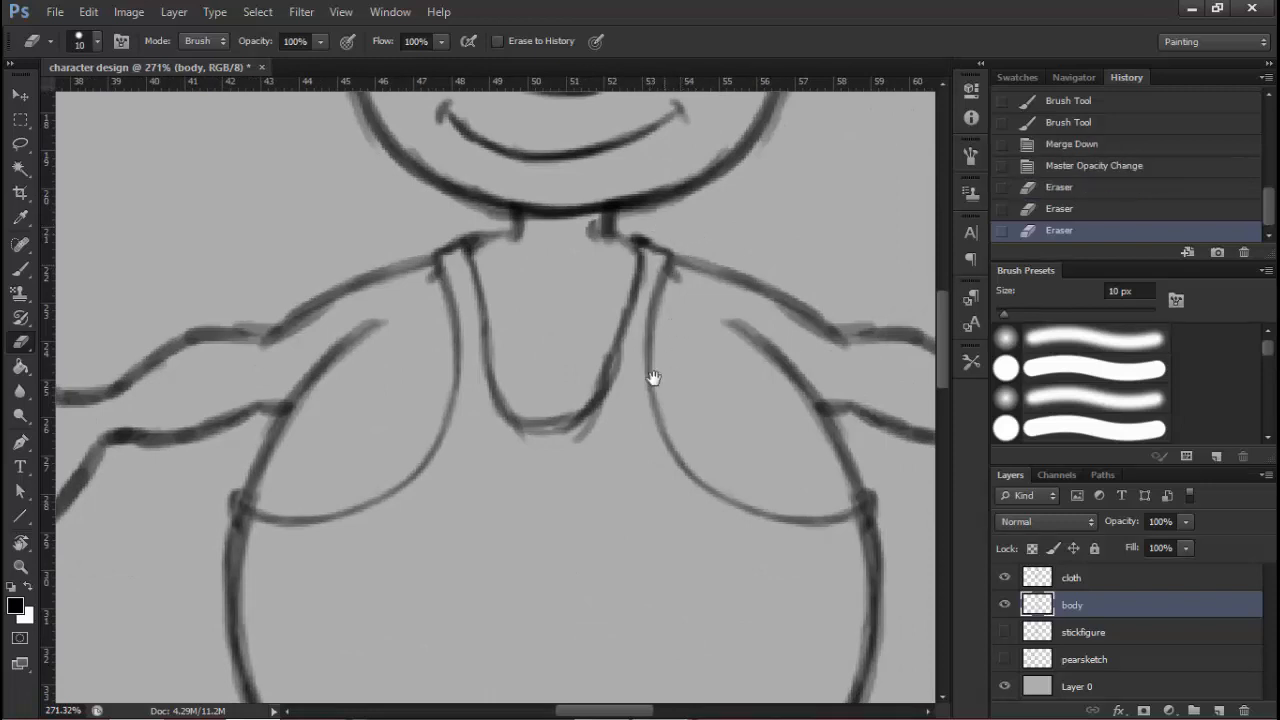
Erase the body layer's belly outline beneath both sides of the top
{"action": "left_click_drag", "start_coordinate": [654, 377], "coordinate": [559, 188]}
{"action": "mouse_move", "coordinate": [771, 345]}
{"action": "left_mouse_down"}
{"action": "mouse_move", "coordinate": [791, 340]}
{"action": "mouse_move", "coordinate": [760, 417]}
{"action": "mouse_move", "coordinate": [763, 520]}
{"action": "mouse_move", "coordinate": [750, 538]}
{"action": "left_mouse_up"}
{"action": "key", "text": "space"}
{"action": "left_click_drag", "start_coordinate": [385, 308], "coordinate": [596, 273]}
{"action": "mouse_move", "coordinate": [352, 331]}
{"action": "left_mouse_down"}
{"action": "mouse_move", "coordinate": [331, 291]}
{"action": "mouse_move", "coordinate": [370, 505]}
{"action": "left_mouse_up"}
Erase the body layer's outer leg line inside the left trouser leg
{"action": "key", "text": "space"}
{"action": "left_click_drag", "start_coordinate": [463, 488], "coordinate": [403, 169]}
{"action": "mouse_move", "coordinate": [468, 278]}
{"action": "left_mouse_down"}
{"action": "mouse_move", "coordinate": [446, 395]}
{"action": "mouse_move", "coordinate": [449, 280]}
{"action": "mouse_move", "coordinate": [423, 520]}
{"action": "mouse_move", "coordinate": [434, 417]}
{"action": "mouse_move", "coordinate": [466, 620]}
{"action": "mouse_move", "coordinate": [464, 592]}
{"action": "left_mouse_up"}
Try to erase the body layer's lines along the crotch, inner legs and shoes
{"action": "key", "text": "space"}
{"action": "left_click_drag", "start_coordinate": [468, 518], "coordinate": [450, 374]}
{"action": "mouse_move", "coordinate": [457, 489]}
{"action": "left_mouse_down"}
{"action": "mouse_move", "coordinate": [453, 513]}
{"action": "mouse_move", "coordinate": [397, 506]}
{"action": "mouse_move", "coordinate": [303, 611]}
{"action": "mouse_move", "coordinate": [326, 529]}
{"action": "mouse_move", "coordinate": [484, 572]}
{"action": "mouse_move", "coordinate": [526, 549]}
{"action": "mouse_move", "coordinate": [526, 509]}
{"action": "mouse_move", "coordinate": [503, 510]}
{"action": "mouse_move", "coordinate": [514, 294]}
{"action": "mouse_move", "coordinate": [491, 354]}
{"action": "mouse_move", "coordinate": [529, 277]}
{"action": "mouse_move", "coordinate": [452, 463]}
{"action": "mouse_move", "coordinate": [461, 396]}
{"action": "left_mouse_up"}
{"action": "key", "text": "space"}
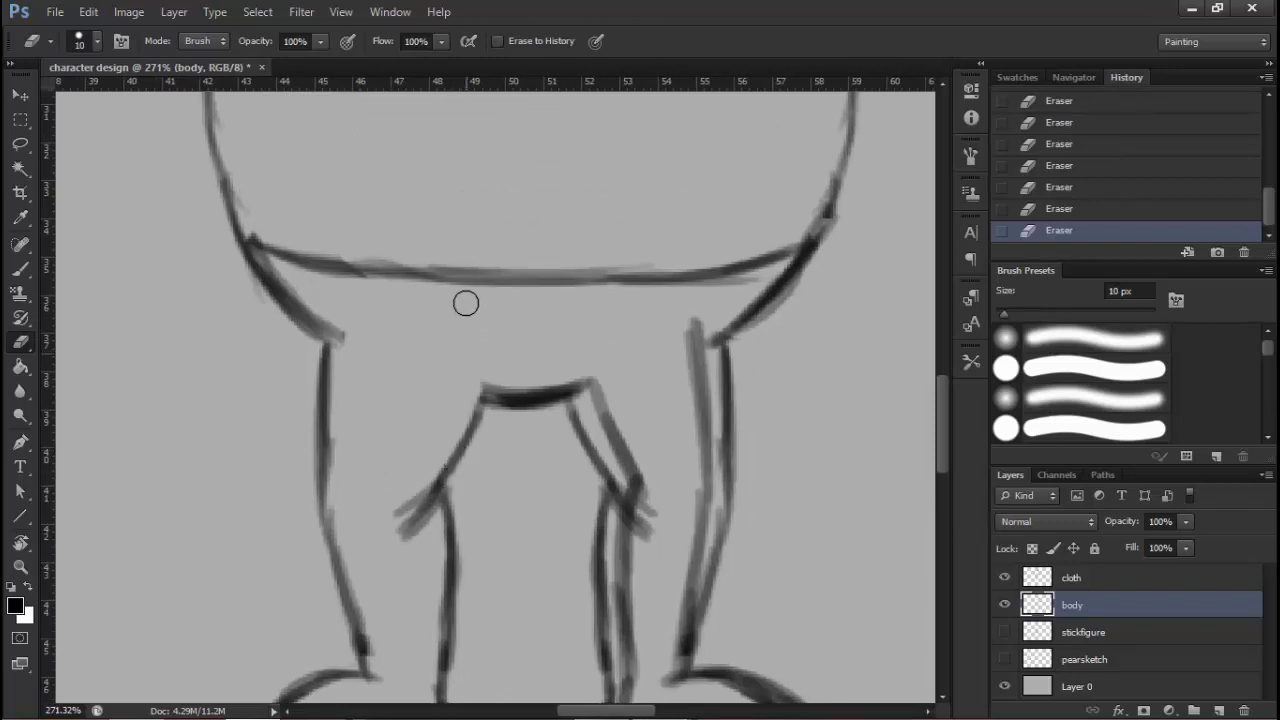
{"action": "left_click_drag", "start_coordinate": [466, 303], "coordinate": [490, 414]}
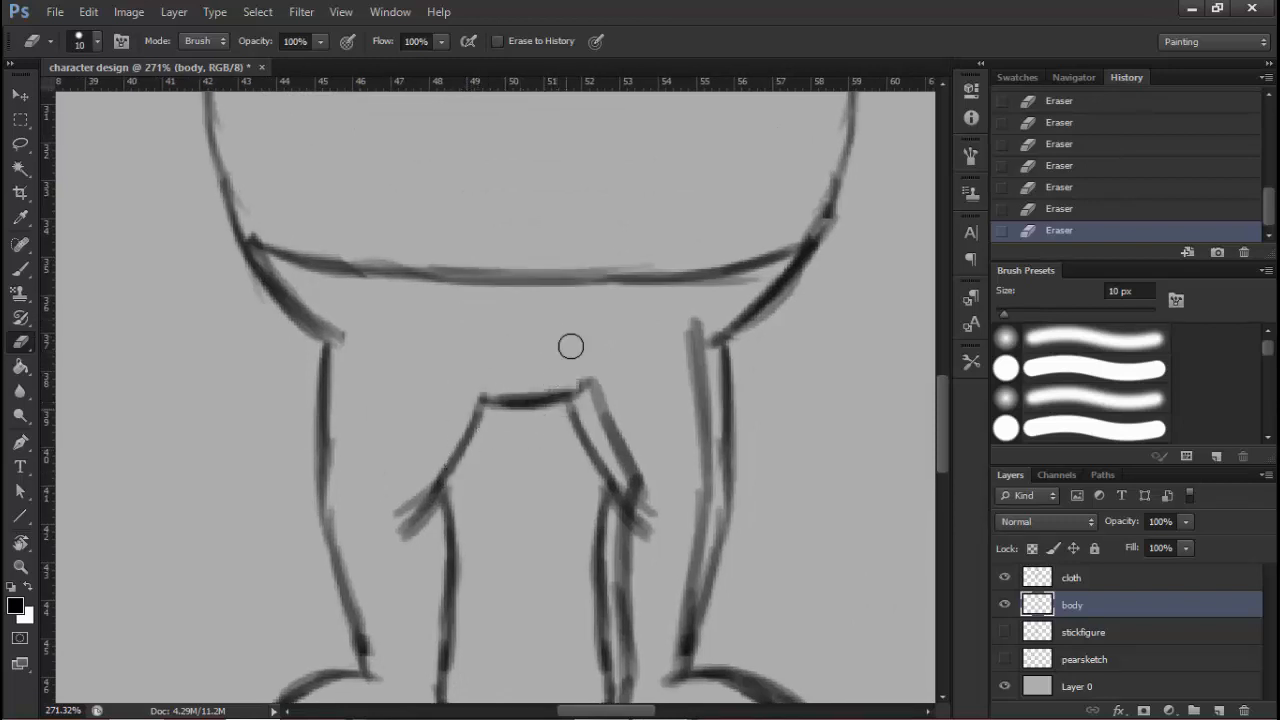
{"action": "mouse_move", "coordinate": [570, 346]}
{"action": "left_mouse_down"}
{"action": "mouse_move", "coordinate": [603, 374]}
{"action": "mouse_move", "coordinate": [637, 460]}
{"action": "mouse_move", "coordinate": [615, 655]}
{"action": "left_mouse_up"}
{"action": "key", "text": "space"}
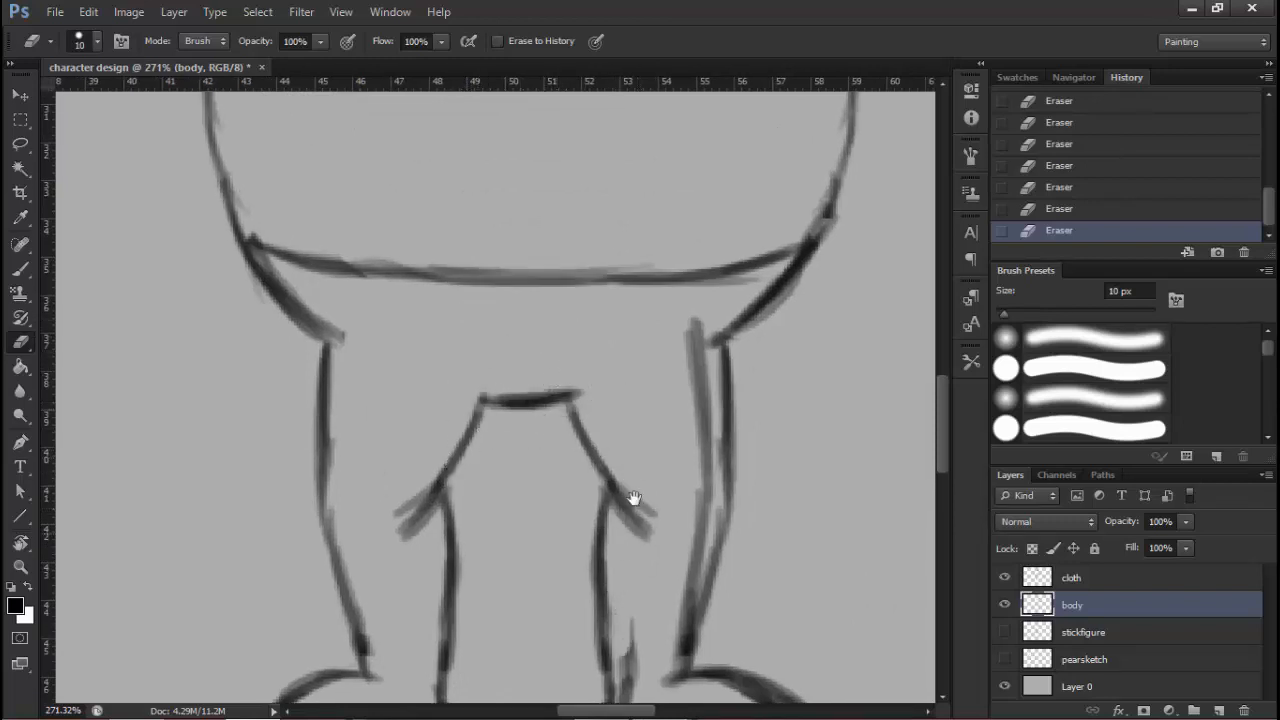
{"action": "mouse_move", "coordinate": [633, 497]}
{"action": "left_mouse_down"}
{"action": "mouse_move", "coordinate": [640, 380]}
{"action": "mouse_move", "coordinate": [634, 474]}
{"action": "left_mouse_up"}
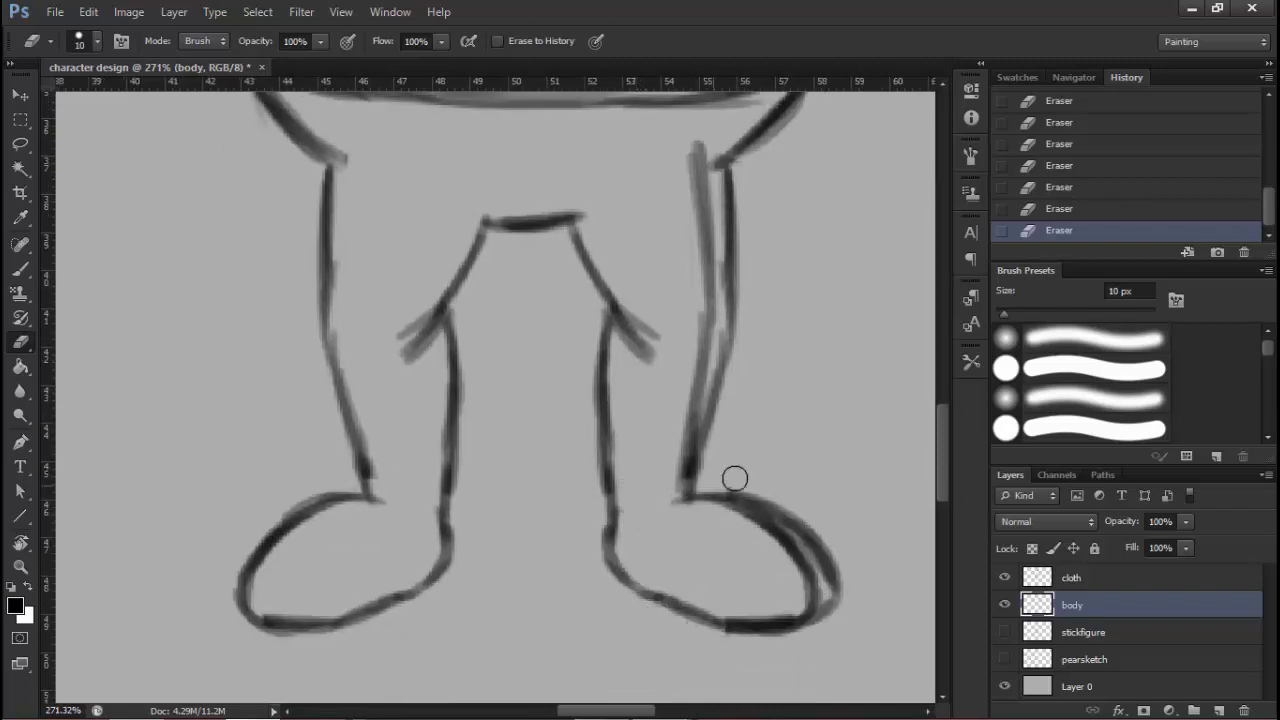
{"action": "mouse_move", "coordinate": [735, 479]}
{"action": "left_mouse_down"}
{"action": "mouse_move", "coordinate": [790, 505]}
{"action": "mouse_move", "coordinate": [825, 596]}
{"action": "left_mouse_up"}
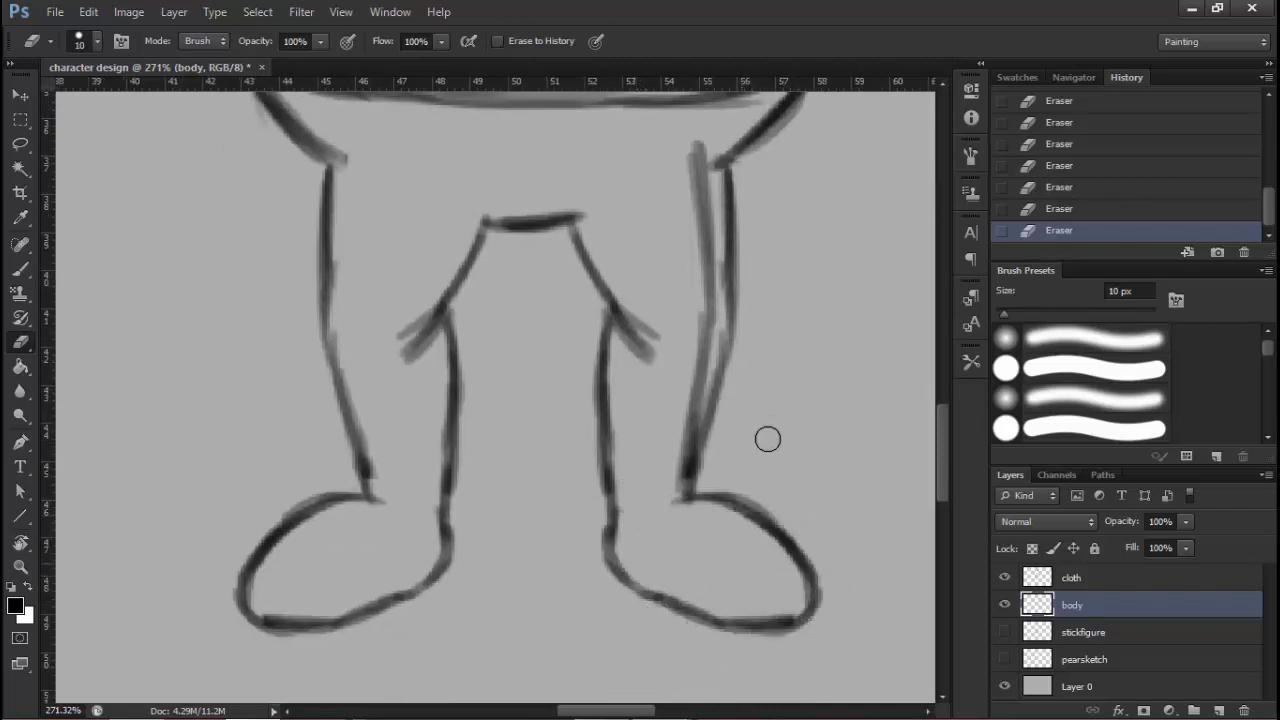
{"action": "left_click_drag", "start_coordinate": [714, 463], "coordinate": [720, 523]}
Undo the last four eraser strokes on the legs and shoes
{"action": "key", "text": "ctrl+alt+z"}
{"action": "key", "text": "ctrl+alt+z"}
{"action": "key", "text": "ctrl+alt+z"}
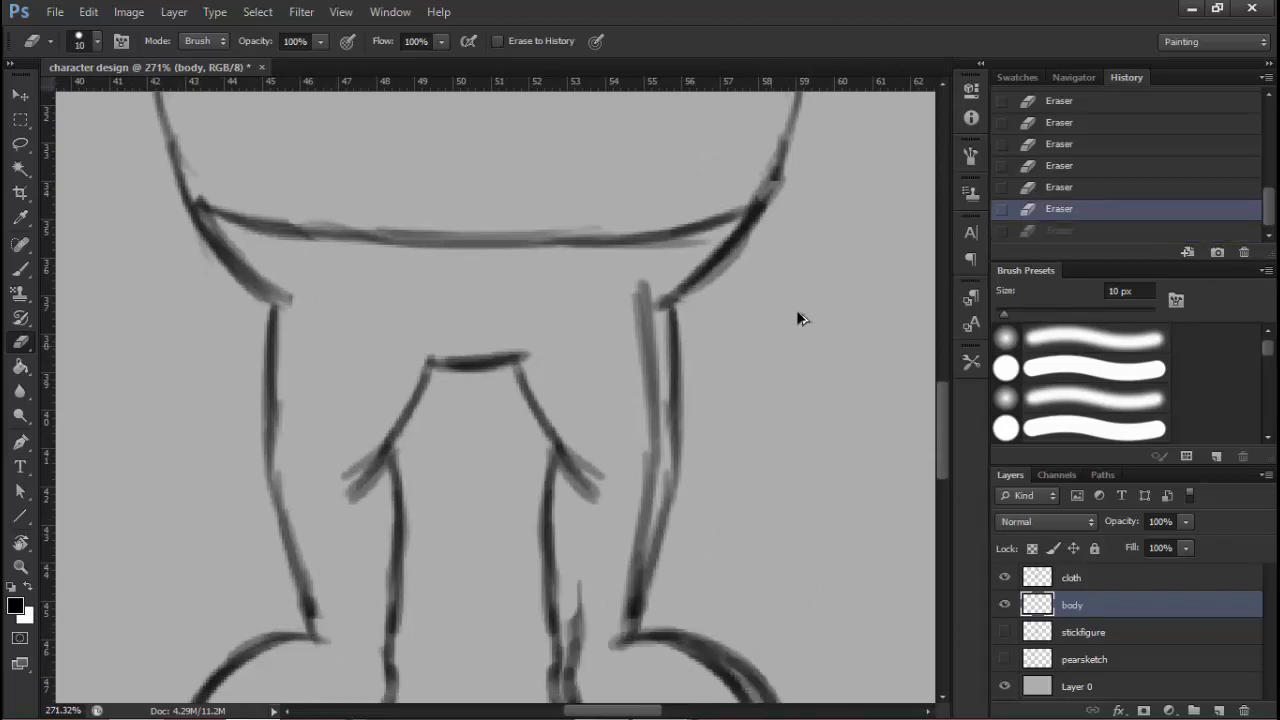
{"action": "key", "text": "ctrl+alt+z"}
Add a new layer above the cloth layer for brush work on the trouser legs
{"action": "left_click_drag", "start_coordinate": [489, 468], "coordinate": [525, 368]}
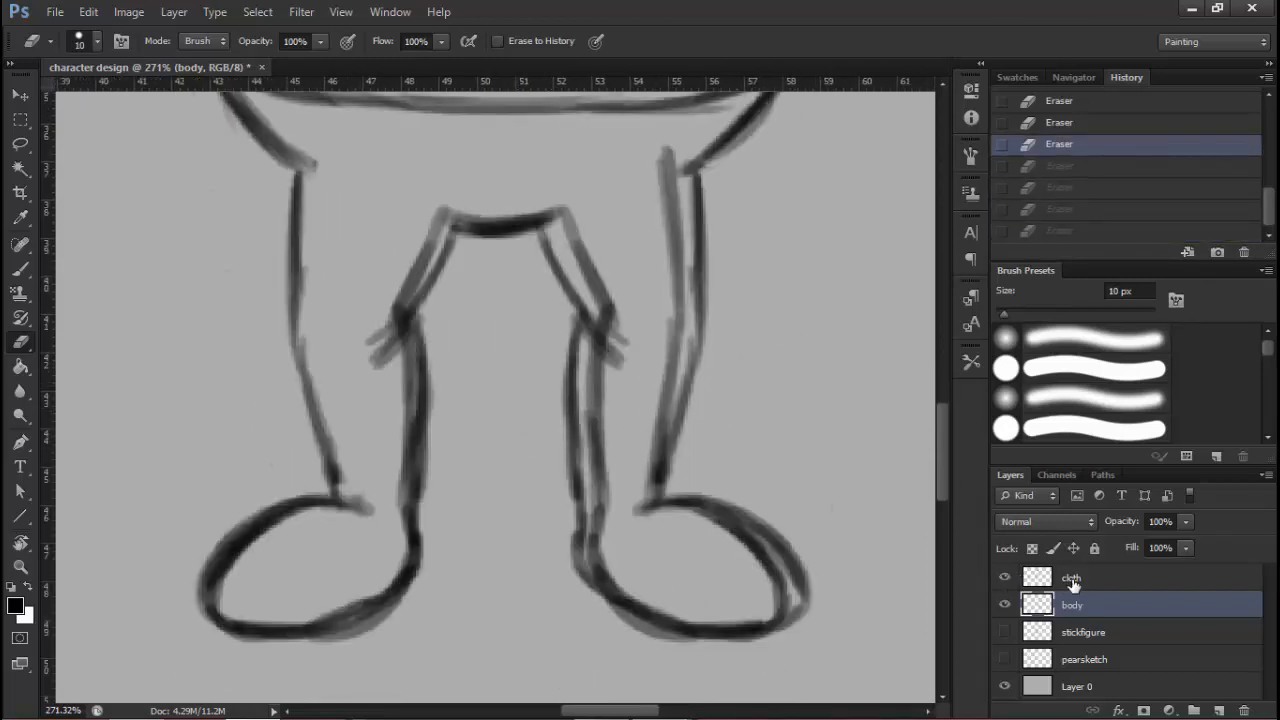
{"action": "key", "text": "alt+bracketright"}
{"action": "scroll", "coordinate": [386, 406], "scroll_direction": "up", "scroll_amount": 2}
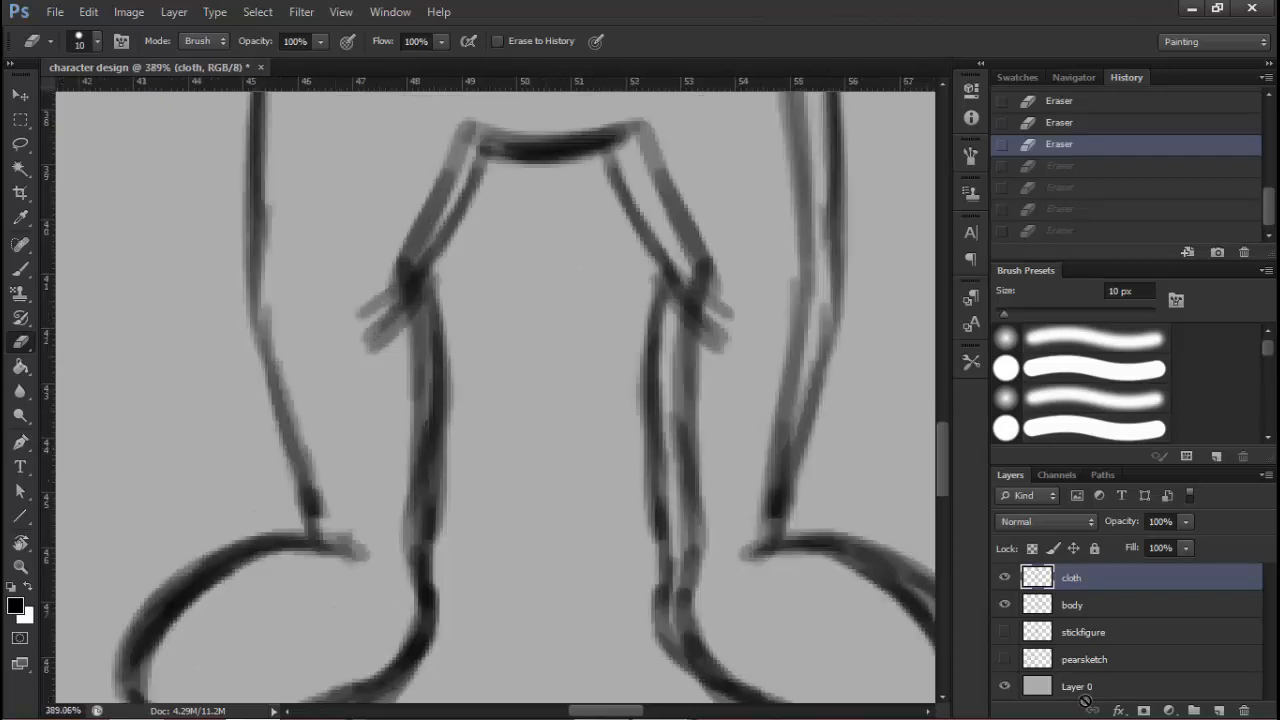
{"action": "left_click", "coordinate": [1219, 710]}
{"action": "scroll", "coordinate": [106, 289], "scroll_direction": "down", "scroll_amount": 2}
{"action": "left_click", "coordinate": [20, 270]}
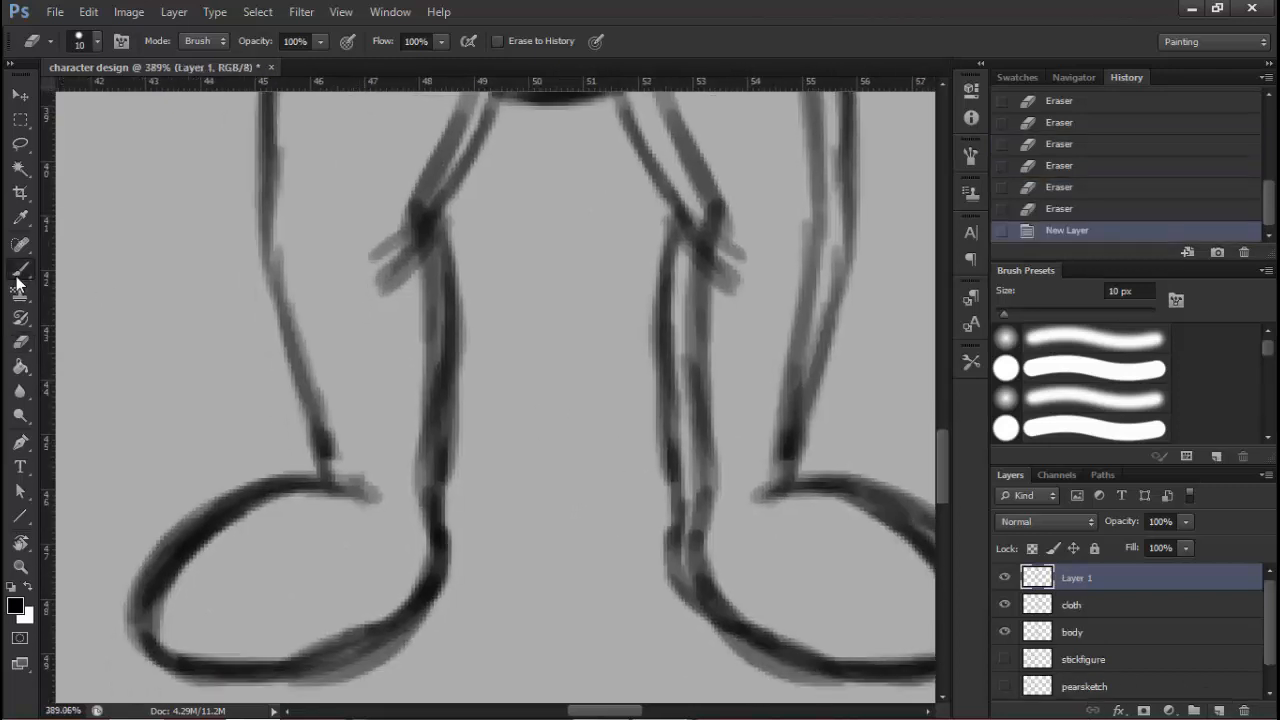
Draw the trouser cuffs across both ankles, flaring the left leg's inner edge, and merge the layer into cloth
{"action": "left_click_drag", "start_coordinate": [281, 283], "coordinate": [295, 392]}
{"action": "left_click_drag", "start_coordinate": [280, 289], "coordinate": [304, 385]}
{"action": "mouse_move", "coordinate": [306, 323]}
{"action": "left_mouse_down"}
{"action": "mouse_move", "coordinate": [329, 477]}
{"action": "mouse_move", "coordinate": [478, 513]}
{"action": "left_mouse_up"}
{"action": "left_click_drag", "start_coordinate": [457, 369], "coordinate": [467, 505]}
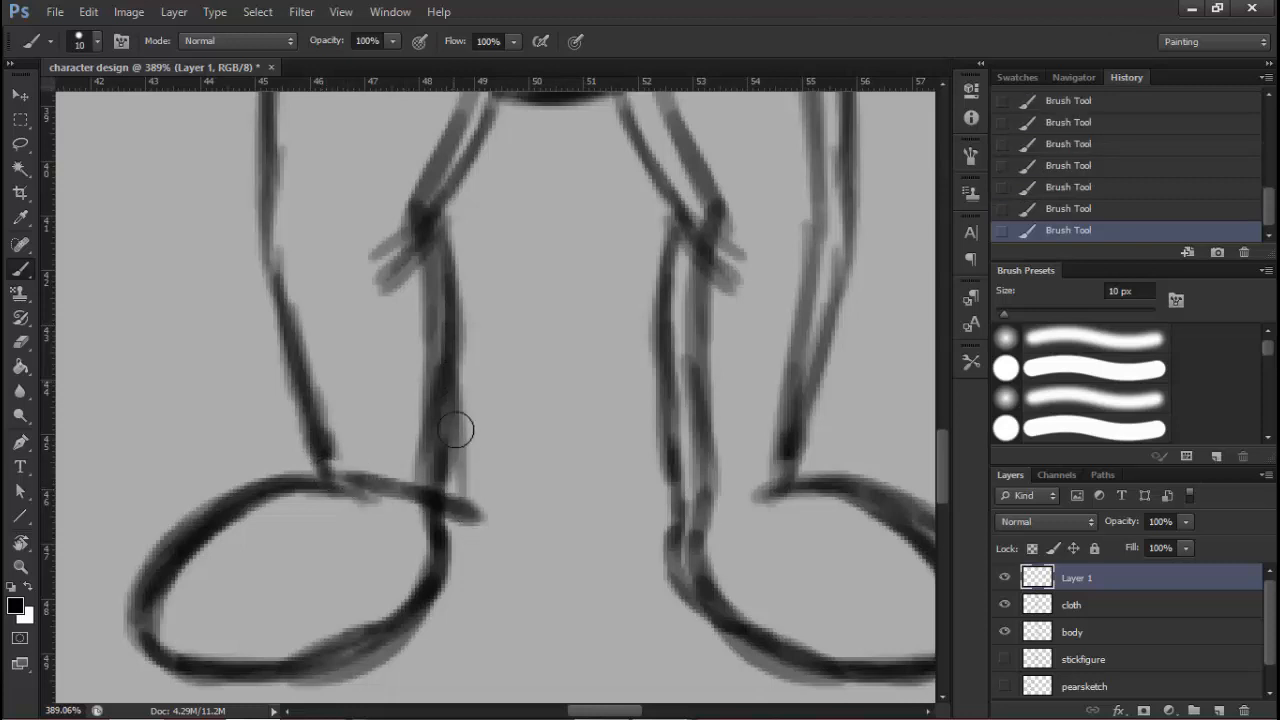
{"action": "mouse_move", "coordinate": [456, 420]}
{"action": "left_mouse_down"}
{"action": "mouse_move", "coordinate": [478, 515]}
{"action": "mouse_move", "coordinate": [383, 443]}
{"action": "left_mouse_up"}
{"action": "left_click_drag", "start_coordinate": [540, 285], "coordinate": [546, 437]}
{"action": "left_click_drag", "start_coordinate": [672, 398], "coordinate": [540, 484]}
{"action": "mouse_move", "coordinate": [555, 384]}
{"action": "left_mouse_down"}
{"action": "mouse_move", "coordinate": [548, 484]}
{"action": "mouse_move", "coordinate": [626, 411]}
{"action": "mouse_move", "coordinate": [678, 396]}
{"action": "mouse_move", "coordinate": [682, 330]}
{"action": "left_mouse_up"}
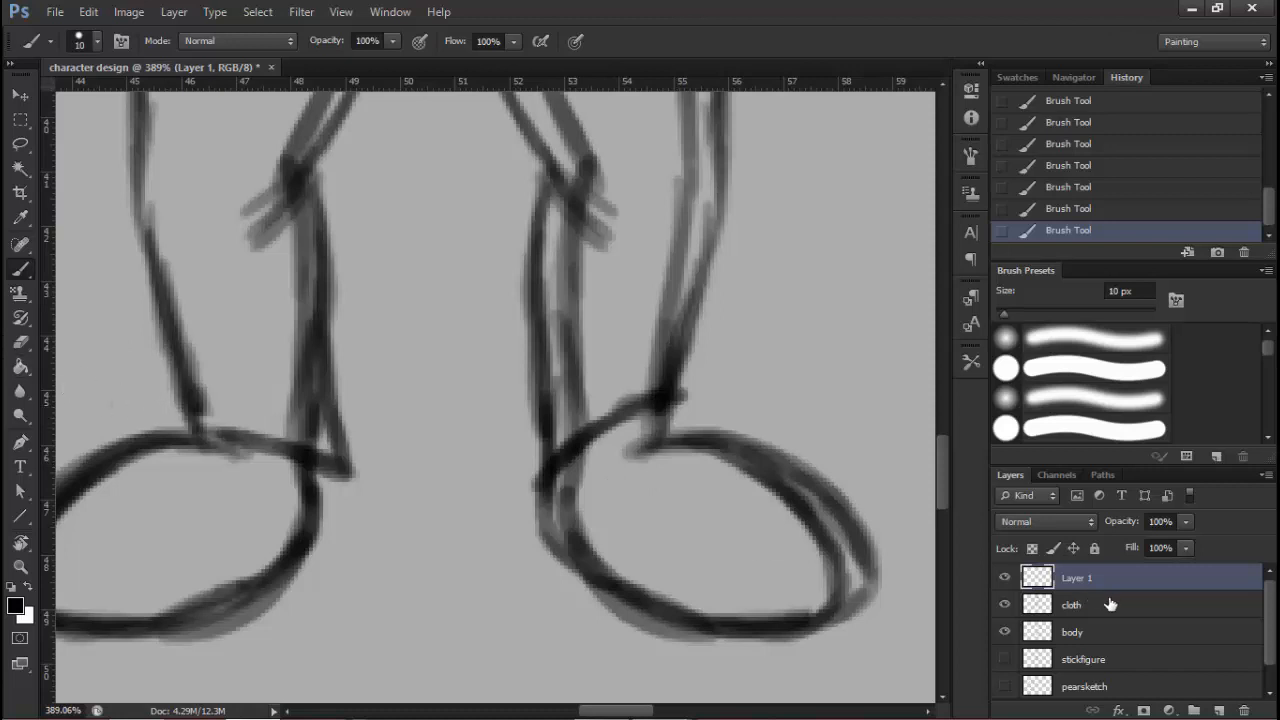
{"action": "key", "text": "ctrl+e"}
Erase the body layer's leg and foot lines beneath the trousers and shoes
{"action": "left_click", "coordinate": [1106, 607]}
{"action": "key", "text": "e"}
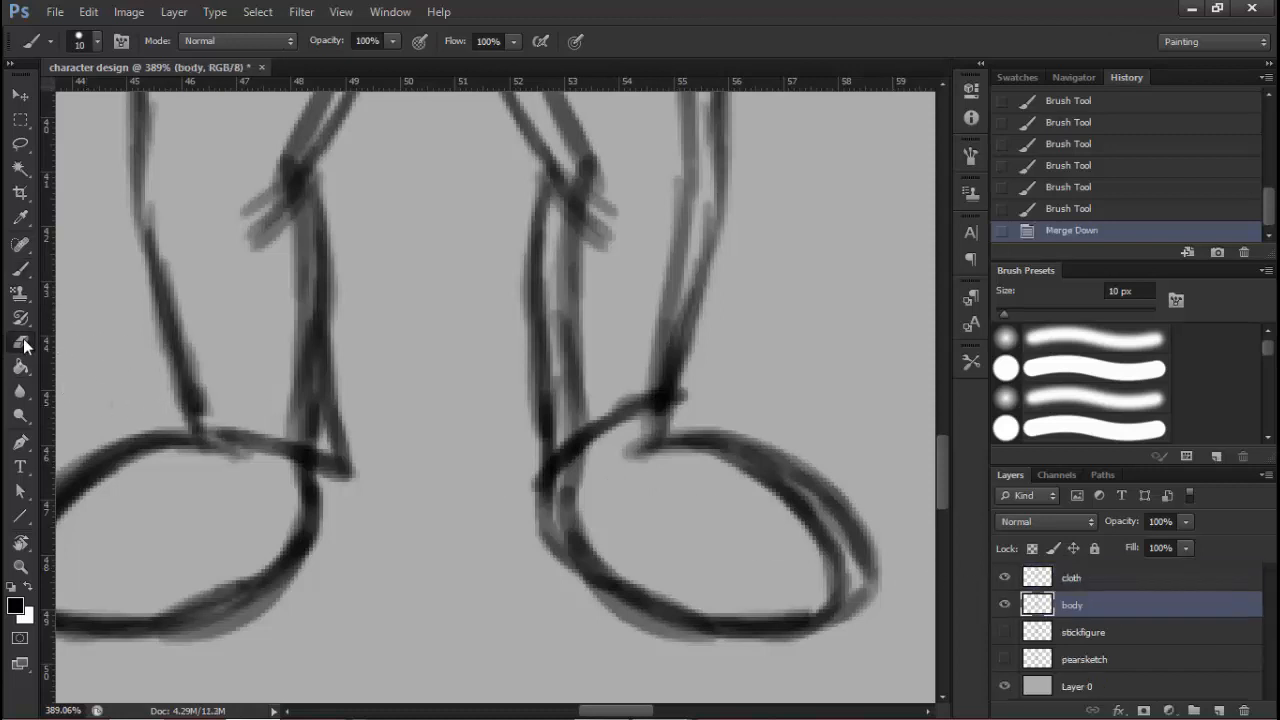
{"action": "mouse_move", "coordinate": [430, 406]}
{"action": "left_mouse_down"}
{"action": "mouse_move", "coordinate": [494, 406]}
{"action": "mouse_move", "coordinate": [429, 477]}
{"action": "mouse_move", "coordinate": [337, 491]}
{"action": "mouse_move", "coordinate": [366, 501]}
{"action": "mouse_move", "coordinate": [337, 491]}
{"action": "mouse_move", "coordinate": [329, 547]}
{"action": "mouse_move", "coordinate": [443, 452]}
{"action": "mouse_move", "coordinate": [421, 373]}
{"action": "mouse_move", "coordinate": [380, 445]}
{"action": "left_mouse_up"}
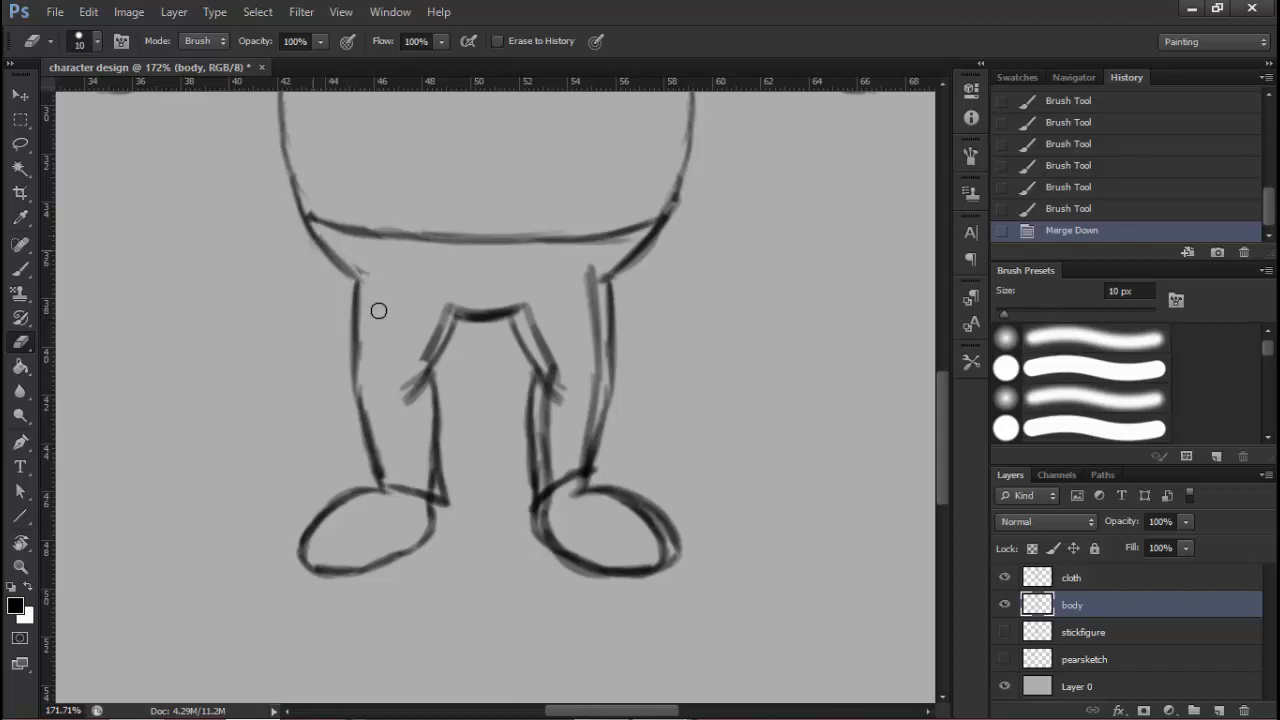
{"action": "left_click_drag", "start_coordinate": [425, 365], "coordinate": [430, 360]}
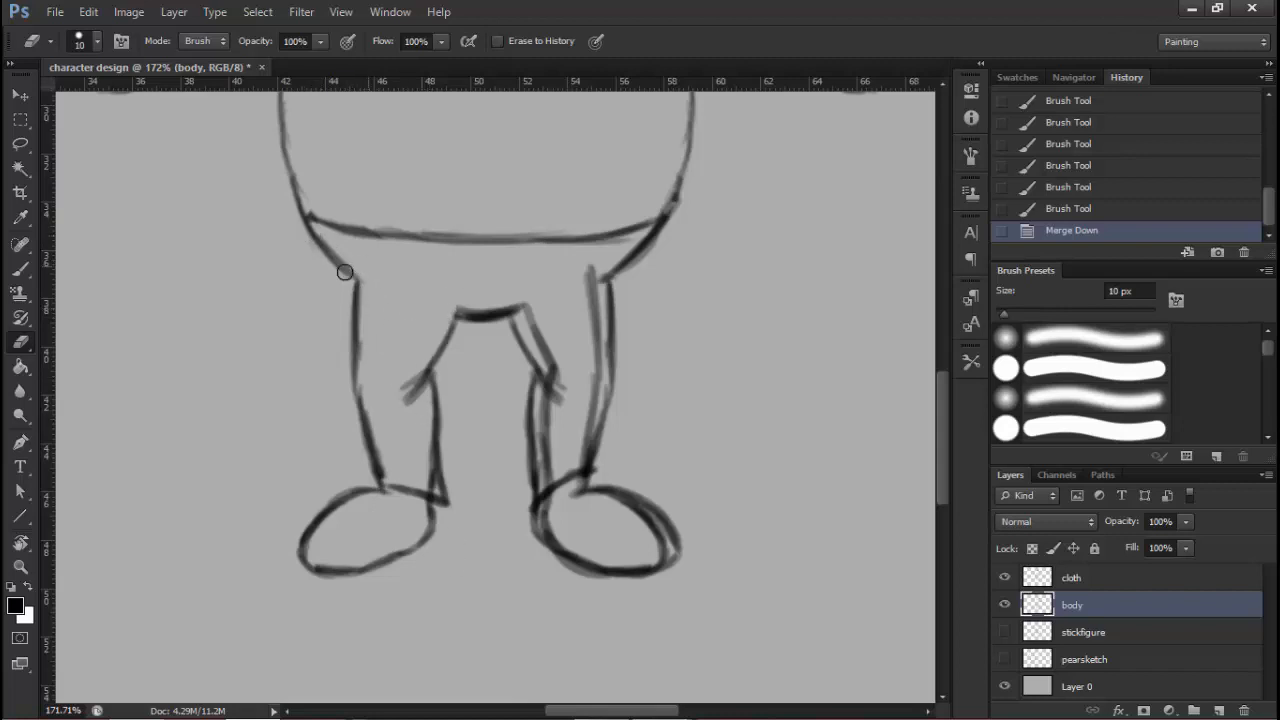
{"action": "mouse_move", "coordinate": [417, 289]}
{"action": "left_mouse_down"}
{"action": "mouse_move", "coordinate": [423, 308]}
{"action": "mouse_move", "coordinate": [539, 311]}
{"action": "mouse_move", "coordinate": [553, 426]}
{"action": "mouse_move", "coordinate": [591, 257]}
{"action": "mouse_move", "coordinate": [603, 386]}
{"action": "mouse_move", "coordinate": [539, 556]}
{"action": "left_mouse_up"}
{"action": "mouse_move", "coordinate": [565, 608]}
{"action": "left_mouse_down"}
{"action": "mouse_move", "coordinate": [609, 480]}
{"action": "mouse_move", "coordinate": [646, 617]}
{"action": "mouse_move", "coordinate": [626, 611]}
{"action": "mouse_move", "coordinate": [670, 525]}
{"action": "left_mouse_up"}
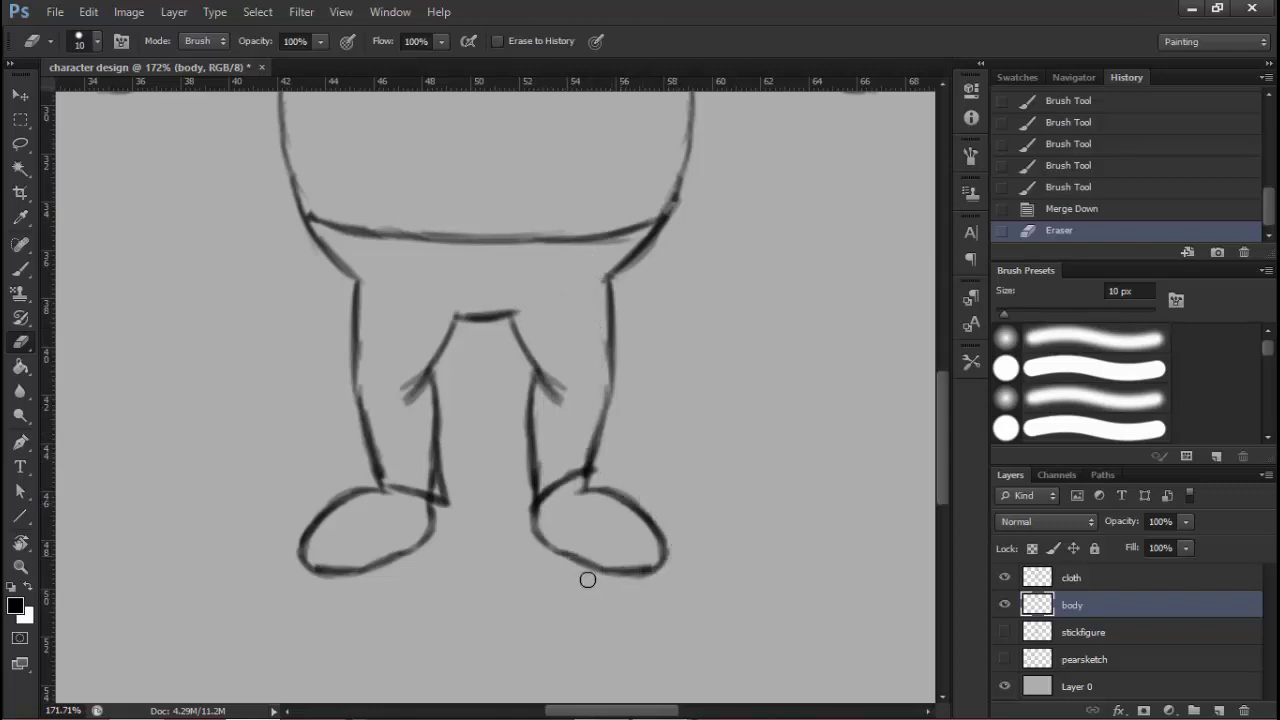
{"action": "mouse_move", "coordinate": [619, 454]}
{"action": "left_mouse_down"}
{"action": "mouse_move", "coordinate": [594, 463]}
{"action": "mouse_move", "coordinate": [891, 563]}
{"action": "left_mouse_up"}
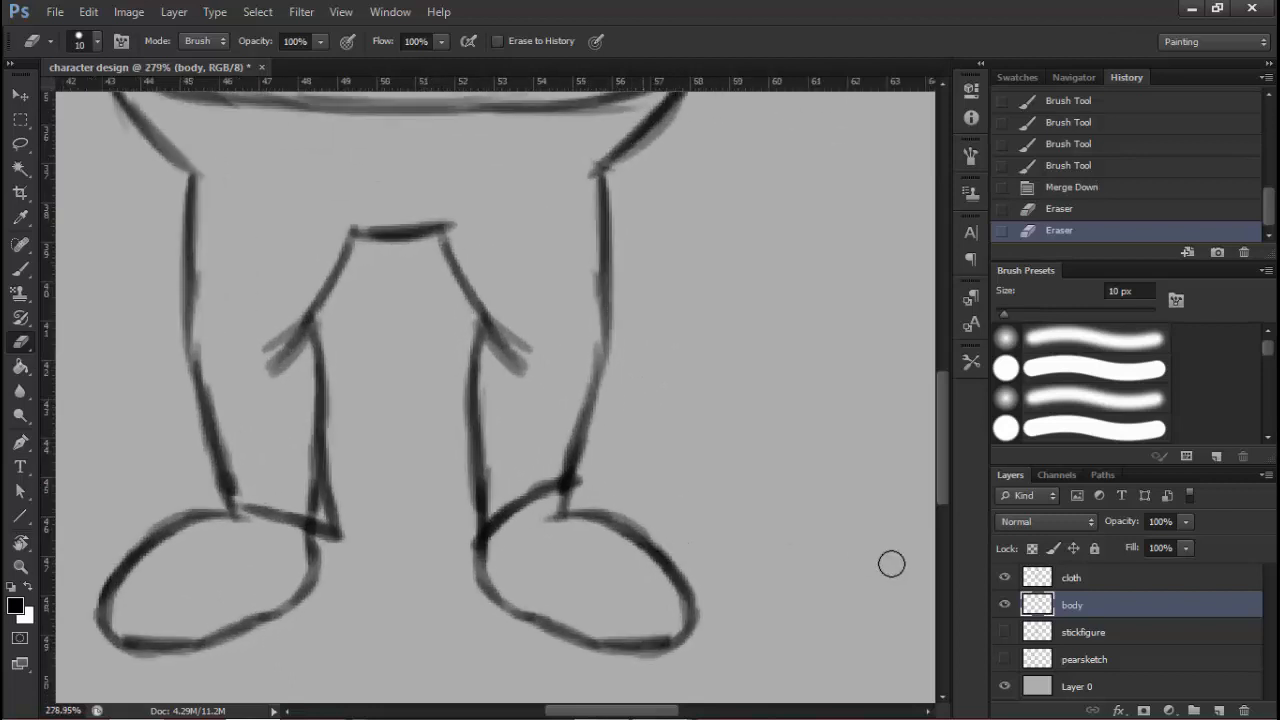
On the cloth layer, erase the overlapping lines where the trouser cuffs meet the shoes
{"action": "left_click", "coordinate": [1094, 581]}
{"action": "left_click", "coordinate": [466, 498]}
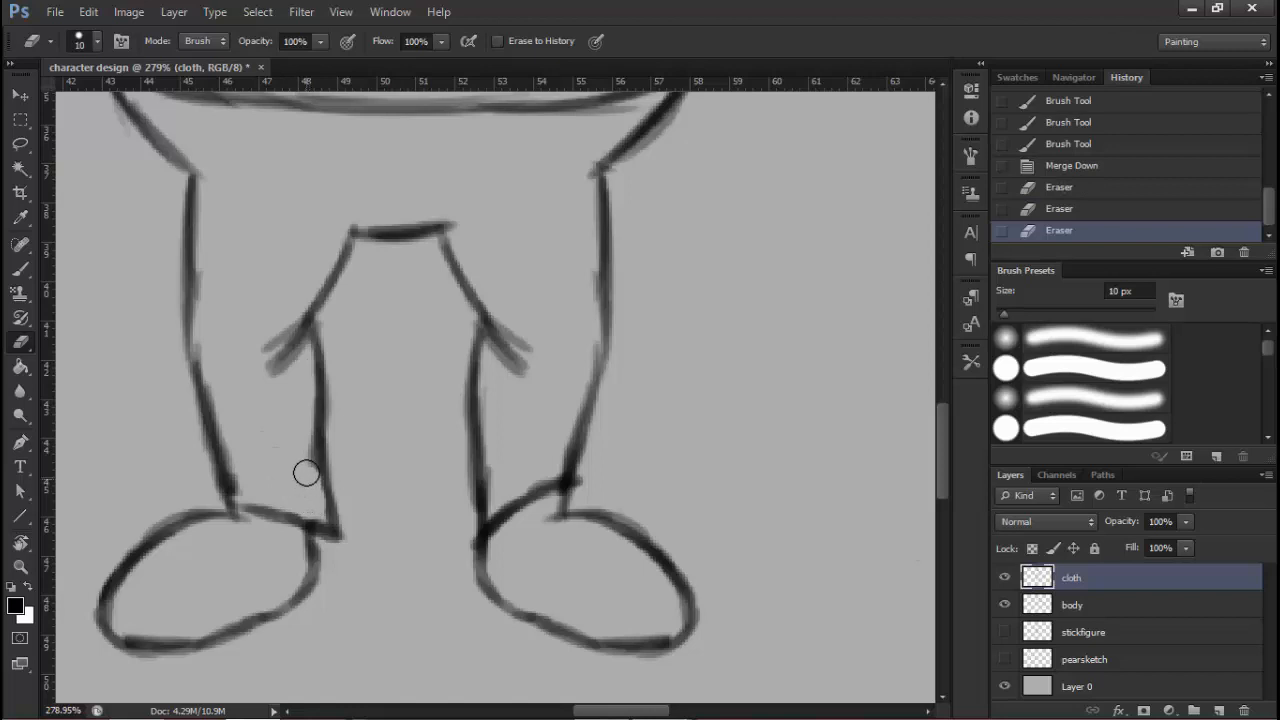
{"action": "left_click", "coordinate": [293, 407]}
{"action": "left_click_drag", "start_coordinate": [549, 412], "coordinate": [425, 436]}
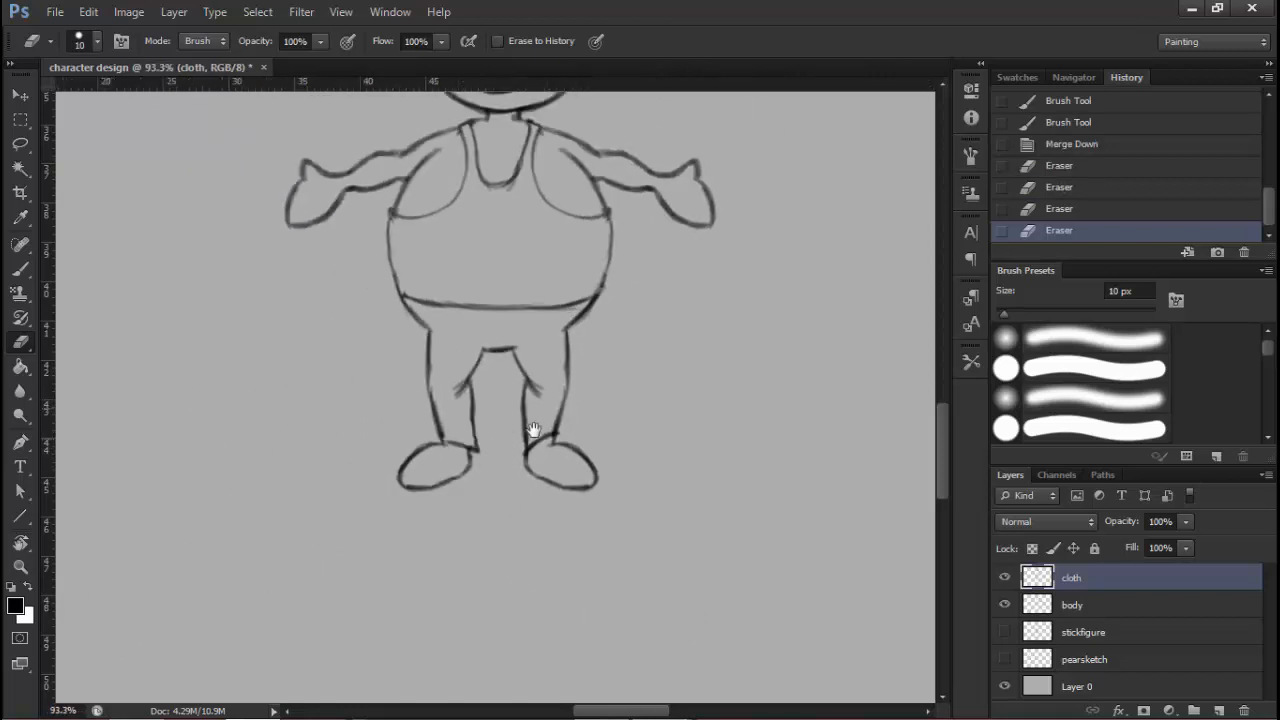
{"action": "mouse_move", "coordinate": [570, 436]}
{"action": "left_mouse_down"}
{"action": "mouse_move", "coordinate": [577, 426]}
{"action": "mouse_move", "coordinate": [537, 428]}
{"action": "left_mouse_up"}
{"action": "mouse_move", "coordinate": [620, 398]}
{"action": "left_mouse_down"}
{"action": "mouse_move", "coordinate": [515, 434]}
{"action": "mouse_move", "coordinate": [508, 576]}
{"action": "mouse_move", "coordinate": [592, 430]}
{"action": "left_mouse_up"}
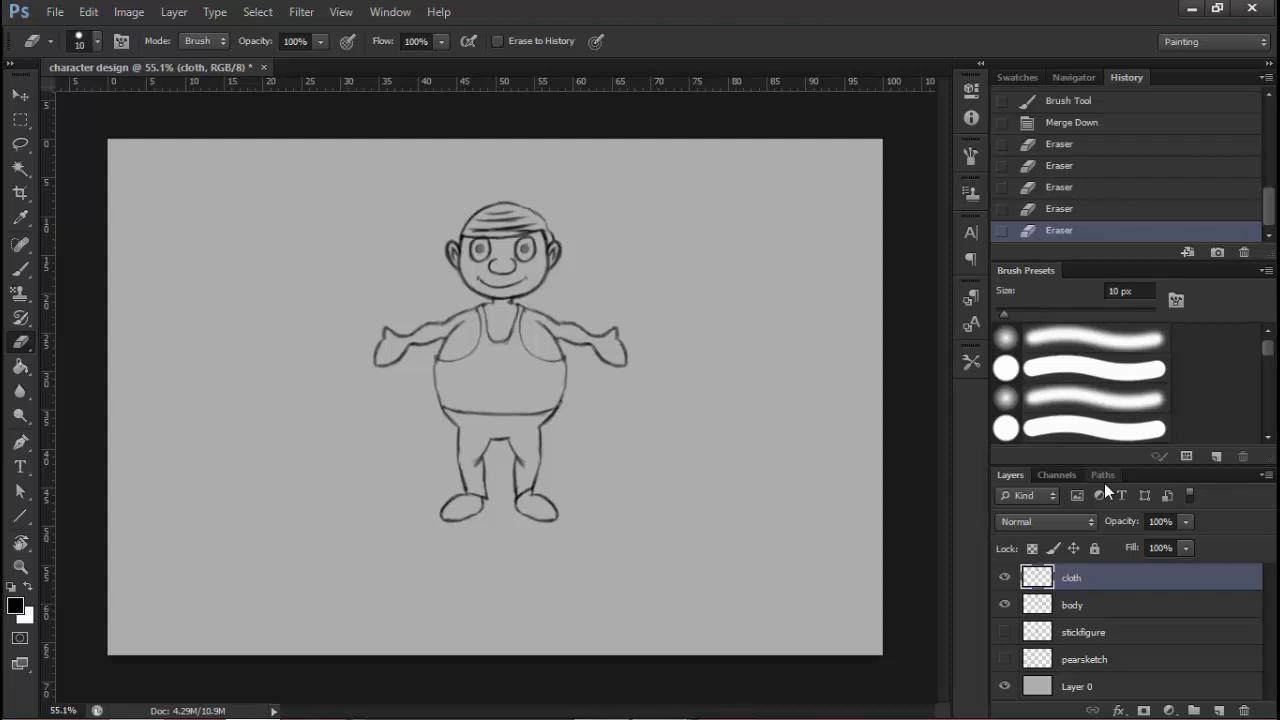
Toggle the cloth layer's visibility to compare the character with and without clothes
{"action": "left_click", "coordinate": [1004, 580]}
{"action": "left_click", "coordinate": [1004, 580]}
{"action": "left_click", "coordinate": [1004, 580]}
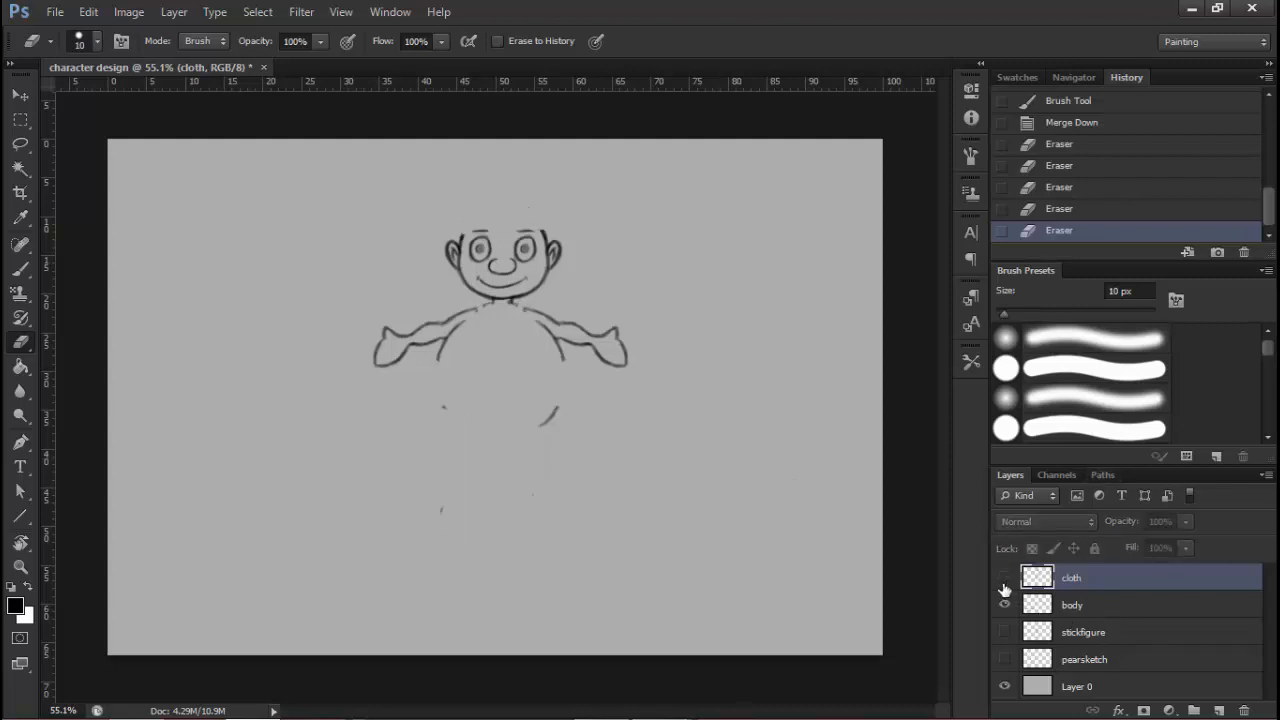
{"action": "left_click", "coordinate": [1004, 580]}
{"action": "left_click", "coordinate": [1004, 580]}
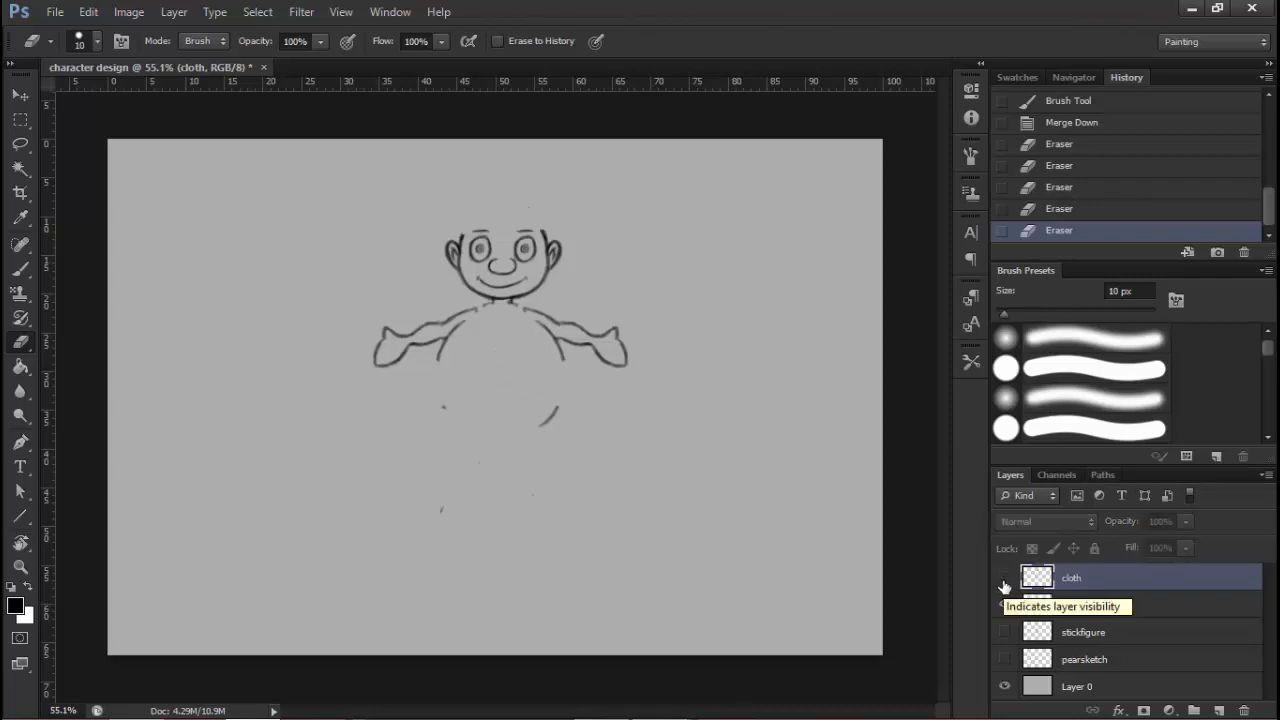
{"action": "left_click", "coordinate": [1005, 580]}
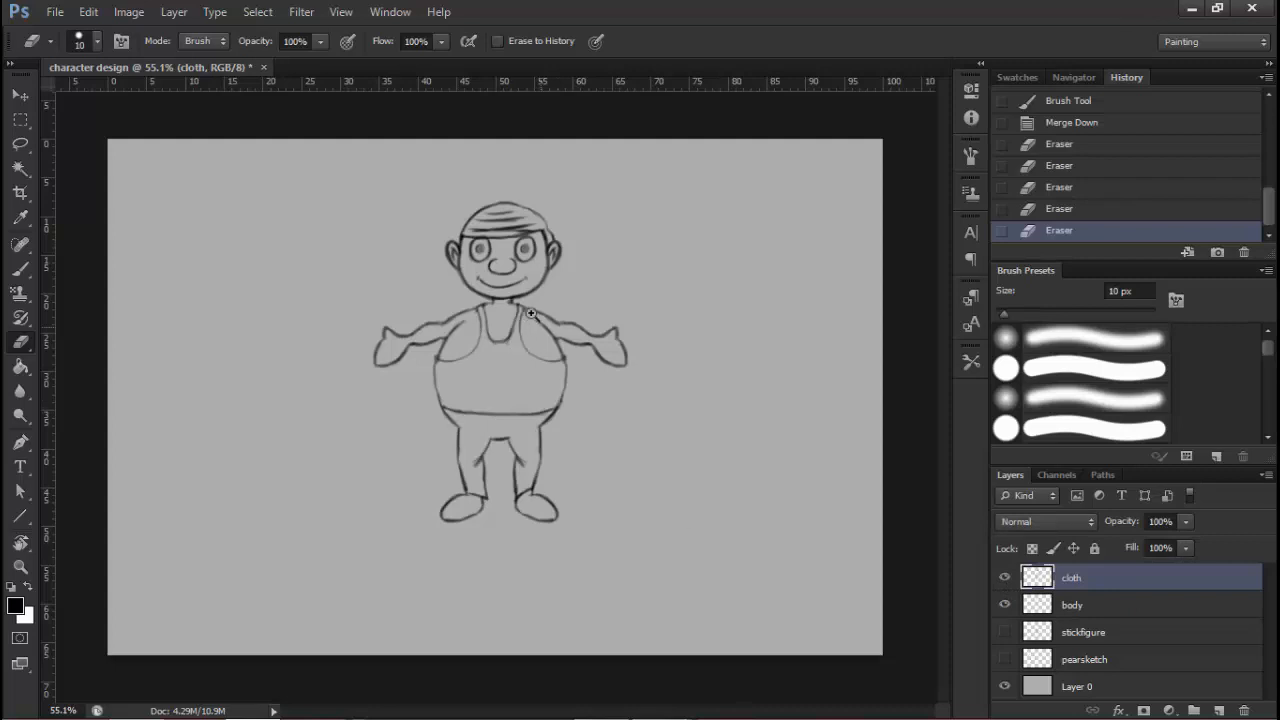
Merge the cloth layer down into the body layer and add a new empty layer above it
{"action": "scroll", "coordinate": [533, 316], "scroll_direction": "up", "scroll_amount": 4}
{"action": "scroll", "coordinate": [542, 322], "scroll_direction": "down", "scroll_amount": 3}
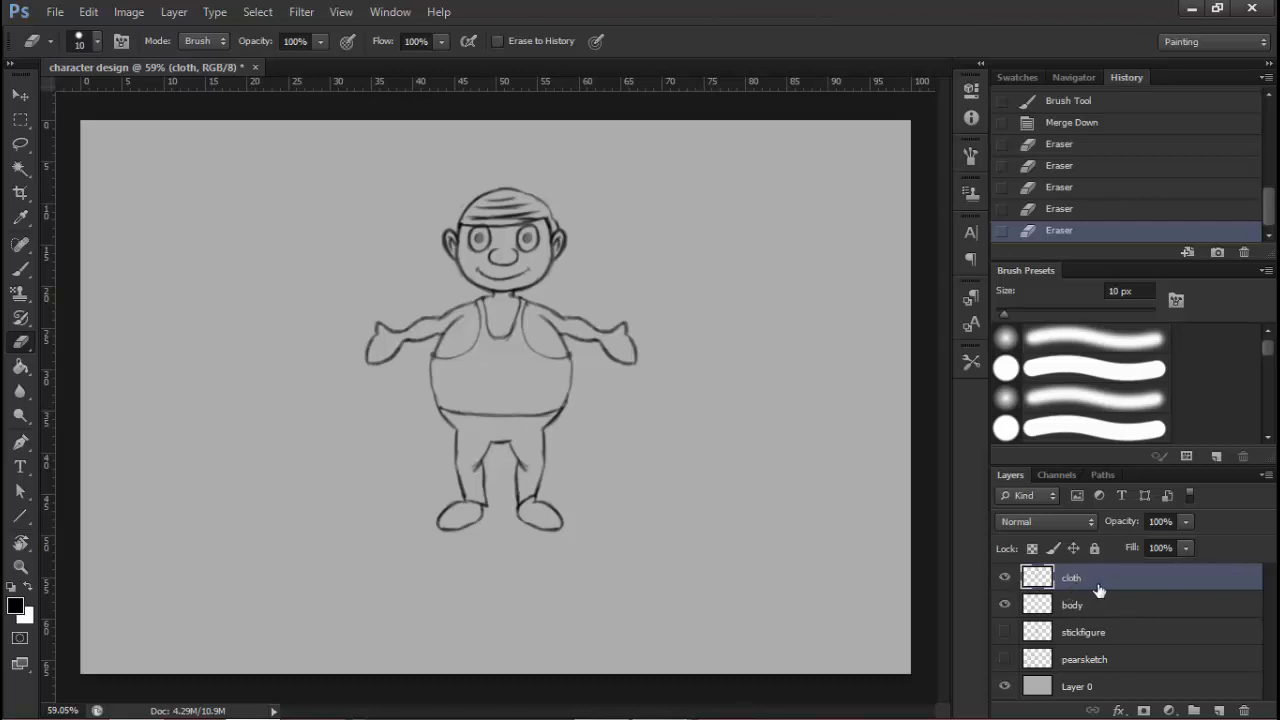
{"action": "key", "text": "ctrl+e"}
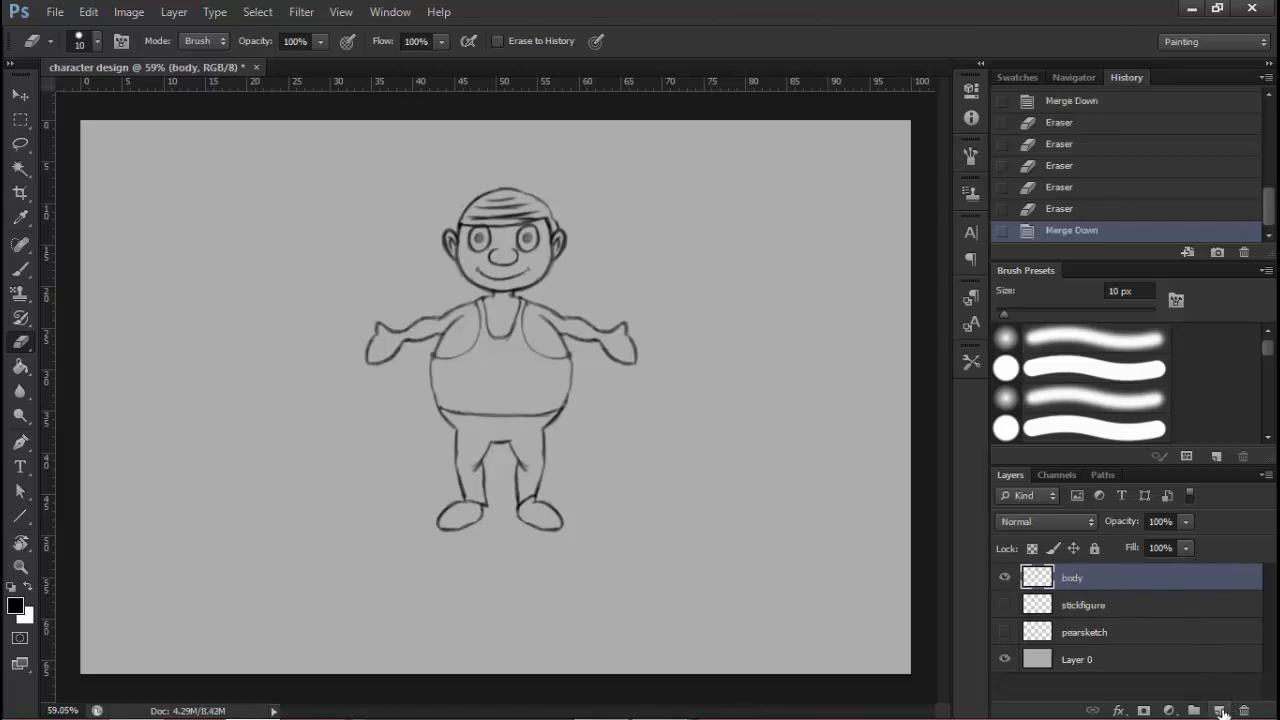
{"action": "left_click", "coordinate": [1219, 710]}
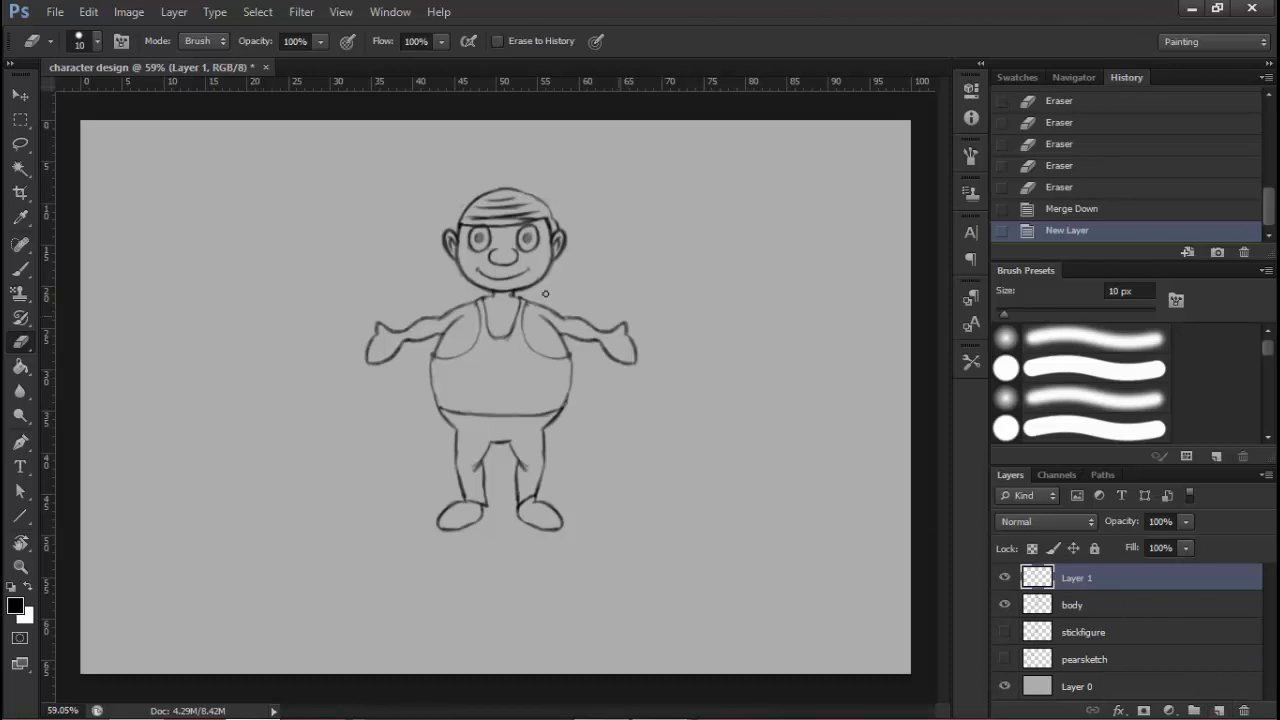
{"action": "scroll", "coordinate": [520, 192], "scroll_direction": "up", "scroll_amount": 1}
{"action": "scroll", "coordinate": [520, 192], "scroll_direction": "down", "scroll_amount": 1}
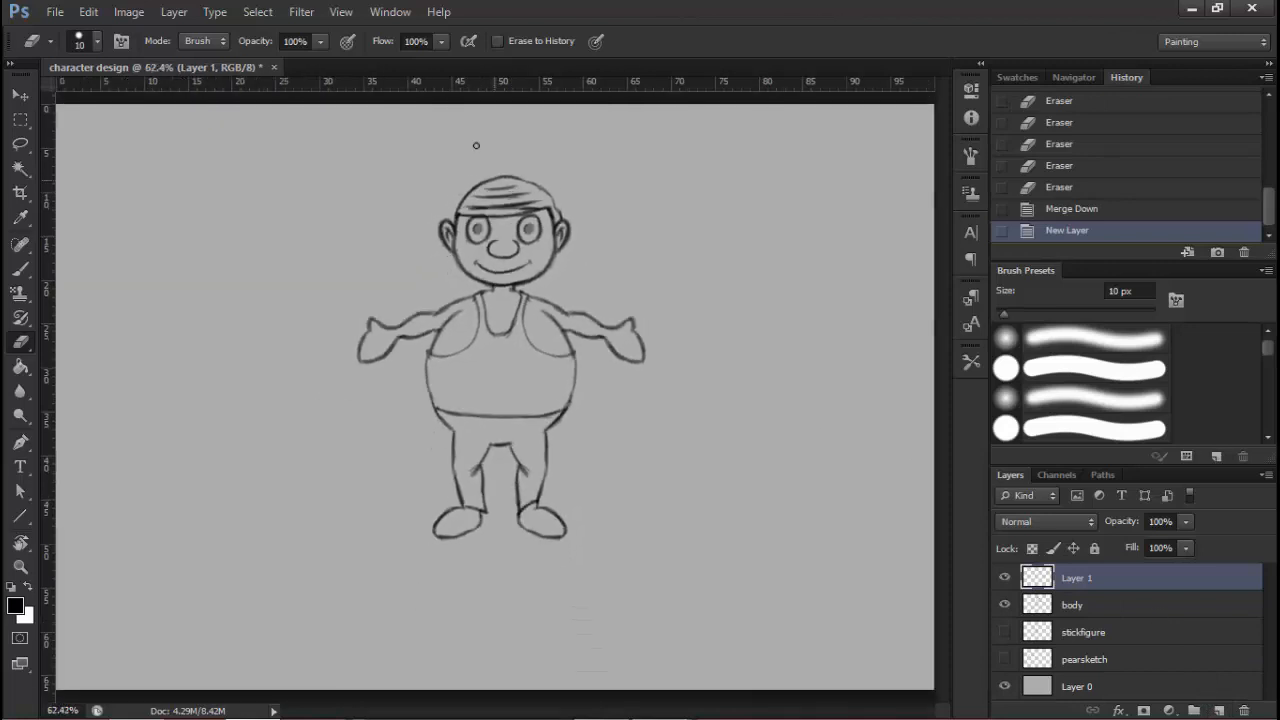
Place a horizontal guide at the very top of the character's head, at about 8.1 mm
{"action": "left_click", "coordinate": [341, 12]}
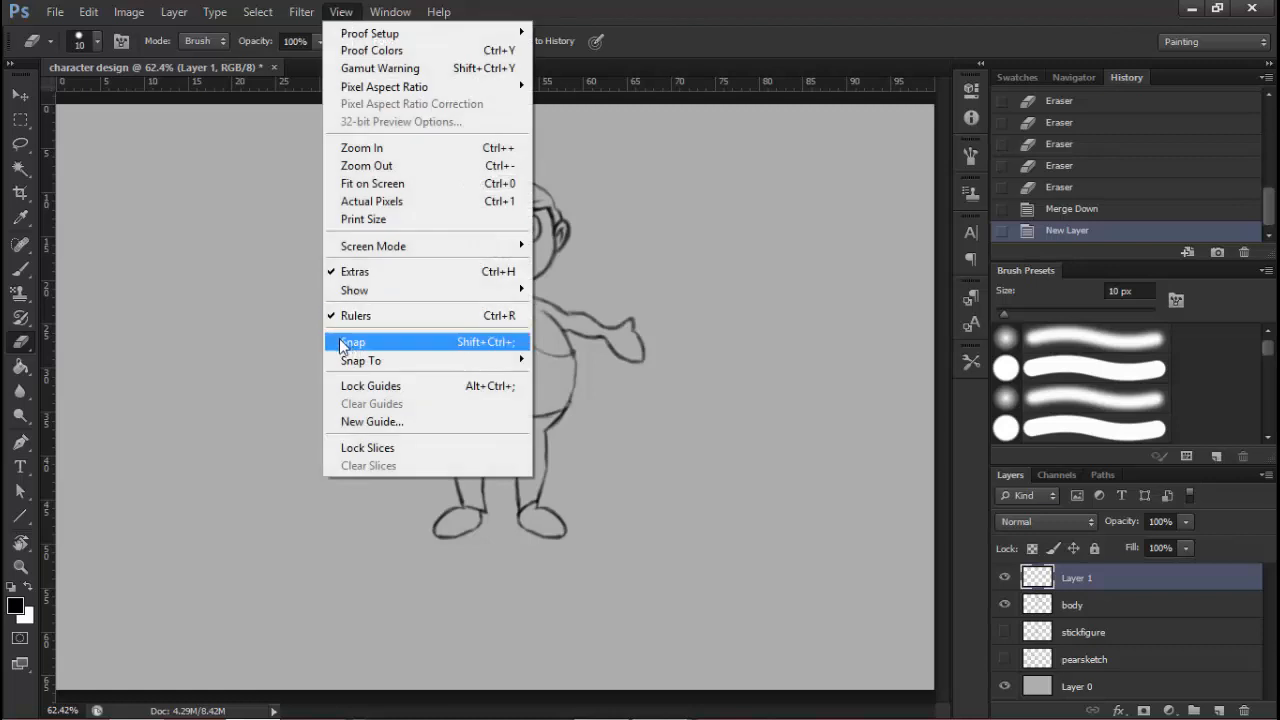
{"action": "left_click", "coordinate": [658, 6]}
{"action": "key", "text": "ctrl+space"}
{"action": "left_click_drag", "start_coordinate": [525, 208], "coordinate": [558, 203]}
{"action": "left_click_drag", "start_coordinate": [556, 249], "coordinate": [533, 212]}
{"action": "key", "text": "ctrl+space"}
{"action": "mouse_move", "coordinate": [537, 257]}
{"action": "left_mouse_down"}
{"action": "mouse_move", "coordinate": [521, 242]}
{"action": "mouse_move", "coordinate": [508, 255]}
{"action": "left_mouse_up"}
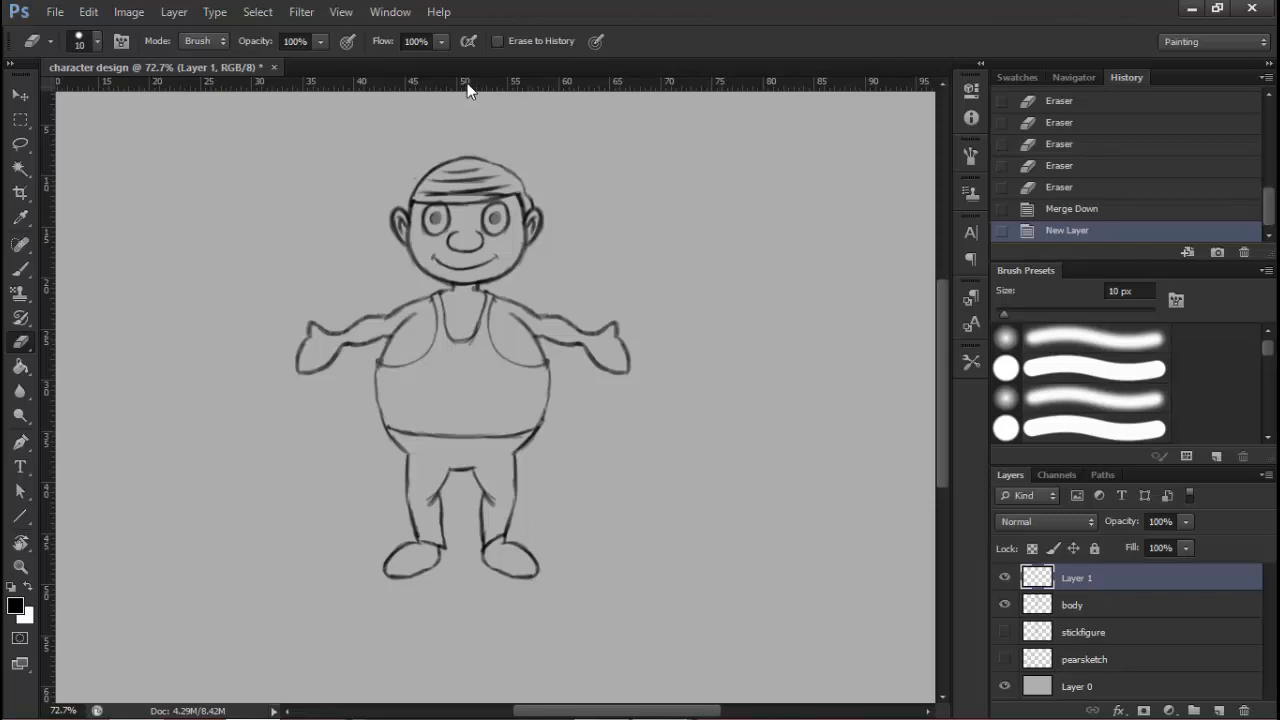
{"action": "left_click_drag", "start_coordinate": [467, 81], "coordinate": [475, 156]}
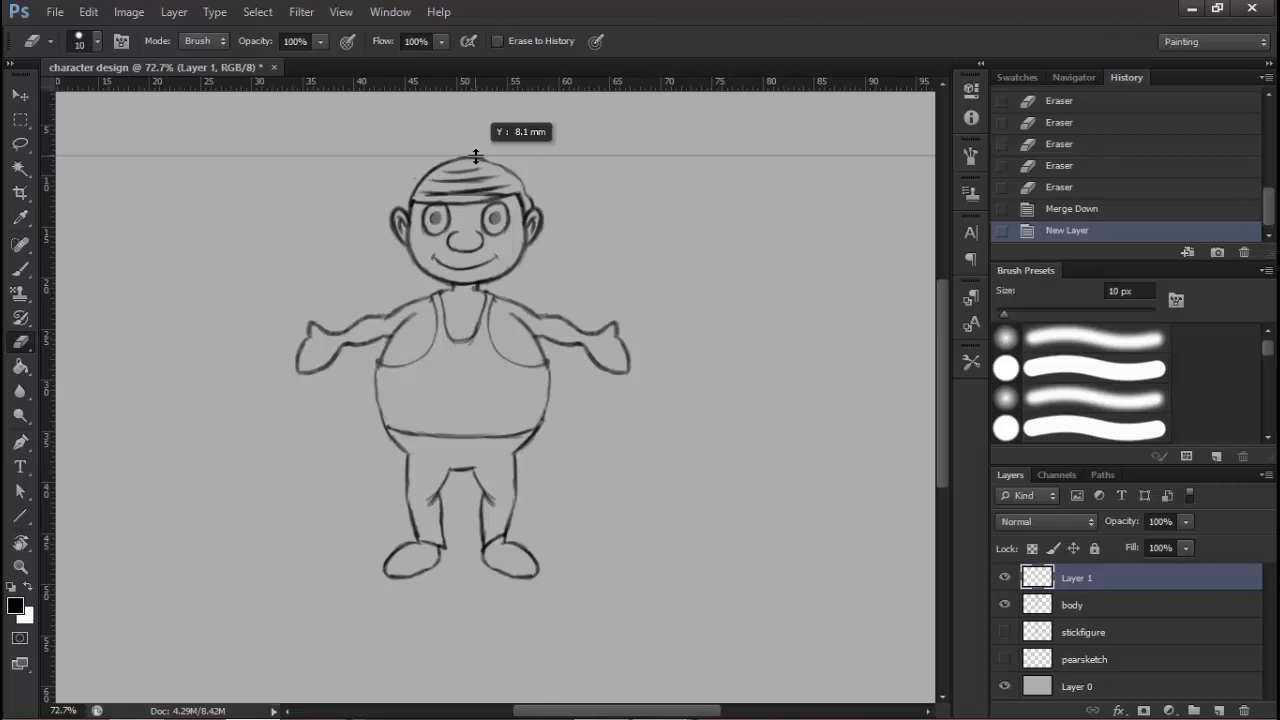
{"action": "left_click_drag", "start_coordinate": [475, 156], "coordinate": [475, 157]}
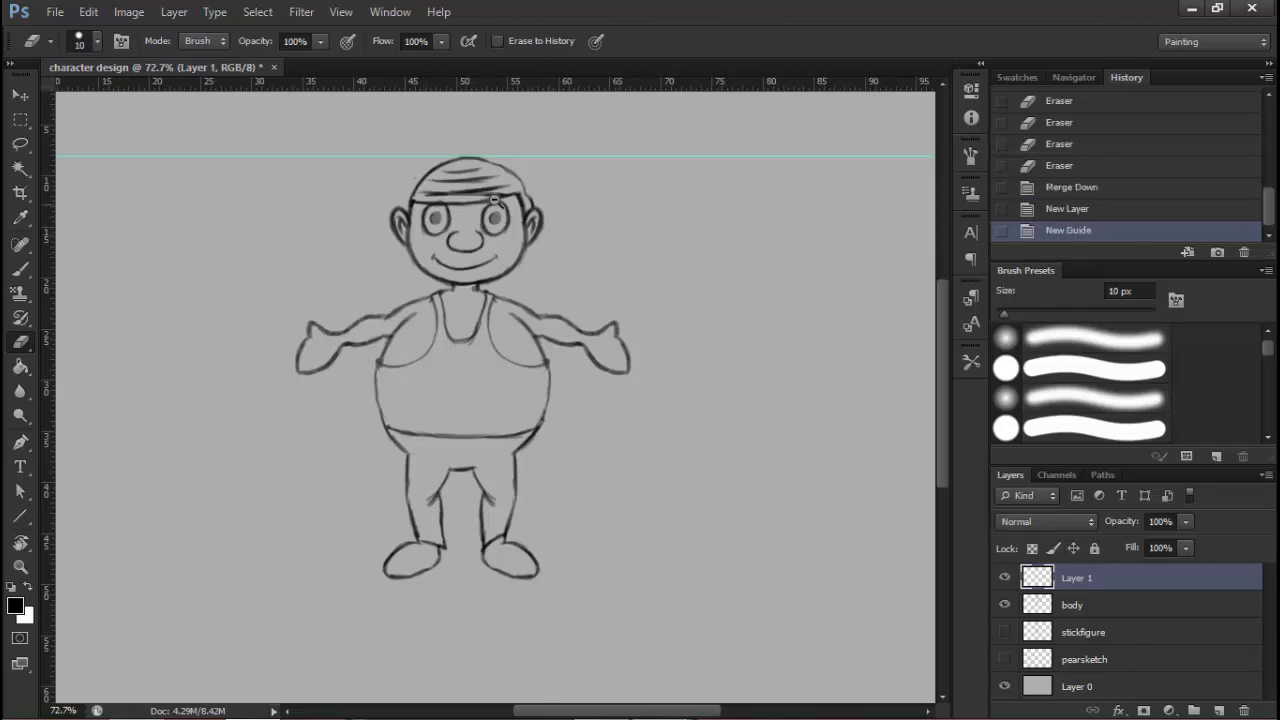
Add a horizontal guide under the character's chin and fine-tune it to touch the jaw line
{"action": "scroll", "coordinate": [493, 199], "scroll_direction": "up", "scroll_amount": 5}
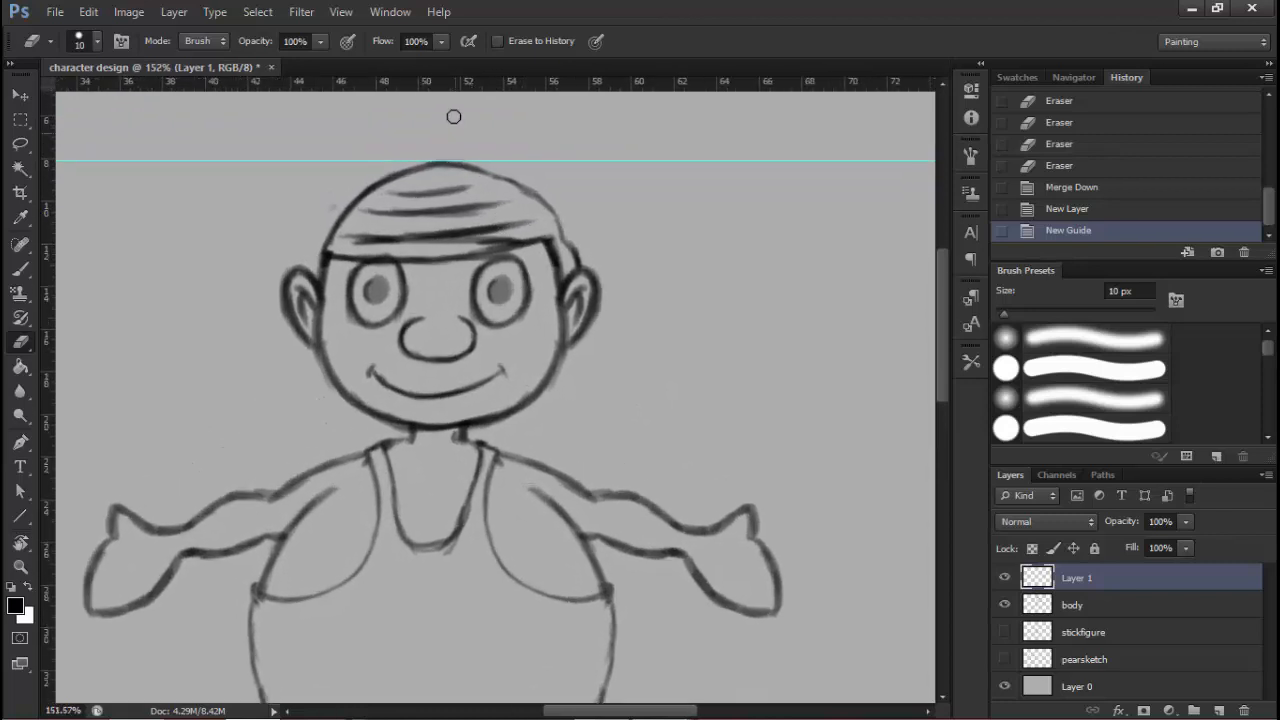
{"action": "left_click_drag", "start_coordinate": [449, 86], "coordinate": [444, 430]}
{"action": "scroll", "coordinate": [430, 410], "scroll_direction": "down", "scroll_amount": 3}
{"action": "scroll", "coordinate": [449, 380], "scroll_direction": "up", "scroll_amount": 3}
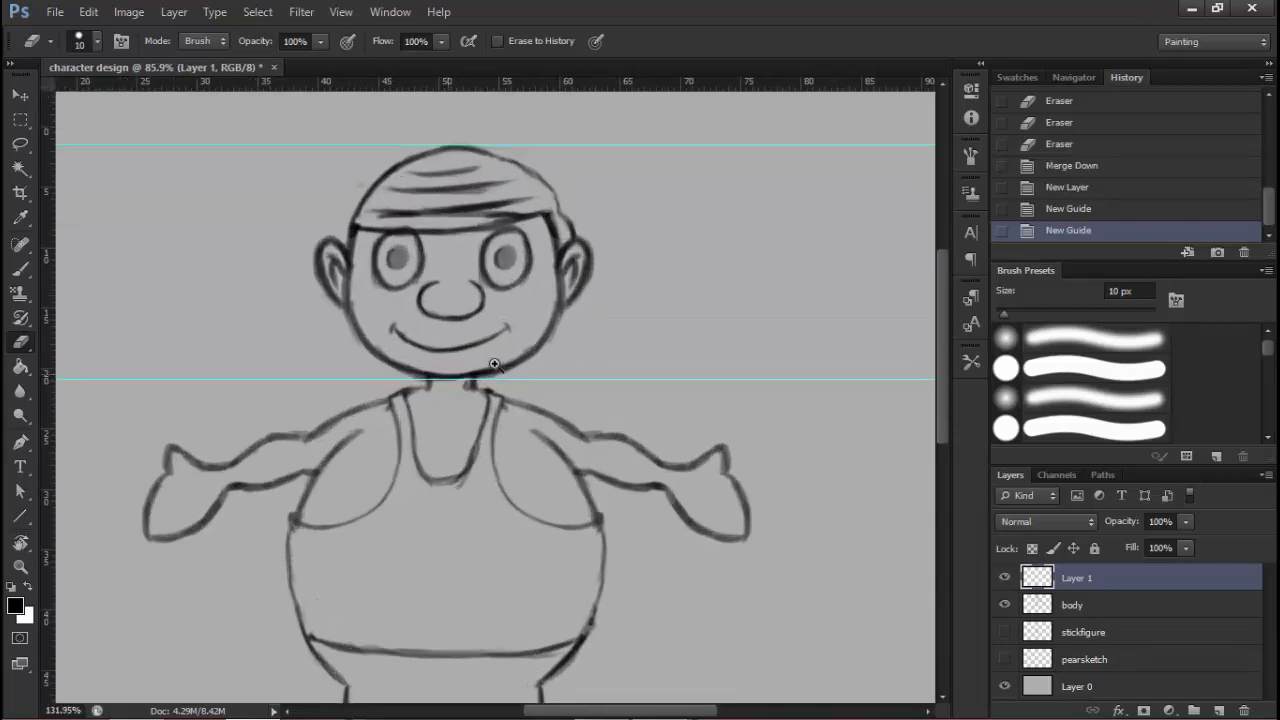
{"action": "scroll", "coordinate": [494, 365], "scroll_direction": "up", "scroll_amount": 2}
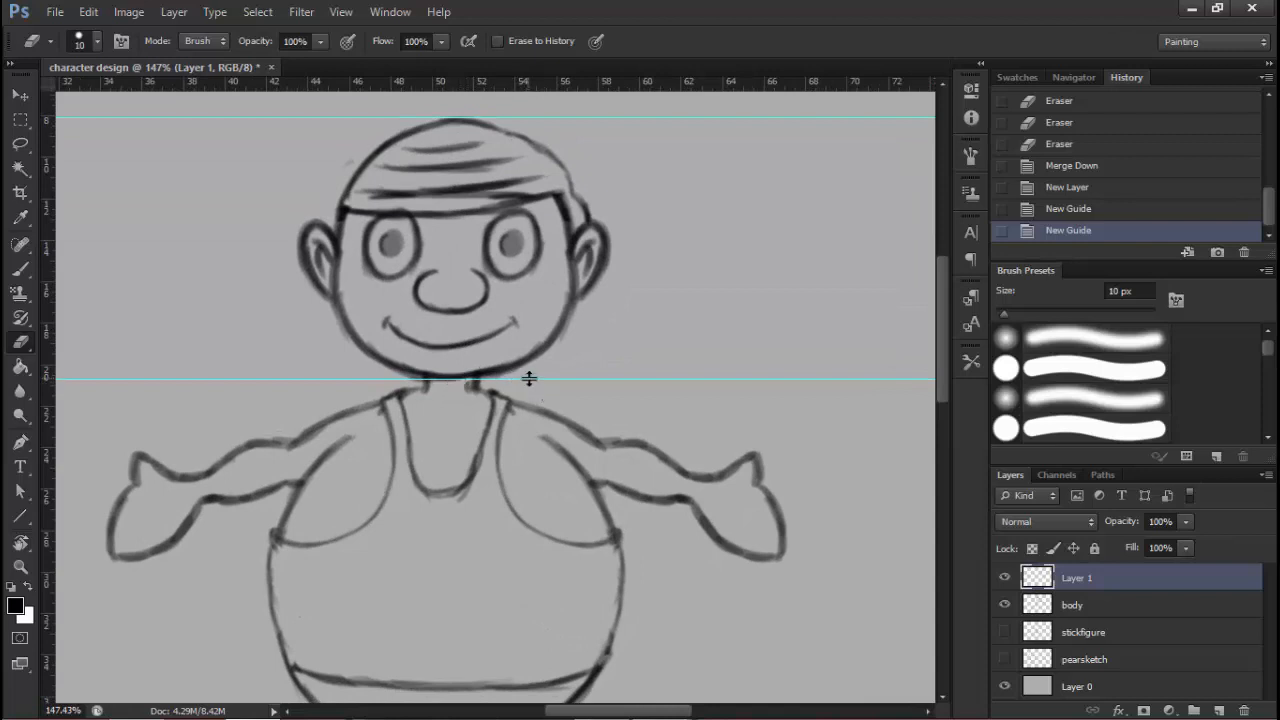
{"action": "mouse_move", "coordinate": [529, 378]}
{"action": "left_mouse_down"}
{"action": "mouse_move", "coordinate": [523, 366]}
{"action": "mouse_move", "coordinate": [516, 384]}
{"action": "mouse_move", "coordinate": [523, 376]}
{"action": "left_mouse_up"}
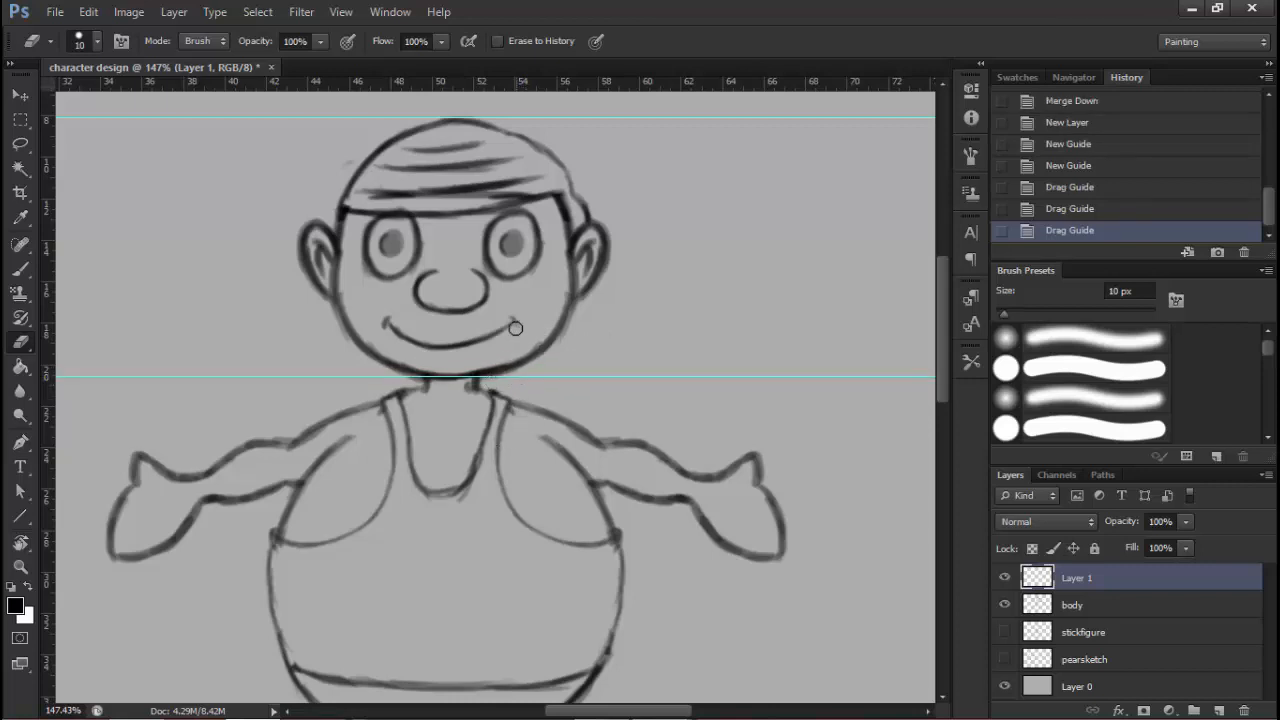
{"action": "left_click_drag", "start_coordinate": [497, 226], "coordinate": [440, 175]}
Add horizontal guides at the hips, where the legs meet the belly, and at the soles of the shoes
{"action": "mouse_move", "coordinate": [490, 85]}
{"action": "left_mouse_down"}
{"action": "mouse_move", "coordinate": [453, 340]}
{"action": "mouse_move", "coordinate": [460, 537]}
{"action": "mouse_move", "coordinate": [505, 532]}
{"action": "mouse_move", "coordinate": [483, 521]}
{"action": "mouse_move", "coordinate": [488, 488]}
{"action": "mouse_move", "coordinate": [517, 469]}
{"action": "mouse_move", "coordinate": [498, 184]}
{"action": "left_mouse_up"}
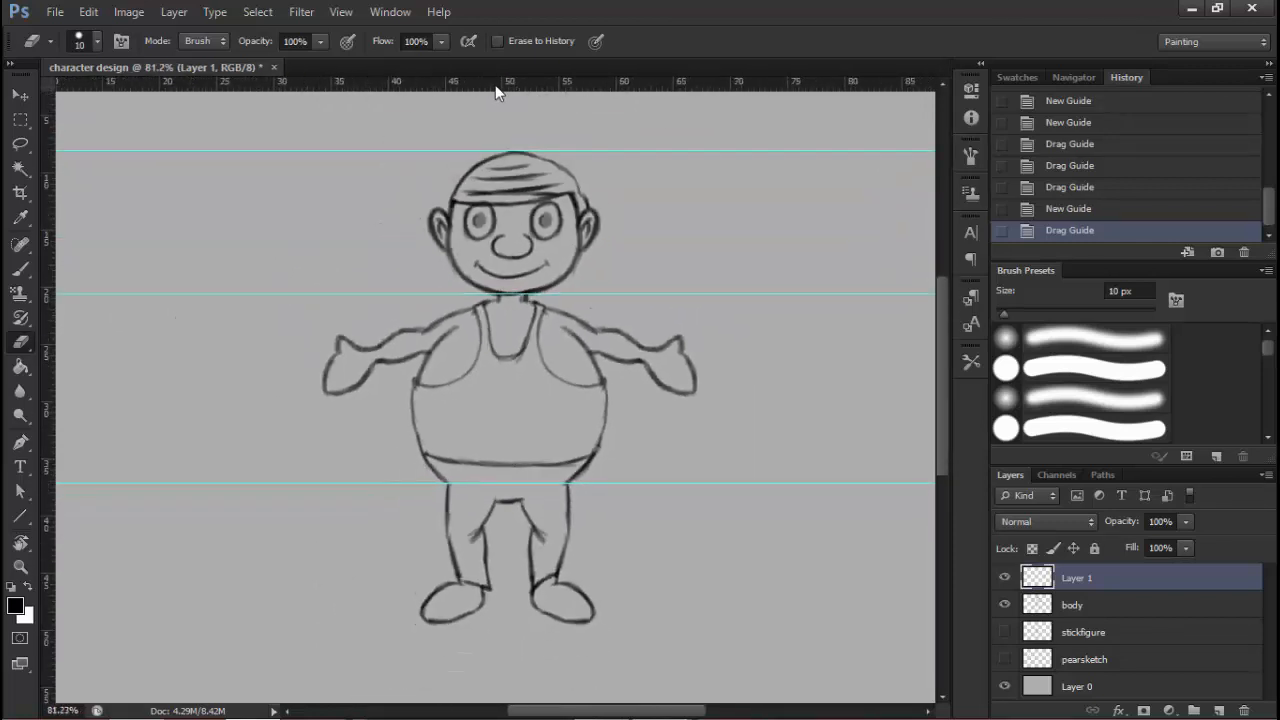
{"action": "left_click_drag", "start_coordinate": [497, 92], "coordinate": [461, 623]}
{"action": "scroll", "coordinate": [496, 538], "scroll_direction": "down", "scroll_amount": 2}
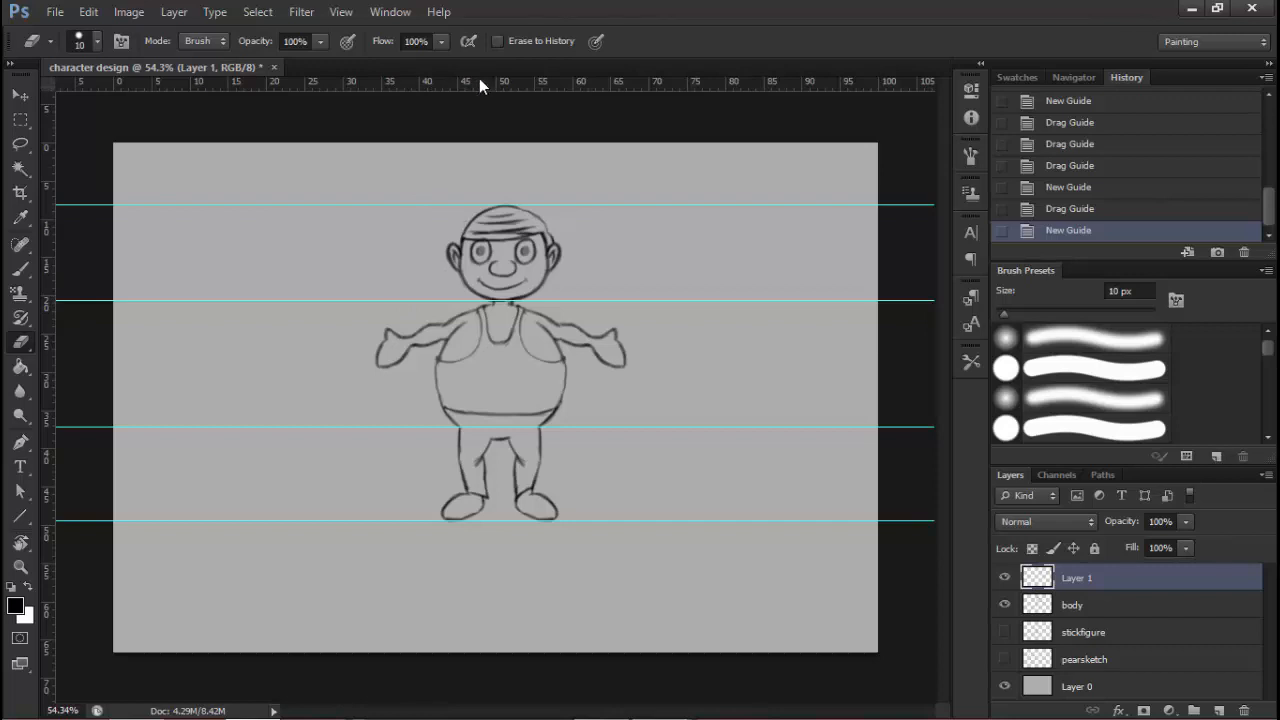
Add horizontal guides at the top of the eyes, the base of the nose, the bottom of the hands and the knees
{"action": "left_click_drag", "start_coordinate": [479, 80], "coordinate": [505, 85]}
{"action": "mouse_move", "coordinate": [528, 232]}
{"action": "left_mouse_down"}
{"action": "mouse_move", "coordinate": [569, 229]}
{"action": "mouse_move", "coordinate": [546, 214]}
{"action": "mouse_move", "coordinate": [561, 204]}
{"action": "left_mouse_up"}
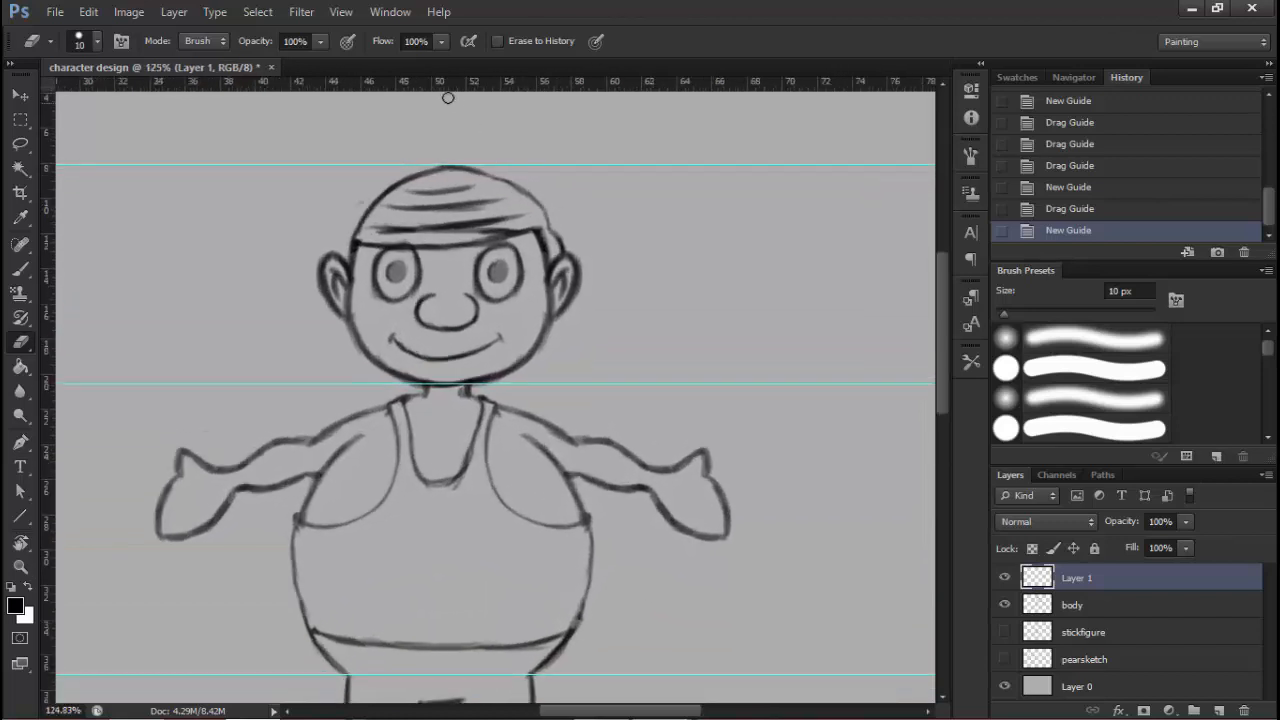
{"action": "left_click_drag", "start_coordinate": [444, 80], "coordinate": [439, 250]}
{"action": "mouse_move", "coordinate": [476, 85]}
{"action": "left_mouse_down"}
{"action": "mouse_move", "coordinate": [441, 330]}
{"action": "mouse_move", "coordinate": [445, 221]}
{"action": "left_mouse_up"}
{"action": "mouse_move", "coordinate": [465, 79]}
{"action": "left_mouse_down"}
{"action": "mouse_move", "coordinate": [449, 422]}
{"action": "mouse_move", "coordinate": [431, 333]}
{"action": "left_mouse_up"}
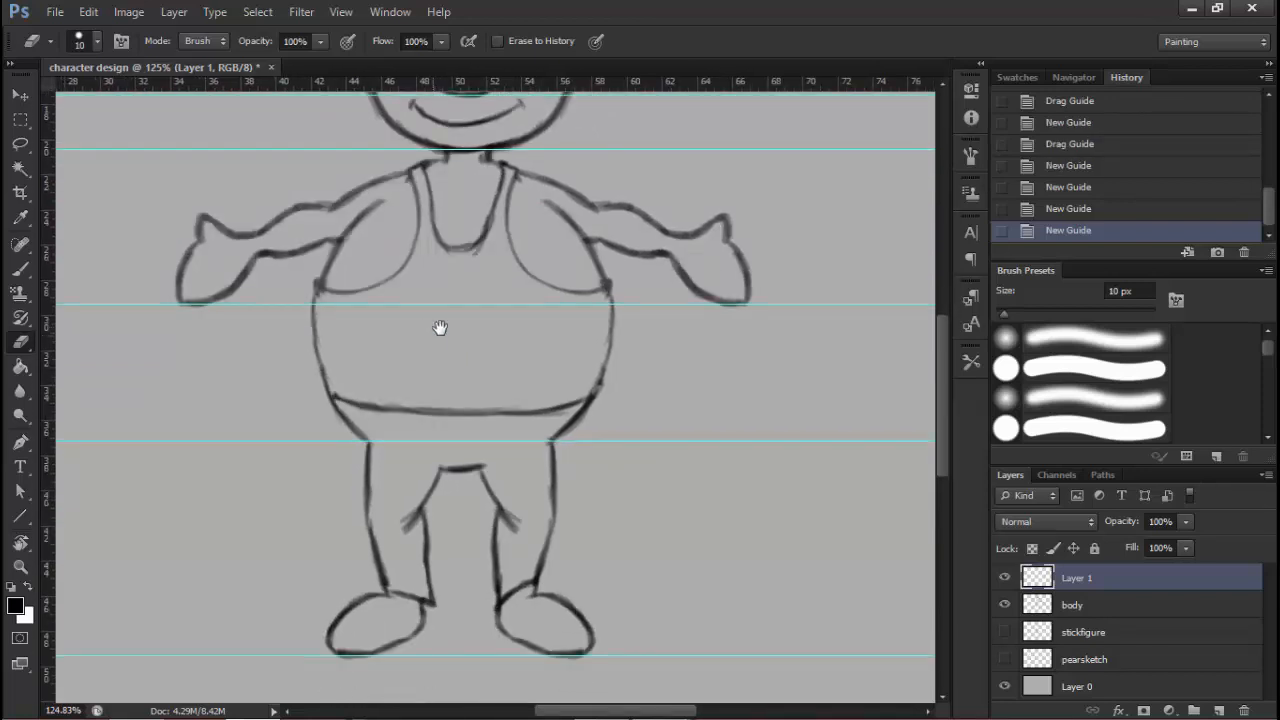
{"action": "left_click_drag", "start_coordinate": [462, 85], "coordinate": [406, 524]}
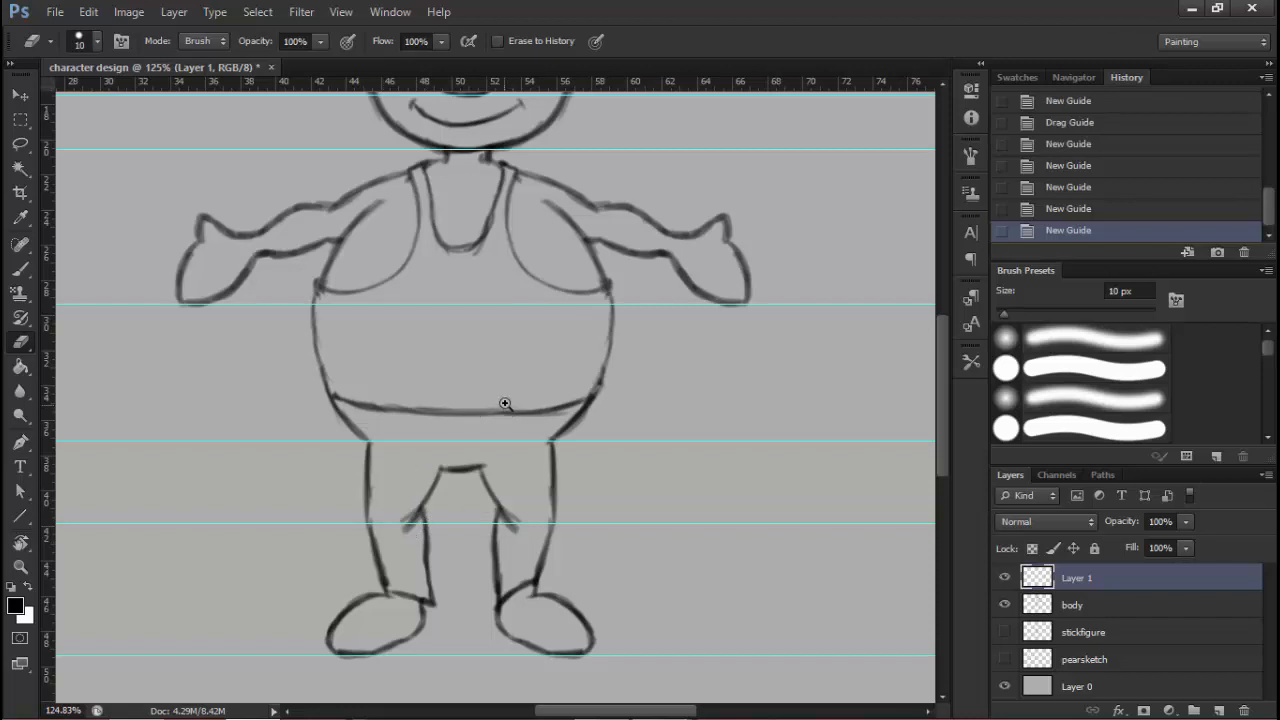
Add a horizontal guide across the face at the bottom of the eyes, level with the top of the nose
{"action": "left_click_drag", "start_coordinate": [505, 403], "coordinate": [418, 545]}
{"action": "mouse_move", "coordinate": [494, 434]}
{"action": "left_mouse_down"}
{"action": "mouse_move", "coordinate": [445, 438]}
{"action": "mouse_move", "coordinate": [471, 429]}
{"action": "left_mouse_up"}
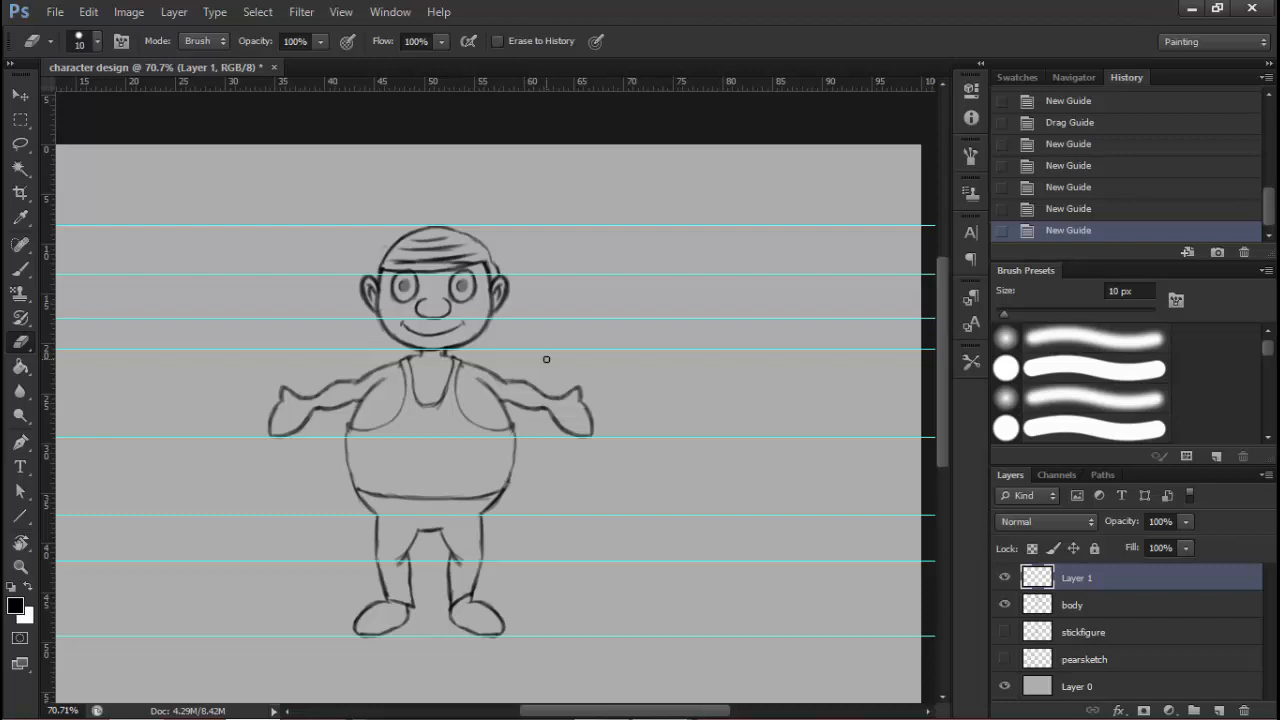
{"action": "left_click", "coordinate": [497, 431], "text": "ctrl"}
{"action": "left_click_drag", "start_coordinate": [534, 431], "coordinate": [555, 391]}
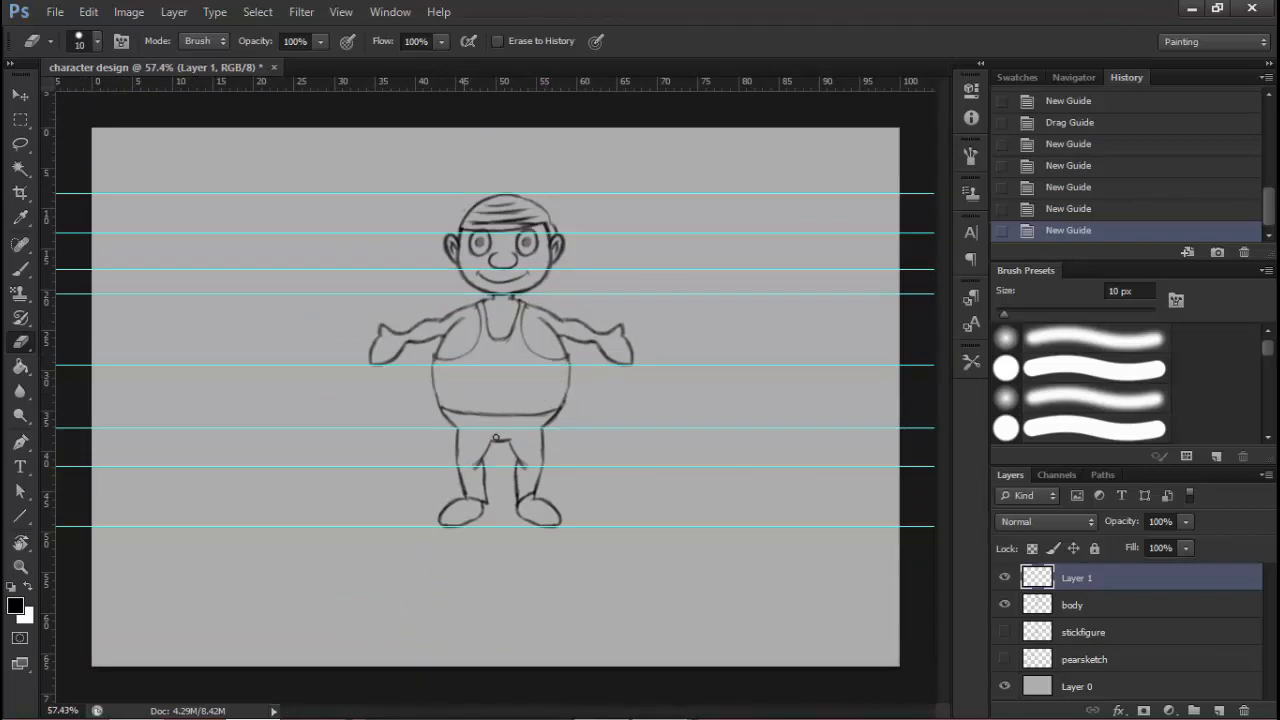
{"action": "left_click_drag", "start_coordinate": [596, 276], "coordinate": [540, 415]}
{"action": "left_click_drag", "start_coordinate": [455, 197], "coordinate": [486, 194]}
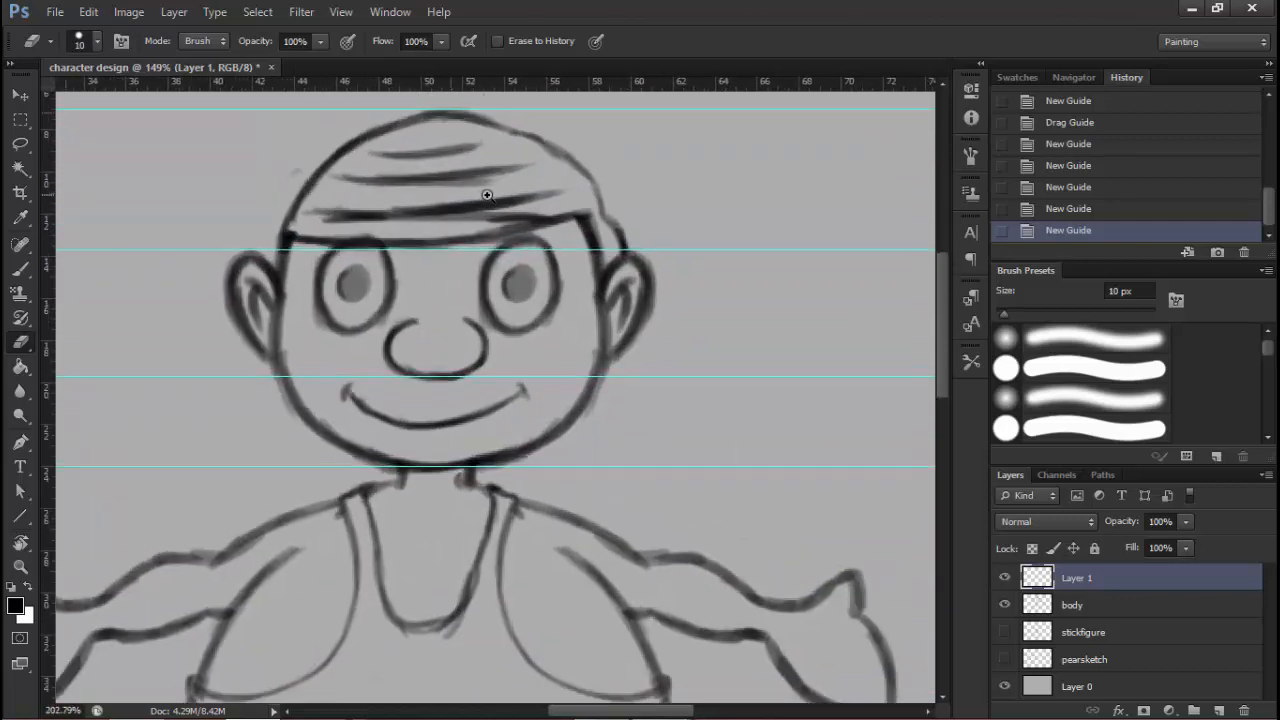
{"action": "left_click_drag", "start_coordinate": [427, 88], "coordinate": [430, 327]}
{"action": "scroll", "coordinate": [403, 373], "scroll_direction": "down", "scroll_amount": 7}
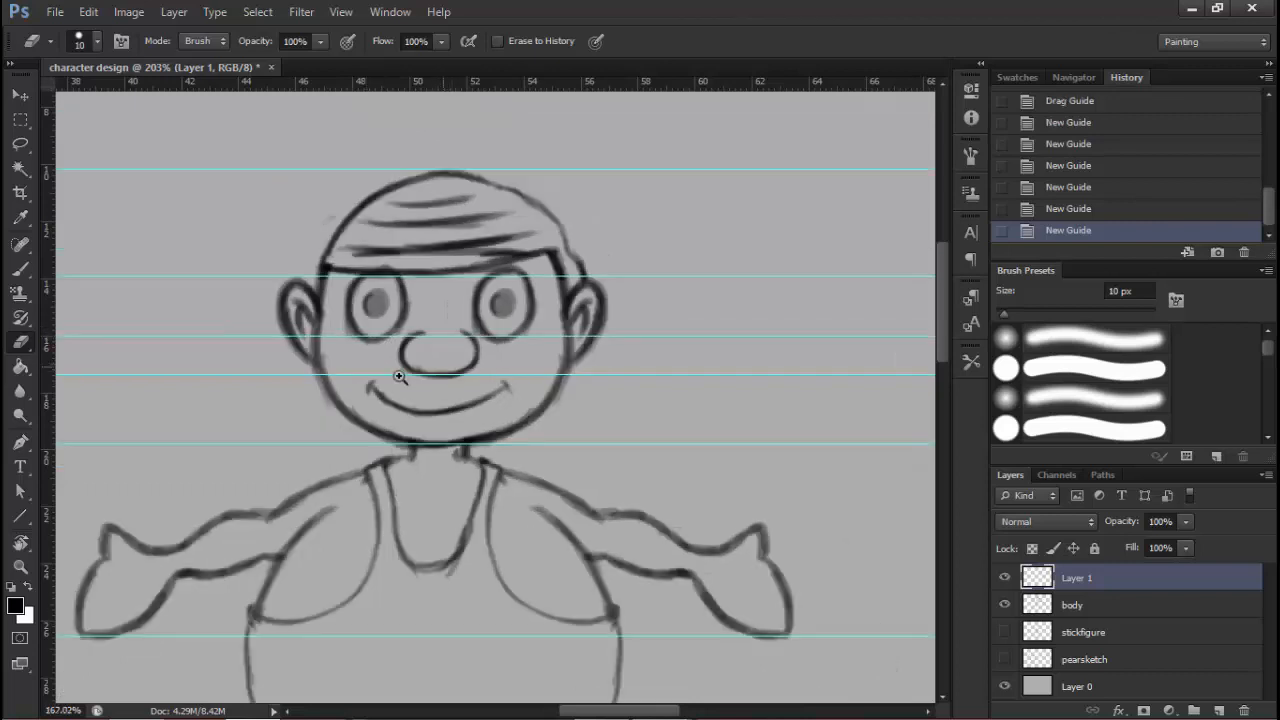
Switch to the Brush tool and examine how the guides extend into the empty space beside the character
{"action": "left_click_drag", "start_coordinate": [429, 423], "coordinate": [287, 367]}
{"action": "scroll", "coordinate": [508, 309], "scroll_direction": "up", "scroll_amount": 7}
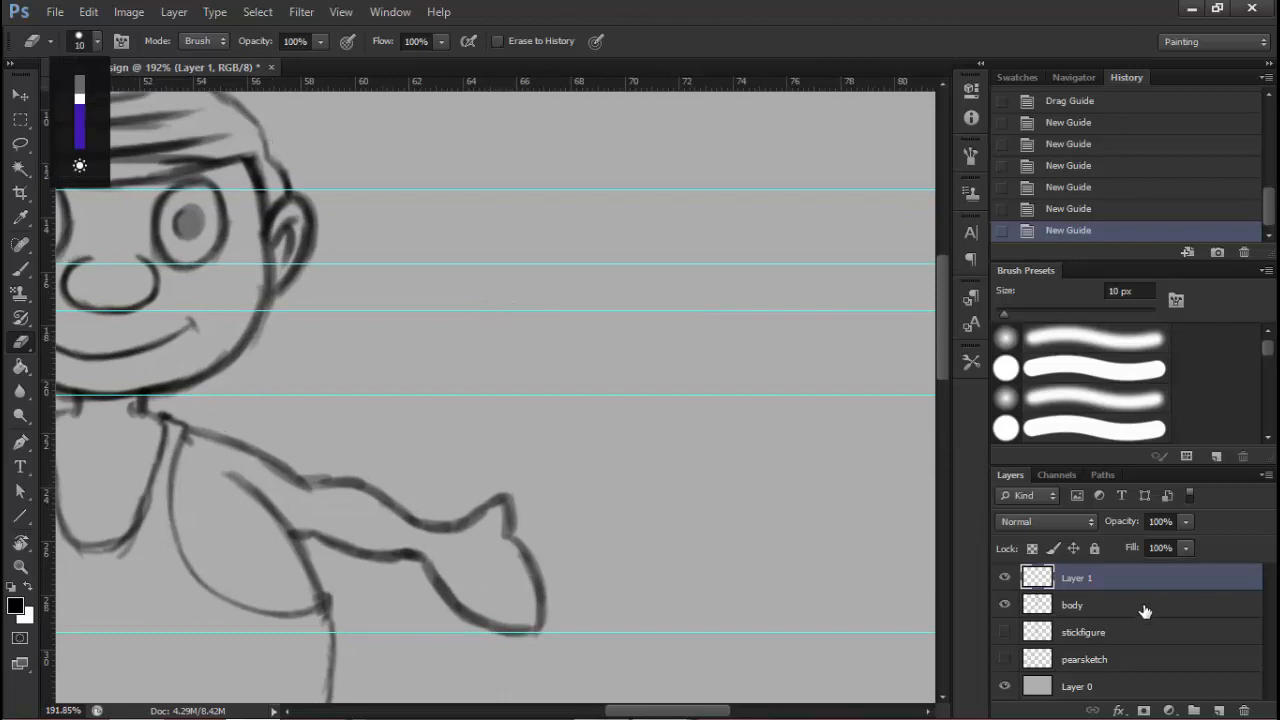
{"action": "left_click_drag", "start_coordinate": [371, 269], "coordinate": [537, 380]}
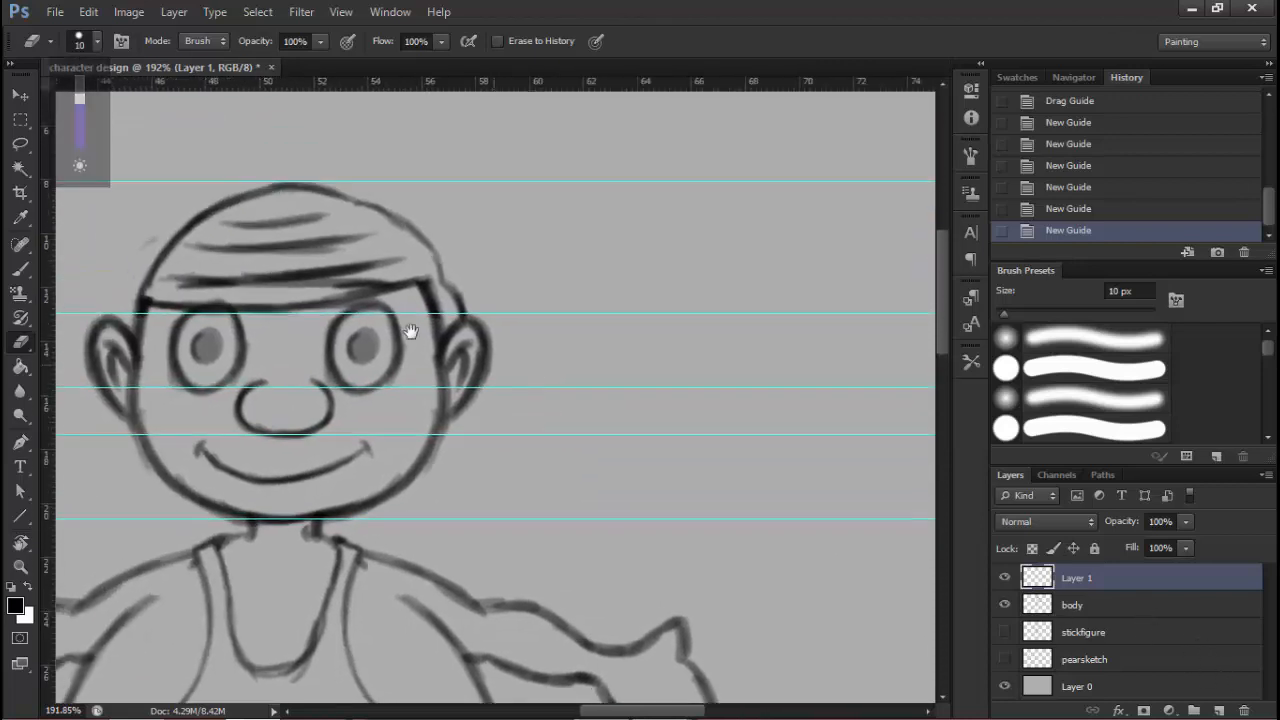
{"action": "left_click", "coordinate": [20, 270]}
{"action": "mouse_move", "coordinate": [637, 283]}
{"action": "left_mouse_down"}
{"action": "mouse_move", "coordinate": [509, 237]}
{"action": "mouse_move", "coordinate": [543, 271]}
{"action": "left_mouse_up"}
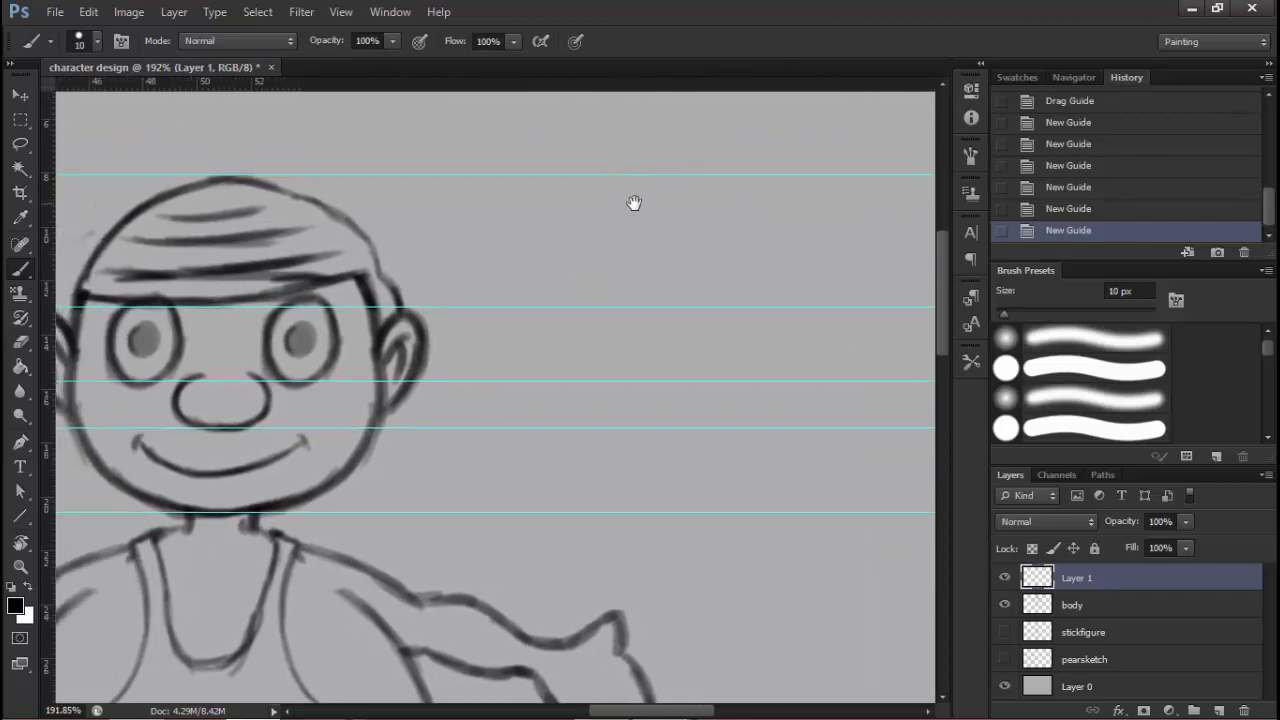
{"action": "left_click_drag", "start_coordinate": [634, 203], "coordinate": [511, 195]}
{"action": "left_click_drag", "start_coordinate": [456, 222], "coordinate": [583, 227]}
{"action": "mouse_move", "coordinate": [661, 366]}
{"action": "left_mouse_down"}
{"action": "mouse_move", "coordinate": [694, 369]}
{"action": "mouse_move", "coordinate": [668, 371]}
{"action": "left_mouse_up"}
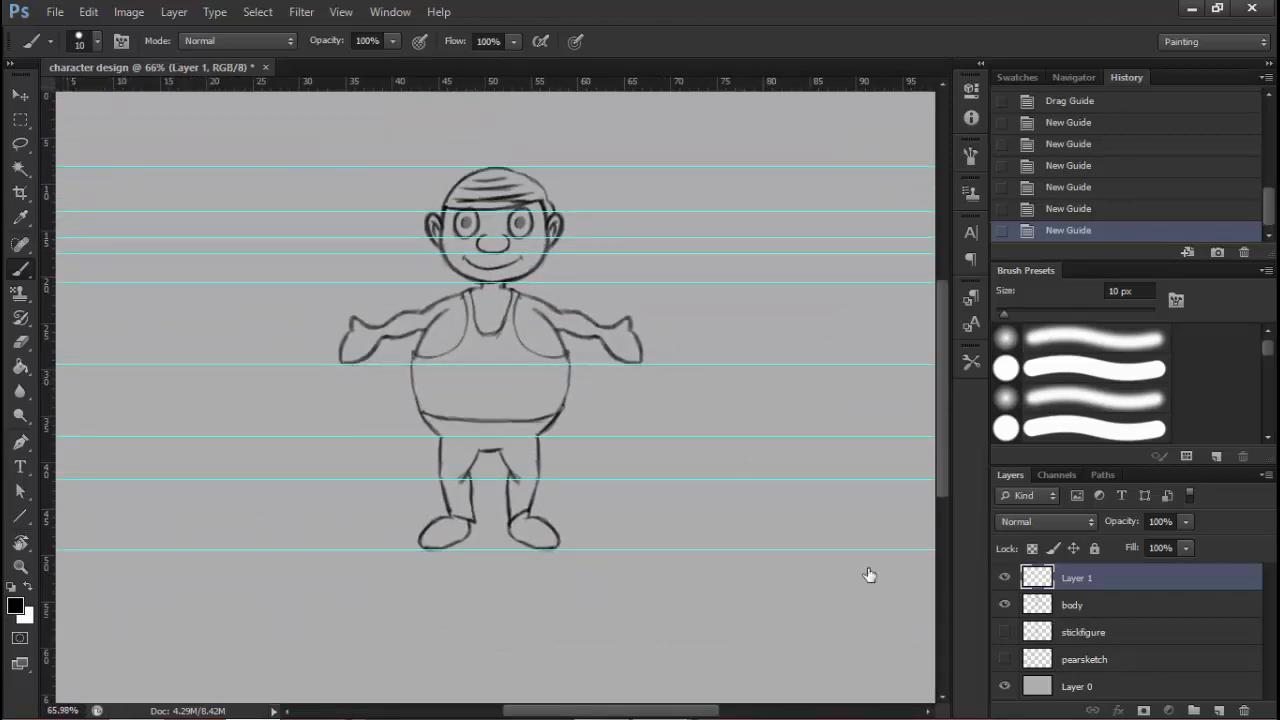
Move the body layer about 17 mm horizontally to the left along the guides, and make Layer 1 active again
{"action": "key", "text": "alt+bracketleft"}
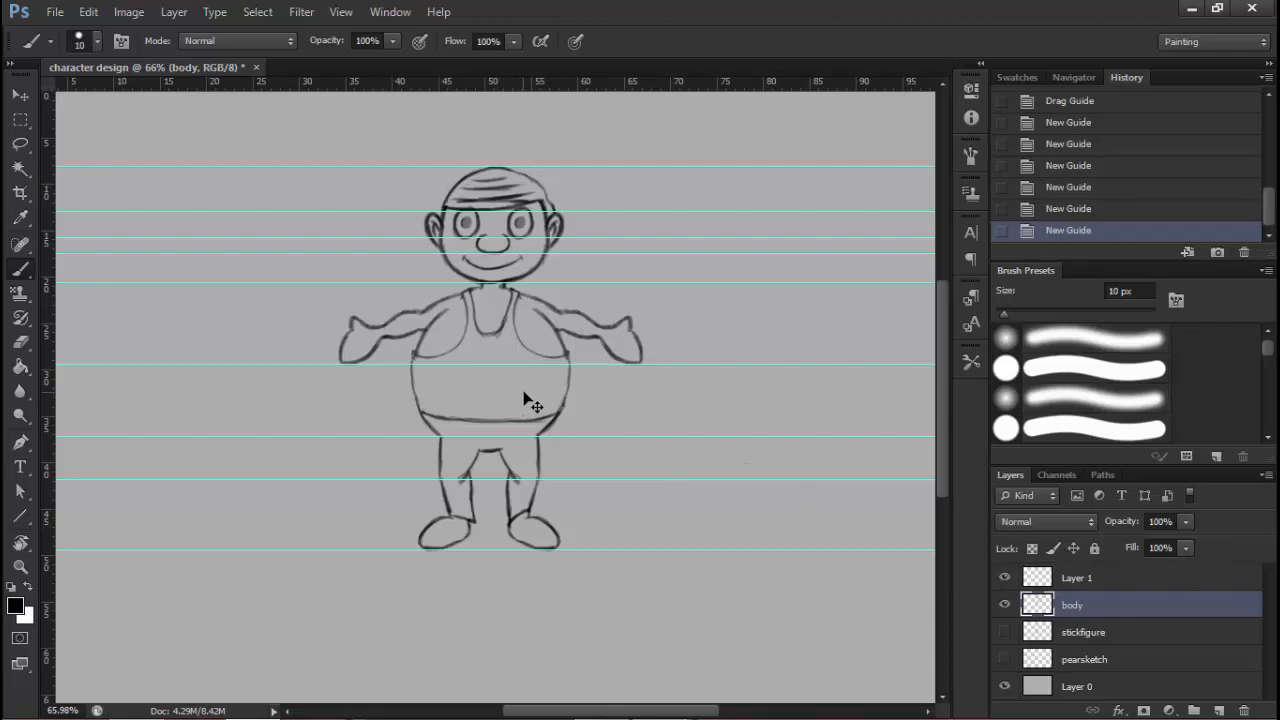
{"action": "left_click_drag", "start_coordinate": [524, 398], "coordinate": [382, 368]}
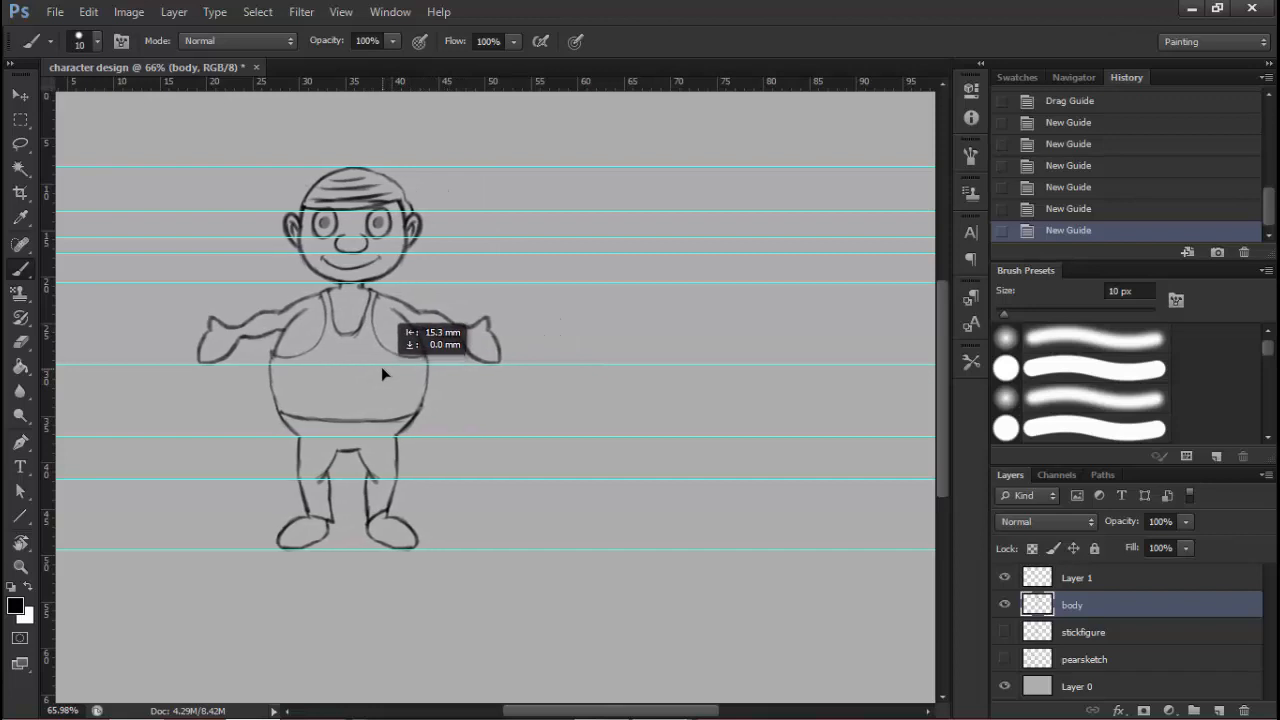
{"action": "left_click_drag", "start_coordinate": [382, 373], "coordinate": [366, 370]}
{"action": "key", "text": "alt+bracketright"}
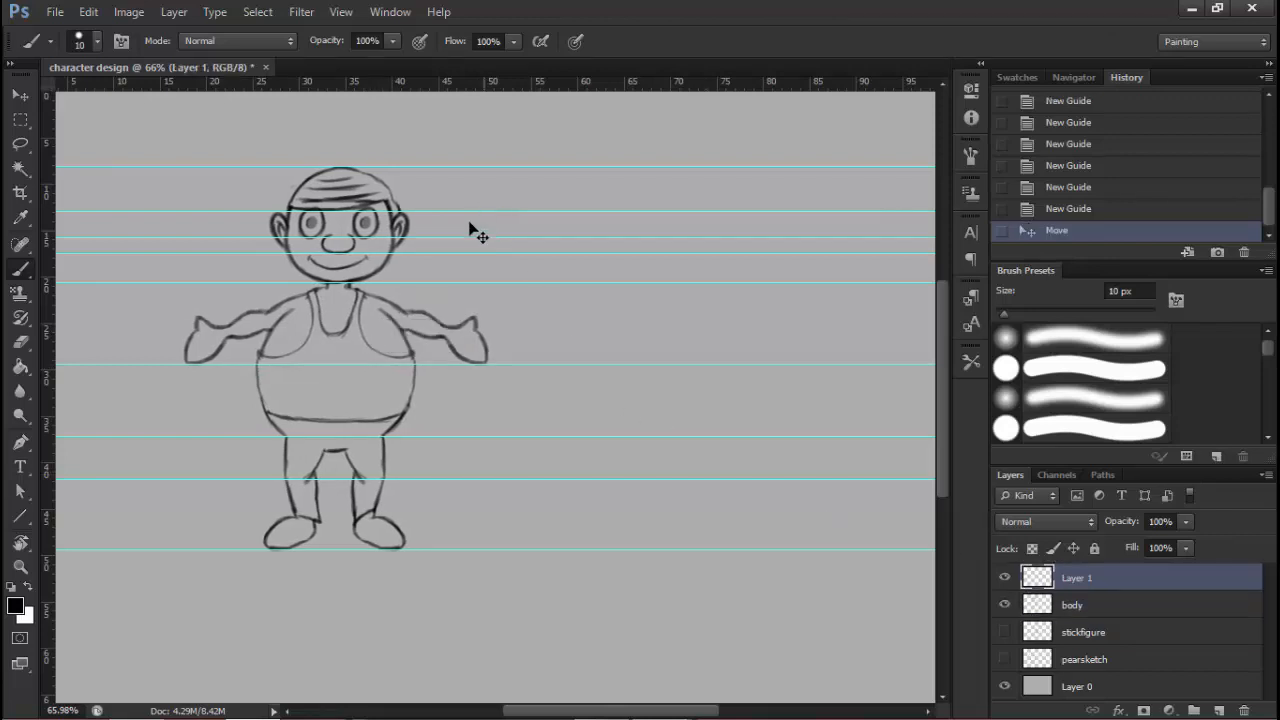
{"action": "left_click_drag", "start_coordinate": [364, 248], "coordinate": [420, 225]}
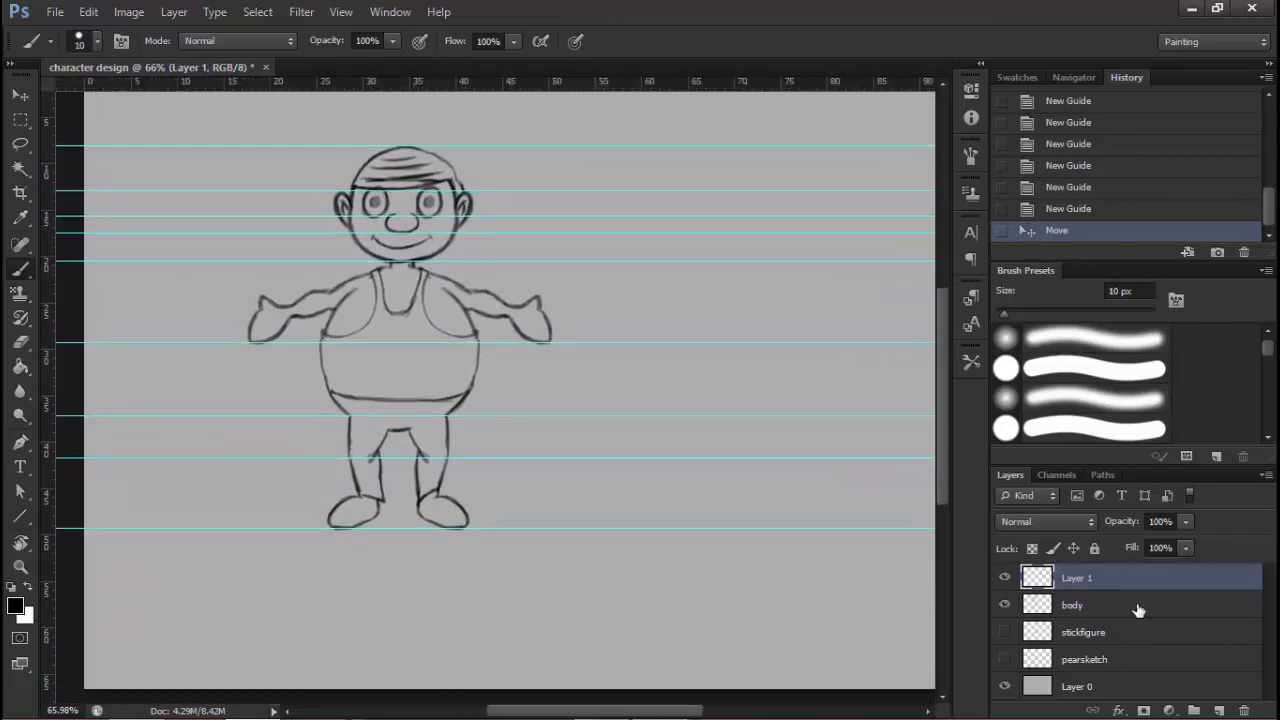
Try to move the body layer about 38.6 mm horizontally to the right along the guides
{"action": "key", "text": "alt+bracketleft"}
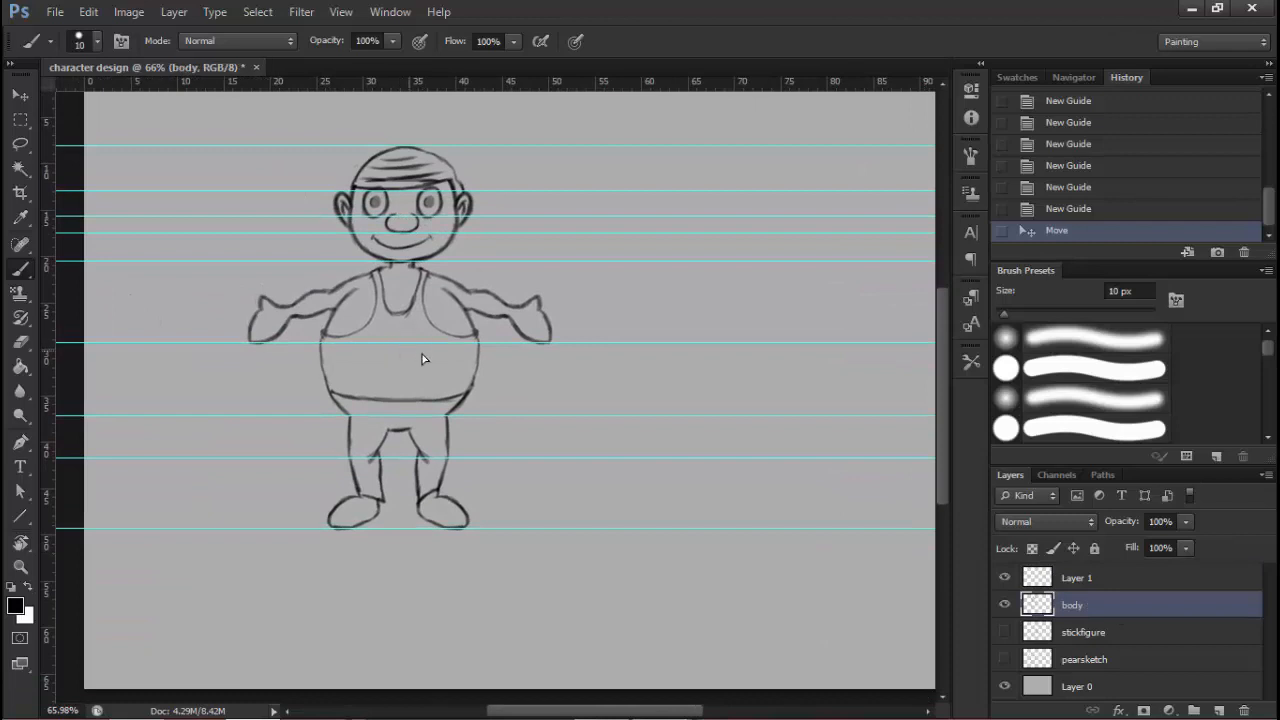
{"action": "left_click_drag", "start_coordinate": [423, 357], "coordinate": [763, 398]}
{"action": "key", "text": "ctrl+z"}
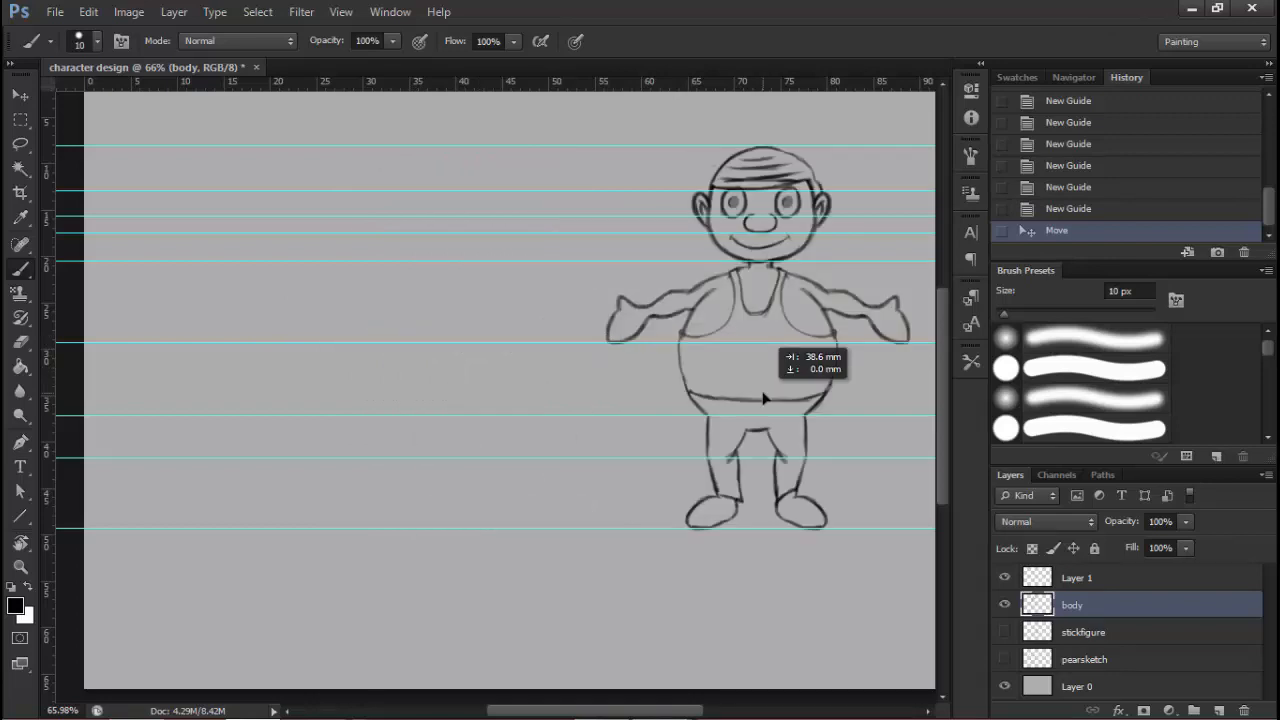
Move the front-view body sketch to the left half of the canvas and make Layer 1 the active layer
{"action": "left_click_drag", "start_coordinate": [752, 395], "coordinate": [375, 338]}
{"action": "left_click", "coordinate": [1090, 580]}
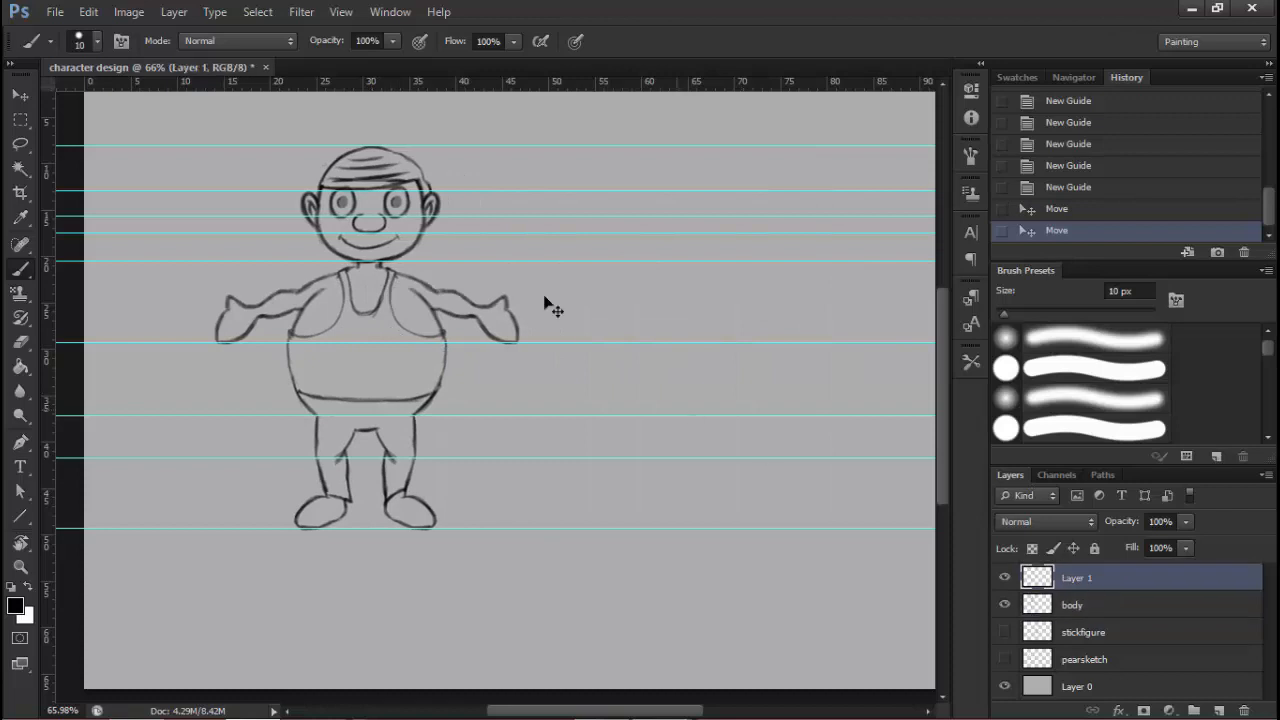
Sketch the top arc of a second head beside the front-view head, touching the crown guide and curving down at the back
{"action": "mouse_move", "coordinate": [517, 200]}
{"action": "left_mouse_down"}
{"action": "mouse_move", "coordinate": [563, 237]}
{"action": "mouse_move", "coordinate": [674, 267]}
{"action": "mouse_move", "coordinate": [646, 261]}
{"action": "left_mouse_up"}
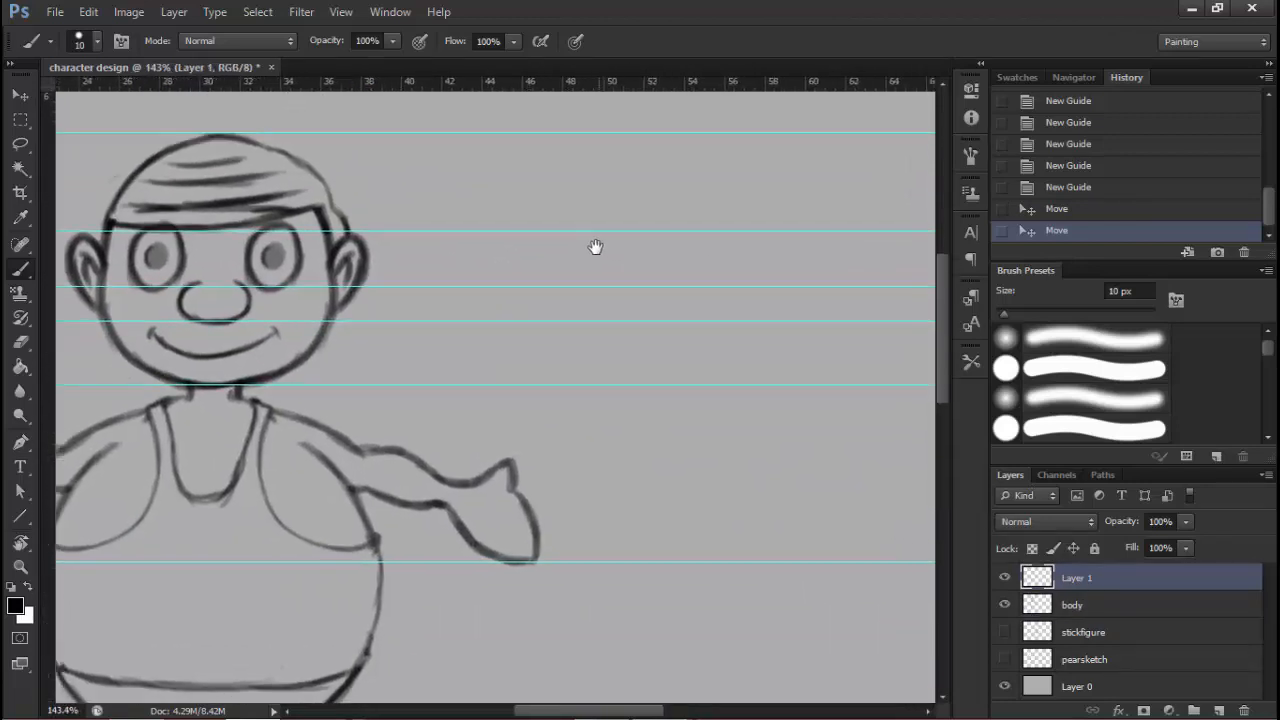
{"action": "left_click_drag", "start_coordinate": [621, 197], "coordinate": [624, 202]}
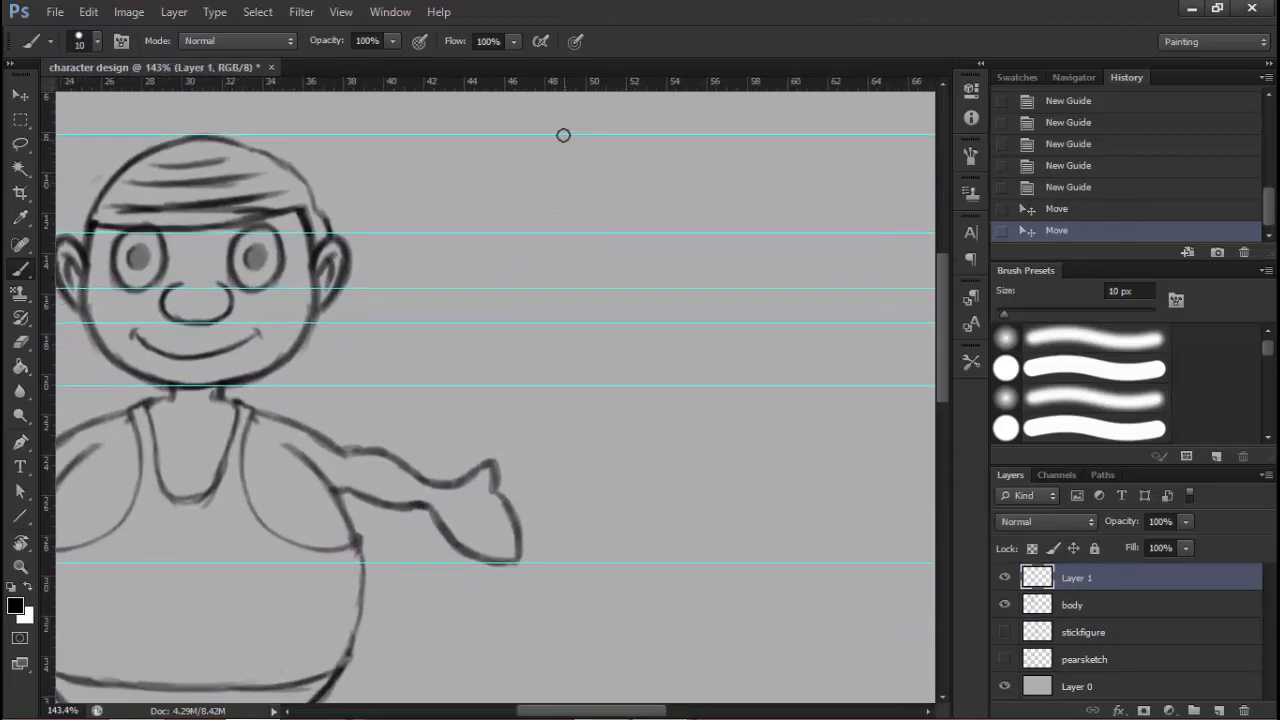
{"action": "mouse_move", "coordinate": [562, 156]}
{"action": "left_mouse_down"}
{"action": "mouse_move", "coordinate": [610, 135]}
{"action": "mouse_move", "coordinate": [567, 150]}
{"action": "mouse_move", "coordinate": [650, 140]}
{"action": "left_mouse_up"}
{"action": "mouse_move", "coordinate": [612, 142]}
{"action": "left_mouse_down"}
{"action": "mouse_move", "coordinate": [702, 160]}
{"action": "mouse_move", "coordinate": [672, 136]}
{"action": "left_mouse_up"}
{"action": "mouse_move", "coordinate": [528, 166]}
{"action": "left_mouse_down"}
{"action": "mouse_move", "coordinate": [586, 138]}
{"action": "mouse_move", "coordinate": [644, 140]}
{"action": "mouse_move", "coordinate": [720, 180]}
{"action": "left_mouse_up"}
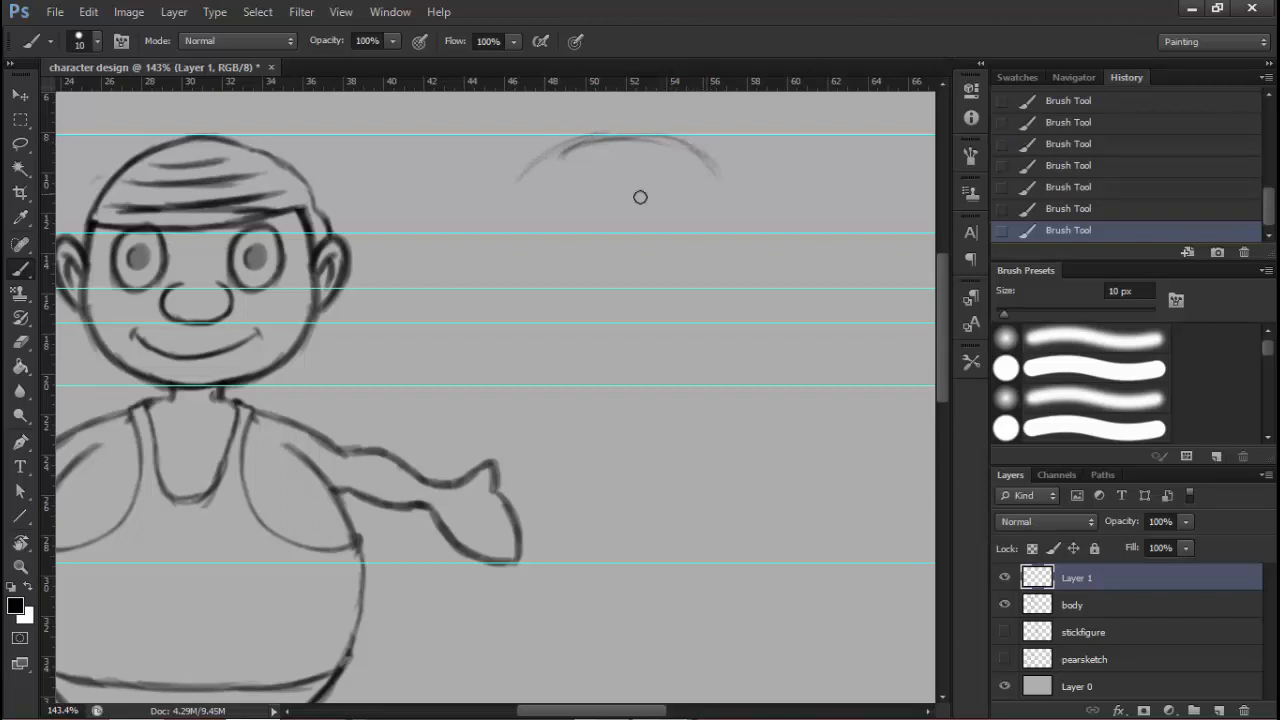
{"action": "left_click_drag", "start_coordinate": [131, 277], "coordinate": [178, 269]}
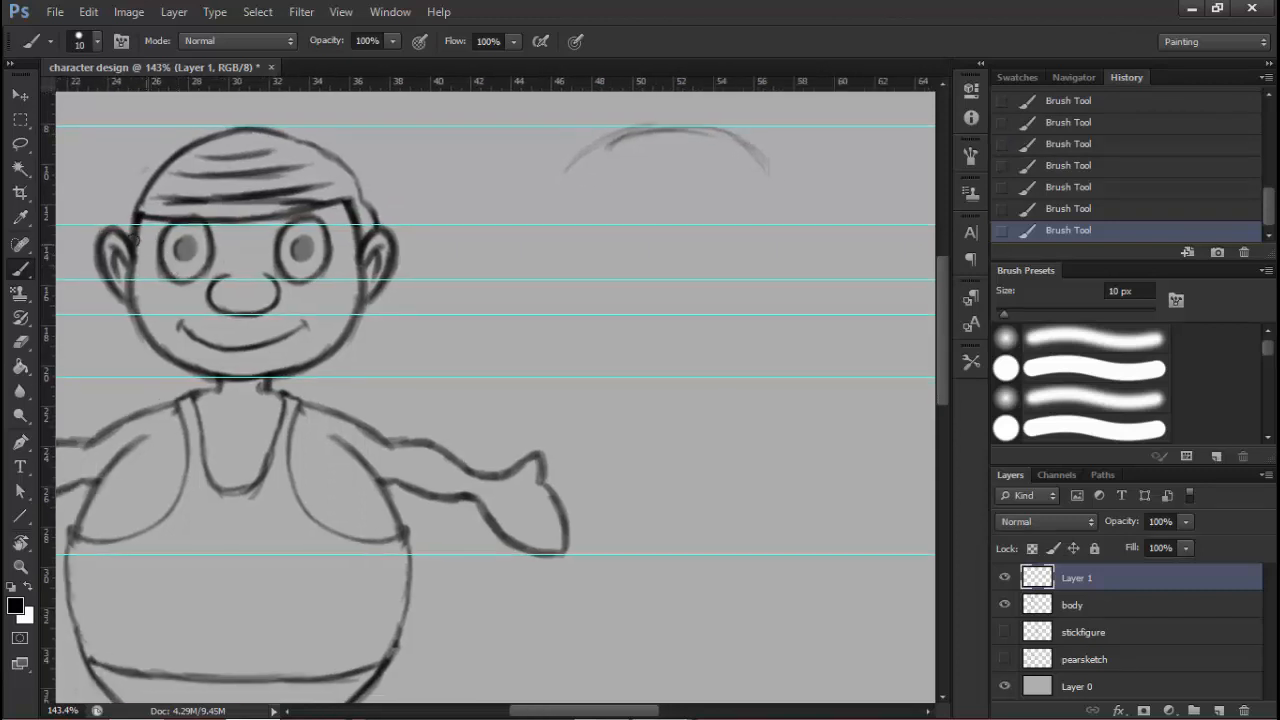
{"action": "mouse_move", "coordinate": [599, 145]}
{"action": "left_mouse_down"}
{"action": "mouse_move", "coordinate": [699, 157]}
{"action": "mouse_move", "coordinate": [652, 139]}
{"action": "mouse_move", "coordinate": [748, 174]}
{"action": "mouse_move", "coordinate": [709, 145]}
{"action": "mouse_move", "coordinate": [760, 187]}
{"action": "mouse_move", "coordinate": [698, 137]}
{"action": "mouse_move", "coordinate": [754, 174]}
{"action": "left_mouse_up"}
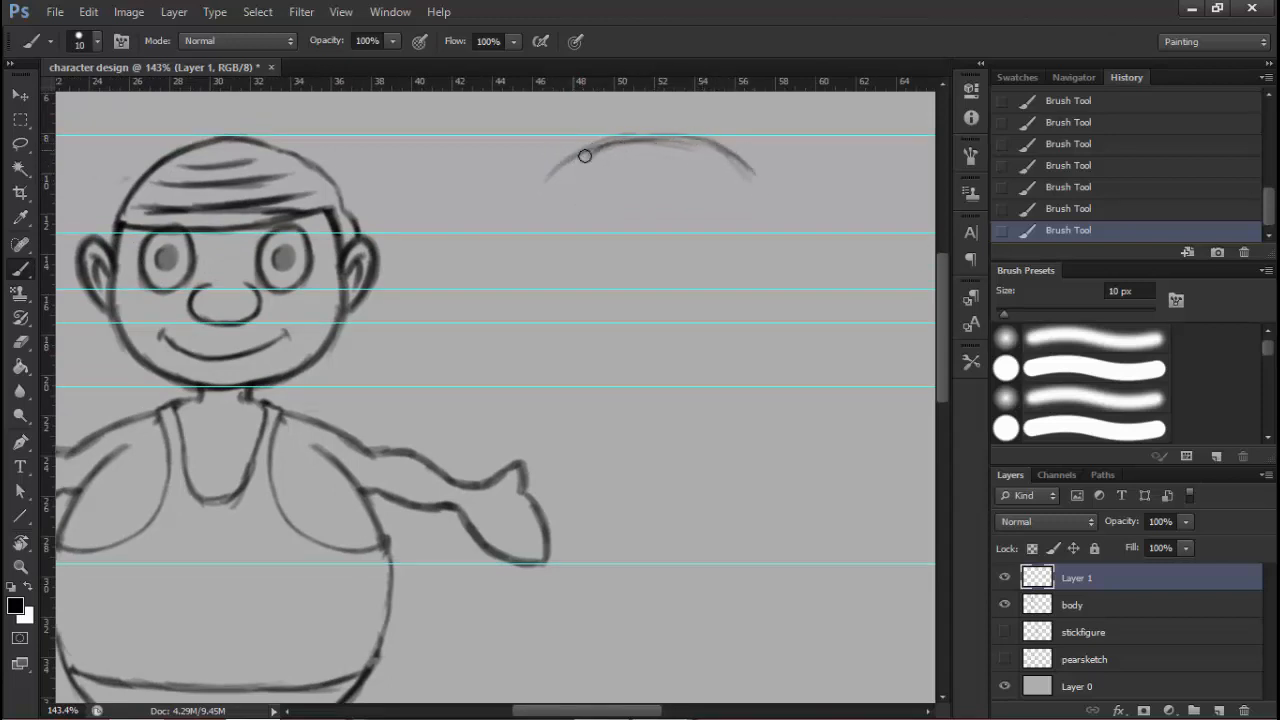
{"action": "mouse_move", "coordinate": [591, 149]}
{"action": "left_mouse_down"}
{"action": "mouse_move", "coordinate": [534, 186]}
{"action": "mouse_move", "coordinate": [518, 218]}
{"action": "left_mouse_up"}
Erase the back end of the new head arc and redraw it curving down to the brow guide, trimming the overshoot
{"action": "left_click", "coordinate": [20, 341]}
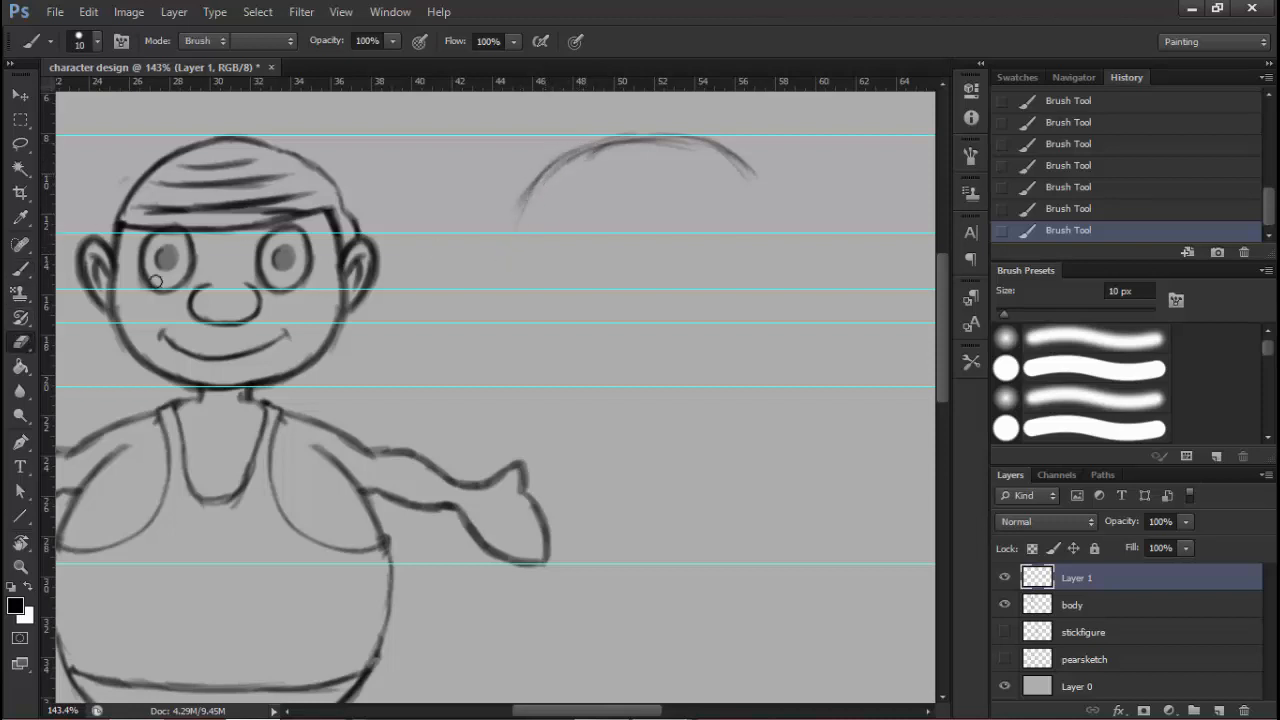
{"action": "mouse_move", "coordinate": [532, 186]}
{"action": "left_mouse_down"}
{"action": "mouse_move", "coordinate": [543, 163]}
{"action": "mouse_move", "coordinate": [486, 206]}
{"action": "left_mouse_up"}
{"action": "key", "text": "b"}
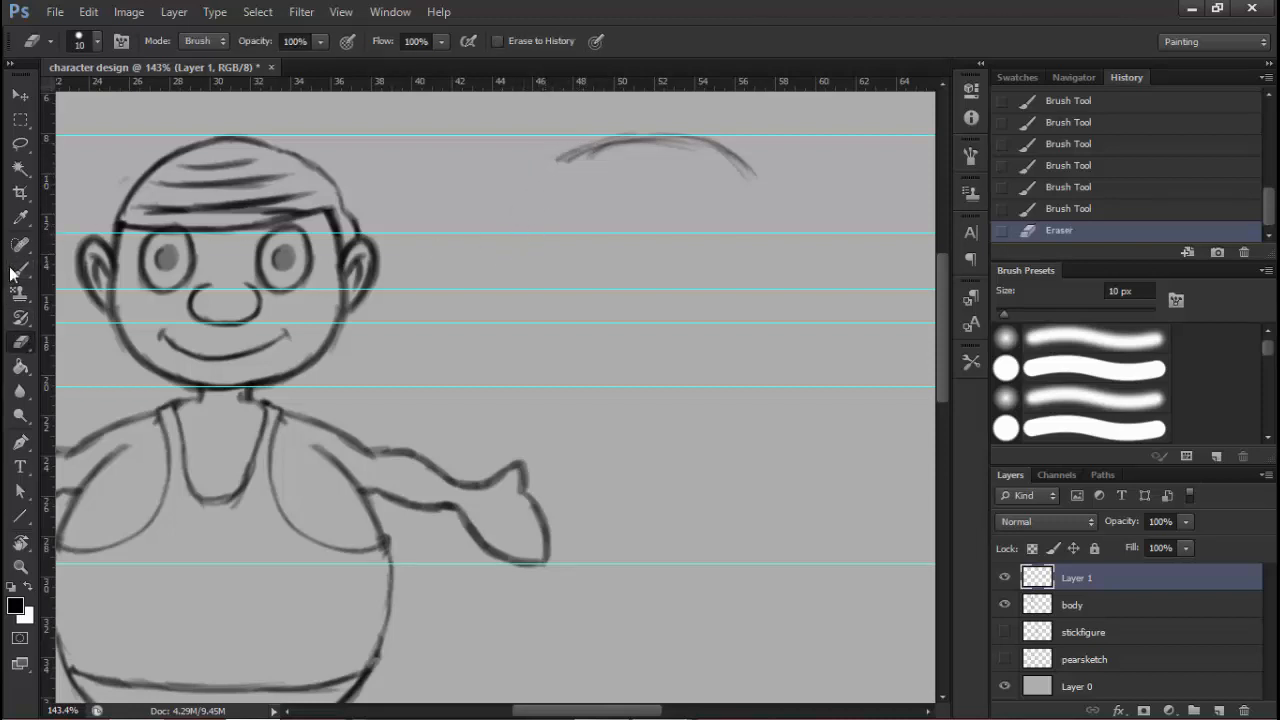
{"action": "mouse_move", "coordinate": [566, 160]}
{"action": "left_mouse_down"}
{"action": "mouse_move", "coordinate": [531, 206]}
{"action": "mouse_move", "coordinate": [536, 195]}
{"action": "left_mouse_up"}
{"action": "left_click_drag", "start_coordinate": [547, 178], "coordinate": [525, 215]}
{"action": "mouse_move", "coordinate": [607, 143]}
{"action": "left_mouse_down"}
{"action": "mouse_move", "coordinate": [550, 178]}
{"action": "mouse_move", "coordinate": [525, 239]}
{"action": "mouse_move", "coordinate": [532, 190]}
{"action": "mouse_move", "coordinate": [518, 245]}
{"action": "left_mouse_up"}
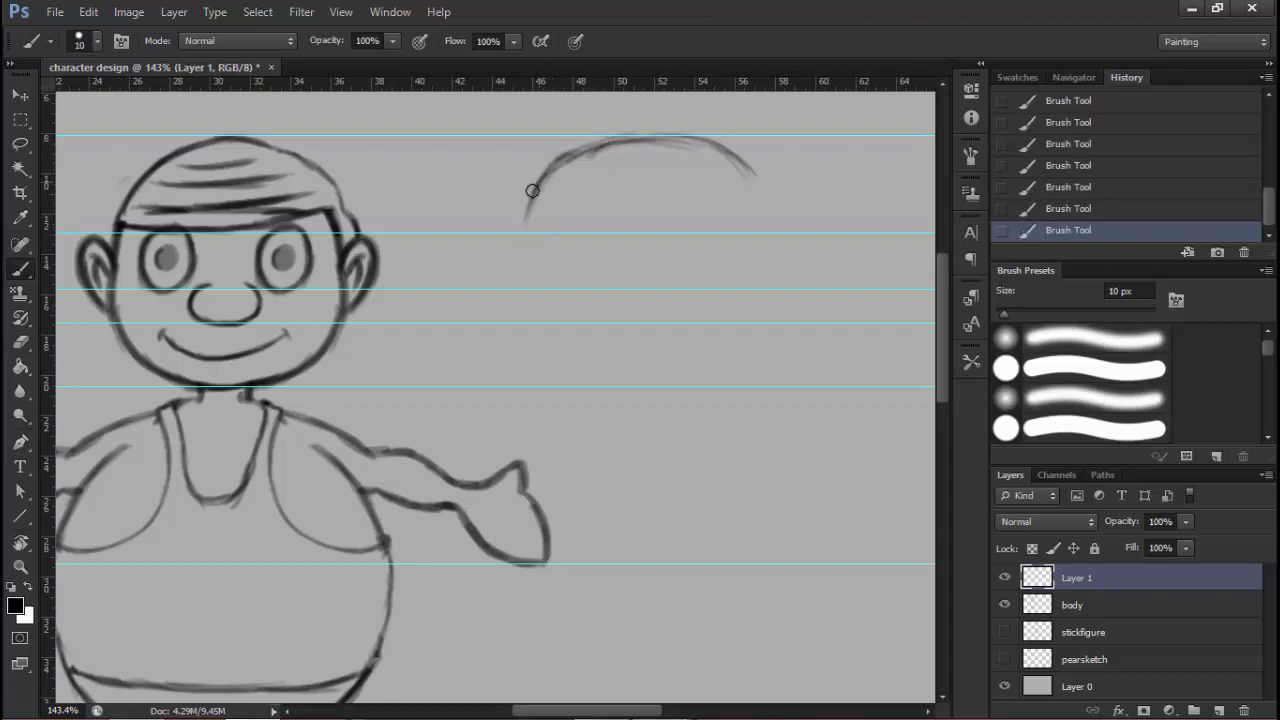
{"action": "left_click_drag", "start_coordinate": [529, 194], "coordinate": [516, 246]}
{"action": "left_click", "coordinate": [20, 342]}
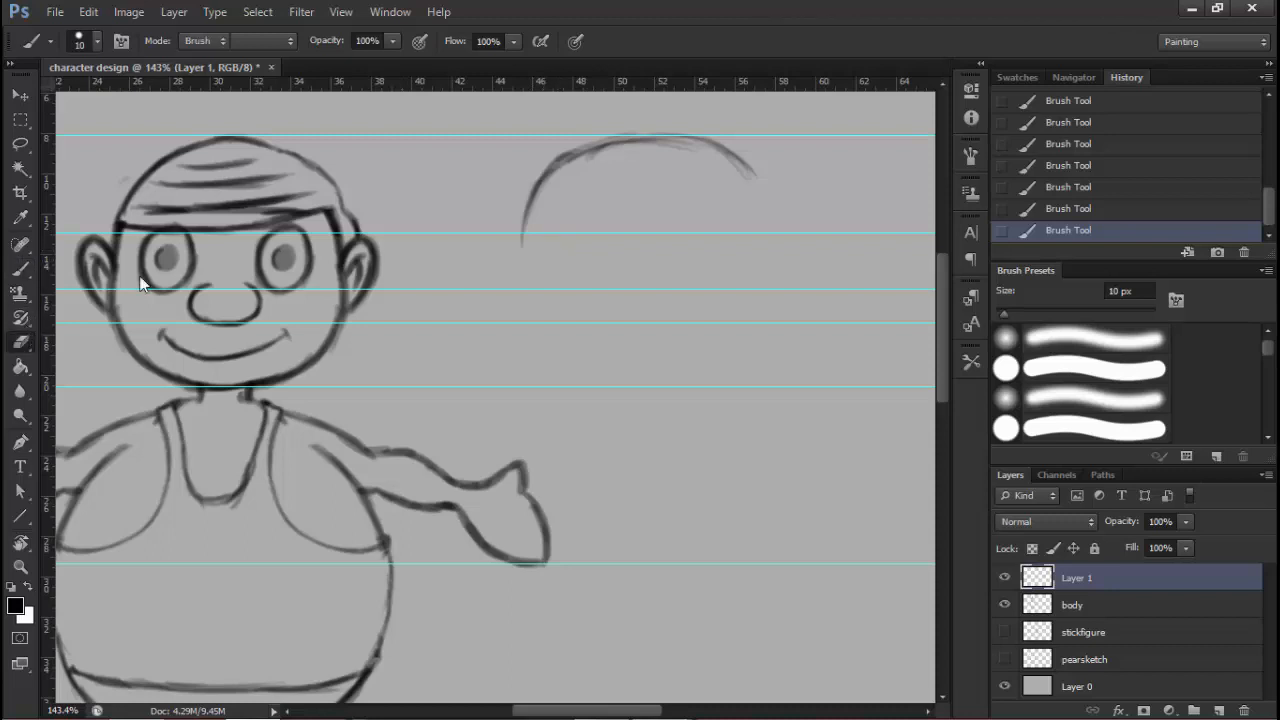
{"action": "left_click", "coordinate": [522, 241]}
{"action": "key", "text": "b"}
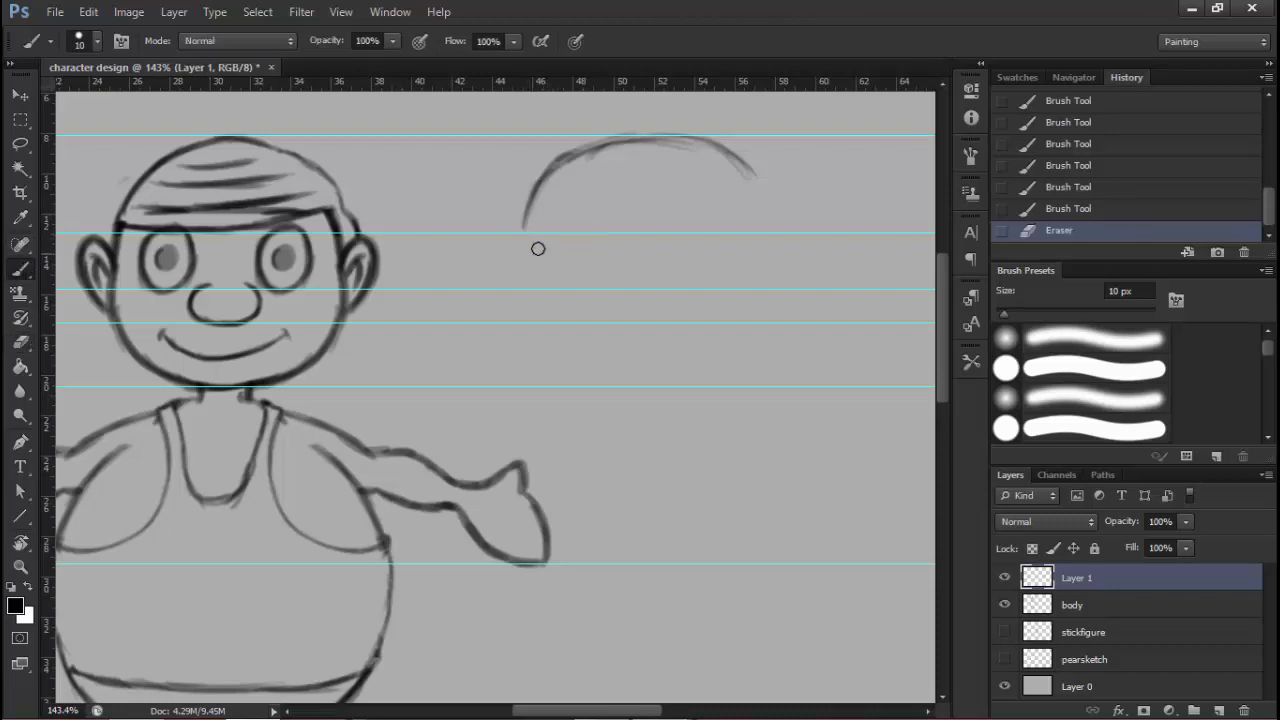
Sketch the second head's ear below the back curve, starting at the brow guide, with an inner ear line
{"action": "mouse_move", "coordinate": [555, 249]}
{"action": "left_mouse_down"}
{"action": "mouse_move", "coordinate": [523, 234]}
{"action": "mouse_move", "coordinate": [514, 262]}
{"action": "left_mouse_up"}
{"action": "mouse_move", "coordinate": [519, 243]}
{"action": "left_mouse_down"}
{"action": "mouse_move", "coordinate": [515, 278]}
{"action": "mouse_move", "coordinate": [526, 235]}
{"action": "mouse_move", "coordinate": [507, 270]}
{"action": "mouse_move", "coordinate": [529, 309]}
{"action": "left_mouse_up"}
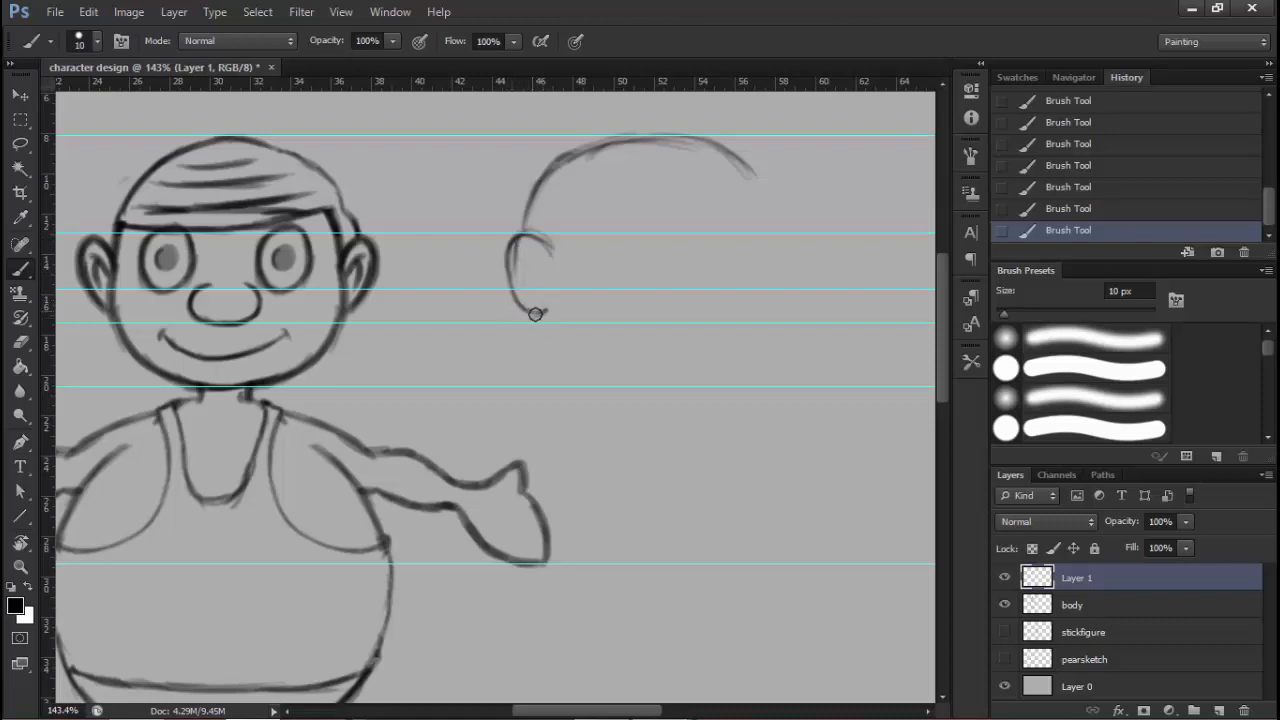
{"action": "mouse_move", "coordinate": [523, 256]}
{"action": "left_mouse_down"}
{"action": "mouse_move", "coordinate": [542, 267]}
{"action": "mouse_move", "coordinate": [527, 290]}
{"action": "left_mouse_up"}
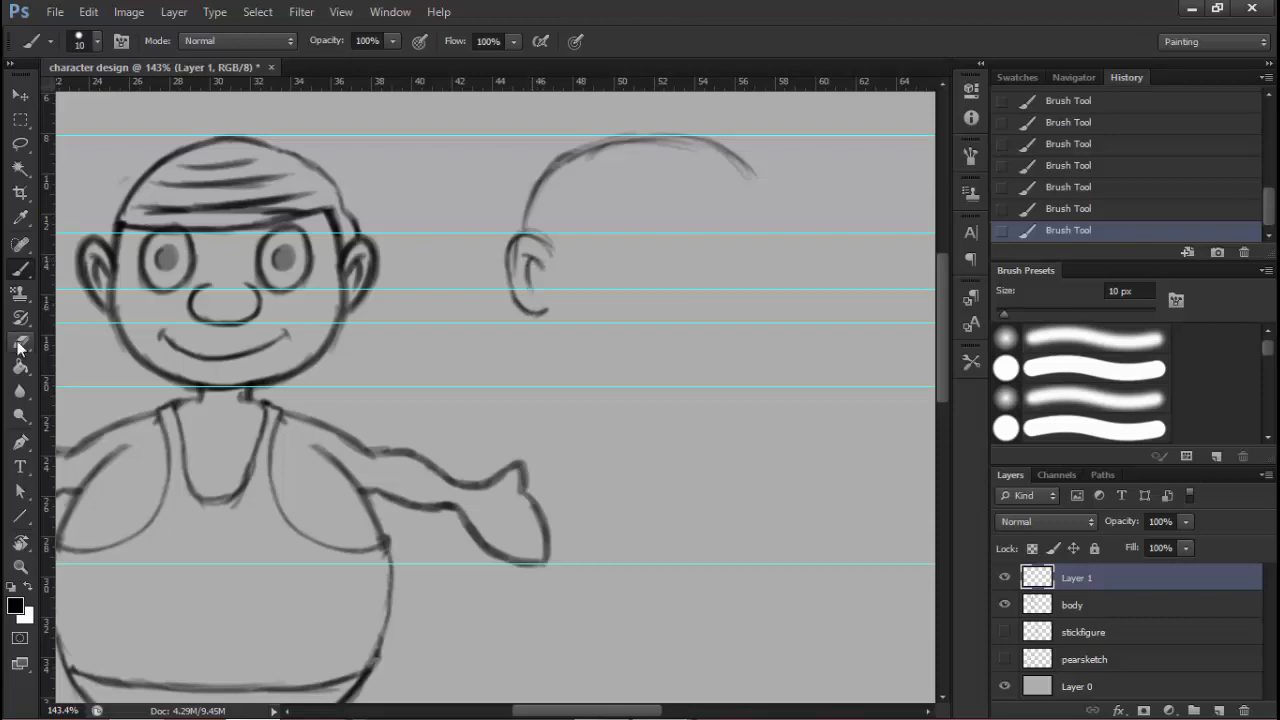
Erase the curve's end above the ear and redraw the back of the head to meet the ear's outer edge
{"action": "left_click", "coordinate": [20, 344]}
{"action": "mouse_move", "coordinate": [527, 228]}
{"action": "left_mouse_down"}
{"action": "mouse_move", "coordinate": [526, 197]}
{"action": "mouse_move", "coordinate": [547, 166]}
{"action": "mouse_move", "coordinate": [520, 209]}
{"action": "left_mouse_up"}
{"action": "key", "text": "b"}
{"action": "left_click_drag", "start_coordinate": [570, 155], "coordinate": [517, 222]}
{"action": "left_click_drag", "start_coordinate": [540, 180], "coordinate": [515, 228]}
{"action": "left_click_drag", "start_coordinate": [543, 179], "coordinate": [512, 233]}
{"action": "left_click_drag", "start_coordinate": [548, 173], "coordinate": [514, 224]}
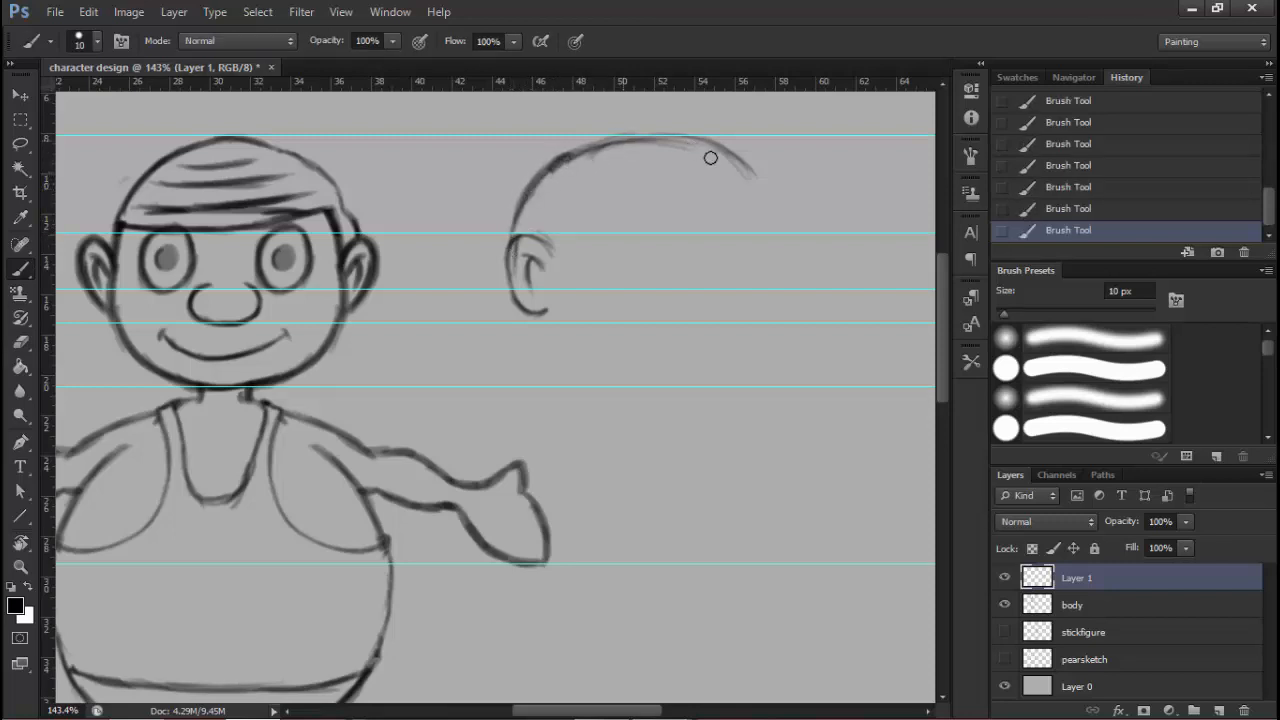
Continue the second head's outline down the face side, bending at the brow guide and running below the mouth guide
{"action": "left_click_drag", "start_coordinate": [706, 183], "coordinate": [709, 174]}
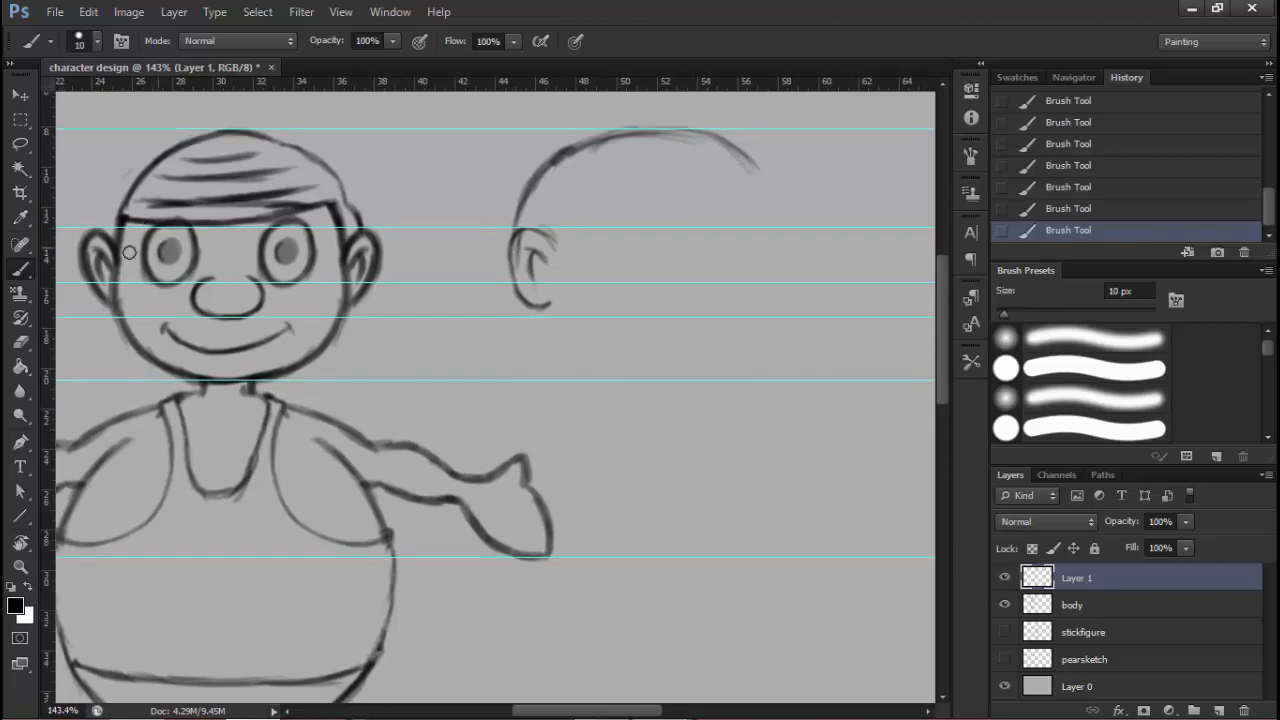
{"action": "left_click_drag", "start_coordinate": [785, 163], "coordinate": [774, 160]}
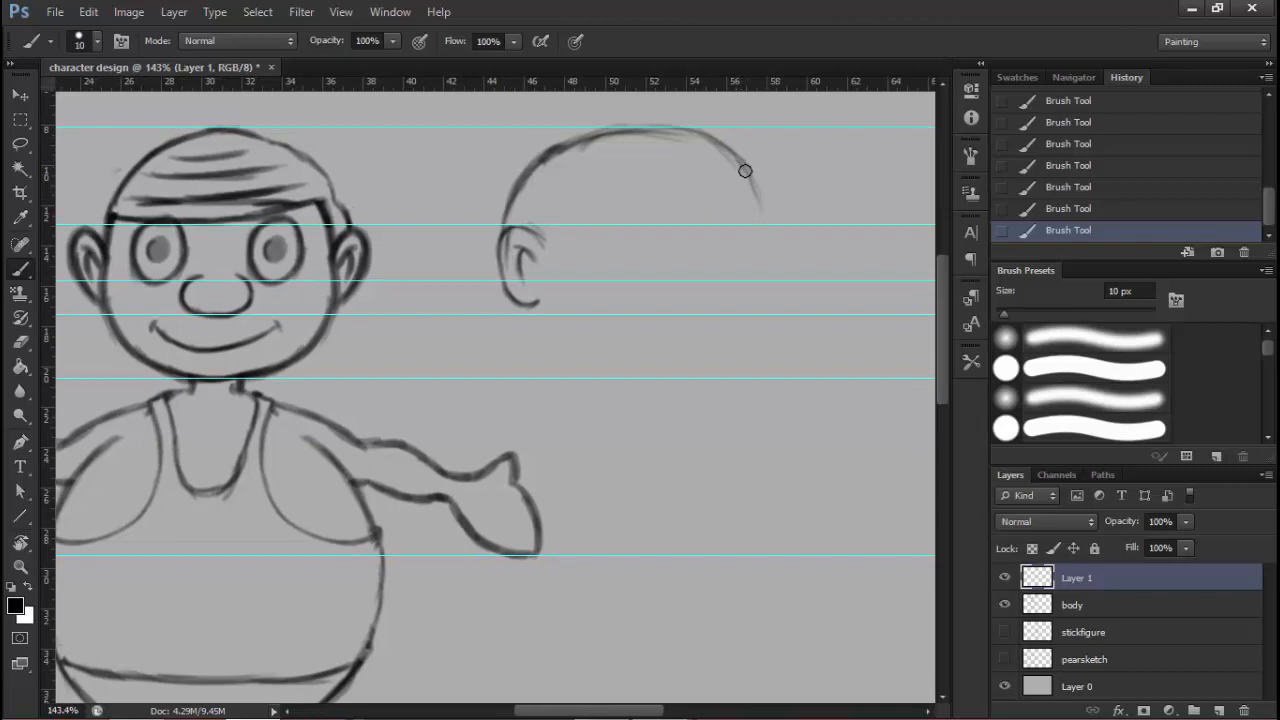
{"action": "left_click_drag", "start_coordinate": [749, 180], "coordinate": [762, 222]}
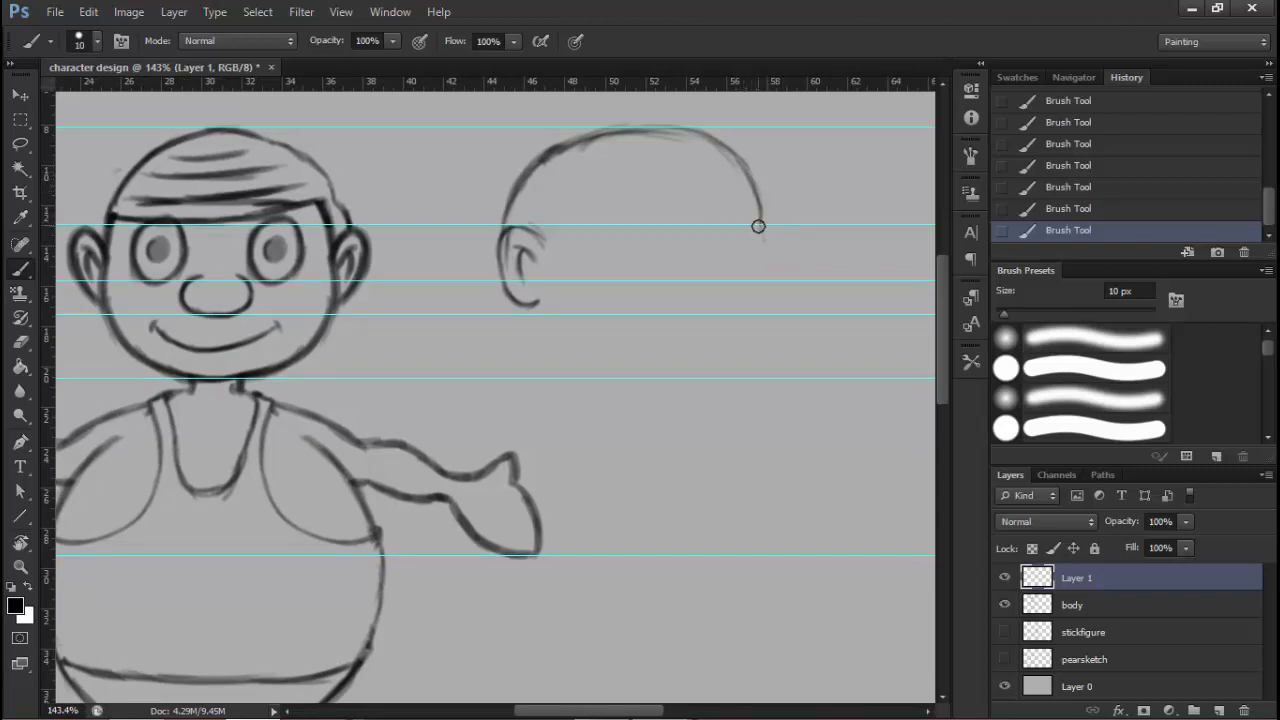
{"action": "left_click_drag", "start_coordinate": [758, 226], "coordinate": [769, 259]}
{"action": "left_click_drag", "start_coordinate": [768, 284], "coordinate": [759, 336]}
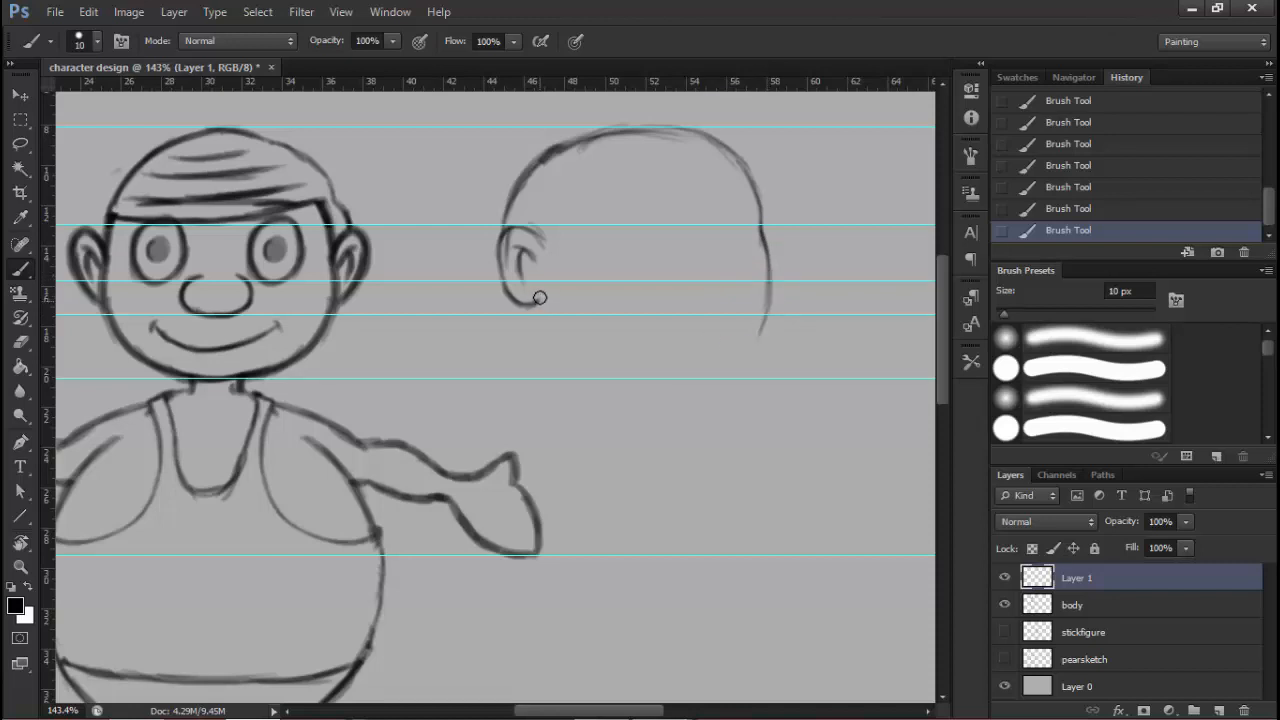
Try to sketch a jaw line from the bottom of the ear down and along the chin guide
{"action": "left_click_drag", "start_coordinate": [539, 297], "coordinate": [548, 344]}
{"action": "mouse_move", "coordinate": [541, 295]}
{"action": "left_mouse_down"}
{"action": "mouse_move", "coordinate": [547, 350]}
{"action": "mouse_move", "coordinate": [586, 383]}
{"action": "mouse_move", "coordinate": [542, 340]}
{"action": "left_mouse_up"}
{"action": "left_click", "coordinate": [20, 341]}
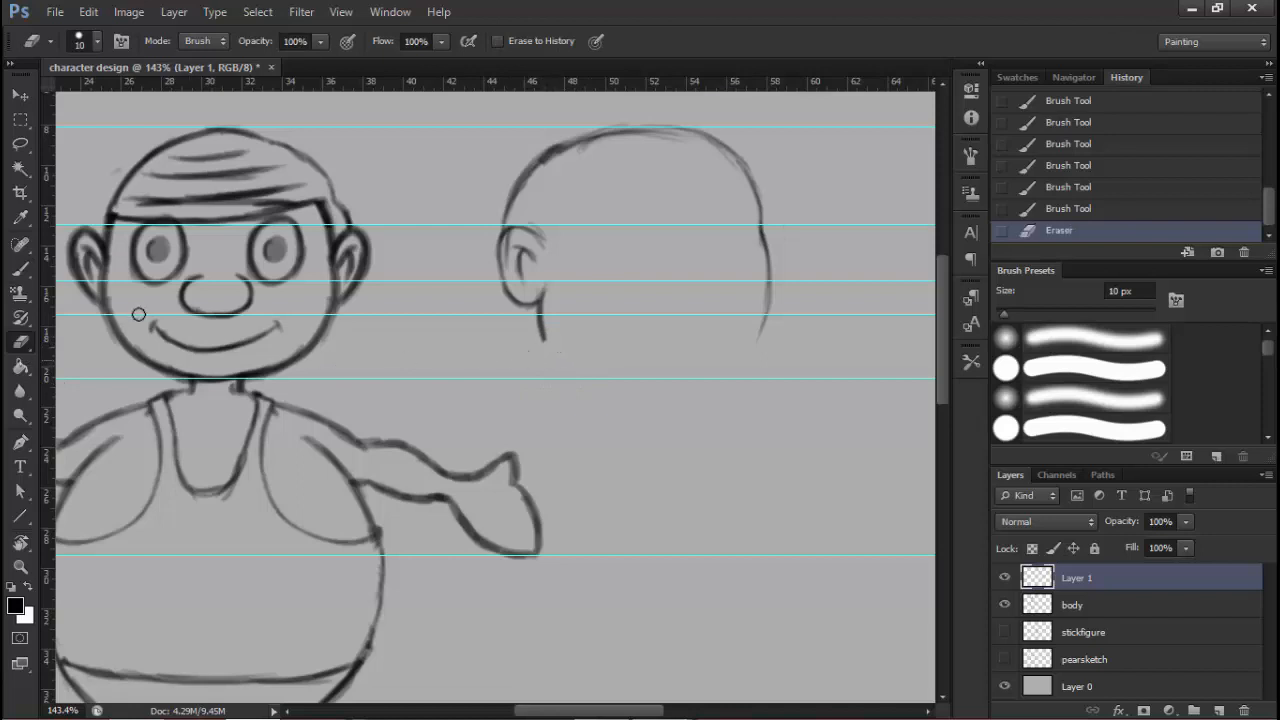
{"action": "left_click", "coordinate": [574, 377]}
{"action": "left_click", "coordinate": [20, 268]}
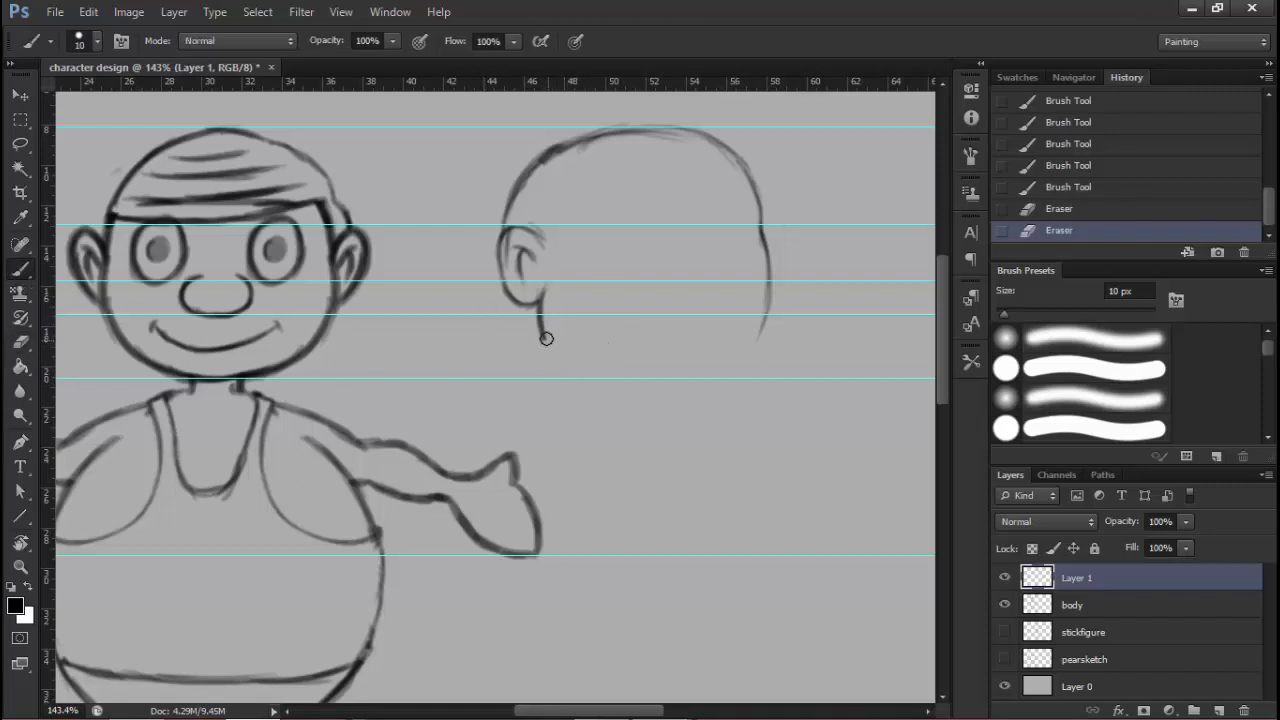
{"action": "left_click_drag", "start_coordinate": [546, 339], "coordinate": [546, 342]}
{"action": "mouse_move", "coordinate": [565, 363]}
{"action": "left_mouse_down"}
{"action": "mouse_move", "coordinate": [605, 376]}
{"action": "mouse_move", "coordinate": [556, 357]}
{"action": "left_mouse_up"}
{"action": "left_click_drag", "start_coordinate": [612, 377], "coordinate": [565, 363]}
{"action": "left_click_drag", "start_coordinate": [645, 382], "coordinate": [600, 375]}
{"action": "mouse_move", "coordinate": [666, 380]}
{"action": "left_mouse_down"}
{"action": "mouse_move", "coordinate": [577, 377]}
{"action": "mouse_move", "coordinate": [577, 360]}
{"action": "mouse_move", "coordinate": [533, 344]}
{"action": "mouse_move", "coordinate": [700, 369]}
{"action": "left_mouse_up"}
Erase the trial jaw strokes below the ear, try a flat line on the chin guide, and undo it
{"action": "left_click", "coordinate": [22, 342]}
{"action": "key", "text": "b"}
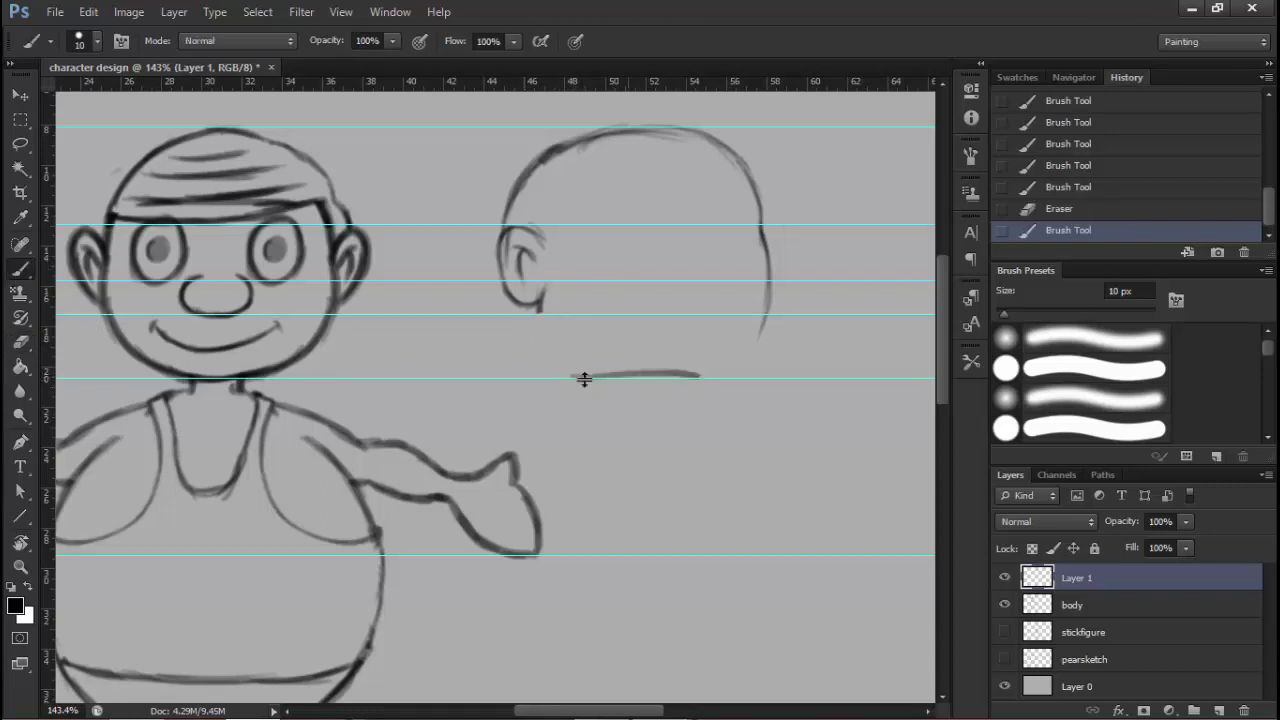
{"action": "key", "text": "ctrl+z"}
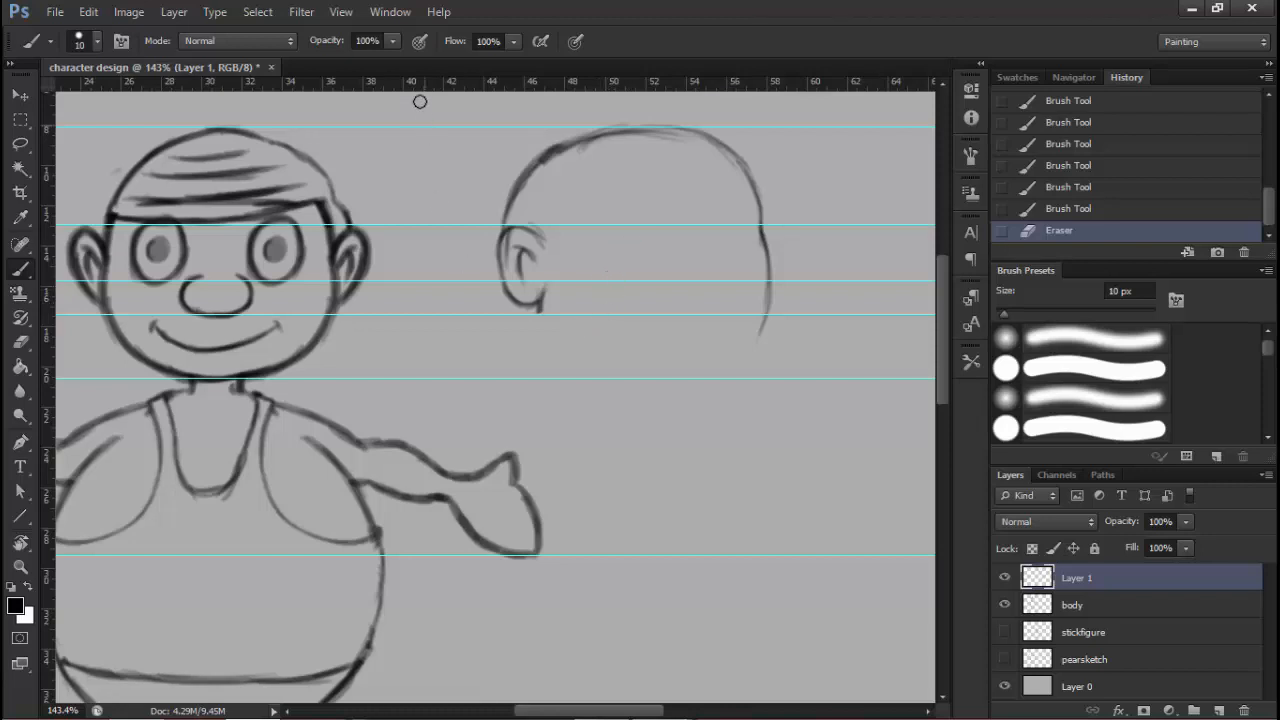
Erase the upper back curve of the second head and redraw it with a wider slope down to the ear
{"action": "left_click_drag", "start_coordinate": [574, 303], "coordinate": [565, 299]}
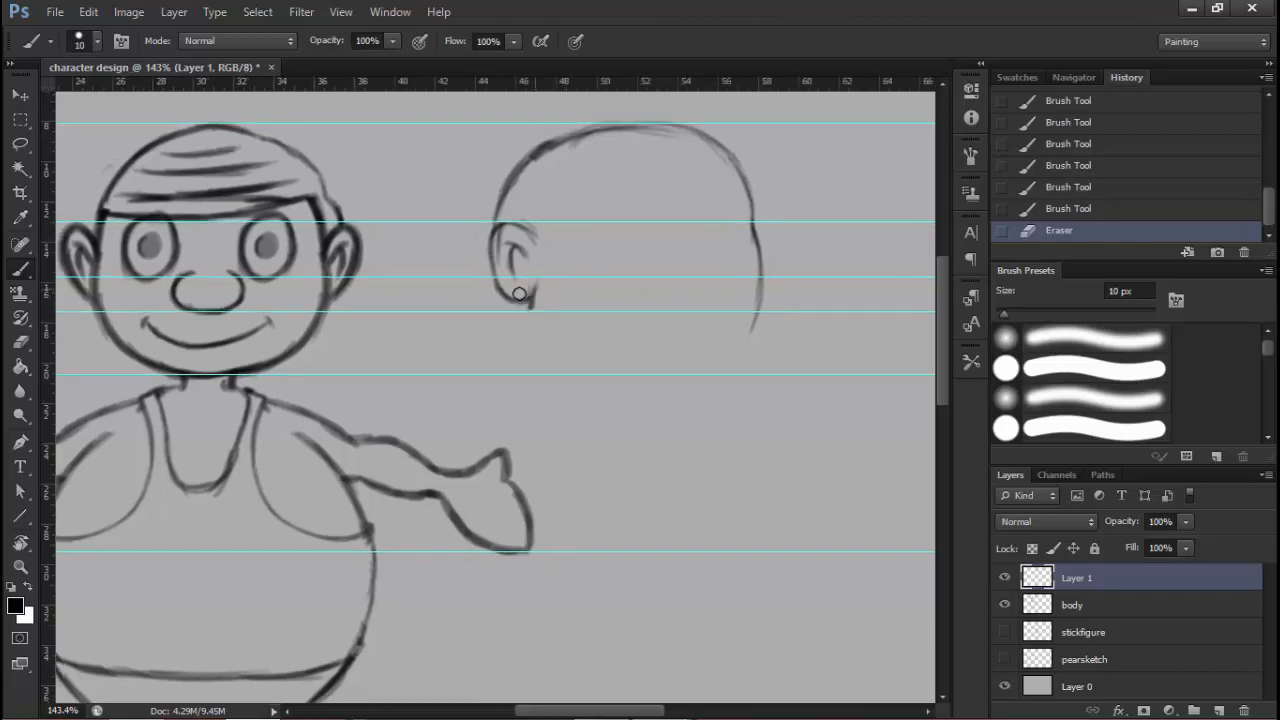
{"action": "left_click", "coordinate": [21, 341]}
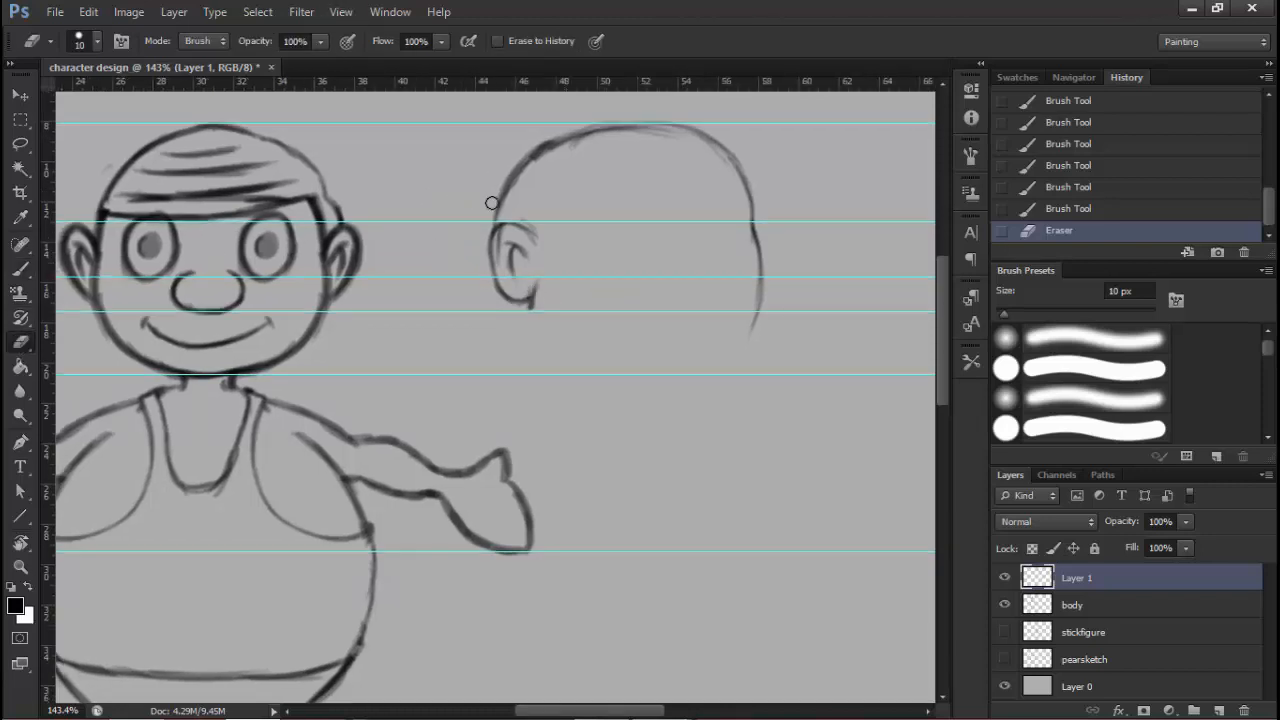
{"action": "left_click_drag", "start_coordinate": [491, 200], "coordinate": [489, 219]}
{"action": "left_click", "coordinate": [125, 213]}
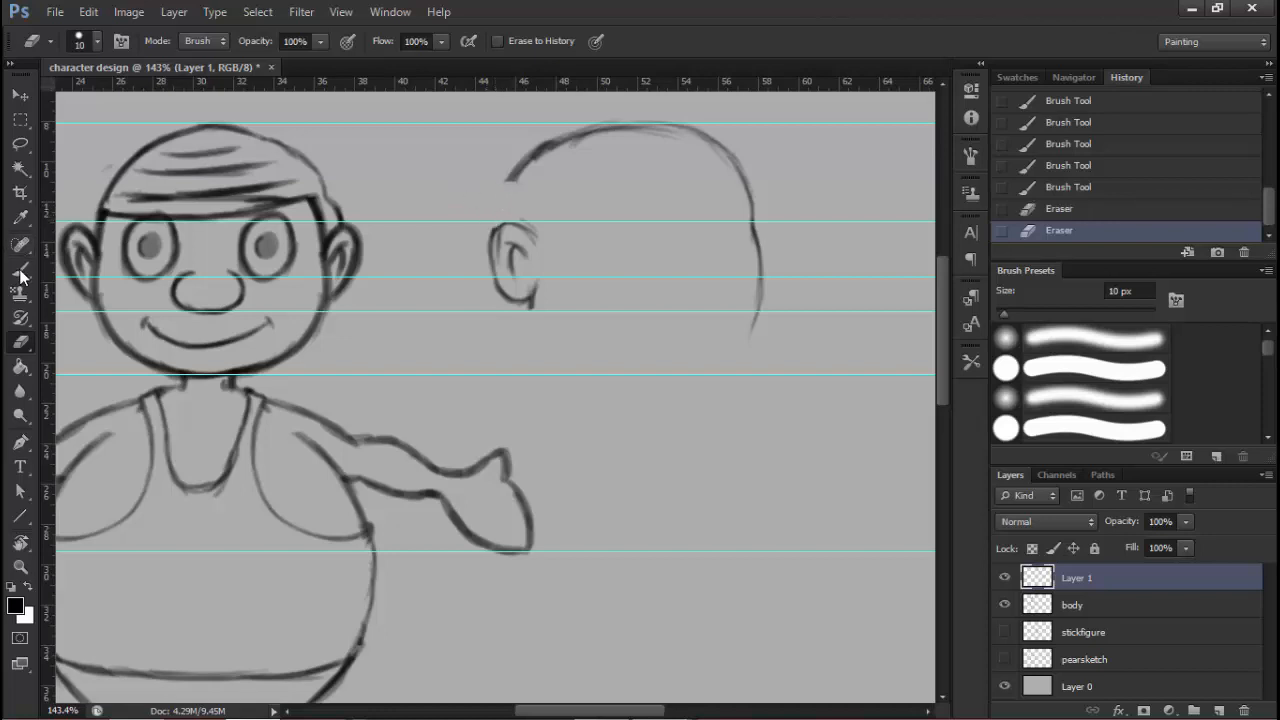
{"action": "left_click", "coordinate": [21, 269]}
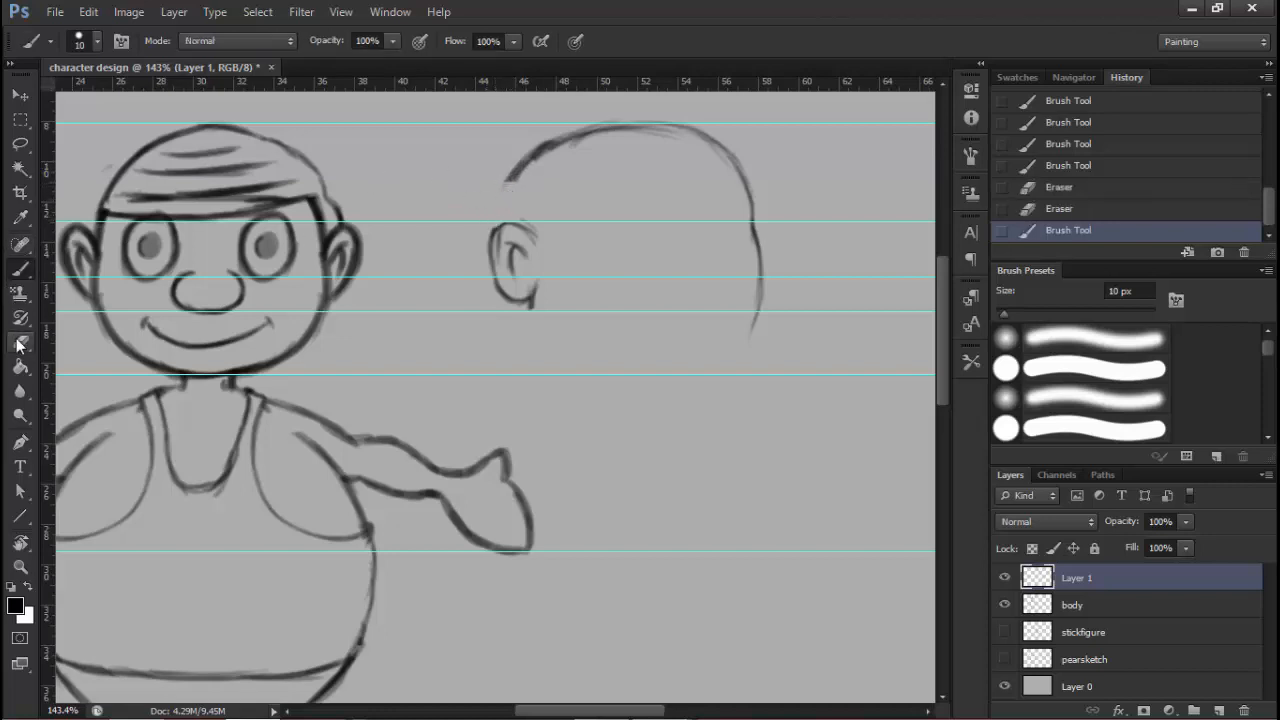
{"action": "left_click", "coordinate": [20, 341]}
{"action": "mouse_move", "coordinate": [510, 184]}
{"action": "left_mouse_down"}
{"action": "mouse_move", "coordinate": [512, 153]}
{"action": "mouse_move", "coordinate": [680, 145]}
{"action": "mouse_move", "coordinate": [650, 134]}
{"action": "mouse_move", "coordinate": [565, 152]}
{"action": "mouse_move", "coordinate": [574, 135]}
{"action": "mouse_move", "coordinate": [607, 128]}
{"action": "mouse_move", "coordinate": [560, 145]}
{"action": "left_mouse_up"}
{"action": "left_click", "coordinate": [21, 269]}
{"action": "mouse_move", "coordinate": [566, 137]}
{"action": "left_mouse_down"}
{"action": "mouse_move", "coordinate": [523, 158]}
{"action": "mouse_move", "coordinate": [566, 145]}
{"action": "mouse_move", "coordinate": [490, 197]}
{"action": "mouse_move", "coordinate": [550, 143]}
{"action": "left_mouse_up"}
{"action": "mouse_move", "coordinate": [506, 176]}
{"action": "left_mouse_down"}
{"action": "mouse_move", "coordinate": [545, 151]}
{"action": "mouse_move", "coordinate": [584, 140]}
{"action": "mouse_move", "coordinate": [495, 191]}
{"action": "mouse_move", "coordinate": [567, 133]}
{"action": "mouse_move", "coordinate": [490, 206]}
{"action": "mouse_move", "coordinate": [530, 159]}
{"action": "left_mouse_up"}
{"action": "left_click_drag", "start_coordinate": [488, 243], "coordinate": [495, 196]}
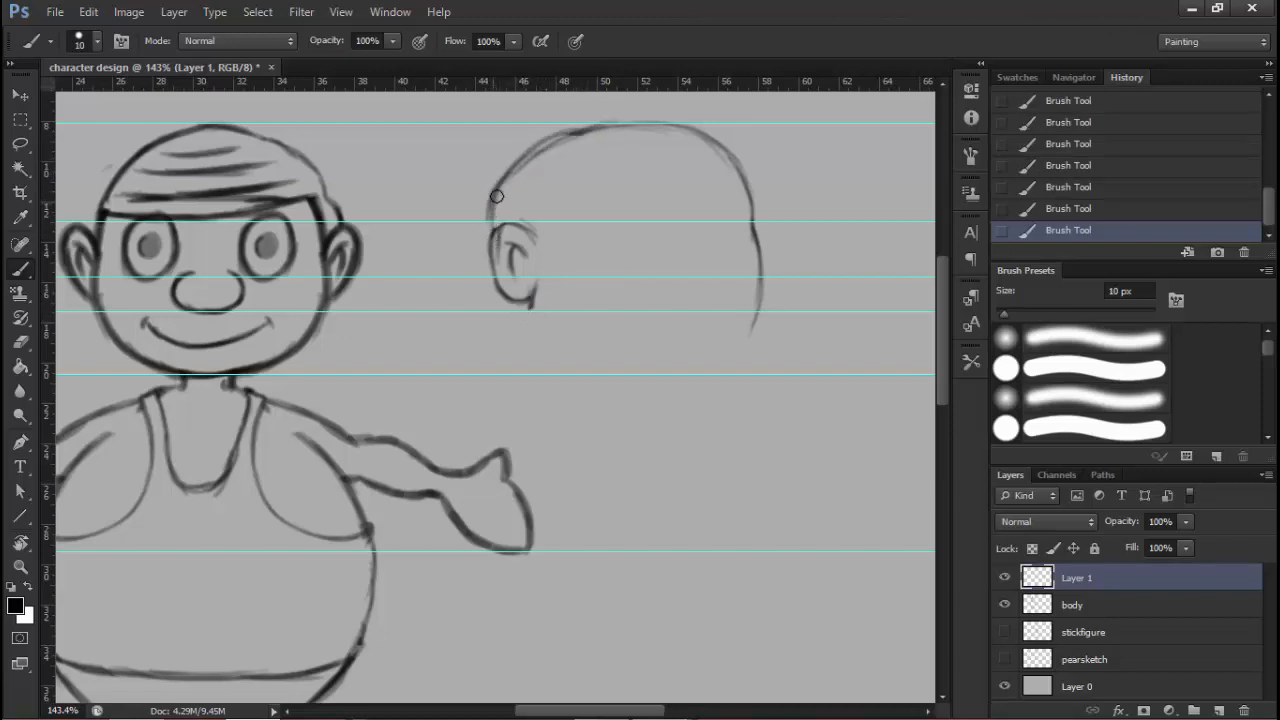
Rework the back of the head with the eraser and brush so its outline passes just outside the ear
{"action": "left_click", "coordinate": [20, 341]}
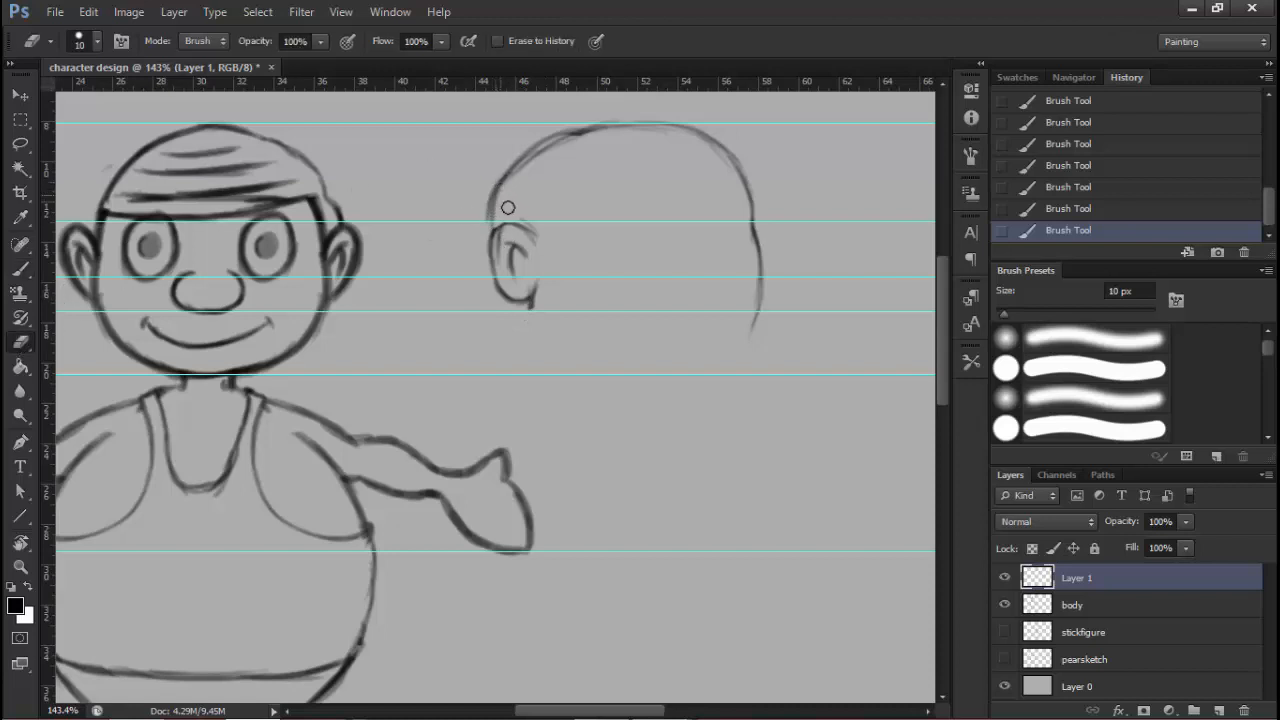
{"action": "mouse_move", "coordinate": [508, 207]}
{"action": "left_mouse_down"}
{"action": "mouse_move", "coordinate": [489, 228]}
{"action": "mouse_move", "coordinate": [498, 186]}
{"action": "mouse_move", "coordinate": [488, 190]}
{"action": "mouse_move", "coordinate": [486, 276]}
{"action": "left_mouse_up"}
{"action": "key", "text": "b"}
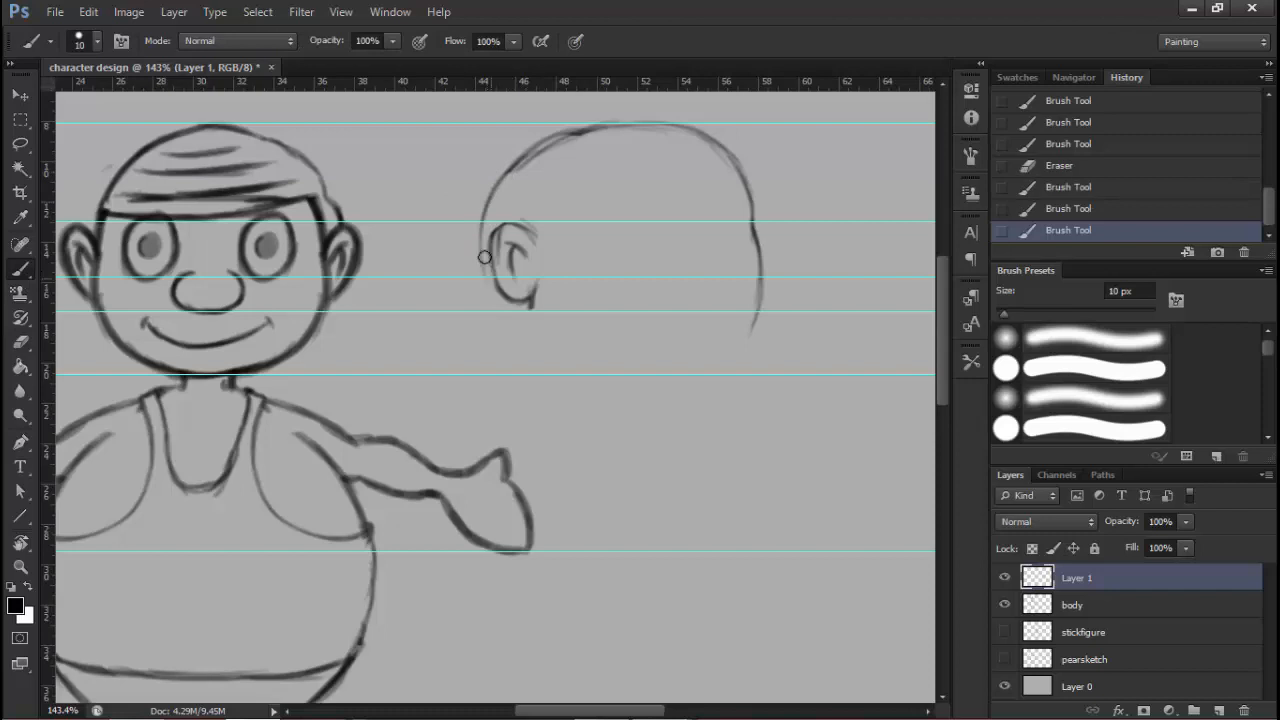
{"action": "mouse_move", "coordinate": [482, 225]}
{"action": "left_mouse_down"}
{"action": "mouse_move", "coordinate": [505, 300]}
{"action": "mouse_move", "coordinate": [476, 288]}
{"action": "left_mouse_up"}
{"action": "key", "text": "e"}
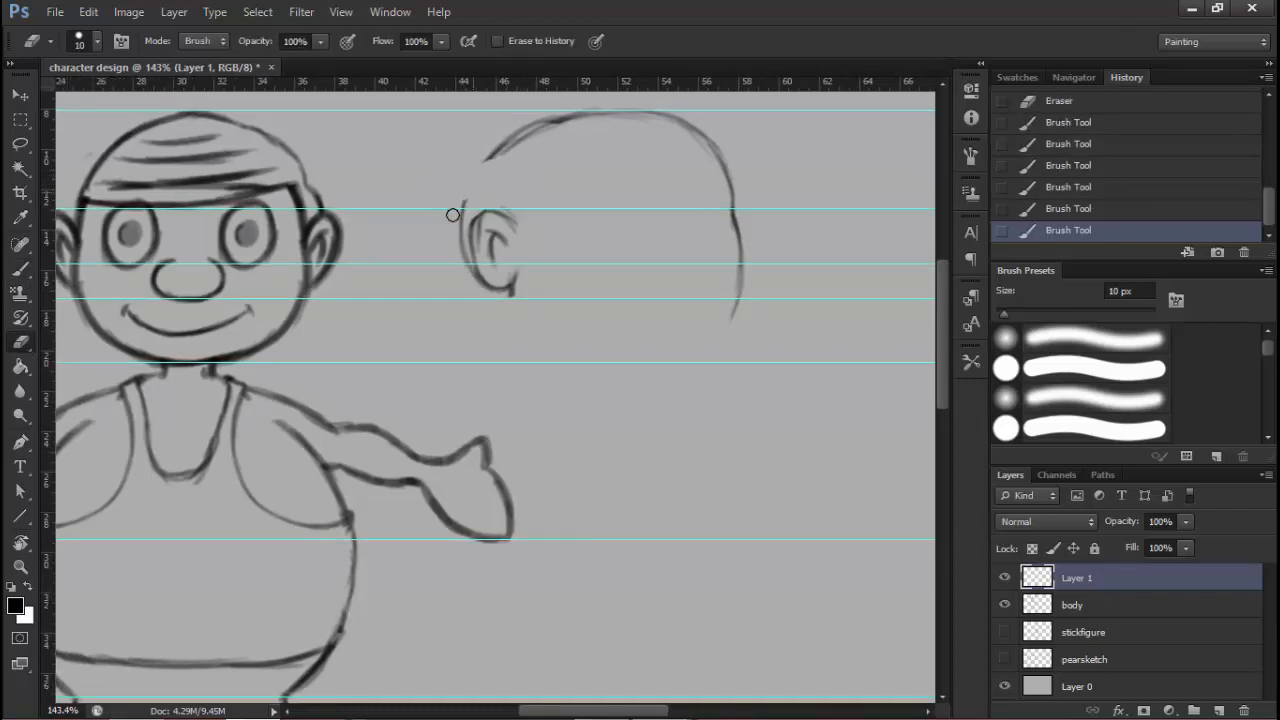
{"action": "mouse_move", "coordinate": [458, 223]}
{"action": "left_mouse_down"}
{"action": "mouse_move", "coordinate": [472, 161]}
{"action": "mouse_move", "coordinate": [543, 124]}
{"action": "mouse_move", "coordinate": [571, 125]}
{"action": "mouse_move", "coordinate": [516, 148]}
{"action": "left_mouse_up"}
{"action": "key", "text": "b"}
{"action": "mouse_move", "coordinate": [571, 117]}
{"action": "left_mouse_down"}
{"action": "mouse_move", "coordinate": [506, 162]}
{"action": "mouse_move", "coordinate": [607, 110]}
{"action": "mouse_move", "coordinate": [497, 160]}
{"action": "mouse_move", "coordinate": [577, 119]}
{"action": "mouse_move", "coordinate": [553, 122]}
{"action": "mouse_move", "coordinate": [485, 167]}
{"action": "mouse_move", "coordinate": [526, 143]}
{"action": "mouse_move", "coordinate": [491, 165]}
{"action": "mouse_move", "coordinate": [471, 247]}
{"action": "mouse_move", "coordinate": [500, 156]}
{"action": "mouse_move", "coordinate": [480, 188]}
{"action": "left_mouse_up"}
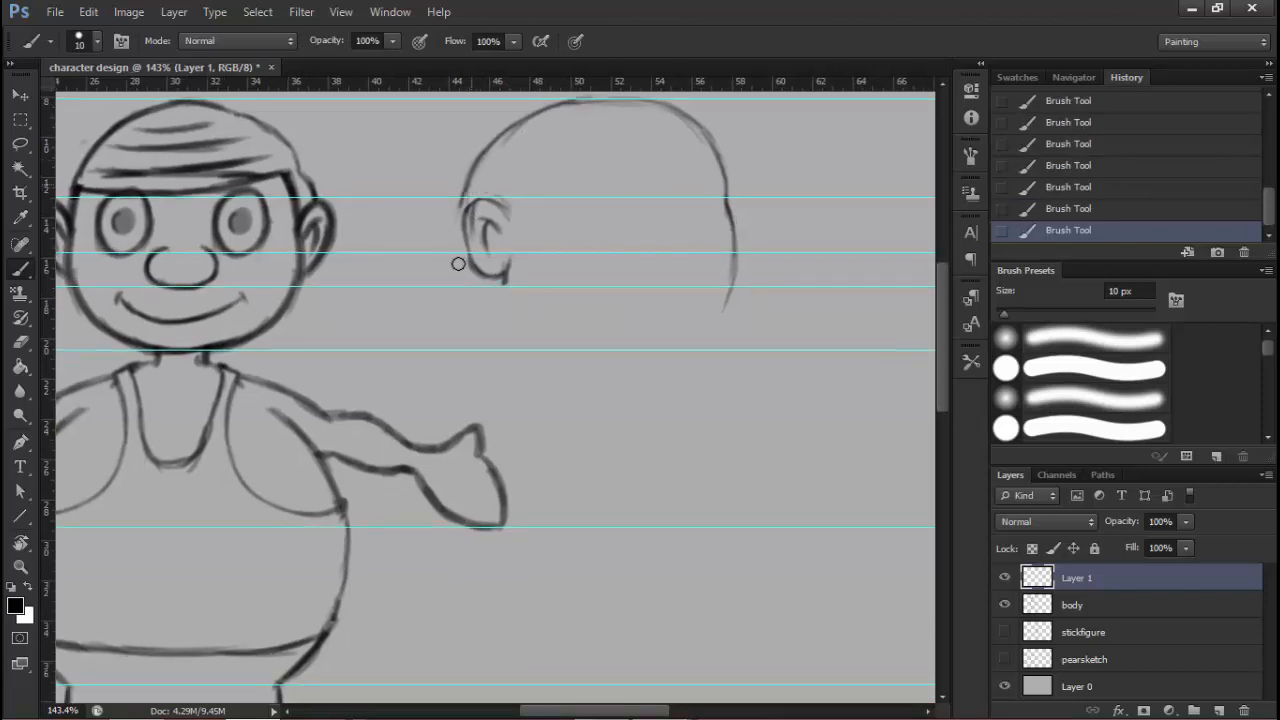
Extend the back of the head down around the ear toward the jaw and erase the leftover stub under the ear
{"action": "mouse_move", "coordinate": [457, 262]}
{"action": "left_mouse_down"}
{"action": "mouse_move", "coordinate": [461, 208]}
{"action": "mouse_move", "coordinate": [467, 276]}
{"action": "left_mouse_up"}
{"action": "left_click_drag", "start_coordinate": [464, 218], "coordinate": [493, 311]}
{"action": "left_click_drag", "start_coordinate": [463, 240], "coordinate": [504, 323]}
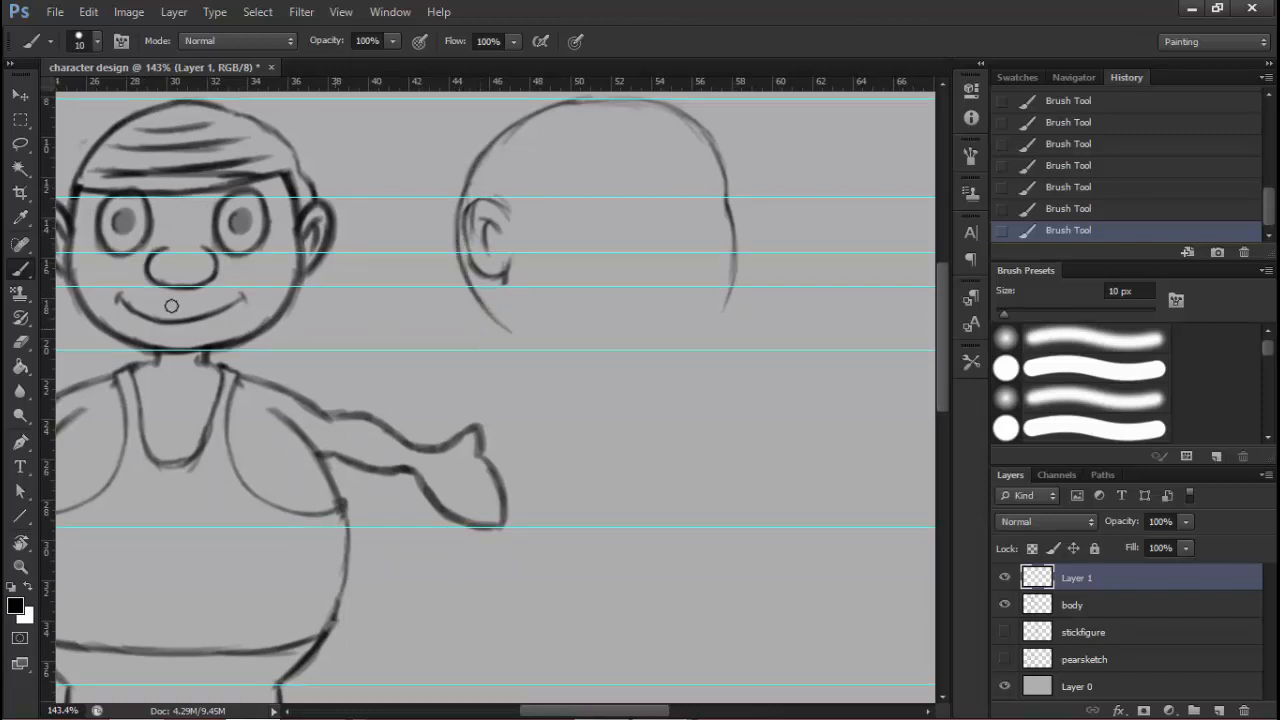
{"action": "left_click", "coordinate": [21, 342]}
{"action": "mouse_move", "coordinate": [508, 277]}
{"action": "left_mouse_down"}
{"action": "mouse_move", "coordinate": [514, 336]}
{"action": "mouse_move", "coordinate": [586, 344]}
{"action": "left_mouse_up"}
Extend the face side down to the chin guide, sketch a trial underside for the jaw, and erase that underside
{"action": "left_click", "coordinate": [20, 268]}
{"action": "mouse_move", "coordinate": [505, 325]}
{"action": "left_mouse_down"}
{"action": "mouse_move", "coordinate": [688, 350]}
{"action": "mouse_move", "coordinate": [725, 296]}
{"action": "mouse_move", "coordinate": [617, 346]}
{"action": "left_mouse_up"}
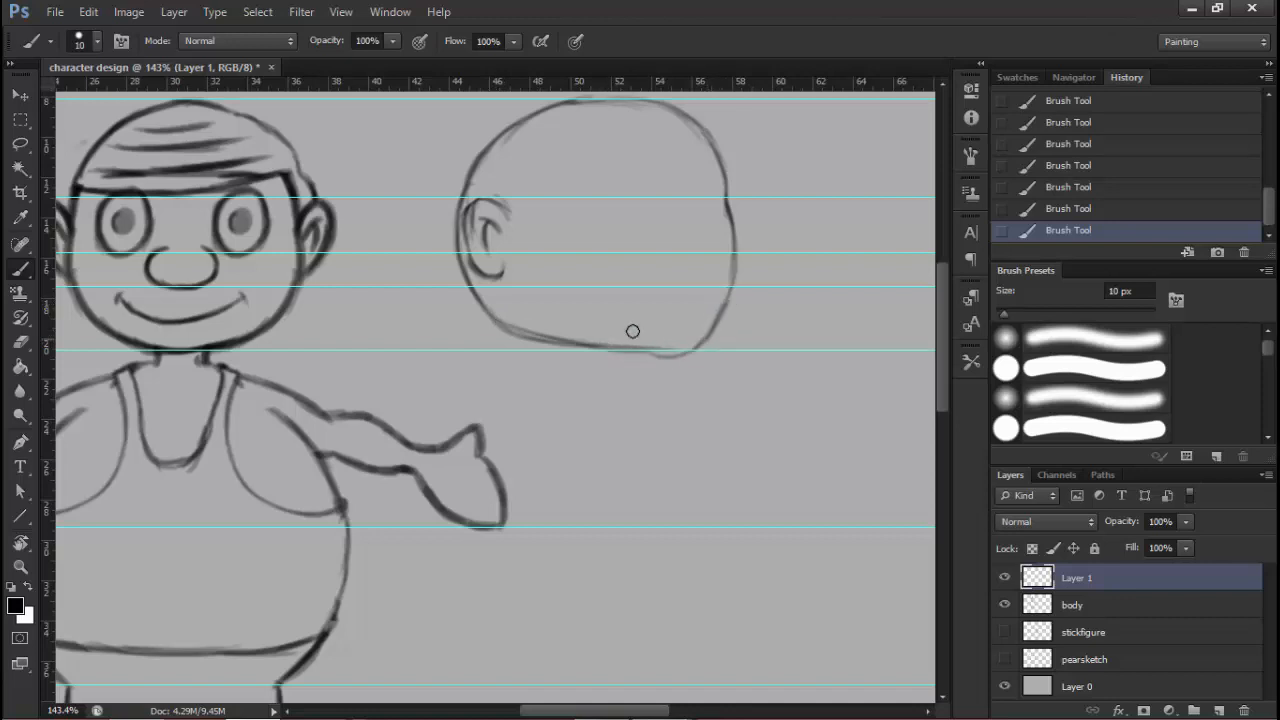
{"action": "left_click", "coordinate": [19, 342]}
{"action": "mouse_move", "coordinate": [694, 354]}
{"action": "left_mouse_down"}
{"action": "mouse_move", "coordinate": [574, 363]}
{"action": "mouse_move", "coordinate": [487, 321]}
{"action": "left_mouse_up"}
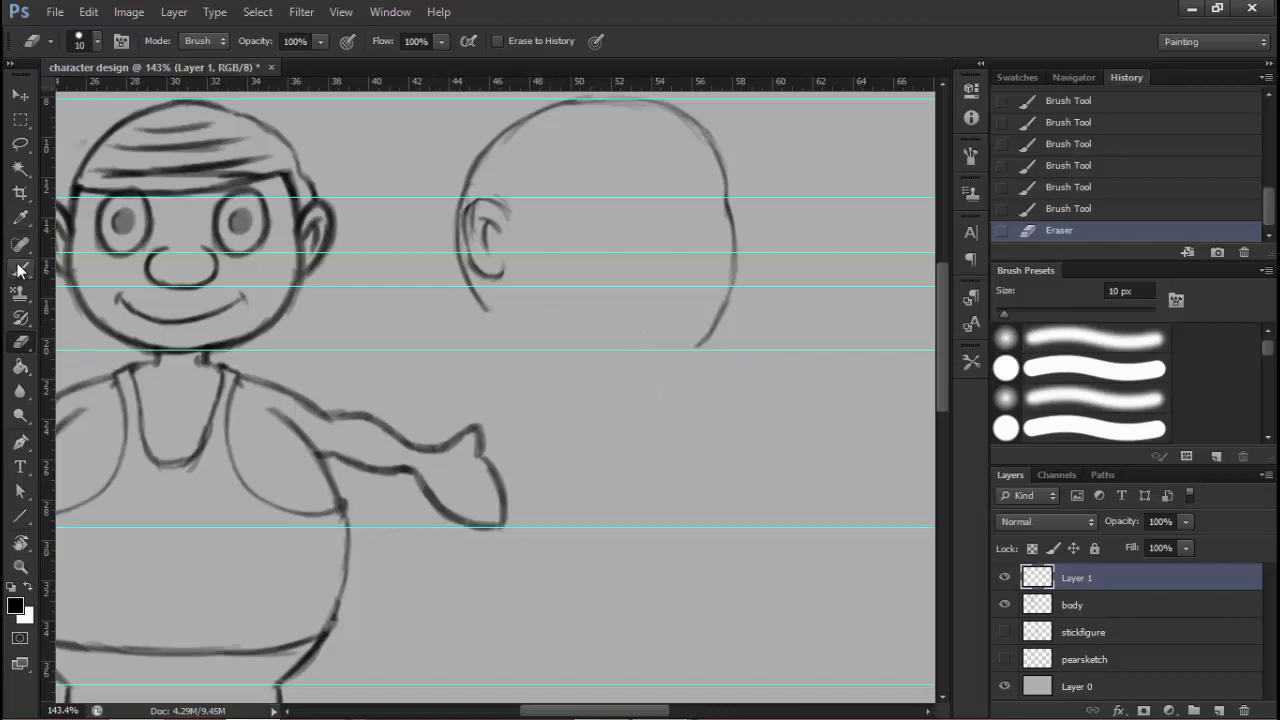
Redraw the jaw's underside as a rounded curve from the back of the head along the chin guide to the face side
{"action": "left_click", "coordinate": [19, 268]}
{"action": "mouse_move", "coordinate": [507, 302]}
{"action": "left_mouse_down"}
{"action": "mouse_move", "coordinate": [491, 318]}
{"action": "mouse_move", "coordinate": [520, 352]}
{"action": "left_mouse_up"}
{"action": "mouse_move", "coordinate": [500, 340]}
{"action": "left_mouse_down"}
{"action": "mouse_move", "coordinate": [547, 369]}
{"action": "mouse_move", "coordinate": [481, 321]}
{"action": "mouse_move", "coordinate": [558, 366]}
{"action": "mouse_move", "coordinate": [525, 358]}
{"action": "mouse_move", "coordinate": [598, 375]}
{"action": "mouse_move", "coordinate": [542, 363]}
{"action": "mouse_move", "coordinate": [668, 375]}
{"action": "mouse_move", "coordinate": [701, 361]}
{"action": "mouse_move", "coordinate": [603, 367]}
{"action": "mouse_move", "coordinate": [678, 372]}
{"action": "mouse_move", "coordinate": [630, 369]}
{"action": "mouse_move", "coordinate": [711, 354]}
{"action": "mouse_move", "coordinate": [664, 371]}
{"action": "left_mouse_up"}
{"action": "mouse_move", "coordinate": [579, 307]}
{"action": "left_mouse_down"}
{"action": "mouse_move", "coordinate": [546, 309]}
{"action": "mouse_move", "coordinate": [580, 310]}
{"action": "left_mouse_up"}
{"action": "left_click", "coordinate": [20, 342]}
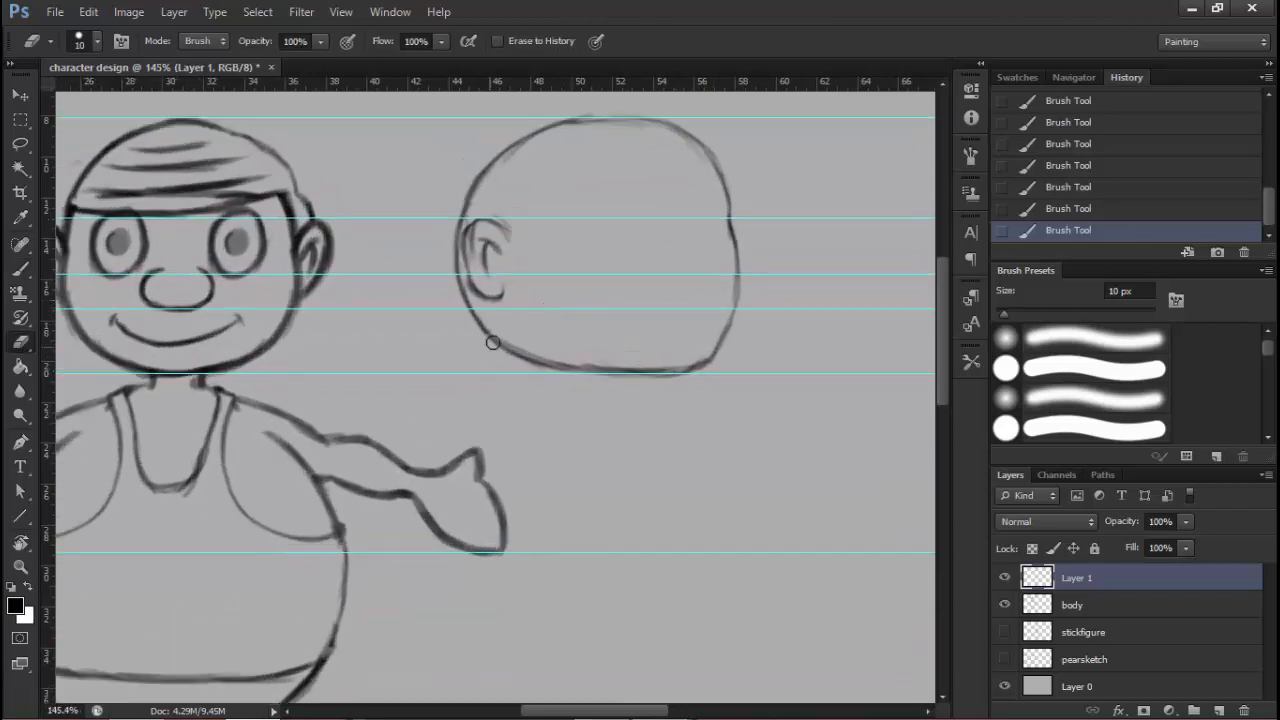
Erase the jaw's underside and redraw it as a smoother curve from below the ear down to the chin guide
{"action": "mouse_move", "coordinate": [493, 343]}
{"action": "left_mouse_down"}
{"action": "mouse_move", "coordinate": [564, 371]}
{"action": "mouse_move", "coordinate": [536, 345]}
{"action": "mouse_move", "coordinate": [498, 356]}
{"action": "mouse_move", "coordinate": [653, 375]}
{"action": "mouse_move", "coordinate": [514, 352]}
{"action": "mouse_move", "coordinate": [462, 309]}
{"action": "left_mouse_up"}
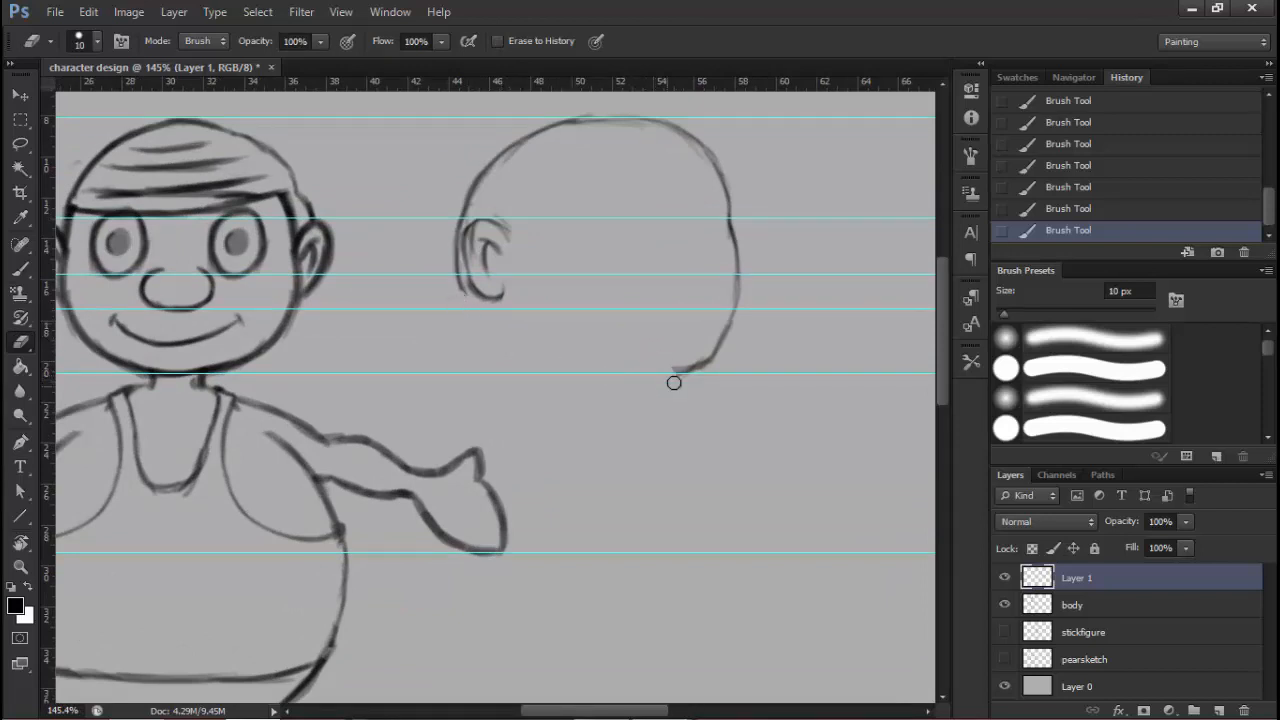
{"action": "left_click_drag", "start_coordinate": [674, 383], "coordinate": [603, 430]}
{"action": "left_click", "coordinate": [20, 269]}
{"action": "left_click", "coordinate": [458, 275]}
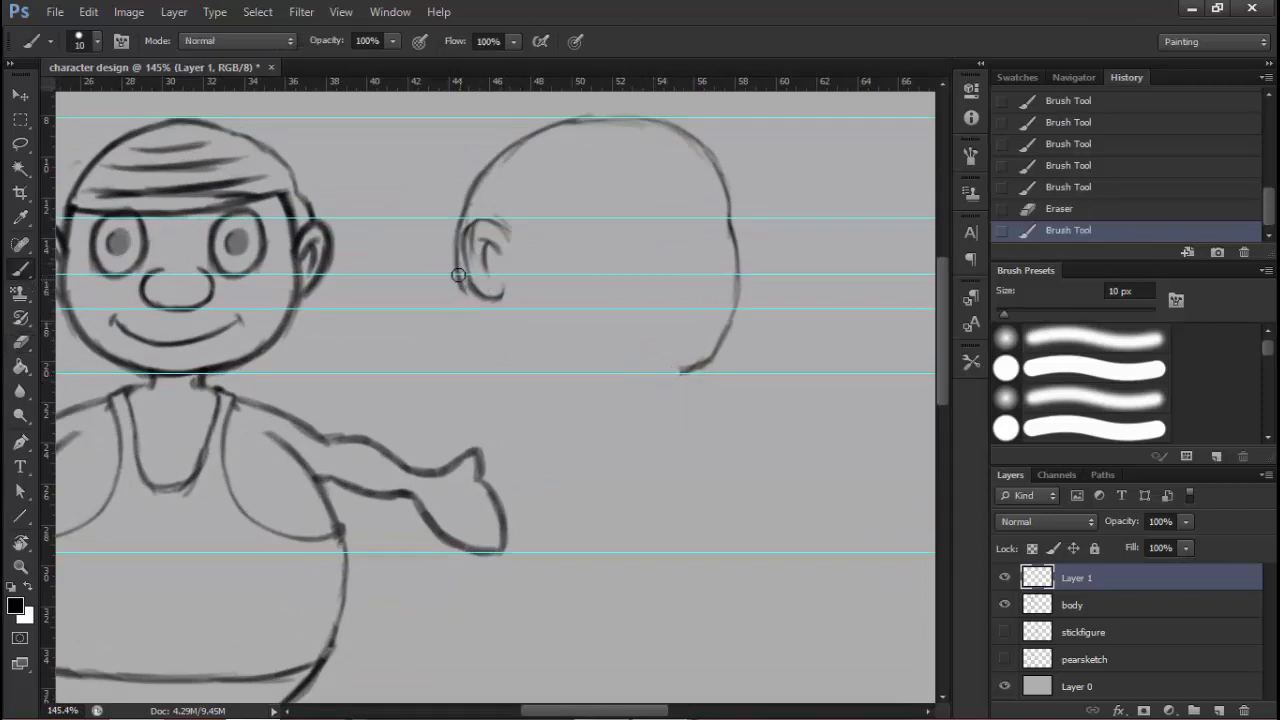
{"action": "mouse_move", "coordinate": [458, 275]}
{"action": "left_mouse_down"}
{"action": "mouse_move", "coordinate": [506, 300]}
{"action": "mouse_move", "coordinate": [465, 290]}
{"action": "mouse_move", "coordinate": [487, 313]}
{"action": "mouse_move", "coordinate": [465, 289]}
{"action": "mouse_move", "coordinate": [470, 309]}
{"action": "mouse_move", "coordinate": [462, 283]}
{"action": "mouse_move", "coordinate": [489, 329]}
{"action": "left_mouse_up"}
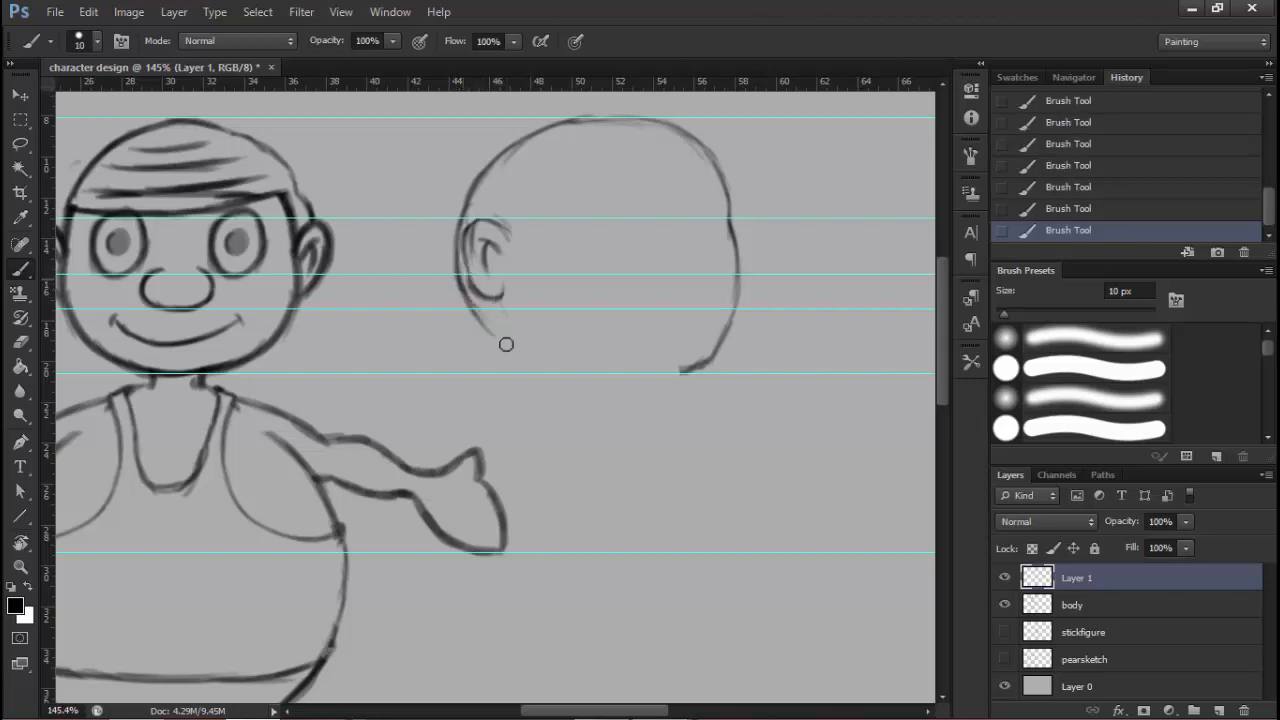
{"action": "mouse_move", "coordinate": [467, 277]}
{"action": "left_mouse_down"}
{"action": "mouse_move", "coordinate": [498, 352]}
{"action": "mouse_move", "coordinate": [465, 287]}
{"action": "mouse_move", "coordinate": [499, 332]}
{"action": "mouse_move", "coordinate": [459, 290]}
{"action": "mouse_move", "coordinate": [542, 360]}
{"action": "mouse_move", "coordinate": [502, 340]}
{"action": "mouse_move", "coordinate": [563, 372]}
{"action": "mouse_move", "coordinate": [531, 353]}
{"action": "mouse_move", "coordinate": [598, 375]}
{"action": "mouse_move", "coordinate": [675, 378]}
{"action": "mouse_move", "coordinate": [618, 371]}
{"action": "mouse_move", "coordinate": [702, 363]}
{"action": "mouse_move", "coordinate": [639, 372]}
{"action": "mouse_move", "coordinate": [673, 380]}
{"action": "left_mouse_up"}
{"action": "key", "text": "ctrl+z"}
Erase the lower front corner of the jaw and redraw it as a curve joining the face side to the chin guide
{"action": "left_click", "coordinate": [20, 341]}
{"action": "left_click", "coordinate": [20, 268]}
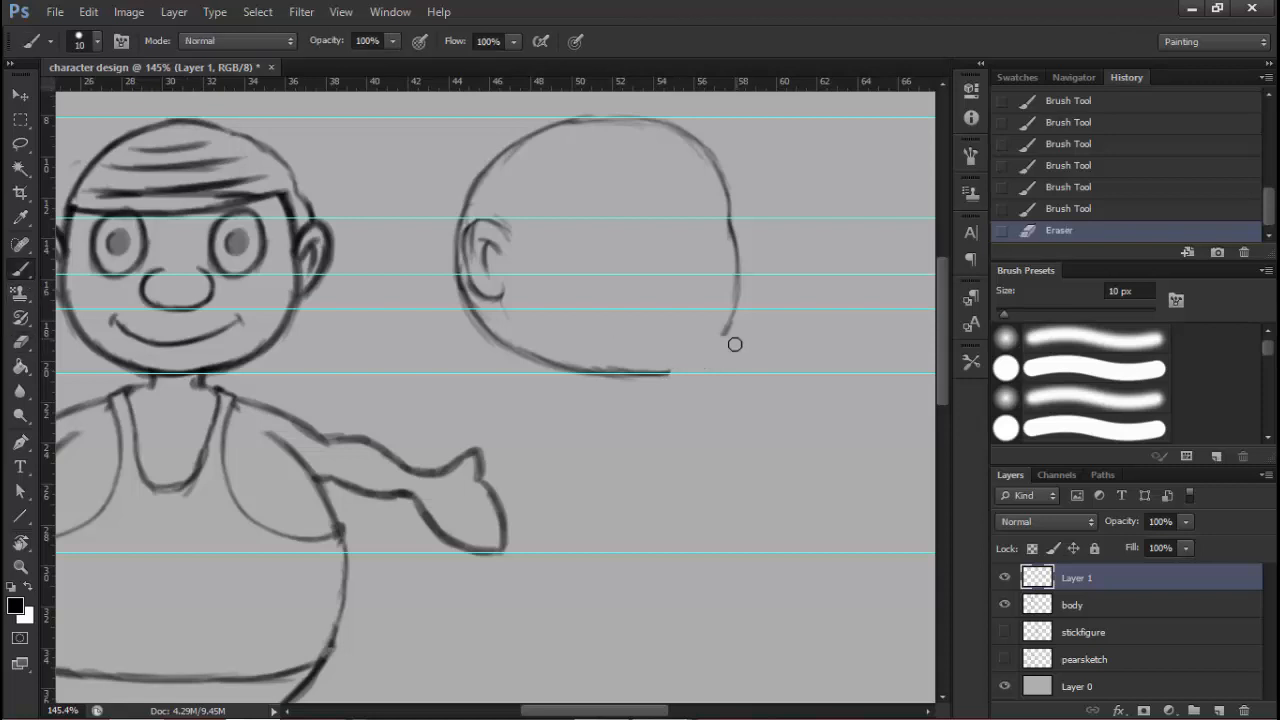
{"action": "mouse_move", "coordinate": [725, 325]}
{"action": "left_mouse_down"}
{"action": "mouse_move", "coordinate": [688, 372]}
{"action": "mouse_move", "coordinate": [720, 335]}
{"action": "mouse_move", "coordinate": [676, 376]}
{"action": "left_mouse_up"}
{"action": "mouse_move", "coordinate": [686, 372]}
{"action": "left_mouse_down"}
{"action": "mouse_move", "coordinate": [606, 368]}
{"action": "mouse_move", "coordinate": [707, 353]}
{"action": "mouse_move", "coordinate": [676, 373]}
{"action": "left_mouse_up"}
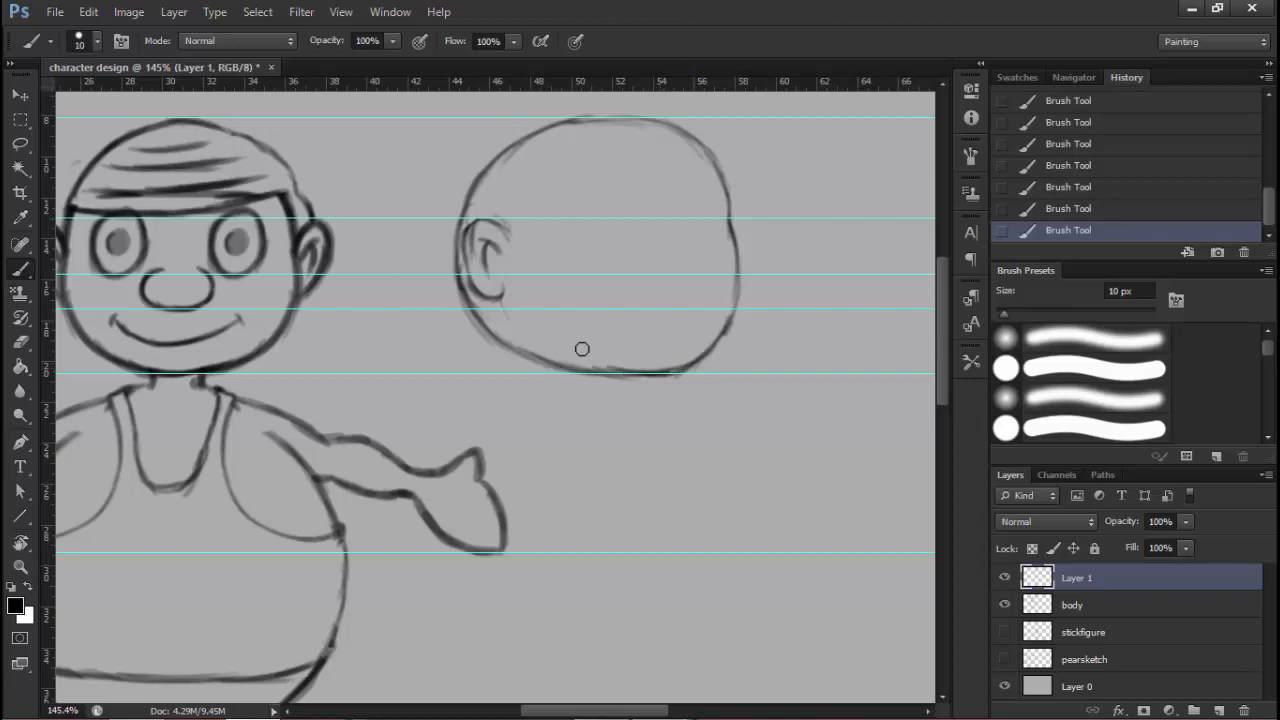
Try two short neck lines beneath the rear part of the jaw and erase them
{"action": "mouse_move", "coordinate": [624, 313]}
{"action": "left_mouse_down"}
{"action": "mouse_move", "coordinate": [564, 314]}
{"action": "mouse_move", "coordinate": [594, 324]}
{"action": "mouse_move", "coordinate": [631, 296]}
{"action": "mouse_move", "coordinate": [628, 323]}
{"action": "left_mouse_up"}
{"action": "mouse_move", "coordinate": [639, 426]}
{"action": "left_mouse_down"}
{"action": "mouse_move", "coordinate": [631, 323]}
{"action": "mouse_move", "coordinate": [617, 310]}
{"action": "mouse_move", "coordinate": [648, 303]}
{"action": "mouse_move", "coordinate": [587, 308]}
{"action": "left_mouse_up"}
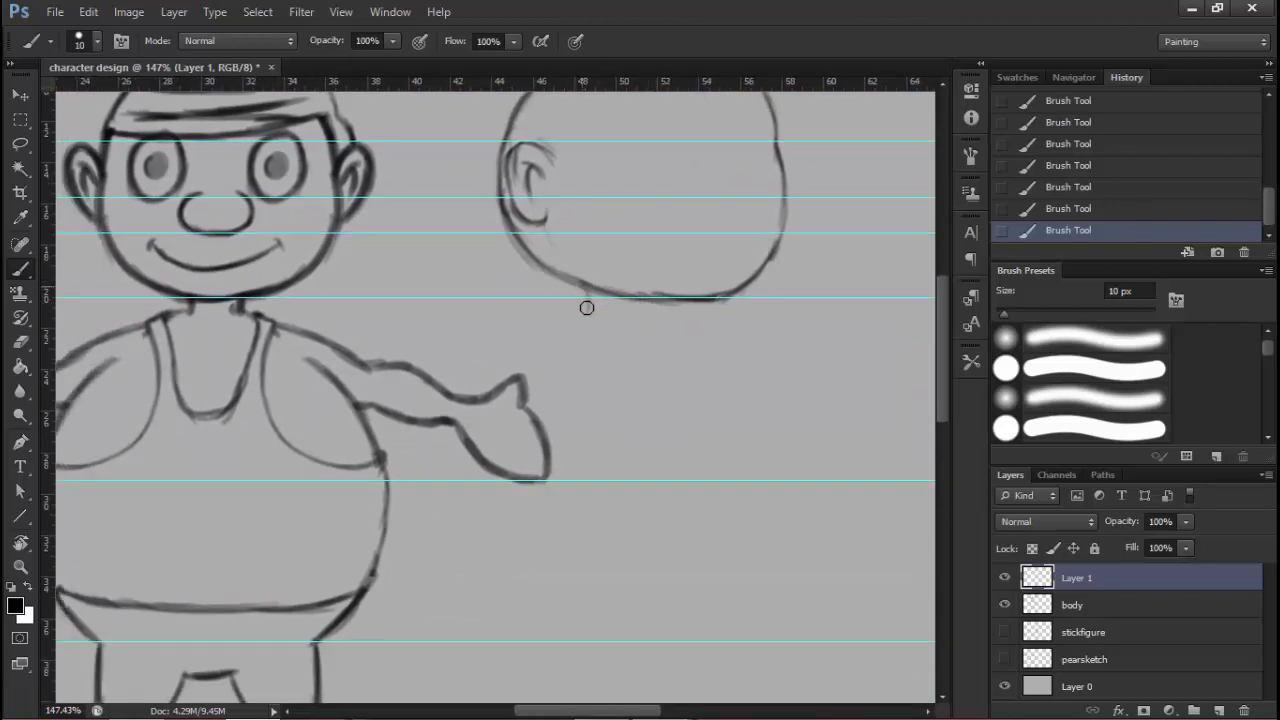
{"action": "scroll", "coordinate": [629, 311], "scroll_direction": "down", "scroll_amount": 5}
{"action": "scroll", "coordinate": [626, 337], "scroll_direction": "up", "scroll_amount": 4}
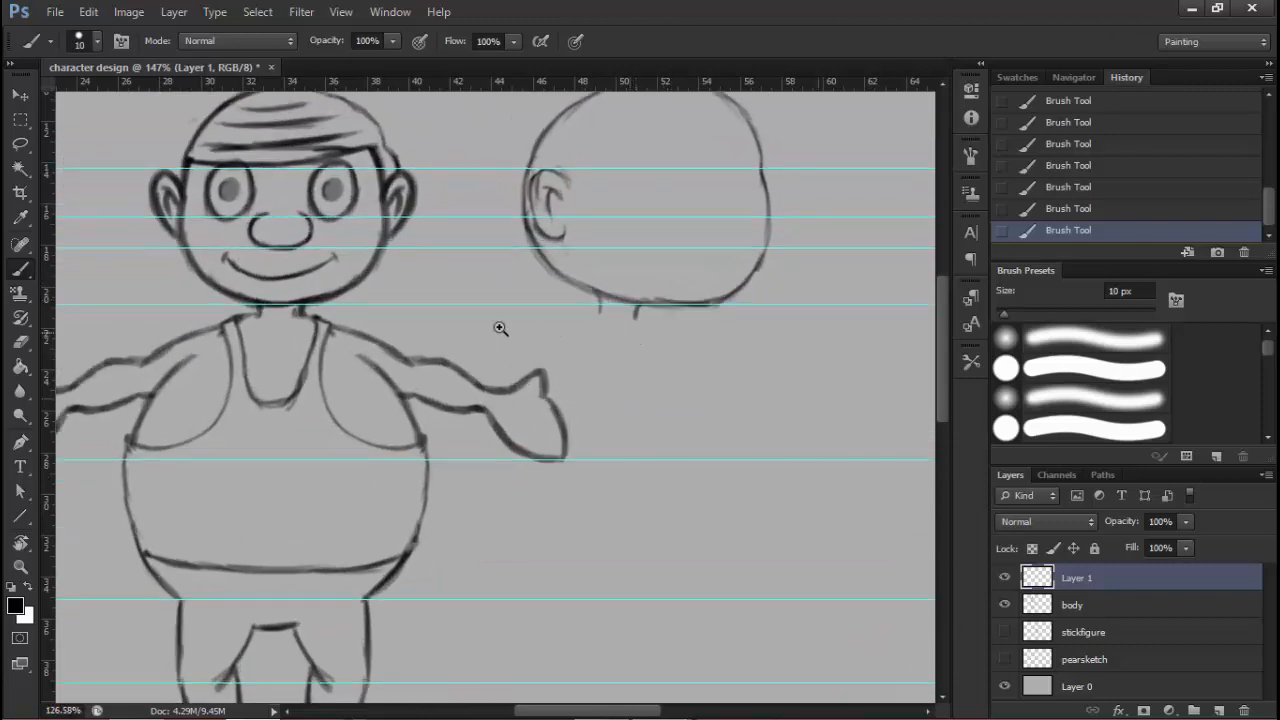
{"action": "key", "text": "e"}
{"action": "left_click_drag", "start_coordinate": [639, 315], "coordinate": [603, 308]}
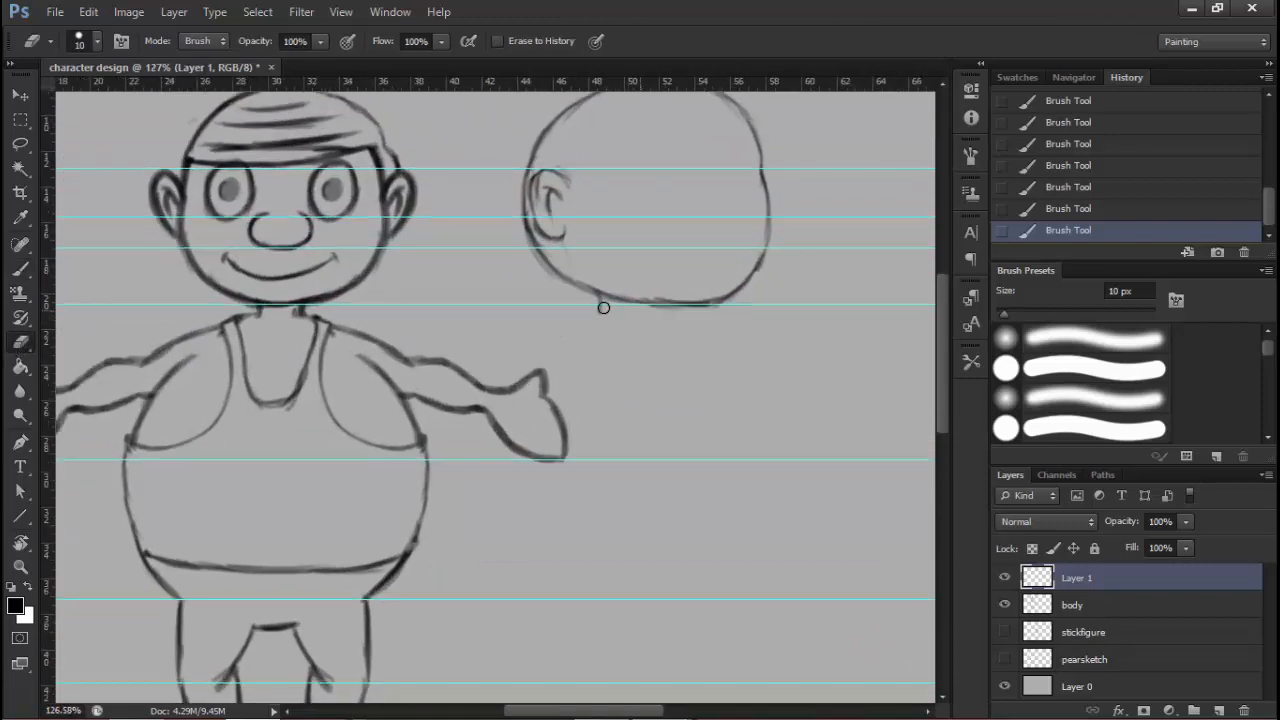
Sketch two short, closely spaced neck lines under the middle of the jaw at the chin guide
{"action": "key", "text": "b"}
{"action": "scroll", "coordinate": [672, 318], "scroll_direction": "up", "scroll_amount": 1}
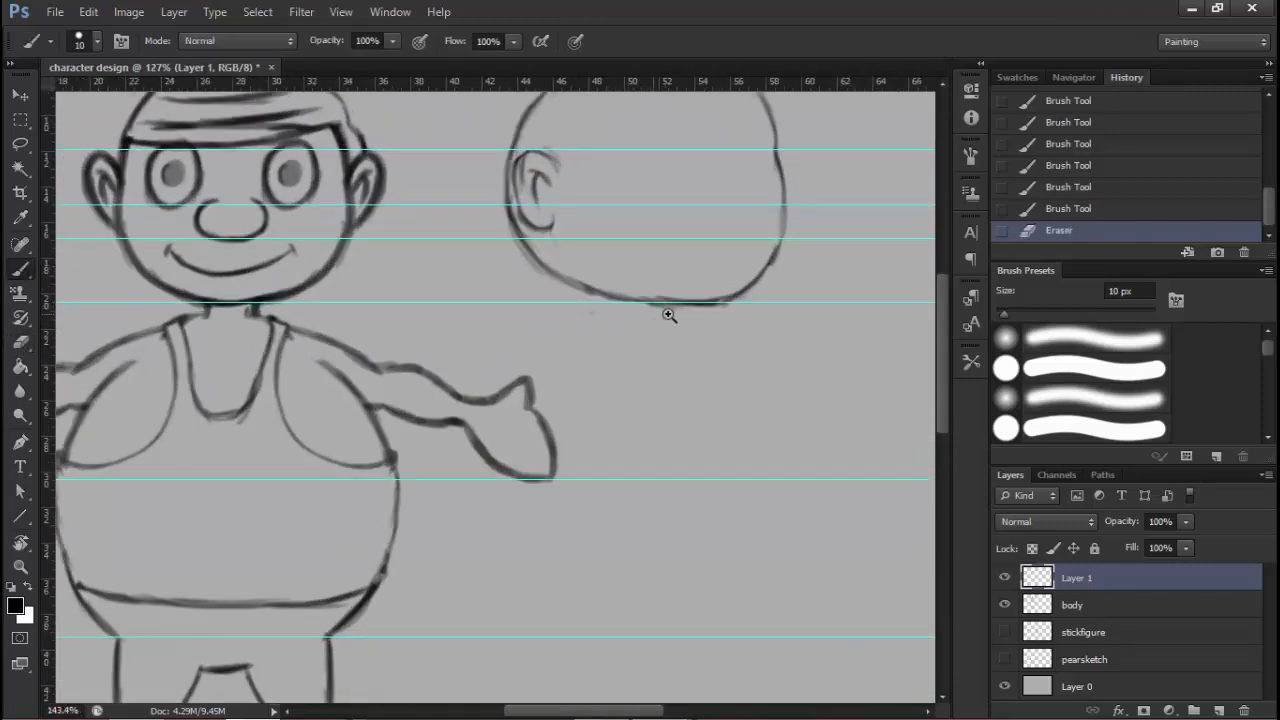
{"action": "left_click_drag", "start_coordinate": [613, 300], "coordinate": [617, 312]}
{"action": "mouse_move", "coordinate": [676, 306]}
{"action": "left_mouse_down"}
{"action": "mouse_move", "coordinate": [680, 317]}
{"action": "mouse_move", "coordinate": [617, 310]}
{"action": "left_mouse_up"}
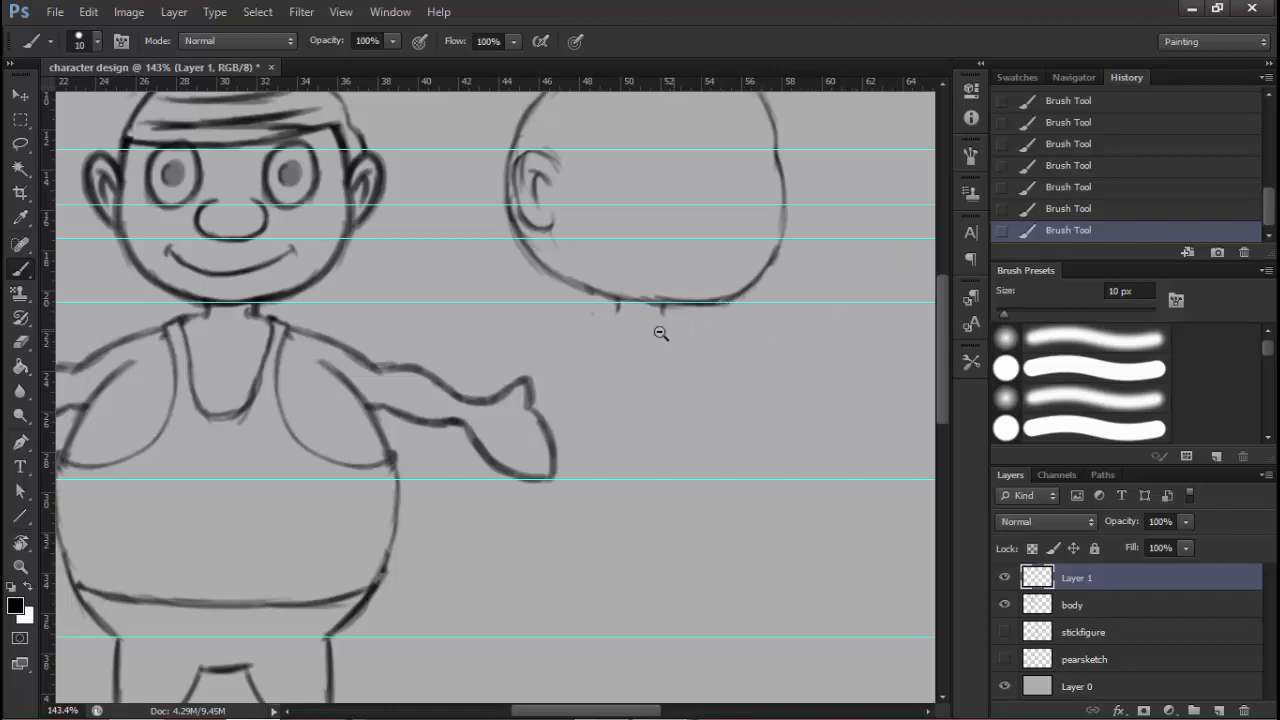
Try a long curved back line from the neck to the front view's outstretched hand and erase it
{"action": "mouse_move", "coordinate": [656, 328]}
{"action": "left_mouse_down"}
{"action": "mouse_move", "coordinate": [642, 328]}
{"action": "mouse_move", "coordinate": [672, 270]}
{"action": "mouse_move", "coordinate": [718, 242]}
{"action": "mouse_move", "coordinate": [655, 285]}
{"action": "left_mouse_up"}
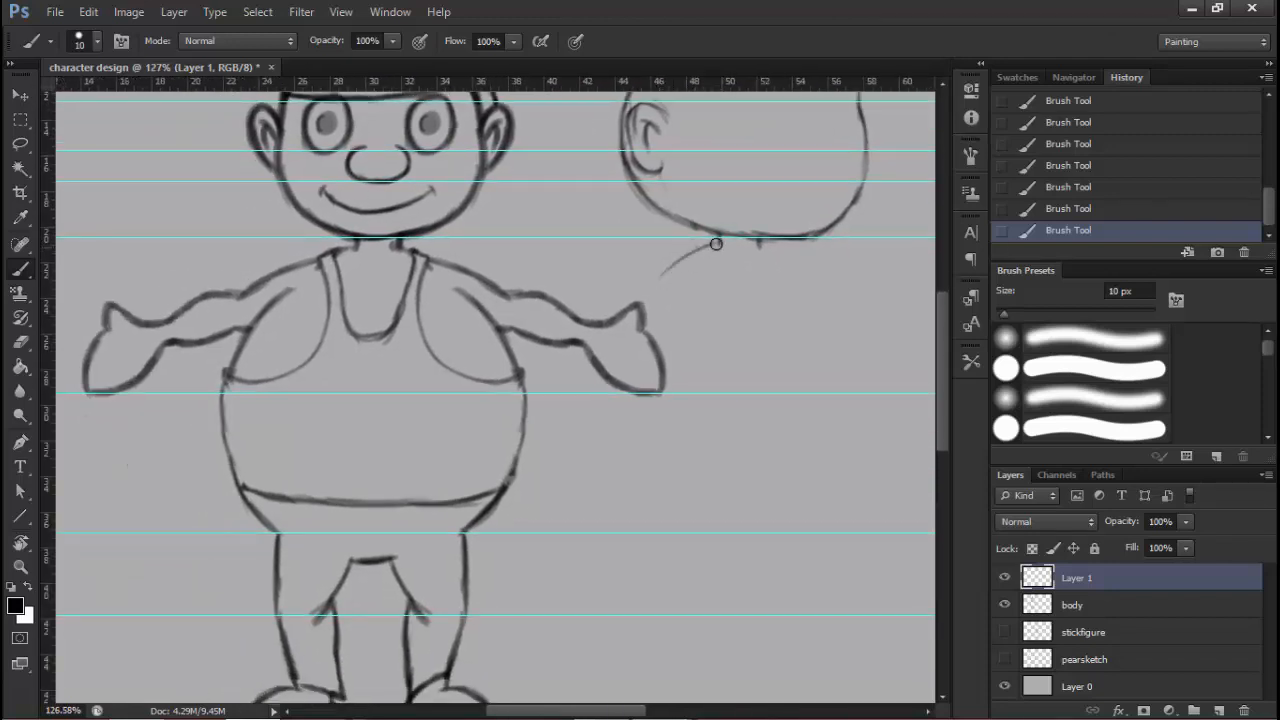
{"action": "mouse_move", "coordinate": [714, 243]}
{"action": "left_mouse_down"}
{"action": "mouse_move", "coordinate": [634, 306]}
{"action": "mouse_move", "coordinate": [614, 350]}
{"action": "left_mouse_up"}
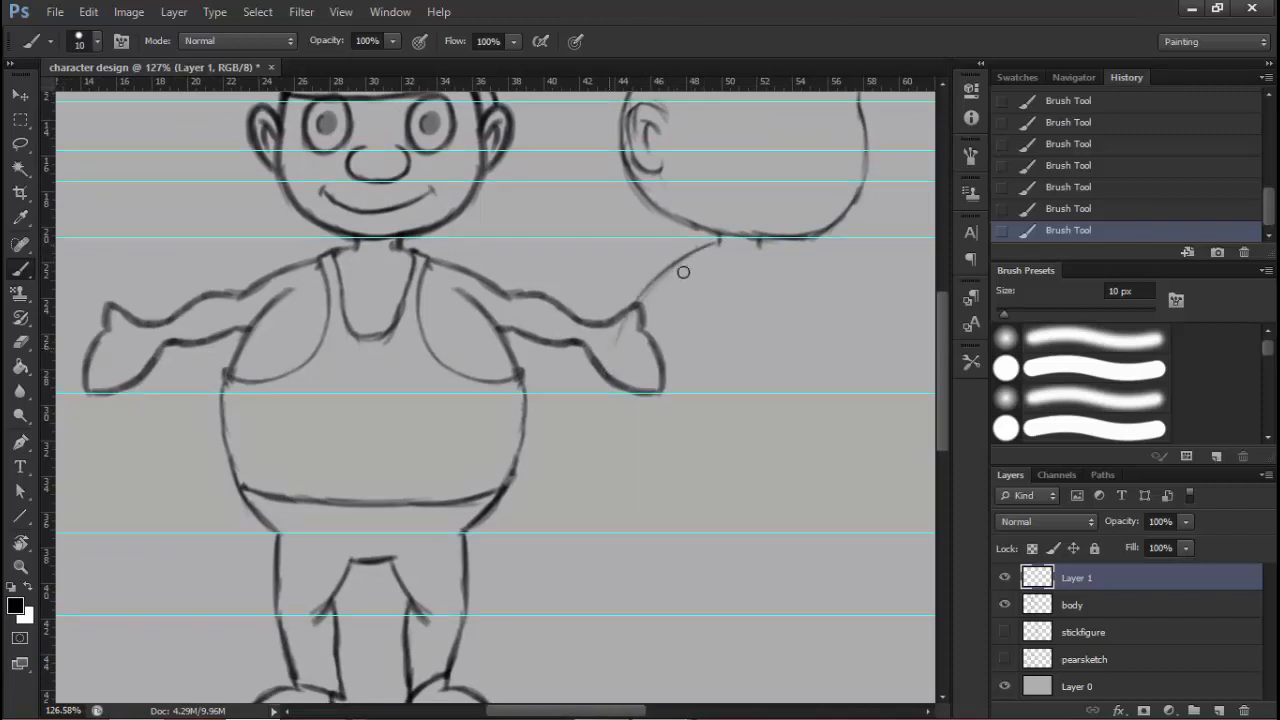
{"action": "mouse_move", "coordinate": [697, 269]}
{"action": "left_mouse_down"}
{"action": "mouse_move", "coordinate": [571, 280]}
{"action": "mouse_move", "coordinate": [625, 250]}
{"action": "left_mouse_up"}
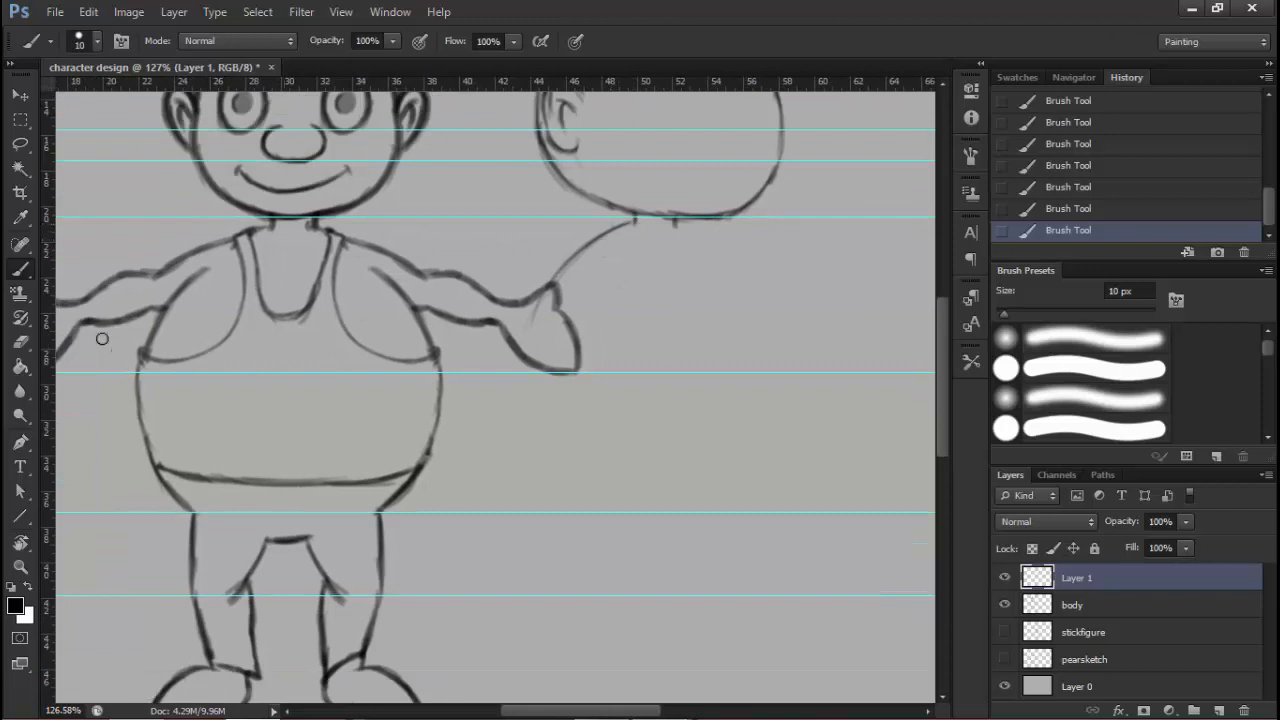
{"action": "key", "text": "e"}
{"action": "mouse_move", "coordinate": [528, 322]}
{"action": "left_mouse_down"}
{"action": "mouse_move", "coordinate": [537, 277]}
{"action": "mouse_move", "coordinate": [609, 231]}
{"action": "mouse_move", "coordinate": [713, 220]}
{"action": "mouse_move", "coordinate": [704, 213]}
{"action": "left_mouse_up"}
Try two sloping arm lines from the neck area toward the front view's hand and erase them
{"action": "key", "text": "b"}
{"action": "left_click_drag", "start_coordinate": [704, 206], "coordinate": [704, 209]}
{"action": "left_click_drag", "start_coordinate": [703, 210], "coordinate": [606, 300]}
{"action": "mouse_move", "coordinate": [671, 240]}
{"action": "left_mouse_down"}
{"action": "mouse_move", "coordinate": [616, 290]}
{"action": "mouse_move", "coordinate": [676, 234]}
{"action": "mouse_move", "coordinate": [677, 277]}
{"action": "mouse_move", "coordinate": [597, 338]}
{"action": "left_mouse_up"}
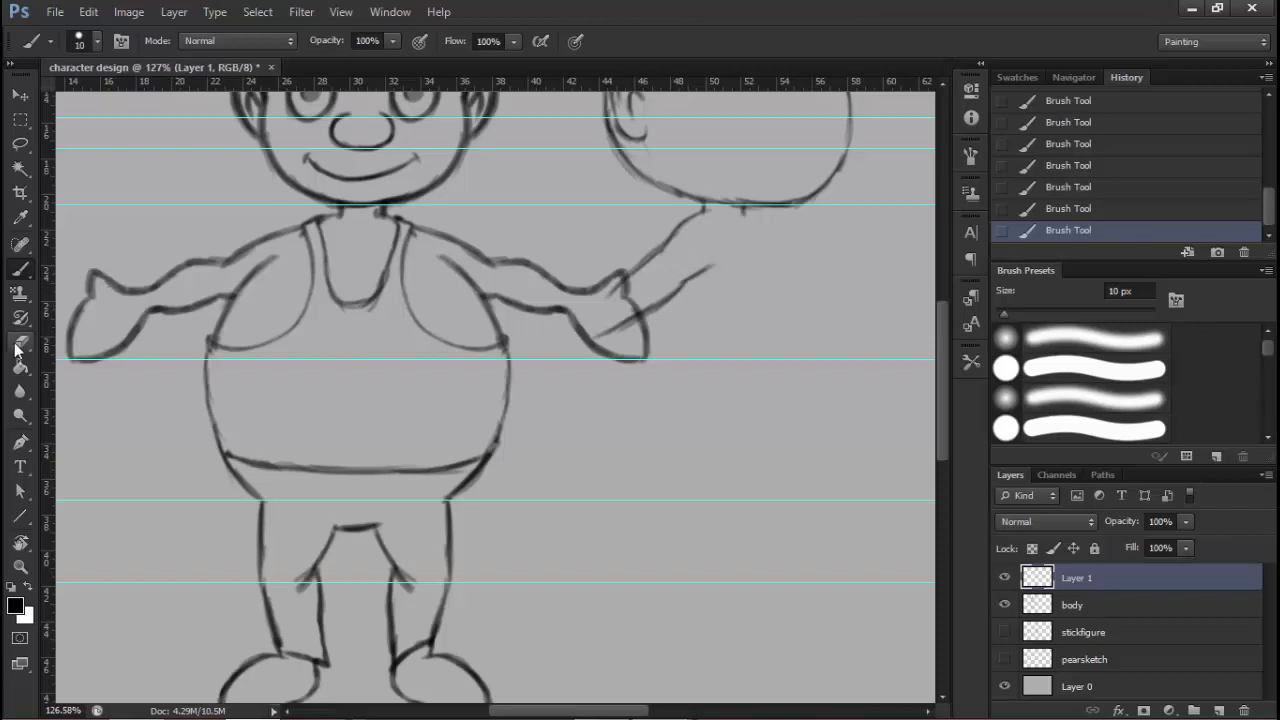
{"action": "left_click", "coordinate": [20, 343]}
{"action": "left_click_drag", "start_coordinate": [626, 289], "coordinate": [699, 217]}
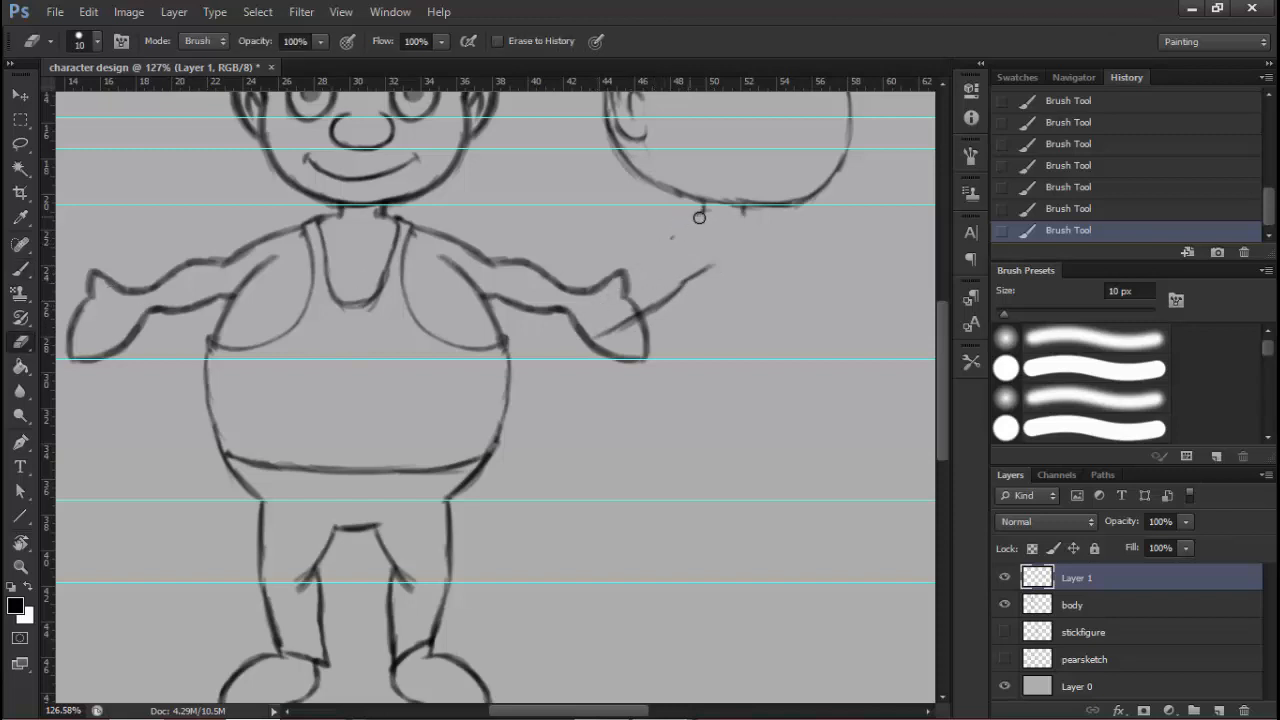
{"action": "left_click_drag", "start_coordinate": [660, 296], "coordinate": [660, 297]}
Sketch the upper back line curving down and outward from the back of the neck
{"action": "left_click", "coordinate": [20, 268]}
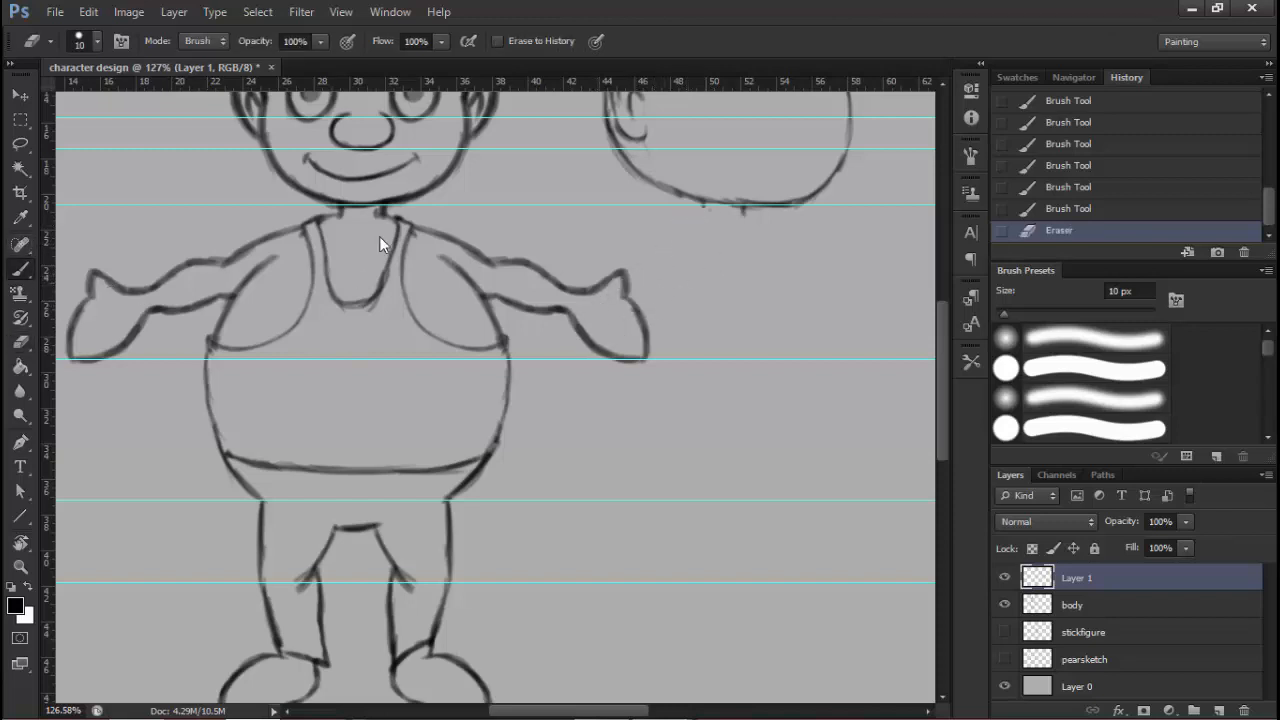
{"action": "left_click_drag", "start_coordinate": [705, 207], "coordinate": [692, 214]}
{"action": "left_click_drag", "start_coordinate": [705, 208], "coordinate": [620, 257]}
Erase the stray stroke beside the front of the neck and redraw the short front neck line
{"action": "left_click_drag", "start_coordinate": [685, 239], "coordinate": [554, 232]}
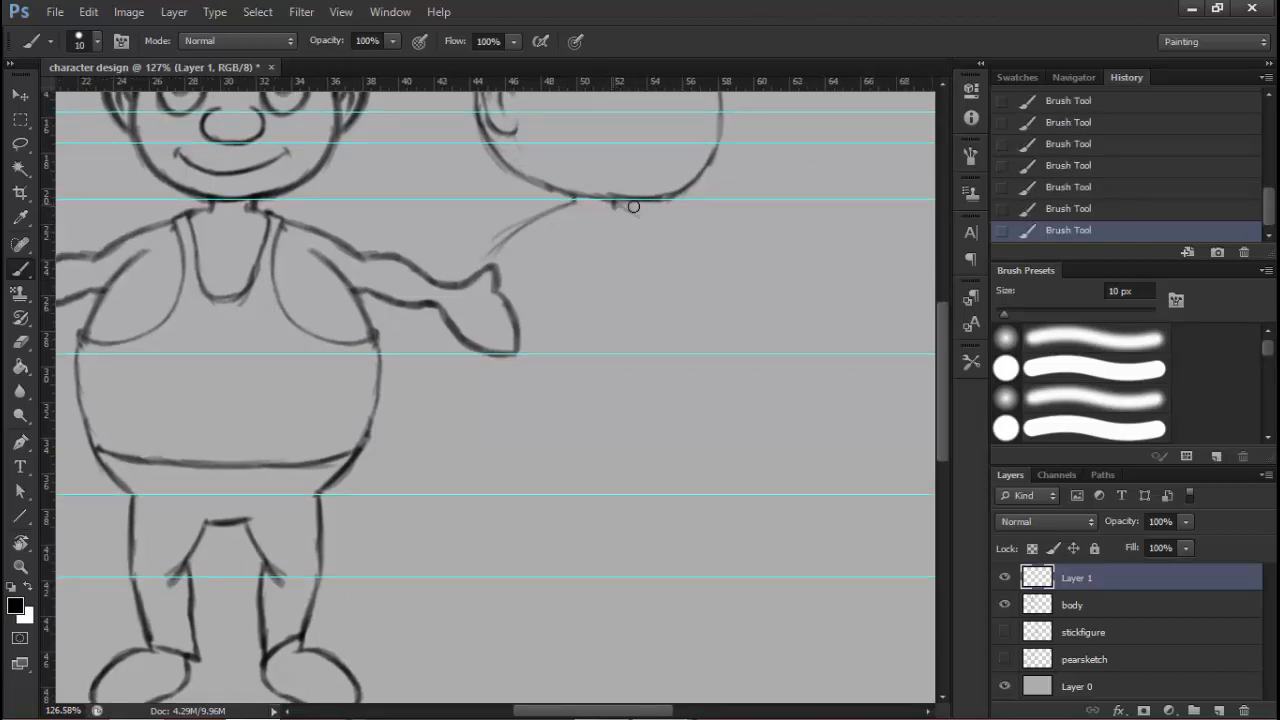
{"action": "left_click", "coordinate": [34, 340]}
{"action": "left_click_drag", "start_coordinate": [632, 216], "coordinate": [646, 214]}
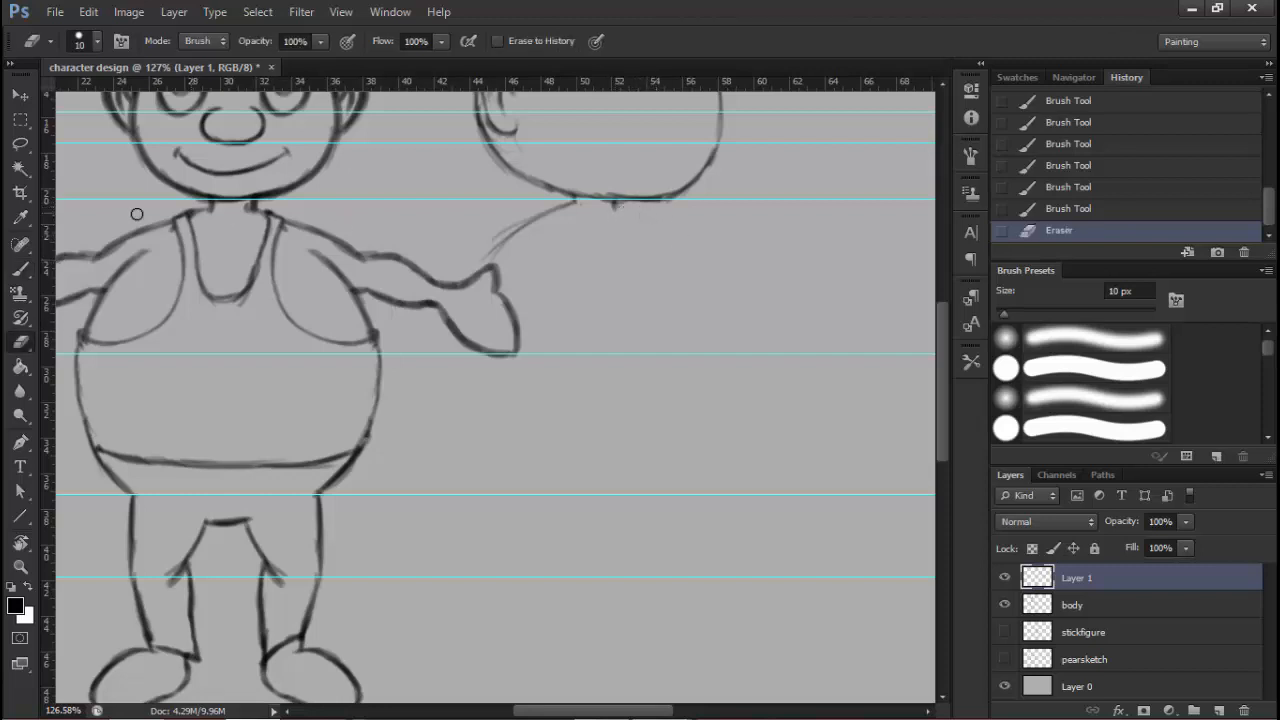
{"action": "left_click", "coordinate": [20, 268]}
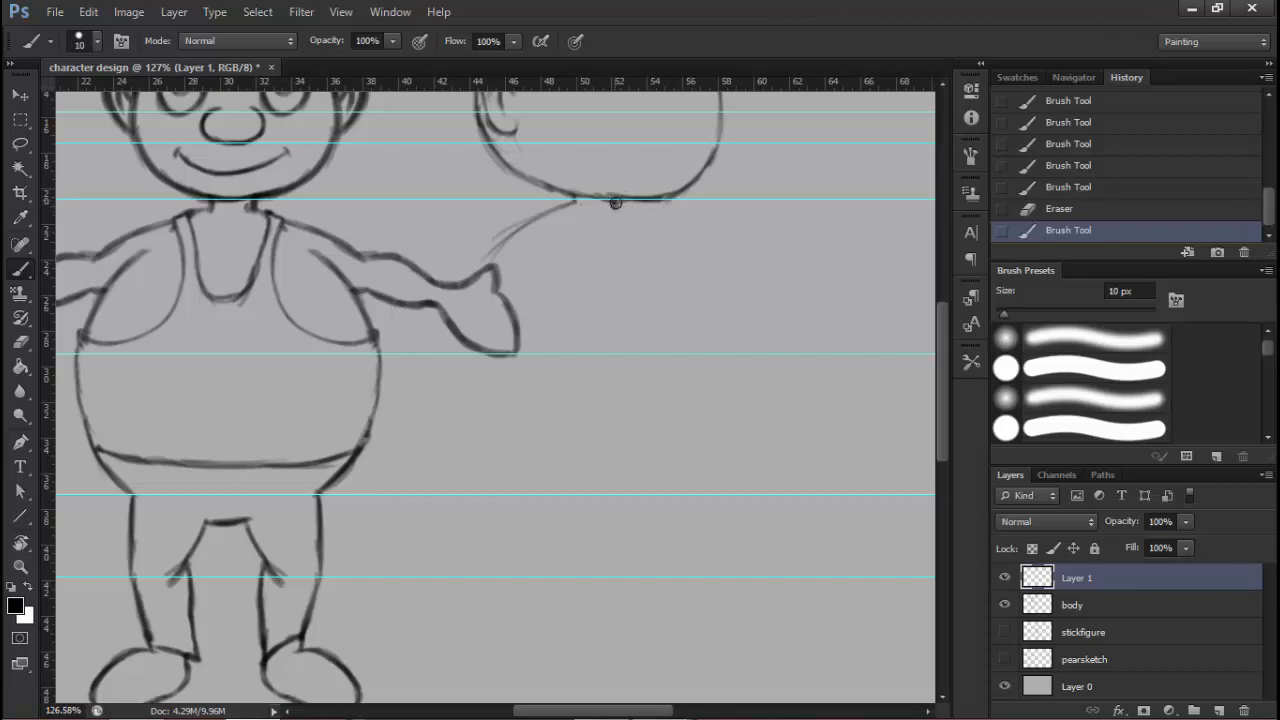
{"action": "left_click_drag", "start_coordinate": [615, 203], "coordinate": [615, 218]}
{"action": "left_click_drag", "start_coordinate": [614, 204], "coordinate": [615, 218]}
Sketch the torso's front curve from the neck past the hand-level guide, erasing and reworking its first strokes
{"action": "left_click_drag", "start_coordinate": [614, 206], "coordinate": [640, 217]}
{"action": "mouse_move", "coordinate": [613, 206]}
{"action": "left_mouse_down"}
{"action": "mouse_move", "coordinate": [669, 230]}
{"action": "mouse_move", "coordinate": [611, 211]}
{"action": "mouse_move", "coordinate": [680, 253]}
{"action": "mouse_move", "coordinate": [645, 219]}
{"action": "mouse_move", "coordinate": [704, 283]}
{"action": "mouse_move", "coordinate": [665, 226]}
{"action": "left_mouse_up"}
{"action": "left_click", "coordinate": [20, 341]}
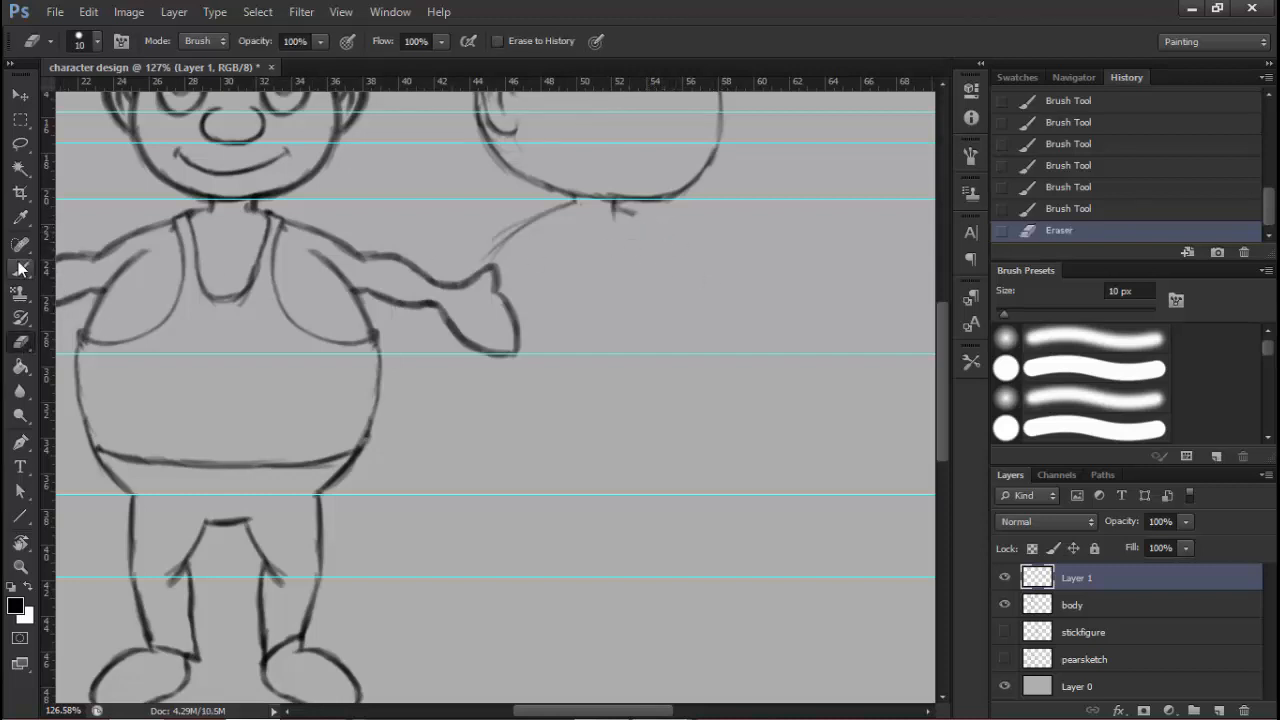
{"action": "key", "text": "b"}
{"action": "left_click_drag", "start_coordinate": [622, 210], "coordinate": [670, 231]}
{"action": "mouse_move", "coordinate": [657, 225]}
{"action": "left_mouse_down"}
{"action": "mouse_move", "coordinate": [730, 291]}
{"action": "mouse_move", "coordinate": [757, 366]}
{"action": "left_mouse_up"}
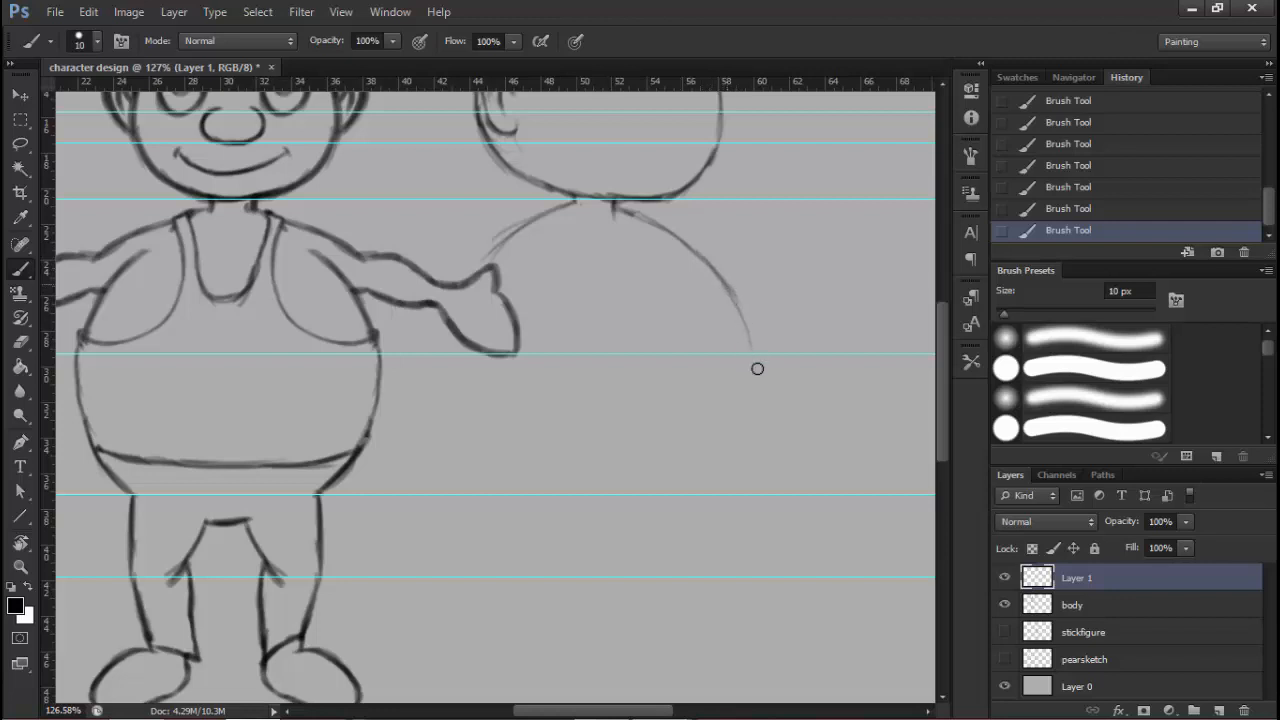
{"action": "mouse_move", "coordinate": [726, 290]}
{"action": "left_mouse_down"}
{"action": "mouse_move", "coordinate": [757, 354]}
{"action": "mouse_move", "coordinate": [763, 408]}
{"action": "left_mouse_up"}
Strengthen the upper back line and extend it in a curve past the hand-level guide
{"action": "mouse_move", "coordinate": [557, 205]}
{"action": "left_mouse_down"}
{"action": "mouse_move", "coordinate": [474, 263]}
{"action": "mouse_move", "coordinate": [568, 219]}
{"action": "mouse_move", "coordinate": [517, 248]}
{"action": "left_mouse_up"}
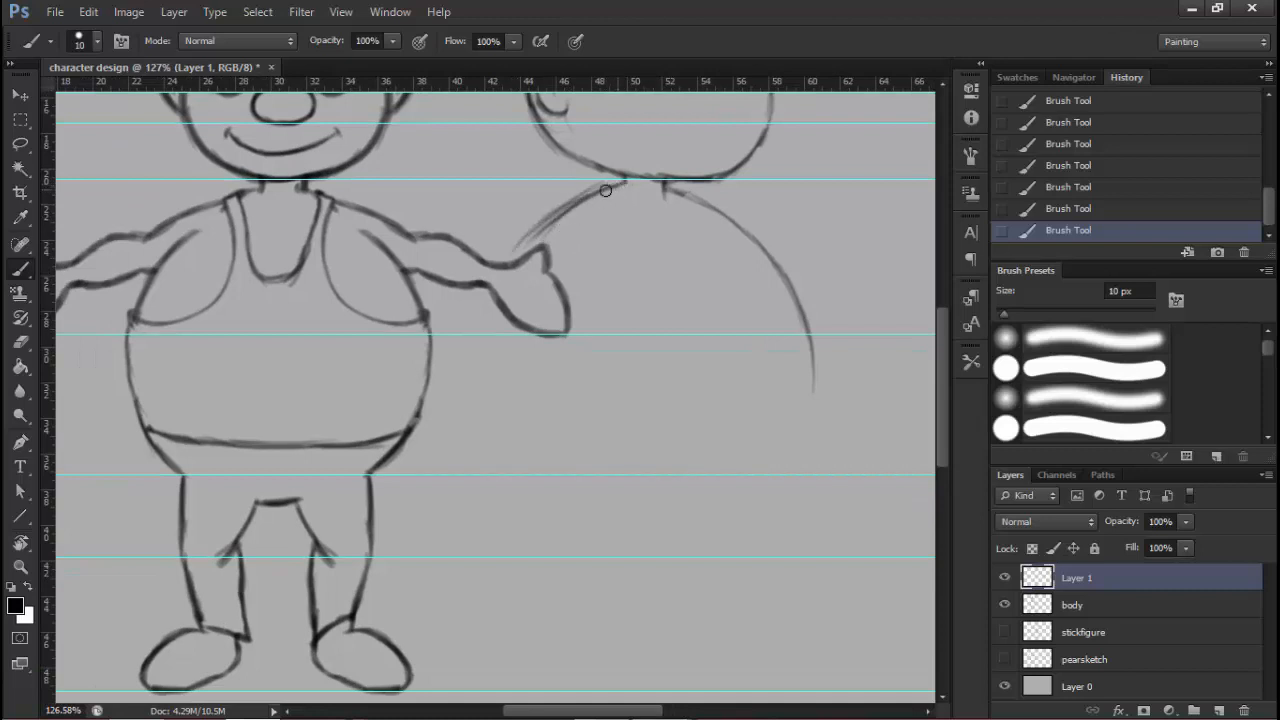
{"action": "mouse_move", "coordinate": [605, 191]}
{"action": "left_mouse_down"}
{"action": "mouse_move", "coordinate": [503, 285]}
{"action": "mouse_move", "coordinate": [558, 220]}
{"action": "mouse_move", "coordinate": [491, 303]}
{"action": "left_mouse_up"}
{"action": "left_click_drag", "start_coordinate": [528, 240], "coordinate": [483, 326]}
{"action": "left_click_drag", "start_coordinate": [494, 276], "coordinate": [478, 396]}
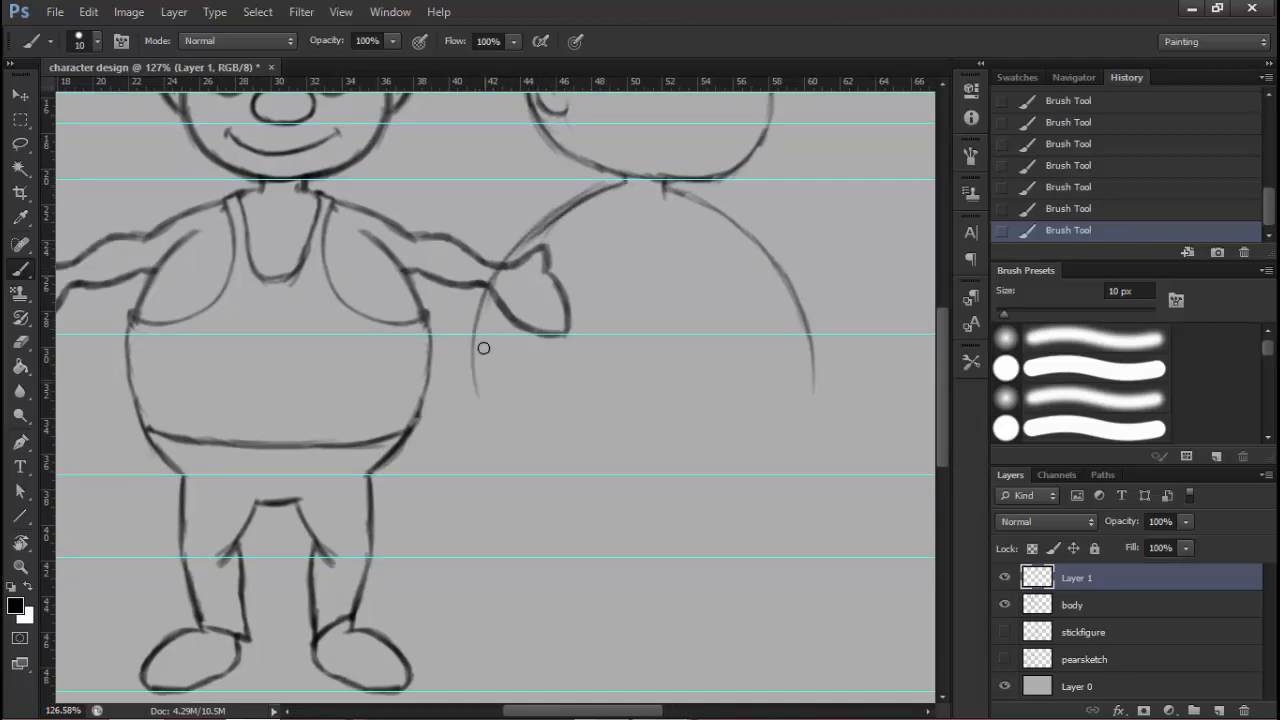
Continue the back line around the lower torso and along the hip guide toward the front of the belly
{"action": "left_click_drag", "start_coordinate": [488, 300], "coordinate": [505, 428]}
{"action": "left_click_drag", "start_coordinate": [478, 340], "coordinate": [512, 432]}
{"action": "left_click_drag", "start_coordinate": [488, 368], "coordinate": [563, 460]}
{"action": "mouse_move", "coordinate": [494, 398]}
{"action": "left_mouse_down"}
{"action": "mouse_move", "coordinate": [587, 455]}
{"action": "mouse_move", "coordinate": [521, 452]}
{"action": "mouse_move", "coordinate": [622, 468]}
{"action": "left_mouse_up"}
{"action": "mouse_move", "coordinate": [536, 448]}
{"action": "left_mouse_down"}
{"action": "mouse_move", "coordinate": [654, 470]}
{"action": "mouse_move", "coordinate": [712, 463]}
{"action": "left_mouse_up"}
{"action": "left_click_drag", "start_coordinate": [630, 470], "coordinate": [697, 466]}
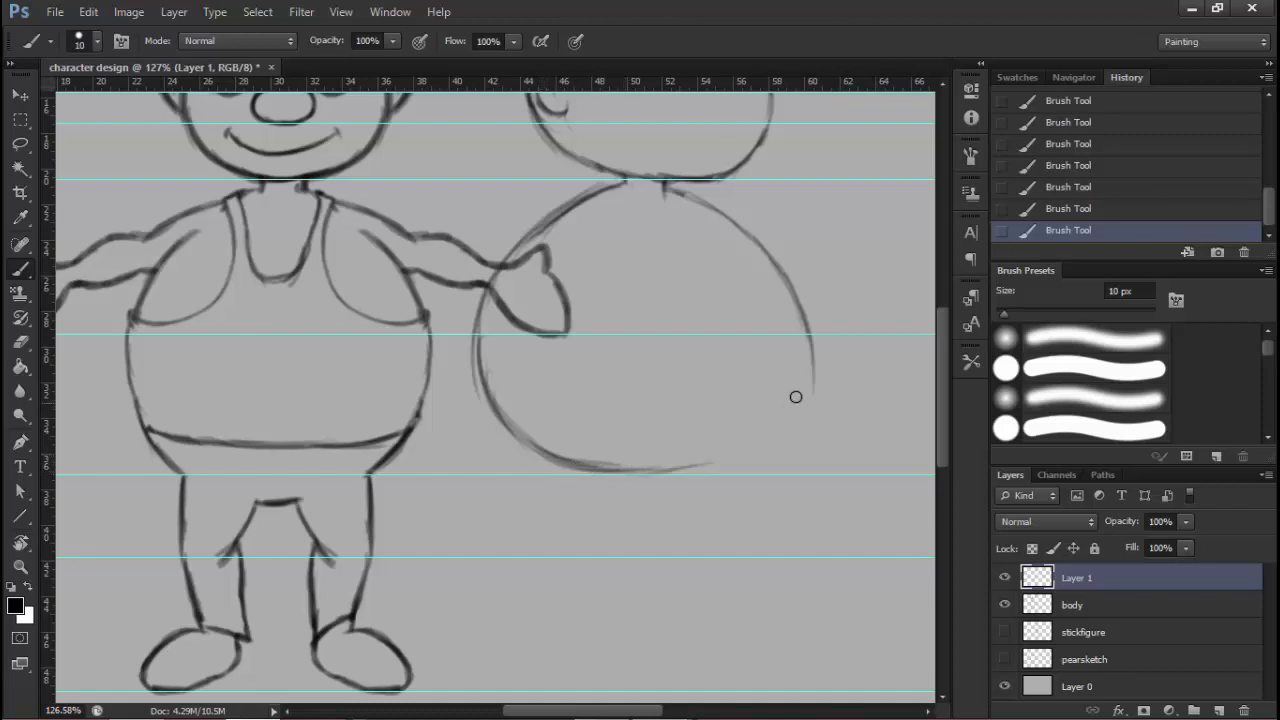
Close the torso outline with a rounded lower belly curve from the front side to the hip guide
{"action": "mouse_move", "coordinate": [813, 380]}
{"action": "left_mouse_down"}
{"action": "mouse_move", "coordinate": [789, 430]}
{"action": "mouse_move", "coordinate": [712, 471]}
{"action": "left_mouse_up"}
{"action": "left_click_drag", "start_coordinate": [786, 437], "coordinate": [708, 472]}
{"action": "mouse_move", "coordinate": [590, 470]}
{"action": "left_mouse_down"}
{"action": "mouse_move", "coordinate": [713, 472]}
{"action": "mouse_move", "coordinate": [783, 427]}
{"action": "mouse_move", "coordinate": [826, 340]}
{"action": "mouse_move", "coordinate": [773, 428]}
{"action": "left_mouse_up"}
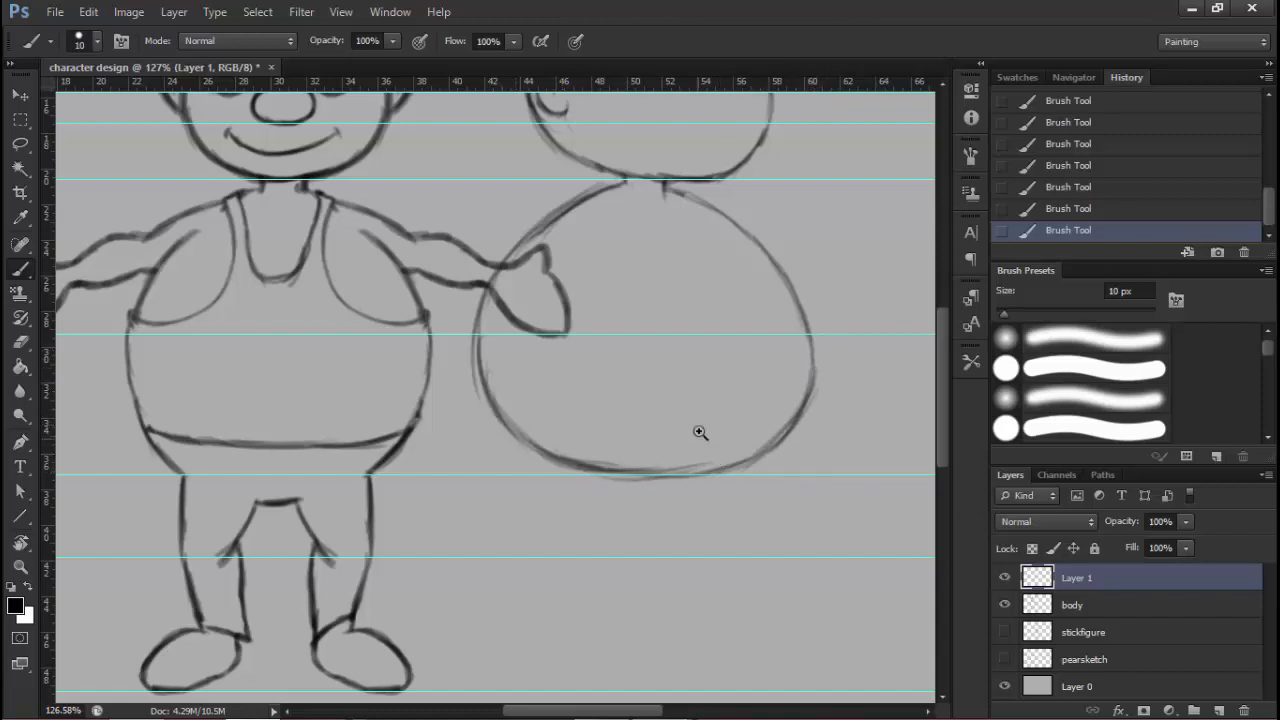
Try a leg line below the rear of the torso, then undo and redo the recent strokes
{"action": "mouse_move", "coordinate": [701, 430]}
{"action": "left_mouse_down"}
{"action": "mouse_move", "coordinate": [660, 428]}
{"action": "mouse_move", "coordinate": [691, 423]}
{"action": "mouse_move", "coordinate": [649, 404]}
{"action": "mouse_move", "coordinate": [669, 361]}
{"action": "mouse_move", "coordinate": [732, 362]}
{"action": "left_mouse_up"}
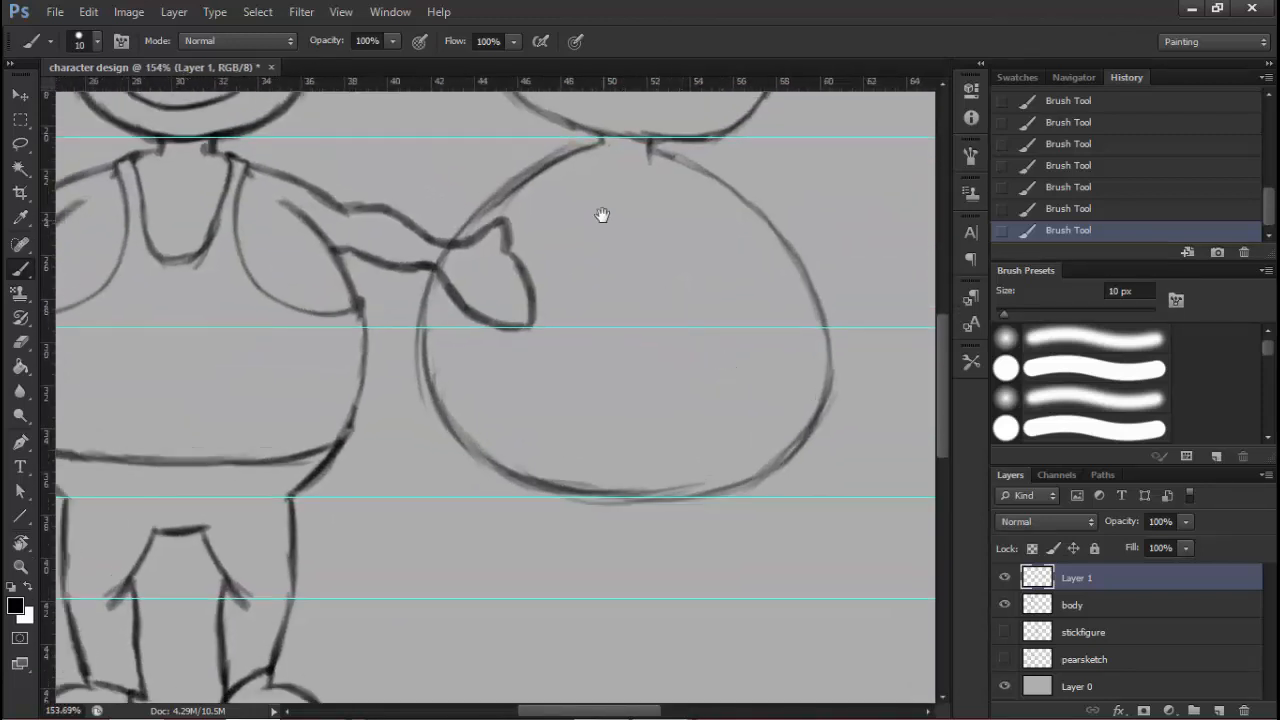
{"action": "left_click_drag", "start_coordinate": [634, 151], "coordinate": [597, 160]}
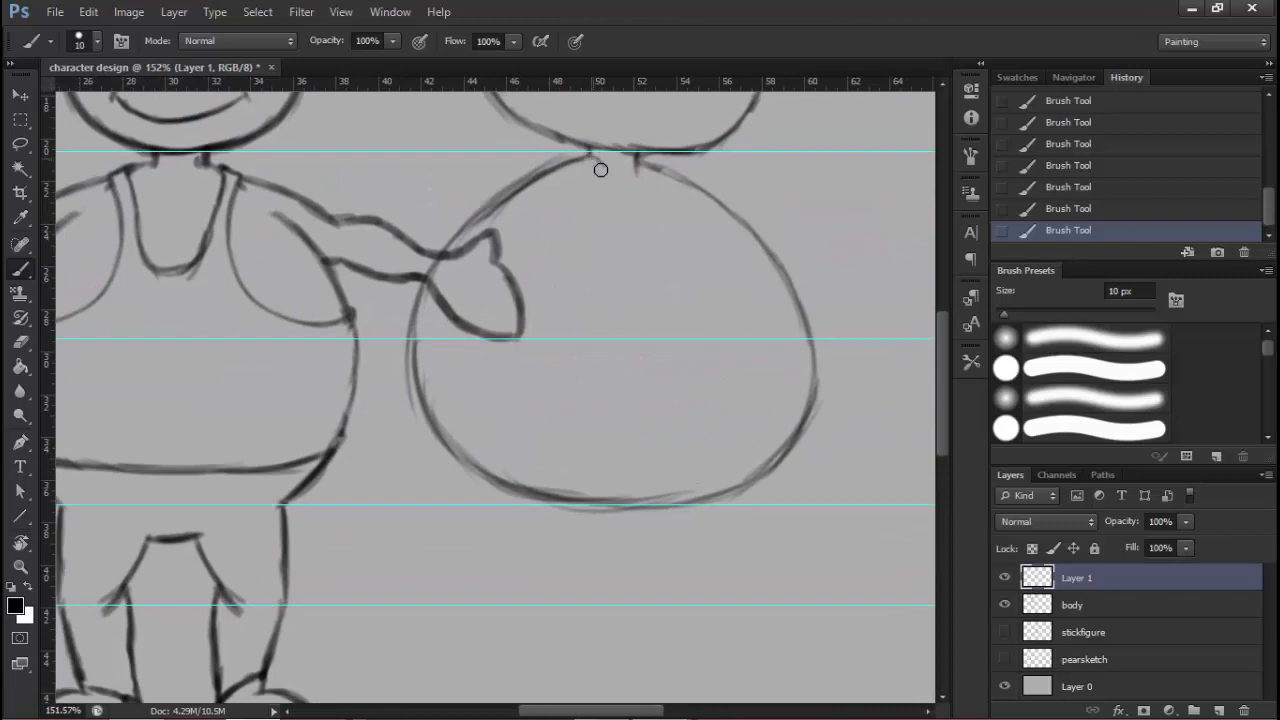
{"action": "left_click_drag", "start_coordinate": [624, 243], "coordinate": [649, 159]}
{"action": "left_click_drag", "start_coordinate": [677, 370], "coordinate": [688, 306]}
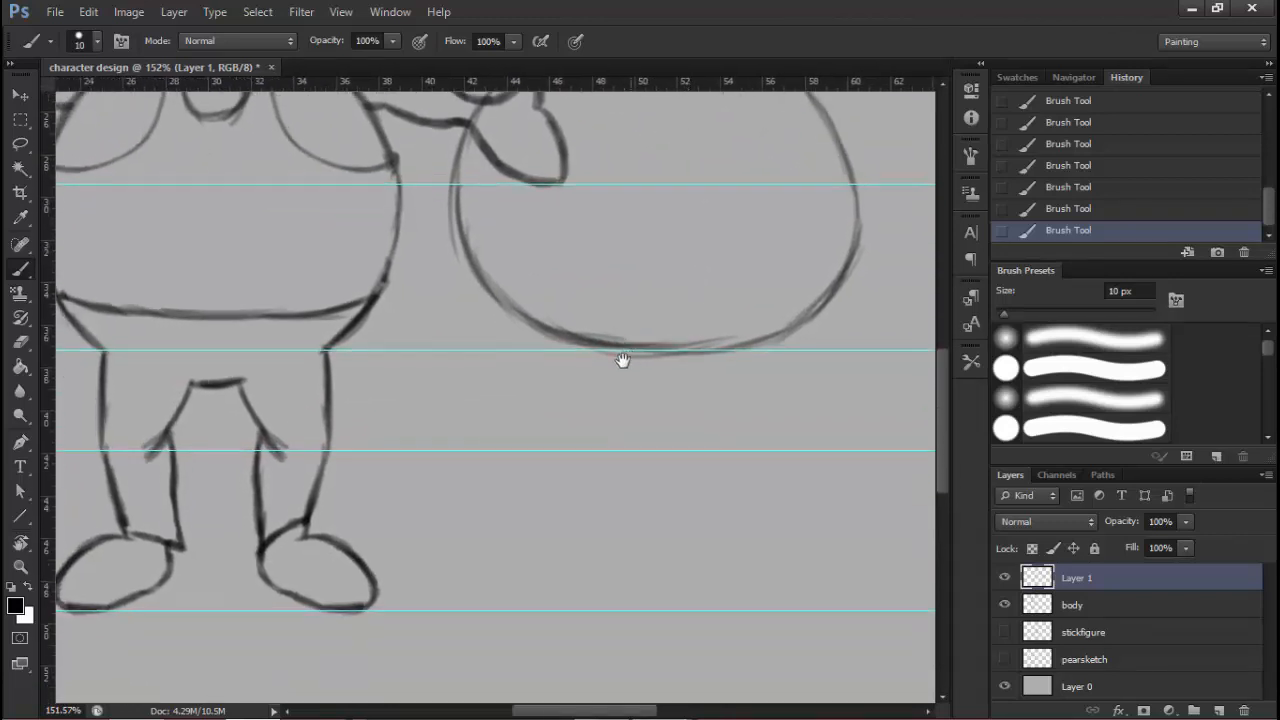
{"action": "mouse_move", "coordinate": [587, 360]}
{"action": "left_mouse_down"}
{"action": "mouse_move", "coordinate": [557, 323]}
{"action": "mouse_move", "coordinate": [607, 337]}
{"action": "left_mouse_up"}
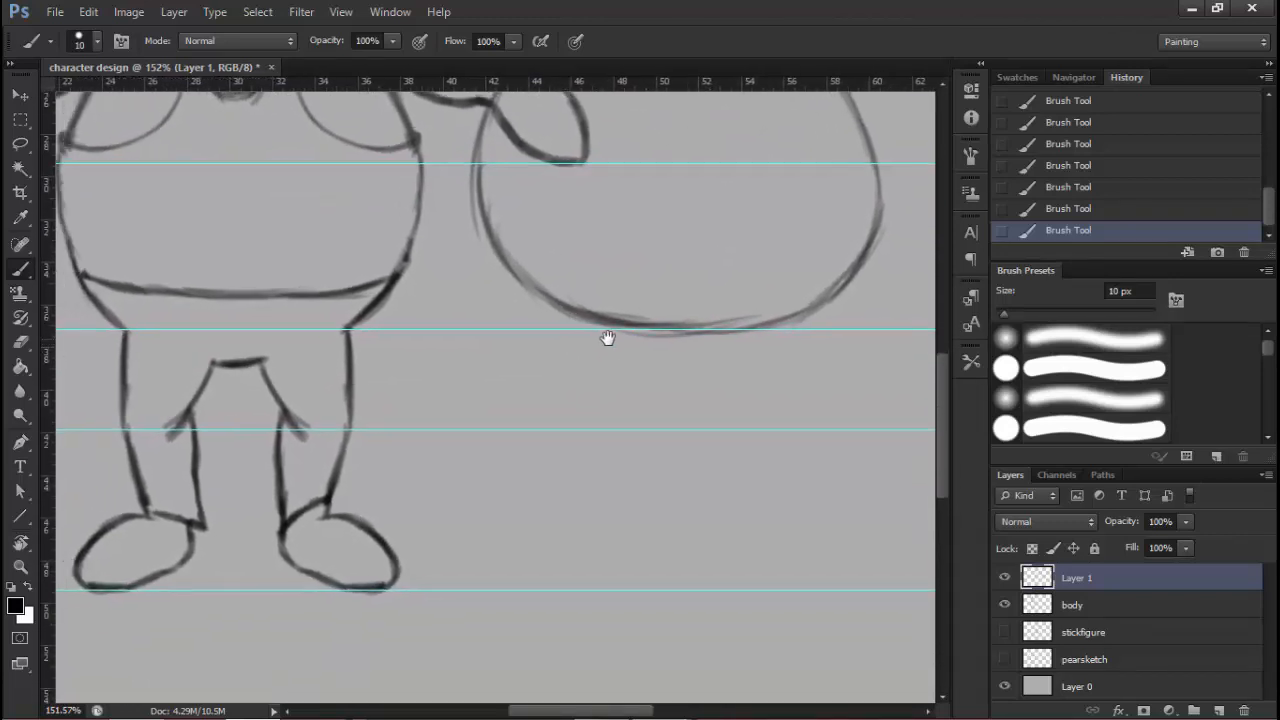
{"action": "scroll", "coordinate": [558, 315], "scroll_direction": "down", "scroll_amount": 2}
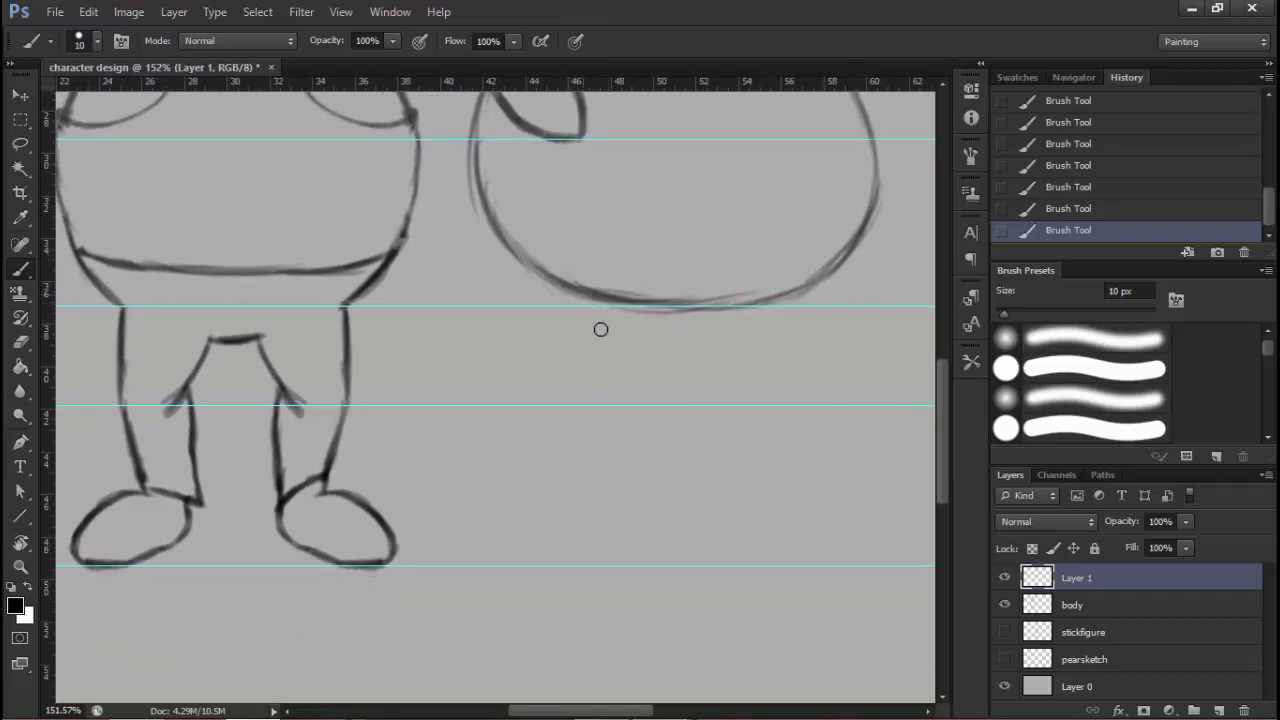
{"action": "left_click_drag", "start_coordinate": [594, 304], "coordinate": [603, 364]}
{"action": "key", "text": "ctrl+alt+z"}
{"action": "key", "text": "ctrl+alt+z"}
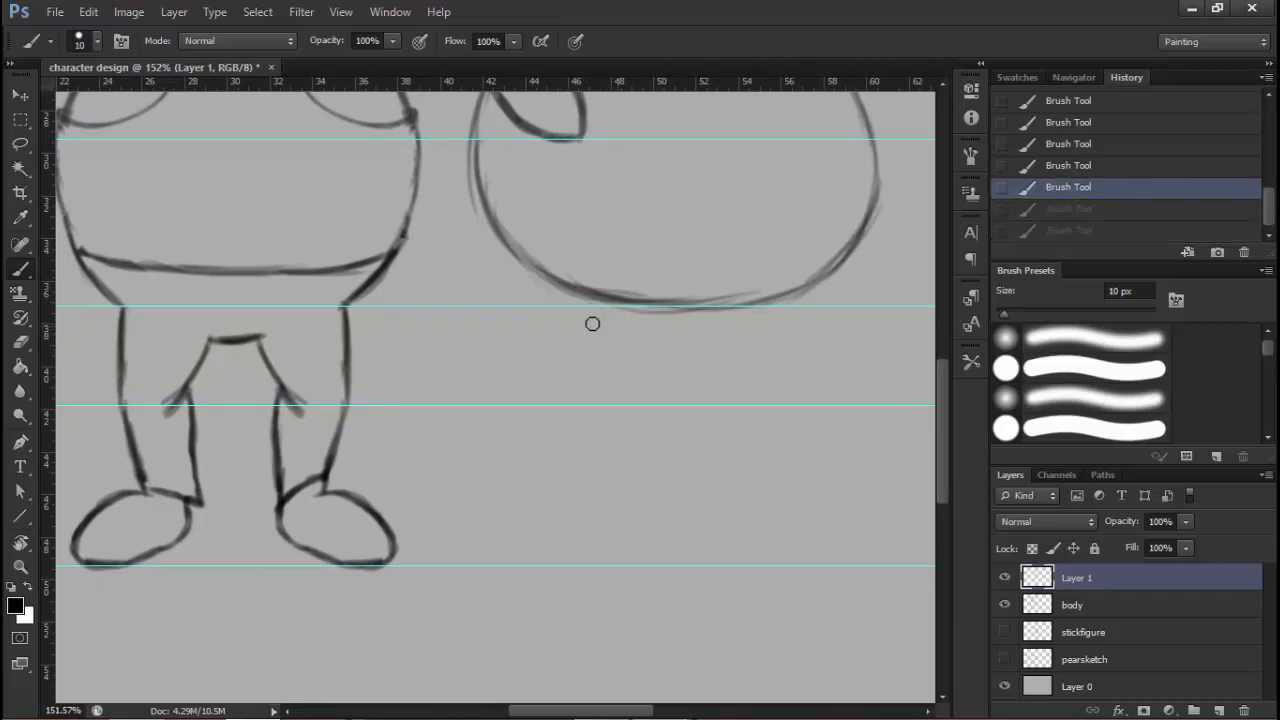
{"action": "key", "text": "ctrl+shift+z"}
{"action": "key", "text": "ctrl+shift+z"}
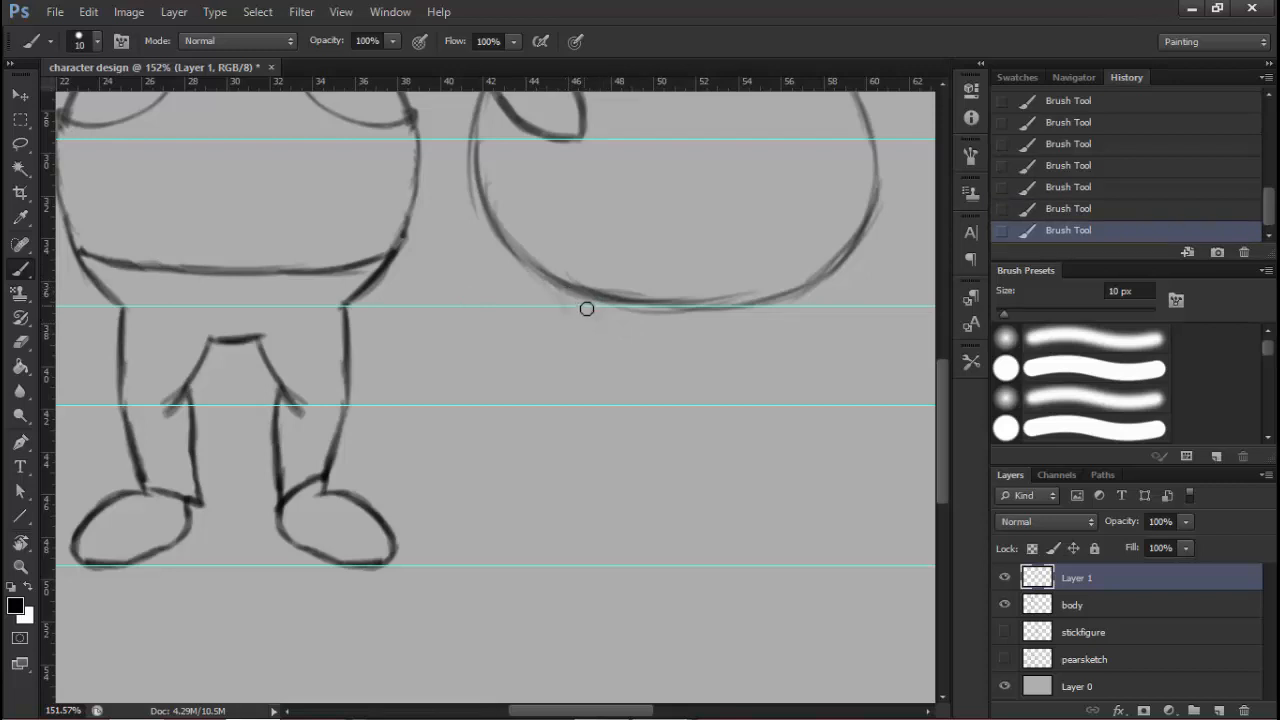
Try another back-of-leg line down from the hip guide and erase it
{"action": "mouse_move", "coordinate": [586, 300]}
{"action": "left_mouse_down"}
{"action": "mouse_move", "coordinate": [596, 376]}
{"action": "mouse_move", "coordinate": [590, 324]}
{"action": "left_mouse_up"}
{"action": "key", "text": "e"}
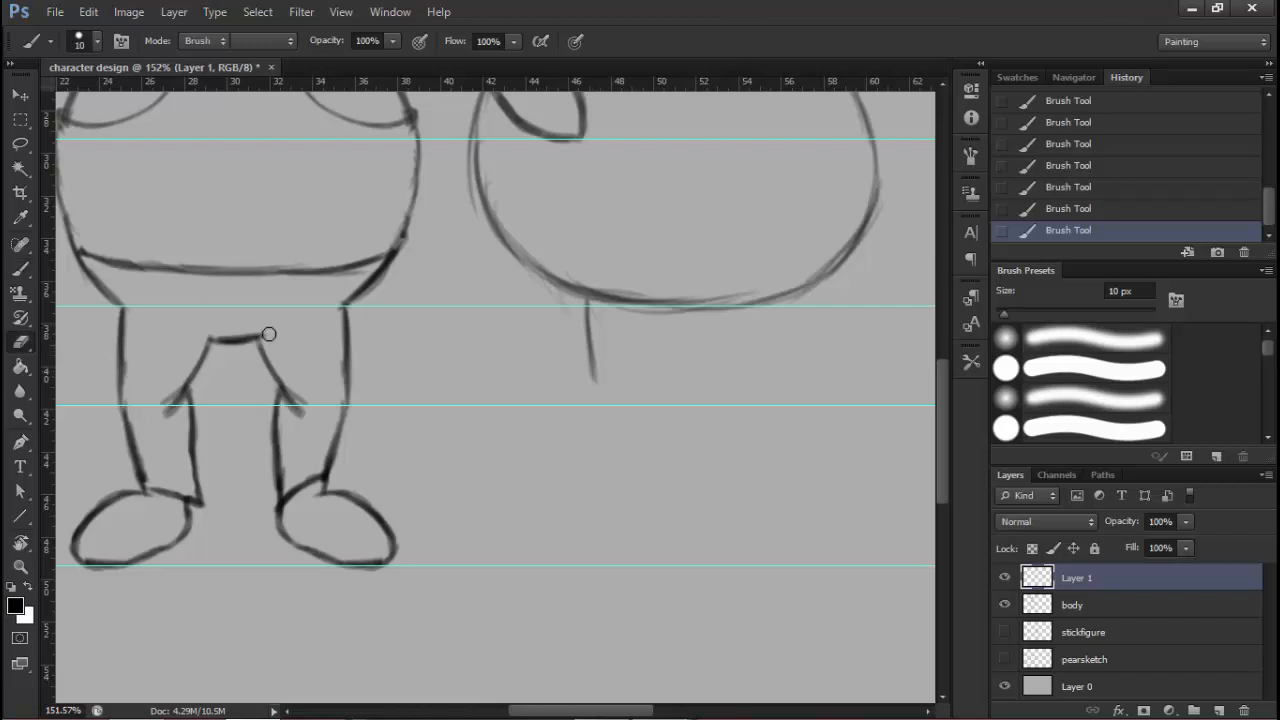
{"action": "left_click_drag", "start_coordinate": [597, 389], "coordinate": [585, 304]}
Draw the waistline as a shallow curve across the turned view's lower belly, reinforcing it with repeated strokes
{"action": "key", "text": "b"}
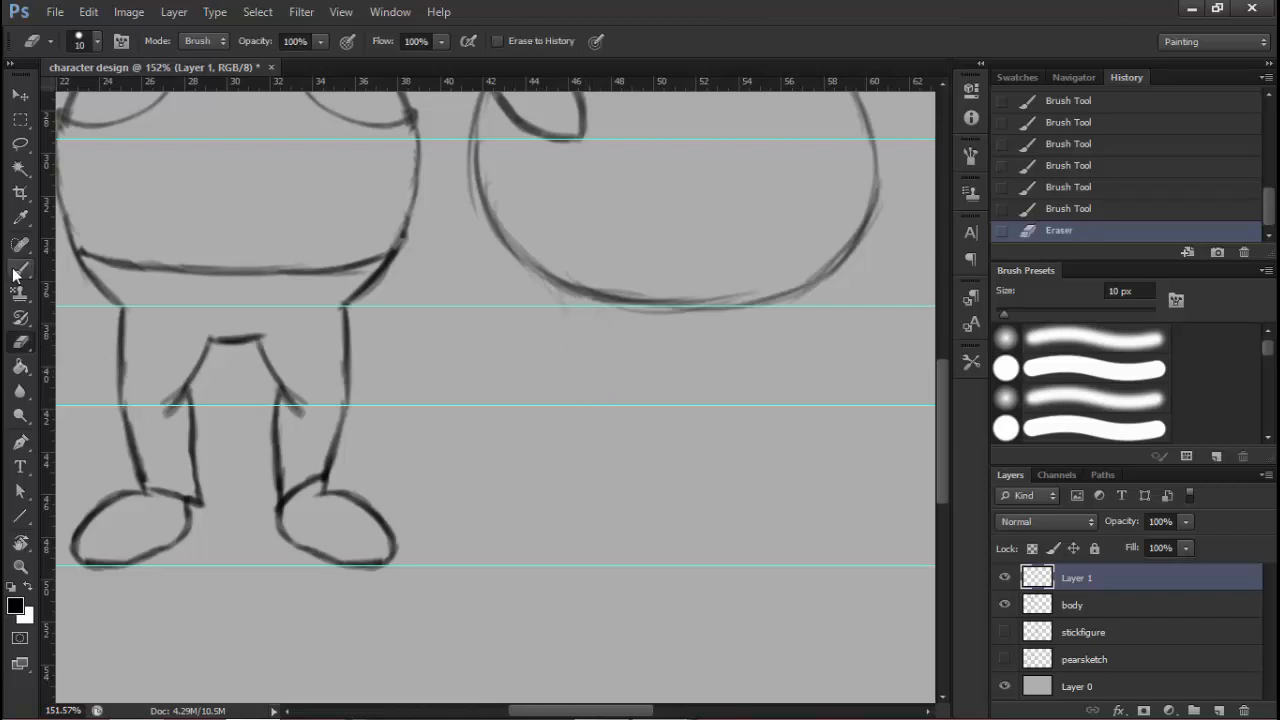
{"action": "mouse_move", "coordinate": [533, 250]}
{"action": "left_mouse_down"}
{"action": "mouse_move", "coordinate": [523, 258]}
{"action": "mouse_move", "coordinate": [716, 272]}
{"action": "left_mouse_up"}
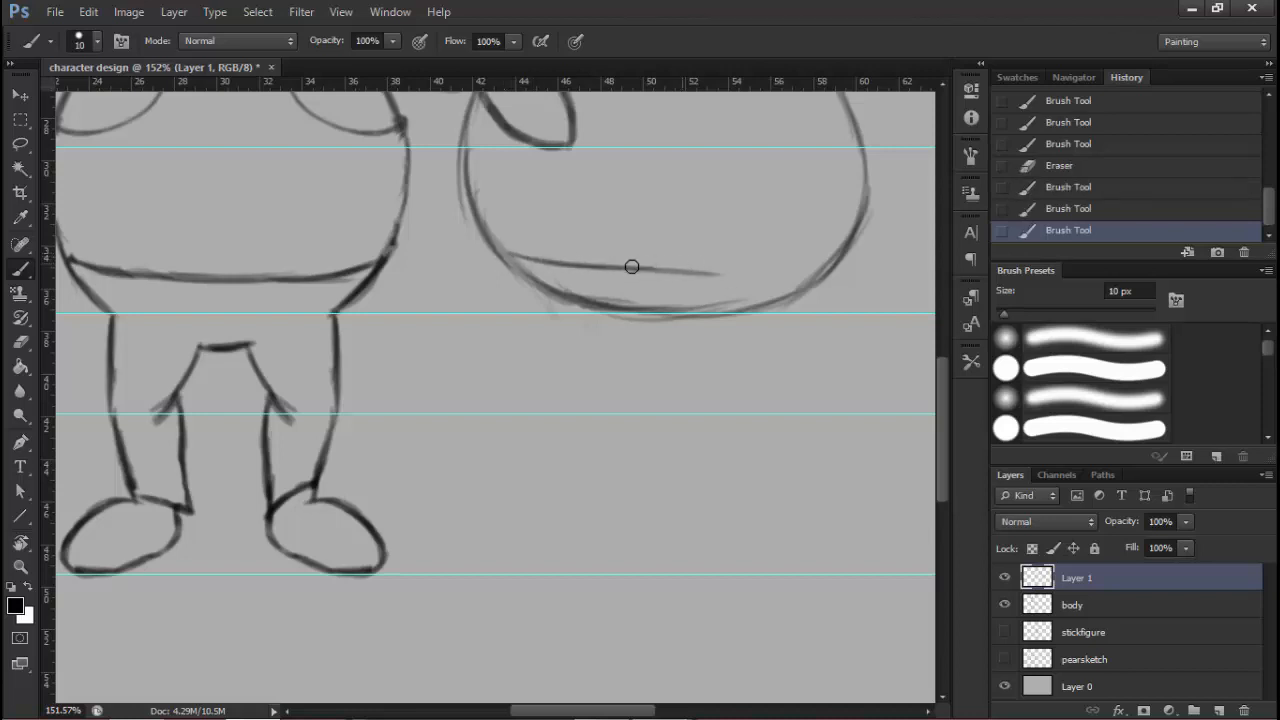
{"action": "left_click_drag", "start_coordinate": [614, 266], "coordinate": [814, 264]}
{"action": "left_click_drag", "start_coordinate": [723, 271], "coordinate": [846, 242]}
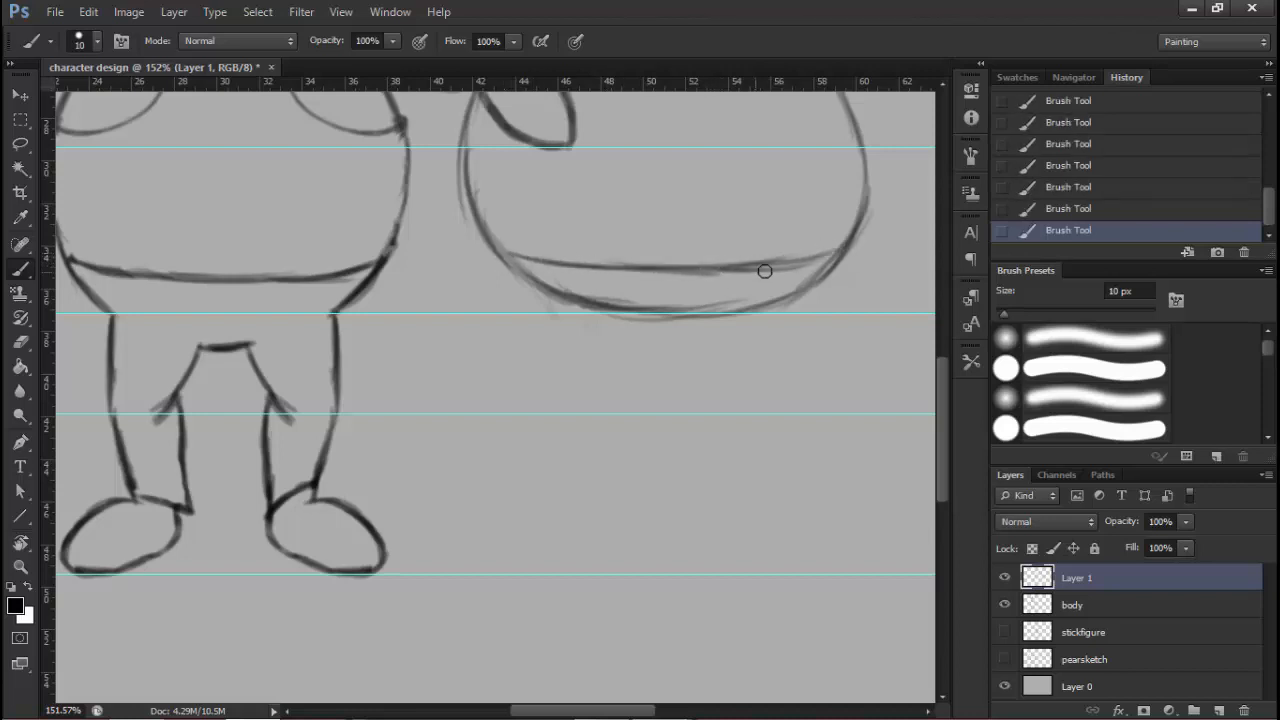
{"action": "left_click_drag", "start_coordinate": [766, 269], "coordinate": [846, 243]}
{"action": "left_click_drag", "start_coordinate": [718, 268], "coordinate": [844, 244]}
{"action": "left_click_drag", "start_coordinate": [580, 267], "coordinate": [732, 267]}
{"action": "mouse_move", "coordinate": [518, 258]}
{"action": "left_mouse_down"}
{"action": "mouse_move", "coordinate": [680, 271]}
{"action": "mouse_move", "coordinate": [618, 274]}
{"action": "left_mouse_up"}
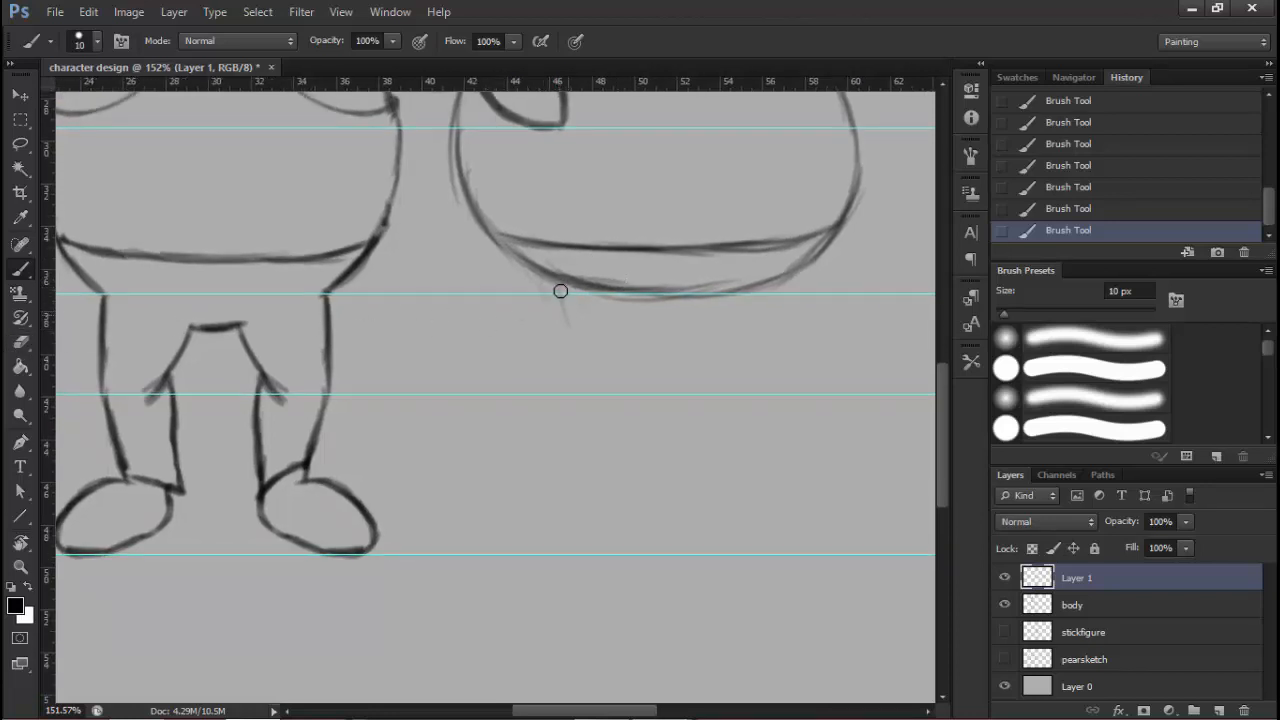
Sketch the rear leg below the hip guide with thigh lines, a knee crease, calf lines and a cuff above the ankle
{"action": "mouse_move", "coordinate": [560, 290]}
{"action": "left_mouse_down"}
{"action": "mouse_move", "coordinate": [574, 363]}
{"action": "mouse_move", "coordinate": [560, 299]}
{"action": "left_mouse_up"}
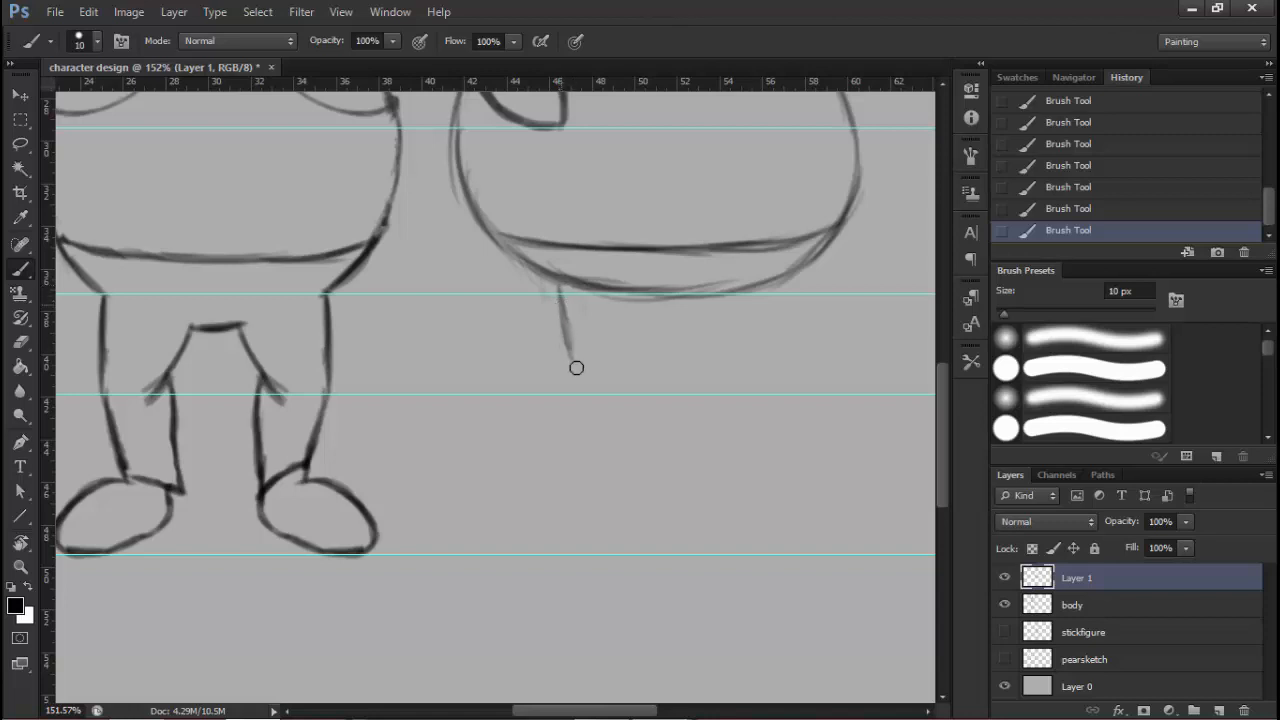
{"action": "mouse_move", "coordinate": [576, 367]}
{"action": "left_mouse_down"}
{"action": "mouse_move", "coordinate": [650, 306]}
{"action": "mouse_move", "coordinate": [630, 380]}
{"action": "left_mouse_up"}
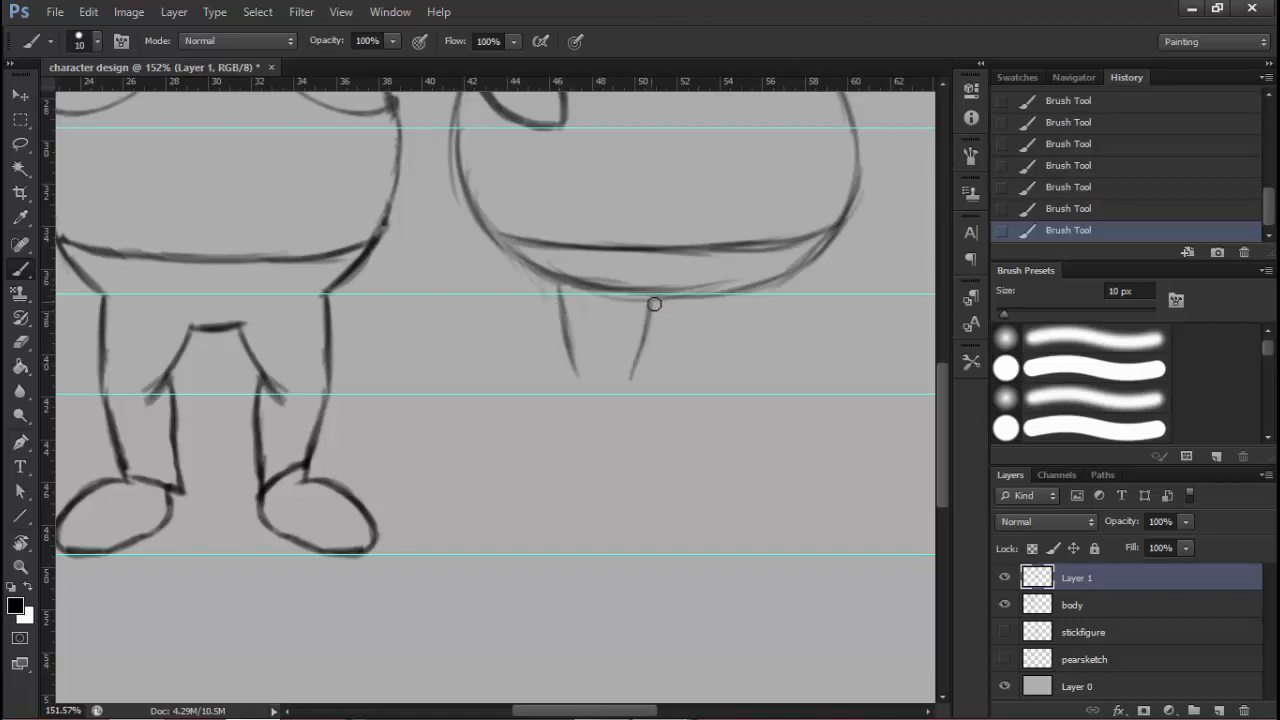
{"action": "mouse_move", "coordinate": [651, 300]}
{"action": "left_mouse_down"}
{"action": "mouse_move", "coordinate": [575, 370]}
{"action": "mouse_move", "coordinate": [584, 396]}
{"action": "mouse_move", "coordinate": [576, 374]}
{"action": "mouse_move", "coordinate": [563, 449]}
{"action": "left_mouse_up"}
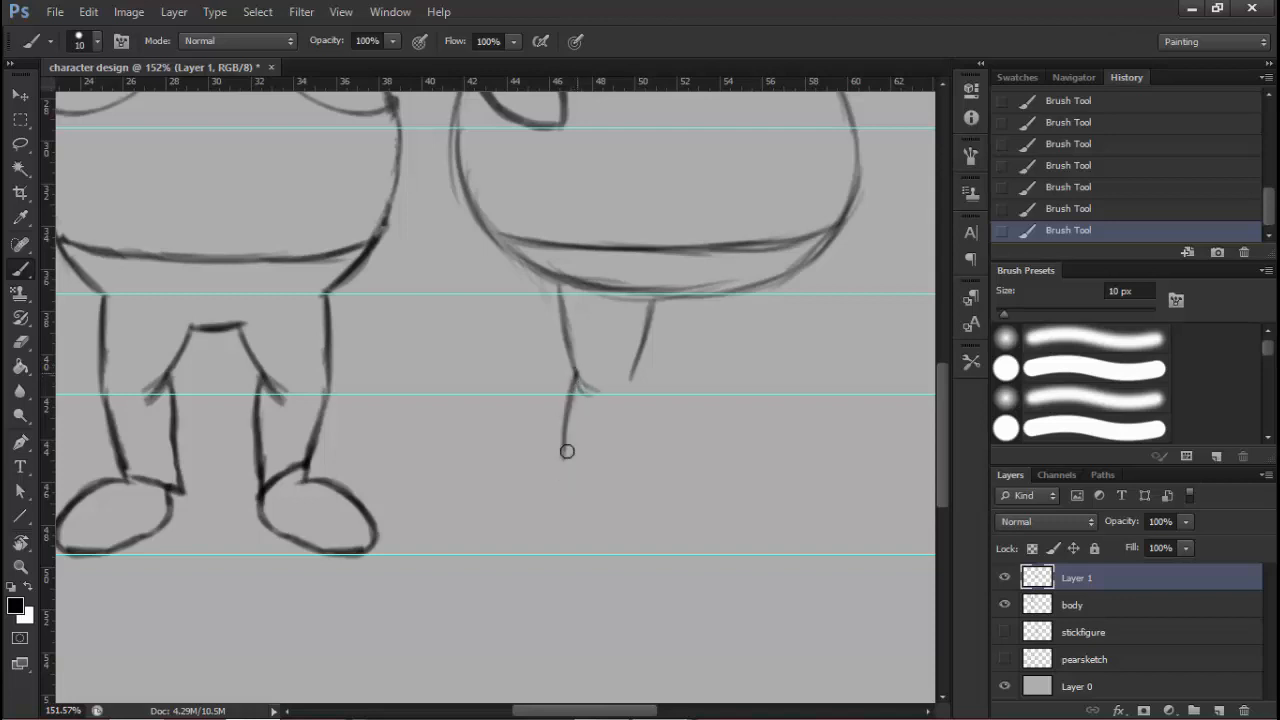
{"action": "left_click_drag", "start_coordinate": [578, 378], "coordinate": [571, 468]}
{"action": "left_click_drag", "start_coordinate": [633, 376], "coordinate": [617, 460]}
{"action": "mouse_move", "coordinate": [629, 417]}
{"action": "left_mouse_down"}
{"action": "mouse_move", "coordinate": [606, 480]}
{"action": "mouse_move", "coordinate": [622, 469]}
{"action": "left_mouse_up"}
{"action": "mouse_move", "coordinate": [632, 395]}
{"action": "left_mouse_down"}
{"action": "mouse_move", "coordinate": [594, 490]}
{"action": "mouse_move", "coordinate": [568, 469]}
{"action": "mouse_move", "coordinate": [569, 480]}
{"action": "mouse_move", "coordinate": [563, 436]}
{"action": "mouse_move", "coordinate": [566, 465]}
{"action": "mouse_move", "coordinate": [607, 451]}
{"action": "mouse_move", "coordinate": [584, 472]}
{"action": "left_mouse_up"}
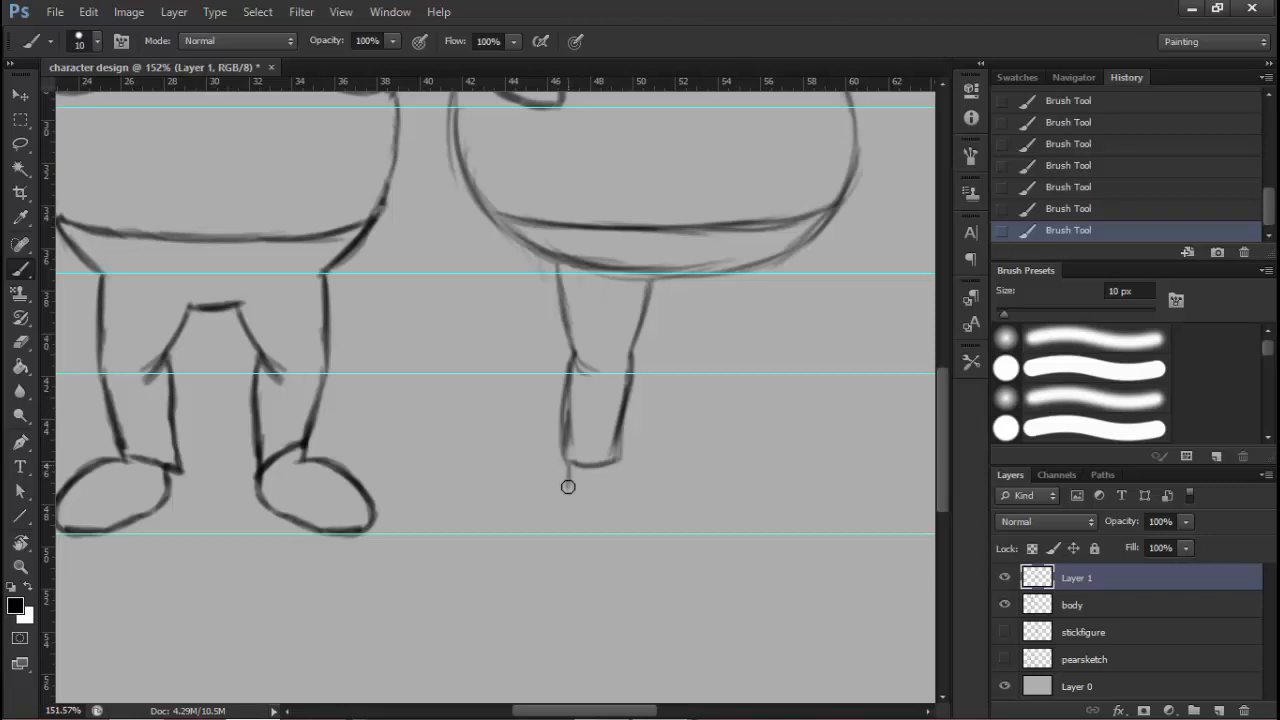
Draw the rear leg's ankle, heel and rounded foot pointing forward and resting on the lowest guide
{"action": "left_click_drag", "start_coordinate": [568, 466], "coordinate": [563, 530]}
{"action": "mouse_move", "coordinate": [597, 486]}
{"action": "left_mouse_down"}
{"action": "mouse_move", "coordinate": [674, 486]}
{"action": "mouse_move", "coordinate": [680, 520]}
{"action": "mouse_move", "coordinate": [563, 526]}
{"action": "mouse_move", "coordinate": [650, 530]}
{"action": "mouse_move", "coordinate": [634, 480]}
{"action": "mouse_move", "coordinate": [676, 488]}
{"action": "mouse_move", "coordinate": [680, 526]}
{"action": "mouse_move", "coordinate": [617, 534]}
{"action": "left_mouse_up"}
{"action": "left_click_drag", "start_coordinate": [718, 451], "coordinate": [587, 473]}
Erase the torso line crossing the top of the rear leg and redraw the thigh lines joining the torso
{"action": "left_click_drag", "start_coordinate": [599, 394], "coordinate": [663, 386]}
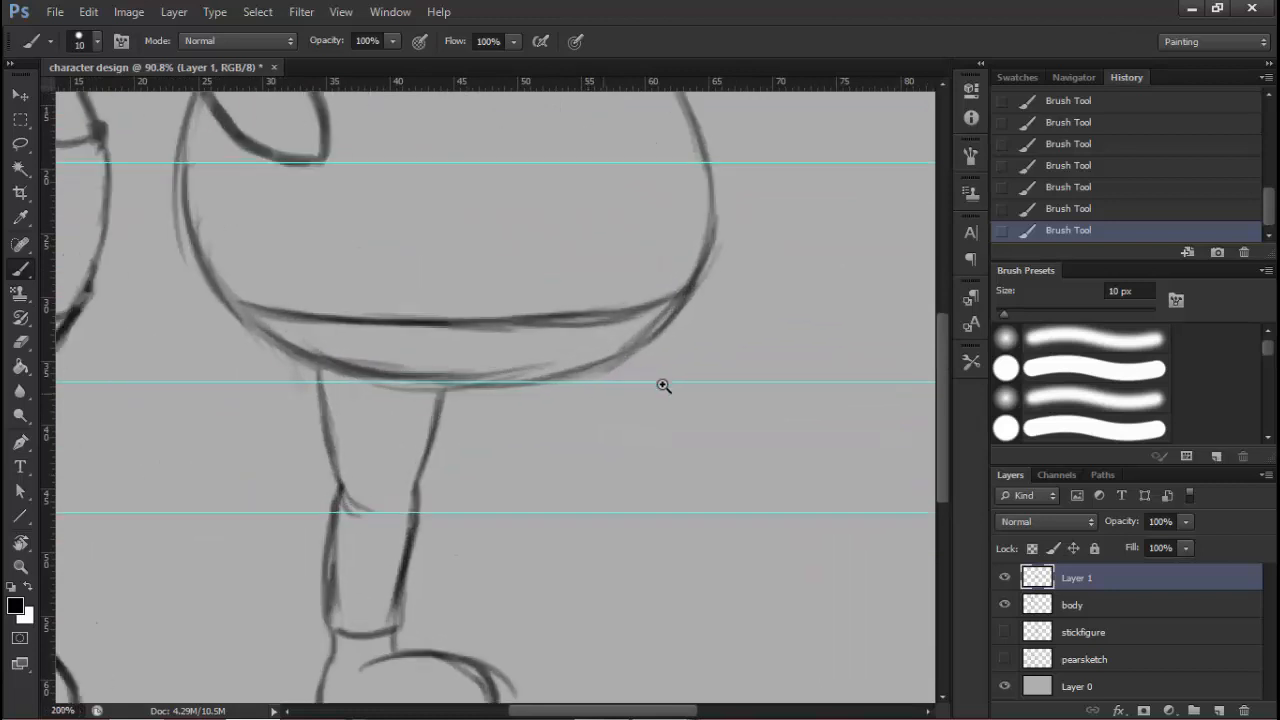
{"action": "mouse_move", "coordinate": [434, 370]}
{"action": "left_mouse_down"}
{"action": "mouse_move", "coordinate": [458, 373]}
{"action": "mouse_move", "coordinate": [366, 383]}
{"action": "mouse_move", "coordinate": [414, 363]}
{"action": "mouse_move", "coordinate": [440, 400]}
{"action": "mouse_move", "coordinate": [474, 369]}
{"action": "mouse_move", "coordinate": [463, 414]}
{"action": "left_mouse_up"}
{"action": "left_click", "coordinate": [24, 341]}
{"action": "left_click", "coordinate": [20, 268]}
{"action": "left_click_drag", "start_coordinate": [345, 355], "coordinate": [348, 394]}
{"action": "mouse_move", "coordinate": [351, 373]}
{"action": "left_mouse_down"}
{"action": "mouse_move", "coordinate": [357, 429]}
{"action": "mouse_move", "coordinate": [300, 435]}
{"action": "left_mouse_up"}
{"action": "mouse_move", "coordinate": [428, 434]}
{"action": "left_mouse_down"}
{"action": "mouse_move", "coordinate": [487, 420]}
{"action": "mouse_move", "coordinate": [463, 426]}
{"action": "left_mouse_up"}
{"action": "left_click_drag", "start_coordinate": [501, 498], "coordinate": [486, 497], "text": "ctrl"}
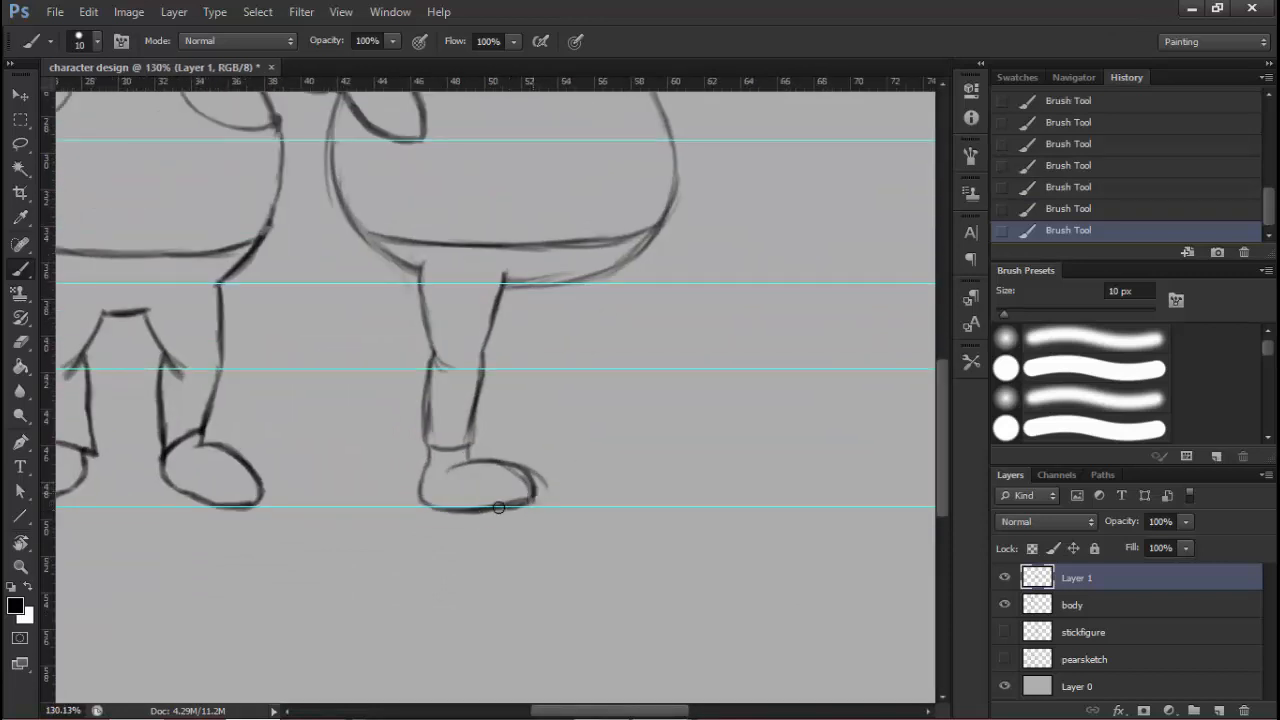
Erase the rear foot's sole where it dips below the lowest guide and redraw it flat along the guide
{"action": "left_click", "coordinate": [20, 342]}
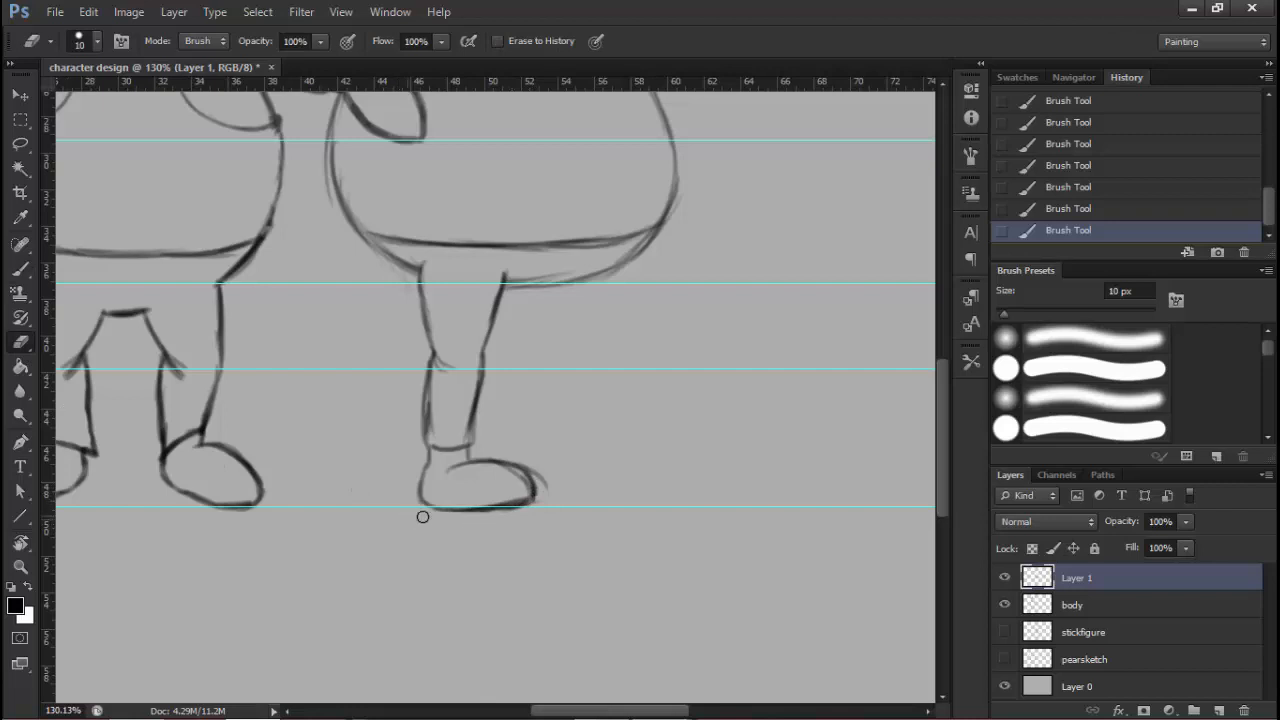
{"action": "mouse_move", "coordinate": [469, 518]}
{"action": "left_mouse_down"}
{"action": "mouse_move", "coordinate": [429, 517]}
{"action": "mouse_move", "coordinate": [500, 506]}
{"action": "left_mouse_up"}
{"action": "left_click", "coordinate": [20, 270]}
{"action": "left_click_drag", "start_coordinate": [470, 507], "coordinate": [520, 505]}
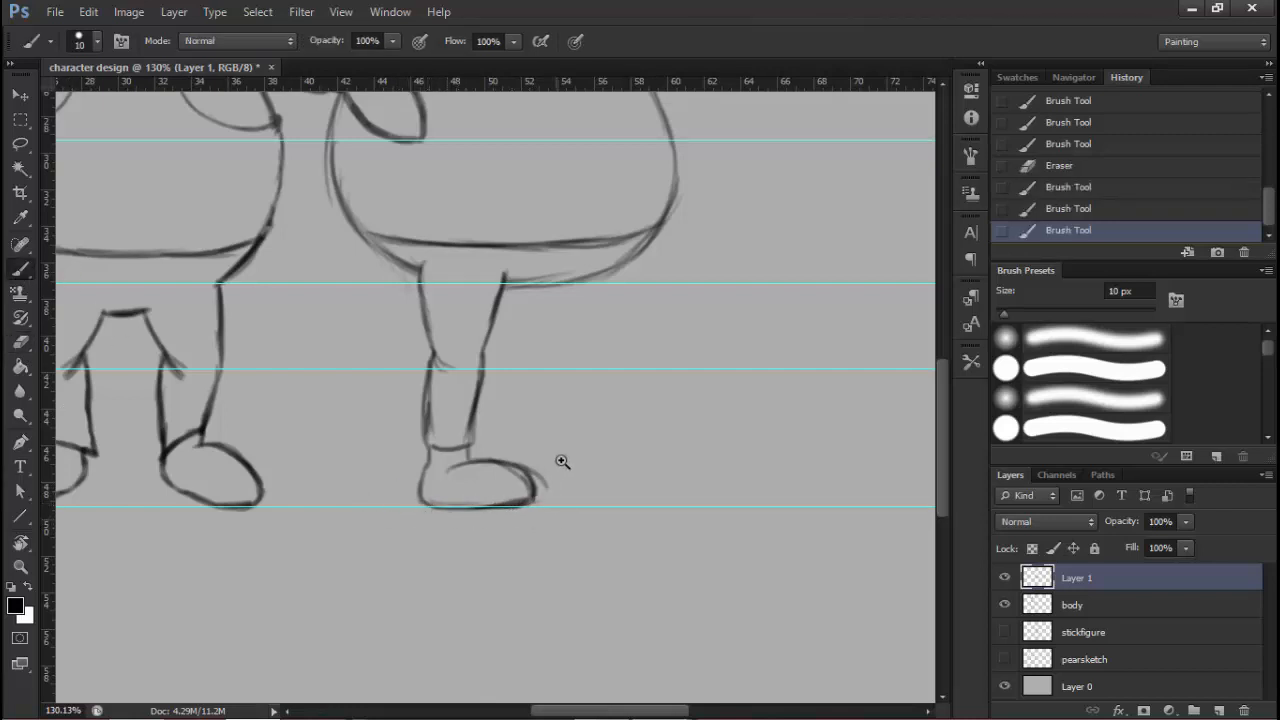
Sketch the front leg's thigh lines under the belly, with a knee crease and the start of the back calf line
{"action": "left_click_drag", "start_coordinate": [564, 462], "coordinate": [545, 462], "text": "ctrl"}
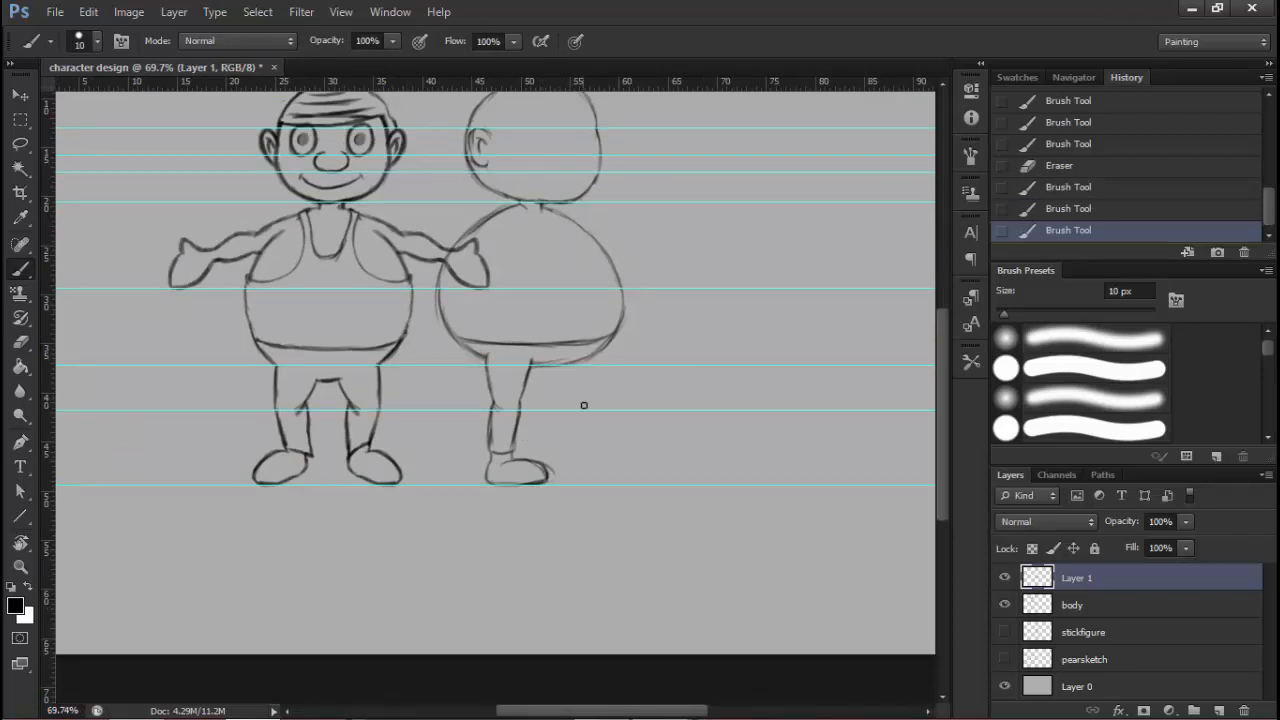
{"action": "left_click_drag", "start_coordinate": [577, 393], "coordinate": [649, 380], "text": "ctrl"}
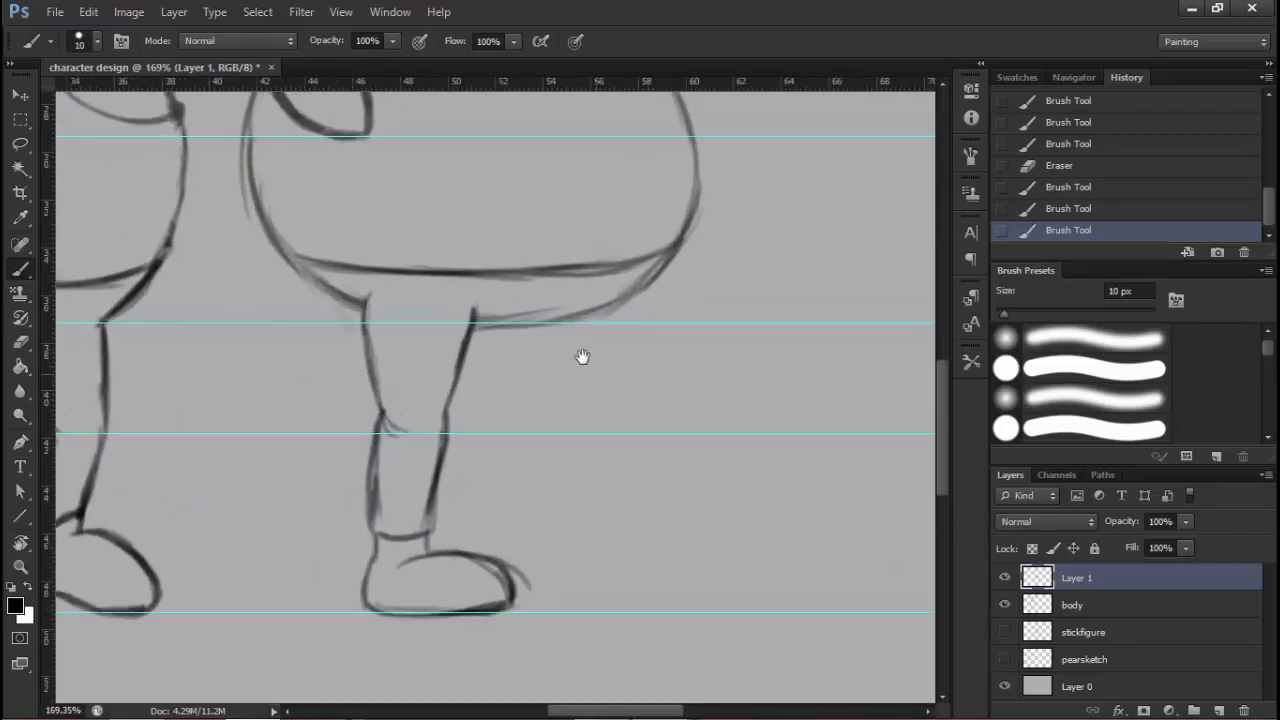
{"action": "left_click_drag", "start_coordinate": [582, 357], "coordinate": [569, 374]}
{"action": "left_click_drag", "start_coordinate": [584, 306], "coordinate": [564, 389]}
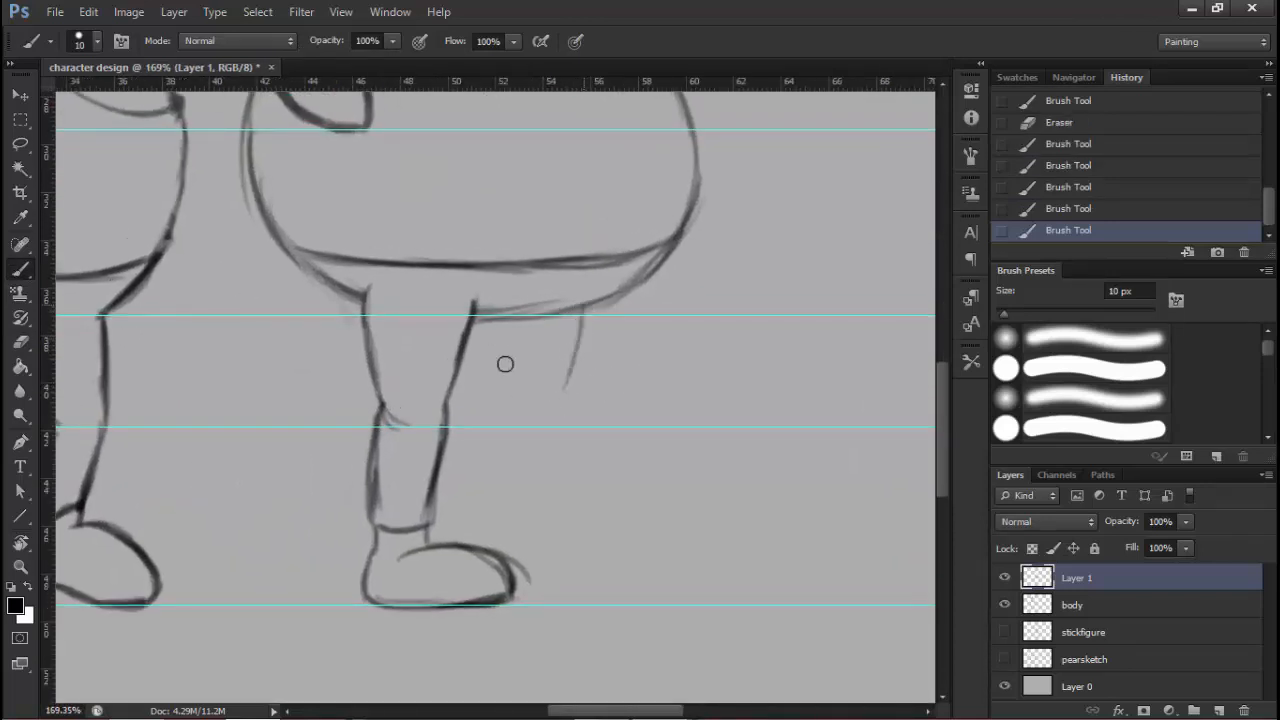
{"action": "left_click_drag", "start_coordinate": [485, 324], "coordinate": [508, 402]}
{"action": "left_click_drag", "start_coordinate": [482, 322], "coordinate": [519, 436]}
{"action": "mouse_move", "coordinate": [537, 418]}
{"action": "left_mouse_down"}
{"action": "mouse_move", "coordinate": [531, 340]}
{"action": "mouse_move", "coordinate": [583, 321]}
{"action": "mouse_move", "coordinate": [546, 366]}
{"action": "mouse_move", "coordinate": [557, 434]}
{"action": "left_mouse_up"}
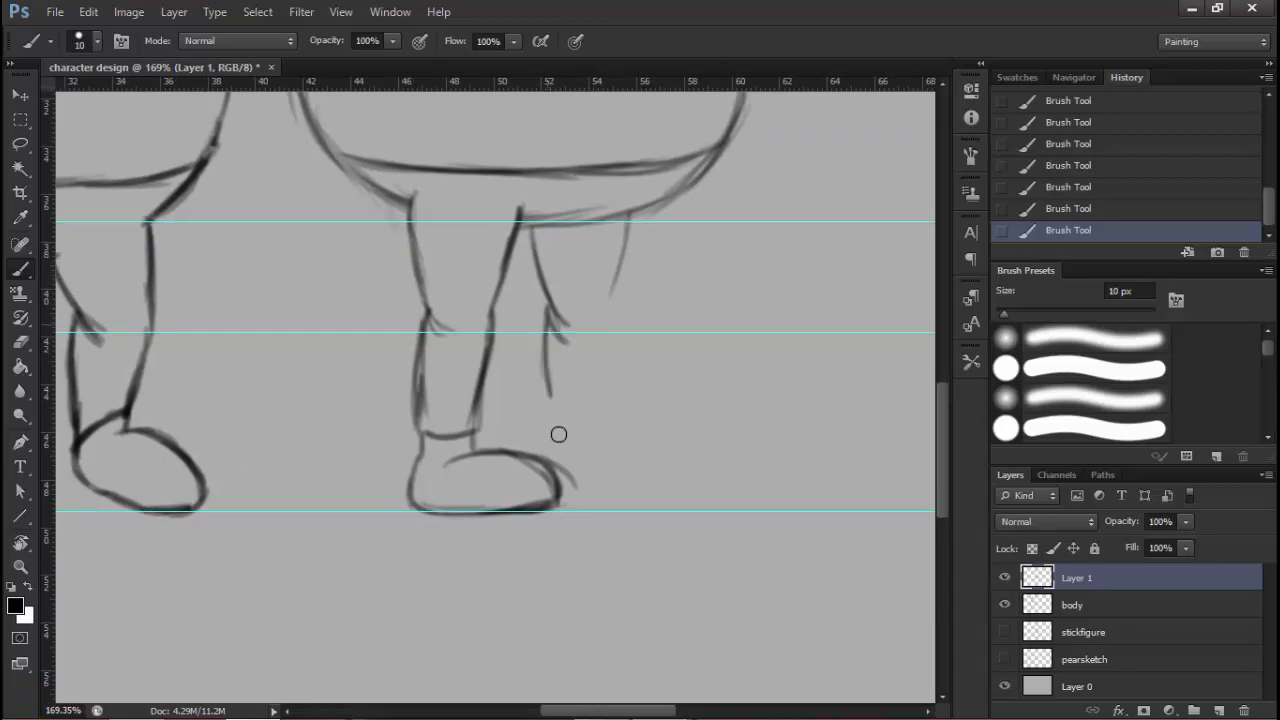
Draw the front leg's front line down to the ankle and rough in the top and sole of its foot
{"action": "left_click_drag", "start_coordinate": [628, 214], "coordinate": [615, 360]}
{"action": "left_click_drag", "start_coordinate": [618, 316], "coordinate": [610, 412]}
{"action": "mouse_move", "coordinate": [620, 340]}
{"action": "left_mouse_down"}
{"action": "mouse_move", "coordinate": [604, 450]}
{"action": "mouse_move", "coordinate": [557, 437]}
{"action": "mouse_move", "coordinate": [560, 482]}
{"action": "mouse_move", "coordinate": [611, 449]}
{"action": "mouse_move", "coordinate": [678, 468]}
{"action": "left_mouse_up"}
{"action": "left_click_drag", "start_coordinate": [561, 503], "coordinate": [680, 497]}
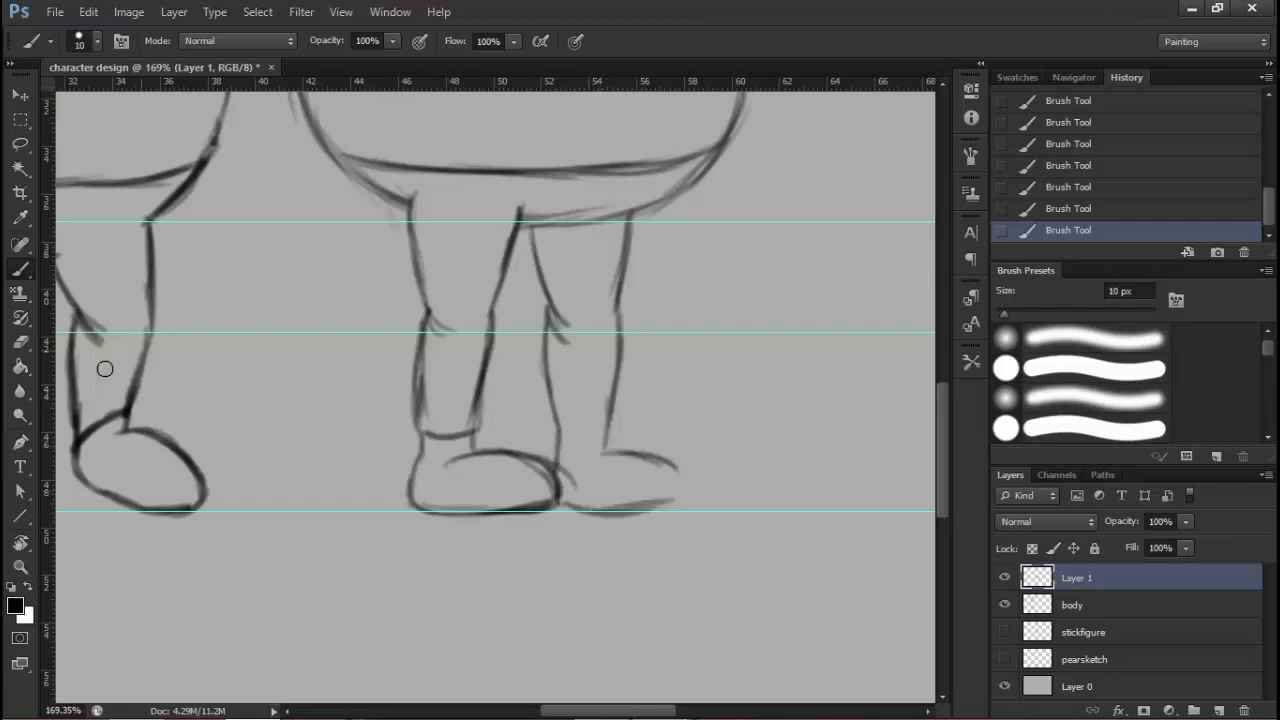
Erase the front foot's rough top and redraw the shin, ankle and a taller rounded foot down to the lowest guide
{"action": "key", "text": "e"}
{"action": "mouse_move", "coordinate": [603, 451]}
{"action": "left_mouse_down"}
{"action": "mouse_move", "coordinate": [613, 384]}
{"action": "mouse_move", "coordinate": [617, 420]}
{"action": "left_mouse_up"}
{"action": "key", "text": "b"}
{"action": "mouse_move", "coordinate": [616, 391]}
{"action": "left_mouse_down"}
{"action": "mouse_move", "coordinate": [619, 436]}
{"action": "mouse_move", "coordinate": [691, 463]}
{"action": "mouse_move", "coordinate": [662, 479]}
{"action": "left_mouse_up"}
{"action": "left_click", "coordinate": [20, 342]}
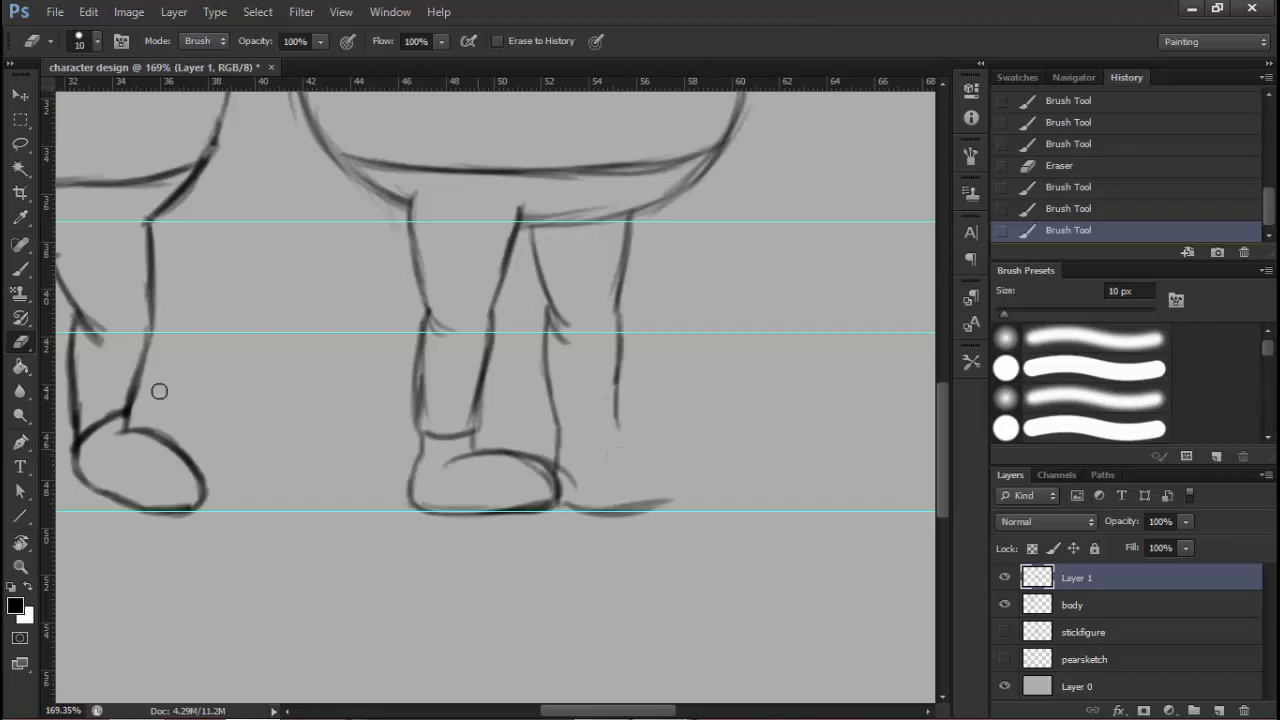
{"action": "key", "text": "b"}
{"action": "mouse_move", "coordinate": [617, 393]}
{"action": "left_mouse_down"}
{"action": "mouse_move", "coordinate": [600, 439]}
{"action": "mouse_move", "coordinate": [688, 452]}
{"action": "mouse_move", "coordinate": [697, 490]}
{"action": "left_mouse_up"}
{"action": "mouse_move", "coordinate": [630, 512]}
{"action": "left_mouse_down"}
{"action": "mouse_move", "coordinate": [695, 500]}
{"action": "mouse_move", "coordinate": [623, 509]}
{"action": "left_mouse_up"}
Erase the front foot's sole below the lowest guide, and redraw the back of its ankle with a cuff line
{"action": "left_click", "coordinate": [20, 344]}
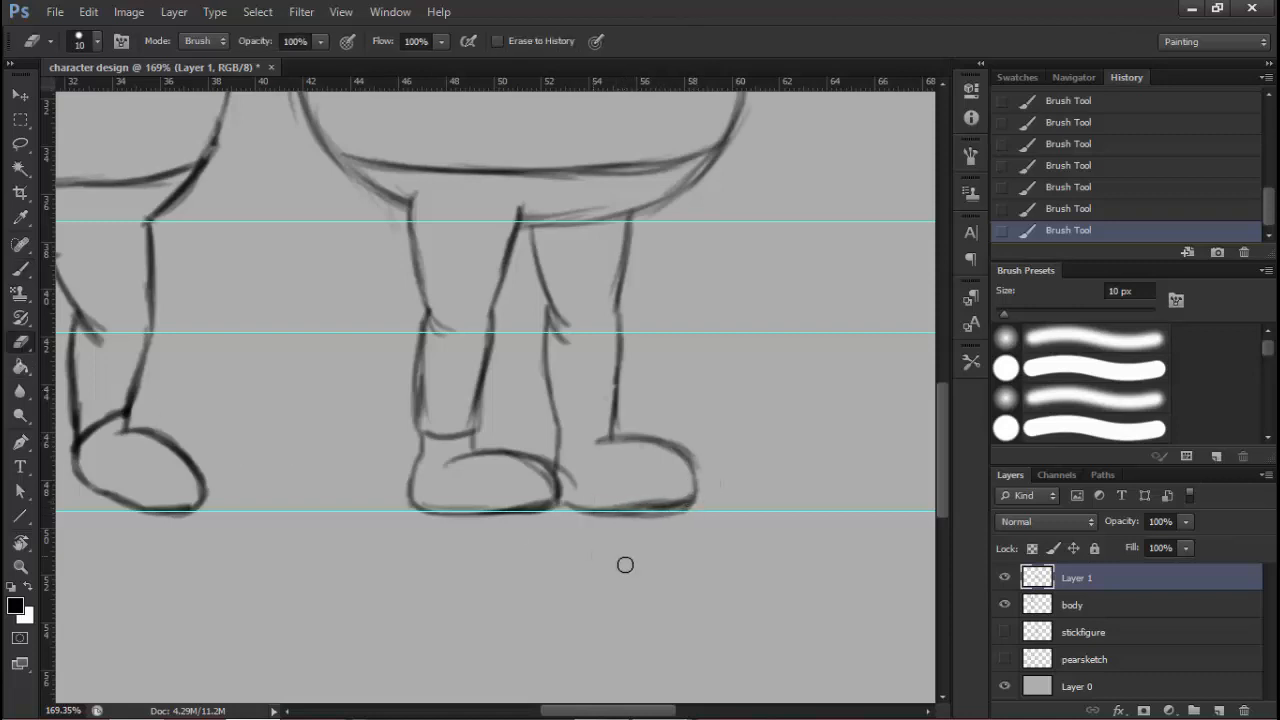
{"action": "left_click_drag", "start_coordinate": [638, 527], "coordinate": [560, 526]}
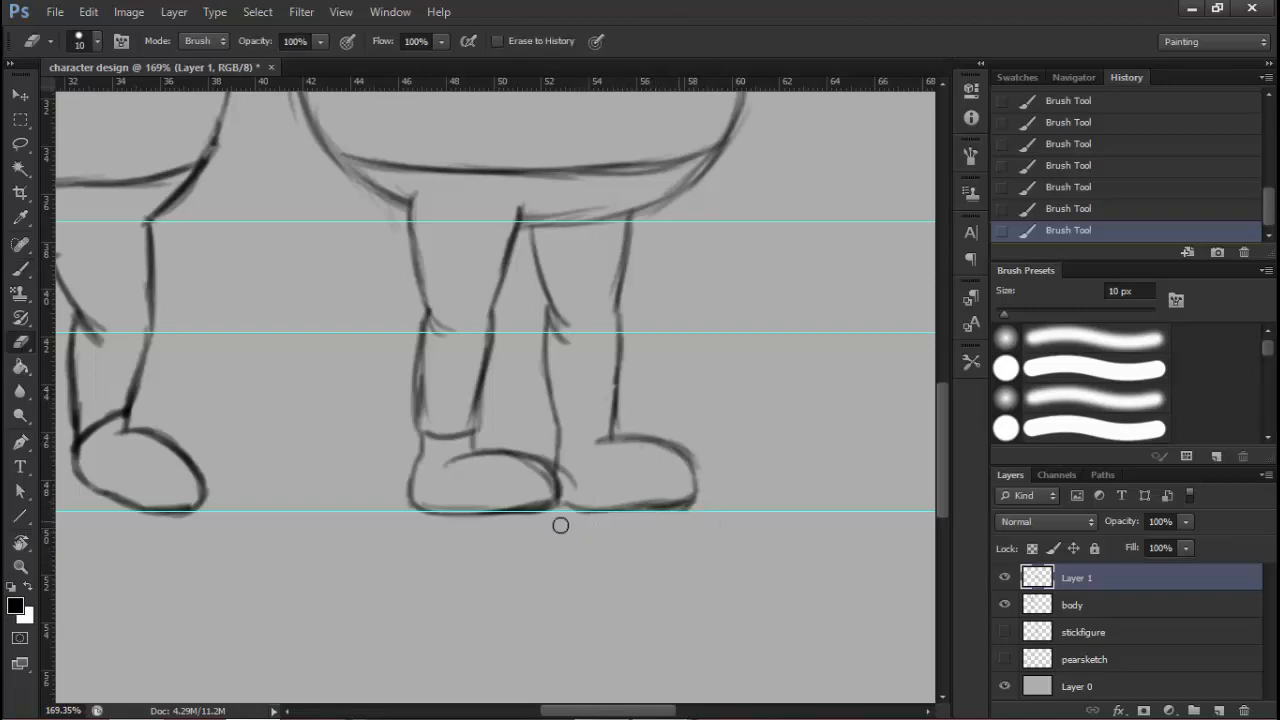
{"action": "left_click", "coordinate": [20, 268]}
{"action": "left_click_drag", "start_coordinate": [553, 396], "coordinate": [560, 426]}
{"action": "mouse_move", "coordinate": [557, 414]}
{"action": "left_mouse_down"}
{"action": "mouse_move", "coordinate": [558, 446]}
{"action": "mouse_move", "coordinate": [590, 432]}
{"action": "left_mouse_up"}
{"action": "mouse_move", "coordinate": [586, 432]}
{"action": "left_mouse_down"}
{"action": "mouse_move", "coordinate": [614, 426]}
{"action": "mouse_move", "coordinate": [559, 470]}
{"action": "left_mouse_up"}
{"action": "left_click_drag", "start_coordinate": [643, 389], "coordinate": [591, 430]}
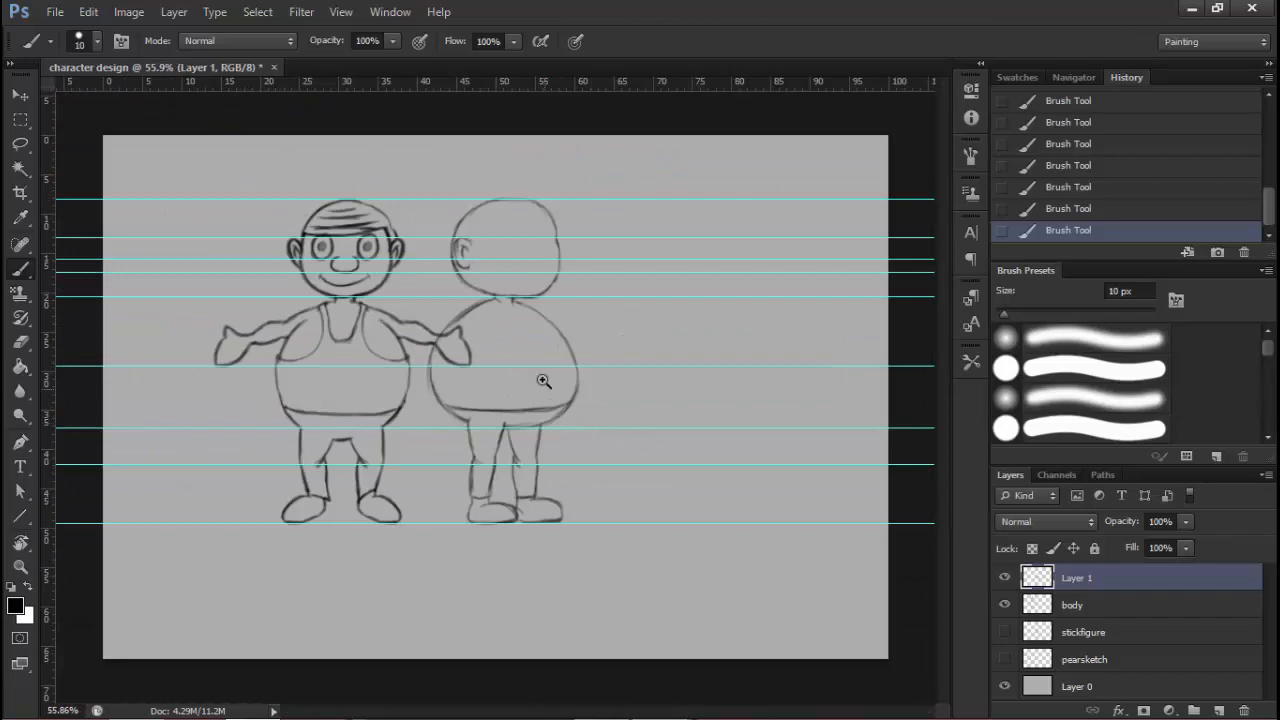
Add a new layer and sketch the shoulder line and underside of the turned view's upper arm
{"action": "left_click_drag", "start_coordinate": [542, 380], "coordinate": [600, 382]}
{"action": "left_click_drag", "start_coordinate": [511, 408], "coordinate": [610, 362]}
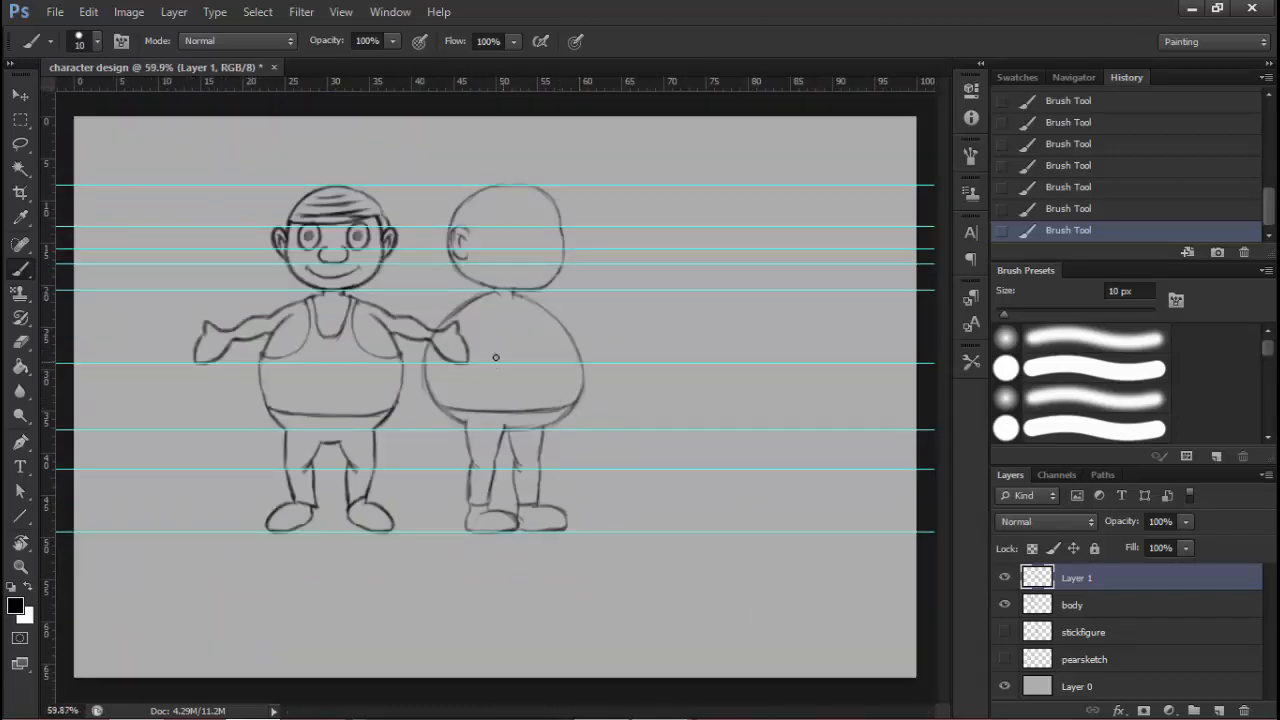
{"action": "mouse_move", "coordinate": [487, 343]}
{"action": "left_mouse_down"}
{"action": "mouse_move", "coordinate": [553, 342]}
{"action": "mouse_move", "coordinate": [490, 342]}
{"action": "left_mouse_up"}
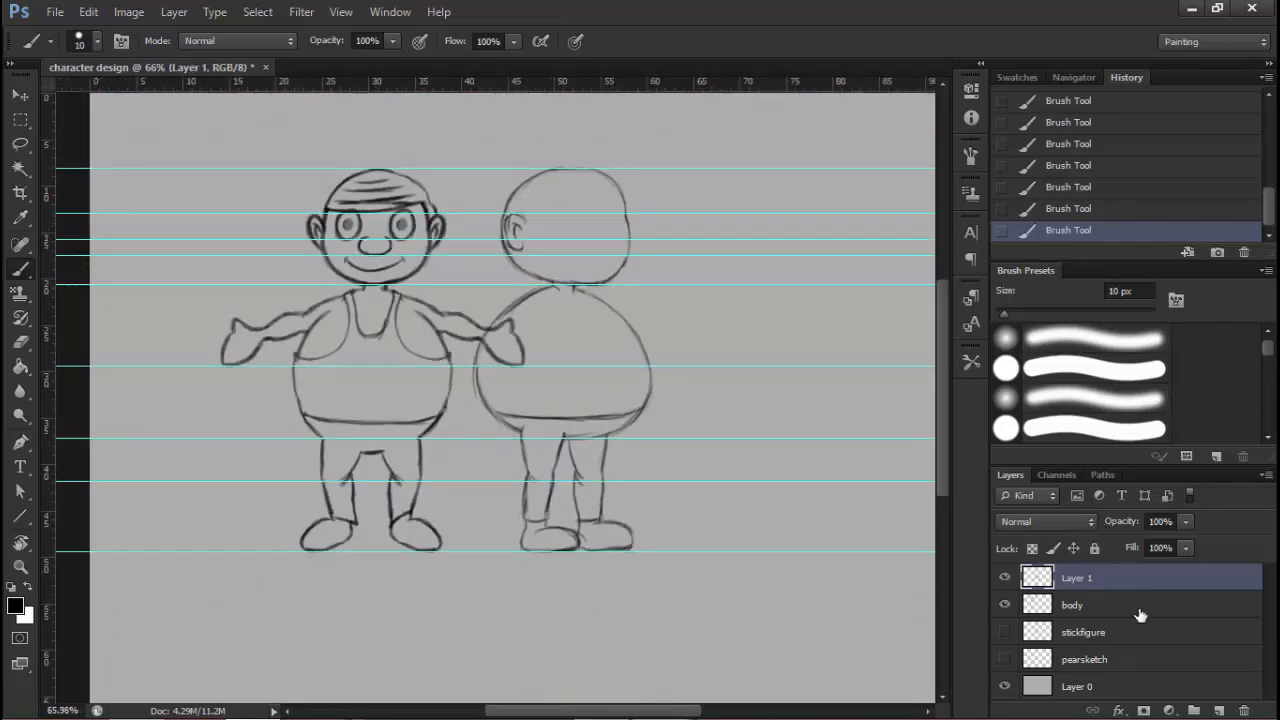
{"action": "left_click", "coordinate": [1220, 710]}
{"action": "mouse_move", "coordinate": [527, 303]}
{"action": "left_mouse_down"}
{"action": "mouse_move", "coordinate": [586, 343]}
{"action": "mouse_move", "coordinate": [594, 303]}
{"action": "mouse_move", "coordinate": [617, 280]}
{"action": "mouse_move", "coordinate": [720, 220]}
{"action": "mouse_move", "coordinate": [716, 236]}
{"action": "mouse_move", "coordinate": [682, 228]}
{"action": "mouse_move", "coordinate": [606, 258]}
{"action": "mouse_move", "coordinate": [676, 226]}
{"action": "left_mouse_up"}
{"action": "left_click", "coordinate": [651, 265], "text": "ctrl"}
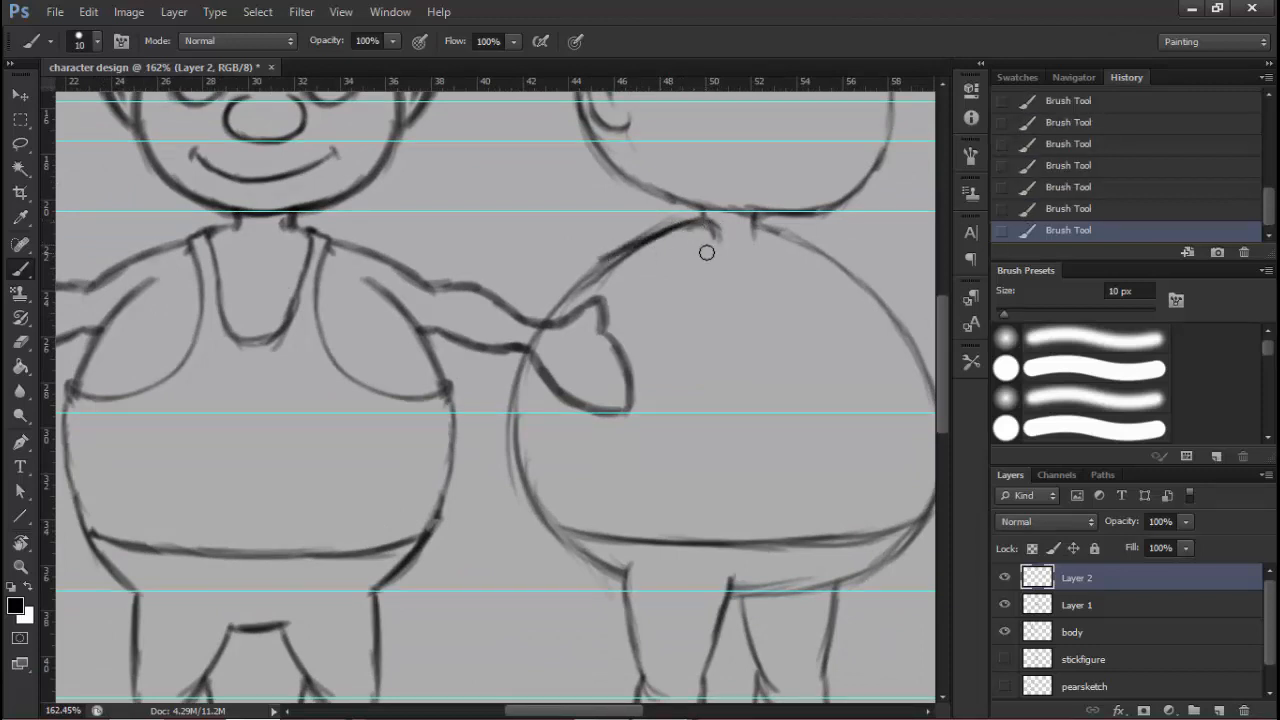
{"action": "left_click_drag", "start_coordinate": [702, 280], "coordinate": [640, 298]}
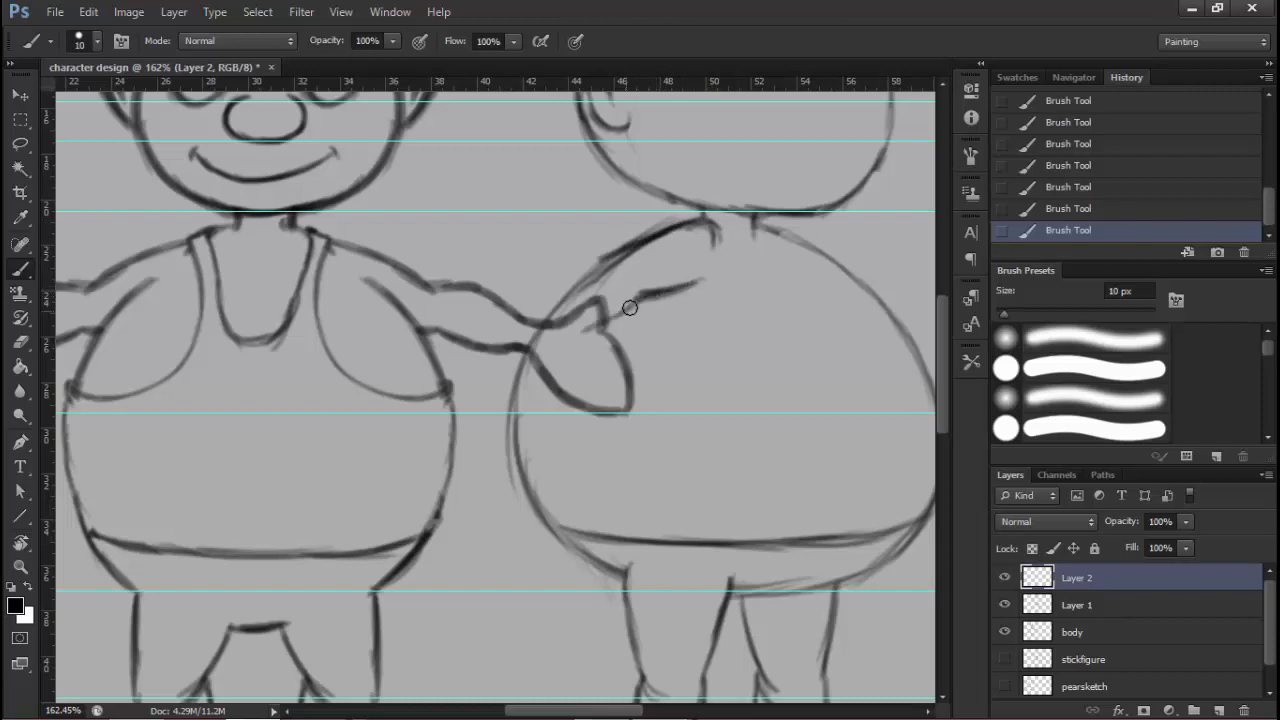
{"action": "mouse_move", "coordinate": [536, 289]}
{"action": "left_mouse_down"}
{"action": "mouse_move", "coordinate": [549, 289]}
{"action": "mouse_move", "coordinate": [512, 314]}
{"action": "left_mouse_up"}
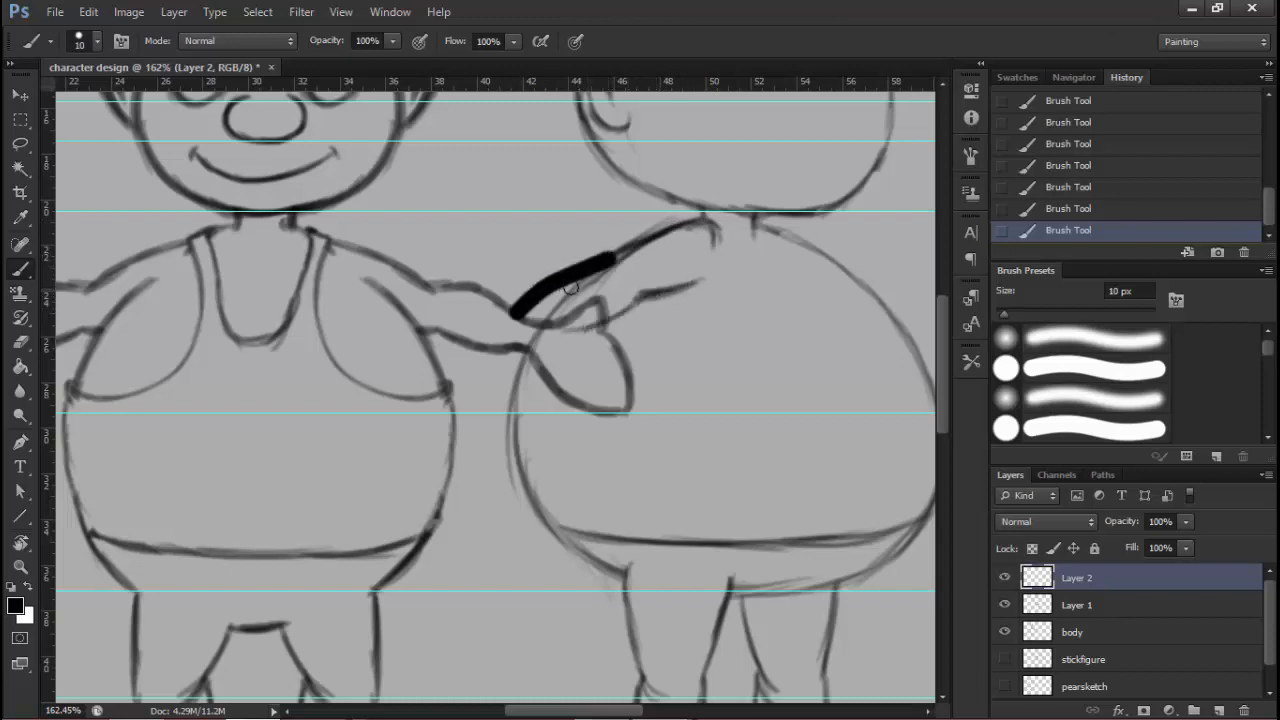
{"action": "key", "text": "ctrl+alt+z"}
{"action": "key", "text": "ctrl+alt+z"}
Draw the arm's upper contour curving from the shoulder toward the wrist and reinforce the underside near the elbow
{"action": "left_click_drag", "start_coordinate": [580, 275], "coordinate": [634, 257]}
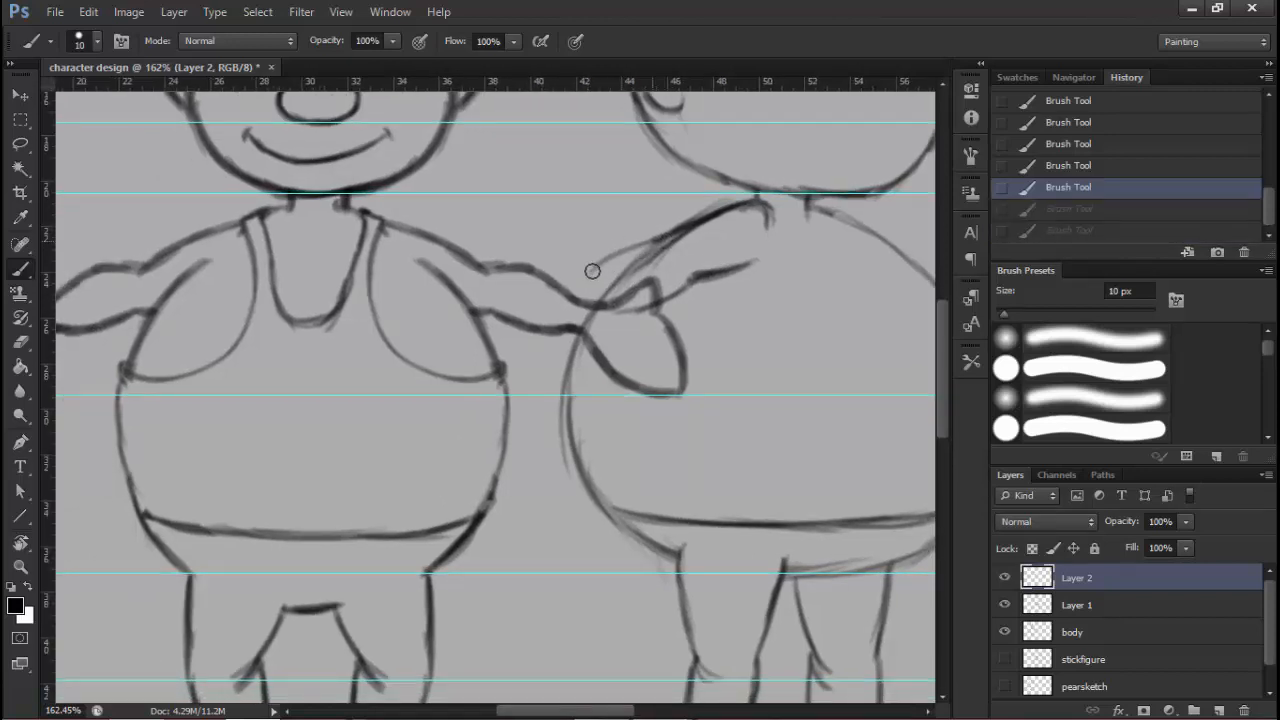
{"action": "mouse_move", "coordinate": [572, 285]}
{"action": "left_mouse_down"}
{"action": "mouse_move", "coordinate": [646, 242]}
{"action": "mouse_move", "coordinate": [626, 256]}
{"action": "left_mouse_up"}
{"action": "mouse_move", "coordinate": [603, 318]}
{"action": "left_mouse_down"}
{"action": "mouse_move", "coordinate": [672, 298]}
{"action": "mouse_move", "coordinate": [650, 306]}
{"action": "left_mouse_up"}
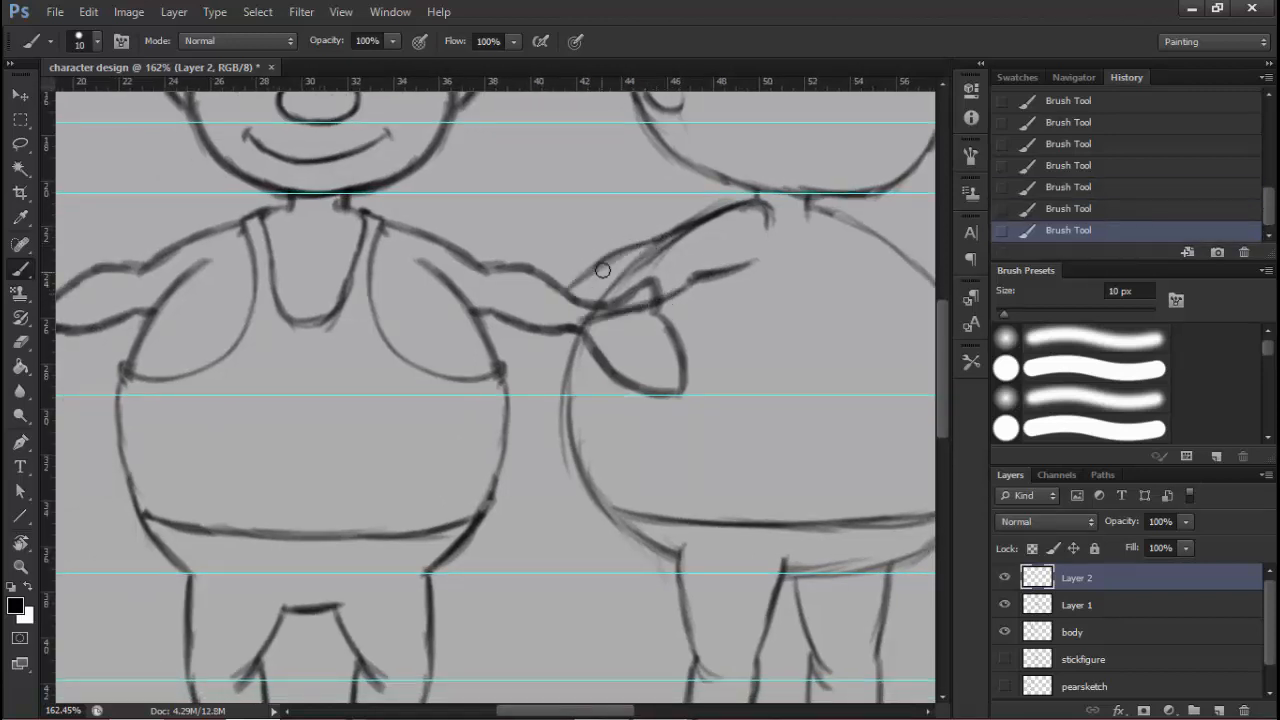
{"action": "mouse_move", "coordinate": [560, 297]}
{"action": "left_mouse_down"}
{"action": "mouse_move", "coordinate": [616, 256]}
{"action": "mouse_move", "coordinate": [602, 260]}
{"action": "left_mouse_up"}
Sketch the hand with its thumb at the end of the arm and connect it to the underside of the forearm
{"action": "mouse_move", "coordinate": [537, 302]}
{"action": "left_mouse_down"}
{"action": "mouse_move", "coordinate": [520, 296]}
{"action": "mouse_move", "coordinate": [480, 318]}
{"action": "left_mouse_up"}
{"action": "left_click_drag", "start_coordinate": [549, 356], "coordinate": [566, 334]}
{"action": "mouse_move", "coordinate": [514, 378]}
{"action": "left_mouse_down"}
{"action": "mouse_move", "coordinate": [551, 355]}
{"action": "mouse_move", "coordinate": [474, 380]}
{"action": "mouse_move", "coordinate": [466, 352]}
{"action": "mouse_move", "coordinate": [443, 382]}
{"action": "mouse_move", "coordinate": [471, 394]}
{"action": "mouse_move", "coordinate": [542, 364]}
{"action": "left_mouse_up"}
{"action": "mouse_move", "coordinate": [447, 386]}
{"action": "left_mouse_down"}
{"action": "mouse_move", "coordinate": [503, 306]}
{"action": "mouse_move", "coordinate": [557, 306]}
{"action": "mouse_move", "coordinate": [497, 350]}
{"action": "mouse_move", "coordinate": [535, 305]}
{"action": "mouse_move", "coordinate": [592, 283]}
{"action": "left_mouse_up"}
{"action": "left_click_drag", "start_coordinate": [520, 368], "coordinate": [630, 332]}
Erase the upper arm lines near the shoulder and redraw the arm's top and underside as cleaner curves
{"action": "key", "text": "e"}
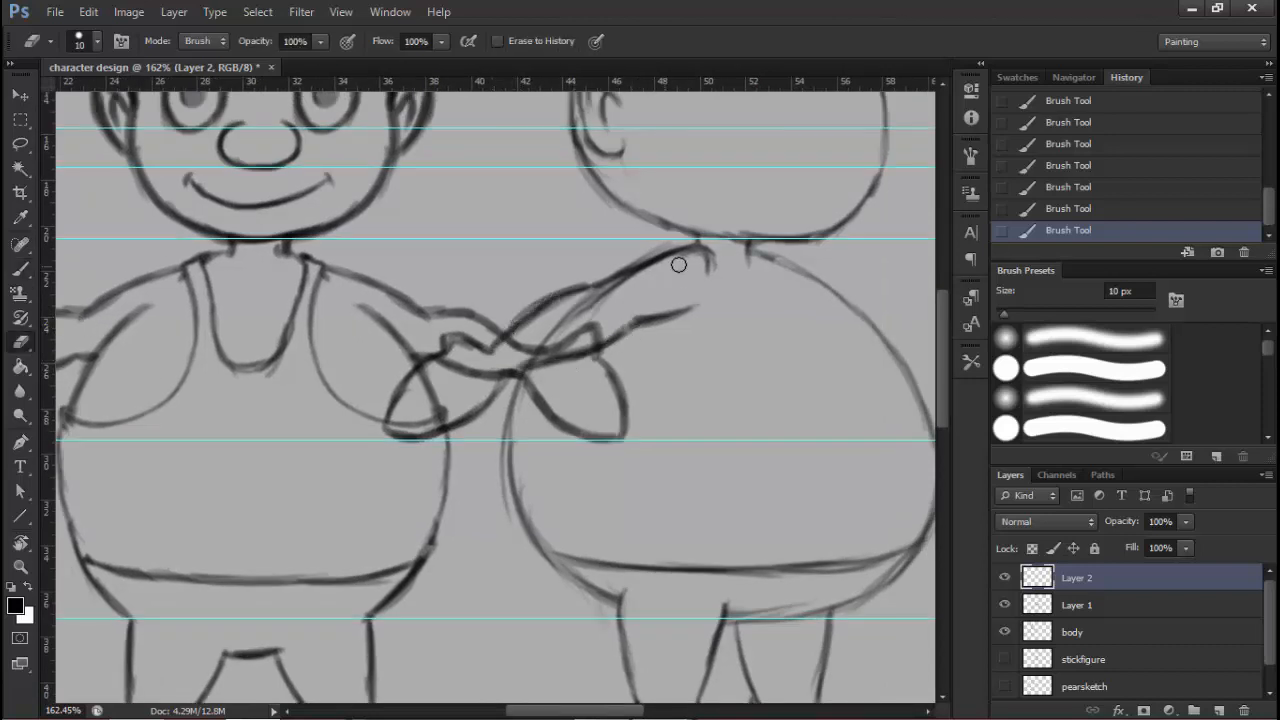
{"action": "mouse_move", "coordinate": [678, 264]}
{"action": "left_mouse_down"}
{"action": "mouse_move", "coordinate": [608, 275]}
{"action": "mouse_move", "coordinate": [603, 291]}
{"action": "mouse_move", "coordinate": [631, 318]}
{"action": "mouse_move", "coordinate": [694, 314]}
{"action": "left_mouse_up"}
{"action": "left_click", "coordinate": [21, 268]}
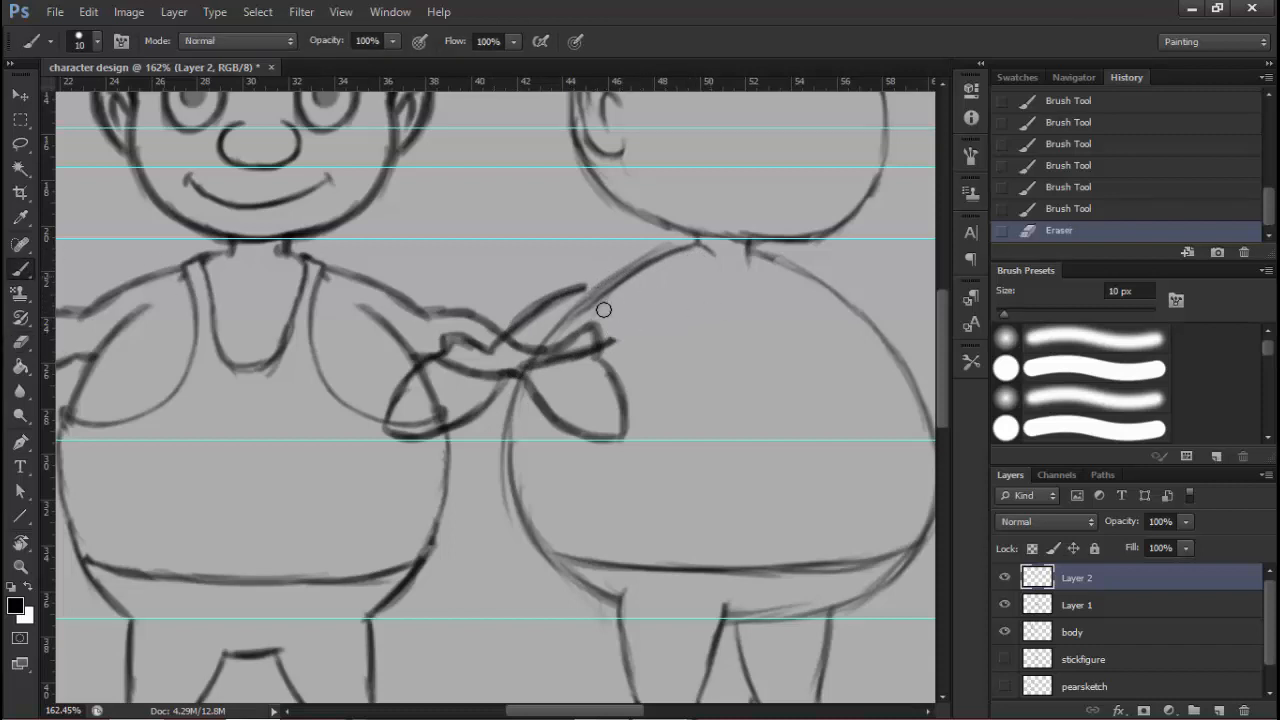
{"action": "left_click_drag", "start_coordinate": [583, 288], "coordinate": [570, 294]}
{"action": "mouse_move", "coordinate": [592, 346]}
{"action": "left_mouse_down"}
{"action": "mouse_move", "coordinate": [616, 334]}
{"action": "mouse_move", "coordinate": [590, 286]}
{"action": "left_mouse_up"}
{"action": "mouse_move", "coordinate": [582, 289]}
{"action": "left_mouse_down"}
{"action": "mouse_move", "coordinate": [659, 245]}
{"action": "mouse_move", "coordinate": [642, 257]}
{"action": "mouse_move", "coordinate": [702, 250]}
{"action": "left_mouse_up"}
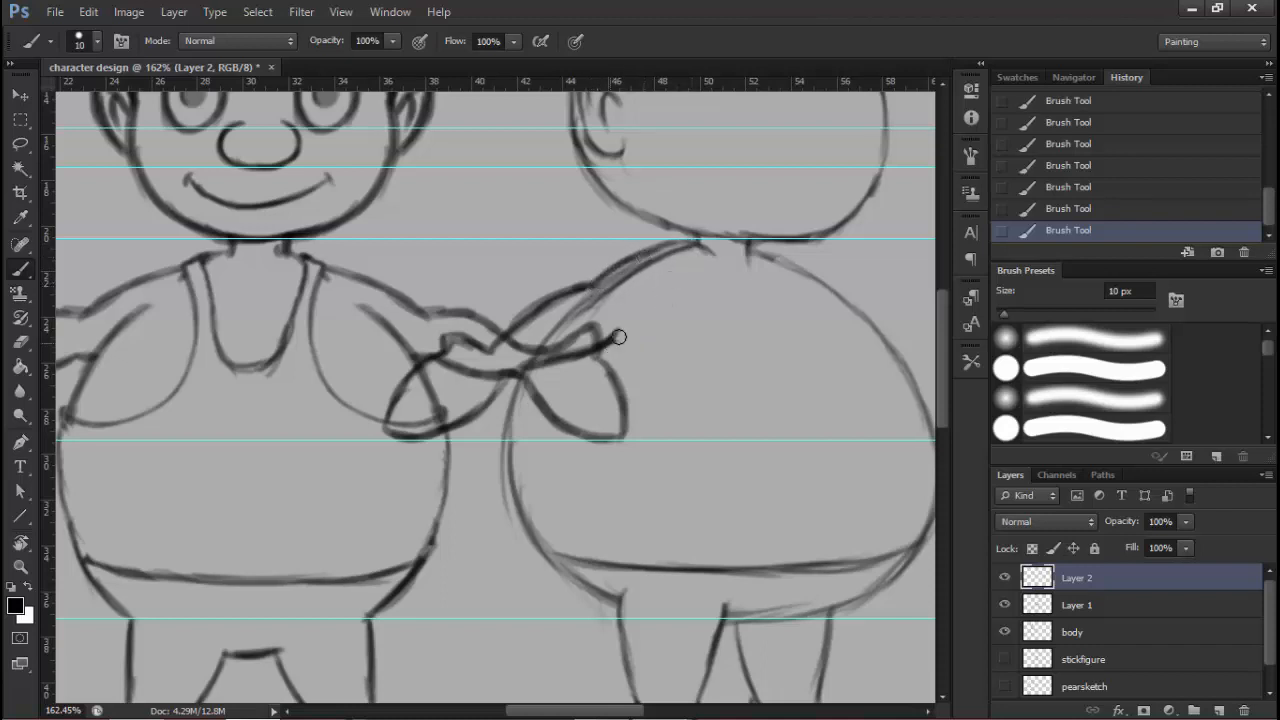
{"action": "mouse_move", "coordinate": [617, 333]}
{"action": "left_mouse_down"}
{"action": "mouse_move", "coordinate": [680, 300]}
{"action": "mouse_move", "coordinate": [613, 340]}
{"action": "mouse_move", "coordinate": [566, 347]}
{"action": "left_mouse_up"}
Duplicate the turned view's arm layer, flip the copy horizontally and place it at the torso's opposite shoulder
{"action": "left_click_drag", "start_coordinate": [677, 371], "coordinate": [626, 343]}
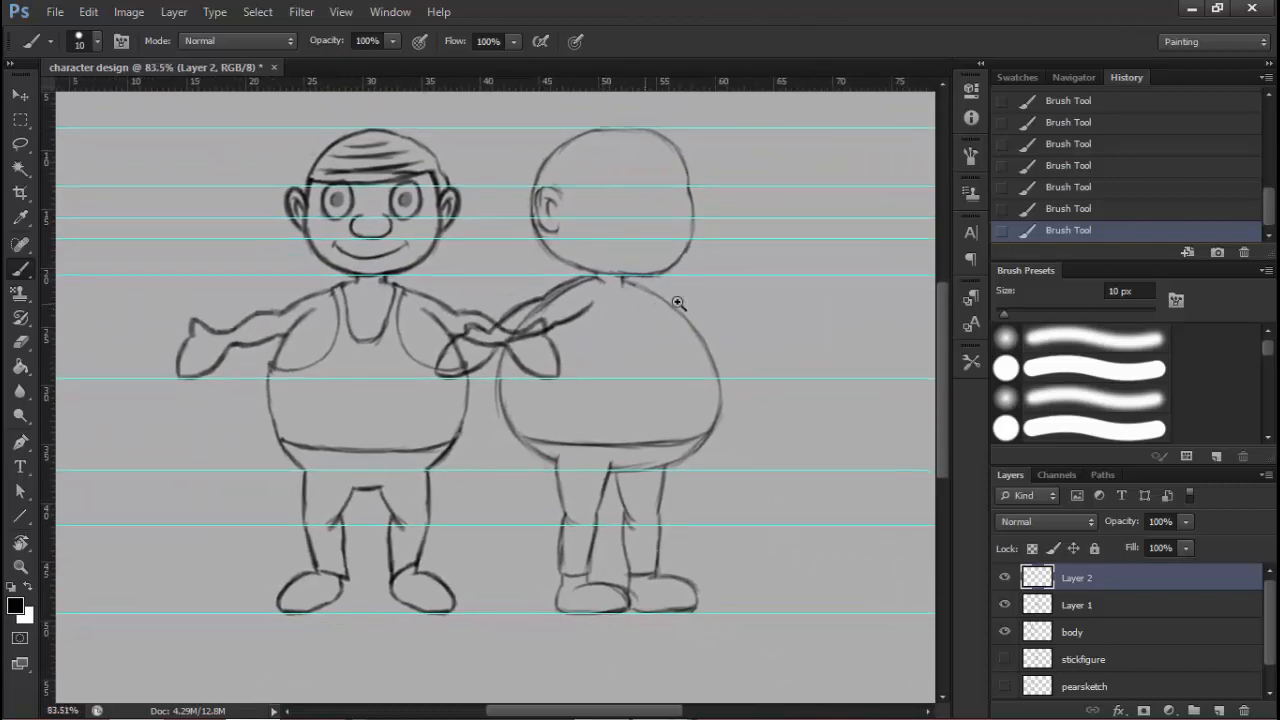
{"action": "left_click_drag", "start_coordinate": [652, 302], "coordinate": [704, 302]}
{"action": "left_click_drag", "start_coordinate": [609, 305], "coordinate": [555, 298]}
{"action": "left_click_drag", "start_coordinate": [597, 260], "coordinate": [505, 300]}
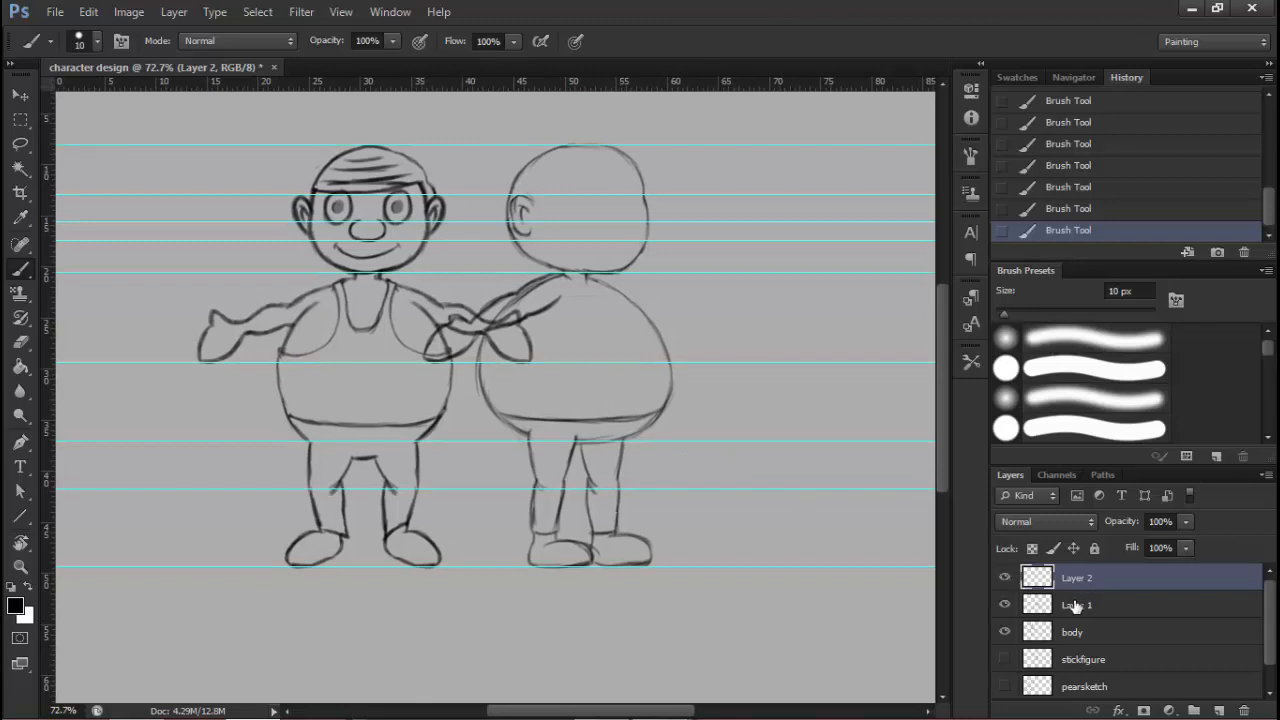
{"action": "left_click", "coordinate": [1005, 606]}
{"action": "left_click", "coordinate": [1005, 605]}
{"action": "key", "text": "ctrl+j"}
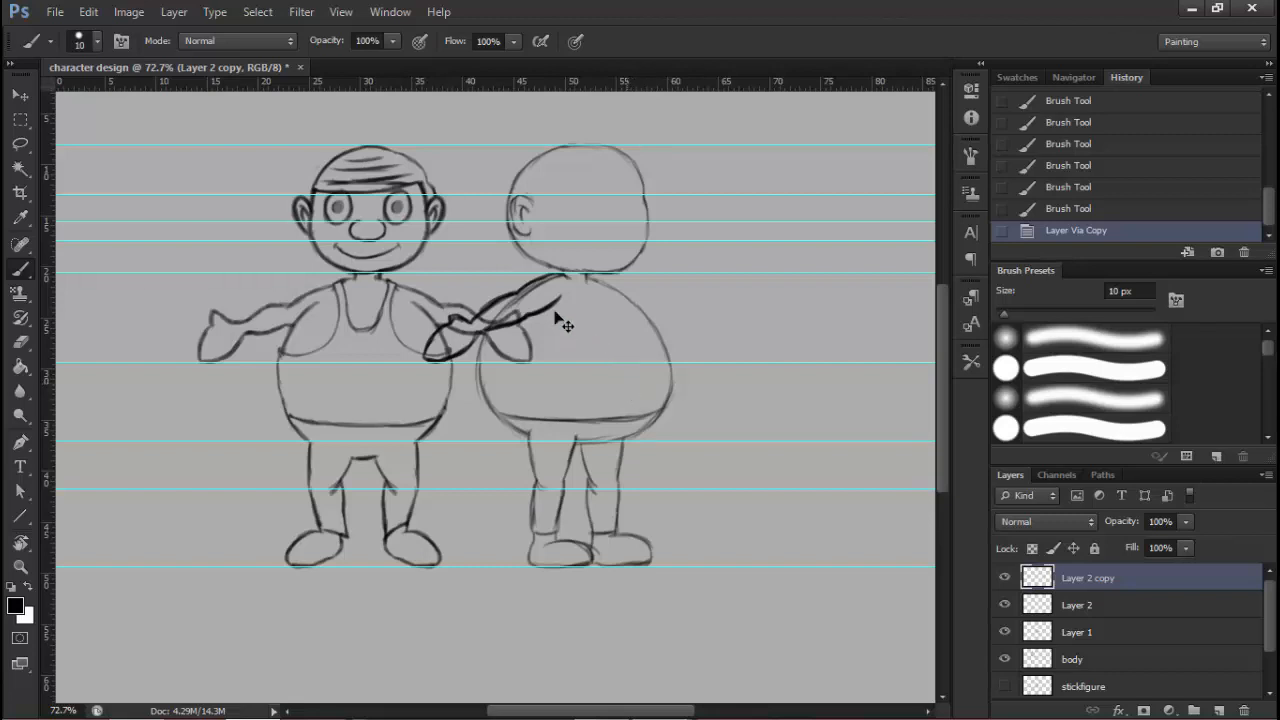
{"action": "key", "text": "ctrl+t"}
{"action": "right_click", "coordinate": [523, 326]}
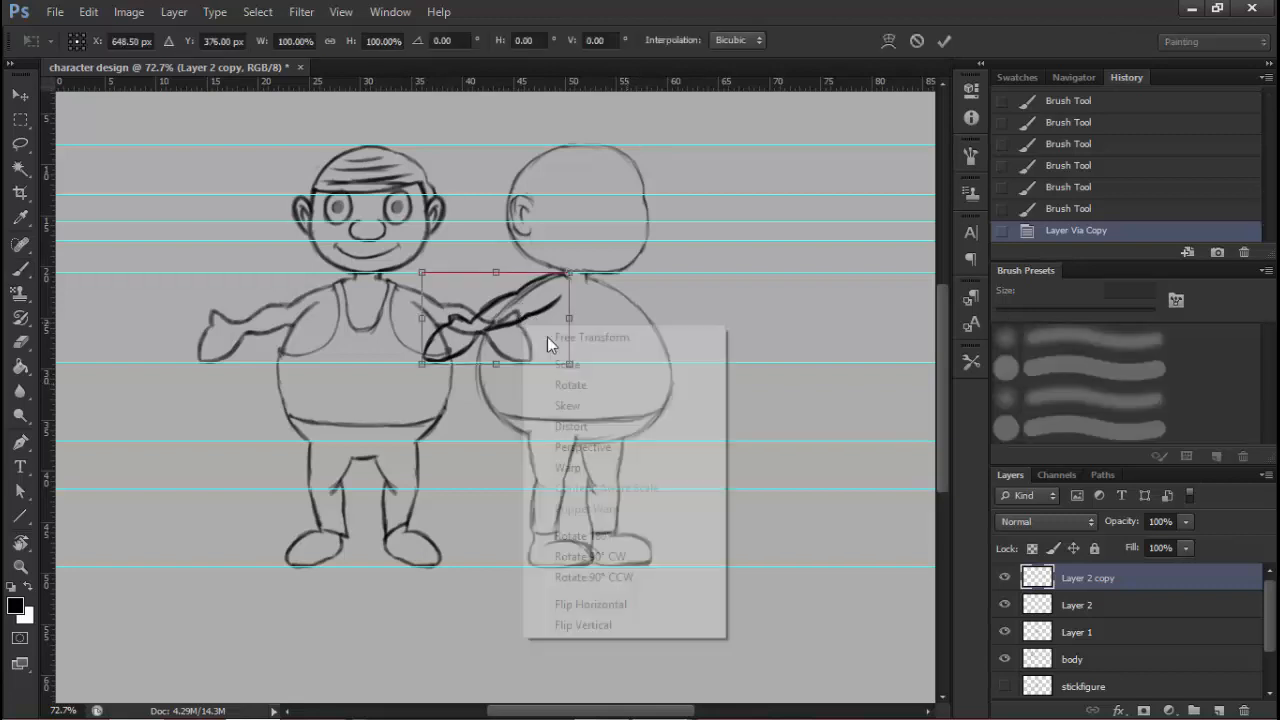
{"action": "left_click", "coordinate": [618, 604]}
{"action": "left_click_drag", "start_coordinate": [535, 344], "coordinate": [689, 340]}
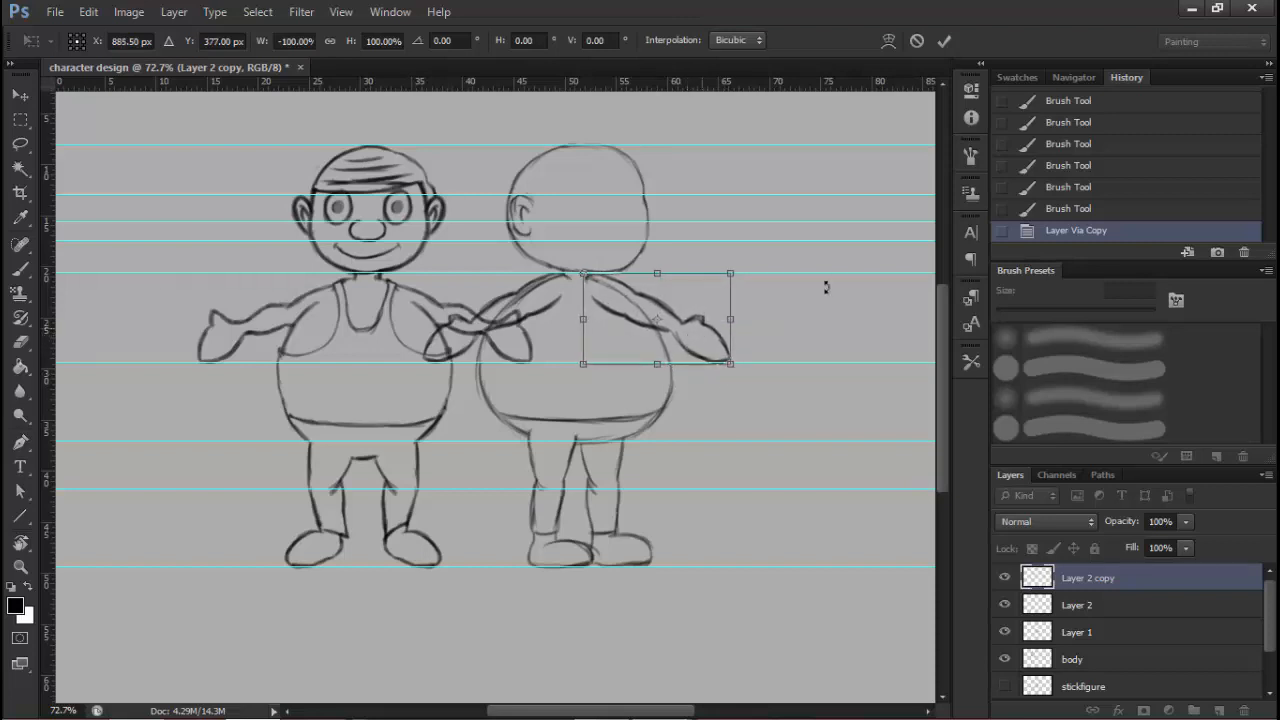
{"action": "key", "text": "Return"}
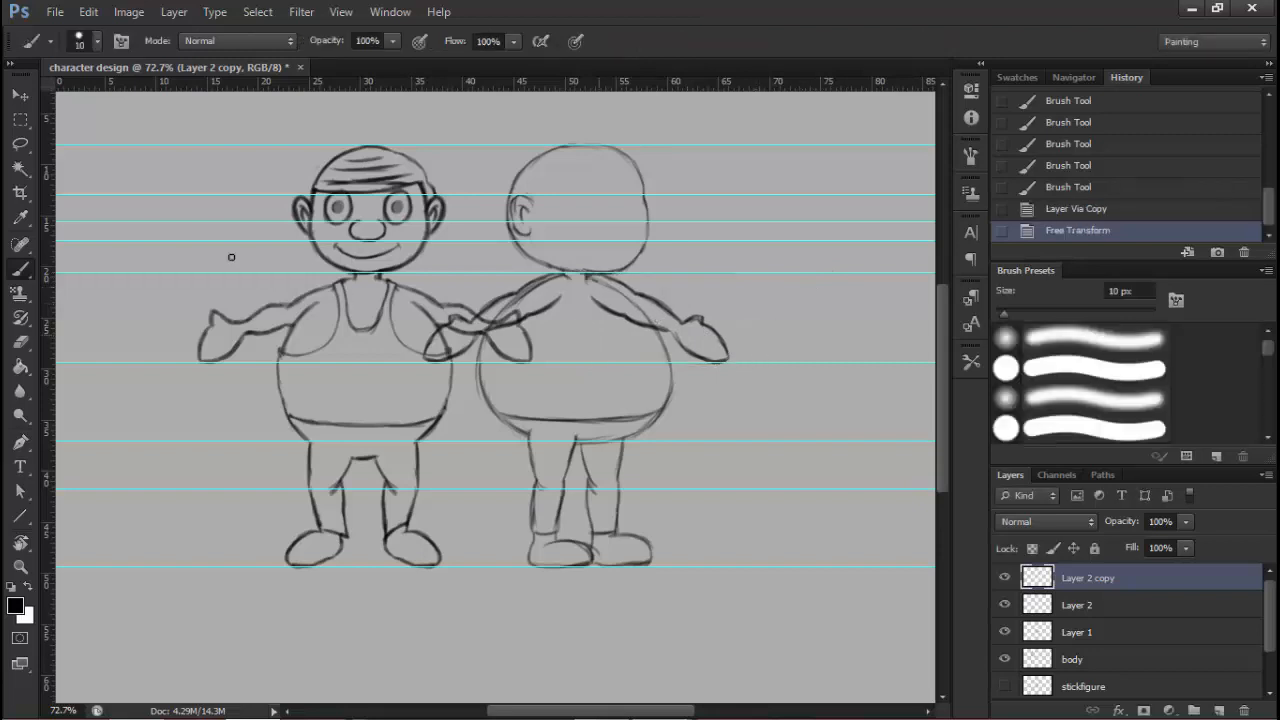
Merge the mirrored arm into the arm layer and erase its underside line where it overlaps the torso
{"action": "key", "text": "ctrl+e"}
{"action": "key", "text": "e"}
{"action": "scroll", "coordinate": [610, 308], "scroll_direction": "up", "scroll_amount": 5}
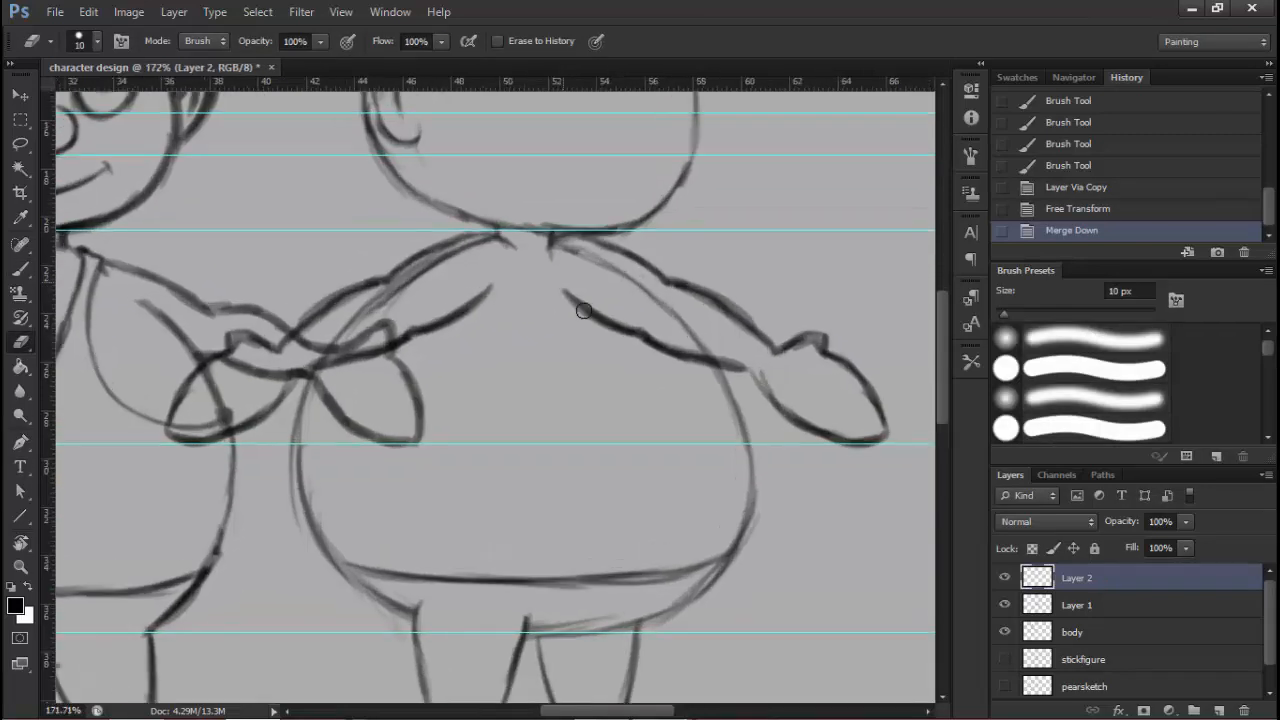
{"action": "mouse_move", "coordinate": [583, 311]}
{"action": "left_mouse_down"}
{"action": "mouse_move", "coordinate": [574, 297]}
{"action": "mouse_move", "coordinate": [600, 300]}
{"action": "mouse_move", "coordinate": [698, 366]}
{"action": "mouse_move", "coordinate": [615, 380]}
{"action": "left_mouse_up"}
{"action": "left_click_drag", "start_coordinate": [494, 358], "coordinate": [548, 356]}
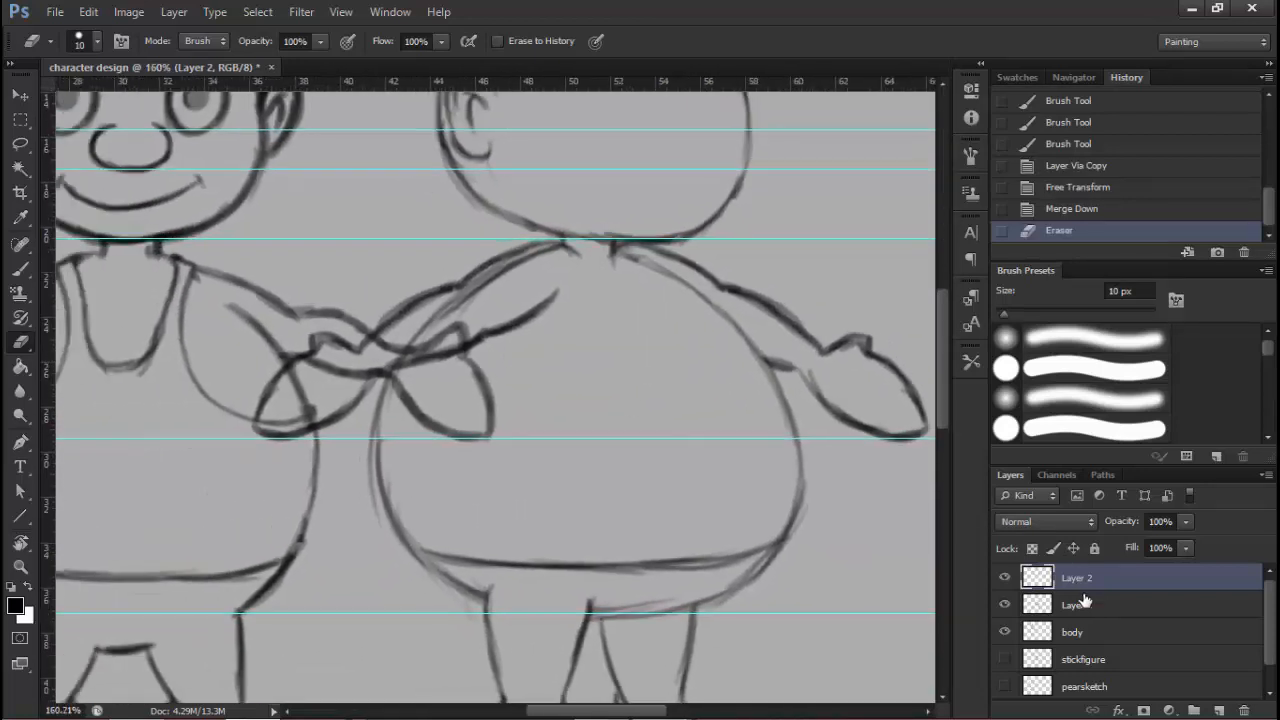
Erase the torso outline on Layer 1 where it runs through the original arm's shoulder
{"action": "left_click", "coordinate": [1090, 605]}
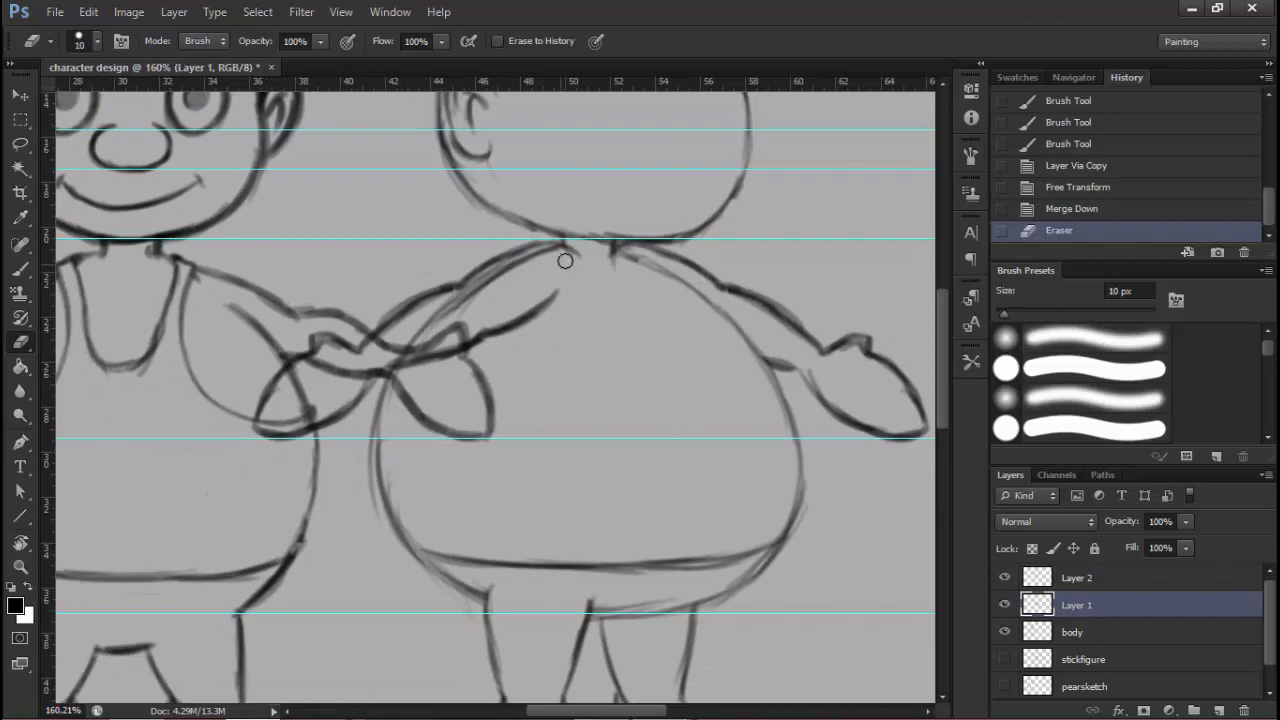
{"action": "mouse_move", "coordinate": [541, 258]}
{"action": "left_mouse_down"}
{"action": "mouse_move", "coordinate": [407, 349]}
{"action": "mouse_move", "coordinate": [455, 320]}
{"action": "left_mouse_up"}
{"action": "scroll", "coordinate": [520, 311], "scroll_direction": "down", "scroll_amount": 5}
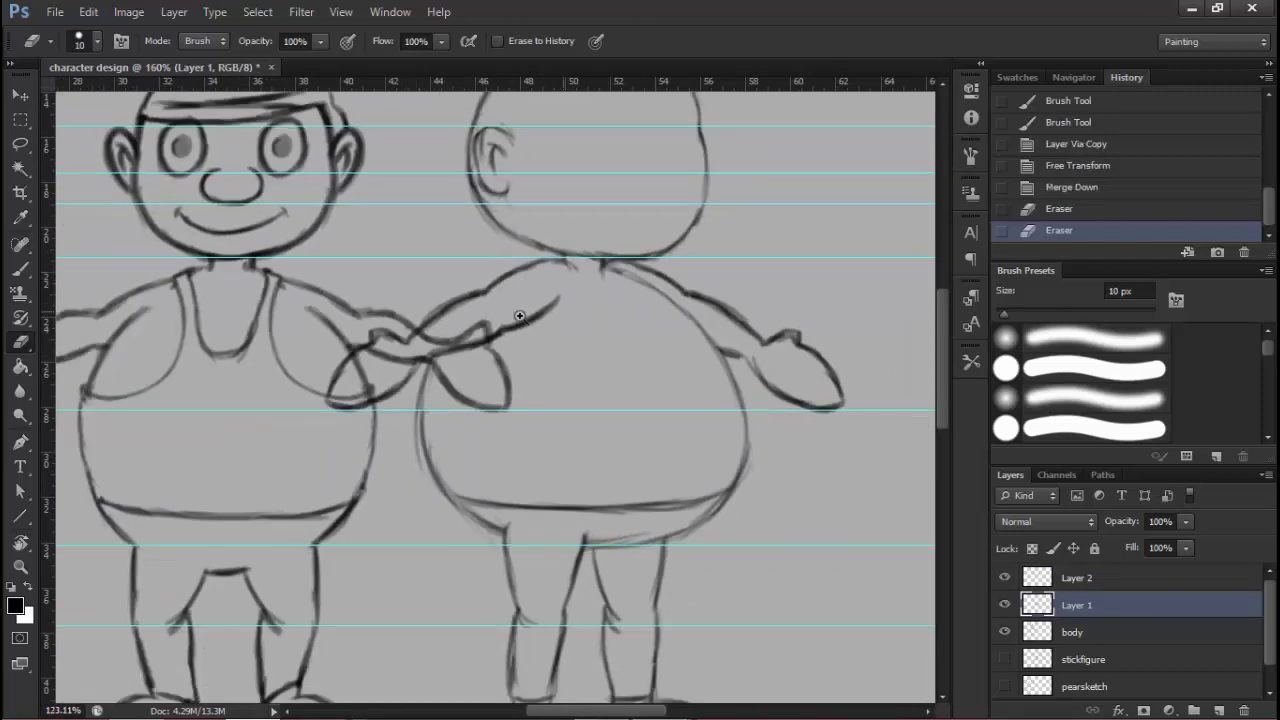
{"action": "left_click_drag", "start_coordinate": [731, 438], "coordinate": [749, 436]}
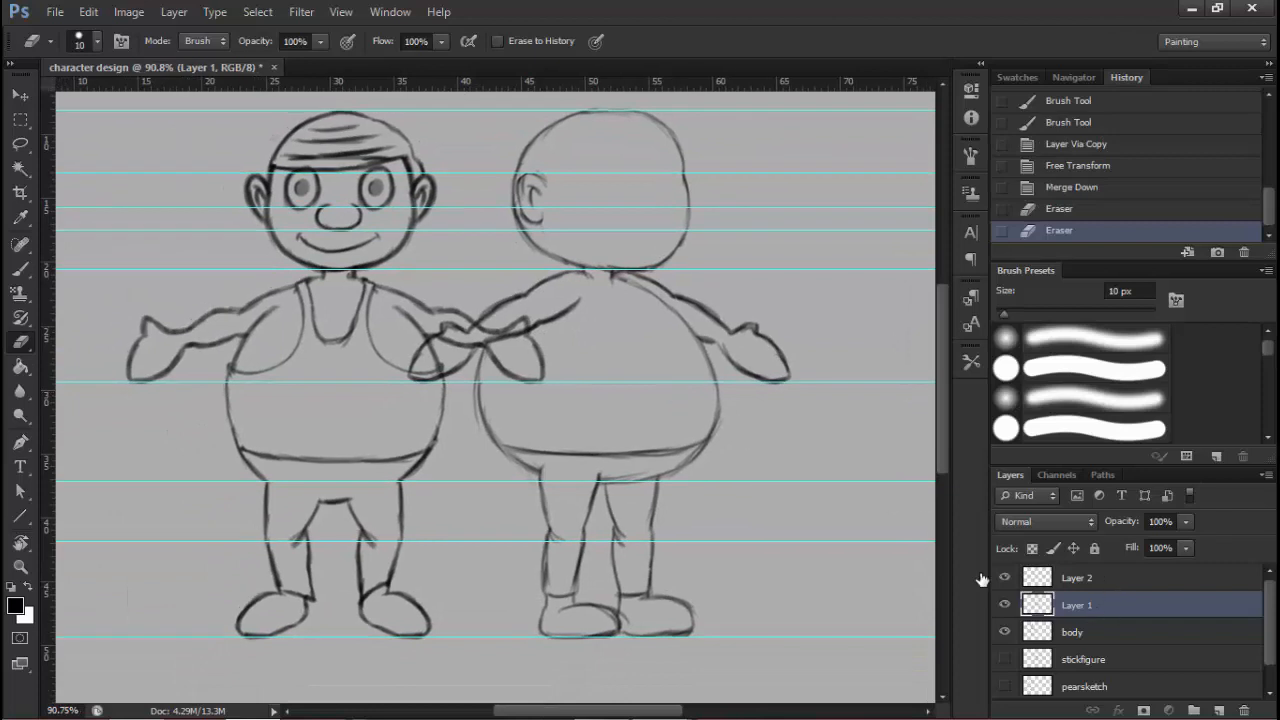
Merge the arms into Layer 1 and check the turned figure with the body layer temporarily hidden
{"action": "key", "text": "ctrl+e"}
{"action": "left_click", "coordinate": [1005, 606]}
{"action": "scroll", "coordinate": [560, 405], "scroll_direction": "down", "scroll_amount": 4}
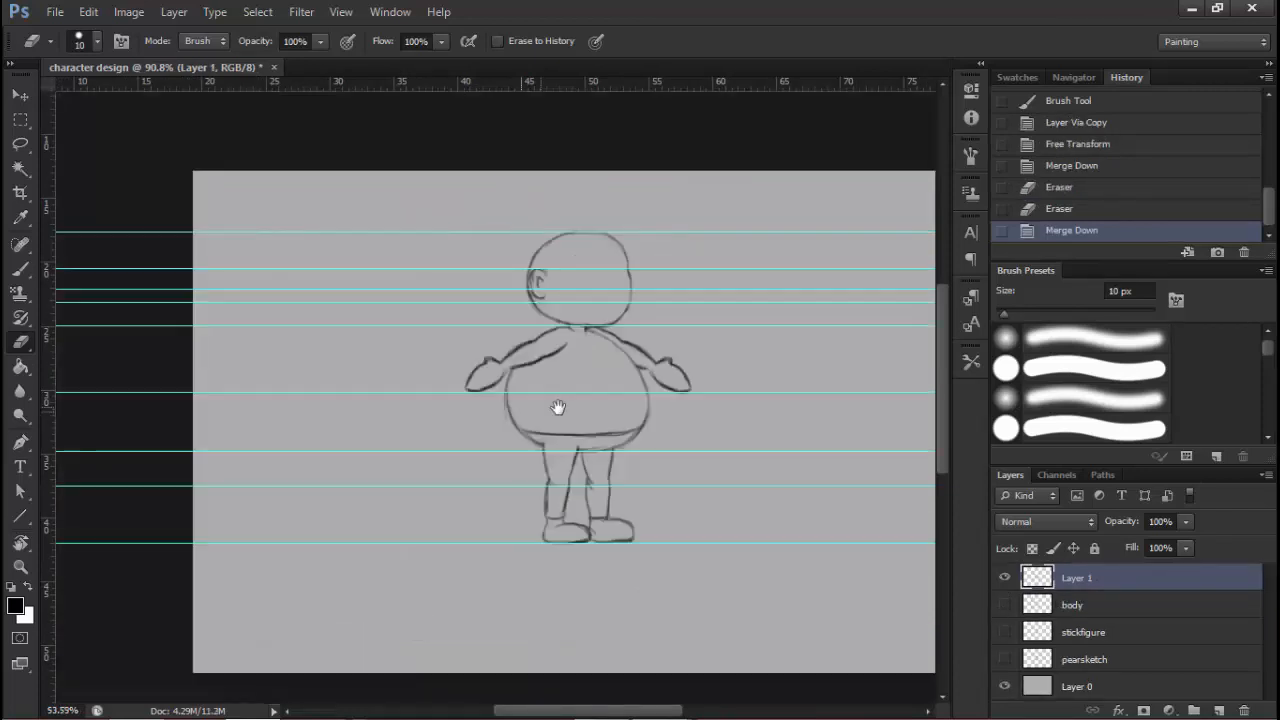
{"action": "scroll", "coordinate": [650, 385], "scroll_direction": "up", "scroll_amount": 1}
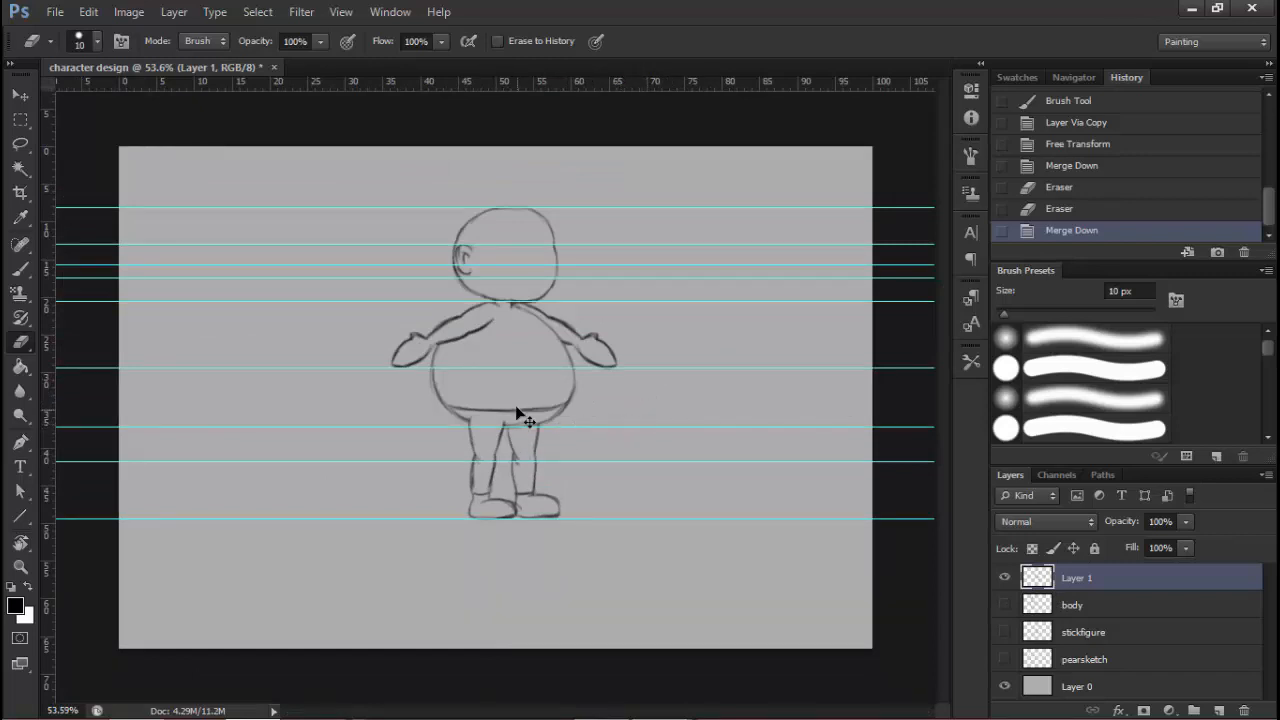
{"action": "left_click", "coordinate": [1005, 605]}
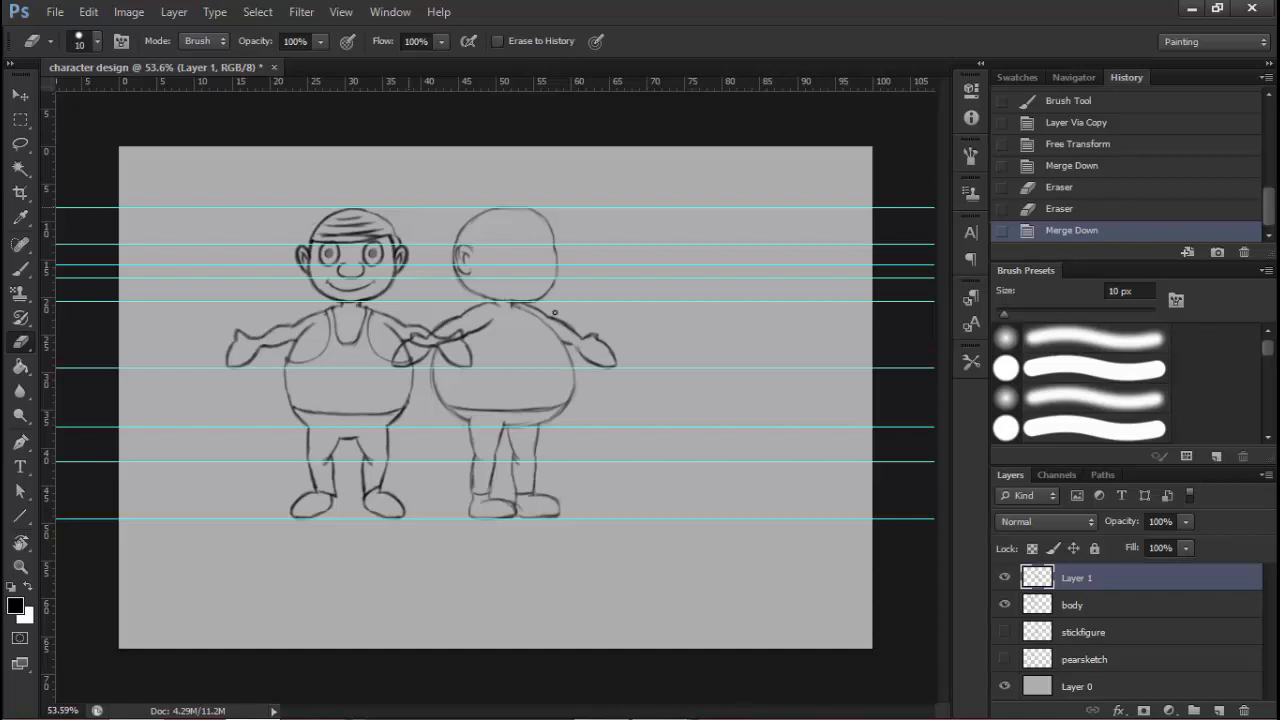
Add a new layer above Layer 1 for sketching the hair on the turned view's head
{"action": "left_click_drag", "start_coordinate": [508, 234], "coordinate": [577, 250]}
{"action": "mouse_move", "coordinate": [461, 331]}
{"action": "left_mouse_down"}
{"action": "mouse_move", "coordinate": [471, 301]}
{"action": "mouse_move", "coordinate": [563, 248]}
{"action": "mouse_move", "coordinate": [563, 311]}
{"action": "left_mouse_up"}
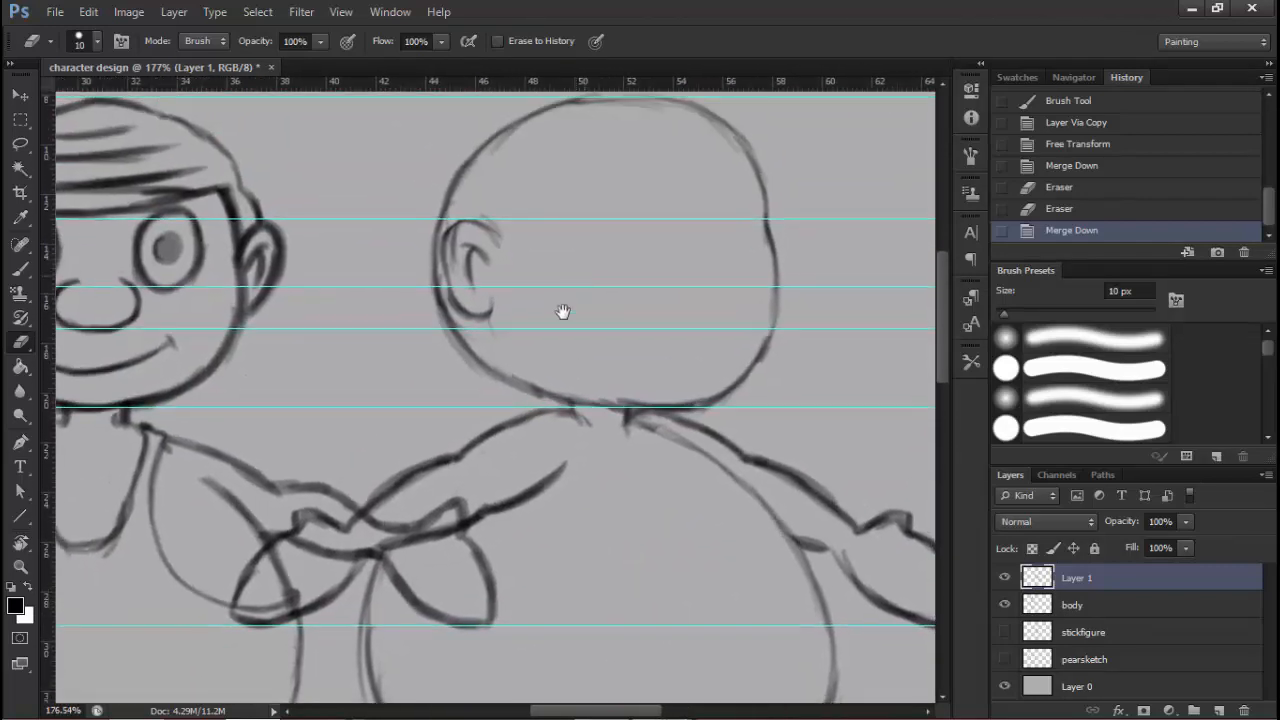
{"action": "left_click_drag", "start_coordinate": [594, 184], "coordinate": [579, 264]}
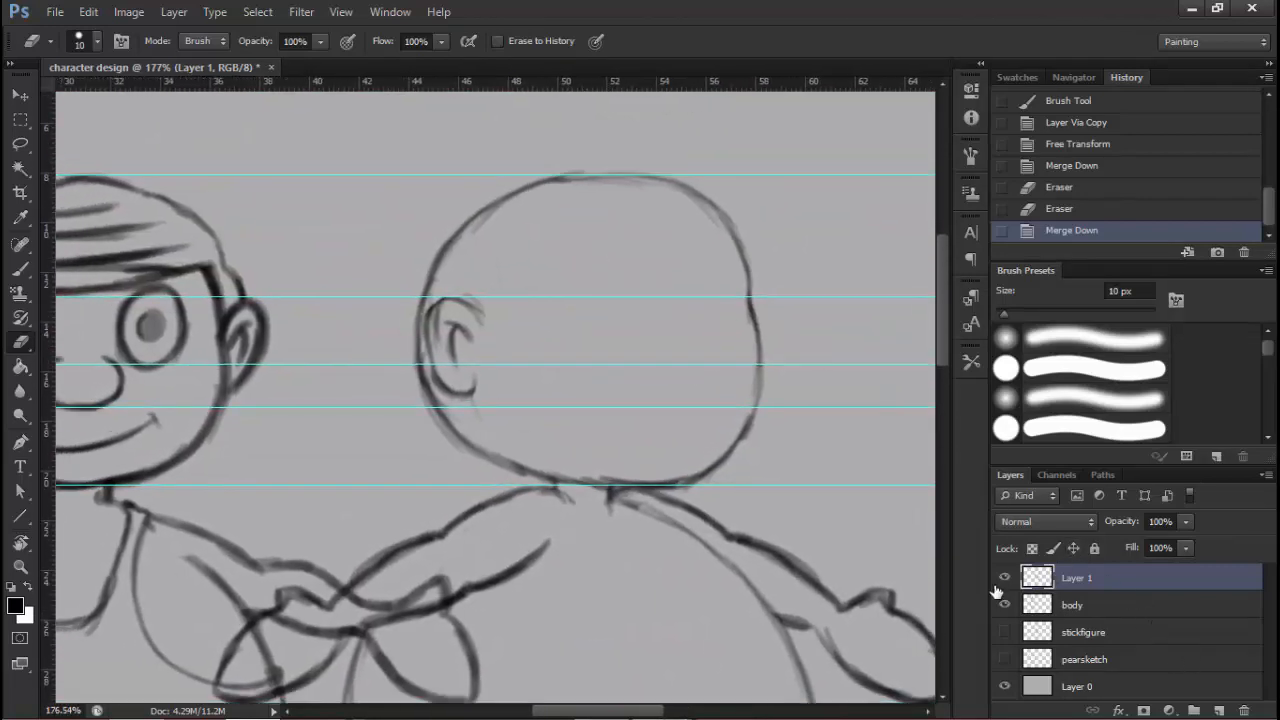
{"action": "left_click", "coordinate": [1004, 579]}
{"action": "left_click", "coordinate": [1004, 579]}
{"action": "left_click", "coordinate": [1218, 710]}
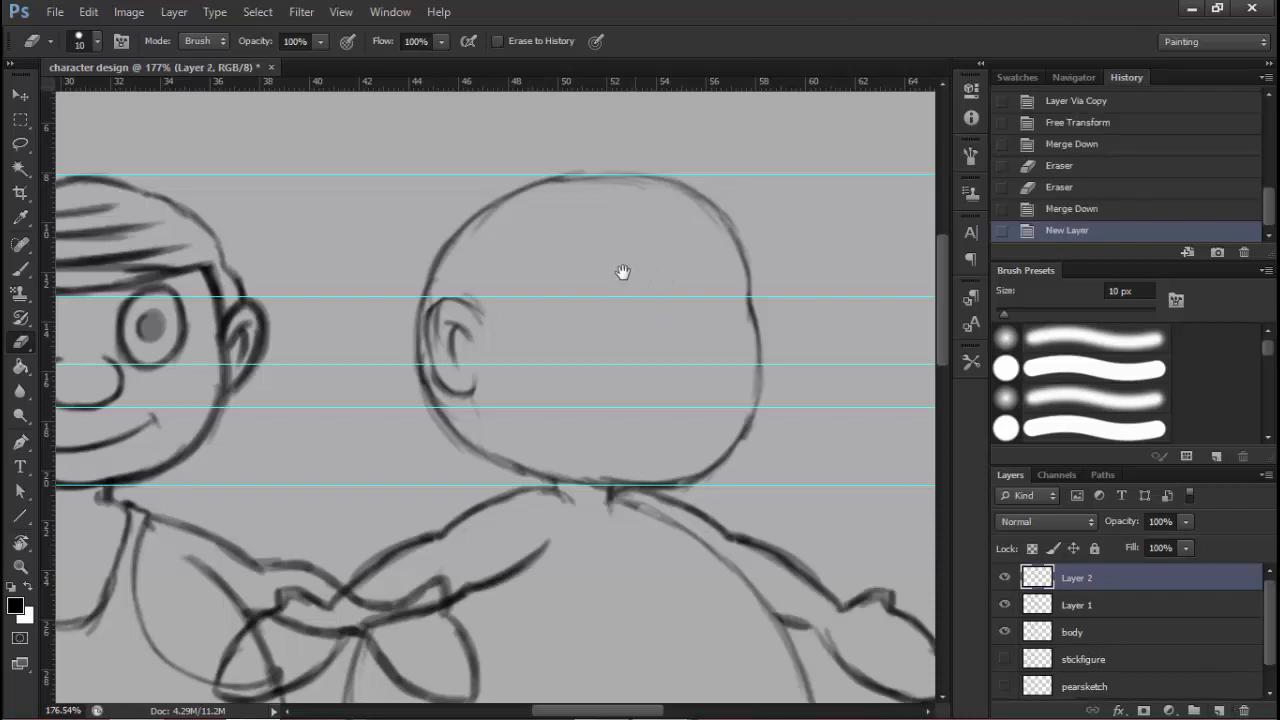
Sketch a nearly horizontal lower hair edge across the turned head, a little above the ear guide
{"action": "left_click_drag", "start_coordinate": [622, 272], "coordinate": [831, 286]}
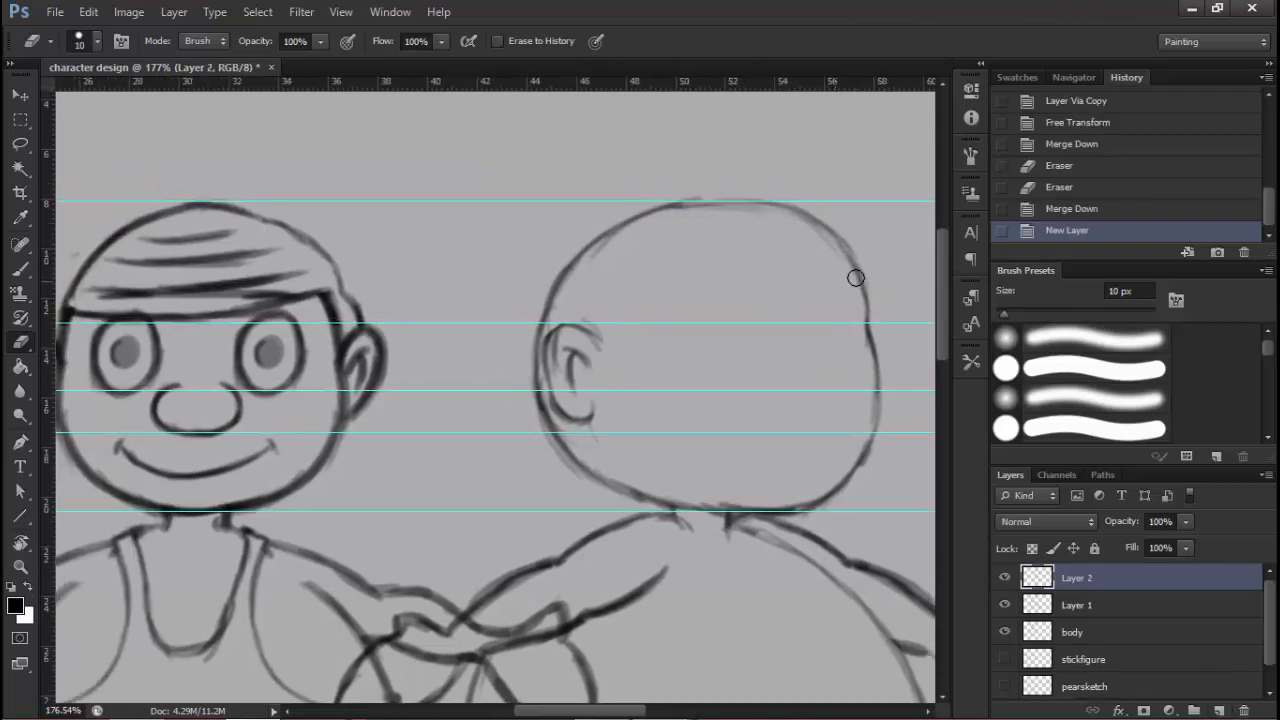
{"action": "left_click", "coordinate": [855, 277]}
{"action": "left_click", "coordinate": [843, 275]}
{"action": "left_click", "coordinate": [843, 275]}
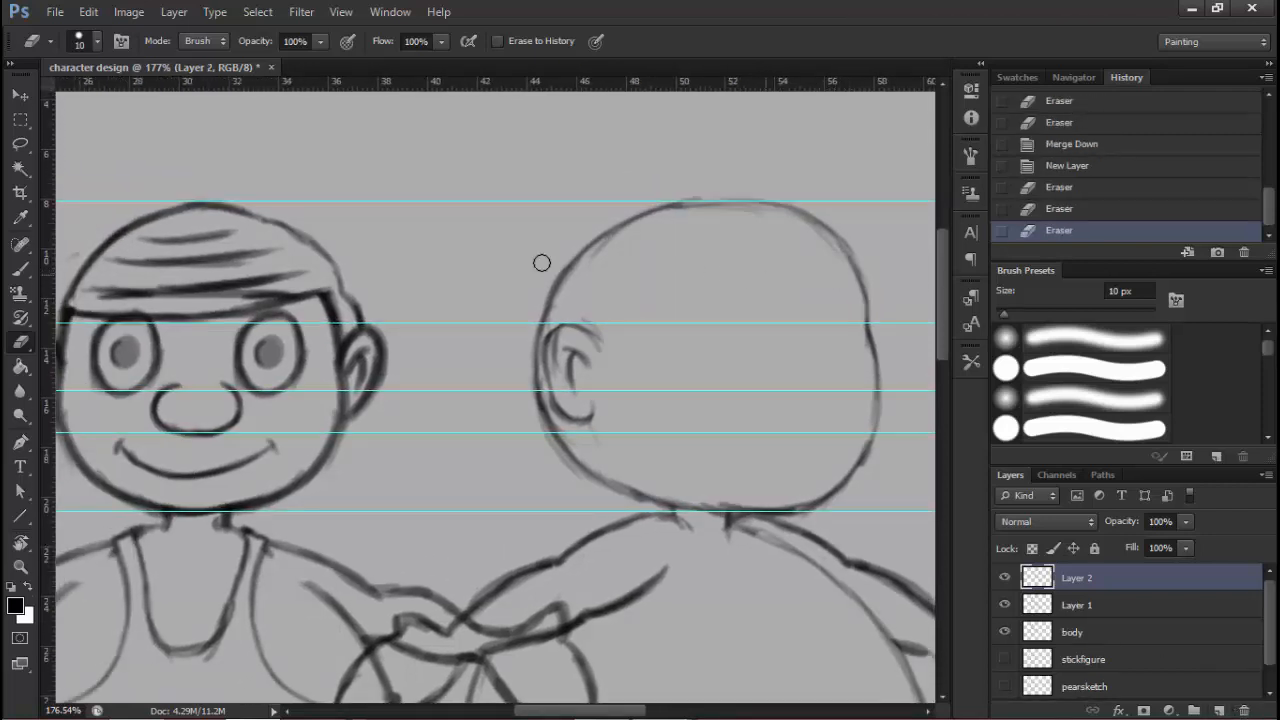
{"action": "left_click", "coordinate": [20, 268]}
{"action": "left_click_drag", "start_coordinate": [860, 272], "coordinate": [690, 286]}
{"action": "left_click_drag", "start_coordinate": [780, 286], "coordinate": [618, 292]}
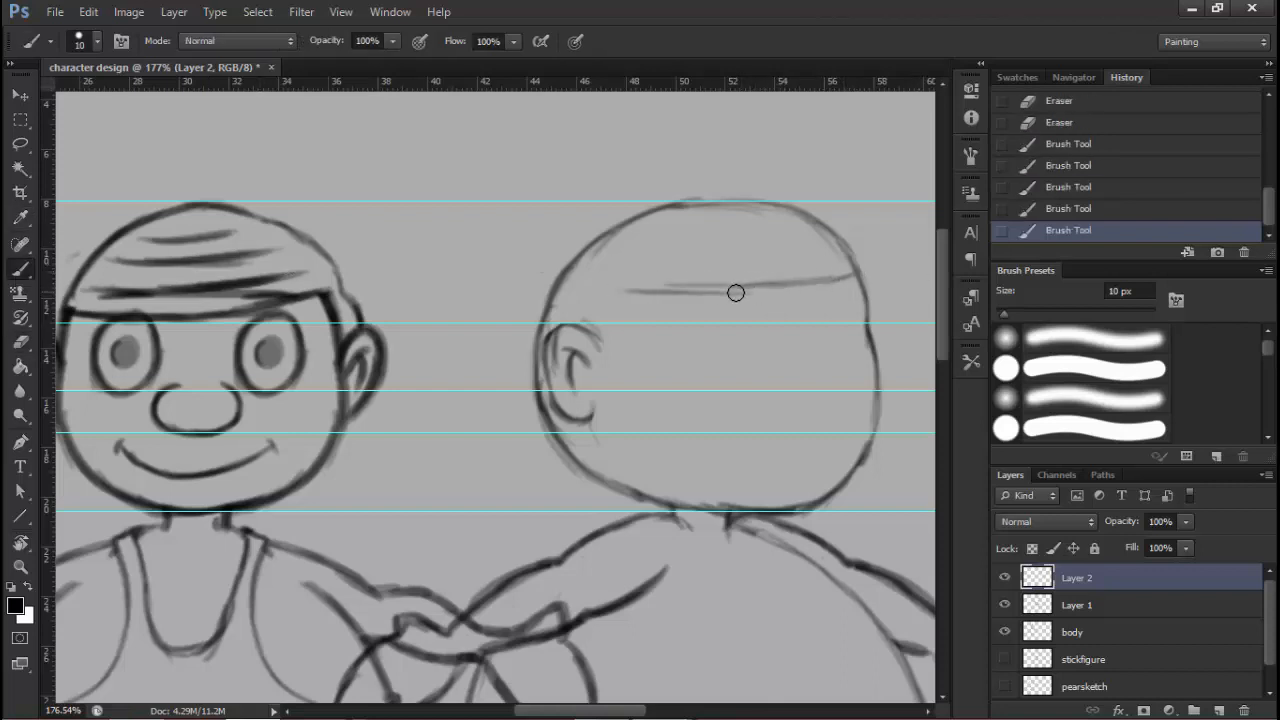
{"action": "mouse_move", "coordinate": [737, 294]}
{"action": "left_mouse_down"}
{"action": "mouse_move", "coordinate": [590, 289]}
{"action": "mouse_move", "coordinate": [756, 295]}
{"action": "left_mouse_up"}
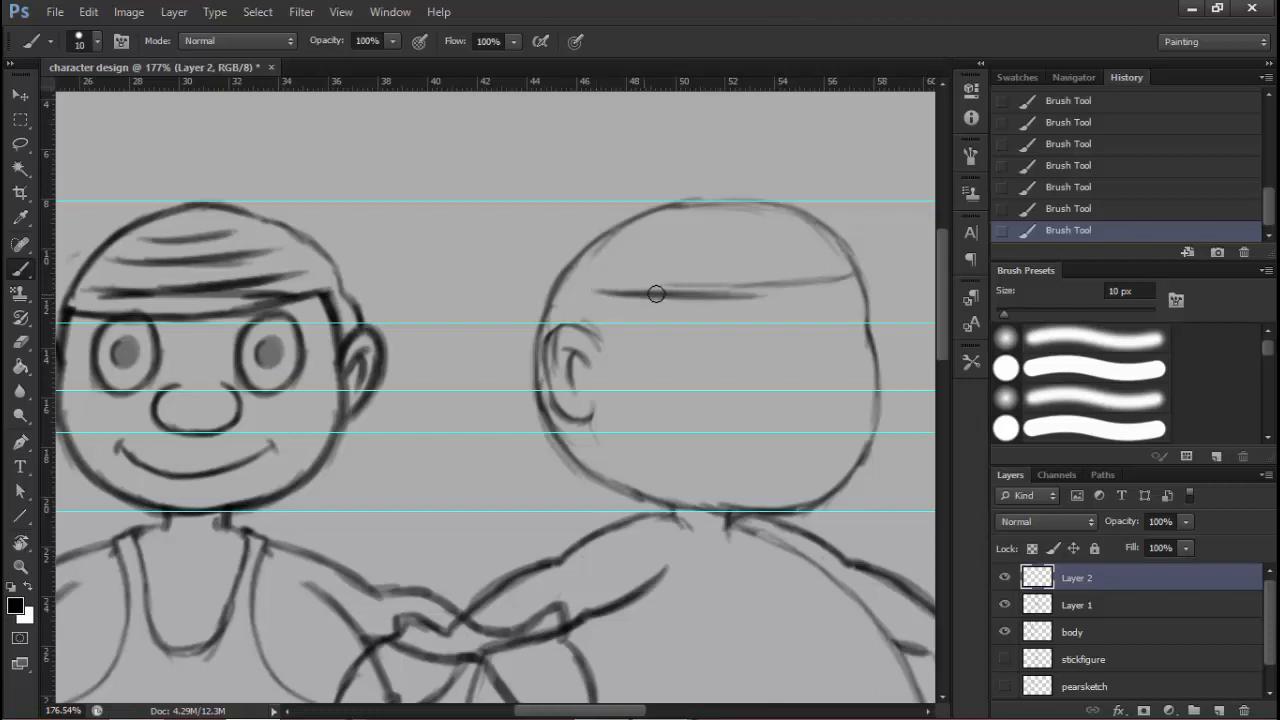
{"action": "left_click_drag", "start_coordinate": [655, 294], "coordinate": [849, 281]}
{"action": "mouse_move", "coordinate": [718, 289]}
{"action": "left_mouse_down"}
{"action": "mouse_move", "coordinate": [850, 279]}
{"action": "mouse_move", "coordinate": [598, 291]}
{"action": "left_mouse_up"}
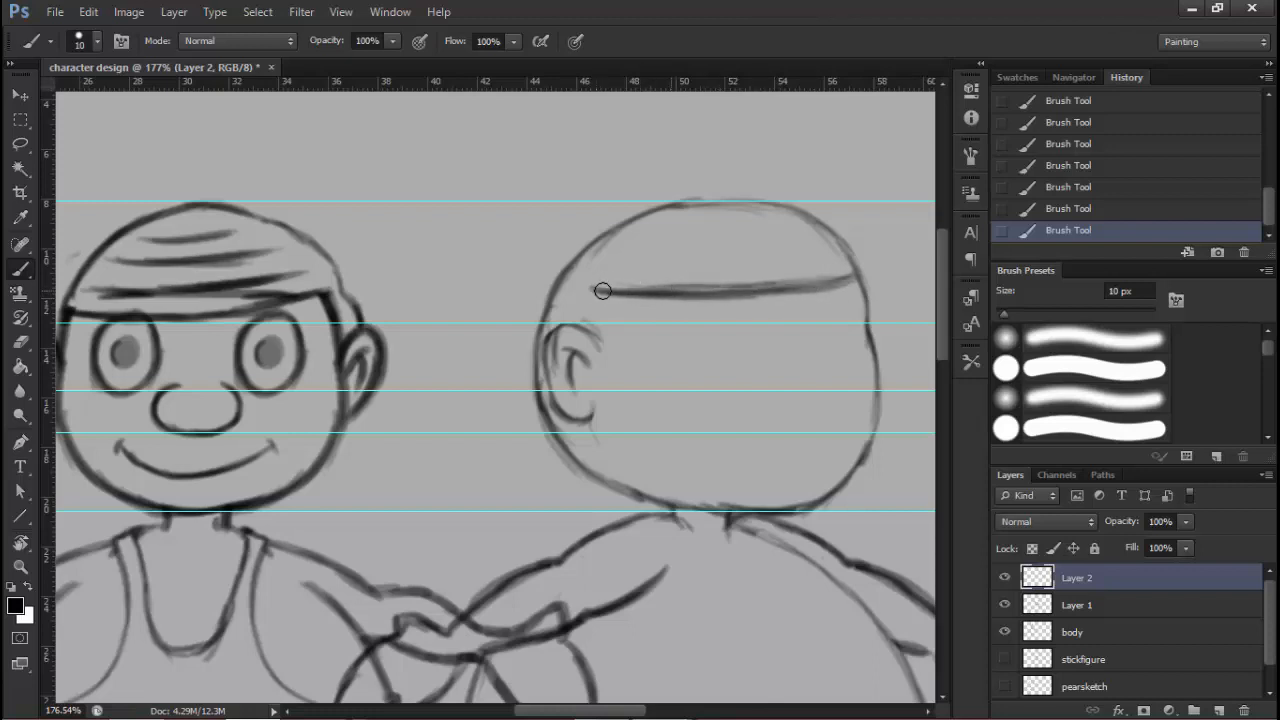
Reinforce the turned head's outline from the hair edge over the crown and down toward the ear
{"action": "left_click_drag", "start_coordinate": [700, 263], "coordinate": [706, 266]}
{"action": "left_click_drag", "start_coordinate": [820, 246], "coordinate": [857, 272]}
{"action": "left_click_drag", "start_coordinate": [829, 232], "coordinate": [857, 262]}
{"action": "mouse_move", "coordinate": [795, 207]}
{"action": "left_mouse_down"}
{"action": "mouse_move", "coordinate": [860, 275]}
{"action": "mouse_move", "coordinate": [859, 251]}
{"action": "mouse_move", "coordinate": [767, 199]}
{"action": "mouse_move", "coordinate": [799, 206]}
{"action": "mouse_move", "coordinate": [675, 205]}
{"action": "mouse_move", "coordinate": [793, 197]}
{"action": "mouse_move", "coordinate": [818, 211]}
{"action": "mouse_move", "coordinate": [626, 200]}
{"action": "left_mouse_up"}
{"action": "left_click", "coordinate": [20, 341]}
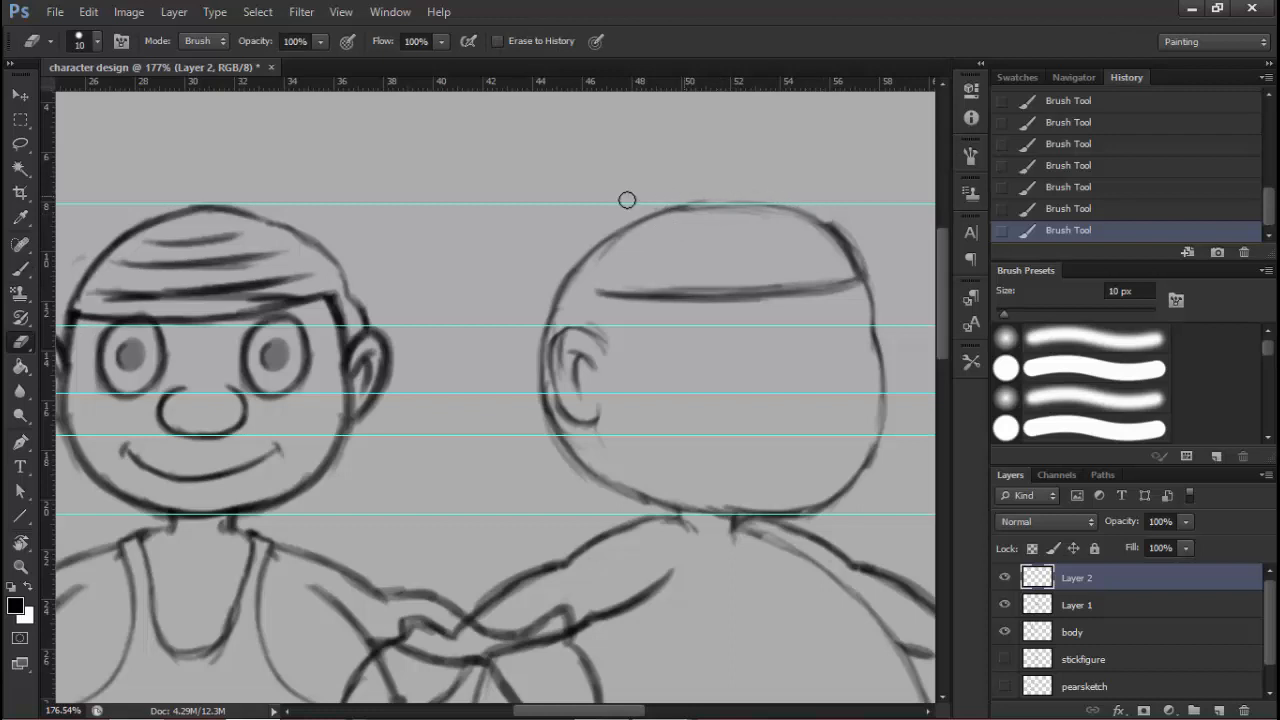
{"action": "left_click", "coordinate": [20, 267]}
{"action": "mouse_move", "coordinate": [838, 233]}
{"action": "left_mouse_down"}
{"action": "mouse_move", "coordinate": [794, 206]}
{"action": "mouse_move", "coordinate": [846, 244]}
{"action": "mouse_move", "coordinate": [766, 200]}
{"action": "mouse_move", "coordinate": [722, 203]}
{"action": "mouse_move", "coordinate": [790, 211]}
{"action": "left_mouse_up"}
{"action": "left_click_drag", "start_coordinate": [790, 211], "coordinate": [700, 207]}
{"action": "mouse_move", "coordinate": [710, 206]}
{"action": "left_mouse_down"}
{"action": "mouse_move", "coordinate": [613, 222]}
{"action": "mouse_move", "coordinate": [695, 208]}
{"action": "mouse_move", "coordinate": [664, 207]}
{"action": "mouse_move", "coordinate": [604, 239]}
{"action": "mouse_move", "coordinate": [666, 210]}
{"action": "mouse_move", "coordinate": [550, 284]}
{"action": "mouse_move", "coordinate": [620, 233]}
{"action": "mouse_move", "coordinate": [542, 319]}
{"action": "mouse_move", "coordinate": [587, 244]}
{"action": "mouse_move", "coordinate": [548, 300]}
{"action": "mouse_move", "coordinate": [622, 226]}
{"action": "left_mouse_up"}
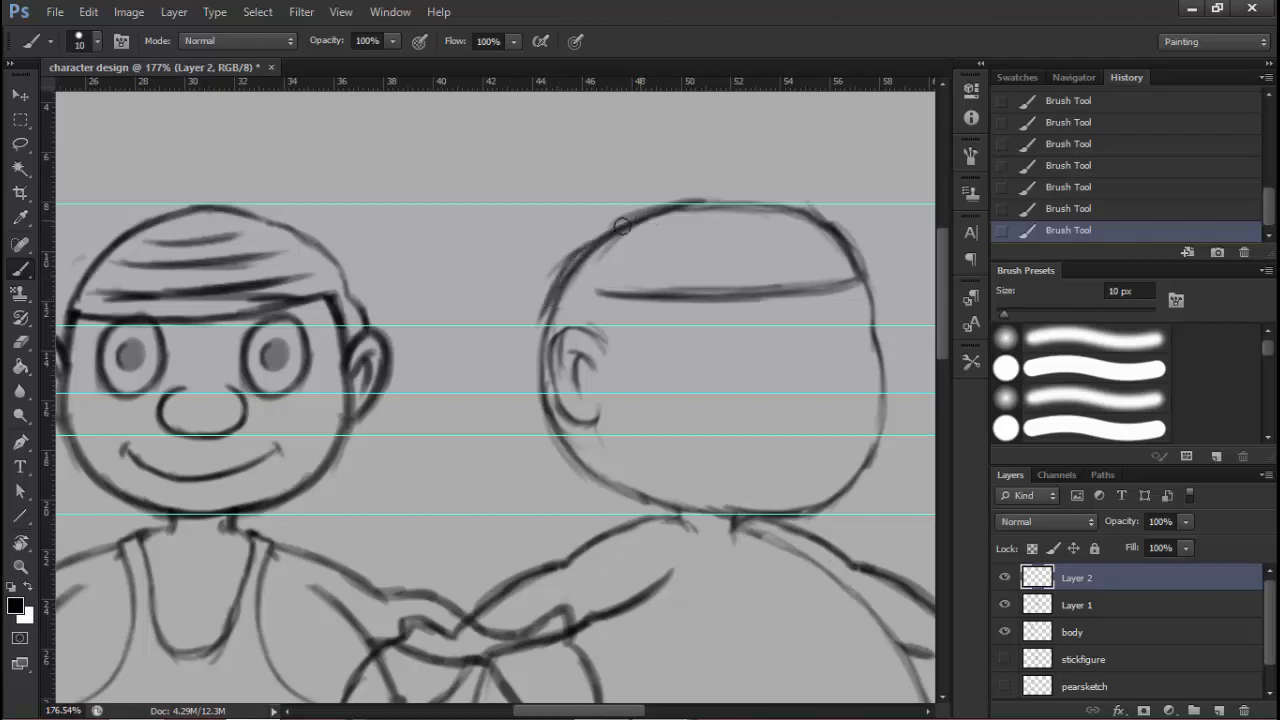
Erase the hair edge's end near the ear, redraw it sloping down to the ear, and add a curve outside the head
{"action": "left_click", "coordinate": [19, 345]}
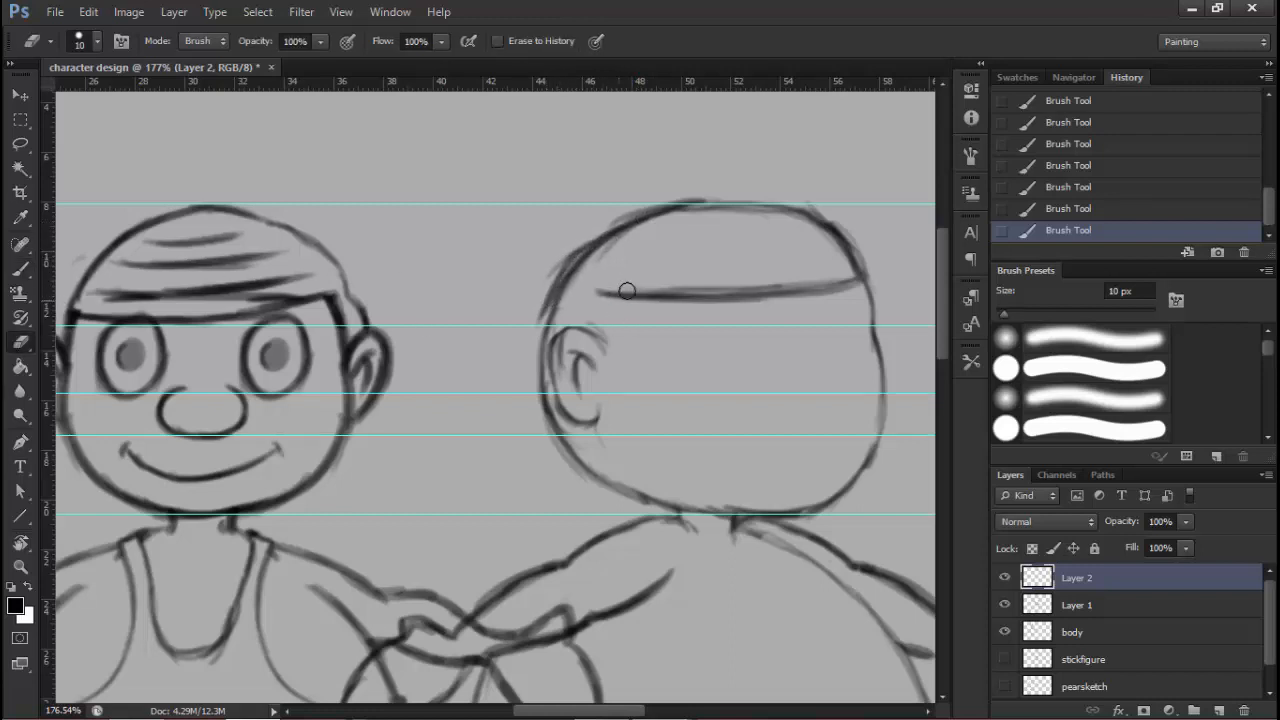
{"action": "mouse_move", "coordinate": [626, 290]}
{"action": "left_mouse_down"}
{"action": "mouse_move", "coordinate": [598, 291]}
{"action": "mouse_move", "coordinate": [640, 297]}
{"action": "mouse_move", "coordinate": [598, 319]}
{"action": "left_mouse_up"}
{"action": "left_click", "coordinate": [19, 268]}
{"action": "mouse_move", "coordinate": [650, 295]}
{"action": "left_mouse_down"}
{"action": "mouse_move", "coordinate": [590, 322]}
{"action": "mouse_move", "coordinate": [584, 262]}
{"action": "left_mouse_up"}
{"action": "mouse_move", "coordinate": [584, 262]}
{"action": "left_mouse_down"}
{"action": "mouse_move", "coordinate": [548, 310]}
{"action": "mouse_move", "coordinate": [531, 371]}
{"action": "left_mouse_up"}
{"action": "left_click_drag", "start_coordinate": [543, 326], "coordinate": [531, 374]}
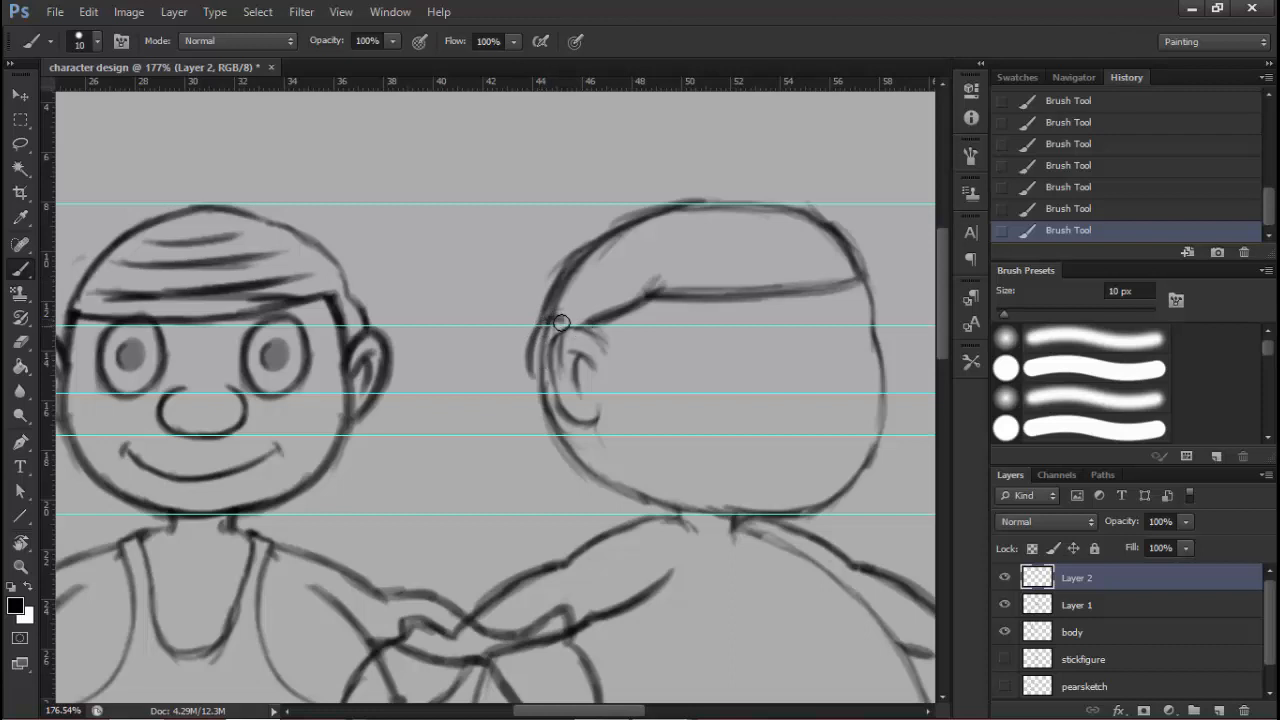
{"action": "left_click_drag", "start_coordinate": [530, 338], "coordinate": [516, 388]}
Draw a short upright hair edge and three curved strands across the top of the turned head
{"action": "mouse_move", "coordinate": [646, 250]}
{"action": "left_mouse_down"}
{"action": "mouse_move", "coordinate": [645, 294]}
{"action": "mouse_move", "coordinate": [740, 270]}
{"action": "left_mouse_up"}
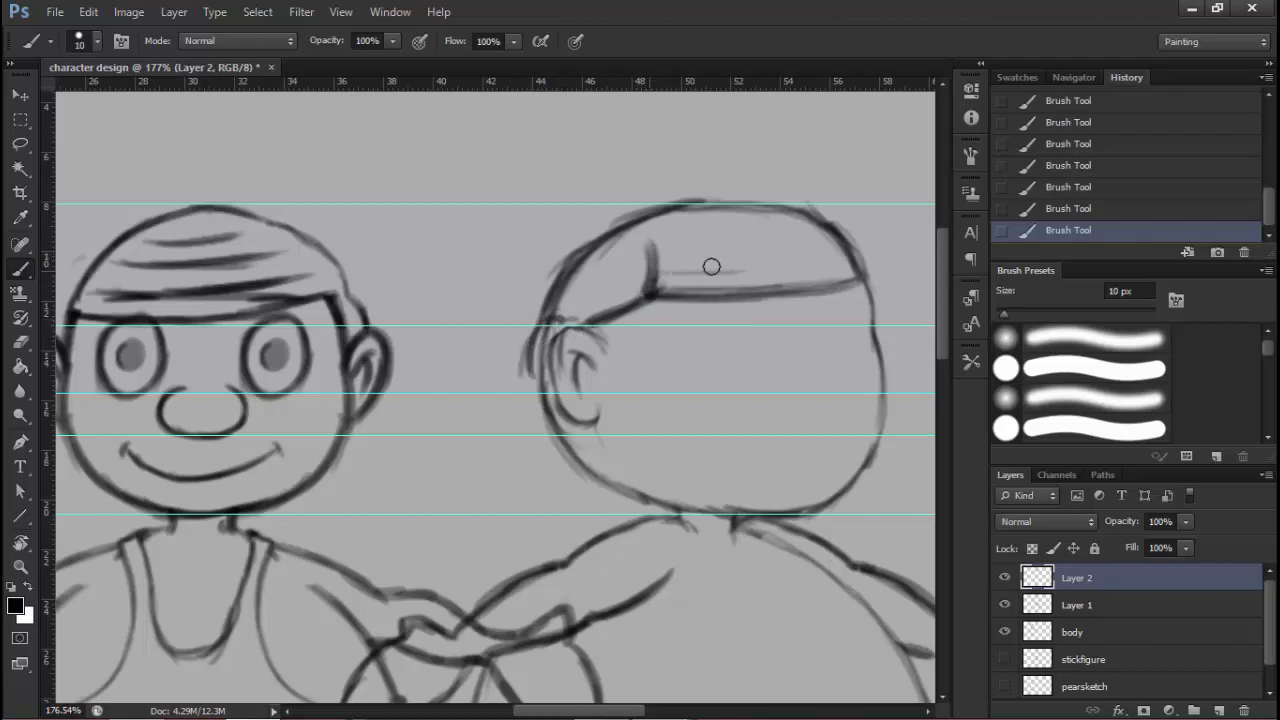
{"action": "mouse_move", "coordinate": [660, 273]}
{"action": "left_mouse_down"}
{"action": "mouse_move", "coordinate": [844, 263]}
{"action": "mouse_move", "coordinate": [779, 247]}
{"action": "left_mouse_up"}
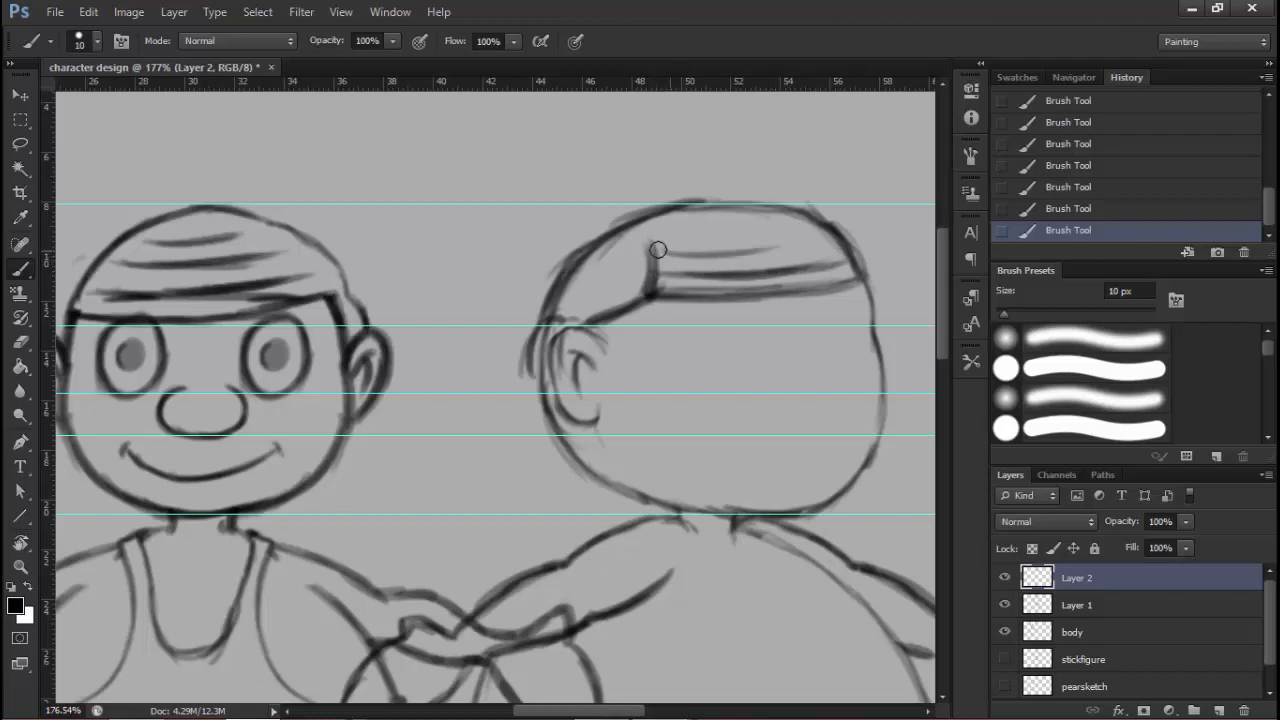
{"action": "left_click_drag", "start_coordinate": [658, 249], "coordinate": [811, 237]}
{"action": "left_click_drag", "start_coordinate": [720, 250], "coordinate": [794, 246]}
{"action": "left_click_drag", "start_coordinate": [670, 234], "coordinate": [786, 220]}
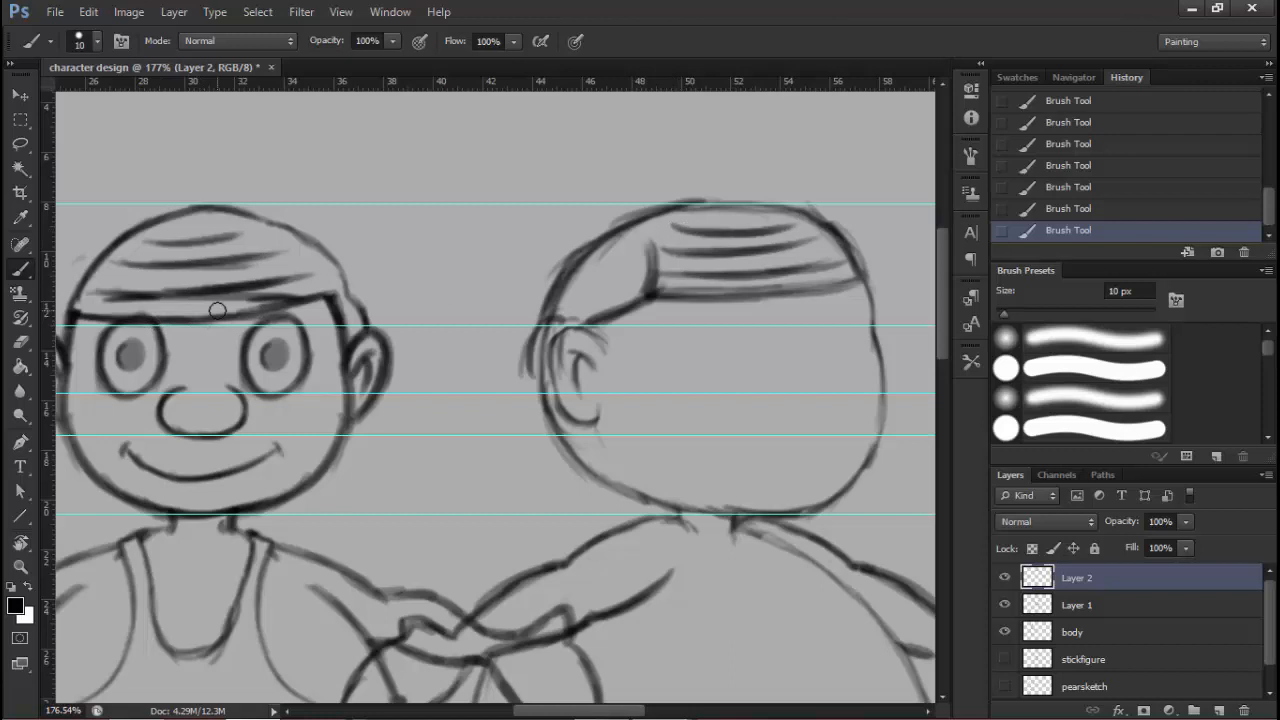
Erase the strands, the lower hair edge and most of the crown outline, then redraw the crown as a cleaner curve
{"action": "left_click", "coordinate": [20, 341]}
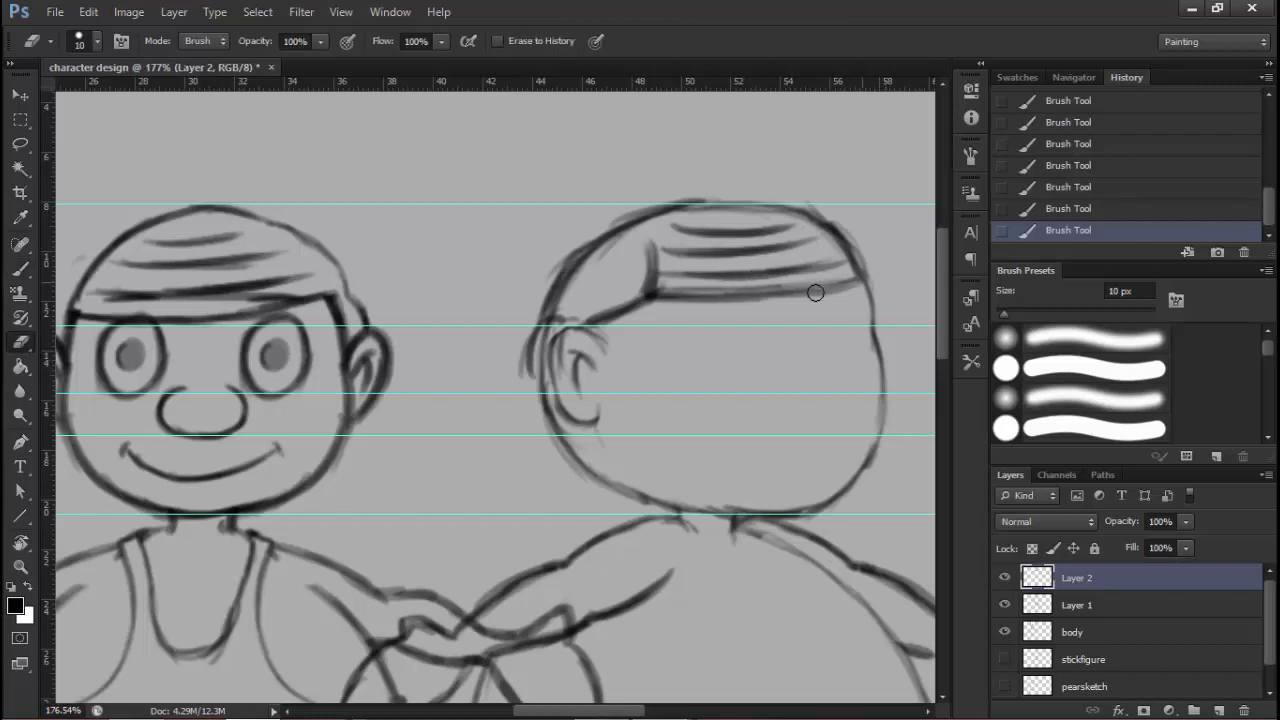
{"action": "mouse_move", "coordinate": [815, 292]}
{"action": "left_mouse_down"}
{"action": "mouse_move", "coordinate": [686, 291]}
{"action": "mouse_move", "coordinate": [657, 314]}
{"action": "mouse_move", "coordinate": [656, 257]}
{"action": "mouse_move", "coordinate": [908, 266]}
{"action": "mouse_move", "coordinate": [689, 229]}
{"action": "mouse_move", "coordinate": [826, 229]}
{"action": "mouse_move", "coordinate": [828, 244]}
{"action": "left_mouse_up"}
{"action": "left_click", "coordinate": [20, 268]}
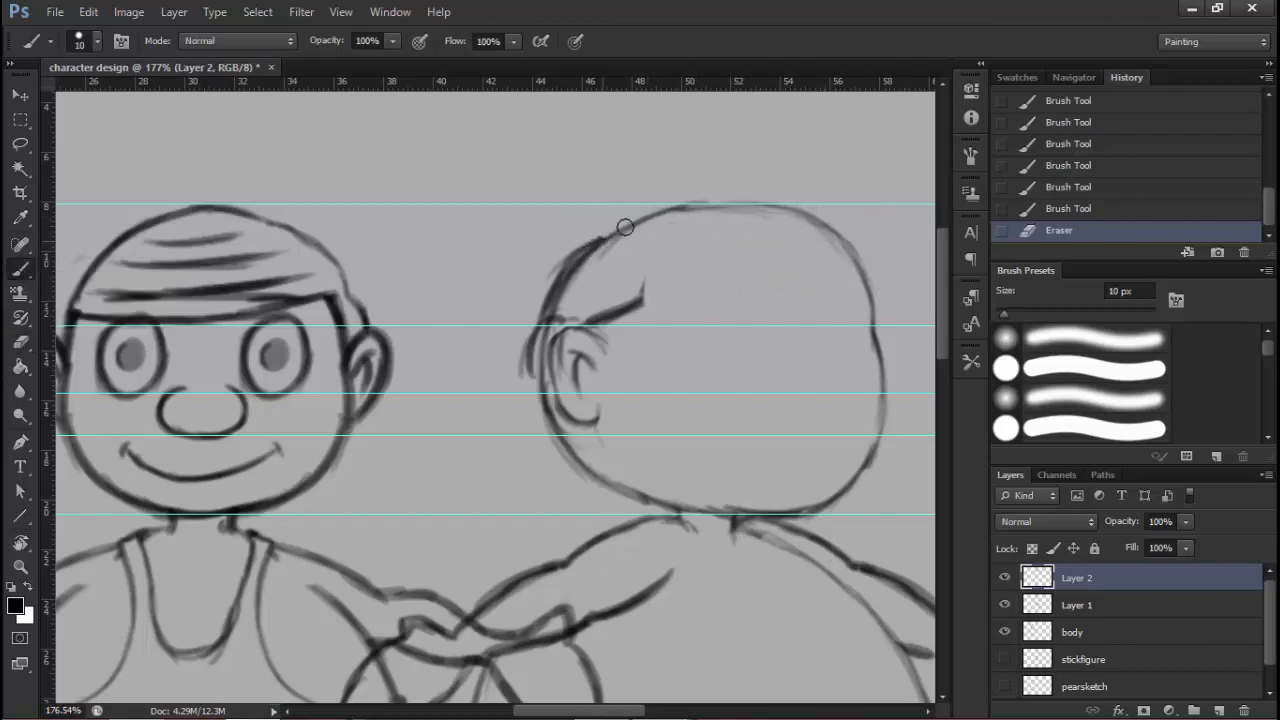
{"action": "left_click_drag", "start_coordinate": [625, 227], "coordinate": [632, 223]}
{"action": "left_click_drag", "start_coordinate": [591, 252], "coordinate": [703, 197]}
{"action": "key", "text": "ctrl+z"}
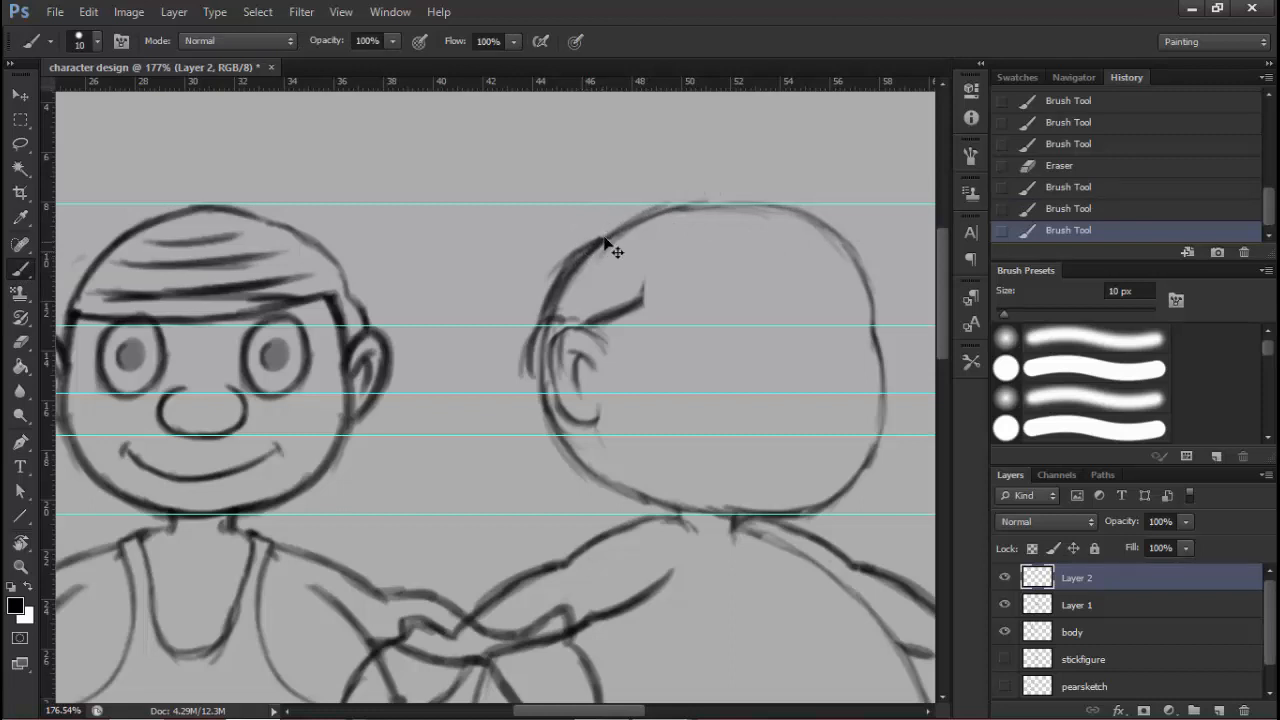
{"action": "mouse_move", "coordinate": [598, 242]}
{"action": "left_mouse_down"}
{"action": "mouse_move", "coordinate": [728, 209]}
{"action": "mouse_move", "coordinate": [811, 214]}
{"action": "mouse_move", "coordinate": [865, 287]}
{"action": "left_mouse_up"}
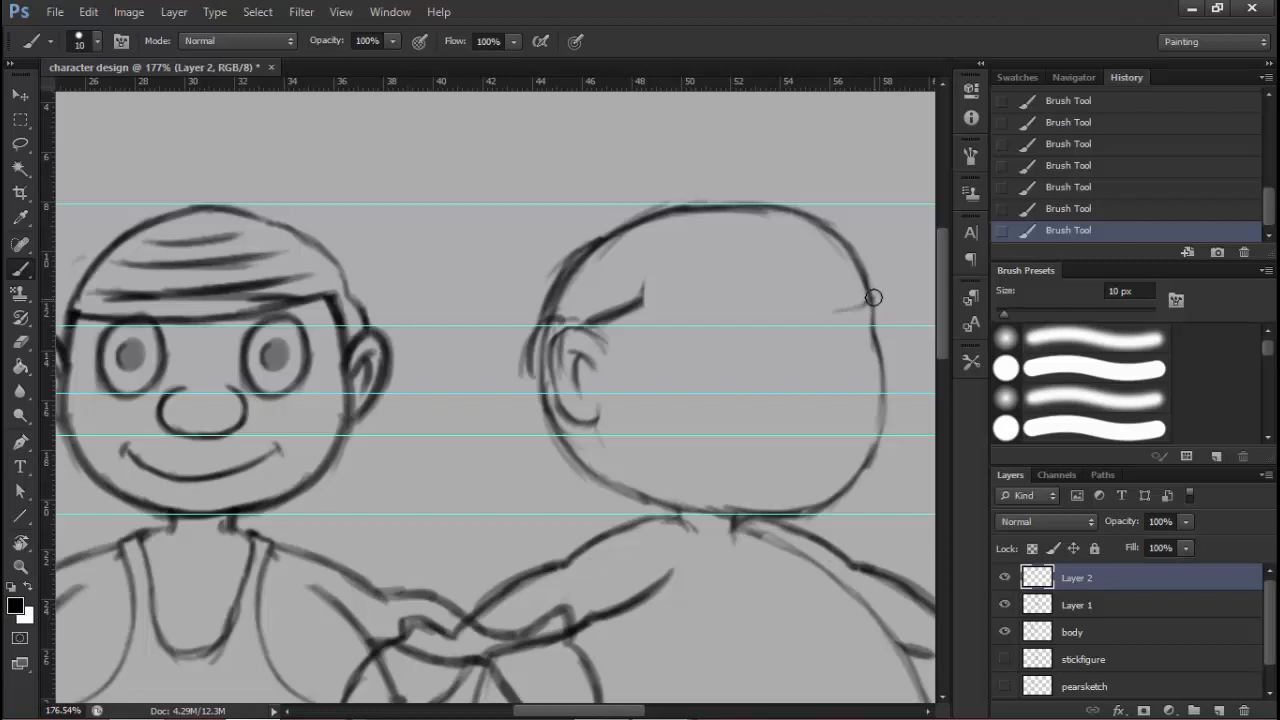
Redraw the lower hair edge and strands as curves following the head, and close the contour outside the head beside the ear
{"action": "mouse_move", "coordinate": [868, 298]}
{"action": "left_mouse_down"}
{"action": "mouse_move", "coordinate": [722, 316]}
{"action": "mouse_move", "coordinate": [774, 314]}
{"action": "mouse_move", "coordinate": [646, 289]}
{"action": "mouse_move", "coordinate": [700, 300]}
{"action": "mouse_move", "coordinate": [628, 308]}
{"action": "mouse_move", "coordinate": [731, 295]}
{"action": "left_mouse_up"}
{"action": "mouse_move", "coordinate": [810, 295]}
{"action": "left_mouse_down"}
{"action": "mouse_move", "coordinate": [680, 289]}
{"action": "mouse_move", "coordinate": [829, 286]}
{"action": "mouse_move", "coordinate": [846, 251]}
{"action": "mouse_move", "coordinate": [789, 271]}
{"action": "mouse_move", "coordinate": [684, 266]}
{"action": "left_mouse_up"}
{"action": "left_click_drag", "start_coordinate": [770, 243], "coordinate": [681, 234]}
{"action": "left_click_drag", "start_coordinate": [703, 241], "coordinate": [812, 232]}
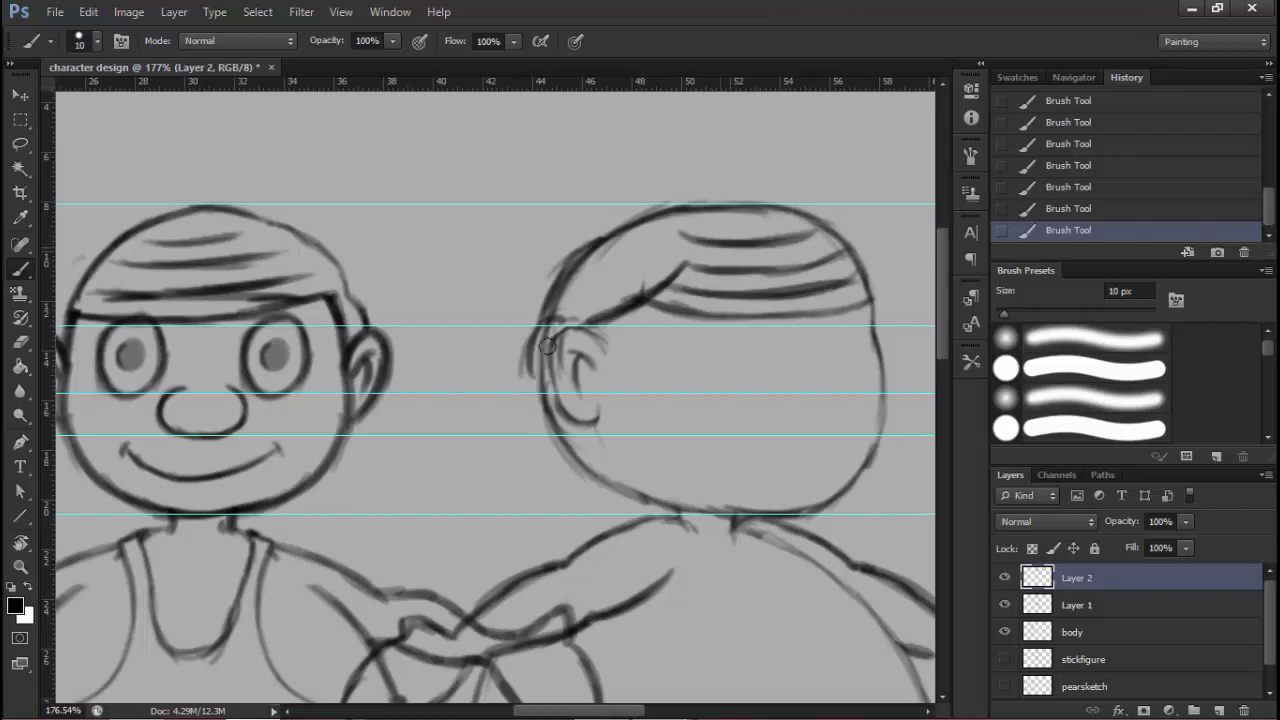
{"action": "mouse_move", "coordinate": [545, 336]}
{"action": "left_mouse_down"}
{"action": "mouse_move", "coordinate": [517, 397]}
{"action": "mouse_move", "coordinate": [531, 371]}
{"action": "mouse_move", "coordinate": [548, 398]}
{"action": "left_mouse_up"}
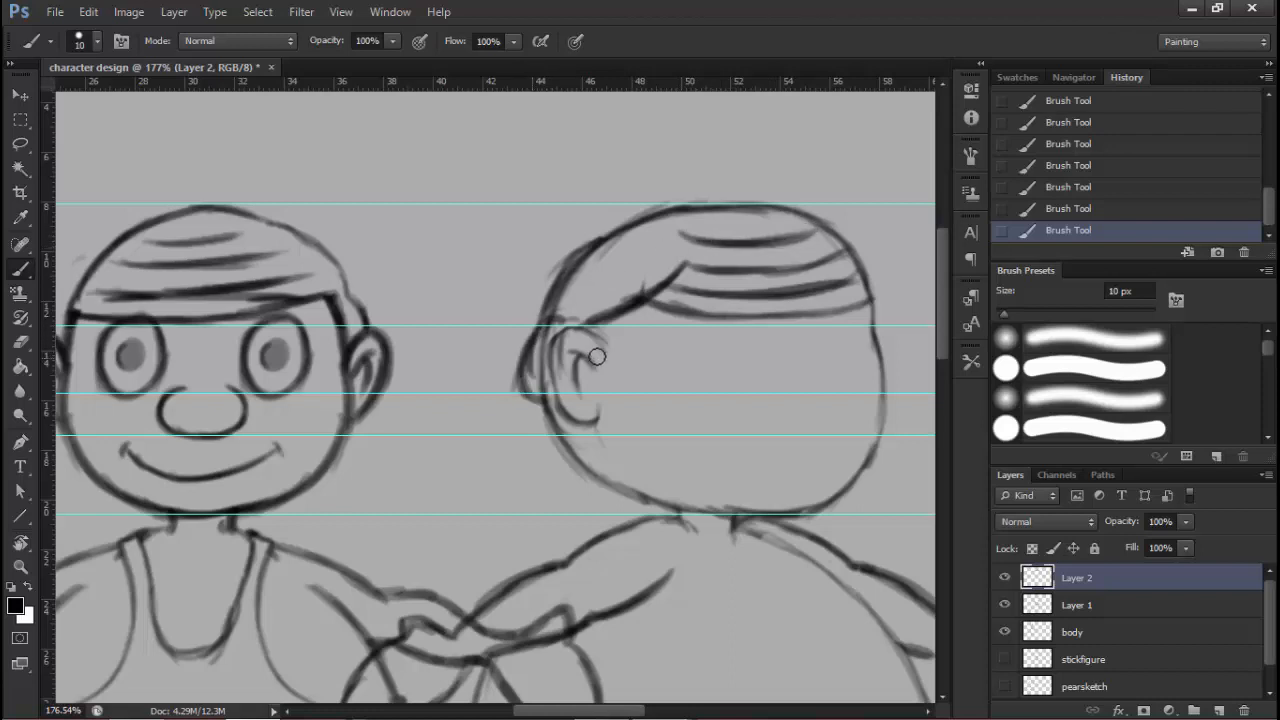
Darken the inner lines of the turned head's ear and add short curved strands in the side hair above it
{"action": "mouse_move", "coordinate": [571, 331]}
{"action": "left_mouse_down"}
{"action": "mouse_move", "coordinate": [554, 395]}
{"action": "mouse_move", "coordinate": [564, 417]}
{"action": "mouse_move", "coordinate": [599, 410]}
{"action": "left_mouse_up"}
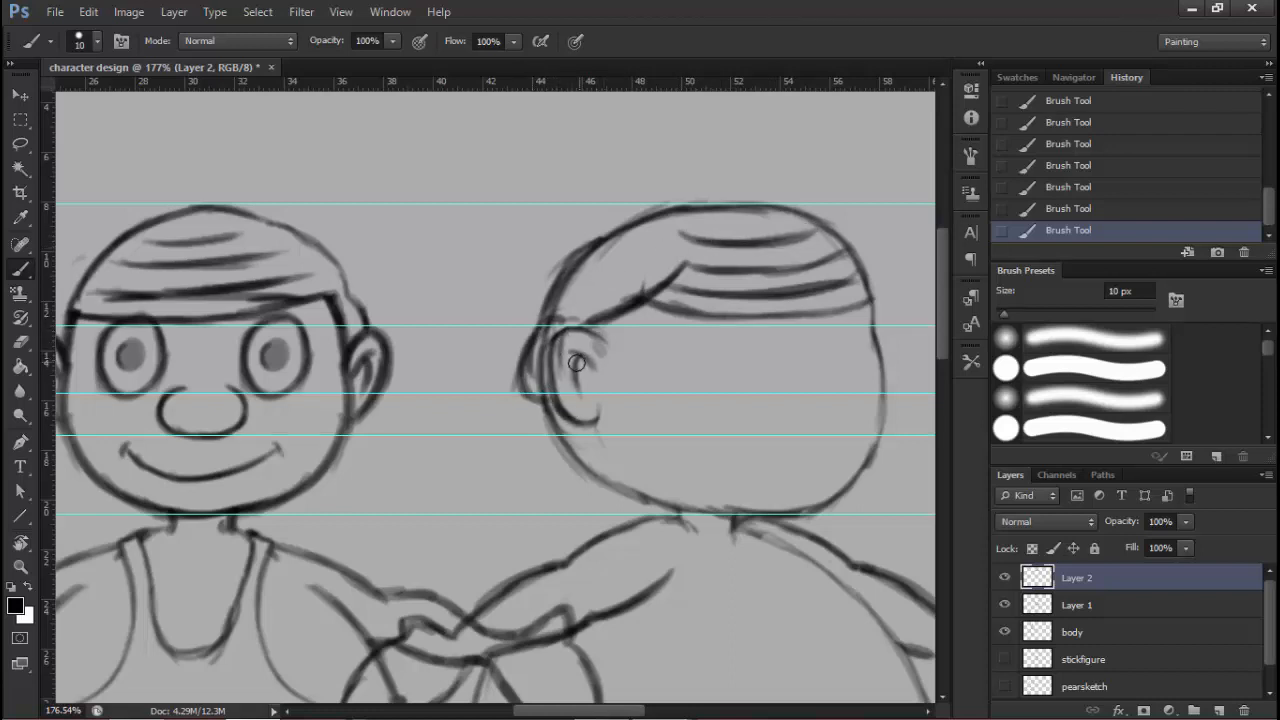
{"action": "left_click_drag", "start_coordinate": [577, 363], "coordinate": [582, 386]}
{"action": "left_click_drag", "start_coordinate": [592, 325], "coordinate": [572, 235]}
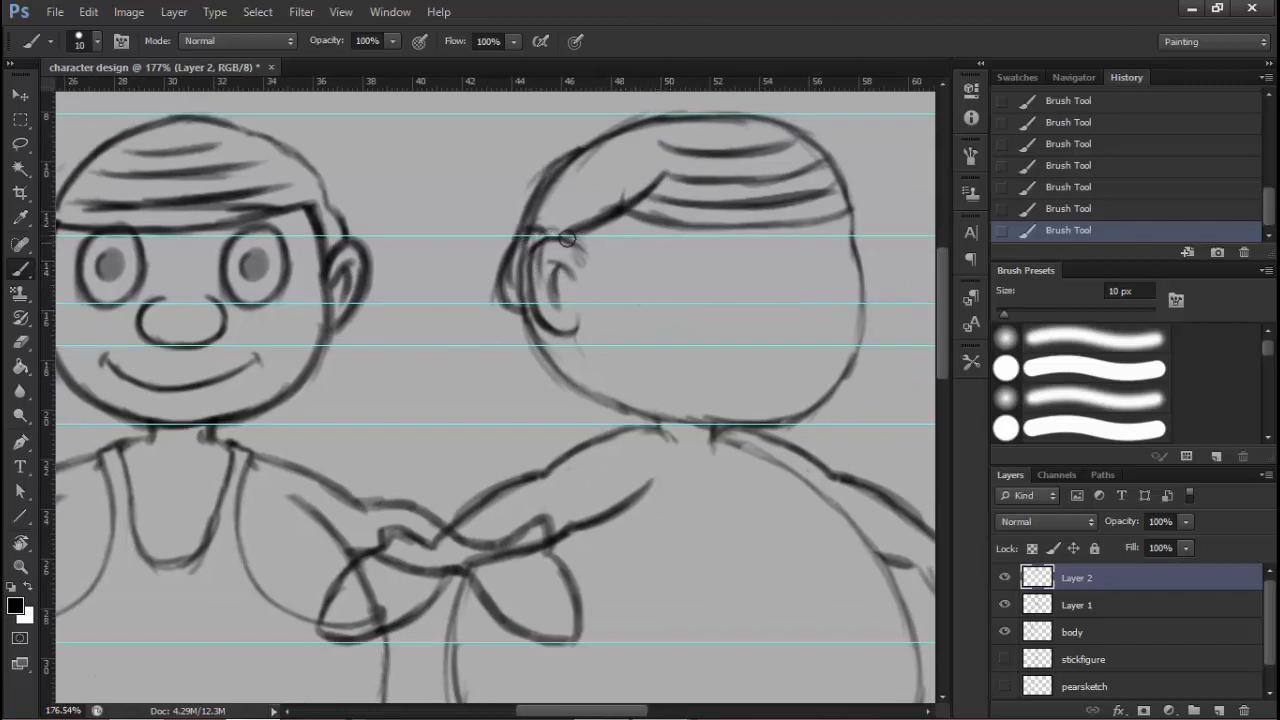
{"action": "mouse_move", "coordinate": [550, 203]}
{"action": "left_mouse_down"}
{"action": "mouse_move", "coordinate": [592, 213]}
{"action": "mouse_move", "coordinate": [660, 169]}
{"action": "left_mouse_up"}
{"action": "left_click_drag", "start_coordinate": [650, 240], "coordinate": [600, 171]}
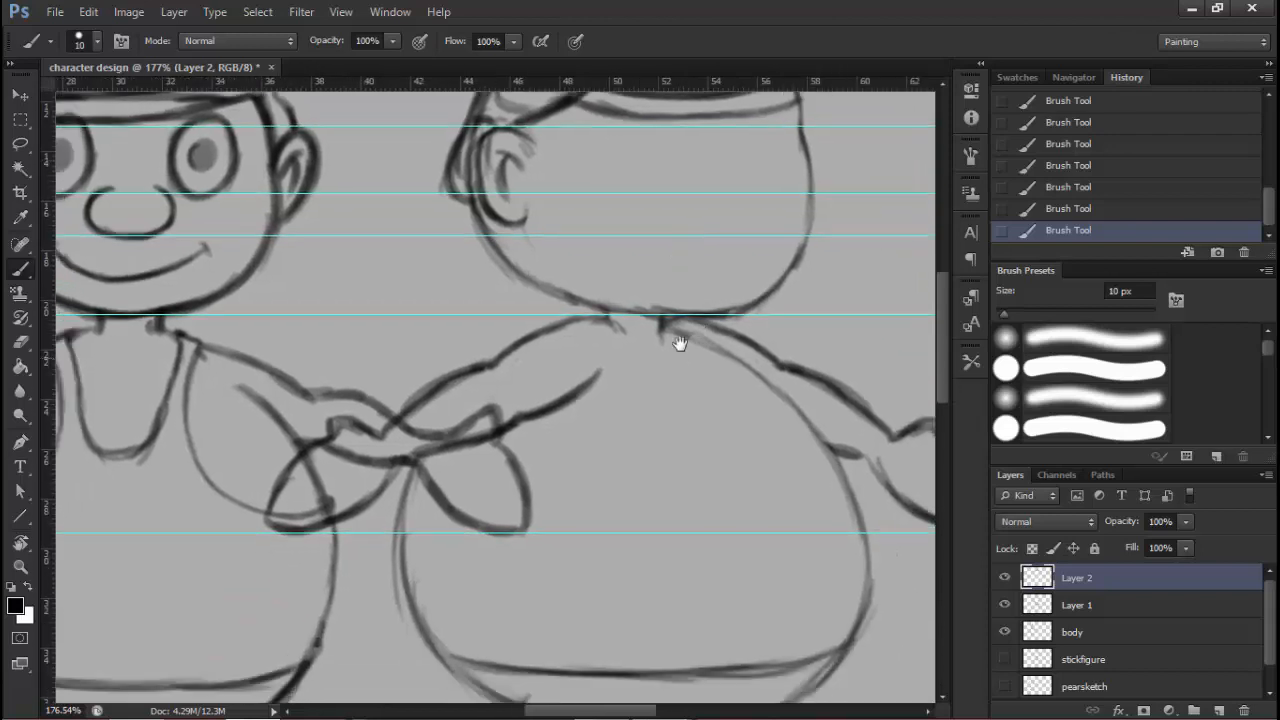
Draw the tank top's U-shaped neckline and the far armhole curve on the turned body
{"action": "mouse_move", "coordinate": [632, 348]}
{"action": "left_mouse_down"}
{"action": "mouse_move", "coordinate": [634, 317]}
{"action": "mouse_move", "coordinate": [675, 283]}
{"action": "mouse_move", "coordinate": [650, 243]}
{"action": "mouse_move", "coordinate": [690, 256]}
{"action": "mouse_move", "coordinate": [690, 276]}
{"action": "left_mouse_up"}
{"action": "mouse_move", "coordinate": [672, 228]}
{"action": "left_mouse_down"}
{"action": "mouse_move", "coordinate": [695, 297]}
{"action": "mouse_move", "coordinate": [665, 217]}
{"action": "mouse_move", "coordinate": [699, 220]}
{"action": "mouse_move", "coordinate": [727, 302]}
{"action": "mouse_move", "coordinate": [749, 321]}
{"action": "mouse_move", "coordinate": [776, 315]}
{"action": "mouse_move", "coordinate": [749, 323]}
{"action": "mouse_move", "coordinate": [789, 294]}
{"action": "mouse_move", "coordinate": [781, 315]}
{"action": "mouse_move", "coordinate": [790, 282]}
{"action": "left_mouse_up"}
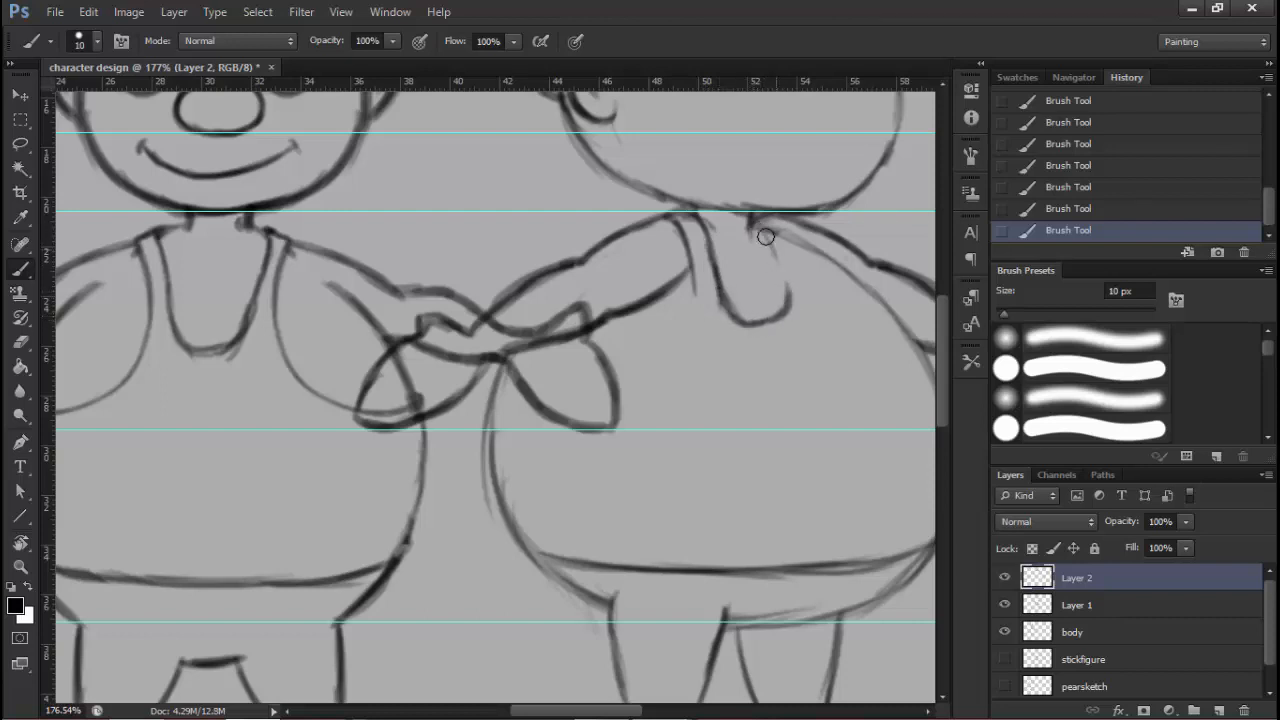
{"action": "mouse_move", "coordinate": [765, 236]}
{"action": "left_mouse_down"}
{"action": "mouse_move", "coordinate": [792, 308]}
{"action": "mouse_move", "coordinate": [765, 228]}
{"action": "mouse_move", "coordinate": [776, 226]}
{"action": "mouse_move", "coordinate": [813, 275]}
{"action": "mouse_move", "coordinate": [771, 320]}
{"action": "mouse_move", "coordinate": [724, 293]}
{"action": "mouse_move", "coordinate": [770, 271]}
{"action": "mouse_move", "coordinate": [802, 339]}
{"action": "mouse_move", "coordinate": [788, 328]}
{"action": "mouse_move", "coordinate": [867, 370]}
{"action": "mouse_move", "coordinate": [829, 356]}
{"action": "mouse_move", "coordinate": [885, 366]}
{"action": "left_mouse_up"}
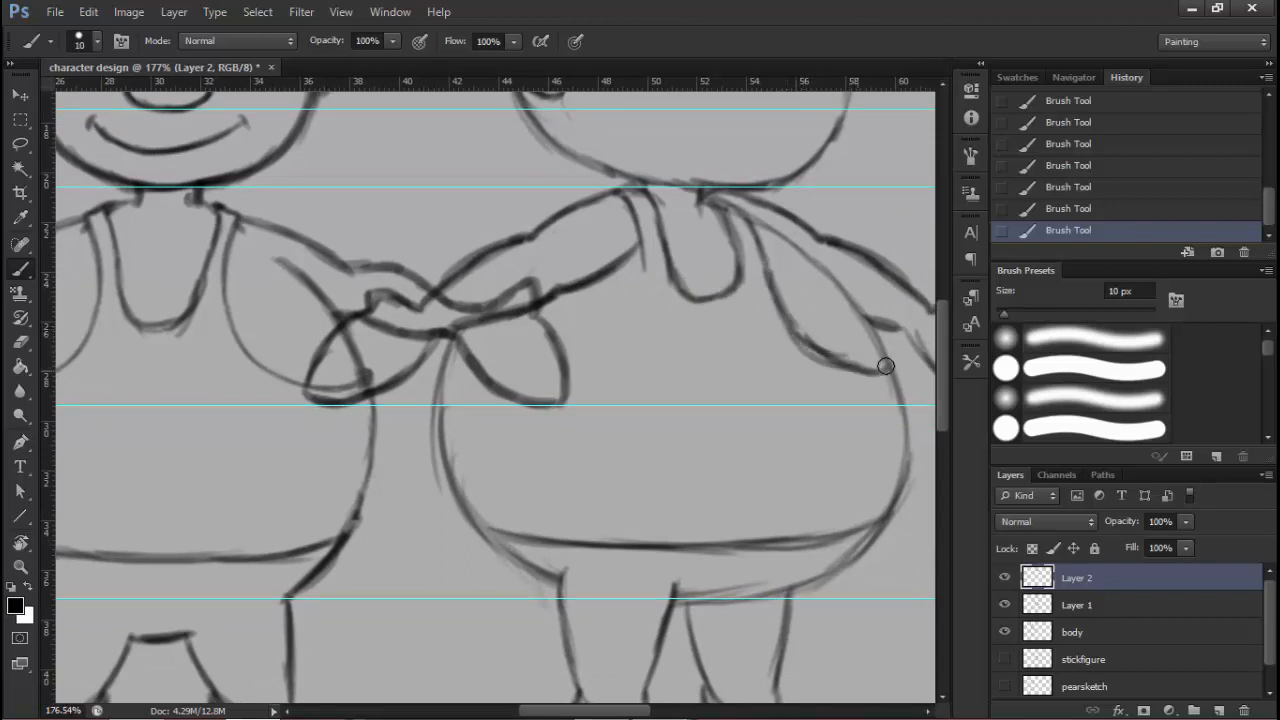
Draw the near armhole curve down across the arm and hand, and darken the belly outline below it
{"action": "mouse_move", "coordinate": [644, 293]}
{"action": "left_mouse_down"}
{"action": "mouse_move", "coordinate": [754, 280]}
{"action": "mouse_move", "coordinate": [744, 264]}
{"action": "mouse_move", "coordinate": [744, 286]}
{"action": "left_mouse_up"}
{"action": "mouse_move", "coordinate": [743, 229]}
{"action": "left_mouse_down"}
{"action": "mouse_move", "coordinate": [738, 303]}
{"action": "mouse_move", "coordinate": [697, 346]}
{"action": "mouse_move", "coordinate": [717, 317]}
{"action": "mouse_move", "coordinate": [640, 360]}
{"action": "mouse_move", "coordinate": [557, 355]}
{"action": "mouse_move", "coordinate": [604, 359]}
{"action": "mouse_move", "coordinate": [586, 361]}
{"action": "mouse_move", "coordinate": [628, 350]}
{"action": "mouse_move", "coordinate": [646, 322]}
{"action": "mouse_move", "coordinate": [641, 350]}
{"action": "mouse_move", "coordinate": [680, 466]}
{"action": "left_mouse_up"}
{"action": "left_click_drag", "start_coordinate": [663, 420], "coordinate": [682, 470]}
{"action": "left_click_drag", "start_coordinate": [671, 414], "coordinate": [588, 428]}
{"action": "left_click_drag", "start_coordinate": [671, 414], "coordinate": [455, 416]}
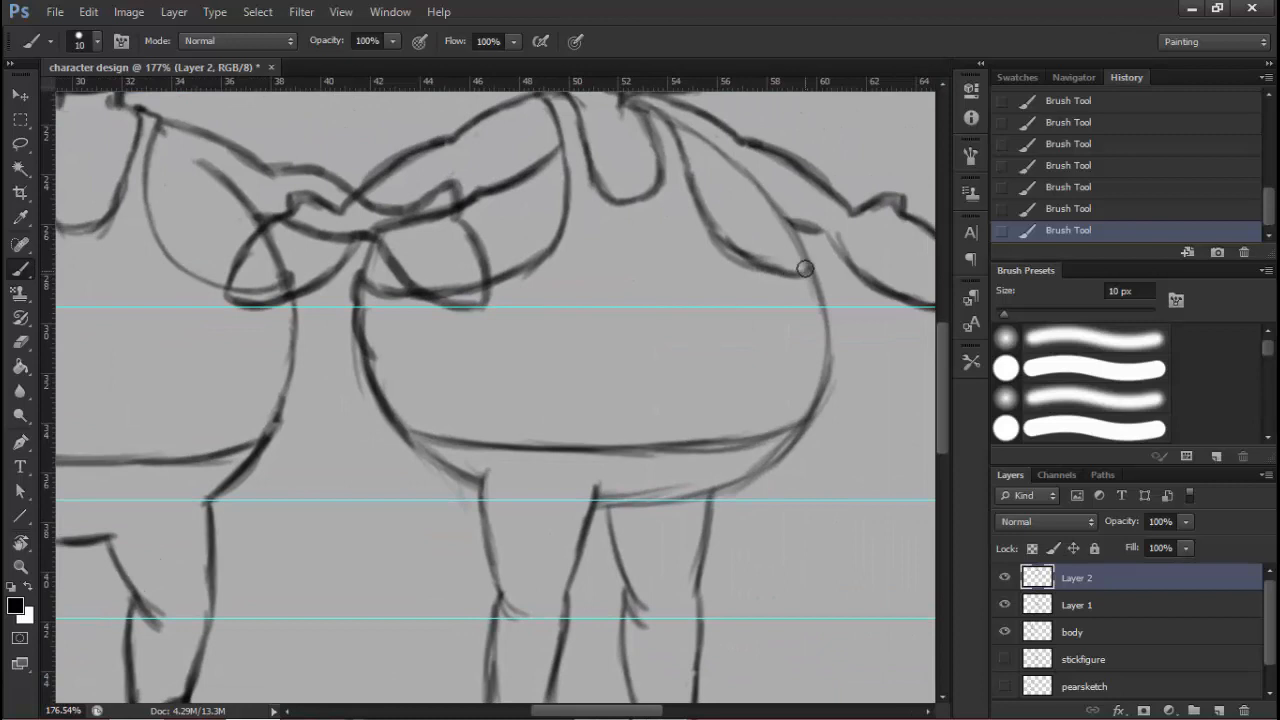
{"action": "mouse_move", "coordinate": [823, 294]}
{"action": "left_mouse_down"}
{"action": "mouse_move", "coordinate": [803, 420]}
{"action": "mouse_move", "coordinate": [706, 260]}
{"action": "mouse_move", "coordinate": [708, 189]}
{"action": "mouse_move", "coordinate": [721, 187]}
{"action": "left_mouse_up"}
{"action": "left_click", "coordinate": [20, 342]}
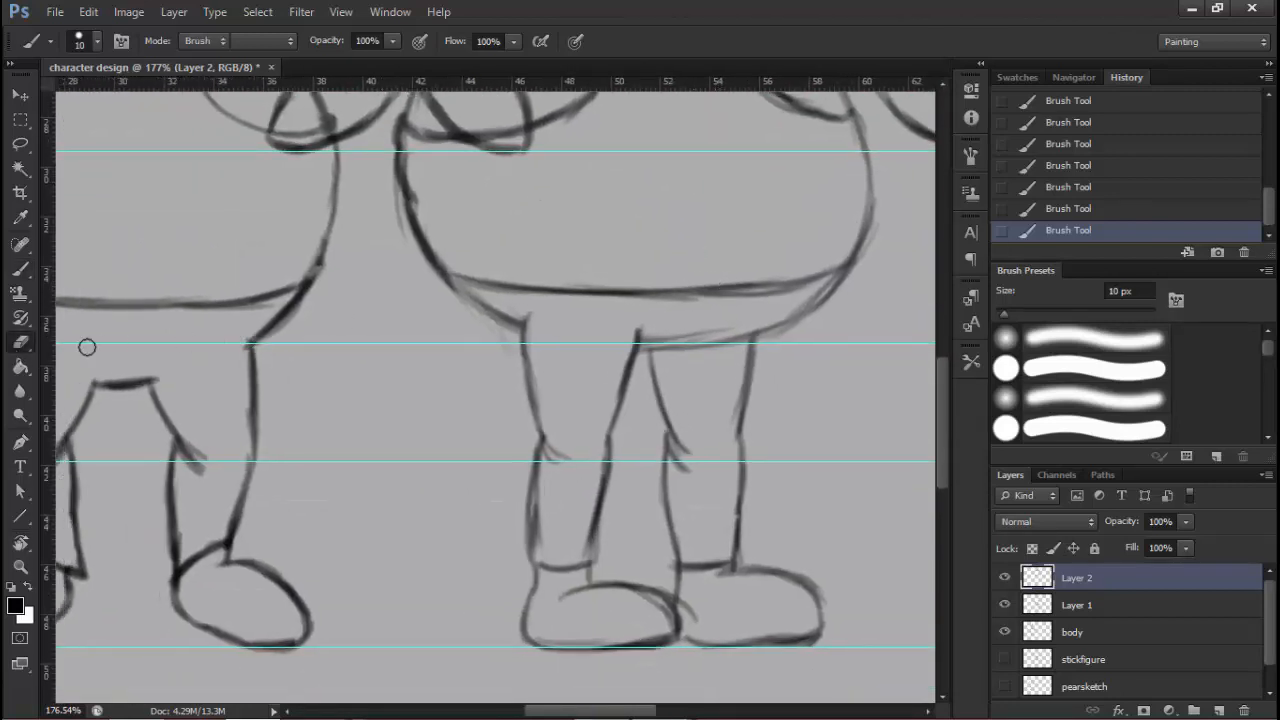
{"action": "left_click", "coordinate": [1095, 604]}
{"action": "mouse_move", "coordinate": [680, 343]}
{"action": "left_mouse_down"}
{"action": "mouse_move", "coordinate": [680, 369]}
{"action": "mouse_move", "coordinate": [660, 354]}
{"action": "mouse_move", "coordinate": [694, 354]}
{"action": "mouse_move", "coordinate": [733, 382]}
{"action": "left_mouse_up"}
{"action": "key", "text": "ctrl+z"}
{"action": "mouse_move", "coordinate": [690, 431]}
{"action": "left_mouse_down"}
{"action": "mouse_move", "coordinate": [683, 503]}
{"action": "mouse_move", "coordinate": [711, 451]}
{"action": "mouse_move", "coordinate": [685, 569]}
{"action": "left_mouse_up"}
{"action": "left_click_drag", "start_coordinate": [641, 330], "coordinate": [637, 439]}
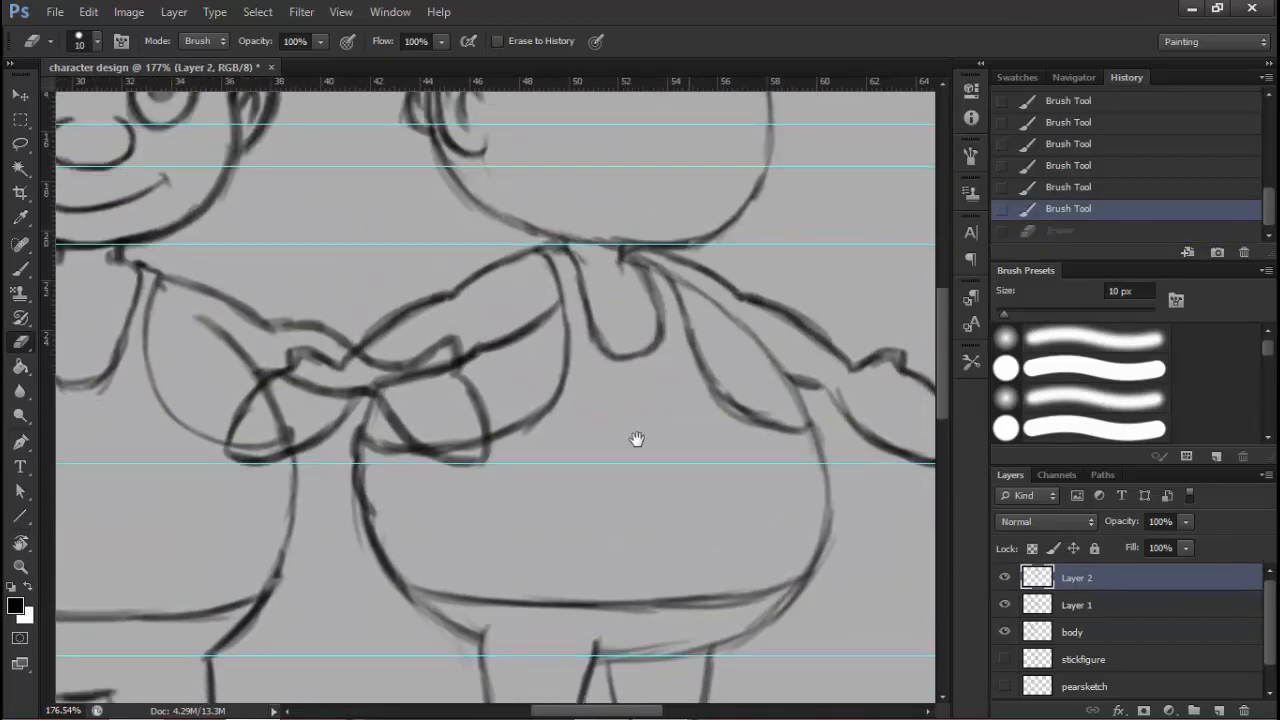
{"action": "left_click_drag", "start_coordinate": [423, 410], "coordinate": [480, 317]}
{"action": "mouse_move", "coordinate": [421, 372]}
{"action": "left_mouse_down"}
{"action": "mouse_move", "coordinate": [414, 360]}
{"action": "mouse_move", "coordinate": [416, 391]}
{"action": "left_mouse_up"}
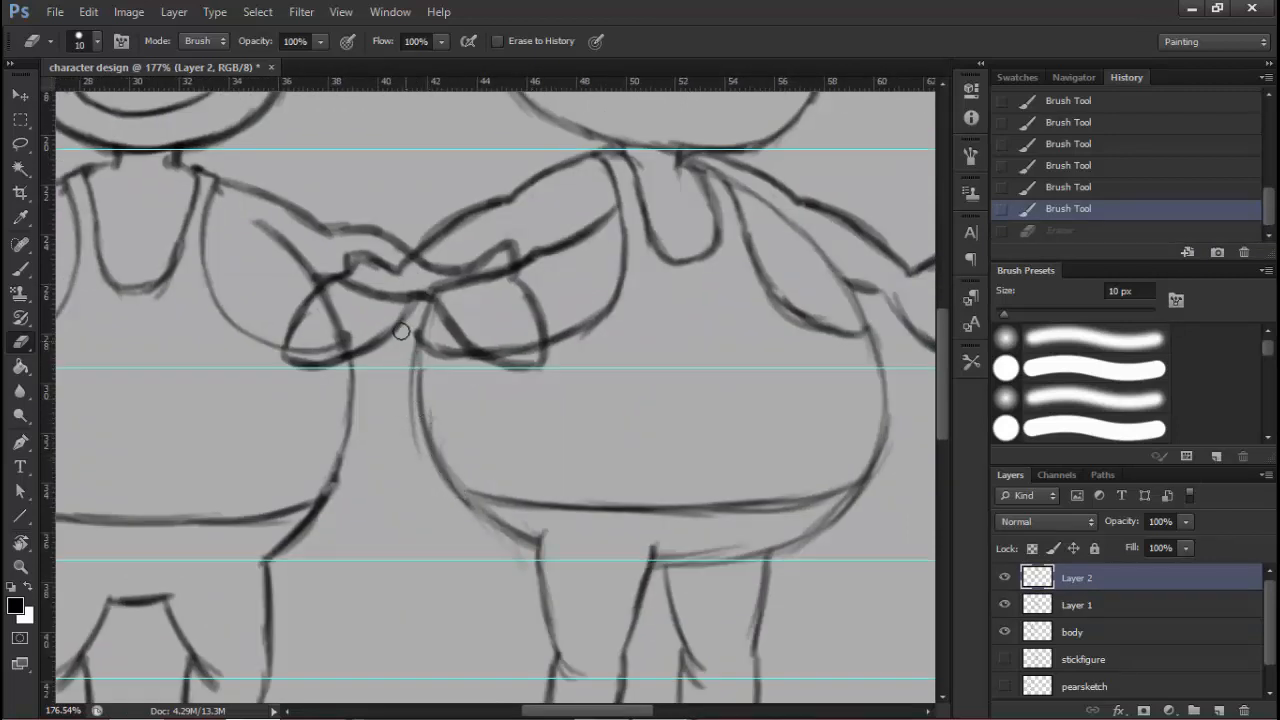
{"action": "key", "text": "ctrl+z"}
On Layer 1, erase stray sketch lines along the belly outline of the turned body
{"action": "left_click", "coordinate": [1090, 604]}
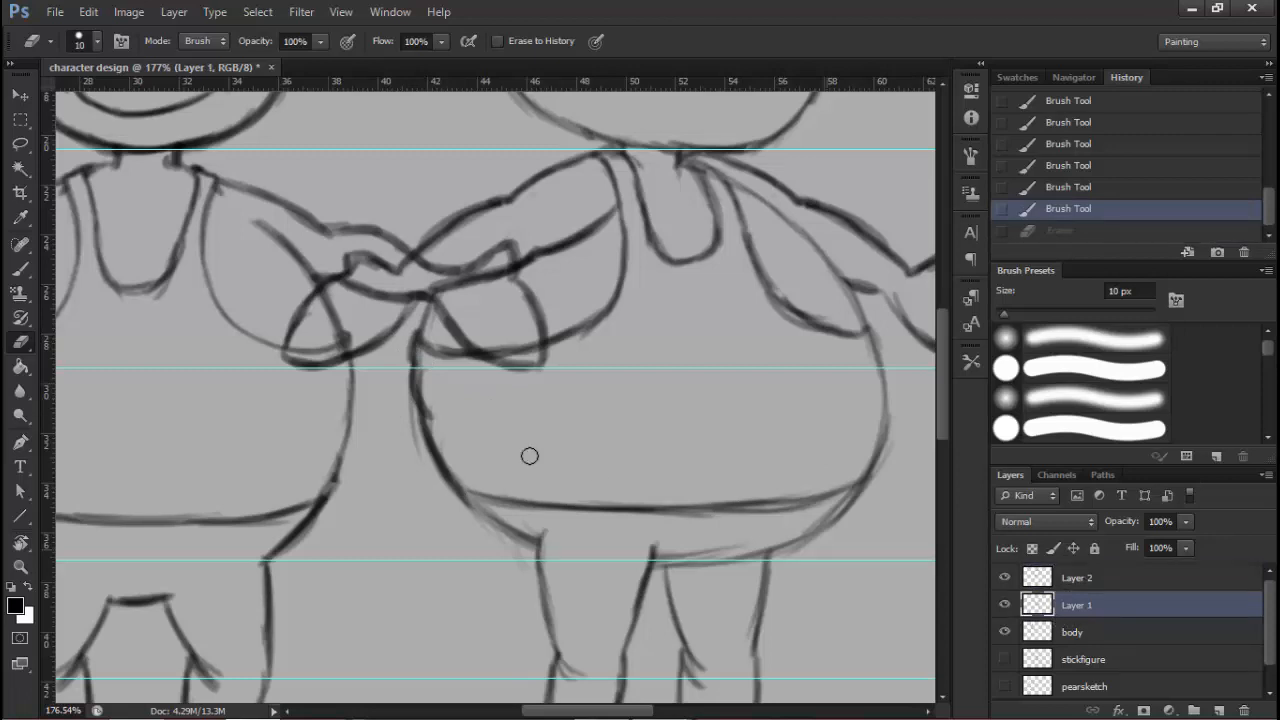
{"action": "mouse_move", "coordinate": [433, 443]}
{"action": "left_mouse_down"}
{"action": "mouse_move", "coordinate": [443, 469]}
{"action": "mouse_move", "coordinate": [465, 445]}
{"action": "mouse_move", "coordinate": [389, 391]}
{"action": "left_mouse_up"}
{"action": "left_click_drag", "start_coordinate": [555, 394], "coordinate": [500, 394]}
{"action": "left_click_drag", "start_coordinate": [758, 409], "coordinate": [781, 574]}
{"action": "left_click_drag", "start_coordinate": [697, 434], "coordinate": [684, 399]}
{"action": "left_click_drag", "start_coordinate": [693, 299], "coordinate": [697, 308]}
{"action": "left_click_drag", "start_coordinate": [659, 227], "coordinate": [691, 295]}
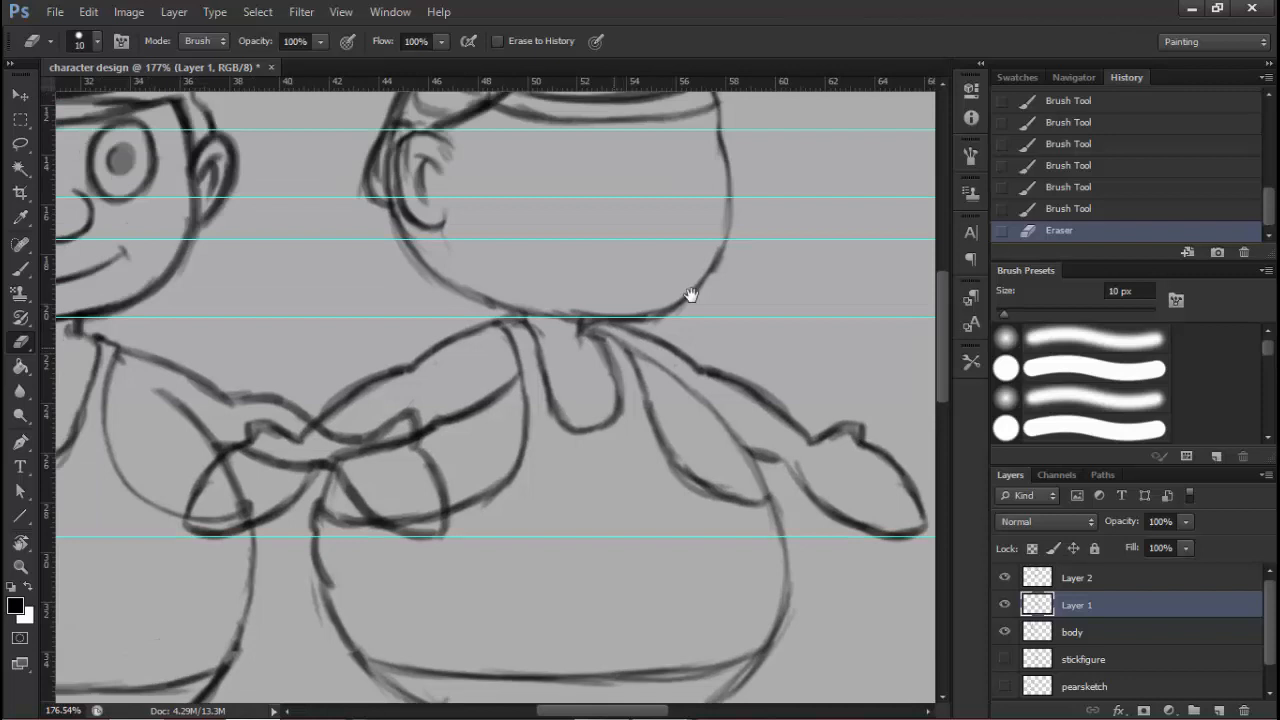
Reduce the eraser to 8 px and clean up remaining stray sketch lines on the turned figure in Layer 1
{"action": "left_click_drag", "start_coordinate": [506, 312], "coordinate": [528, 385]}
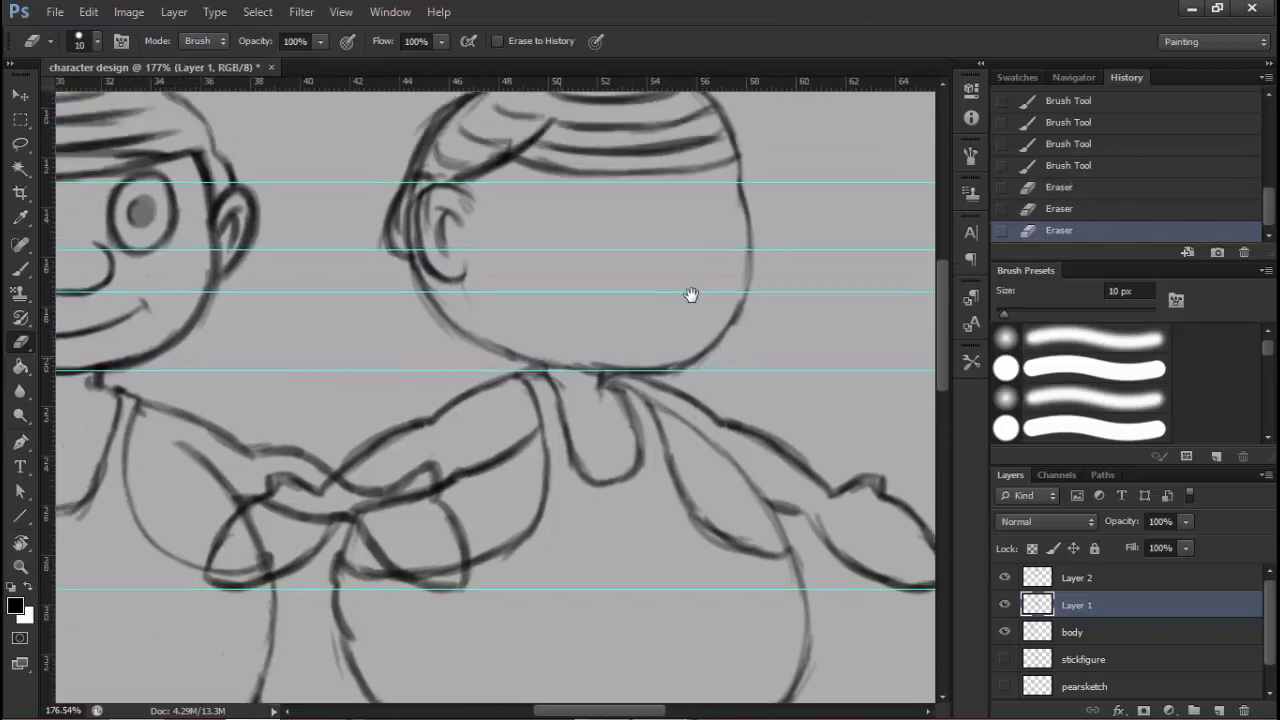
{"action": "key", "text": "ctrl+z"}
{"action": "key", "text": "bracketleft"}
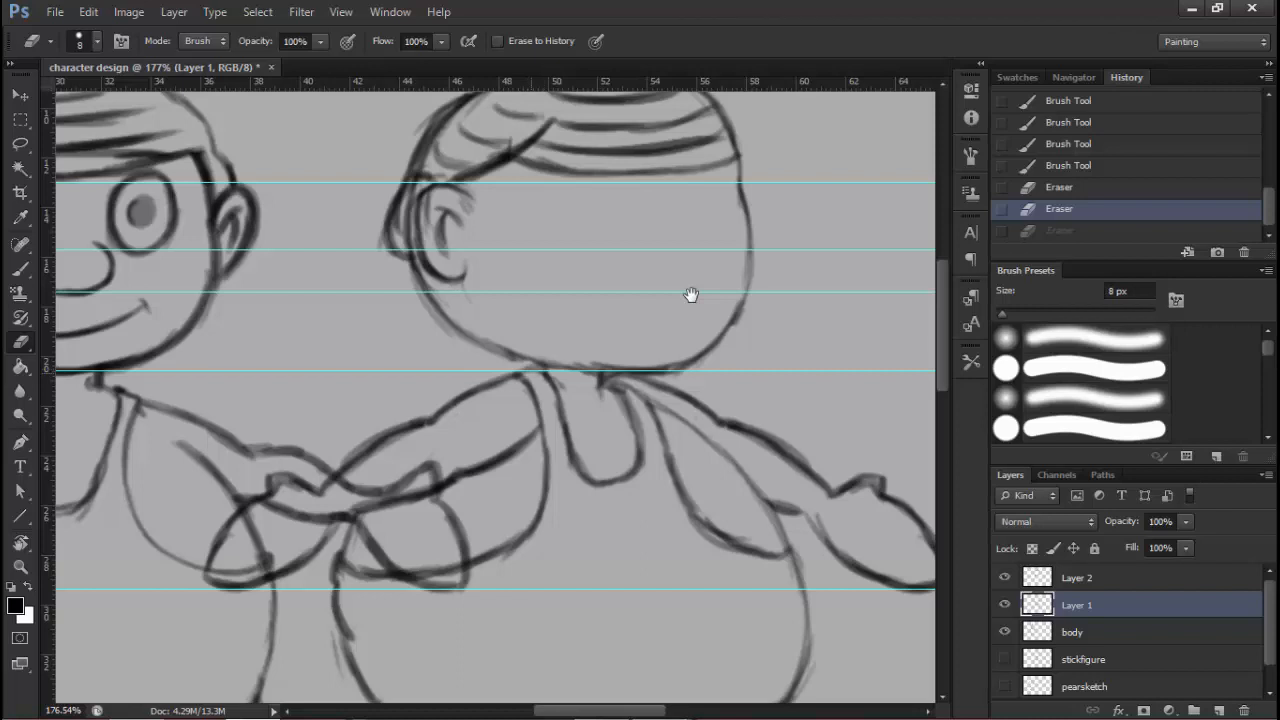
{"action": "key", "text": "ctrl+z"}
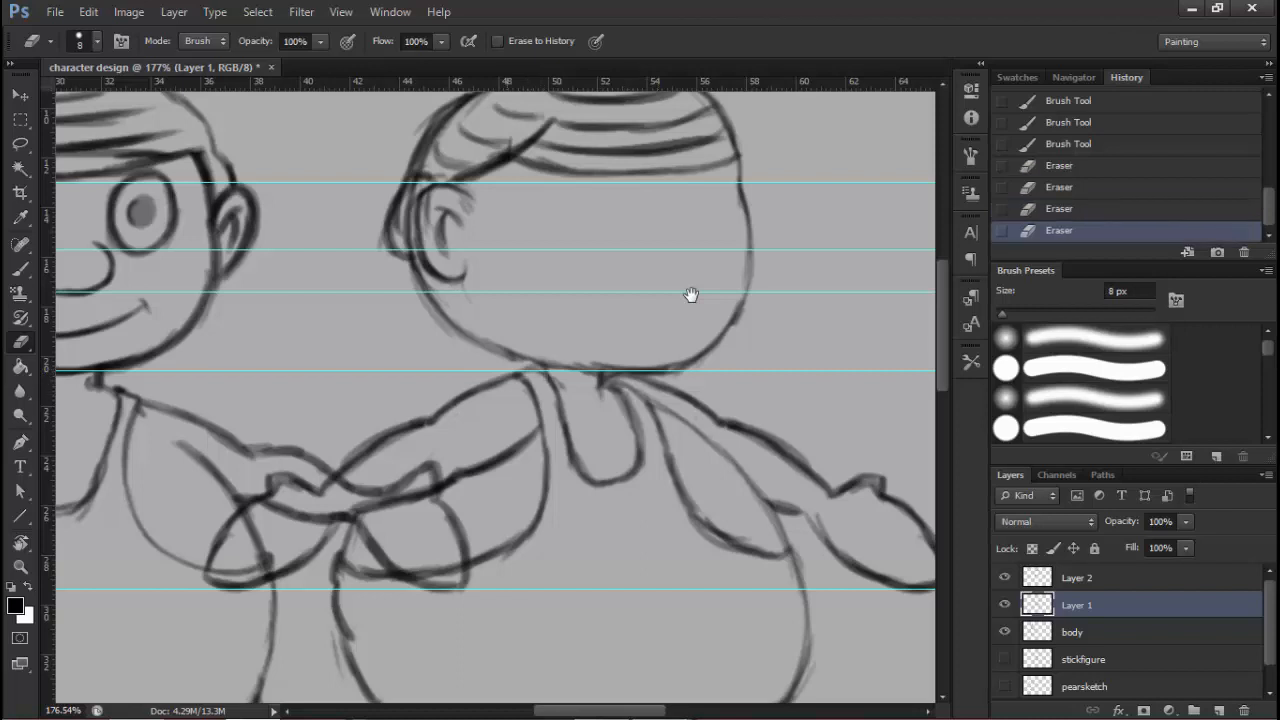
{"action": "left_click_drag", "start_coordinate": [691, 294], "coordinate": [722, 424]}
{"action": "mouse_move", "coordinate": [454, 312]}
{"action": "left_mouse_down"}
{"action": "mouse_move", "coordinate": [466, 268]}
{"action": "mouse_move", "coordinate": [540, 208]}
{"action": "mouse_move", "coordinate": [620, 190]}
{"action": "mouse_move", "coordinate": [715, 208]}
{"action": "mouse_move", "coordinate": [760, 250]}
{"action": "left_mouse_up"}
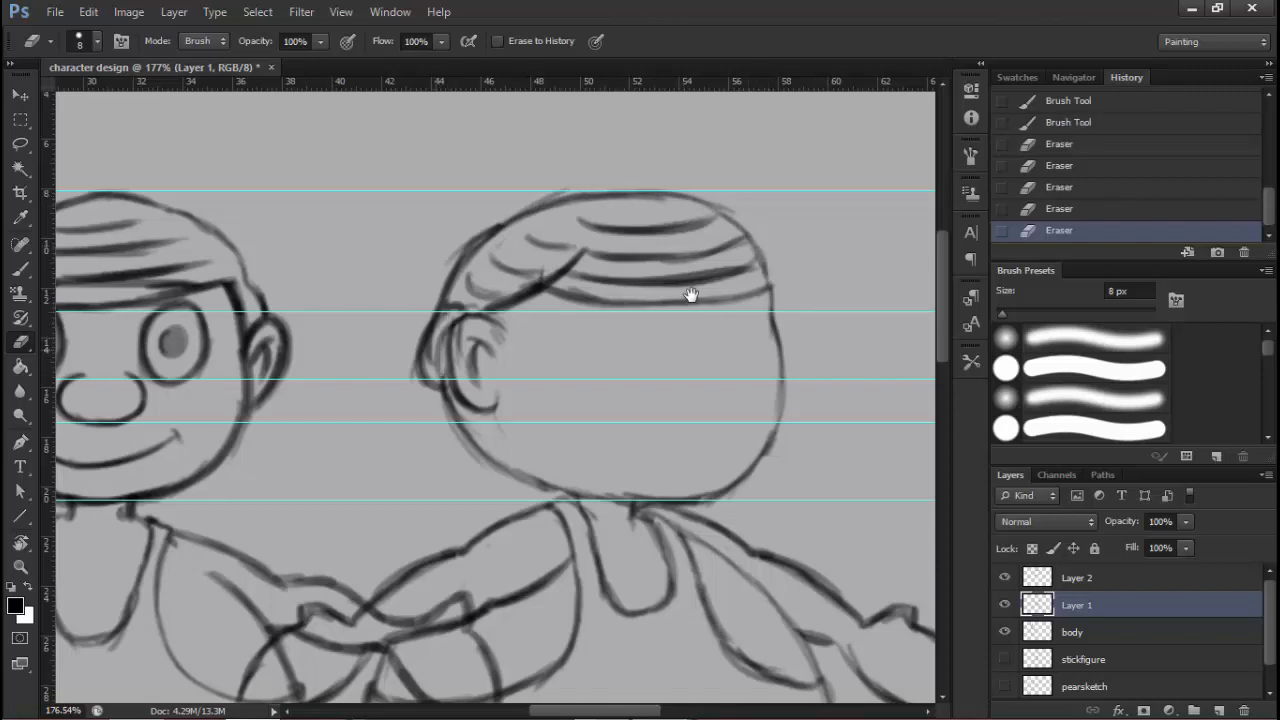
Compare both figures at full height, make Layer 2 active and toggle its visibility off and on
{"action": "scroll", "coordinate": [691, 295], "scroll_direction": "down", "scroll_amount": 5}
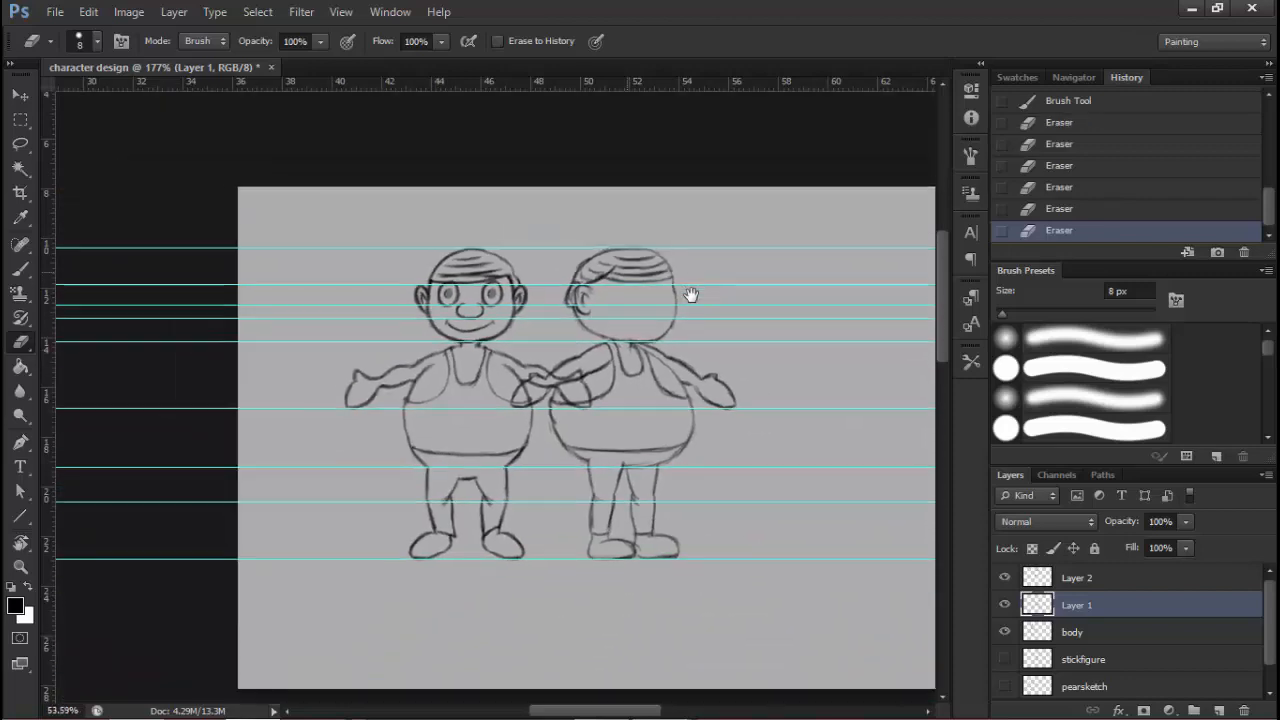
{"action": "scroll", "coordinate": [691, 295], "scroll_direction": "up", "scroll_amount": 4}
{"action": "scroll", "coordinate": [691, 295], "scroll_direction": "down", "scroll_amount": 2}
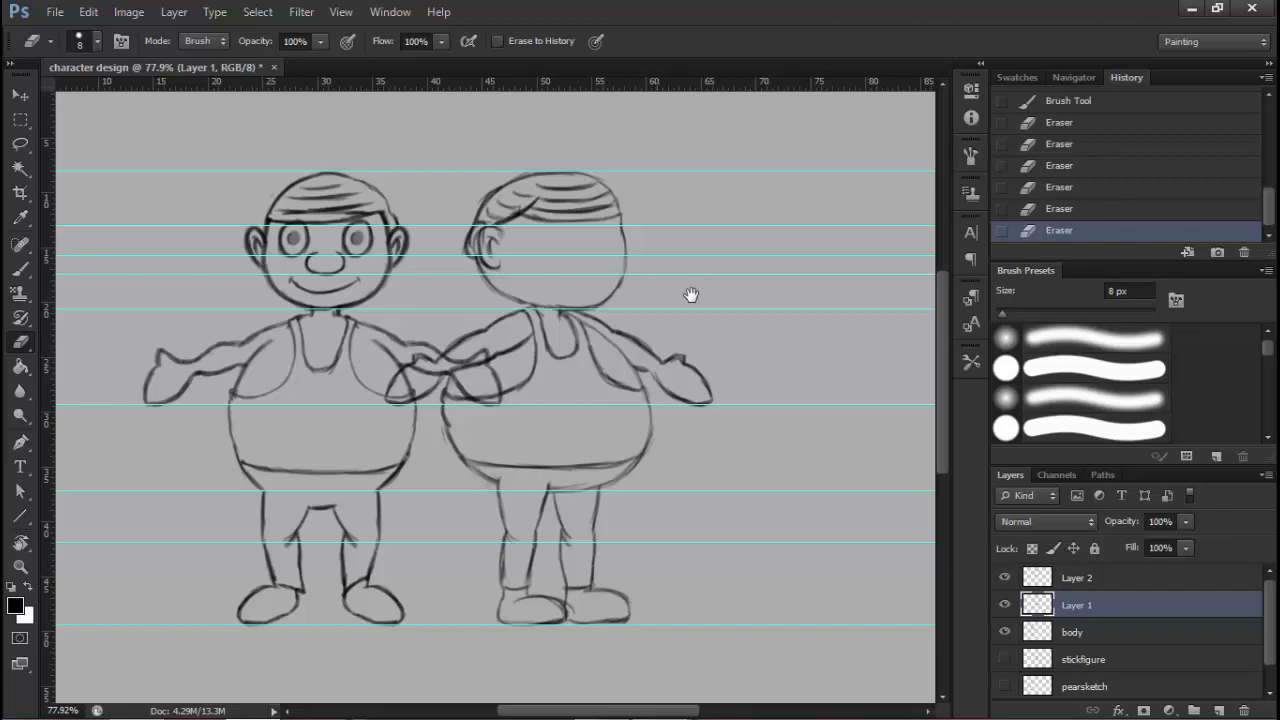
{"action": "key", "text": "alt+bracketright"}
{"action": "key", "text": "ctrl+comma"}
{"action": "key", "text": "ctrl+comma"}
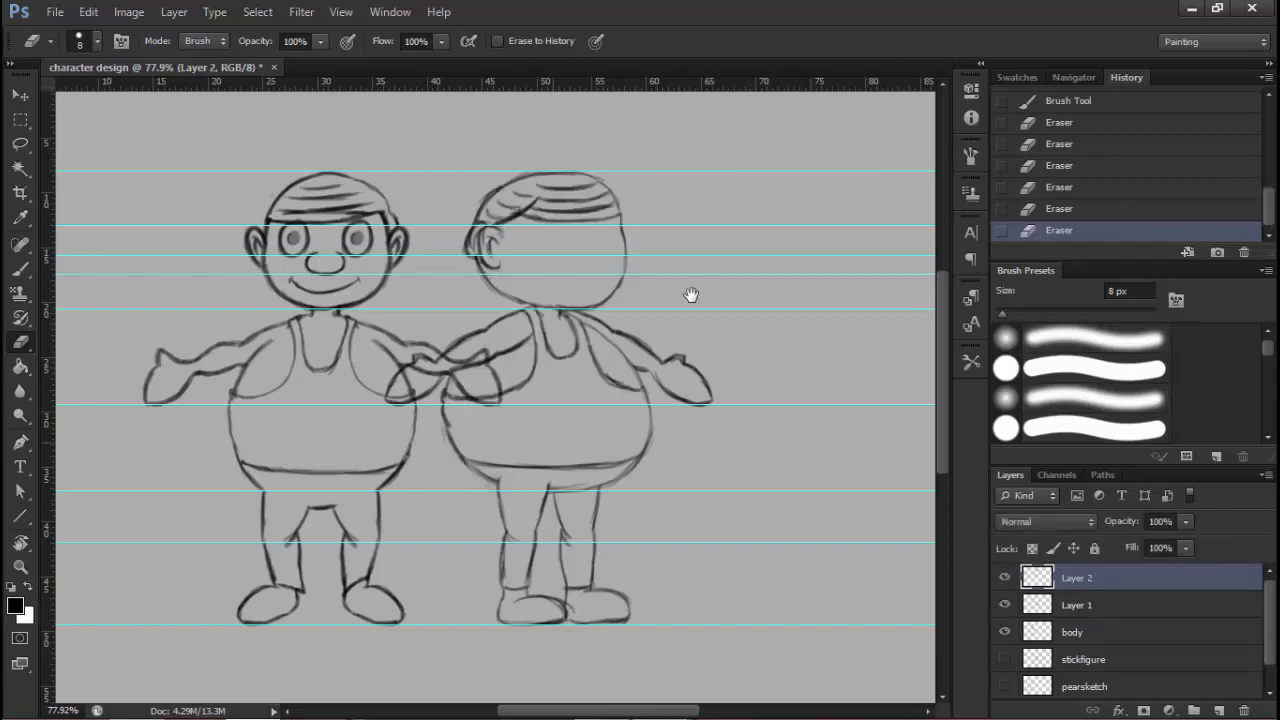
{"action": "left_click_drag", "start_coordinate": [601, 376], "coordinate": [691, 376]}
{"action": "left_click_drag", "start_coordinate": [691, 295], "coordinate": [877, 502]}
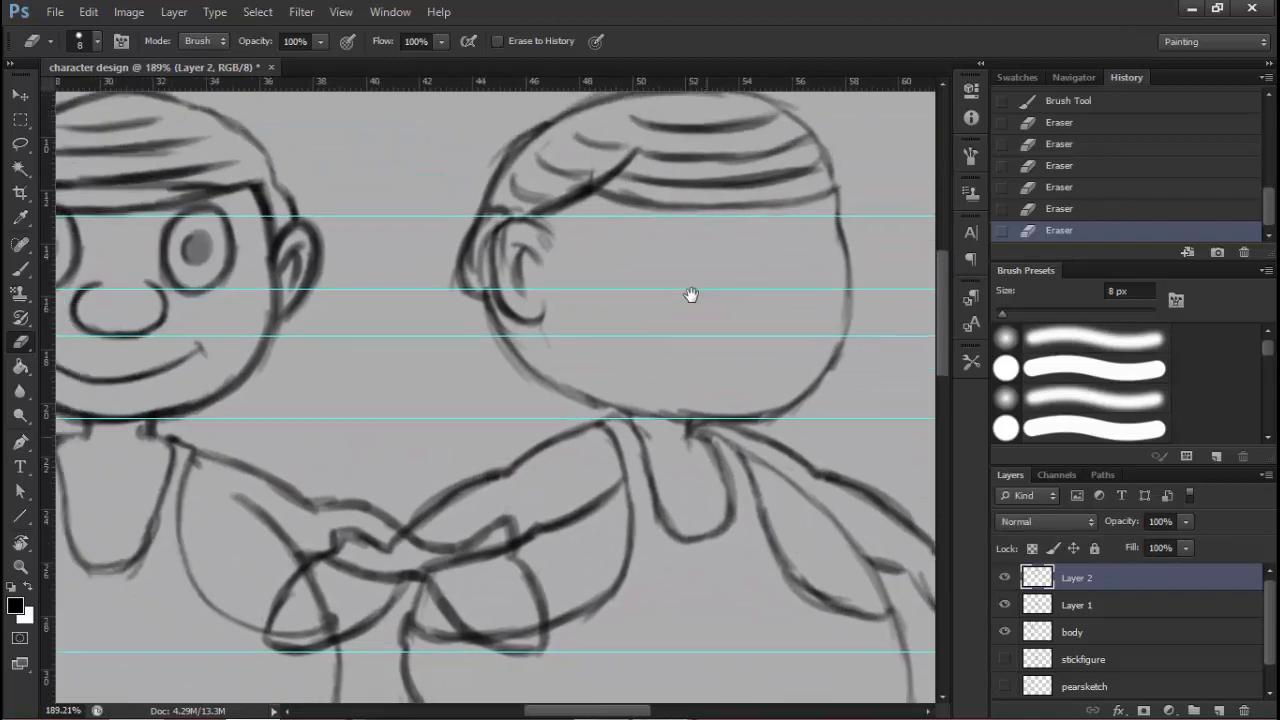
{"action": "key", "text": "b"}
{"action": "mouse_move", "coordinate": [691, 294]}
{"action": "left_mouse_down"}
{"action": "mouse_move", "coordinate": [782, 272]}
{"action": "mouse_move", "coordinate": [779, 262]}
{"action": "mouse_move", "coordinate": [567, 282]}
{"action": "mouse_move", "coordinate": [679, 276]}
{"action": "mouse_move", "coordinate": [651, 275]}
{"action": "left_mouse_up"}
{"action": "left_click_drag", "start_coordinate": [846, 227], "coordinate": [866, 235]}
{"action": "left_click_drag", "start_coordinate": [846, 227], "coordinate": [864, 234]}
{"action": "mouse_move", "coordinate": [848, 228]}
{"action": "left_mouse_down"}
{"action": "mouse_move", "coordinate": [866, 238]}
{"action": "mouse_move", "coordinate": [872, 268]}
{"action": "mouse_move", "coordinate": [793, 290]}
{"action": "mouse_move", "coordinate": [854, 285]}
{"action": "mouse_move", "coordinate": [771, 271]}
{"action": "left_mouse_up"}
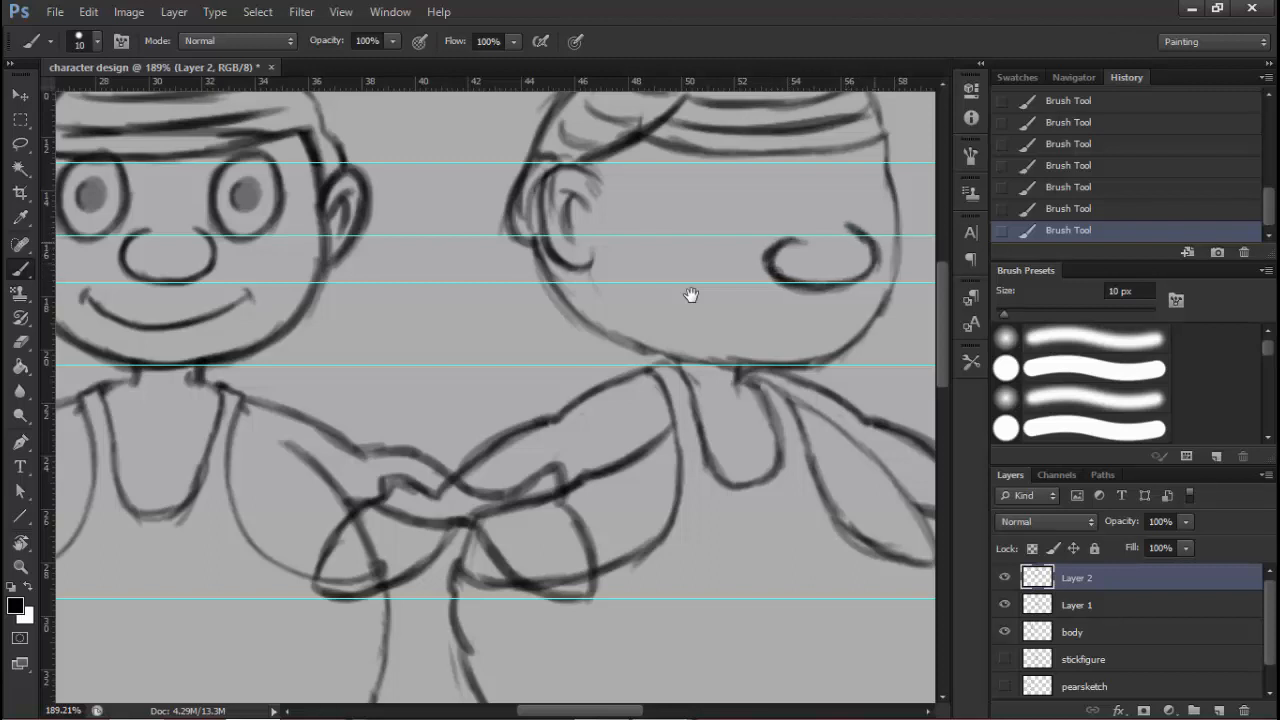
{"action": "left_click_drag", "start_coordinate": [691, 295], "coordinate": [651, 281]}
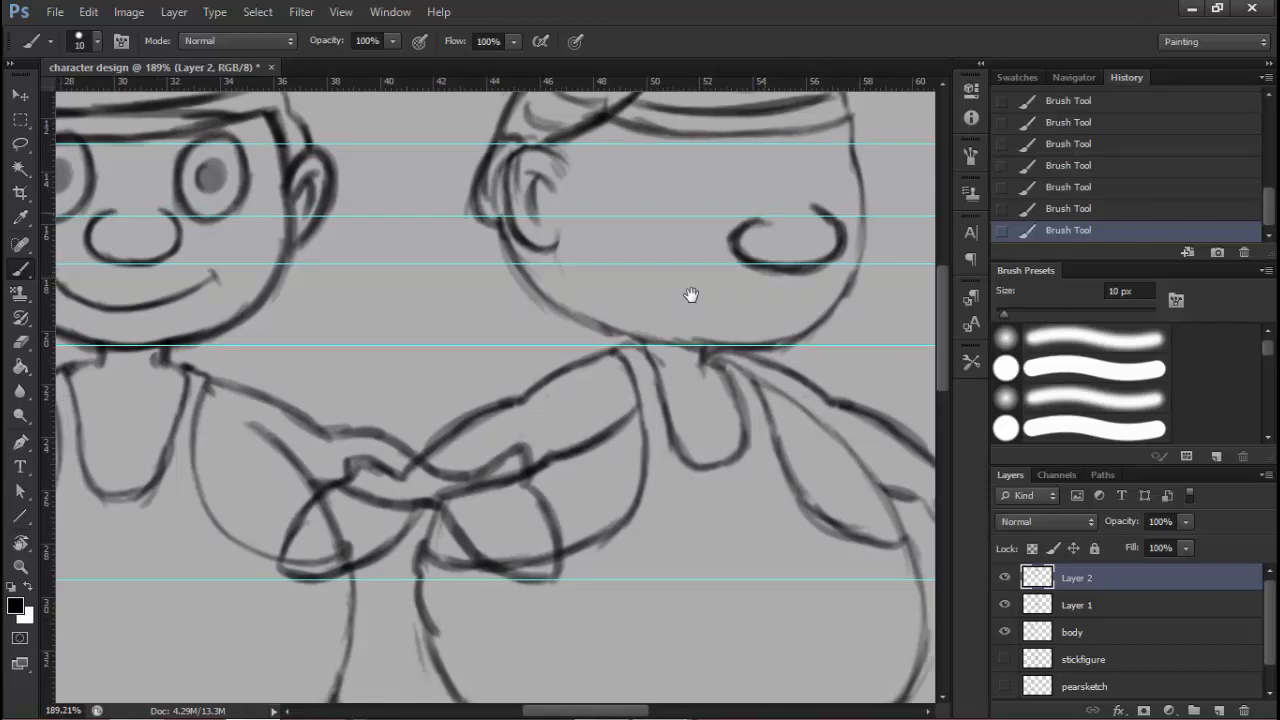
{"action": "scroll", "coordinate": [691, 295], "scroll_direction": "right", "scroll_amount": 1}
{"action": "scroll", "coordinate": [691, 295], "scroll_direction": "up", "scroll_amount": 1}
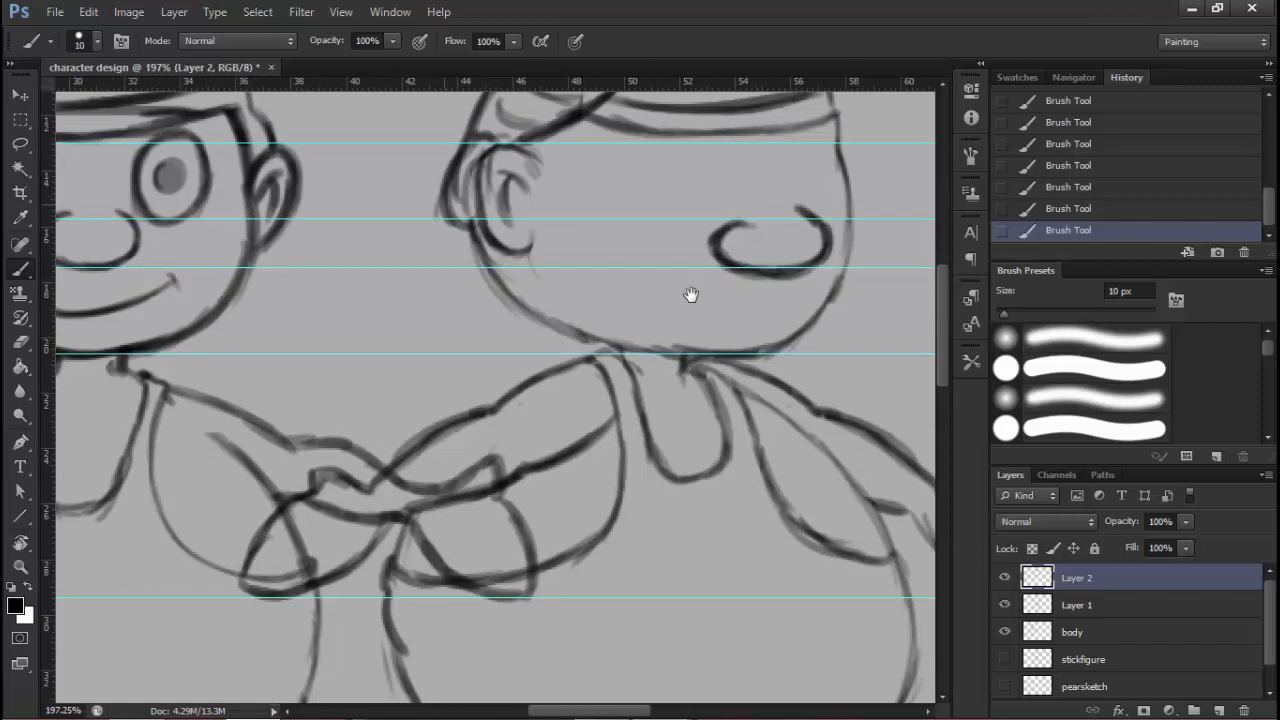
{"action": "key", "text": "e"}
{"action": "mouse_move", "coordinate": [744, 224]}
{"action": "left_mouse_down"}
{"action": "mouse_move", "coordinate": [726, 264]}
{"action": "mouse_move", "coordinate": [792, 274]}
{"action": "mouse_move", "coordinate": [826, 250]}
{"action": "mouse_move", "coordinate": [800, 212]}
{"action": "left_mouse_up"}
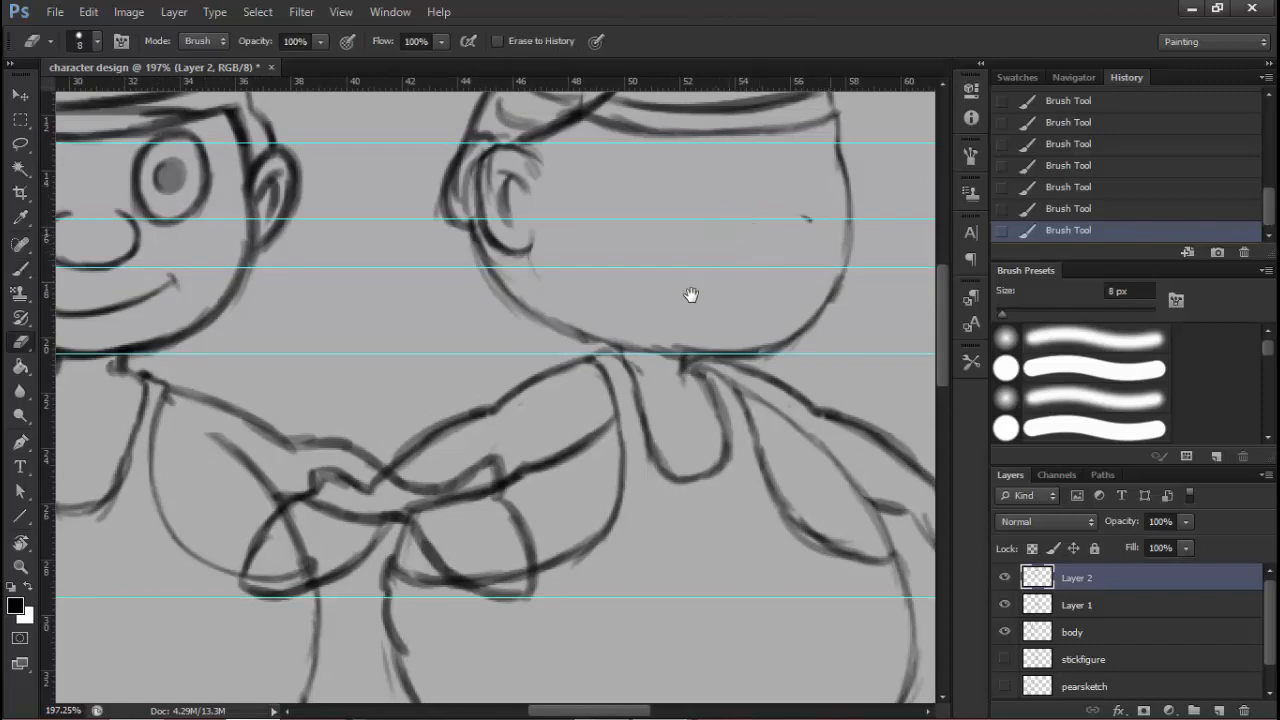
Brush a wide, rounded nose near the far side of the turned face, resting on the front view's nose guide
{"action": "key", "text": "b"}
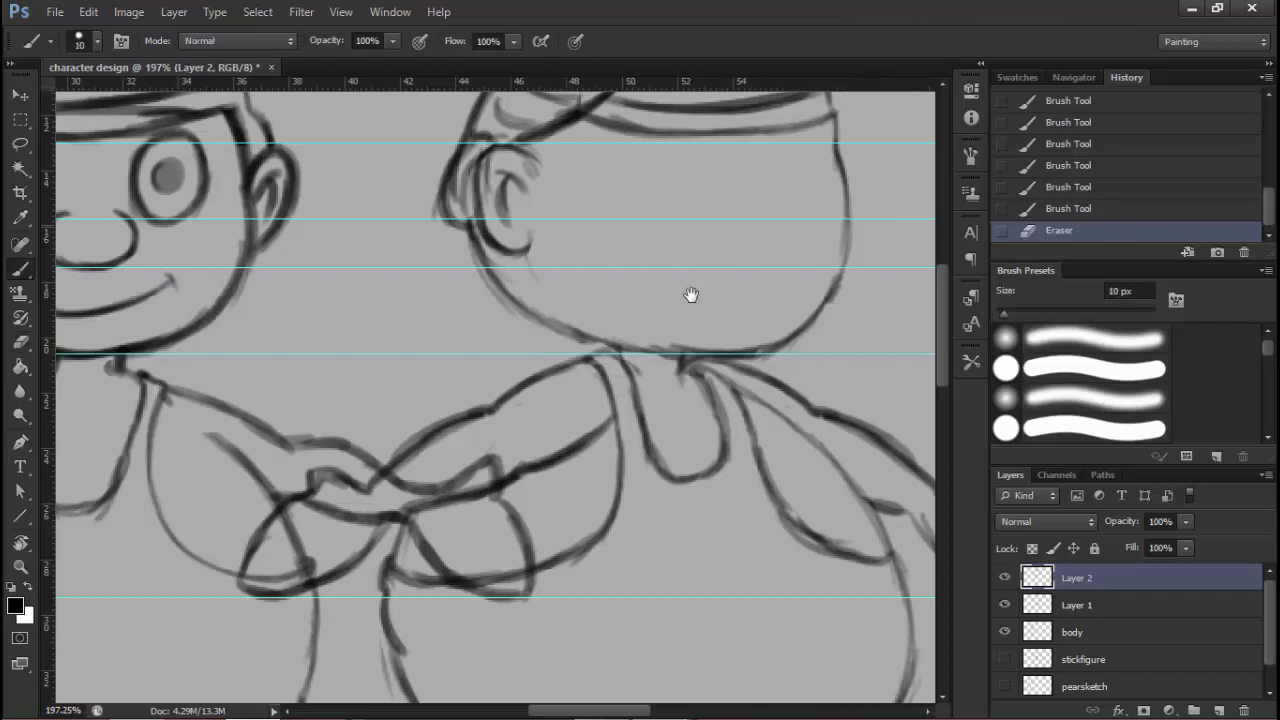
{"action": "left_click_drag", "start_coordinate": [690, 294], "coordinate": [750, 300]}
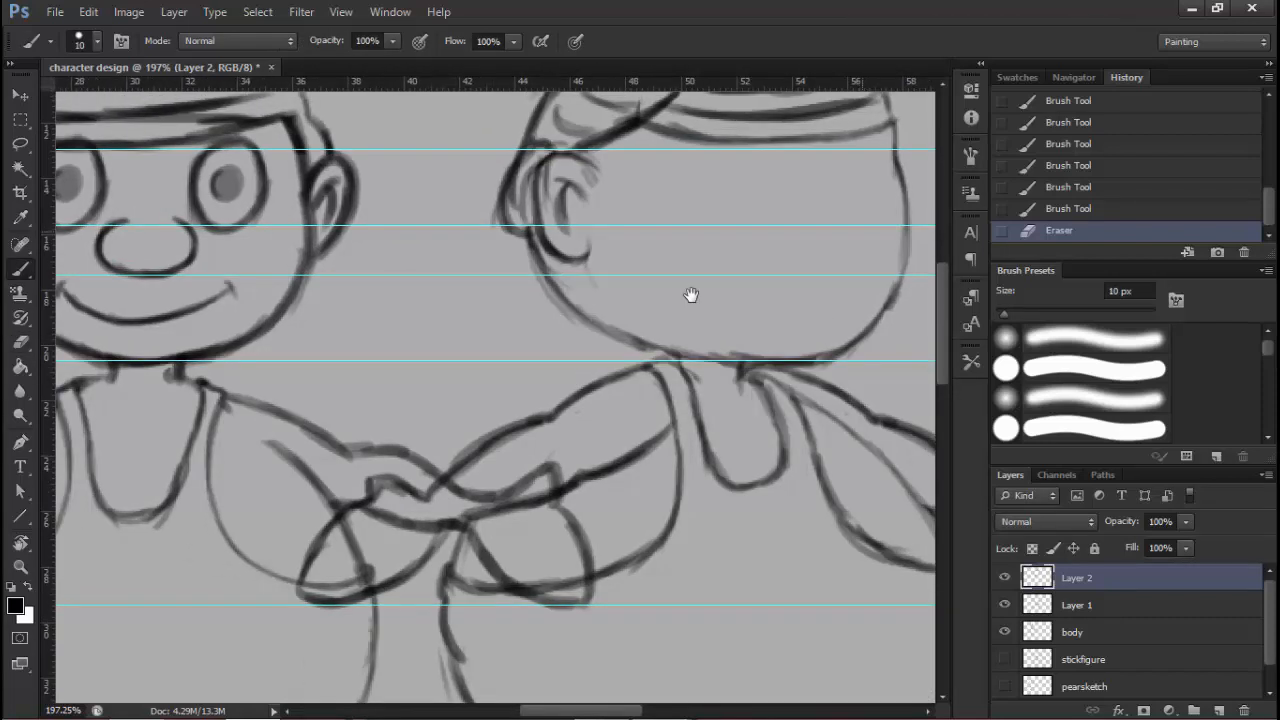
{"action": "left_click_drag", "start_coordinate": [866, 229], "coordinate": [886, 246]}
{"action": "mouse_move", "coordinate": [870, 231]}
{"action": "left_mouse_down"}
{"action": "mouse_move", "coordinate": [886, 249]}
{"action": "mouse_move", "coordinate": [869, 272]}
{"action": "mouse_move", "coordinate": [806, 275]}
{"action": "mouse_move", "coordinate": [890, 240]}
{"action": "left_mouse_up"}
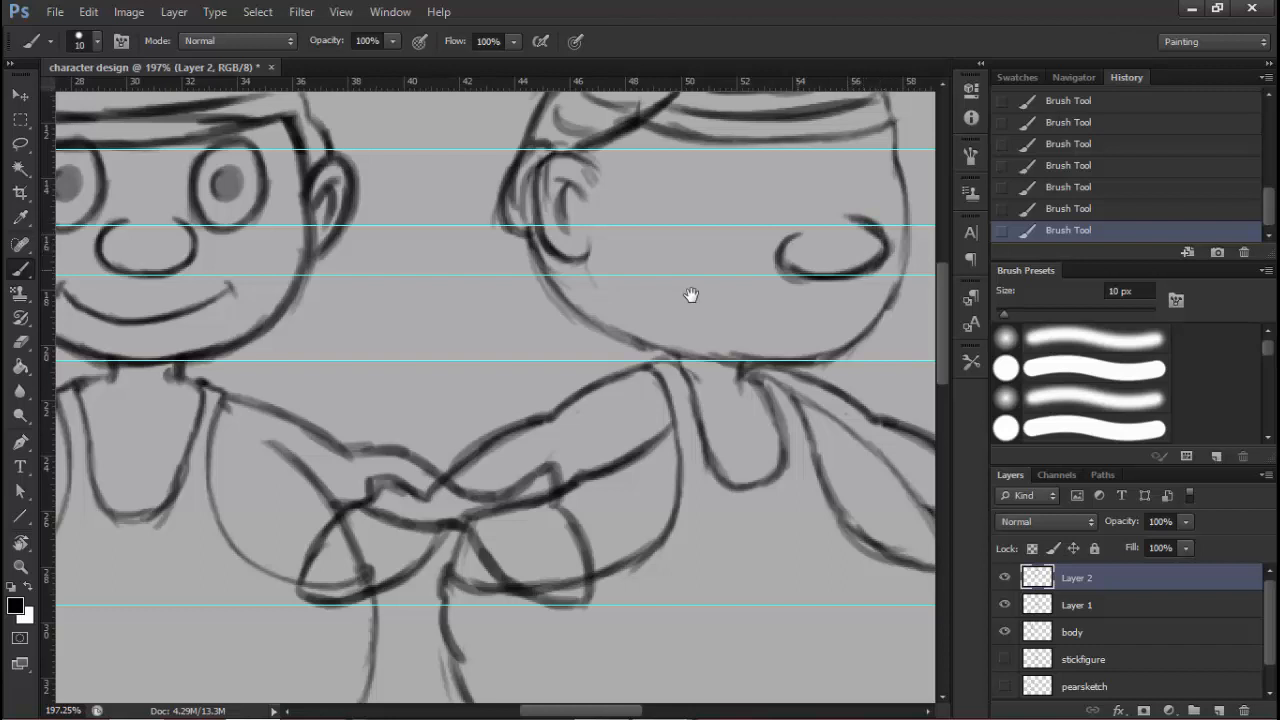
Draw the near eye as a rounded oval between the two eye guides and shade a pupil toward the nose
{"action": "scroll", "coordinate": [691, 294], "scroll_direction": "up", "scroll_amount": 5}
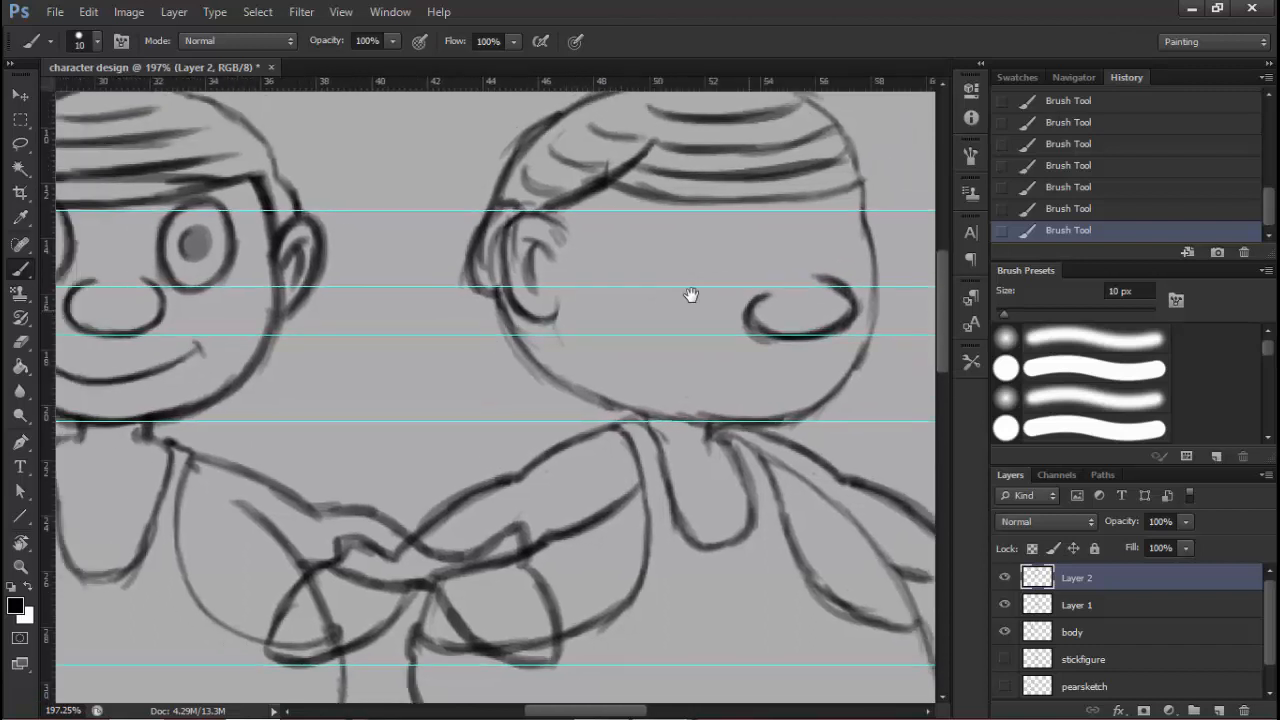
{"action": "mouse_move", "coordinate": [691, 294]}
{"action": "left_mouse_down"}
{"action": "mouse_move", "coordinate": [740, 316]}
{"action": "mouse_move", "coordinate": [684, 284]}
{"action": "mouse_move", "coordinate": [727, 301]}
{"action": "left_mouse_up"}
{"action": "left_click_drag", "start_coordinate": [728, 238], "coordinate": [733, 301]}
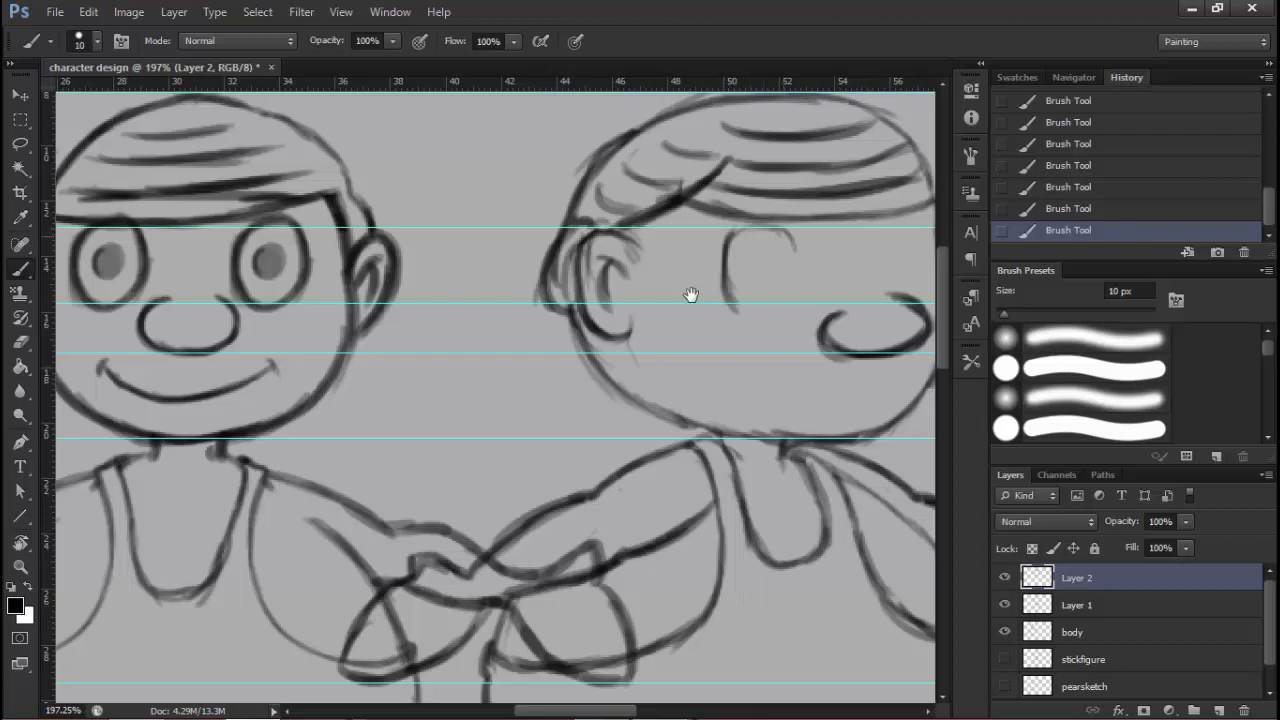
{"action": "mouse_move", "coordinate": [786, 240]}
{"action": "left_mouse_down"}
{"action": "mouse_move", "coordinate": [790, 300]}
{"action": "mouse_move", "coordinate": [762, 312]}
{"action": "mouse_move", "coordinate": [795, 250]}
{"action": "mouse_move", "coordinate": [760, 228]}
{"action": "mouse_move", "coordinate": [766, 292]}
{"action": "mouse_move", "coordinate": [776, 252]}
{"action": "mouse_move", "coordinate": [774, 292]}
{"action": "mouse_move", "coordinate": [770, 262]}
{"action": "left_mouse_up"}
{"action": "left_click_drag", "start_coordinate": [690, 295], "coordinate": [518, 275]}
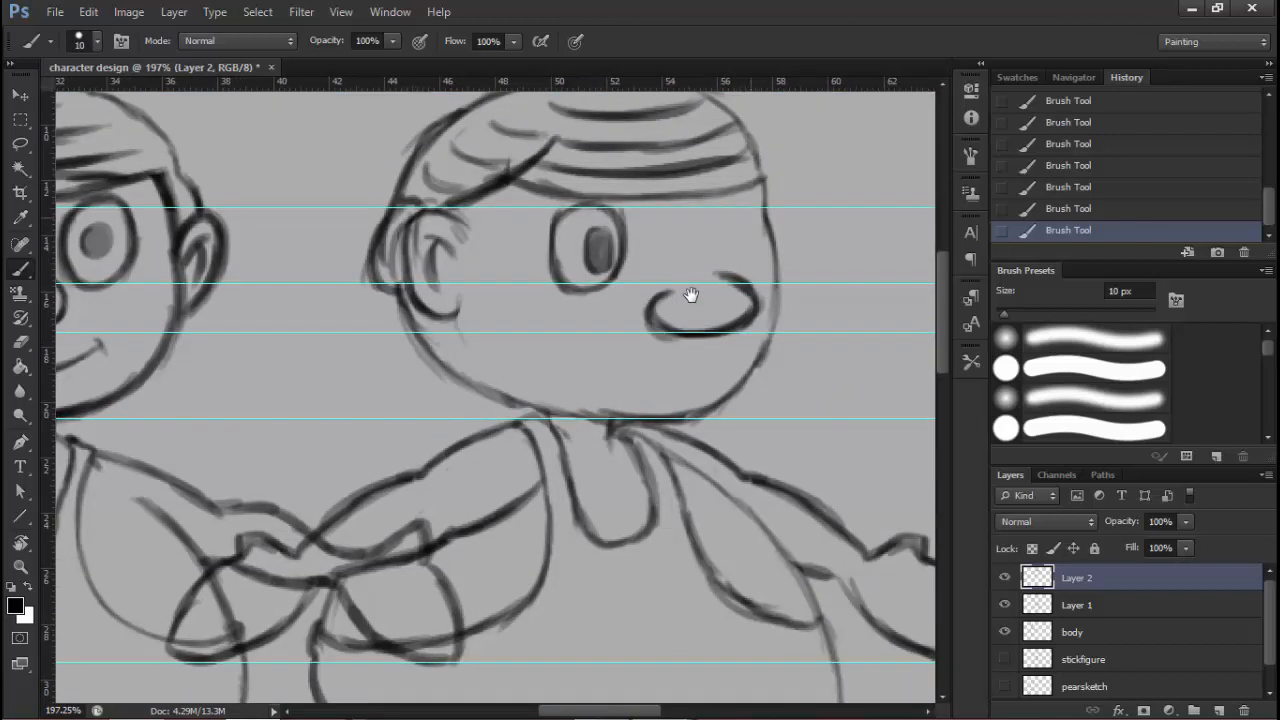
Draw the far eye as a narrow oval above the nose at the face edge, with a slim shaded pupil
{"action": "left_click_drag", "start_coordinate": [720, 212], "coordinate": [716, 270]}
{"action": "left_click_drag", "start_coordinate": [760, 212], "coordinate": [760, 280]}
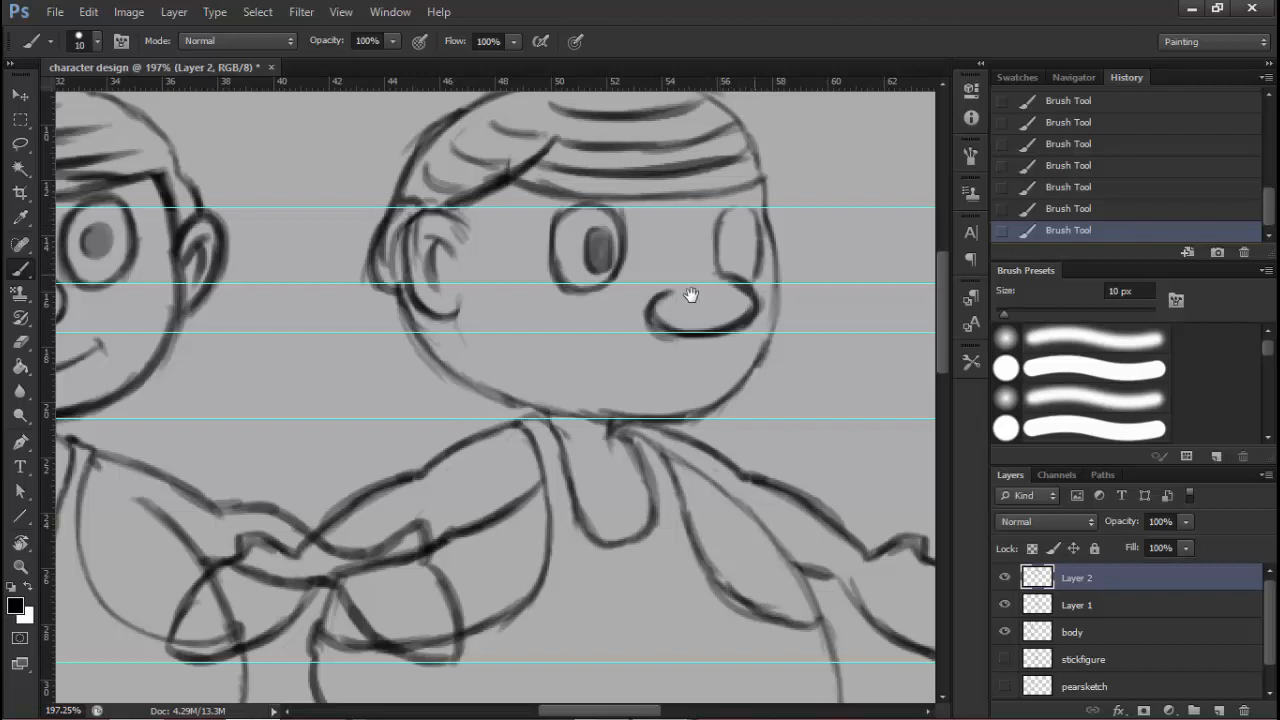
{"action": "left_click_drag", "start_coordinate": [720, 210], "coordinate": [717, 276]}
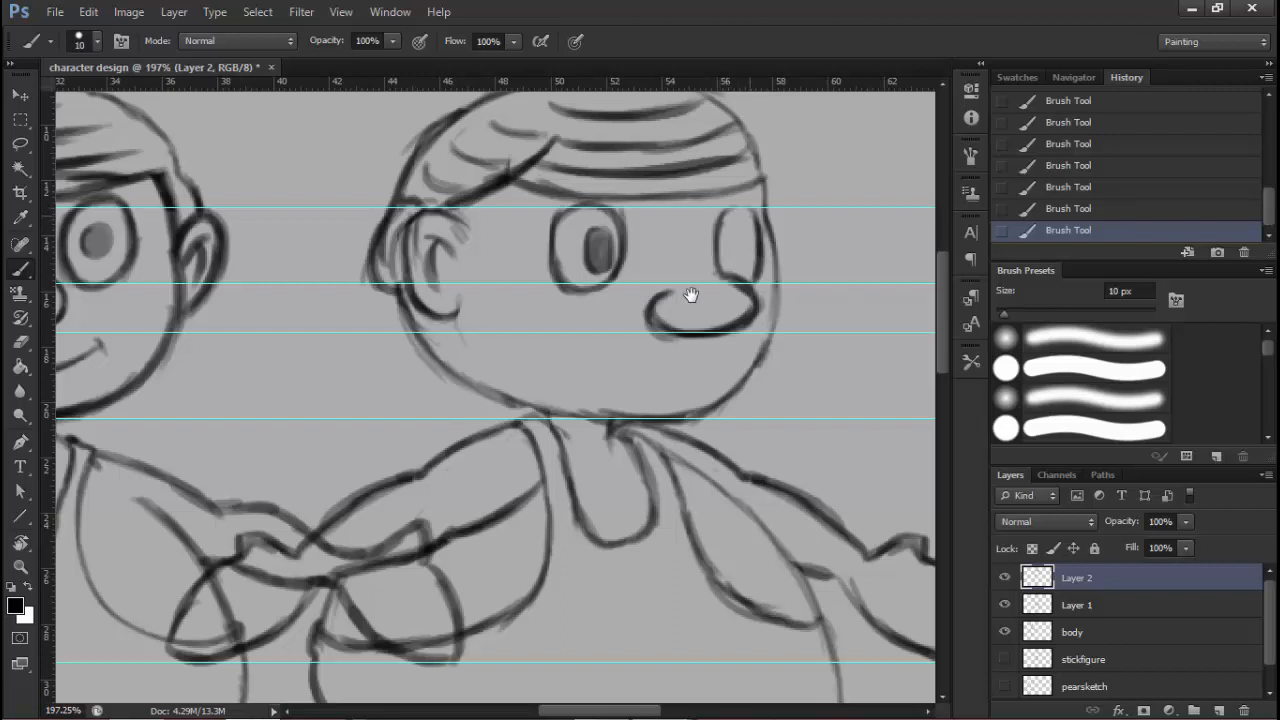
{"action": "left_click_drag", "start_coordinate": [761, 211], "coordinate": [760, 264]}
{"action": "mouse_move", "coordinate": [740, 222]}
{"action": "left_mouse_down"}
{"action": "mouse_move", "coordinate": [738, 274]}
{"action": "mouse_move", "coordinate": [744, 228]}
{"action": "mouse_move", "coordinate": [741, 264]}
{"action": "left_mouse_up"}
Lasso the near eye, move it closer to the nose, and deselect it
{"action": "scroll", "coordinate": [733, 295], "scroll_direction": "down", "scroll_amount": 5}
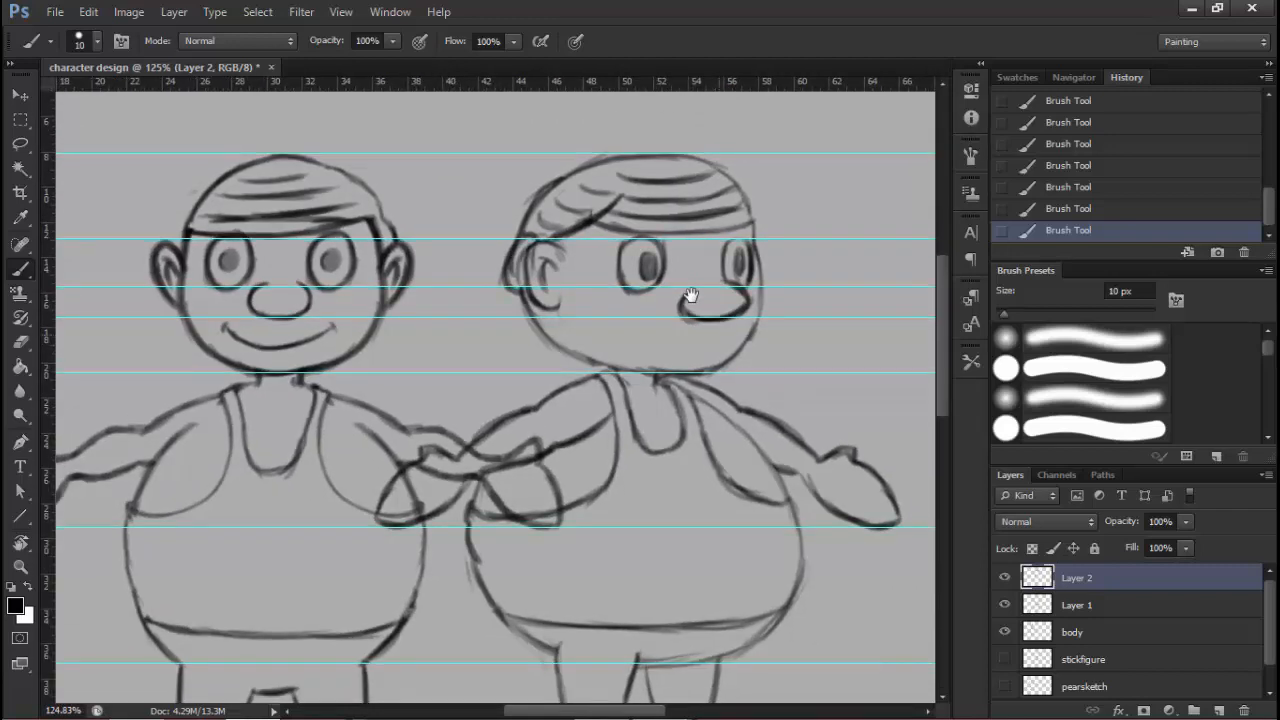
{"action": "scroll", "coordinate": [690, 295], "scroll_direction": "up", "scroll_amount": 5}
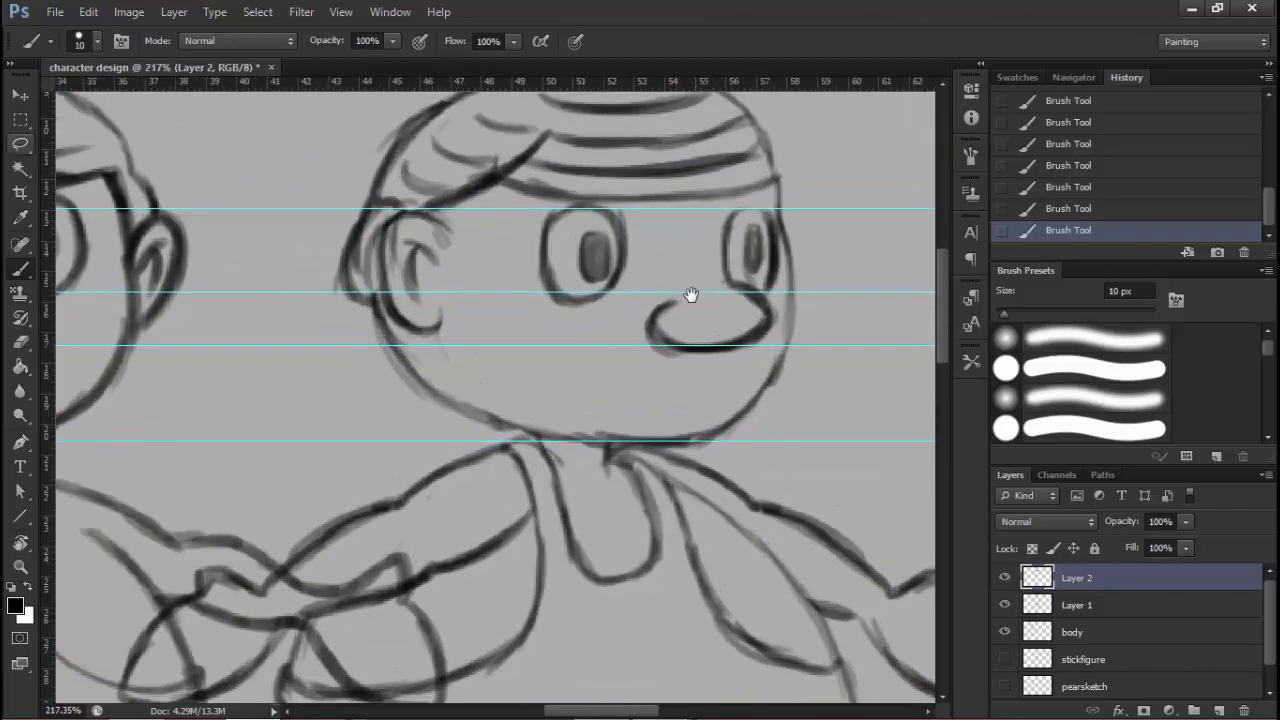
{"action": "key", "text": "l"}
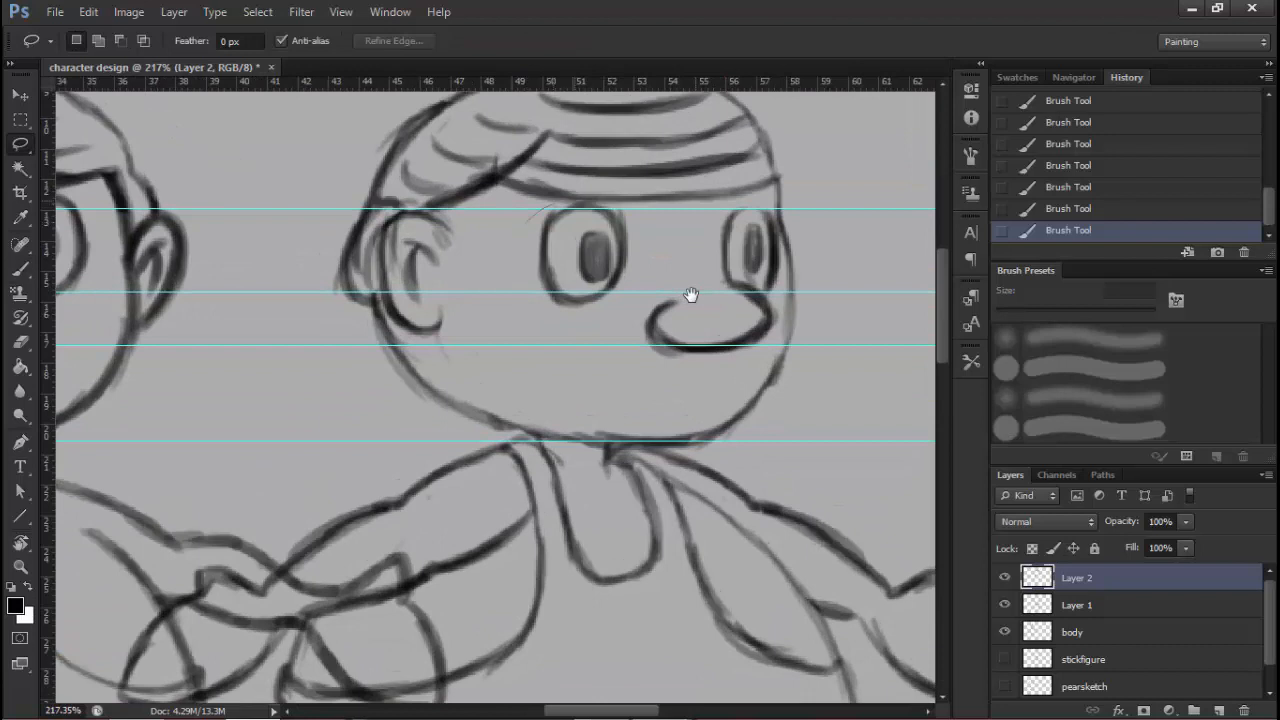
{"action": "left_click_drag", "start_coordinate": [553, 266], "coordinate": [589, 262]}
{"action": "key", "text": "ctrl+d"}
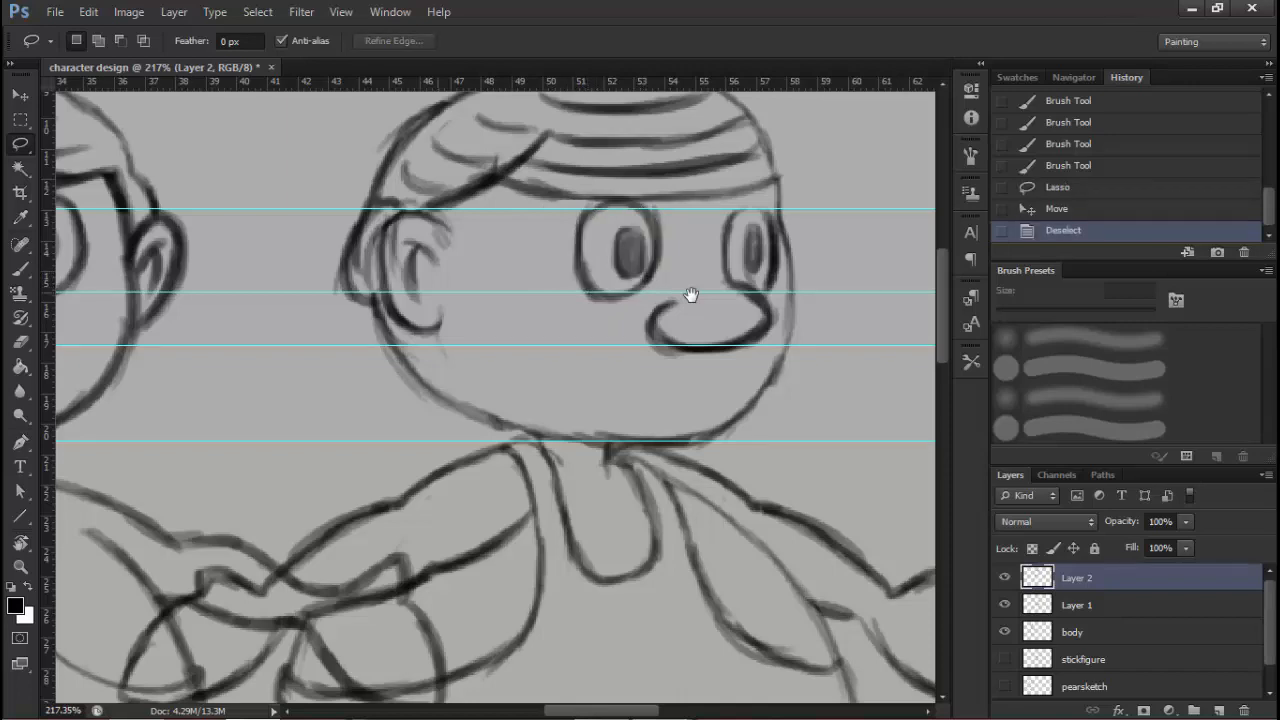
Brush a curved smile with a short corner crease below the nose on the turned face
{"action": "left_click_drag", "start_coordinate": [691, 295], "coordinate": [748, 284]}
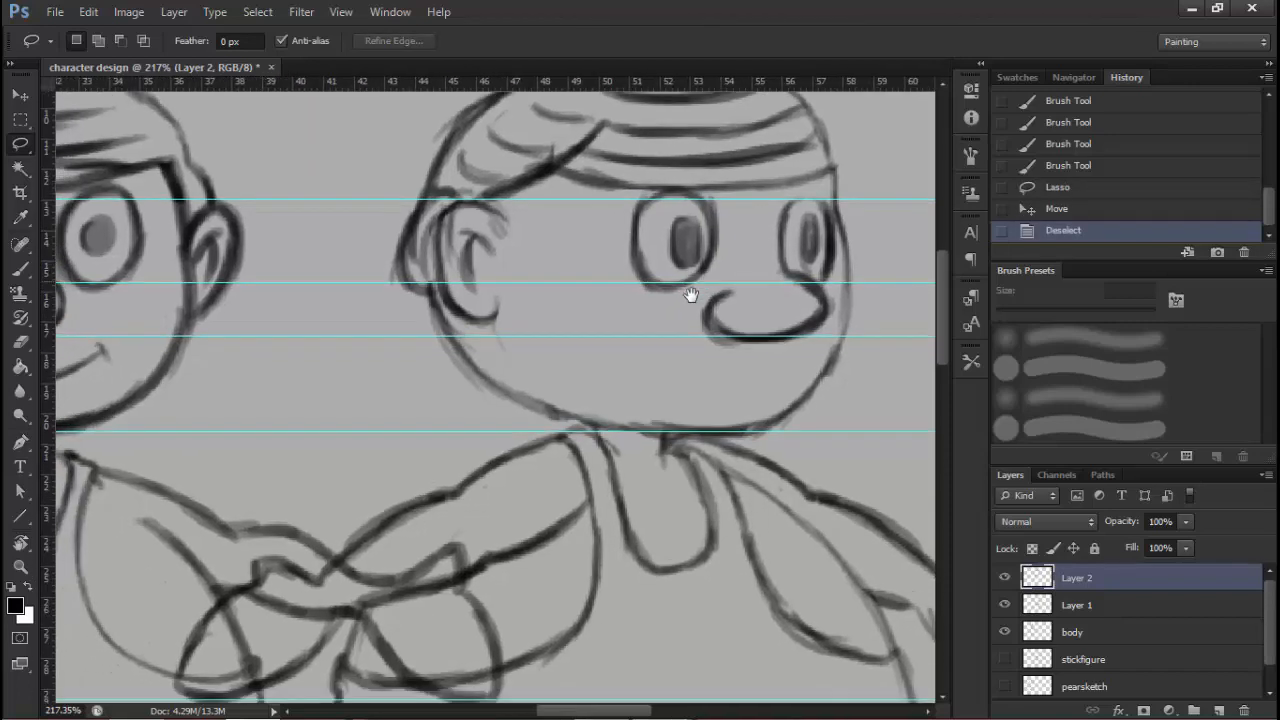
{"action": "scroll", "coordinate": [691, 295], "scroll_direction": "down", "scroll_amount": 4}
{"action": "scroll", "coordinate": [691, 295], "scroll_direction": "up", "scroll_amount": 5}
{"action": "key", "text": "b"}
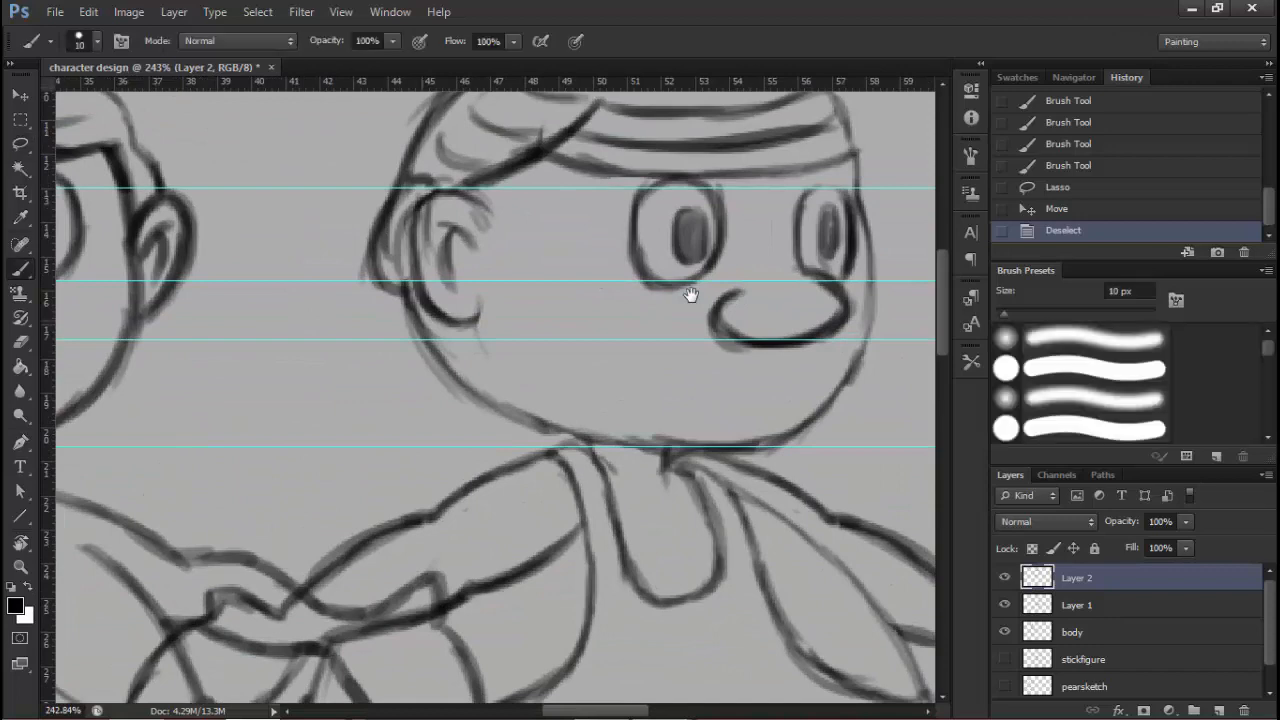
{"action": "scroll", "coordinate": [691, 295], "scroll_direction": "down", "scroll_amount": 4}
{"action": "scroll", "coordinate": [691, 295], "scroll_direction": "up", "scroll_amount": 2}
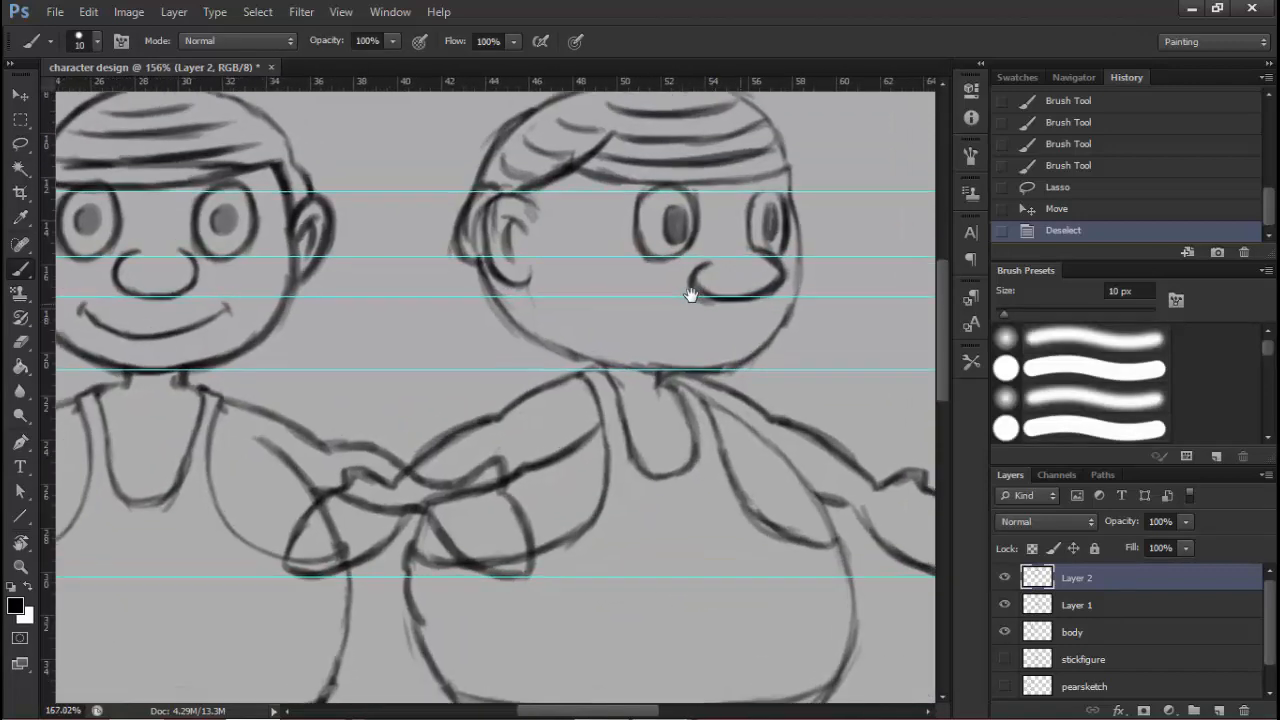
{"action": "scroll", "coordinate": [691, 295], "scroll_direction": "up", "scroll_amount": 1}
{"action": "scroll", "coordinate": [691, 295], "scroll_direction": "up", "scroll_amount": 3}
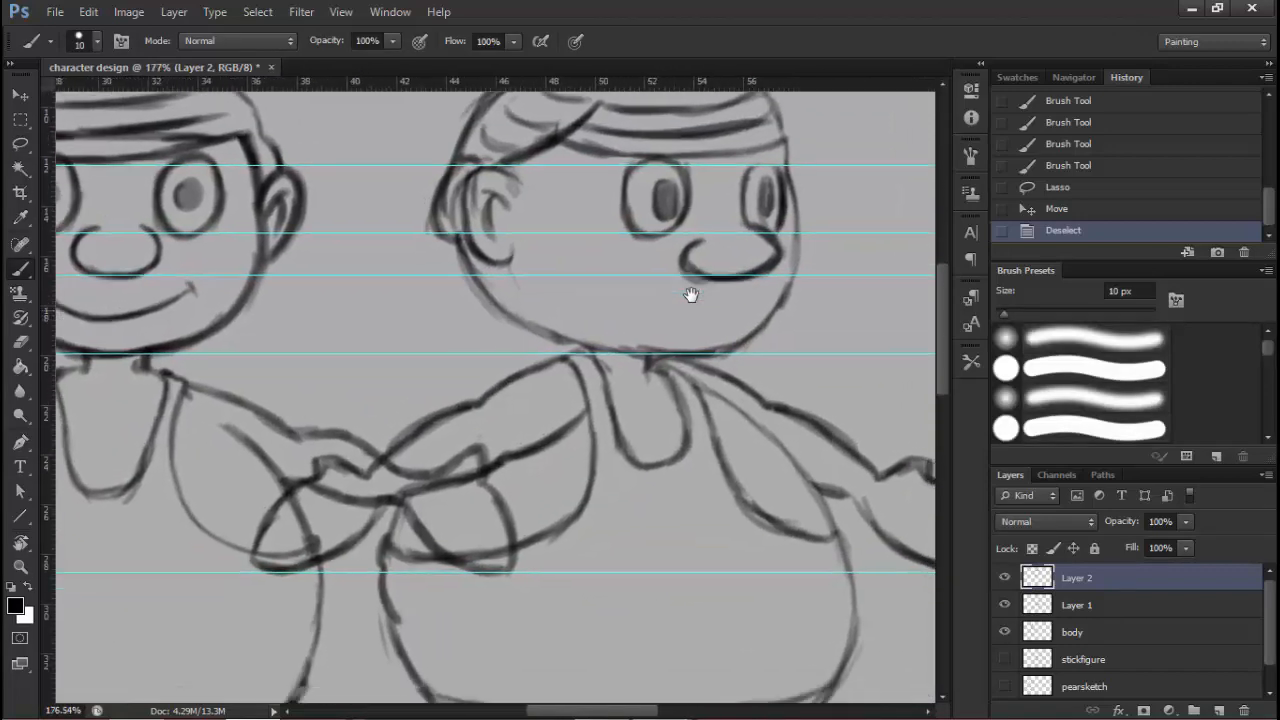
{"action": "scroll", "coordinate": [691, 295], "scroll_direction": "down", "scroll_amount": 2}
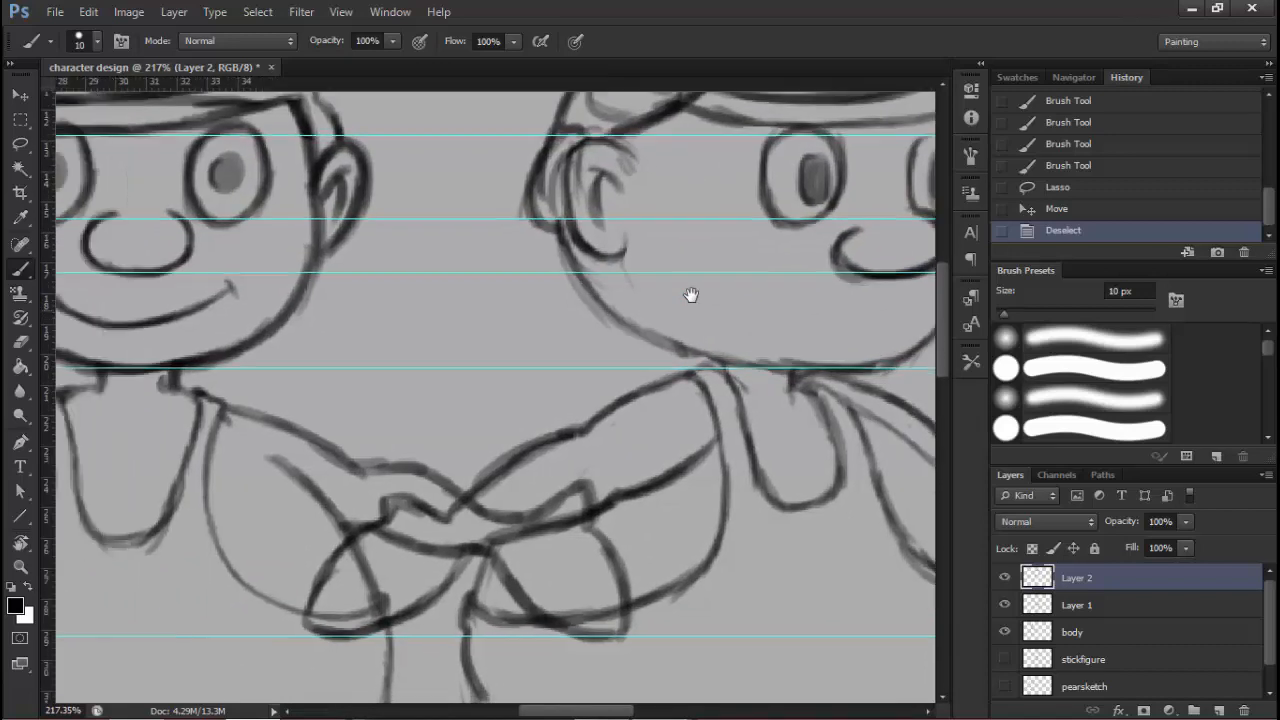
{"action": "scroll", "coordinate": [691, 295], "scroll_direction": "up", "scroll_amount": 2}
{"action": "left_click_drag", "start_coordinate": [652, 288], "coordinate": [690, 300]}
{"action": "mouse_move", "coordinate": [648, 286]}
{"action": "left_mouse_down"}
{"action": "mouse_move", "coordinate": [804, 304]}
{"action": "mouse_move", "coordinate": [840, 282]}
{"action": "mouse_move", "coordinate": [646, 298]}
{"action": "mouse_move", "coordinate": [716, 306]}
{"action": "mouse_move", "coordinate": [834, 290]}
{"action": "left_mouse_up"}
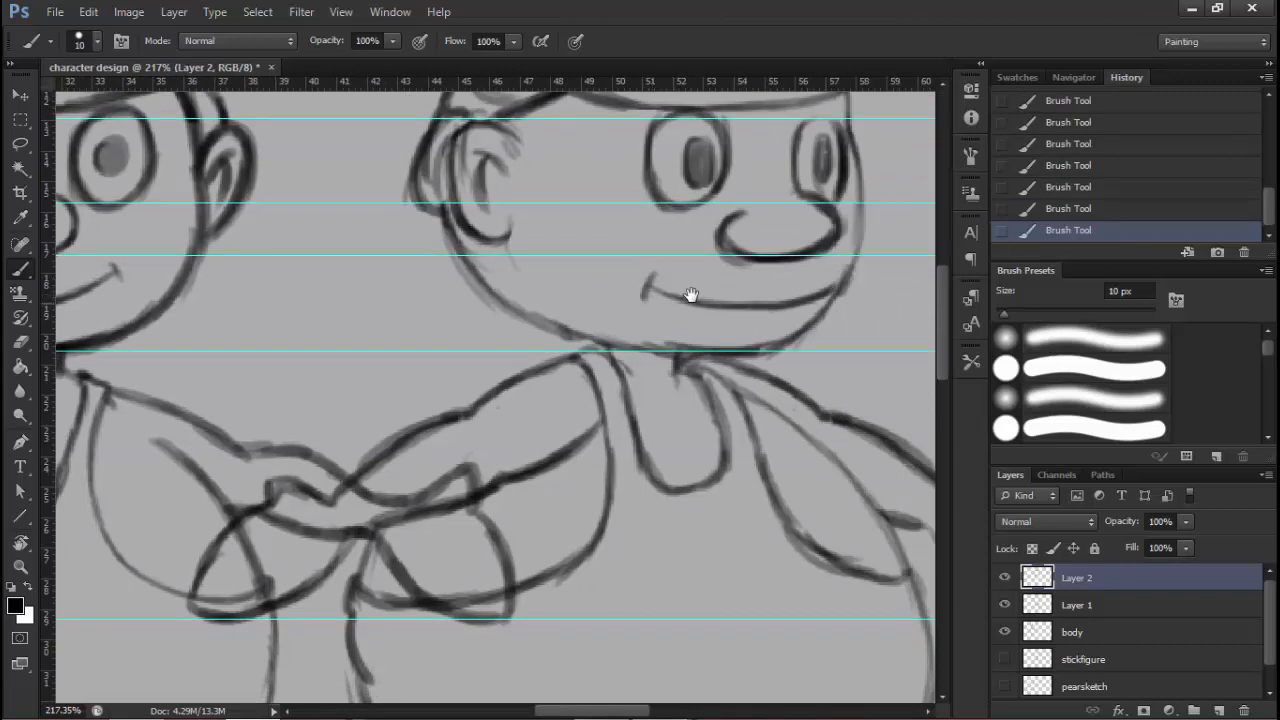
On the body layer, brush a pointed sideburn in front of each ear on the front view's head
{"action": "scroll", "coordinate": [691, 295], "scroll_direction": "down", "scroll_amount": 3}
{"action": "scroll", "coordinate": [691, 295], "scroll_direction": "up", "scroll_amount": 3}
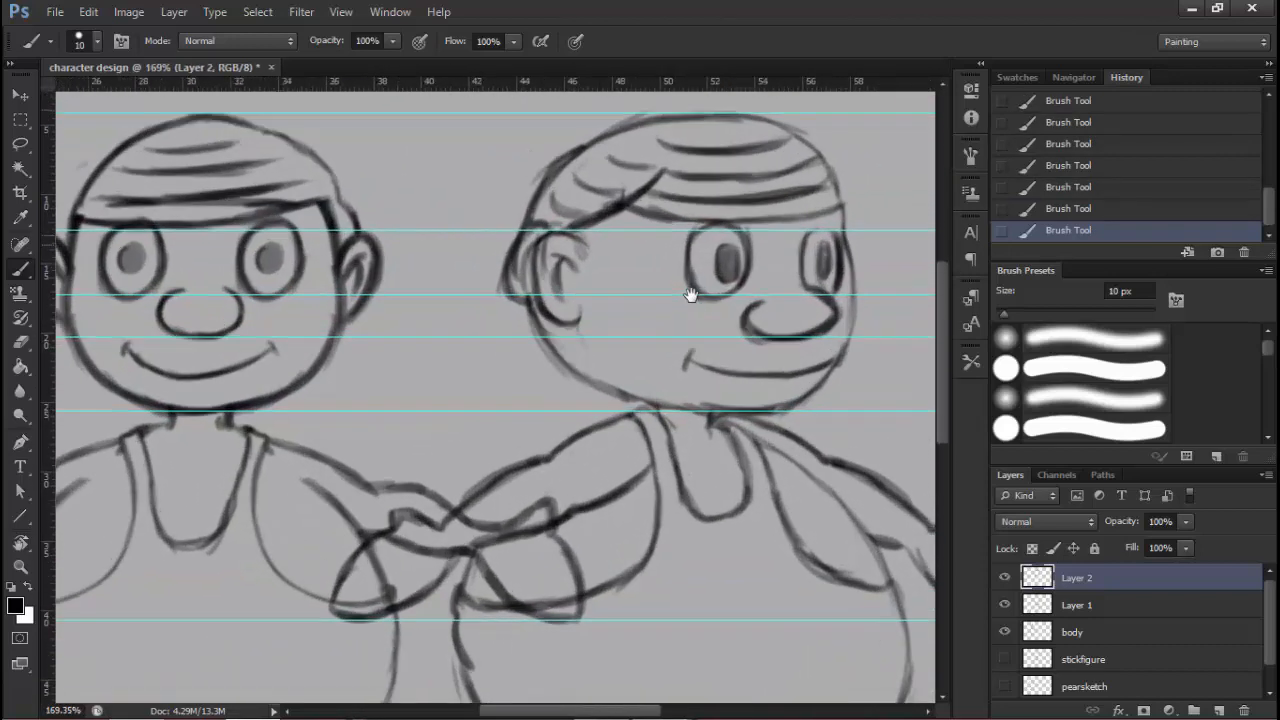
{"action": "key", "text": "alt+bracketleft"}
{"action": "key", "text": "alt+bracketleft"}
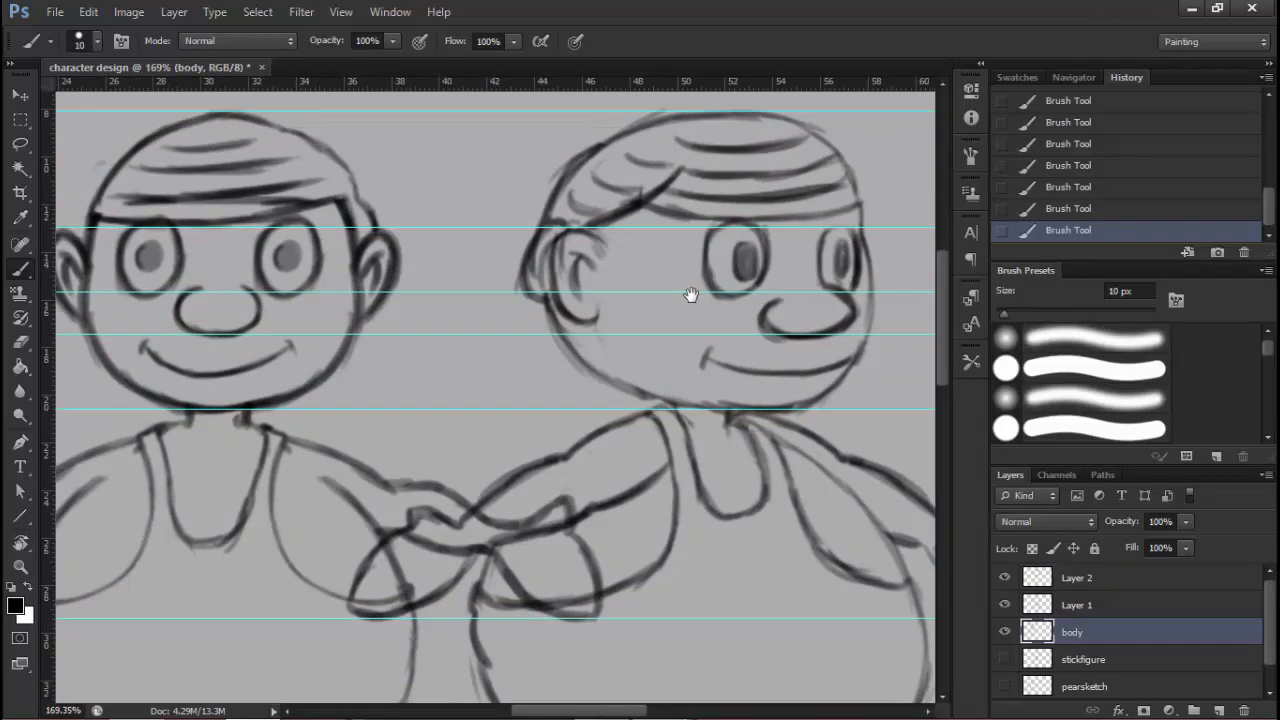
{"action": "key", "text": "ctrl+comma"}
{"action": "left_click_drag", "start_coordinate": [691, 295], "coordinate": [884, 297]}
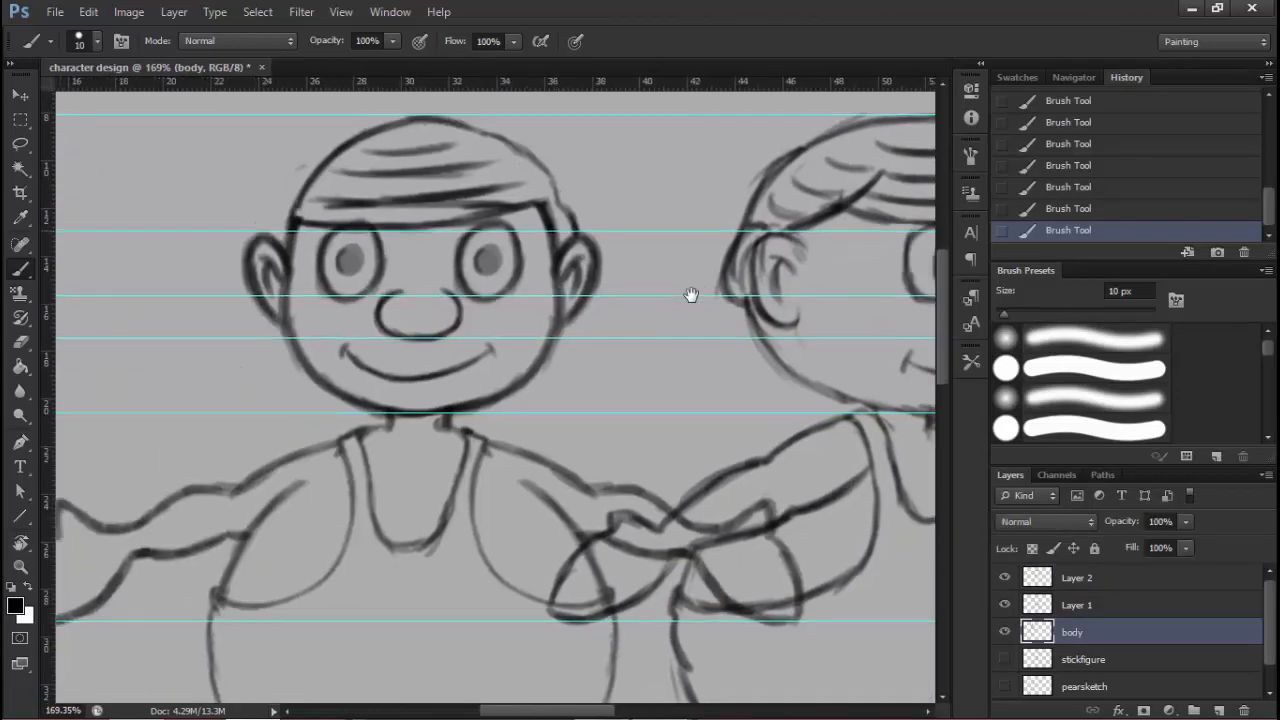
{"action": "scroll", "coordinate": [691, 295], "scroll_direction": "up", "scroll_amount": 3}
{"action": "left_click_drag", "start_coordinate": [270, 235], "coordinate": [230, 316]}
{"action": "mouse_move", "coordinate": [697, 202]}
{"action": "left_mouse_down"}
{"action": "mouse_move", "coordinate": [754, 306]}
{"action": "mouse_move", "coordinate": [422, 227]}
{"action": "mouse_move", "coordinate": [355, 305]}
{"action": "left_mouse_up"}
On Layer 1, brush a pointed sideburn from the hairline down in front of the turned head's ear
{"action": "scroll", "coordinate": [715, 294], "scroll_direction": "down", "scroll_amount": 1}
{"action": "scroll", "coordinate": [691, 295], "scroll_direction": "down", "scroll_amount": 3}
{"action": "key", "text": "alt+bracketright"}
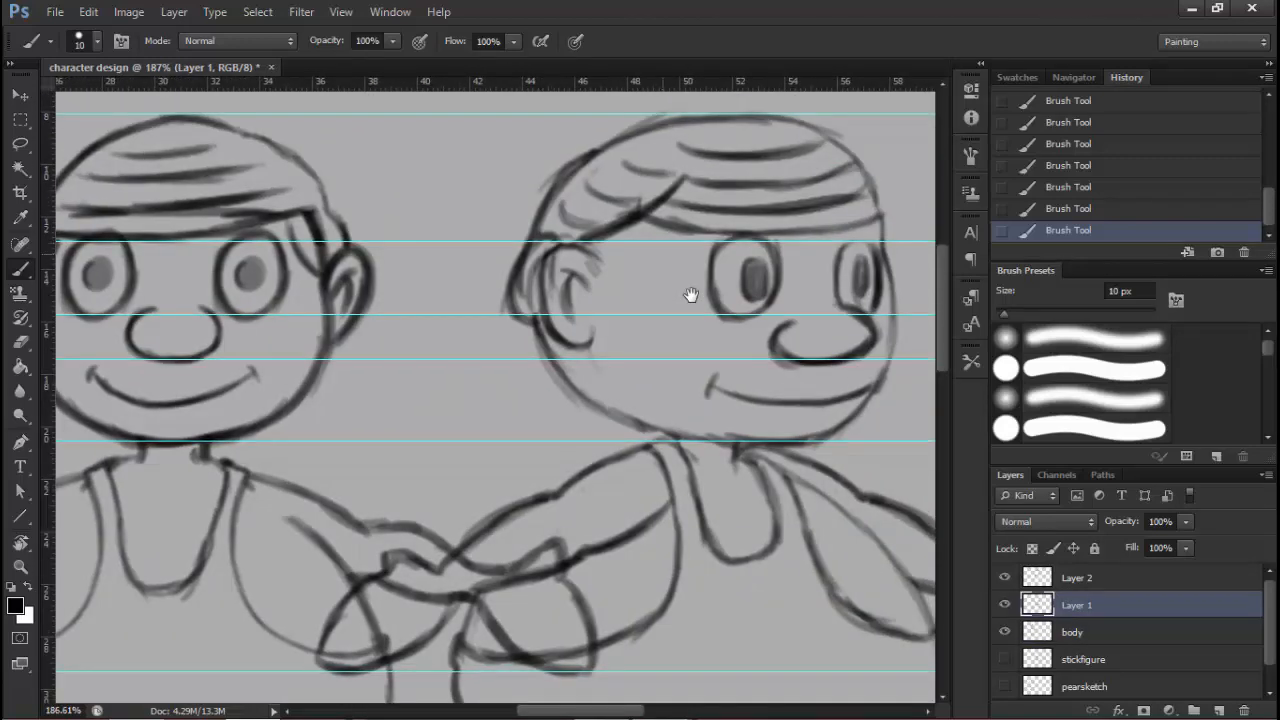
{"action": "scroll", "coordinate": [691, 295], "scroll_direction": "up", "scroll_amount": 2}
{"action": "mouse_move", "coordinate": [694, 226]}
{"action": "left_mouse_down"}
{"action": "mouse_move", "coordinate": [658, 282]}
{"action": "mouse_move", "coordinate": [612, 314]}
{"action": "left_mouse_up"}
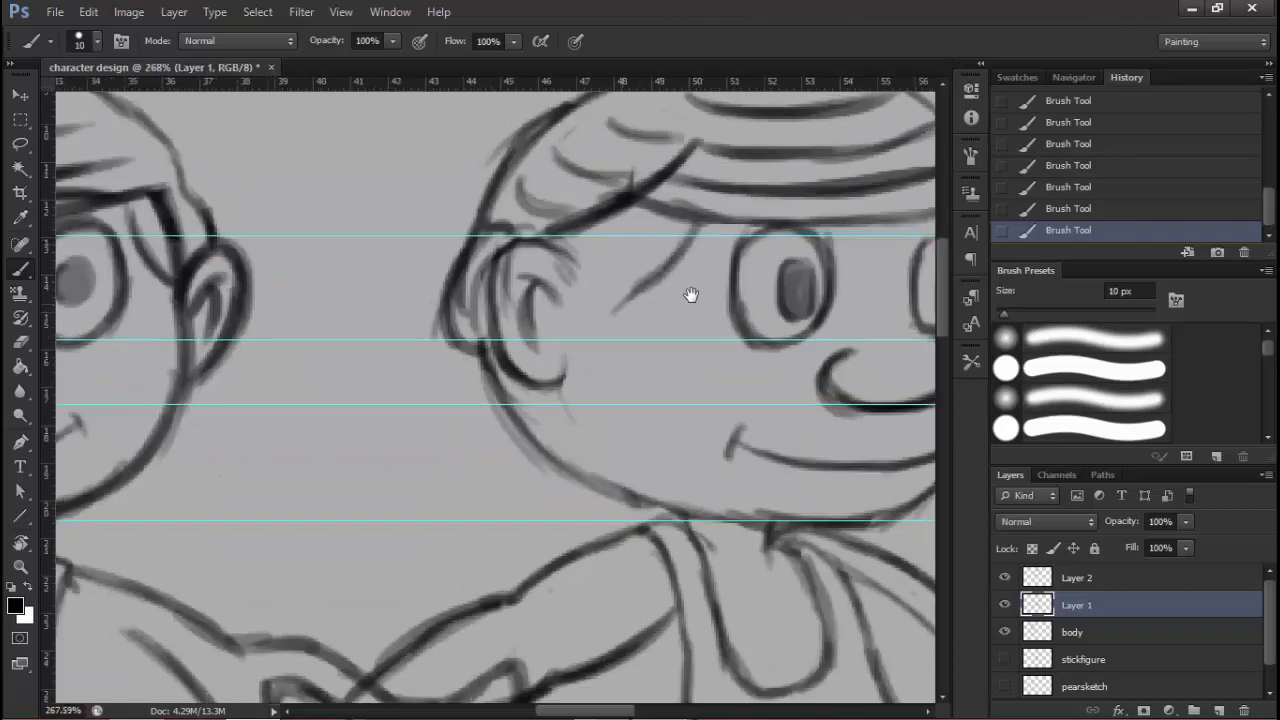
{"action": "left_click_drag", "start_coordinate": [574, 258], "coordinate": [590, 324]}
{"action": "mouse_move", "coordinate": [578, 266]}
{"action": "left_mouse_down"}
{"action": "mouse_move", "coordinate": [594, 316]}
{"action": "mouse_move", "coordinate": [668, 266]}
{"action": "left_mouse_up"}
{"action": "left_click_drag", "start_coordinate": [618, 308], "coordinate": [697, 224]}
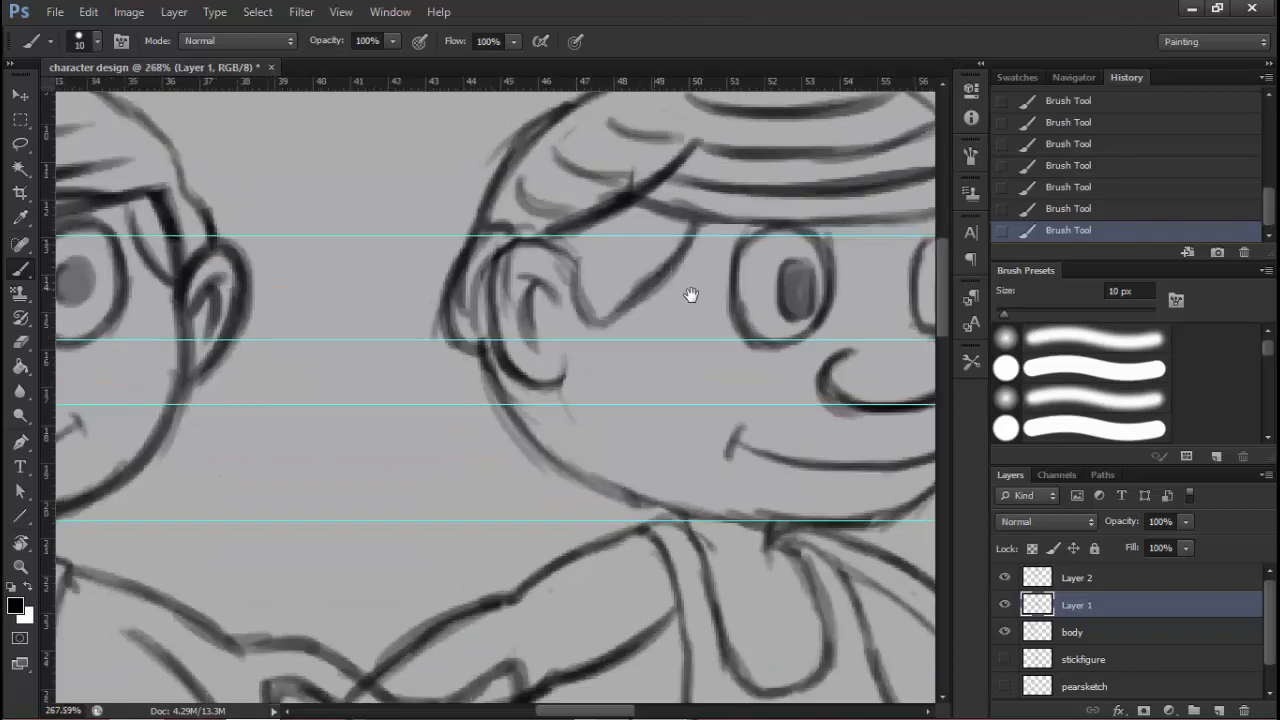
Toggle Layer 2's visibility to check its strokes, then merge it down into Layer 1
{"action": "scroll", "coordinate": [691, 295], "scroll_direction": "down", "scroll_amount": 10}
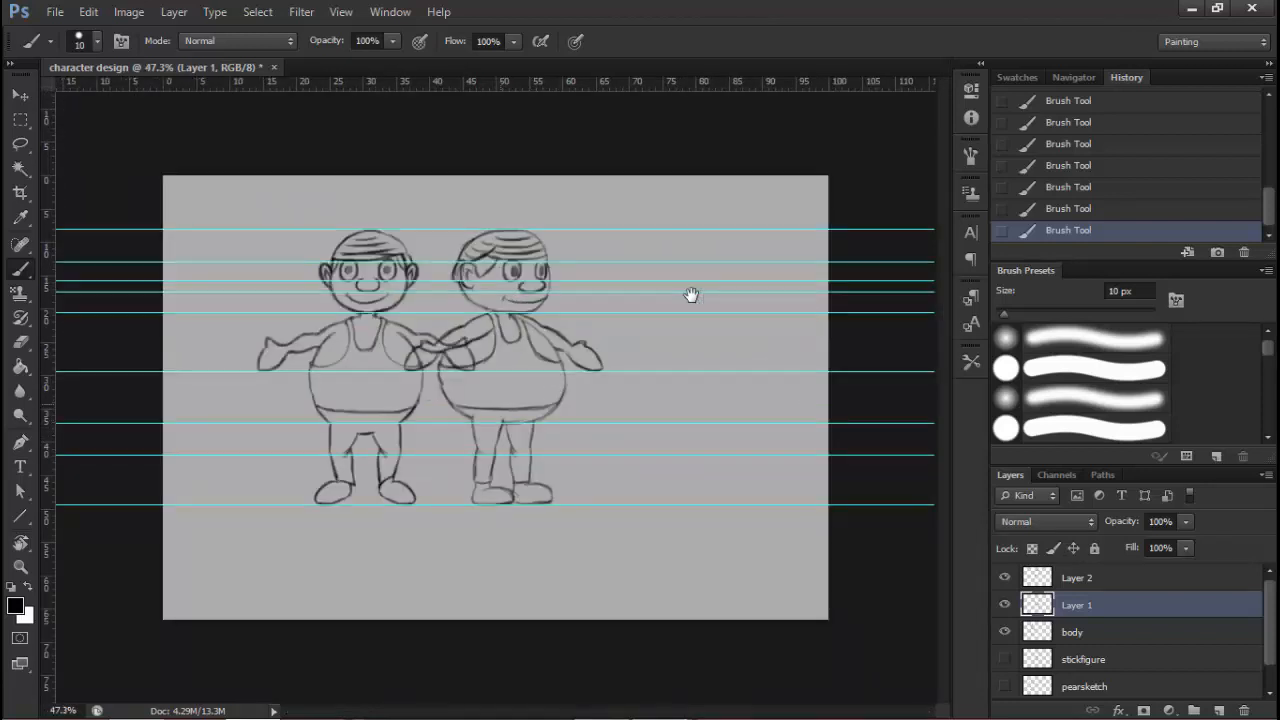
{"action": "scroll", "coordinate": [691, 295], "scroll_direction": "up", "scroll_amount": 4}
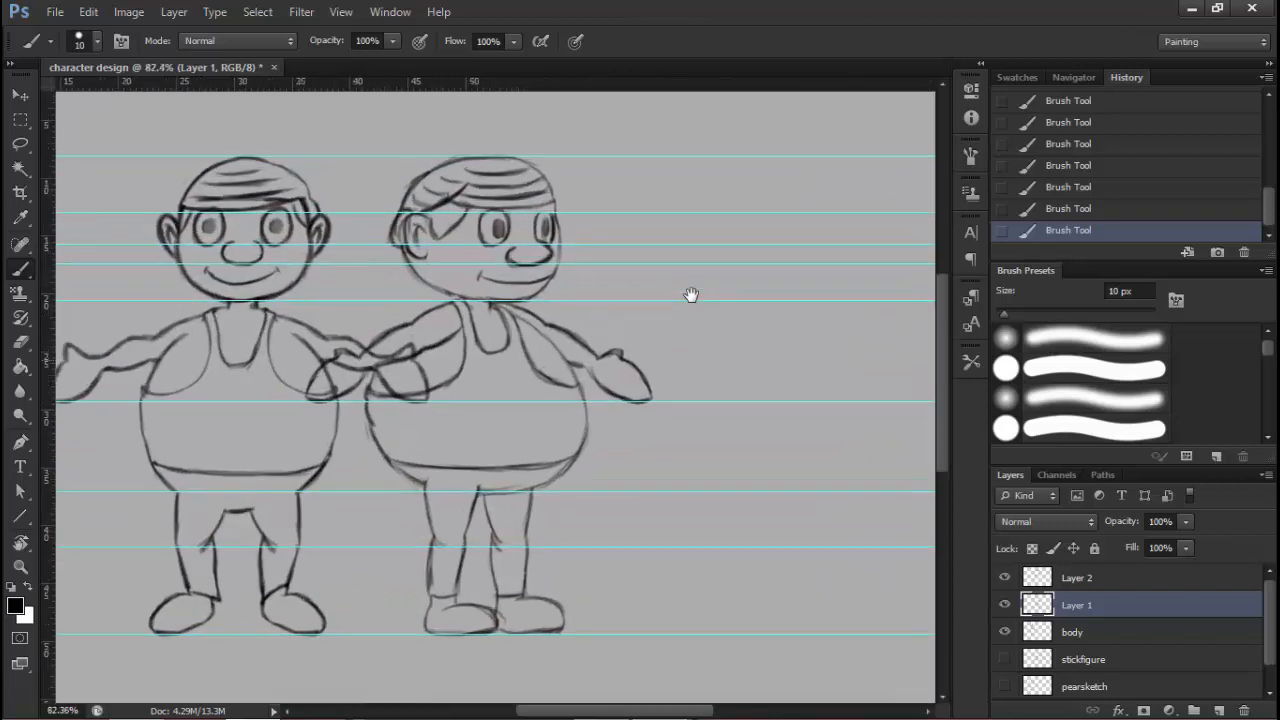
{"action": "key", "text": "alt+bracketright"}
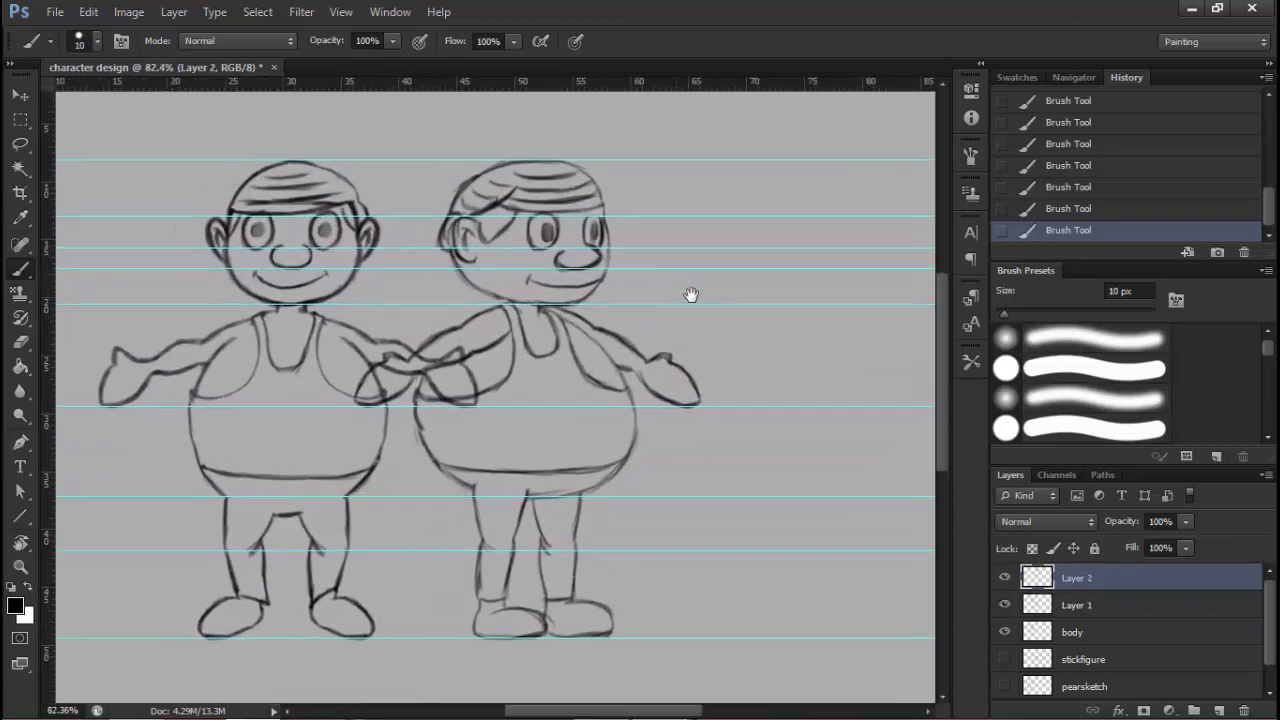
{"action": "key", "text": "ctrl+comma"}
{"action": "key", "text": "ctrl+comma"}
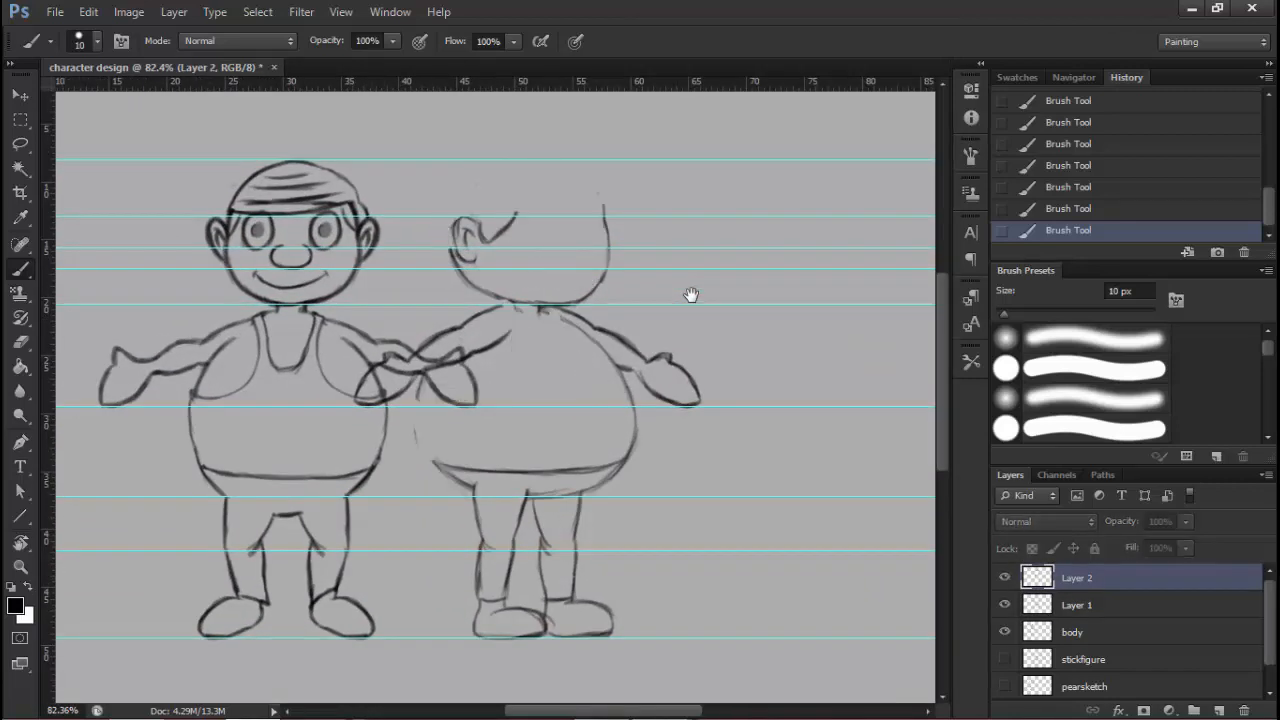
{"action": "key", "text": "ctrl+comma"}
{"action": "key", "text": "ctrl+e"}
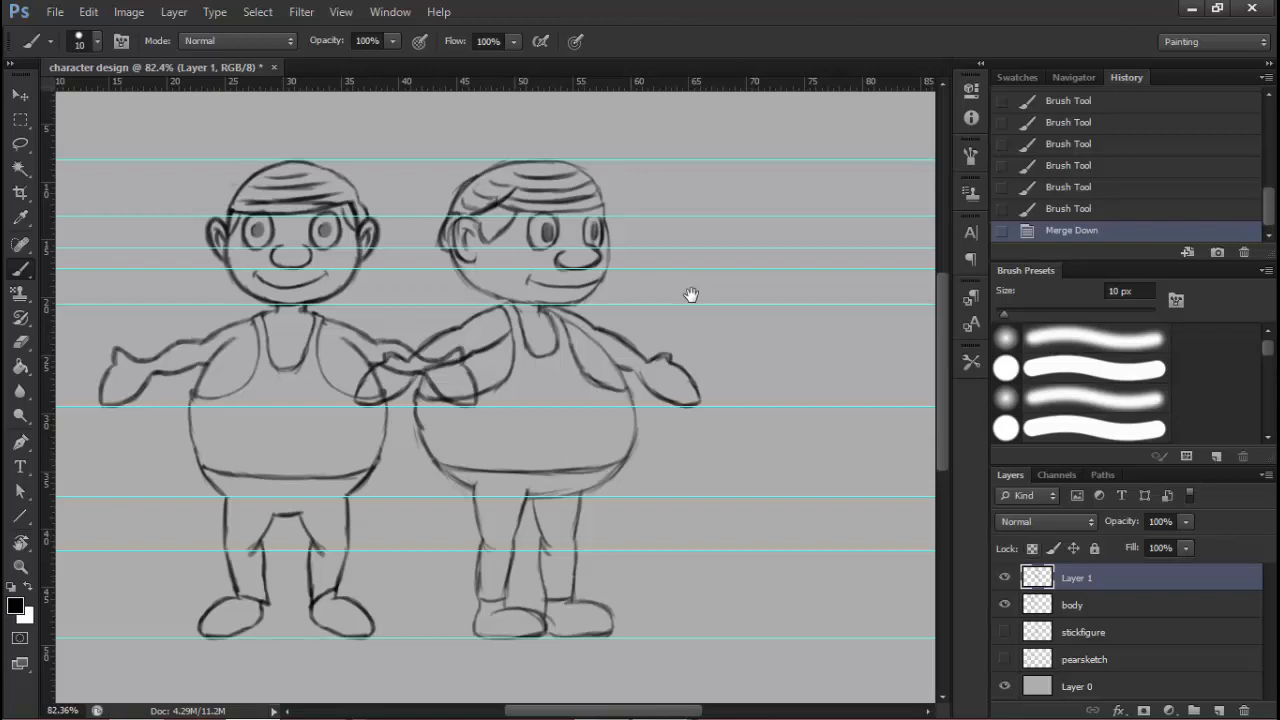
Rename the body layer to "front" and Layer 1 to "profile"
{"action": "double_click", "coordinate": [1072, 605]}
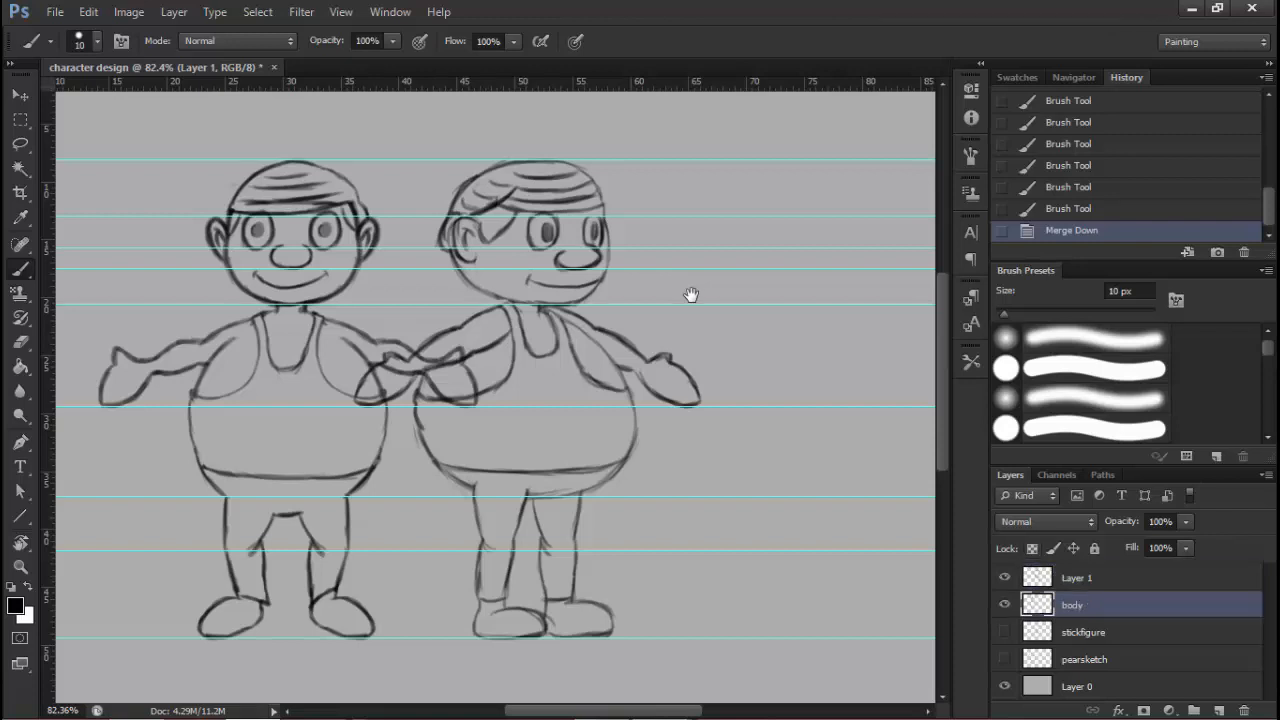
{"action": "type", "text": "front"}
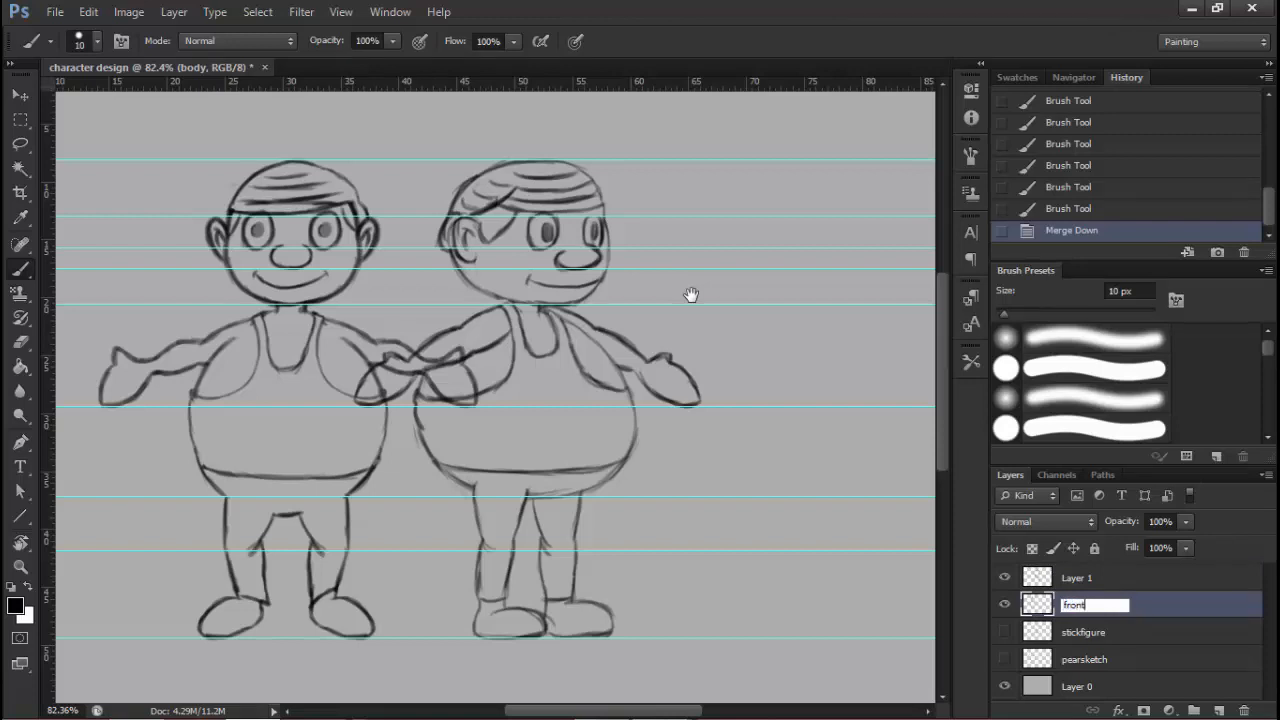
{"action": "key", "text": "shift+Tab"}
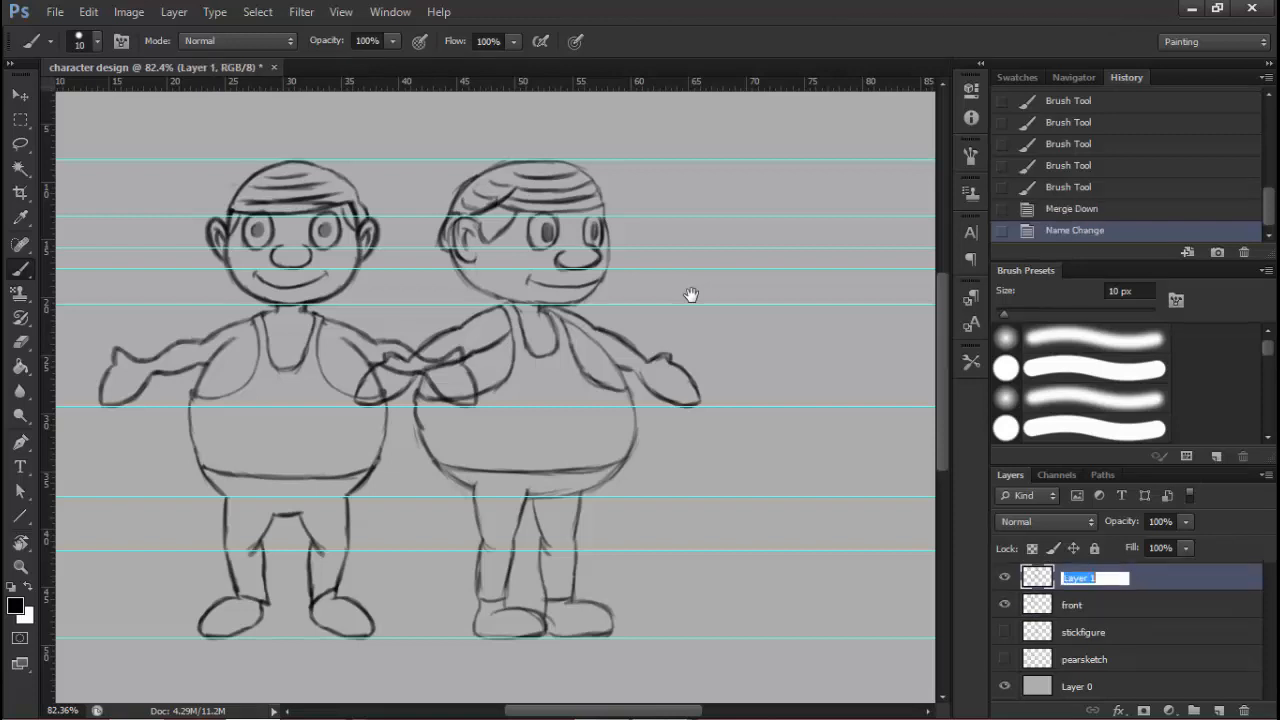
{"action": "type", "text": "profile"}
{"action": "key", "text": "Return"}
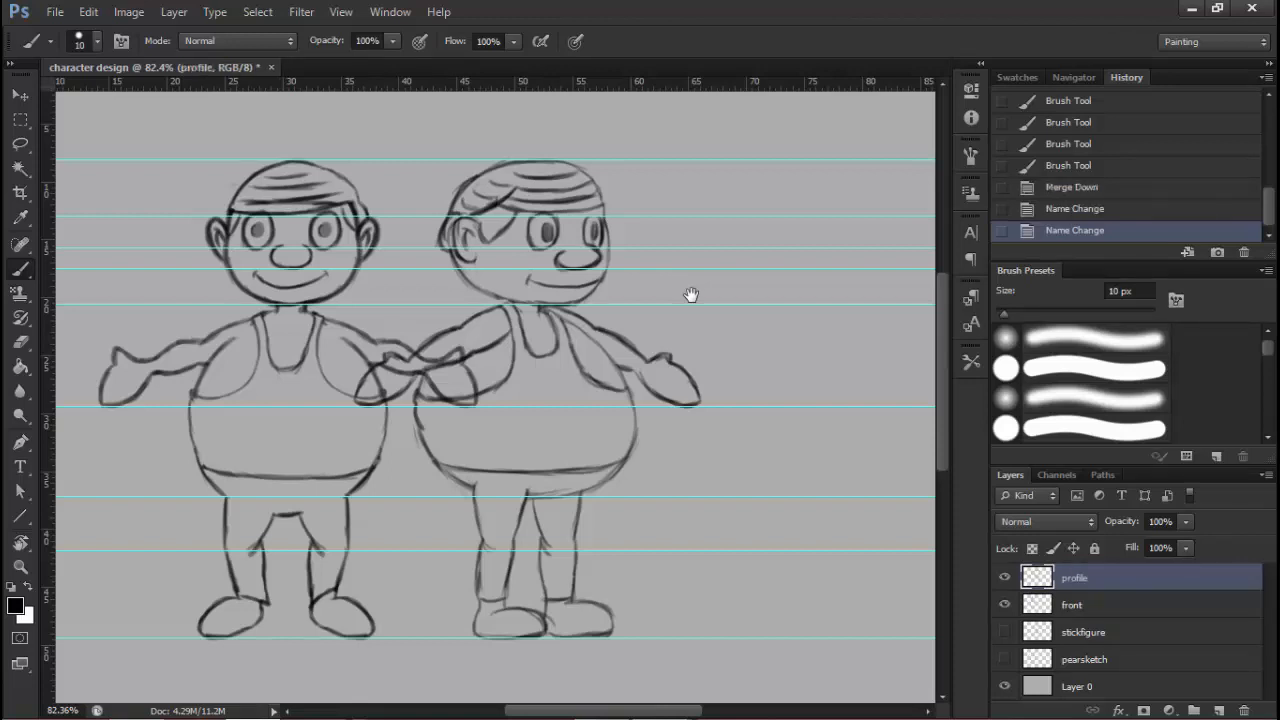
Hide the profile layer, duplicate the front layer, and hide the original so only the copy is visible and active
{"action": "key", "text": "ctrl+"}
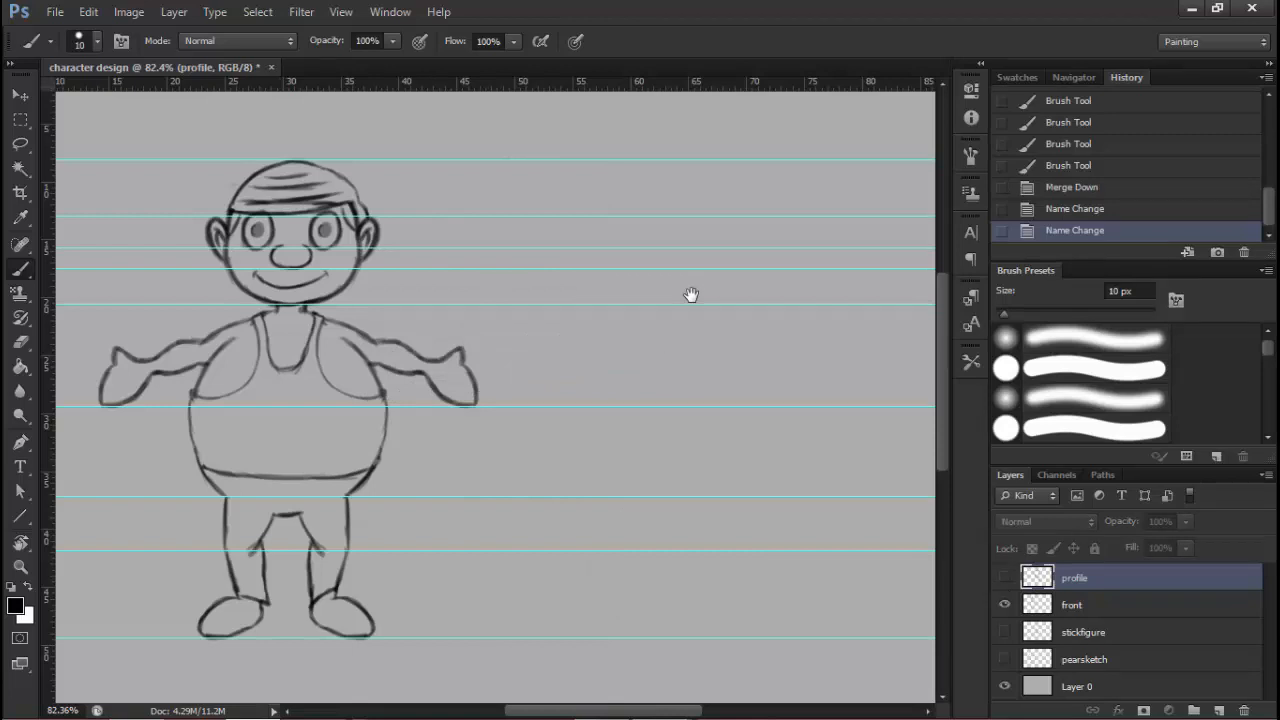
{"action": "key", "text": "alt+bracketleft"}
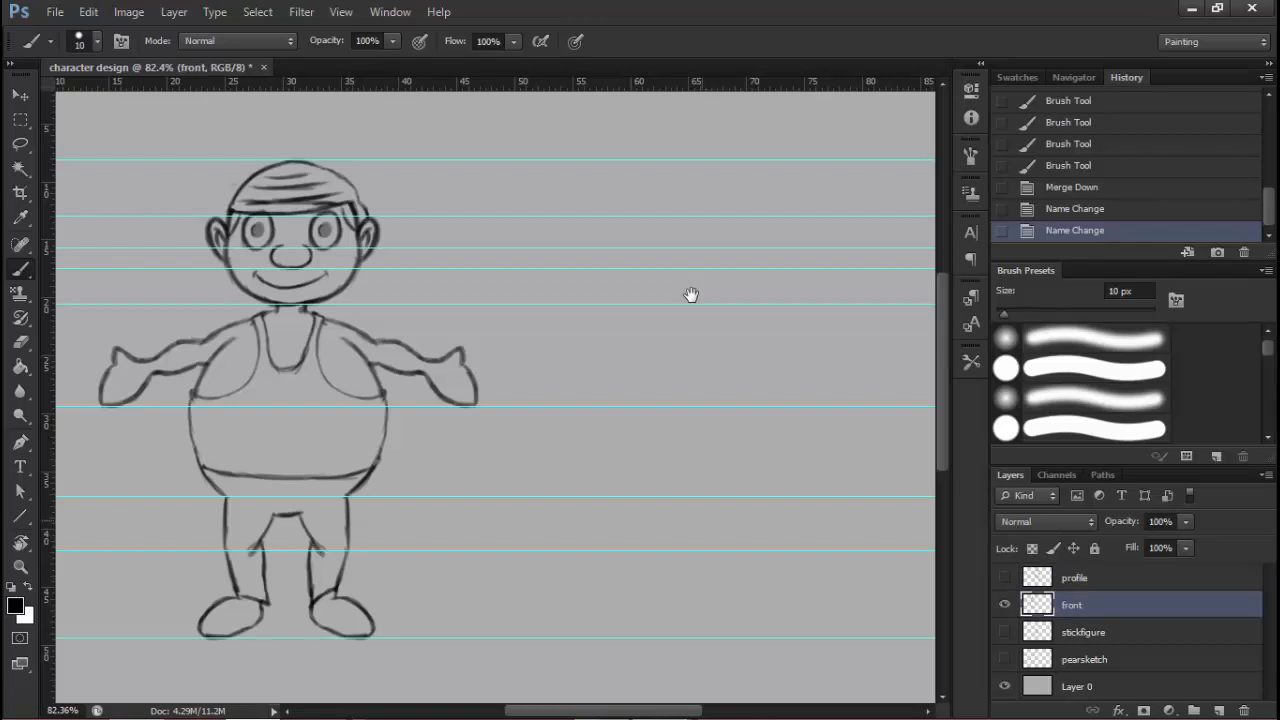
{"action": "key", "text": "ctrl+j"}
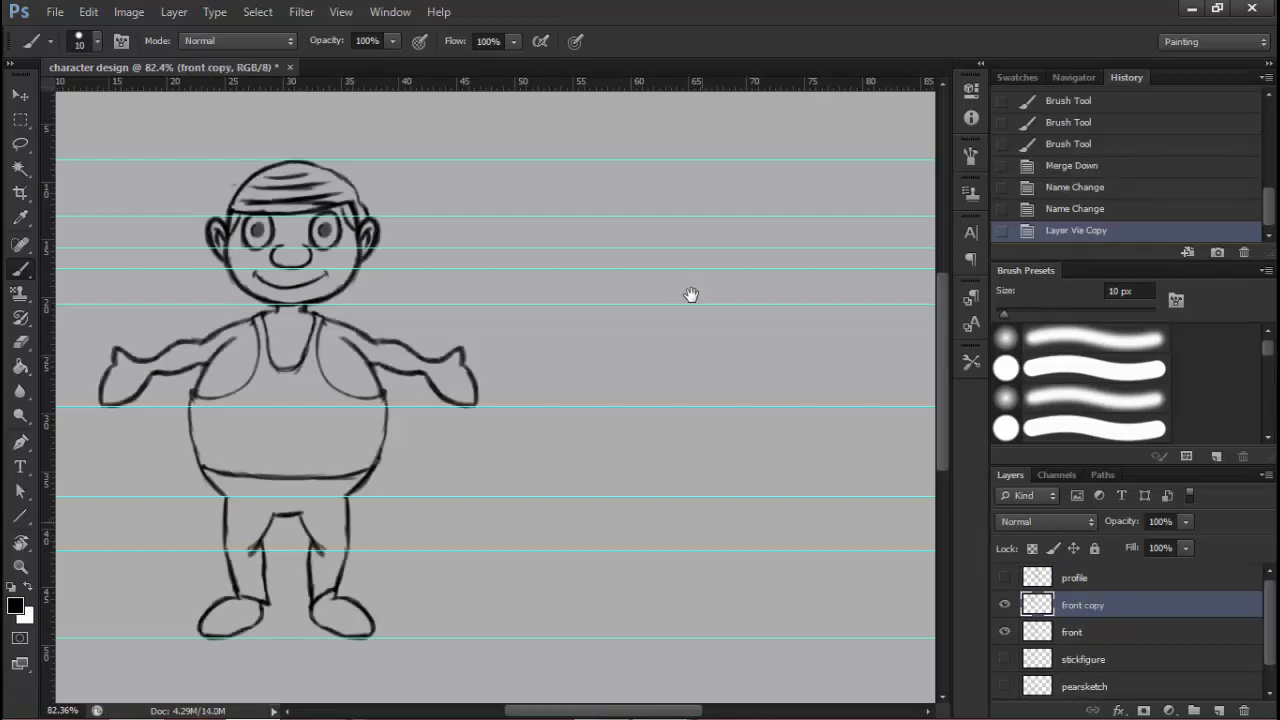
{"action": "key", "text": "alt+bracketleft"}
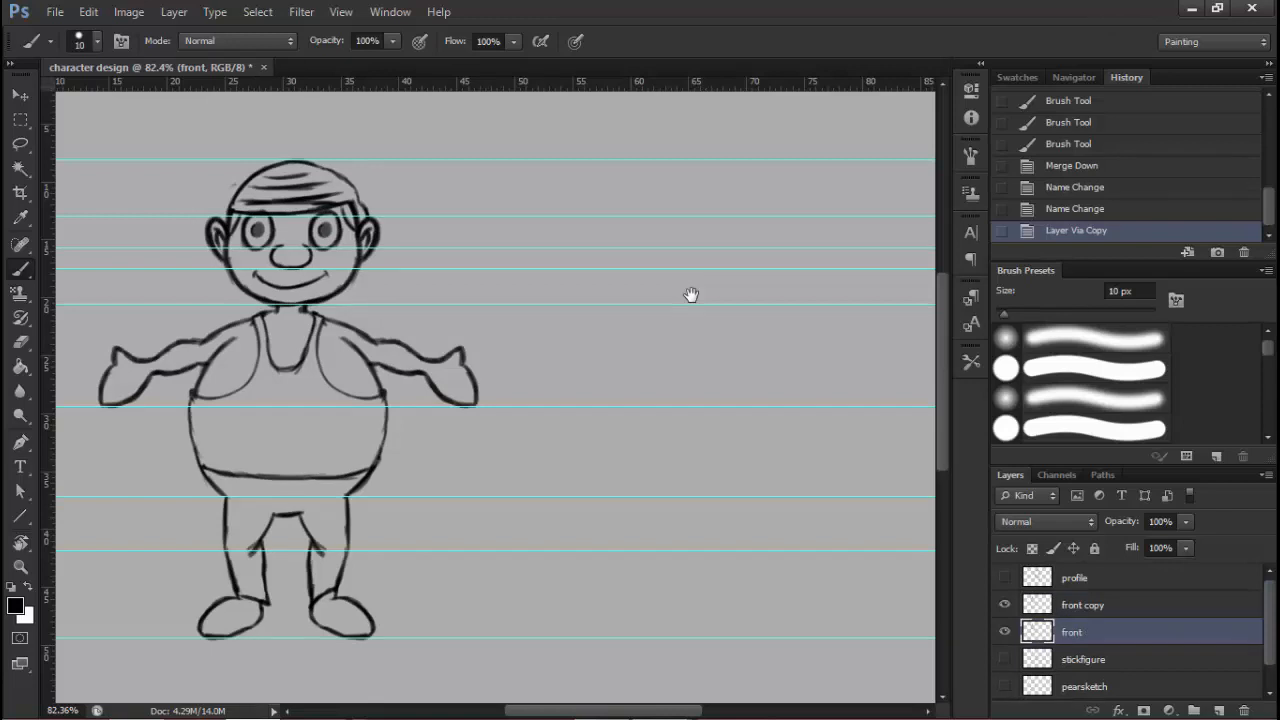
{"action": "key", "text": "ctrl+comma"}
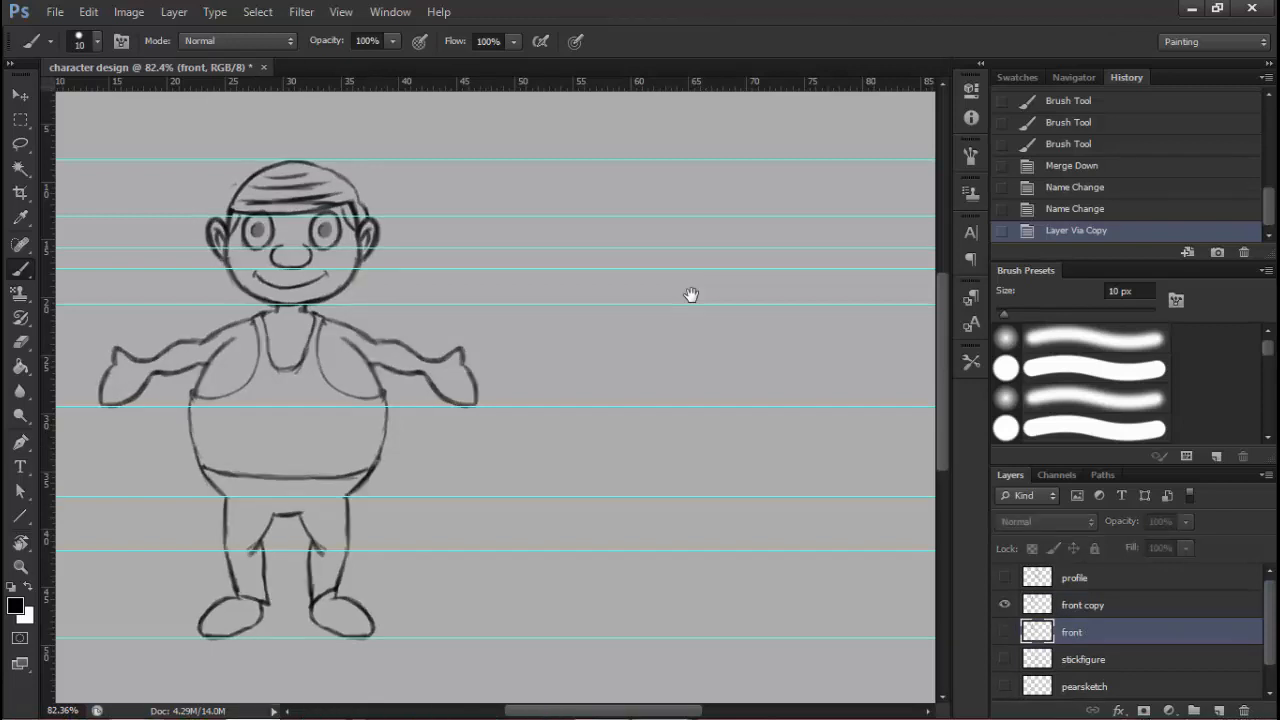
{"action": "key", "text": "alt+bracketright"}
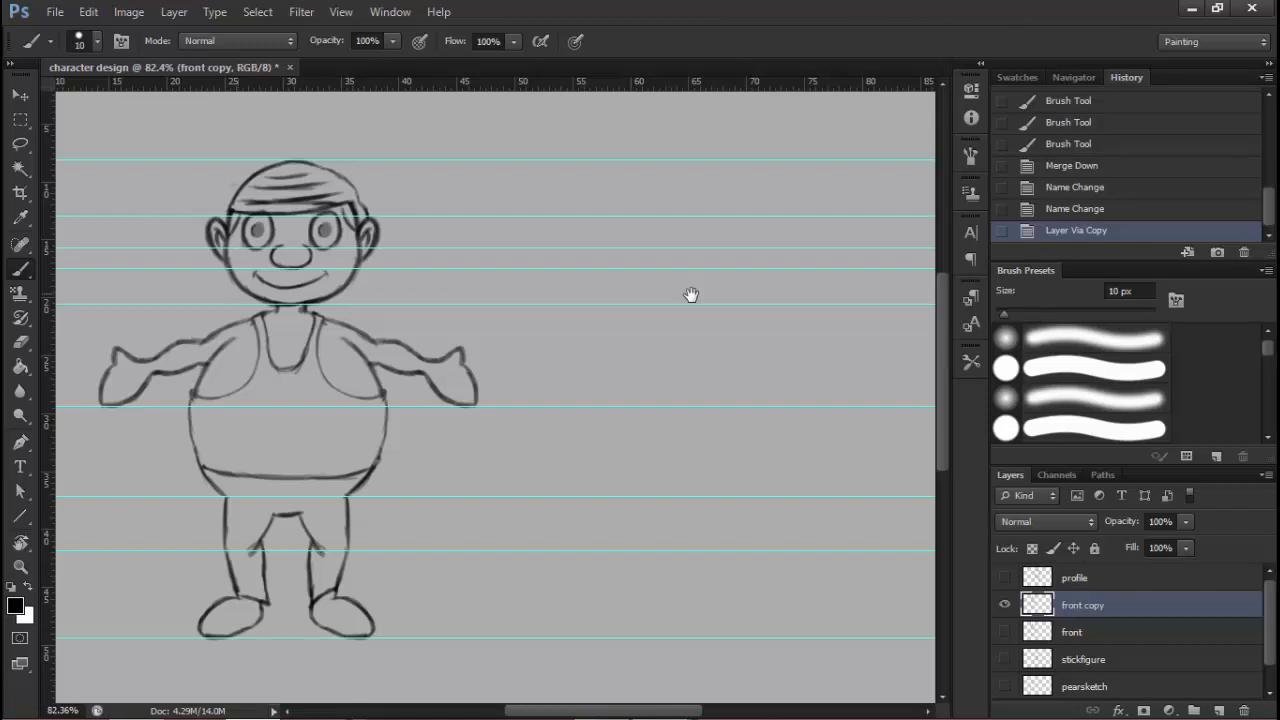
Erase the hair strands, eyes, nose and mouth inside the front copy's head outline with a 25 px eraser
{"action": "key", "text": "e"}
{"action": "scroll", "coordinate": [691, 295], "scroll_direction": "up", "scroll_amount": 5}
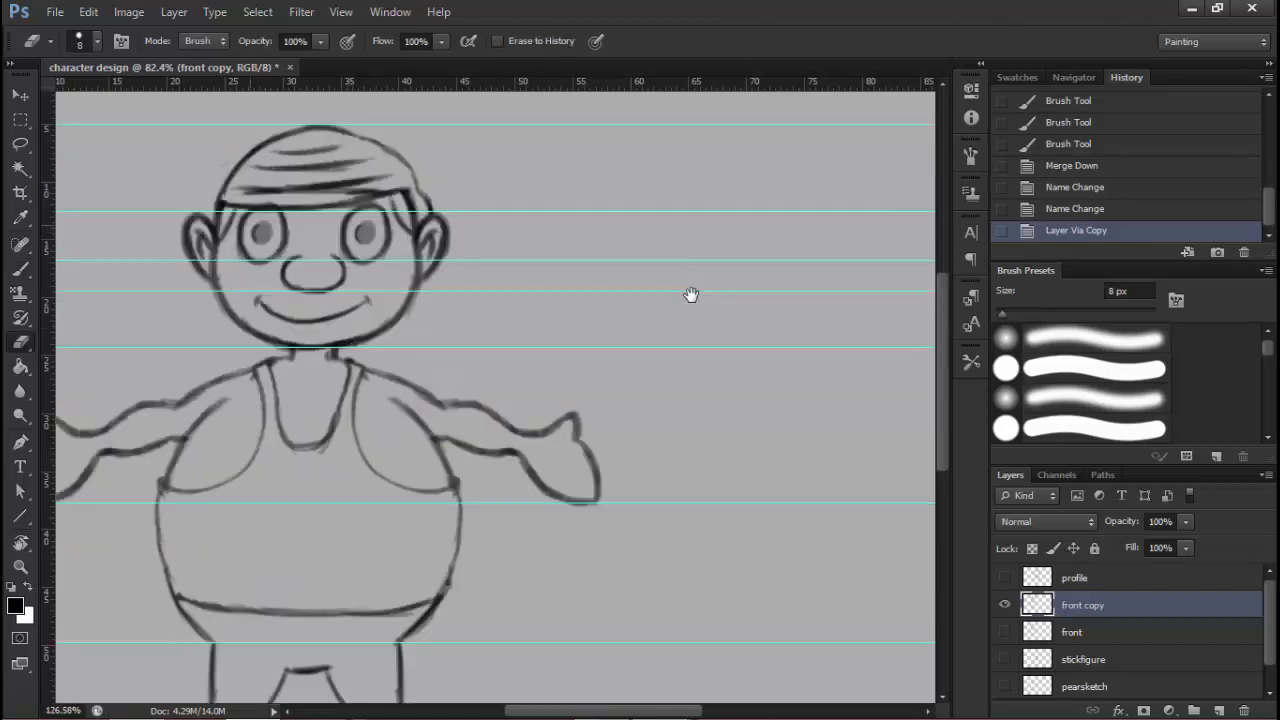
{"action": "key", "text": "bracketright"}
{"action": "key", "text": "bracketright"}
{"action": "key", "text": "bracketright"}
{"action": "key", "text": "bracketright"}
{"action": "key", "text": "bracketright"}
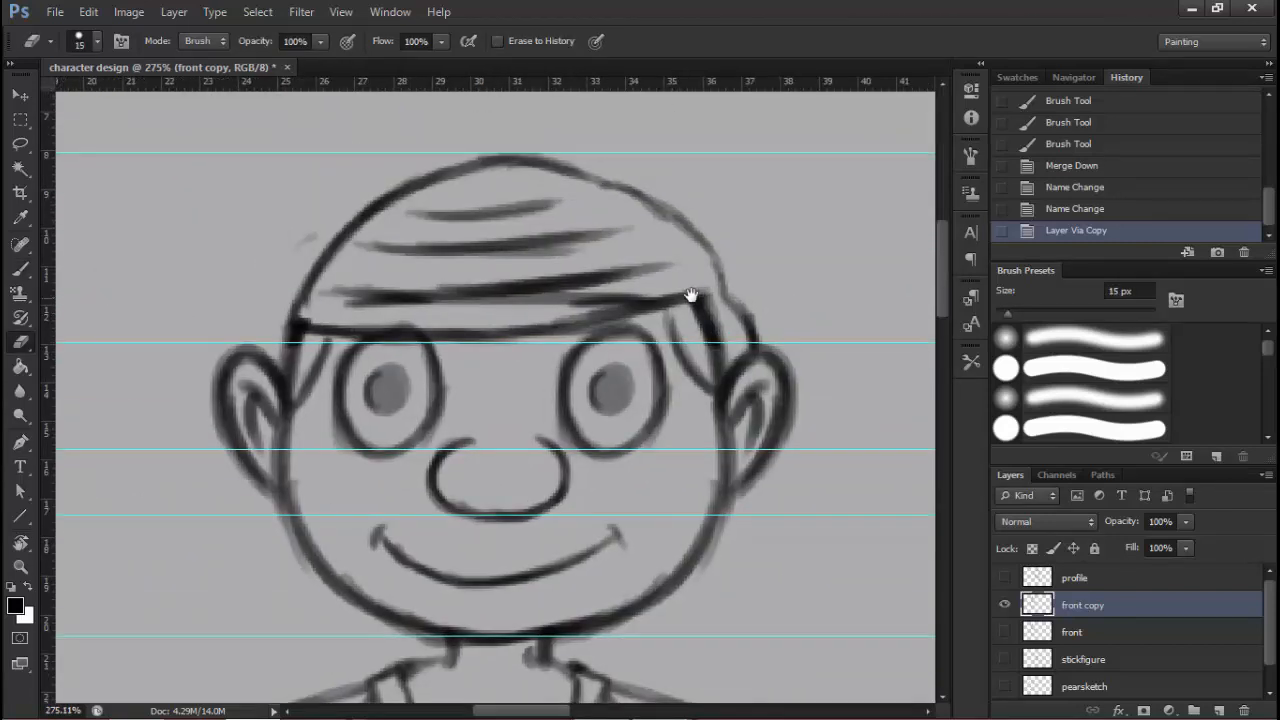
{"action": "mouse_move", "coordinate": [415, 330]}
{"action": "left_mouse_down"}
{"action": "mouse_move", "coordinate": [390, 428]}
{"action": "mouse_move", "coordinate": [368, 325]}
{"action": "mouse_move", "coordinate": [335, 294]}
{"action": "mouse_move", "coordinate": [418, 248]}
{"action": "mouse_move", "coordinate": [430, 216]}
{"action": "mouse_move", "coordinate": [460, 294]}
{"action": "mouse_move", "coordinate": [492, 325]}
{"action": "mouse_move", "coordinate": [512, 262]}
{"action": "mouse_move", "coordinate": [560, 255]}
{"action": "mouse_move", "coordinate": [582, 370]}
{"action": "mouse_move", "coordinate": [624, 322]}
{"action": "mouse_move", "coordinate": [630, 338]}
{"action": "mouse_move", "coordinate": [664, 338]}
{"action": "mouse_move", "coordinate": [649, 416]}
{"action": "mouse_move", "coordinate": [530, 505]}
{"action": "mouse_move", "coordinate": [435, 500]}
{"action": "mouse_move", "coordinate": [440, 575]}
{"action": "mouse_move", "coordinate": [620, 540]}
{"action": "left_mouse_up"}
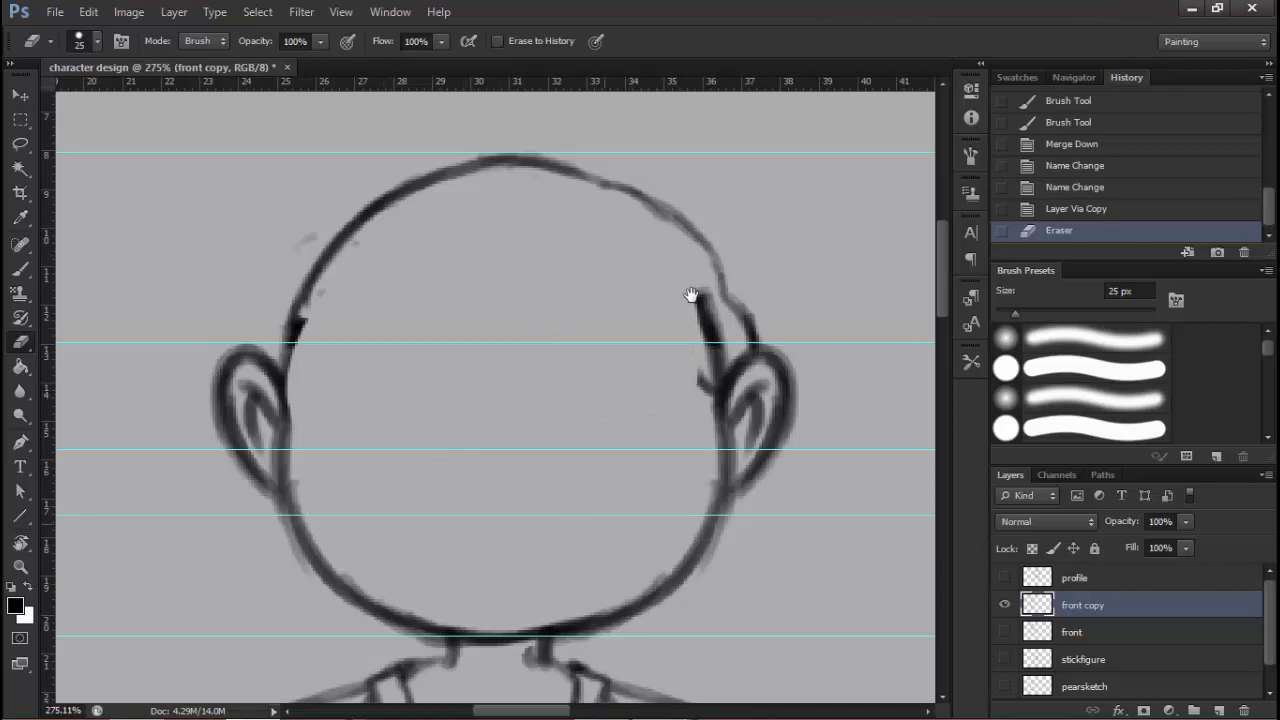
Erase the leftover sideburn lines and the inner lines of both ears using 15 px and 4 px erasers
{"action": "key", "text": "bracketleft"}
{"action": "key", "text": "bracketleft"}
{"action": "key", "text": "bracketleft"}
{"action": "key", "text": "bracketleft"}
{"action": "key", "text": "bracketleft"}
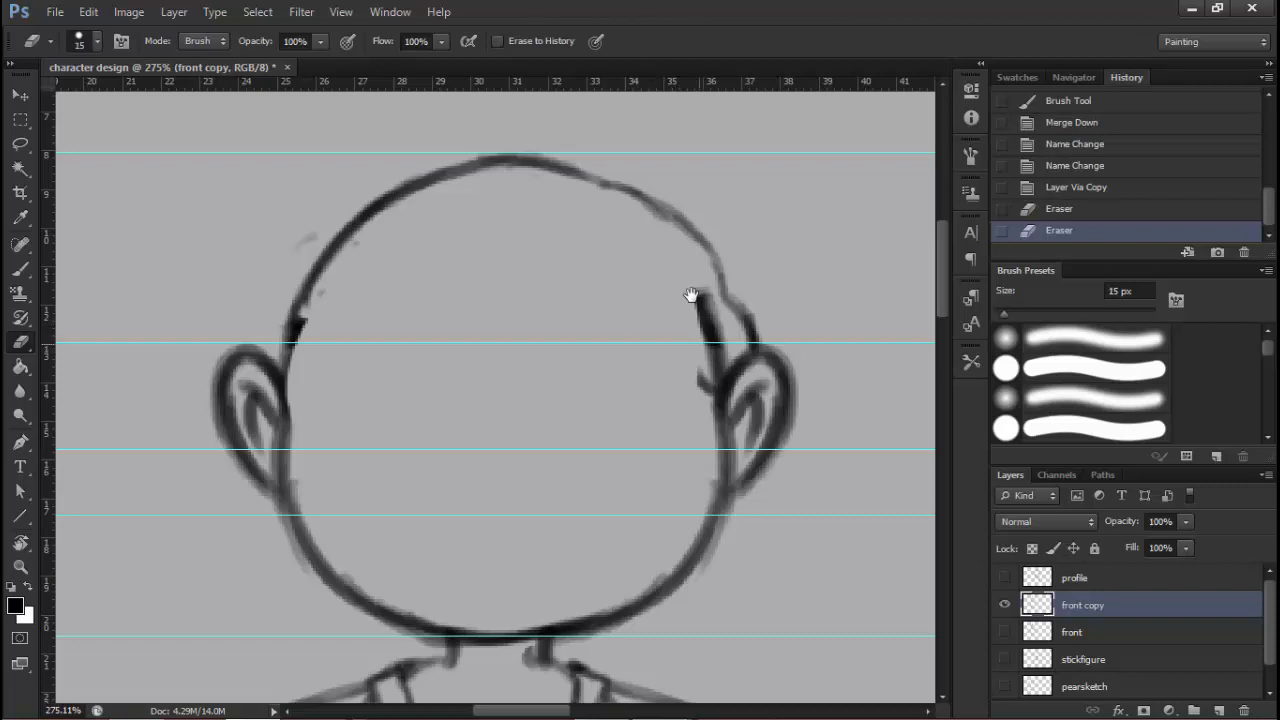
{"action": "mouse_move", "coordinate": [698, 290]}
{"action": "left_mouse_down"}
{"action": "mouse_move", "coordinate": [706, 340]}
{"action": "mouse_move", "coordinate": [716, 312]}
{"action": "mouse_move", "coordinate": [720, 345]}
{"action": "mouse_move", "coordinate": [702, 386]}
{"action": "mouse_move", "coordinate": [743, 410]}
{"action": "mouse_move", "coordinate": [736, 418]}
{"action": "mouse_move", "coordinate": [757, 386]}
{"action": "mouse_move", "coordinate": [750, 446]}
{"action": "mouse_move", "coordinate": [760, 430]}
{"action": "left_mouse_up"}
{"action": "mouse_move", "coordinate": [736, 358]}
{"action": "left_mouse_down"}
{"action": "mouse_move", "coordinate": [724, 410]}
{"action": "mouse_move", "coordinate": [714, 404]}
{"action": "left_mouse_up"}
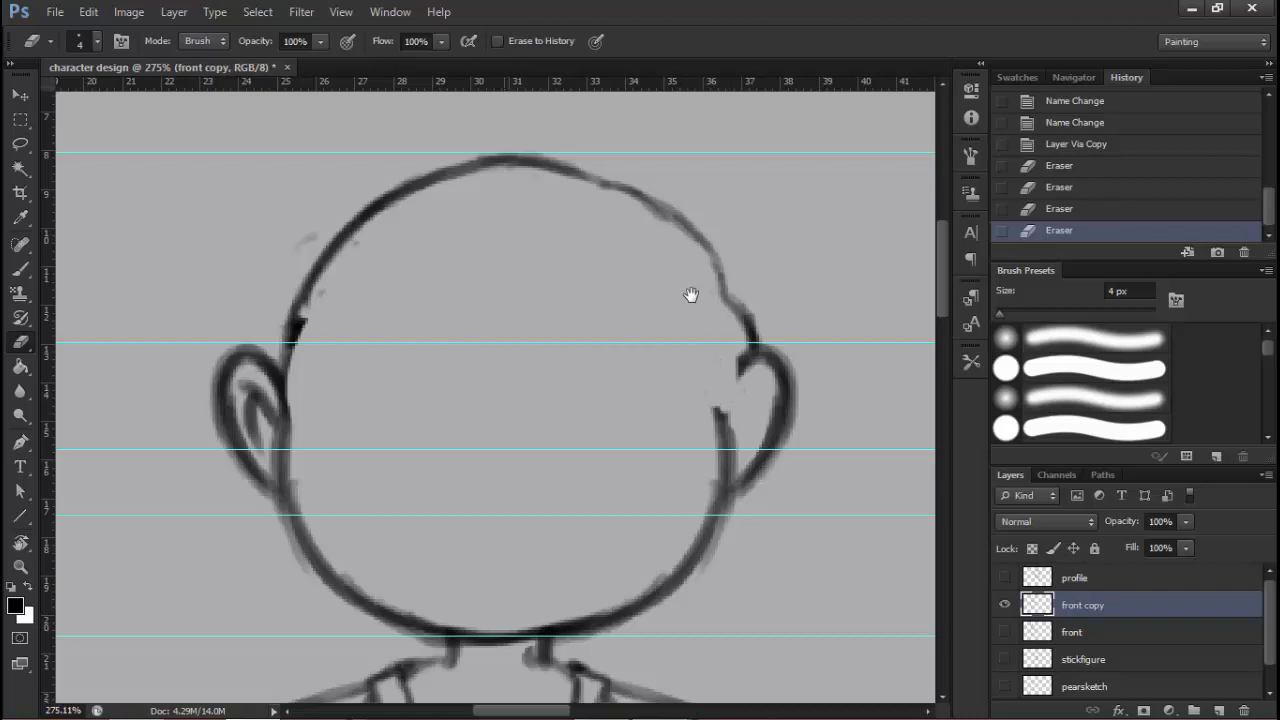
{"action": "mouse_move", "coordinate": [248, 382]}
{"action": "left_mouse_down"}
{"action": "mouse_move", "coordinate": [272, 422]}
{"action": "mouse_move", "coordinate": [250, 384]}
{"action": "mouse_move", "coordinate": [258, 448]}
{"action": "left_mouse_up"}
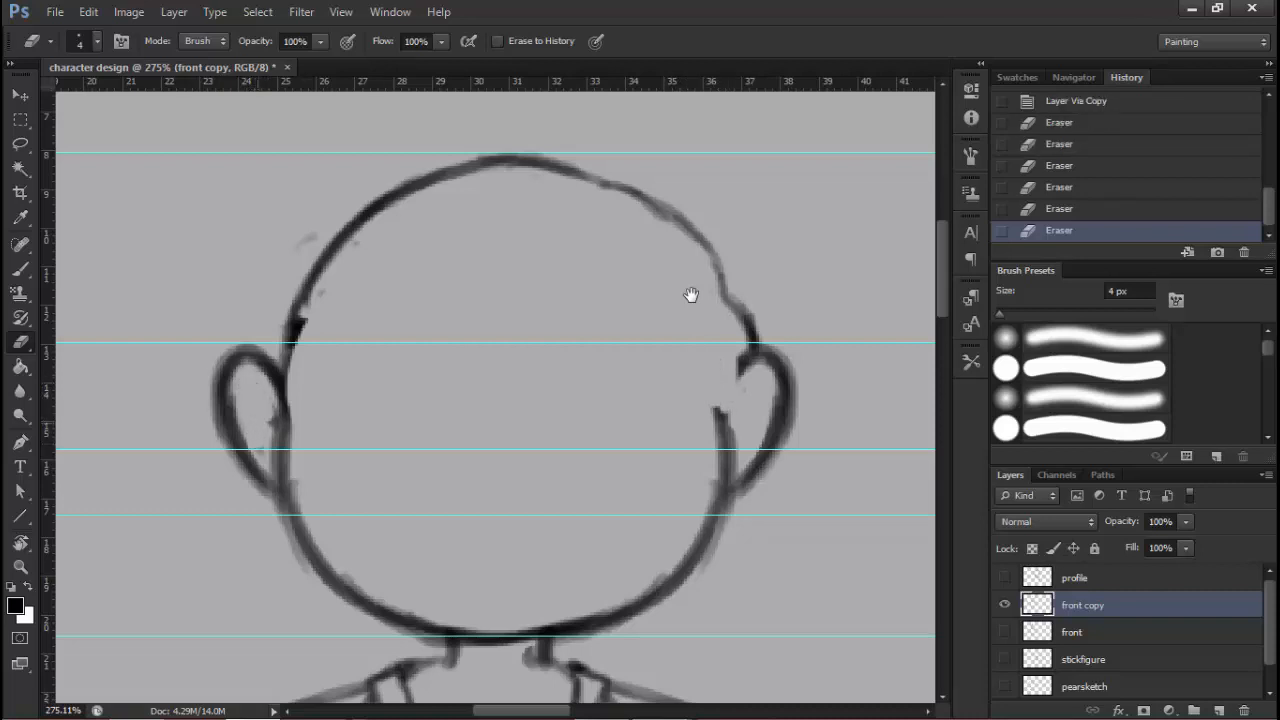
Erase the tank top's neckline and both armhole lines from the front copy's torso with a 9 px eraser
{"action": "scroll", "coordinate": [691, 295], "scroll_direction": "down", "scroll_amount": 5}
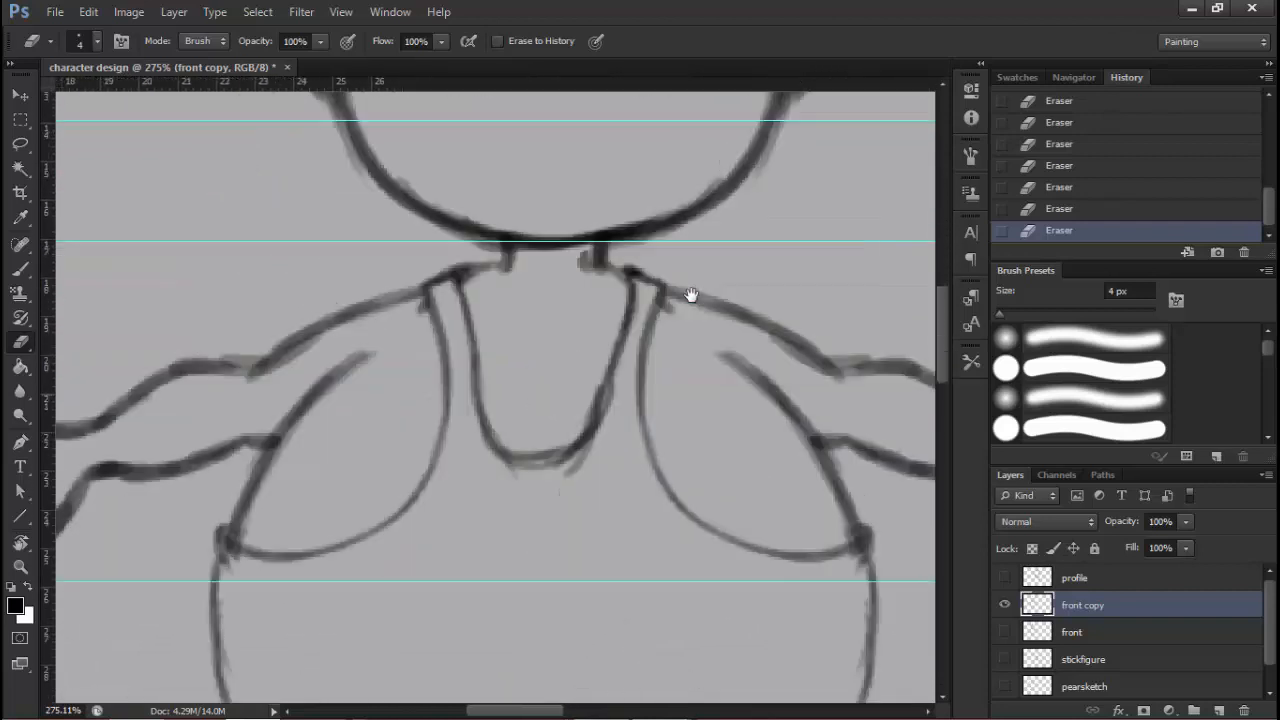
{"action": "scroll", "coordinate": [691, 295], "scroll_direction": "down", "scroll_amount": 1}
{"action": "key", "text": "bracketright"}
{"action": "key", "text": "bracketright"}
{"action": "key", "text": "bracketright"}
{"action": "key", "text": "bracketright"}
{"action": "key", "text": "bracketright"}
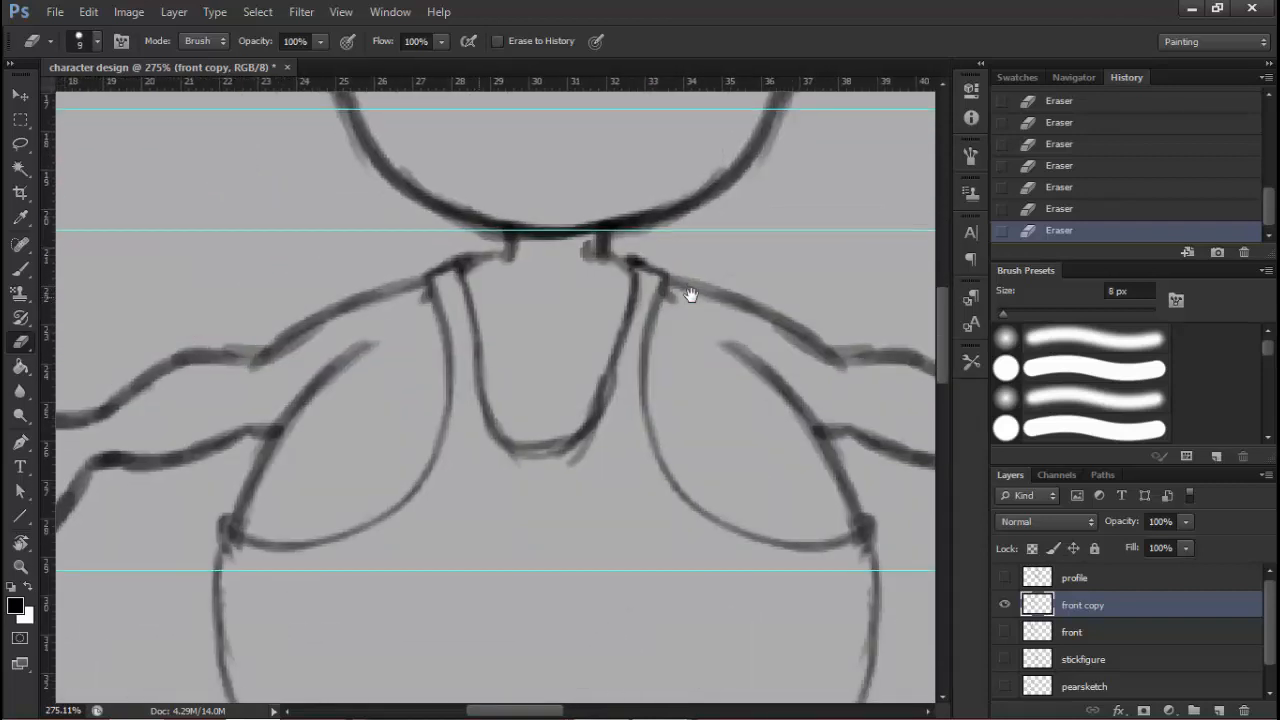
{"action": "mouse_move", "coordinate": [470, 290]}
{"action": "left_mouse_down"}
{"action": "mouse_move", "coordinate": [440, 296]}
{"action": "mouse_move", "coordinate": [445, 313]}
{"action": "mouse_move", "coordinate": [428, 300]}
{"action": "mouse_move", "coordinate": [462, 310]}
{"action": "mouse_move", "coordinate": [468, 438]}
{"action": "mouse_move", "coordinate": [505, 446]}
{"action": "mouse_move", "coordinate": [605, 383]}
{"action": "mouse_move", "coordinate": [595, 428]}
{"action": "mouse_move", "coordinate": [662, 285]}
{"action": "left_mouse_up"}
{"action": "mouse_move", "coordinate": [533, 455]}
{"action": "left_mouse_down"}
{"action": "mouse_move", "coordinate": [415, 490]}
{"action": "mouse_move", "coordinate": [340, 535]}
{"action": "mouse_move", "coordinate": [250, 540]}
{"action": "mouse_move", "coordinate": [300, 545]}
{"action": "left_mouse_up"}
{"action": "left_click", "coordinate": [319, 543]}
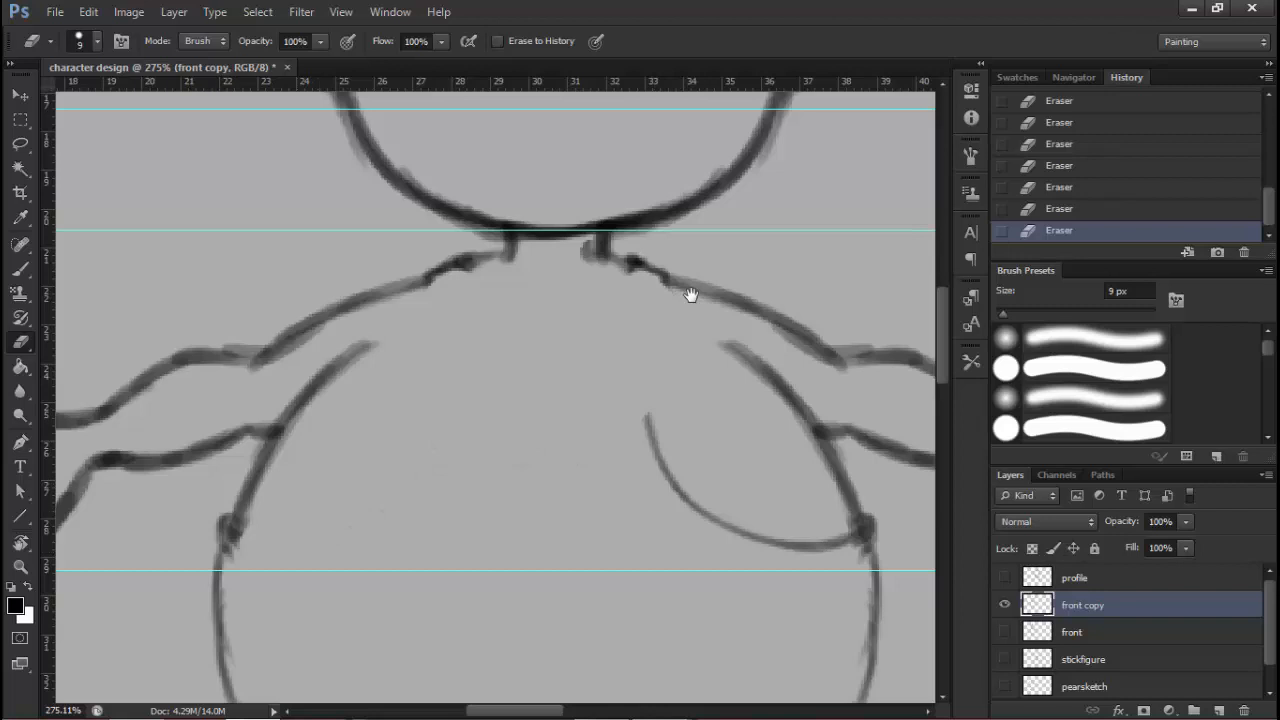
{"action": "left_click_drag", "start_coordinate": [691, 295], "coordinate": [531, 145]}
{"action": "mouse_move", "coordinate": [488, 265]}
{"action": "left_mouse_down"}
{"action": "mouse_move", "coordinate": [530, 352]}
{"action": "mouse_move", "coordinate": [604, 390]}
{"action": "mouse_move", "coordinate": [688, 392]}
{"action": "left_mouse_up"}
Erase the shirt hem line across the lower belly, keeping the outer body outline
{"action": "scroll", "coordinate": [715, 339], "scroll_direction": "down", "scroll_amount": 3}
{"action": "scroll", "coordinate": [691, 295], "scroll_direction": "up", "scroll_amount": 5}
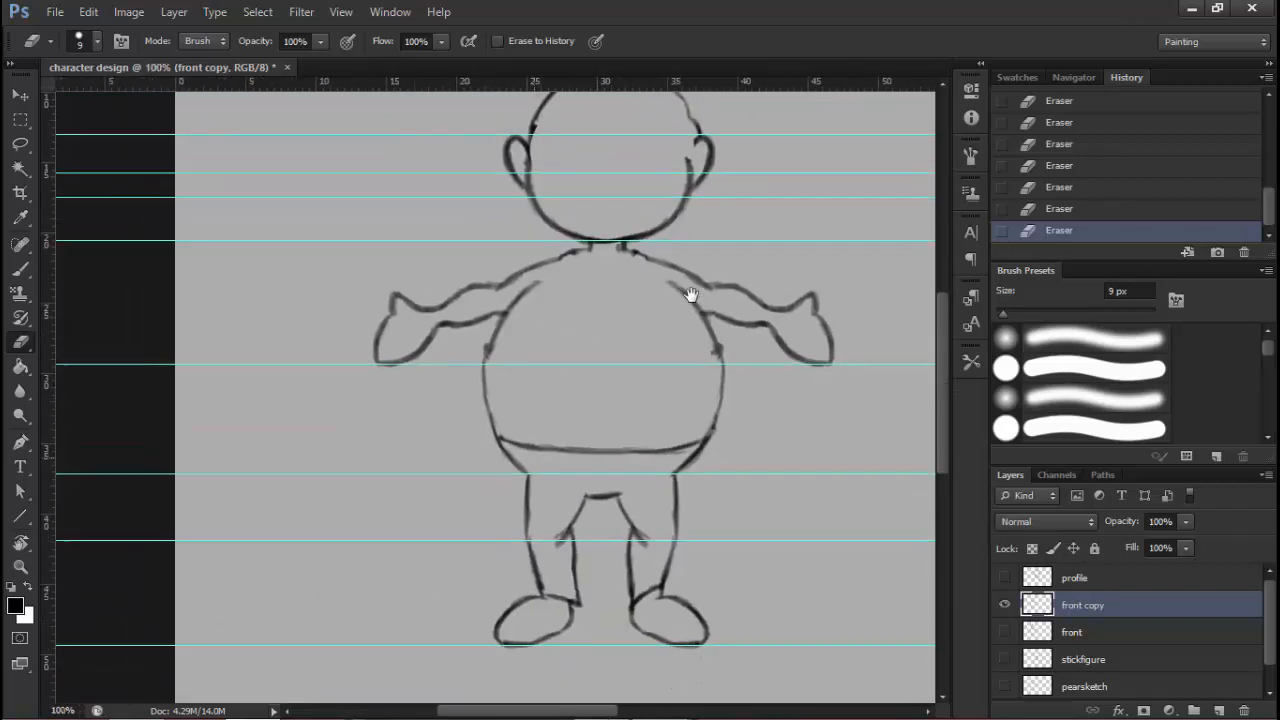
{"action": "mouse_move", "coordinate": [472, 430]}
{"action": "left_mouse_down"}
{"action": "mouse_move", "coordinate": [532, 453]}
{"action": "mouse_move", "coordinate": [728, 459]}
{"action": "mouse_move", "coordinate": [626, 461]}
{"action": "left_mouse_up"}
{"action": "left_click_drag", "start_coordinate": [760, 459], "coordinate": [560, 405]}
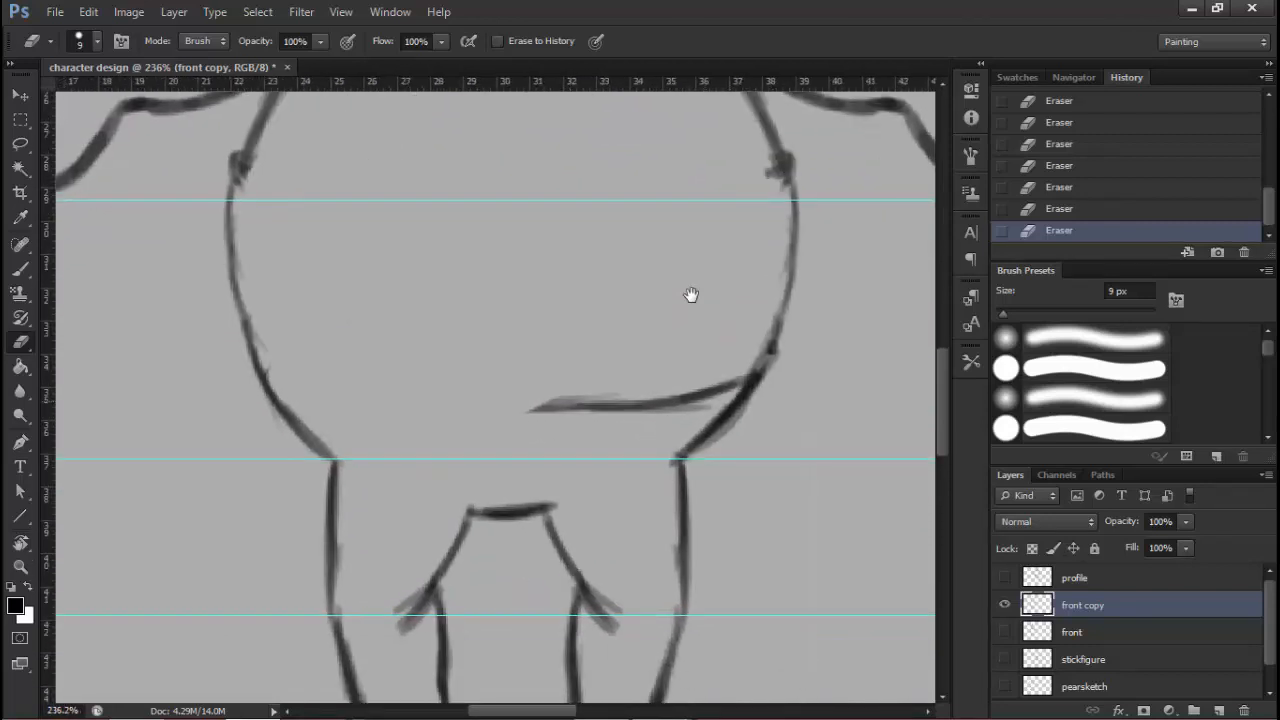
{"action": "mouse_move", "coordinate": [668, 398]}
{"action": "left_mouse_down"}
{"action": "mouse_move", "coordinate": [576, 408]}
{"action": "mouse_move", "coordinate": [744, 379]}
{"action": "left_mouse_up"}
{"action": "left_click_drag", "start_coordinate": [730, 390], "coordinate": [775, 178]}
Erase both shoes and the stray diagonal lines at the inner knees of the front copy
{"action": "left_click_drag", "start_coordinate": [442, 414], "coordinate": [471, 372]}
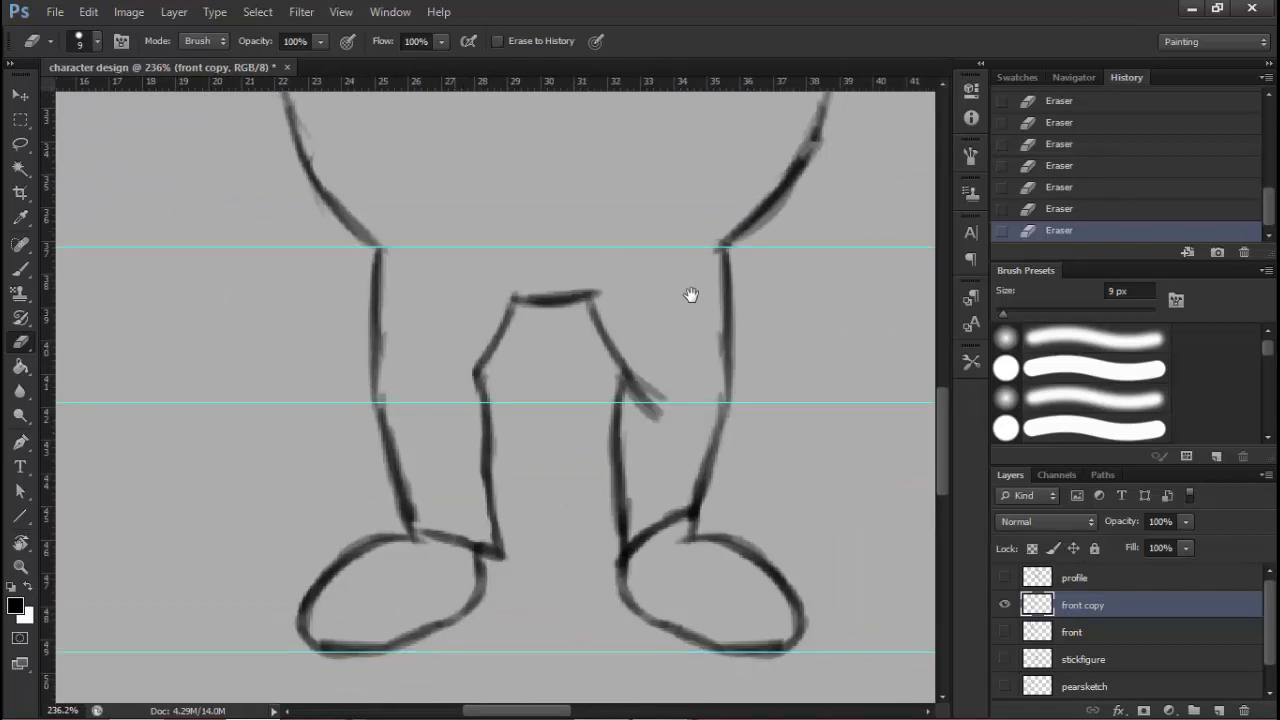
{"action": "left_click_drag", "start_coordinate": [691, 295], "coordinate": [741, 181]}
{"action": "mouse_move", "coordinate": [460, 418]}
{"action": "left_mouse_down"}
{"action": "mouse_move", "coordinate": [356, 479]}
{"action": "mouse_move", "coordinate": [376, 536]}
{"action": "mouse_move", "coordinate": [430, 538]}
{"action": "mouse_move", "coordinate": [512, 502]}
{"action": "mouse_move", "coordinate": [530, 442]}
{"action": "left_mouse_up"}
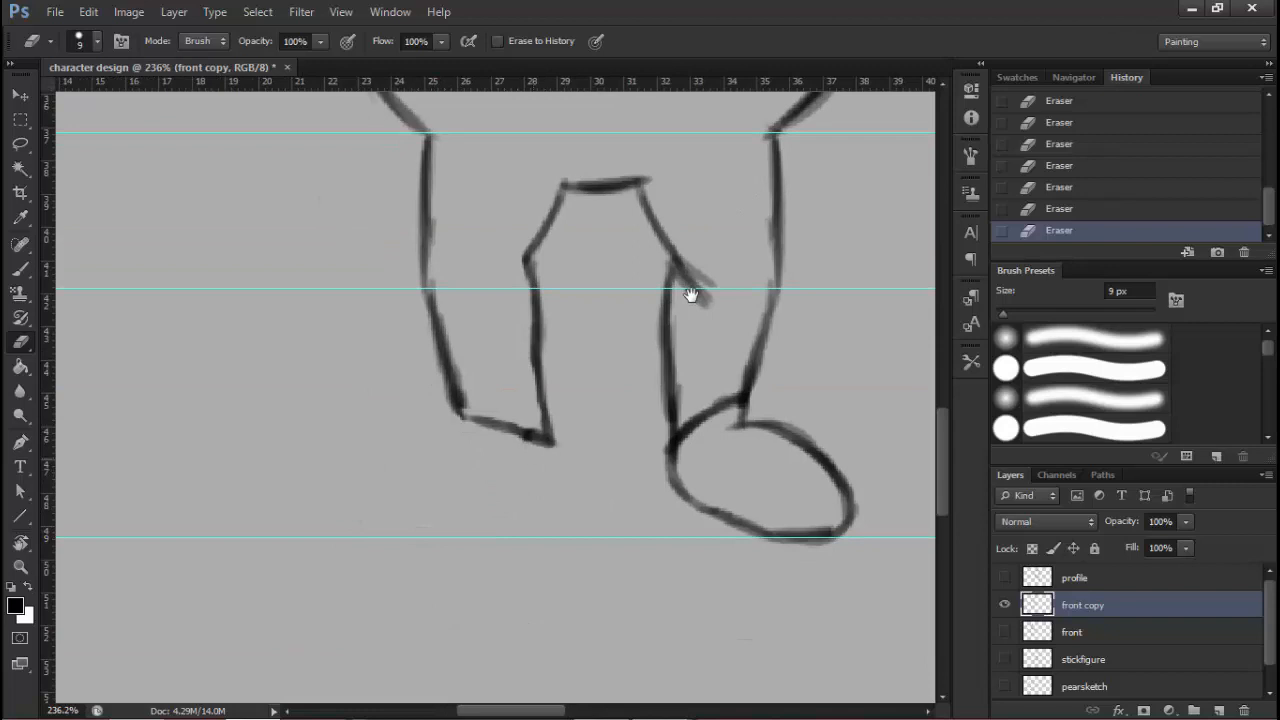
{"action": "left_click_drag", "start_coordinate": [691, 295], "coordinate": [520, 323]}
{"action": "mouse_move", "coordinate": [508, 520]}
{"action": "left_mouse_down"}
{"action": "mouse_move", "coordinate": [503, 494]}
{"action": "mouse_move", "coordinate": [526, 534]}
{"action": "mouse_move", "coordinate": [594, 566]}
{"action": "mouse_move", "coordinate": [684, 542]}
{"action": "mouse_move", "coordinate": [657, 495]}
{"action": "mouse_move", "coordinate": [568, 440]}
{"action": "mouse_move", "coordinate": [640, 472]}
{"action": "mouse_move", "coordinate": [680, 517]}
{"action": "left_mouse_up"}
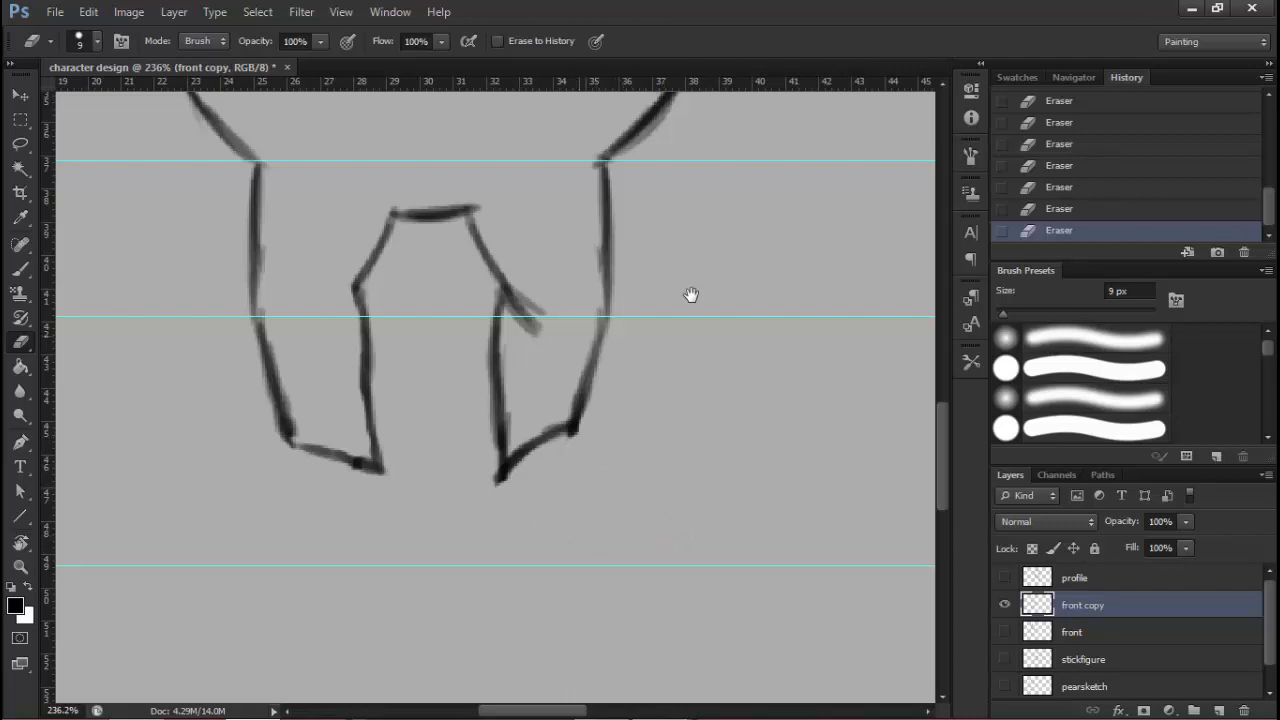
{"action": "mouse_move", "coordinate": [542, 328]}
{"action": "left_mouse_down"}
{"action": "mouse_move", "coordinate": [512, 298]}
{"action": "mouse_move", "coordinate": [509, 310]}
{"action": "left_mouse_up"}
{"action": "left_click_drag", "start_coordinate": [691, 295], "coordinate": [747, 498]}
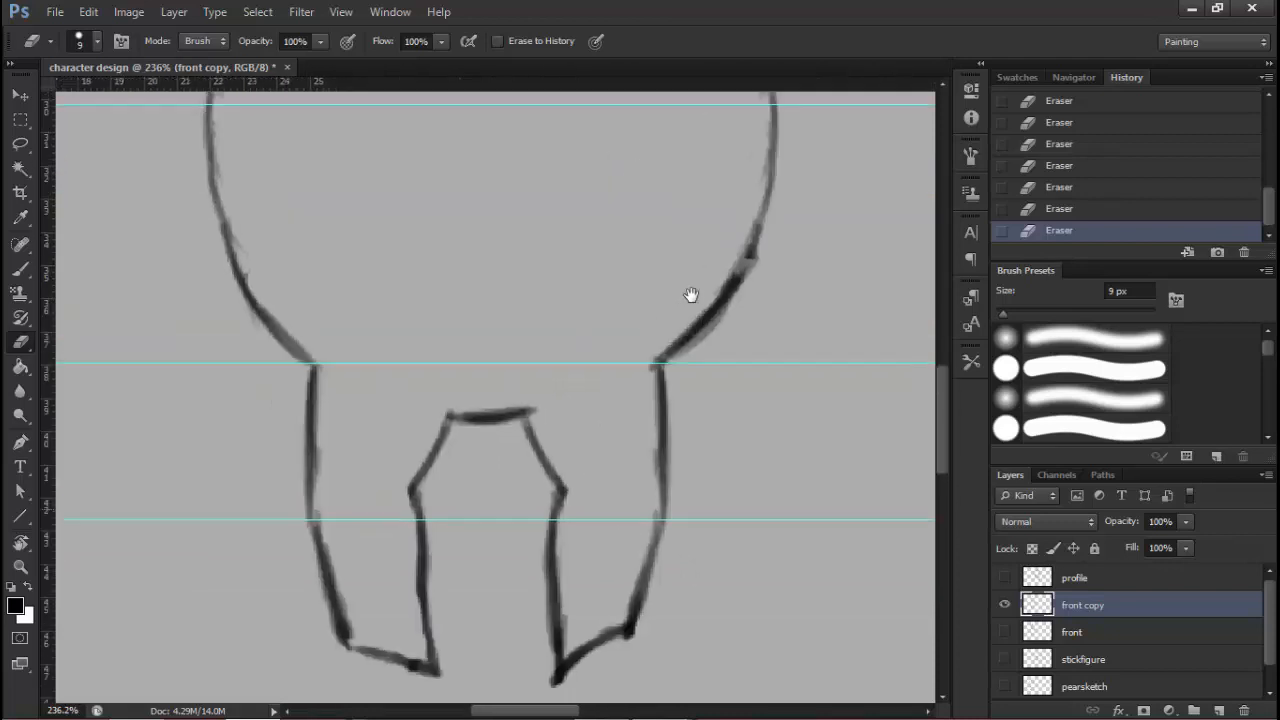
Erase both hands from the front copy, leaving the forearms open at the wrists
{"action": "left_click_drag", "start_coordinate": [536, 497], "coordinate": [449, 459]}
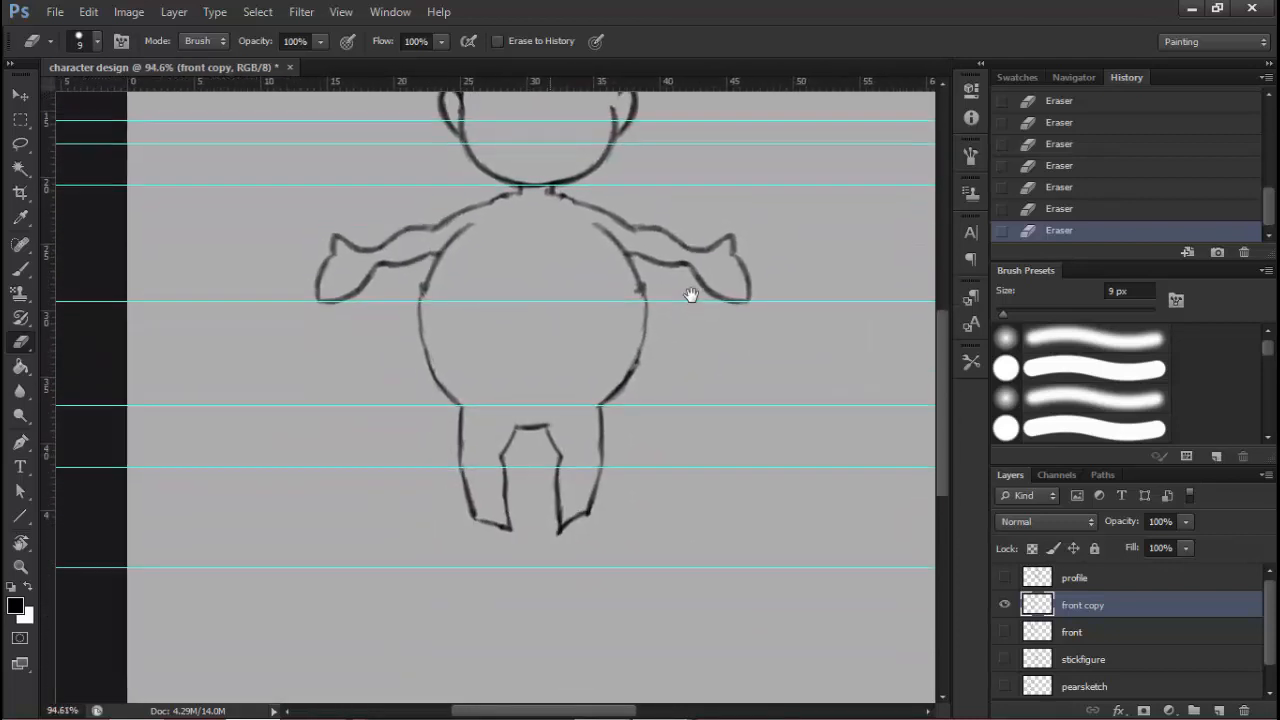
{"action": "left_click_drag", "start_coordinate": [532, 446], "coordinate": [580, 446]}
{"action": "left_click_drag", "start_coordinate": [691, 295], "coordinate": [759, 550]}
{"action": "left_click_drag", "start_coordinate": [433, 370], "coordinate": [477, 370]}
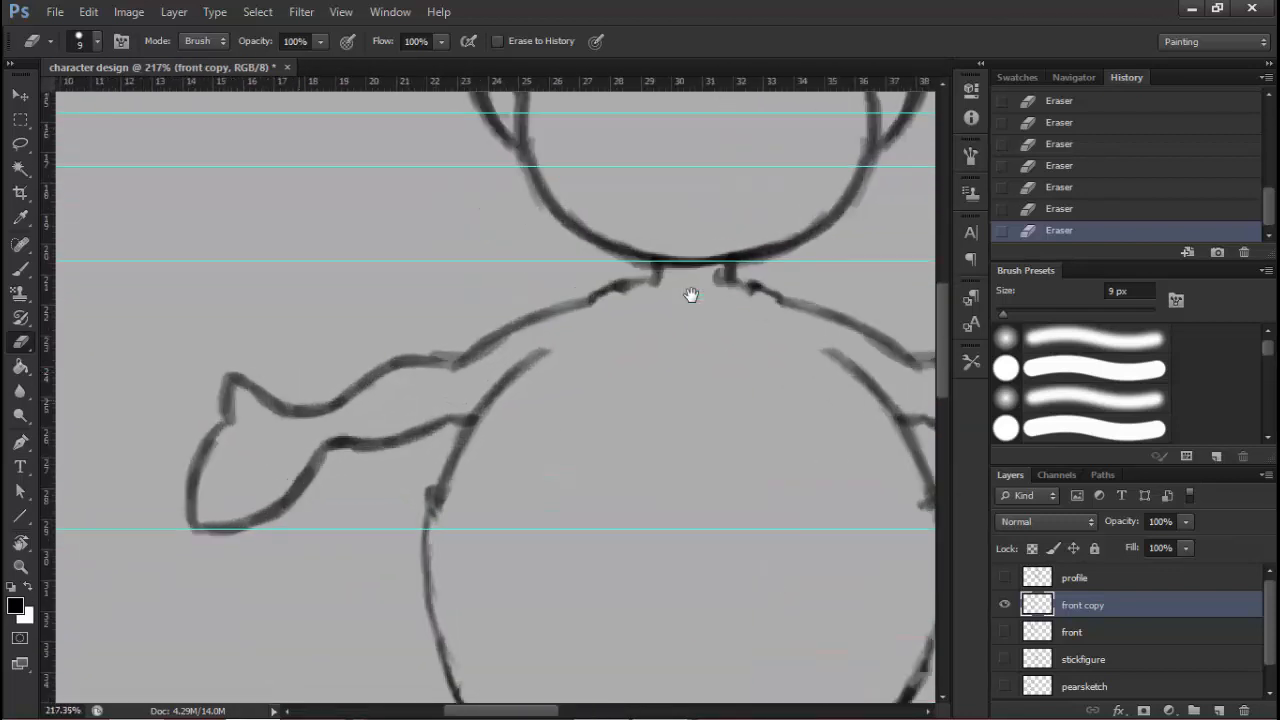
{"action": "mouse_move", "coordinate": [295, 410]}
{"action": "left_mouse_down"}
{"action": "mouse_move", "coordinate": [232, 392]}
{"action": "mouse_move", "coordinate": [204, 462]}
{"action": "mouse_move", "coordinate": [228, 528]}
{"action": "mouse_move", "coordinate": [275, 508]}
{"action": "mouse_move", "coordinate": [302, 412]}
{"action": "mouse_move", "coordinate": [336, 402]}
{"action": "left_mouse_up"}
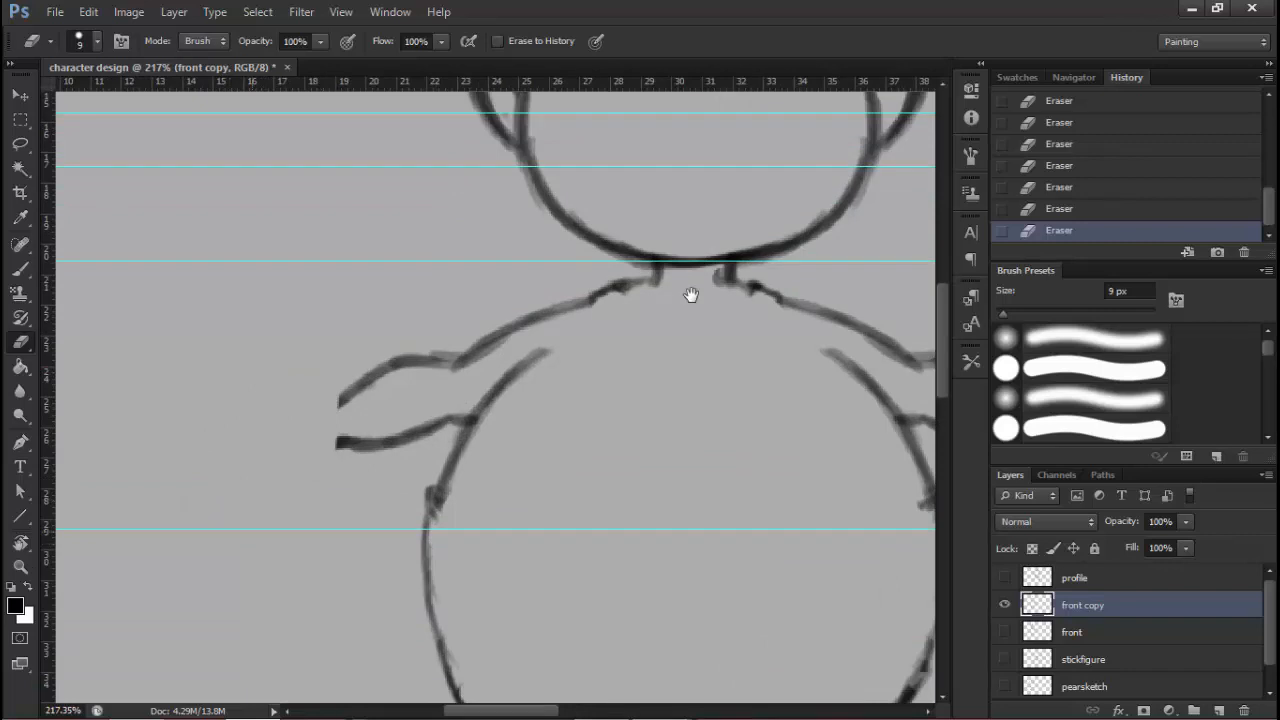
{"action": "left_click_drag", "start_coordinate": [691, 295], "coordinate": [437, 203]}
{"action": "left_click_drag", "start_coordinate": [840, 305], "coordinate": [810, 385]}
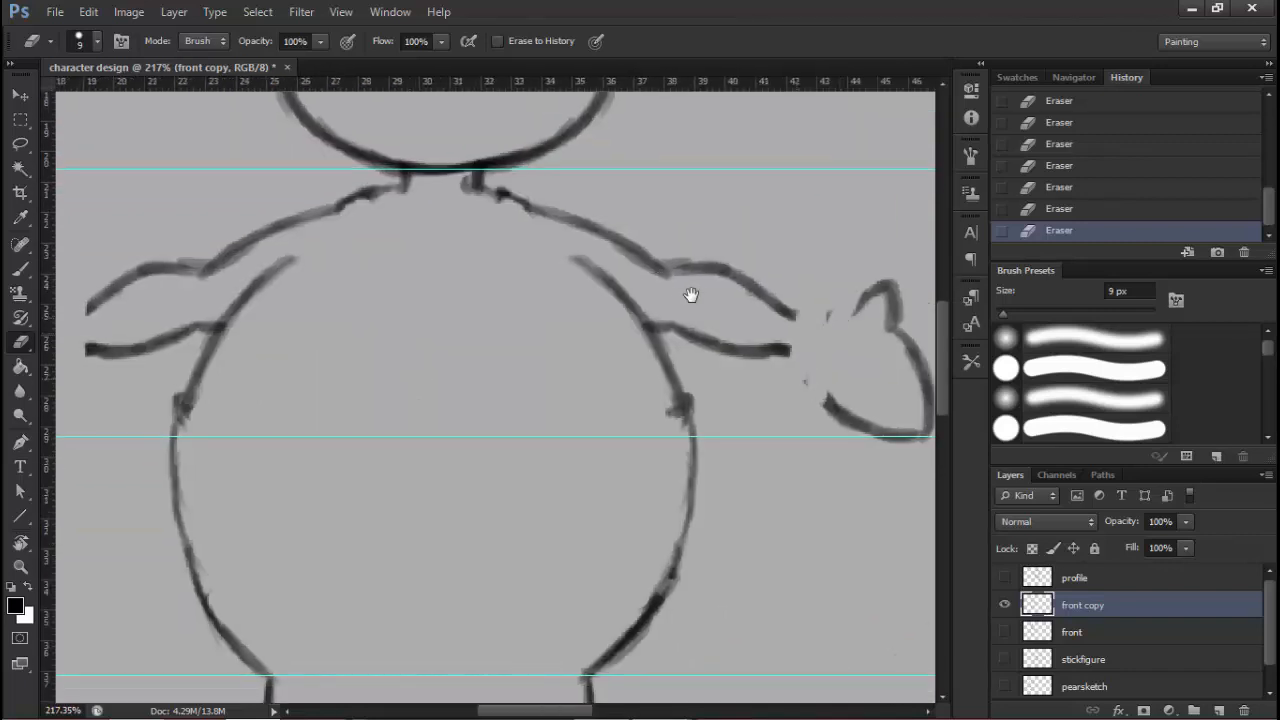
{"action": "left_click_drag", "start_coordinate": [785, 305], "coordinate": [780, 350]}
{"action": "mouse_move", "coordinate": [828, 316]}
{"action": "left_mouse_down"}
{"action": "mouse_move", "coordinate": [838, 410]}
{"action": "mouse_move", "coordinate": [870, 296]}
{"action": "mouse_move", "coordinate": [870, 428]}
{"action": "mouse_move", "coordinate": [906, 350]}
{"action": "mouse_move", "coordinate": [912, 438]}
{"action": "mouse_move", "coordinate": [930, 370]}
{"action": "left_mouse_up"}
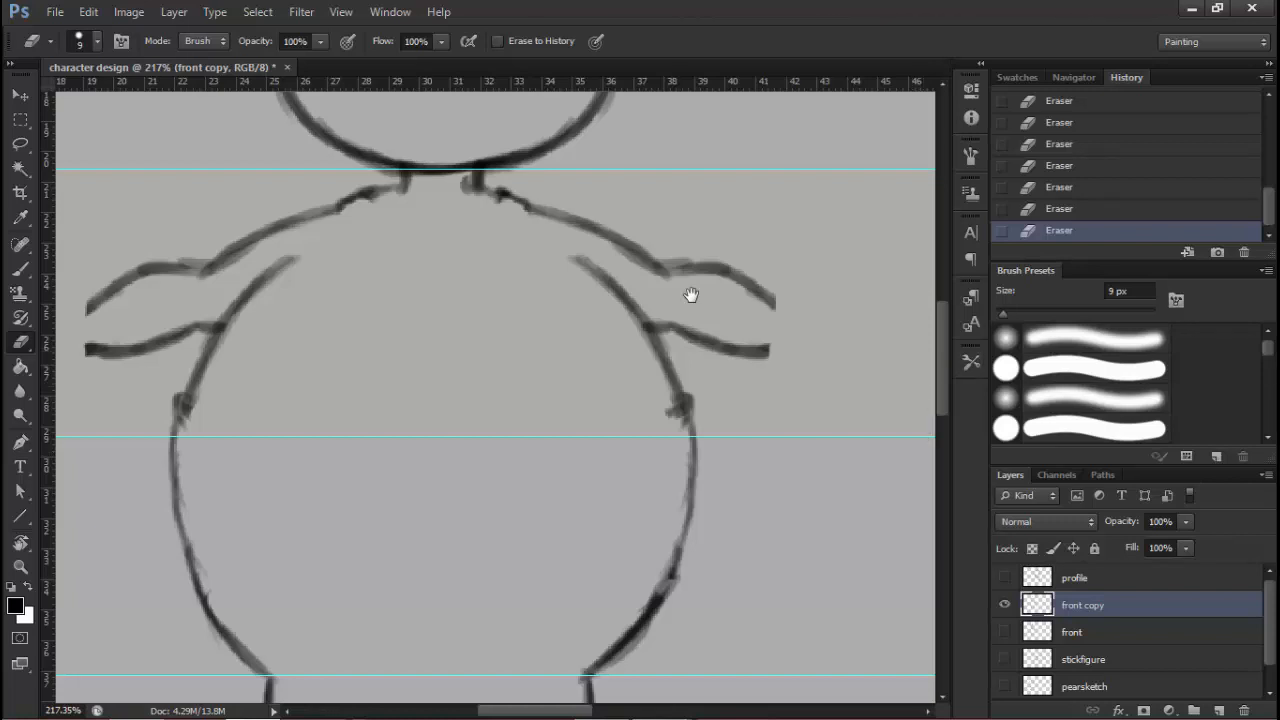
Show the front layer, lower its opacity as a tracing reference, and make the front copy layer active again
{"action": "left_click", "coordinate": [1004, 632]}
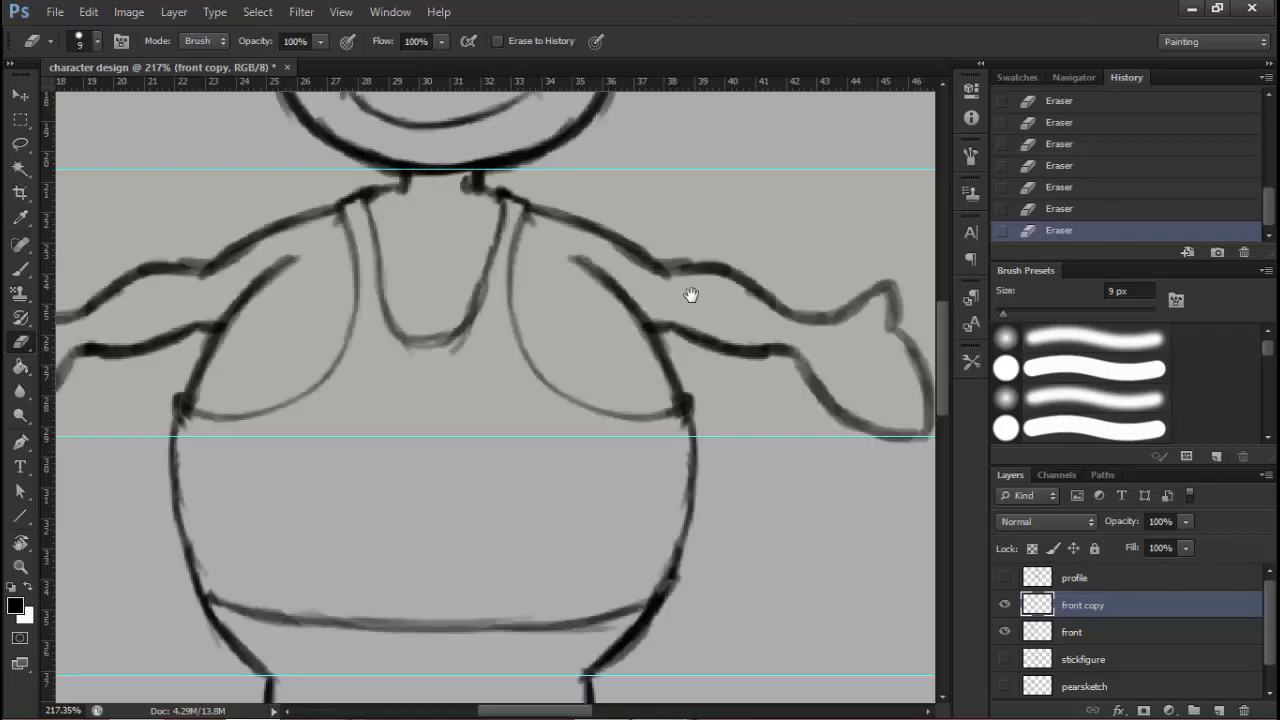
{"action": "scroll", "coordinate": [691, 295], "scroll_direction": "down", "scroll_amount": 5}
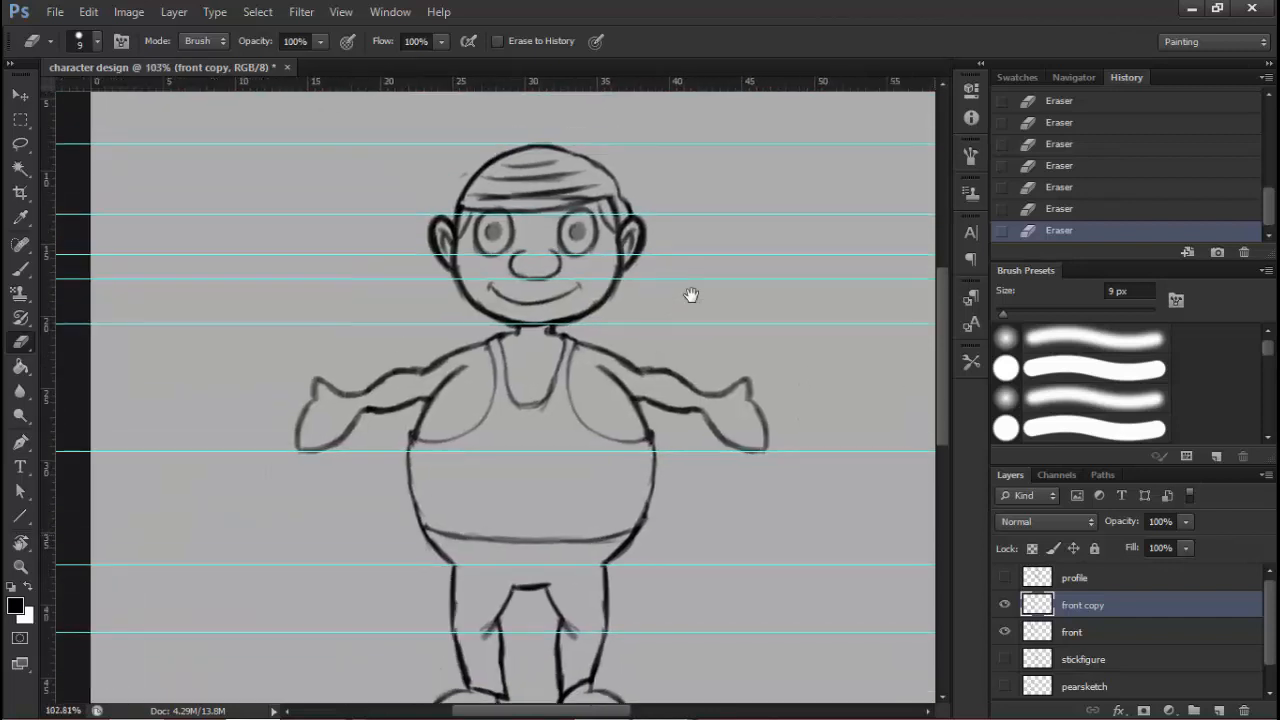
{"action": "left_click", "coordinate": [1072, 632]}
{"action": "left_click_drag", "start_coordinate": [1121, 521], "coordinate": [1080, 521]}
{"action": "key", "text": "alt+bracketright"}
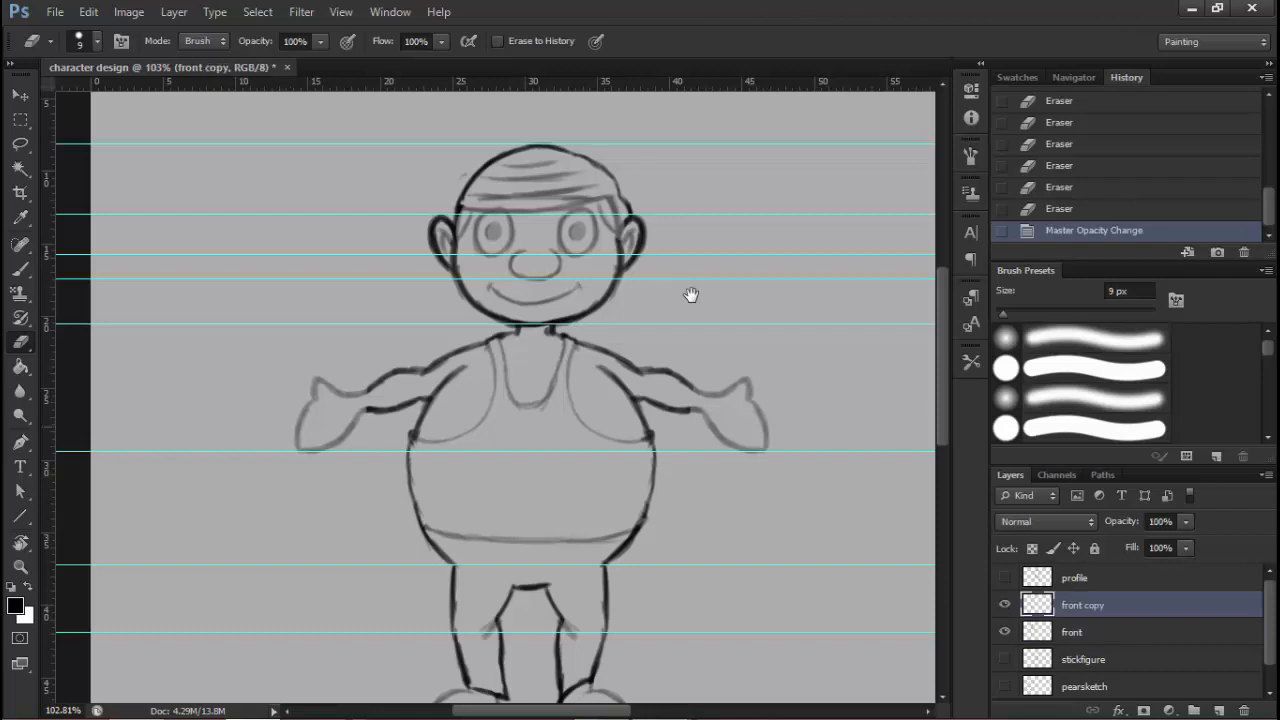
Darken the faint right side of the skull outline on the front copy with a 10 px brush
{"action": "key", "text": "b"}
{"action": "scroll", "coordinate": [691, 295], "scroll_direction": "up", "scroll_amount": 5}
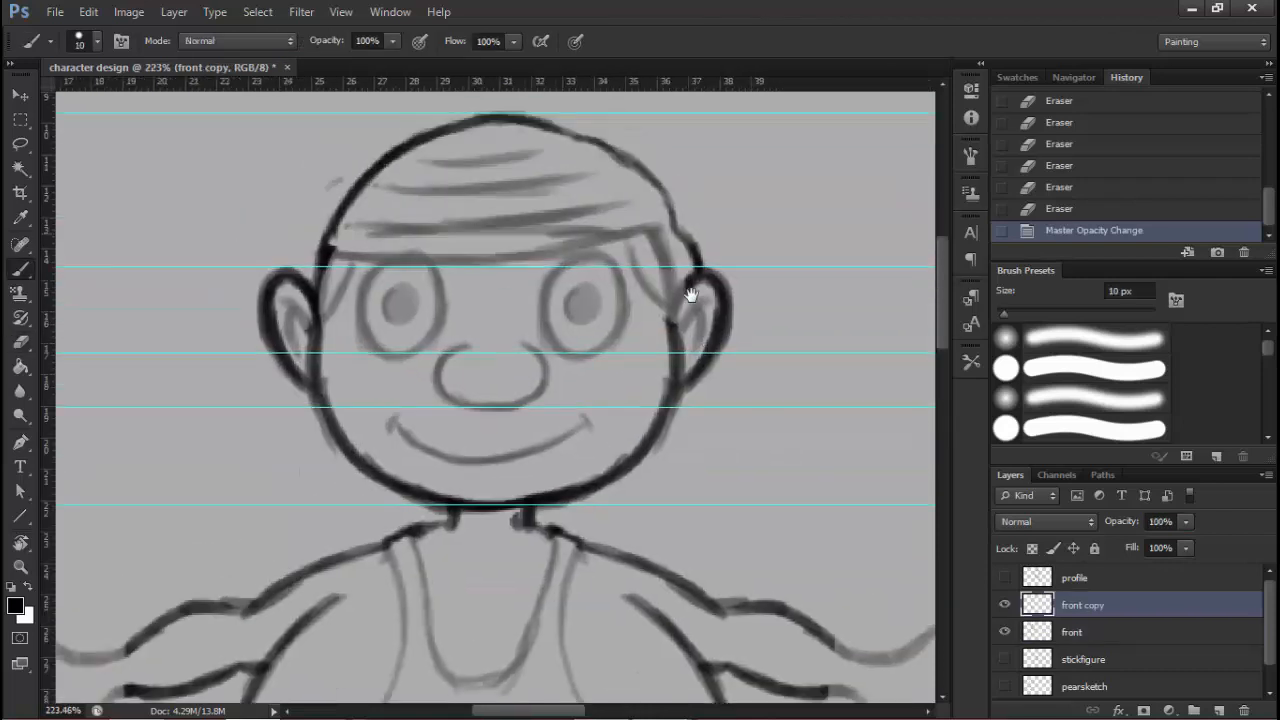
{"action": "left_click_drag", "start_coordinate": [585, 222], "coordinate": [625, 232]}
{"action": "left_click_drag", "start_coordinate": [600, 225], "coordinate": [635, 236]}
{"action": "scroll", "coordinate": [691, 295], "scroll_direction": "down", "scroll_amount": 3}
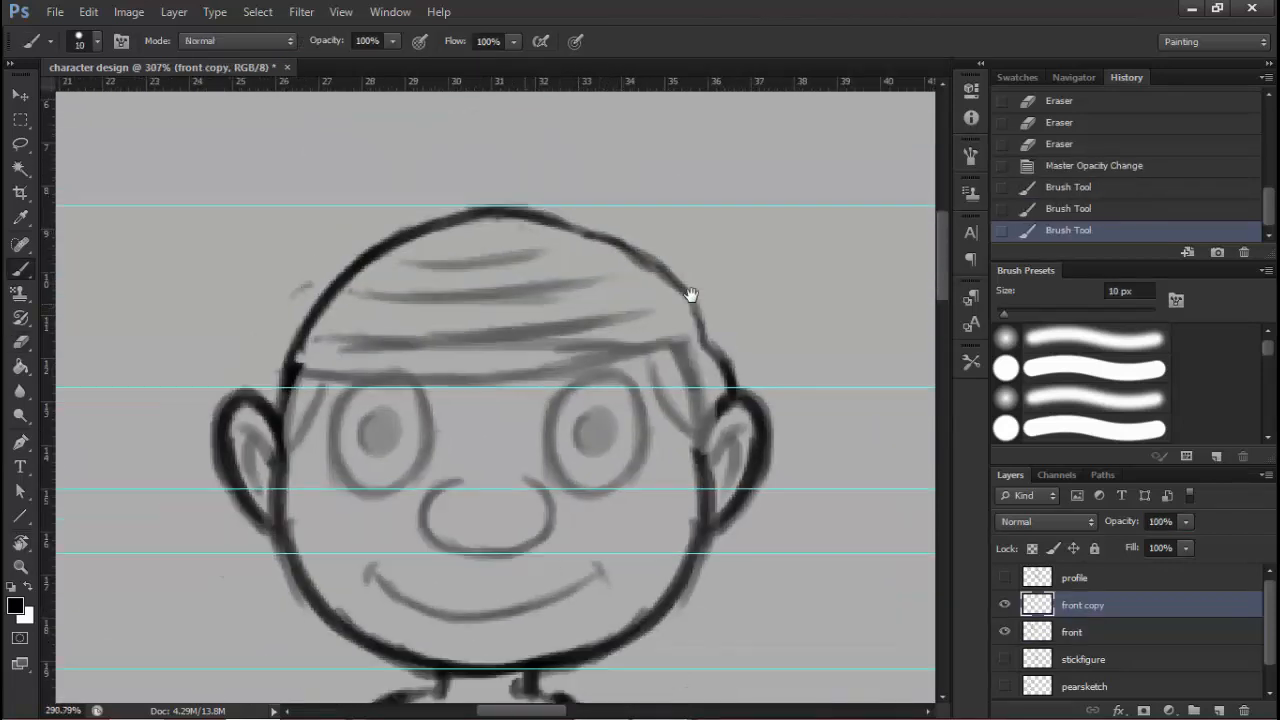
{"action": "scroll", "coordinate": [691, 295], "scroll_direction": "up", "scroll_amount": 4}
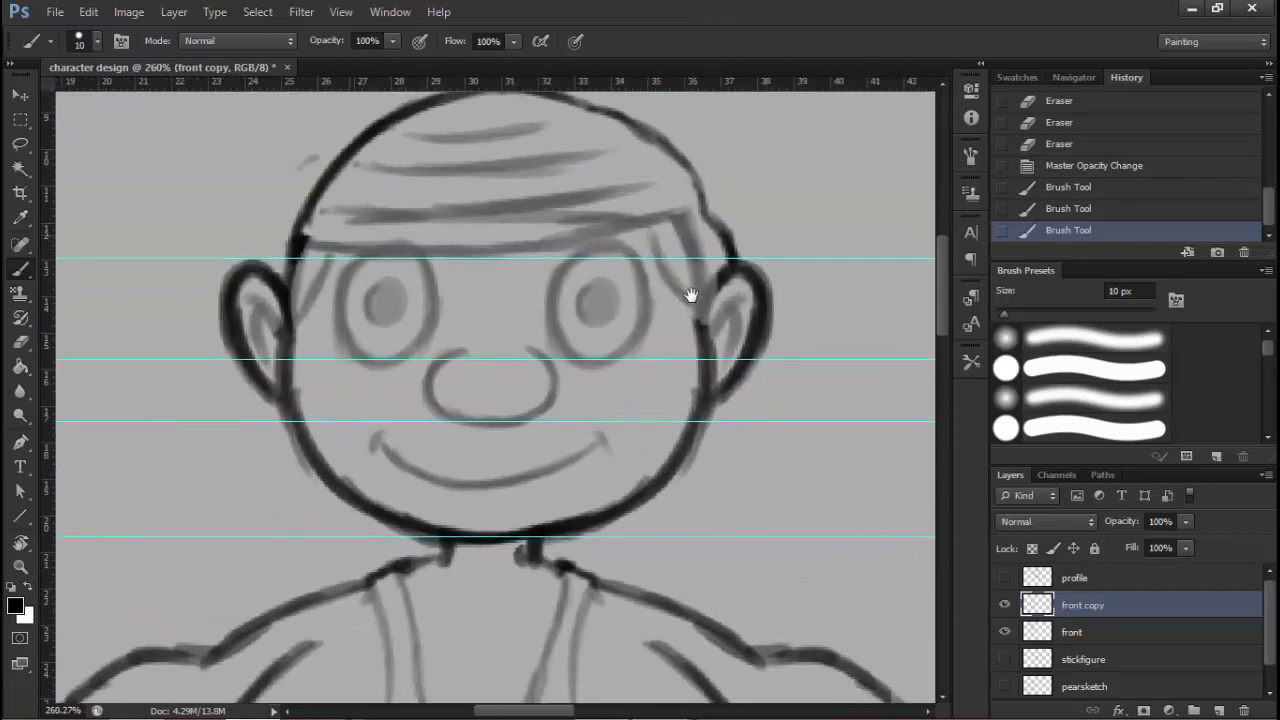
Trace the nearly horizontal hair edge across the forehead, from the left side of the head to above the right eye
{"action": "left_click_drag", "start_coordinate": [312, 247], "coordinate": [540, 275]}
{"action": "key", "text": "ctrl+z"}
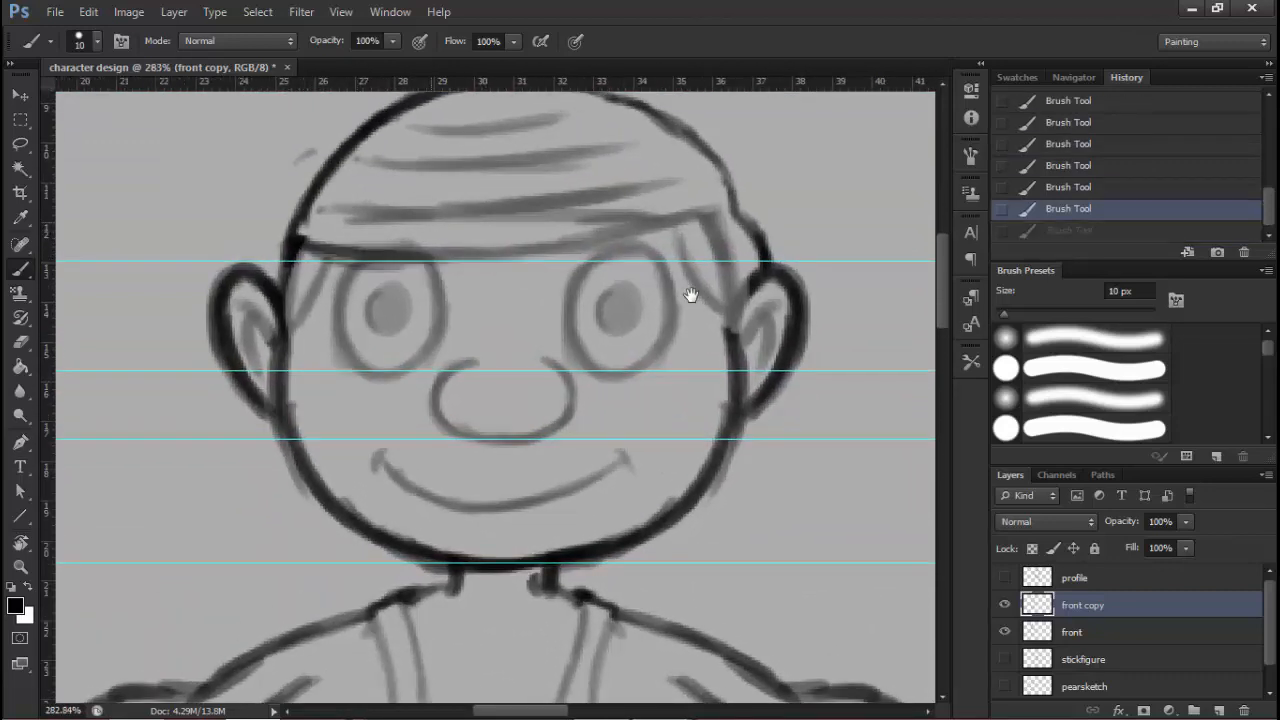
{"action": "left_click_drag", "start_coordinate": [340, 248], "coordinate": [456, 252]}
{"action": "left_click_drag", "start_coordinate": [346, 250], "coordinate": [515, 251]}
{"action": "left_click_drag", "start_coordinate": [386, 254], "coordinate": [615, 247]}
{"action": "left_click_drag", "start_coordinate": [440, 255], "coordinate": [615, 247]}
Draw a curved hair line from the upper right of the head down past the right eye, ending in a small hook beside the ear
{"action": "mouse_move", "coordinate": [691, 295]}
{"action": "left_mouse_down"}
{"action": "mouse_move", "coordinate": [618, 303]}
{"action": "mouse_move", "coordinate": [695, 303]}
{"action": "mouse_move", "coordinate": [701, 320]}
{"action": "left_mouse_up"}
{"action": "mouse_move", "coordinate": [555, 246]}
{"action": "left_mouse_down"}
{"action": "mouse_move", "coordinate": [585, 309]}
{"action": "mouse_move", "coordinate": [615, 325]}
{"action": "left_mouse_up"}
{"action": "left_click_drag", "start_coordinate": [549, 226], "coordinate": [618, 325]}
{"action": "mouse_move", "coordinate": [537, 195]}
{"action": "left_mouse_down"}
{"action": "mouse_move", "coordinate": [554, 275]}
{"action": "mouse_move", "coordinate": [606, 323]}
{"action": "left_mouse_up"}
{"action": "mouse_move", "coordinate": [538, 181]}
{"action": "left_mouse_down"}
{"action": "mouse_move", "coordinate": [566, 276]}
{"action": "mouse_move", "coordinate": [612, 318]}
{"action": "left_mouse_up"}
{"action": "mouse_move", "coordinate": [570, 304]}
{"action": "left_mouse_down"}
{"action": "mouse_move", "coordinate": [644, 328]}
{"action": "mouse_move", "coordinate": [660, 372]}
{"action": "left_mouse_up"}
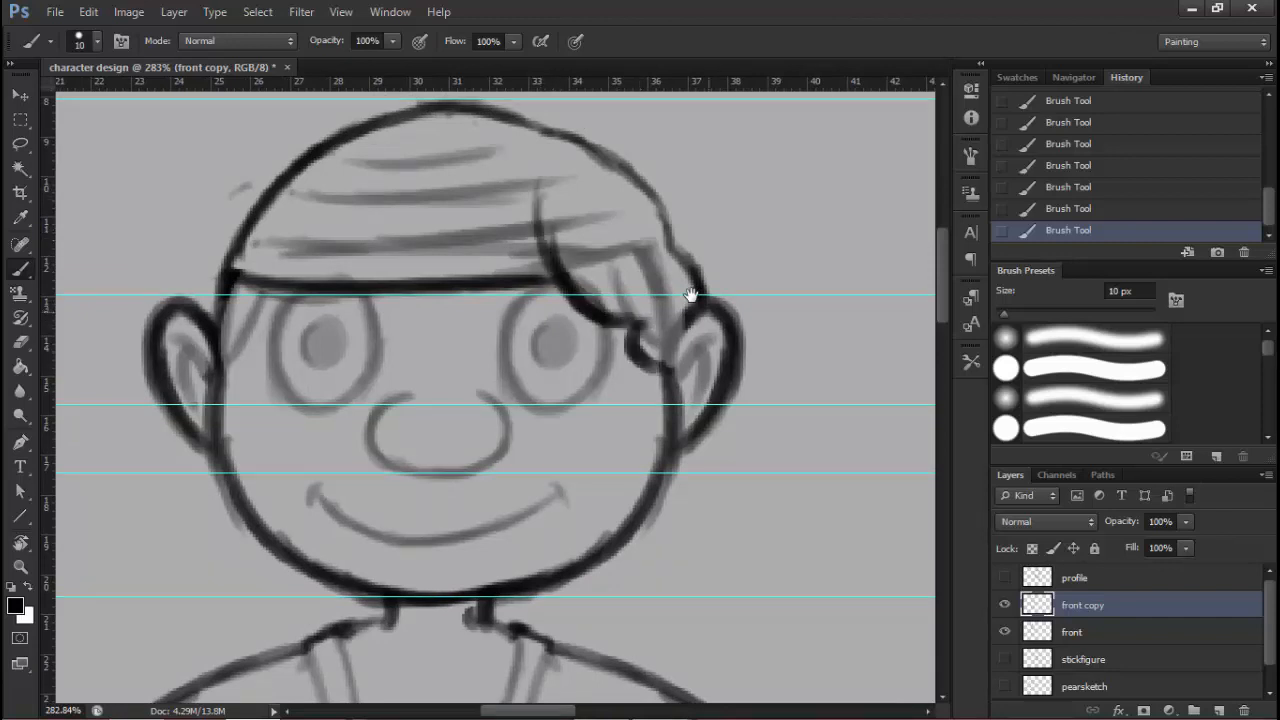
Erase the right ear's outline from the front copy with the 9 px eraser
{"action": "left_click_drag", "start_coordinate": [719, 314], "coordinate": [706, 364]}
{"action": "key", "text": "e"}
{"action": "mouse_move", "coordinate": [704, 294]}
{"action": "left_mouse_down"}
{"action": "mouse_move", "coordinate": [688, 326]}
{"action": "mouse_move", "coordinate": [728, 336]}
{"action": "mouse_move", "coordinate": [700, 428]}
{"action": "left_mouse_up"}
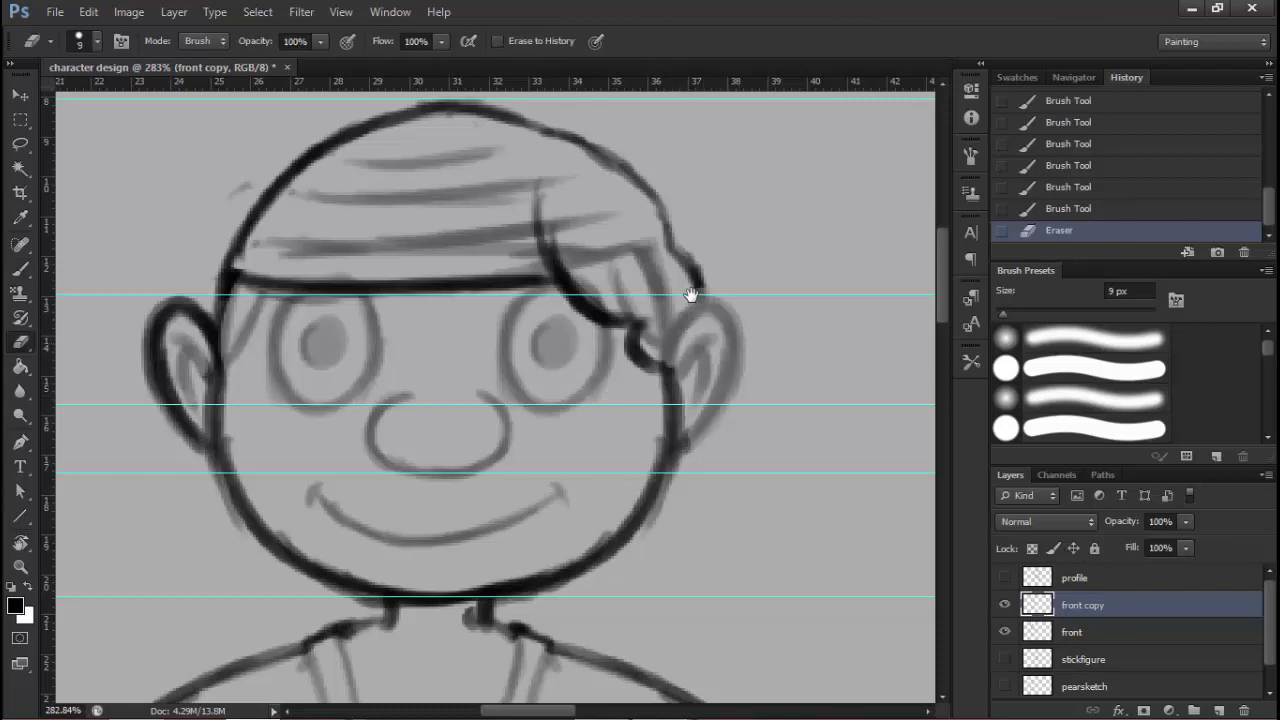
Draw a rounded hair tuft over the upper right ear and shade it with short 10 px brush strokes
{"action": "key", "text": "b"}
{"action": "left_click_drag", "start_coordinate": [680, 264], "coordinate": [716, 344]}
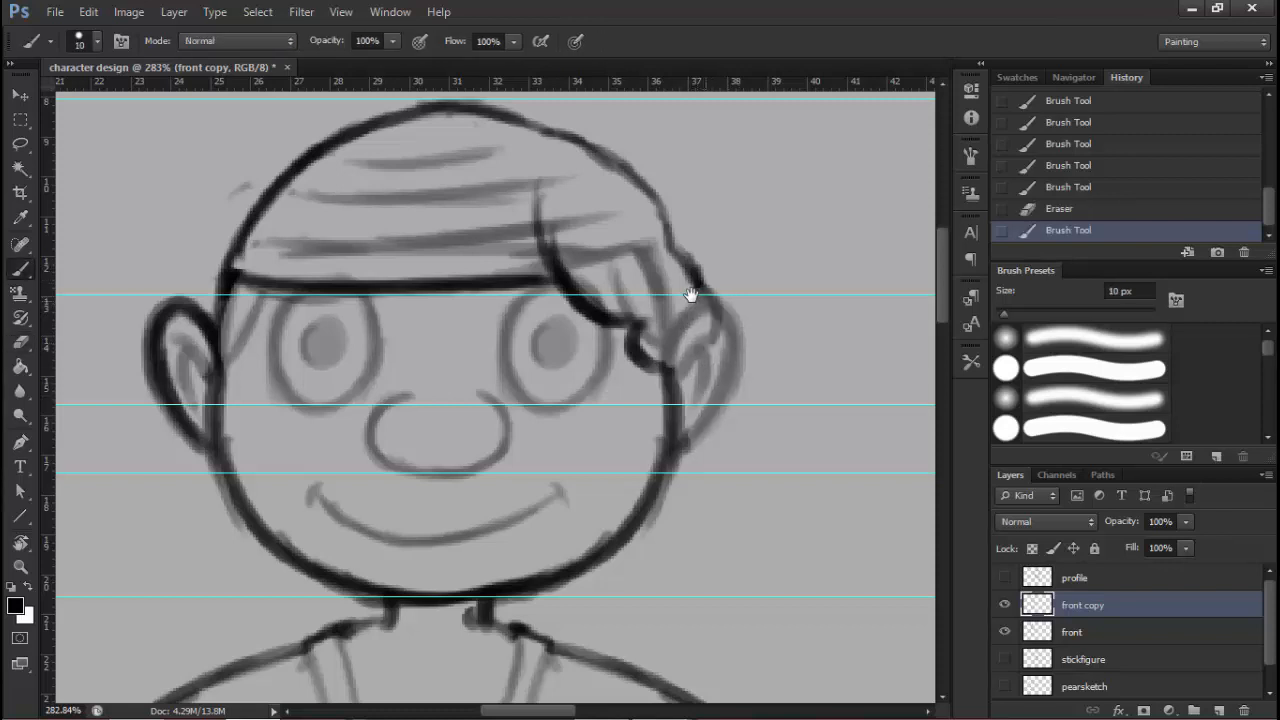
{"action": "left_click_drag", "start_coordinate": [708, 300], "coordinate": [722, 350]}
{"action": "left_click_drag", "start_coordinate": [726, 316], "coordinate": [716, 360]}
{"action": "left_click_drag", "start_coordinate": [654, 348], "coordinate": [698, 376]}
{"action": "mouse_move", "coordinate": [668, 316]}
{"action": "left_mouse_down"}
{"action": "mouse_move", "coordinate": [660, 358]}
{"action": "mouse_move", "coordinate": [672, 364]}
{"action": "left_mouse_up"}
{"action": "left_click_drag", "start_coordinate": [692, 314], "coordinate": [688, 360]}
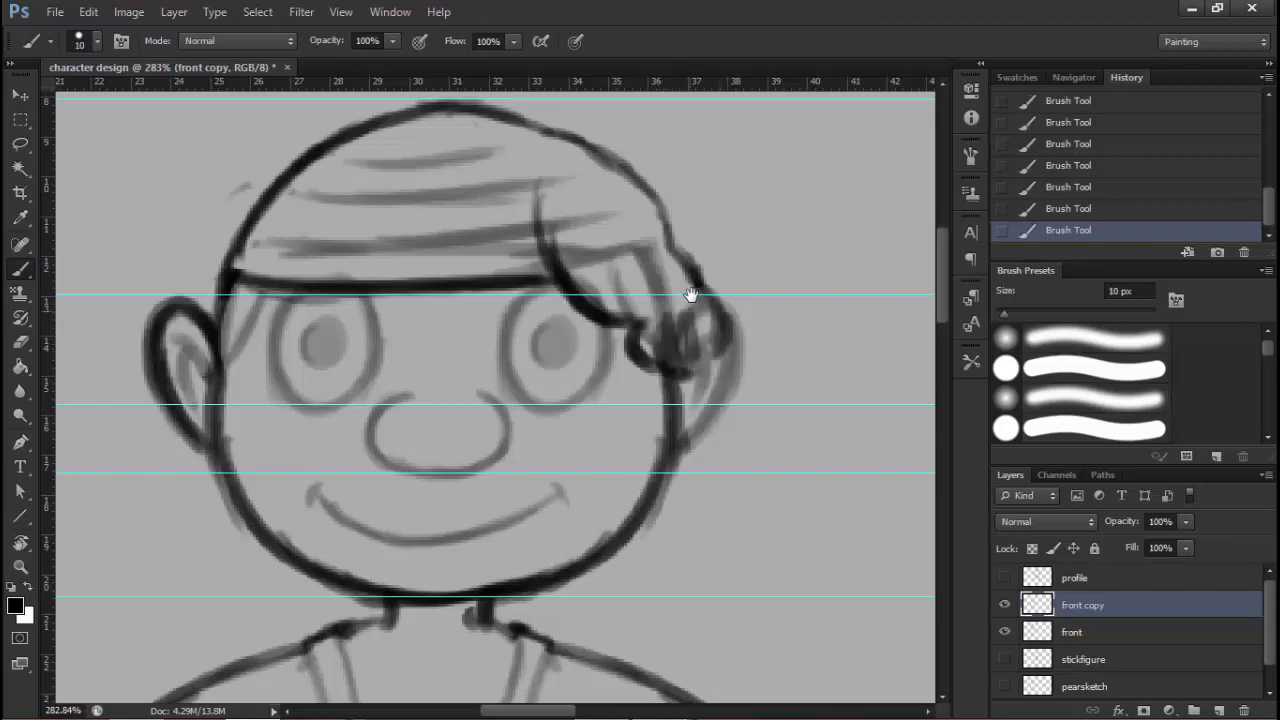
Redraw the lower right ear below the hair tuft and join it to the jaw outline
{"action": "mouse_move", "coordinate": [682, 304]}
{"action": "left_mouse_down"}
{"action": "mouse_move", "coordinate": [648, 336]}
{"action": "mouse_move", "coordinate": [708, 416]}
{"action": "left_mouse_up"}
{"action": "mouse_move", "coordinate": [724, 356]}
{"action": "left_mouse_down"}
{"action": "mouse_move", "coordinate": [688, 430]}
{"action": "mouse_move", "coordinate": [660, 452]}
{"action": "left_mouse_up"}
{"action": "key", "text": "e"}
{"action": "key", "text": "bracketleft"}
{"action": "key", "text": "b"}
{"action": "left_click_drag", "start_coordinate": [702, 408], "coordinate": [682, 436]}
{"action": "left_click_drag", "start_coordinate": [696, 430], "coordinate": [662, 450]}
{"action": "left_click_drag", "start_coordinate": [668, 442], "coordinate": [651, 490]}
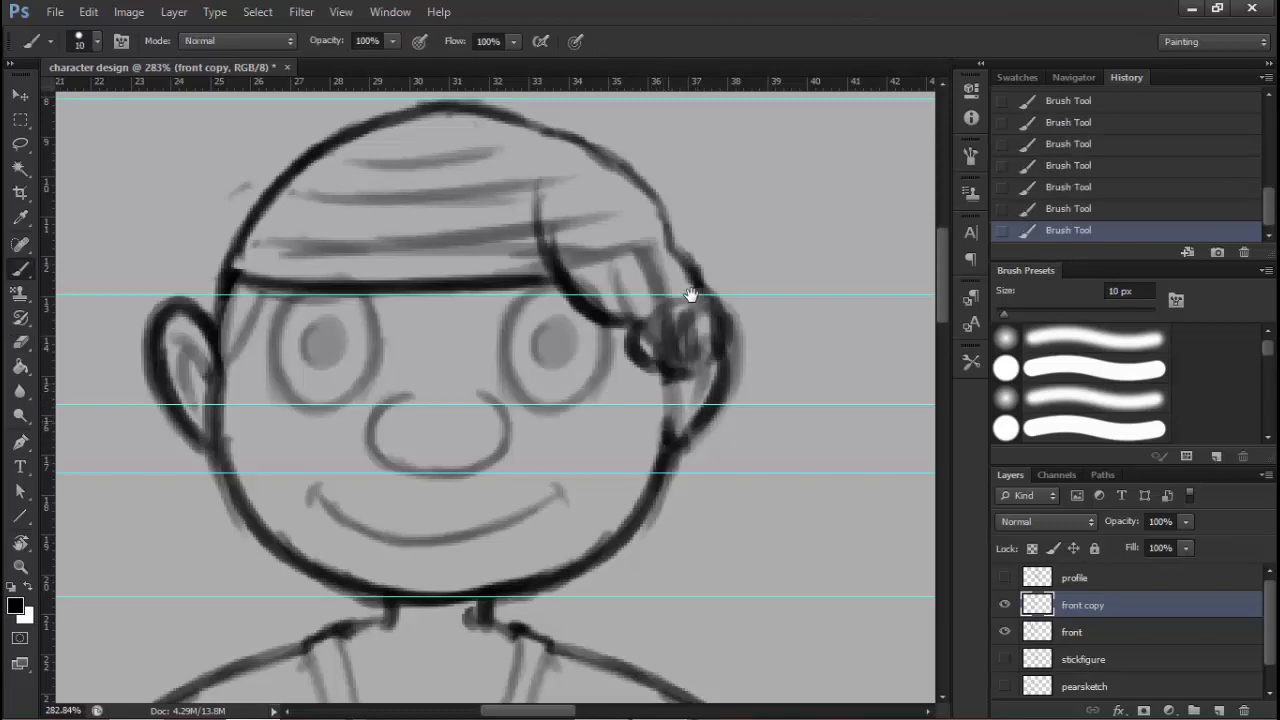
Erase the head line crossing the left ear and redraw the short ends where the ear meets the head
{"action": "key", "text": "e"}
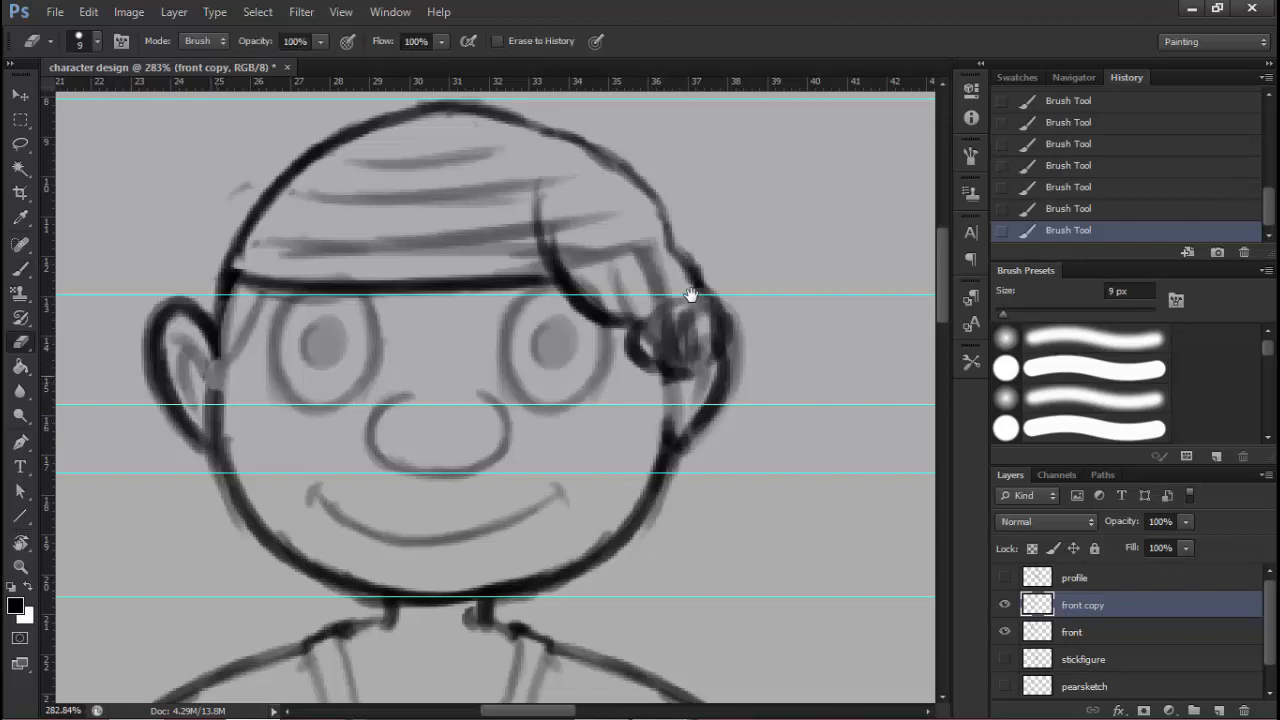
{"action": "key", "text": "b"}
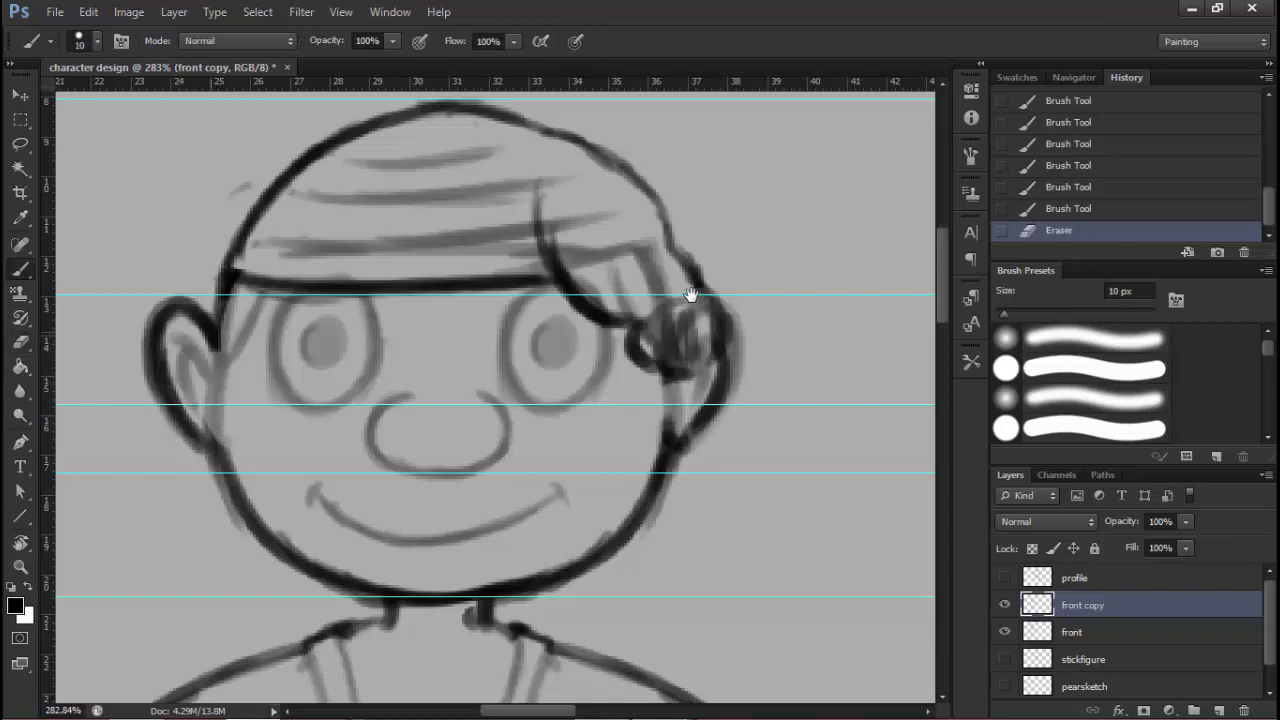
{"action": "left_click_drag", "start_coordinate": [211, 348], "coordinate": [226, 364]}
{"action": "left_click_drag", "start_coordinate": [218, 356], "coordinate": [228, 366]}
{"action": "mouse_move", "coordinate": [224, 418]}
{"action": "left_mouse_down"}
{"action": "mouse_move", "coordinate": [208, 448]}
{"action": "mouse_move", "coordinate": [244, 504]}
{"action": "left_mouse_up"}
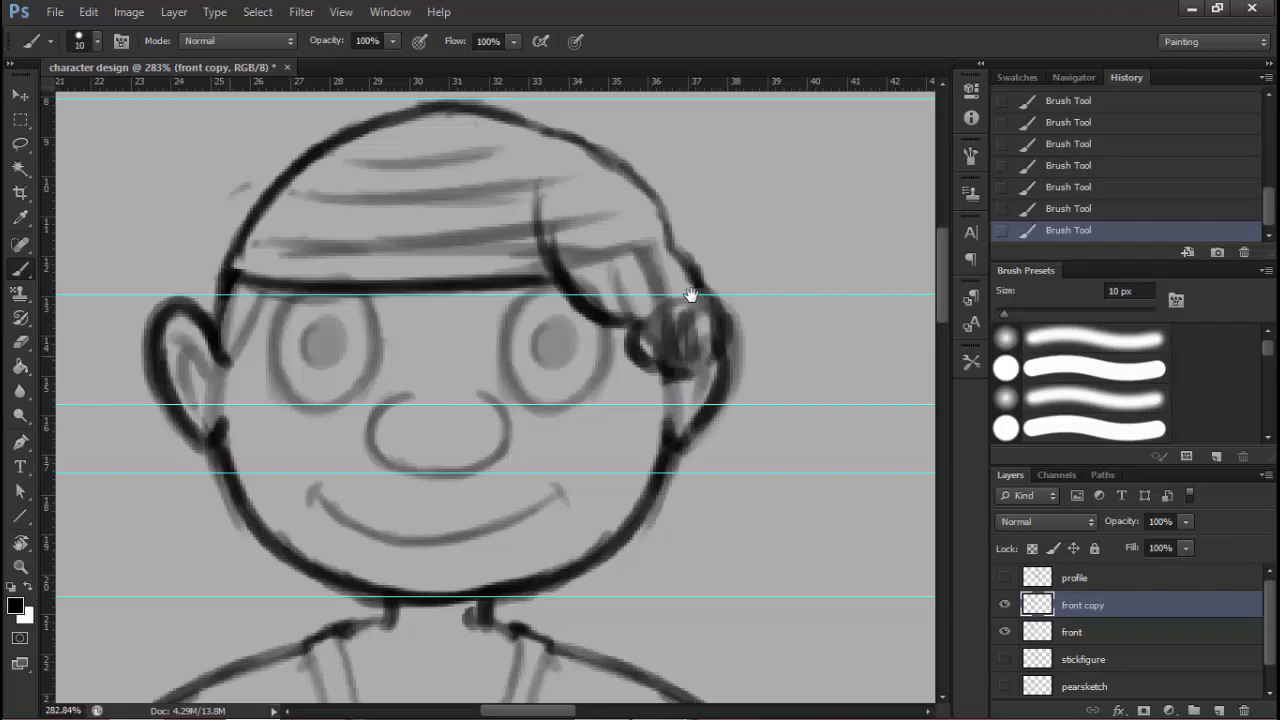
Draw a thick downward-curving hairline across the back of the head from the left ear to the hair tuft
{"action": "mouse_move", "coordinate": [226, 344]}
{"action": "left_mouse_down"}
{"action": "mouse_move", "coordinate": [268, 408]}
{"action": "mouse_move", "coordinate": [338, 426]}
{"action": "left_mouse_up"}
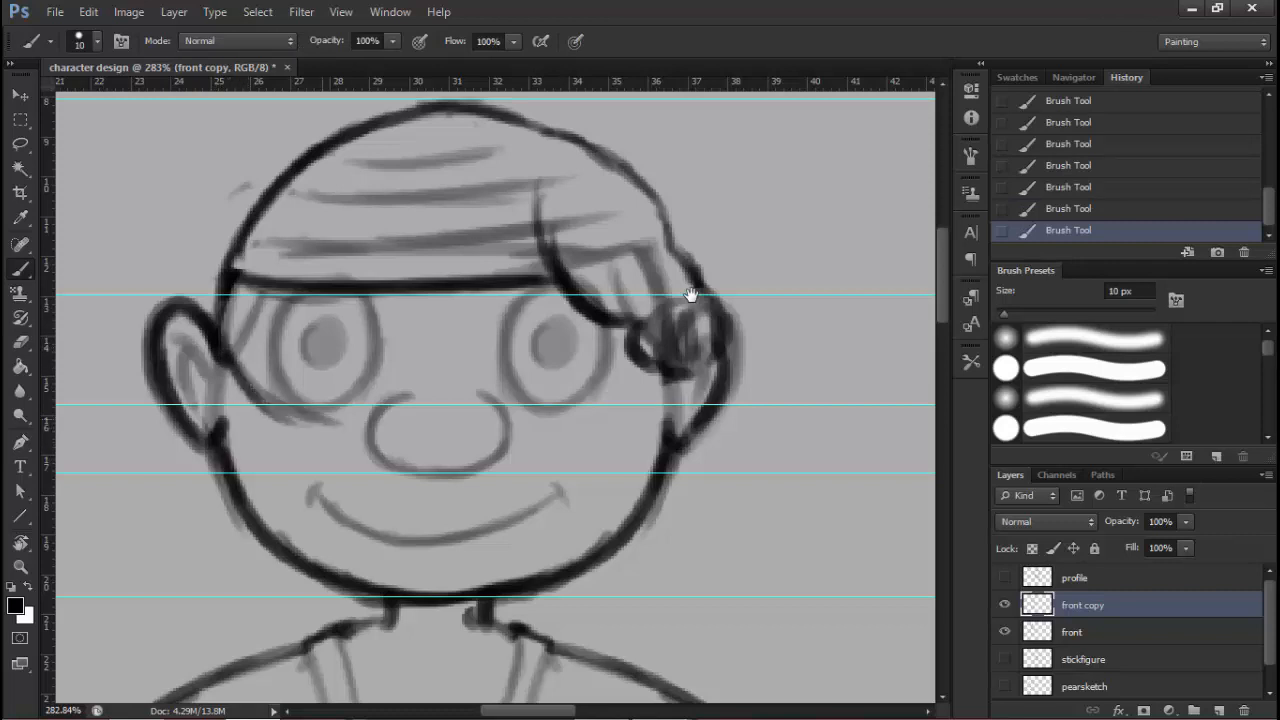
{"action": "mouse_move", "coordinate": [258, 390]}
{"action": "left_mouse_down"}
{"action": "mouse_move", "coordinate": [394, 450]}
{"action": "mouse_move", "coordinate": [380, 456]}
{"action": "mouse_move", "coordinate": [414, 484]}
{"action": "left_mouse_up"}
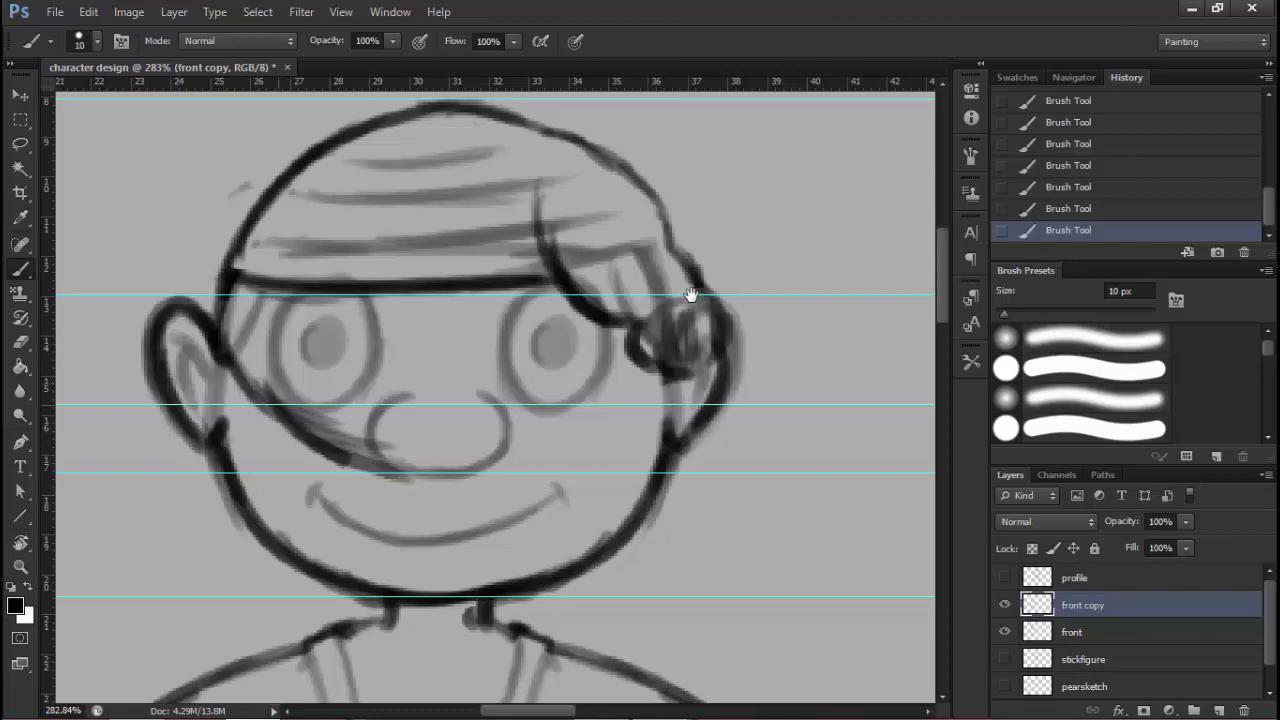
{"action": "left_click_drag", "start_coordinate": [342, 454], "coordinate": [552, 486]}
{"action": "left_click_drag", "start_coordinate": [438, 488], "coordinate": [572, 424]}
{"action": "left_click_drag", "start_coordinate": [484, 482], "coordinate": [622, 382]}
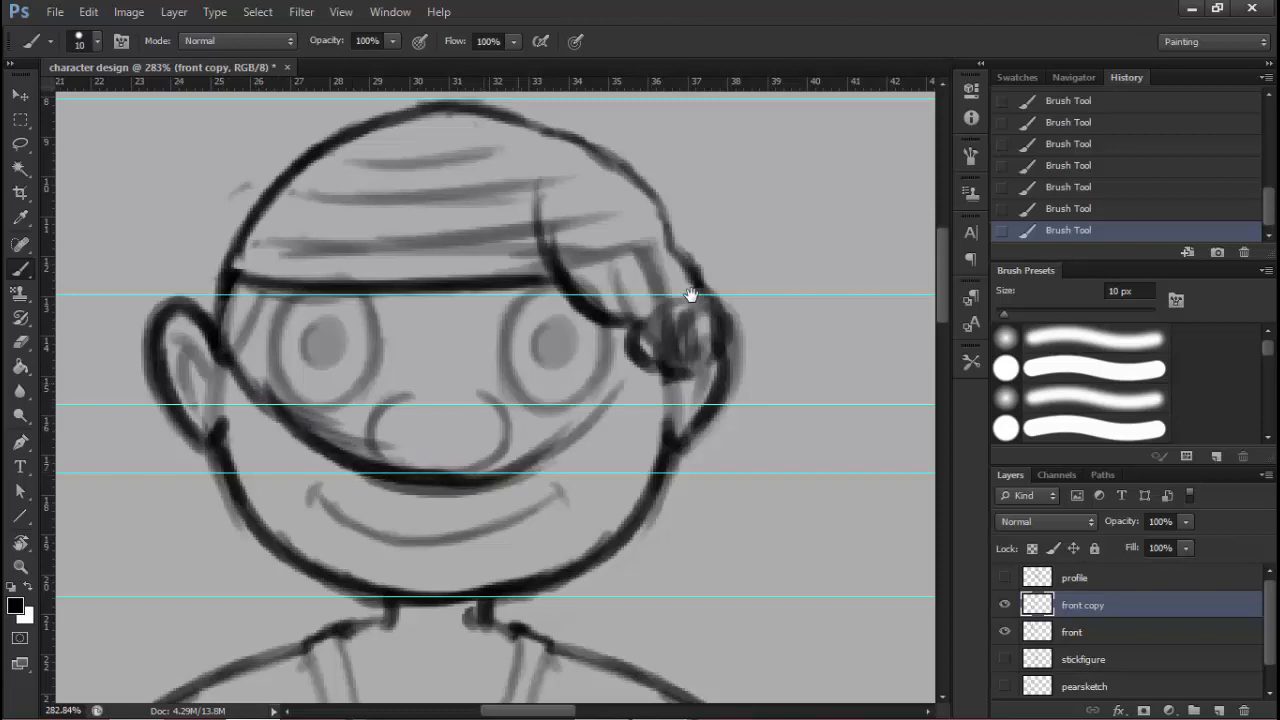
{"action": "mouse_move", "coordinate": [510, 464]}
{"action": "left_mouse_down"}
{"action": "mouse_move", "coordinate": [654, 370]}
{"action": "mouse_move", "coordinate": [632, 394]}
{"action": "mouse_move", "coordinate": [656, 362]}
{"action": "left_mouse_up"}
{"action": "left_click_drag", "start_coordinate": [716, 320], "coordinate": [698, 368]}
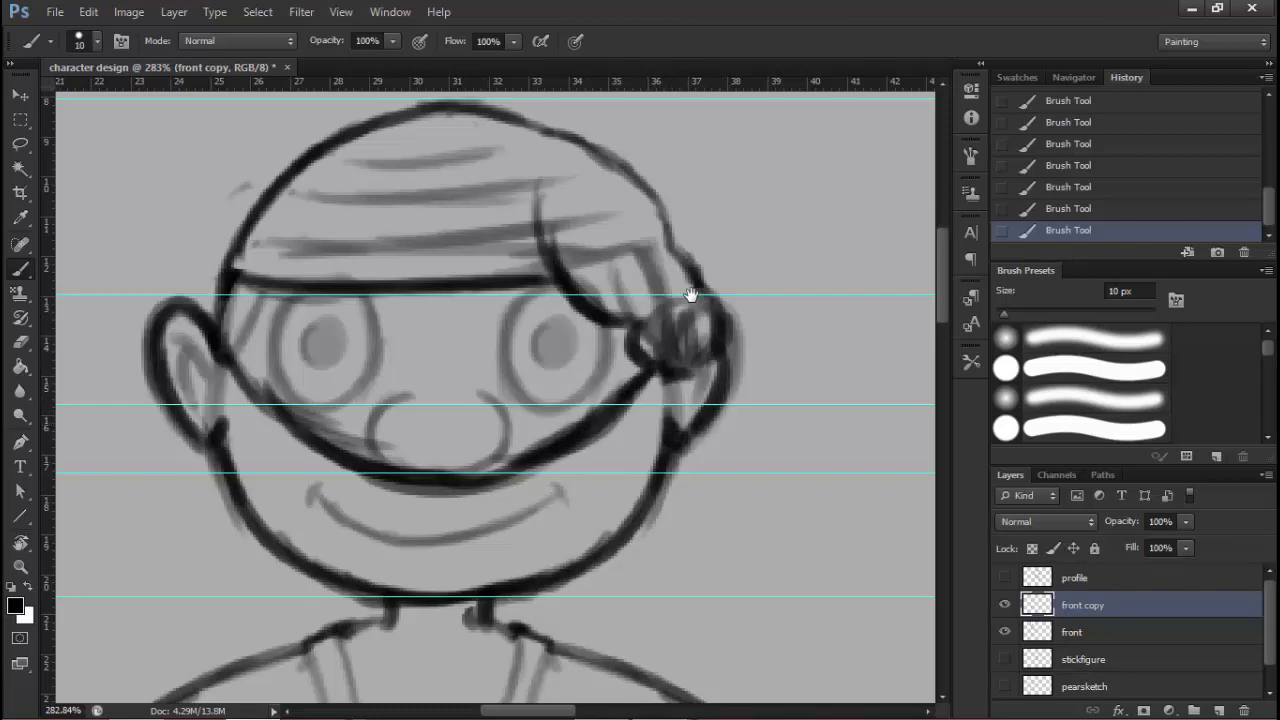
{"action": "mouse_move", "coordinate": [548, 439]}
{"action": "left_mouse_down"}
{"action": "mouse_move", "coordinate": [440, 439]}
{"action": "mouse_move", "coordinate": [581, 357]}
{"action": "mouse_move", "coordinate": [630, 357]}
{"action": "left_mouse_up"}
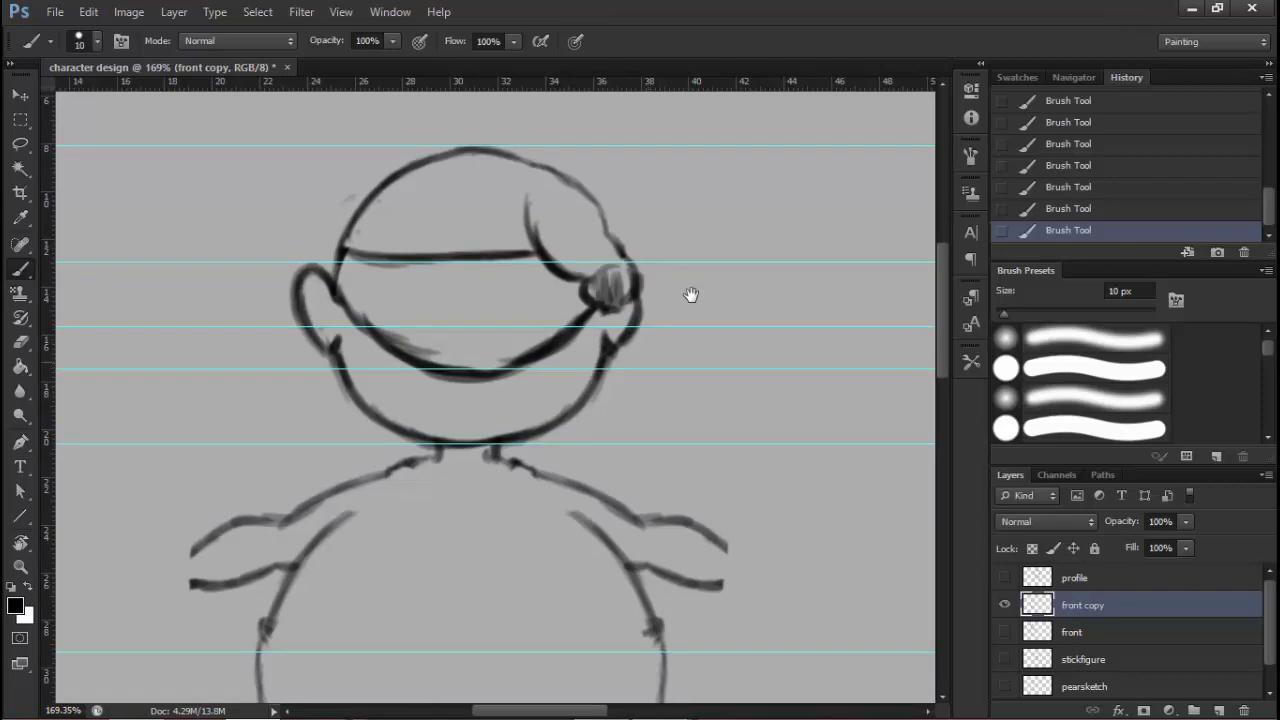
Show the profile layer beside the front copy for comparison, with the front layer hidden
{"action": "left_click", "coordinate": [1004, 577]}
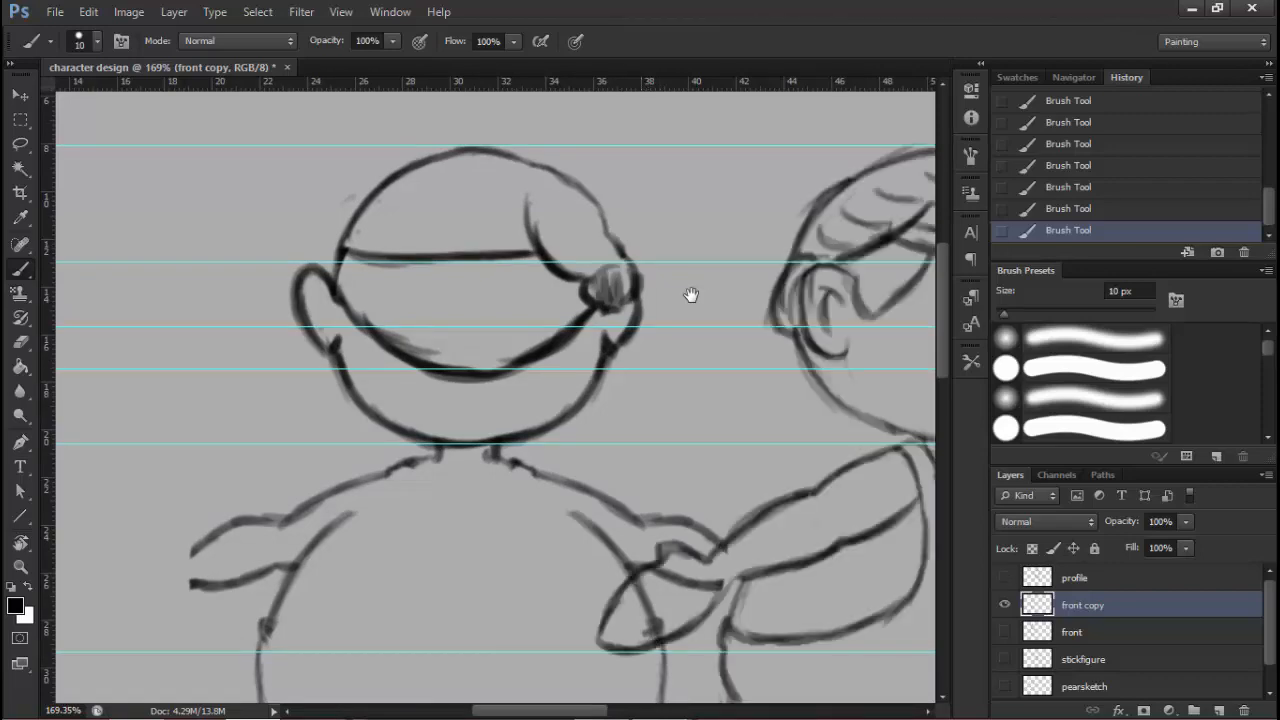
Show the front layer beneath the front copy and trace its curved hair strands across the crown and hair tuft
{"action": "left_click", "coordinate": [1004, 631]}
{"action": "mouse_move", "coordinate": [423, 258]}
{"action": "left_mouse_down"}
{"action": "mouse_move", "coordinate": [523, 258]}
{"action": "mouse_move", "coordinate": [378, 284]}
{"action": "left_mouse_up"}
{"action": "left_click_drag", "start_coordinate": [447, 188], "coordinate": [527, 188]}
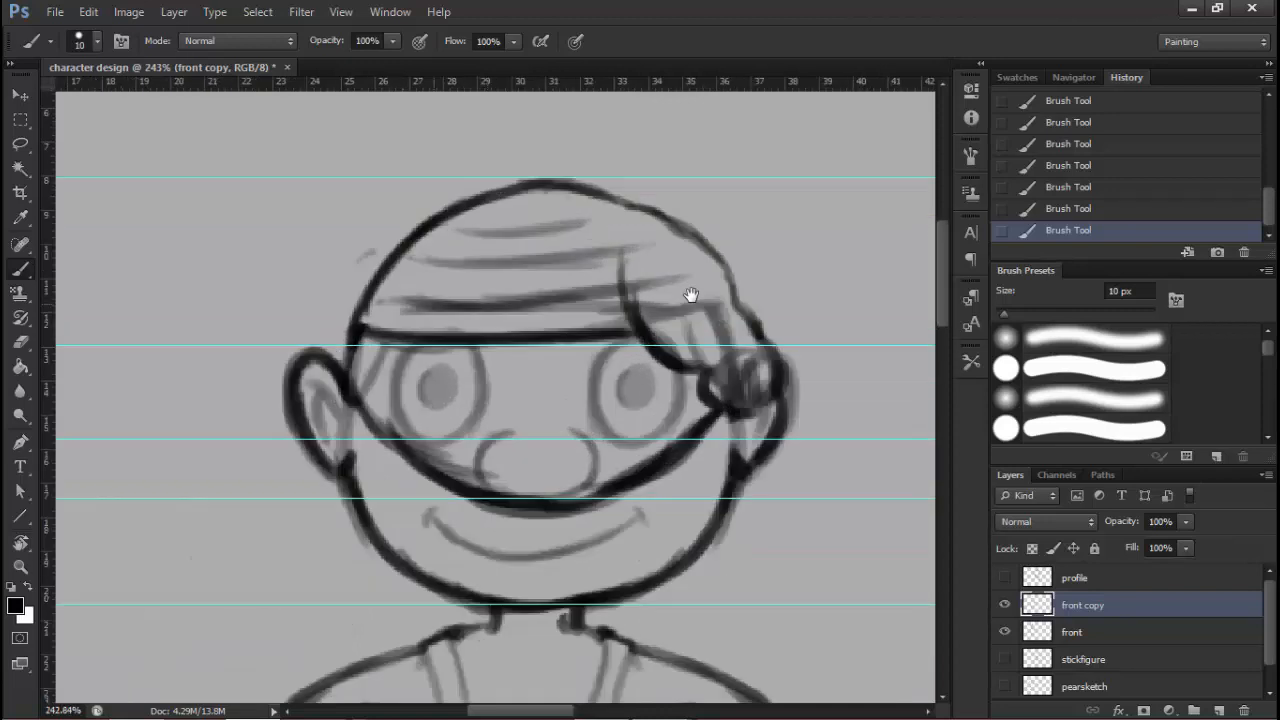
{"action": "left_click_drag", "start_coordinate": [434, 262], "coordinate": [610, 254]}
{"action": "left_click_drag", "start_coordinate": [474, 230], "coordinate": [620, 230]}
{"action": "left_click_drag", "start_coordinate": [657, 380], "coordinate": [622, 298]}
{"action": "left_click_drag", "start_coordinate": [624, 232], "coordinate": [698, 224]}
{"action": "left_click_drag", "start_coordinate": [612, 172], "coordinate": [696, 184]}
Draw the upper inner ends of the armholes and a shallow curved neckline above the front view's deeper neckline
{"action": "left_click_drag", "start_coordinate": [622, 480], "coordinate": [672, 136]}
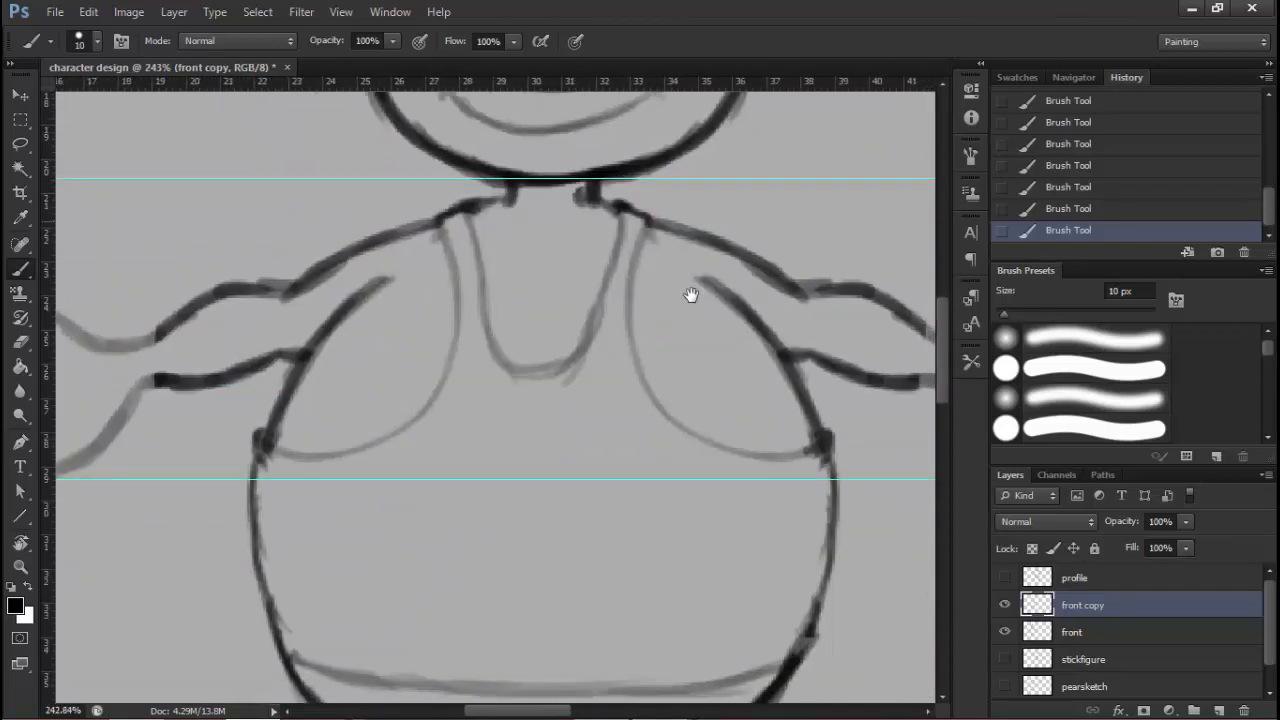
{"action": "left_click_drag", "start_coordinate": [448, 225], "coordinate": [440, 294]}
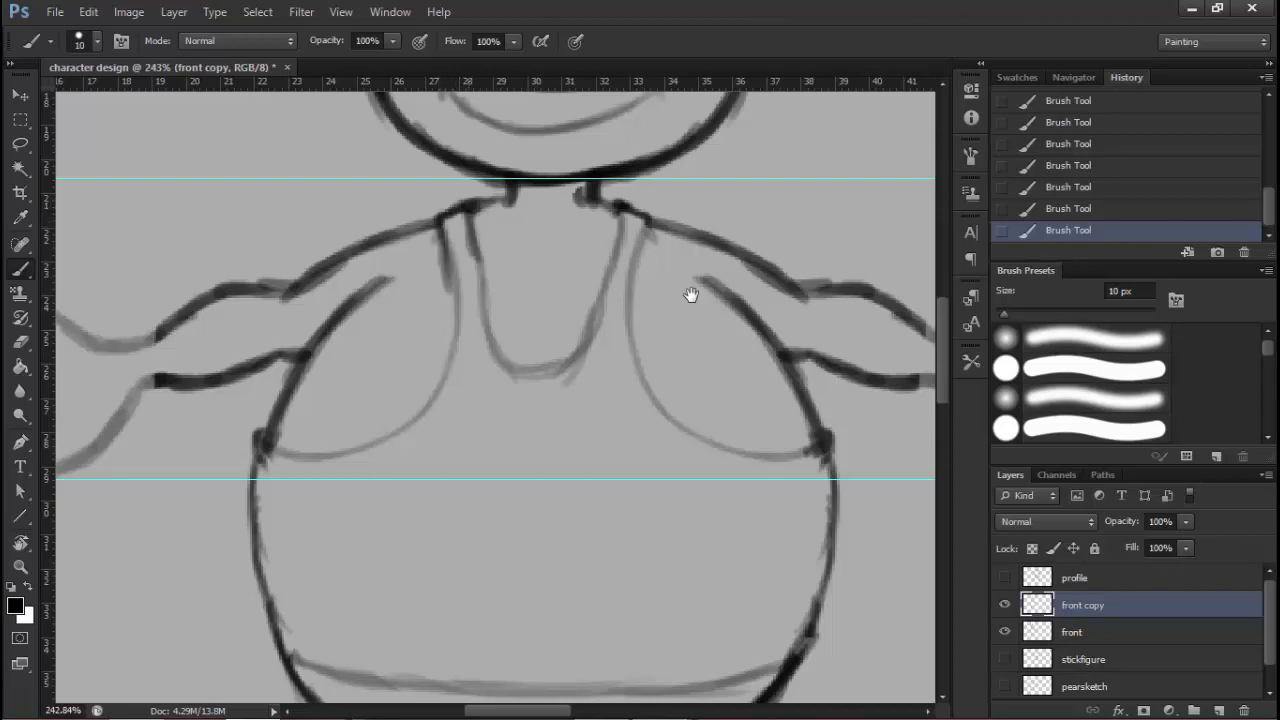
{"action": "mouse_move", "coordinate": [468, 218]}
{"action": "left_mouse_down"}
{"action": "mouse_move", "coordinate": [486, 272]}
{"action": "mouse_move", "coordinate": [549, 288]}
{"action": "mouse_move", "coordinate": [588, 281]}
{"action": "mouse_move", "coordinate": [610, 256]}
{"action": "mouse_move", "coordinate": [631, 286]}
{"action": "left_mouse_up"}
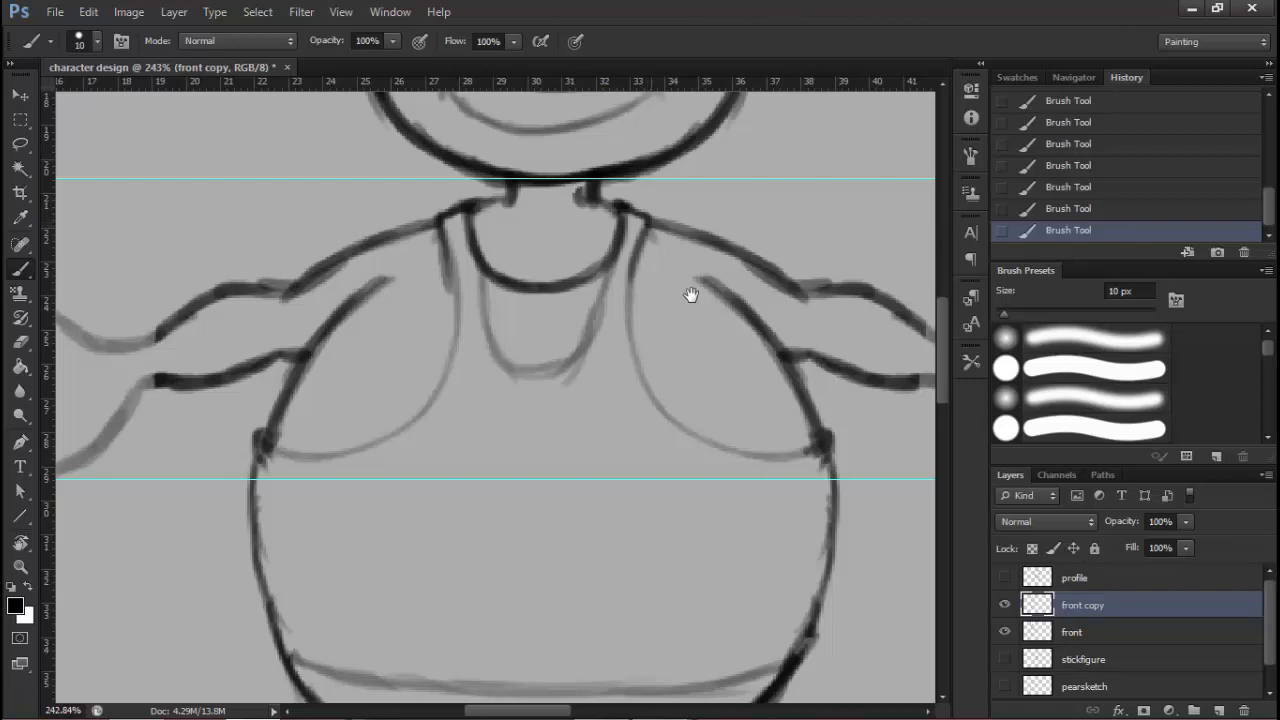
{"action": "left_click_drag", "start_coordinate": [647, 225], "coordinate": [630, 304]}
{"action": "left_click_drag", "start_coordinate": [633, 258], "coordinate": [630, 308]}
Trace the left armhole of the tank top from the strap down to the side of the torso
{"action": "left_click_drag", "start_coordinate": [691, 295], "coordinate": [741, 236]}
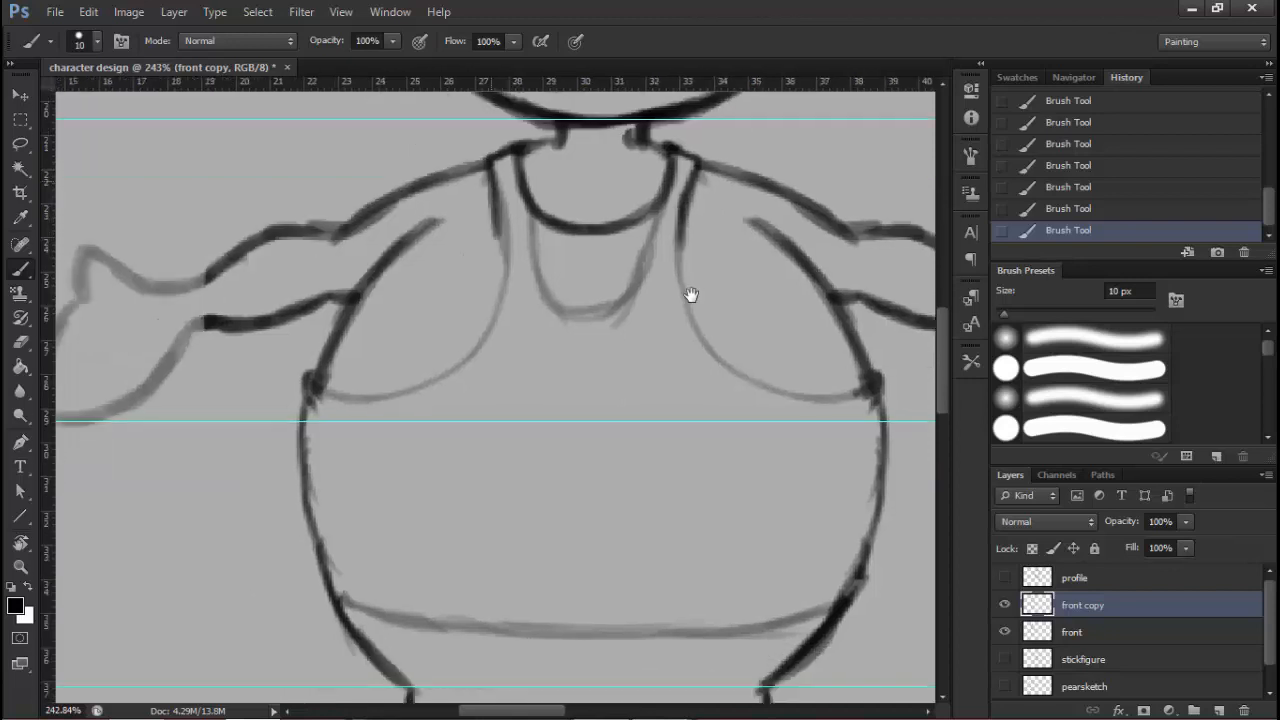
{"action": "left_click_drag", "start_coordinate": [494, 200], "coordinate": [503, 316]}
{"action": "left_click_drag", "start_coordinate": [497, 222], "coordinate": [490, 322]}
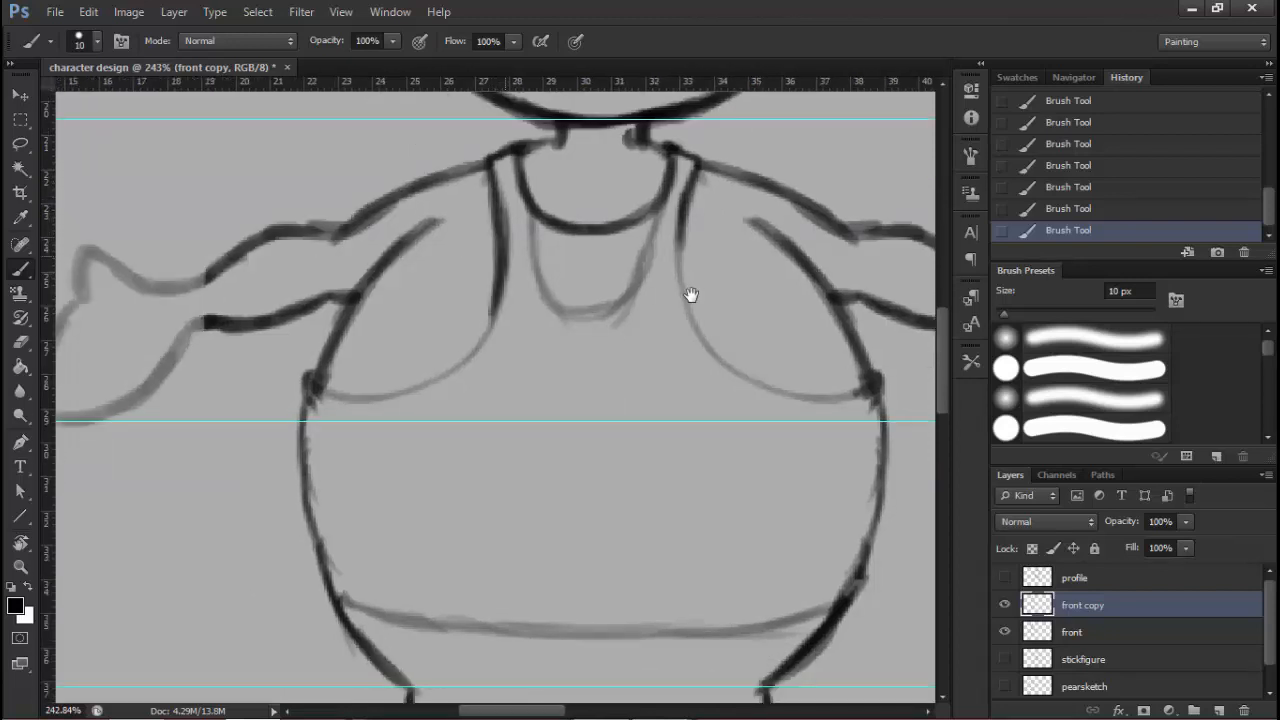
{"action": "left_click_drag", "start_coordinate": [502, 272], "coordinate": [472, 350]}
{"action": "left_click_drag", "start_coordinate": [498, 302], "coordinate": [446, 370]}
{"action": "left_click_drag", "start_coordinate": [488, 330], "coordinate": [398, 398]}
{"action": "left_click_drag", "start_coordinate": [452, 360], "coordinate": [334, 400]}
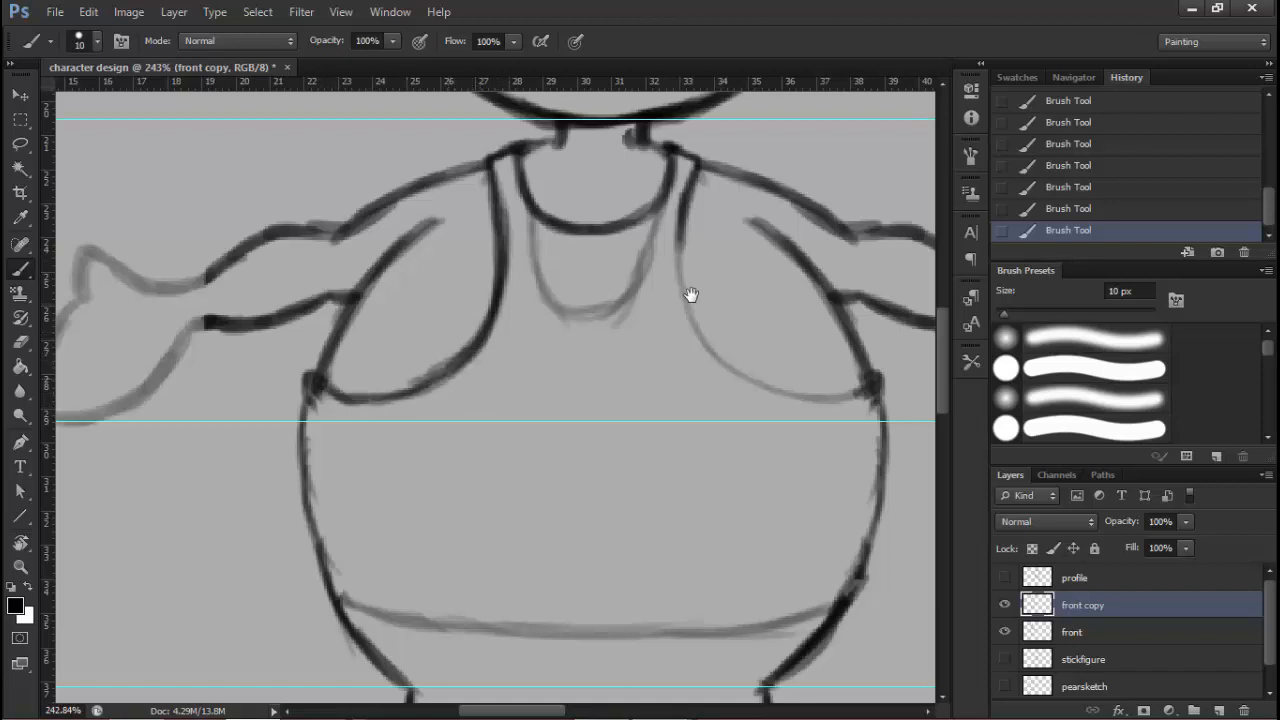
Trace the right armhole of the tank top from the strap down to the side of the torso
{"action": "left_click_drag", "start_coordinate": [691, 295], "coordinate": [543, 287]}
{"action": "left_click_drag", "start_coordinate": [537, 216], "coordinate": [533, 280]}
{"action": "mouse_move", "coordinate": [538, 214]}
{"action": "left_mouse_down"}
{"action": "mouse_move", "coordinate": [535, 292]}
{"action": "mouse_move", "coordinate": [550, 332]}
{"action": "left_mouse_up"}
{"action": "mouse_move", "coordinate": [534, 242]}
{"action": "left_mouse_down"}
{"action": "mouse_move", "coordinate": [559, 344]}
{"action": "mouse_move", "coordinate": [580, 352]}
{"action": "left_mouse_up"}
{"action": "mouse_move", "coordinate": [548, 296]}
{"action": "left_mouse_down"}
{"action": "mouse_move", "coordinate": [618, 370]}
{"action": "mouse_move", "coordinate": [674, 388]}
{"action": "left_mouse_up"}
{"action": "mouse_move", "coordinate": [594, 372]}
{"action": "left_mouse_down"}
{"action": "mouse_move", "coordinate": [702, 388]}
{"action": "mouse_move", "coordinate": [718, 376]}
{"action": "left_mouse_up"}
Trace the tank top's curved hem across the lower belly from side to side
{"action": "left_click_drag", "start_coordinate": [691, 295], "coordinate": [763, 73]}
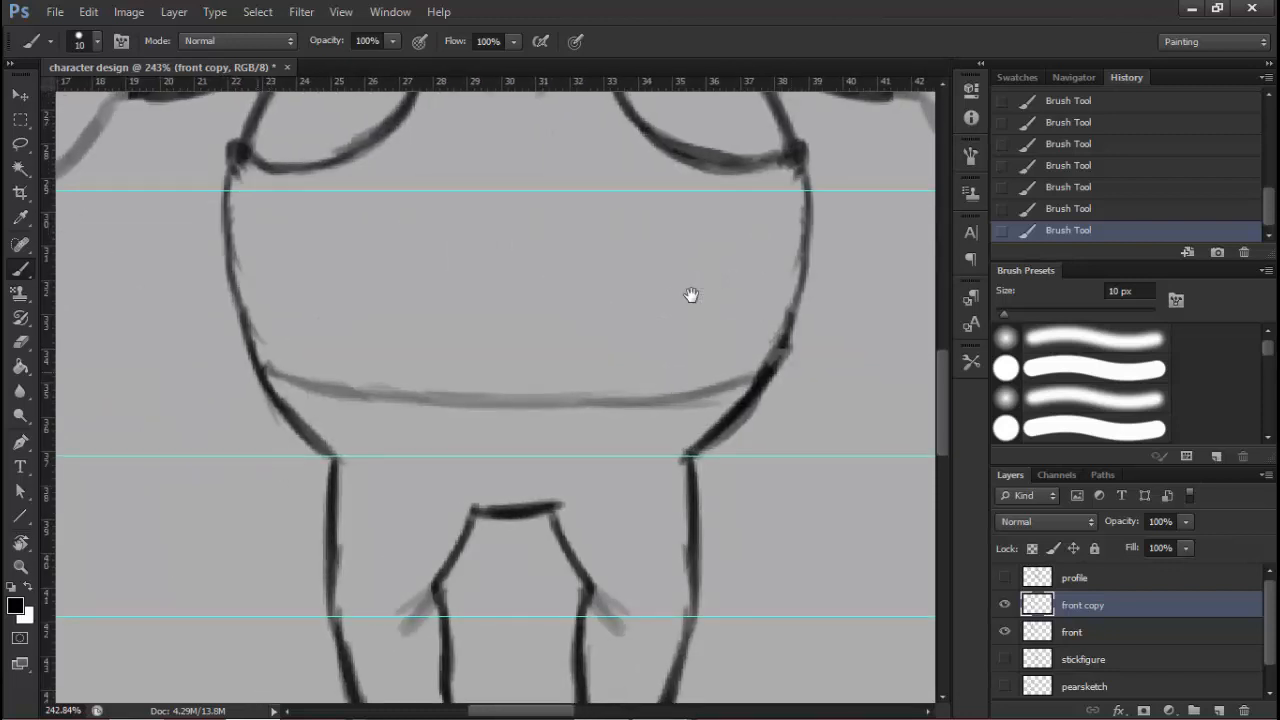
{"action": "left_click_drag", "start_coordinate": [264, 372], "coordinate": [444, 398]}
{"action": "left_click_drag", "start_coordinate": [322, 384], "coordinate": [528, 404]}
{"action": "mouse_move", "coordinate": [408, 398]}
{"action": "left_mouse_down"}
{"action": "mouse_move", "coordinate": [620, 403]}
{"action": "mouse_move", "coordinate": [752, 378]}
{"action": "left_mouse_up"}
Trace the upper edge of the right wrist and erase the trial thumb strokes drawn below it
{"action": "mouse_move", "coordinate": [691, 295]}
{"action": "left_mouse_down"}
{"action": "mouse_move", "coordinate": [227, 431]}
{"action": "mouse_move", "coordinate": [224, 491]}
{"action": "left_mouse_up"}
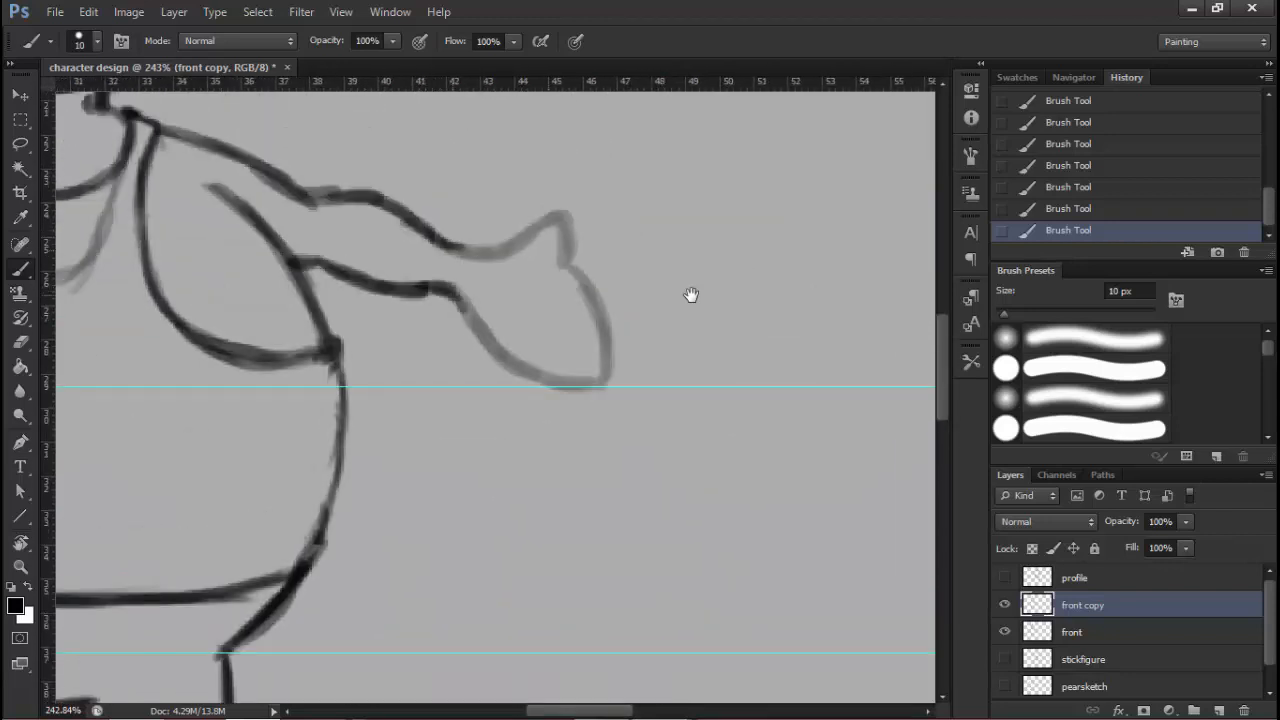
{"action": "mouse_move", "coordinate": [458, 306]}
{"action": "left_mouse_down"}
{"action": "mouse_move", "coordinate": [498, 356]}
{"action": "mouse_move", "coordinate": [564, 348]}
{"action": "left_mouse_up"}
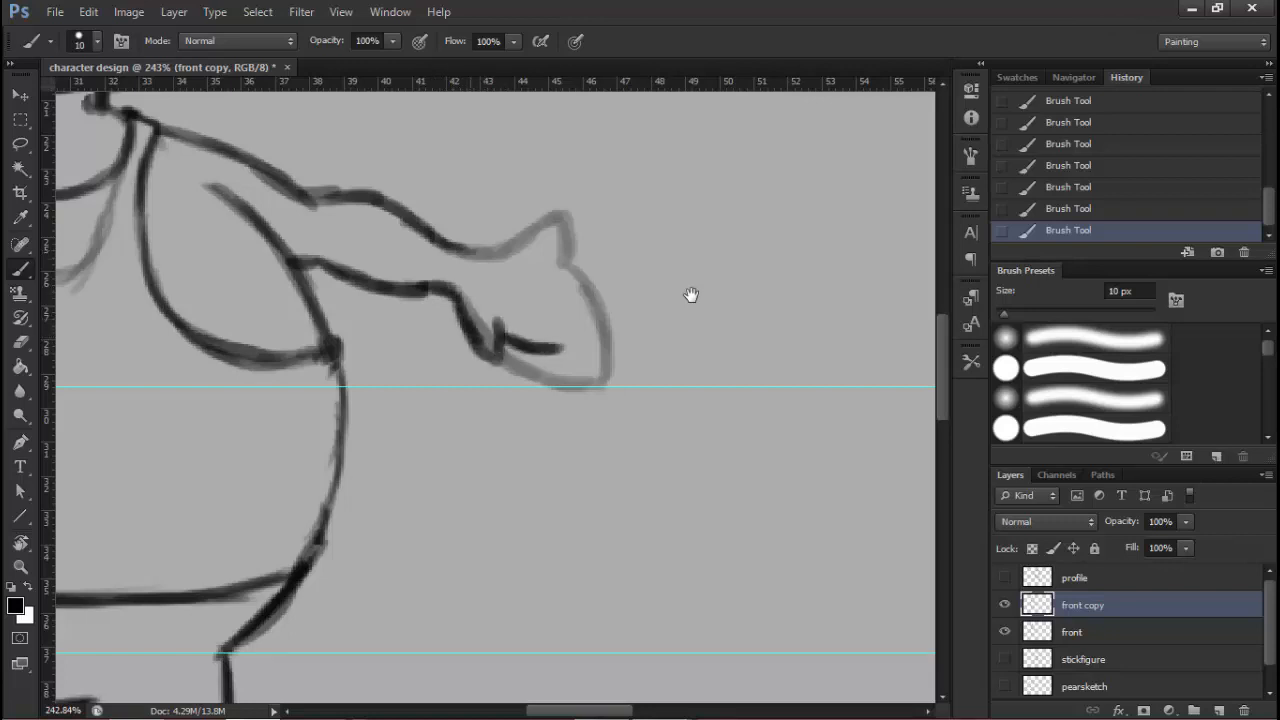
{"action": "left_click_drag", "start_coordinate": [462, 246], "coordinate": [530, 234]}
{"action": "key", "text": "e"}
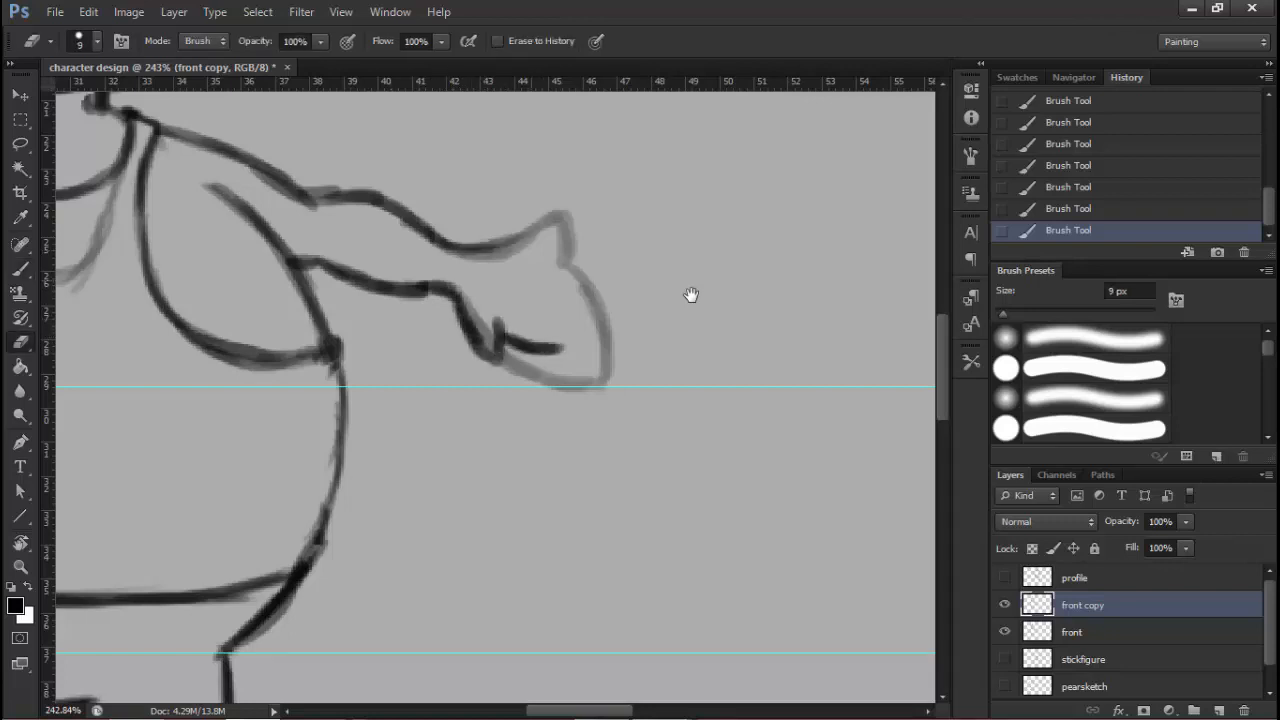
{"action": "mouse_move", "coordinate": [452, 290]}
{"action": "left_mouse_down"}
{"action": "mouse_move", "coordinate": [480, 355]}
{"action": "mouse_move", "coordinate": [562, 348]}
{"action": "left_mouse_up"}
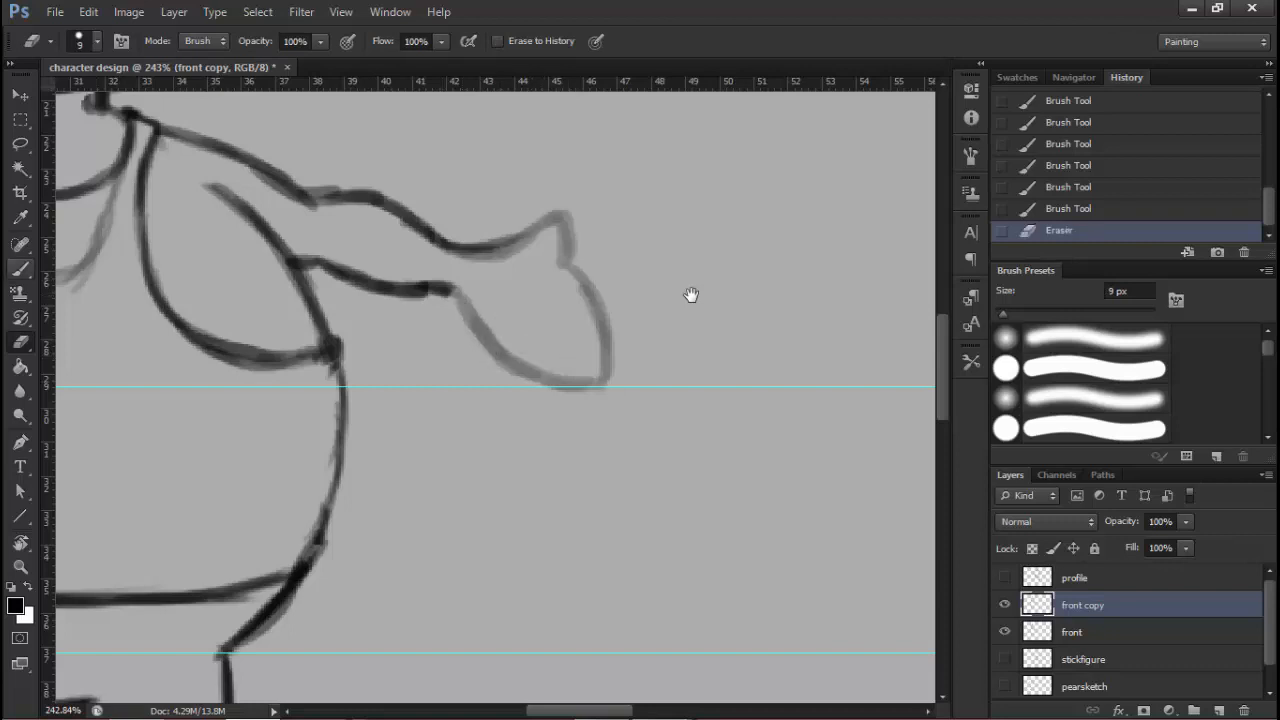
Trace the right hand's outline from the thumb around the fingertips and back along its lower edge to the wrist
{"action": "key", "text": "b"}
{"action": "scroll", "coordinate": [466, 245], "scroll_direction": "up", "scroll_amount": 2}
{"action": "mouse_move", "coordinate": [458, 246]}
{"action": "left_mouse_down"}
{"action": "mouse_move", "coordinate": [535, 233]}
{"action": "mouse_move", "coordinate": [586, 206]}
{"action": "mouse_move", "coordinate": [592, 258]}
{"action": "mouse_move", "coordinate": [632, 330]}
{"action": "left_mouse_up"}
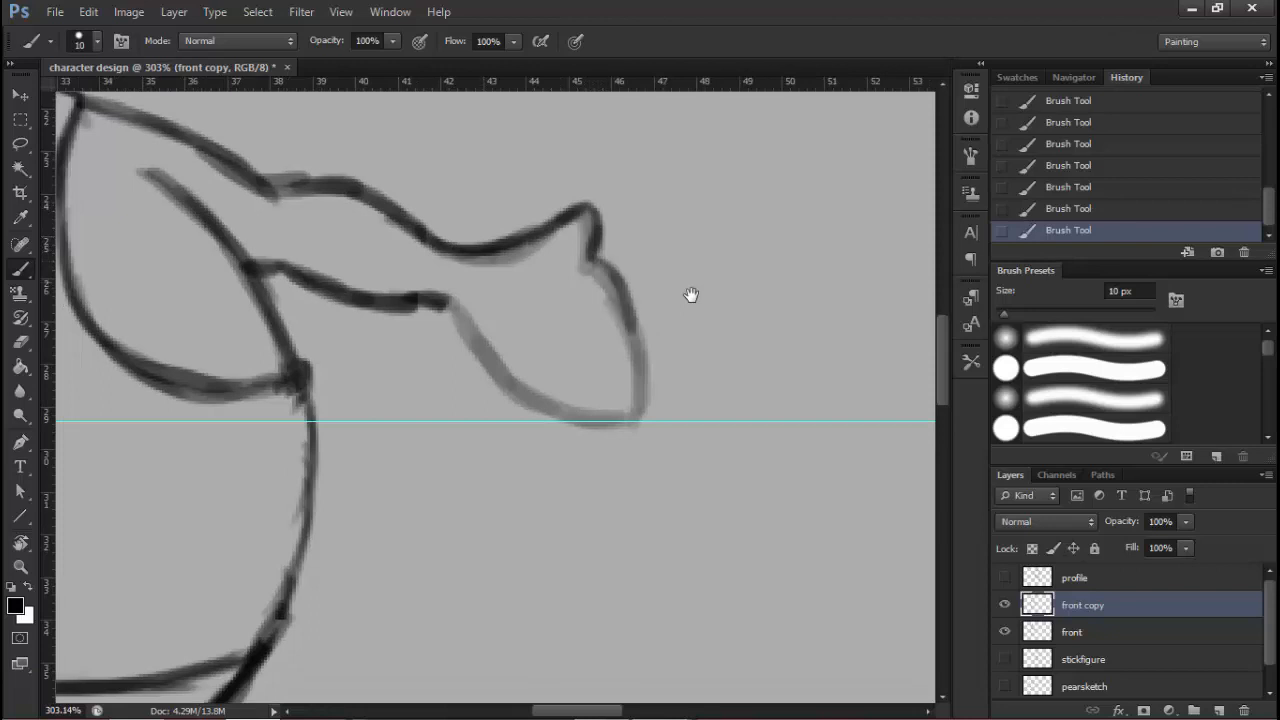
{"action": "mouse_move", "coordinate": [452, 298]}
{"action": "left_mouse_down"}
{"action": "mouse_move", "coordinate": [505, 380]}
{"action": "mouse_move", "coordinate": [580, 424]}
{"action": "mouse_move", "coordinate": [612, 420]}
{"action": "left_mouse_up"}
{"action": "mouse_move", "coordinate": [628, 320]}
{"action": "left_mouse_down"}
{"action": "mouse_move", "coordinate": [638, 410]}
{"action": "mouse_move", "coordinate": [582, 420]}
{"action": "left_mouse_up"}
Trace the left hand's outline, including the thumb and the edges that join the forearm
{"action": "left_click_drag", "start_coordinate": [466, 356], "coordinate": [382, 359]}
{"action": "left_click_drag", "start_coordinate": [382, 359], "coordinate": [560, 329]}
{"action": "key", "text": "ctrl+z"}
{"action": "left_click_drag", "start_coordinate": [630, 366], "coordinate": [520, 366]}
{"action": "left_click_drag", "start_coordinate": [334, 310], "coordinate": [441, 306]}
{"action": "mouse_move", "coordinate": [290, 335]}
{"action": "left_mouse_down"}
{"action": "mouse_move", "coordinate": [409, 330]}
{"action": "mouse_move", "coordinate": [460, 312]}
{"action": "left_mouse_up"}
{"action": "mouse_move", "coordinate": [380, 322]}
{"action": "left_mouse_down"}
{"action": "mouse_move", "coordinate": [330, 312]}
{"action": "mouse_move", "coordinate": [282, 266]}
{"action": "mouse_move", "coordinate": [262, 350]}
{"action": "left_mouse_up"}
{"action": "mouse_move", "coordinate": [270, 262]}
{"action": "left_mouse_down"}
{"action": "mouse_move", "coordinate": [260, 355]}
{"action": "mouse_move", "coordinate": [200, 490]}
{"action": "mouse_move", "coordinate": [210, 525]}
{"action": "mouse_move", "coordinate": [296, 518]}
{"action": "mouse_move", "coordinate": [412, 450]}
{"action": "mouse_move", "coordinate": [456, 376]}
{"action": "left_mouse_up"}
Erase the front copy's dark outlines of the left leg, from the hip down to the ankle
{"action": "key", "text": "ctrl+0"}
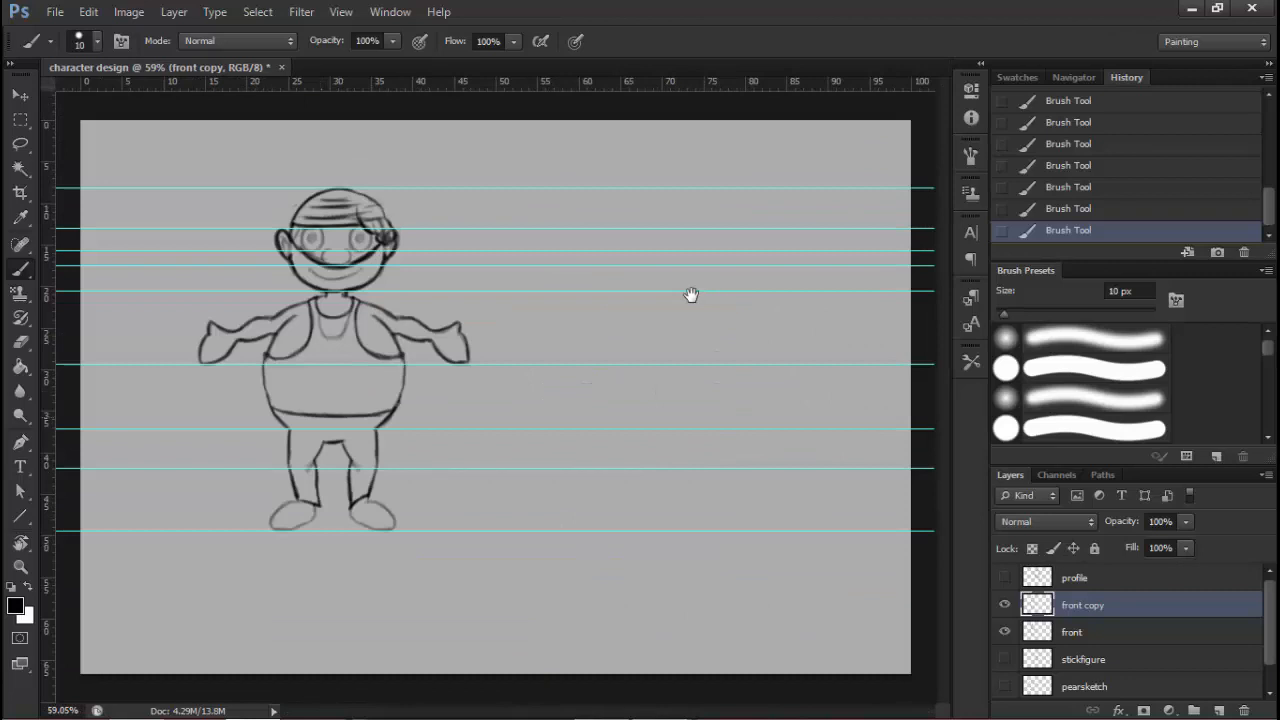
{"action": "left_click_drag", "start_coordinate": [292, 515], "coordinate": [400, 515]}
{"action": "left_click_drag", "start_coordinate": [349, 373], "coordinate": [398, 359]}
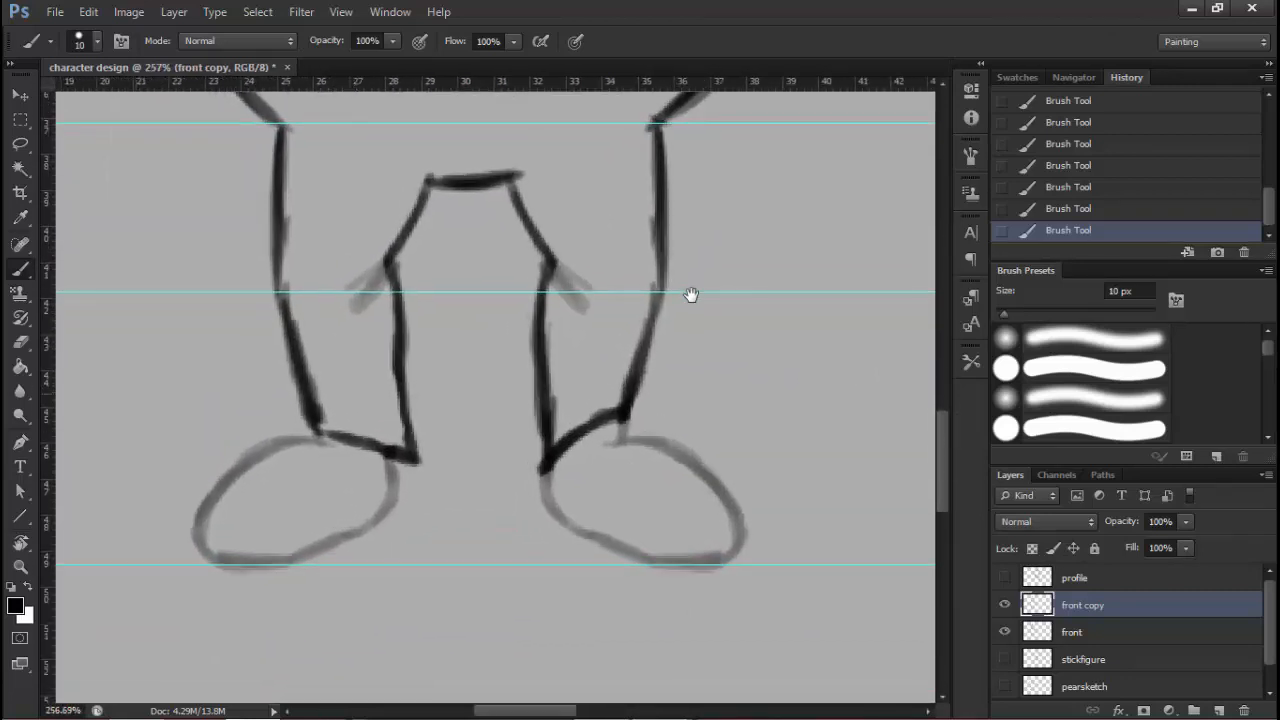
{"action": "key", "text": "e"}
{"action": "left_click_drag", "start_coordinate": [691, 294], "coordinate": [704, 339]}
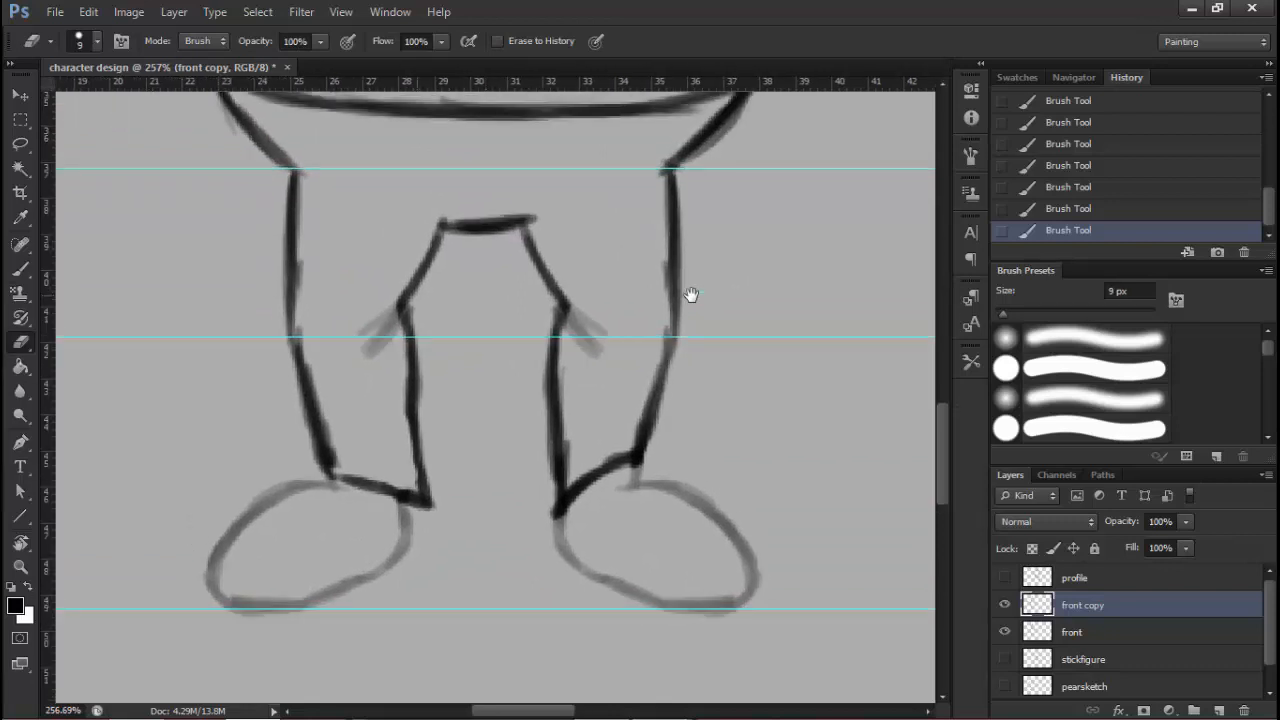
{"action": "left_click_drag", "start_coordinate": [430, 256], "coordinate": [406, 330]}
{"action": "mouse_move", "coordinate": [440, 230]}
{"action": "left_mouse_down"}
{"action": "mouse_move", "coordinate": [420, 460]}
{"action": "mouse_move", "coordinate": [398, 496]}
{"action": "mouse_move", "coordinate": [298, 352]}
{"action": "mouse_move", "coordinate": [400, 498]}
{"action": "left_mouse_up"}
{"action": "mouse_move", "coordinate": [293, 190]}
{"action": "left_mouse_down"}
{"action": "mouse_move", "coordinate": [296, 362]}
{"action": "mouse_move", "coordinate": [292, 250]}
{"action": "left_mouse_up"}
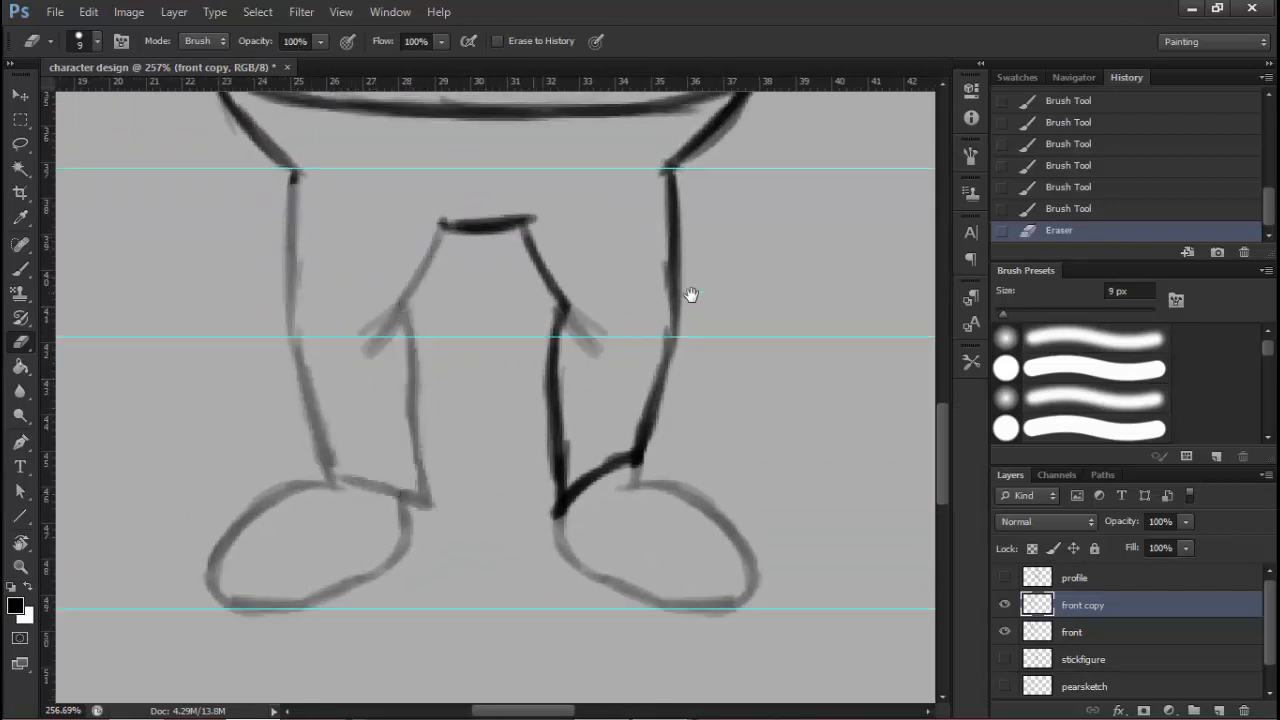
Redraw the left thigh's outer and inner lines down to the knee guide, erasing stray strokes
{"action": "key", "text": "b"}
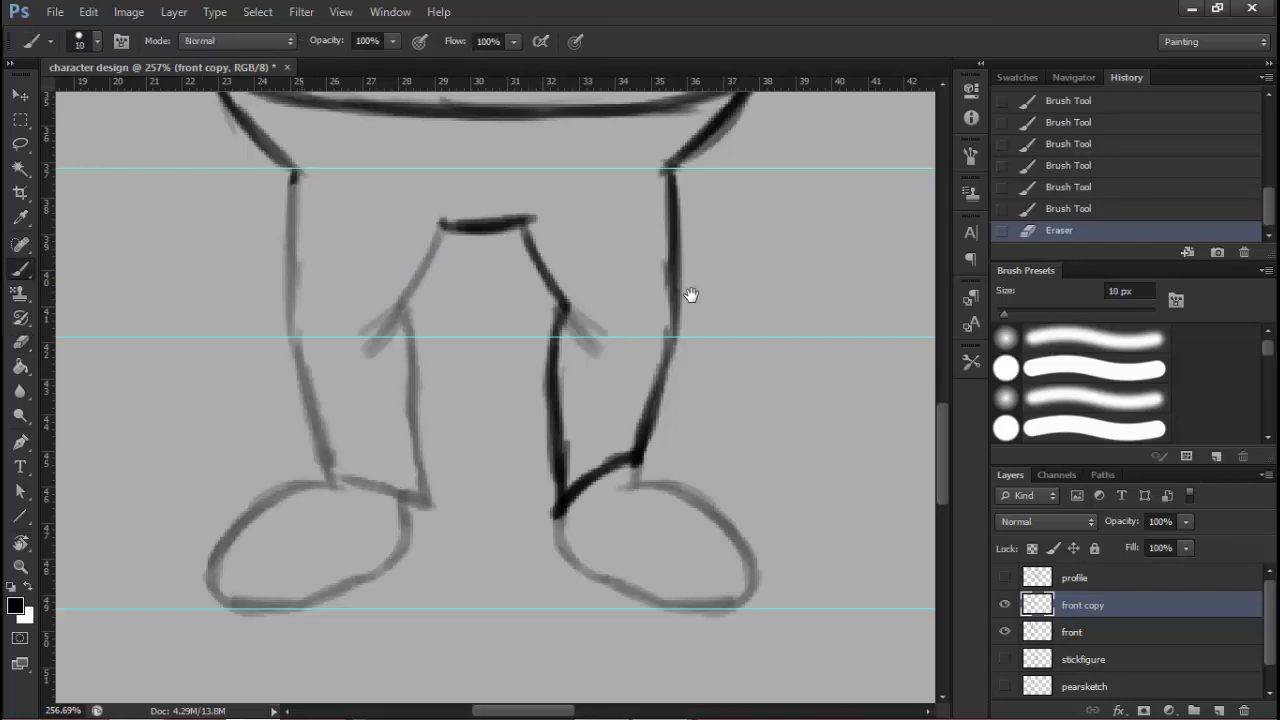
{"action": "left_click_drag", "start_coordinate": [290, 172], "coordinate": [294, 330]}
{"action": "left_click_drag", "start_coordinate": [287, 190], "coordinate": [300, 354]}
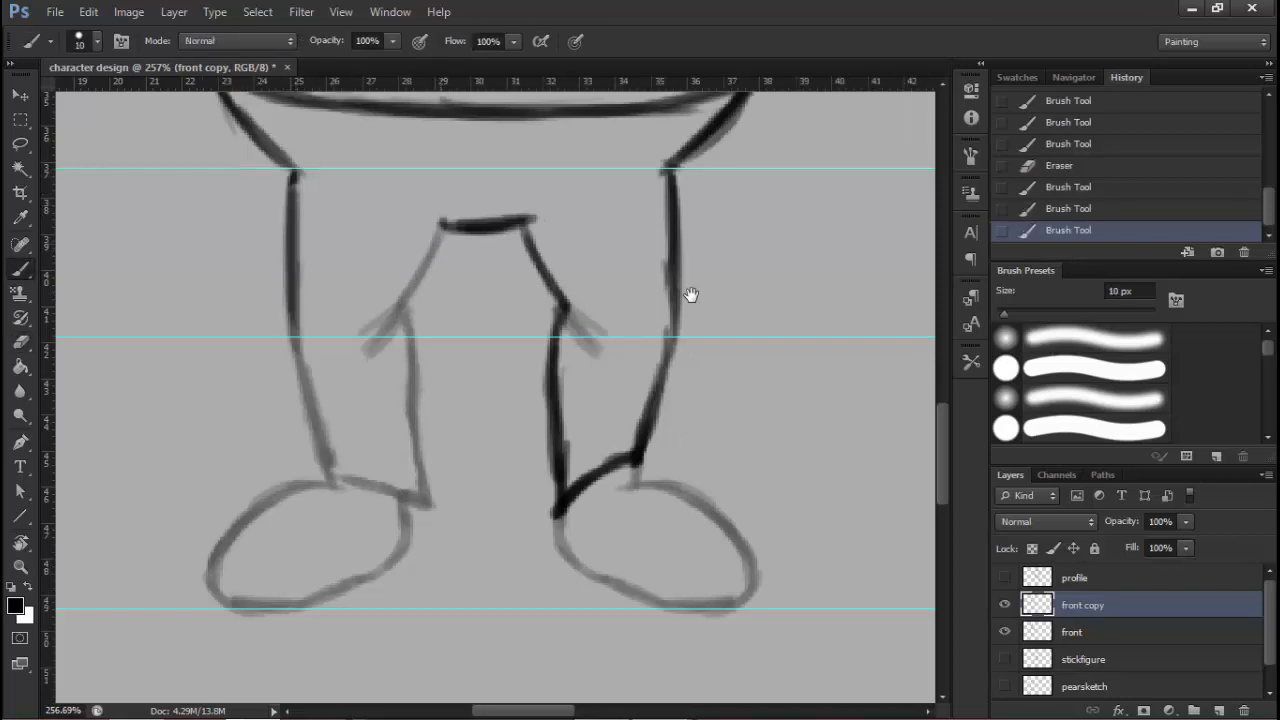
{"action": "left_click_drag", "start_coordinate": [444, 231], "coordinate": [430, 281]}
{"action": "left_click_drag", "start_coordinate": [286, 274], "coordinate": [286, 288]}
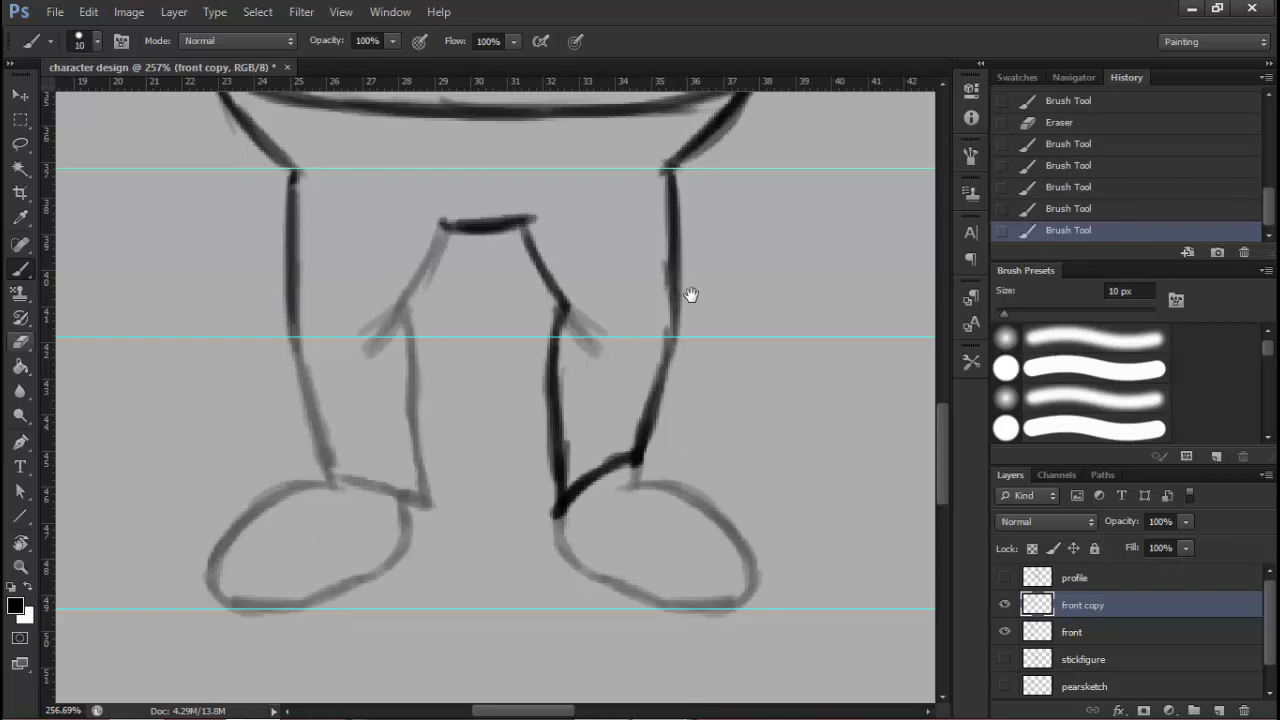
{"action": "key", "text": "e"}
{"action": "mouse_move", "coordinate": [291, 342]}
{"action": "left_mouse_down"}
{"action": "mouse_move", "coordinate": [290, 174]}
{"action": "mouse_move", "coordinate": [293, 345]}
{"action": "left_mouse_up"}
{"action": "key", "text": "b"}
{"action": "left_click_drag", "start_coordinate": [289, 232], "coordinate": [292, 348]}
{"action": "left_click_drag", "start_coordinate": [444, 226], "coordinate": [406, 336]}
Draw the left lower leg's outer and inner lines and close them with a curved line at the ankle
{"action": "left_click_drag", "start_coordinate": [294, 334], "coordinate": [314, 480]}
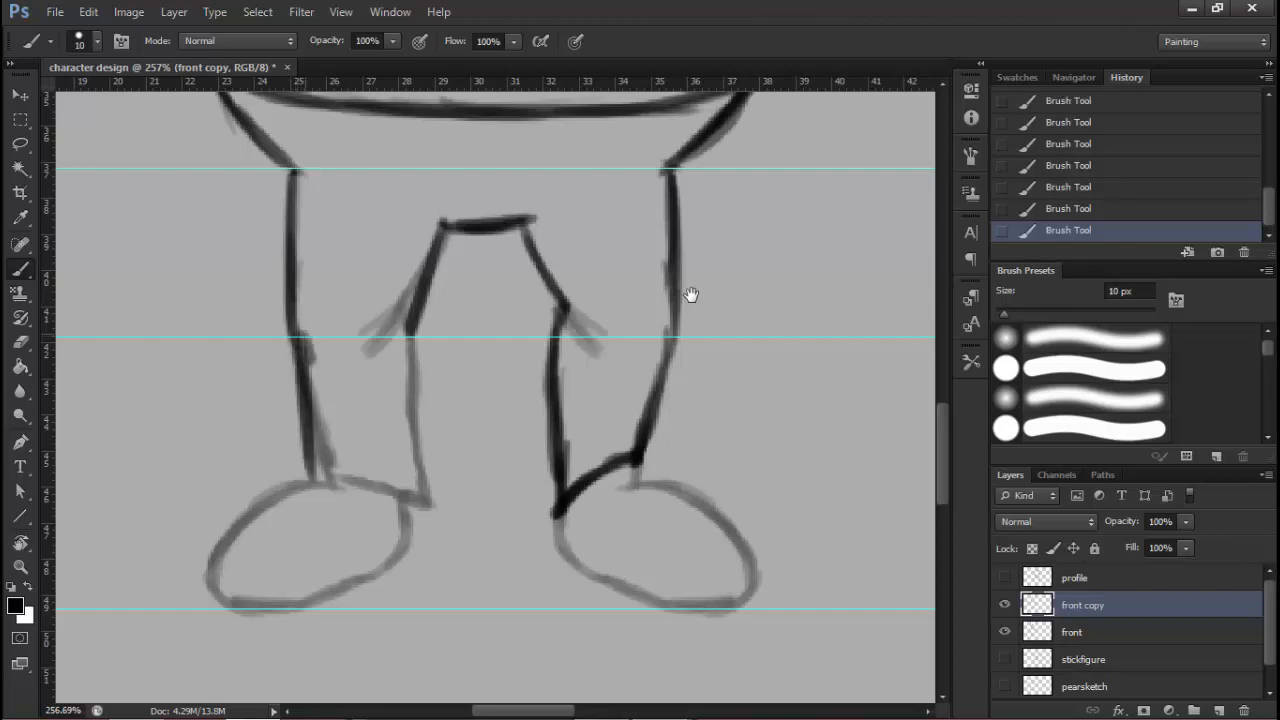
{"action": "left_click_drag", "start_coordinate": [304, 360], "coordinate": [318, 436]}
{"action": "left_click_drag", "start_coordinate": [410, 332], "coordinate": [424, 502]}
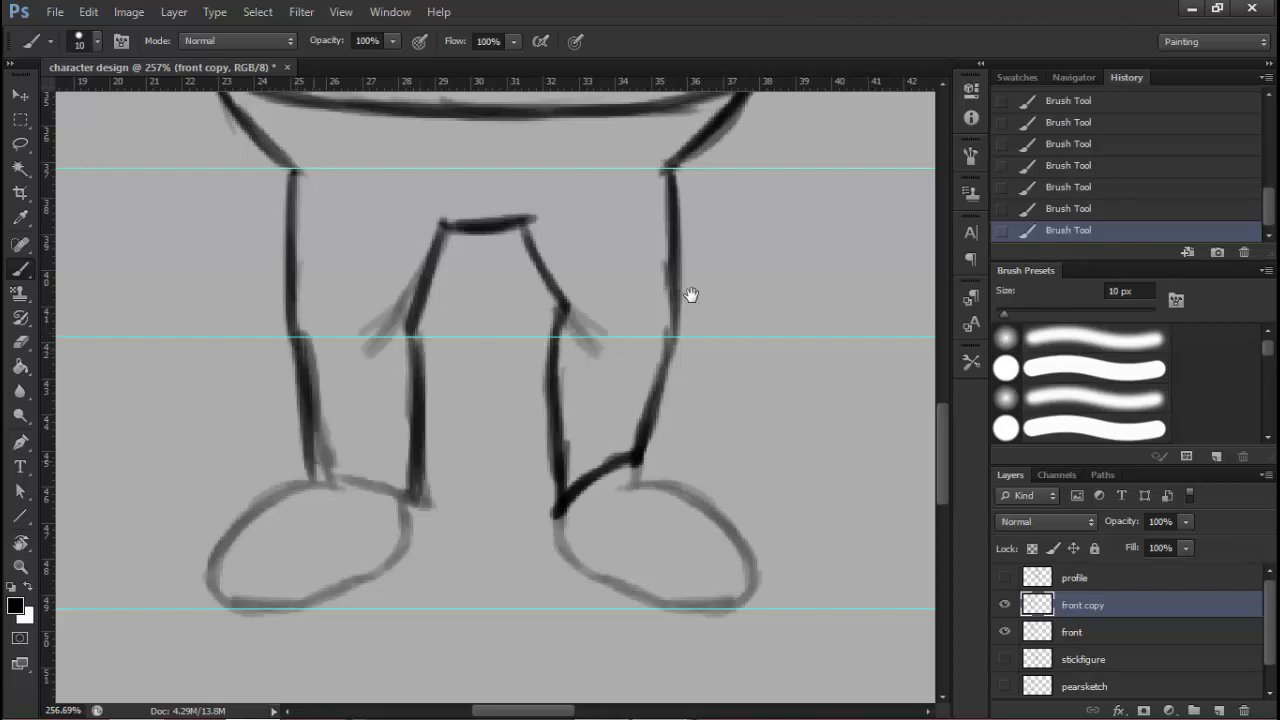
{"action": "mouse_move", "coordinate": [316, 466]}
{"action": "left_mouse_down"}
{"action": "mouse_move", "coordinate": [360, 496]}
{"action": "mouse_move", "coordinate": [418, 500]}
{"action": "left_mouse_up"}
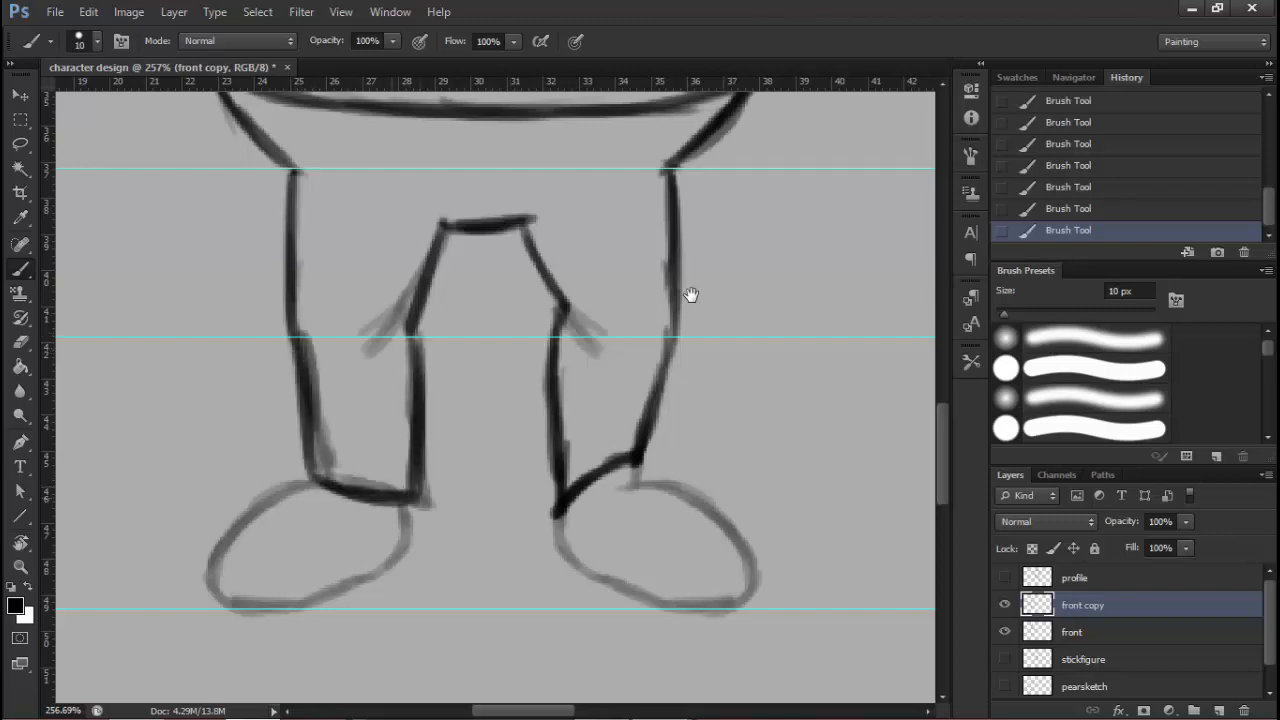
{"action": "left_click_drag", "start_coordinate": [312, 484], "coordinate": [315, 564]}
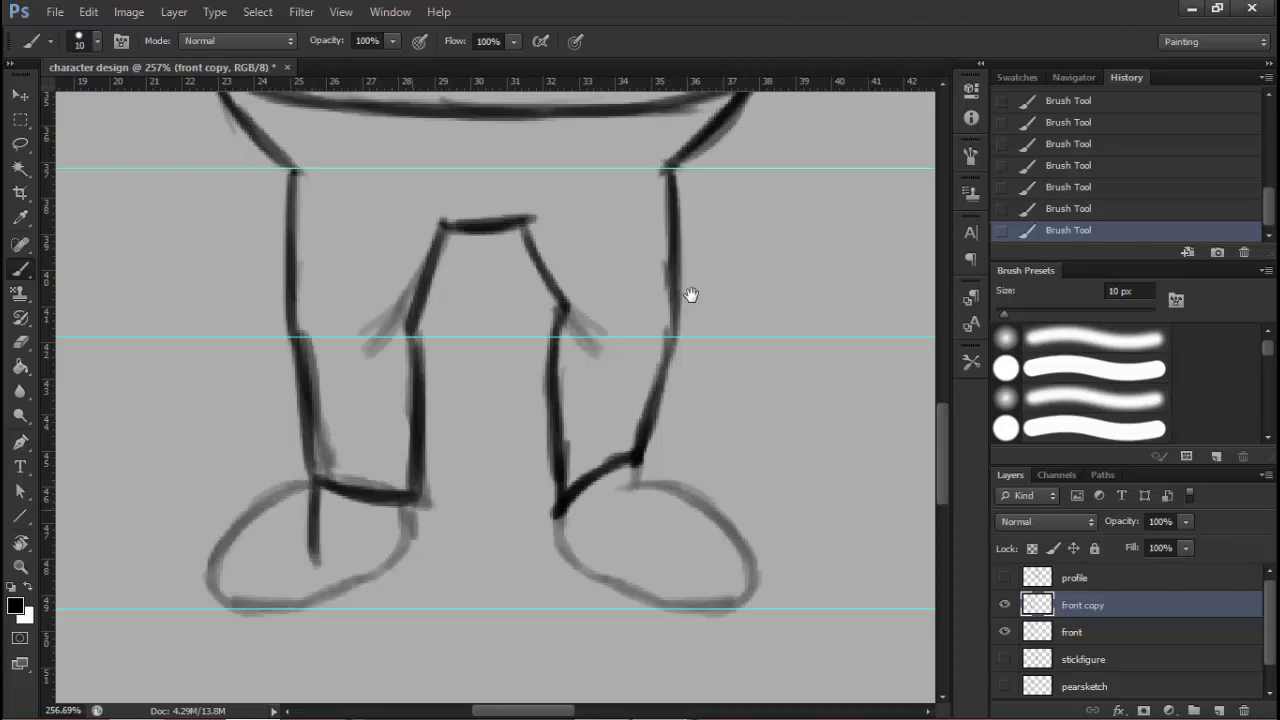
{"action": "left_click_drag", "start_coordinate": [412, 502], "coordinate": [415, 582]}
{"action": "key", "text": "e"}
{"action": "left_click_drag", "start_coordinate": [313, 526], "coordinate": [313, 568]}
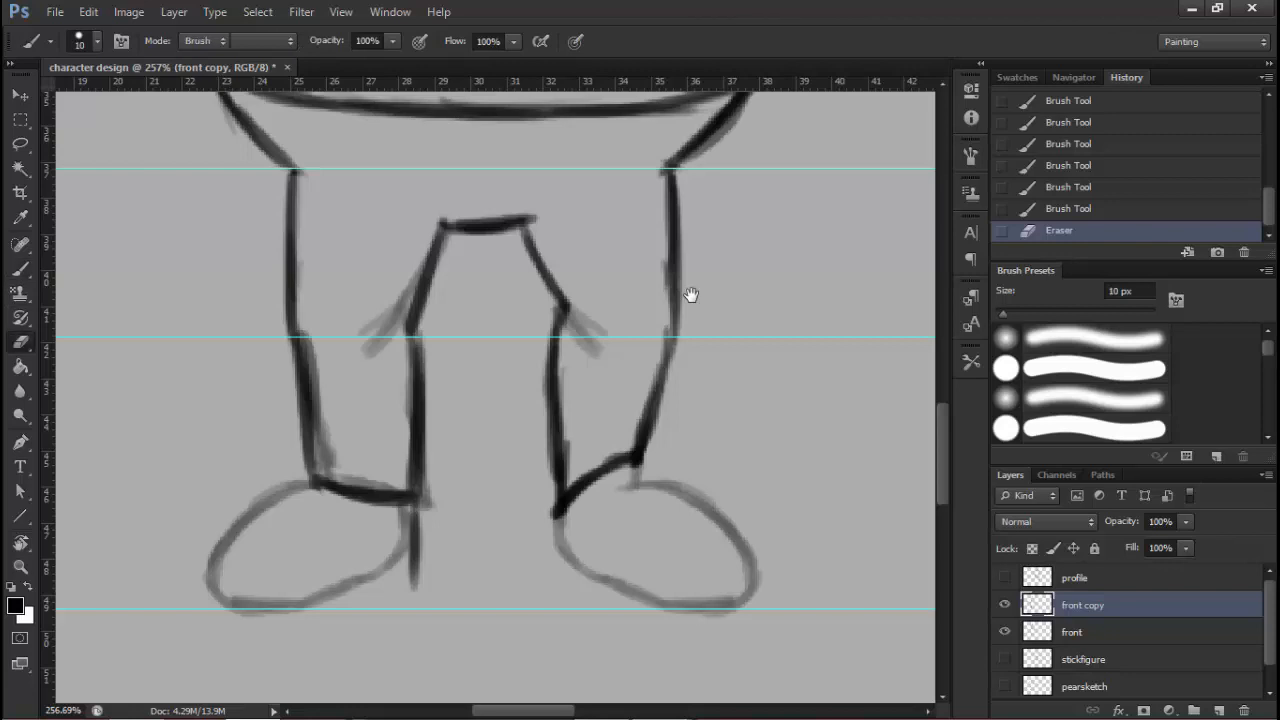
{"action": "mouse_move", "coordinate": [413, 522]}
{"action": "left_mouse_down"}
{"action": "mouse_move", "coordinate": [414, 590]}
{"action": "mouse_move", "coordinate": [408, 532]}
{"action": "mouse_move", "coordinate": [418, 552]}
{"action": "left_mouse_up"}
Draw the left foot from behind, with a straight inner heel, a base on the bottom guide and a rounded outer side
{"action": "key", "text": "b"}
{"action": "left_click_drag", "start_coordinate": [412, 498], "coordinate": [416, 580]}
{"action": "left_click_drag", "start_coordinate": [414, 528], "coordinate": [424, 606]}
{"action": "mouse_move", "coordinate": [424, 594]}
{"action": "left_mouse_down"}
{"action": "mouse_move", "coordinate": [390, 612]}
{"action": "mouse_move", "coordinate": [314, 606]}
{"action": "mouse_move", "coordinate": [254, 504]}
{"action": "left_mouse_up"}
{"action": "left_click_drag", "start_coordinate": [268, 550], "coordinate": [258, 478]}
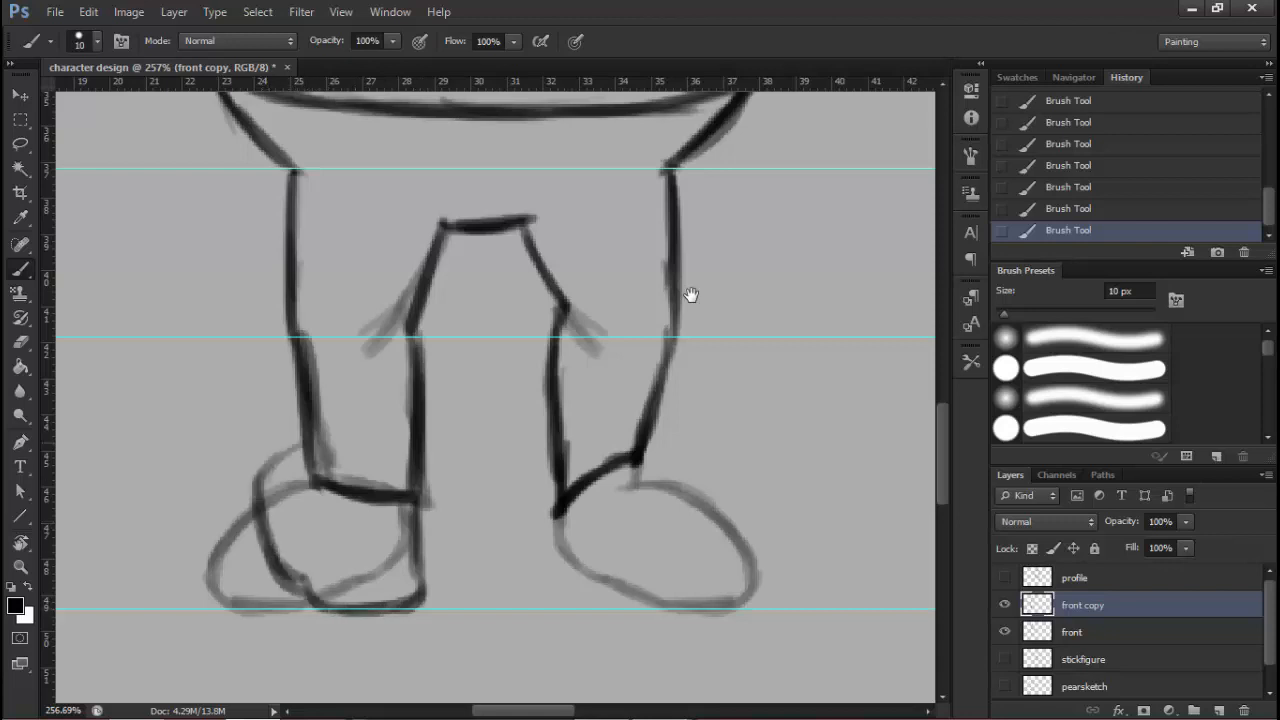
{"action": "left_click_drag", "start_coordinate": [298, 440], "coordinate": [258, 520]}
{"action": "left_click_drag", "start_coordinate": [314, 488], "coordinate": [314, 522]}
{"action": "mouse_move", "coordinate": [298, 446]}
{"action": "left_mouse_down"}
{"action": "mouse_move", "coordinate": [258, 520]}
{"action": "mouse_move", "coordinate": [282, 566]}
{"action": "mouse_move", "coordinate": [276, 540]}
{"action": "left_mouse_up"}
{"action": "mouse_move", "coordinate": [365, 457]}
{"action": "left_mouse_down"}
{"action": "mouse_move", "coordinate": [275, 457]}
{"action": "mouse_move", "coordinate": [359, 457]}
{"action": "left_mouse_up"}
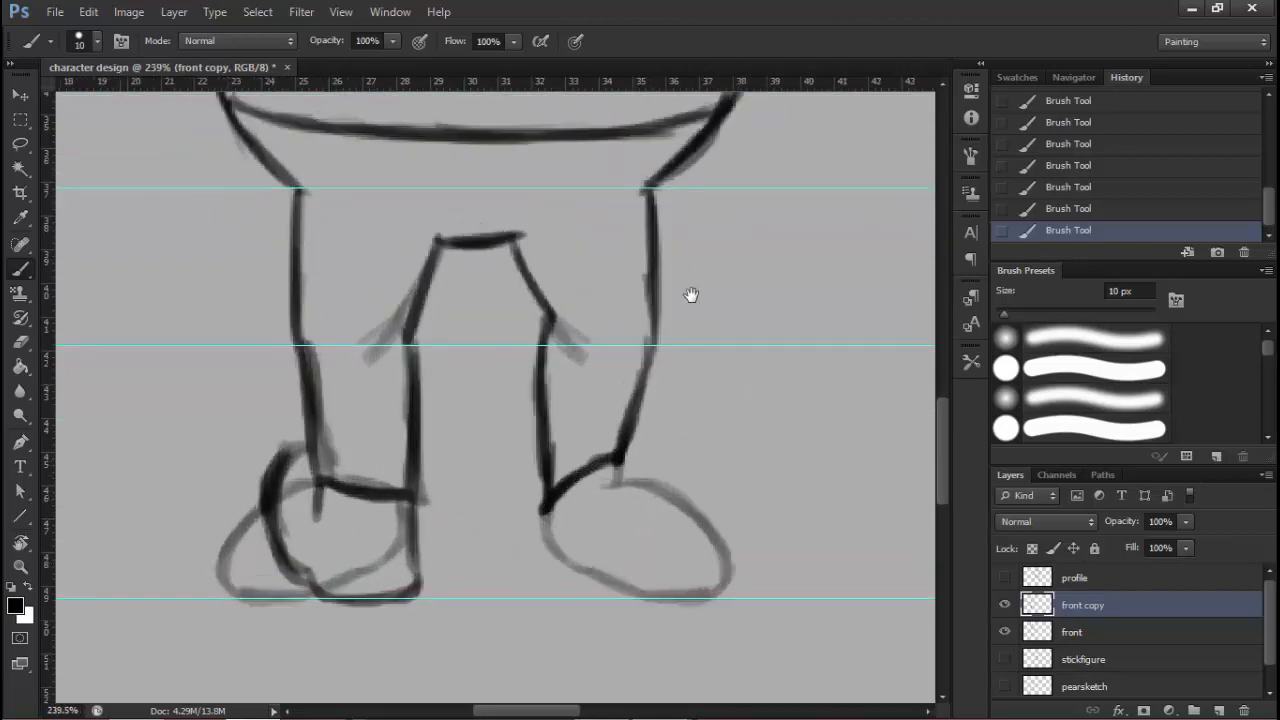
Erase the dark outer and inner lines of the left thigh down past the knee
{"action": "left_click", "coordinate": [20, 342]}
{"action": "left_click_drag", "start_coordinate": [370, 339], "coordinate": [386, 339]}
{"action": "mouse_move", "coordinate": [282, 240]}
{"action": "left_mouse_down"}
{"action": "mouse_move", "coordinate": [298, 384]}
{"action": "mouse_move", "coordinate": [284, 192]}
{"action": "left_mouse_up"}
{"action": "left_click_drag", "start_coordinate": [442, 258], "coordinate": [414, 344]}
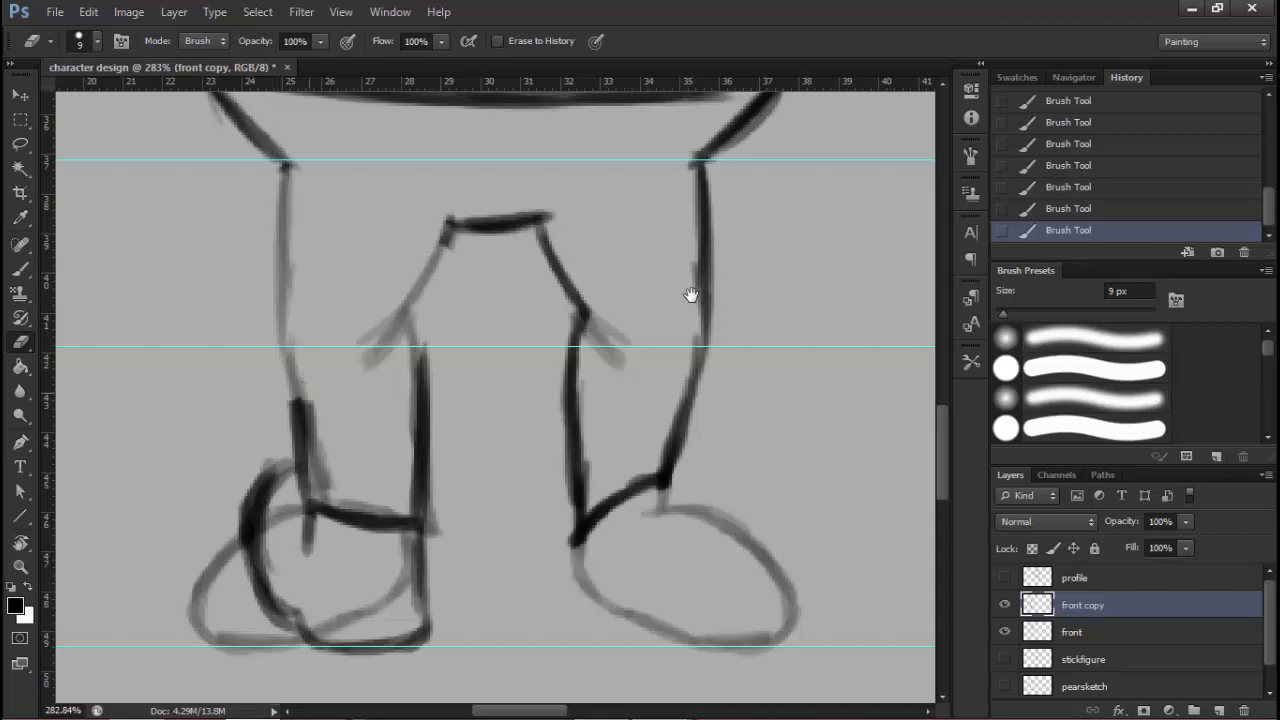
Redraw the left thigh's outer and inner lines in thick strokes and add crease strokes behind the knee
{"action": "key", "text": "b"}
{"action": "mouse_move", "coordinate": [282, 166]}
{"action": "left_mouse_down"}
{"action": "mouse_move", "coordinate": [276, 312]}
{"action": "mouse_move", "coordinate": [290, 350]}
{"action": "left_mouse_up"}
{"action": "left_click_drag", "start_coordinate": [280, 260], "coordinate": [292, 428]}
{"action": "left_click_drag", "start_coordinate": [456, 212], "coordinate": [420, 334]}
{"action": "mouse_move", "coordinate": [446, 258]}
{"action": "left_mouse_down"}
{"action": "mouse_move", "coordinate": [414, 346]}
{"action": "mouse_move", "coordinate": [418, 388]}
{"action": "left_mouse_up"}
{"action": "mouse_move", "coordinate": [422, 336]}
{"action": "left_mouse_down"}
{"action": "mouse_move", "coordinate": [418, 436]}
{"action": "mouse_move", "coordinate": [426, 382]}
{"action": "left_mouse_up"}
{"action": "mouse_move", "coordinate": [420, 334]}
{"action": "left_mouse_down"}
{"action": "mouse_move", "coordinate": [374, 398]}
{"action": "mouse_move", "coordinate": [360, 362]}
{"action": "left_mouse_up"}
{"action": "left_click_drag", "start_coordinate": [414, 330], "coordinate": [356, 370]}
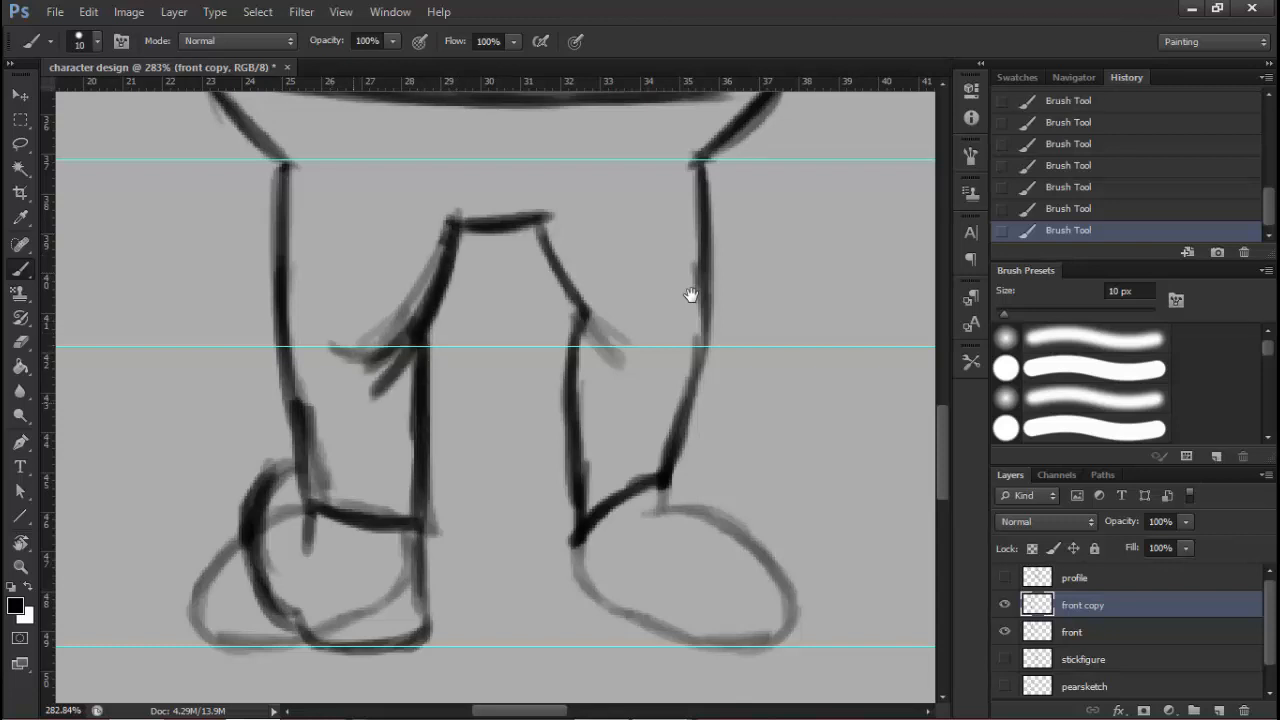
Thicken the left foot's outline along the heel, the base and the rounded outer side
{"action": "scroll", "coordinate": [355, 403], "scroll_direction": "down", "scroll_amount": 3}
{"action": "scroll", "coordinate": [348, 500], "scroll_direction": "up", "scroll_amount": 3}
{"action": "mouse_move", "coordinate": [422, 462]}
{"action": "left_mouse_down"}
{"action": "mouse_move", "coordinate": [424, 504]}
{"action": "mouse_move", "coordinate": [400, 560]}
{"action": "mouse_move", "coordinate": [312, 568]}
{"action": "left_mouse_up"}
{"action": "left_click_drag", "start_coordinate": [258, 478], "coordinate": [287, 540]}
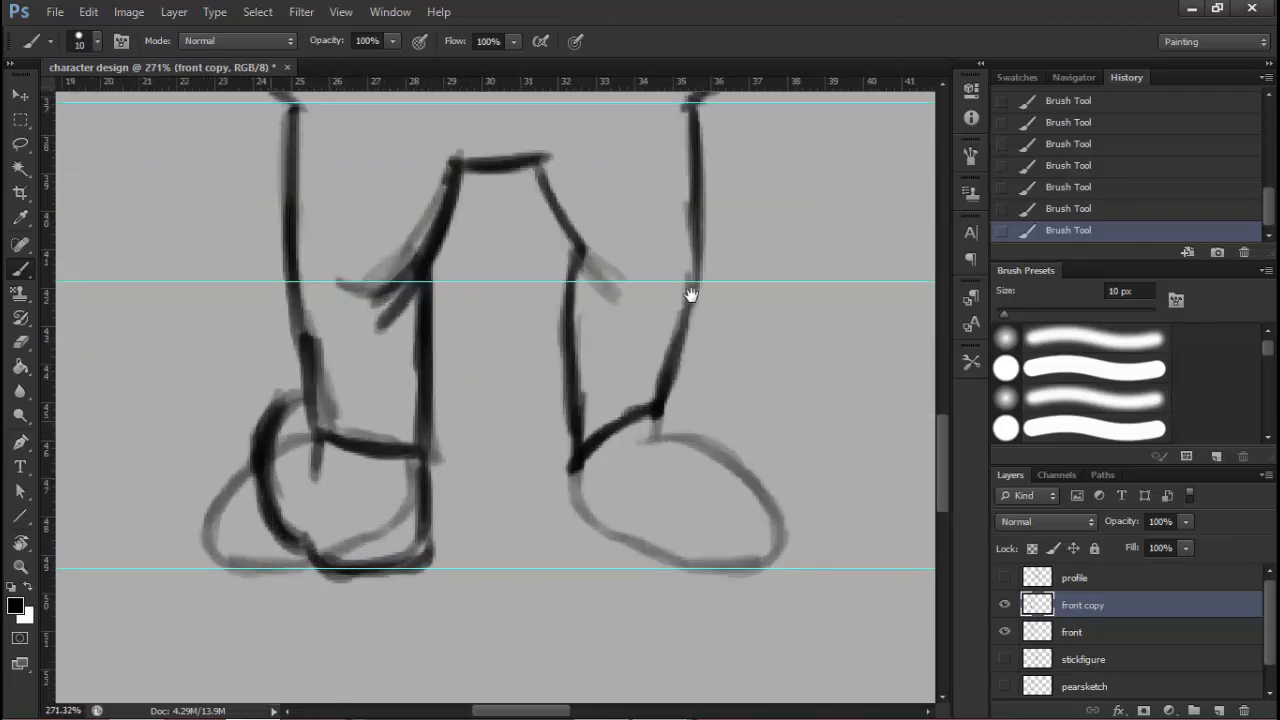
{"action": "left_click_drag", "start_coordinate": [298, 399], "coordinate": [262, 430]}
Erase the front copy's dark outlines of the right leg, from the hip down to the ankle
{"action": "scroll", "coordinate": [355, 466], "scroll_direction": "down", "scroll_amount": 2}
{"action": "key", "text": "e"}
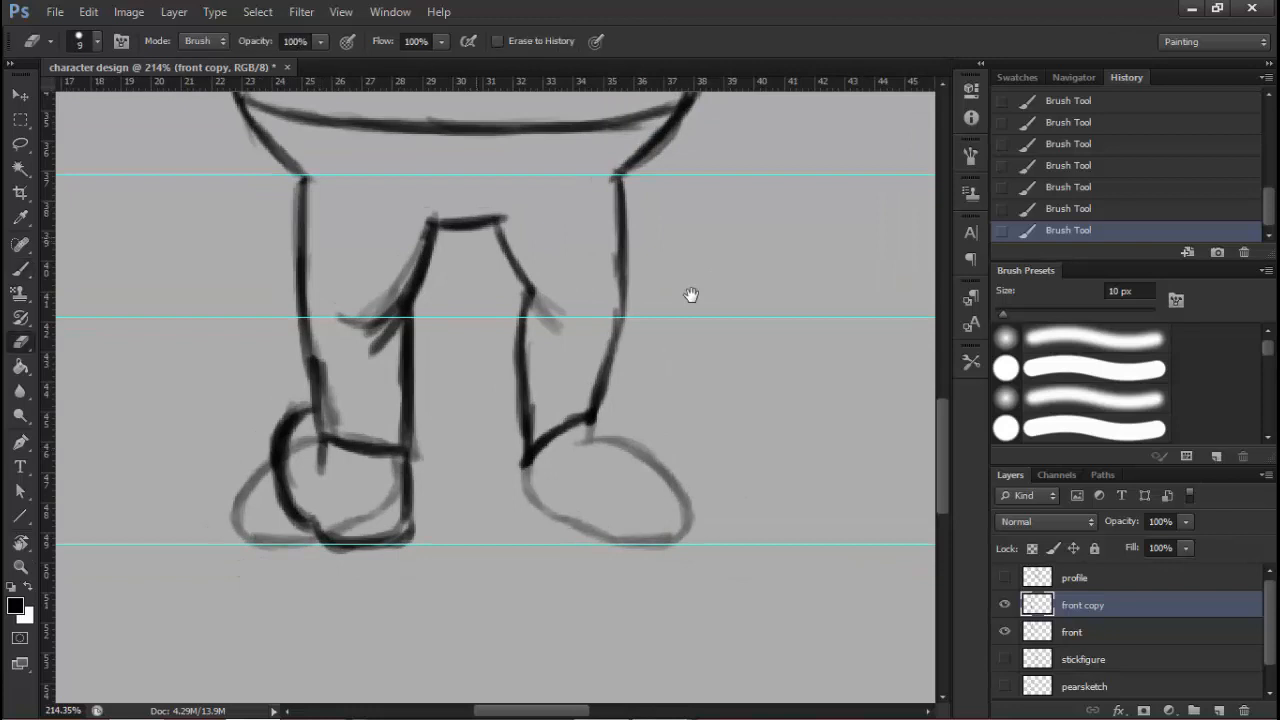
{"action": "mouse_move", "coordinate": [498, 228]}
{"action": "left_mouse_down"}
{"action": "mouse_move", "coordinate": [528, 288]}
{"action": "mouse_move", "coordinate": [622, 212]}
{"action": "mouse_move", "coordinate": [584, 428]}
{"action": "left_mouse_up"}
{"action": "left_click_drag", "start_coordinate": [532, 290], "coordinate": [524, 466]}
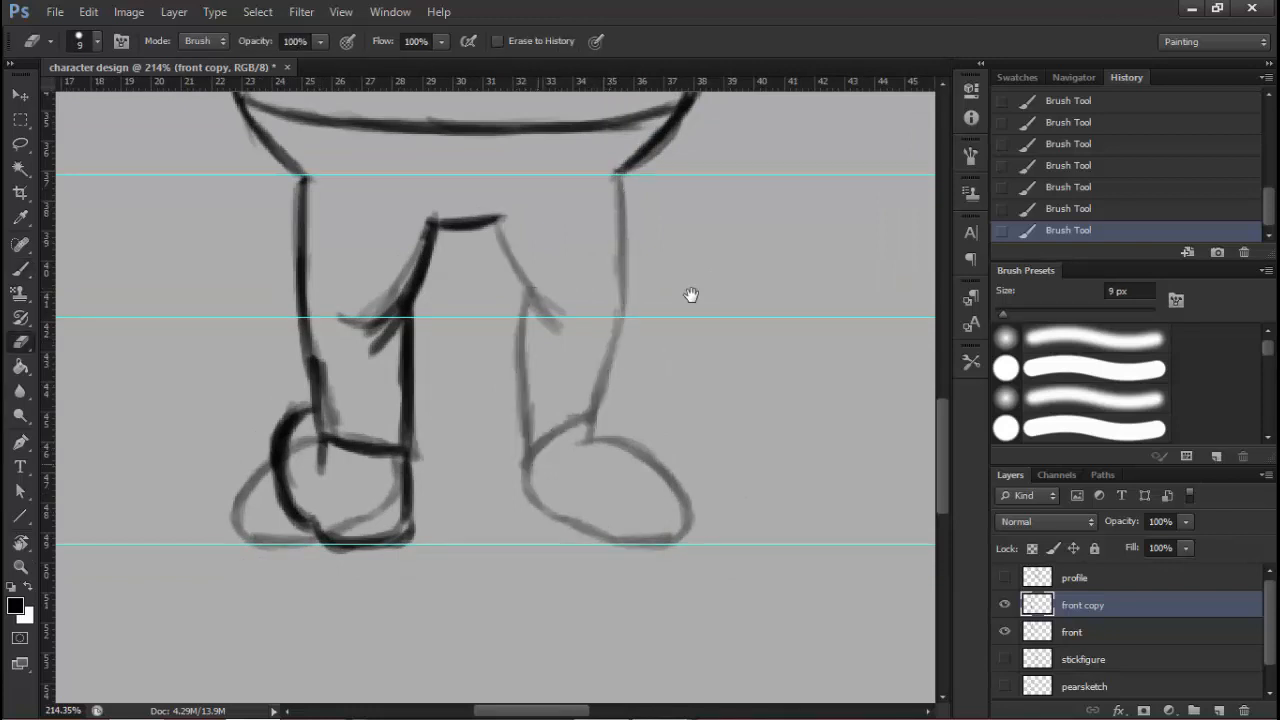
Select the finished left leg and foot with a freehand lasso and copy it to a new layer
{"action": "left_click", "coordinate": [20, 144]}
{"action": "left_click_drag", "start_coordinate": [691, 295], "coordinate": [689, 324]}
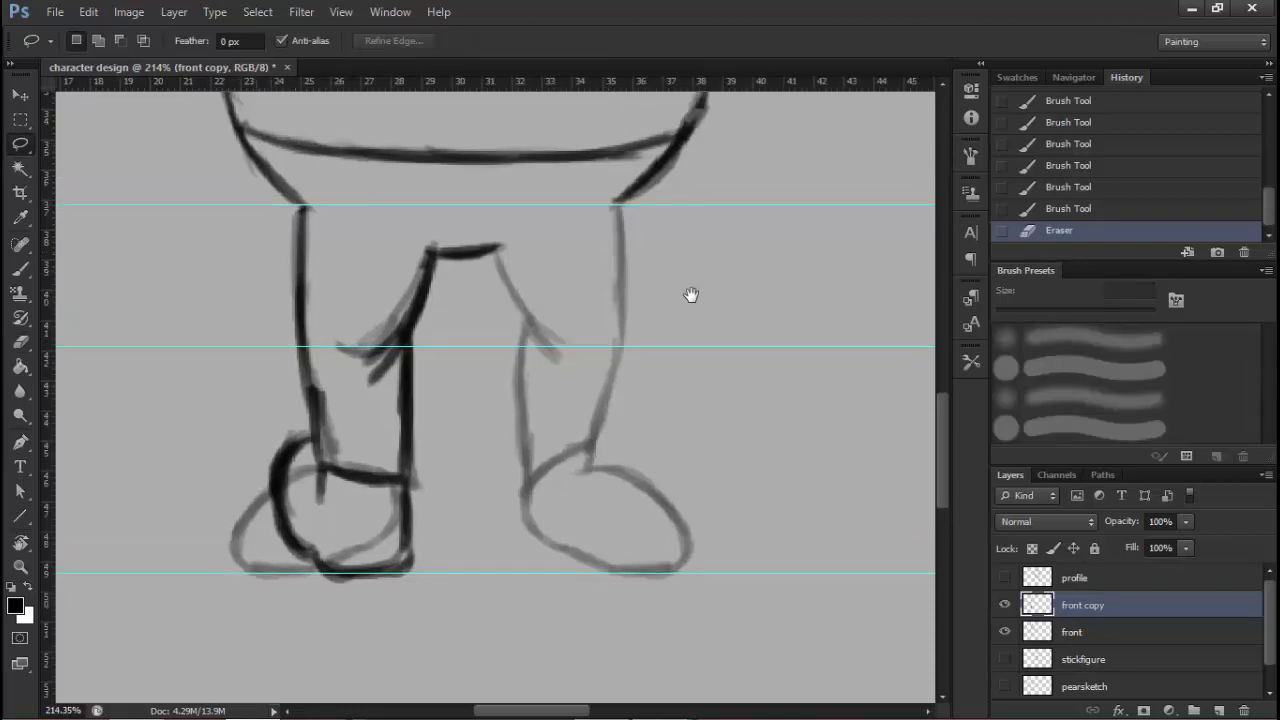
{"action": "mouse_move", "coordinate": [530, 268]}
{"action": "left_mouse_down"}
{"action": "mouse_move", "coordinate": [502, 493]}
{"action": "mouse_move", "coordinate": [383, 606]}
{"action": "left_mouse_up"}
{"action": "mouse_move", "coordinate": [248, 232]}
{"action": "left_mouse_down"}
{"action": "mouse_move", "coordinate": [304, 199]}
{"action": "mouse_move", "coordinate": [404, 221]}
{"action": "mouse_move", "coordinate": [432, 265]}
{"action": "mouse_move", "coordinate": [336, 640]}
{"action": "mouse_move", "coordinate": [172, 313]}
{"action": "left_mouse_up"}
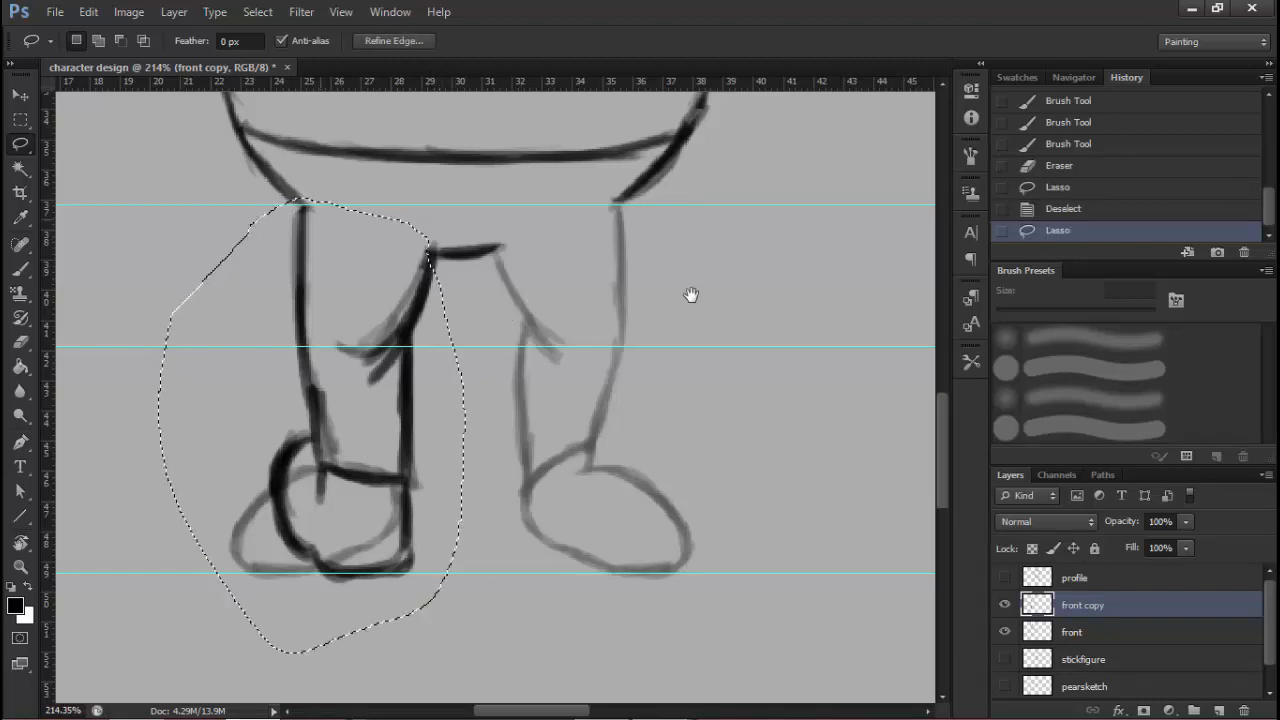
{"action": "key", "text": "ctrl+j"}
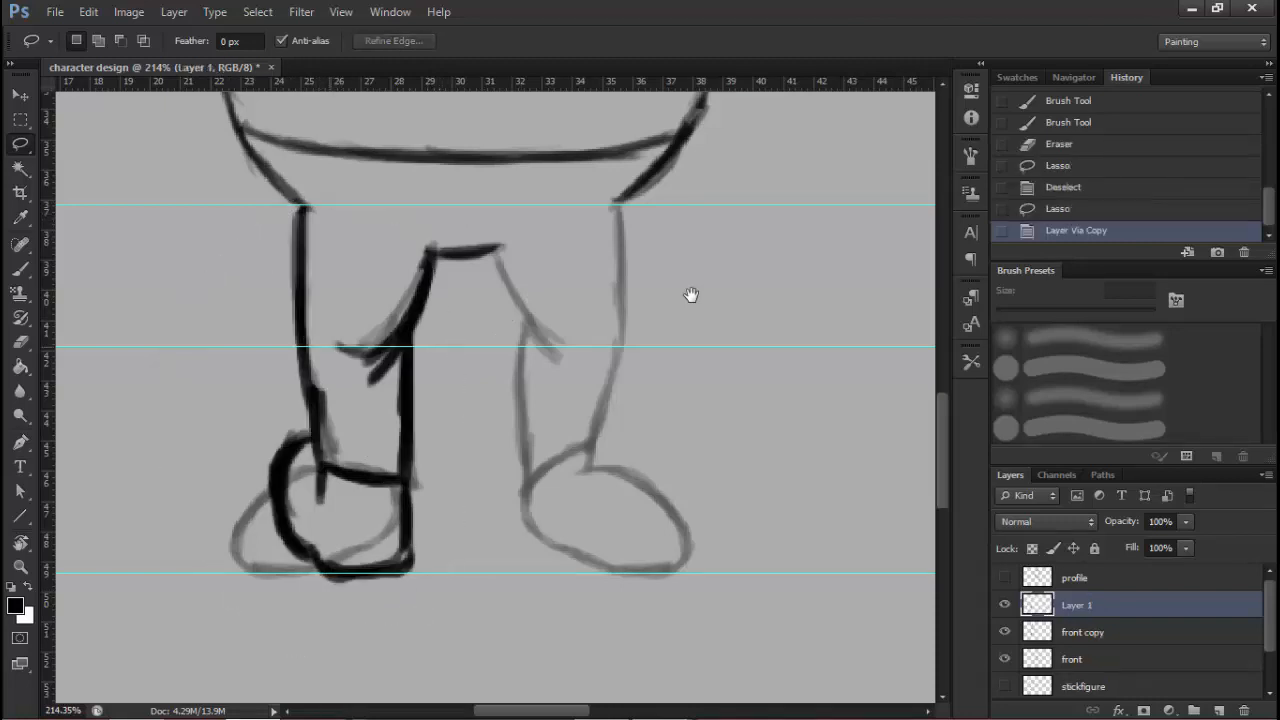
Flip the copied leg horizontally, align it with the hip's right side and merge it down into the front copy layer
{"action": "key", "text": "ctrl+t"}
{"action": "right_click", "coordinate": [340, 409]}
{"action": "left_click", "coordinate": [411, 372]}
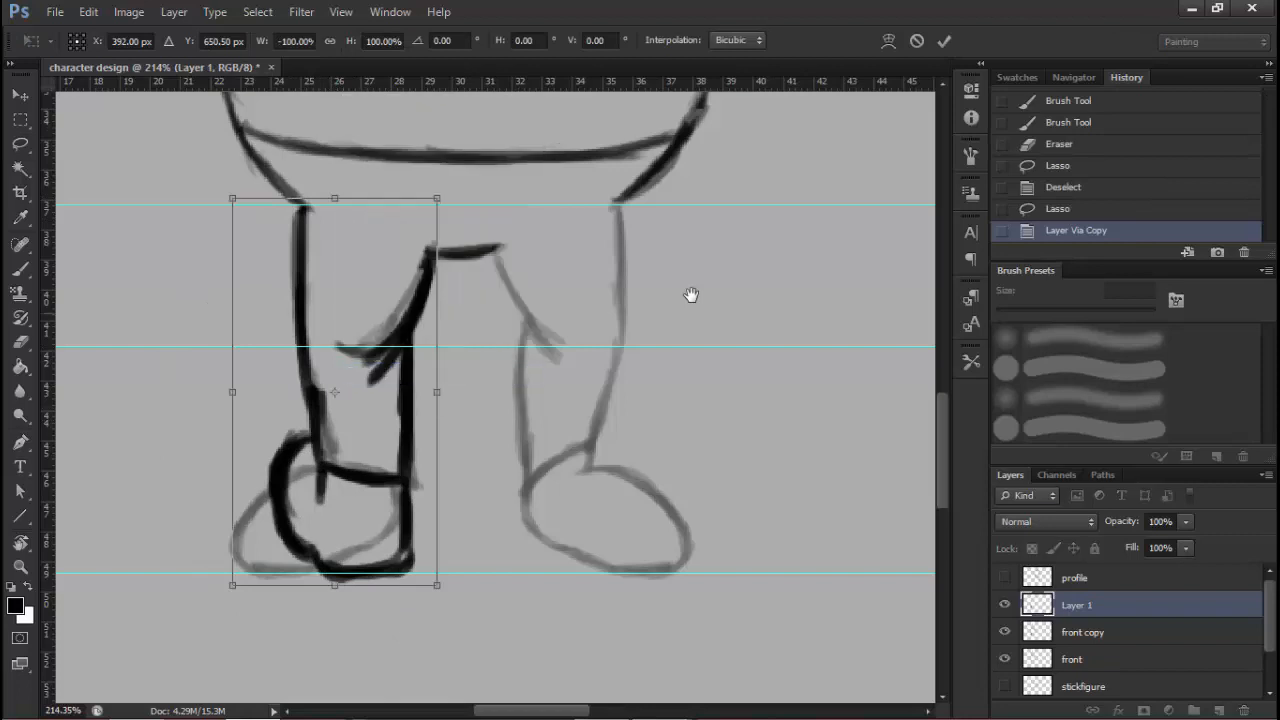
{"action": "left_click_drag", "start_coordinate": [334, 298], "coordinate": [578, 298]}
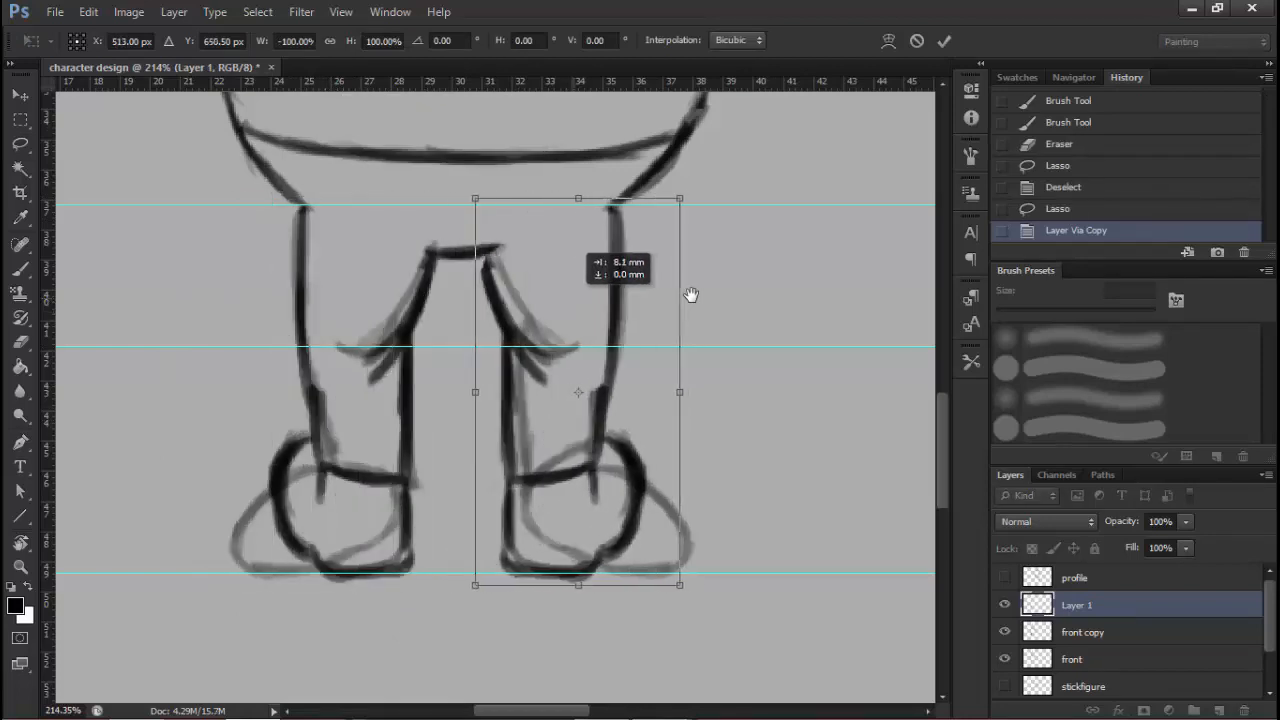
{"action": "key", "text": "Right"}
{"action": "key", "text": "Right"}
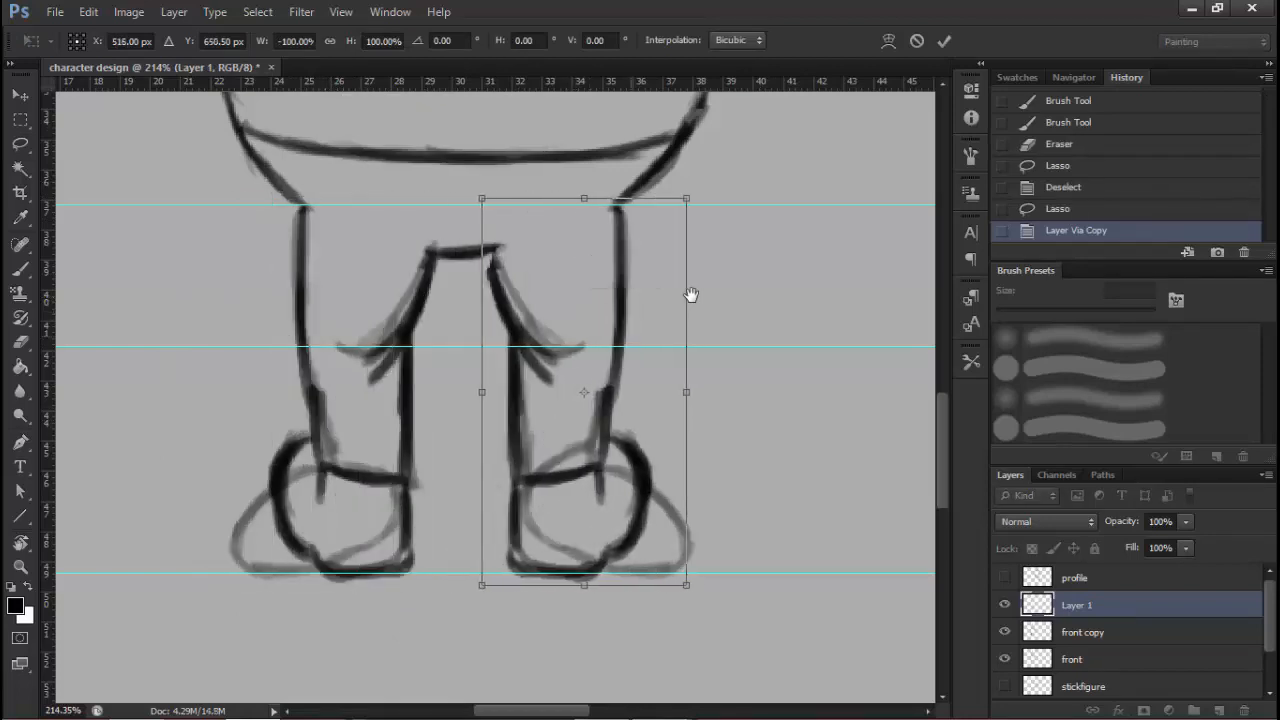
{"action": "key", "text": "Return"}
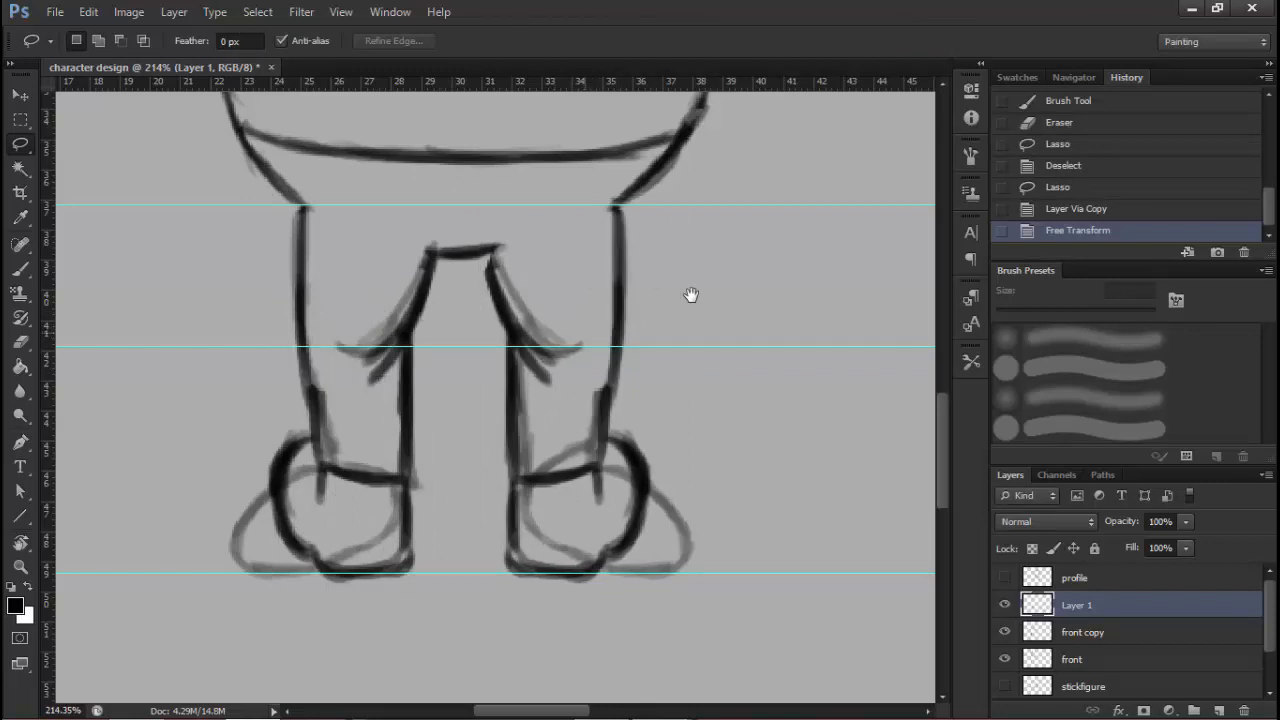
{"action": "key", "text": "ctrl+e"}
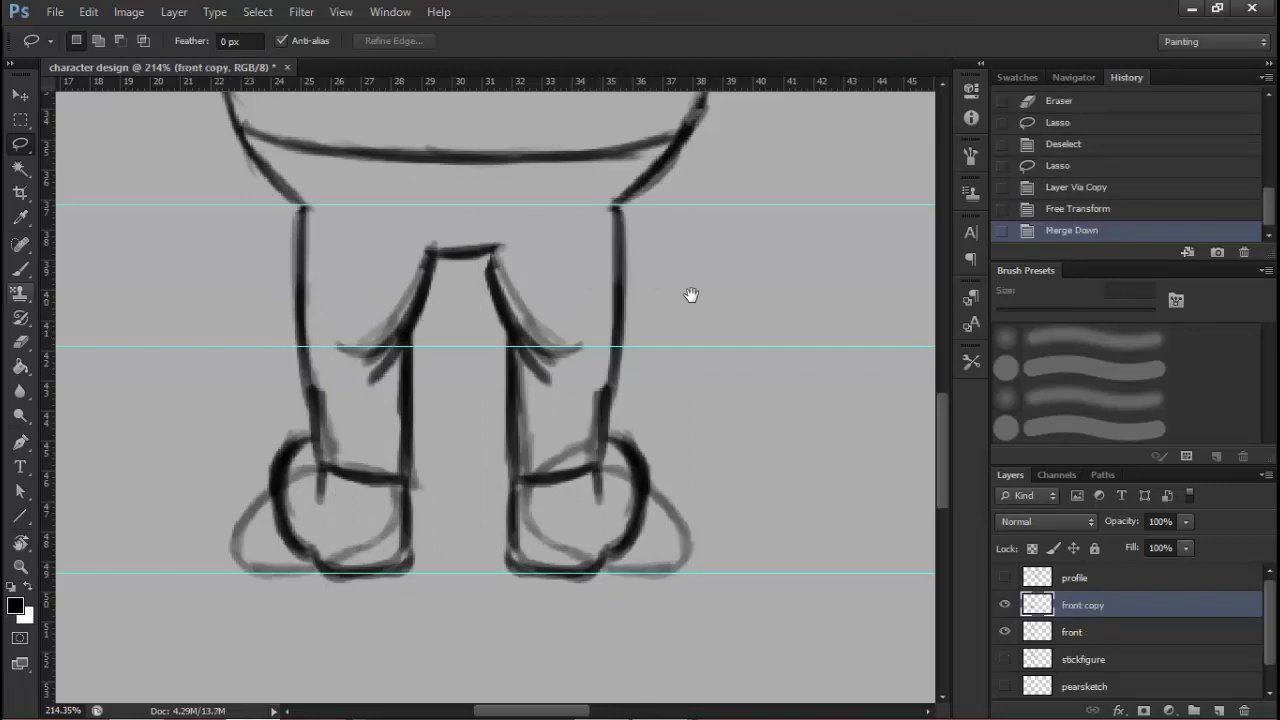
Touch up the mirrored leg with the eraser and short brush strokes along the inner thigh and lower leg
{"action": "key", "text": "e"}
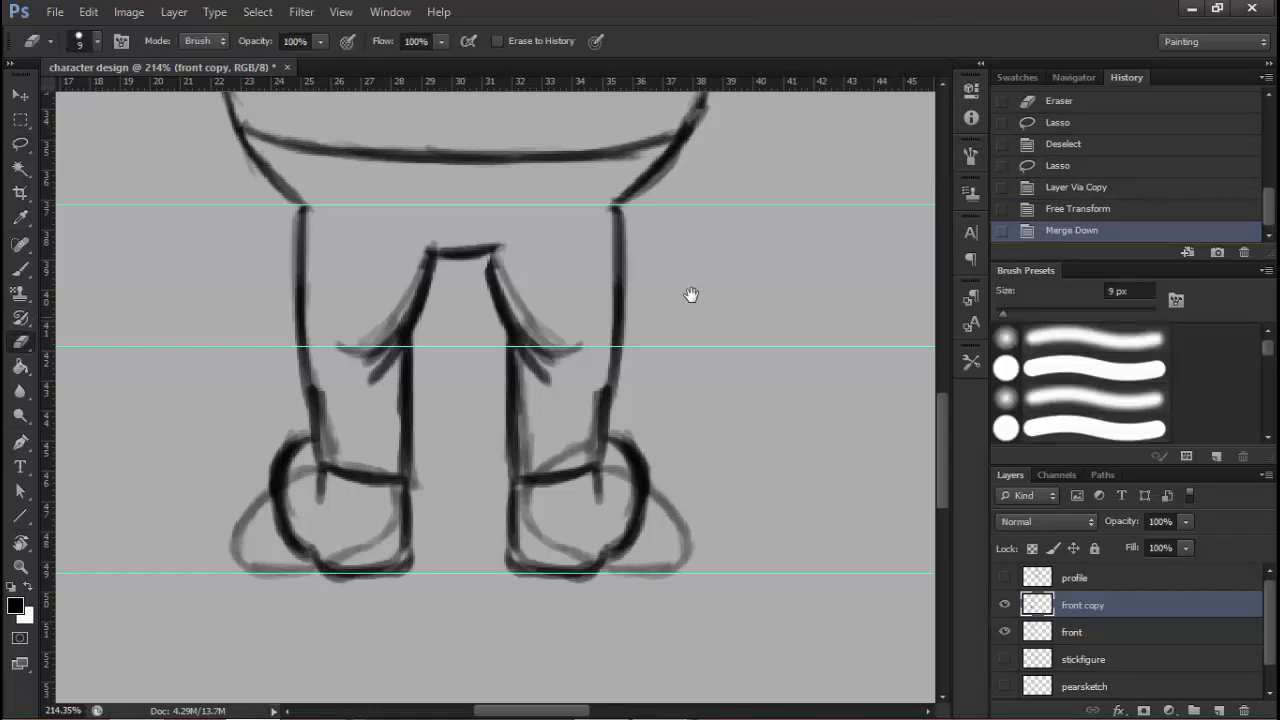
{"action": "key", "text": "b"}
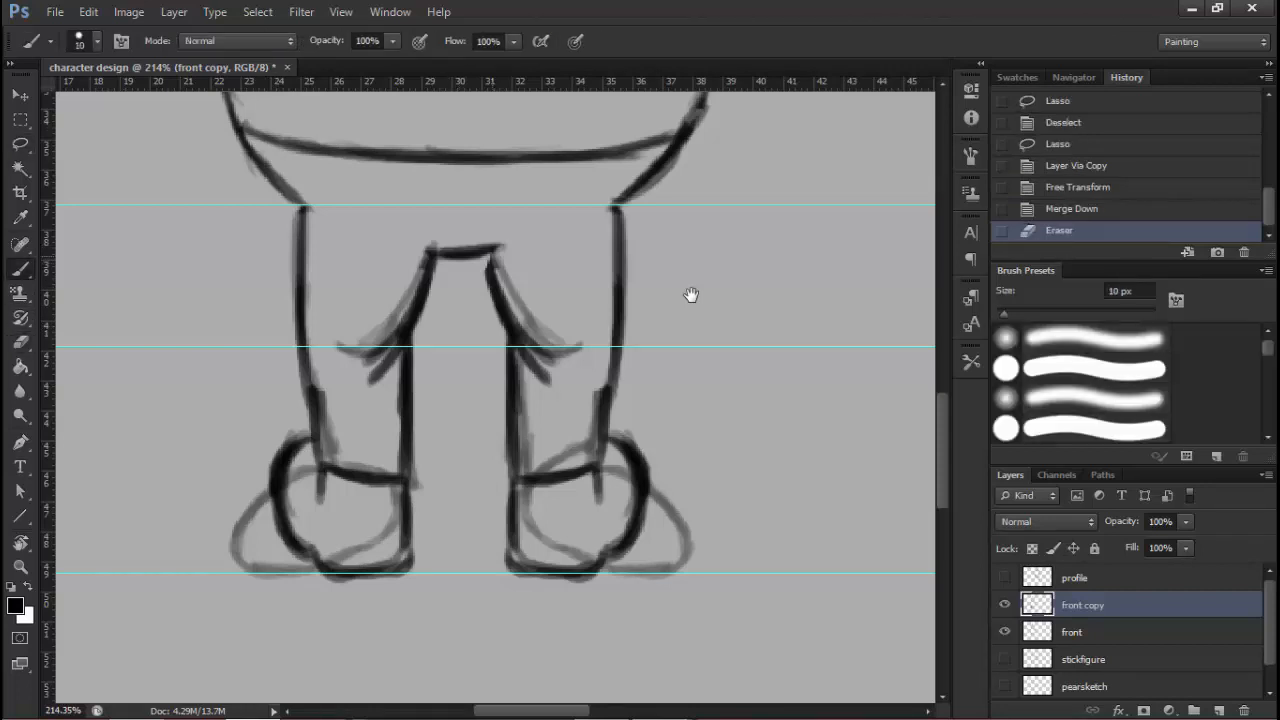
{"action": "left_click_drag", "start_coordinate": [491, 256], "coordinate": [509, 305]}
{"action": "mouse_move", "coordinate": [536, 420]}
{"action": "left_mouse_down"}
{"action": "mouse_move", "coordinate": [436, 420]}
{"action": "mouse_move", "coordinate": [538, 479]}
{"action": "left_mouse_up"}
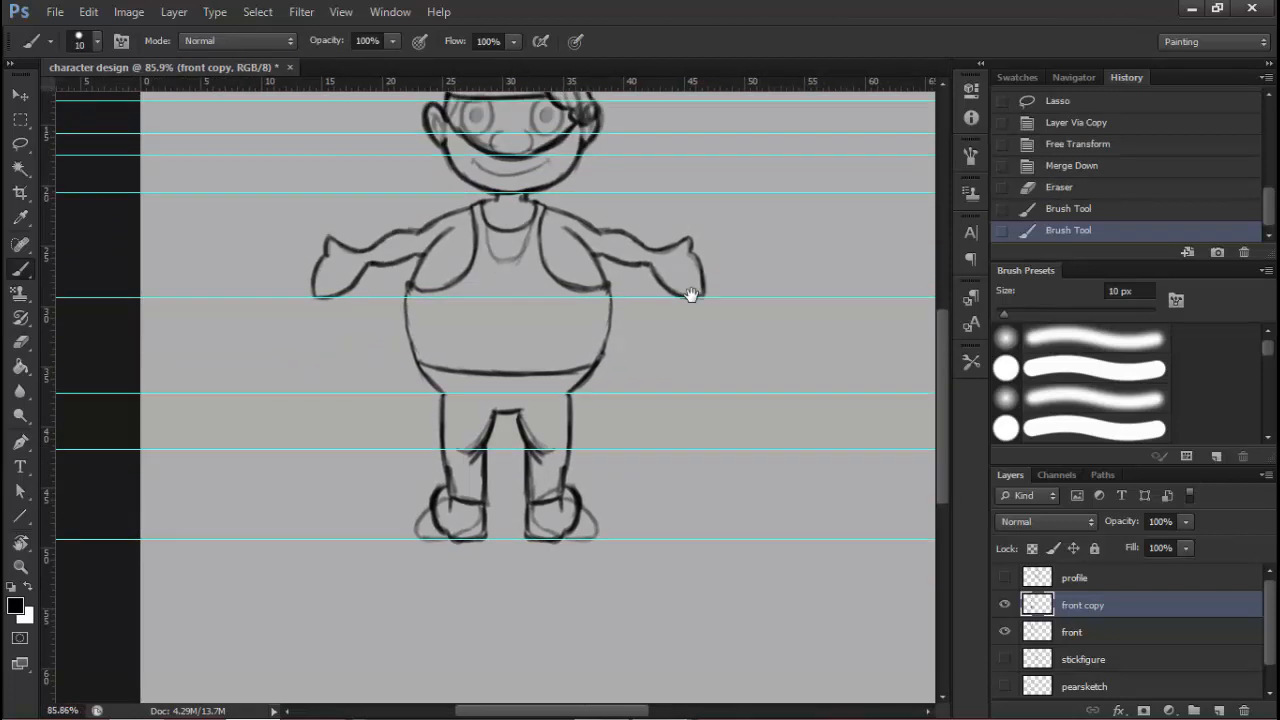
Examine the redrawn back view with the original front view hidden
{"action": "scroll", "coordinate": [691, 294], "scroll_direction": "down", "scroll_amount": 4}
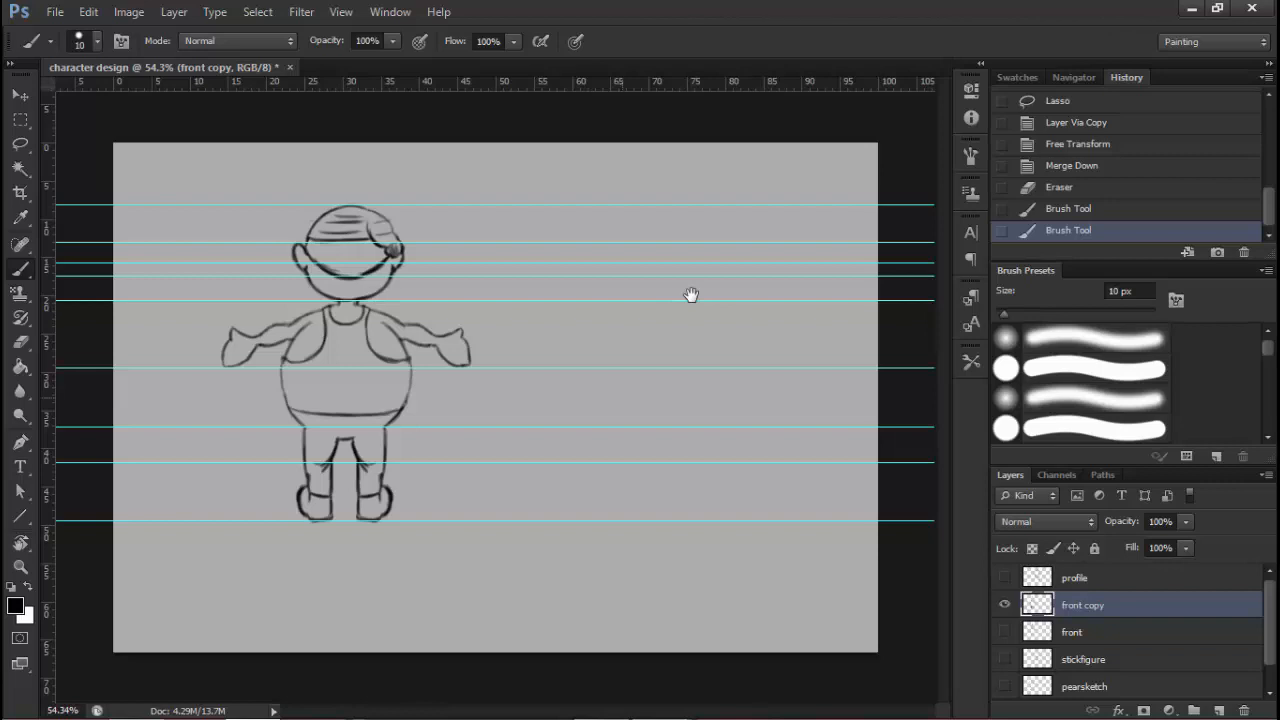
{"action": "scroll", "coordinate": [690, 294], "scroll_direction": "up", "scroll_amount": 4}
{"action": "scroll", "coordinate": [690, 294], "scroll_direction": "down", "scroll_amount": 5}
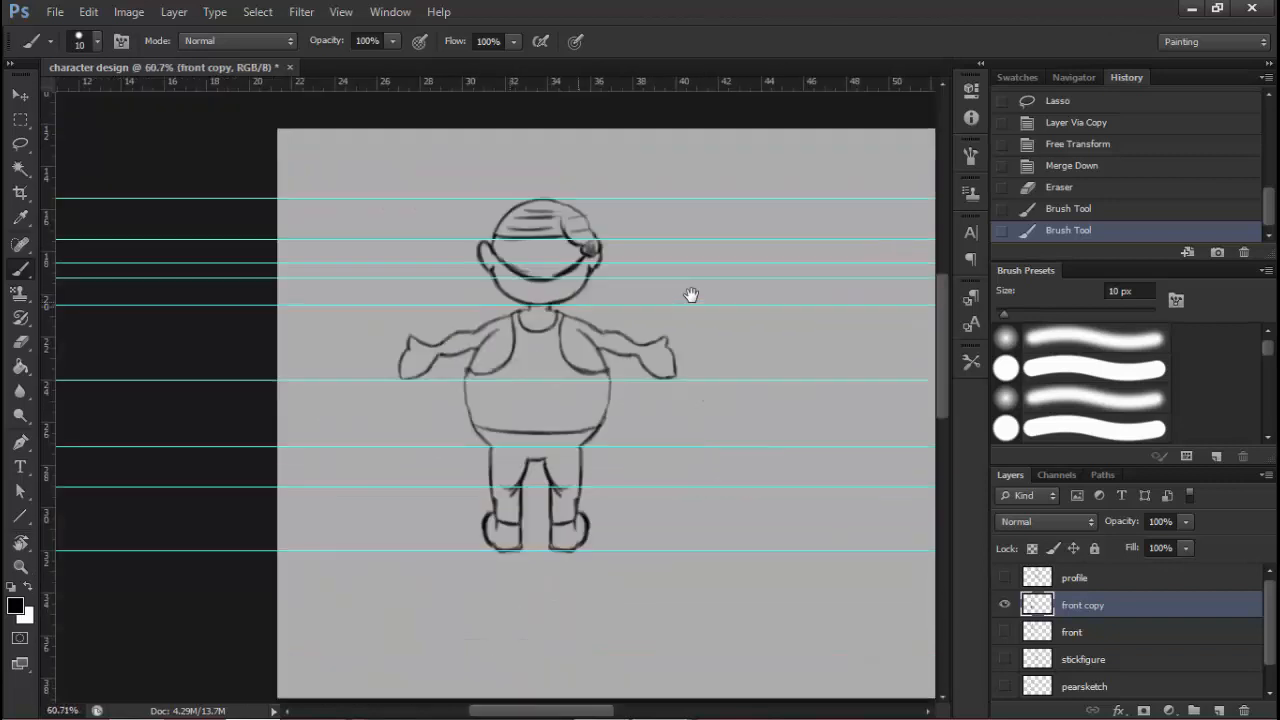
{"action": "scroll", "coordinate": [690, 294], "scroll_direction": "up", "scroll_amount": 2}
{"action": "scroll", "coordinate": [690, 294], "scroll_direction": "up", "scroll_amount": 3}
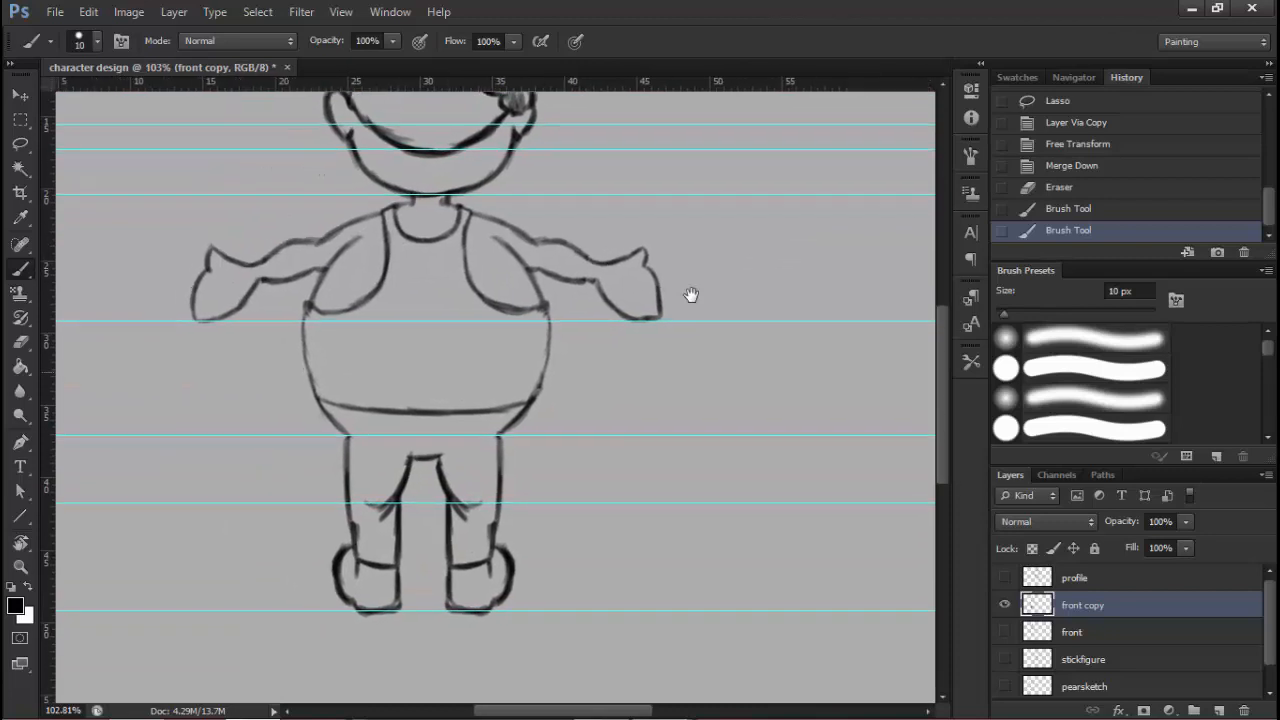
{"action": "scroll", "coordinate": [690, 294], "scroll_direction": "down", "scroll_amount": 2}
{"action": "scroll", "coordinate": [690, 294], "scroll_direction": "down", "scroll_amount": 1}
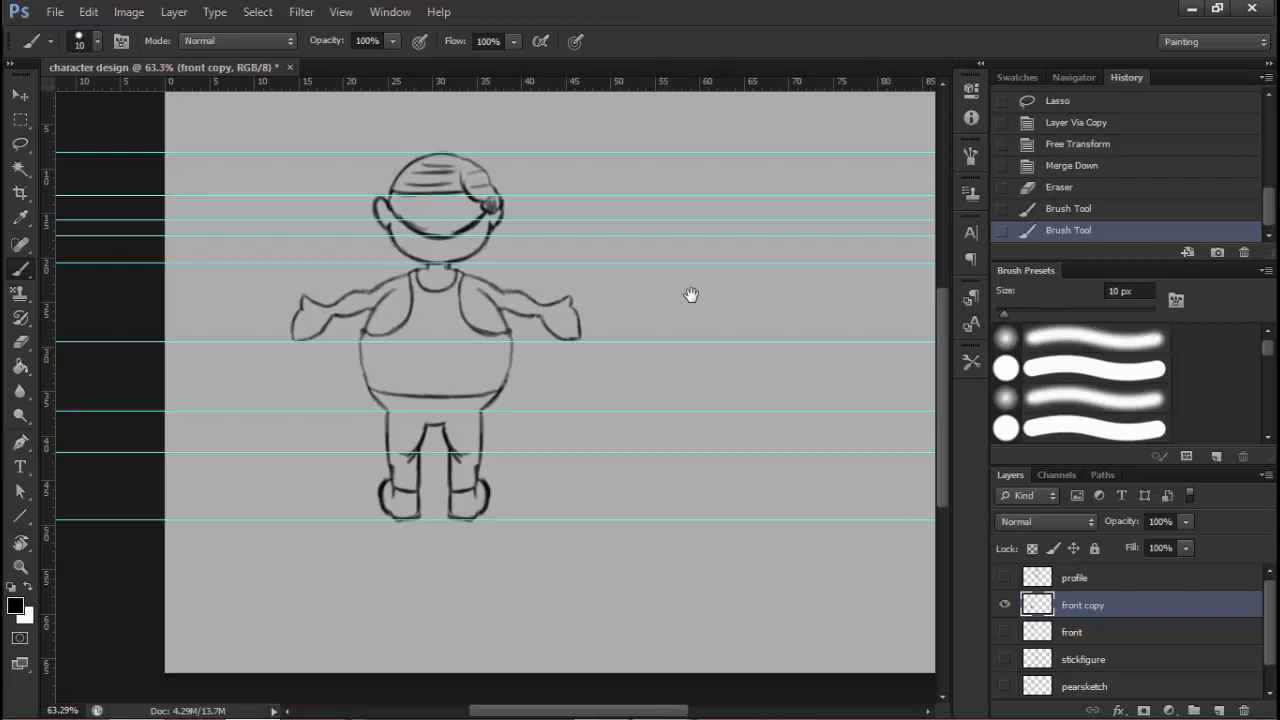
{"action": "left_click", "coordinate": [1004, 604]}
{"action": "left_click", "coordinate": [1004, 604]}
Rename the front copy layer as back
{"action": "double_click", "coordinate": [1082, 605]}
{"action": "type", "text": "b"}
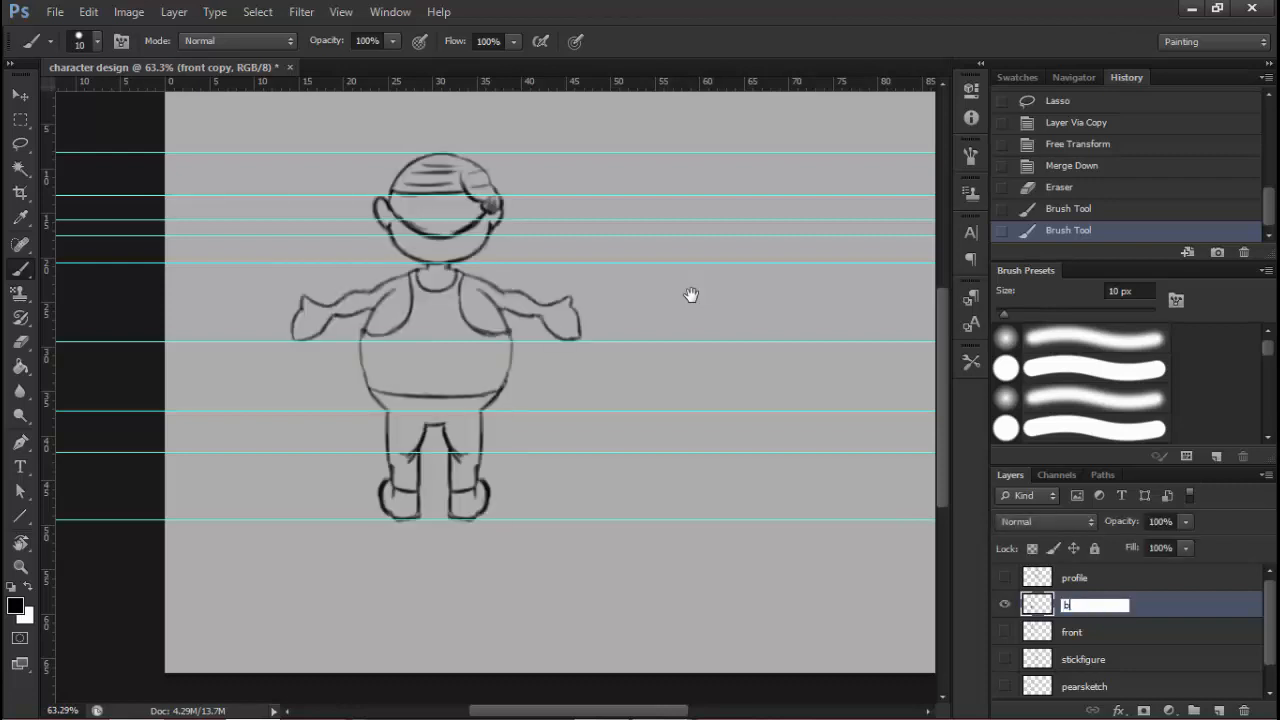
{"action": "type", "text": "ack"}
{"action": "key", "text": "Return"}
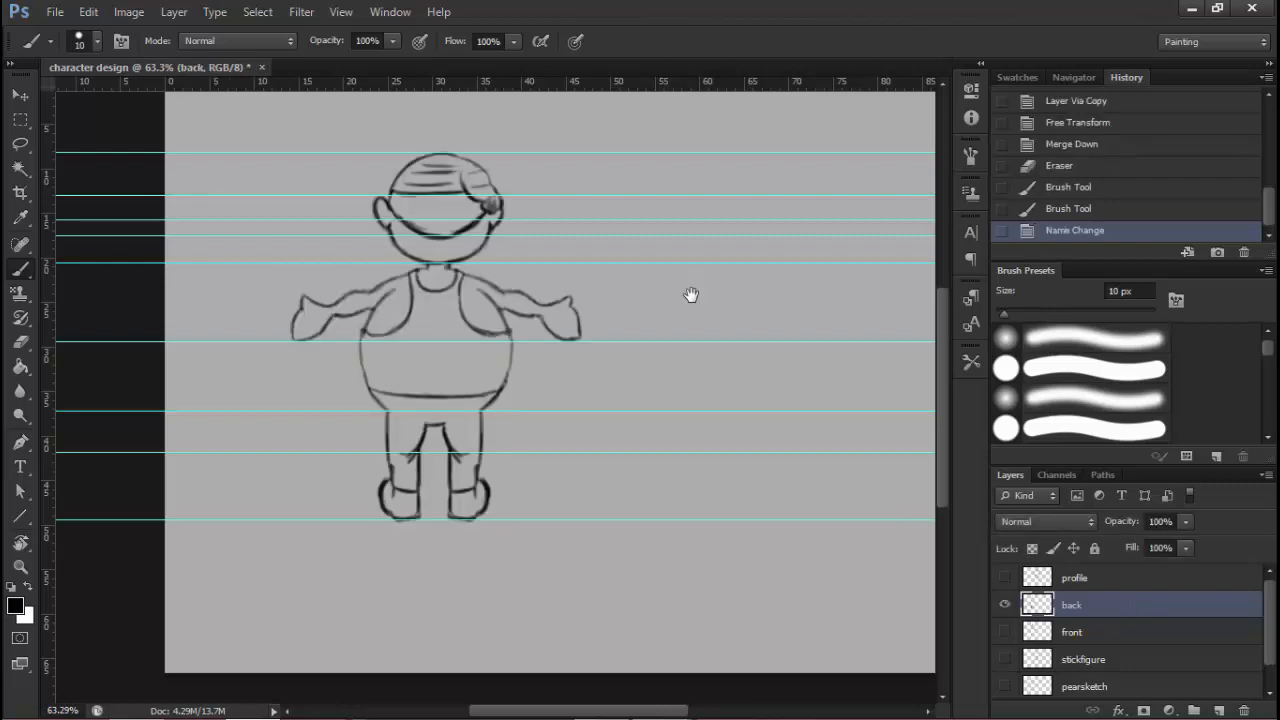
Show the profile and front layers and move the back view to the left side of the canvas
{"action": "left_click", "coordinate": [1004, 577]}
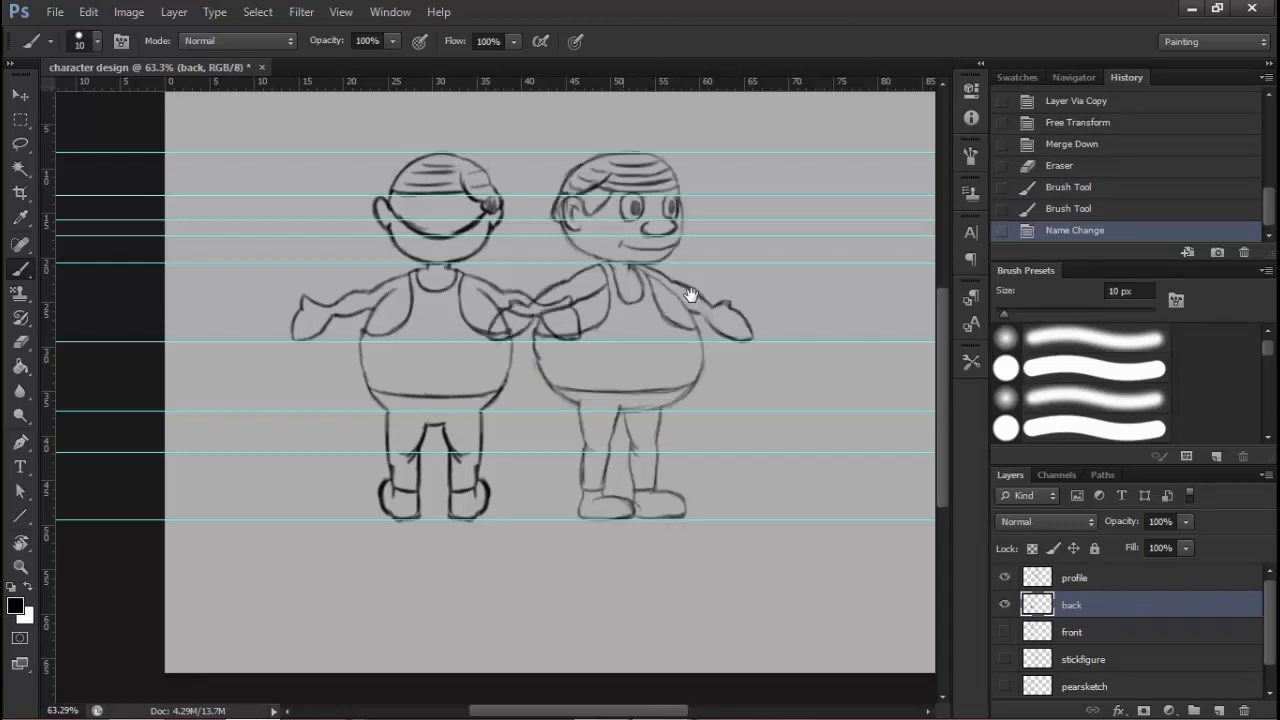
{"action": "left_click", "coordinate": [1004, 631]}
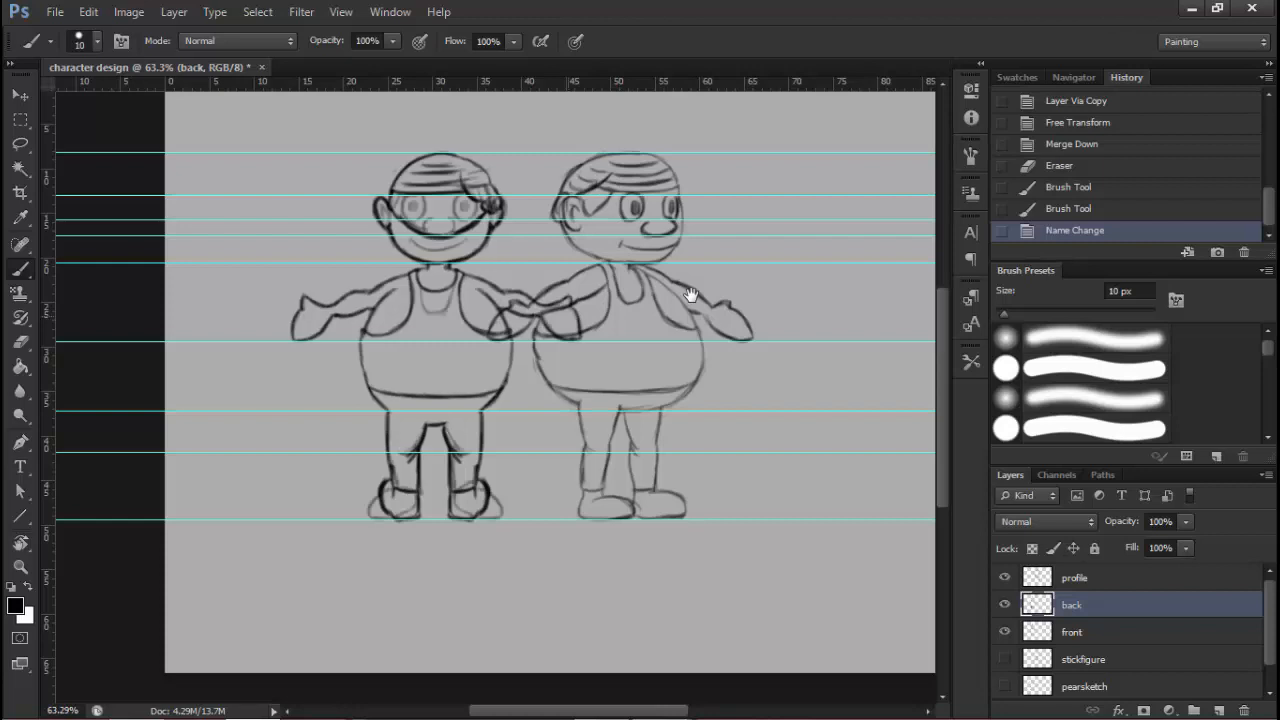
{"action": "left_click_drag", "start_coordinate": [691, 295], "coordinate": [709, 291]}
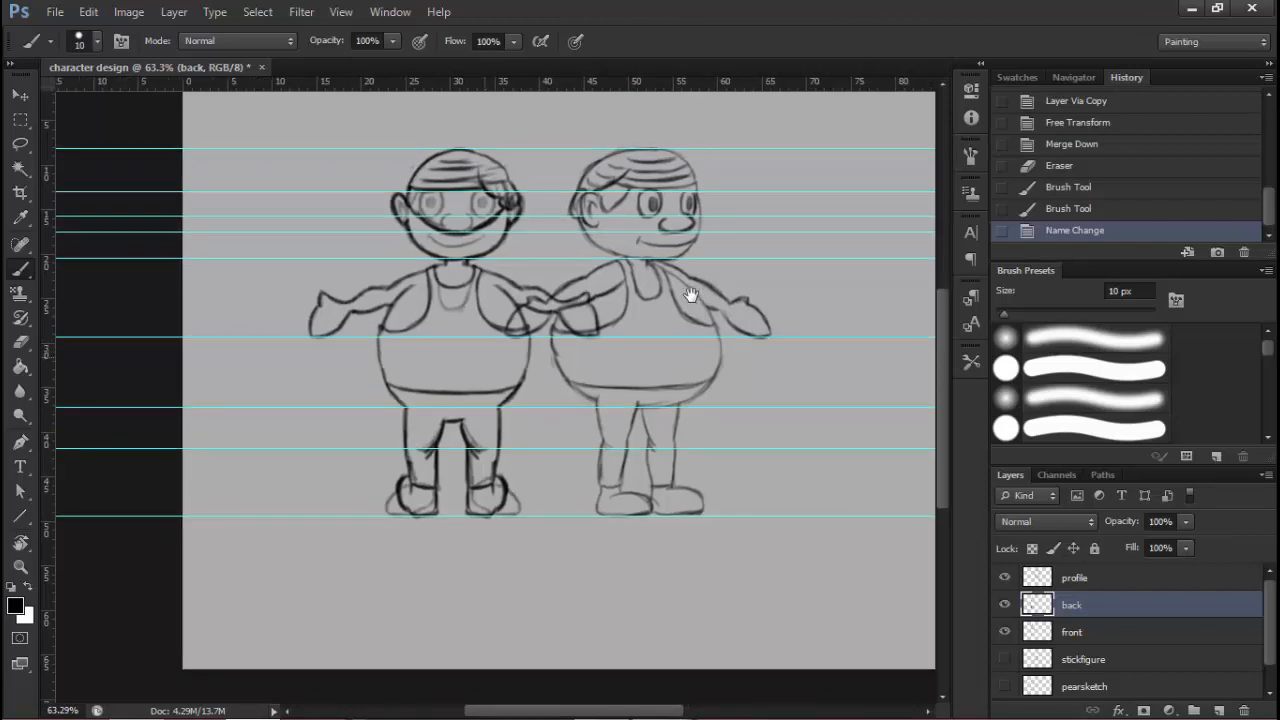
{"action": "left_click_drag", "start_coordinate": [484, 356], "coordinate": [360, 356]}
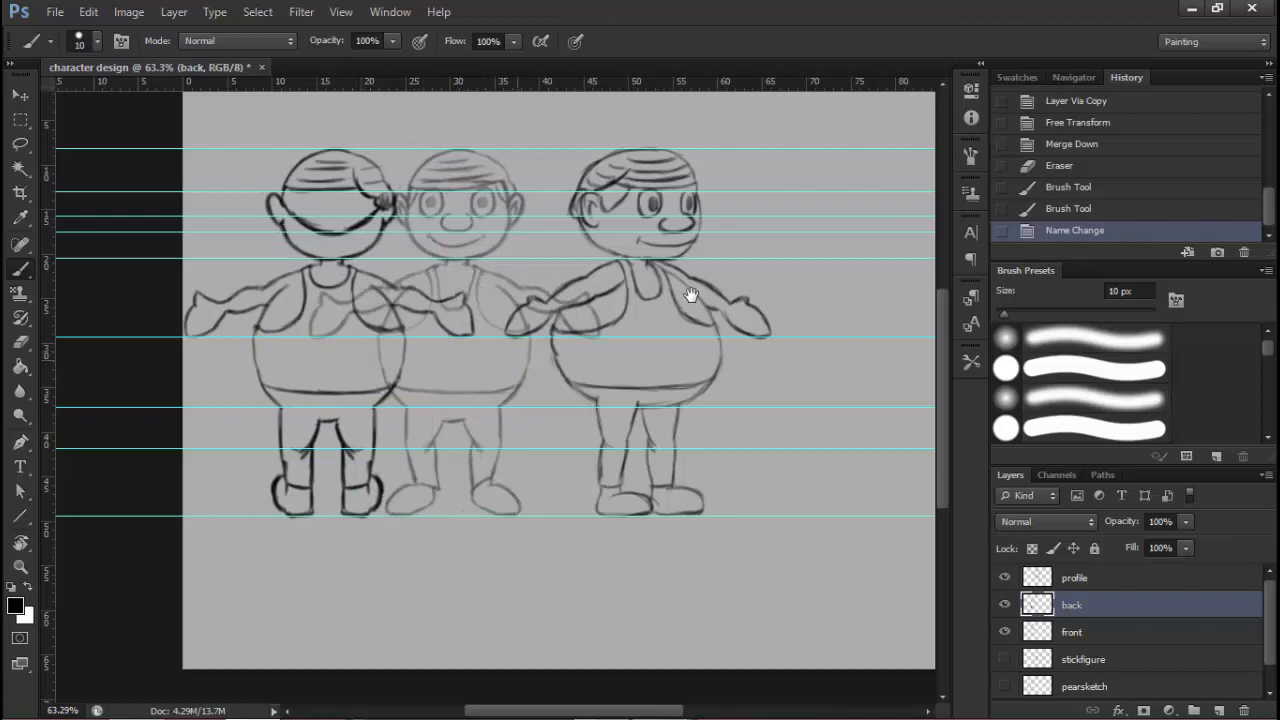
{"action": "mouse_move", "coordinate": [606, 361]}
{"action": "left_mouse_down"}
{"action": "mouse_move", "coordinate": [463, 359]}
{"action": "mouse_move", "coordinate": [536, 369]}
{"action": "left_mouse_up"}
{"action": "key", "text": "ctrl+z"}
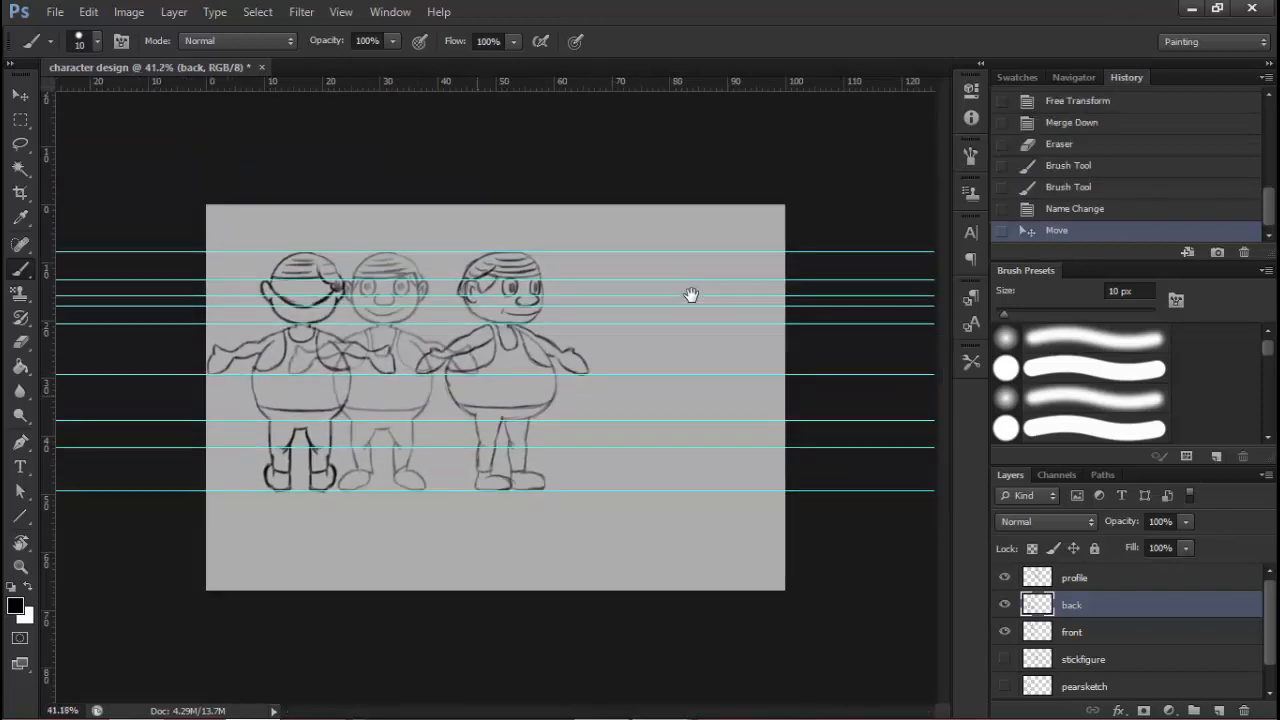
Move the profile layer's figure horizontally to the right side of the canvas, keeping it aligned with the guides
{"action": "key", "text": "ctrl+0"}
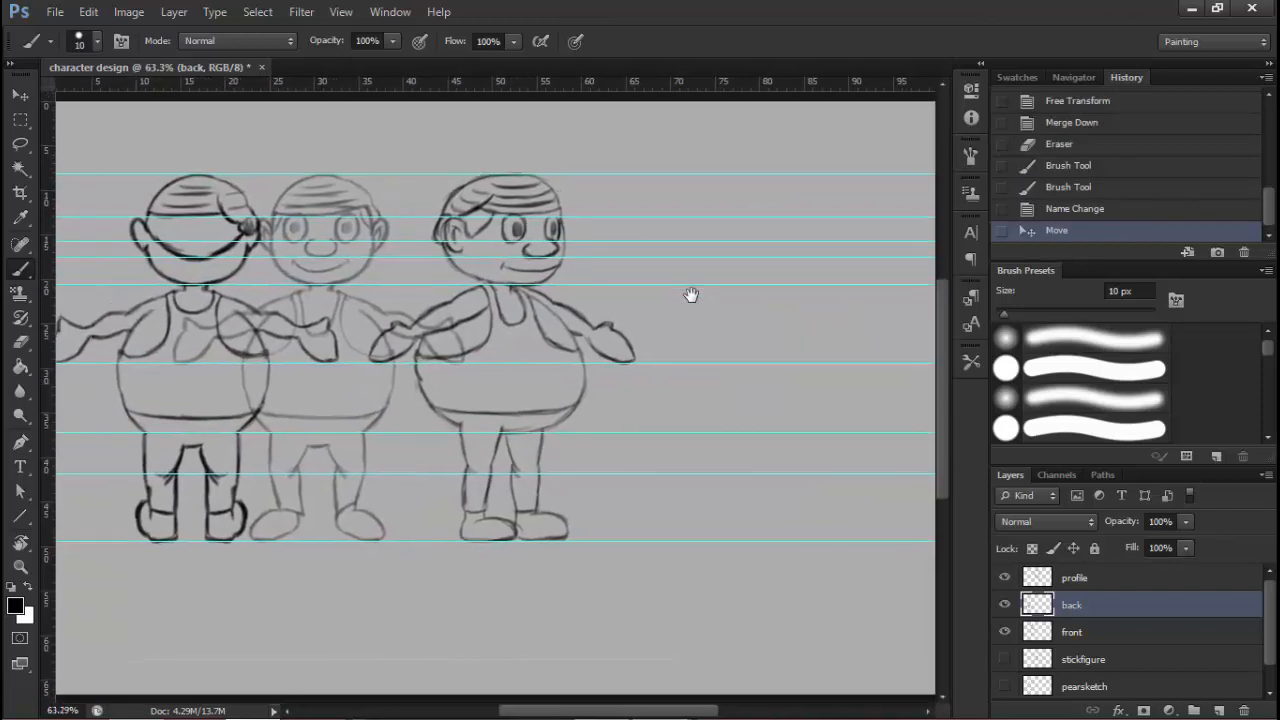
{"action": "left_click_drag", "start_coordinate": [691, 295], "coordinate": [641, 281]}
{"action": "left_click", "coordinate": [1074, 577]}
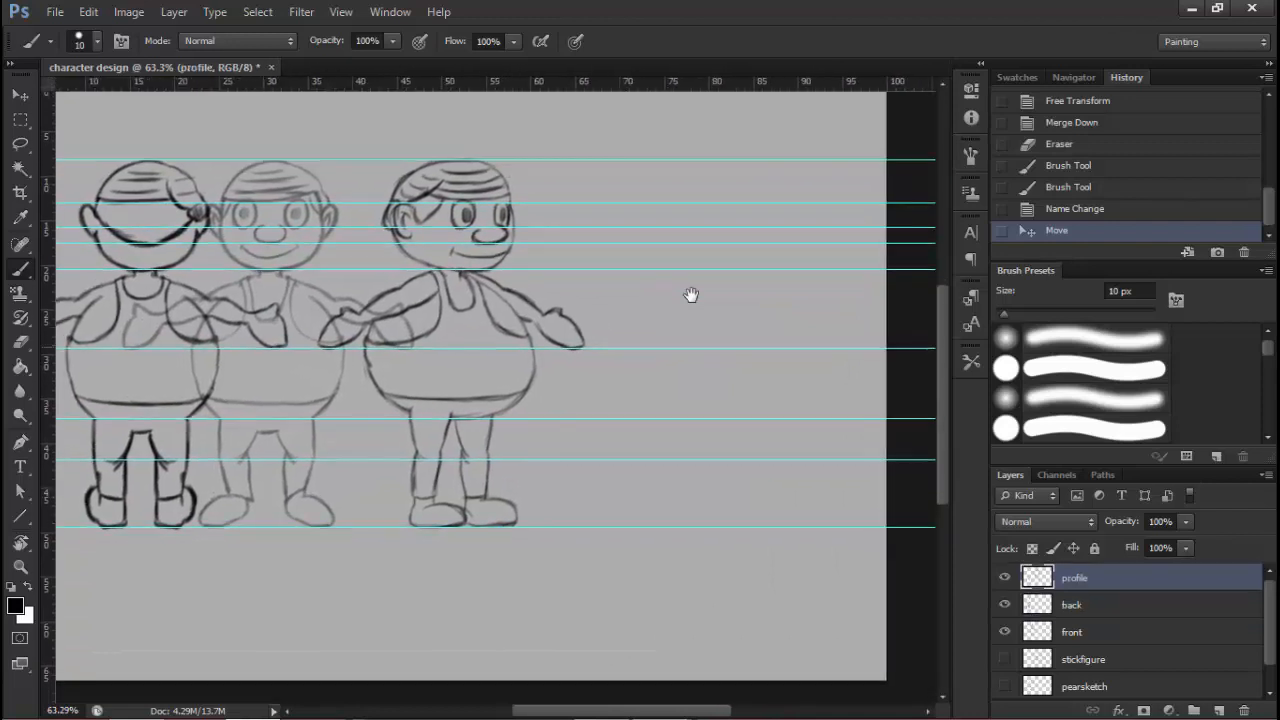
{"action": "left_click_drag", "start_coordinate": [560, 348], "coordinate": [600, 356]}
{"action": "key", "text": "ctrl+z"}
{"action": "left_click_drag", "start_coordinate": [476, 278], "coordinate": [748, 278]}
{"action": "left_click_drag", "start_coordinate": [743, 332], "coordinate": [743, 328]}
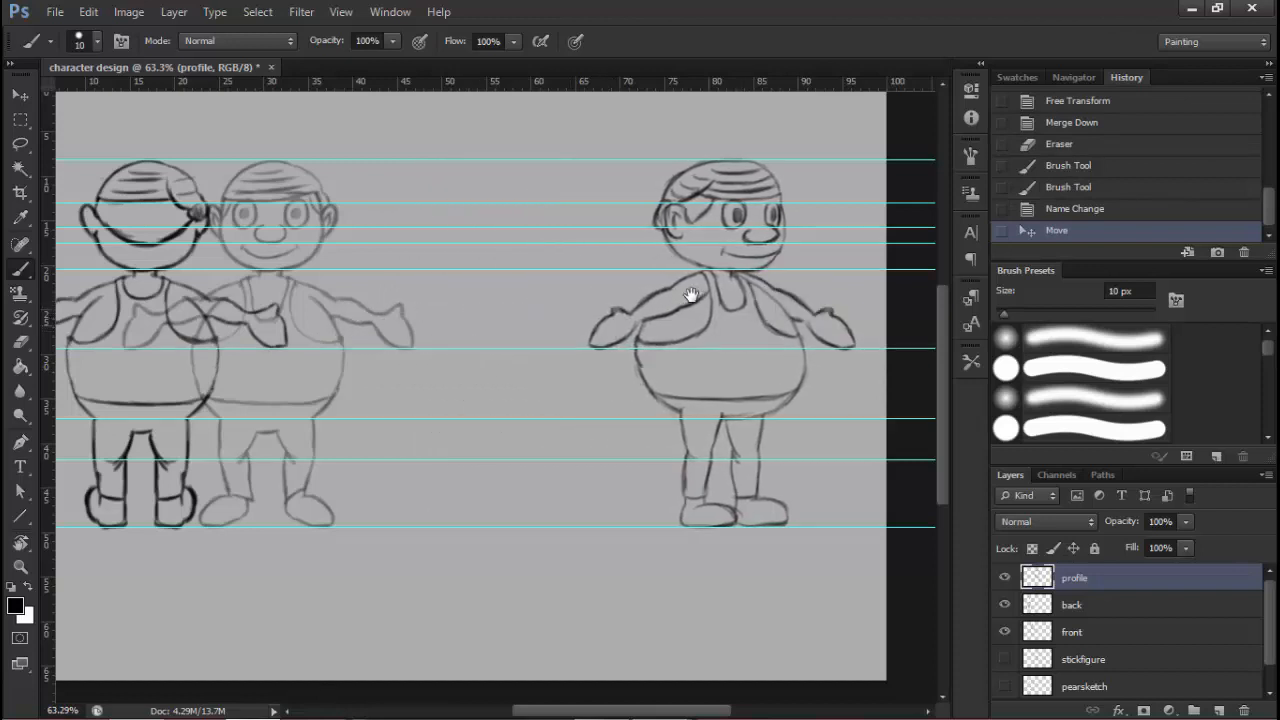
Place the front view between the other two figures and nudge the back view slightly right to even the spacing
{"action": "left_click_drag", "start_coordinate": [691, 295], "coordinate": [791, 292]}
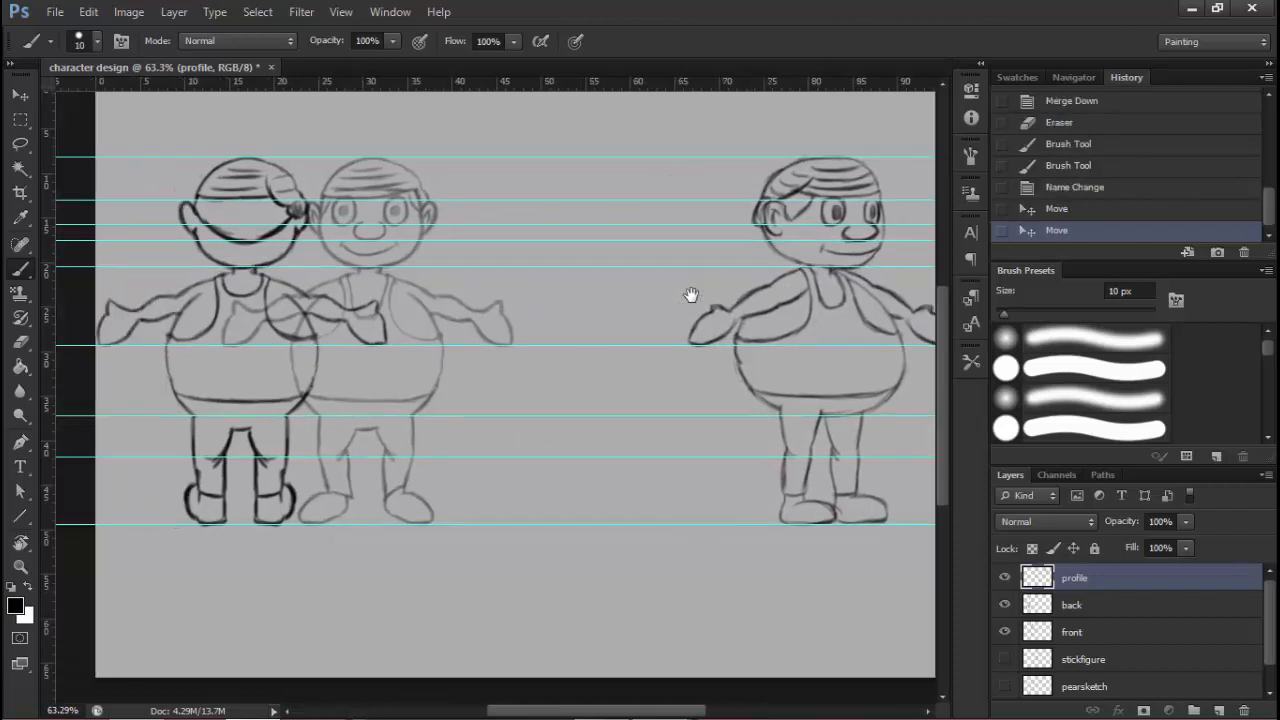
{"action": "left_click", "coordinate": [1072, 632]}
{"action": "left_click_drag", "start_coordinate": [398, 310], "coordinate": [571, 312]}
{"action": "key", "text": "alt+bracketleft"}
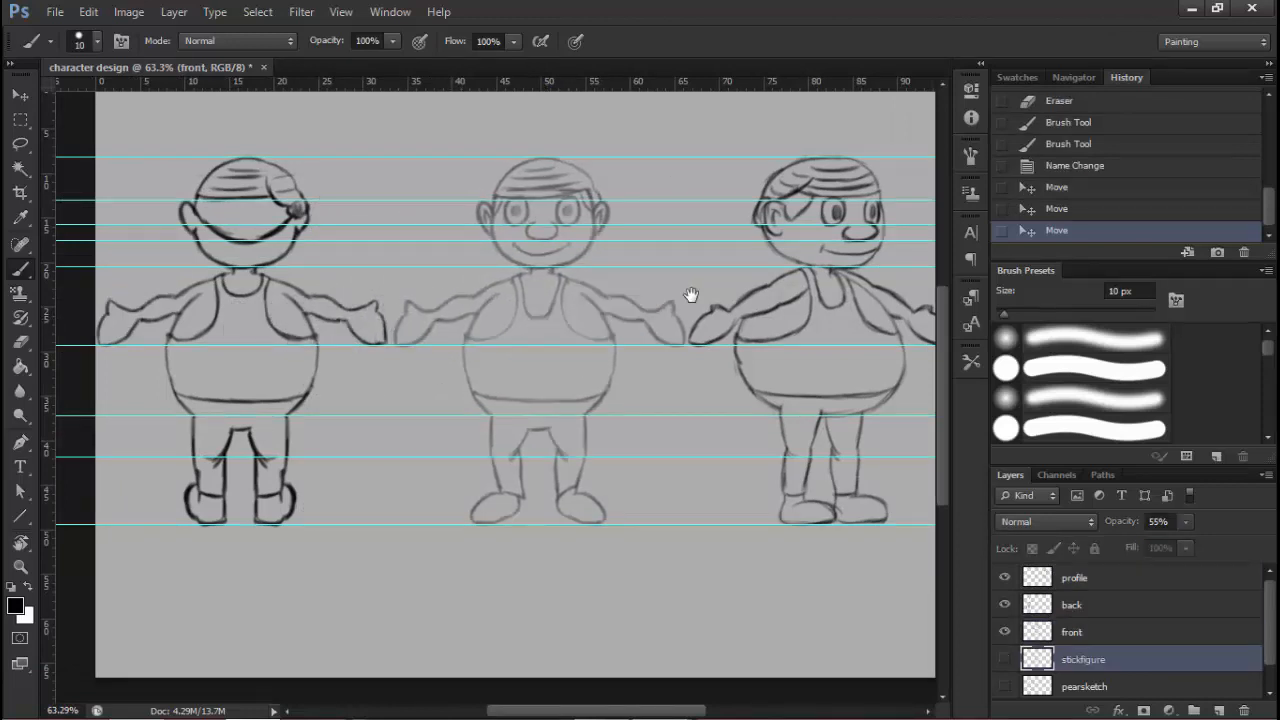
{"action": "left_click", "coordinate": [1072, 605]}
{"action": "left_click_drag", "start_coordinate": [246, 310], "coordinate": [250, 342]}
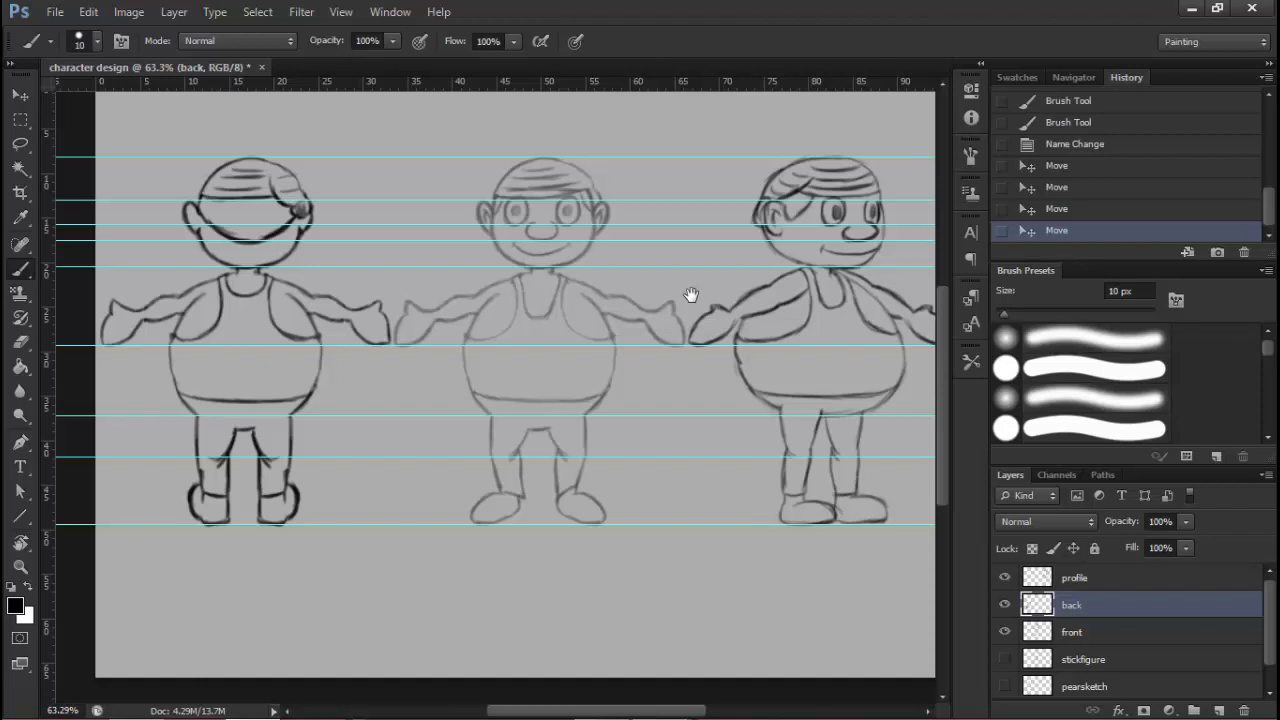
Add a new layer above profile and hide the profile and back layers, leaving the front view as reference
{"action": "key", "text": "ctrl+shift+alt+n"}
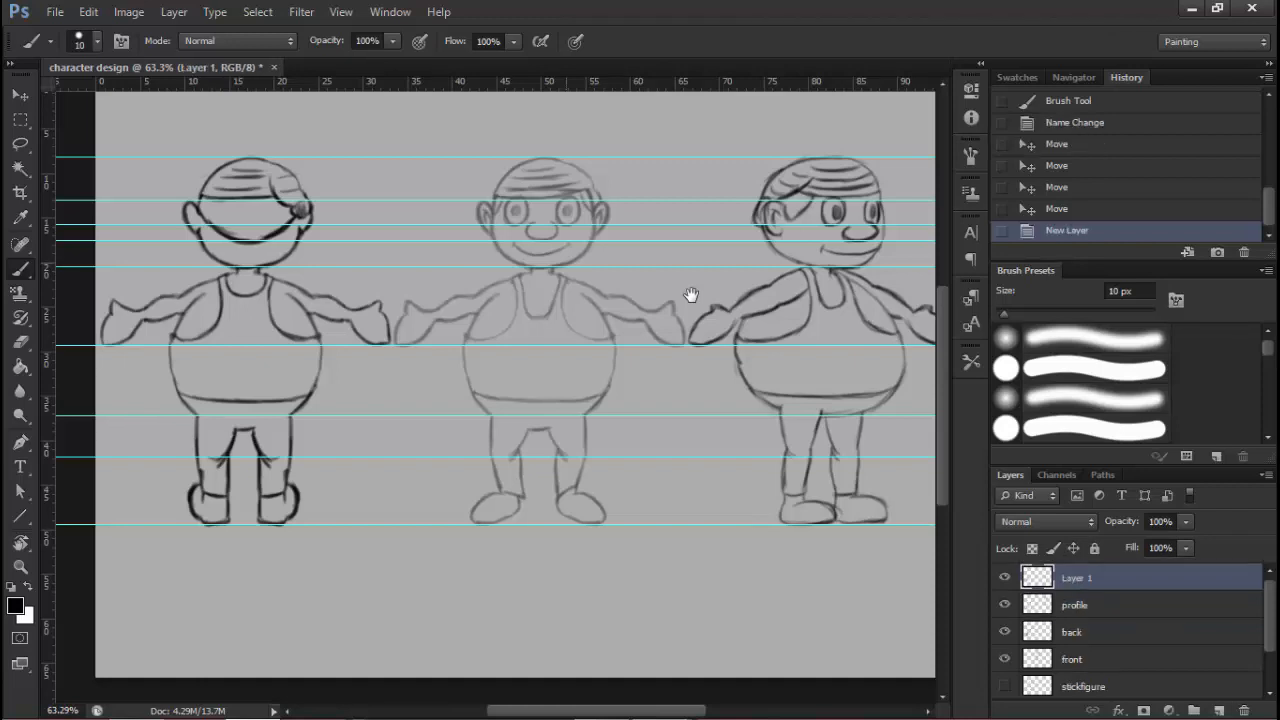
{"action": "scroll", "coordinate": [691, 294], "scroll_direction": "up", "scroll_amount": 4}
{"action": "scroll", "coordinate": [691, 294], "scroll_direction": "right", "scroll_amount": 3}
{"action": "scroll", "coordinate": [691, 294], "scroll_direction": "left", "scroll_amount": 1}
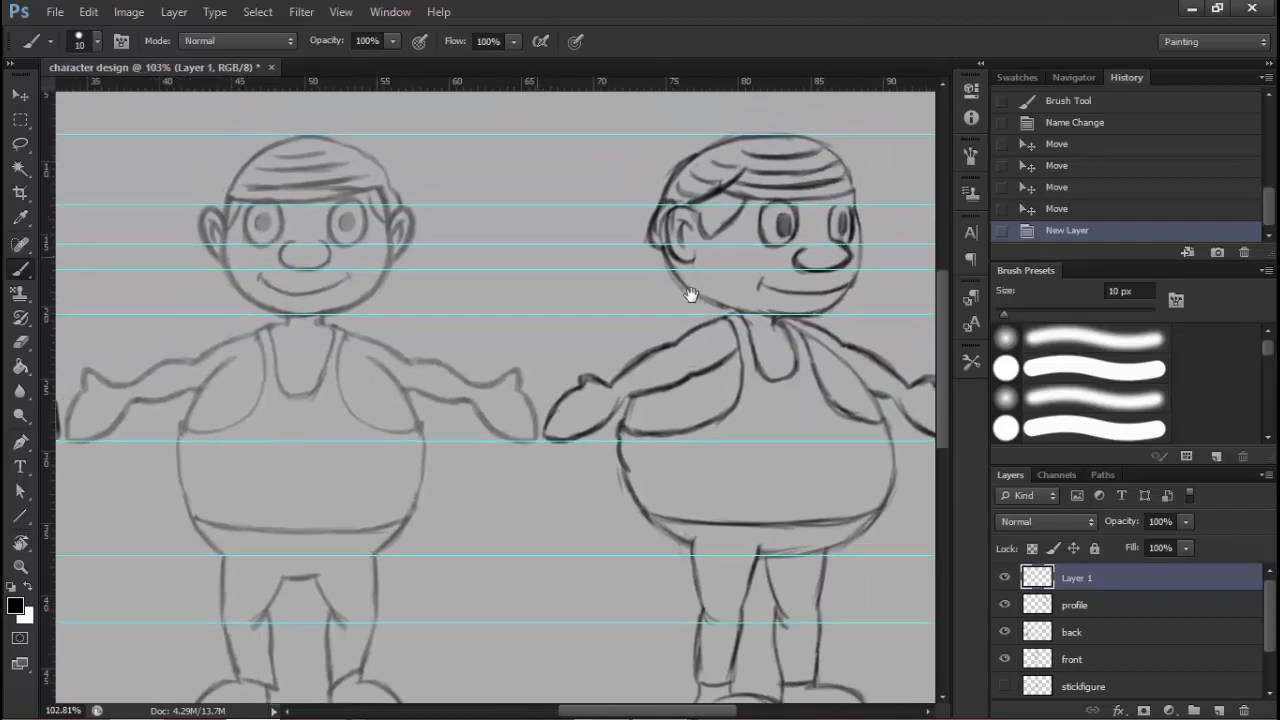
{"action": "scroll", "coordinate": [691, 294], "scroll_direction": "up", "scroll_amount": 1}
{"action": "scroll", "coordinate": [691, 294], "scroll_direction": "down", "scroll_amount": 1}
{"action": "scroll", "coordinate": [691, 294], "scroll_direction": "left", "scroll_amount": 2}
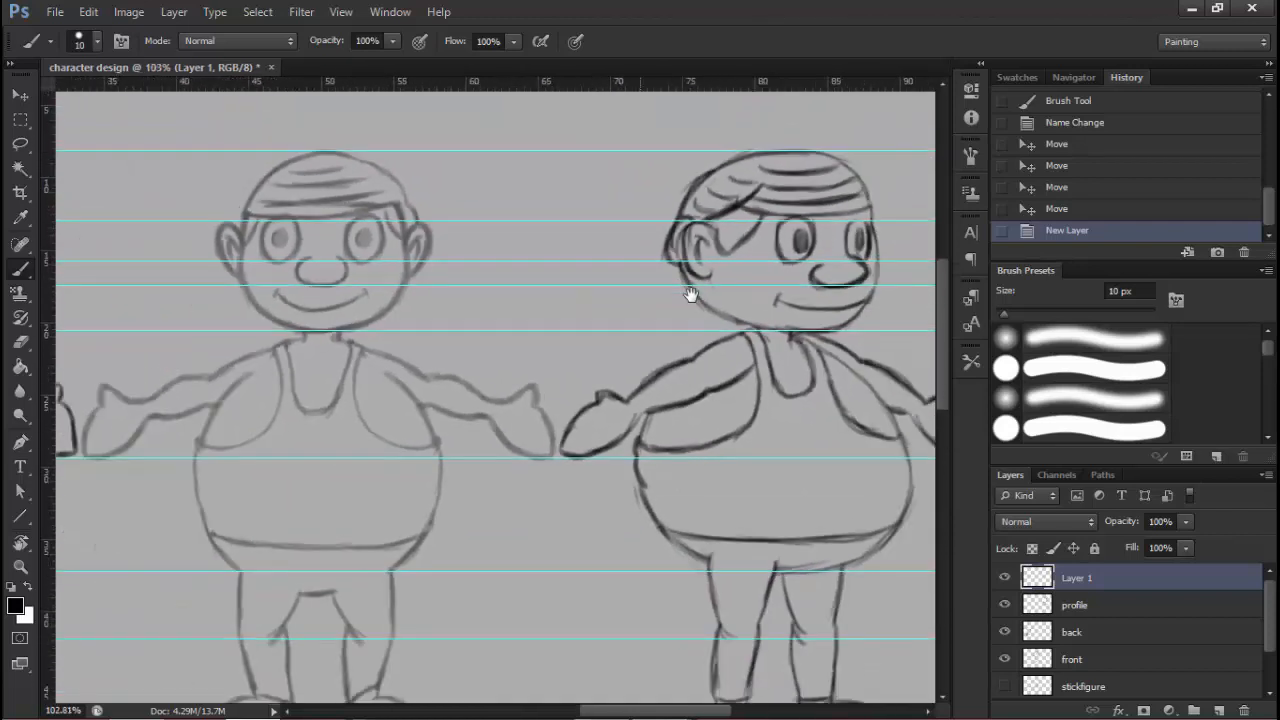
{"action": "left_click", "coordinate": [1004, 604]}
{"action": "left_click", "coordinate": [1004, 631]}
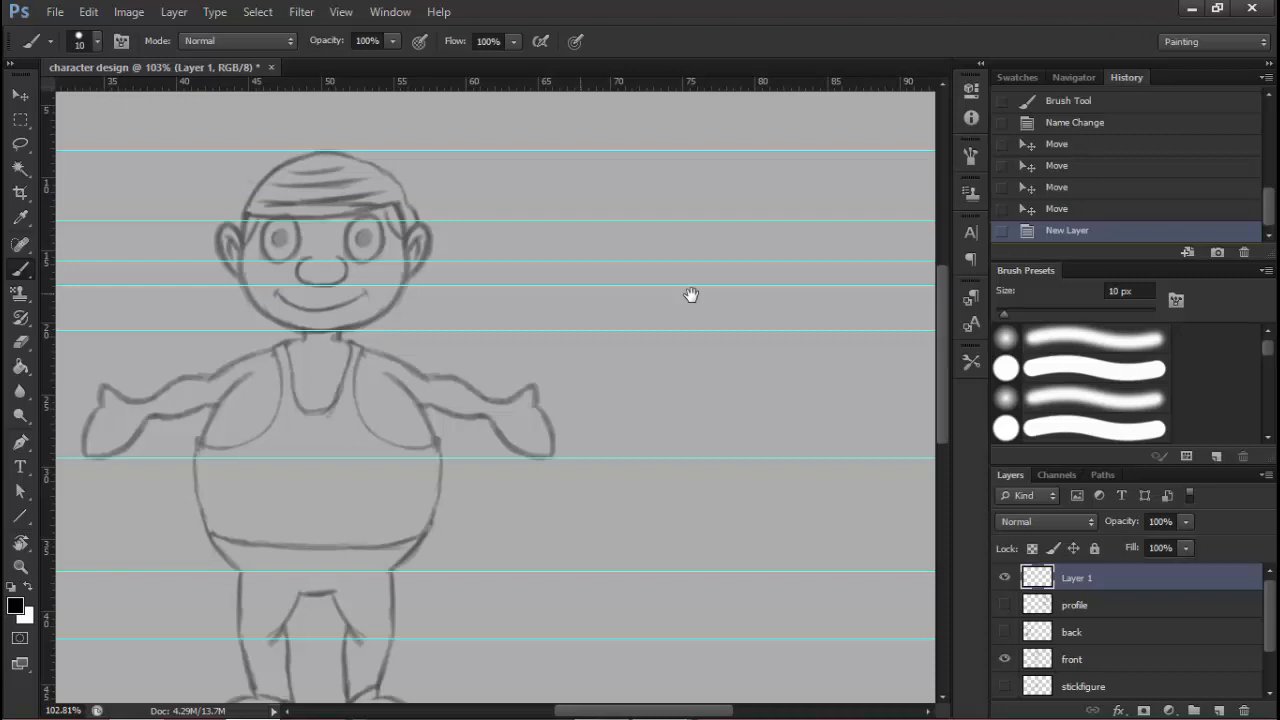
{"action": "scroll", "coordinate": [691, 294], "scroll_direction": "up", "scroll_amount": 4}
{"action": "scroll", "coordinate": [691, 294], "scroll_direction": "right", "scroll_amount": 1}
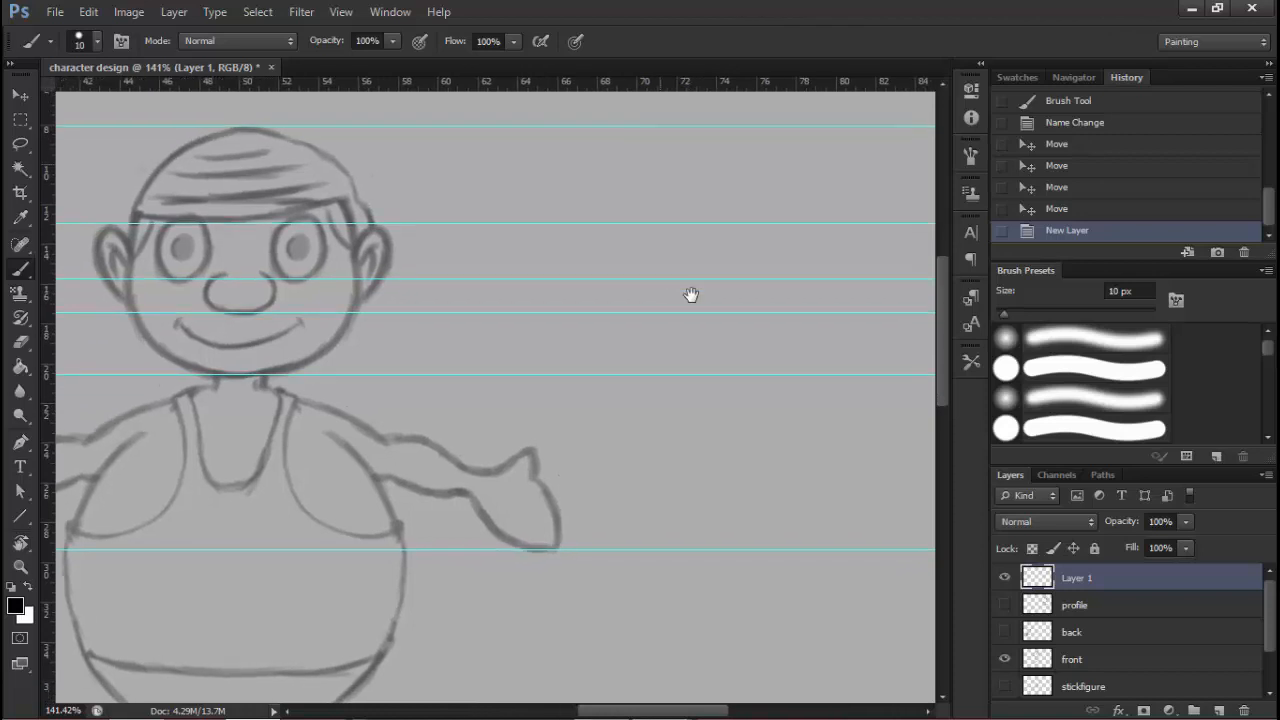
Sketch the side-view head's crown as an arc touching the top guide and curving down at the back
{"action": "left_click_drag", "start_coordinate": [691, 294], "coordinate": [688, 292]}
{"action": "left_click_drag", "start_coordinate": [609, 141], "coordinate": [704, 128]}
{"action": "left_click_drag", "start_coordinate": [612, 139], "coordinate": [690, 127]}
{"action": "mouse_move", "coordinate": [660, 127]}
{"action": "left_mouse_down"}
{"action": "mouse_move", "coordinate": [714, 133]}
{"action": "mouse_move", "coordinate": [700, 128]}
{"action": "left_mouse_up"}
{"action": "left_click_drag", "start_coordinate": [670, 127], "coordinate": [724, 137]}
{"action": "left_click_drag", "start_coordinate": [578, 176], "coordinate": [630, 131]}
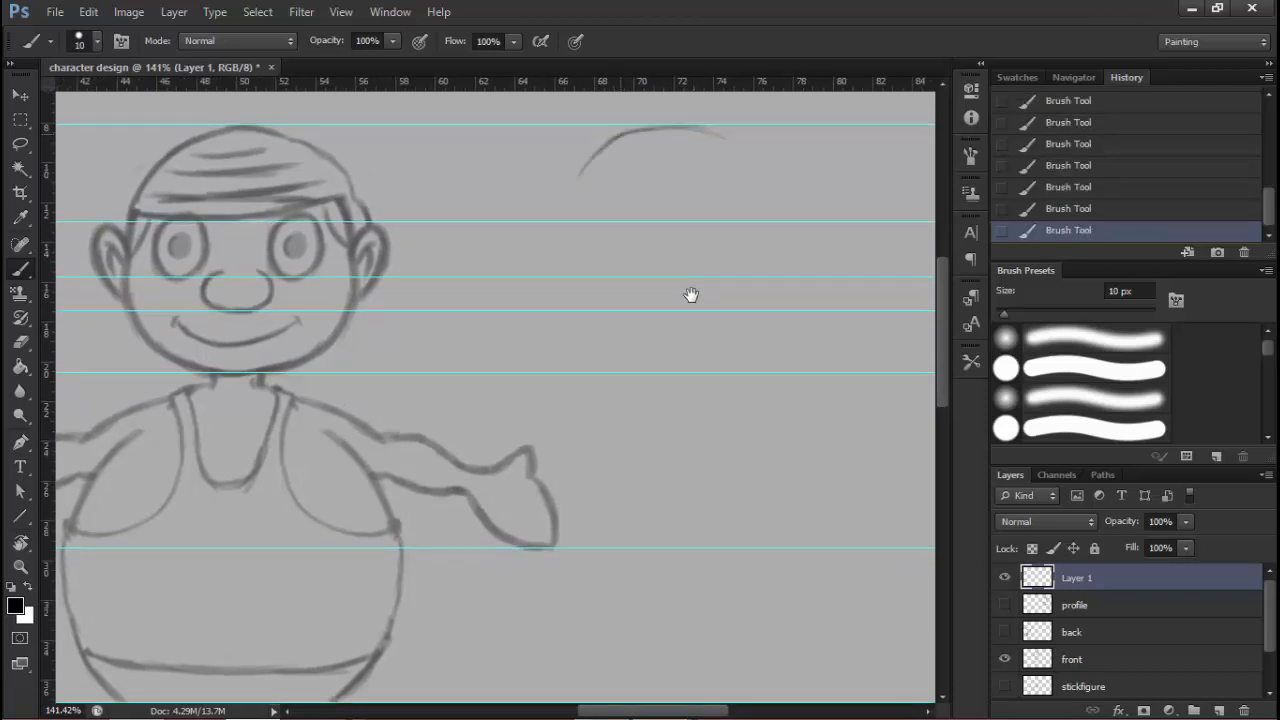
{"action": "mouse_move", "coordinate": [584, 170]}
{"action": "left_mouse_down"}
{"action": "mouse_move", "coordinate": [624, 140]}
{"action": "mouse_move", "coordinate": [706, 130]}
{"action": "mouse_move", "coordinate": [756, 150]}
{"action": "mouse_move", "coordinate": [780, 204]}
{"action": "left_mouse_up"}
Draw the side view's forehead line from the crown down past the second guide and clean up its lower end
{"action": "left_click_drag", "start_coordinate": [620, 133], "coordinate": [547, 222]}
{"action": "mouse_move", "coordinate": [600, 157]}
{"action": "left_mouse_down"}
{"action": "mouse_move", "coordinate": [548, 214]}
{"action": "mouse_move", "coordinate": [578, 165]}
{"action": "mouse_move", "coordinate": [630, 130]}
{"action": "mouse_move", "coordinate": [565, 158]}
{"action": "mouse_move", "coordinate": [598, 137]}
{"action": "mouse_move", "coordinate": [547, 190]}
{"action": "mouse_move", "coordinate": [549, 236]}
{"action": "left_mouse_up"}
{"action": "key", "text": "e"}
{"action": "key", "text": "b"}
{"action": "key", "text": "bracketright"}
{"action": "mouse_move", "coordinate": [547, 204]}
{"action": "left_mouse_down"}
{"action": "mouse_move", "coordinate": [540, 262]}
{"action": "mouse_move", "coordinate": [546, 242]}
{"action": "left_mouse_up"}
{"action": "key", "text": "e"}
{"action": "key", "text": "b"}
{"action": "left_click_drag", "start_coordinate": [547, 242], "coordinate": [530, 254]}
{"action": "mouse_move", "coordinate": [543, 245]}
{"action": "left_mouse_down"}
{"action": "mouse_move", "coordinate": [514, 261]}
{"action": "mouse_move", "coordinate": [546, 243]}
{"action": "left_mouse_up"}
{"action": "key", "text": "e"}
{"action": "key", "text": "b"}
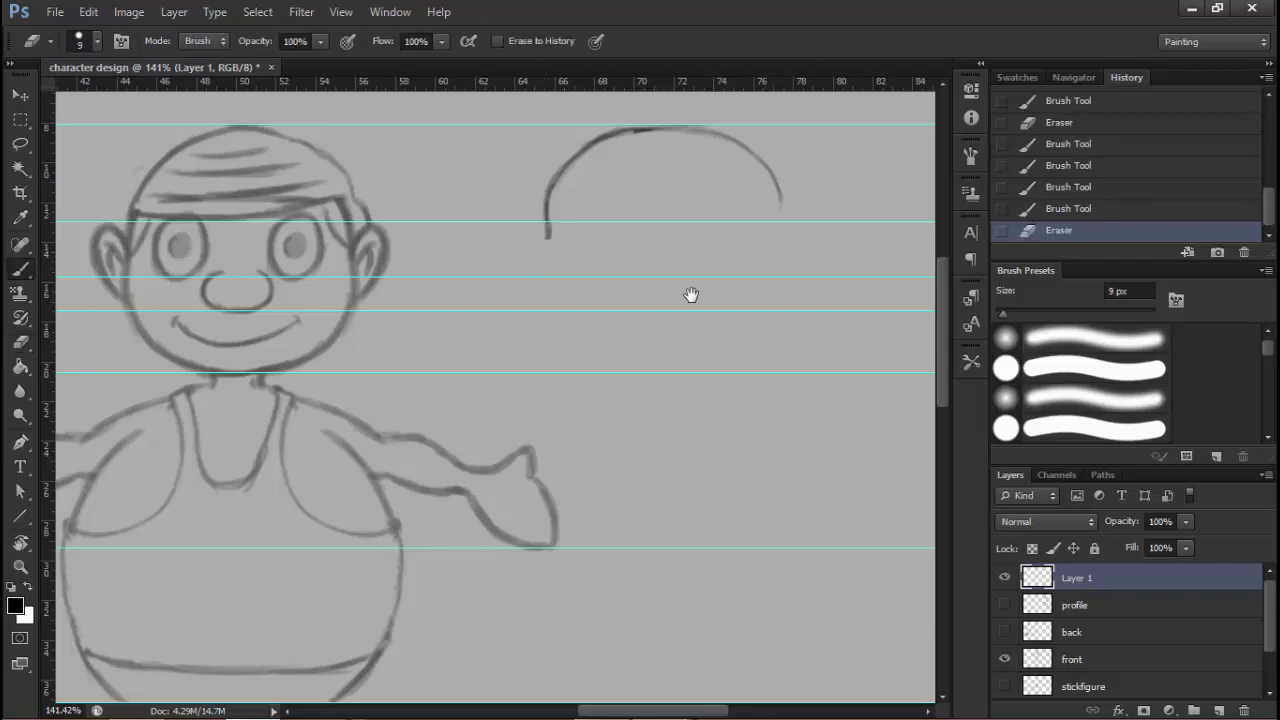
Draw the brow dip and a rounded nose protruding to the left, level with the front view's nose
{"action": "left_click", "coordinate": [550, 236]}
{"action": "left_click_drag", "start_coordinate": [546, 236], "coordinate": [548, 246]}
{"action": "left_click_drag", "start_coordinate": [546, 240], "coordinate": [550, 250]}
{"action": "left_click_drag", "start_coordinate": [548, 242], "coordinate": [551, 254]}
{"action": "mouse_move", "coordinate": [549, 246]}
{"action": "left_mouse_down"}
{"action": "mouse_move", "coordinate": [545, 268]}
{"action": "mouse_move", "coordinate": [504, 300]}
{"action": "mouse_move", "coordinate": [534, 316]}
{"action": "mouse_move", "coordinate": [565, 306]}
{"action": "mouse_move", "coordinate": [542, 316]}
{"action": "mouse_move", "coordinate": [550, 308]}
{"action": "left_mouse_up"}
{"action": "left_click_drag", "start_coordinate": [690, 294], "coordinate": [646, 287]}
Erase part of the back of the head and redraw it as a fuller curve running down toward the nape
{"action": "key", "text": "e"}
{"action": "mouse_move", "coordinate": [736, 196]}
{"action": "left_mouse_down"}
{"action": "mouse_move", "coordinate": [682, 128]}
{"action": "mouse_move", "coordinate": [722, 148]}
{"action": "left_mouse_up"}
{"action": "key", "text": "b"}
{"action": "mouse_move", "coordinate": [614, 119]}
{"action": "left_mouse_down"}
{"action": "mouse_move", "coordinate": [710, 131]}
{"action": "mouse_move", "coordinate": [744, 151]}
{"action": "mouse_move", "coordinate": [760, 211]}
{"action": "left_mouse_up"}
{"action": "left_click_drag", "start_coordinate": [757, 163], "coordinate": [752, 252]}
{"action": "left_click_drag", "start_coordinate": [691, 295], "coordinate": [732, 264]}
{"action": "mouse_move", "coordinate": [801, 185]}
{"action": "left_mouse_down"}
{"action": "mouse_move", "coordinate": [795, 223]}
{"action": "mouse_move", "coordinate": [758, 268]}
{"action": "left_mouse_up"}
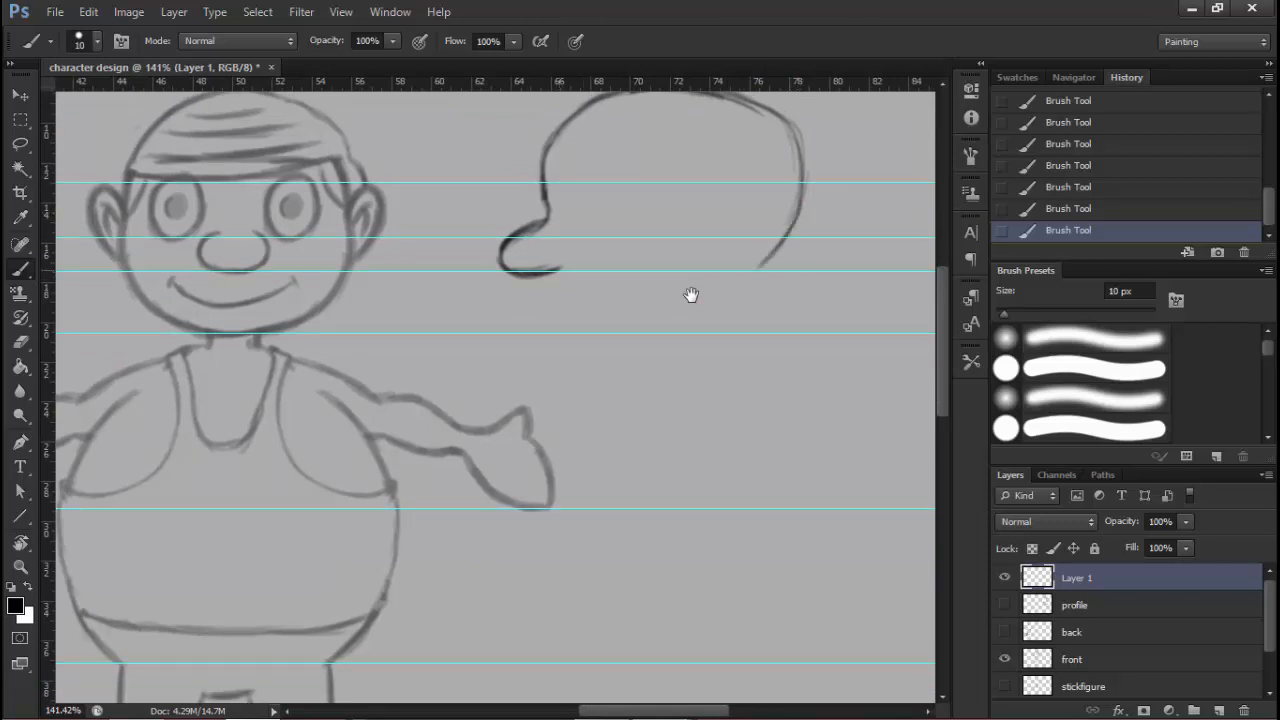
{"action": "left_click_drag", "start_coordinate": [691, 295], "coordinate": [691, 292]}
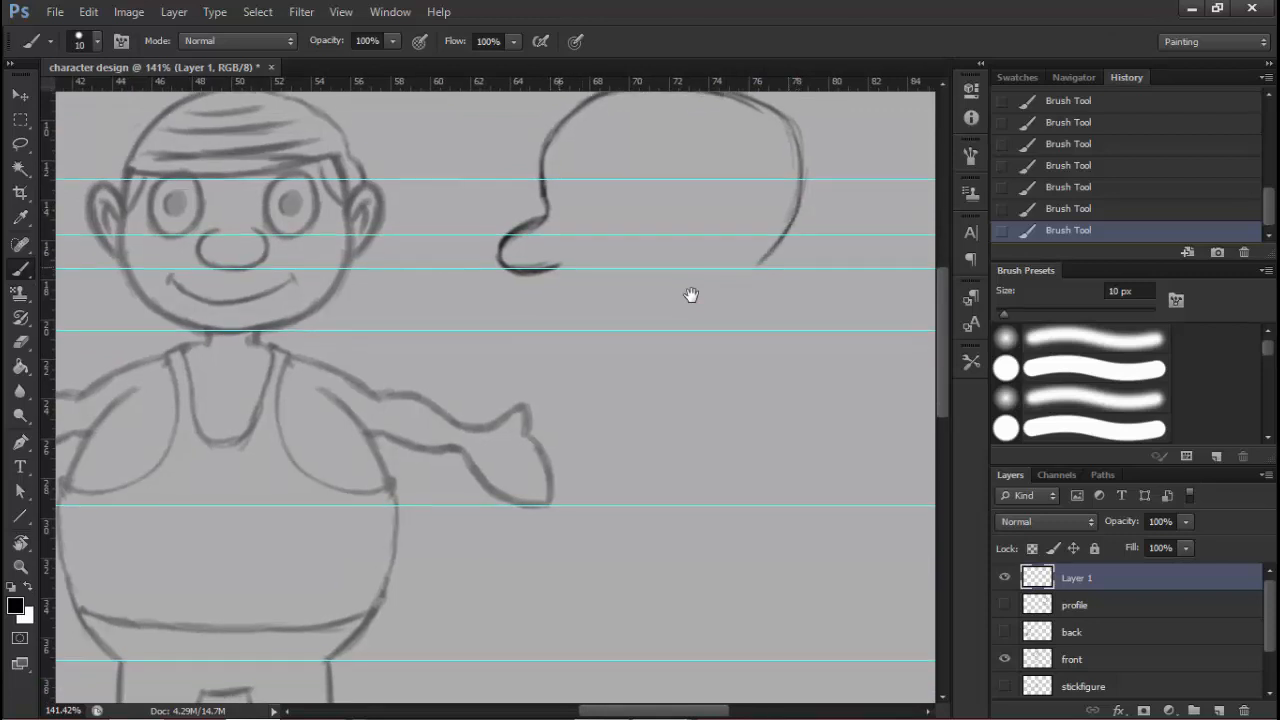
{"action": "mouse_move", "coordinate": [558, 266]}
{"action": "left_mouse_down"}
{"action": "mouse_move", "coordinate": [556, 282]}
{"action": "mouse_move", "coordinate": [624, 278]}
{"action": "left_mouse_up"}
{"action": "key", "text": "e"}
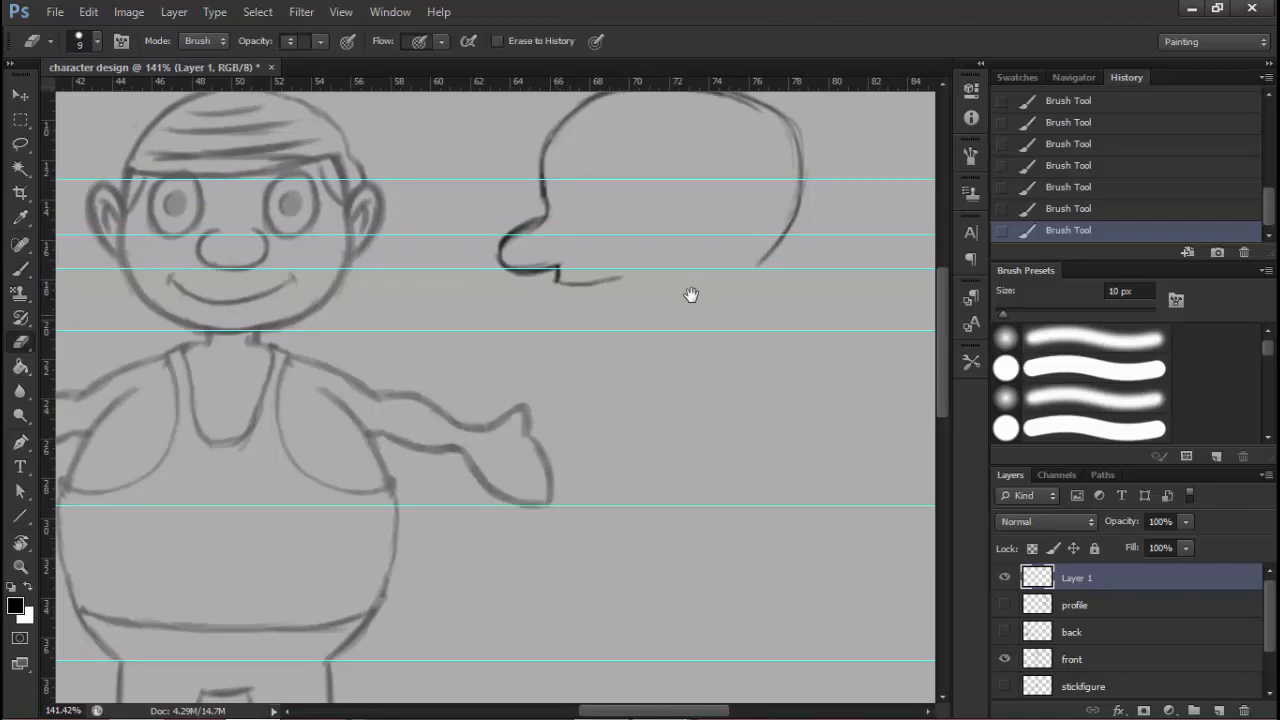
{"action": "left_click_drag", "start_coordinate": [622, 279], "coordinate": [558, 282]}
{"action": "key", "text": "b"}
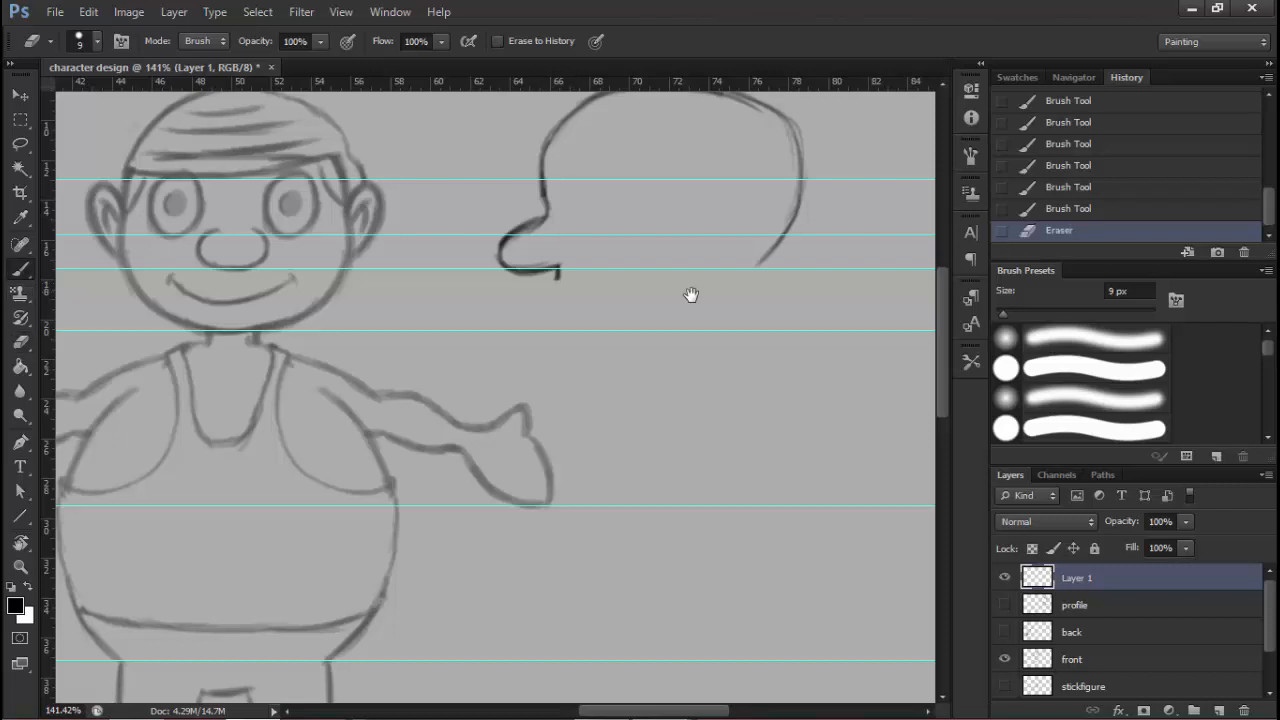
Draw the upper lip directly below the nose and a gently upward-curving mouth line running back from it
{"action": "scroll", "coordinate": [550, 264], "scroll_direction": "up", "scroll_amount": 1}
{"action": "left_click", "coordinate": [556, 270]}
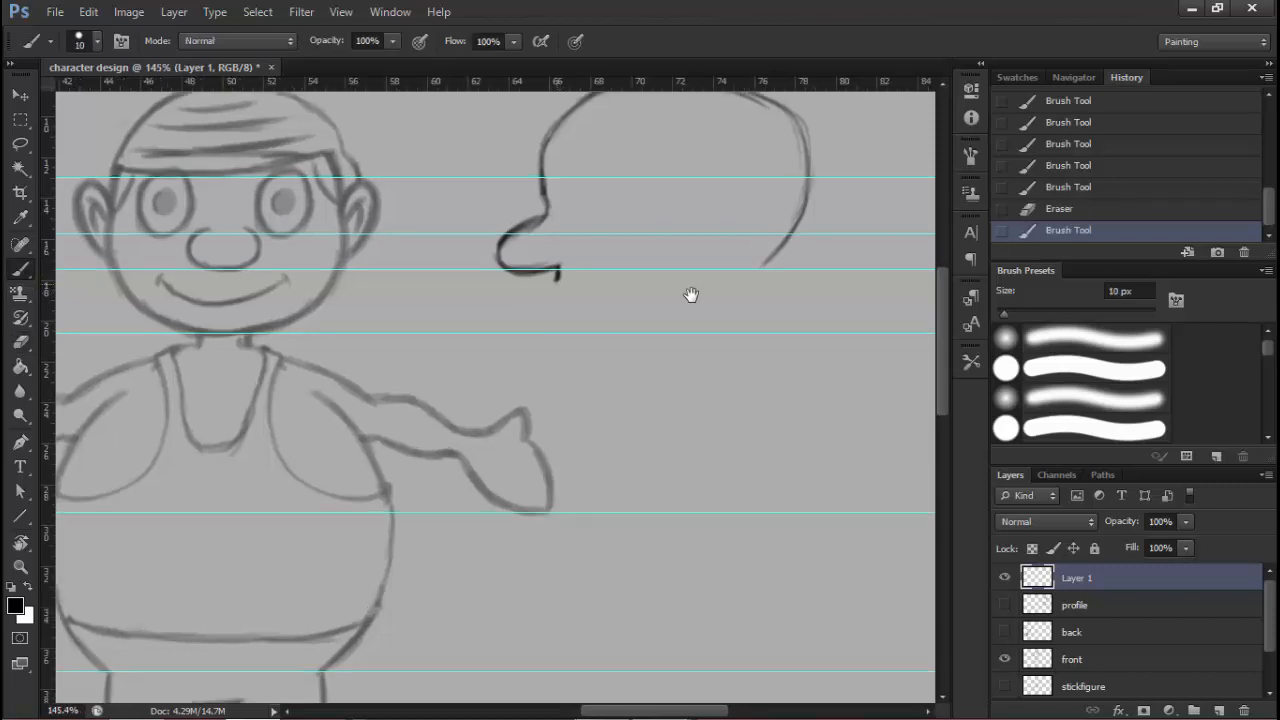
{"action": "left_click", "coordinate": [557, 272]}
{"action": "left_click", "coordinate": [557, 275]}
{"action": "left_click", "coordinate": [557, 277]}
{"action": "mouse_move", "coordinate": [557, 277]}
{"action": "left_mouse_down"}
{"action": "mouse_move", "coordinate": [556, 264]}
{"action": "mouse_move", "coordinate": [557, 283]}
{"action": "left_mouse_up"}
{"action": "left_click", "coordinate": [558, 282]}
{"action": "left_click", "coordinate": [558, 284]}
{"action": "key", "text": "e"}
{"action": "key", "text": "b"}
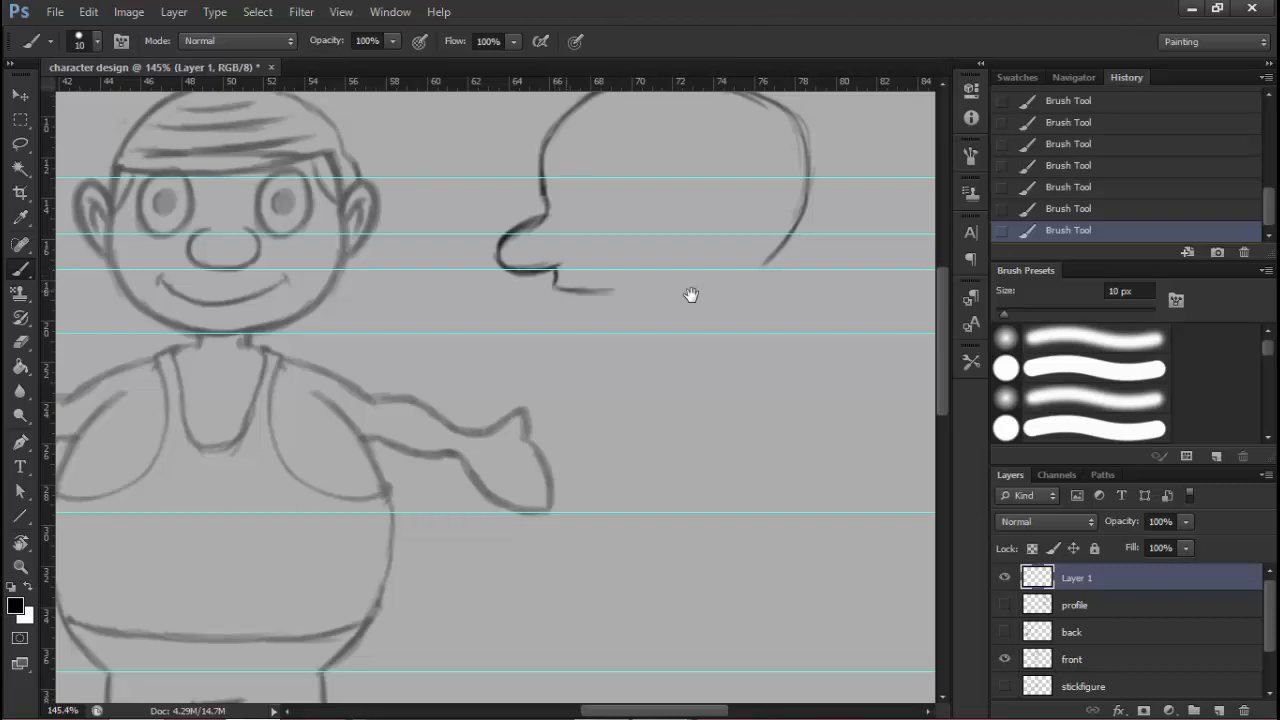
{"action": "left_click_drag", "start_coordinate": [566, 289], "coordinate": [650, 284]}
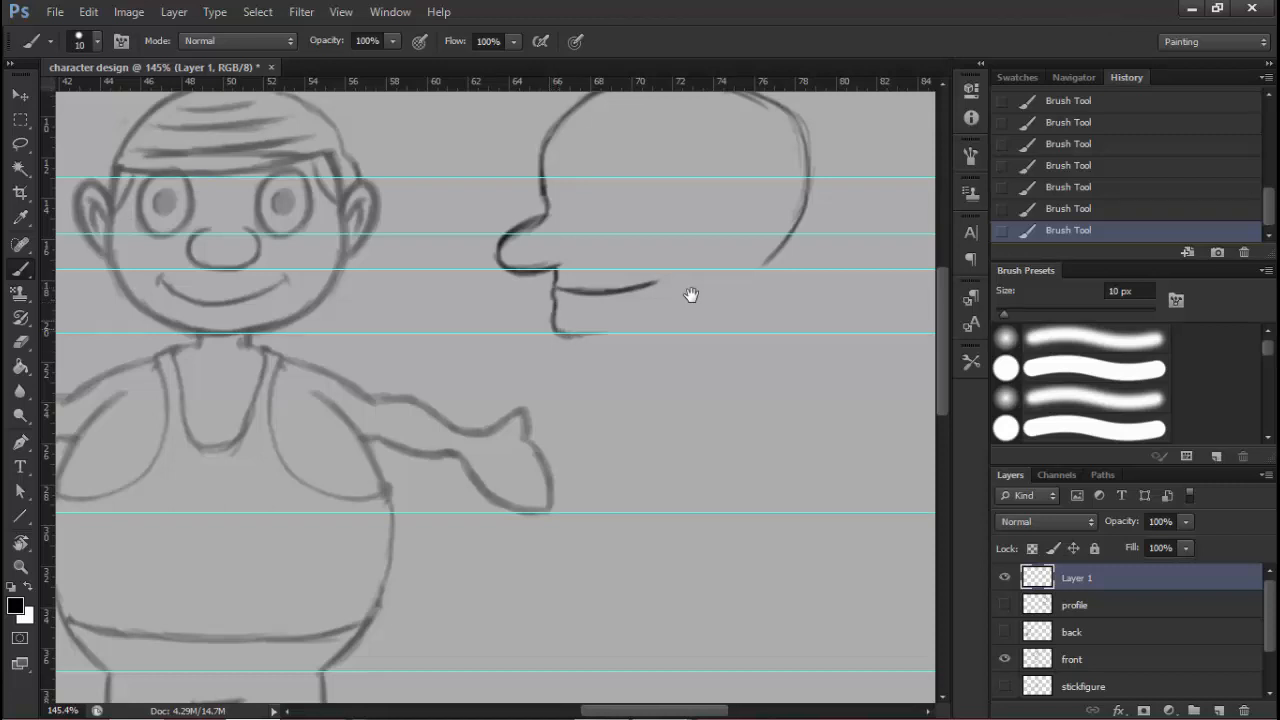
{"action": "mouse_move", "coordinate": [562, 334]}
{"action": "left_mouse_down"}
{"action": "mouse_move", "coordinate": [688, 317]}
{"action": "mouse_move", "coordinate": [768, 264]}
{"action": "left_mouse_up"}
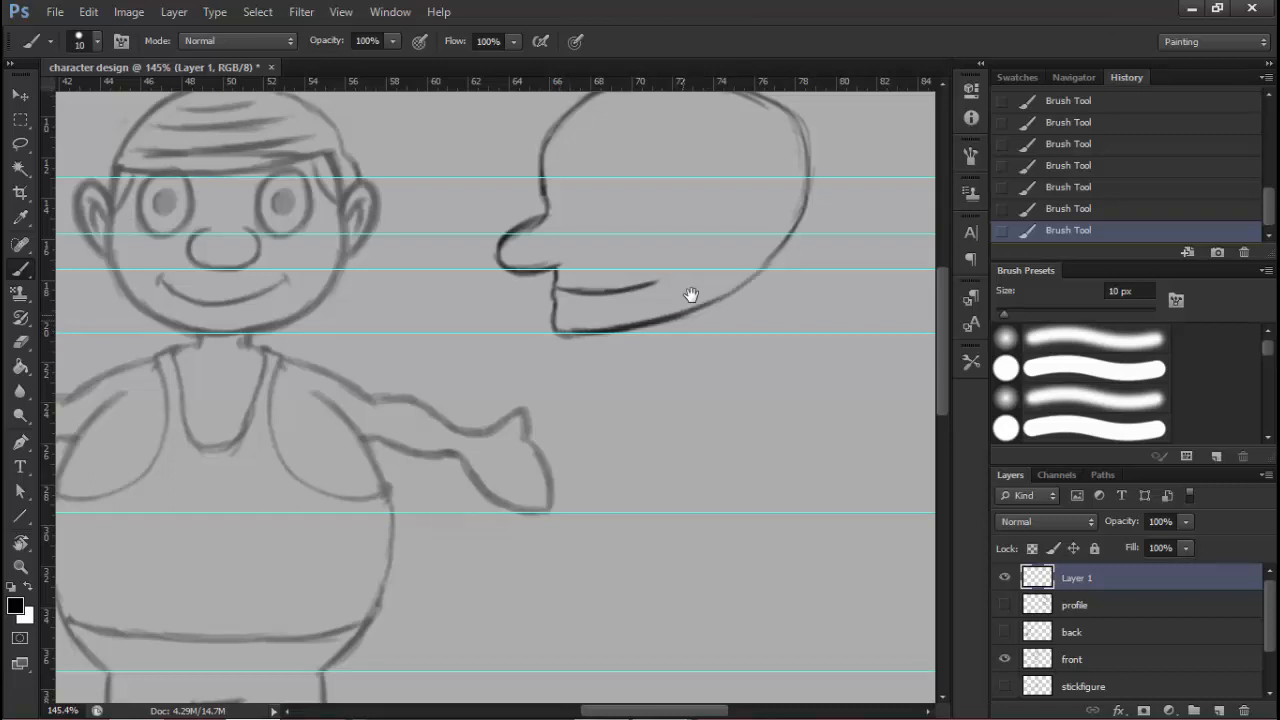
{"action": "mouse_move", "coordinate": [708, 306]}
{"action": "left_mouse_down"}
{"action": "mouse_move", "coordinate": [792, 240]}
{"action": "mouse_move", "coordinate": [780, 248]}
{"action": "left_mouse_up"}
{"action": "left_click_drag", "start_coordinate": [691, 295], "coordinate": [660, 295]}
{"action": "key", "text": "e"}
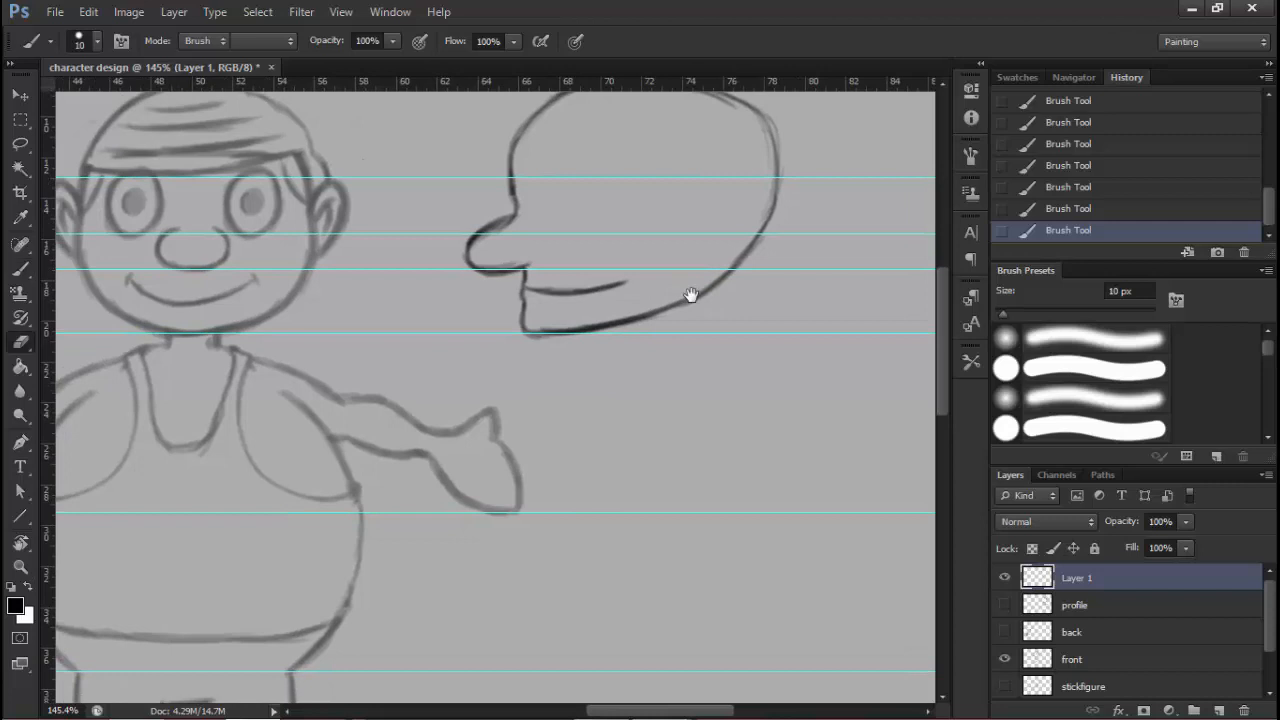
{"action": "left_click_drag", "start_coordinate": [520, 330], "coordinate": [674, 306]}
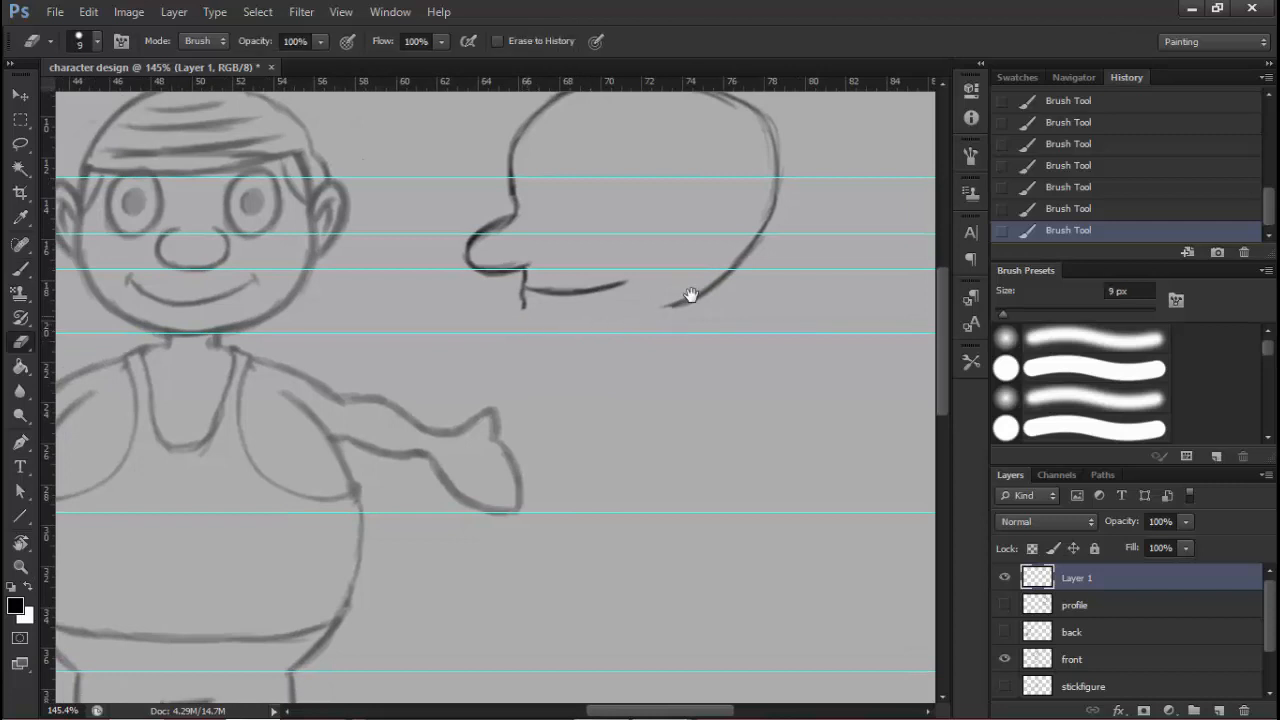
Redraw the side view's chin from the lower lip down to the chin guide and start the jaw line backward along it
{"action": "key", "text": "b"}
{"action": "key", "text": "ctrl+plus"}
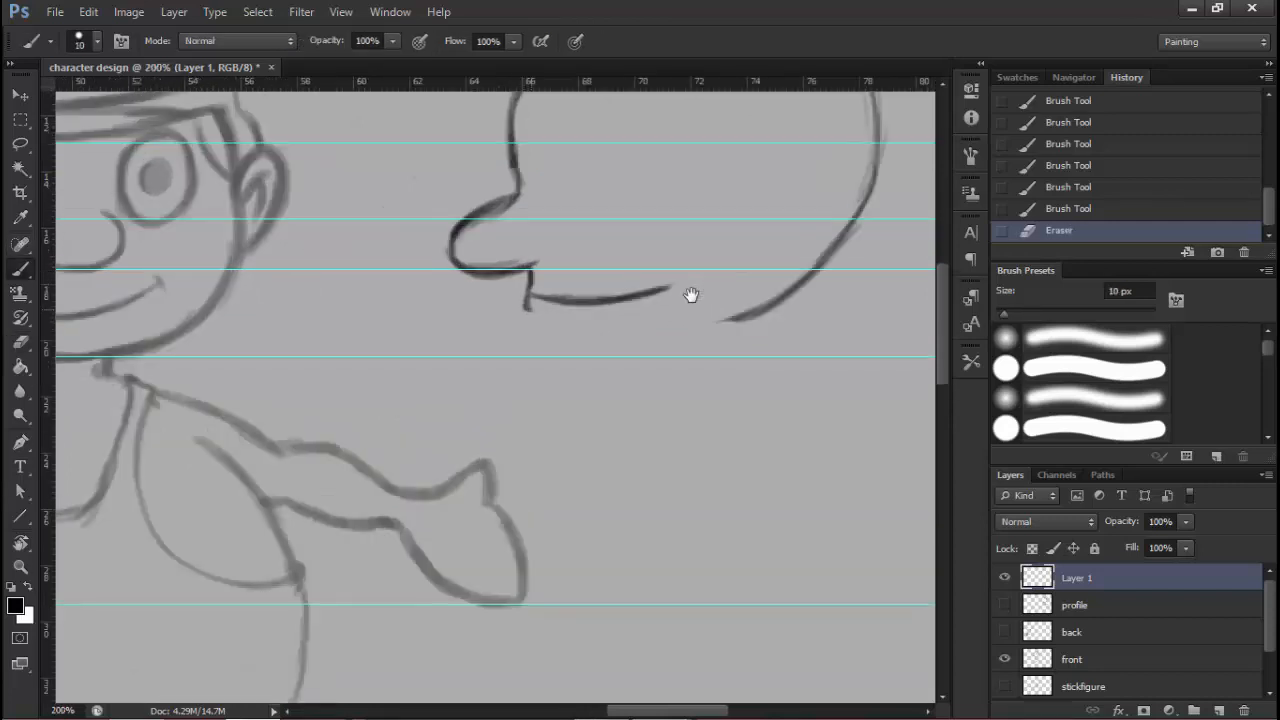
{"action": "left_click_drag", "start_coordinate": [529, 308], "coordinate": [532, 322]}
{"action": "left_click_drag", "start_coordinate": [530, 310], "coordinate": [533, 326]}
{"action": "left_click_drag", "start_coordinate": [530, 312], "coordinate": [542, 356]}
{"action": "left_click_drag", "start_coordinate": [534, 346], "coordinate": [552, 359]}
{"action": "left_click_drag", "start_coordinate": [691, 295], "coordinate": [583, 302]}
{"action": "left_click_drag", "start_coordinate": [436, 361], "coordinate": [549, 352]}
Erase the rear jaw curve and try redrawing the lower back of the head as a steeper line
{"action": "key", "text": "e"}
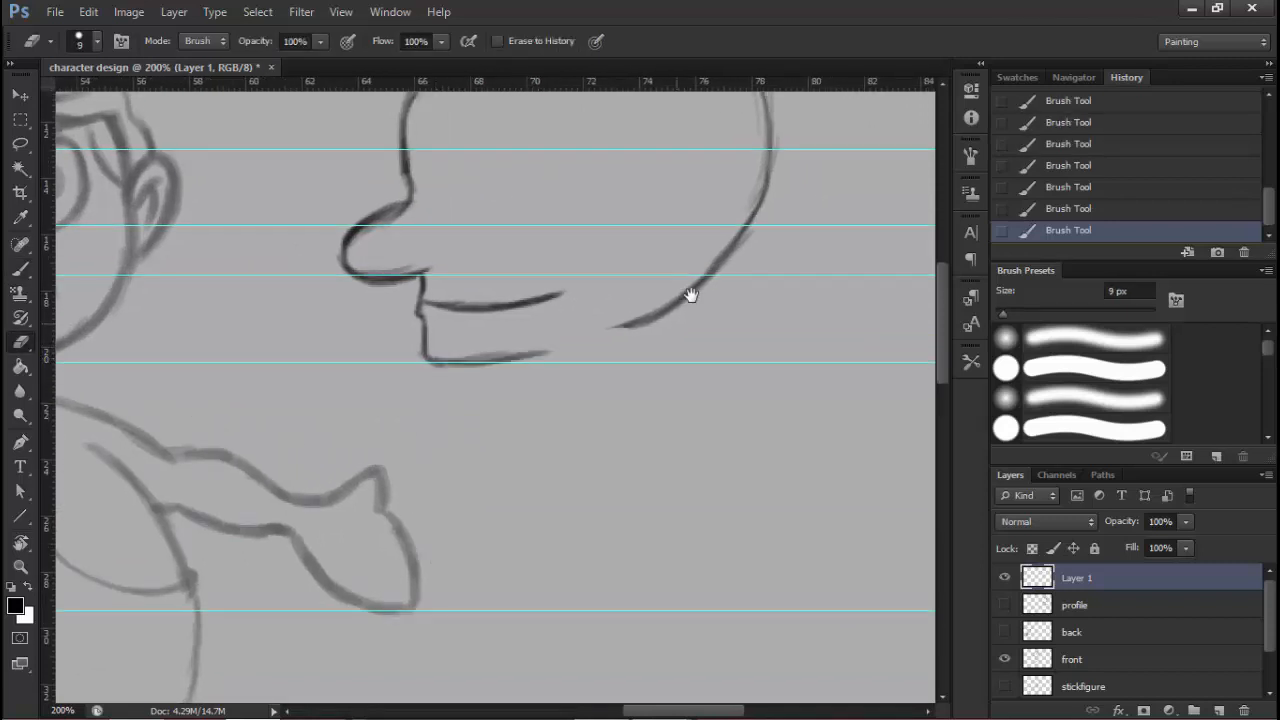
{"action": "mouse_move", "coordinate": [624, 326]}
{"action": "left_mouse_down"}
{"action": "mouse_move", "coordinate": [740, 246]}
{"action": "mouse_move", "coordinate": [768, 166]}
{"action": "left_mouse_up"}
{"action": "key", "text": "b"}
{"action": "left_click_drag", "start_coordinate": [691, 295], "coordinate": [691, 338]}
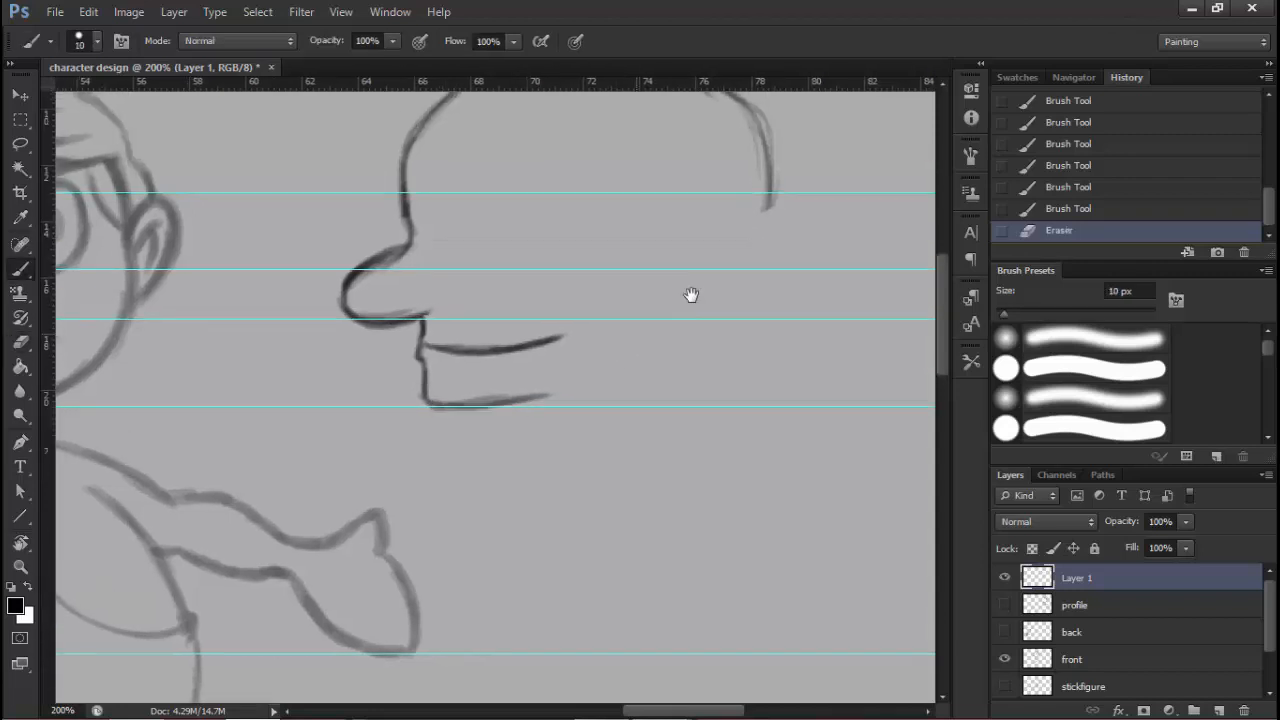
{"action": "mouse_move", "coordinate": [770, 176]}
{"action": "left_mouse_down"}
{"action": "mouse_move", "coordinate": [768, 254]}
{"action": "mouse_move", "coordinate": [752, 288]}
{"action": "left_mouse_up"}
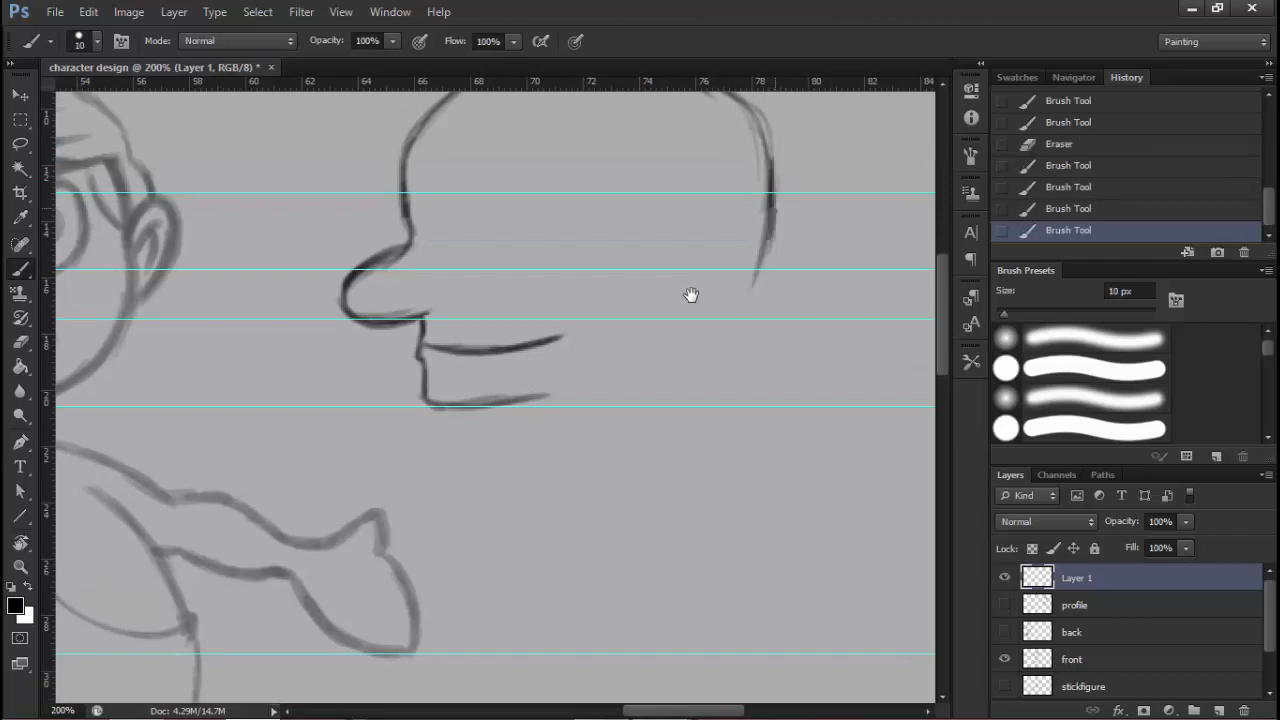
{"action": "left_click_drag", "start_coordinate": [768, 240], "coordinate": [718, 334]}
{"action": "mouse_move", "coordinate": [756, 276]}
{"action": "left_mouse_down"}
{"action": "mouse_move", "coordinate": [717, 336]}
{"action": "mouse_move", "coordinate": [766, 250]}
{"action": "left_mouse_up"}
{"action": "key", "text": "e"}
{"action": "key", "text": "b"}
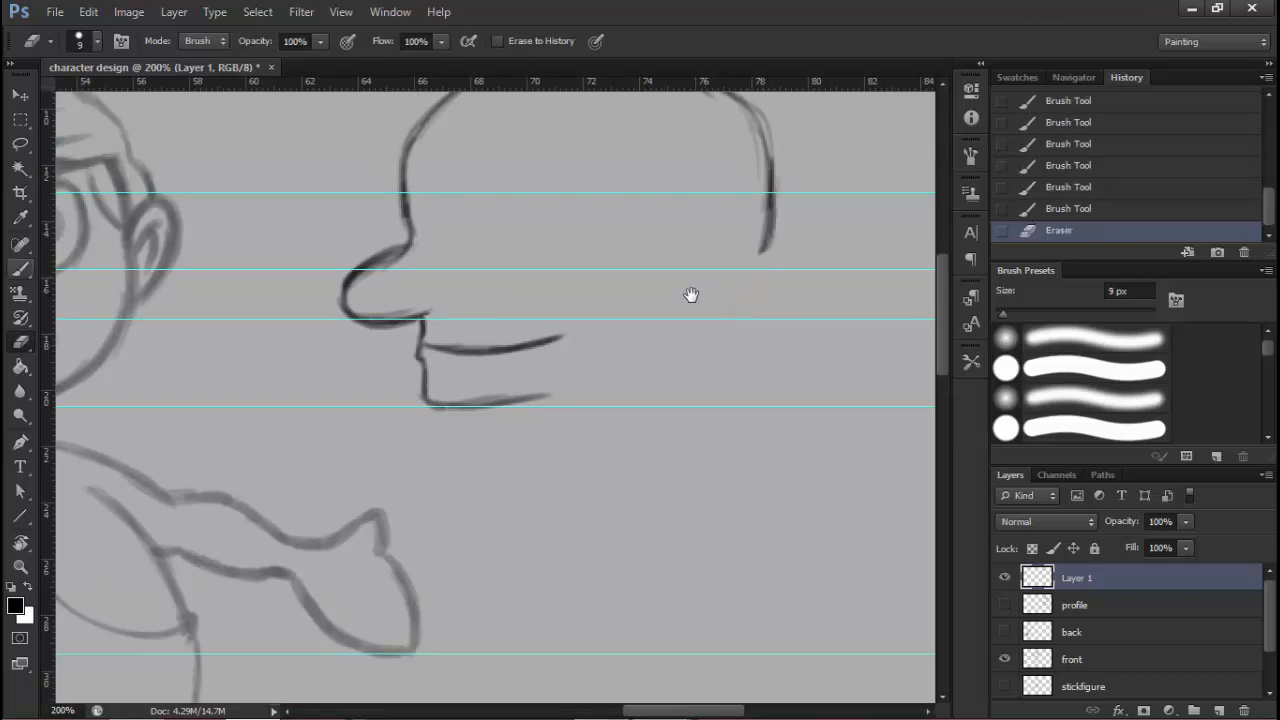
Try a jaw line sweeping from the chin up toward the back of the head
{"action": "key", "text": "b"}
{"action": "left_click_drag", "start_coordinate": [490, 403], "coordinate": [612, 382]}
{"action": "mouse_move", "coordinate": [538, 400]}
{"action": "left_mouse_down"}
{"action": "mouse_move", "coordinate": [652, 370]}
{"action": "mouse_move", "coordinate": [680, 345]}
{"action": "left_mouse_up"}
{"action": "mouse_move", "coordinate": [576, 393]}
{"action": "left_mouse_down"}
{"action": "mouse_move", "coordinate": [704, 325]}
{"action": "mouse_move", "coordinate": [754, 277]}
{"action": "left_mouse_up"}
{"action": "left_click_drag", "start_coordinate": [668, 358], "coordinate": [731, 311]}
{"action": "mouse_move", "coordinate": [691, 295]}
{"action": "left_mouse_down"}
{"action": "mouse_move", "coordinate": [680, 366]}
{"action": "mouse_move", "coordinate": [691, 292]}
{"action": "left_mouse_up"}
Erase the back of the head and the jaw line, keeping the crown, mouth and front of the chin
{"action": "key", "text": "e"}
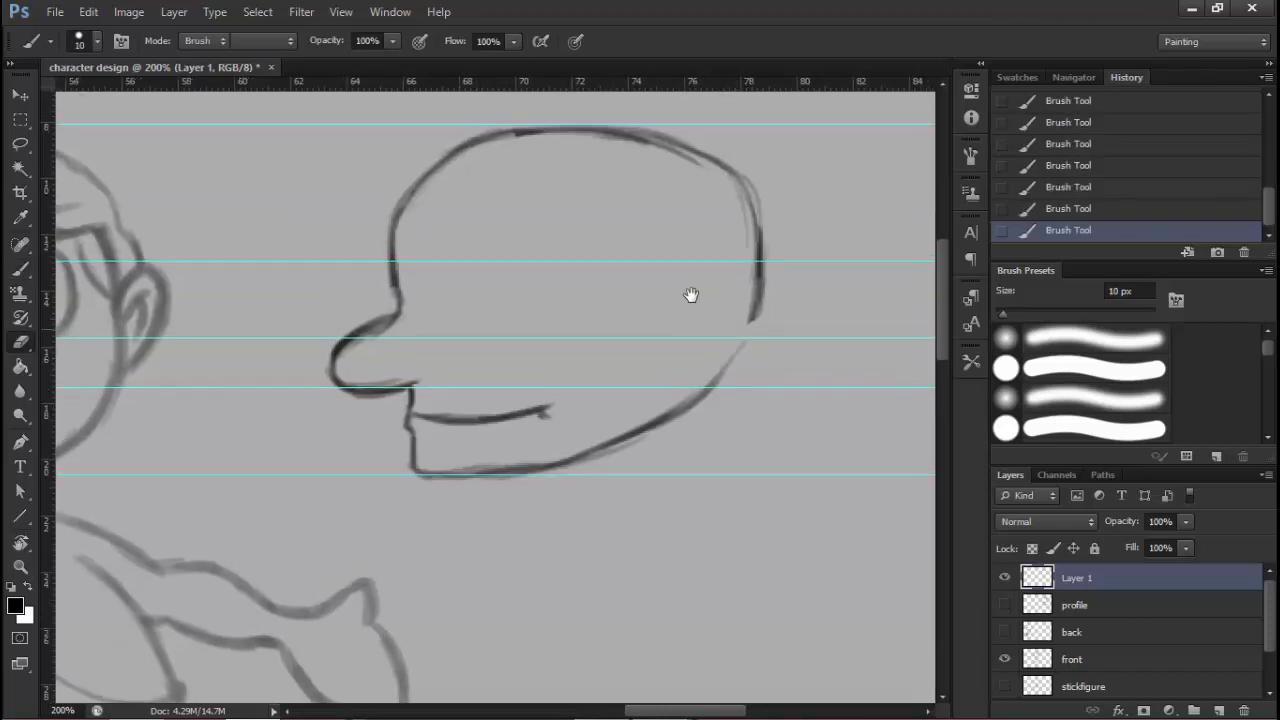
{"action": "mouse_move", "coordinate": [758, 236]}
{"action": "left_mouse_down"}
{"action": "mouse_move", "coordinate": [751, 335]}
{"action": "mouse_move", "coordinate": [747, 180]}
{"action": "left_mouse_up"}
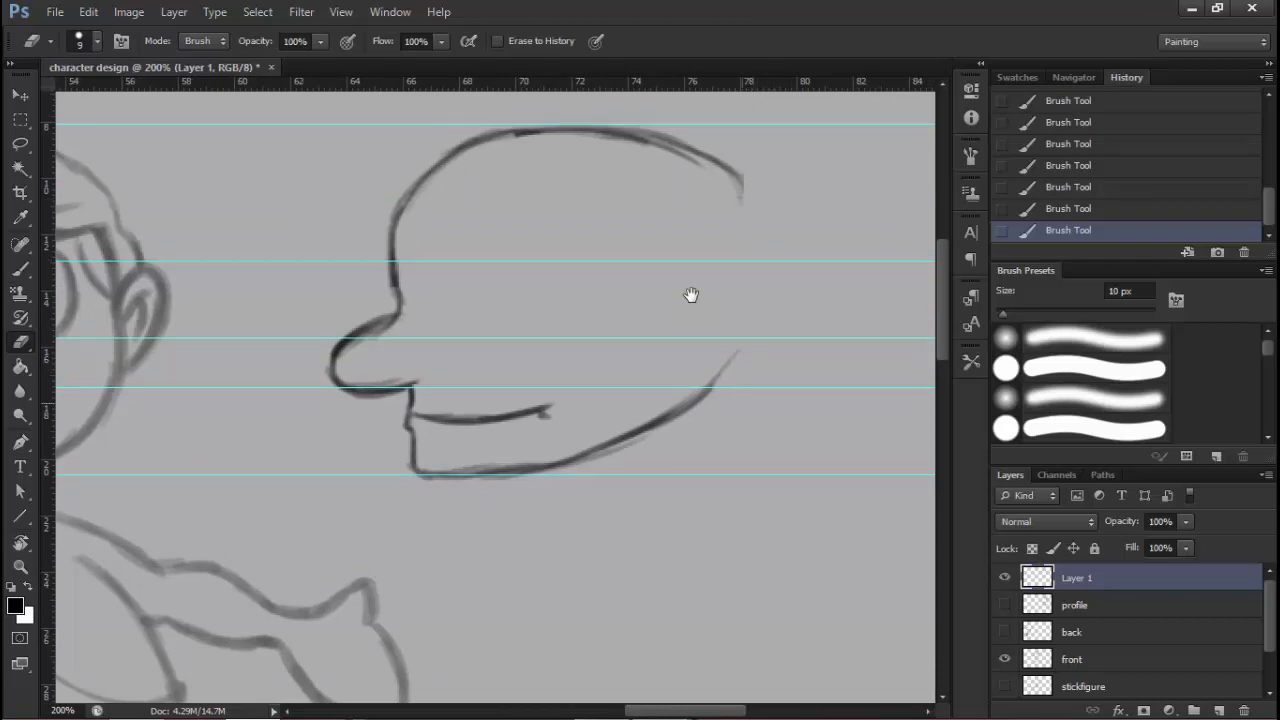
{"action": "mouse_move", "coordinate": [740, 352]}
{"action": "left_mouse_down"}
{"action": "mouse_move", "coordinate": [582, 458]}
{"action": "mouse_move", "coordinate": [462, 474]}
{"action": "left_mouse_up"}
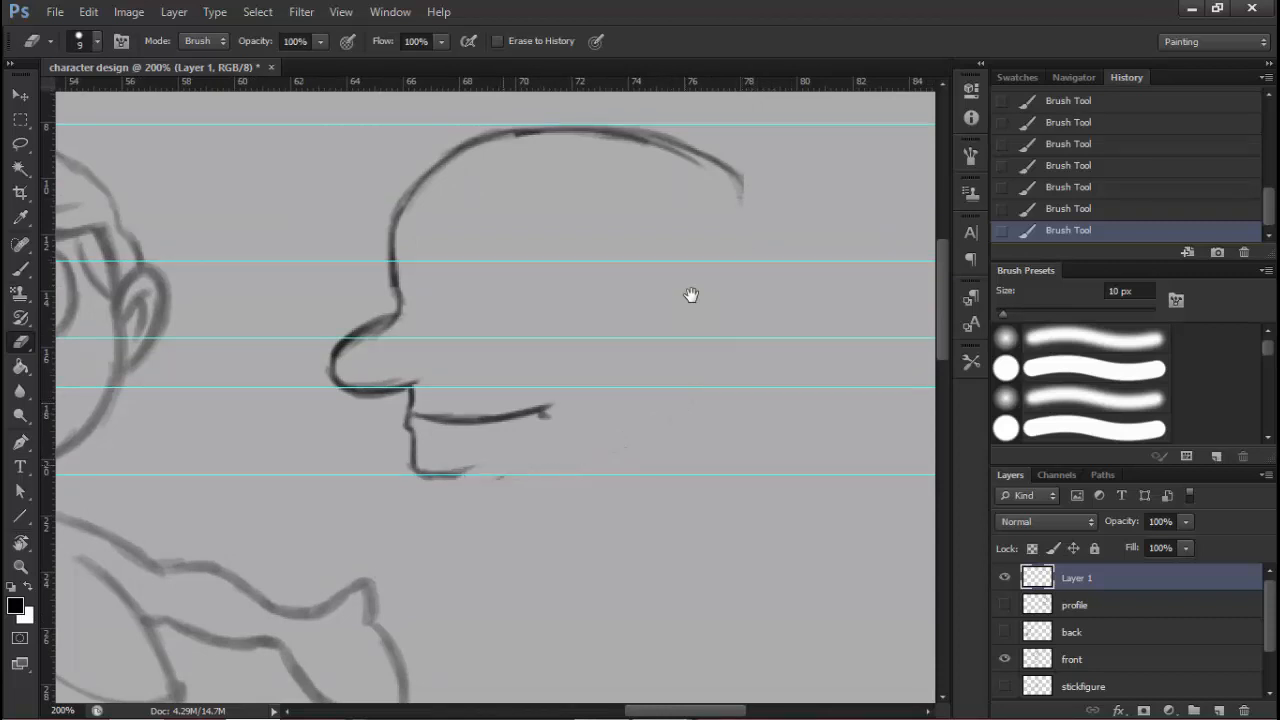
{"action": "key", "text": "b"}
{"action": "left_click_drag", "start_coordinate": [691, 295], "coordinate": [681, 295]}
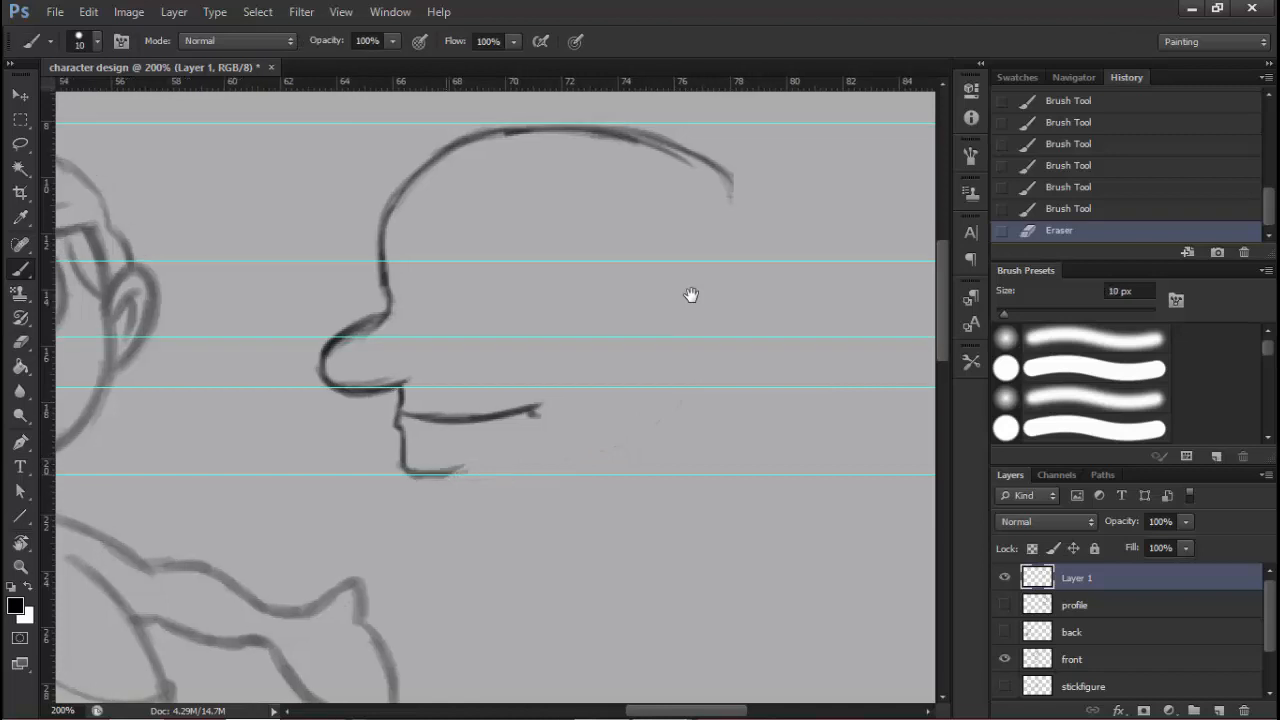
Redraw the back of the head and jaw as one rounded curve from the crown down to the chin
{"action": "left_click_drag", "start_coordinate": [468, 472], "coordinate": [568, 450]}
{"action": "mouse_move", "coordinate": [728, 178]}
{"action": "left_mouse_down"}
{"action": "mouse_move", "coordinate": [750, 214]}
{"action": "mouse_move", "coordinate": [746, 246]}
{"action": "left_mouse_up"}
{"action": "left_click_drag", "start_coordinate": [732, 184], "coordinate": [738, 288]}
{"action": "left_click_drag", "start_coordinate": [740, 196], "coordinate": [737, 316]}
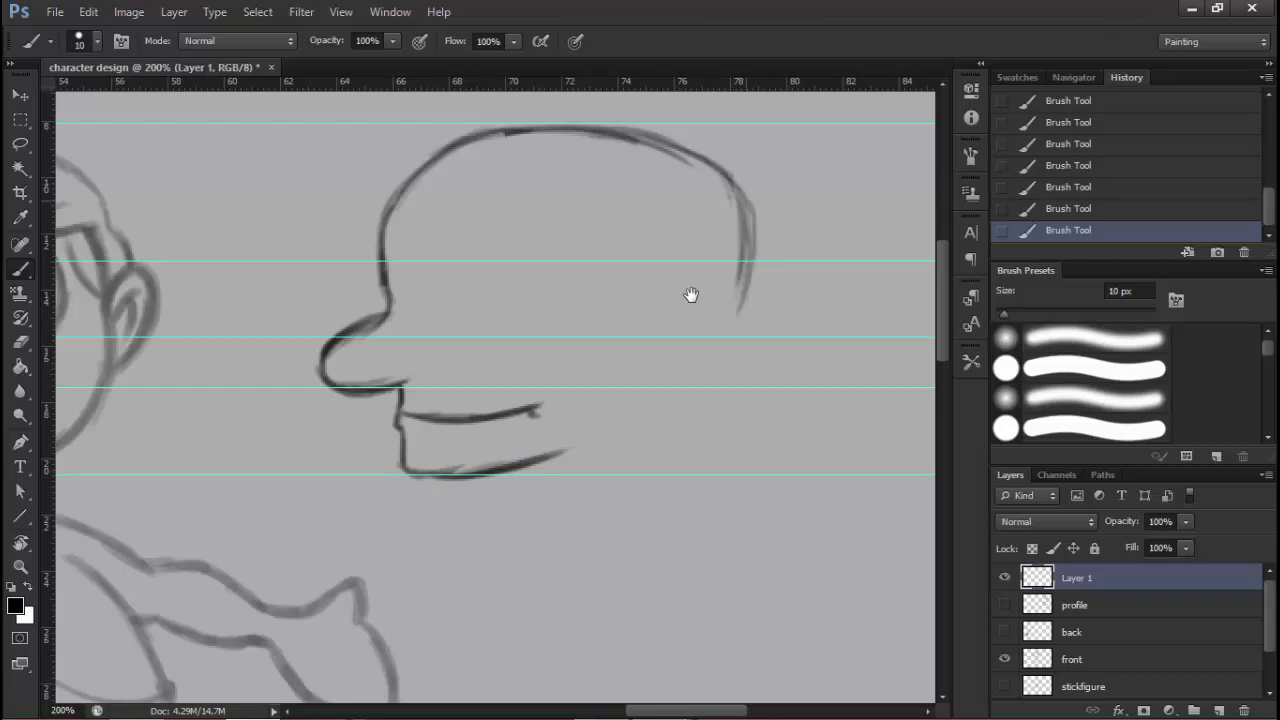
{"action": "mouse_move", "coordinate": [748, 218]}
{"action": "left_mouse_down"}
{"action": "mouse_move", "coordinate": [724, 346]}
{"action": "mouse_move", "coordinate": [636, 428]}
{"action": "left_mouse_up"}
{"action": "mouse_move", "coordinate": [700, 376]}
{"action": "left_mouse_down"}
{"action": "mouse_move", "coordinate": [628, 436]}
{"action": "mouse_move", "coordinate": [560, 456]}
{"action": "left_mouse_up"}
{"action": "left_click_drag", "start_coordinate": [640, 424], "coordinate": [528, 466]}
{"action": "left_click_drag", "start_coordinate": [672, 400], "coordinate": [634, 430]}
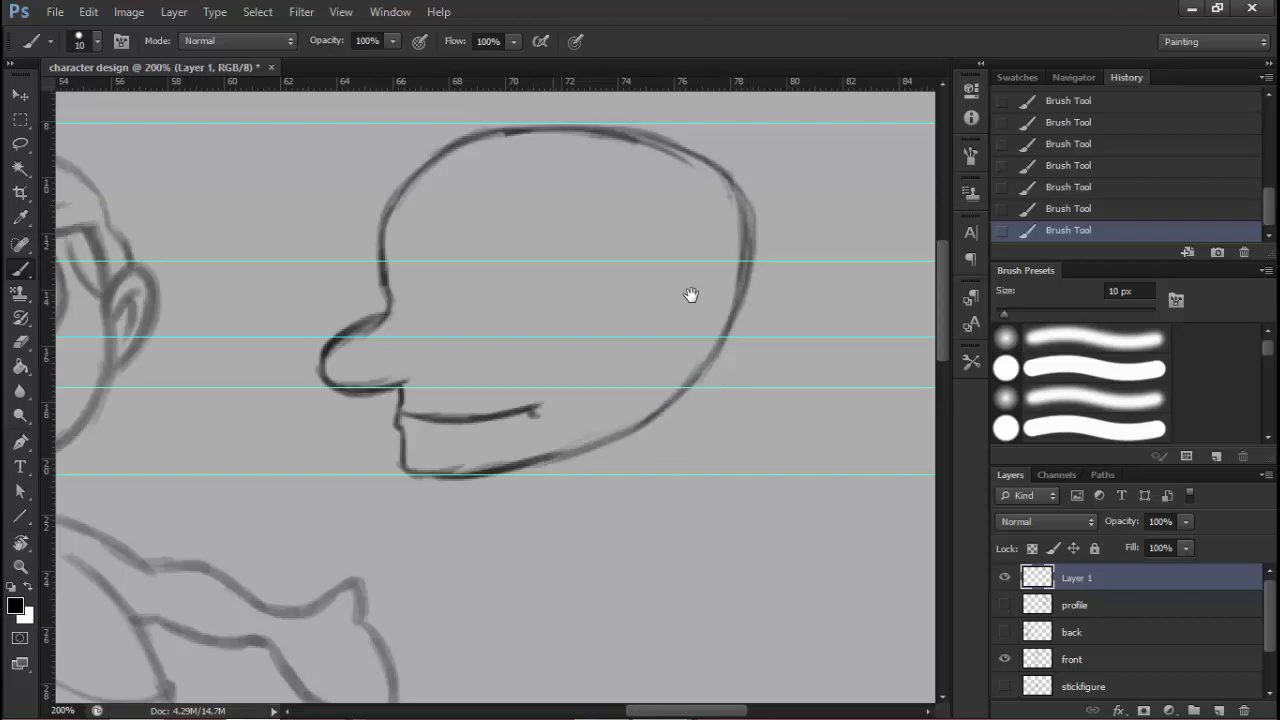
{"action": "left_click_drag", "start_coordinate": [688, 374], "coordinate": [536, 466]}
{"action": "scroll", "coordinate": [691, 295], "scroll_direction": "down", "scroll_amount": 4}
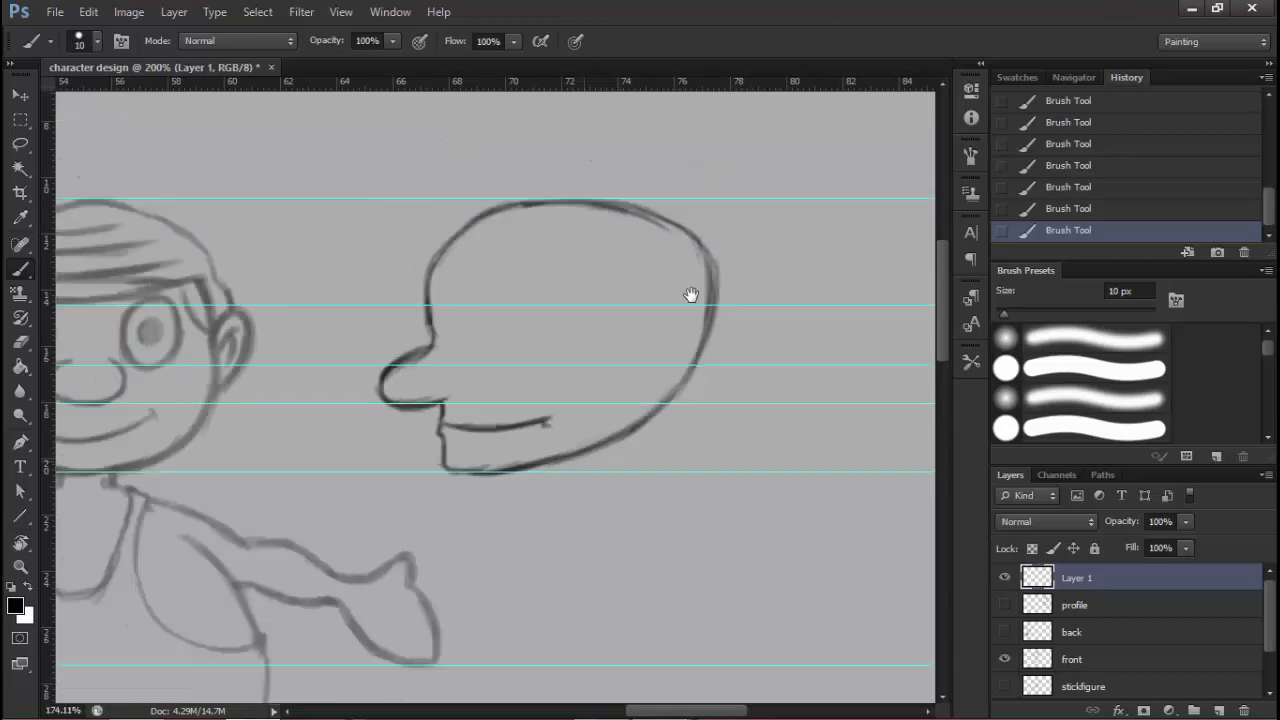
Draw short front and back neck lines beneath the rear jaw, reaching just past the chin guide
{"action": "scroll", "coordinate": [691, 295], "scroll_direction": "up", "scroll_amount": 4}
{"action": "mouse_move", "coordinate": [700, 372]}
{"action": "left_mouse_down"}
{"action": "mouse_move", "coordinate": [690, 418]}
{"action": "mouse_move", "coordinate": [702, 436]}
{"action": "left_mouse_up"}
{"action": "key", "text": "ctrl+alt+z"}
{"action": "left_click_drag", "start_coordinate": [702, 374], "coordinate": [702, 420]}
{"action": "key", "text": "ctrl+alt+z"}
{"action": "key", "text": "ctrl+alt+z"}
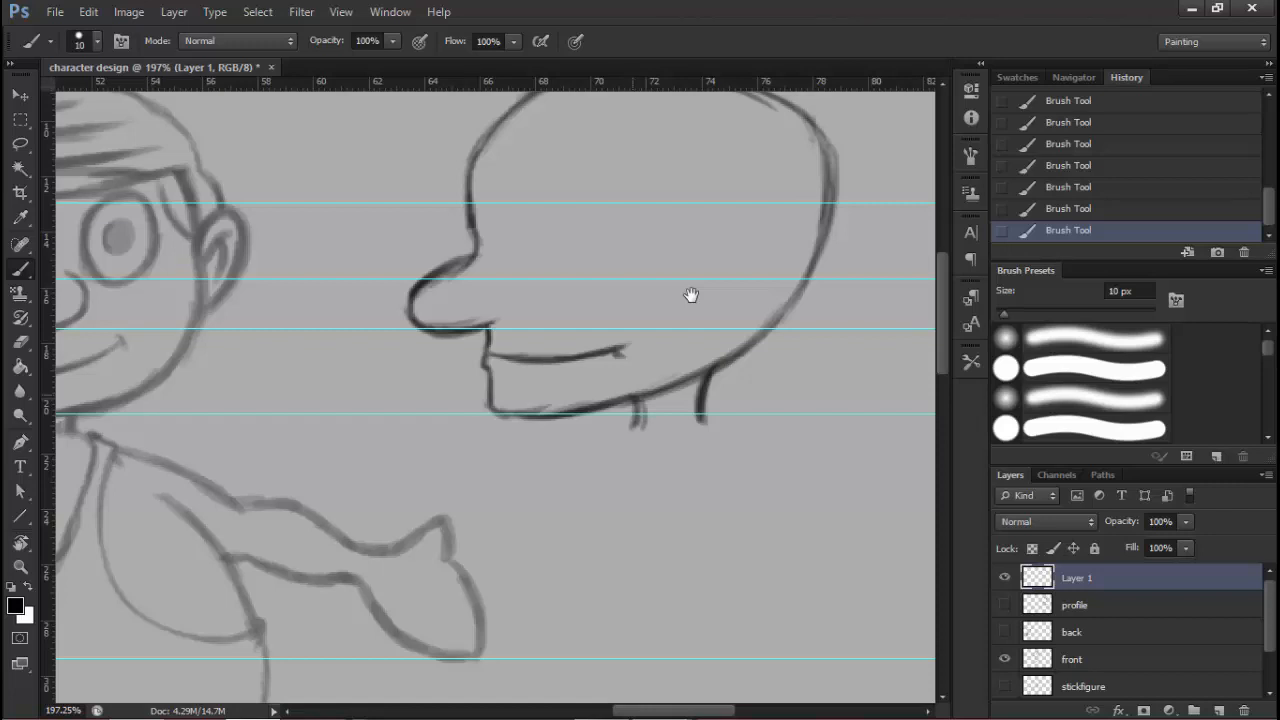
{"action": "scroll", "coordinate": [691, 294], "scroll_direction": "down", "scroll_amount": 3}
{"action": "left_click_drag", "start_coordinate": [691, 295], "coordinate": [703, 289]}
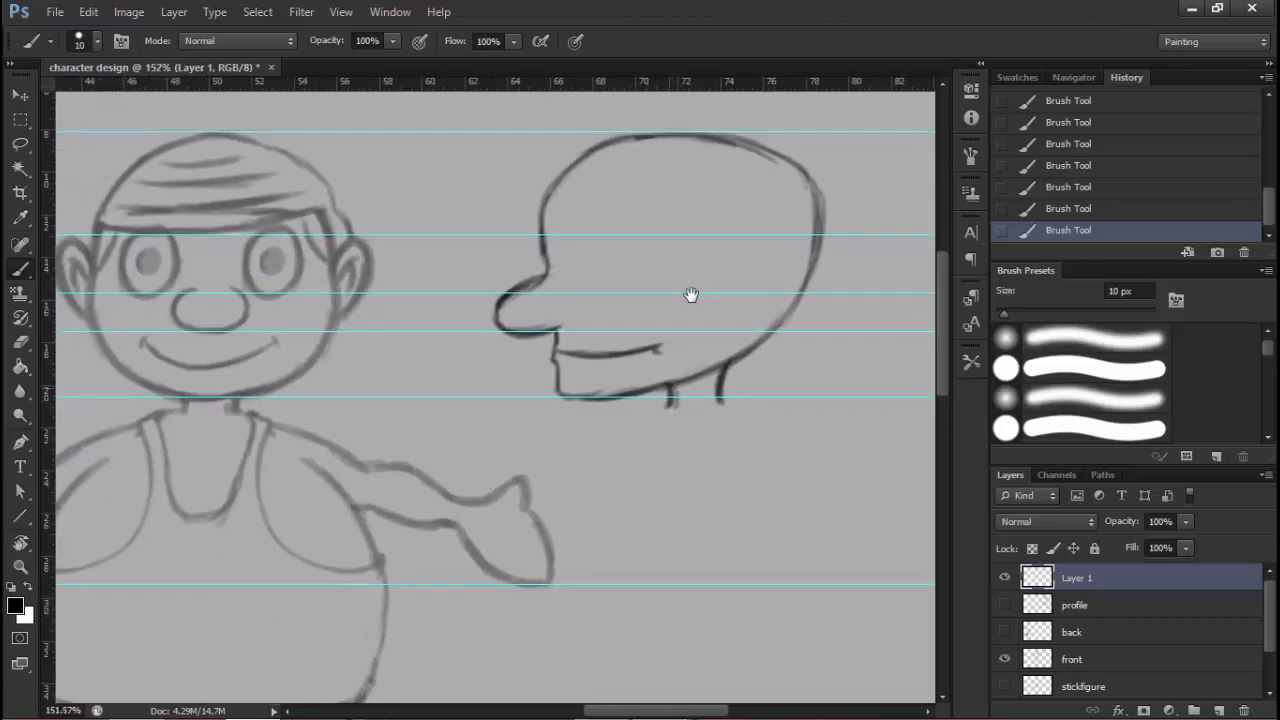
{"action": "scroll", "coordinate": [691, 294], "scroll_direction": "up", "scroll_amount": 3}
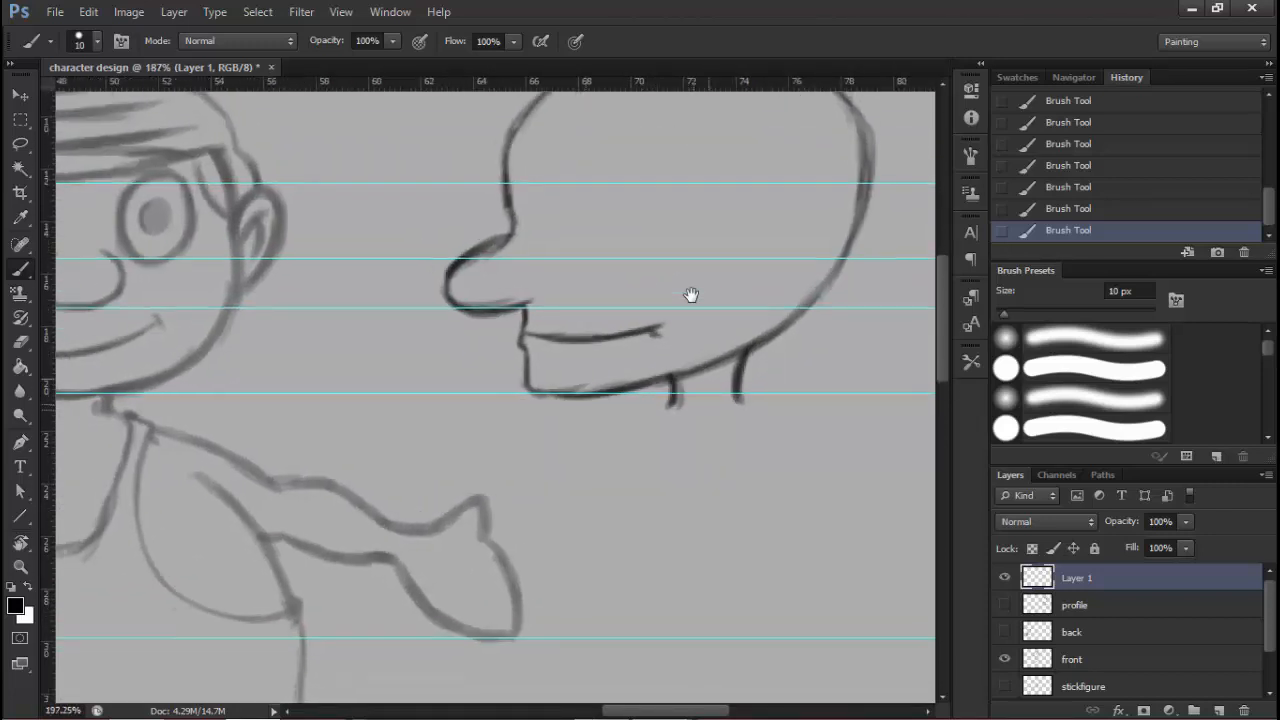
{"action": "scroll", "coordinate": [691, 295], "scroll_direction": "down", "scroll_amount": 3}
{"action": "scroll", "coordinate": [691, 295], "scroll_direction": "down", "scroll_amount": 4}
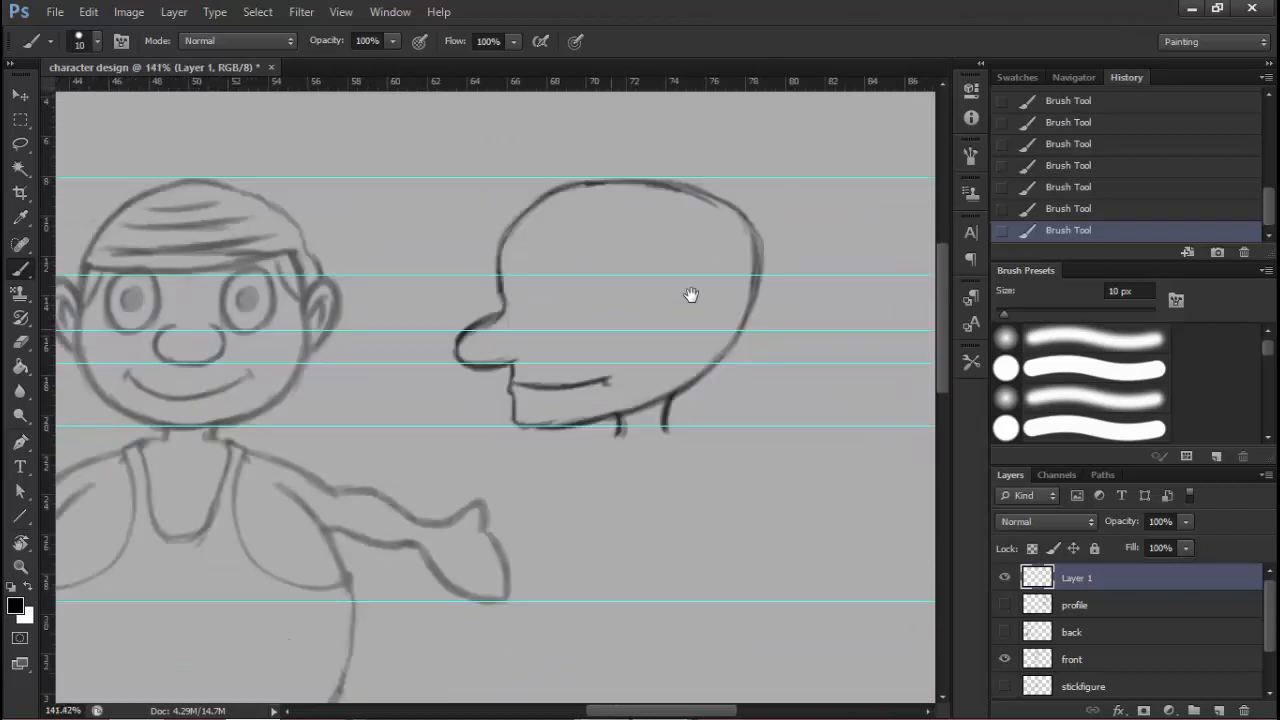
Draw the upper back line sloping away from the rear of the neck, redoing its last stroke
{"action": "mouse_move", "coordinate": [691, 295]}
{"action": "left_mouse_down"}
{"action": "mouse_move", "coordinate": [576, 377]}
{"action": "mouse_move", "coordinate": [675, 239]}
{"action": "left_mouse_up"}
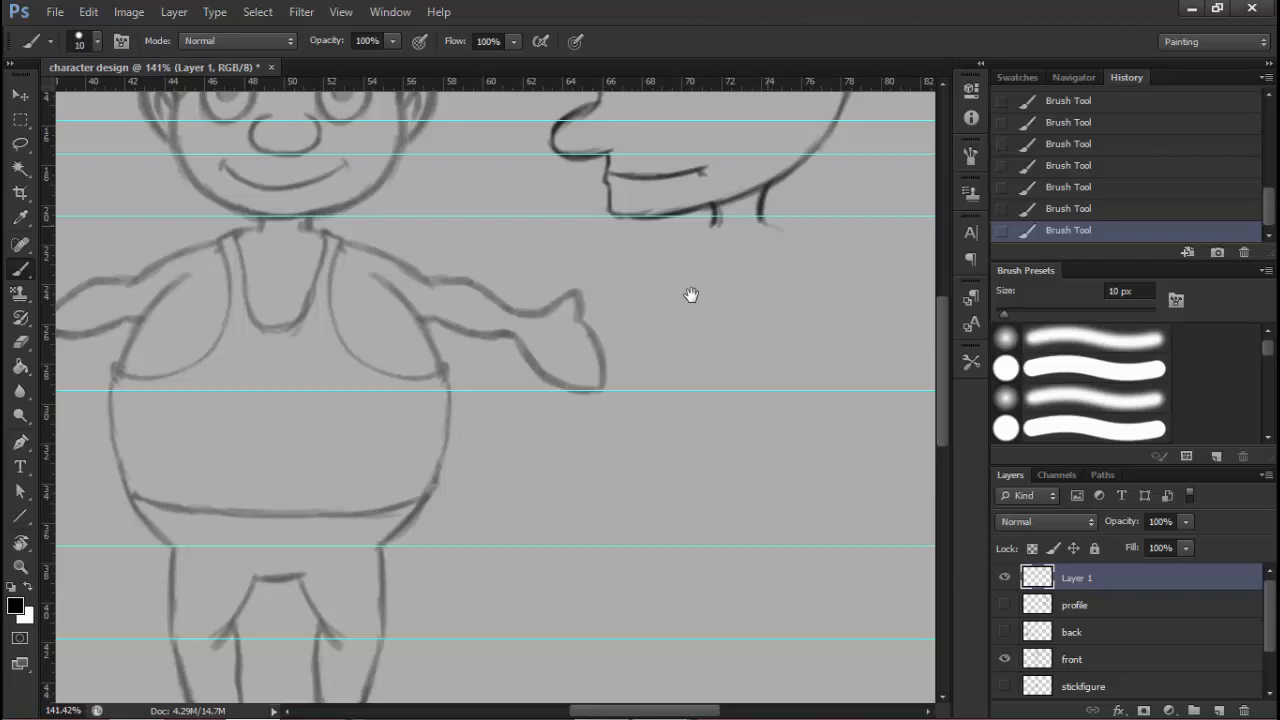
{"action": "left_click_drag", "start_coordinate": [817, 243], "coordinate": [835, 270]}
{"action": "key", "text": "ctrl+z"}
{"action": "left_click_drag", "start_coordinate": [691, 295], "coordinate": [647, 285]}
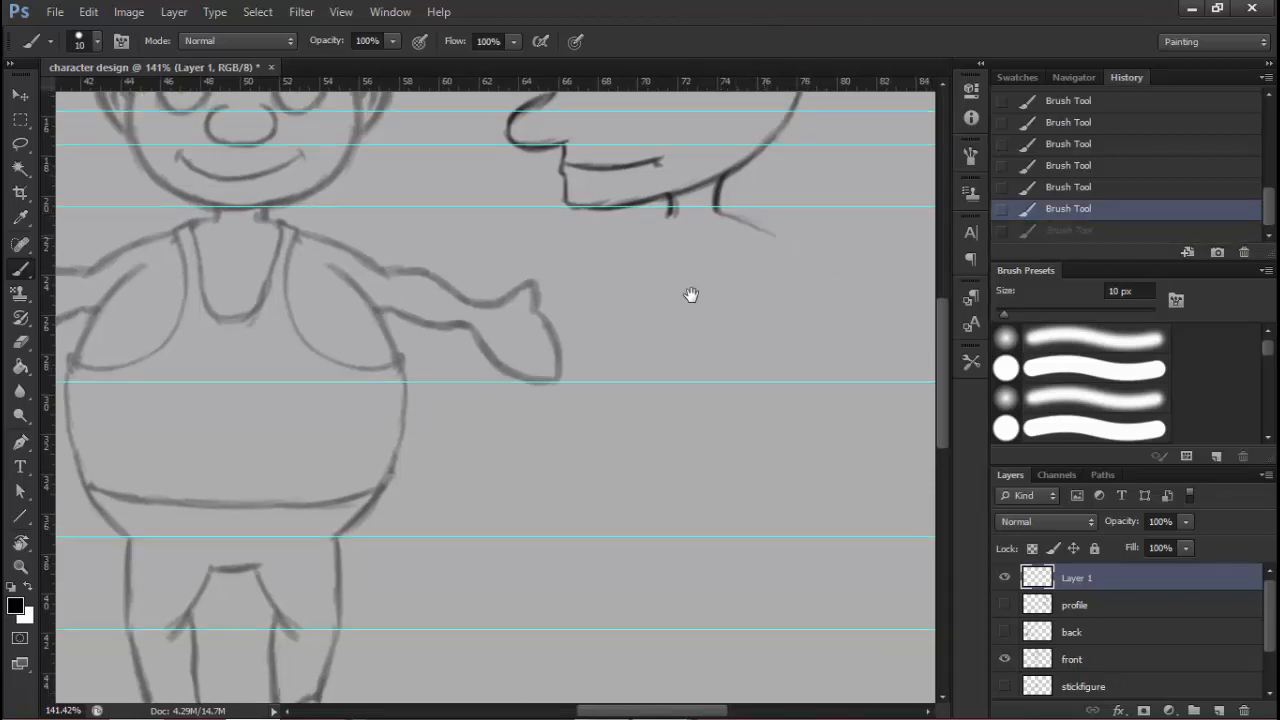
{"action": "left_click_drag", "start_coordinate": [775, 235], "coordinate": [830, 267]}
Draw the side view's chest and belly as a large rounded curve from the front of the neck toward the hip guide
{"action": "mouse_move", "coordinate": [668, 218]}
{"action": "left_mouse_down"}
{"action": "mouse_move", "coordinate": [562, 270]}
{"action": "mouse_move", "coordinate": [532, 308]}
{"action": "left_mouse_up"}
{"action": "left_click_drag", "start_coordinate": [598, 254], "coordinate": [506, 350]}
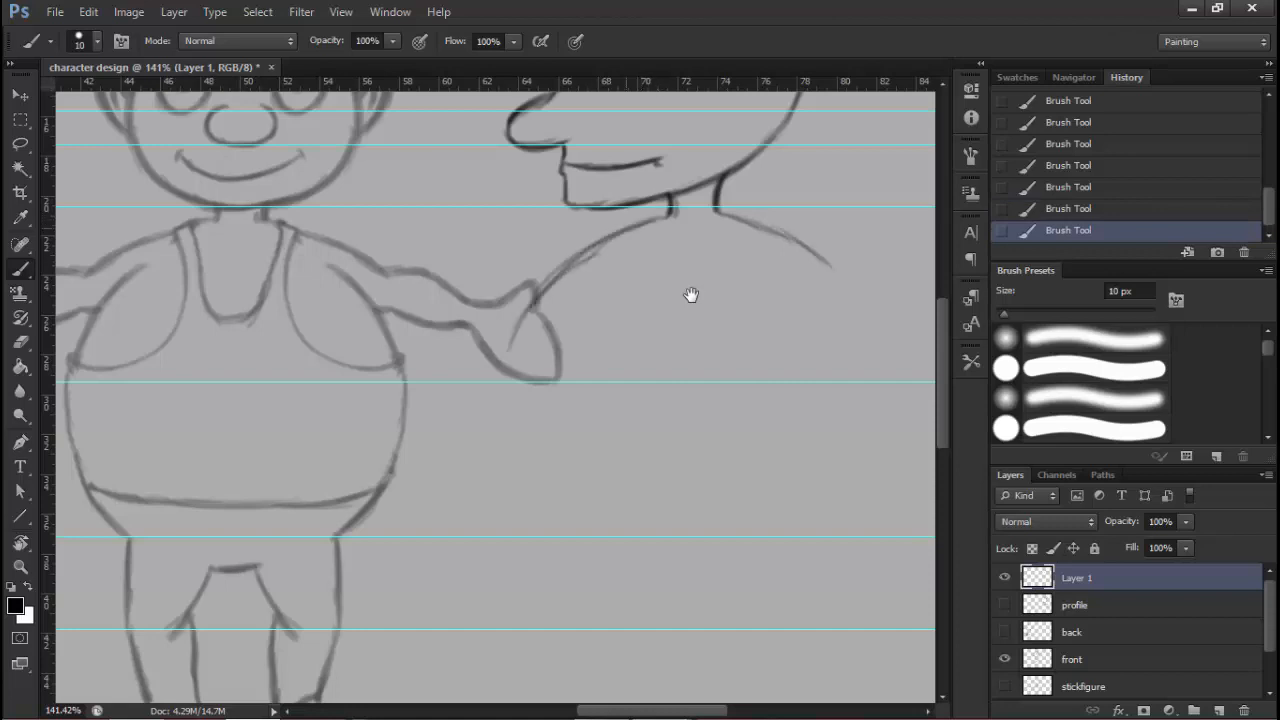
{"action": "left_click_drag", "start_coordinate": [620, 228], "coordinate": [504, 348]}
{"action": "left_click_drag", "start_coordinate": [560, 274], "coordinate": [500, 378]}
{"action": "left_click_drag", "start_coordinate": [514, 330], "coordinate": [500, 478]}
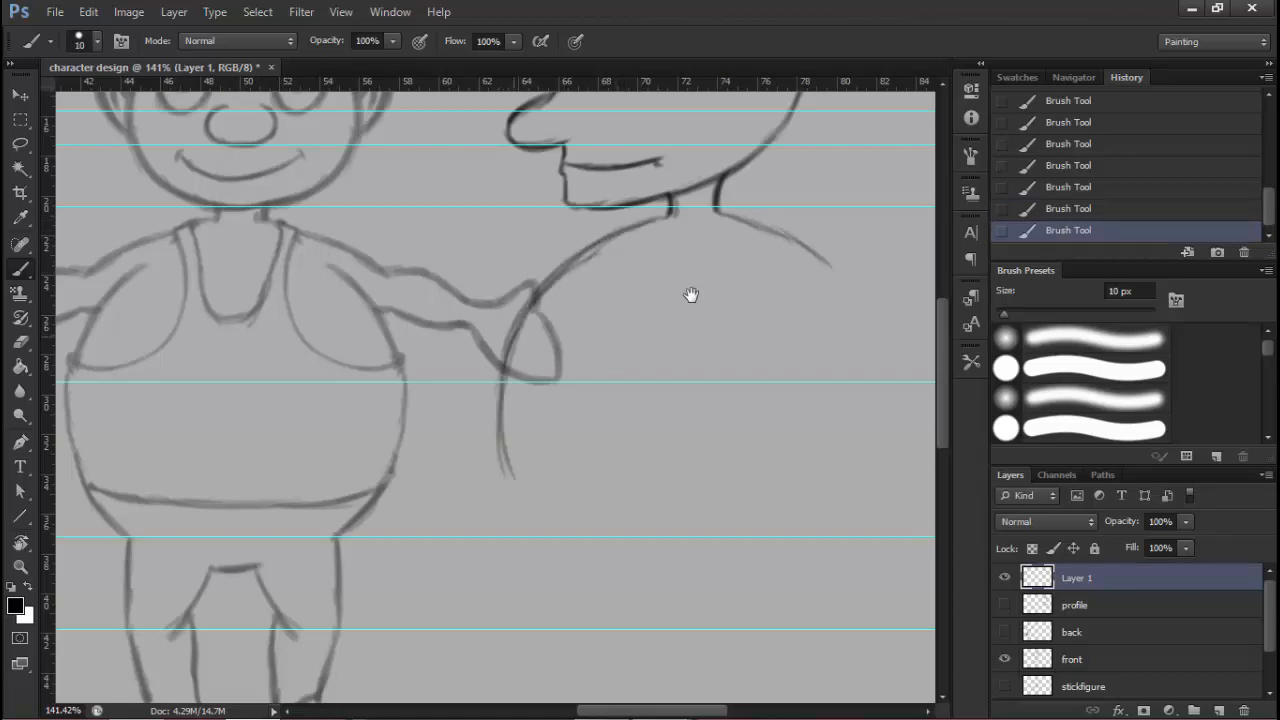
{"action": "left_click_drag", "start_coordinate": [498, 370], "coordinate": [520, 505]}
{"action": "left_click_drag", "start_coordinate": [500, 446], "coordinate": [535, 512]}
{"action": "left_click_drag", "start_coordinate": [691, 295], "coordinate": [664, 308]}
Draw the back of the torso as a rounded curve from the neck down and inward toward the hip guide
{"action": "mouse_move", "coordinate": [670, 200]}
{"action": "left_mouse_down"}
{"action": "mouse_move", "coordinate": [750, 232]}
{"action": "mouse_move", "coordinate": [798, 290]}
{"action": "mouse_move", "coordinate": [808, 366]}
{"action": "mouse_move", "coordinate": [793, 446]}
{"action": "left_mouse_up"}
{"action": "left_click_drag", "start_coordinate": [809, 382], "coordinate": [788, 458]}
{"action": "mouse_move", "coordinate": [814, 370]}
{"action": "left_mouse_down"}
{"action": "mouse_move", "coordinate": [790, 456]}
{"action": "mouse_move", "coordinate": [757, 490]}
{"action": "left_mouse_up"}
{"action": "left_click_drag", "start_coordinate": [794, 438], "coordinate": [740, 502]}
{"action": "mouse_move", "coordinate": [766, 486]}
{"action": "left_mouse_down"}
{"action": "mouse_move", "coordinate": [696, 522]}
{"action": "mouse_move", "coordinate": [506, 518]}
{"action": "mouse_move", "coordinate": [668, 519]}
{"action": "mouse_move", "coordinate": [718, 505]}
{"action": "left_mouse_up"}
{"action": "mouse_move", "coordinate": [642, 521]}
{"action": "left_mouse_down"}
{"action": "mouse_move", "coordinate": [750, 499]}
{"action": "mouse_move", "coordinate": [722, 503]}
{"action": "left_mouse_up"}
{"action": "left_click_drag", "start_coordinate": [518, 524], "coordinate": [612, 532]}
{"action": "left_click_drag", "start_coordinate": [528, 514], "coordinate": [600, 517]}
{"action": "left_click_drag", "start_coordinate": [520, 522], "coordinate": [596, 527]}
{"action": "left_click_drag", "start_coordinate": [691, 295], "coordinate": [733, 222]}
{"action": "key", "text": "e"}
{"action": "left_click_drag", "start_coordinate": [560, 455], "coordinate": [764, 444]}
{"action": "mouse_move", "coordinate": [540, 443]}
{"action": "left_mouse_down"}
{"action": "mouse_move", "coordinate": [780, 437]}
{"action": "mouse_move", "coordinate": [522, 434]}
{"action": "mouse_move", "coordinate": [640, 448]}
{"action": "left_mouse_up"}
Draw the torso's flat underside along the hip guide, joining the belly curve to the back curve
{"action": "key", "text": "b"}
{"action": "left_click_drag", "start_coordinate": [636, 446], "coordinate": [688, 446]}
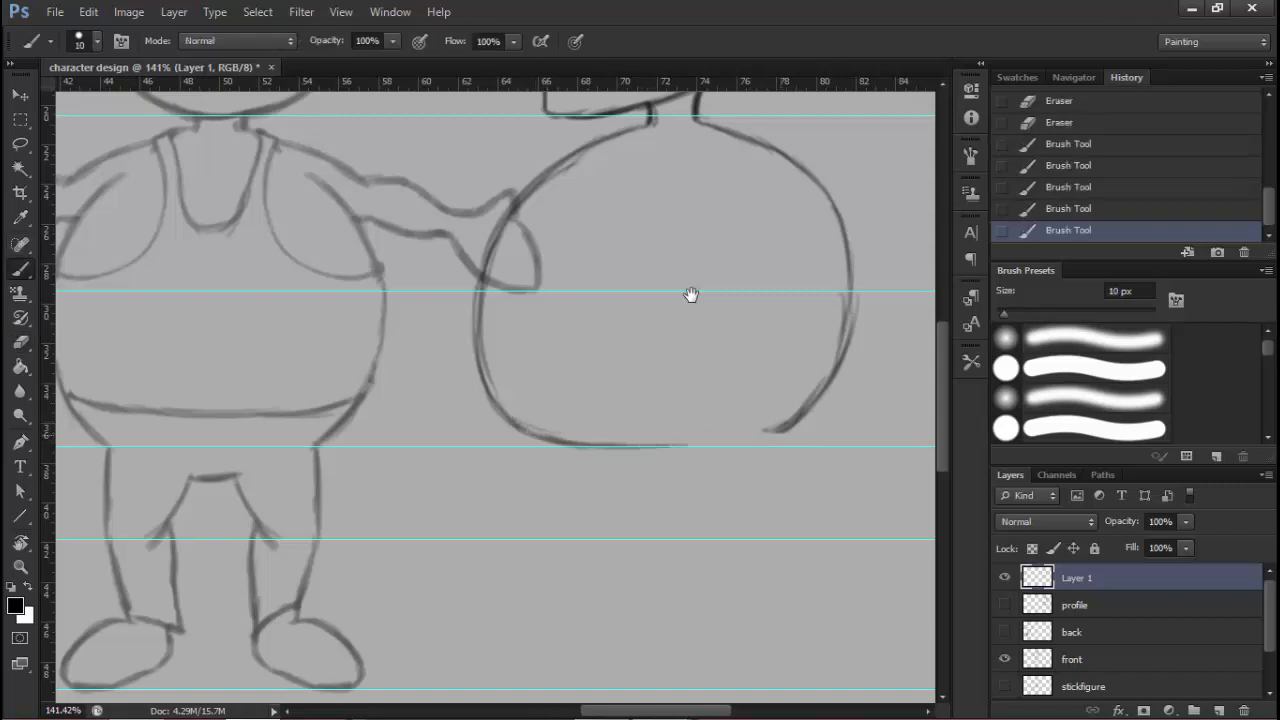
{"action": "mouse_move", "coordinate": [790, 416]}
{"action": "left_mouse_down"}
{"action": "mouse_move", "coordinate": [720, 444]}
{"action": "mouse_move", "coordinate": [640, 448]}
{"action": "left_mouse_up"}
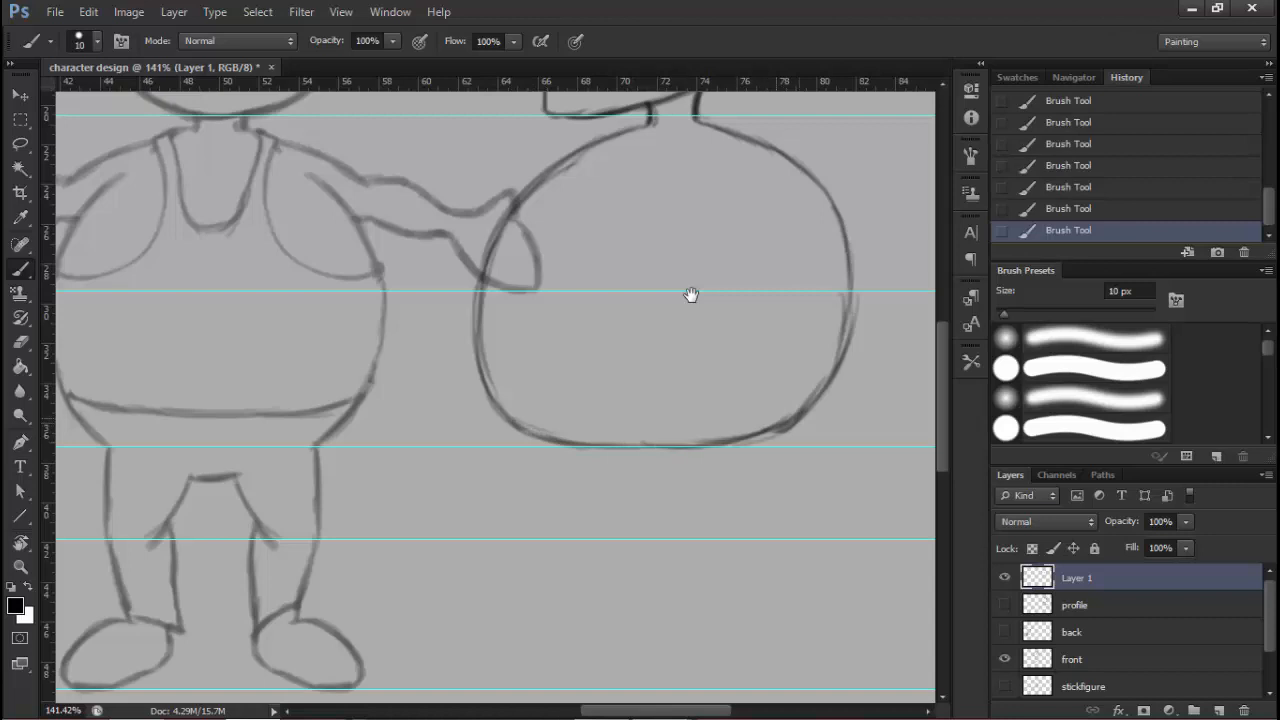
{"action": "scroll", "coordinate": [690, 294], "scroll_direction": "down", "scroll_amount": 3}
{"action": "scroll", "coordinate": [690, 294], "scroll_direction": "up", "scroll_amount": 2}
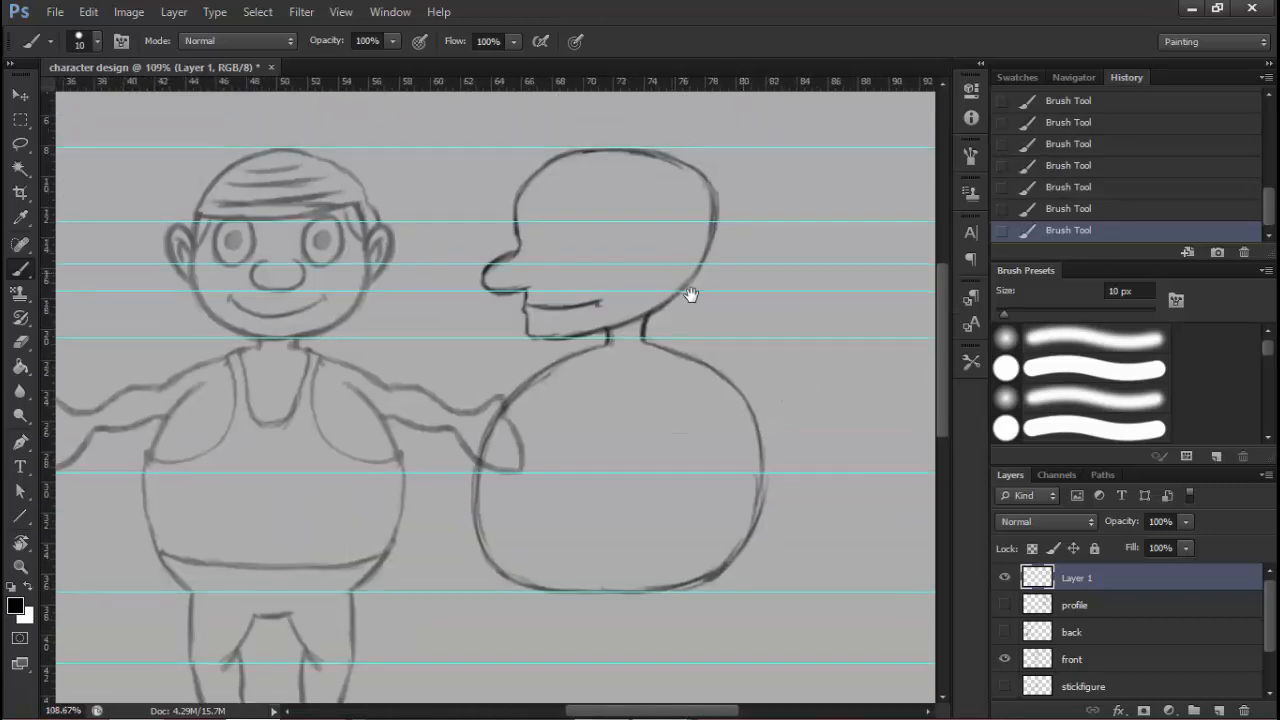
{"action": "left_click_drag", "start_coordinate": [691, 294], "coordinate": [696, 249]}
{"action": "scroll", "coordinate": [691, 294], "scroll_direction": "up", "scroll_amount": 3}
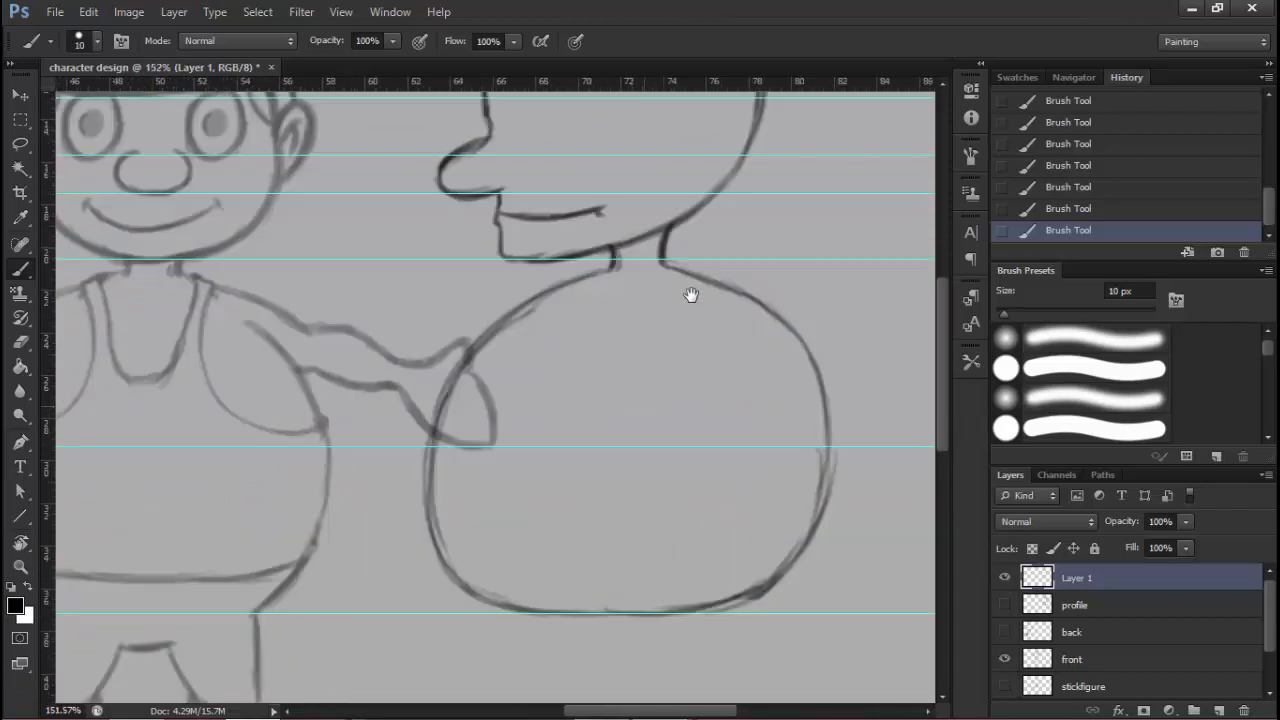
{"action": "left_click_drag", "start_coordinate": [691, 294], "coordinate": [704, 193]}
{"action": "scroll", "coordinate": [691, 294], "scroll_direction": "down", "scroll_amount": 2}
{"action": "scroll", "coordinate": [691, 294], "scroll_direction": "down", "scroll_amount": 2}
{"action": "left_click_drag", "start_coordinate": [691, 294], "coordinate": [676, 416]}
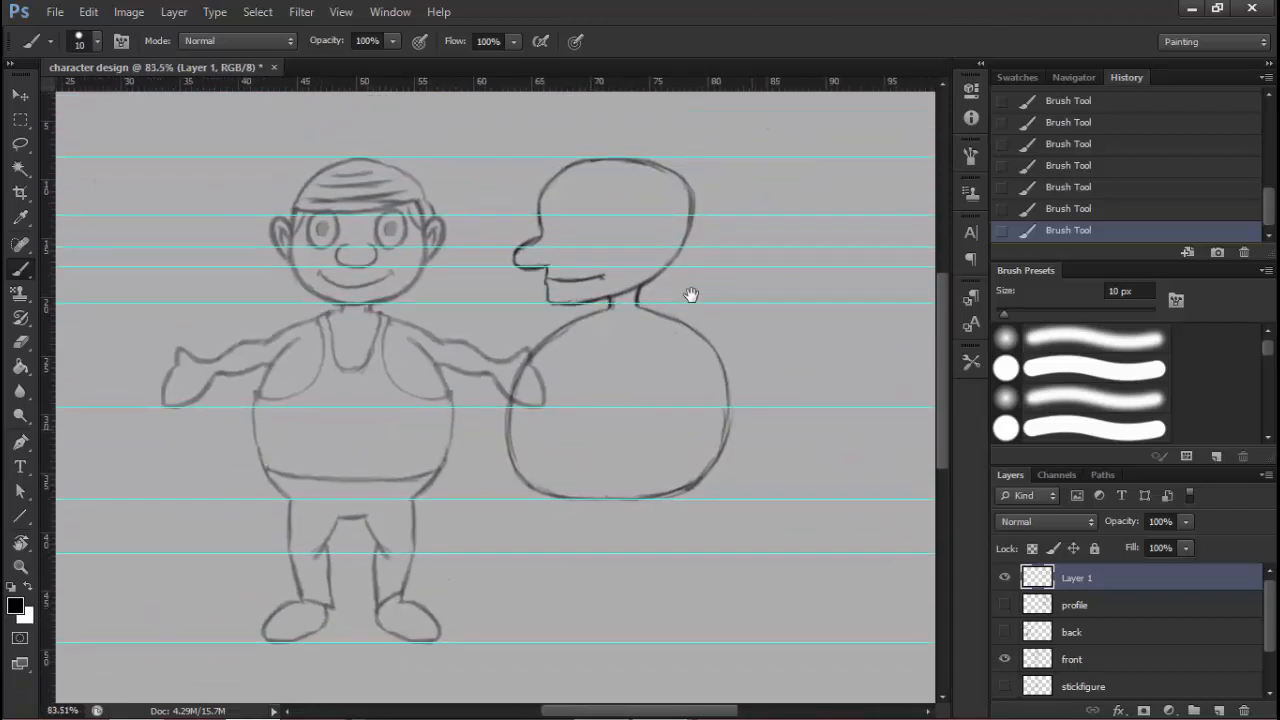
{"action": "key", "text": "super+d"}
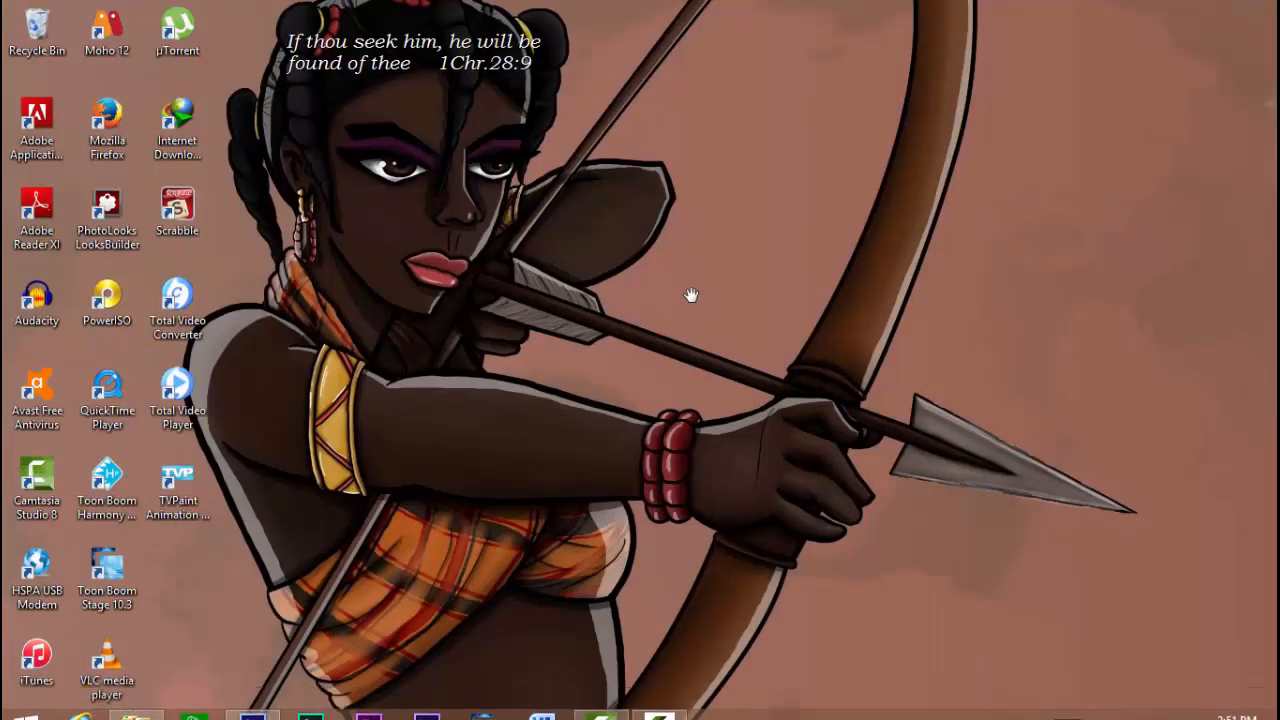
{"action": "key", "text": "super+d"}
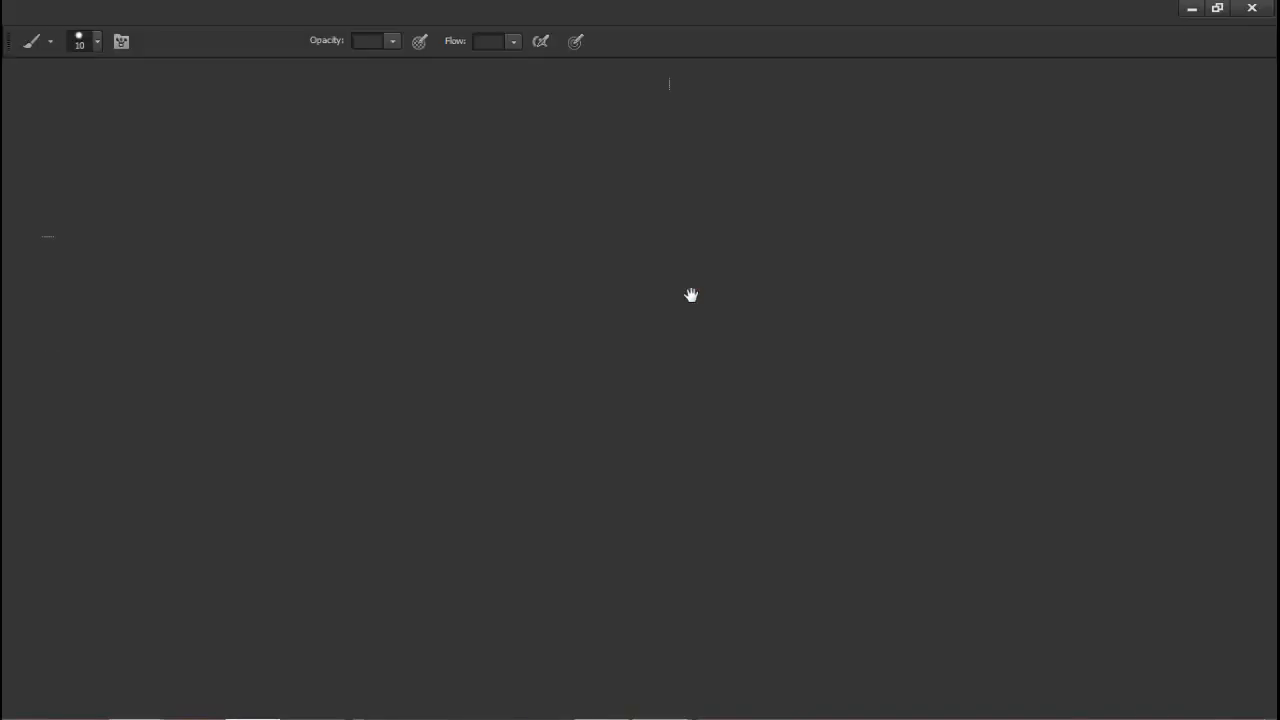
Erase the rough line at the crown of the profile head and redraw it as a smoother curve with the 10 px brush
{"action": "scroll", "coordinate": [691, 294], "scroll_direction": "up", "scroll_amount": 4}
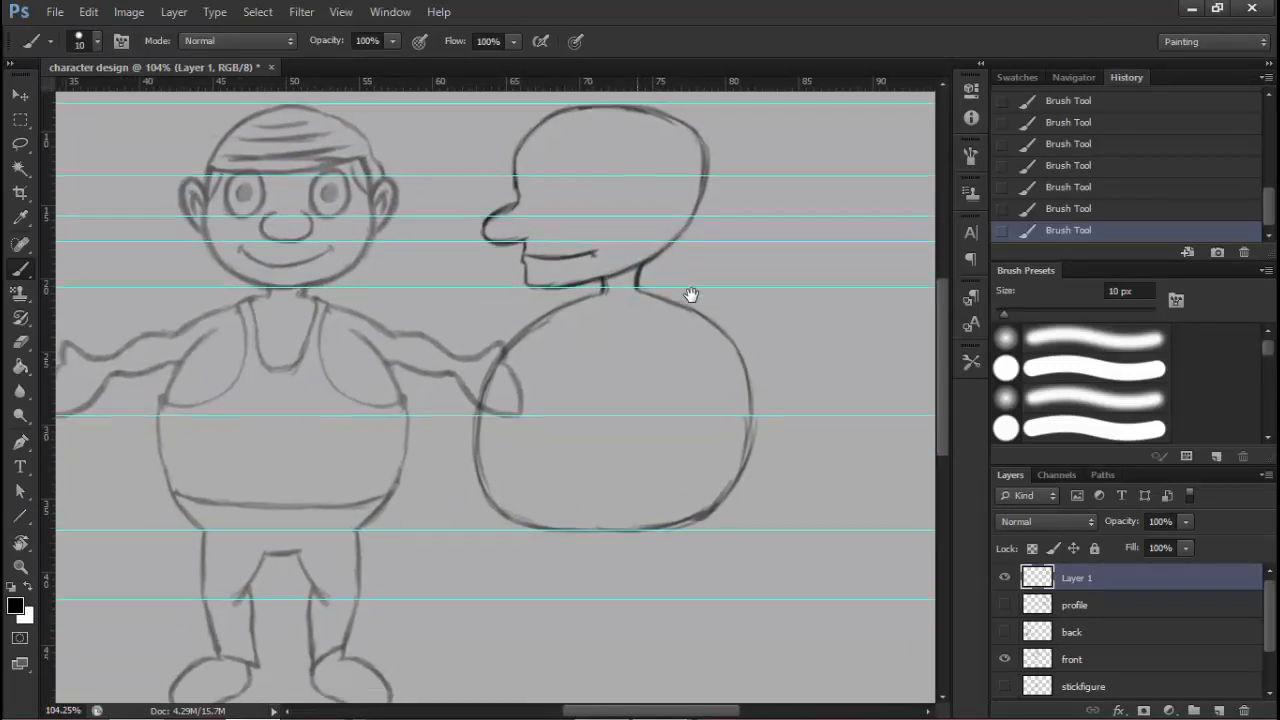
{"action": "scroll", "coordinate": [691, 294], "scroll_direction": "up", "scroll_amount": 4}
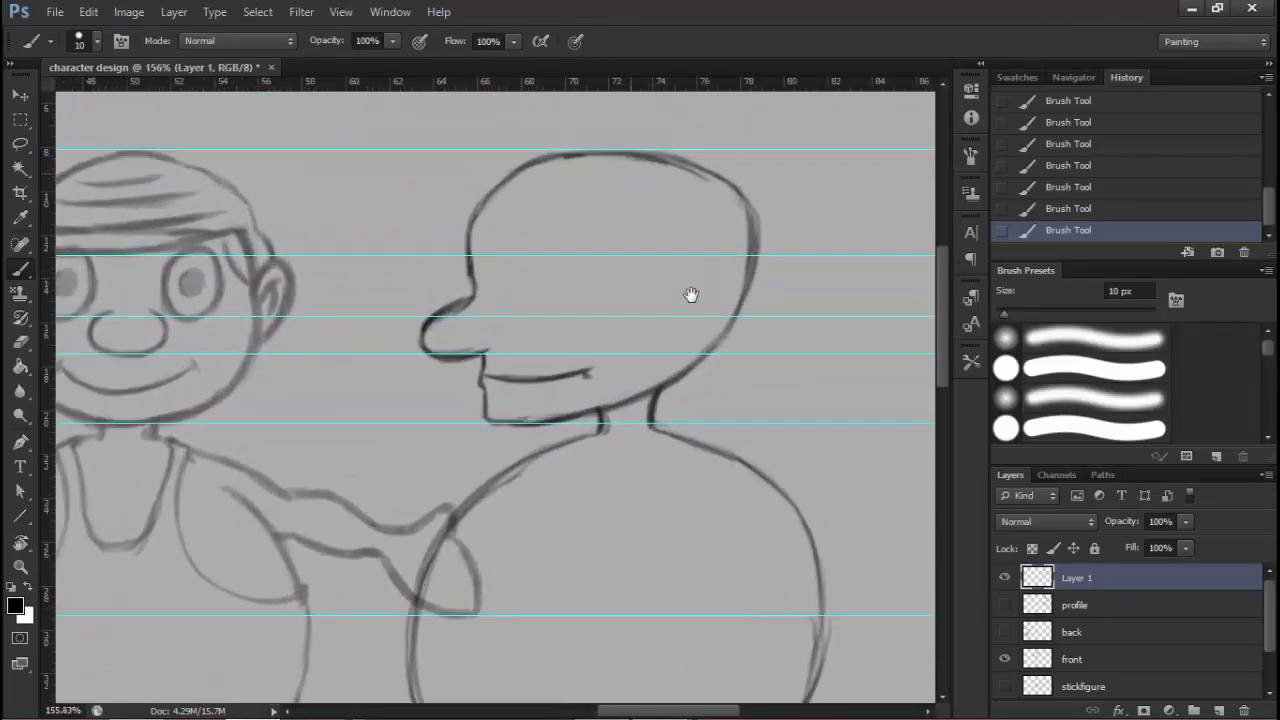
{"action": "key", "text": "e"}
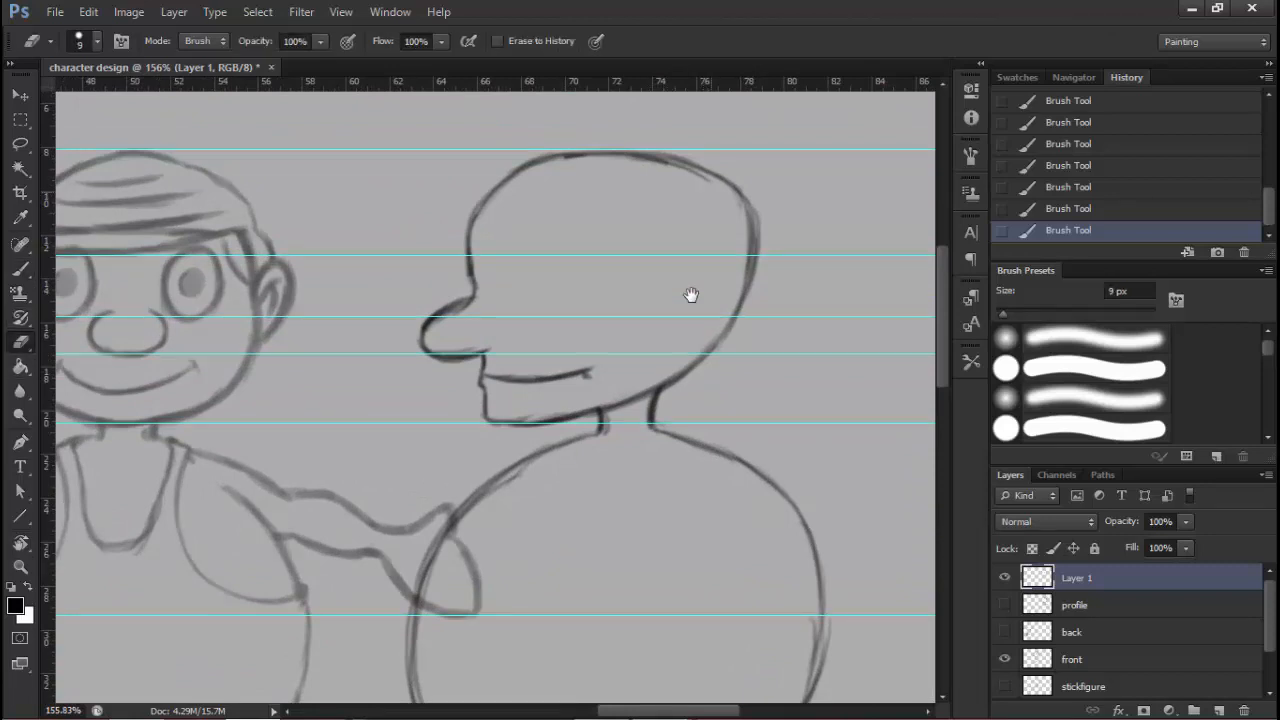
{"action": "mouse_move", "coordinate": [682, 163]}
{"action": "left_mouse_down"}
{"action": "mouse_move", "coordinate": [590, 155]}
{"action": "mouse_move", "coordinate": [640, 146]}
{"action": "left_mouse_up"}
{"action": "key", "text": "b"}
{"action": "scroll", "coordinate": [538, 176], "scroll_direction": "up", "scroll_amount": 3}
{"action": "left_click_drag", "start_coordinate": [600, 147], "coordinate": [672, 150]}
{"action": "left_click_drag", "start_coordinate": [582, 149], "coordinate": [720, 149]}
{"action": "left_click_drag", "start_coordinate": [625, 146], "coordinate": [770, 170]}
{"action": "left_click_drag", "start_coordinate": [704, 151], "coordinate": [798, 193]}
{"action": "left_click_drag", "start_coordinate": [630, 142], "coordinate": [765, 175]}
{"action": "left_click_drag", "start_coordinate": [698, 149], "coordinate": [530, 164]}
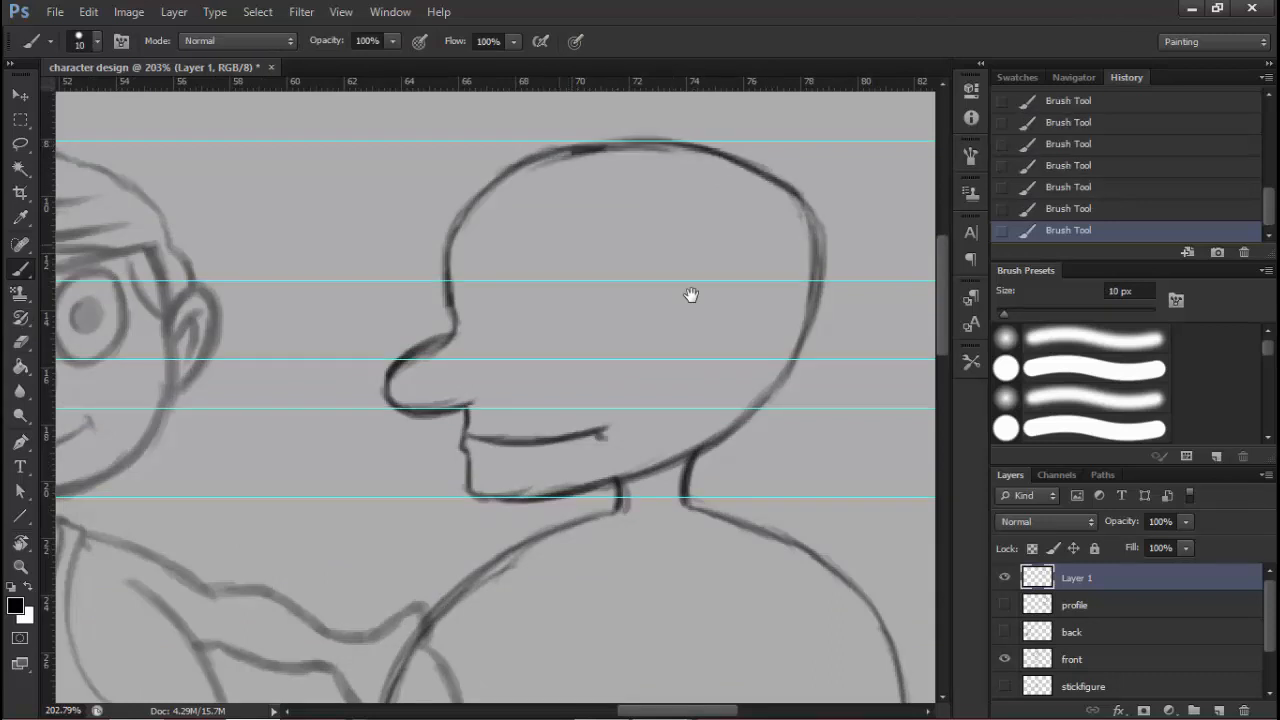
Erase the upper back curve of the profile head and redraw it rounder, joining the crown to the back of the head
{"action": "mouse_move", "coordinate": [691, 295]}
{"action": "left_mouse_down"}
{"action": "mouse_move", "coordinate": [635, 235]}
{"action": "mouse_move", "coordinate": [559, 342]}
{"action": "left_mouse_up"}
{"action": "key", "text": "e"}
{"action": "mouse_move", "coordinate": [580, 198]}
{"action": "left_mouse_down"}
{"action": "mouse_move", "coordinate": [678, 256]}
{"action": "mouse_move", "coordinate": [690, 295]}
{"action": "left_mouse_up"}
{"action": "key", "text": "b"}
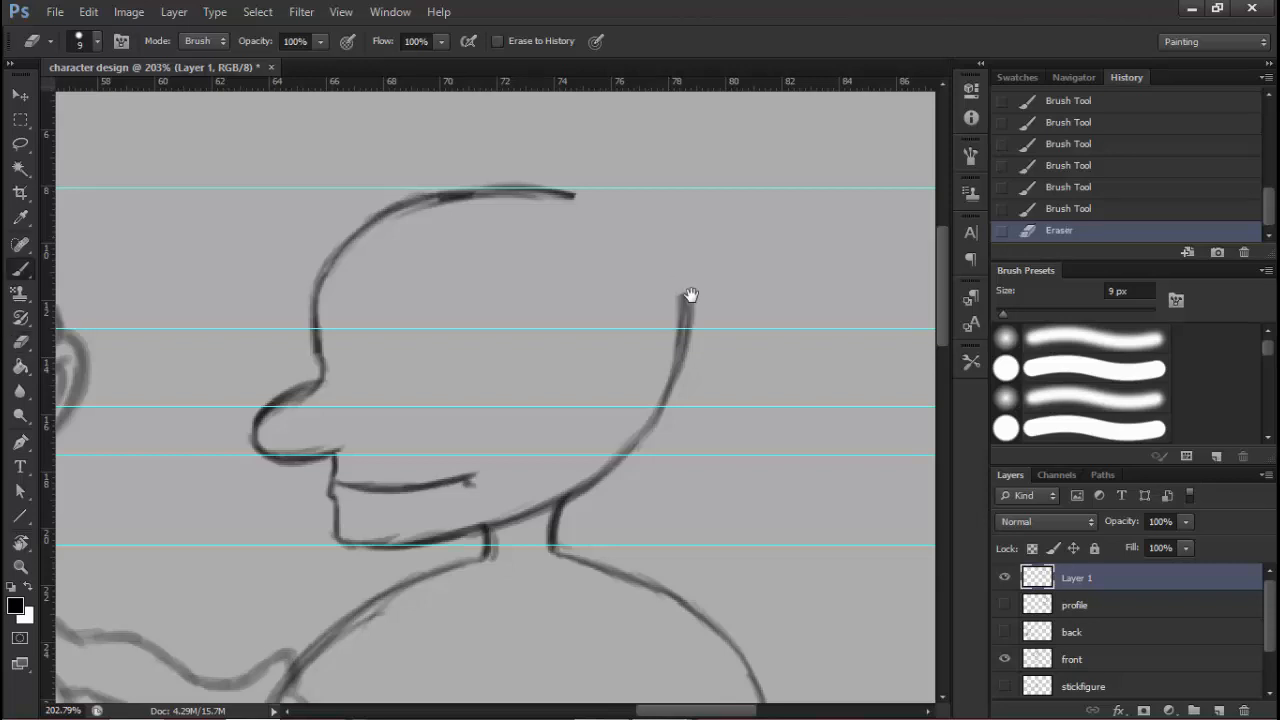
{"action": "left_click_drag", "start_coordinate": [576, 195], "coordinate": [682, 268]}
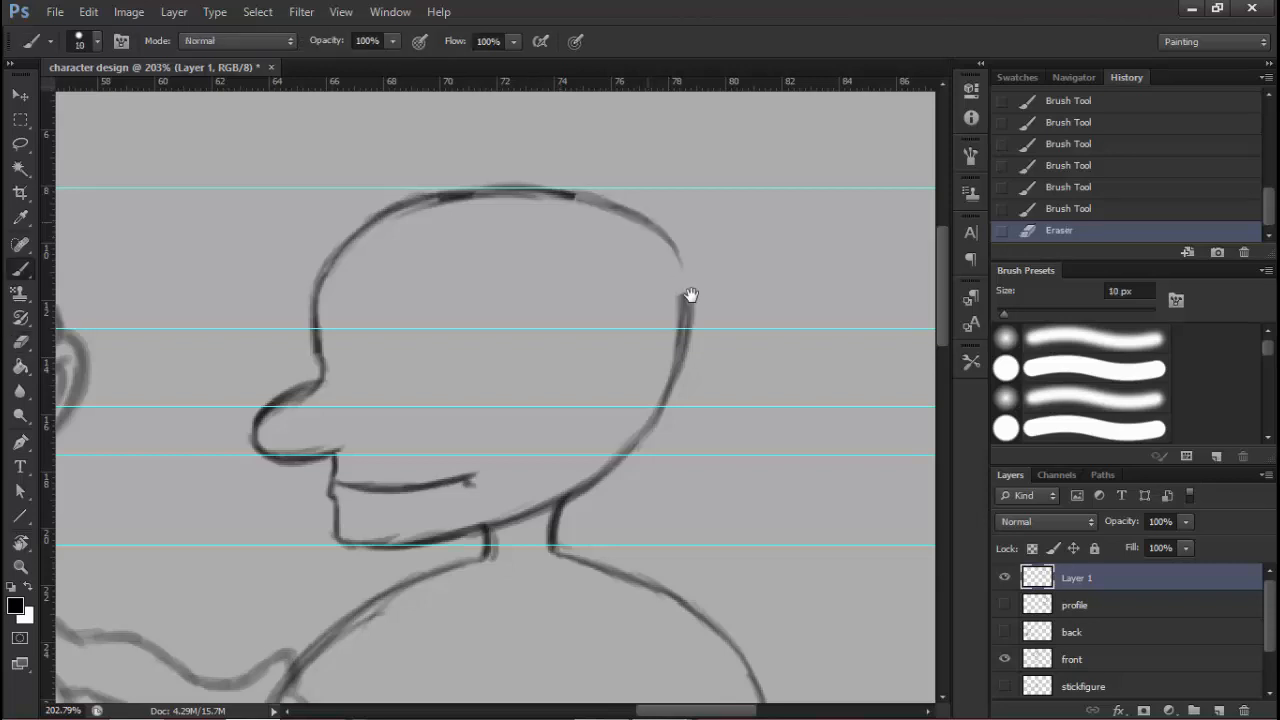
{"action": "left_click_drag", "start_coordinate": [650, 224], "coordinate": [686, 290]}
{"action": "mouse_move", "coordinate": [670, 242]}
{"action": "left_mouse_down"}
{"action": "mouse_move", "coordinate": [688, 288]}
{"action": "mouse_move", "coordinate": [675, 382]}
{"action": "left_mouse_up"}
{"action": "mouse_move", "coordinate": [688, 300]}
{"action": "left_mouse_down"}
{"action": "mouse_move", "coordinate": [682, 374]}
{"action": "mouse_move", "coordinate": [742, 72]}
{"action": "mouse_move", "coordinate": [702, 18]}
{"action": "left_mouse_up"}
{"action": "scroll", "coordinate": [691, 295], "scroll_direction": "down", "scroll_amount": 6}
{"action": "left_click_drag", "start_coordinate": [691, 295], "coordinate": [663, 246]}
{"action": "scroll", "coordinate": [691, 295], "scroll_direction": "up", "scroll_amount": 1}
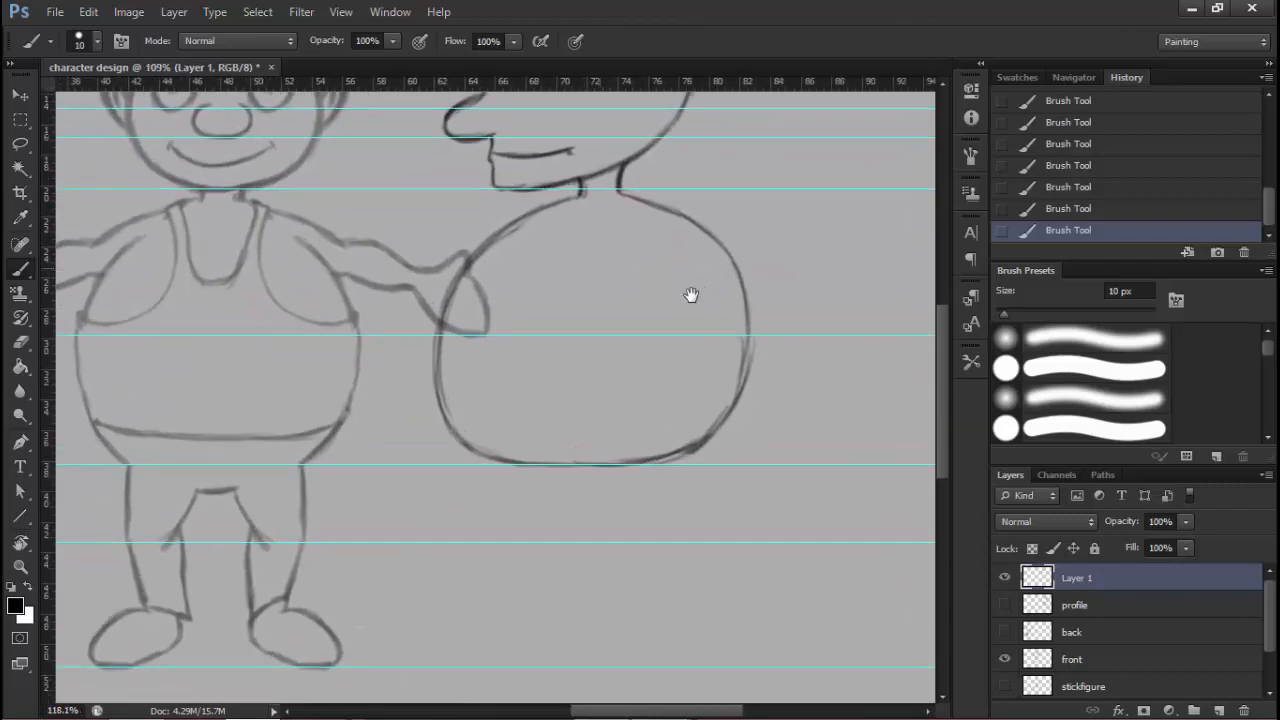
{"action": "scroll", "coordinate": [691, 295], "scroll_direction": "up", "scroll_amount": 2}
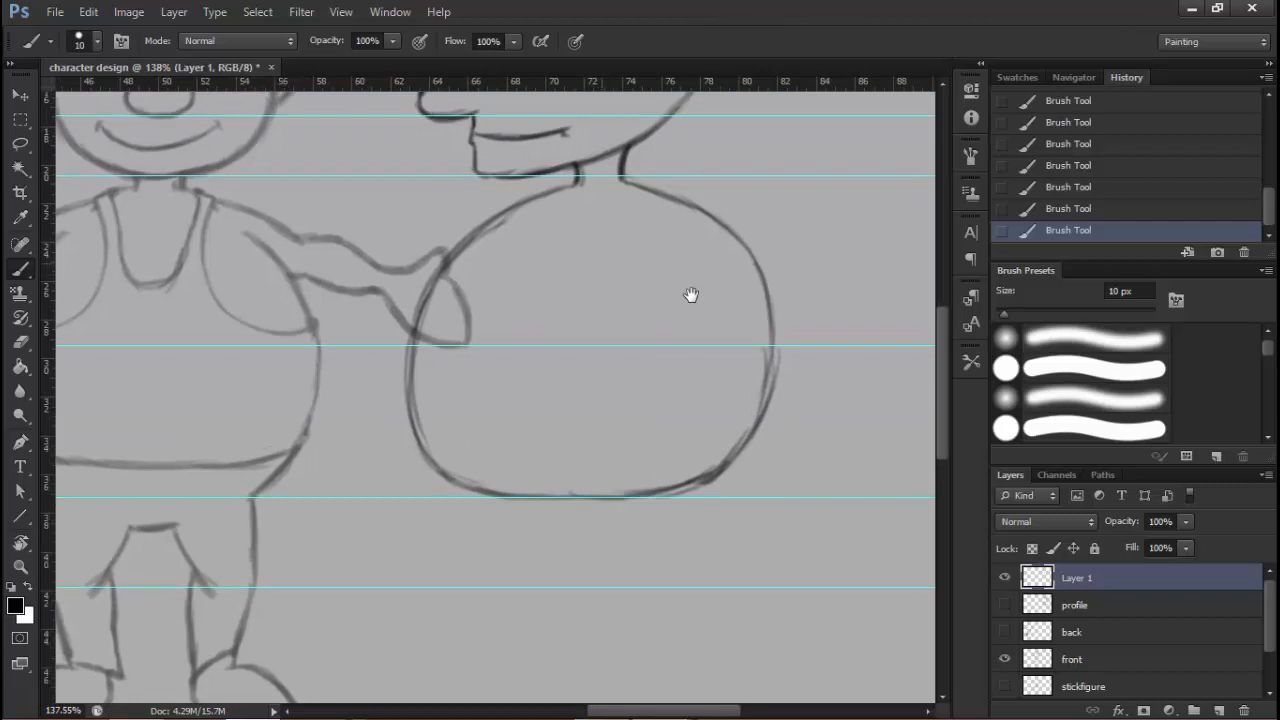
{"action": "left_click_drag", "start_coordinate": [691, 295], "coordinate": [743, 139]}
{"action": "left_click_drag", "start_coordinate": [691, 295], "coordinate": [688, 303]}
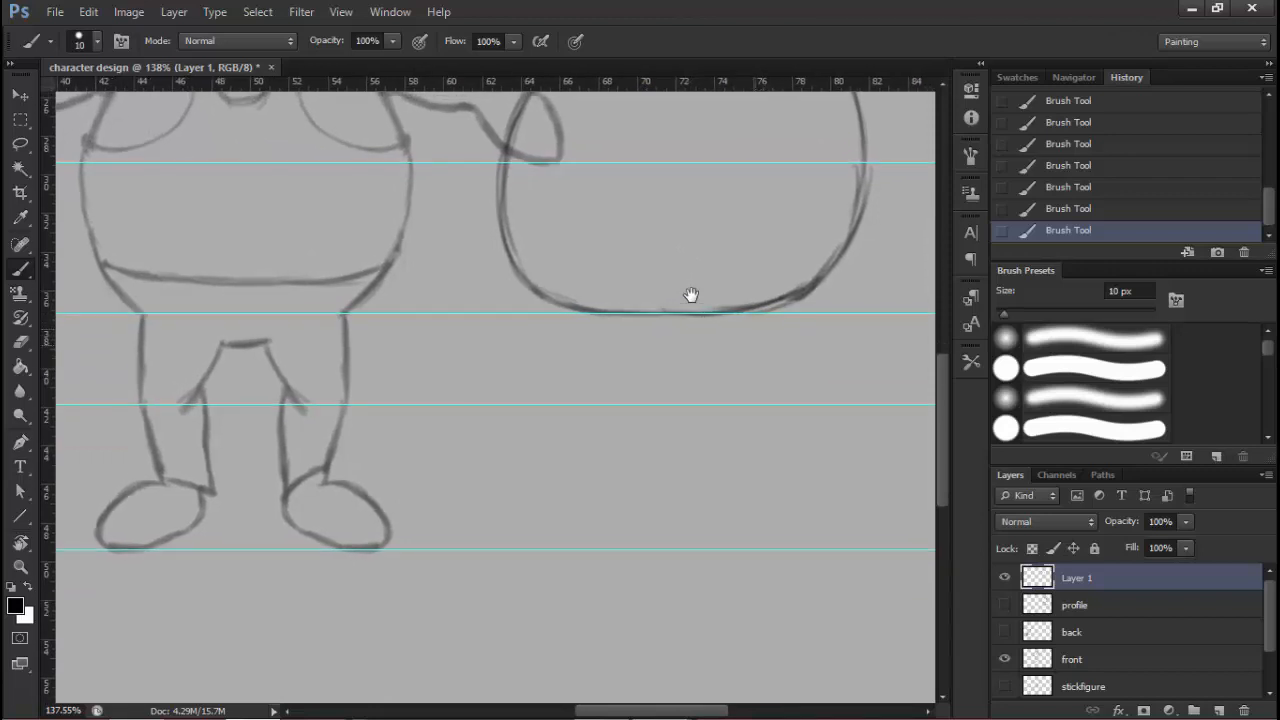
{"action": "left_click_drag", "start_coordinate": [691, 295], "coordinate": [697, 279]}
{"action": "scroll", "coordinate": [691, 295], "scroll_direction": "down", "scroll_amount": 1}
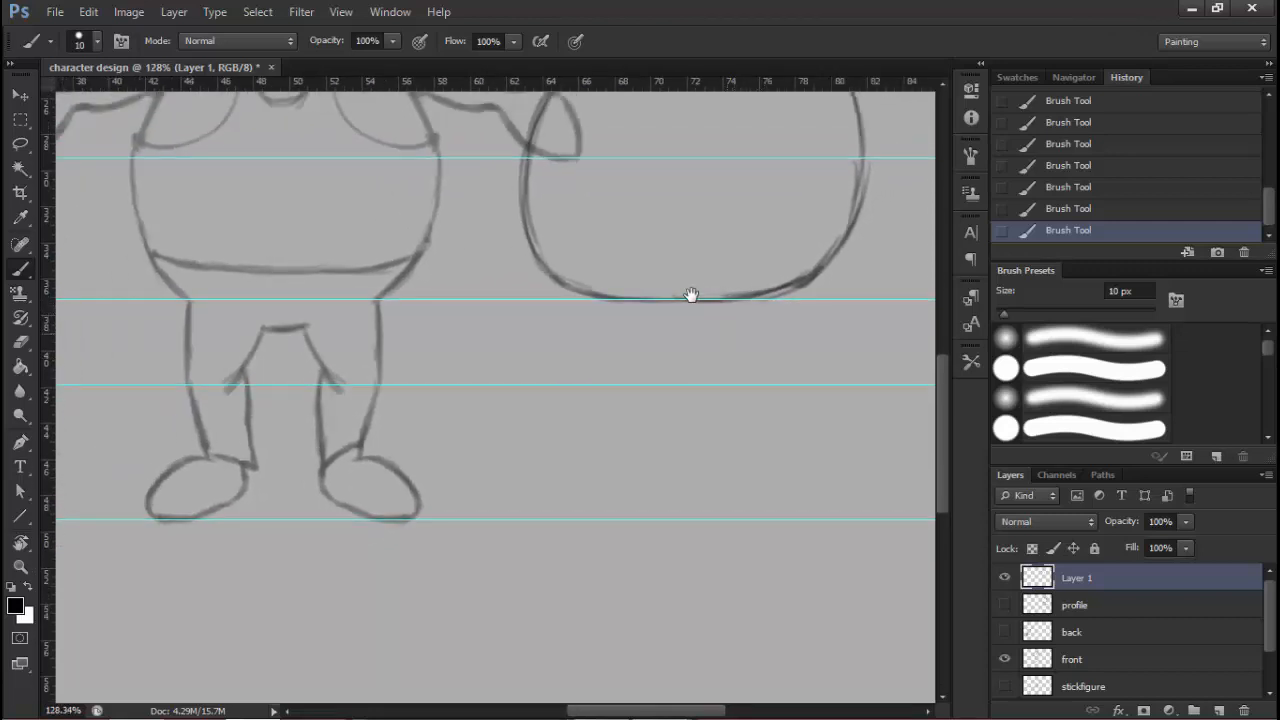
{"action": "scroll", "coordinate": [691, 295], "scroll_direction": "up", "scroll_amount": 3}
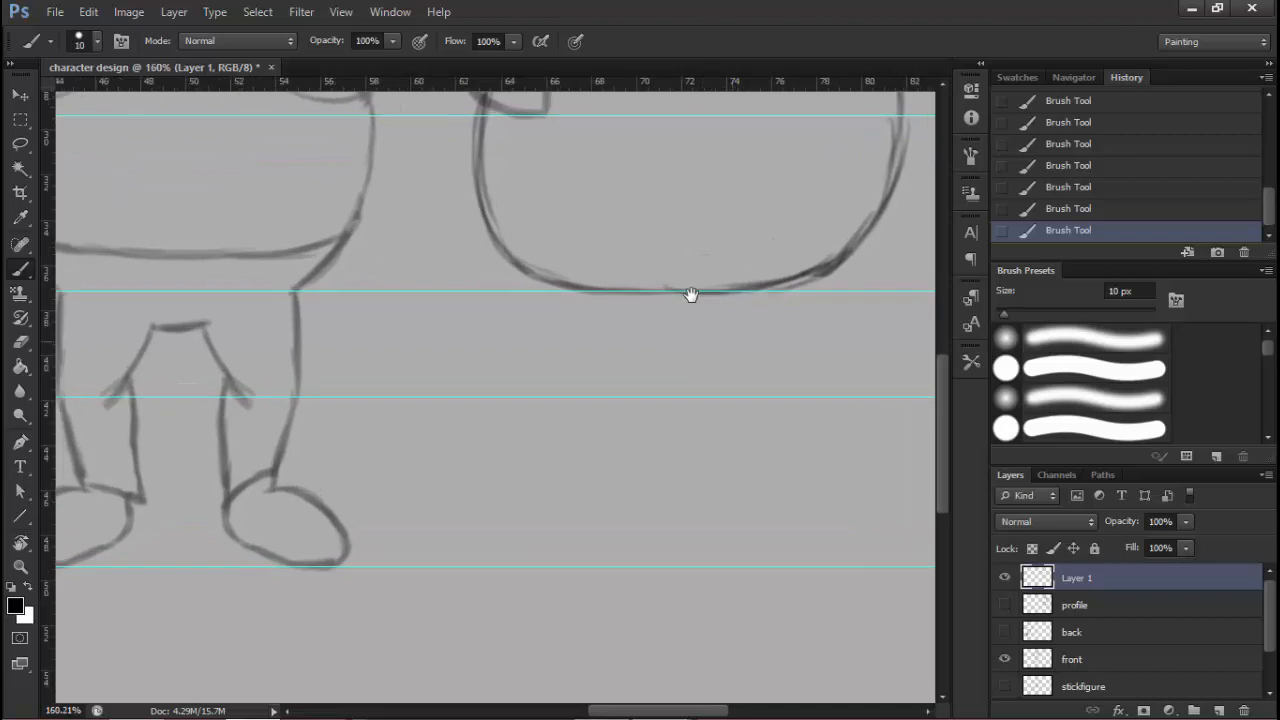
{"action": "scroll", "coordinate": [691, 295], "scroll_direction": "down", "scroll_amount": 10}
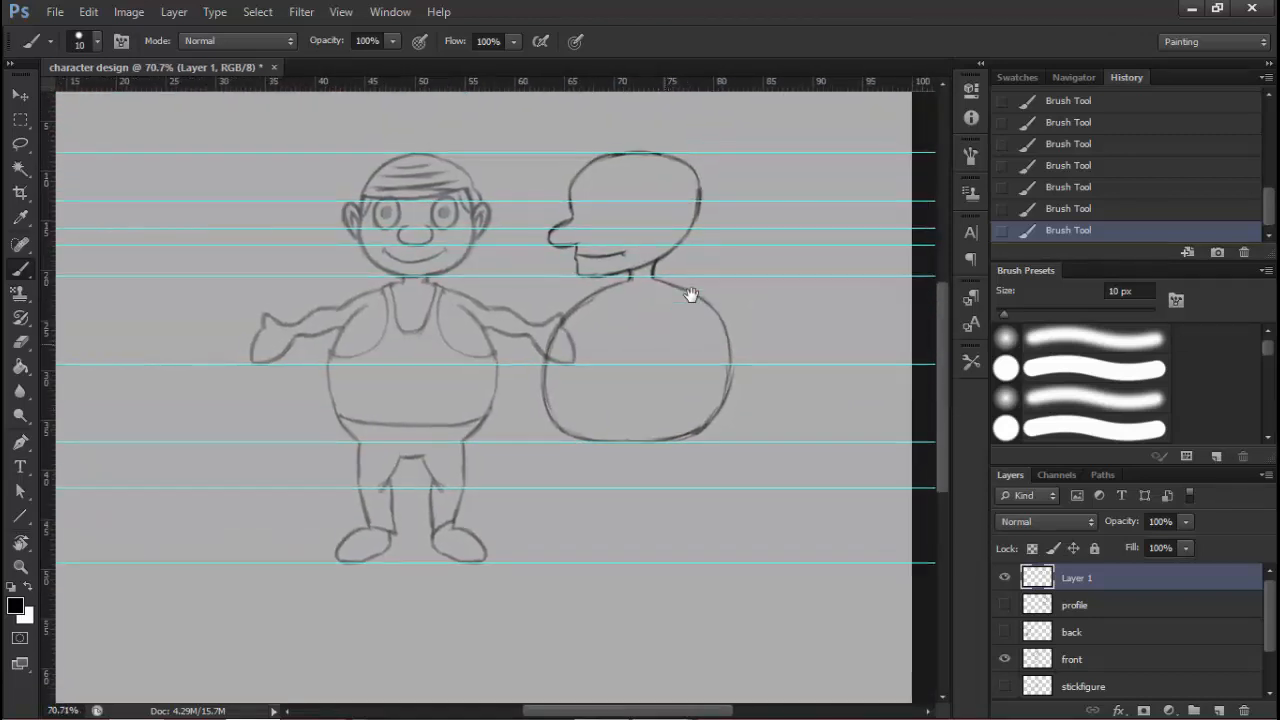
{"action": "scroll", "coordinate": [691, 295], "scroll_direction": "down", "scroll_amount": 1}
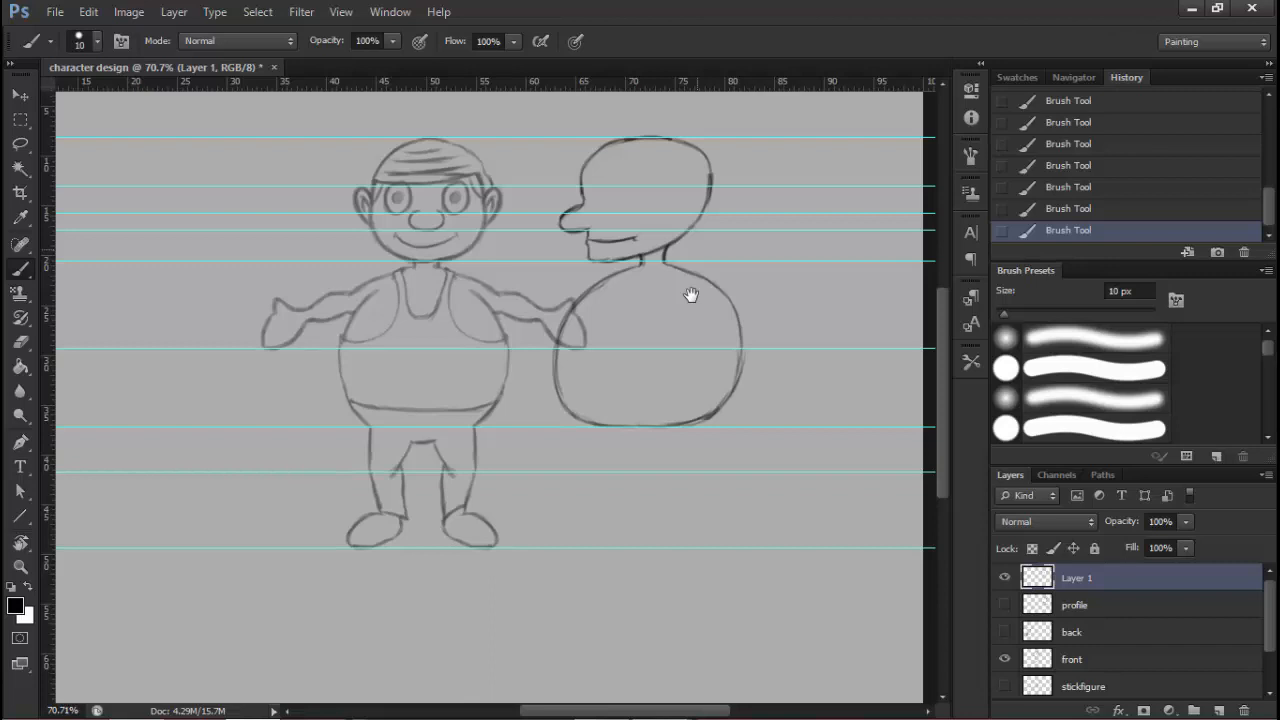
Sketch the front and back lines of the profile figure's upper leg, from the base of the torso toward the knee guide
{"action": "scroll", "coordinate": [691, 295], "scroll_direction": "up", "scroll_amount": 3}
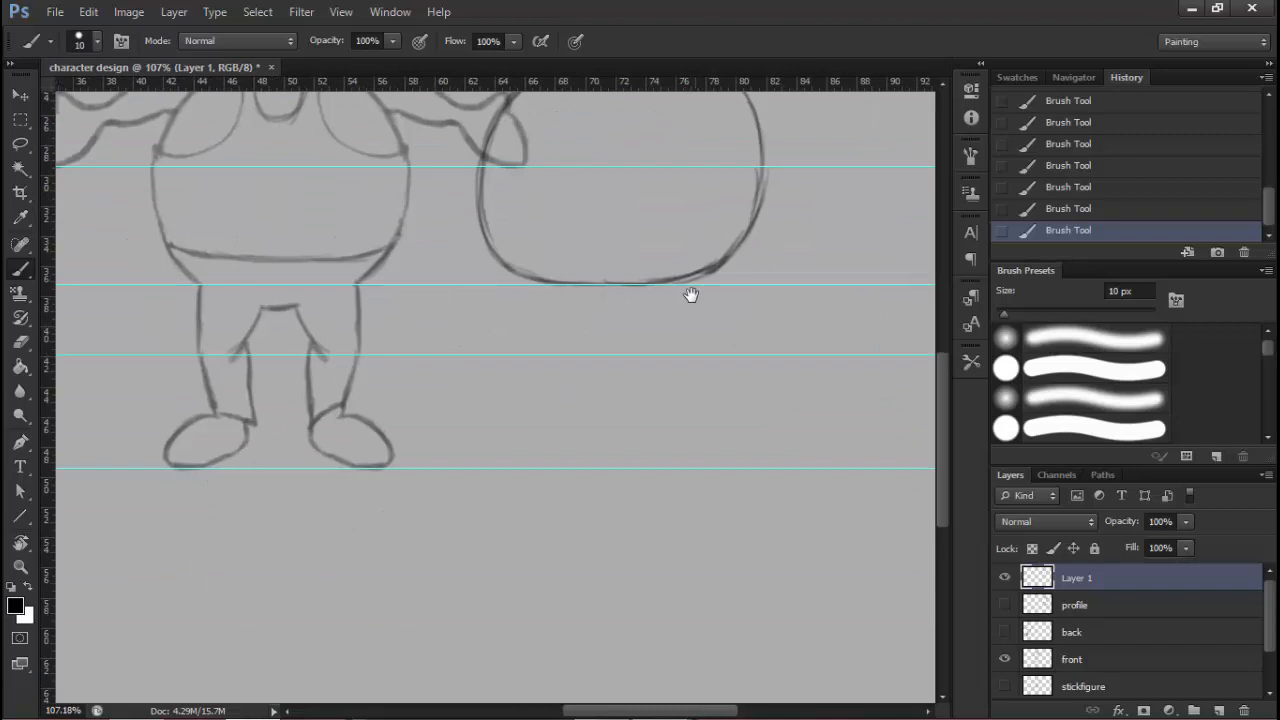
{"action": "scroll", "coordinate": [691, 295], "scroll_direction": "up", "scroll_amount": 3}
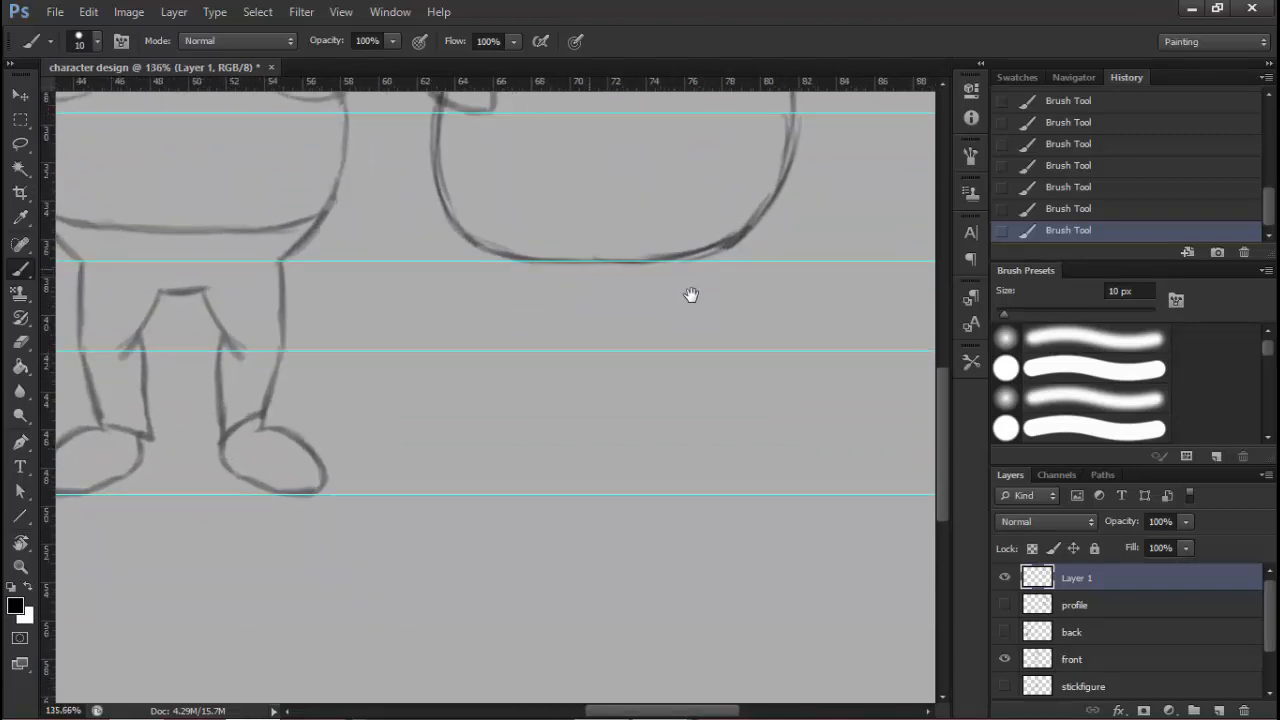
{"action": "left_click_drag", "start_coordinate": [691, 295], "coordinate": [731, 298]}
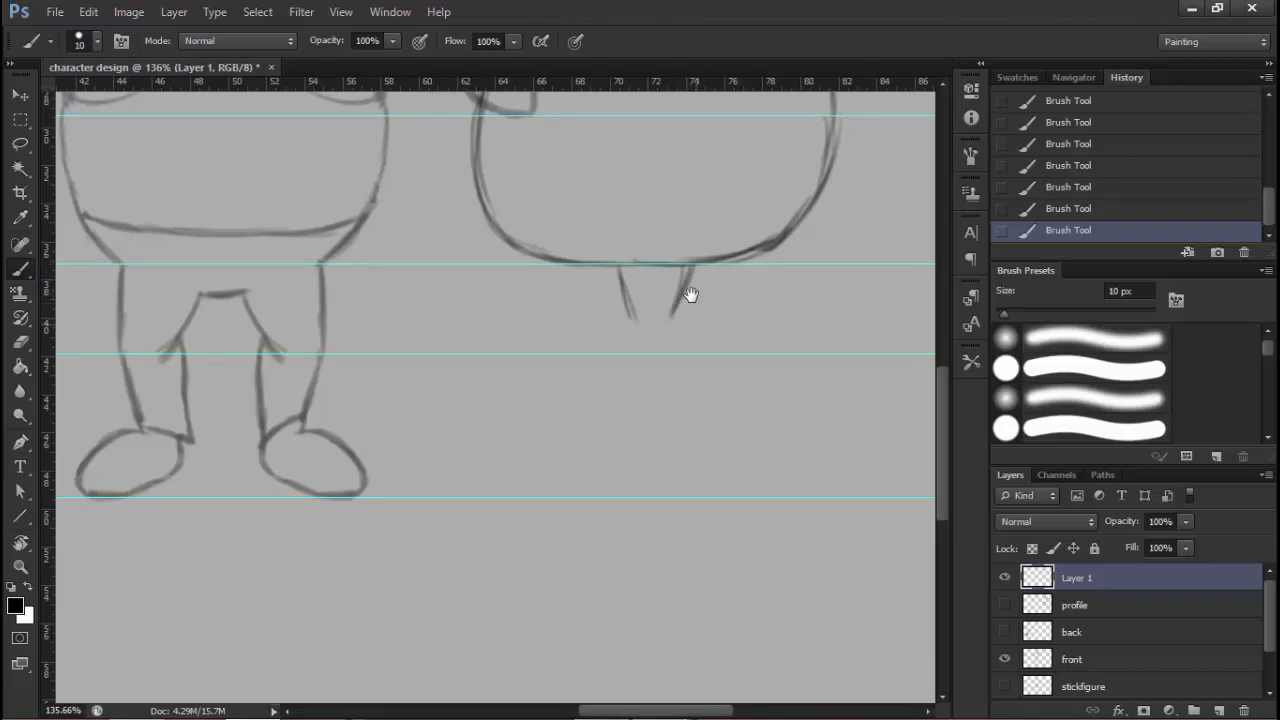
{"action": "mouse_move", "coordinate": [697, 265]}
{"action": "left_mouse_down"}
{"action": "mouse_move", "coordinate": [668, 335]}
{"action": "mouse_move", "coordinate": [672, 324]}
{"action": "left_mouse_up"}
{"action": "left_click_drag", "start_coordinate": [620, 268], "coordinate": [634, 338]}
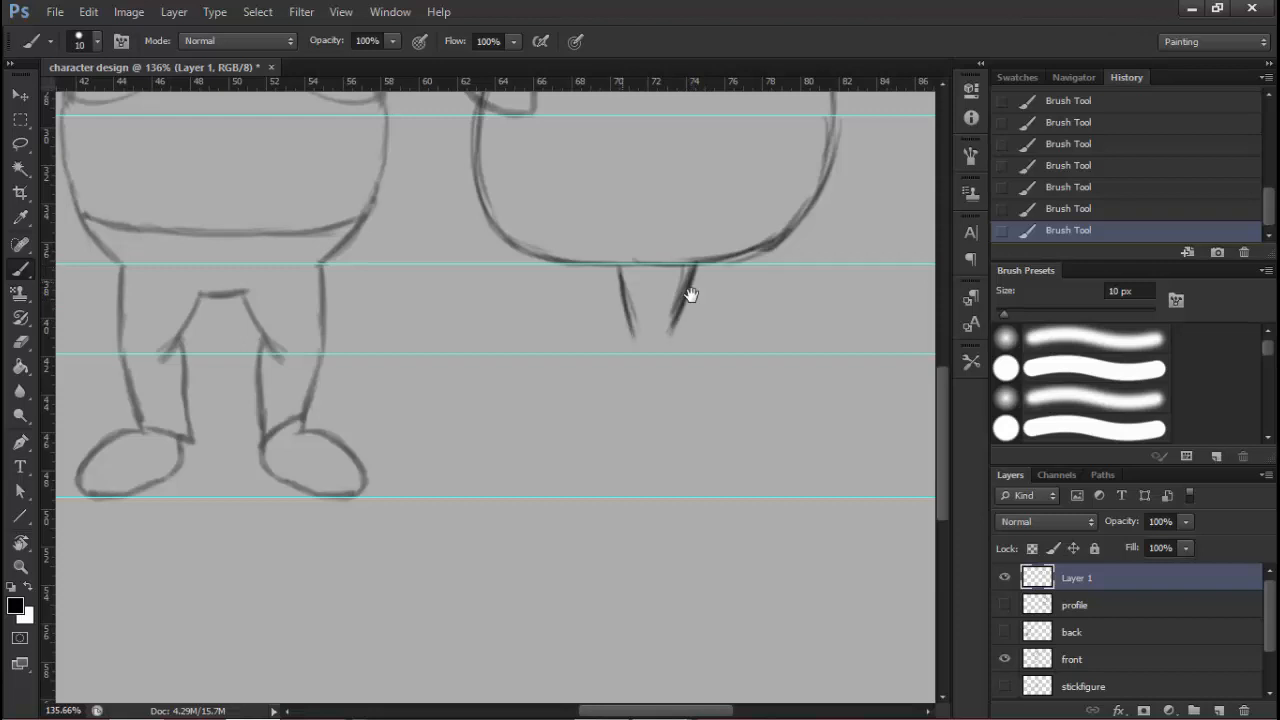
{"action": "left_click_drag", "start_coordinate": [698, 262], "coordinate": [678, 350]}
Extend the profile leg below the knee guide and draw a forward-facing foot resting on the lowest guide
{"action": "mouse_move", "coordinate": [626, 306]}
{"action": "left_mouse_down"}
{"action": "mouse_move", "coordinate": [626, 306]}
{"action": "mouse_move", "coordinate": [630, 420]}
{"action": "left_mouse_up"}
{"action": "left_click_drag", "start_coordinate": [628, 376], "coordinate": [638, 448]}
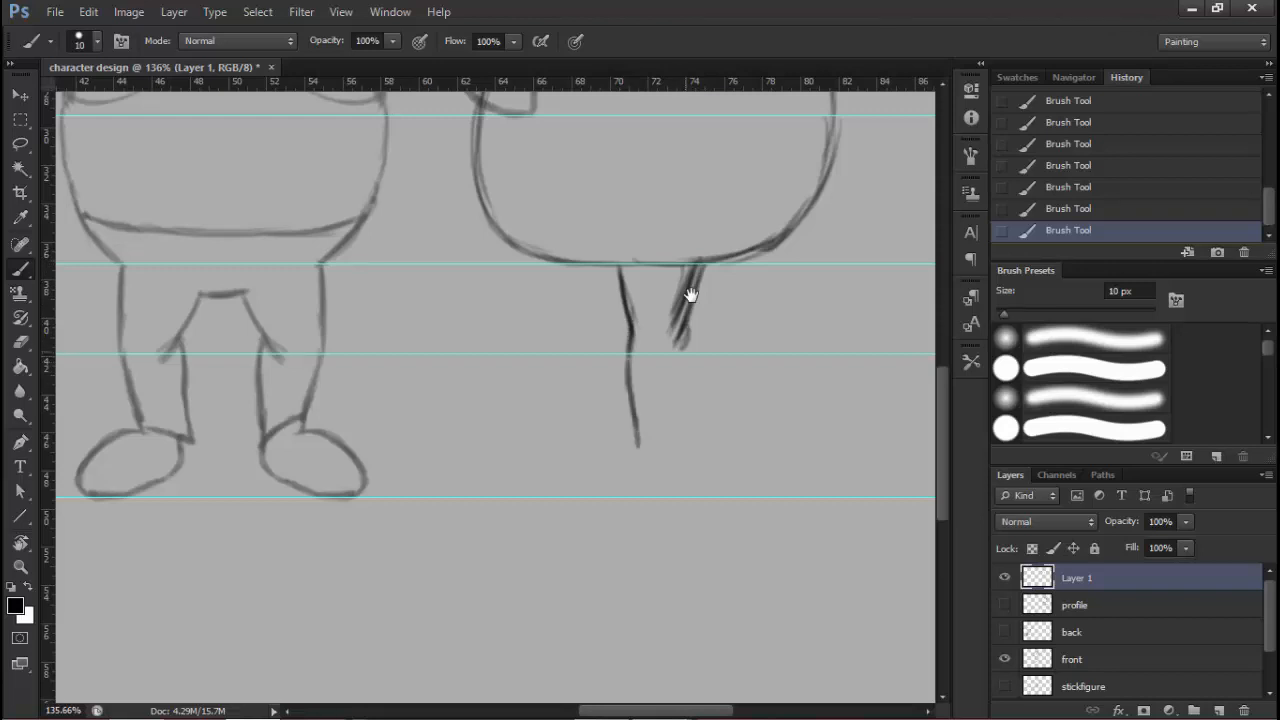
{"action": "left_click_drag", "start_coordinate": [690, 345], "coordinate": [675, 450]}
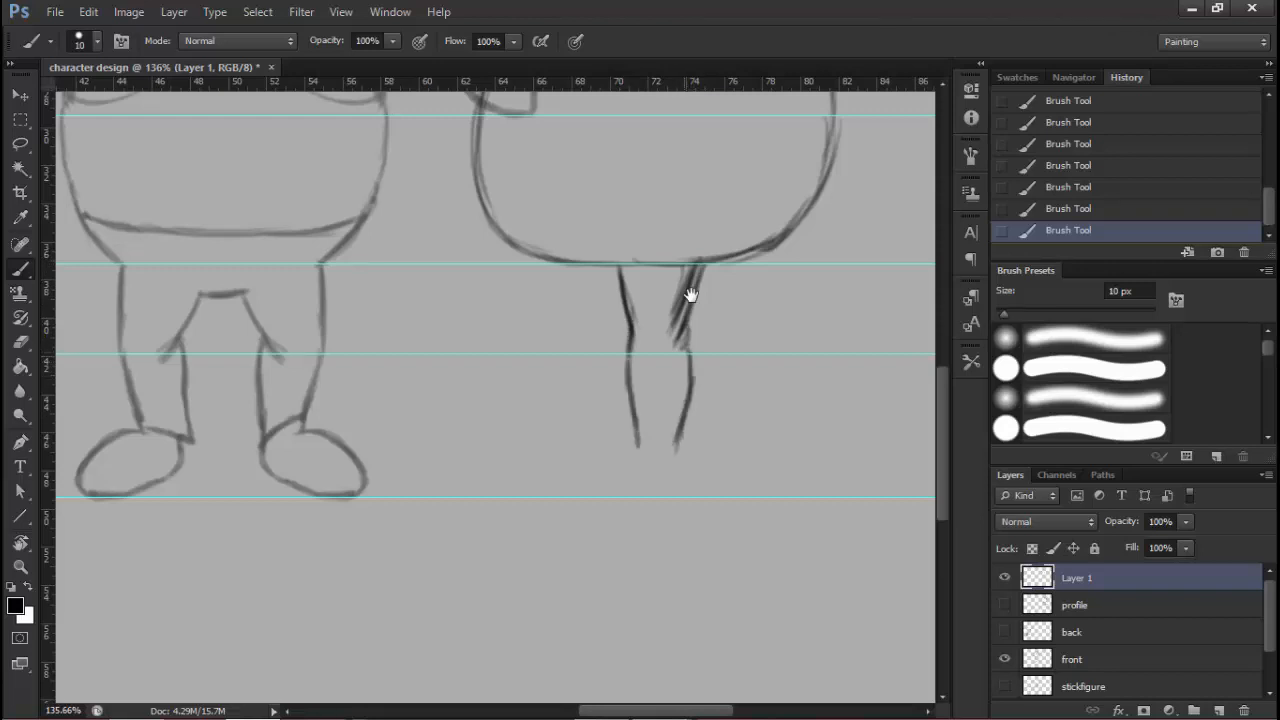
{"action": "mouse_move", "coordinate": [688, 405]}
{"action": "left_mouse_down"}
{"action": "mouse_move", "coordinate": [675, 454]}
{"action": "mouse_move", "coordinate": [576, 455]}
{"action": "mouse_move", "coordinate": [556, 468]}
{"action": "mouse_move", "coordinate": [554, 486]}
{"action": "mouse_move", "coordinate": [662, 497]}
{"action": "left_mouse_up"}
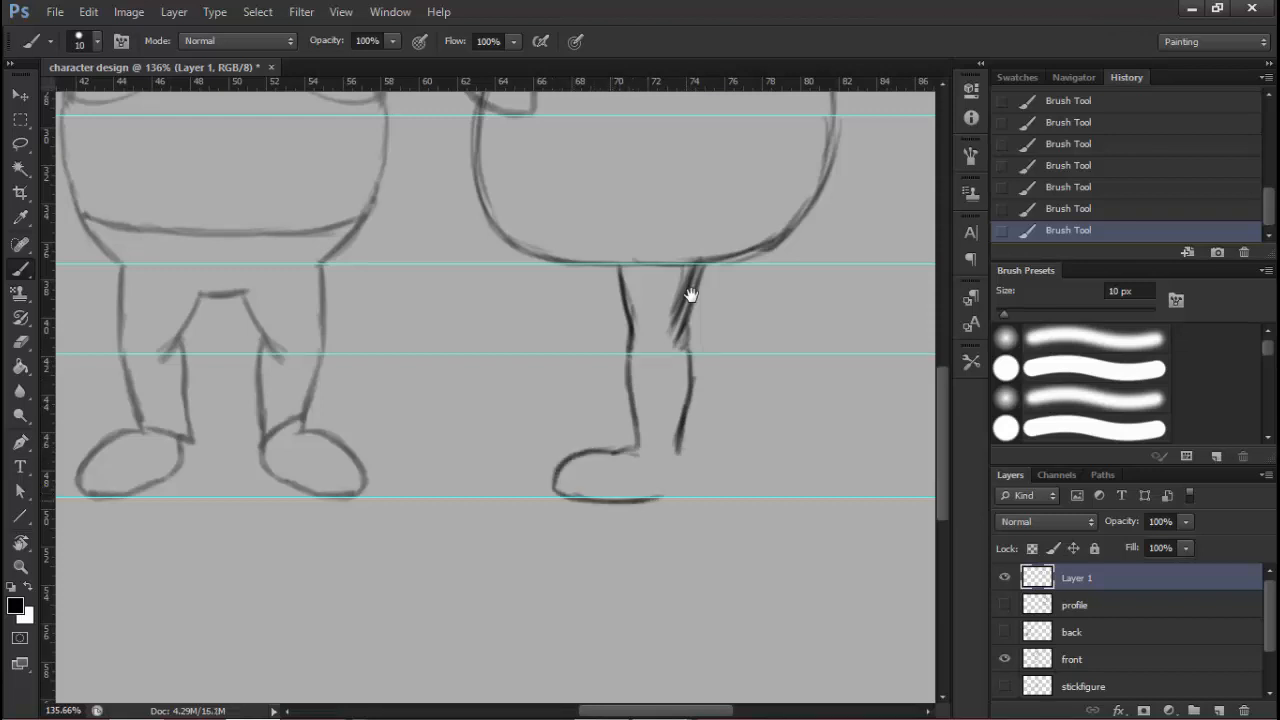
{"action": "mouse_move", "coordinate": [681, 450]}
{"action": "left_mouse_down"}
{"action": "mouse_move", "coordinate": [681, 496]}
{"action": "mouse_move", "coordinate": [658, 498]}
{"action": "left_mouse_up"}
Erase the profile figure's whole leg and foot with the 9 px eraser
{"action": "scroll", "coordinate": [656, 498], "scroll_direction": "down", "scroll_amount": 6}
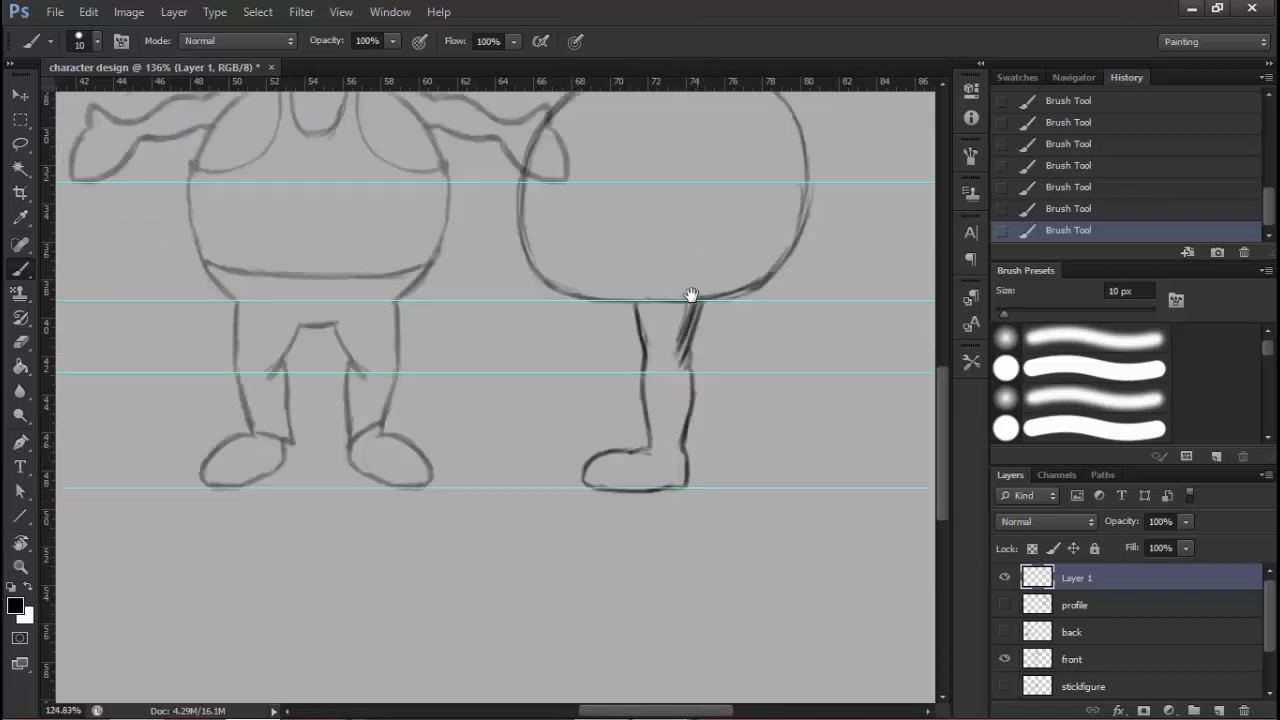
{"action": "scroll", "coordinate": [691, 294], "scroll_direction": "up", "scroll_amount": 6}
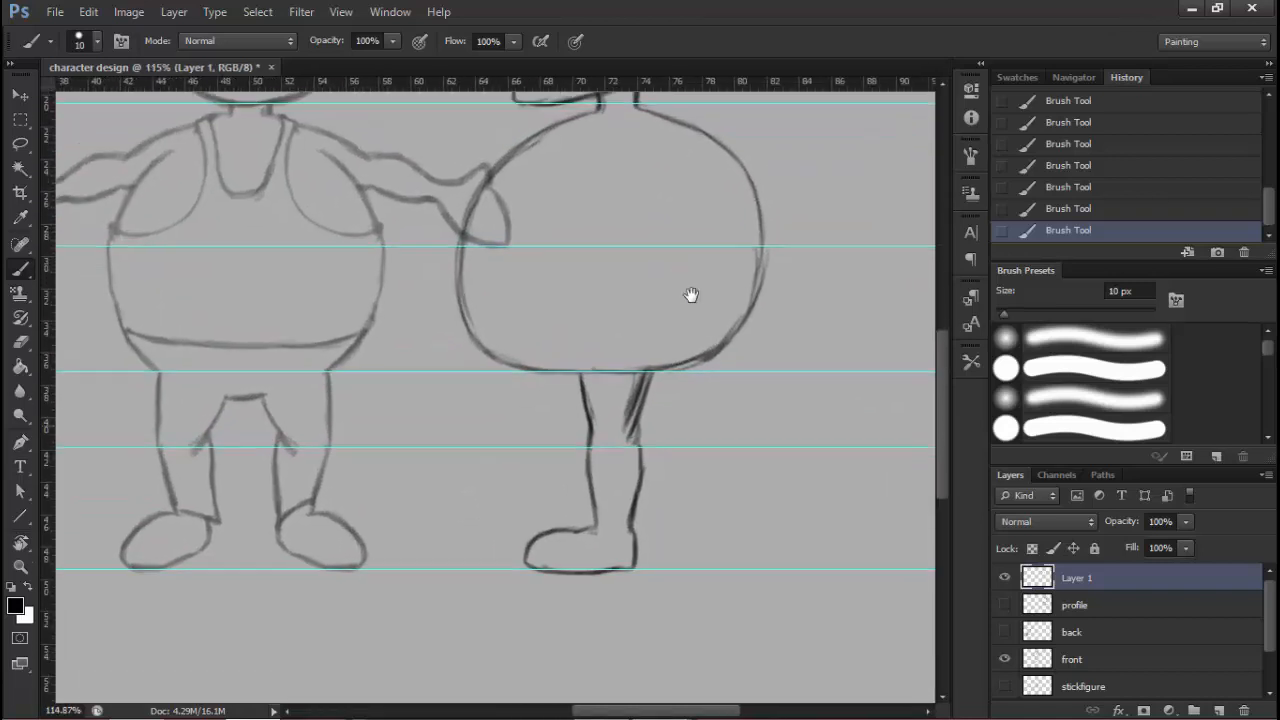
{"action": "left_click_drag", "start_coordinate": [691, 294], "coordinate": [728, 207]}
{"action": "scroll", "coordinate": [691, 294], "scroll_direction": "down", "scroll_amount": 2}
{"action": "key", "text": "e"}
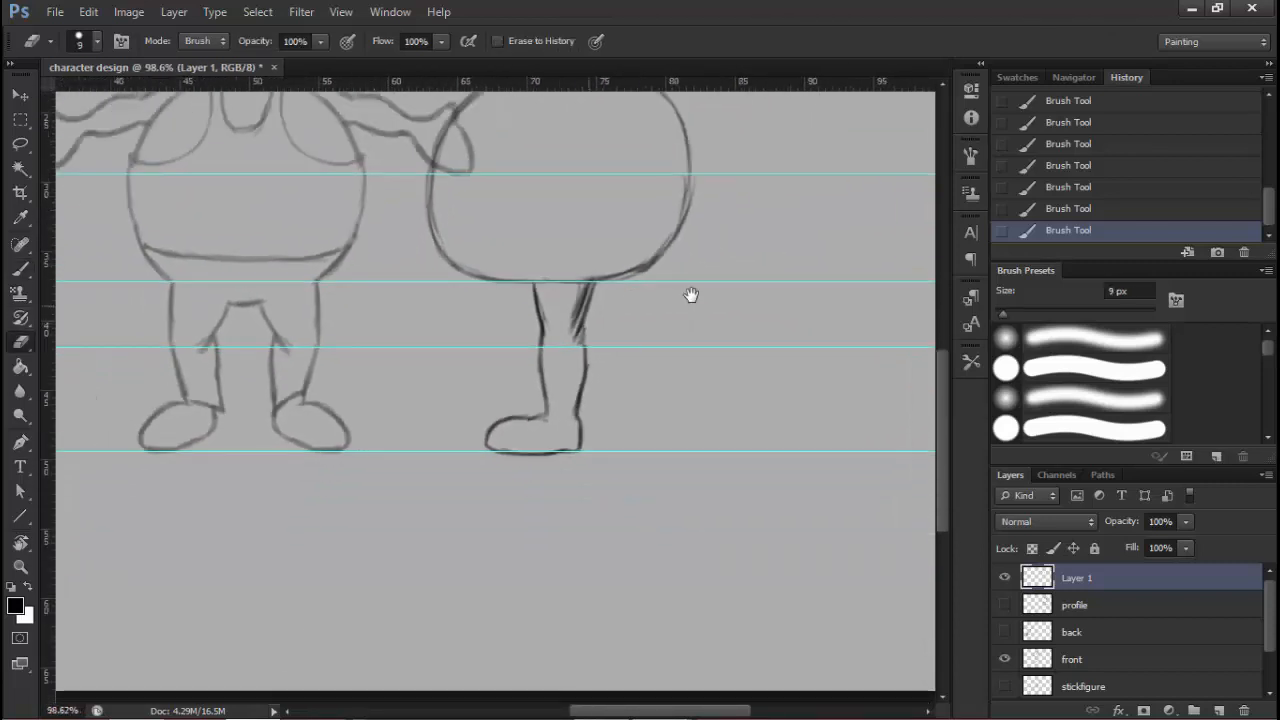
{"action": "scroll", "coordinate": [691, 294], "scroll_direction": "up", "scroll_amount": 1}
{"action": "scroll", "coordinate": [691, 294], "scroll_direction": "up", "scroll_amount": 1}
{"action": "mouse_move", "coordinate": [528, 301]}
{"action": "left_mouse_down"}
{"action": "mouse_move", "coordinate": [524, 285]}
{"action": "mouse_move", "coordinate": [626, 273]}
{"action": "mouse_move", "coordinate": [582, 328]}
{"action": "mouse_move", "coordinate": [534, 346]}
{"action": "mouse_move", "coordinate": [628, 318]}
{"action": "left_mouse_up"}
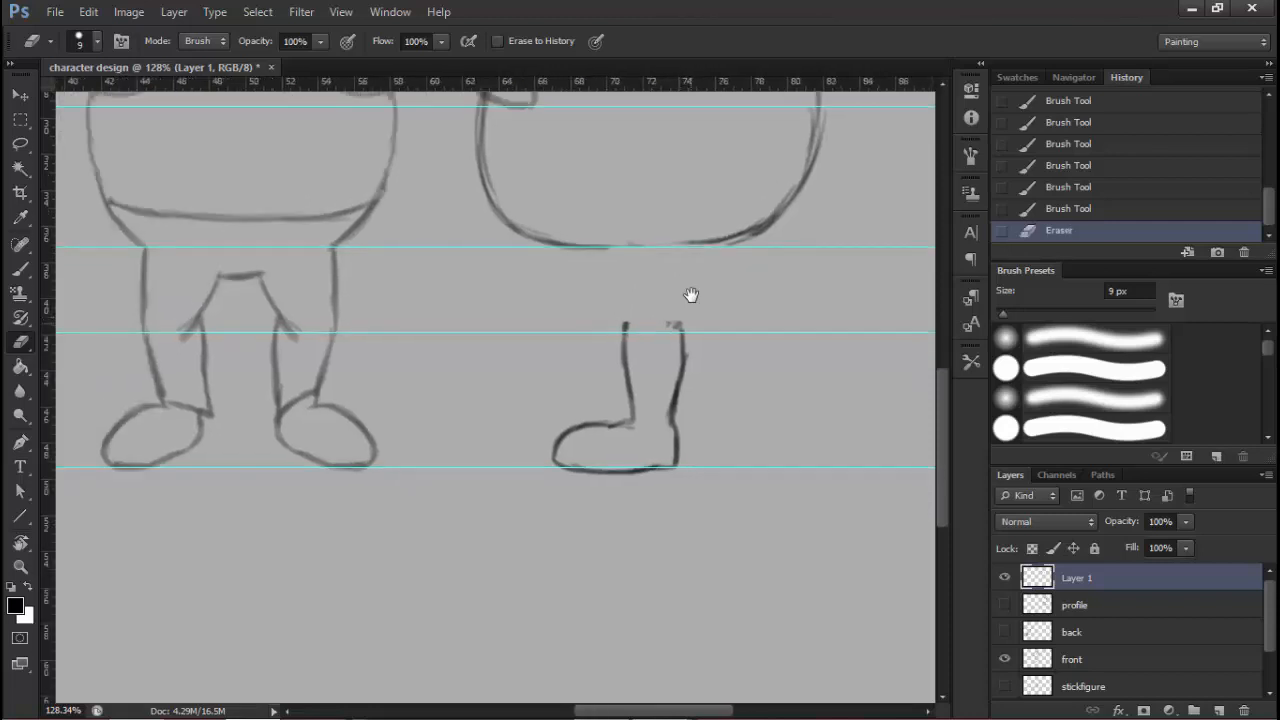
{"action": "scroll", "coordinate": [691, 294], "scroll_direction": "up", "scroll_amount": 1}
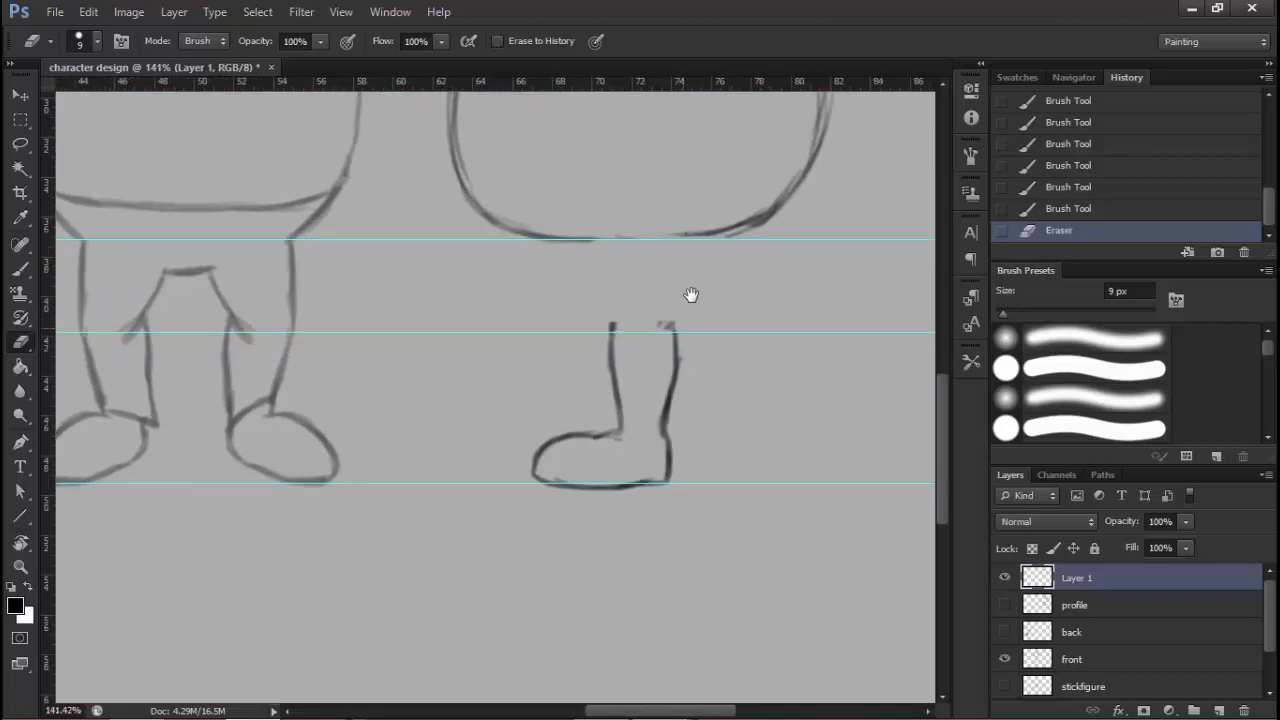
{"action": "scroll", "coordinate": [691, 294], "scroll_direction": "up", "scroll_amount": 1}
{"action": "mouse_move", "coordinate": [606, 322]}
{"action": "left_mouse_down"}
{"action": "mouse_move", "coordinate": [666, 326]}
{"action": "mouse_move", "coordinate": [605, 345]}
{"action": "mouse_move", "coordinate": [676, 385]}
{"action": "mouse_move", "coordinate": [540, 450]}
{"action": "mouse_move", "coordinate": [520, 490]}
{"action": "mouse_move", "coordinate": [668, 500]}
{"action": "mouse_move", "coordinate": [668, 458]}
{"action": "mouse_move", "coordinate": [609, 400]}
{"action": "left_mouse_up"}
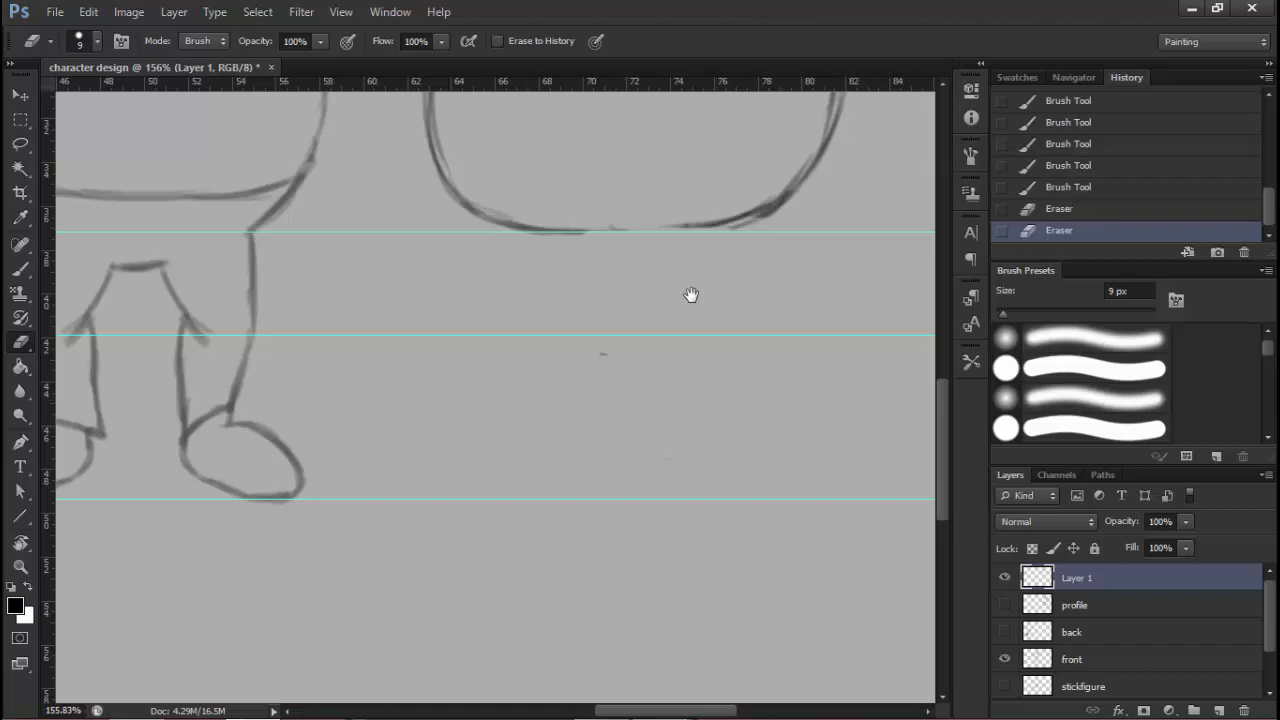
Redraw the profile figure's upper leg with the 10 px brush, tapering from a wider top at the torso to the knee guide
{"action": "key", "text": "b"}
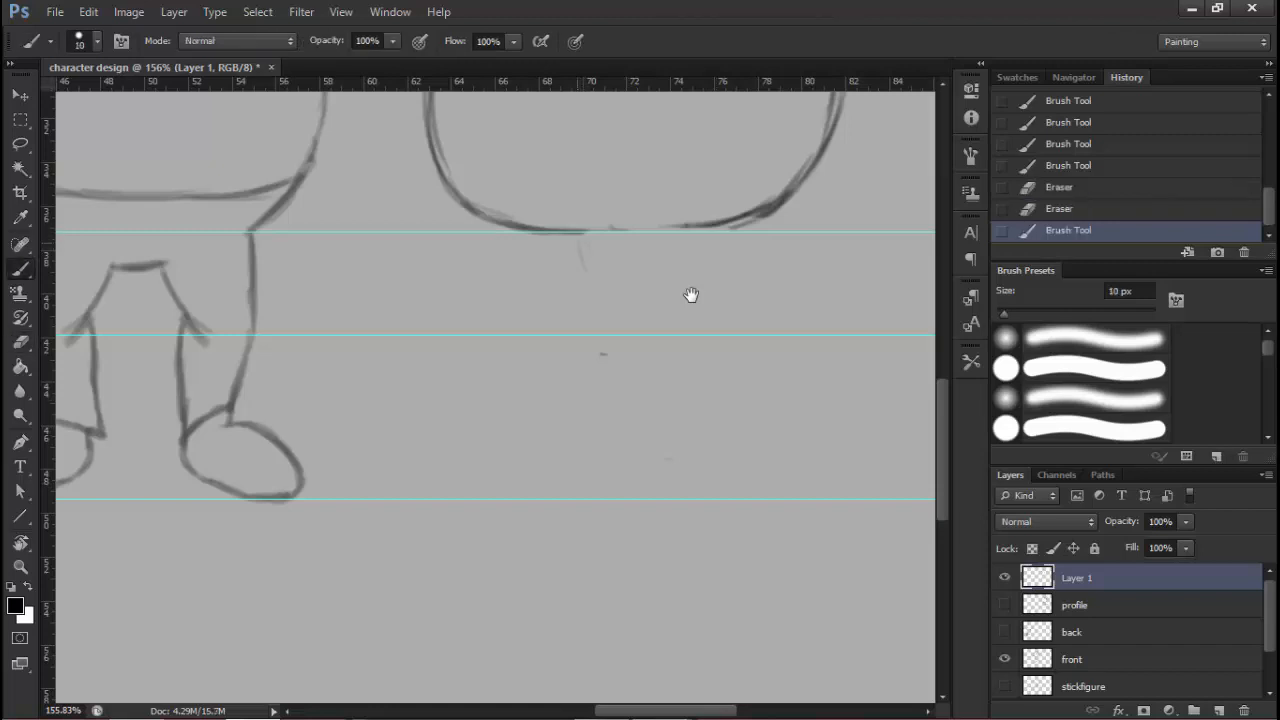
{"action": "left_click_drag", "start_coordinate": [576, 234], "coordinate": [592, 288]}
{"action": "left_click_drag", "start_coordinate": [672, 230], "coordinate": [644, 286]}
{"action": "left_click_drag", "start_coordinate": [686, 229], "coordinate": [638, 297]}
{"action": "left_click_drag", "start_coordinate": [683, 228], "coordinate": [642, 298]}
{"action": "left_click_drag", "start_coordinate": [686, 226], "coordinate": [644, 297]}
{"action": "left_click_drag", "start_coordinate": [574, 242], "coordinate": [593, 322]}
{"action": "left_click_drag", "start_coordinate": [686, 226], "coordinate": [640, 332]}
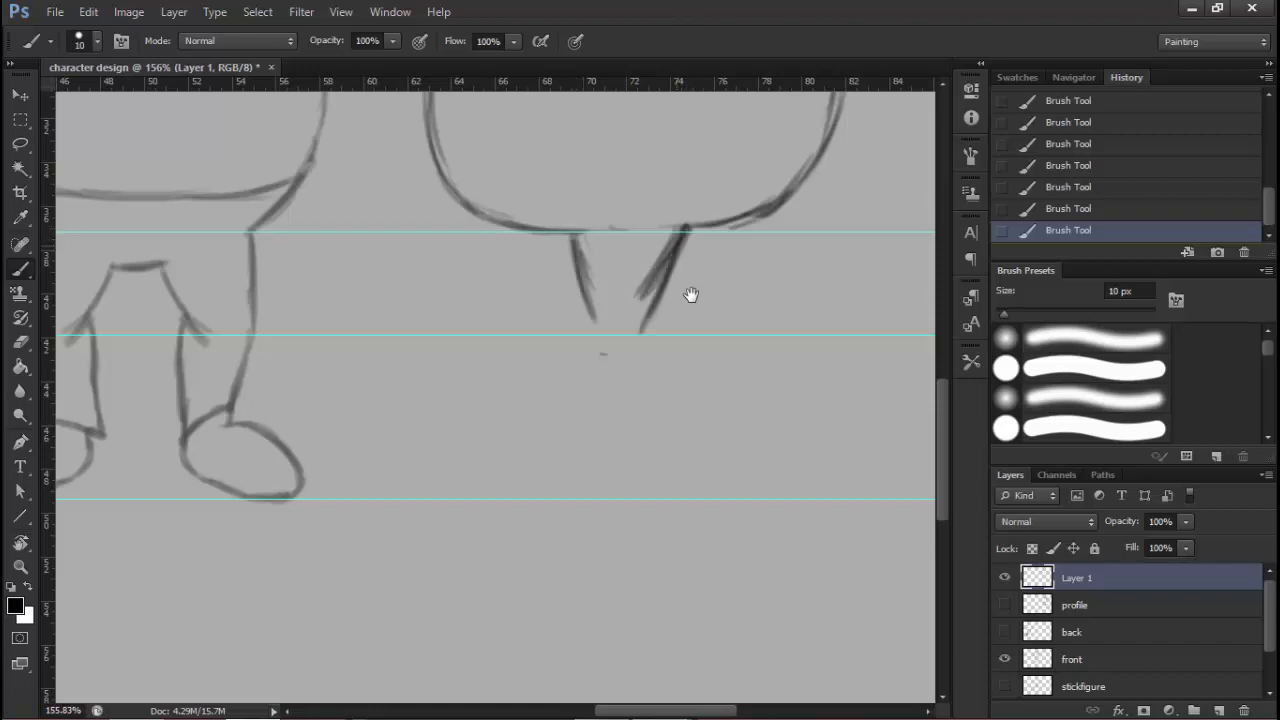
Erase the stray inner strokes along the back line of the profile thigh
{"action": "left_click", "coordinate": [20, 341]}
{"action": "mouse_move", "coordinate": [668, 246]}
{"action": "left_mouse_down"}
{"action": "mouse_move", "coordinate": [638, 298]}
{"action": "mouse_move", "coordinate": [650, 302]}
{"action": "left_mouse_up"}
{"action": "left_click_drag", "start_coordinate": [678, 228], "coordinate": [666, 254]}
Draw the profile figure's lower leg with a curved calf, ending in a forward-facing foot on the lowest guide
{"action": "key", "text": "b"}
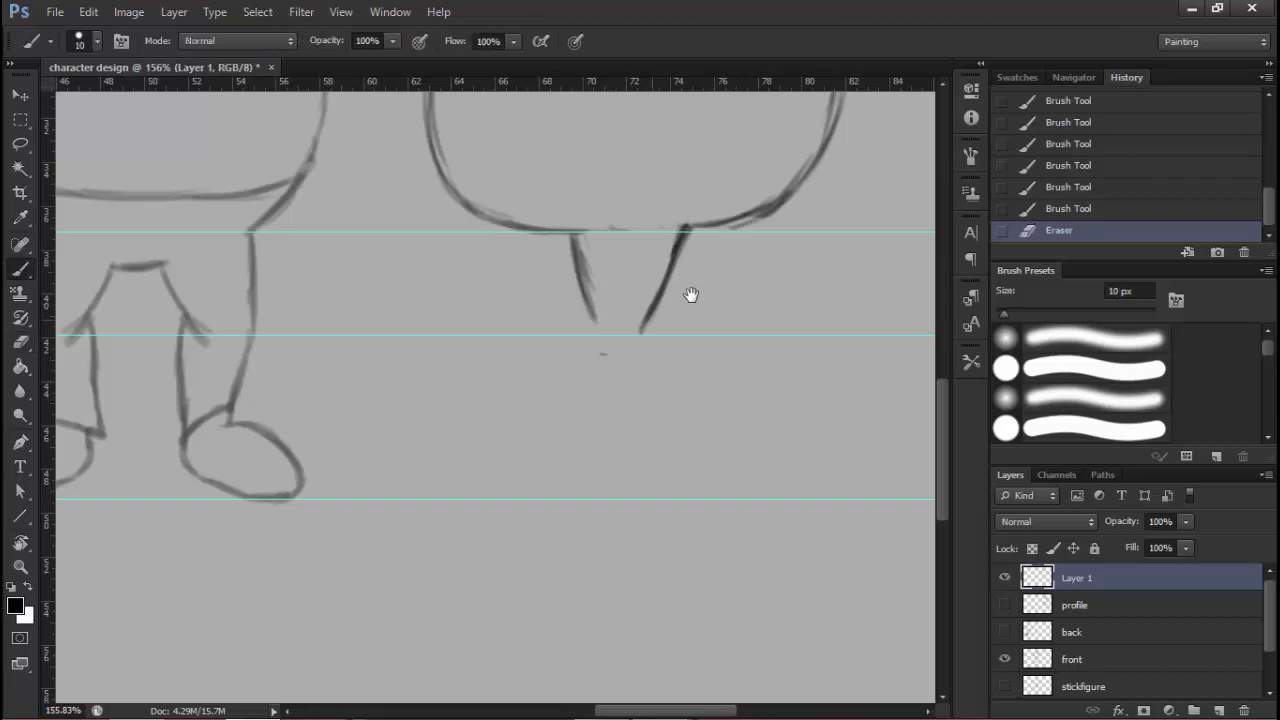
{"action": "left_click_drag", "start_coordinate": [652, 316], "coordinate": [644, 334]}
{"action": "left_click_drag", "start_coordinate": [583, 292], "coordinate": [592, 434]}
{"action": "mouse_move", "coordinate": [652, 336]}
{"action": "left_mouse_down"}
{"action": "mouse_move", "coordinate": [651, 414]}
{"action": "mouse_move", "coordinate": [634, 456]}
{"action": "mouse_move", "coordinate": [548, 438]}
{"action": "mouse_move", "coordinate": [516, 455]}
{"action": "left_mouse_up"}
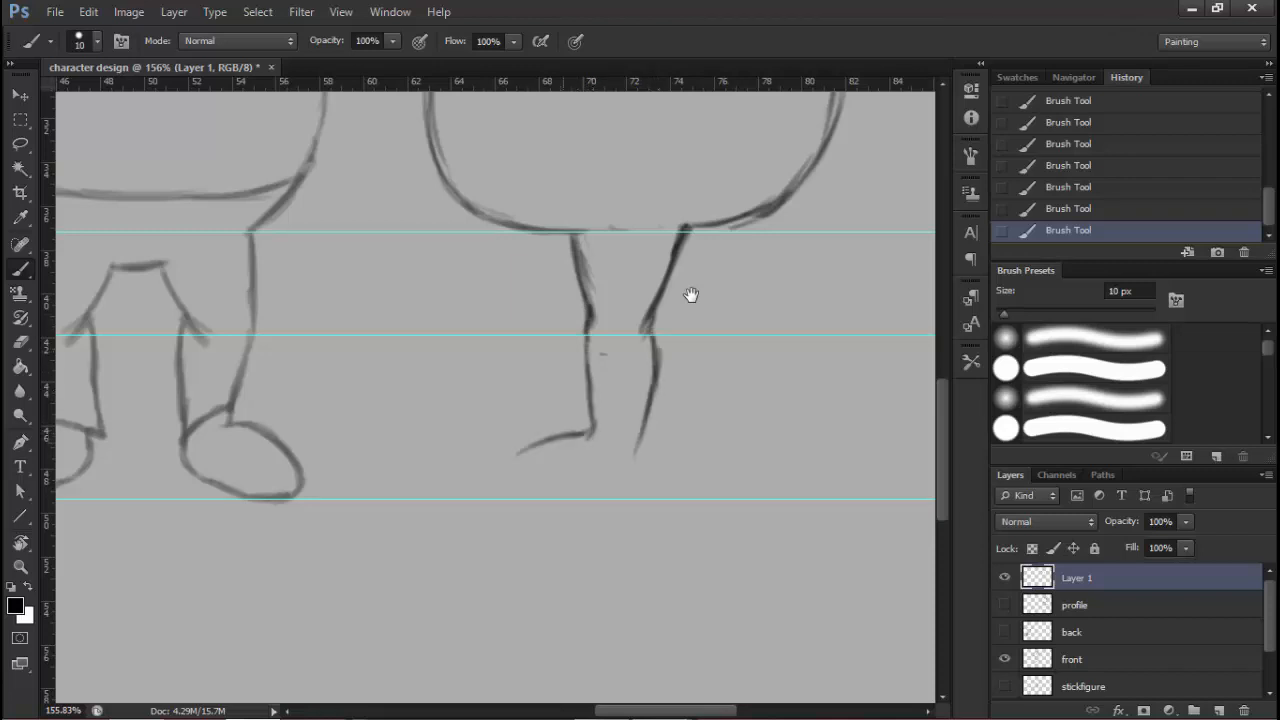
{"action": "left_click_drag", "start_coordinate": [638, 440], "coordinate": [636, 495]}
{"action": "mouse_move", "coordinate": [578, 432]}
{"action": "left_mouse_down"}
{"action": "mouse_move", "coordinate": [510, 460]}
{"action": "mouse_move", "coordinate": [538, 500]}
{"action": "mouse_move", "coordinate": [506, 500]}
{"action": "mouse_move", "coordinate": [636, 492]}
{"action": "left_mouse_up"}
{"action": "left_click_drag", "start_coordinate": [560, 505], "coordinate": [632, 494]}
{"action": "scroll", "coordinate": [690, 294], "scroll_direction": "down", "scroll_amount": 6}
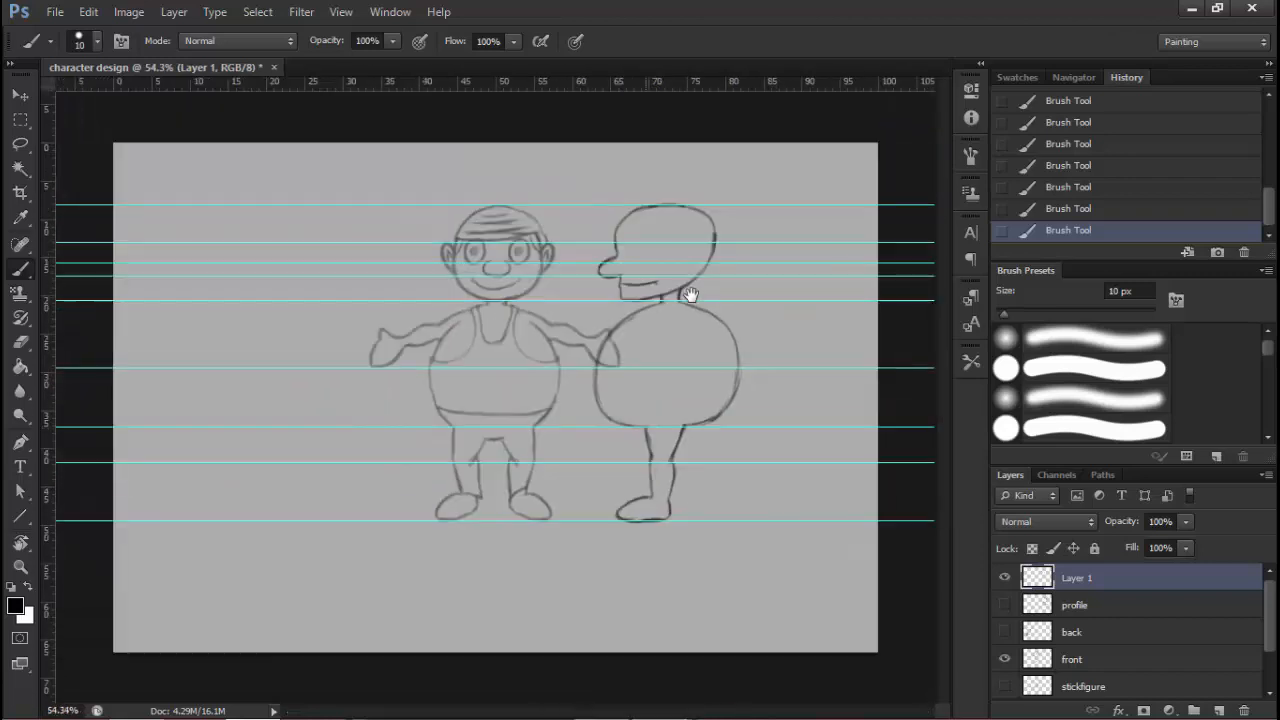
Examine the profile figure's leg and overall proportions against the front view
{"action": "scroll", "coordinate": [690, 294], "scroll_direction": "up", "scroll_amount": 4}
{"action": "scroll", "coordinate": [690, 294], "scroll_direction": "down", "scroll_amount": 2}
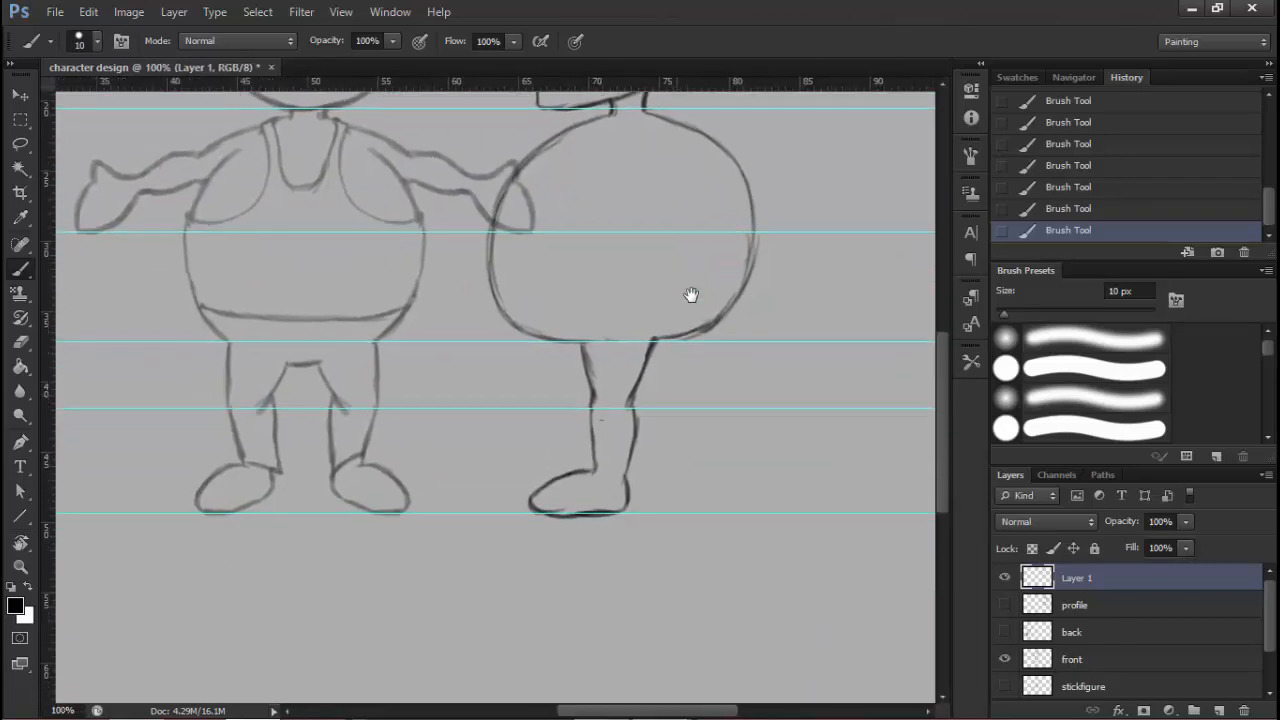
{"action": "scroll", "coordinate": [690, 294], "scroll_direction": "up", "scroll_amount": 3}
{"action": "scroll", "coordinate": [690, 294], "scroll_direction": "down", "scroll_amount": 5}
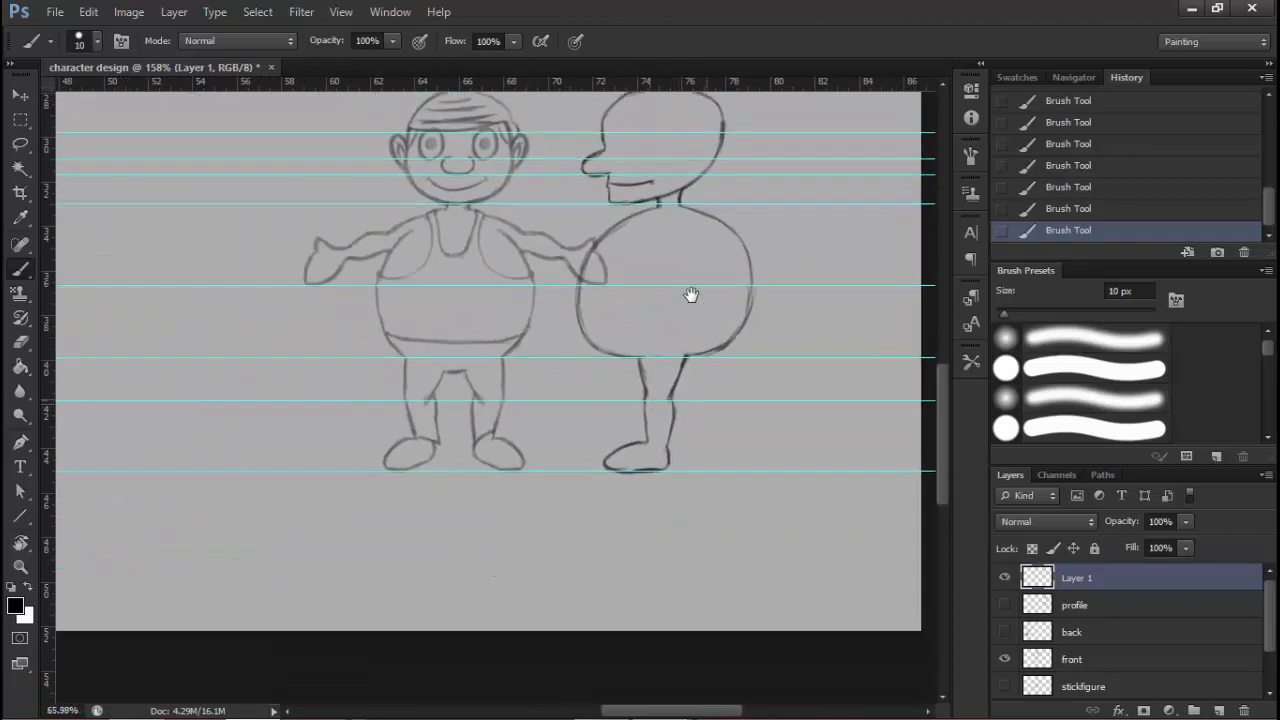
{"action": "scroll", "coordinate": [690, 294], "scroll_direction": "up", "scroll_amount": 1}
{"action": "scroll", "coordinate": [690, 294], "scroll_direction": "up", "scroll_amount": 1}
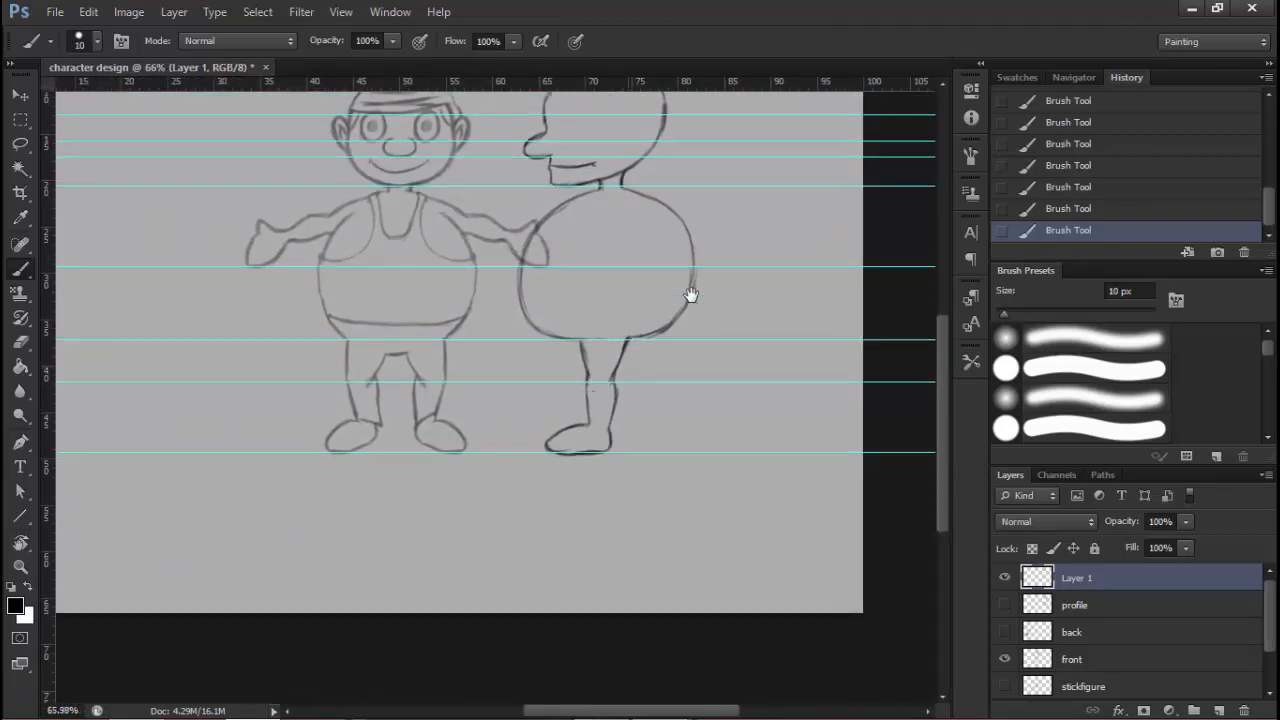
{"action": "scroll", "coordinate": [690, 294], "scroll_direction": "down", "scroll_amount": 1}
{"action": "scroll", "coordinate": [690, 294], "scroll_direction": "up", "scroll_amount": 3}
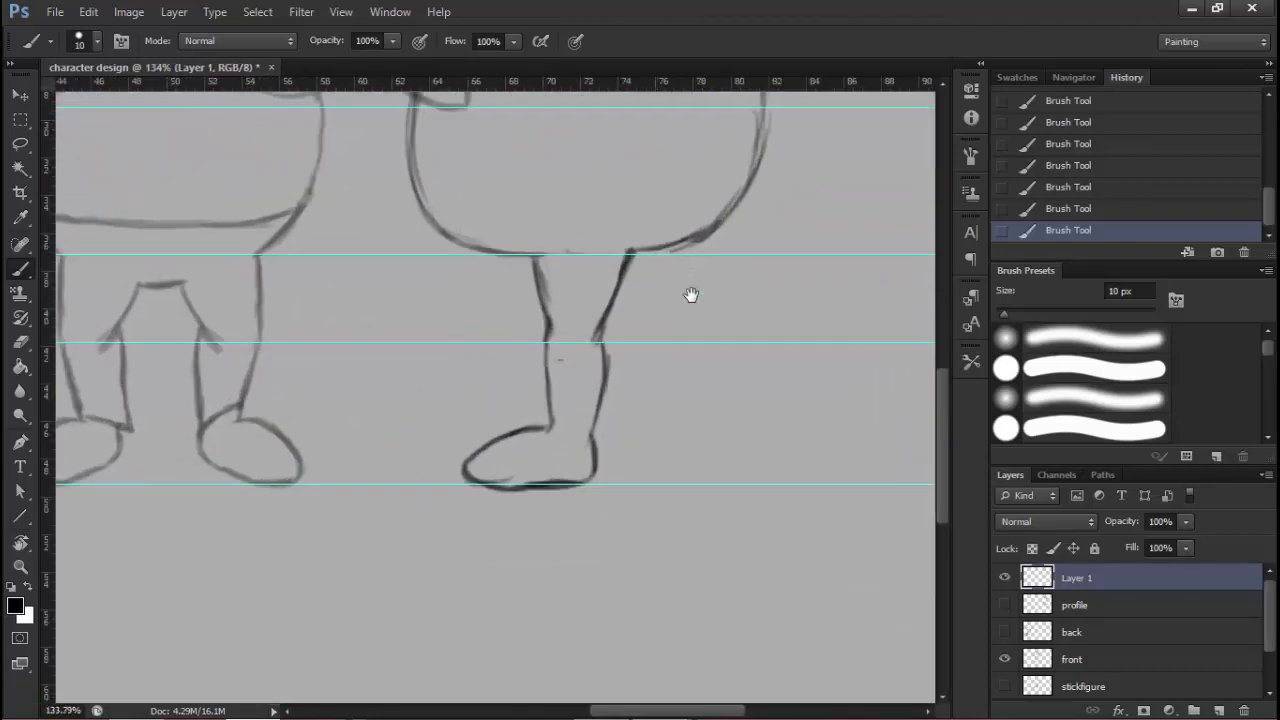
{"action": "key", "text": "l"}
{"action": "scroll", "coordinate": [690, 294], "scroll_direction": "up", "scroll_amount": 1}
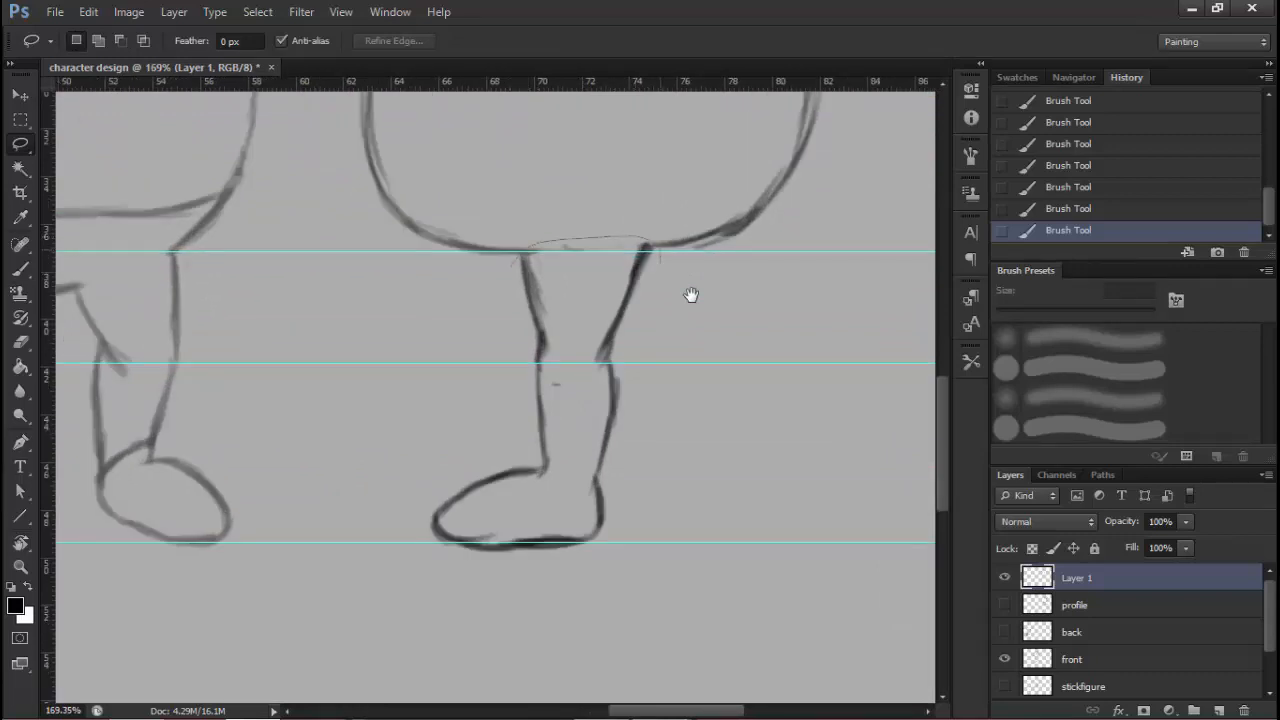
{"action": "mouse_move", "coordinate": [650, 242]}
{"action": "left_mouse_down"}
{"action": "mouse_move", "coordinate": [632, 416]}
{"action": "mouse_move", "coordinate": [548, 568]}
{"action": "mouse_move", "coordinate": [370, 452]}
{"action": "left_mouse_up"}
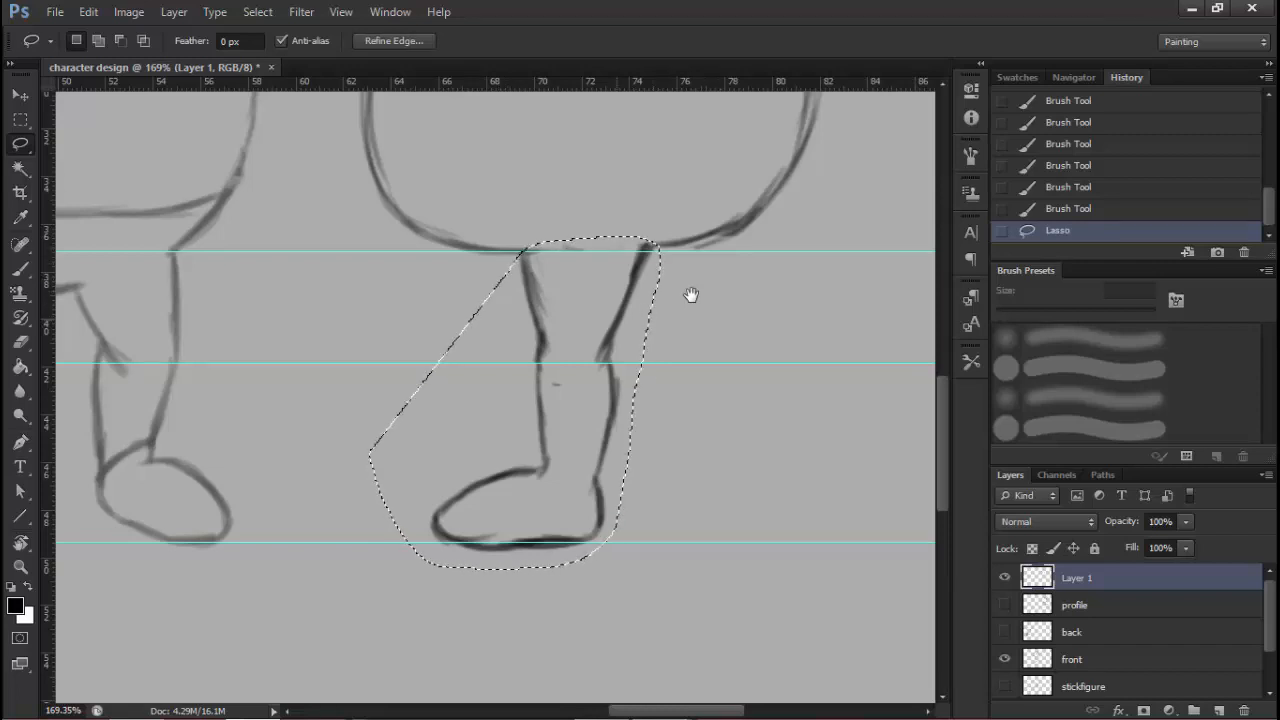
{"action": "key", "text": "ctrl+d"}
{"action": "scroll", "coordinate": [690, 294], "scroll_direction": "down", "scroll_amount": 4}
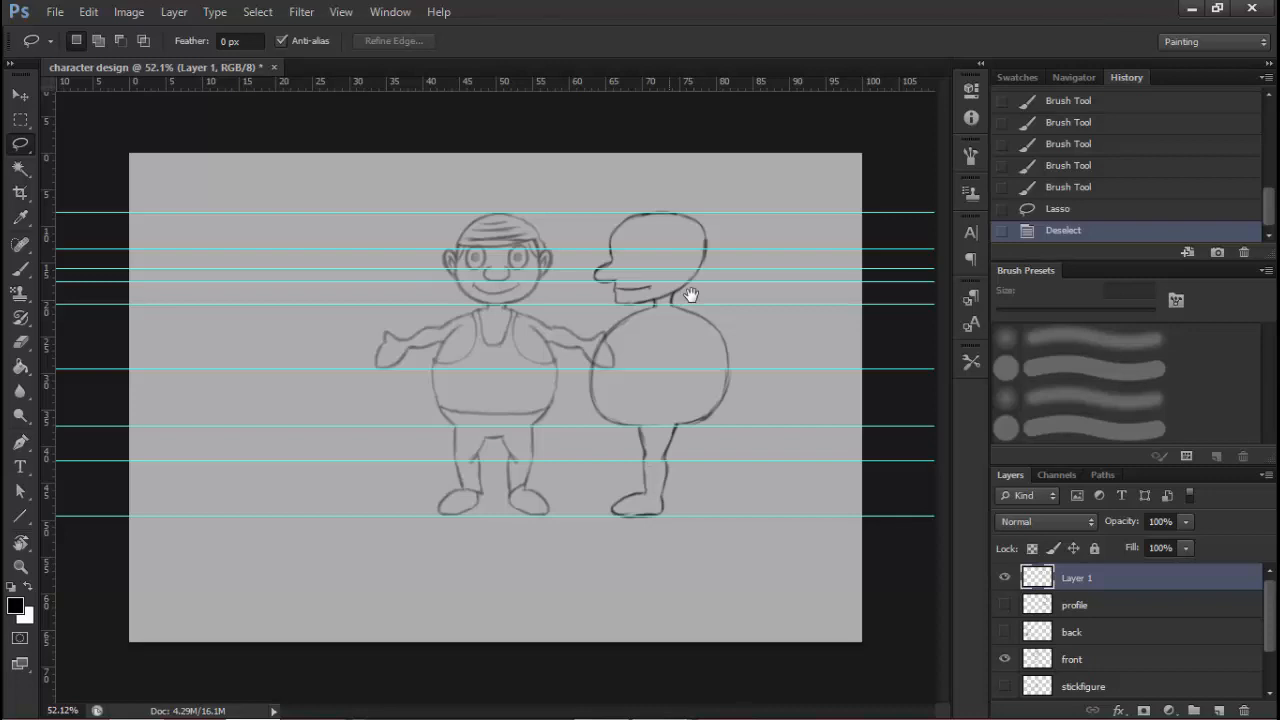
{"action": "scroll", "coordinate": [690, 294], "scroll_direction": "up", "scroll_amount": 6}
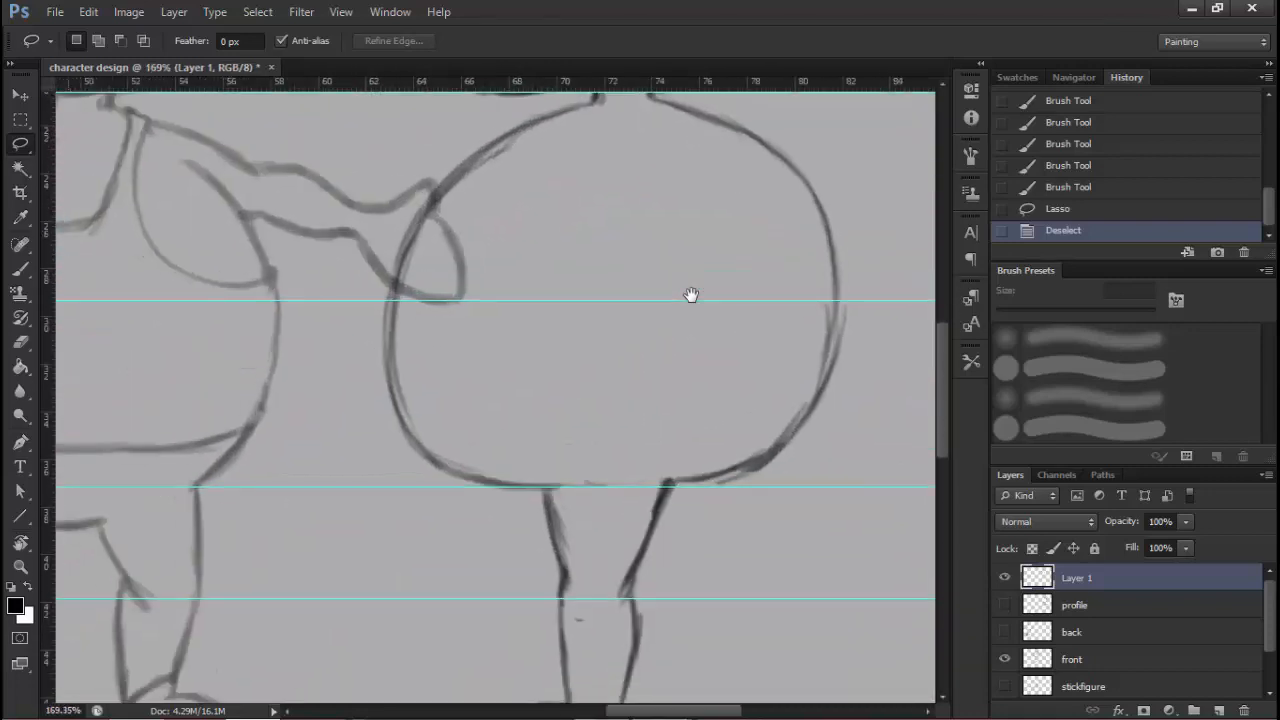
{"action": "key", "text": "b"}
{"action": "scroll", "coordinate": [690, 294], "scroll_direction": "up", "scroll_amount": 1}
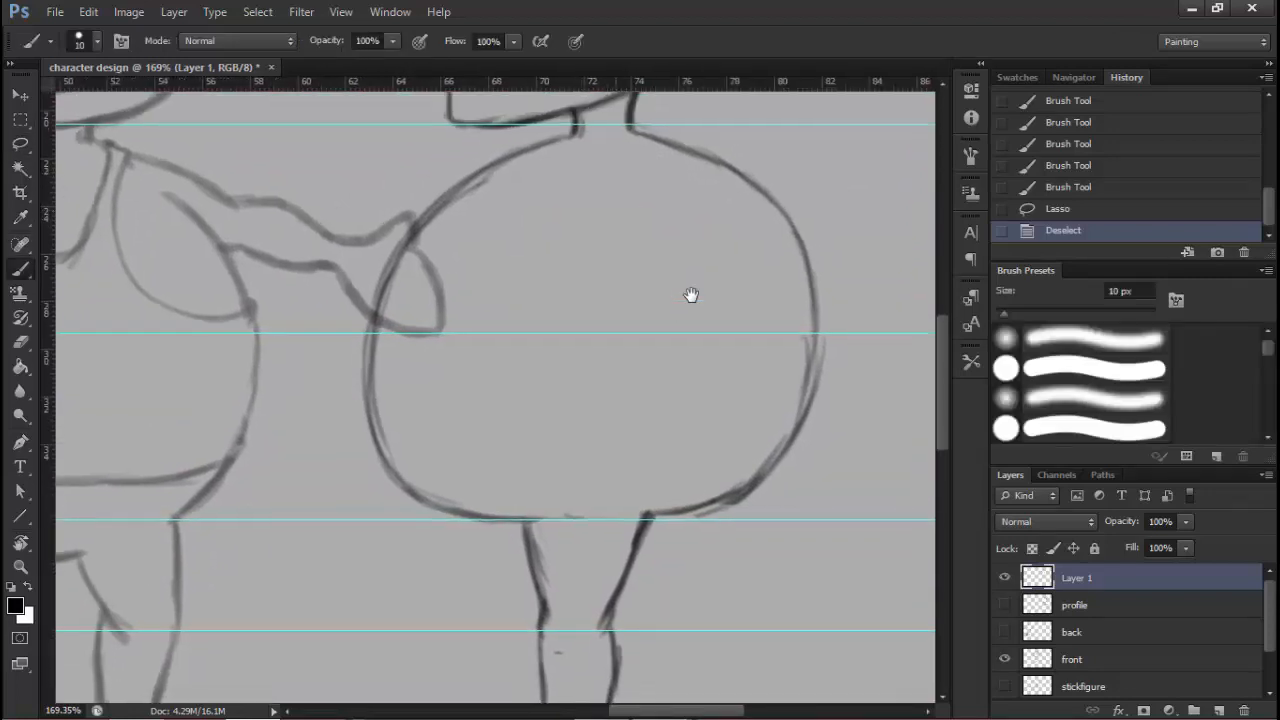
{"action": "left_click_drag", "start_coordinate": [691, 295], "coordinate": [601, 301]}
{"action": "left_click", "coordinate": [479, 200]}
{"action": "left_click_drag", "start_coordinate": [471, 195], "coordinate": [510, 167]}
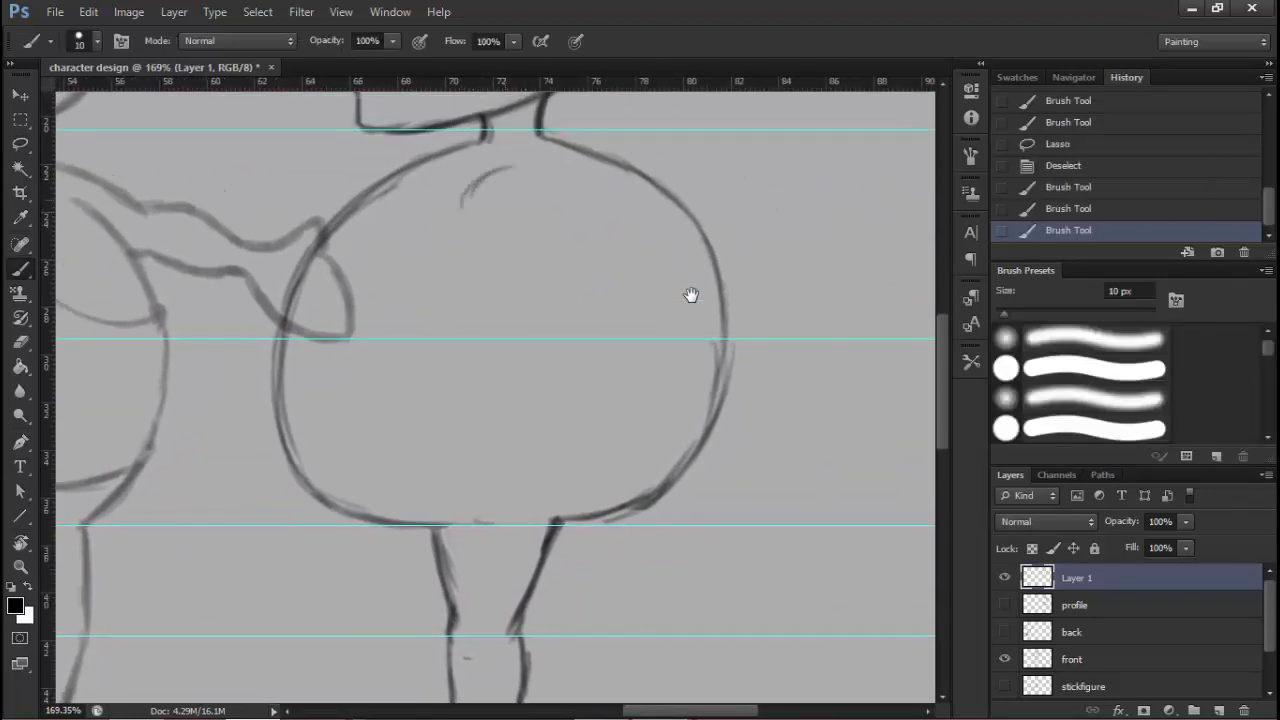
{"action": "key", "text": "ctrl+alt+z"}
{"action": "key", "text": "ctrl+alt+z"}
{"action": "key", "text": "ctrl+alt+z"}
Draw a short arm on the profile torso, from a rounded shoulder down to a hand at the mid-torso guide
{"action": "left_click_drag", "start_coordinate": [691, 295], "coordinate": [691, 281]}
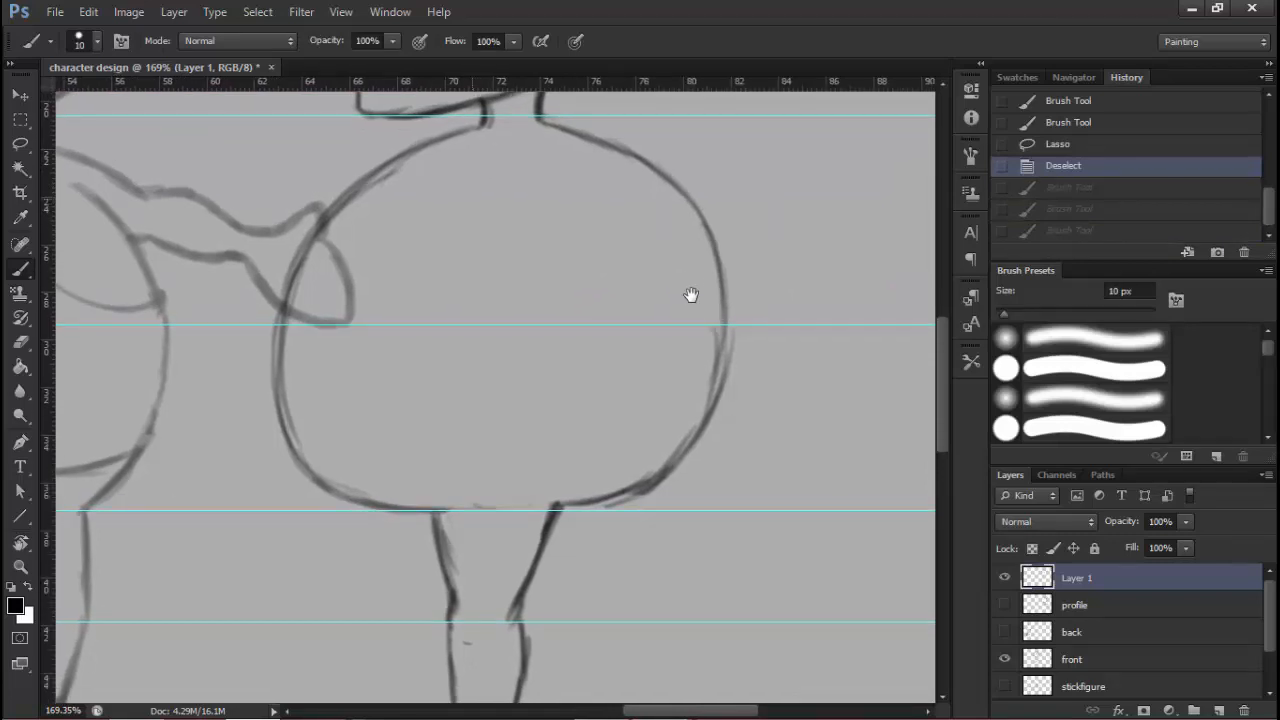
{"action": "mouse_move", "coordinate": [460, 202]}
{"action": "left_mouse_down"}
{"action": "mouse_move", "coordinate": [505, 163]}
{"action": "mouse_move", "coordinate": [548, 213]}
{"action": "left_mouse_up"}
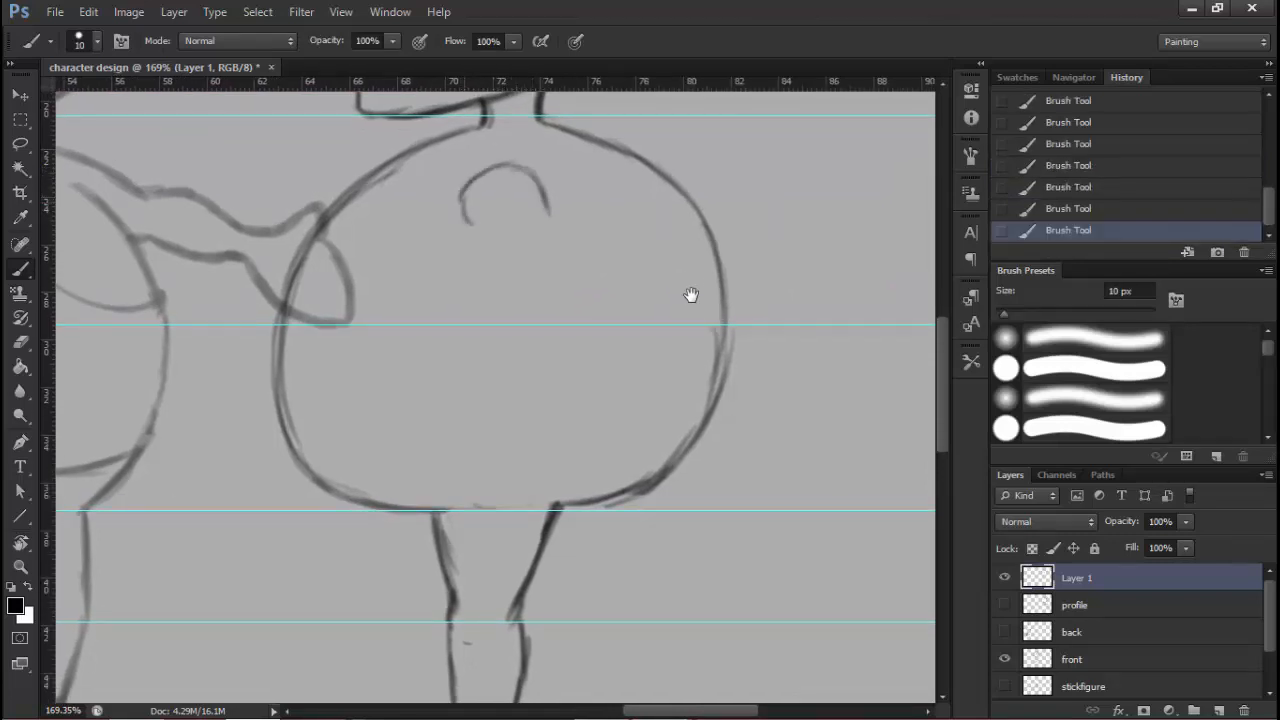
{"action": "left_click_drag", "start_coordinate": [691, 295], "coordinate": [694, 292]}
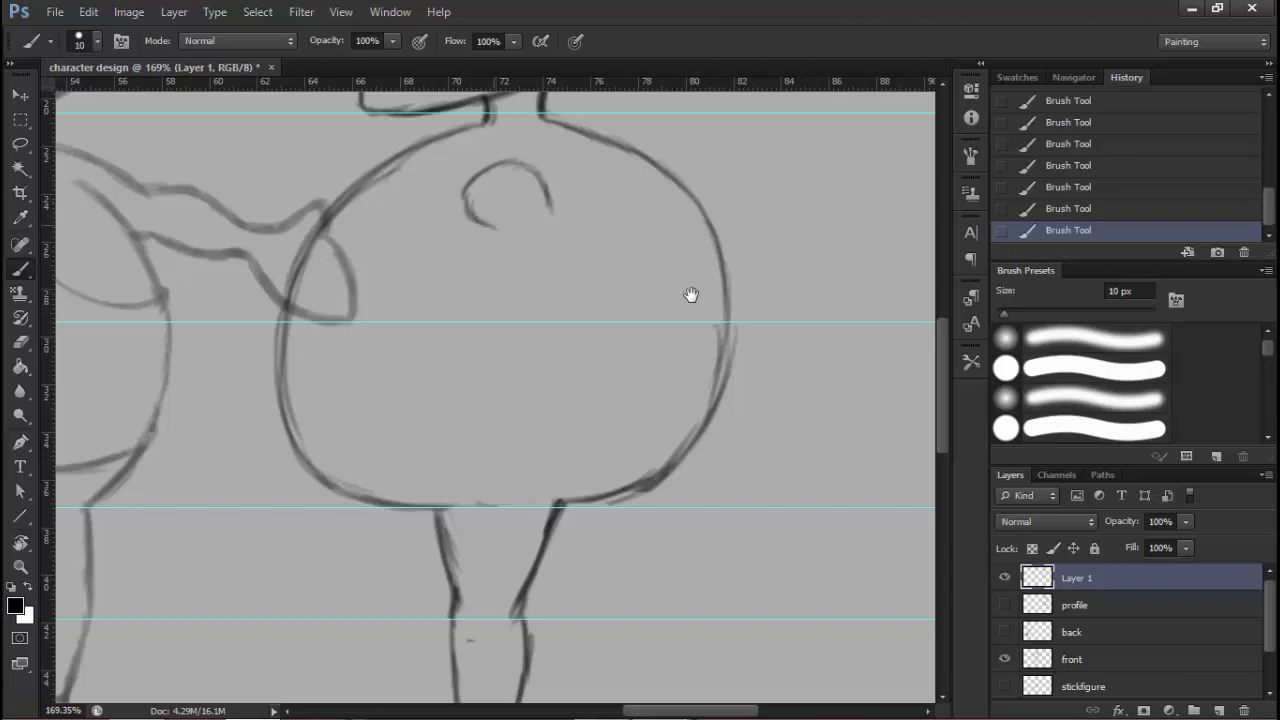
{"action": "left_click_drag", "start_coordinate": [490, 226], "coordinate": [508, 266]}
{"action": "left_click_drag", "start_coordinate": [550, 210], "coordinate": [564, 246]}
{"action": "mouse_move", "coordinate": [558, 220]}
{"action": "left_mouse_down"}
{"action": "mouse_move", "coordinate": [574, 260]}
{"action": "mouse_move", "coordinate": [476, 298]}
{"action": "mouse_move", "coordinate": [508, 316]}
{"action": "left_mouse_up"}
{"action": "mouse_move", "coordinate": [572, 266]}
{"action": "left_mouse_down"}
{"action": "mouse_move", "coordinate": [604, 300]}
{"action": "mouse_move", "coordinate": [584, 322]}
{"action": "mouse_move", "coordinate": [526, 316]}
{"action": "mouse_move", "coordinate": [552, 332]}
{"action": "left_mouse_up"}
{"action": "left_click_drag", "start_coordinate": [520, 316], "coordinate": [606, 322]}
{"action": "scroll", "coordinate": [691, 294], "scroll_direction": "down", "scroll_amount": 5}
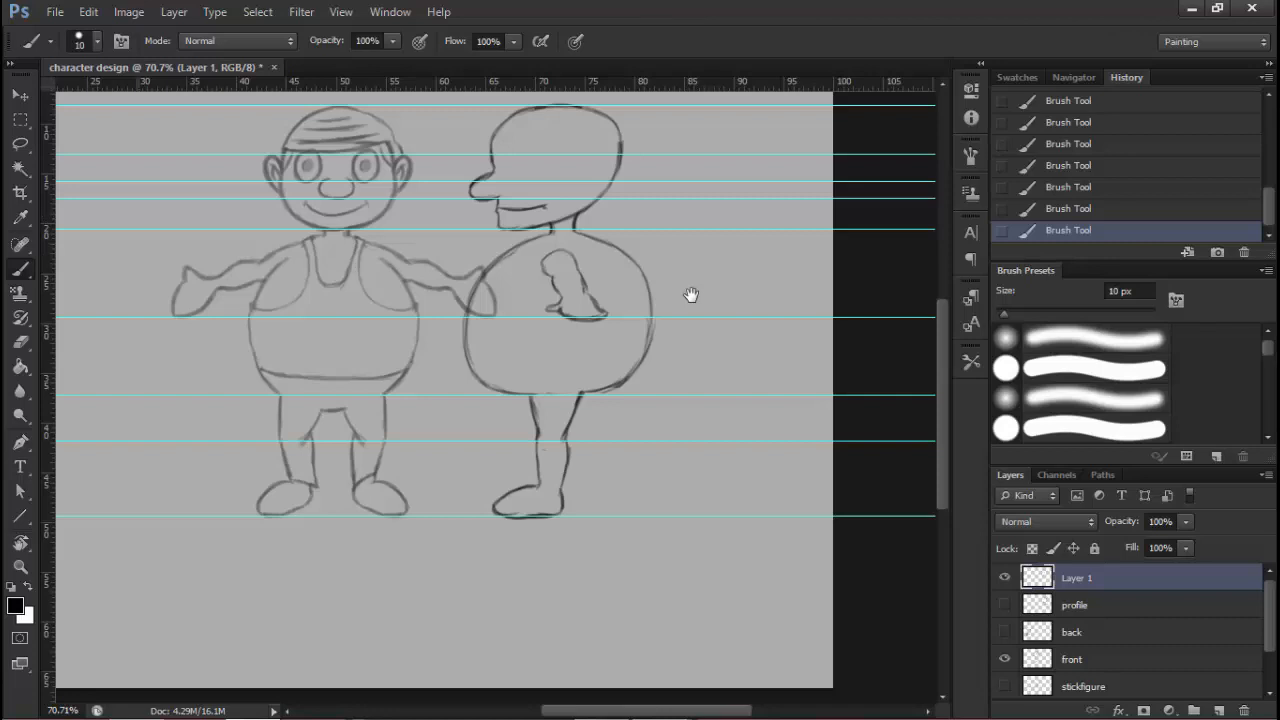
Erase the short arm and hand from the profile torso with the 9 px eraser
{"action": "key", "text": "e"}
{"action": "scroll", "coordinate": [691, 294], "scroll_direction": "up", "scroll_amount": 5}
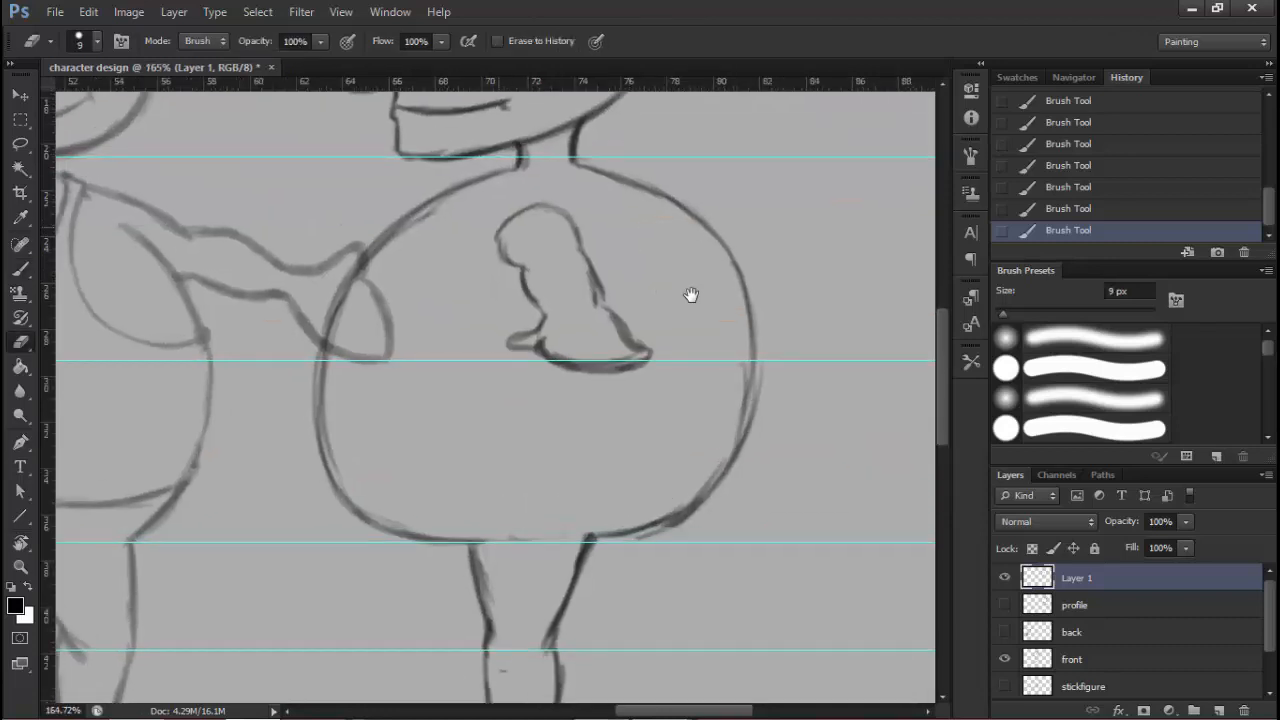
{"action": "mouse_move", "coordinate": [556, 208]}
{"action": "left_mouse_down"}
{"action": "mouse_move", "coordinate": [510, 262]}
{"action": "mouse_move", "coordinate": [520, 336]}
{"action": "mouse_move", "coordinate": [585, 366]}
{"action": "mouse_move", "coordinate": [605, 305]}
{"action": "mouse_move", "coordinate": [652, 352]}
{"action": "left_mouse_up"}
{"action": "left_click", "coordinate": [21, 269]}
{"action": "left_click_drag", "start_coordinate": [741, 199], "coordinate": [611, 207]}
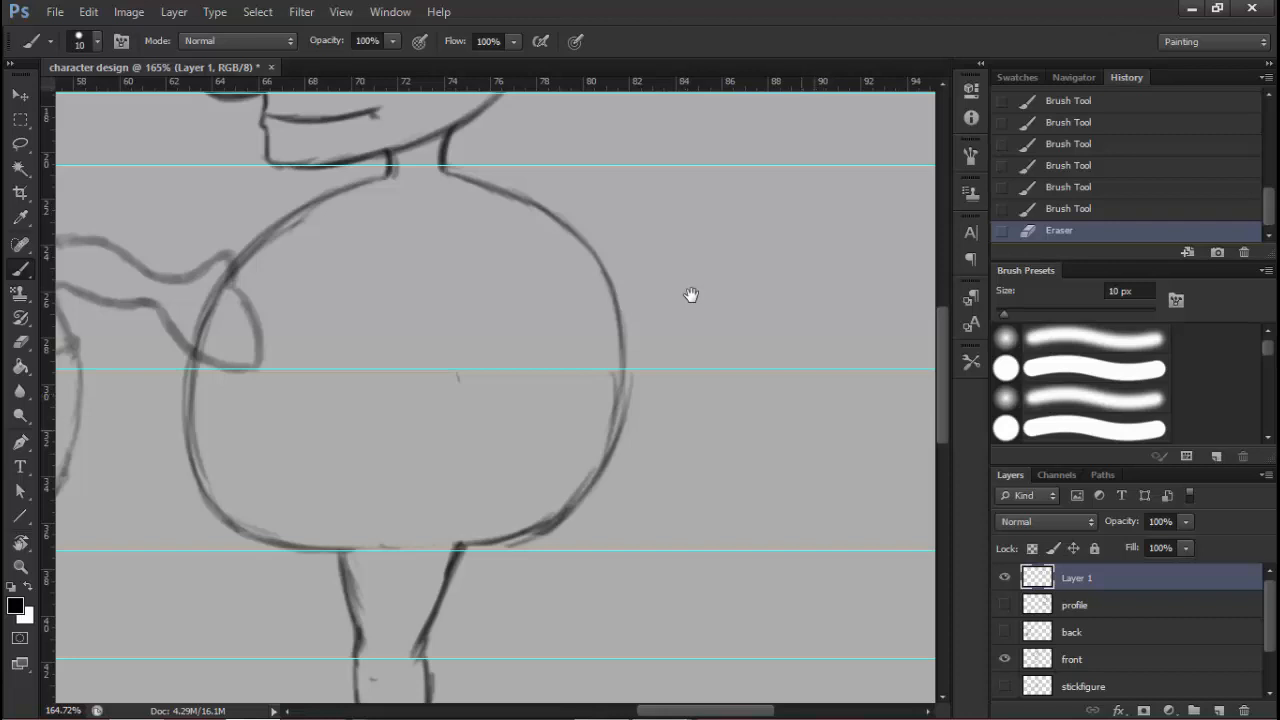
Draw a rounded shoulder and long upper arm on the profile torso with the 10 px brush, reaching the mid-torso guide
{"action": "scroll", "coordinate": [691, 295], "scroll_direction": "down", "scroll_amount": 5}
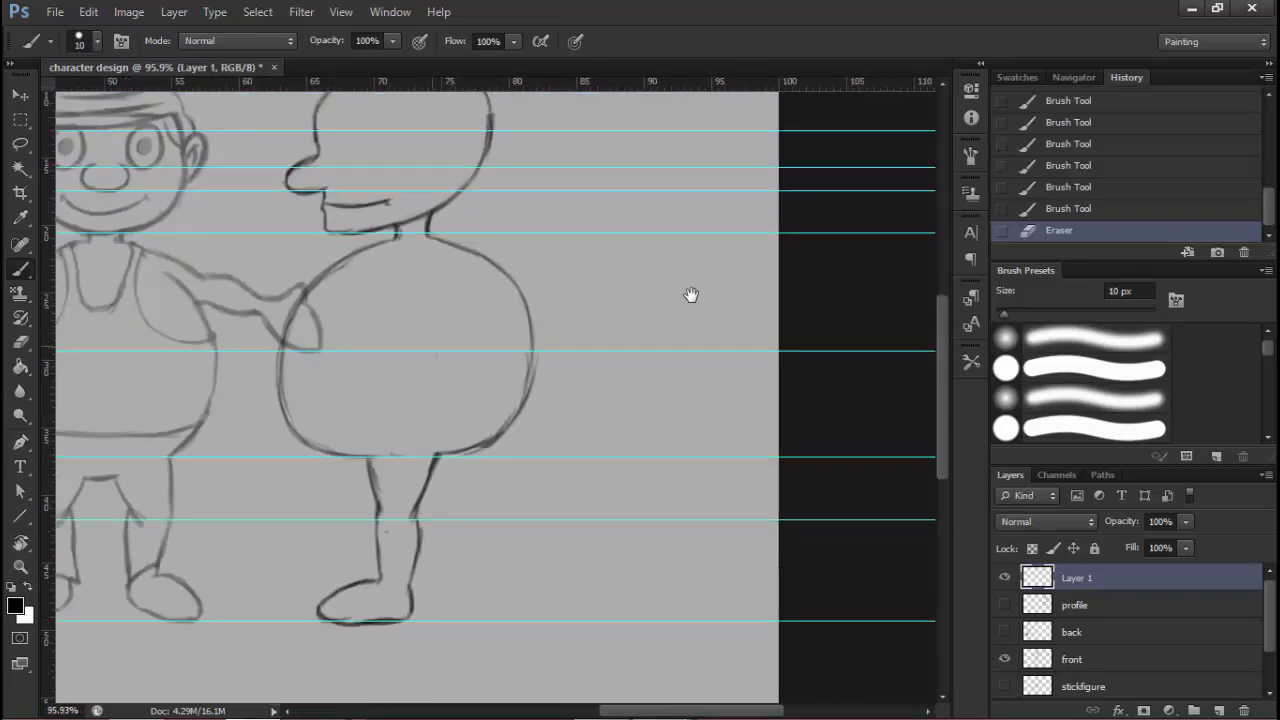
{"action": "scroll", "coordinate": [691, 295], "scroll_direction": "up", "scroll_amount": 5}
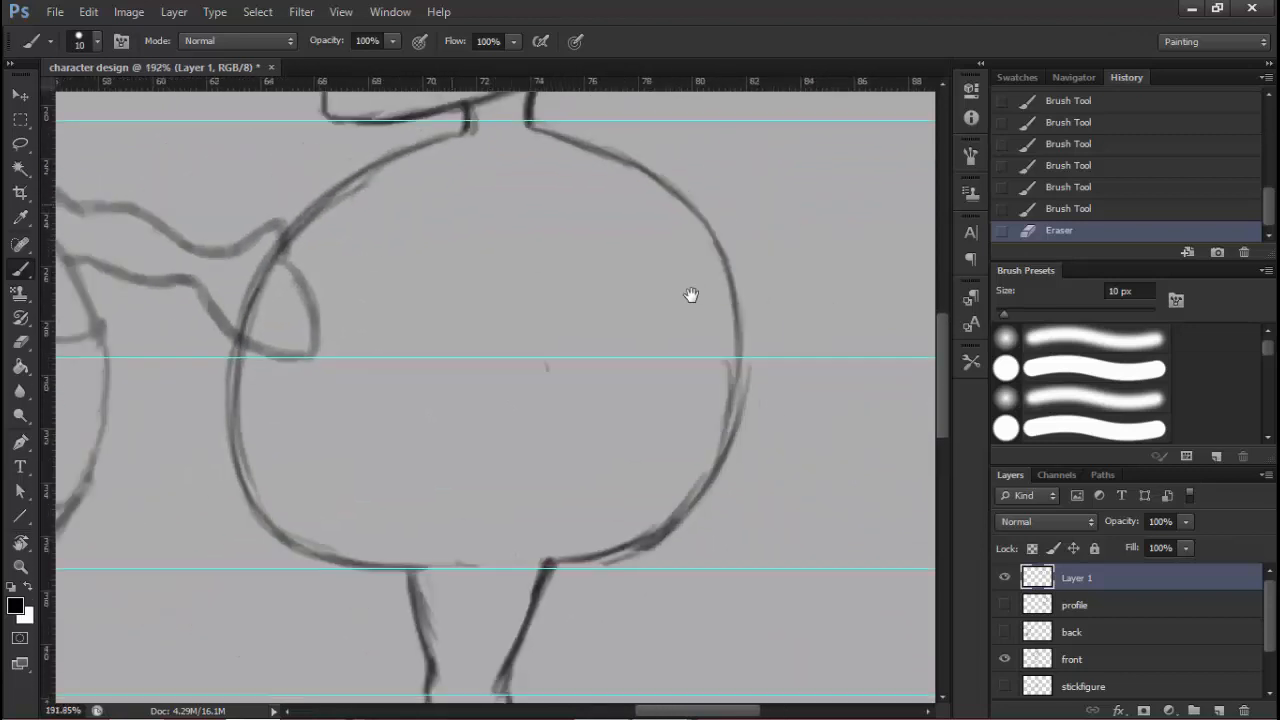
{"action": "mouse_move", "coordinate": [441, 196]}
{"action": "left_mouse_down"}
{"action": "mouse_move", "coordinate": [500, 169]}
{"action": "mouse_move", "coordinate": [522, 188]}
{"action": "mouse_move", "coordinate": [542, 276]}
{"action": "left_mouse_up"}
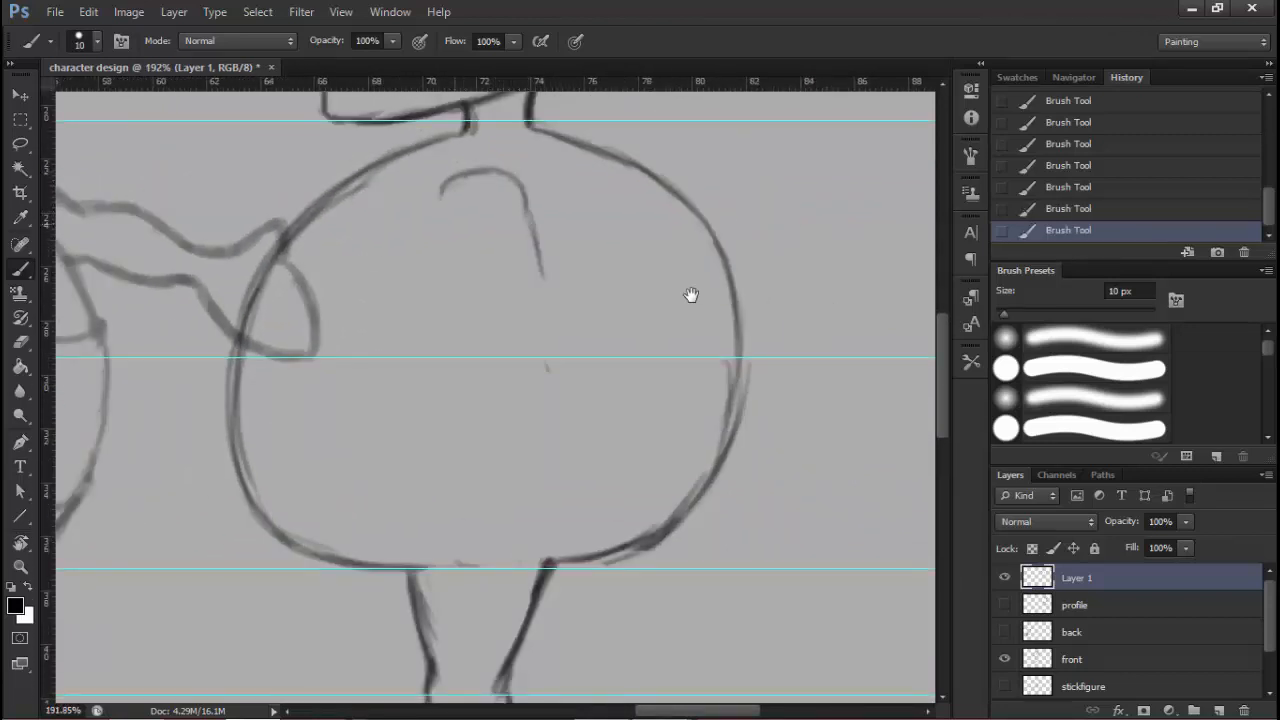
{"action": "left_click_drag", "start_coordinate": [444, 224], "coordinate": [459, 284]}
{"action": "left_click_drag", "start_coordinate": [691, 294], "coordinate": [723, 227]}
{"action": "left_click_drag", "start_coordinate": [492, 222], "coordinate": [511, 318]}
{"action": "left_click_drag", "start_coordinate": [573, 208], "coordinate": [583, 316]}
{"action": "left_click_drag", "start_coordinate": [578, 242], "coordinate": [582, 338]}
{"action": "scroll", "coordinate": [517, 303], "scroll_direction": "down", "scroll_amount": 2}
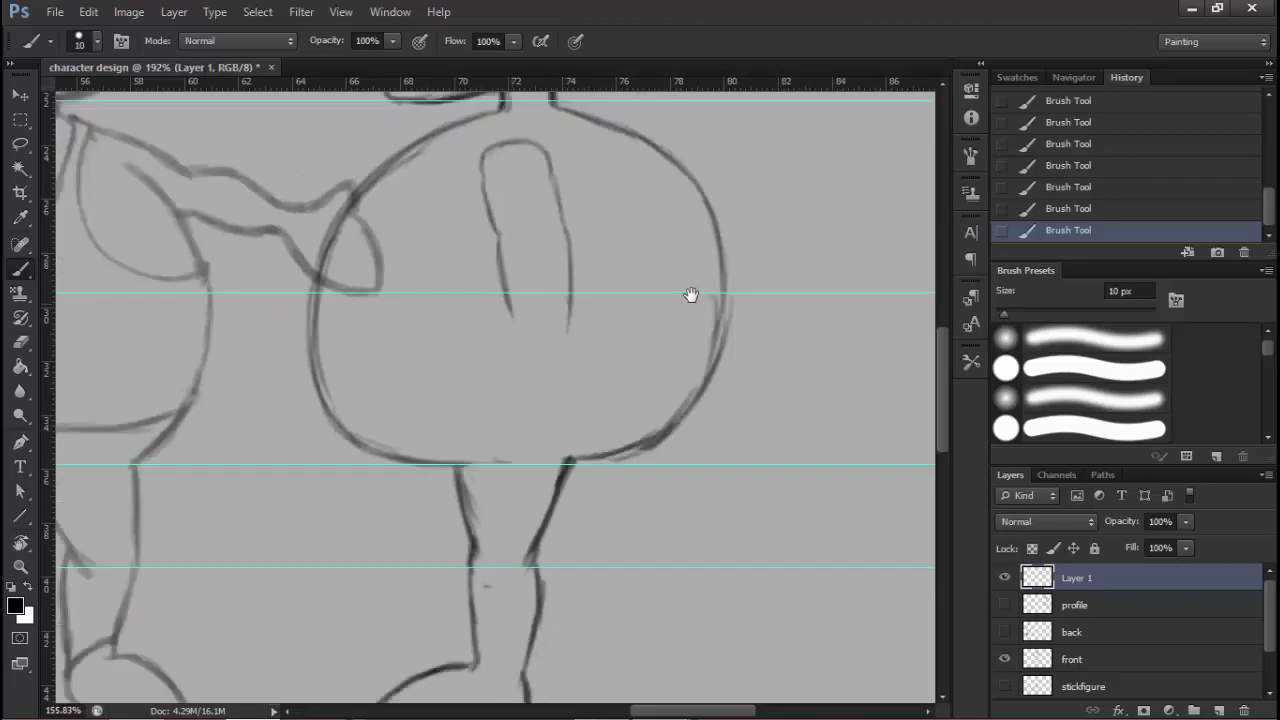
Taper the profile forearm to the wrist and add a hand with a forward-facing thumb above the torso's bottom guide
{"action": "scroll", "coordinate": [517, 303], "scroll_direction": "up", "scroll_amount": 4}
{"action": "left_click_drag", "start_coordinate": [496, 258], "coordinate": [533, 360]}
{"action": "left_click_drag", "start_coordinate": [598, 314], "coordinate": [589, 367]}
{"action": "left_click_drag", "start_coordinate": [523, 336], "coordinate": [537, 375]}
{"action": "left_click_drag", "start_coordinate": [530, 368], "coordinate": [510, 424]}
{"action": "left_click_drag", "start_coordinate": [590, 362], "coordinate": [610, 402]}
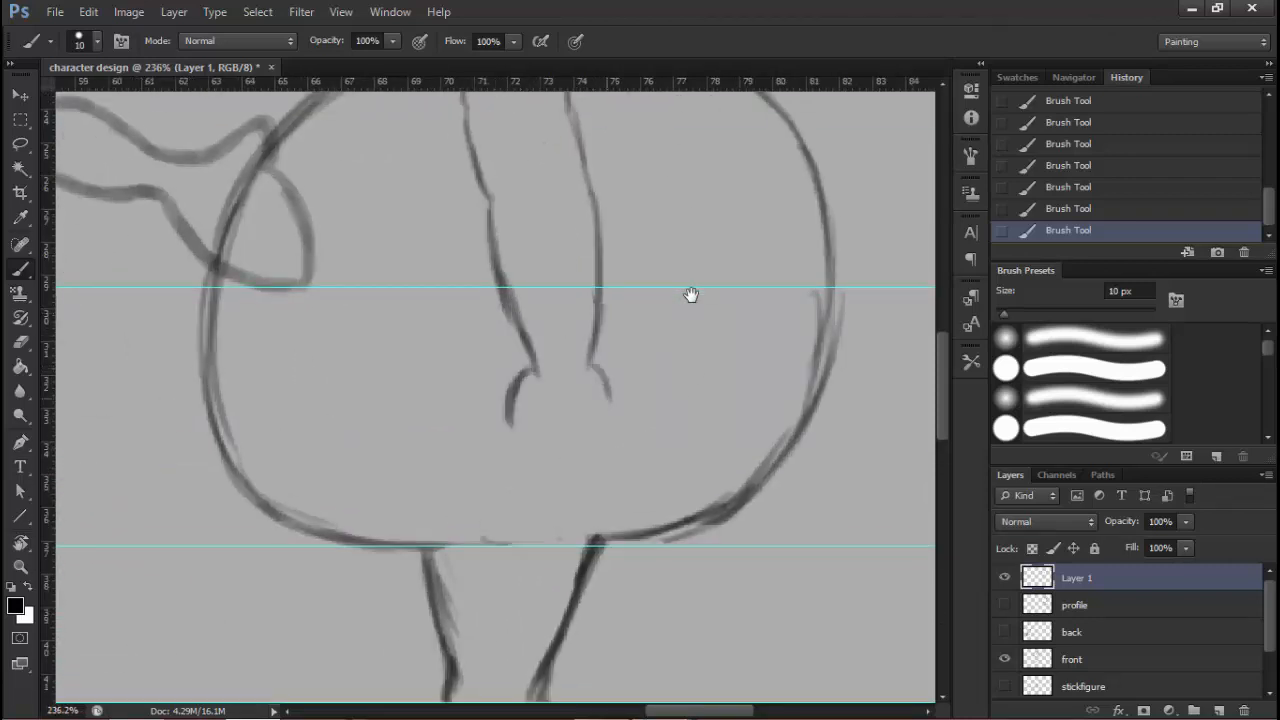
{"action": "scroll", "coordinate": [691, 294], "scroll_direction": "down", "scroll_amount": 3}
{"action": "mouse_move", "coordinate": [532, 278]}
{"action": "left_mouse_down"}
{"action": "mouse_move", "coordinate": [500, 348]}
{"action": "mouse_move", "coordinate": [520, 342]}
{"action": "mouse_move", "coordinate": [536, 400]}
{"action": "mouse_move", "coordinate": [562, 414]}
{"action": "mouse_move", "coordinate": [608, 356]}
{"action": "mouse_move", "coordinate": [606, 304]}
{"action": "left_mouse_up"}
{"action": "left_click_drag", "start_coordinate": [637, 312], "coordinate": [560, 312]}
{"action": "scroll", "coordinate": [691, 294], "scroll_direction": "down", "scroll_amount": 4}
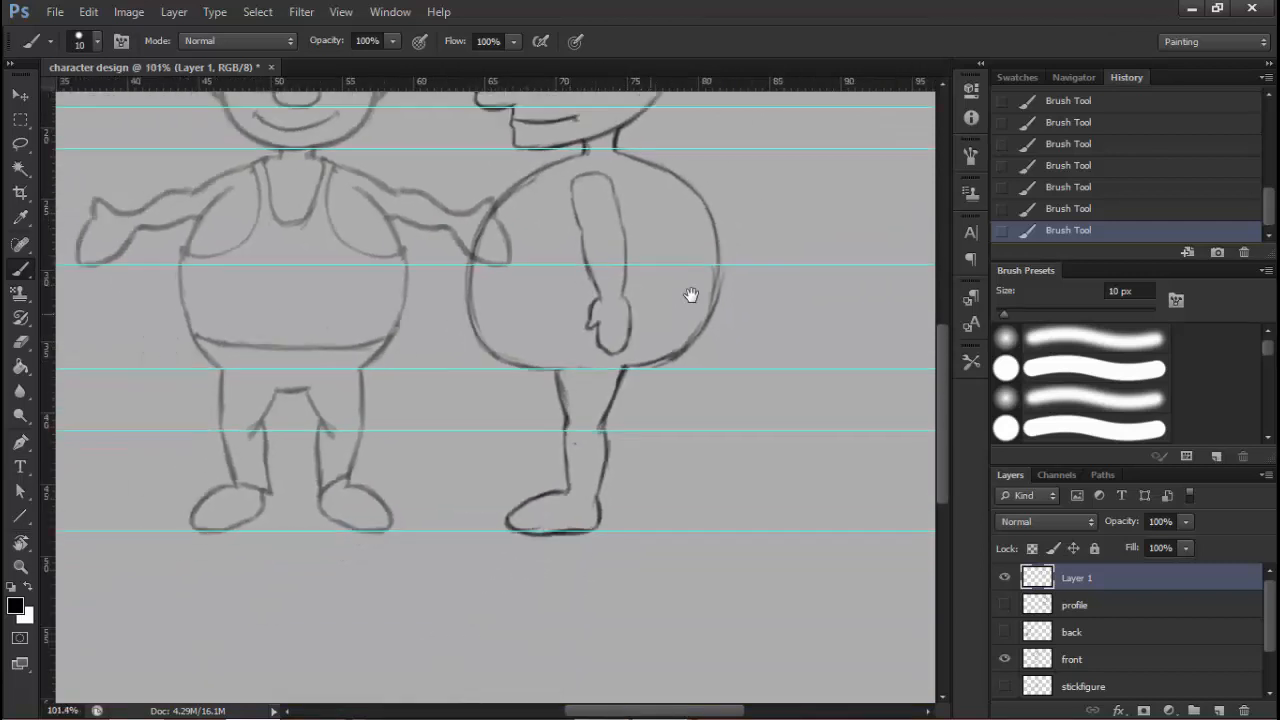
Add a new layer and draw the hairline across the profile head from the forehead toward the back, above the eye guide
{"action": "scroll", "coordinate": [691, 294], "scroll_direction": "up", "scroll_amount": 5}
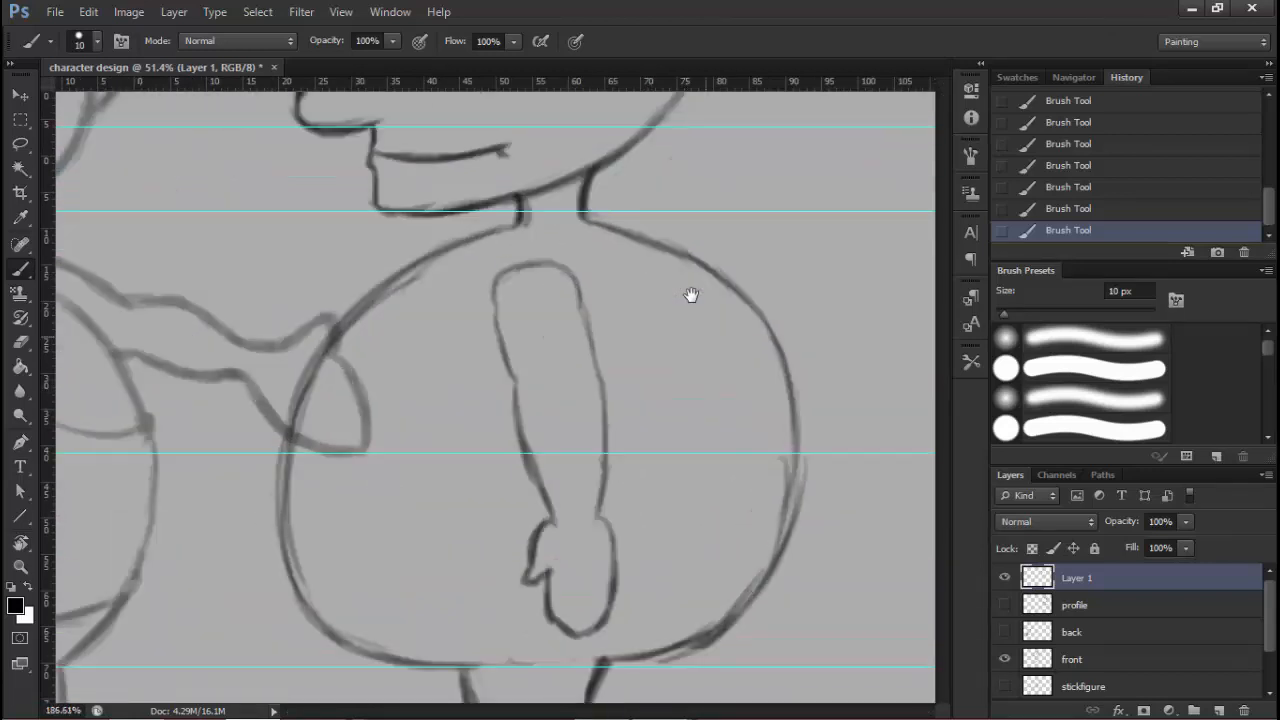
{"action": "key", "text": "ctrl+shift+alt+n"}
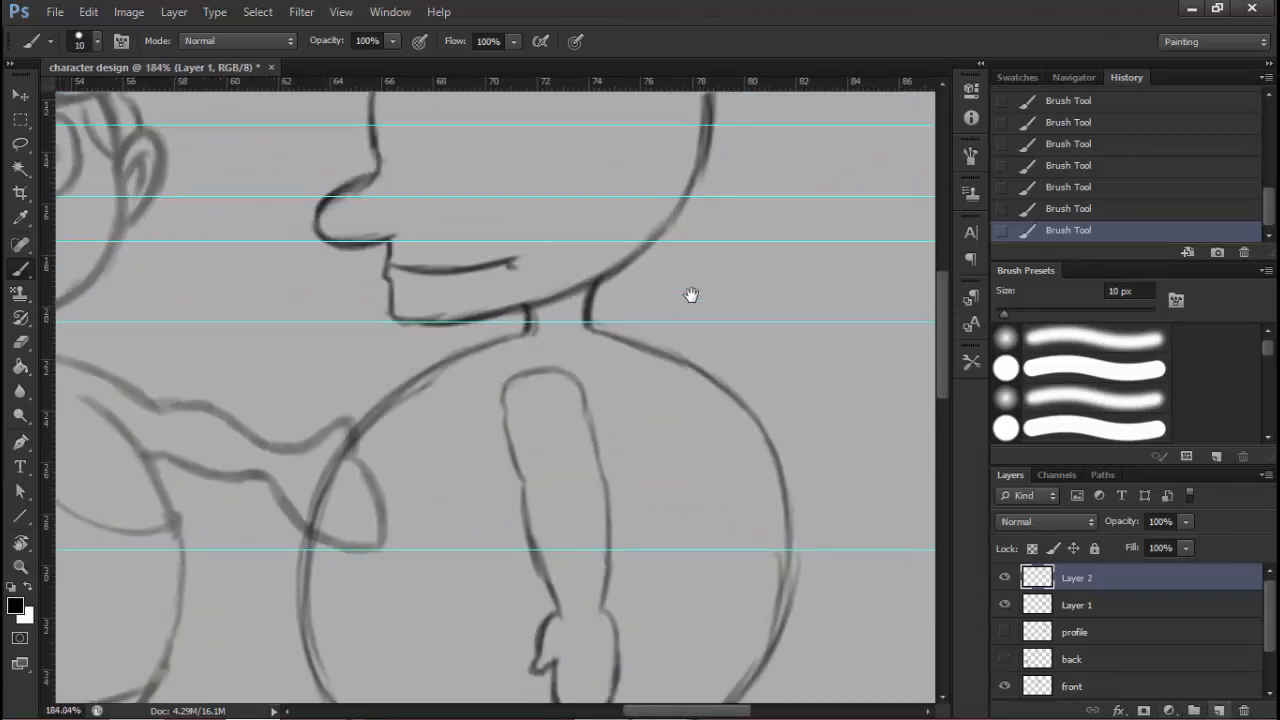
{"action": "scroll", "coordinate": [691, 294], "scroll_direction": "up", "scroll_amount": 3}
{"action": "scroll", "coordinate": [691, 294], "scroll_direction": "left", "scroll_amount": 2}
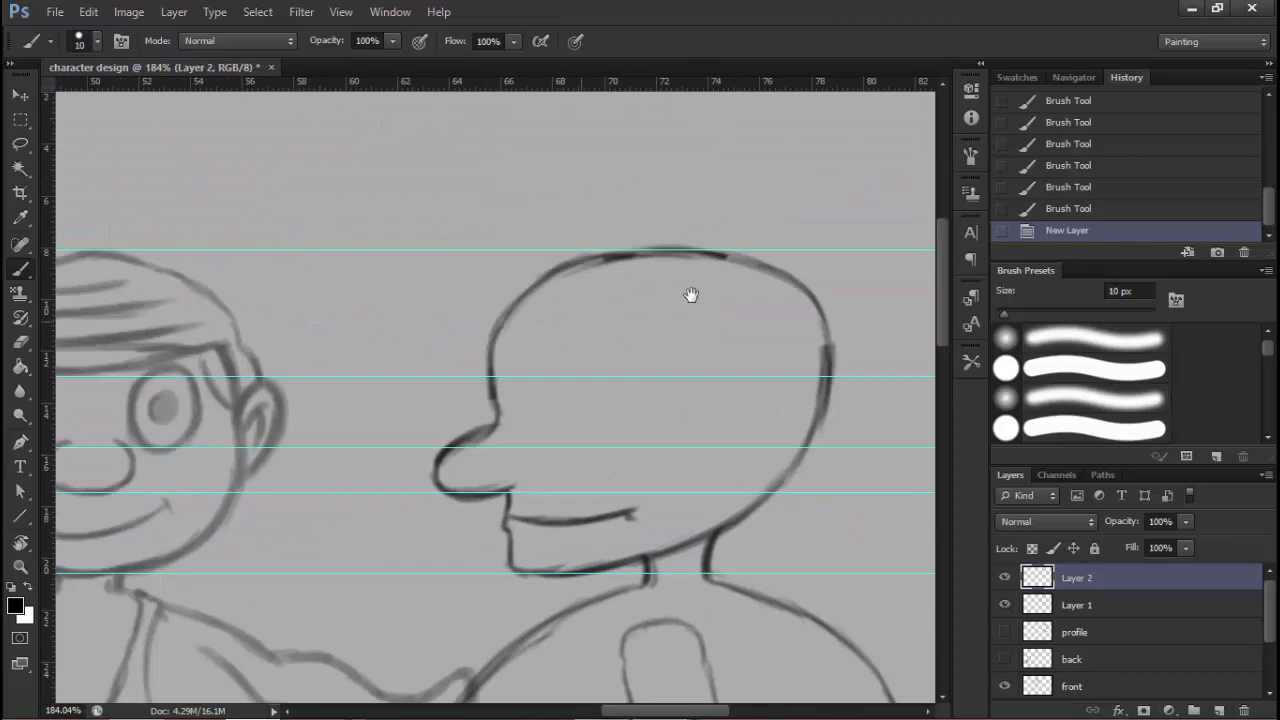
{"action": "scroll", "coordinate": [691, 294], "scroll_direction": "left", "scroll_amount": 2}
{"action": "mouse_move", "coordinate": [560, 335]}
{"action": "left_mouse_down"}
{"action": "mouse_move", "coordinate": [606, 350]}
{"action": "mouse_move", "coordinate": [754, 340]}
{"action": "left_mouse_up"}
{"action": "left_click_drag", "start_coordinate": [608, 352], "coordinate": [782, 342]}
{"action": "left_click_drag", "start_coordinate": [648, 354], "coordinate": [828, 338]}
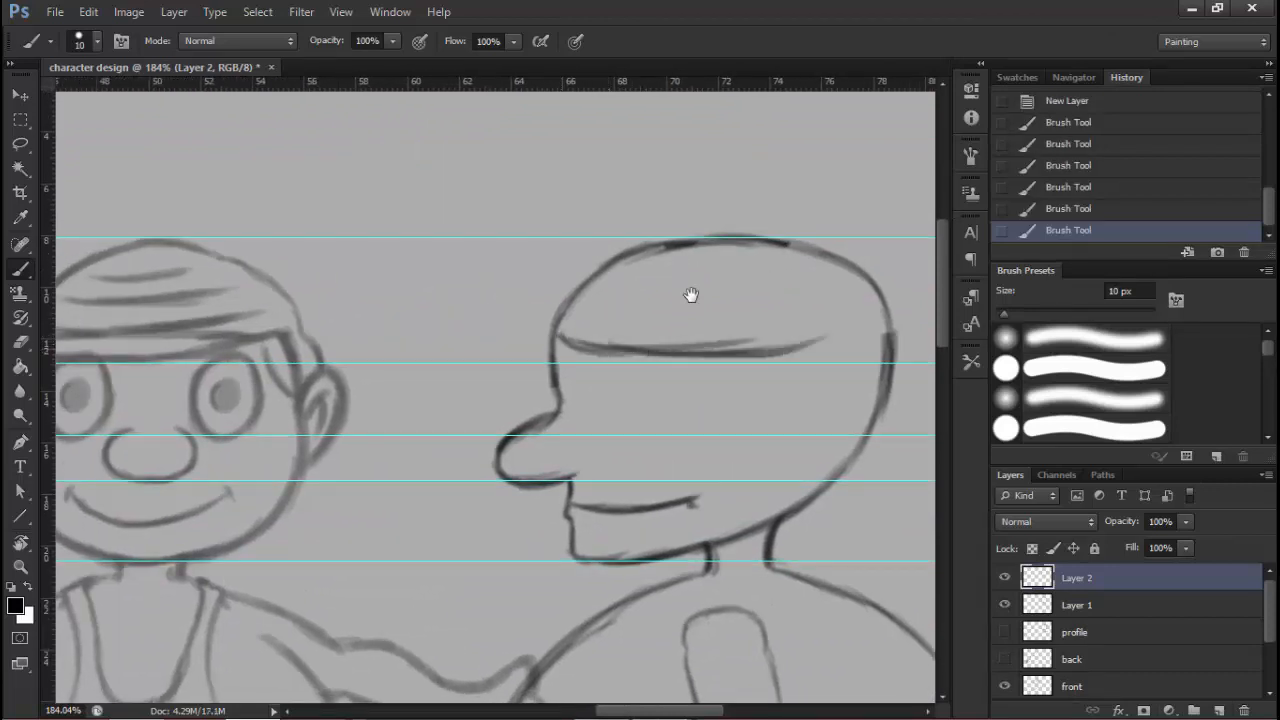
{"action": "left_click_drag", "start_coordinate": [722, 348], "coordinate": [850, 326]}
{"action": "scroll", "coordinate": [691, 294], "scroll_direction": "right", "scroll_amount": 2}
{"action": "scroll", "coordinate": [691, 294], "scroll_direction": "right", "scroll_amount": 2}
{"action": "scroll", "coordinate": [691, 294], "scroll_direction": "down", "scroll_amount": 1}
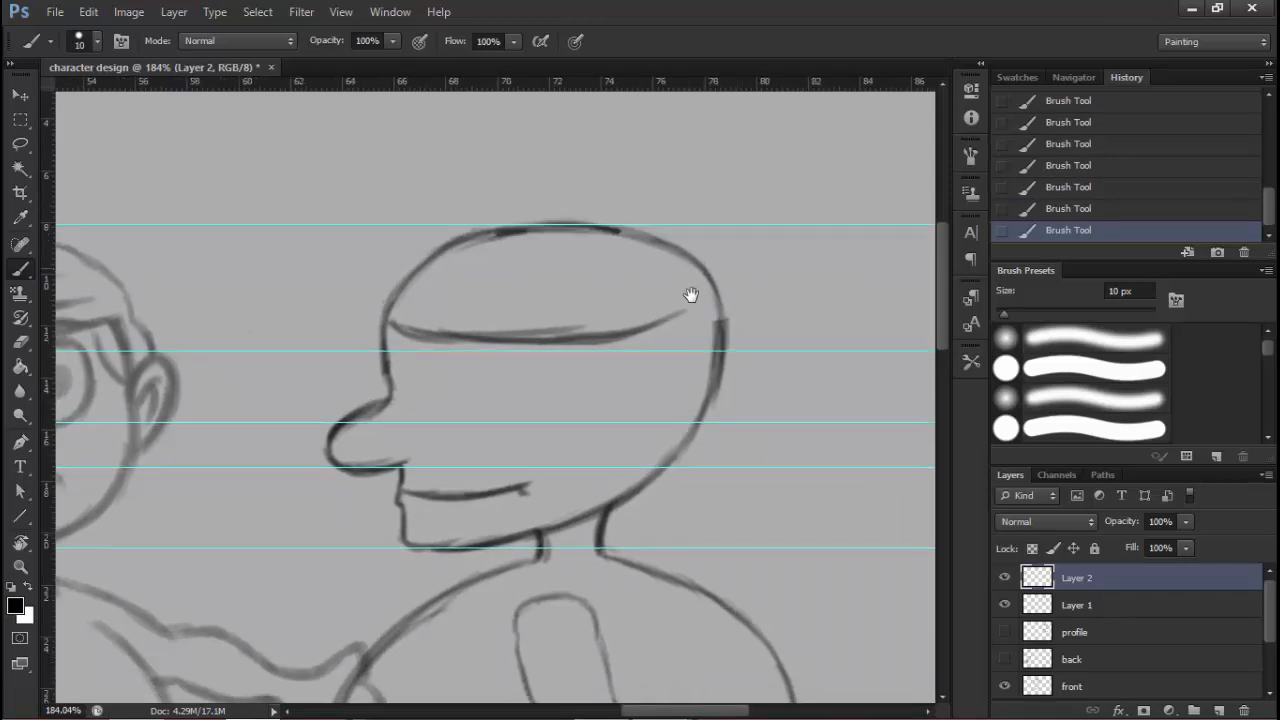
{"action": "left_click_drag", "start_coordinate": [691, 295], "coordinate": [742, 260]}
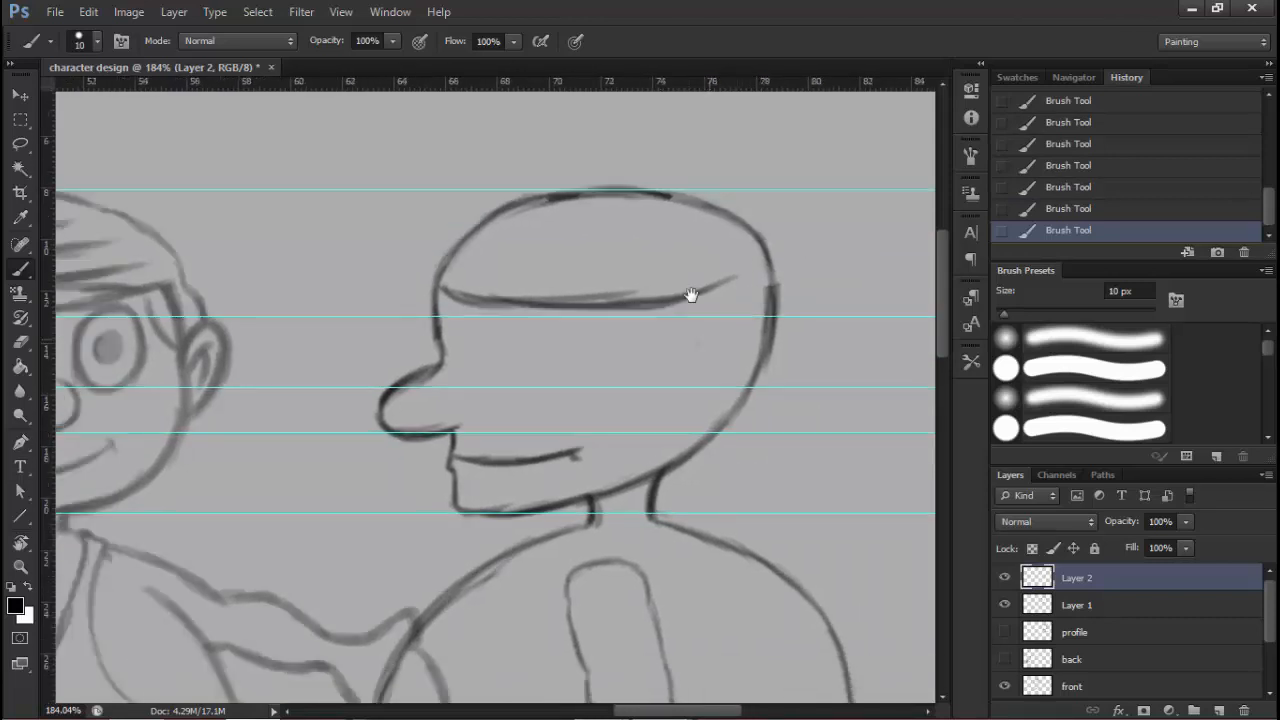
{"action": "mouse_move", "coordinate": [702, 342]}
{"action": "left_mouse_down"}
{"action": "mouse_move", "coordinate": [756, 318]}
{"action": "mouse_move", "coordinate": [758, 390]}
{"action": "left_mouse_up"}
{"action": "mouse_move", "coordinate": [772, 330]}
{"action": "left_mouse_down"}
{"action": "mouse_move", "coordinate": [720, 402]}
{"action": "mouse_move", "coordinate": [690, 386]}
{"action": "mouse_move", "coordinate": [754, 404]}
{"action": "mouse_move", "coordinate": [772, 356]}
{"action": "mouse_move", "coordinate": [702, 342]}
{"action": "left_mouse_up"}
{"action": "key", "text": "e"}
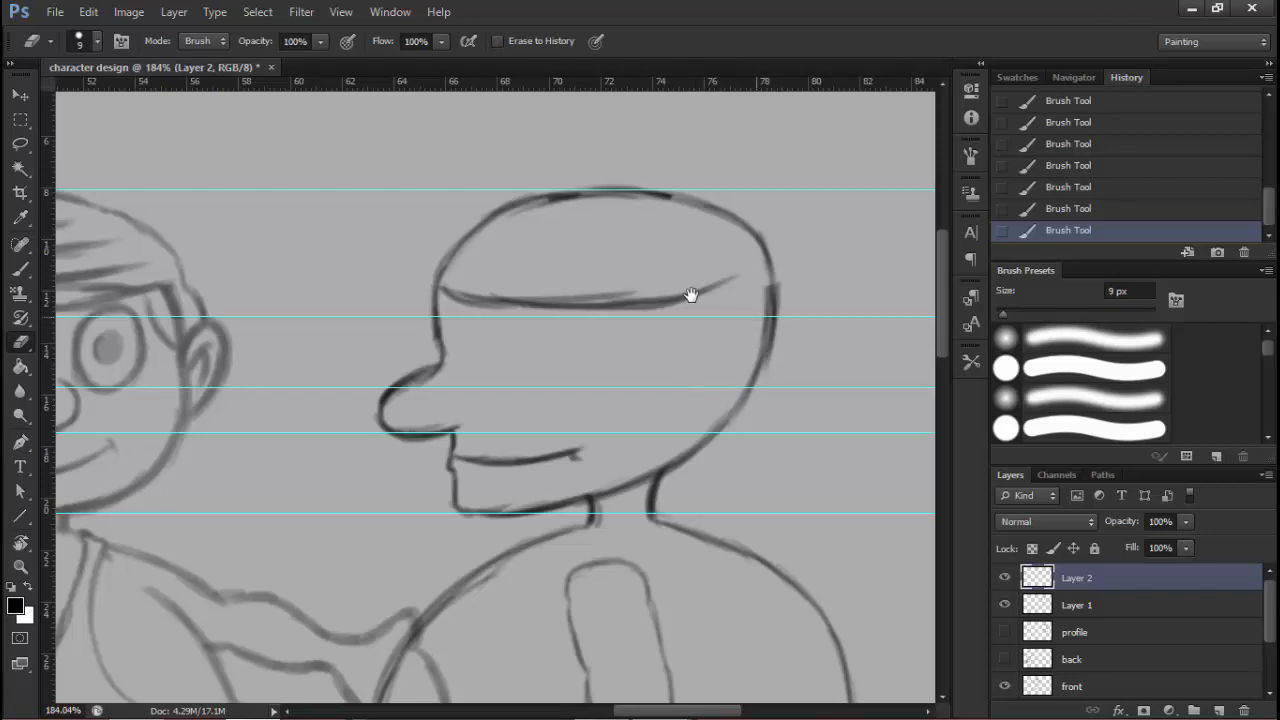
{"action": "key", "text": "b"}
Draw the profile ear with its inner folds near the back of the head, between the eye and nose guides
{"action": "mouse_move", "coordinate": [691, 295]}
{"action": "left_mouse_down"}
{"action": "mouse_move", "coordinate": [617, 236]}
{"action": "mouse_move", "coordinate": [632, 262]}
{"action": "mouse_move", "coordinate": [660, 256]}
{"action": "mouse_move", "coordinate": [680, 300]}
{"action": "left_mouse_up"}
{"action": "mouse_move", "coordinate": [616, 274]}
{"action": "left_mouse_down"}
{"action": "mouse_move", "coordinate": [654, 256]}
{"action": "mouse_move", "coordinate": [676, 298]}
{"action": "mouse_move", "coordinate": [640, 330]}
{"action": "left_mouse_up"}
{"action": "mouse_move", "coordinate": [518, 343]}
{"action": "left_mouse_down"}
{"action": "mouse_move", "coordinate": [440, 343]}
{"action": "mouse_move", "coordinate": [574, 343]}
{"action": "left_mouse_up"}
{"action": "mouse_move", "coordinate": [645, 265]}
{"action": "left_mouse_down"}
{"action": "mouse_move", "coordinate": [684, 240]}
{"action": "mouse_move", "coordinate": [738, 278]}
{"action": "mouse_move", "coordinate": [655, 388]}
{"action": "left_mouse_up"}
{"action": "mouse_move", "coordinate": [623, 383]}
{"action": "left_mouse_down"}
{"action": "mouse_move", "coordinate": [510, 383]}
{"action": "mouse_move", "coordinate": [582, 383]}
{"action": "left_mouse_up"}
{"action": "mouse_move", "coordinate": [672, 369]}
{"action": "left_mouse_down"}
{"action": "mouse_move", "coordinate": [636, 388]}
{"action": "mouse_move", "coordinate": [626, 367]}
{"action": "mouse_move", "coordinate": [686, 300]}
{"action": "left_mouse_up"}
{"action": "left_click_drag", "start_coordinate": [664, 308], "coordinate": [660, 358]}
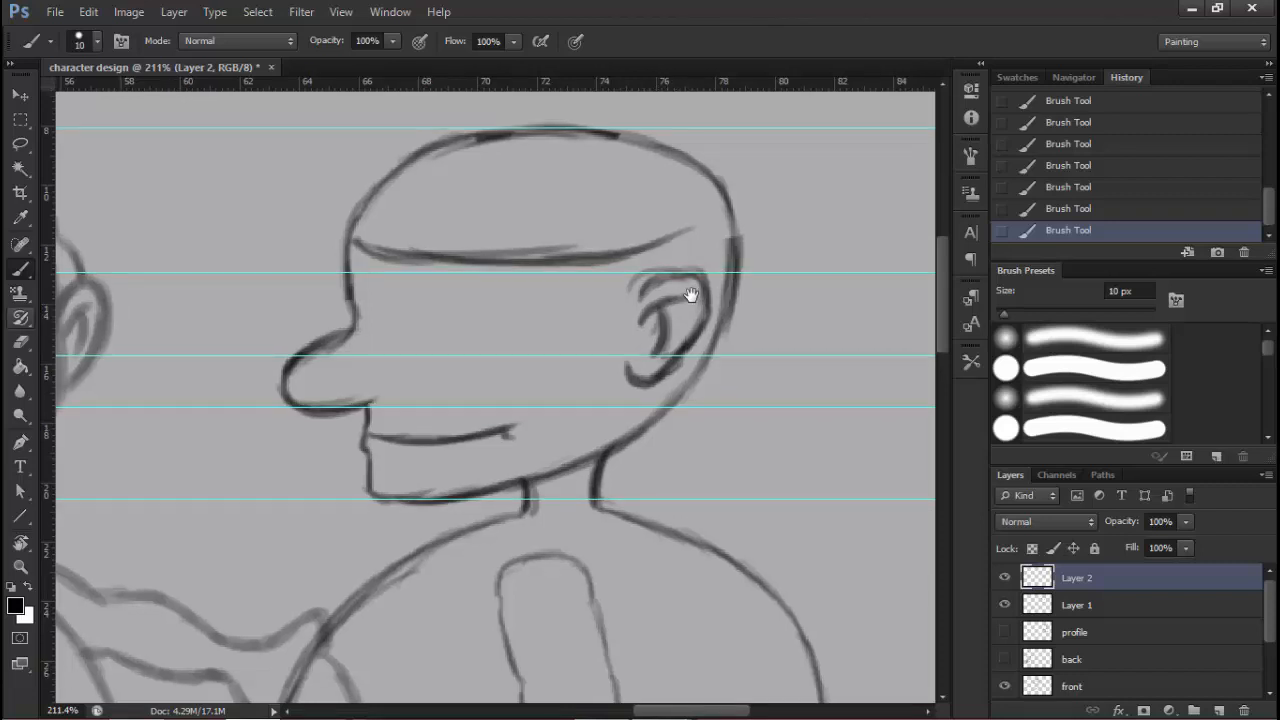
Erase the rising rear end of the profile hairline above the ear
{"action": "key", "text": "e"}
{"action": "left_click_drag", "start_coordinate": [692, 229], "coordinate": [650, 250]}
{"action": "key", "text": "b"}
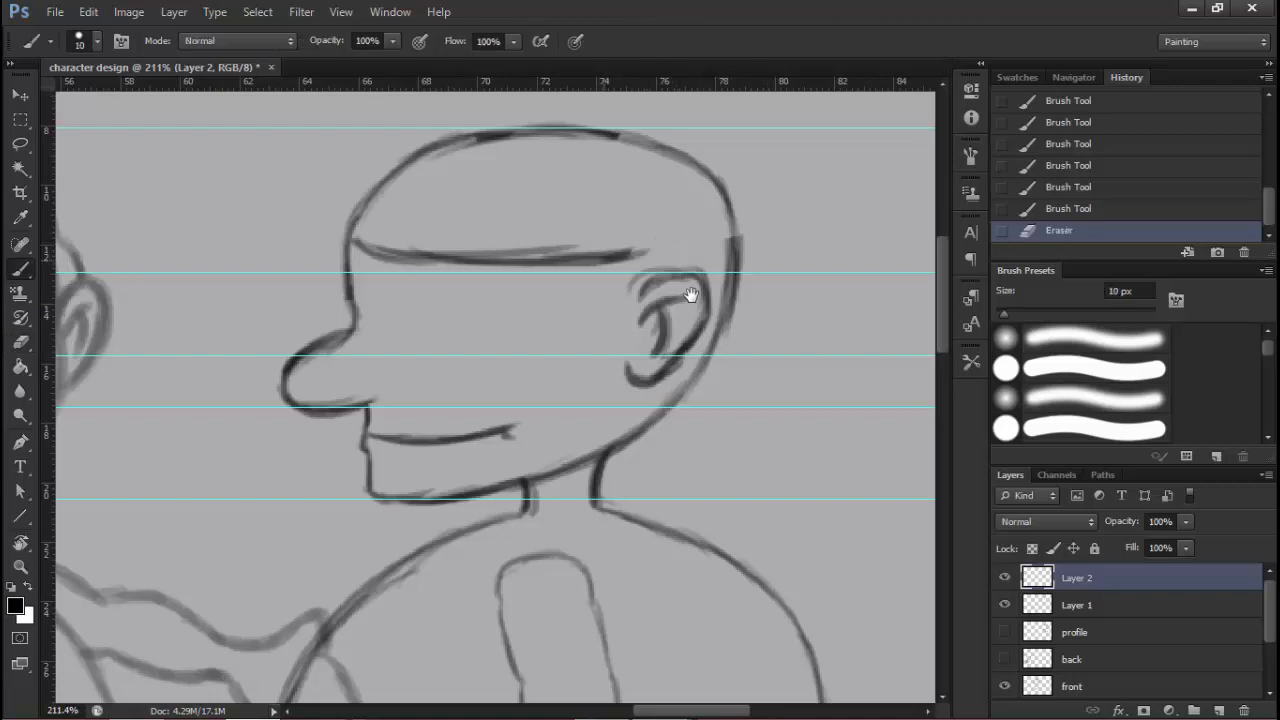
Draw the sideburn edge in front of the profile ear and the hair contour down the back of the head behind it
{"action": "mouse_move", "coordinate": [632, 200]}
{"action": "left_mouse_down"}
{"action": "mouse_move", "coordinate": [648, 268]}
{"action": "mouse_move", "coordinate": [664, 276]}
{"action": "left_mouse_up"}
{"action": "mouse_move", "coordinate": [610, 130]}
{"action": "left_mouse_down"}
{"action": "mouse_move", "coordinate": [694, 156]}
{"action": "mouse_move", "coordinate": [712, 176]}
{"action": "mouse_move", "coordinate": [752, 302]}
{"action": "mouse_move", "coordinate": [756, 356]}
{"action": "mouse_move", "coordinate": [742, 370]}
{"action": "left_mouse_up"}
{"action": "mouse_move", "coordinate": [724, 316]}
{"action": "left_mouse_down"}
{"action": "mouse_move", "coordinate": [700, 374]}
{"action": "mouse_move", "coordinate": [758, 328]}
{"action": "left_mouse_up"}
{"action": "mouse_move", "coordinate": [712, 304]}
{"action": "left_mouse_down"}
{"action": "mouse_move", "coordinate": [721, 355]}
{"action": "mouse_move", "coordinate": [750, 278]}
{"action": "left_mouse_up"}
{"action": "left_click_drag", "start_coordinate": [718, 338], "coordinate": [750, 298]}
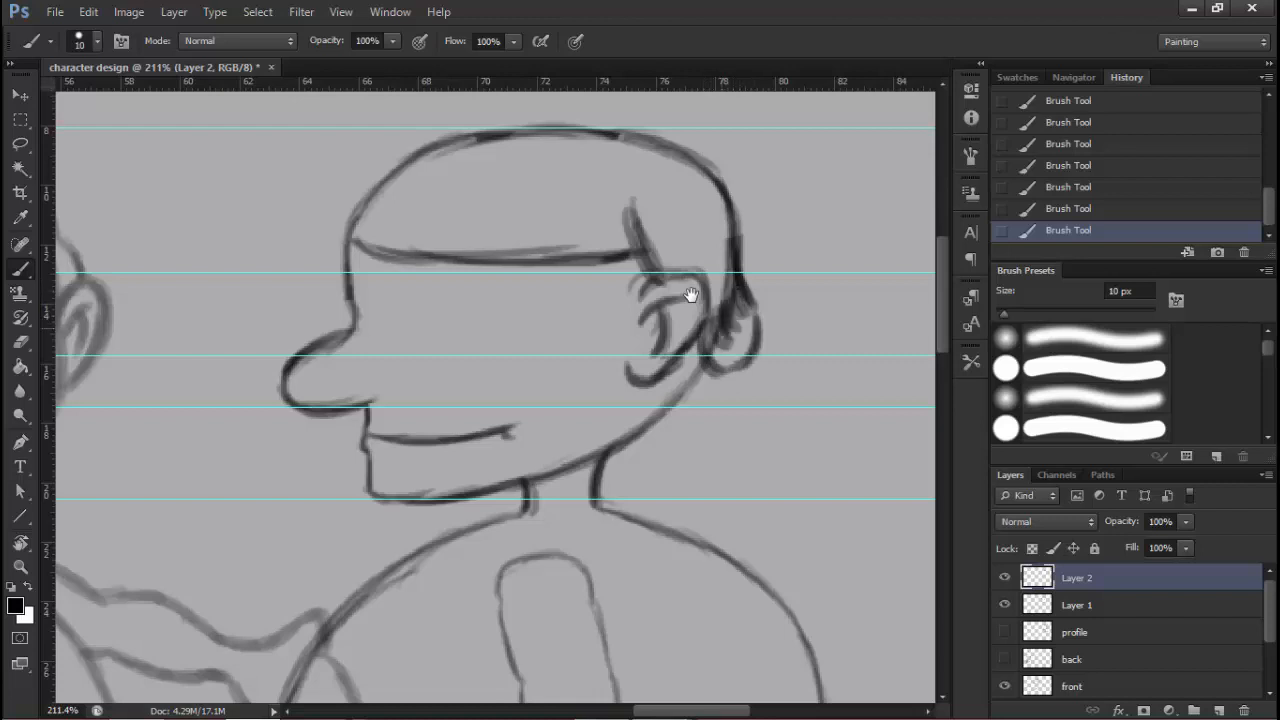
Draw several nearly horizontal hair strands across the top of the profile head, matching the front view's hair
{"action": "scroll", "coordinate": [715, 350], "scroll_direction": "down", "scroll_amount": 5}
{"action": "scroll", "coordinate": [540, 285], "scroll_direction": "up", "scroll_amount": 4}
{"action": "left_click_drag", "start_coordinate": [488, 268], "coordinate": [634, 291]}
{"action": "mouse_move", "coordinate": [488, 272]}
{"action": "left_mouse_down"}
{"action": "mouse_move", "coordinate": [686, 294]}
{"action": "mouse_move", "coordinate": [694, 273]}
{"action": "left_mouse_up"}
{"action": "left_click_drag", "start_coordinate": [500, 236], "coordinate": [716, 252]}
{"action": "left_click_drag", "start_coordinate": [536, 218], "coordinate": [736, 232]}
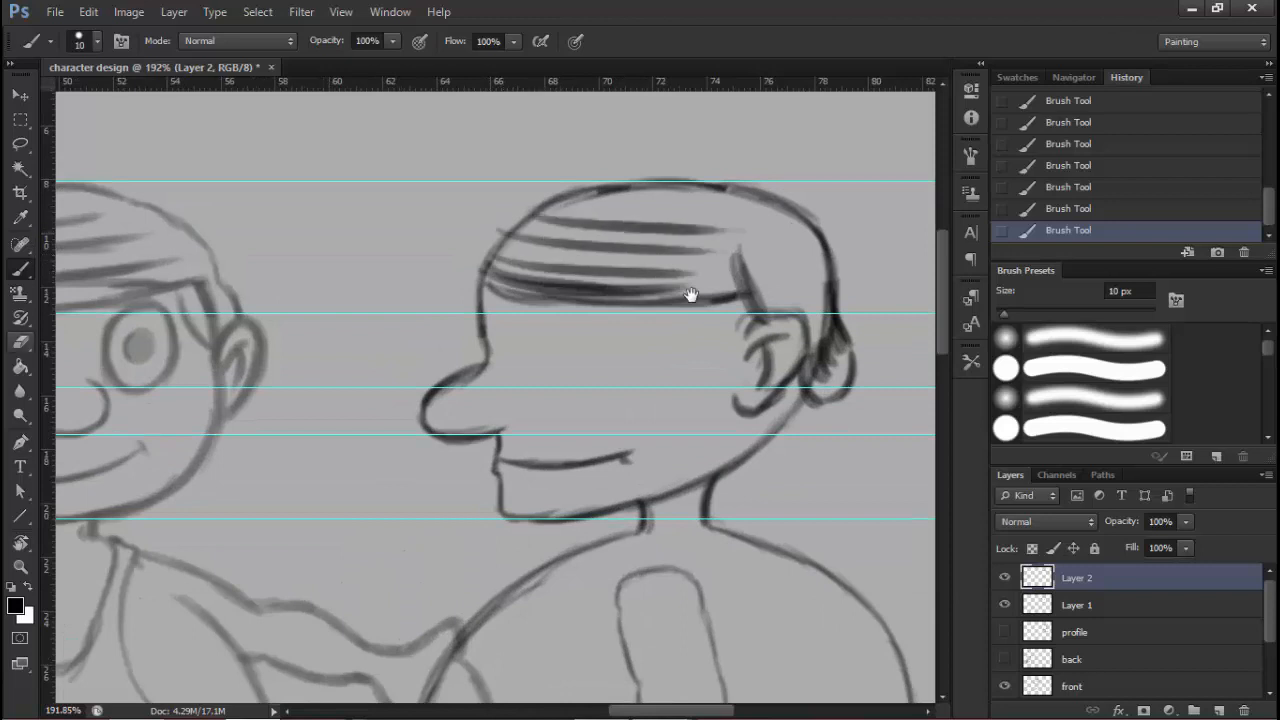
Erase the hair strand end that overshoots the profile forehead outline
{"action": "key", "text": "e"}
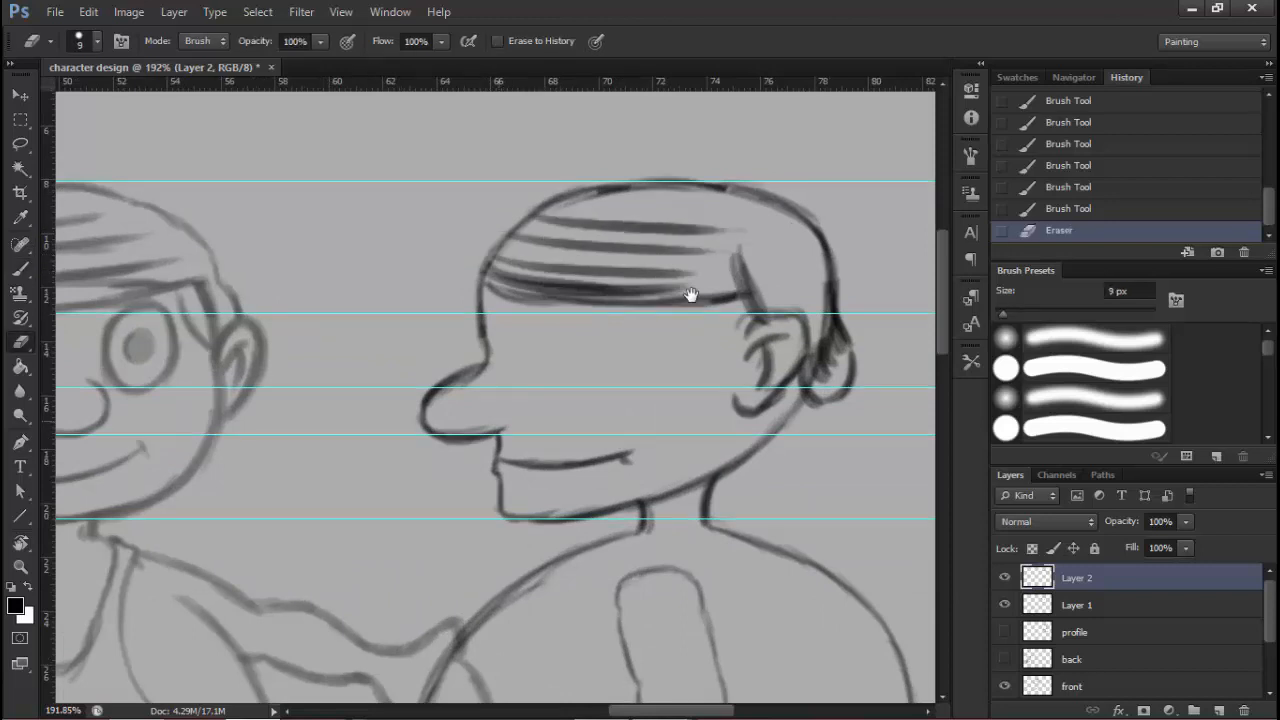
{"action": "scroll", "coordinate": [690, 295], "scroll_direction": "down", "scroll_amount": 5}
{"action": "key", "text": "b"}
{"action": "scroll", "coordinate": [690, 295], "scroll_direction": "down", "scroll_amount": 3}
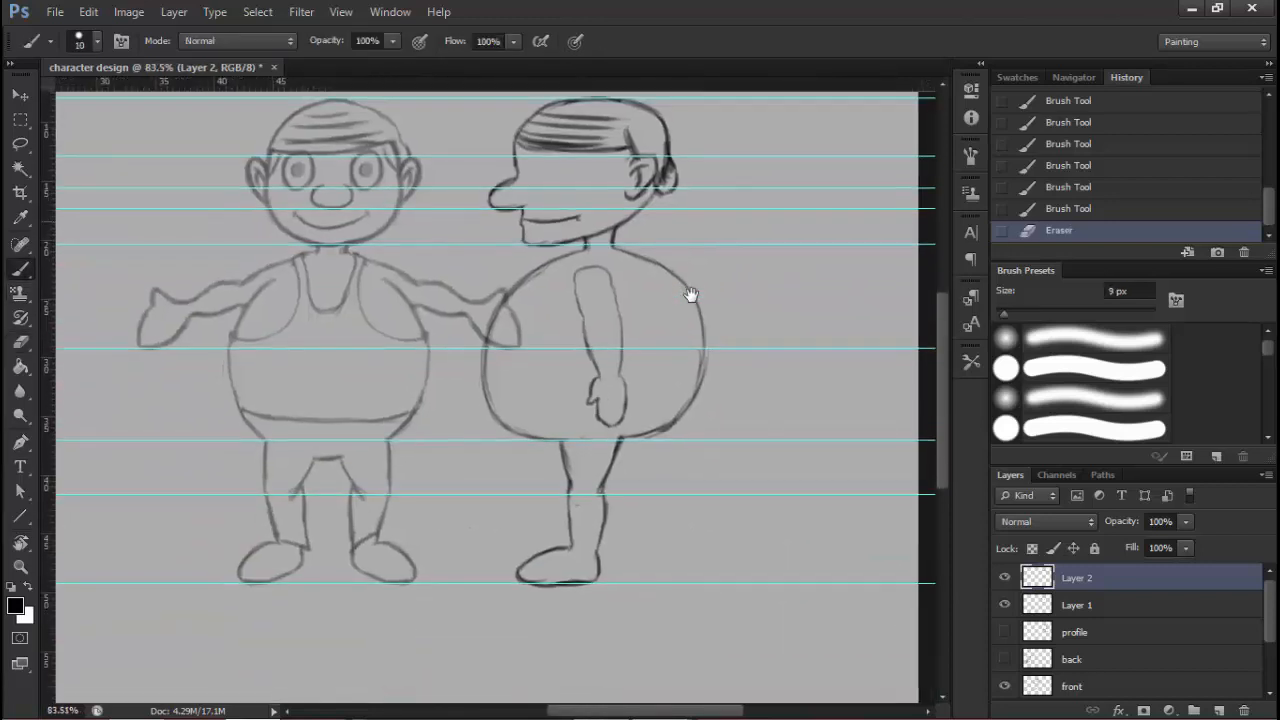
Draw the front shoulder strap and neckline of the tank top on the profile torso, curving from the neck to the chest
{"action": "scroll", "coordinate": [690, 295], "scroll_direction": "down", "scroll_amount": 1}
{"action": "scroll", "coordinate": [690, 295], "scroll_direction": "up", "scroll_amount": 4}
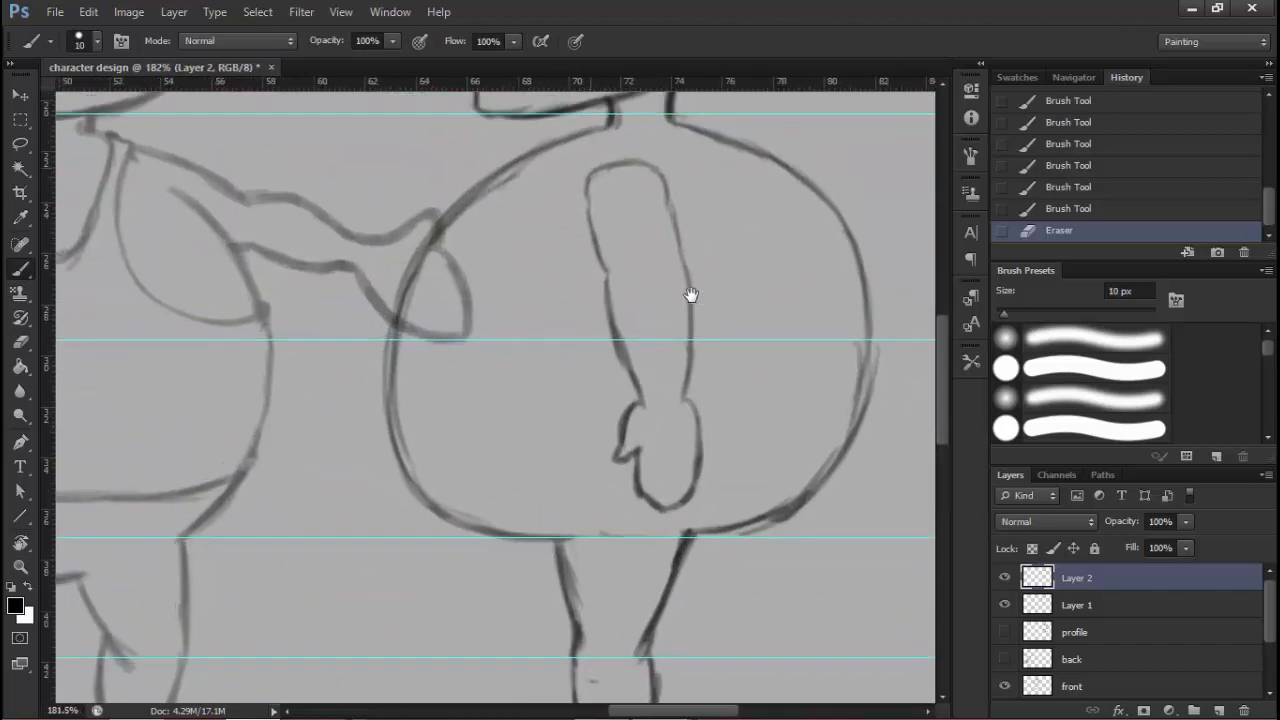
{"action": "left_click_drag", "start_coordinate": [616, 142], "coordinate": [540, 184]}
{"action": "mouse_move", "coordinate": [618, 142]}
{"action": "left_mouse_down"}
{"action": "mouse_move", "coordinate": [541, 180]}
{"action": "mouse_move", "coordinate": [512, 220]}
{"action": "left_mouse_up"}
{"action": "left_click_drag", "start_coordinate": [586, 150], "coordinate": [511, 224]}
{"action": "left_click_drag", "start_coordinate": [550, 186], "coordinate": [510, 226]}
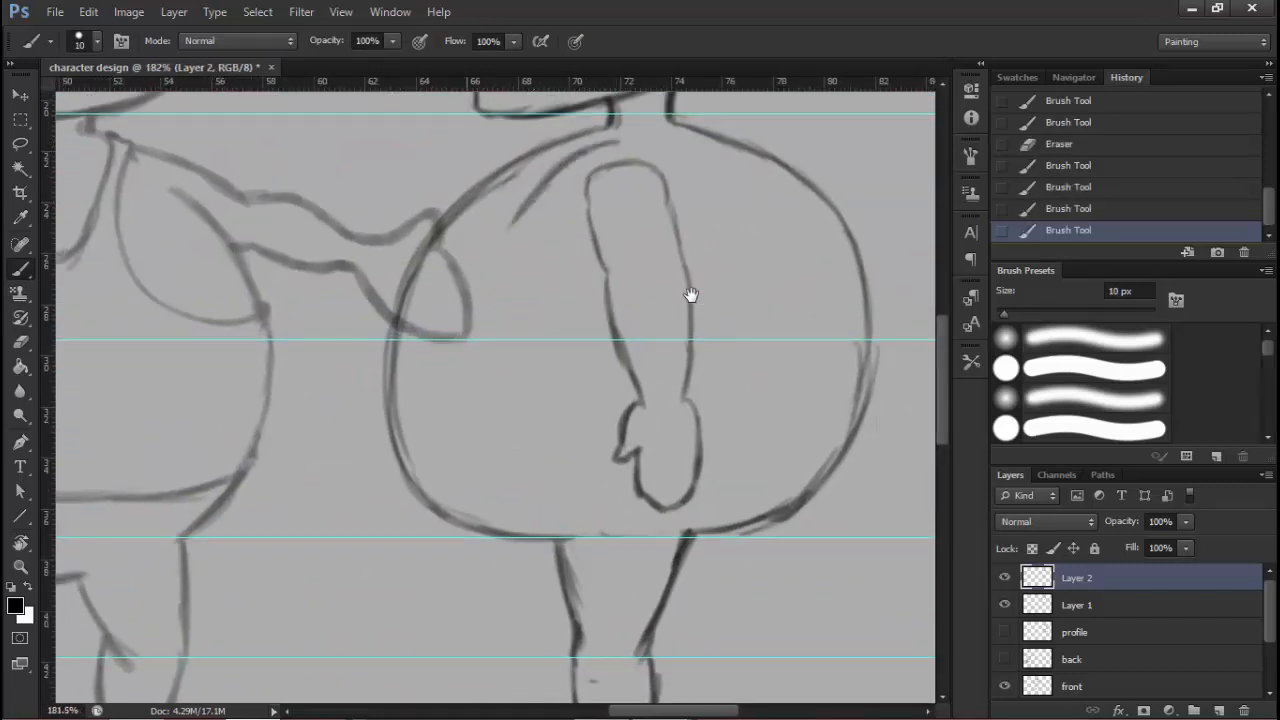
{"action": "left_click_drag", "start_coordinate": [691, 295], "coordinate": [829, 271]}
{"action": "mouse_move", "coordinate": [601, 183]}
{"action": "left_mouse_down"}
{"action": "mouse_move", "coordinate": [636, 204]}
{"action": "mouse_move", "coordinate": [765, 115]}
{"action": "left_mouse_up"}
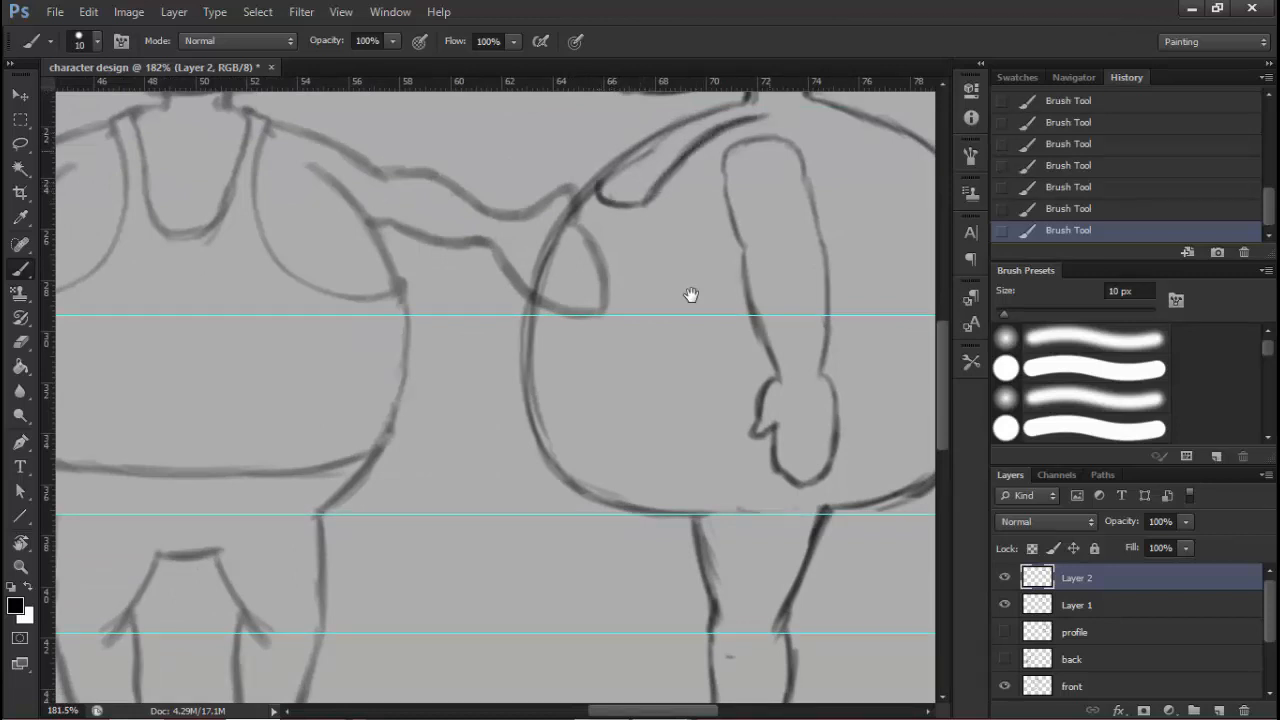
Erase the strap line's overshoot behind the shoulder and draw the back neckline dipping and rising to the profile's back outline
{"action": "left_click_drag", "start_coordinate": [691, 295], "coordinate": [481, 352]}
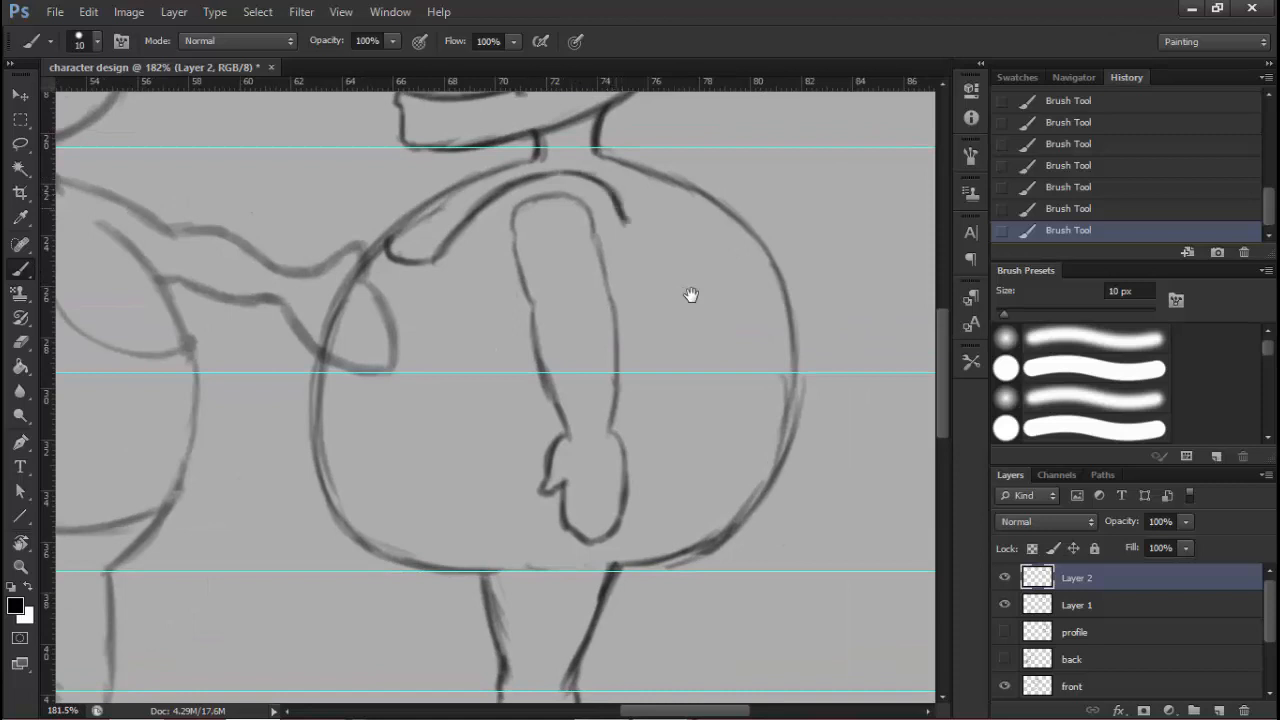
{"action": "key", "text": "e"}
{"action": "key", "text": "bracketleft"}
{"action": "mouse_move", "coordinate": [625, 220]}
{"action": "left_mouse_down"}
{"action": "mouse_move", "coordinate": [600, 184]}
{"action": "mouse_move", "coordinate": [620, 200]}
{"action": "left_mouse_up"}
{"action": "key", "text": "b"}
{"action": "mouse_move", "coordinate": [596, 181]}
{"action": "left_mouse_down"}
{"action": "mouse_move", "coordinate": [628, 201]}
{"action": "mouse_move", "coordinate": [645, 190]}
{"action": "left_mouse_up"}
{"action": "left_click_drag", "start_coordinate": [619, 194], "coordinate": [653, 175]}
{"action": "left_click_drag", "start_coordinate": [647, 185], "coordinate": [667, 171]}
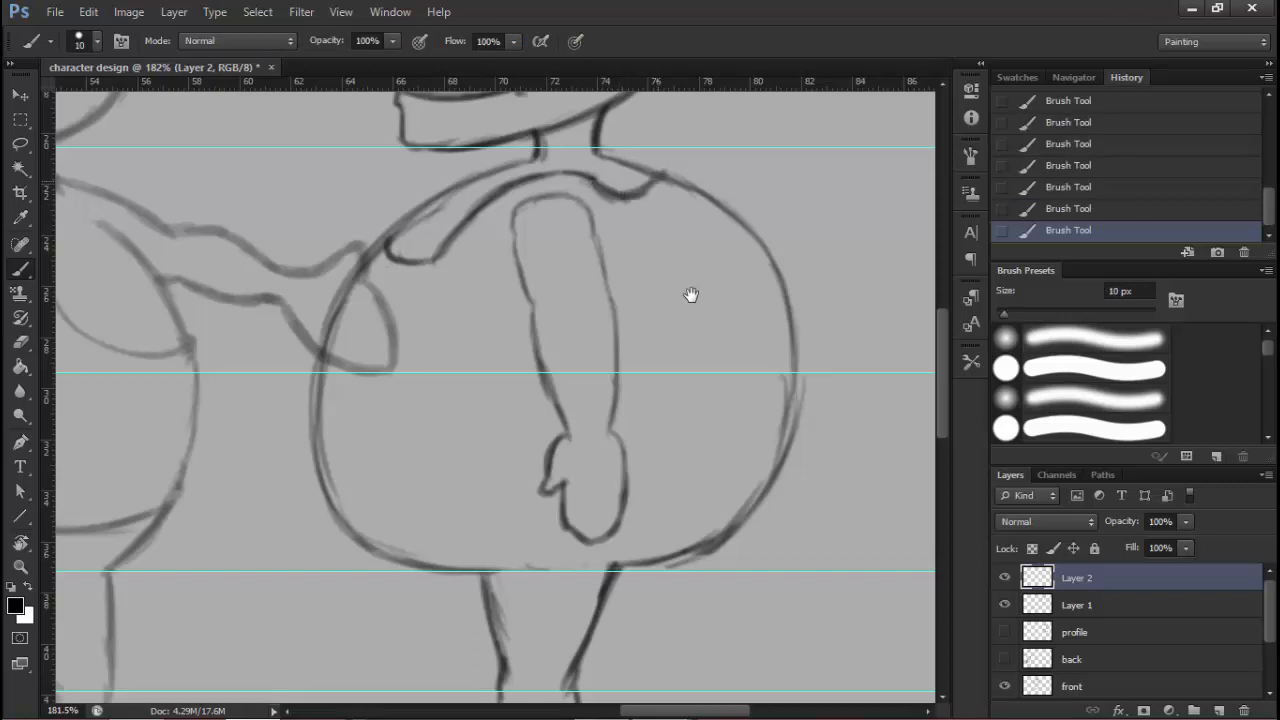
Draw the upper arc of the tank top's armhole around the profile shoulder, erasing and redrawing its rear side wider
{"action": "mouse_move", "coordinate": [597, 411]}
{"action": "left_mouse_down"}
{"action": "mouse_move", "coordinate": [691, 295]}
{"action": "mouse_move", "coordinate": [766, 304]}
{"action": "mouse_move", "coordinate": [761, 349]}
{"action": "left_mouse_up"}
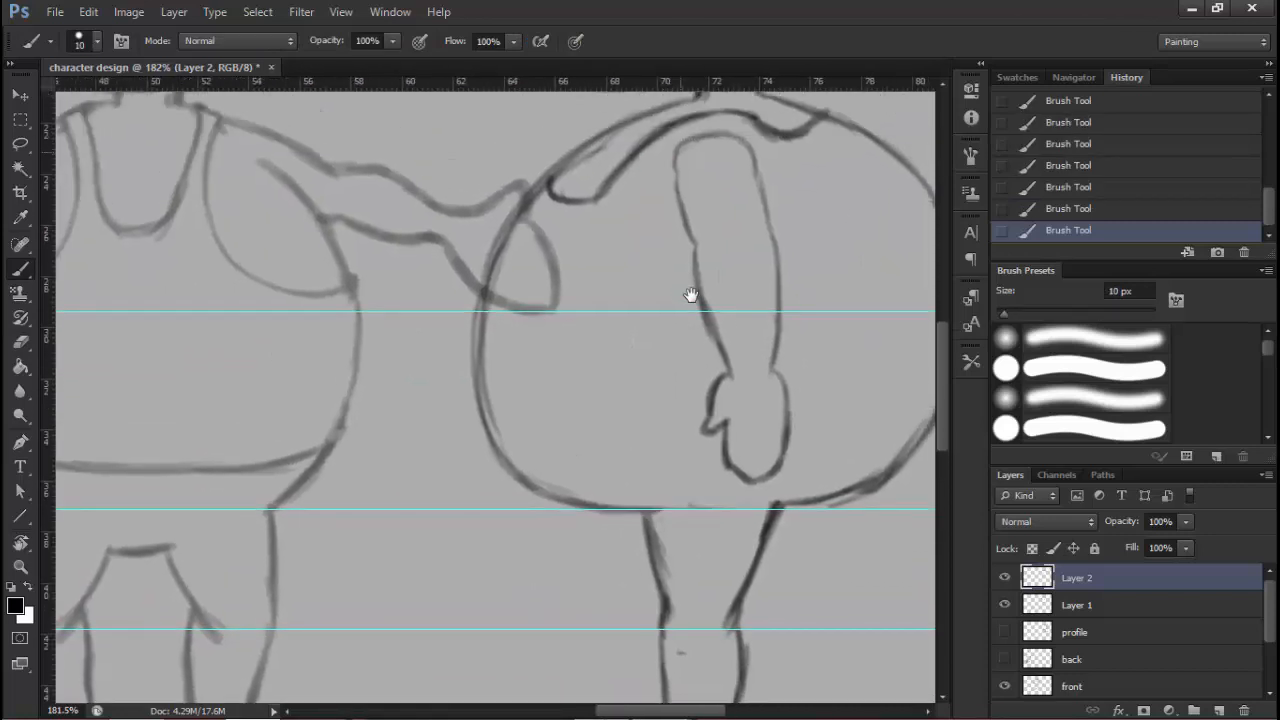
{"action": "mouse_move", "coordinate": [654, 183]}
{"action": "left_mouse_down"}
{"action": "mouse_move", "coordinate": [680, 150]}
{"action": "mouse_move", "coordinate": [642, 214]}
{"action": "left_mouse_up"}
{"action": "mouse_move", "coordinate": [641, 218]}
{"action": "left_mouse_down"}
{"action": "mouse_move", "coordinate": [659, 173]}
{"action": "mouse_move", "coordinate": [736, 136]}
{"action": "mouse_move", "coordinate": [771, 180]}
{"action": "left_mouse_up"}
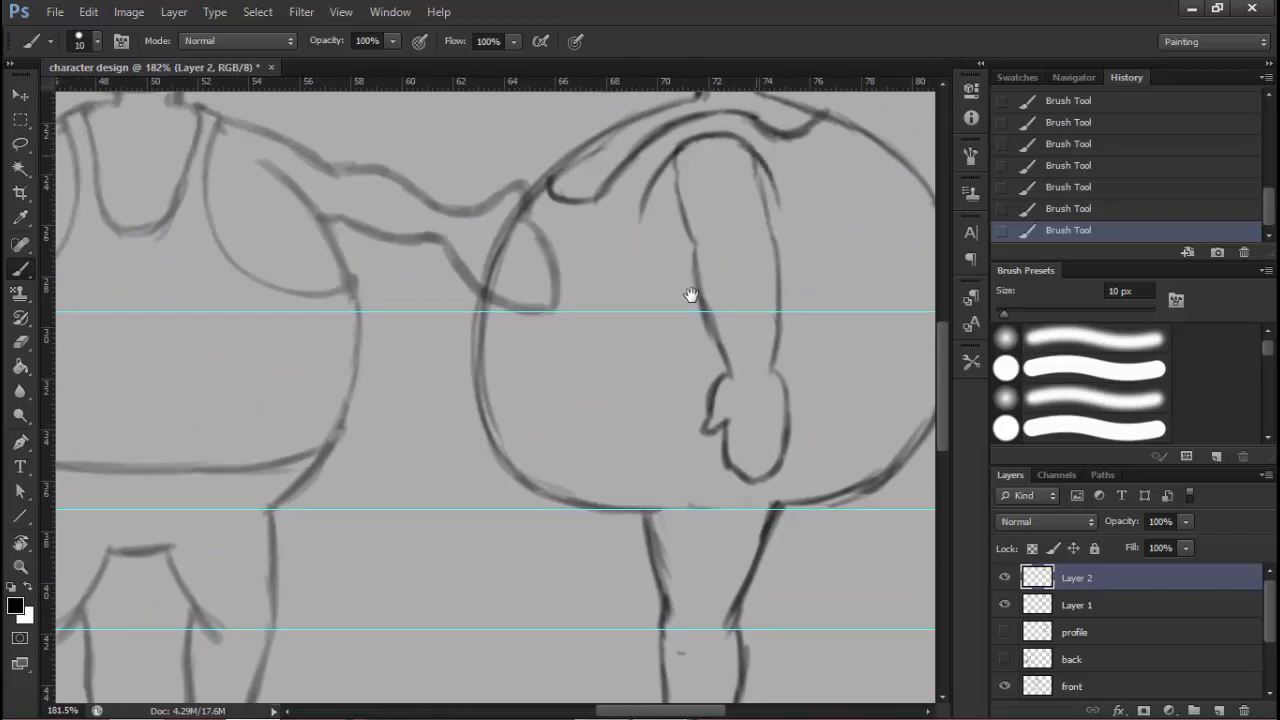
{"action": "key", "text": "e"}
{"action": "mouse_move", "coordinate": [781, 208]}
{"action": "left_mouse_down"}
{"action": "mouse_move", "coordinate": [758, 158]}
{"action": "mouse_move", "coordinate": [788, 192]}
{"action": "left_mouse_up"}
{"action": "key", "text": "b"}
{"action": "left_click_drag", "start_coordinate": [764, 160], "coordinate": [791, 204]}
{"action": "left_click_drag", "start_coordinate": [785, 182], "coordinate": [792, 216]}
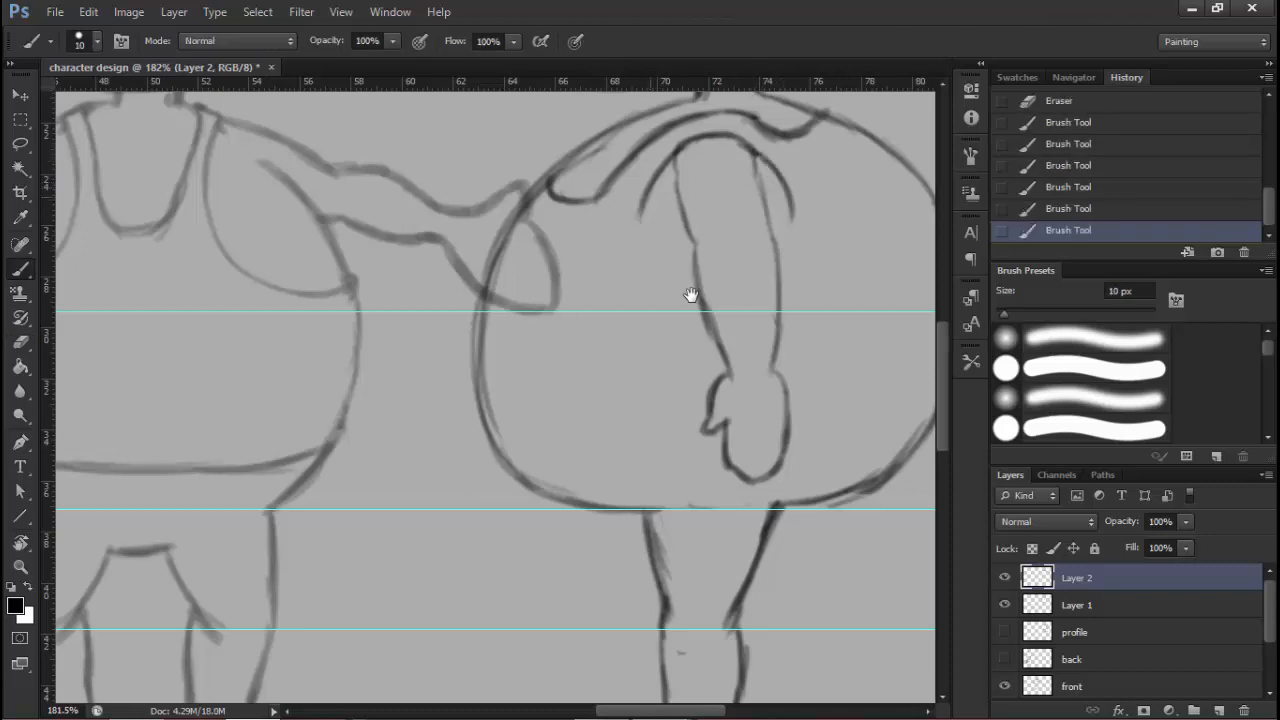
Extend both sides of the armhole down and curve them in to meet the profile arm
{"action": "mouse_move", "coordinate": [652, 190]}
{"action": "left_mouse_down"}
{"action": "mouse_move", "coordinate": [632, 264]}
{"action": "mouse_move", "coordinate": [678, 290]}
{"action": "left_mouse_up"}
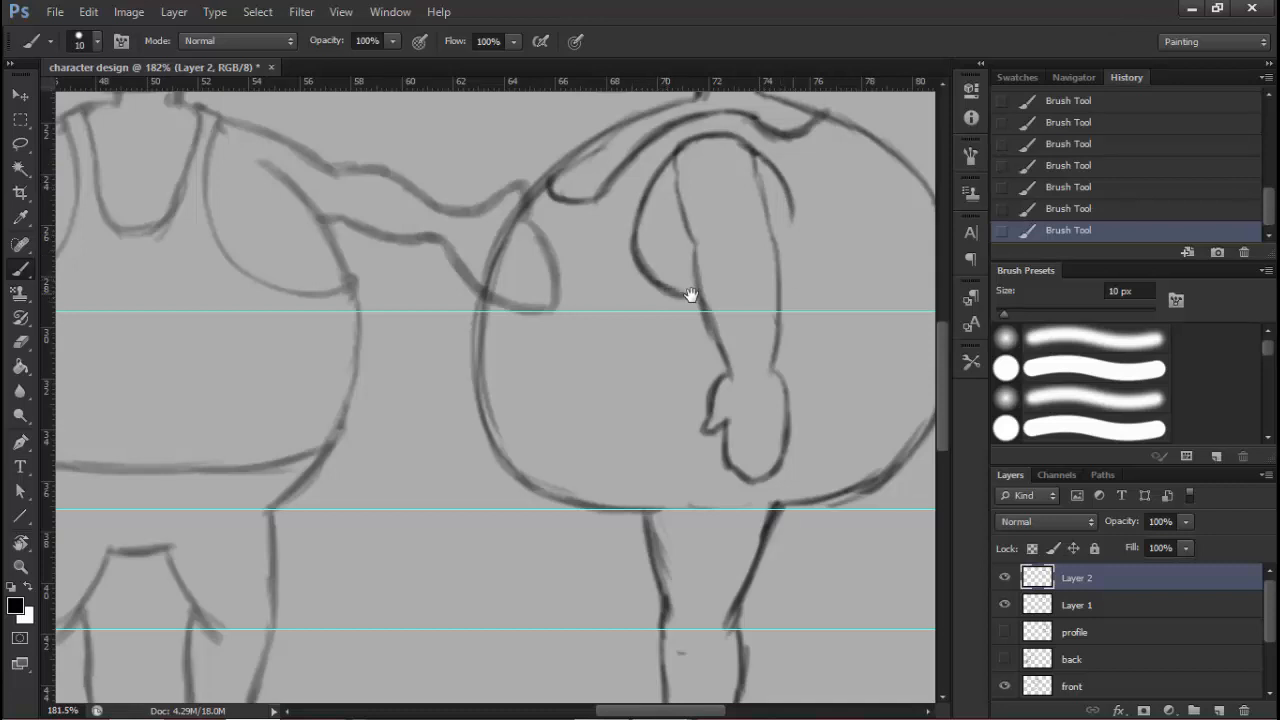
{"action": "left_click_drag", "start_coordinate": [794, 284], "coordinate": [779, 299]}
{"action": "left_click_drag", "start_coordinate": [796, 200], "coordinate": [792, 280]}
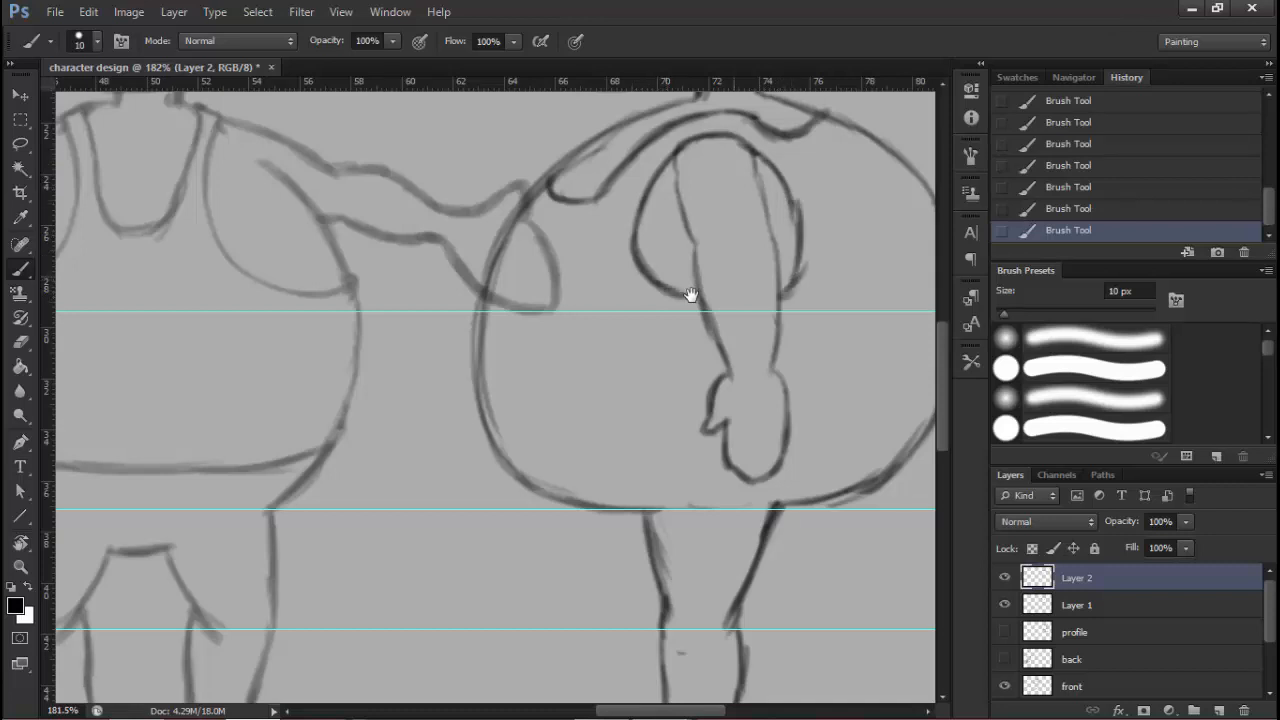
Draw the tank top's hem across the lower belly of the profile on both sides of the hand
{"action": "mouse_move", "coordinate": [690, 295]}
{"action": "left_mouse_down"}
{"action": "mouse_move", "coordinate": [658, 290]}
{"action": "mouse_move", "coordinate": [648, 218]}
{"action": "left_mouse_up"}
{"action": "left_click_drag", "start_coordinate": [456, 371], "coordinate": [608, 379]}
{"action": "left_click_drag", "start_coordinate": [498, 378], "coordinate": [658, 379]}
{"action": "left_click_drag", "start_coordinate": [566, 378], "coordinate": [818, 370]}
{"action": "mouse_move", "coordinate": [742, 378]}
{"action": "left_mouse_down"}
{"action": "mouse_move", "coordinate": [890, 350]}
{"action": "mouse_move", "coordinate": [742, 377]}
{"action": "left_mouse_up"}
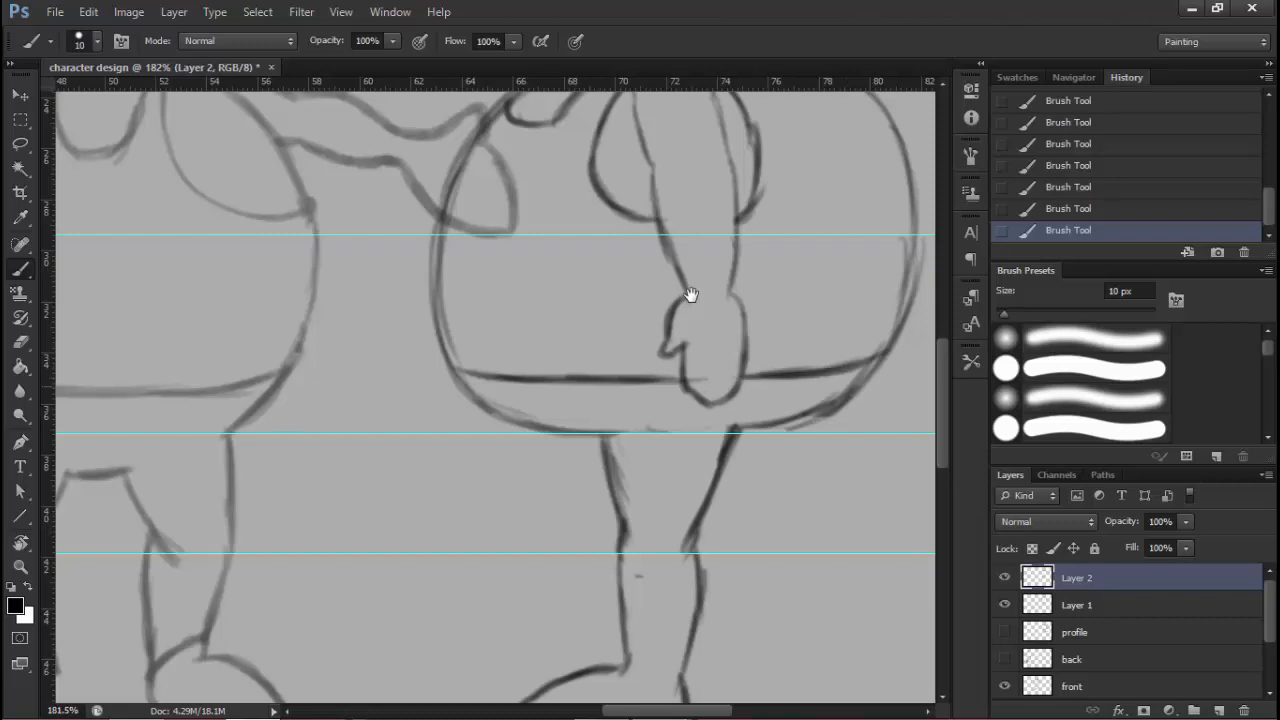
Compare the profile's hem, legs, foot and overall proportions with the front view
{"action": "left_click_drag", "start_coordinate": [564, 391], "coordinate": [480, 391]}
{"action": "left_click_drag", "start_coordinate": [691, 295], "coordinate": [675, 238]}
{"action": "left_click_drag", "start_coordinate": [691, 295], "coordinate": [669, 266]}
{"action": "left_click_drag", "start_coordinate": [535, 338], "coordinate": [593, 338]}
{"action": "left_click_drag", "start_coordinate": [691, 295], "coordinate": [694, 319]}
{"action": "mouse_move", "coordinate": [511, 332]}
{"action": "left_mouse_down"}
{"action": "mouse_move", "coordinate": [568, 332]}
{"action": "mouse_move", "coordinate": [560, 358]}
{"action": "mouse_move", "coordinate": [584, 367]}
{"action": "mouse_move", "coordinate": [519, 374]}
{"action": "left_mouse_up"}
{"action": "left_click_drag", "start_coordinate": [691, 295], "coordinate": [687, 247]}
{"action": "left_click_drag", "start_coordinate": [589, 408], "coordinate": [621, 408]}
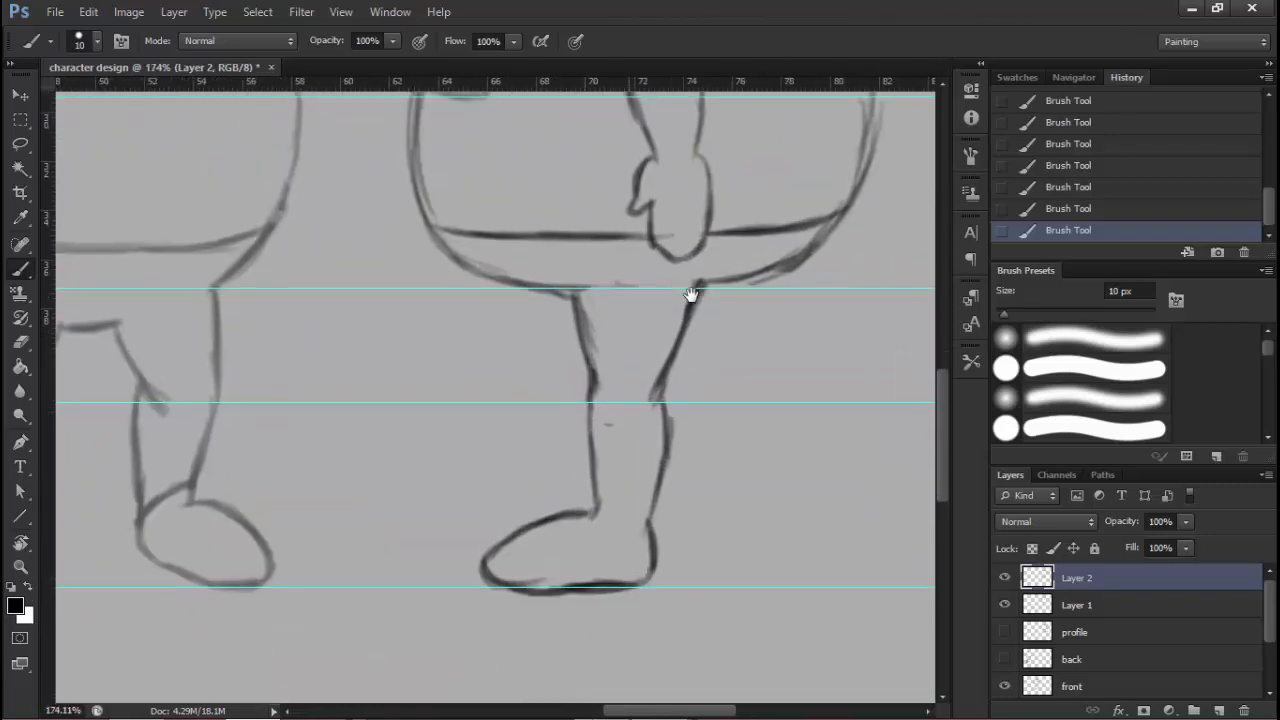
{"action": "left_click_drag", "start_coordinate": [691, 295], "coordinate": [685, 376]}
{"action": "left_click_drag", "start_coordinate": [668, 467], "coordinate": [581, 467]}
{"action": "left_click_drag", "start_coordinate": [691, 295], "coordinate": [740, 335]}
{"action": "left_click_drag", "start_coordinate": [691, 393], "coordinate": [608, 393]}
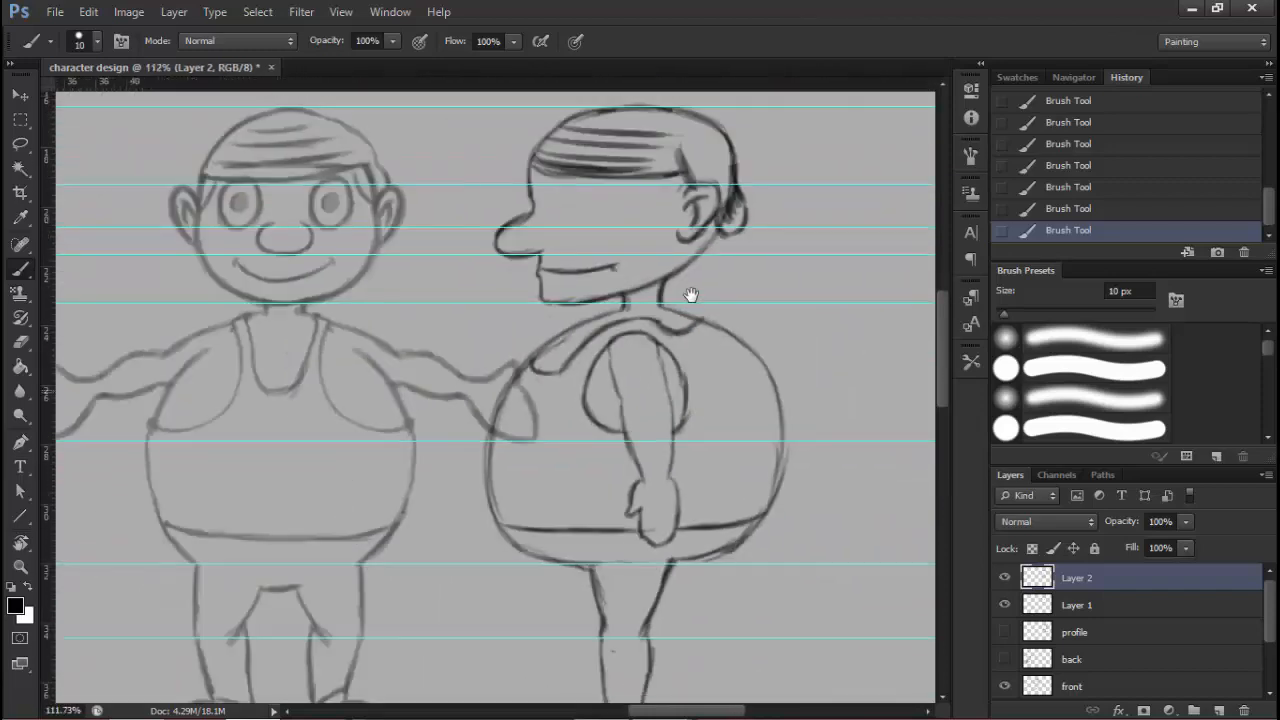
Erase the top ends of the arm outline inside the profile's armhole on Layer 1
{"action": "left_click_drag", "start_coordinate": [691, 295], "coordinate": [658, 188]}
{"action": "key", "text": "alt+bracketleft"}
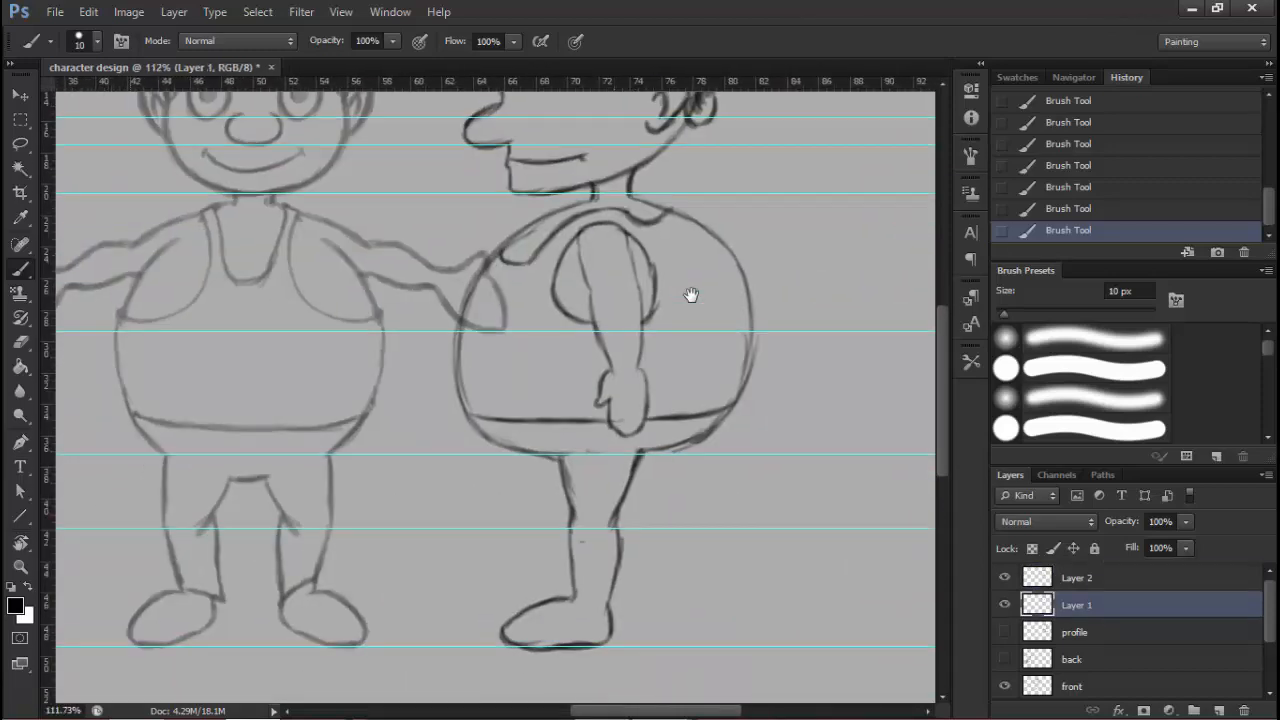
{"action": "key", "text": "e"}
{"action": "left_click_drag", "start_coordinate": [630, 239], "coordinate": [740, 239]}
{"action": "mouse_move", "coordinate": [505, 256]}
{"action": "left_mouse_down"}
{"action": "mouse_move", "coordinate": [508, 226]}
{"action": "mouse_move", "coordinate": [574, 198]}
{"action": "mouse_move", "coordinate": [622, 236]}
{"action": "left_mouse_up"}
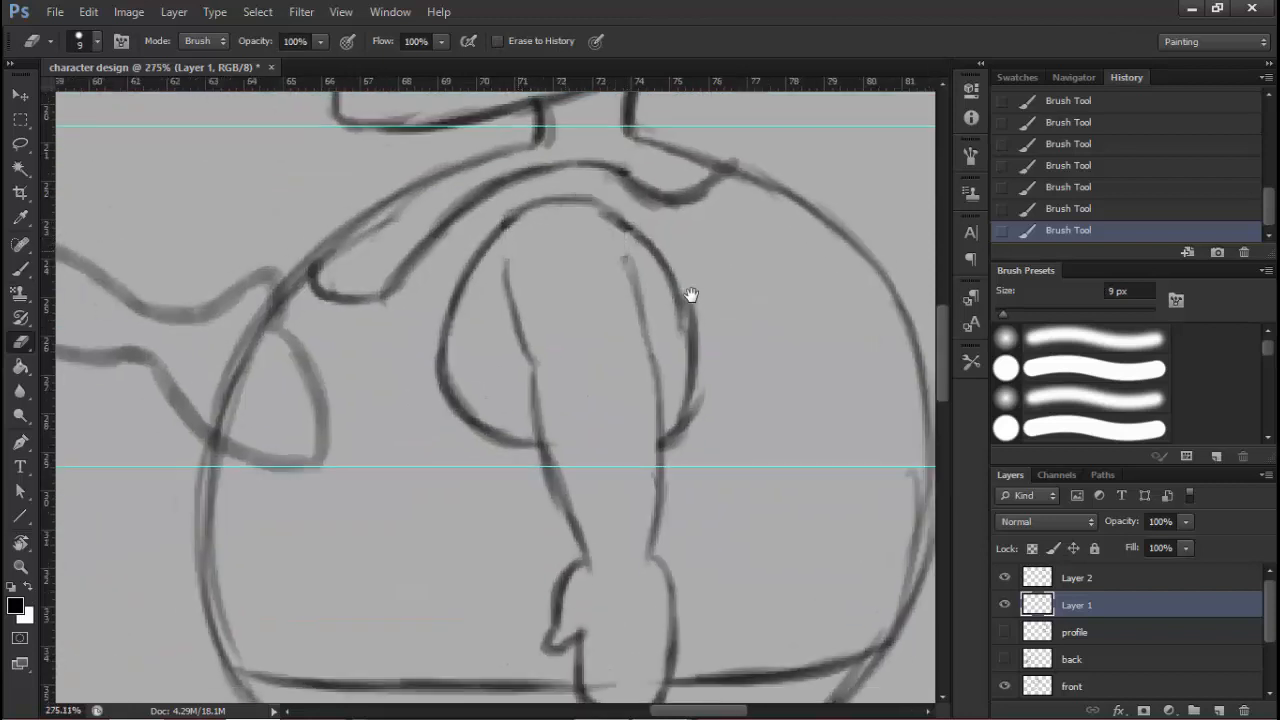
{"action": "left_click_drag", "start_coordinate": [508, 256], "coordinate": [506, 268]}
{"action": "left_click_drag", "start_coordinate": [567, 287], "coordinate": [457, 287]}
Erase the part of the hem line that overlaps the profile hand on Layer 2
{"action": "key", "text": "alt+bracketright"}
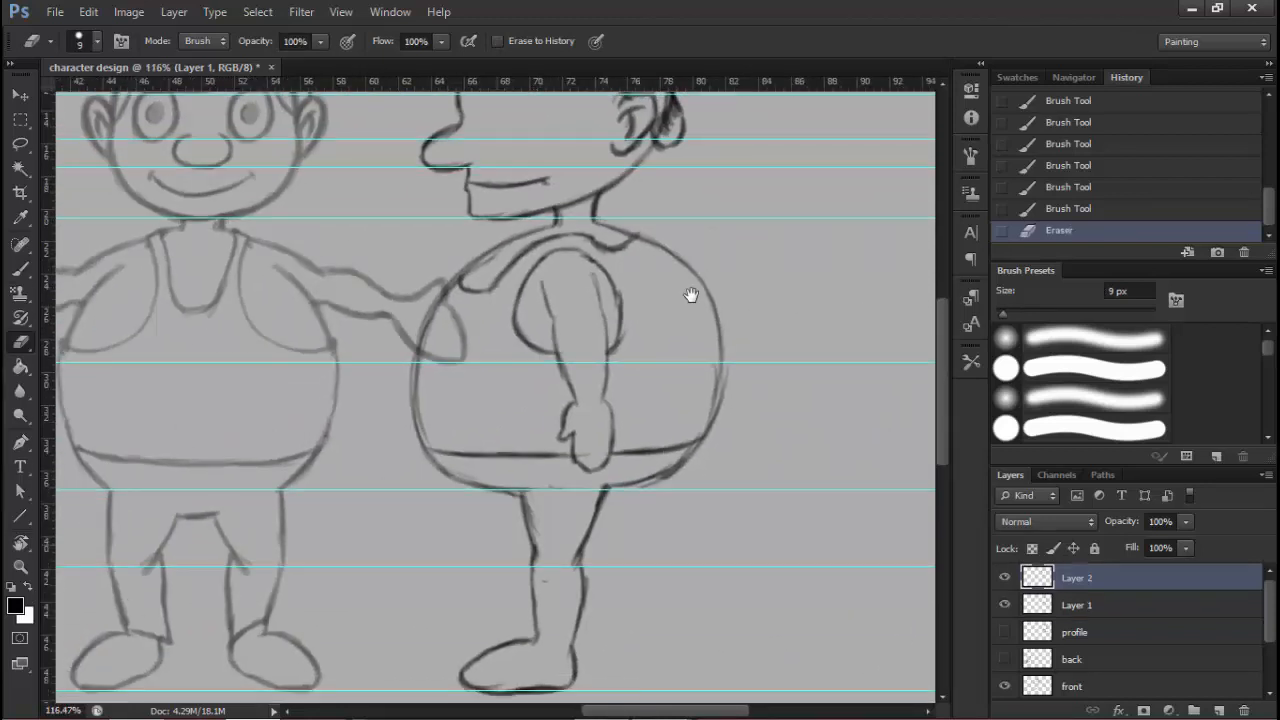
{"action": "left_click_drag", "start_coordinate": [691, 295], "coordinate": [691, 196]}
{"action": "left_click_drag", "start_coordinate": [583, 358], "coordinate": [683, 358]}
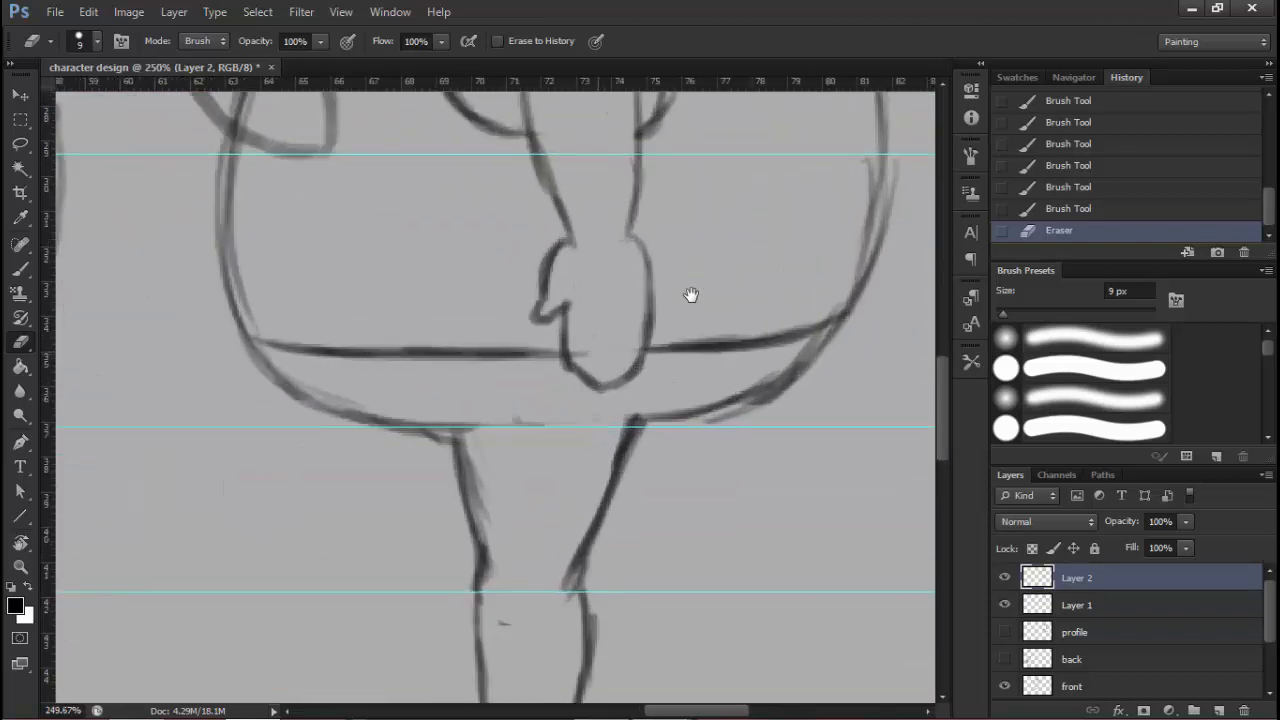
{"action": "left_click", "coordinate": [622, 342]}
Draw the shoe's top edge across the profile ankle and darken the back contour of the lower leg
{"action": "left_click_drag", "start_coordinate": [691, 295], "coordinate": [729, 203]}
{"action": "left_click_drag", "start_coordinate": [573, 440], "coordinate": [518, 440]}
{"action": "left_click_drag", "start_coordinate": [691, 295], "coordinate": [706, 136]}
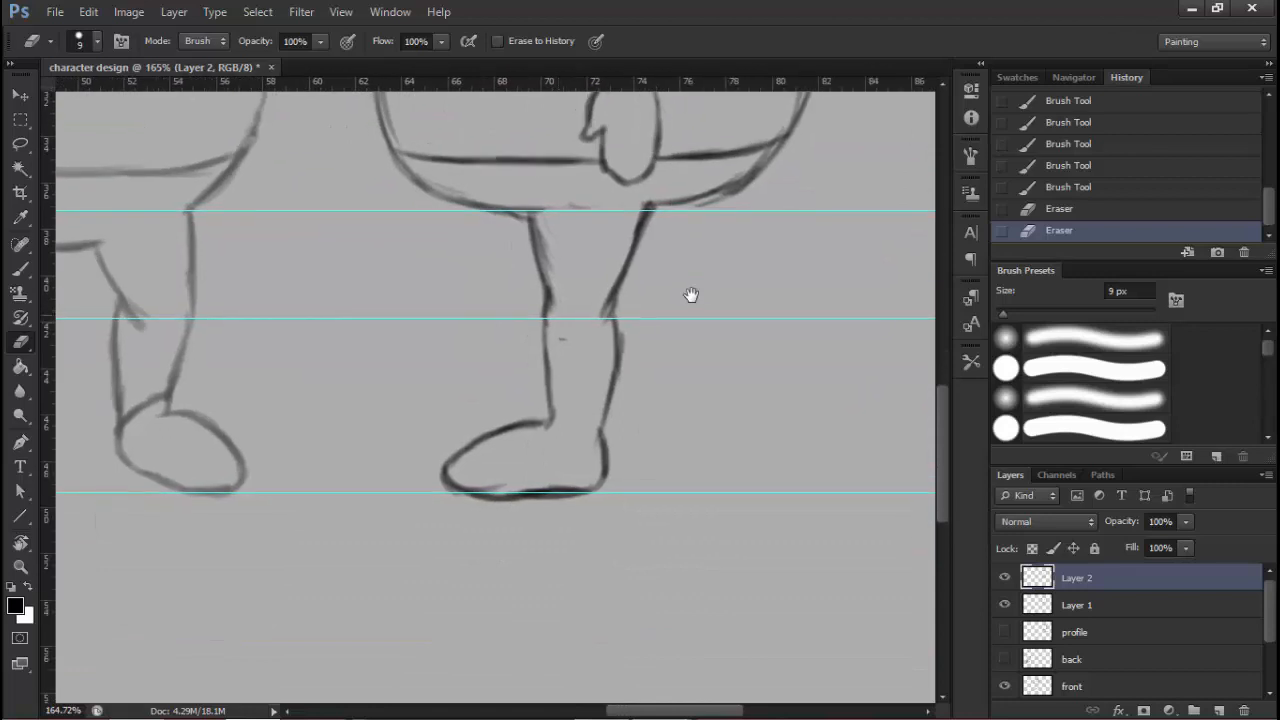
{"action": "left_click_drag", "start_coordinate": [573, 392], "coordinate": [628, 392]}
{"action": "key", "text": "b"}
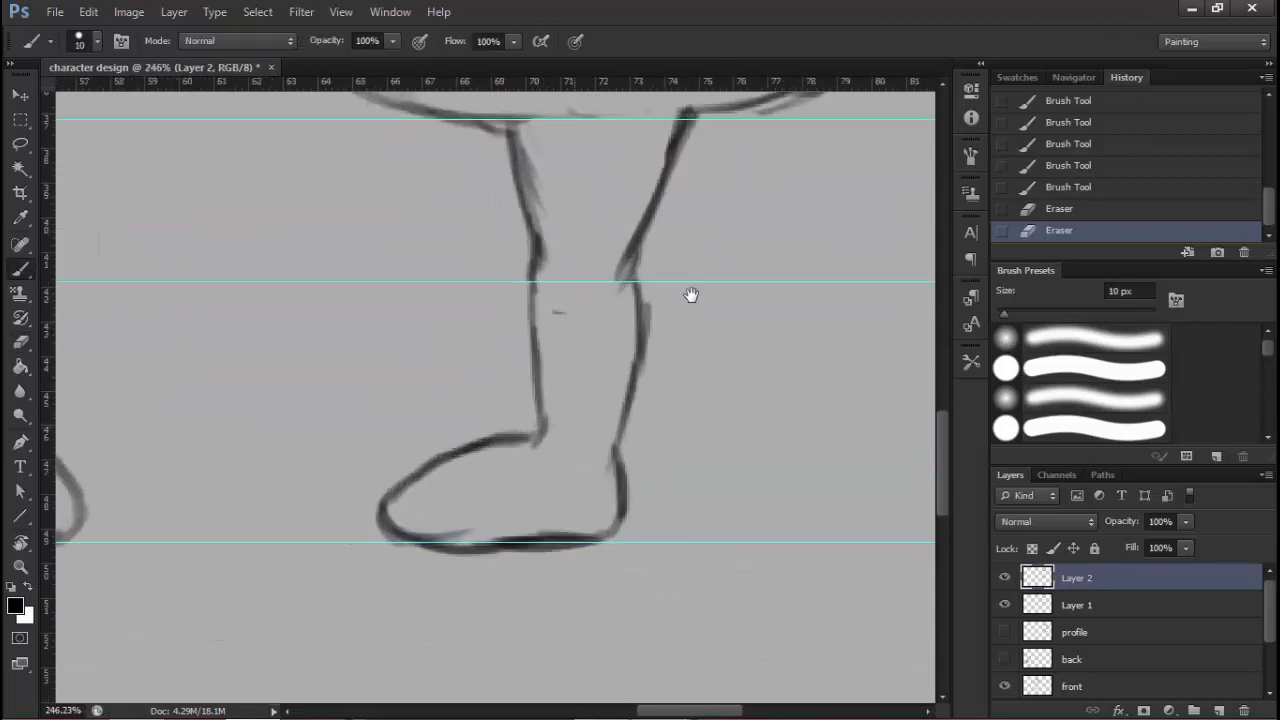
{"action": "left_click_drag", "start_coordinate": [543, 424], "coordinate": [628, 434]}
{"action": "left_click_drag", "start_coordinate": [622, 436], "coordinate": [640, 366]}
{"action": "left_click_drag", "start_coordinate": [630, 408], "coordinate": [645, 316]}
{"action": "left_click_drag", "start_coordinate": [636, 398], "coordinate": [643, 354]}
{"action": "mouse_move", "coordinate": [625, 434]}
{"action": "left_mouse_down"}
{"action": "mouse_move", "coordinate": [643, 400]}
{"action": "mouse_move", "coordinate": [626, 408]}
{"action": "mouse_move", "coordinate": [640, 364]}
{"action": "left_mouse_up"}
Erase the rough overlapping sketch line along the back of the profile's lower leg on Layer 1
{"action": "left_click", "coordinate": [1076, 605]}
{"action": "left_click", "coordinate": [20, 342]}
{"action": "scroll", "coordinate": [646, 438], "scroll_direction": "down", "scroll_amount": 9}
{"action": "left_click_drag", "start_coordinate": [680, 430], "coordinate": [668, 465]}
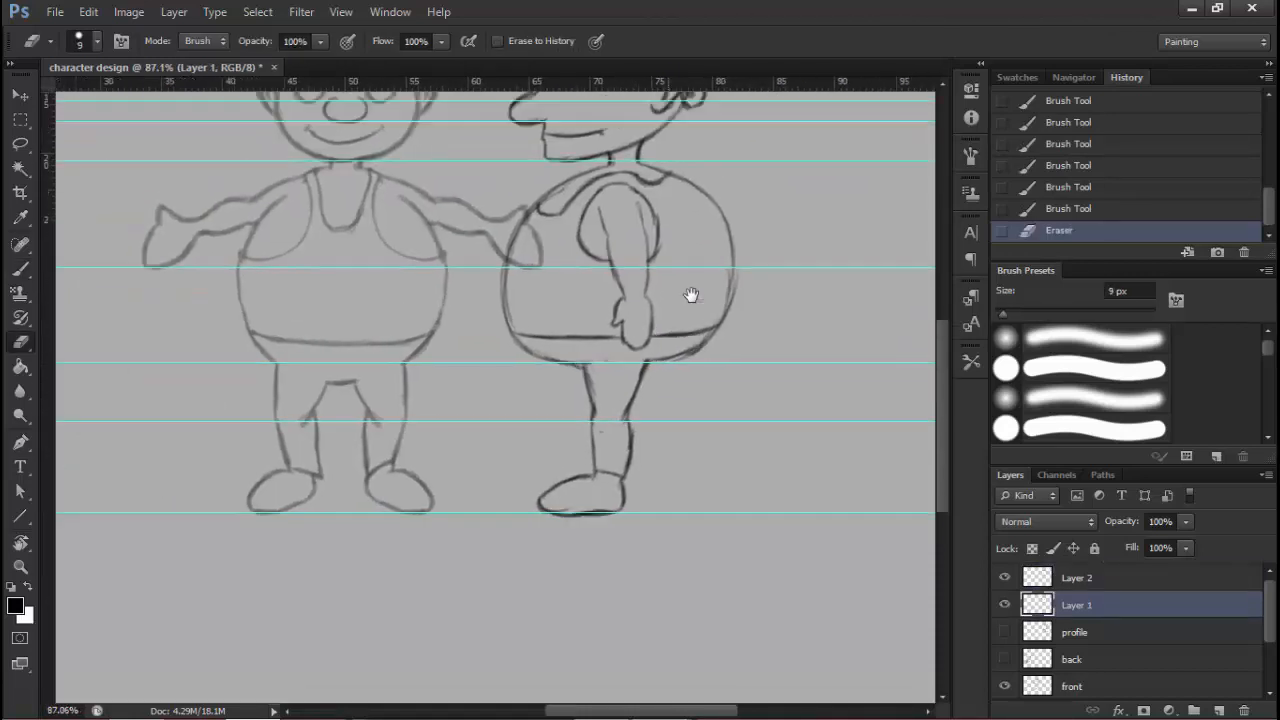
Erase the doubled sketch line along the top front of the profile head on Layer 1
{"action": "left_click_drag", "start_coordinate": [691, 295], "coordinate": [650, 467]}
{"action": "key", "text": "alt+bracketright"}
{"action": "scroll", "coordinate": [691, 295], "scroll_direction": "up", "scroll_amount": 5}
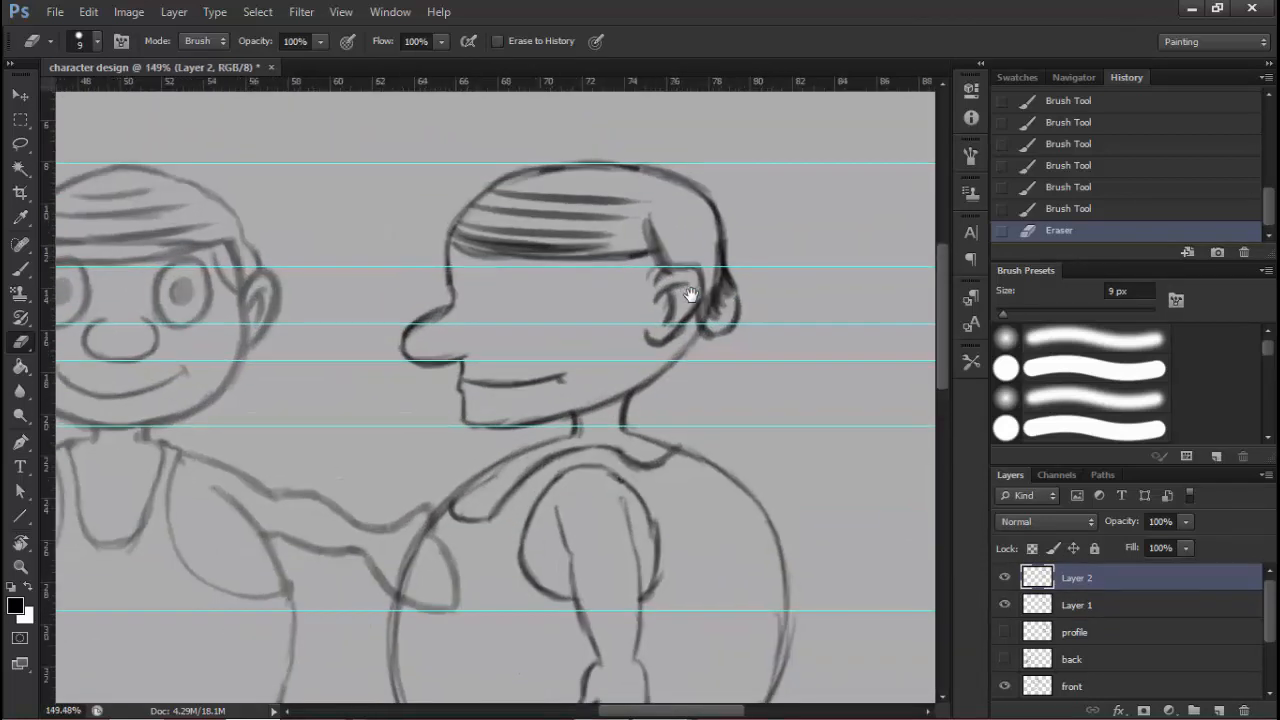
{"action": "key", "text": "alt+bracketleft"}
{"action": "left_click_drag", "start_coordinate": [518, 174], "coordinate": [576, 165]}
{"action": "key", "text": "ctrl+z"}
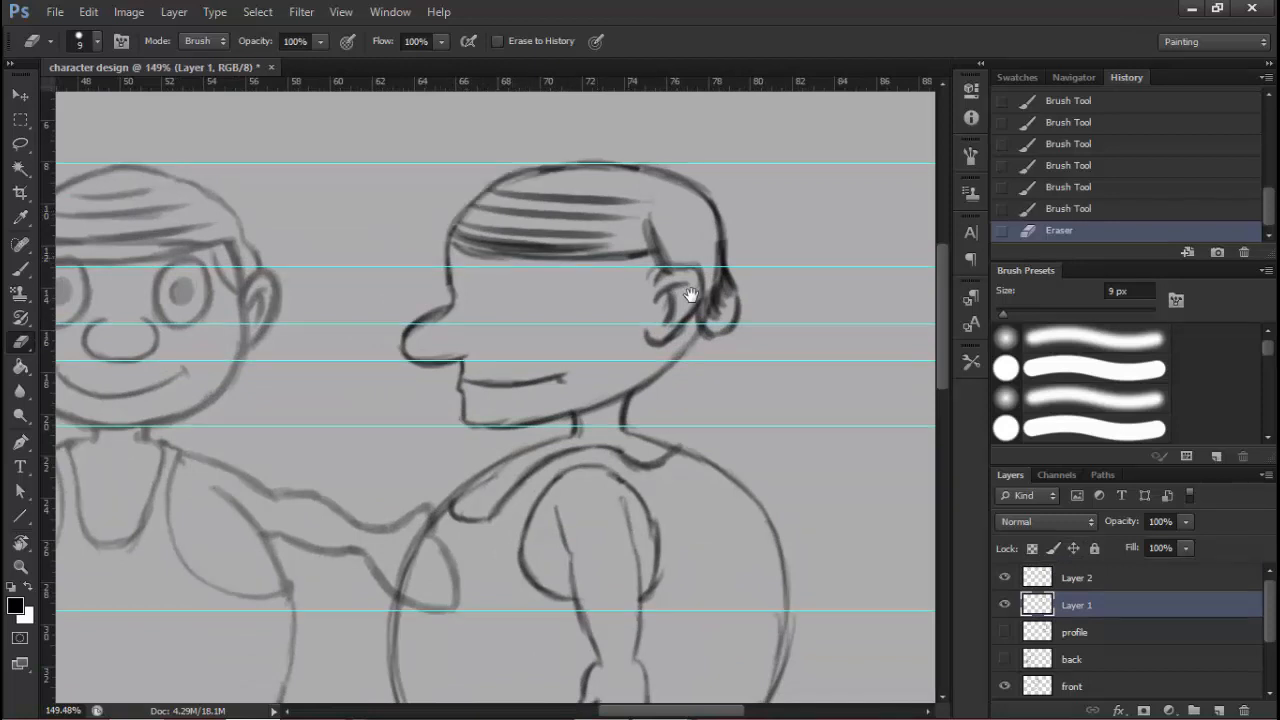
{"action": "key", "text": "ctrl+z"}
{"action": "scroll", "coordinate": [691, 295], "scroll_direction": "down", "scroll_amount": 5}
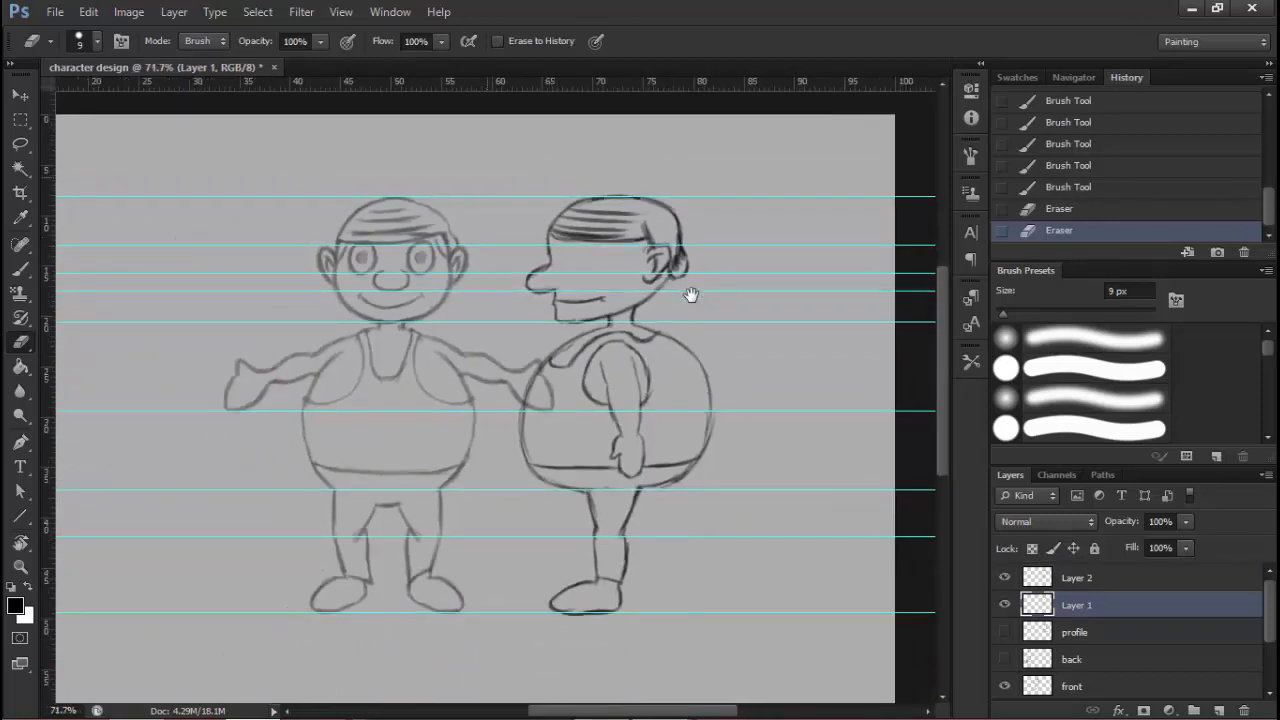
{"action": "left_click_drag", "start_coordinate": [691, 295], "coordinate": [699, 250]}
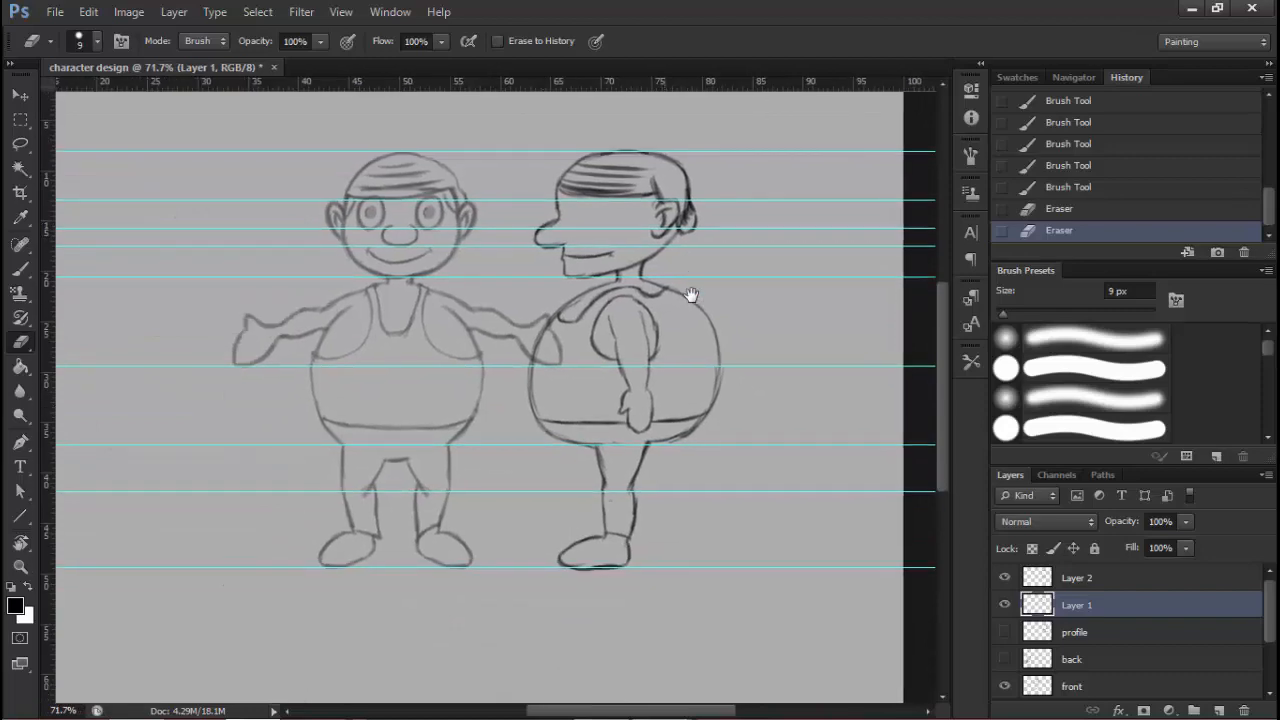
Draw the curved front edge of the profile's eye just below the hairline on Layer 2
{"action": "scroll", "coordinate": [691, 295], "scroll_direction": "up", "scroll_amount": 5}
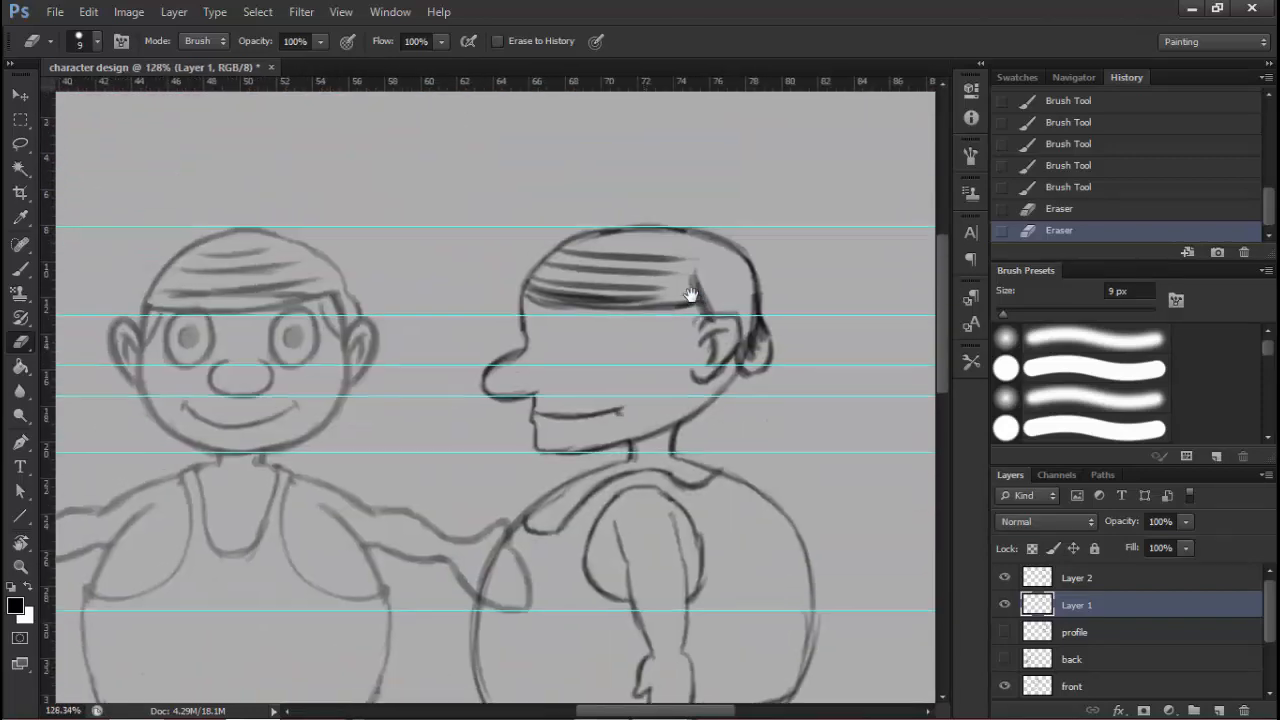
{"action": "key", "text": "alt+bracketright"}
{"action": "key", "text": "b"}
{"action": "key", "text": "bracketright"}
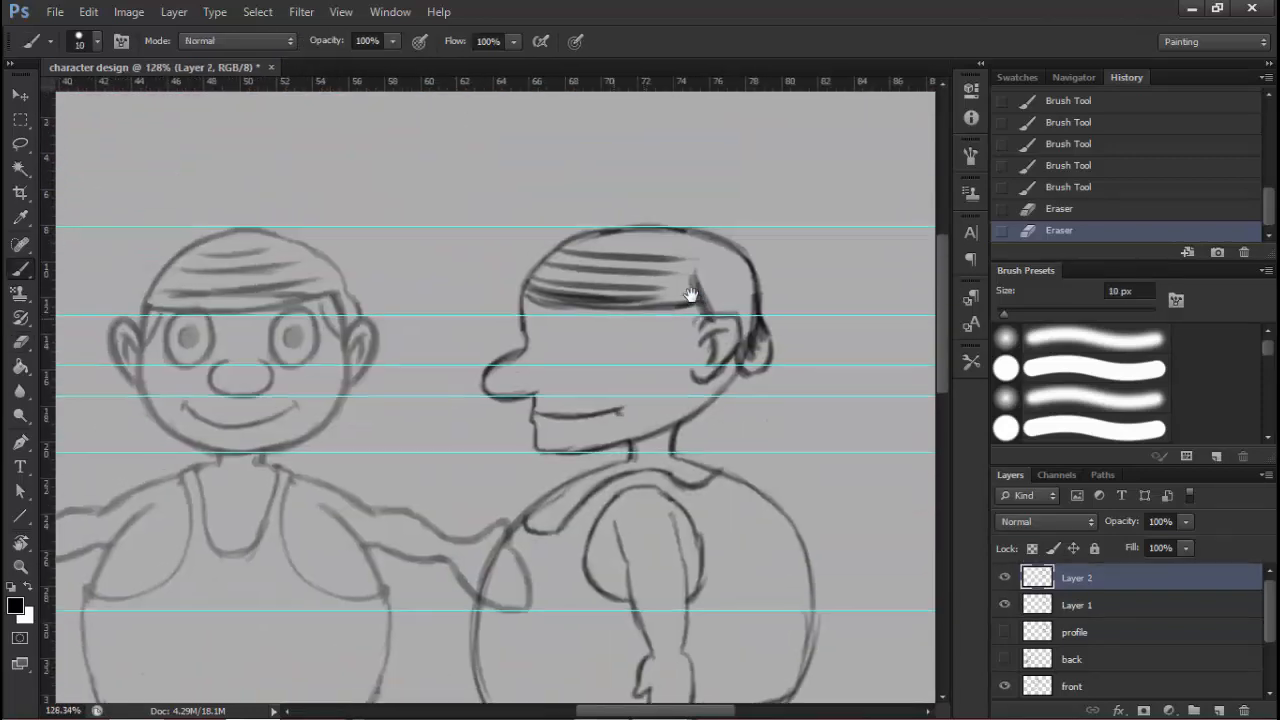
{"action": "scroll", "coordinate": [691, 295], "scroll_direction": "up", "scroll_amount": 4}
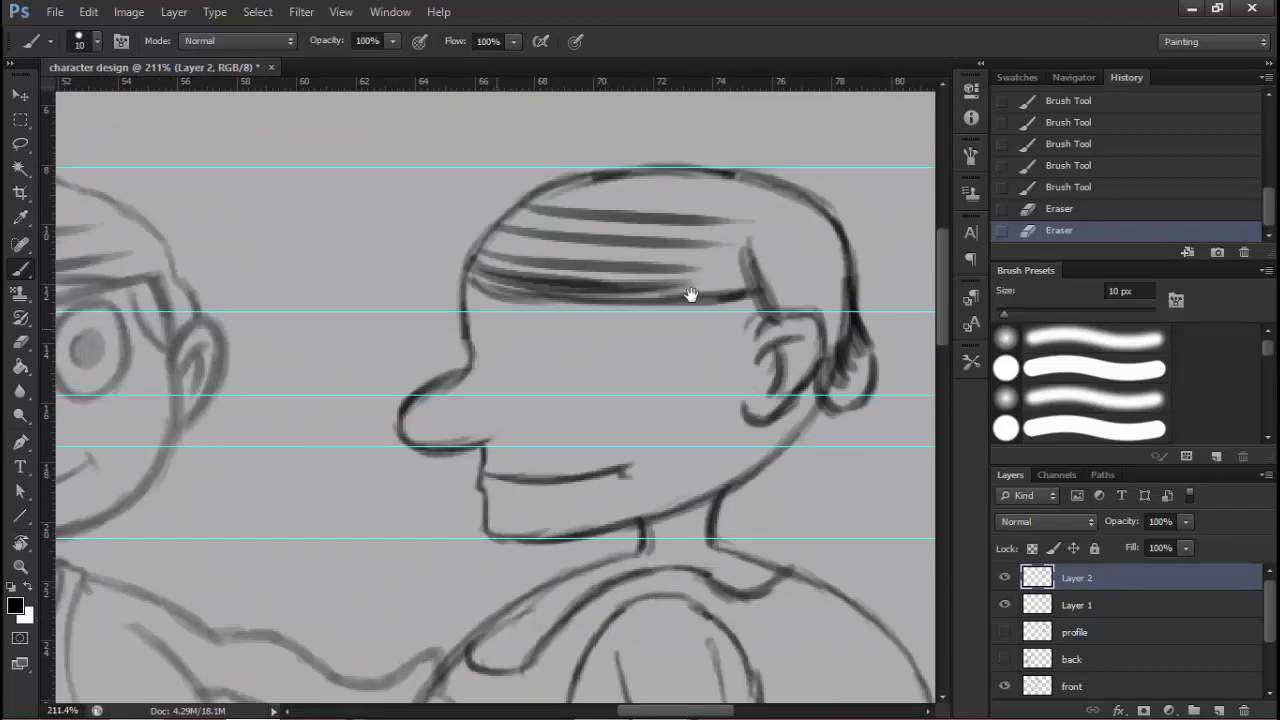
{"action": "left_click_drag", "start_coordinate": [502, 306], "coordinate": [497, 352]}
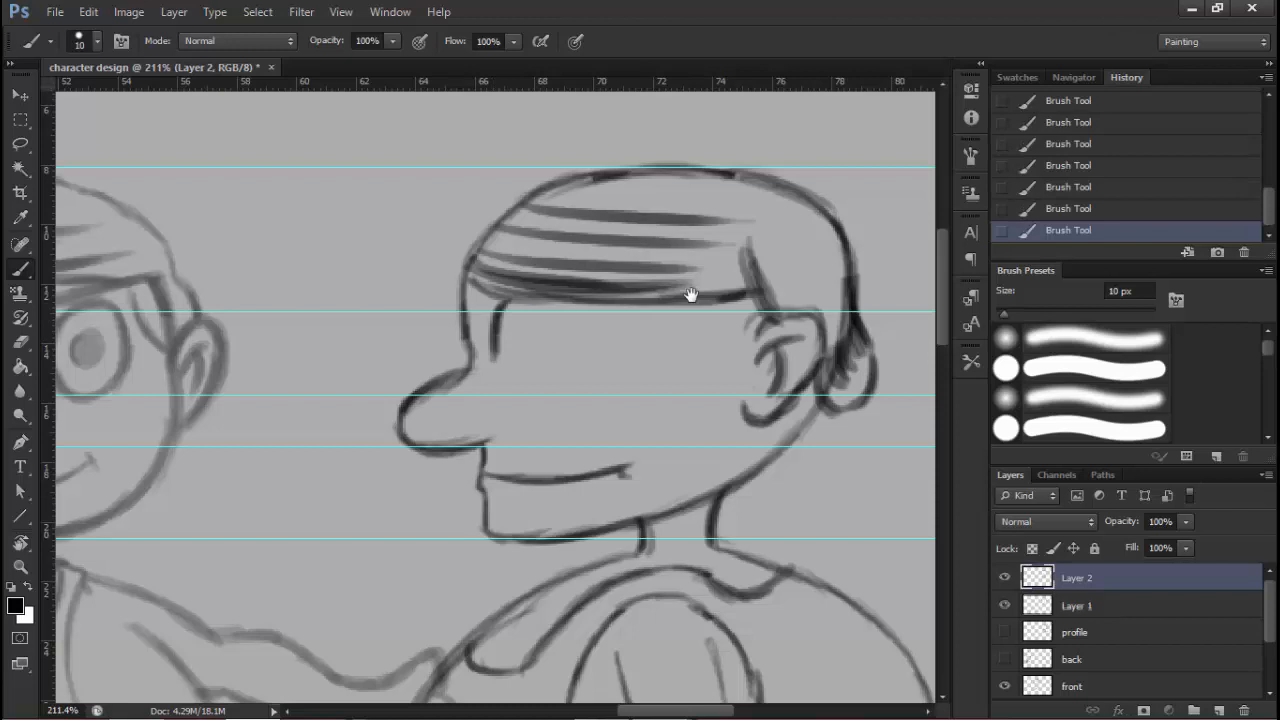
Try to erase the top of the eye stroke where it meets the hairline
{"action": "key", "text": "alt+bracketleft"}
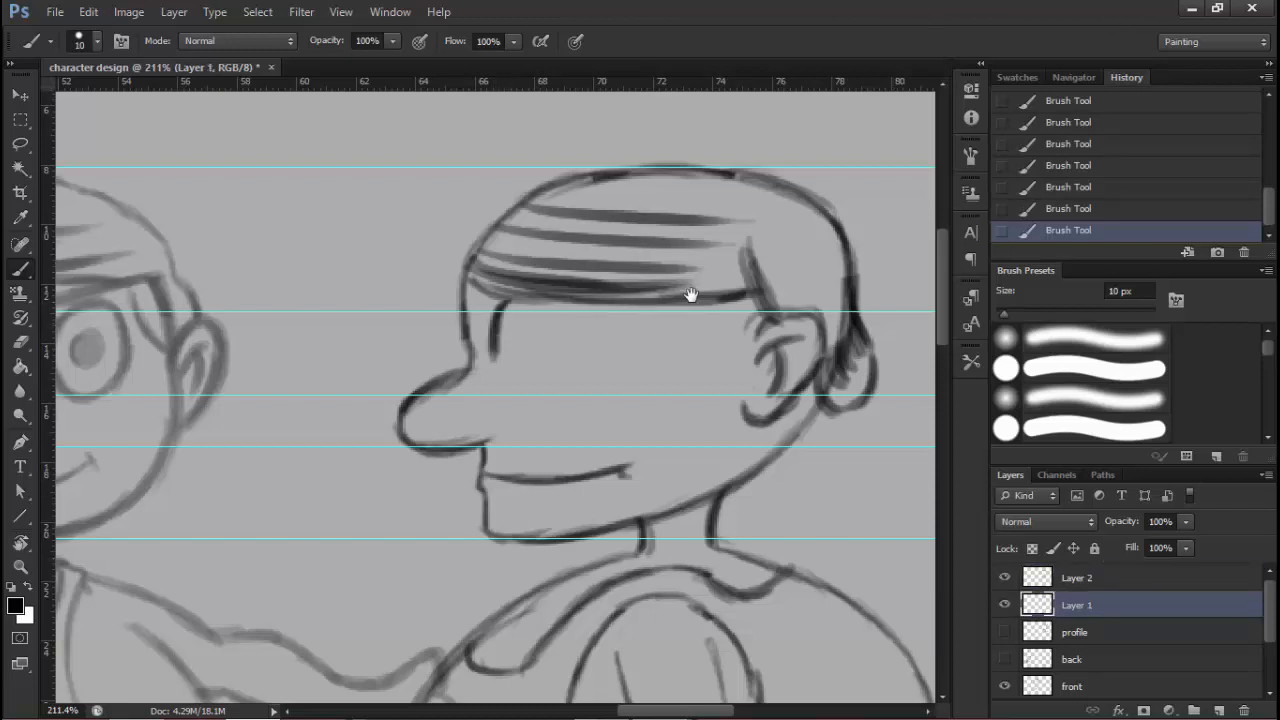
{"action": "key", "text": "alt+bracketright"}
{"action": "key", "text": "e"}
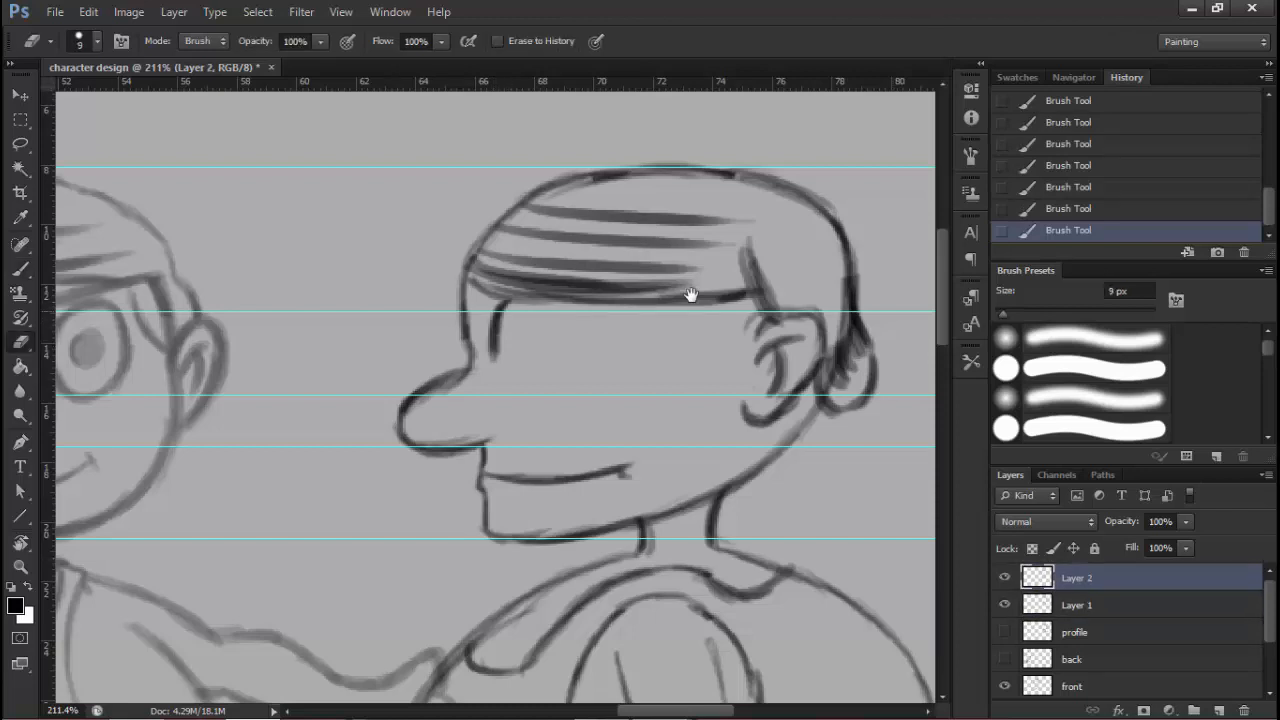
{"action": "left_click_drag", "start_coordinate": [521, 300], "coordinate": [486, 297]}
{"action": "key", "text": "ctrl+z"}
{"action": "key", "text": "ctrl+z"}
{"action": "key", "text": "ctrl+z"}
{"action": "key", "text": "alt+bracketleft"}
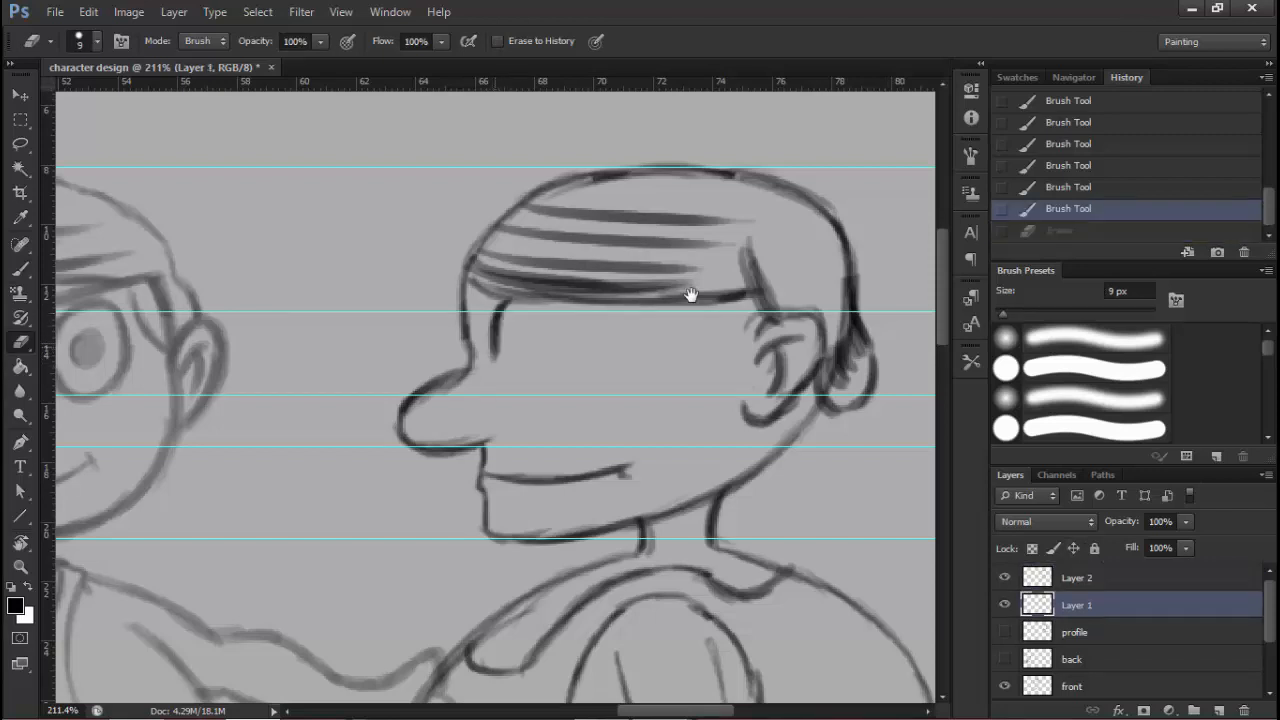
{"action": "key", "text": "ctrl+z"}
Trim the lower end of the eye stroke and draw the full upright oval eye between the hairline and the guide on Layer 1
{"action": "key", "text": "alt+bracketright"}
{"action": "mouse_move", "coordinate": [496, 356]}
{"action": "left_mouse_down"}
{"action": "mouse_move", "coordinate": [501, 305]}
{"action": "mouse_move", "coordinate": [491, 374]}
{"action": "left_mouse_up"}
{"action": "key", "text": "alt+bracketleft"}
{"action": "key", "text": "b"}
{"action": "mouse_move", "coordinate": [499, 309]}
{"action": "left_mouse_down"}
{"action": "mouse_move", "coordinate": [490, 368]}
{"action": "mouse_move", "coordinate": [492, 334]}
{"action": "left_mouse_up"}
{"action": "mouse_move", "coordinate": [505, 301]}
{"action": "left_mouse_down"}
{"action": "mouse_move", "coordinate": [538, 300]}
{"action": "mouse_move", "coordinate": [556, 366]}
{"action": "left_mouse_up"}
{"action": "left_click_drag", "start_coordinate": [548, 312], "coordinate": [558, 391]}
{"action": "mouse_move", "coordinate": [494, 348]}
{"action": "left_mouse_down"}
{"action": "mouse_move", "coordinate": [514, 398]}
{"action": "mouse_move", "coordinate": [554, 380]}
{"action": "left_mouse_up"}
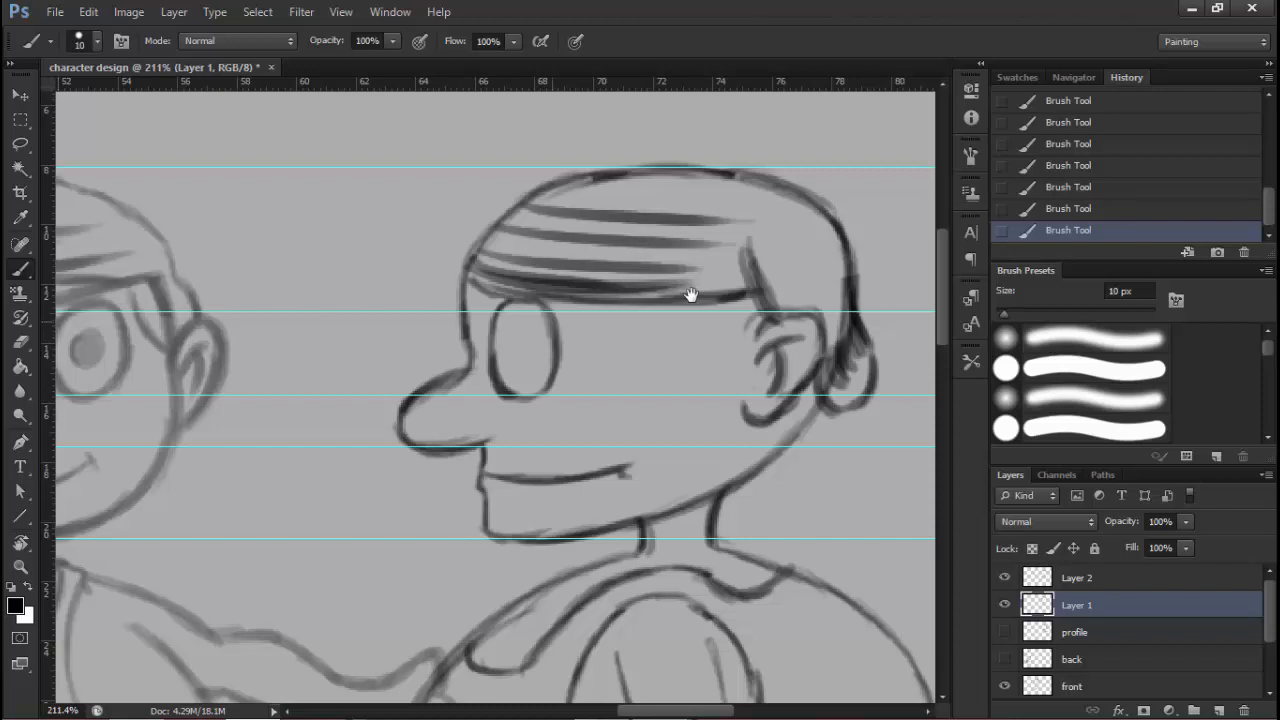
Draw a dark, narrow oval pupil near the front edge of the profile's eye
{"action": "left_click_drag", "start_coordinate": [597, 328], "coordinate": [691, 295]}
{"action": "left_click_drag", "start_coordinate": [603, 298], "coordinate": [600, 340]}
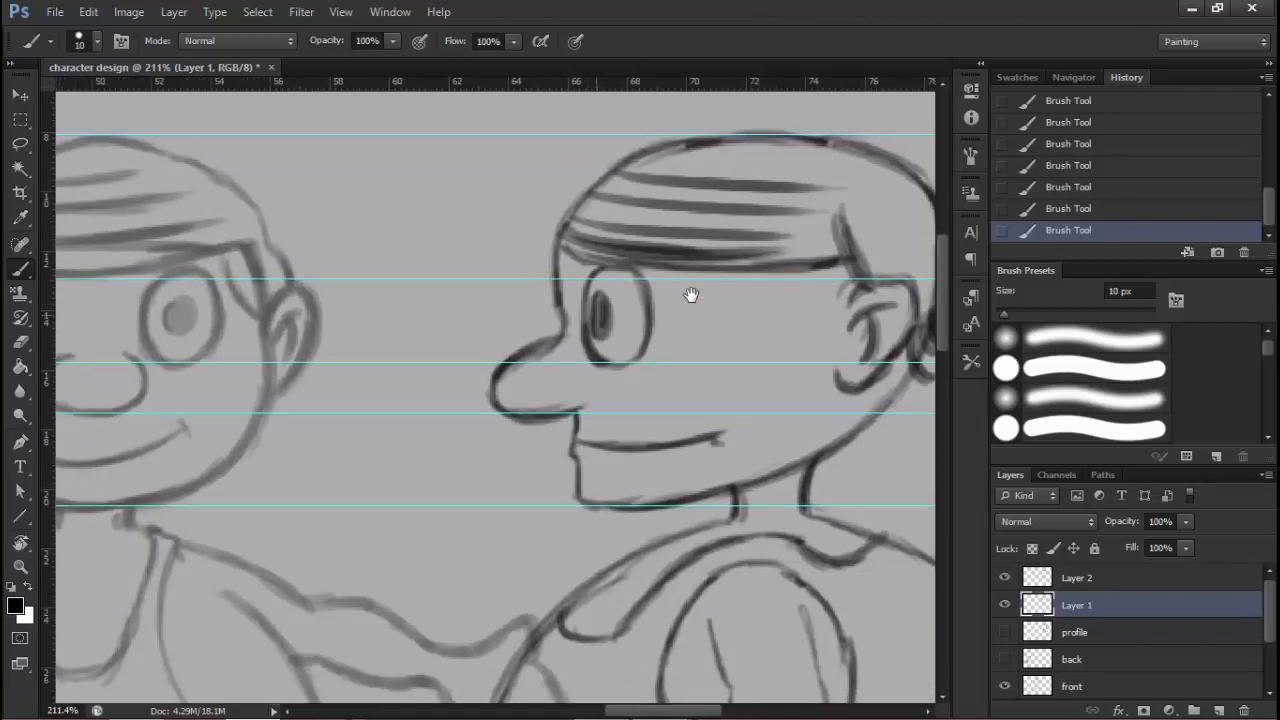
{"action": "left_click_drag", "start_coordinate": [604, 296], "coordinate": [602, 336]}
{"action": "left_click_drag", "start_coordinate": [696, 356], "coordinate": [636, 356]}
{"action": "left_click_drag", "start_coordinate": [691, 295], "coordinate": [633, 255]}
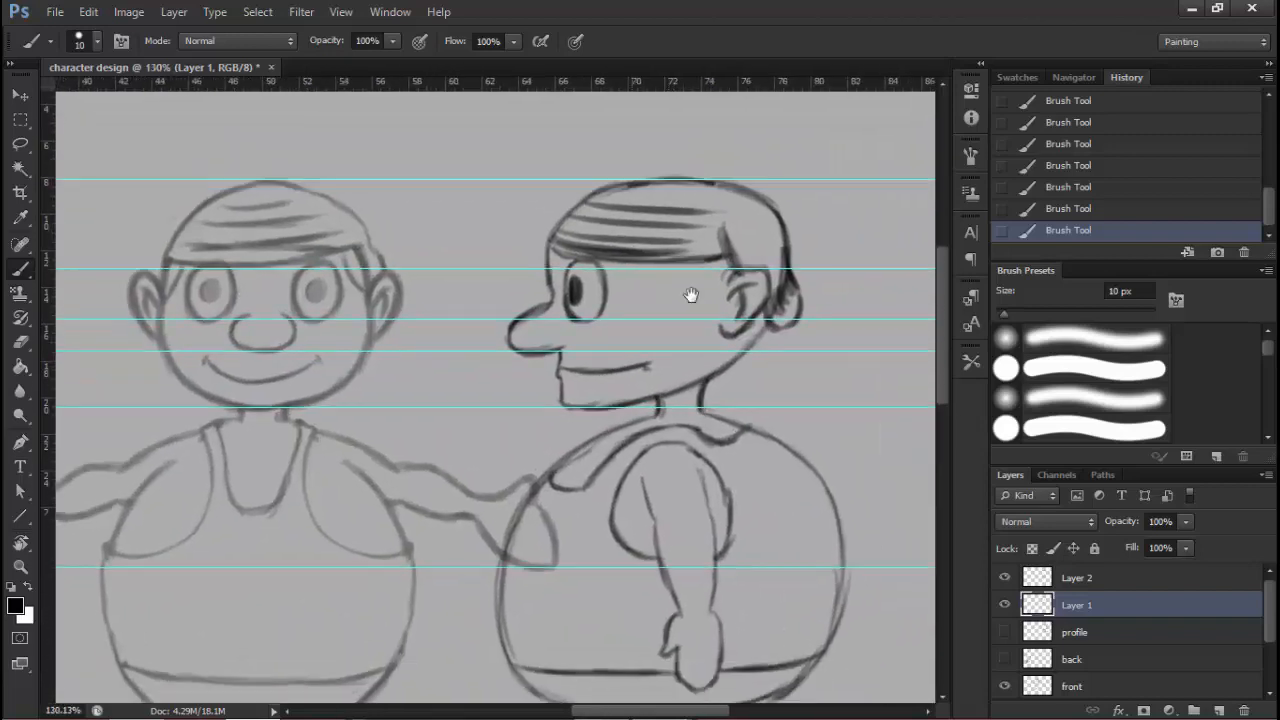
{"action": "mouse_move", "coordinate": [691, 295]}
{"action": "left_mouse_down"}
{"action": "mouse_move", "coordinate": [632, 312]}
{"action": "mouse_move", "coordinate": [682, 289]}
{"action": "mouse_move", "coordinate": [636, 312]}
{"action": "mouse_move", "coordinate": [650, 330]}
{"action": "left_mouse_up"}
{"action": "mouse_move", "coordinate": [619, 286]}
{"action": "left_mouse_down"}
{"action": "mouse_move", "coordinate": [654, 325]}
{"action": "mouse_move", "coordinate": [530, 295]}
{"action": "left_mouse_up"}
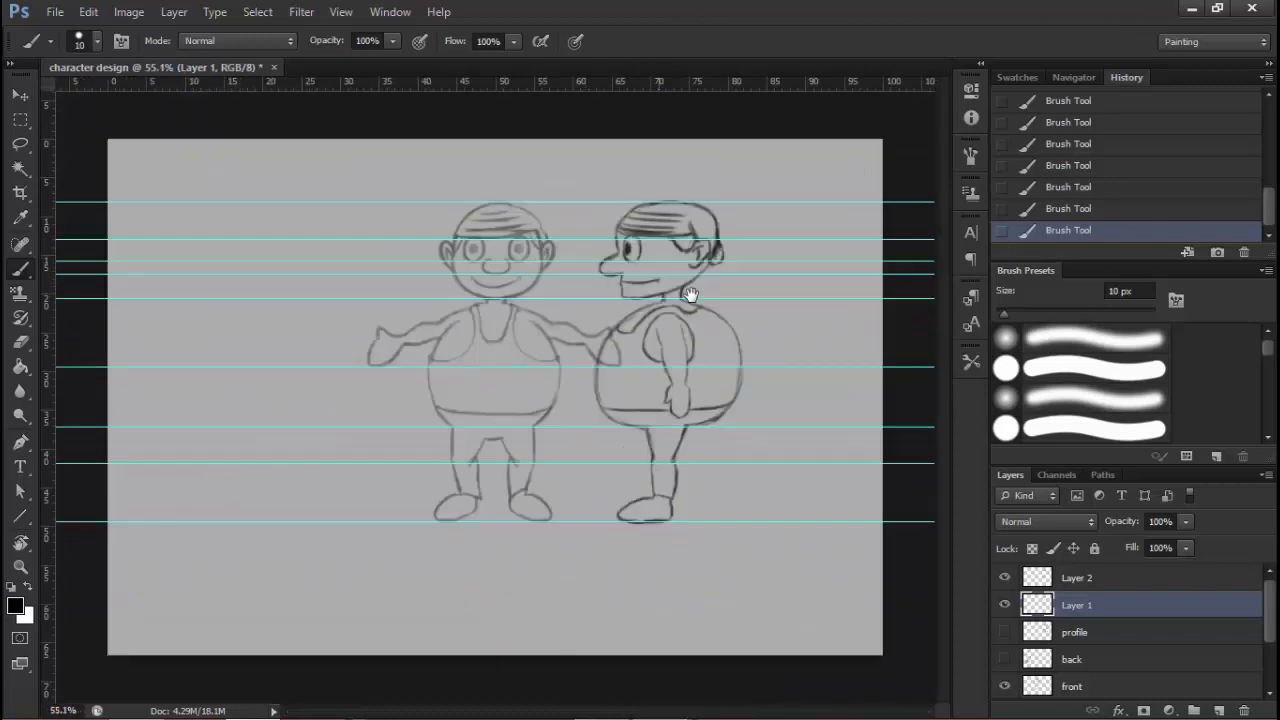
Erase the profile's jaw line from the chin to the ear on Layer 1, including the remnant below the ear
{"action": "left_click_drag", "start_coordinate": [765, 287], "coordinate": [832, 287]}
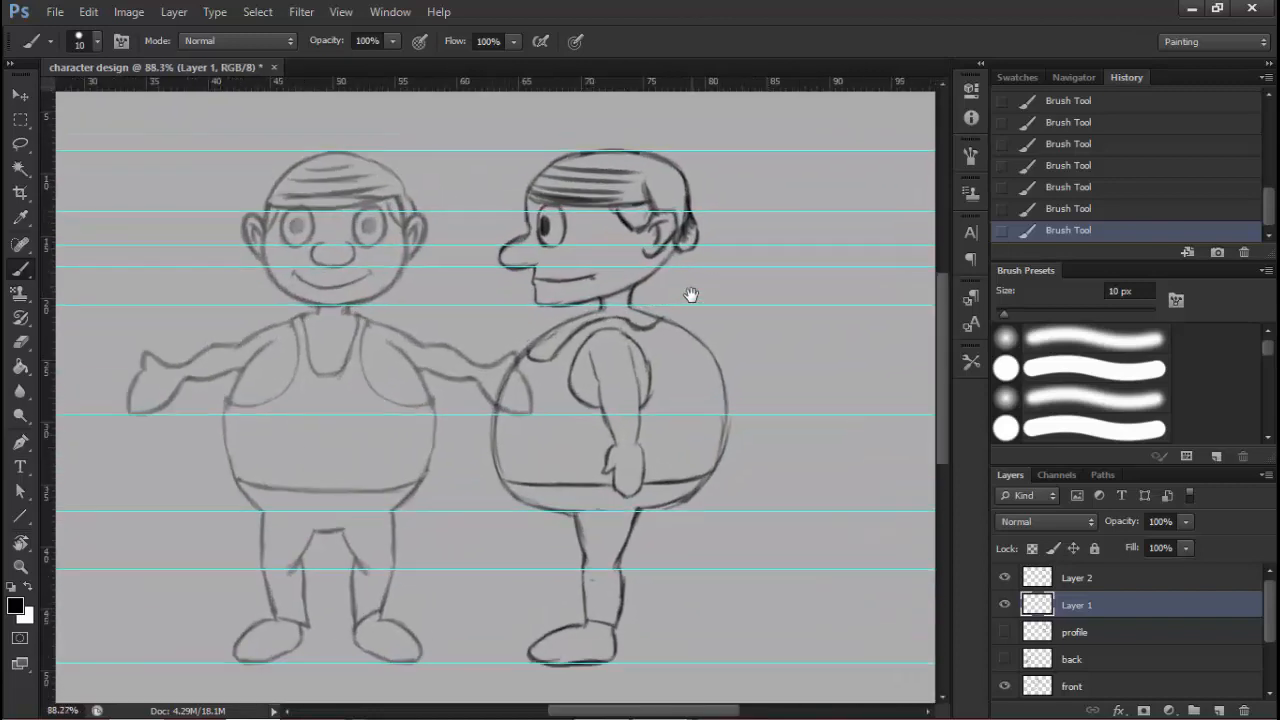
{"action": "left_click_drag", "start_coordinate": [633, 313], "coordinate": [700, 313]}
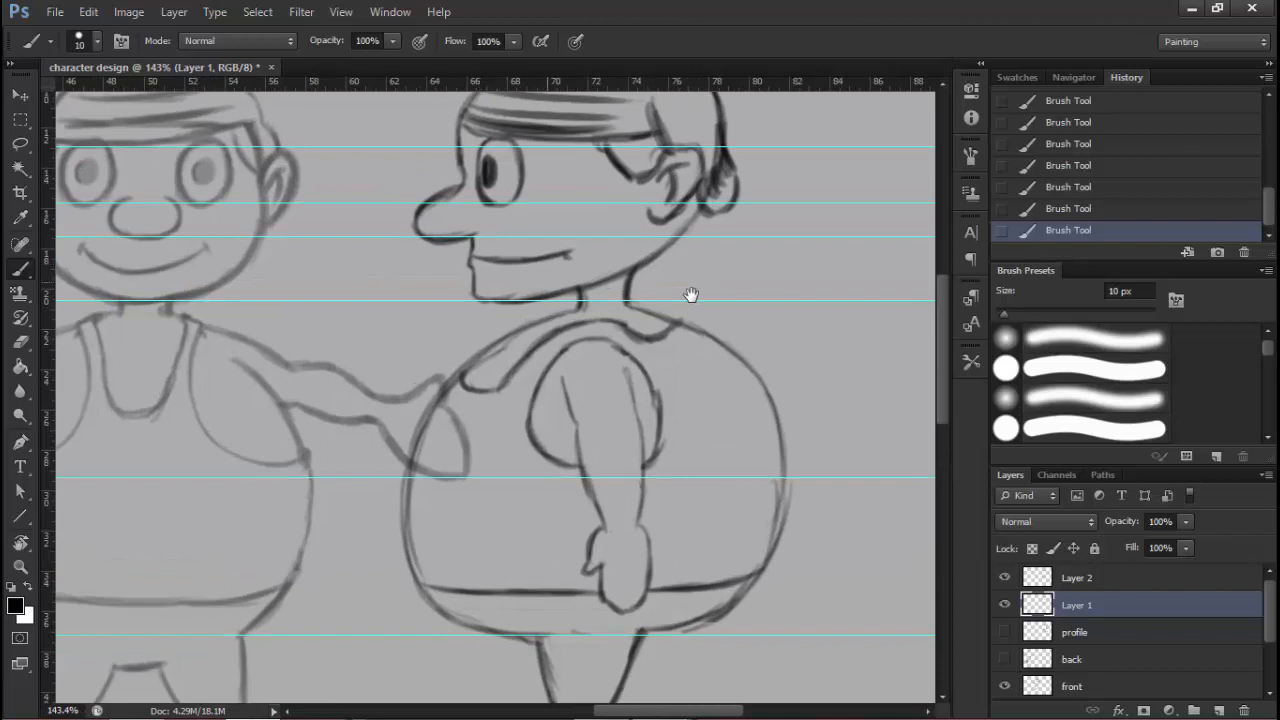
{"action": "left_click_drag", "start_coordinate": [625, 246], "coordinate": [690, 246]}
{"action": "key", "text": "alt+bracketleft"}
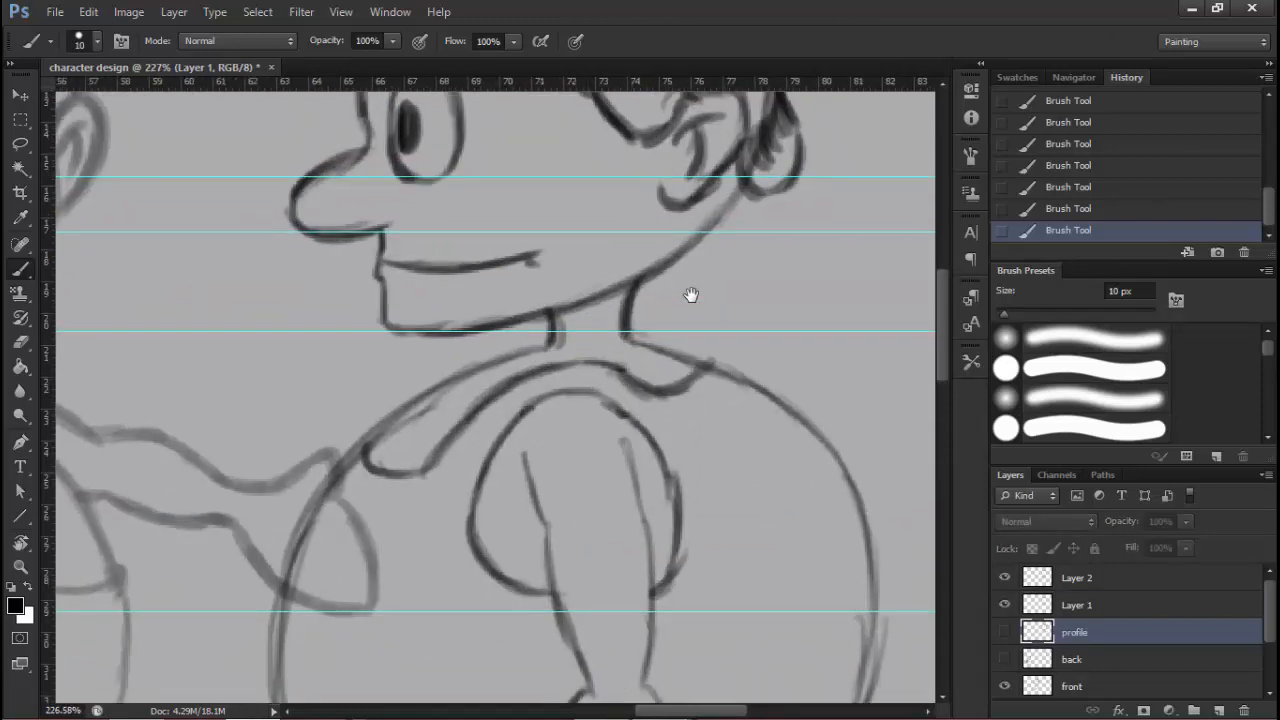
{"action": "key", "text": "alt+bracketright"}
{"action": "key", "text": "e"}
{"action": "left_click_drag", "start_coordinate": [690, 294], "coordinate": [797, 315]}
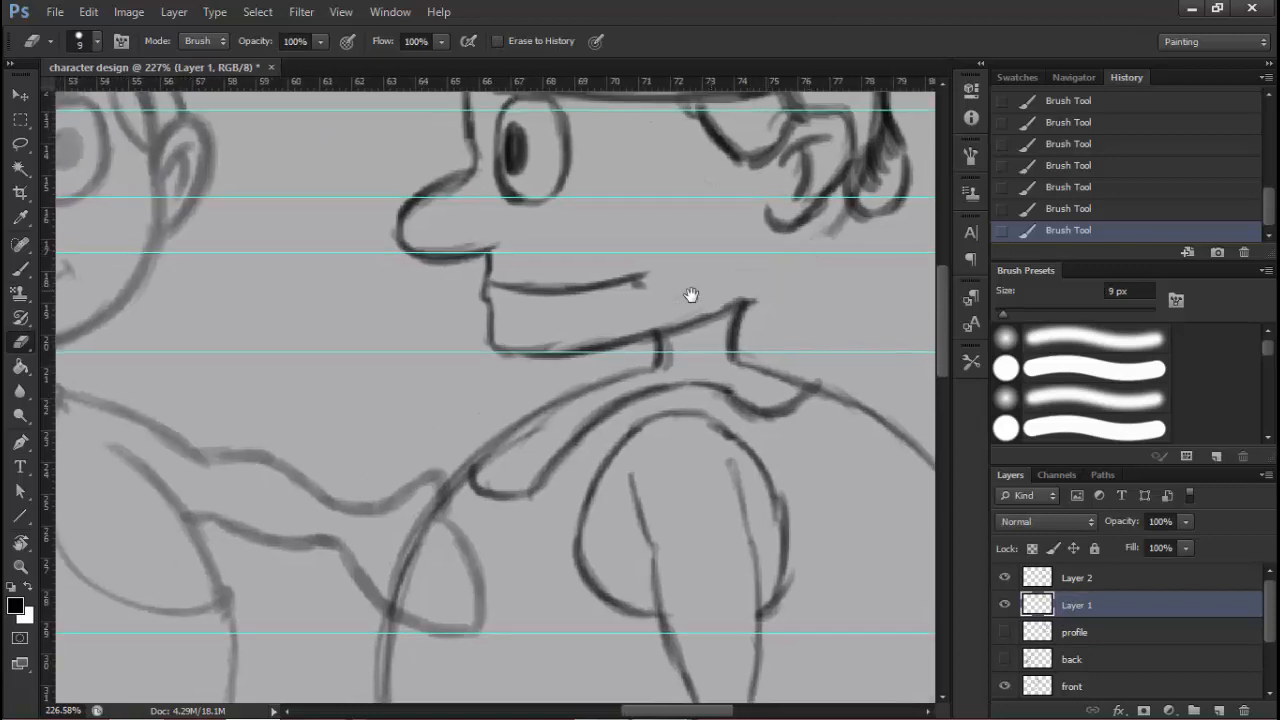
{"action": "mouse_move", "coordinate": [688, 330]}
{"action": "left_mouse_down"}
{"action": "mouse_move", "coordinate": [744, 300]}
{"action": "mouse_move", "coordinate": [665, 338]}
{"action": "mouse_move", "coordinate": [494, 350]}
{"action": "left_mouse_up"}
{"action": "key", "text": "b"}
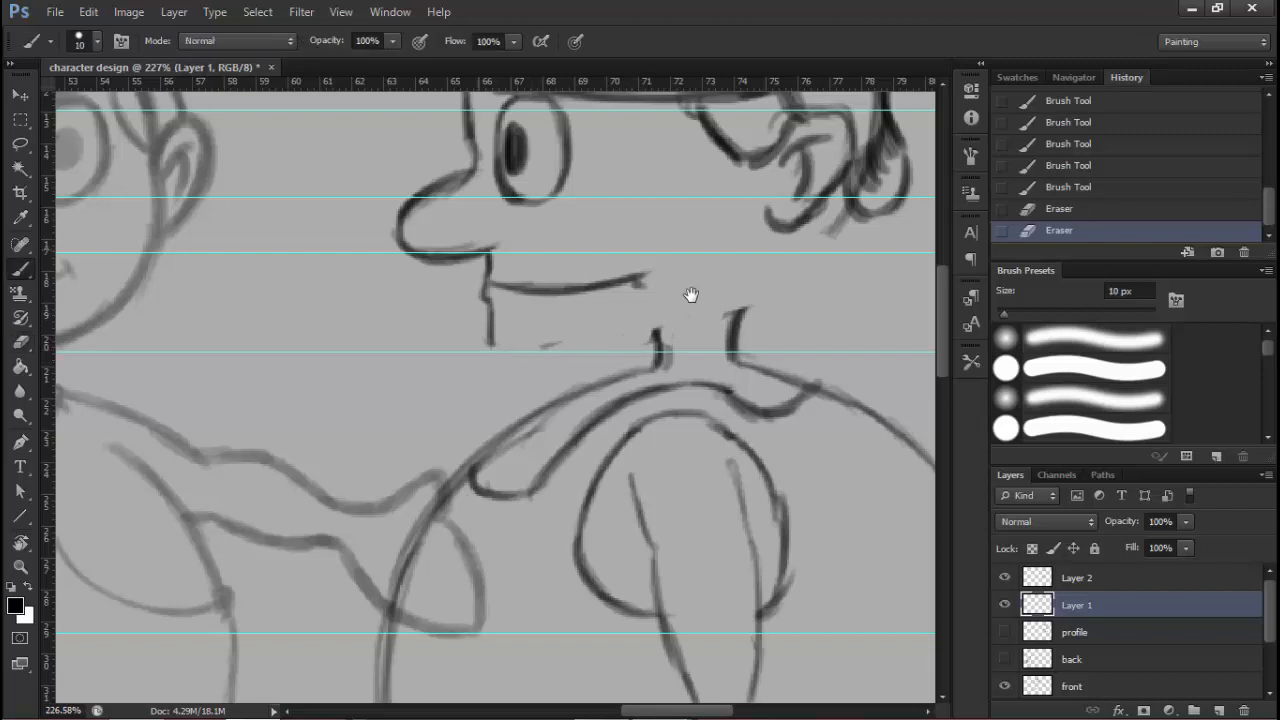
{"action": "left_click_drag", "start_coordinate": [690, 294], "coordinate": [674, 318]}
{"action": "key", "text": "e"}
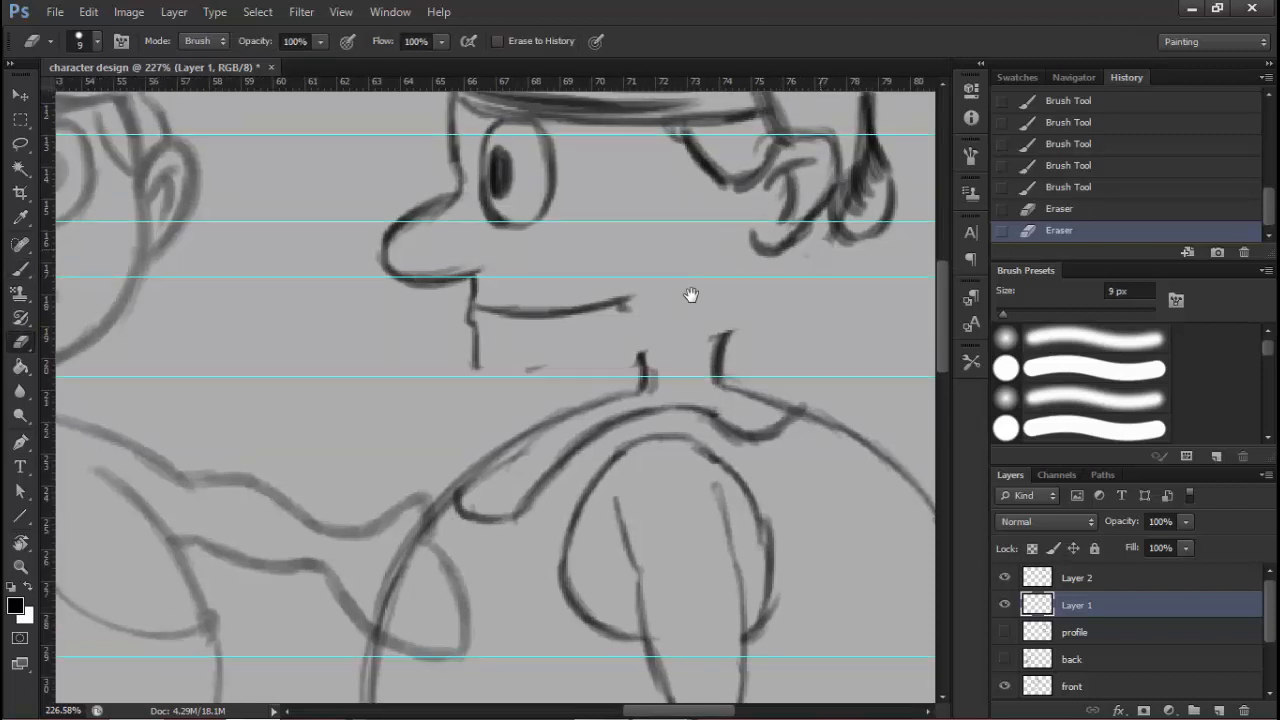
{"action": "left_click", "coordinate": [827, 241]}
Draw a steeper curve for the back of the profile's jaw, running down from behind the ear
{"action": "key", "text": "b"}
{"action": "left_click", "coordinate": [828, 240]}
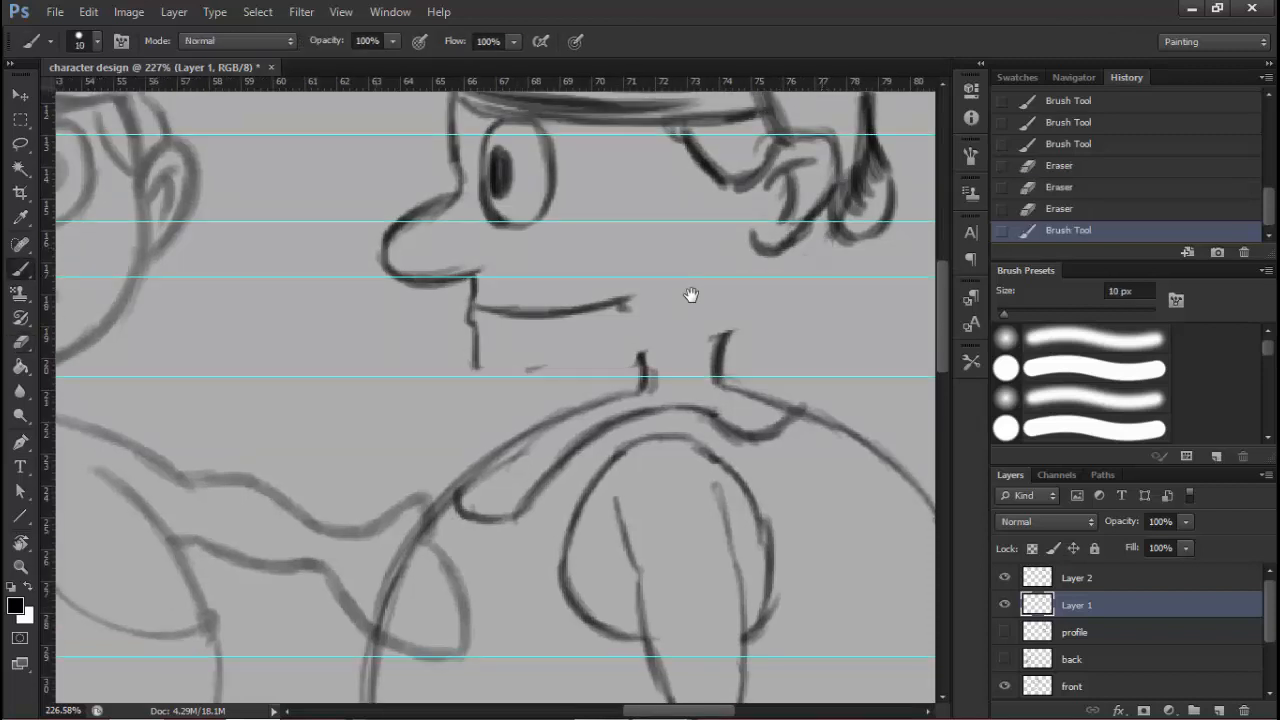
{"action": "left_click_drag", "start_coordinate": [824, 212], "coordinate": [794, 310]}
{"action": "left_click_drag", "start_coordinate": [830, 258], "coordinate": [778, 320]}
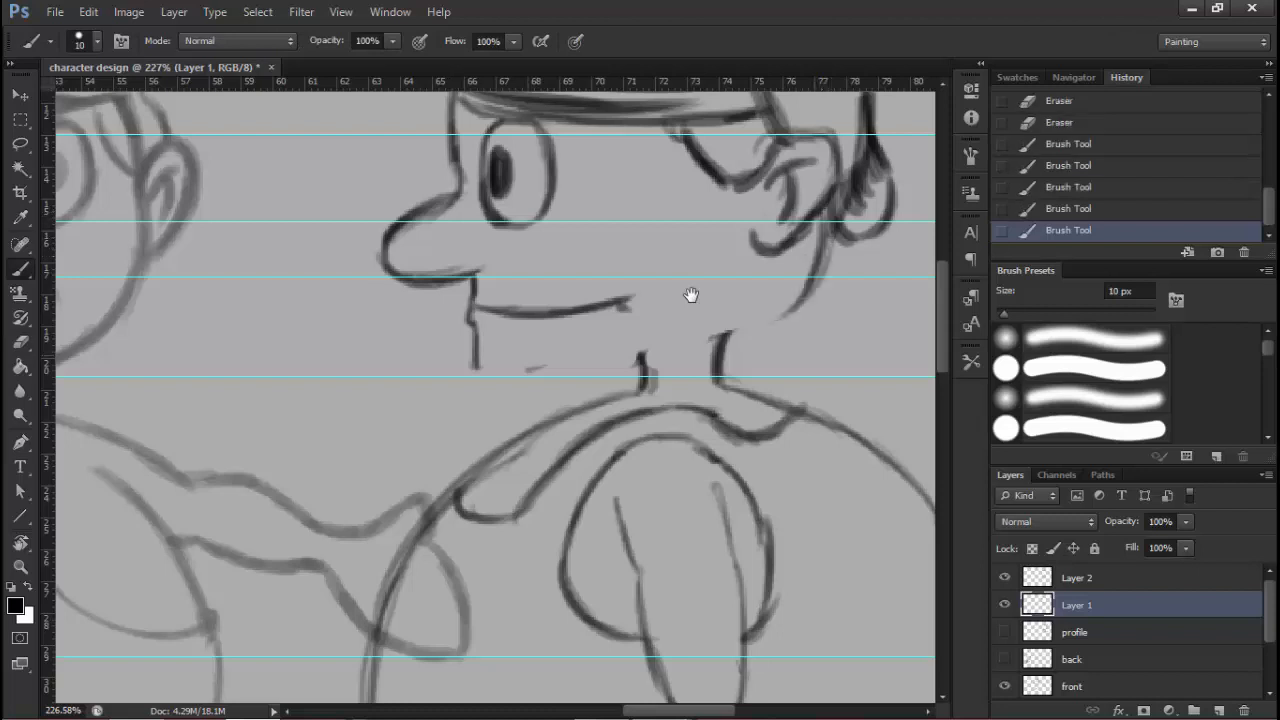
Draw the profile's chin and lower jaw line from below the mouth across the neck to the rear jaw curve
{"action": "mouse_move", "coordinate": [468, 340]}
{"action": "left_mouse_down"}
{"action": "mouse_move", "coordinate": [478, 378]}
{"action": "mouse_move", "coordinate": [505, 380]}
{"action": "mouse_move", "coordinate": [676, 347]}
{"action": "left_mouse_up"}
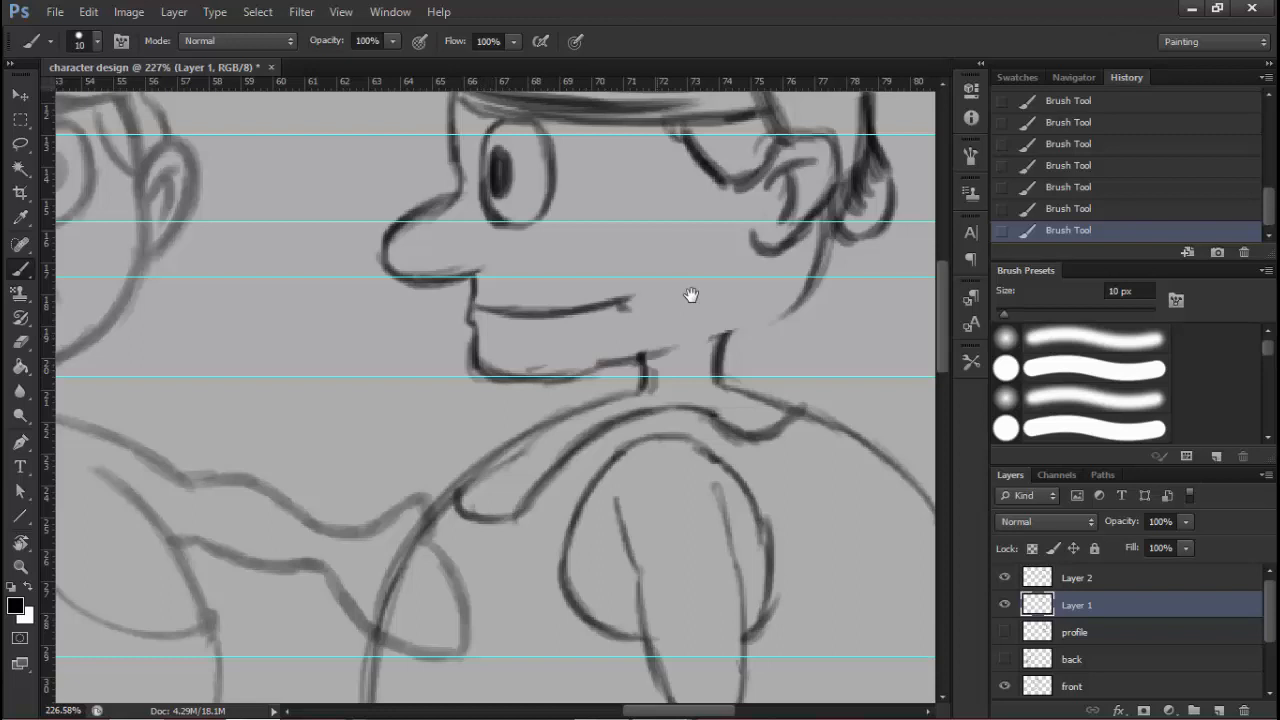
{"action": "left_click_drag", "start_coordinate": [596, 365], "coordinate": [712, 350]}
{"action": "left_click_drag", "start_coordinate": [582, 376], "coordinate": [622, 368]}
{"action": "mouse_move", "coordinate": [540, 380]}
{"action": "left_mouse_down"}
{"action": "mouse_move", "coordinate": [700, 352]}
{"action": "mouse_move", "coordinate": [798, 296]}
{"action": "left_mouse_up"}
{"action": "left_click_drag", "start_coordinate": [738, 340], "coordinate": [812, 276]}
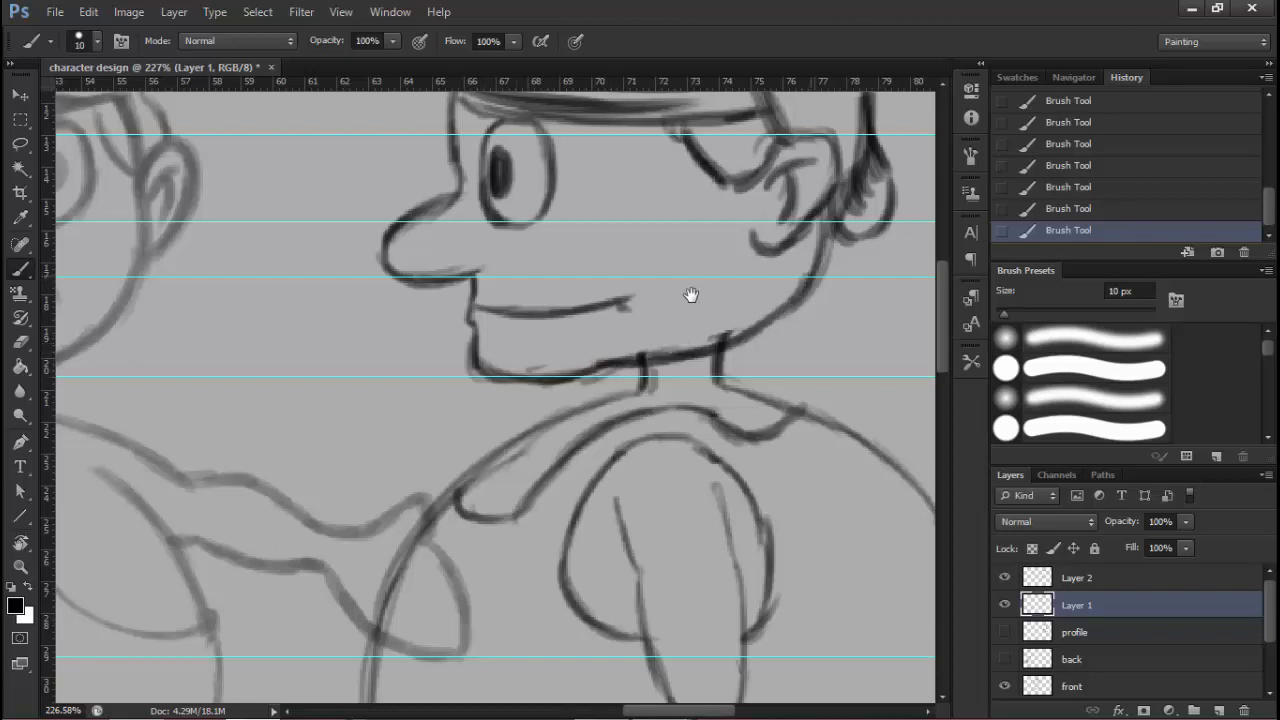
{"action": "left_click_drag", "start_coordinate": [672, 342], "coordinate": [790, 304]}
{"action": "left_click_drag", "start_coordinate": [732, 338], "coordinate": [756, 320]}
Clean up the upper edge of the jaw line above the neck and redraw the underside of the chin straighter
{"action": "left_click", "coordinate": [20, 342]}
{"action": "left_click_drag", "start_coordinate": [634, 352], "coordinate": [702, 338]}
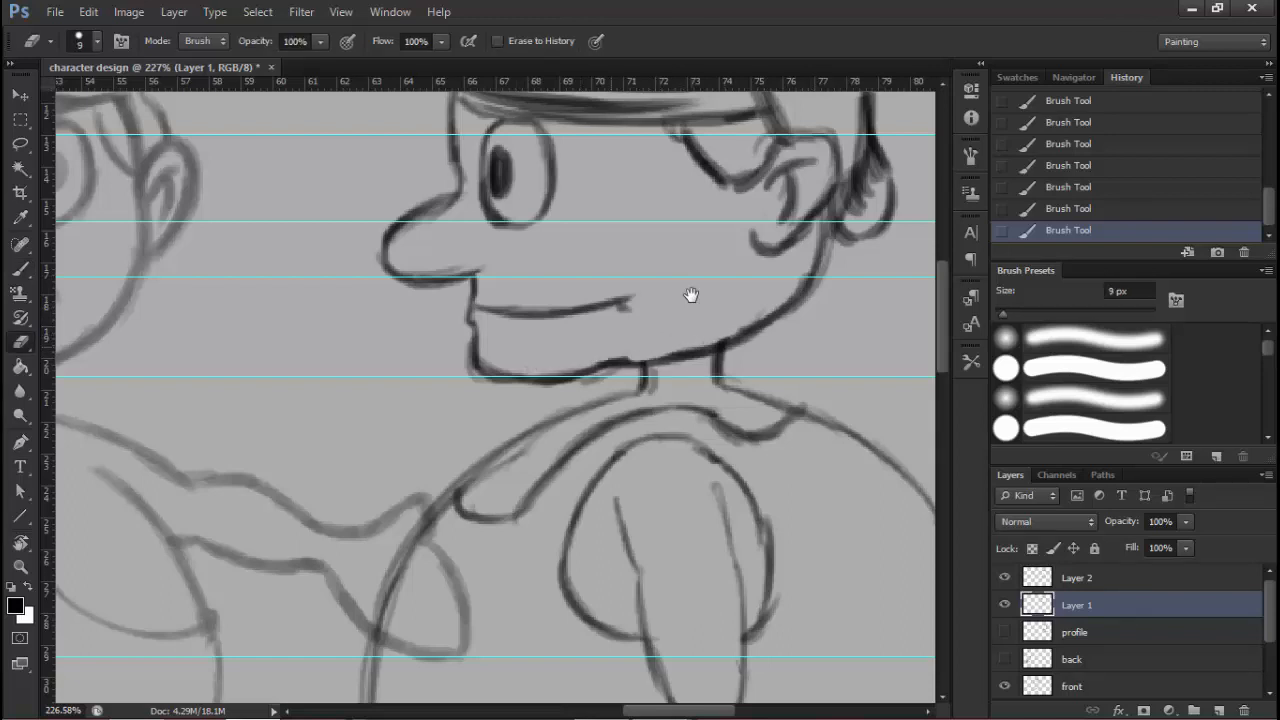
{"action": "left_click_drag", "start_coordinate": [596, 362], "coordinate": [626, 359]}
{"action": "key", "text": "b"}
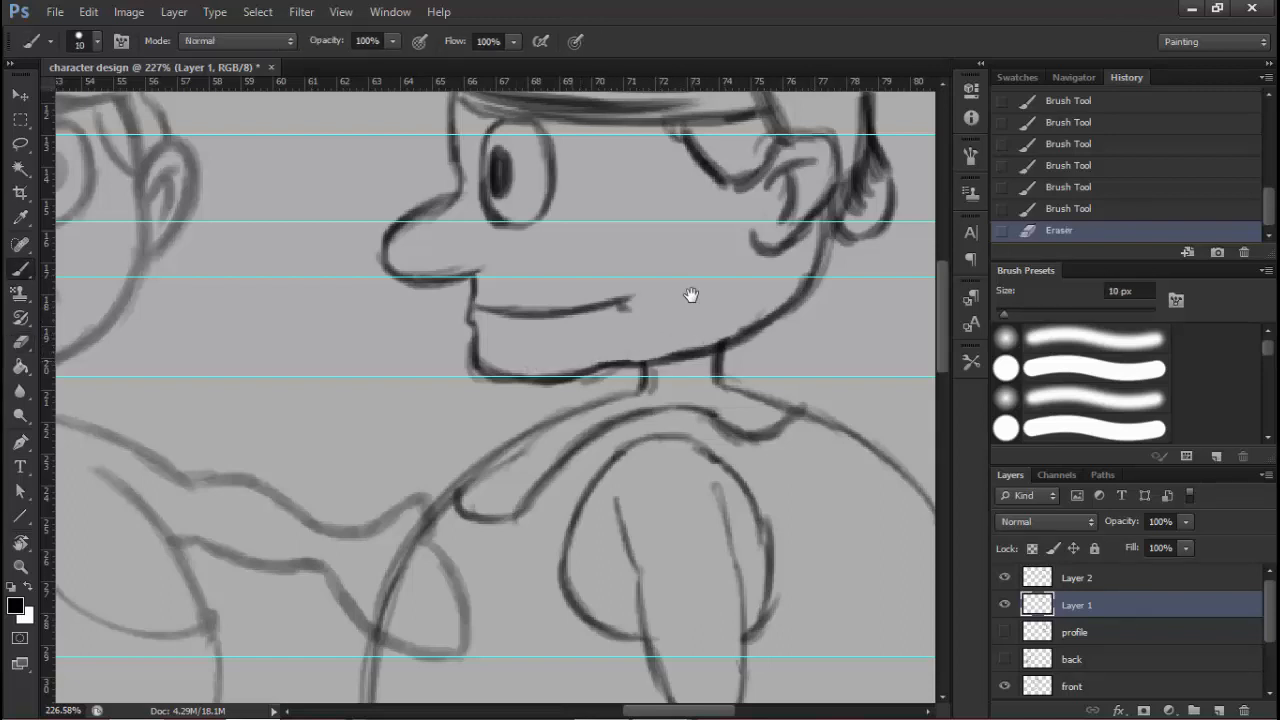
{"action": "left_click_drag", "start_coordinate": [484, 371], "coordinate": [592, 370]}
{"action": "left_click_drag", "start_coordinate": [570, 374], "coordinate": [672, 358]}
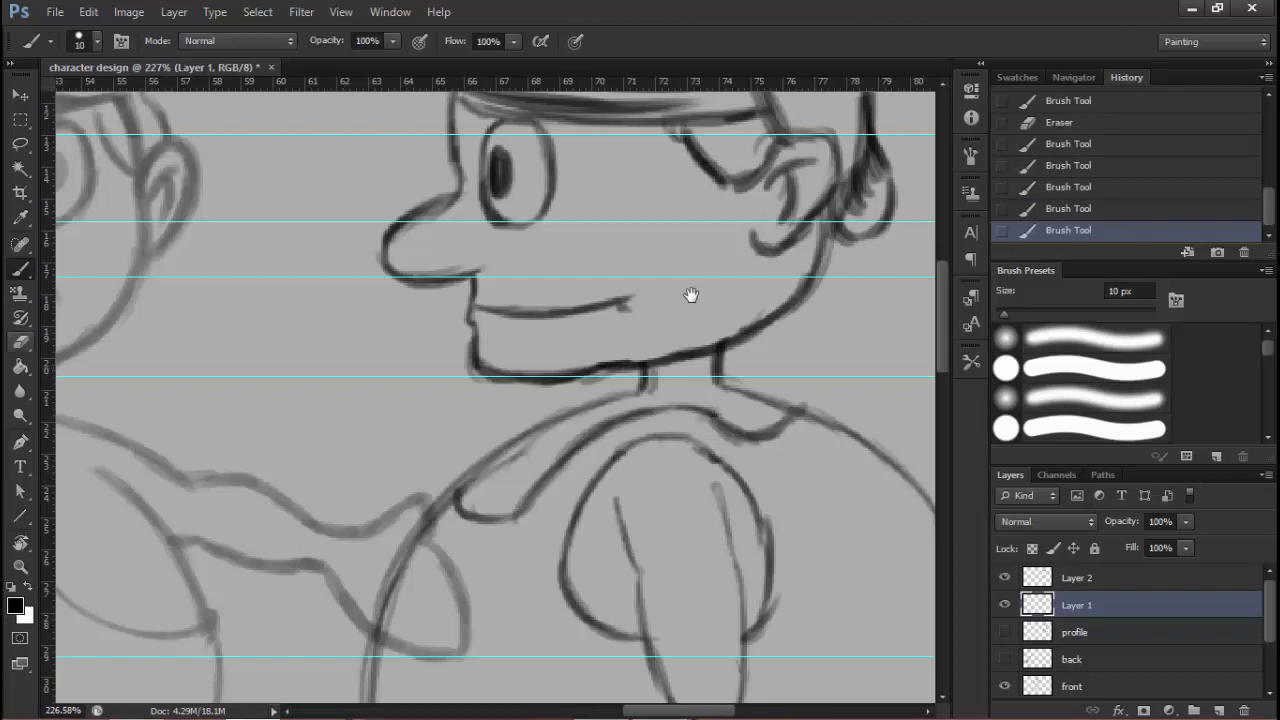
Erase the lower edge of the chin line and redraw the flat chin, its front corner and the lower lip with darker strokes
{"action": "key", "text": "e"}
{"action": "left_click_drag", "start_coordinate": [472, 376], "coordinate": [608, 378]}
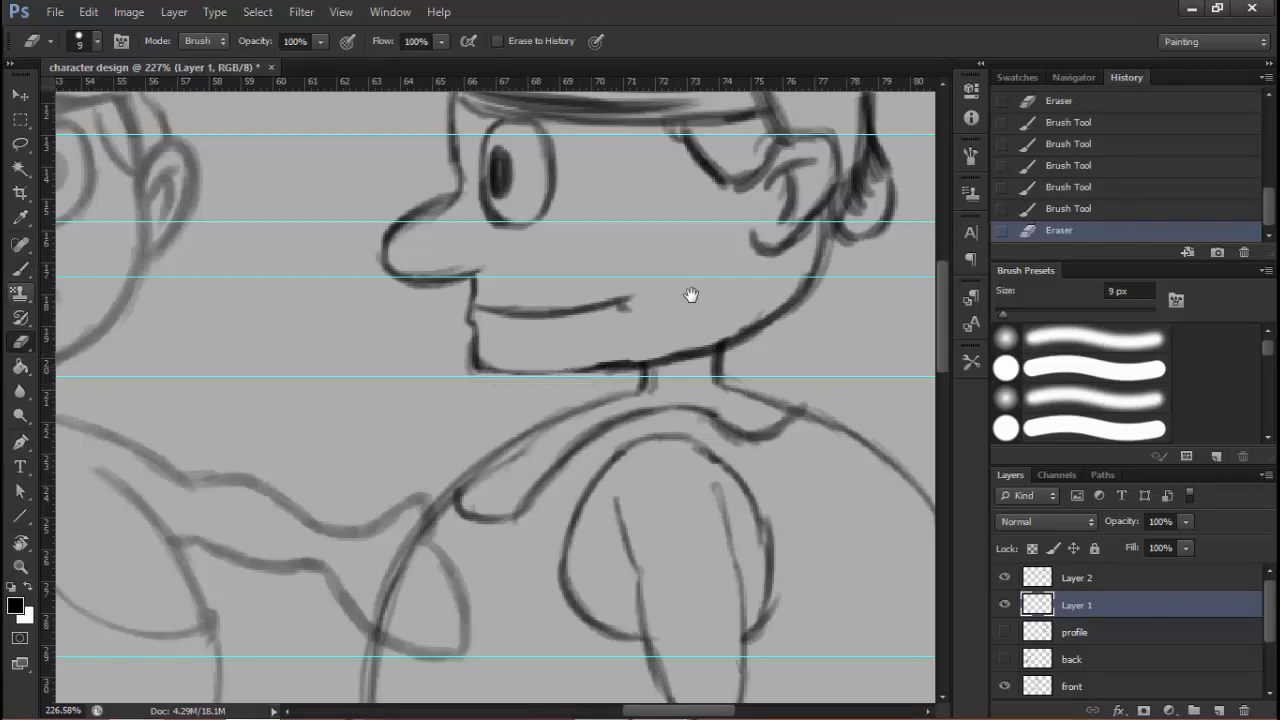
{"action": "key", "text": "b"}
{"action": "left_click_drag", "start_coordinate": [478, 366], "coordinate": [518, 372]}
{"action": "left_click_drag", "start_coordinate": [482, 368], "coordinate": [648, 364]}
{"action": "left_click_drag", "start_coordinate": [648, 364], "coordinate": [682, 357]}
{"action": "mouse_move", "coordinate": [474, 334]}
{"action": "left_mouse_down"}
{"action": "mouse_move", "coordinate": [494, 370]}
{"action": "mouse_move", "coordinate": [512, 372]}
{"action": "left_mouse_up"}
{"action": "left_click_drag", "start_coordinate": [470, 310], "coordinate": [475, 345]}
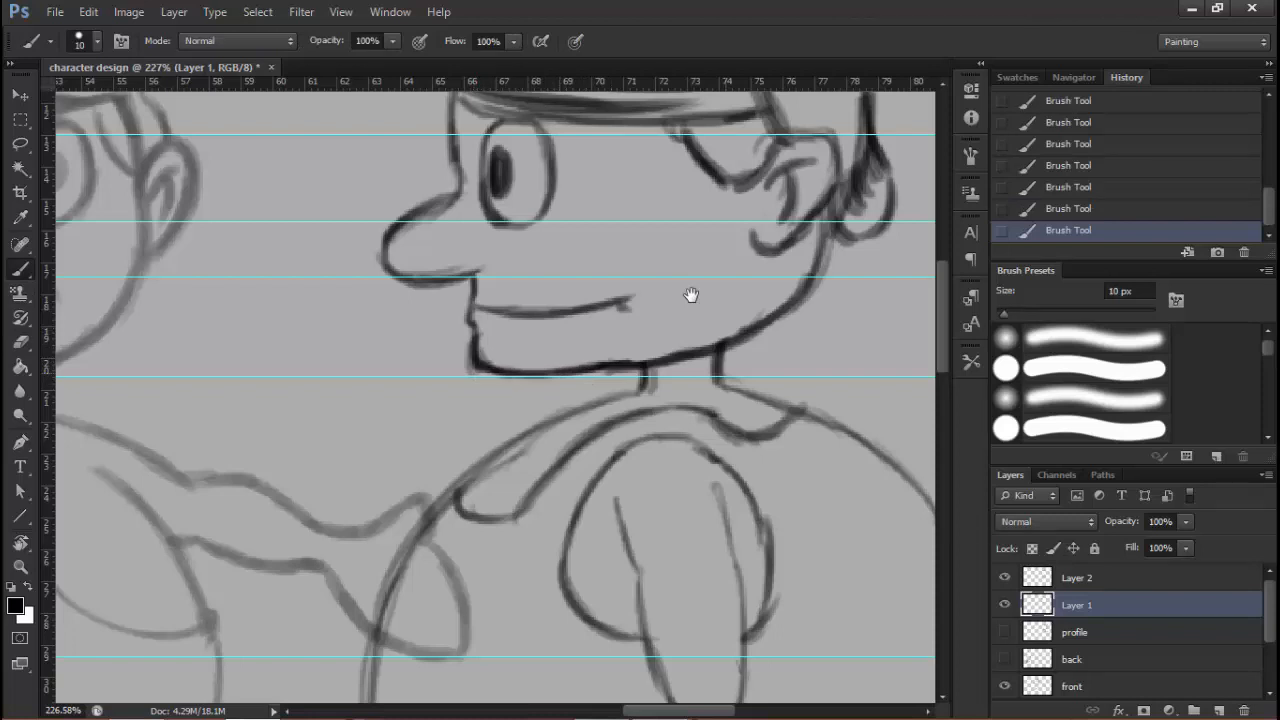
{"action": "mouse_move", "coordinate": [826, 230]}
{"action": "left_mouse_down"}
{"action": "mouse_move", "coordinate": [794, 316]}
{"action": "mouse_move", "coordinate": [640, 321]}
{"action": "left_mouse_up"}
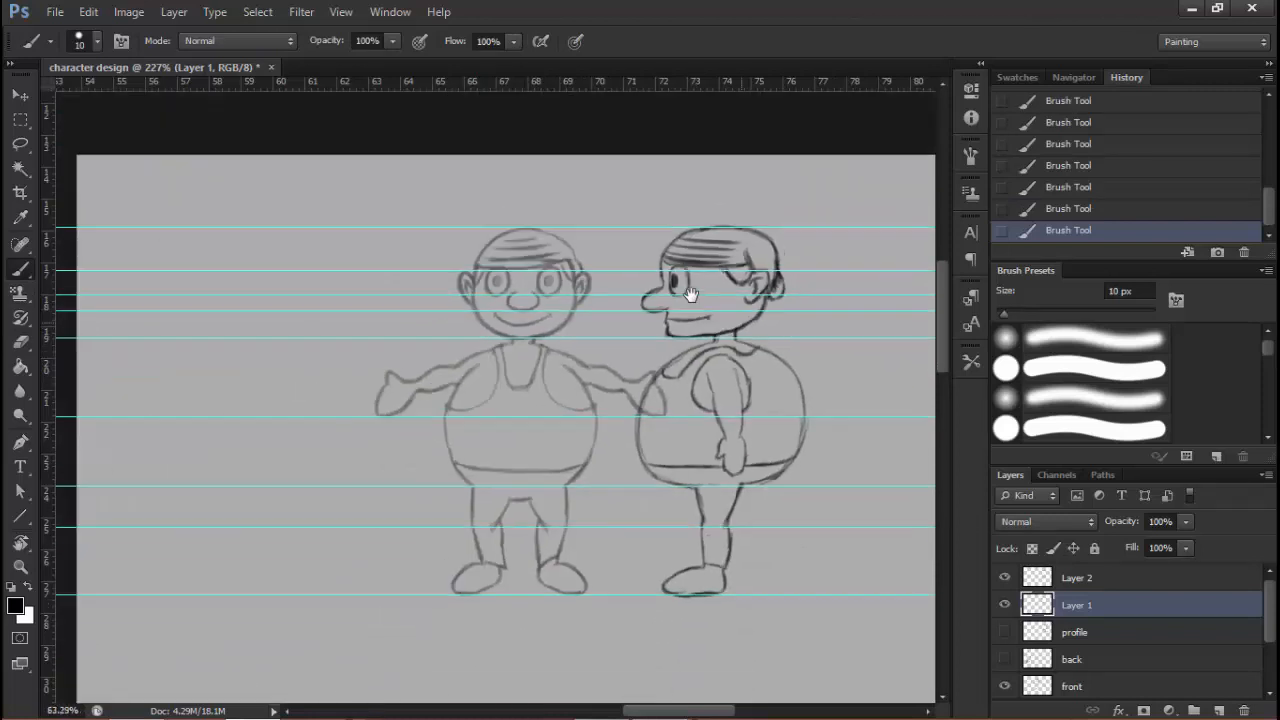
{"action": "left_click_drag", "start_coordinate": [731, 310], "coordinate": [606, 336]}
{"action": "left_click_drag", "start_coordinate": [685, 357], "coordinate": [691, 295]}
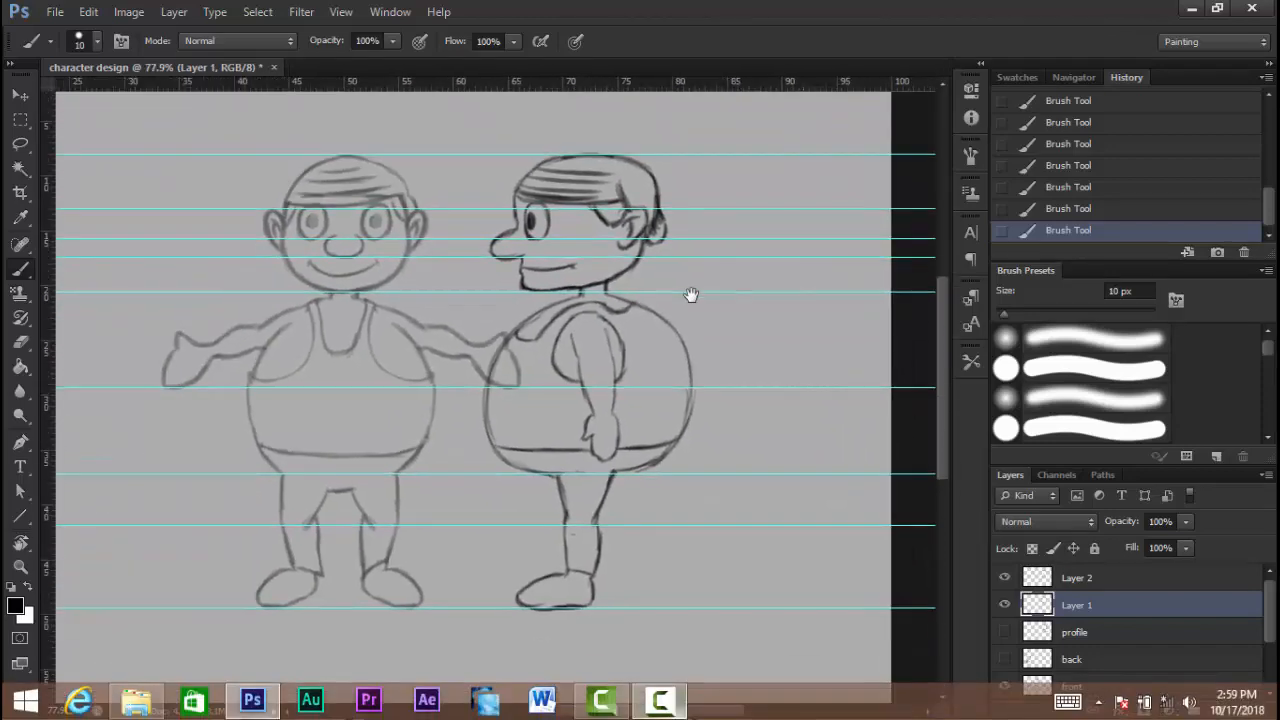
{"action": "left_click", "coordinate": [659, 700]}
{"action": "left_click", "coordinate": [1106, 230]}
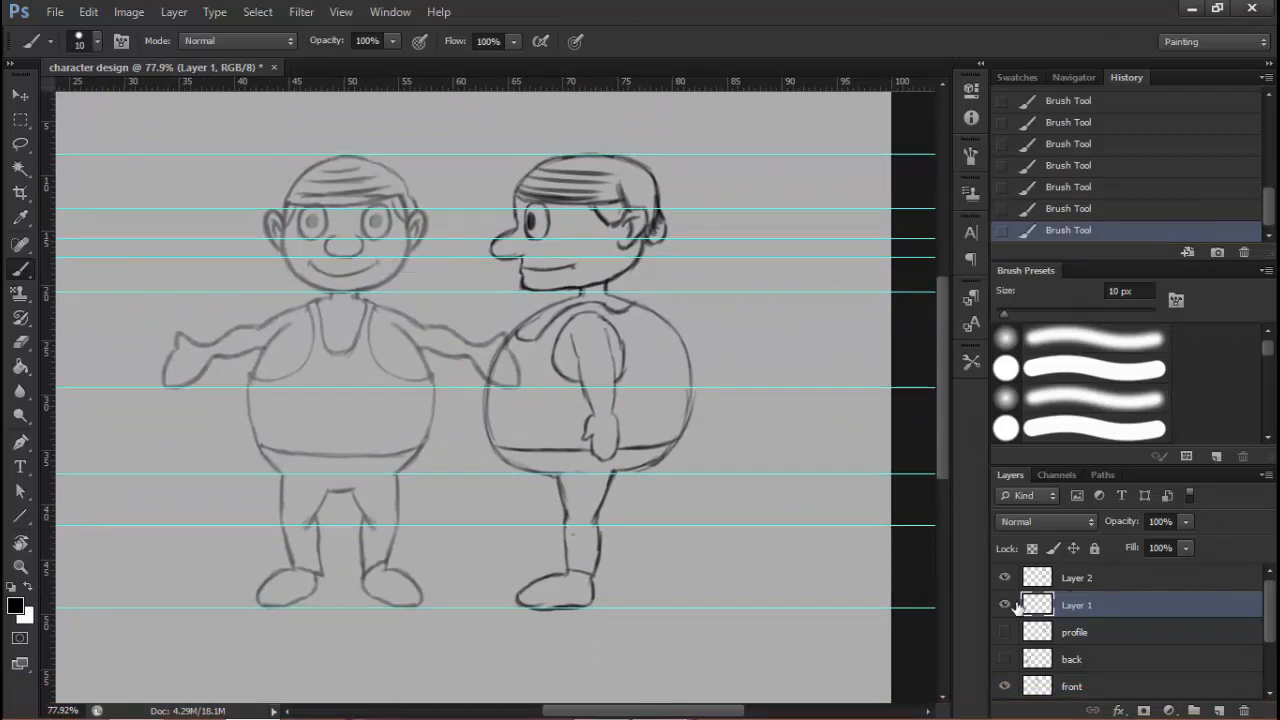
Make the profile and back layers visible and toggle Layer 2 off and on to check its content
{"action": "left_click_drag", "start_coordinate": [1004, 632], "coordinate": [1004, 659]}
{"action": "key", "text": "alt+bracketright"}
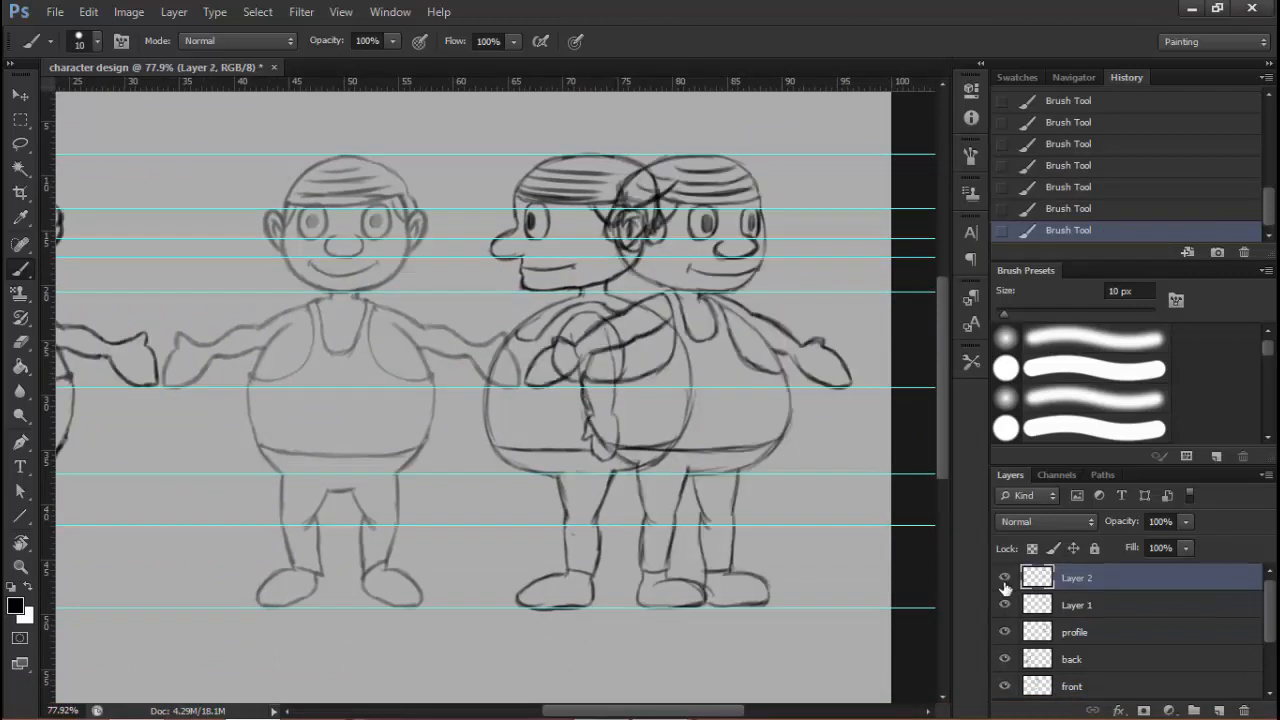
{"action": "left_click", "coordinate": [1005, 583]}
{"action": "left_click", "coordinate": [1005, 583]}
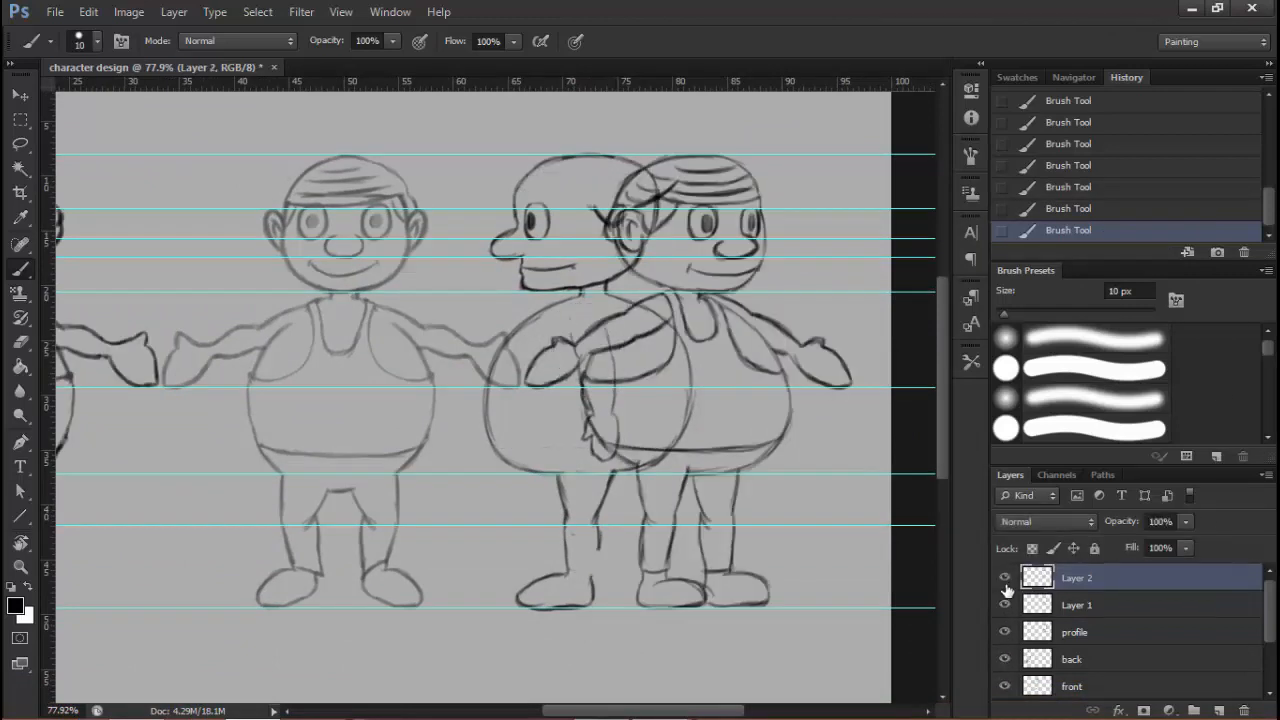
Merge Layer 2 down into Layer 1 and rename the merged layer side
{"action": "key", "text": "ctrl+e"}
{"action": "double_click", "coordinate": [1085, 578]}
{"action": "type", "text": "side"}
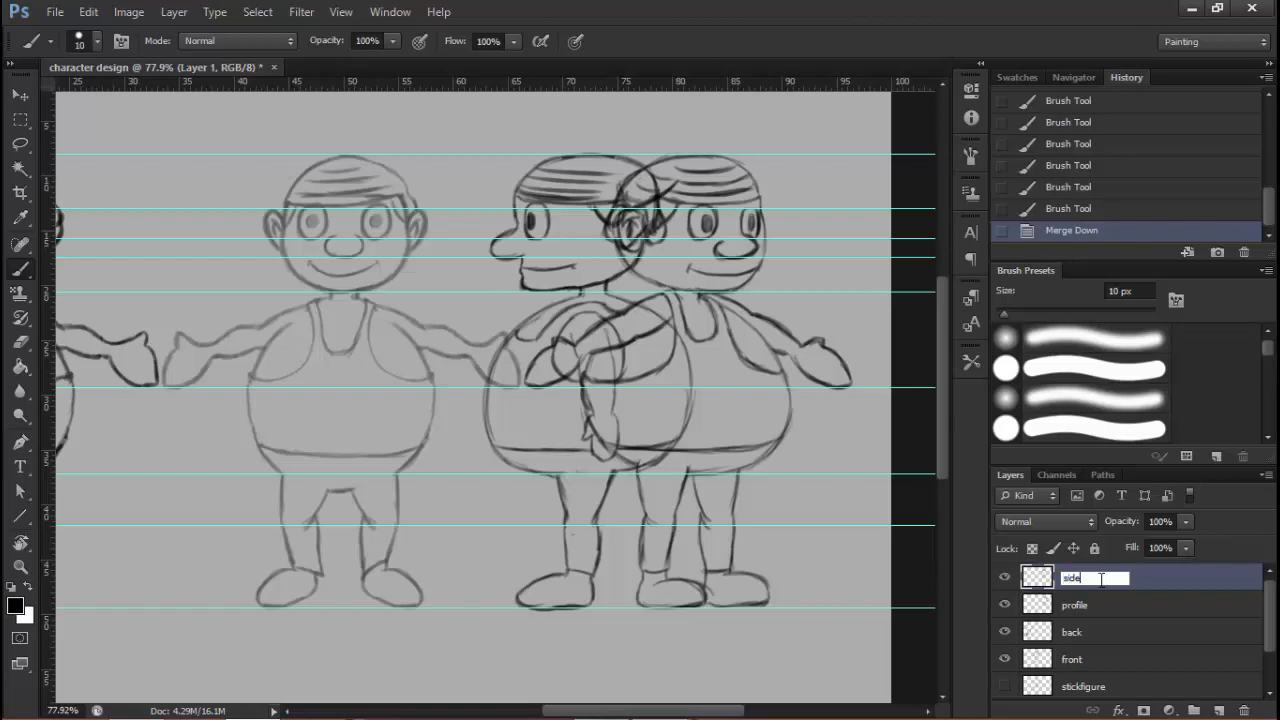
{"action": "key", "text": "Return"}
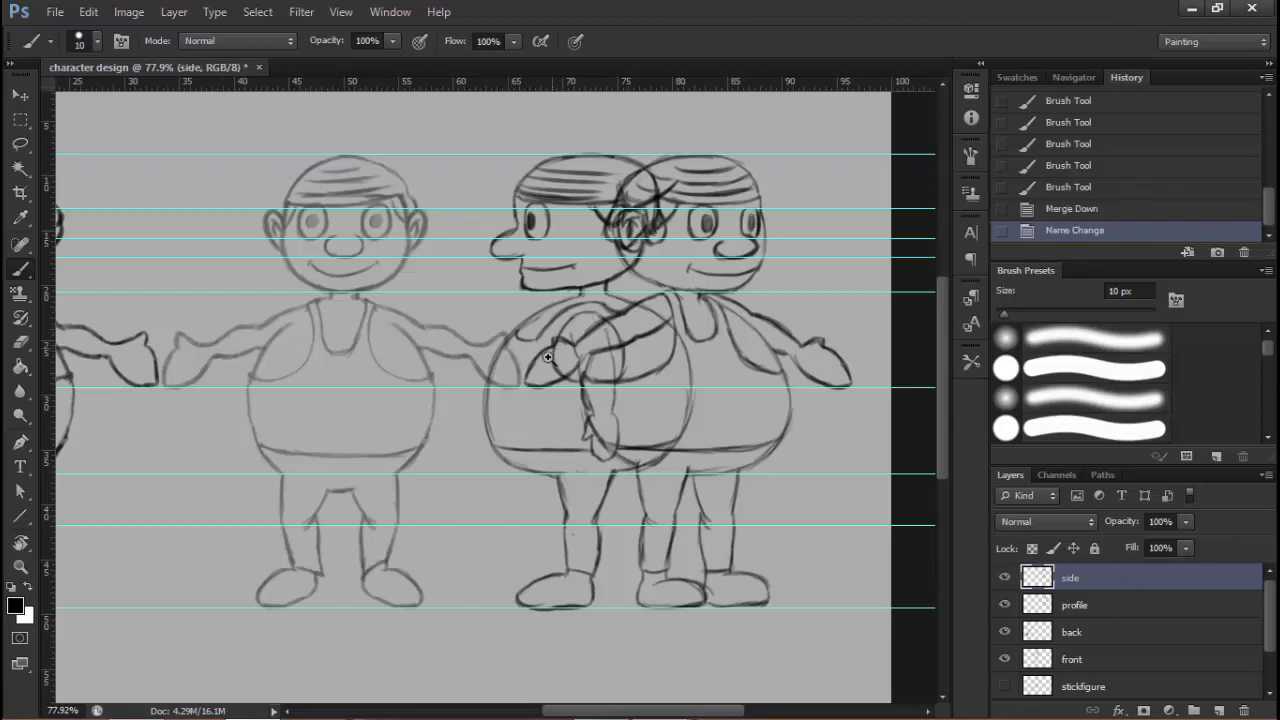
Move the three-quarter figure on the profile layer right and the figure on the side layer left to separate them
{"action": "scroll", "coordinate": [497, 367], "scroll_direction": "down", "scroll_amount": 3}
{"action": "left_click_drag", "start_coordinate": [497, 367], "coordinate": [492, 367]}
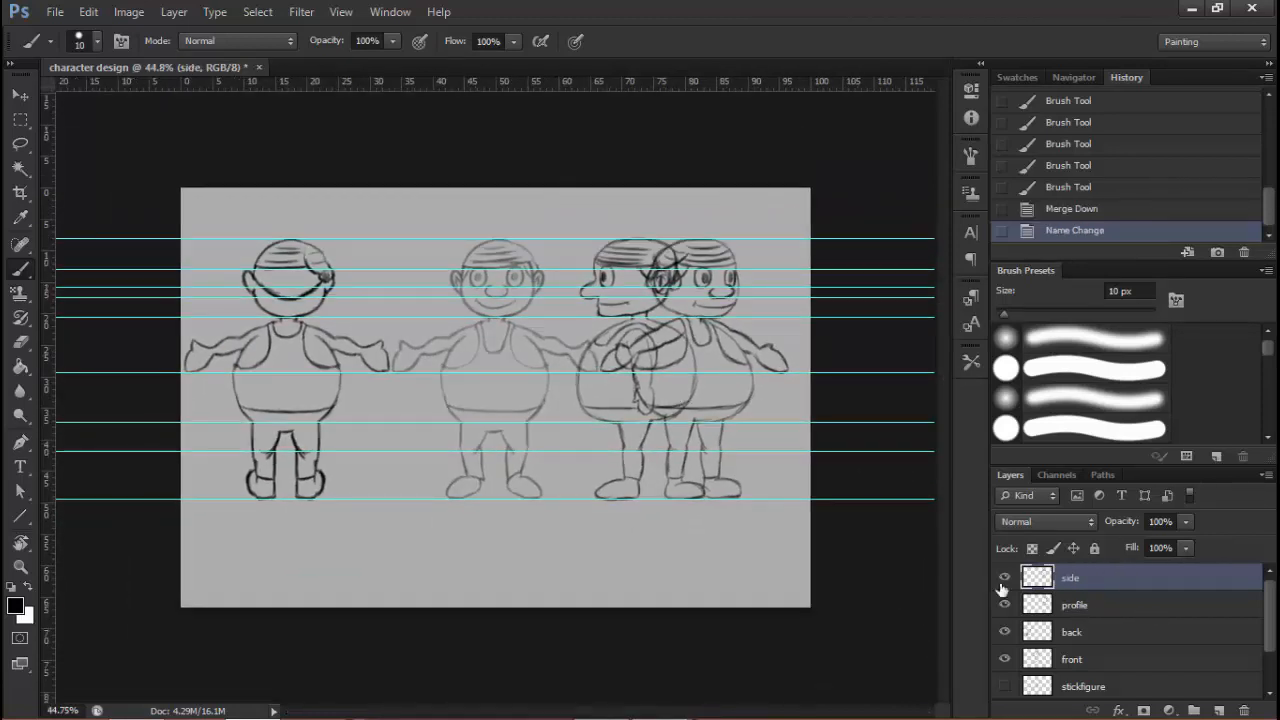
{"action": "left_click", "coordinate": [1080, 605]}
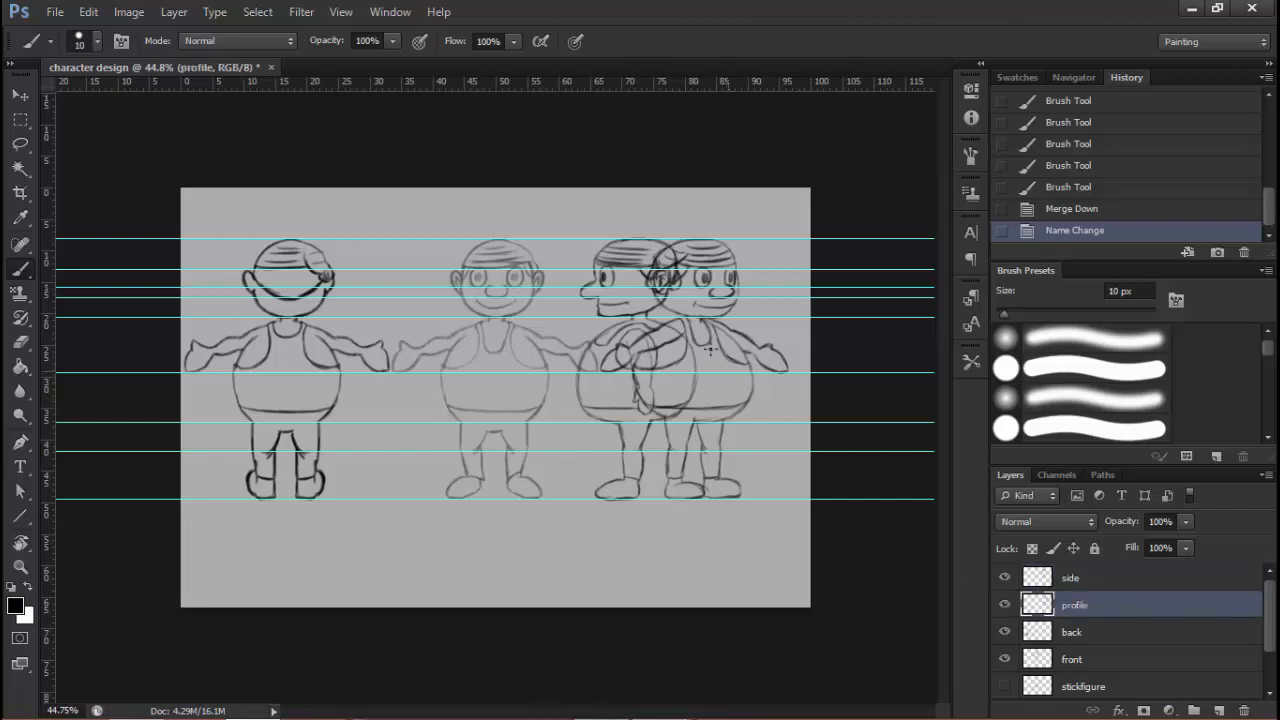
{"action": "left_click_drag", "start_coordinate": [730, 378], "coordinate": [740, 382]}
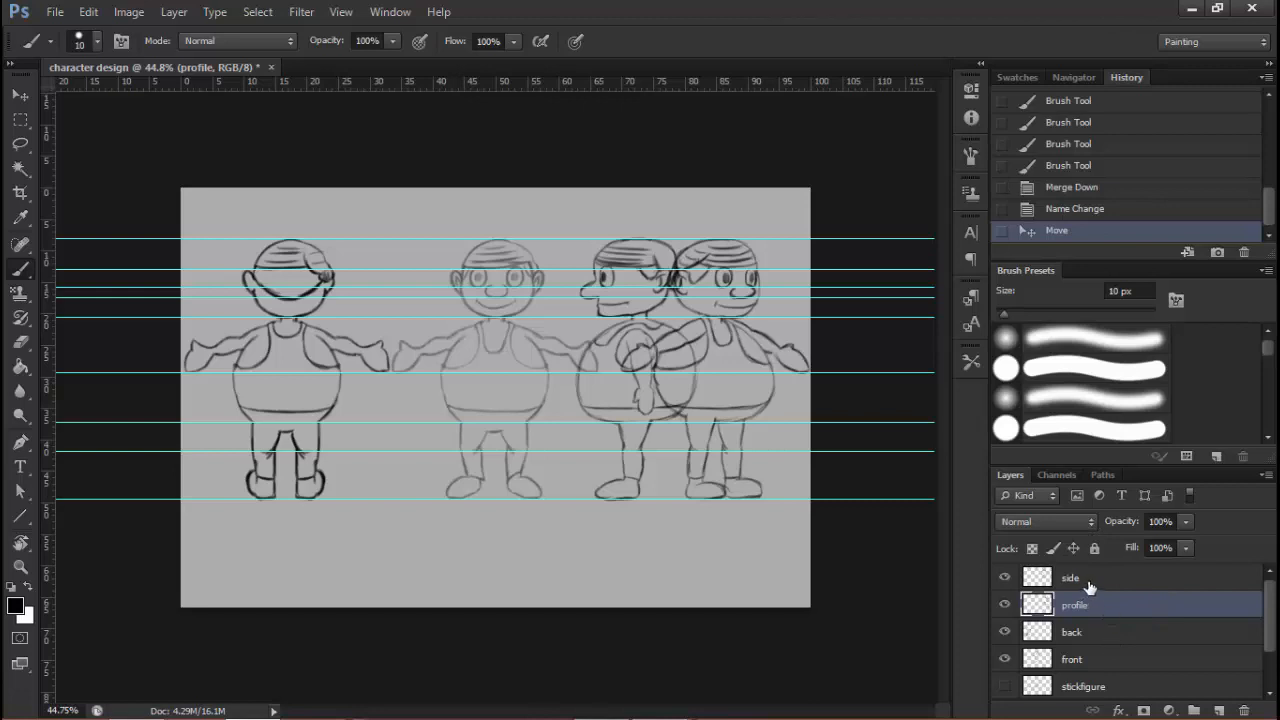
{"action": "left_click", "coordinate": [1030, 586]}
{"action": "left_click_drag", "start_coordinate": [666, 394], "coordinate": [641, 392]}
Shift the back figure and the front figure slightly left on their own layers, undoing the stray brush stroke on the front layer
{"action": "left_click", "coordinate": [1100, 632]}
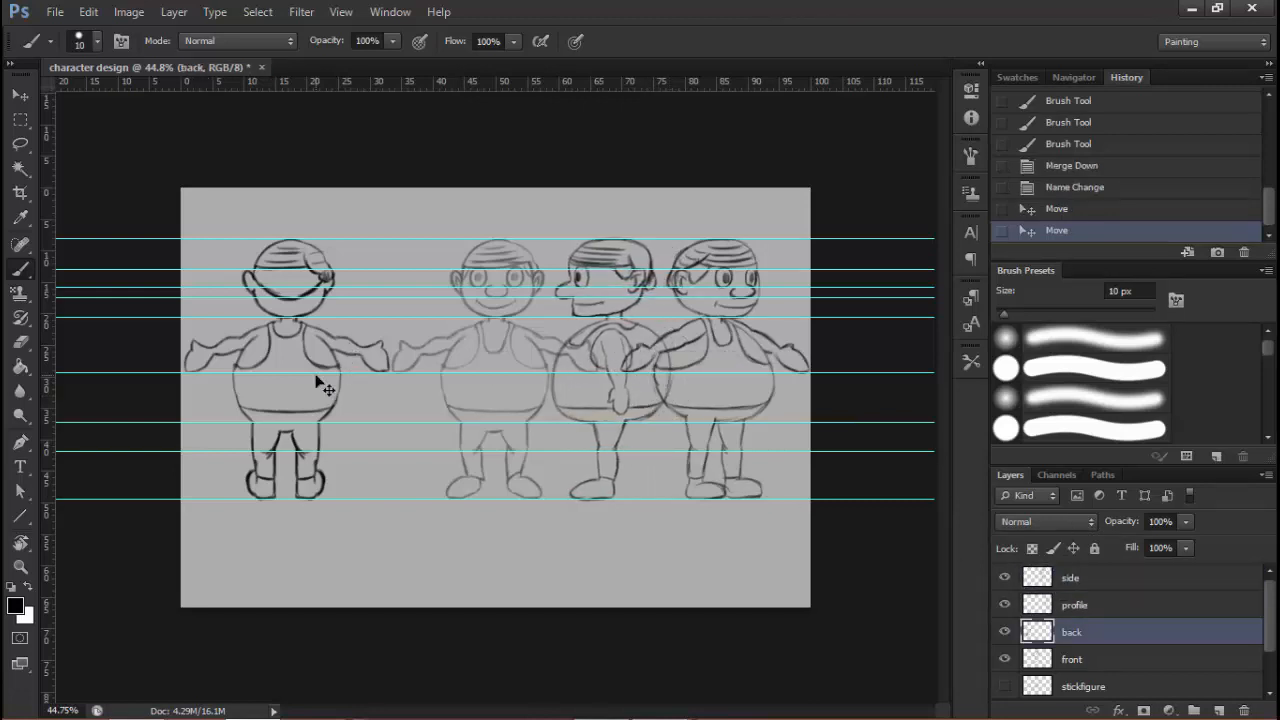
{"action": "left_click_drag", "start_coordinate": [320, 380], "coordinate": [318, 379]}
{"action": "left_click", "coordinate": [1114, 663]}
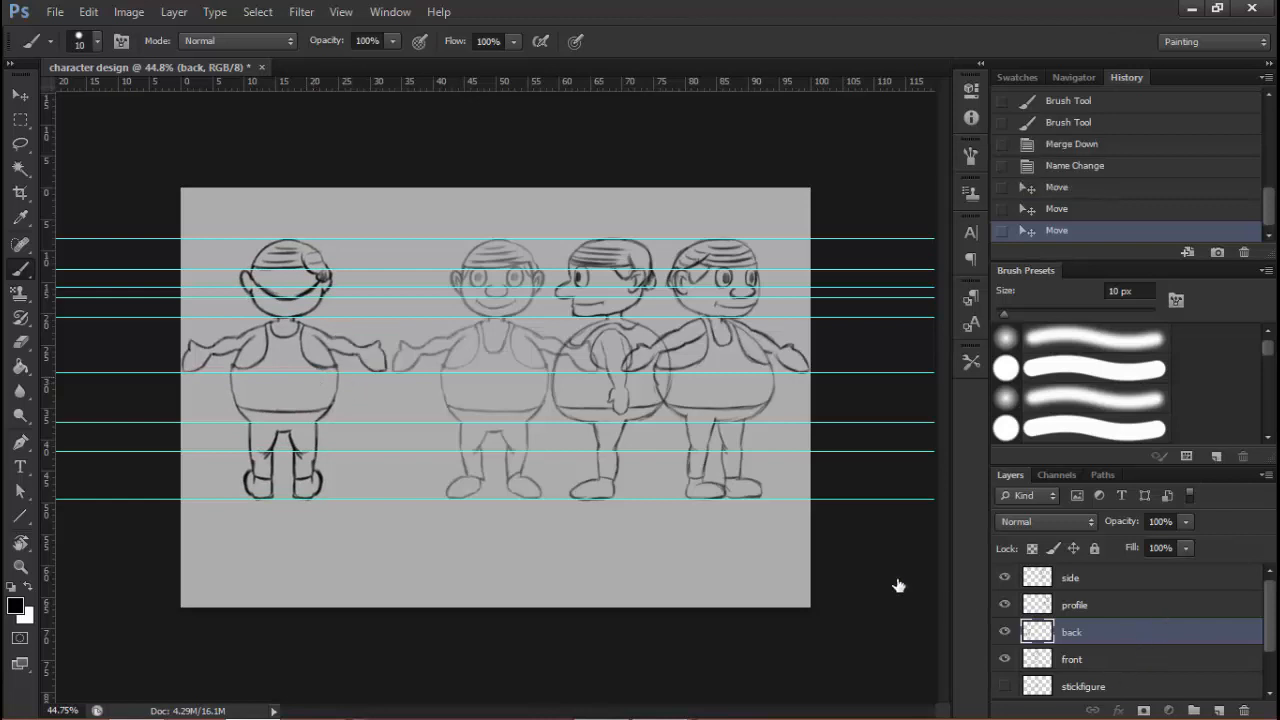
{"action": "left_click", "coordinate": [543, 392]}
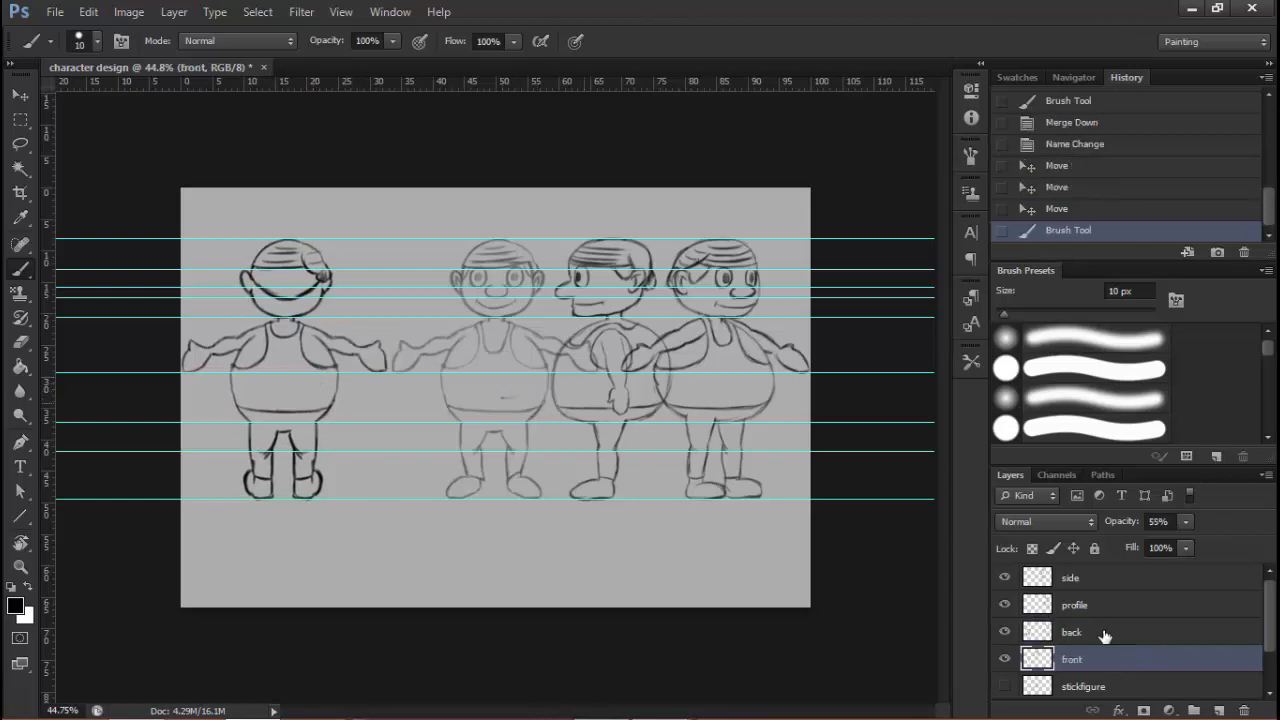
{"action": "key", "text": "ctrl+z"}
{"action": "left_click_drag", "start_coordinate": [491, 392], "coordinate": [474, 389]}
{"action": "left_click_drag", "start_coordinate": [622, 398], "coordinate": [416, 428]}
{"action": "key", "text": "ctrl+0"}
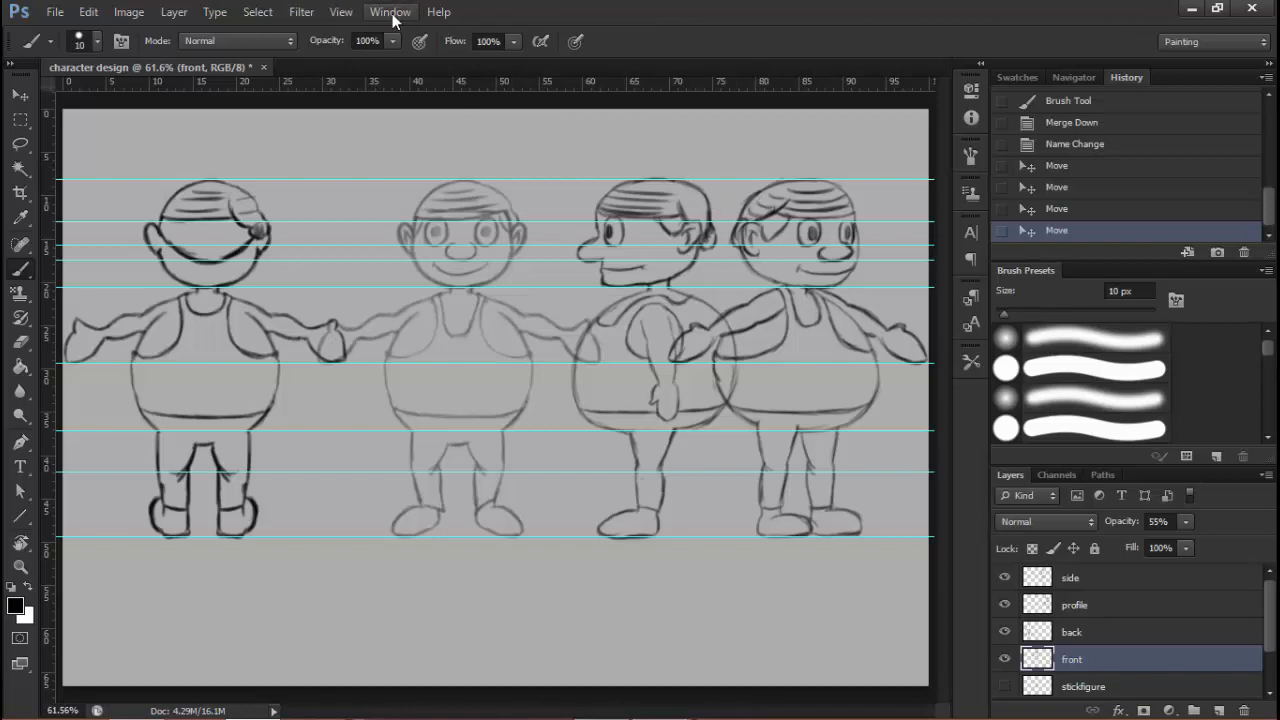
Hide the horizontal guides
{"action": "left_click", "coordinate": [345, 13]}
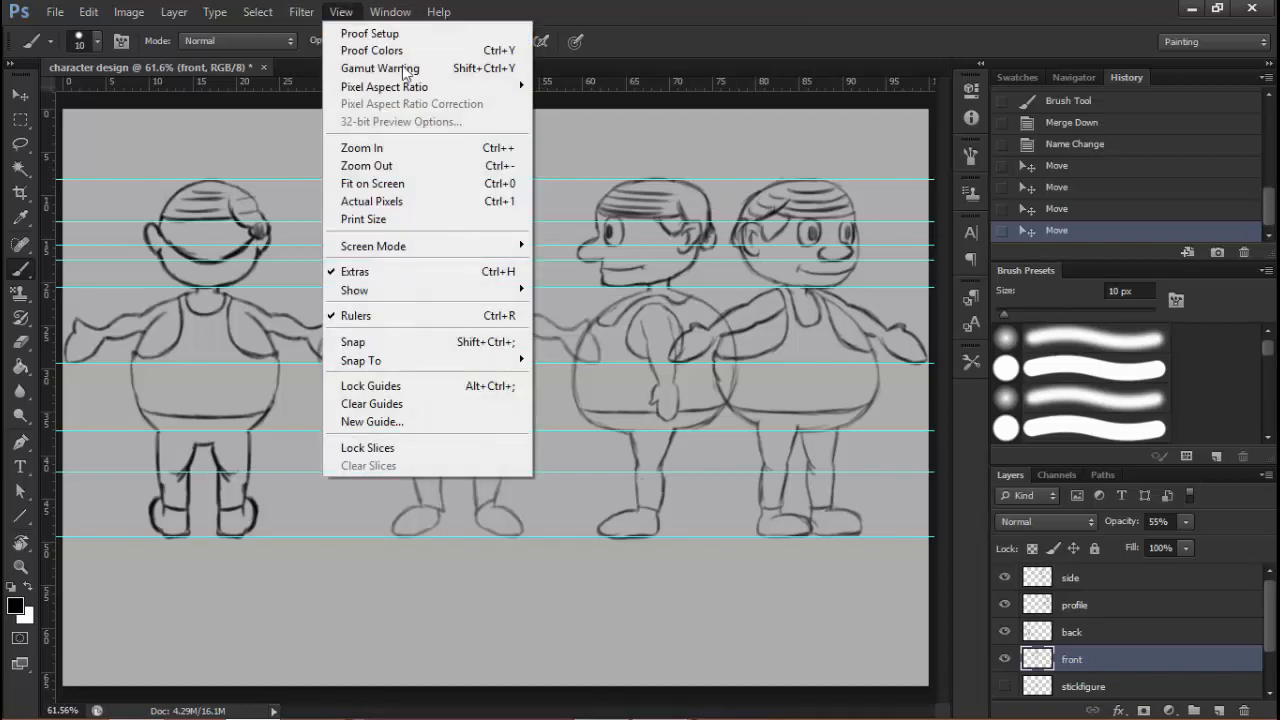
{"action": "mouse_move", "coordinate": [466, 296]}
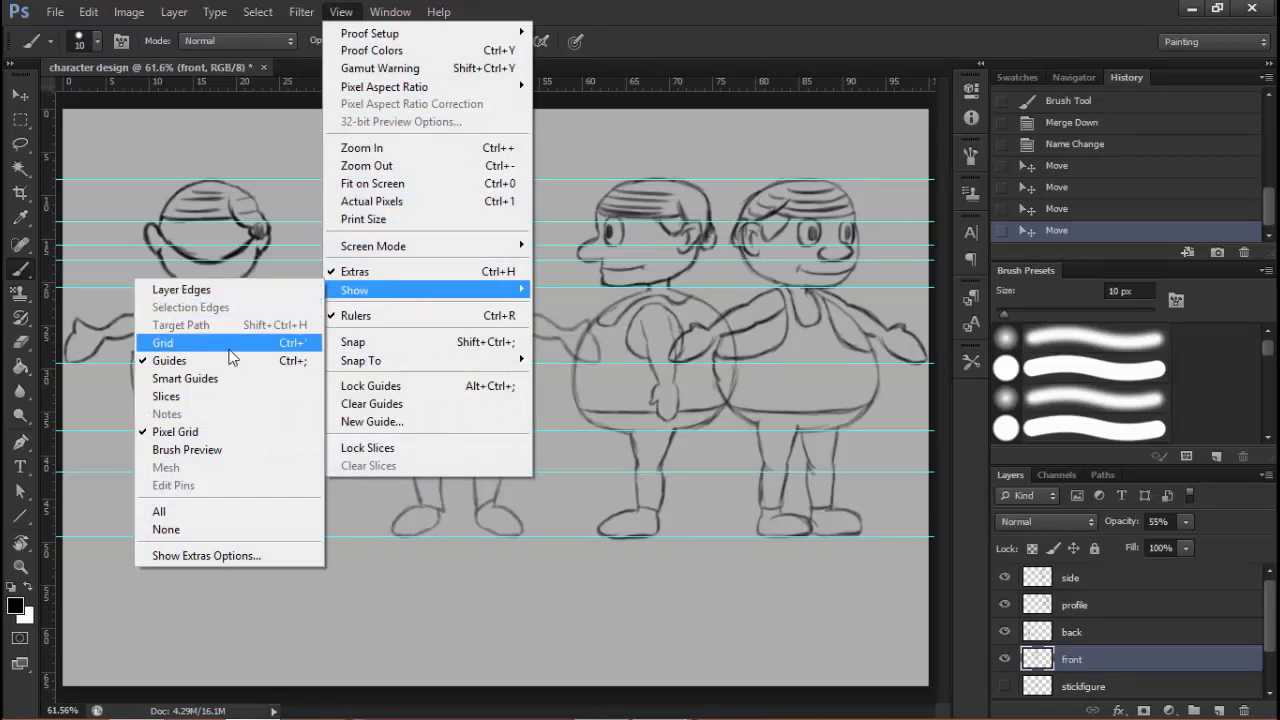
{"action": "left_click", "coordinate": [145, 361]}
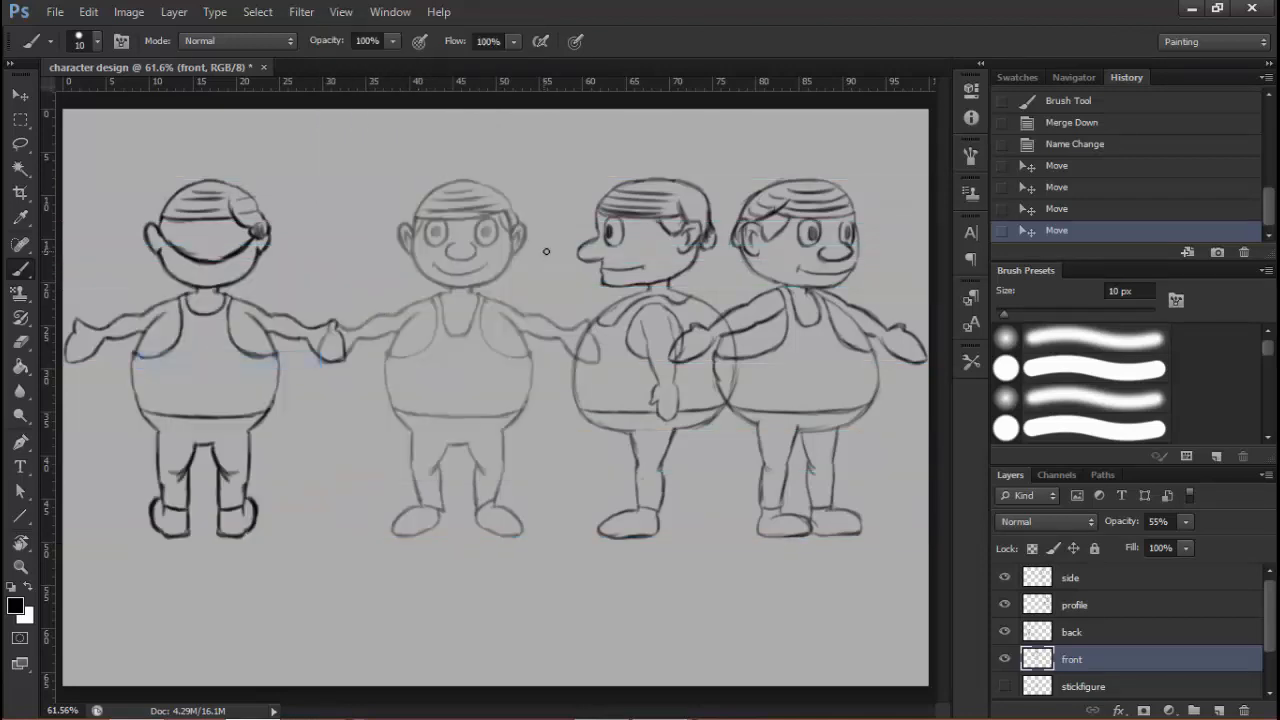
Raise the front layer's opacity to 99%
{"action": "scroll", "coordinate": [491, 283], "scroll_direction": "down", "scroll_amount": 5}
{"action": "left_click_drag", "start_coordinate": [535, 440], "coordinate": [610, 406]}
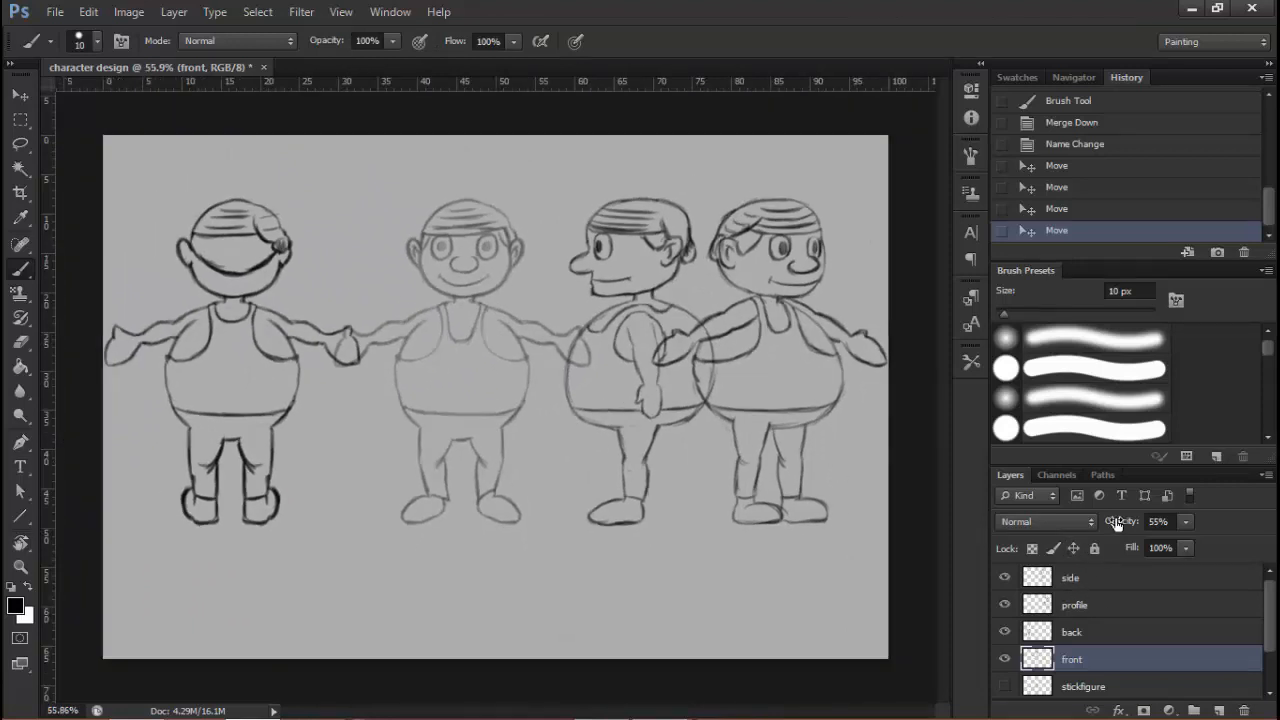
{"action": "left_click_drag", "start_coordinate": [1116, 522], "coordinate": [1200, 526]}
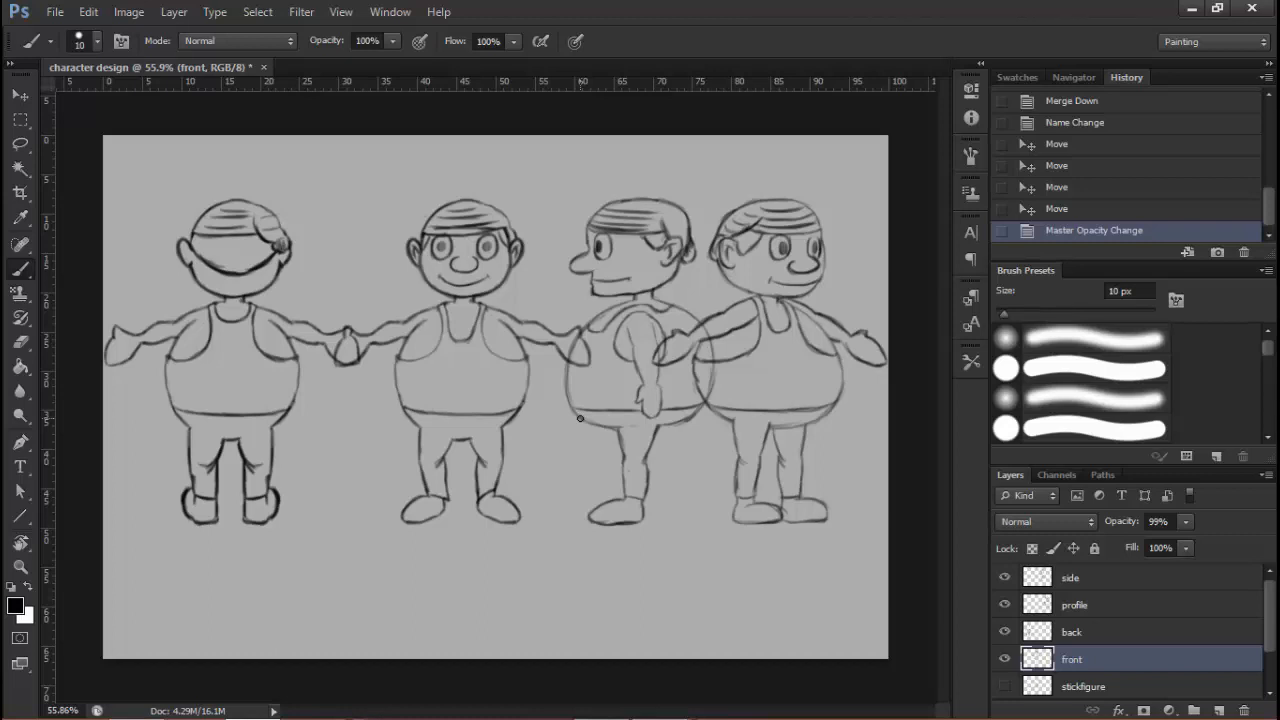
Show the horizontal guides across the lineup and hide them again
{"action": "left_click", "coordinate": [341, 12]}
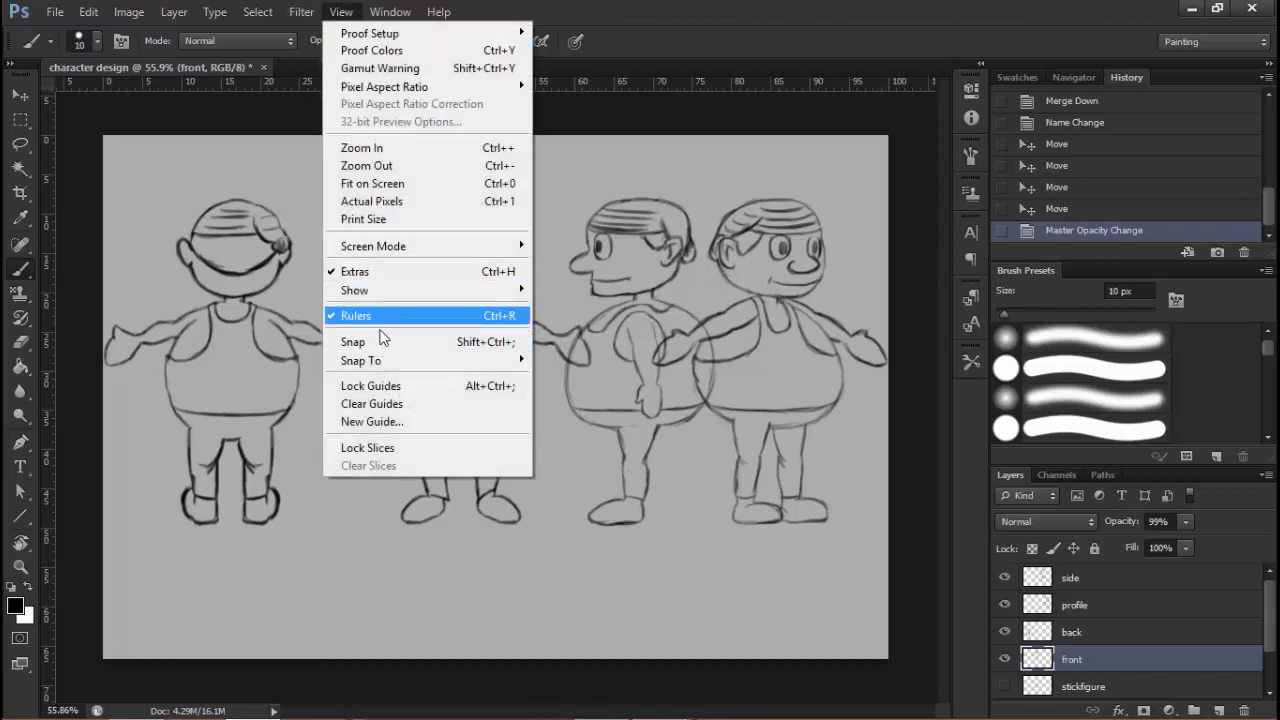
{"action": "mouse_move", "coordinate": [400, 299]}
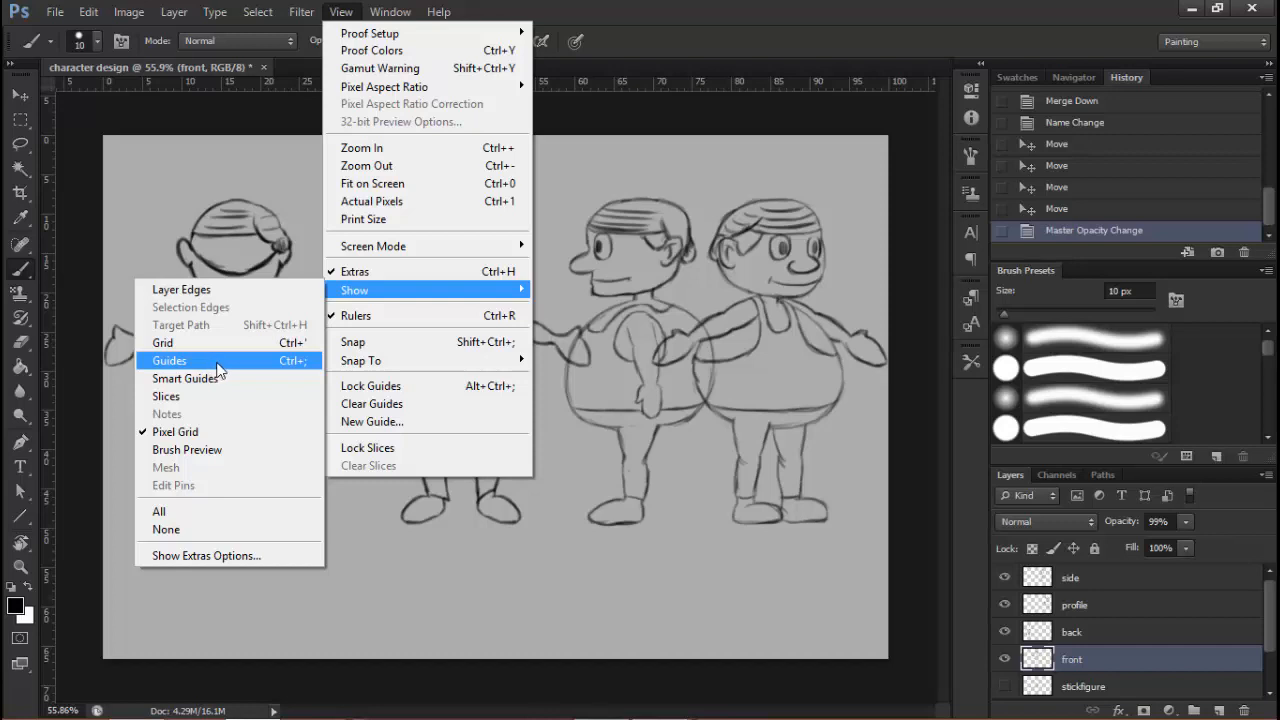
{"action": "left_click", "coordinate": [217, 368]}
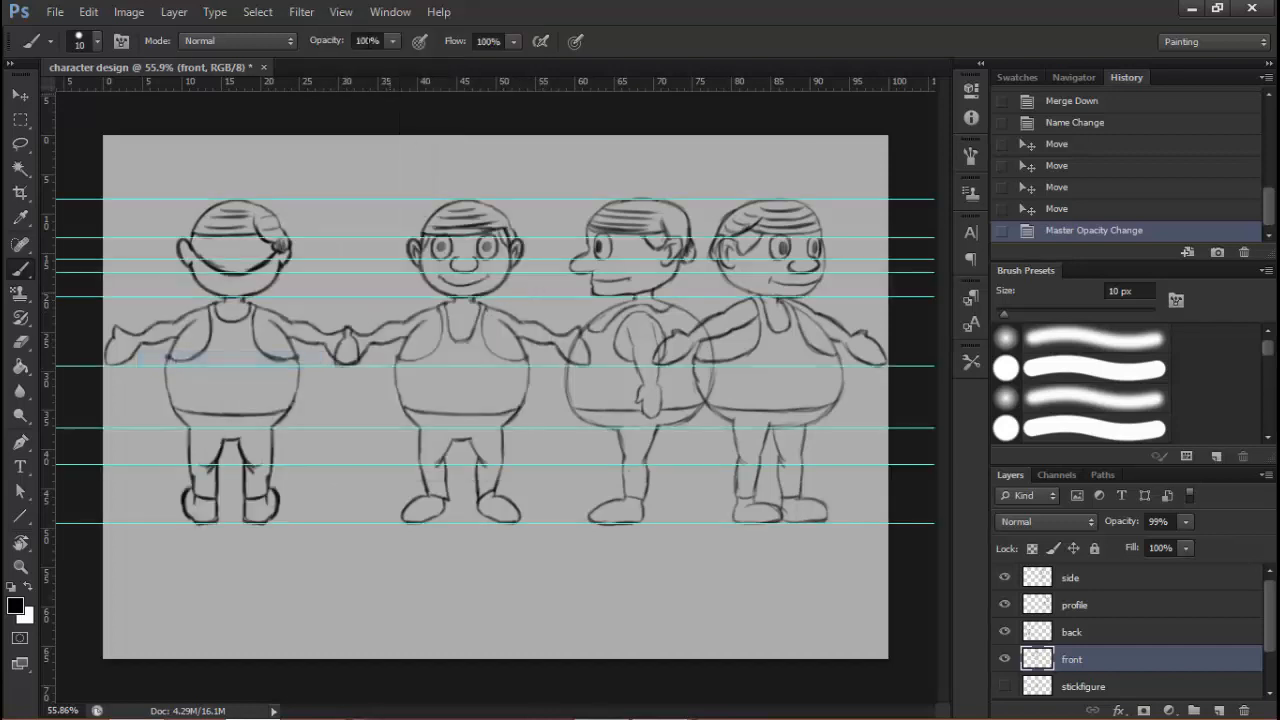
{"action": "left_click", "coordinate": [341, 11]}
{"action": "mouse_move", "coordinate": [361, 292]}
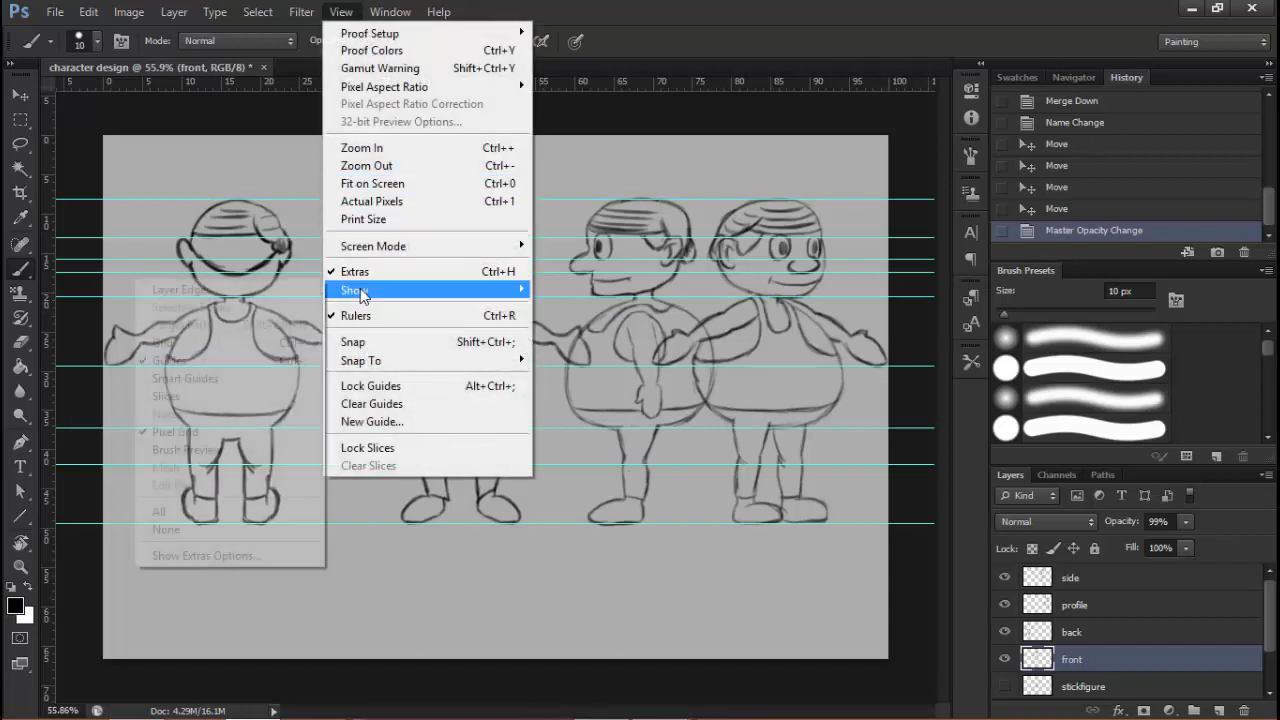
{"action": "left_click", "coordinate": [190, 360]}
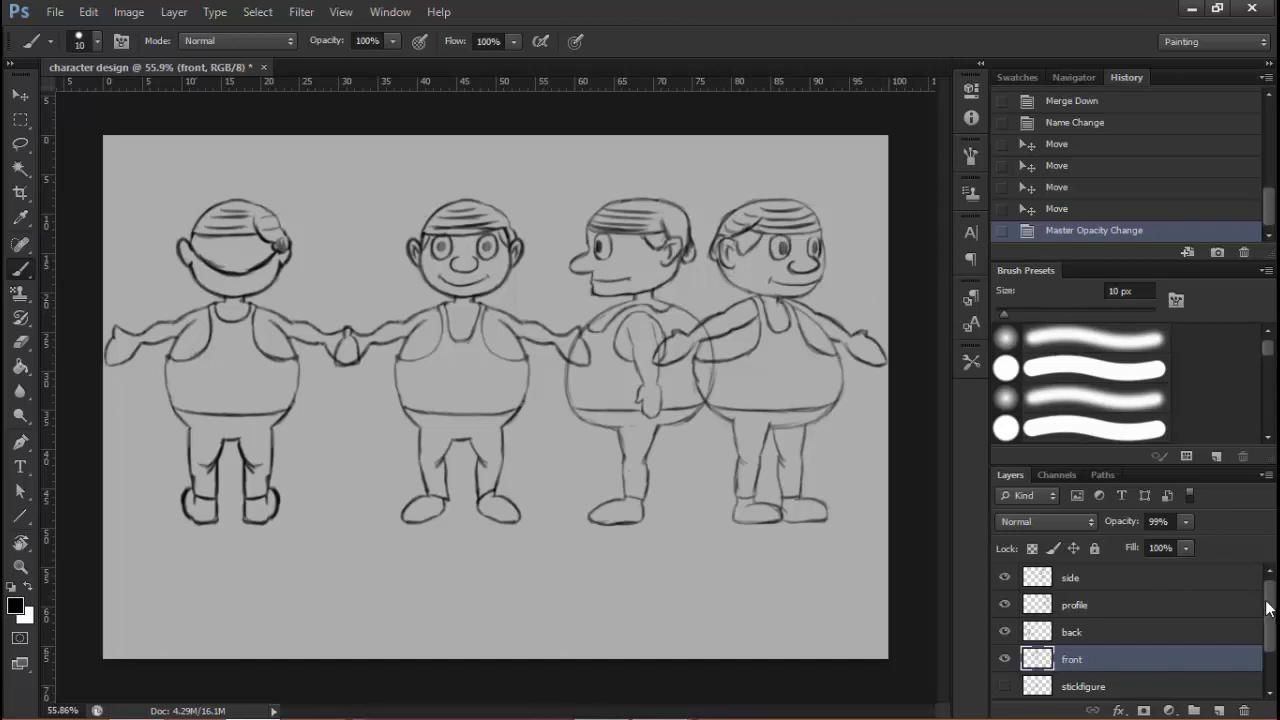
Hide the side, profile and back layers so only the front figure is displayed
{"action": "left_click_drag", "start_coordinate": [1004, 632], "coordinate": [1005, 576]}
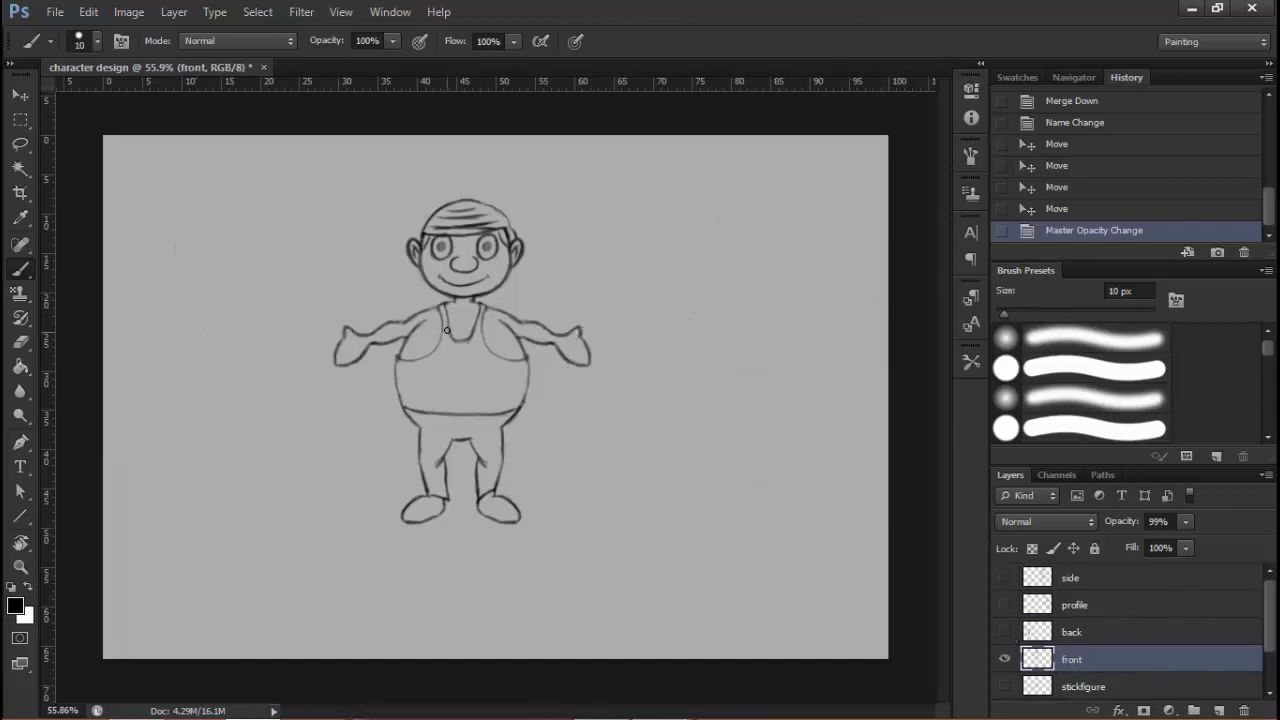
{"action": "key", "text": "ctrl+space"}
{"action": "mouse_move", "coordinate": [494, 302]}
{"action": "left_mouse_down"}
{"action": "mouse_move", "coordinate": [523, 329]}
{"action": "mouse_move", "coordinate": [529, 280]}
{"action": "mouse_move", "coordinate": [566, 314]}
{"action": "mouse_move", "coordinate": [609, 323]}
{"action": "mouse_move", "coordinate": [566, 320]}
{"action": "mouse_move", "coordinate": [575, 371]}
{"action": "mouse_move", "coordinate": [643, 280]}
{"action": "mouse_move", "coordinate": [600, 323]}
{"action": "mouse_move", "coordinate": [642, 262]}
{"action": "left_mouse_up"}
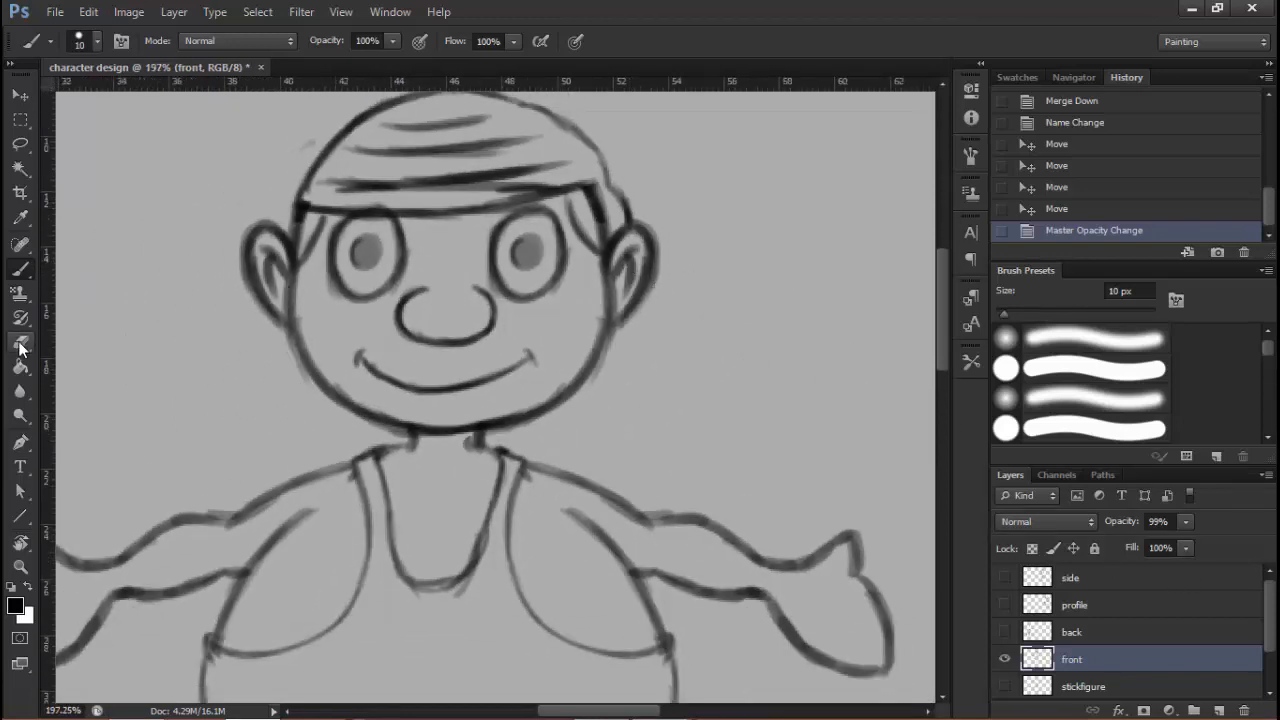
Try erasing the sketch line beside the front figure's ear with a 9 px eraser, and undo it
{"action": "left_click", "coordinate": [20, 343]}
{"action": "scroll", "coordinate": [657, 194], "scroll_direction": "up", "scroll_amount": 3}
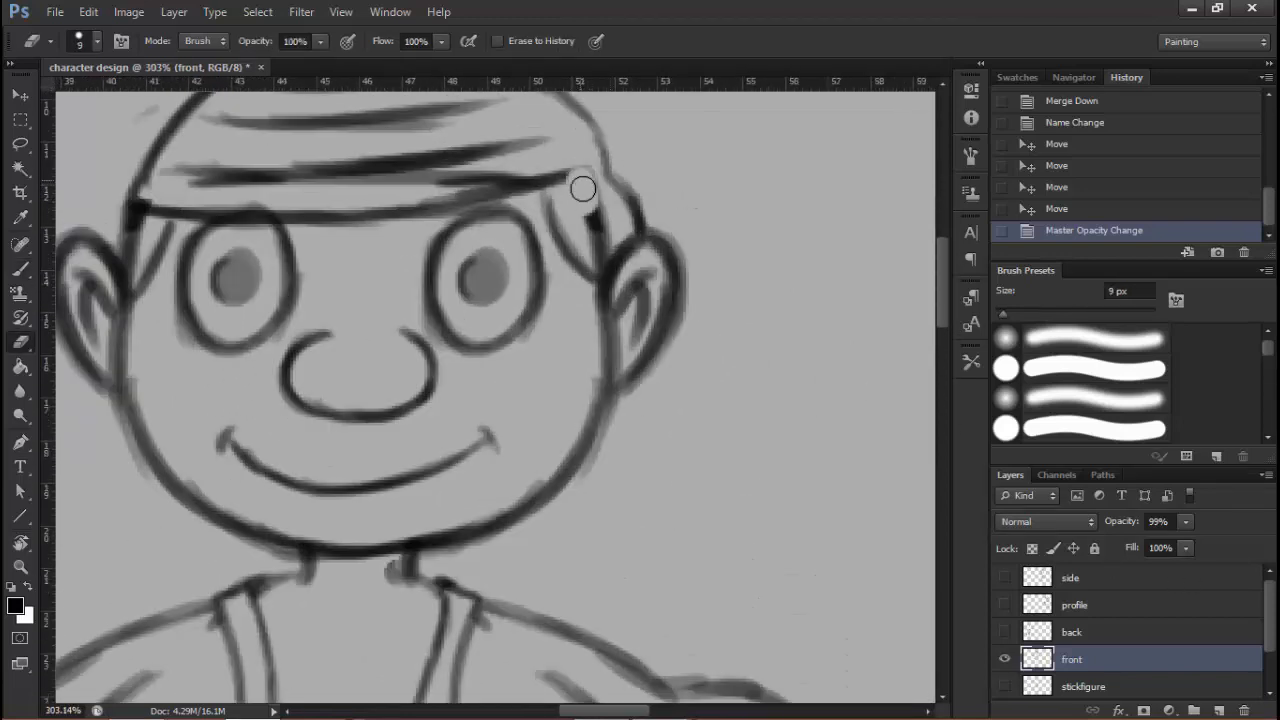
{"action": "mouse_move", "coordinate": [583, 189]}
{"action": "left_mouse_down"}
{"action": "mouse_move", "coordinate": [599, 228]}
{"action": "mouse_move", "coordinate": [518, 246]}
{"action": "mouse_move", "coordinate": [574, 240]}
{"action": "mouse_move", "coordinate": [535, 332]}
{"action": "mouse_move", "coordinate": [513, 334]}
{"action": "mouse_move", "coordinate": [546, 337]}
{"action": "mouse_move", "coordinate": [583, 231]}
{"action": "left_mouse_up"}
{"action": "key", "text": "ctrl+z"}
Examine the rough sketch lines of the front figure's torso, legs and feet close up
{"action": "left_click_drag", "start_coordinate": [600, 256], "coordinate": [532, 288]}
{"action": "left_click_drag", "start_coordinate": [571, 460], "coordinate": [656, 417]}
{"action": "left_click_drag", "start_coordinate": [563, 397], "coordinate": [571, 386]}
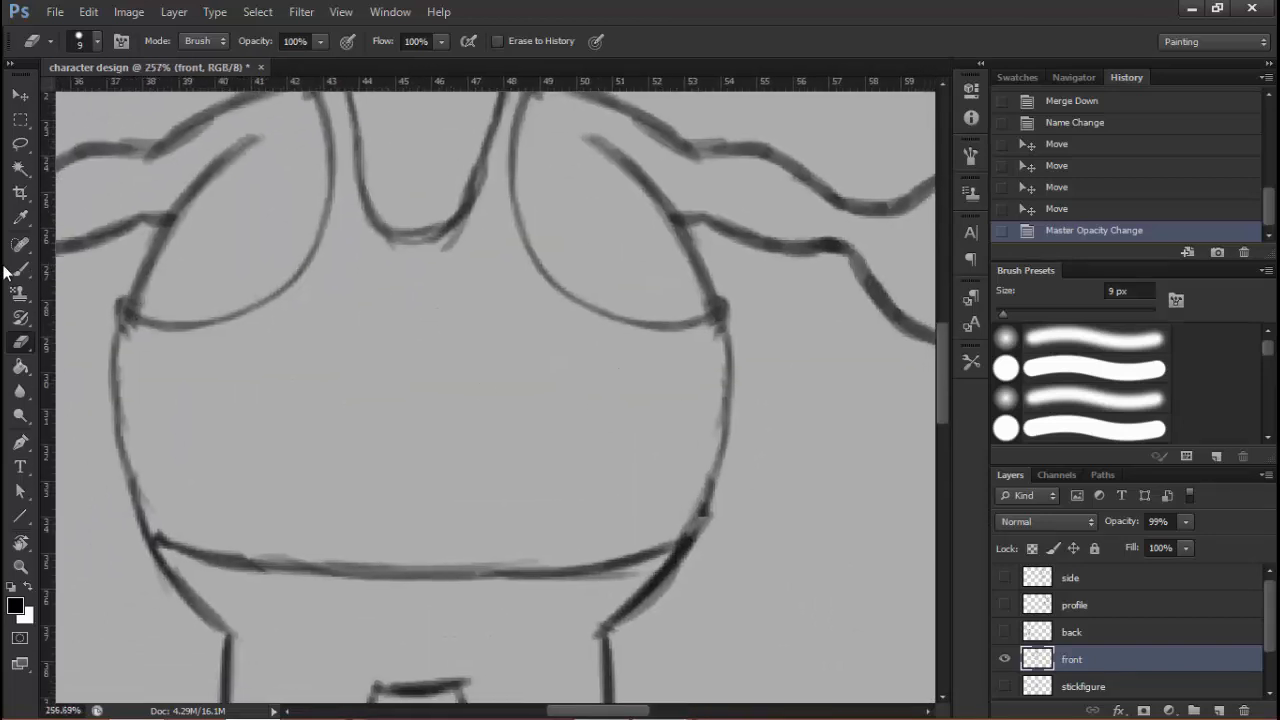
{"action": "left_click", "coordinate": [25, 271]}
{"action": "left_click_drag", "start_coordinate": [240, 390], "coordinate": [229, 390]}
{"action": "mouse_move", "coordinate": [305, 352]}
{"action": "left_mouse_down"}
{"action": "mouse_move", "coordinate": [320, 209]}
{"action": "mouse_move", "coordinate": [376, 80]}
{"action": "left_mouse_up"}
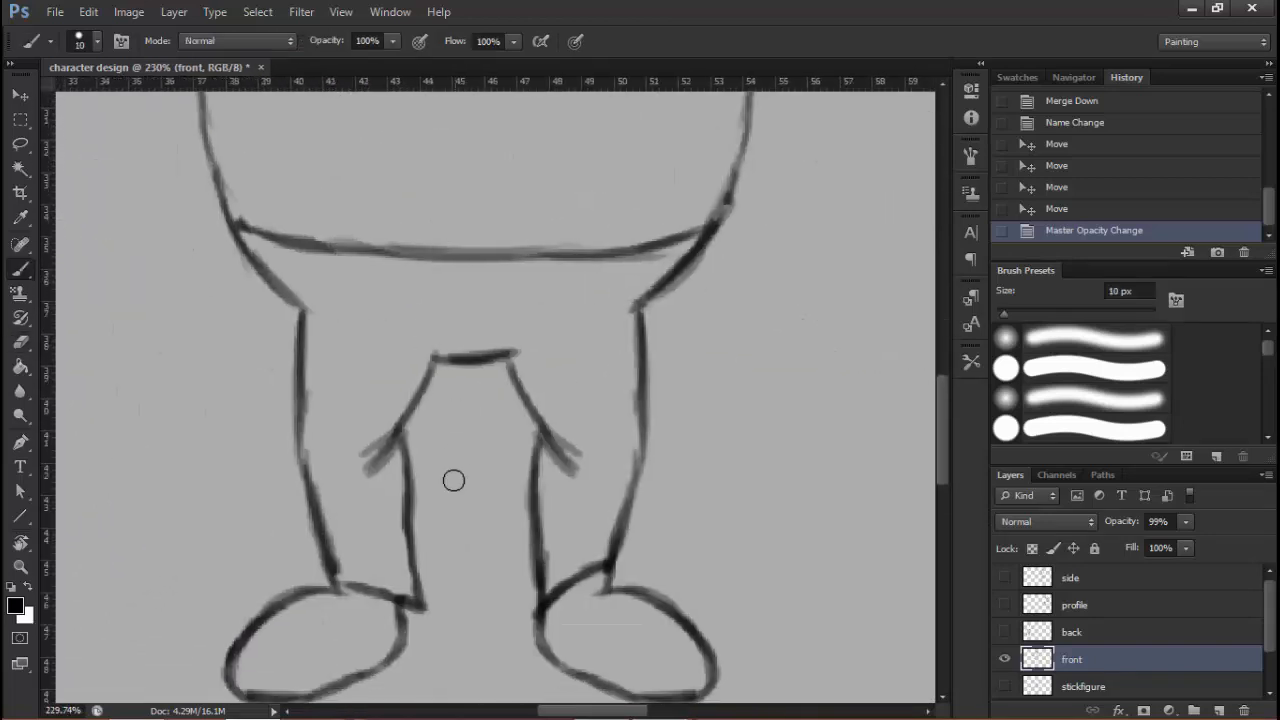
{"action": "left_click_drag", "start_coordinate": [586, 620], "coordinate": [543, 494]}
{"action": "left_click_drag", "start_coordinate": [606, 406], "coordinate": [542, 514]}
{"action": "left_click_drag", "start_coordinate": [630, 382], "coordinate": [652, 508]}
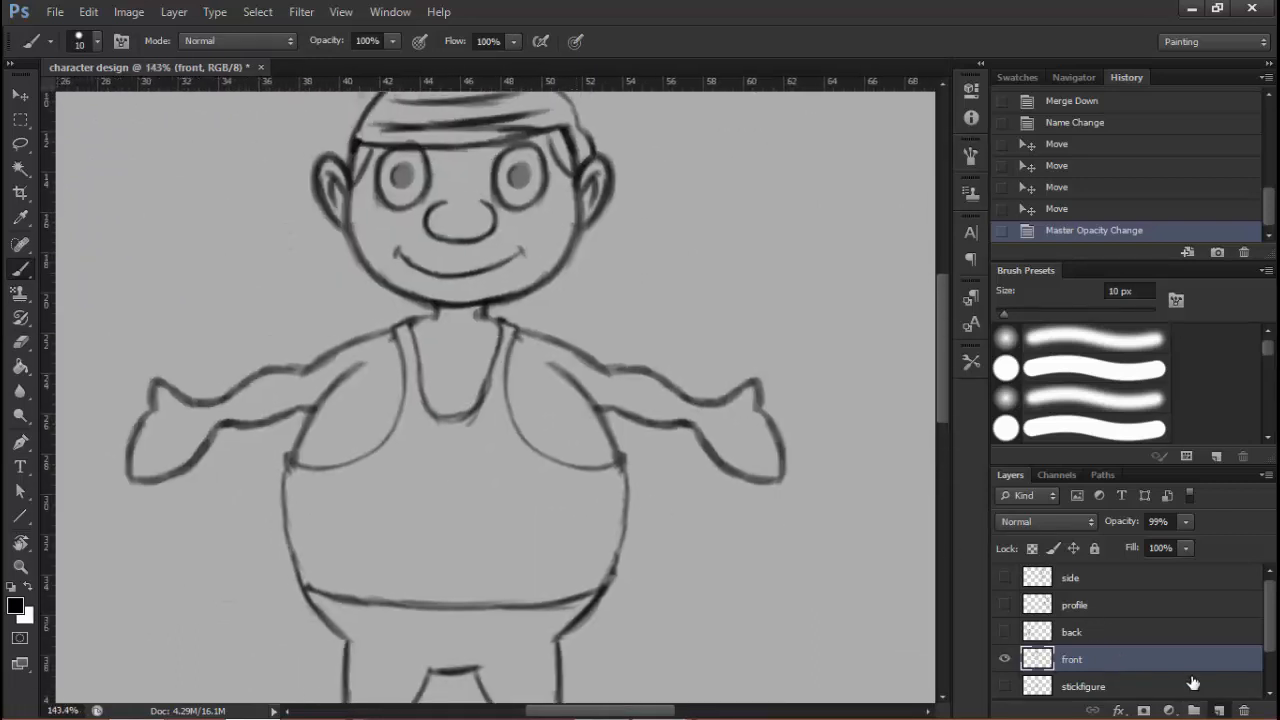
Create a new layer above the front layer and lower the front sketch's opacity to 47%
{"action": "left_click", "coordinate": [1219, 710]}
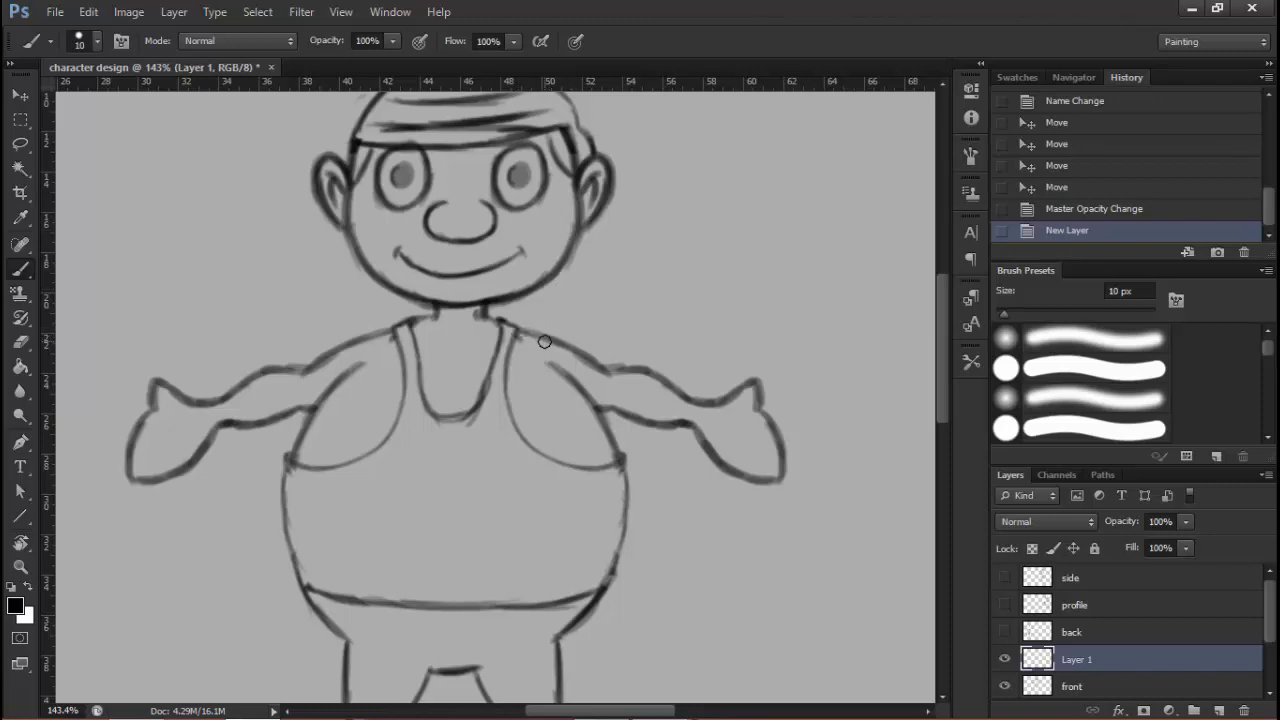
{"action": "left_click", "coordinate": [1088, 687]}
{"action": "left_click_drag", "start_coordinate": [1123, 521], "coordinate": [1082, 521]}
{"action": "left_click", "coordinate": [1100, 661]}
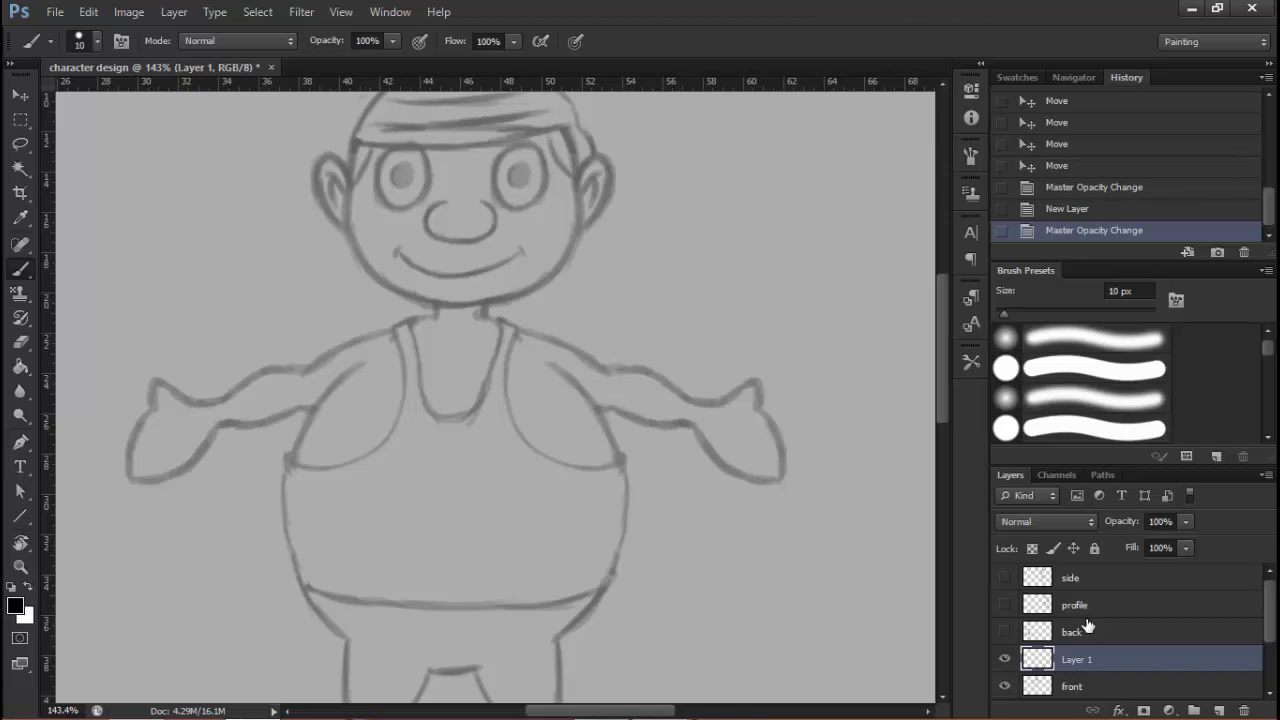
Turn off the Transfer option for the 10 px brush so its strokes stay fully opaque
{"action": "left_click", "coordinate": [1176, 300]}
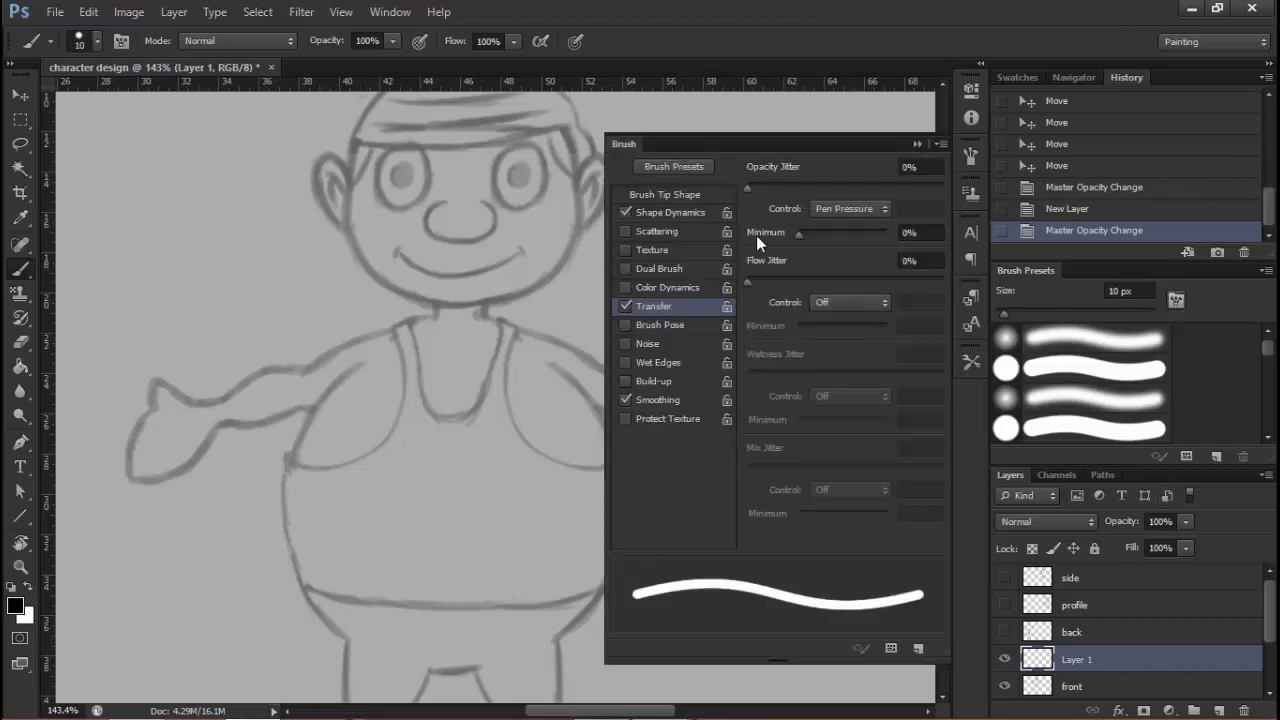
{"action": "left_click", "coordinate": [628, 307]}
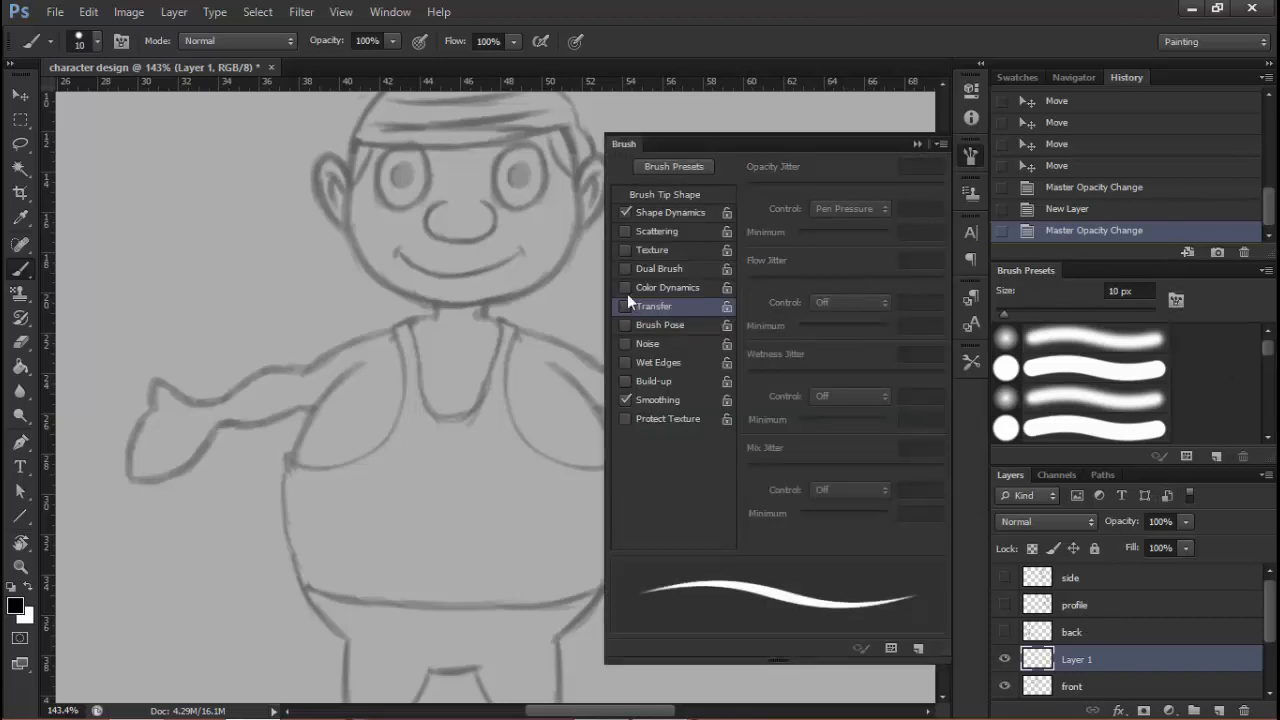
{"action": "key", "text": "F5"}
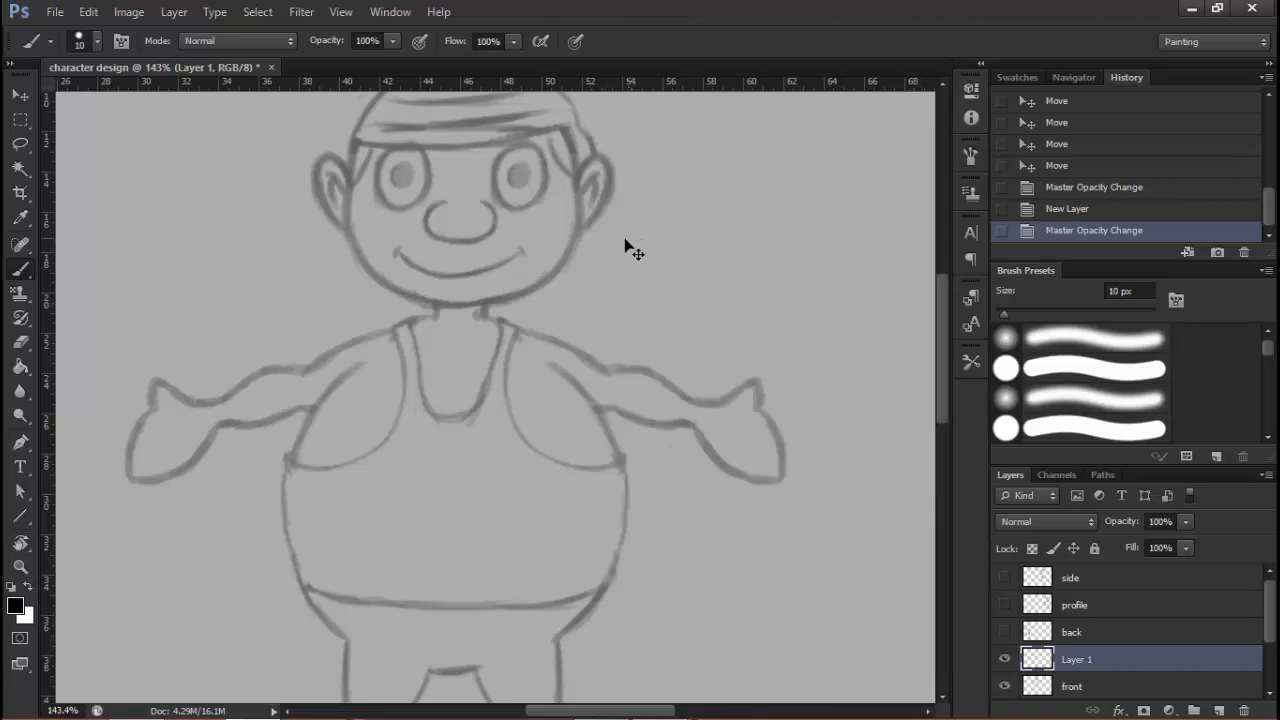
Examine the faded front sketch's head, face and shoulders close up
{"action": "left_click_drag", "start_coordinate": [548, 229], "coordinate": [643, 346]}
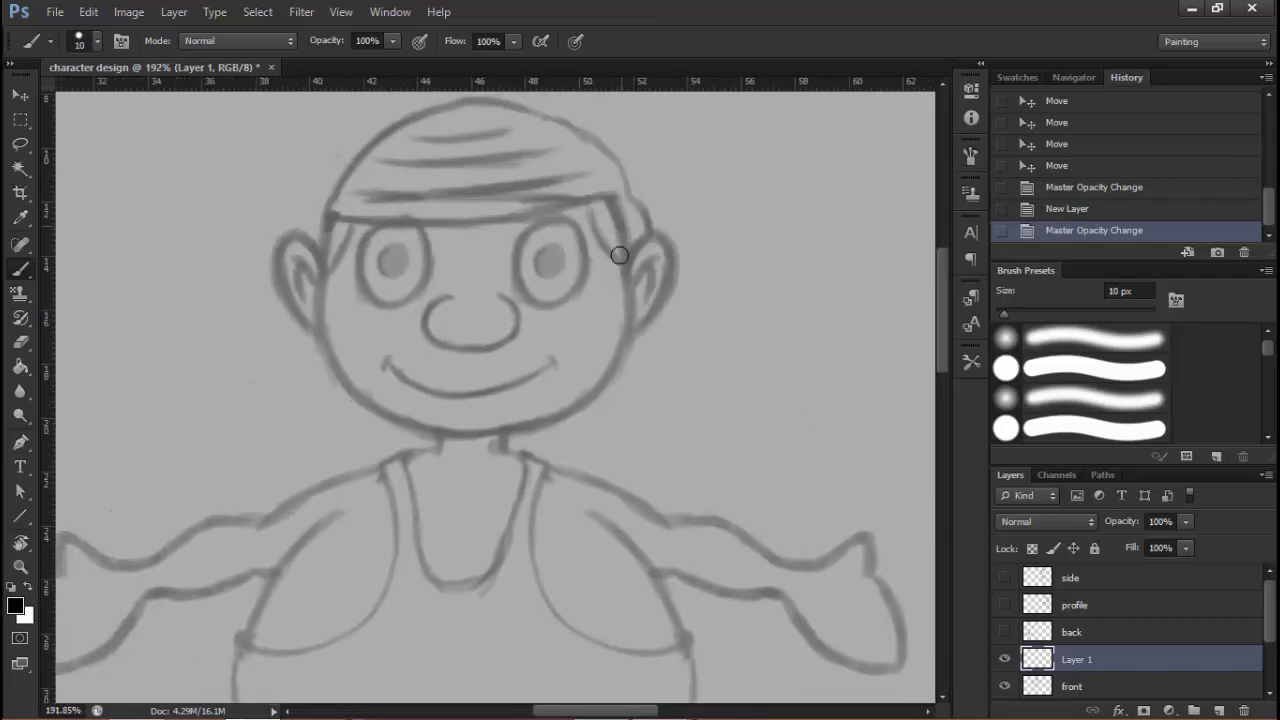
{"action": "mouse_move", "coordinate": [508, 232]}
{"action": "left_mouse_down"}
{"action": "mouse_move", "coordinate": [566, 223]}
{"action": "mouse_move", "coordinate": [509, 397]}
{"action": "mouse_move", "coordinate": [397, 240]}
{"action": "mouse_move", "coordinate": [415, 212]}
{"action": "mouse_move", "coordinate": [349, 271]}
{"action": "mouse_move", "coordinate": [394, 203]}
{"action": "mouse_move", "coordinate": [500, 148]}
{"action": "left_mouse_up"}
{"action": "key", "text": "ctrl+z"}
{"action": "mouse_move", "coordinate": [339, 290]}
{"action": "left_mouse_down"}
{"action": "mouse_move", "coordinate": [400, 206]}
{"action": "mouse_move", "coordinate": [686, 129]}
{"action": "mouse_move", "coordinate": [590, 140]}
{"action": "left_mouse_up"}
{"action": "key", "text": "ctrl+z"}
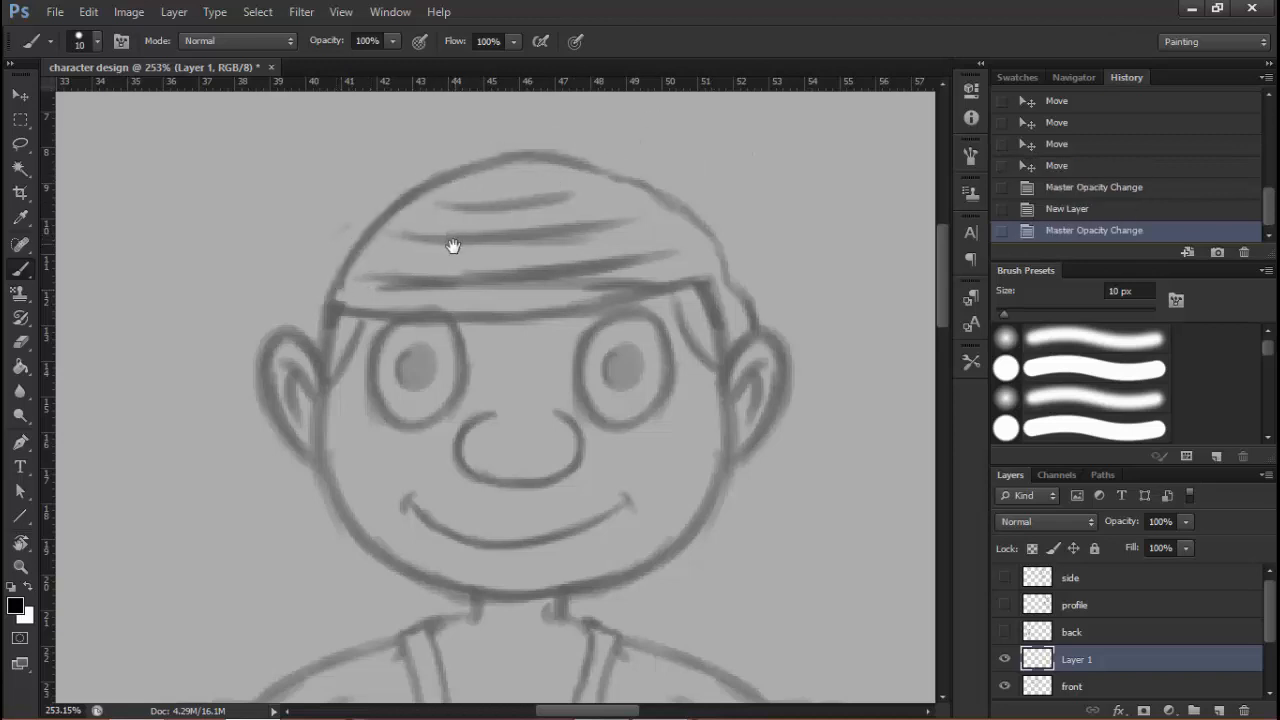
{"action": "left_click_drag", "start_coordinate": [487, 226], "coordinate": [460, 266]}
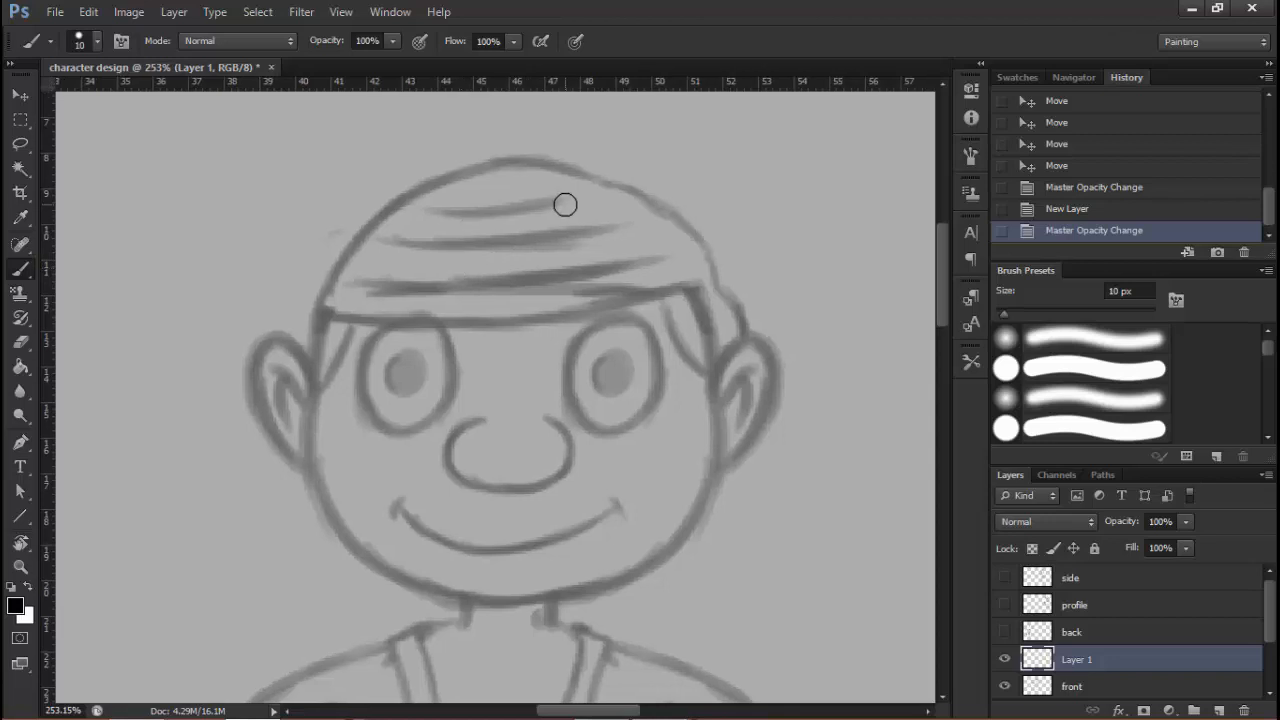
{"action": "left_click_drag", "start_coordinate": [507, 467], "coordinate": [492, 315]}
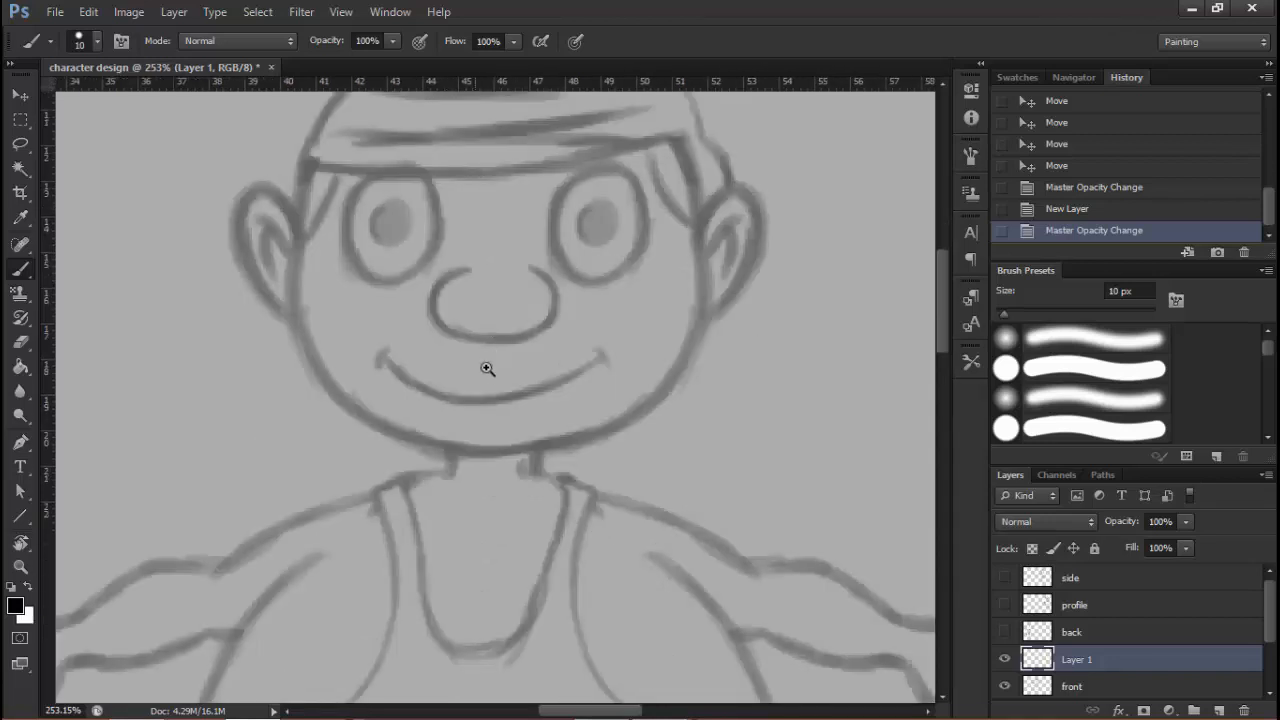
{"action": "left_click_drag", "start_coordinate": [437, 414], "coordinate": [394, 420]}
{"action": "mouse_move", "coordinate": [426, 471]}
{"action": "left_mouse_down"}
{"action": "mouse_move", "coordinate": [472, 220]}
{"action": "mouse_move", "coordinate": [460, 499]}
{"action": "left_mouse_up"}
{"action": "left_click_drag", "start_coordinate": [402, 251], "coordinate": [464, 234]}
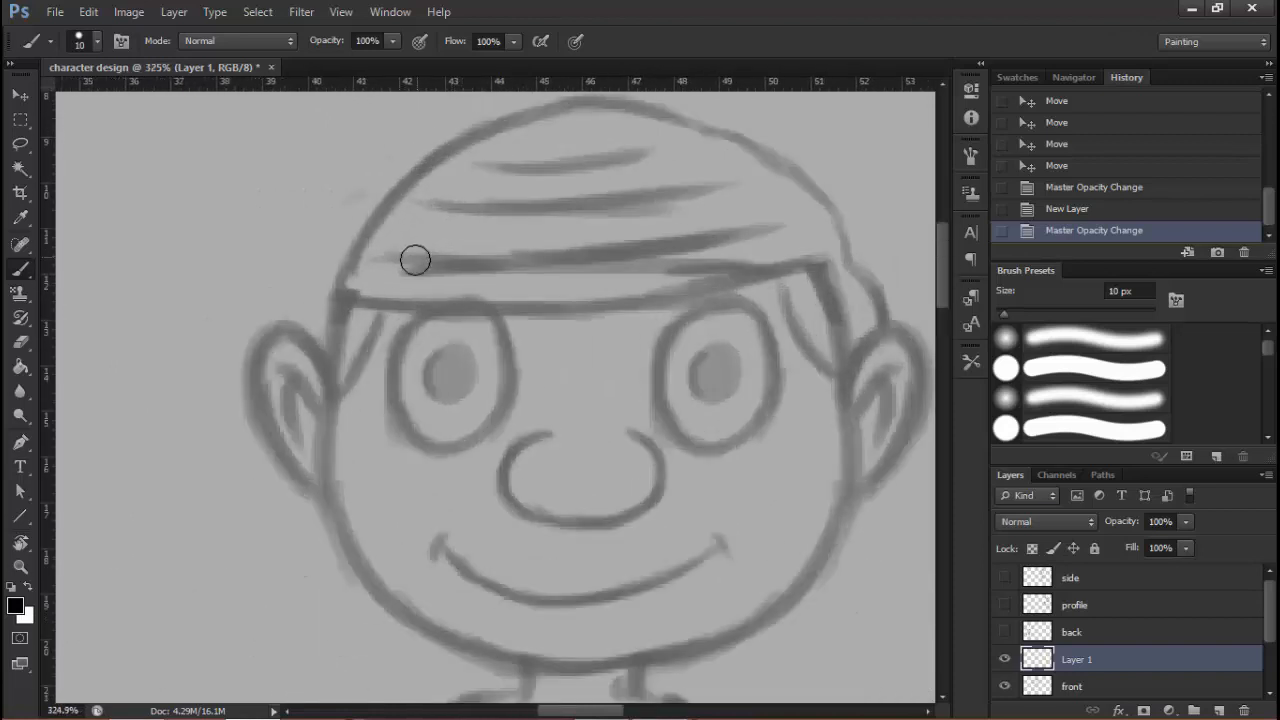
Ink a trial outline around the head, covering the hair curve, cheek and jaw, with the 10 px black brush on Layer 1
{"action": "mouse_move", "coordinate": [335, 342]}
{"action": "left_mouse_down"}
{"action": "mouse_move", "coordinate": [337, 314]}
{"action": "mouse_move", "coordinate": [474, 137]}
{"action": "mouse_move", "coordinate": [540, 112]}
{"action": "mouse_move", "coordinate": [464, 252]}
{"action": "mouse_move", "coordinate": [543, 231]}
{"action": "mouse_move", "coordinate": [730, 355]}
{"action": "left_mouse_up"}
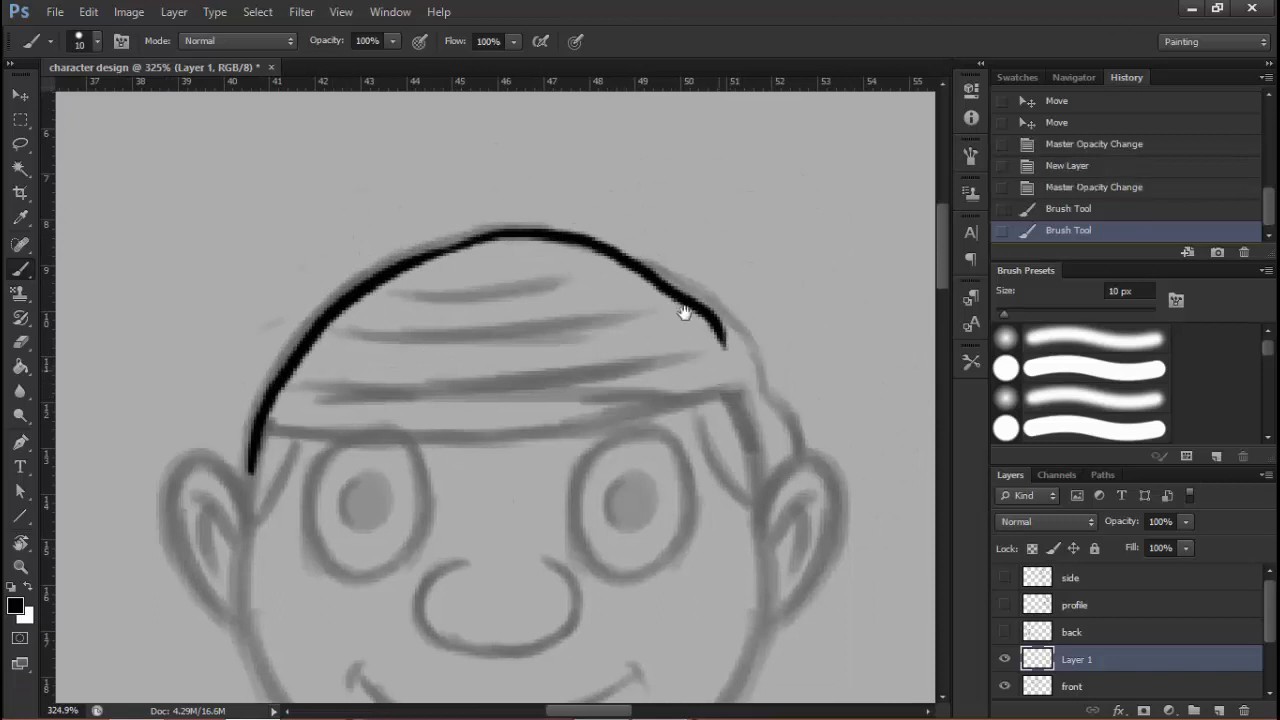
{"action": "mouse_move", "coordinate": [770, 398]}
{"action": "left_mouse_down"}
{"action": "mouse_move", "coordinate": [688, 290]}
{"action": "mouse_move", "coordinate": [726, 408]}
{"action": "left_mouse_up"}
{"action": "mouse_move", "coordinate": [583, 377]}
{"action": "left_mouse_down"}
{"action": "mouse_move", "coordinate": [734, 166]}
{"action": "mouse_move", "coordinate": [783, 137]}
{"action": "left_mouse_up"}
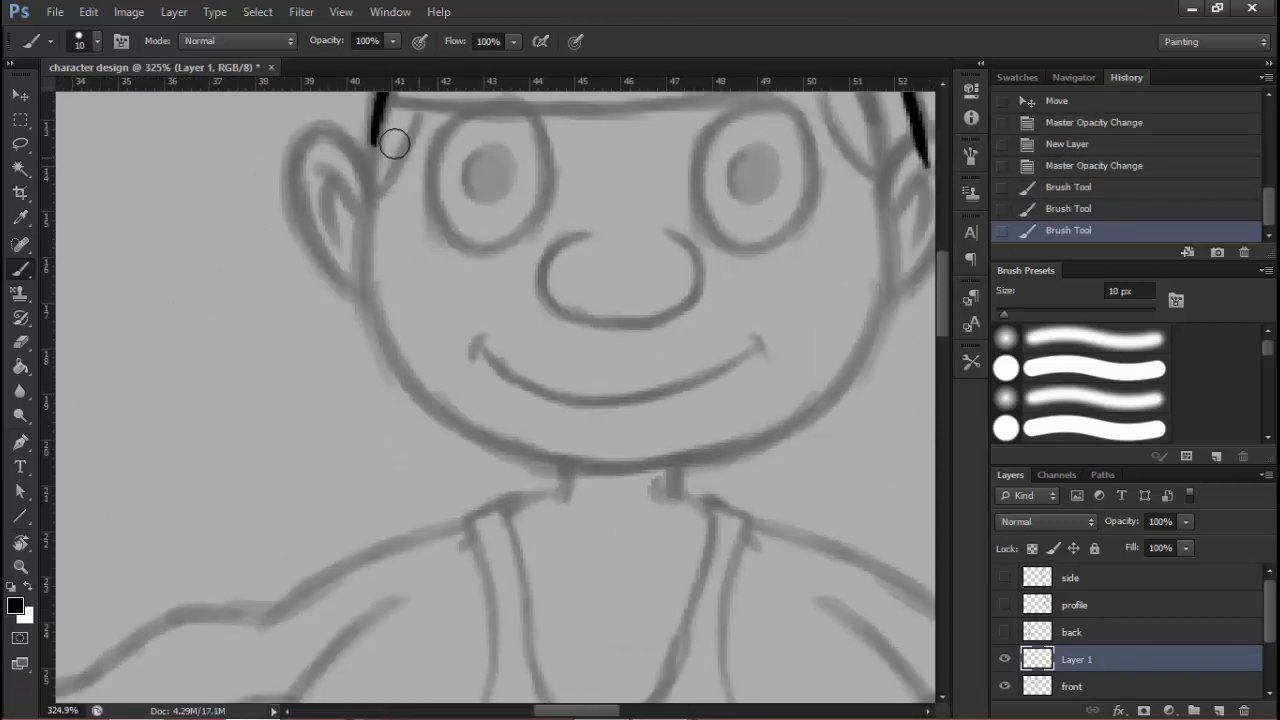
{"action": "mouse_move", "coordinate": [367, 187]}
{"action": "left_mouse_down"}
{"action": "mouse_move", "coordinate": [395, 408]}
{"action": "mouse_move", "coordinate": [430, 458]}
{"action": "left_mouse_up"}
{"action": "left_click_drag", "start_coordinate": [377, 424], "coordinate": [294, 414]}
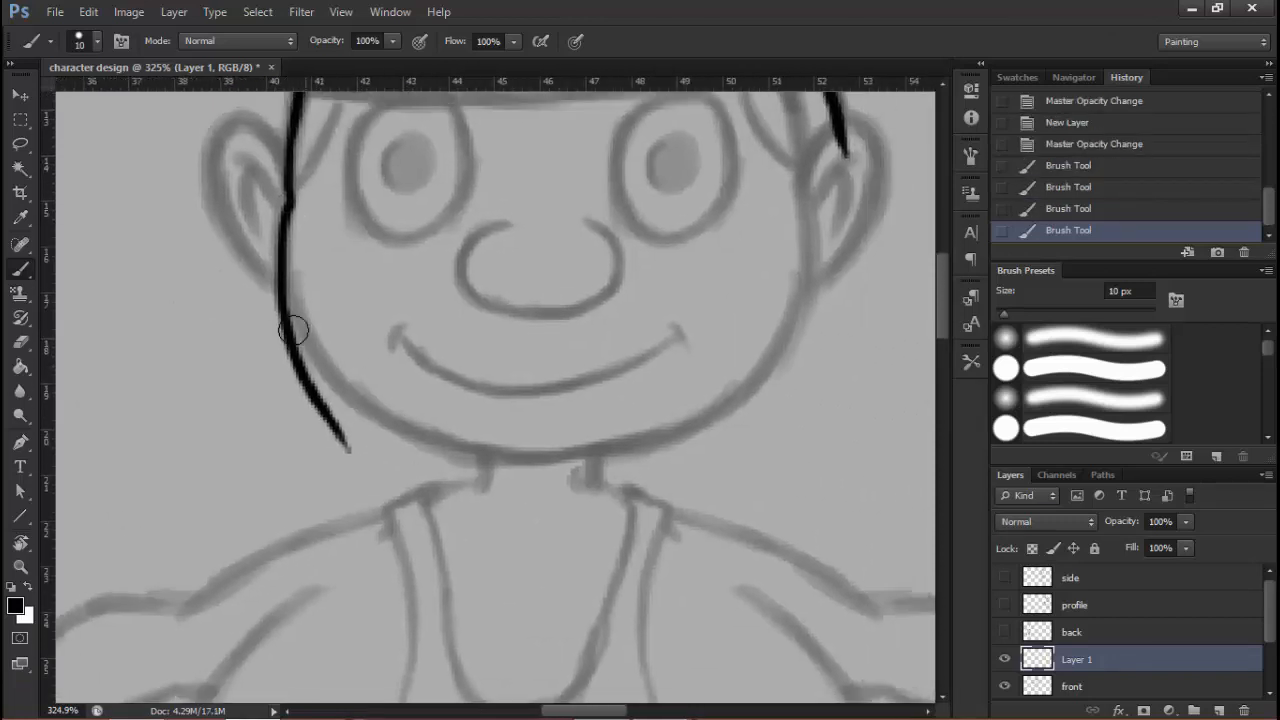
{"action": "mouse_move", "coordinate": [289, 334]}
{"action": "left_mouse_down"}
{"action": "mouse_move", "coordinate": [358, 390]}
{"action": "mouse_move", "coordinate": [534, 454]}
{"action": "mouse_move", "coordinate": [380, 457]}
{"action": "mouse_move", "coordinate": [724, 300]}
{"action": "left_mouse_up"}
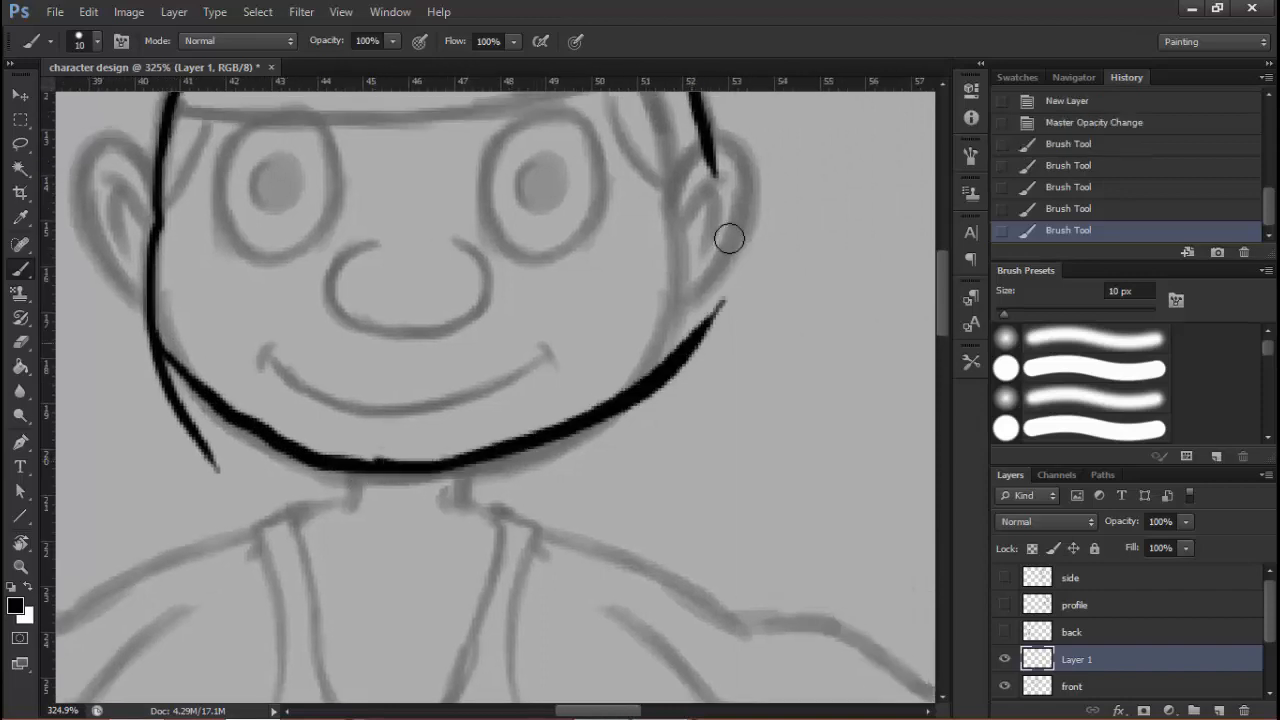
{"action": "left_click_drag", "start_coordinate": [633, 324], "coordinate": [643, 443]}
Rotate the canvas to -107° and ink a trial curve along the side of the front figure's torso
{"action": "key", "text": "r"}
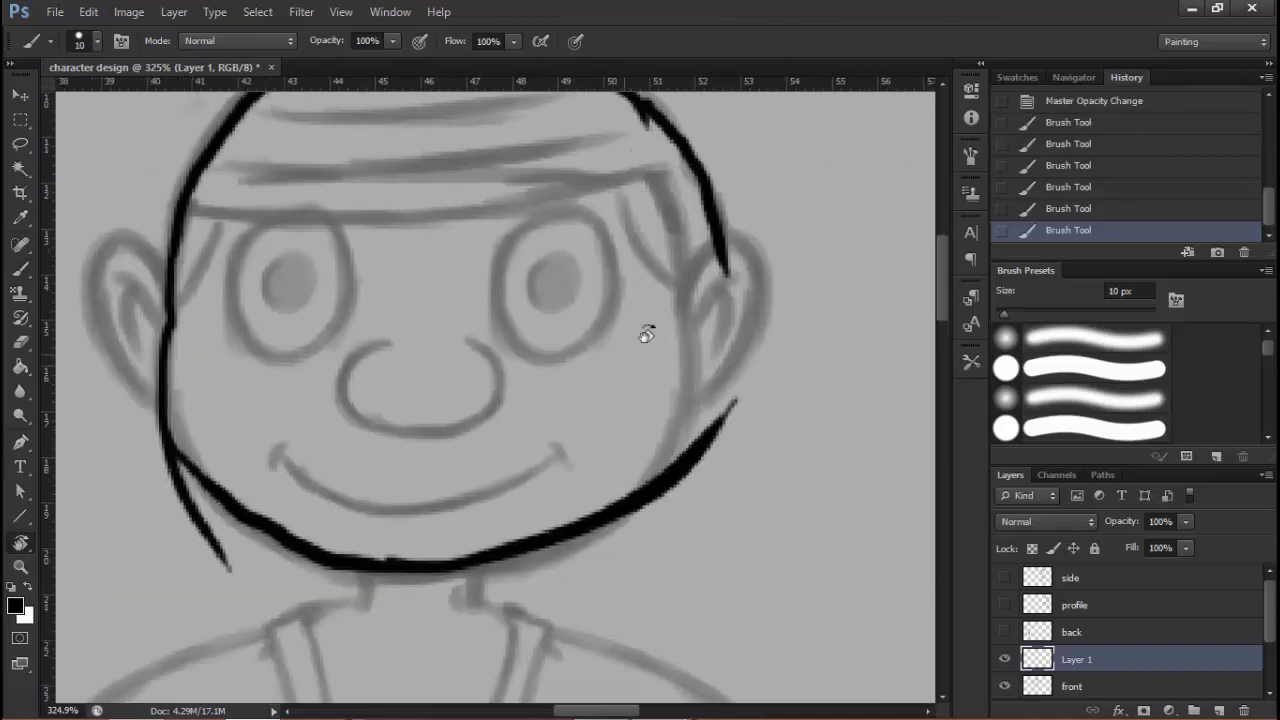
{"action": "left_click_drag", "start_coordinate": [646, 331], "coordinate": [377, 331]}
{"action": "left_click_drag", "start_coordinate": [742, 257], "coordinate": [397, 474]}
{"action": "left_click_drag", "start_coordinate": [617, 325], "coordinate": [597, 298]}
{"action": "left_click_drag", "start_coordinate": [640, 298], "coordinate": [473, 263]}
{"action": "key", "text": "b"}
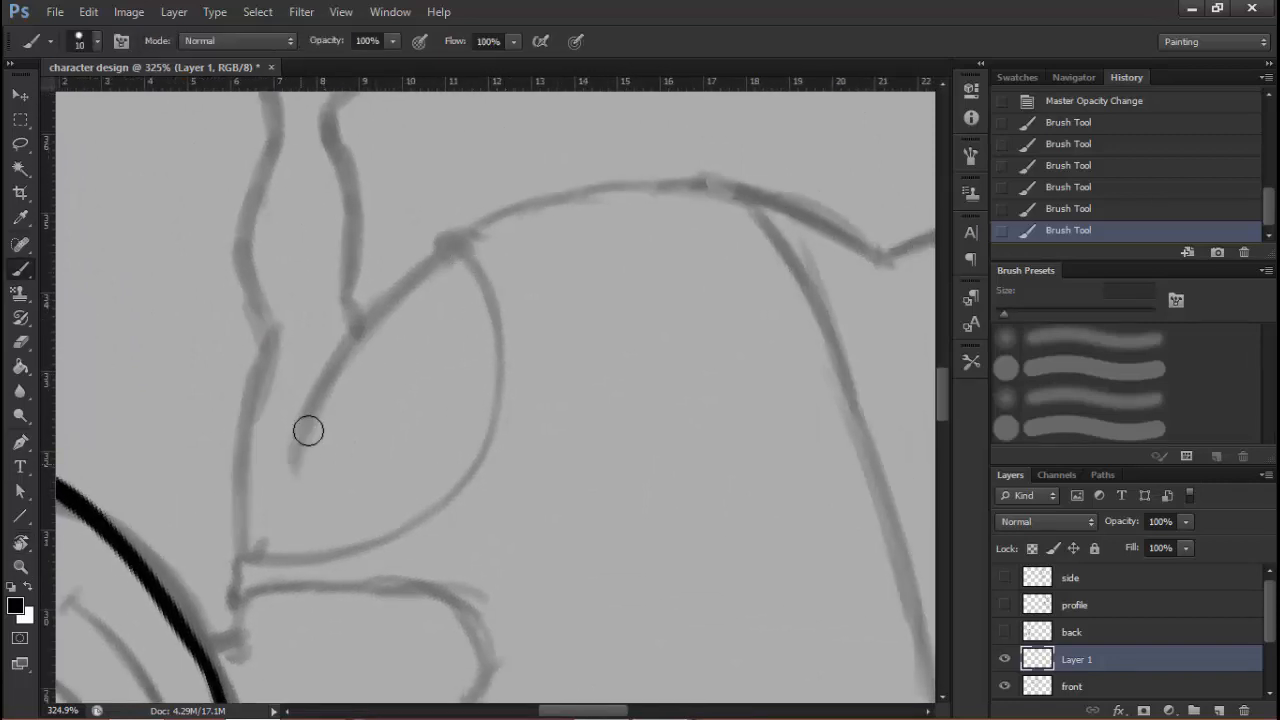
{"action": "left_click_drag", "start_coordinate": [297, 463], "coordinate": [390, 310]}
{"action": "mouse_move", "coordinate": [427, 271]}
{"action": "left_mouse_down"}
{"action": "mouse_move", "coordinate": [530, 213]}
{"action": "mouse_move", "coordinate": [635, 187]}
{"action": "mouse_move", "coordinate": [790, 210]}
{"action": "left_mouse_up"}
{"action": "mouse_move", "coordinate": [674, 283]}
{"action": "left_mouse_down"}
{"action": "mouse_move", "coordinate": [585, 312]}
{"action": "mouse_move", "coordinate": [522, 377]}
{"action": "left_mouse_up"}
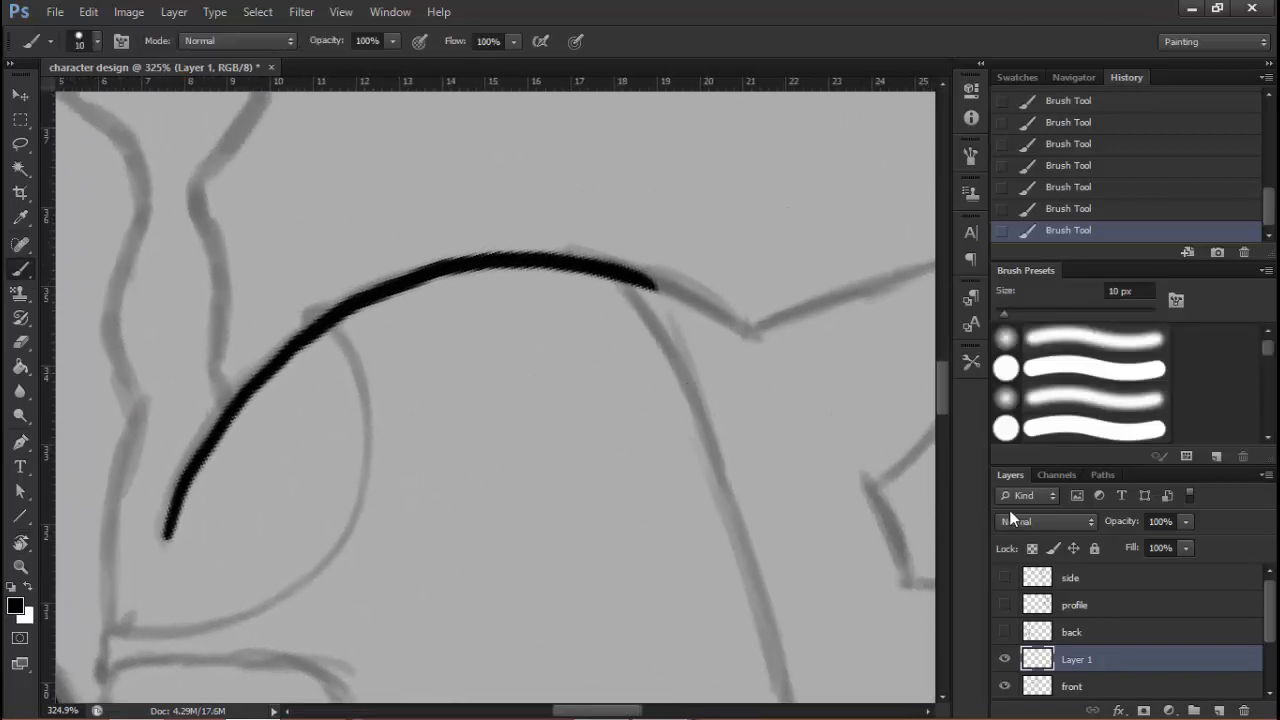
Replace the trial ink layer with a fresh empty layer above the front layer, and reset the canvas rotation
{"action": "left_click", "coordinate": [1244, 711]}
{"action": "key", "text": "r"}
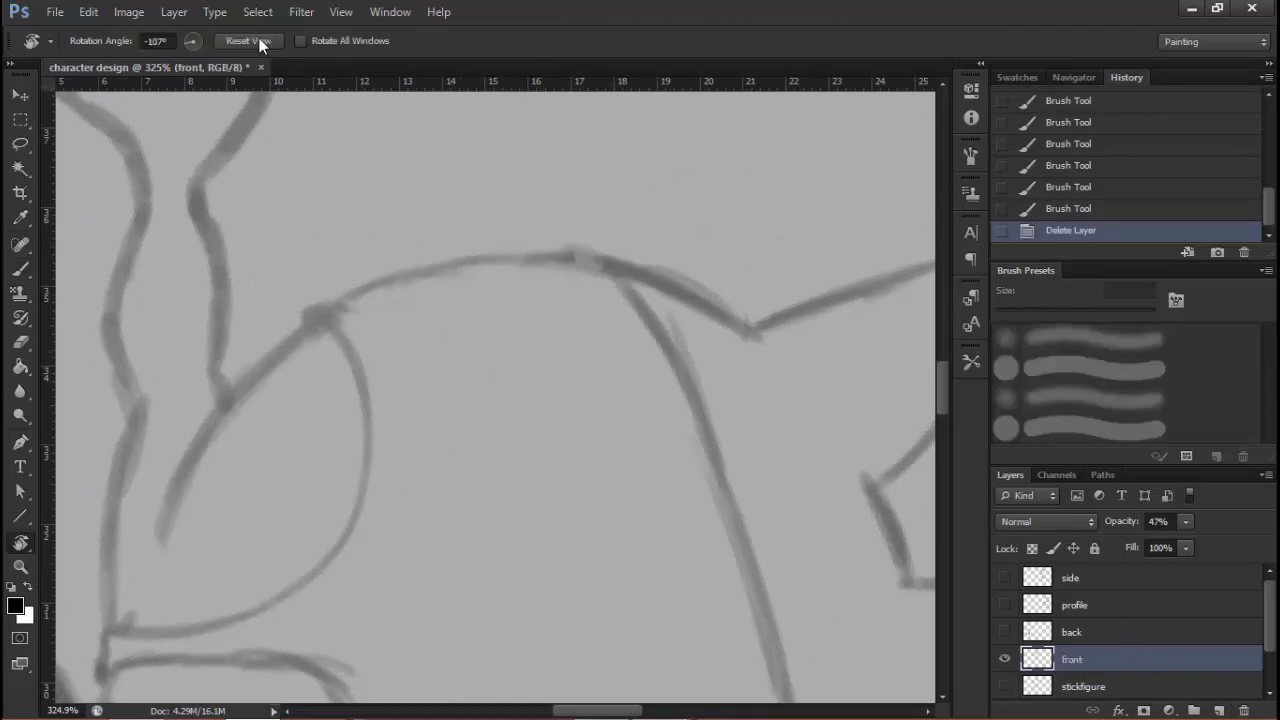
{"action": "left_click", "coordinate": [259, 41]}
{"action": "left_click_drag", "start_coordinate": [503, 300], "coordinate": [588, 537]}
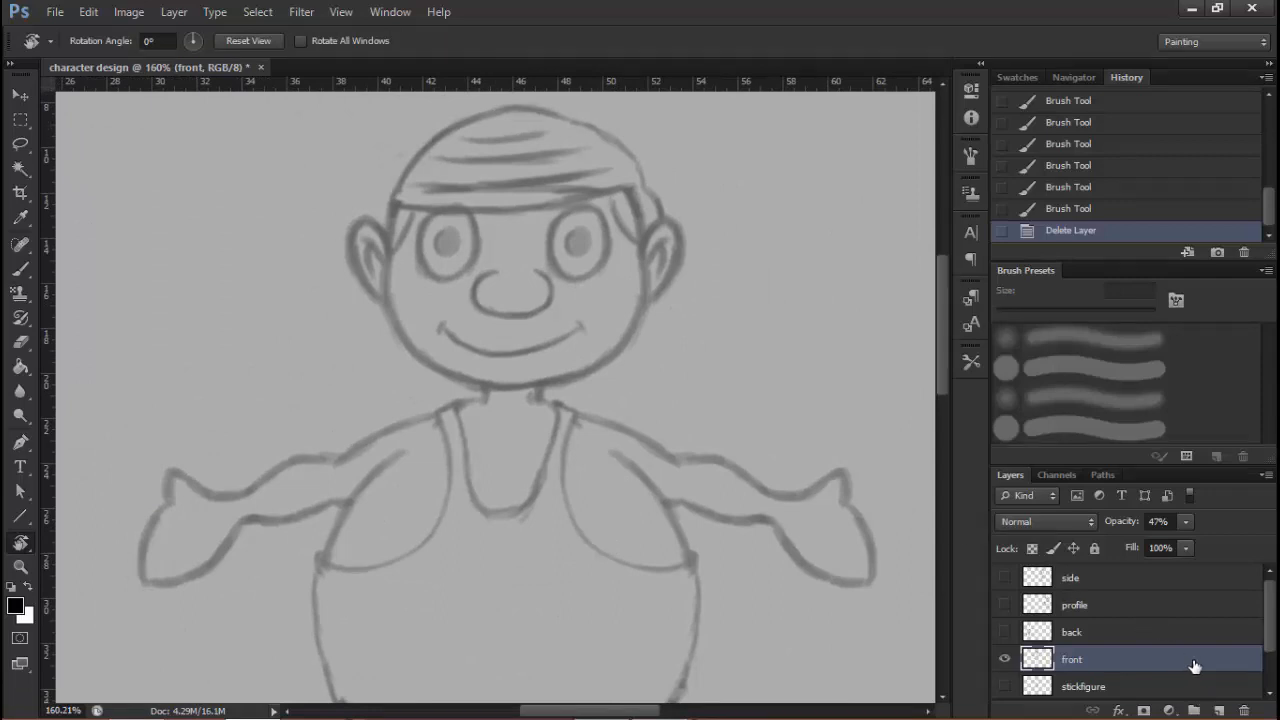
{"action": "left_click", "coordinate": [1220, 710]}
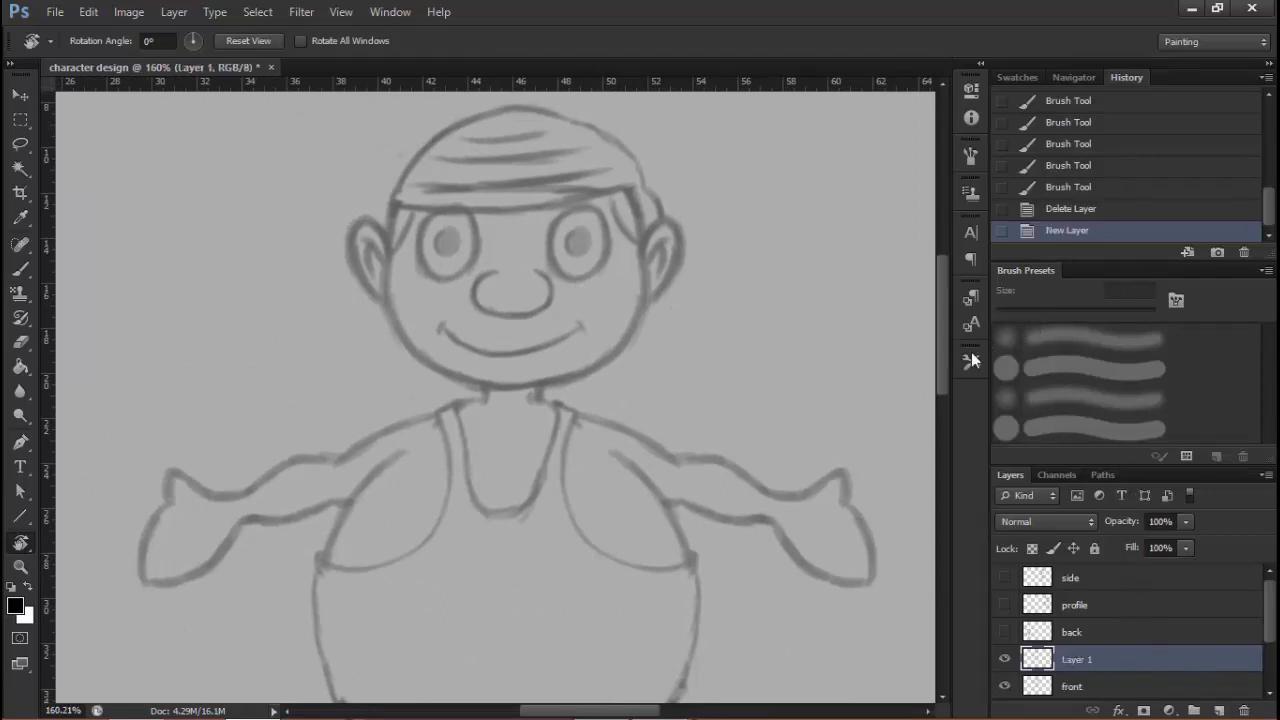
Try inking the hair curve over the top of the head on the new layer, and undo the strokes
{"action": "left_click_drag", "start_coordinate": [592, 135], "coordinate": [646, 135]}
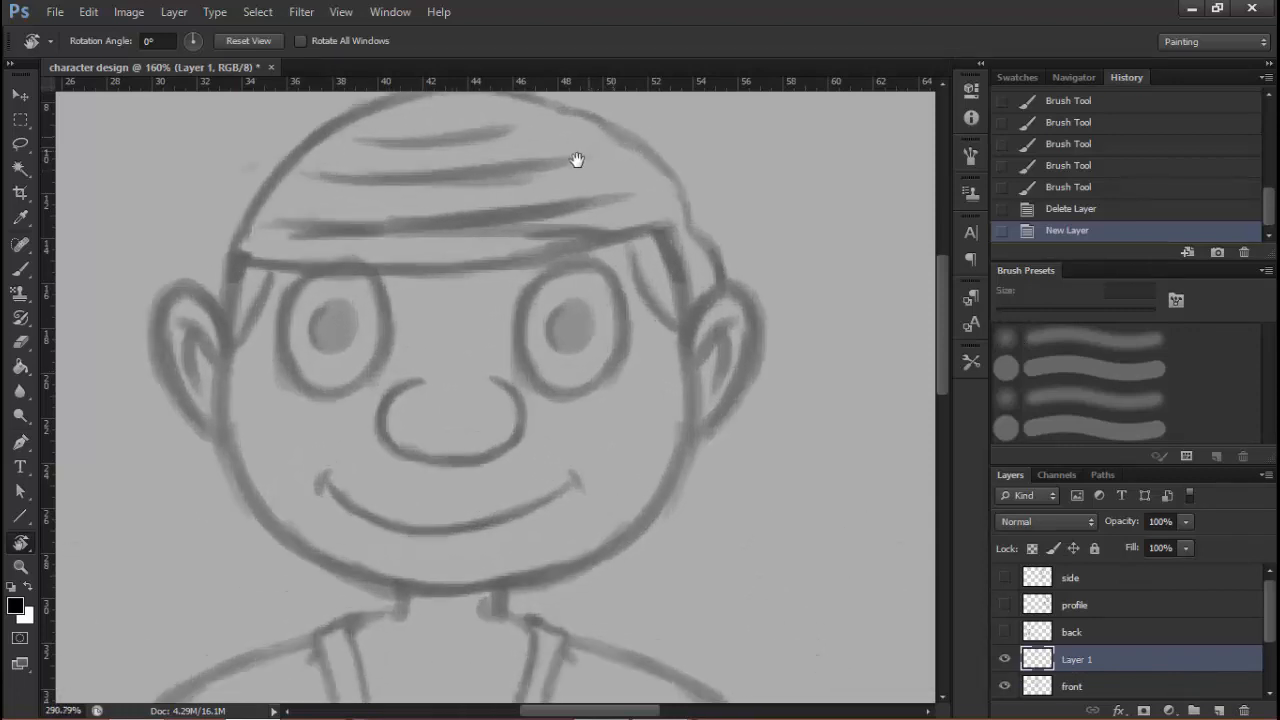
{"action": "left_click_drag", "start_coordinate": [497, 141], "coordinate": [520, 211]}
{"action": "left_click", "coordinate": [21, 269]}
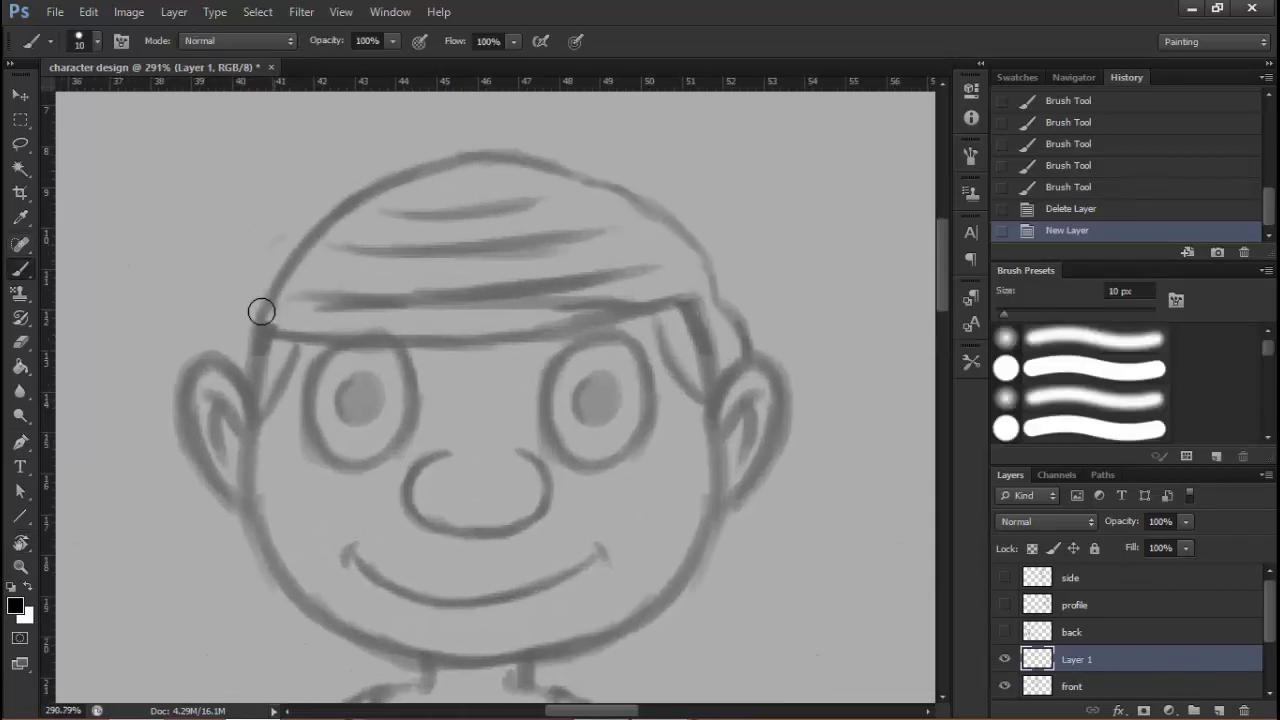
{"action": "mouse_move", "coordinate": [256, 324]}
{"action": "left_mouse_down"}
{"action": "mouse_move", "coordinate": [297, 241]}
{"action": "mouse_move", "coordinate": [343, 194]}
{"action": "mouse_move", "coordinate": [432, 157]}
{"action": "left_mouse_up"}
{"action": "key", "text": "ctrl+z"}
{"action": "mouse_move", "coordinate": [261, 326]}
{"action": "left_mouse_down"}
{"action": "mouse_move", "coordinate": [351, 204]}
{"action": "mouse_move", "coordinate": [403, 174]}
{"action": "mouse_move", "coordinate": [502, 152]}
{"action": "mouse_move", "coordinate": [455, 160]}
{"action": "mouse_move", "coordinate": [536, 177]}
{"action": "left_mouse_up"}
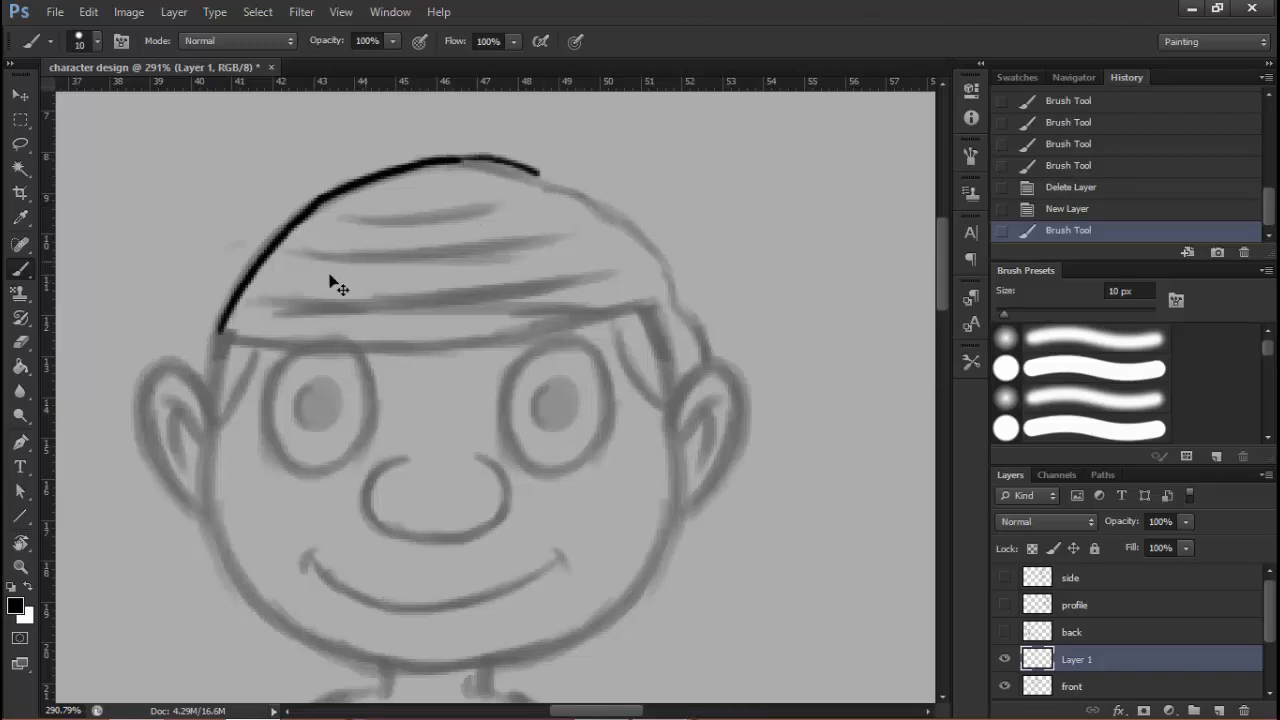
{"action": "key", "text": "ctrl+z"}
{"action": "key", "text": "ctrl+alt+z"}
Rotate the canvas to -43° and ink a trial stroke along the hair curve on Layer 1
{"action": "mouse_move", "coordinate": [251, 286]}
{"action": "left_mouse_down"}
{"action": "mouse_move", "coordinate": [290, 247]}
{"action": "mouse_move", "coordinate": [321, 260]}
{"action": "mouse_move", "coordinate": [276, 279]}
{"action": "mouse_move", "coordinate": [285, 308]}
{"action": "left_mouse_up"}
{"action": "mouse_move", "coordinate": [222, 355]}
{"action": "left_mouse_down"}
{"action": "mouse_move", "coordinate": [283, 266]}
{"action": "mouse_move", "coordinate": [397, 186]}
{"action": "mouse_move", "coordinate": [487, 170]}
{"action": "mouse_move", "coordinate": [536, 181]}
{"action": "mouse_move", "coordinate": [330, 157]}
{"action": "mouse_move", "coordinate": [287, 220]}
{"action": "mouse_move", "coordinate": [304, 240]}
{"action": "mouse_move", "coordinate": [237, 333]}
{"action": "mouse_move", "coordinate": [415, 247]}
{"action": "mouse_move", "coordinate": [494, 254]}
{"action": "mouse_move", "coordinate": [463, 184]}
{"action": "left_mouse_up"}
{"action": "key", "text": "r"}
{"action": "key", "text": "b"}
{"action": "key", "text": "ctrl+z"}
{"action": "key", "text": "r"}
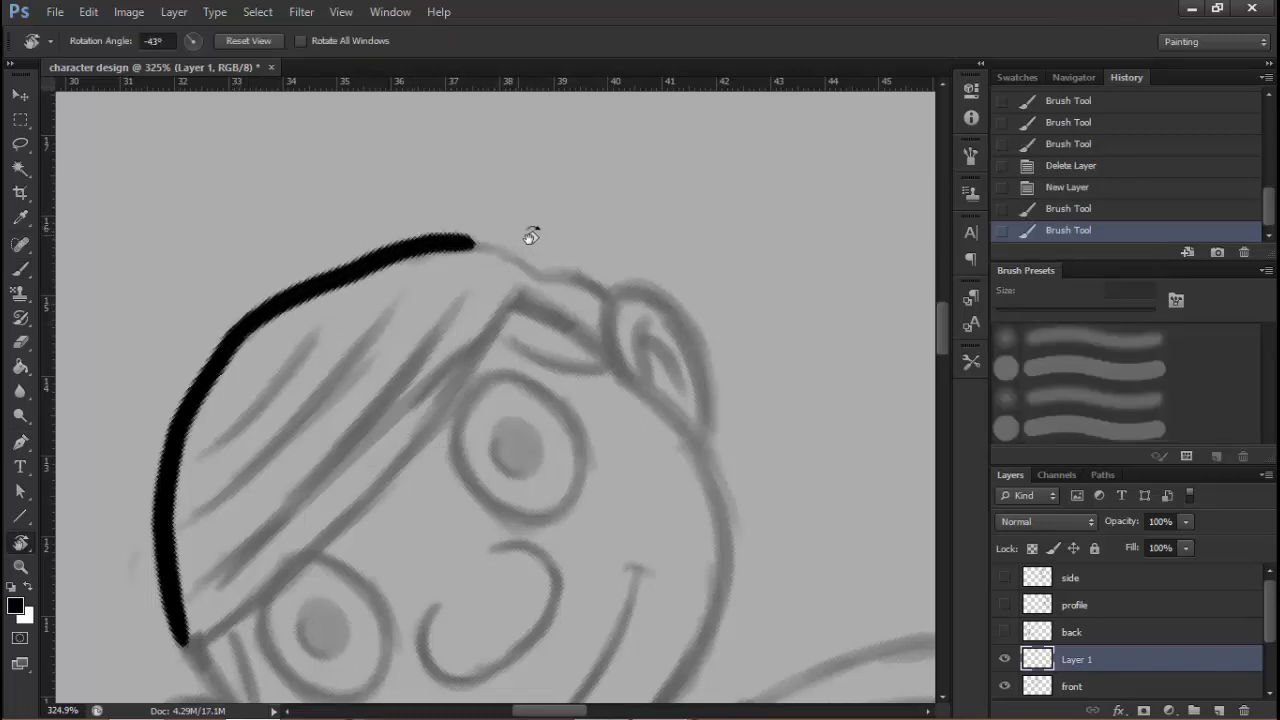
Rotate the canvas to -102° and ink trial lines down the hair's edge and along the side of the face
{"action": "mouse_move", "coordinate": [531, 234]}
{"action": "left_mouse_down"}
{"action": "mouse_move", "coordinate": [429, 209]}
{"action": "mouse_move", "coordinate": [449, 277]}
{"action": "mouse_move", "coordinate": [355, 315]}
{"action": "mouse_move", "coordinate": [435, 282]}
{"action": "left_mouse_up"}
{"action": "key", "text": "b"}
{"action": "key", "text": "ctrl+z"}
{"action": "mouse_move", "coordinate": [357, 310]}
{"action": "left_mouse_down"}
{"action": "mouse_move", "coordinate": [481, 281]}
{"action": "mouse_move", "coordinate": [456, 240]}
{"action": "mouse_move", "coordinate": [518, 250]}
{"action": "left_mouse_up"}
{"action": "mouse_move", "coordinate": [589, 268]}
{"action": "left_mouse_down"}
{"action": "mouse_move", "coordinate": [516, 217]}
{"action": "mouse_move", "coordinate": [491, 311]}
{"action": "mouse_move", "coordinate": [457, 294]}
{"action": "mouse_move", "coordinate": [537, 277]}
{"action": "mouse_move", "coordinate": [636, 300]}
{"action": "left_mouse_up"}
{"action": "key", "text": "ctrl+z"}
{"action": "key", "text": "r"}
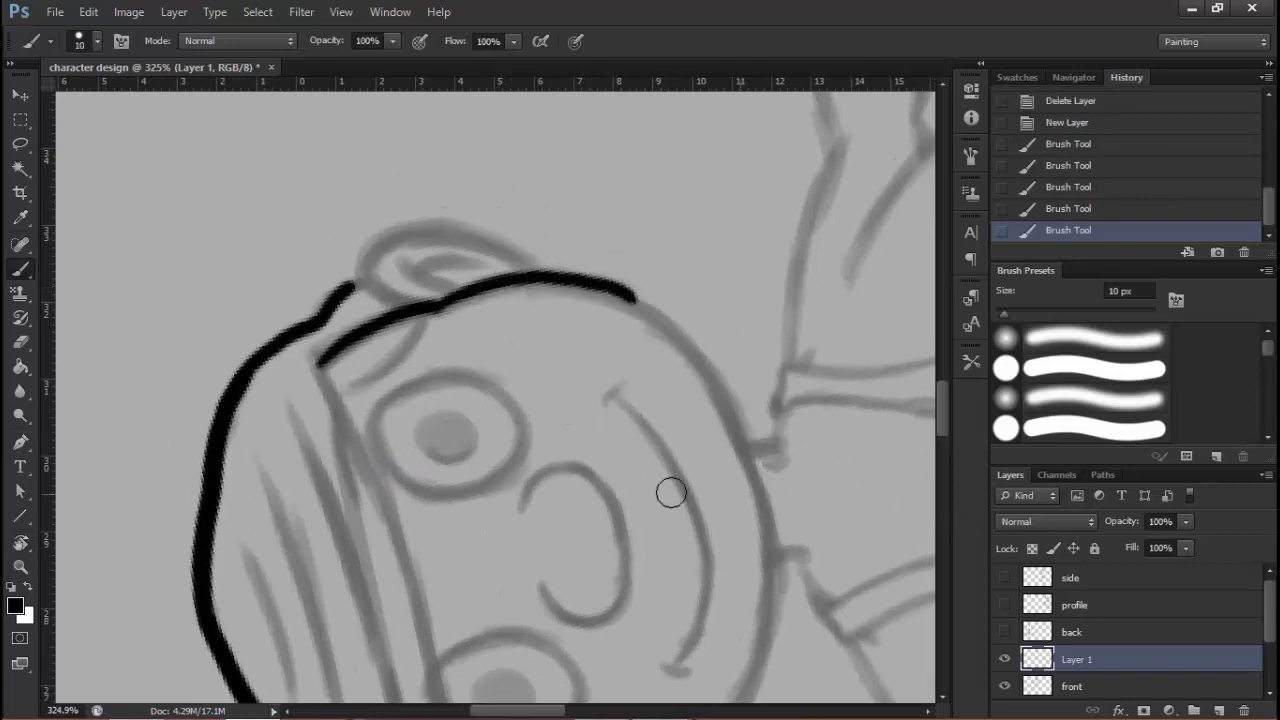
Reset the canvas rotation and ink trial curves along the tank top's armhole and the outer chest line beside the arm
{"action": "key", "text": "r"}
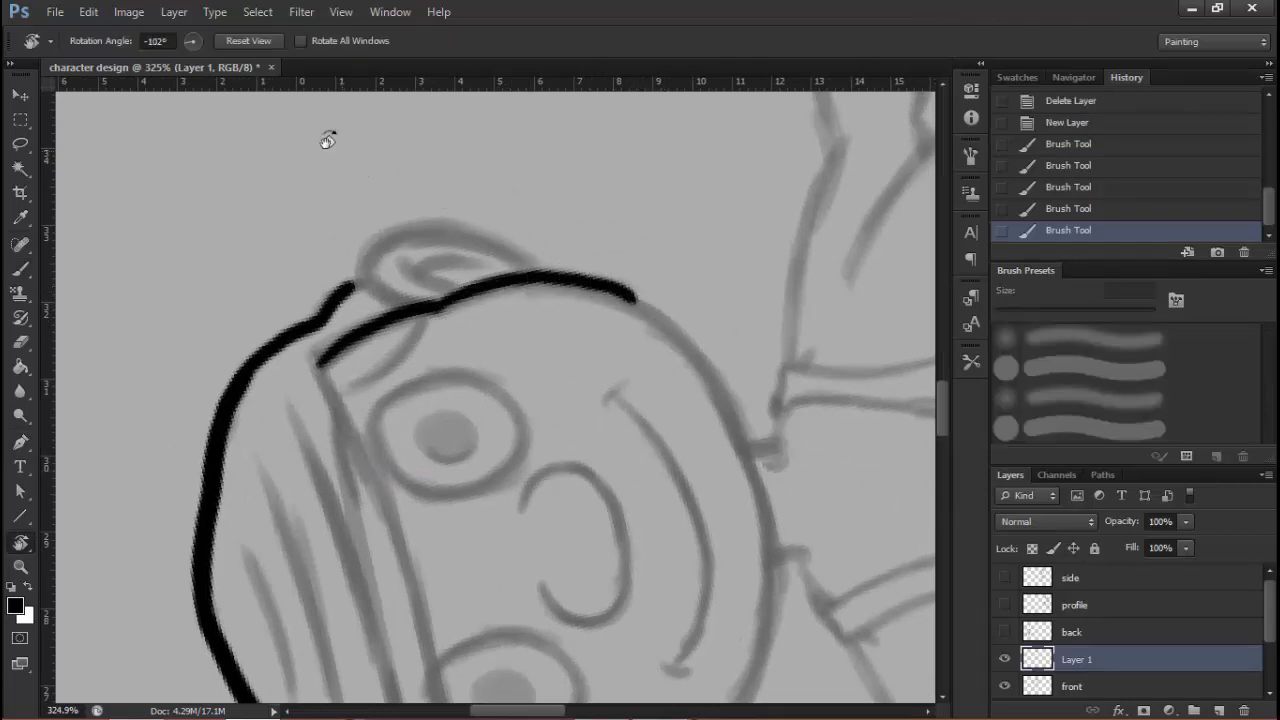
{"action": "left_click", "coordinate": [265, 43]}
{"action": "left_click_drag", "start_coordinate": [493, 478], "coordinate": [440, 478]}
{"action": "mouse_move", "coordinate": [369, 640]}
{"action": "left_mouse_down"}
{"action": "mouse_move", "coordinate": [413, 351]}
{"action": "mouse_move", "coordinate": [479, 232]}
{"action": "left_mouse_up"}
{"action": "left_click", "coordinate": [20, 269]}
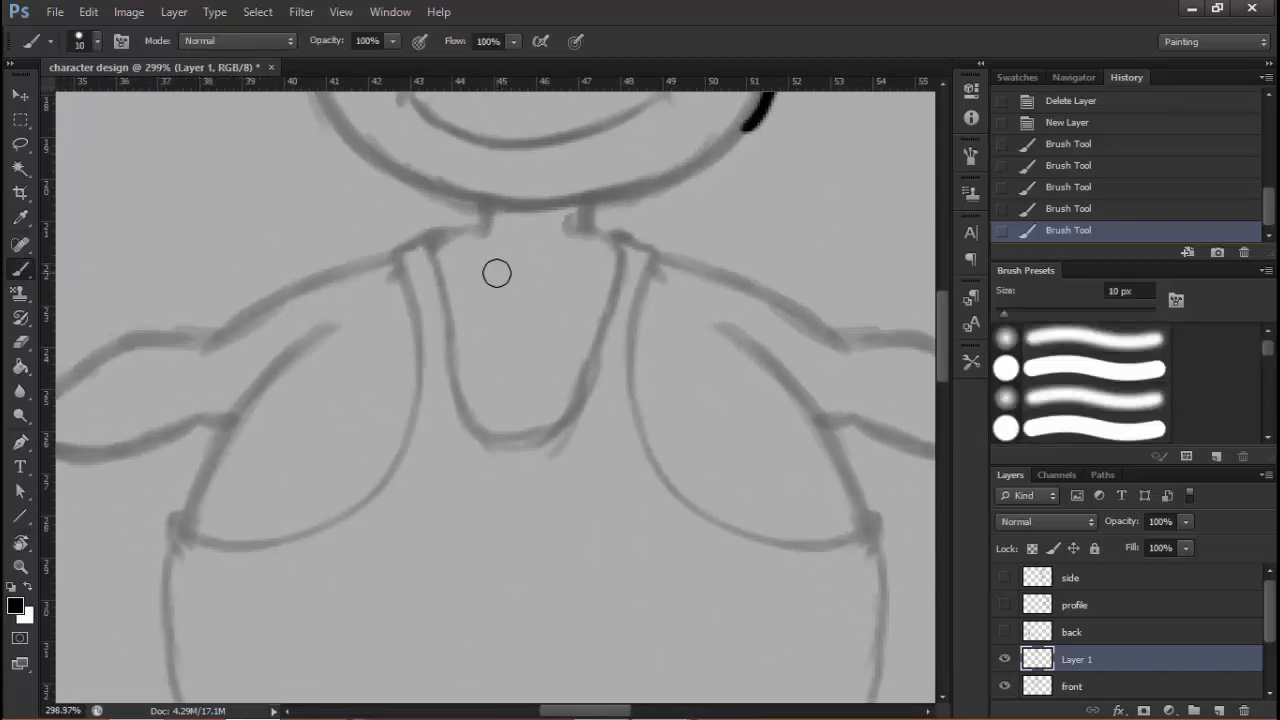
{"action": "mouse_move", "coordinate": [416, 276]}
{"action": "left_mouse_down"}
{"action": "mouse_move", "coordinate": [410, 472]}
{"action": "mouse_move", "coordinate": [354, 528]}
{"action": "mouse_move", "coordinate": [274, 546]}
{"action": "left_mouse_up"}
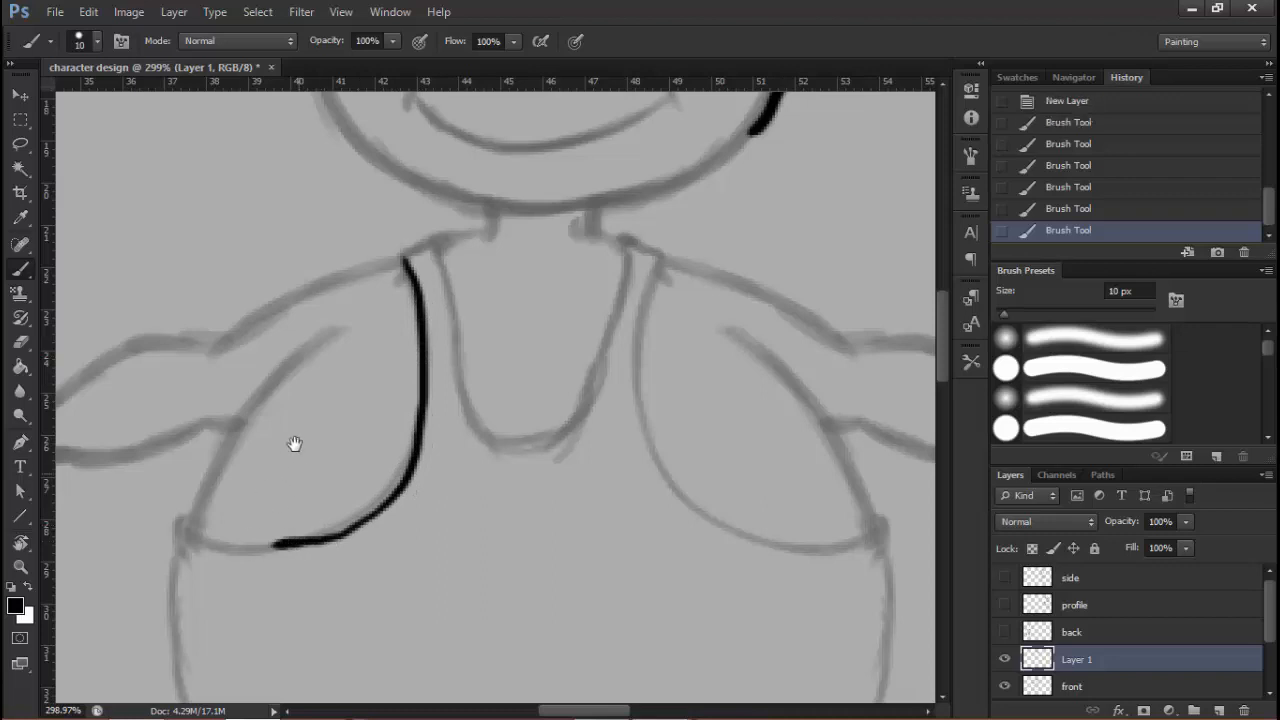
{"action": "left_click_drag", "start_coordinate": [294, 446], "coordinate": [392, 294]}
{"action": "mouse_move", "coordinate": [446, 173]}
{"action": "left_mouse_down"}
{"action": "mouse_move", "coordinate": [400, 206]}
{"action": "mouse_move", "coordinate": [317, 309]}
{"action": "mouse_move", "coordinate": [295, 432]}
{"action": "left_mouse_up"}
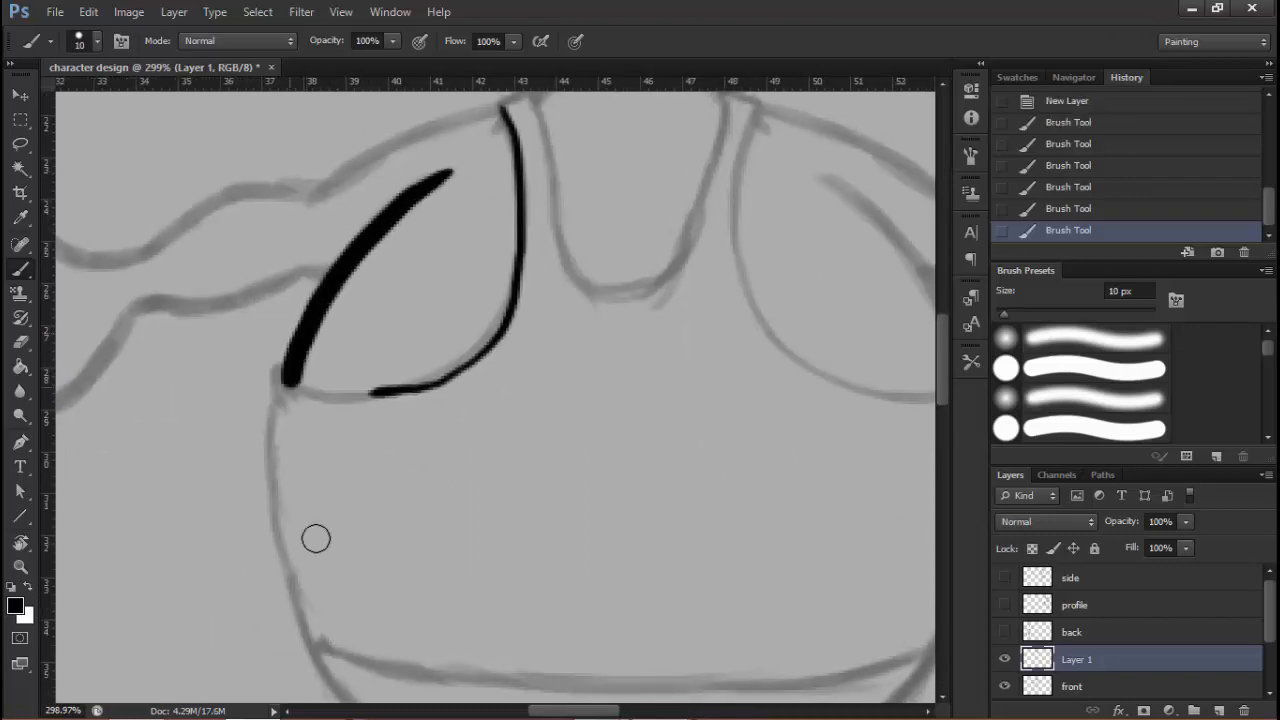
{"action": "left_click_drag", "start_coordinate": [506, 330], "coordinate": [400, 390]}
{"action": "left_click_drag", "start_coordinate": [450, 424], "coordinate": [370, 544]}
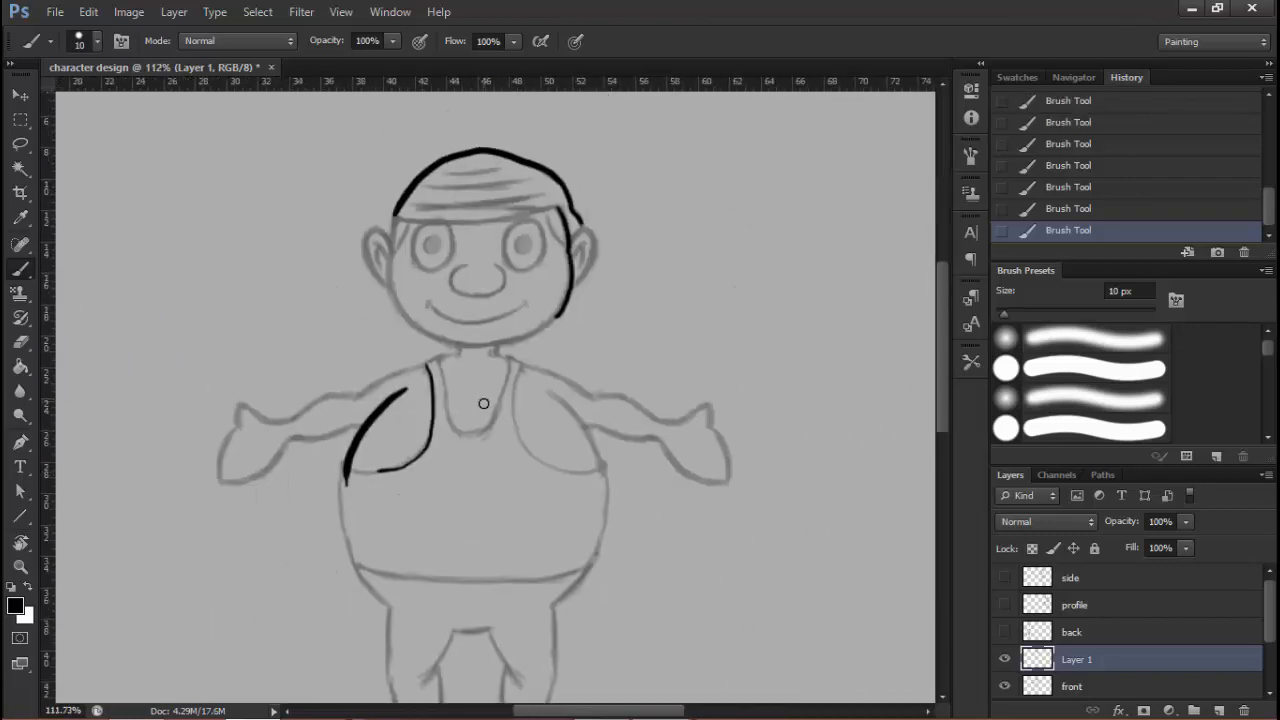
Undo the two torso strokes and delete the trial ink layer above the front layer
{"action": "key", "text": "ctrl+z"}
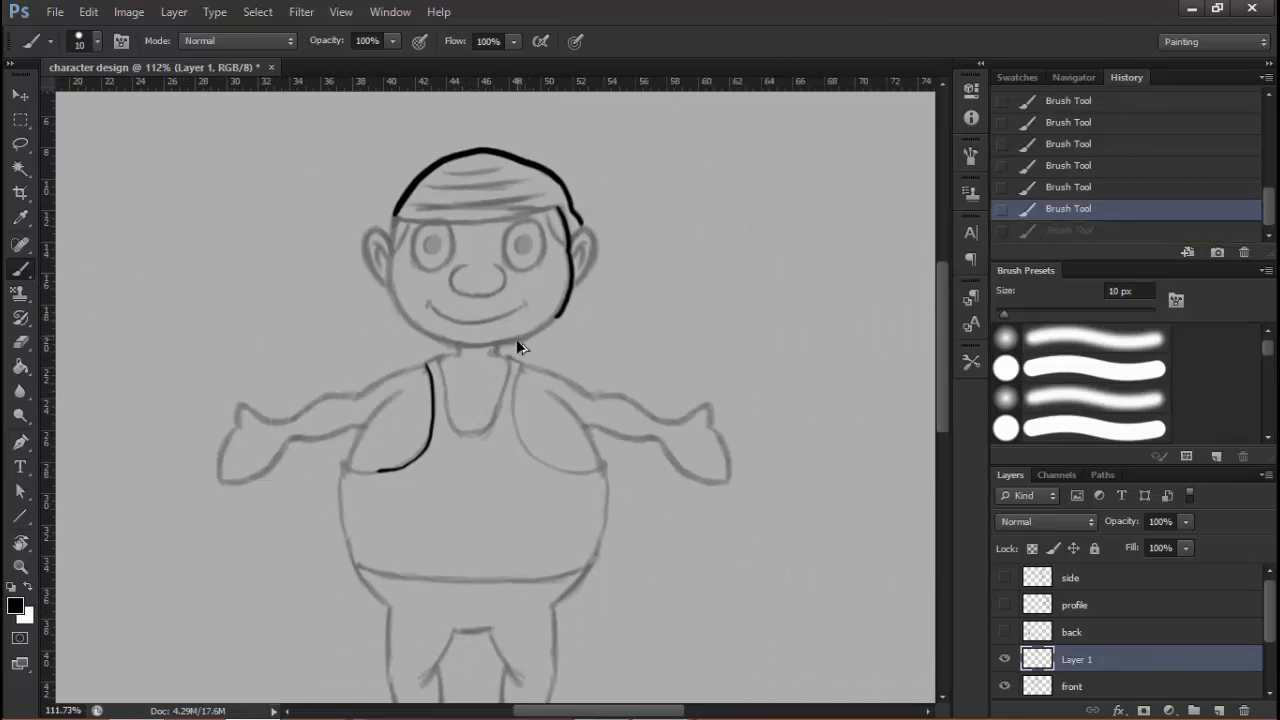
{"action": "key", "text": "ctrl+alt+z"}
{"action": "left_click_drag", "start_coordinate": [483, 340], "coordinate": [474, 400]}
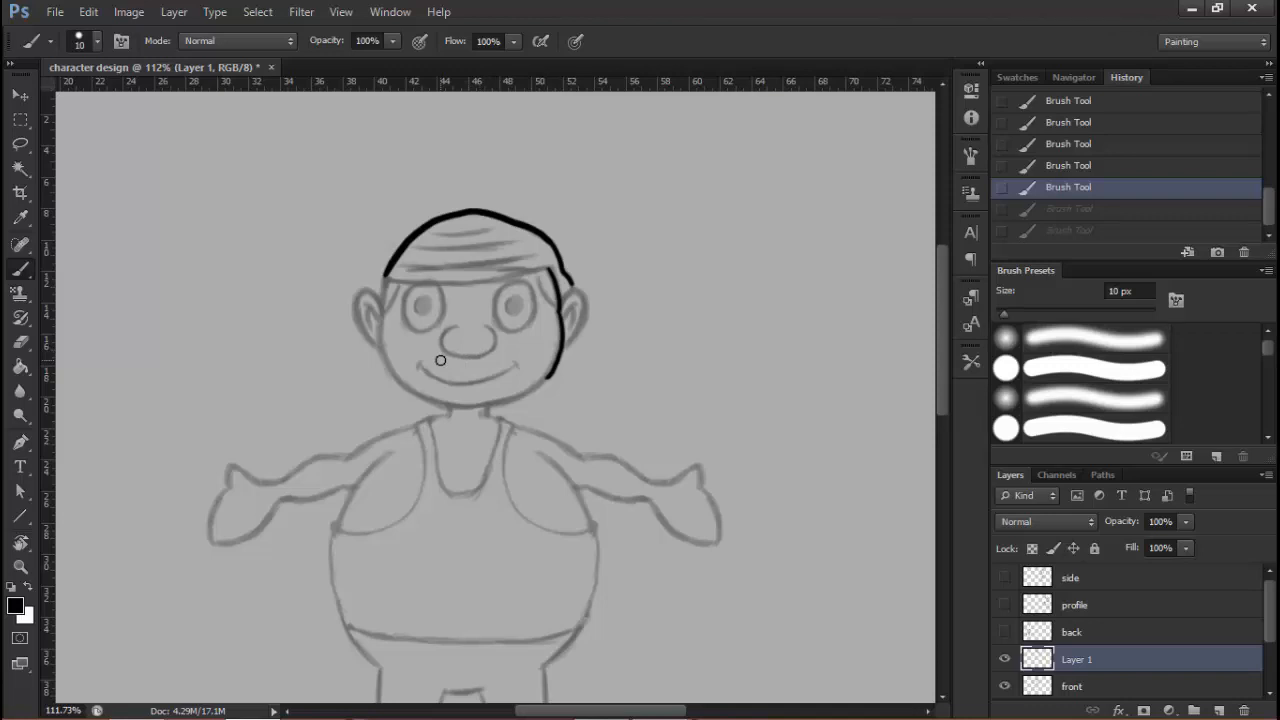
{"action": "left_click", "coordinate": [1243, 711]}
Examine the front sketch's head and whole figure at different magnifications
{"action": "key", "text": "ctrl+space"}
{"action": "left_click_drag", "start_coordinate": [469, 214], "coordinate": [529, 191]}
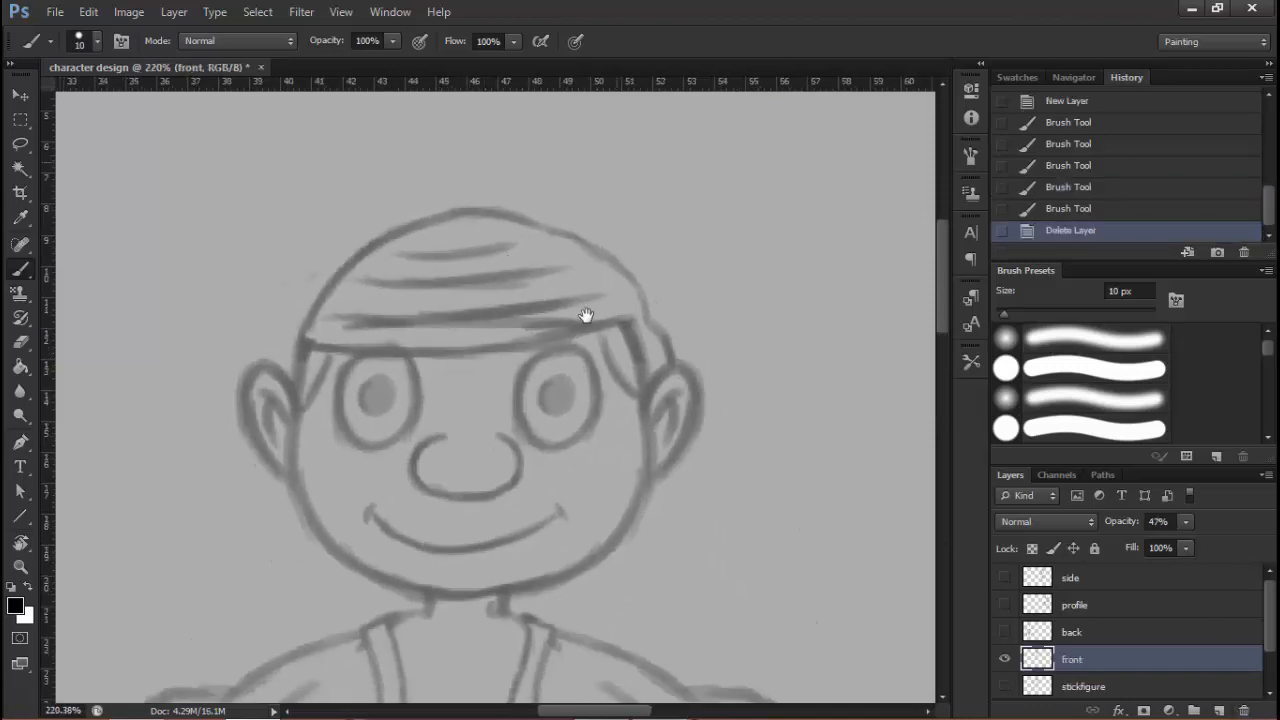
{"action": "key", "text": "ctrl+space"}
{"action": "left_click_drag", "start_coordinate": [546, 348], "coordinate": [514, 340]}
{"action": "key", "text": "space"}
{"action": "left_click_drag", "start_coordinate": [505, 436], "coordinate": [511, 360]}
{"action": "key", "text": "ctrl+space"}
{"action": "key", "text": "ctrl+space"}
{"action": "left_click", "coordinate": [549, 238]}
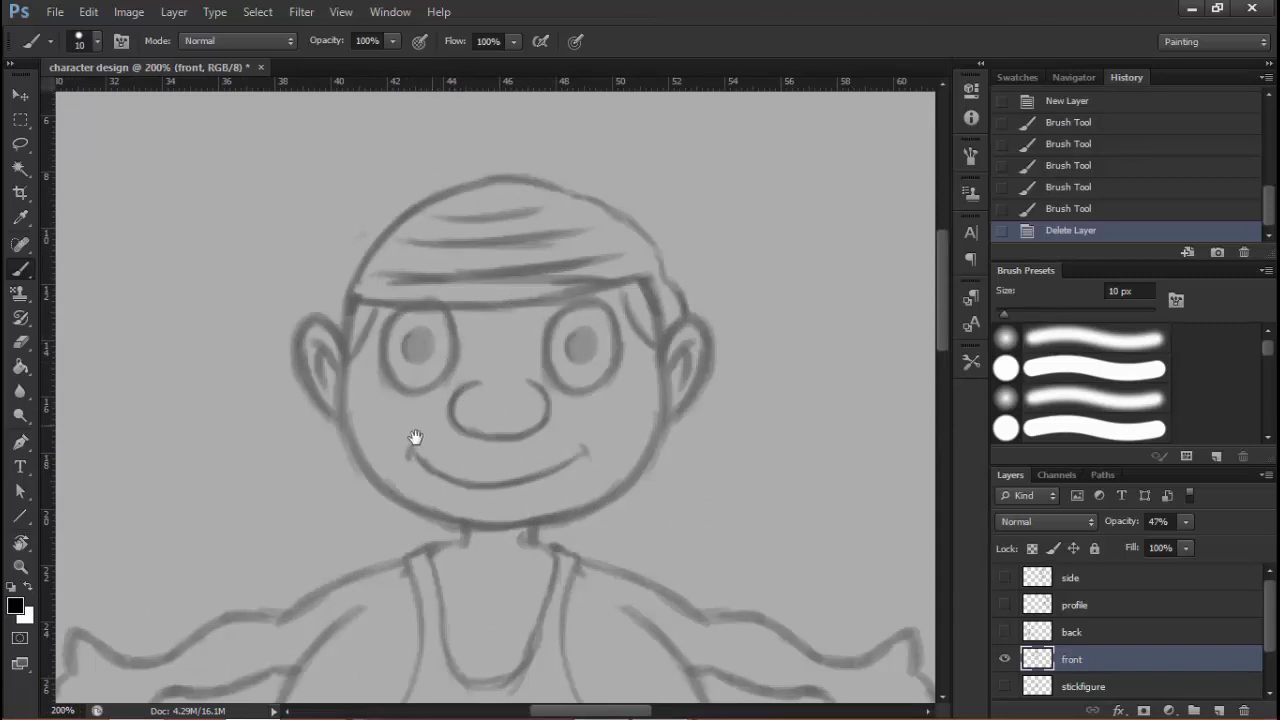
{"action": "left_click_drag", "start_coordinate": [459, 240], "coordinate": [480, 280]}
{"action": "key", "text": "ctrl+space"}
{"action": "left_click_drag", "start_coordinate": [526, 362], "coordinate": [457, 425]}
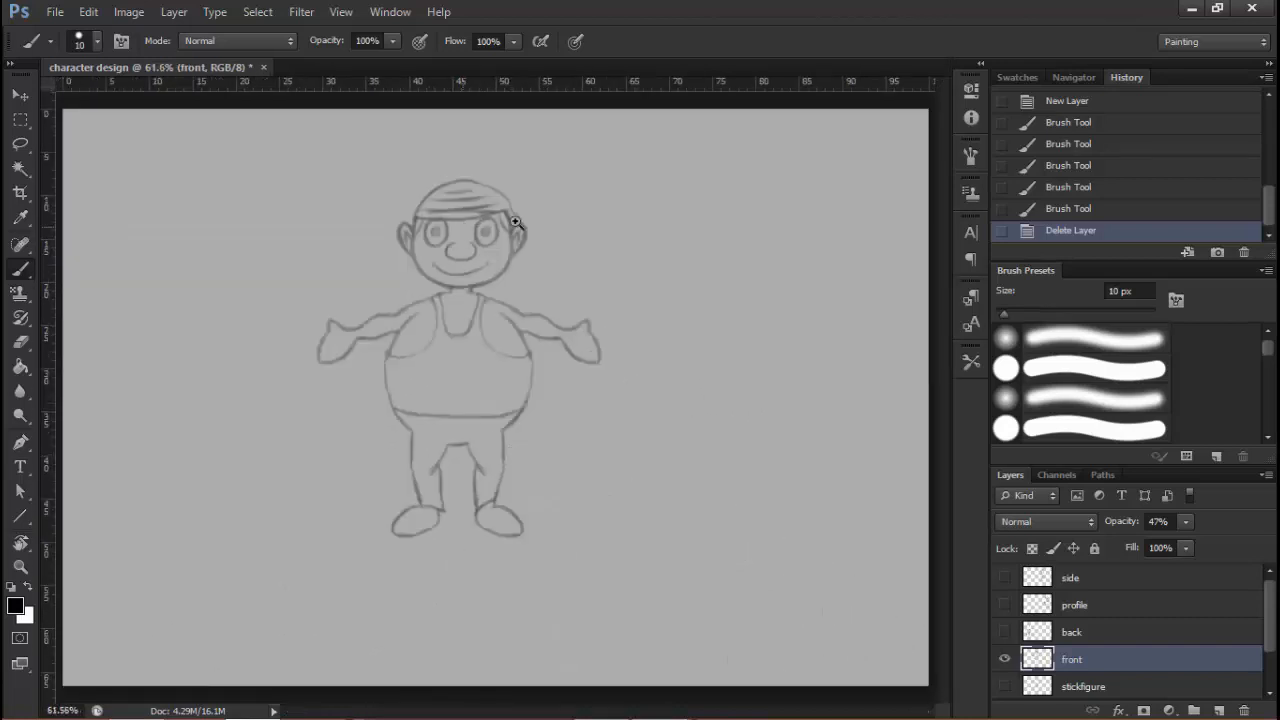
{"action": "left_click_drag", "start_coordinate": [461, 226], "coordinate": [489, 366]}
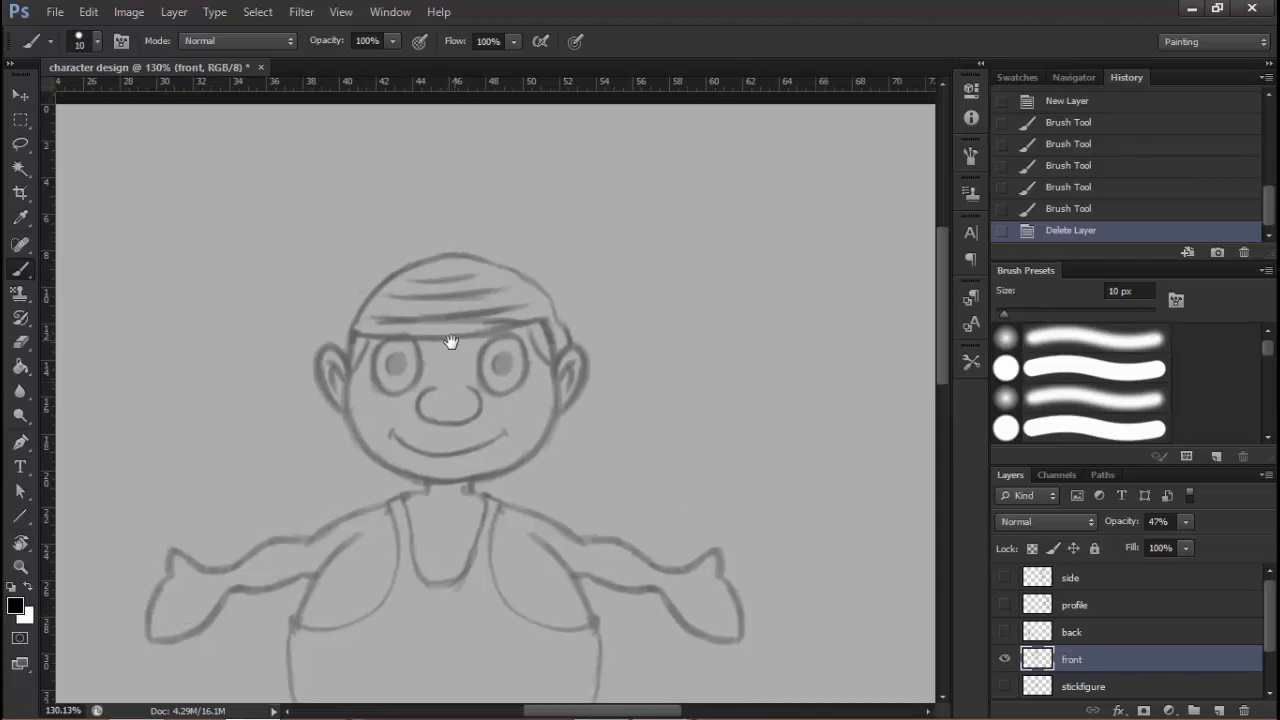
{"action": "left_click_drag", "start_coordinate": [409, 349], "coordinate": [506, 334]}
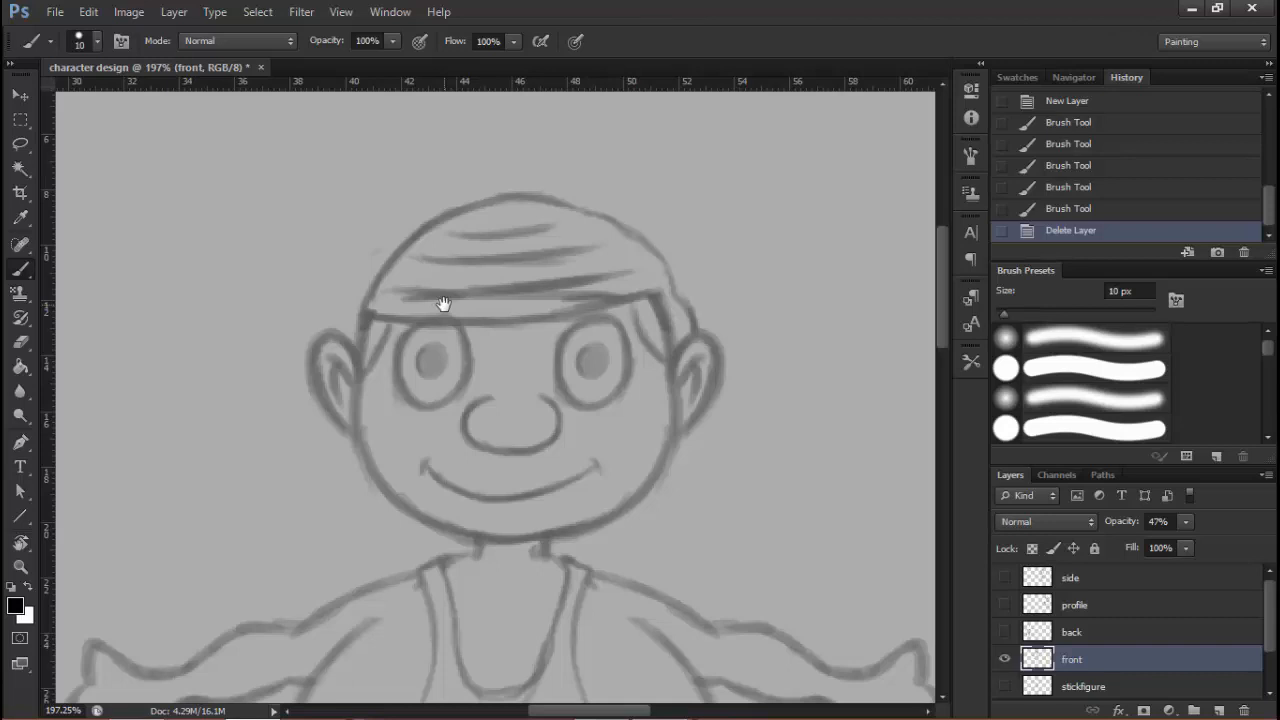
Set the front layer's opacity to 100%
{"action": "left_click_drag", "start_coordinate": [602, 409], "coordinate": [509, 408]}
{"action": "left_click_drag", "start_coordinate": [478, 232], "coordinate": [545, 229]}
{"action": "left_click_drag", "start_coordinate": [503, 267], "coordinate": [524, 267]}
{"action": "left_click_drag", "start_coordinate": [1121, 519], "coordinate": [1174, 519]}
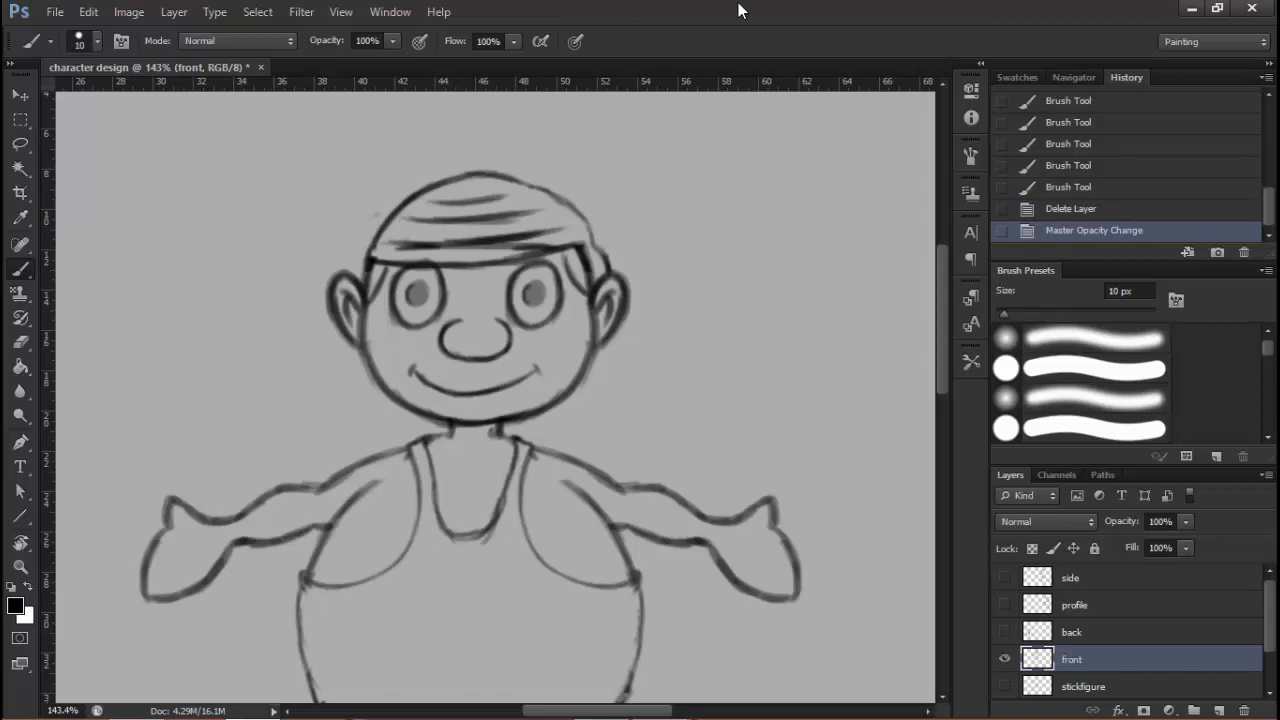
{"action": "left_click_drag", "start_coordinate": [846, 385], "coordinate": [747, 398]}
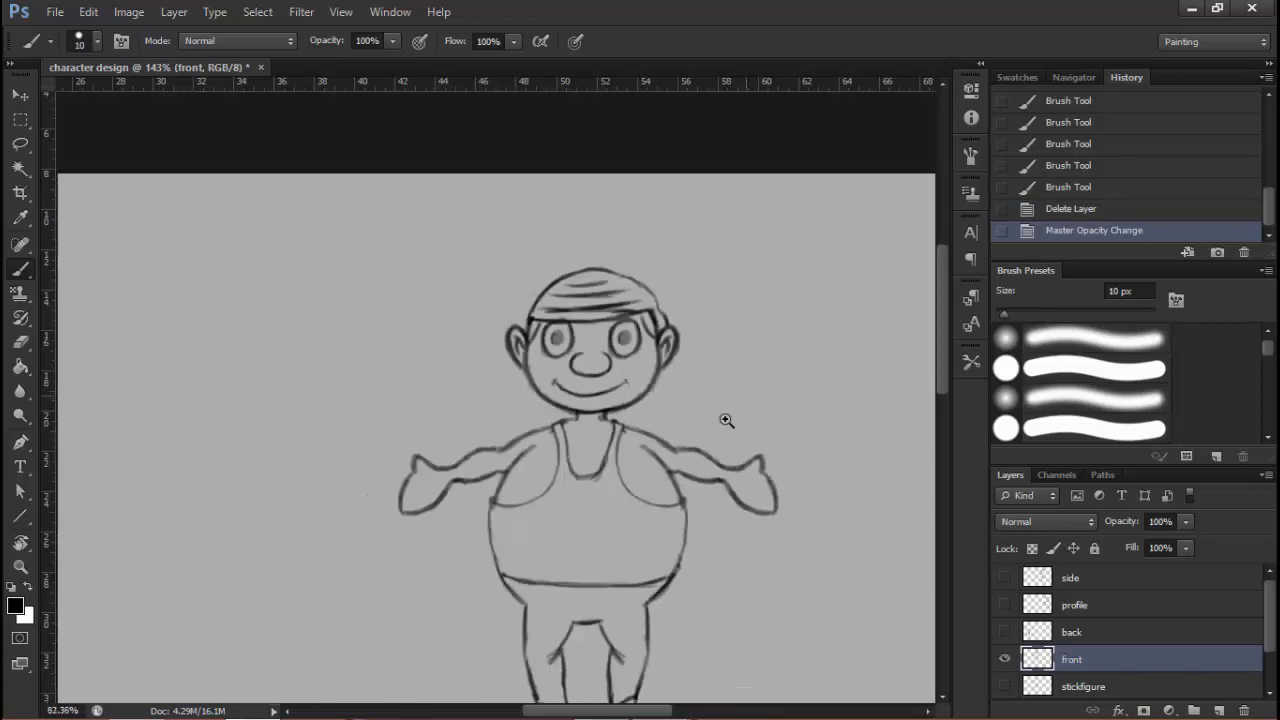
{"action": "left_click_drag", "start_coordinate": [437, 270], "coordinate": [383, 126]}
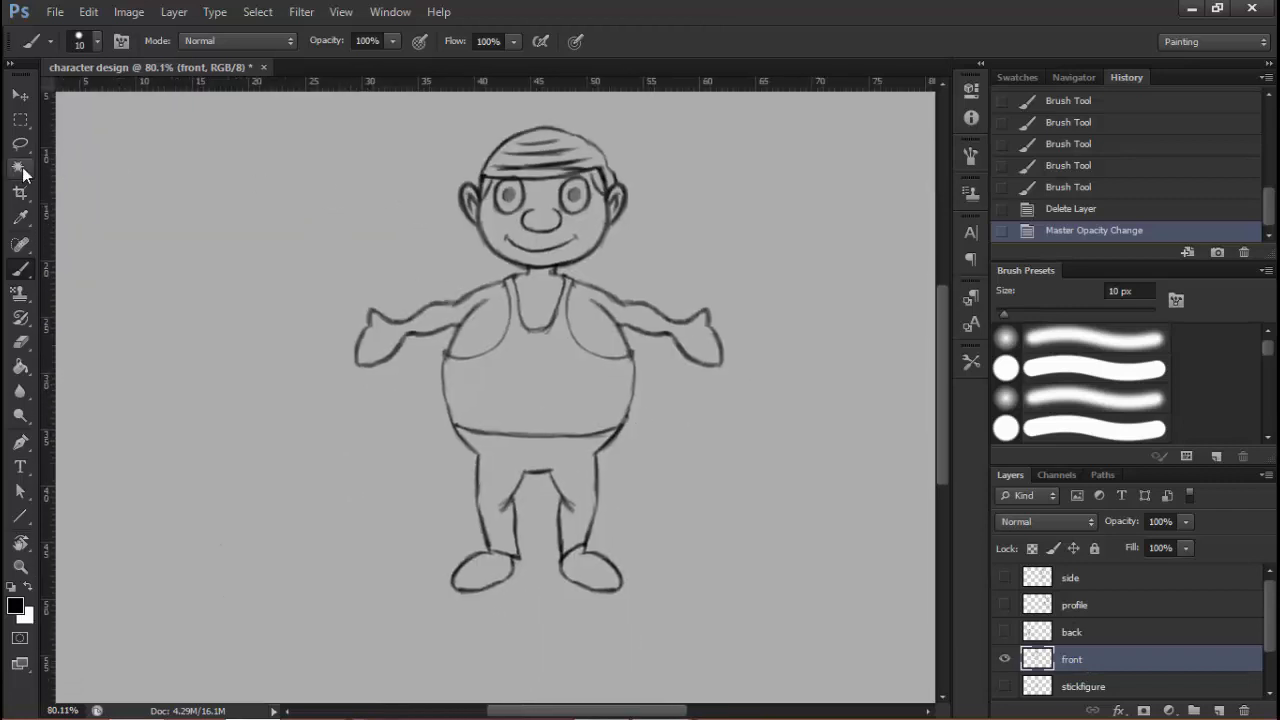
Try selecting the empty area around the front figure with the Magic Wand at tolerance 32, and deselect it
{"action": "left_click", "coordinate": [17, 174]}
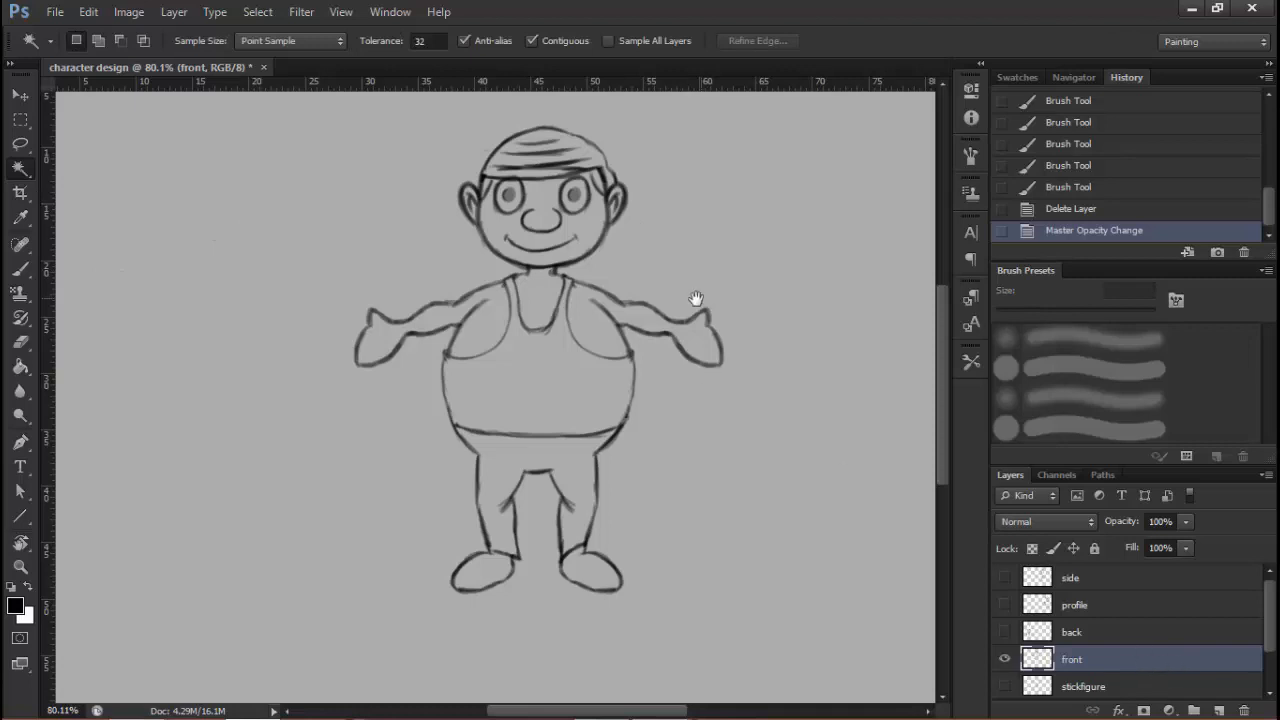
{"action": "left_click_drag", "start_coordinate": [696, 299], "coordinate": [688, 331]}
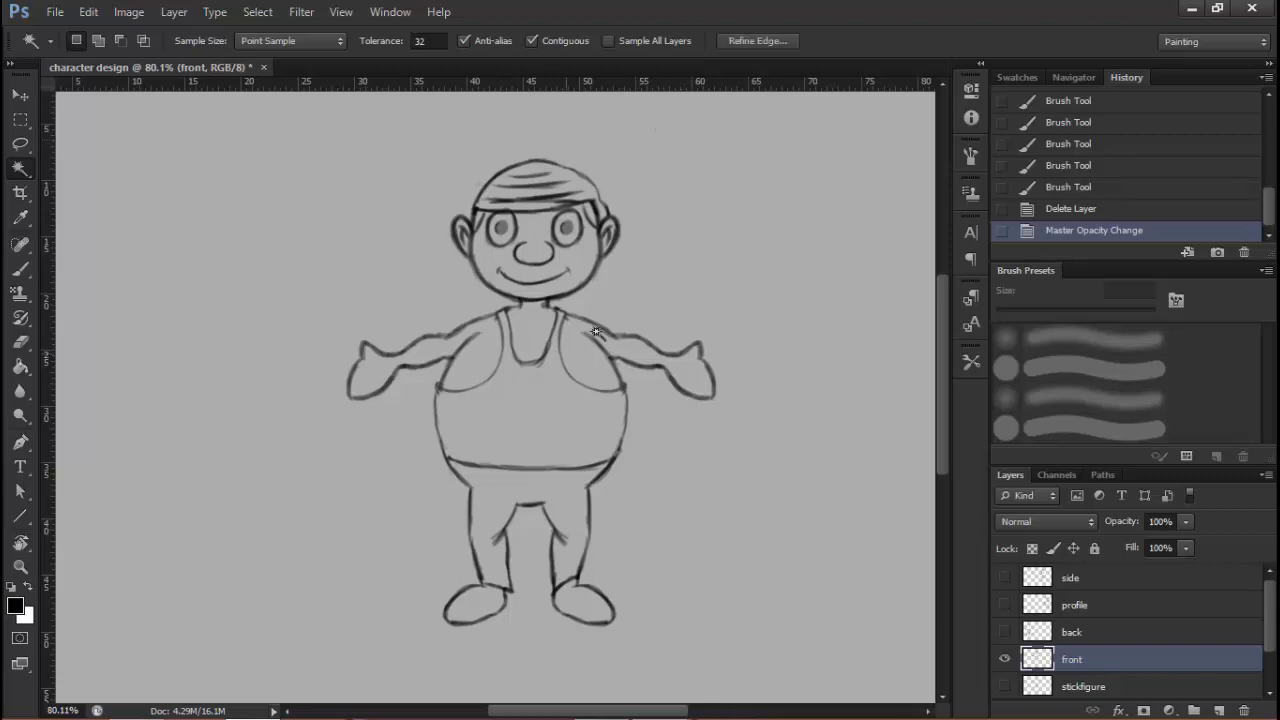
{"action": "left_click", "coordinate": [651, 290]}
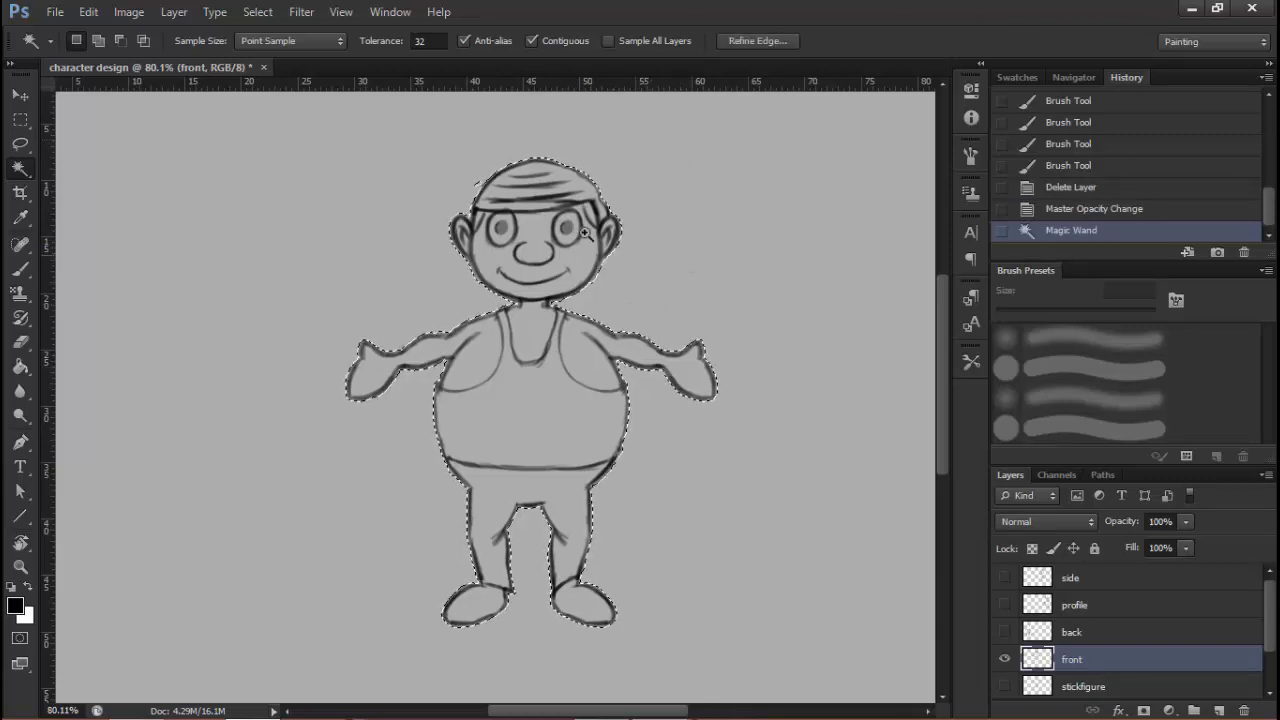
{"action": "scroll", "coordinate": [570, 200], "scroll_direction": "up", "scroll_amount": 3}
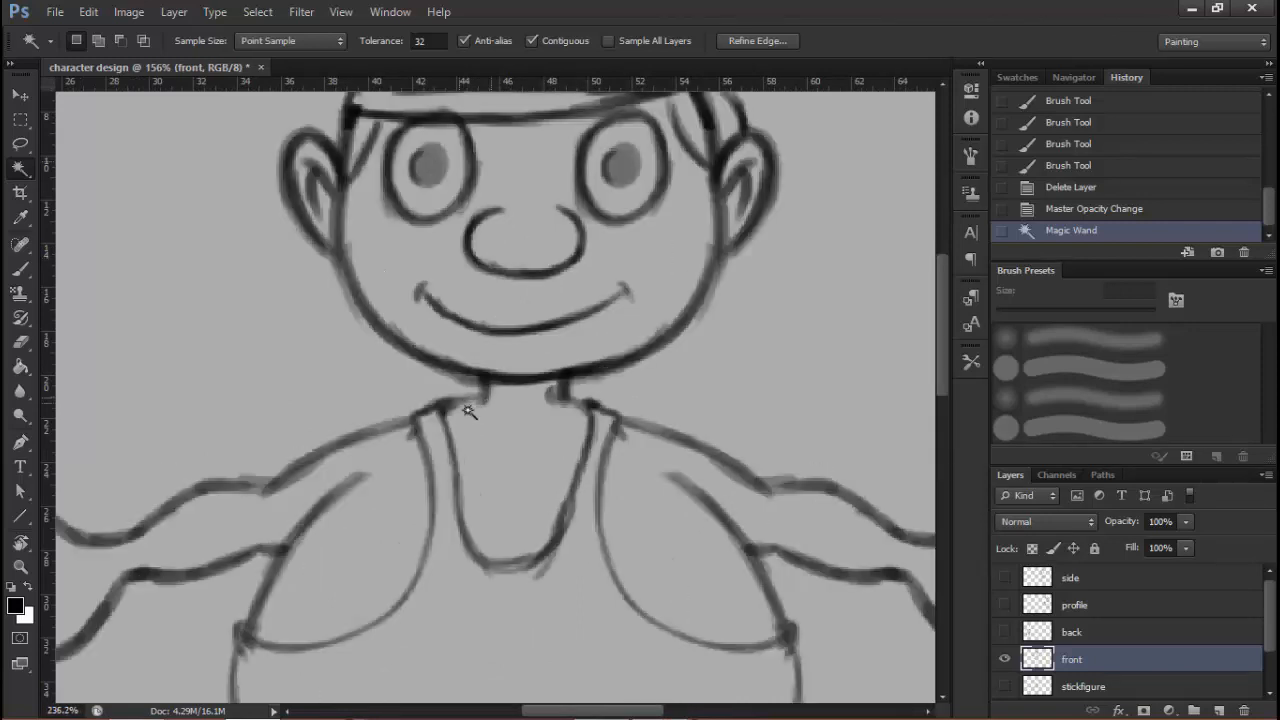
{"action": "key", "text": "ctrl+d"}
Erase a small gap in the upper outline of the figure's left-hand arm with the 9 px eraser
{"action": "left_click", "coordinate": [24, 343]}
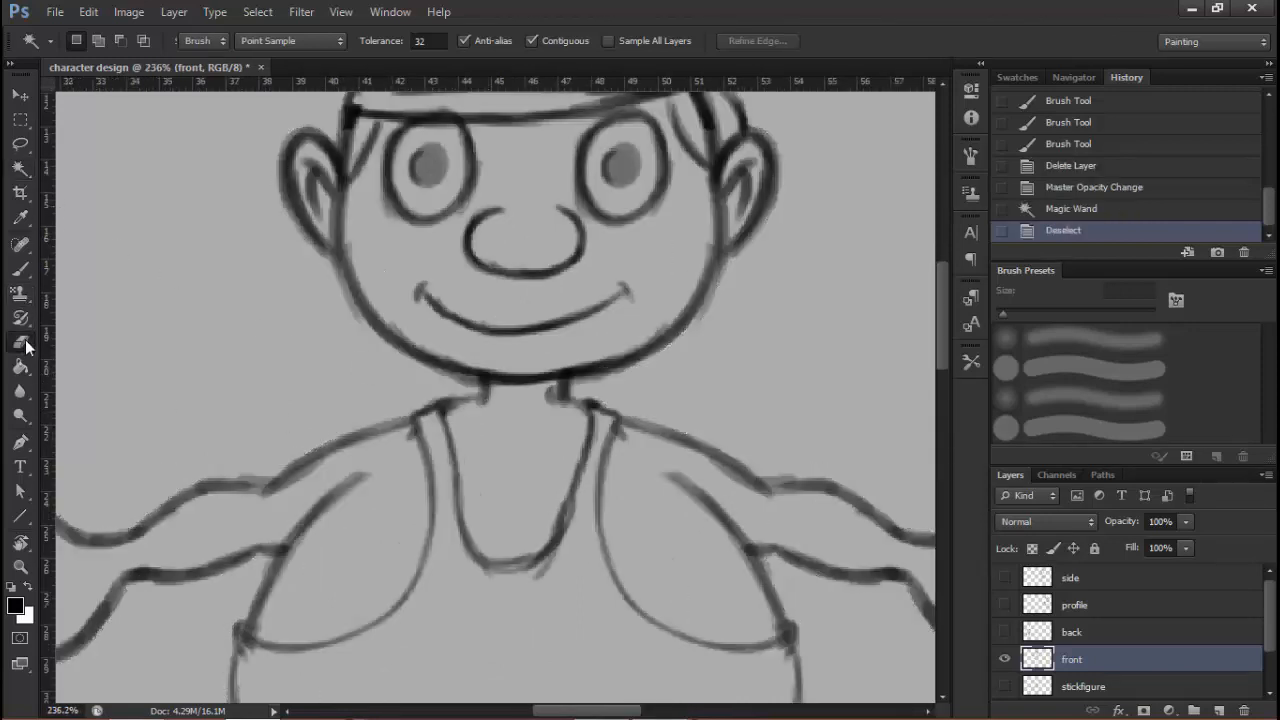
{"action": "scroll", "coordinate": [314, 371], "scroll_direction": "down", "scroll_amount": 5}
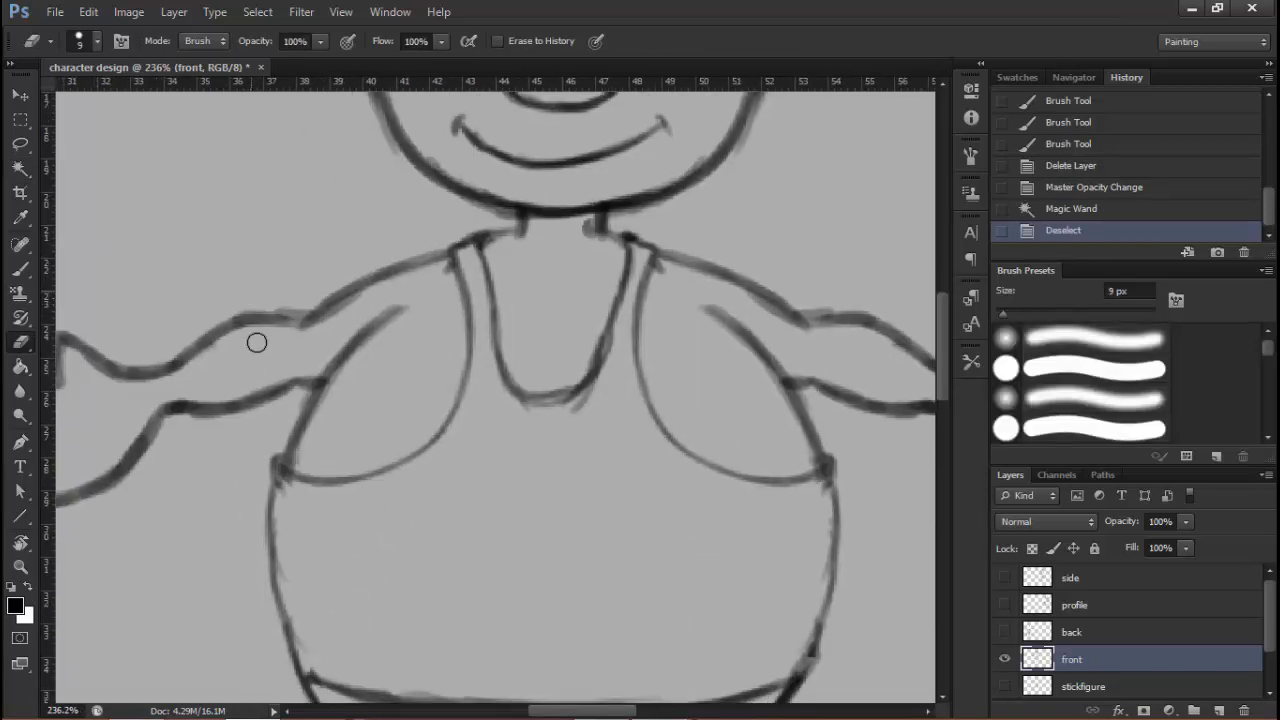
{"action": "left_click", "coordinate": [238, 326]}
Select the empty area outside the front figure with the Magic Wand and inspect the selection edge around the gap in the arm
{"action": "scroll", "coordinate": [305, 424], "scroll_direction": "down", "scroll_amount": 5}
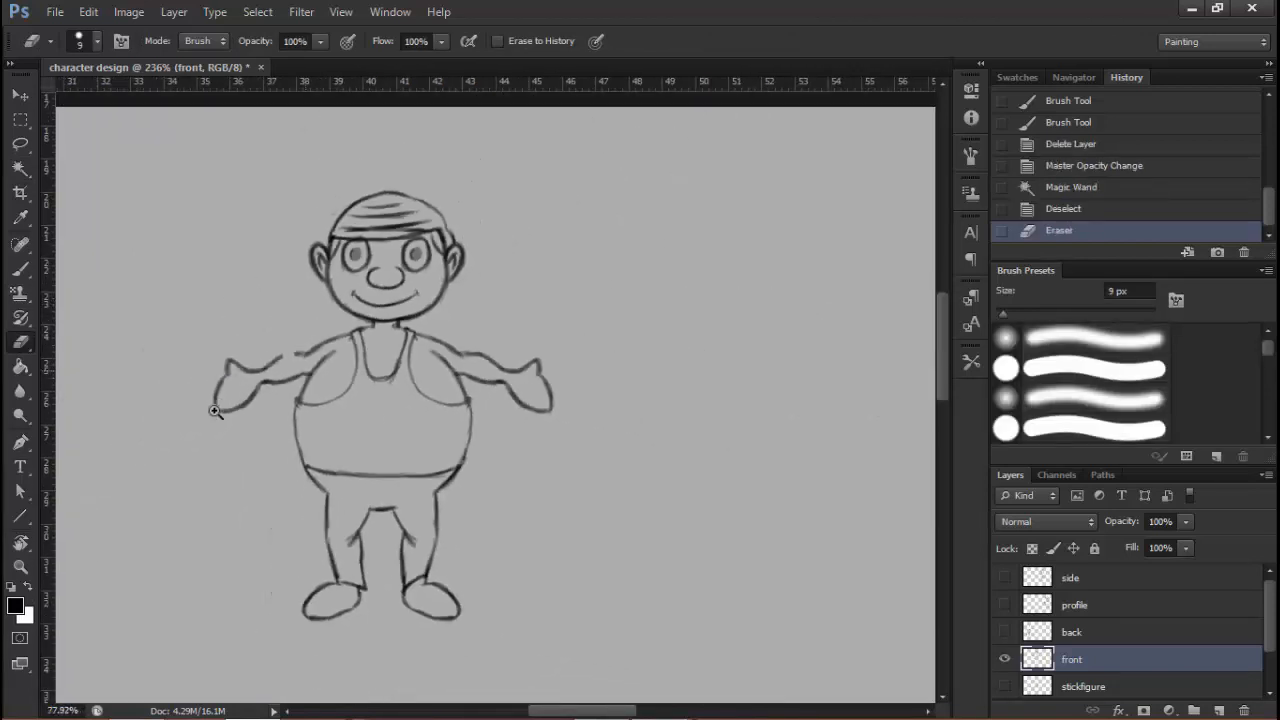
{"action": "left_click", "coordinate": [20, 168]}
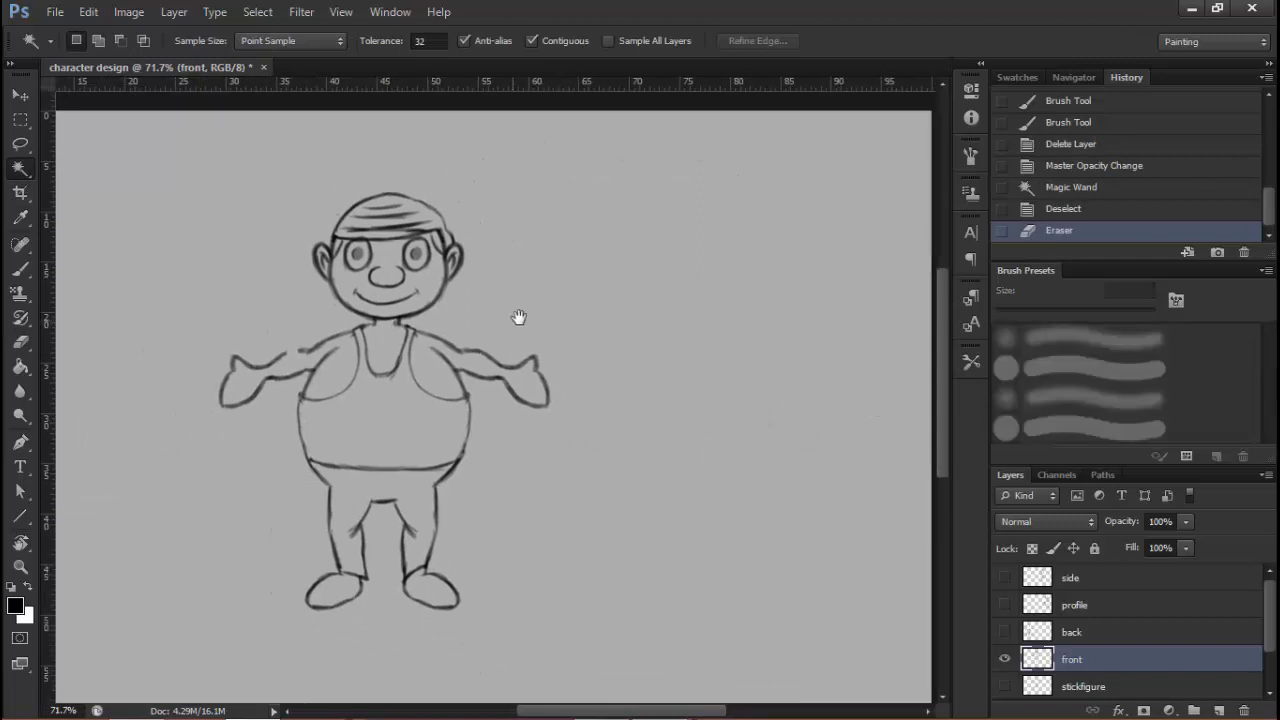
{"action": "left_click", "coordinate": [388, 515]}
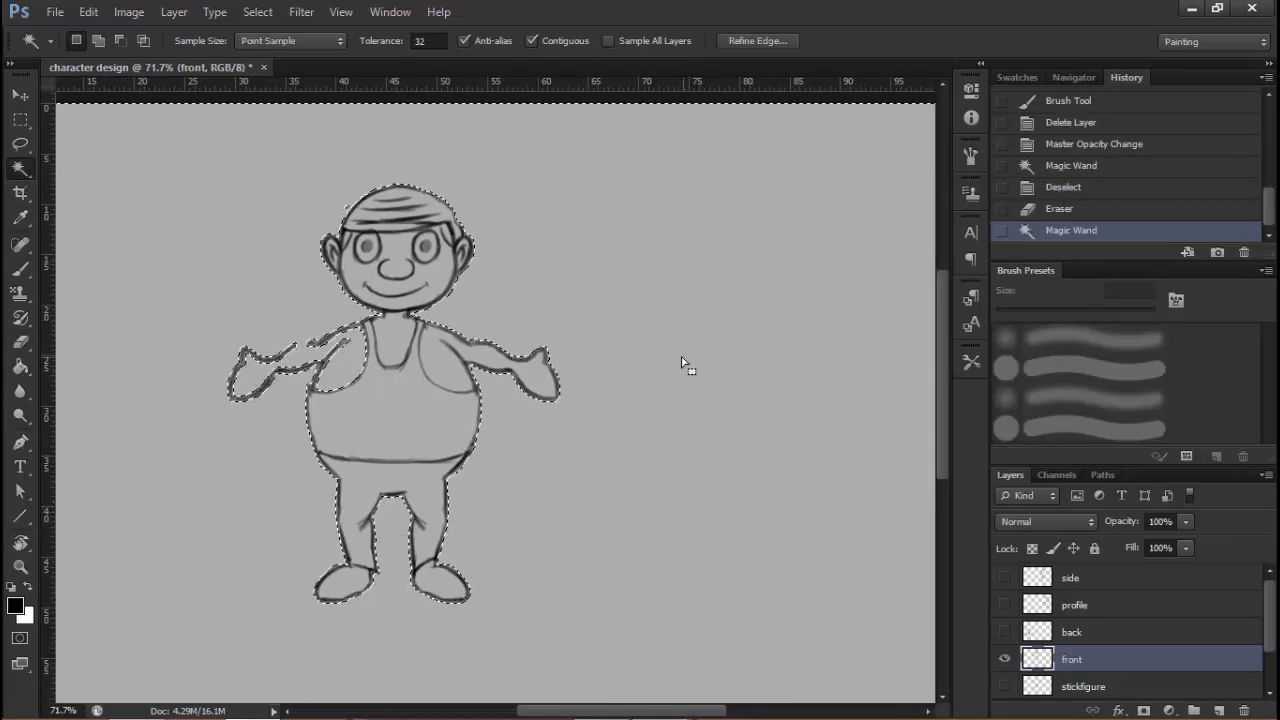
{"action": "scroll", "coordinate": [428, 347], "scroll_direction": "up", "scroll_amount": 5}
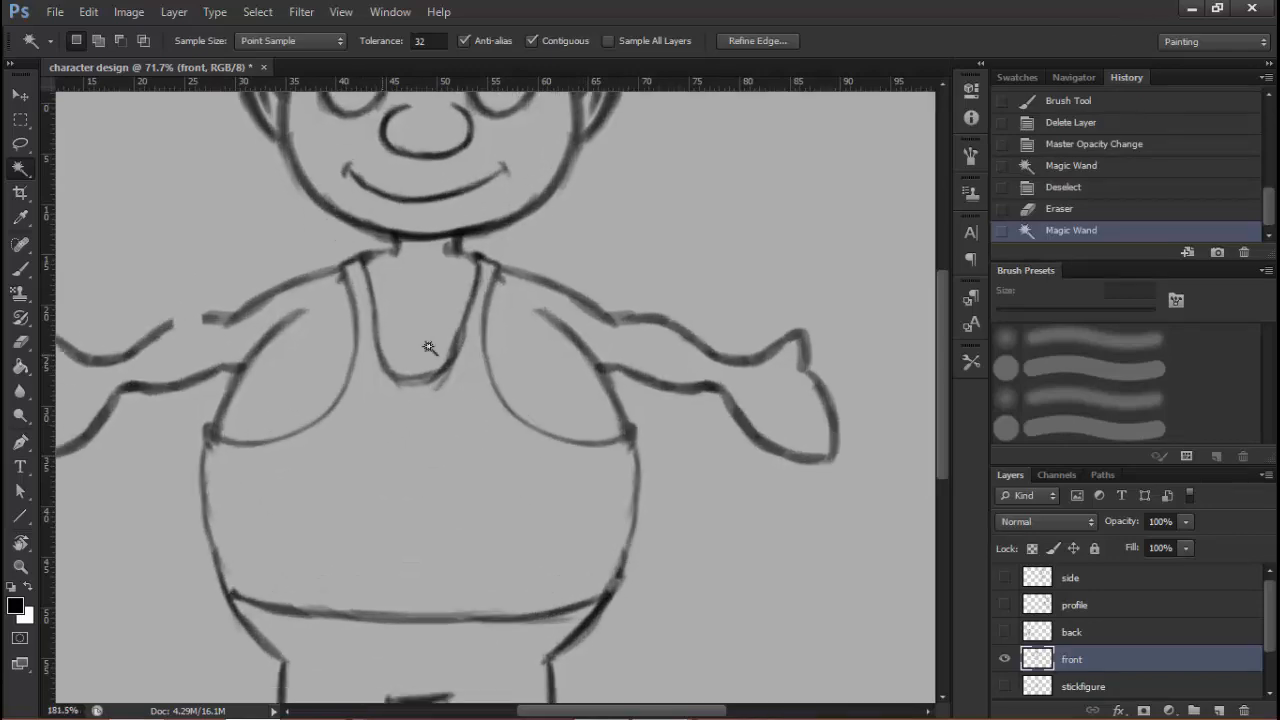
{"action": "left_click_drag", "start_coordinate": [281, 306], "coordinate": [478, 223]}
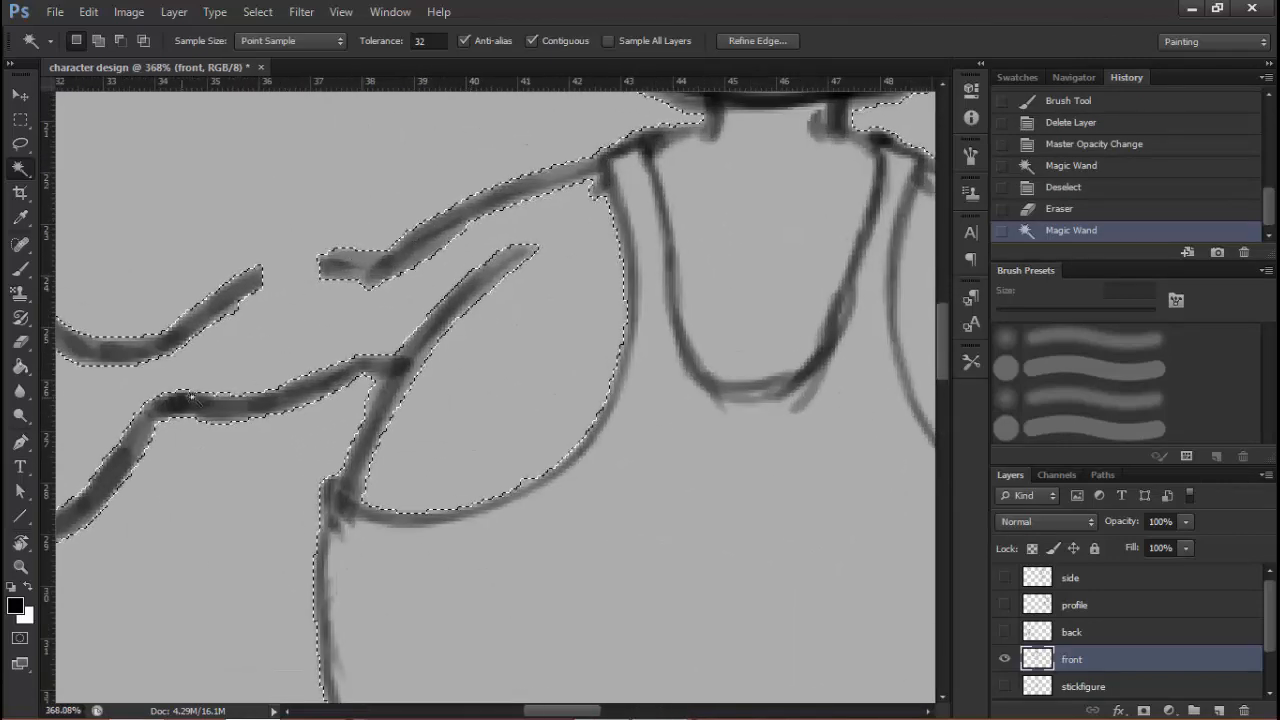
{"action": "scroll", "coordinate": [481, 365], "scroll_direction": "down", "scroll_amount": 8}
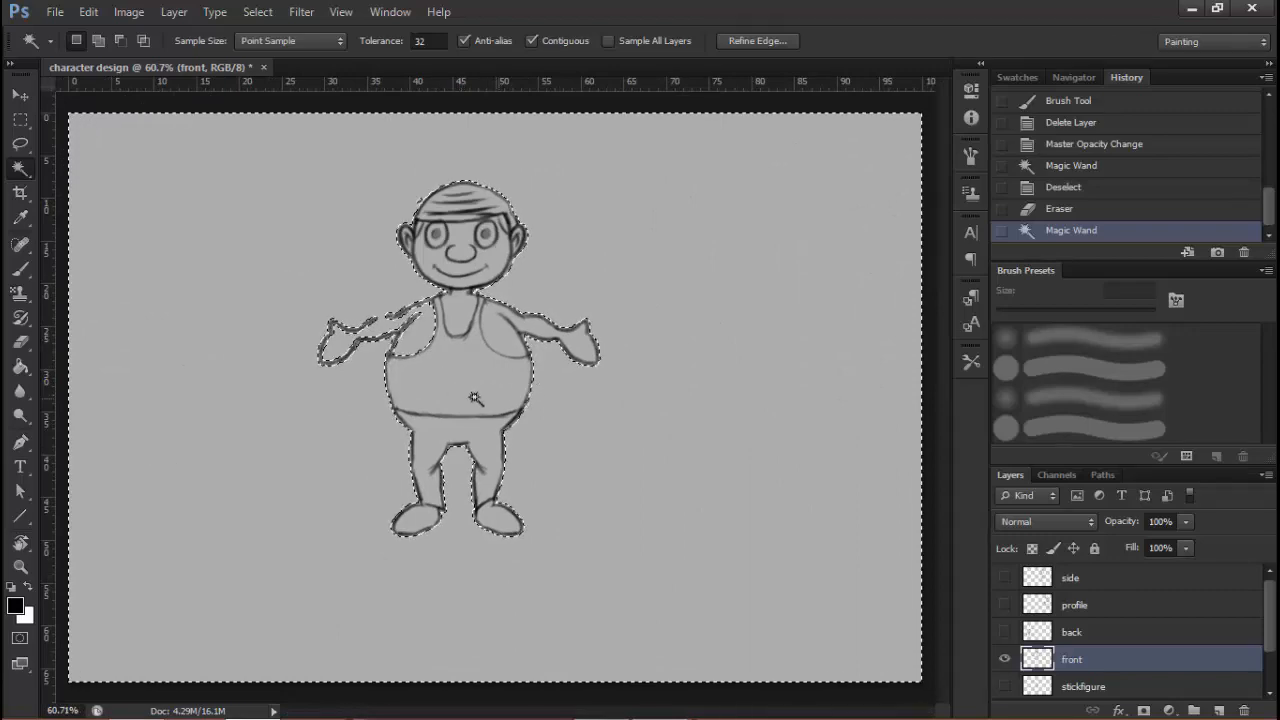
{"action": "scroll", "coordinate": [355, 336], "scroll_direction": "up", "scroll_amount": 6}
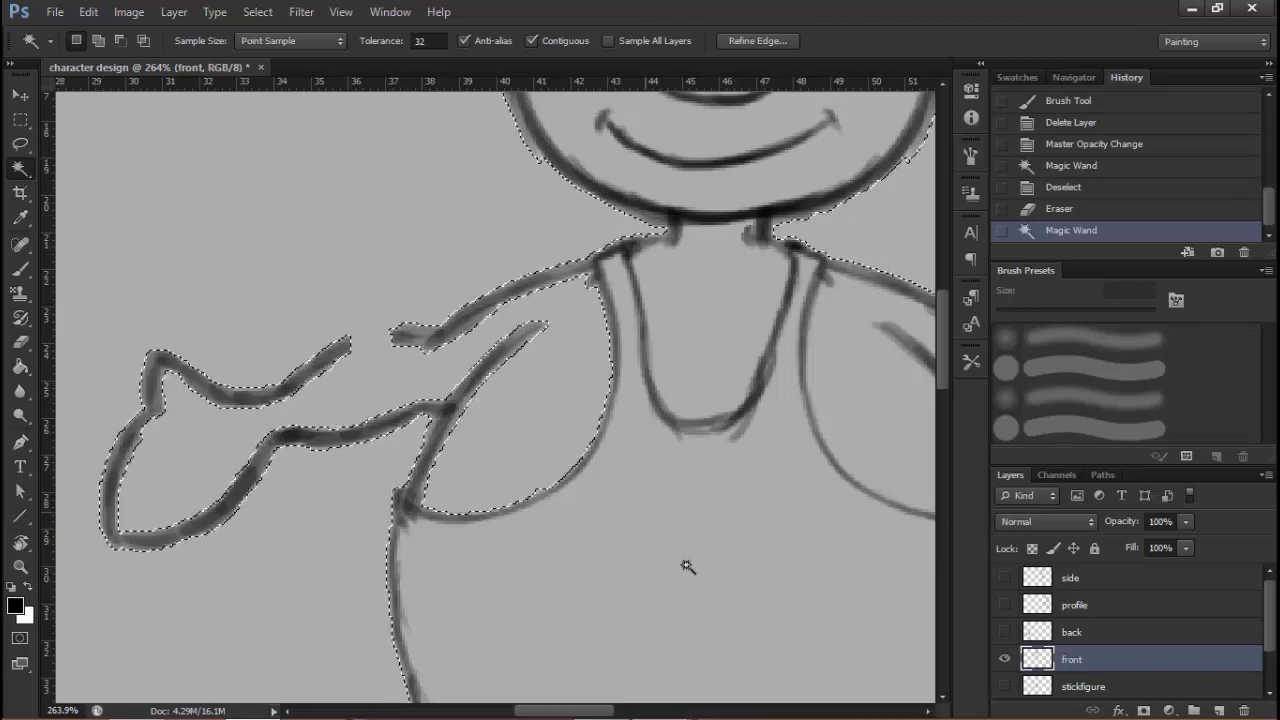
{"action": "scroll", "coordinate": [671, 537], "scroll_direction": "down", "scroll_amount": 10}
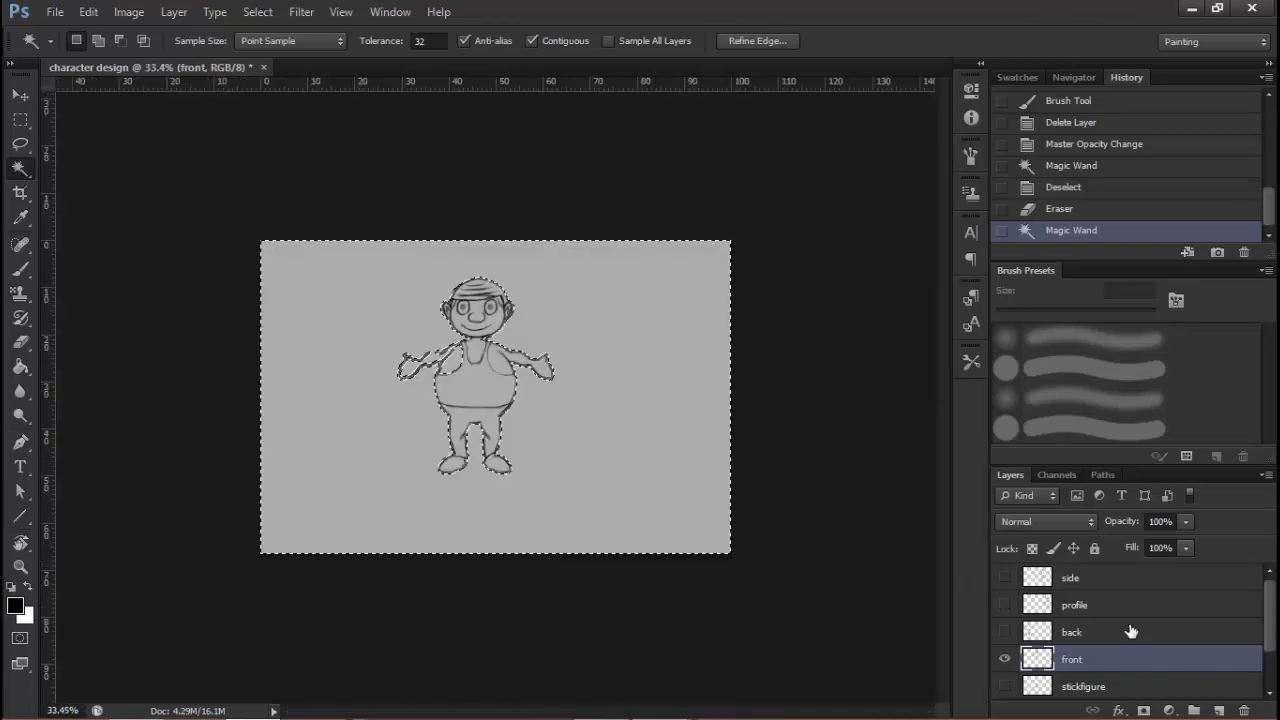
Add a new empty layer and place it directly below the front layer
{"action": "left_click", "coordinate": [1219, 710]}
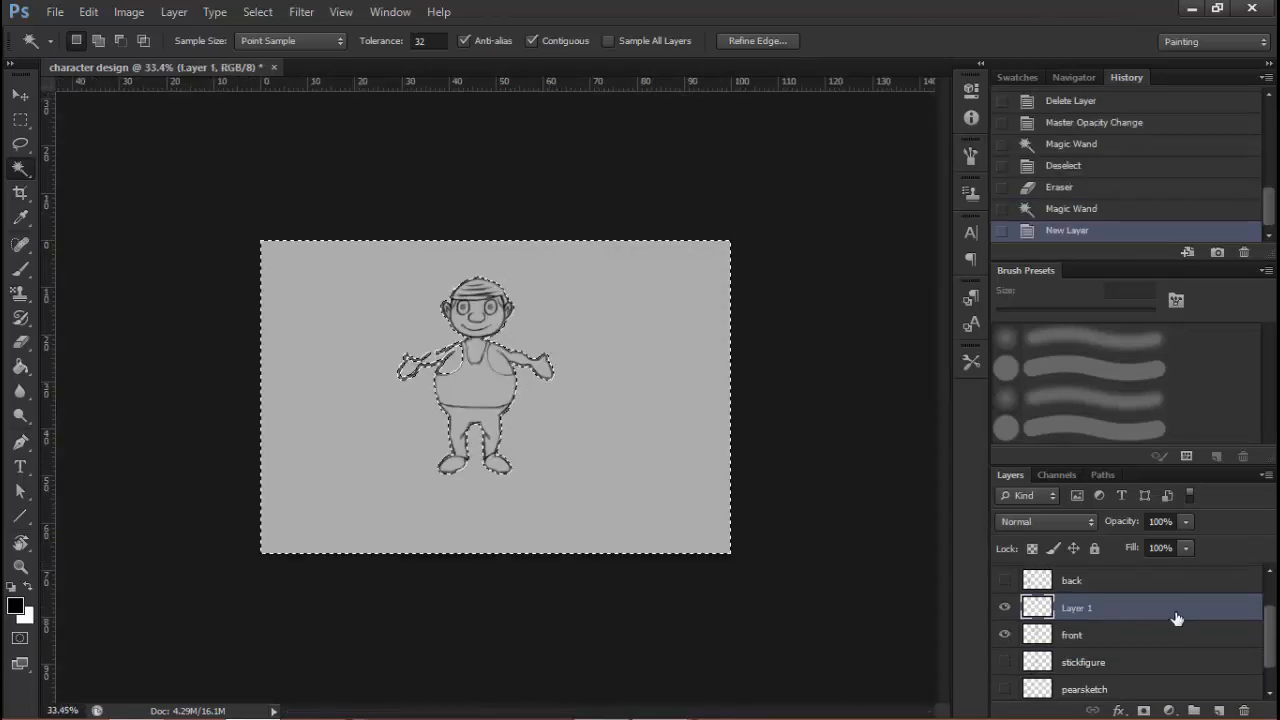
{"action": "left_click_drag", "start_coordinate": [1175, 617], "coordinate": [1171, 645]}
{"action": "scroll", "coordinate": [555, 370], "scroll_direction": "up", "scroll_amount": 6}
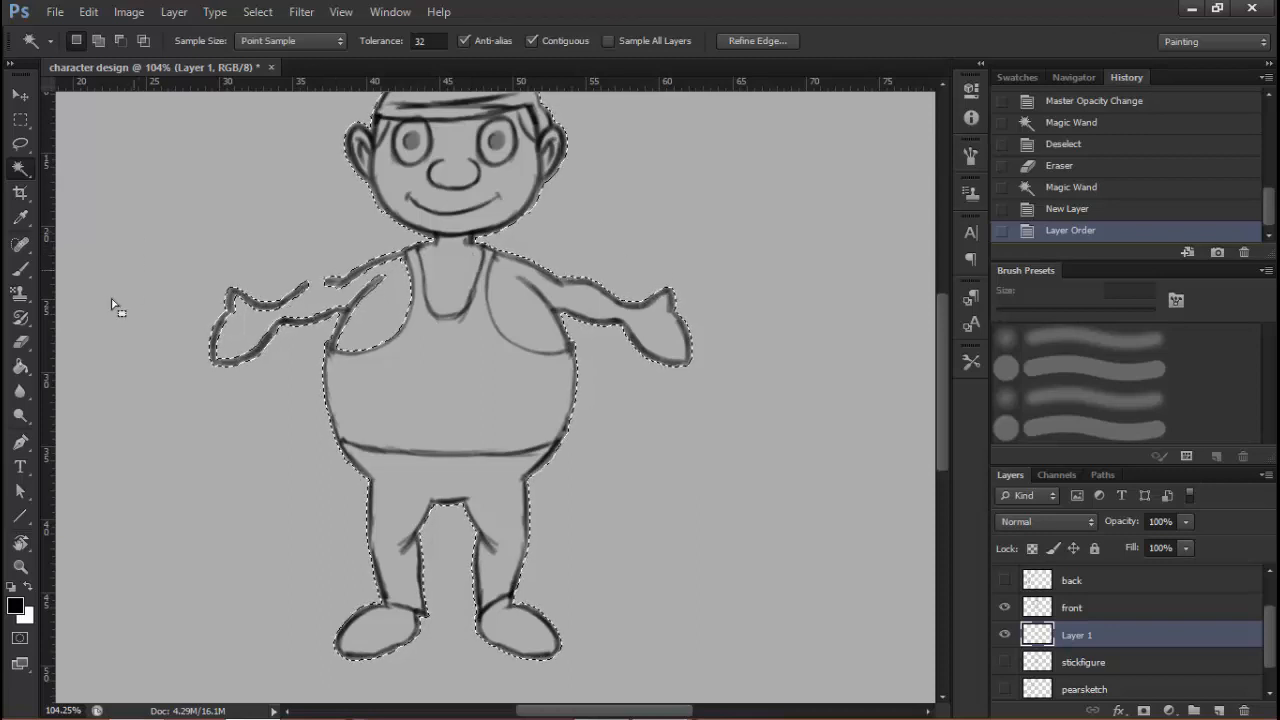
Invert the selection, fill it with black on Layer 1 using the Paint Bucket, and inspect the fill around the open arm
{"action": "left_click", "coordinate": [20, 366]}
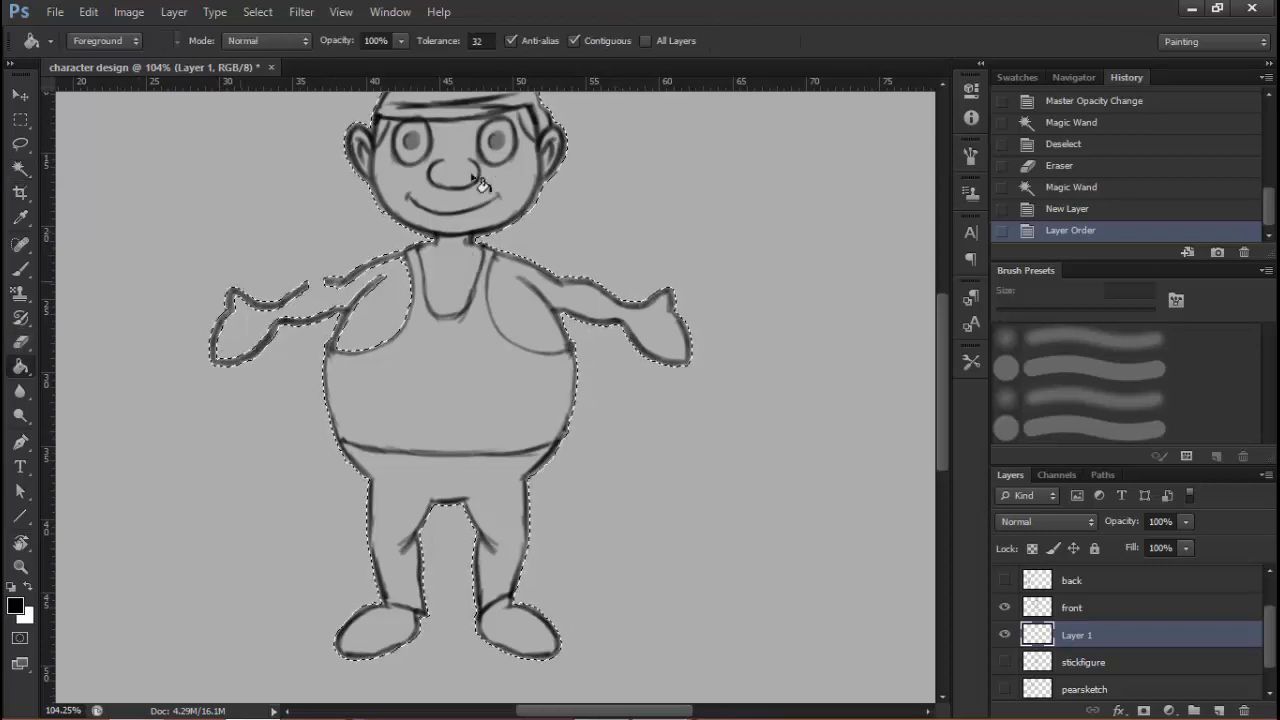
{"action": "left_click", "coordinate": [260, 12]}
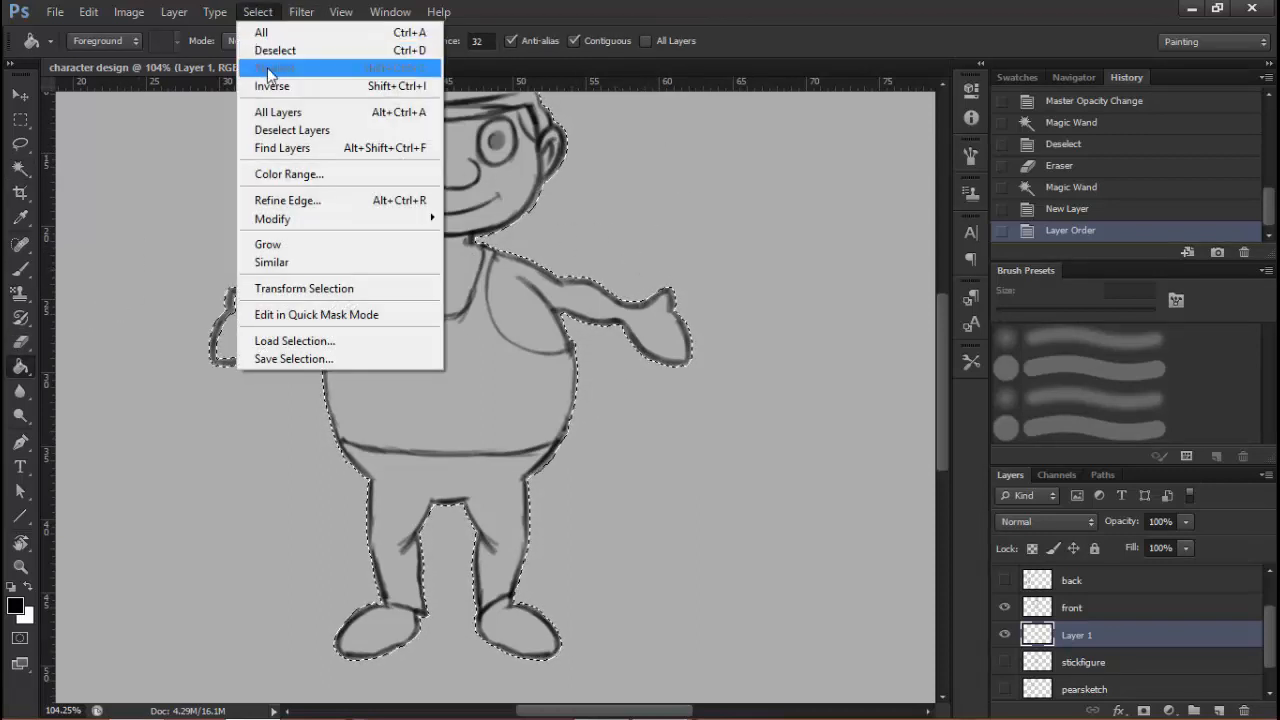
{"action": "left_click", "coordinate": [275, 86]}
{"action": "left_click_drag", "start_coordinate": [569, 257], "coordinate": [584, 279]}
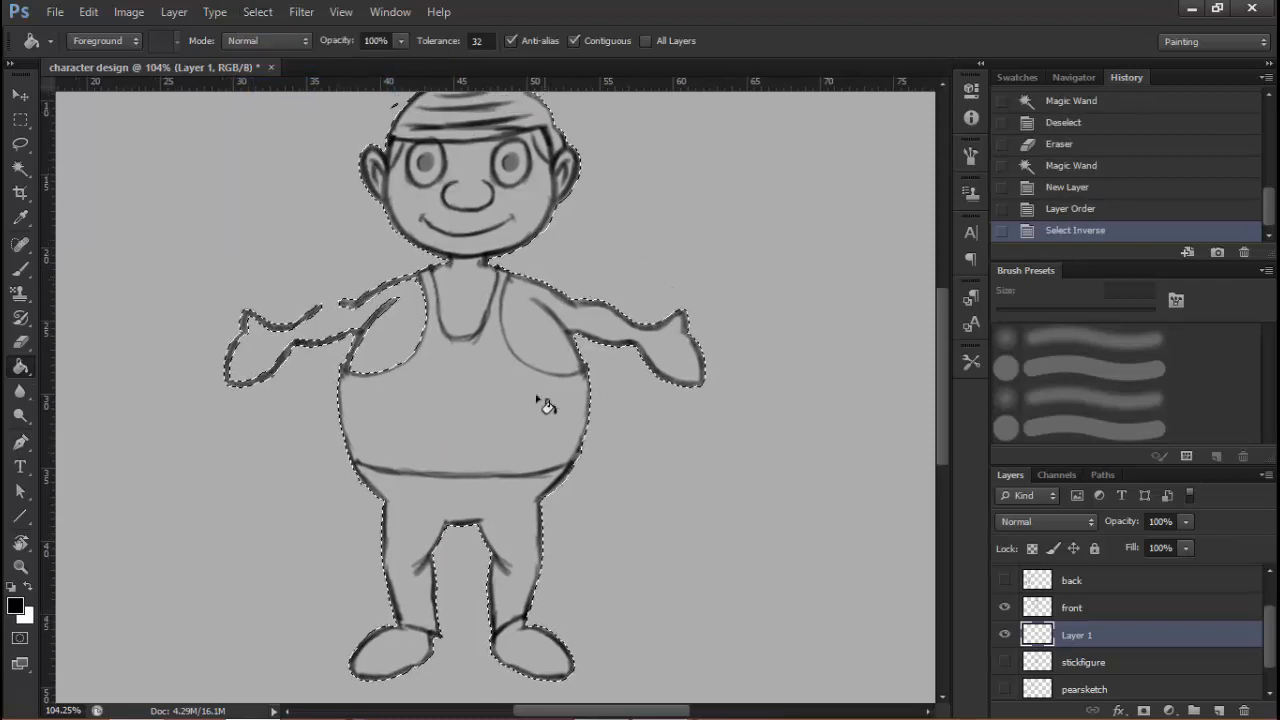
{"action": "left_click", "coordinate": [524, 455]}
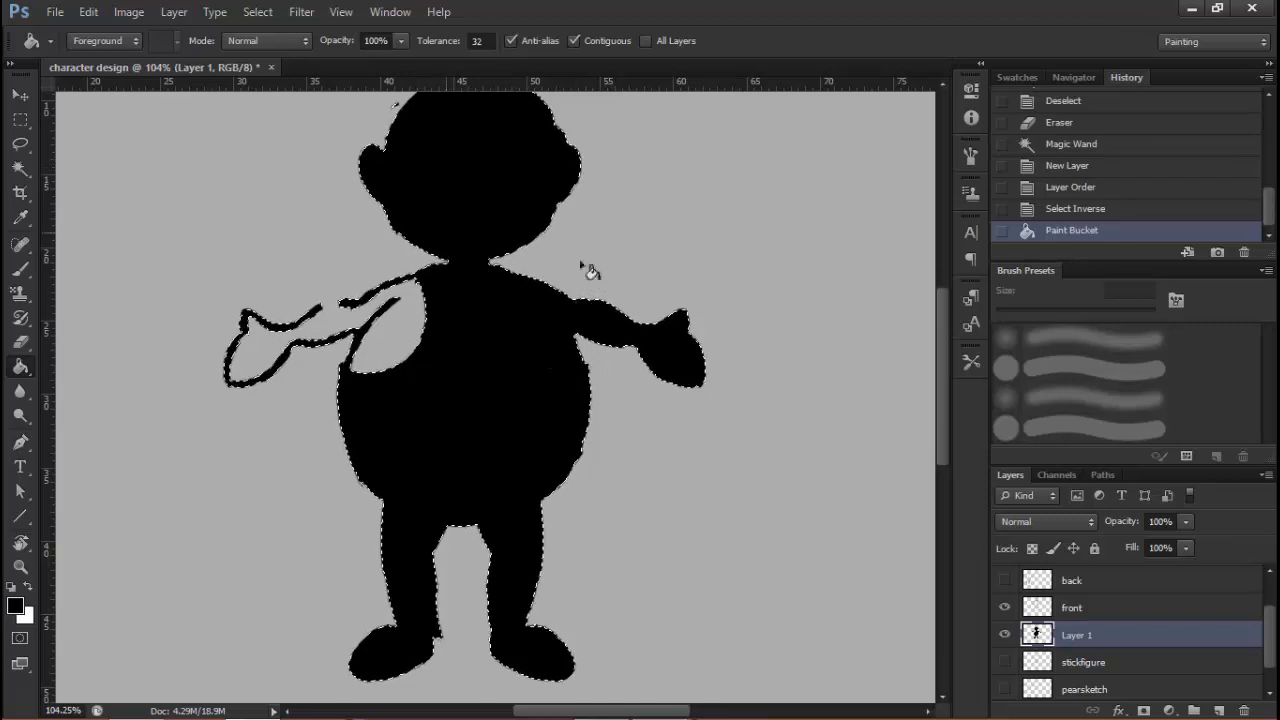
{"action": "left_click_drag", "start_coordinate": [478, 255], "coordinate": [463, 310]}
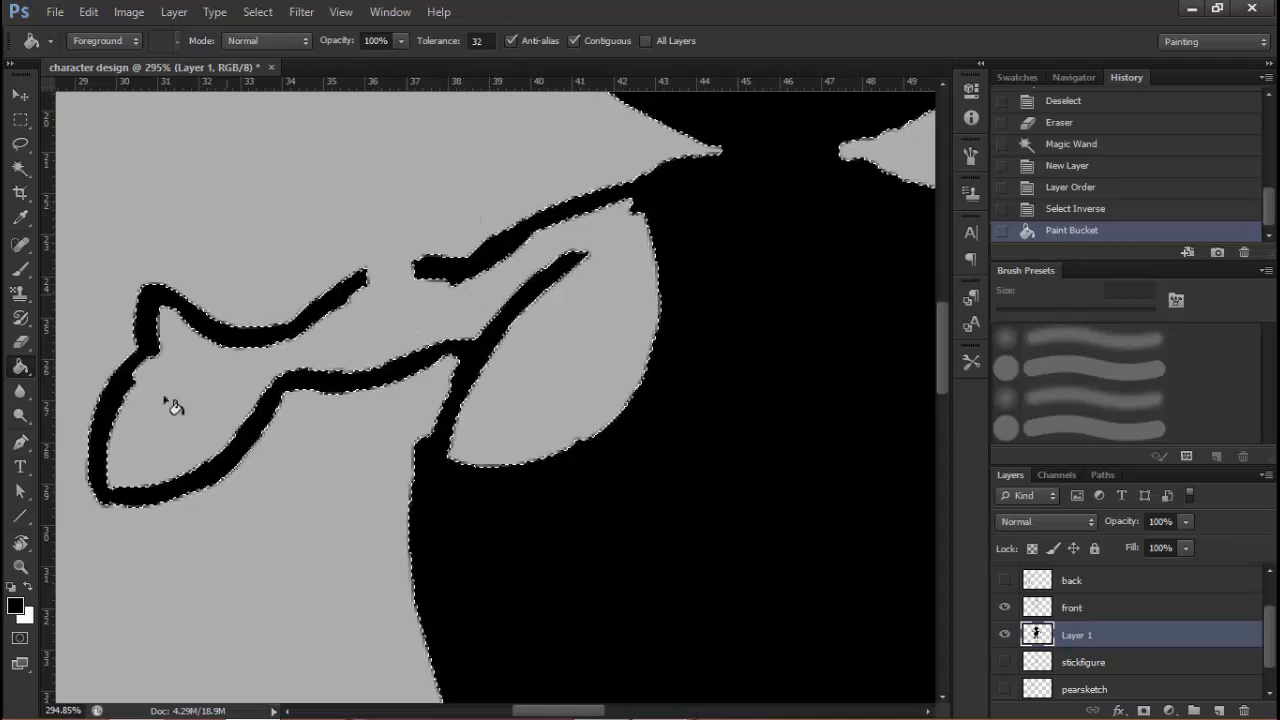
{"action": "key", "text": "ctrl+0"}
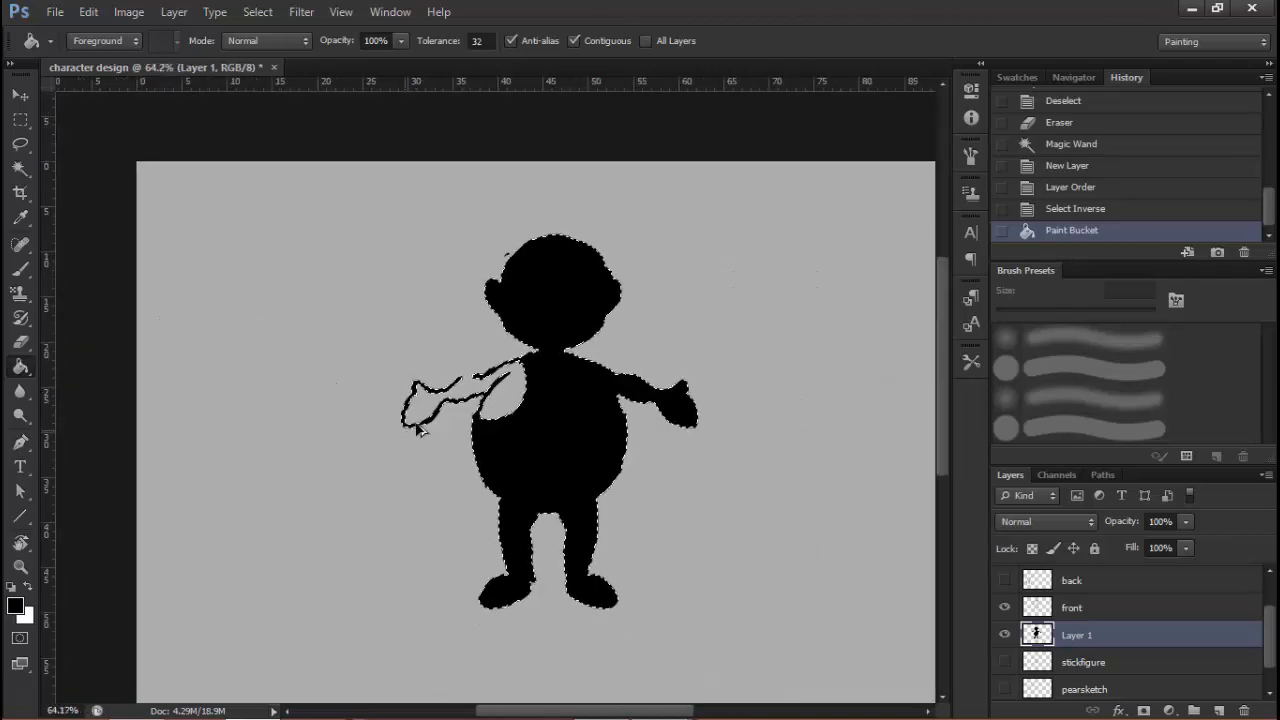
Undo the black fill and the preceding changes back to before the gap was erased in the arm outline
{"action": "key", "text": "ctrl+alt+z"}
{"action": "key", "text": "ctrl+alt+z"}
{"action": "key", "text": "ctrl+alt+z"}
{"action": "key", "text": "ctrl+alt+z"}
{"action": "key", "text": "ctrl+alt+z"}
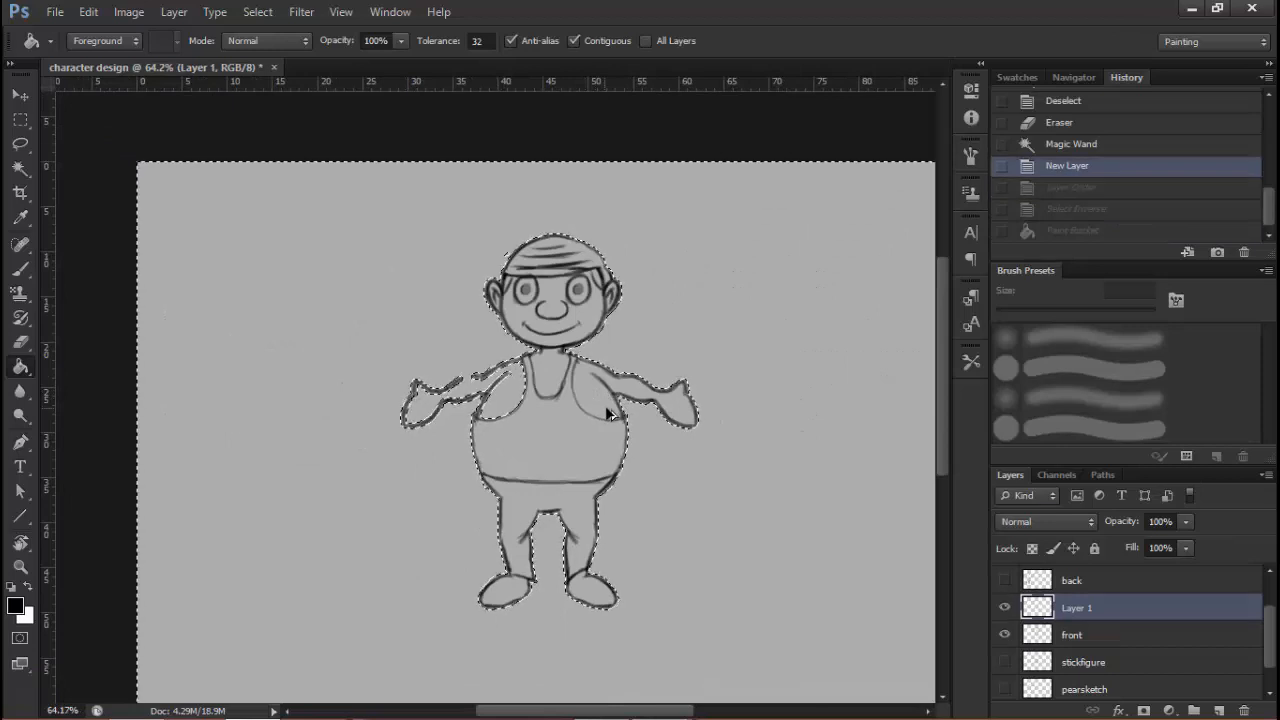
{"action": "key", "text": "ctrl+alt+z"}
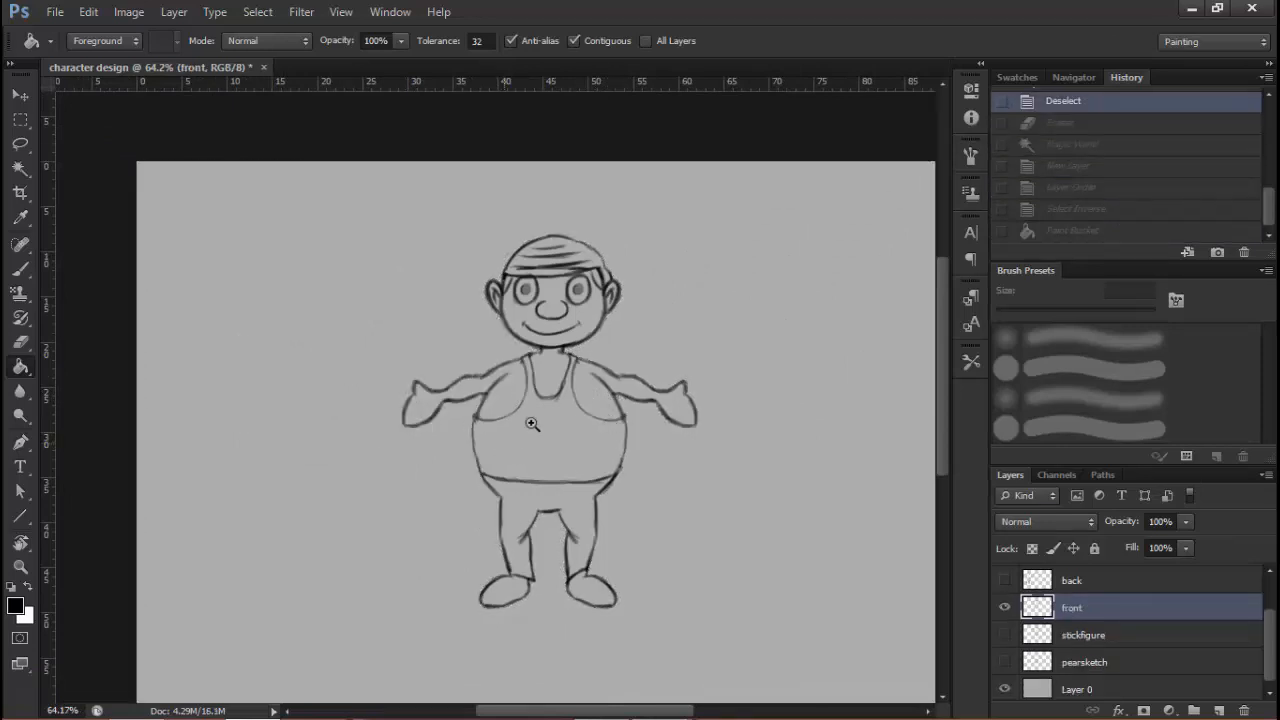
{"action": "key", "text": "ctrl+1"}
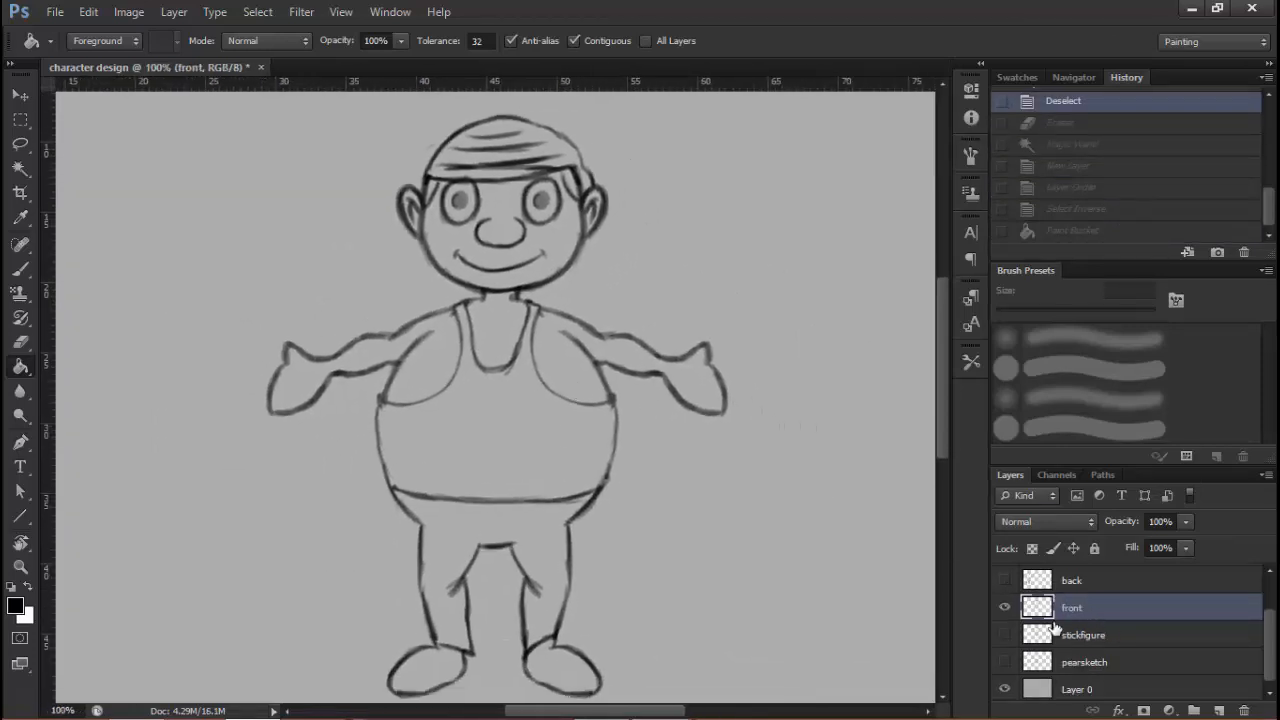
Select the empty area outside the front figure with the Magic Wand at tolerance 32 and add a new layer
{"action": "left_click", "coordinate": [20, 167]}
{"action": "scroll", "coordinate": [655, 190], "scroll_direction": "down", "scroll_amount": 2}
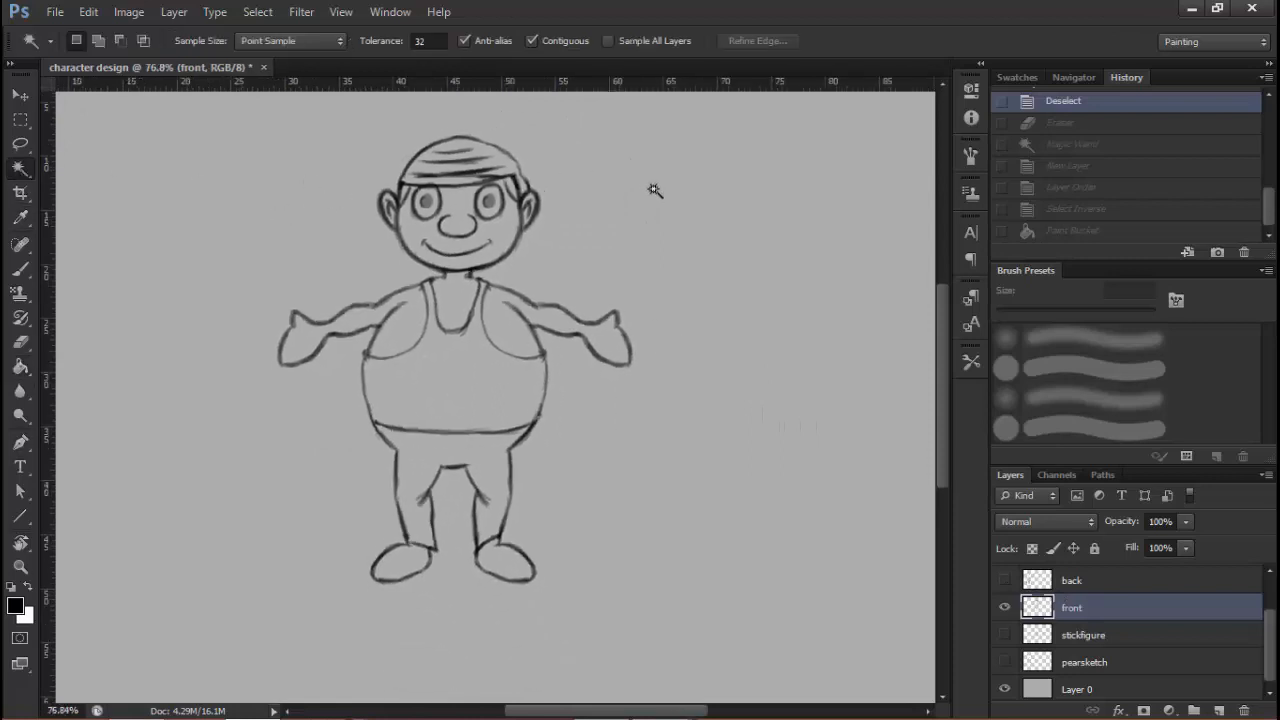
{"action": "left_click", "coordinate": [663, 189]}
{"action": "scroll", "coordinate": [560, 250], "scroll_direction": "up", "scroll_amount": 5}
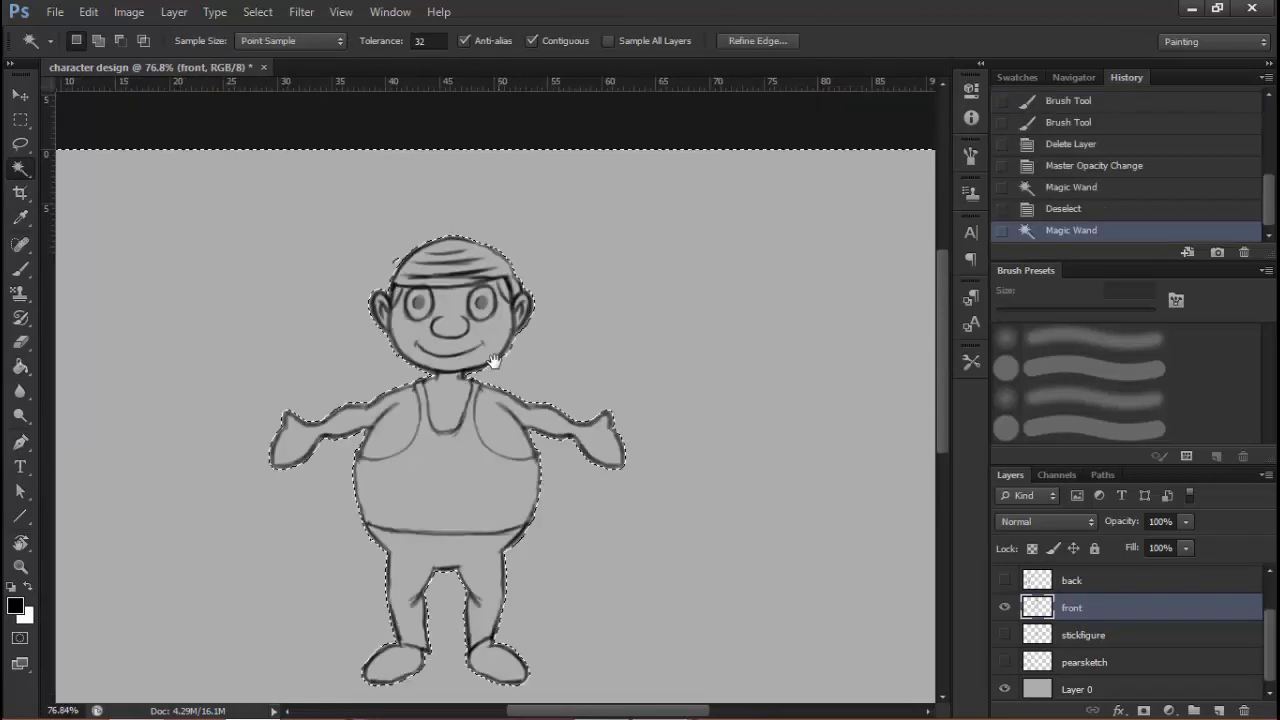
{"action": "scroll", "coordinate": [560, 250], "scroll_direction": "down", "scroll_amount": 6}
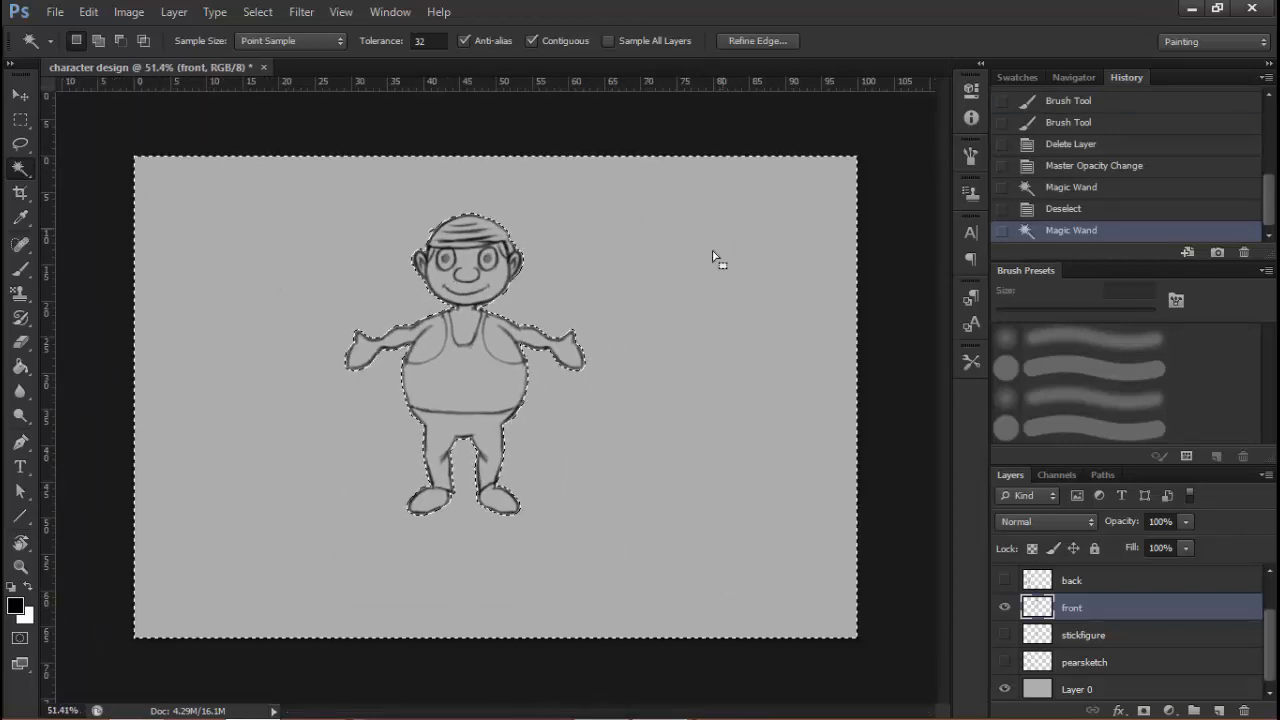
{"action": "left_click", "coordinate": [1218, 710]}
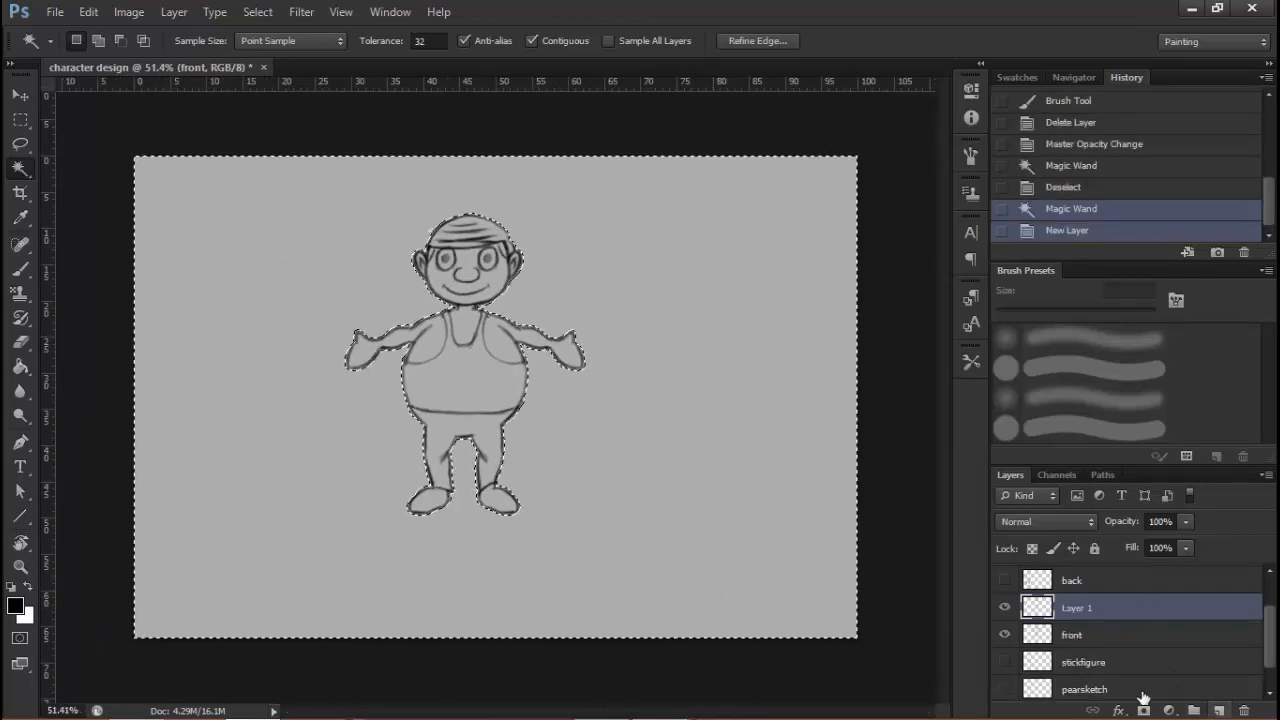
Try filling the selected area around the figure with black using the Paint Bucket, and undo the fill
{"action": "key", "text": "b"}
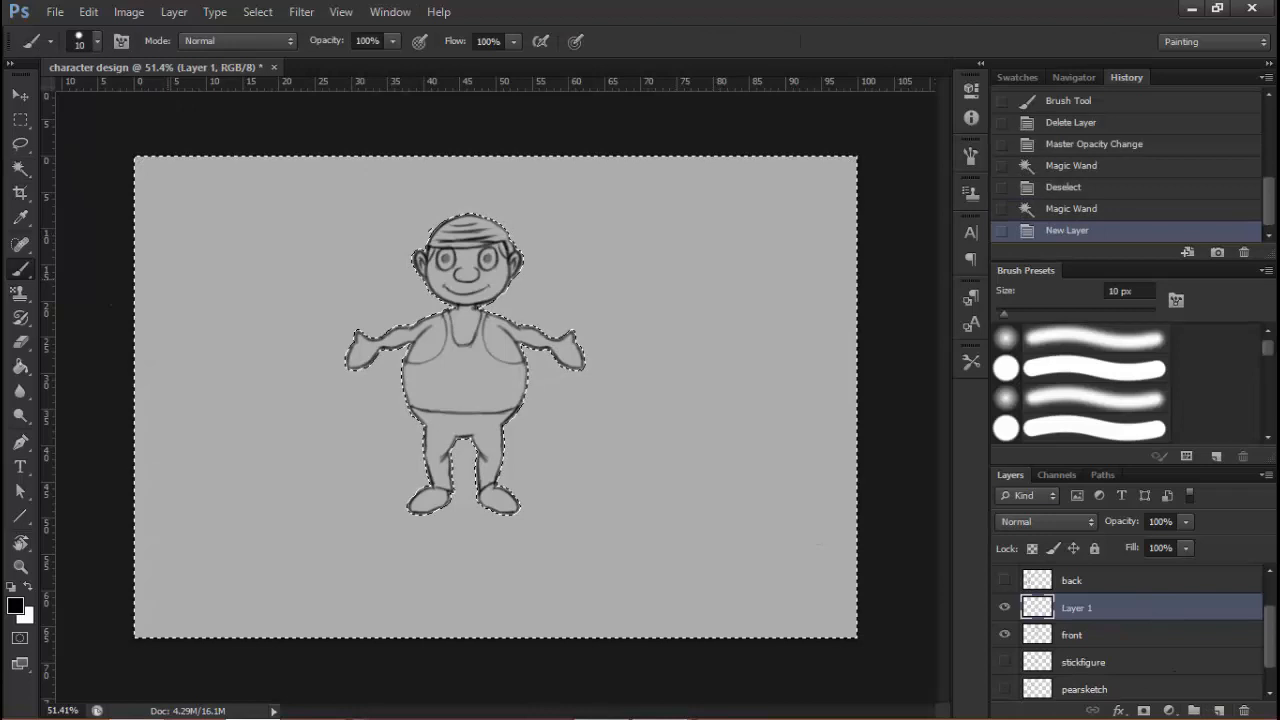
{"action": "left_click", "coordinate": [17, 365]}
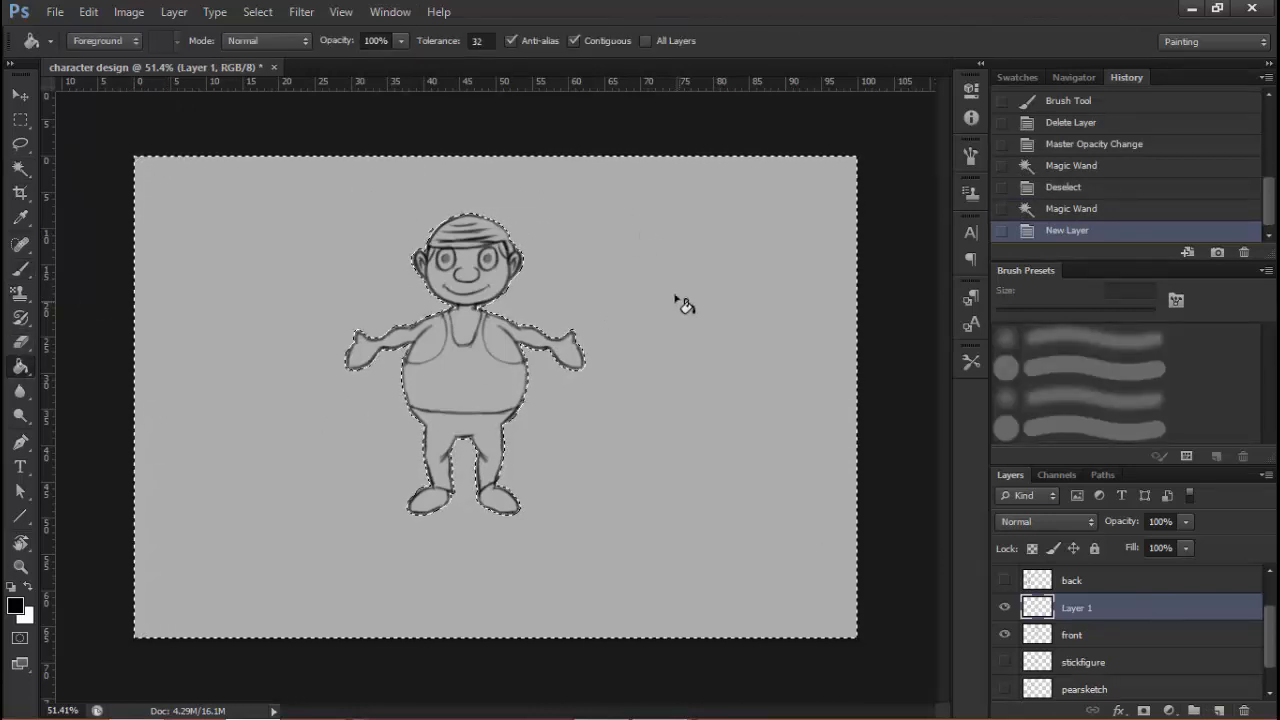
{"action": "left_click", "coordinate": [580, 436]}
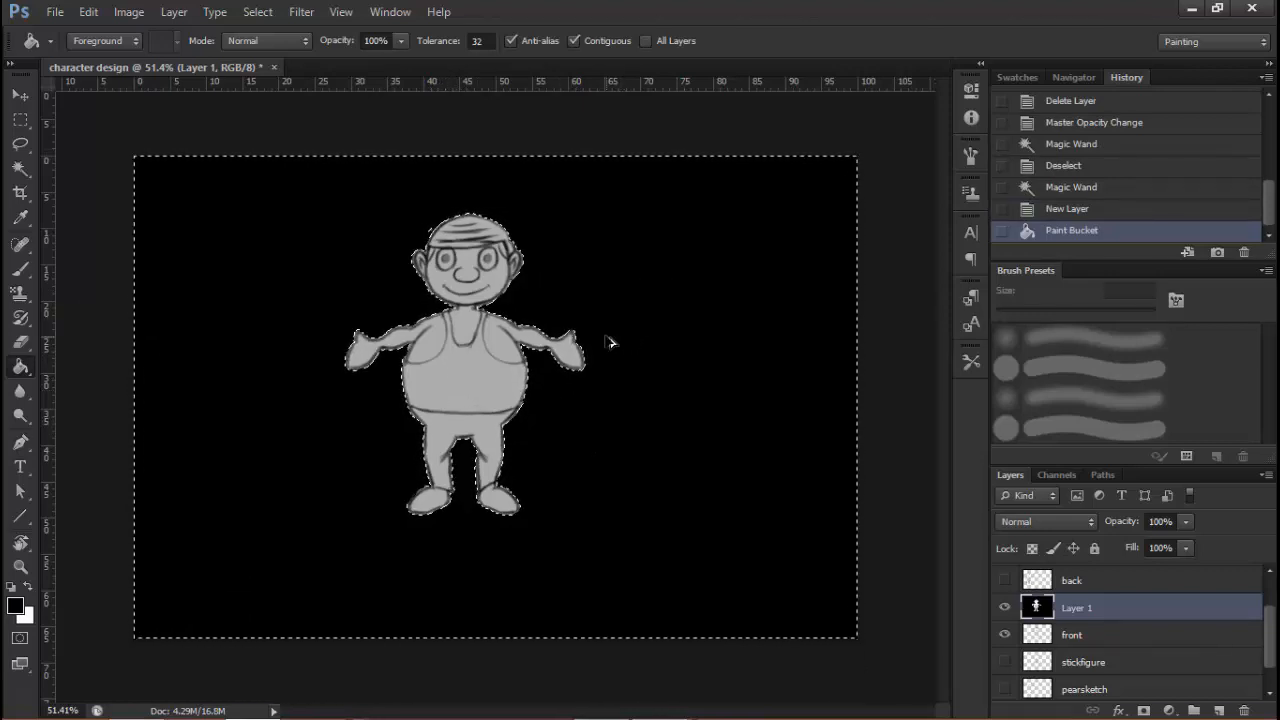
{"action": "key", "text": "ctrl+z"}
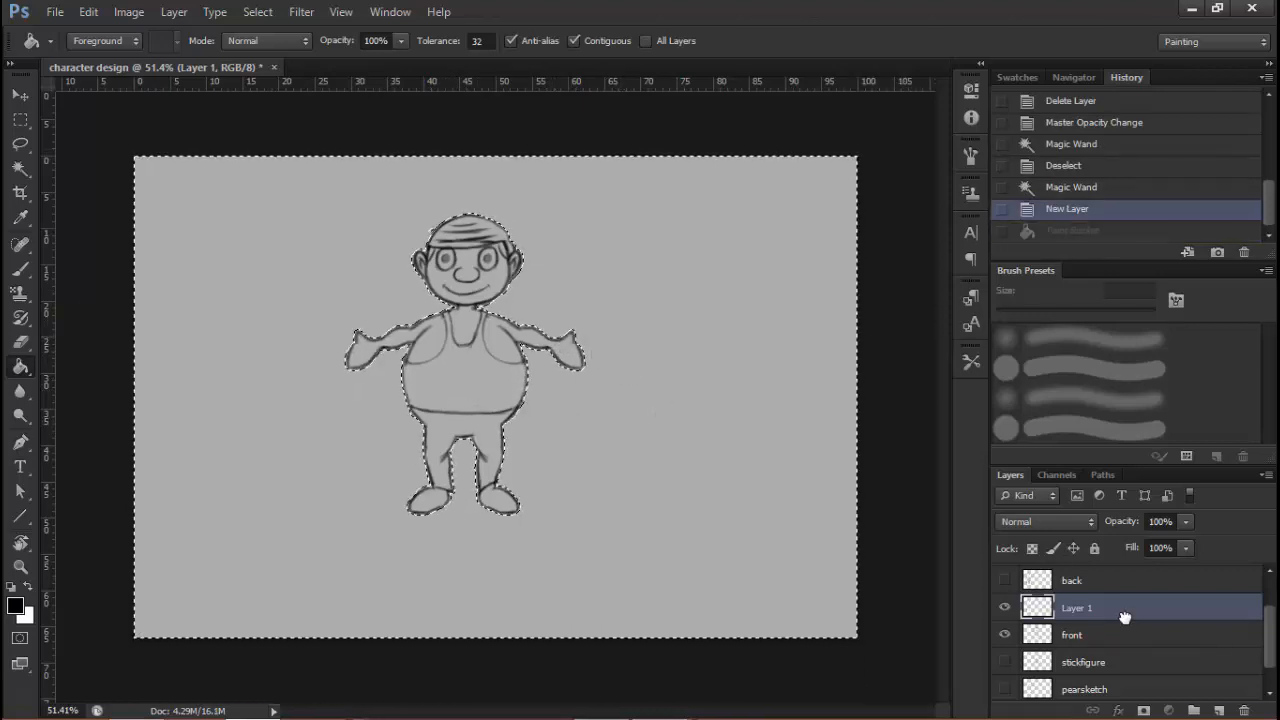
Place Layer 1 directly below the front layer and invert the selection so it covers the figure
{"action": "left_click_drag", "start_coordinate": [1124, 617], "coordinate": [1088, 676]}
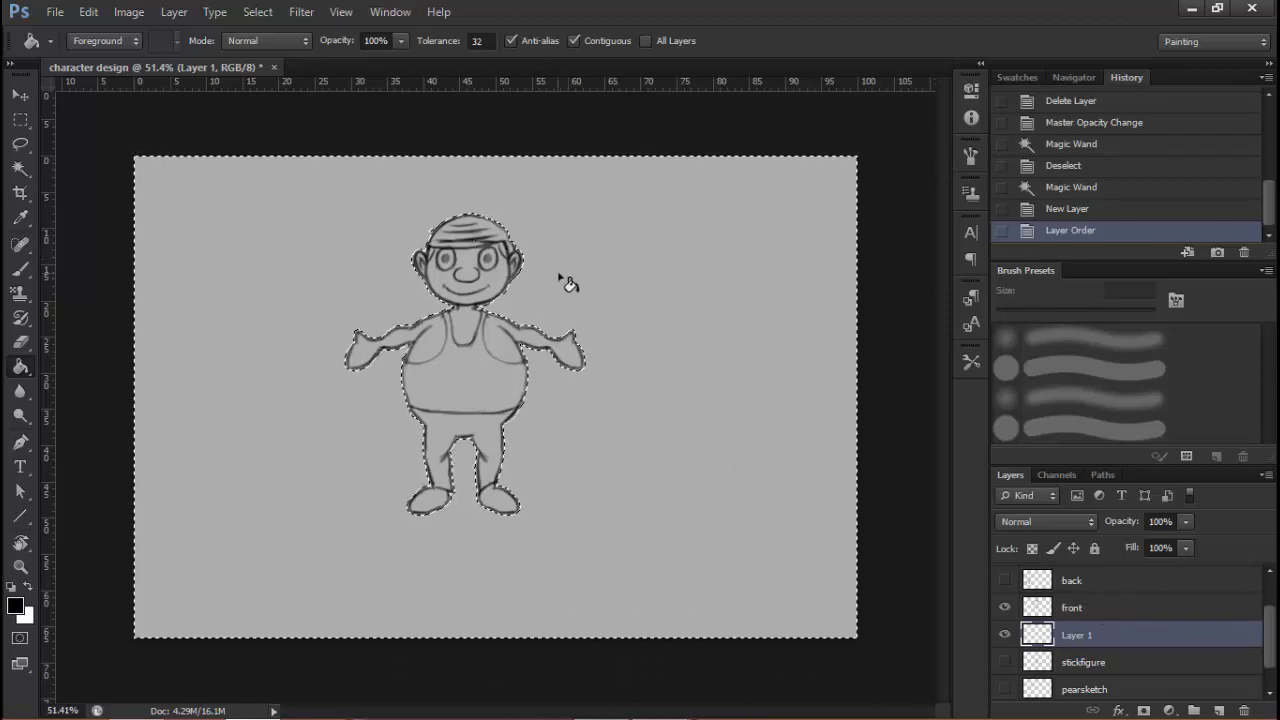
{"action": "left_click", "coordinate": [257, 12]}
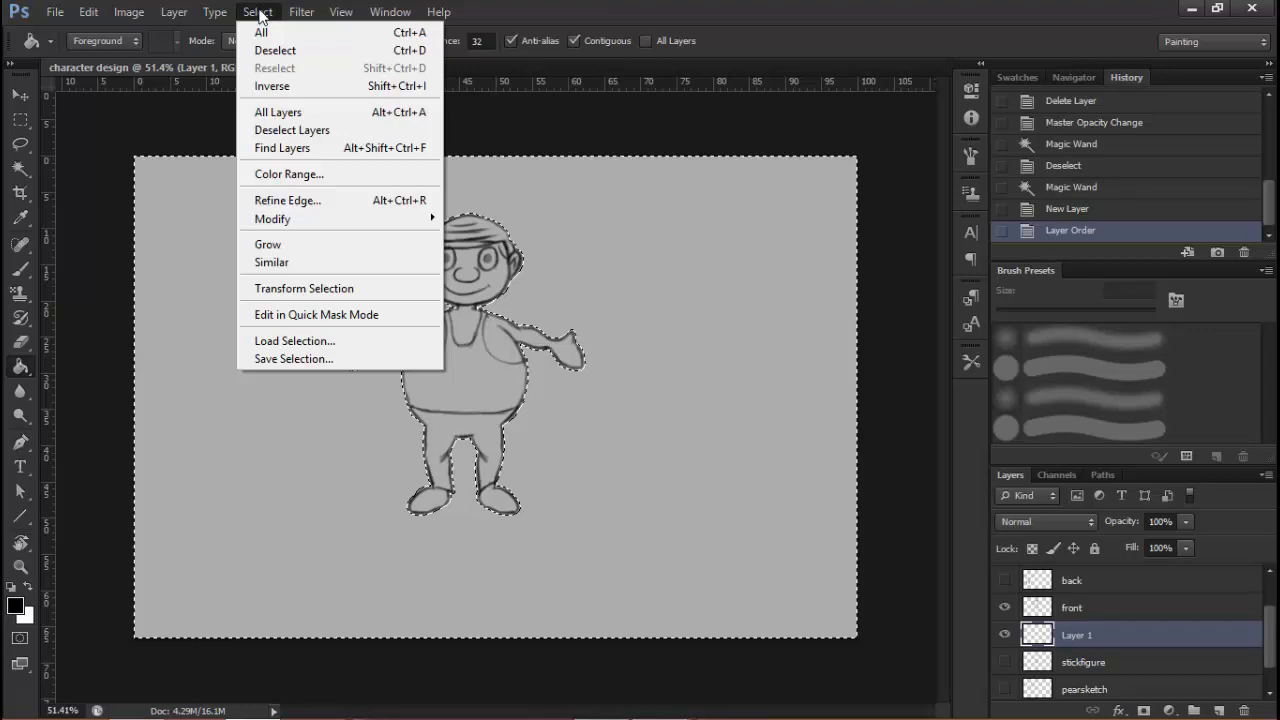
{"action": "left_click", "coordinate": [289, 88]}
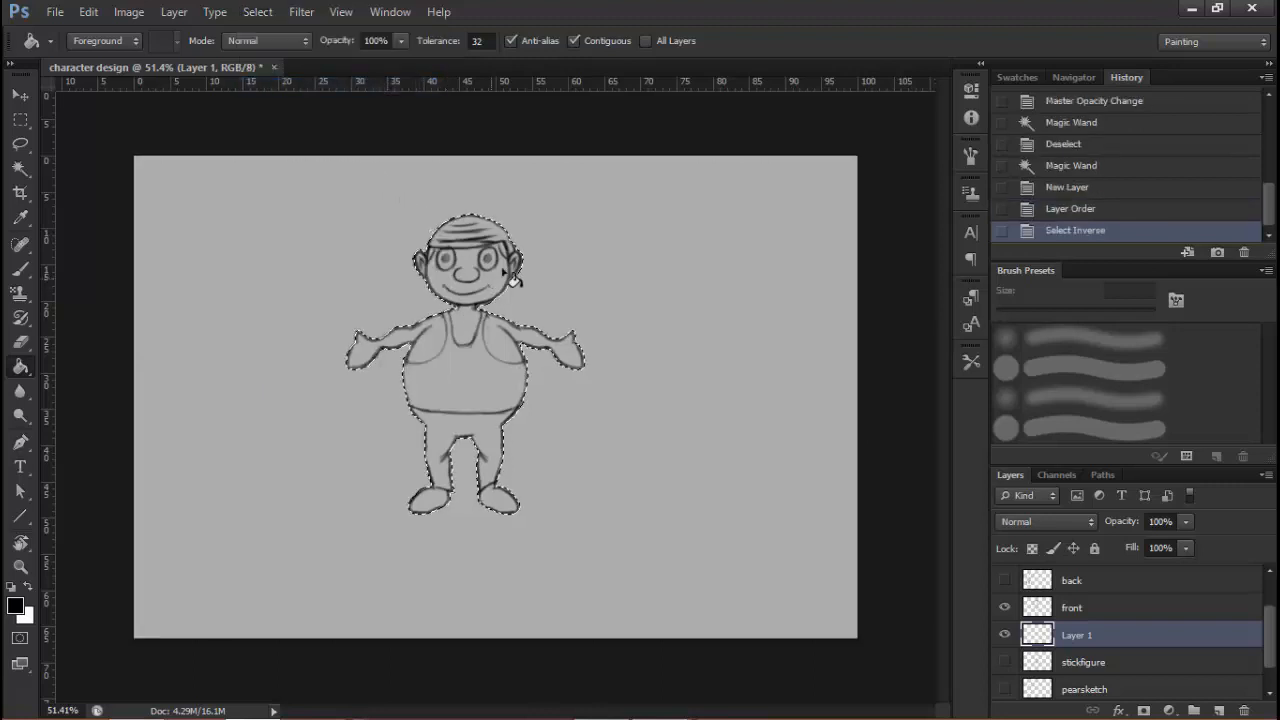
Try filling the whole figure selection with black on Layer 1, and undo the fill
{"action": "left_click_drag", "start_coordinate": [478, 240], "coordinate": [587, 253]}
{"action": "left_click_drag", "start_coordinate": [571, 351], "coordinate": [486, 374]}
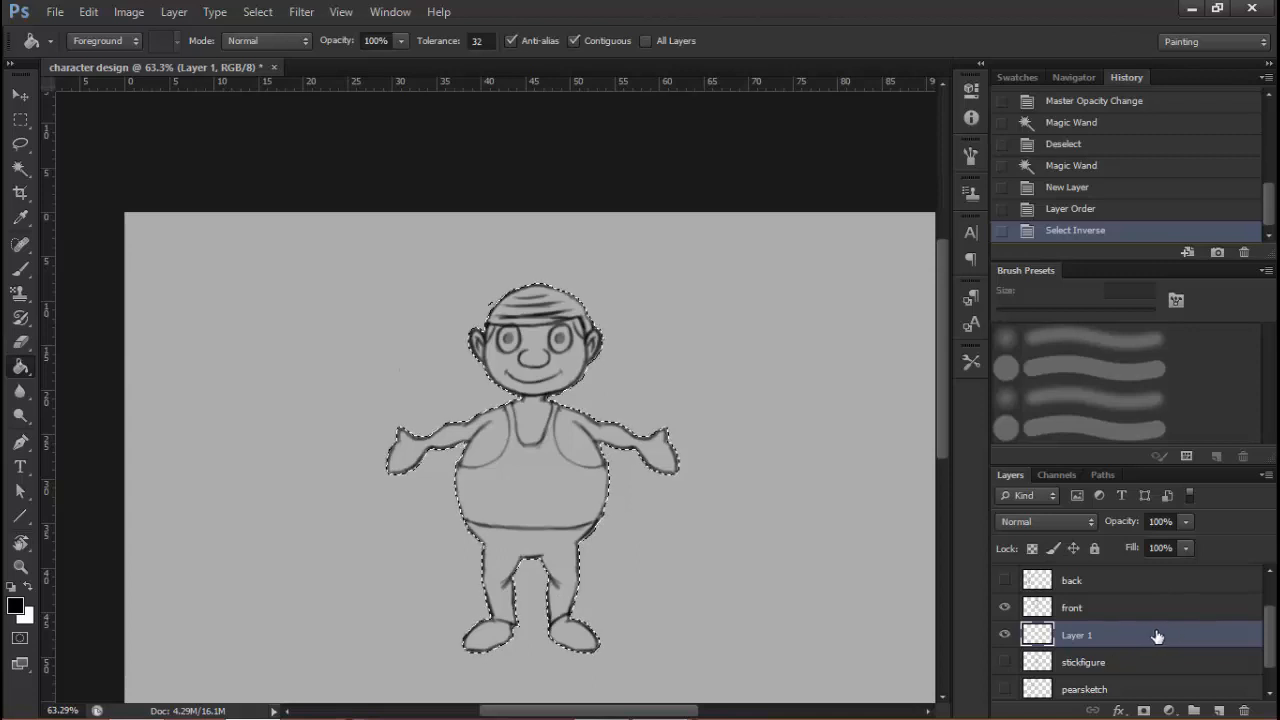
{"action": "left_click", "coordinate": [517, 326]}
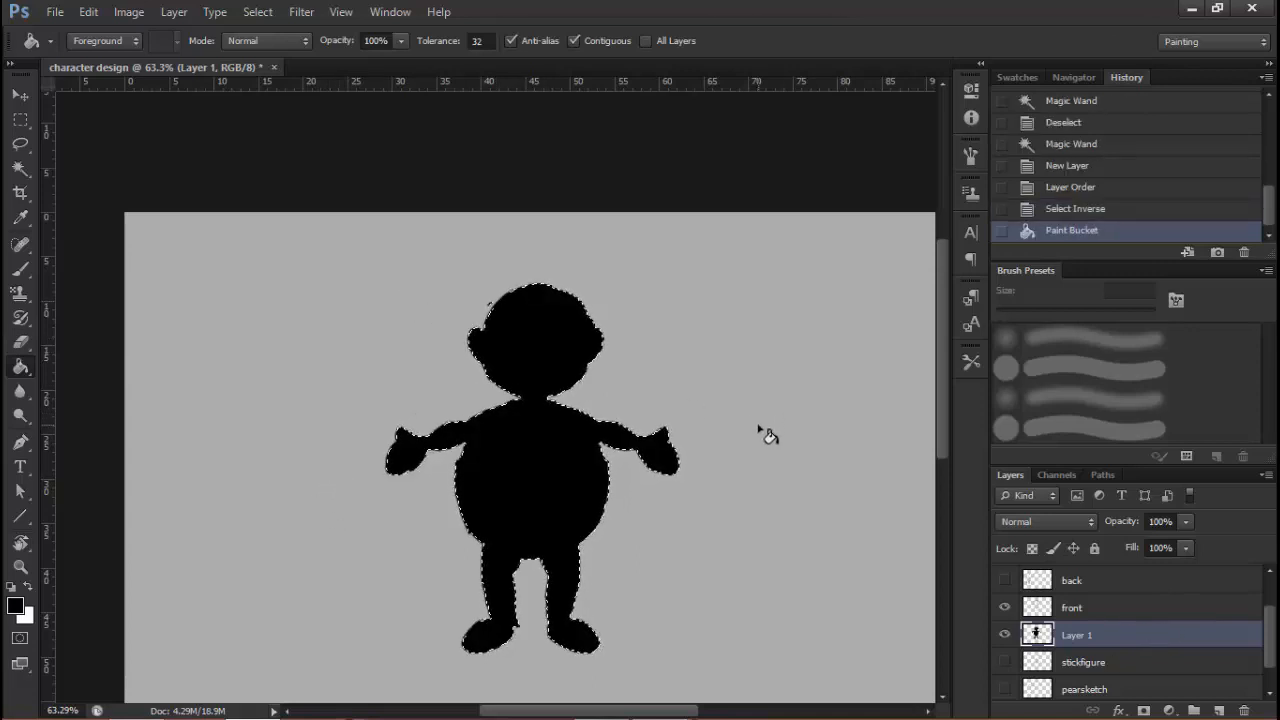
{"action": "key", "text": "ctrl+z"}
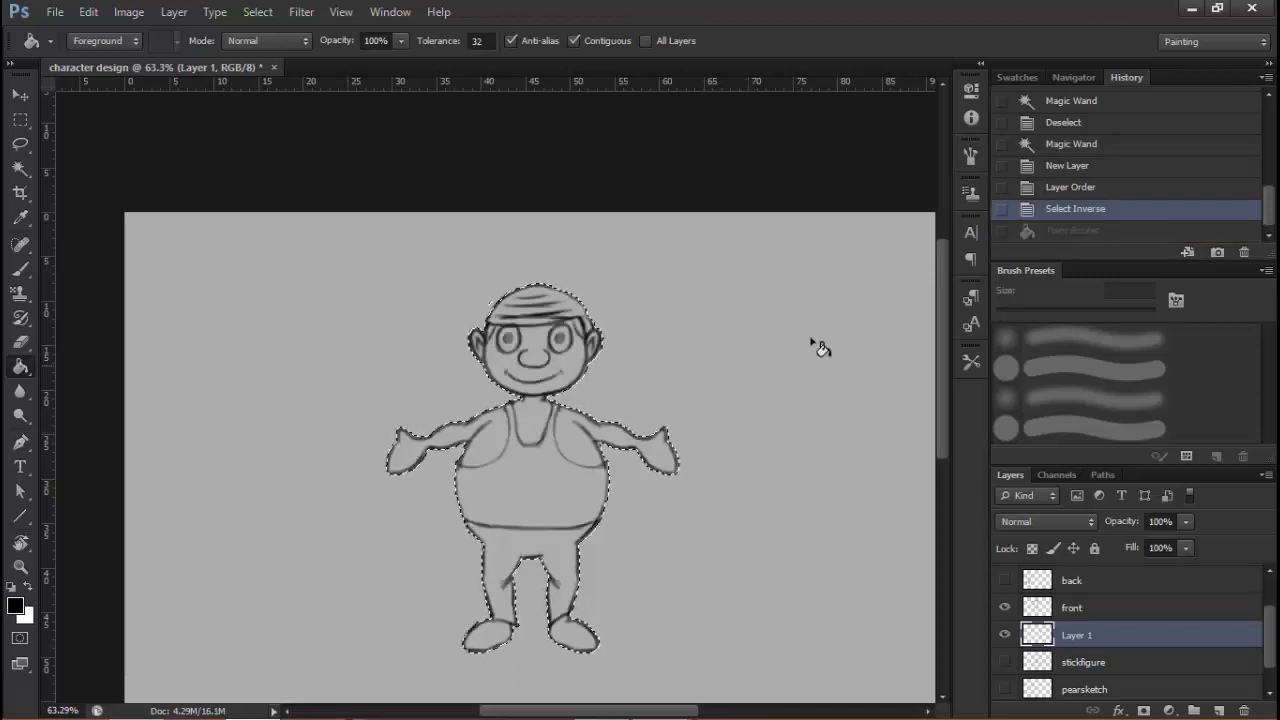
Inspect the selection edge around the neck and shoulders, and contract the figure selection by 1 pixel
{"action": "scroll", "coordinate": [533, 413], "scroll_direction": "up", "scroll_amount": 5}
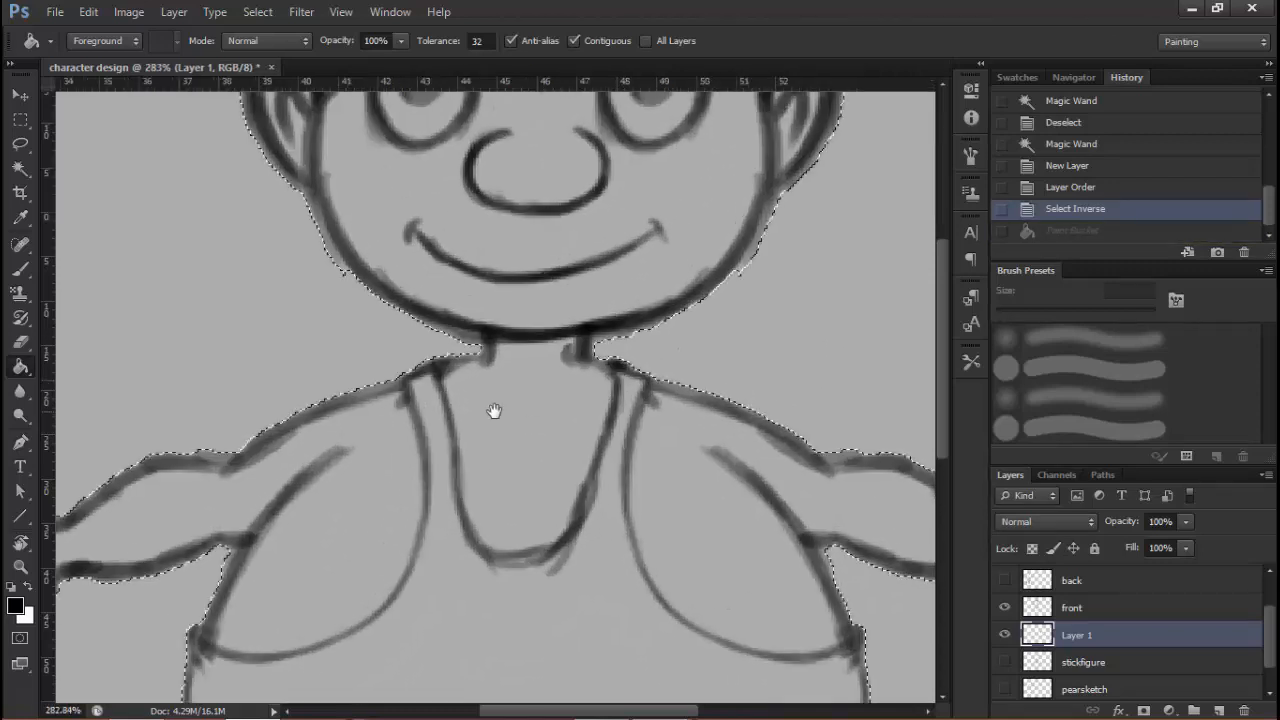
{"action": "left_click_drag", "start_coordinate": [462, 411], "coordinate": [565, 340]}
{"action": "scroll", "coordinate": [480, 349], "scroll_direction": "up", "scroll_amount": 2}
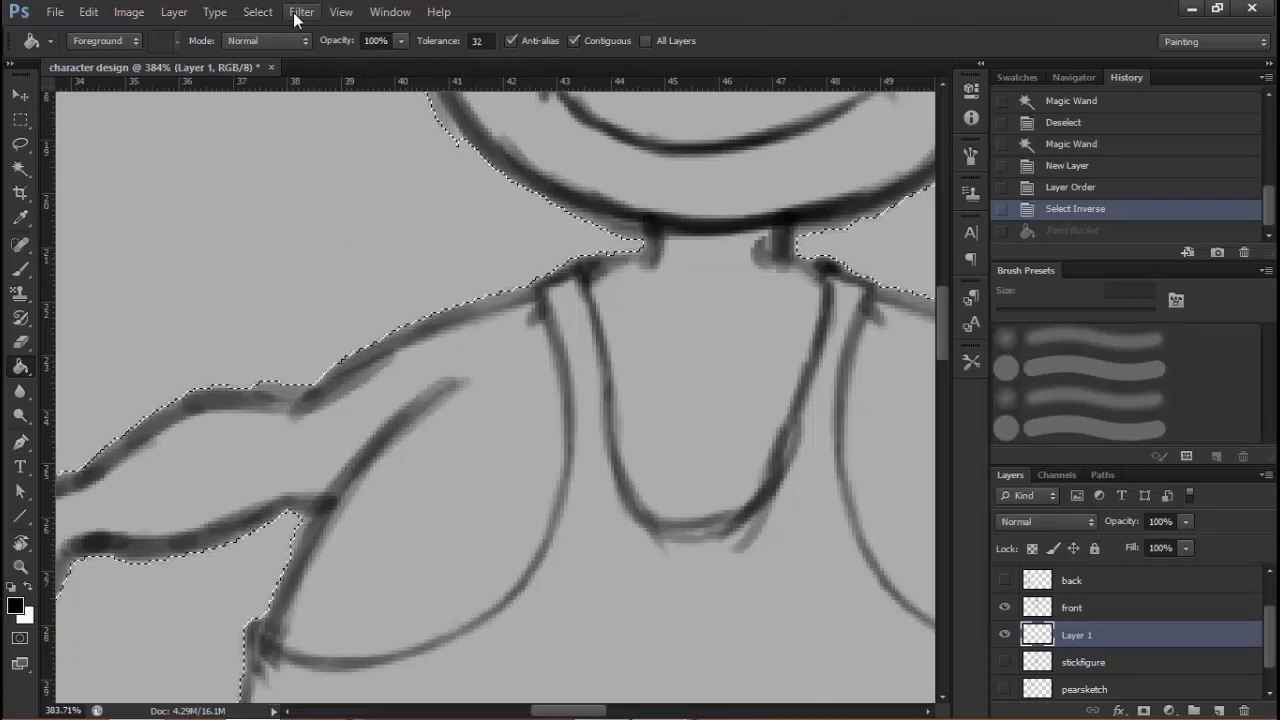
{"action": "left_click", "coordinate": [258, 12]}
{"action": "mouse_move", "coordinate": [375, 219]}
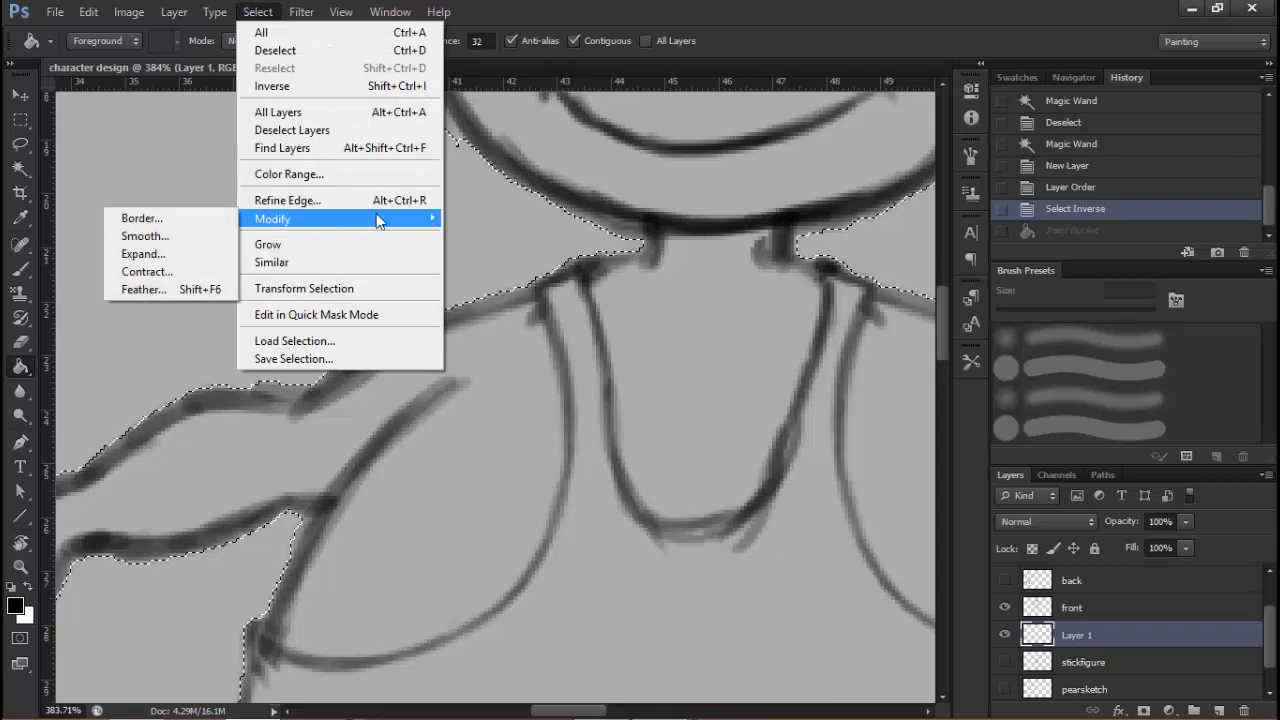
{"action": "left_click", "coordinate": [200, 272]}
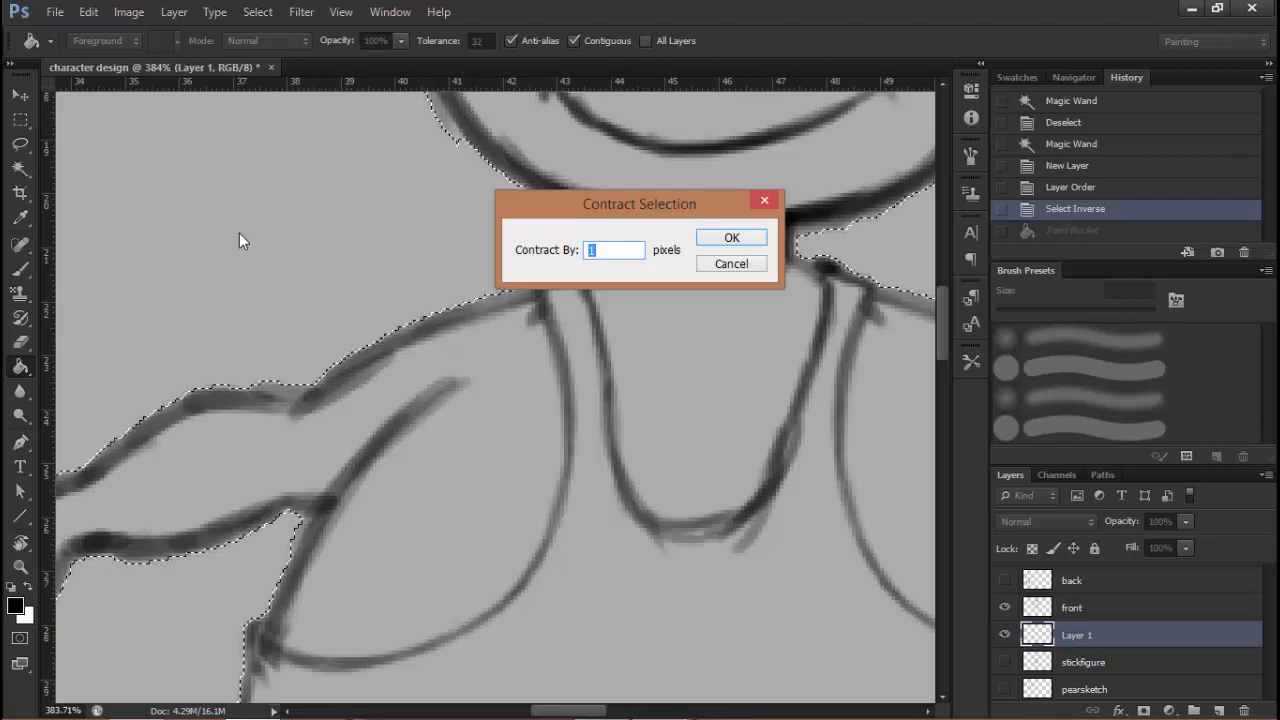
{"action": "left_click", "coordinate": [736, 240]}
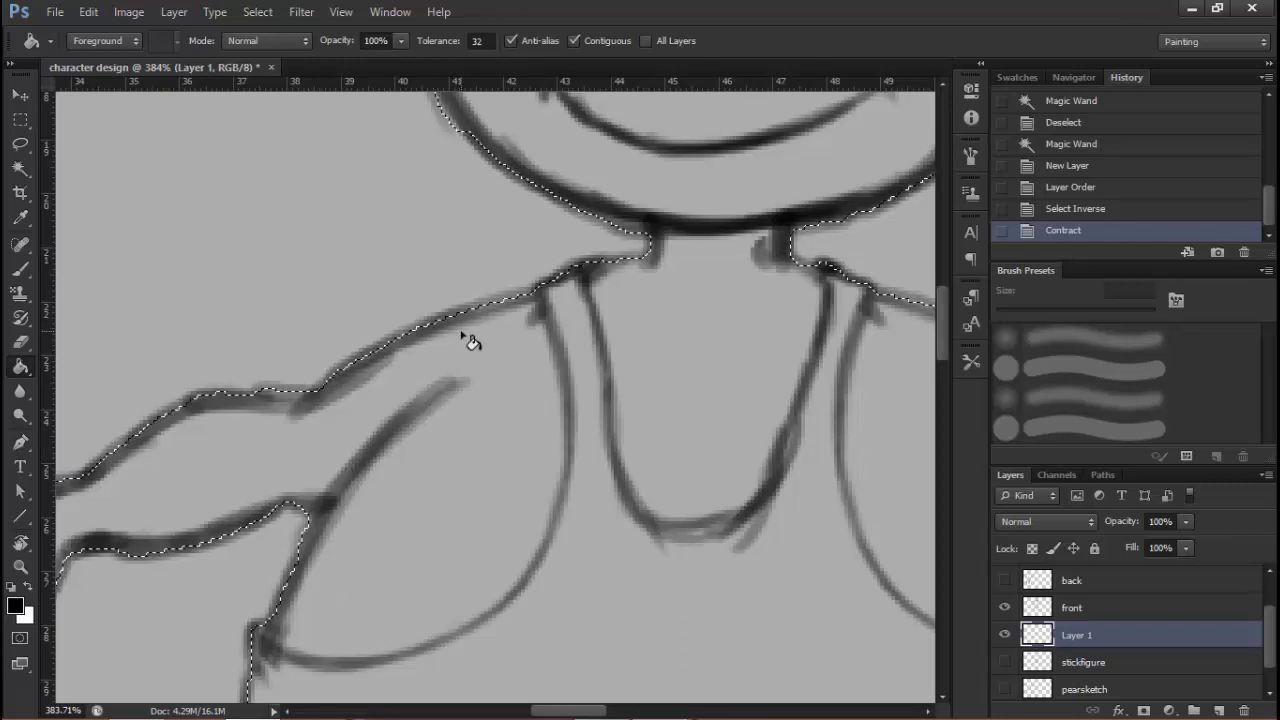
Rename Layer 1 as color
{"action": "double_click", "coordinate": [1078, 636]}
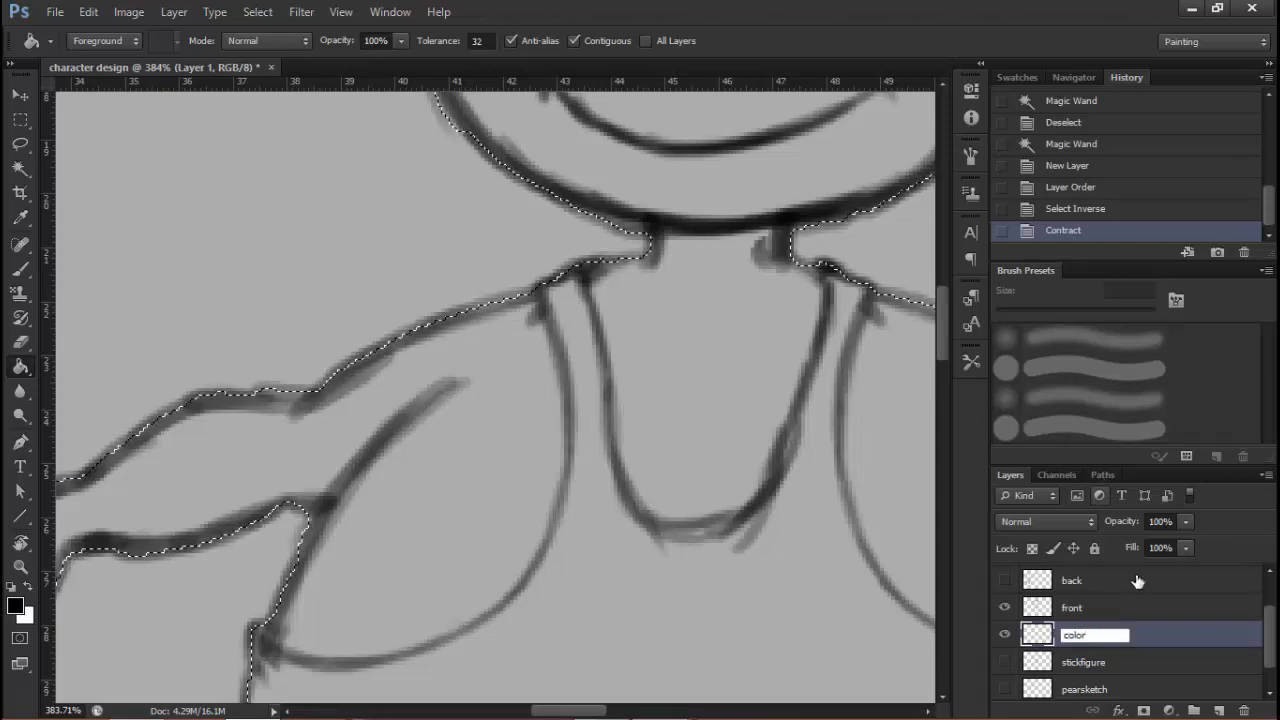
{"action": "key", "text": "Return"}
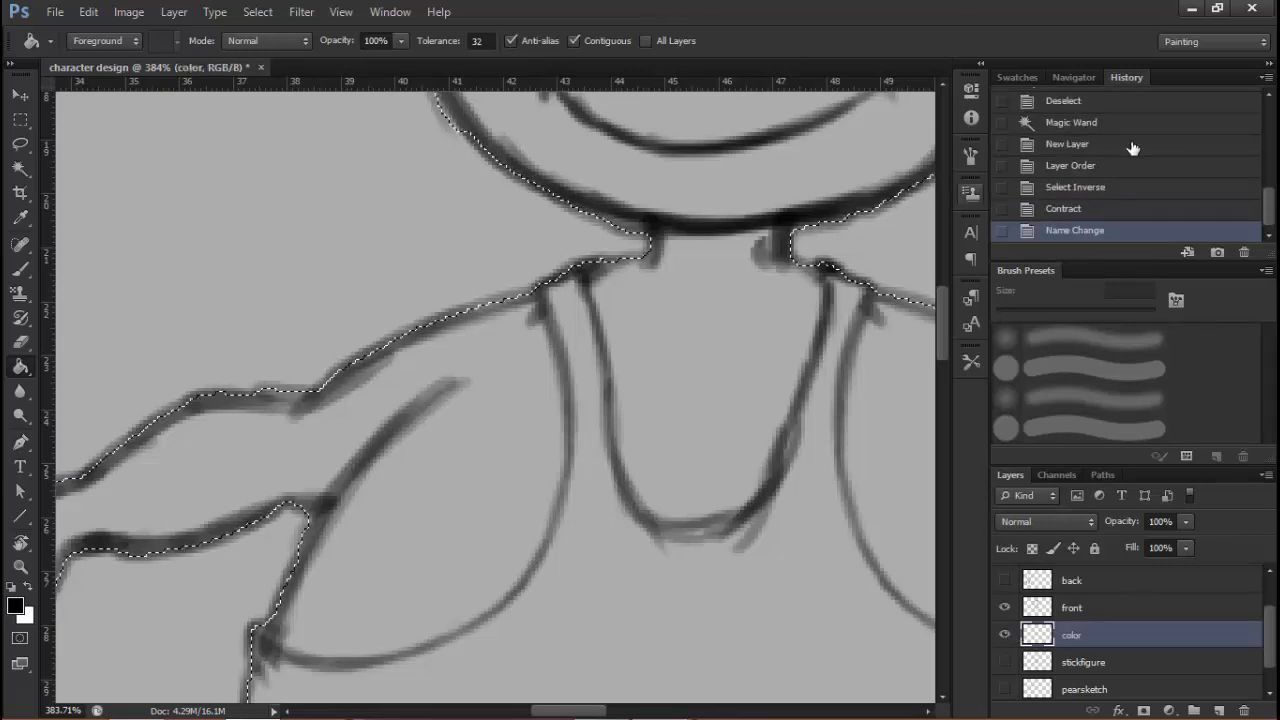
Set the foreground color to a medium reddish brown and fill the figure selection with it on the color layer
{"action": "left_click_drag", "start_coordinate": [919, 332], "coordinate": [550, 272]}
{"action": "scroll", "coordinate": [588, 332], "scroll_direction": "down", "scroll_amount": 6}
{"action": "scroll", "coordinate": [586, 343], "scroll_direction": "up", "scroll_amount": 3}
{"action": "left_click", "coordinate": [15, 606]}
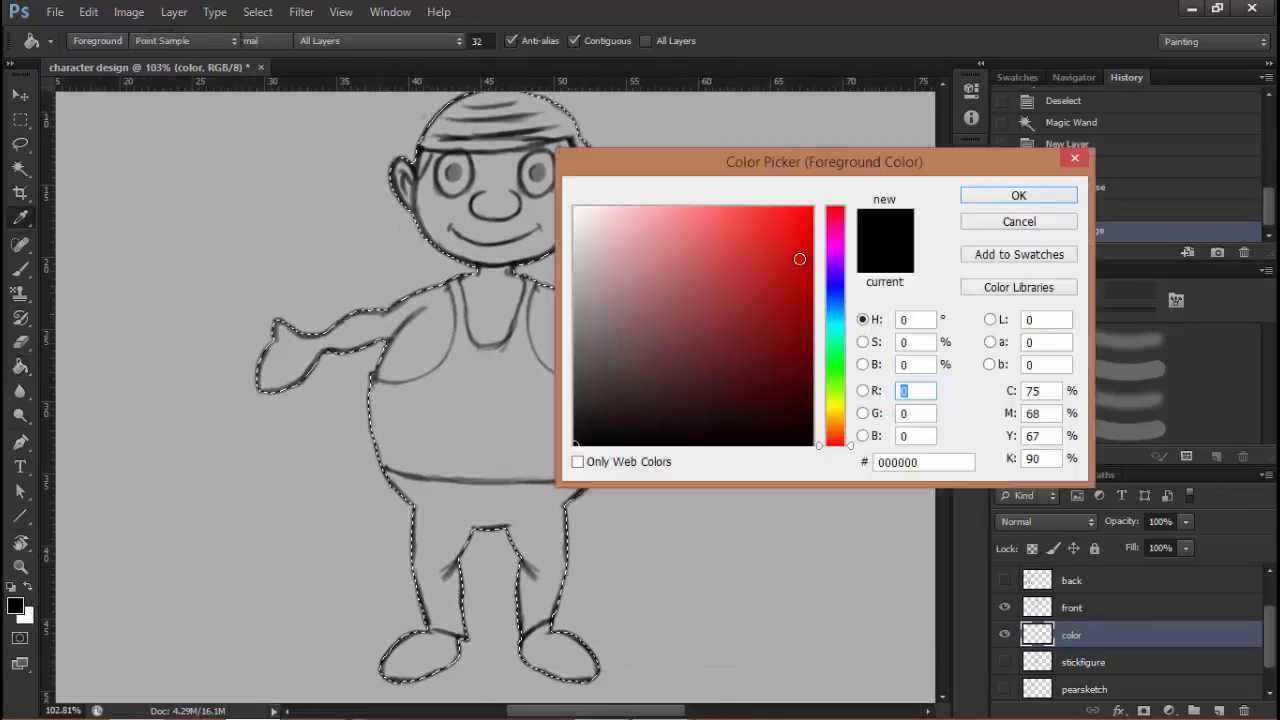
{"action": "left_click_drag", "start_coordinate": [834, 429], "coordinate": [831, 429]}
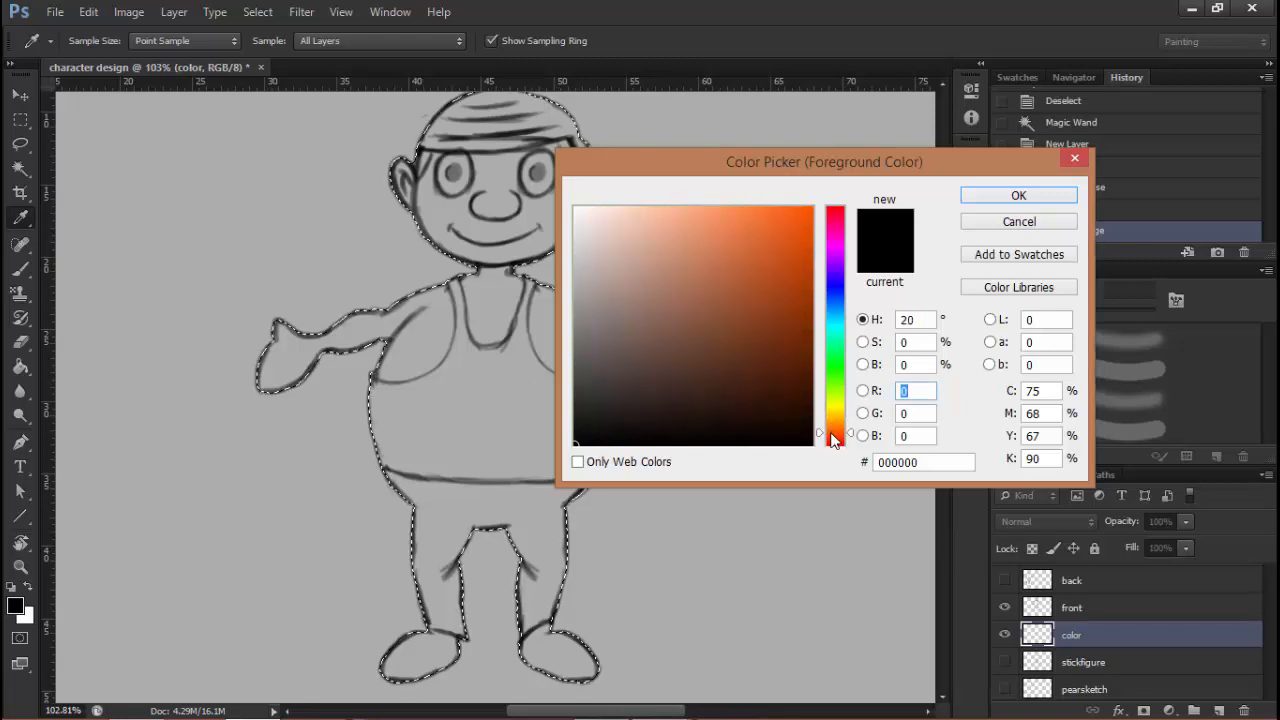
{"action": "left_click_drag", "start_coordinate": [831, 433], "coordinate": [831, 428]}
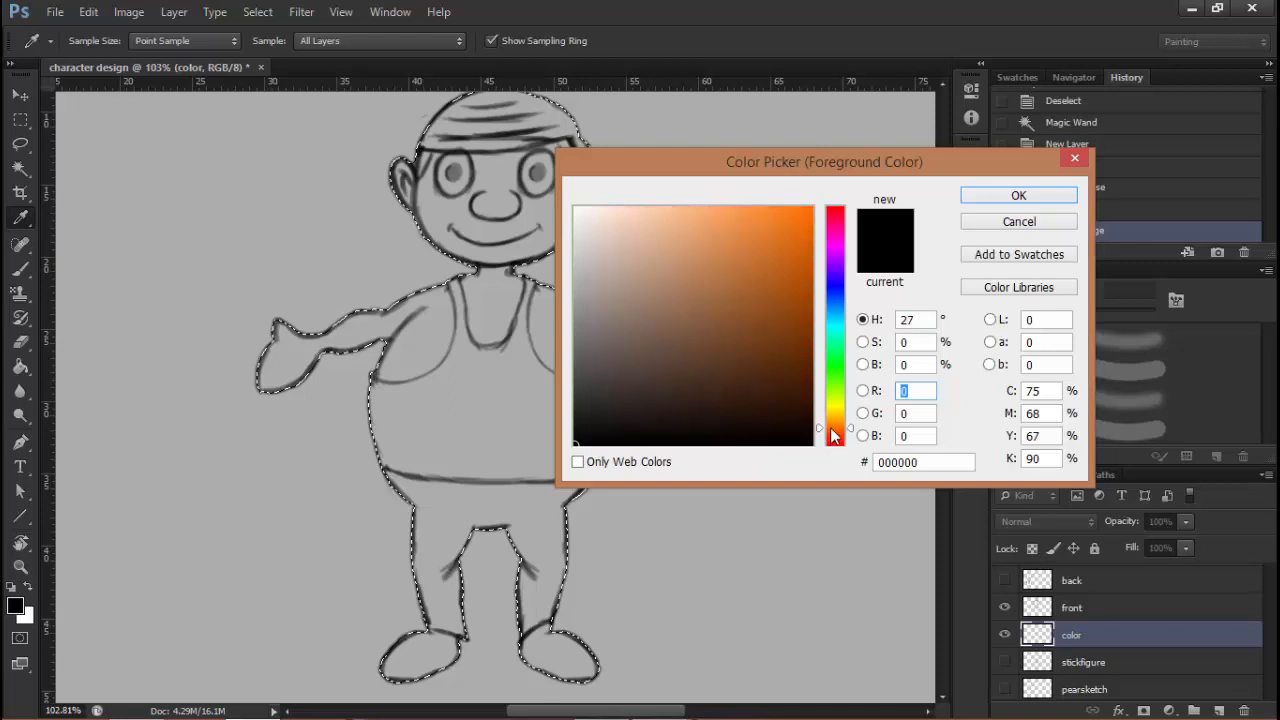
{"action": "mouse_move", "coordinate": [728, 380]}
{"action": "left_mouse_down"}
{"action": "mouse_move", "coordinate": [740, 309]}
{"action": "mouse_move", "coordinate": [761, 352]}
{"action": "left_mouse_up"}
{"action": "left_click_drag", "start_coordinate": [838, 437], "coordinate": [837, 431]}
{"action": "left_click_drag", "start_coordinate": [759, 348], "coordinate": [760, 355]}
{"action": "left_click_drag", "start_coordinate": [838, 432], "coordinate": [830, 433]}
{"action": "left_click_drag", "start_coordinate": [760, 355], "coordinate": [745, 336]}
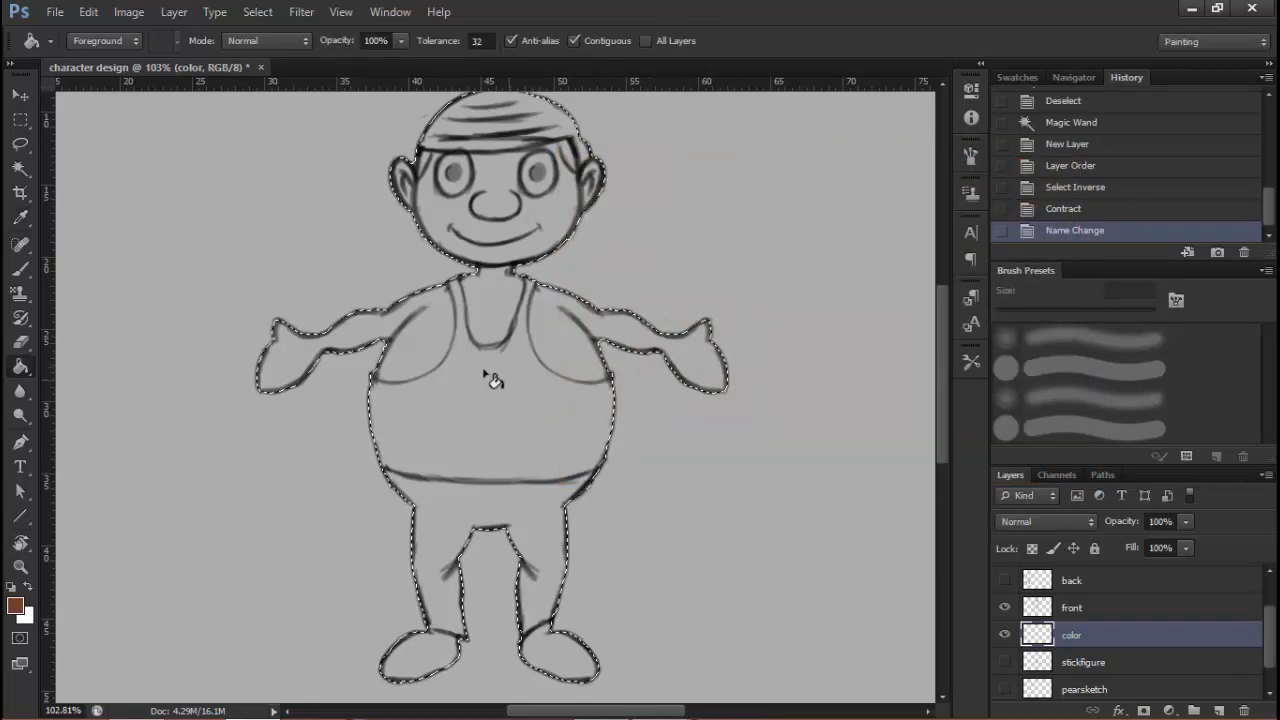
{"action": "left_click", "coordinate": [457, 490]}
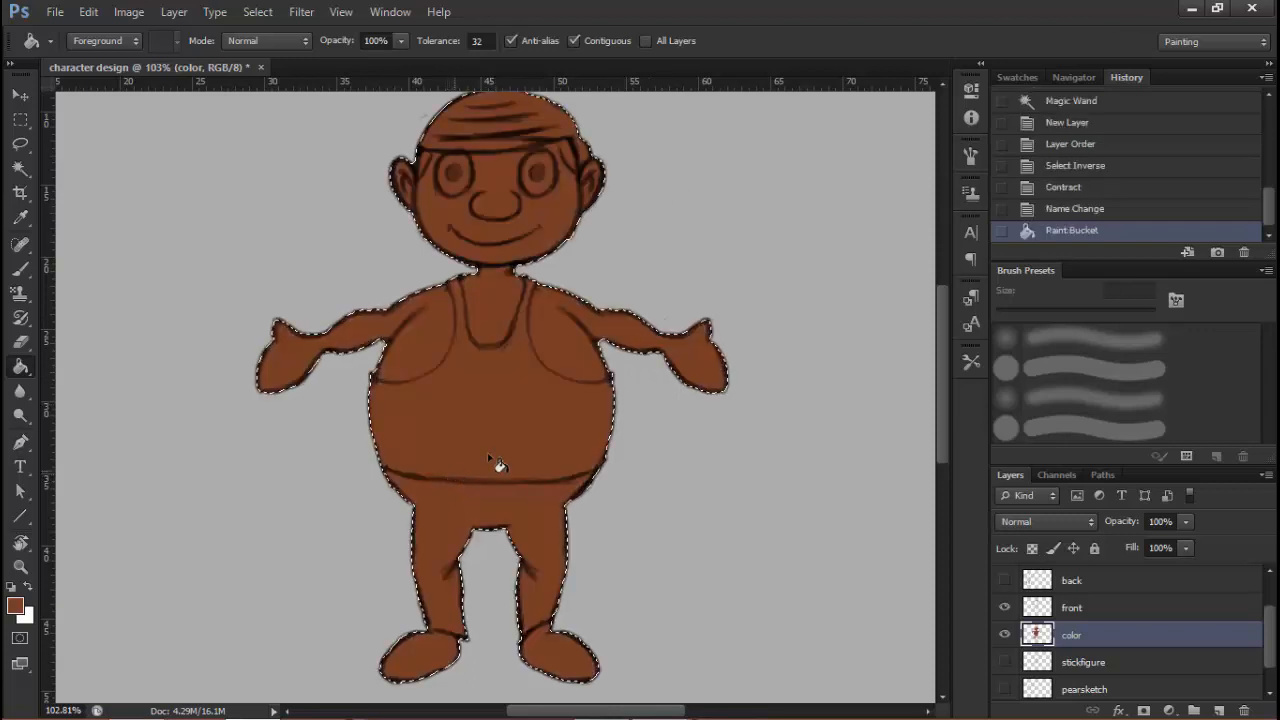
Deselect the filled figure on the color layer
{"action": "scroll", "coordinate": [622, 341], "scroll_direction": "down", "scroll_amount": 4}
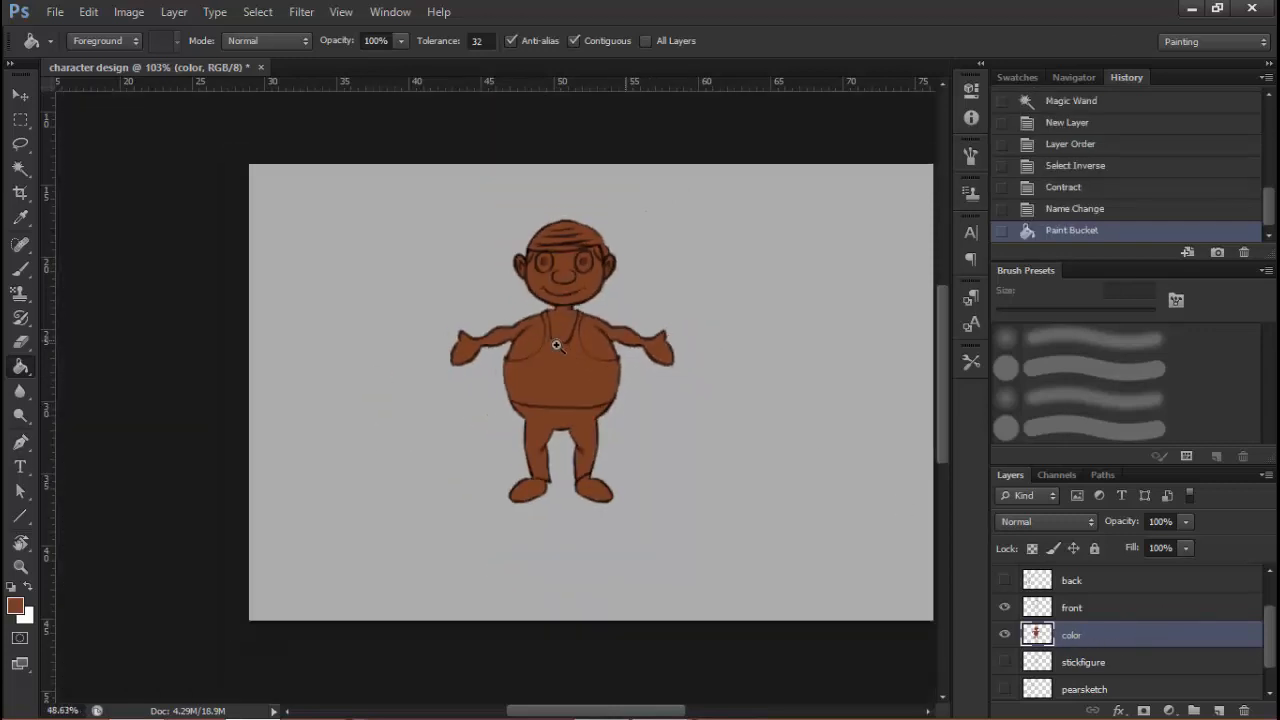
{"action": "key", "text": "ctrl+d"}
{"action": "scroll", "coordinate": [569, 380], "scroll_direction": "up", "scroll_amount": 5}
{"action": "left_click_drag", "start_coordinate": [474, 369], "coordinate": [524, 311]}
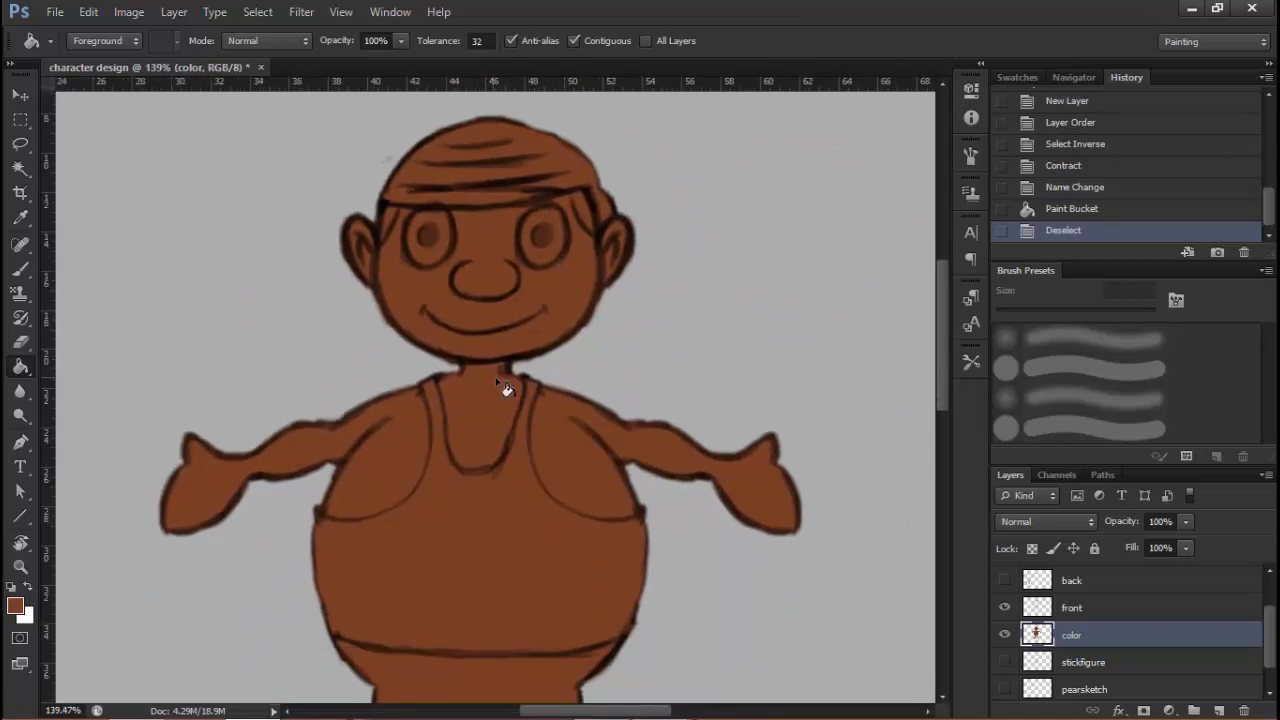
Create a new layer above the color layer and clip it to the color layer
{"action": "left_click", "coordinate": [1219, 710]}
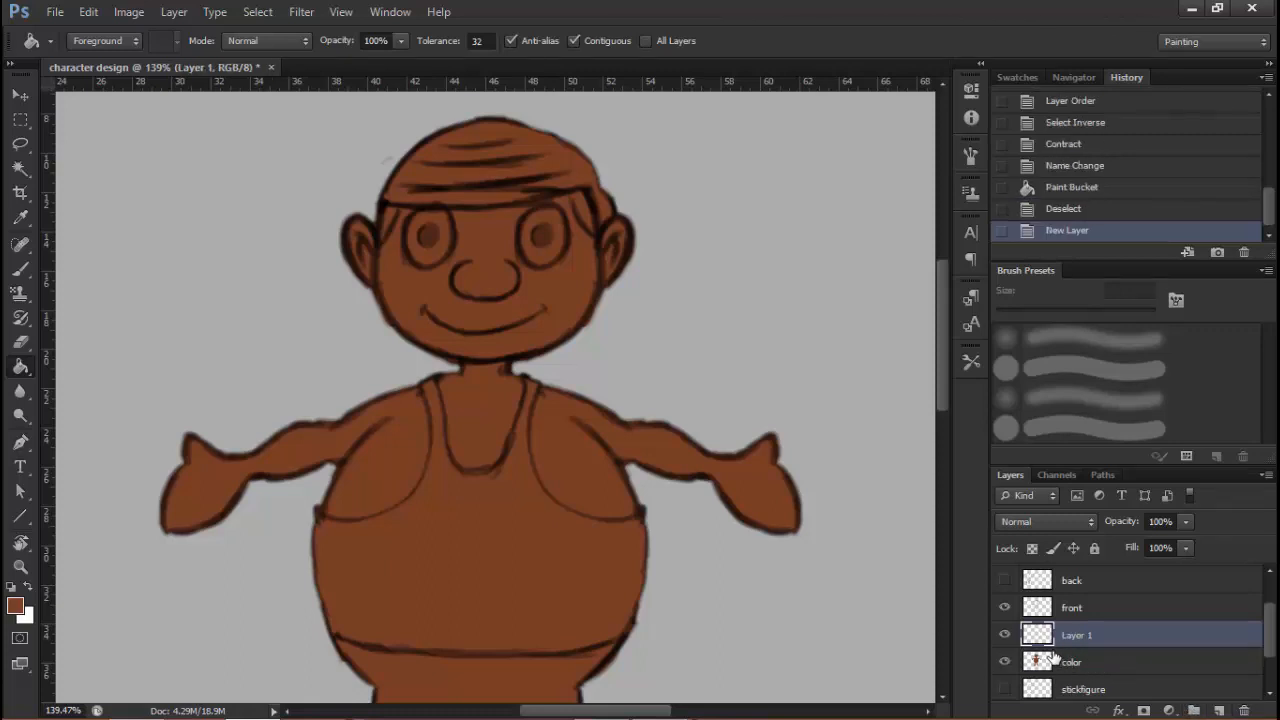
{"action": "right_click", "coordinate": [1144, 636]}
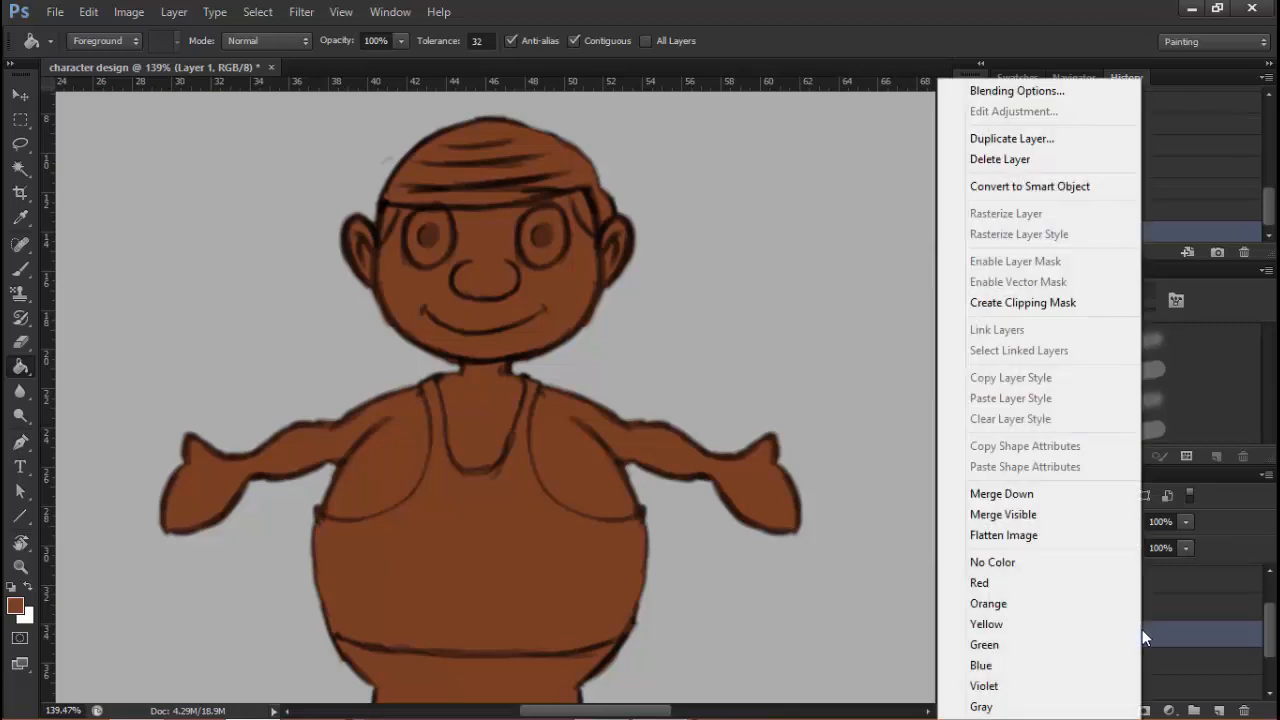
{"action": "left_click", "coordinate": [1043, 304]}
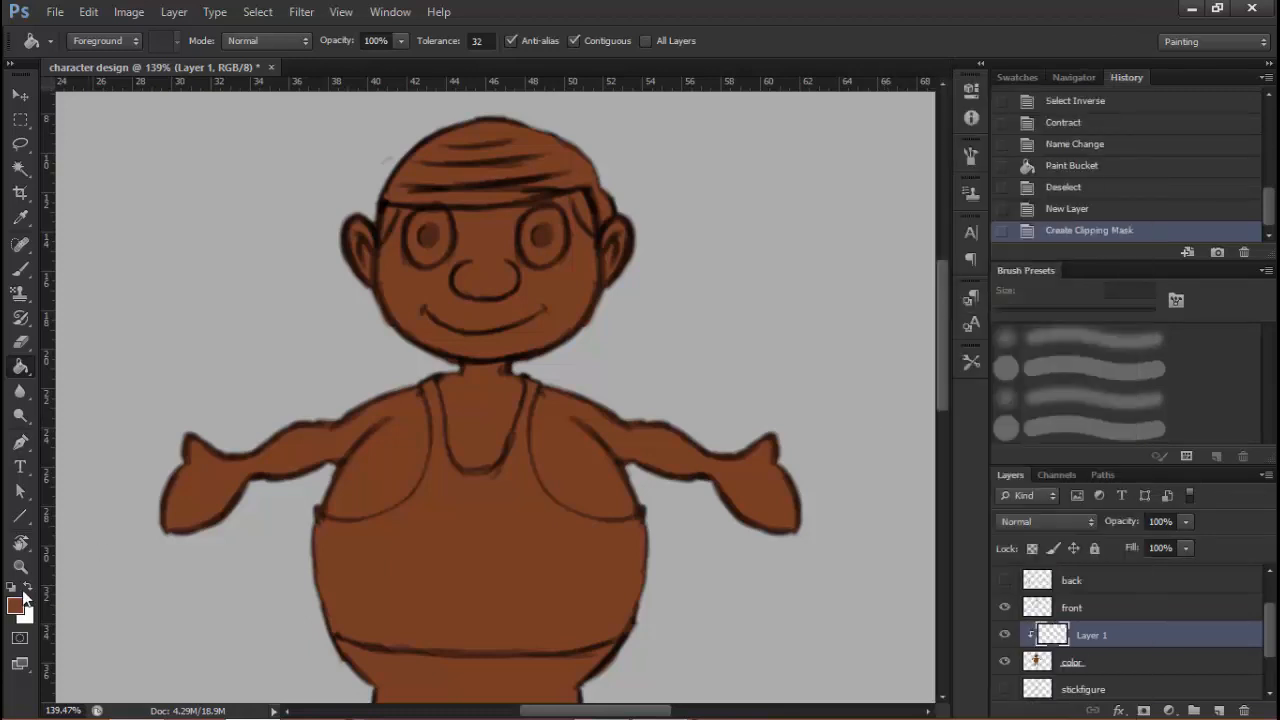
Activate the Brush tool and set the foreground color to red with R 197, G 0, B 0
{"action": "left_click", "coordinate": [20, 268]}
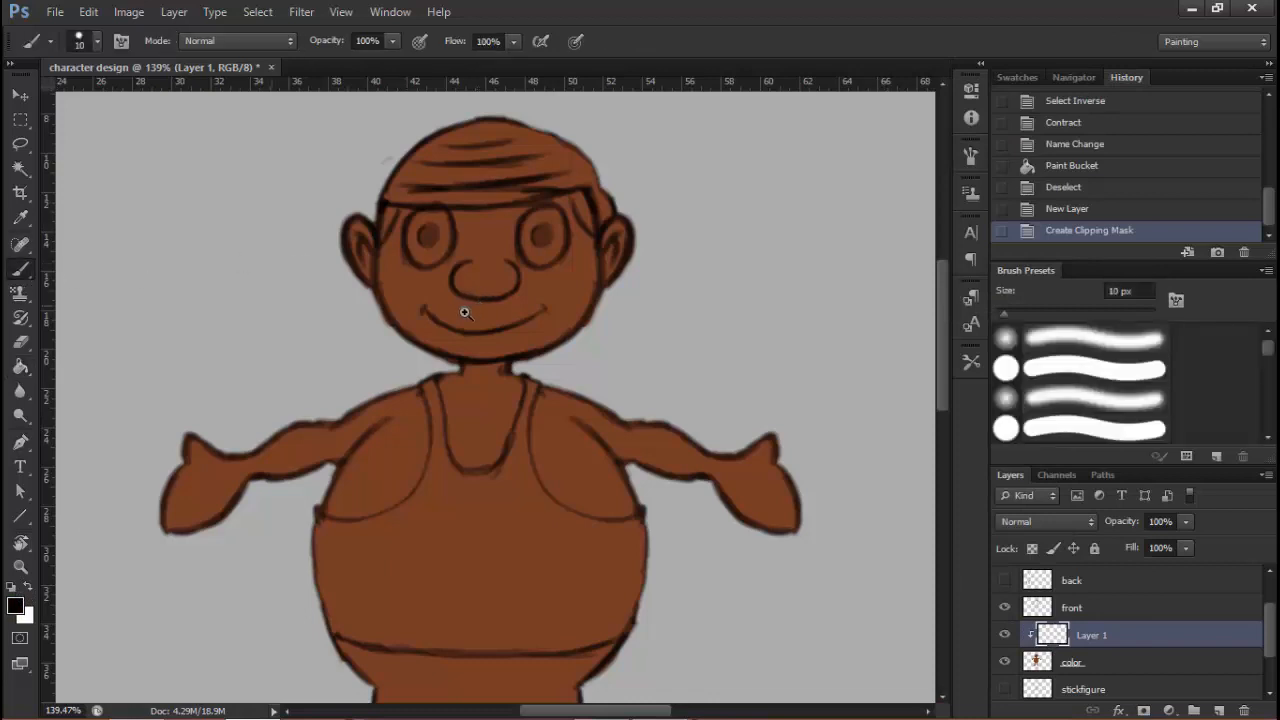
{"action": "scroll", "coordinate": [463, 306], "scroll_direction": "down", "scroll_amount": 2}
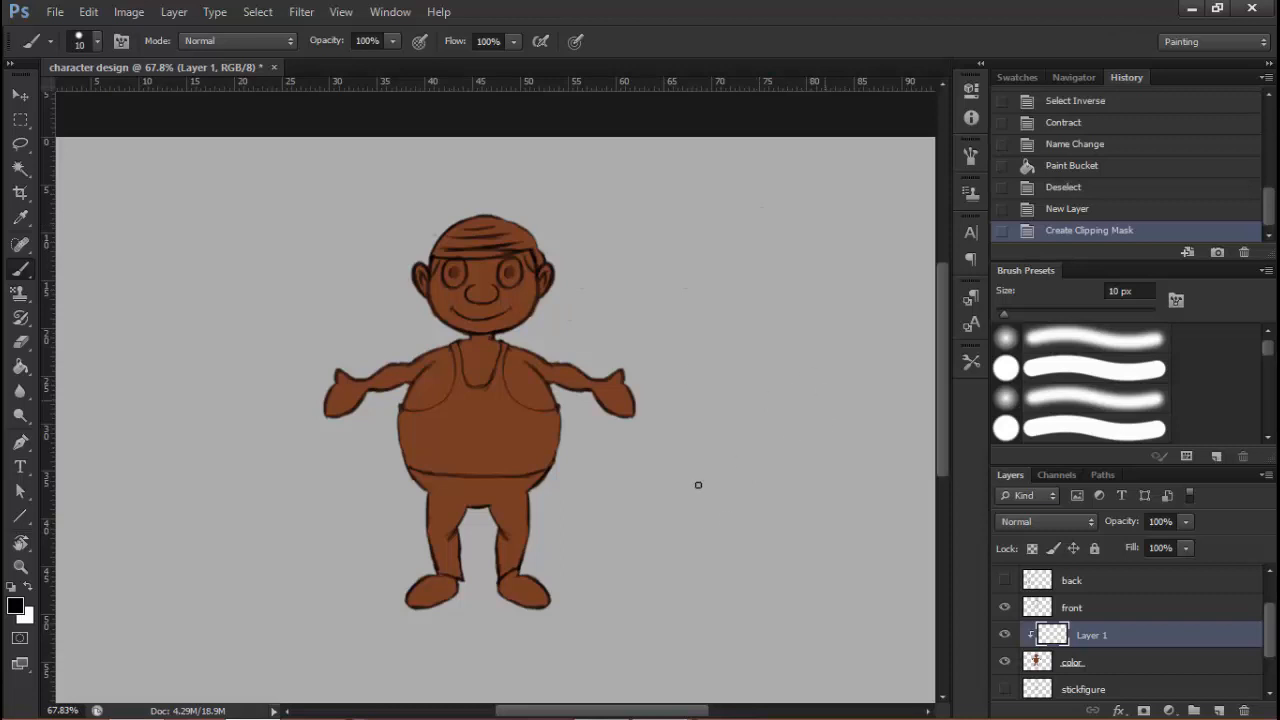
{"action": "mouse_move", "coordinate": [607, 253]}
{"action": "left_mouse_down"}
{"action": "mouse_move", "coordinate": [575, 465]}
{"action": "mouse_move", "coordinate": [372, 380]}
{"action": "mouse_move", "coordinate": [342, 462]}
{"action": "mouse_move", "coordinate": [456, 258]}
{"action": "mouse_move", "coordinate": [460, 480]}
{"action": "mouse_move", "coordinate": [243, 406]}
{"action": "mouse_move", "coordinate": [420, 470]}
{"action": "mouse_move", "coordinate": [380, 492]}
{"action": "mouse_move", "coordinate": [540, 505]}
{"action": "left_mouse_up"}
{"action": "key", "text": "ctrl+z"}
{"action": "scroll", "coordinate": [508, 253], "scroll_direction": "up", "scroll_amount": 5}
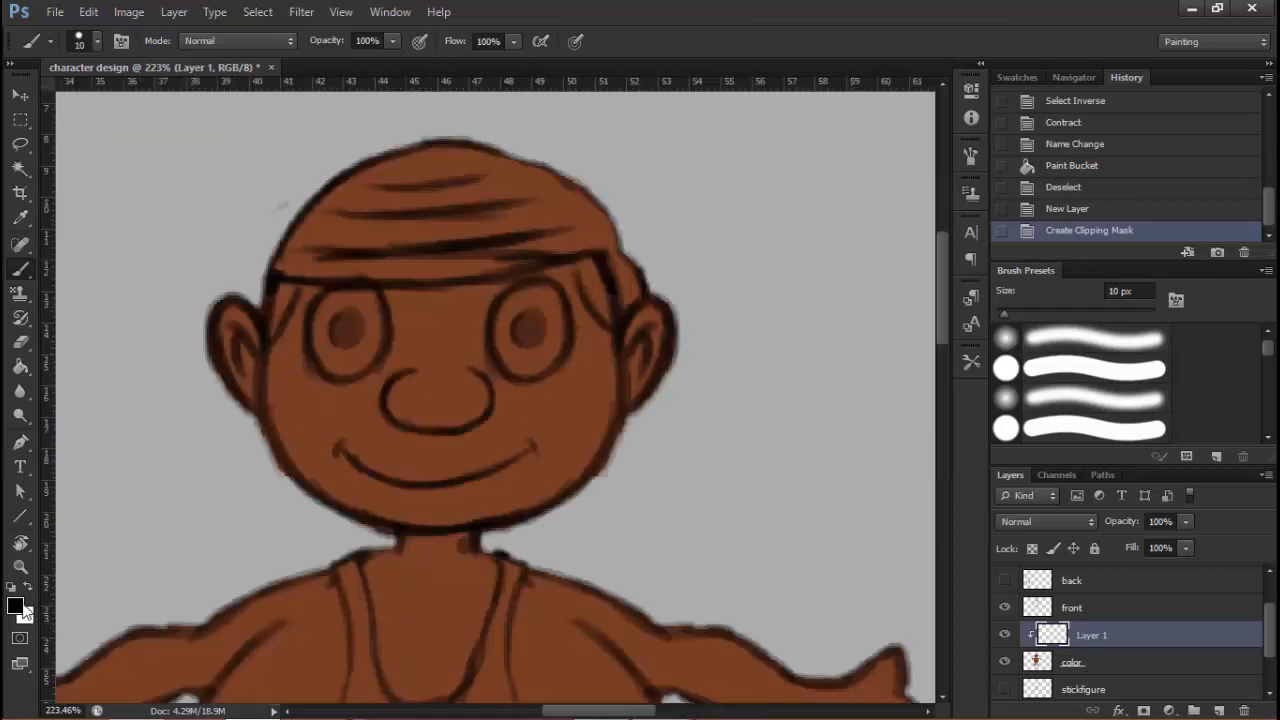
{"action": "left_click", "coordinate": [15, 606]}
{"action": "type", "text": "197"}
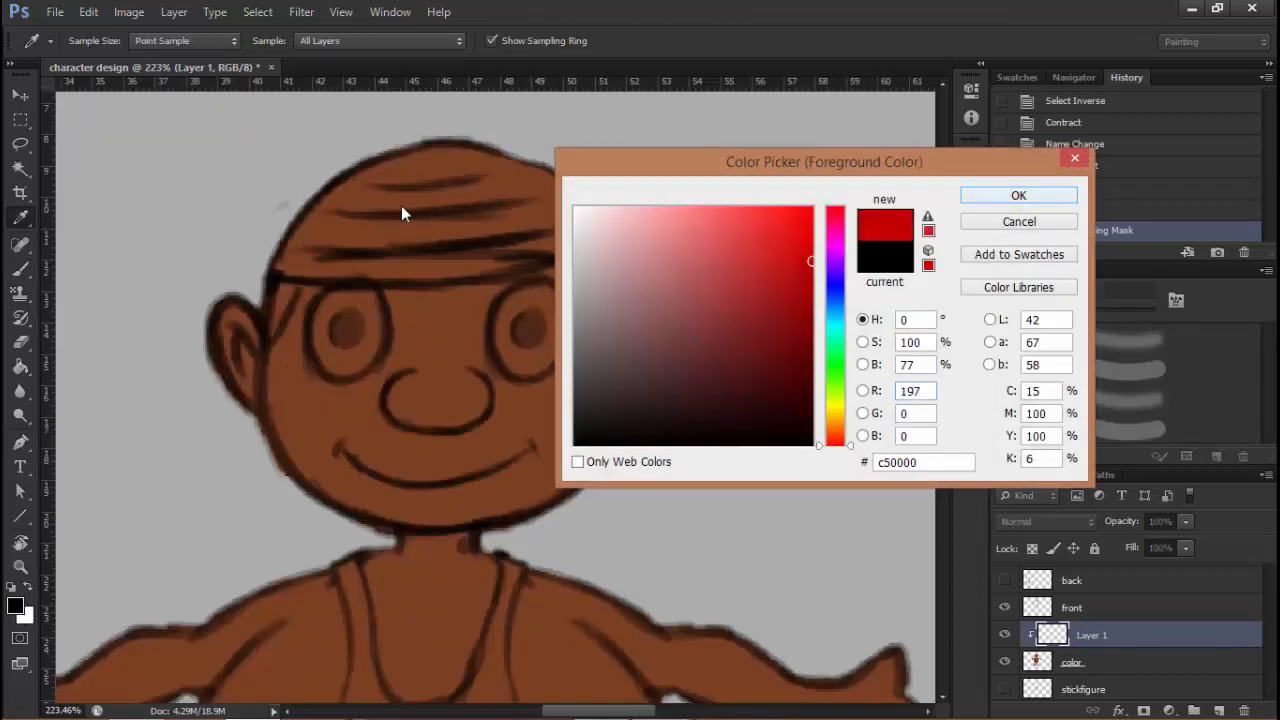
{"action": "key", "text": "Return"}
Try painting the character's cap red on the clipped layer, and undo the brushwork
{"action": "key", "text": "b"}
{"action": "scroll", "coordinate": [391, 177], "scroll_direction": "up", "scroll_amount": 2}
{"action": "mouse_move", "coordinate": [343, 186]}
{"action": "left_mouse_down"}
{"action": "mouse_move", "coordinate": [282, 255]}
{"action": "mouse_move", "coordinate": [691, 249]}
{"action": "mouse_move", "coordinate": [486, 189]}
{"action": "mouse_move", "coordinate": [542, 183]}
{"action": "mouse_move", "coordinate": [455, 232]}
{"action": "mouse_move", "coordinate": [318, 250]}
{"action": "mouse_move", "coordinate": [275, 285]}
{"action": "mouse_move", "coordinate": [565, 262]}
{"action": "left_mouse_up"}
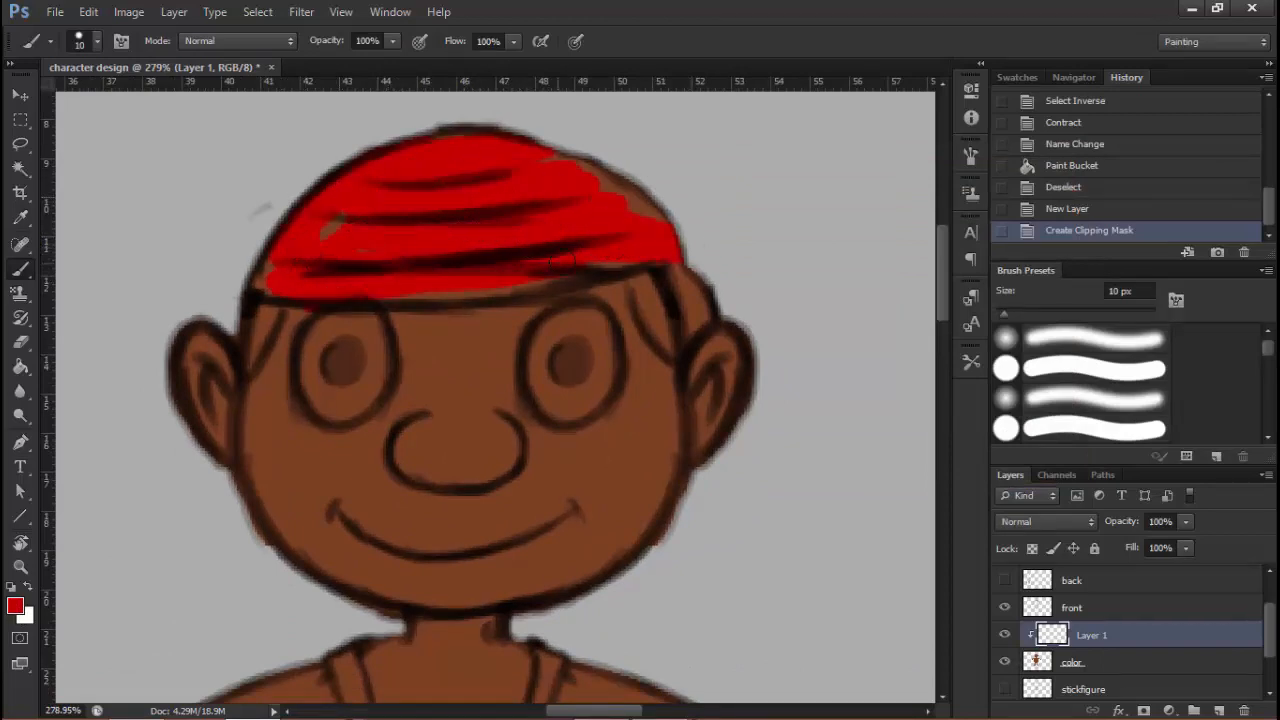
{"action": "left_click_drag", "start_coordinate": [452, 163], "coordinate": [457, 198]}
{"action": "key", "text": "ctrl+z"}
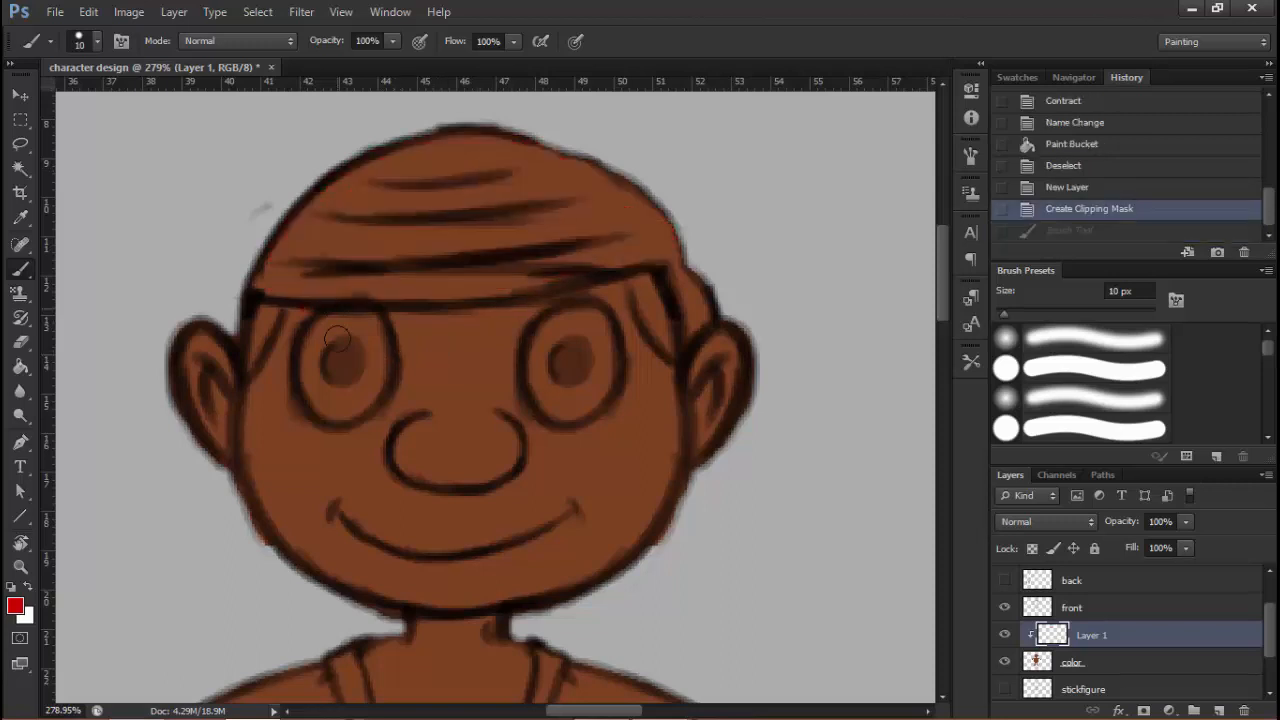
Swap the foreground color to white, try a brush stroke on the character's eye, and undo the stroke
{"action": "left_click", "coordinate": [25, 589]}
{"action": "mouse_move", "coordinate": [315, 345]}
{"action": "left_mouse_down"}
{"action": "mouse_move", "coordinate": [328, 400]}
{"action": "mouse_move", "coordinate": [341, 317]}
{"action": "mouse_move", "coordinate": [366, 365]}
{"action": "mouse_move", "coordinate": [354, 413]}
{"action": "left_mouse_up"}
{"action": "key", "text": "ctrl+z"}
{"action": "left_click_drag", "start_coordinate": [489, 403], "coordinate": [440, 408]}
{"action": "left_click_drag", "start_coordinate": [505, 535], "coordinate": [502, 322]}
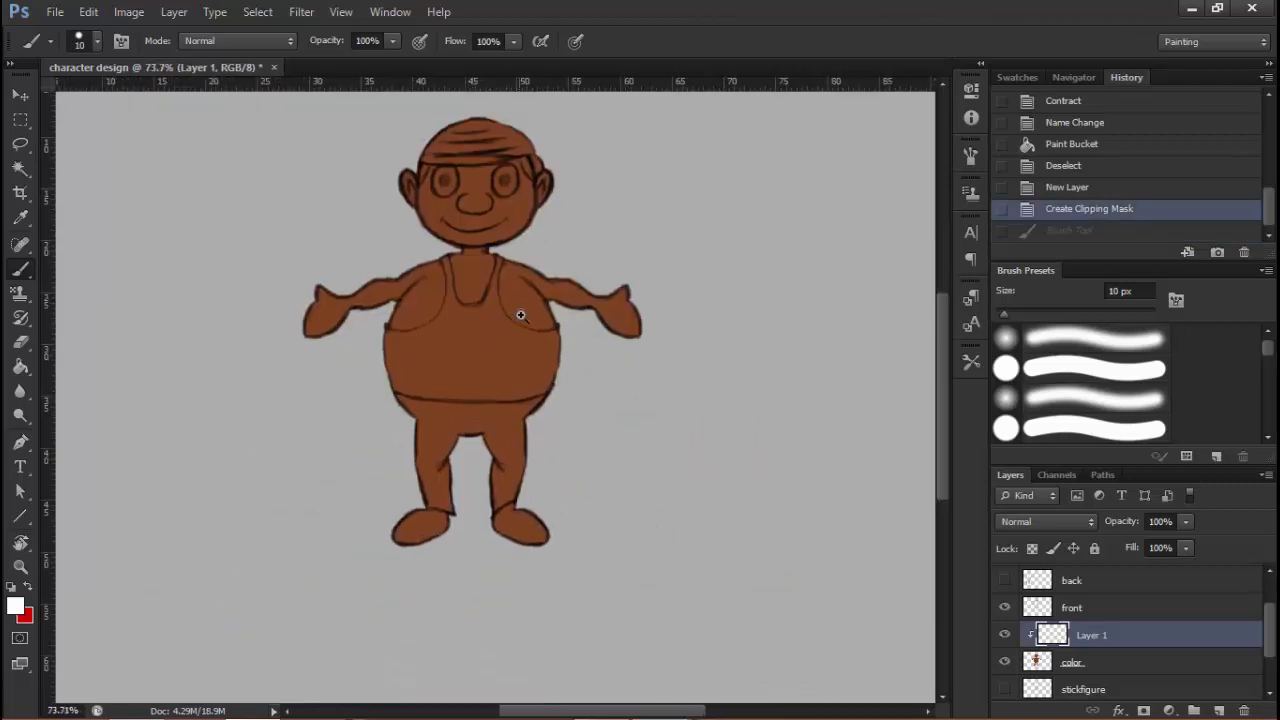
Toggle the front layer's visibility repeatedly to compare the line art with the flat brown silhouette beneath it
{"action": "scroll", "coordinate": [501, 333], "scroll_direction": "down", "scroll_amount": 2}
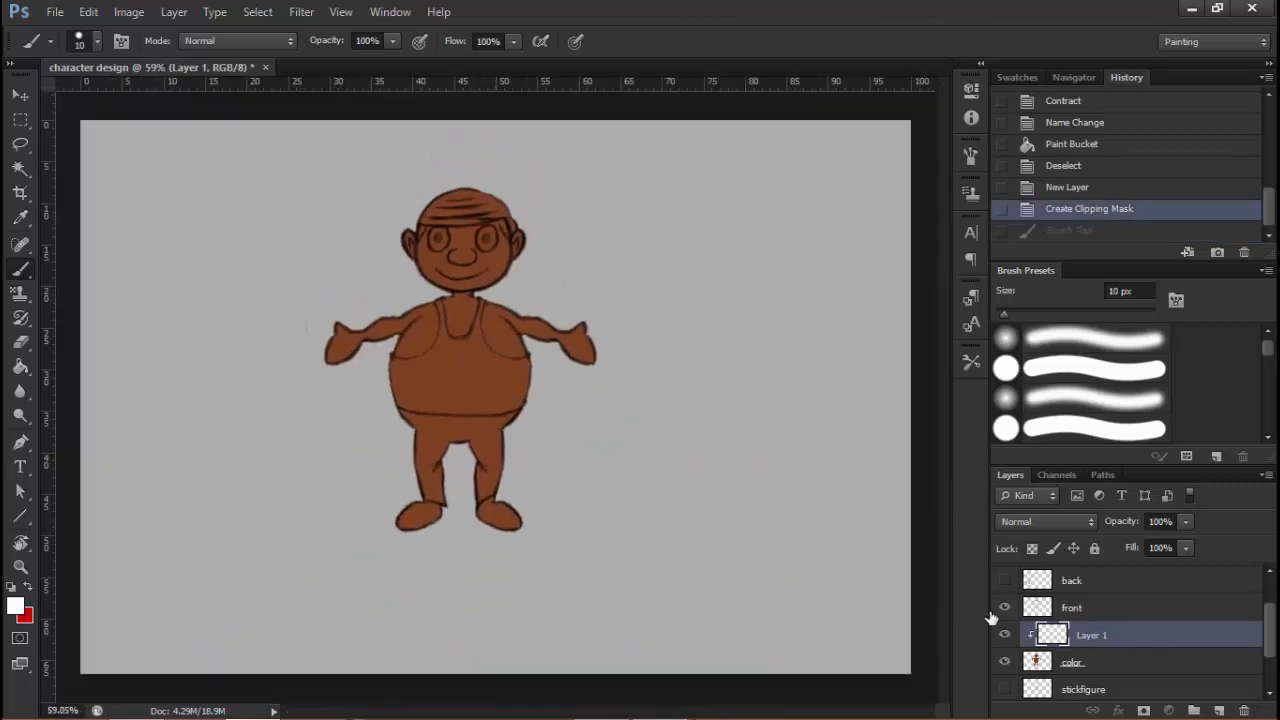
{"action": "left_click", "coordinate": [1018, 608]}
{"action": "left_click", "coordinate": [1005, 608]}
{"action": "left_click", "coordinate": [1005, 608]}
{"action": "left_click", "coordinate": [1005, 608]}
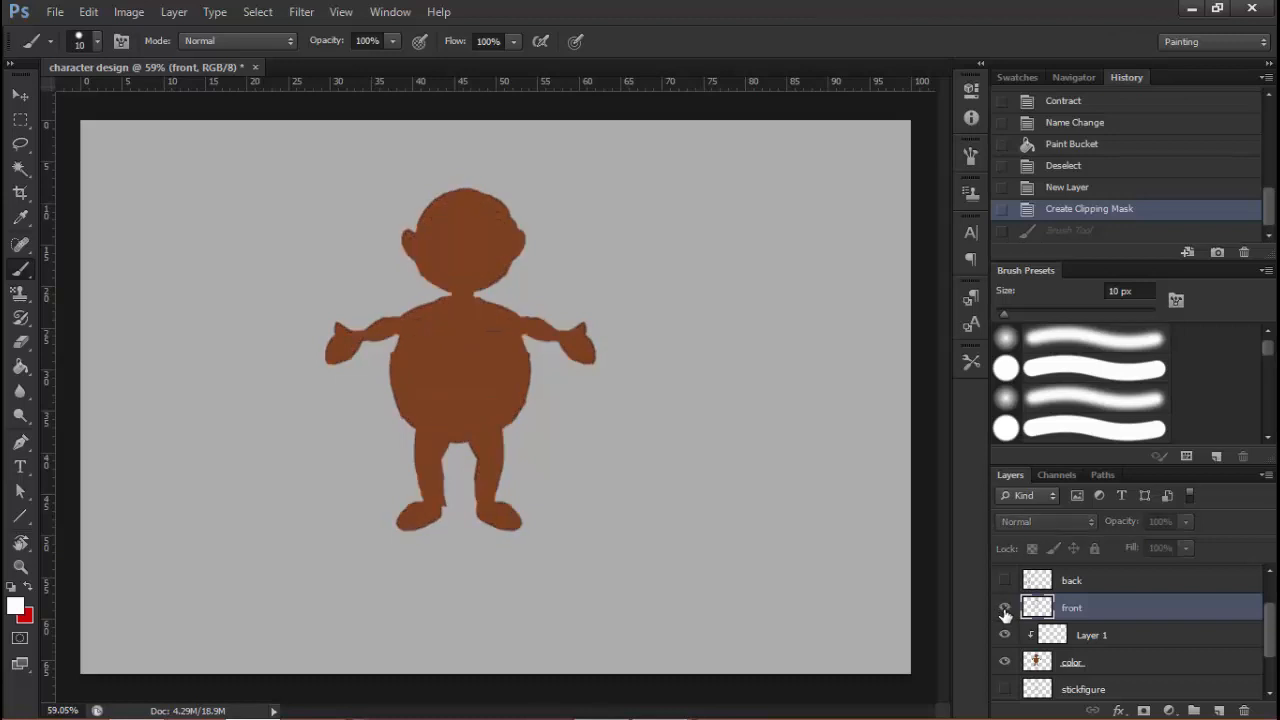
{"action": "left_click", "coordinate": [1005, 608]}
{"action": "left_click", "coordinate": [1005, 608]}
{"action": "left_click", "coordinate": [1005, 608]}
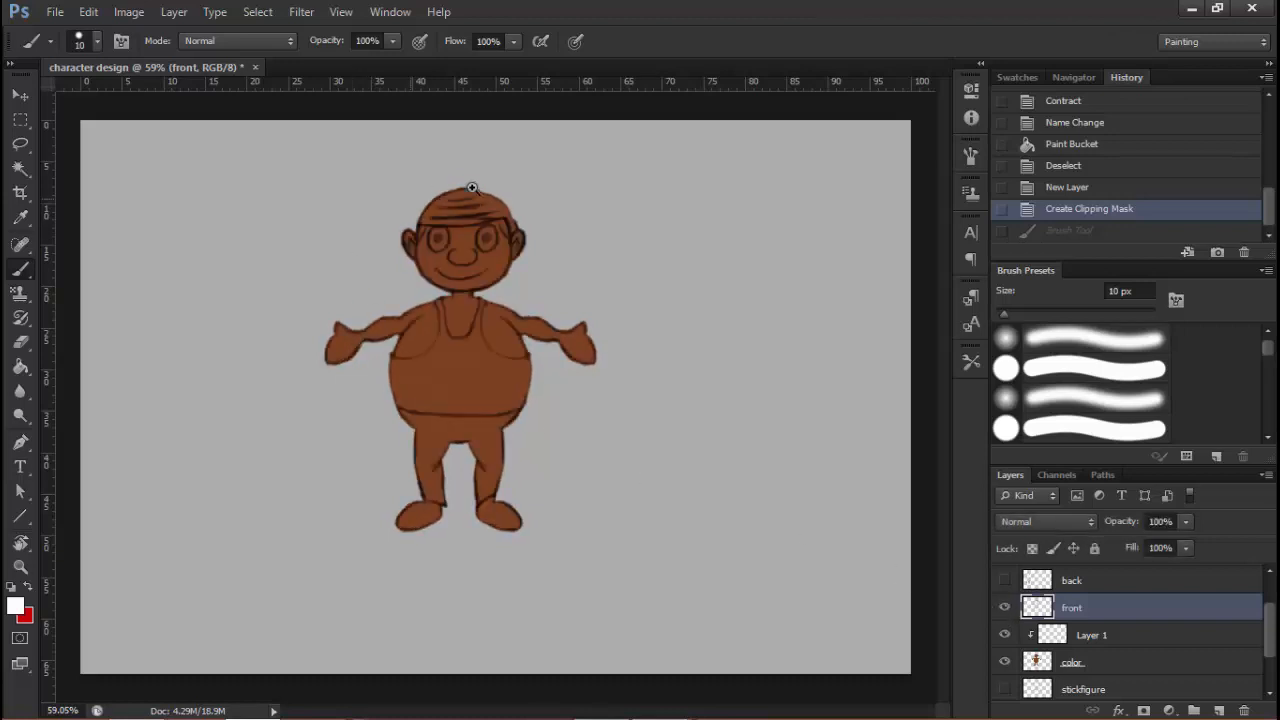
Try moving the front layer below the color layer, and undo the reordering
{"action": "scroll", "coordinate": [472, 188], "scroll_direction": "up", "scroll_amount": 3}
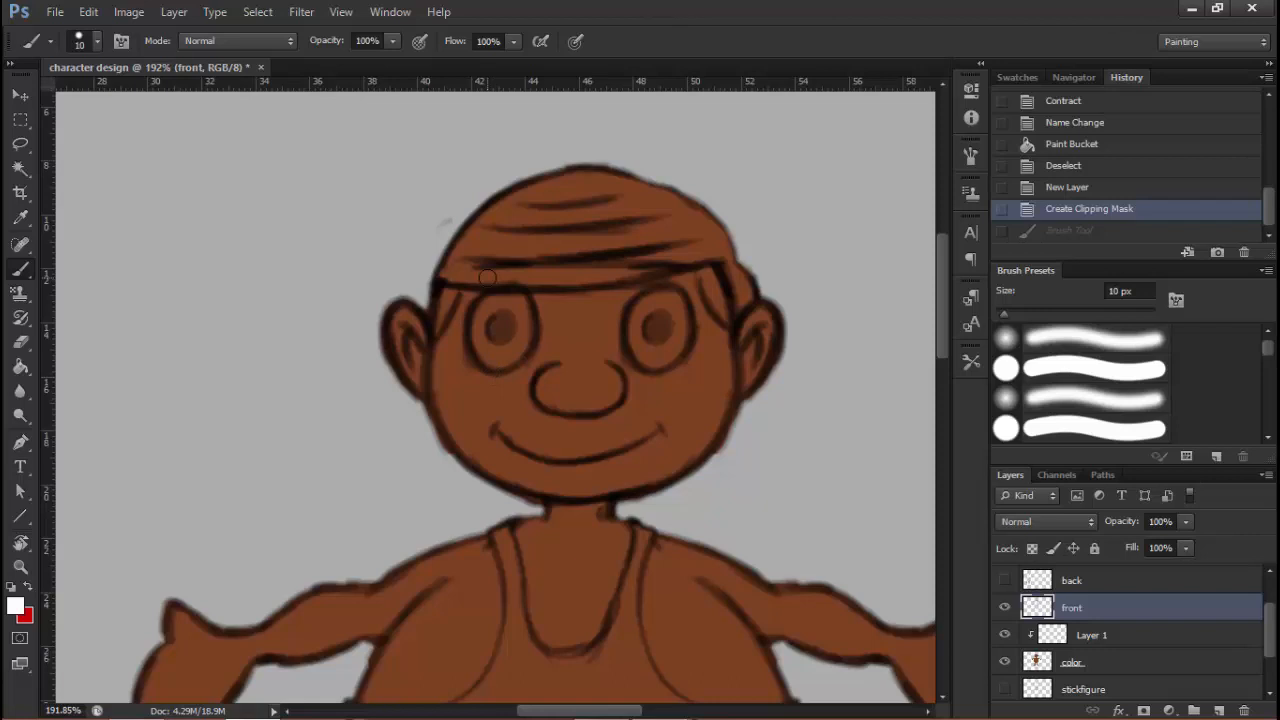
{"action": "left_click_drag", "start_coordinate": [1142, 618], "coordinate": [1110, 675]}
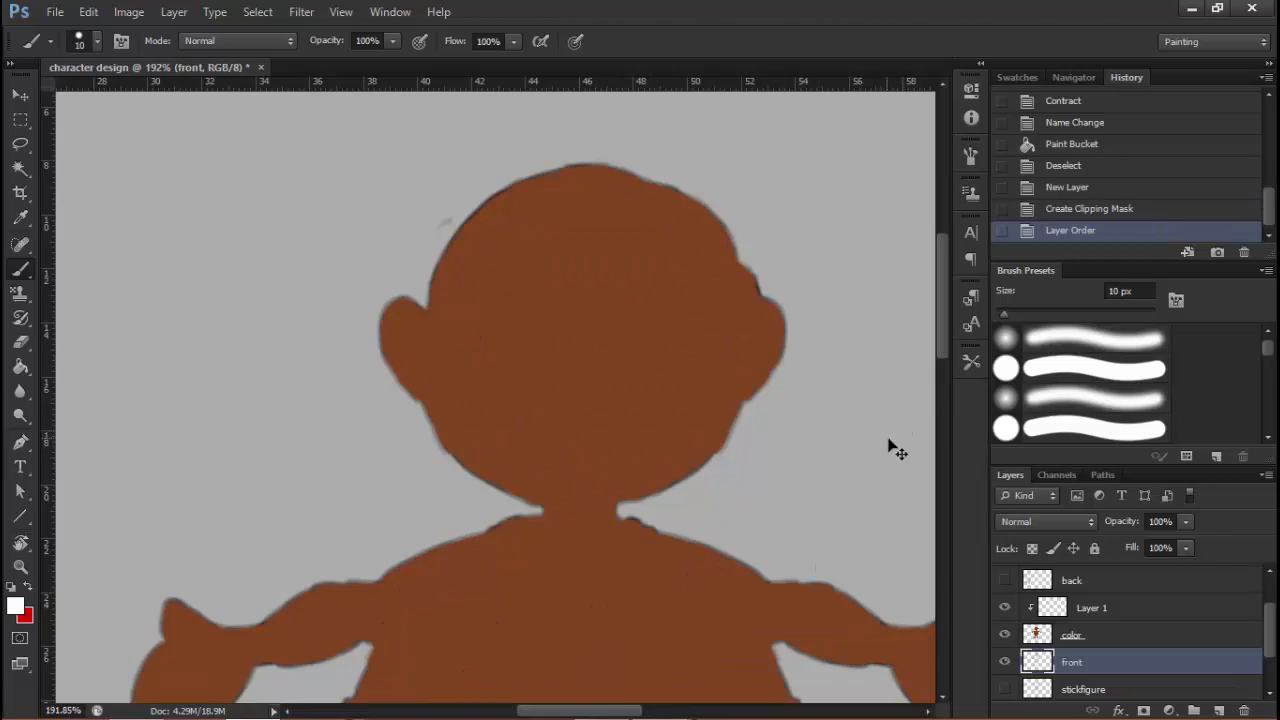
{"action": "key", "text": "ctrl+z"}
Set the foreground color to a pale cream with a hue of about 48 degrees
{"action": "scroll", "coordinate": [674, 271], "scroll_direction": "down", "scroll_amount": 4}
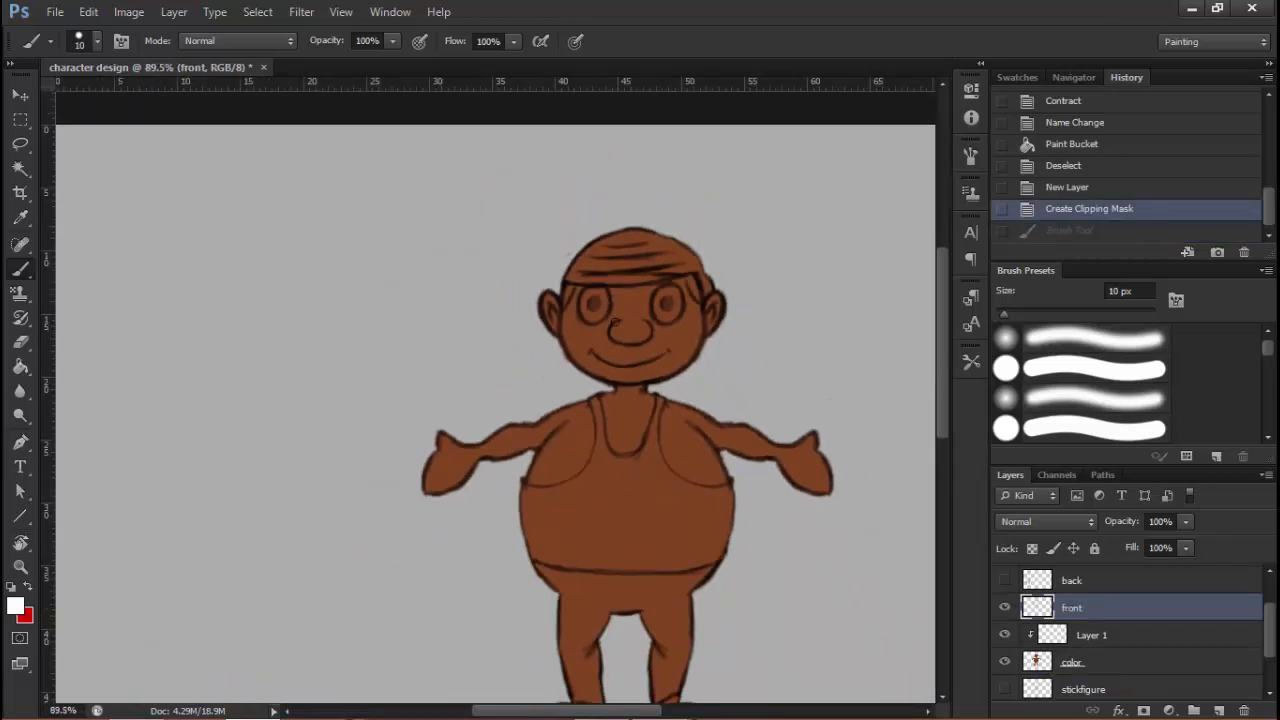
{"action": "scroll", "coordinate": [614, 324], "scroll_direction": "up", "scroll_amount": 4}
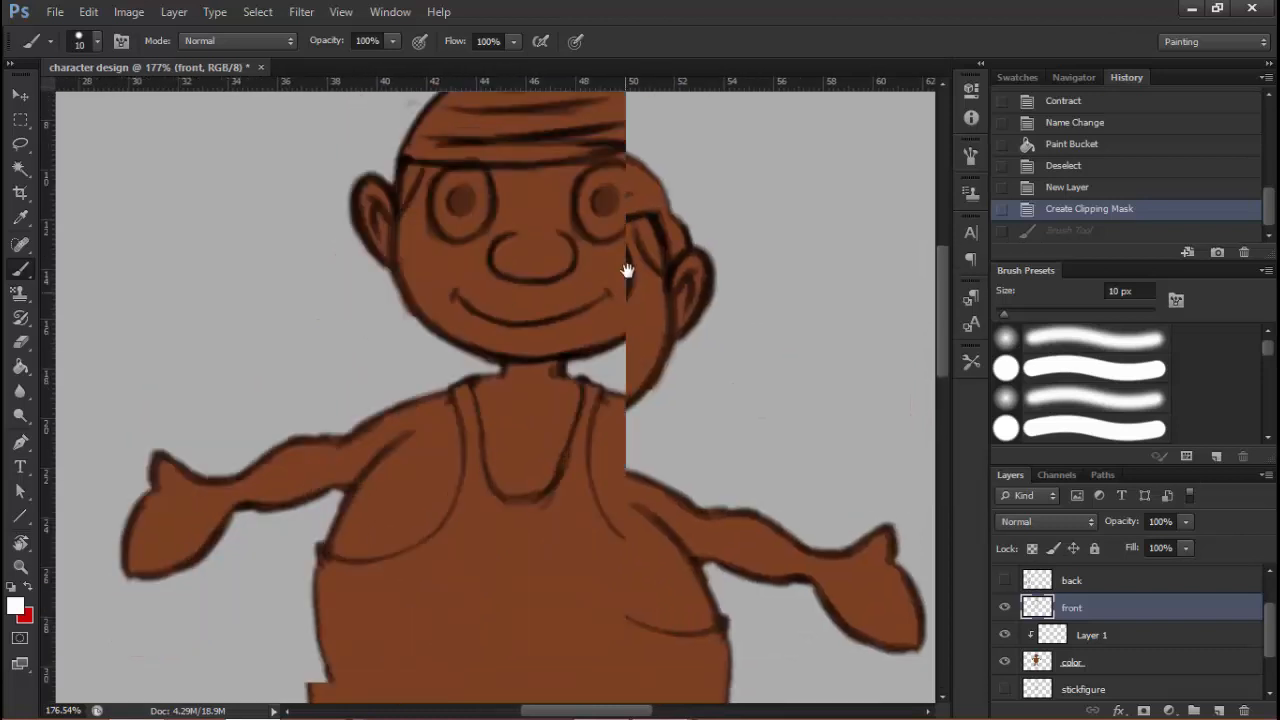
{"action": "left_click_drag", "start_coordinate": [627, 271], "coordinate": [562, 232]}
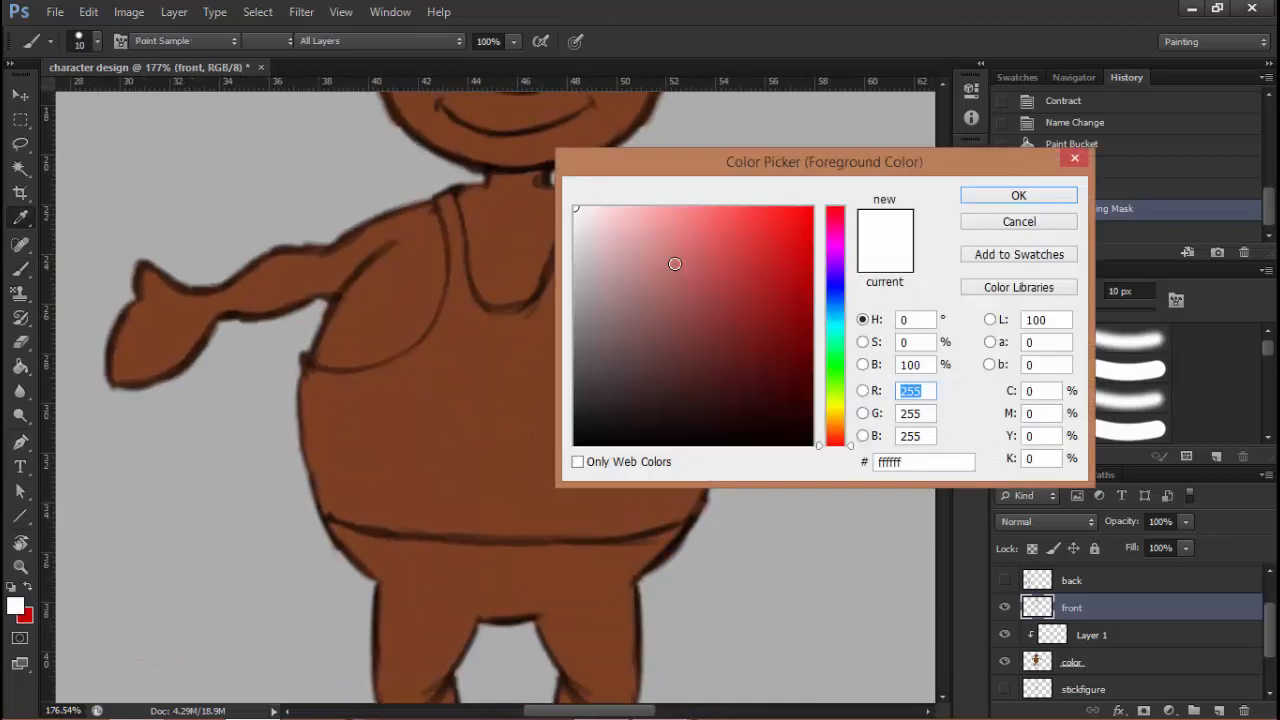
{"action": "left_click", "coordinate": [834, 406]}
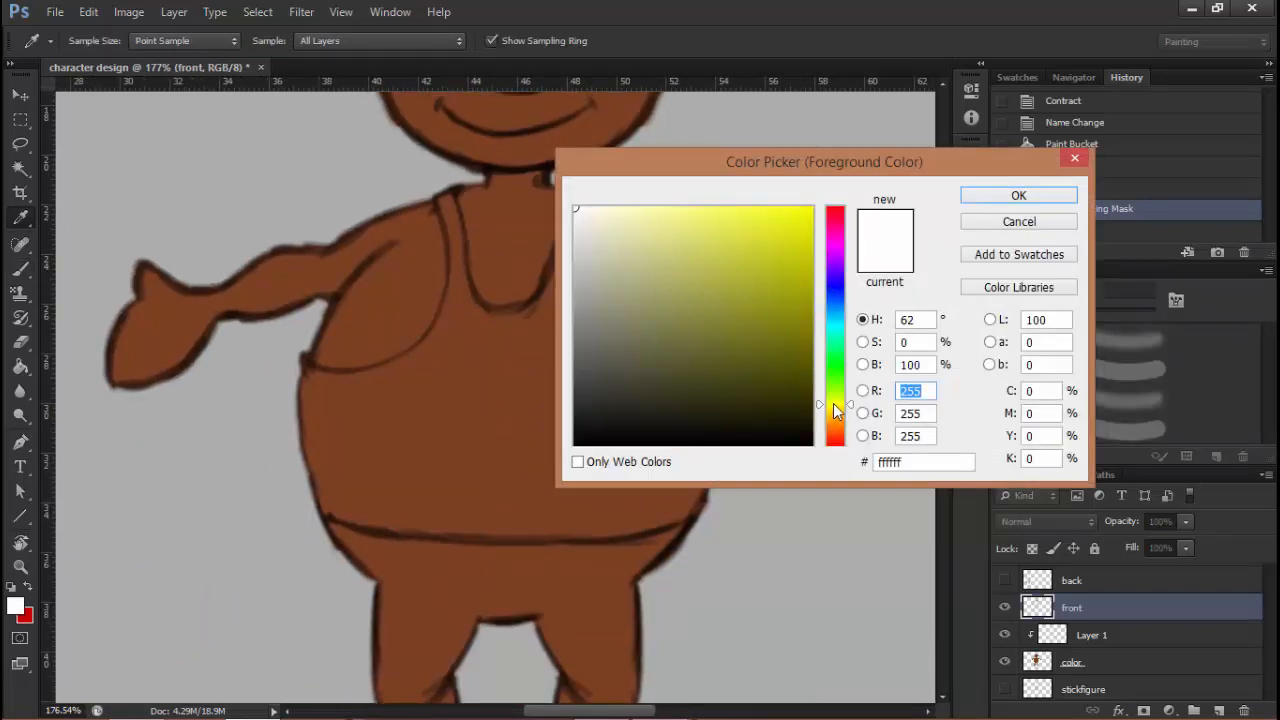
{"action": "left_click_drag", "start_coordinate": [833, 408], "coordinate": [834, 416]}
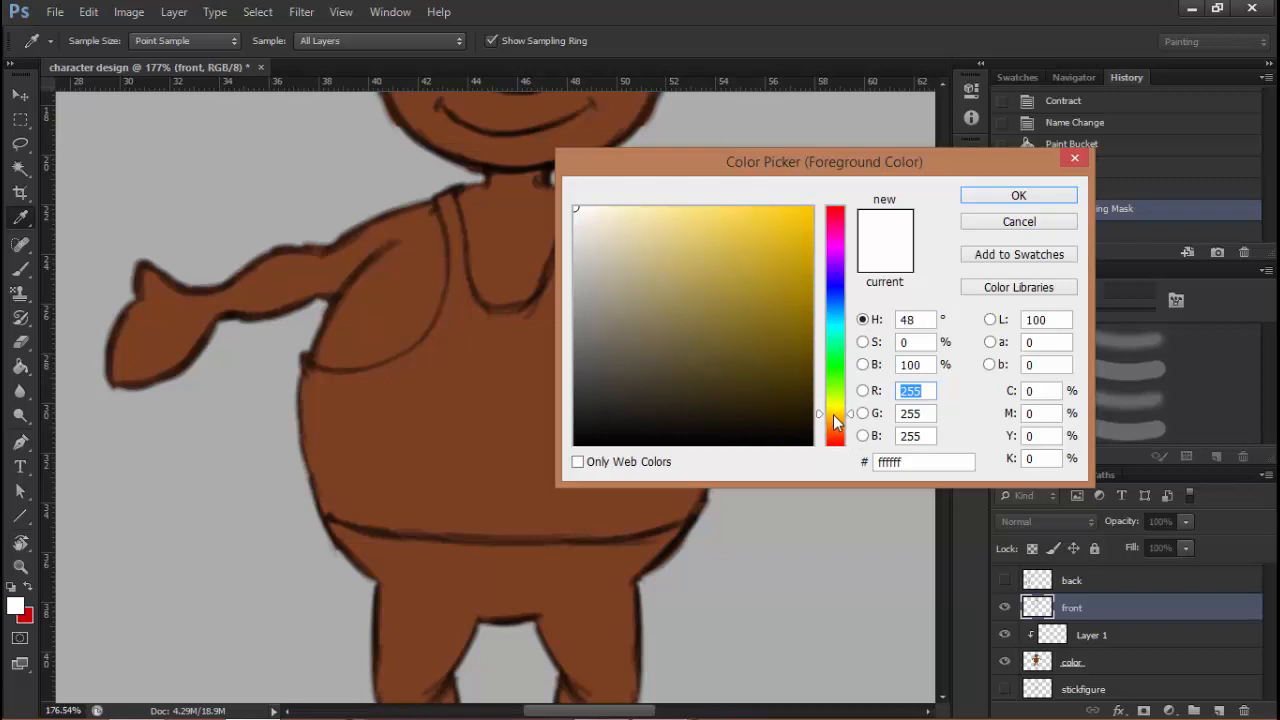
{"action": "left_click_drag", "start_coordinate": [604, 214], "coordinate": [614, 208]}
{"action": "left_click", "coordinate": [993, 201]}
Try the cream color over the tank top's chest and enlarge the brush to 50 px
{"action": "mouse_move", "coordinate": [455, 342]}
{"action": "left_mouse_down"}
{"action": "mouse_move", "coordinate": [478, 382]}
{"action": "mouse_move", "coordinate": [490, 335]}
{"action": "mouse_move", "coordinate": [477, 347]}
{"action": "mouse_move", "coordinate": [486, 473]}
{"action": "mouse_move", "coordinate": [549, 278]}
{"action": "mouse_move", "coordinate": [543, 330]}
{"action": "left_mouse_up"}
{"action": "key", "text": "bracketright"}
{"action": "key", "text": "bracketright"}
{"action": "key", "text": "bracketright"}
{"action": "key", "text": "bracketright"}
Try painting the tank top's belly area cream on the front layer, and undo the strokes
{"action": "mouse_move", "coordinate": [480, 427]}
{"action": "left_mouse_down"}
{"action": "mouse_move", "coordinate": [479, 458]}
{"action": "mouse_move", "coordinate": [396, 450]}
{"action": "mouse_move", "coordinate": [404, 482]}
{"action": "mouse_move", "coordinate": [346, 455]}
{"action": "left_mouse_up"}
{"action": "key", "text": "ctrl+z"}
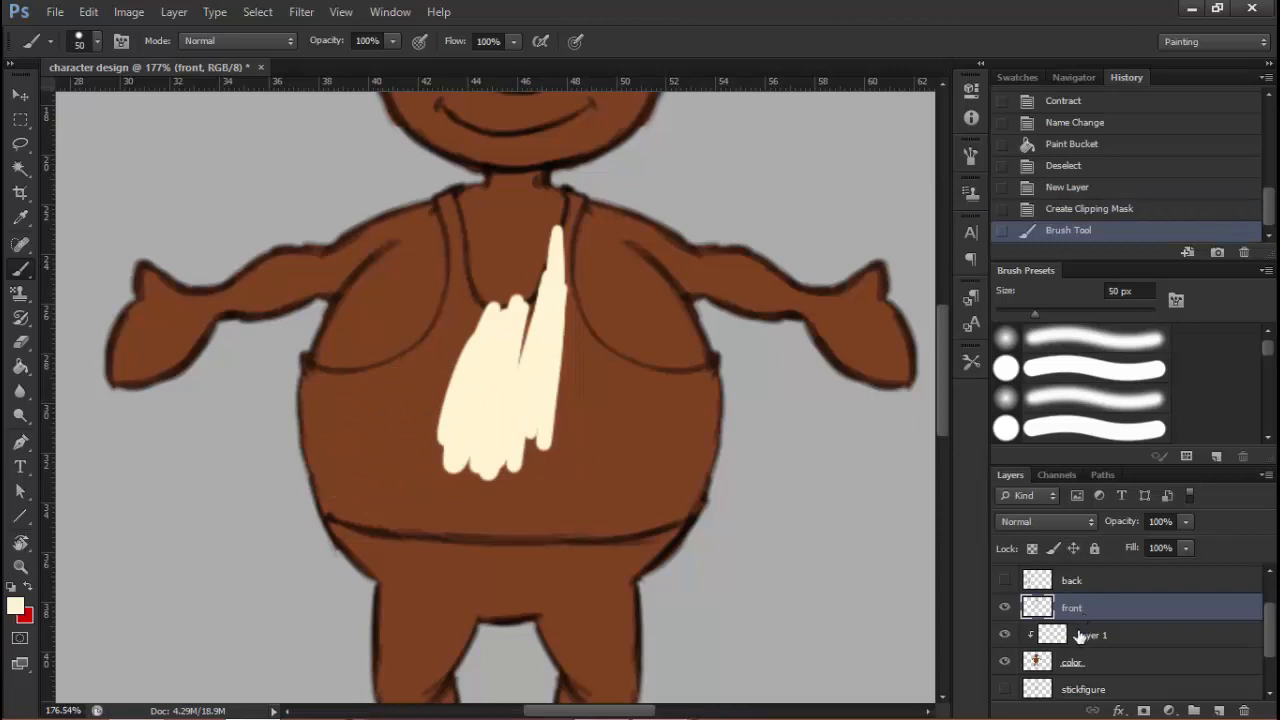
{"action": "key", "text": "ctrl+z"}
Delete the clipped Layer 1 and load the color layer's silhouette as a selection
{"action": "left_click", "coordinate": [1082, 637]}
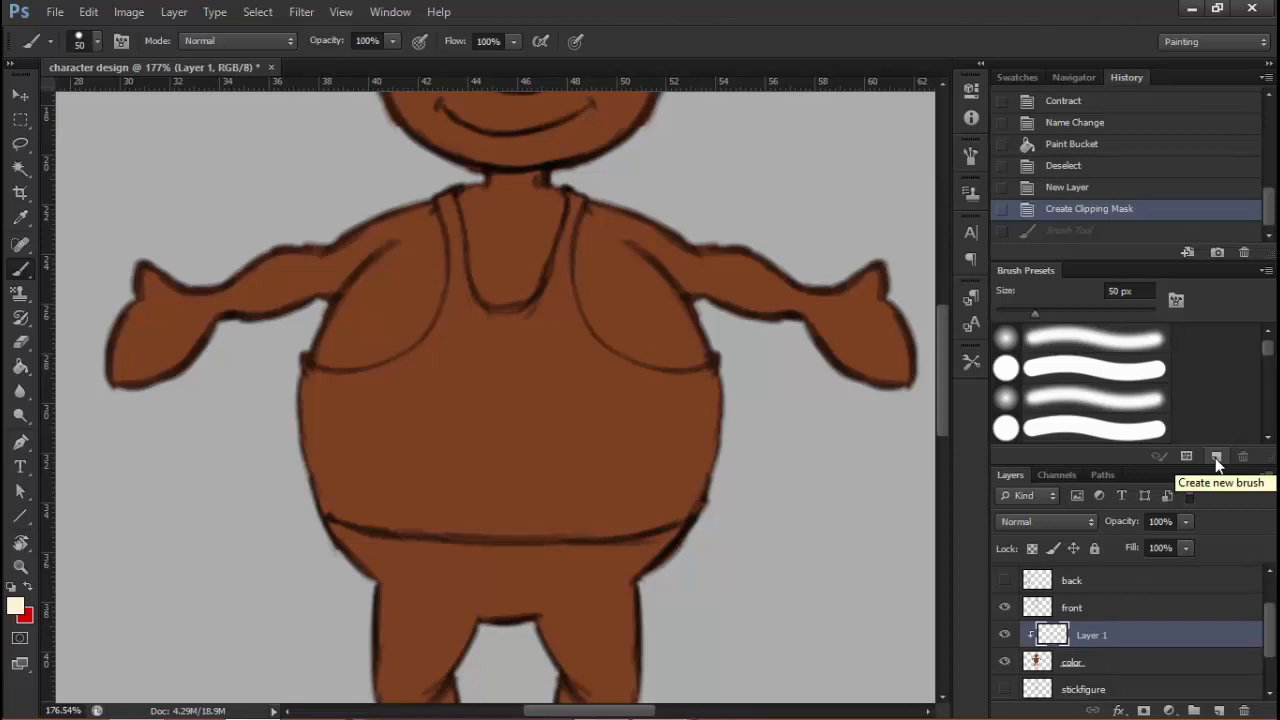
{"action": "left_click", "coordinate": [1245, 711]}
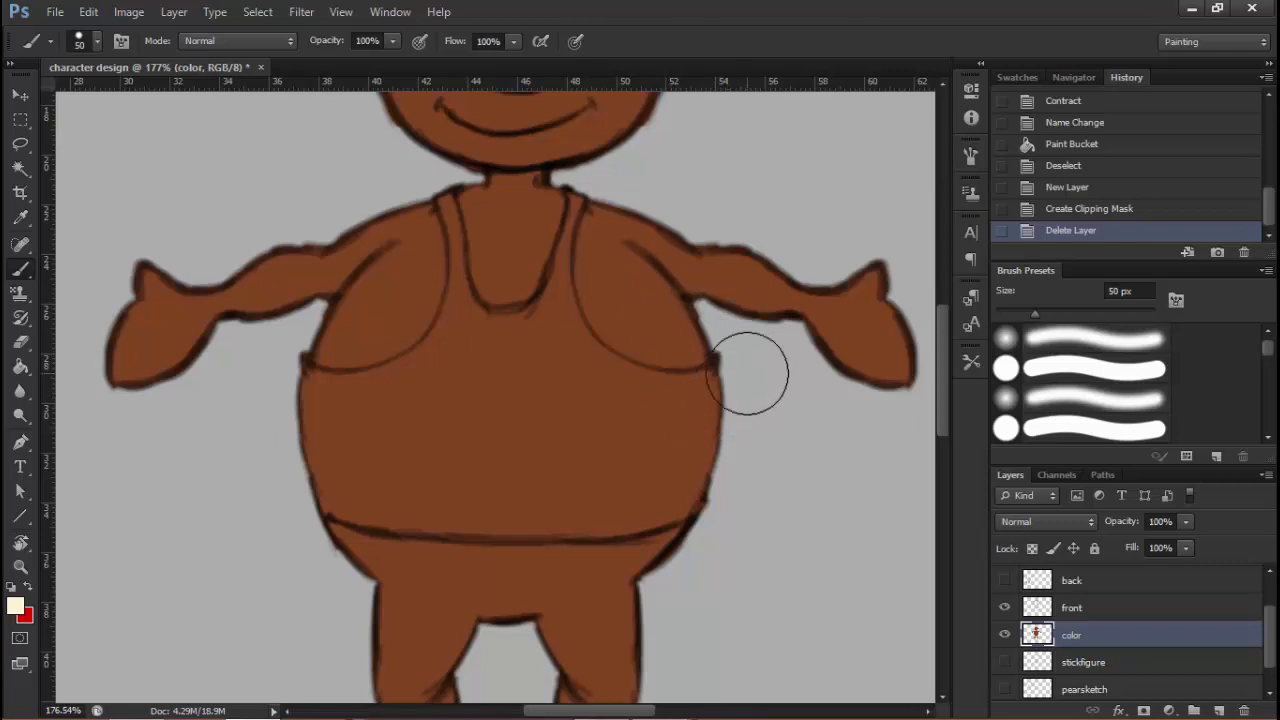
{"action": "left_click", "coordinate": [1037, 636], "text": "ctrl"}
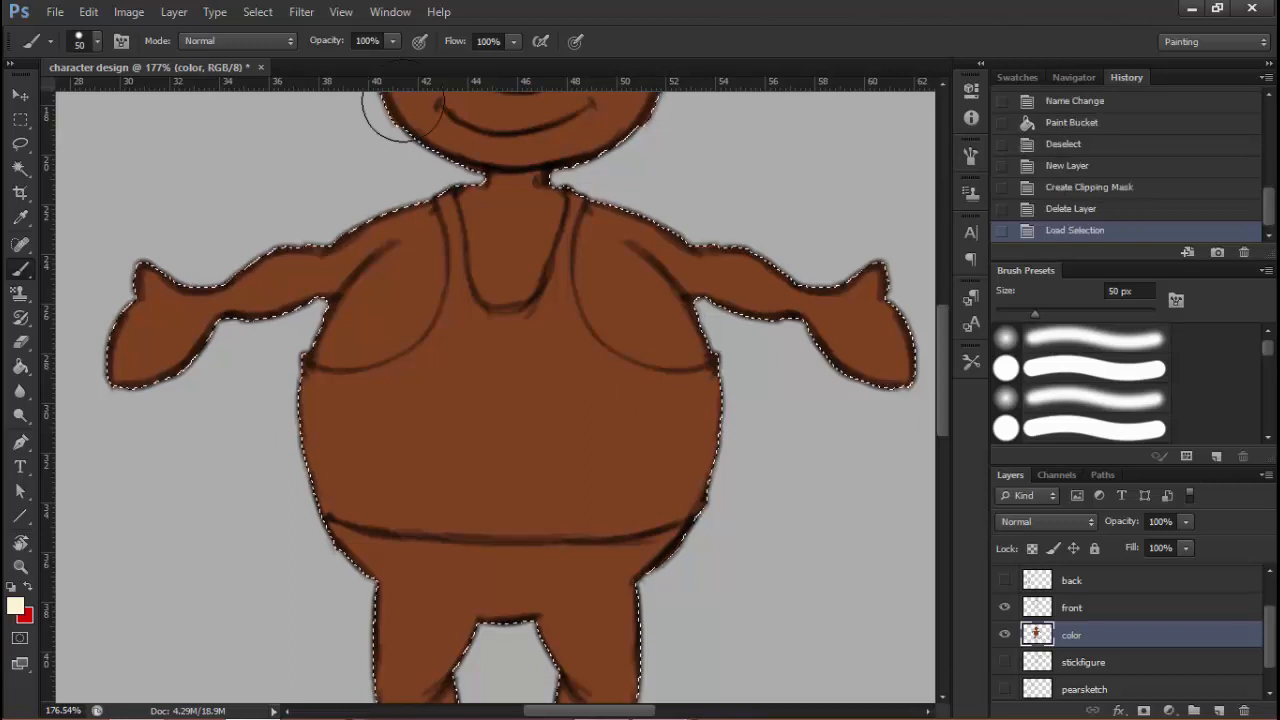
Paint the tank top and its straps pale cream inside the figure selection on the color layer
{"action": "left_click_drag", "start_coordinate": [573, 170], "coordinate": [494, 195]}
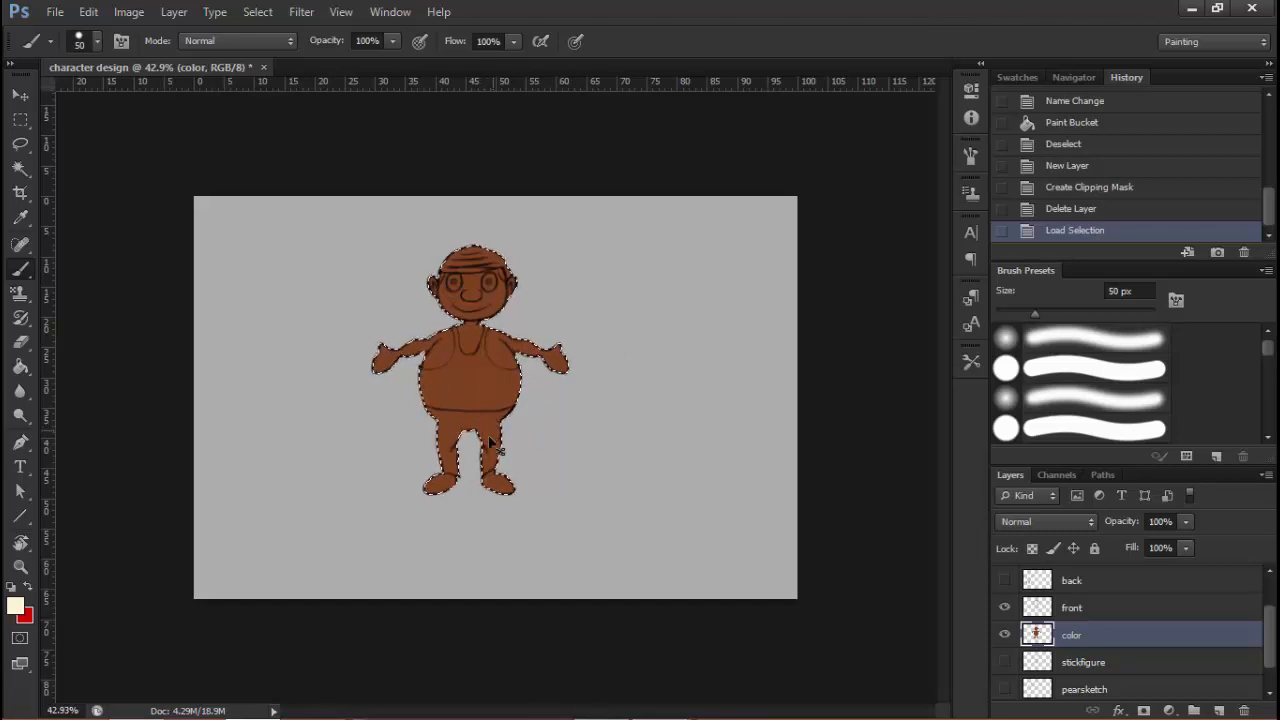
{"action": "left_click_drag", "start_coordinate": [428, 440], "coordinate": [605, 310]}
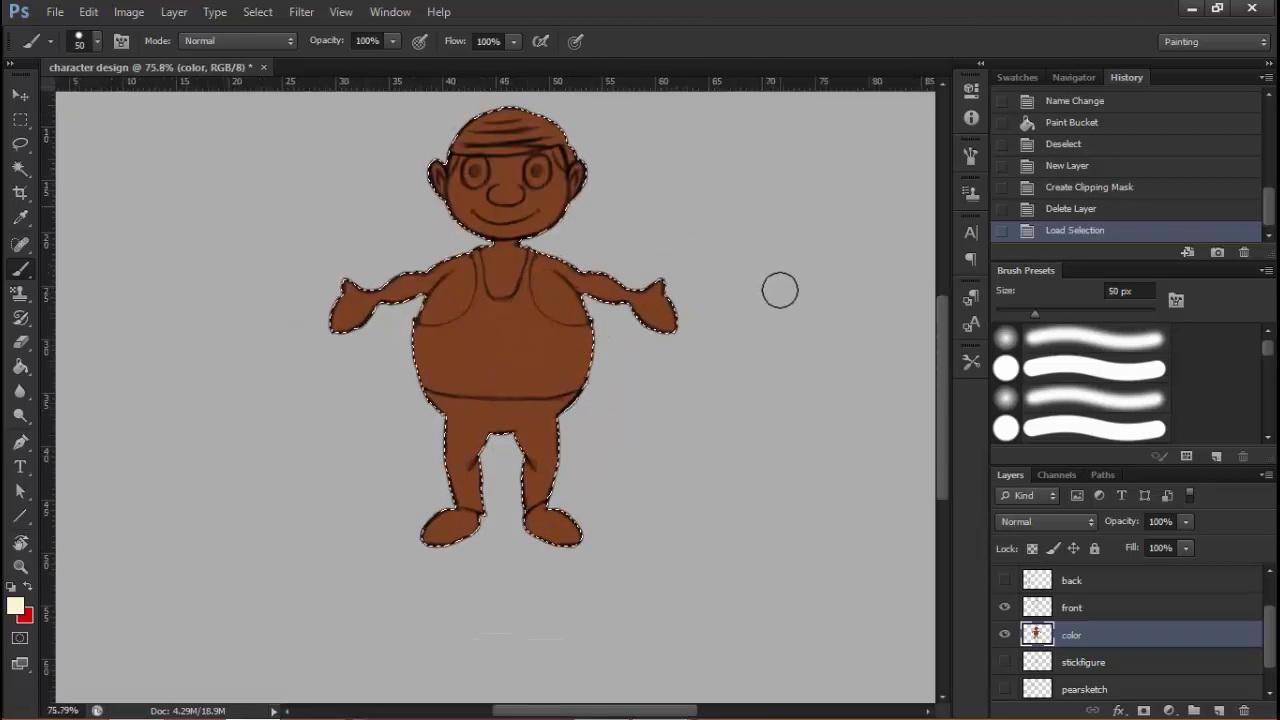
{"action": "left_click", "coordinate": [577, 372]}
{"action": "mouse_move", "coordinate": [577, 372]}
{"action": "left_mouse_down"}
{"action": "mouse_move", "coordinate": [591, 321]}
{"action": "mouse_move", "coordinate": [500, 290]}
{"action": "mouse_move", "coordinate": [500, 378]}
{"action": "left_mouse_up"}
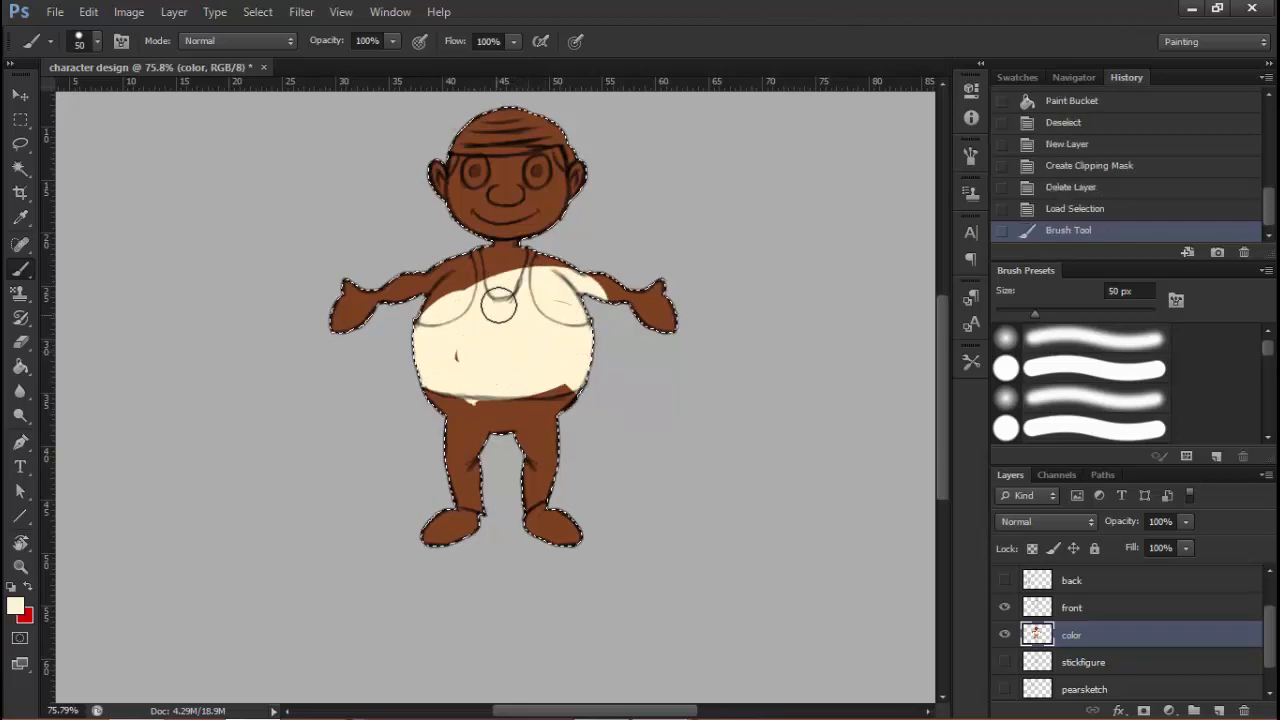
{"action": "key", "text": "ctrl+z"}
{"action": "left_click_drag", "start_coordinate": [500, 290], "coordinate": [527, 310]}
{"action": "scroll", "coordinate": [527, 310], "scroll_direction": "up", "scroll_amount": 3}
{"action": "mouse_move", "coordinate": [314, 423]}
{"action": "left_mouse_down"}
{"action": "mouse_move", "coordinate": [294, 494]}
{"action": "mouse_move", "coordinate": [317, 413]}
{"action": "mouse_move", "coordinate": [403, 403]}
{"action": "mouse_move", "coordinate": [400, 452]}
{"action": "mouse_move", "coordinate": [429, 491]}
{"action": "mouse_move", "coordinate": [526, 514]}
{"action": "mouse_move", "coordinate": [677, 520]}
{"action": "mouse_move", "coordinate": [449, 532]}
{"action": "mouse_move", "coordinate": [623, 486]}
{"action": "mouse_move", "coordinate": [740, 374]}
{"action": "mouse_move", "coordinate": [511, 377]}
{"action": "mouse_move", "coordinate": [452, 297]}
{"action": "mouse_move", "coordinate": [430, 171]}
{"action": "mouse_move", "coordinate": [480, 220]}
{"action": "mouse_move", "coordinate": [550, 250]}
{"action": "mouse_move", "coordinate": [590, 160]}
{"action": "mouse_move", "coordinate": [586, 349]}
{"action": "mouse_move", "coordinate": [651, 380]}
{"action": "mouse_move", "coordinate": [463, 346]}
{"action": "mouse_move", "coordinate": [374, 360]}
{"action": "mouse_move", "coordinate": [474, 283]}
{"action": "mouse_move", "coordinate": [387, 333]}
{"action": "mouse_move", "coordinate": [429, 314]}
{"action": "mouse_move", "coordinate": [470, 318]}
{"action": "left_mouse_up"}
Reduce the brush to 9 px and sample the brown skin color beside the tank top's armhole
{"action": "key", "text": "["}
{"action": "key", "text": "["}
{"action": "key", "text": "["}
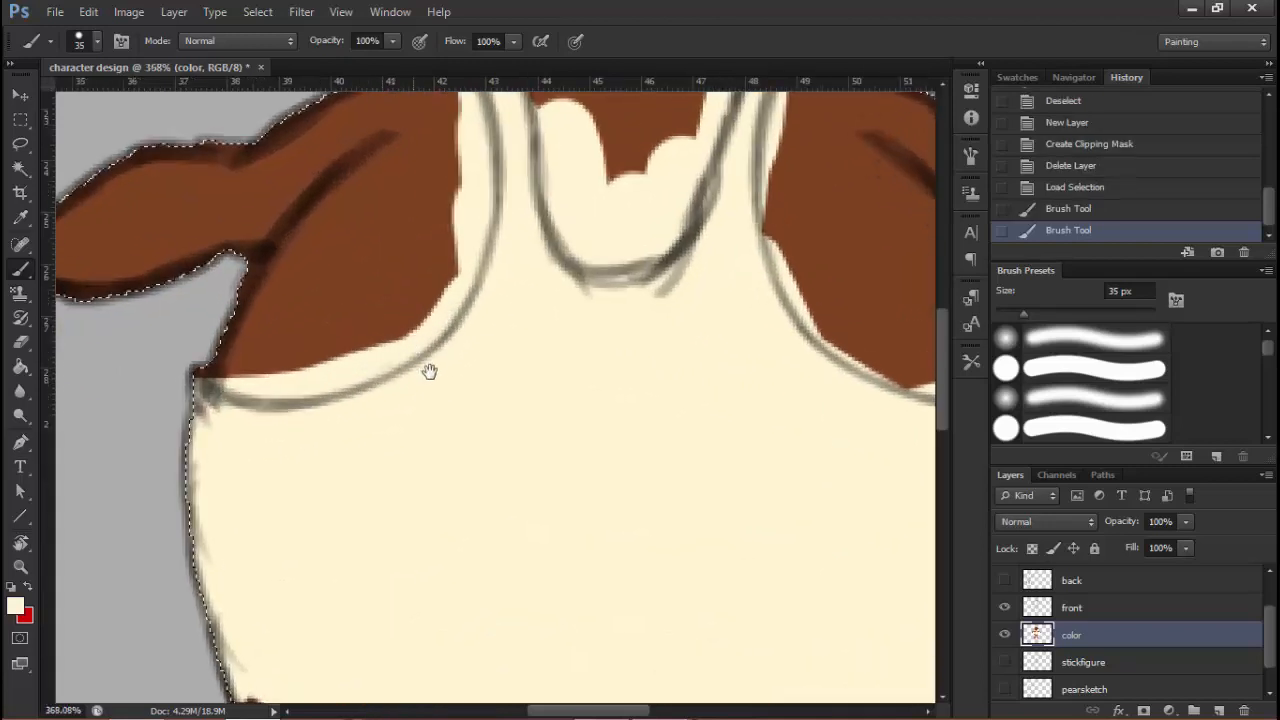
{"action": "left_click_drag", "start_coordinate": [429, 371], "coordinate": [438, 399]}
{"action": "left_click_drag", "start_coordinate": [509, 340], "coordinate": [431, 289]}
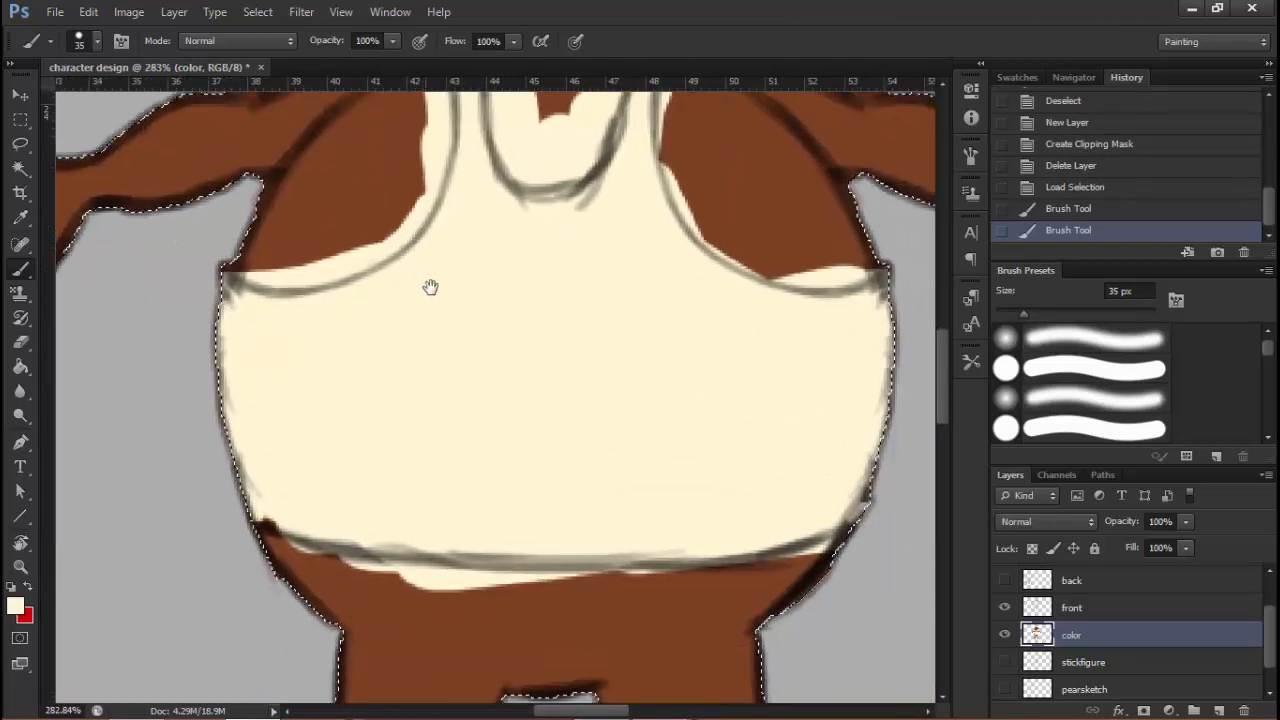
{"action": "mouse_move", "coordinate": [463, 392]}
{"action": "left_mouse_down"}
{"action": "mouse_move", "coordinate": [449, 260]}
{"action": "mouse_move", "coordinate": [501, 514]}
{"action": "left_mouse_up"}
{"action": "left_click_drag", "start_coordinate": [414, 369], "coordinate": [426, 440]}
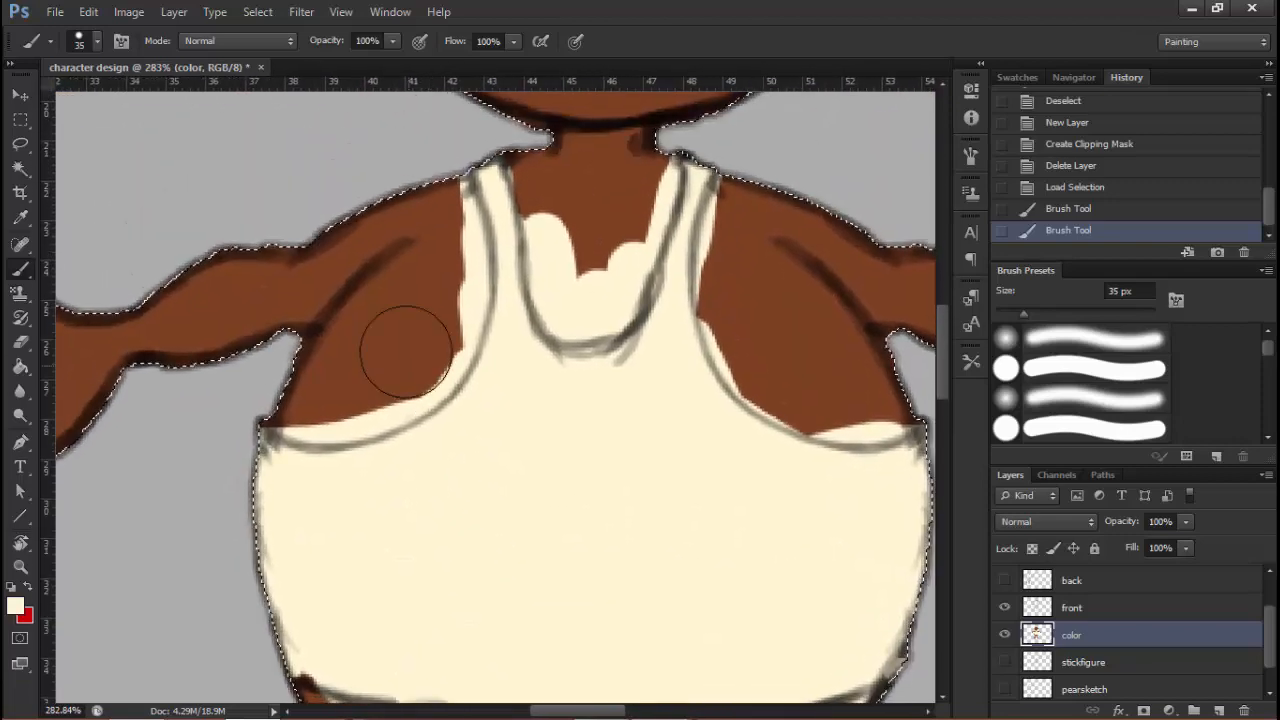
{"action": "key", "text": "["}
{"action": "key", "text": "["}
{"action": "key", "text": "["}
{"action": "key", "text": "["}
{"action": "key", "text": "["}
{"action": "key", "text": "["}
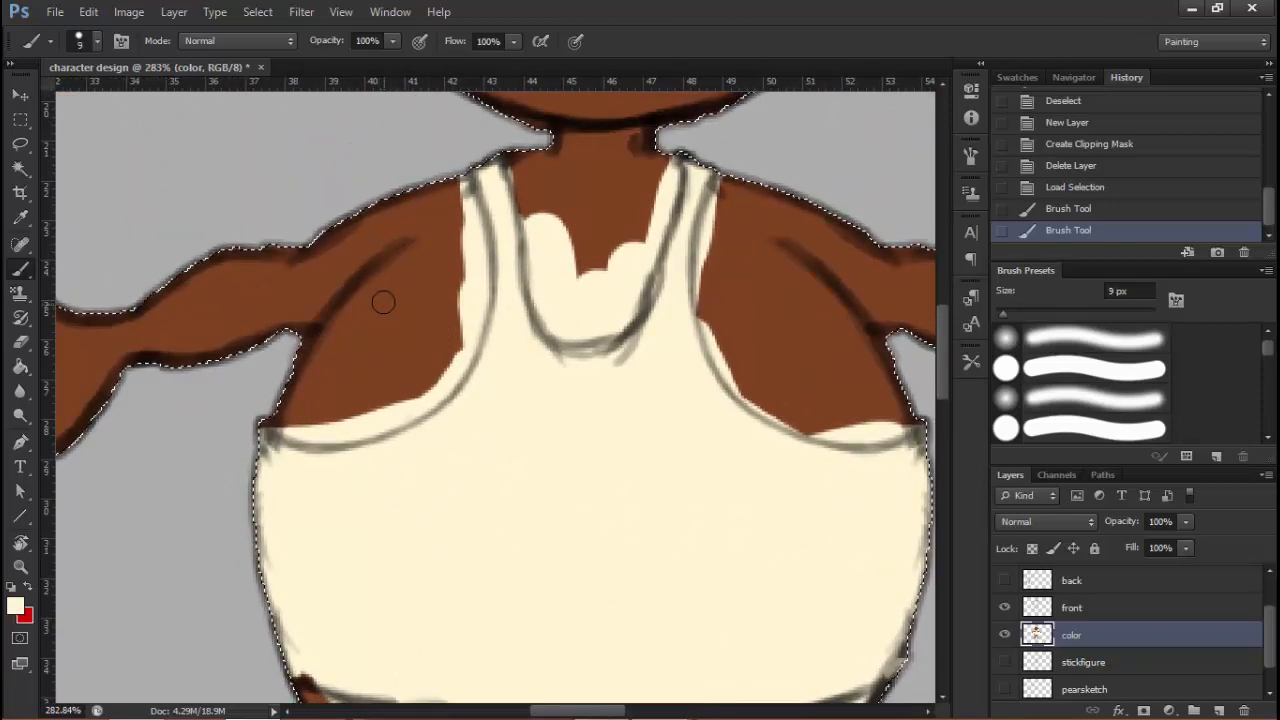
{"action": "mouse_move", "coordinate": [355, 336]}
{"action": "left_mouse_down"}
{"action": "mouse_move", "coordinate": [386, 320]}
{"action": "mouse_move", "coordinate": [380, 334]}
{"action": "left_mouse_up"}
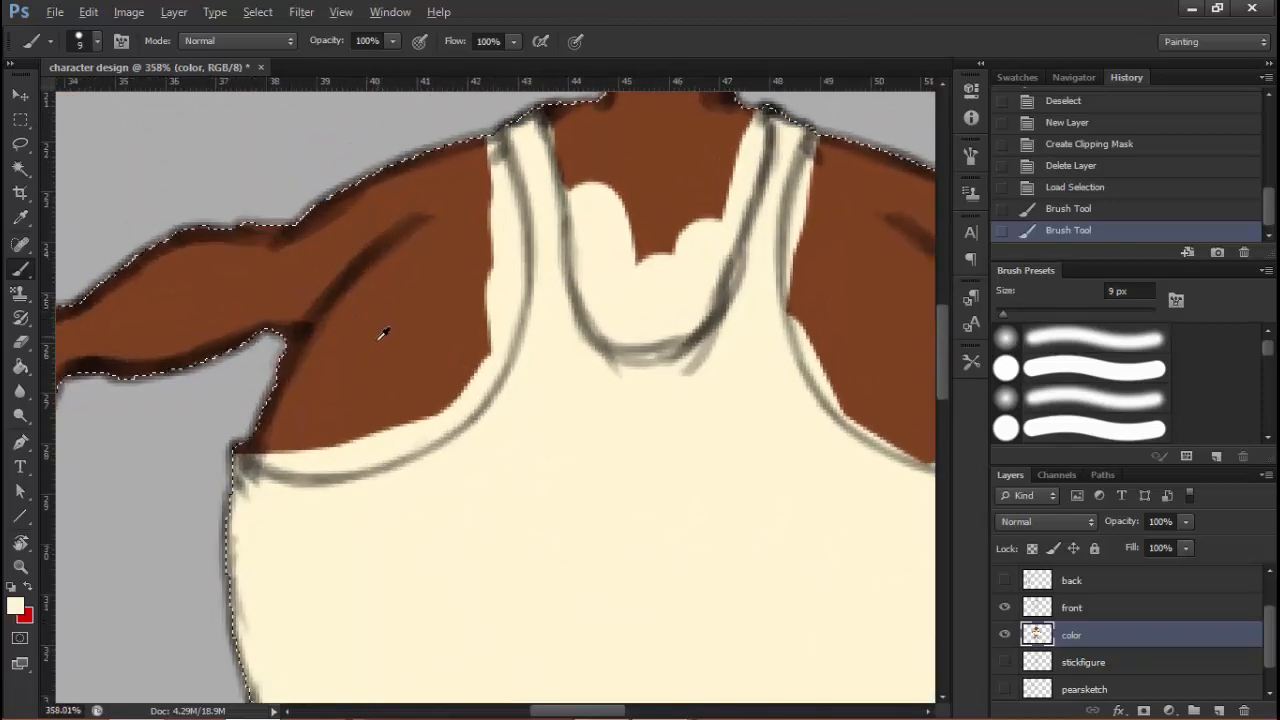
{"action": "left_click", "coordinate": [349, 375], "text": "alt"}
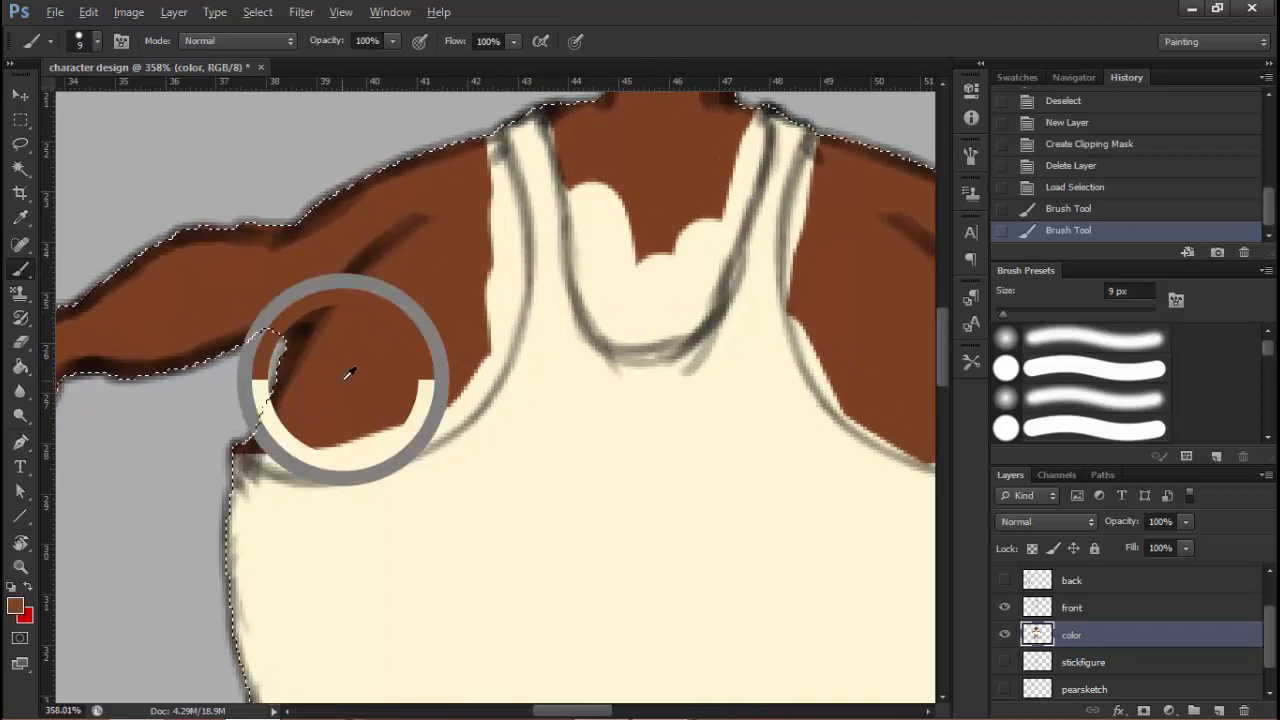
Paint brown skin over the excess cream around the left armhole, up to the tank top's outline and strap edge
{"action": "mouse_move", "coordinate": [280, 438]}
{"action": "left_mouse_down"}
{"action": "mouse_move", "coordinate": [256, 452]}
{"action": "mouse_move", "coordinate": [355, 460]}
{"action": "mouse_move", "coordinate": [285, 474]}
{"action": "mouse_move", "coordinate": [332, 470]}
{"action": "mouse_move", "coordinate": [450, 412]}
{"action": "mouse_move", "coordinate": [309, 443]}
{"action": "left_mouse_up"}
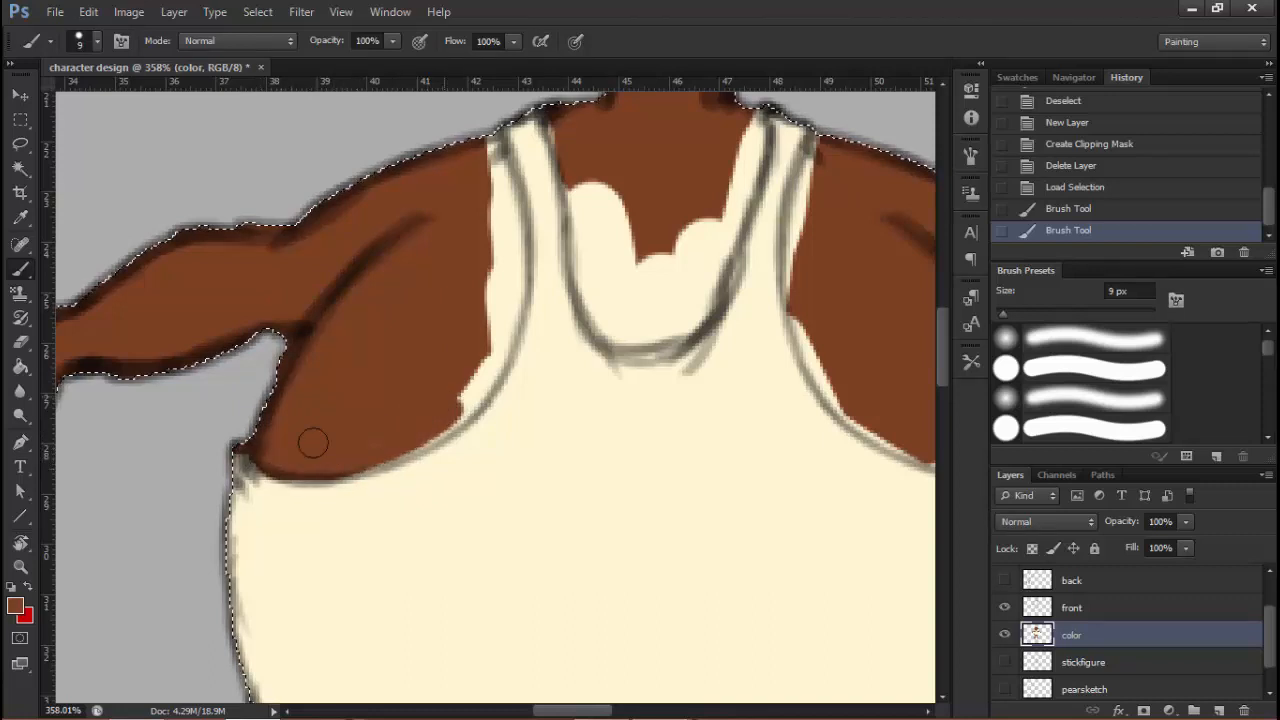
{"action": "mouse_move", "coordinate": [406, 407]}
{"action": "left_mouse_down"}
{"action": "mouse_move", "coordinate": [374, 418]}
{"action": "mouse_move", "coordinate": [395, 423]}
{"action": "mouse_move", "coordinate": [427, 390]}
{"action": "mouse_move", "coordinate": [451, 323]}
{"action": "mouse_move", "coordinate": [448, 348]}
{"action": "mouse_move", "coordinate": [451, 178]}
{"action": "mouse_move", "coordinate": [439, 157]}
{"action": "mouse_move", "coordinate": [450, 196]}
{"action": "left_mouse_up"}
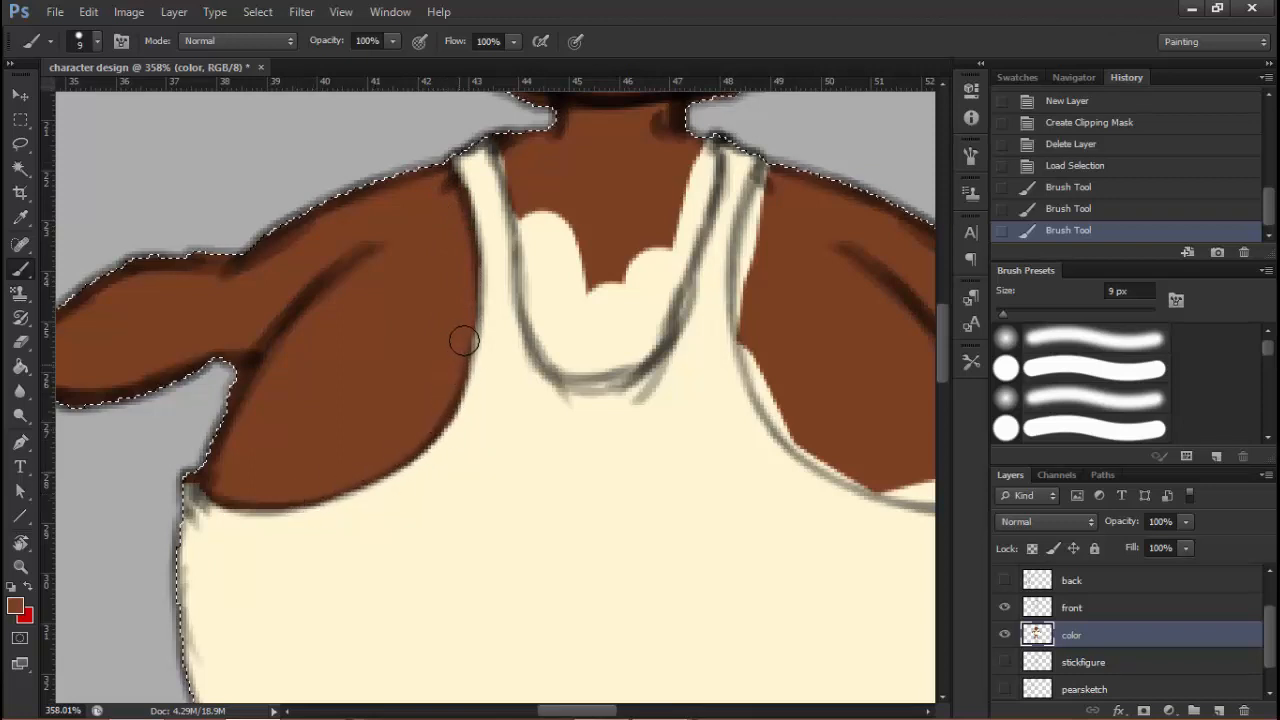
{"action": "left_click_drag", "start_coordinate": [465, 242], "coordinate": [346, 366]}
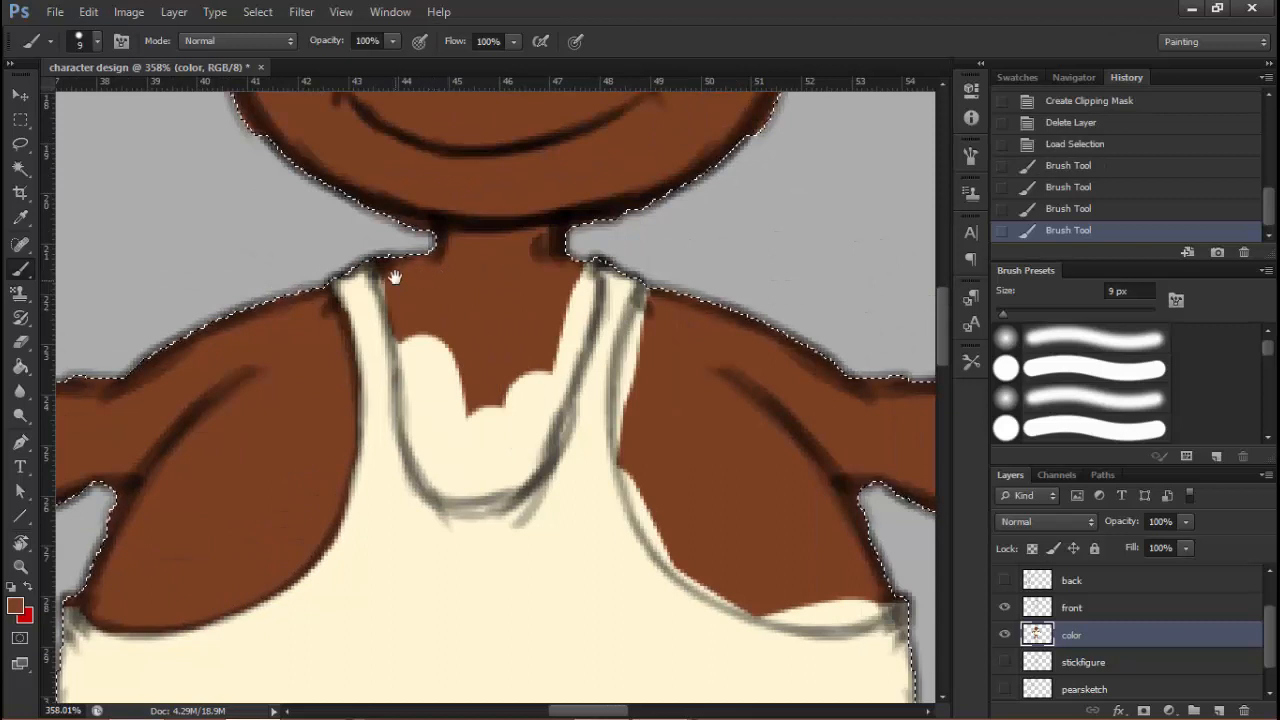
Paint brown along the inner edge of the left strap and cover the stray stroke below the neckline with sampled cream
{"action": "left_click_drag", "start_coordinate": [394, 278], "coordinate": [391, 293]}
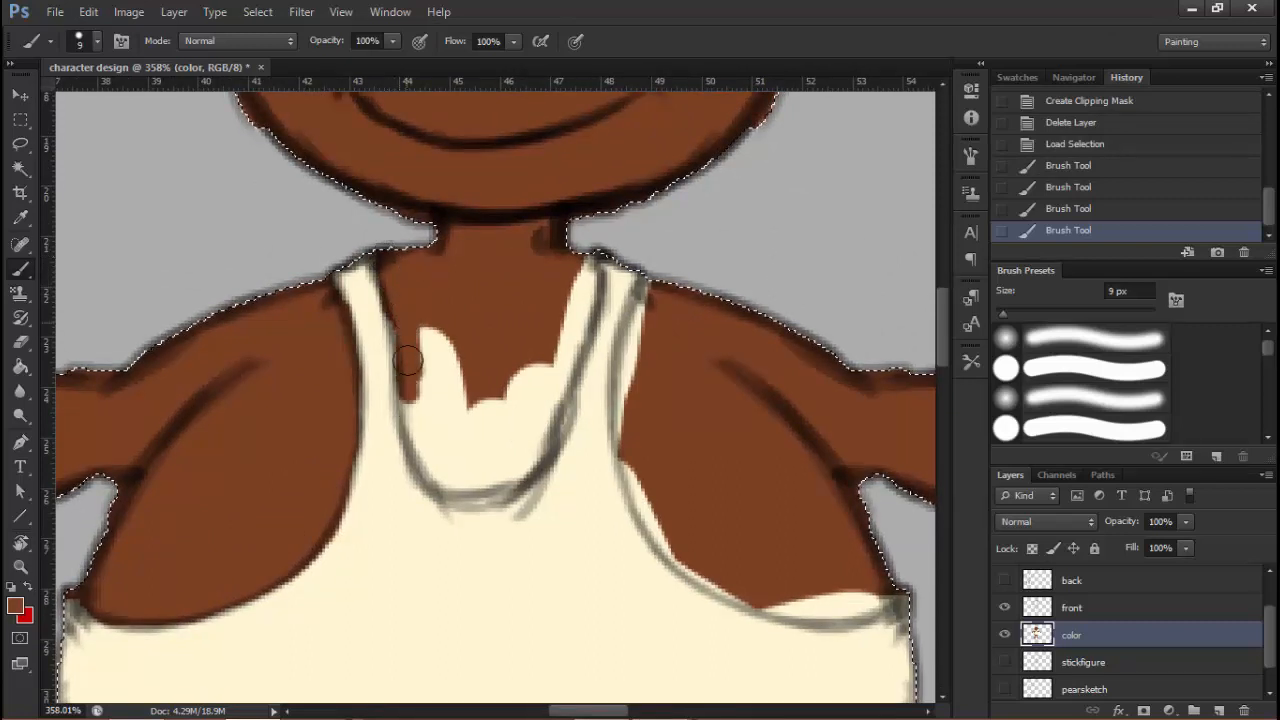
{"action": "left_click_drag", "start_coordinate": [416, 450], "coordinate": [422, 452]}
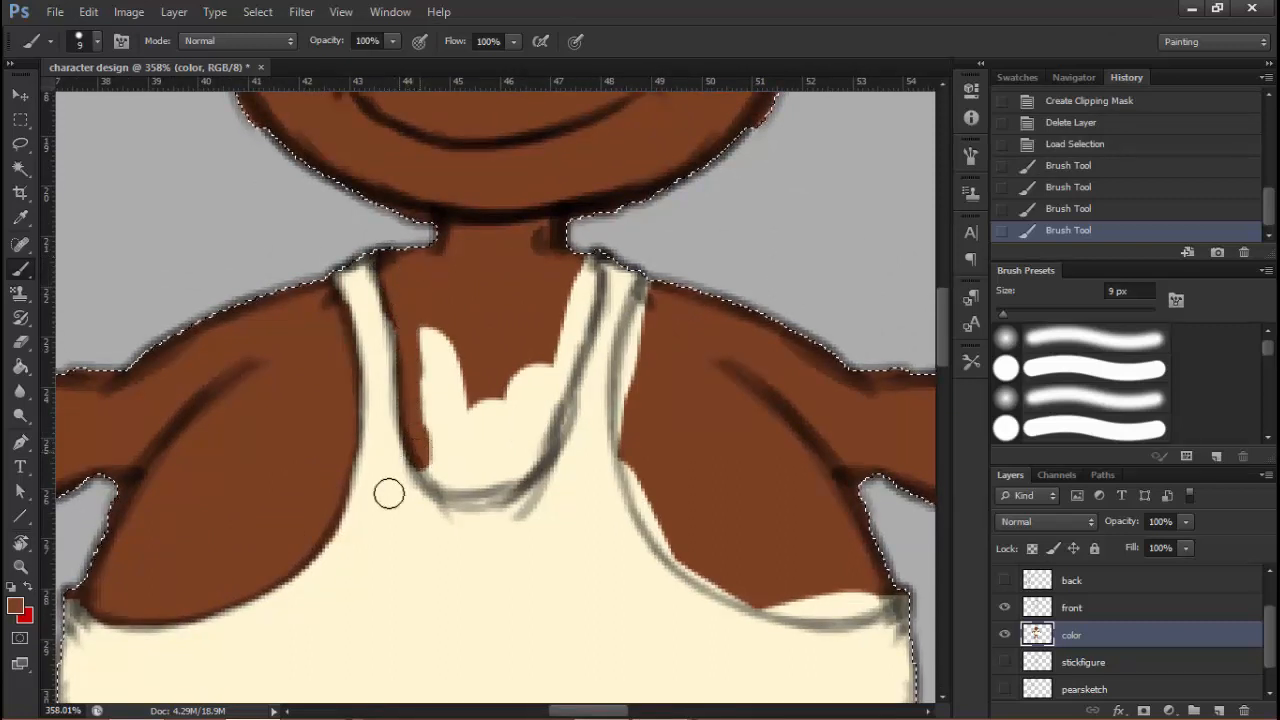
{"action": "mouse_move", "coordinate": [389, 493]}
{"action": "left_mouse_down"}
{"action": "mouse_move", "coordinate": [375, 538]}
{"action": "mouse_move", "coordinate": [394, 544]}
{"action": "mouse_move", "coordinate": [406, 498]}
{"action": "left_mouse_up"}
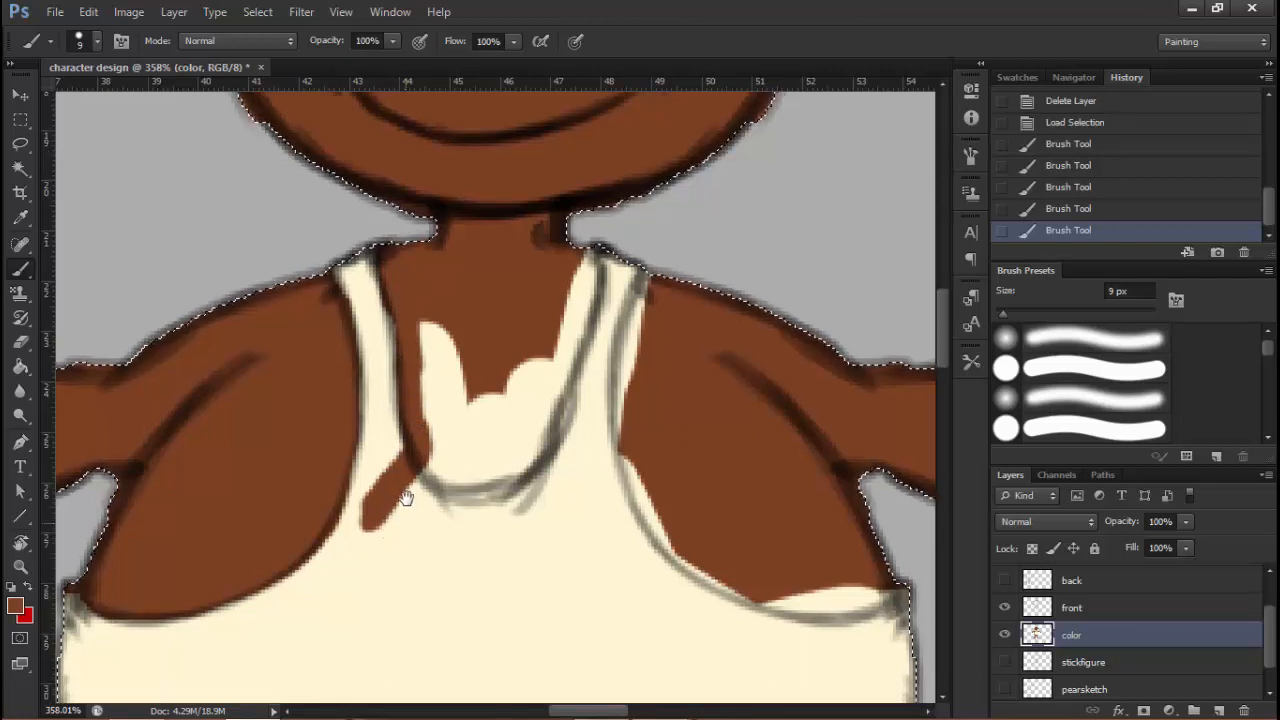
{"action": "scroll", "coordinate": [406, 498], "scroll_direction": "down", "scroll_amount": 1}
{"action": "left_click", "coordinate": [407, 521], "text": "alt"}
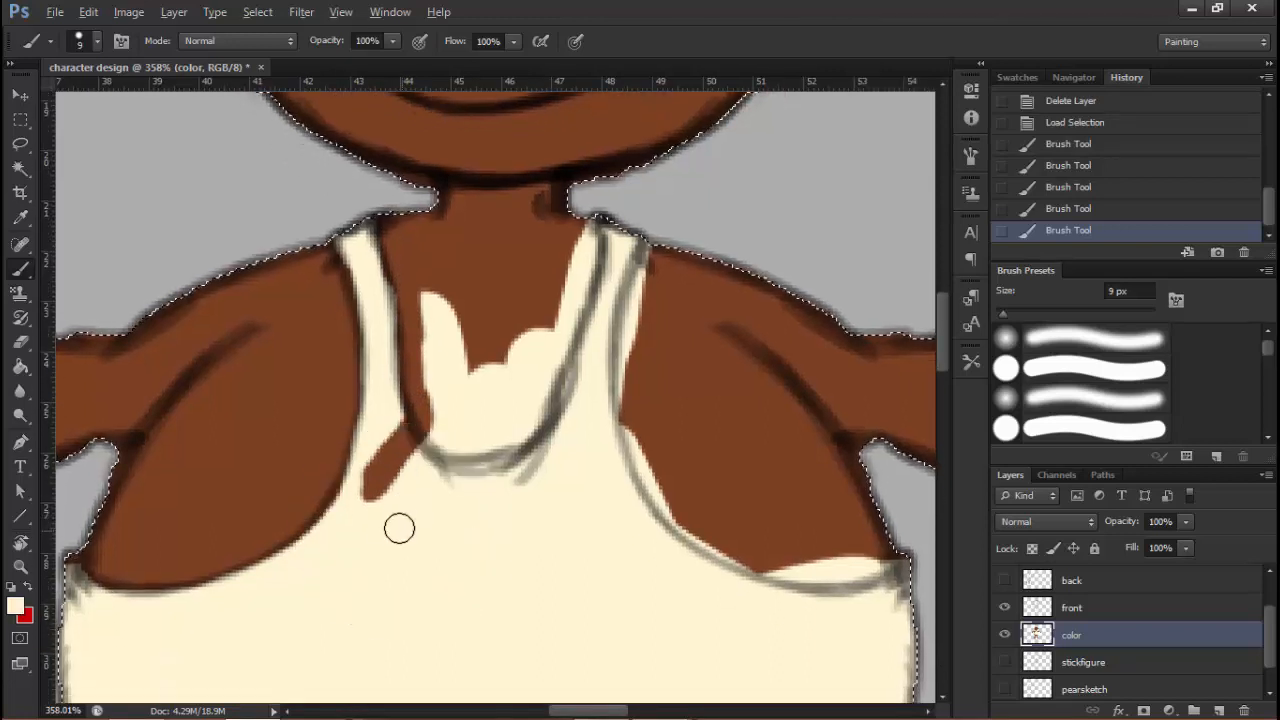
{"action": "left_click_drag", "start_coordinate": [399, 528], "coordinate": [374, 493]}
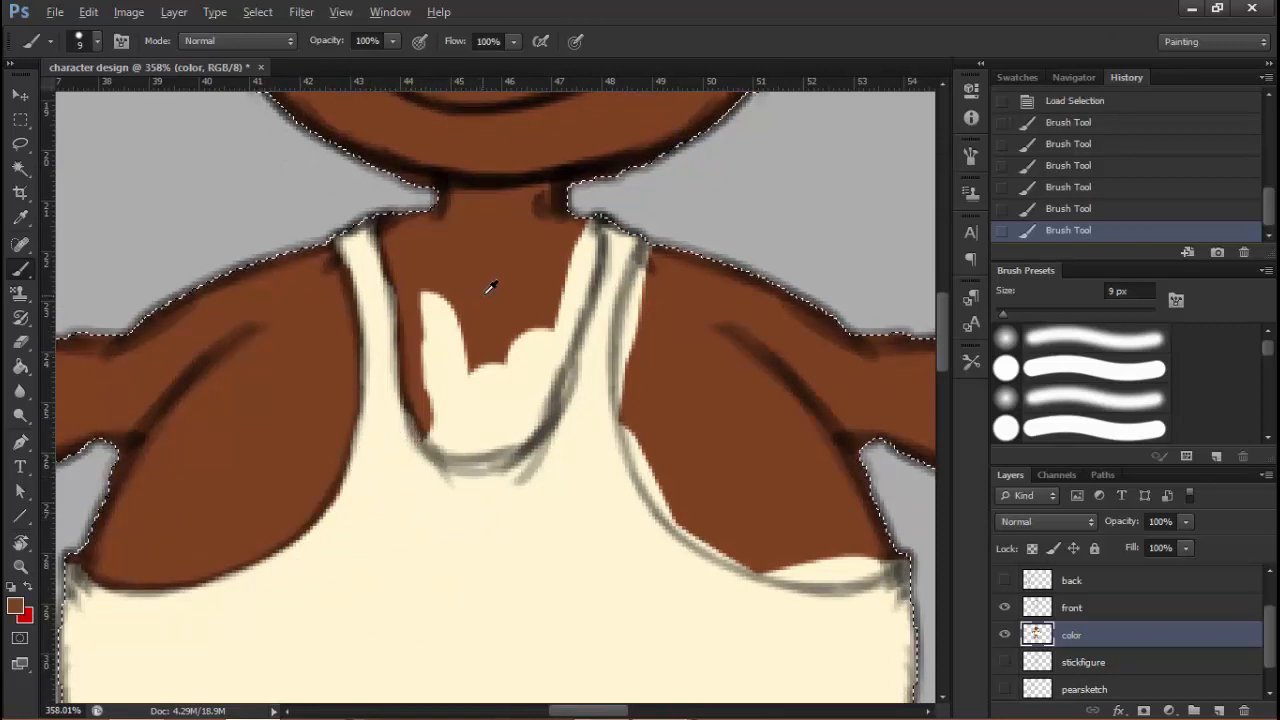
Fill the rest of the chest inside the tank top's neckline with sampled brown, up to the right strap
{"action": "left_click", "coordinate": [437, 280], "text": "alt"}
{"action": "left_click_drag", "start_coordinate": [435, 286], "coordinate": [432, 410]}
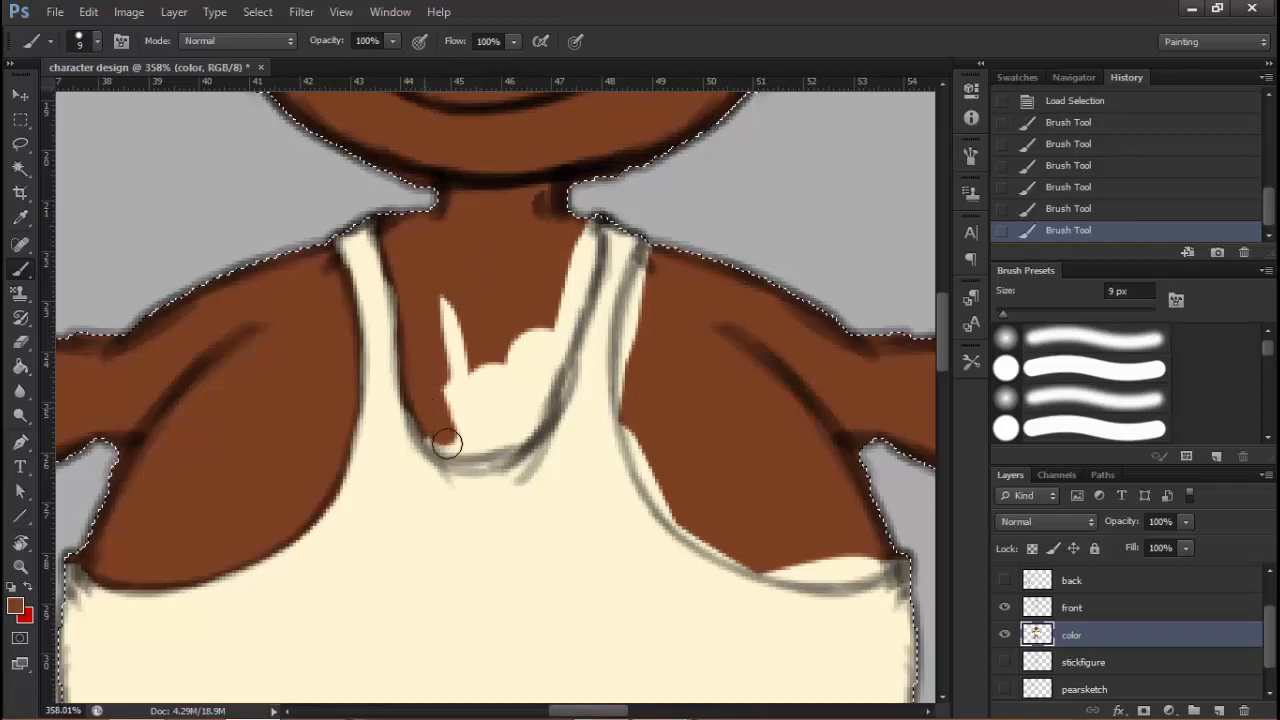
{"action": "left_click_drag", "start_coordinate": [443, 311], "coordinate": [479, 433]}
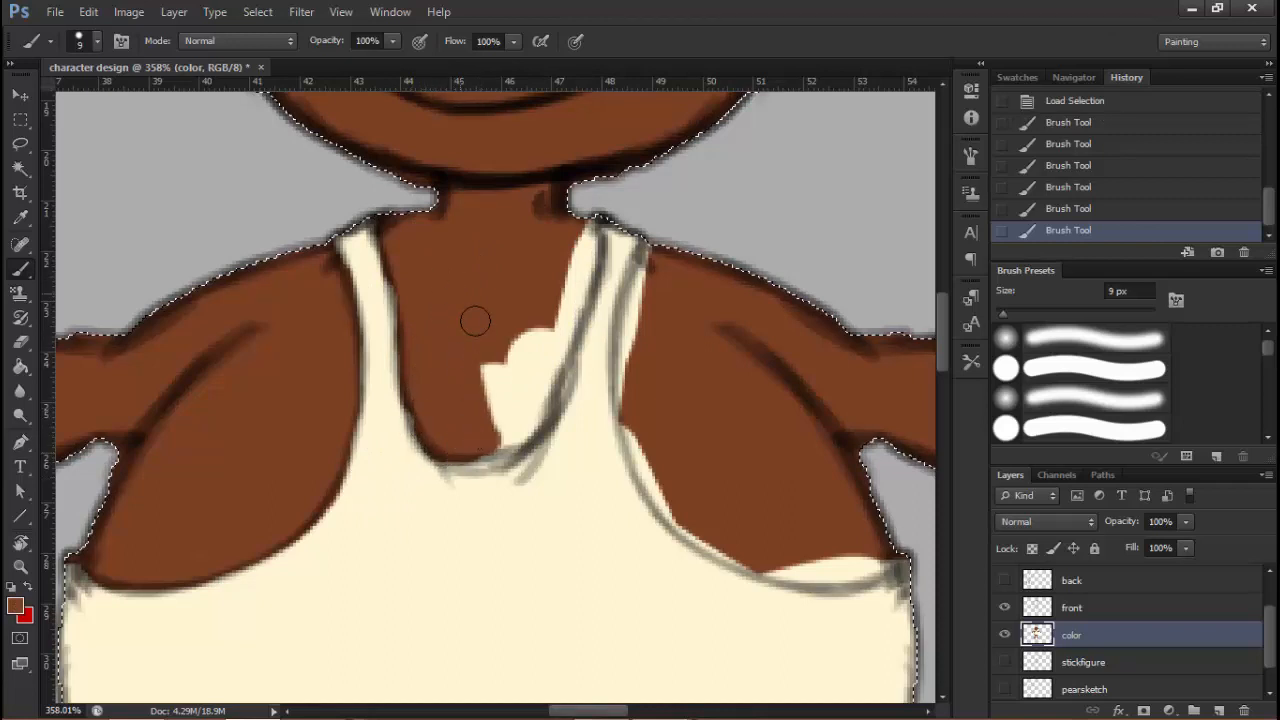
{"action": "mouse_move", "coordinate": [512, 352]}
{"action": "left_mouse_down"}
{"action": "mouse_move", "coordinate": [529, 374]}
{"action": "mouse_move", "coordinate": [590, 226]}
{"action": "left_mouse_up"}
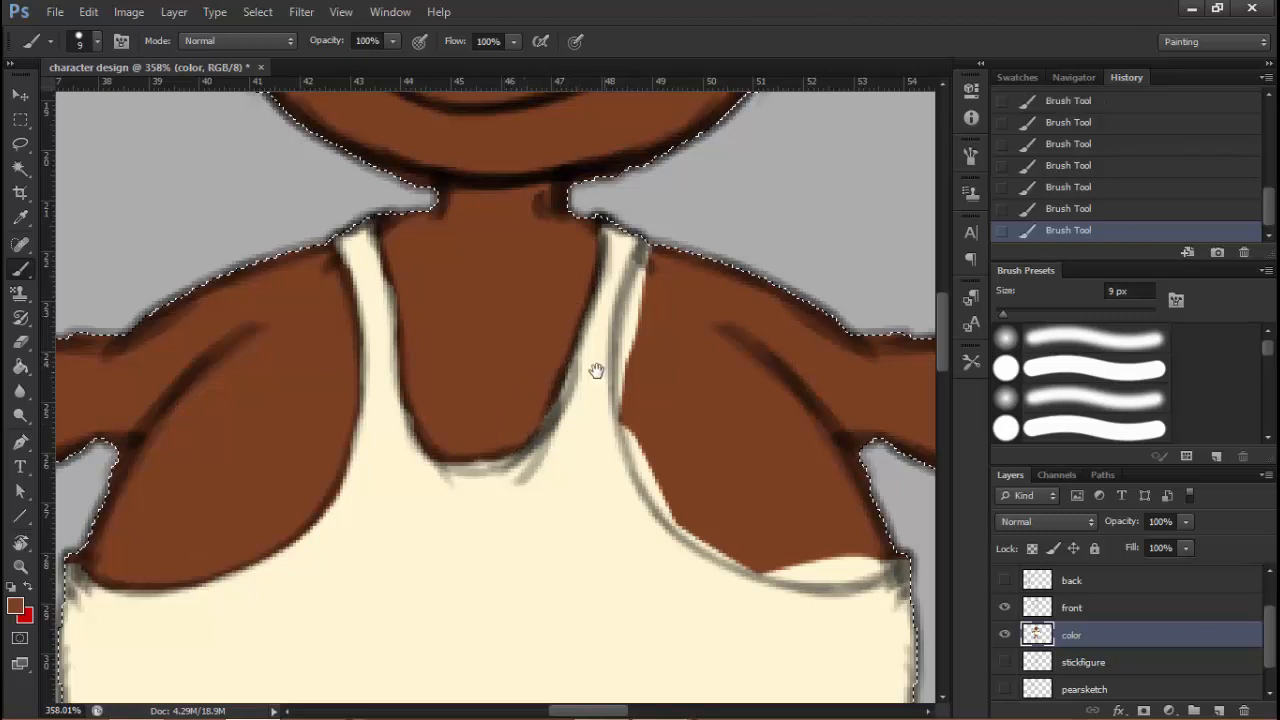
Paint the right armhole brown up to the tank top's outline, correcting the overrun below it with sampled cream
{"action": "left_click_drag", "start_coordinate": [595, 371], "coordinate": [540, 366]}
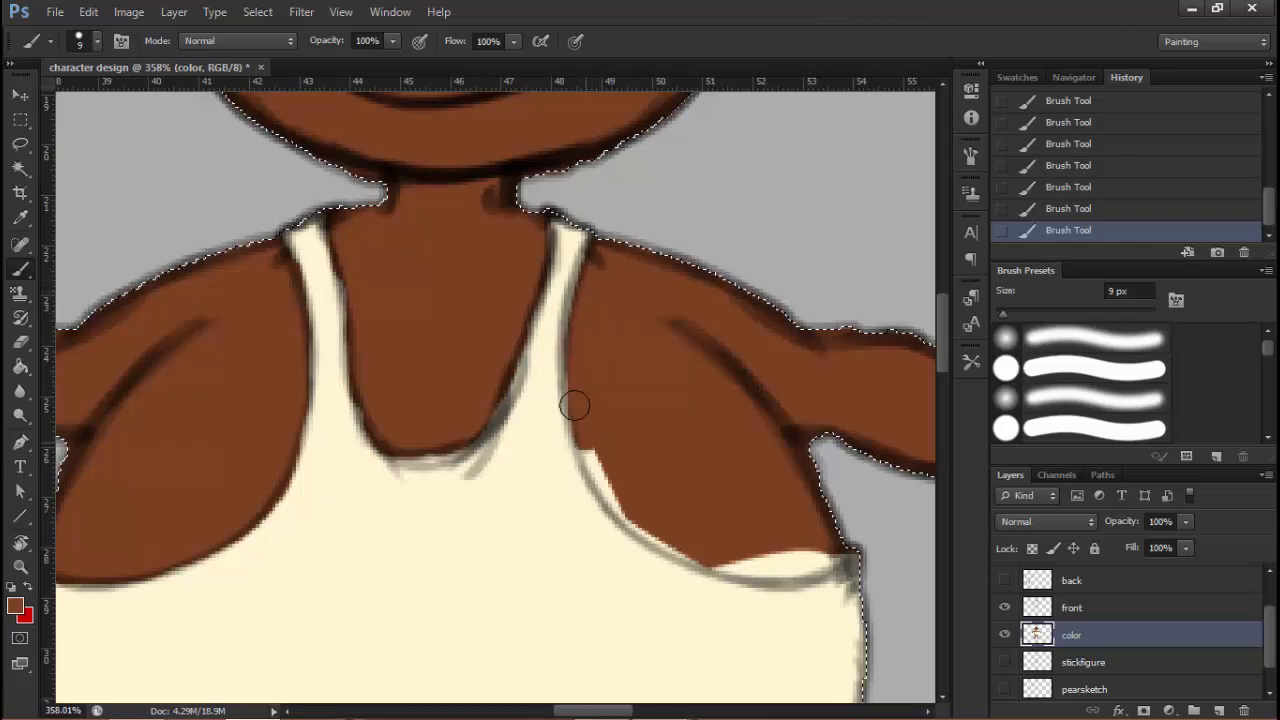
{"action": "left_click_drag", "start_coordinate": [597, 493], "coordinate": [608, 515]}
{"action": "left_click_drag", "start_coordinate": [600, 417], "coordinate": [550, 354]}
{"action": "left_click", "coordinate": [560, 484], "text": "alt"}
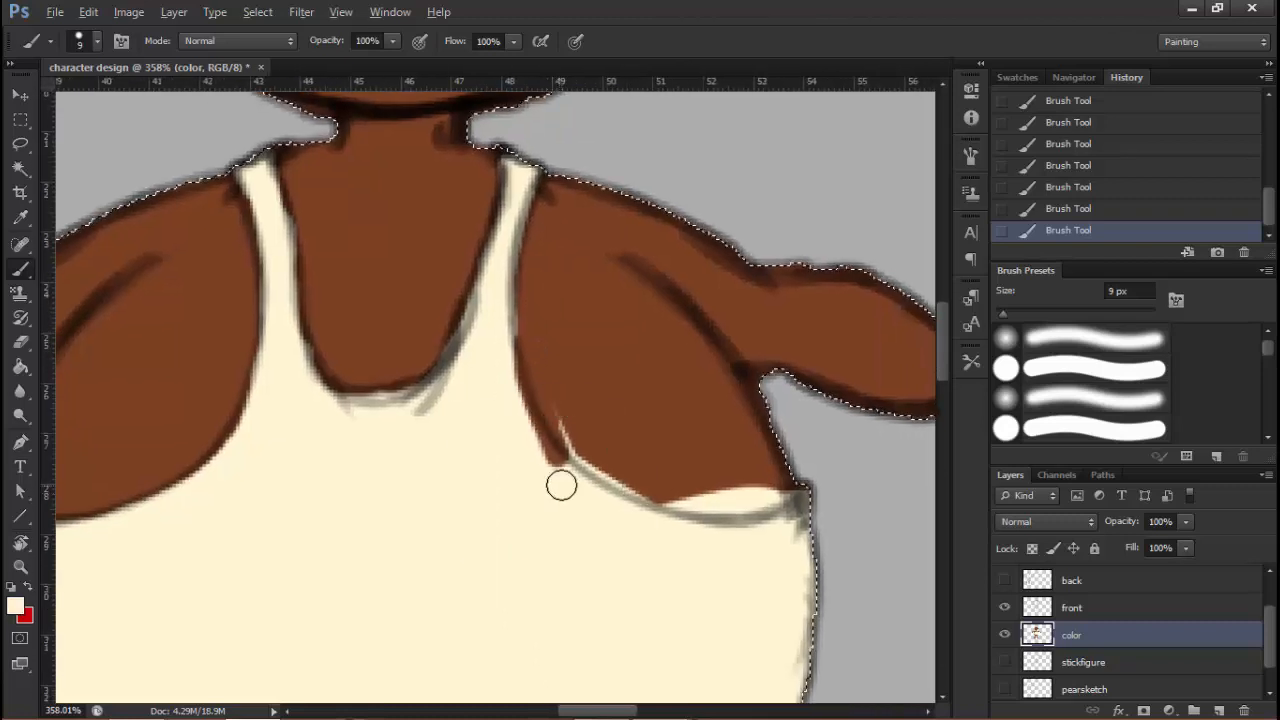
{"action": "left_click_drag", "start_coordinate": [559, 480], "coordinate": [540, 440]}
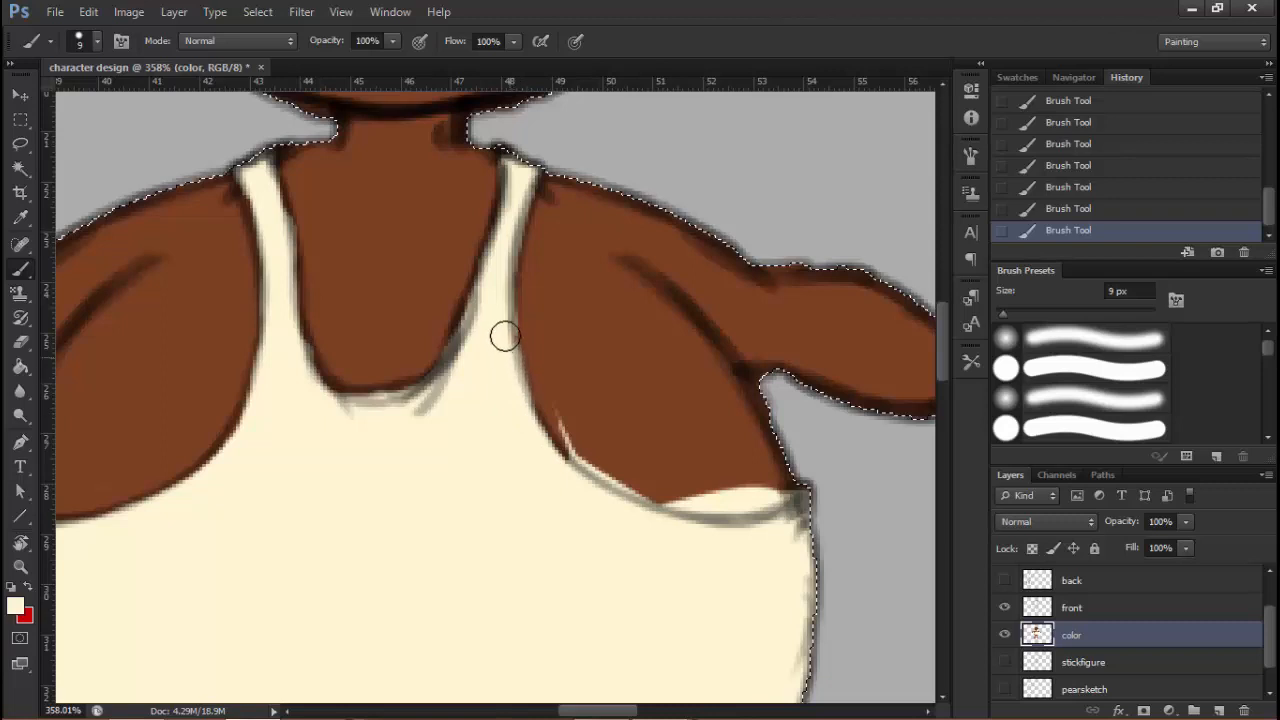
{"action": "left_click", "coordinate": [563, 348], "text": "alt"}
{"action": "left_click_drag", "start_coordinate": [557, 391], "coordinate": [583, 457]}
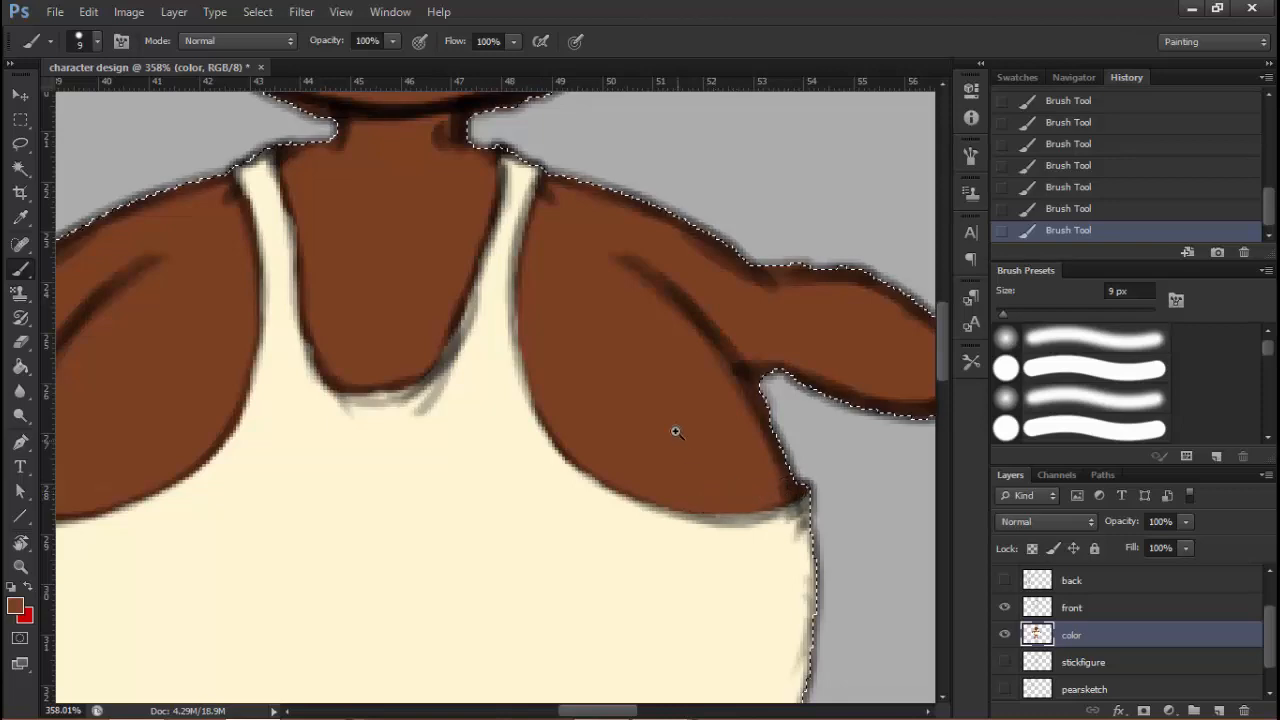
Set the foreground color to teal 1a7e6f for the trousers
{"action": "left_click_drag", "start_coordinate": [676, 431], "coordinate": [447, 390]}
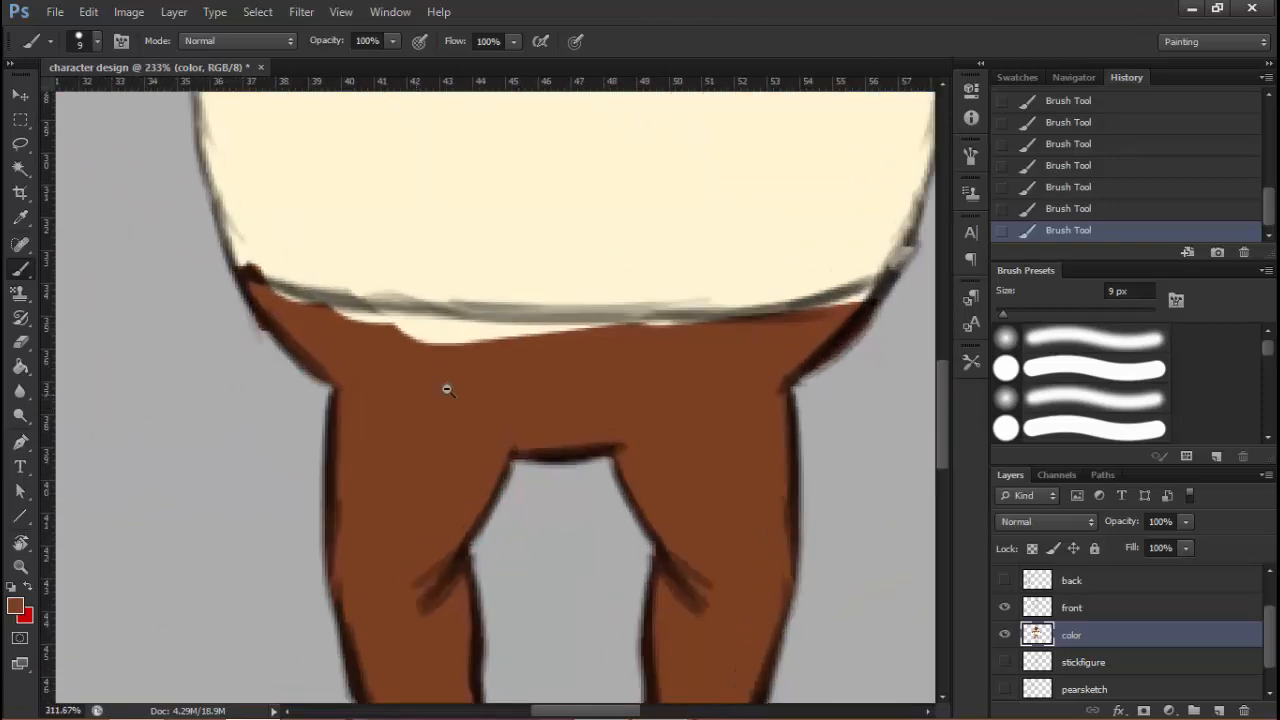
{"action": "left_click", "coordinate": [15, 605]}
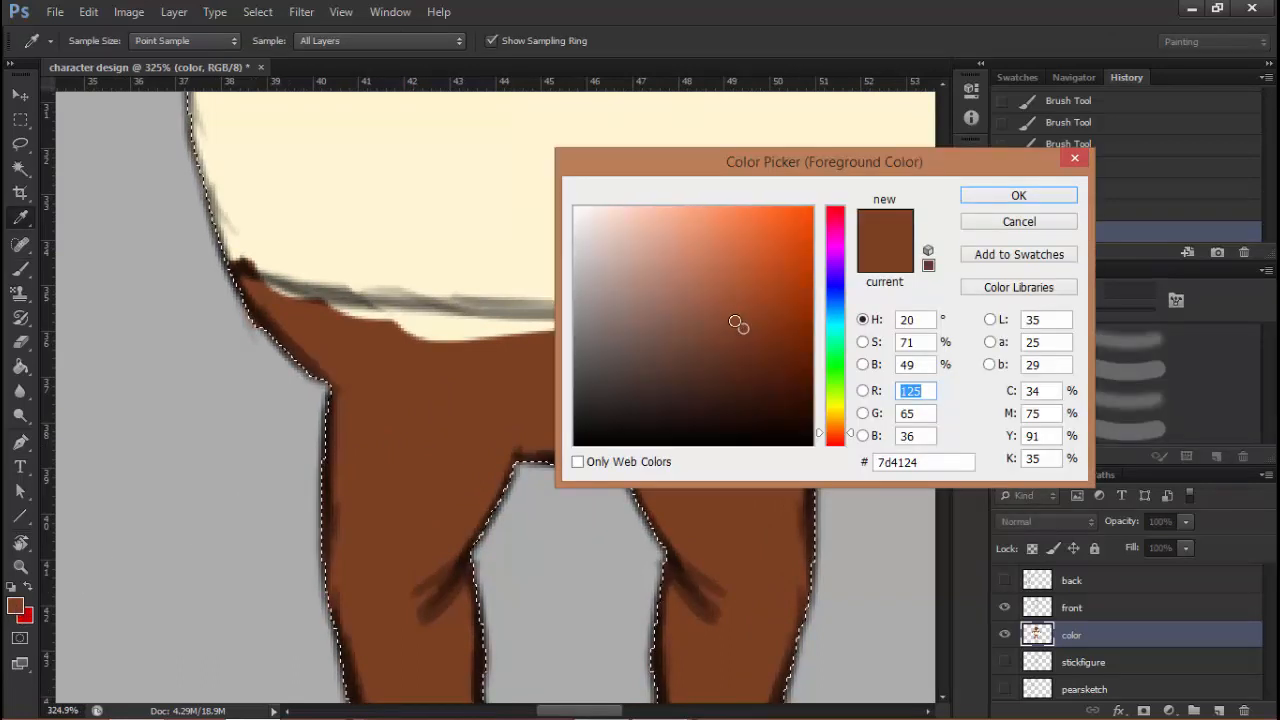
{"action": "left_click", "coordinate": [733, 315]}
{"action": "mouse_move", "coordinate": [838, 309]}
{"action": "left_mouse_down"}
{"action": "mouse_move", "coordinate": [836, 273]}
{"action": "mouse_move", "coordinate": [836, 424]}
{"action": "mouse_move", "coordinate": [846, 220]}
{"action": "mouse_move", "coordinate": [836, 351]}
{"action": "mouse_move", "coordinate": [835, 328]}
{"action": "left_mouse_up"}
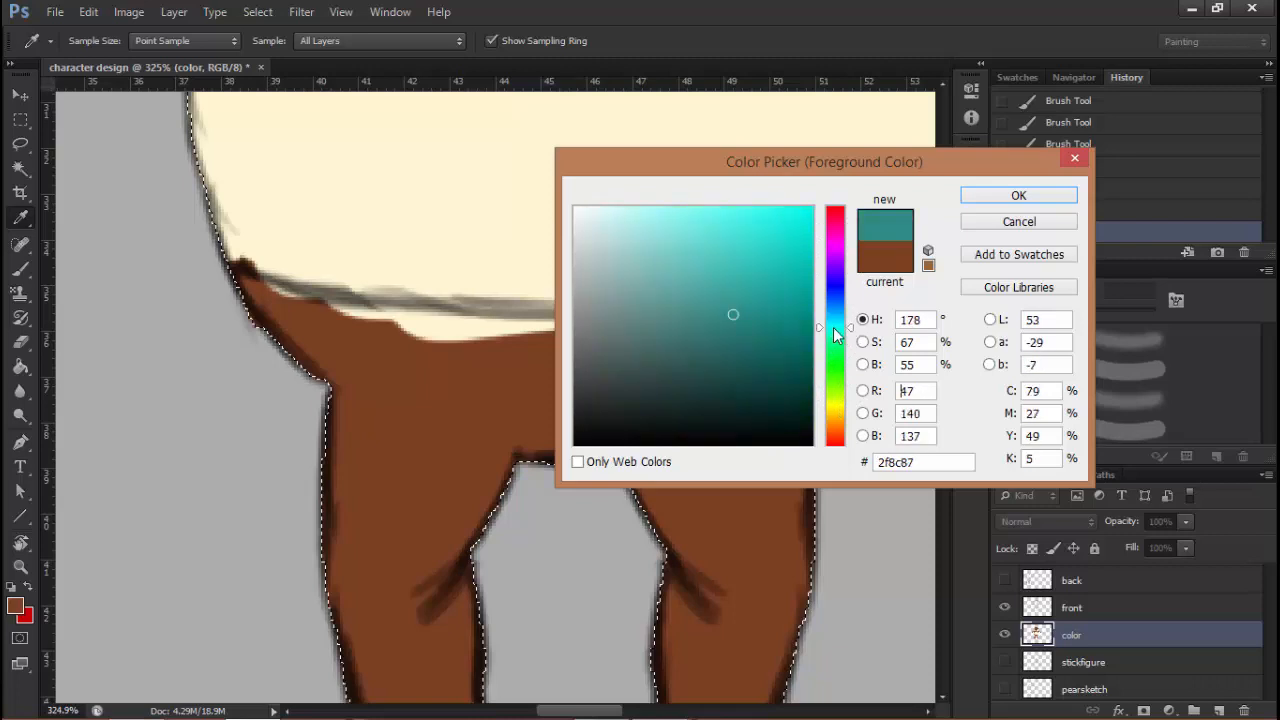
{"action": "mouse_move", "coordinate": [739, 325]}
{"action": "left_mouse_down"}
{"action": "mouse_move", "coordinate": [750, 346]}
{"action": "mouse_move", "coordinate": [763, 328]}
{"action": "left_mouse_up"}
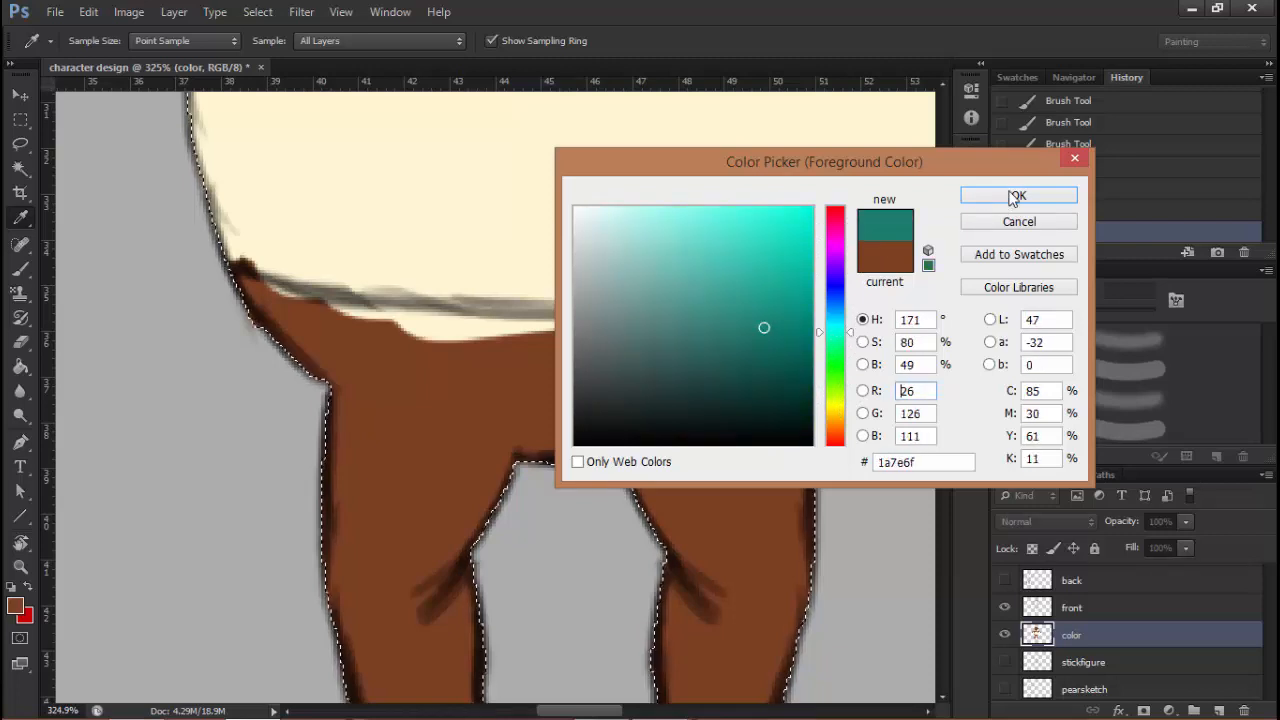
{"action": "left_click", "coordinate": [1018, 195]}
Paint the hips and upper trousers teal with a 10 px brush, from the tank top's hem to the crotch
{"action": "key", "text": "b"}
{"action": "left_click_drag", "start_coordinate": [398, 364], "coordinate": [475, 339]}
{"action": "key", "text": "]"}
{"action": "mouse_move", "coordinate": [397, 364]}
{"action": "left_mouse_down"}
{"action": "mouse_move", "coordinate": [575, 364]}
{"action": "mouse_move", "coordinate": [328, 389]}
{"action": "mouse_move", "coordinate": [407, 419]}
{"action": "mouse_move", "coordinate": [398, 510]}
{"action": "mouse_move", "coordinate": [366, 475]}
{"action": "mouse_move", "coordinate": [441, 358]}
{"action": "mouse_move", "coordinate": [300, 287]}
{"action": "mouse_move", "coordinate": [256, 301]}
{"action": "mouse_move", "coordinate": [241, 276]}
{"action": "mouse_move", "coordinate": [379, 316]}
{"action": "left_mouse_up"}
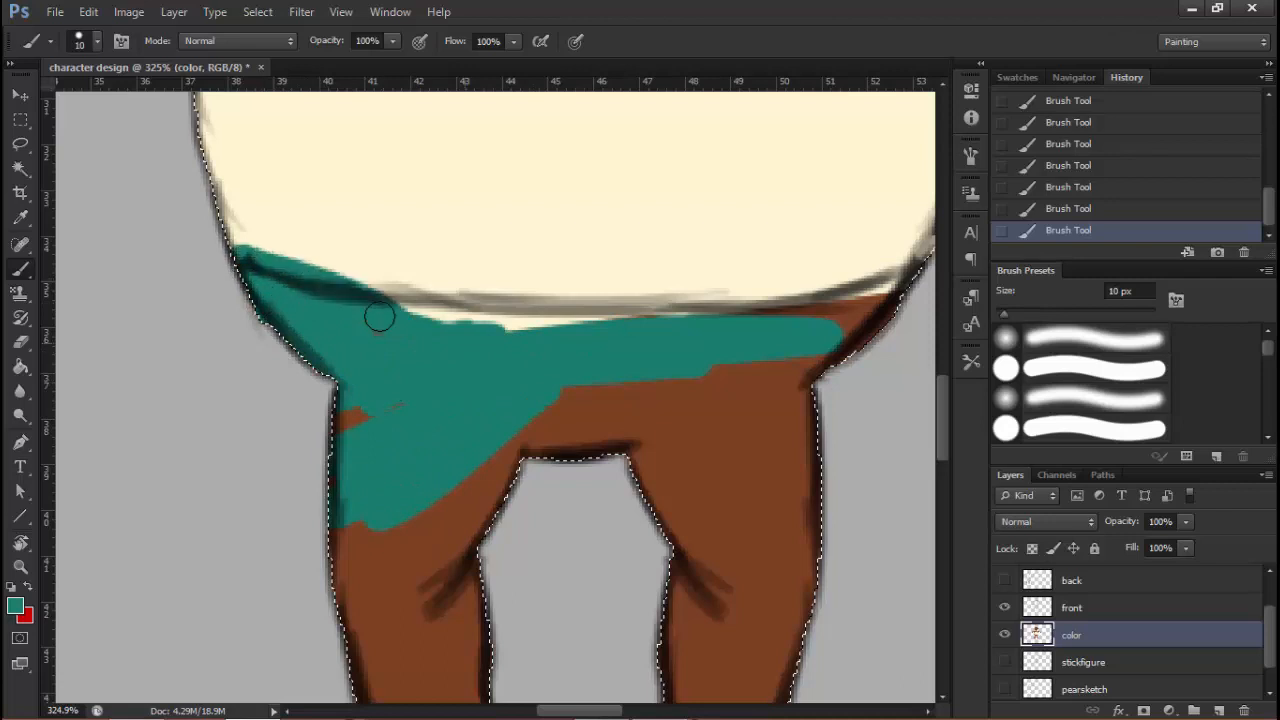
{"action": "mouse_move", "coordinate": [501, 311]}
{"action": "left_mouse_down"}
{"action": "mouse_move", "coordinate": [468, 300]}
{"action": "mouse_move", "coordinate": [496, 317]}
{"action": "left_mouse_up"}
{"action": "mouse_move", "coordinate": [438, 351]}
{"action": "left_mouse_down"}
{"action": "mouse_move", "coordinate": [561, 365]}
{"action": "mouse_move", "coordinate": [774, 319]}
{"action": "mouse_move", "coordinate": [841, 329]}
{"action": "mouse_move", "coordinate": [880, 367]}
{"action": "mouse_move", "coordinate": [886, 353]}
{"action": "mouse_move", "coordinate": [575, 374]}
{"action": "mouse_move", "coordinate": [583, 385]}
{"action": "mouse_move", "coordinate": [601, 345]}
{"action": "mouse_move", "coordinate": [717, 391]}
{"action": "mouse_move", "coordinate": [527, 399]}
{"action": "left_mouse_up"}
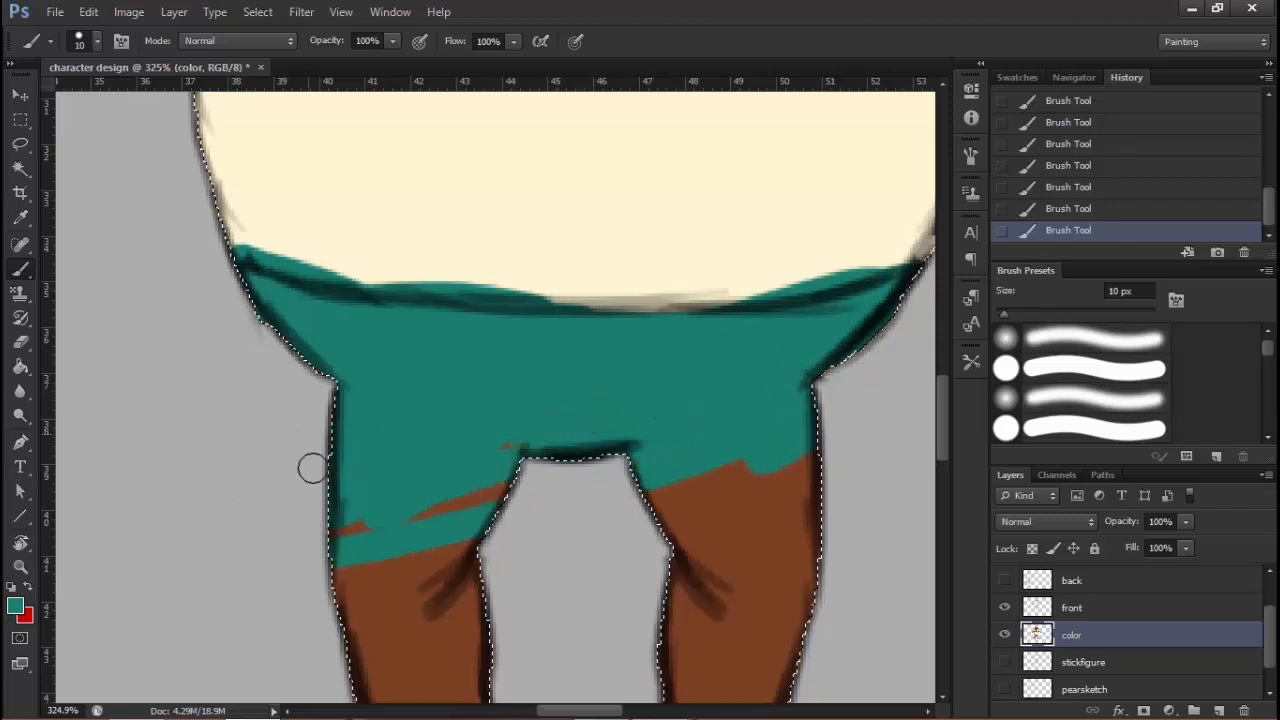
Paint both trouser legs teal down to the cuff lines above the feet
{"action": "mouse_move", "coordinate": [311, 468]}
{"action": "left_mouse_down"}
{"action": "mouse_move", "coordinate": [428, 507]}
{"action": "mouse_move", "coordinate": [317, 621]}
{"action": "mouse_move", "coordinate": [348, 560]}
{"action": "left_mouse_up"}
{"action": "left_click_drag", "start_coordinate": [470, 585], "coordinate": [371, 660]}
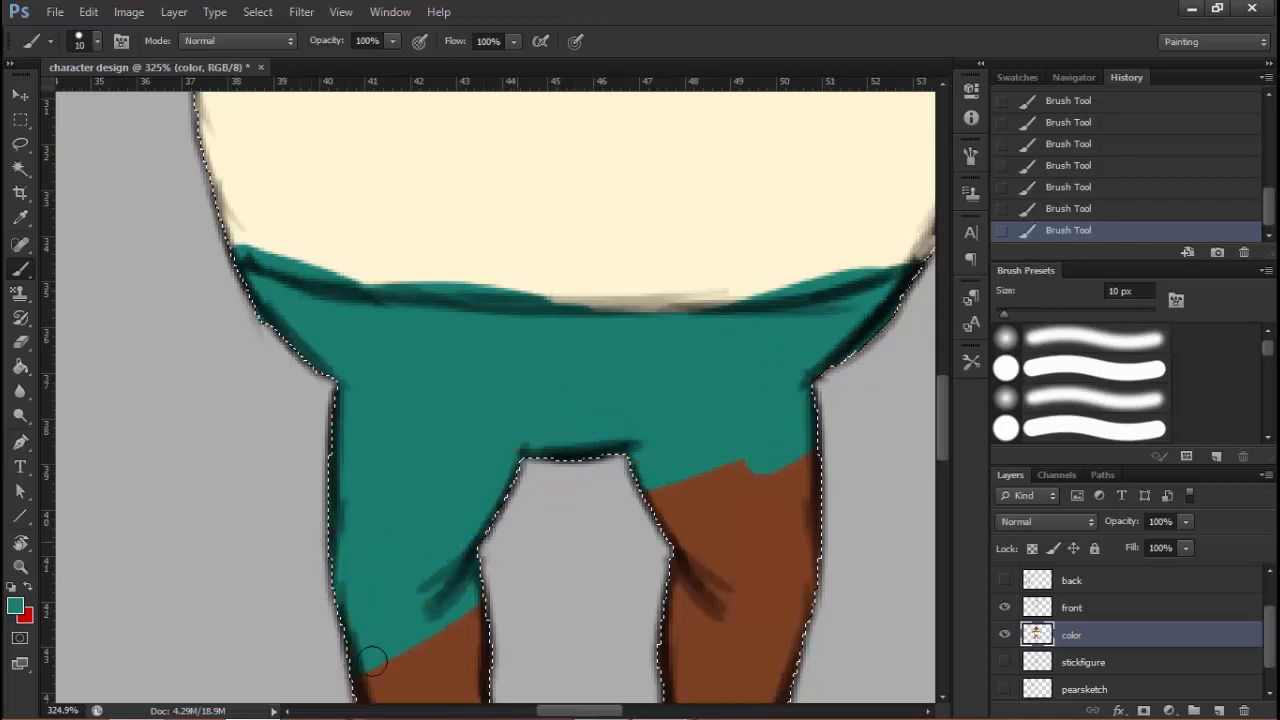
{"action": "left_click_drag", "start_coordinate": [609, 541], "coordinate": [455, 556]}
{"action": "mouse_move", "coordinate": [451, 463]}
{"action": "left_mouse_down"}
{"action": "mouse_move", "coordinate": [572, 408]}
{"action": "mouse_move", "coordinate": [601, 449]}
{"action": "mouse_move", "coordinate": [464, 376]}
{"action": "left_mouse_up"}
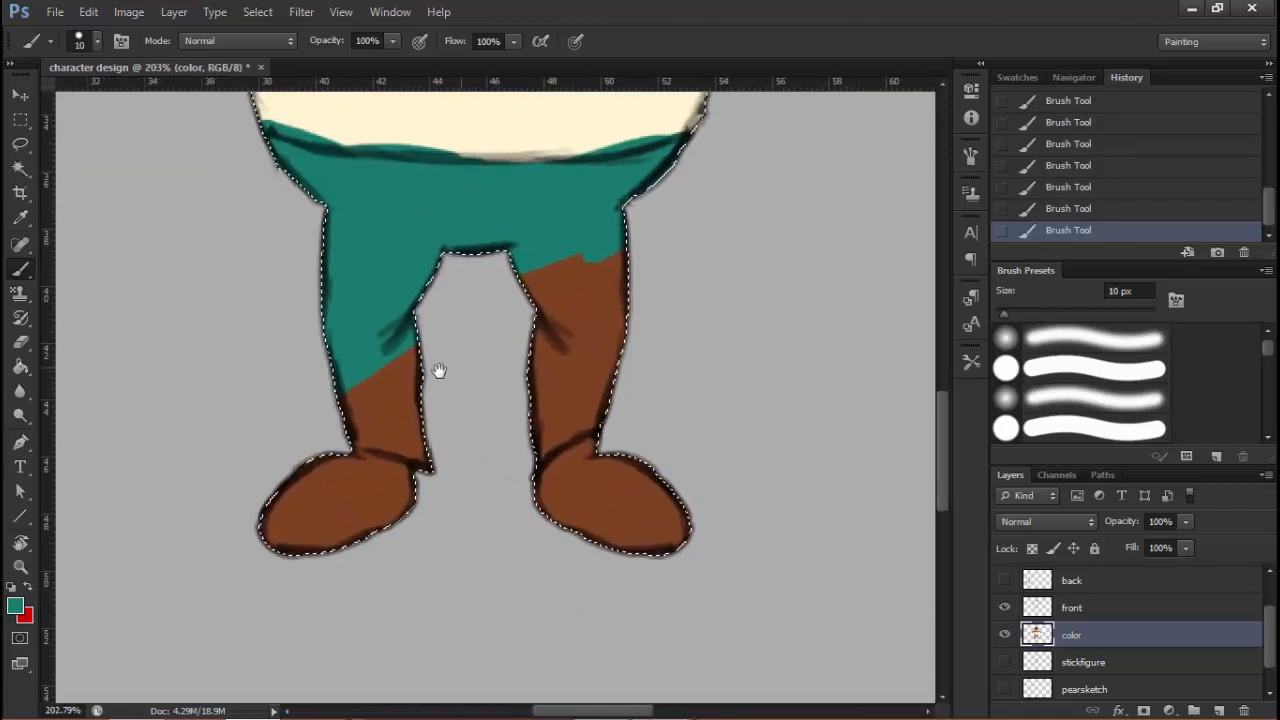
{"action": "left_click_drag", "start_coordinate": [429, 443], "coordinate": [355, 424]}
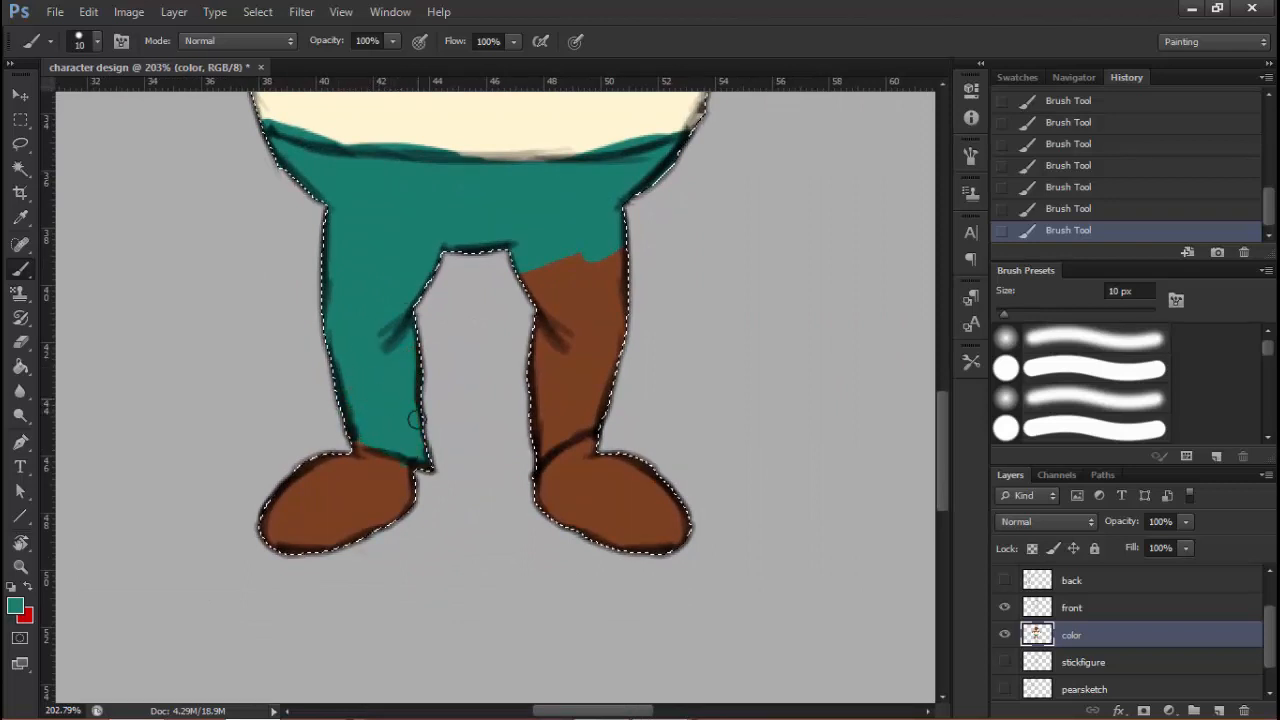
{"action": "mouse_move", "coordinate": [532, 393]}
{"action": "left_mouse_down"}
{"action": "mouse_move", "coordinate": [560, 300]}
{"action": "mouse_move", "coordinate": [600, 243]}
{"action": "mouse_move", "coordinate": [602, 372]}
{"action": "left_mouse_up"}
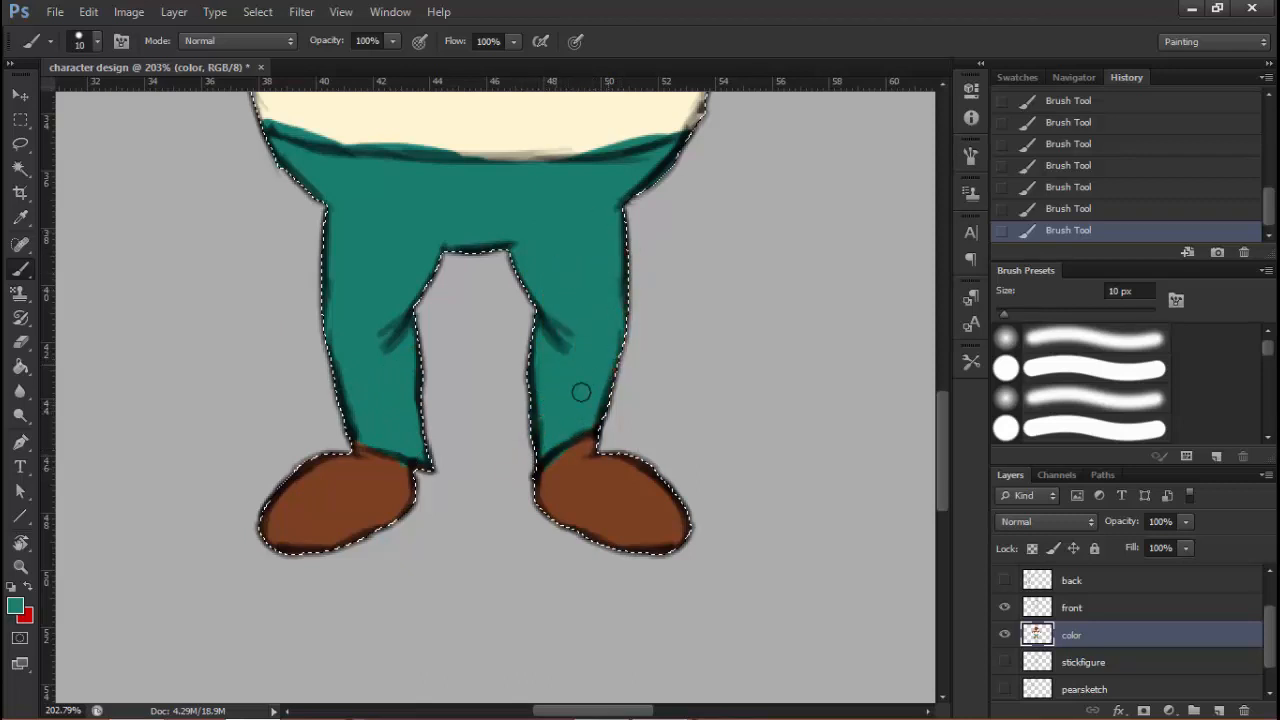
{"action": "mouse_move", "coordinate": [661, 385]}
{"action": "left_mouse_down"}
{"action": "mouse_move", "coordinate": [536, 423]}
{"action": "mouse_move", "coordinate": [655, 400]}
{"action": "left_mouse_up"}
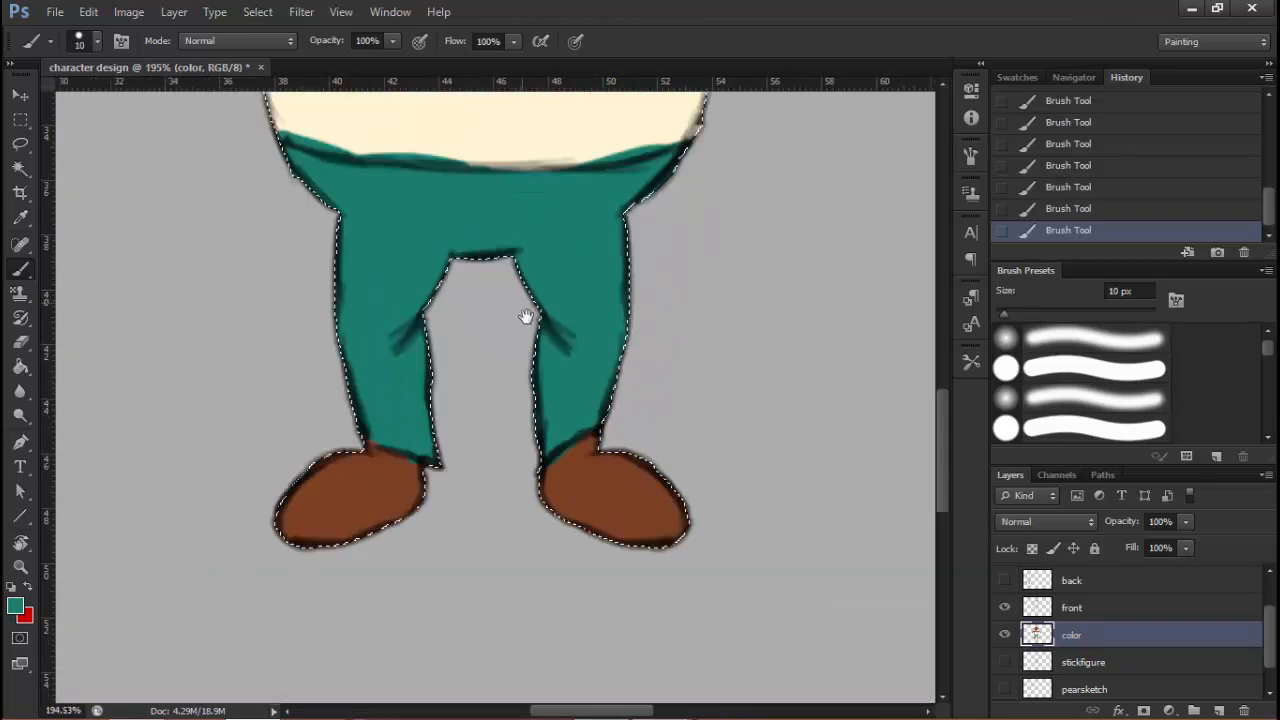
Paint sampled cream over the teal that spills above the tank top's hem, across the full waistline
{"action": "left_click_drag", "start_coordinate": [531, 435], "coordinate": [558, 656]}
{"action": "left_click_drag", "start_coordinate": [408, 373], "coordinate": [478, 373]}
{"action": "left_click", "coordinate": [393, 270], "text": "alt"}
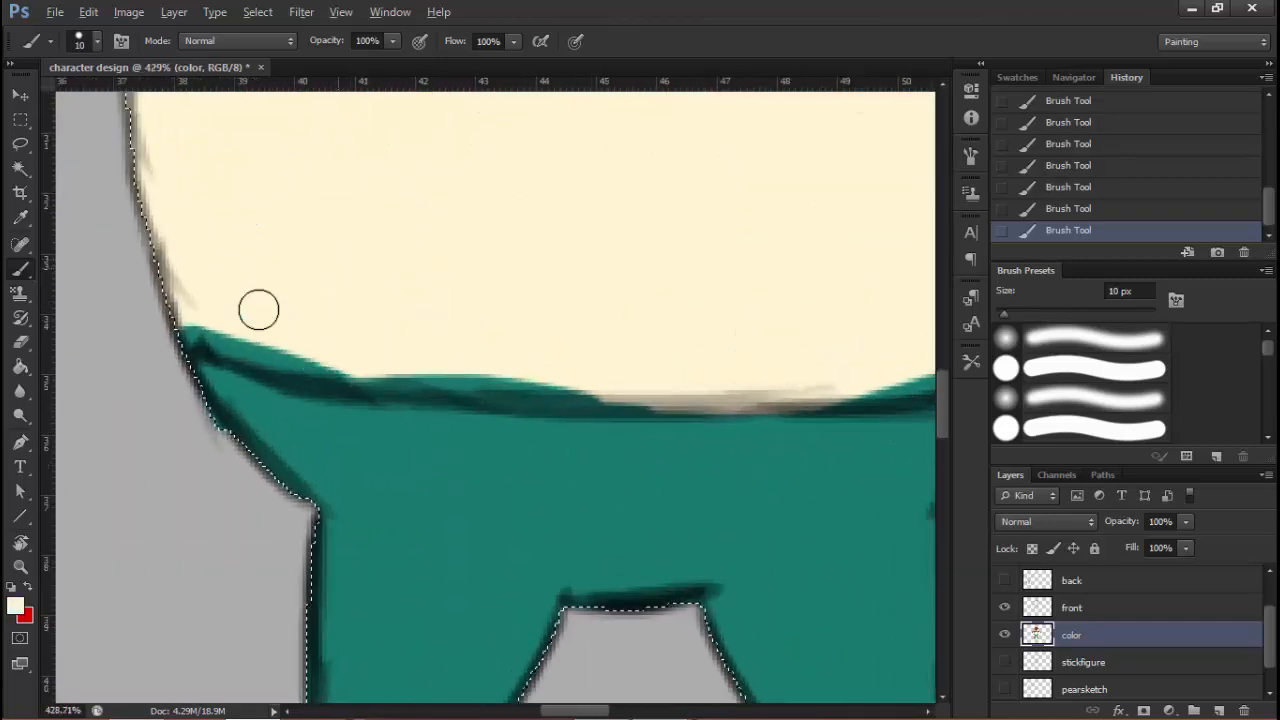
{"action": "mouse_move", "coordinate": [275, 357]}
{"action": "left_mouse_down"}
{"action": "mouse_move", "coordinate": [242, 350]}
{"action": "mouse_move", "coordinate": [510, 385]}
{"action": "left_mouse_up"}
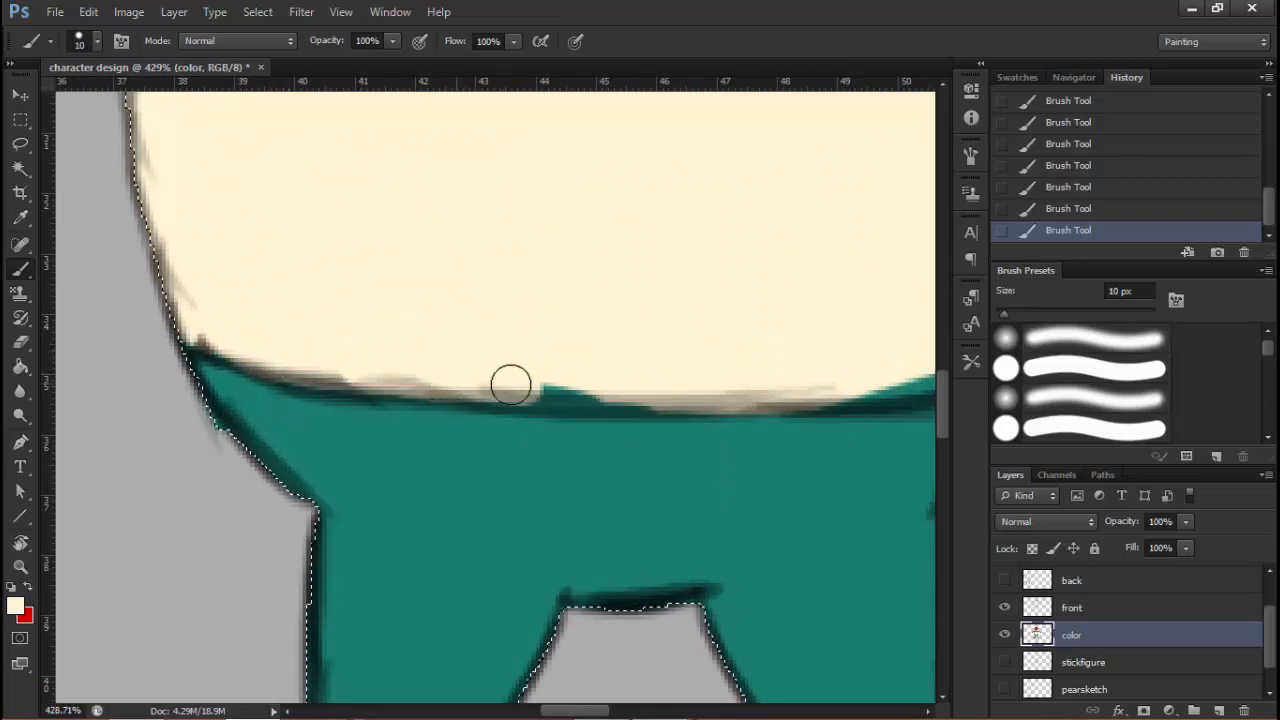
{"action": "left_click_drag", "start_coordinate": [757, 386], "coordinate": [326, 382]}
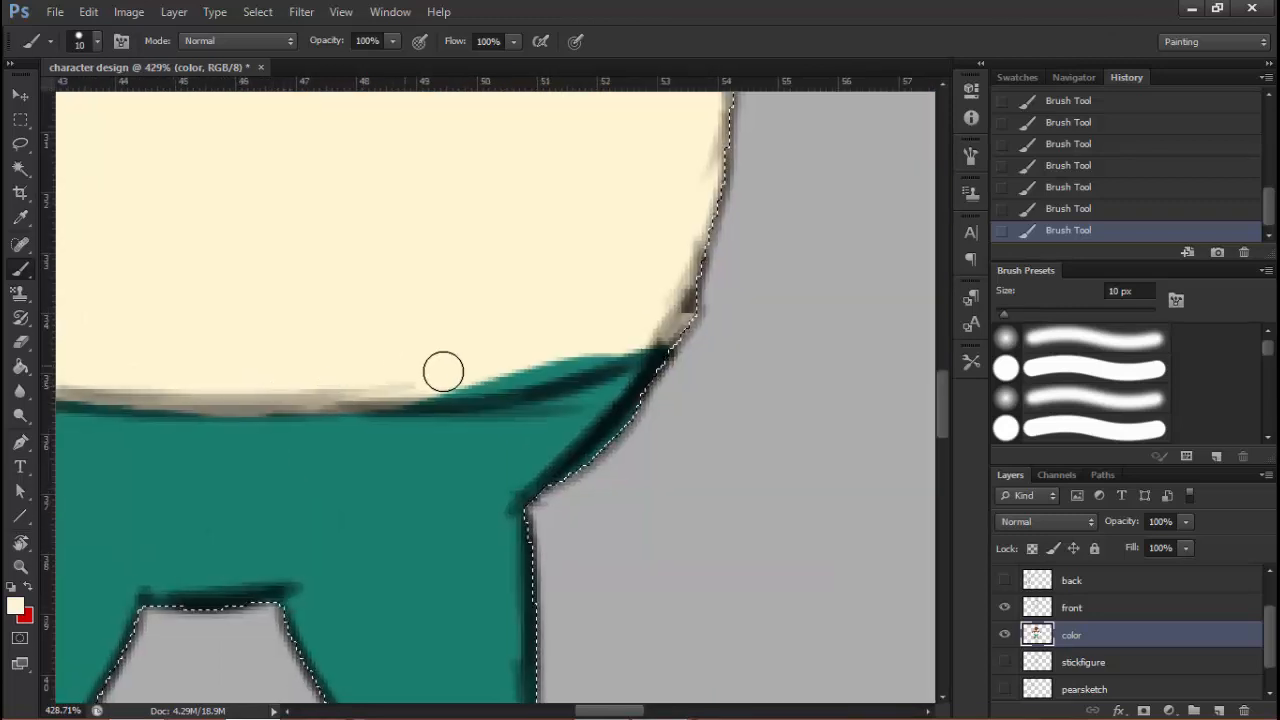
{"action": "left_click_drag", "start_coordinate": [443, 371], "coordinate": [614, 352]}
Touch up the trousers' upper edge just below the tank top's hem with sampled teal
{"action": "left_click_drag", "start_coordinate": [420, 405], "coordinate": [371, 408]}
{"action": "left_click_drag", "start_coordinate": [369, 414], "coordinate": [546, 112]}
{"action": "left_click_drag", "start_coordinate": [646, 440], "coordinate": [746, 92]}
{"action": "left_click_drag", "start_coordinate": [414, 376], "coordinate": [330, 376]}
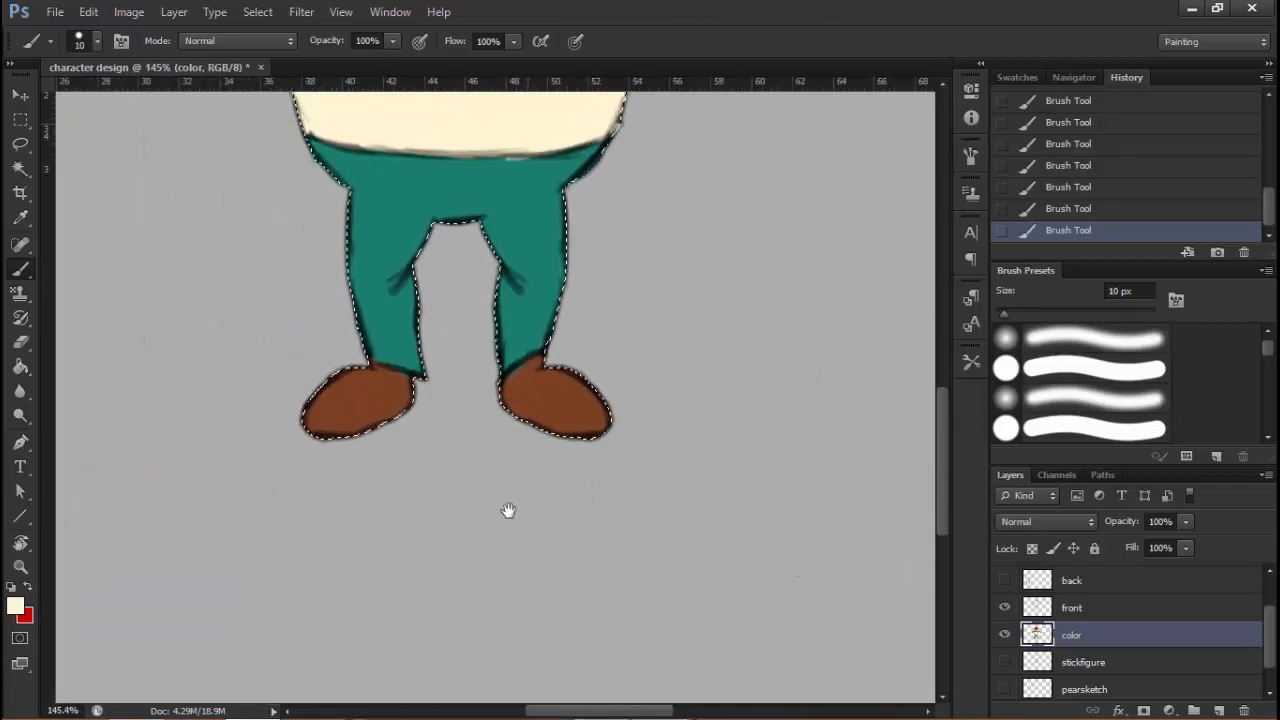
{"action": "left_click_drag", "start_coordinate": [509, 511], "coordinate": [495, 705]}
{"action": "mouse_move", "coordinate": [474, 394]}
{"action": "left_mouse_down"}
{"action": "mouse_move", "coordinate": [497, 448]}
{"action": "mouse_move", "coordinate": [584, 440]}
{"action": "mouse_move", "coordinate": [480, 456]}
{"action": "left_mouse_up"}
{"action": "left_click", "coordinate": [600, 445], "text": "alt"}
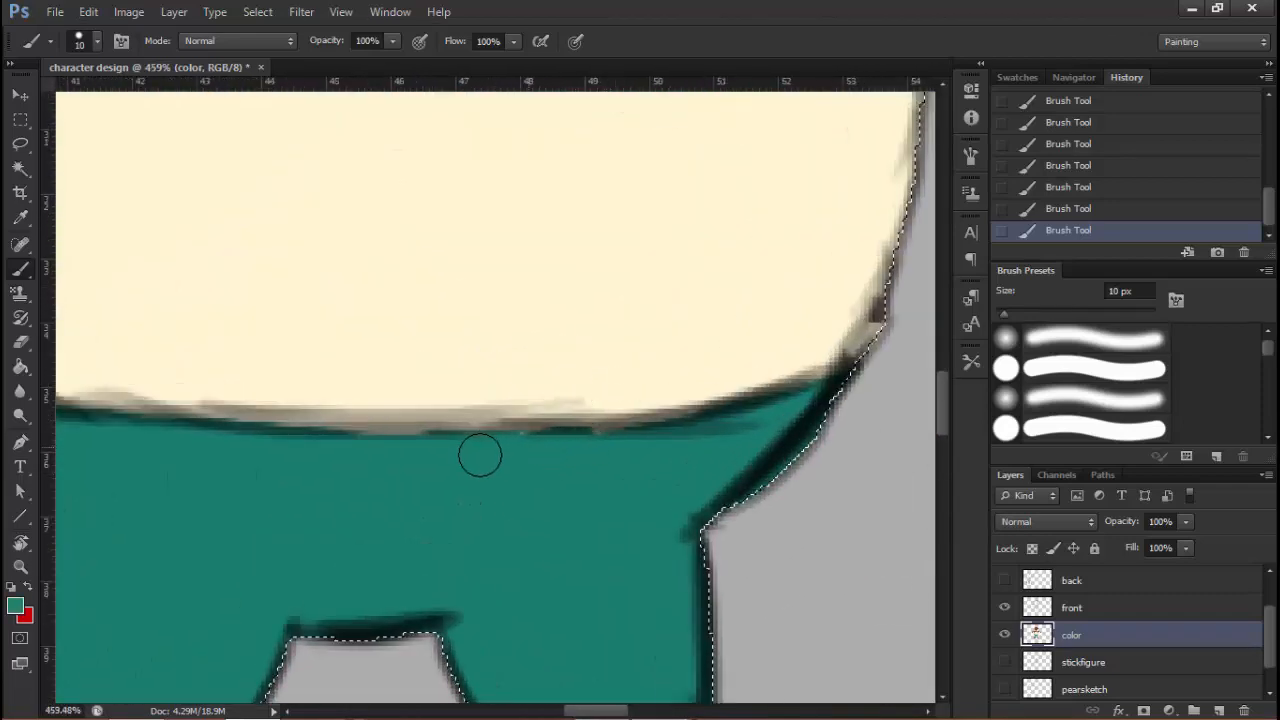
{"action": "left_click_drag", "start_coordinate": [606, 453], "coordinate": [350, 490]}
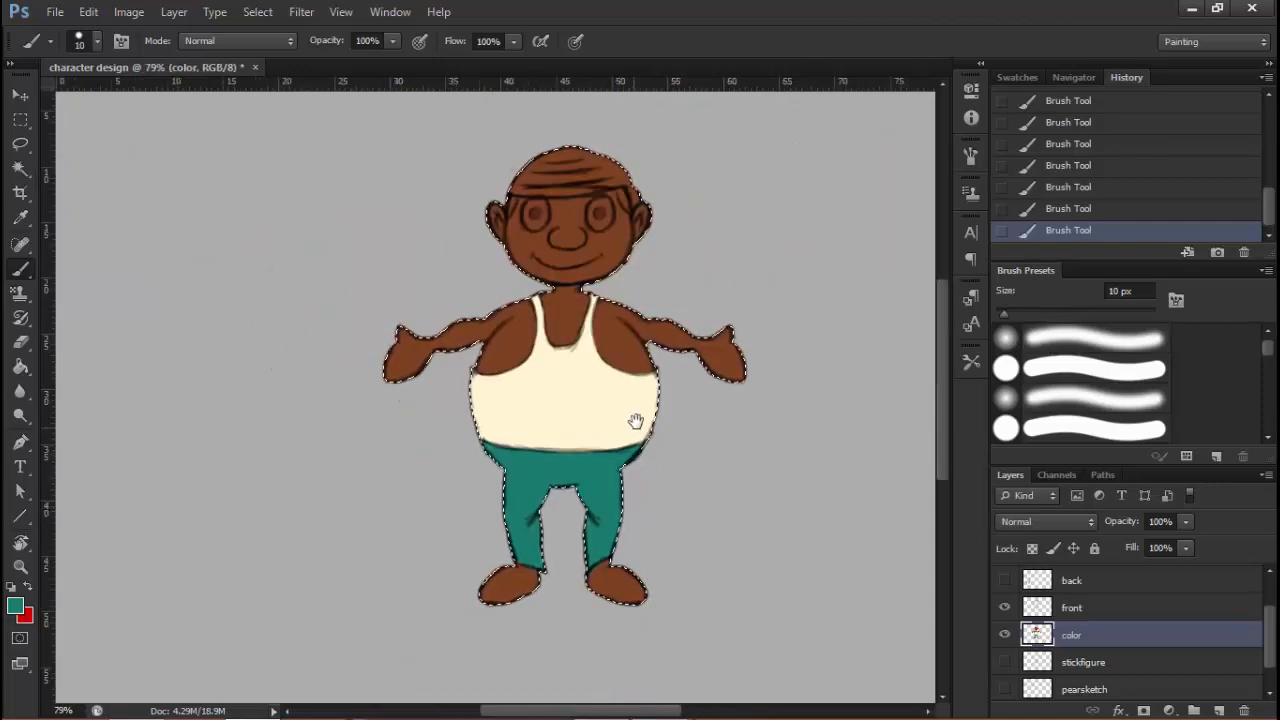
Change the red foreground color to dark red 870000 for painting the headscarf
{"action": "left_click_drag", "start_coordinate": [604, 364], "coordinate": [559, 525]}
{"action": "left_click_drag", "start_coordinate": [550, 406], "coordinate": [688, 388]}
{"action": "left_click_drag", "start_coordinate": [509, 389], "coordinate": [523, 458]}
{"action": "left_click_drag", "start_coordinate": [472, 398], "coordinate": [568, 448]}
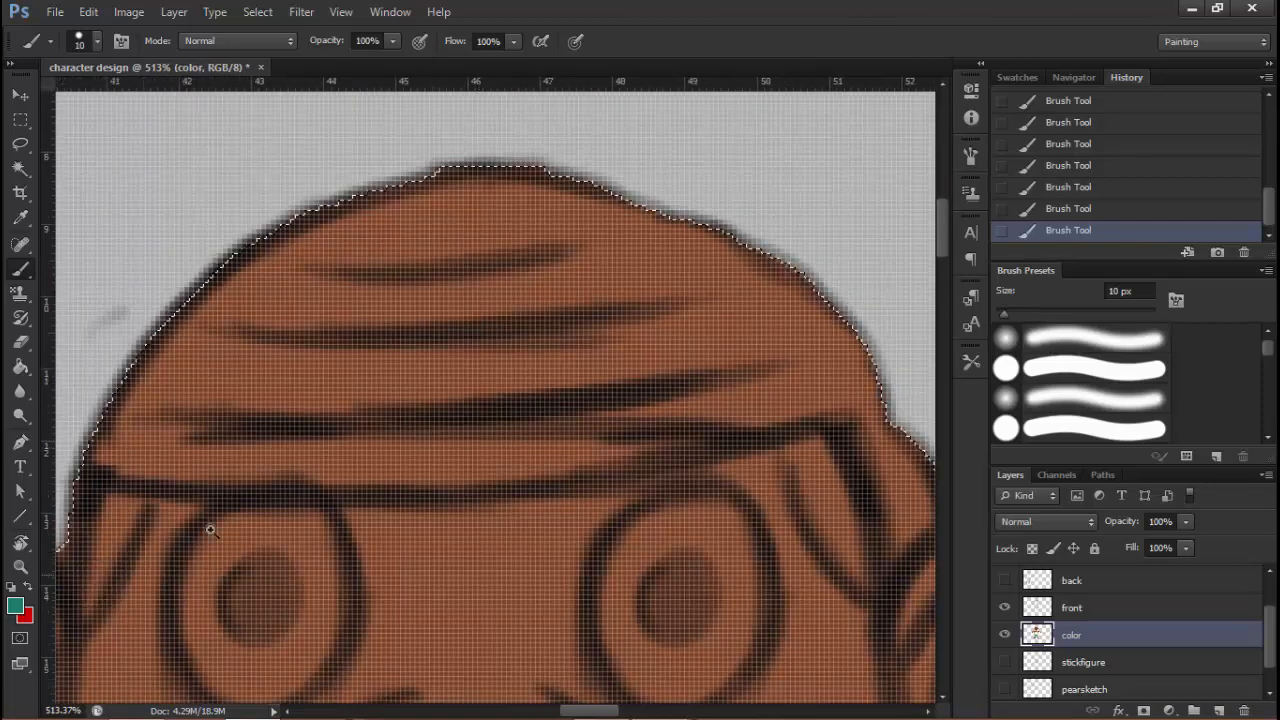
{"action": "left_click_drag", "start_coordinate": [405, 471], "coordinate": [420, 305]}
{"action": "left_click_drag", "start_coordinate": [271, 377], "coordinate": [304, 391]}
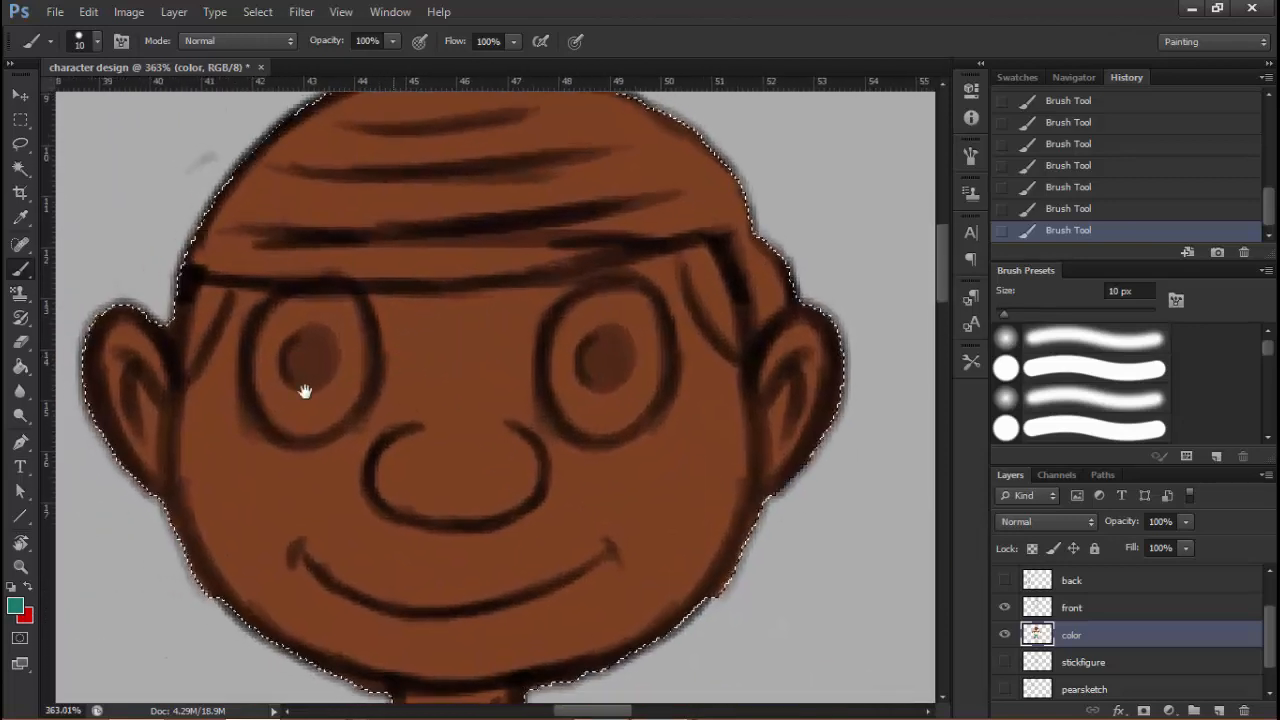
{"action": "key", "text": "x"}
{"action": "left_click", "coordinate": [20, 609]}
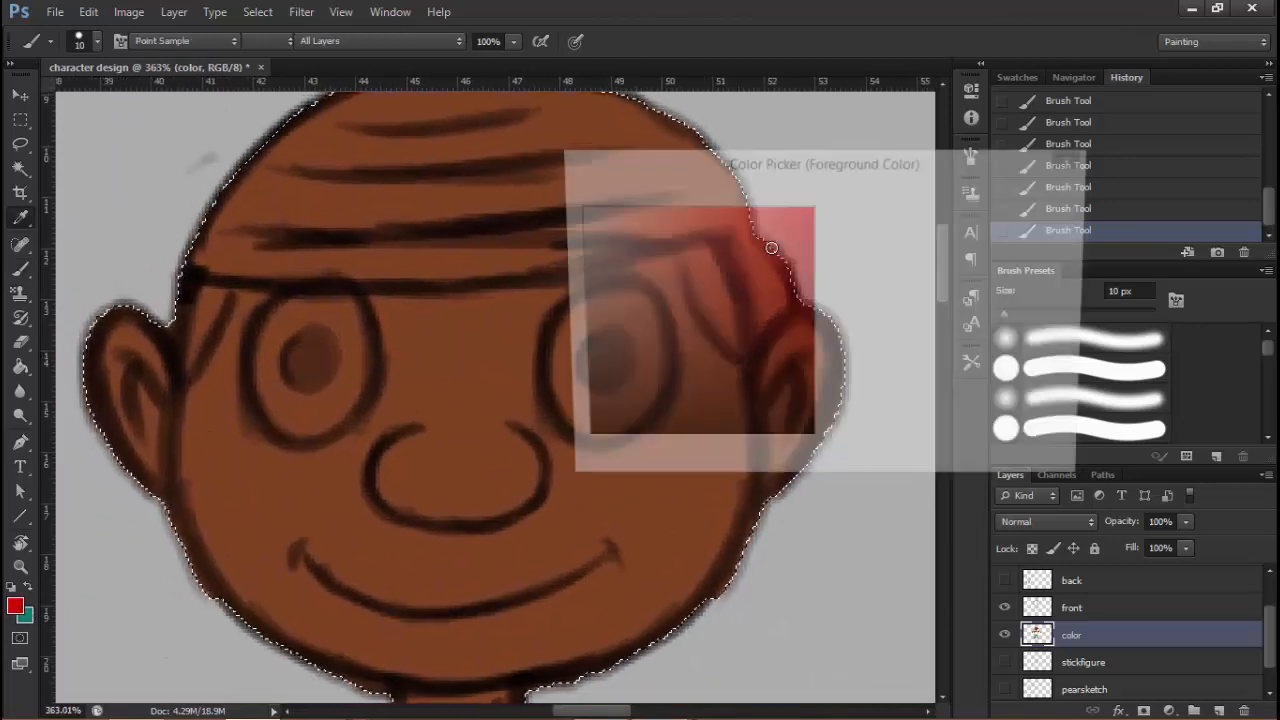
{"action": "left_click_drag", "start_coordinate": [810, 261], "coordinate": [810, 319]}
{"action": "left_click", "coordinate": [985, 201]}
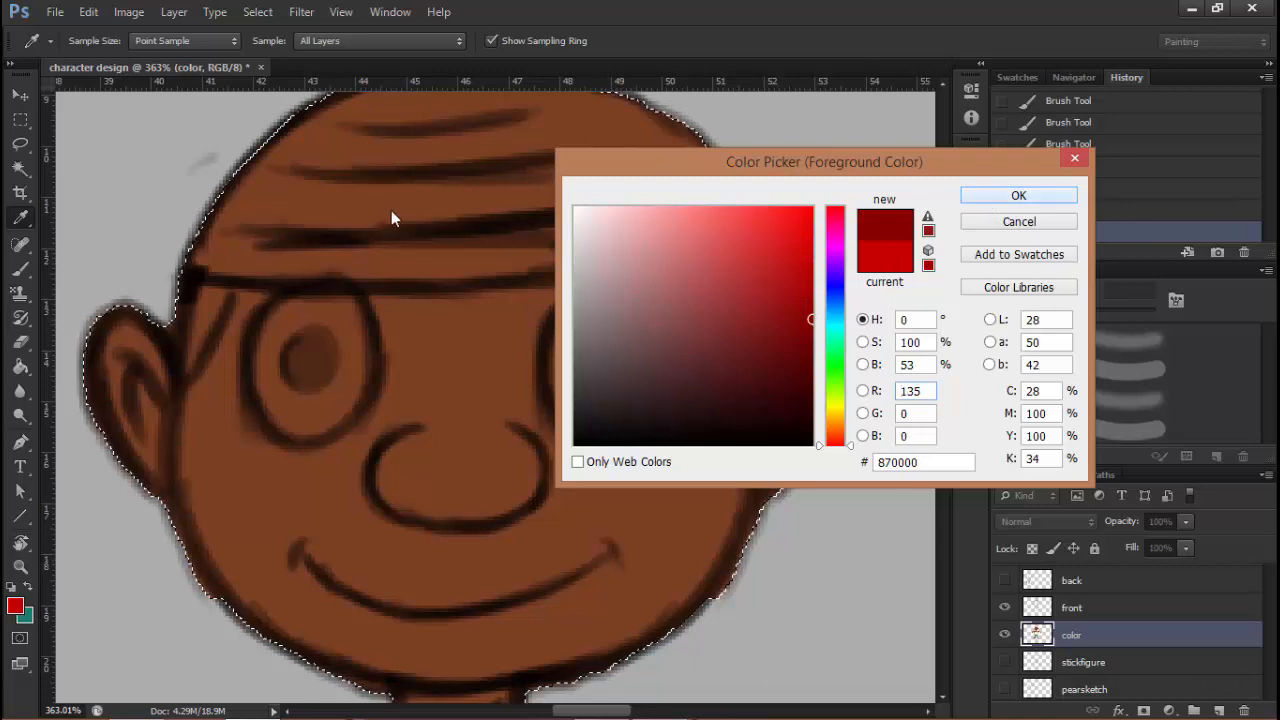
Paint the whole headscarf dark red with the 10 px brush, from crown to forehead band, including the flap beside the ear
{"action": "left_click_drag", "start_coordinate": [377, 263], "coordinate": [396, 366]}
{"action": "mouse_move", "coordinate": [414, 179]}
{"action": "left_mouse_down"}
{"action": "mouse_move", "coordinate": [243, 314]}
{"action": "mouse_move", "coordinate": [426, 190]}
{"action": "left_mouse_up"}
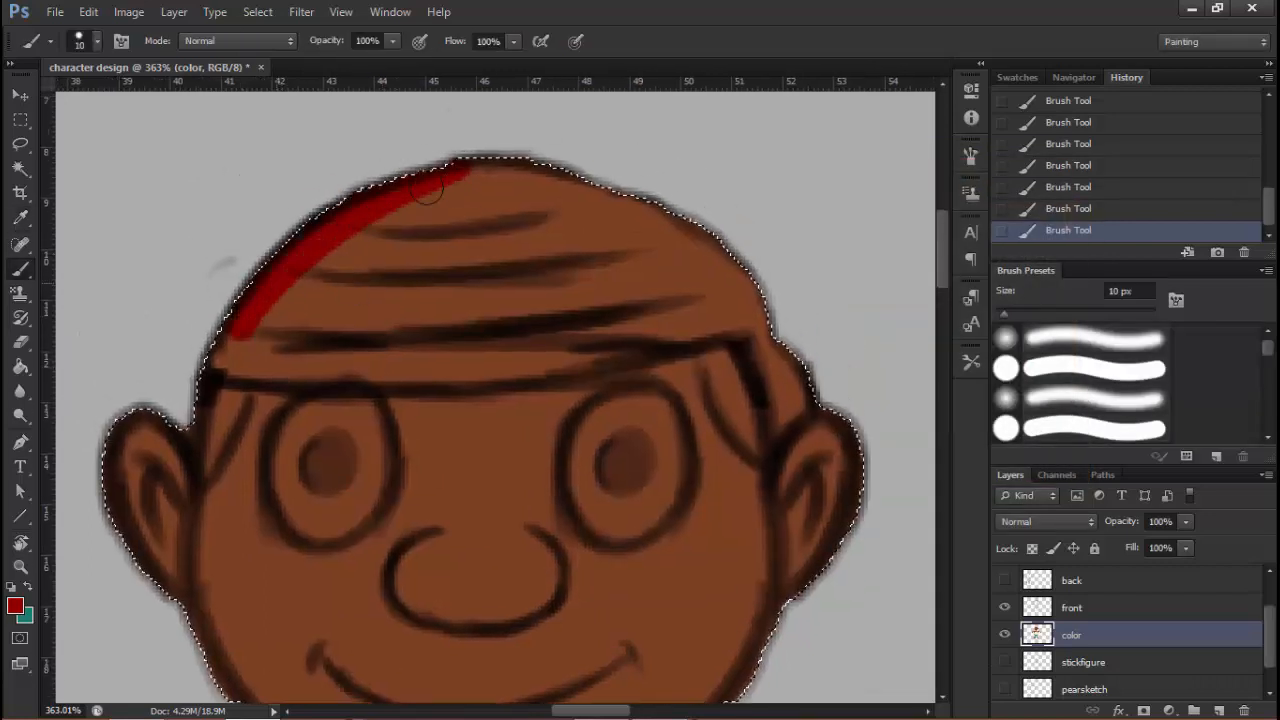
{"action": "mouse_move", "coordinate": [342, 368]}
{"action": "left_mouse_down"}
{"action": "mouse_move", "coordinate": [495, 365]}
{"action": "mouse_move", "coordinate": [415, 372]}
{"action": "left_mouse_up"}
{"action": "left_click_drag", "start_coordinate": [537, 366], "coordinate": [778, 306]}
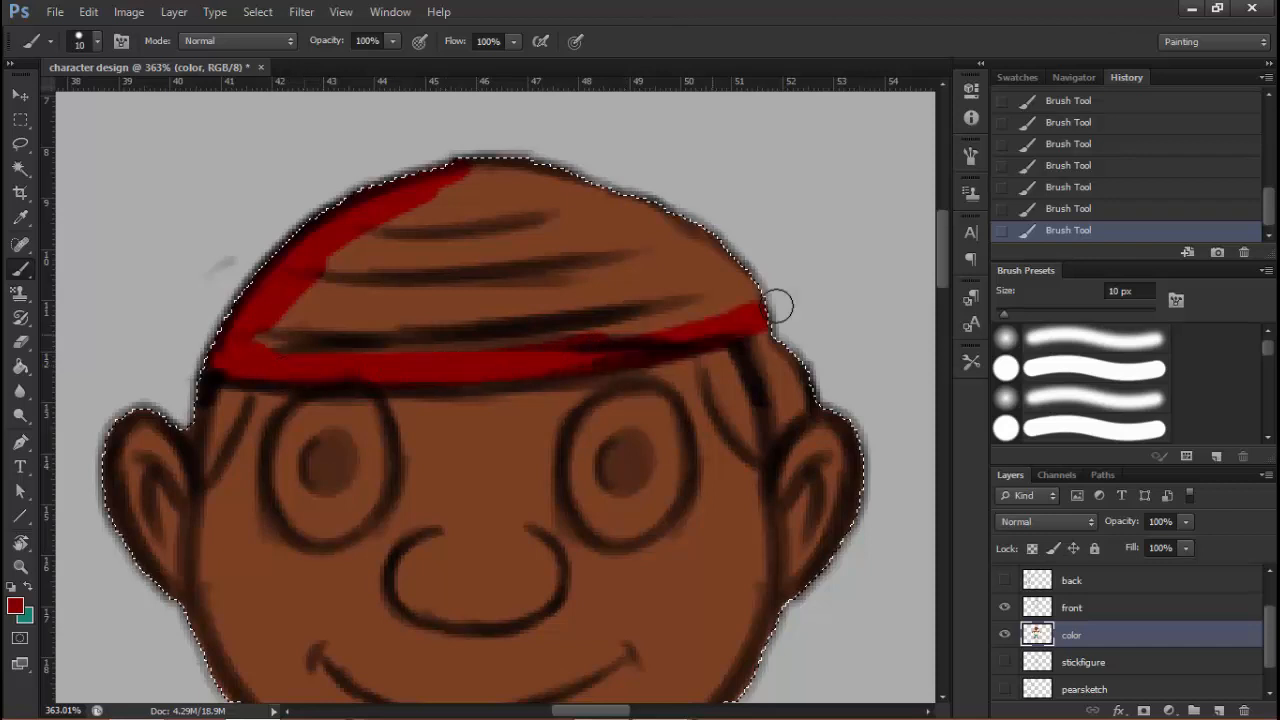
{"action": "left_click_drag", "start_coordinate": [614, 325], "coordinate": [509, 352]}
{"action": "mouse_move", "coordinate": [578, 301]}
{"action": "left_mouse_down"}
{"action": "mouse_move", "coordinate": [740, 275]}
{"action": "mouse_move", "coordinate": [390, 330]}
{"action": "mouse_move", "coordinate": [690, 250]}
{"action": "mouse_move", "coordinate": [305, 318]}
{"action": "mouse_move", "coordinate": [540, 240]}
{"action": "mouse_move", "coordinate": [330, 225]}
{"action": "mouse_move", "coordinate": [316, 205]}
{"action": "mouse_move", "coordinate": [683, 216]}
{"action": "mouse_move", "coordinate": [706, 236]}
{"action": "left_mouse_up"}
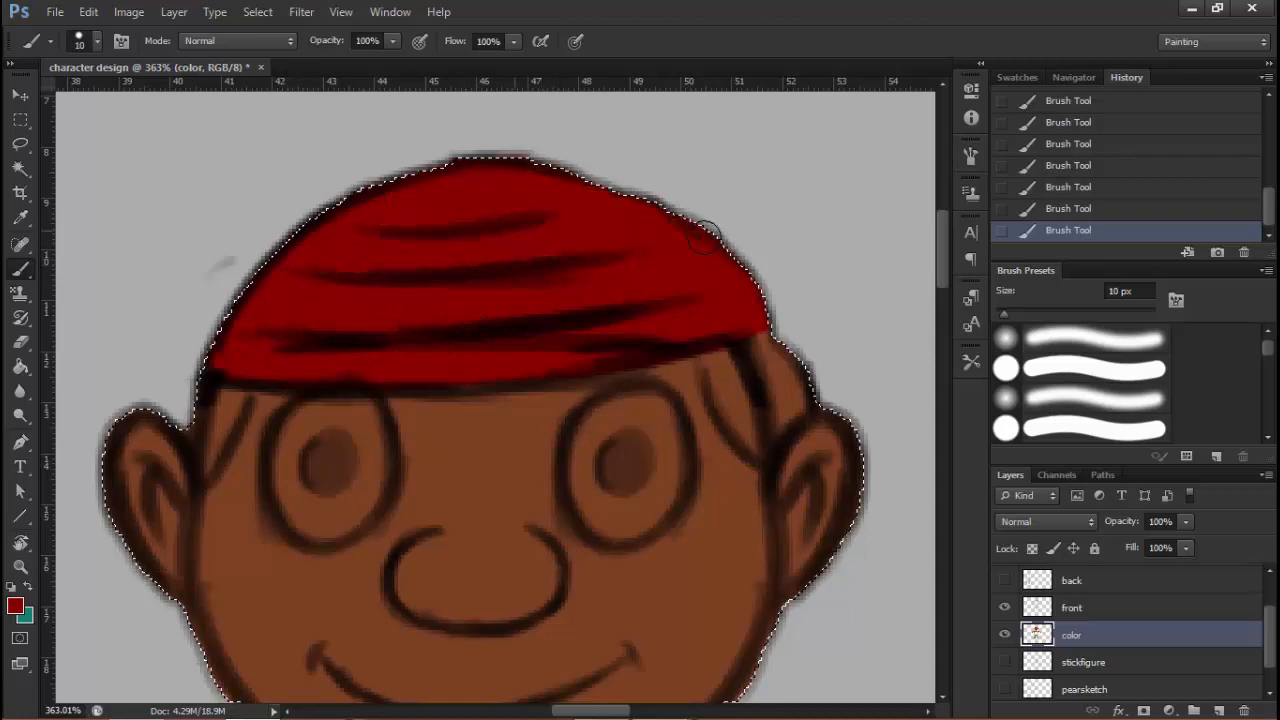
{"action": "mouse_move", "coordinate": [700, 325]}
{"action": "left_mouse_down"}
{"action": "mouse_move", "coordinate": [632, 242]}
{"action": "mouse_move", "coordinate": [700, 274]}
{"action": "left_mouse_up"}
{"action": "left_click_drag", "start_coordinate": [708, 344], "coordinate": [727, 313]}
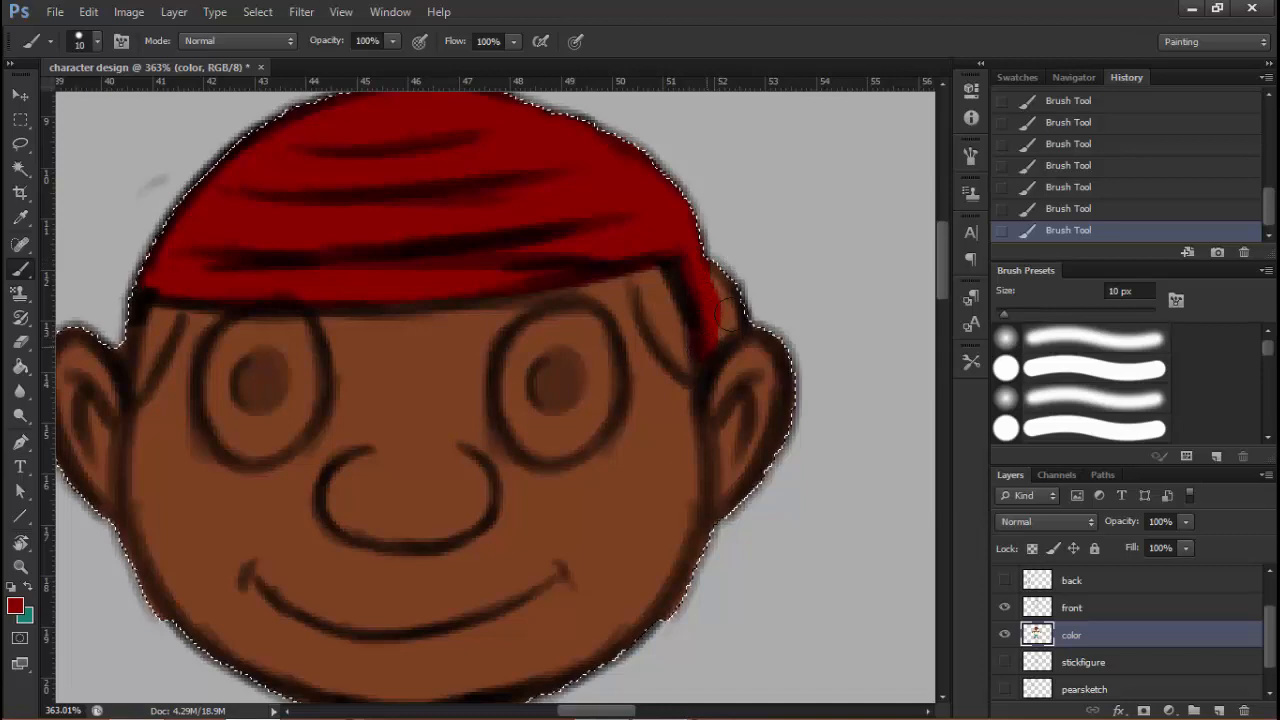
Set the foreground color to black 000000 for painting the shoes
{"action": "scroll", "coordinate": [720, 394], "scroll_direction": "down", "scroll_amount": 8}
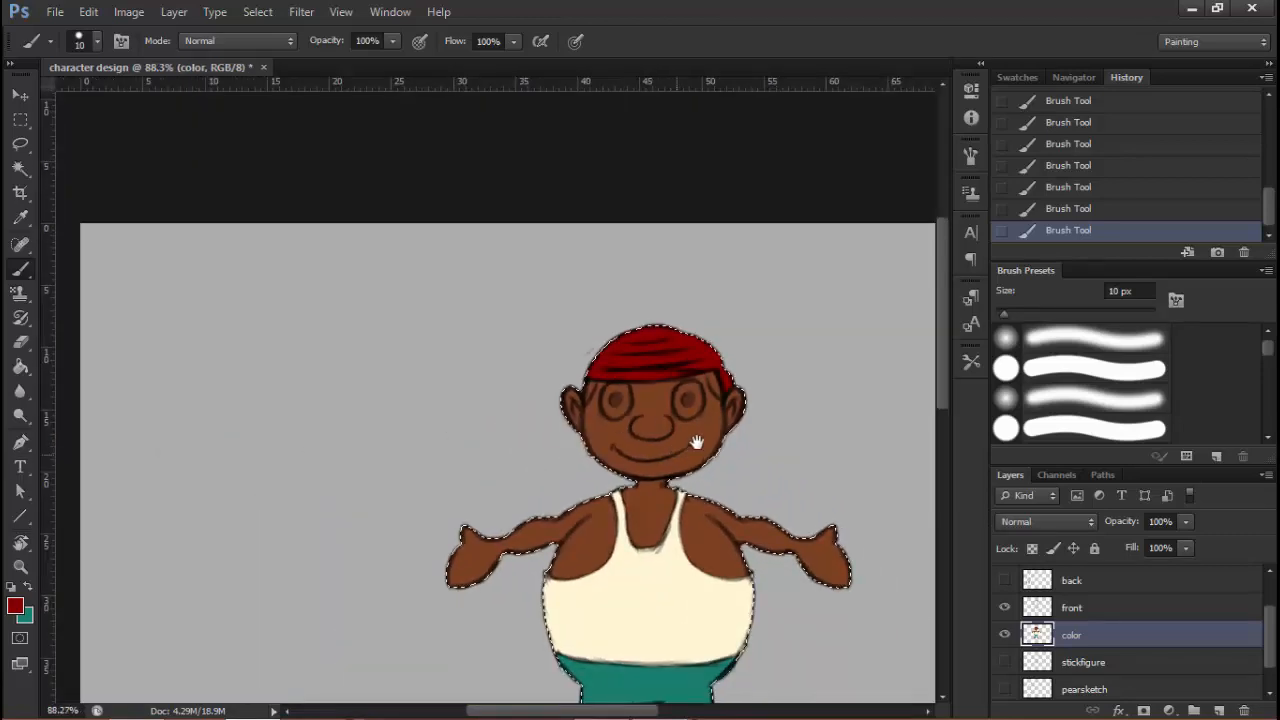
{"action": "left_click_drag", "start_coordinate": [625, 430], "coordinate": [550, 237]}
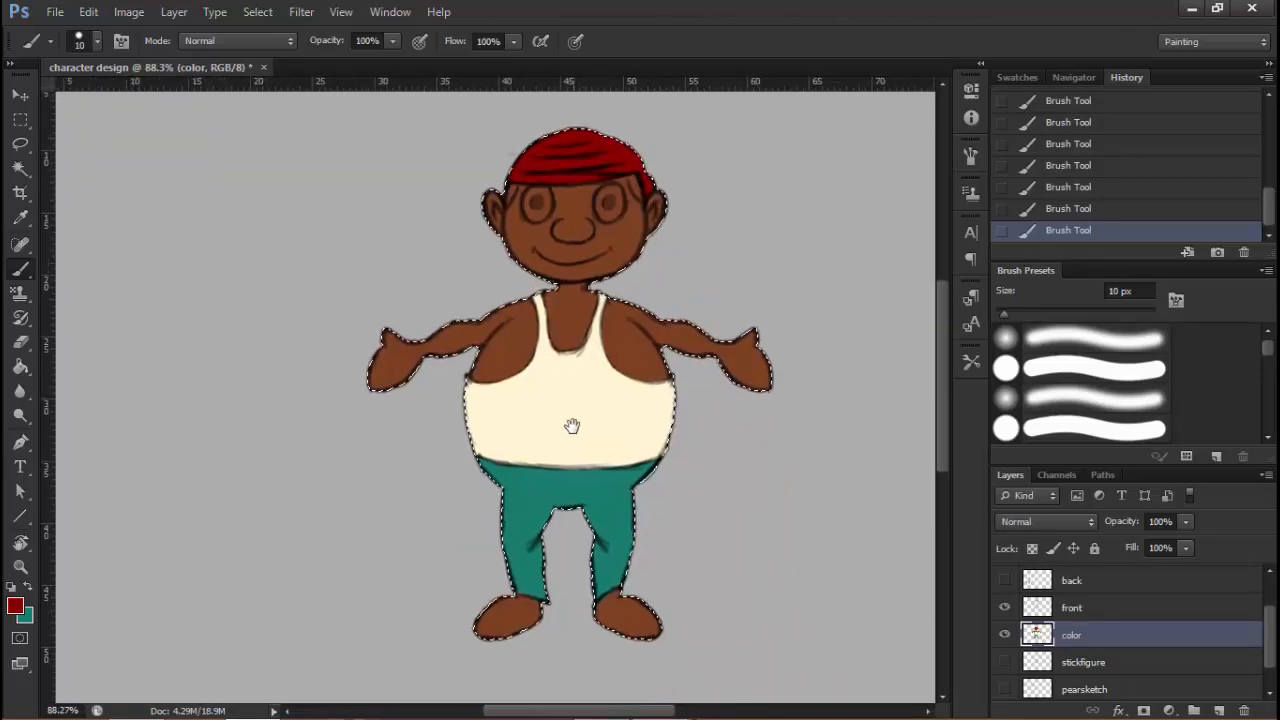
{"action": "left_click_drag", "start_coordinate": [540, 615], "coordinate": [540, 514]}
{"action": "mouse_move", "coordinate": [565, 443]}
{"action": "left_mouse_down"}
{"action": "mouse_move", "coordinate": [590, 363]}
{"action": "mouse_move", "coordinate": [611, 426]}
{"action": "mouse_move", "coordinate": [549, 457]}
{"action": "left_mouse_up"}
{"action": "left_click_drag", "start_coordinate": [434, 462], "coordinate": [425, 492]}
{"action": "left_click", "coordinate": [14, 607]}
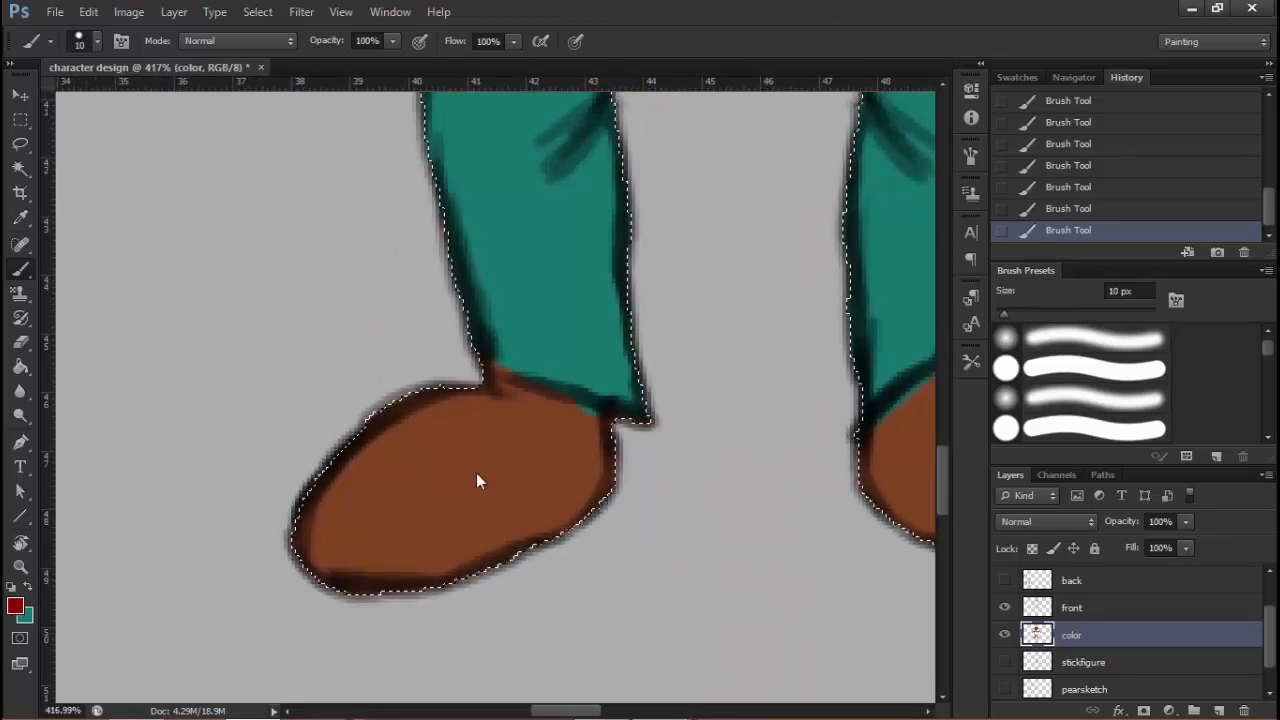
{"action": "left_click_drag", "start_coordinate": [838, 442], "coordinate": [826, 484]}
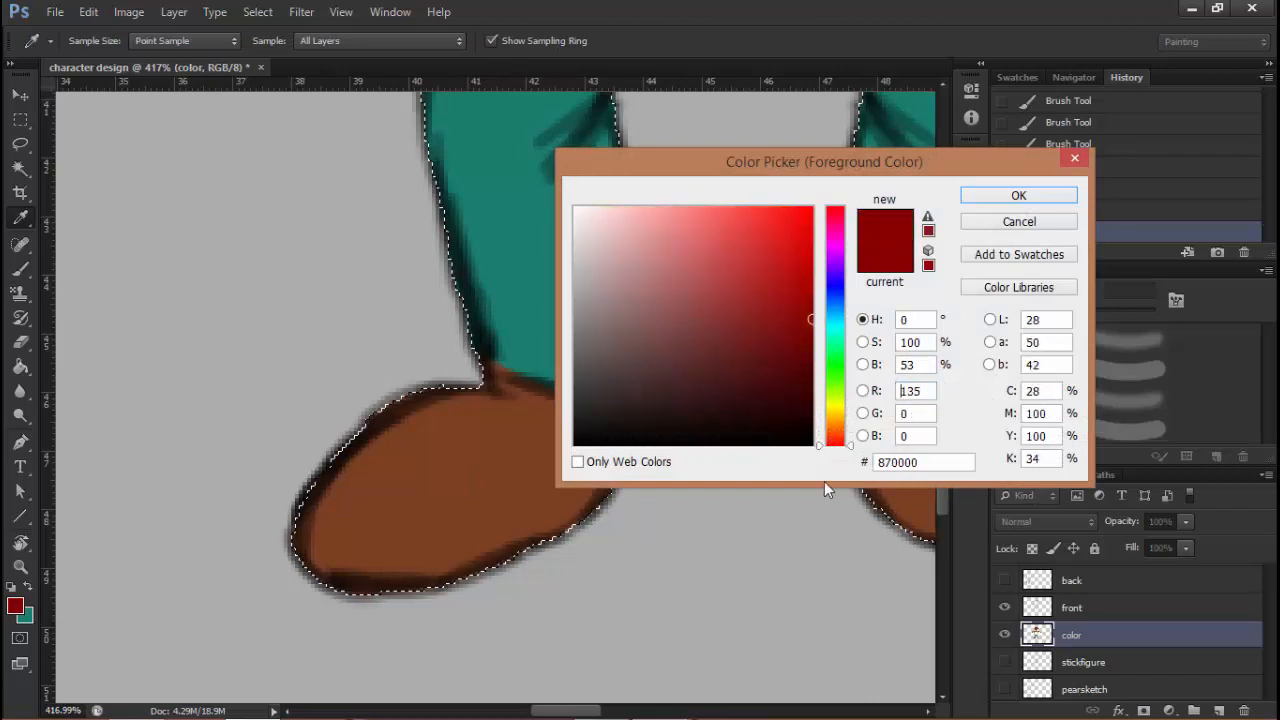
{"action": "left_click", "coordinate": [586, 426]}
{"action": "mouse_move", "coordinate": [580, 406]}
{"action": "left_mouse_down"}
{"action": "mouse_move", "coordinate": [569, 398]}
{"action": "mouse_move", "coordinate": [560, 464]}
{"action": "left_mouse_up"}
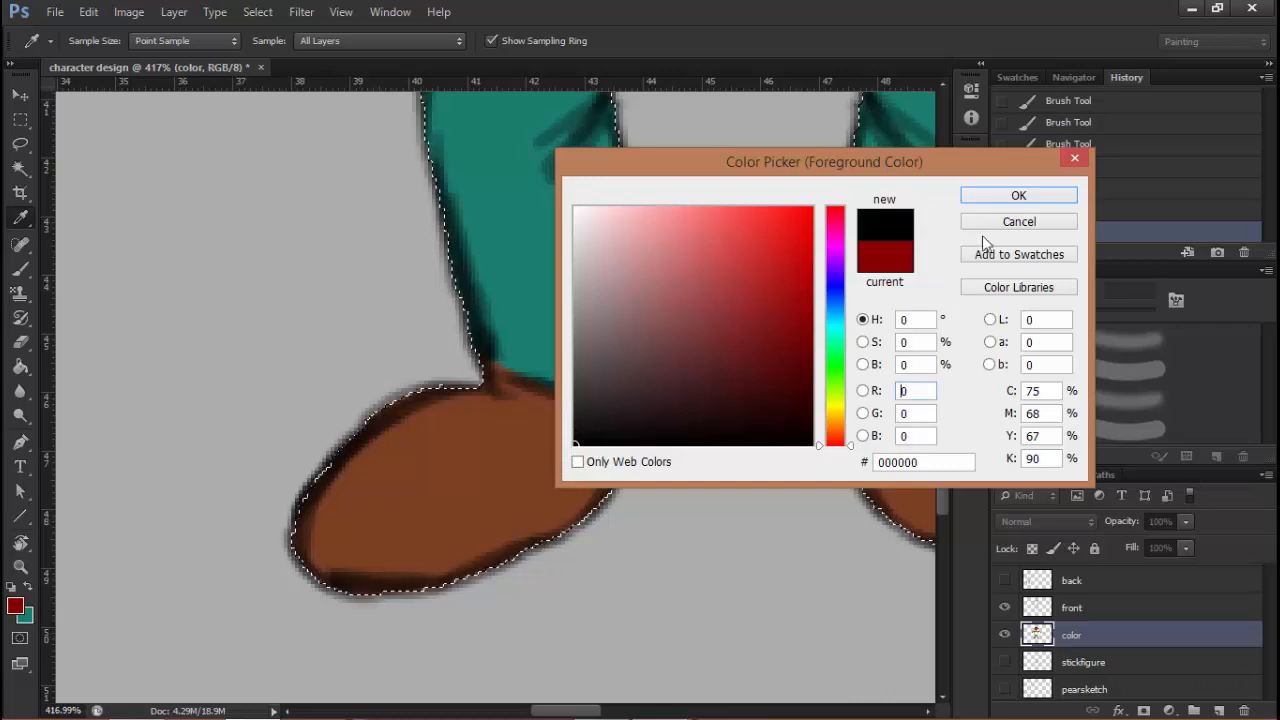
{"action": "left_click", "coordinate": [971, 203]}
Paint the brown foot on the viewer's left solid black up to the trouser cuff, redoing the first stroke
{"action": "mouse_move", "coordinate": [450, 389]}
{"action": "left_mouse_down"}
{"action": "mouse_move", "coordinate": [370, 426]}
{"action": "mouse_move", "coordinate": [298, 545]}
{"action": "left_mouse_up"}
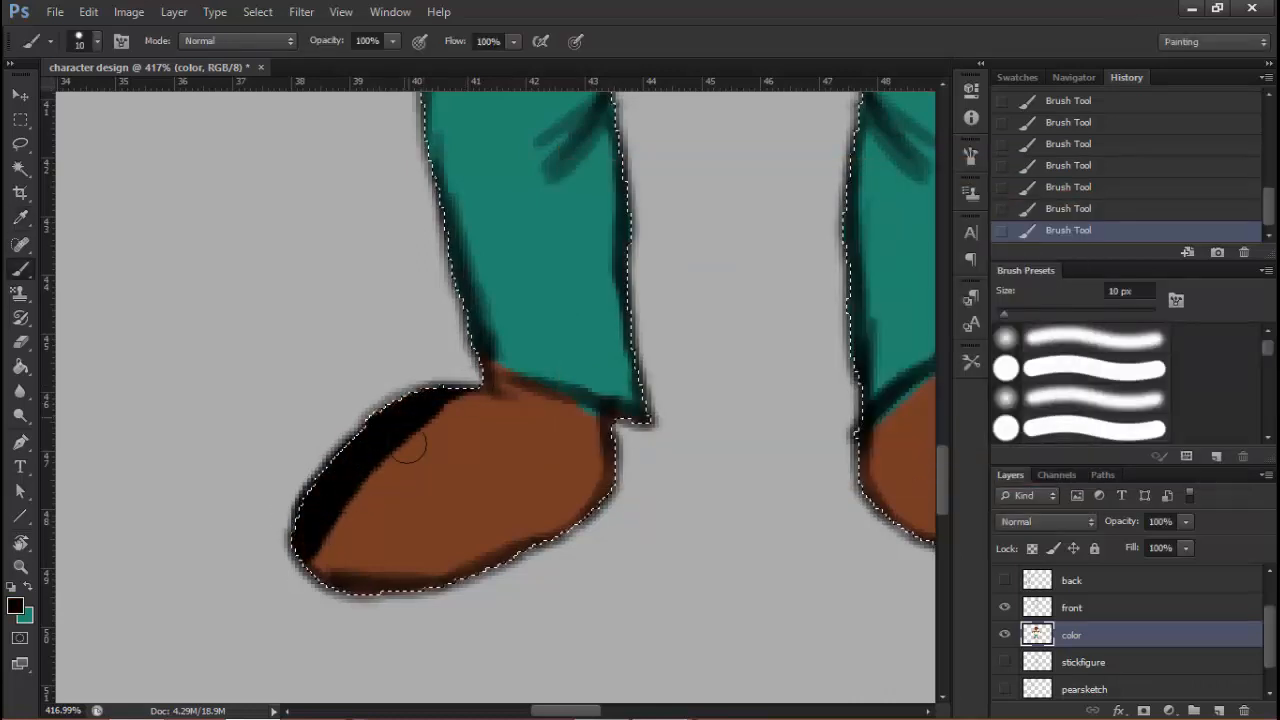
{"action": "key", "text": "ctrl+z"}
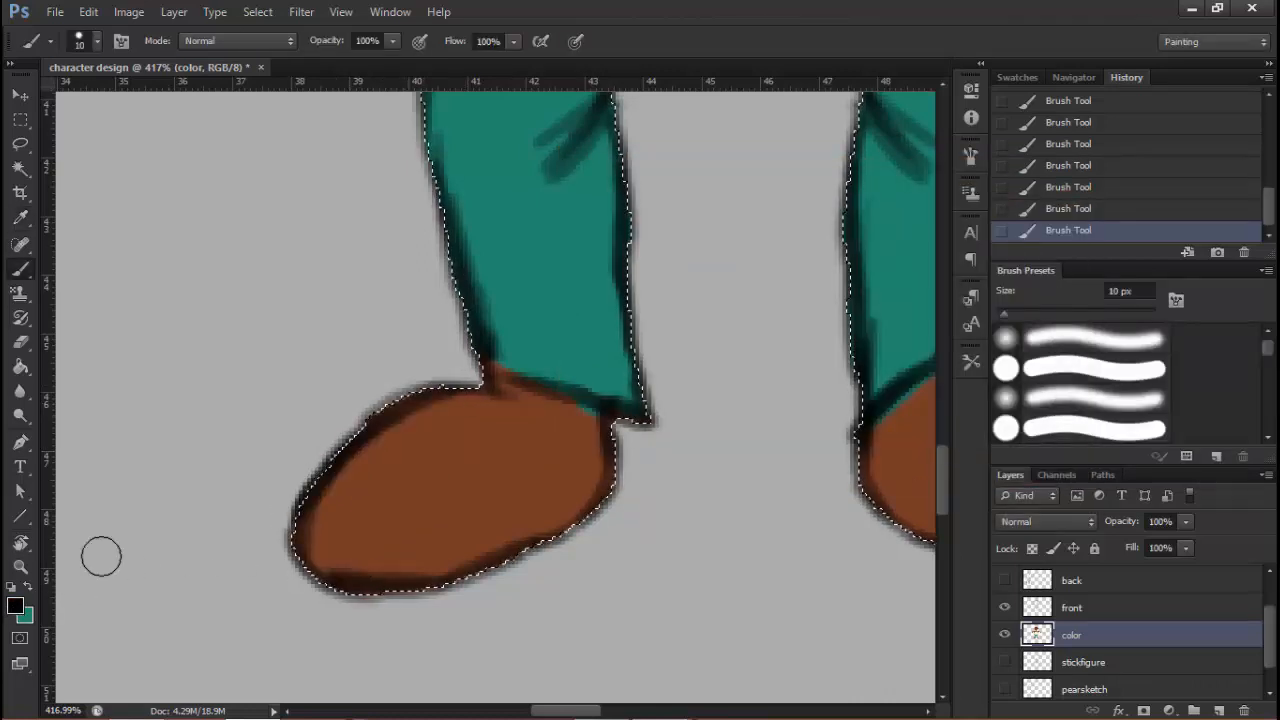
{"action": "mouse_move", "coordinate": [286, 543]}
{"action": "left_mouse_down"}
{"action": "mouse_move", "coordinate": [592, 505]}
{"action": "mouse_move", "coordinate": [595, 467]}
{"action": "left_mouse_up"}
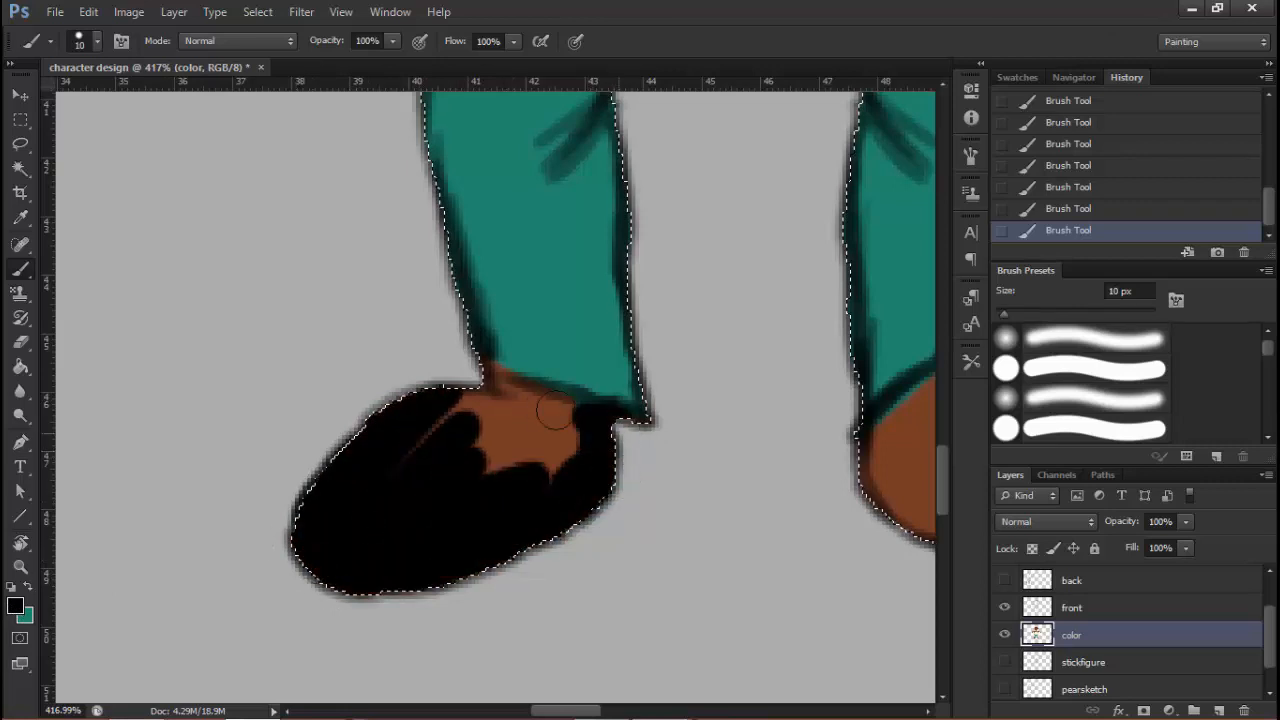
{"action": "left_click_drag", "start_coordinate": [555, 410], "coordinate": [465, 369]}
{"action": "left_click_drag", "start_coordinate": [485, 450], "coordinate": [545, 430]}
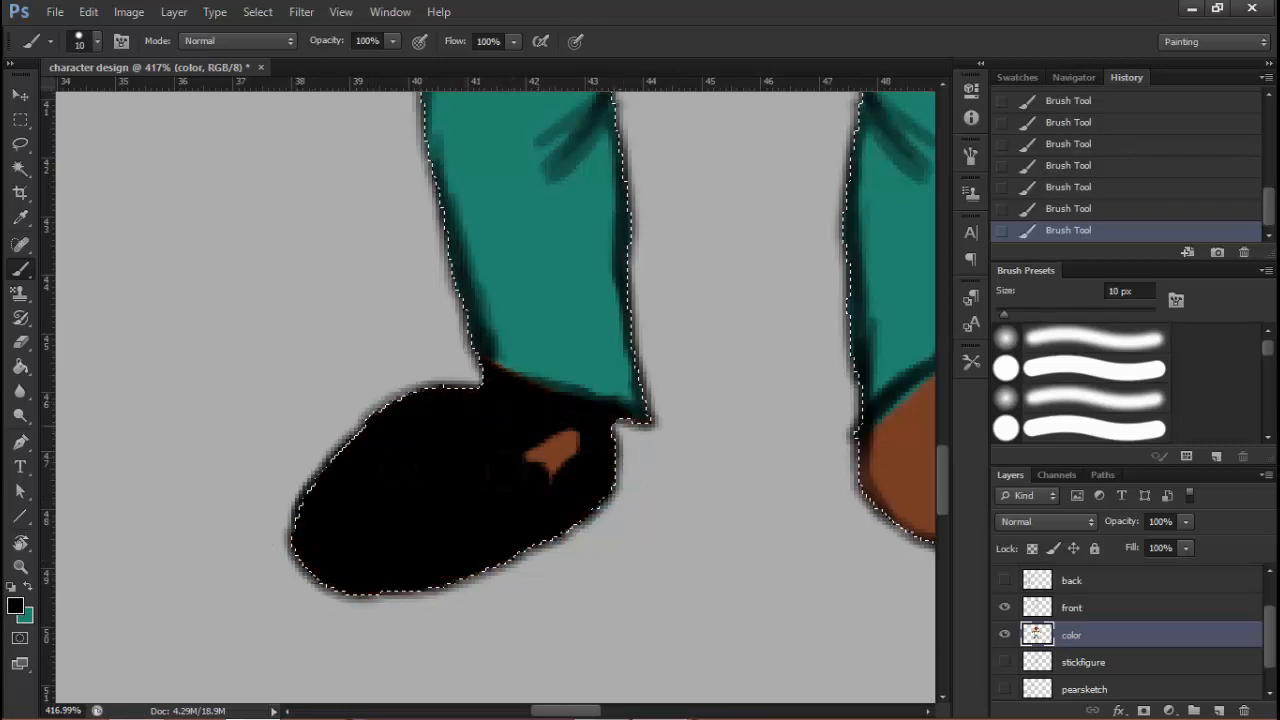
{"action": "left_click_drag", "start_coordinate": [620, 480], "coordinate": [456, 390]}
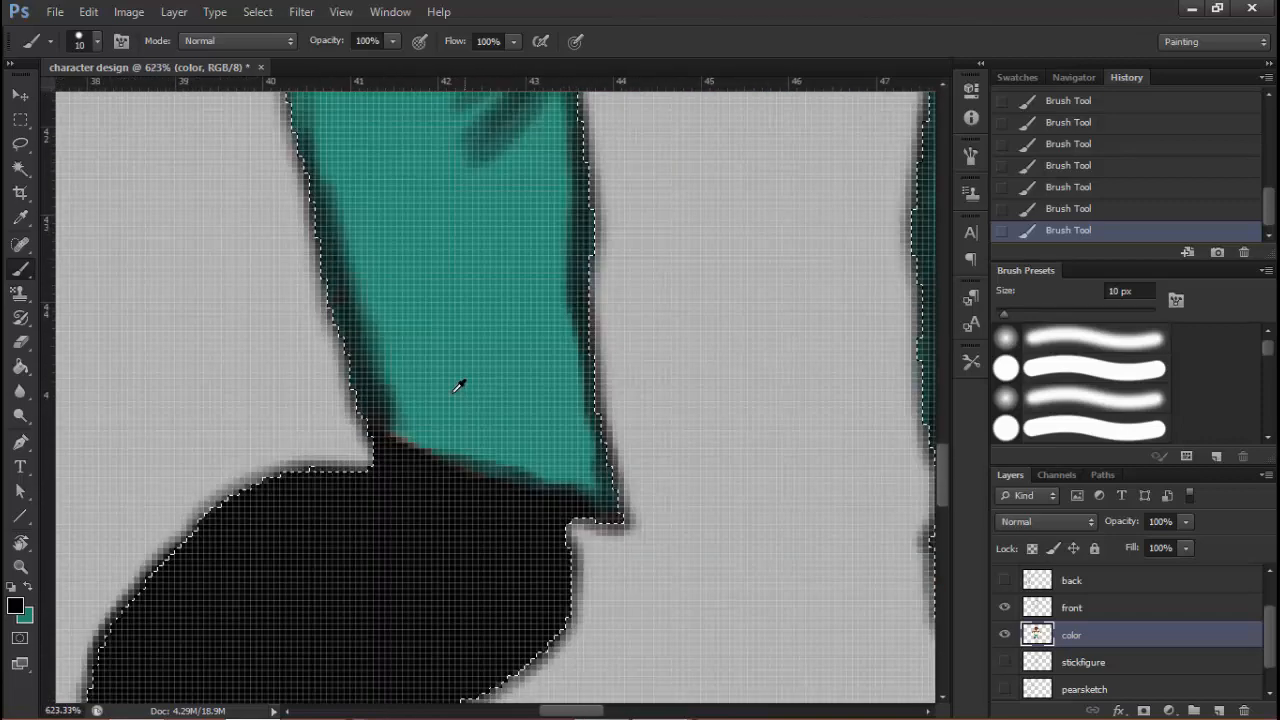
Cover the brown left along the first shoe's cuff line with sampled black, and paint the other foot black
{"action": "left_click", "coordinate": [453, 528], "text": "alt"}
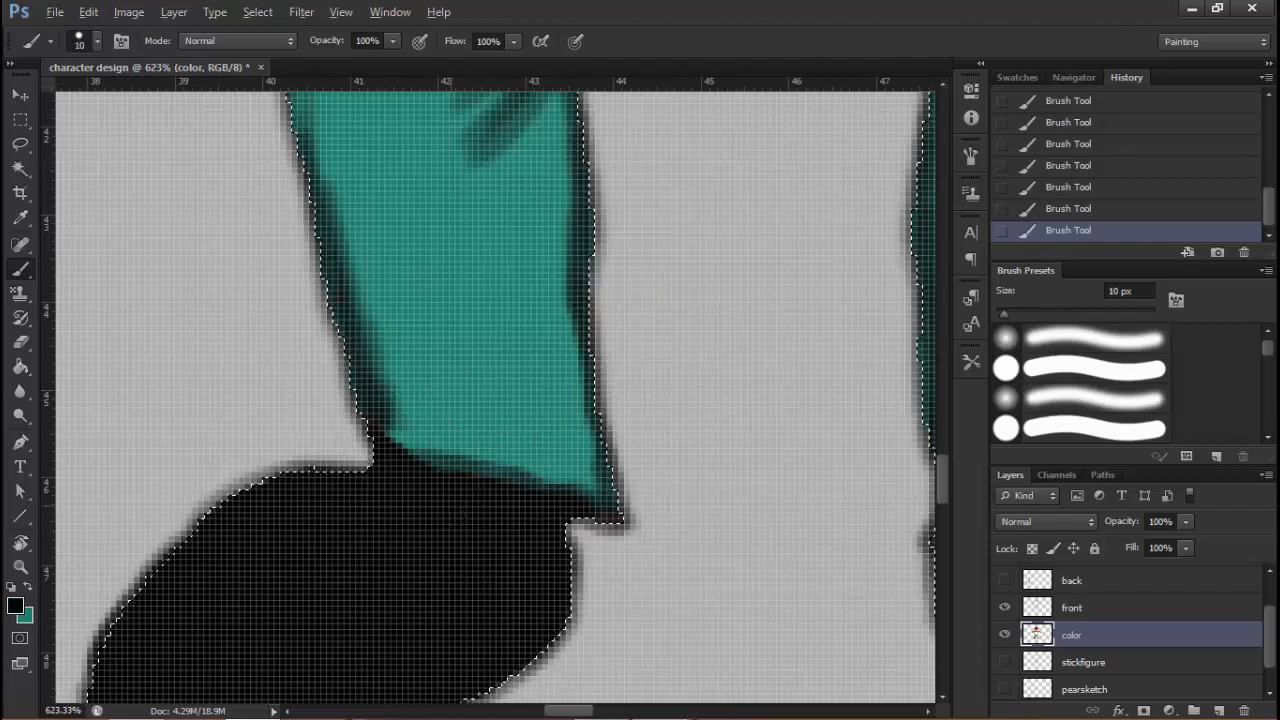
{"action": "left_click_drag", "start_coordinate": [357, 443], "coordinate": [428, 450]}
{"action": "left_click_drag", "start_coordinate": [508, 480], "coordinate": [477, 463]}
{"action": "mouse_move", "coordinate": [576, 492]}
{"action": "left_mouse_down"}
{"action": "mouse_move", "coordinate": [488, 483]}
{"action": "mouse_move", "coordinate": [614, 494]}
{"action": "mouse_move", "coordinate": [551, 431]}
{"action": "mouse_move", "coordinate": [606, 429]}
{"action": "mouse_move", "coordinate": [490, 430]}
{"action": "mouse_move", "coordinate": [600, 349]}
{"action": "mouse_move", "coordinate": [498, 380]}
{"action": "left_mouse_up"}
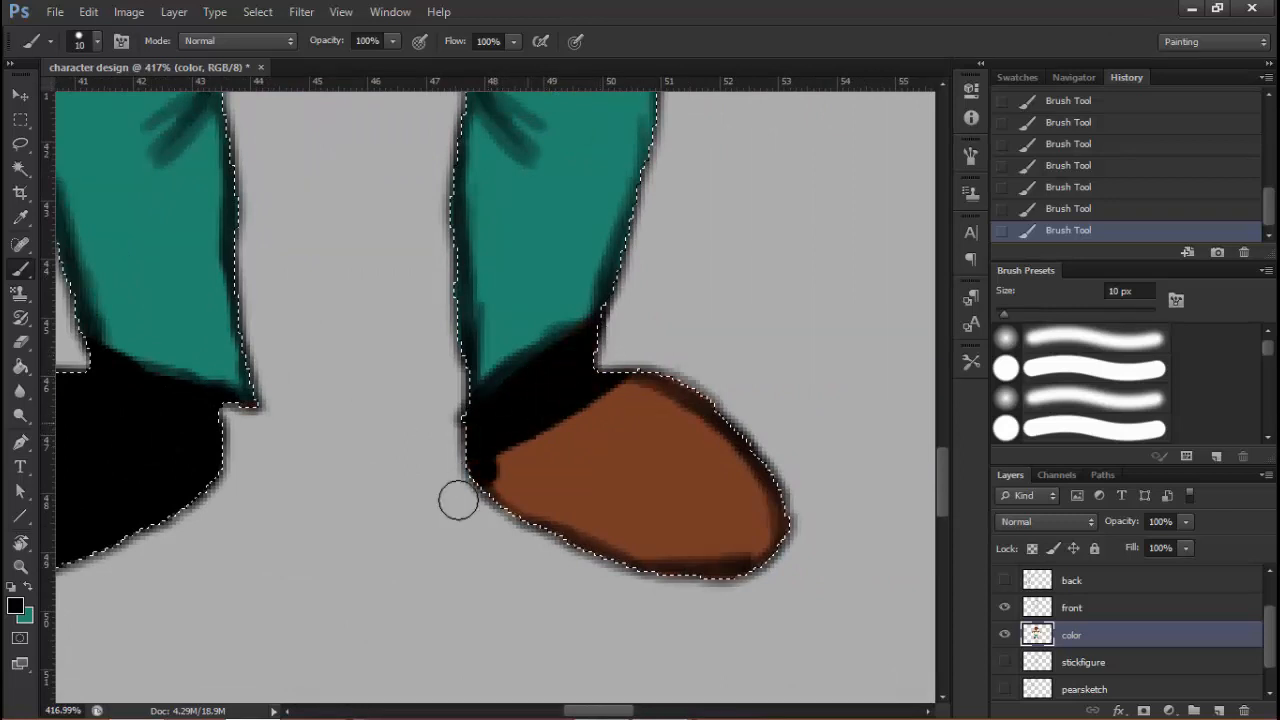
{"action": "mouse_move", "coordinate": [458, 500]}
{"action": "left_mouse_down"}
{"action": "mouse_move", "coordinate": [614, 449]}
{"action": "mouse_move", "coordinate": [680, 470]}
{"action": "mouse_move", "coordinate": [586, 558]}
{"action": "mouse_move", "coordinate": [786, 440]}
{"action": "mouse_move", "coordinate": [749, 583]}
{"action": "mouse_move", "coordinate": [676, 488]}
{"action": "left_mouse_up"}
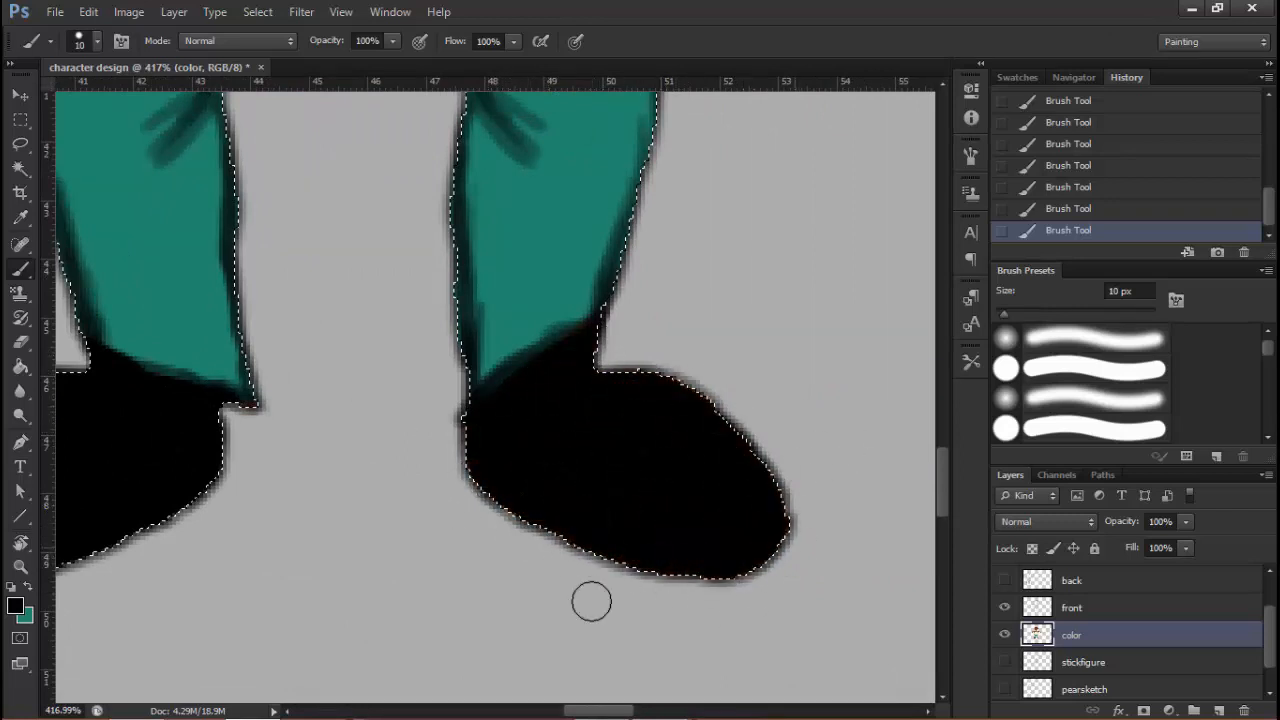
Sample the tank top's cream as the foreground color and fit the whole canvas in view
{"action": "scroll", "coordinate": [591, 601], "scroll_direction": "down", "scroll_amount": 6}
{"action": "left_click", "coordinate": [613, 234], "text": "alt"}
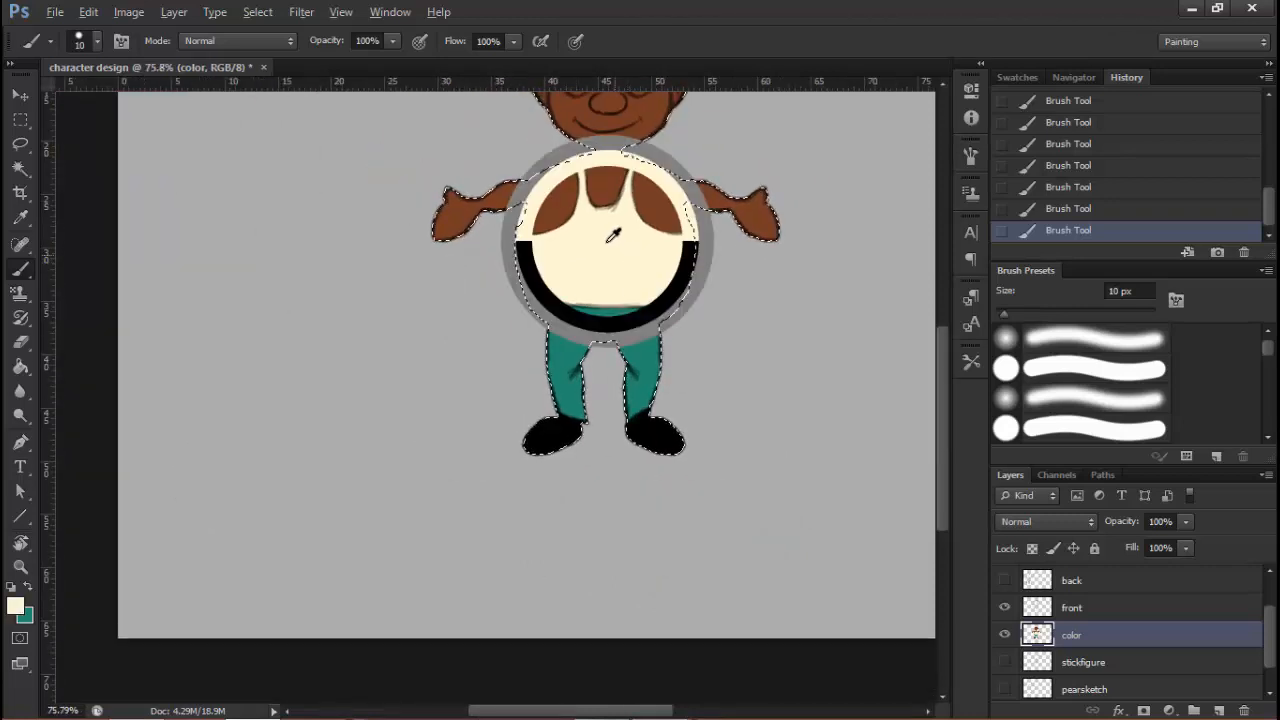
{"action": "left_click_drag", "start_coordinate": [630, 286], "coordinate": [575, 420]}
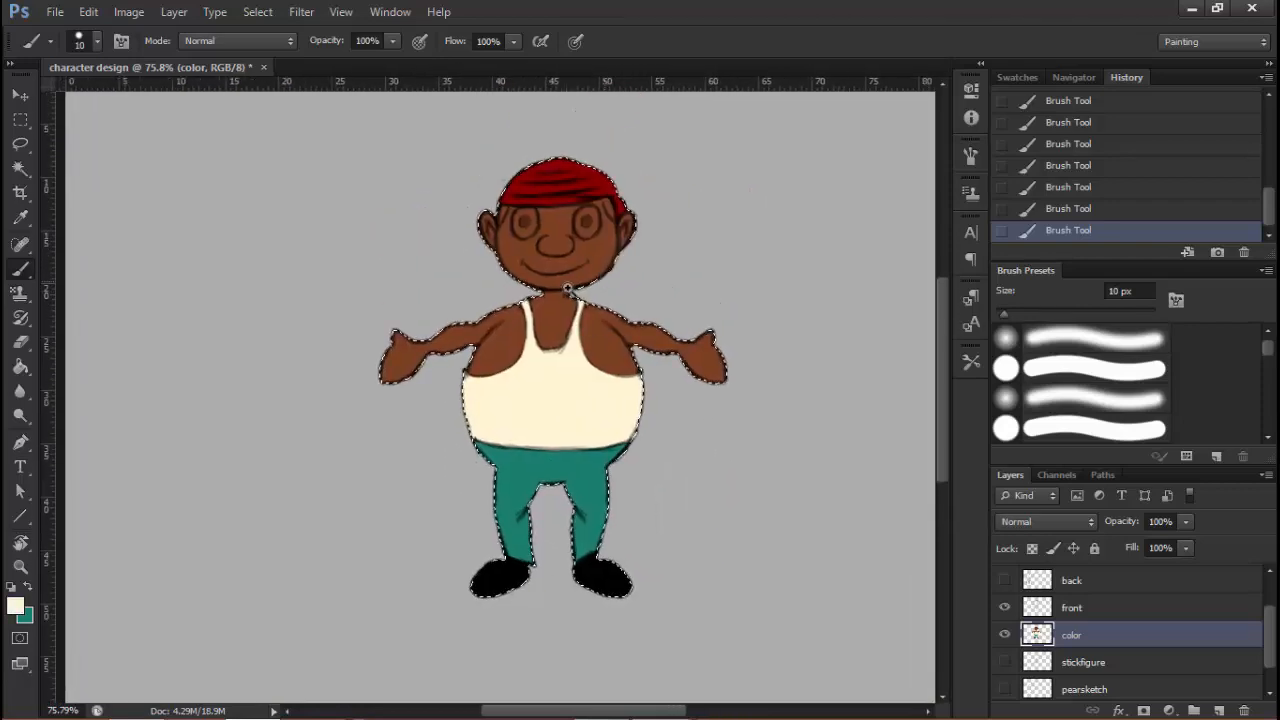
{"action": "left_click_drag", "start_coordinate": [601, 290], "coordinate": [636, 277]}
{"action": "left_click_drag", "start_coordinate": [524, 218], "coordinate": [607, 462]}
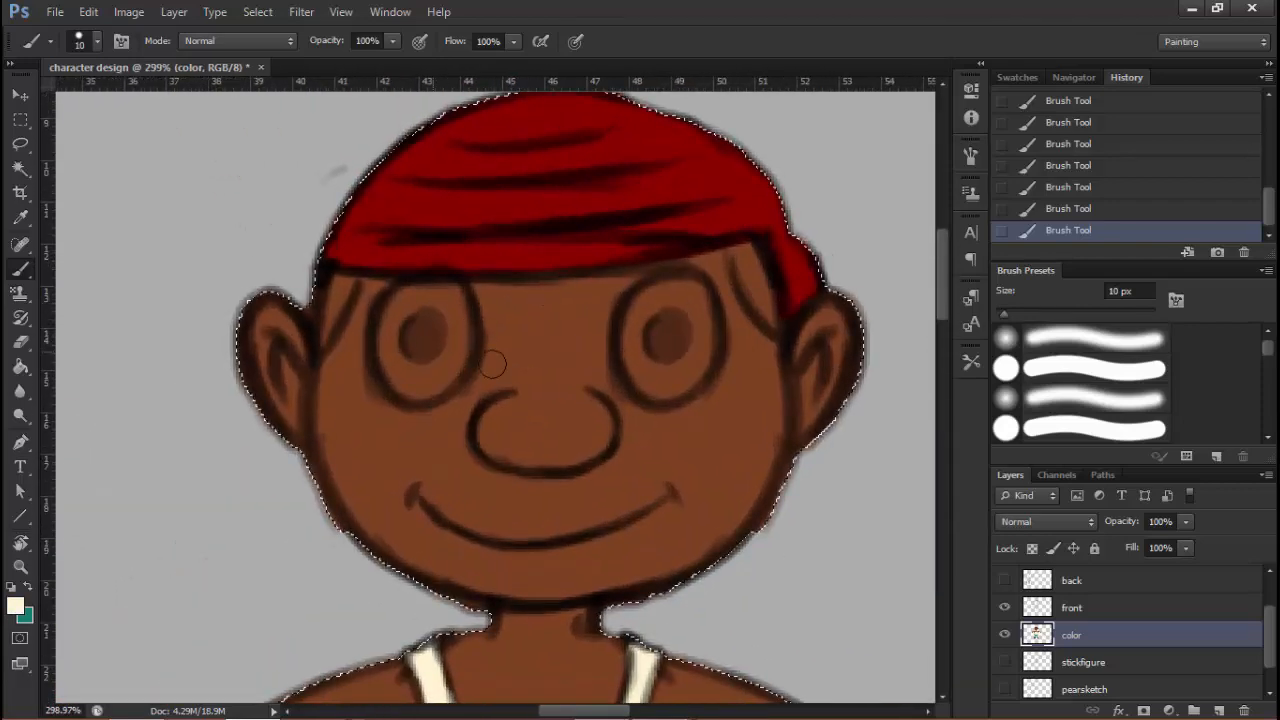
{"action": "key", "text": "ctrl+0"}
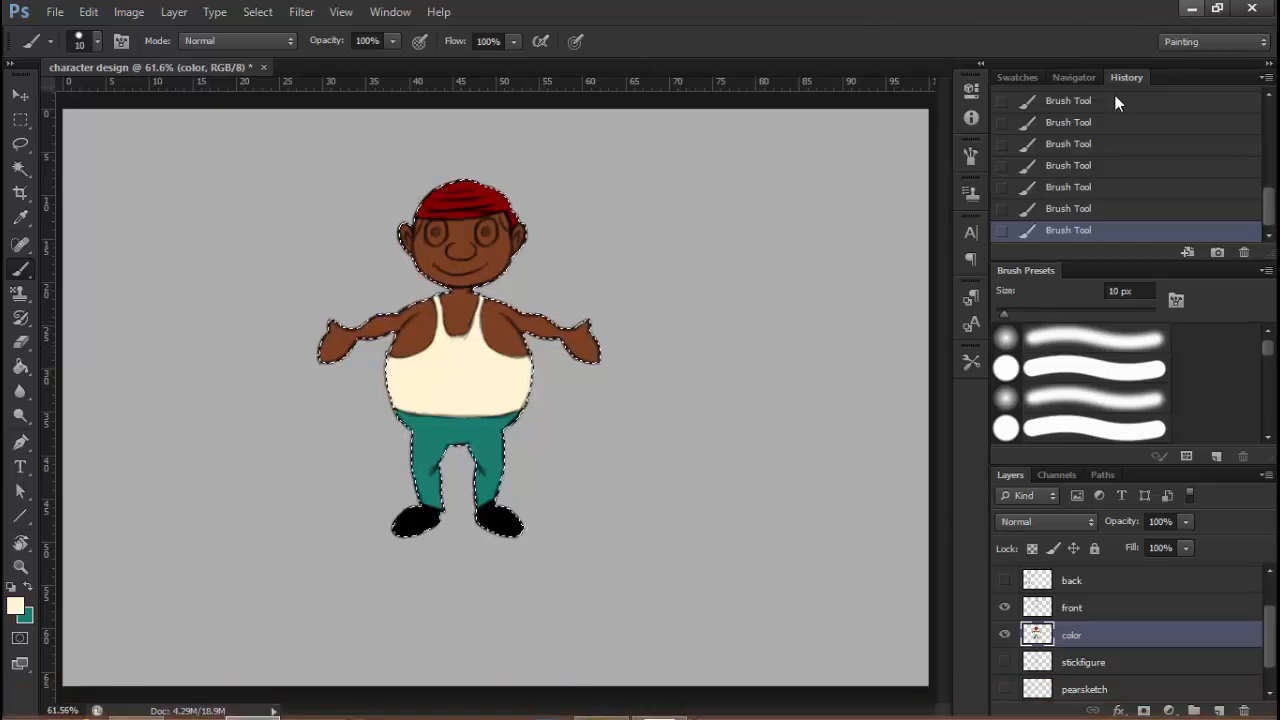
Save the drawing as "character design" in Photoshop format in the Photoshop files folder with Maximize Compatibility, and close the program
{"action": "key", "text": "ctrl+shift+s"}
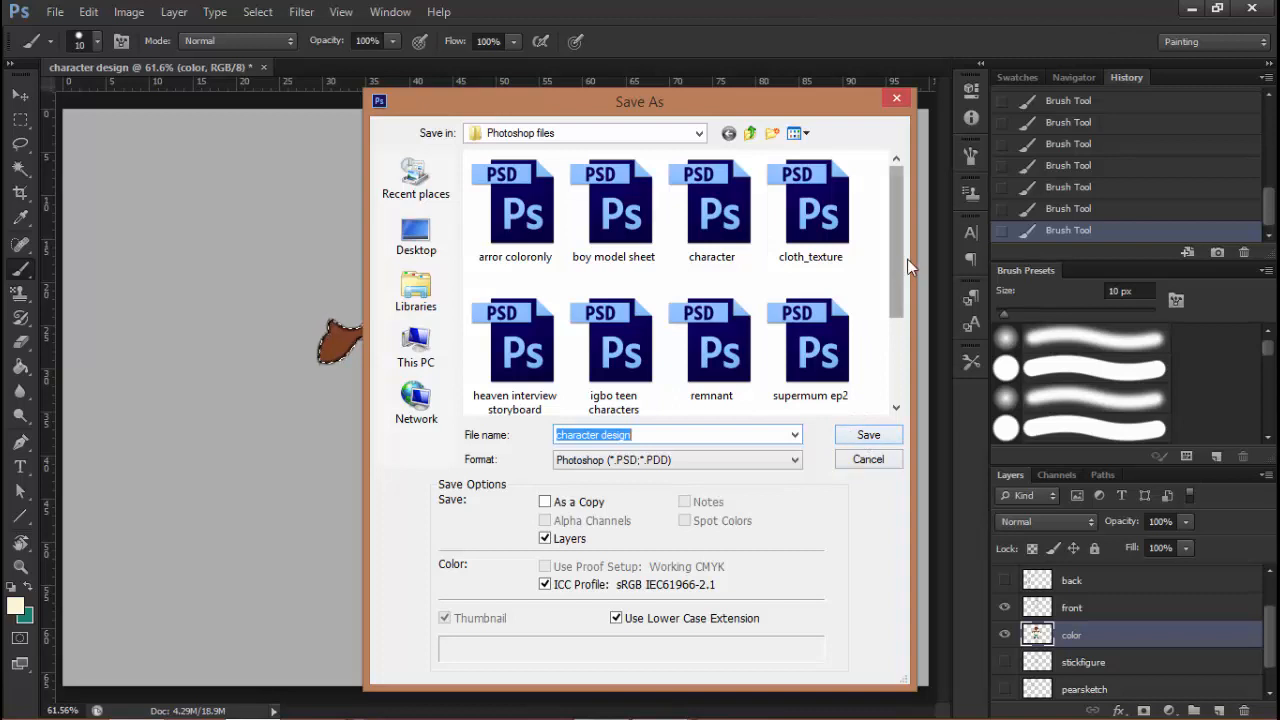
{"action": "left_click_drag", "start_coordinate": [898, 284], "coordinate": [888, 380]}
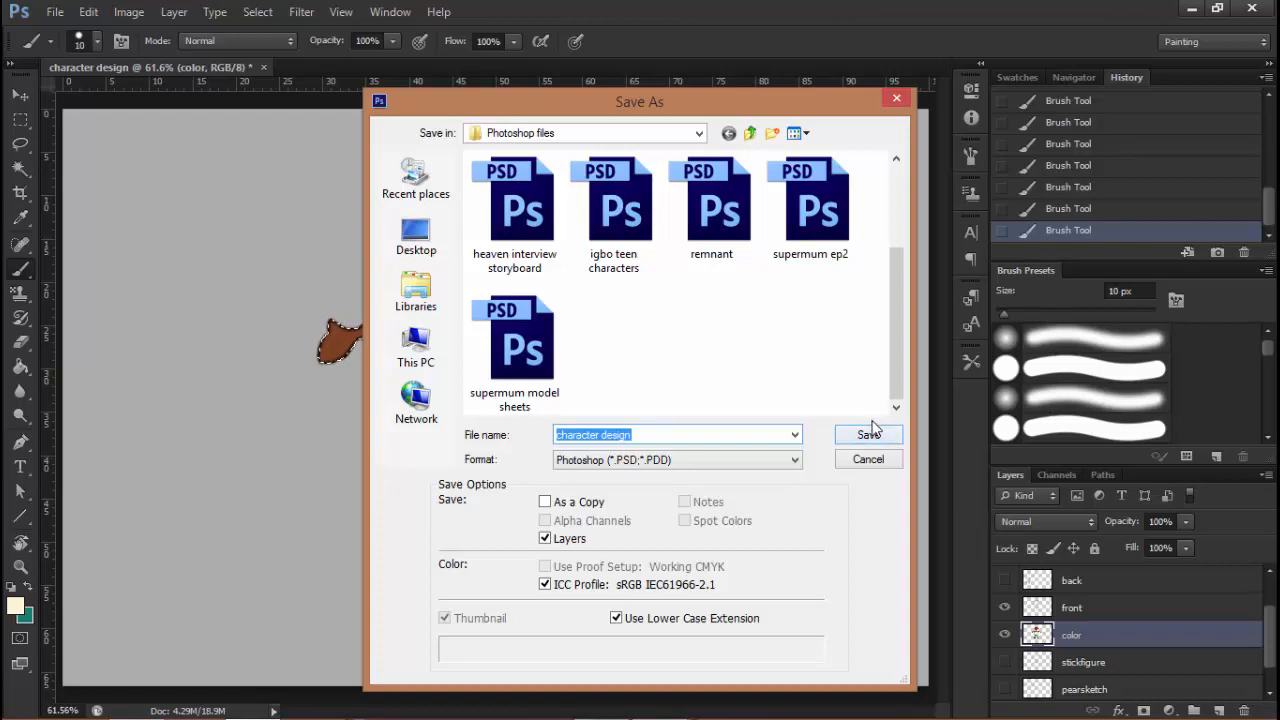
{"action": "left_click", "coordinate": [872, 439]}
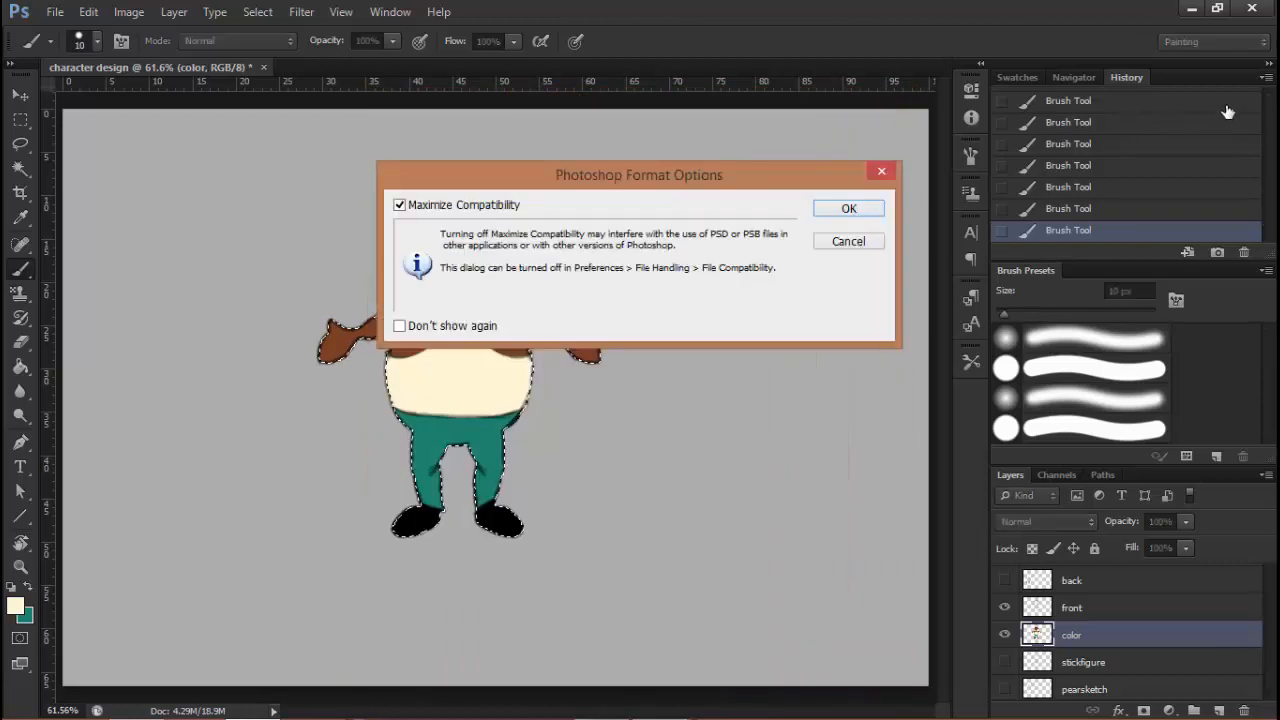
{"action": "key", "text": "Return"}
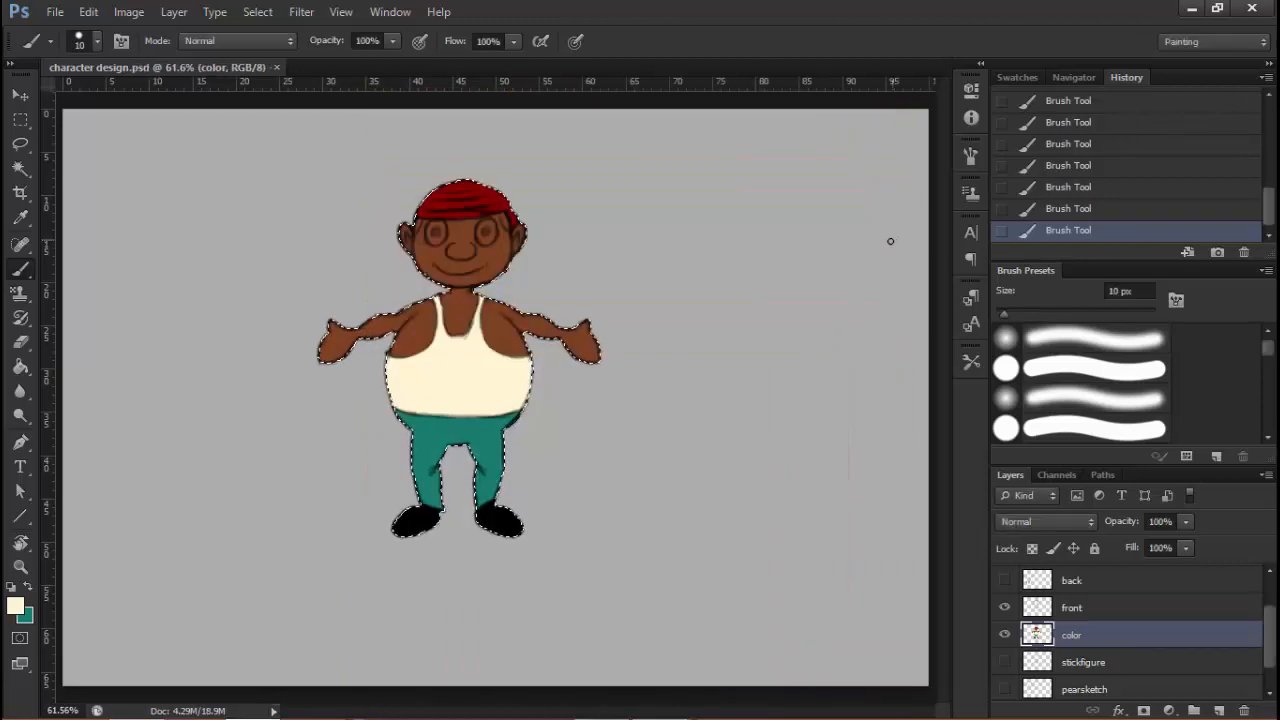
{"action": "left_click", "coordinate": [1251, 8]}
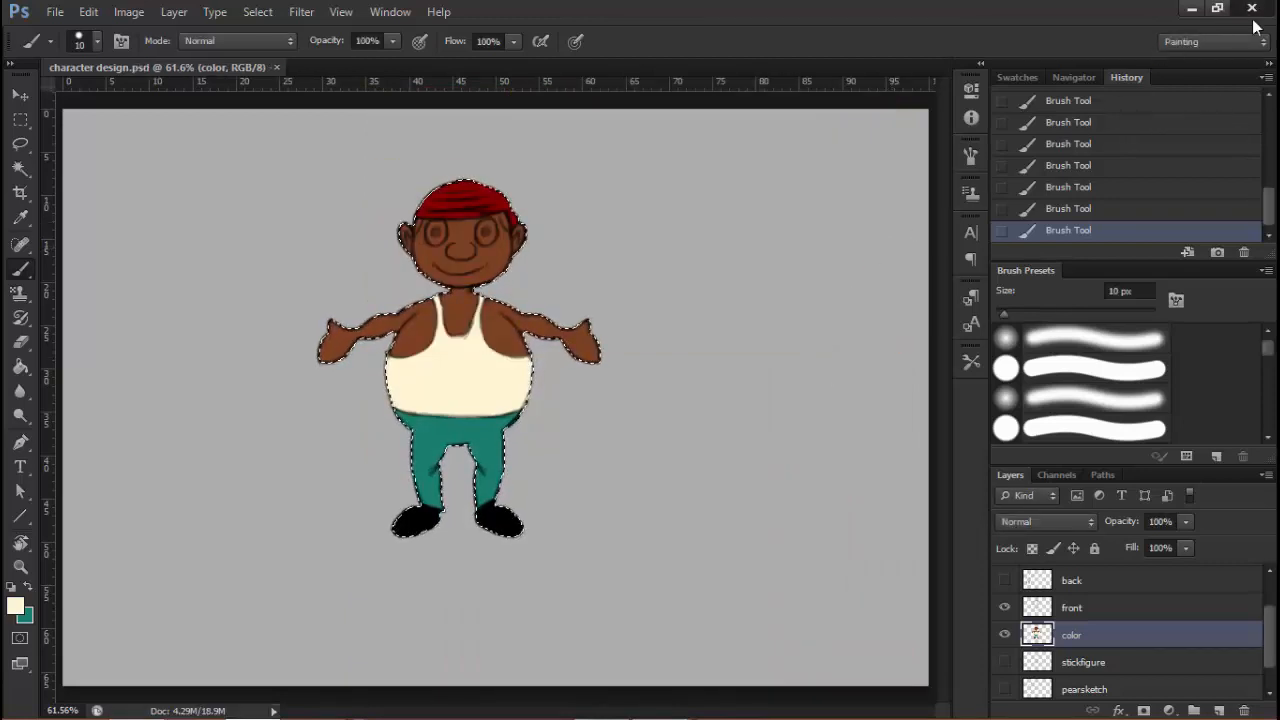